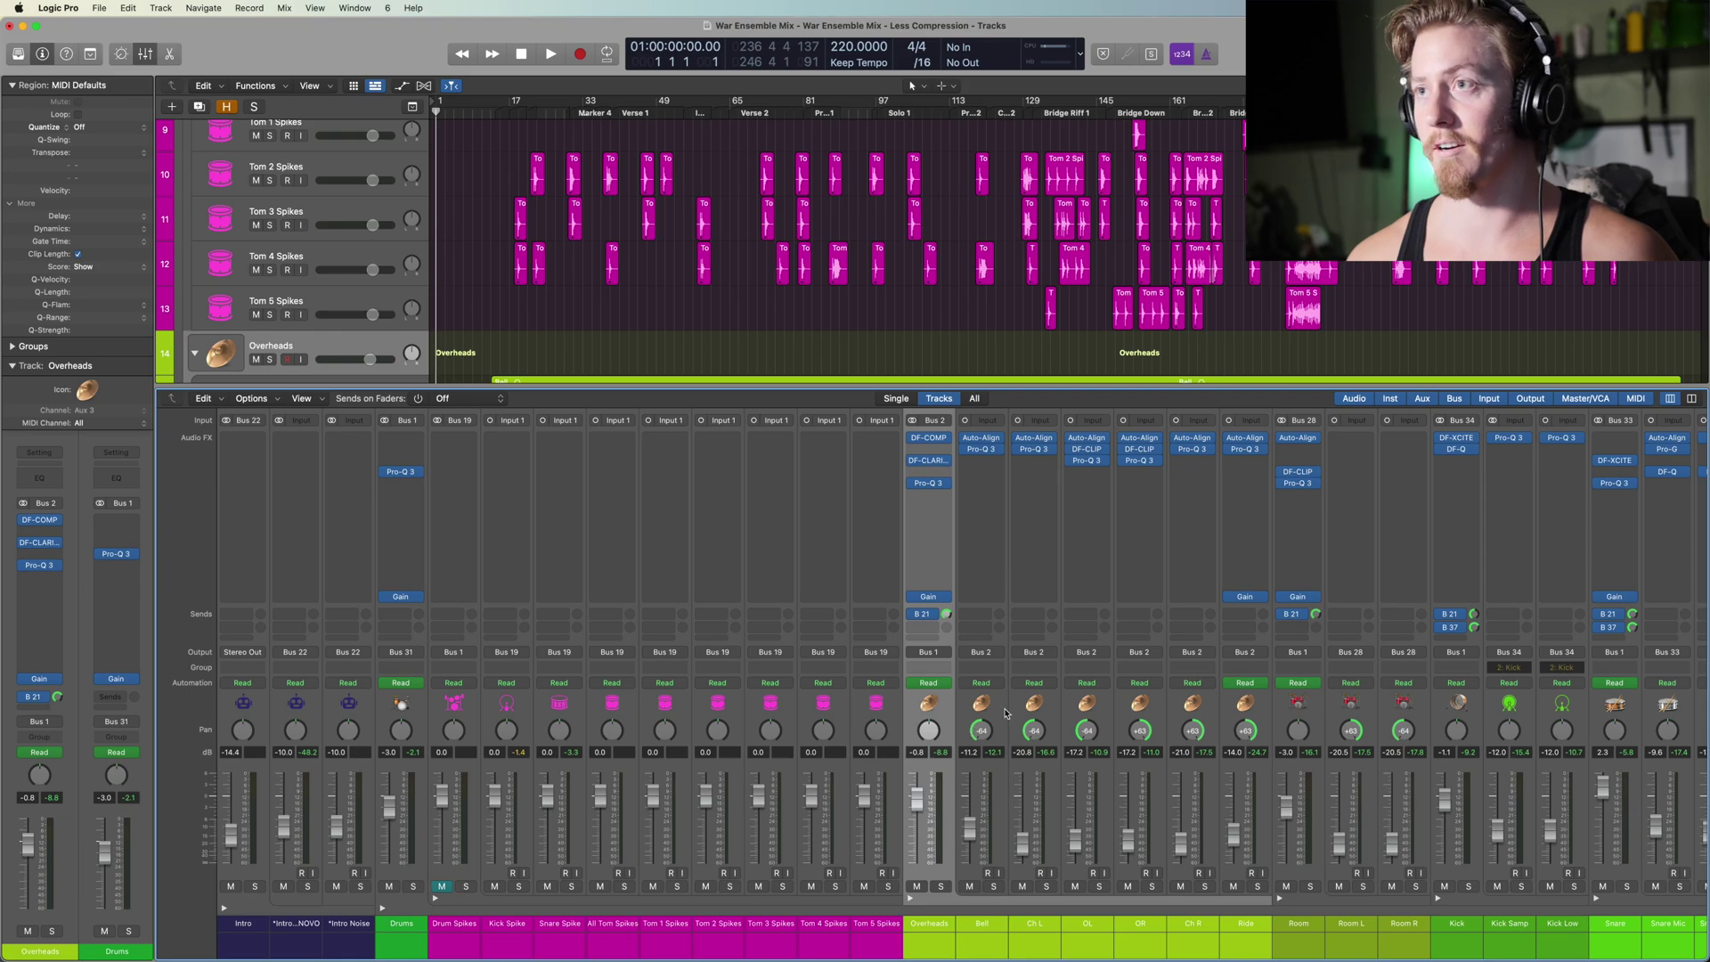
# Step: Select the Drums, Drum Spikes, Overheads and Room bus channels in the mixer and look over the remaining drum channels
pyautogui.click(984, 704)
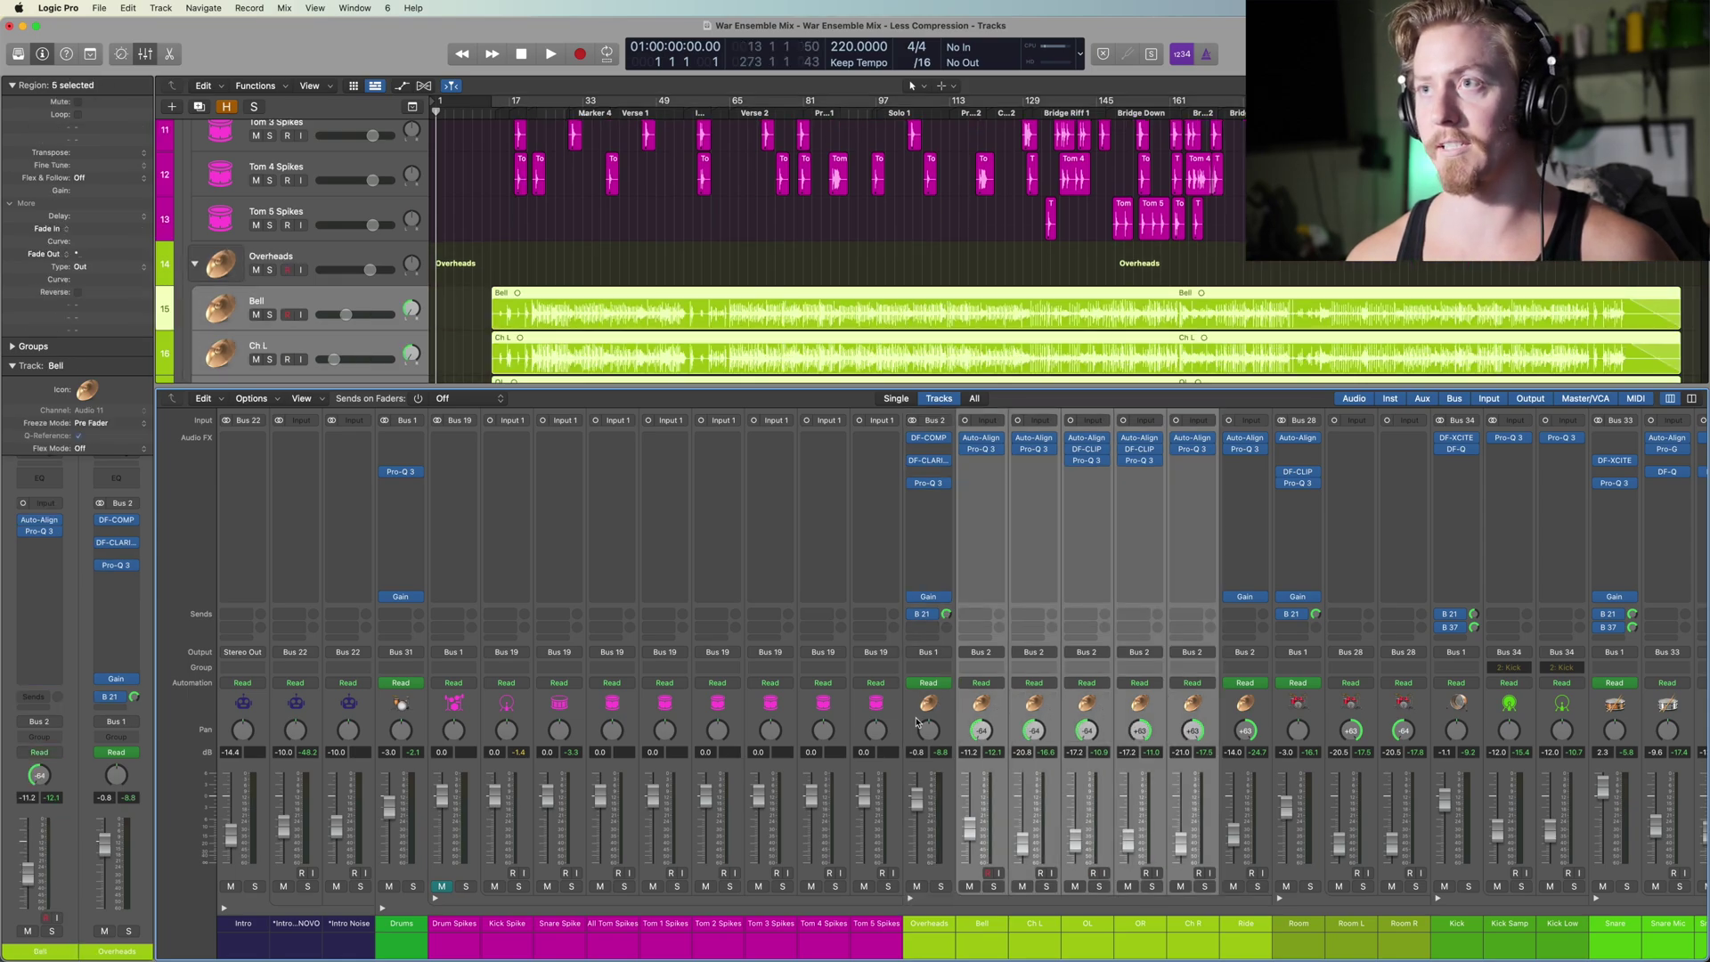
pyautogui.click(931, 707)
pyautogui.keyDown('shift'); pyautogui.click(1293, 708); pyautogui.keyUp('shift')
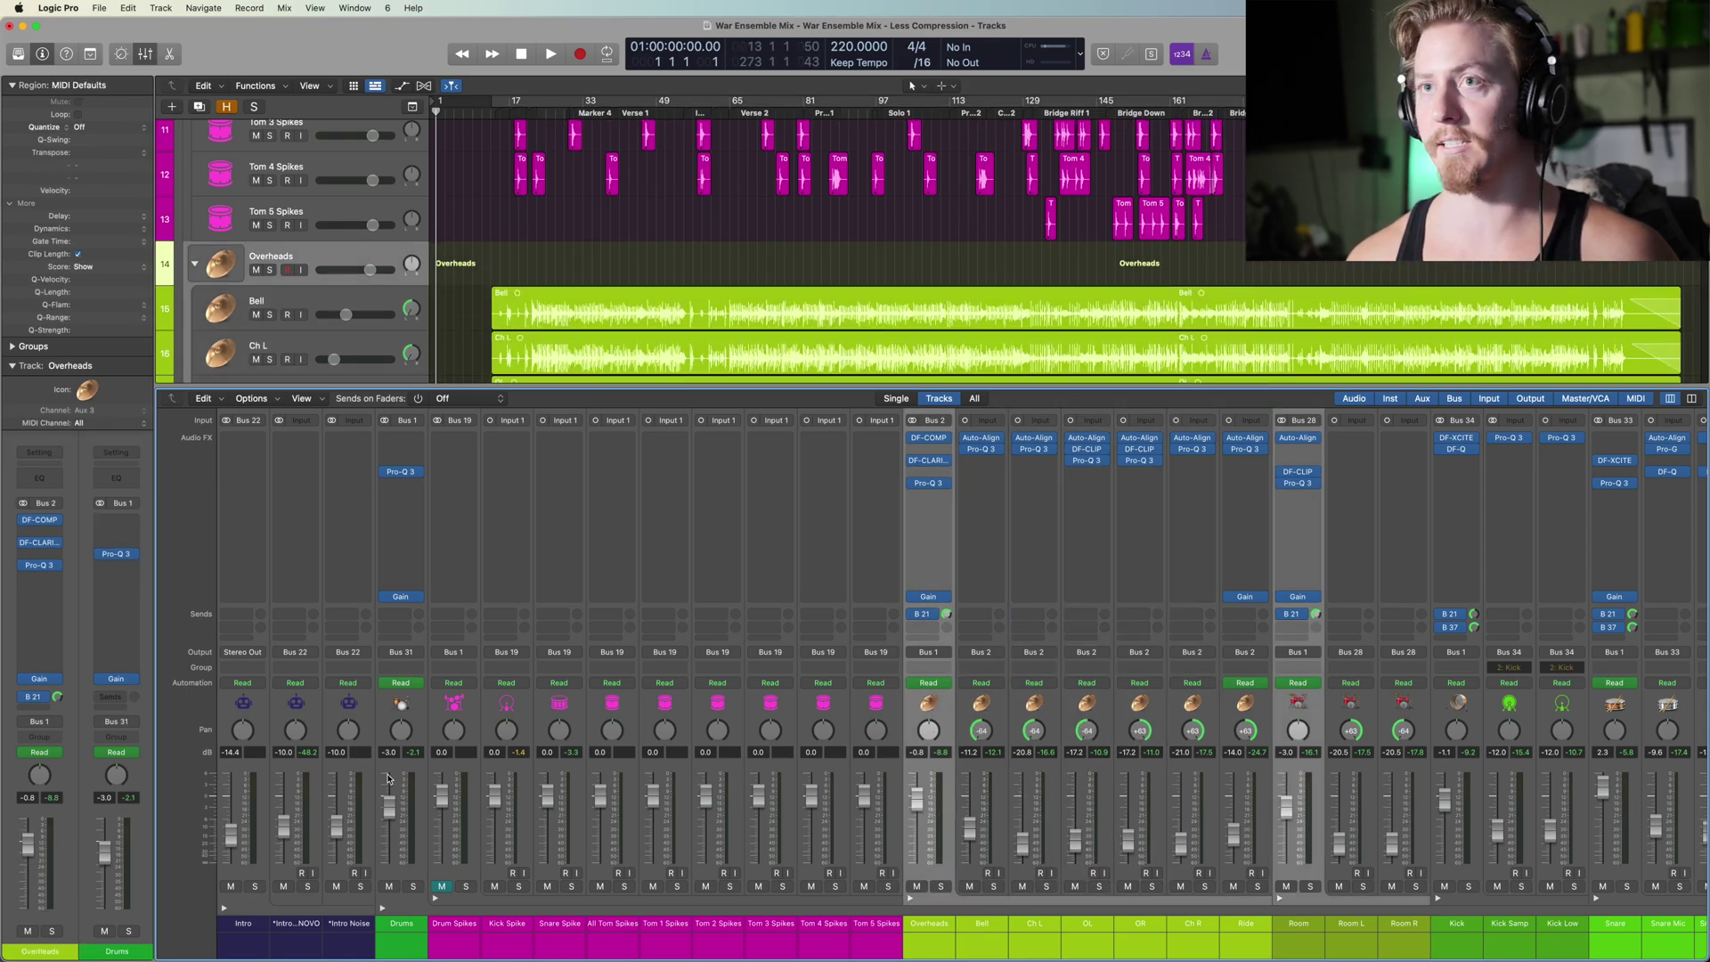
pyautogui.keyDown('shift'); pyautogui.click(452, 717); pyautogui.keyUp('shift')
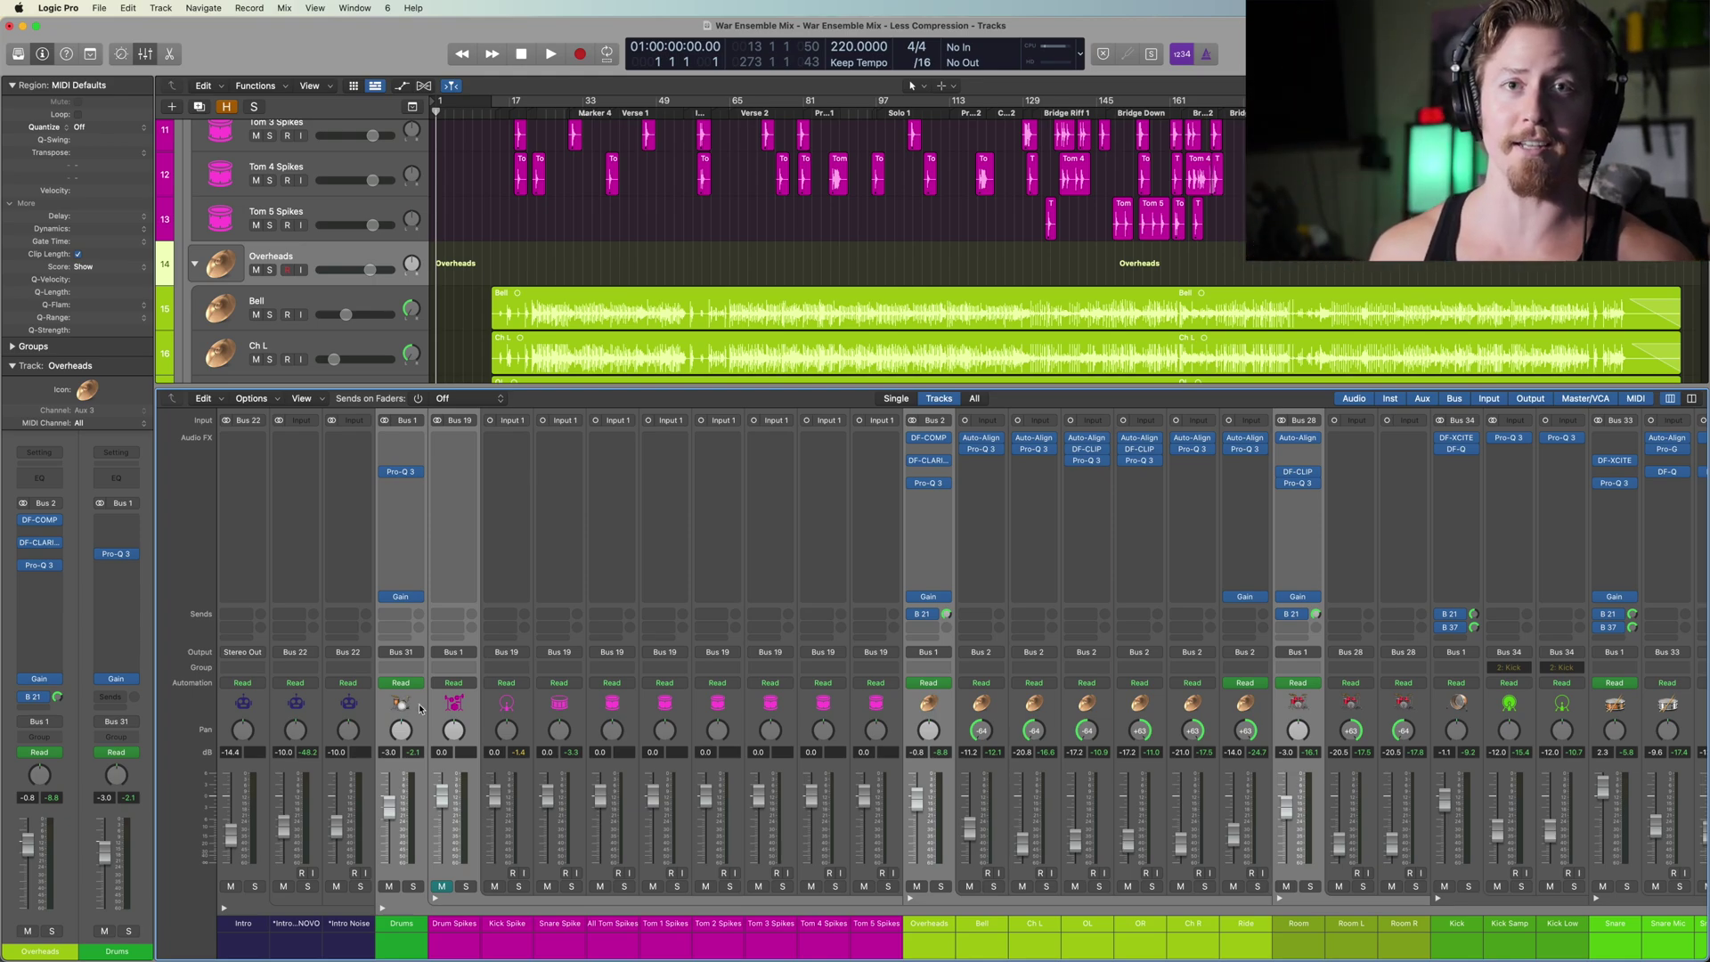
pyautogui.hscroll(5, 790, 795)
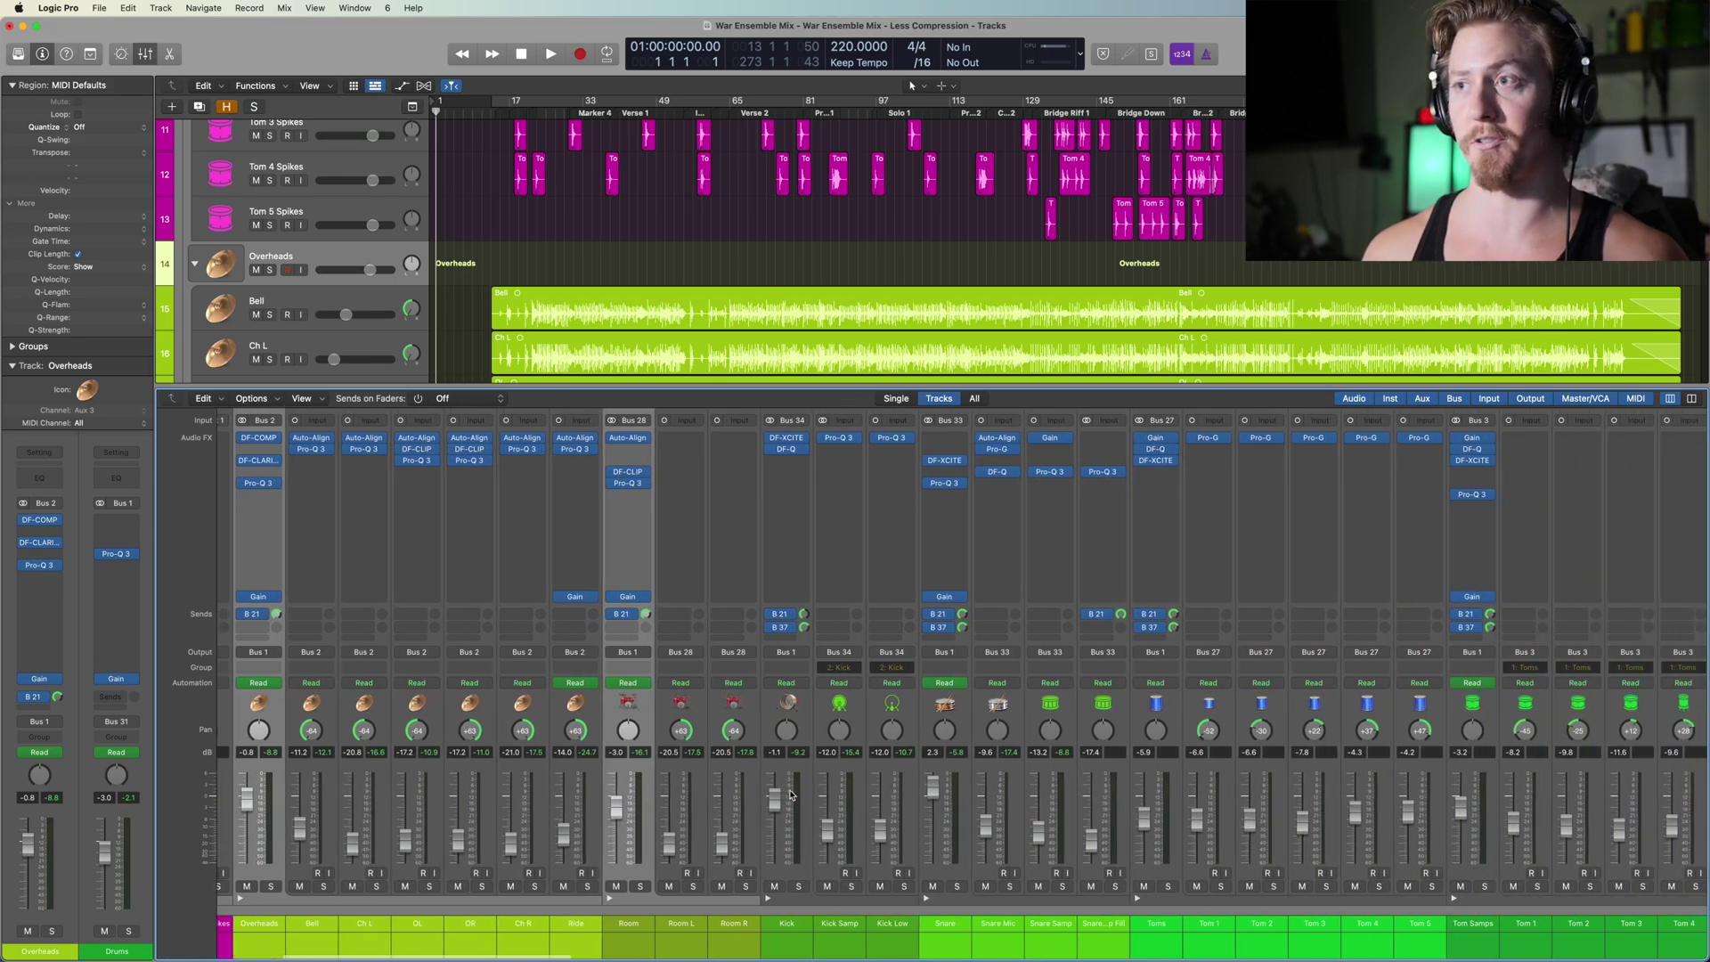
pyautogui.hscroll(-5, 790, 795)
pyautogui.hscroll(1, 791, 795)
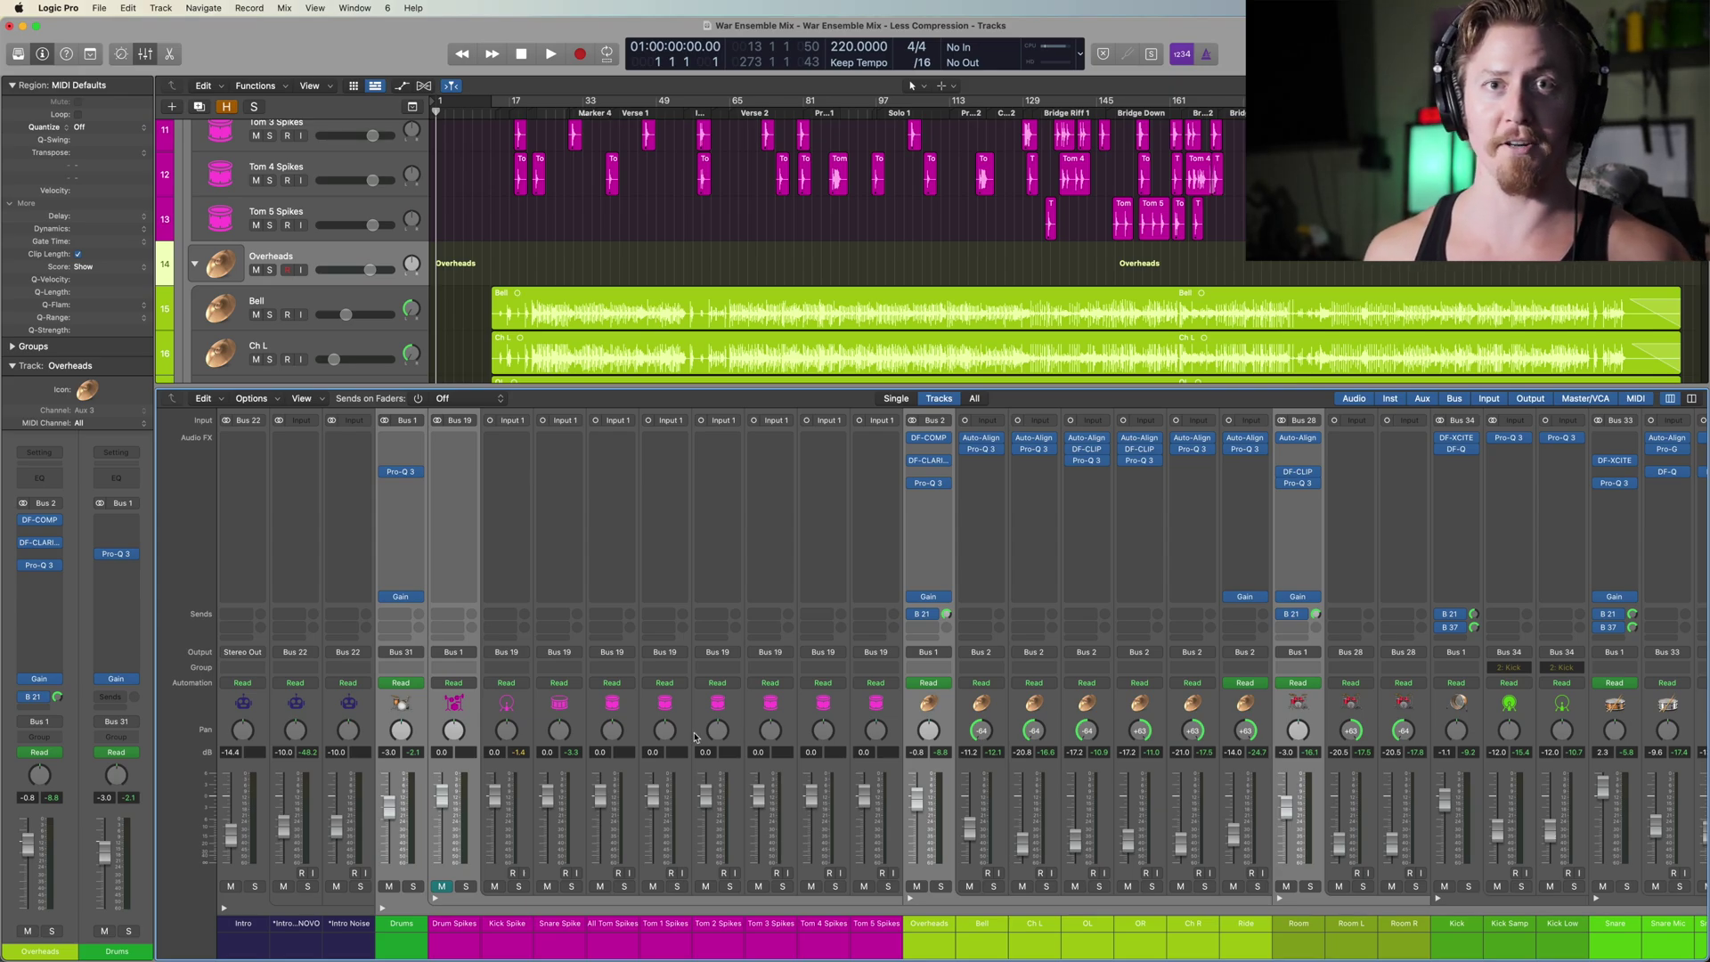
# Step: Zoom in on the intro regions and play the *Intro Noise track soloed from bar 1
pyautogui.click(242, 637)
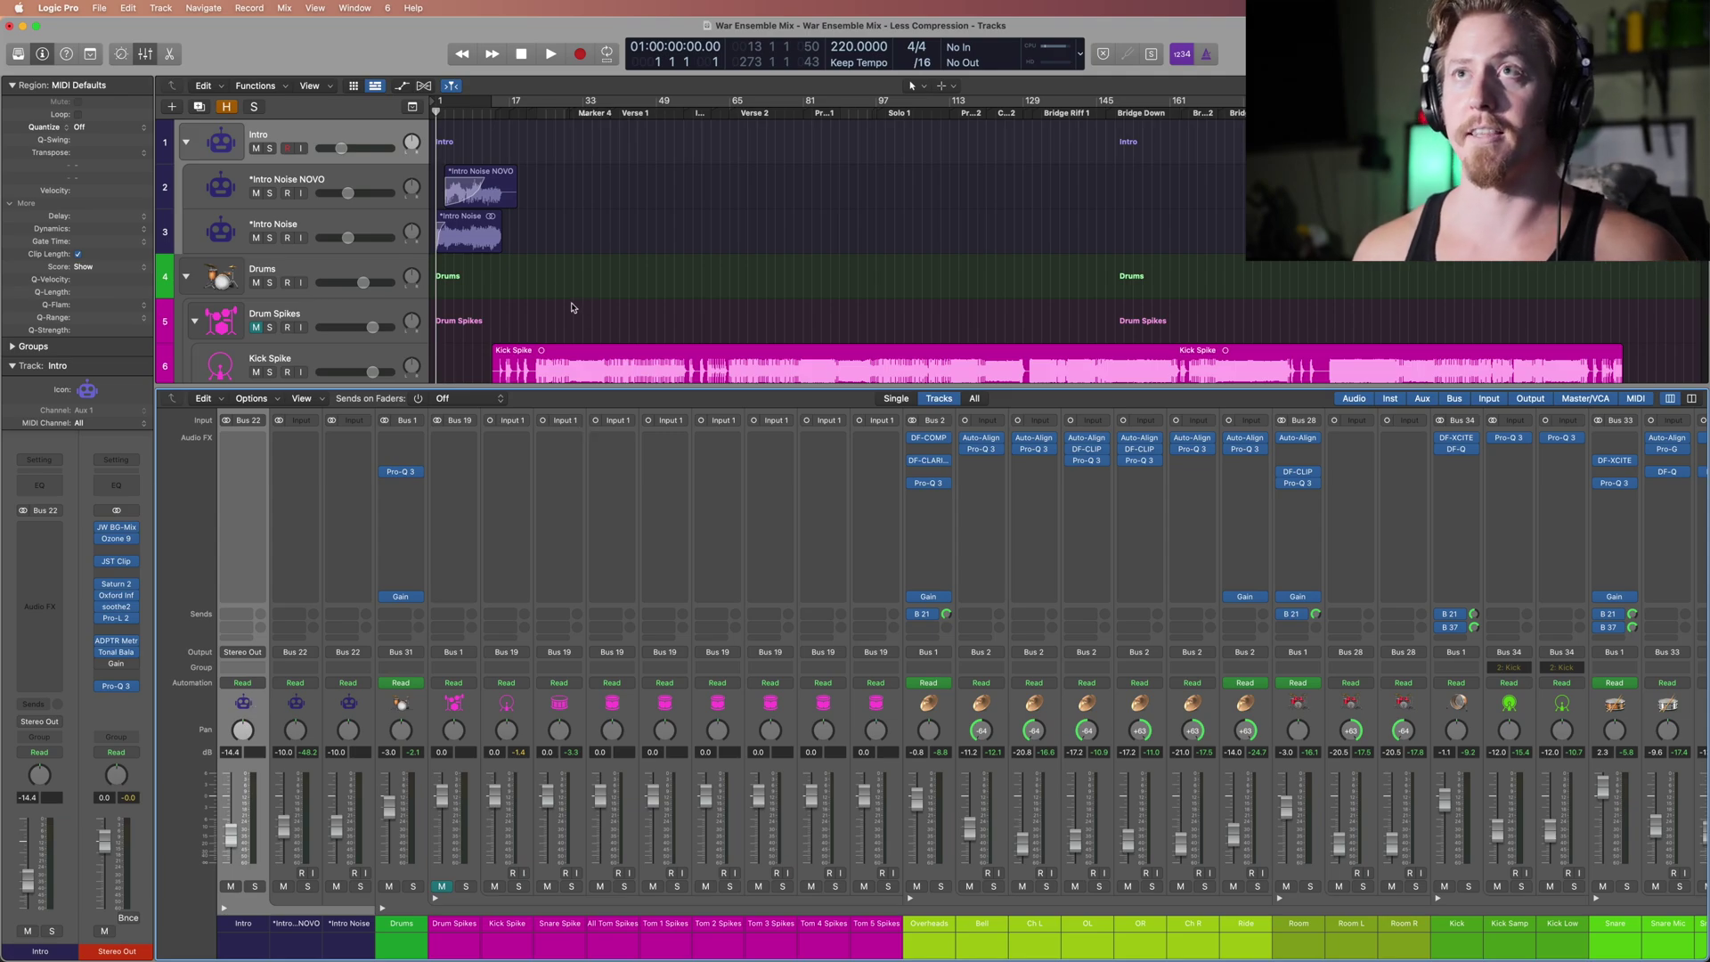
pyautogui.click(446, 102)
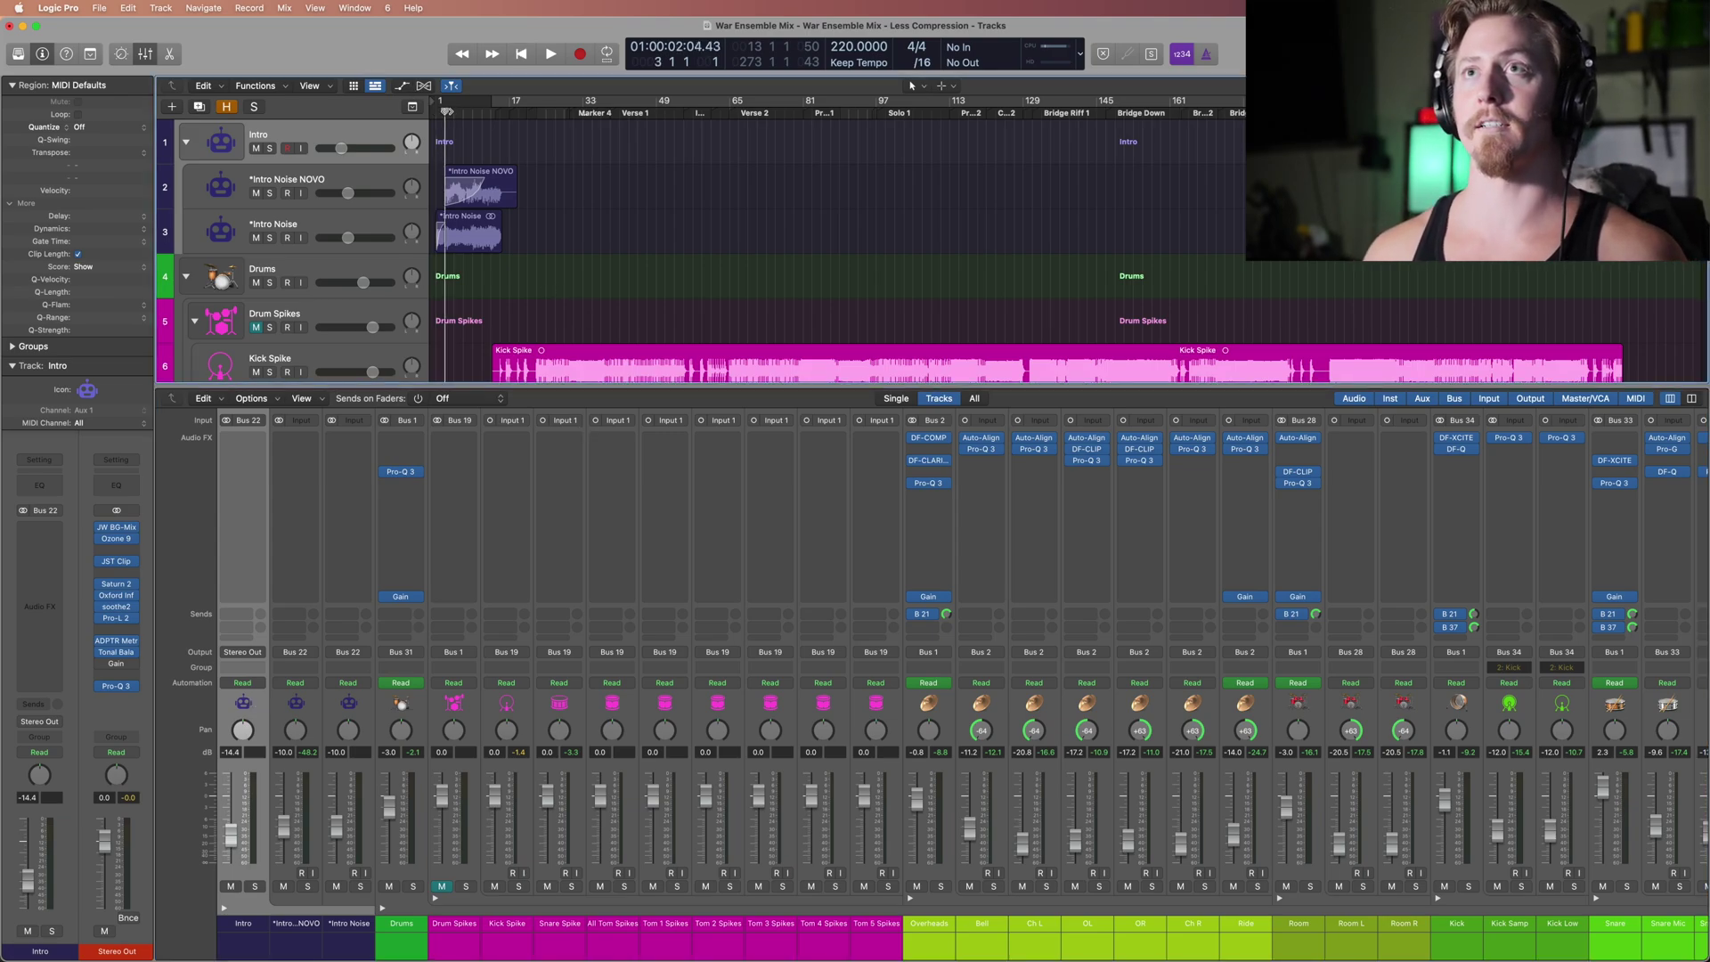
pyautogui.press('z')
pyautogui.hscroll(-5, 505, 167)
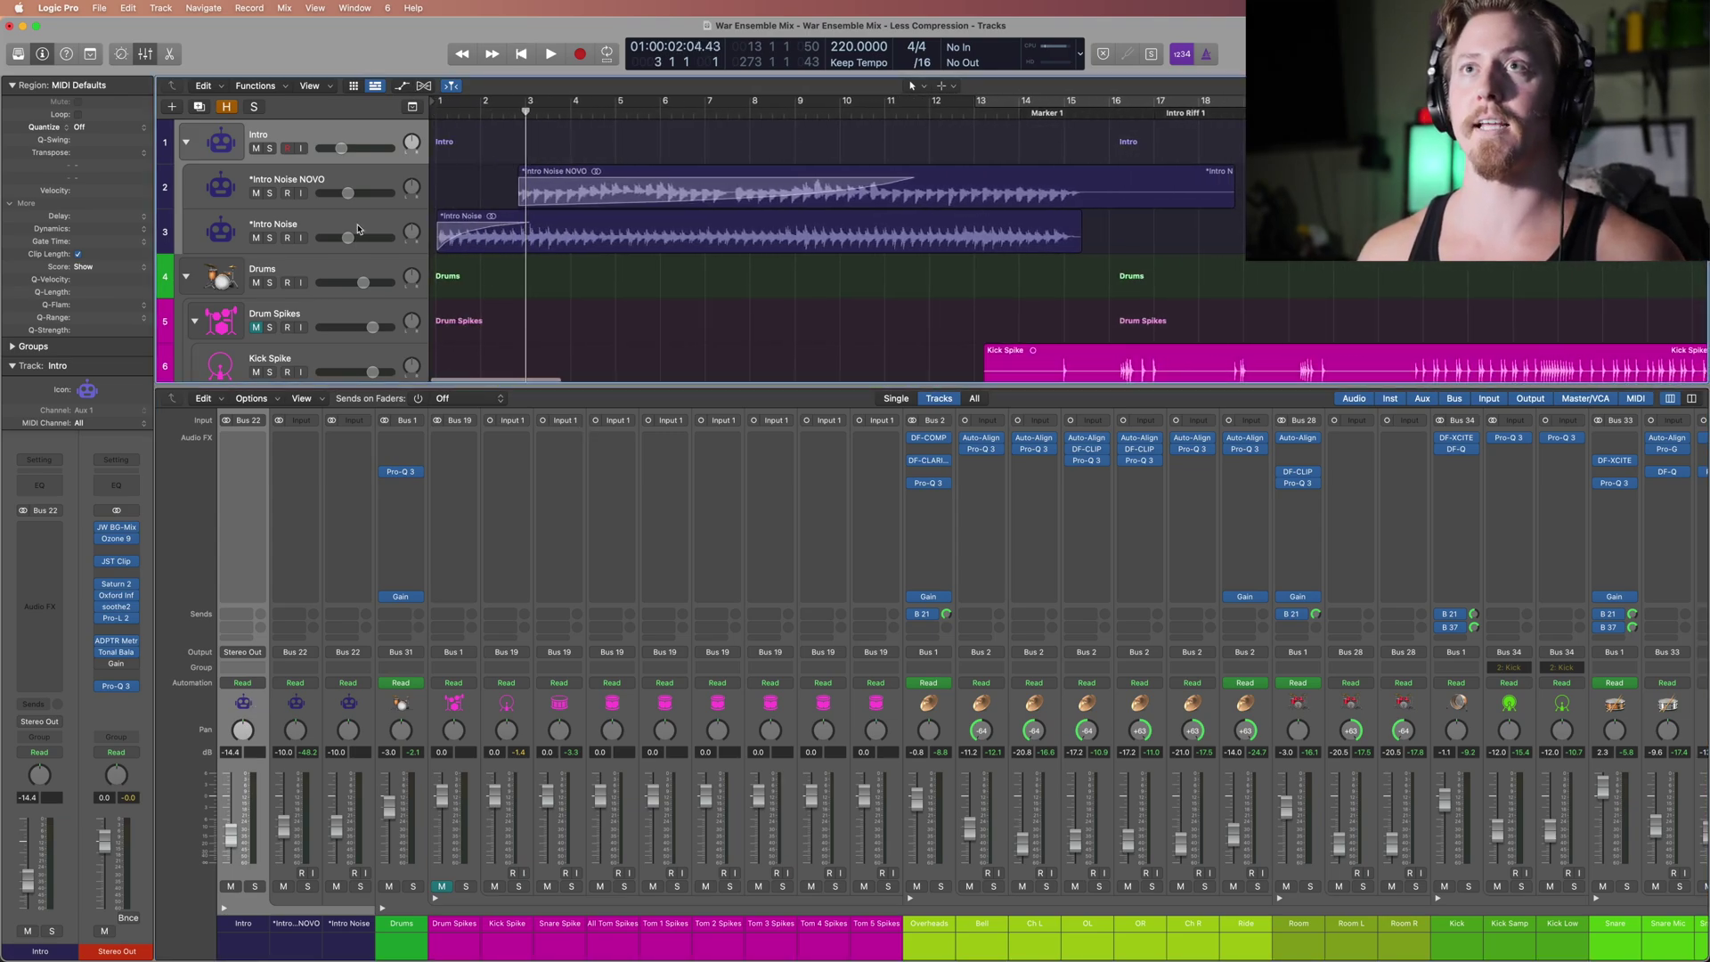
pyautogui.click(481, 232)
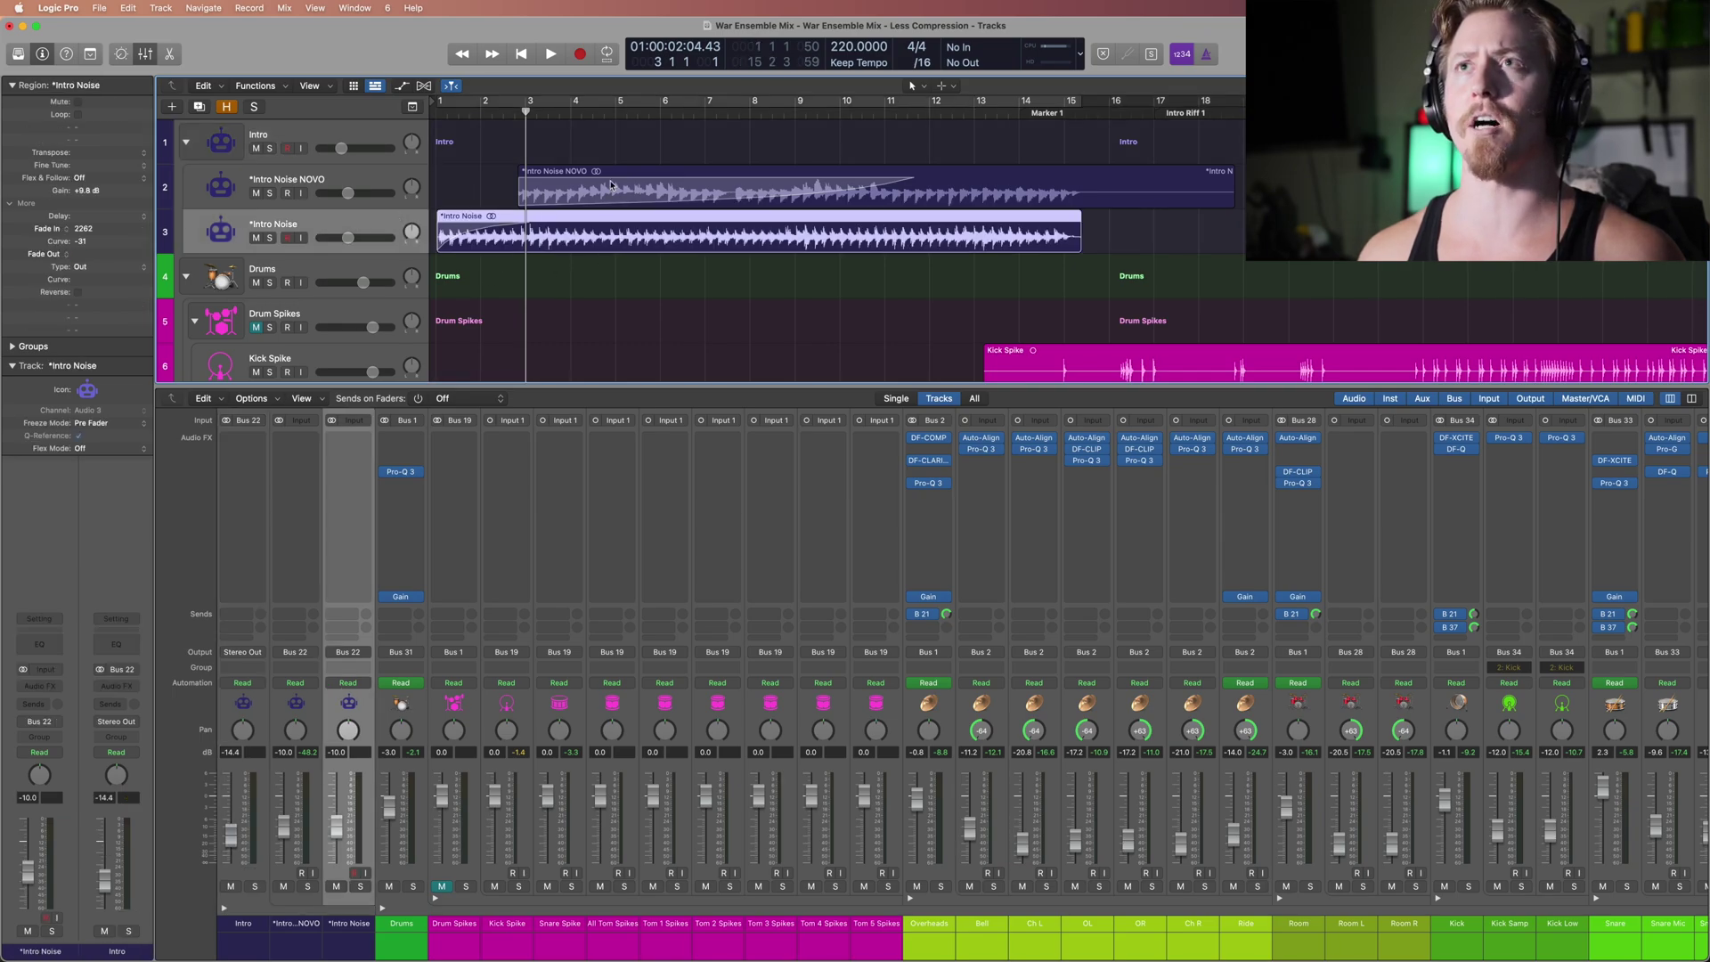
pyautogui.click(460, 114)
pyautogui.press('space')
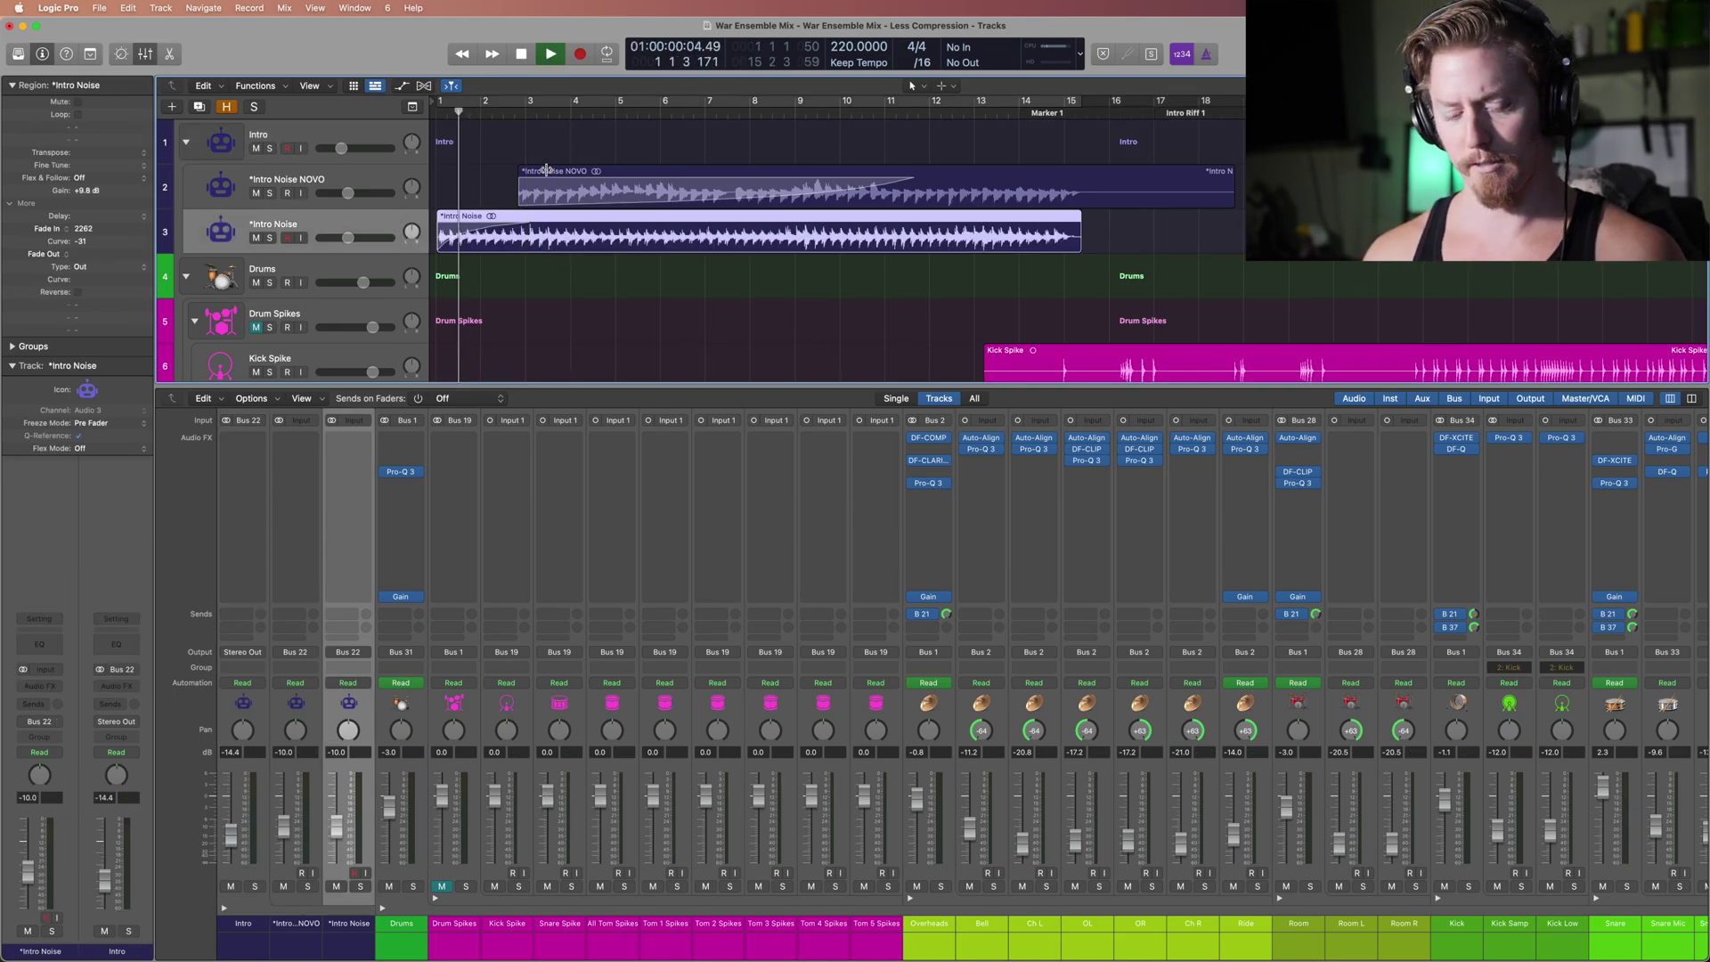
pyautogui.press('s')
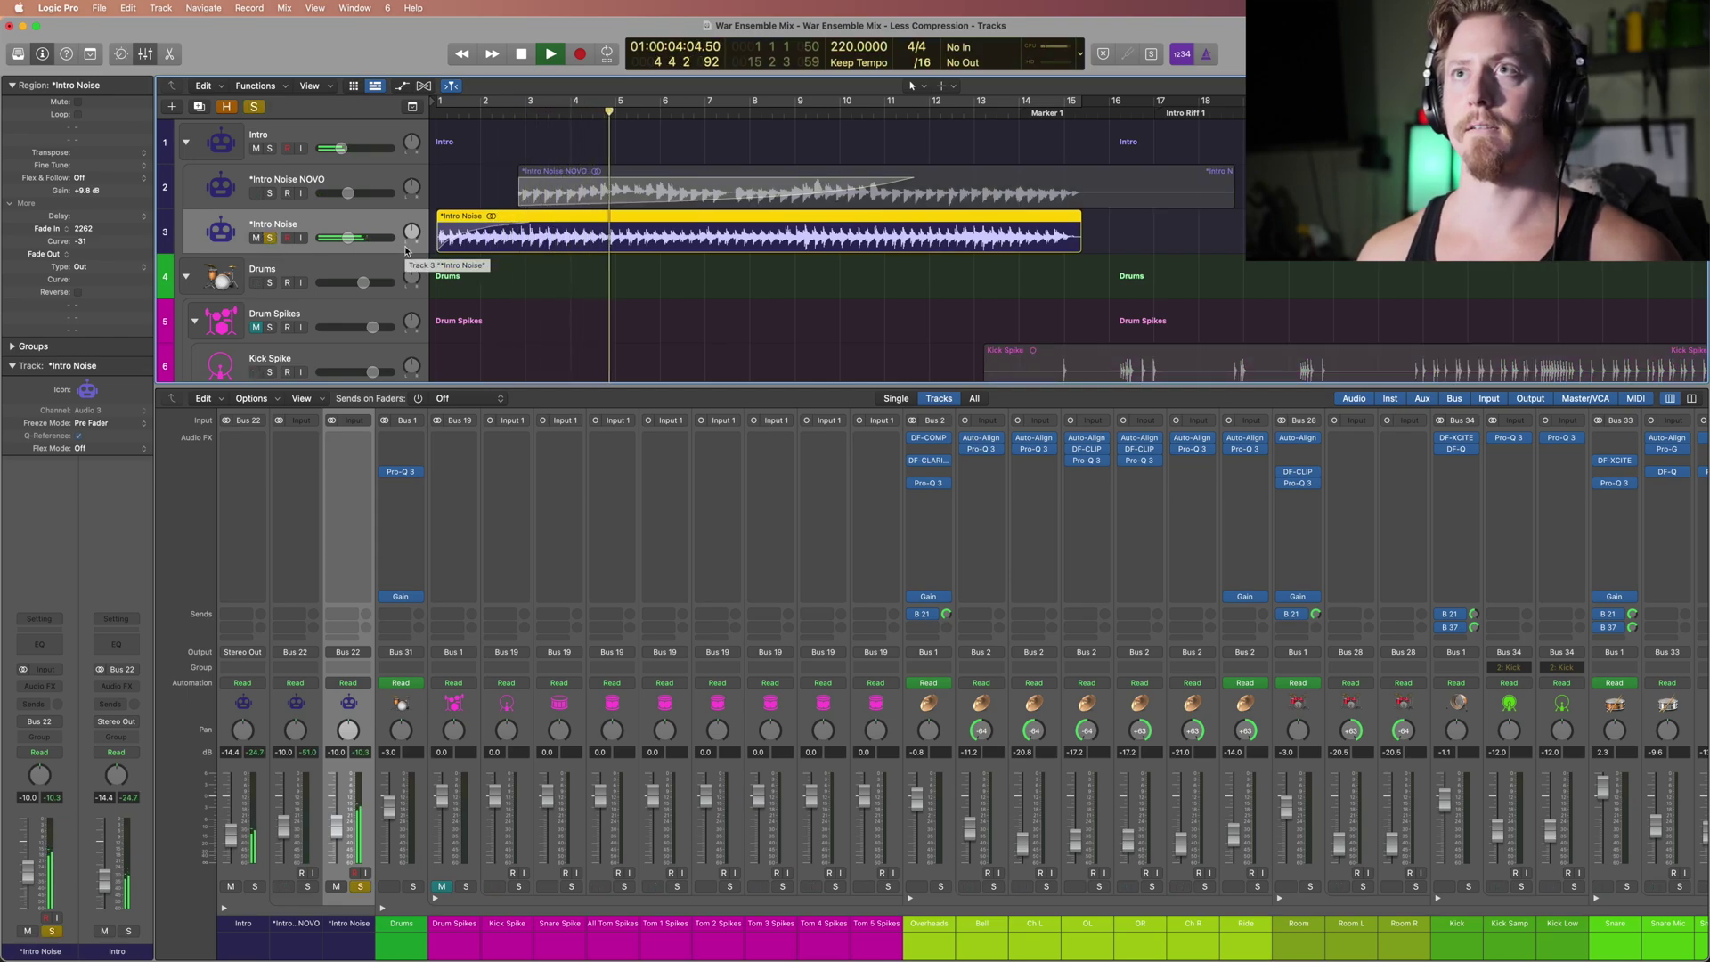
pyautogui.press('space')
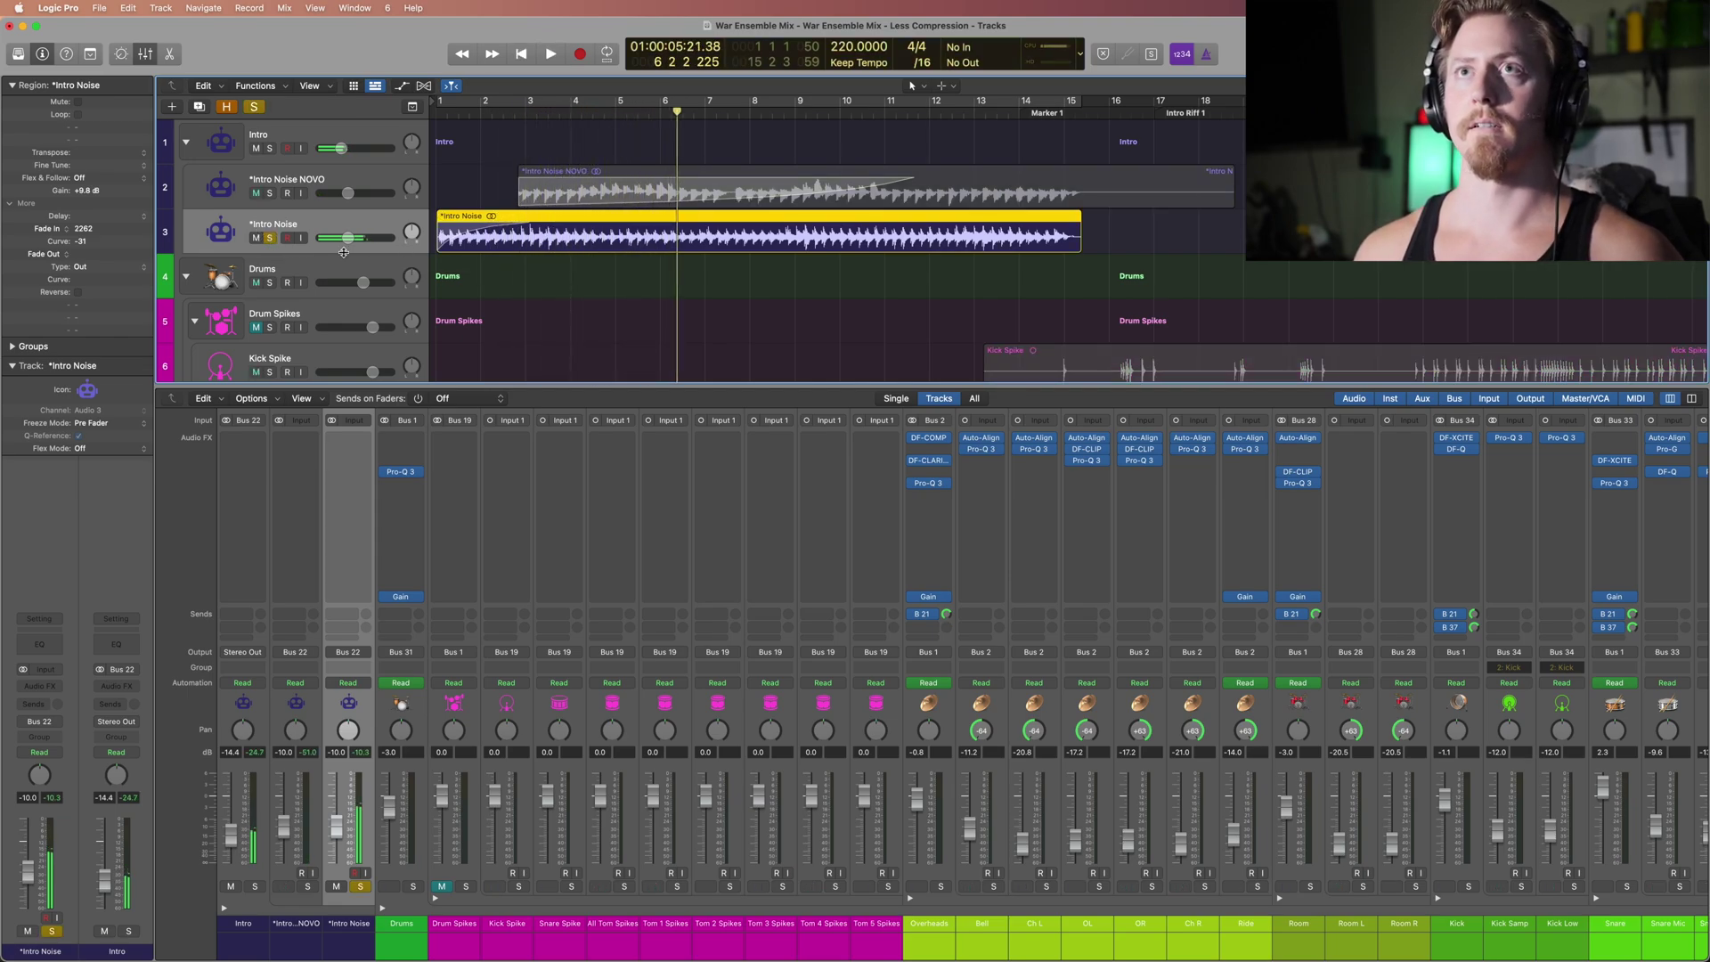
# Step: Play *Intro Noise NOVO soloed and together with *Intro Noise, and clear both solos after stopping playback
pyautogui.click(269, 238)
pyautogui.click(269, 193)
pyautogui.press('space')
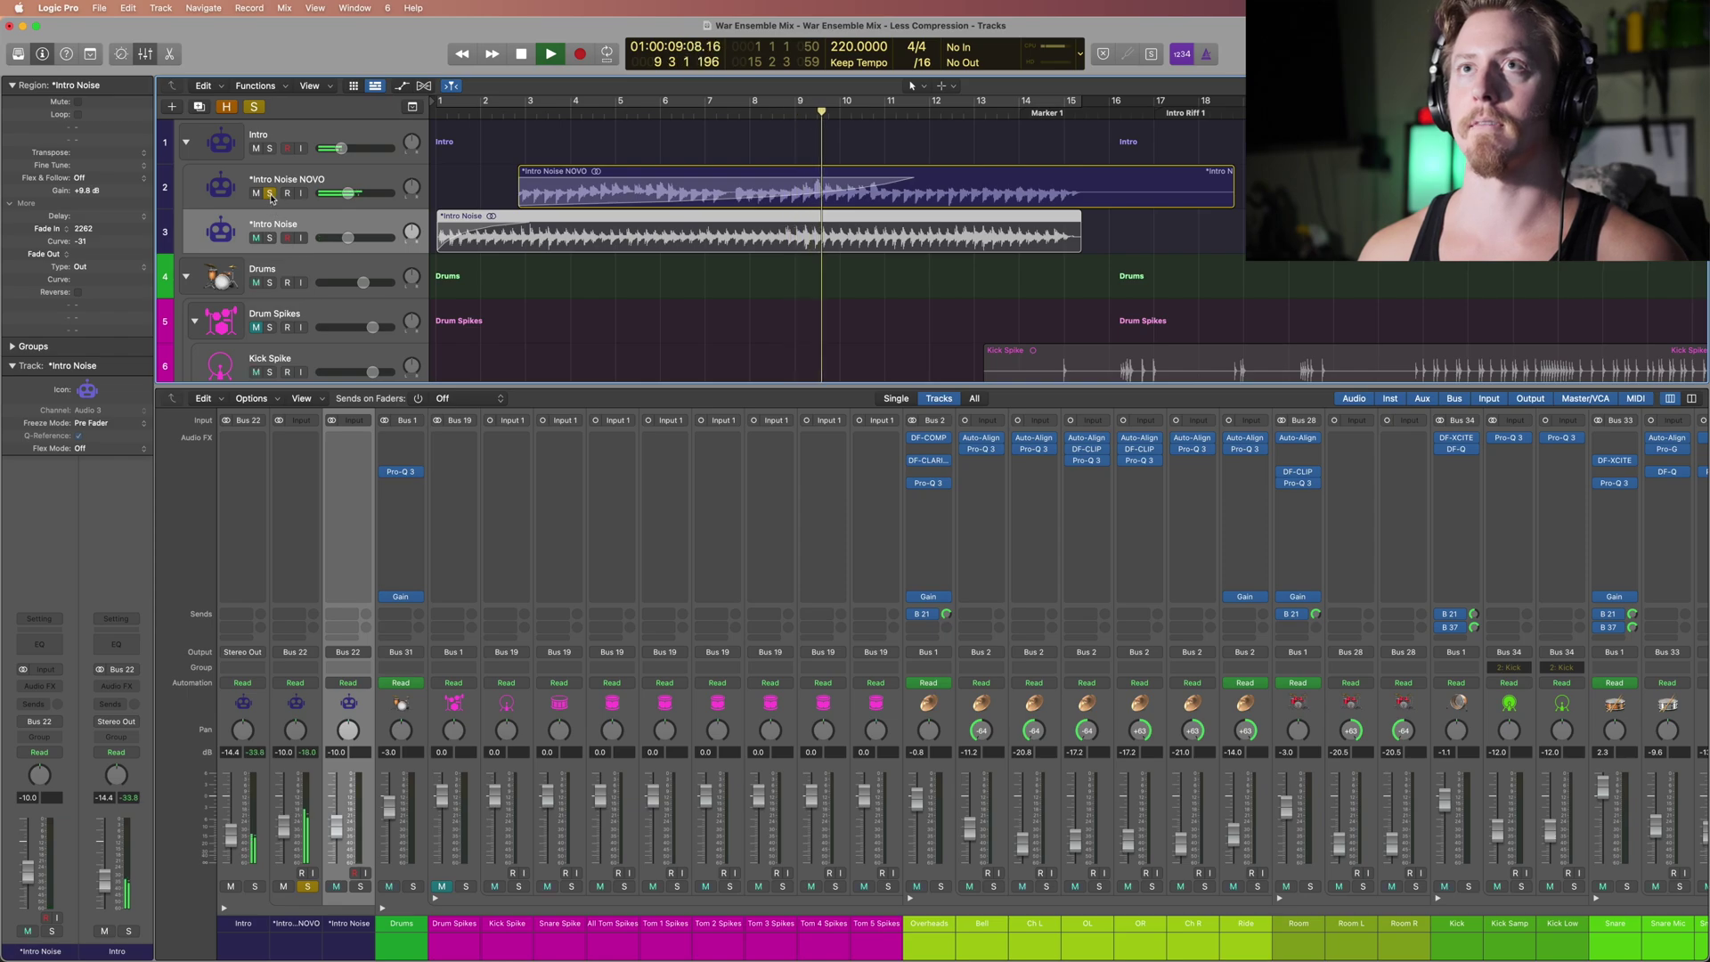
pyautogui.click(270, 238)
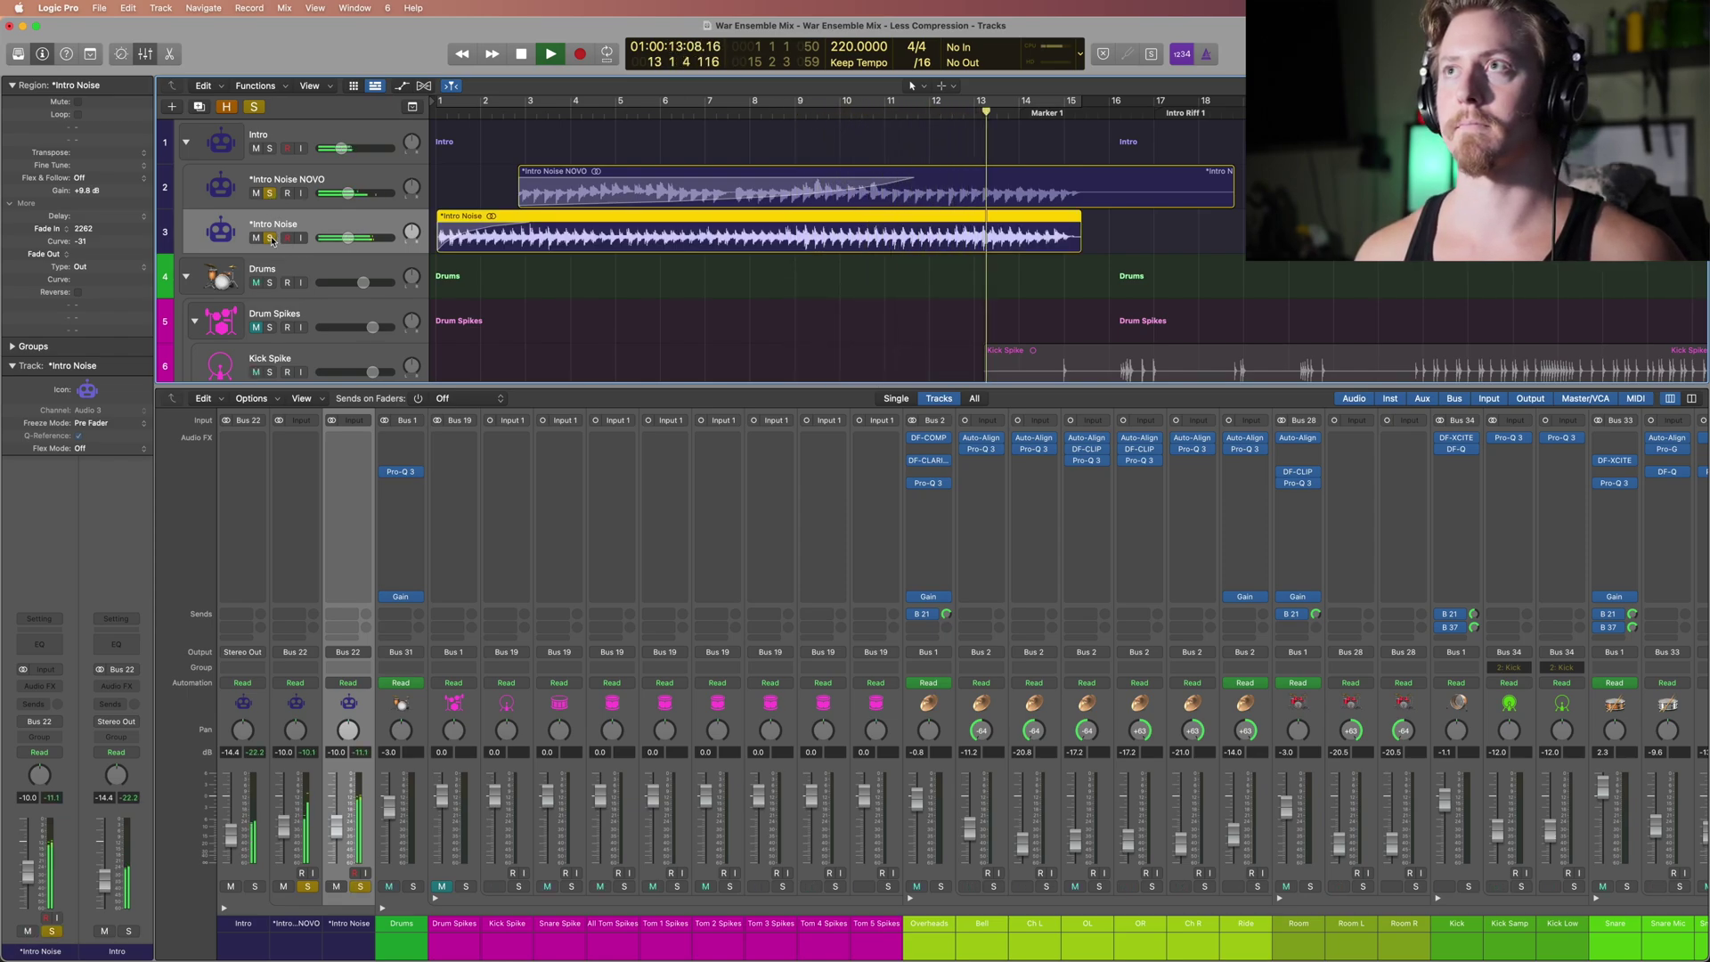
pyautogui.press('space')
pyautogui.click(270, 238)
pyautogui.click(270, 193)
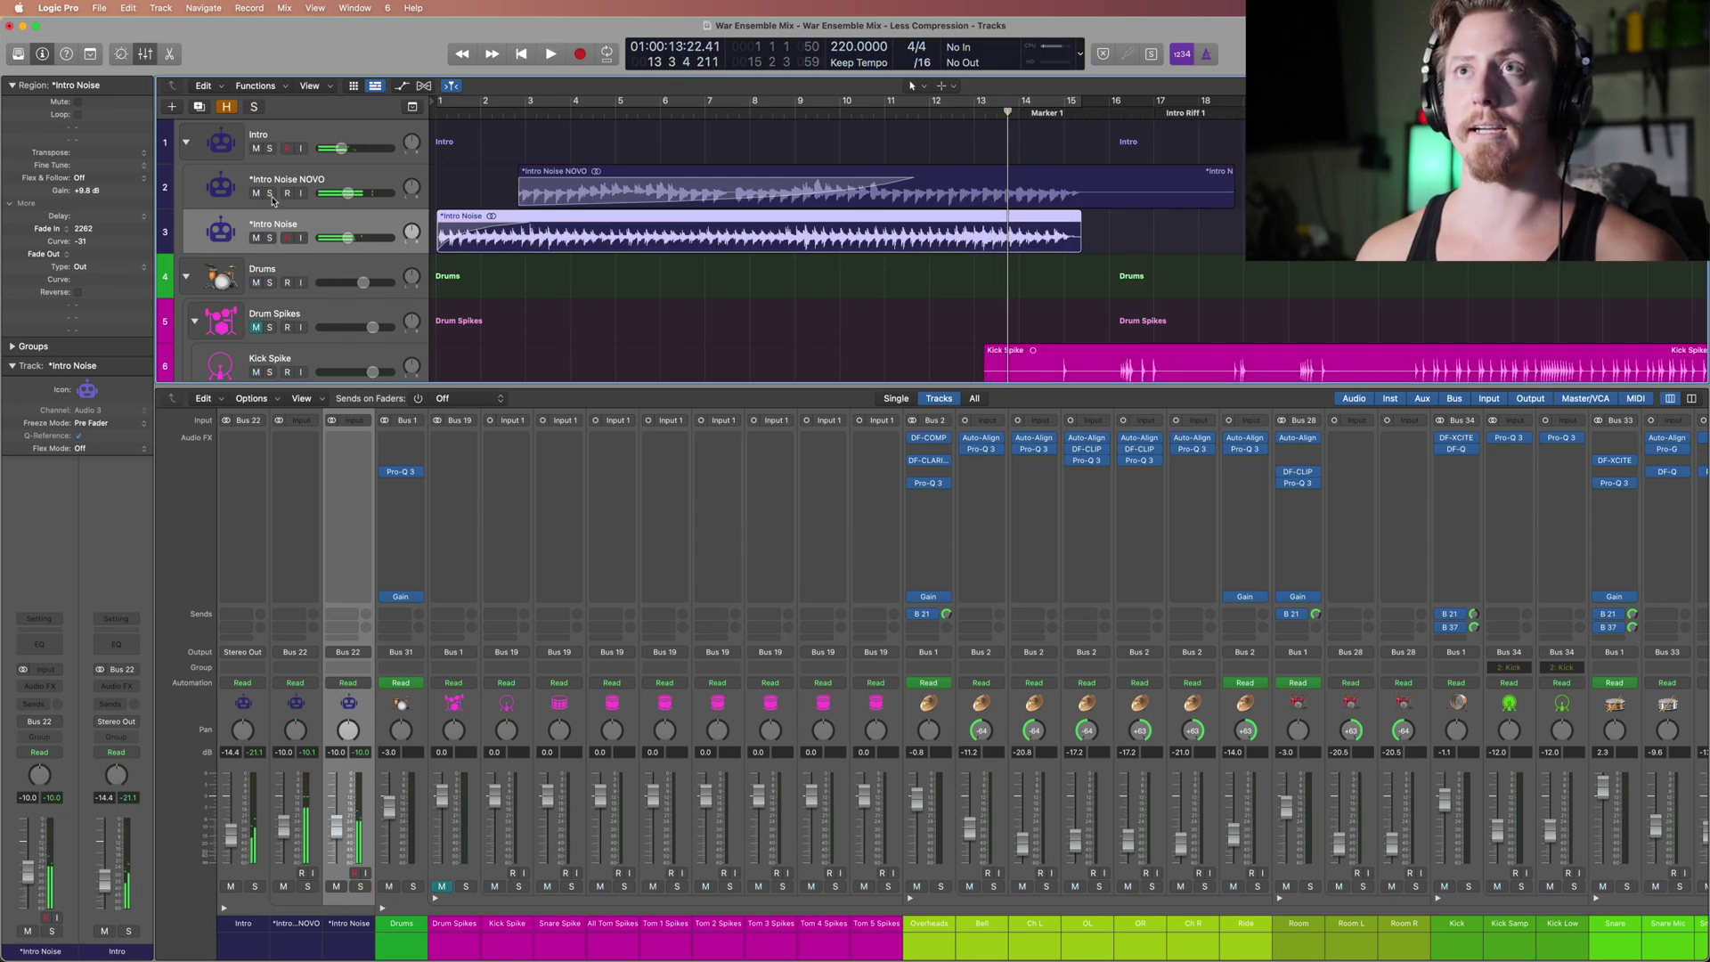
# Step: Solo the N-Grim Reaper's Lair track, play it from bar 10, and select its first region
pyautogui.scroll(-10, 543, 253)
pyautogui.scroll(-20, 543, 254)
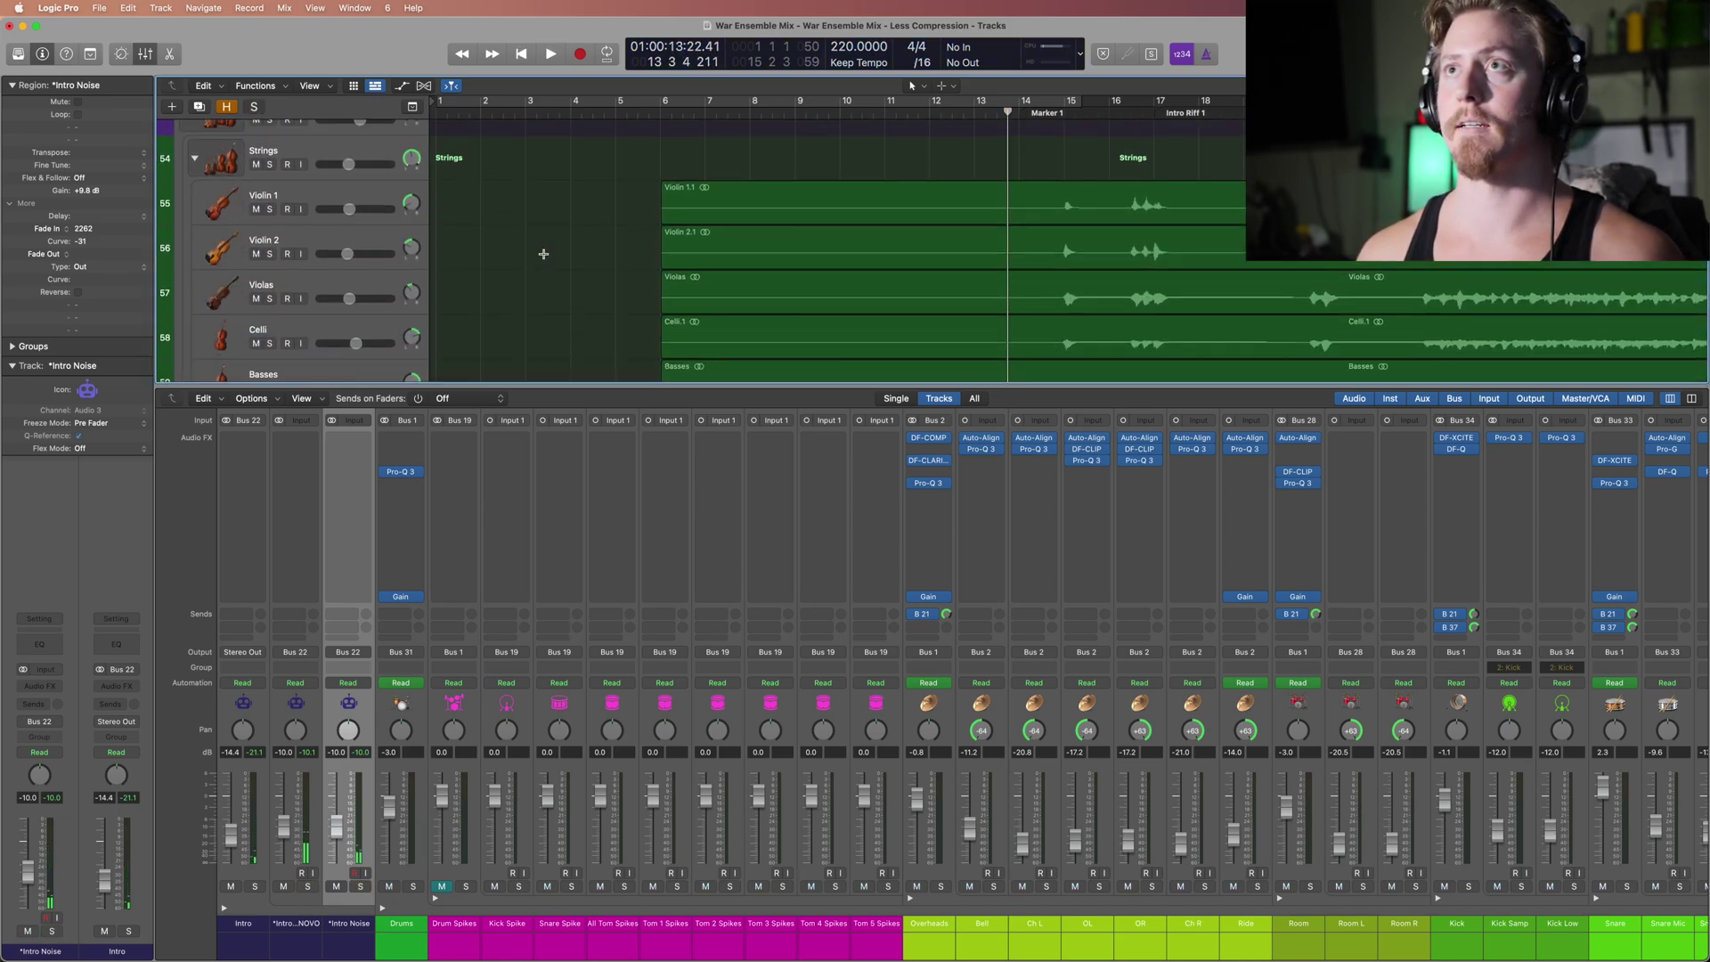
pyautogui.scroll(-5, 544, 253)
pyautogui.scroll(6, 541, 256)
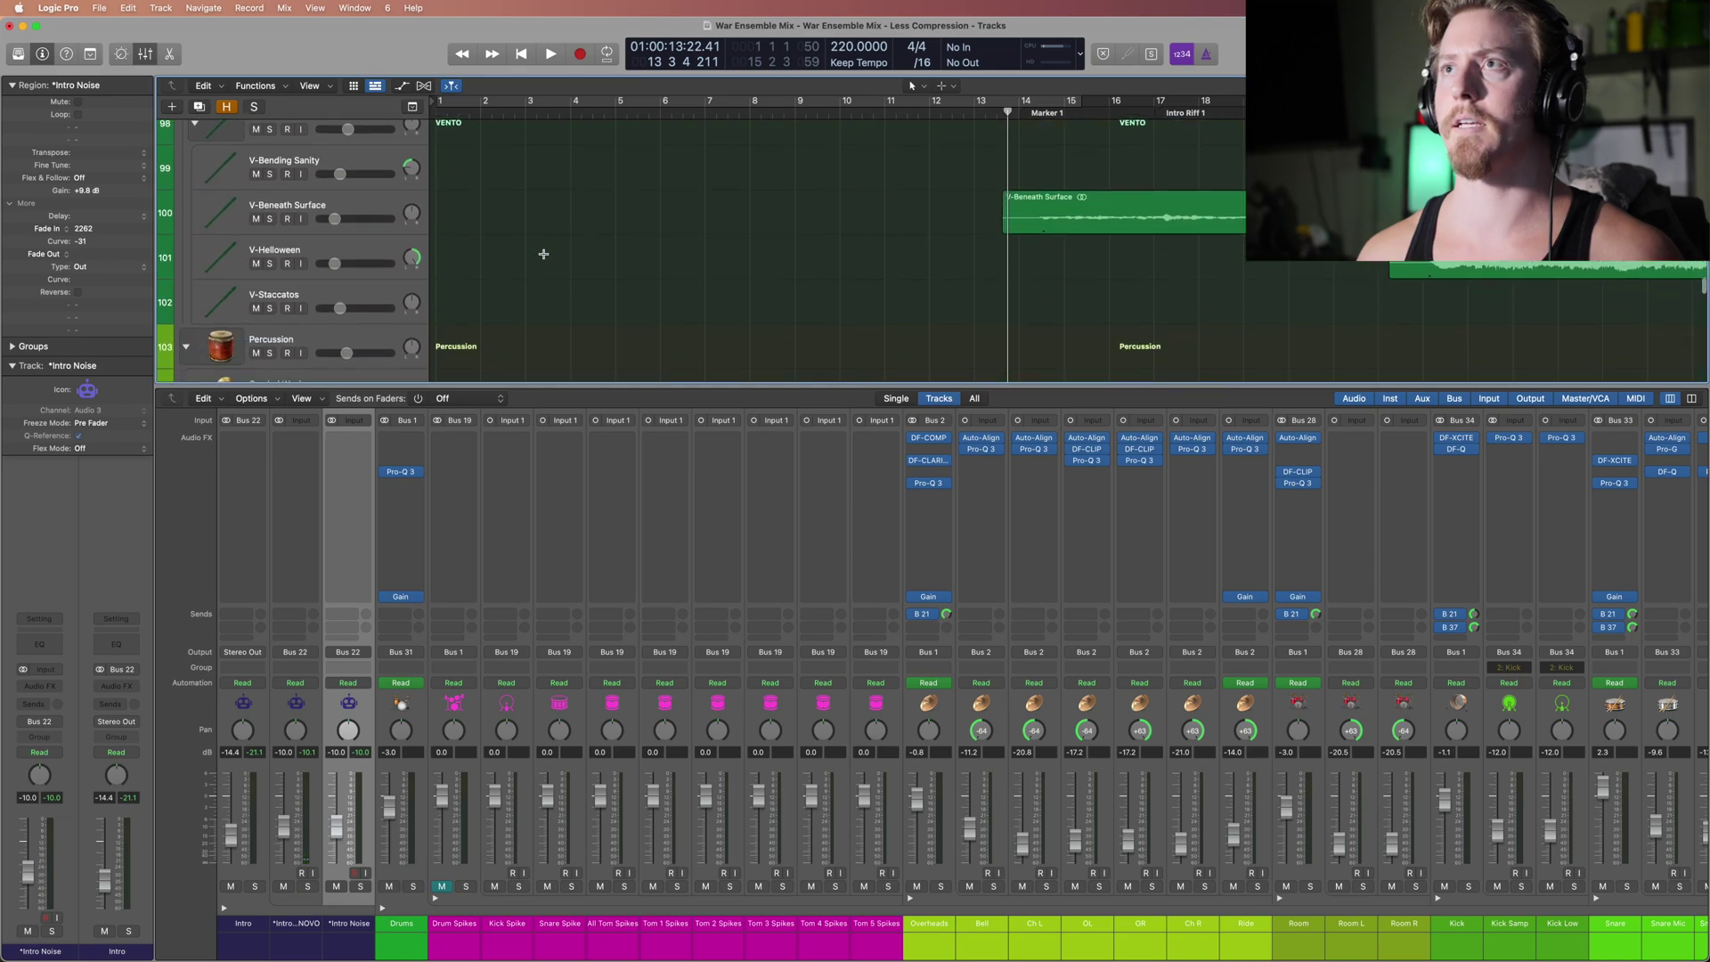
pyautogui.click(269, 313)
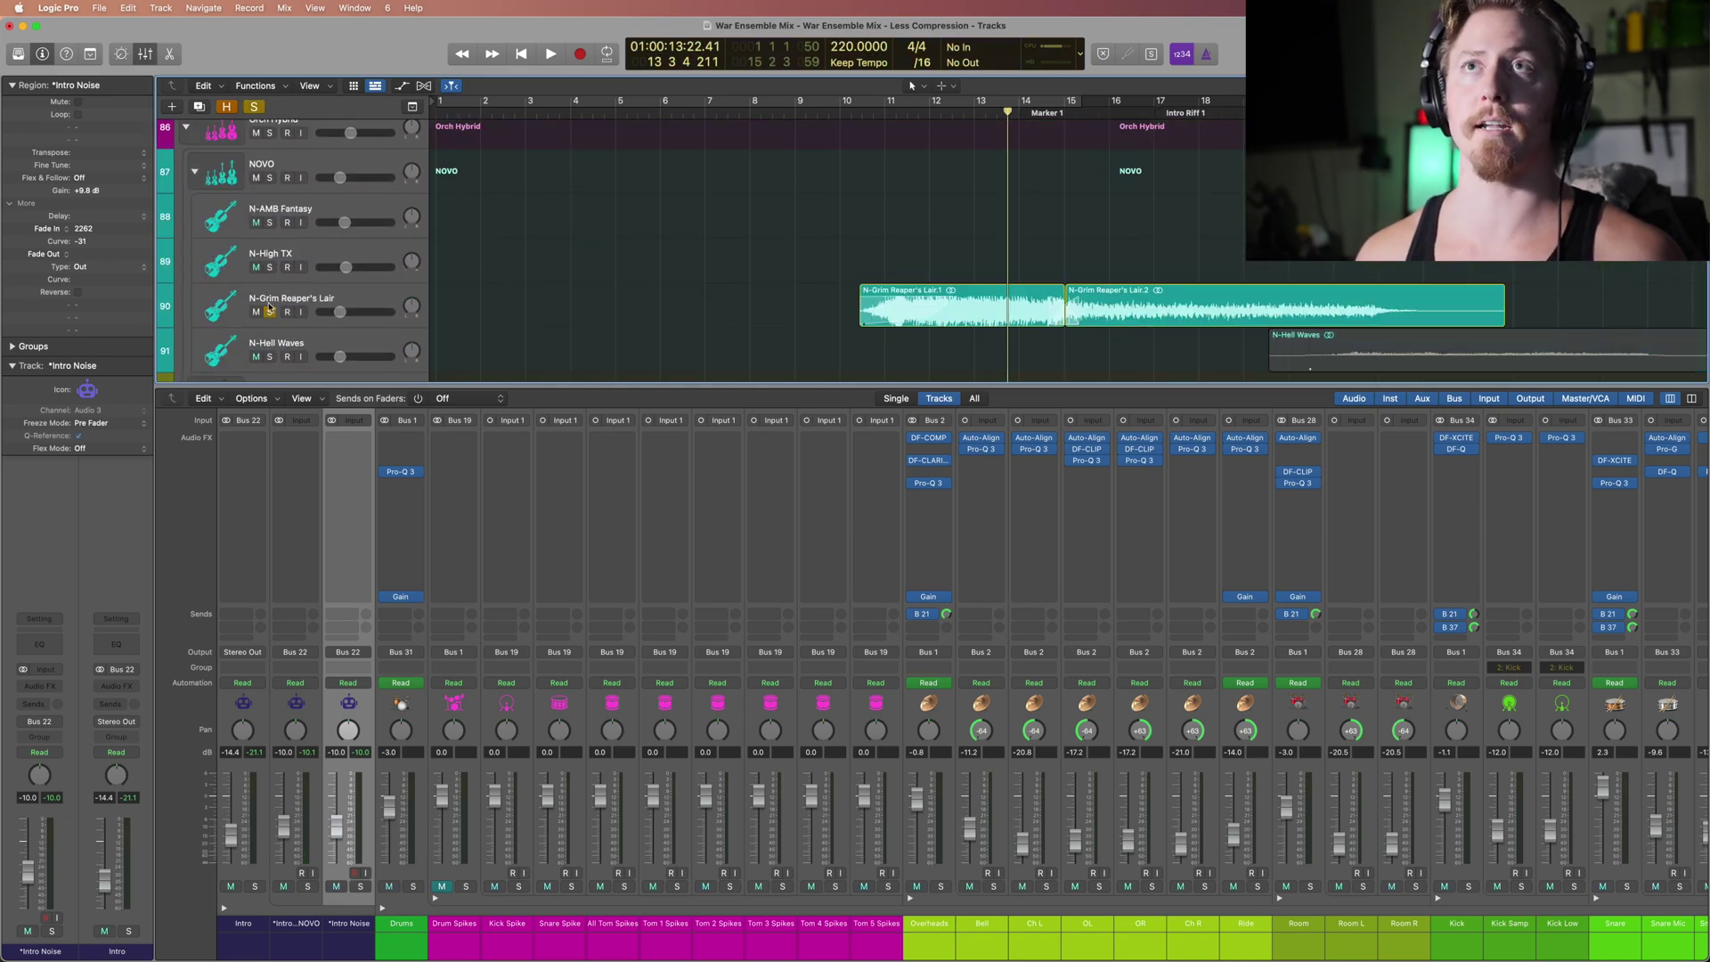
pyautogui.press('space')
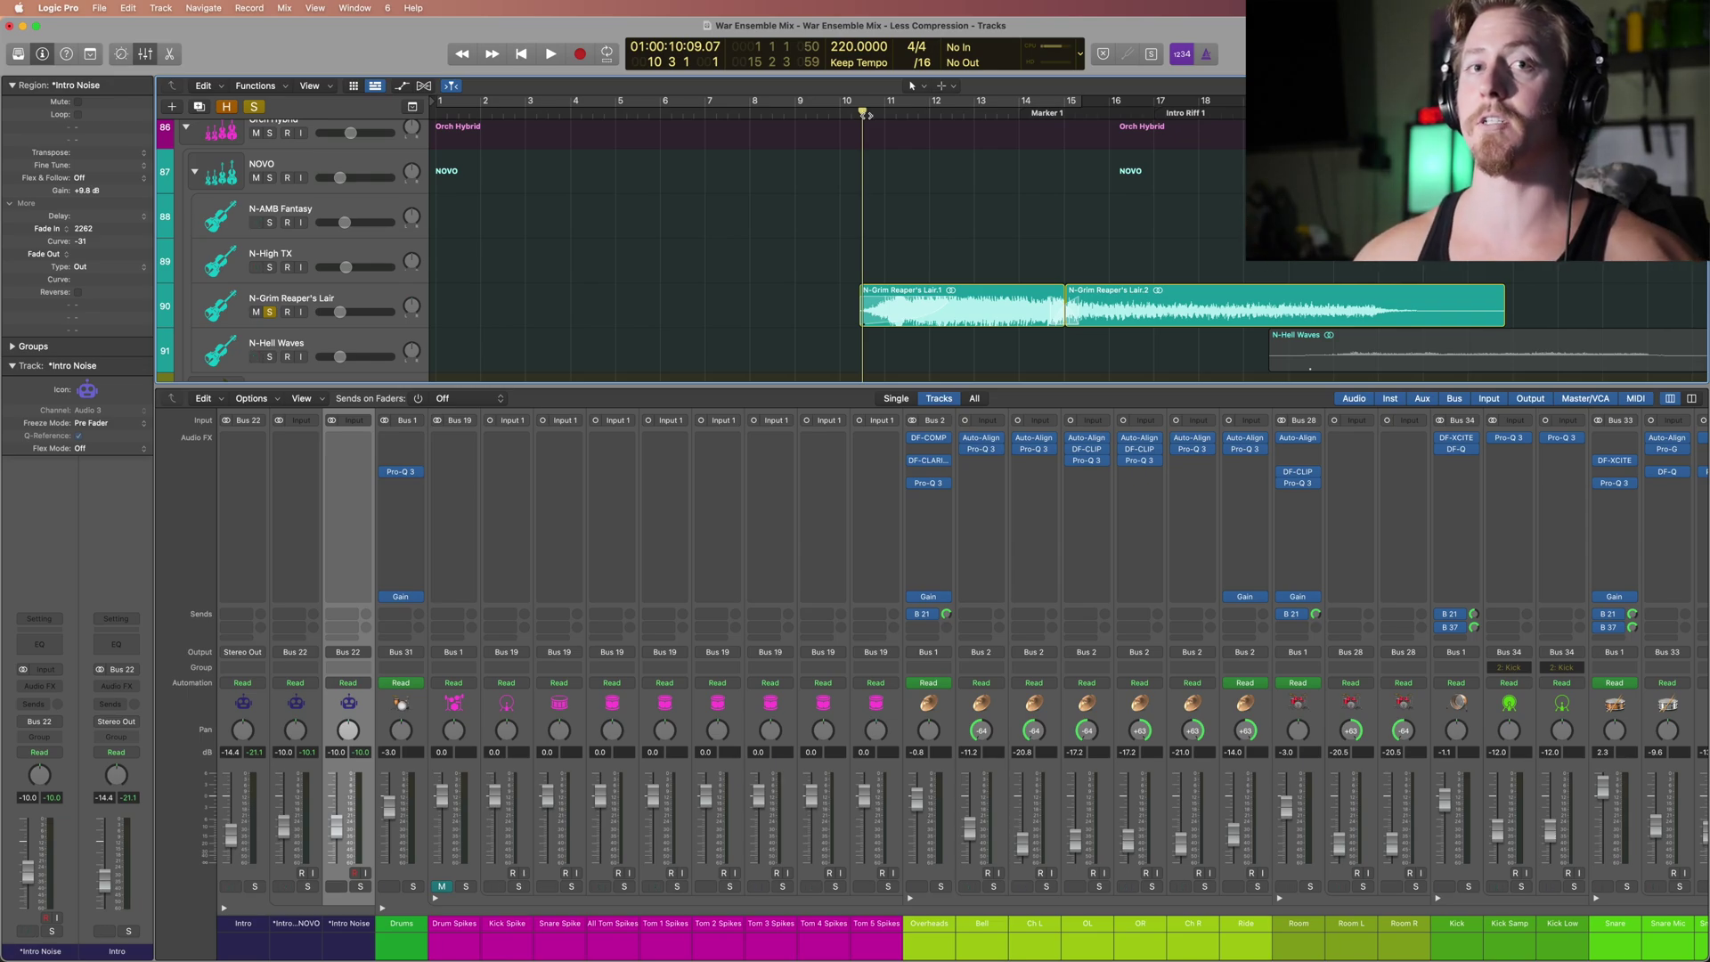
pyautogui.press('space')
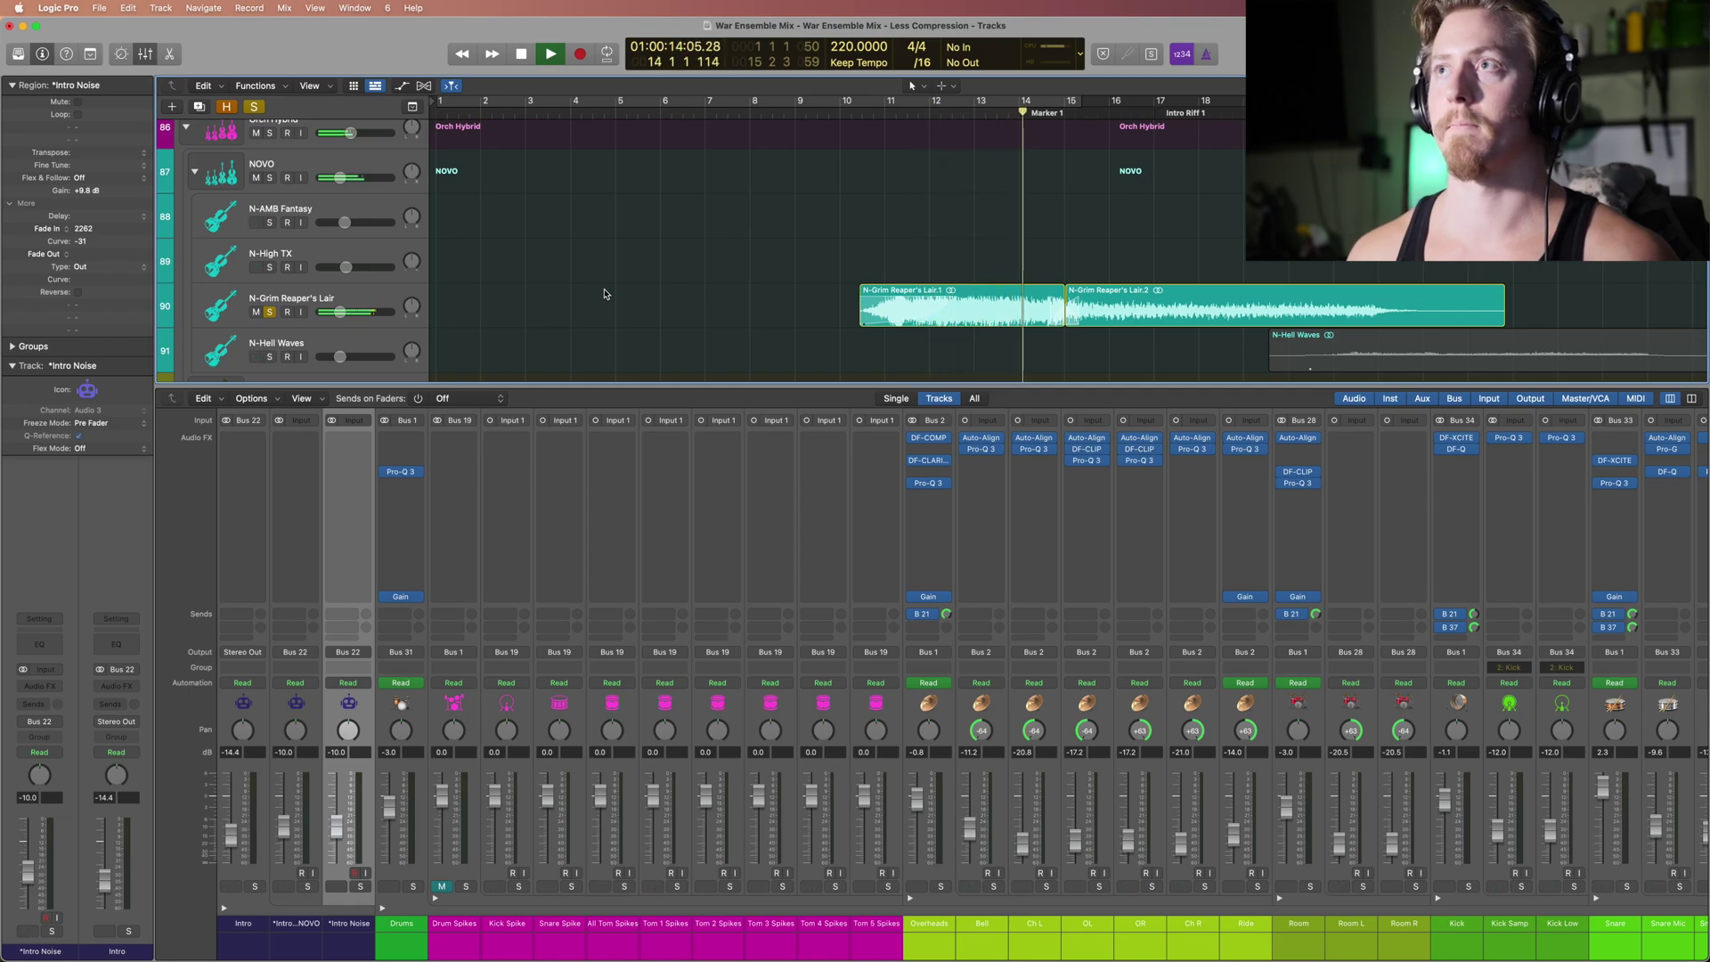
pyautogui.press('space')
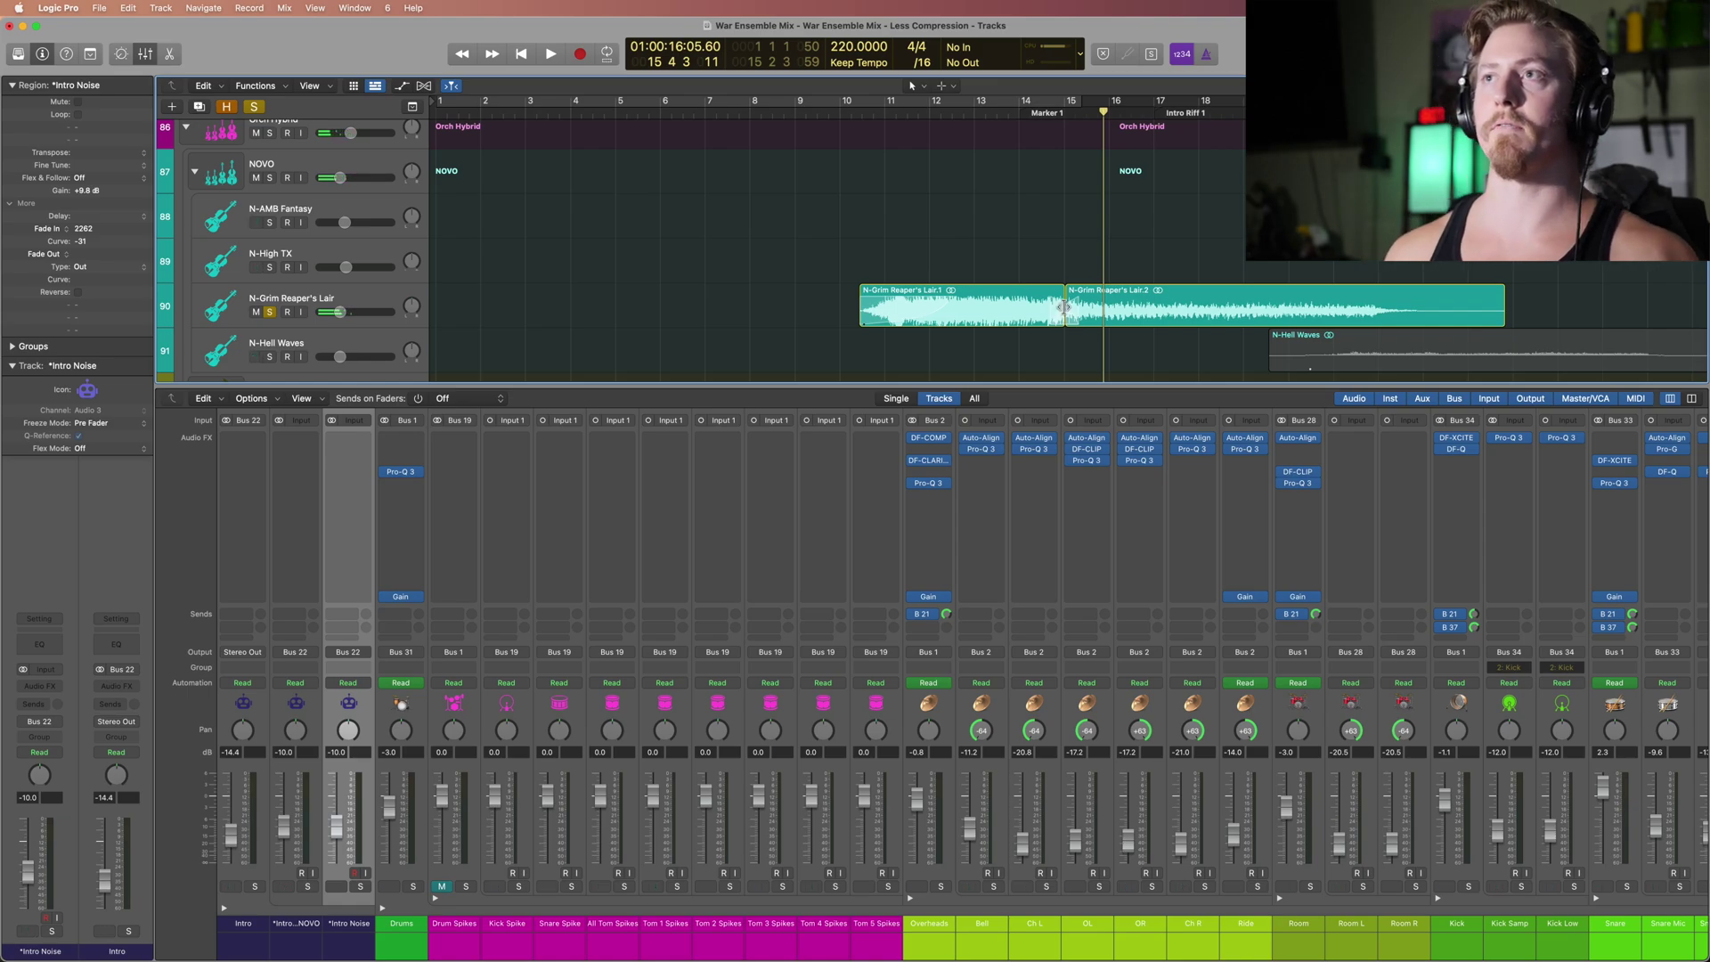
pyautogui.click(1006, 310)
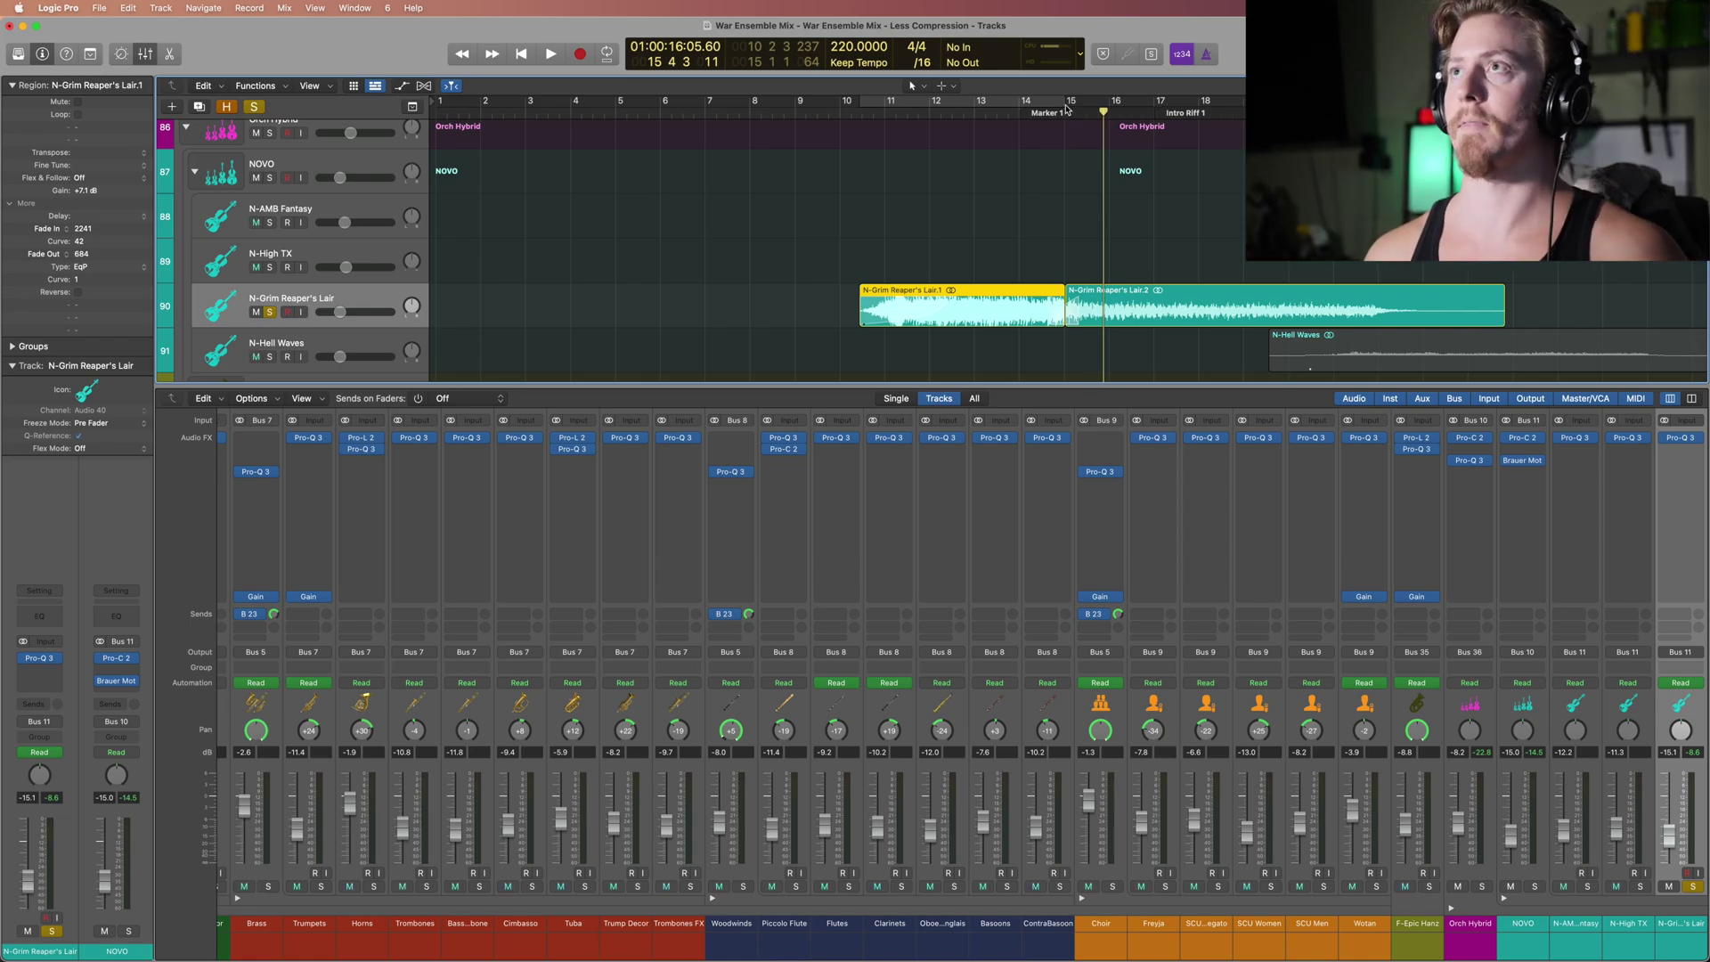
# Step: Return the playhead to the project start and clear the solo on N-Grim Reaper's Lair
pyautogui.press('Return')
pyautogui.scroll(20, 727, 215)
pyautogui.scroll(15, 727, 216)
pyautogui.scroll(5, 224, 157)
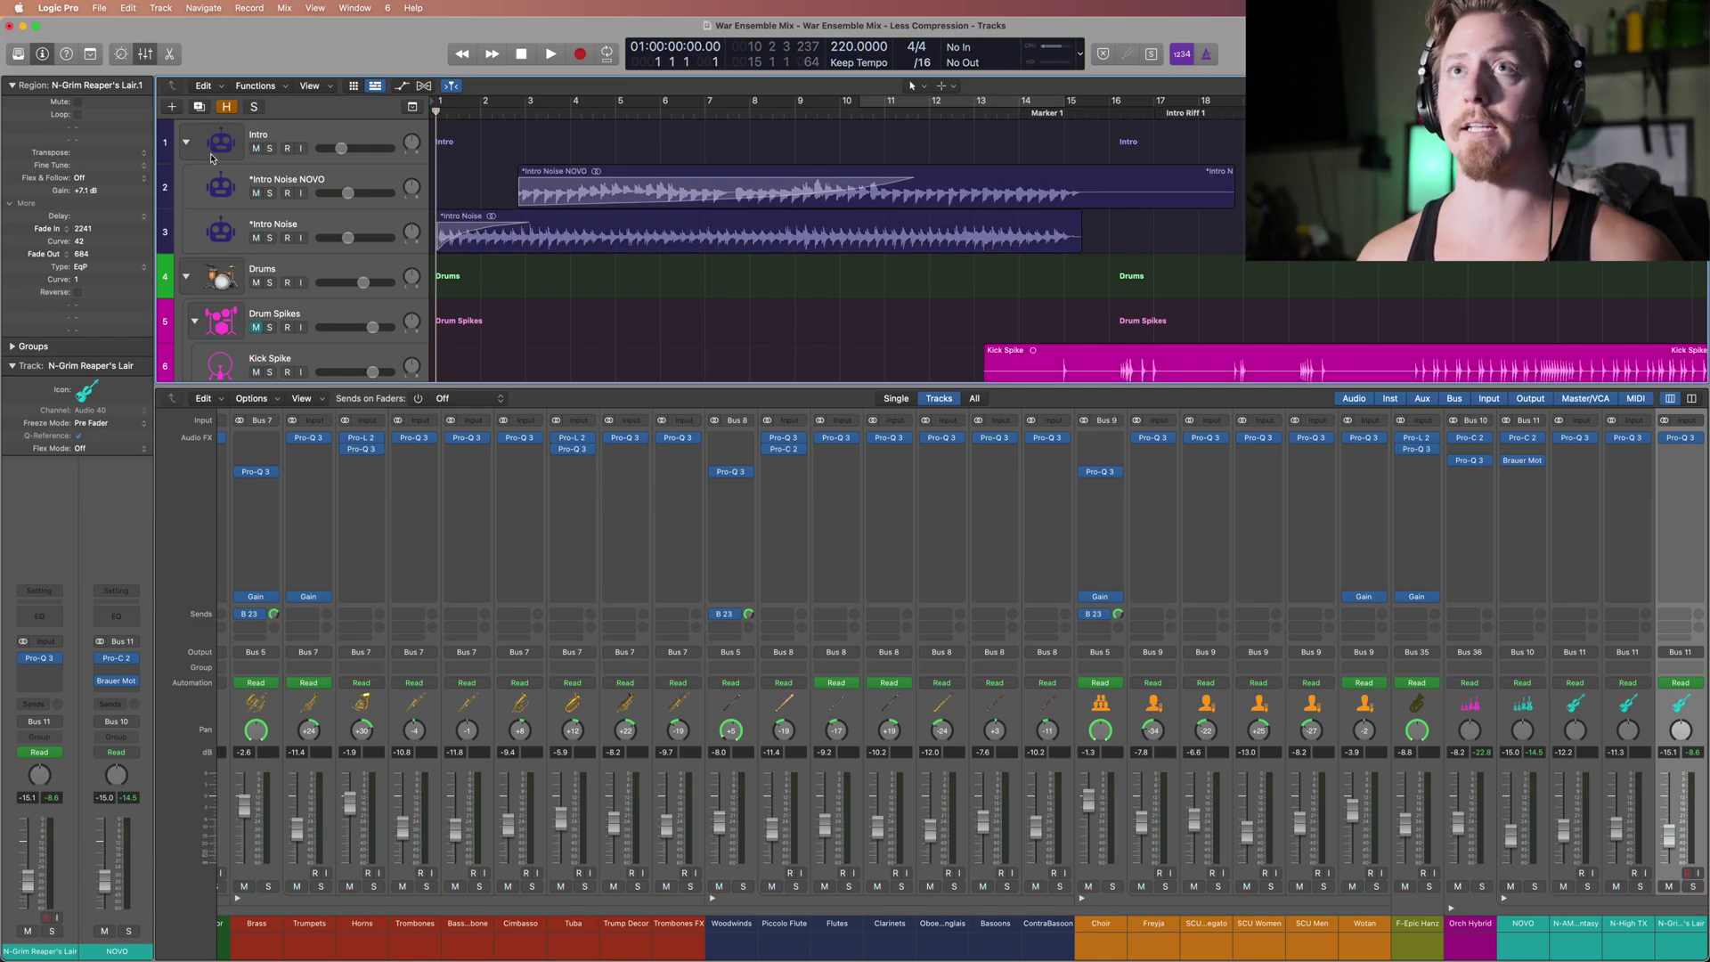
# Step: Select the Drums track stack and bring the drum spike regions from bar 14 onward into view
pyautogui.hscroll(-10, 481, 712)
pyautogui.click(479, 710)
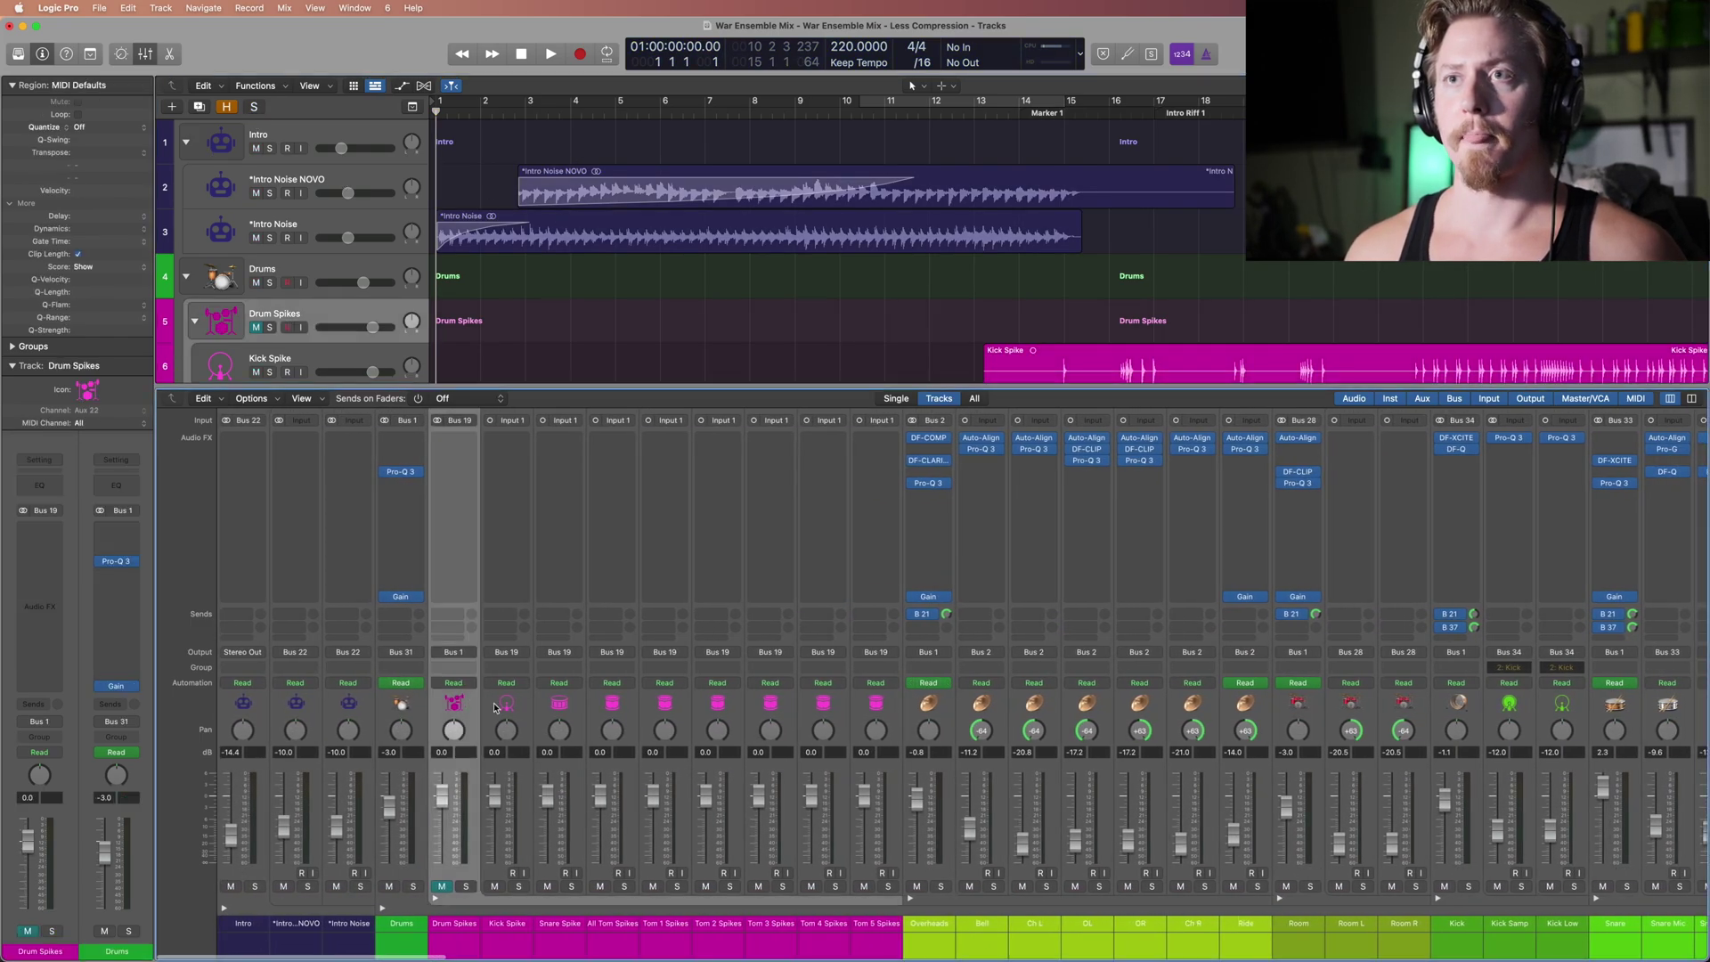
pyautogui.click(403, 704)
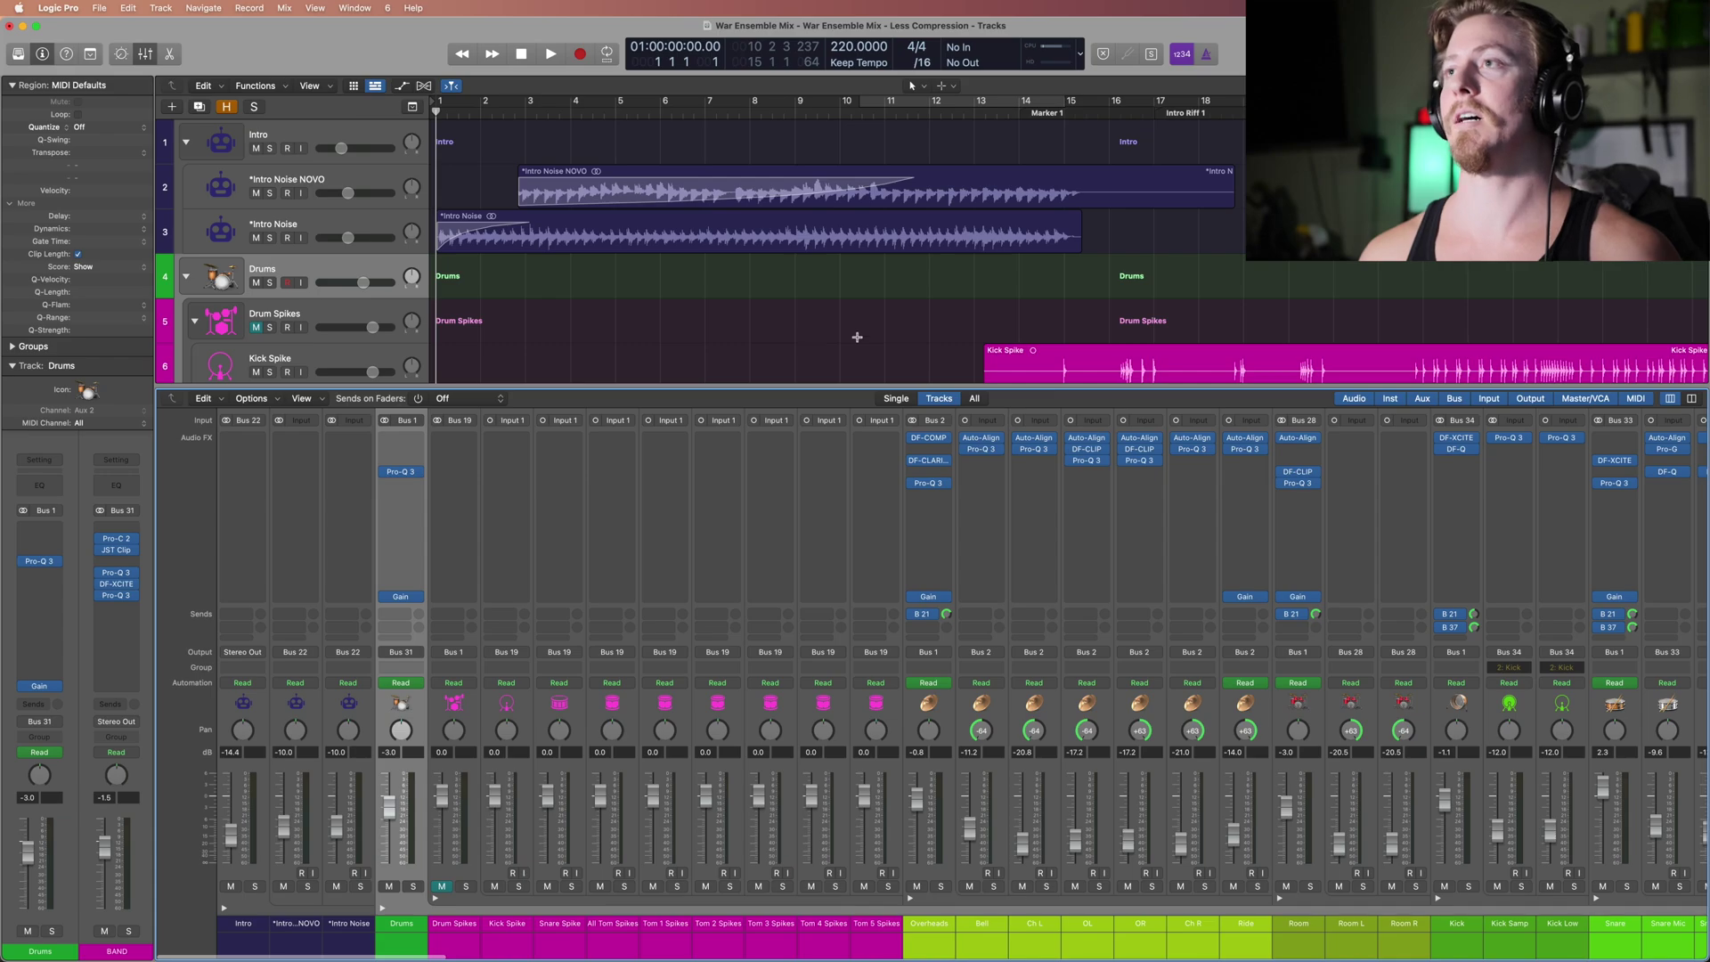
pyautogui.hscroll(5, 856, 336)
pyautogui.hscroll(5, 857, 337)
pyautogui.scroll(-3, 624, 267)
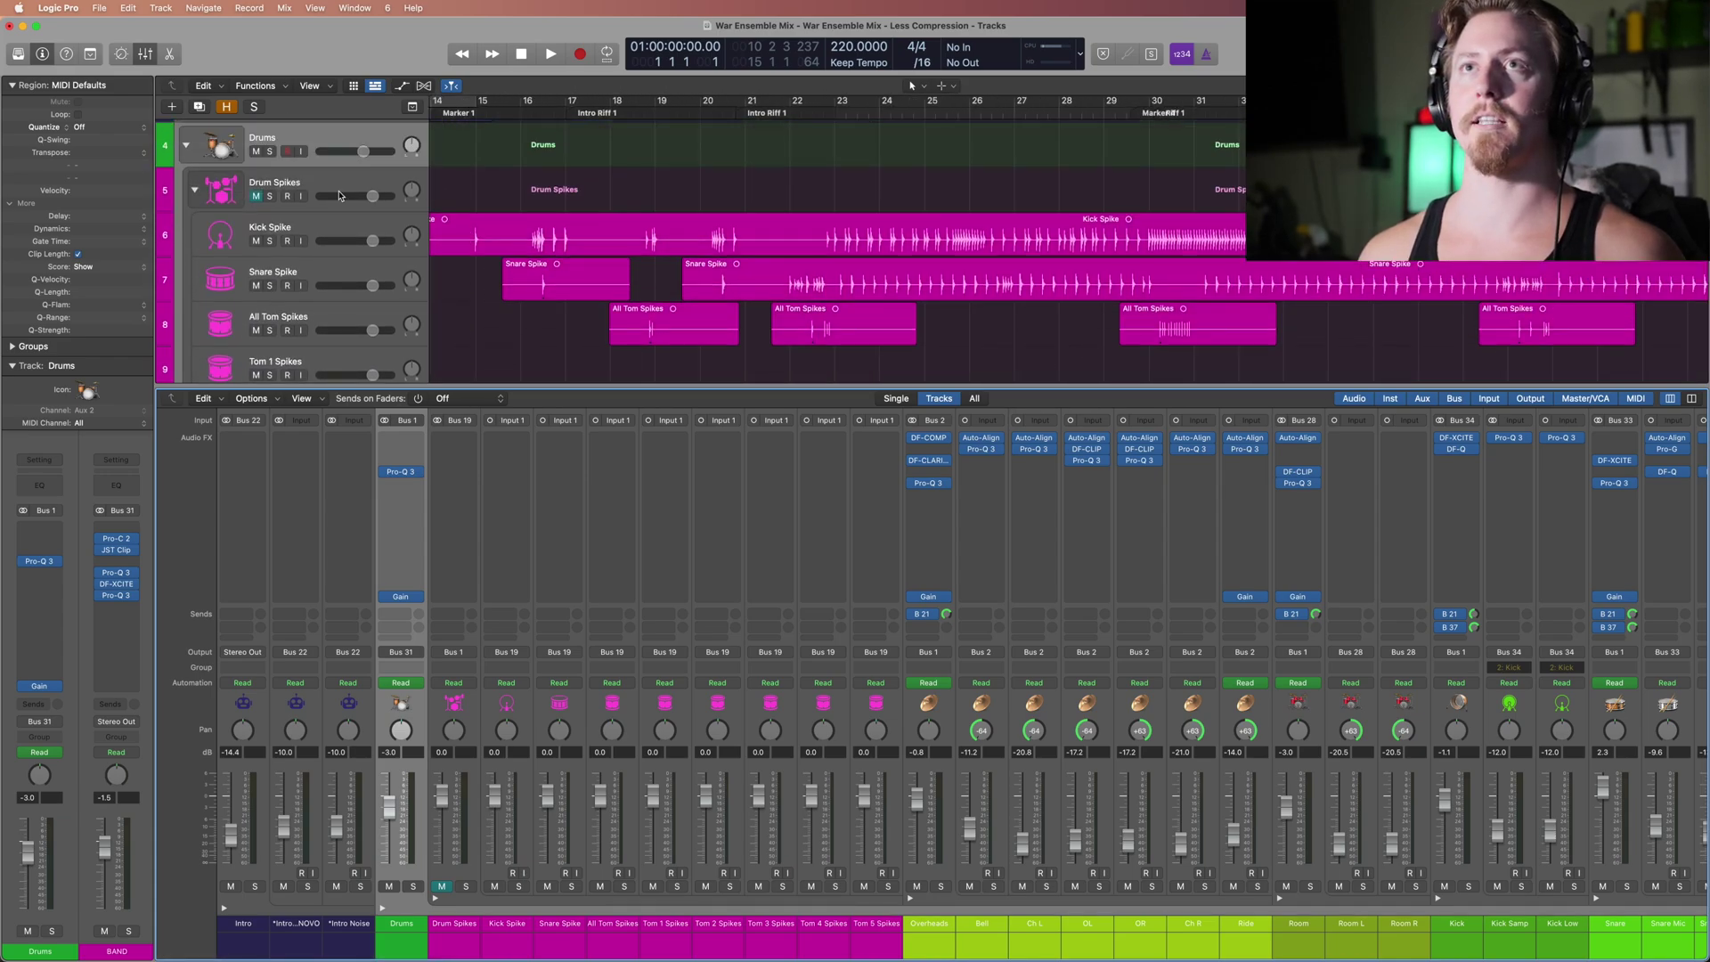
# Step: Select the channels from Kick Spike through Tom 5 Spikes and unmute the Drum Spikes stack
pyautogui.click(334, 187)
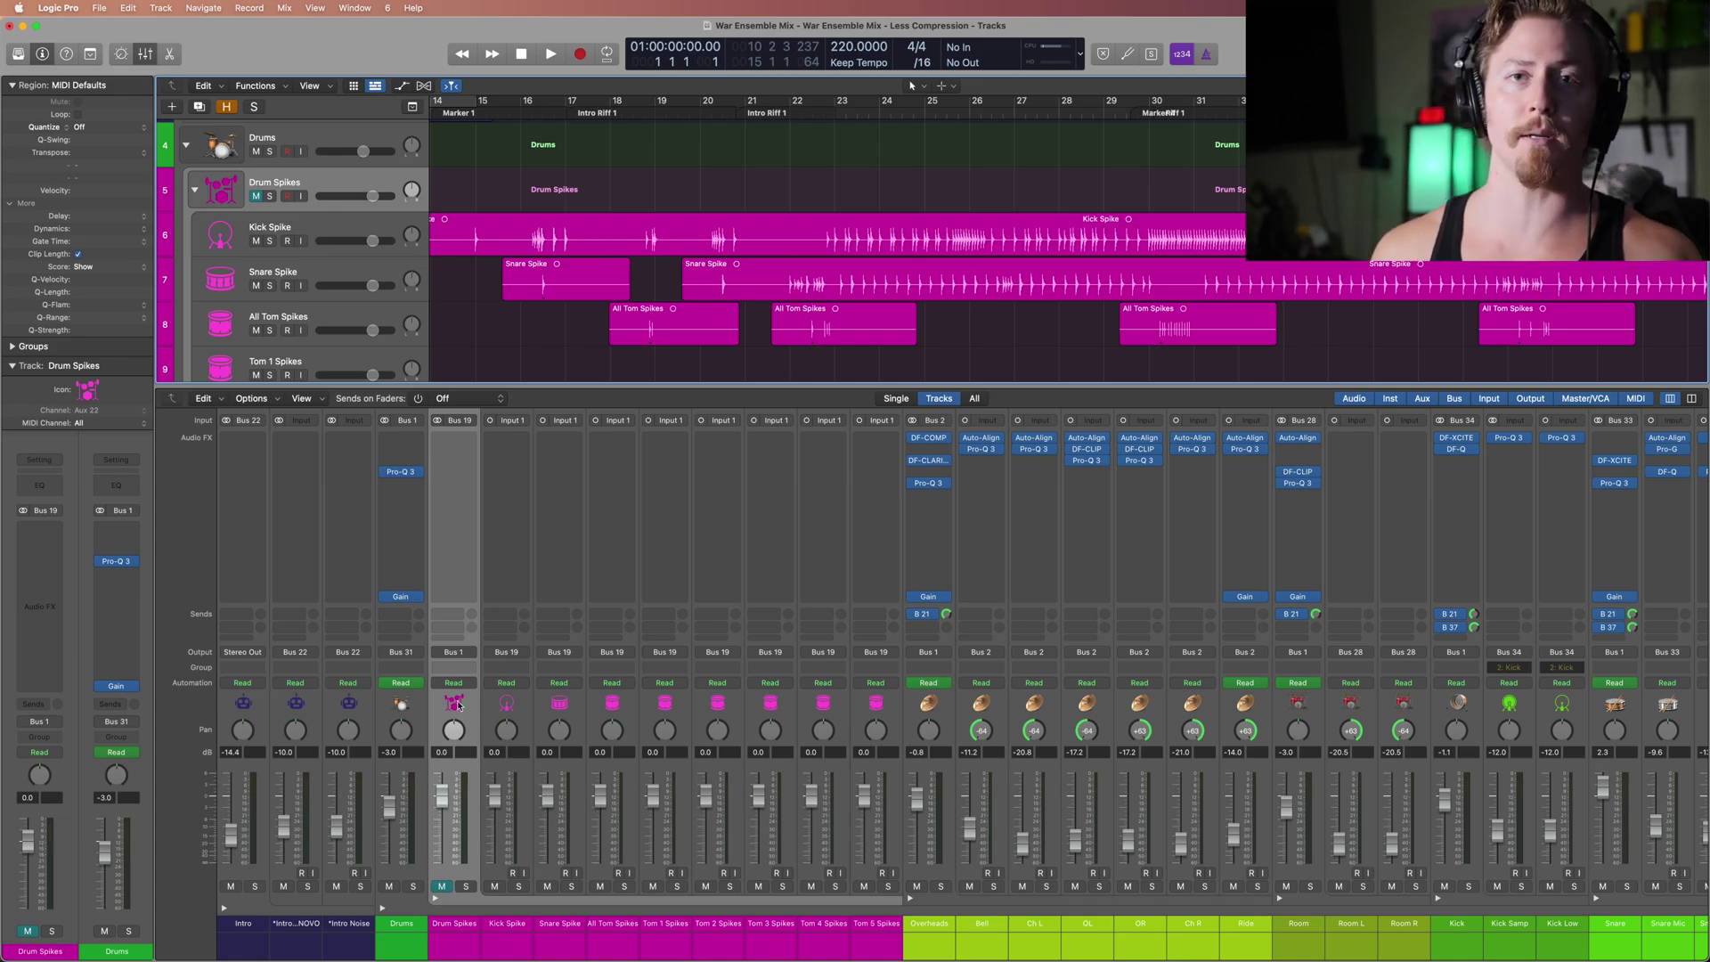
pyautogui.click(507, 703)
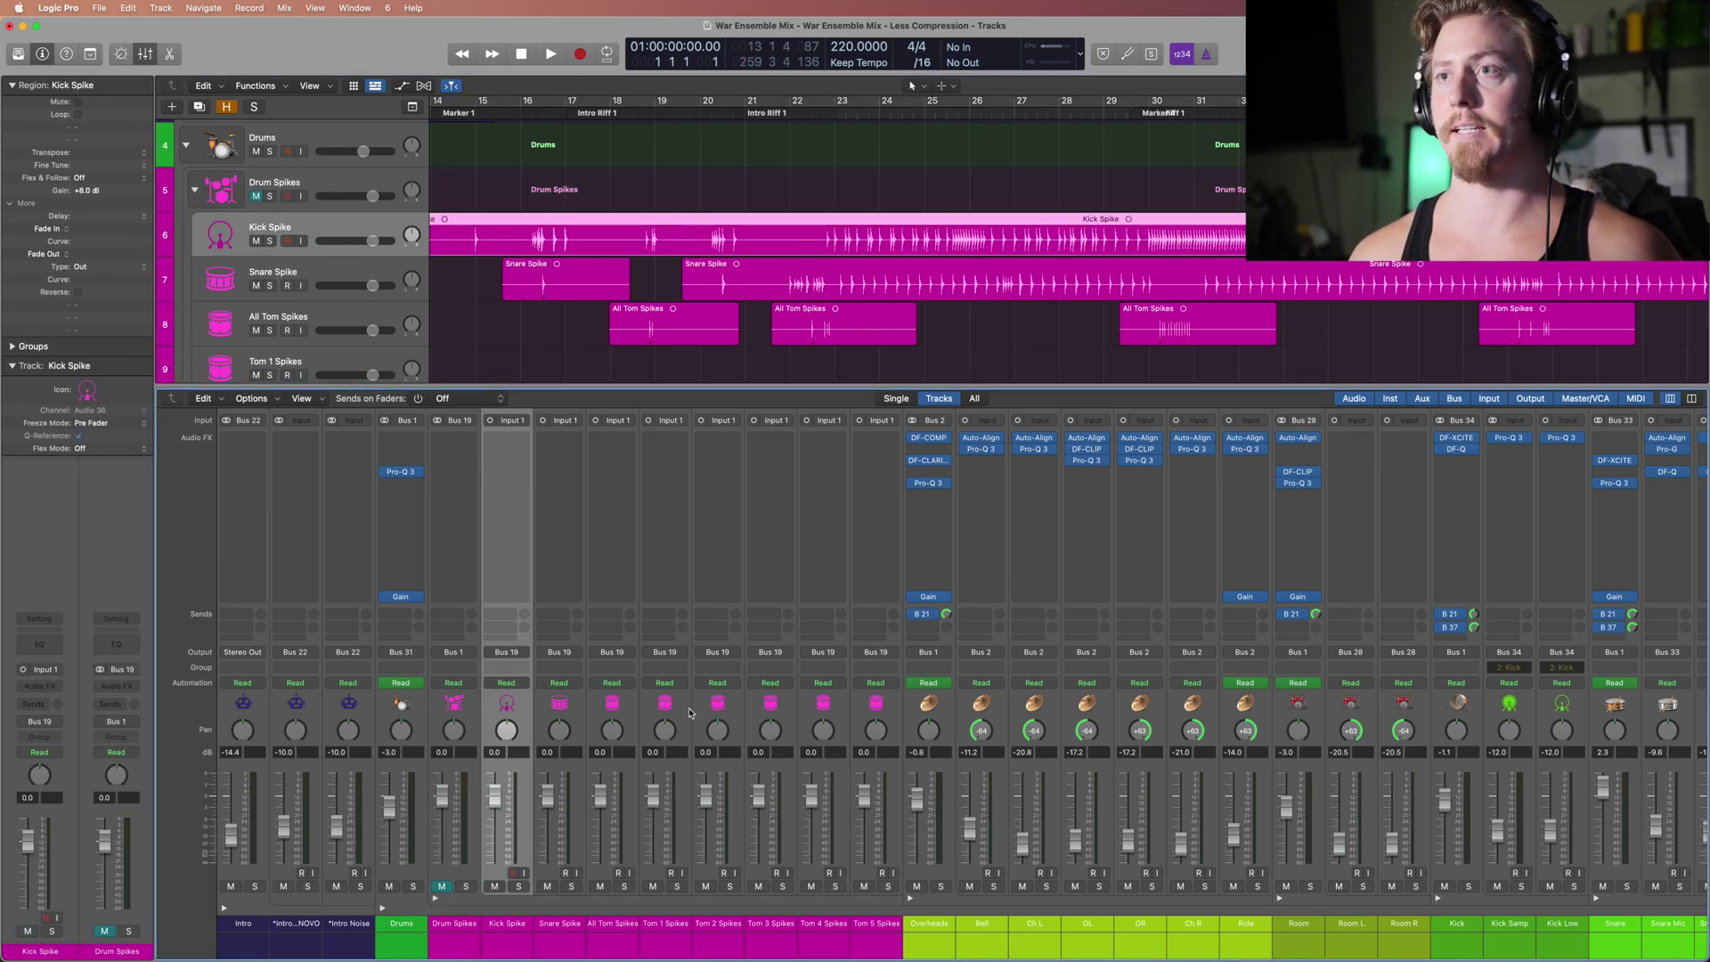
pyautogui.keyDown('shift'); pyautogui.click(857, 701); pyautogui.keyUp('shift')
pyautogui.click(443, 886)
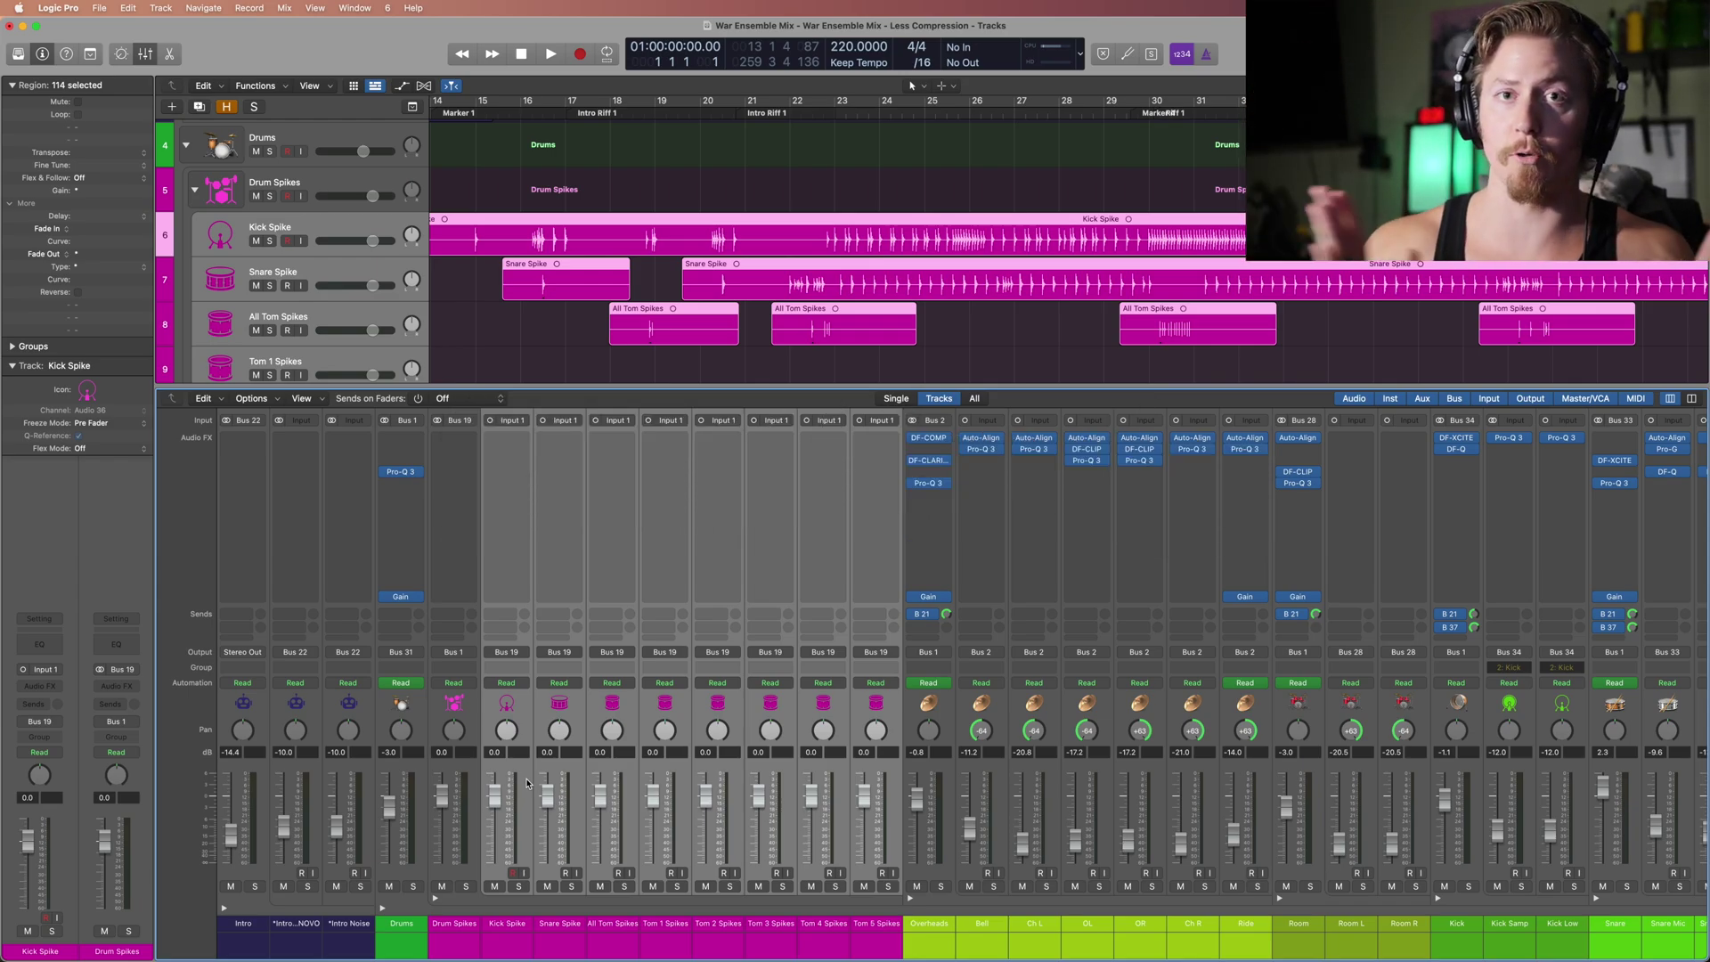
# Step: Place the playhead at bar 24 and examine the kick, snare and tom spike regions up to about bar 41
pyautogui.click(879, 116)
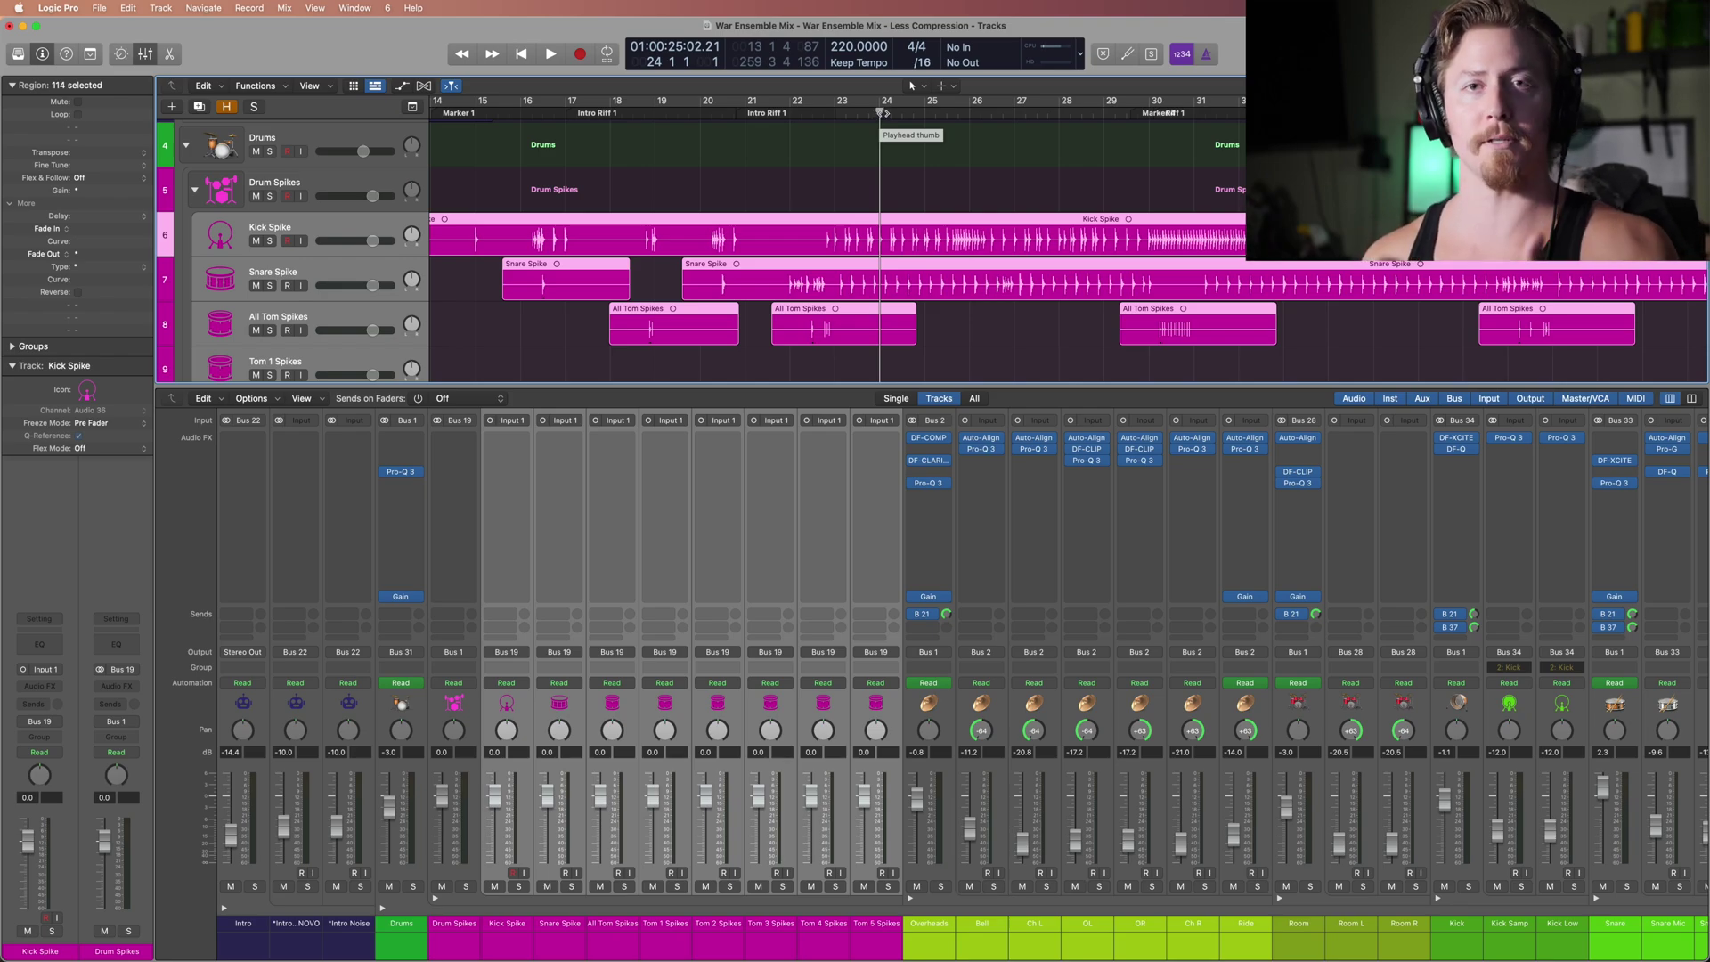
pyautogui.scroll(-1, 1016, 233)
pyautogui.hscroll(3, 1015, 233)
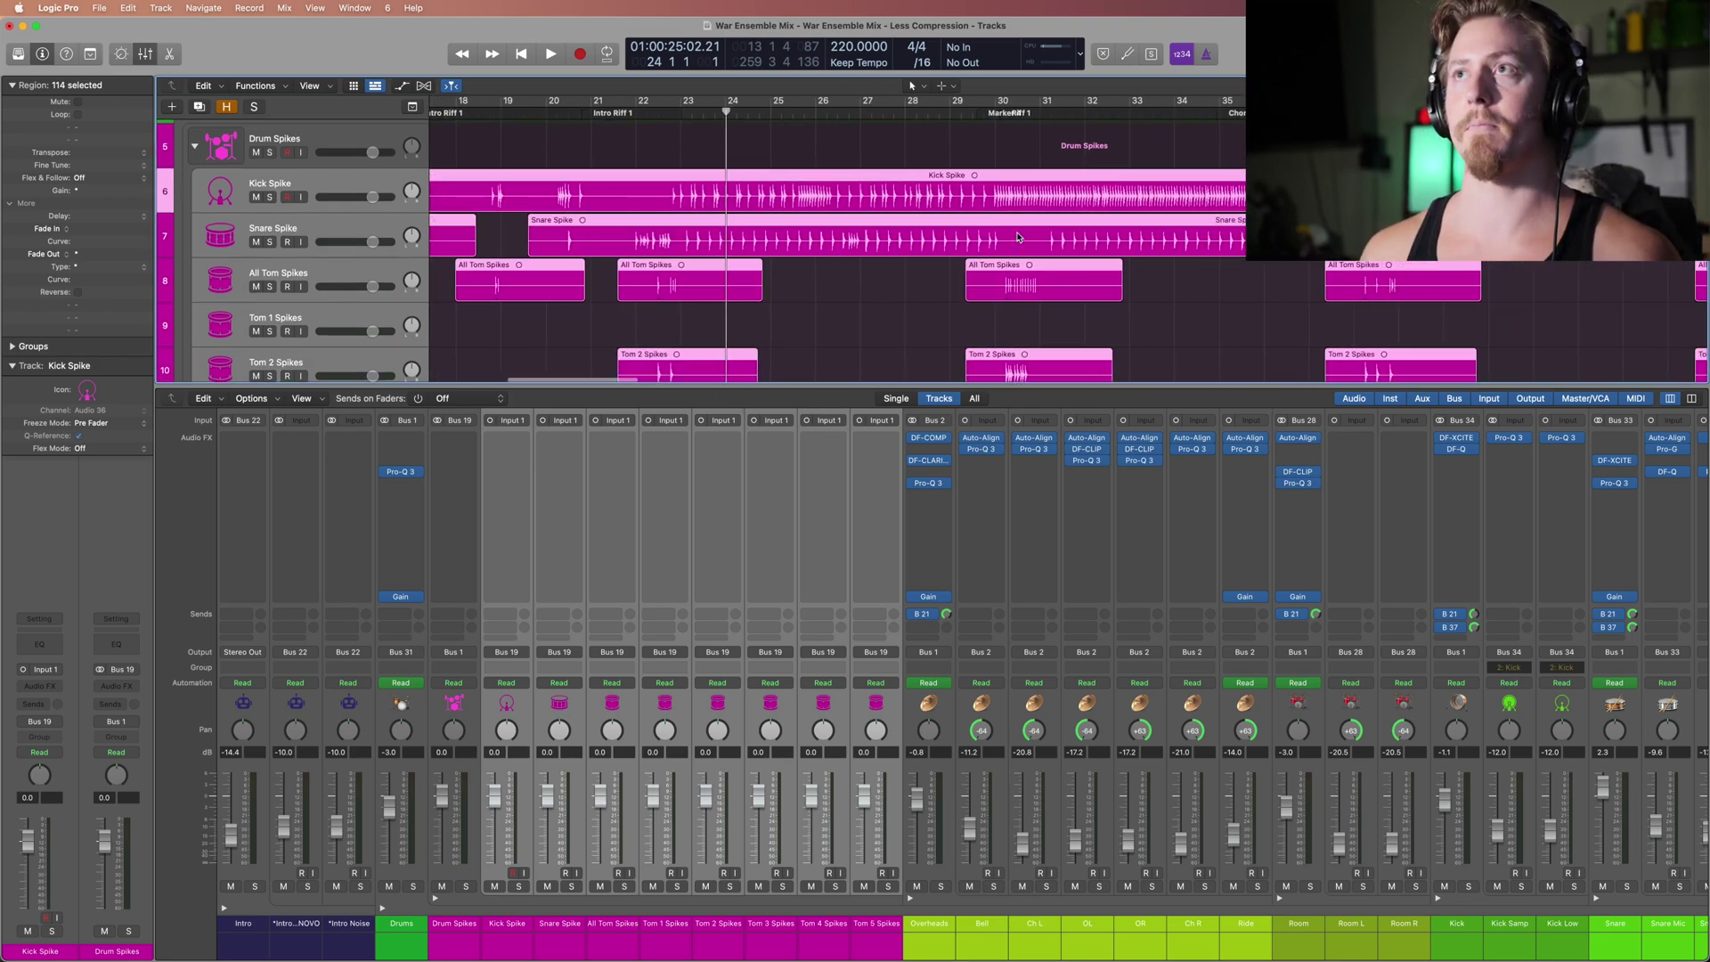
pyautogui.scroll(-1, 1018, 237)
pyautogui.hscroll(4, 1011, 229)
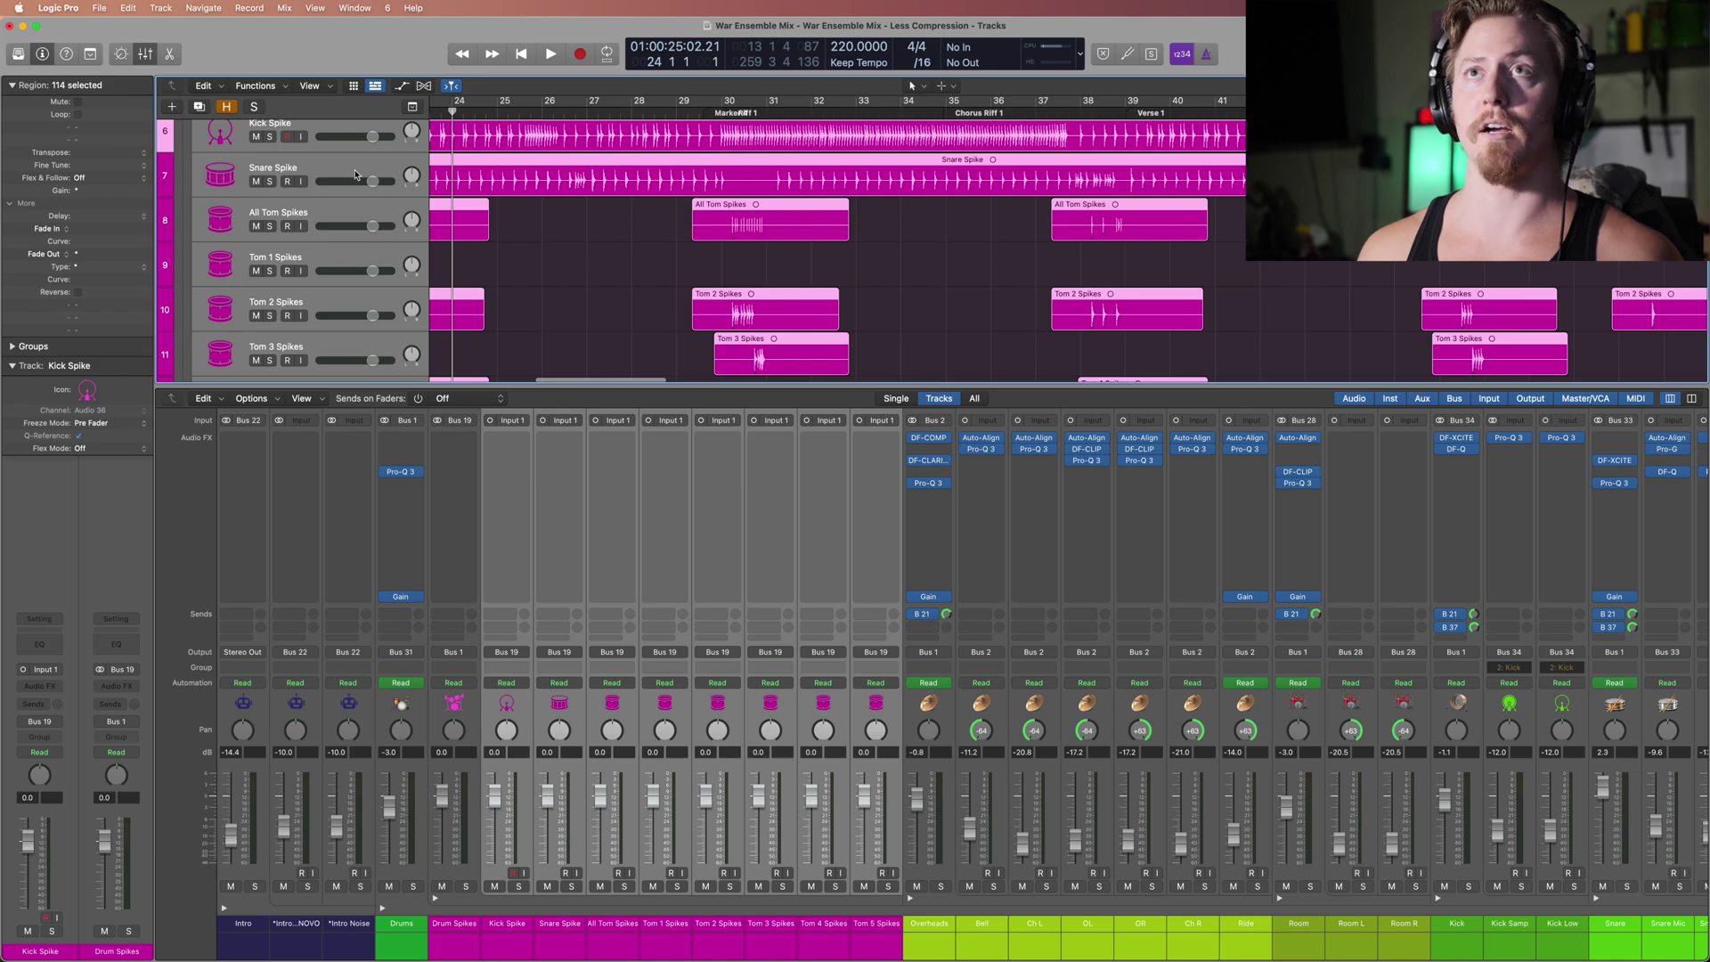
# Step: Select the Snare Spike, All Tom Spikes and Tom 2 Spikes tracks one at a time and inspect the tom regions around Bridge Riff 2
pyautogui.scroll(1, 354, 175)
pyautogui.click(327, 188)
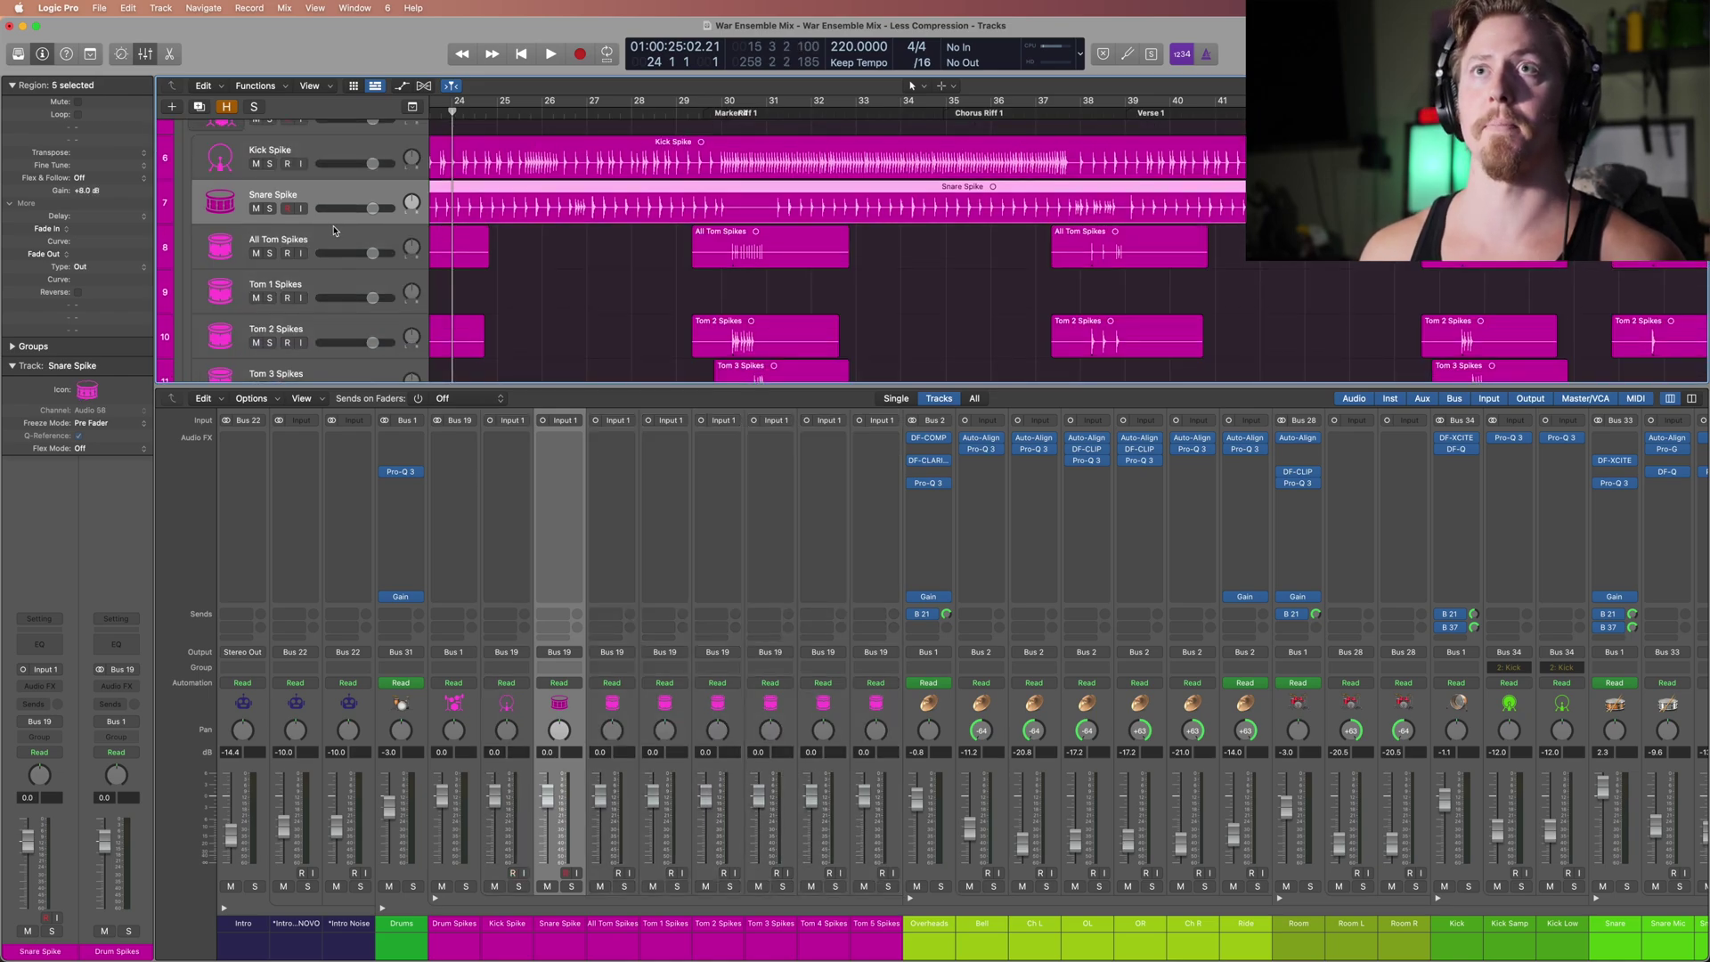
pyautogui.scroll(-1, 334, 230)
pyautogui.click(333, 205)
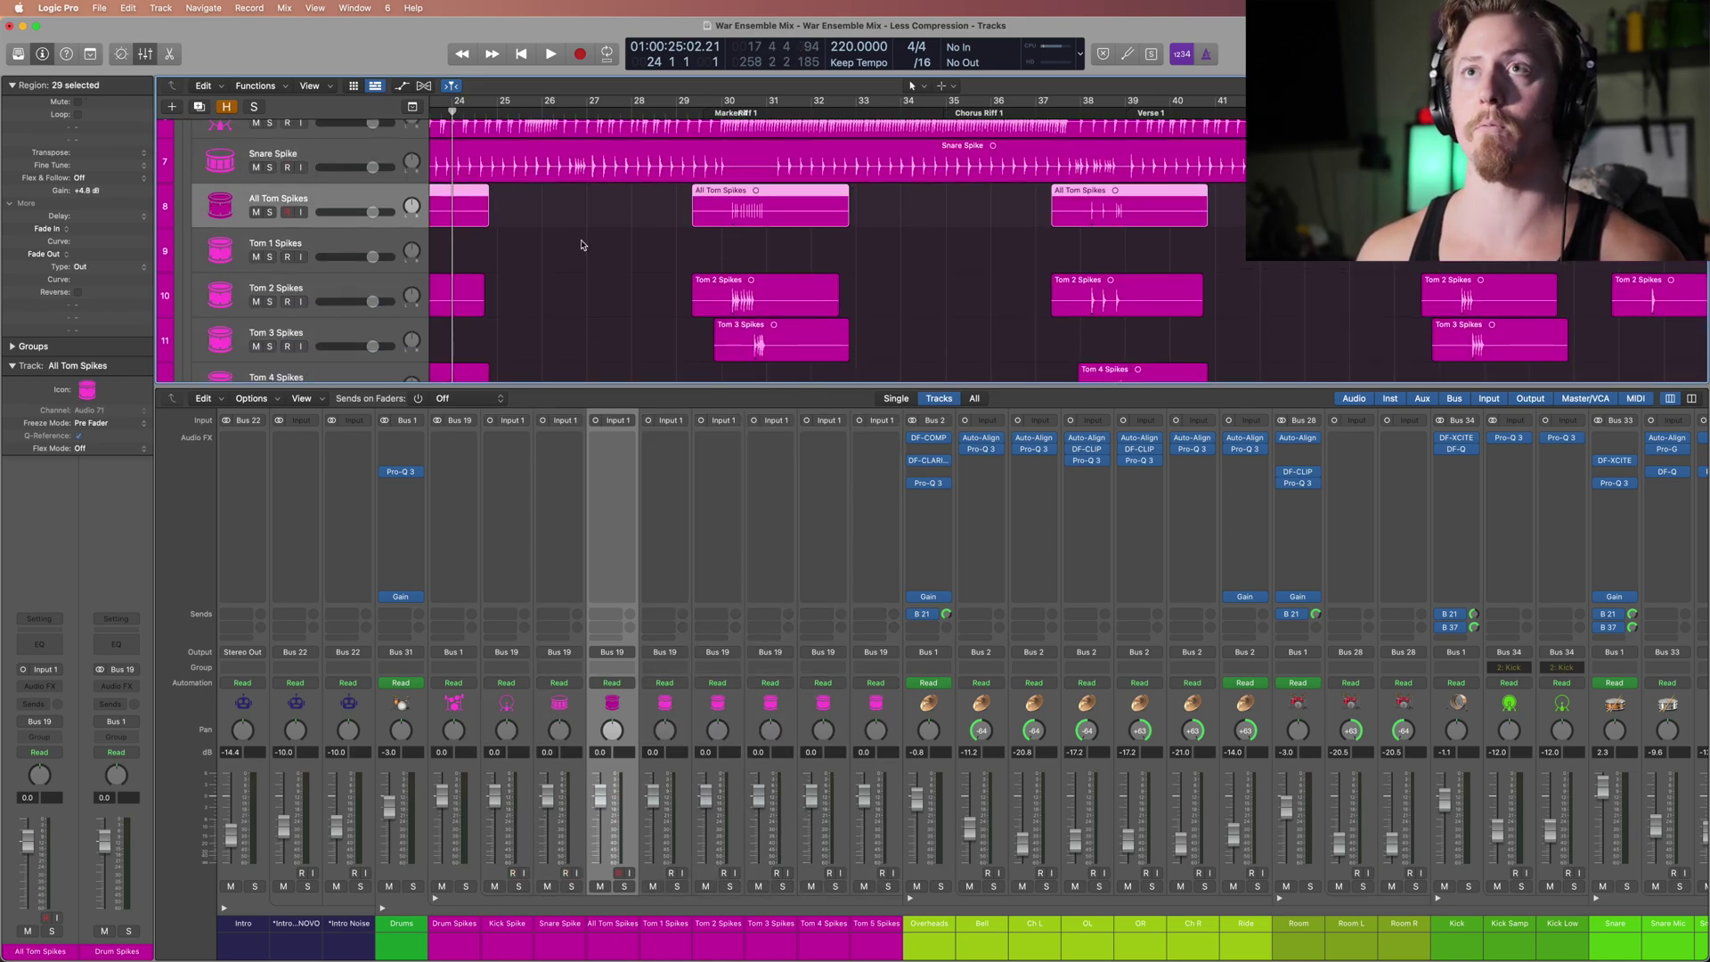
pyautogui.scroll(-1, 582, 245)
pyautogui.click(372, 193)
pyautogui.hscroll(20, 392, 205)
pyautogui.click(431, 231)
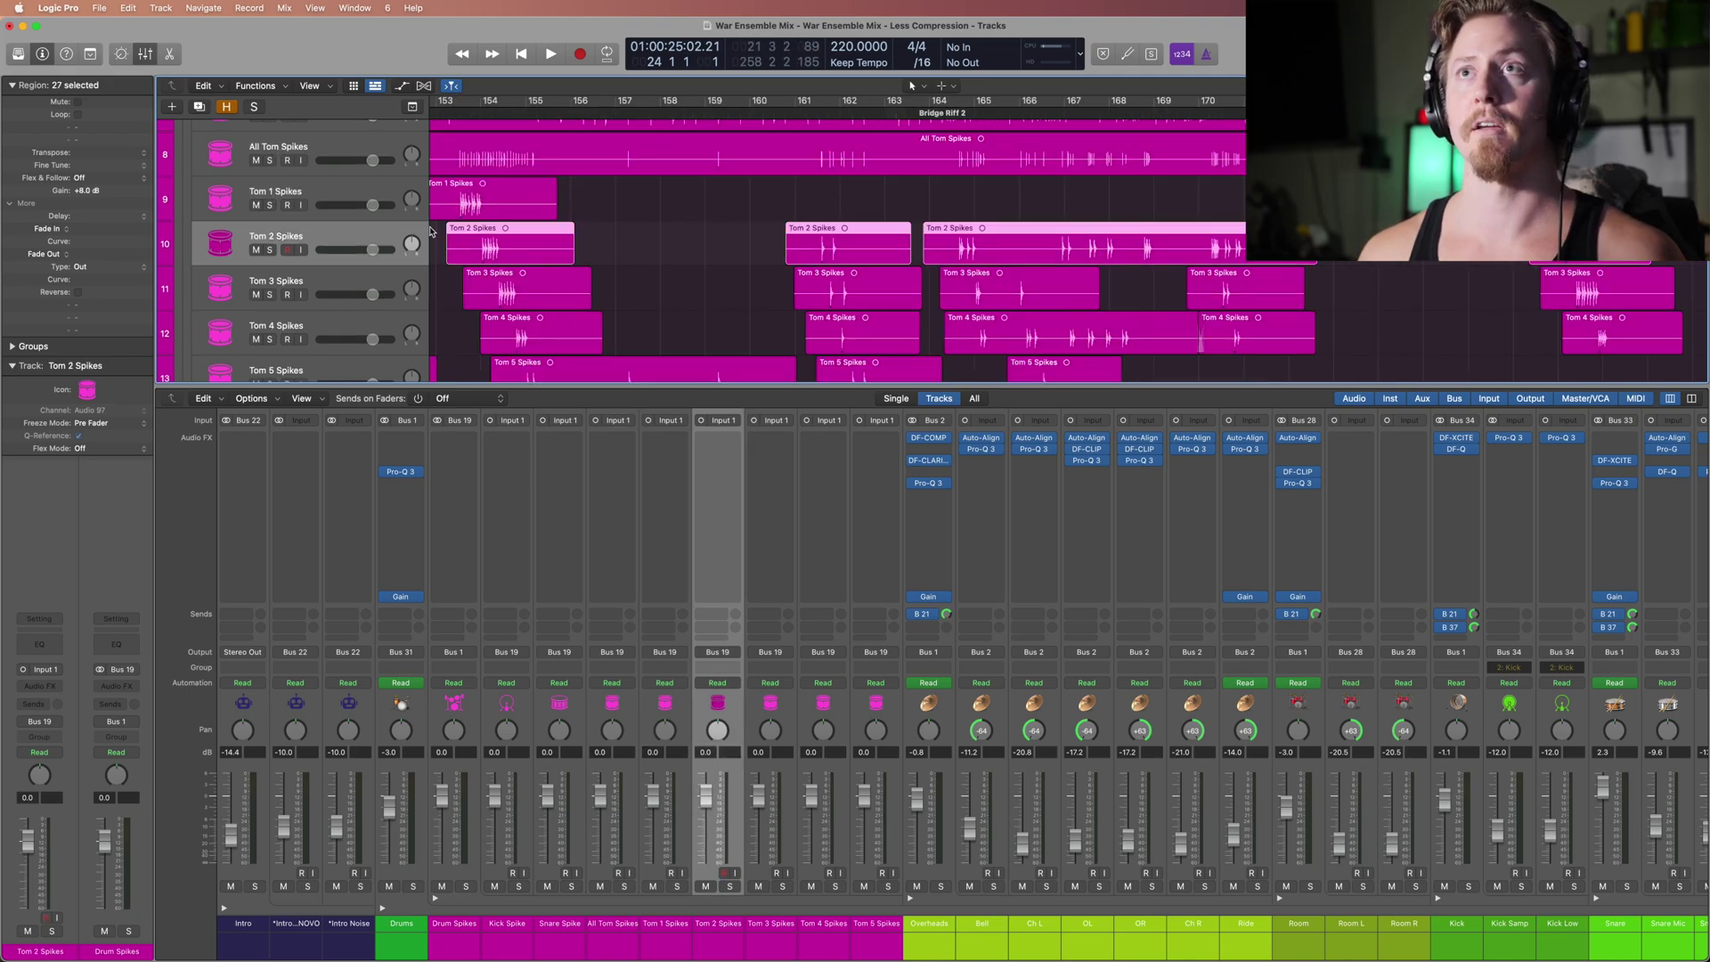
# Step: Place the playhead at bar 153 and briefly solo the Tom 1 Spikes track around its first visible region
pyautogui.click(460, 112)
pyautogui.click(352, 194)
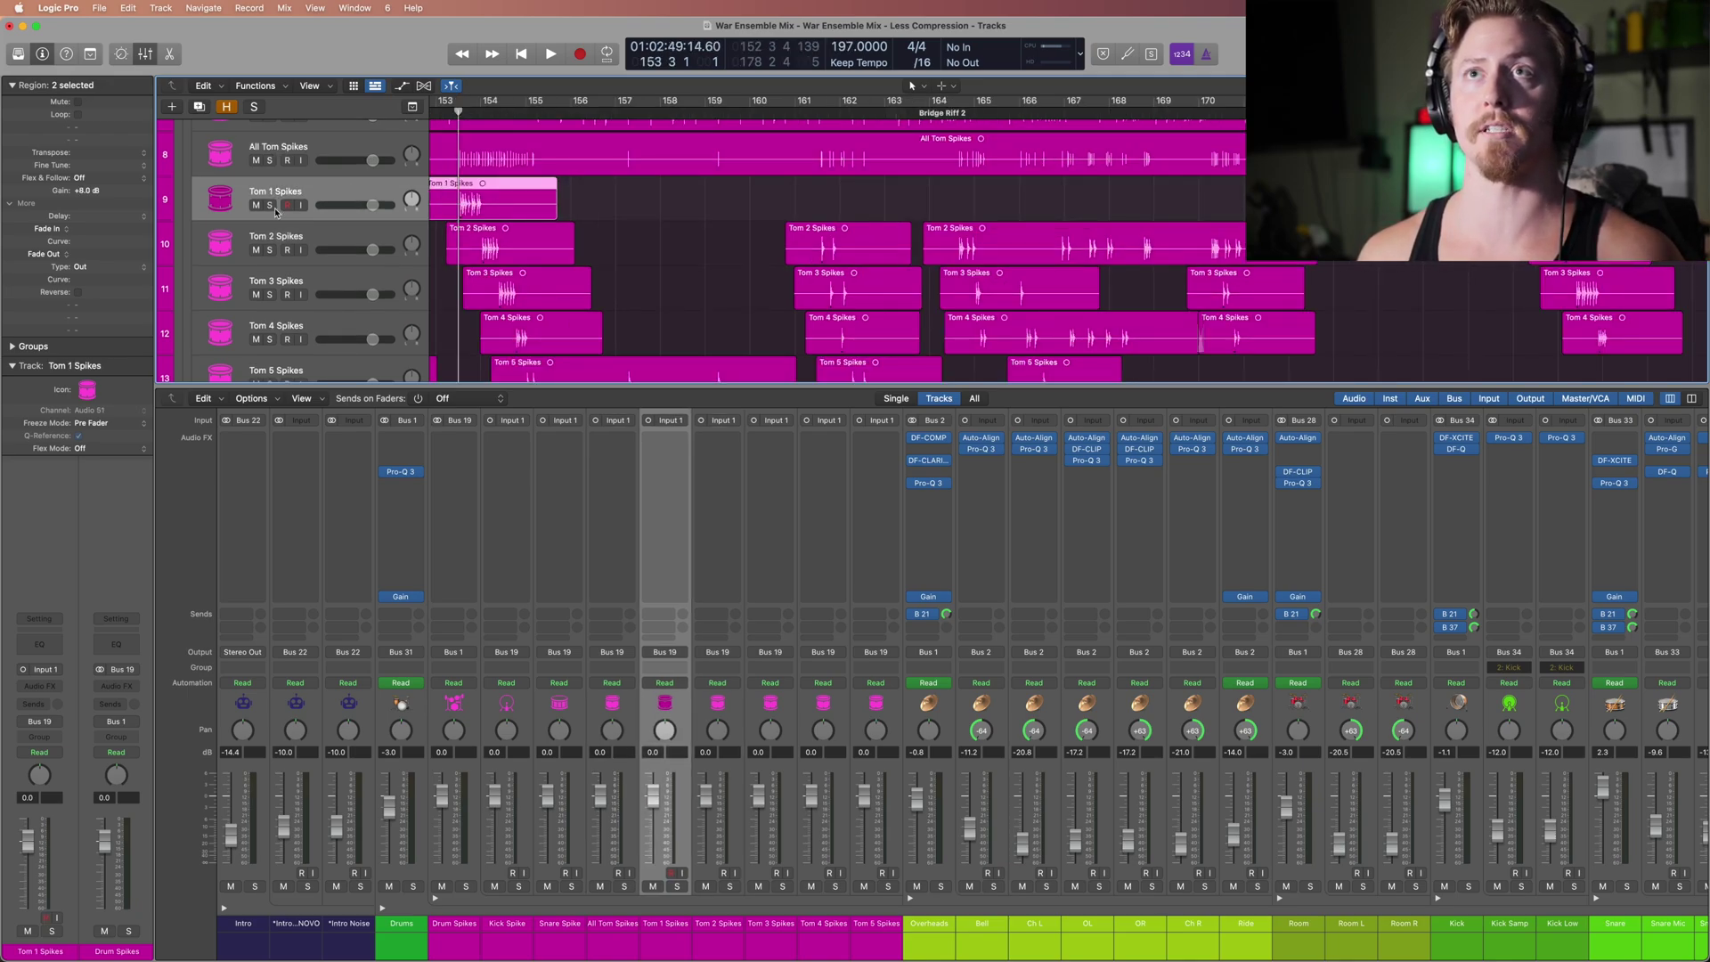
pyautogui.click(269, 206)
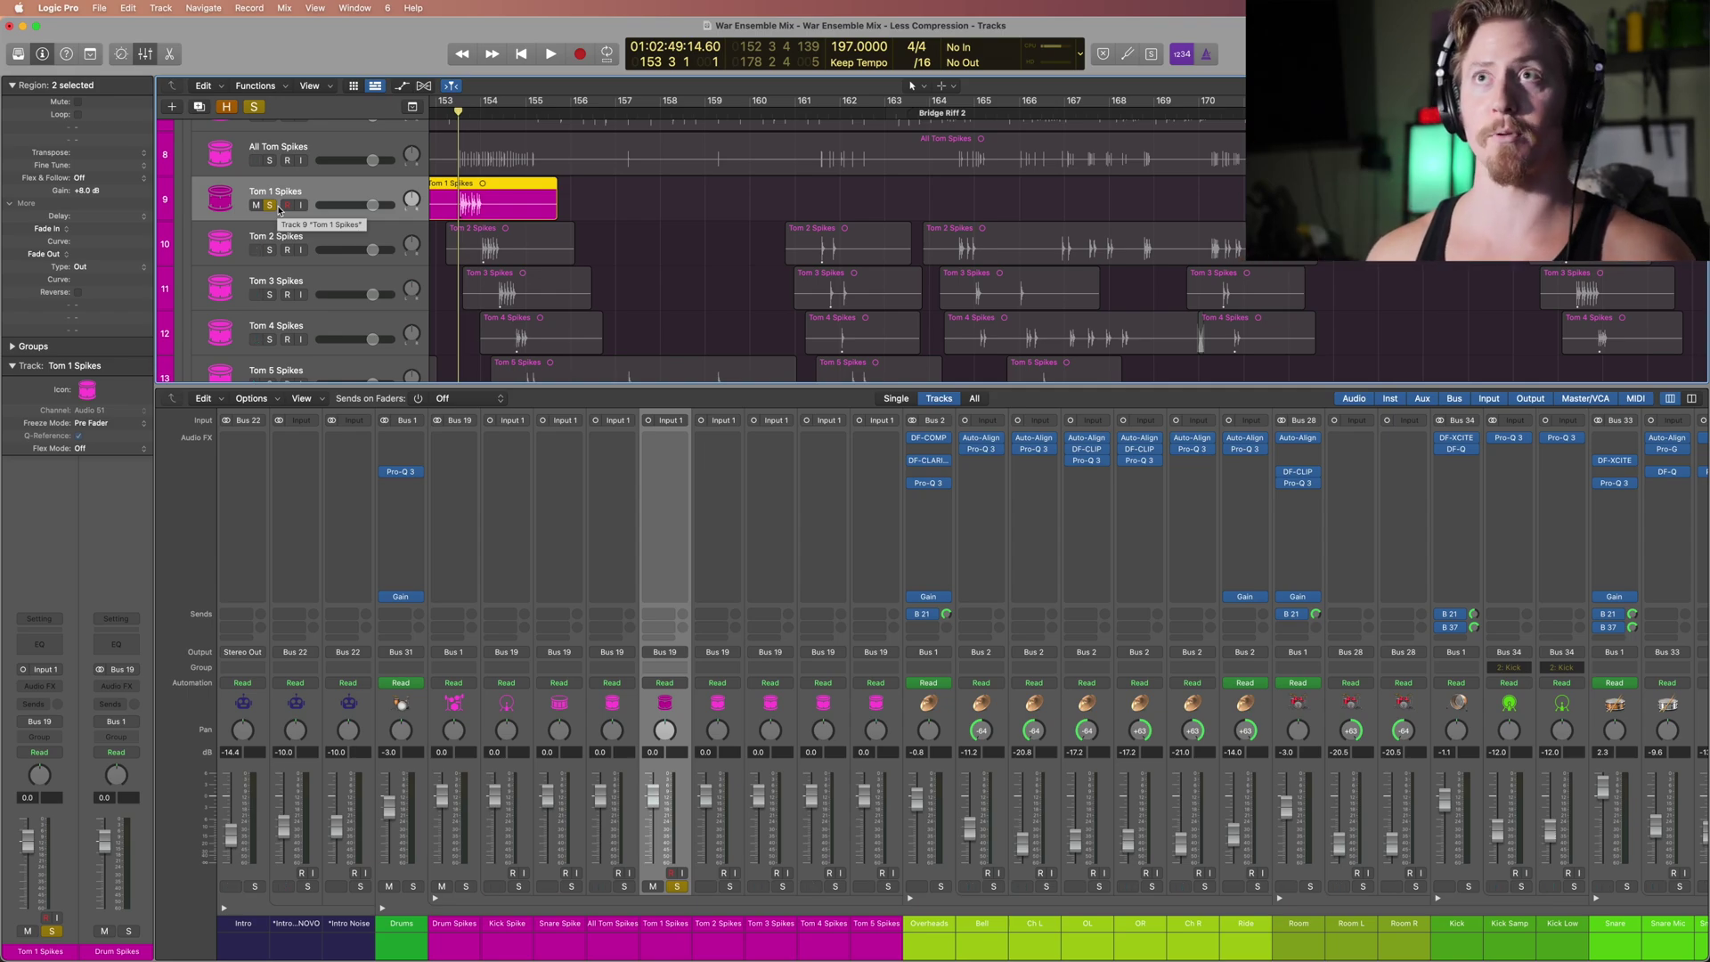
pyautogui.hscroll(-5, 527, 244)
pyautogui.click(270, 205)
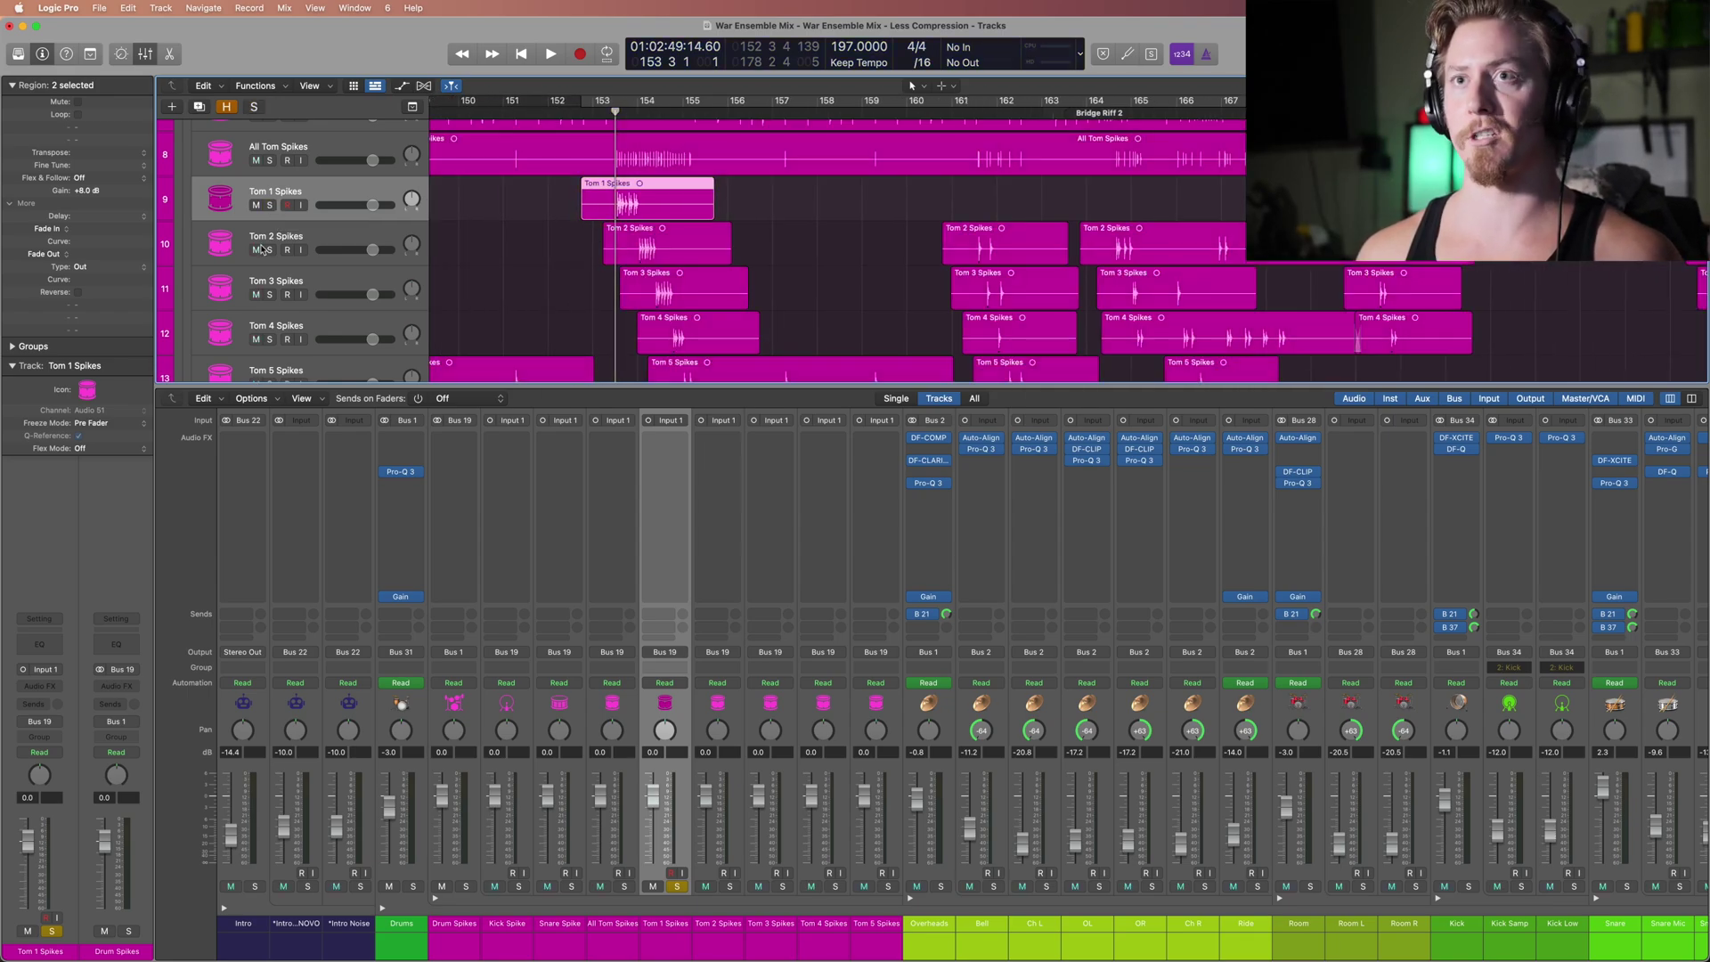
# Step: Solo the Drum Spikes stack and audition the spikes from bar 153 to about bar 159
pyautogui.click(466, 886)
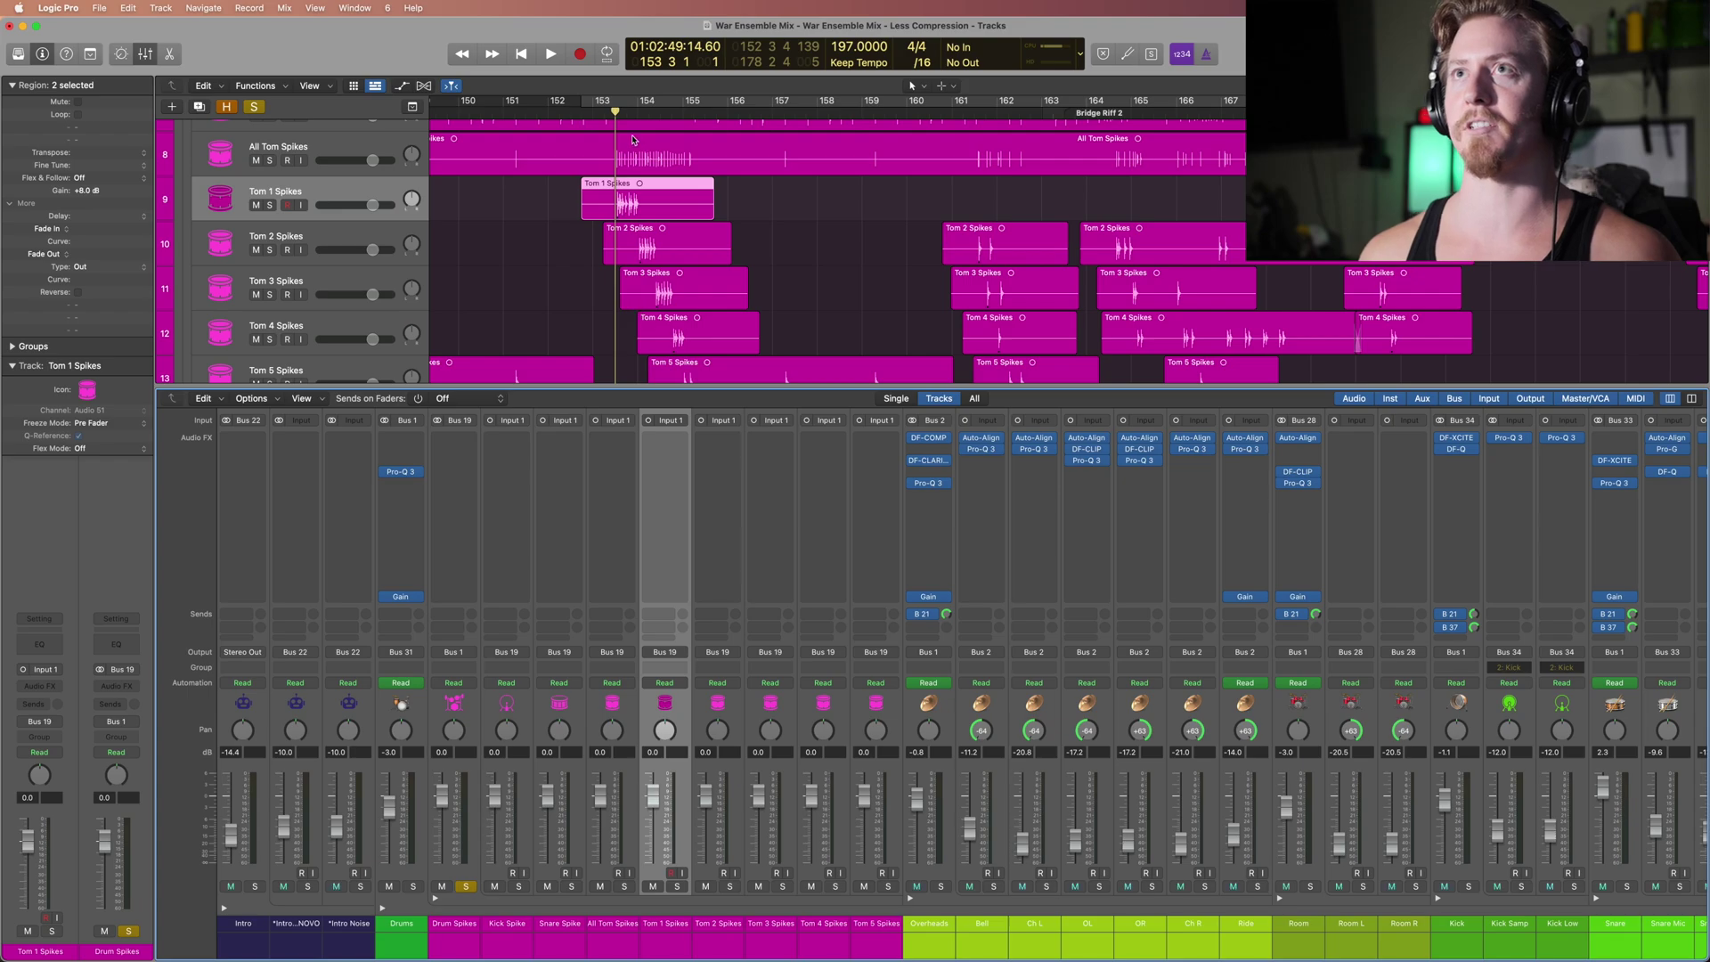
pyautogui.press('space')
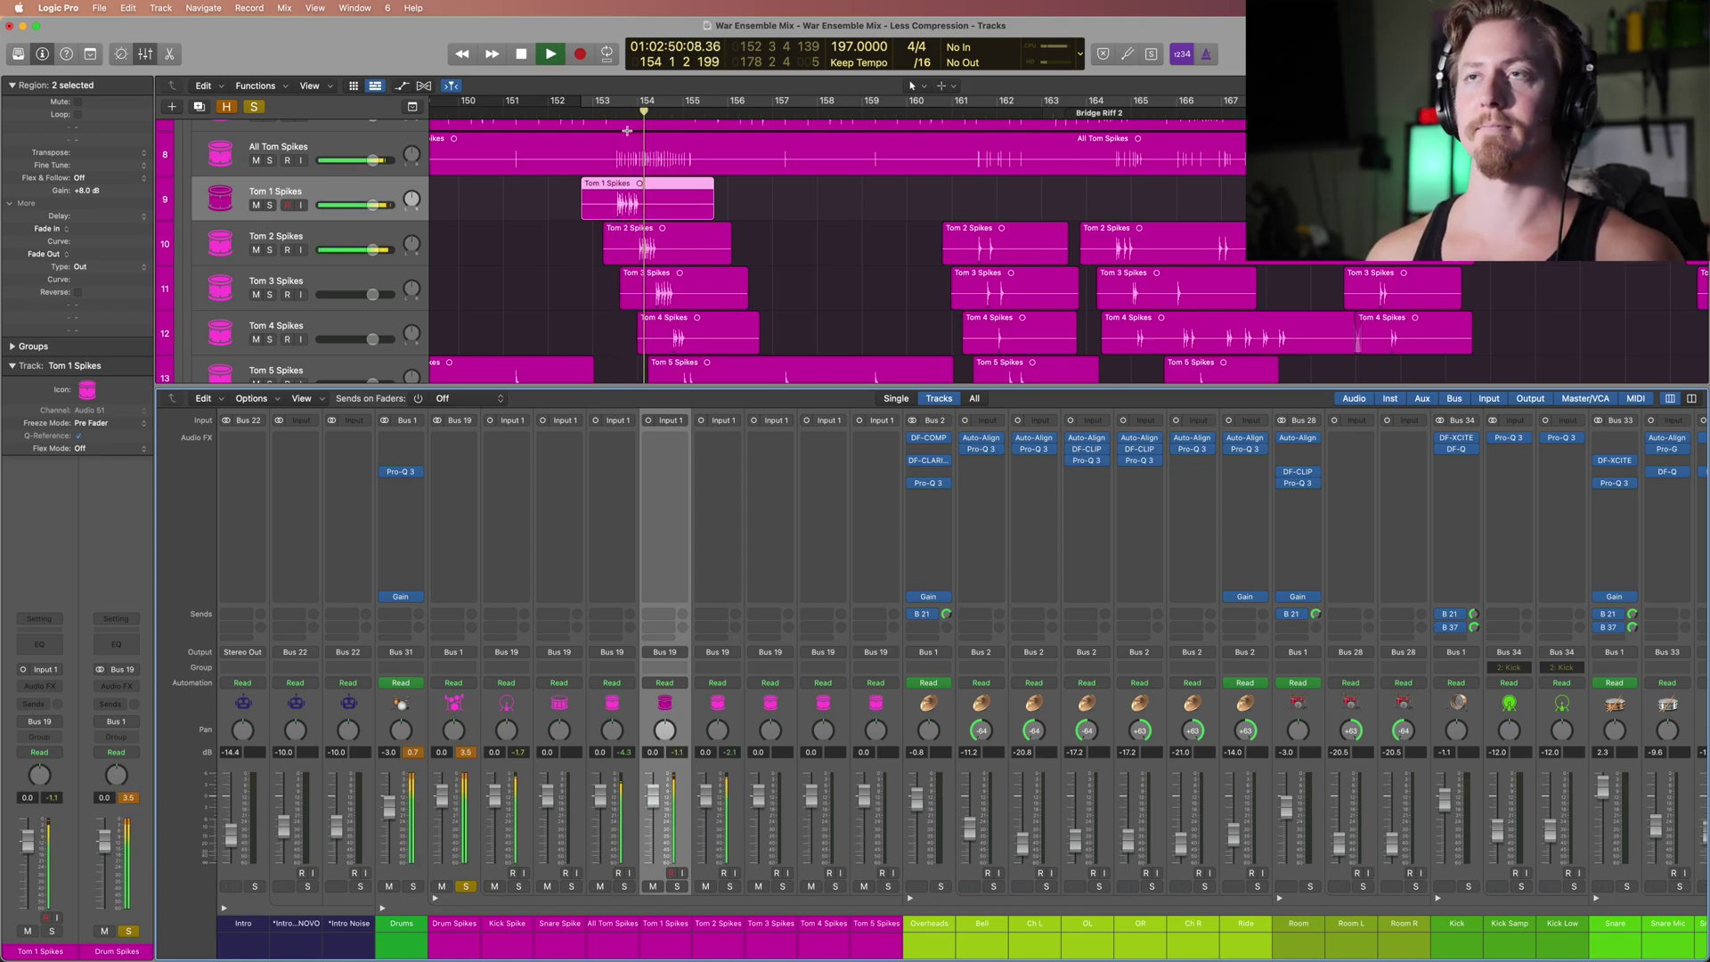
pyautogui.scroll(2, 676, 169)
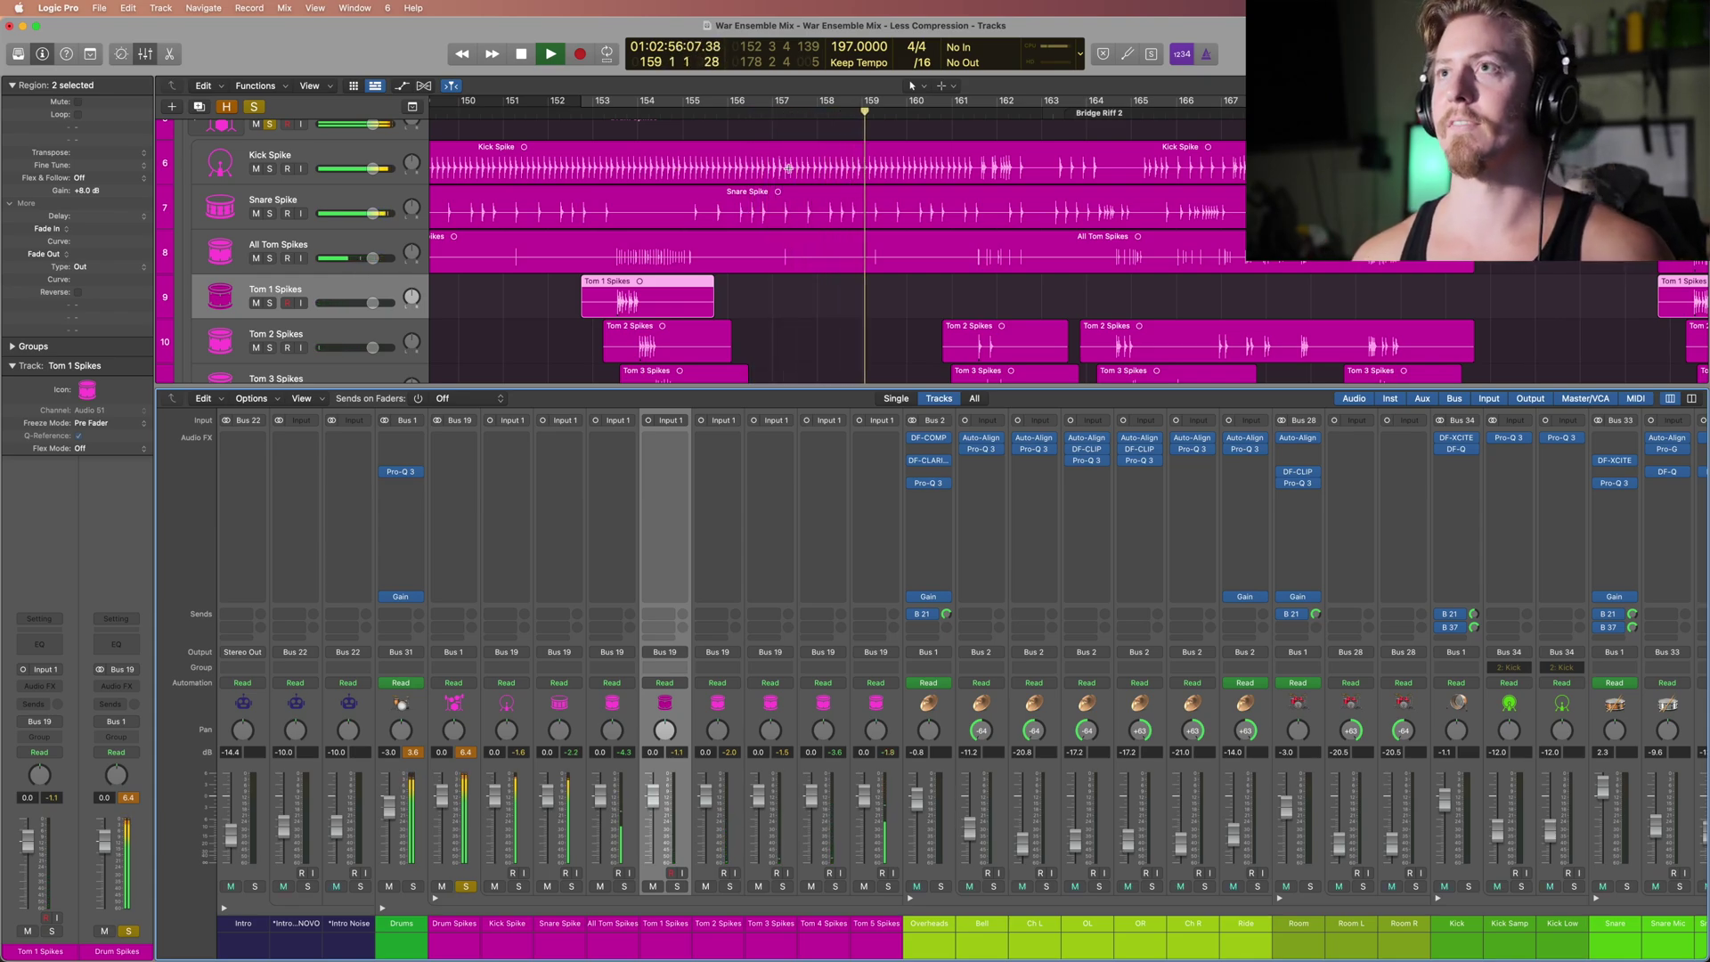
pyautogui.press('space')
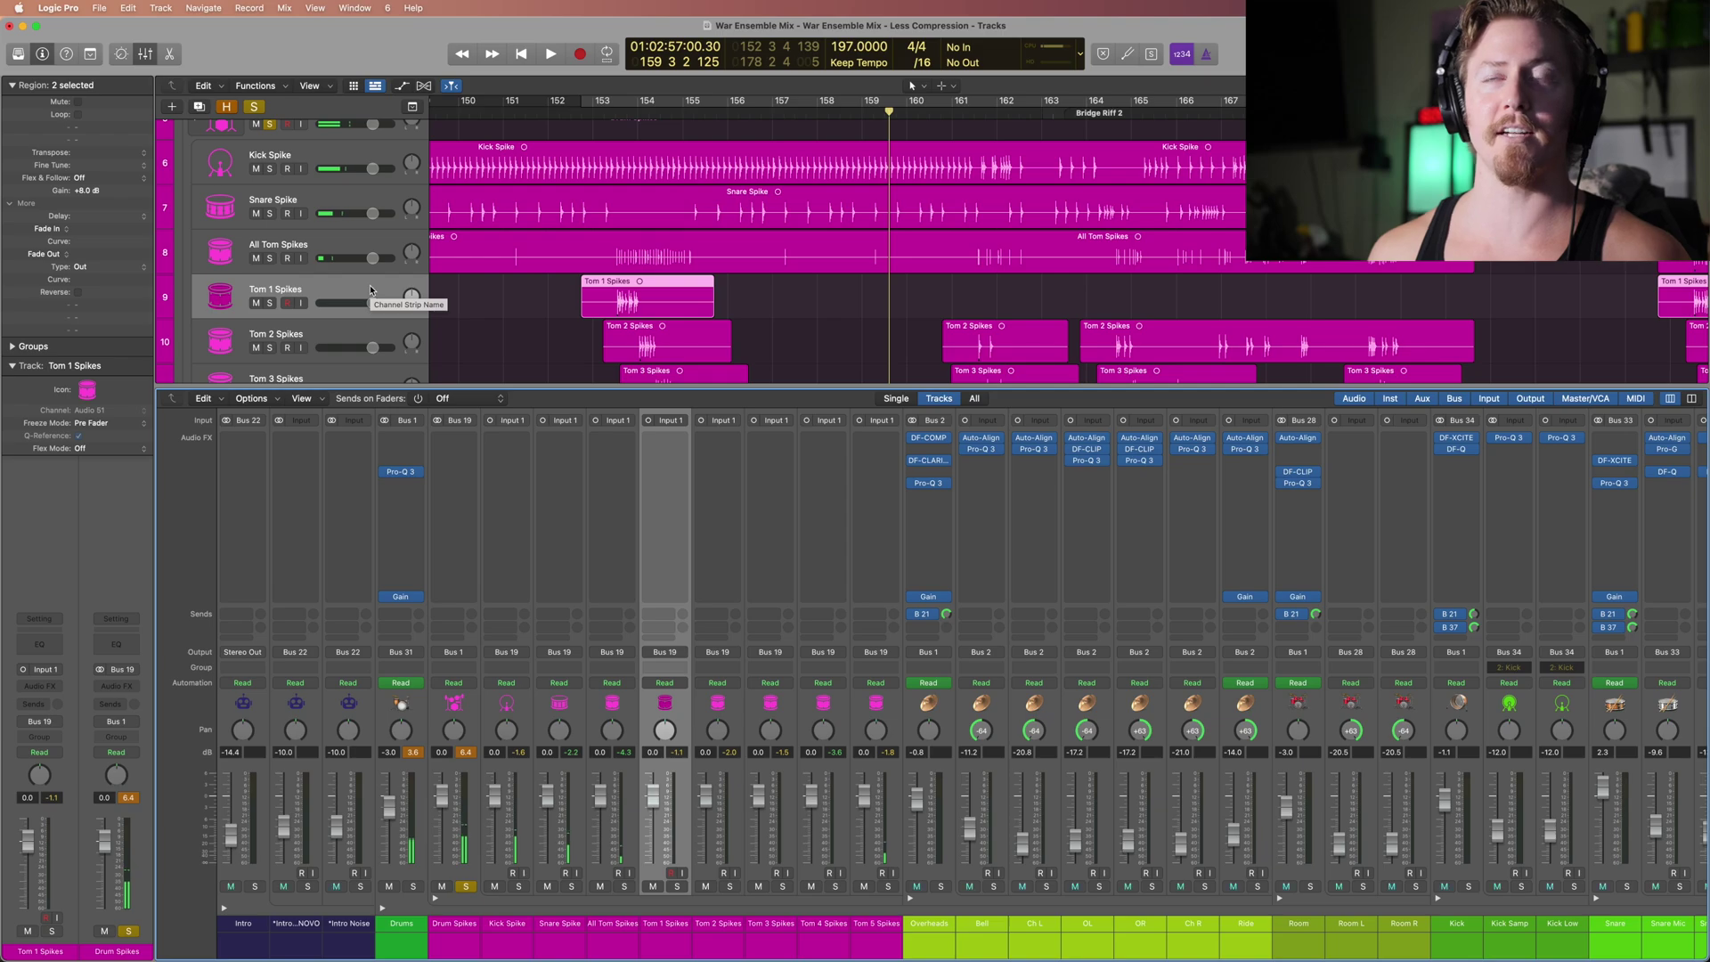
# Step: Unsolo and mute the Drum Spikes stack, and collapse it in the mixer
pyautogui.click(466, 887)
pyautogui.click(441, 887)
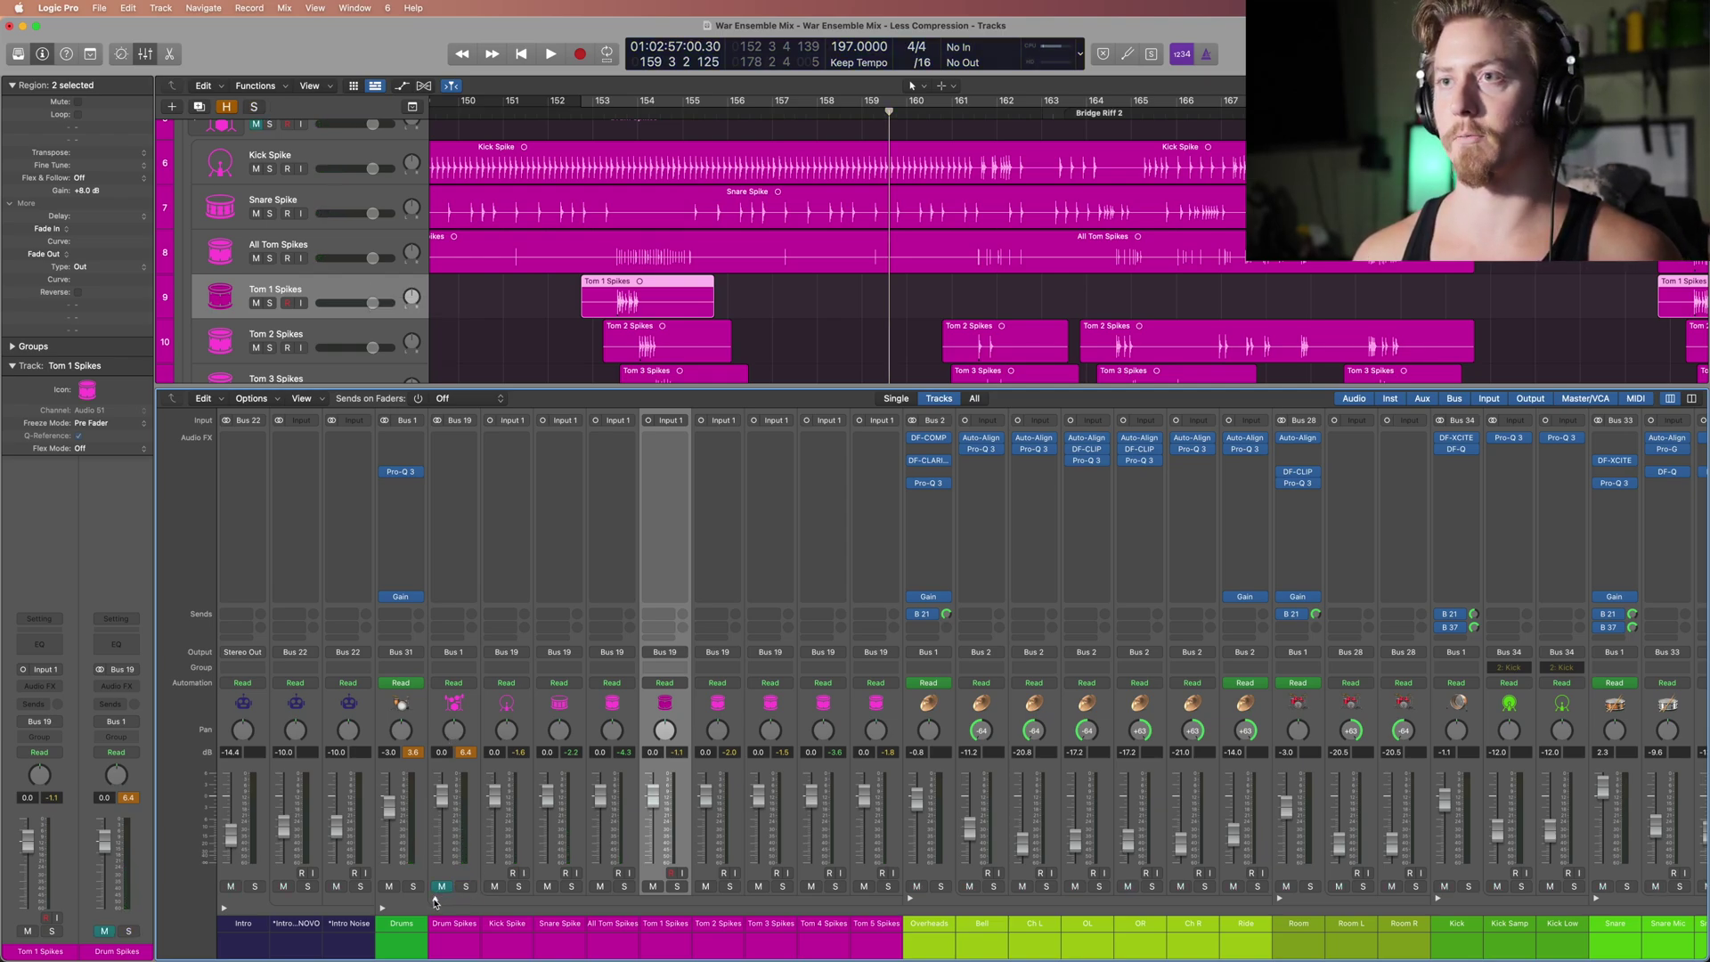
pyautogui.click(435, 902)
# Step: Select the overhead channels from Bell through Ride, and reduce the selection to only Bell and Ride
pyautogui.click(551, 875)
pyautogui.hscroll(2, 550, 874)
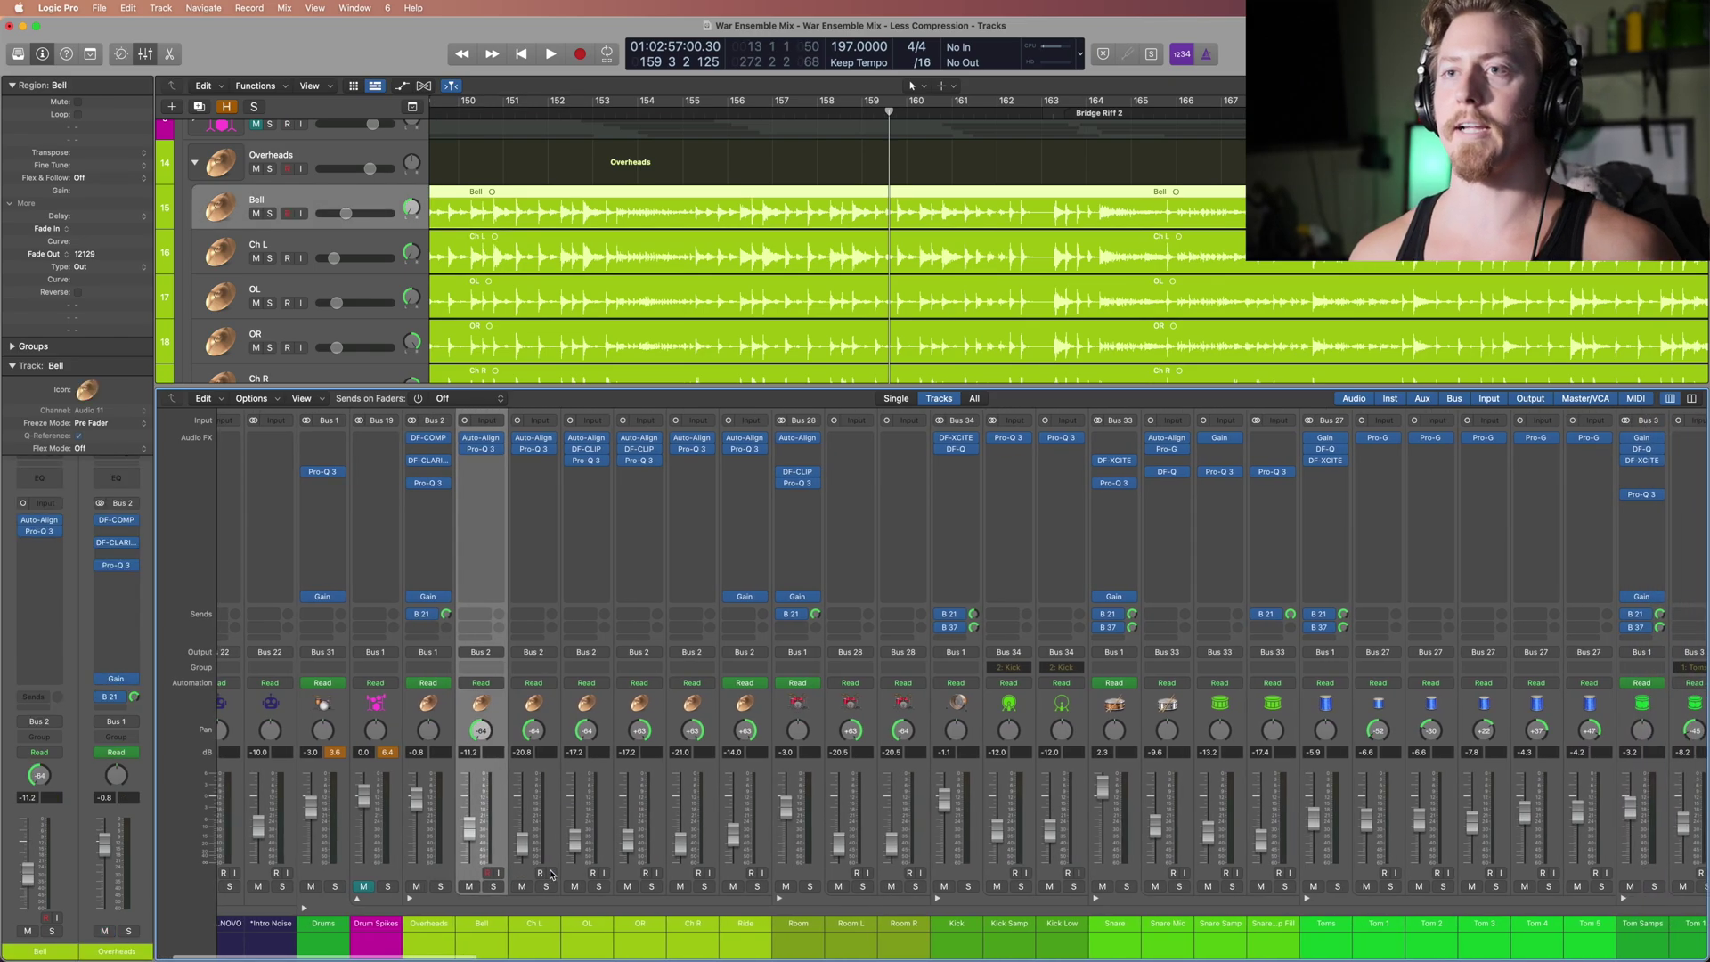
pyautogui.keyDown('shift'); pyautogui.click(737, 878); pyautogui.keyUp('shift')
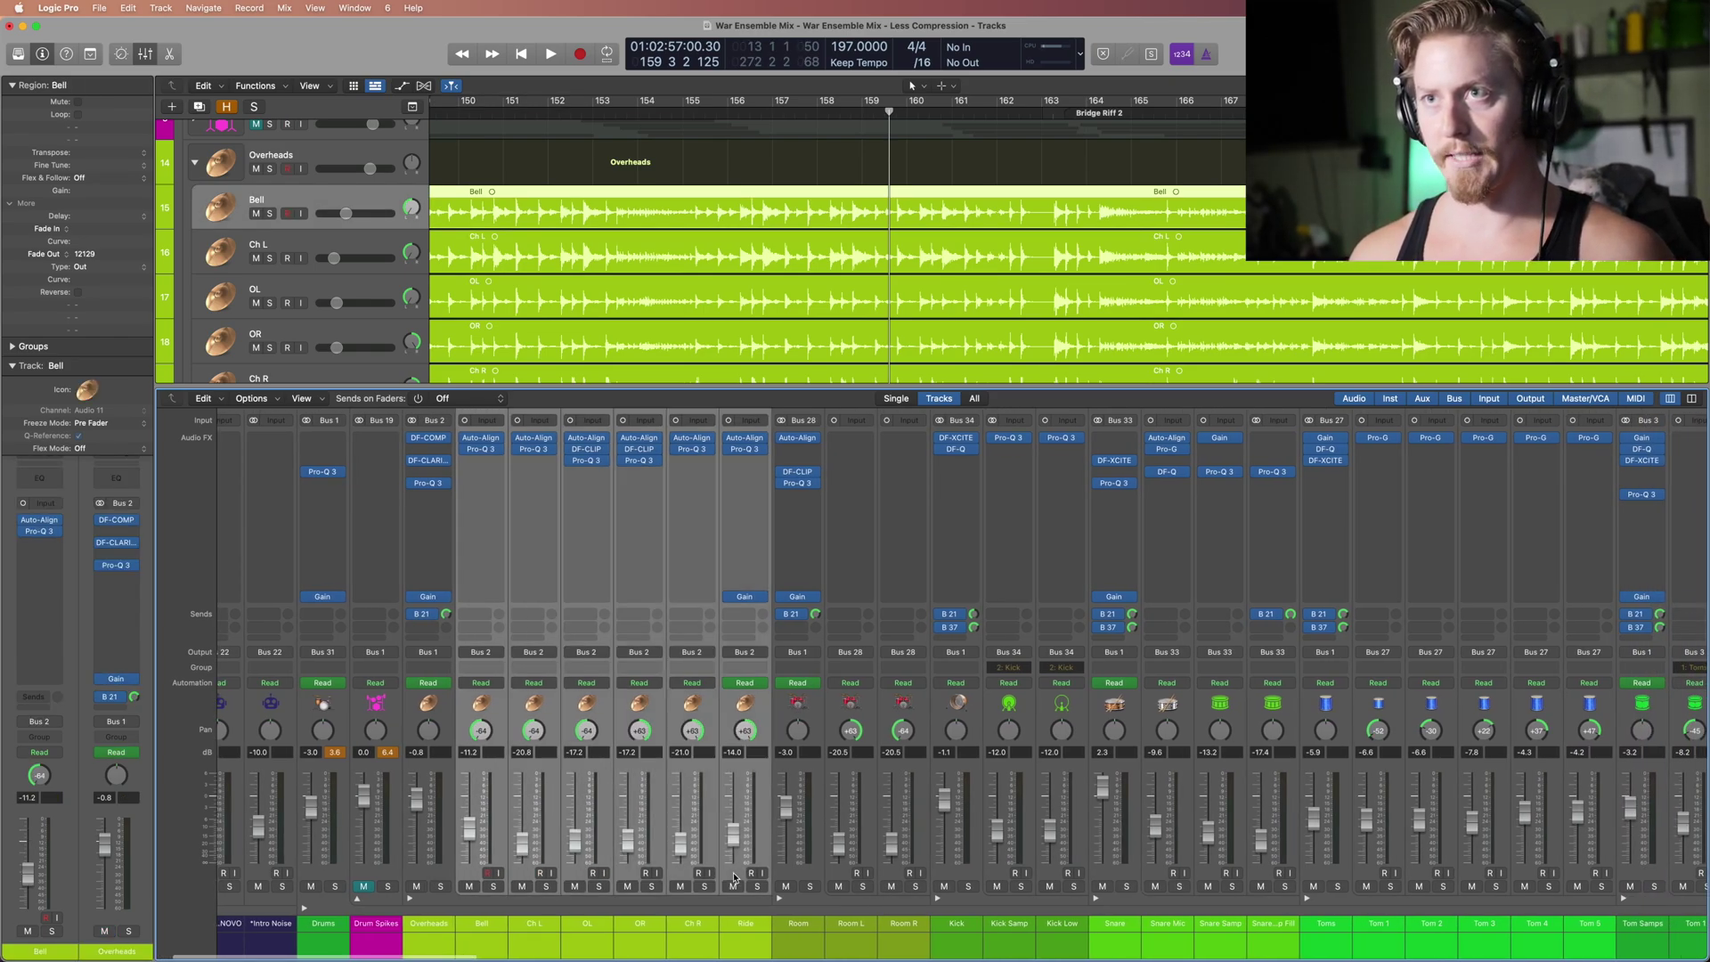
pyautogui.click(477, 880)
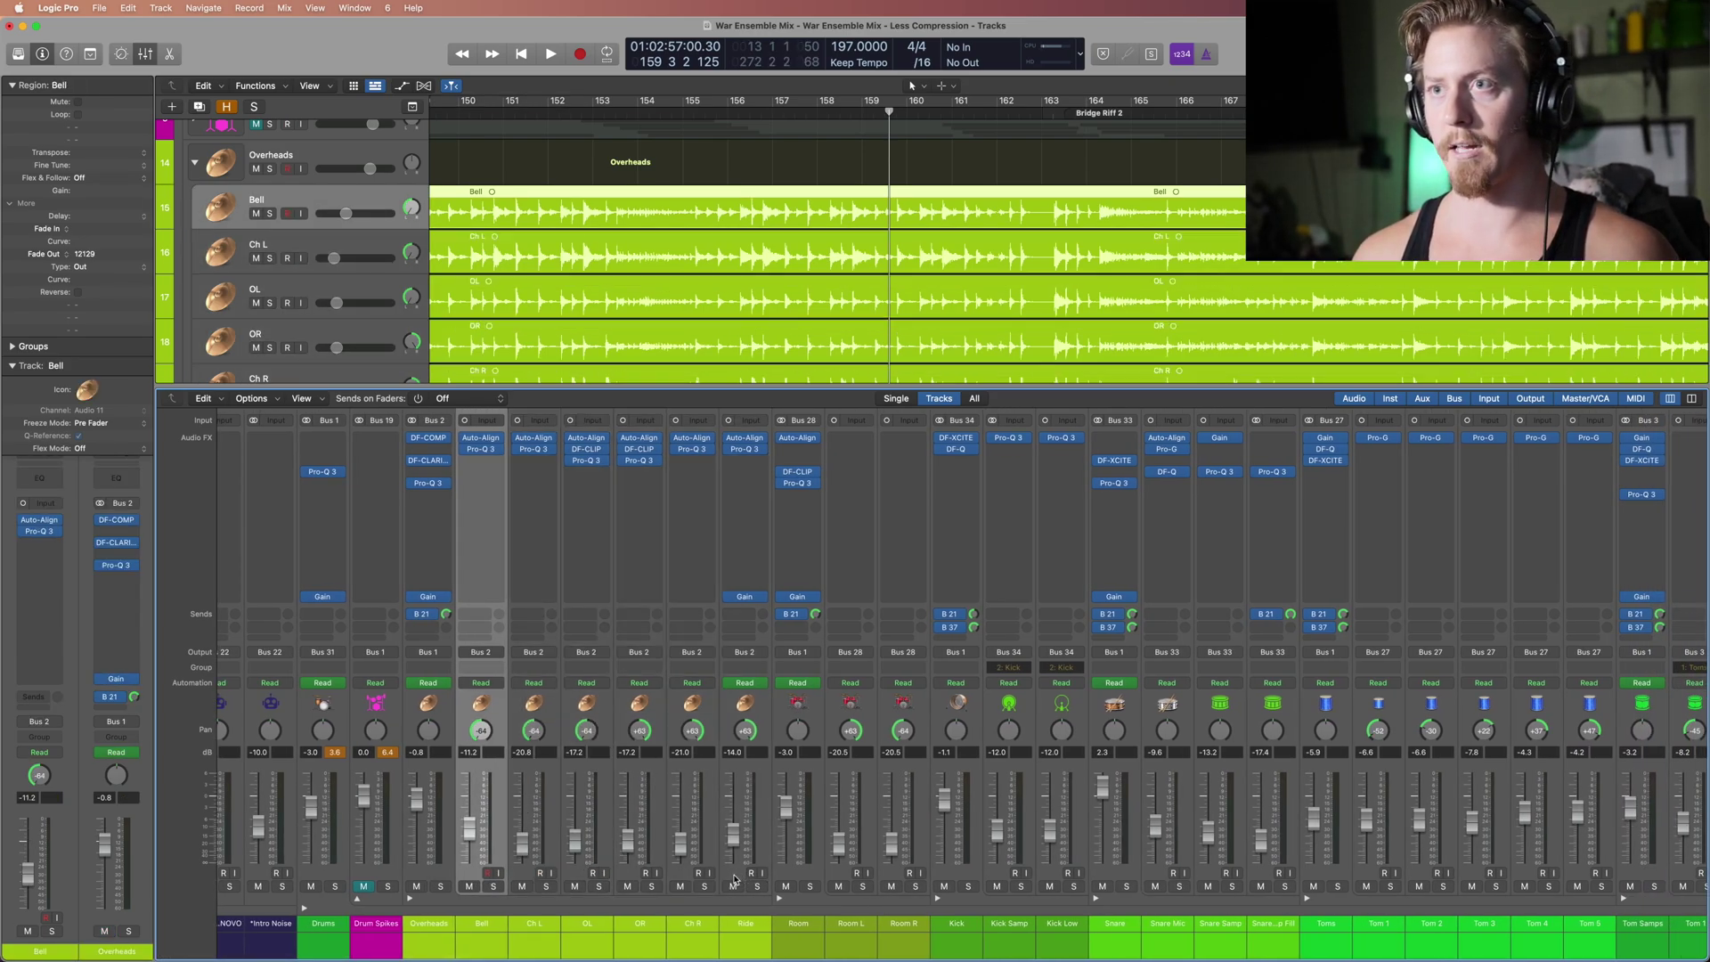
pyautogui.keyDown('super'); pyautogui.click(734, 880); pyautogui.keyUp('super')
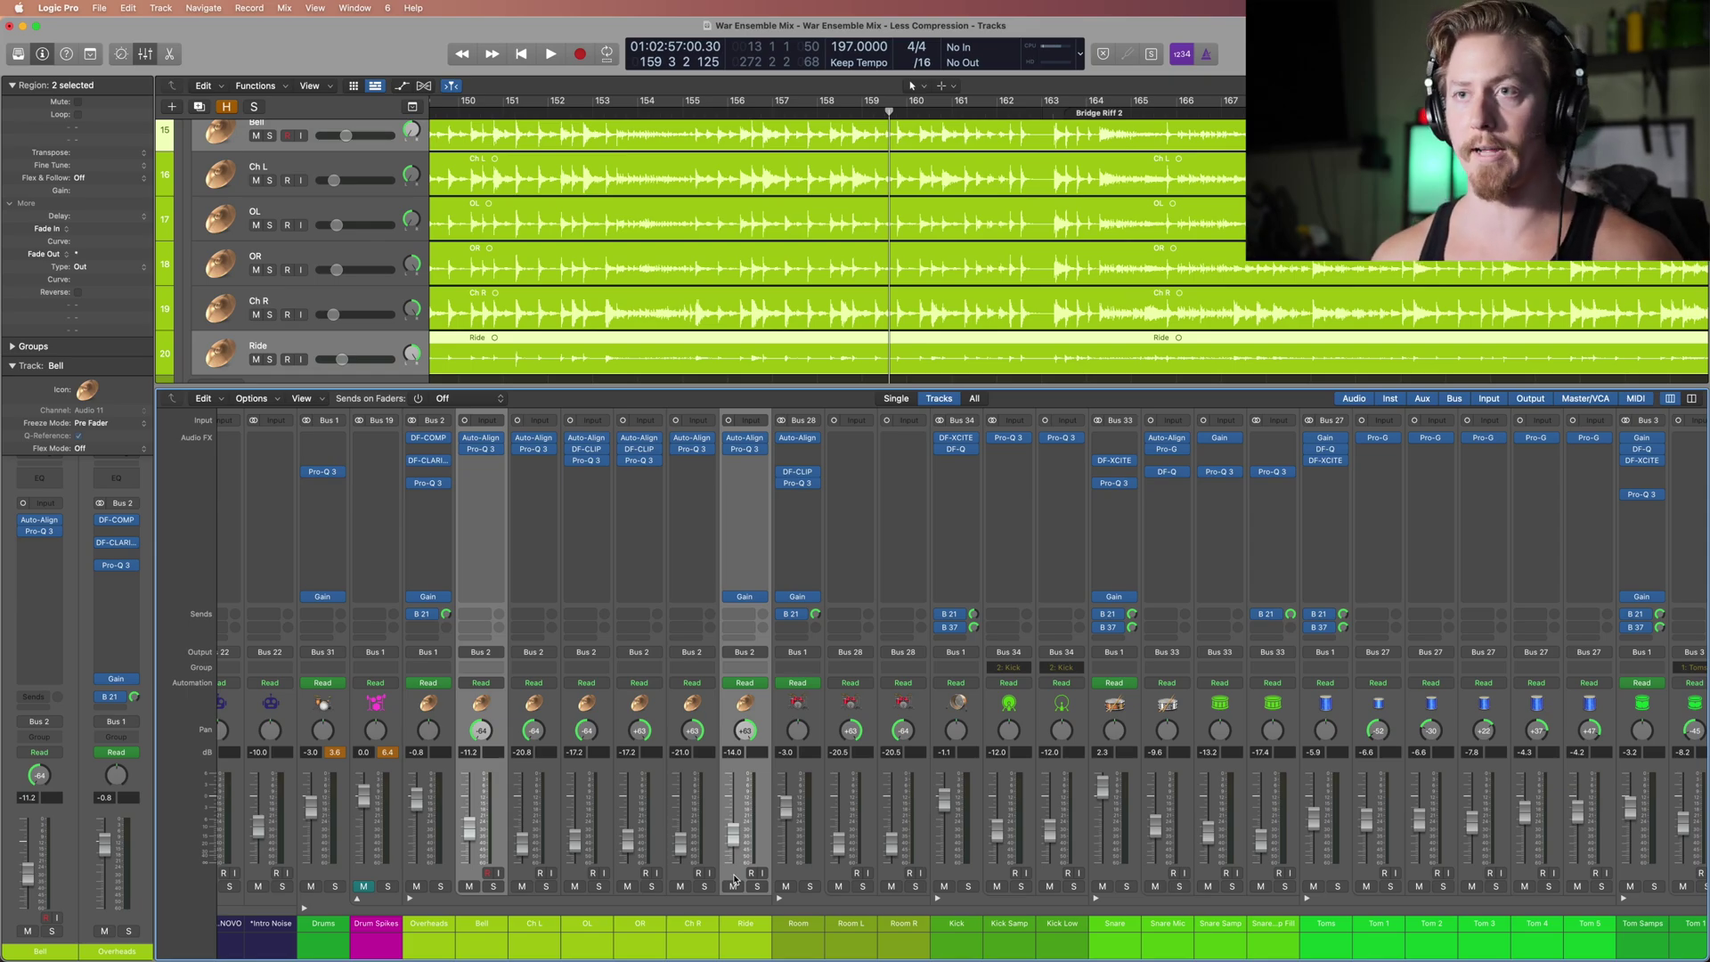
# Step: Select the Ch L and Ch R channels as a pair, followed by the OL and OR pair
pyautogui.click(522, 872)
pyautogui.keyDown('shift'); pyautogui.click(678, 875); pyautogui.keyUp('shift')
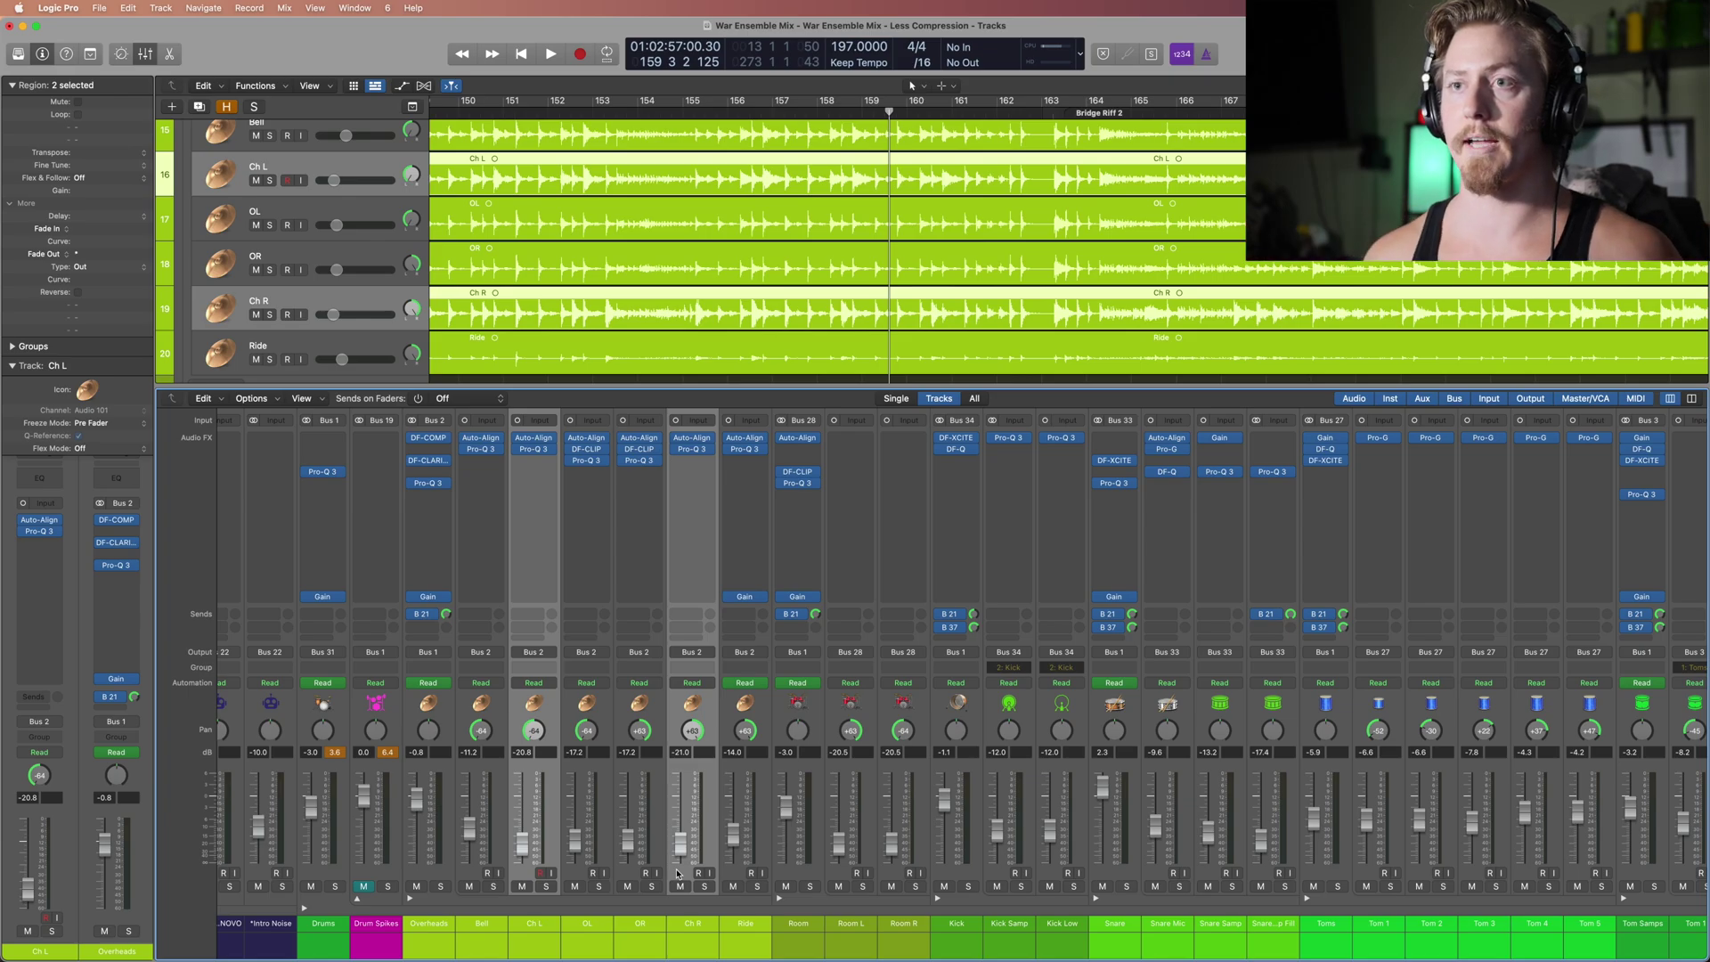
pyautogui.click(587, 895)
pyautogui.keyDown('shift'); pyautogui.click(626, 898); pyautogui.keyUp('shift')
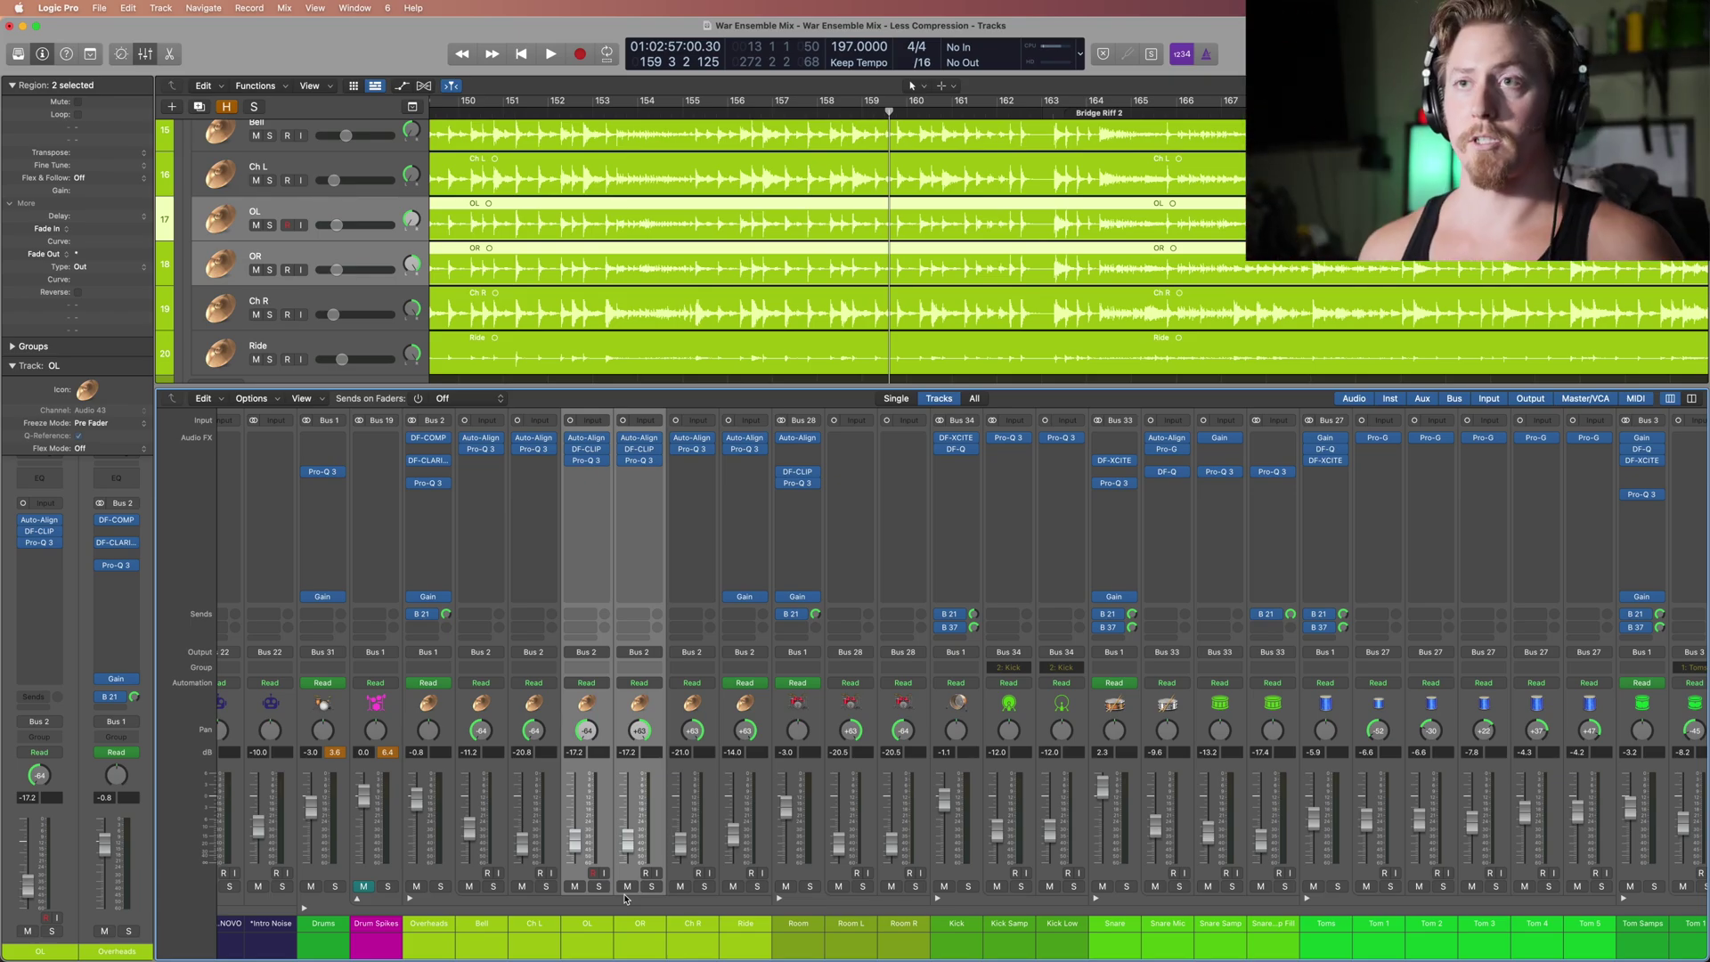
# Step: Reselect the overhead channels to review their panning, and inspect Bell's Auto-Align delay with reference to the Snare Mic channel
pyautogui.click(500, 704)
pyautogui.keyDown('shift'); pyautogui.click(744, 715); pyautogui.keyUp('shift')
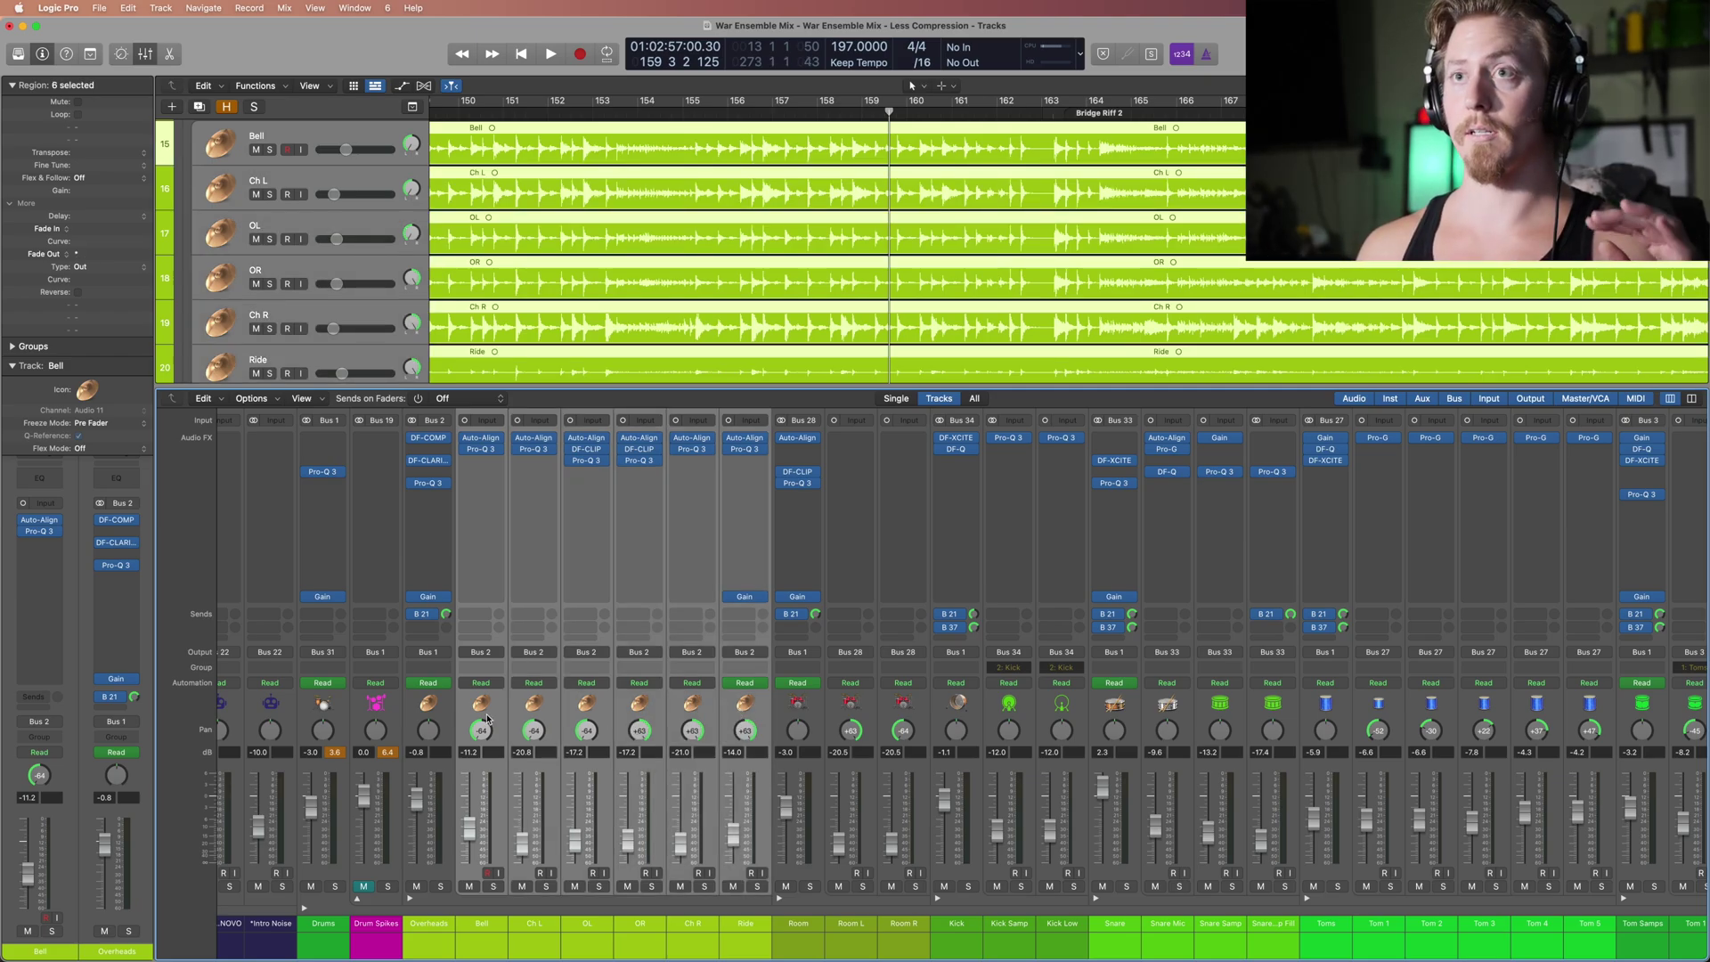
pyautogui.click(487, 716)
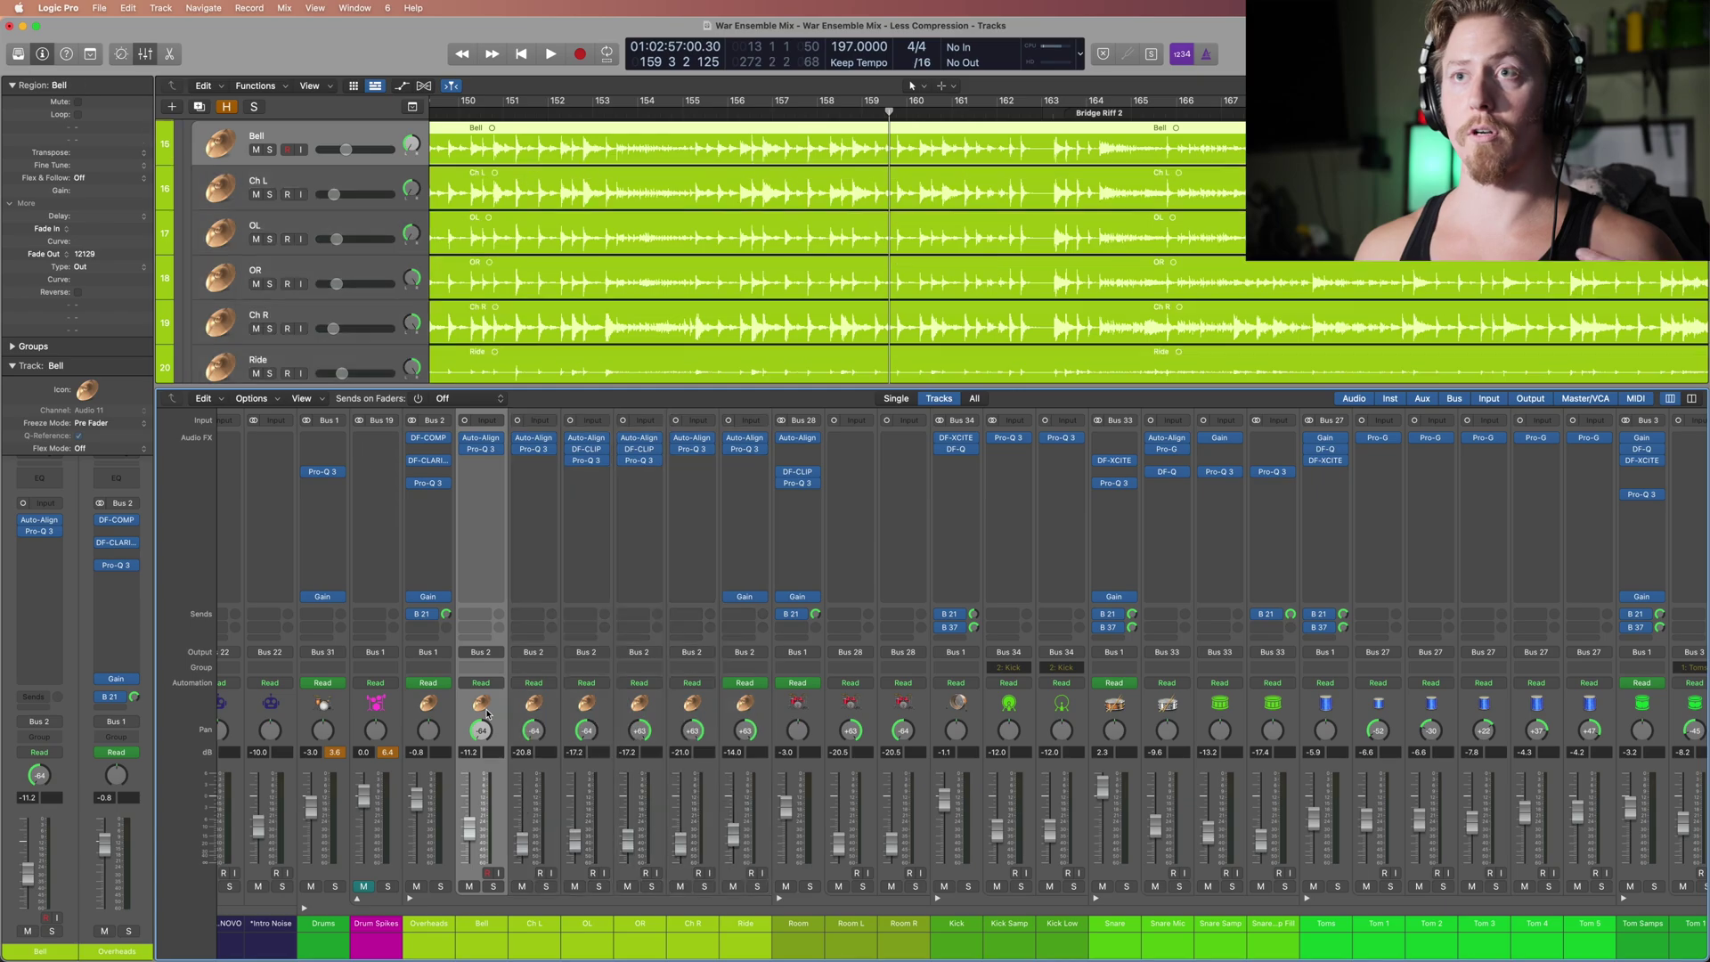
pyautogui.click(483, 440)
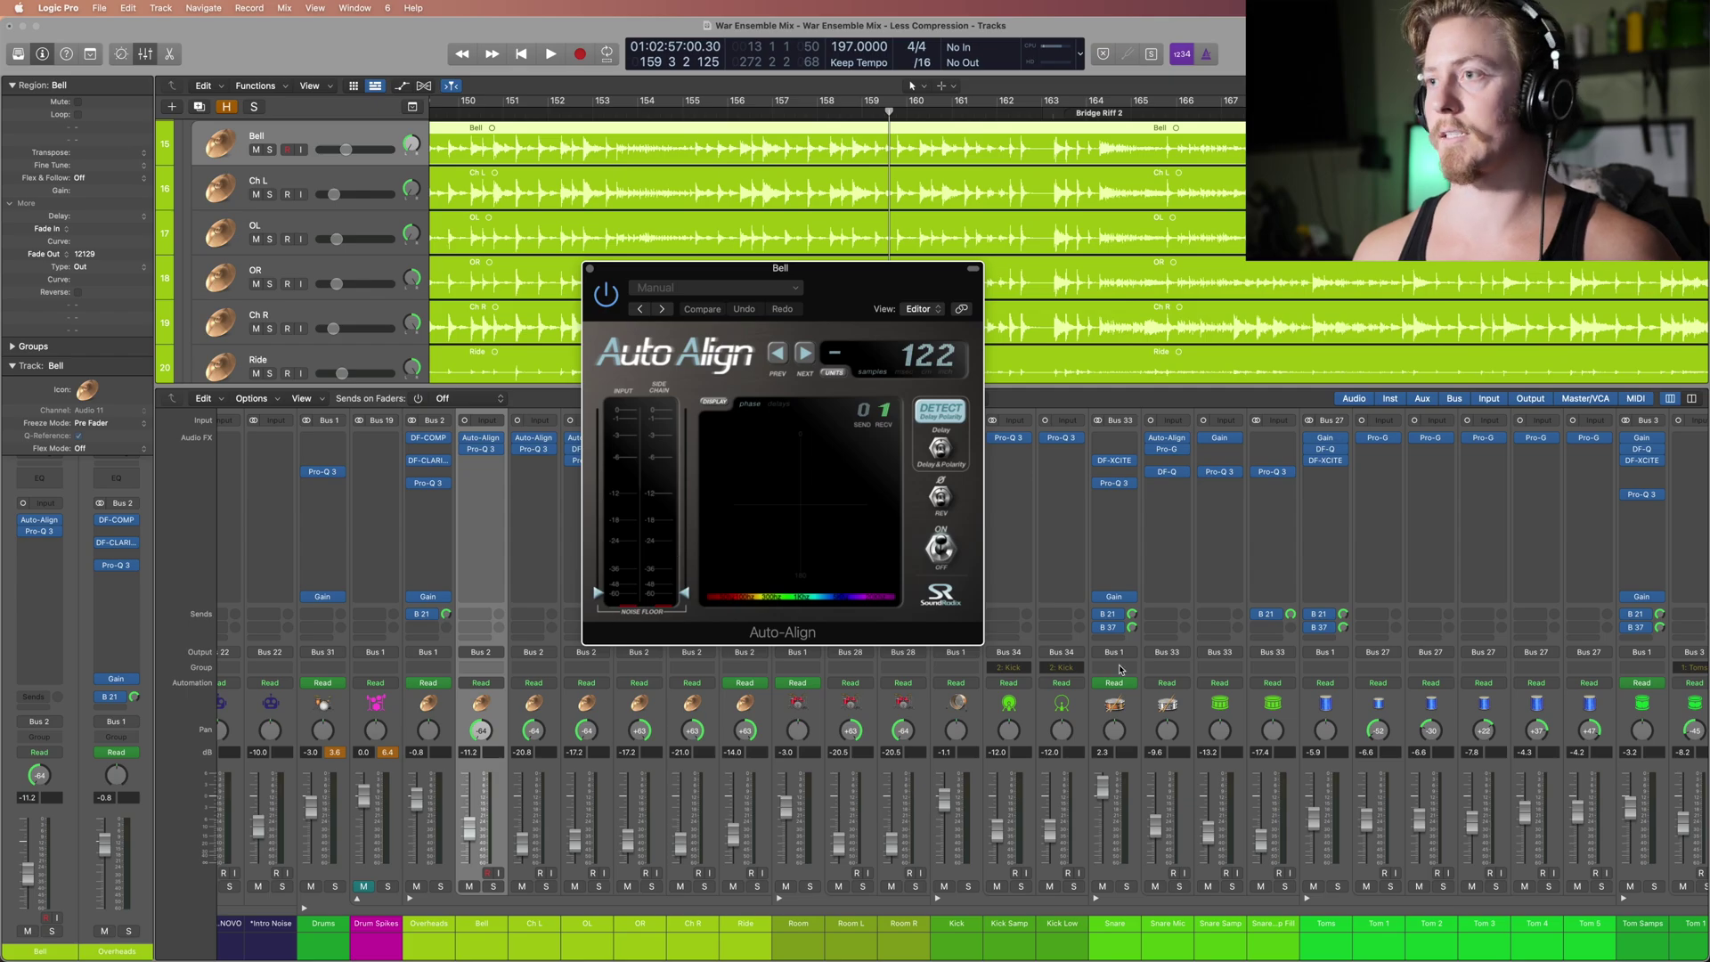
pyautogui.click(1171, 706)
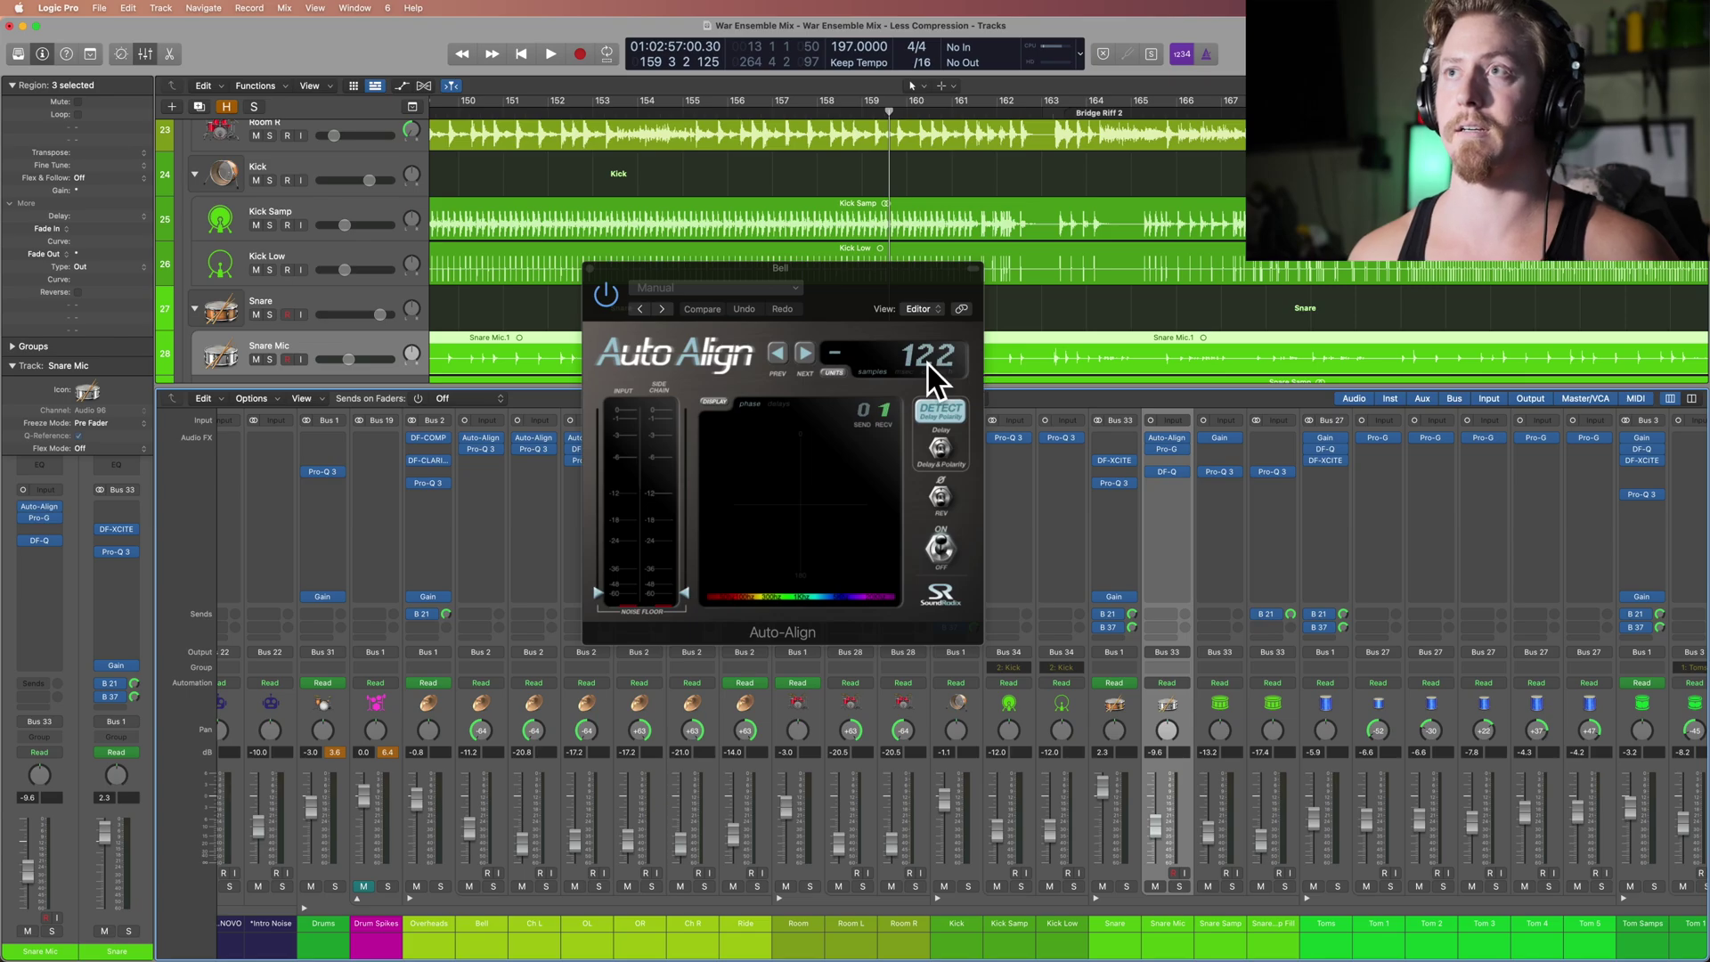
pyautogui.click(590, 269)
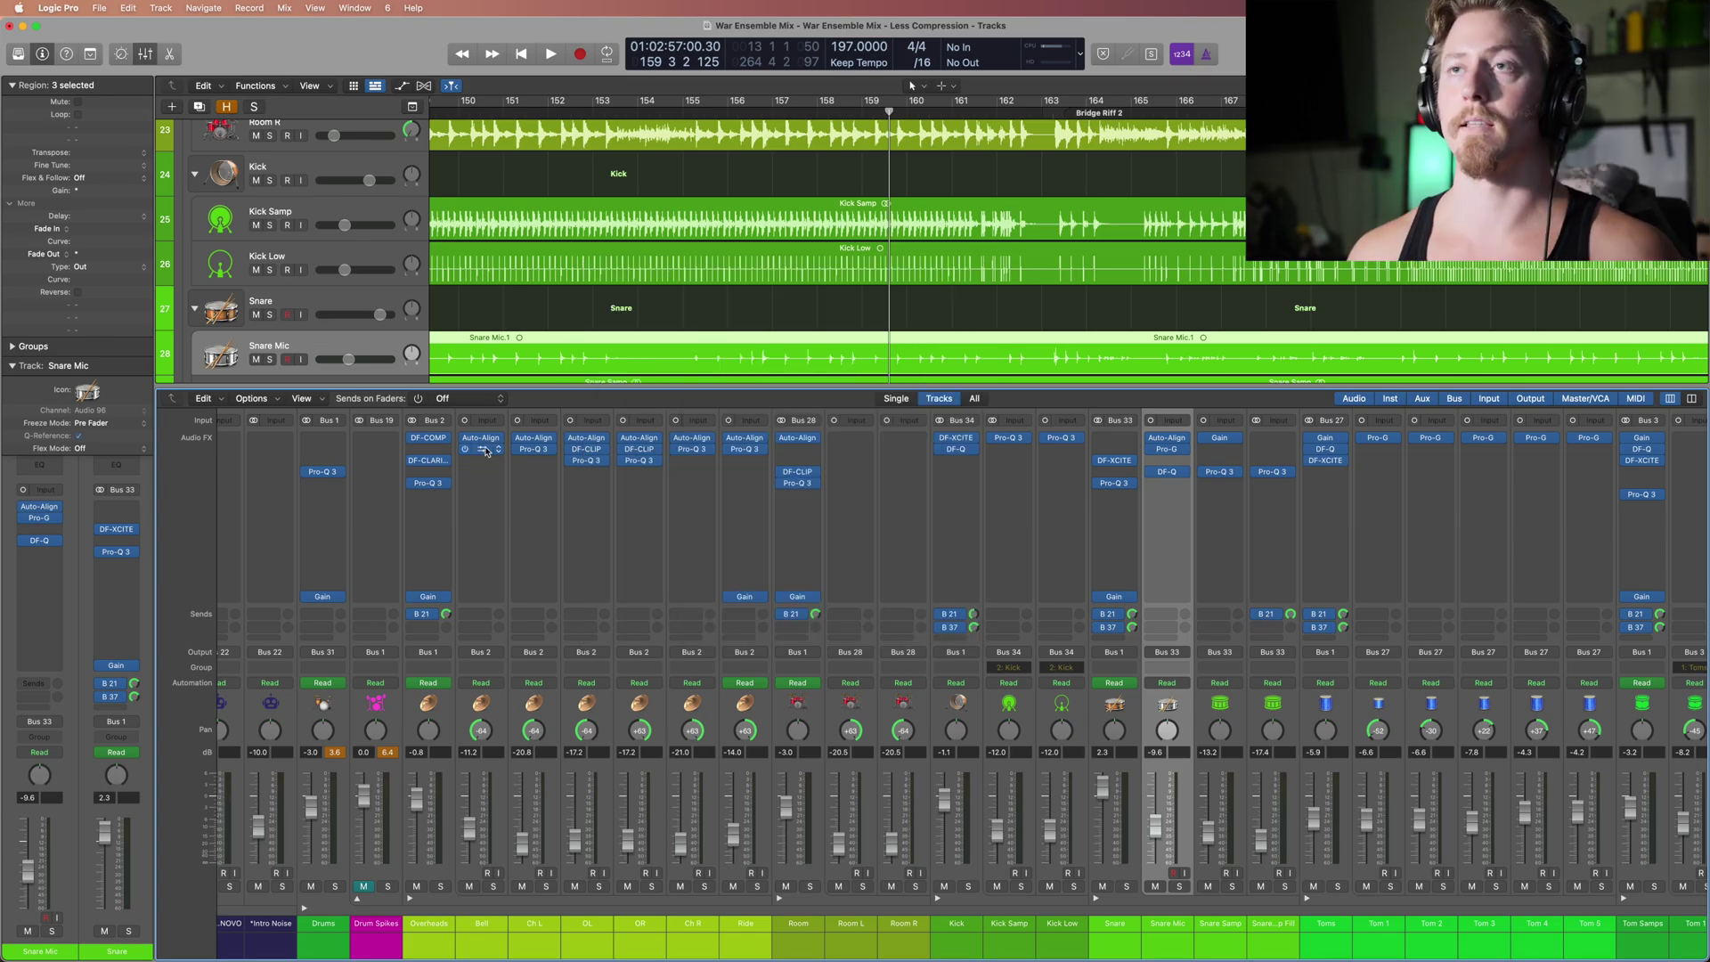
# Step: Open the Bell channel's Pro-Q 3 and examine its low cut, high cut and two boost bands
pyautogui.click(485, 451)
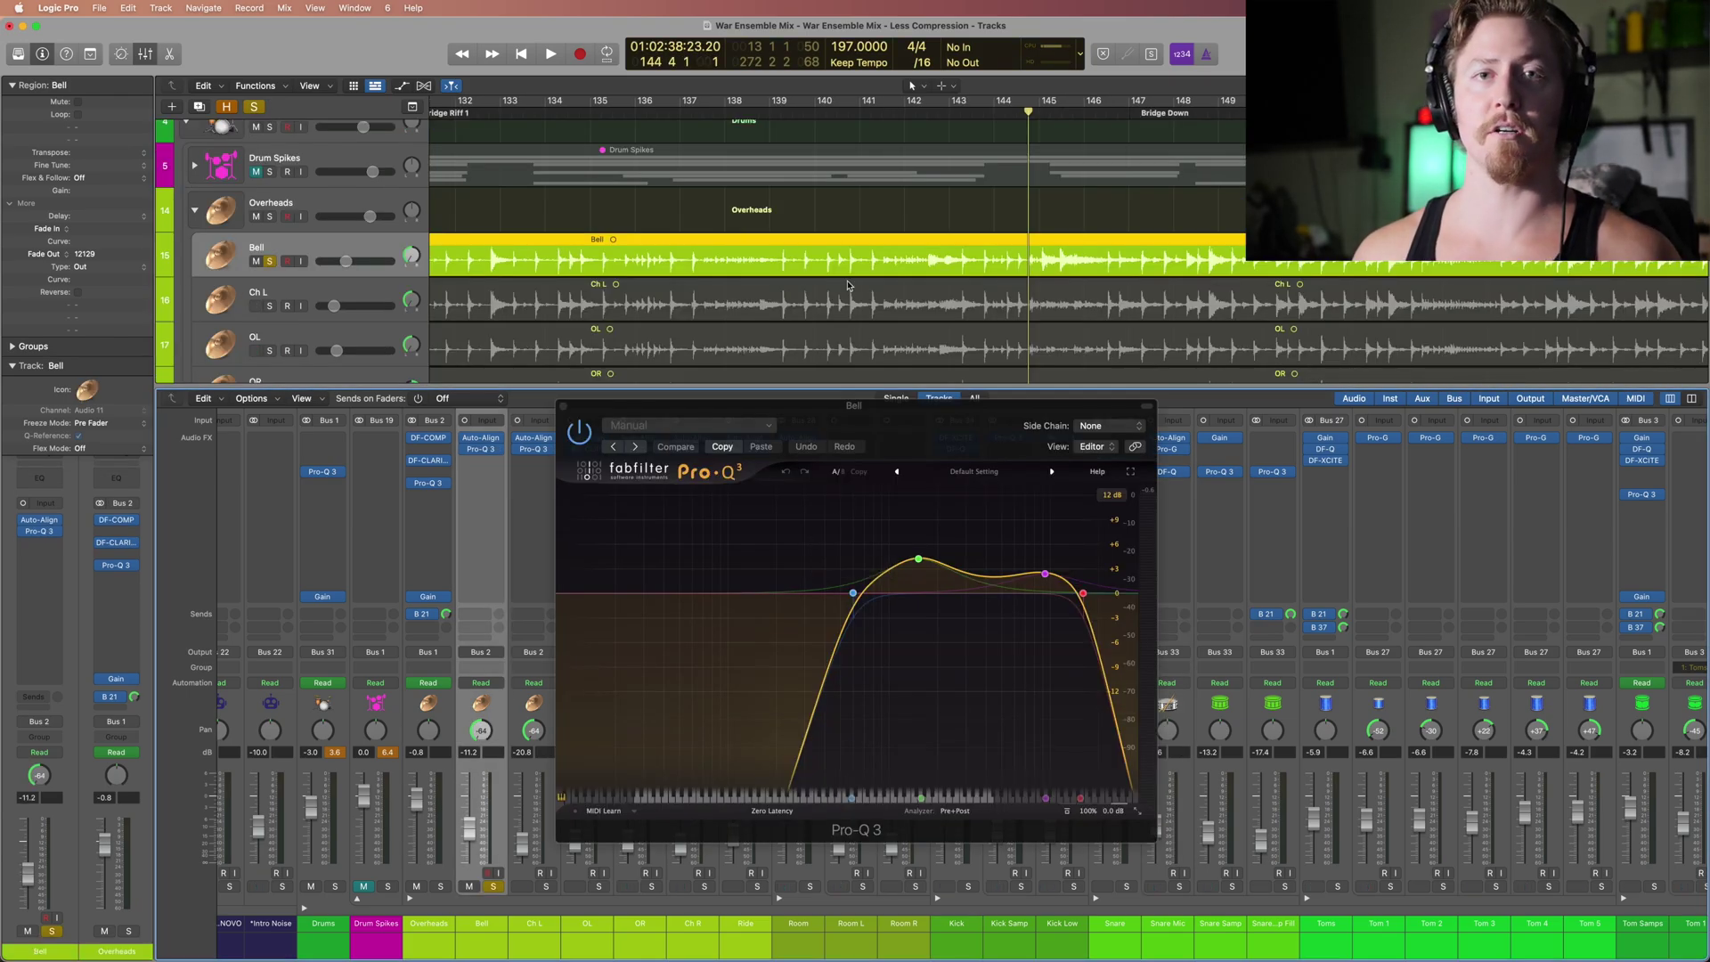
pyautogui.moveTo(853, 594)
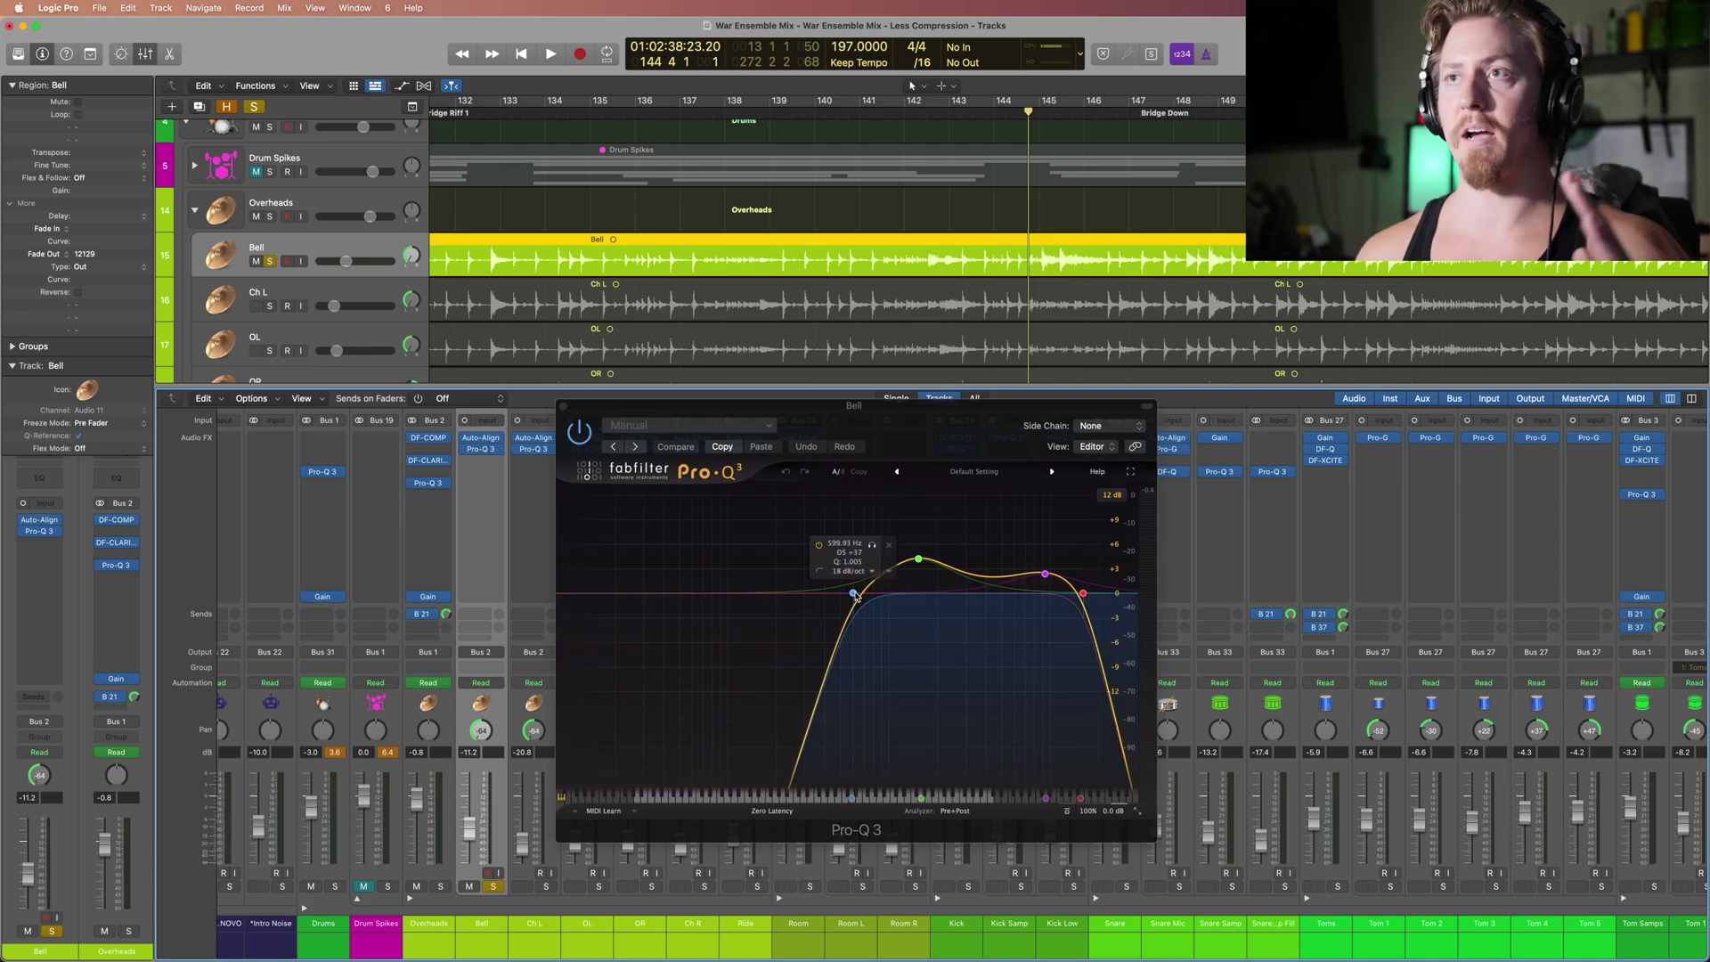
pyautogui.moveTo(1083, 594)
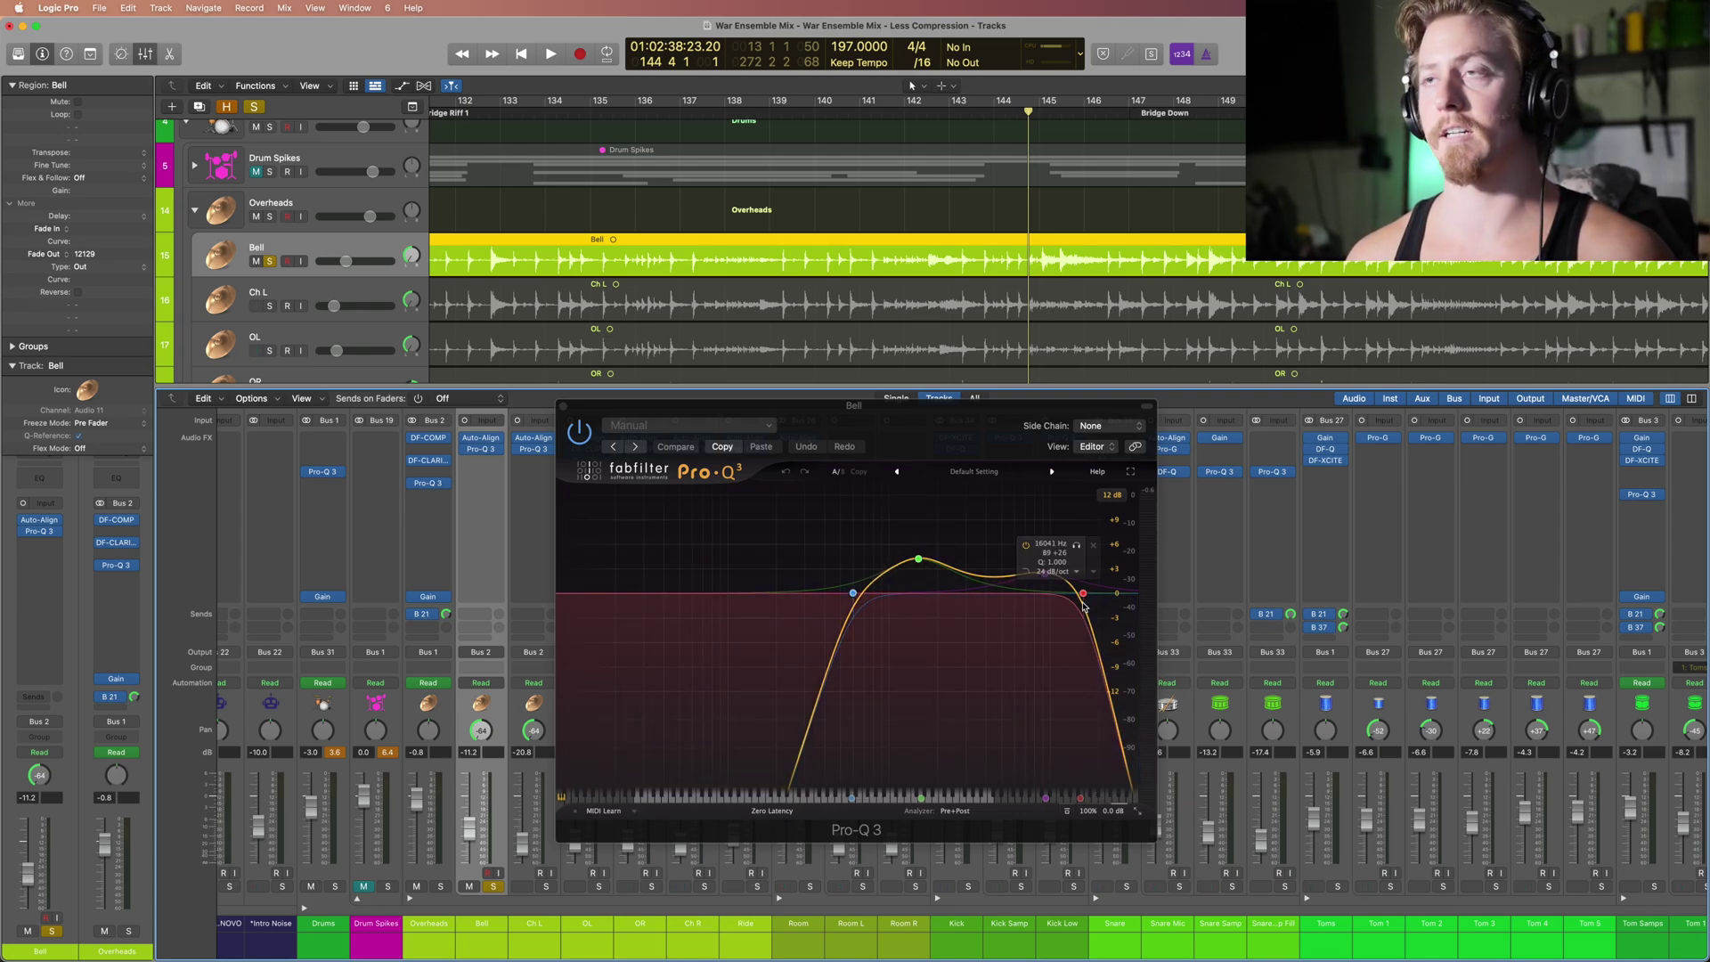
pyautogui.moveTo(919, 566)
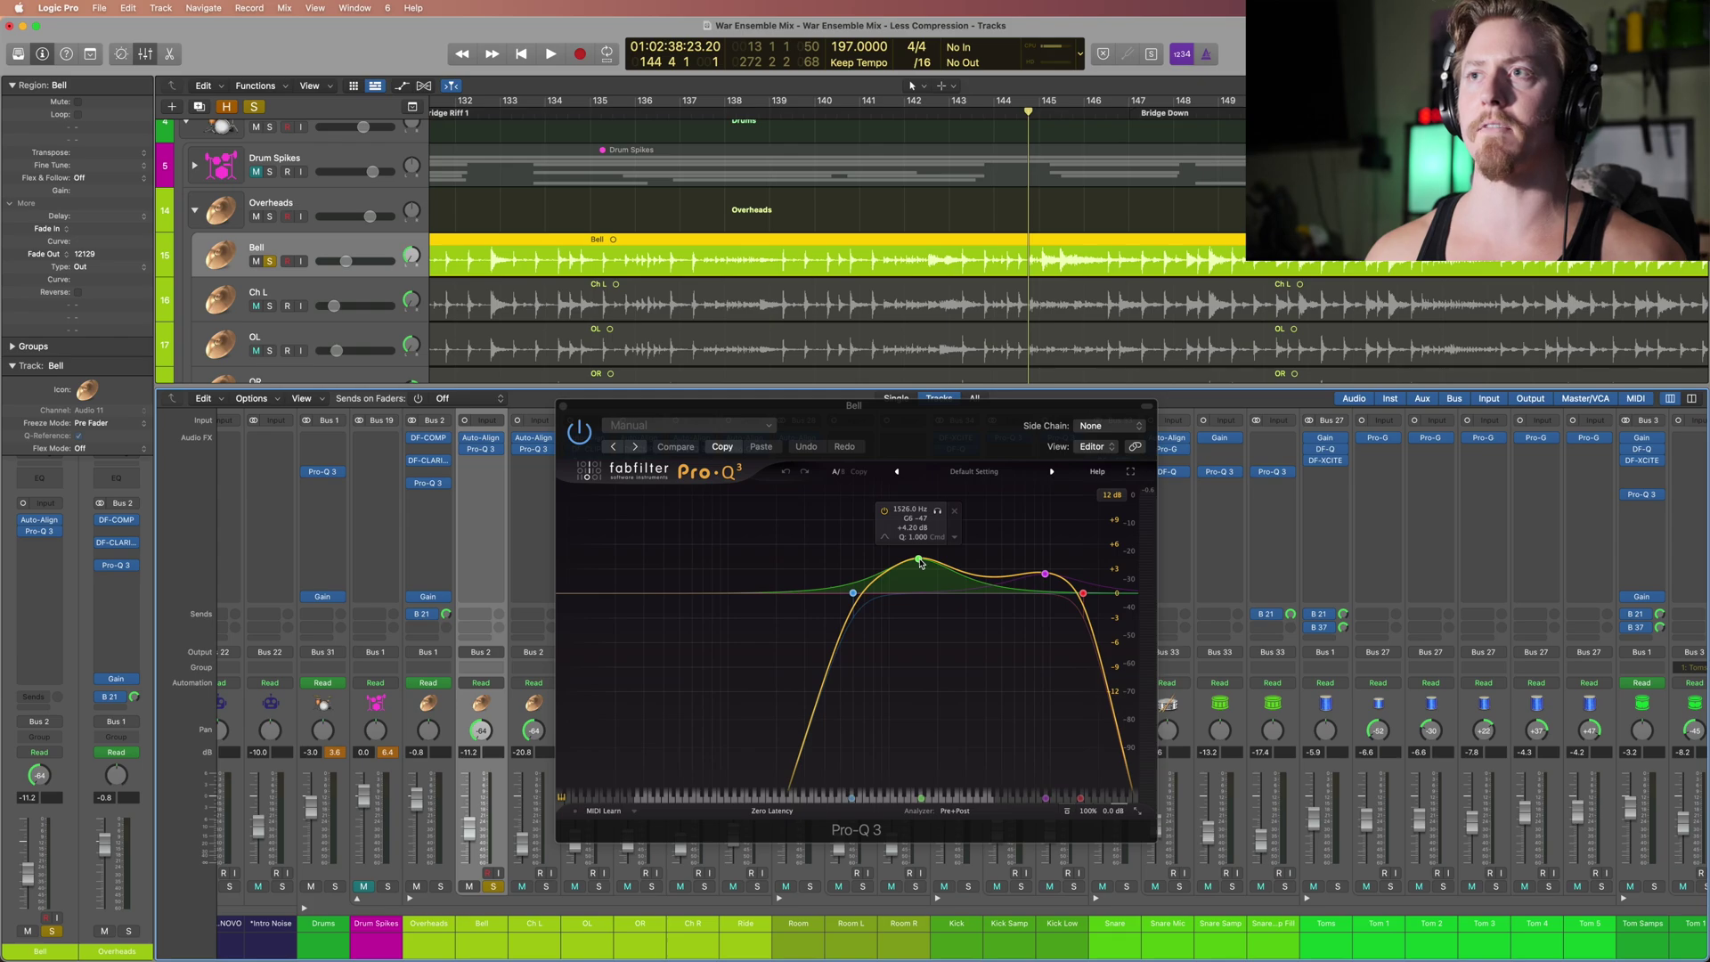
pyautogui.moveTo(1046, 574)
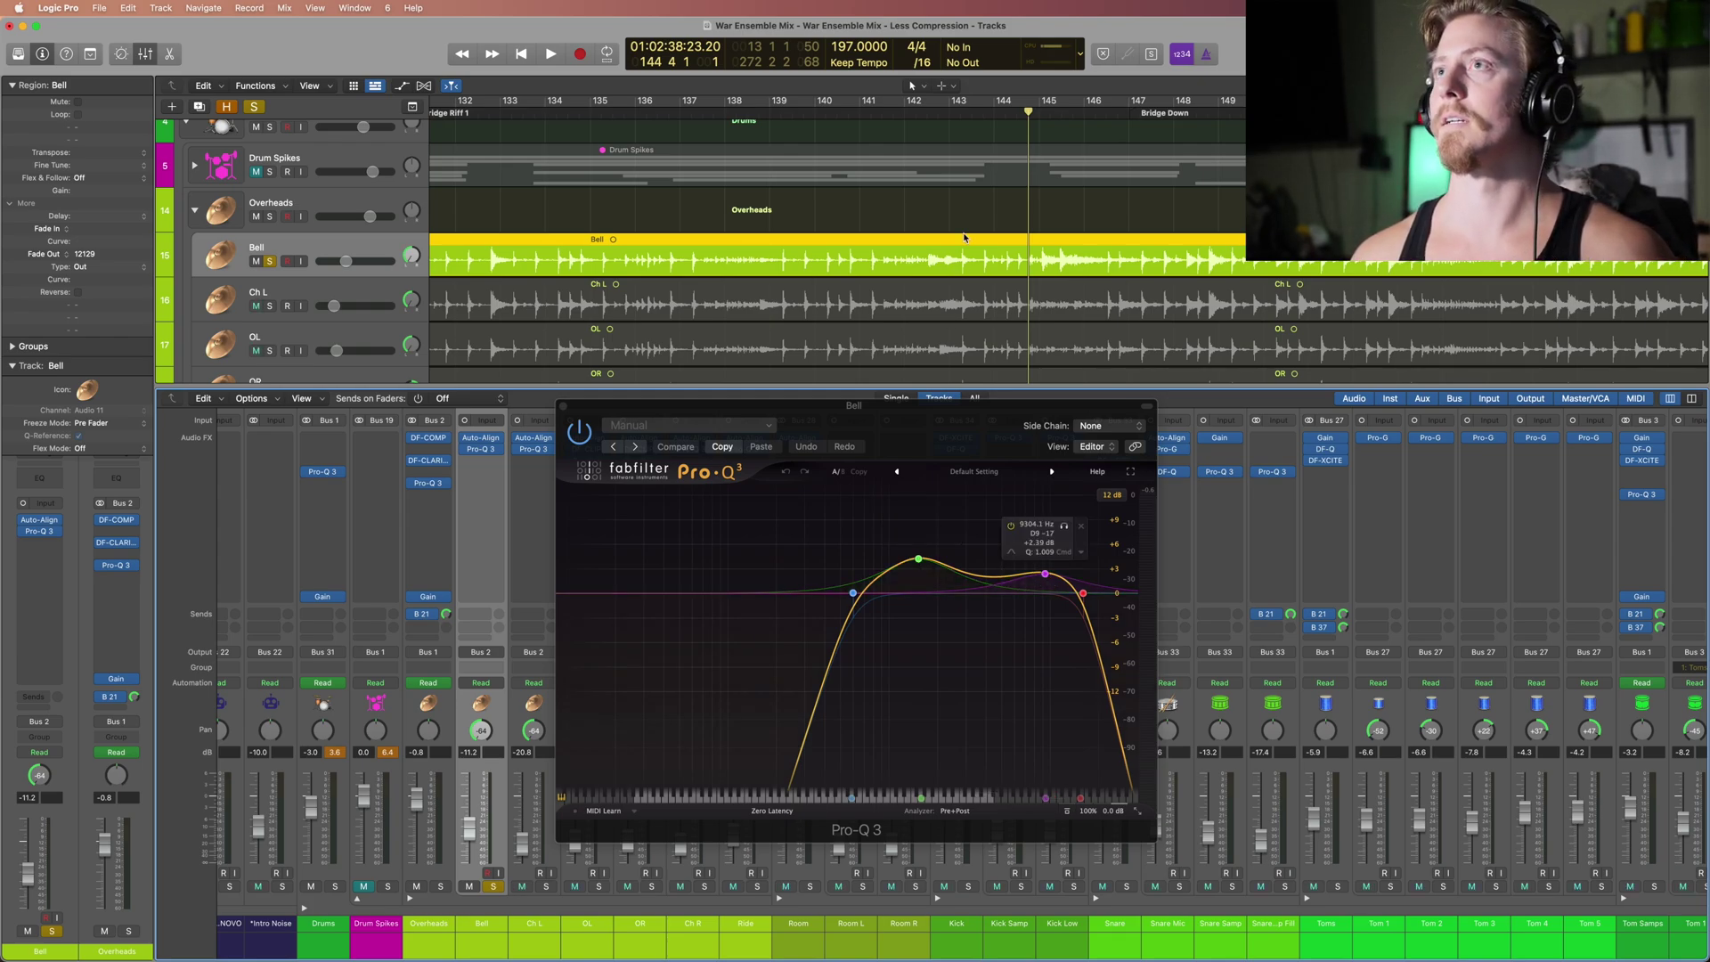
# Step: Audition the soloed Bell track from around bar 144 with its Pro-Q 3 in view, and close the equalizer
pyautogui.moveTo(1028, 111); pyautogui.dragTo(997, 112)
pyautogui.press('space')
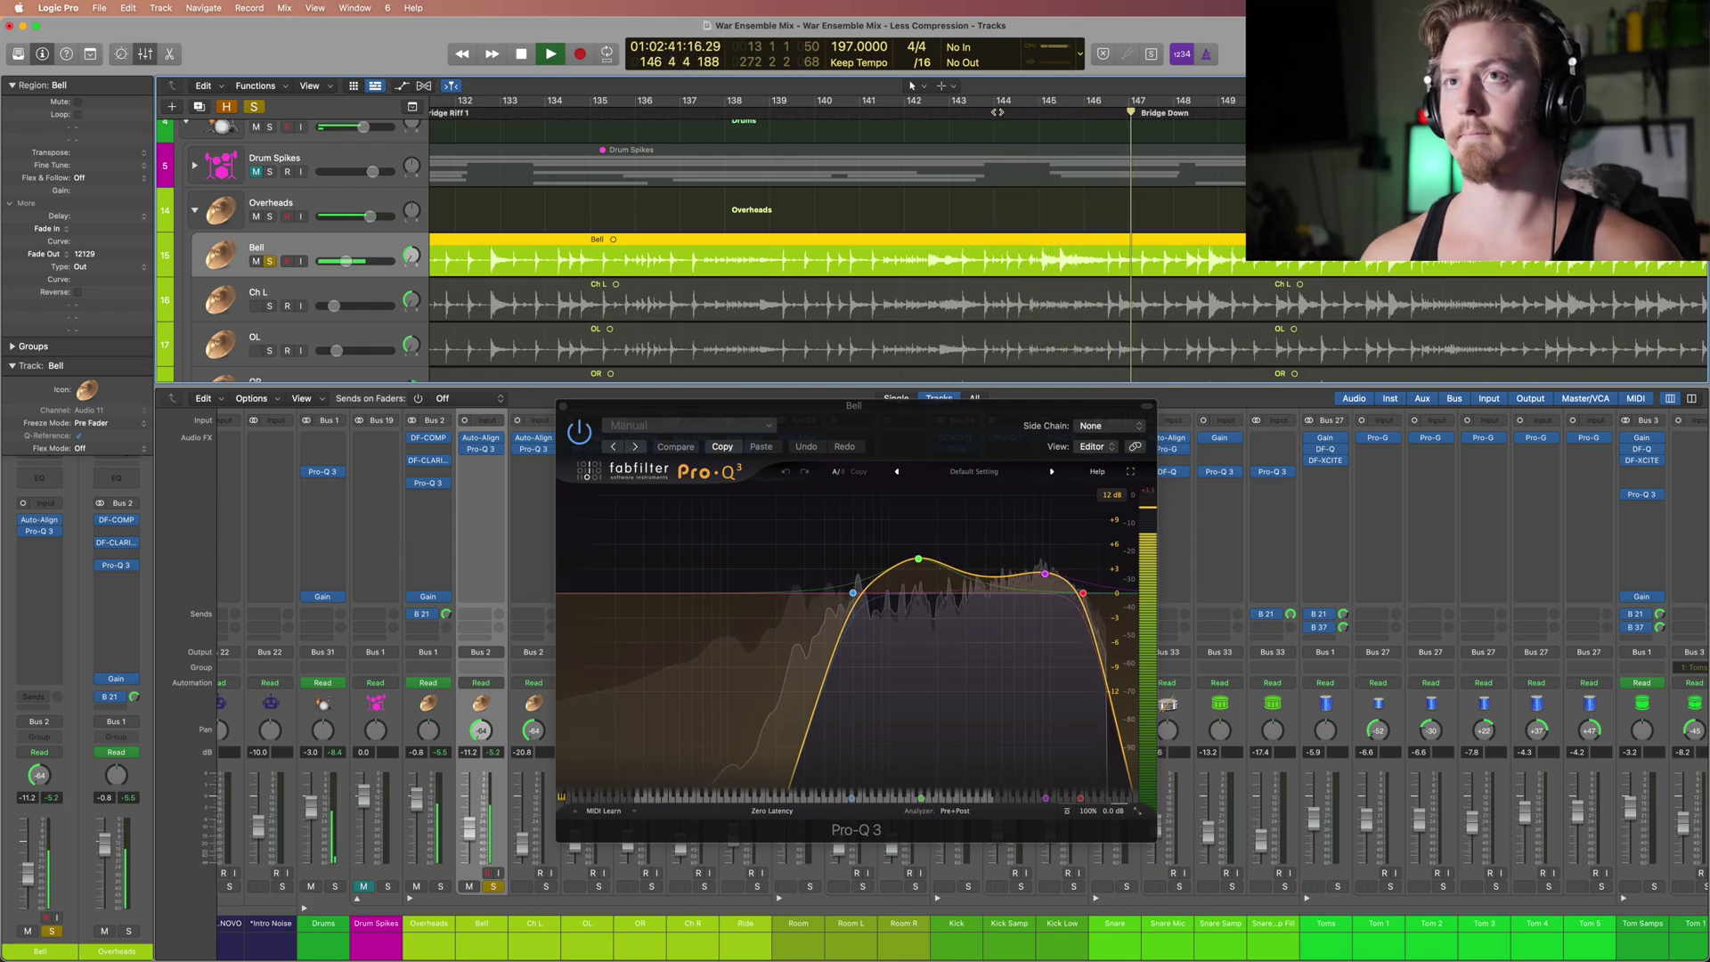
pyautogui.press('space')
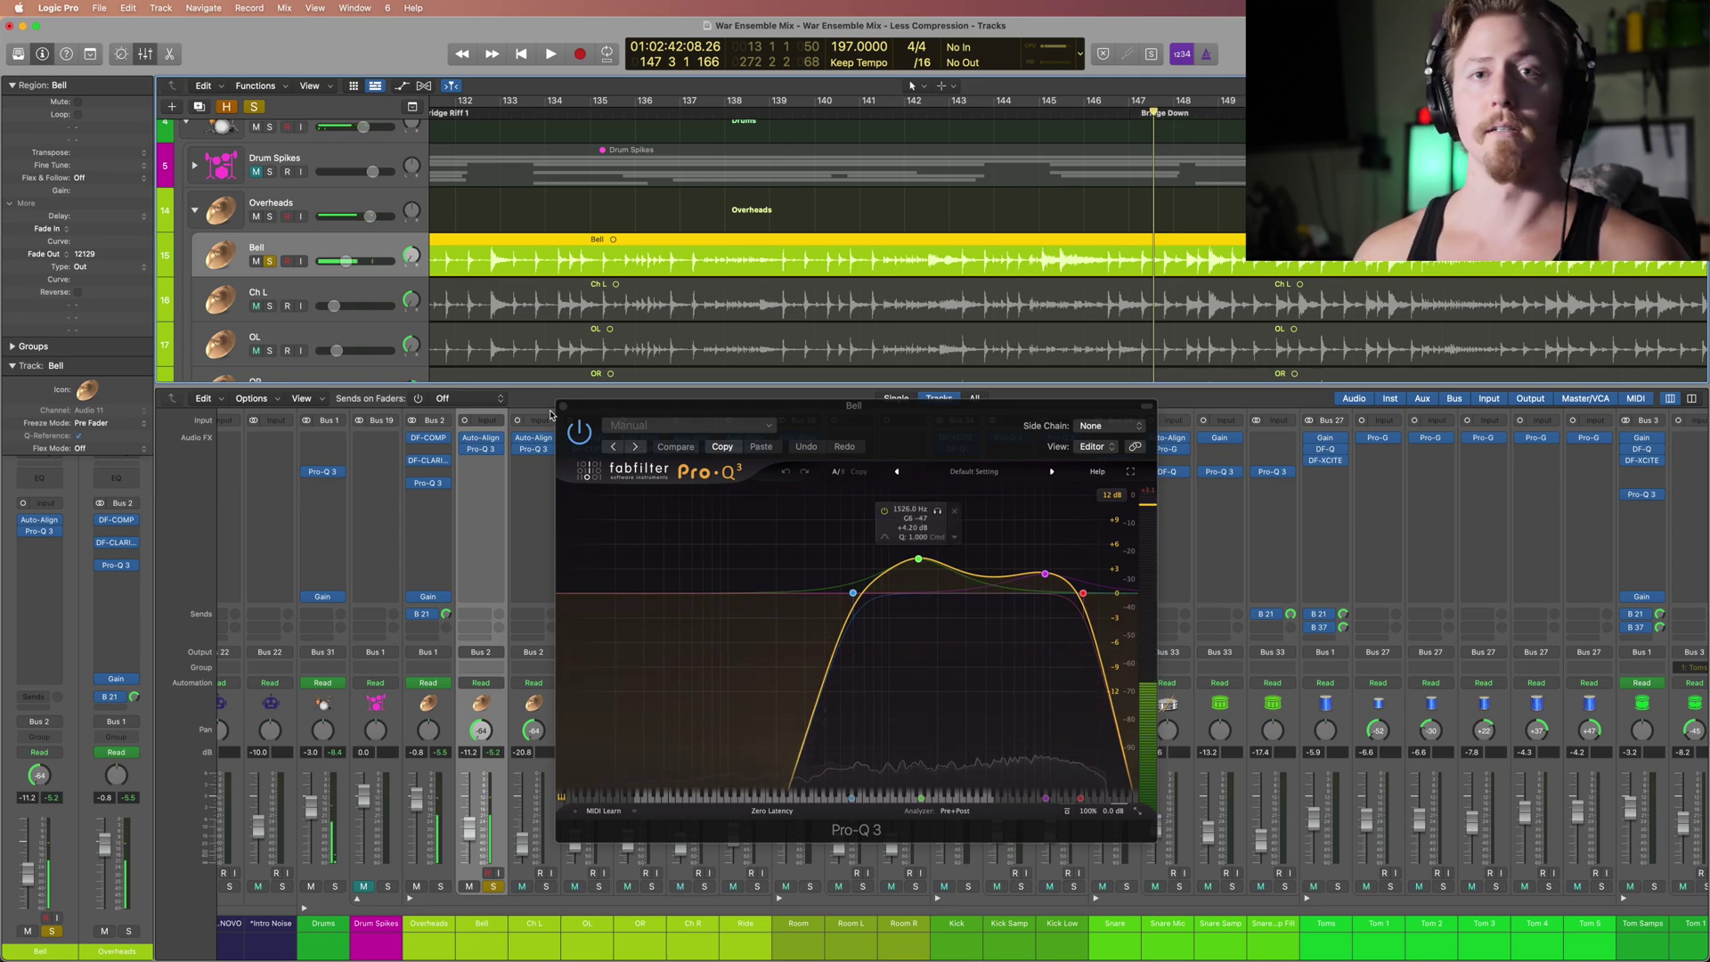
pyautogui.click(562, 407)
# Step: Switch to the Ch L track and examine the low cut and high boost in its Pro-Q 3 before closing it
pyautogui.press('Down')
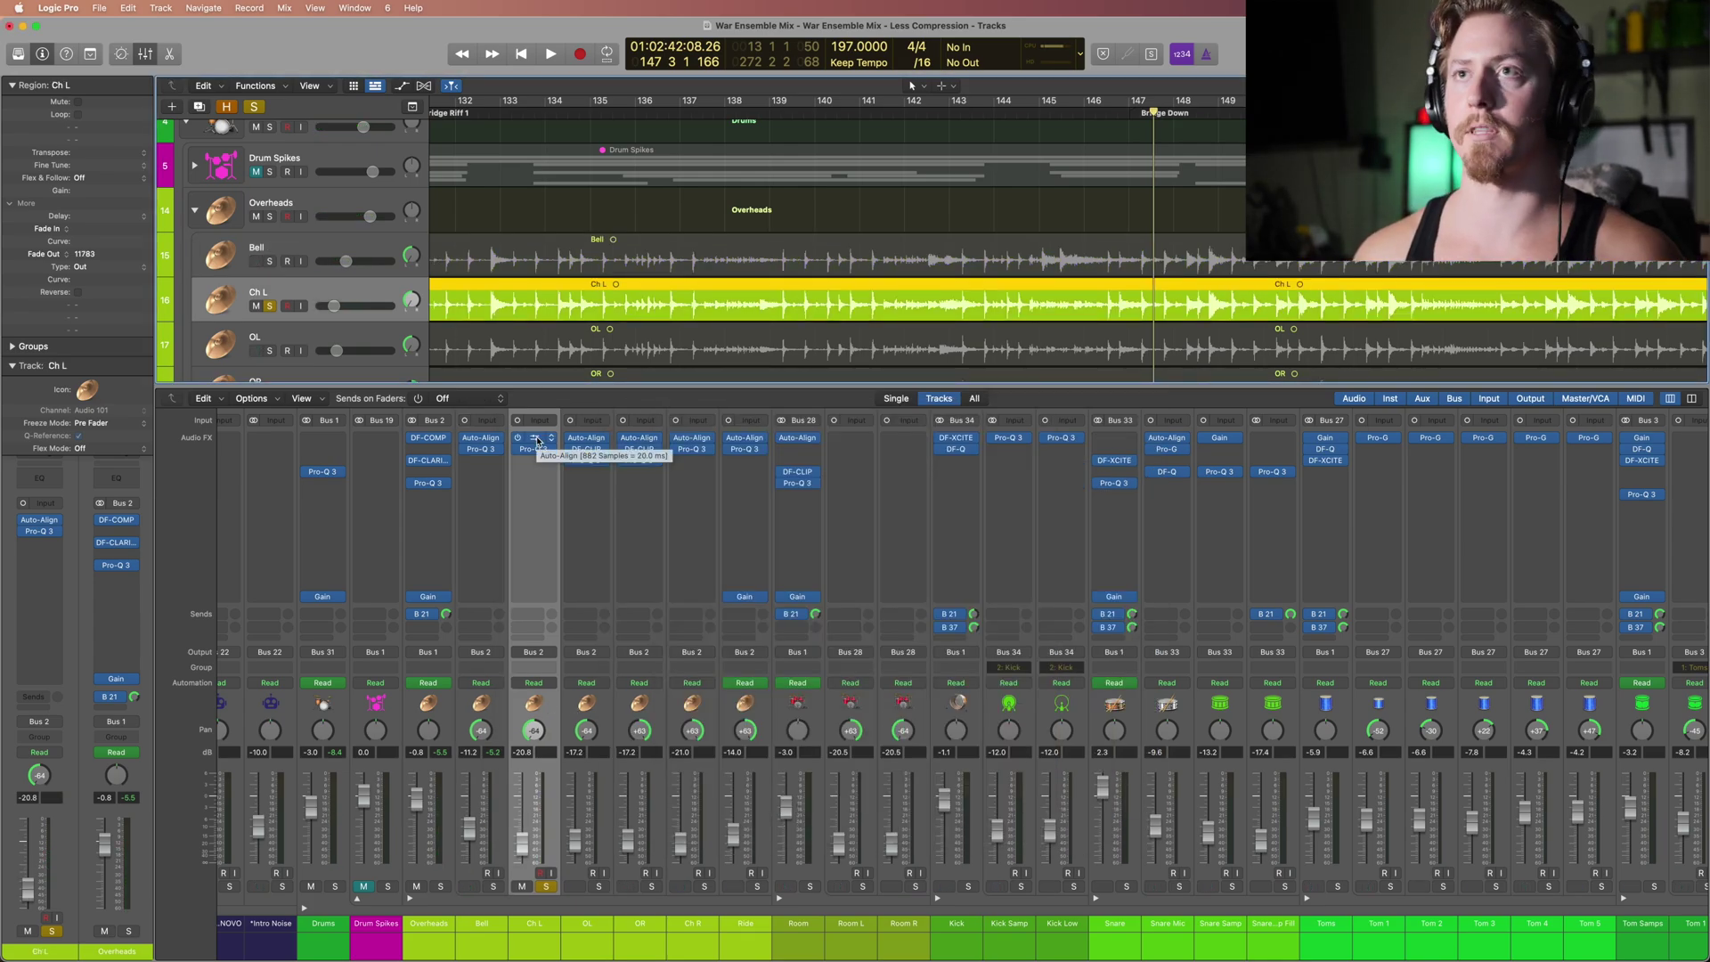
pyautogui.click(534, 448)
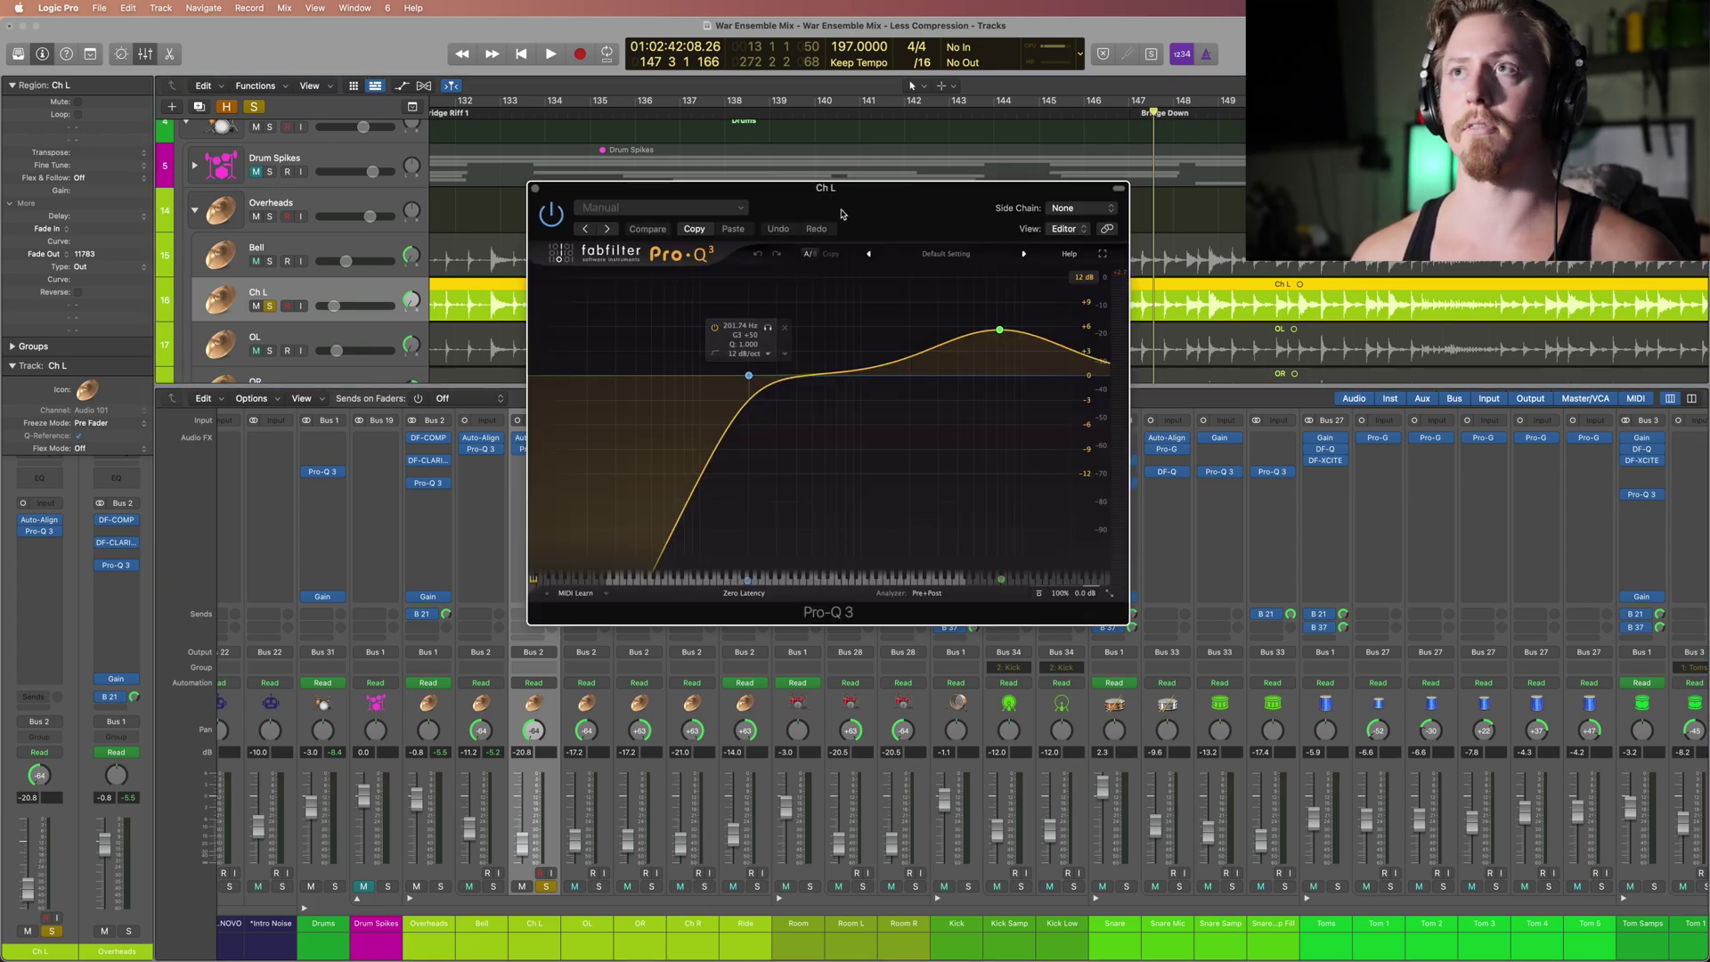
pyautogui.moveTo(835, 187); pyautogui.dragTo(898, 230)
pyautogui.moveTo(812, 419)
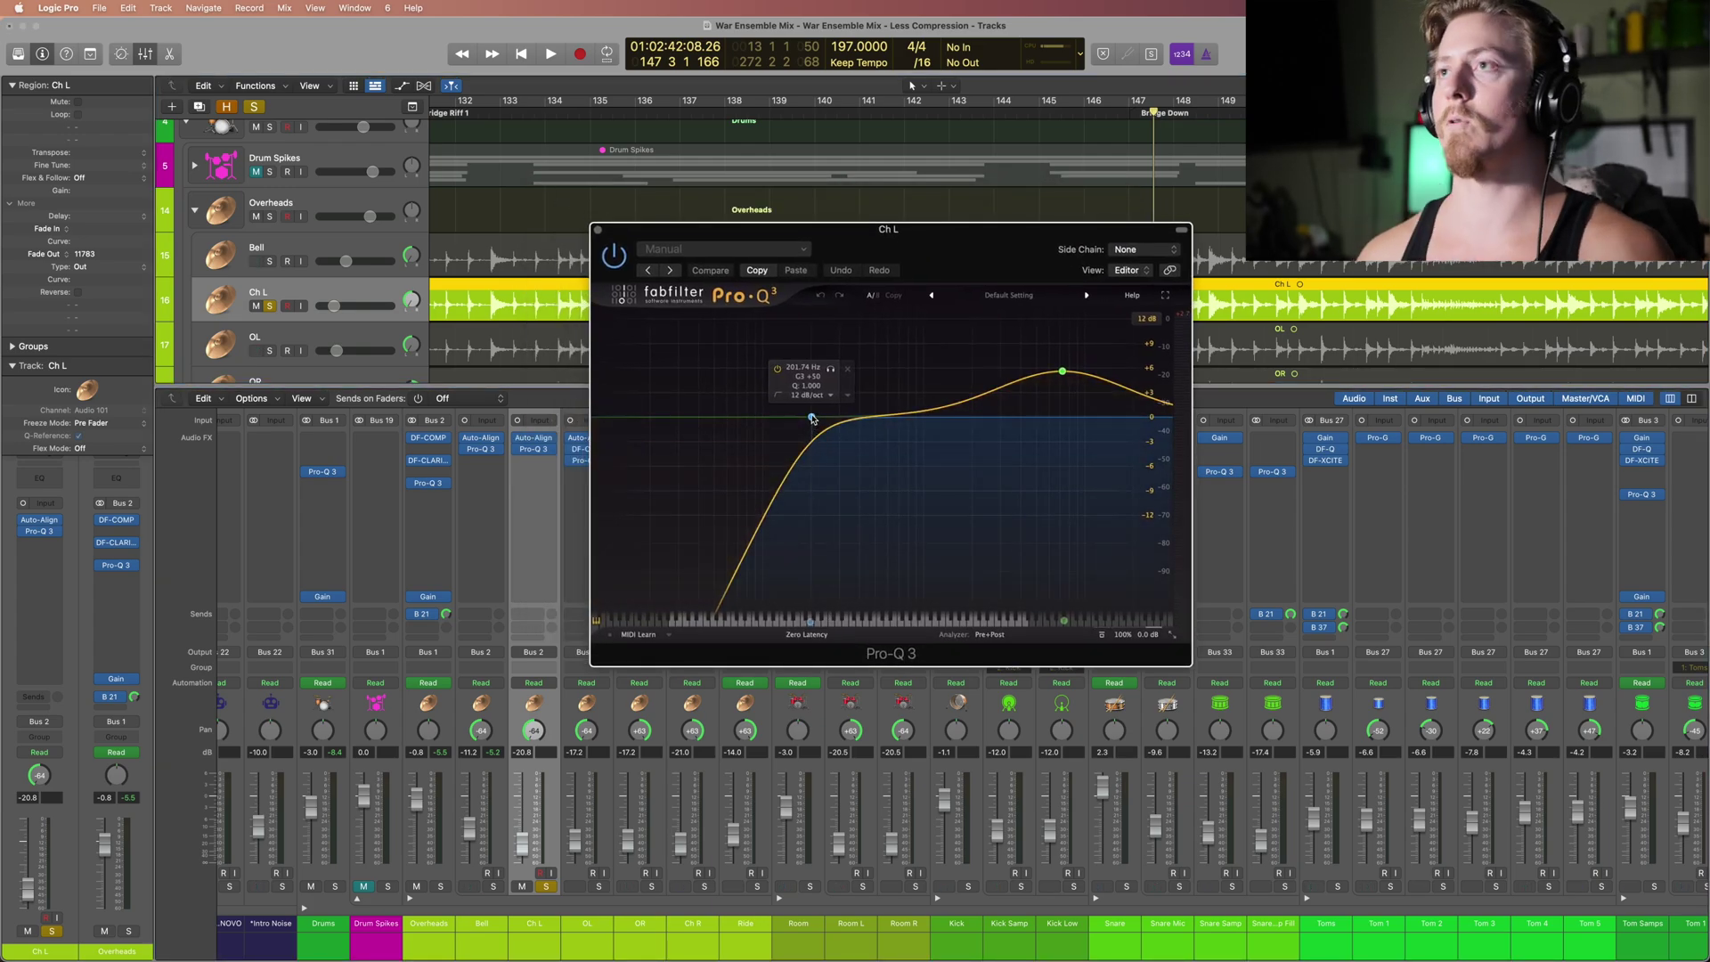
pyautogui.click(1064, 373)
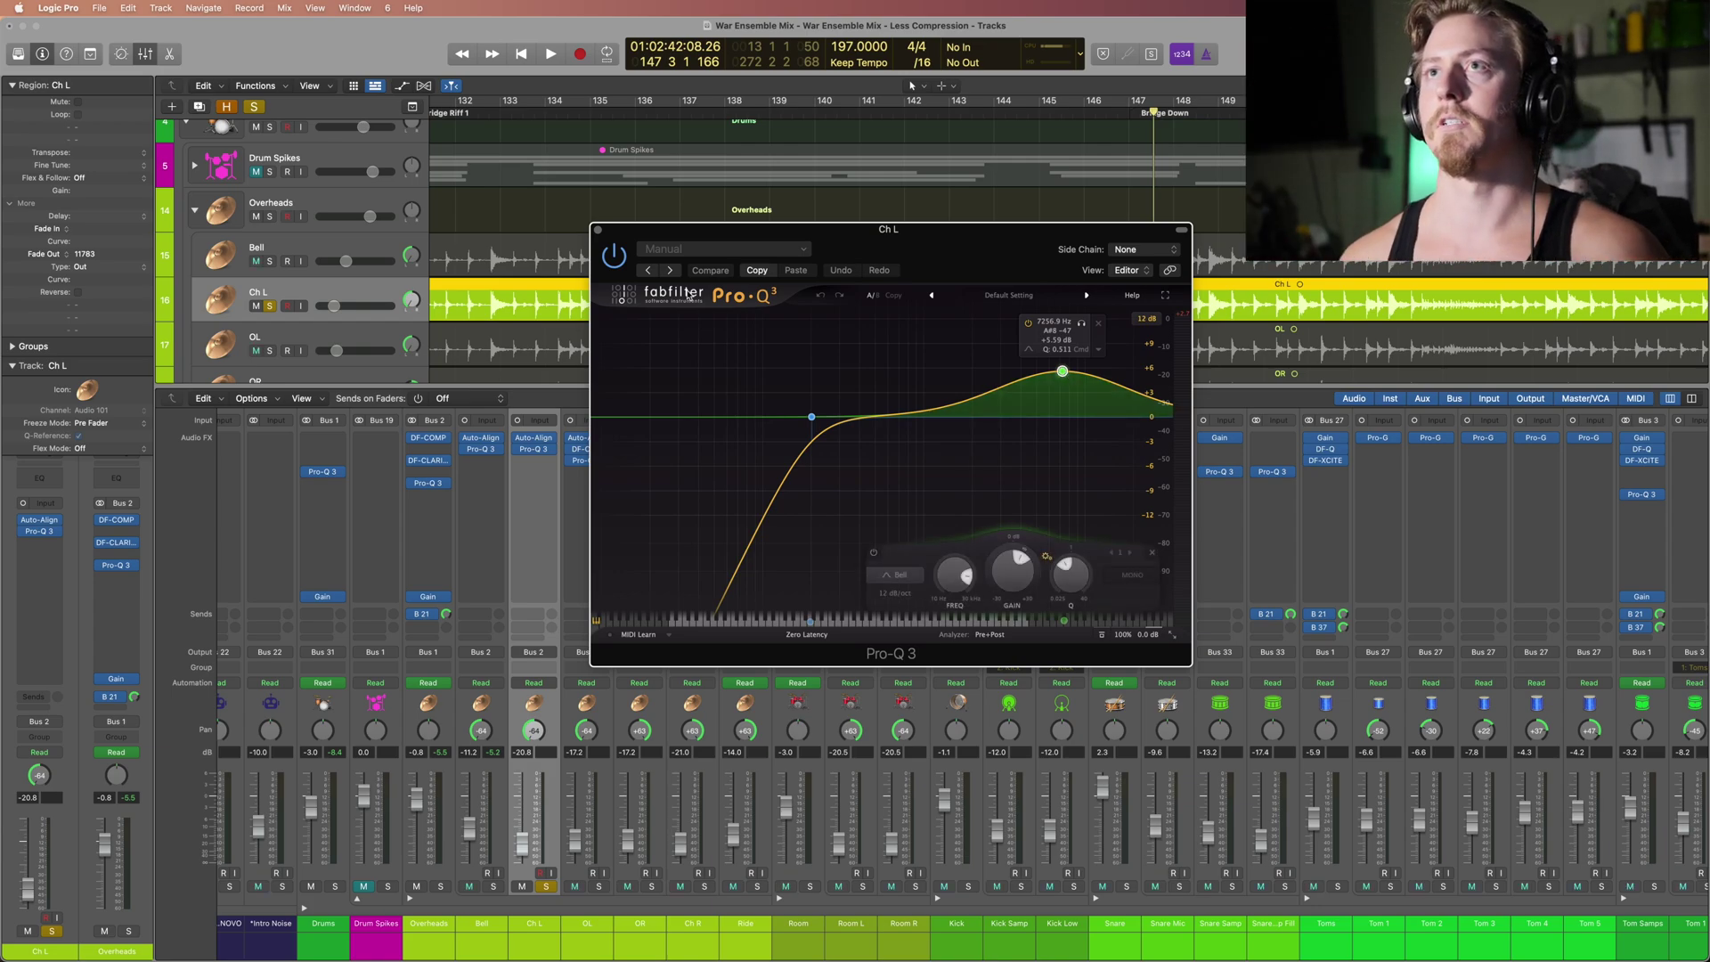
pyautogui.click(598, 233)
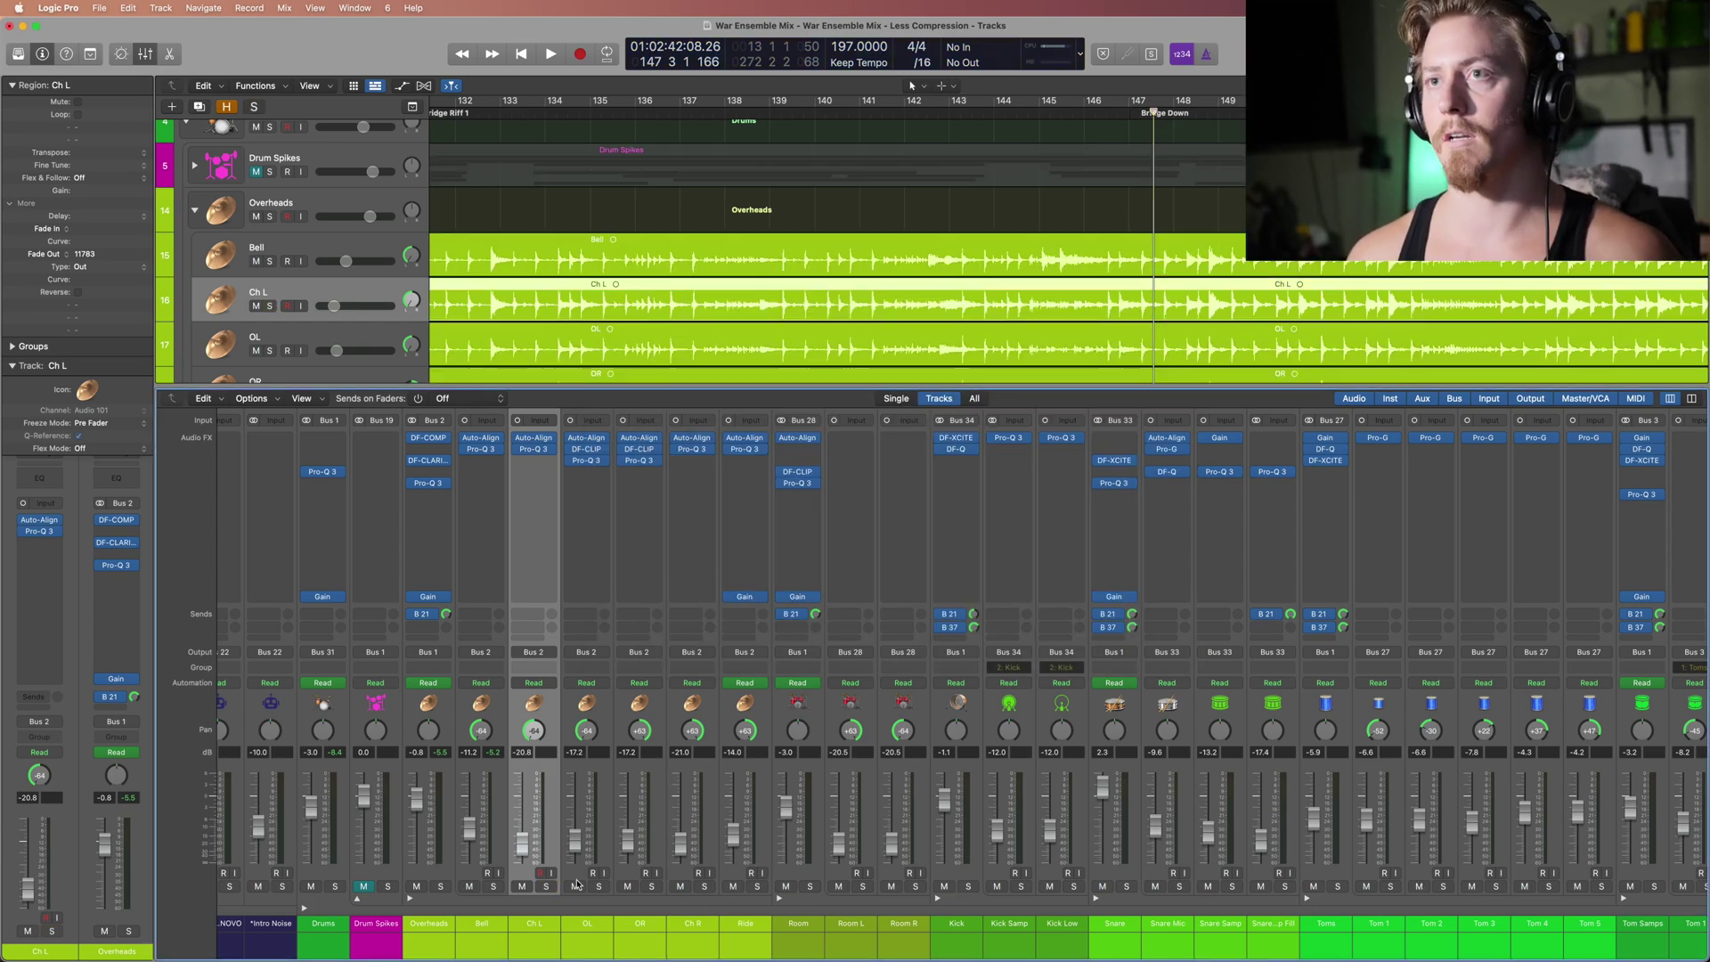
# Step: Open DF-CLIP on the OL channel and audition the soloed track from around bar 136, toggling the plugin's bypass
pyautogui.click(592, 348)
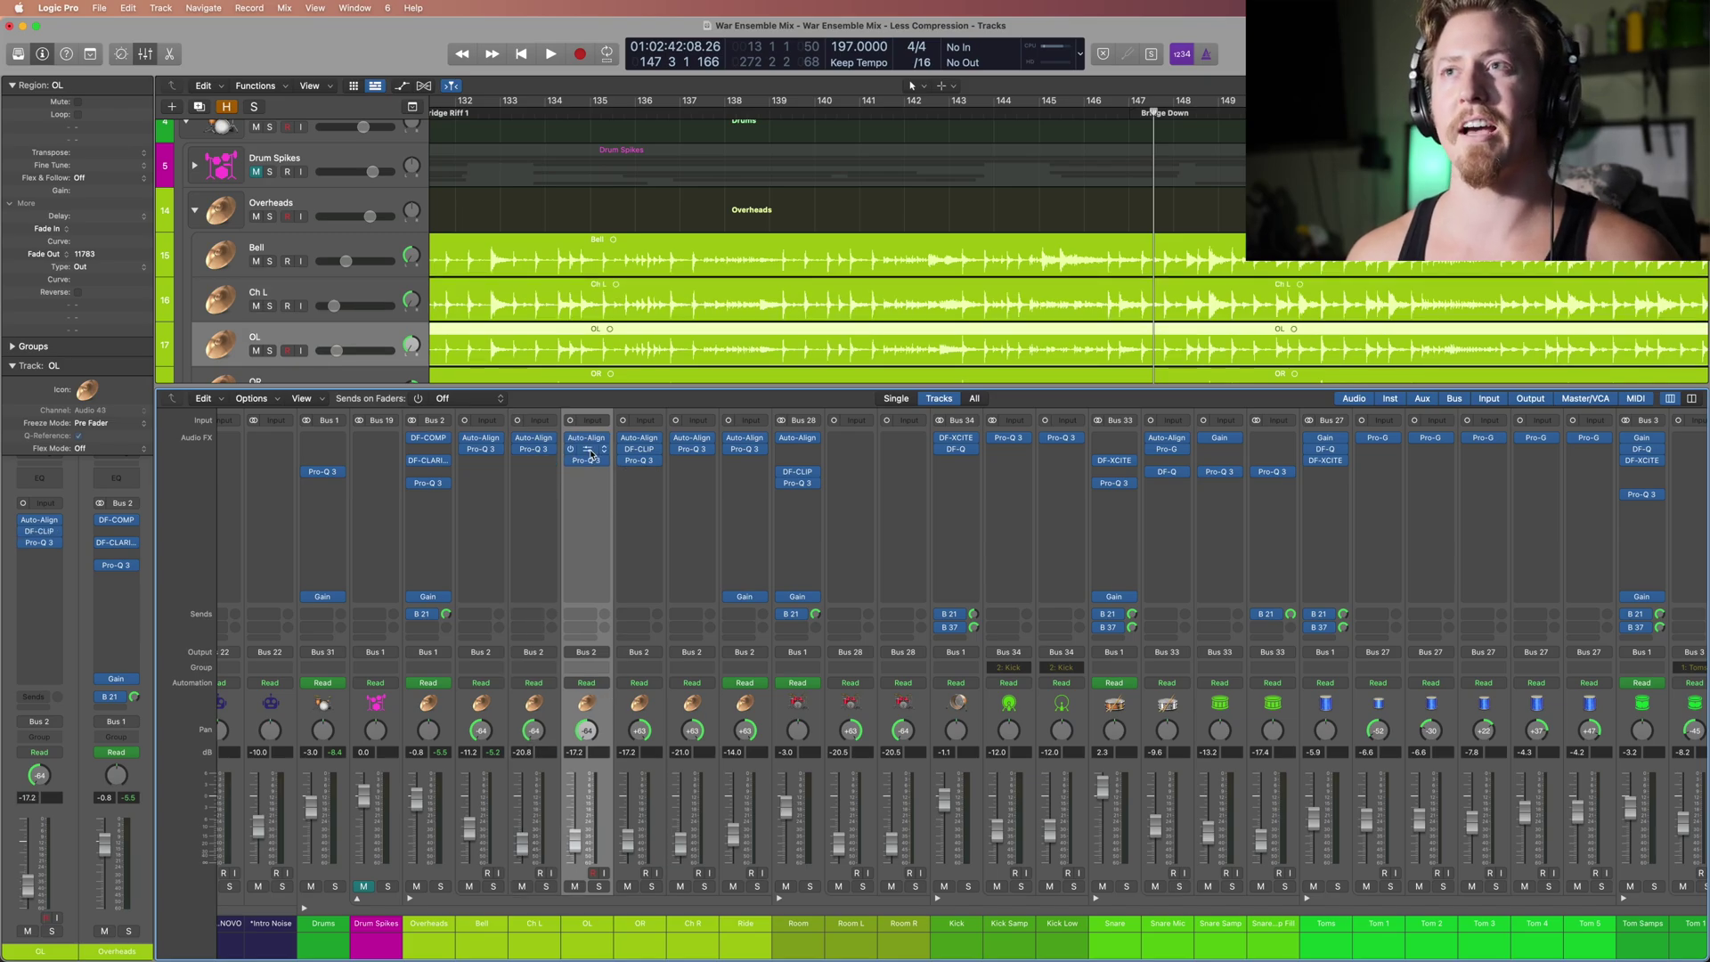
pyautogui.click(591, 452)
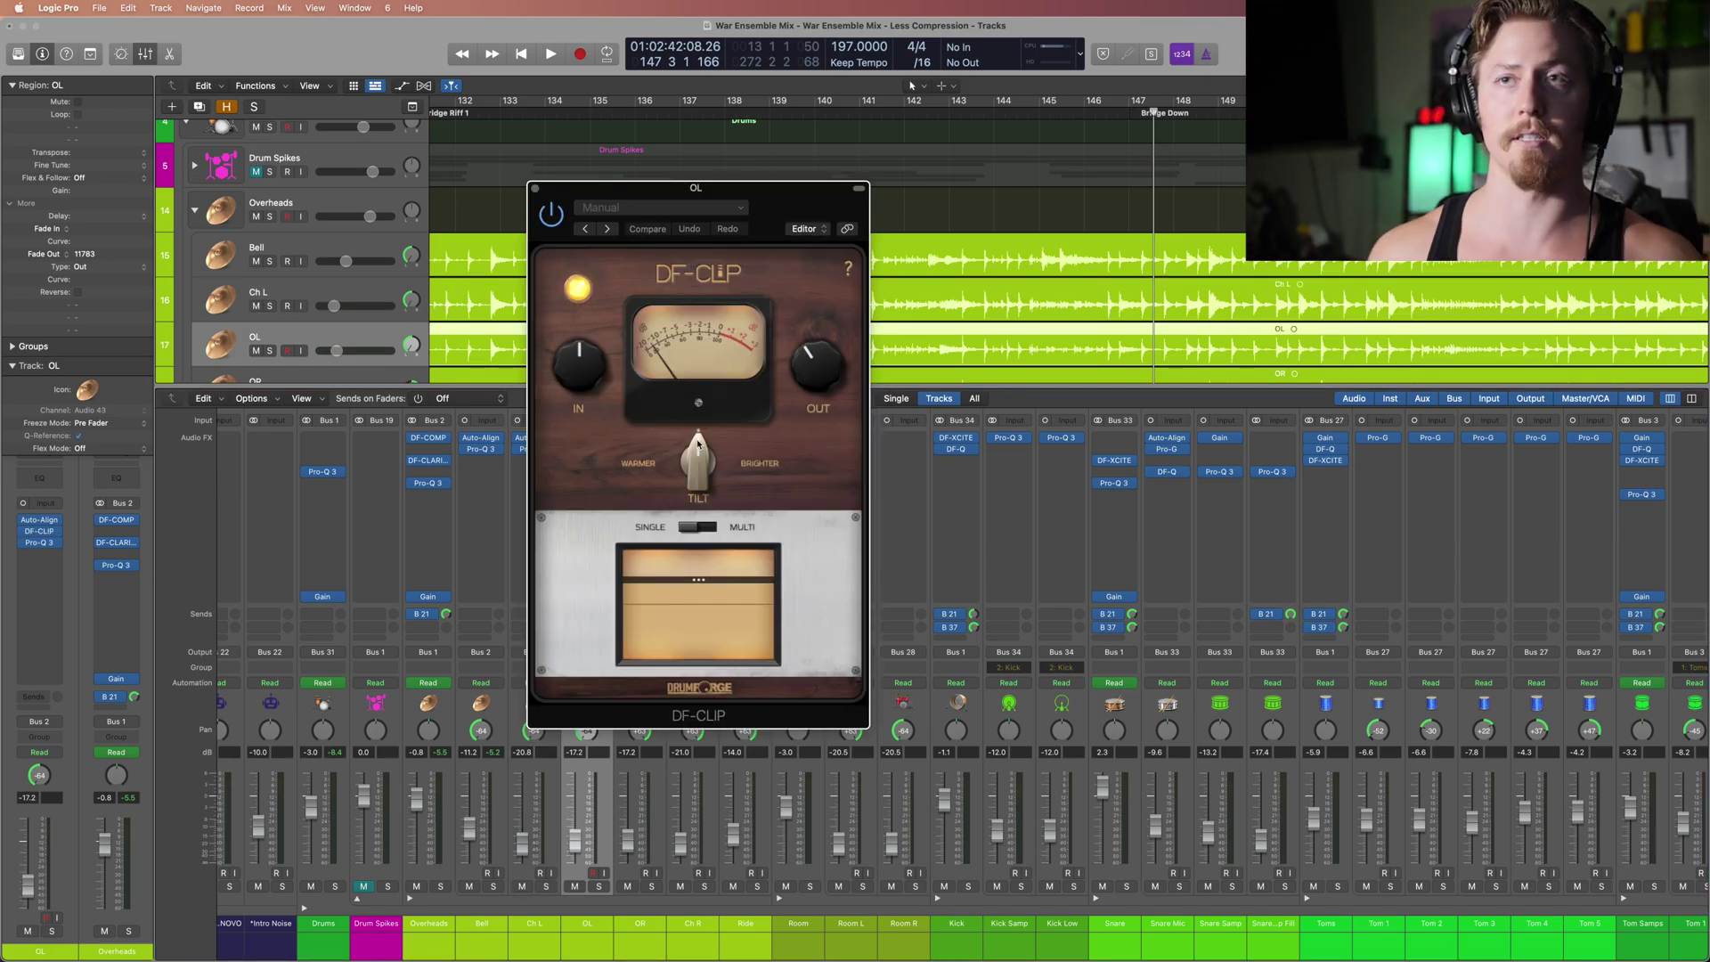
pyautogui.press('s')
pyautogui.press('space')
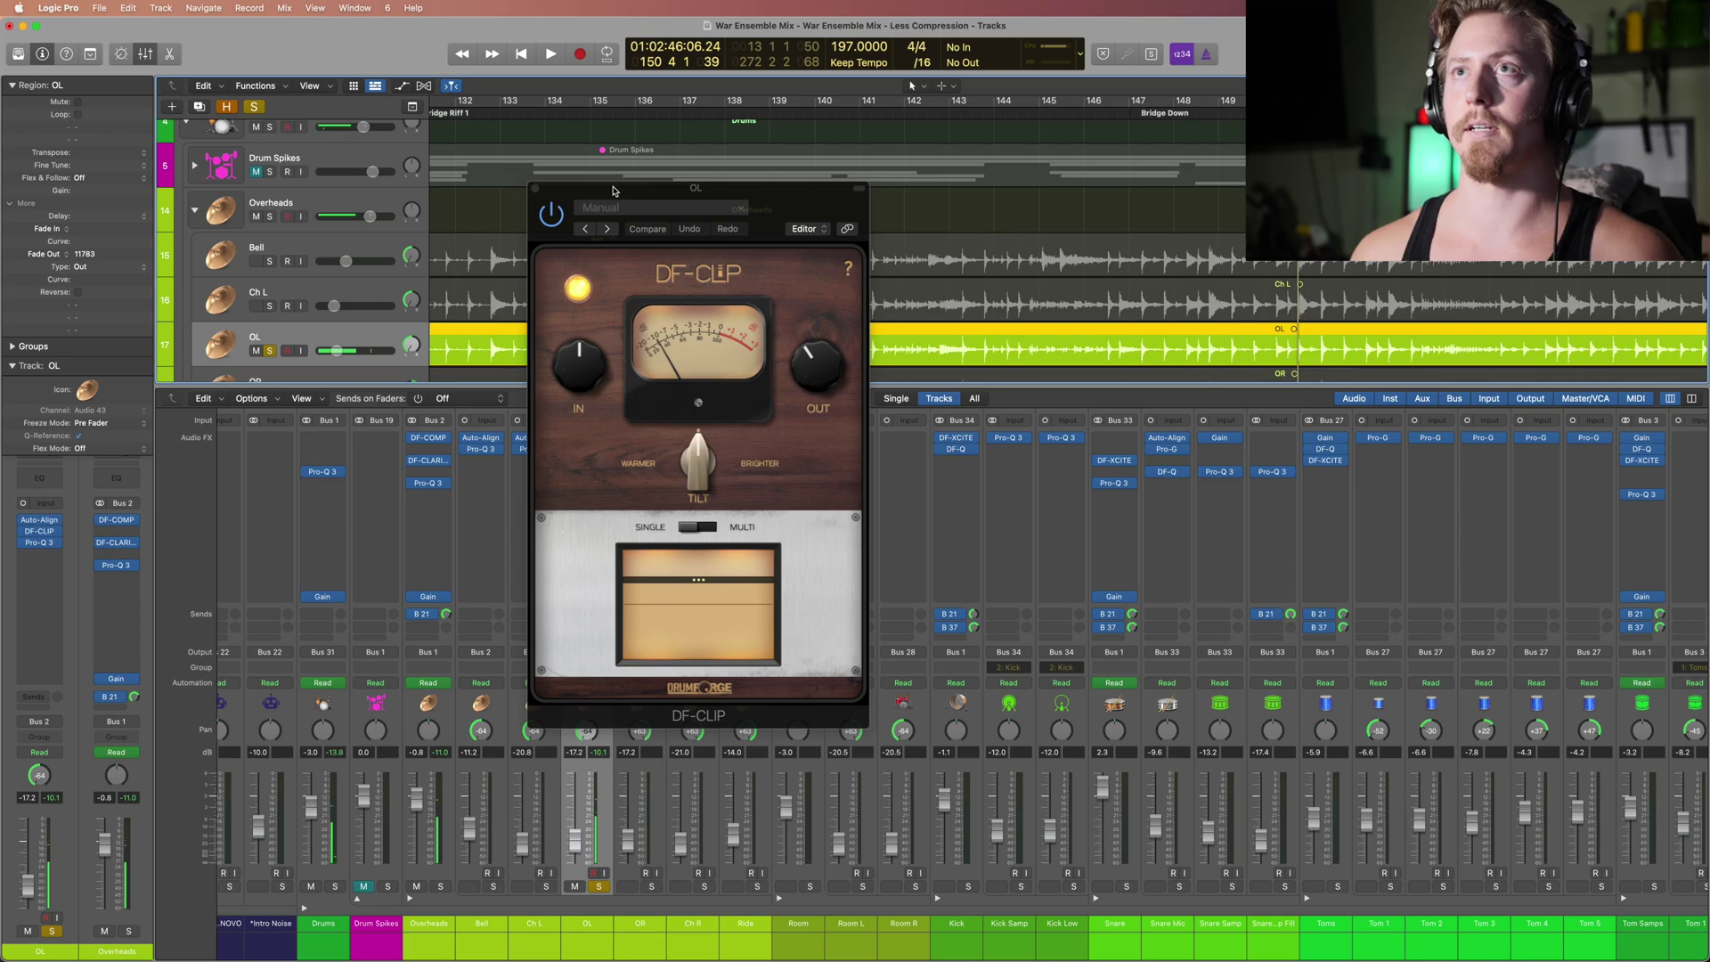
pyautogui.moveTo(612, 189); pyautogui.dragTo(683, 204)
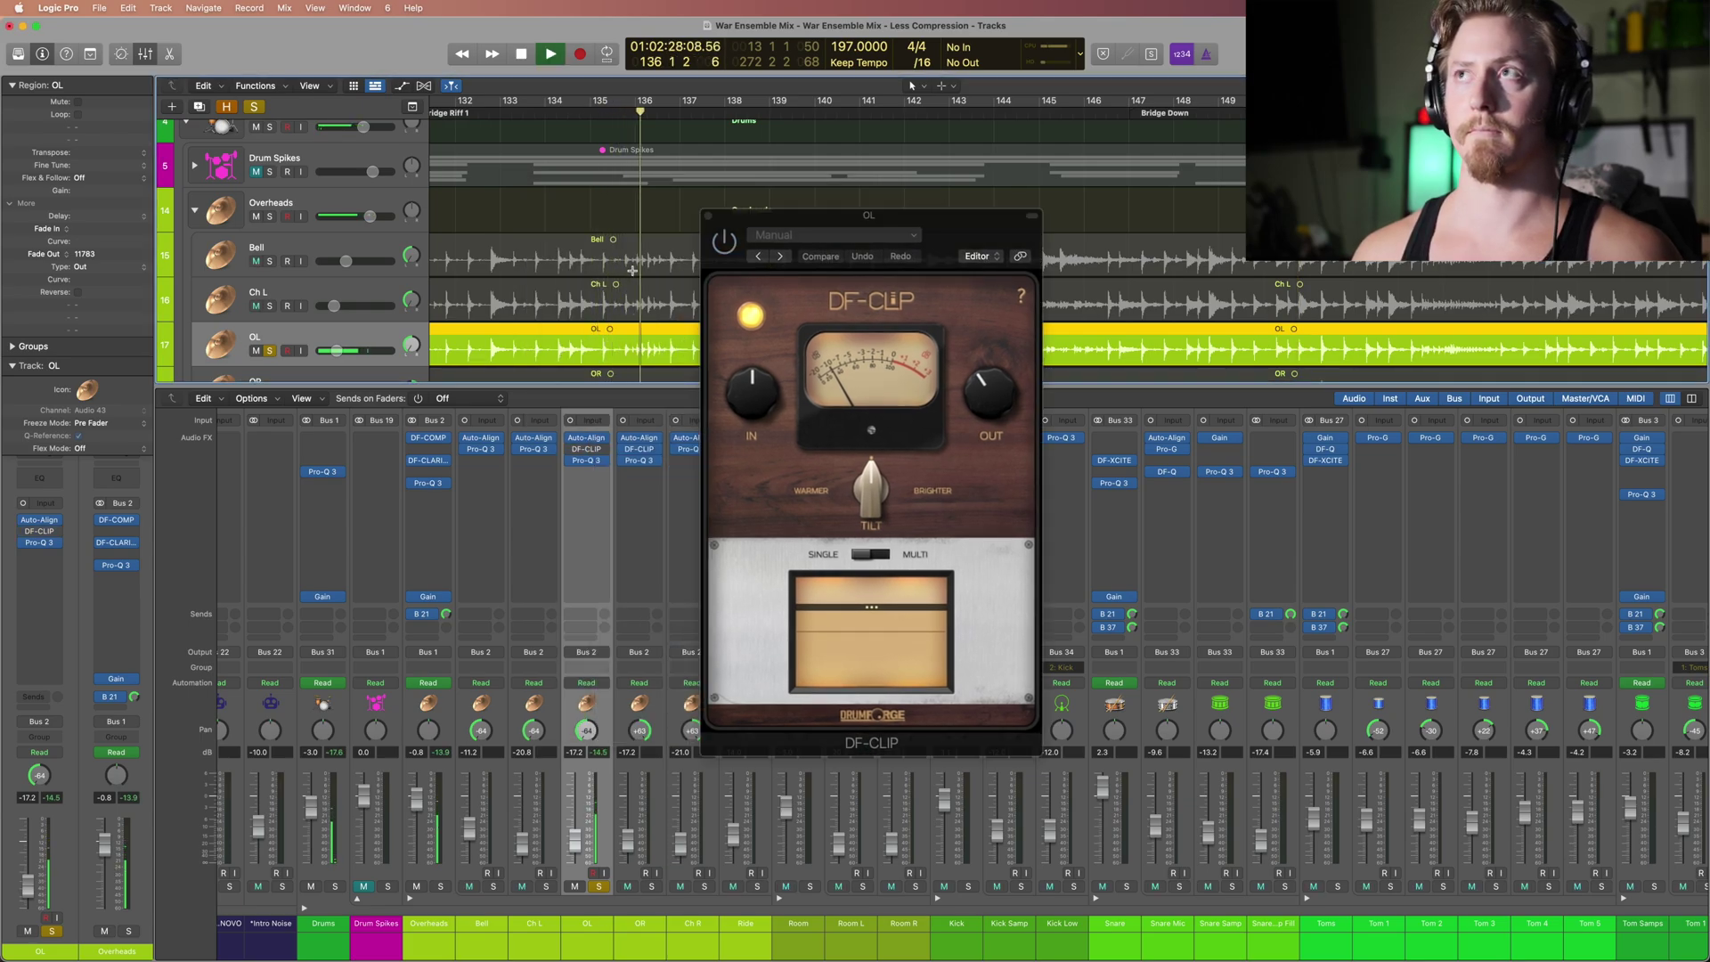
pyautogui.click(725, 248)
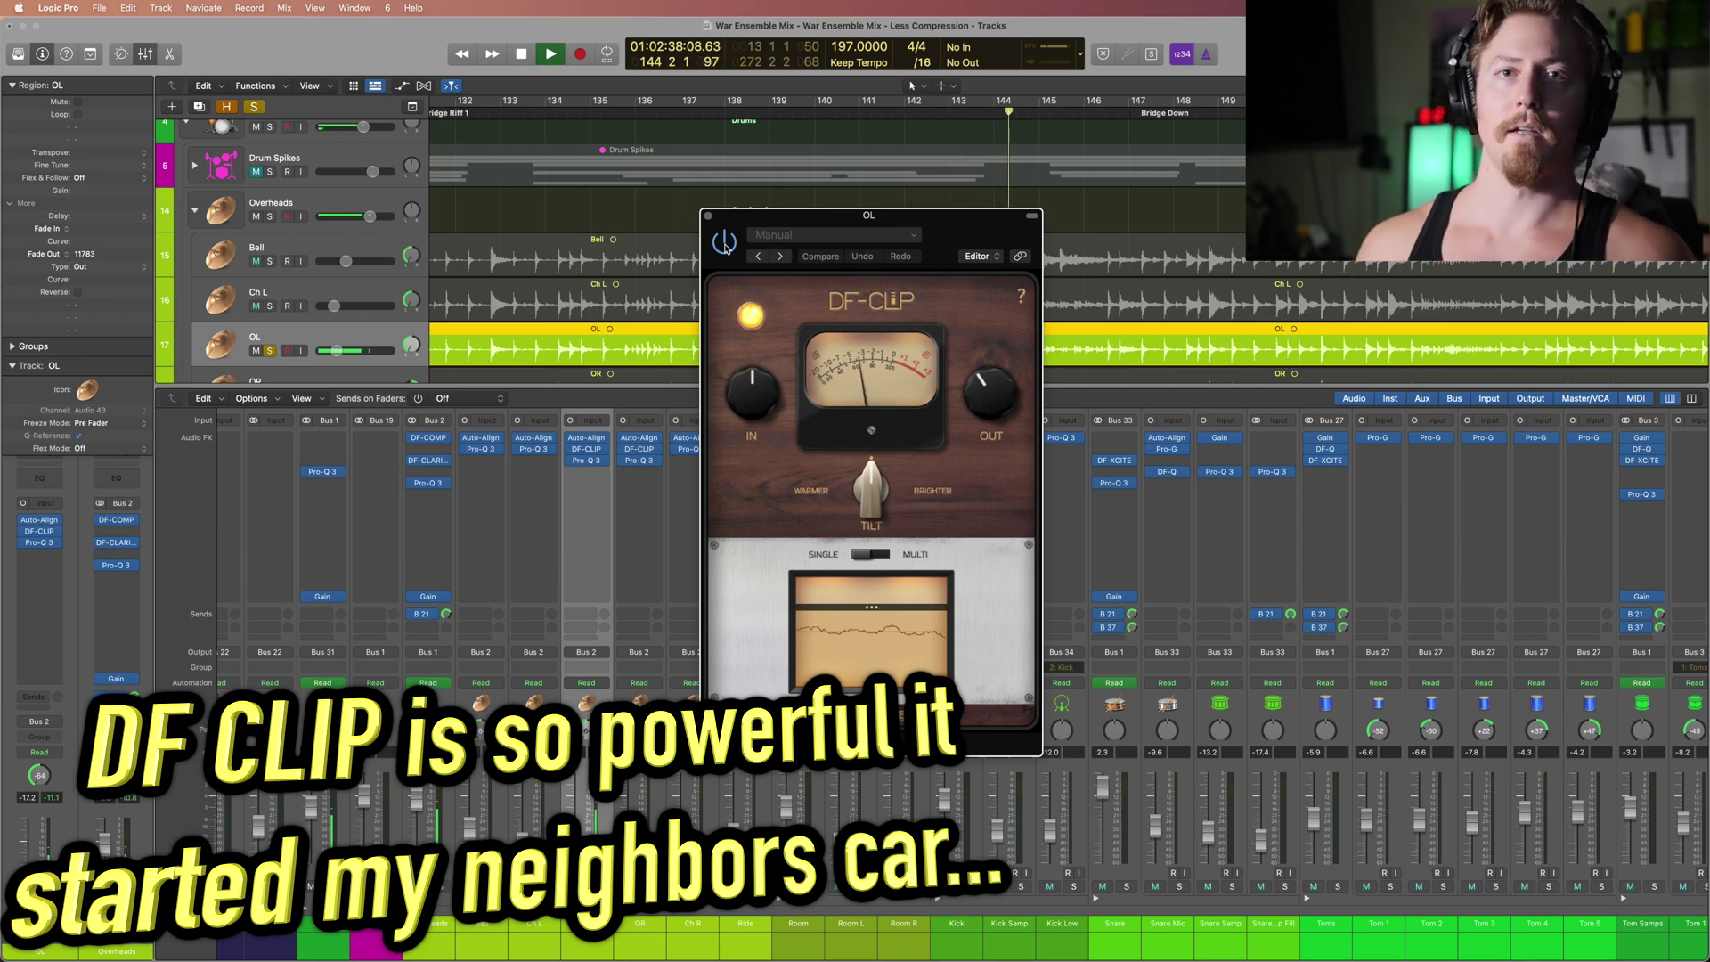
pyautogui.press('space')
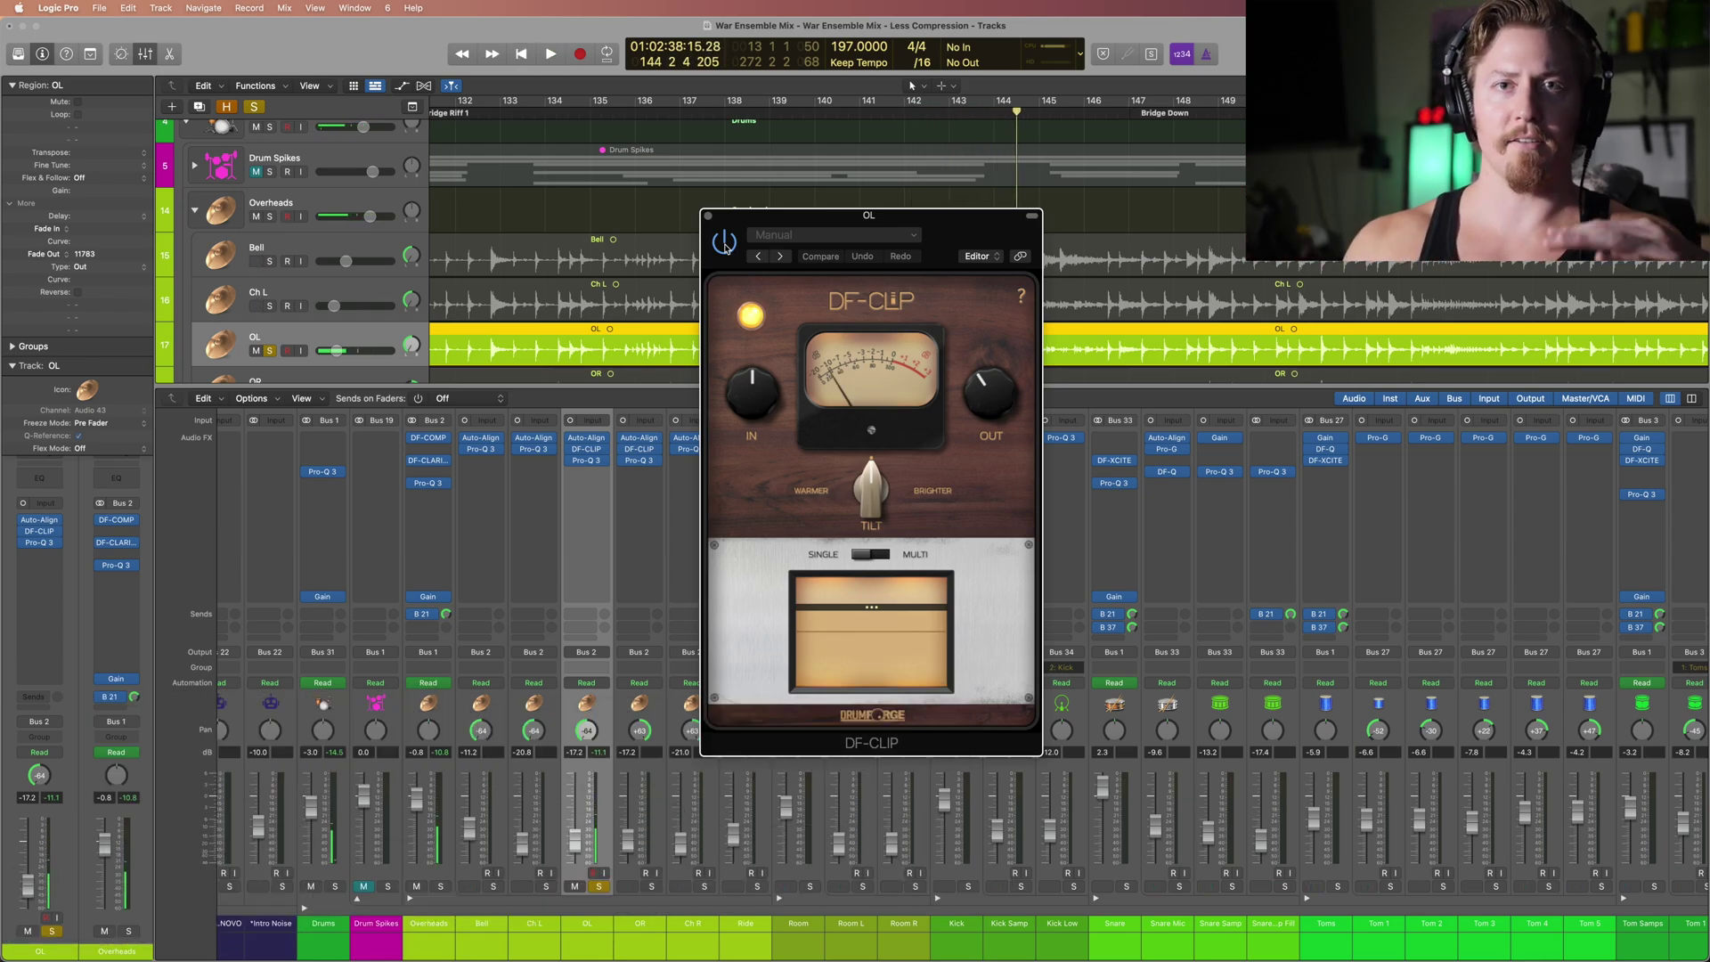
# Step: Close DF-CLIP and examine the low cut and high boost in the OL channel's Pro-Q 3 before closing it
pyautogui.click(586, 449)
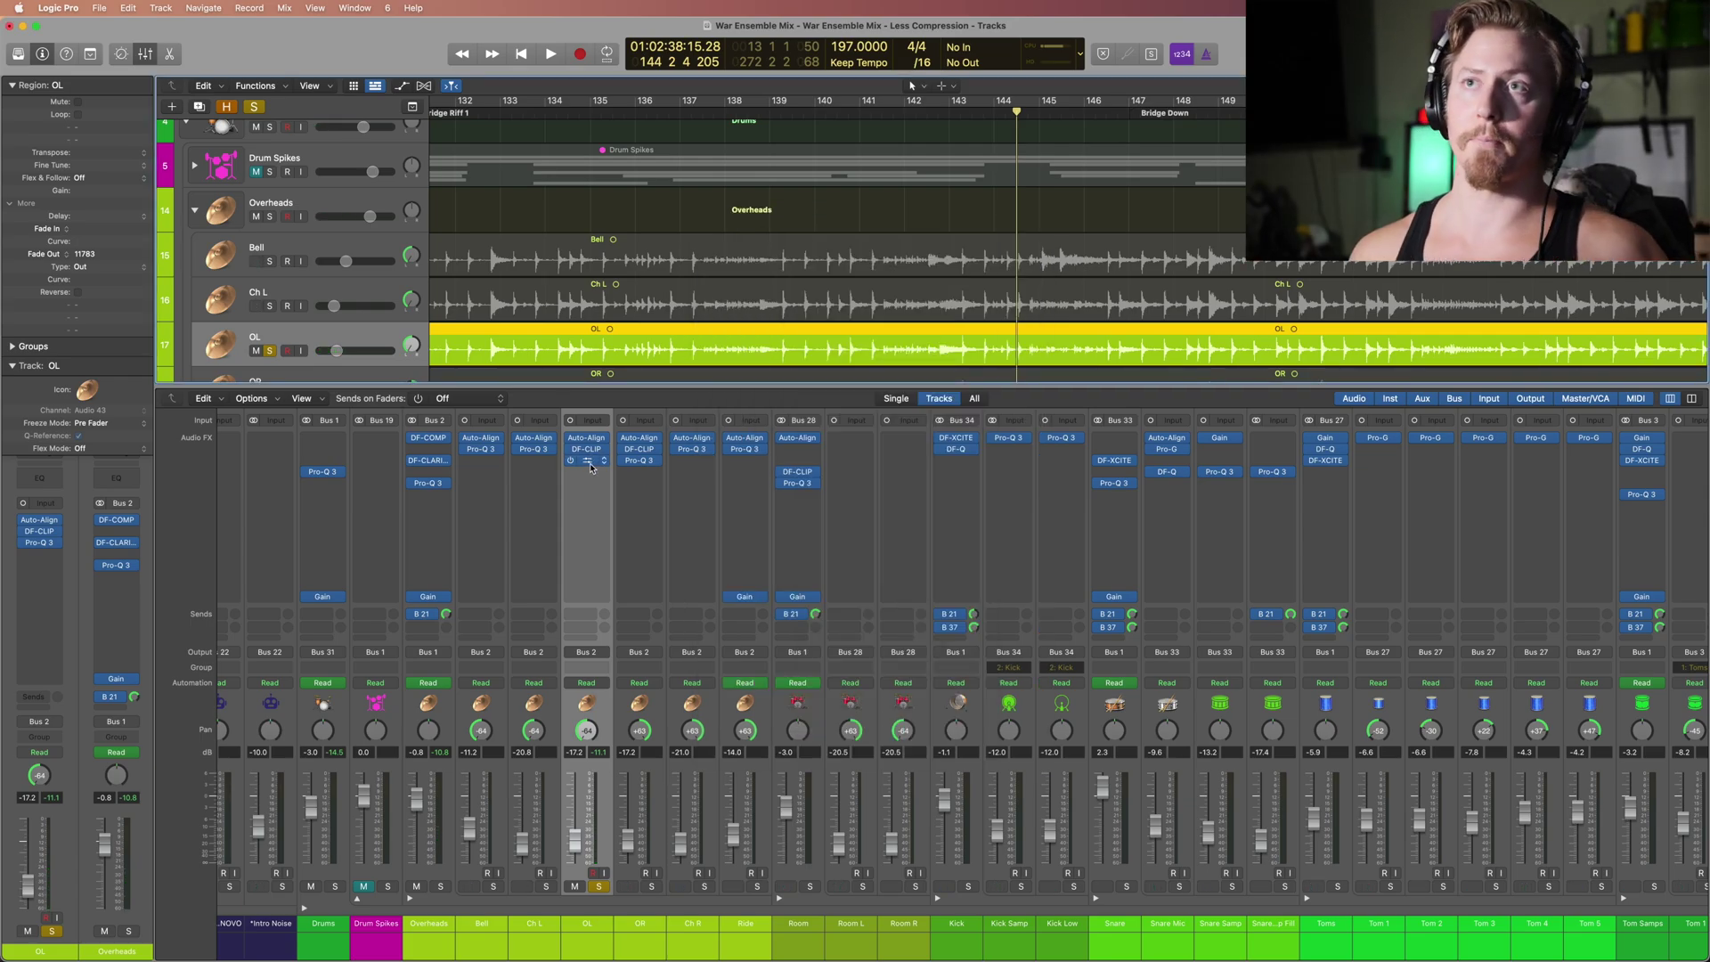
pyautogui.click(588, 461)
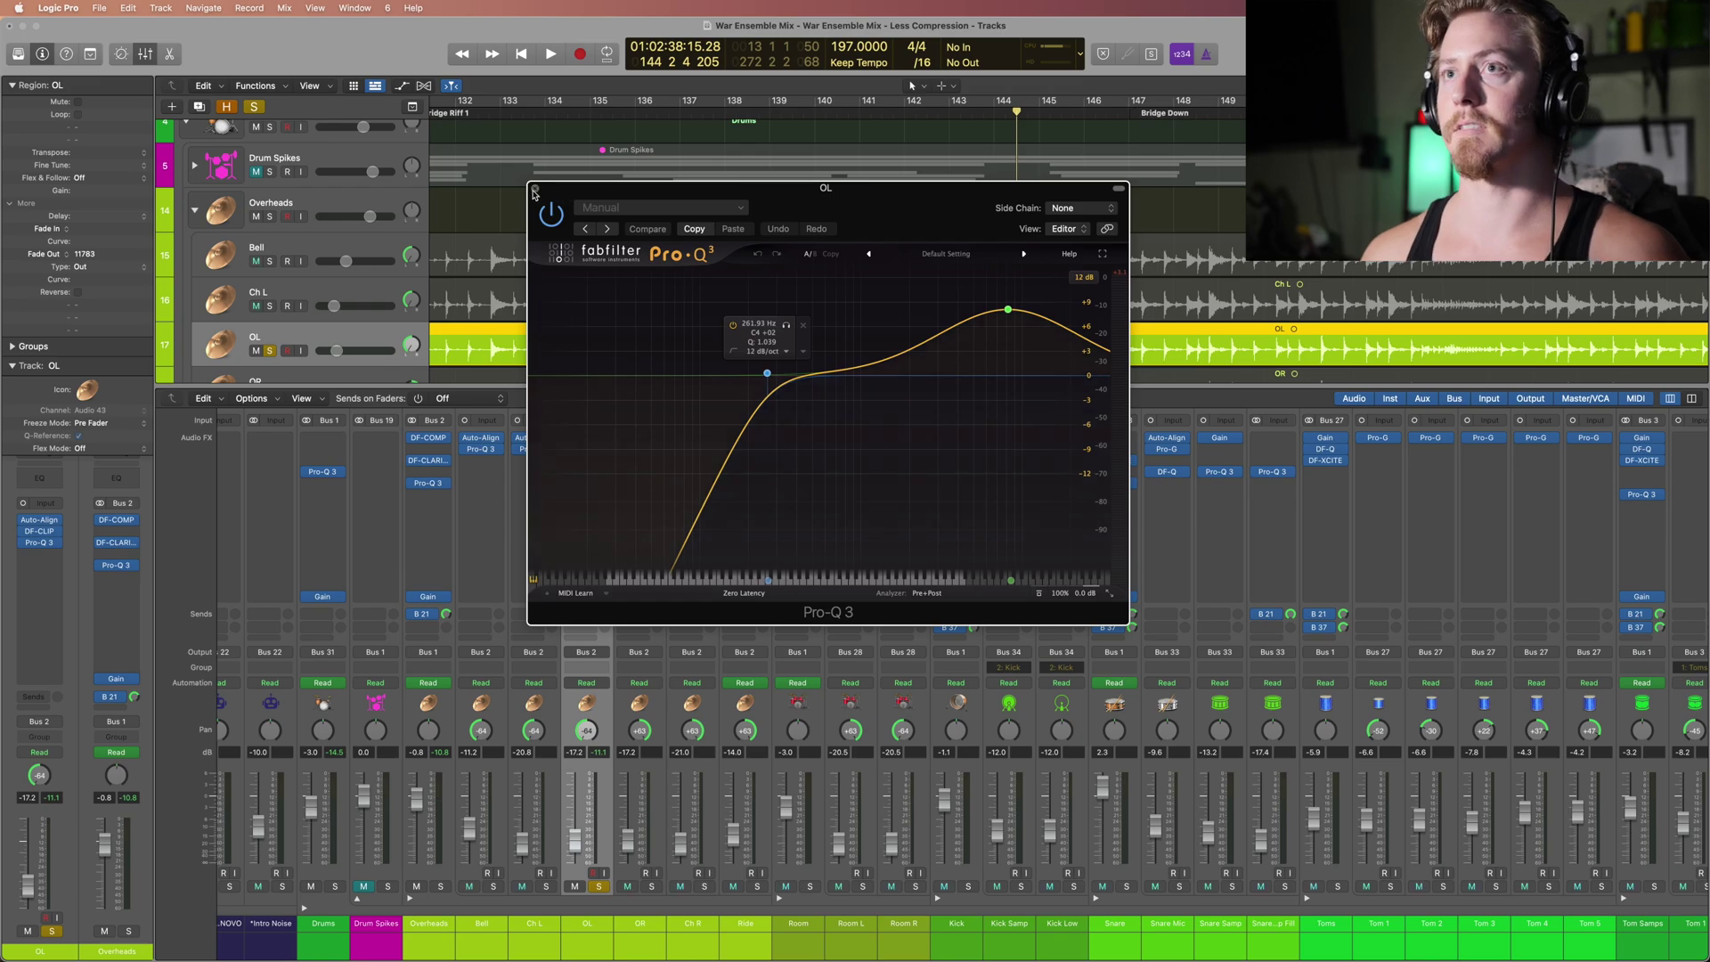
pyautogui.click(533, 190)
# Step: Select the Bell to OL channels and the OR to Ride channels as groups to compare the two sides' panning and processing
pyautogui.click(642, 704)
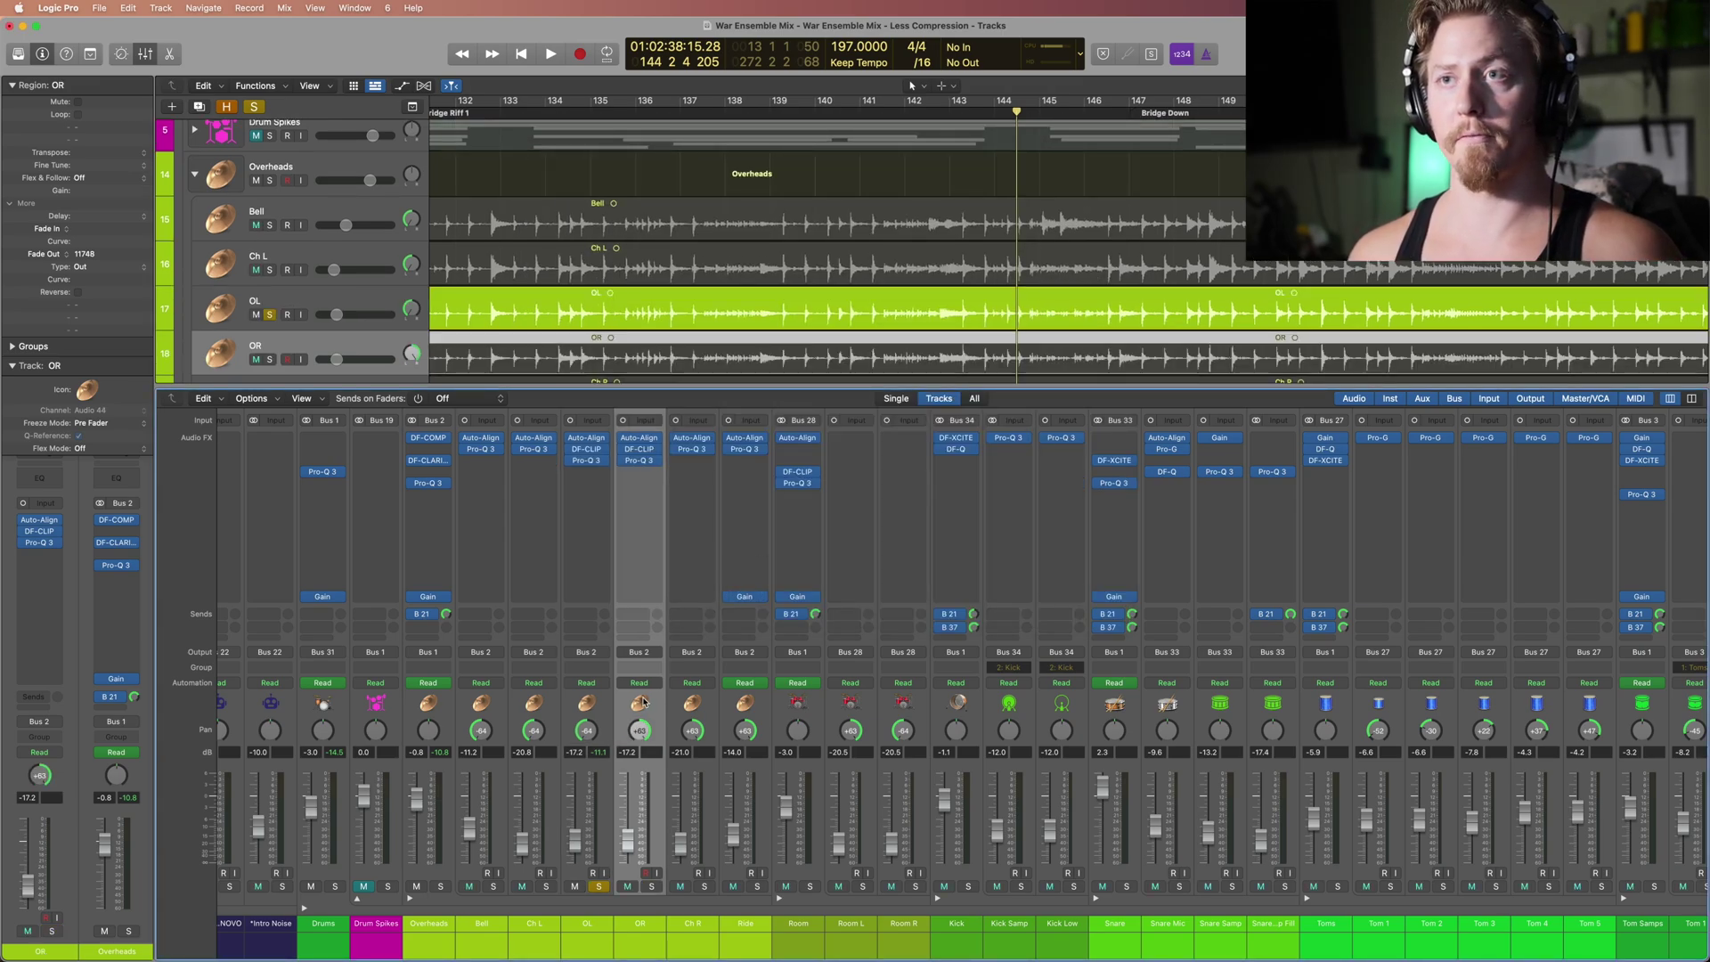
pyautogui.click(494, 703)
pyautogui.keyDown('shift'); pyautogui.click(575, 704); pyautogui.keyUp('shift')
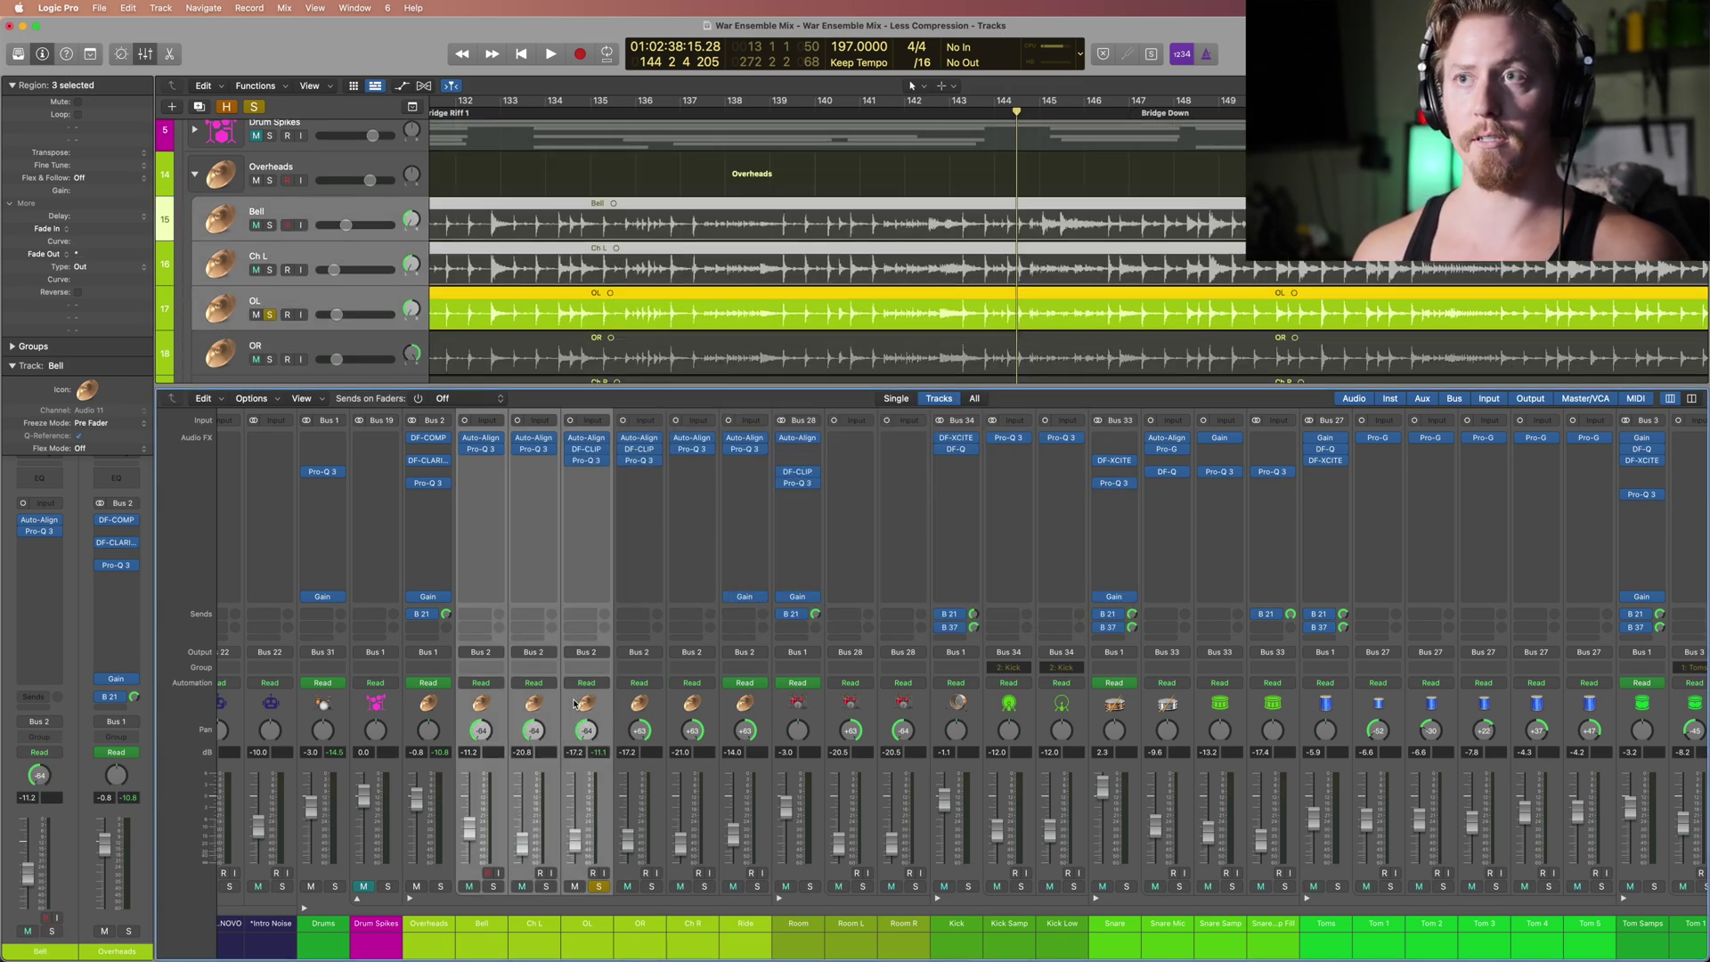
pyautogui.click(637, 705)
pyautogui.keyDown('shift'); pyautogui.click(746, 708); pyautogui.keyUp('shift')
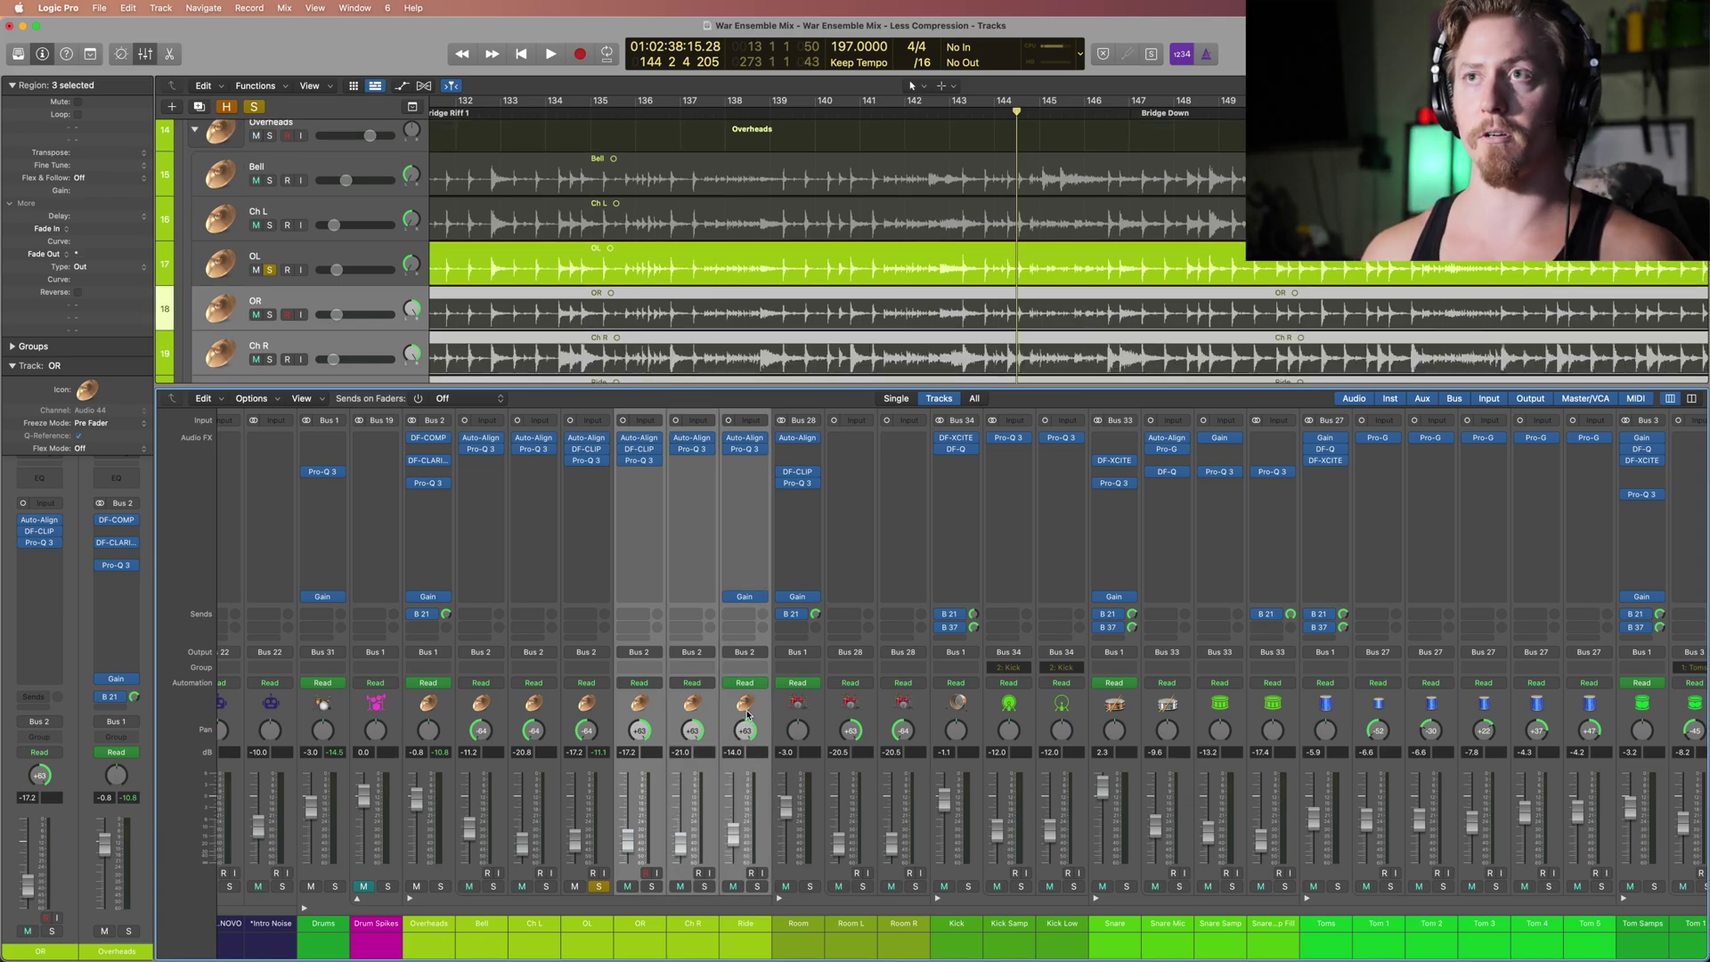
# Step: Show the Ride track's Gain automation and locate its boost at bar 84 in Pre Chorus 1
pyautogui.click(744, 534)
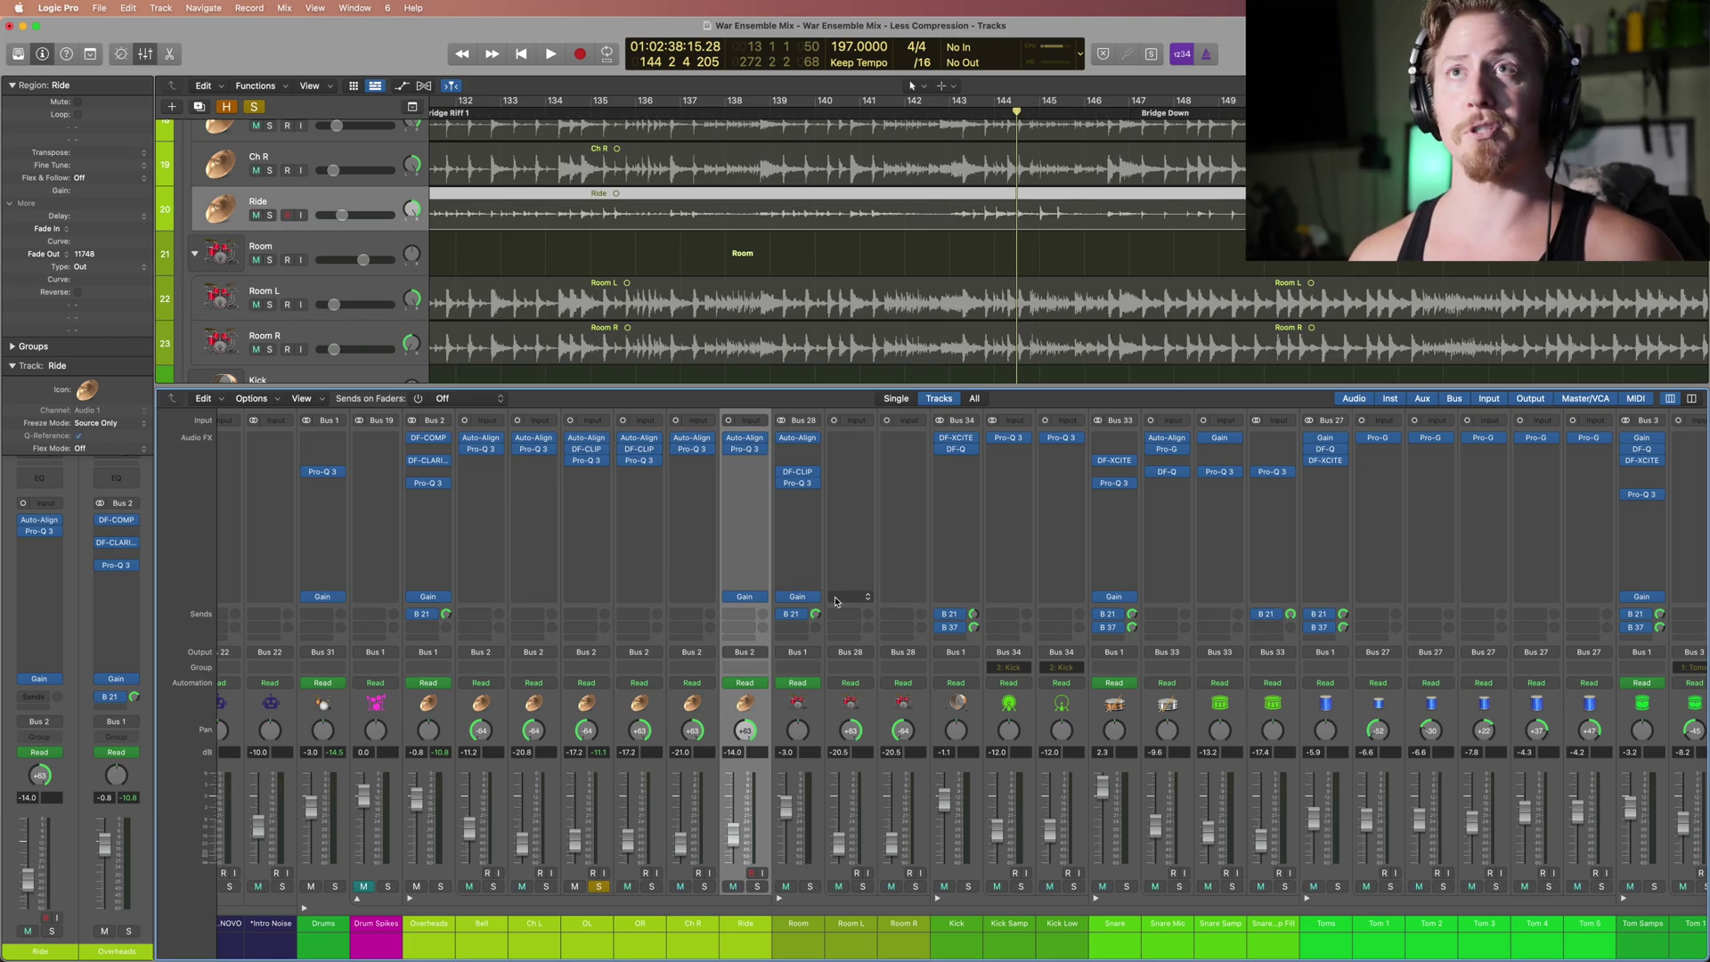
pyautogui.press('a')
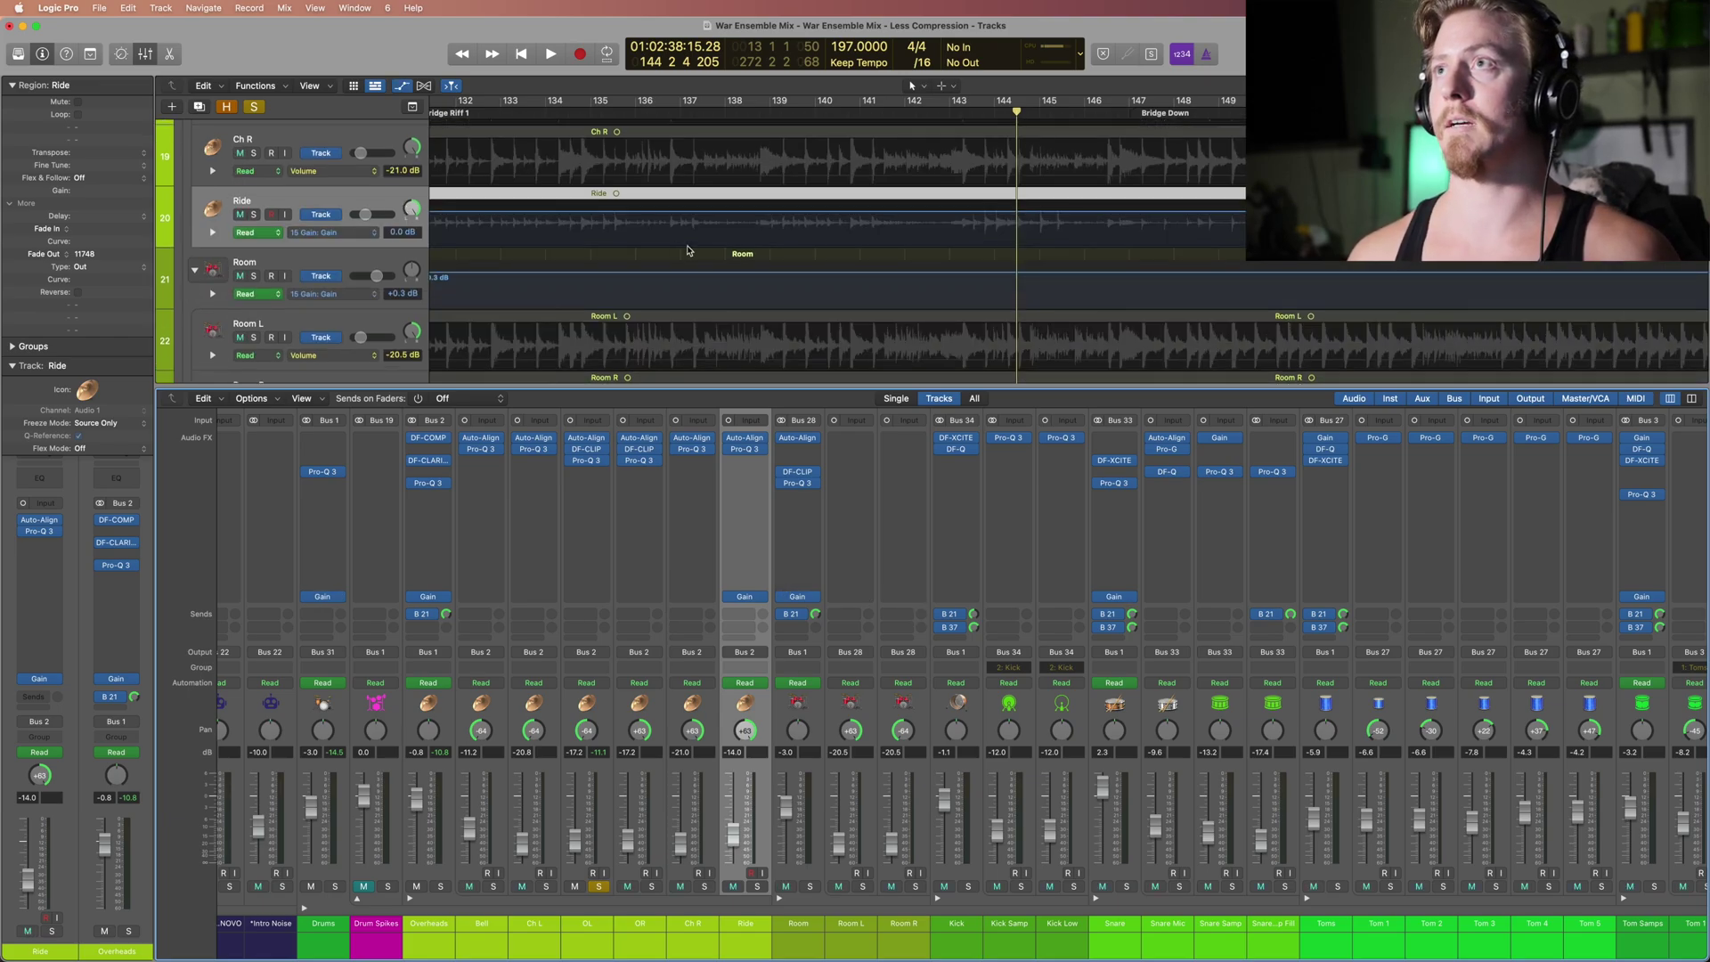
pyautogui.press('z')
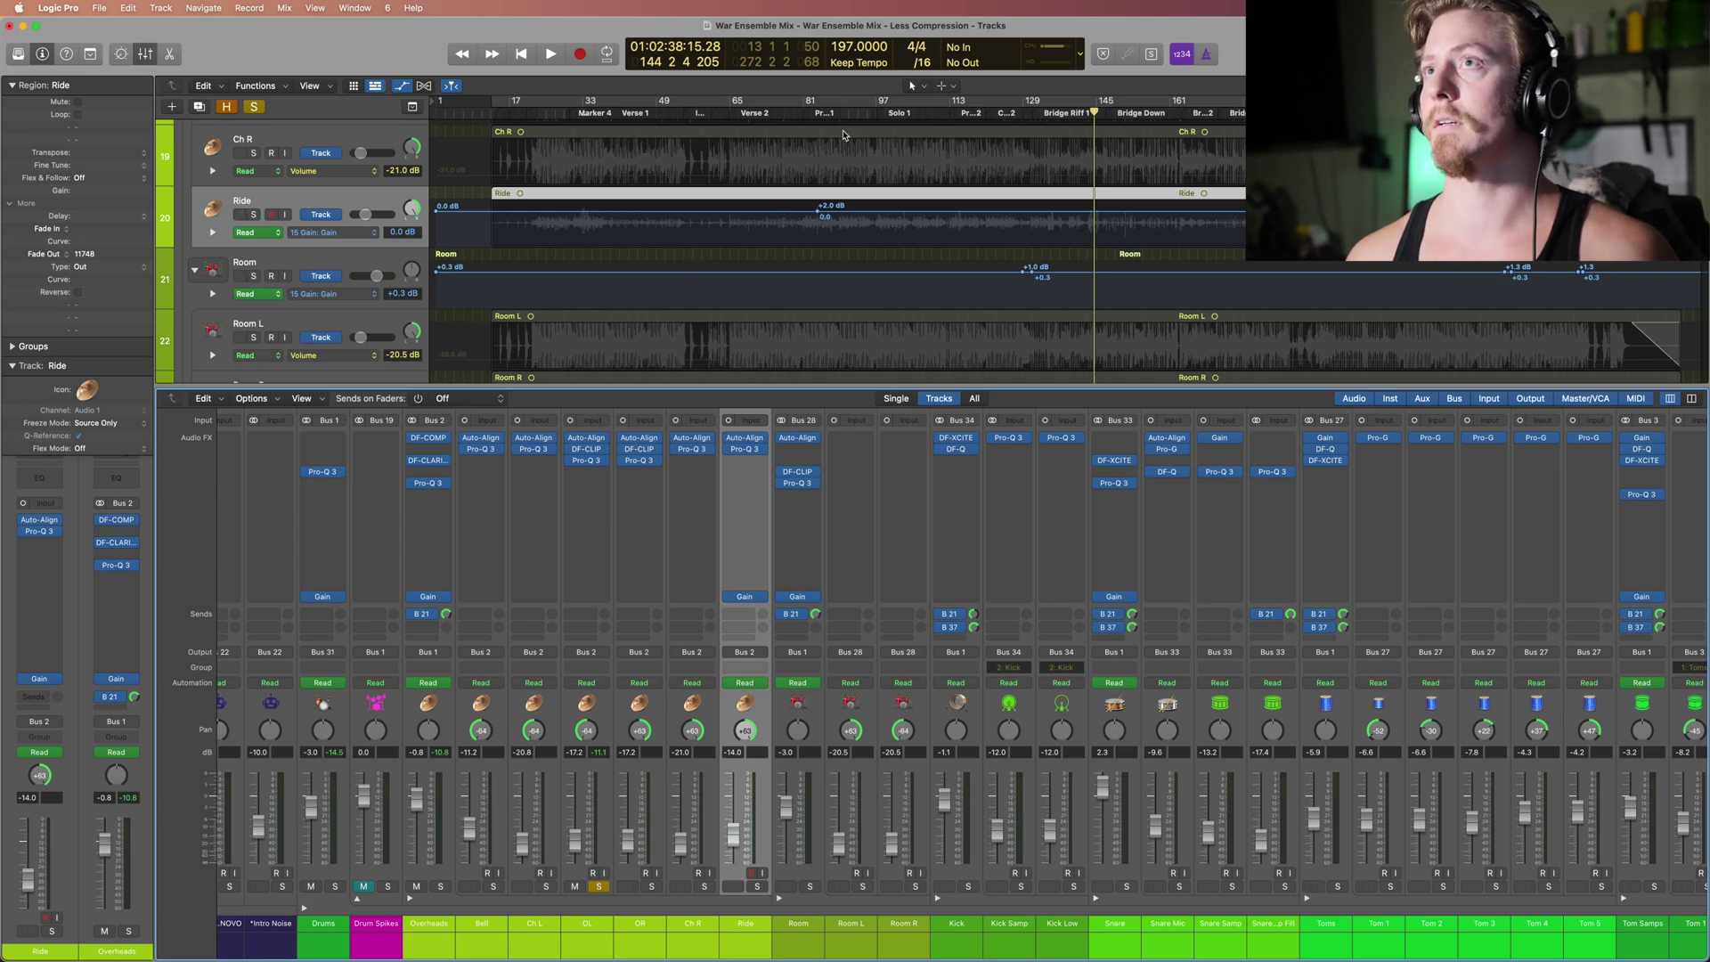
pyautogui.click(819, 113)
pyautogui.press('super+Right')
pyautogui.press('super+Right')
pyautogui.press('super+Right')
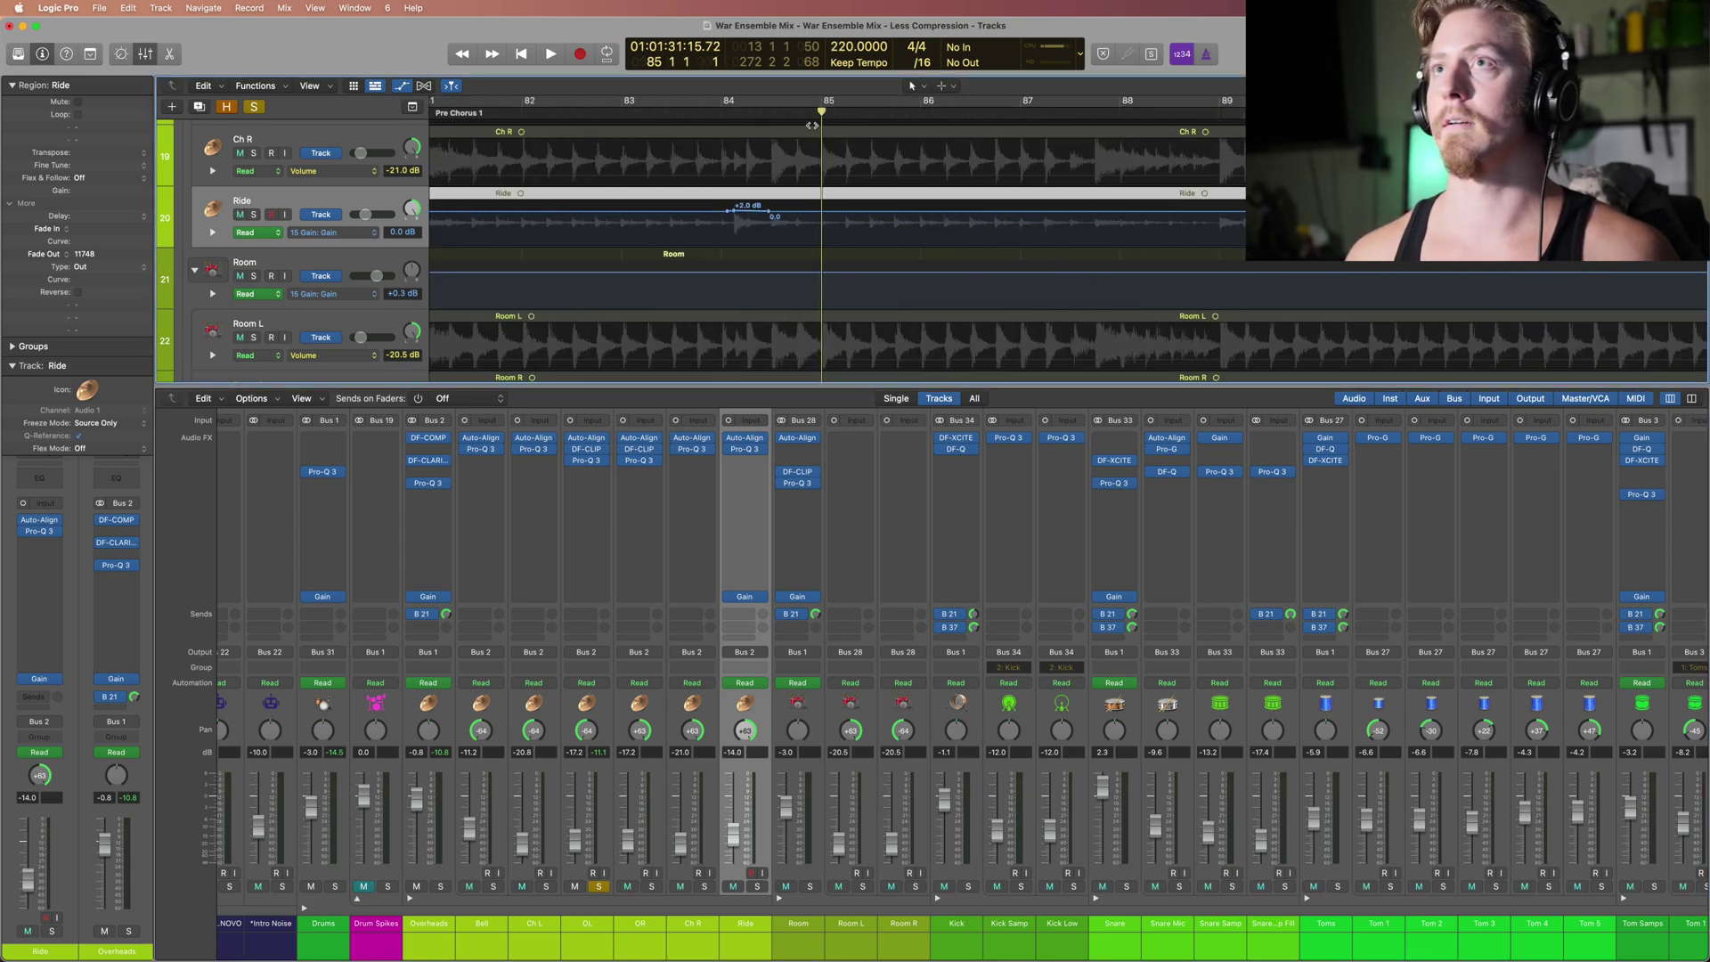
pyautogui.click(773, 114)
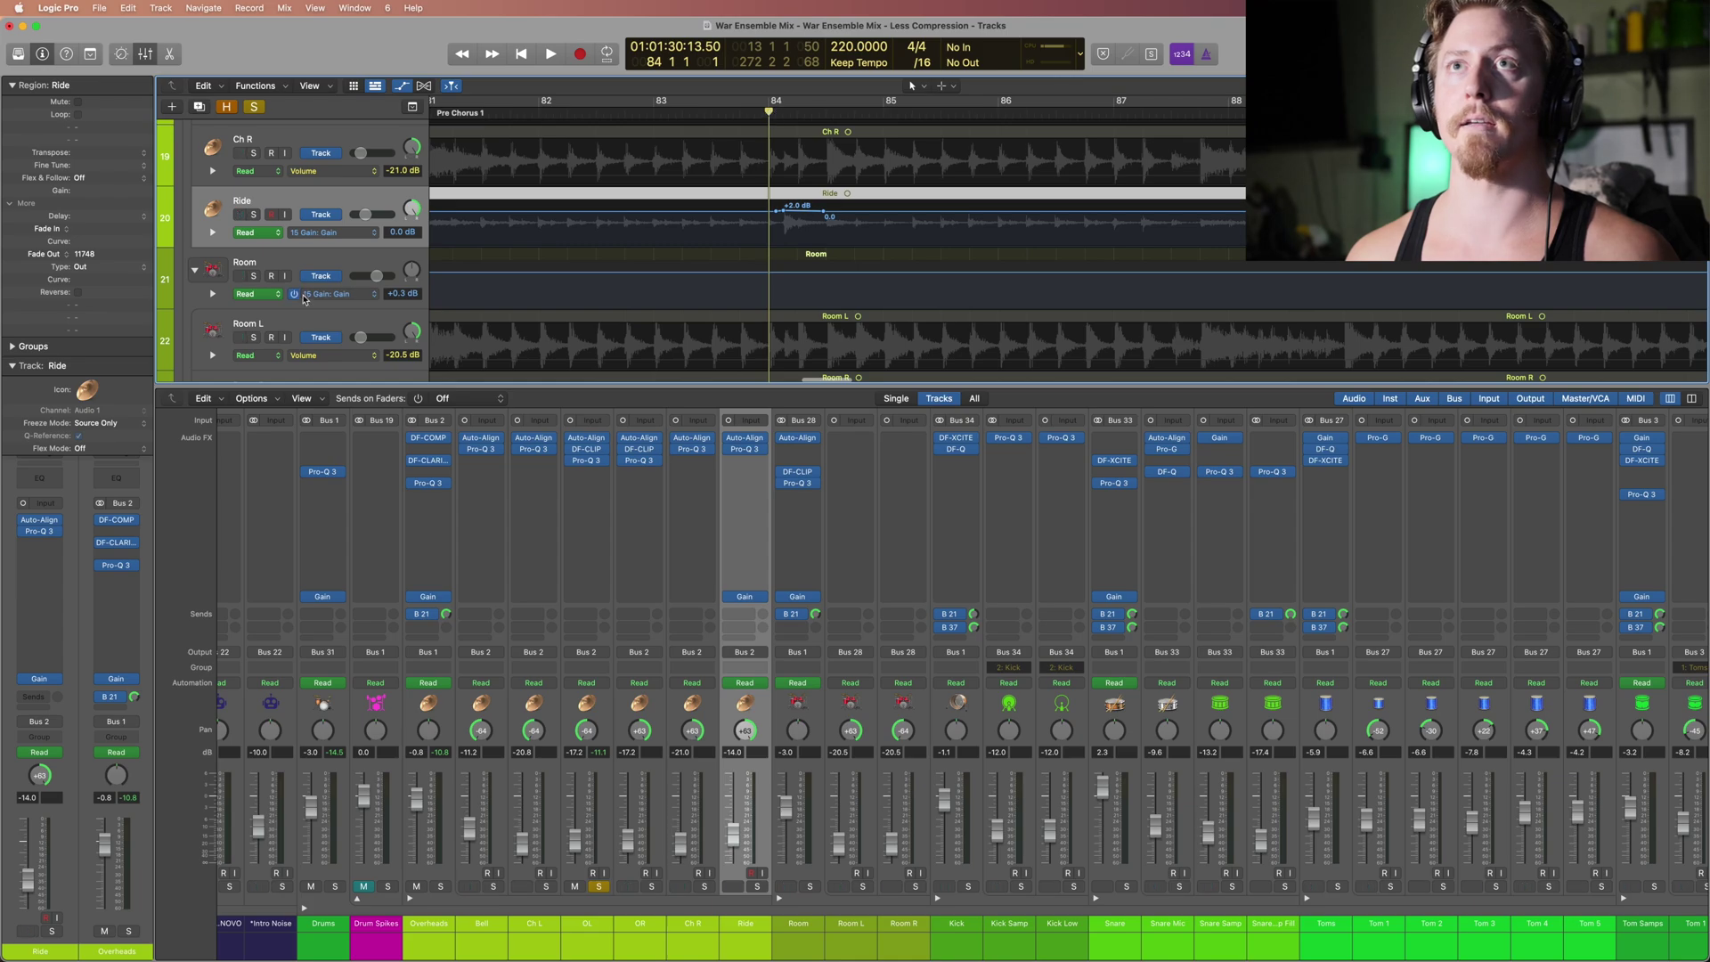
# Step: Solo the Ride track instead of OL and audition the automated gain boost from bar 84
pyautogui.click(253, 214)
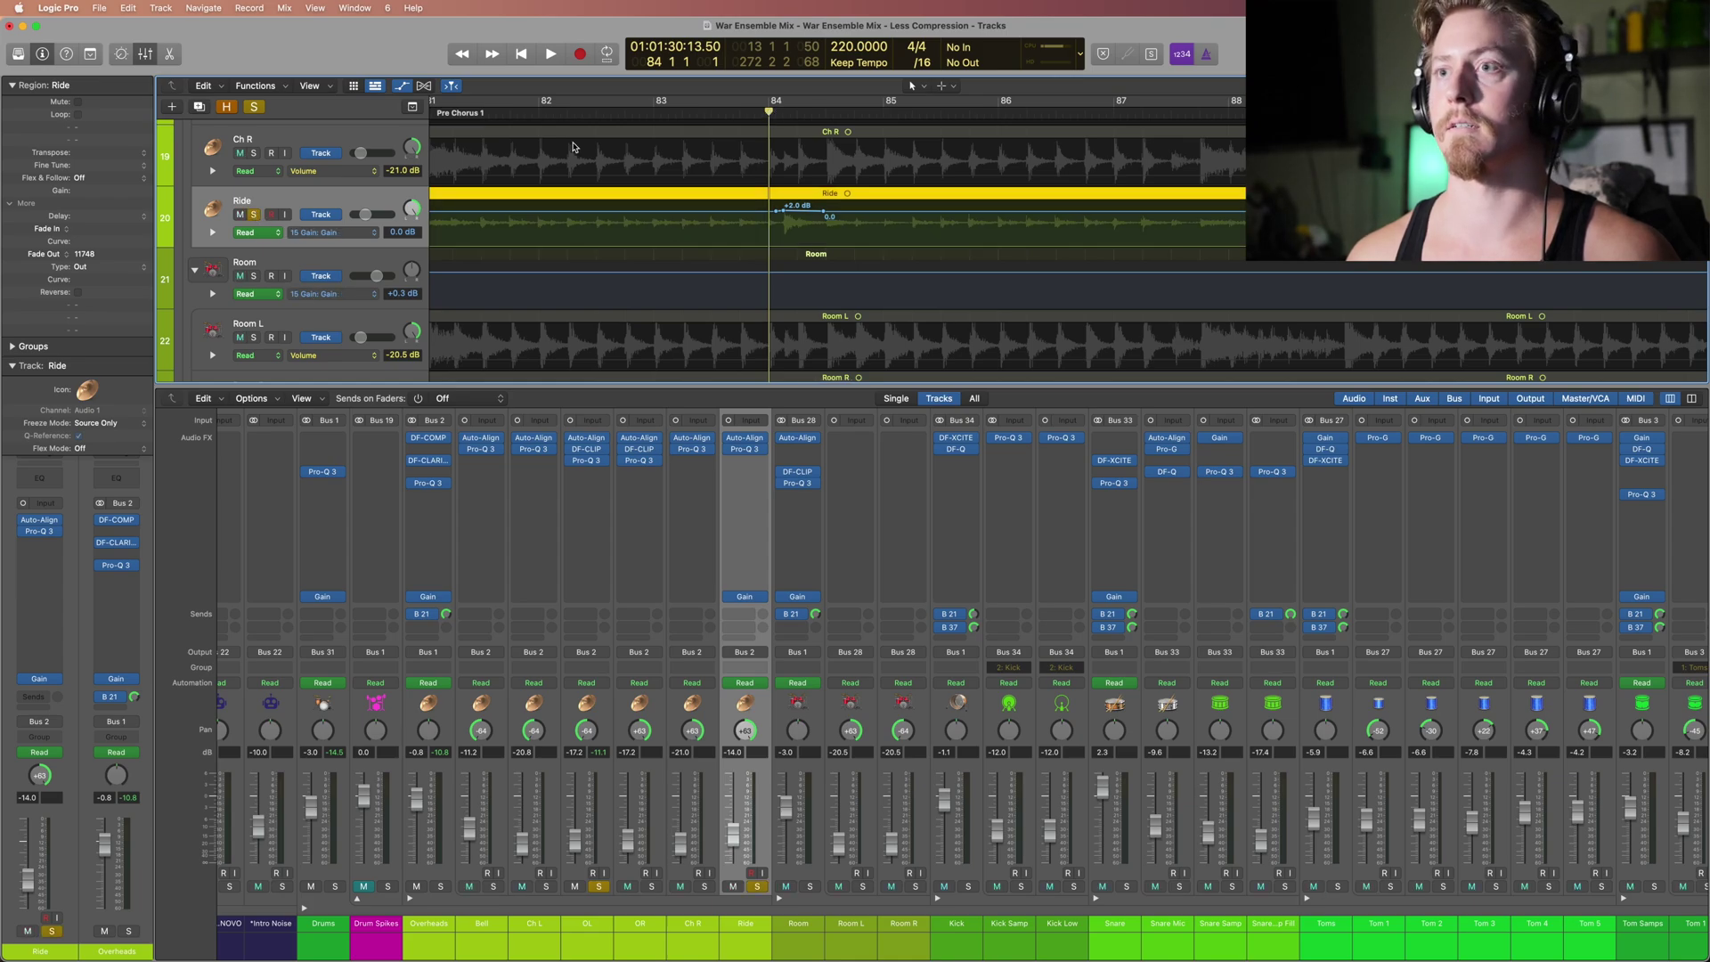
pyautogui.click(623, 894)
pyautogui.press('space')
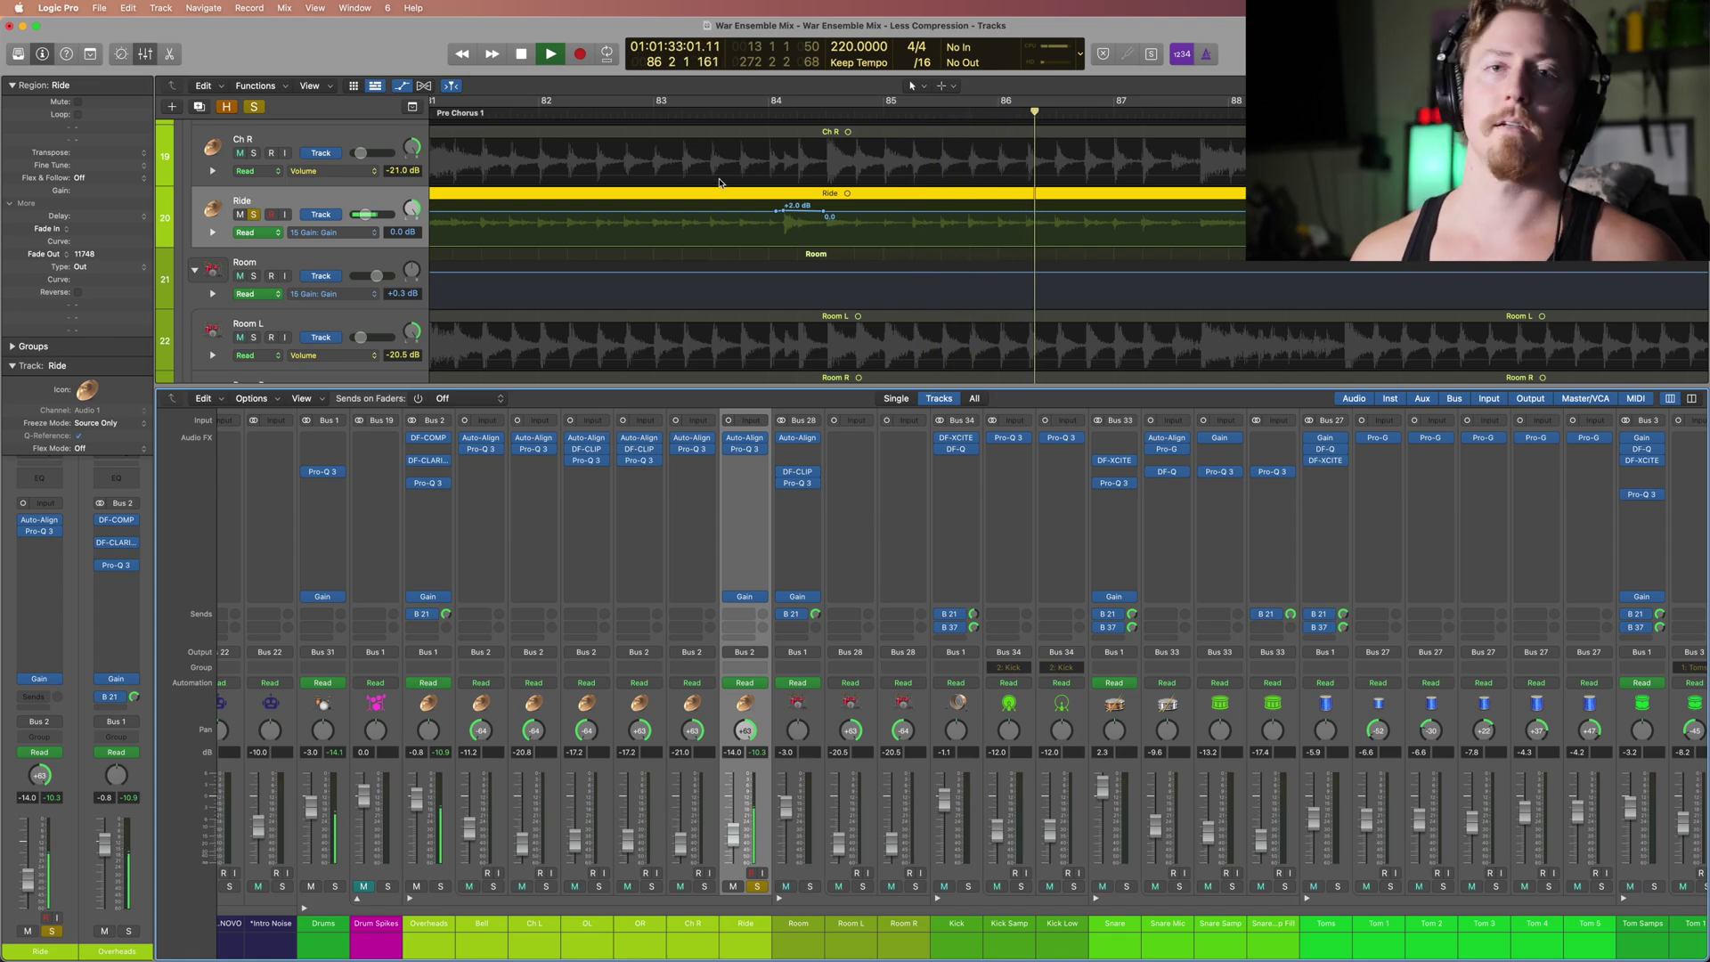
pyautogui.press('space')
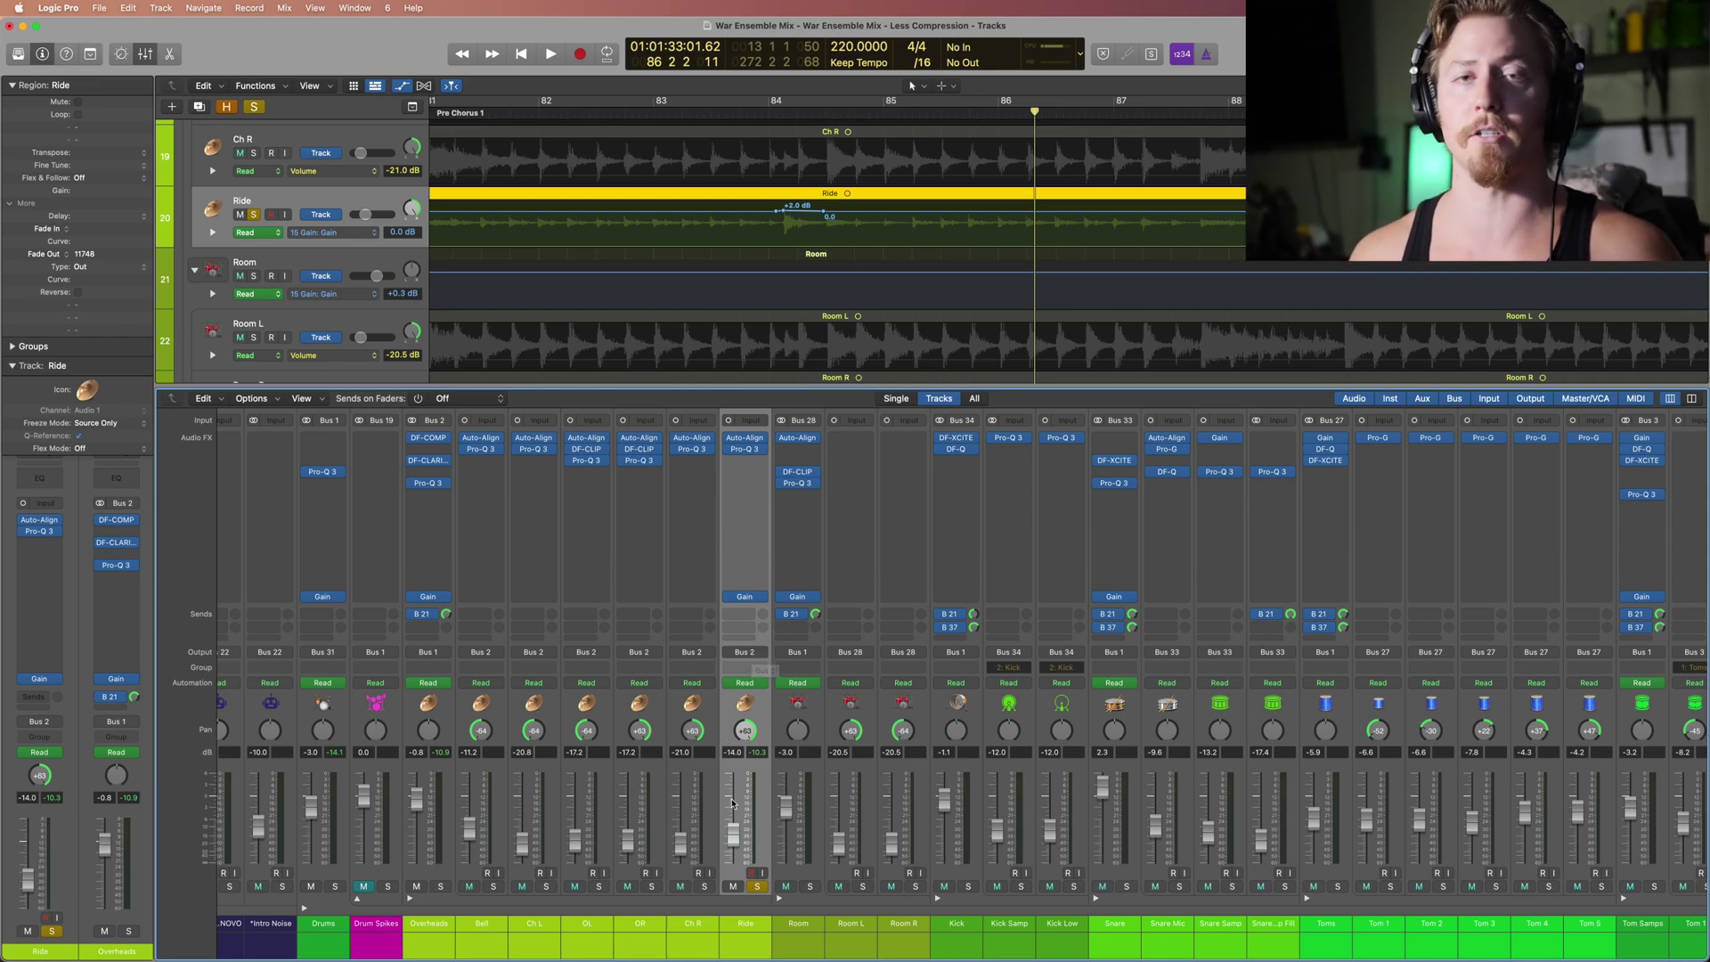
# Step: Solo the Overheads bus with automation hidden and examine its DF-COMP mode, Comp and Mix settings before closing the plugin
pyautogui.click(429, 552)
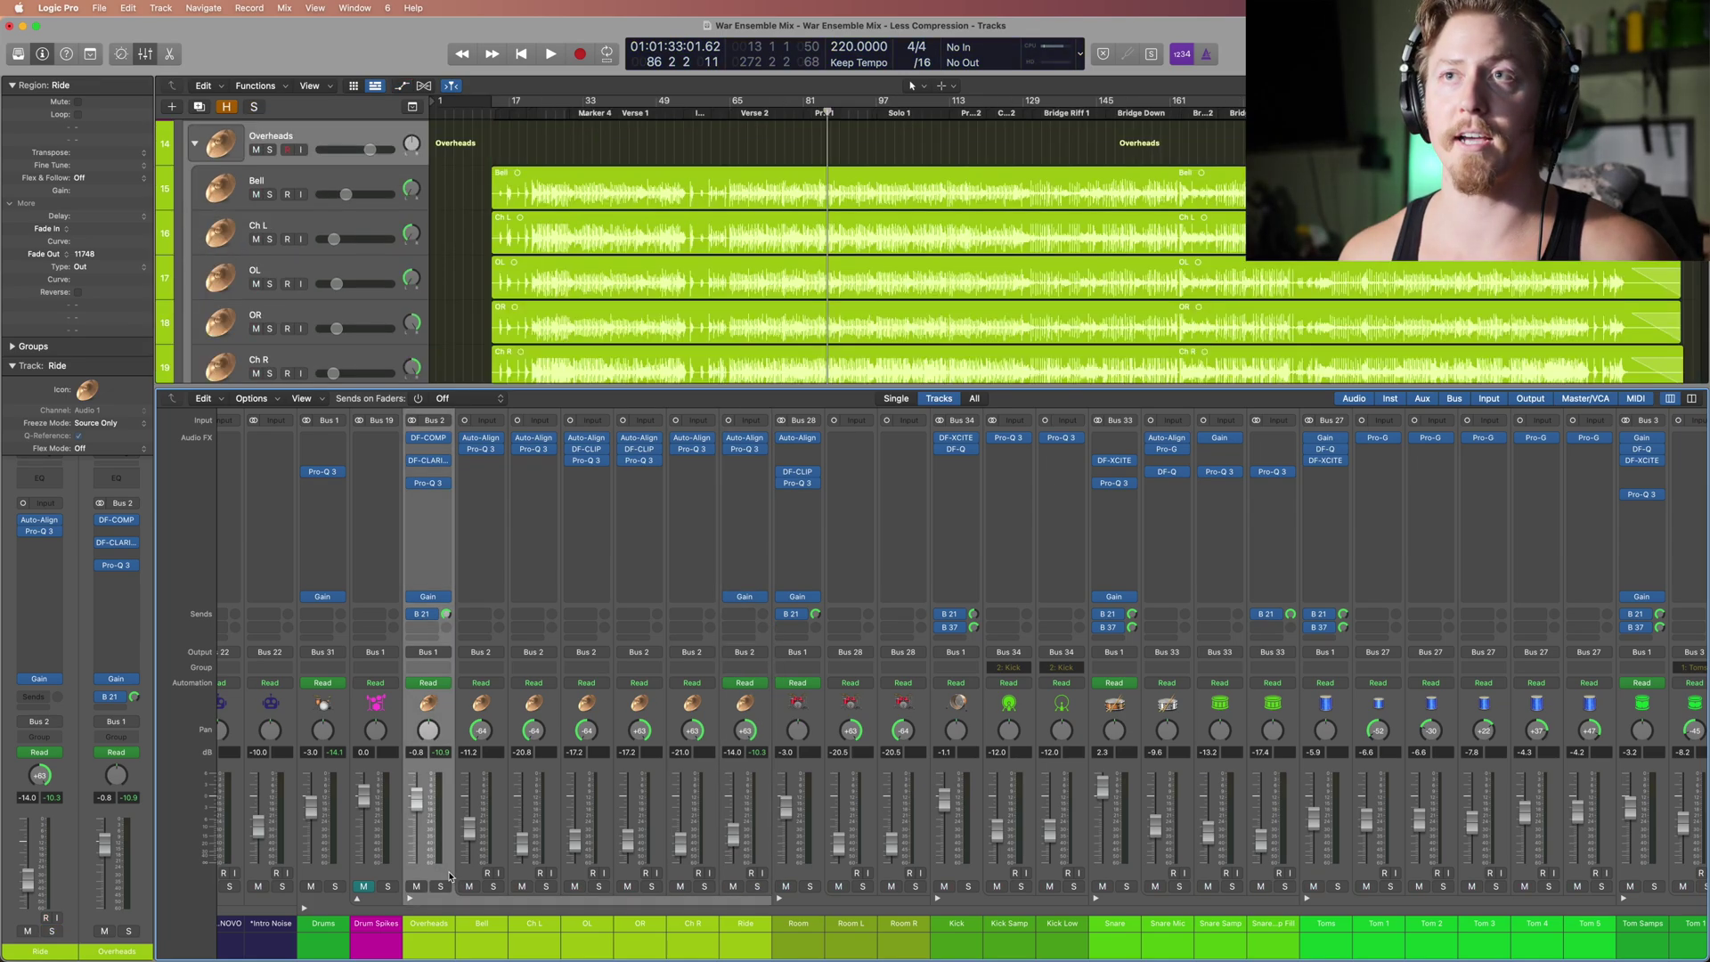
pyautogui.click(429, 437)
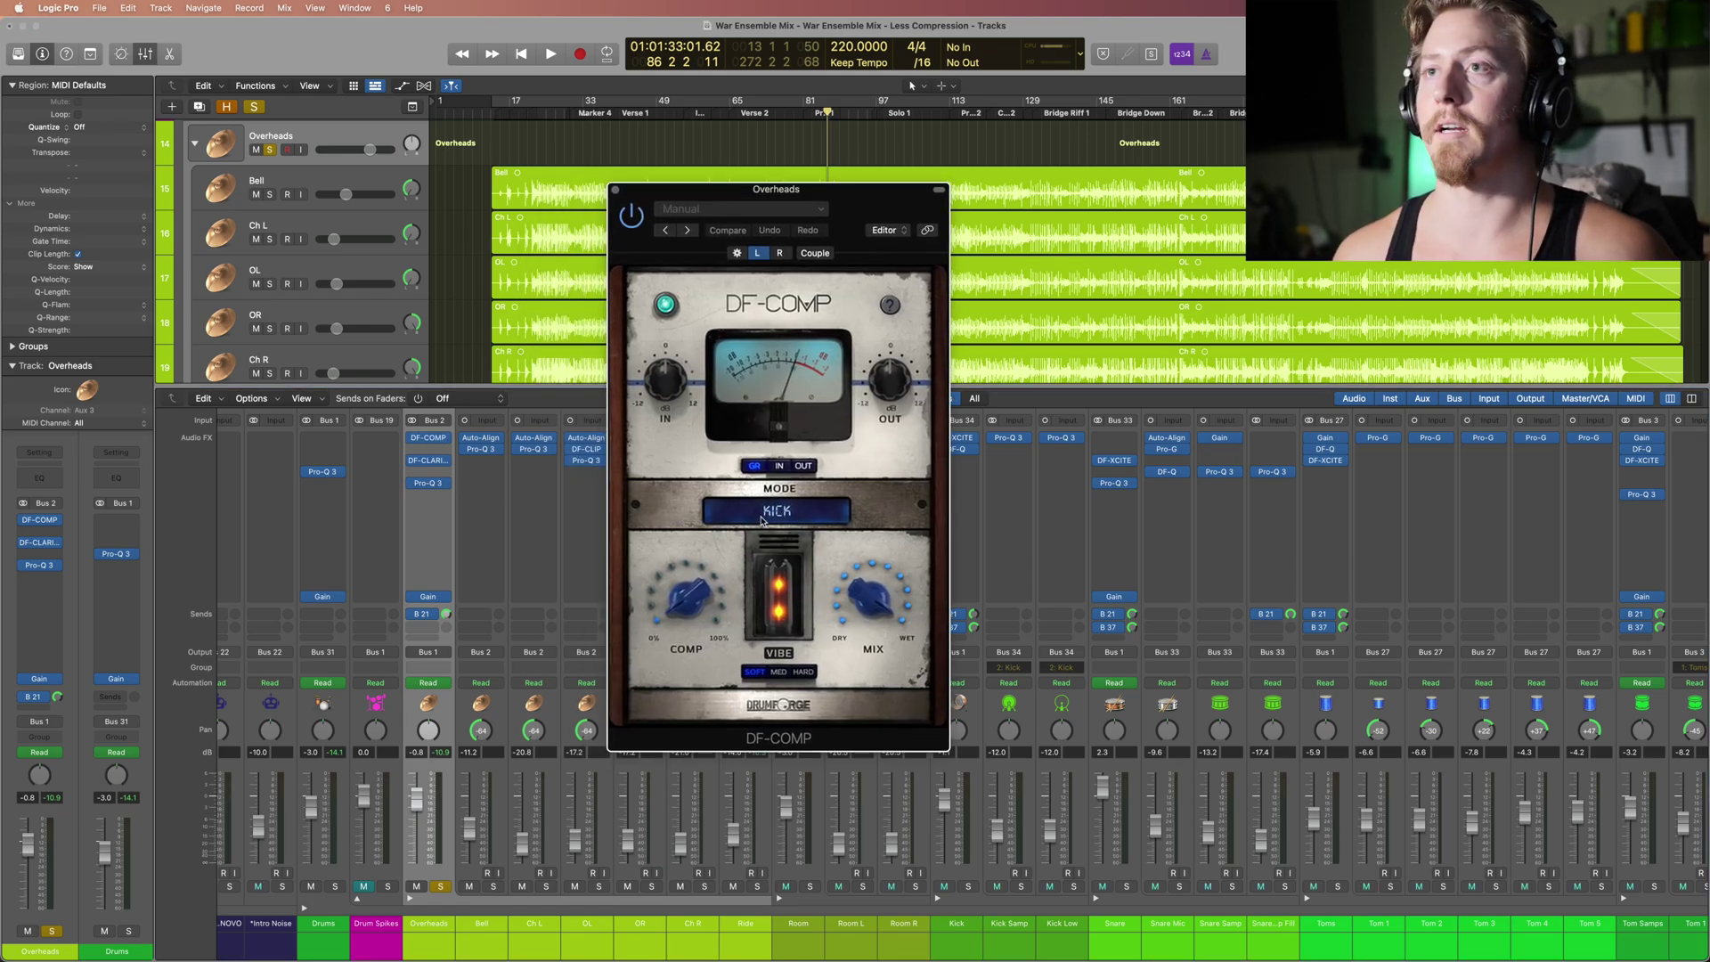
pyautogui.moveTo(683, 607)
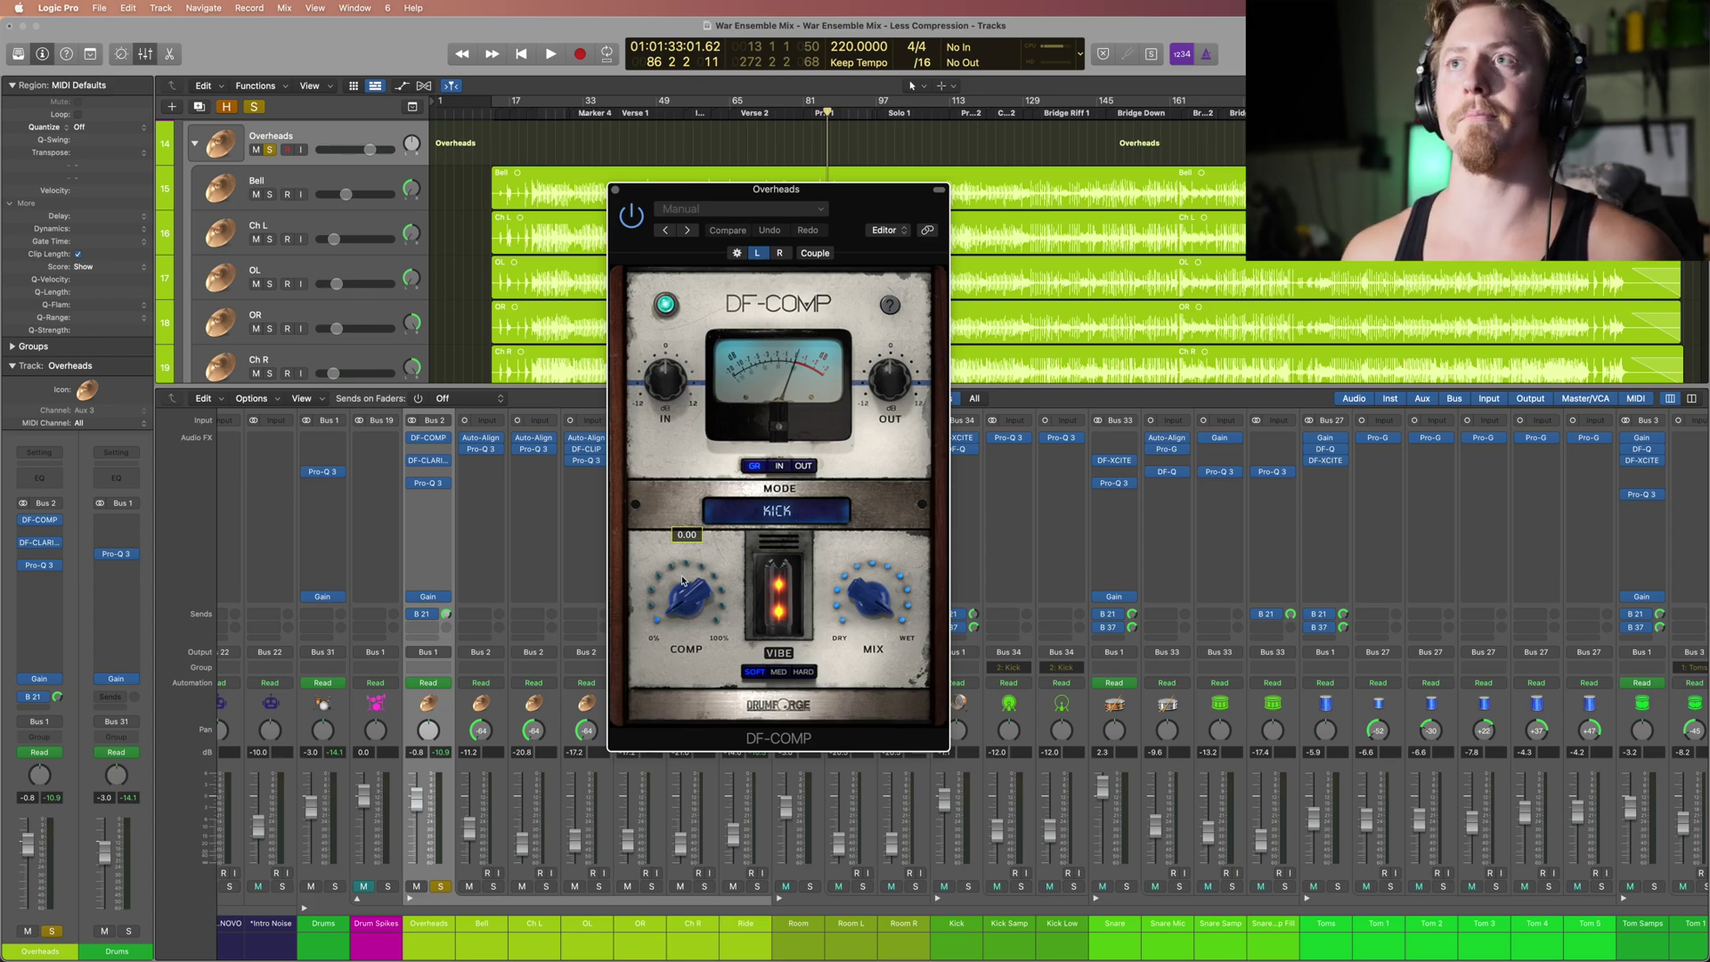
pyautogui.click(615, 190)
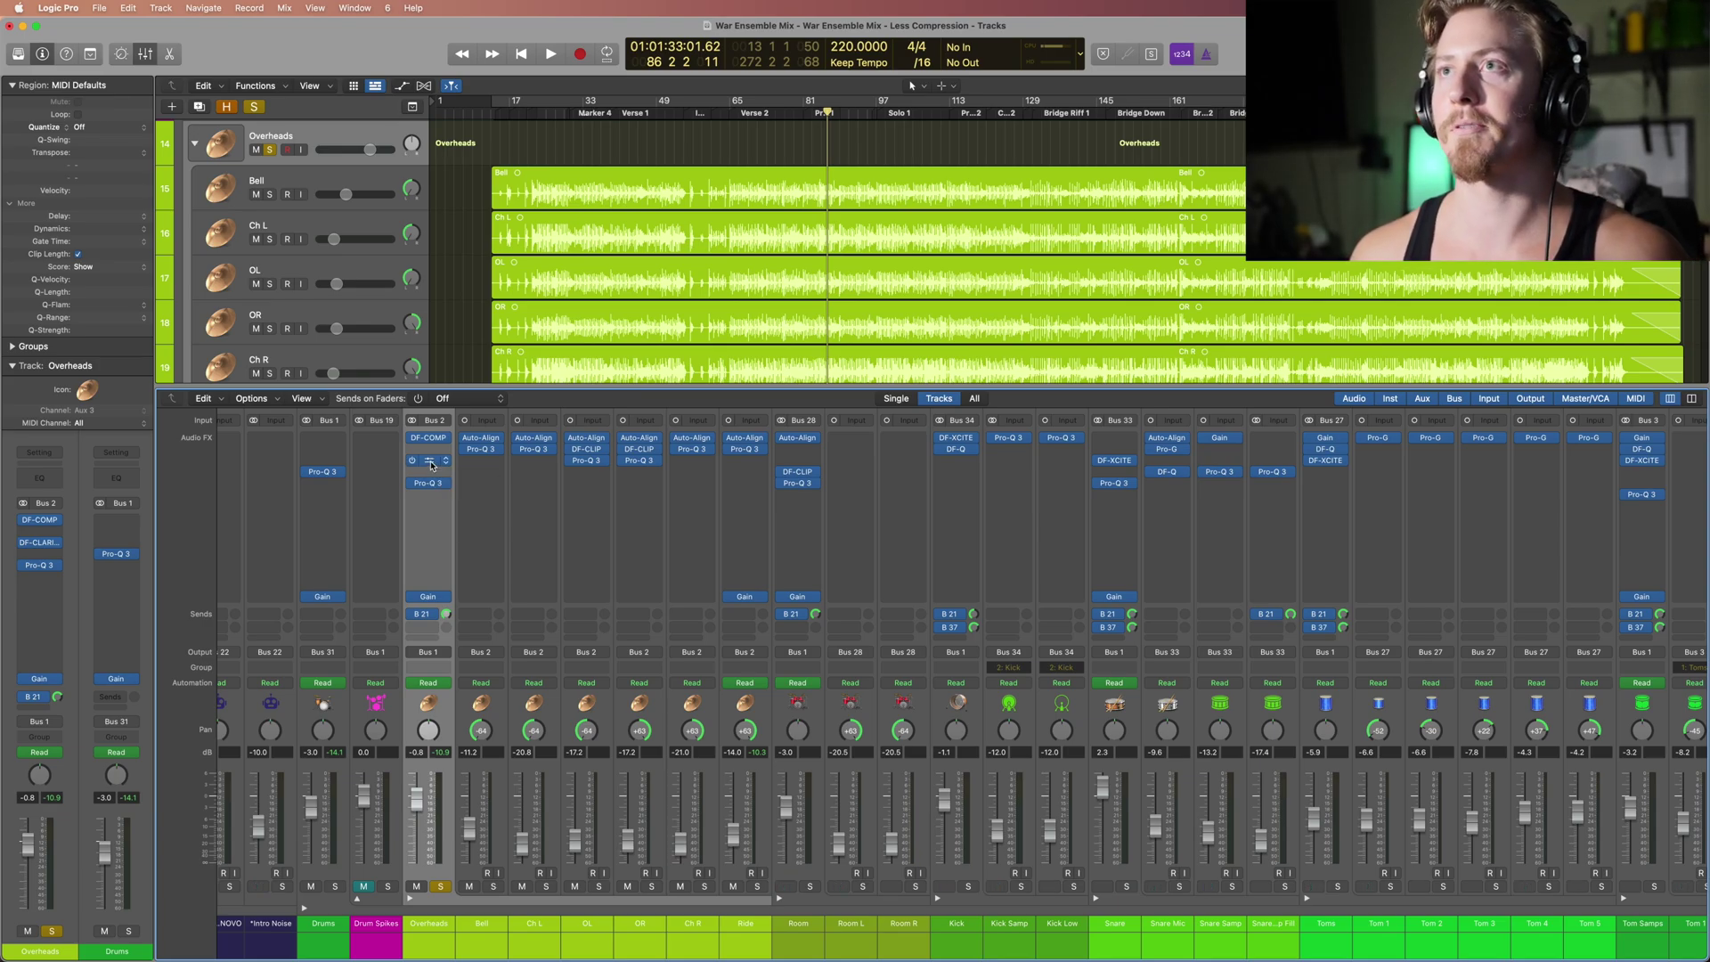
# Step: Examine the Overheads bus's DF-CLARIFY controls and the low-shelf cut in its Pro-Q 3, closing each plugin
pyautogui.click(430, 462)
pyautogui.moveTo(727, 190); pyautogui.dragTo(805, 231)
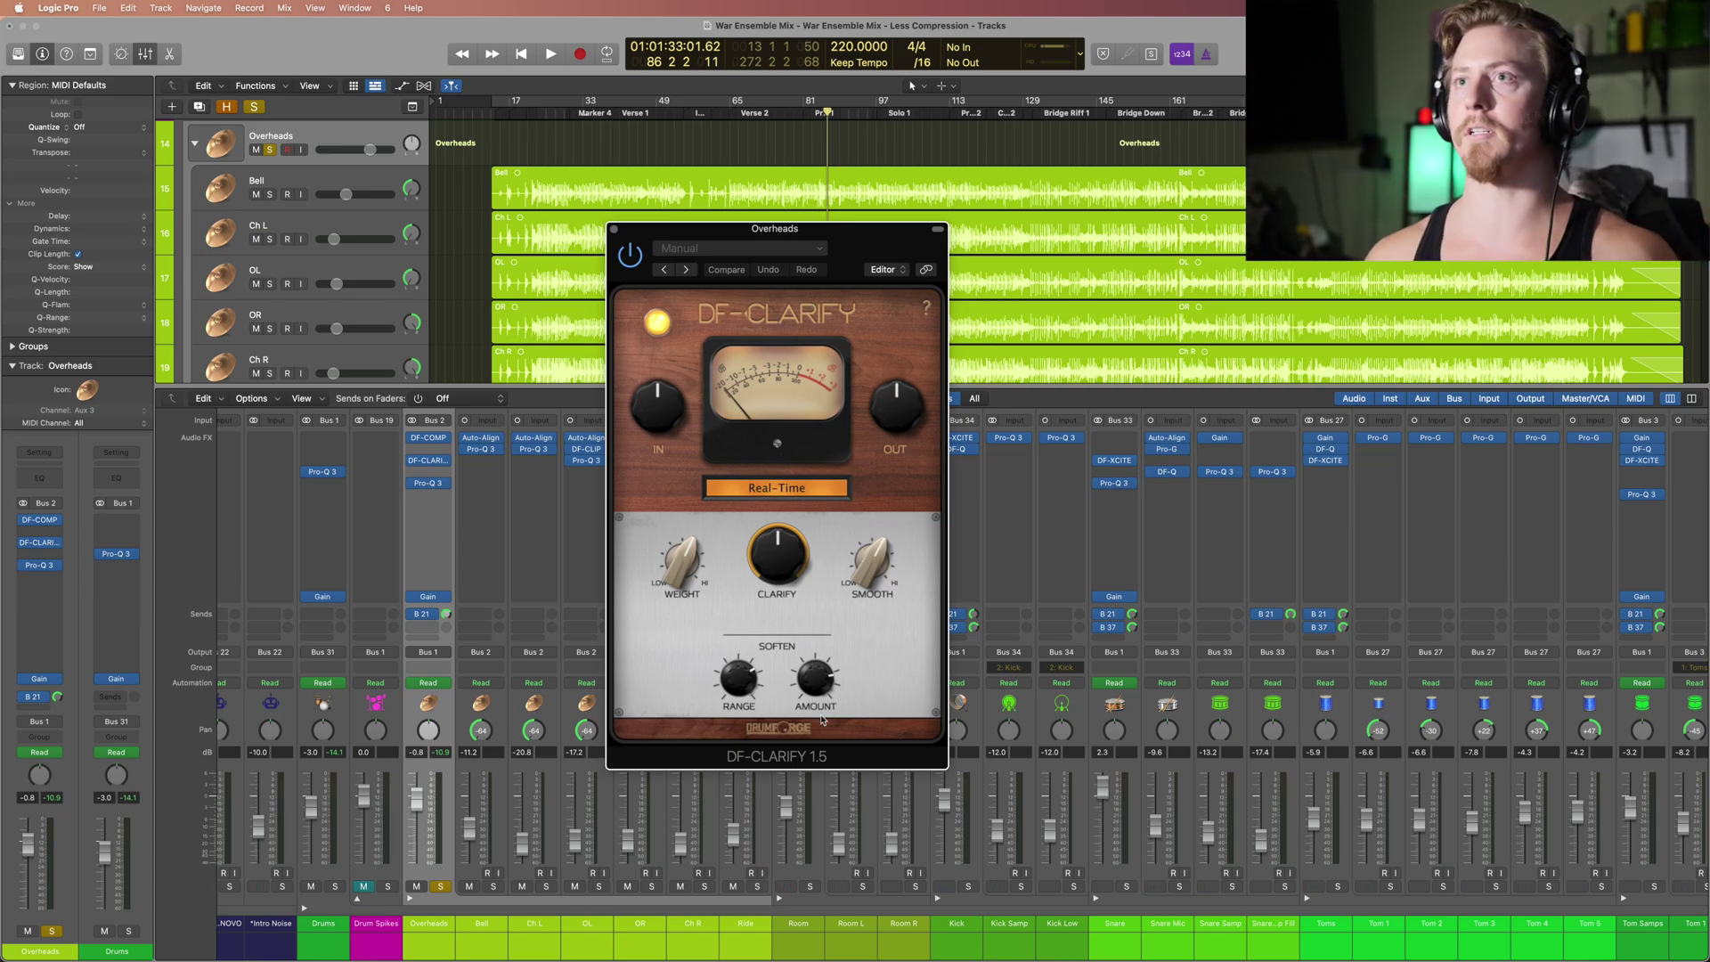
pyautogui.click(614, 229)
pyautogui.click(428, 483)
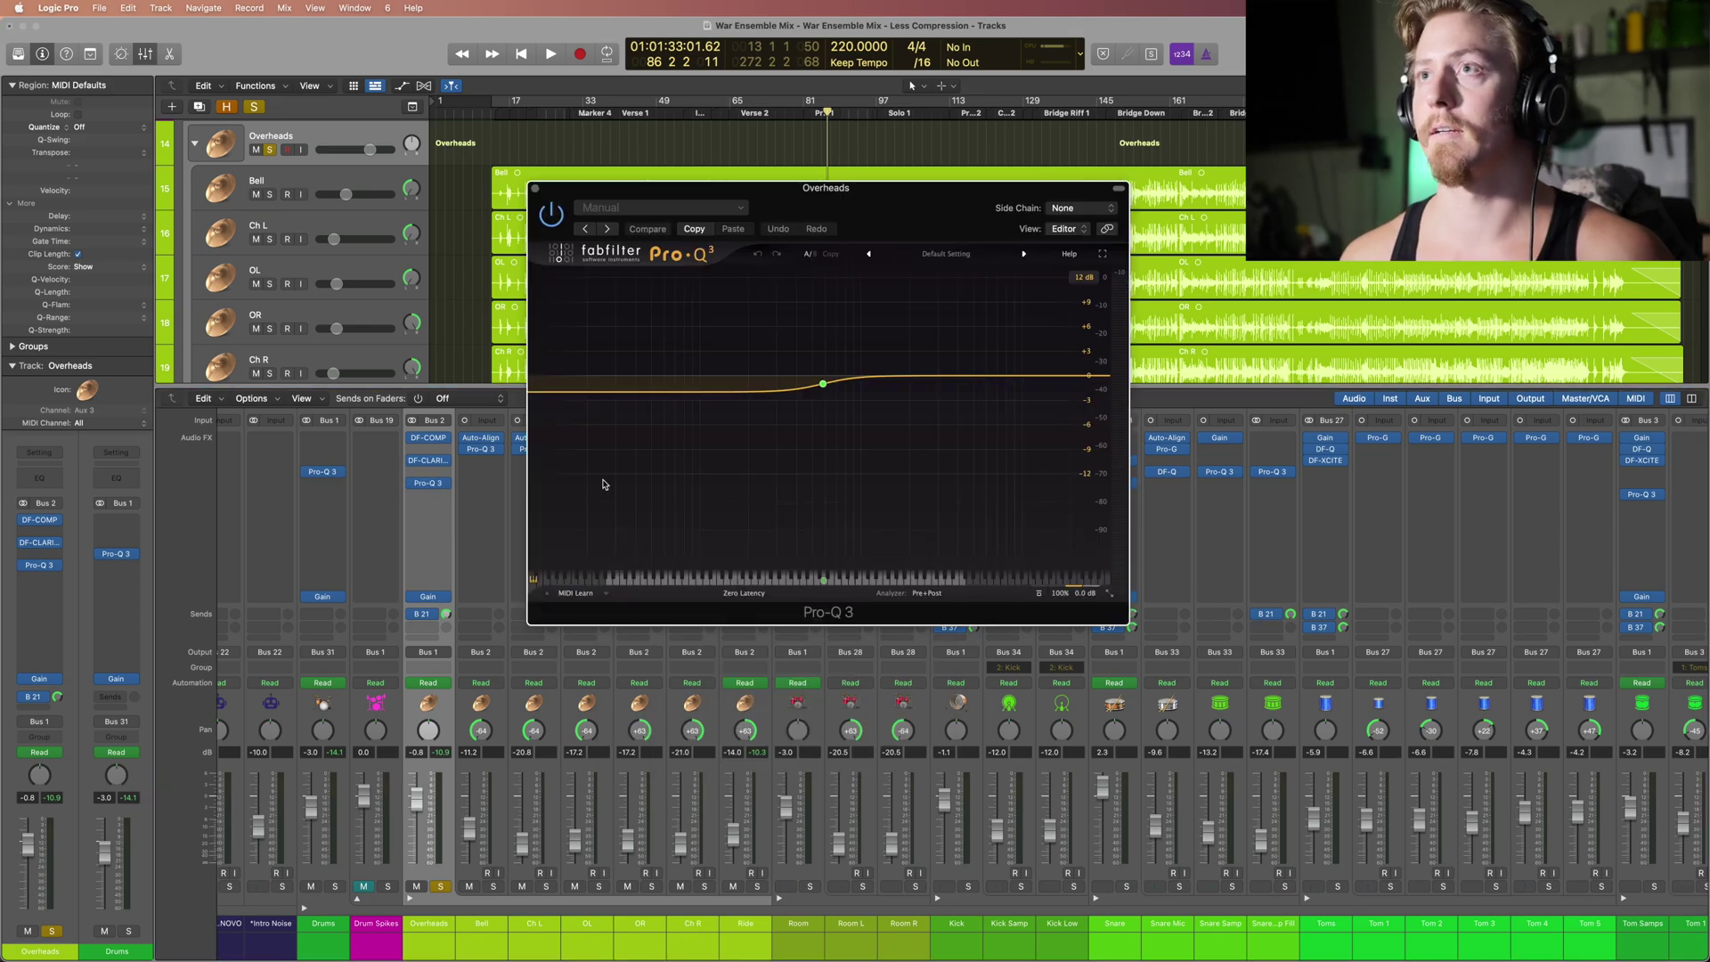
pyautogui.moveTo(831, 383)
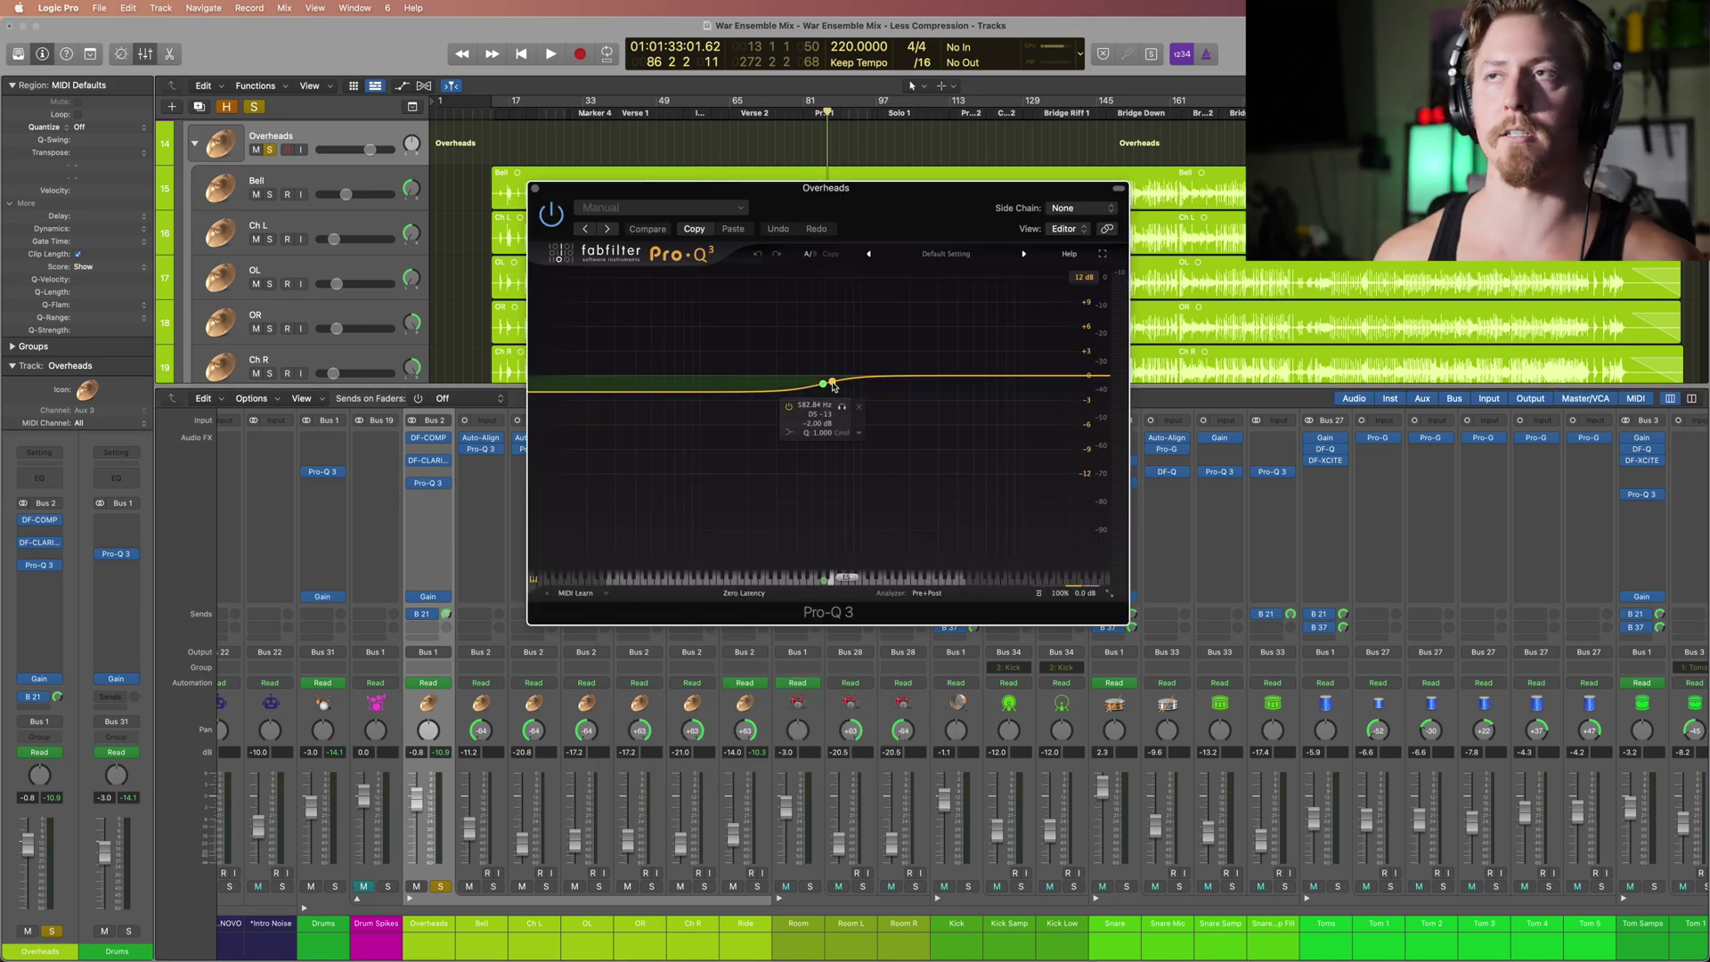
pyautogui.click(535, 190)
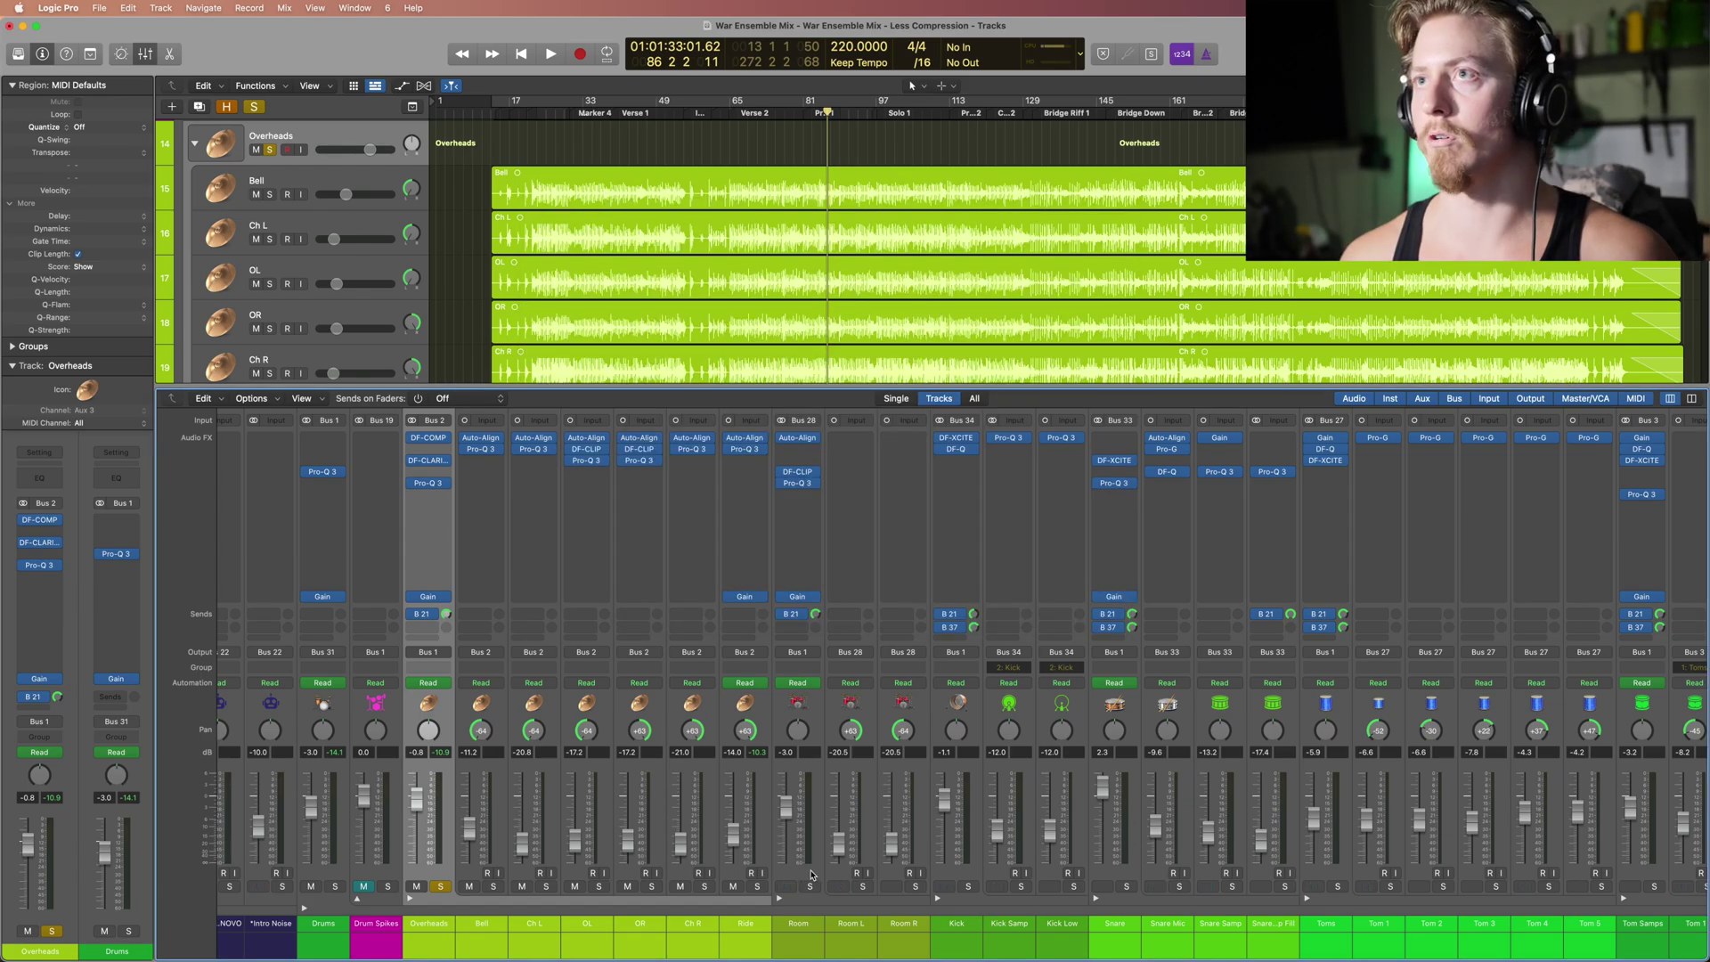
# Step: Select the Room L and Room R channels together to review their panning and routing
pyautogui.click(798, 703)
pyautogui.hscroll(5, 693, 704)
pyautogui.click(694, 703)
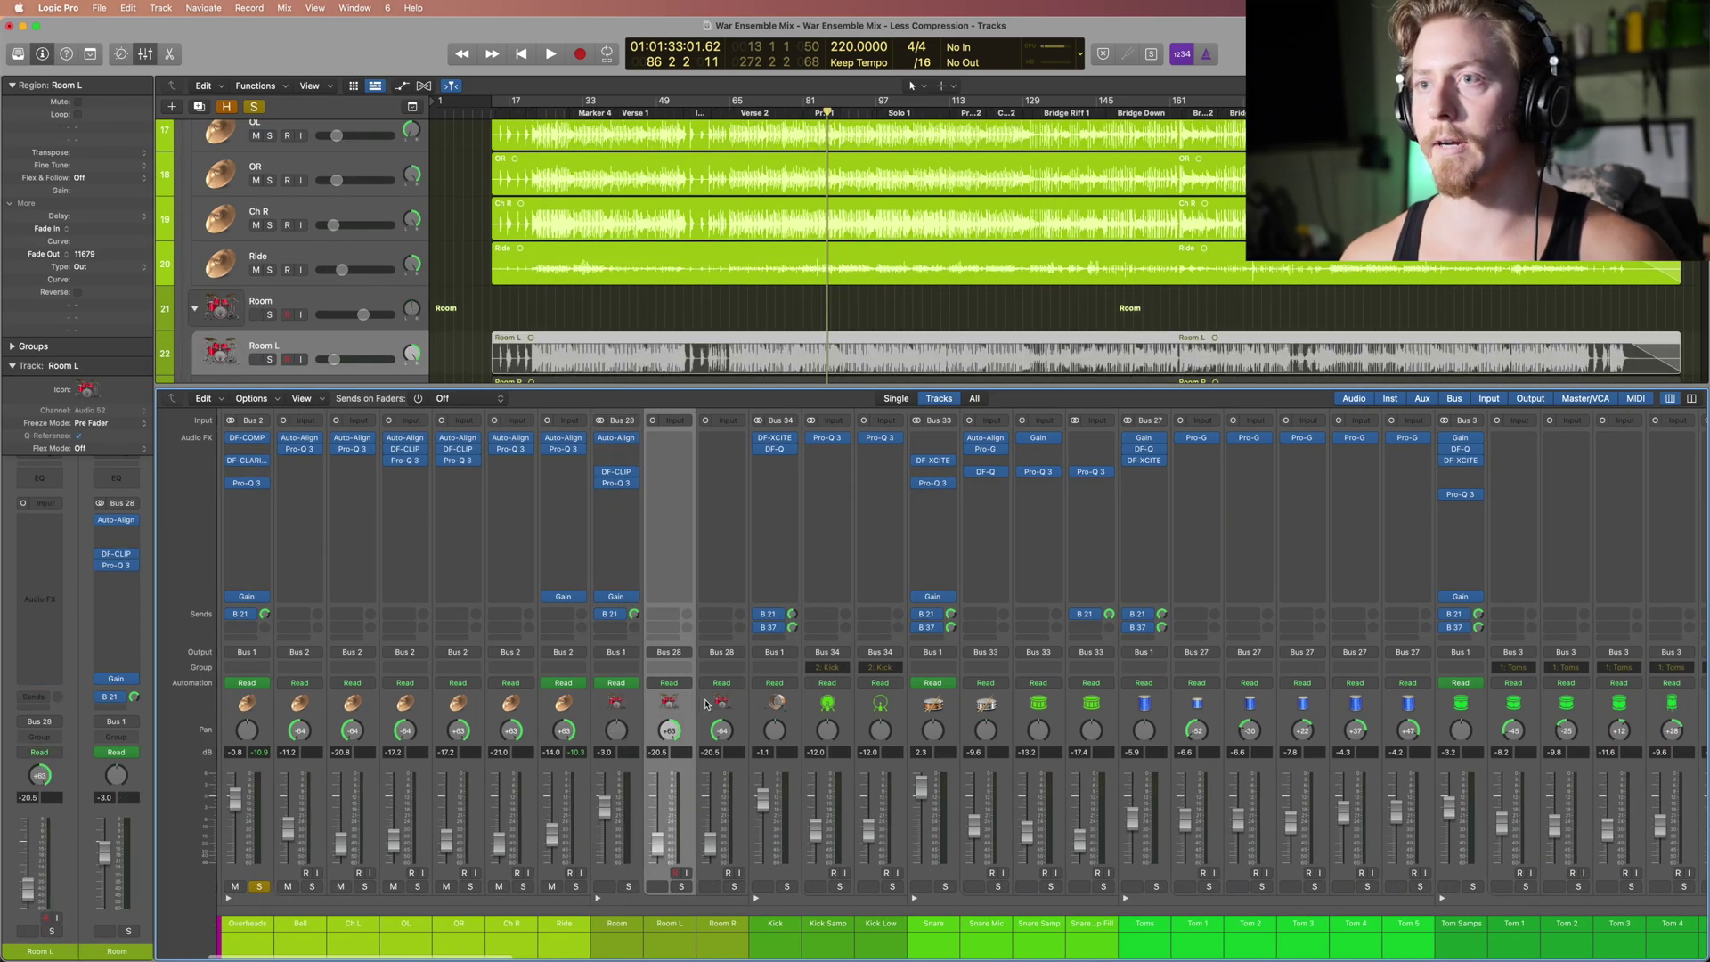
pyautogui.keyDown('shift'); pyautogui.click(708, 703); pyautogui.keyUp('shift')
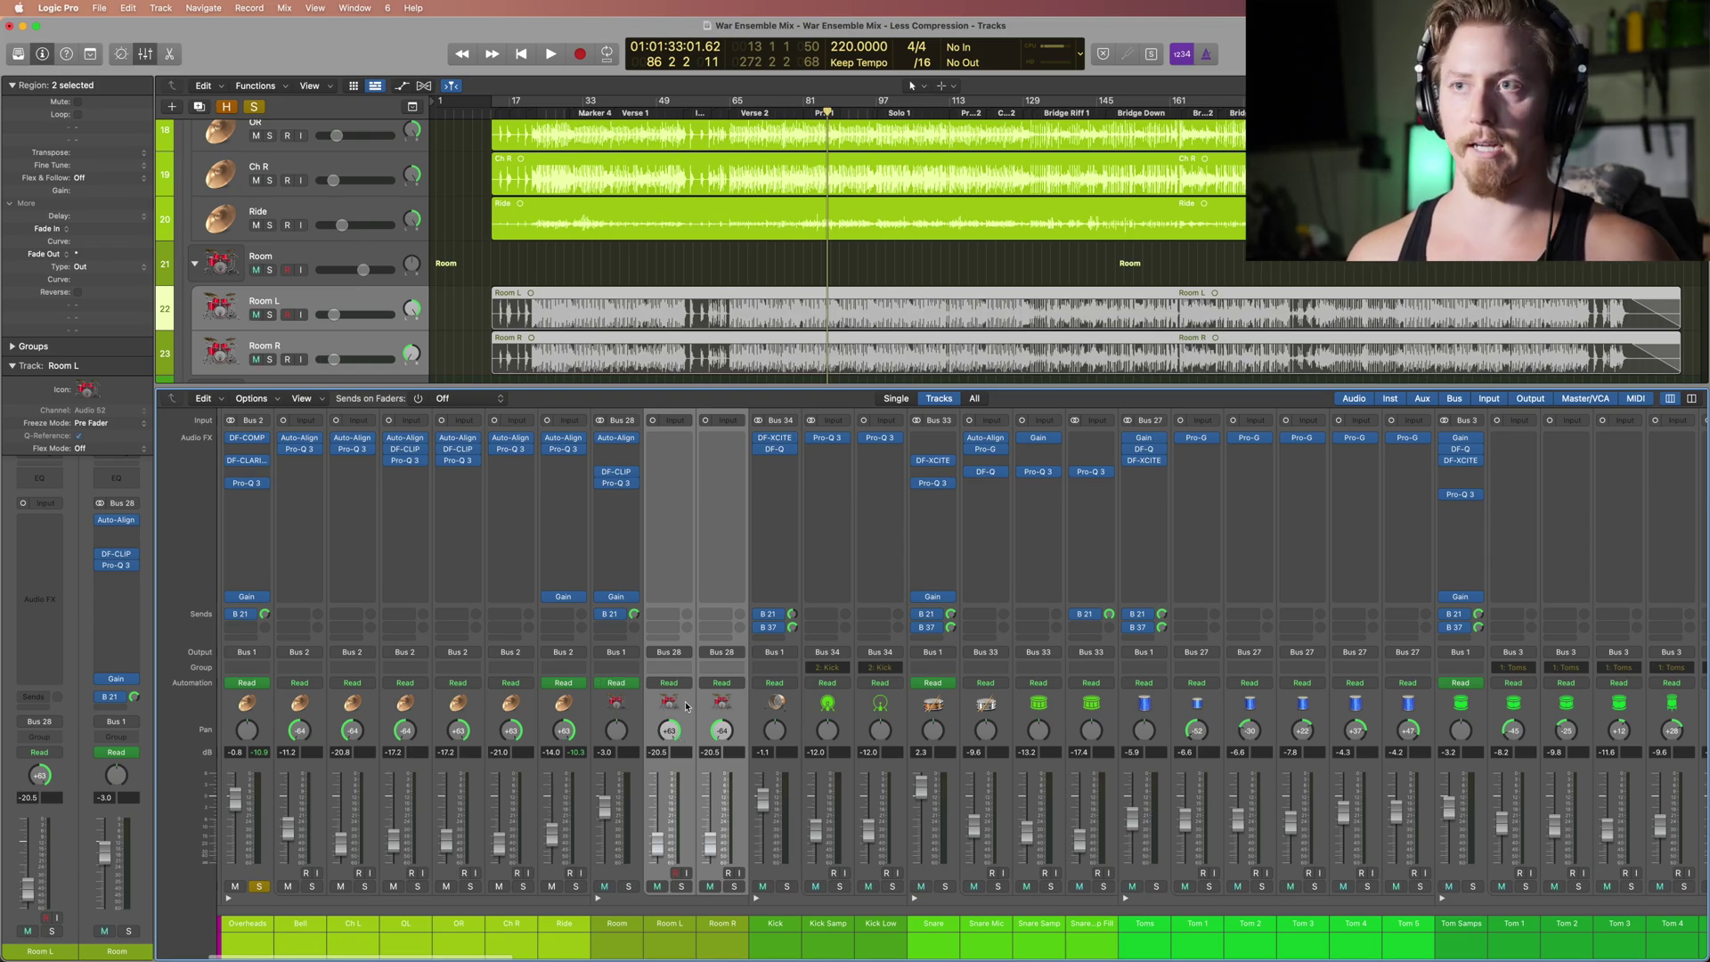
# Step: Inspect the delay setting of Auto-Align on the Room bus and close the plugin
pyautogui.click(619, 442)
pyautogui.moveTo(798, 212); pyautogui.dragTo(1066, 452)
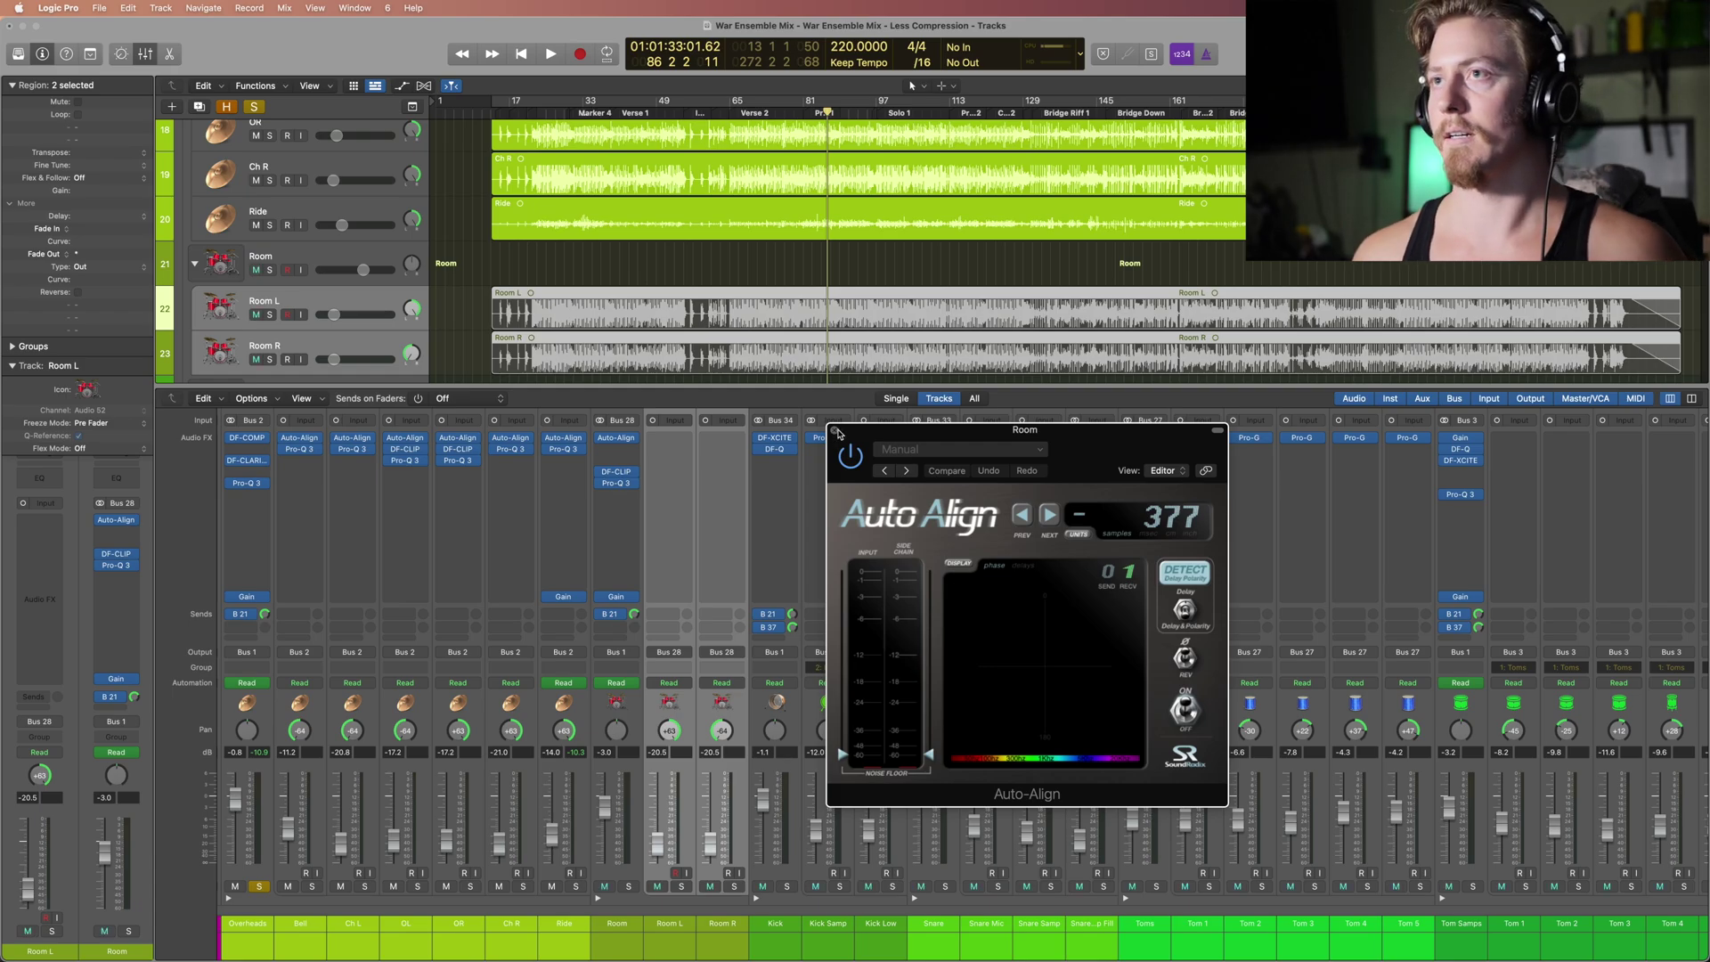
pyautogui.click(634, 675)
pyautogui.click(836, 436)
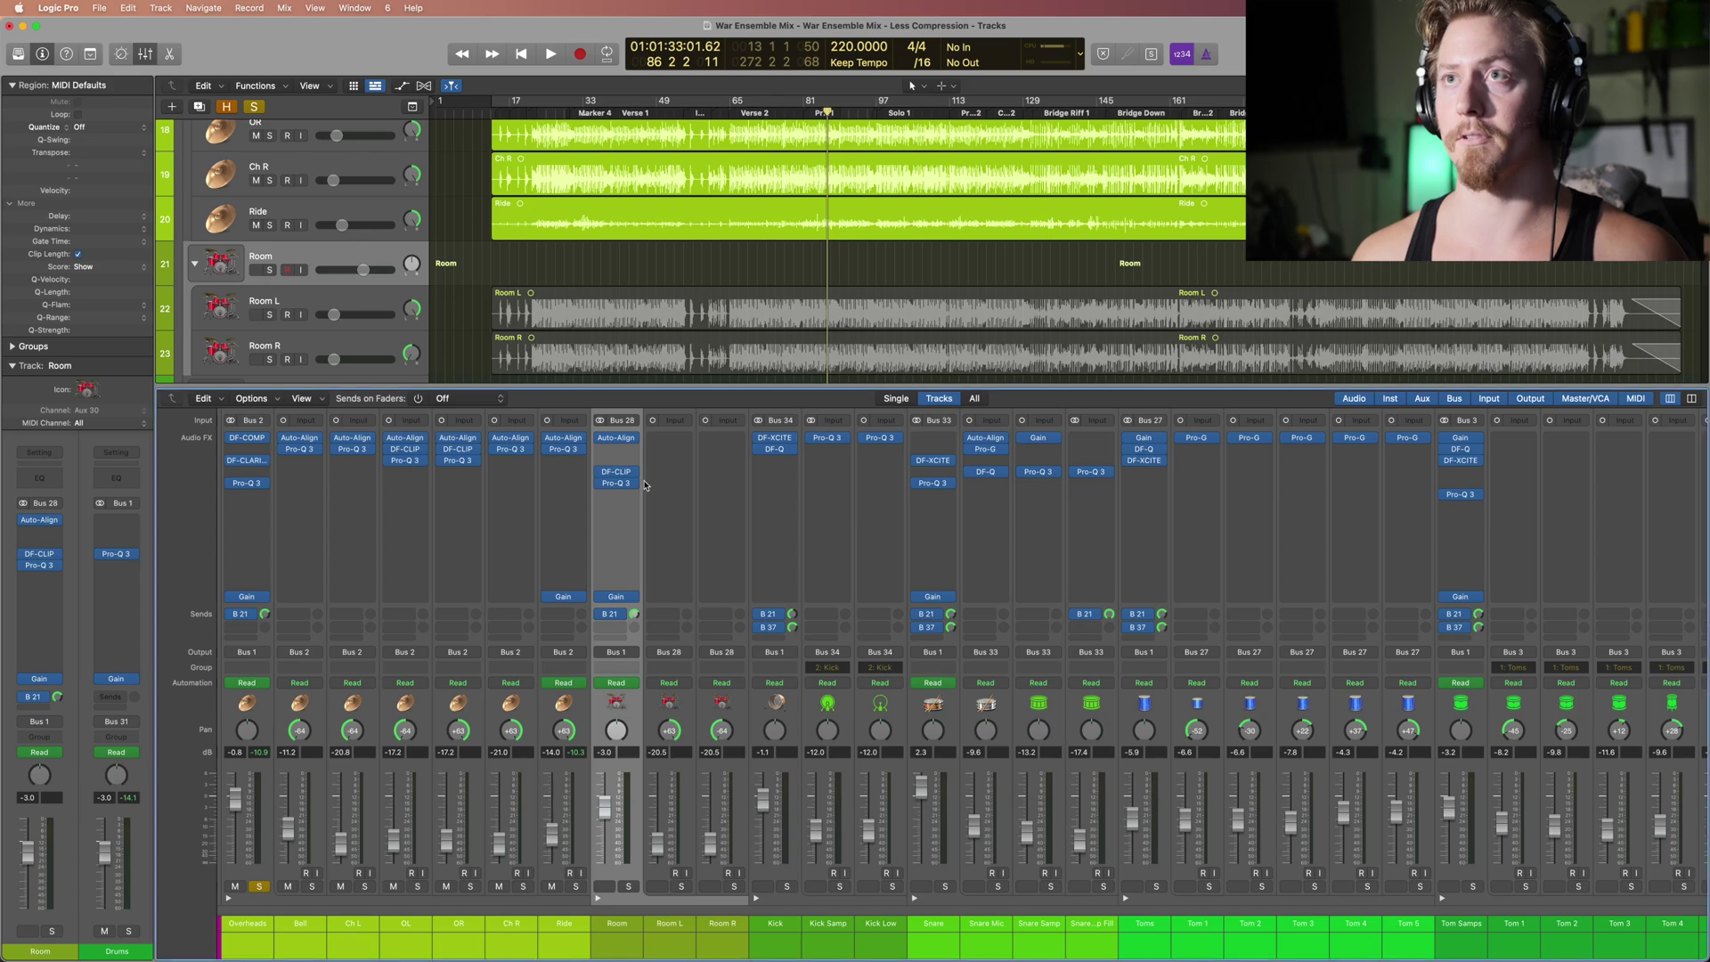
# Step: Examine the Room bus's DF-CLIP settings and the cuts and high boost in its Pro-Q 3, closing both plugins
pyautogui.click(615, 471)
pyautogui.moveTo(585, 207); pyautogui.dragTo(905, 214)
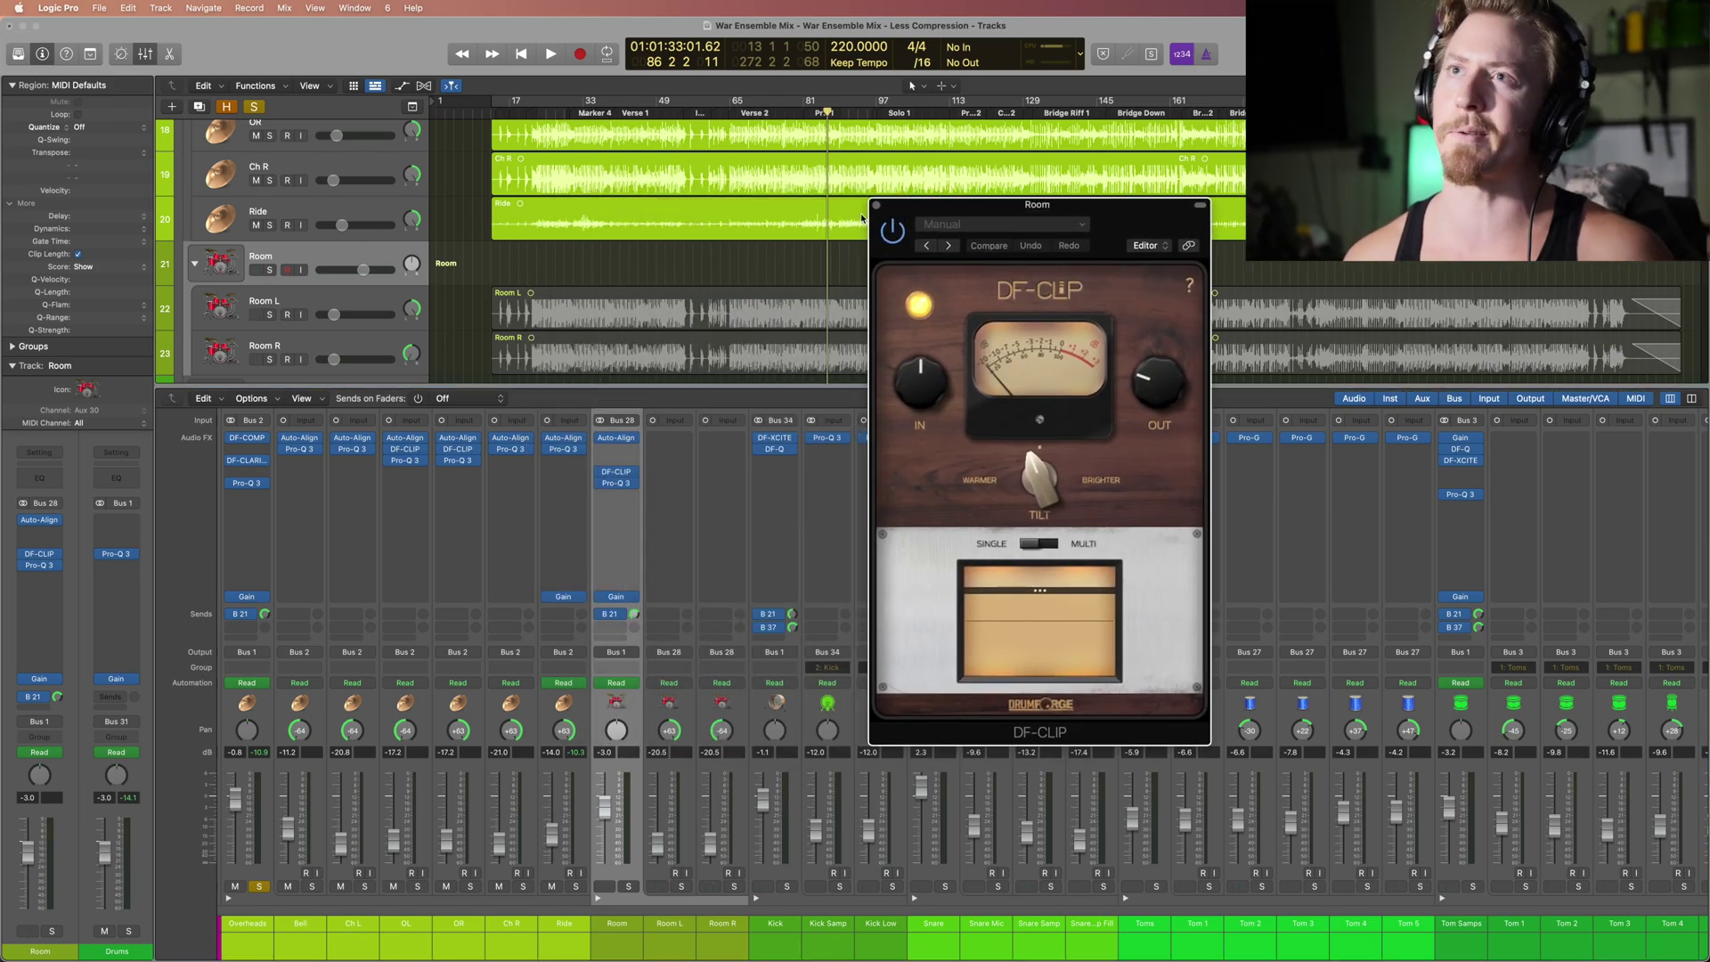
pyautogui.click(878, 208)
pyautogui.click(615, 482)
pyautogui.moveTo(848, 182); pyautogui.dragTo(953, 198)
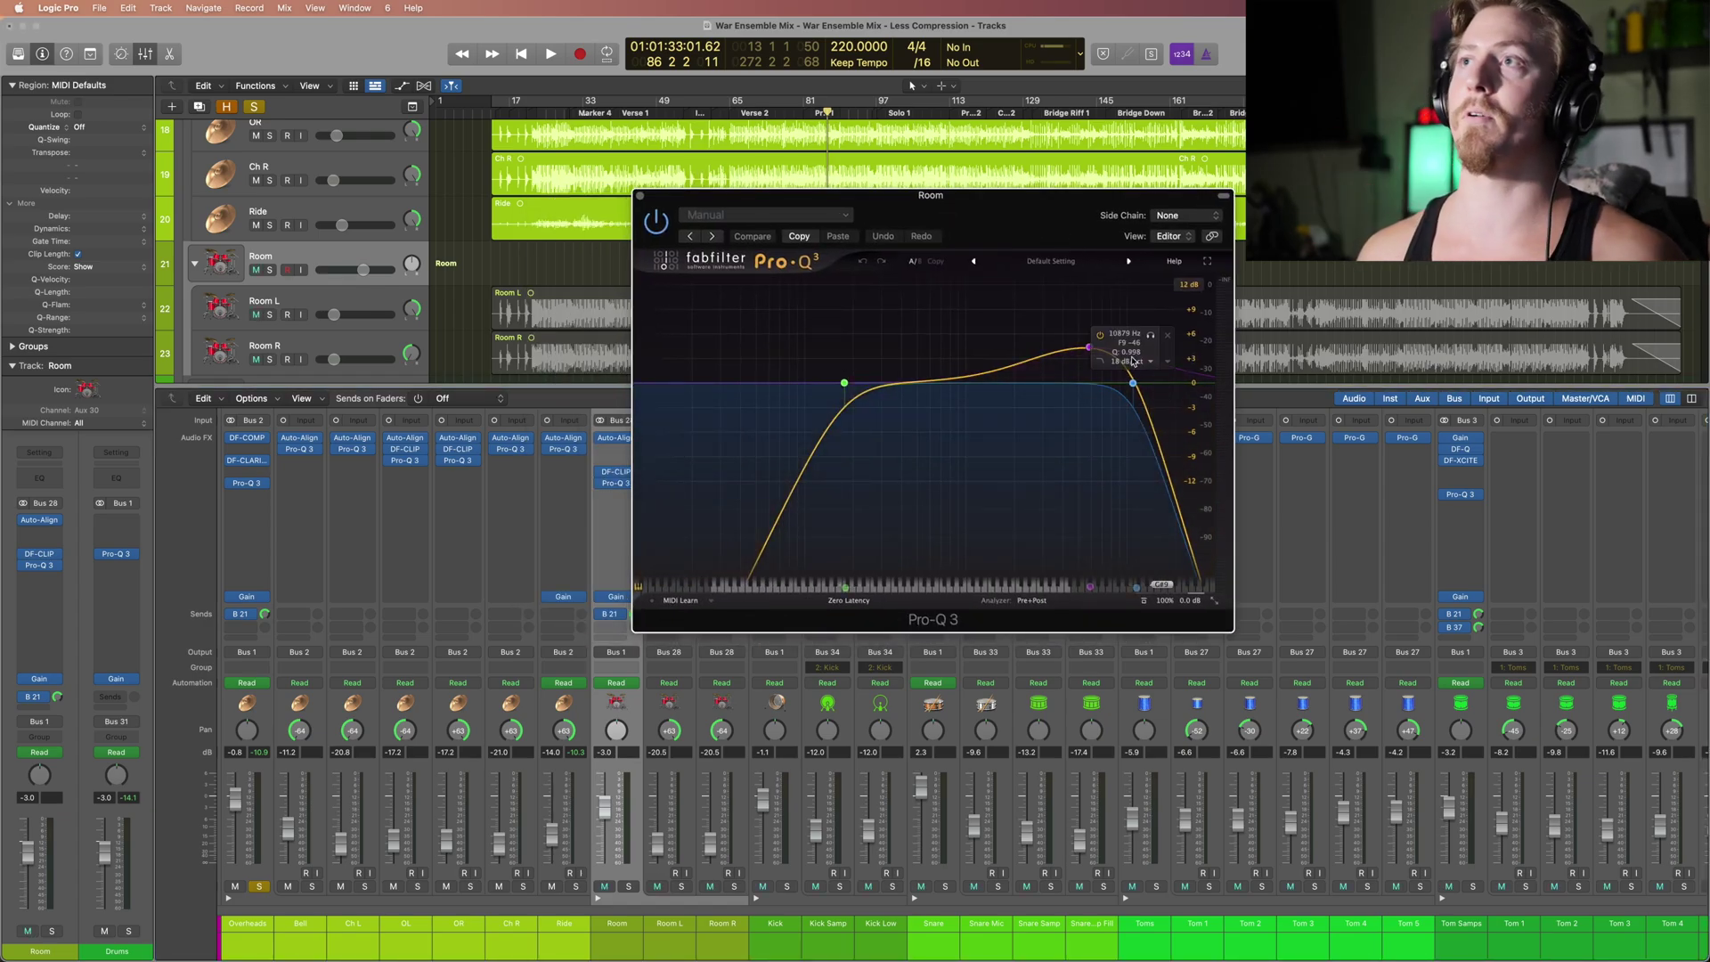
pyautogui.click(639, 196)
# Step: Select the Kick bus and then the Kick Samp channel, looking over the surrounding drum channels
pyautogui.click(776, 769)
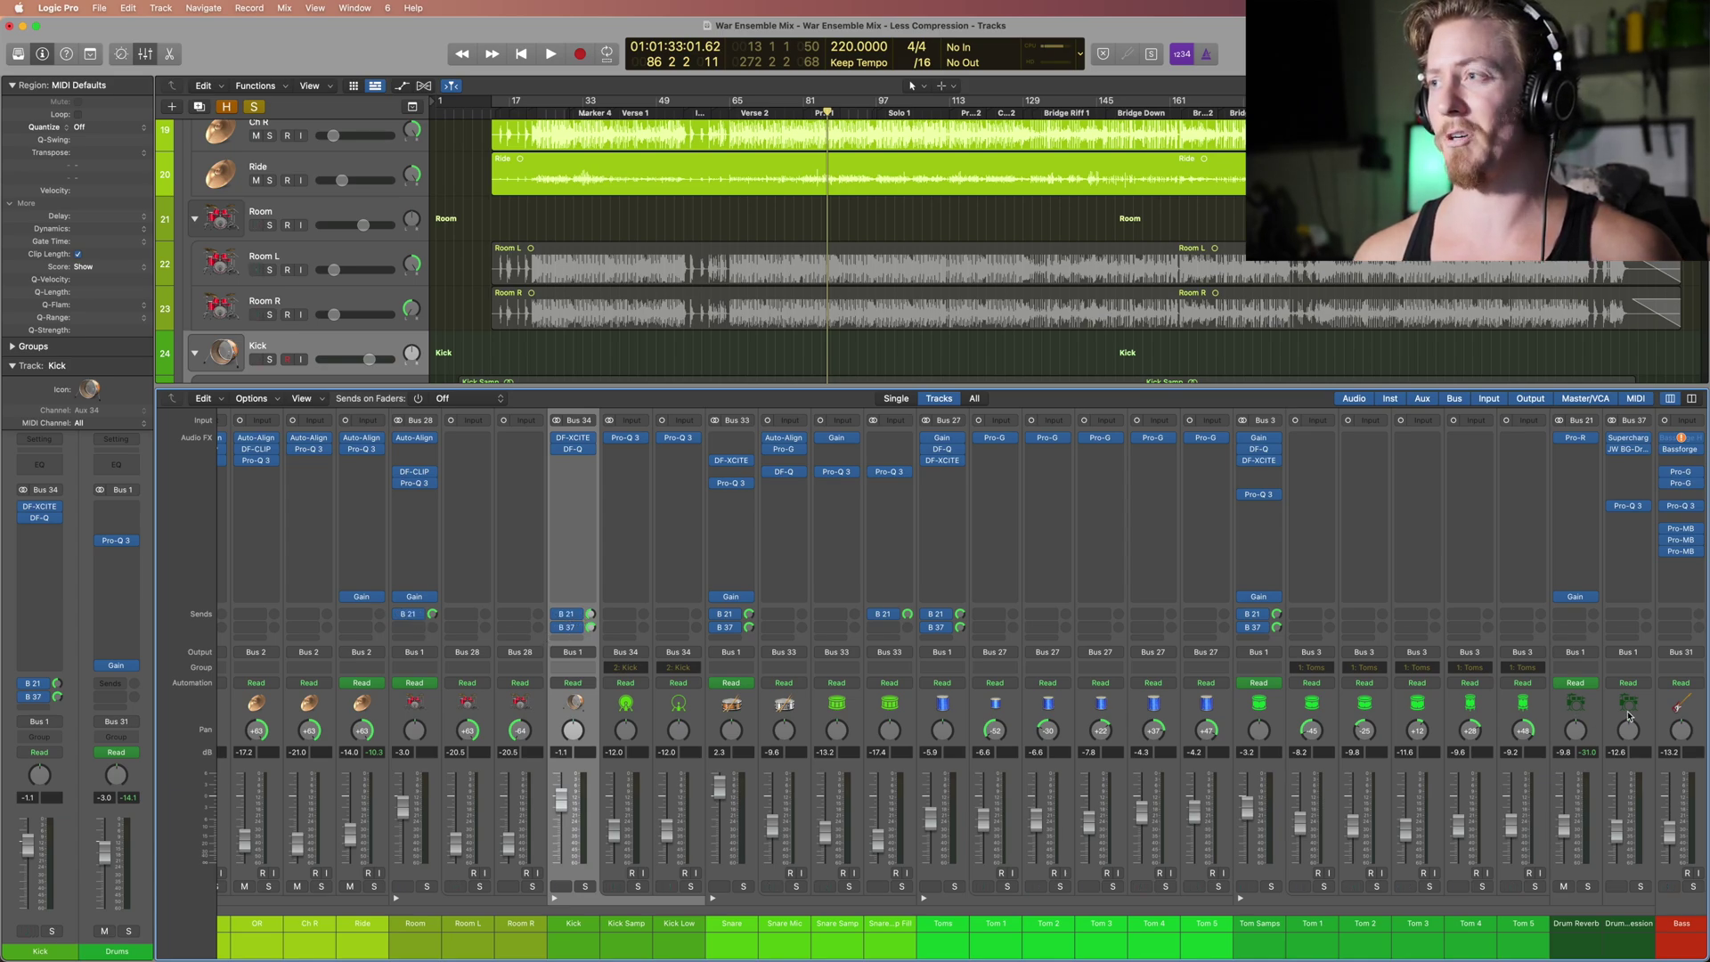
pyautogui.click(638, 706)
pyautogui.scroll(4, 734, 175)
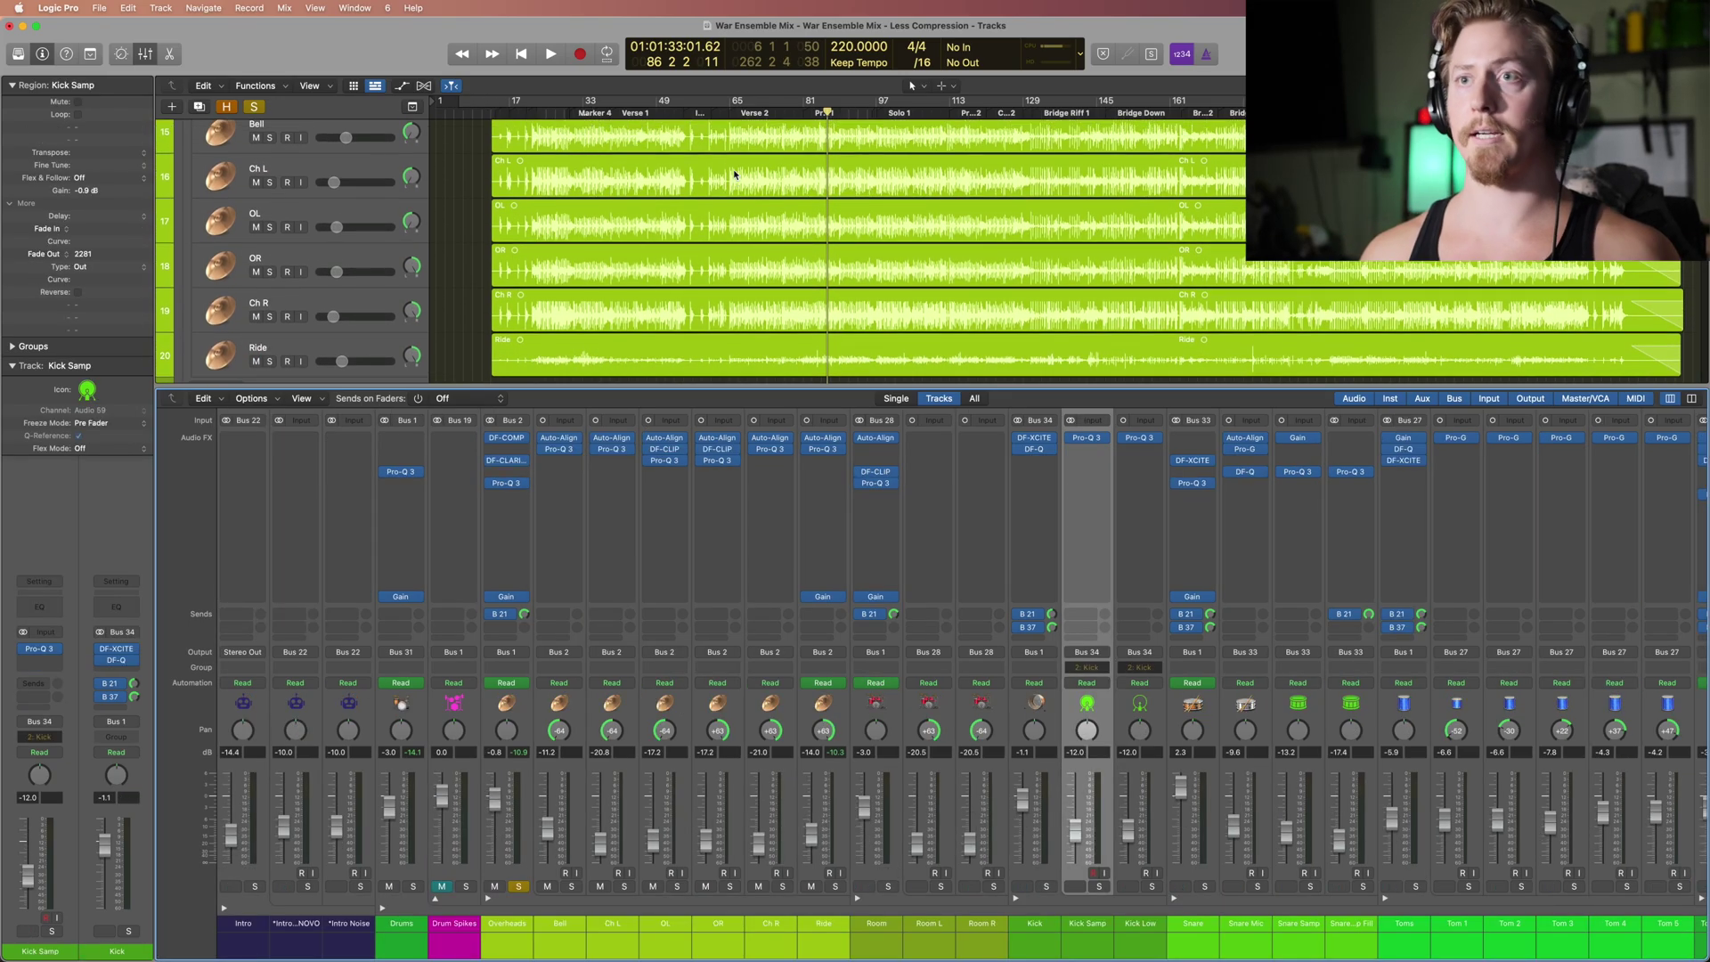
# Step: Play the soloed overheads in the pre-chorus and again around bar 129 near Bridge Riff 1
pyautogui.press('space')
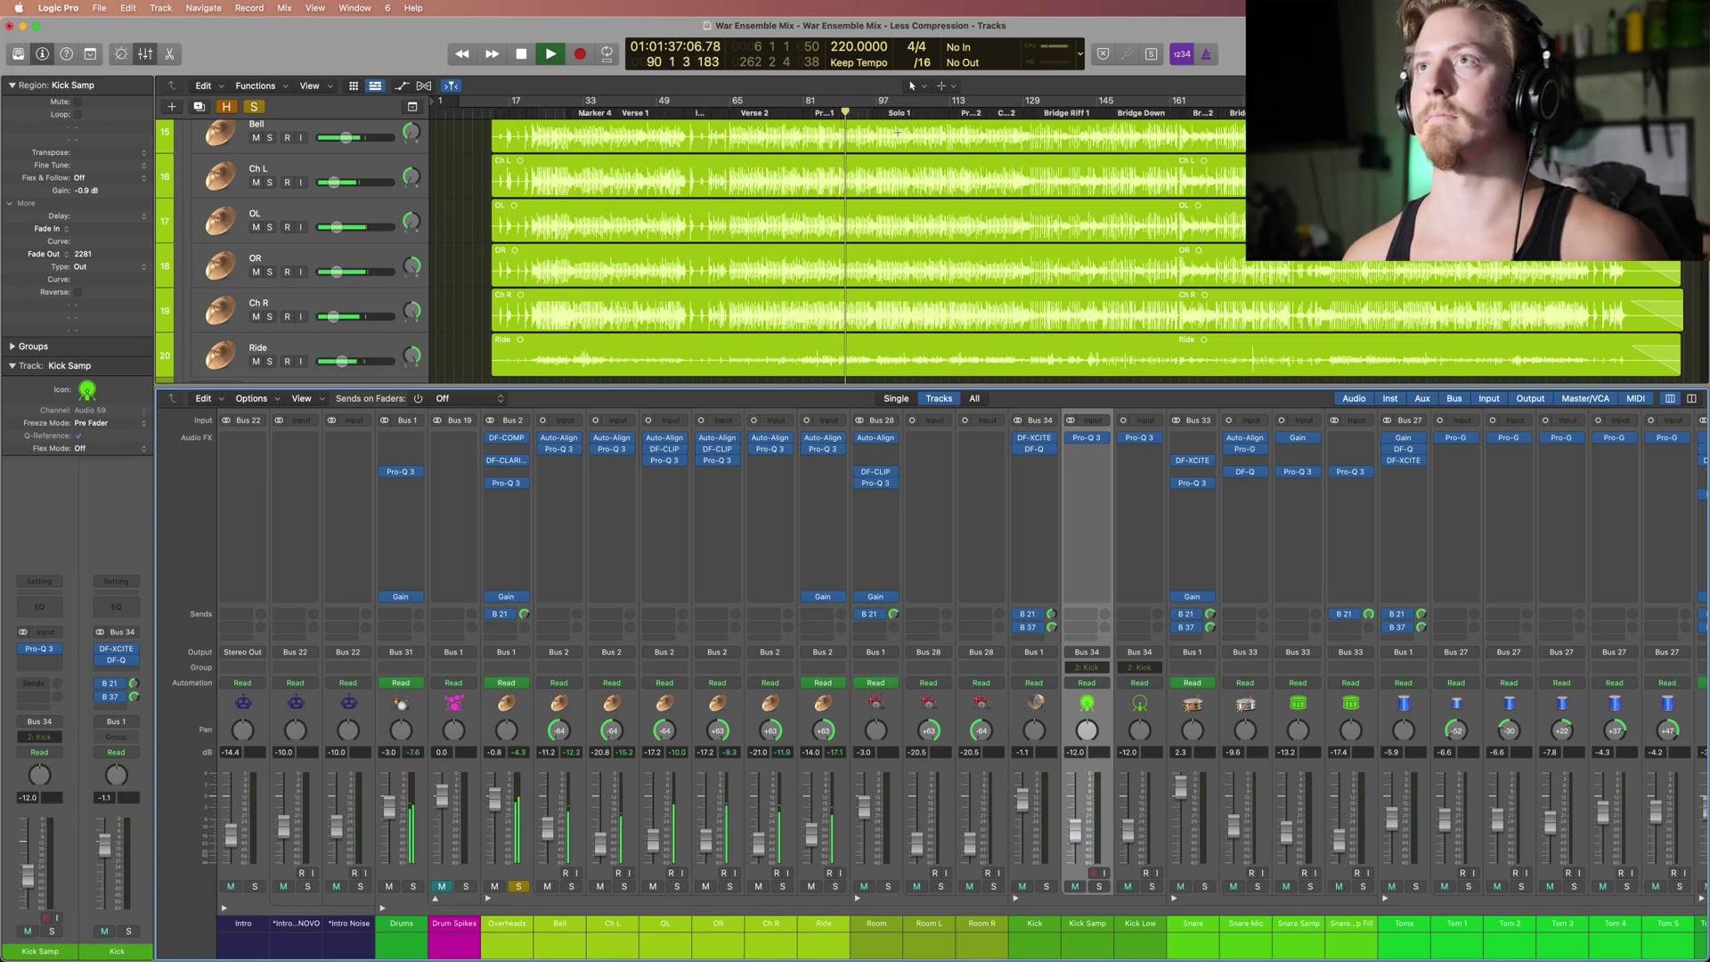
pyautogui.press('space')
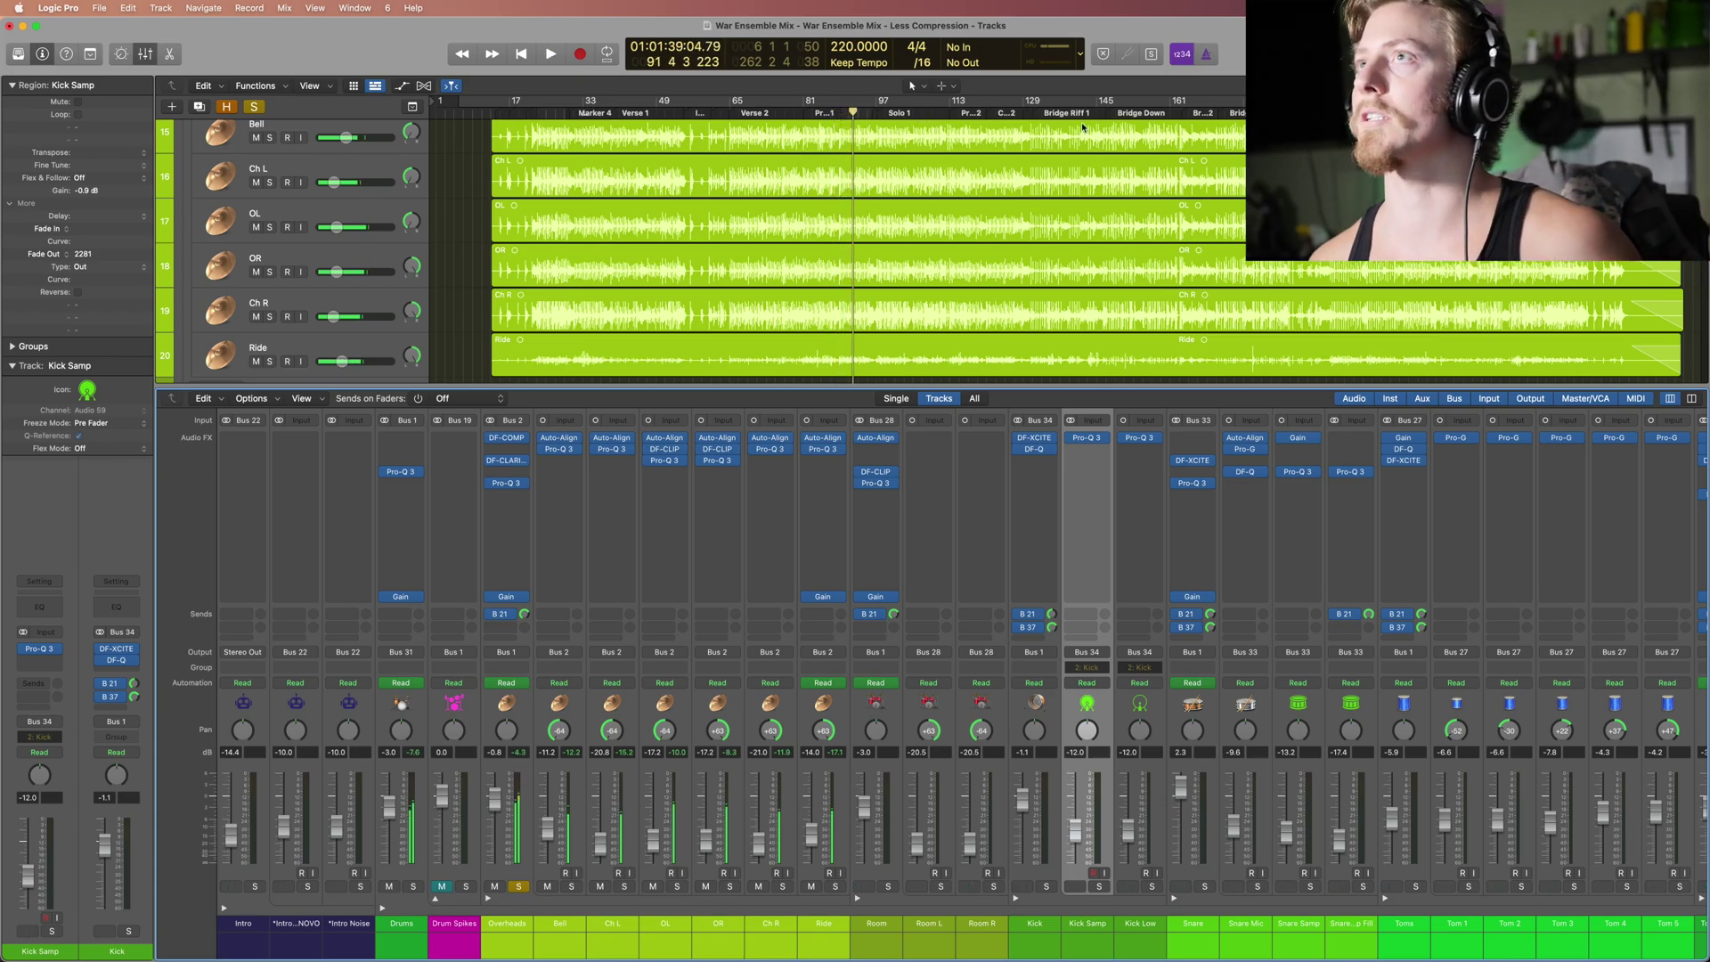
pyautogui.press('space')
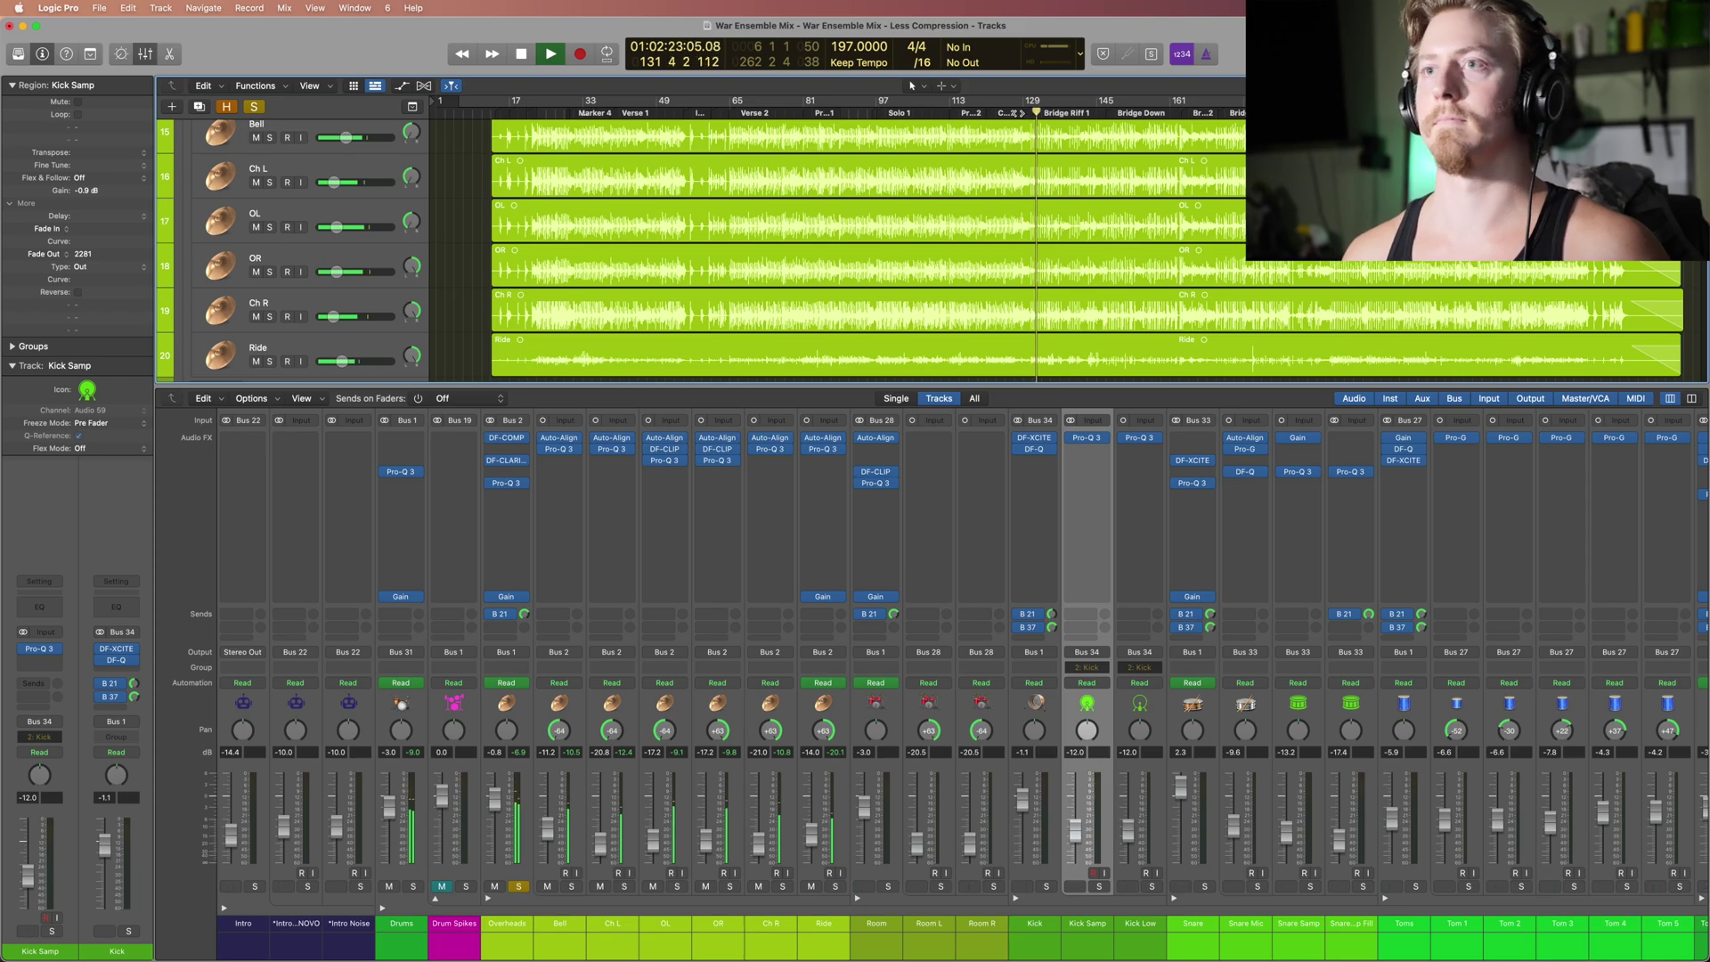
pyautogui.press('space')
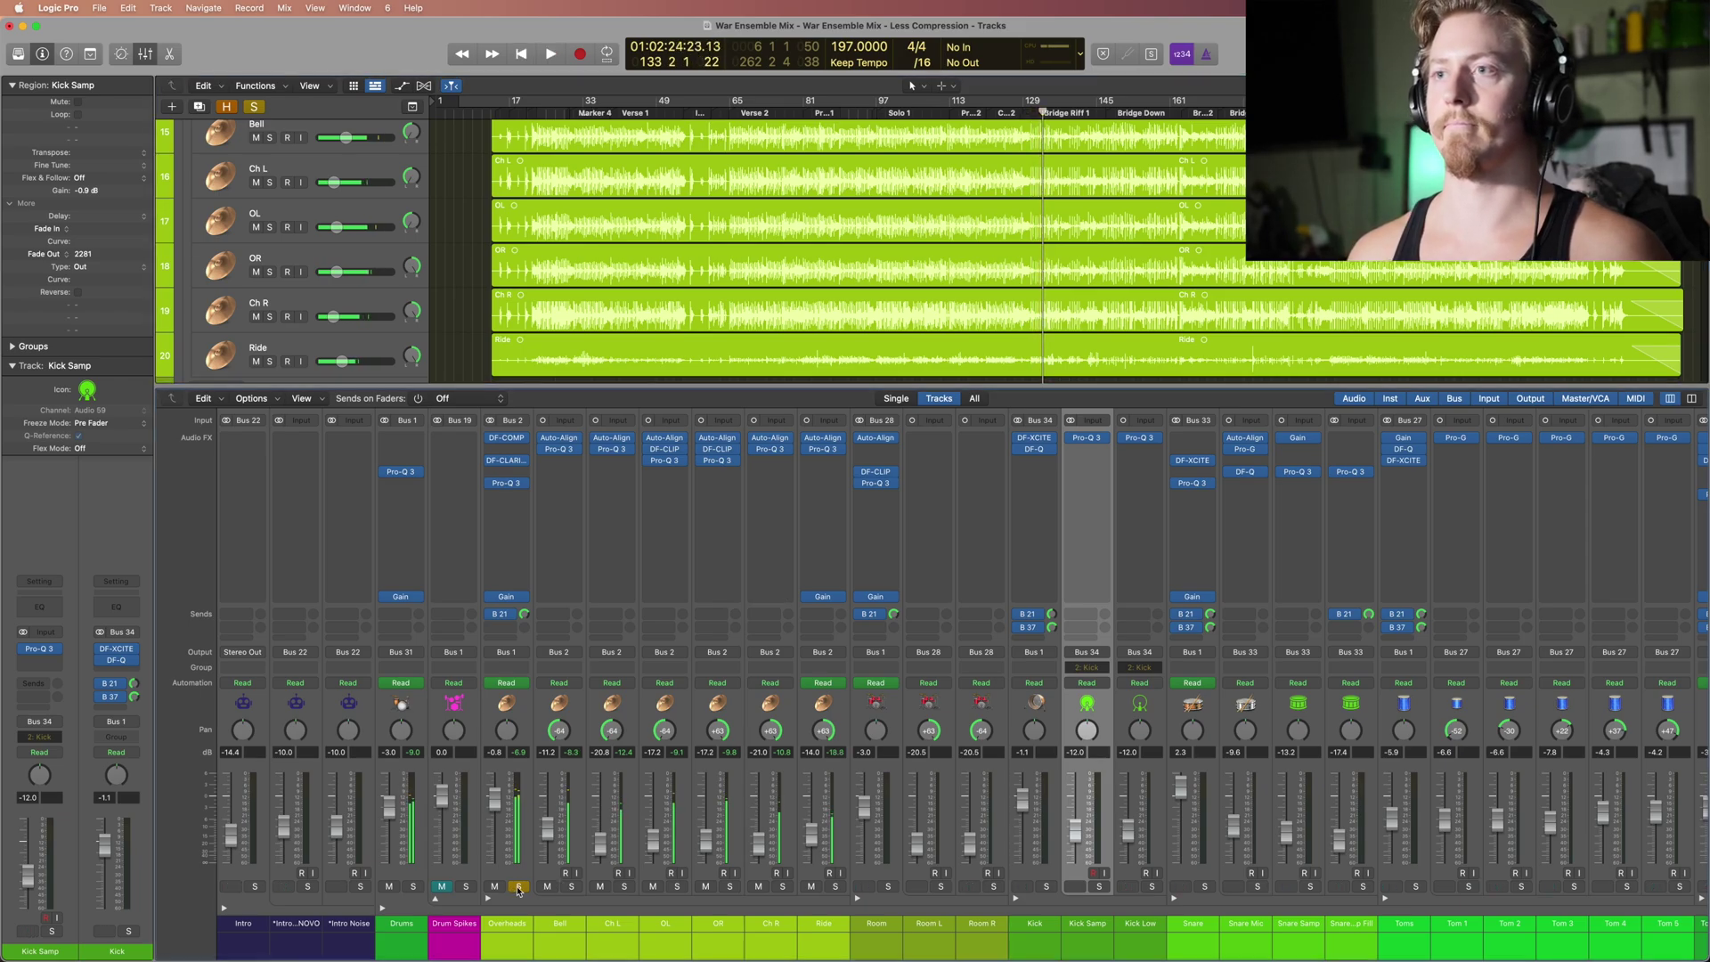
# Step: Audition the Room bus in solo, jumping playback to Solo 1, and clear its solo and stop playback
pyautogui.click(878, 704)
pyautogui.scroll(-4, 895, 267)
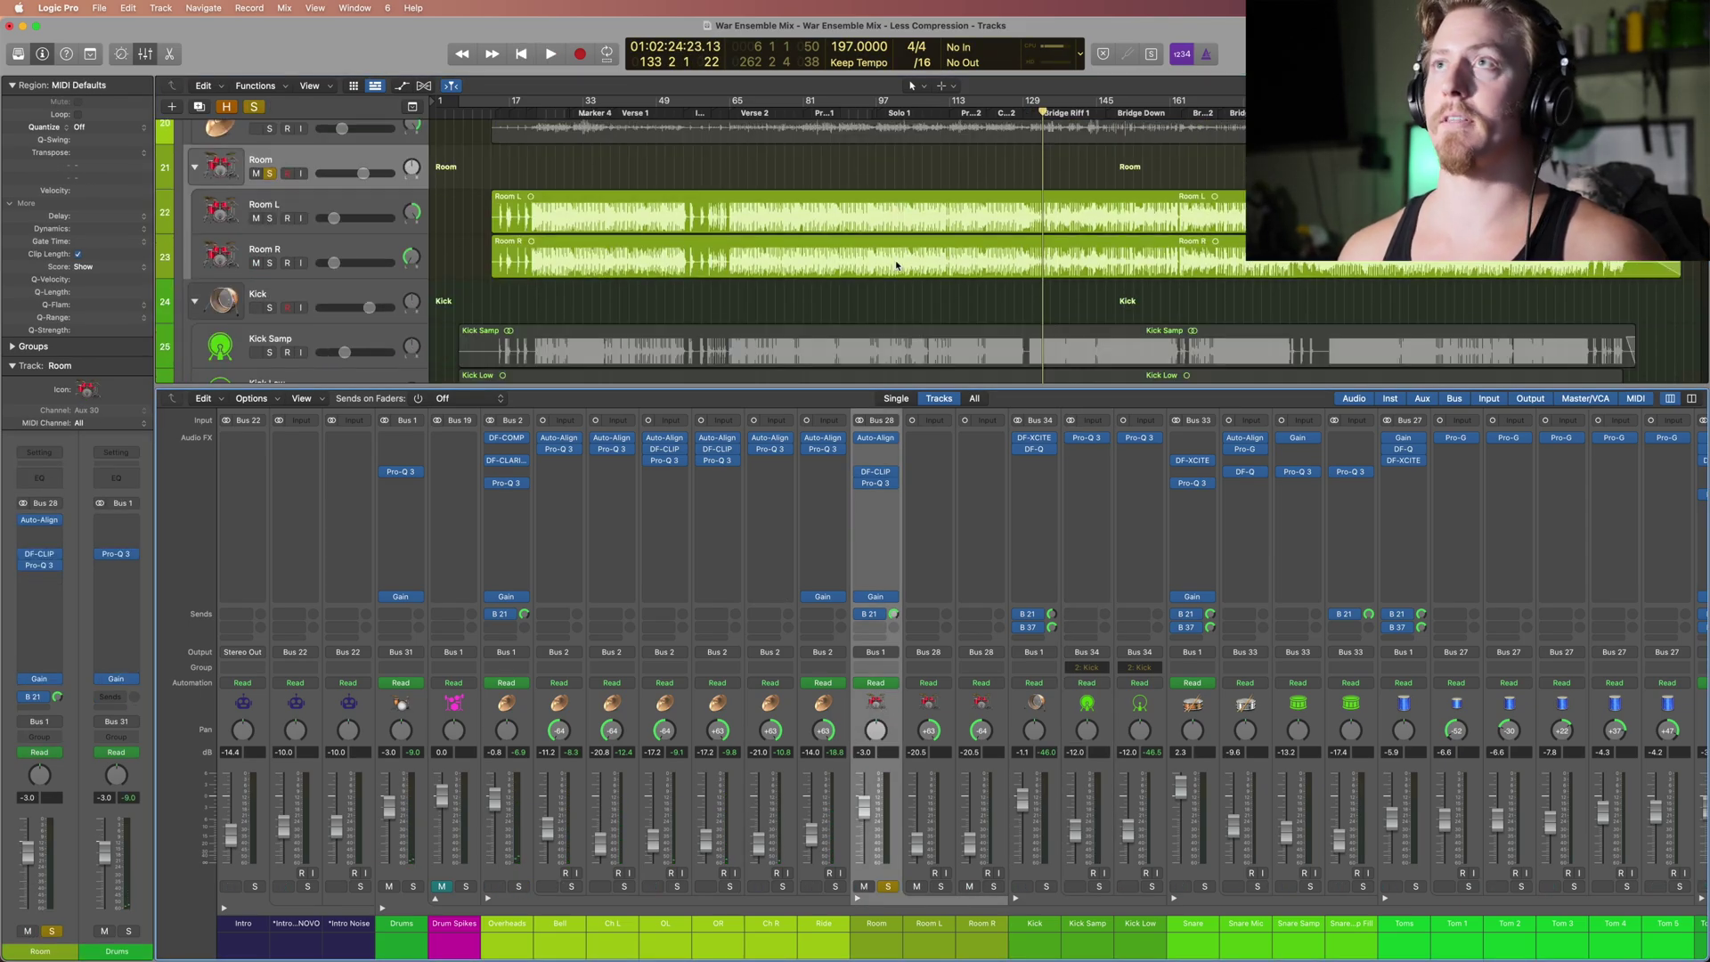
pyautogui.press('space')
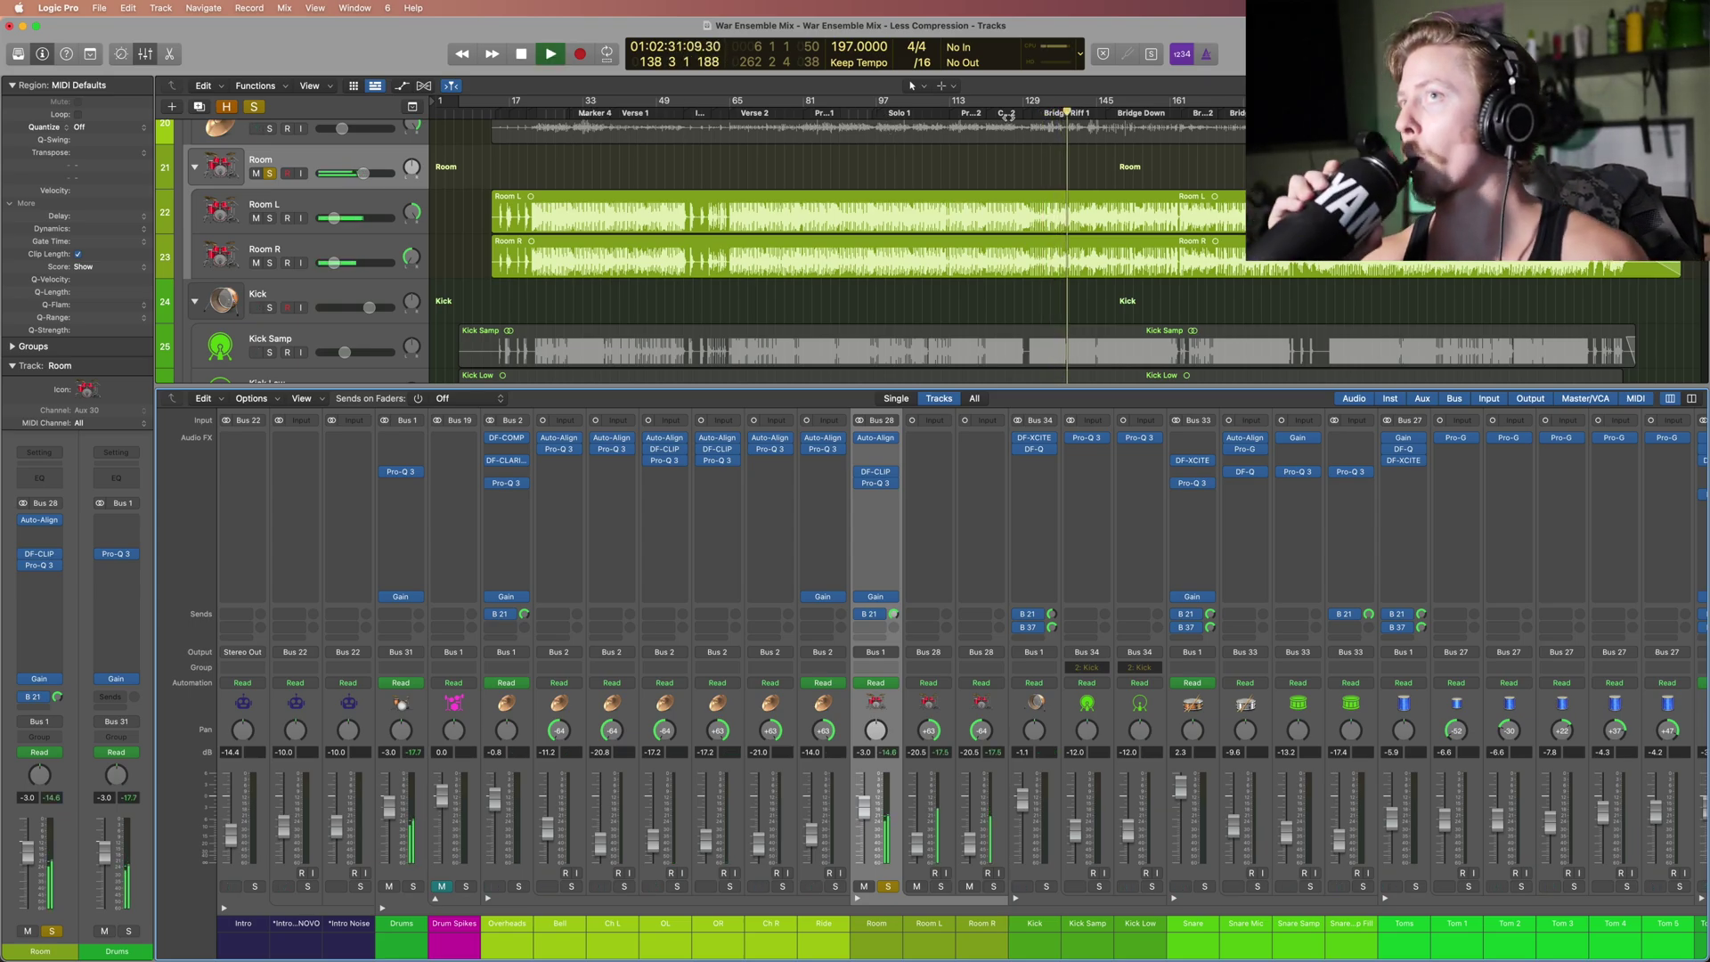
pyautogui.click(877, 100)
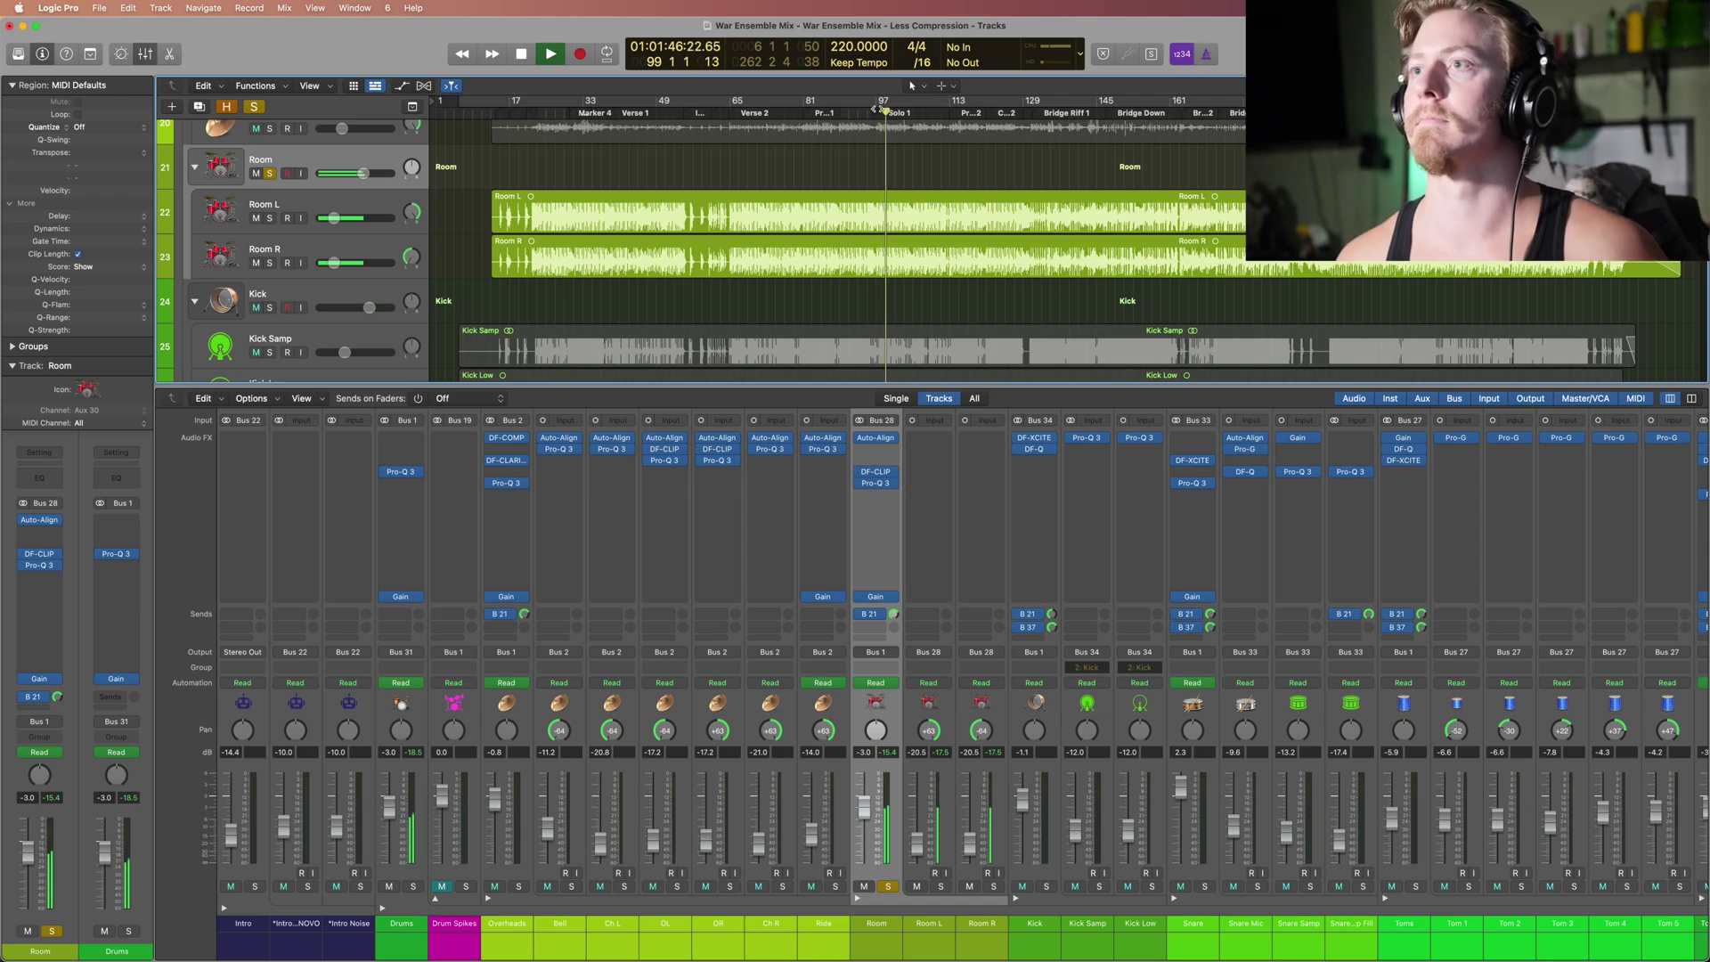
pyautogui.click(891, 889)
pyautogui.press('space')
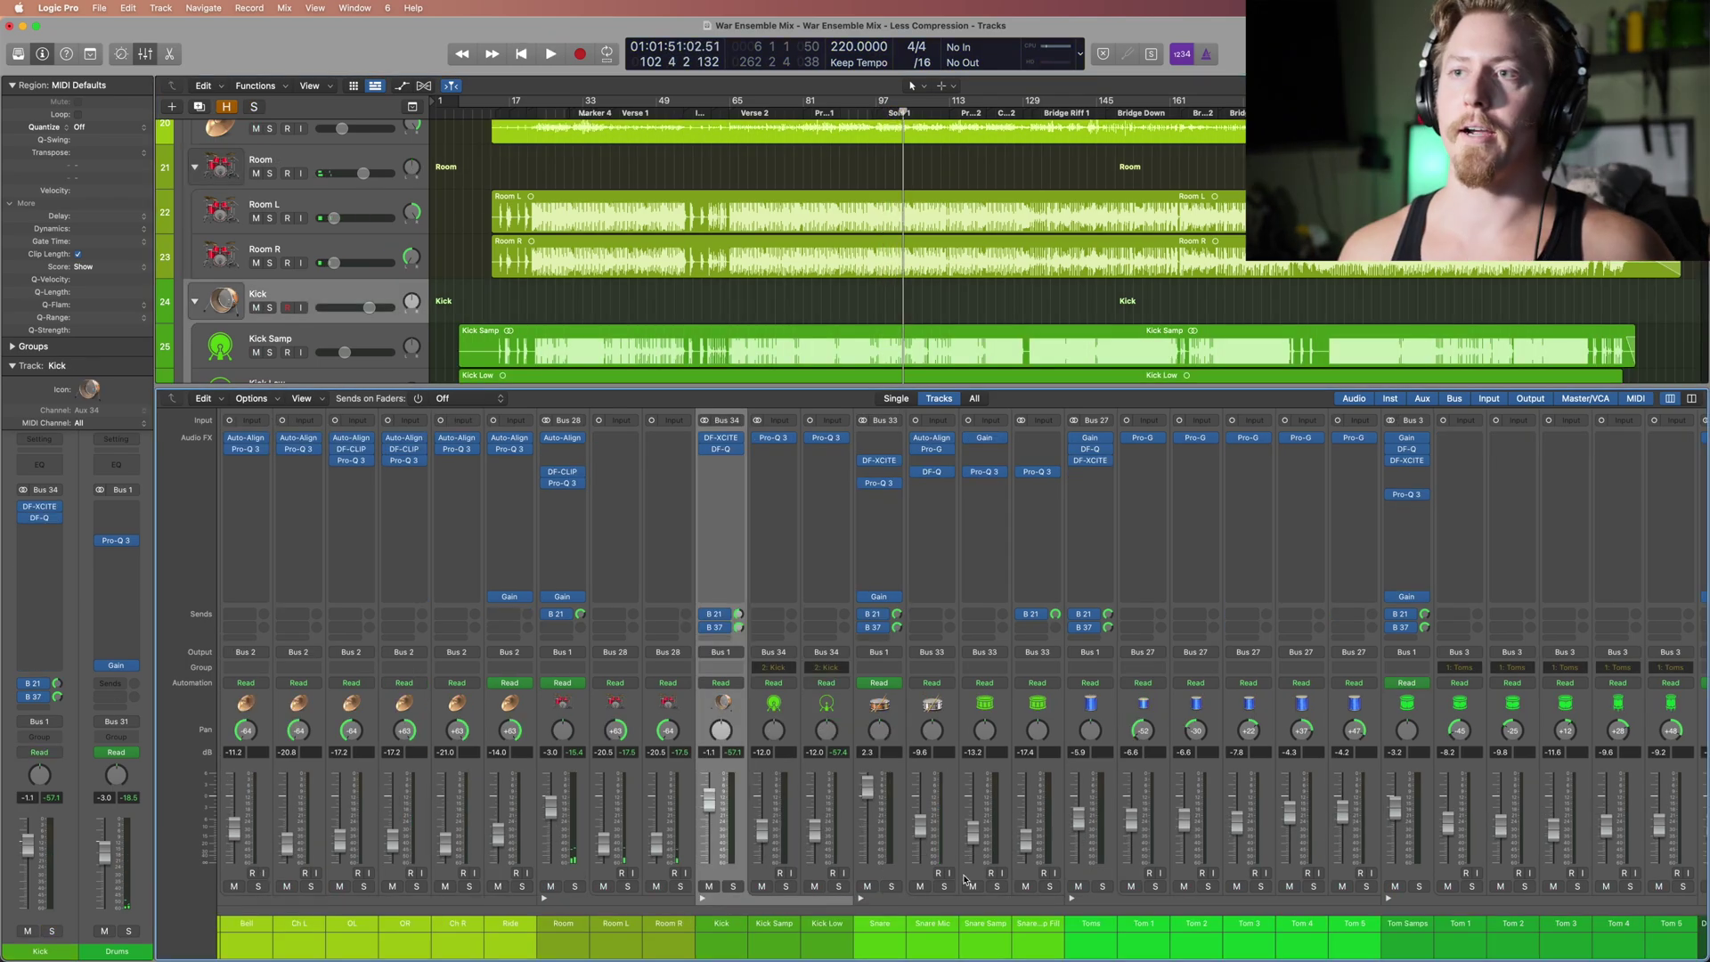
# Step: Solo the Kick Samp channel and play it from bar 81 at Pre Chorus 1
pyautogui.click(774, 891)
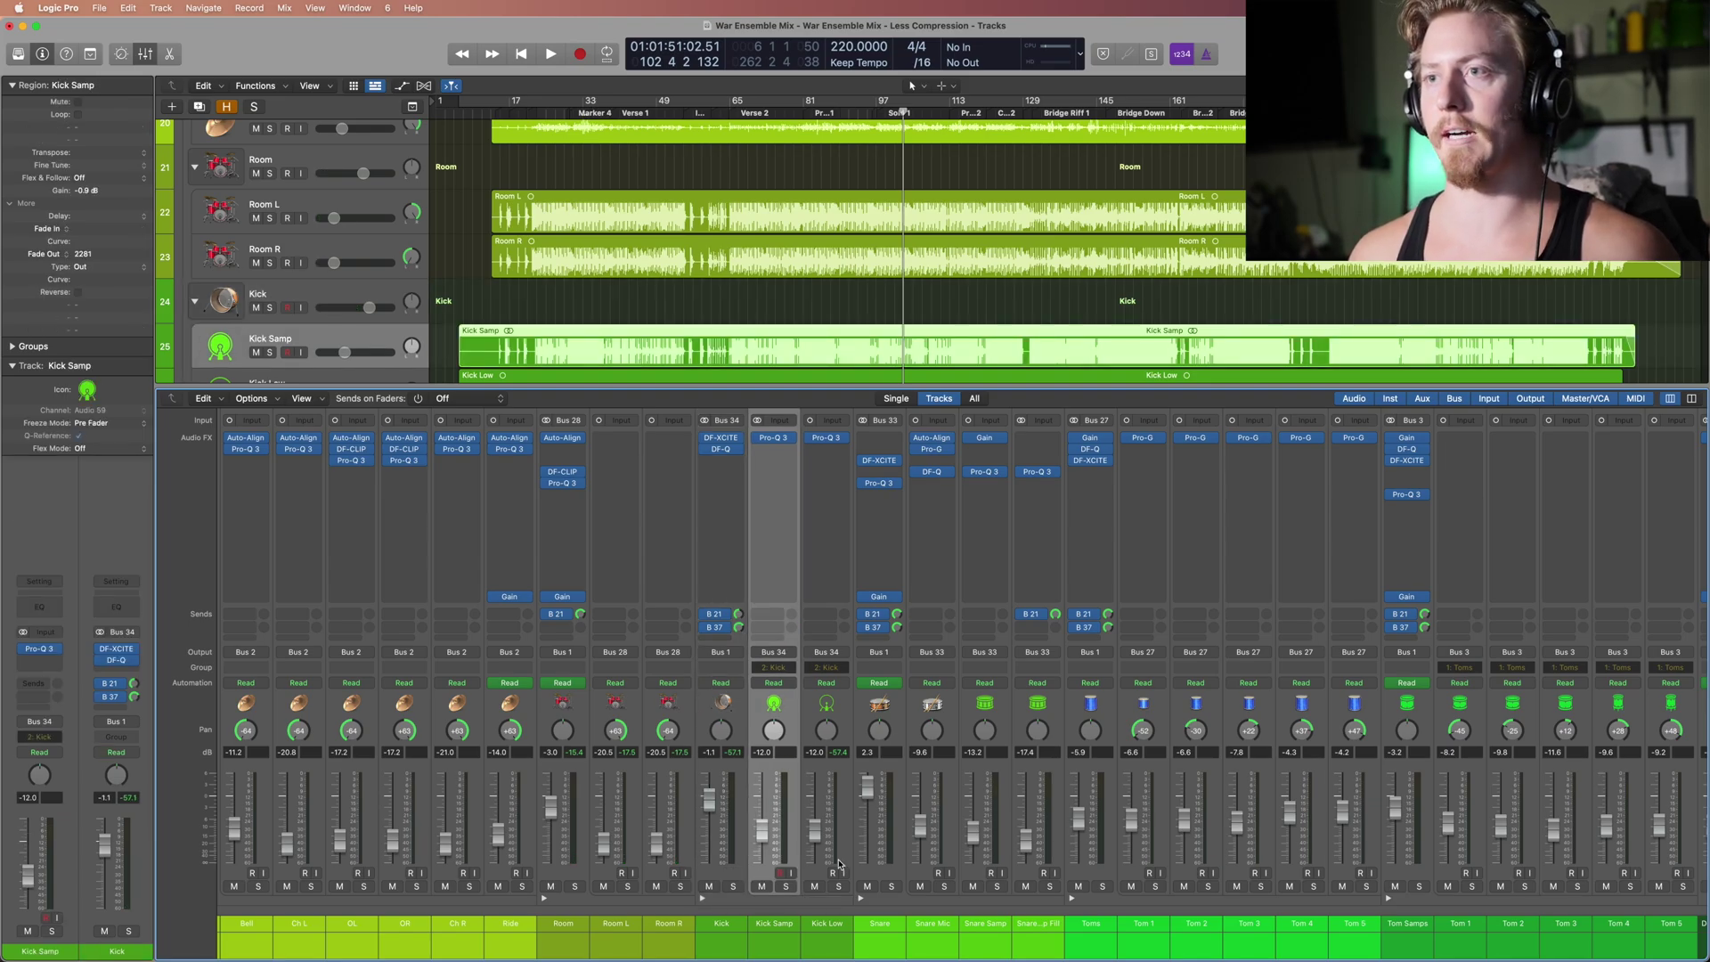
pyautogui.click(785, 886)
pyautogui.scroll(-3, 785, 188)
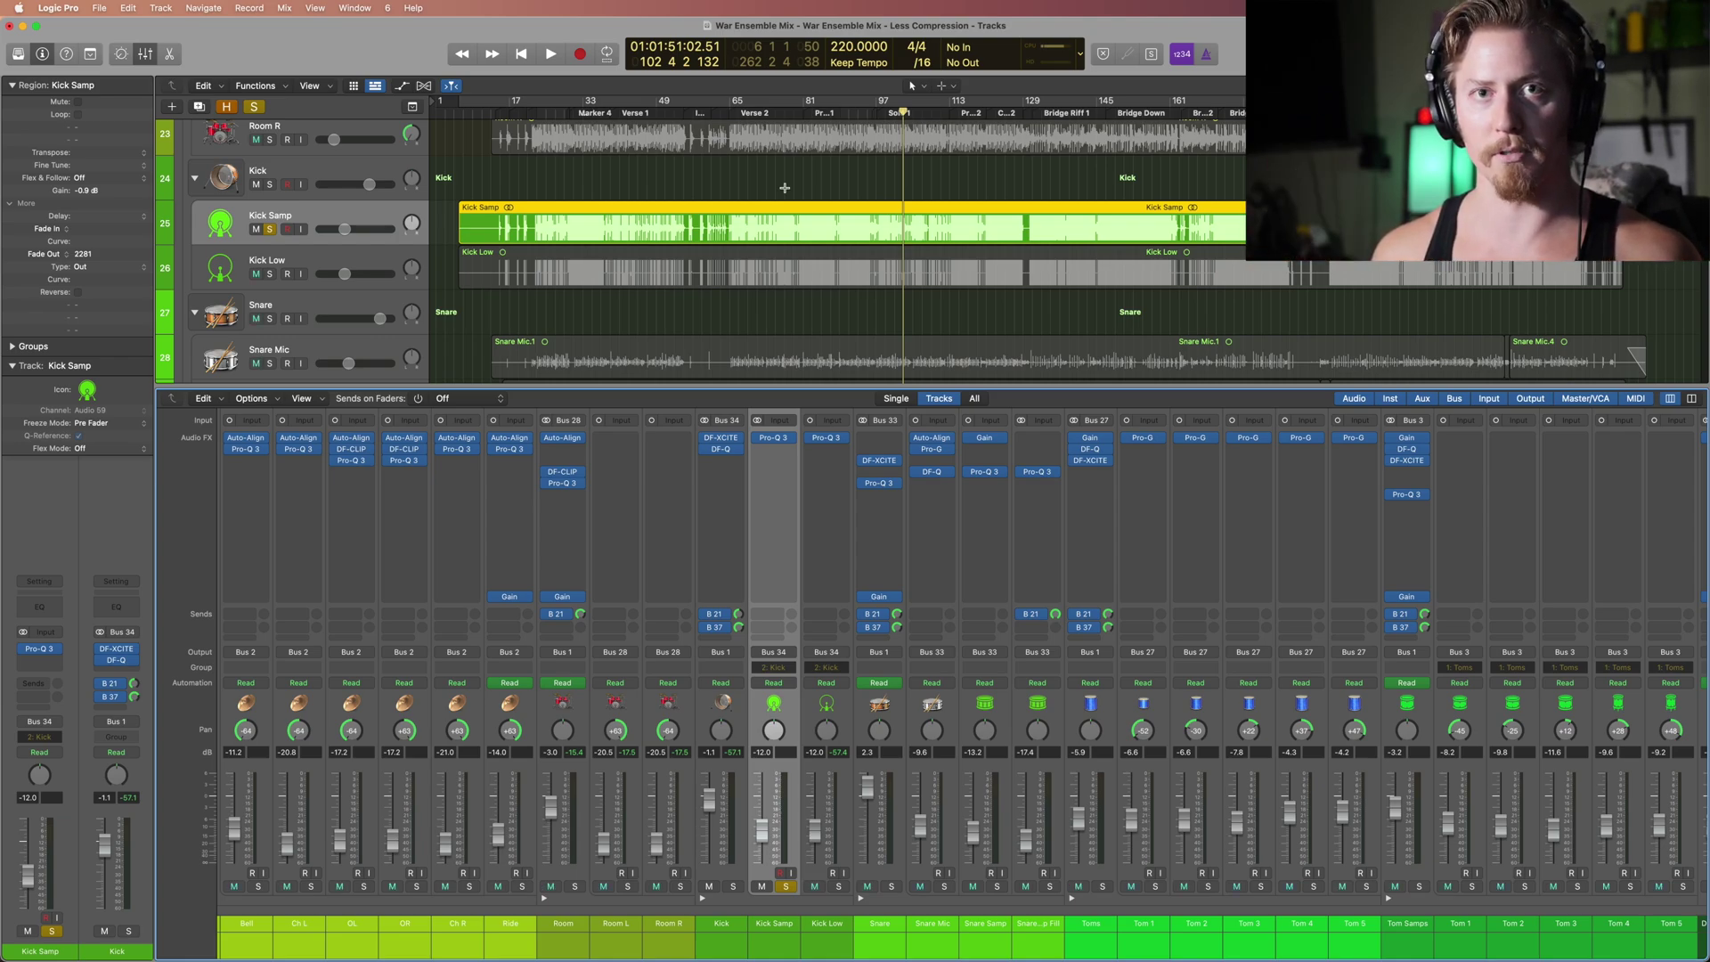
pyautogui.click(826, 179)
pyautogui.scroll(5, 827, 178)
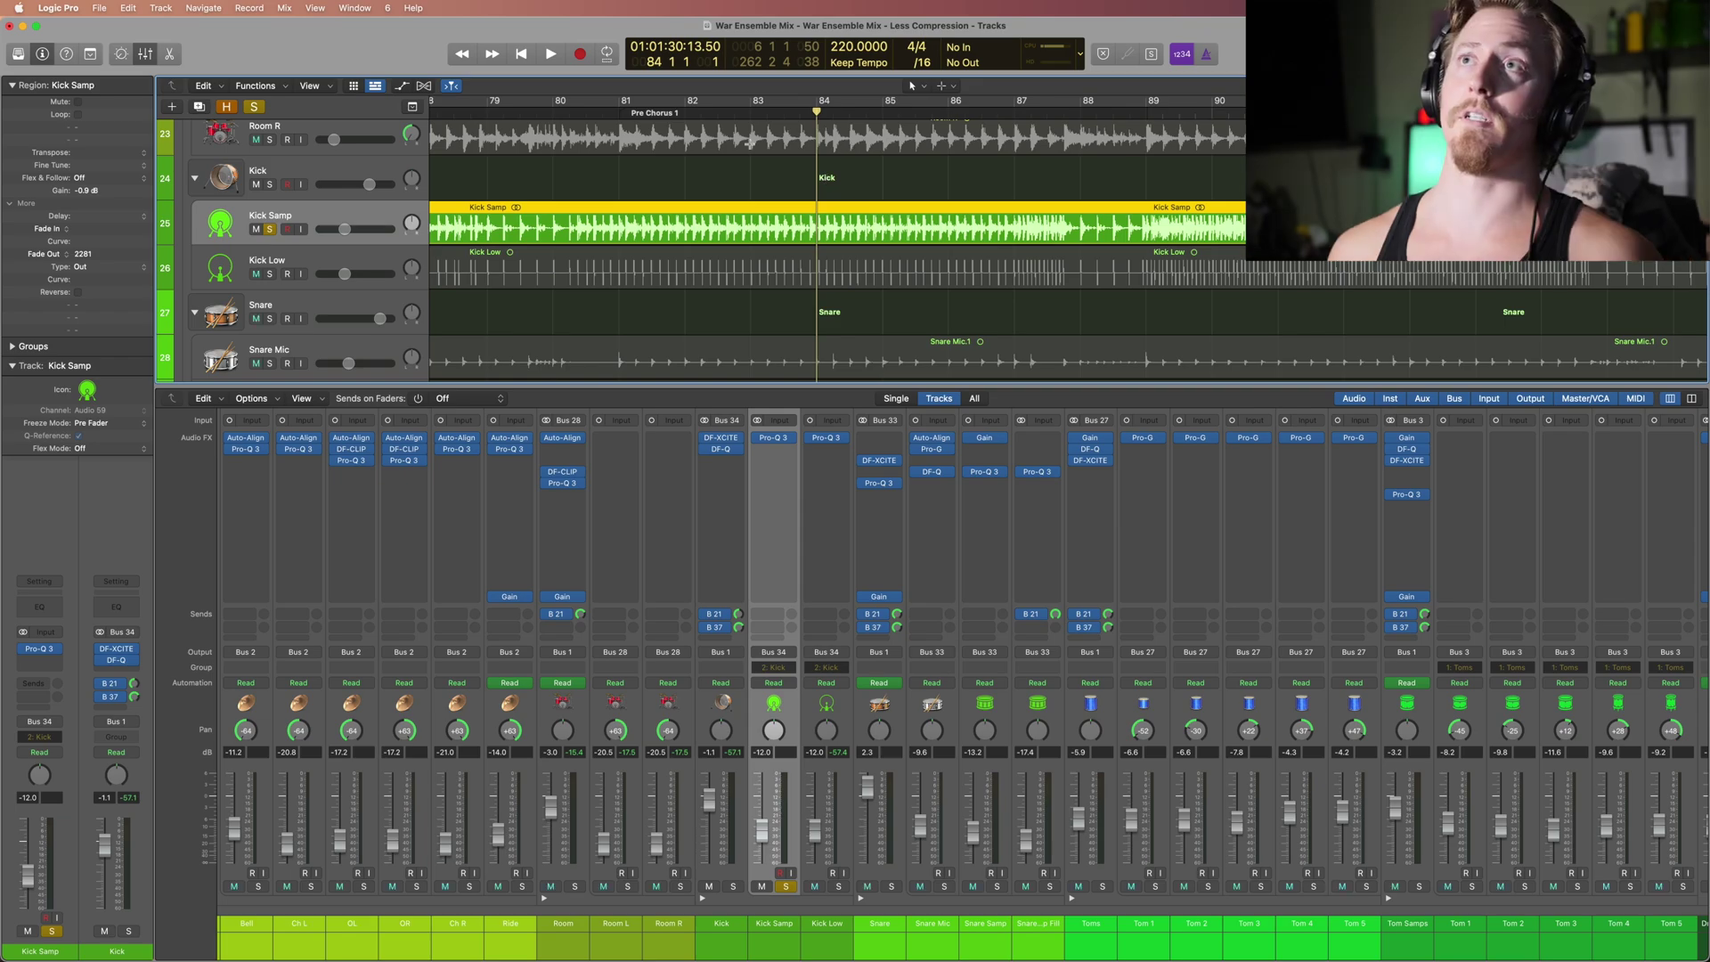
pyautogui.click(618, 116)
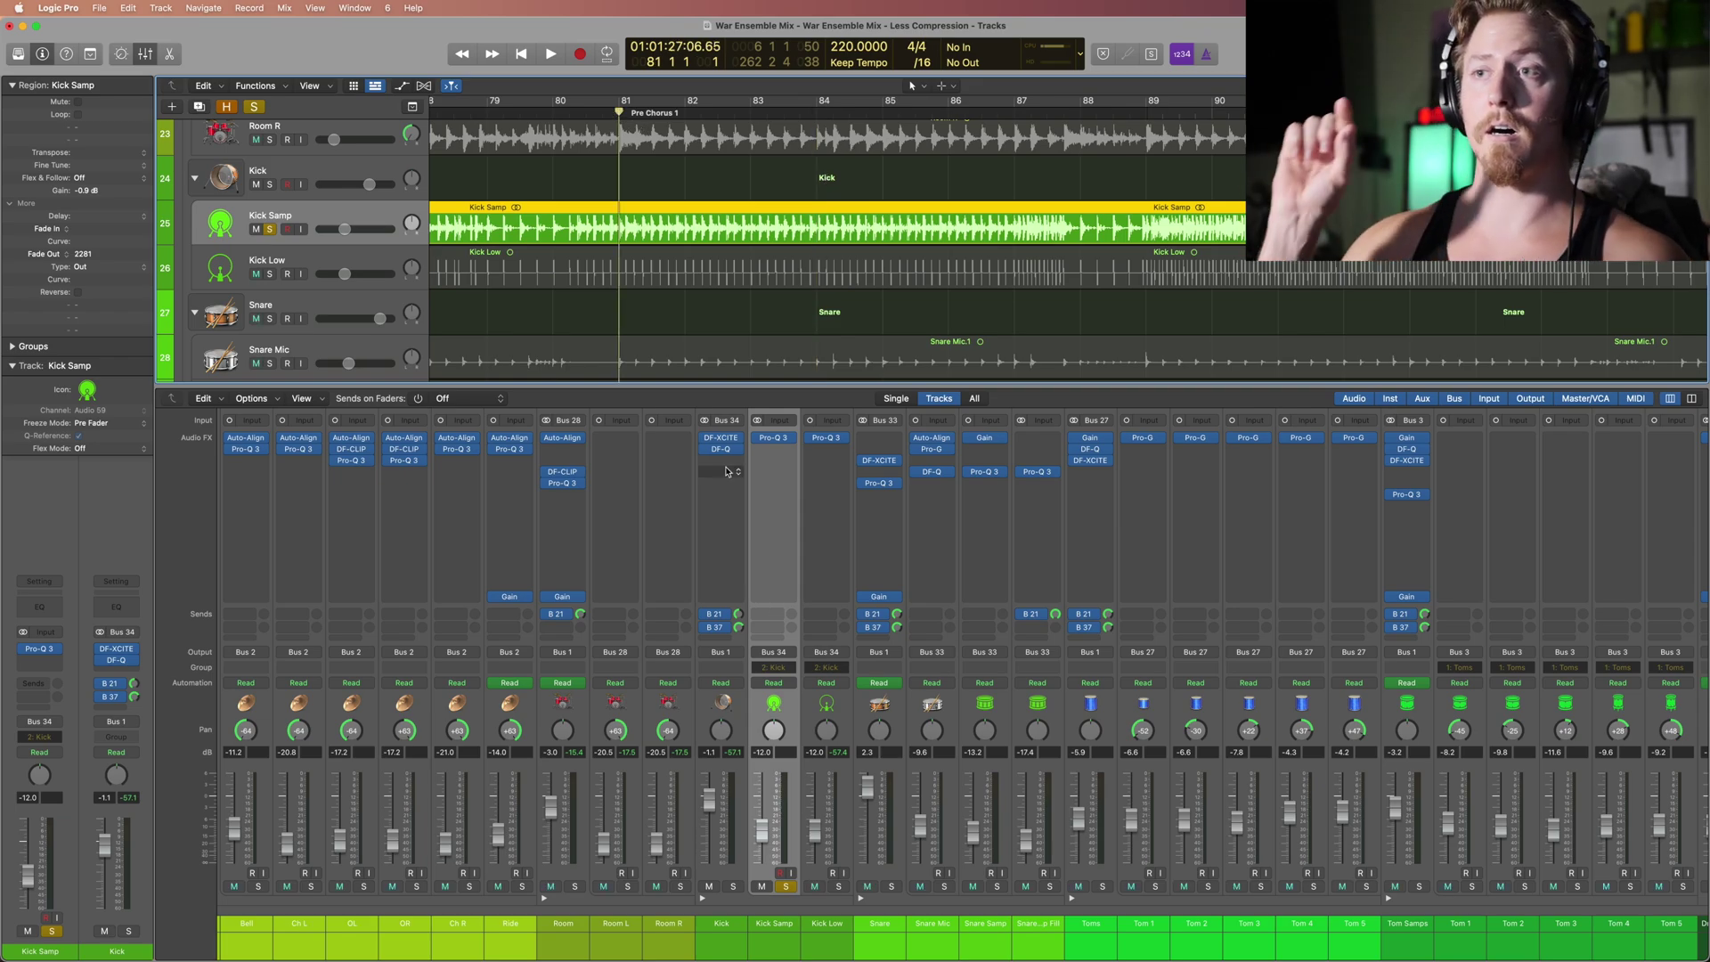
pyautogui.press('space')
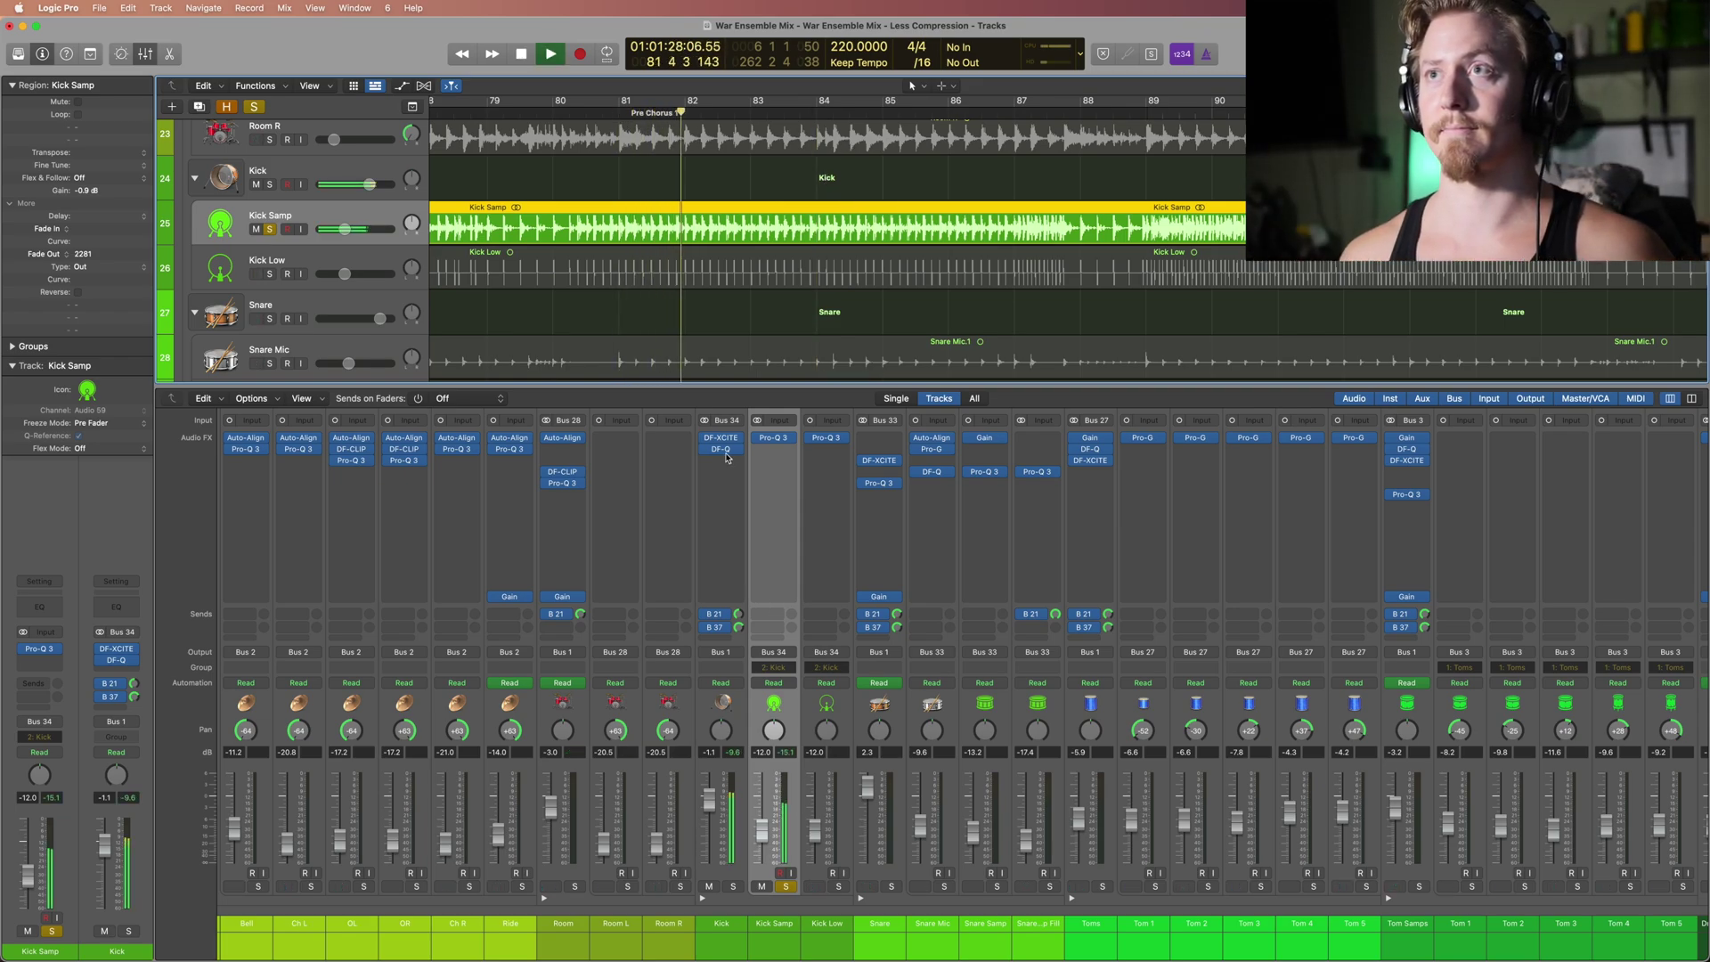
# Step: Examine the low cut, midrange dip and high boost in Kick Samp's Pro-Q 3 and close the plugin
pyautogui.click(781, 445)
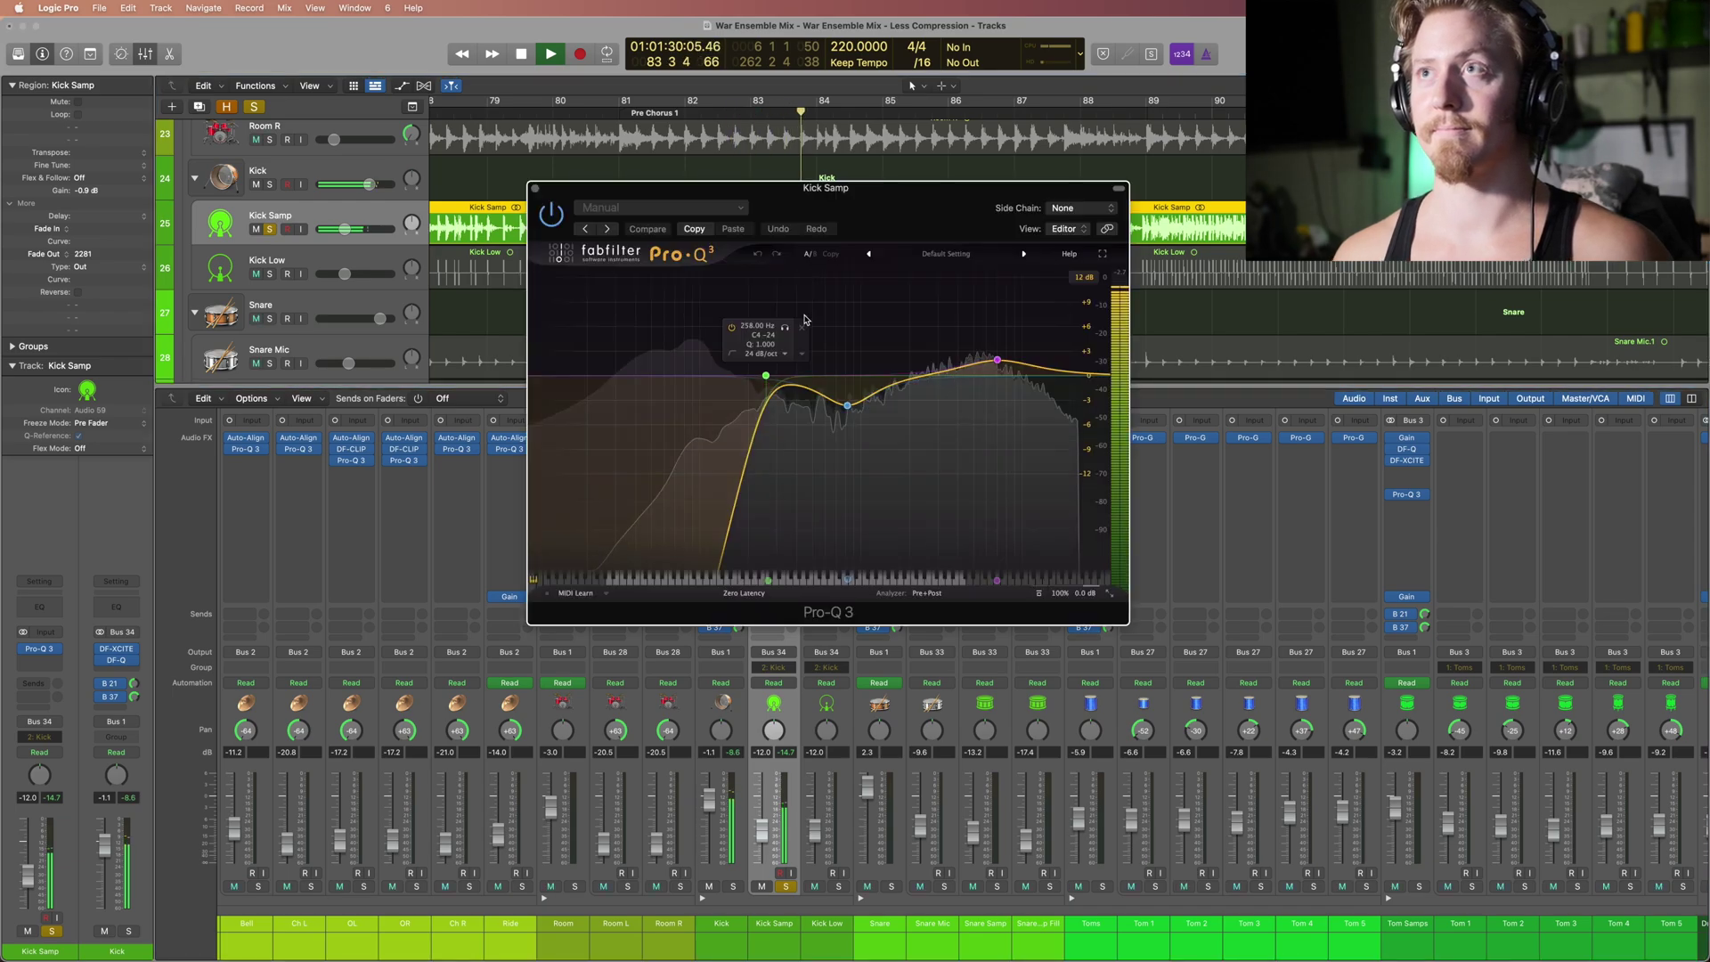
pyautogui.moveTo(786, 215); pyautogui.dragTo(1118, 425)
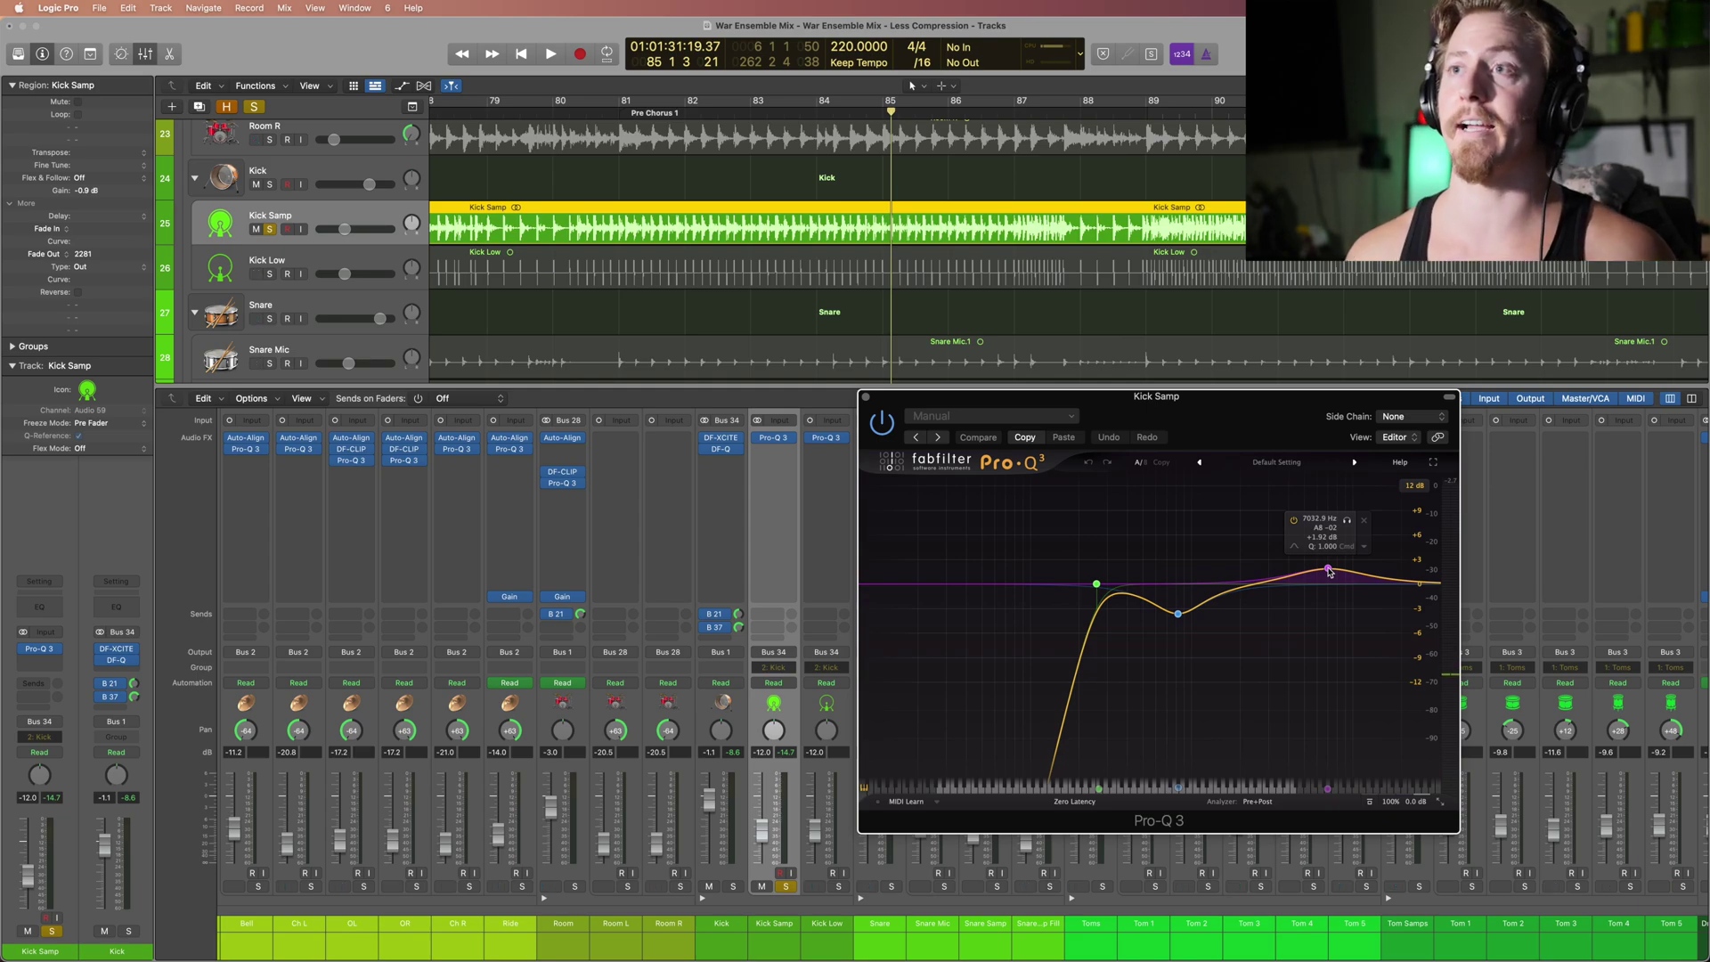
pyautogui.click(866, 398)
# Step: Switch the solo from Kick Samp to Kick Low and open Kick Low's Pro-Q 3
pyautogui.click(803, 881)
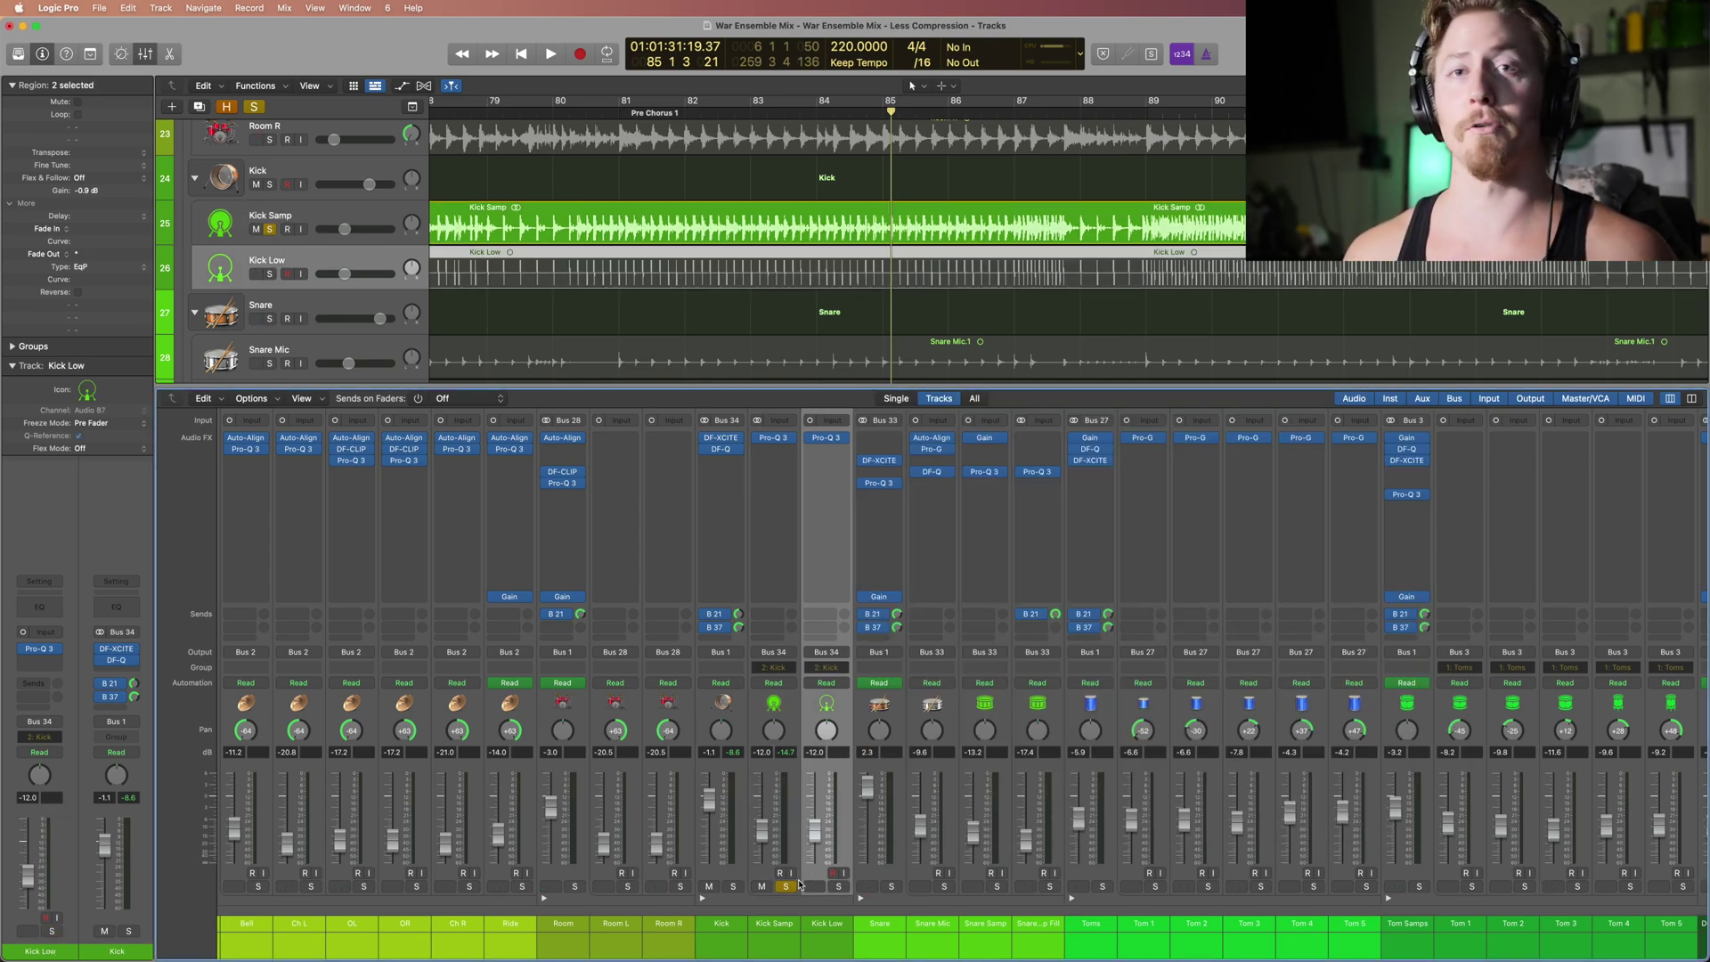
pyautogui.click(789, 886)
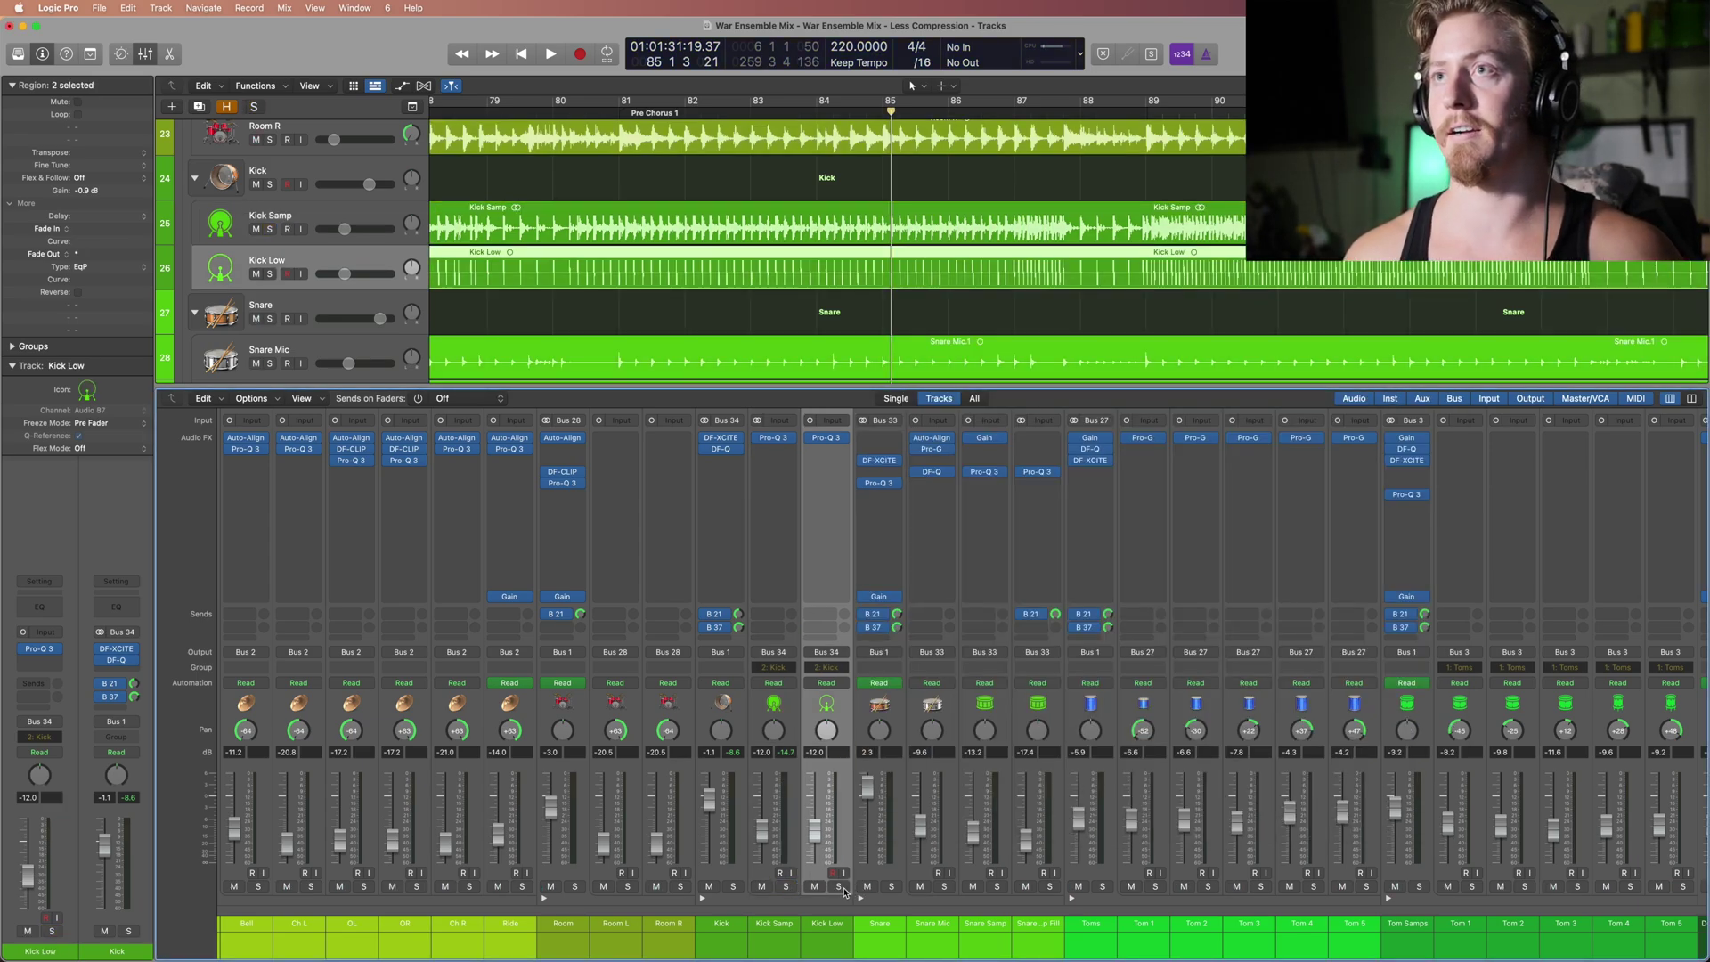
pyautogui.click(839, 887)
pyautogui.click(826, 437)
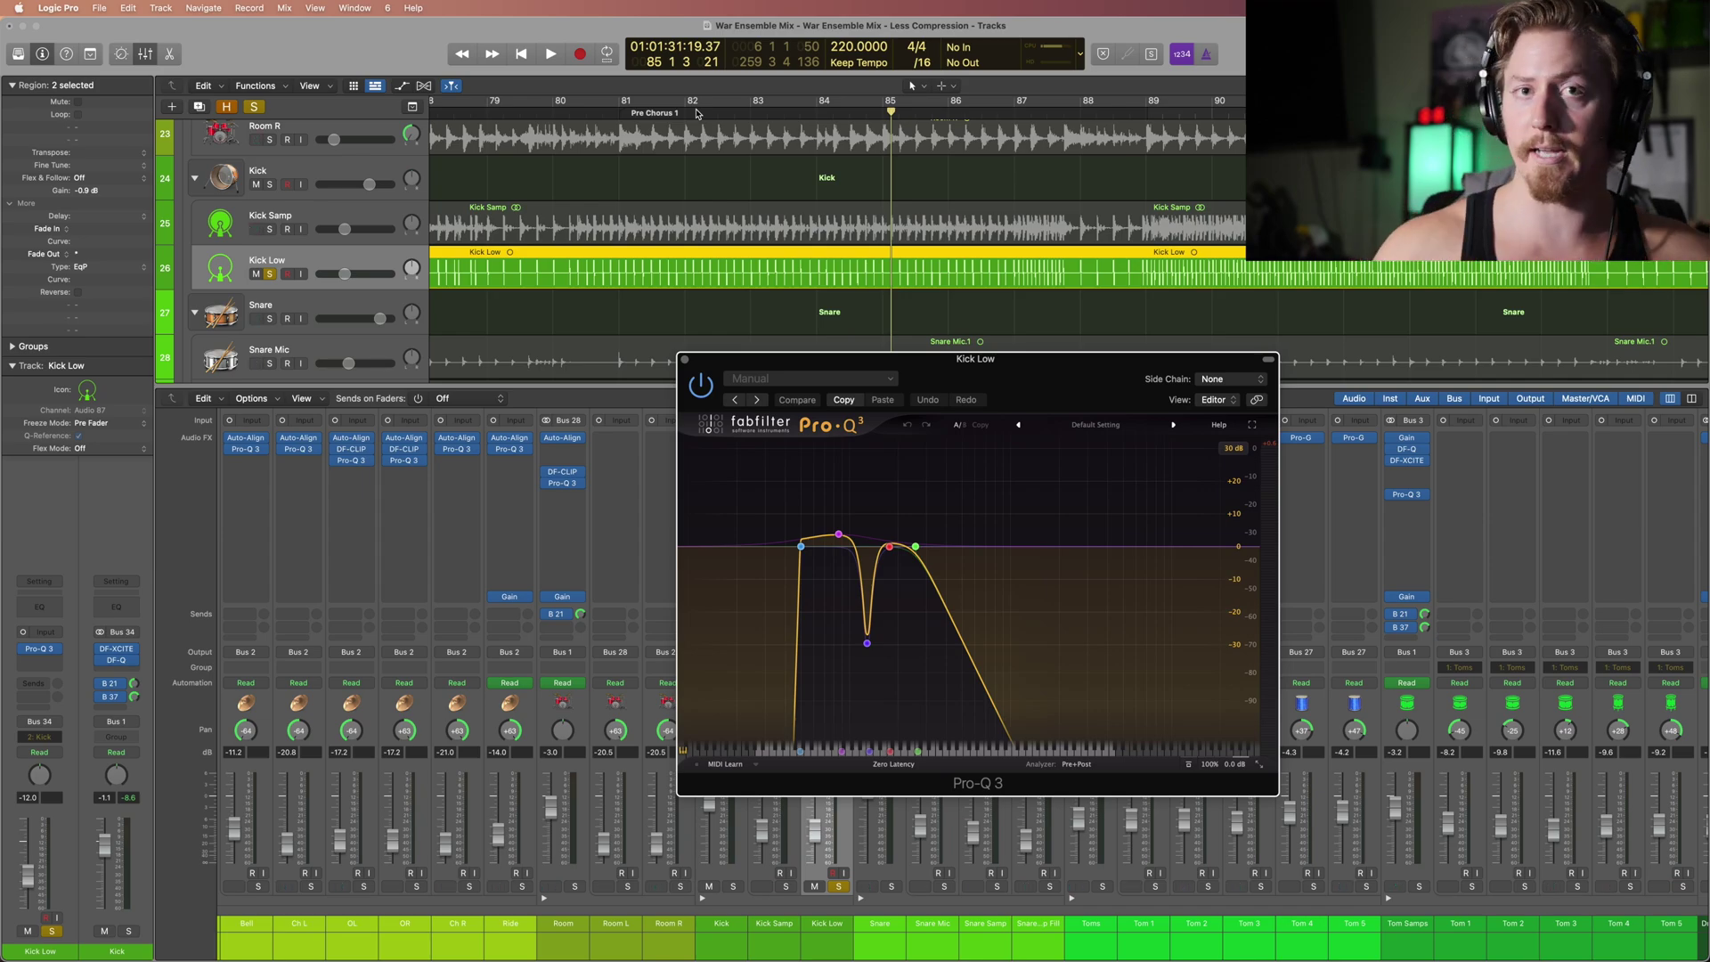
# Step: Examine the Kick Low waveform in close-up around bar 85 against the Kick Samp hits
pyautogui.press('super+Right')
pyautogui.press('super+Right')
pyautogui.press('super+Right')
pyautogui.press('super+Right')
pyautogui.press('super+Right')
pyautogui.press('super+Right')
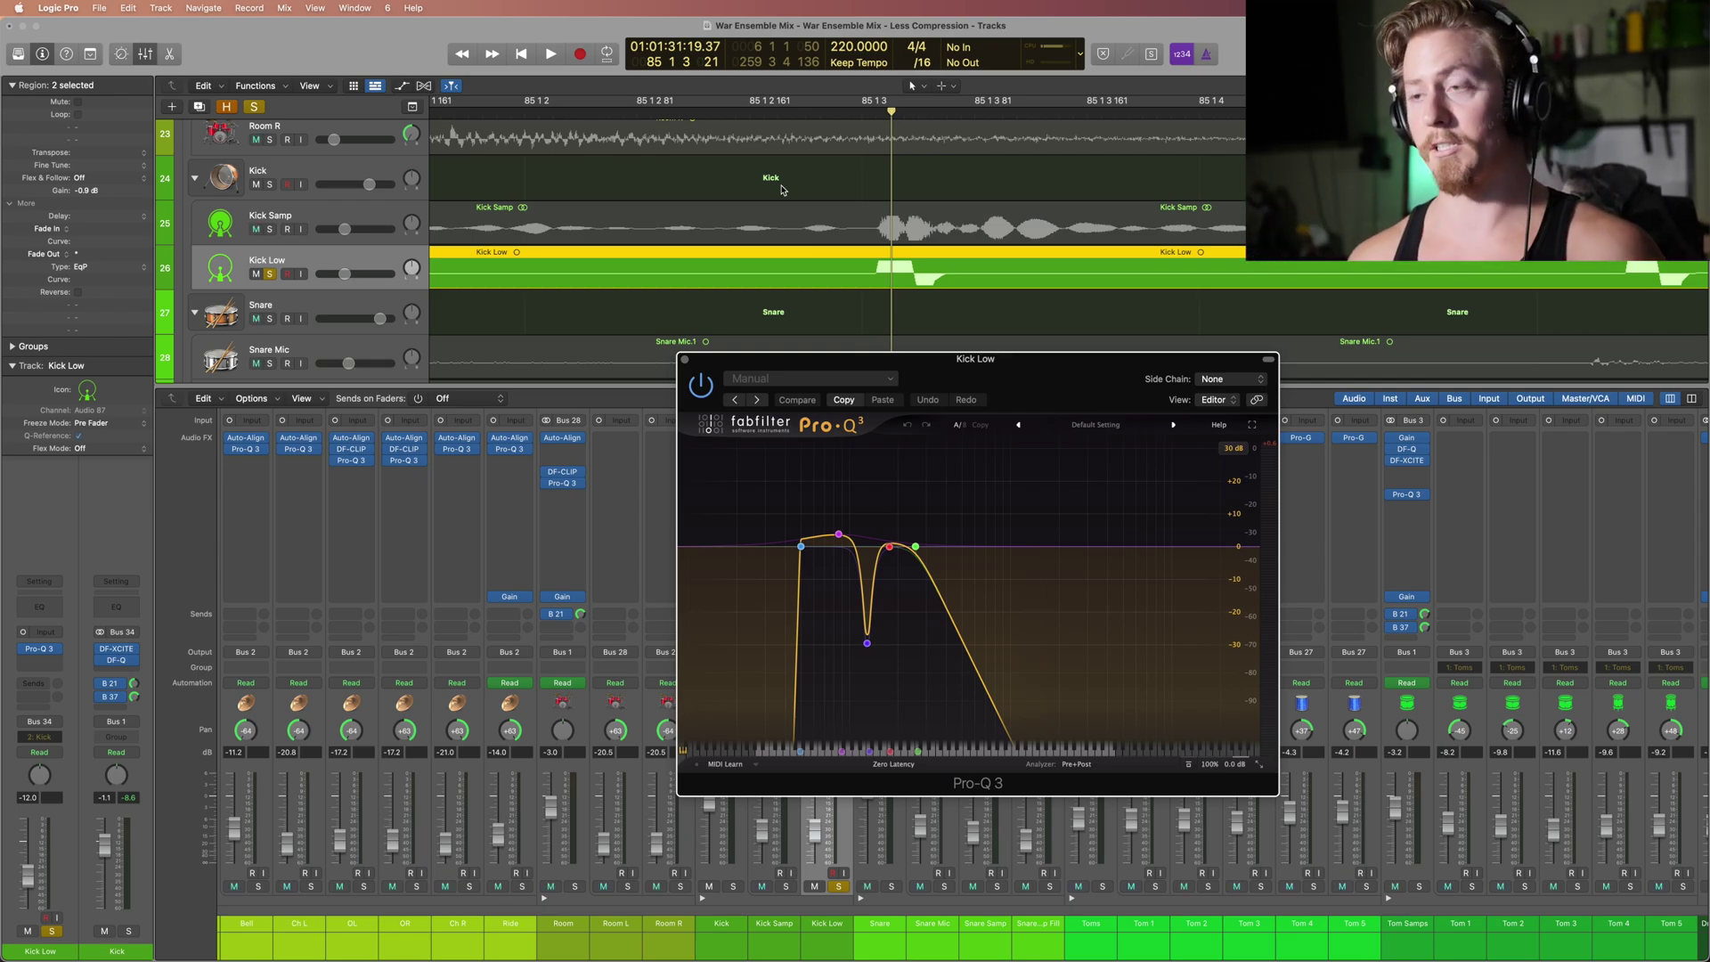
pyautogui.press('super+Down')
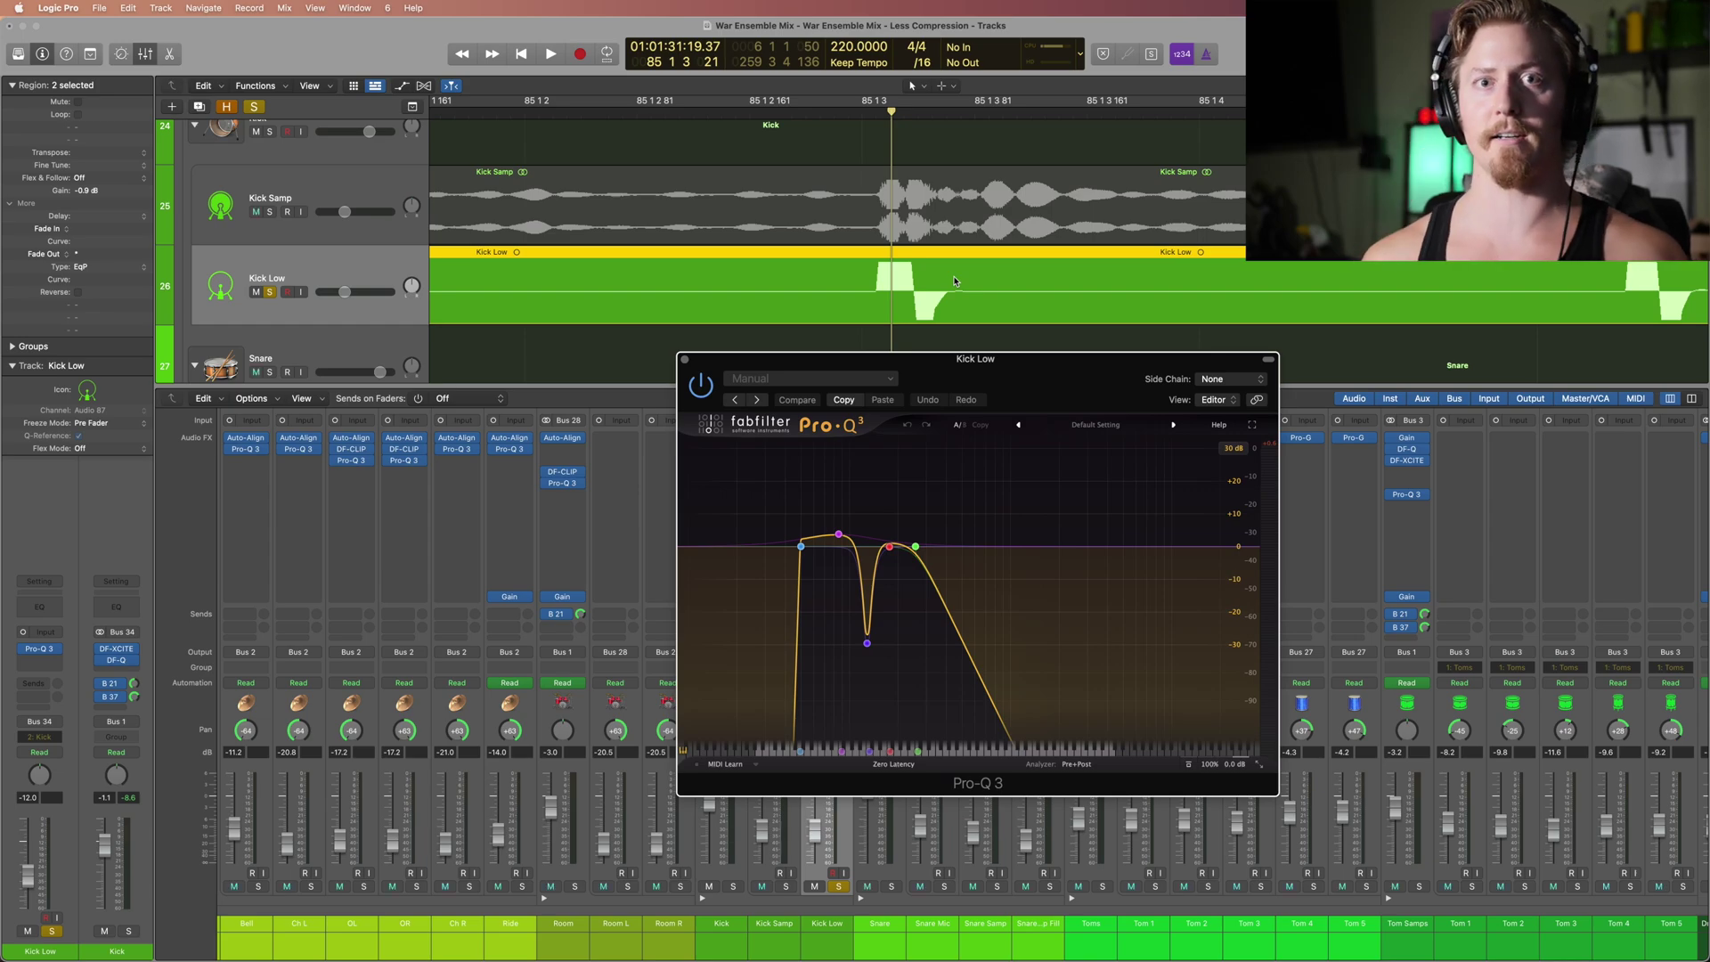
pyautogui.press('super+Left')
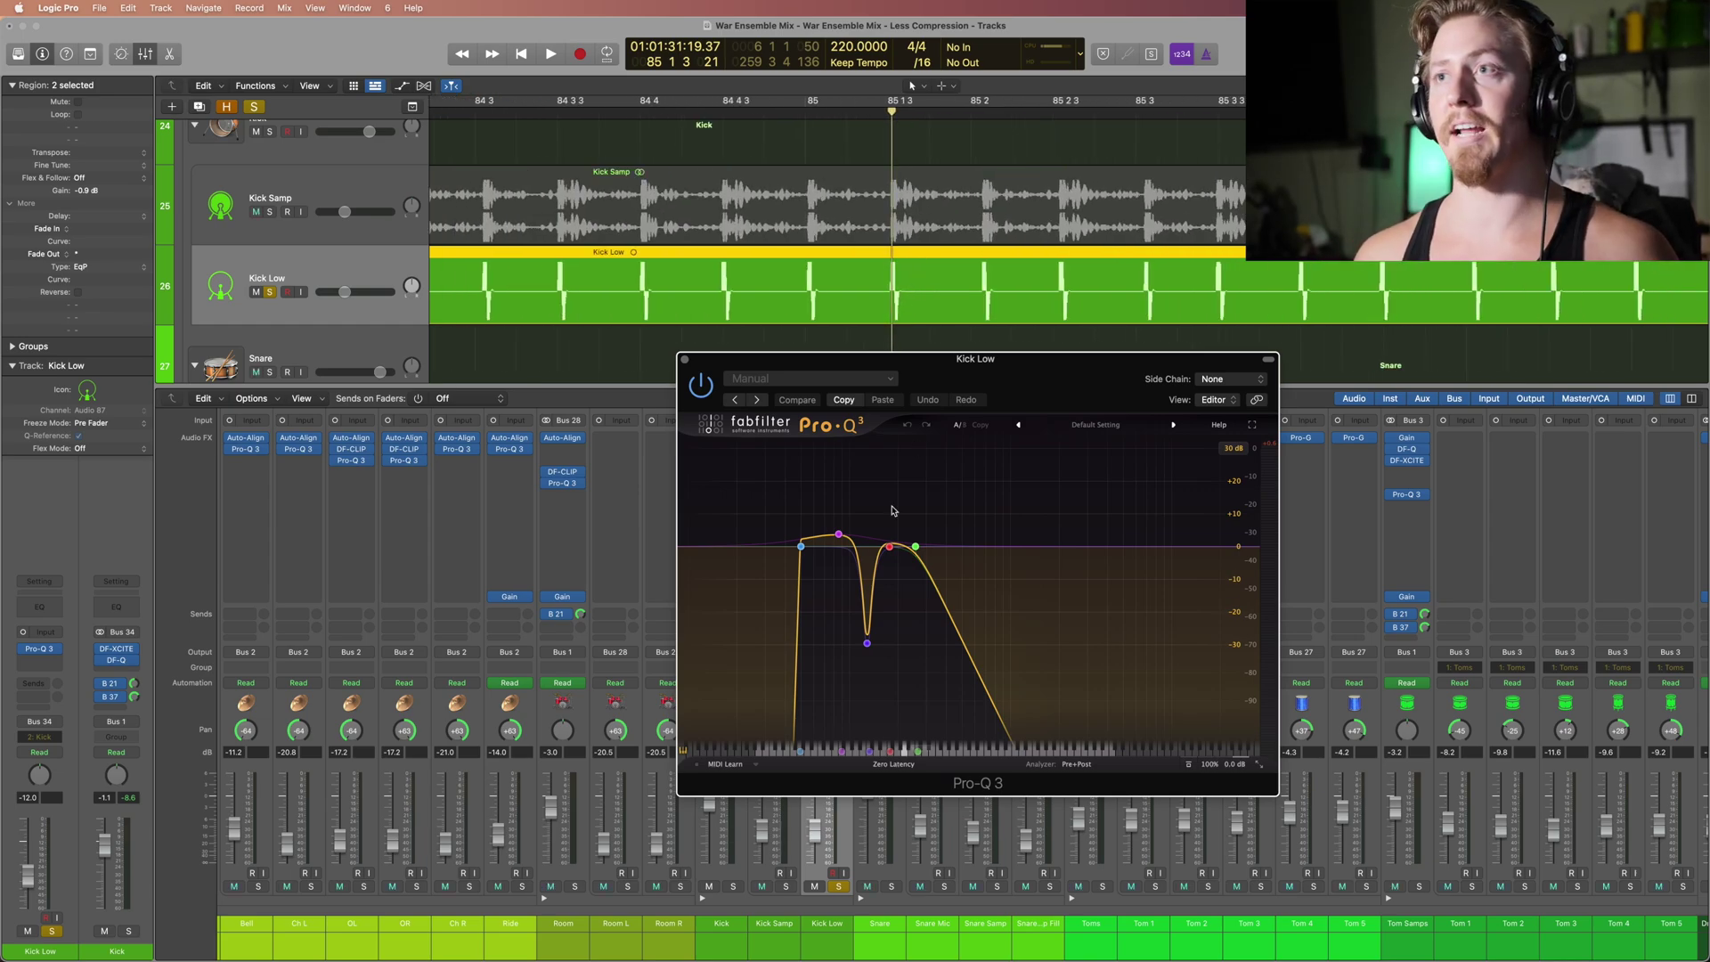
# Step: Play Kick Low while inspecting its Pro-Q 3 low boost, narrow notch and other bands, and close the plugin
pyautogui.moveTo(855, 598)
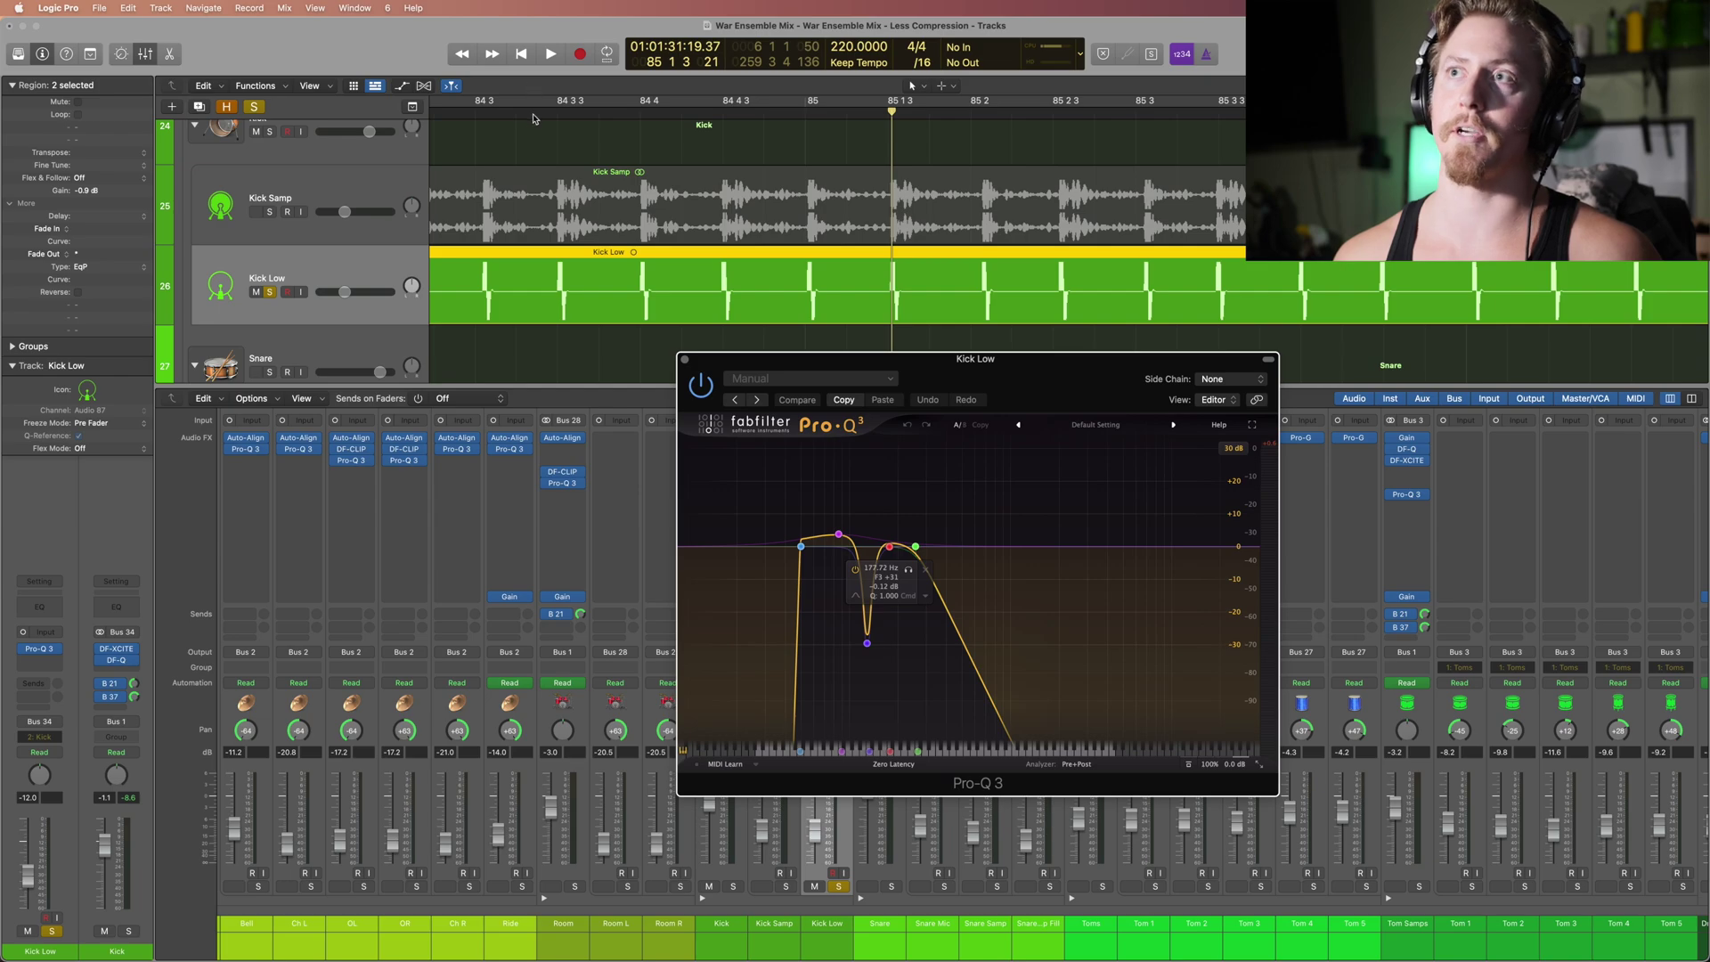
pyautogui.press('space')
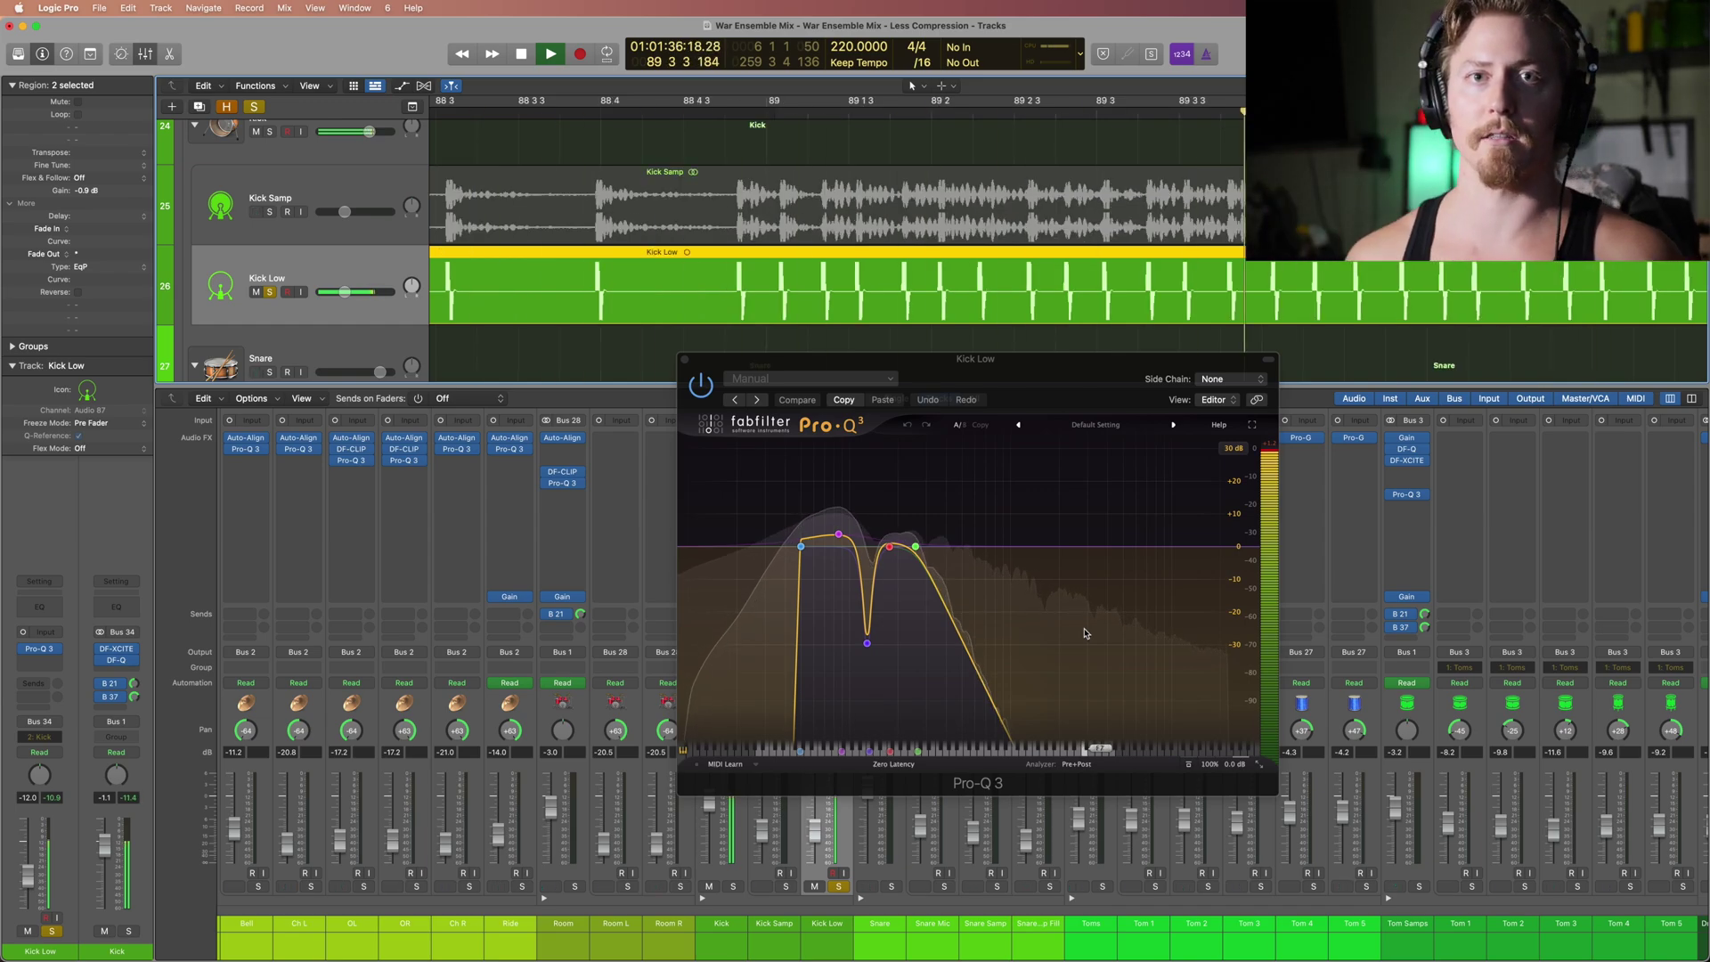
pyautogui.press('space')
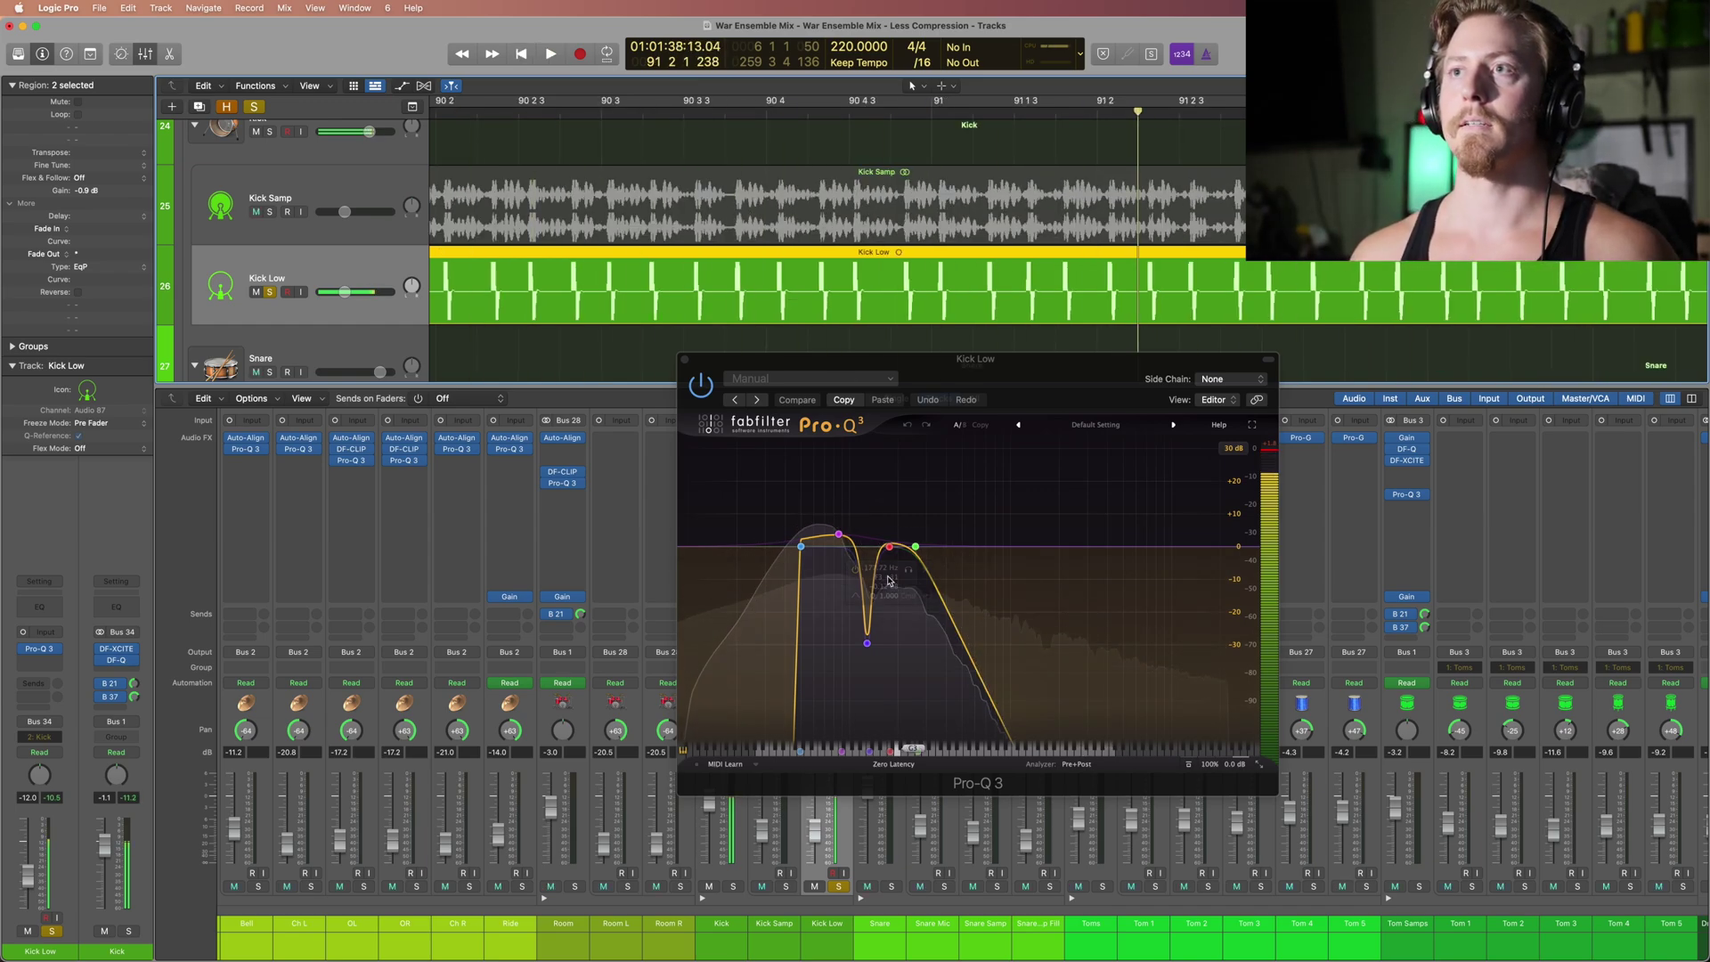
pyautogui.moveTo(838, 538)
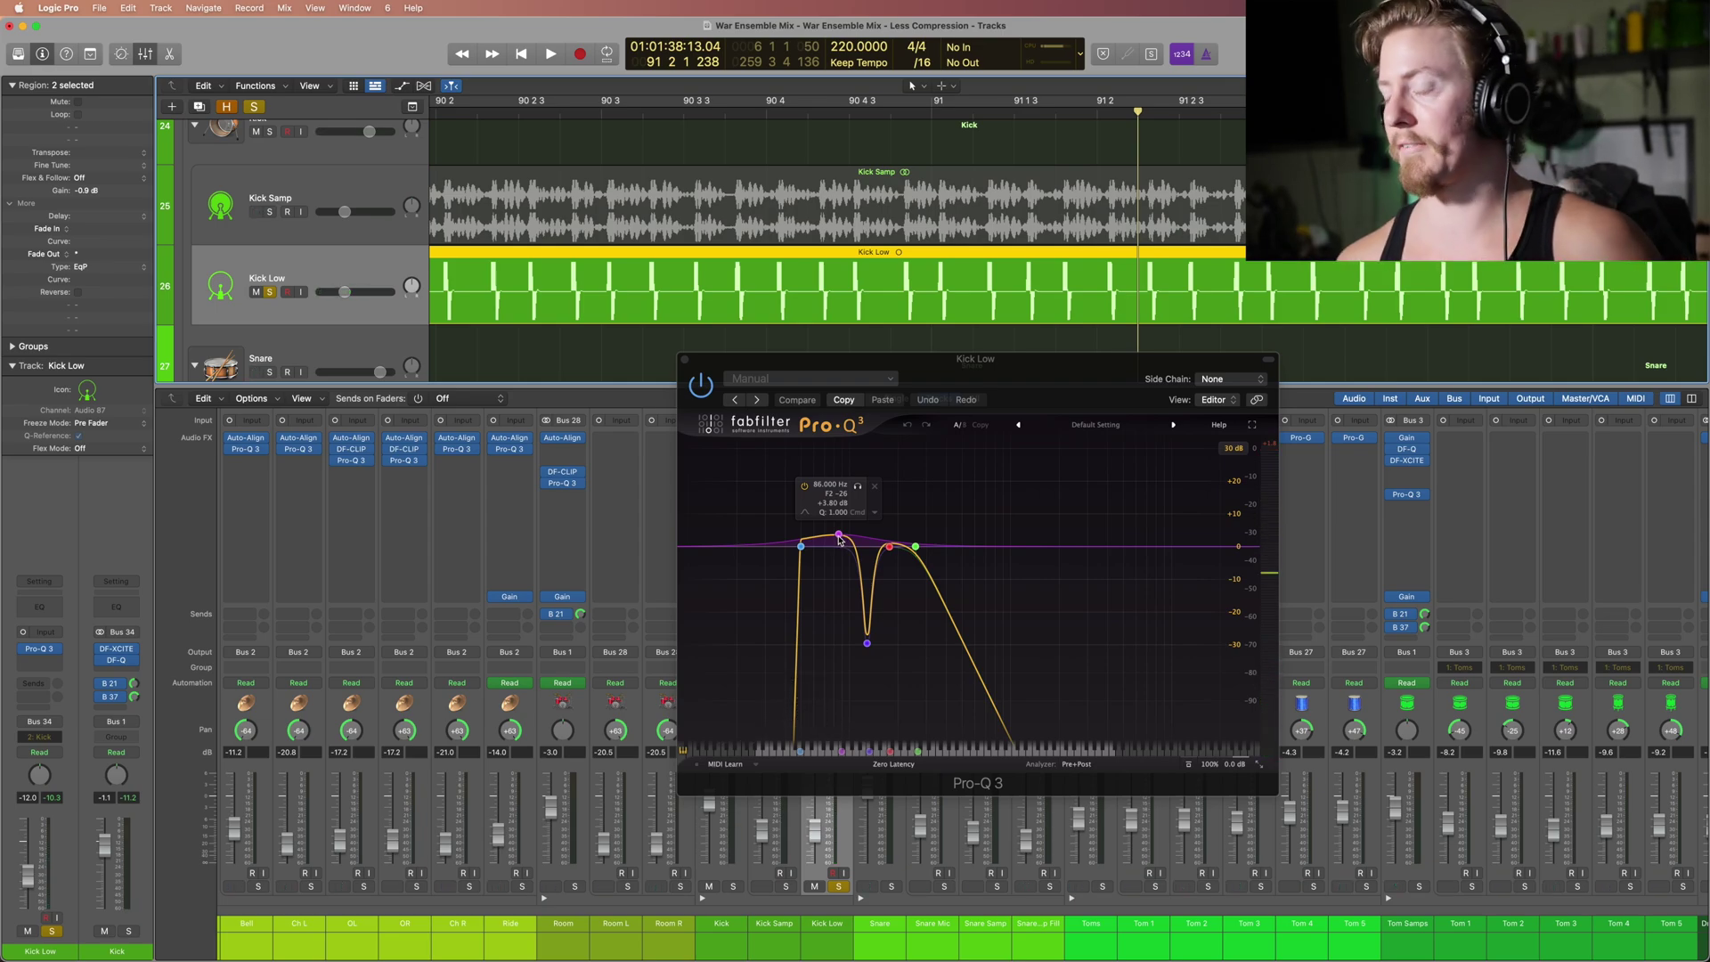
pyautogui.moveTo(890, 550)
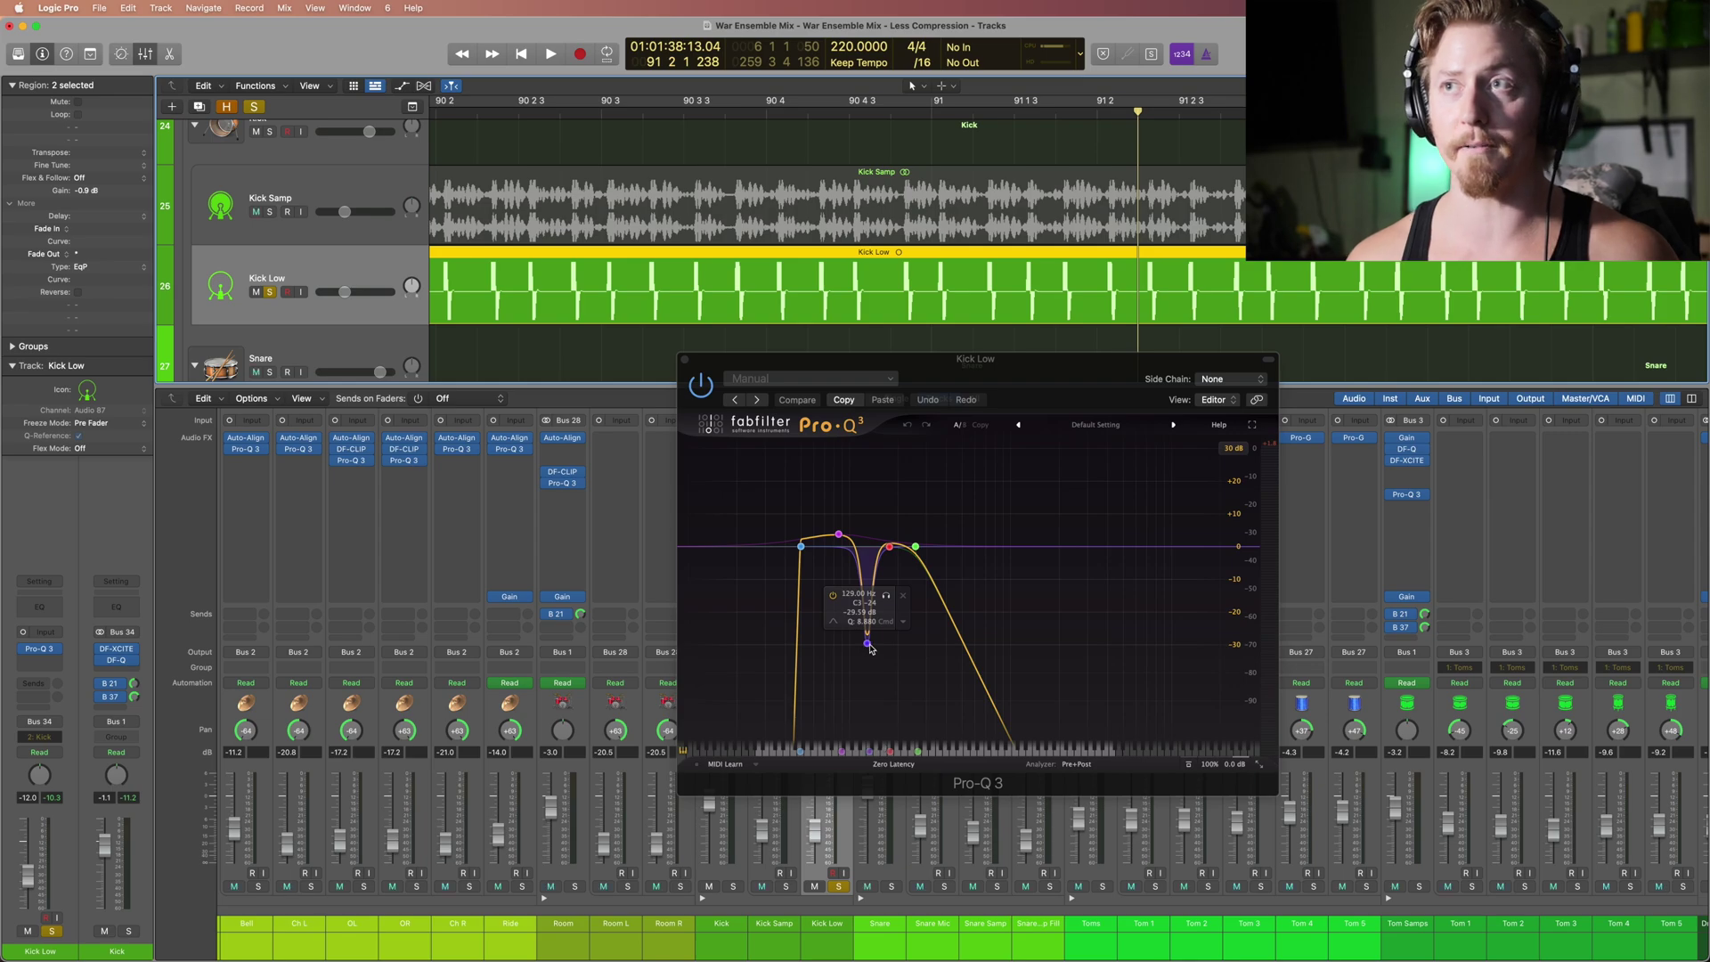
pyautogui.moveTo(872, 643)
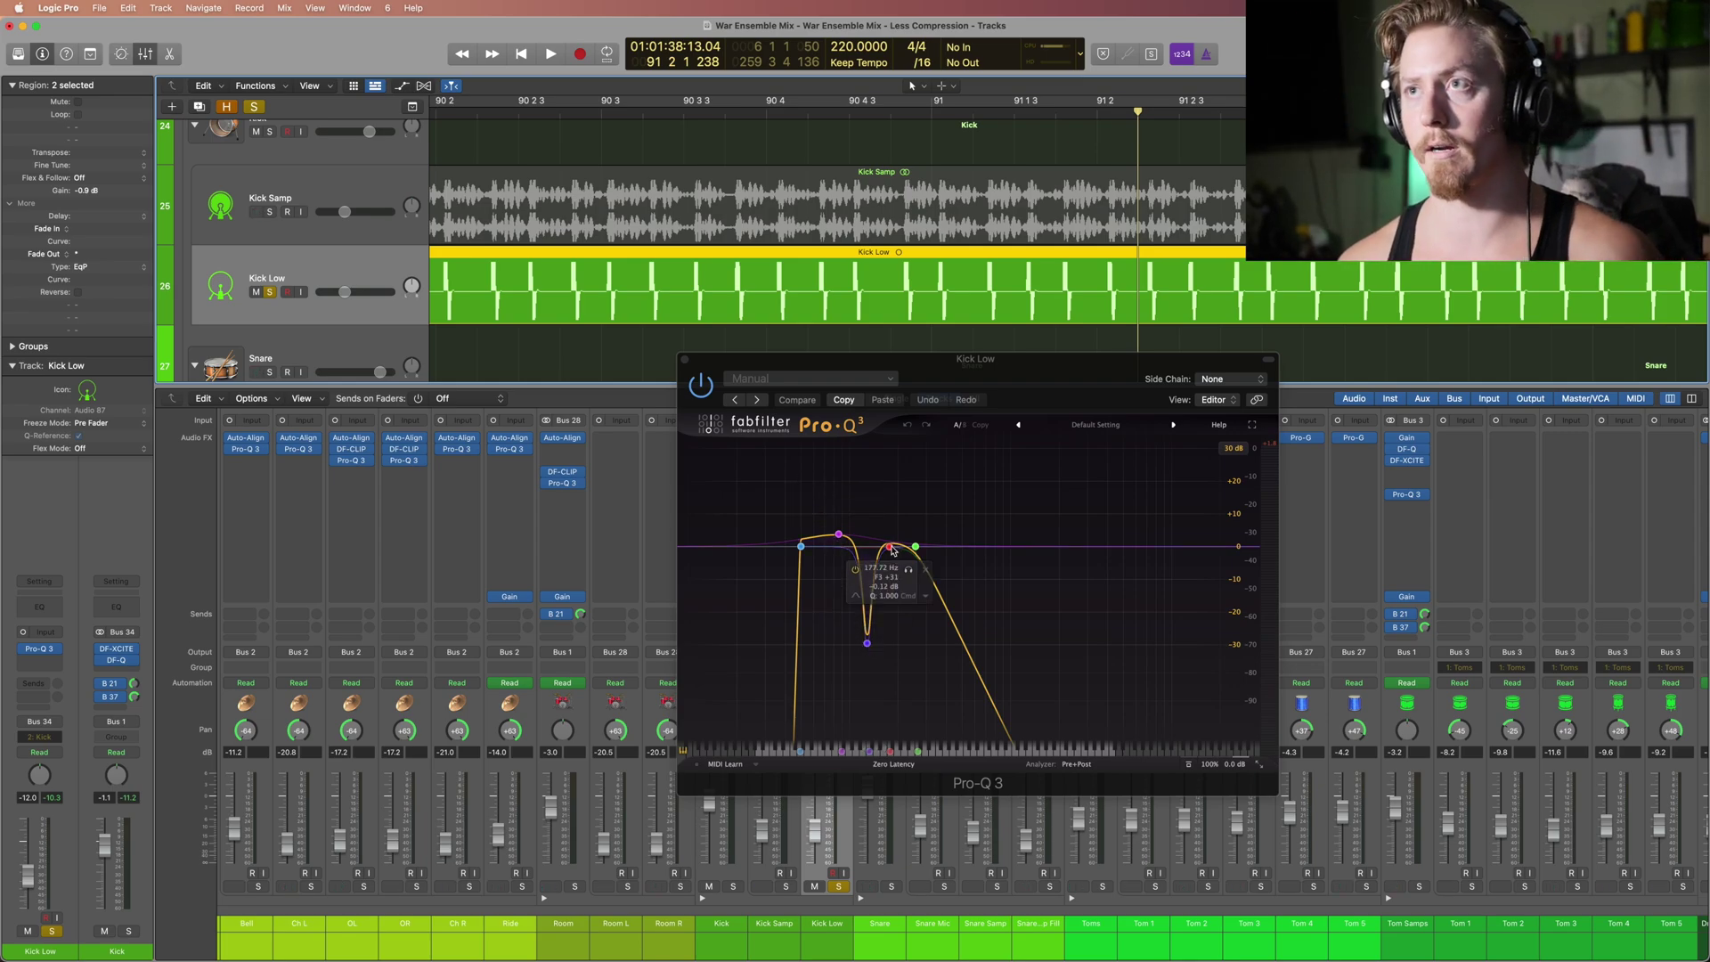
pyautogui.click(684, 360)
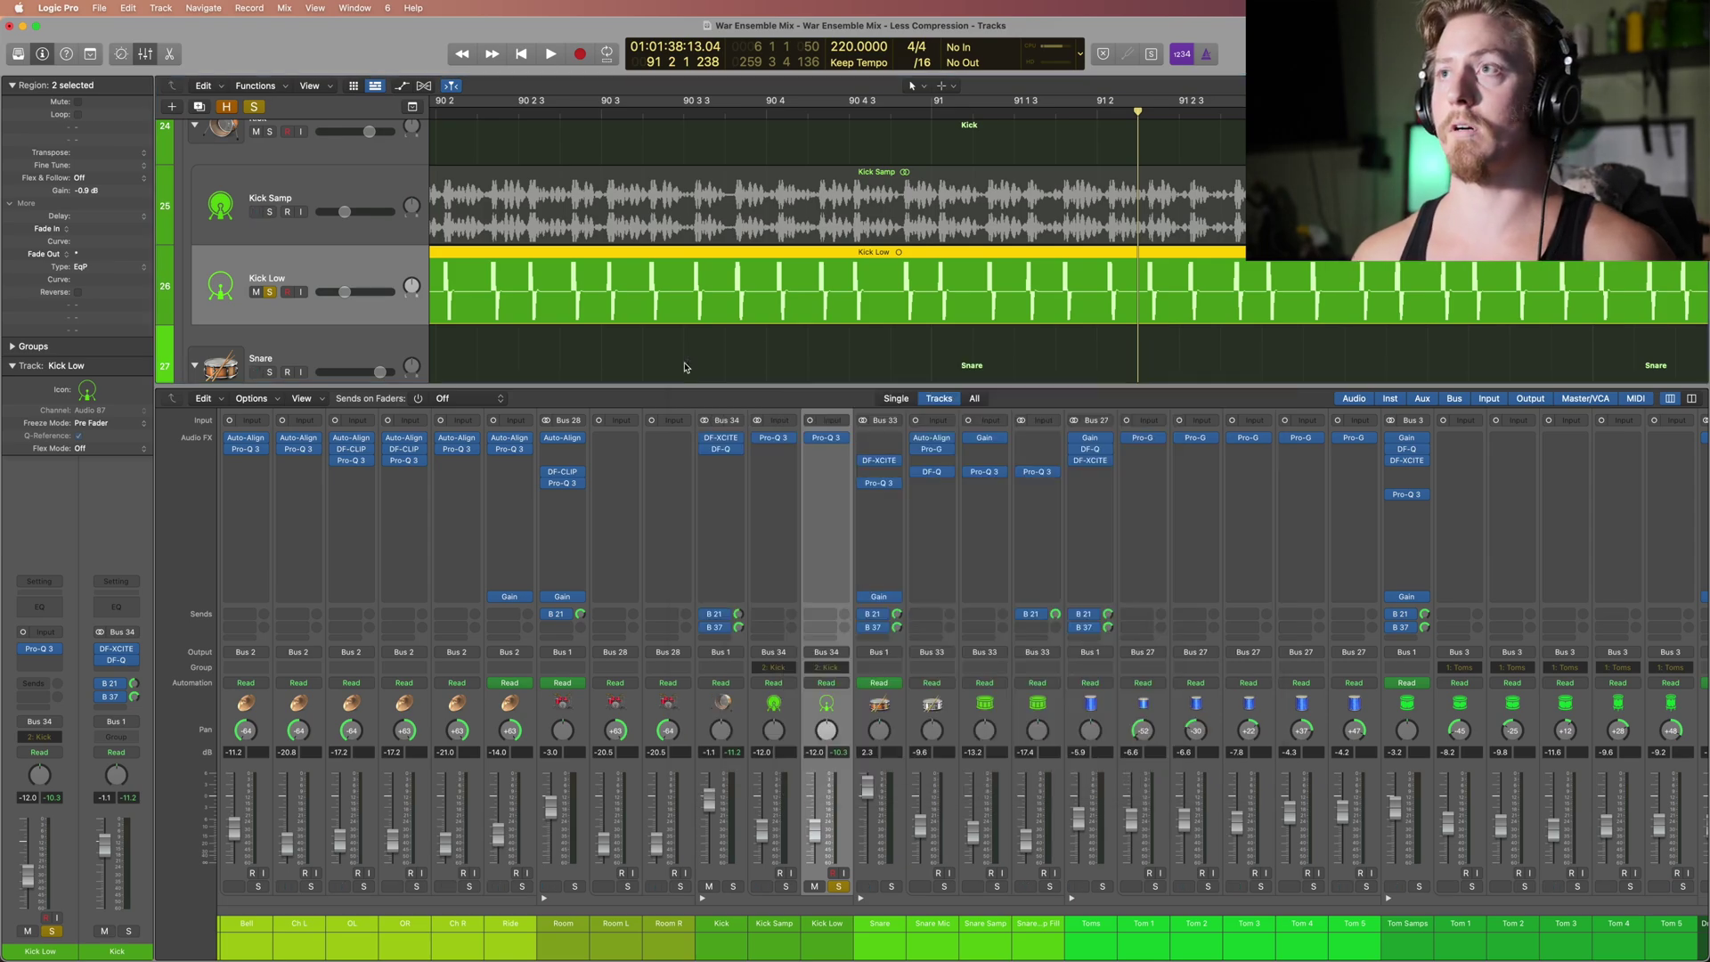
# Step: Play Kick Low alone and add Kick Samp to the solo to hear both kick layers together
pyautogui.press('space')
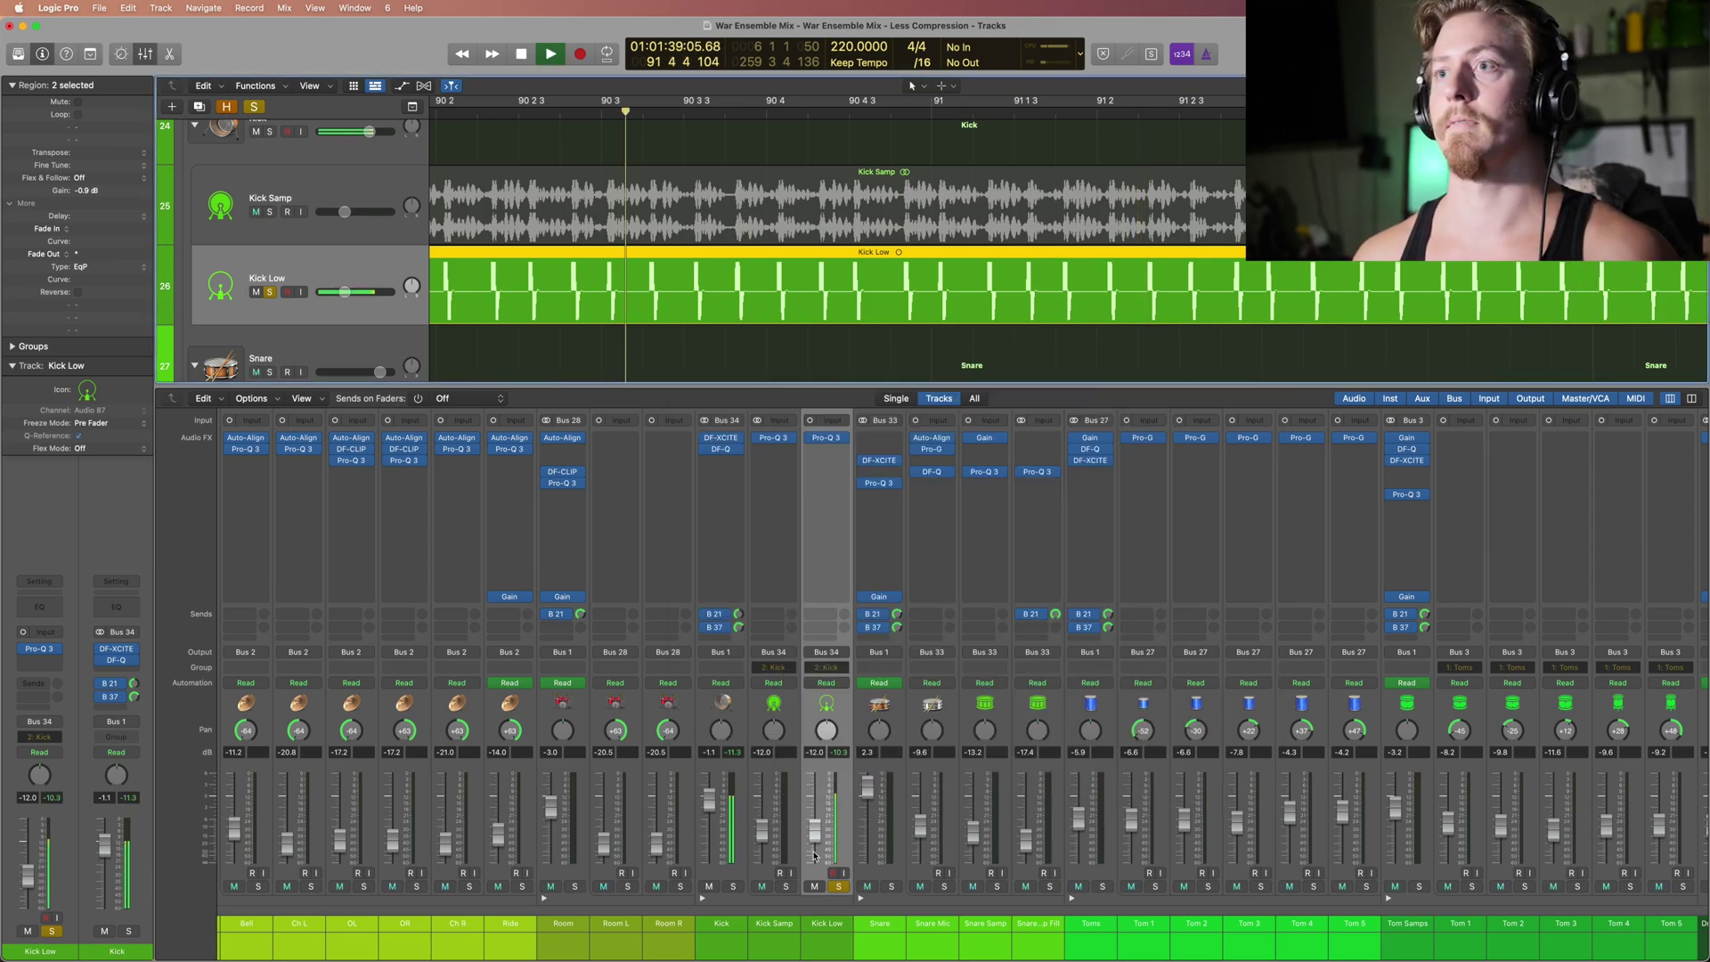
pyautogui.click(785, 887)
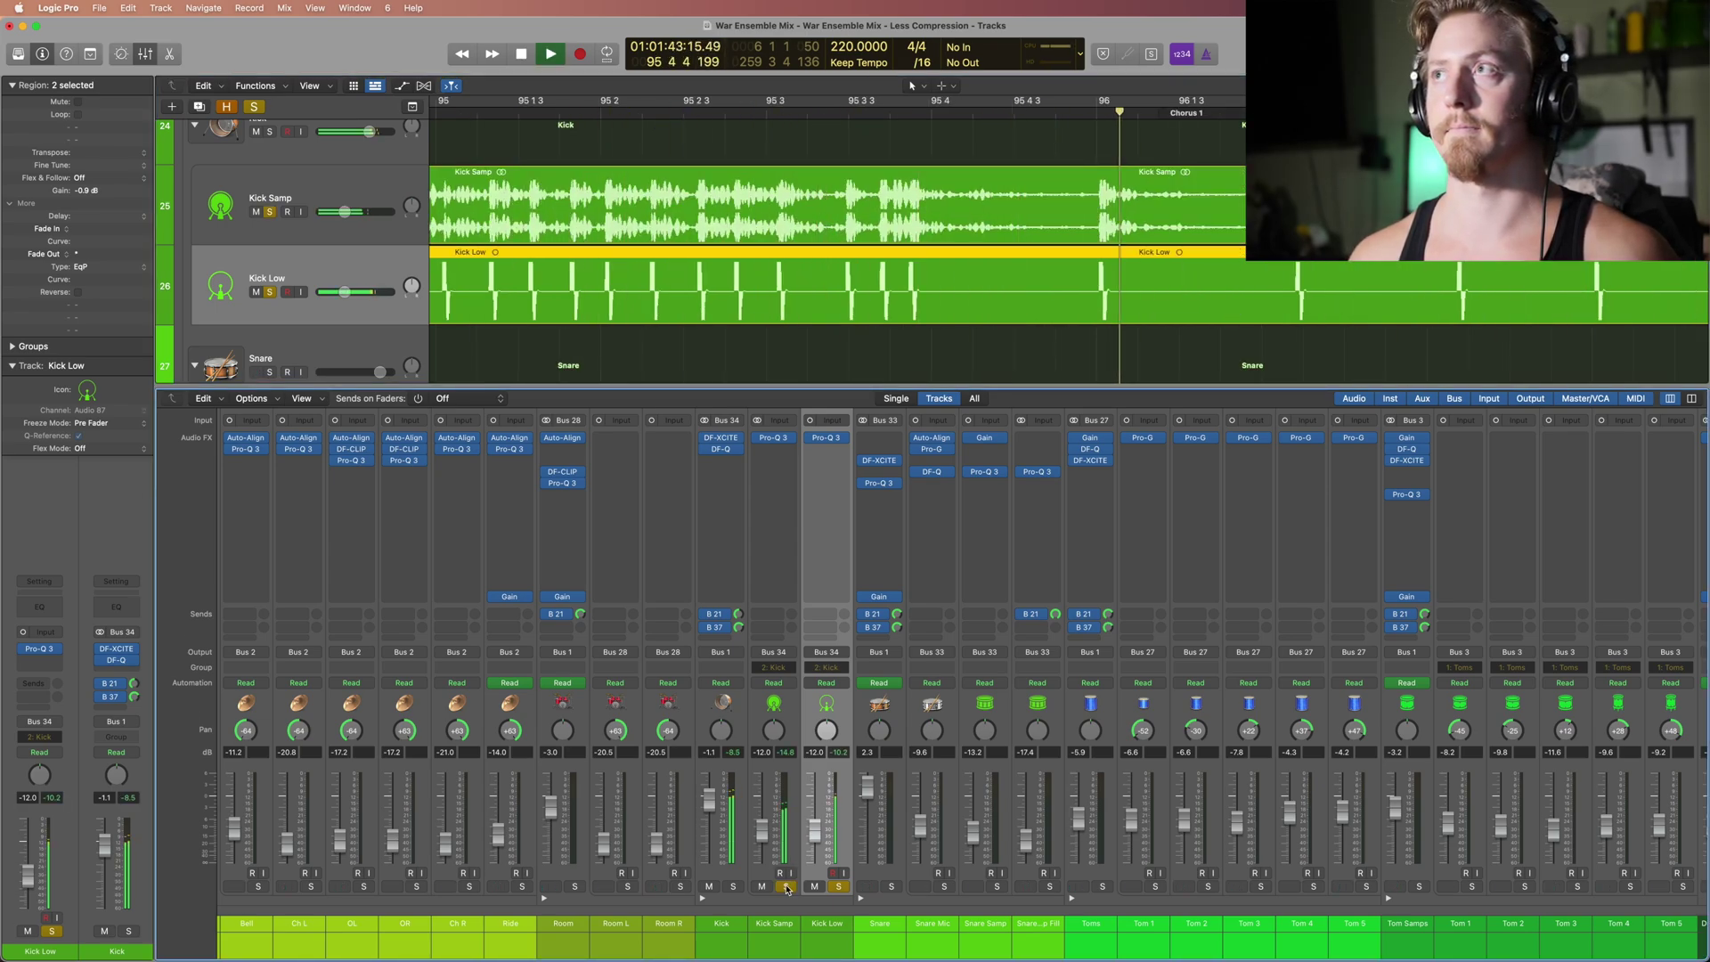
pyautogui.press('space')
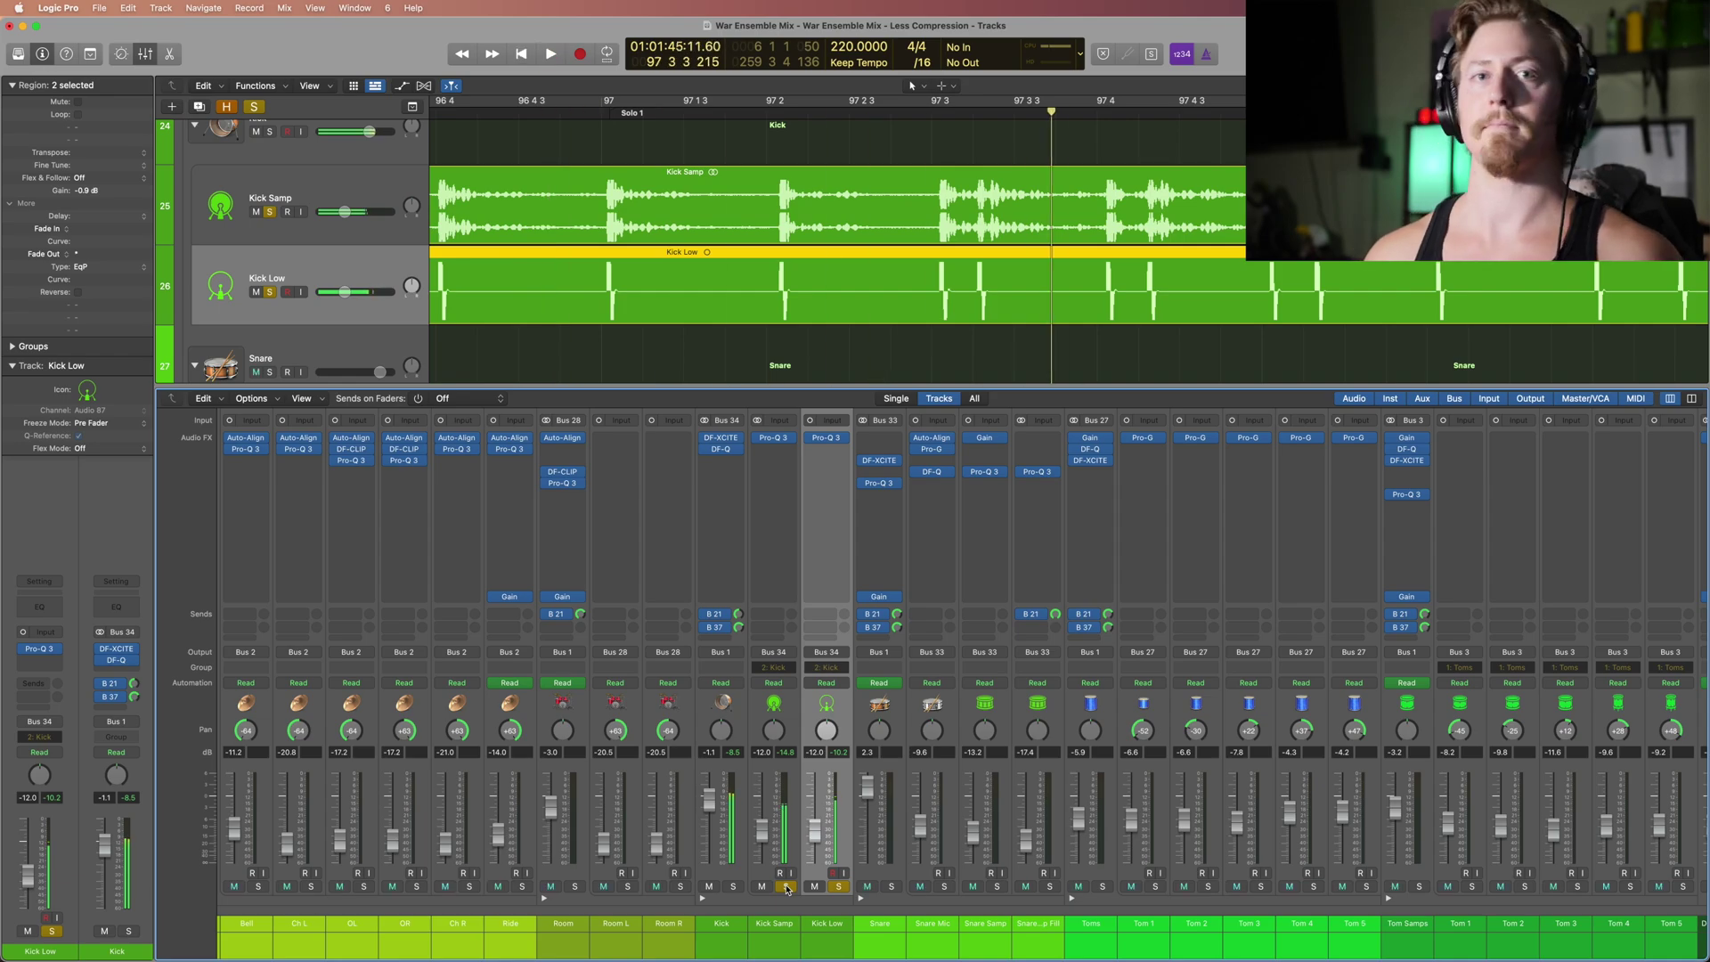
# Step: Move the solo from Kick Samp and Kick Low to the Kick bus and select that bus
pyautogui.click(733, 886)
pyautogui.click(786, 886)
pyautogui.click(837, 886)
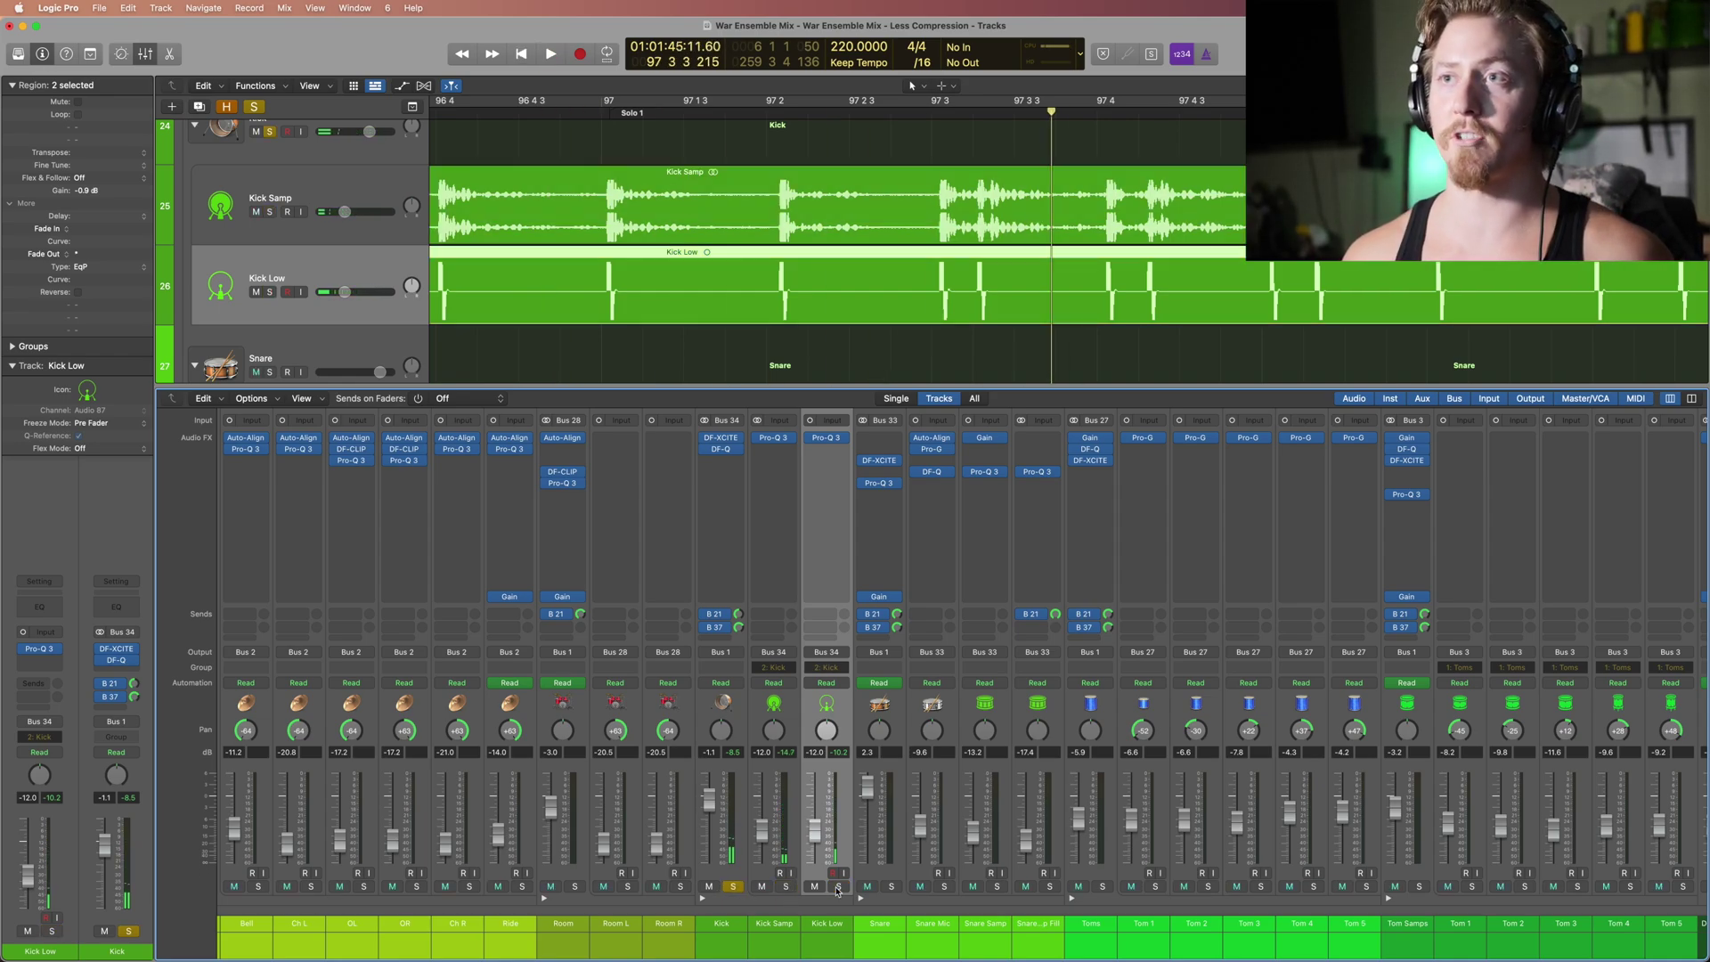
pyautogui.click(706, 674)
pyautogui.click(805, 703)
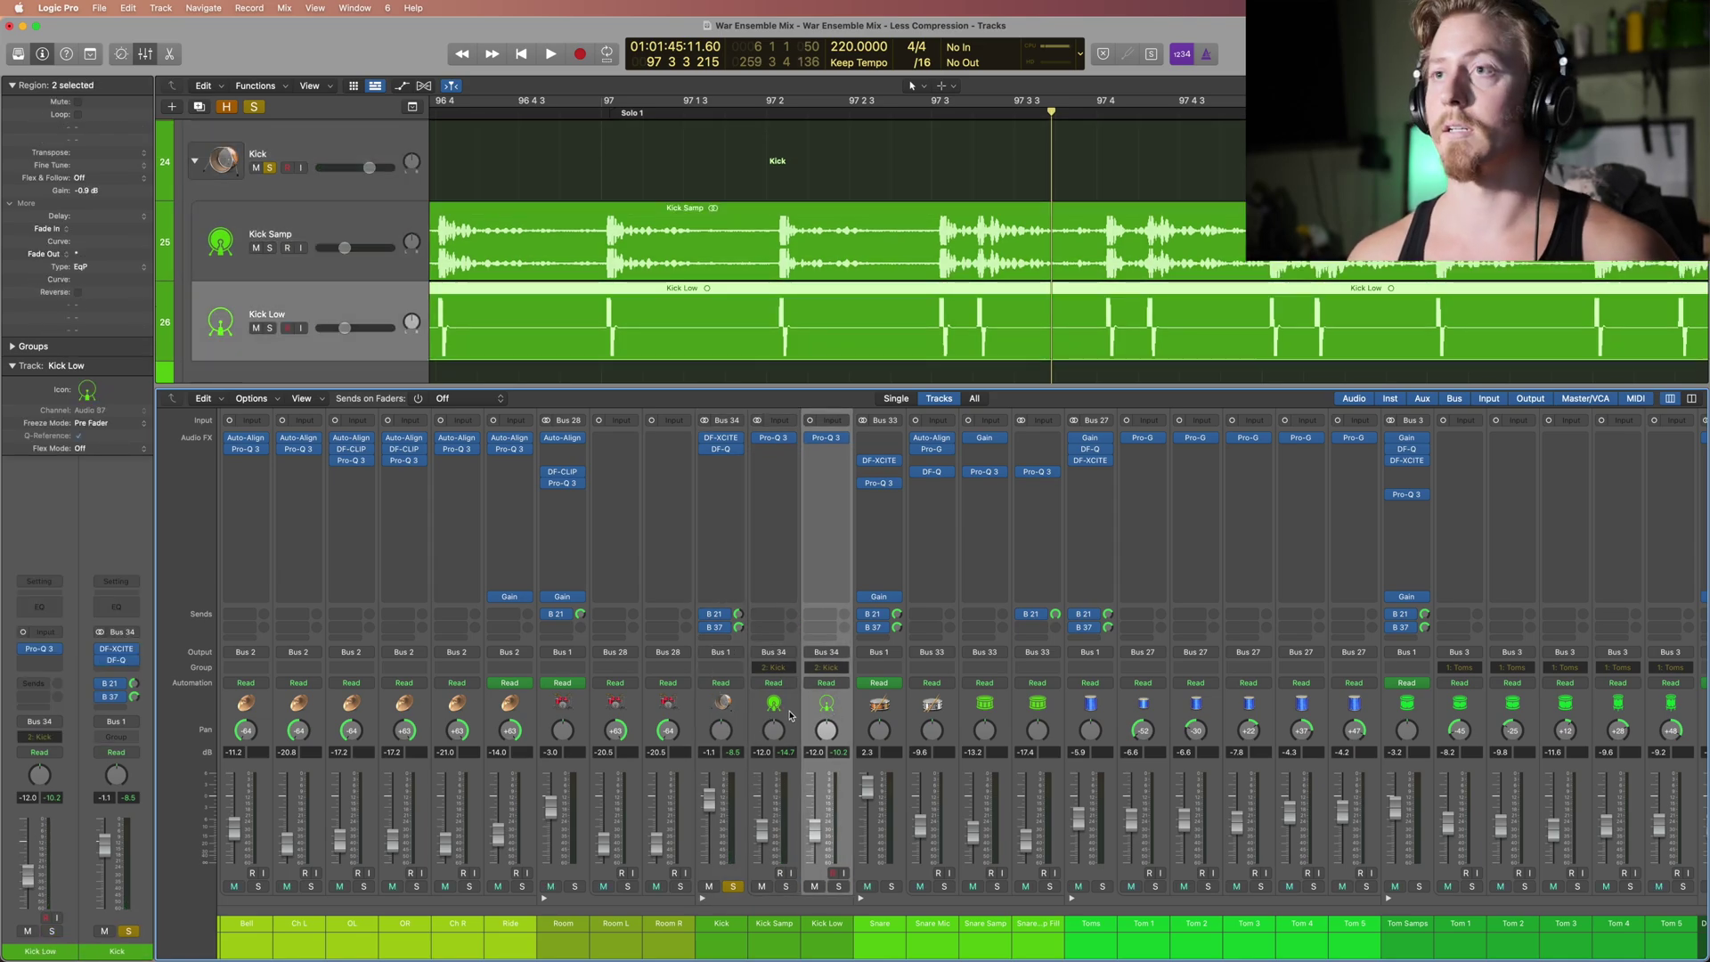
pyautogui.click(721, 703)
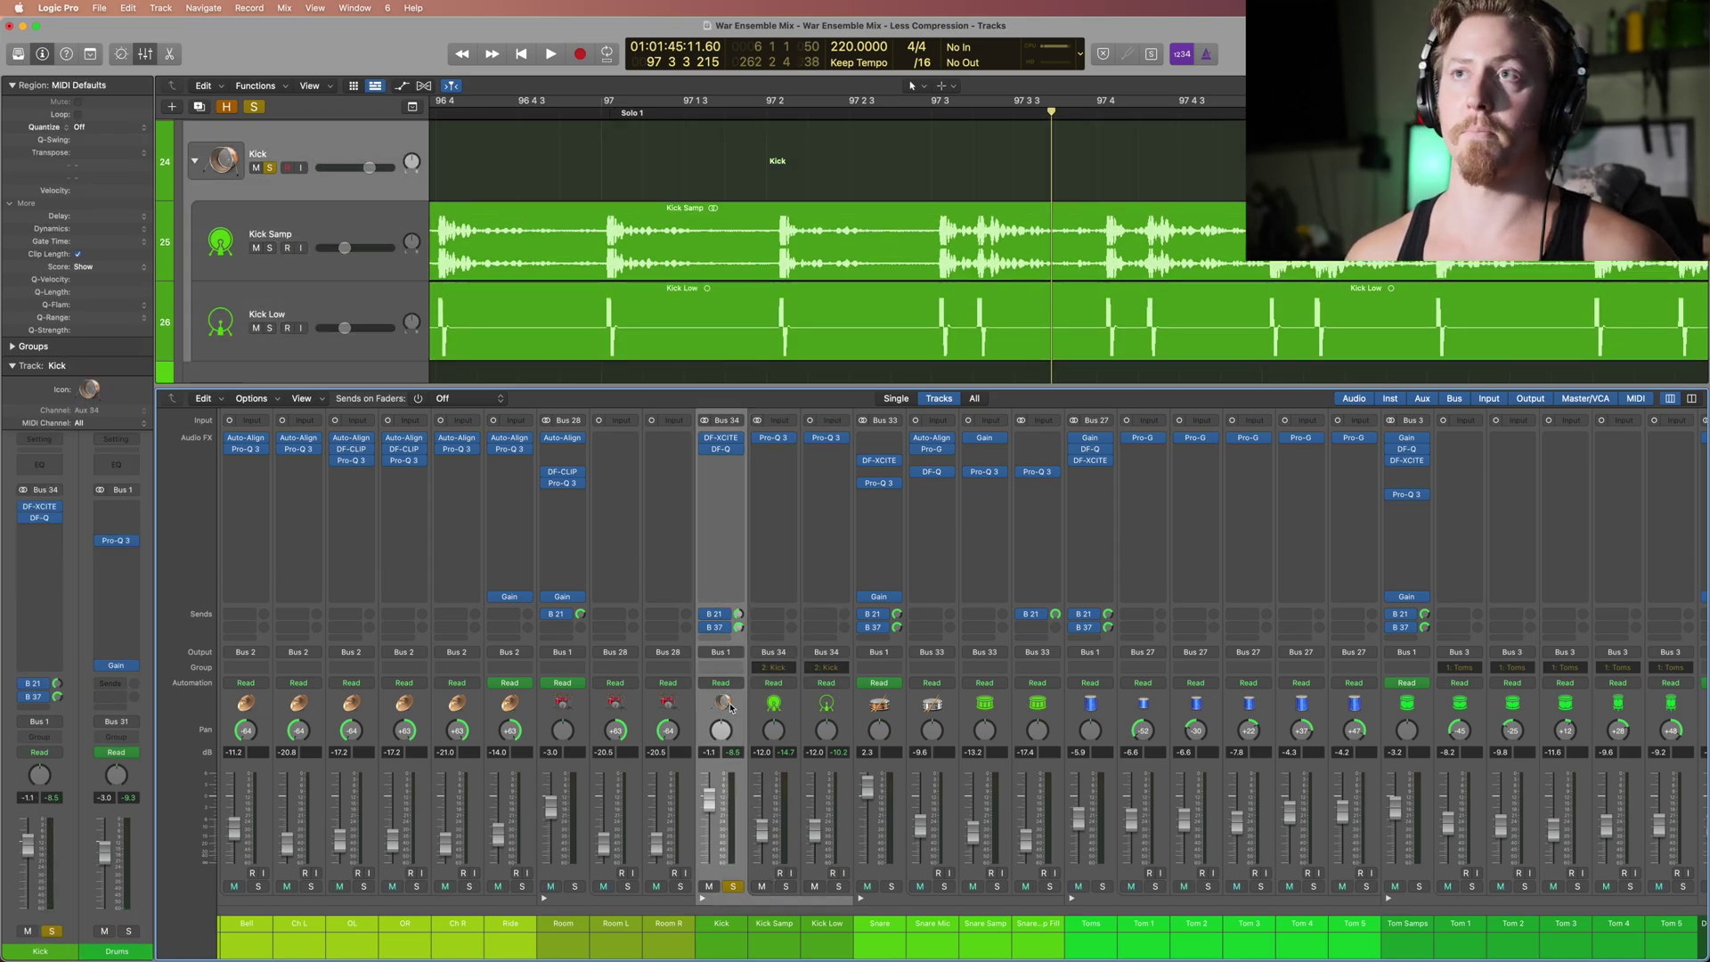
# Step: Inspect the Kick bus's DF-XCITE in Metal Kick mode and its DF-Q in Kick Direct mode, closing each plugin
pyautogui.click(721, 441)
pyautogui.click(974, 547)
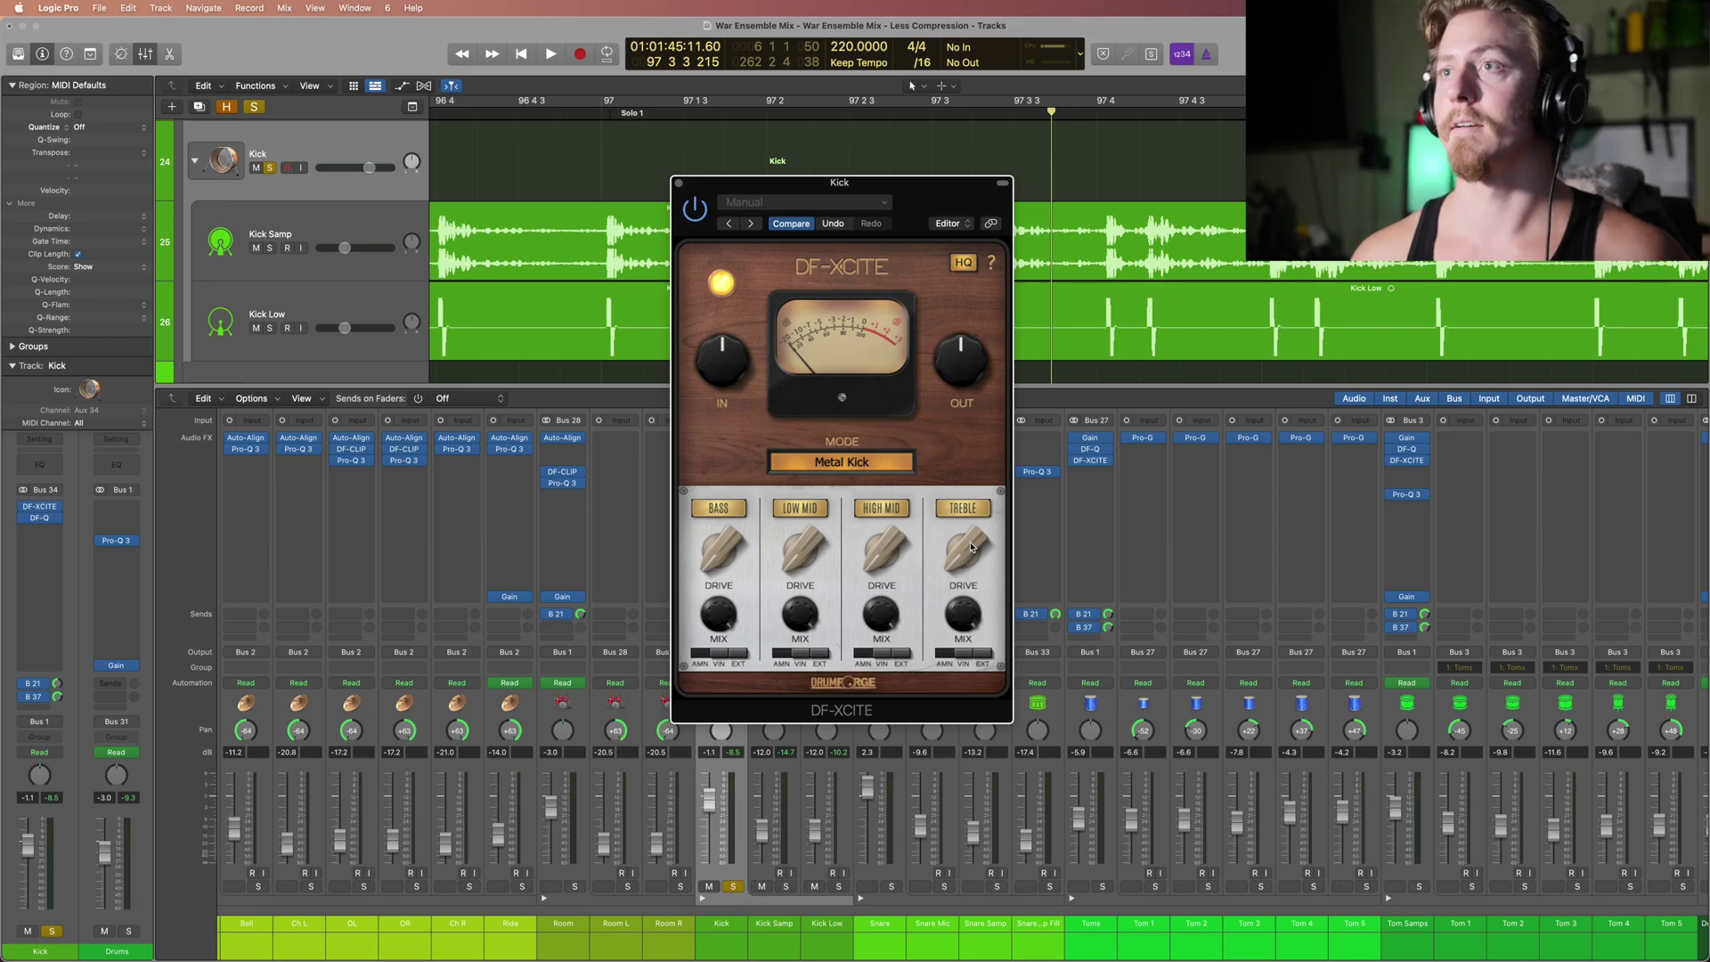
pyautogui.click(679, 185)
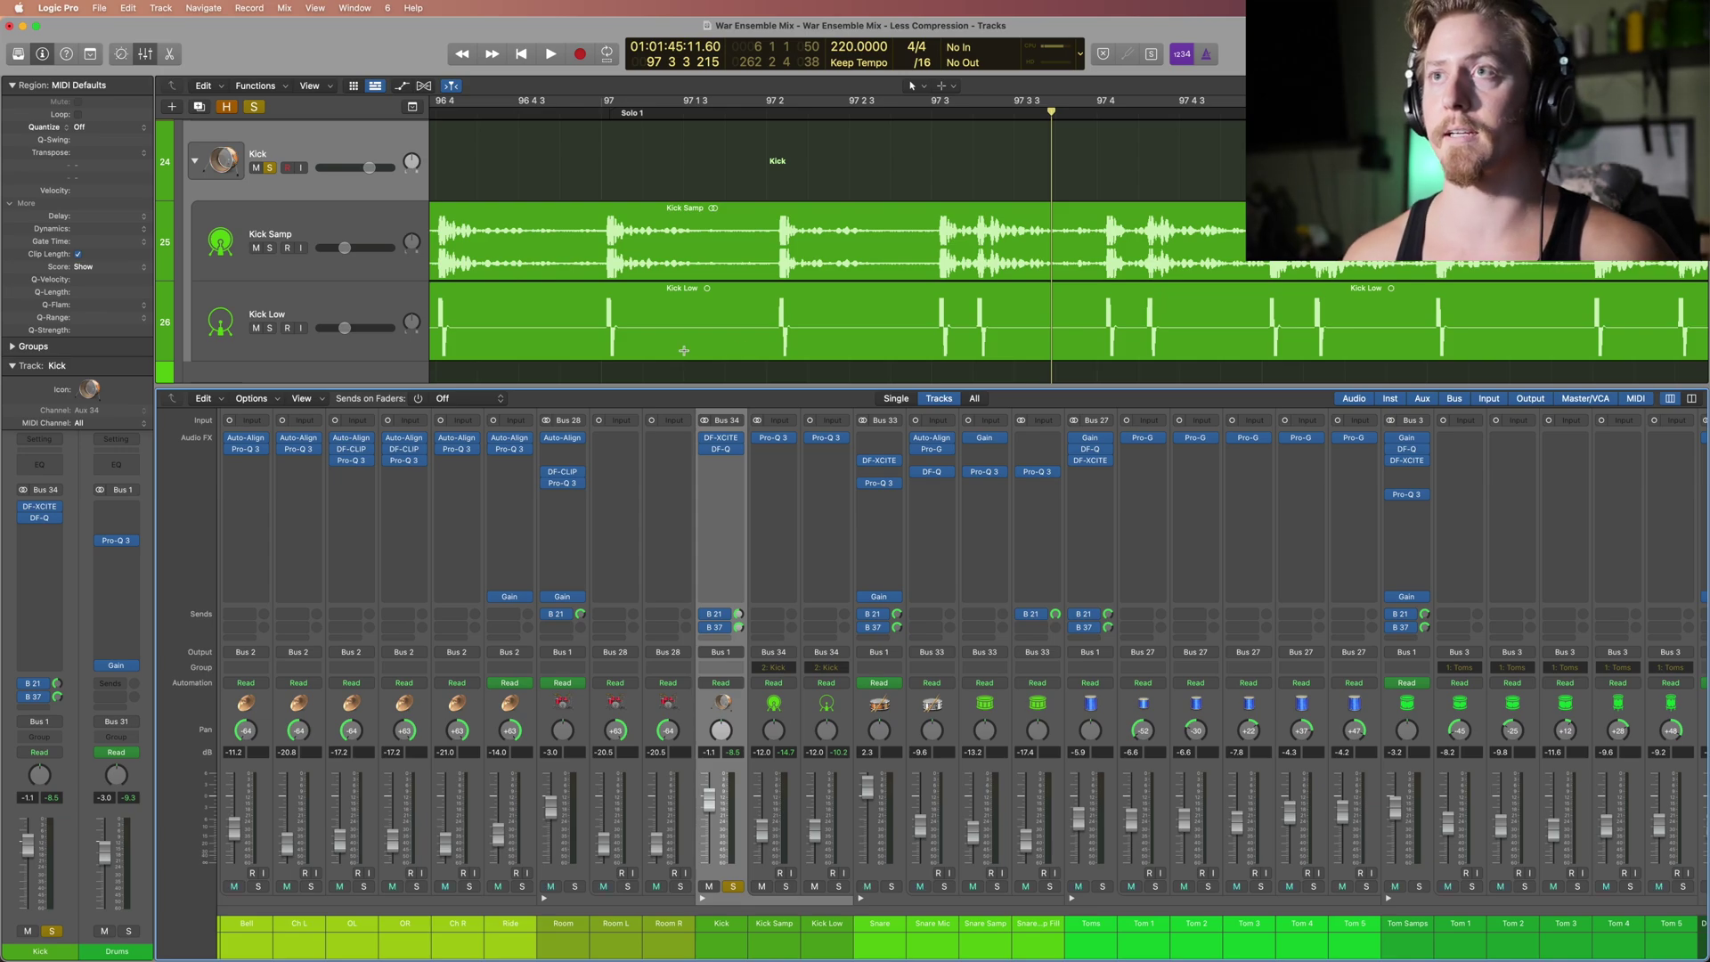
pyautogui.click(721, 448)
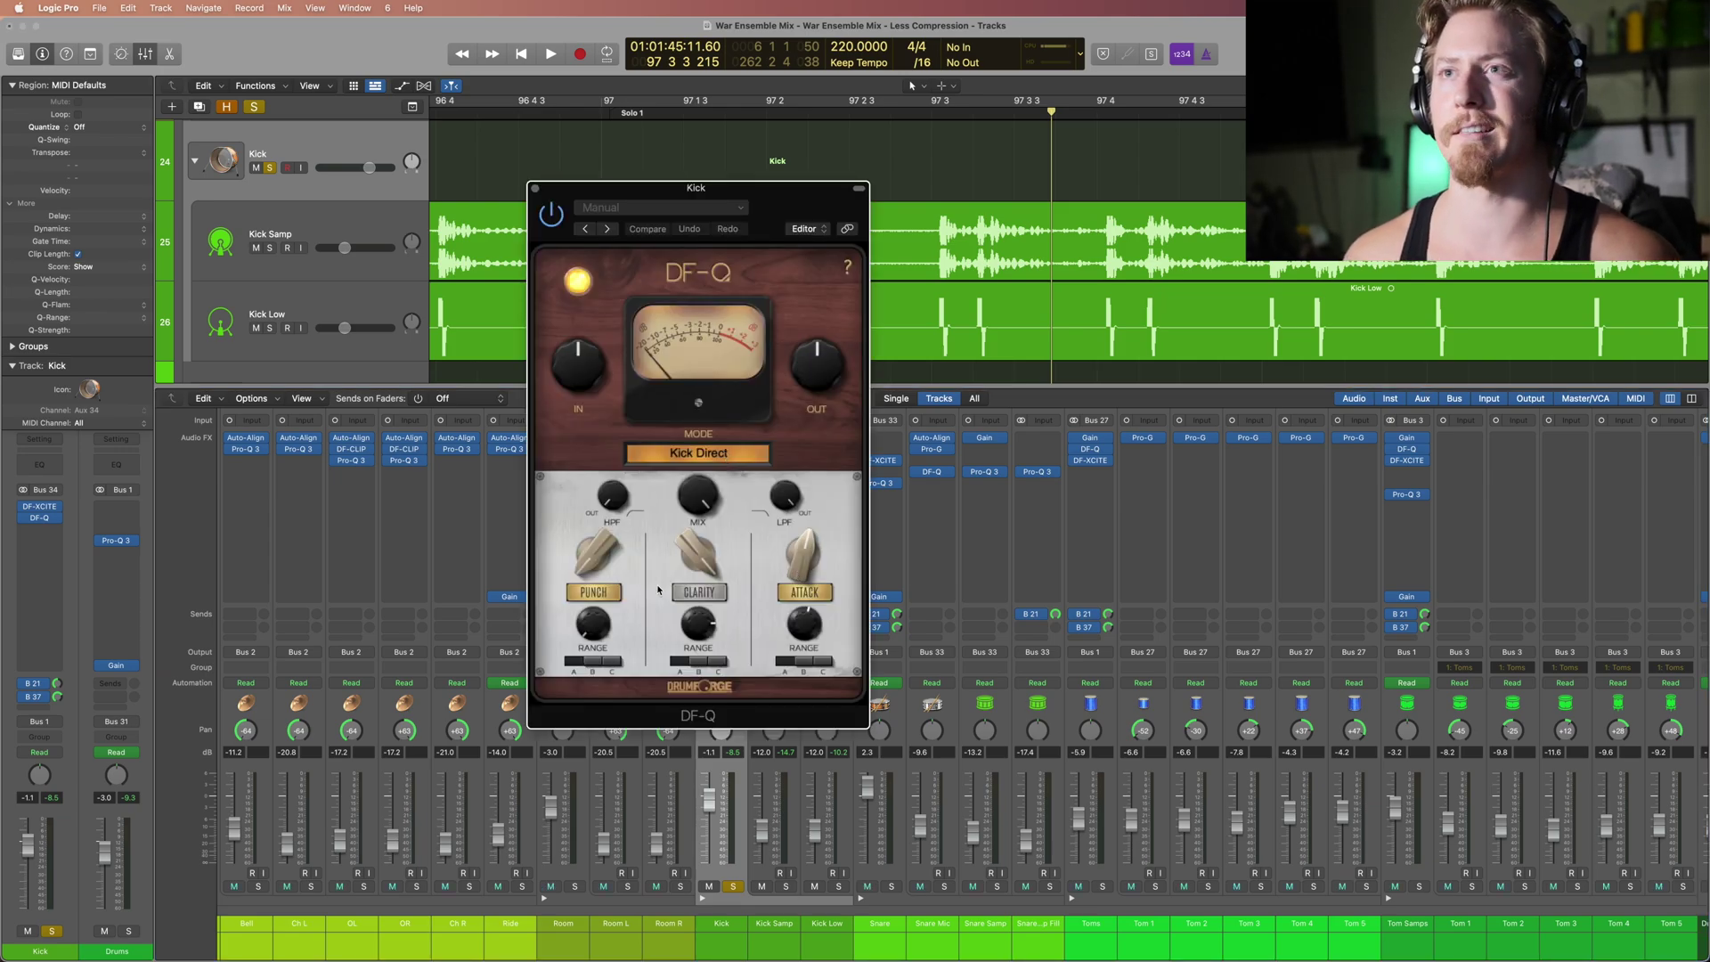
pyautogui.click(600, 562)
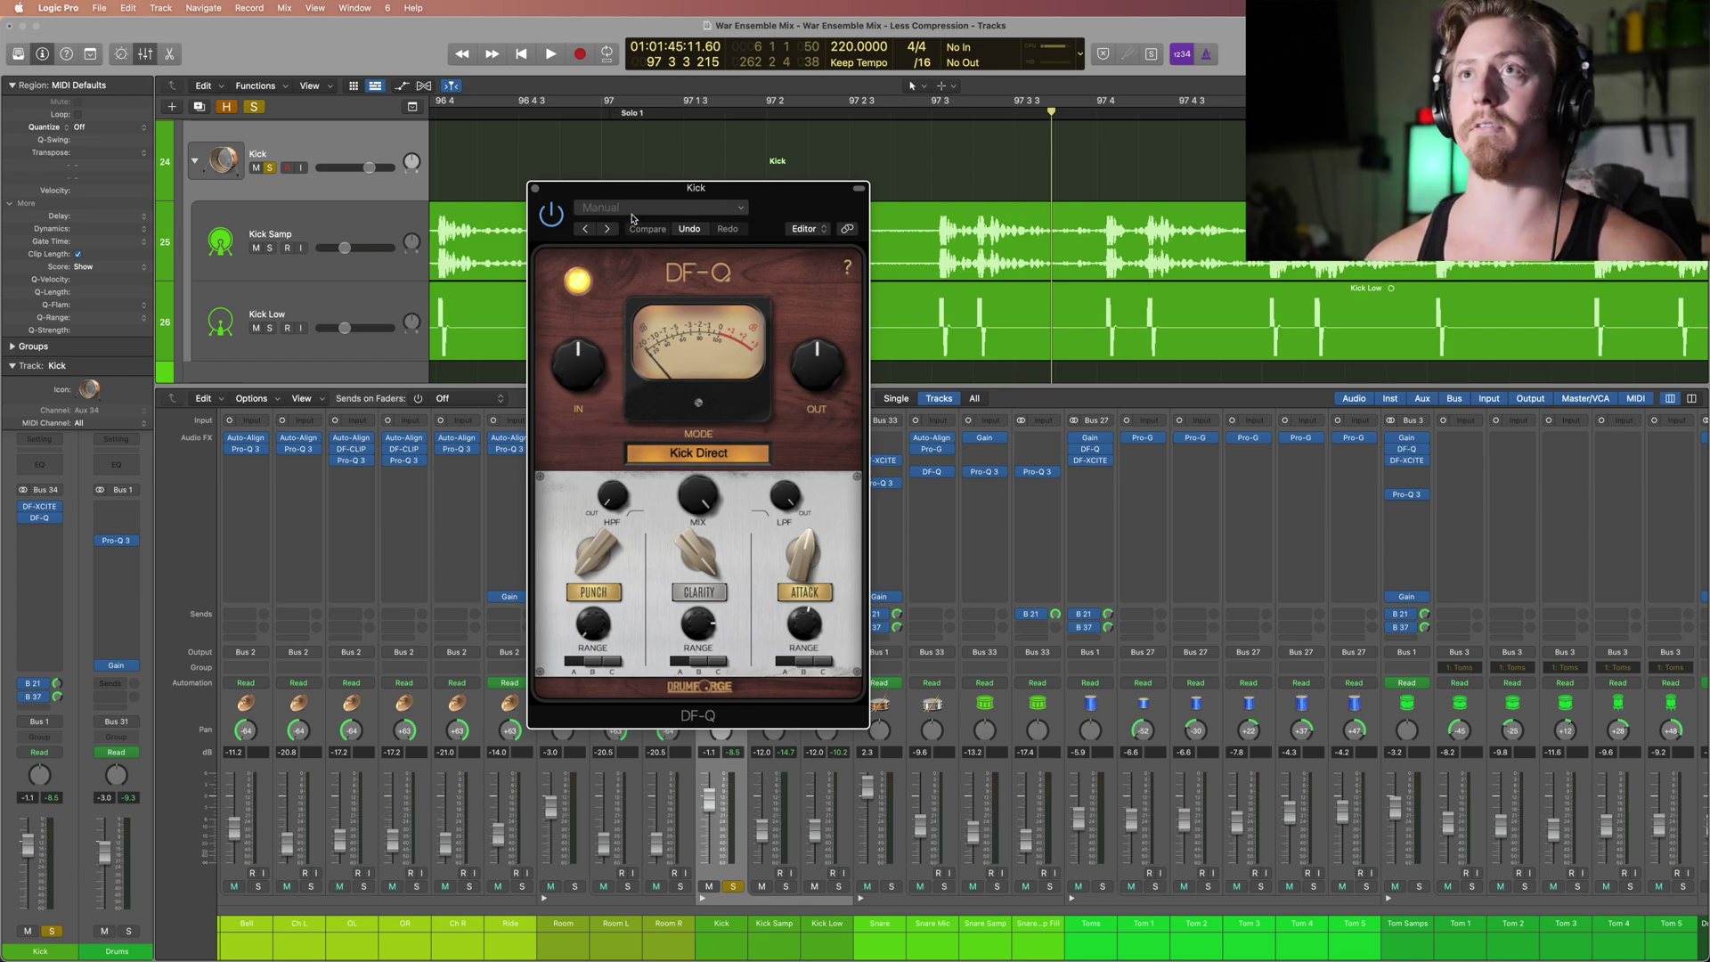
pyautogui.press('super+w')
# Step: Move the solo from the Kick bus to Snare Mic and play the close mic alone
pyautogui.hscroll(5, 729, 723)
pyautogui.click(501, 886)
pyautogui.click(696, 706)
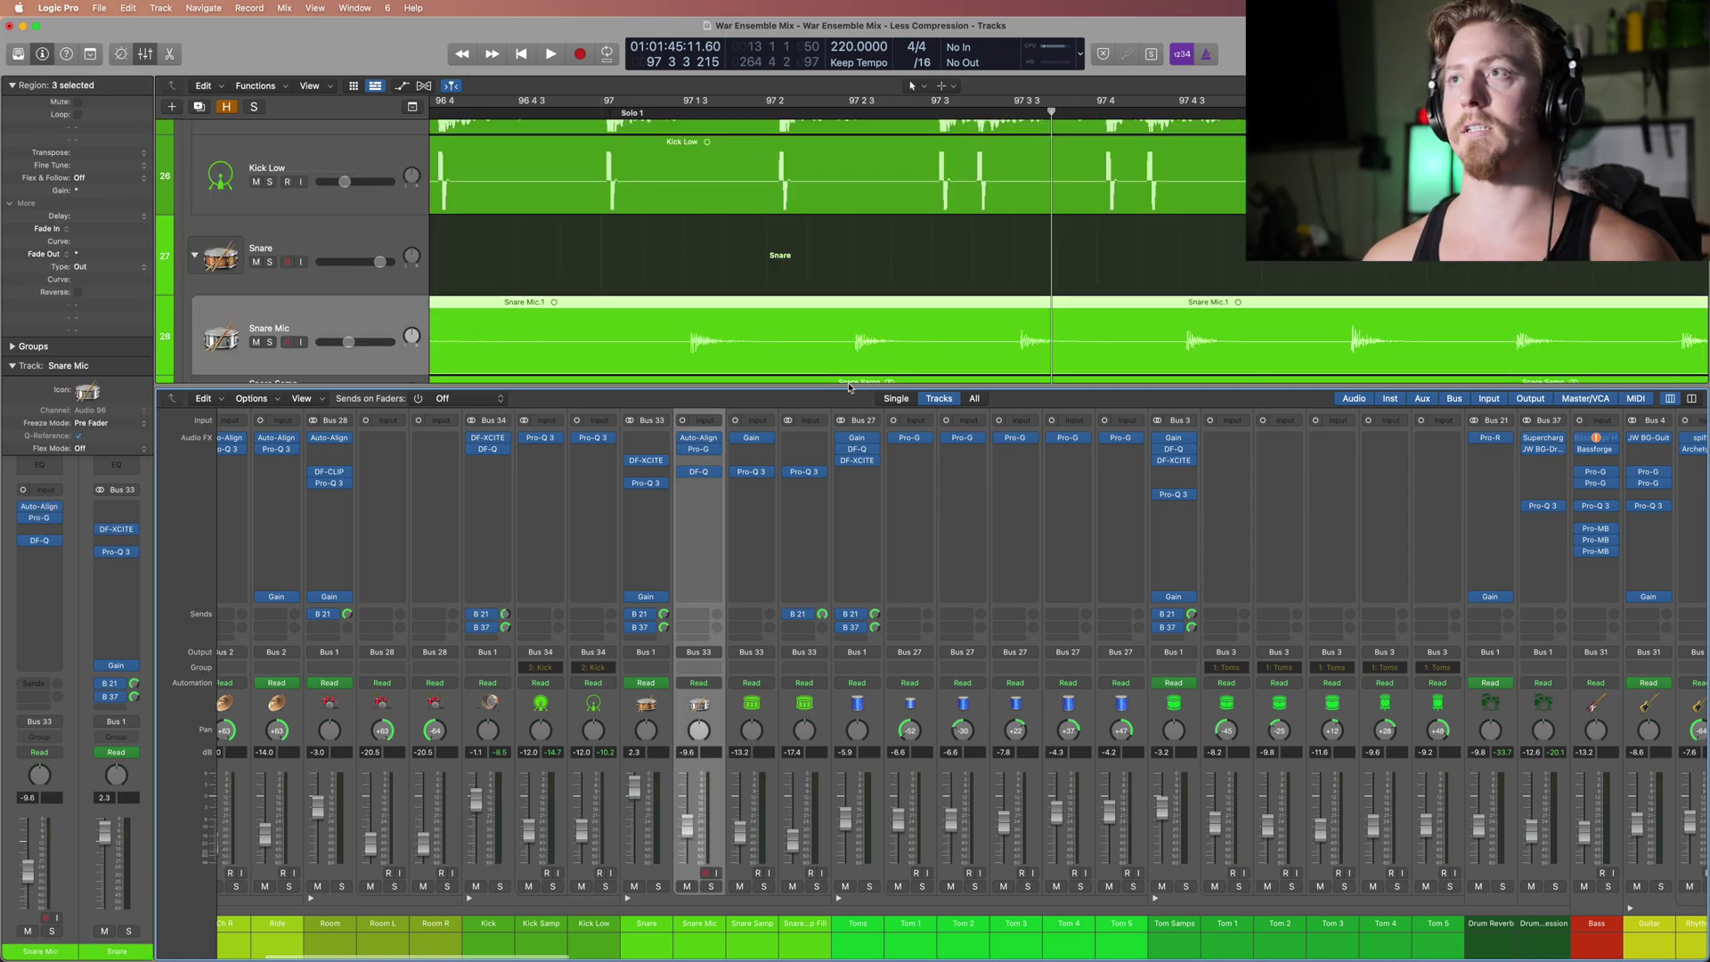
pyautogui.press('super+Left')
pyautogui.press('super+Left')
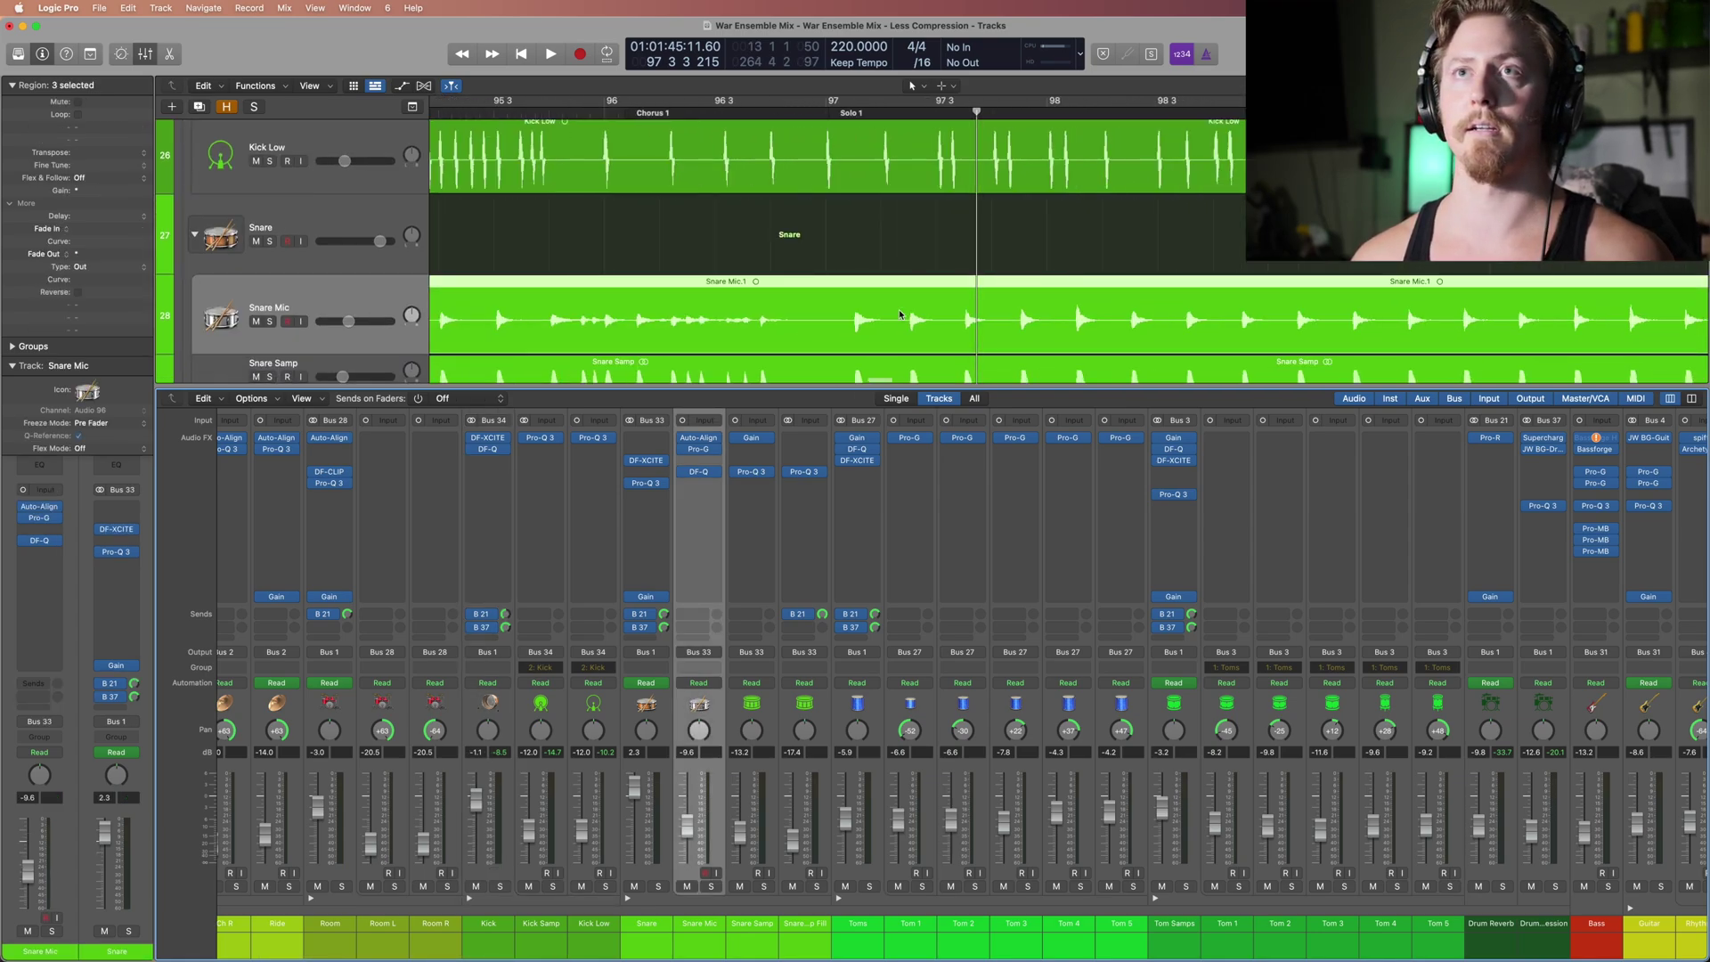
pyautogui.click(270, 321)
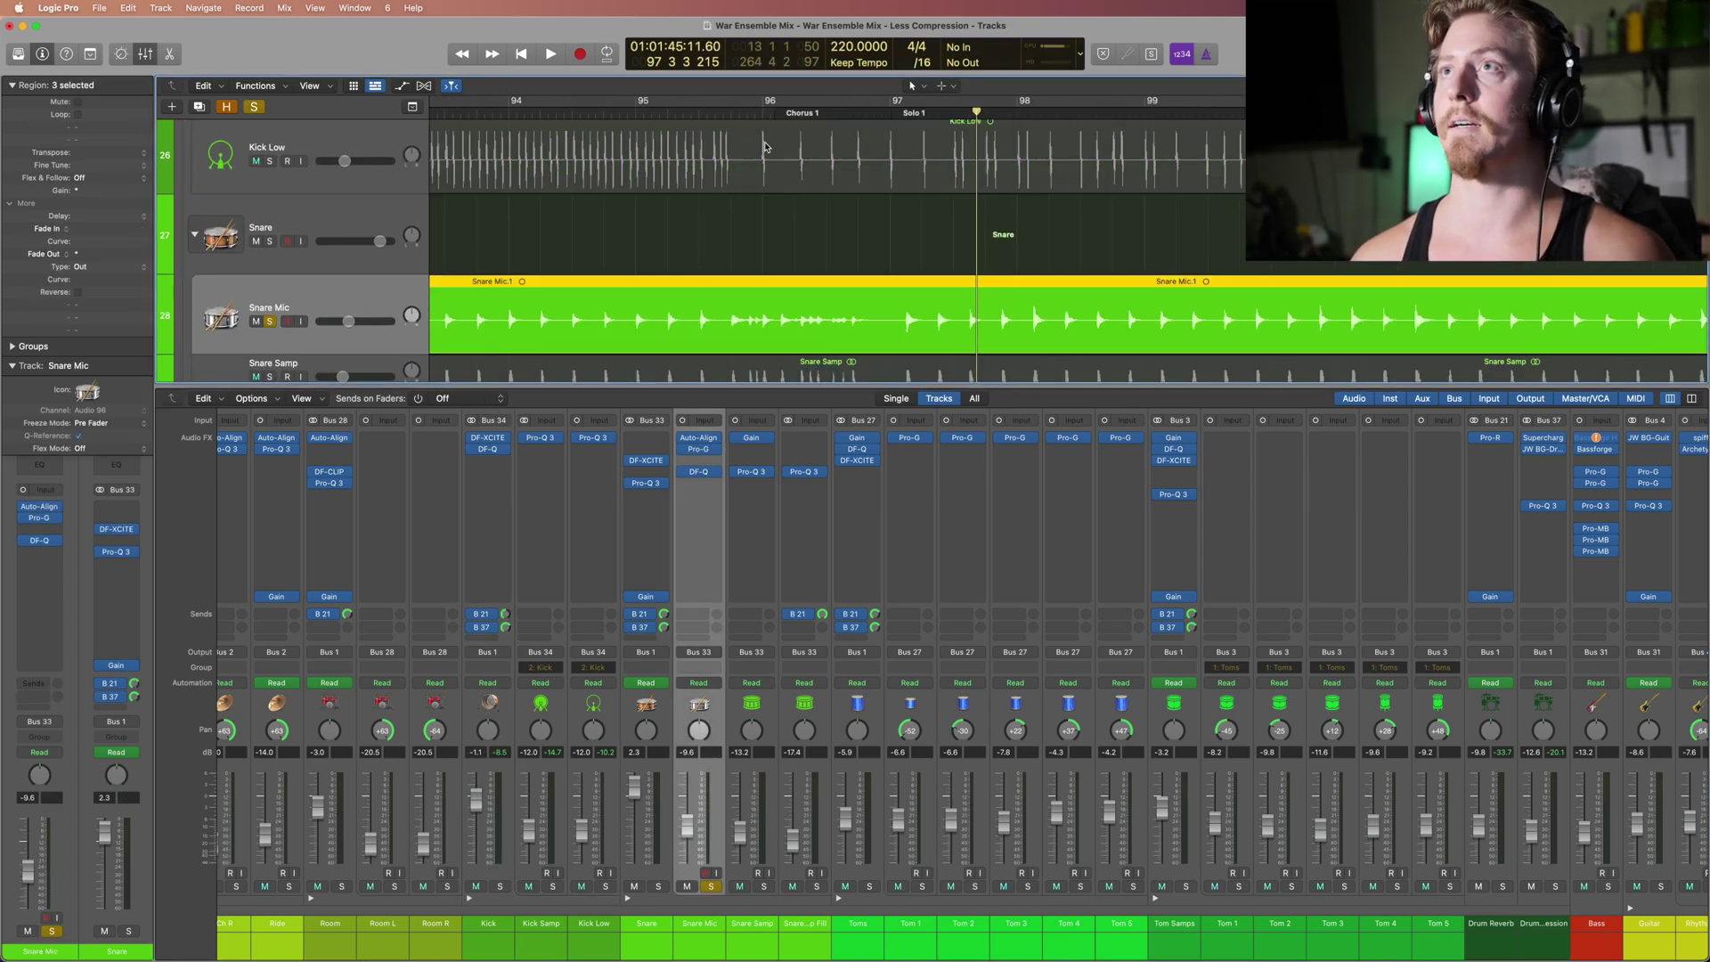
pyautogui.press('super+Left')
pyautogui.press('space')
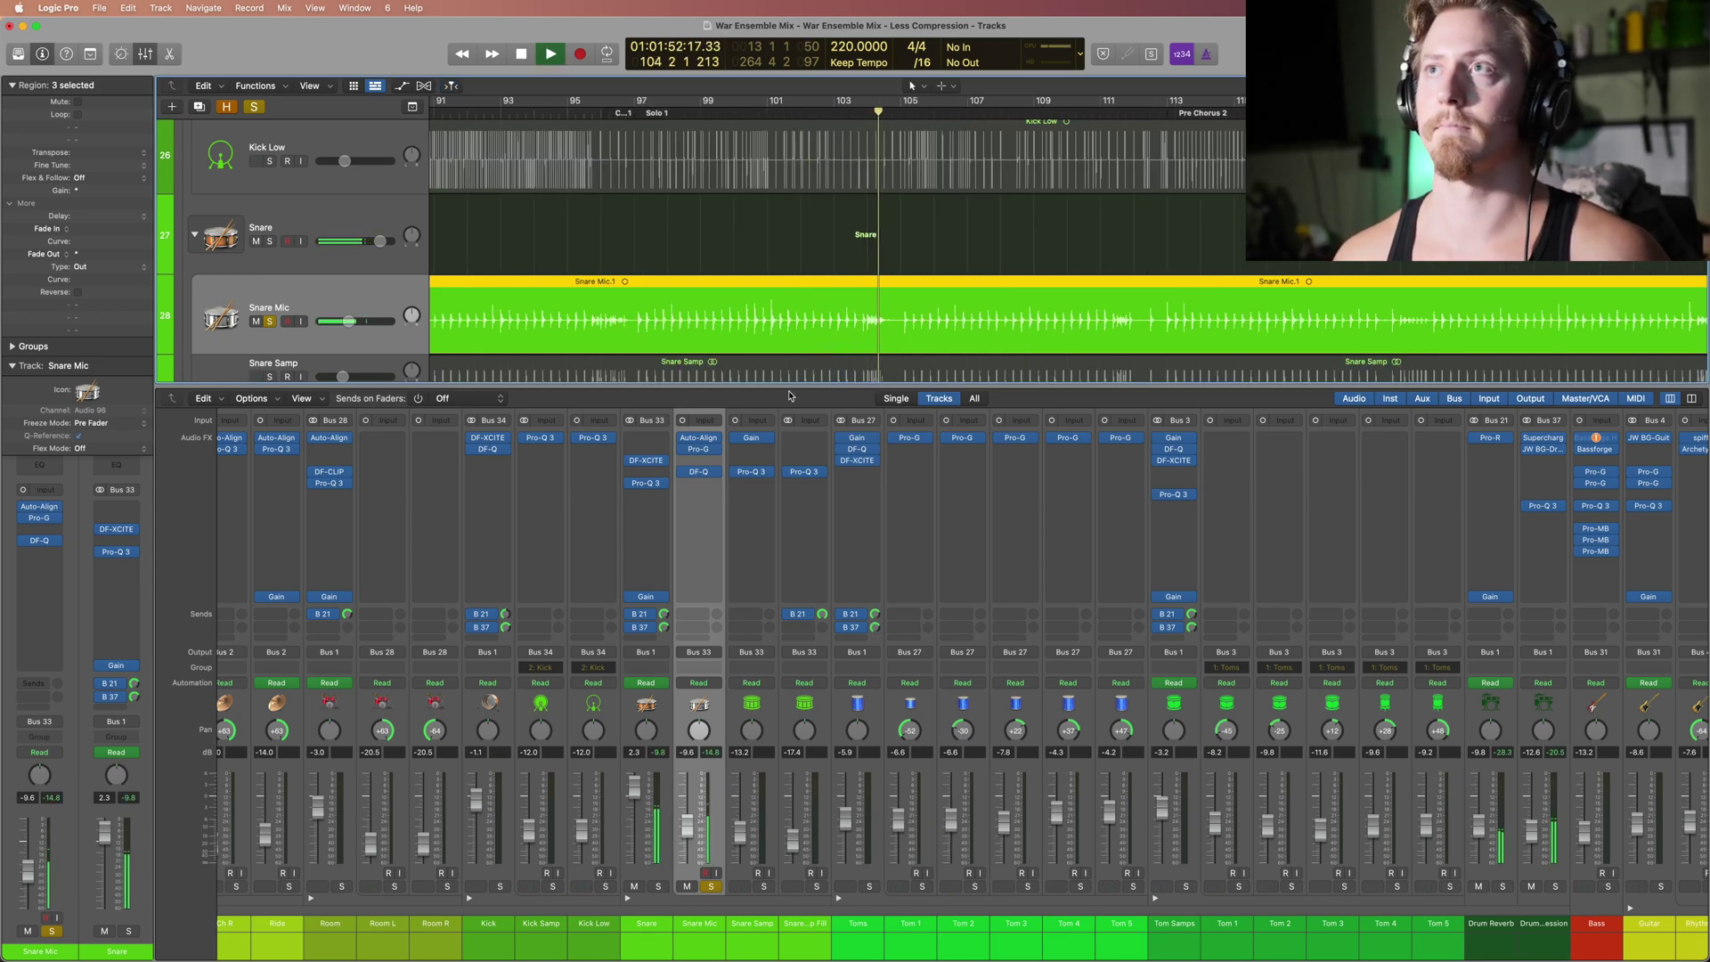
pyautogui.press('space')
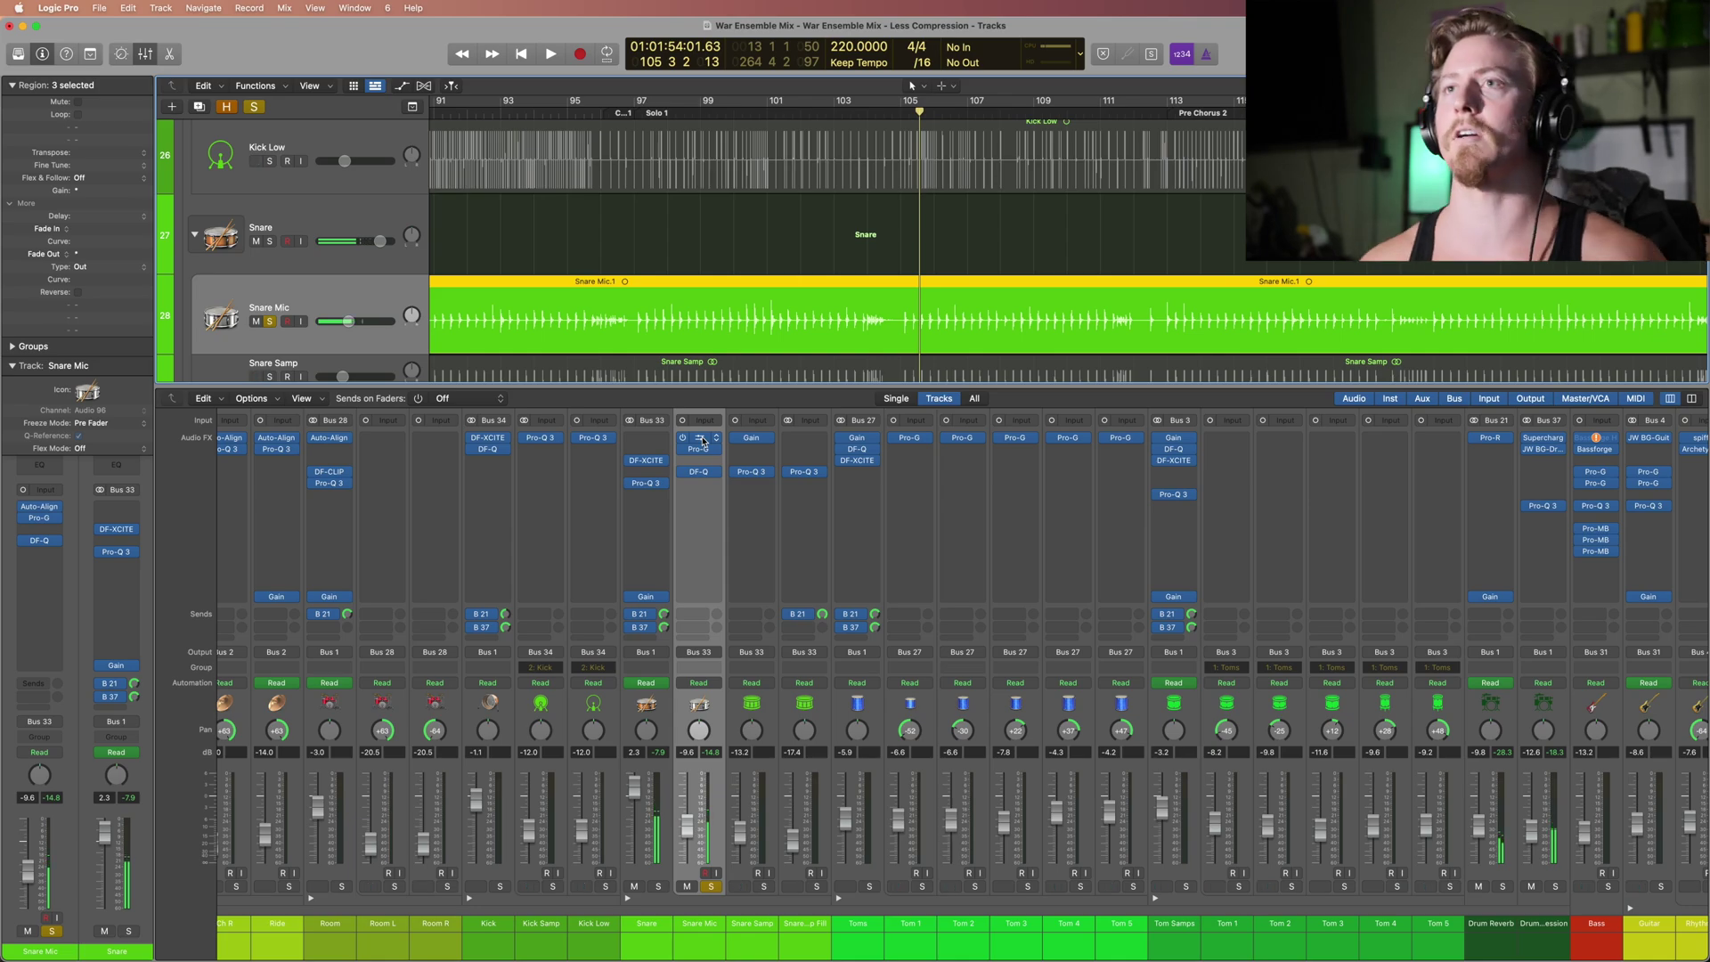
# Step: Inspect Snare Mic's Auto-Align send setting while playing the track briefly, and close the plugin
pyautogui.click(701, 442)
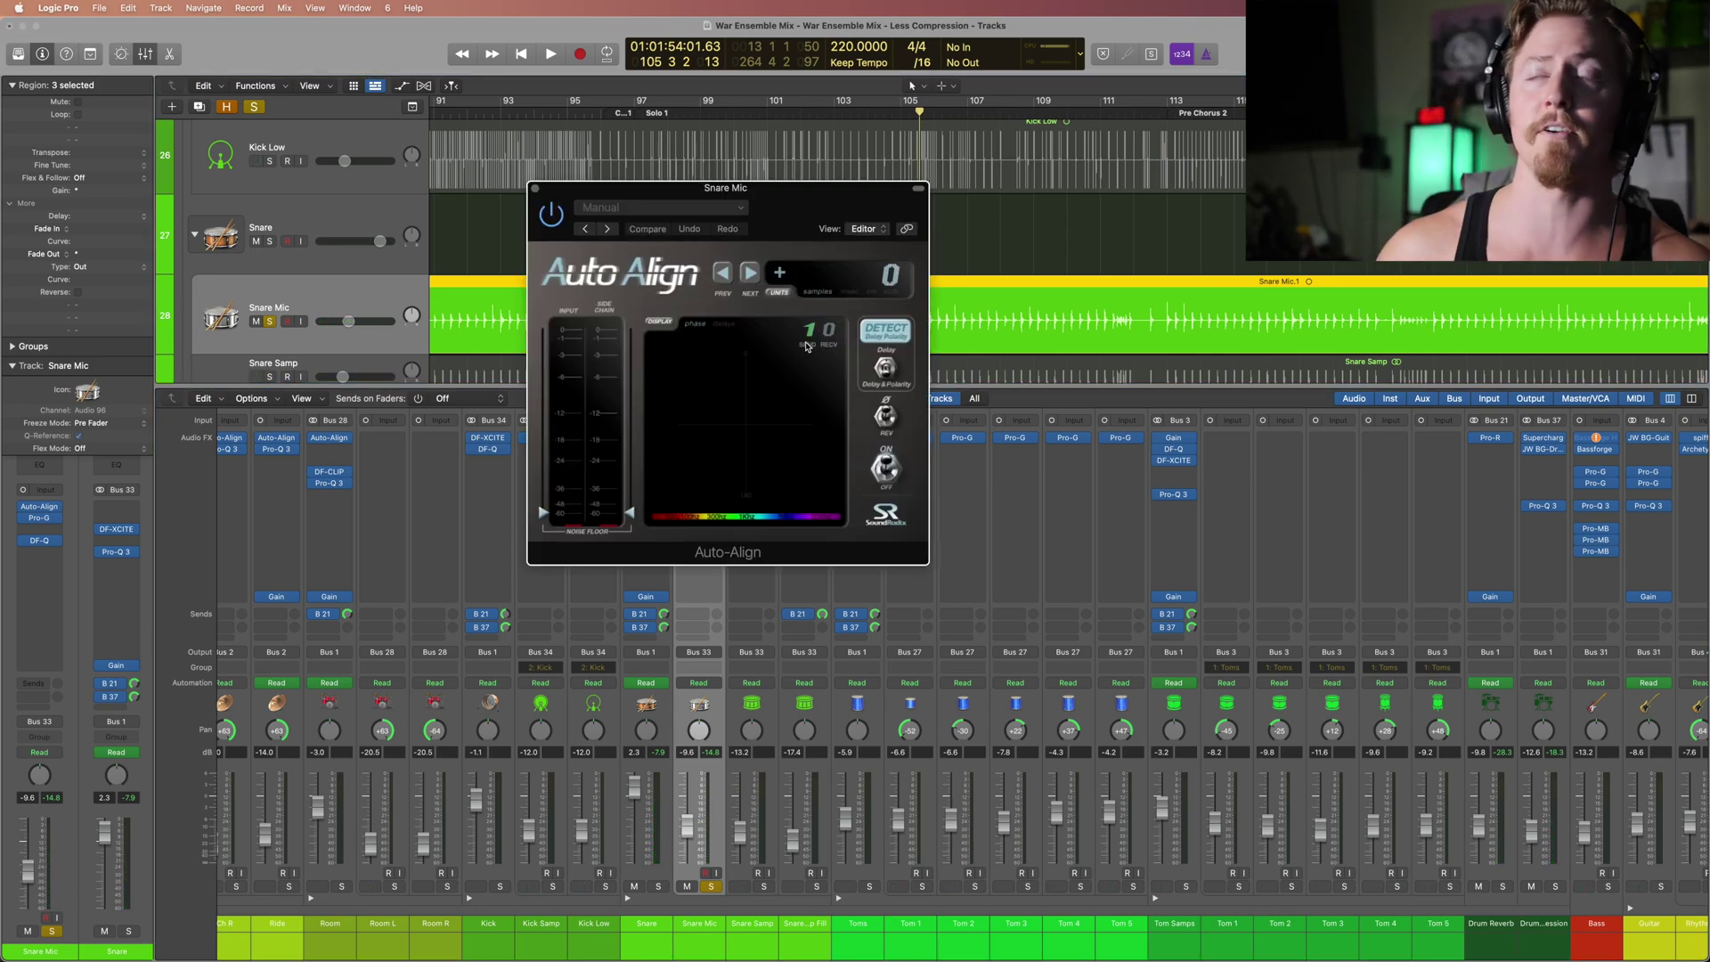
pyautogui.press('space')
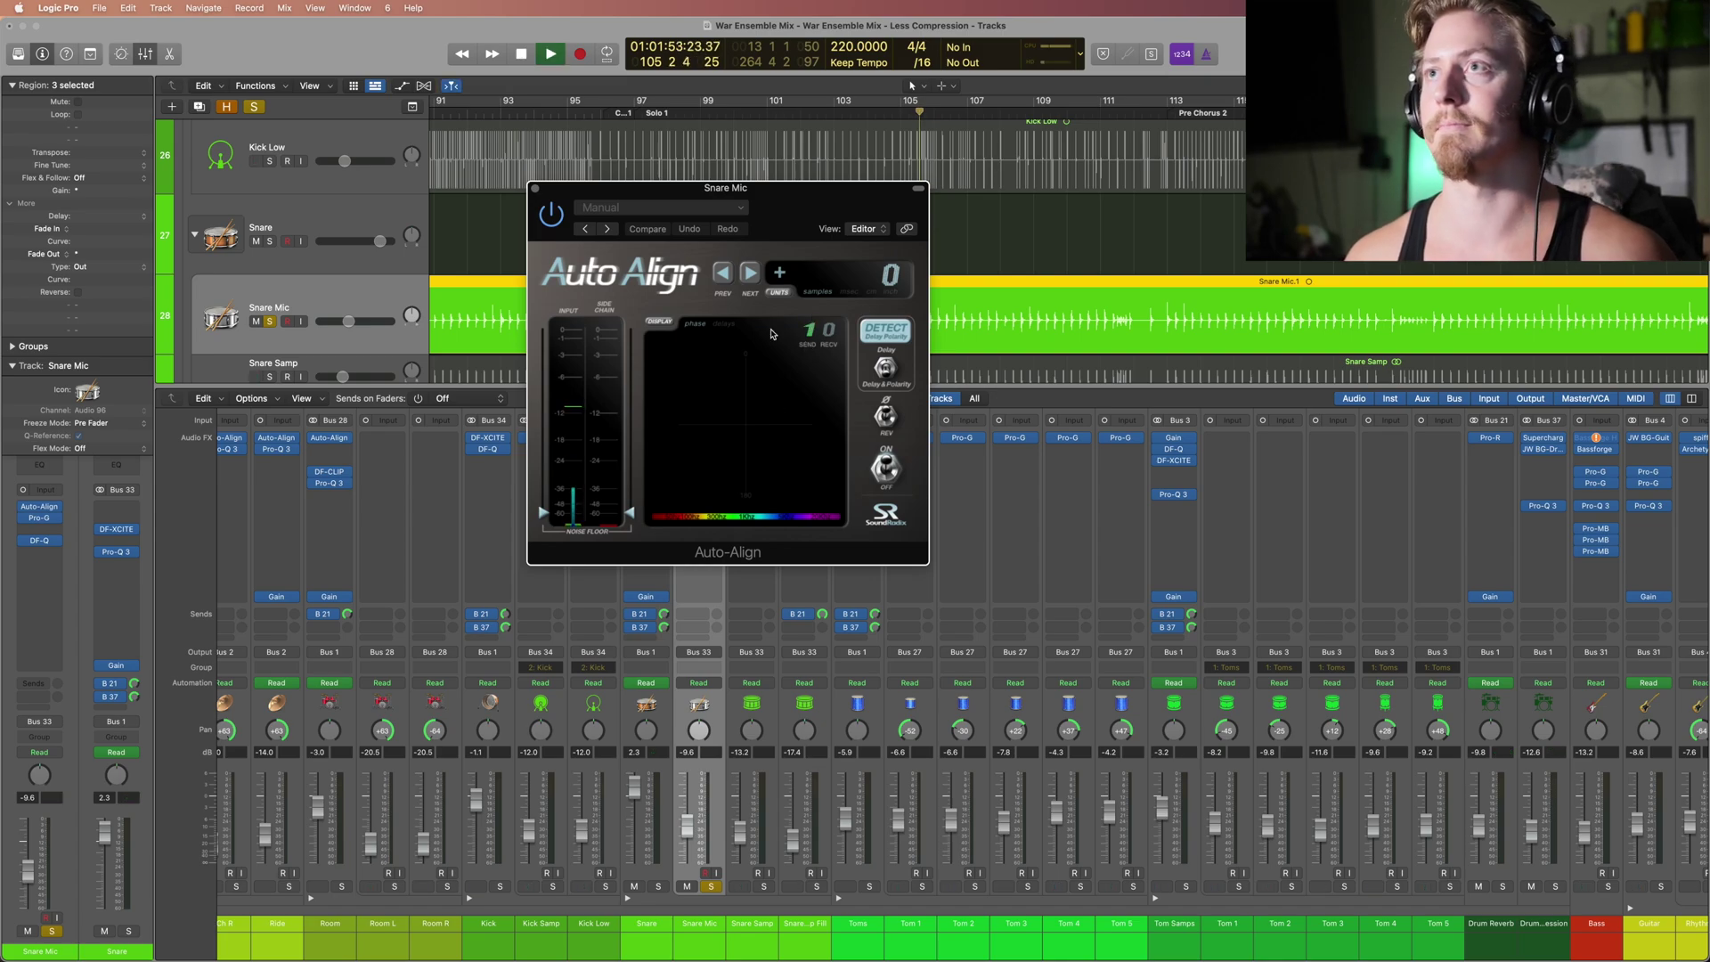
pyautogui.press('space')
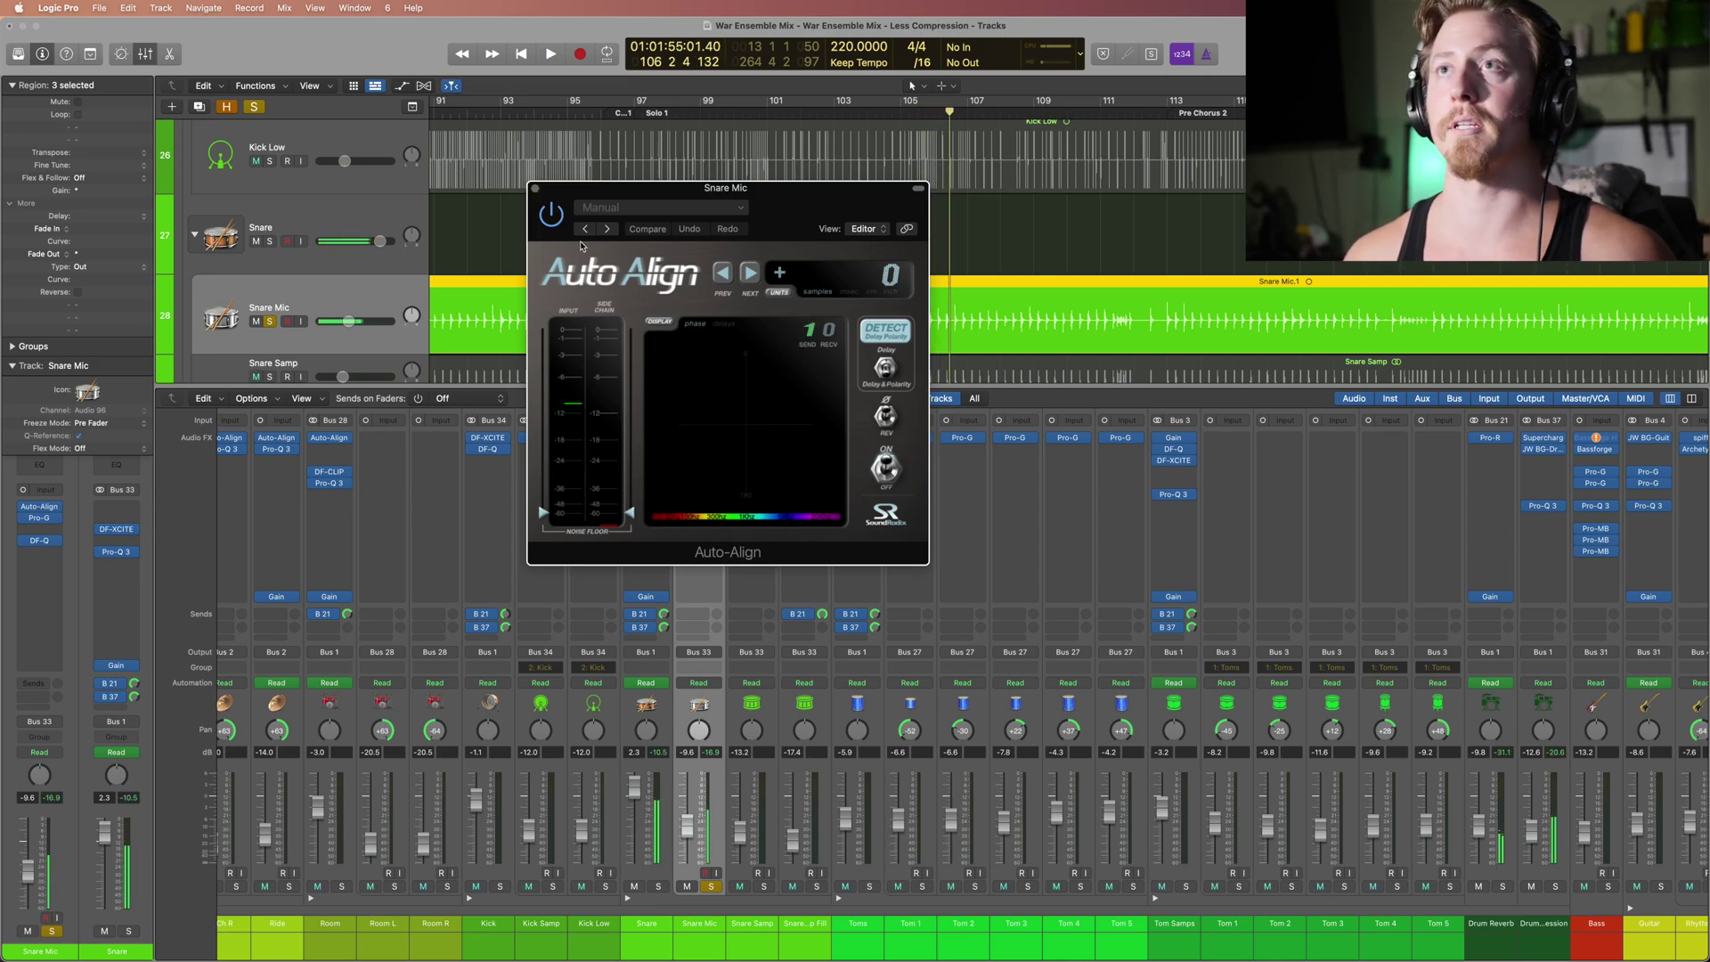
pyautogui.press('super+w')
# Step: Play Snare Mic from bar 82 while watching its Pro-G gate act on the hits, and close the plugin
pyautogui.click(699, 451)
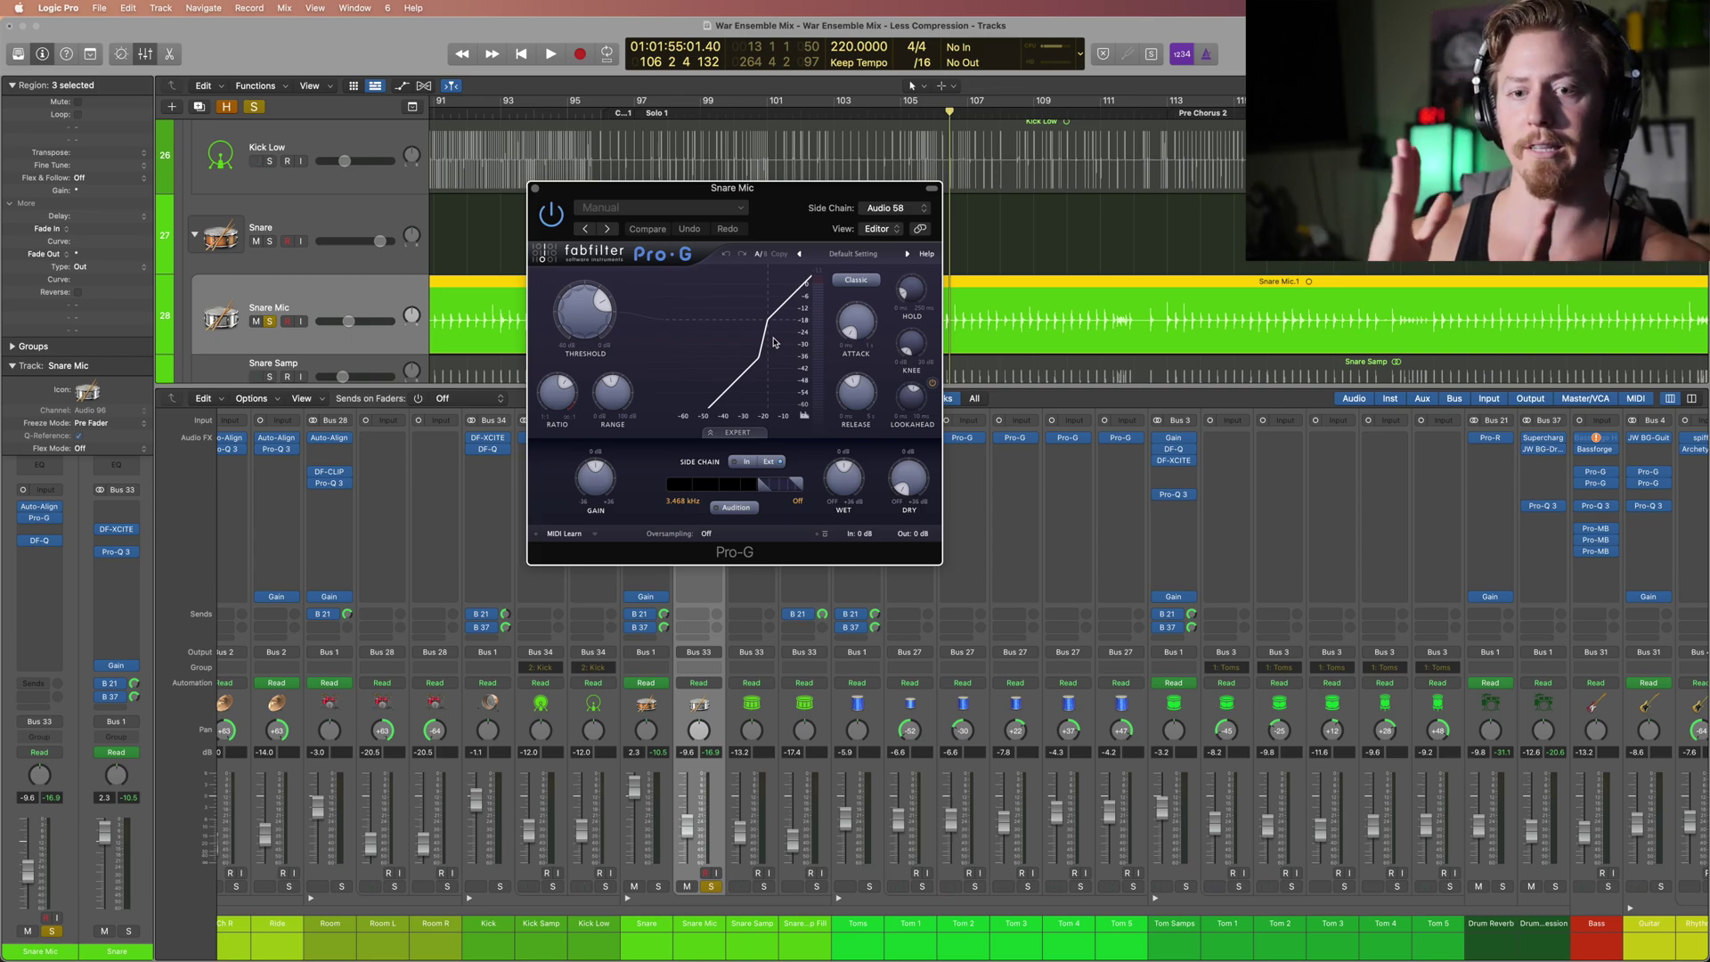
pyautogui.press('space')
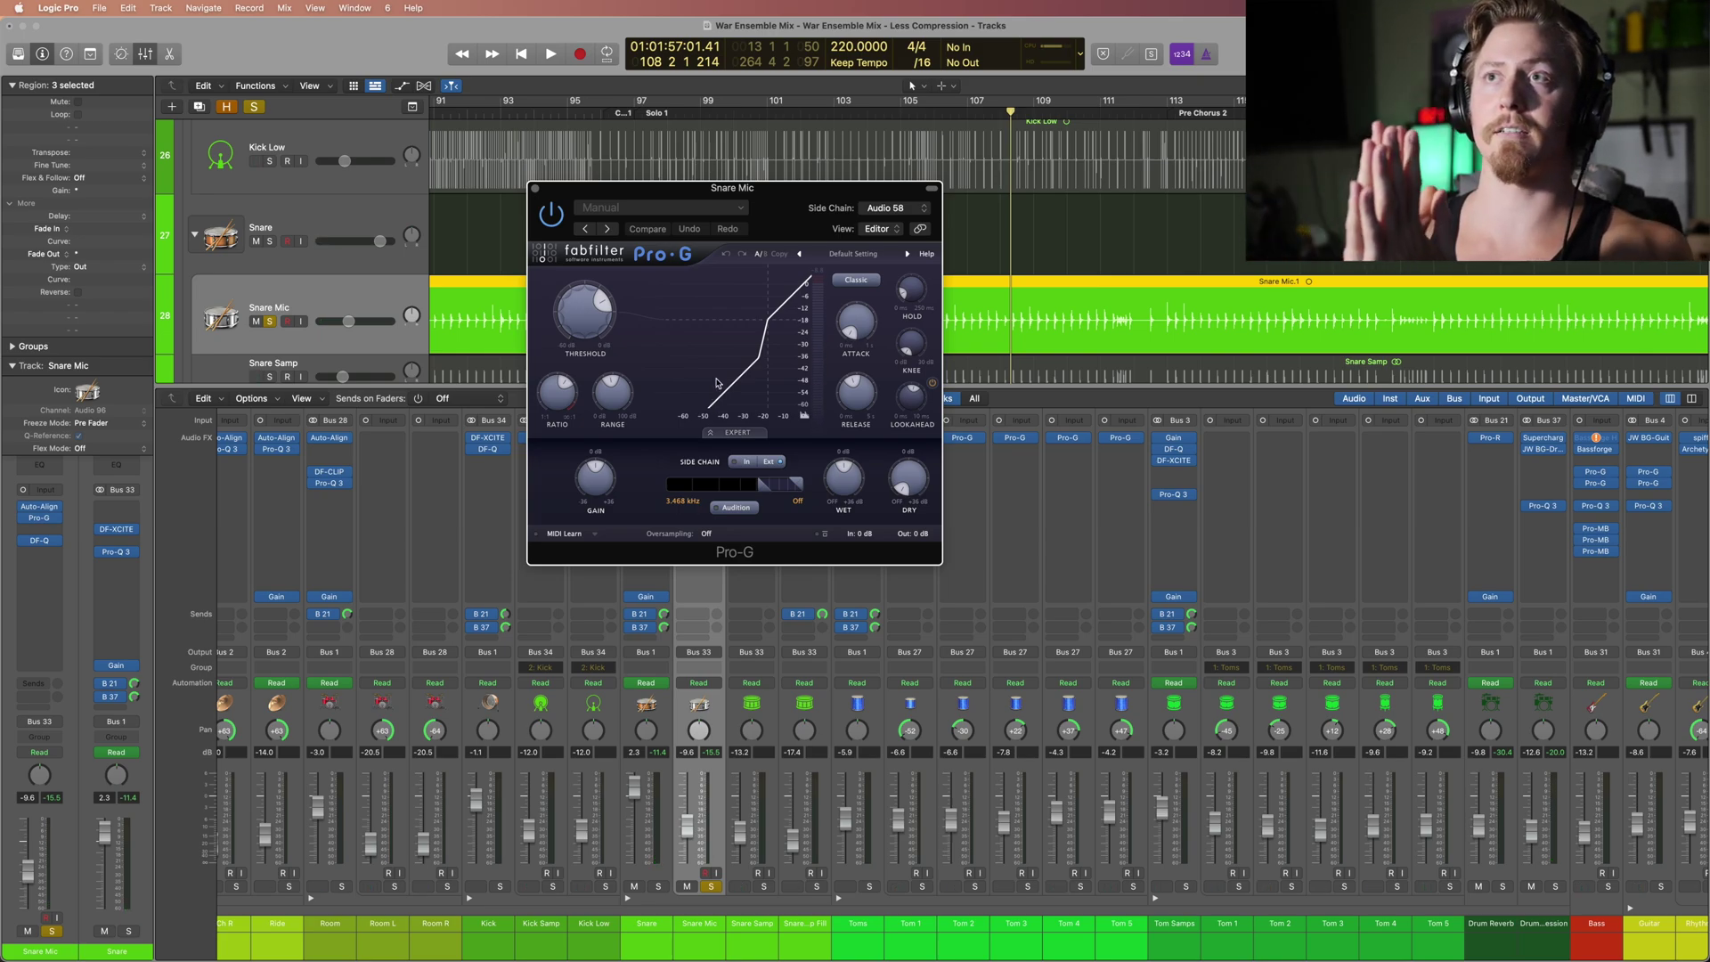
pyautogui.moveTo(717, 188); pyautogui.dragTo(675, 392)
pyautogui.hscroll(-5, 708, 258)
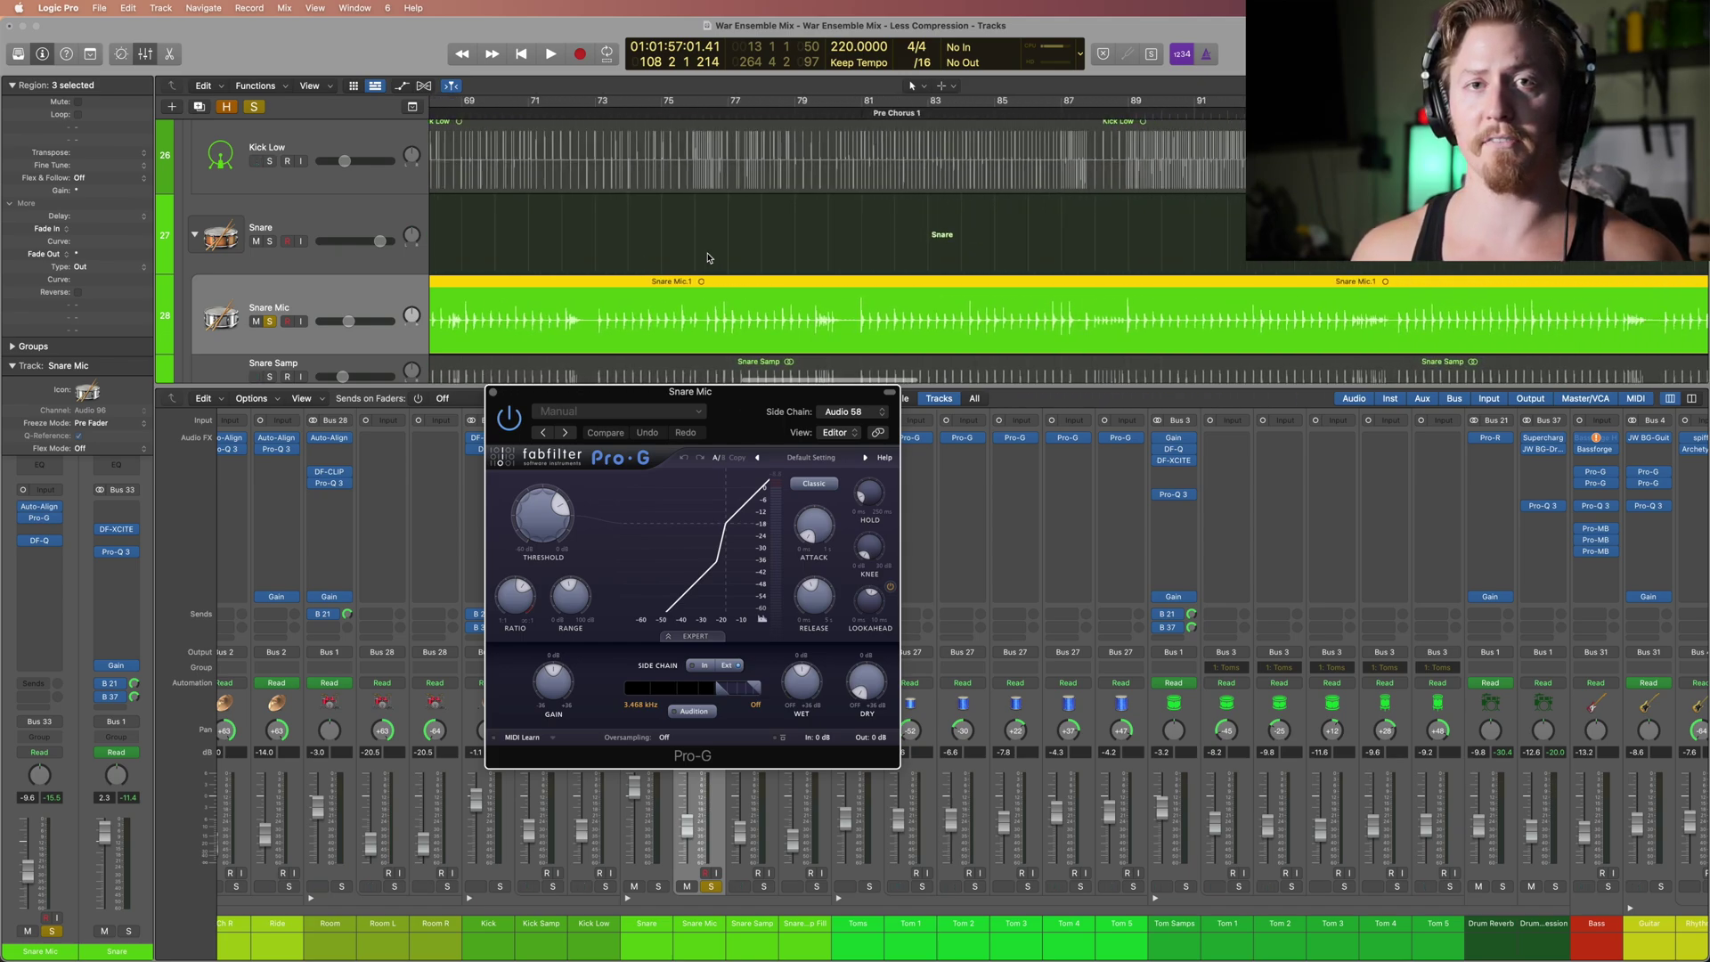
pyautogui.click(745, 111)
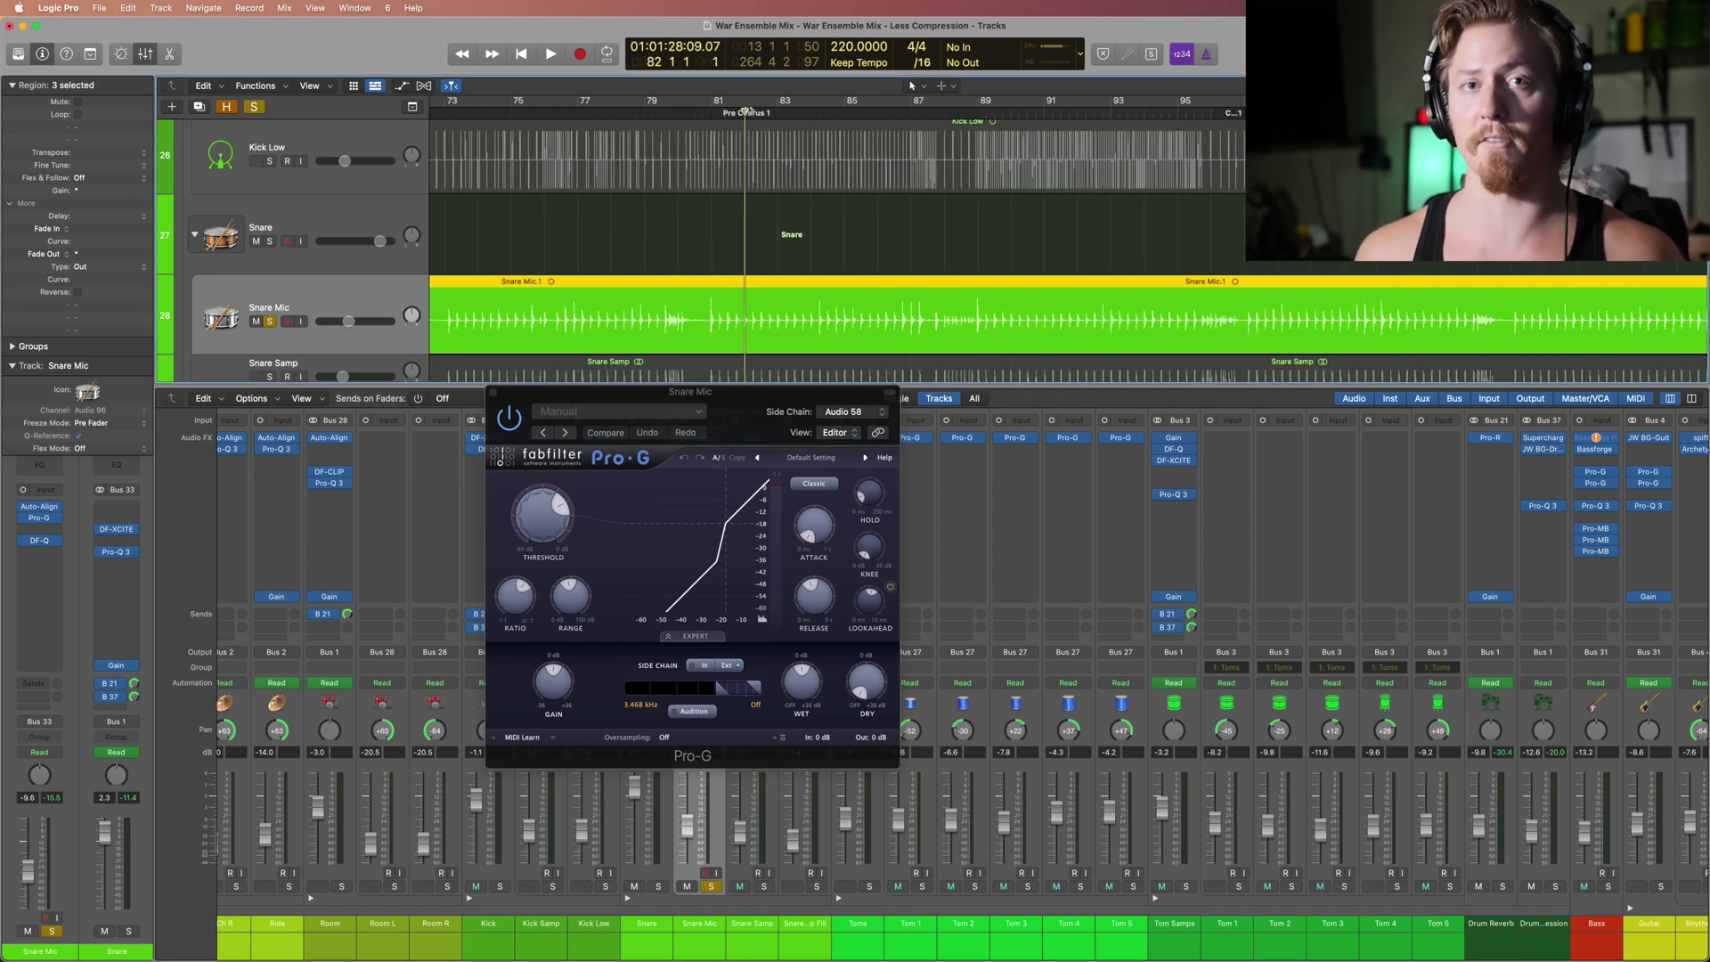
pyautogui.press('space')
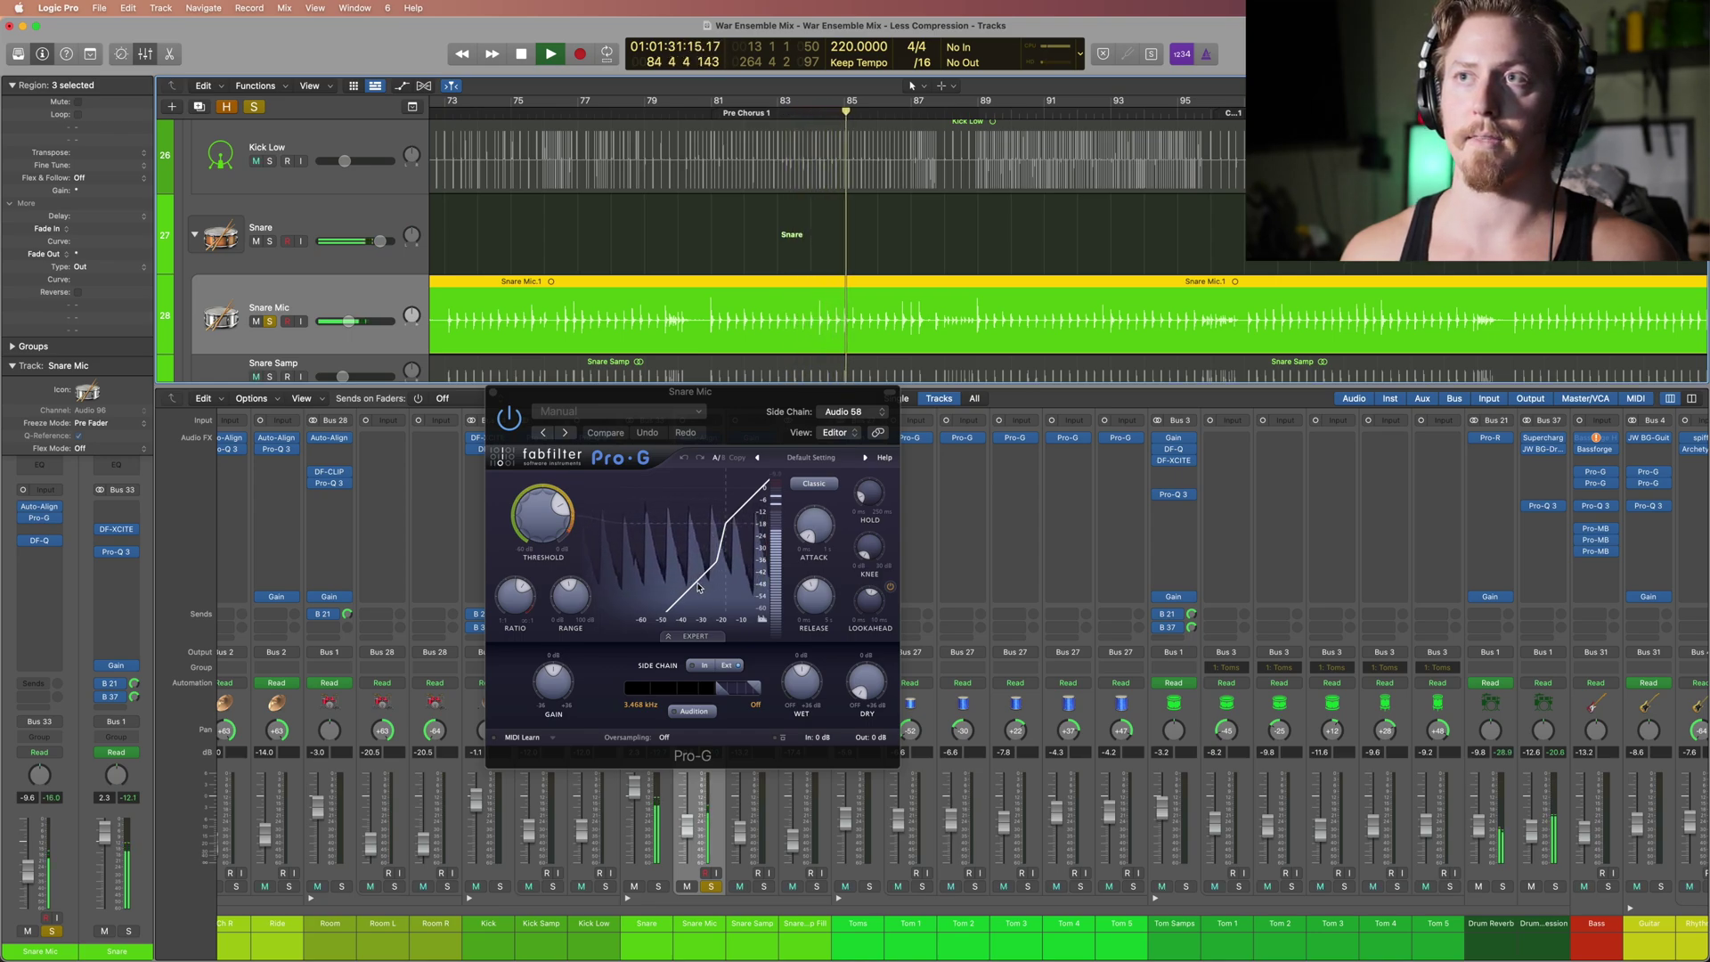
pyautogui.press('space')
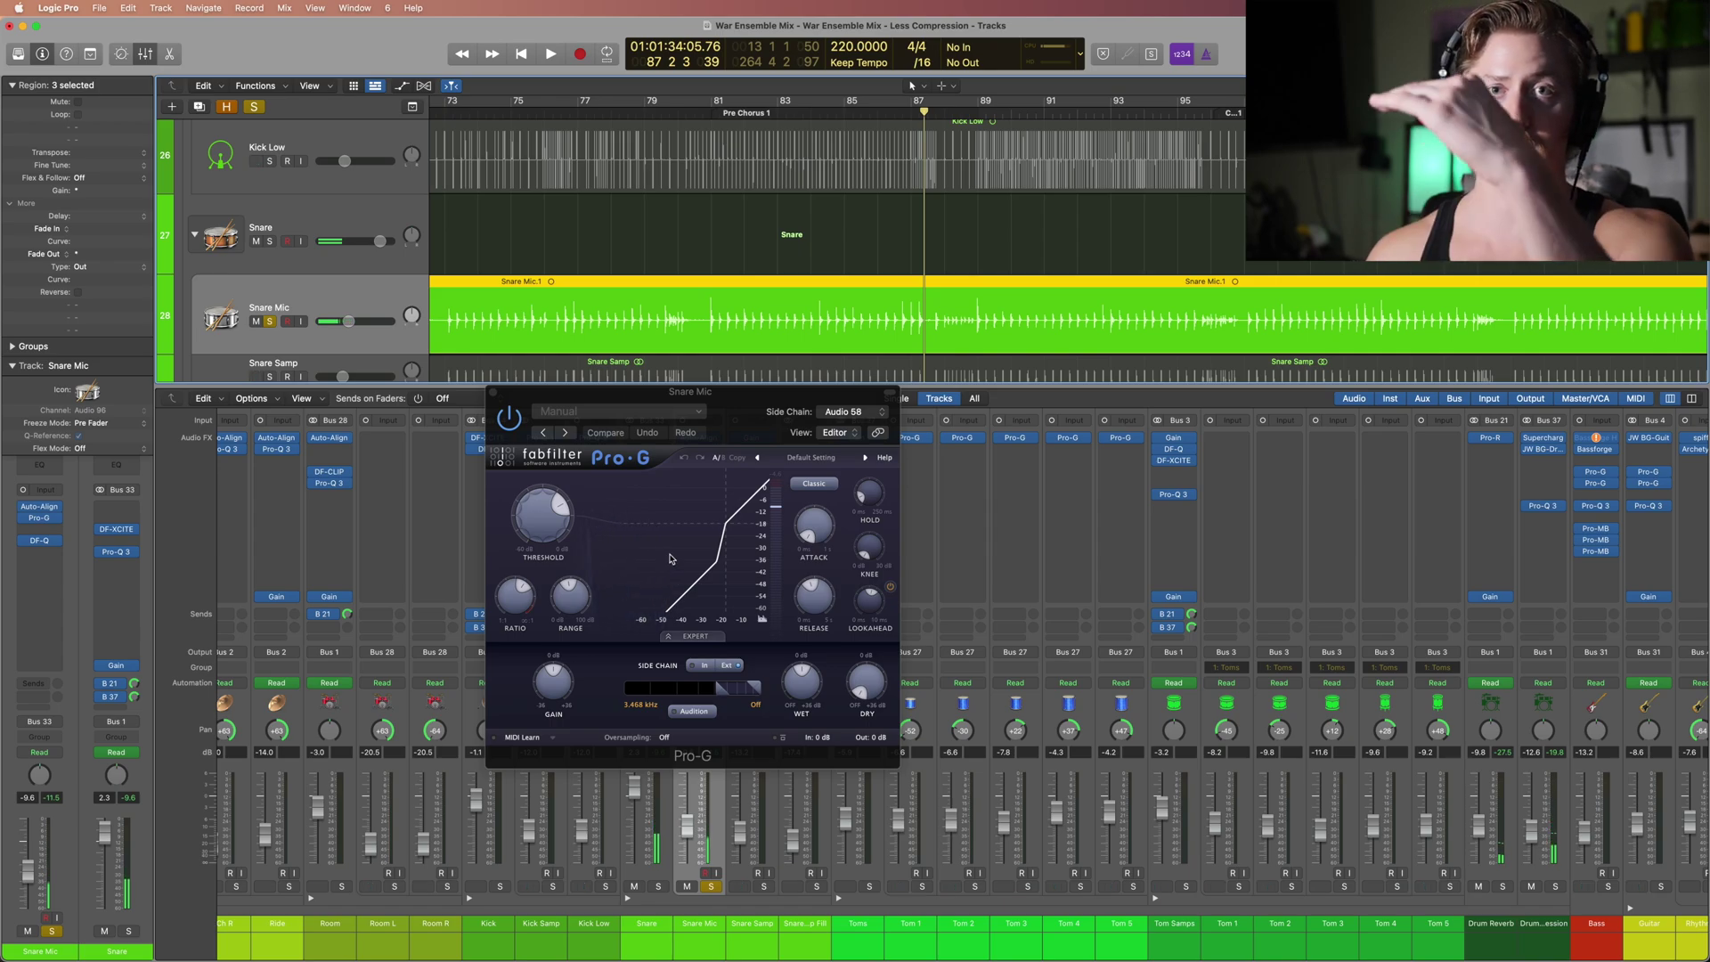
pyautogui.press('super+w')
# Step: Compare Snare Mic with its Snare Direct DF-Q bypassed and active during playback, leaving it active and closing the plugin
pyautogui.click(701, 478)
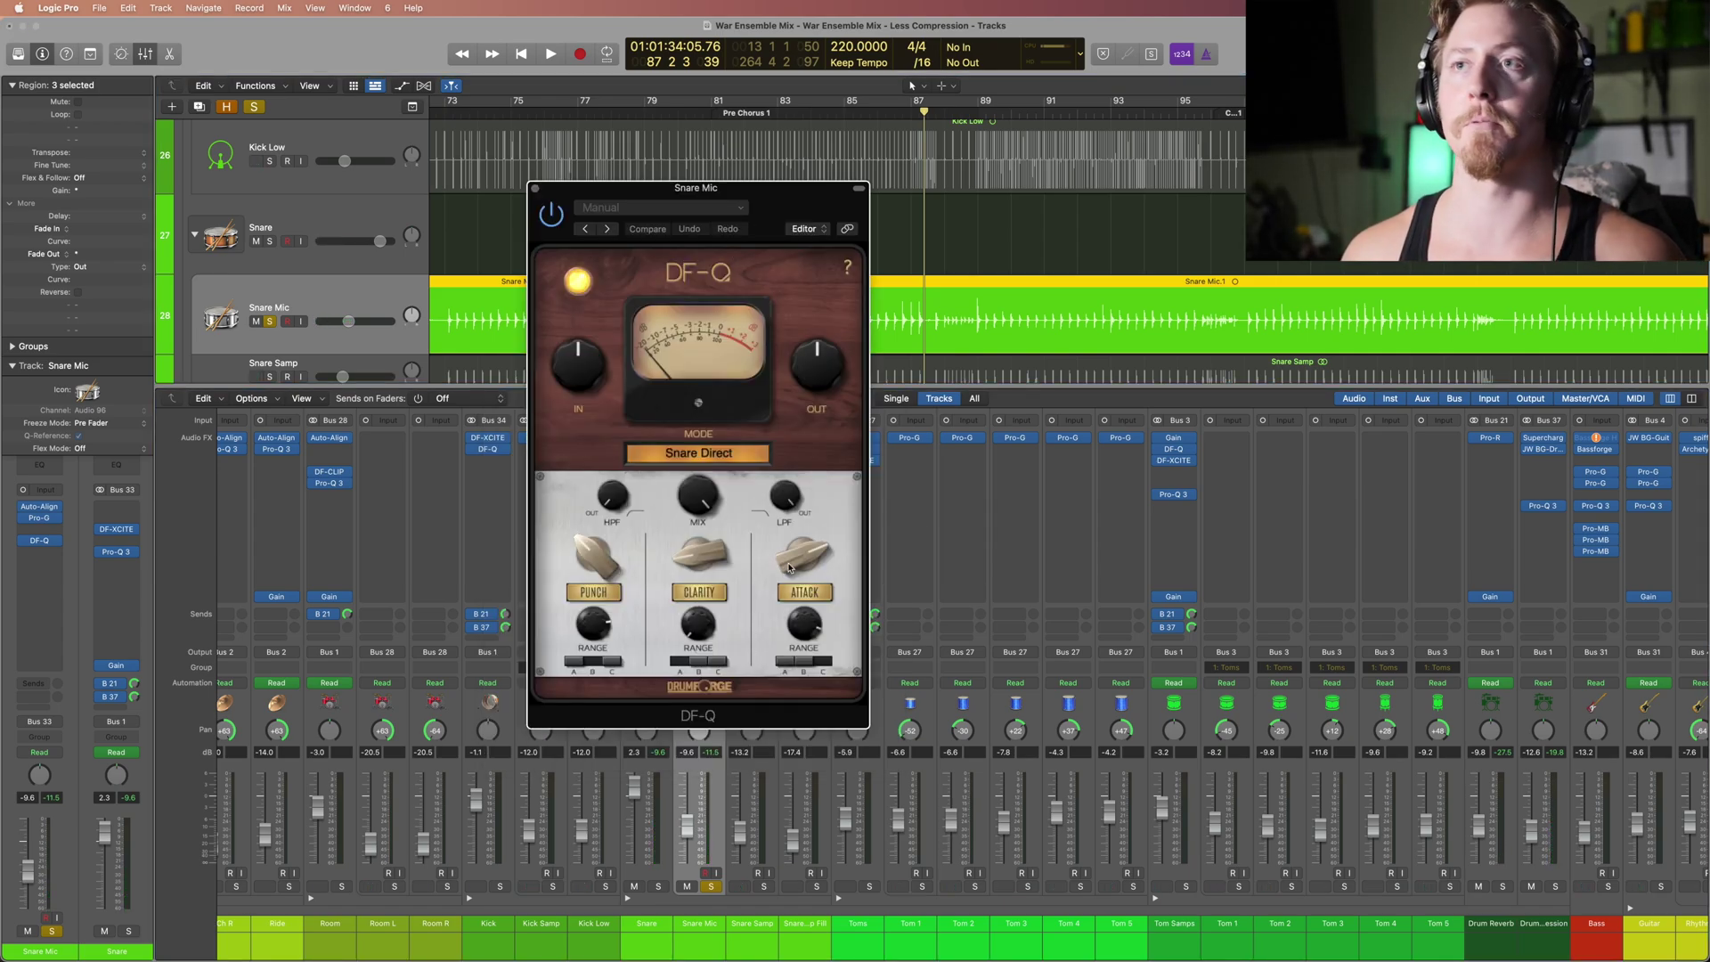
pyautogui.press('space')
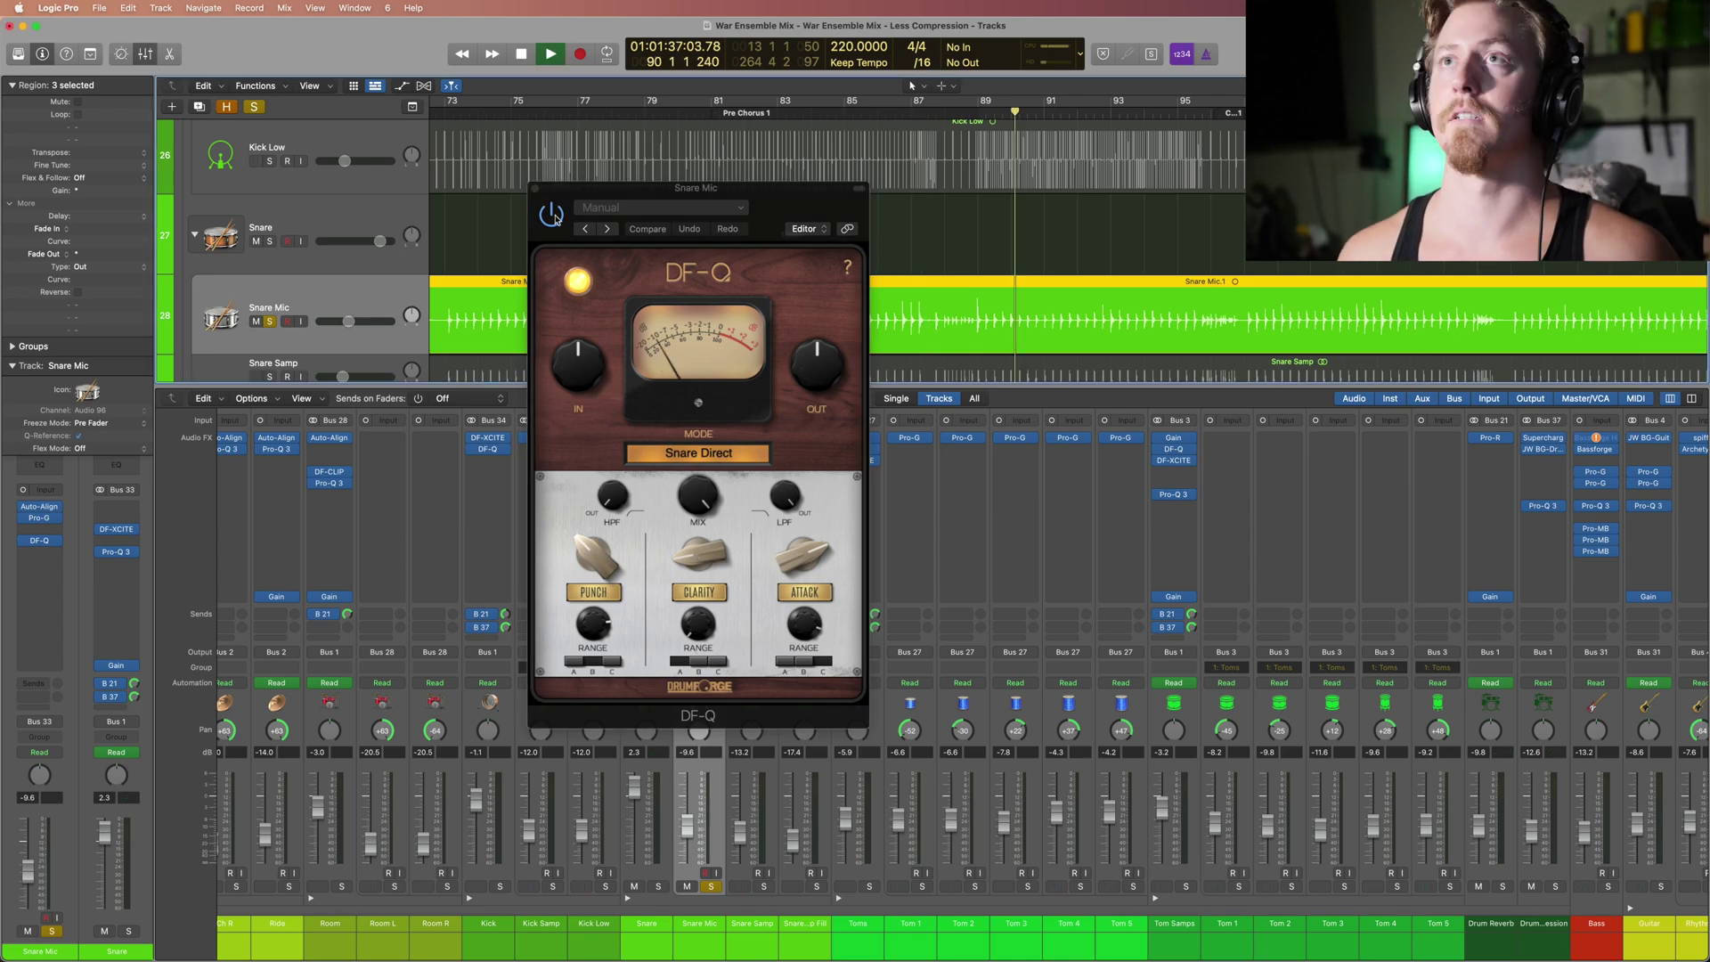
pyautogui.click(552, 214)
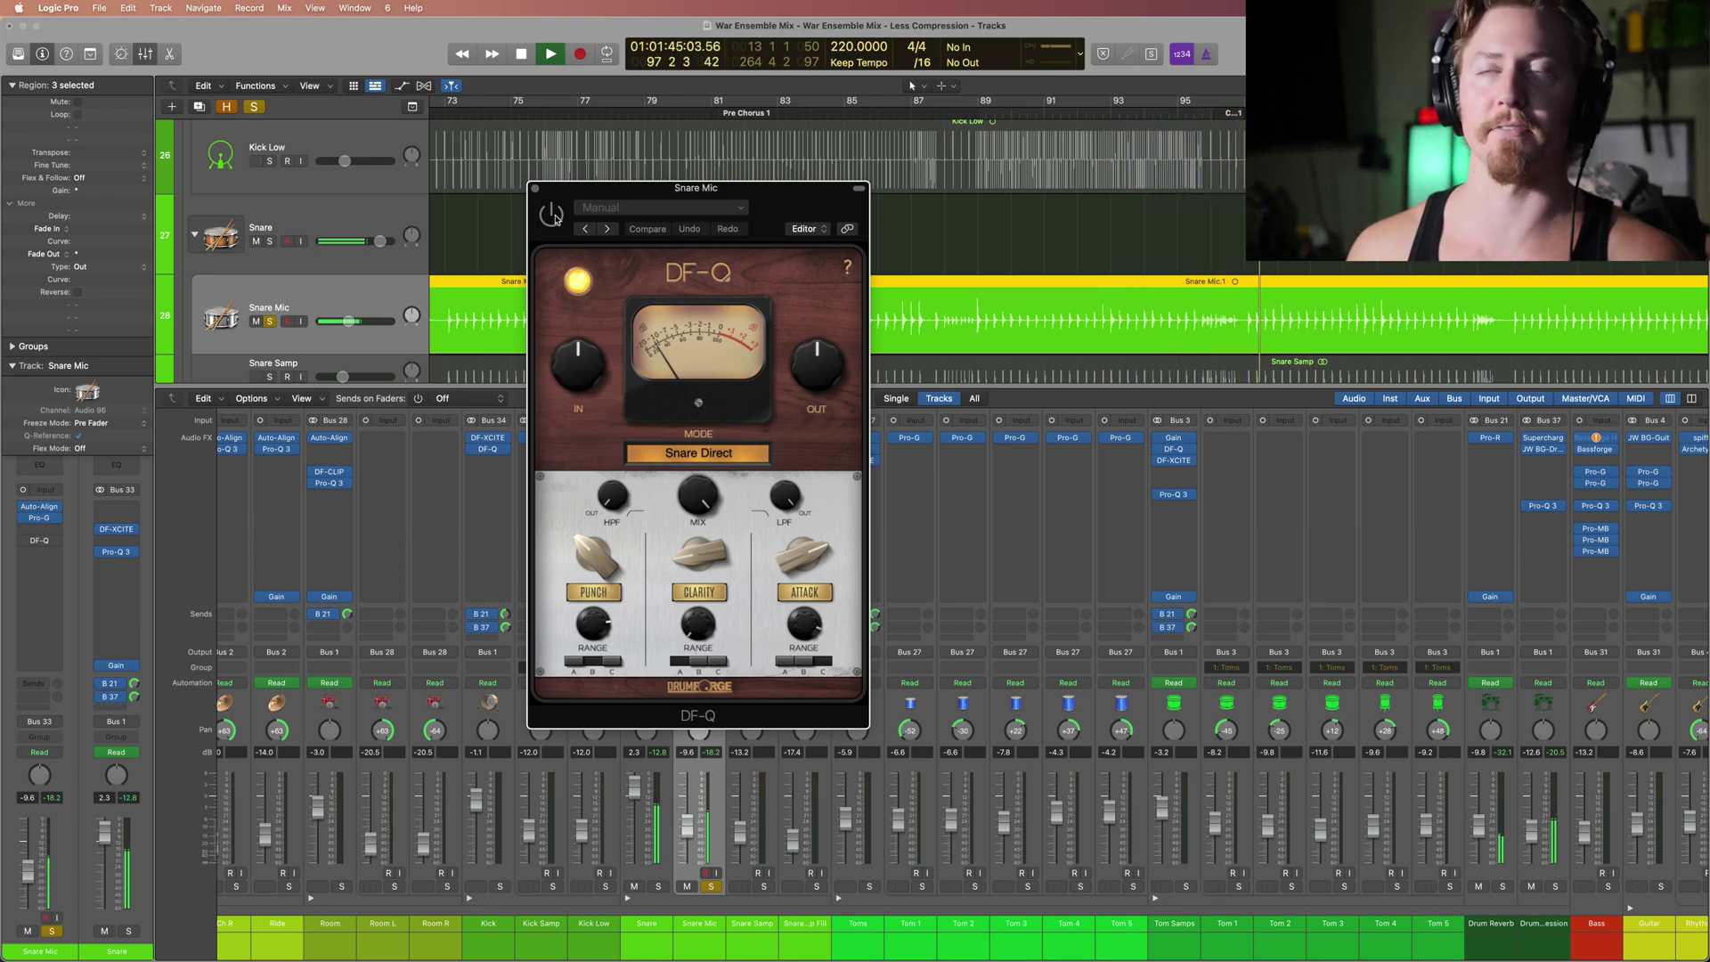
pyautogui.click(553, 216)
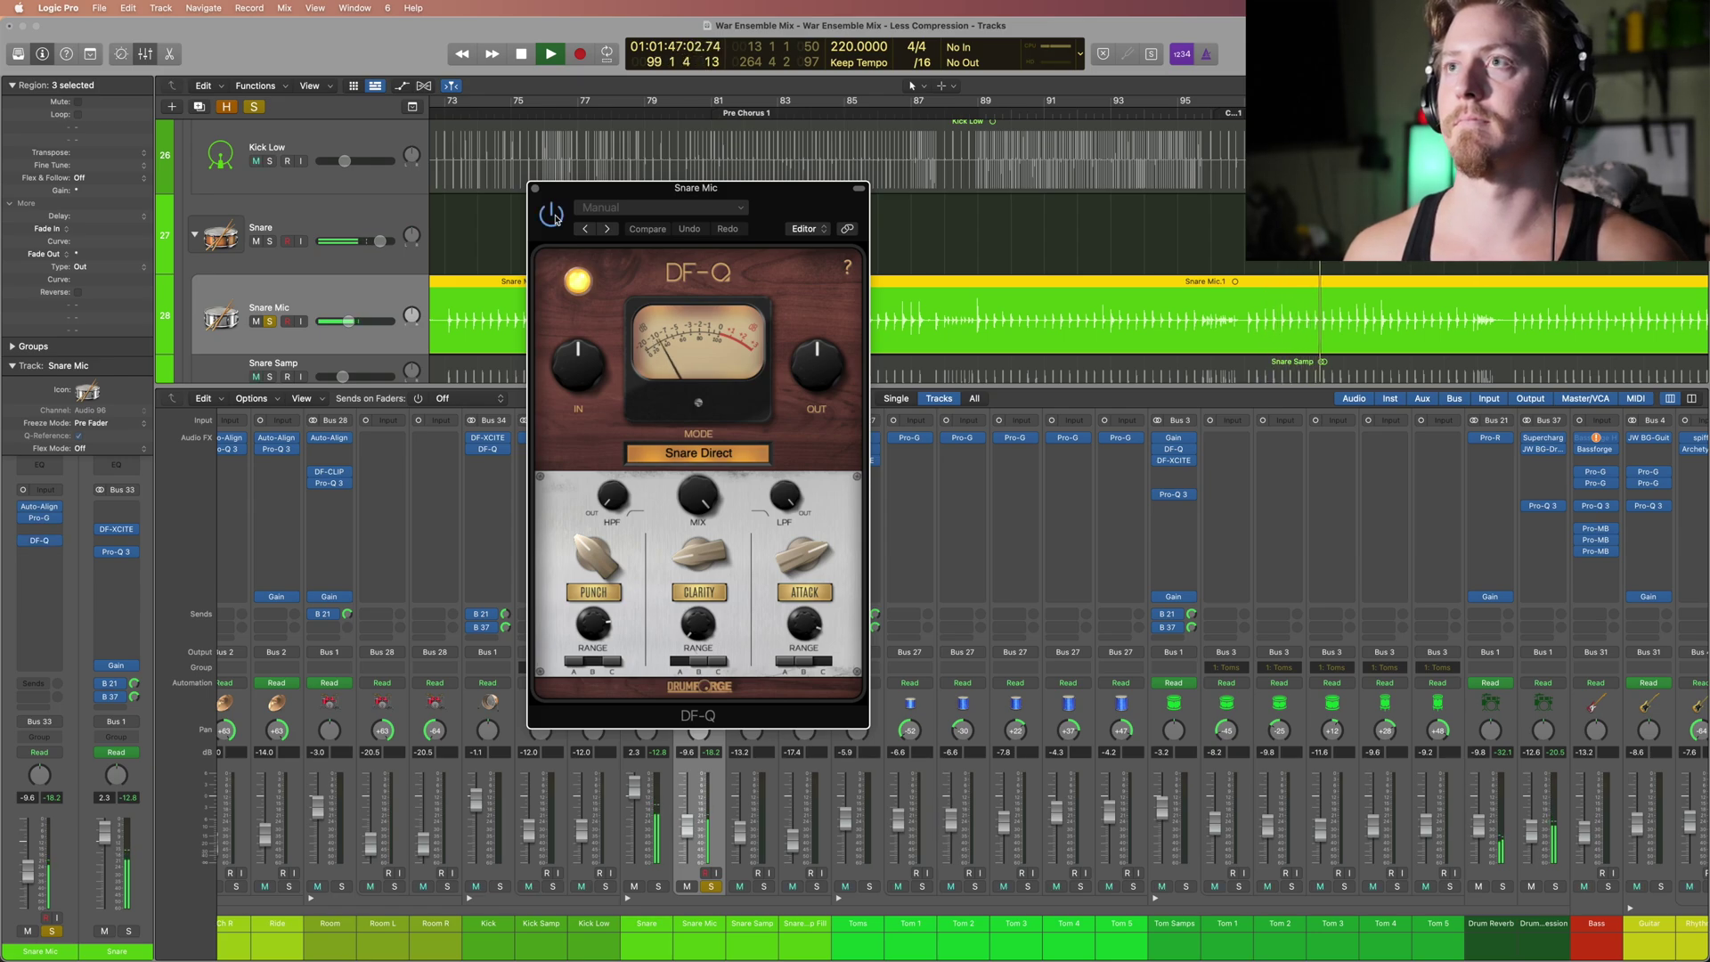
pyautogui.click(535, 189)
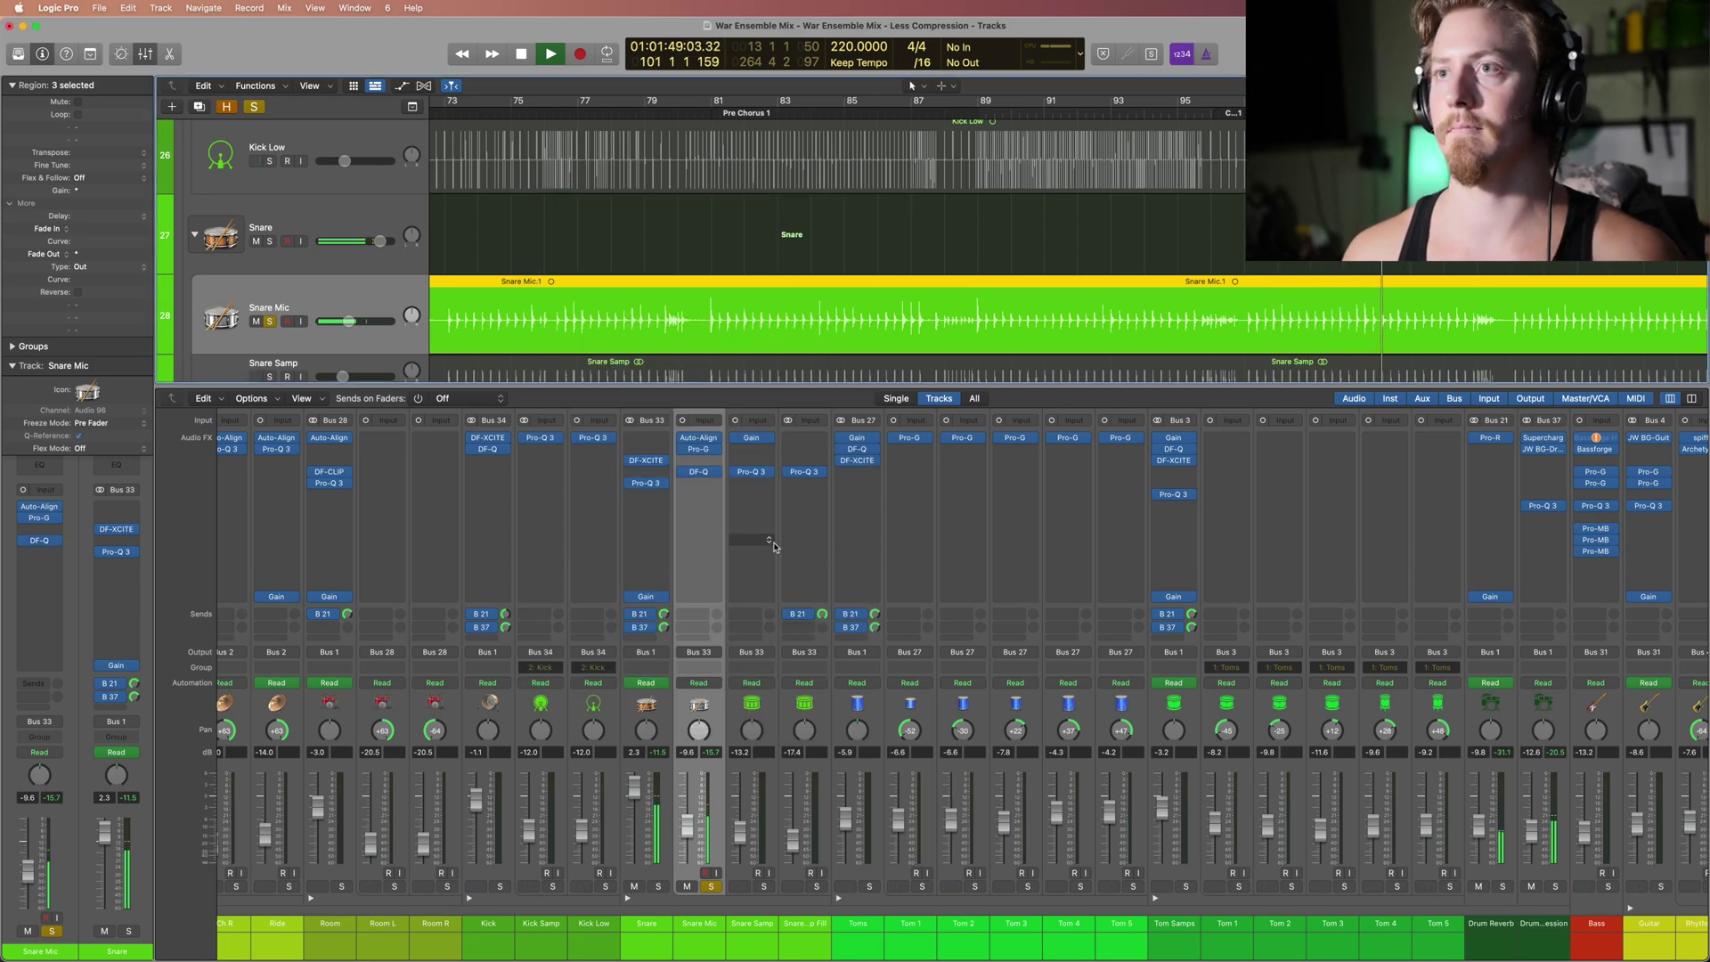
# Step: Move the solo from Snare Mic to Snare Samp and play the sample alone from bar 83
pyautogui.click(713, 886)
pyautogui.press('space')
pyautogui.click(748, 866)
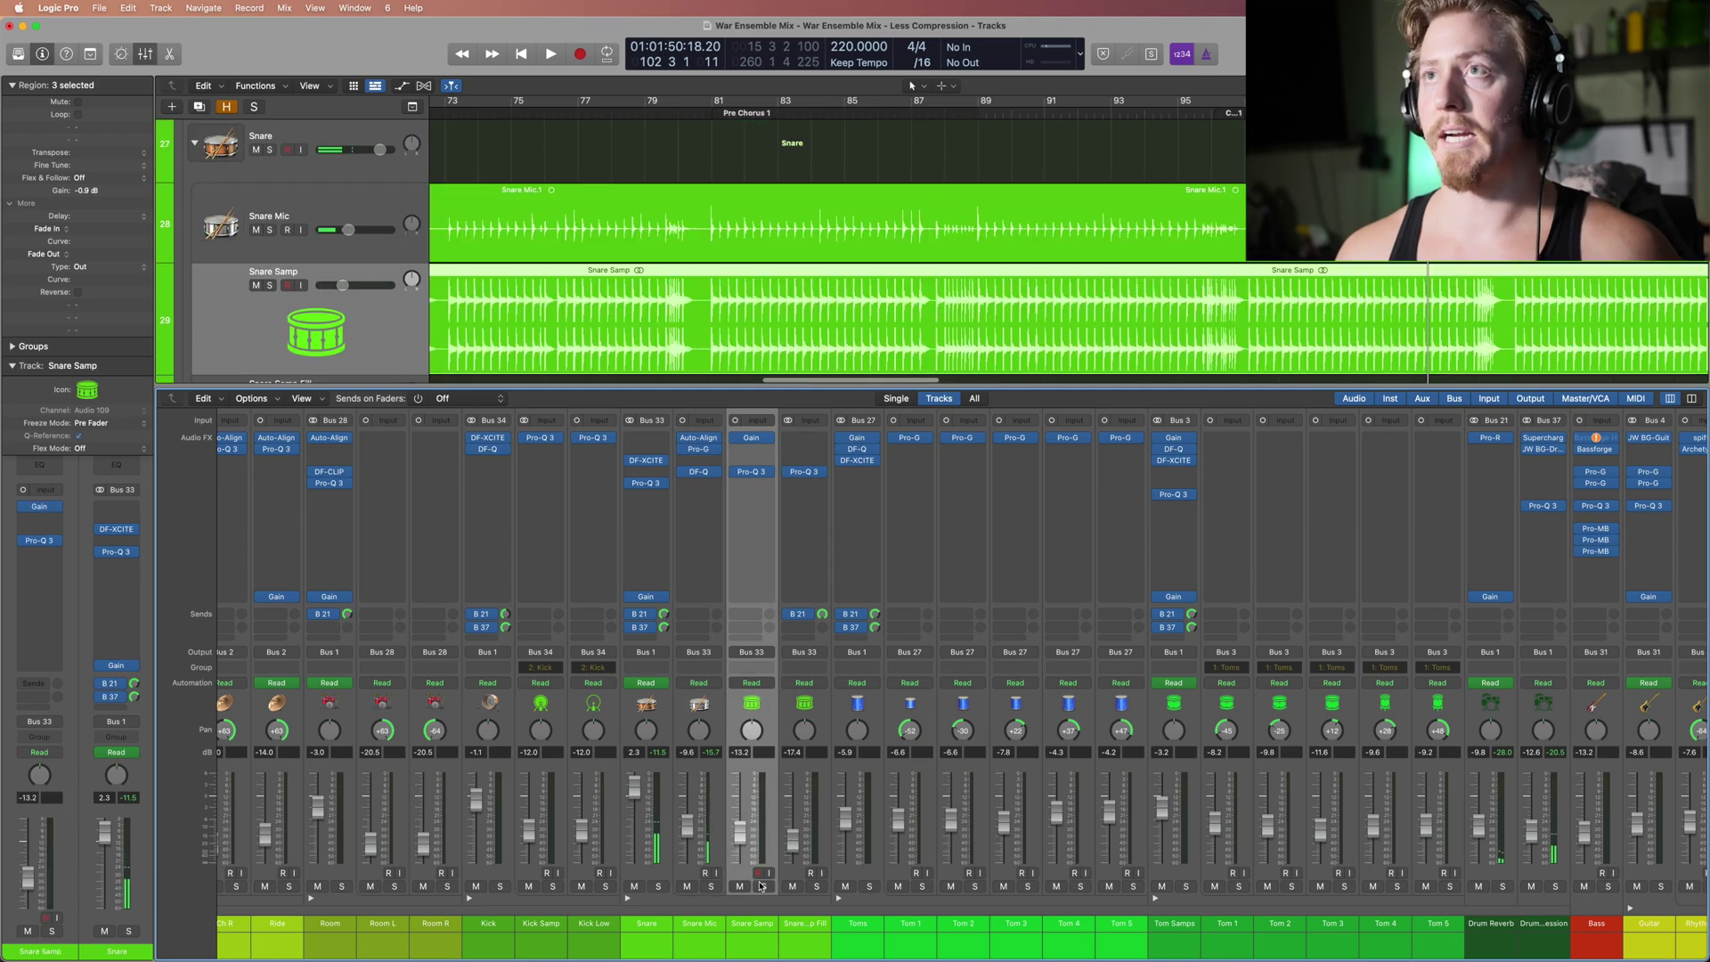
pyautogui.click(764, 887)
pyautogui.click(776, 112)
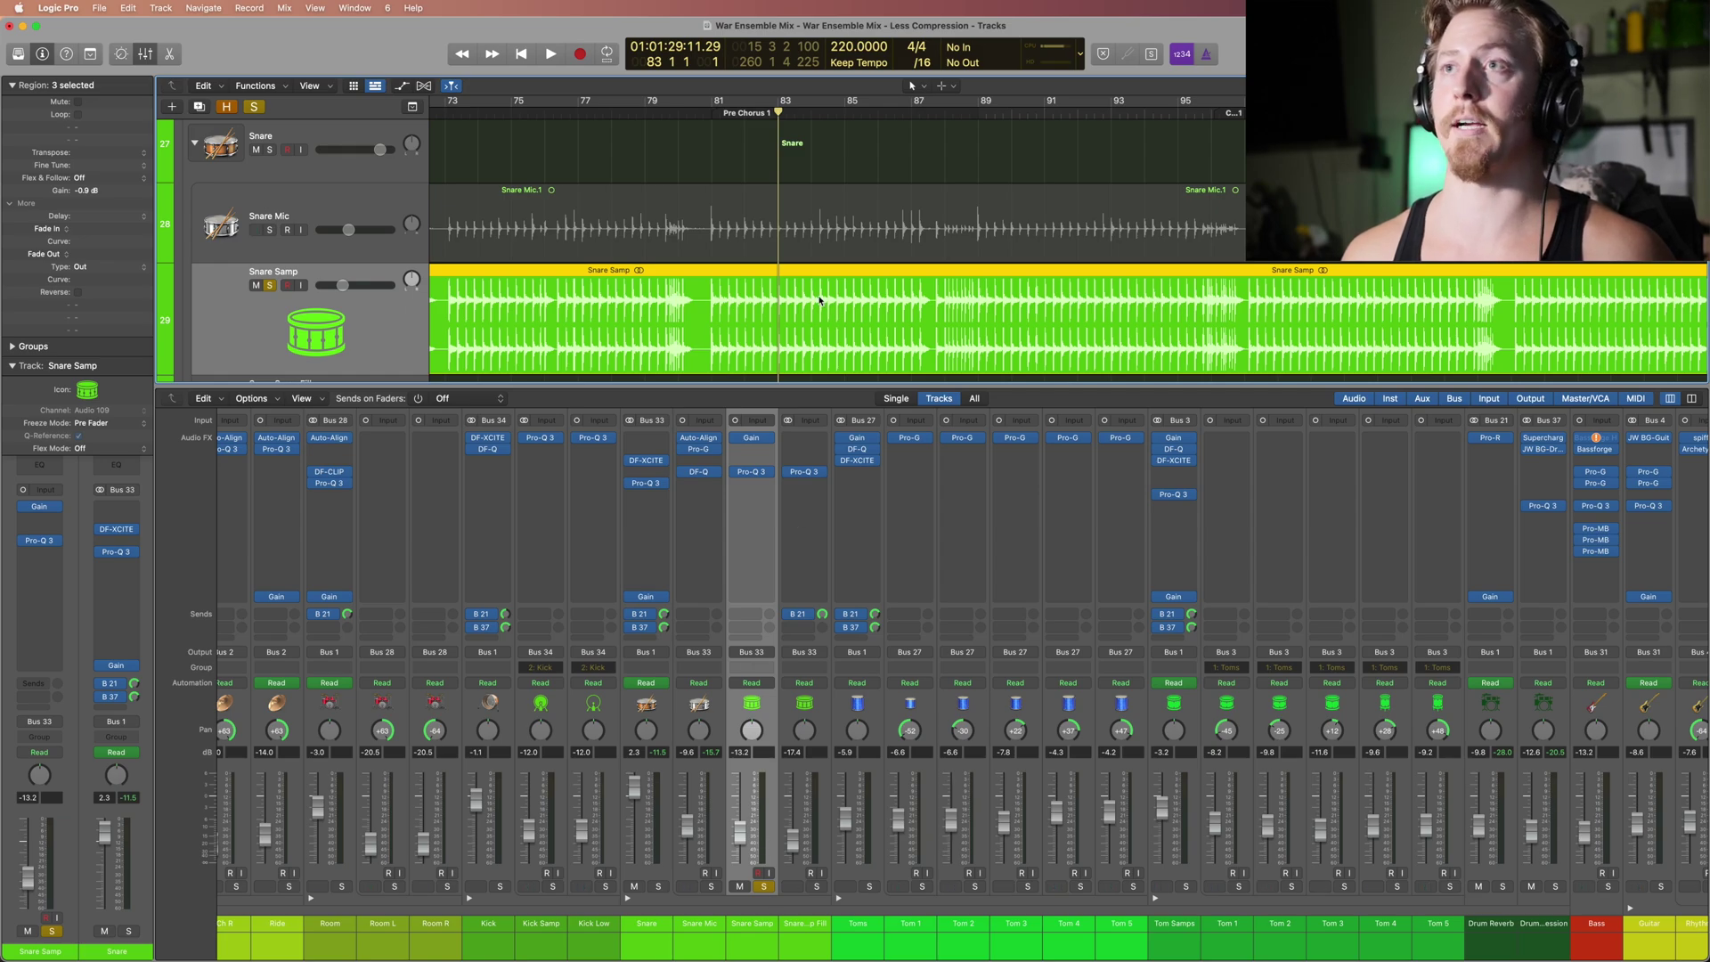
pyautogui.press('space')
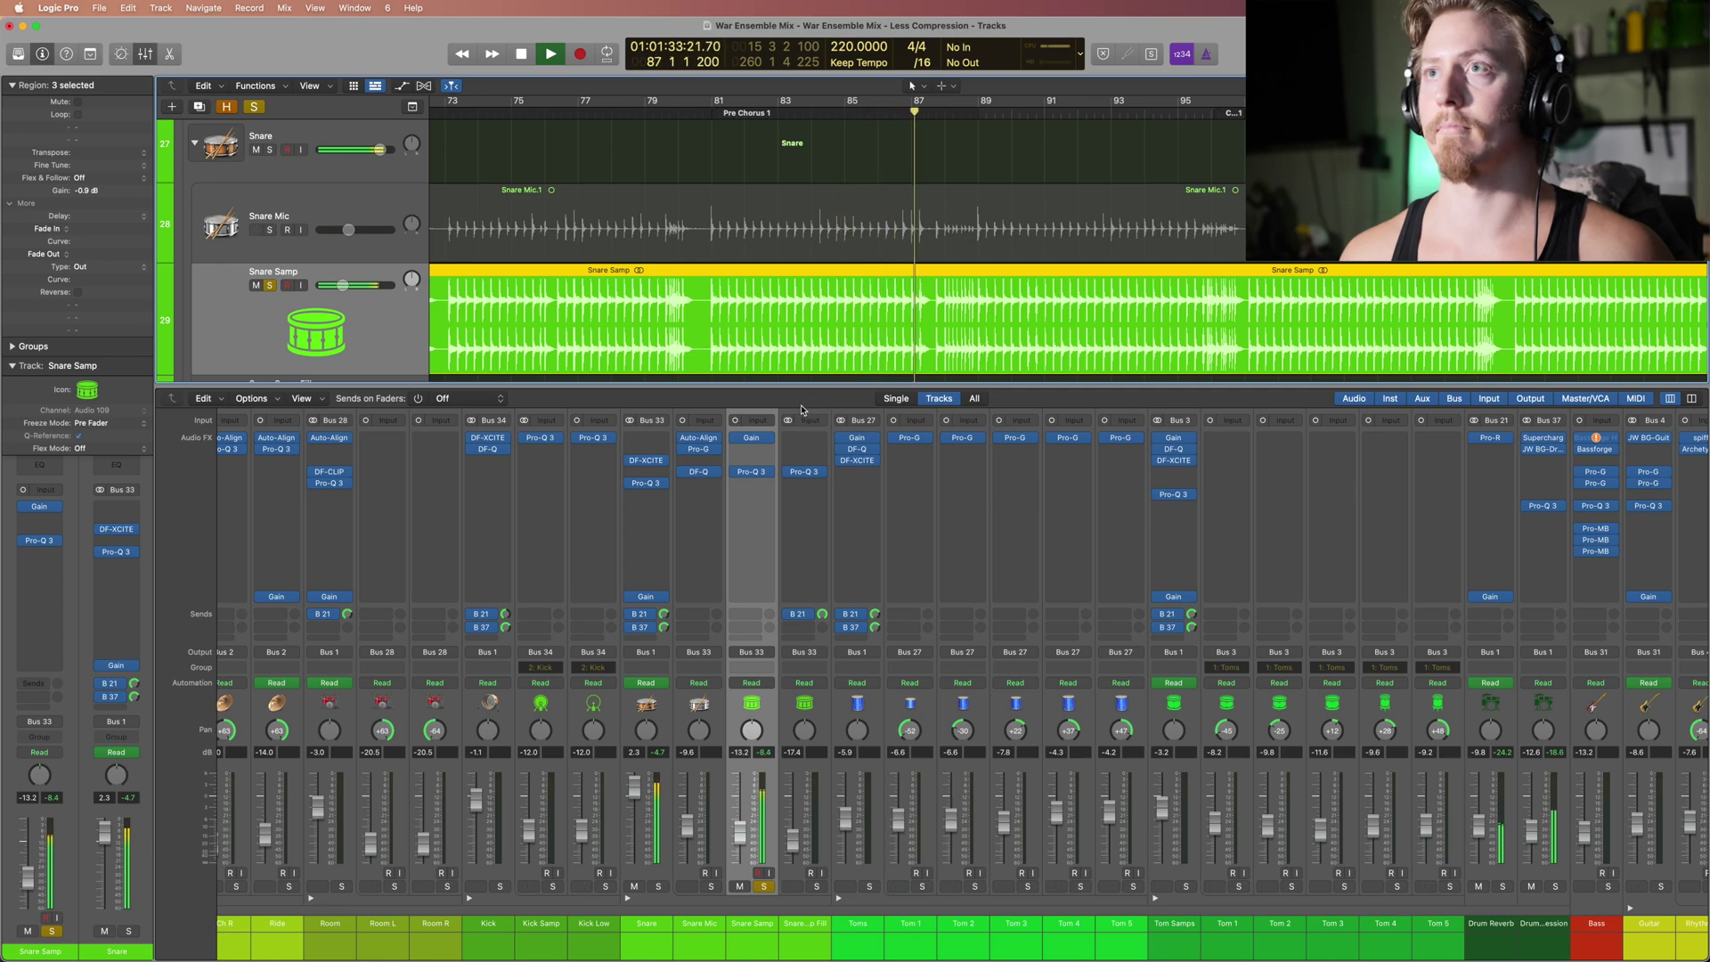
pyautogui.press('space')
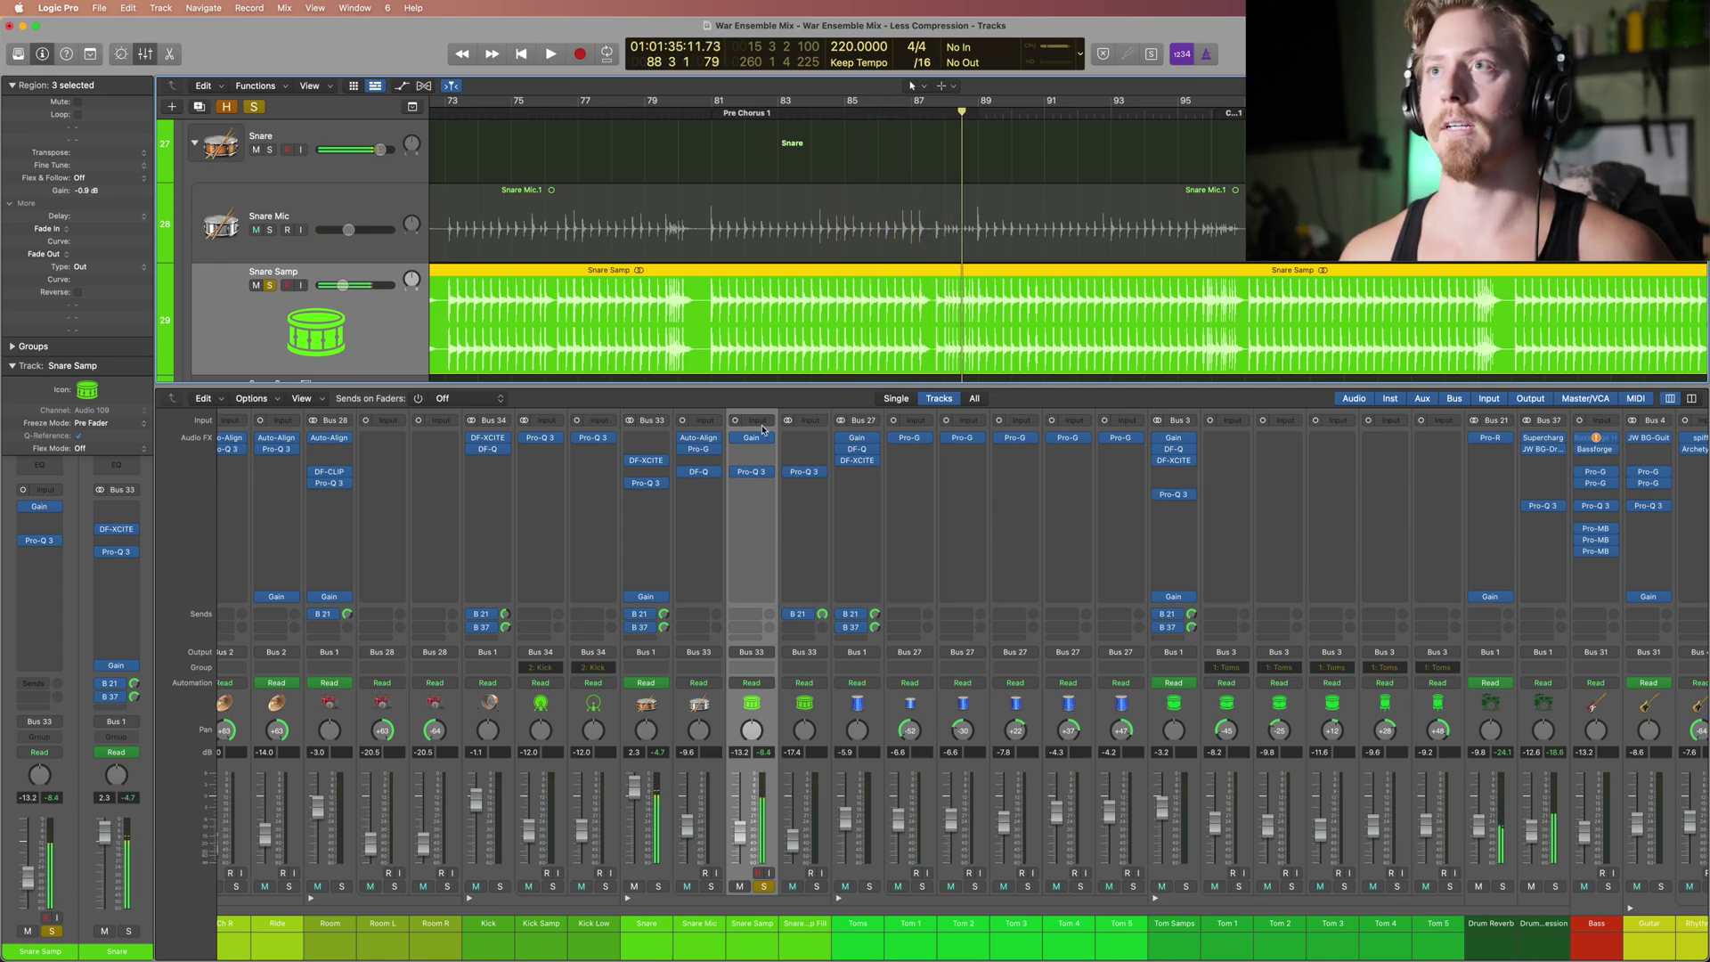
# Step: Inspect the phase invert setting in Snare Samp's Gain plugin and close it
pyautogui.click(752, 438)
pyautogui.moveTo(654, 187); pyautogui.dragTo(944, 382)
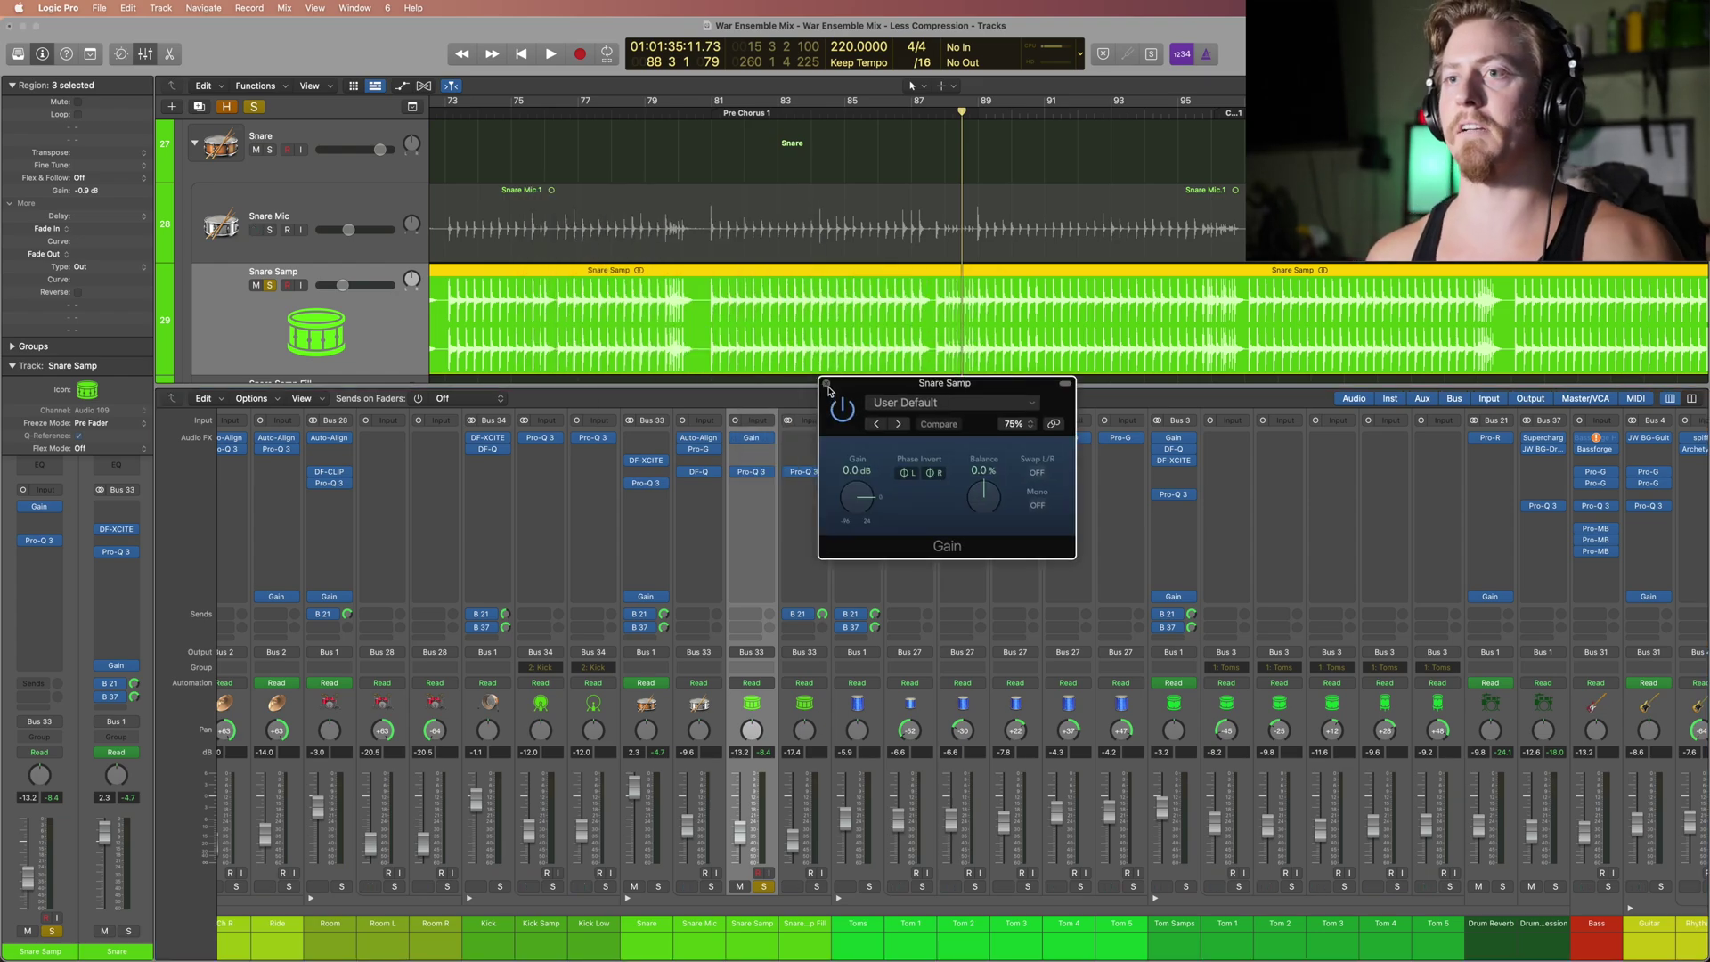
pyautogui.click(828, 389)
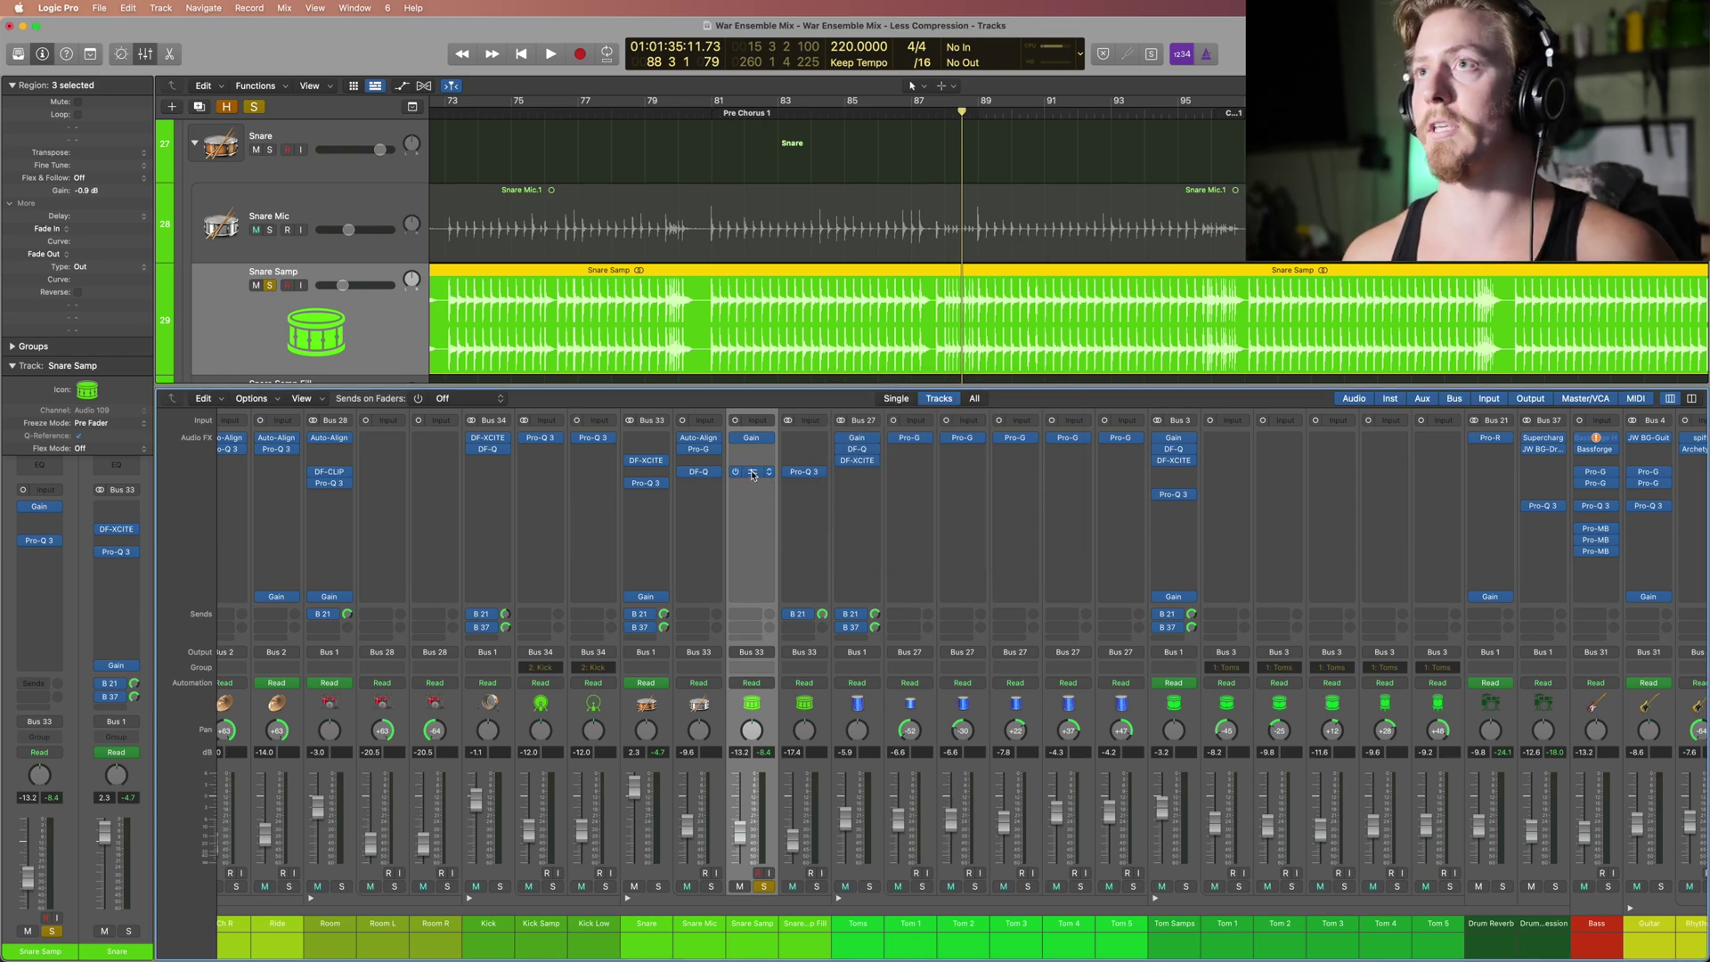
# Step: Play Snare Samp and audition its Pro-Q 3 bands in isolation: the 13 kHz cut, the 5.8 kHz boost and the 3.6 kHz boost
pyautogui.click(752, 472)
pyautogui.moveTo(838, 199); pyautogui.dragTo(946, 345)
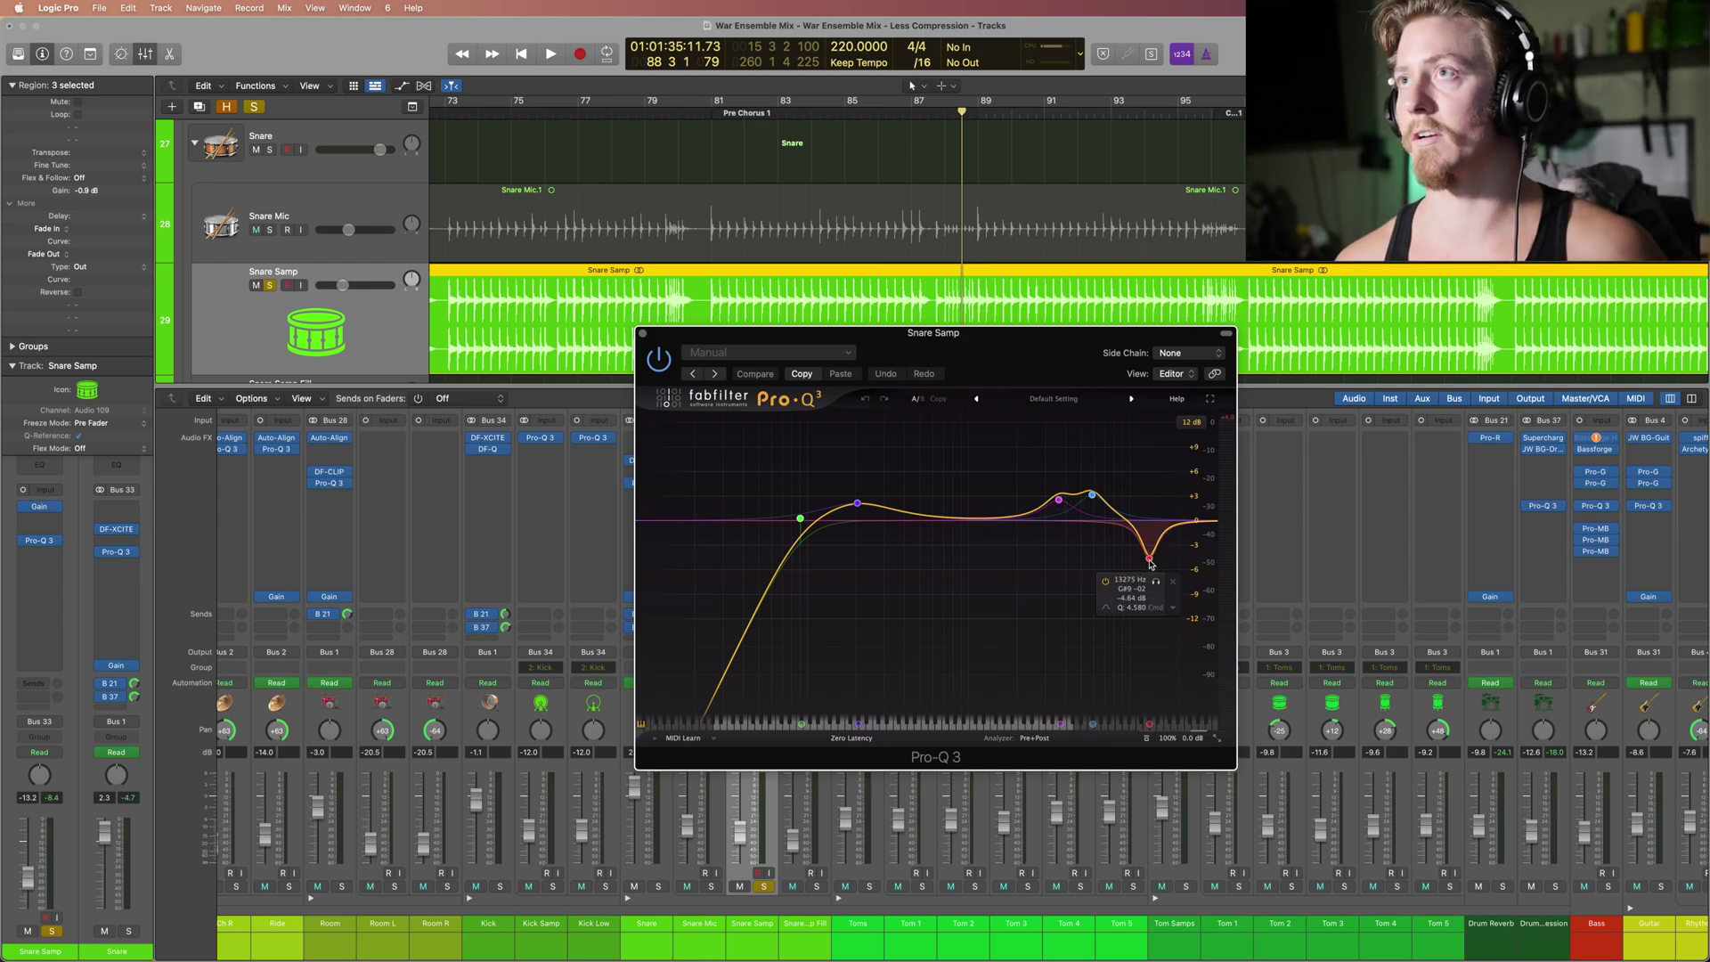
pyautogui.press('space')
pyautogui.click(1156, 583)
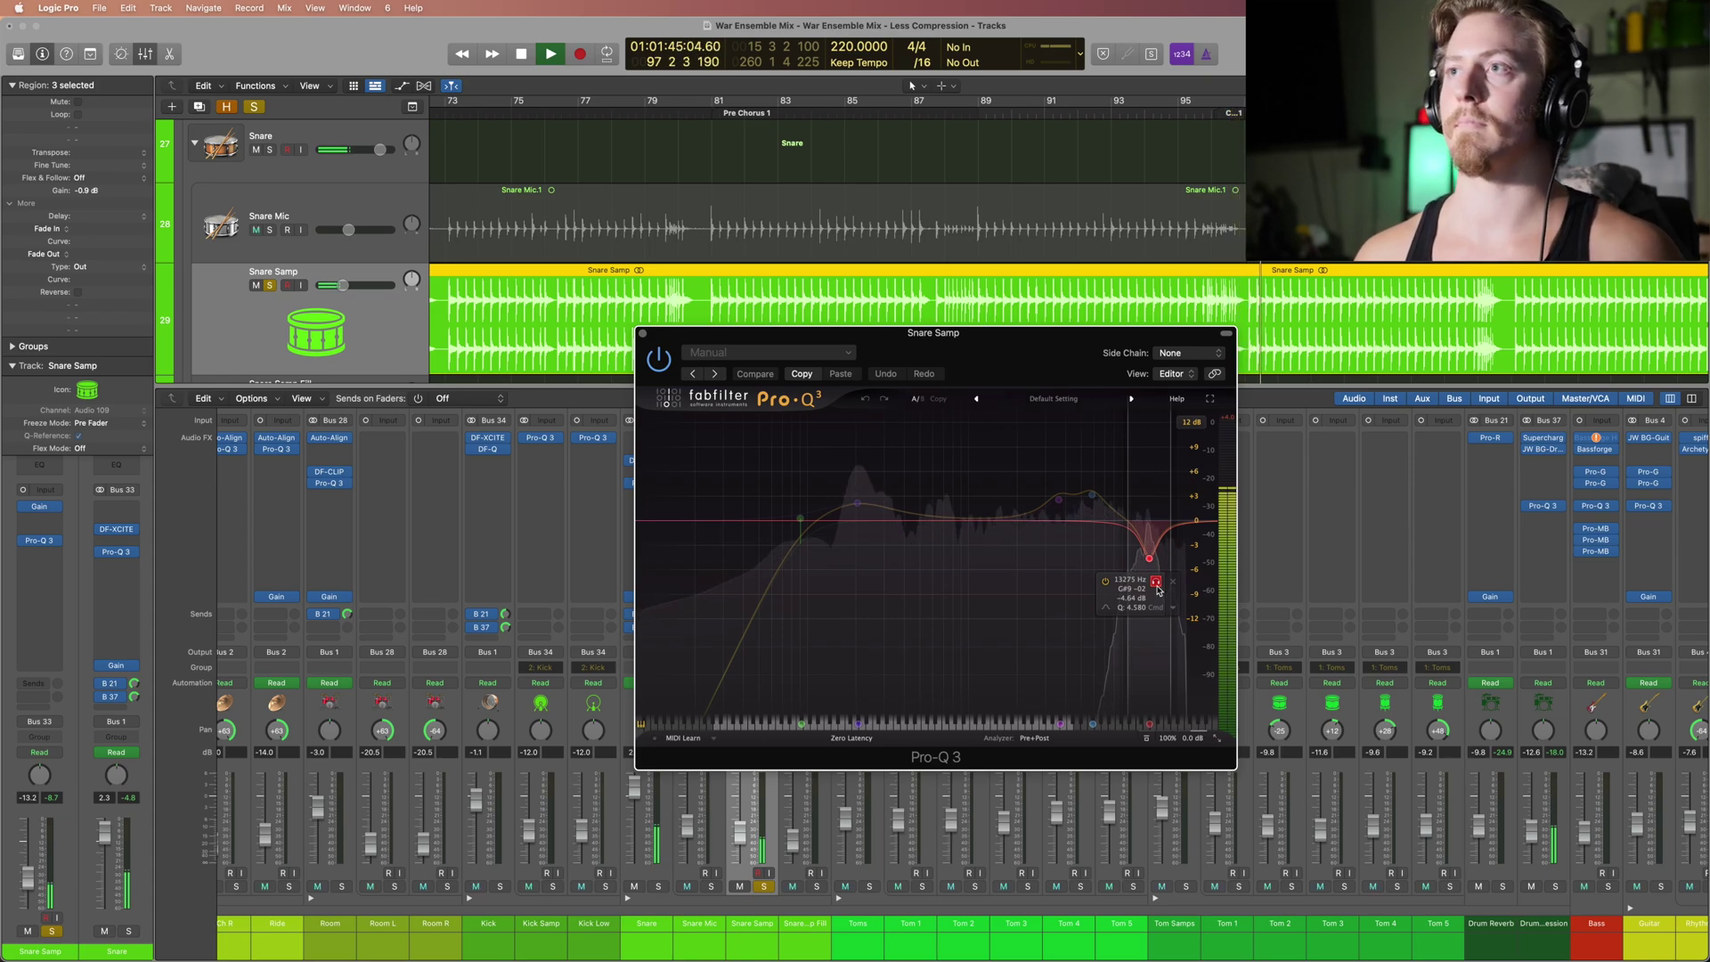
pyautogui.click(1157, 583)
pyautogui.click(1110, 447)
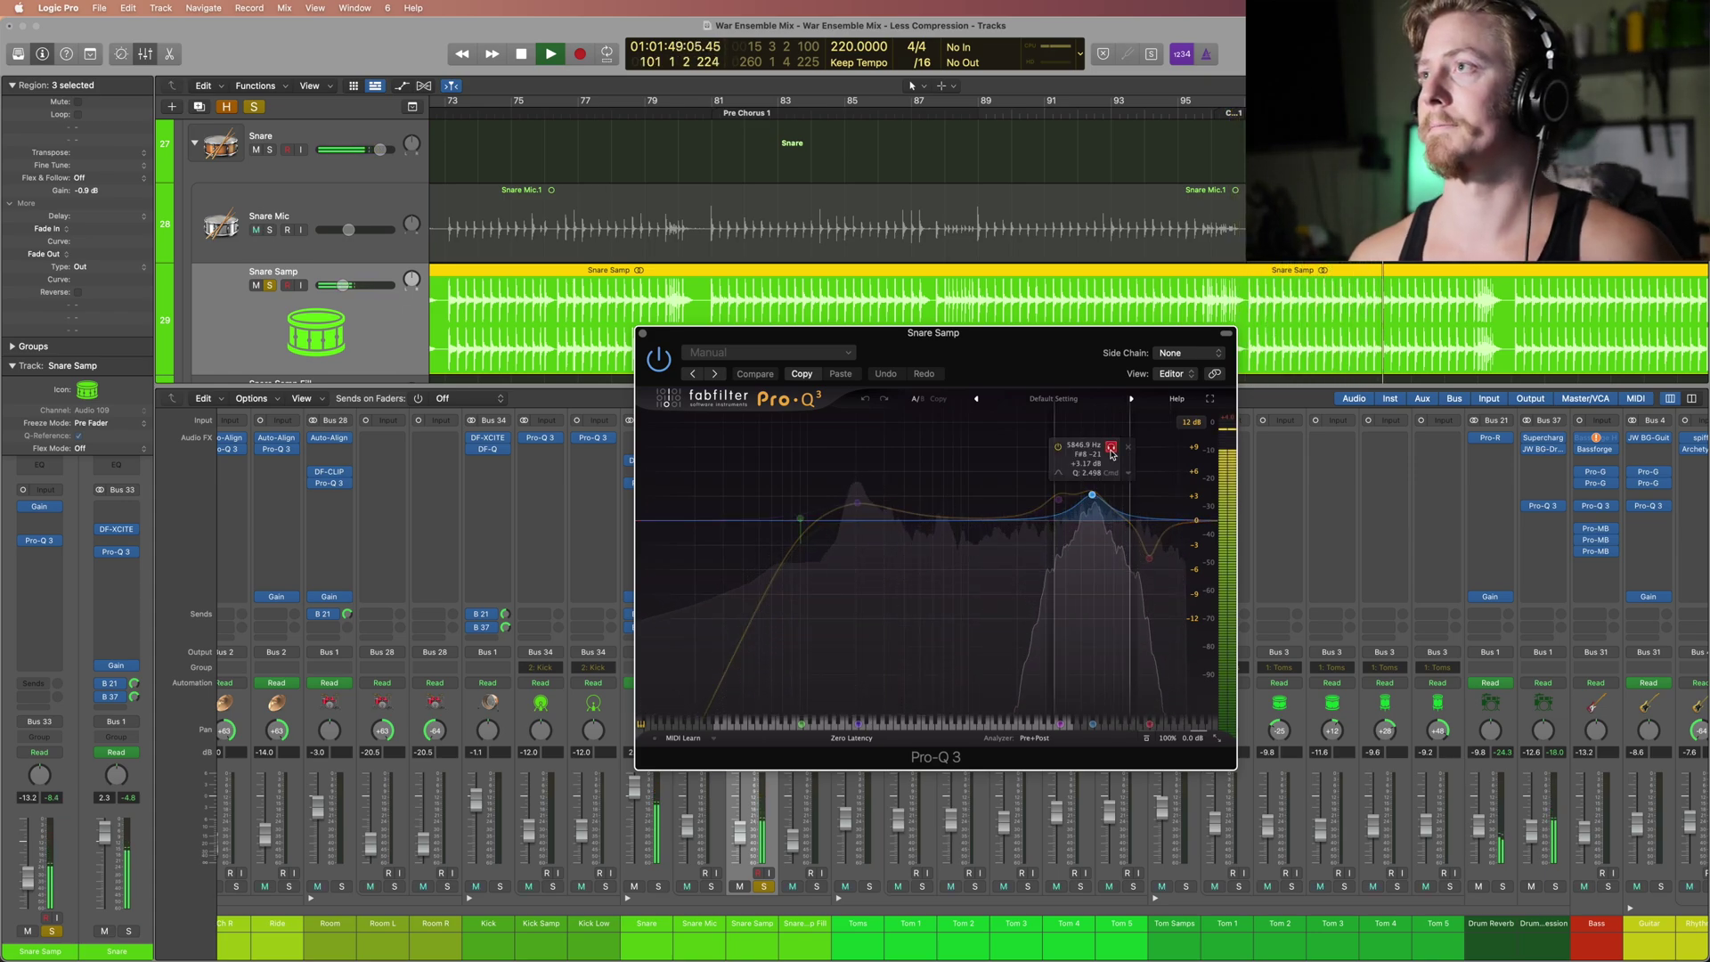
pyautogui.click(1110, 450)
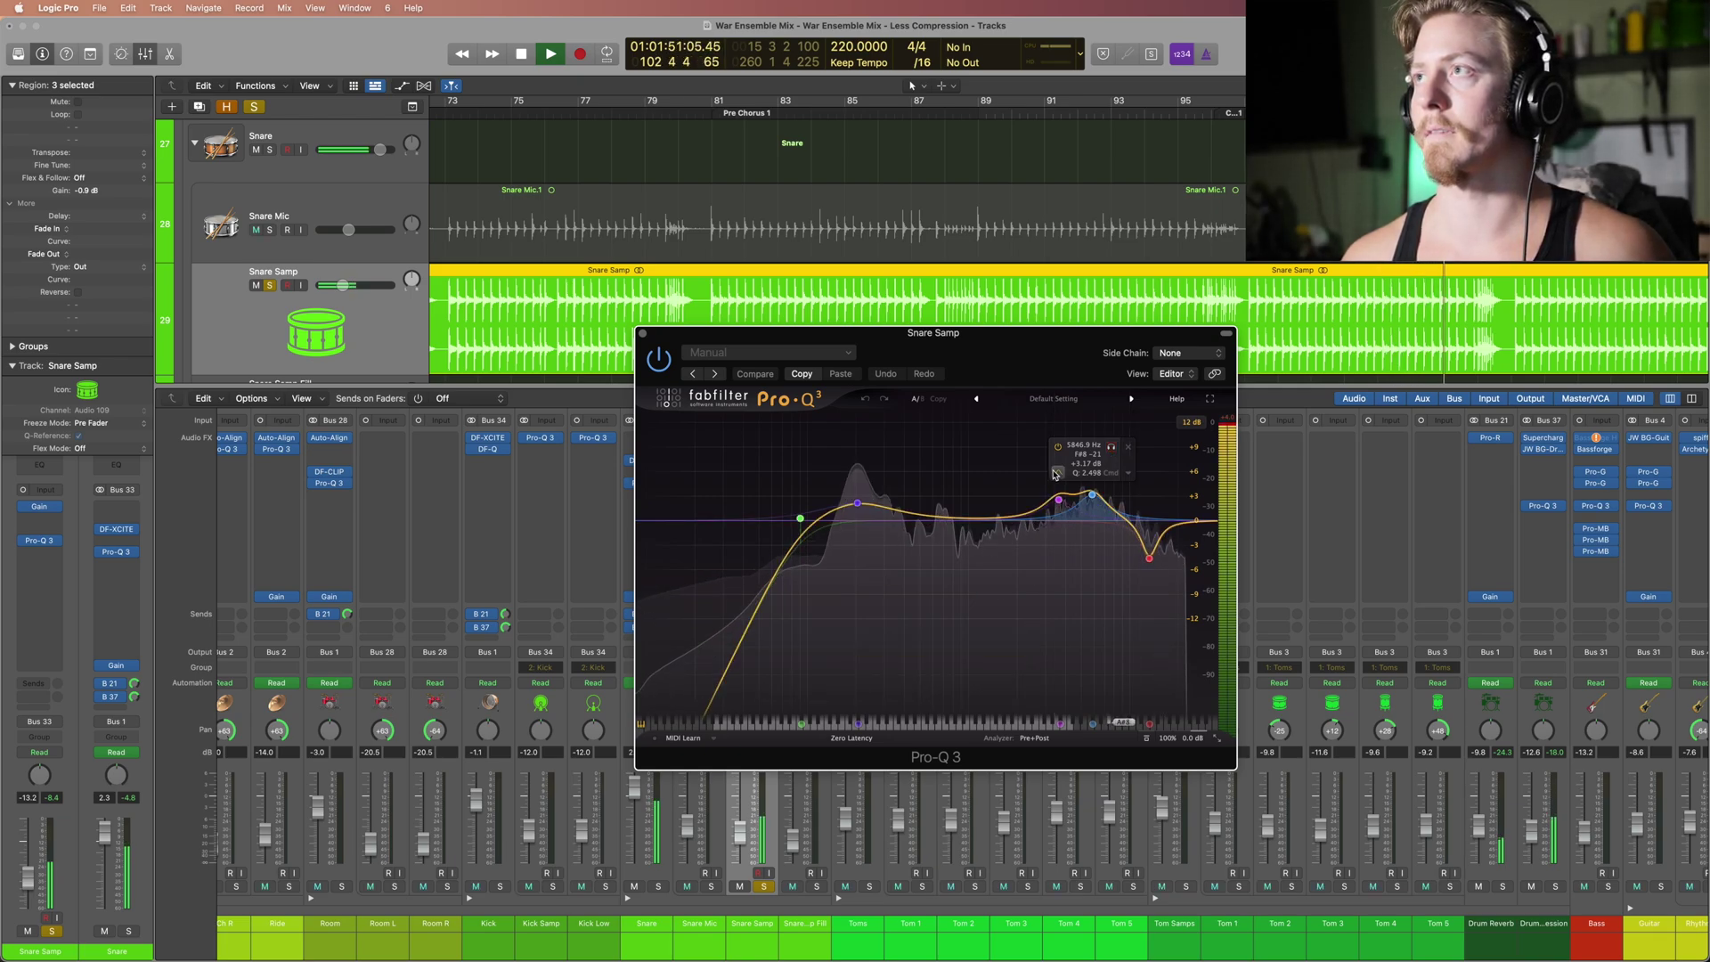
pyautogui.click(1077, 453)
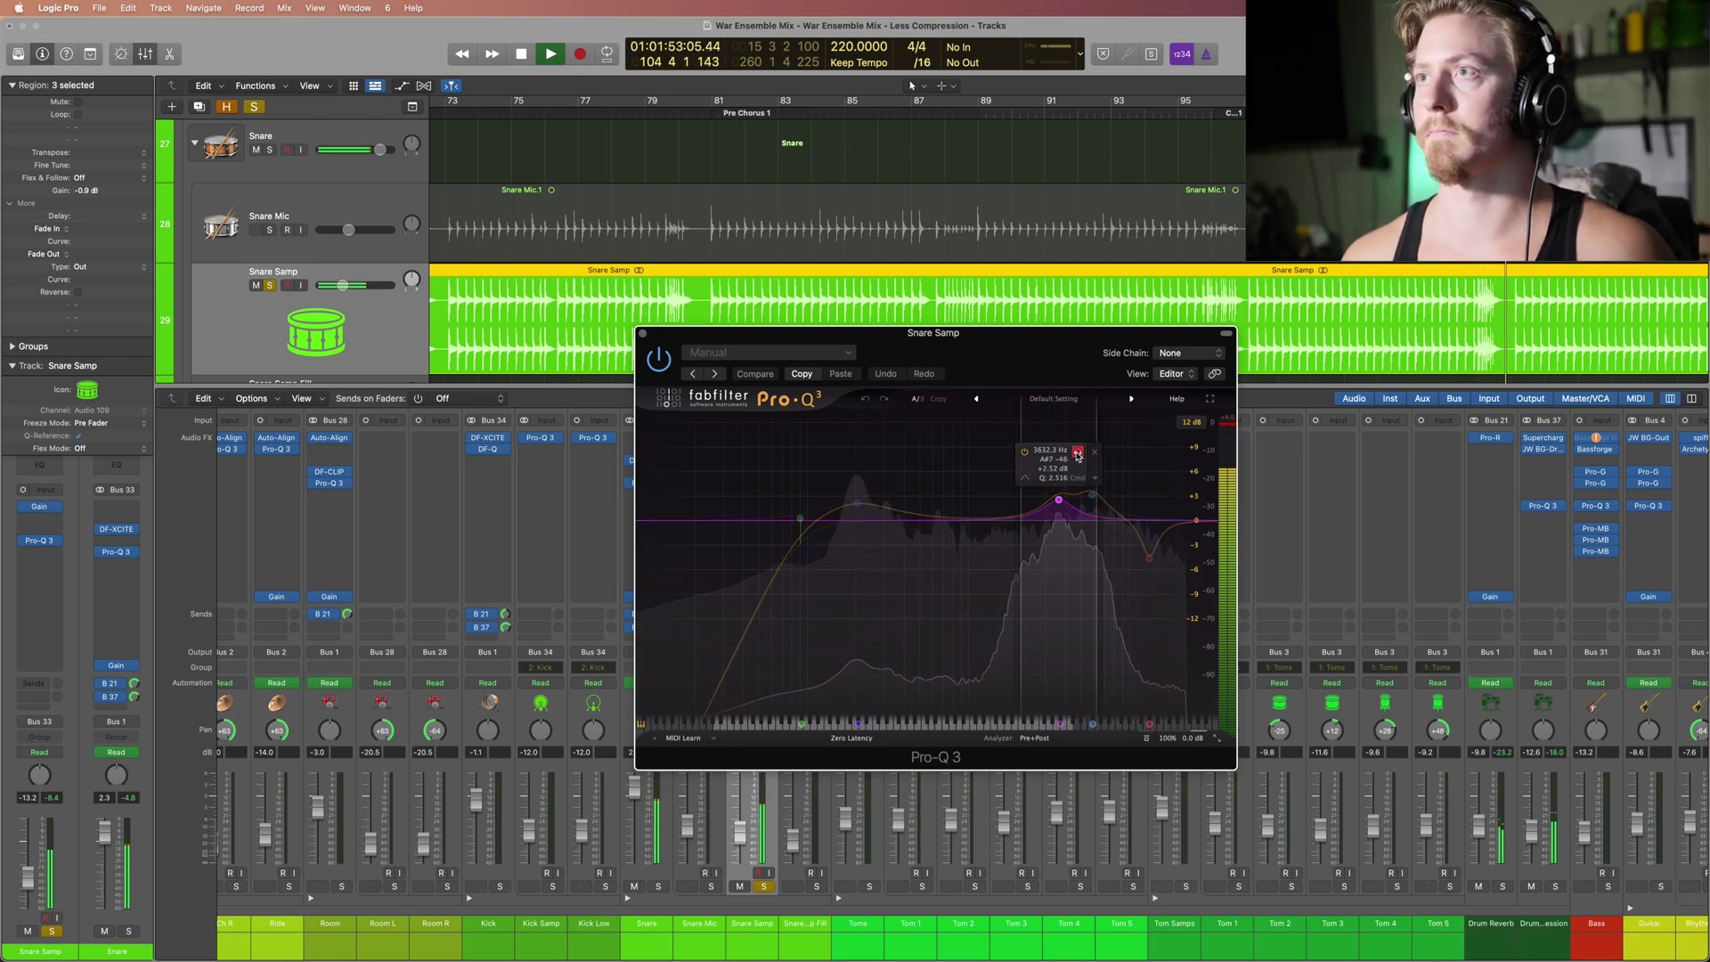
pyautogui.click(1077, 452)
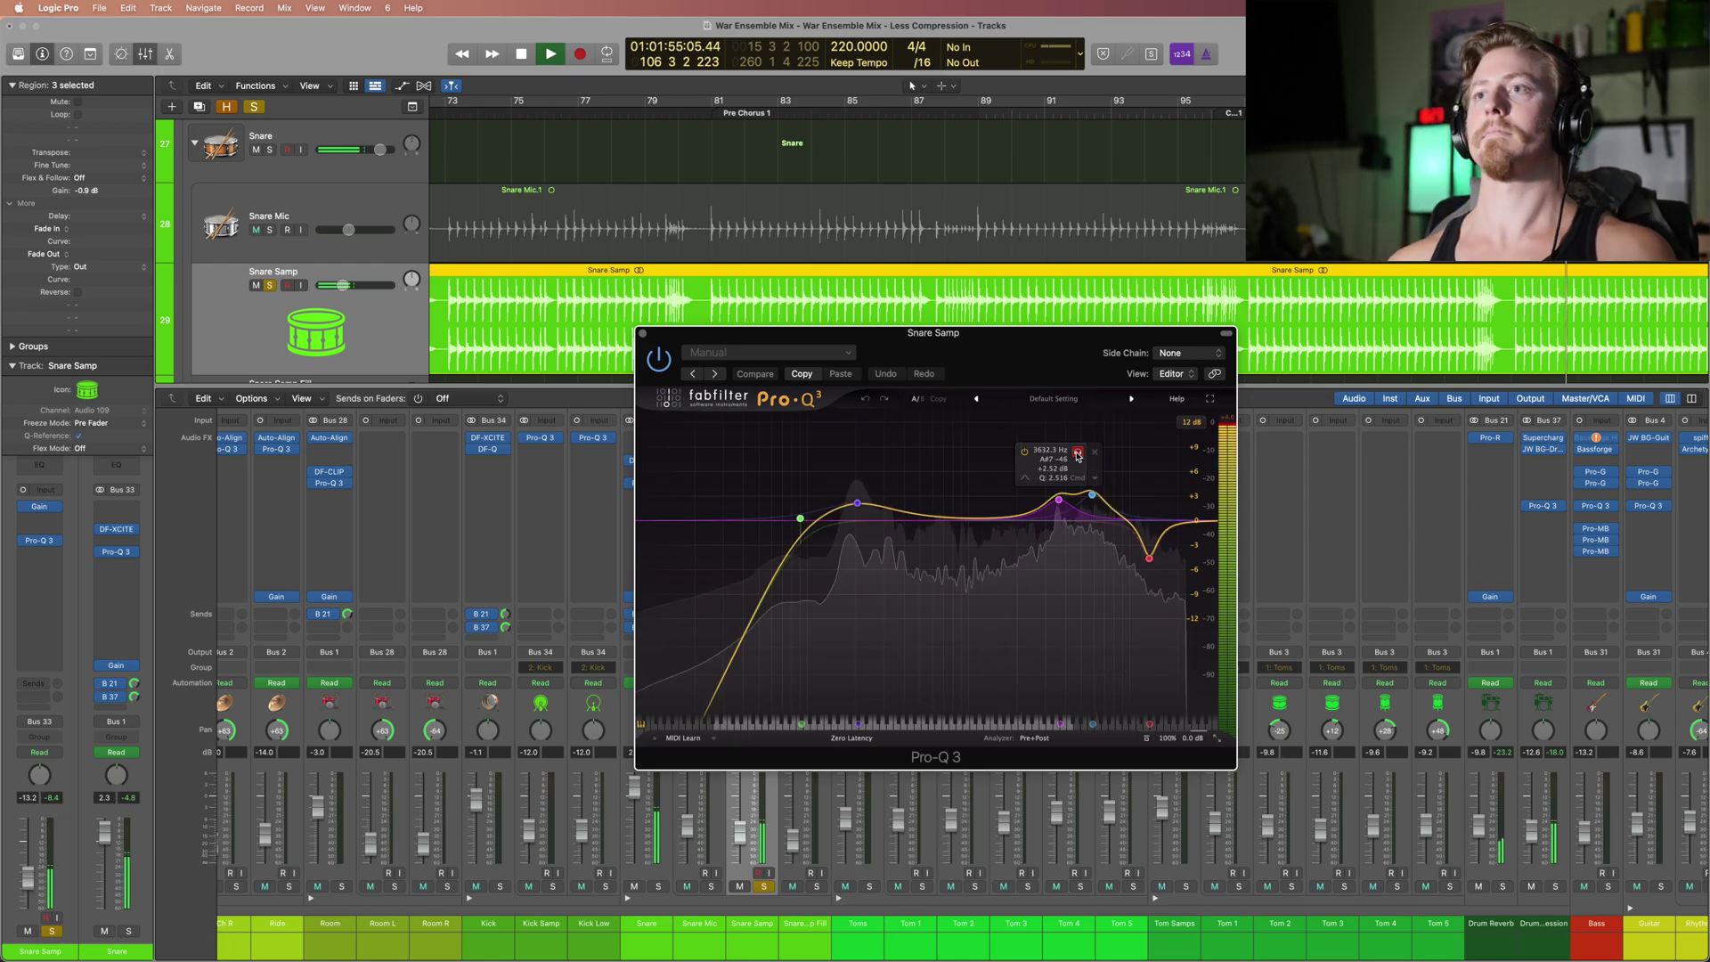
# Step: Stop playback, close Snare Samp's Pro-Q 3 and move the solo from Snare Samp to Snare Samp Fill
pyautogui.press('space')
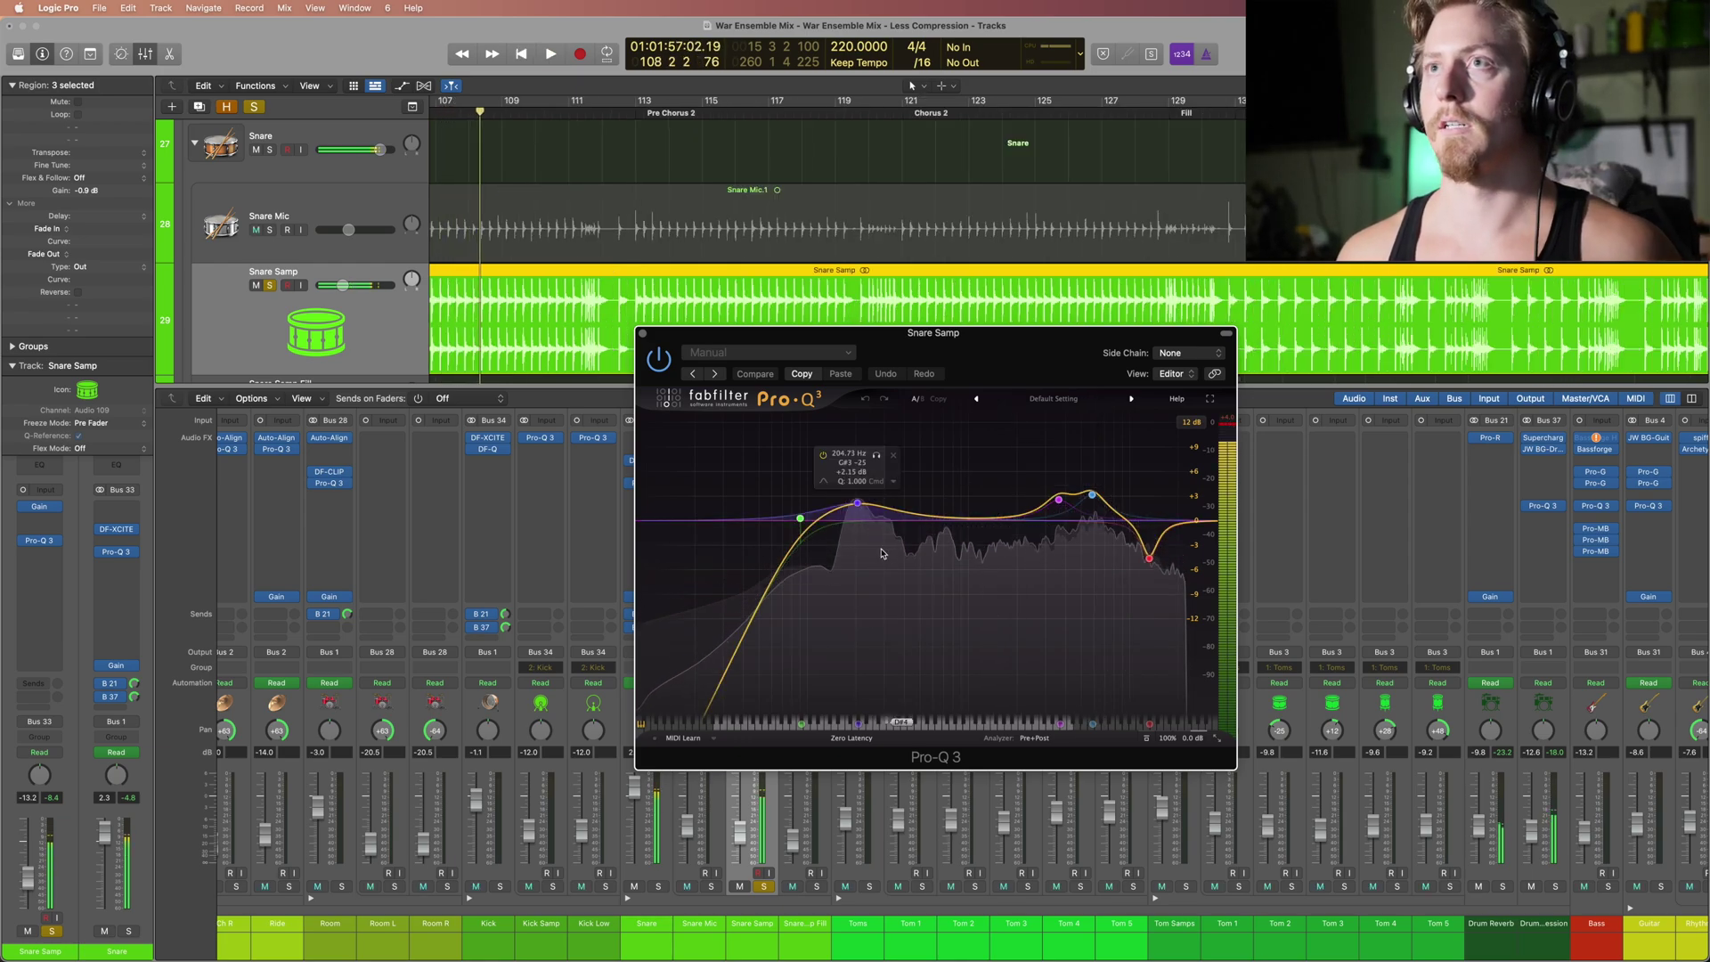
pyautogui.press('v')
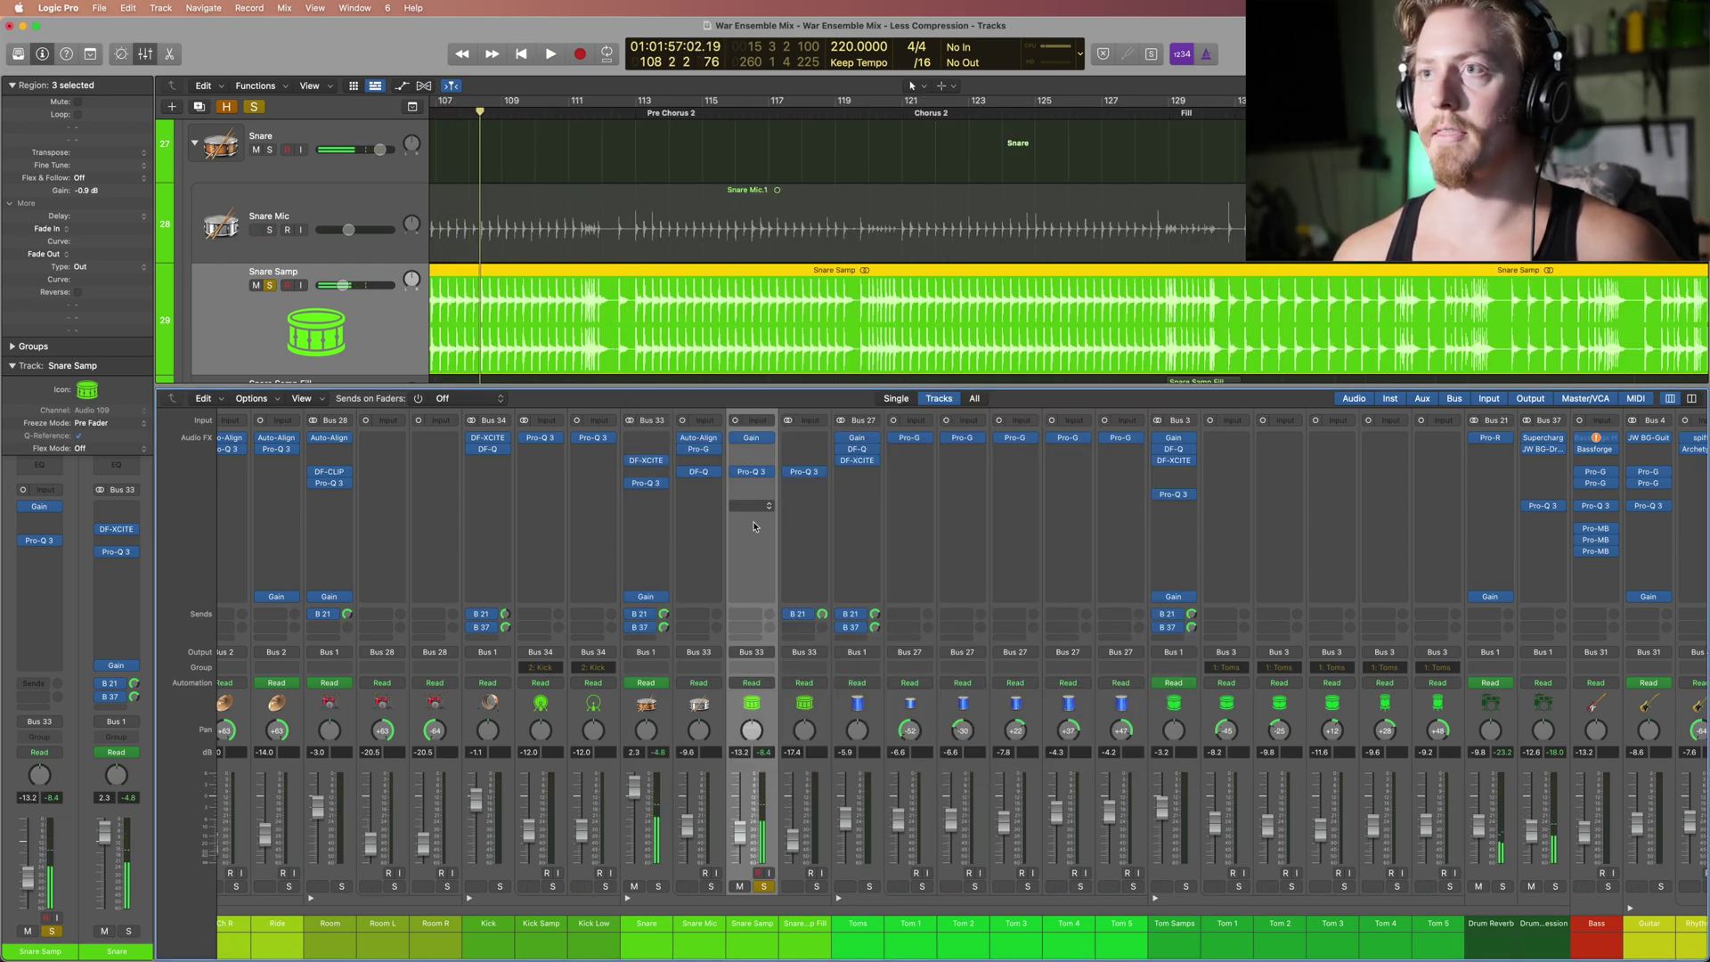
pyautogui.click(801, 708)
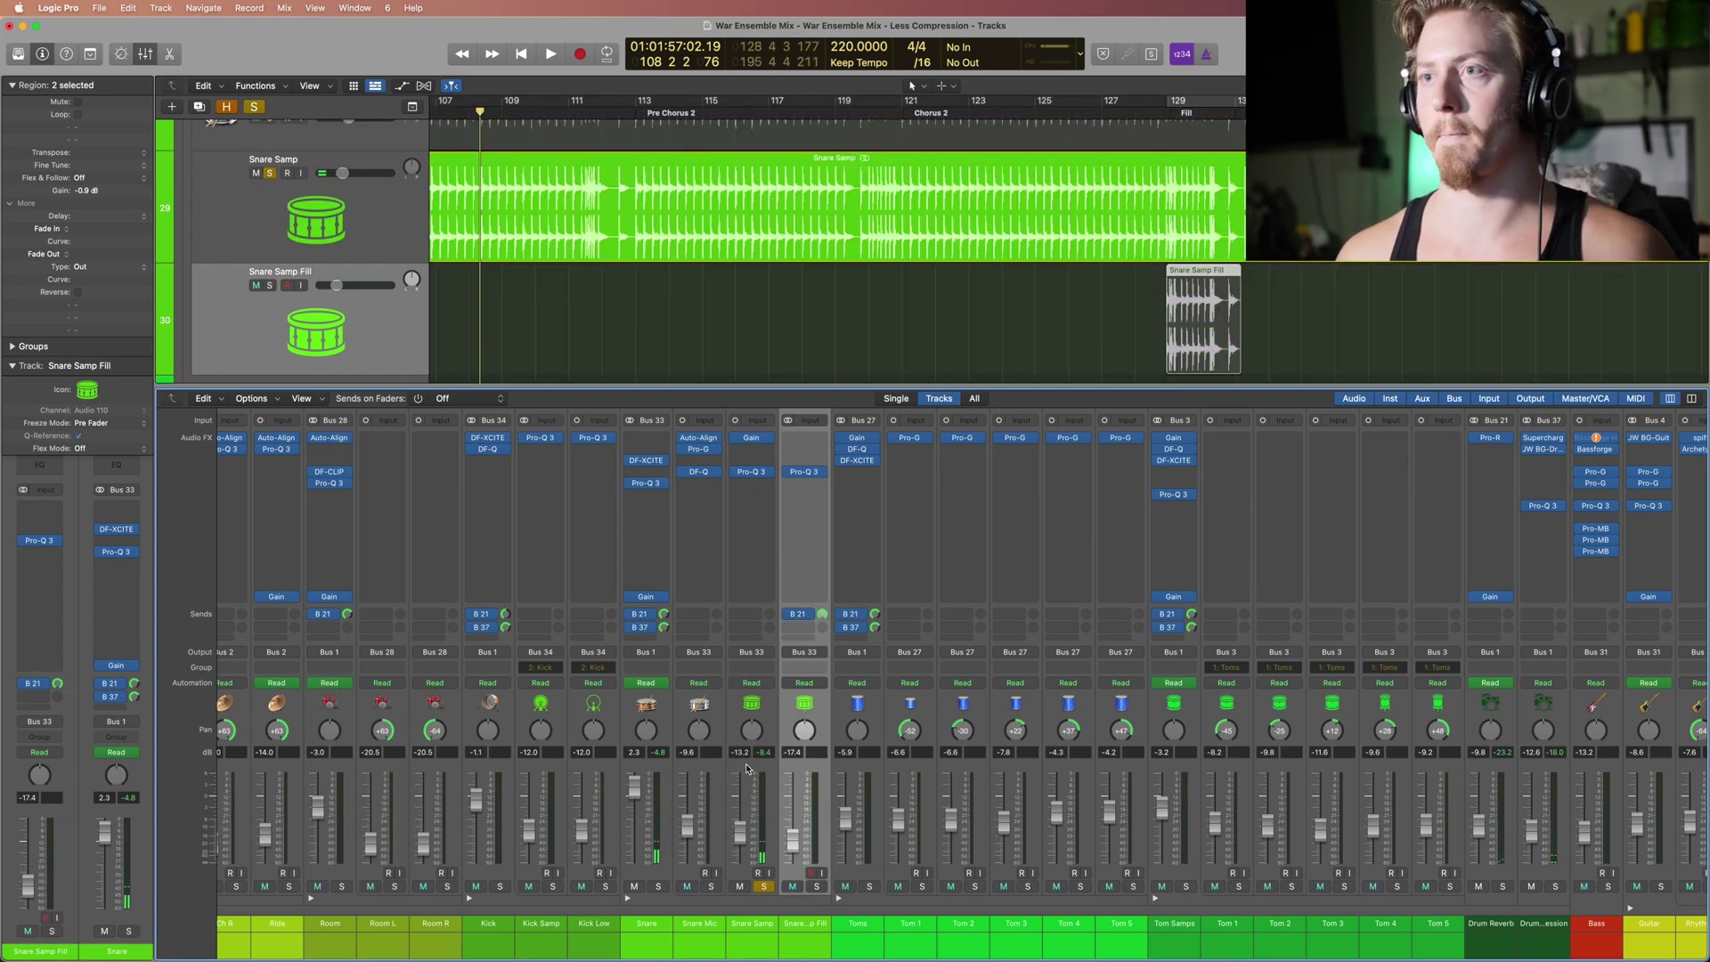
pyautogui.click(766, 886)
pyautogui.click(816, 886)
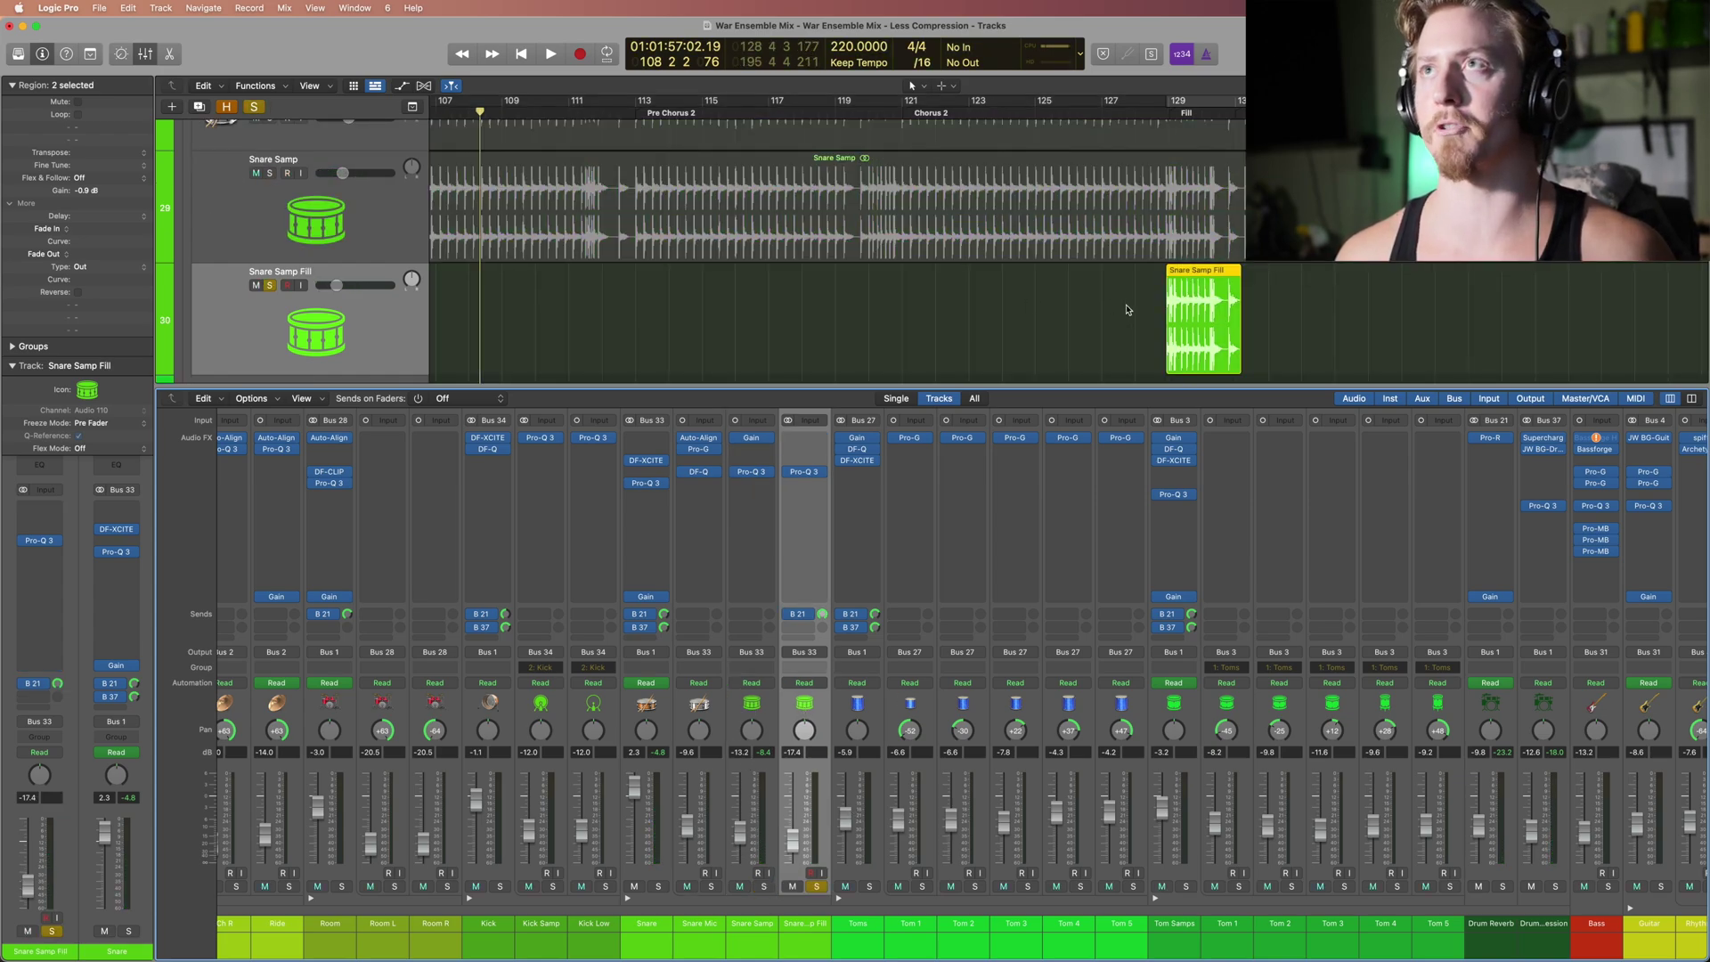
# Step: Inspect Snare Samp Fill's Pro-Q 3 tilt curve and play the soloed fill sample from bar 129
pyautogui.hscroll(5, 814, 169)
pyautogui.hotkey('shift', 'Home')
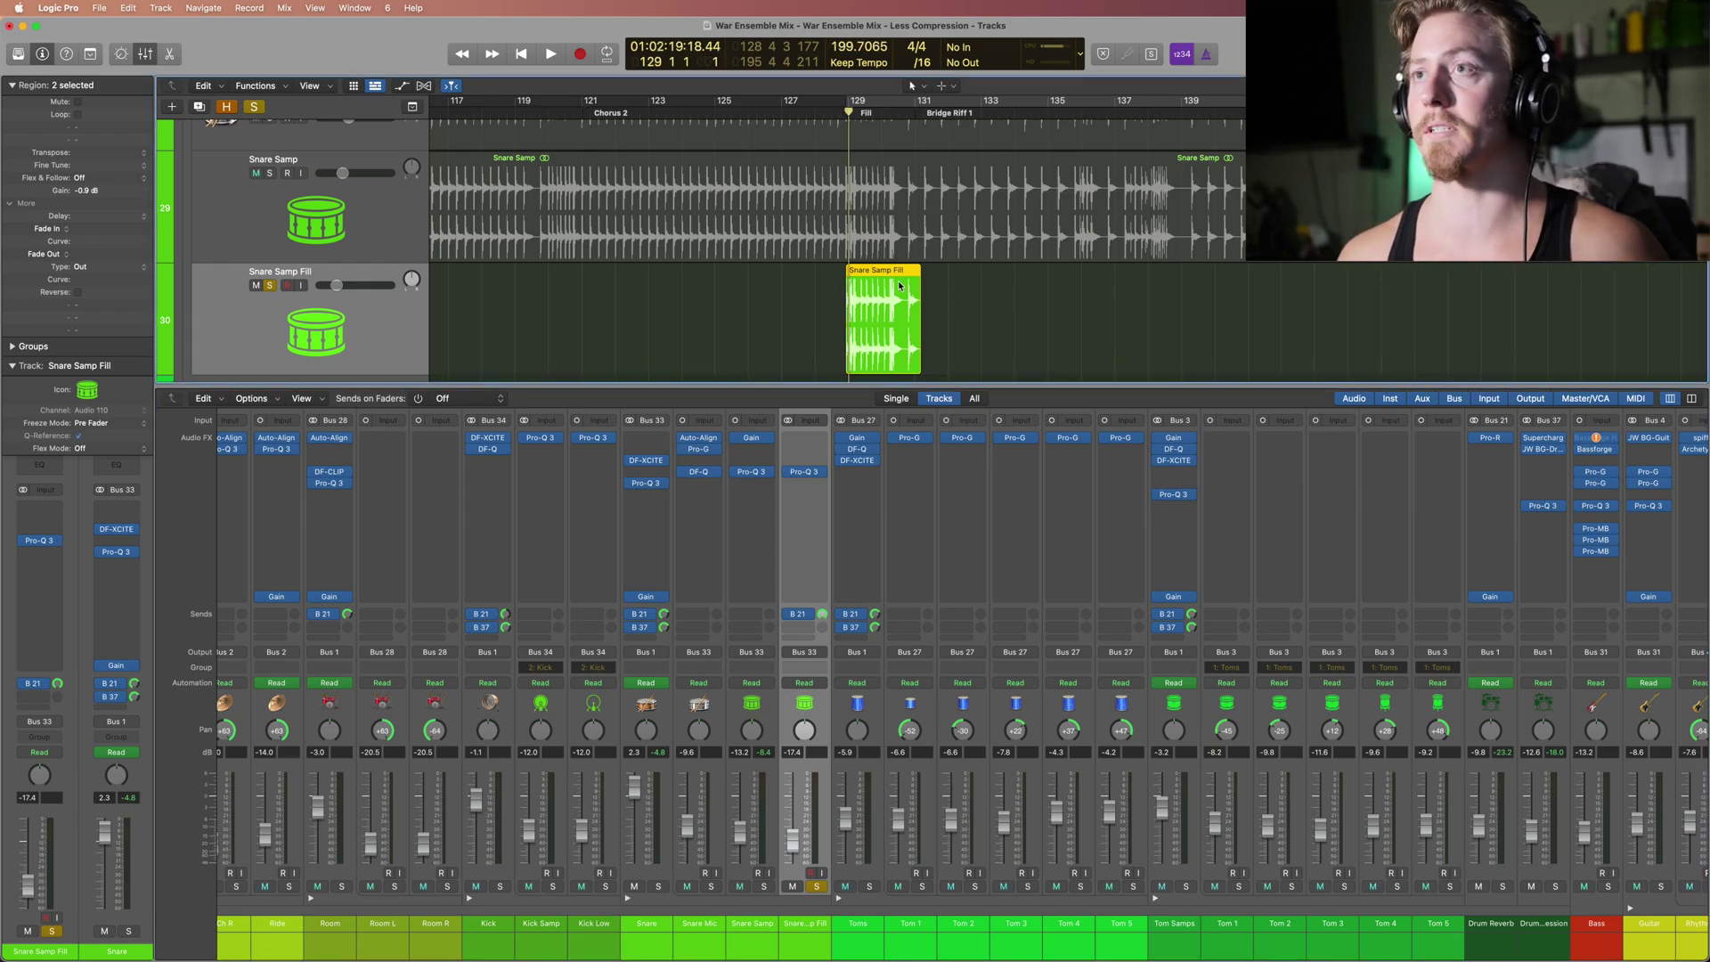
pyautogui.press('v')
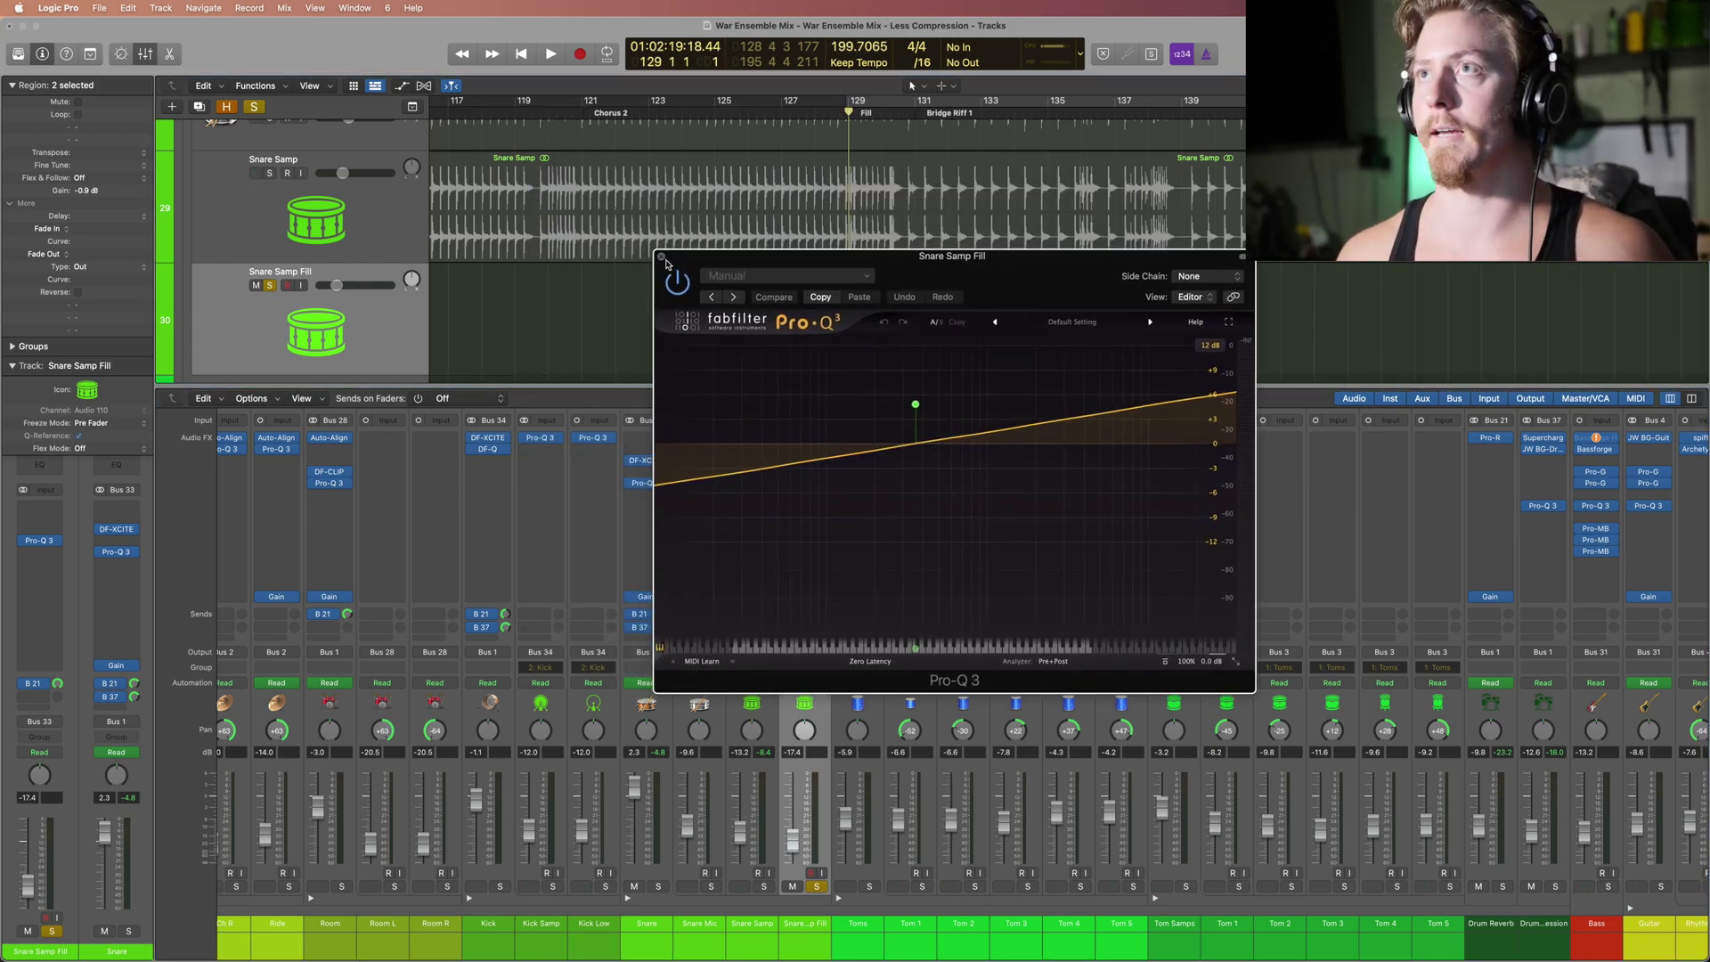
pyautogui.press('v')
pyautogui.press('space')
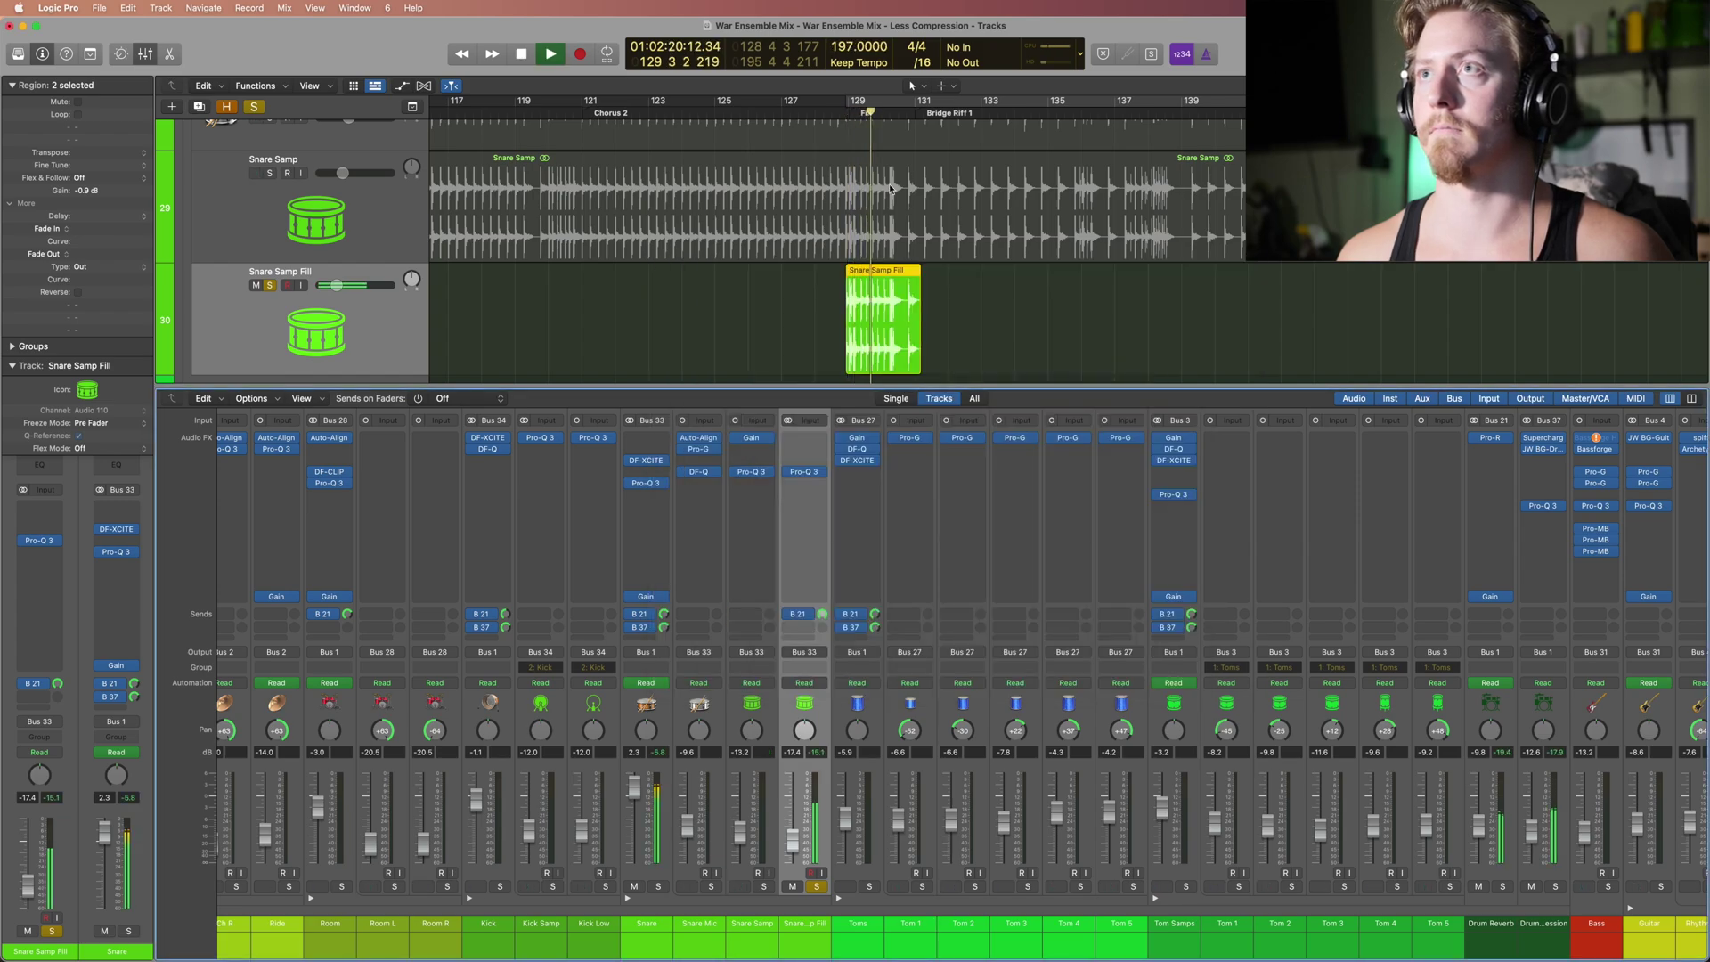
pyautogui.press('space')
# Step: Unsolo Snare Samp Fill and play the fill in the full mix from bar 127
pyautogui.click(817, 887)
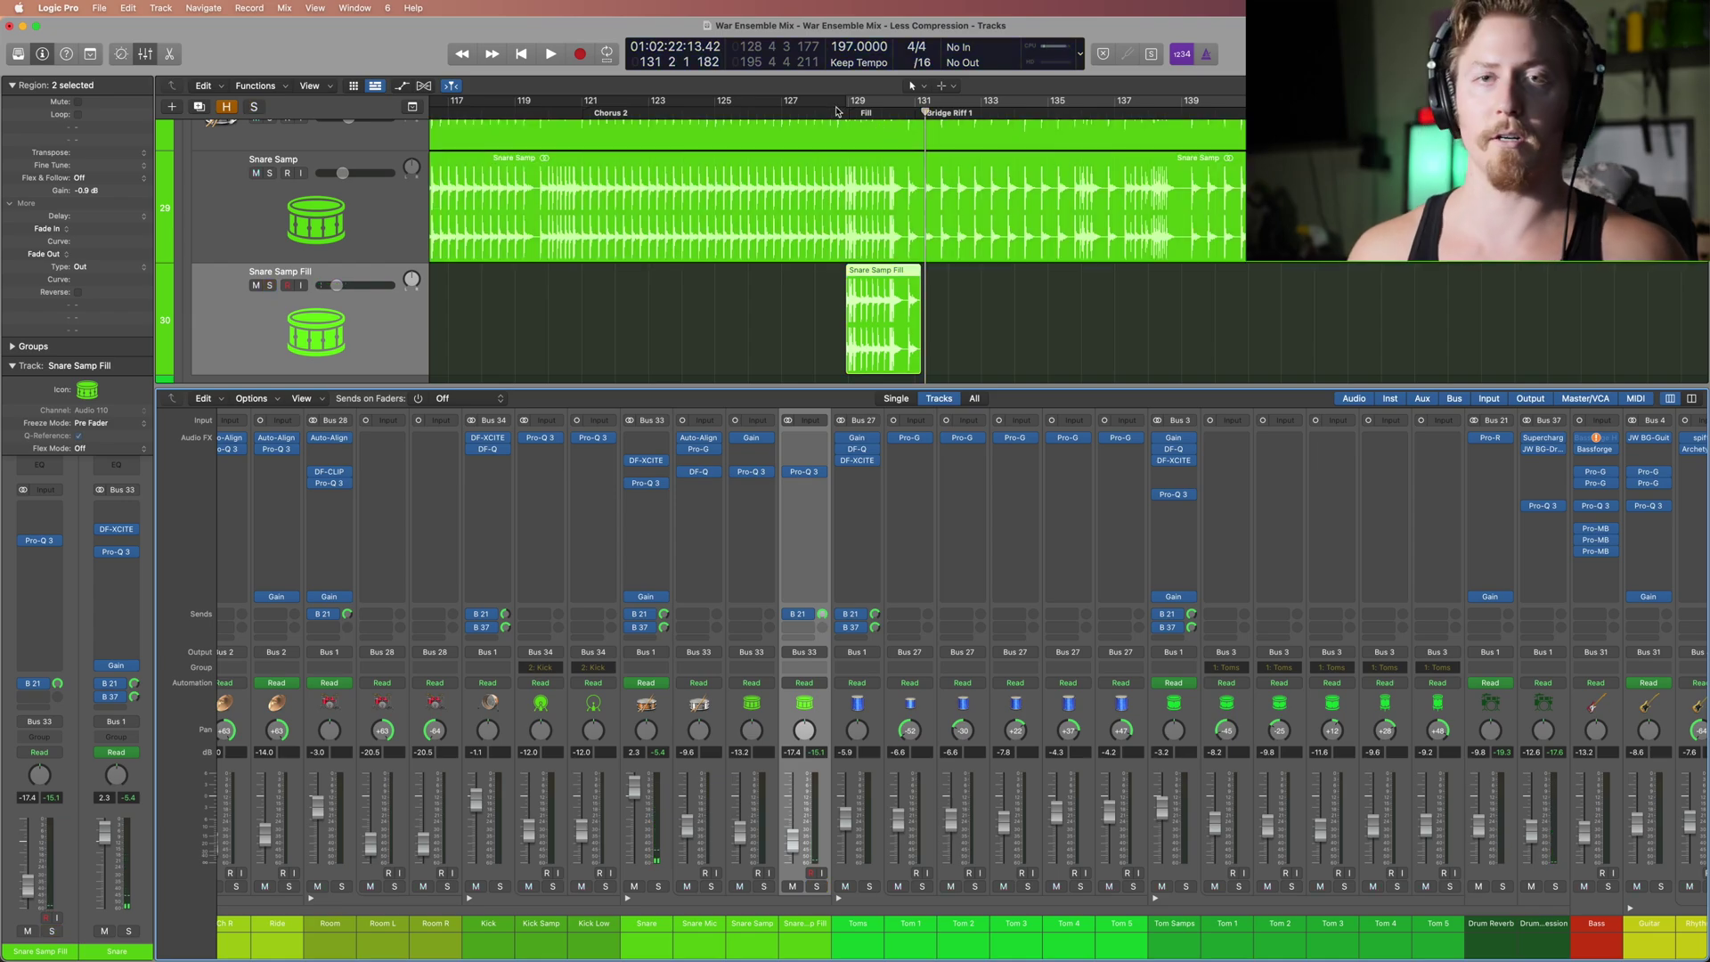
pyautogui.hotkey('shift', 'Return')
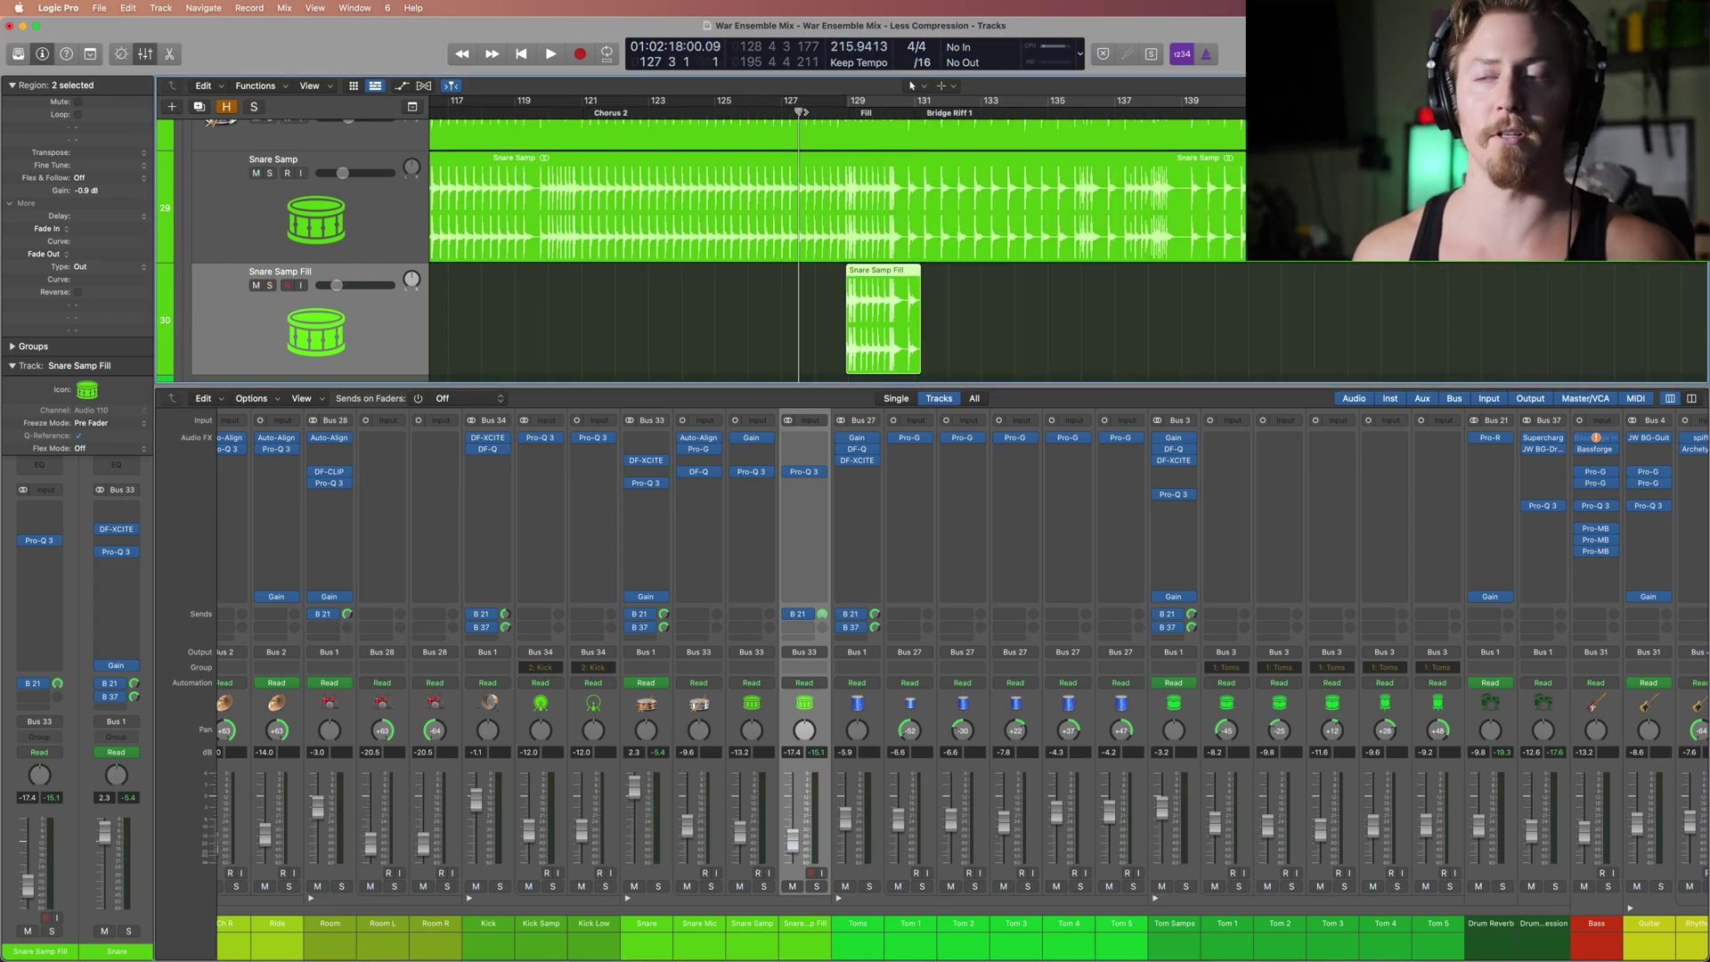
pyautogui.press('space')
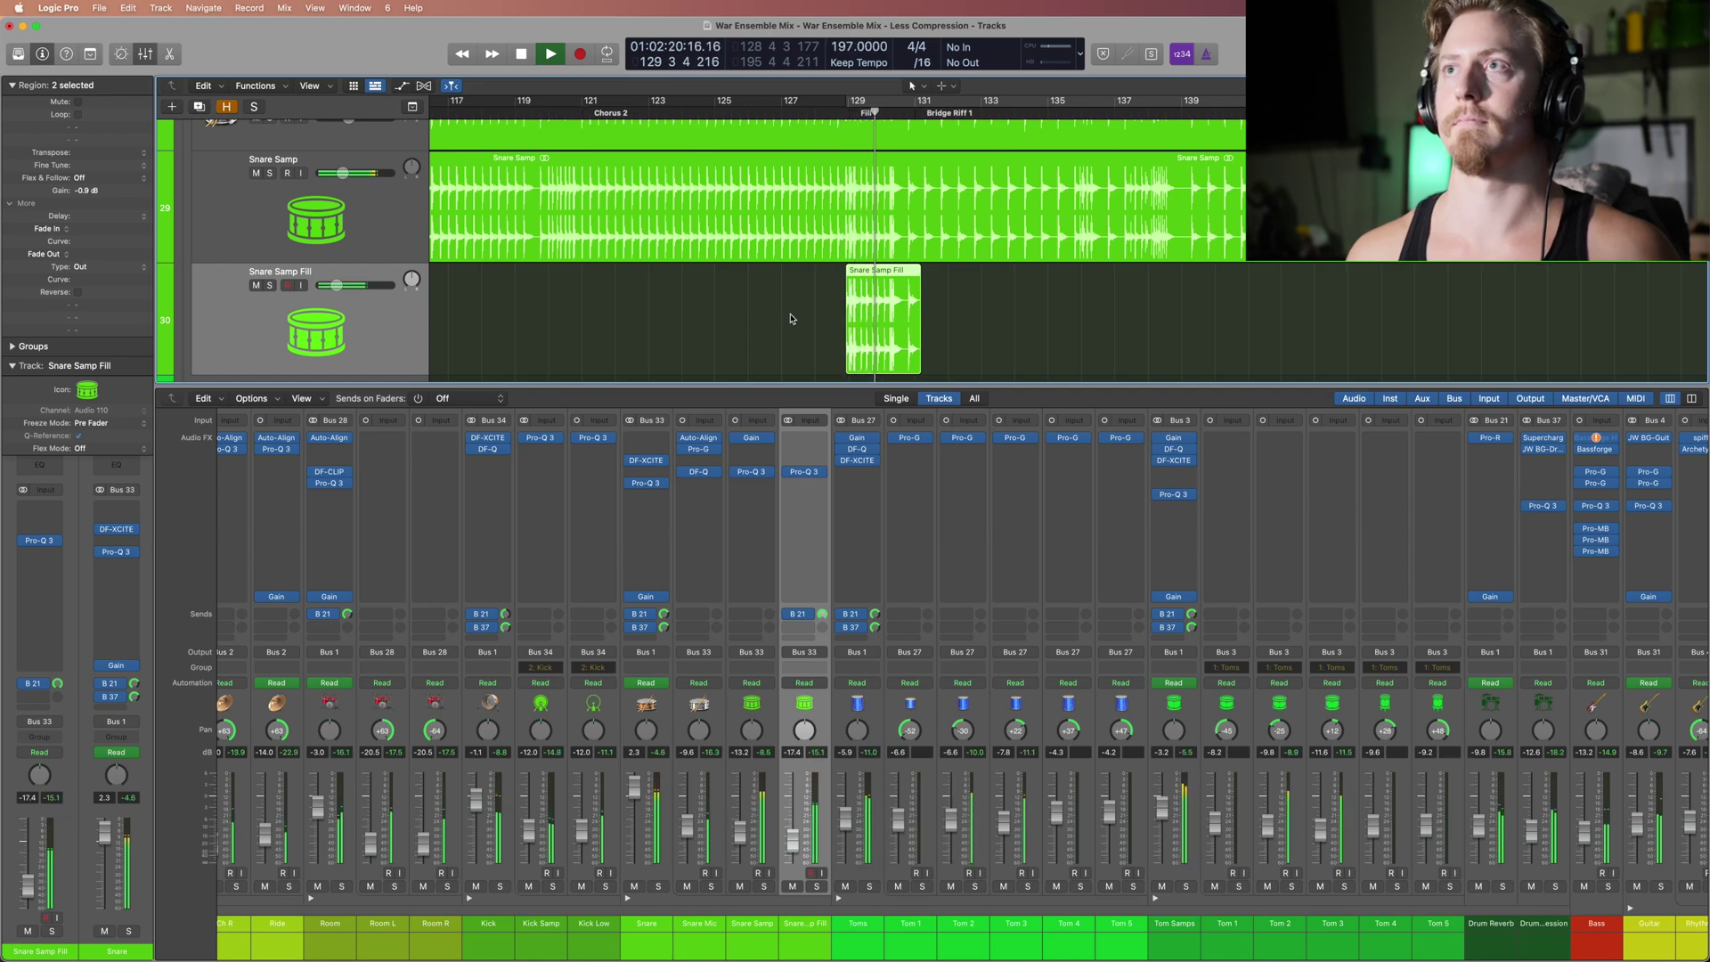
pyautogui.press('space')
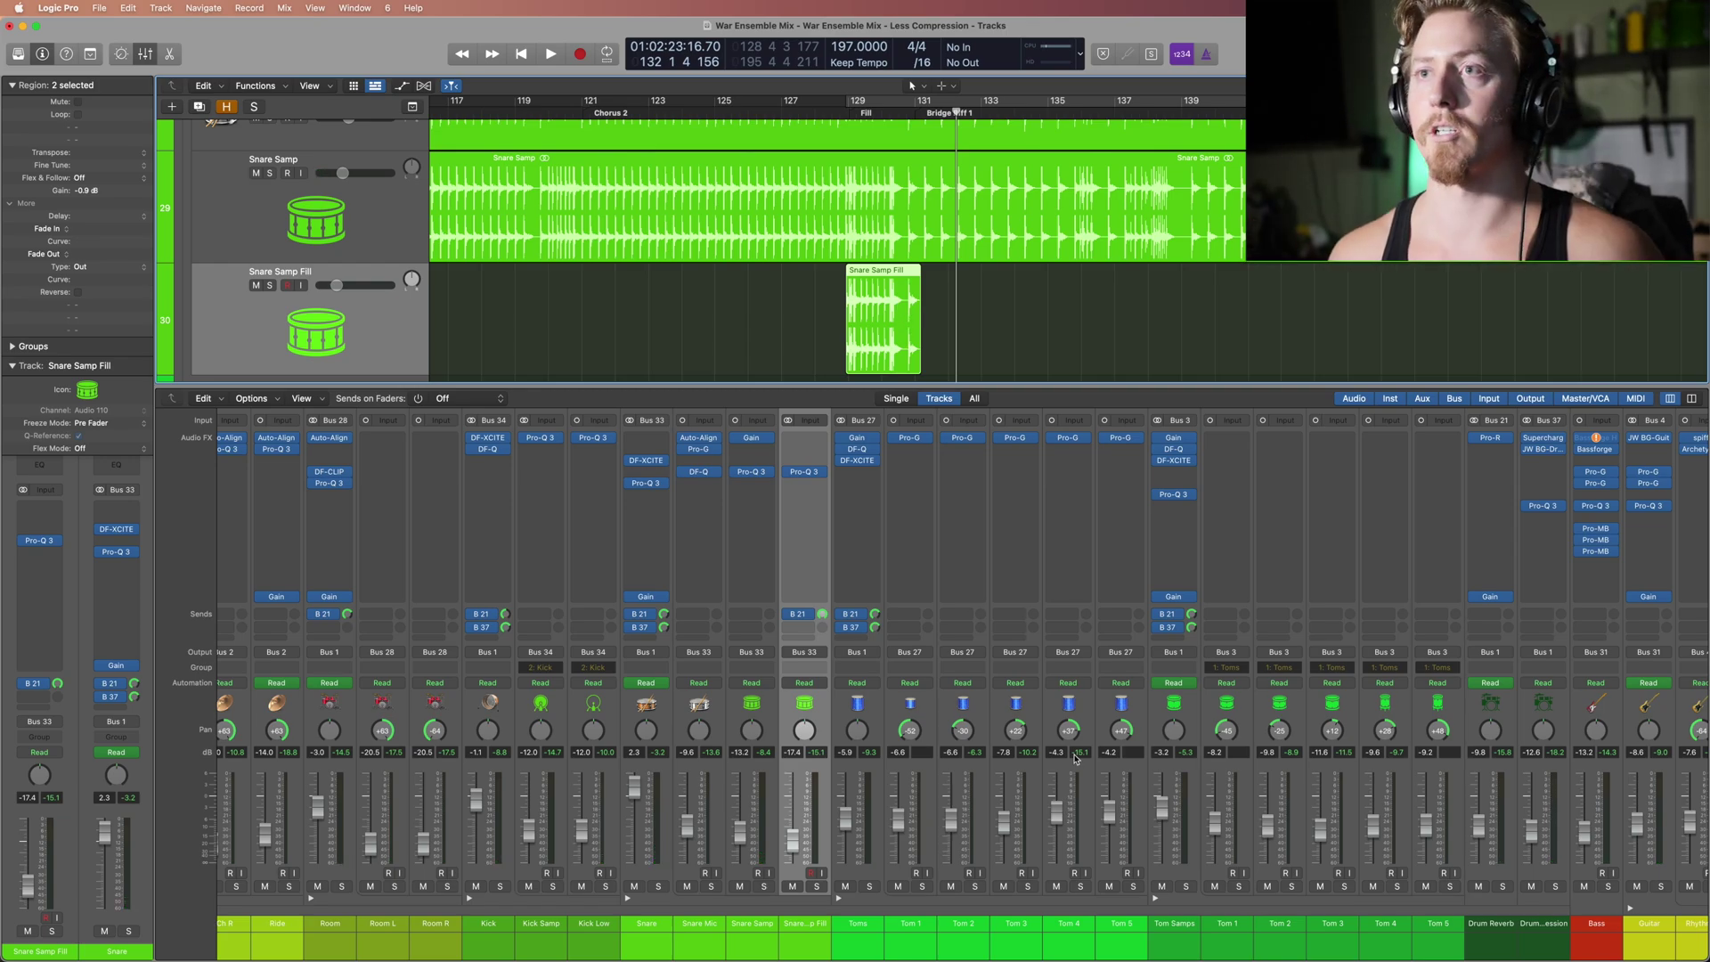
# Step: Inspect the Snare bus's DF-XCITE in Metal Snare mode, including its drive settings, and close the plugin
pyautogui.click(648, 718)
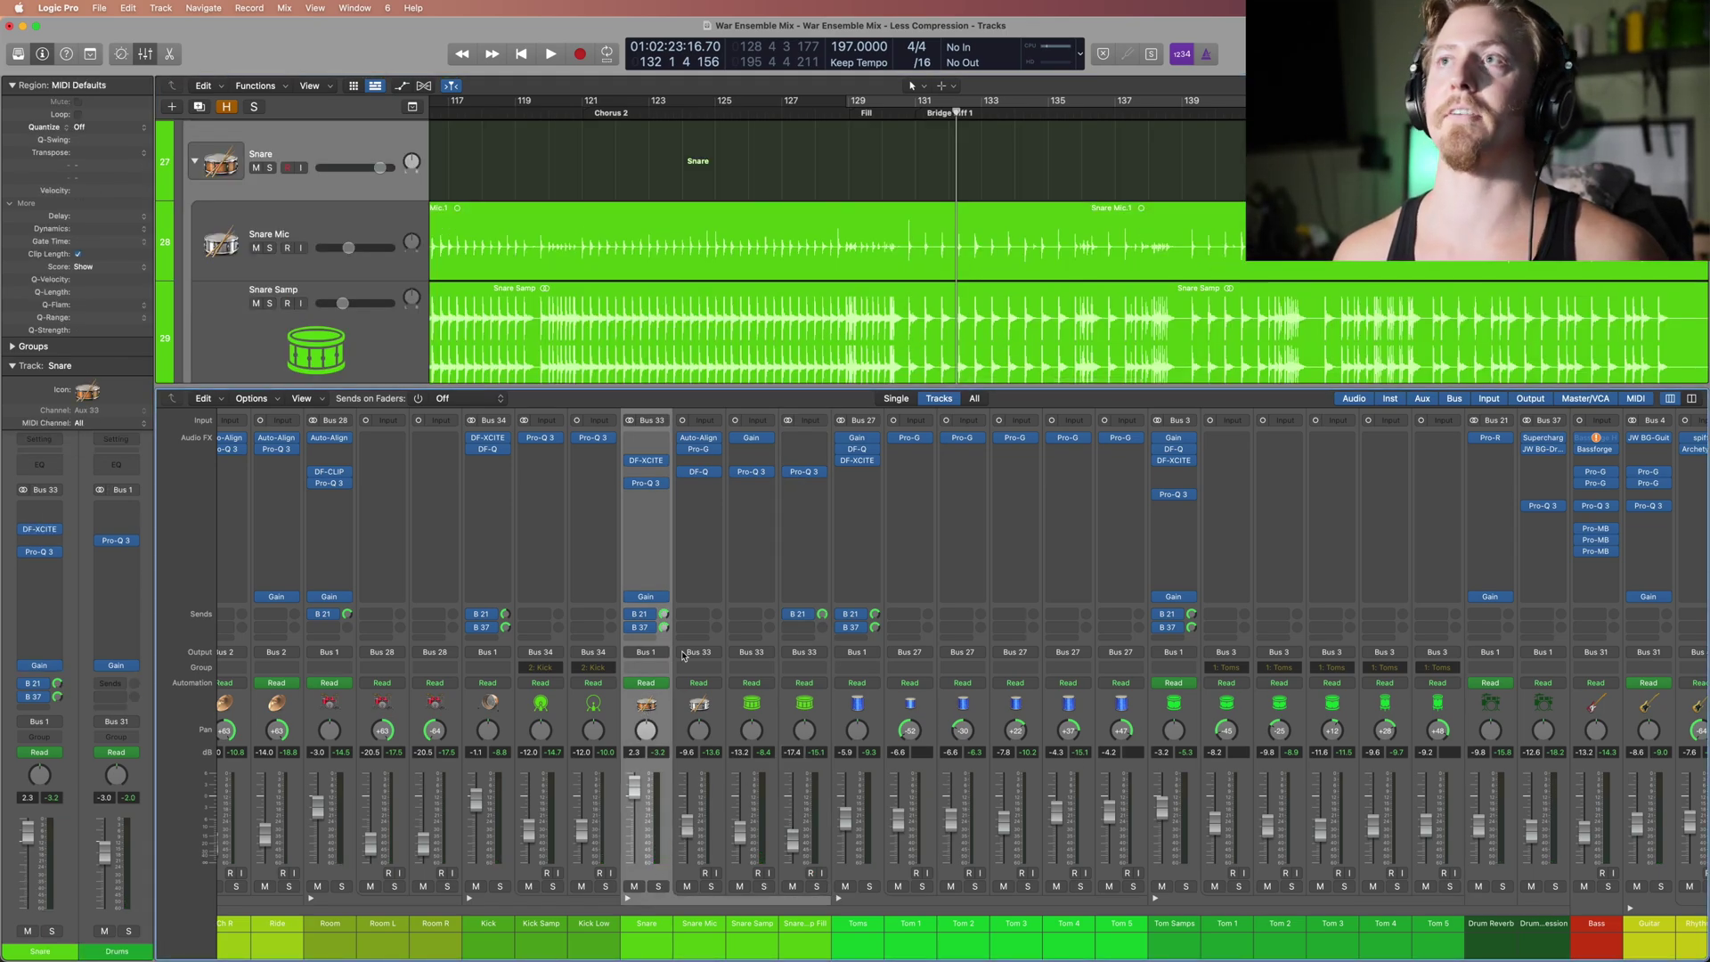
pyautogui.click(658, 470)
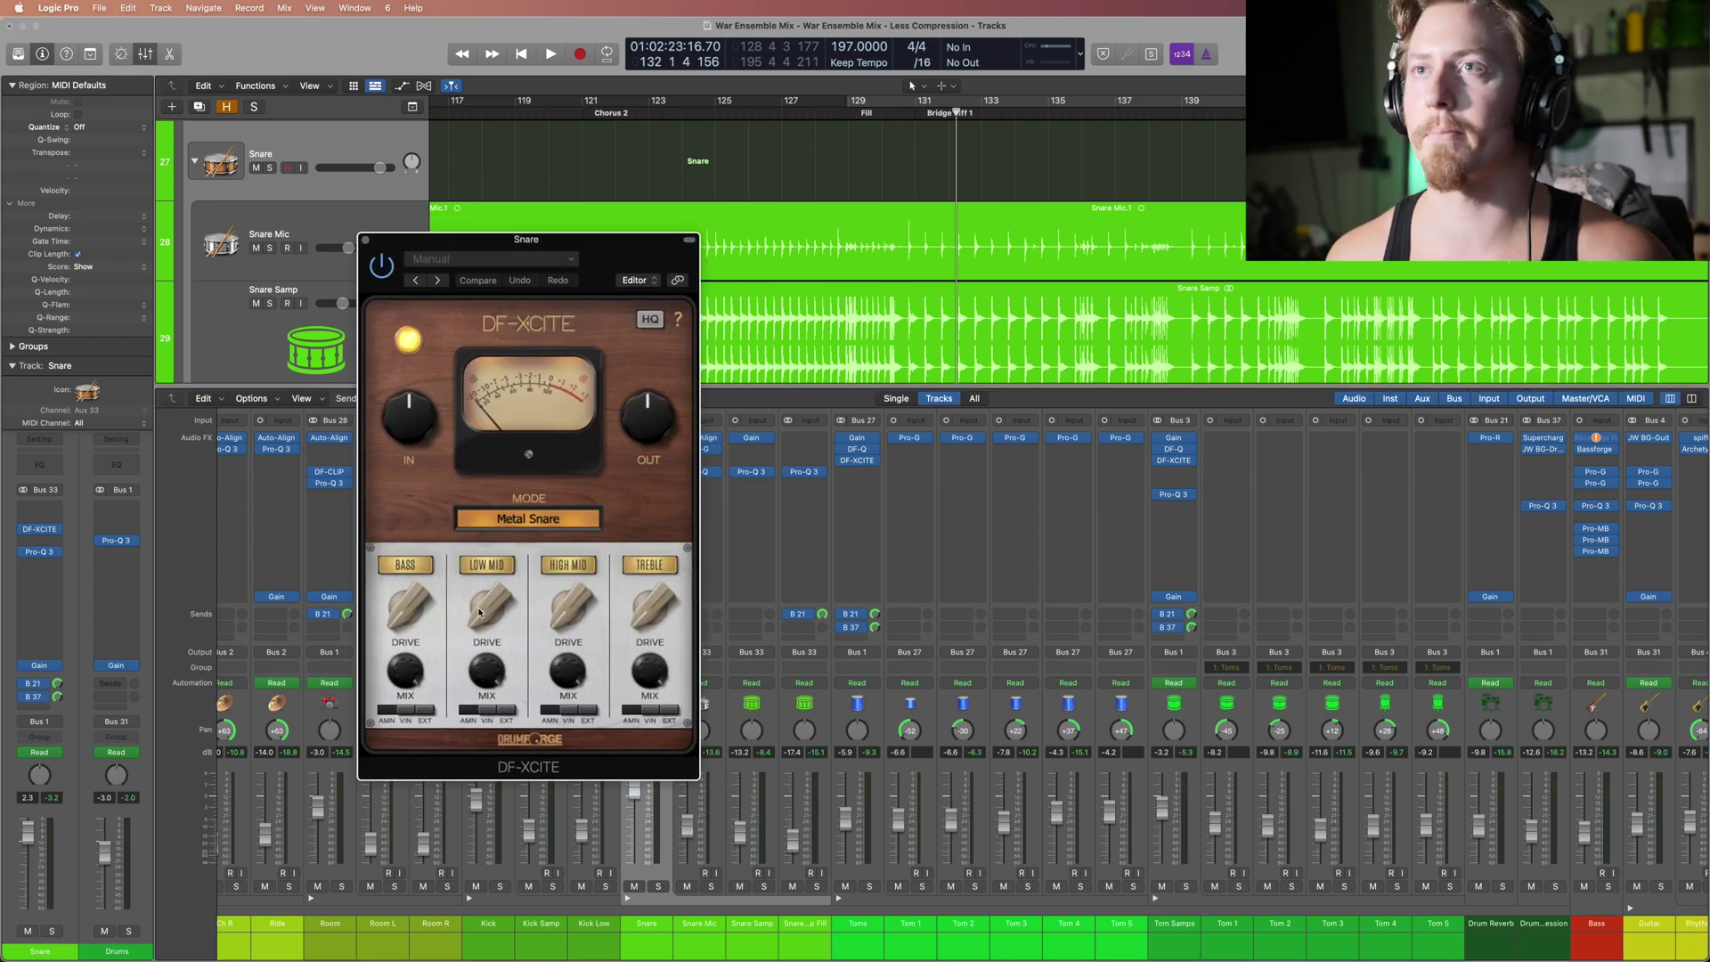
pyautogui.click(651, 612)
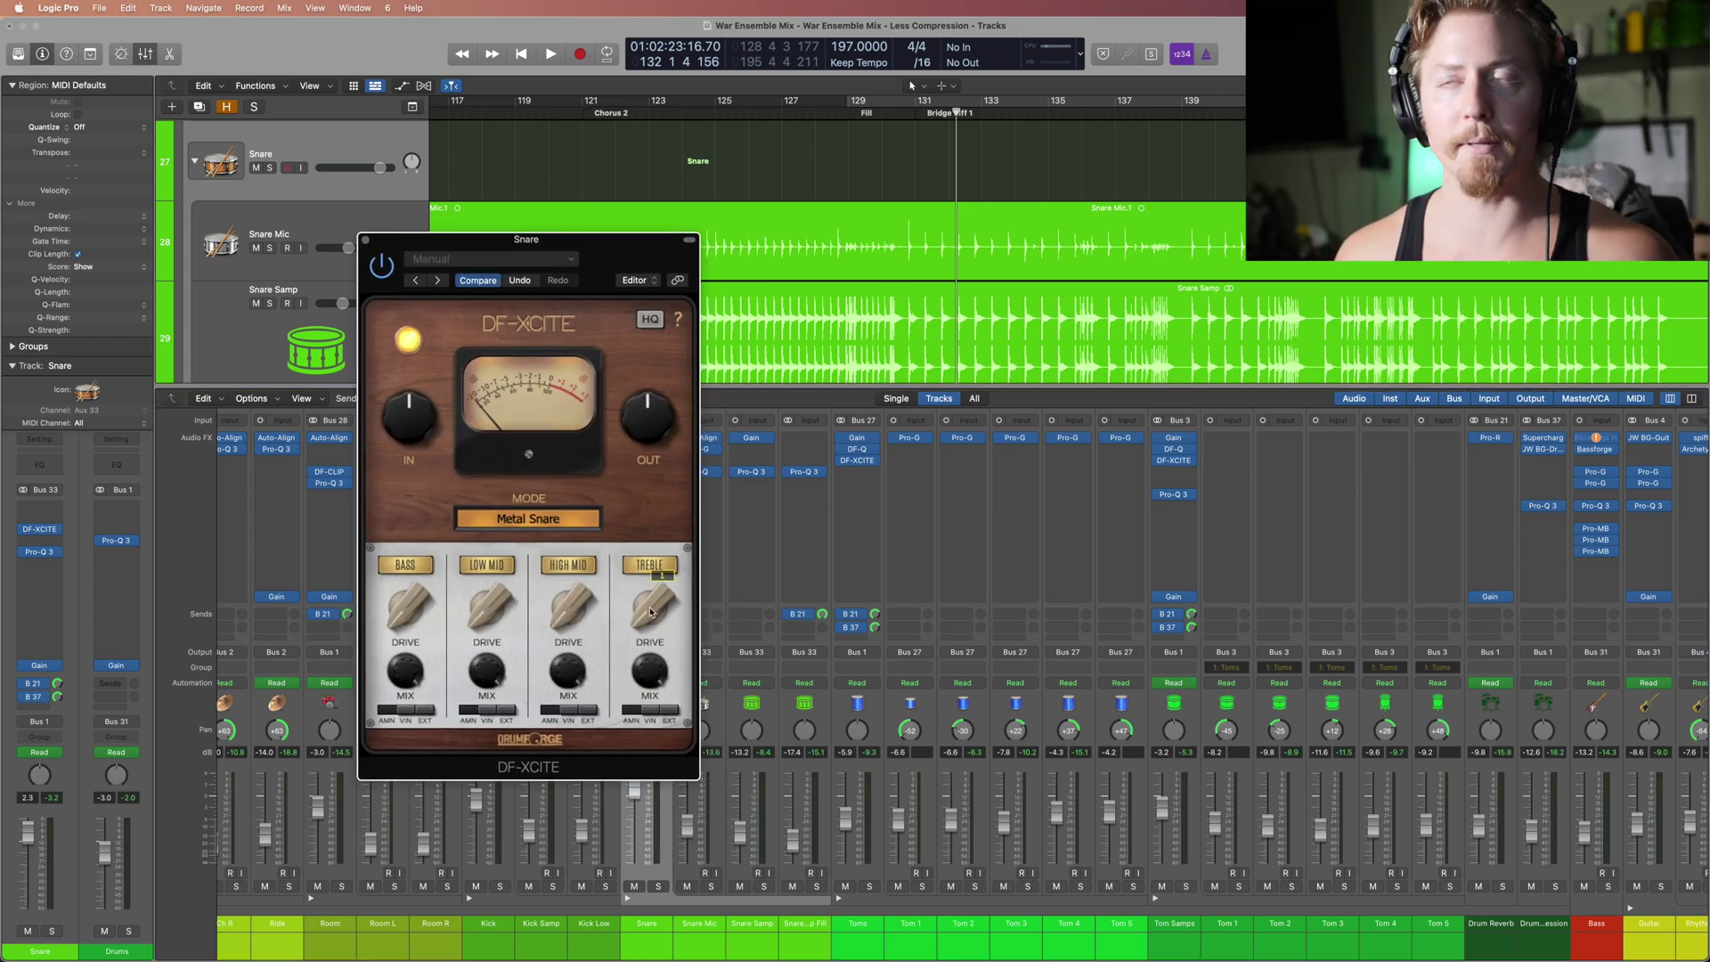
pyautogui.moveTo(446, 250); pyautogui.dragTo(857, 264)
pyautogui.click(774, 253)
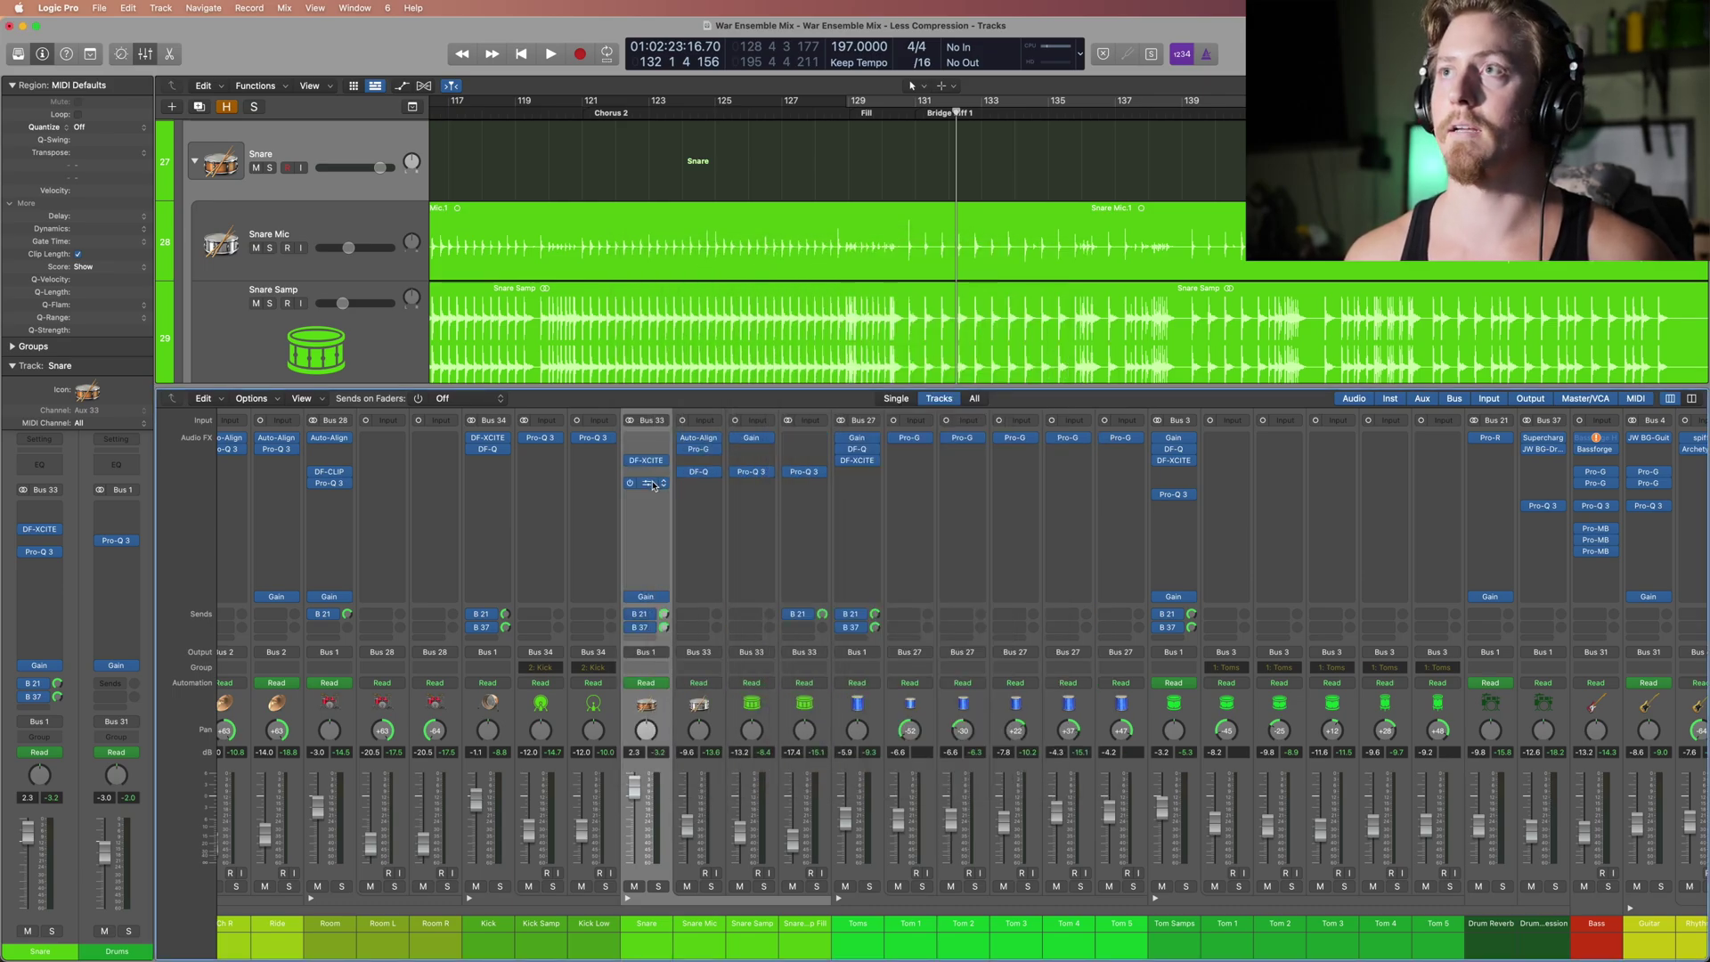
# Step: Open the Snare bus's Pro-Q 3, solo the bus and audition the 285 Hz cut in isolation during playback
pyautogui.click(653, 485)
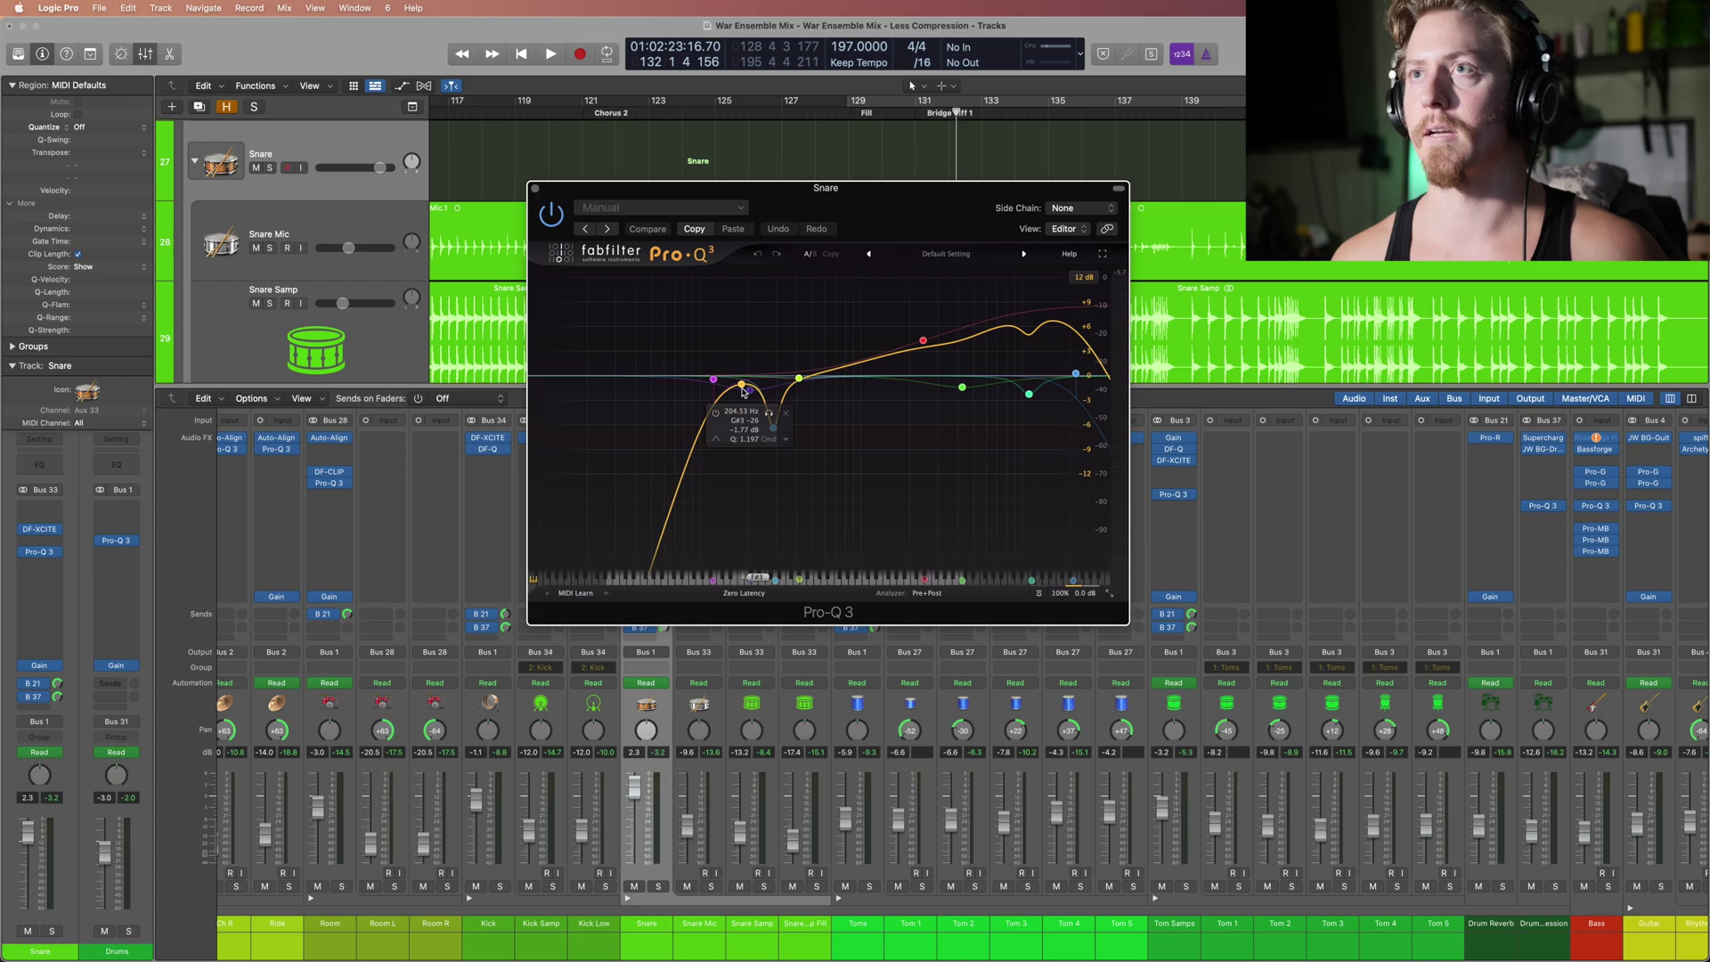
pyautogui.moveTo(751, 390); pyautogui.dragTo(773, 428)
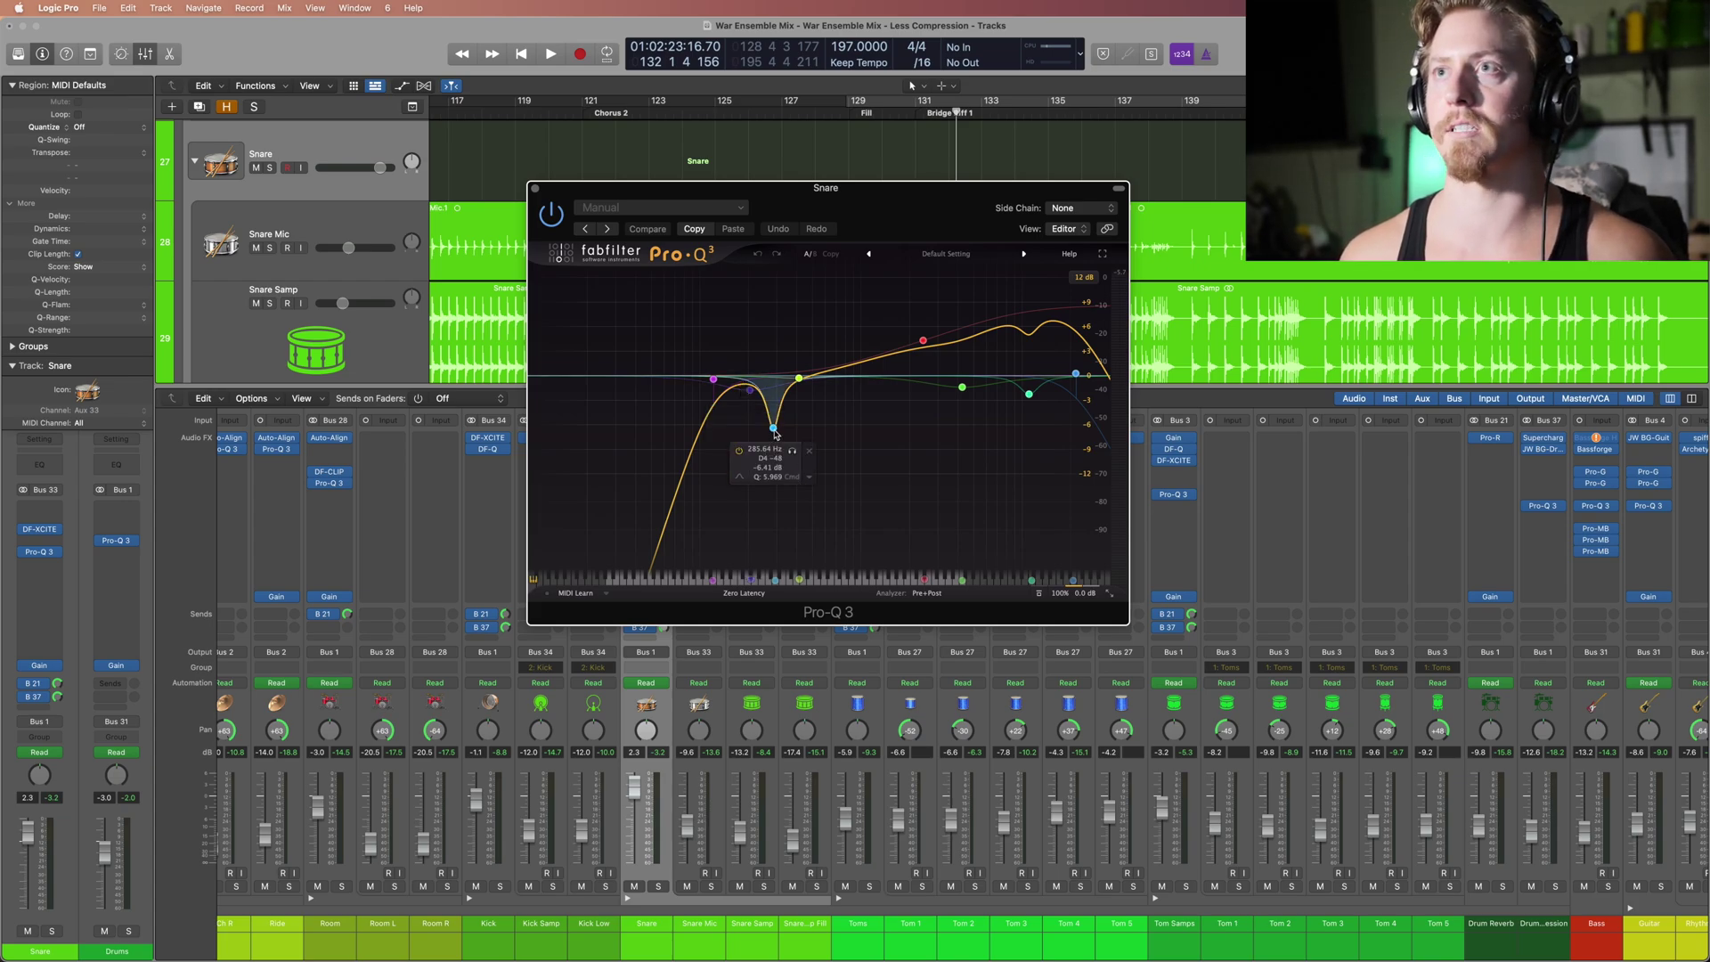
pyautogui.press('s')
pyautogui.press('space')
pyautogui.click(790, 450)
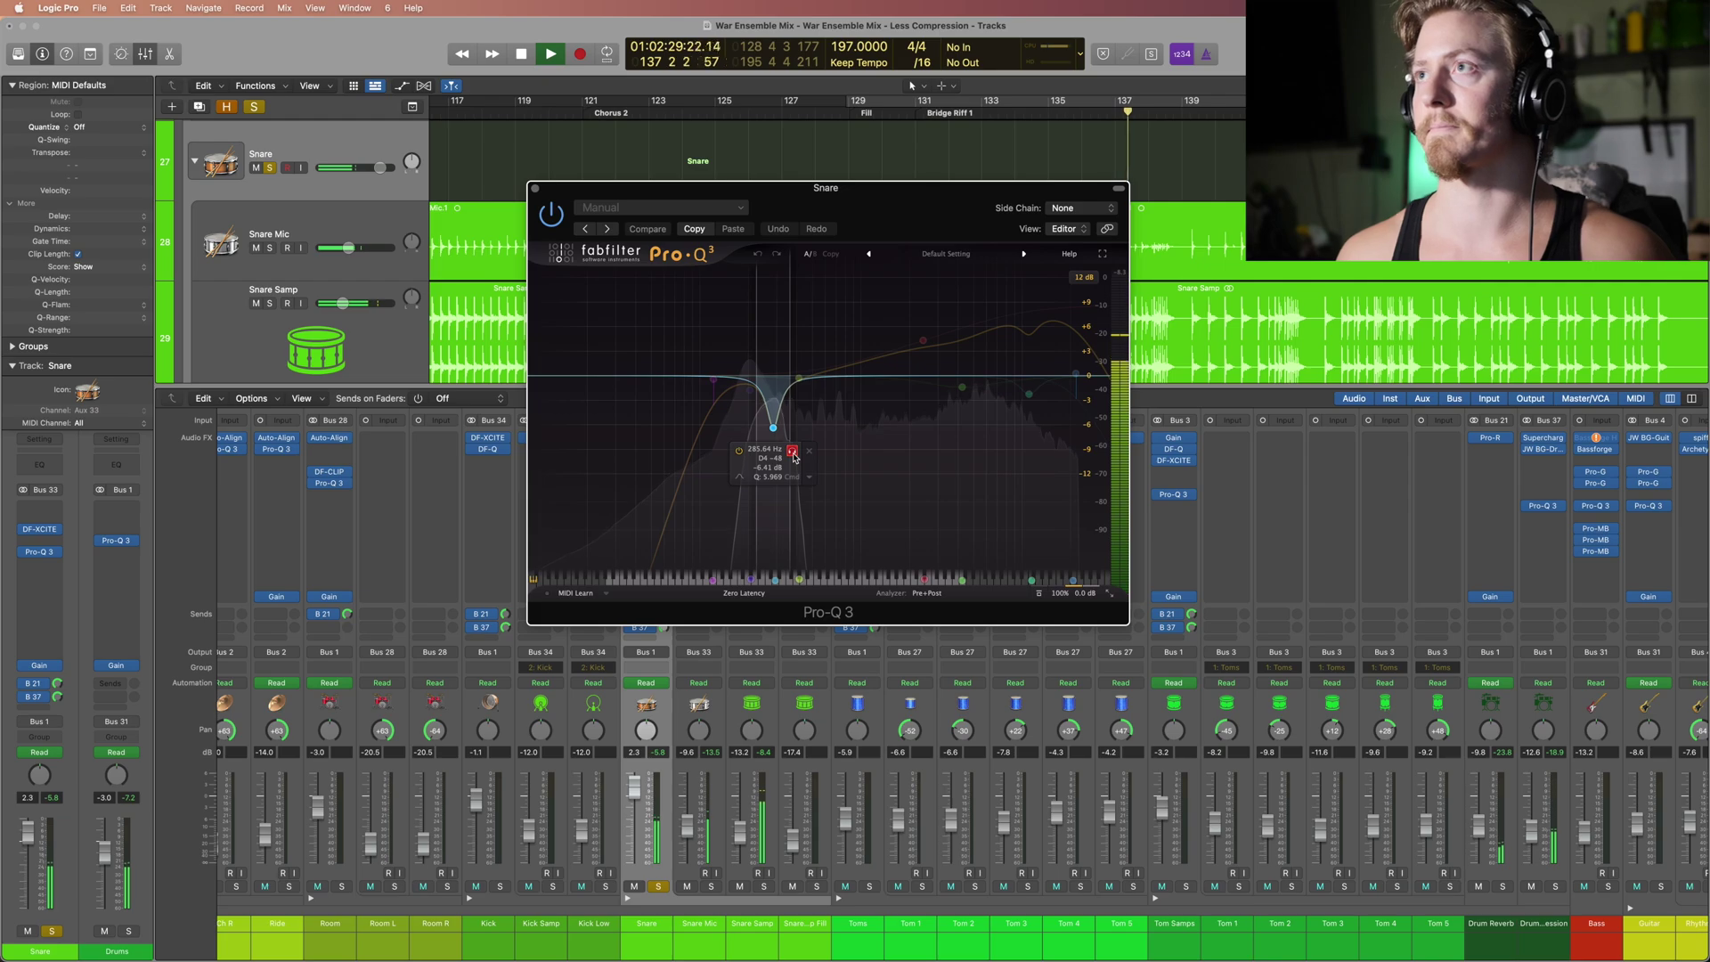
pyautogui.click(795, 457)
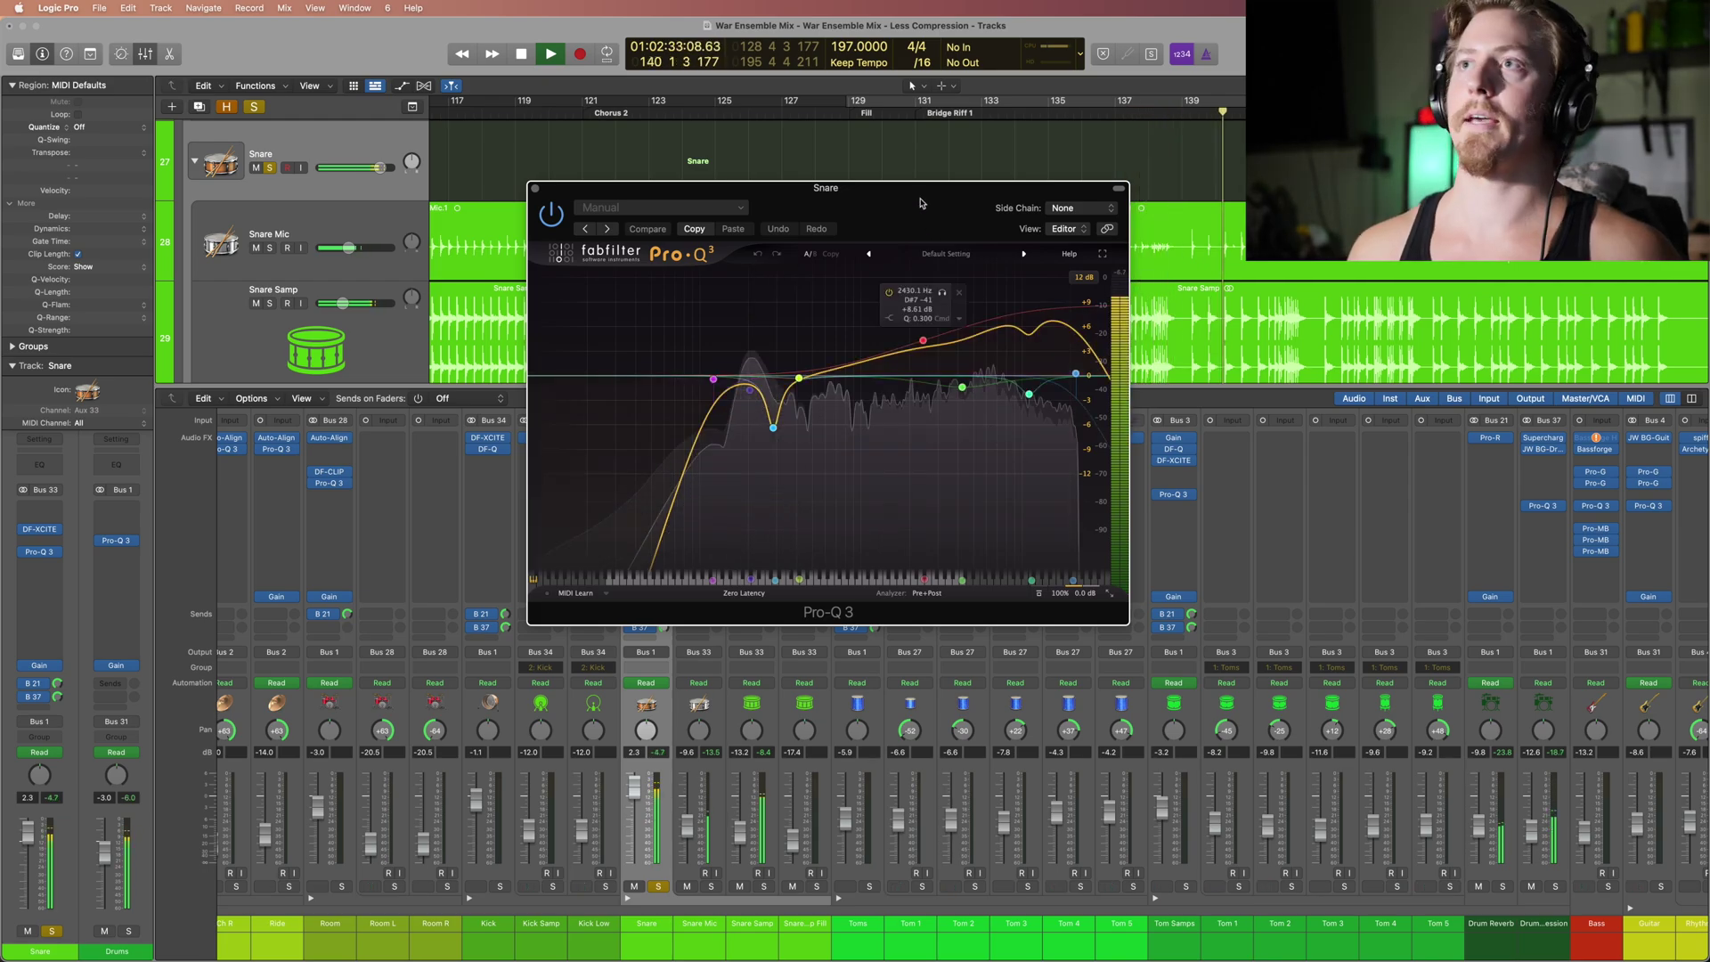
# Step: Stop playback, examine the Auto Gain option in Snare's Pro-Q 3, then close the plugin and unsolo Snare
pyautogui.press('space')
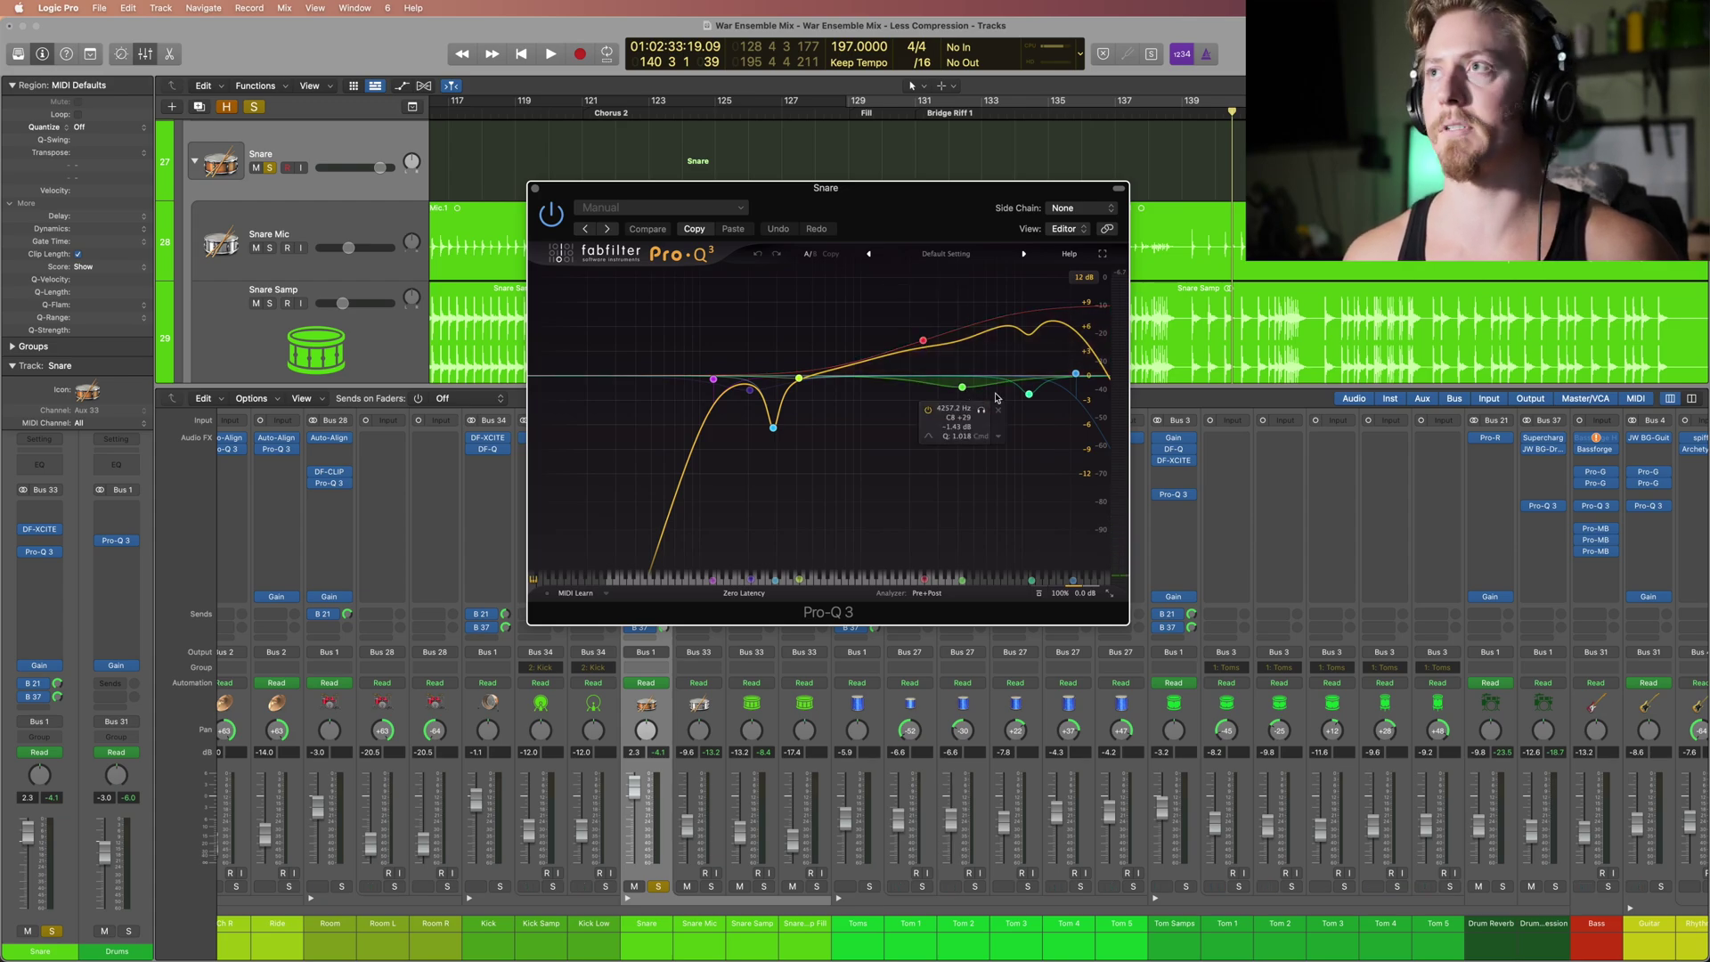
pyautogui.moveTo(1078, 594)
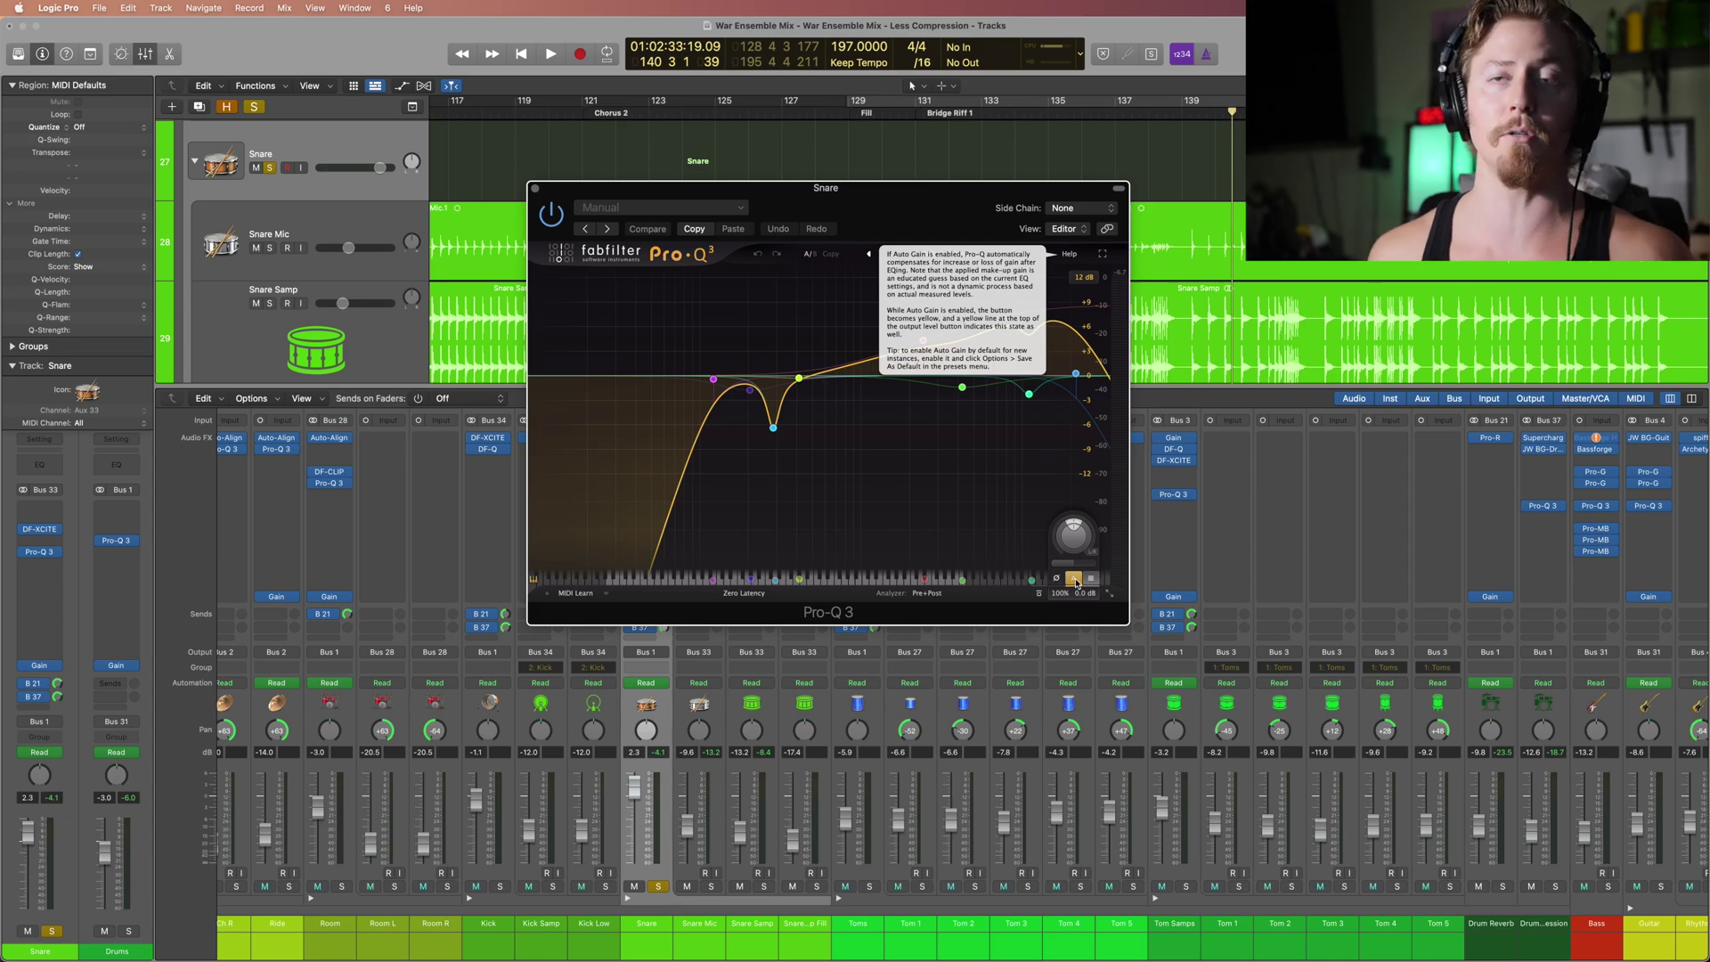
pyautogui.press('super+w')
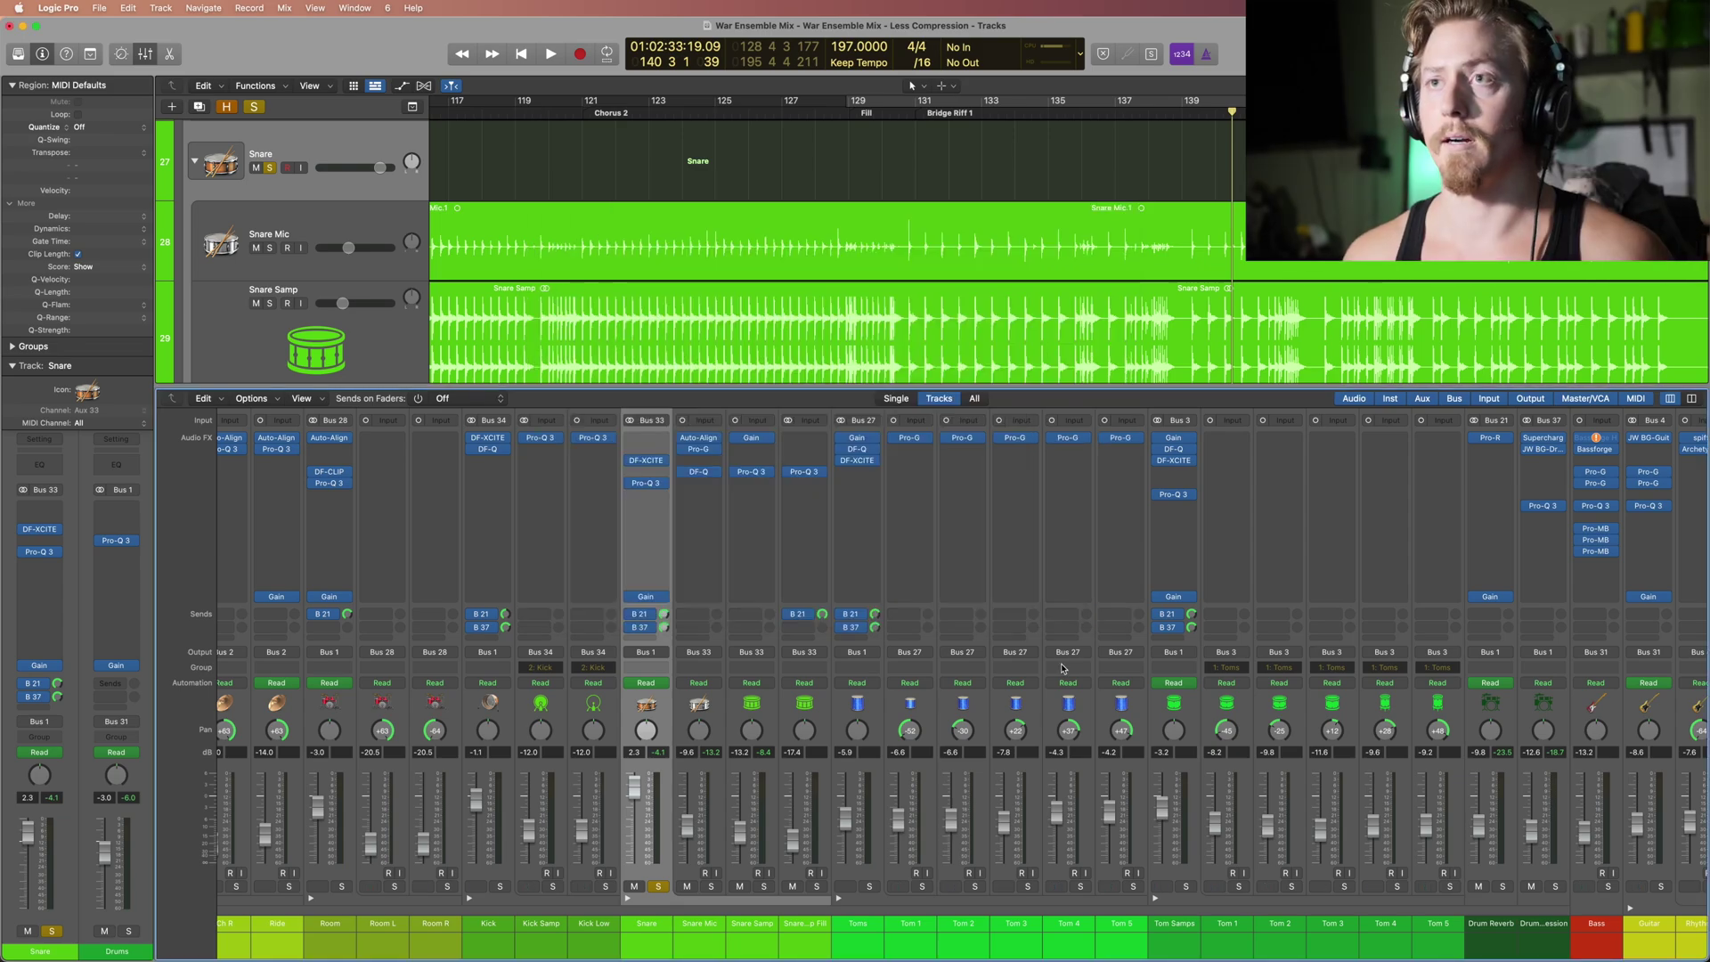
pyautogui.click(661, 889)
# Step: Open Tom 1's Pro-G gate and inspect its side-chain source, Tom 1 Spikes (Audio 51)
pyautogui.click(851, 842)
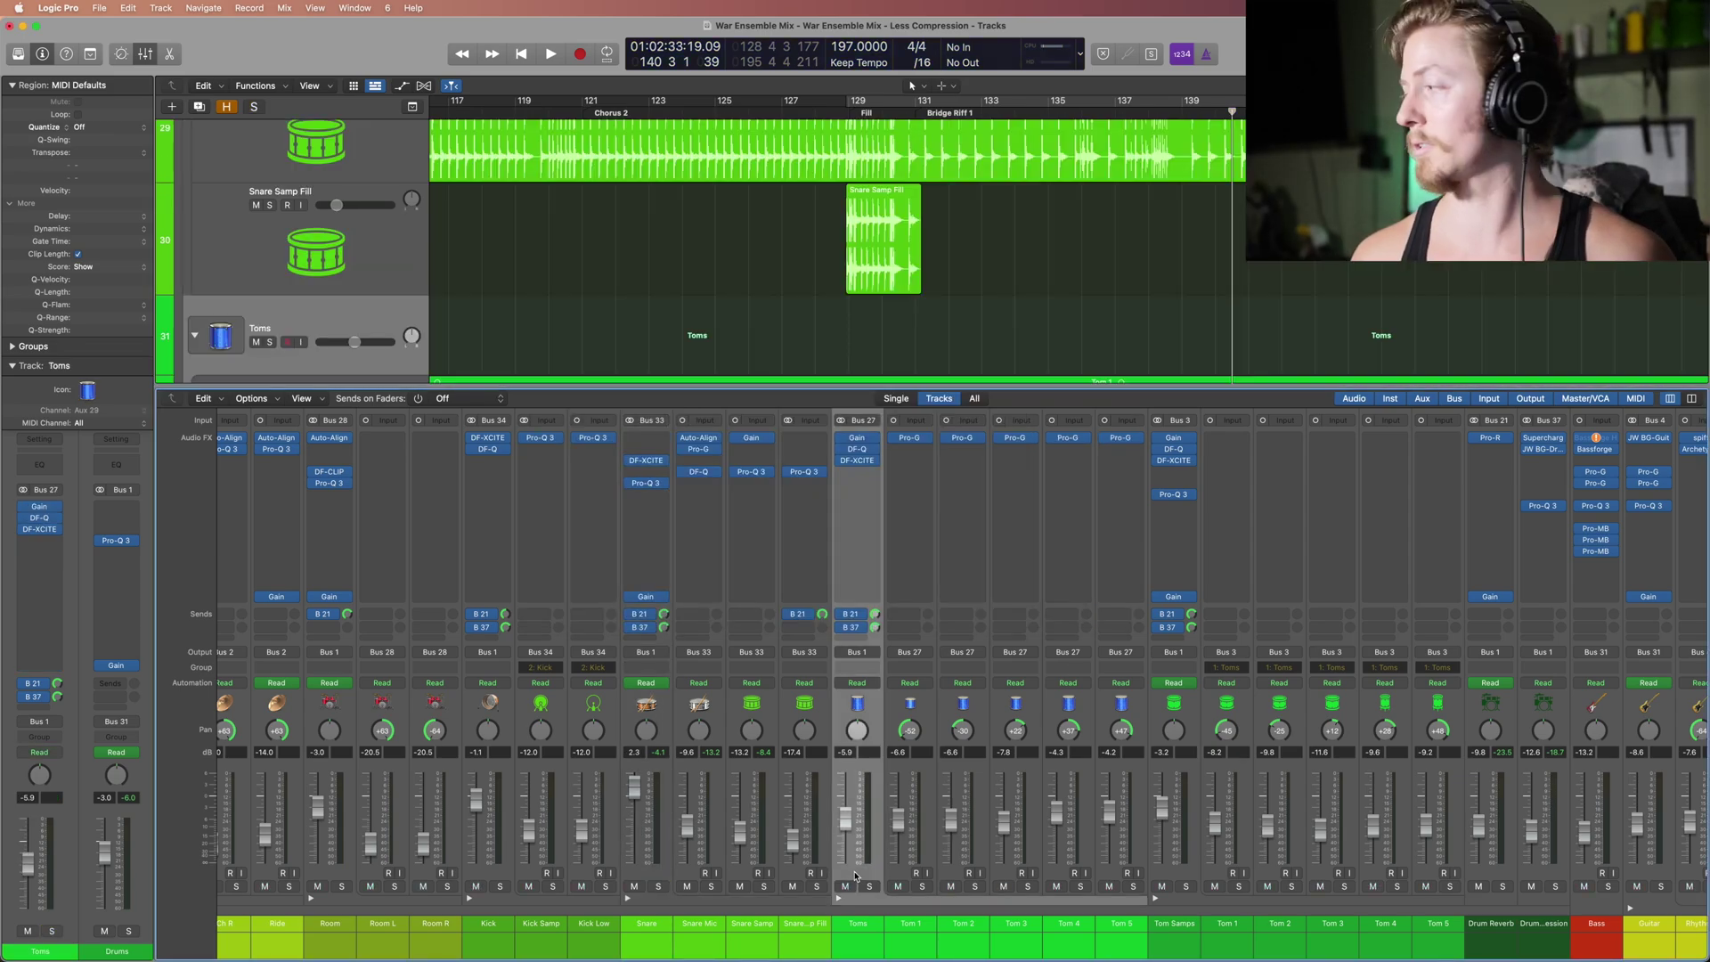
pyautogui.hscroll(5, 799, 844)
pyautogui.click(535, 439)
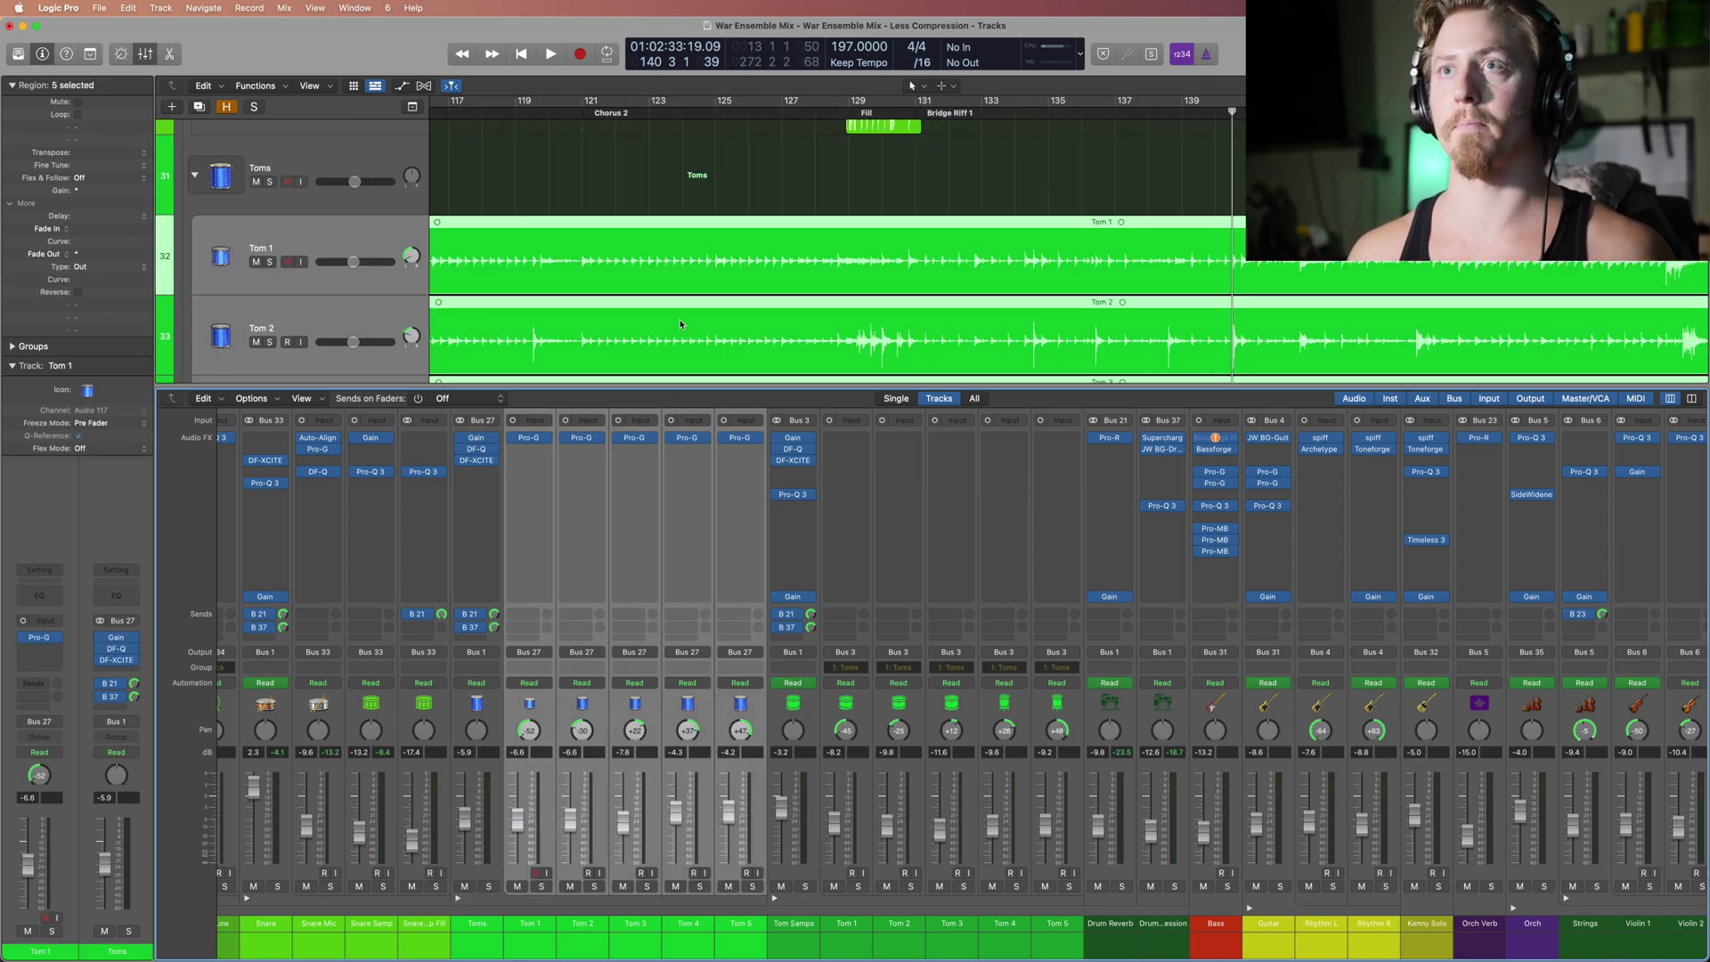
pyautogui.moveTo(773, 196); pyautogui.dragTo(945, 345)
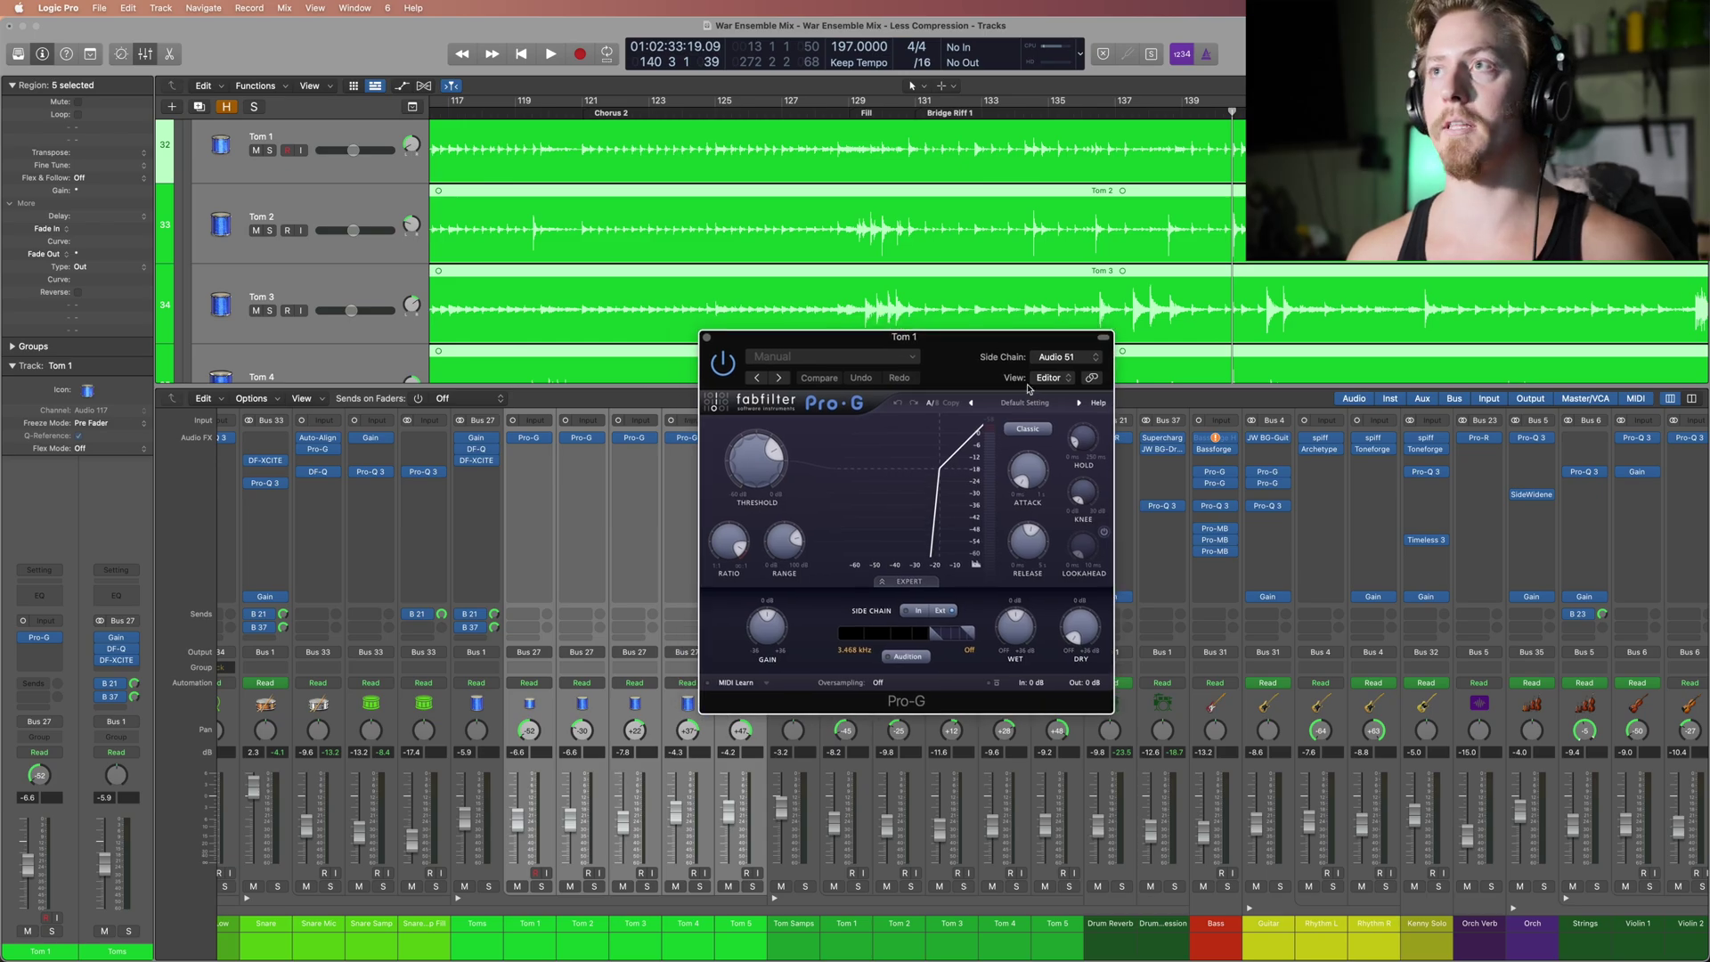
pyautogui.click(1047, 359)
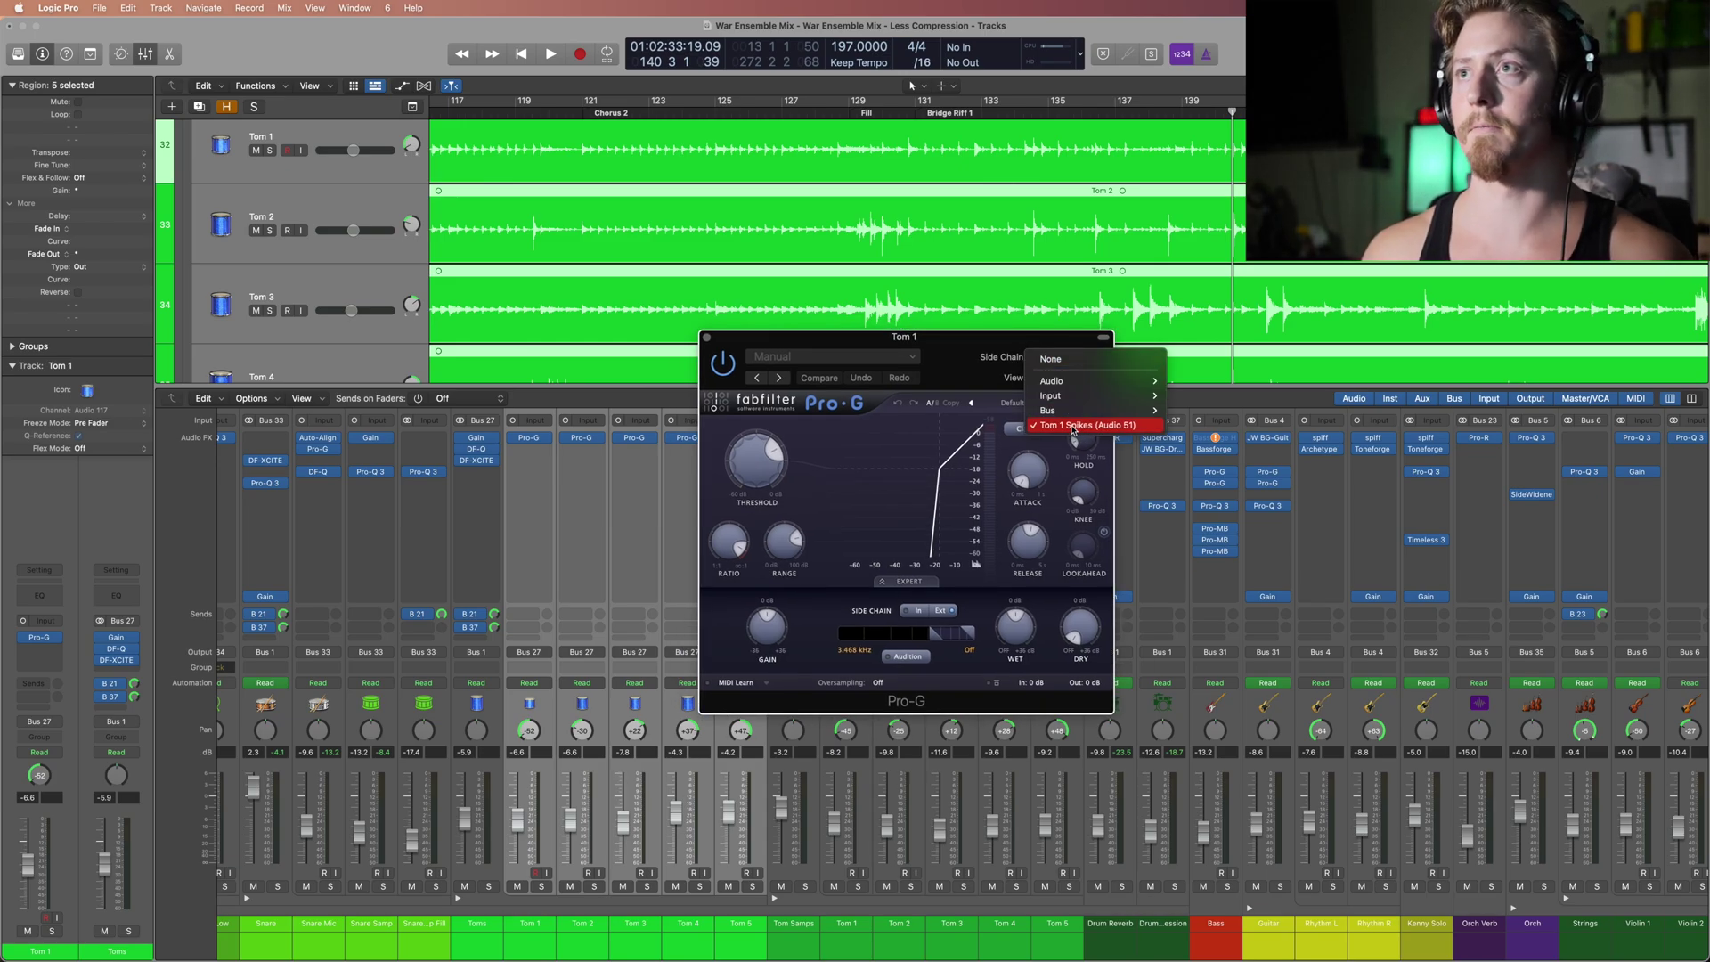
pyautogui.click(960, 364)
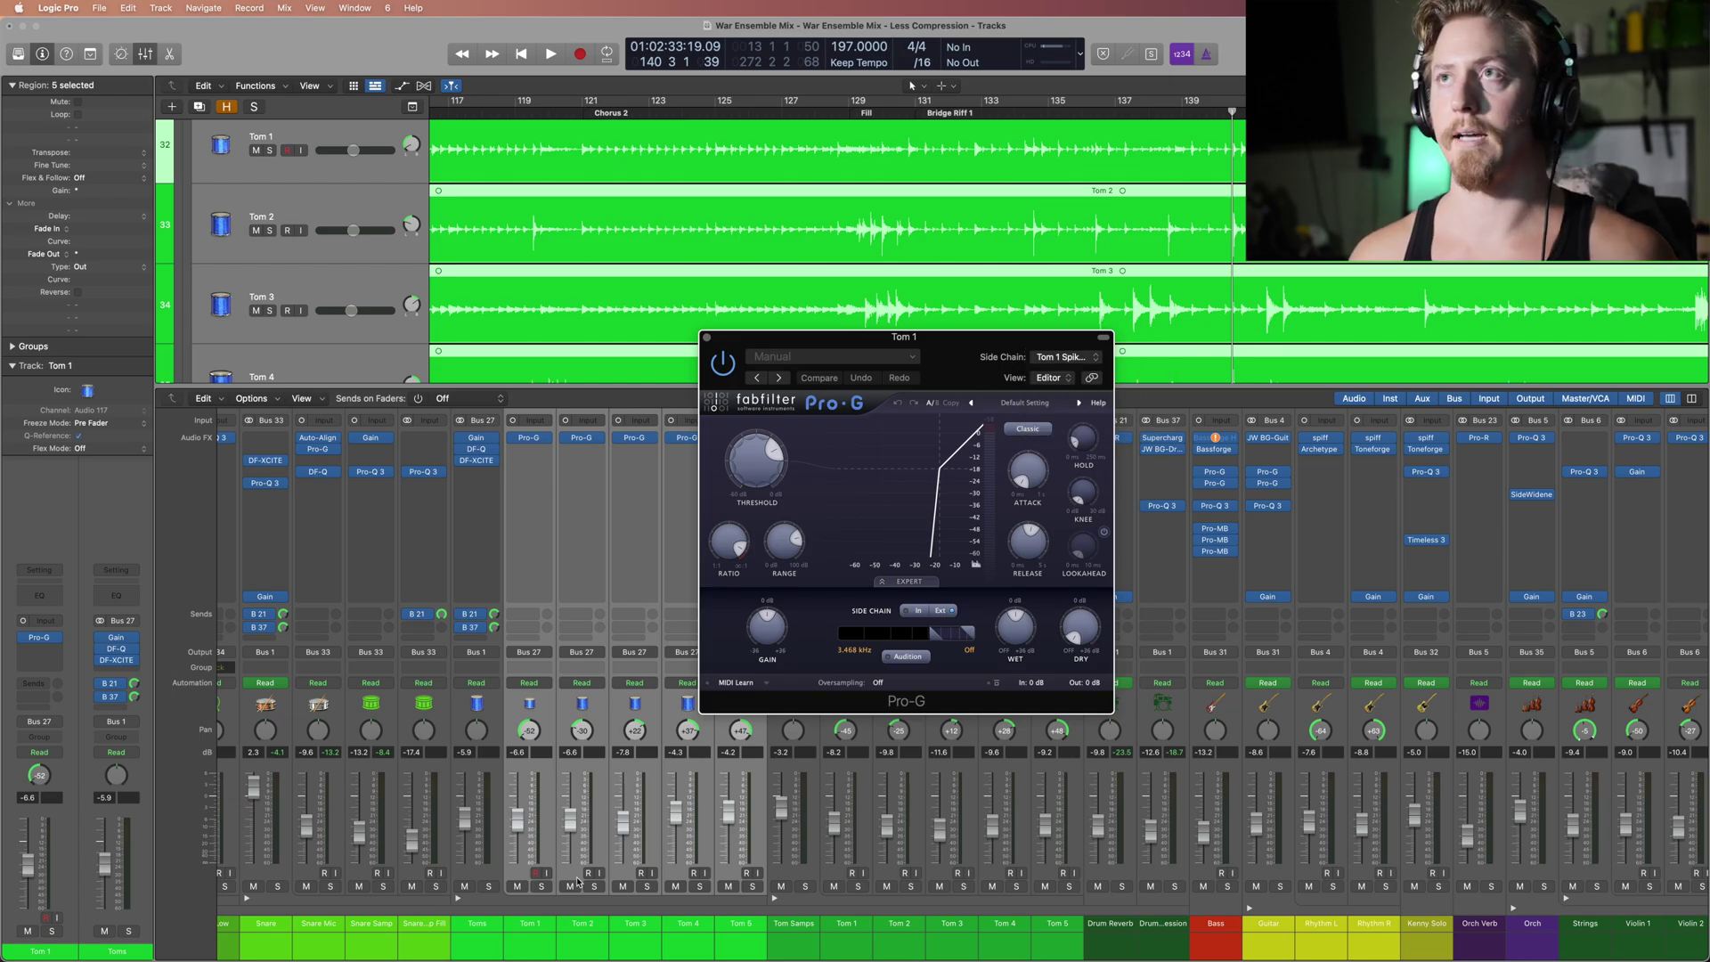
# Step: Select Tom 1 alone and place the playhead just ahead of its hit near bar 153
pyautogui.click(528, 712)
pyautogui.press('z')
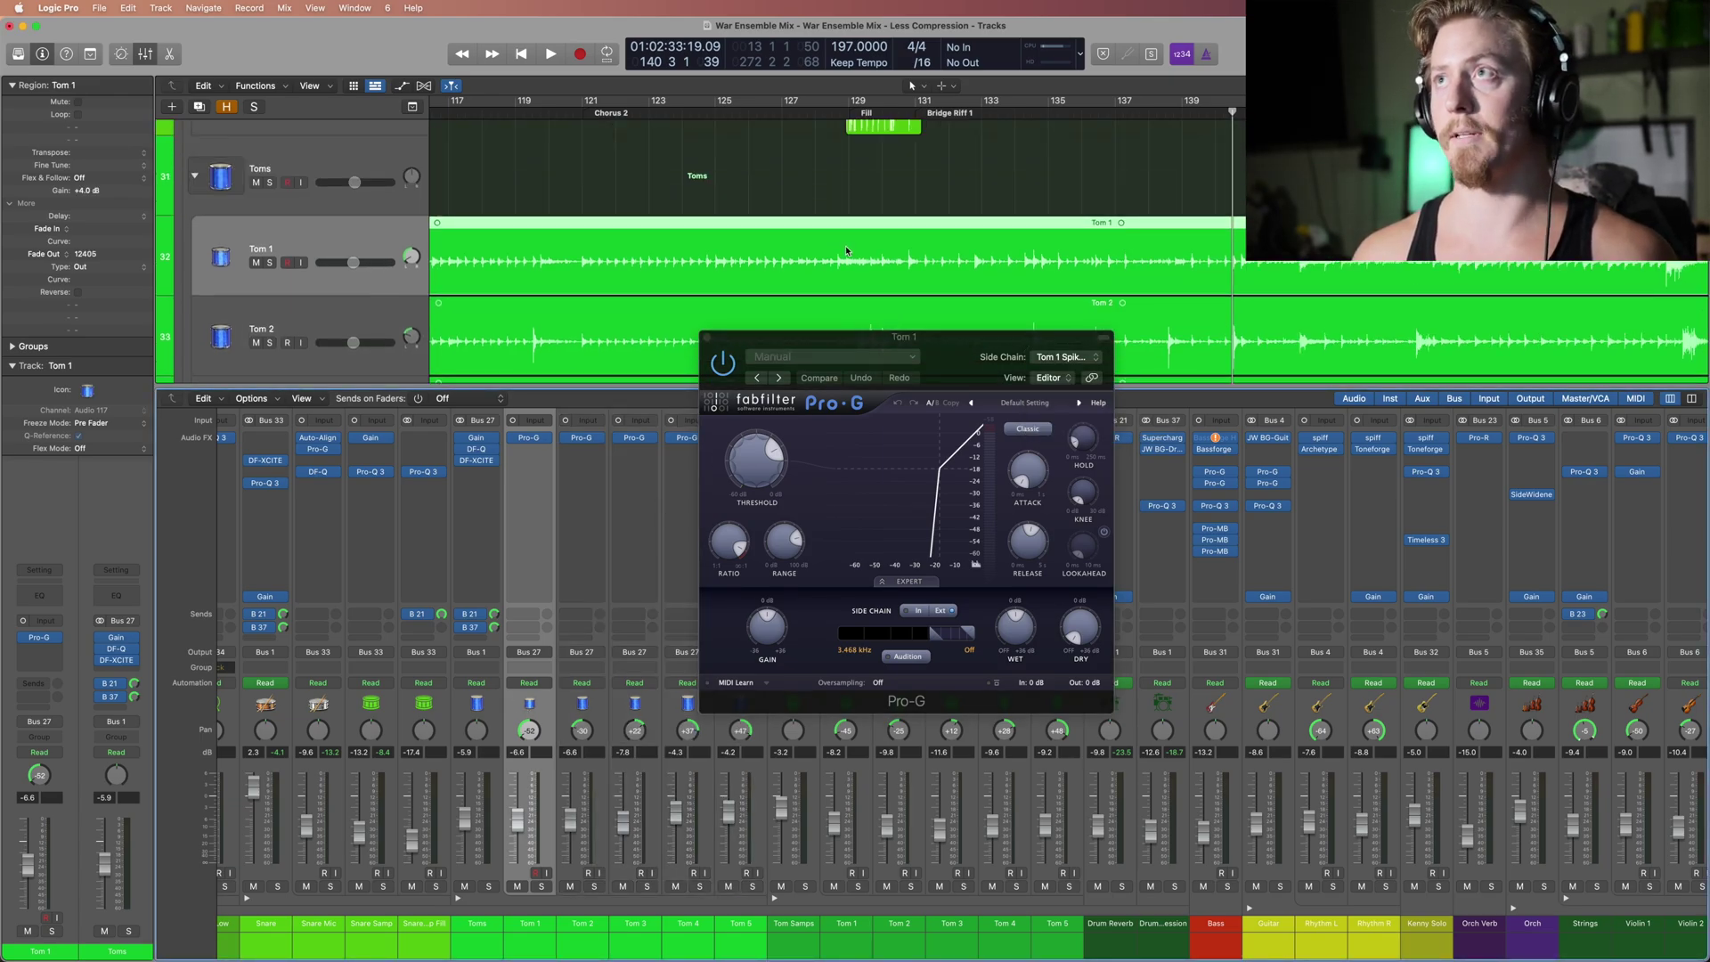
pyautogui.click(1139, 115)
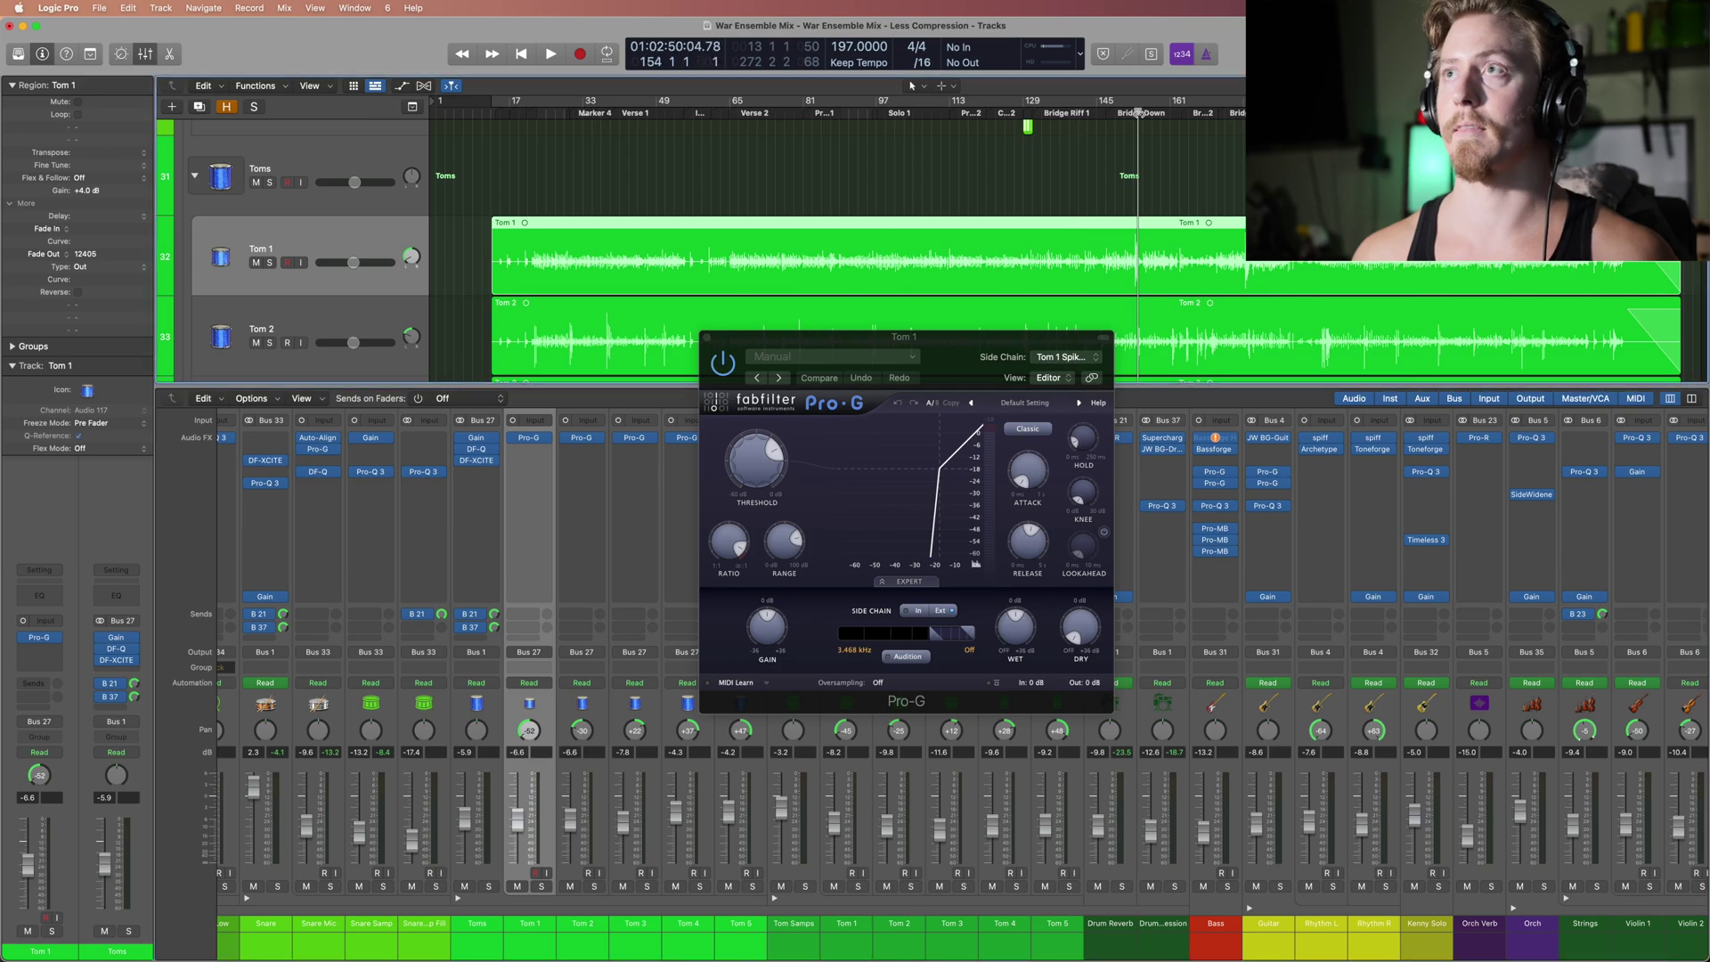
pyautogui.press('z')
pyautogui.click(494, 111)
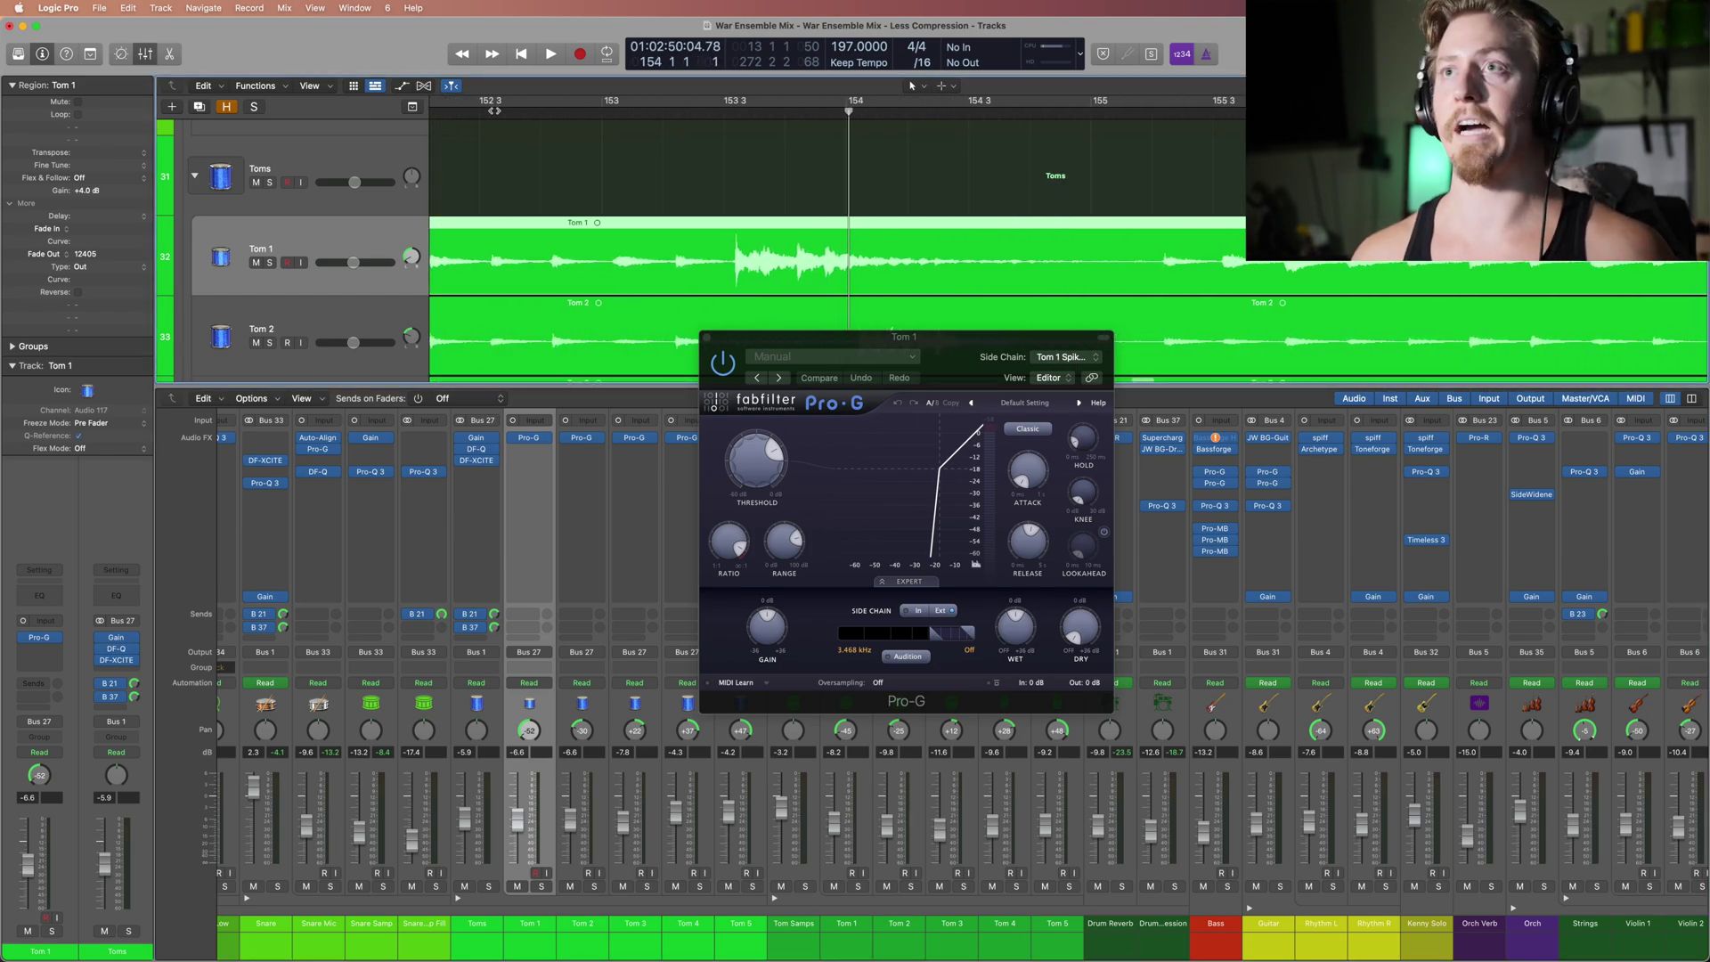
# Step: Bypass Tom 1's Pro-G, solo Tom 1 and play the ungated hit
pyautogui.click(726, 369)
pyautogui.click(279, 263)
pyautogui.press('space')
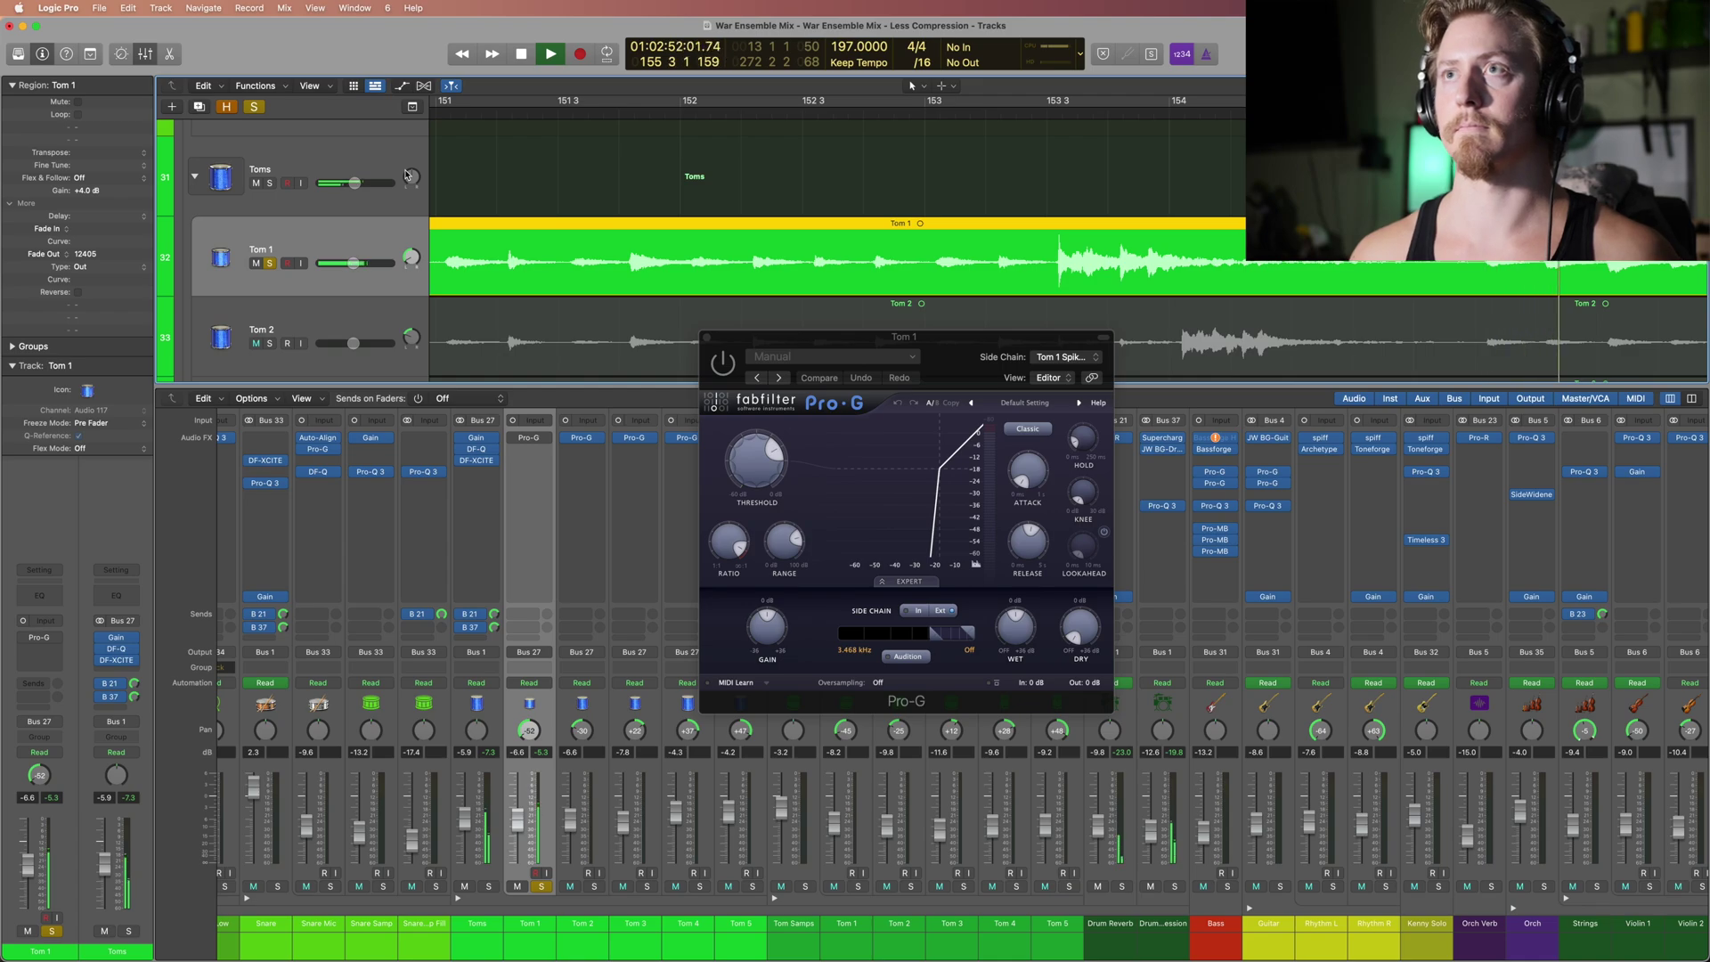
pyautogui.press('space')
# Step: Reactivate Tom 1's Pro-G and play the same passage gated from bar 151
pyautogui.hscroll(-10, 532, 227)
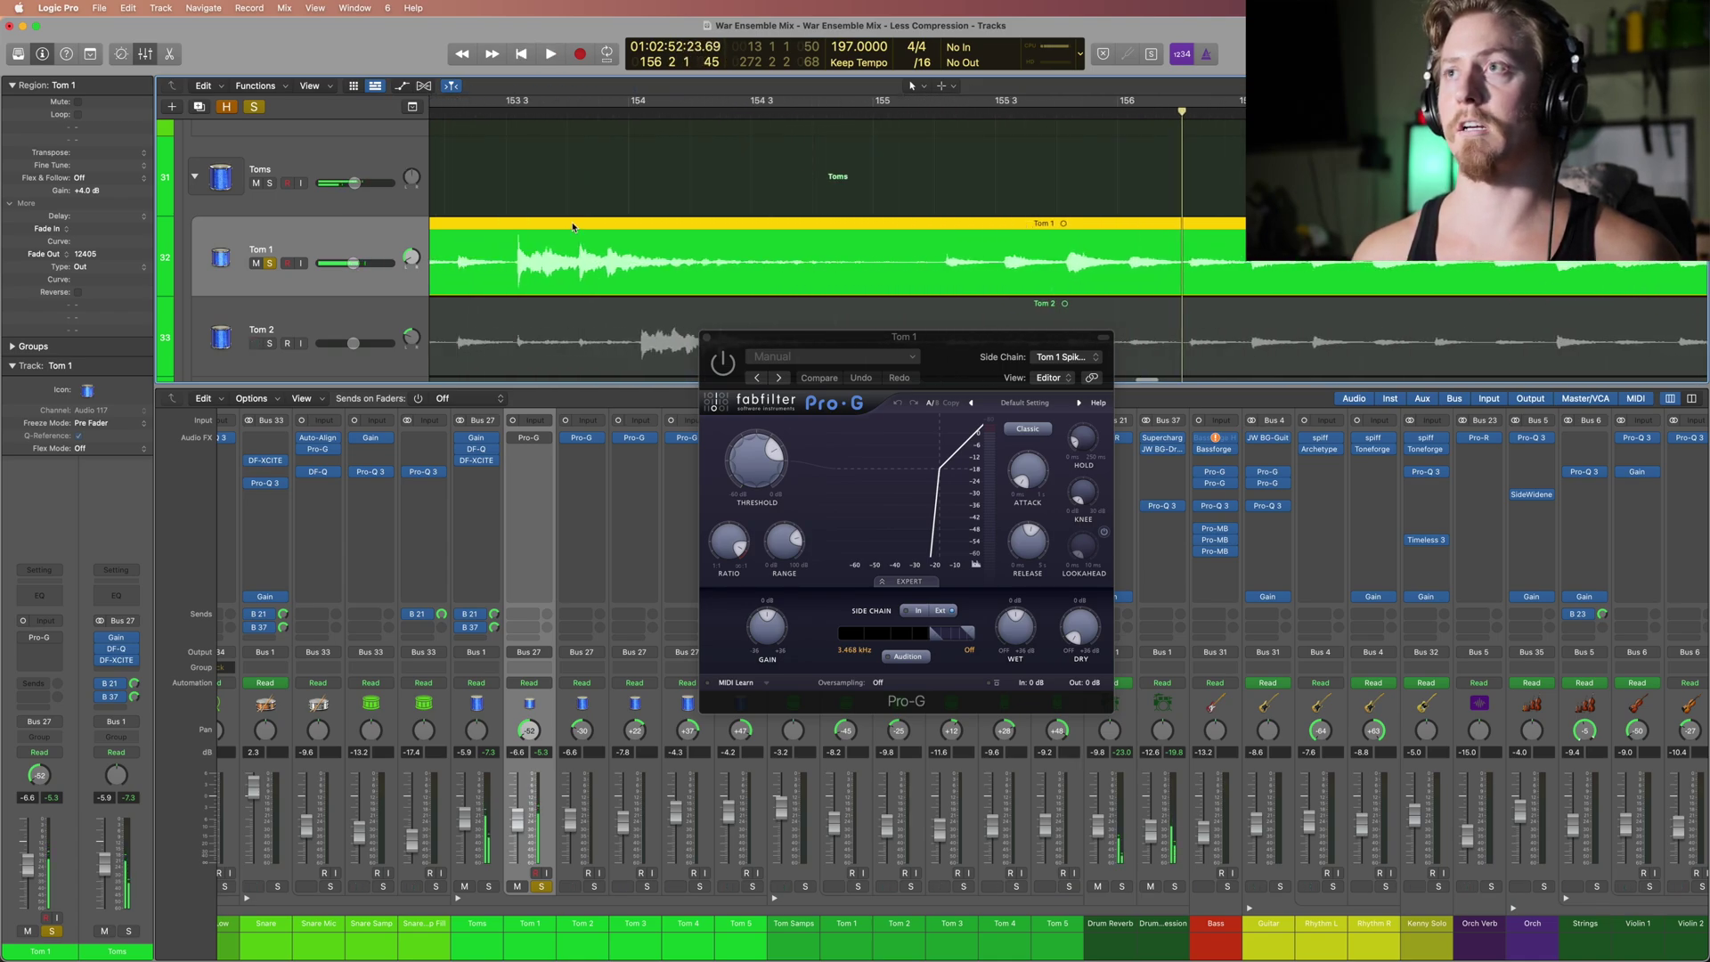
pyautogui.hscroll(2, 942, 379)
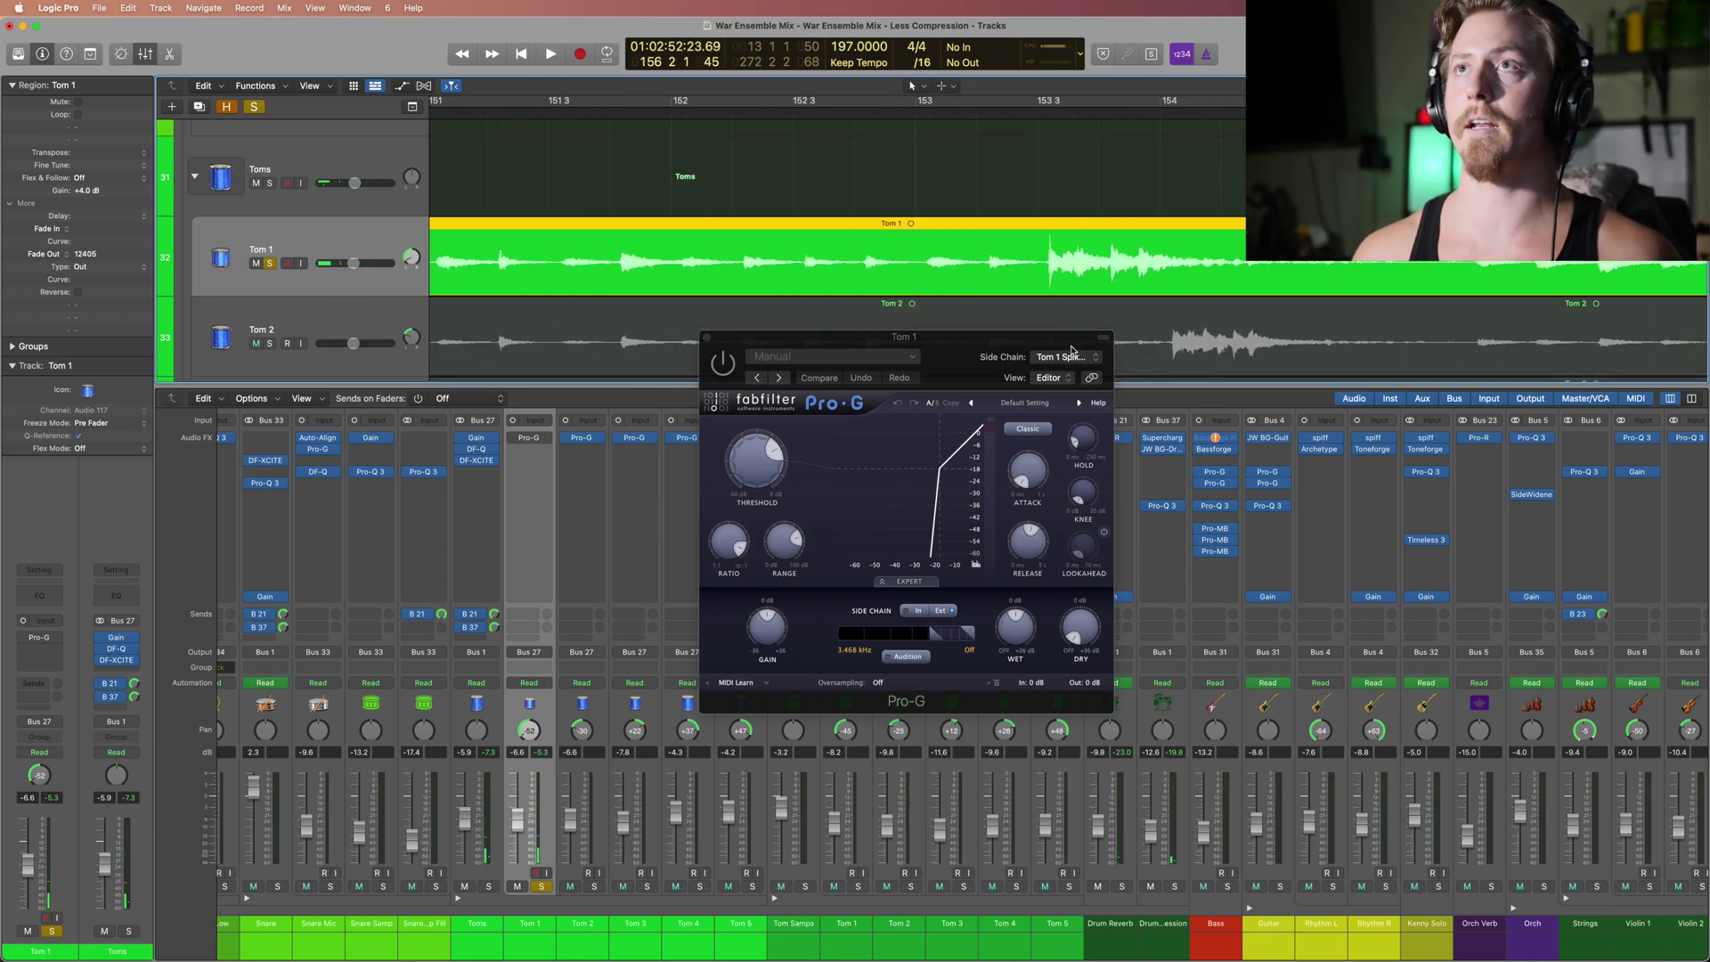
pyautogui.click(503, 111)
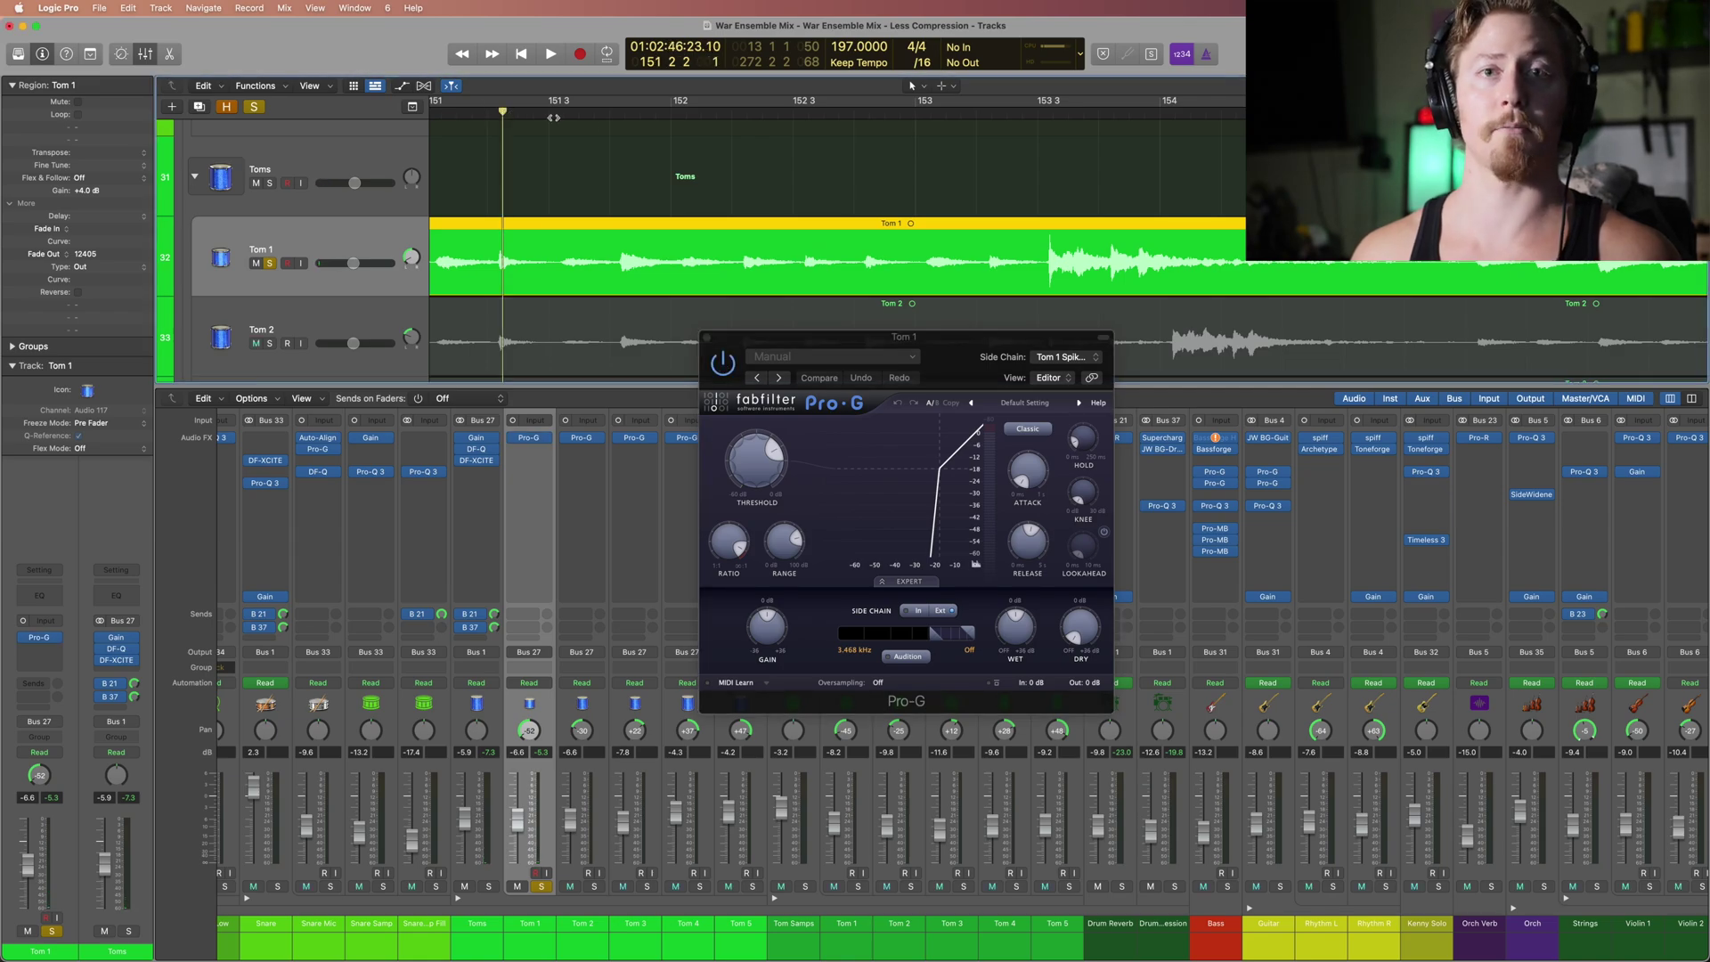
pyautogui.press('space')
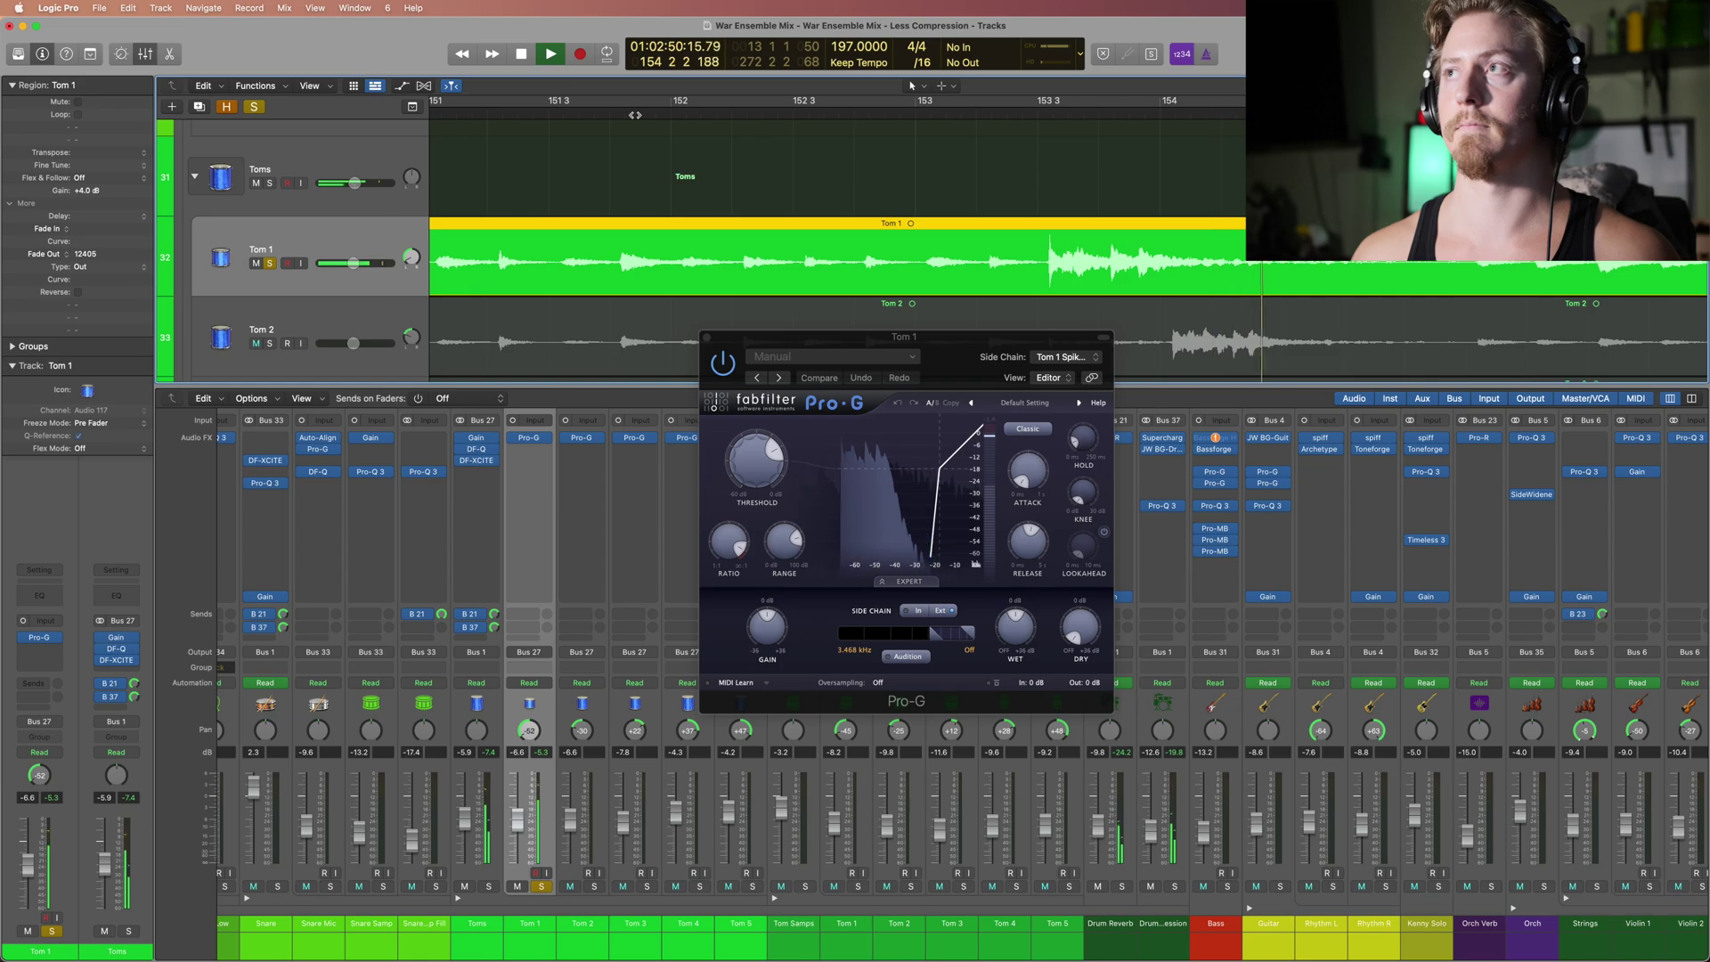
# Step: Stop playback and examine Tom 1's waveform around its hits across the bridge sections
pyautogui.press('space')
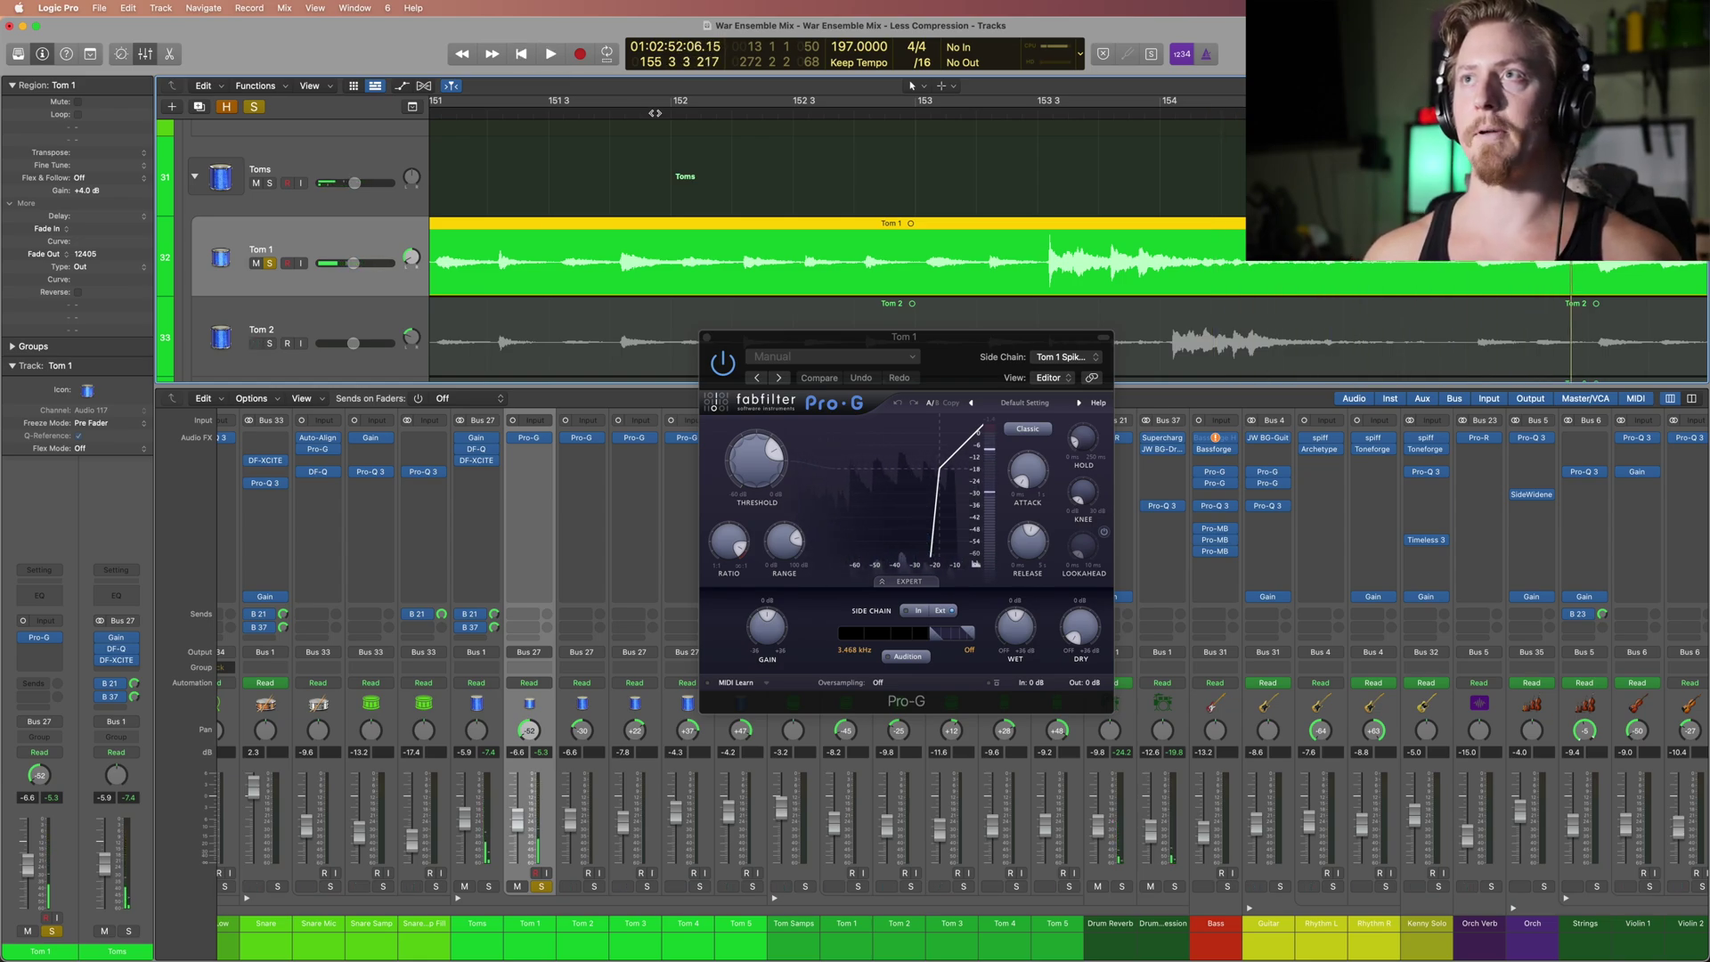
pyautogui.scroll(-5, 854, 197)
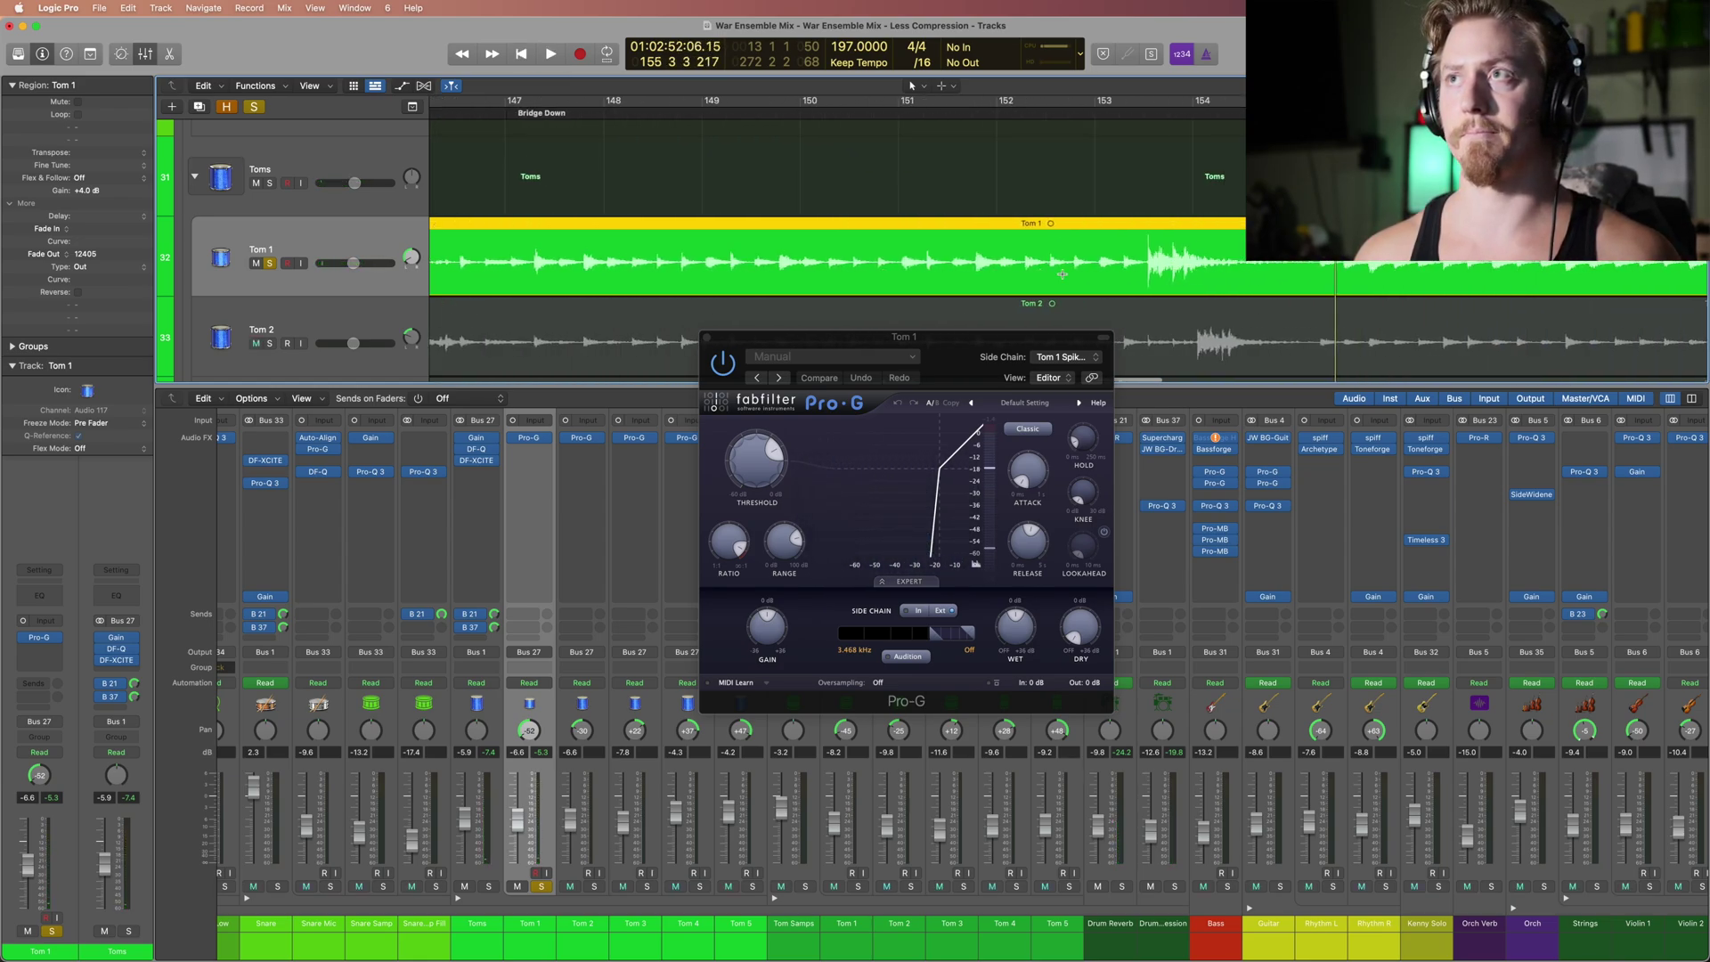
pyautogui.hscroll(1, 1133, 266)
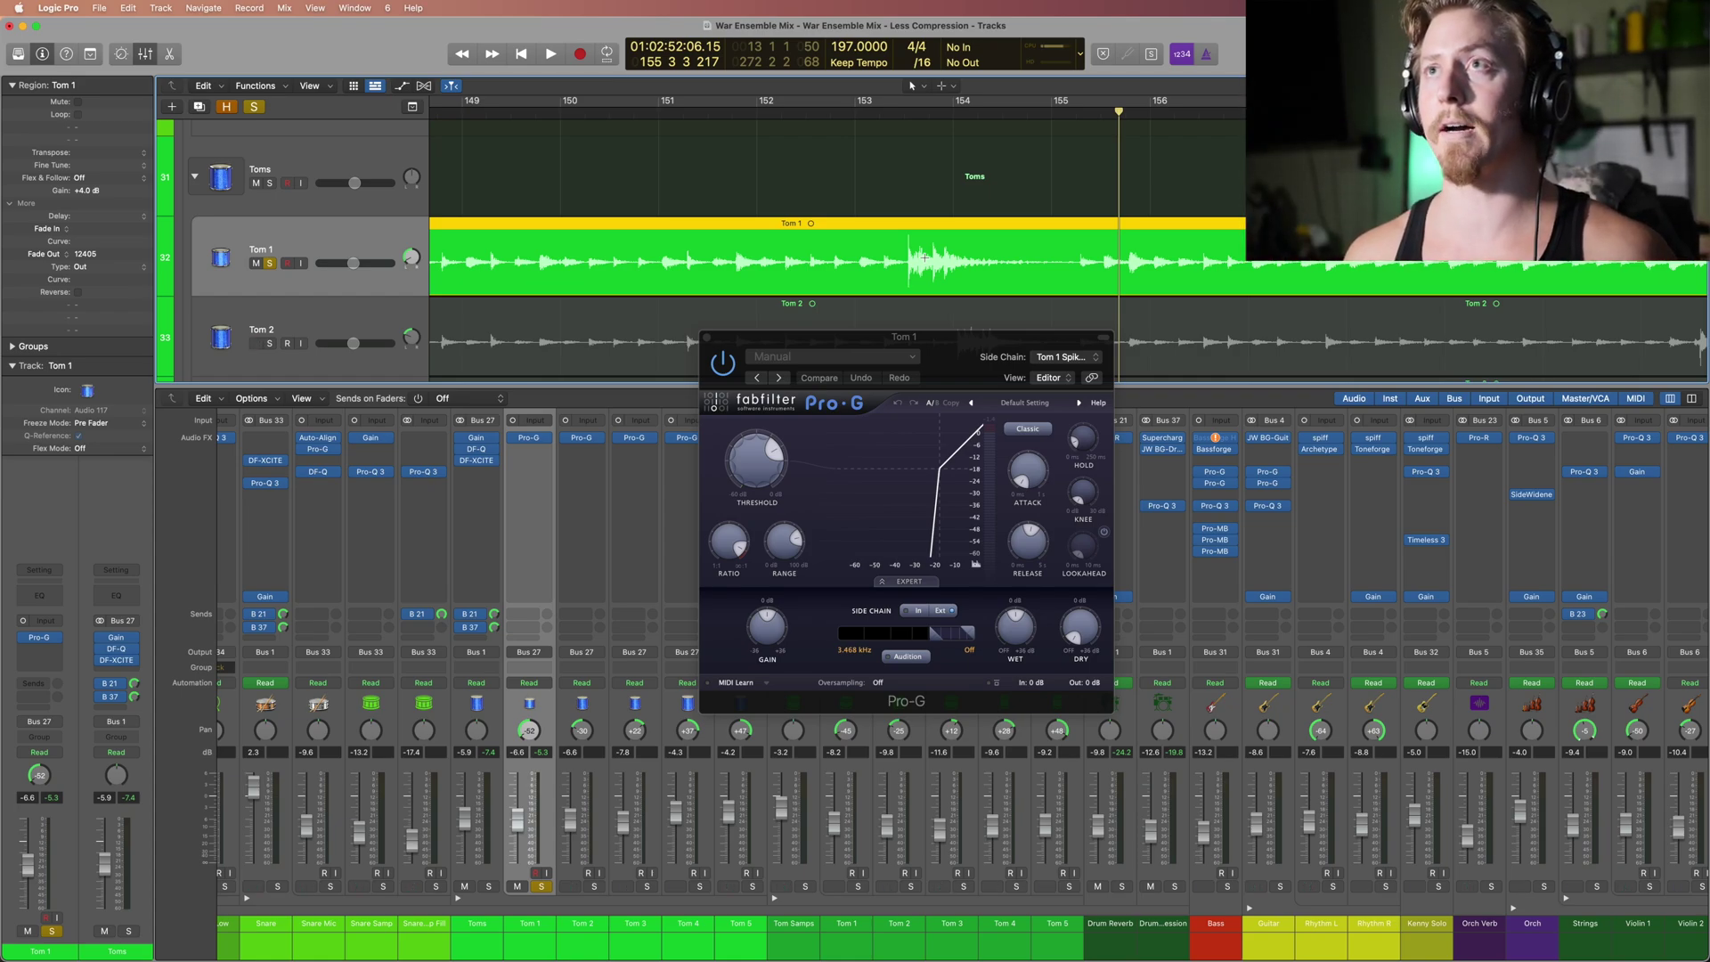
pyautogui.press('super+Left')
pyautogui.press('super+Left')
pyautogui.press('super+Left')
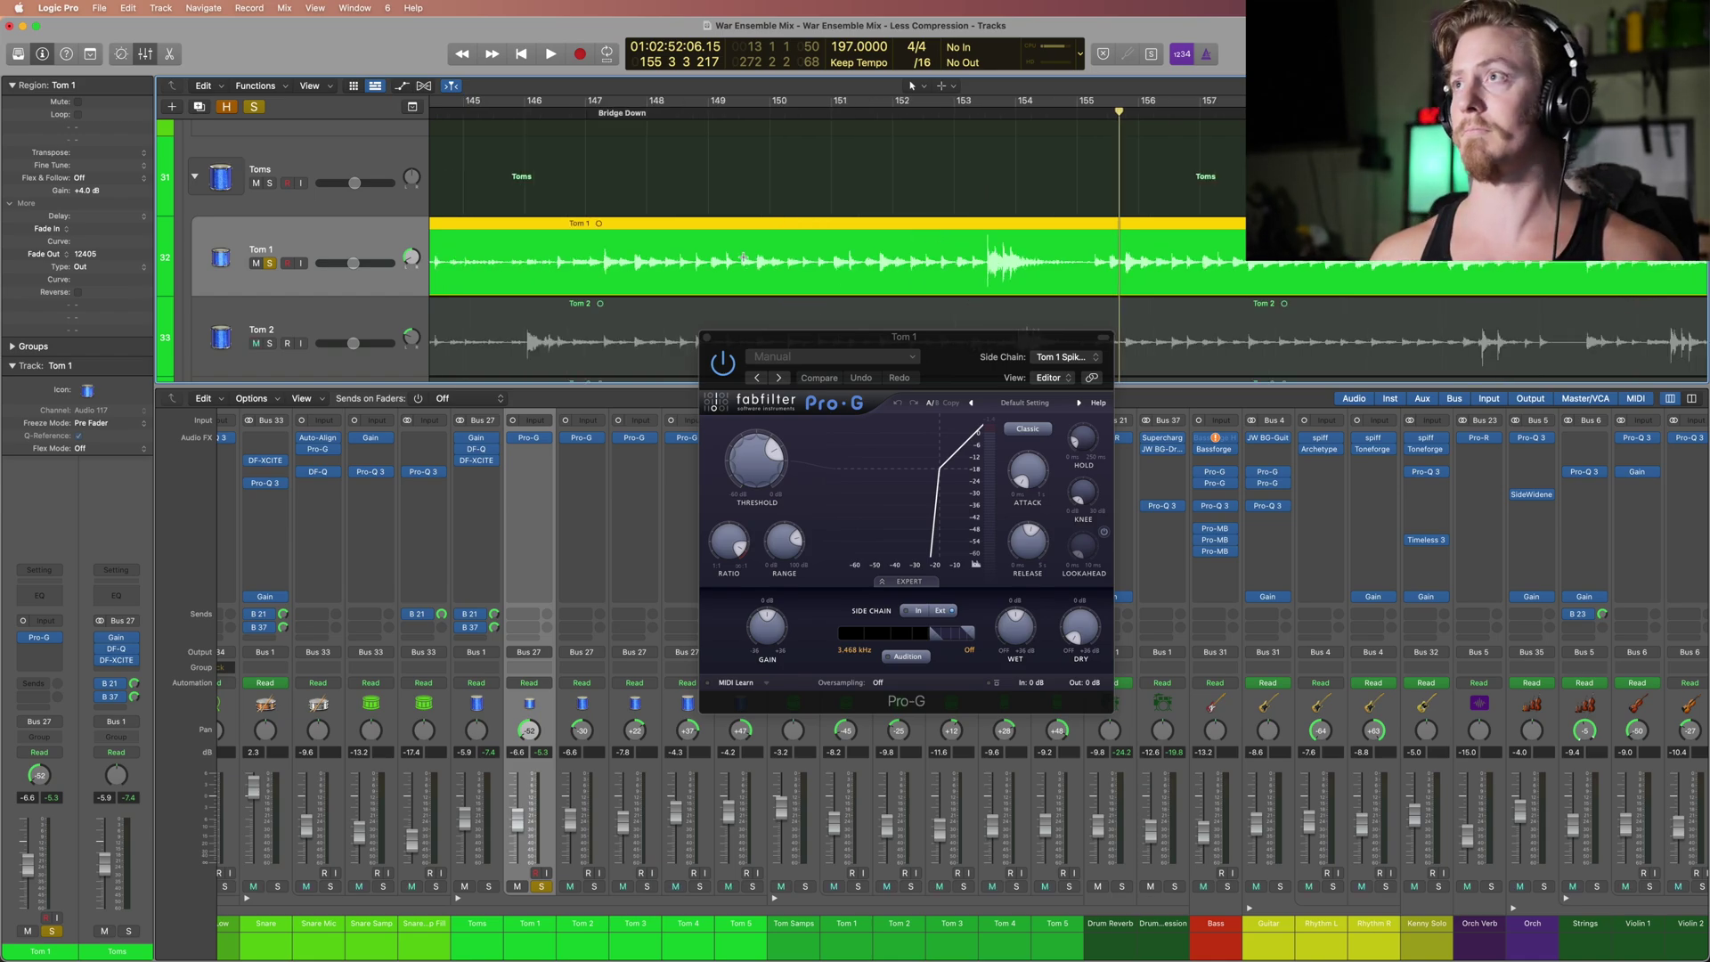
pyautogui.hscroll(5, 1320, 260)
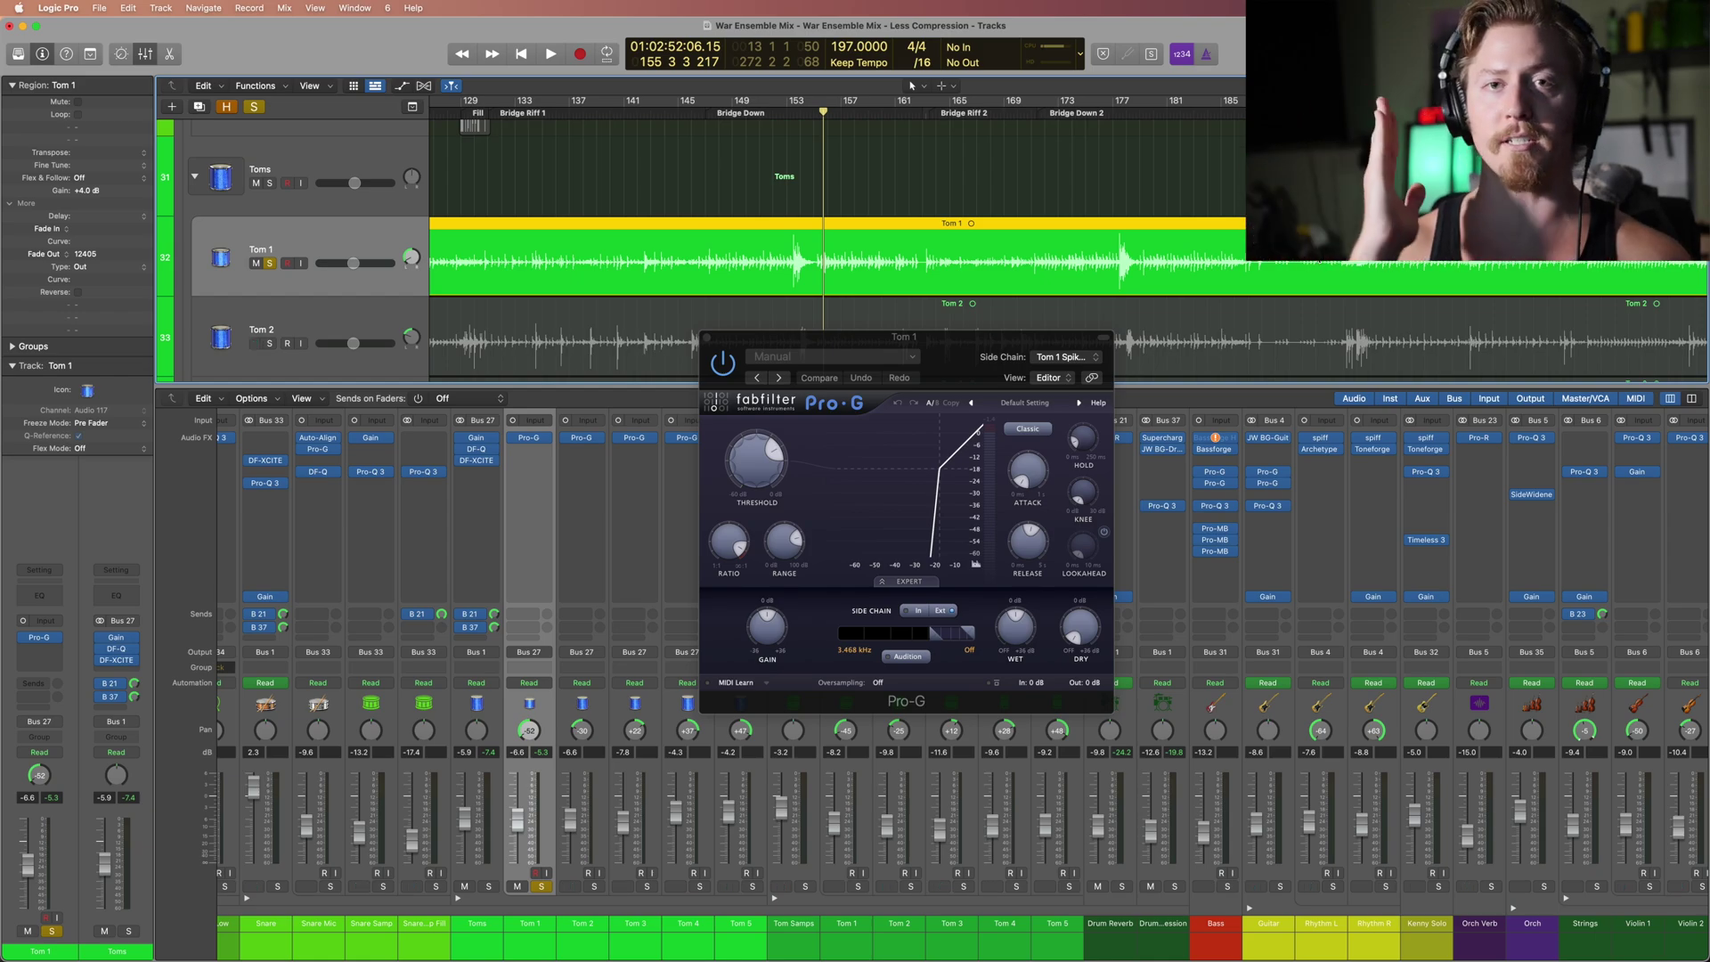
# Step: Close Tom 1's Pro-G and unsolo Tom 1
pyautogui.click(707, 336)
pyautogui.scroll(-2, 710, 331)
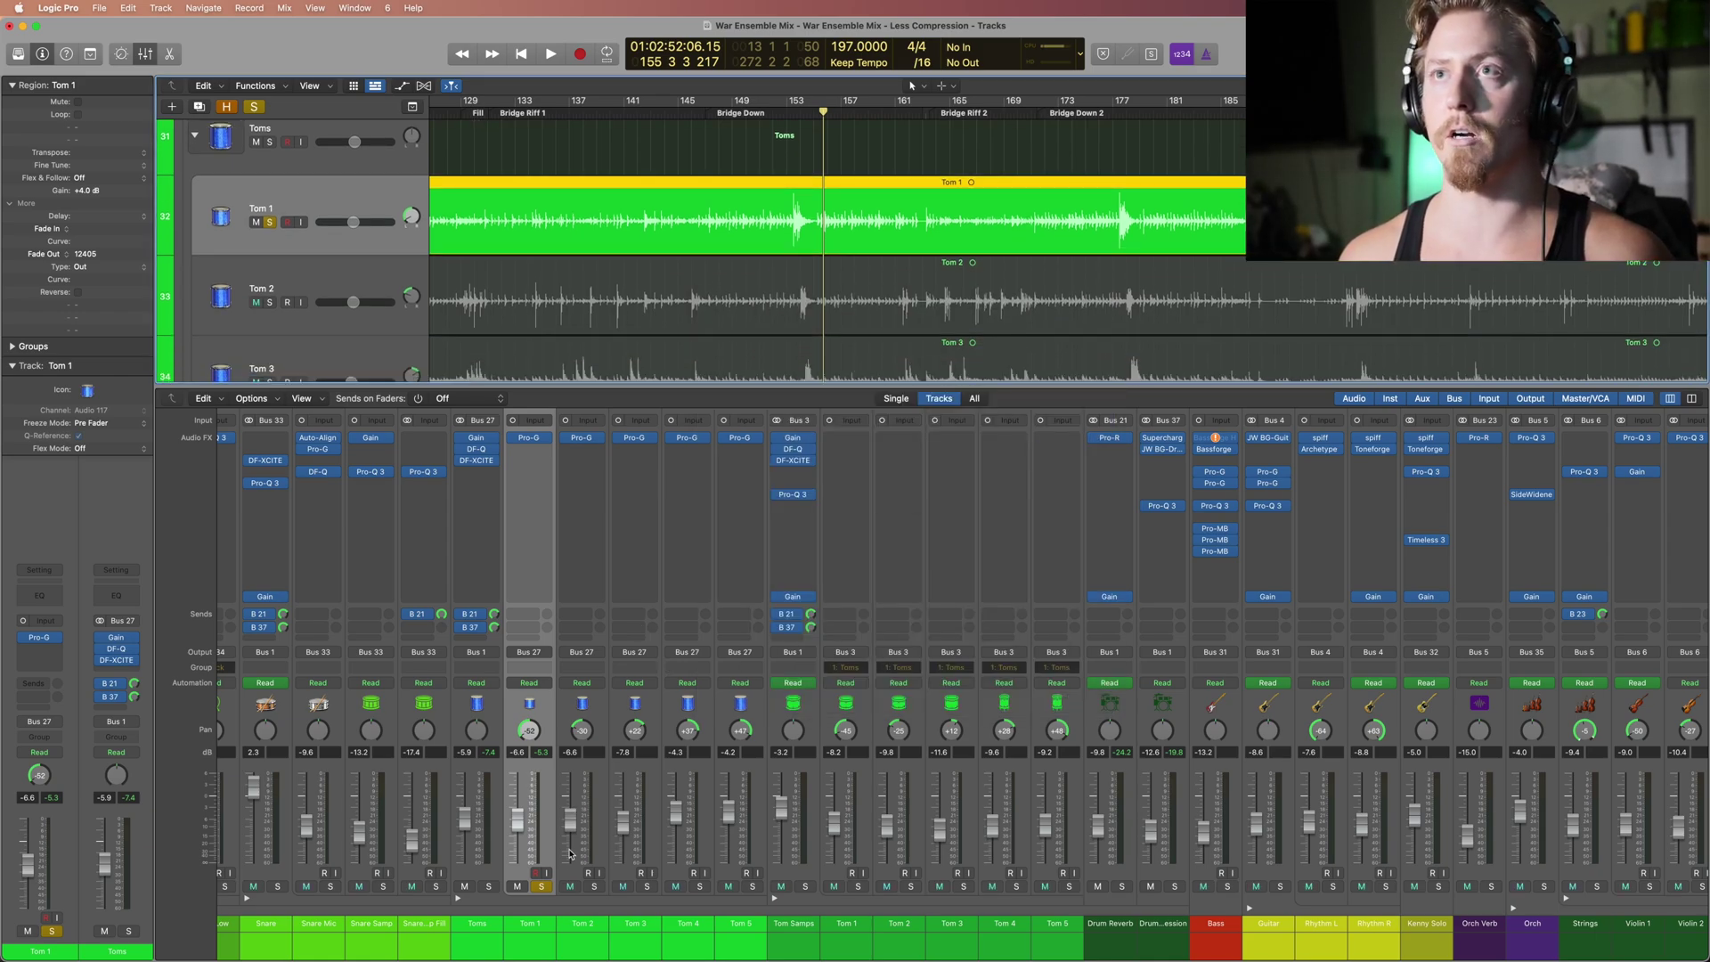
pyautogui.click(541, 887)
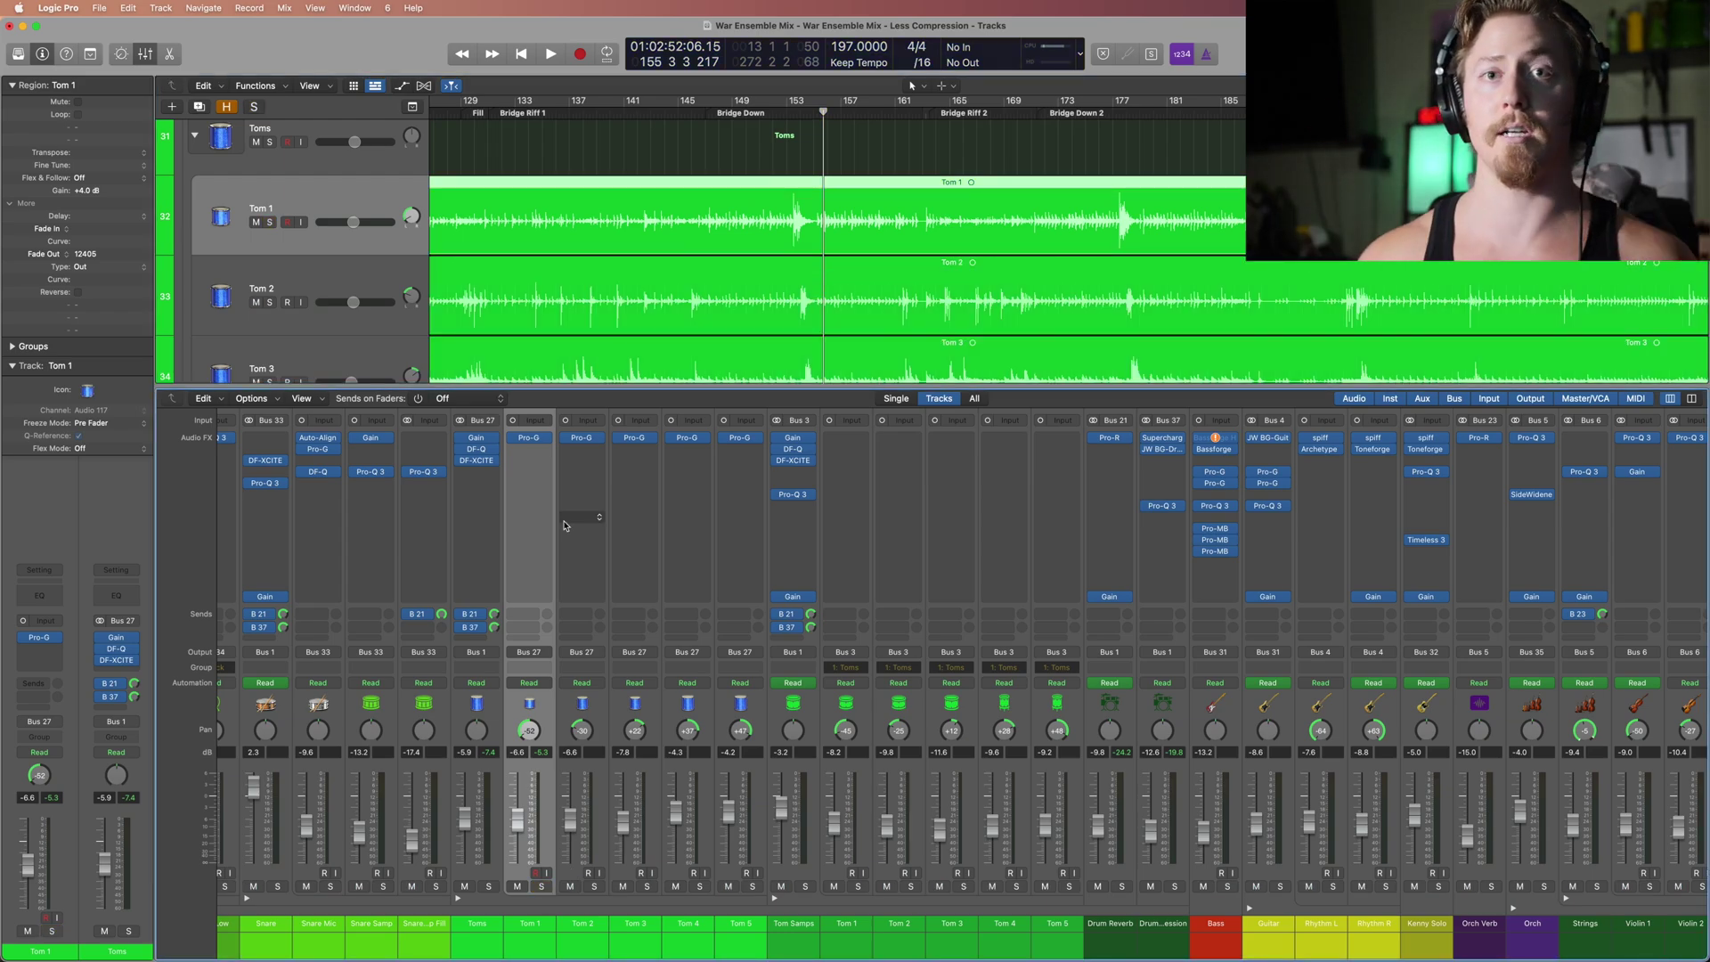
# Step: Solo the Toms bus and inspect its Gain plug-in
pyautogui.click(488, 709)
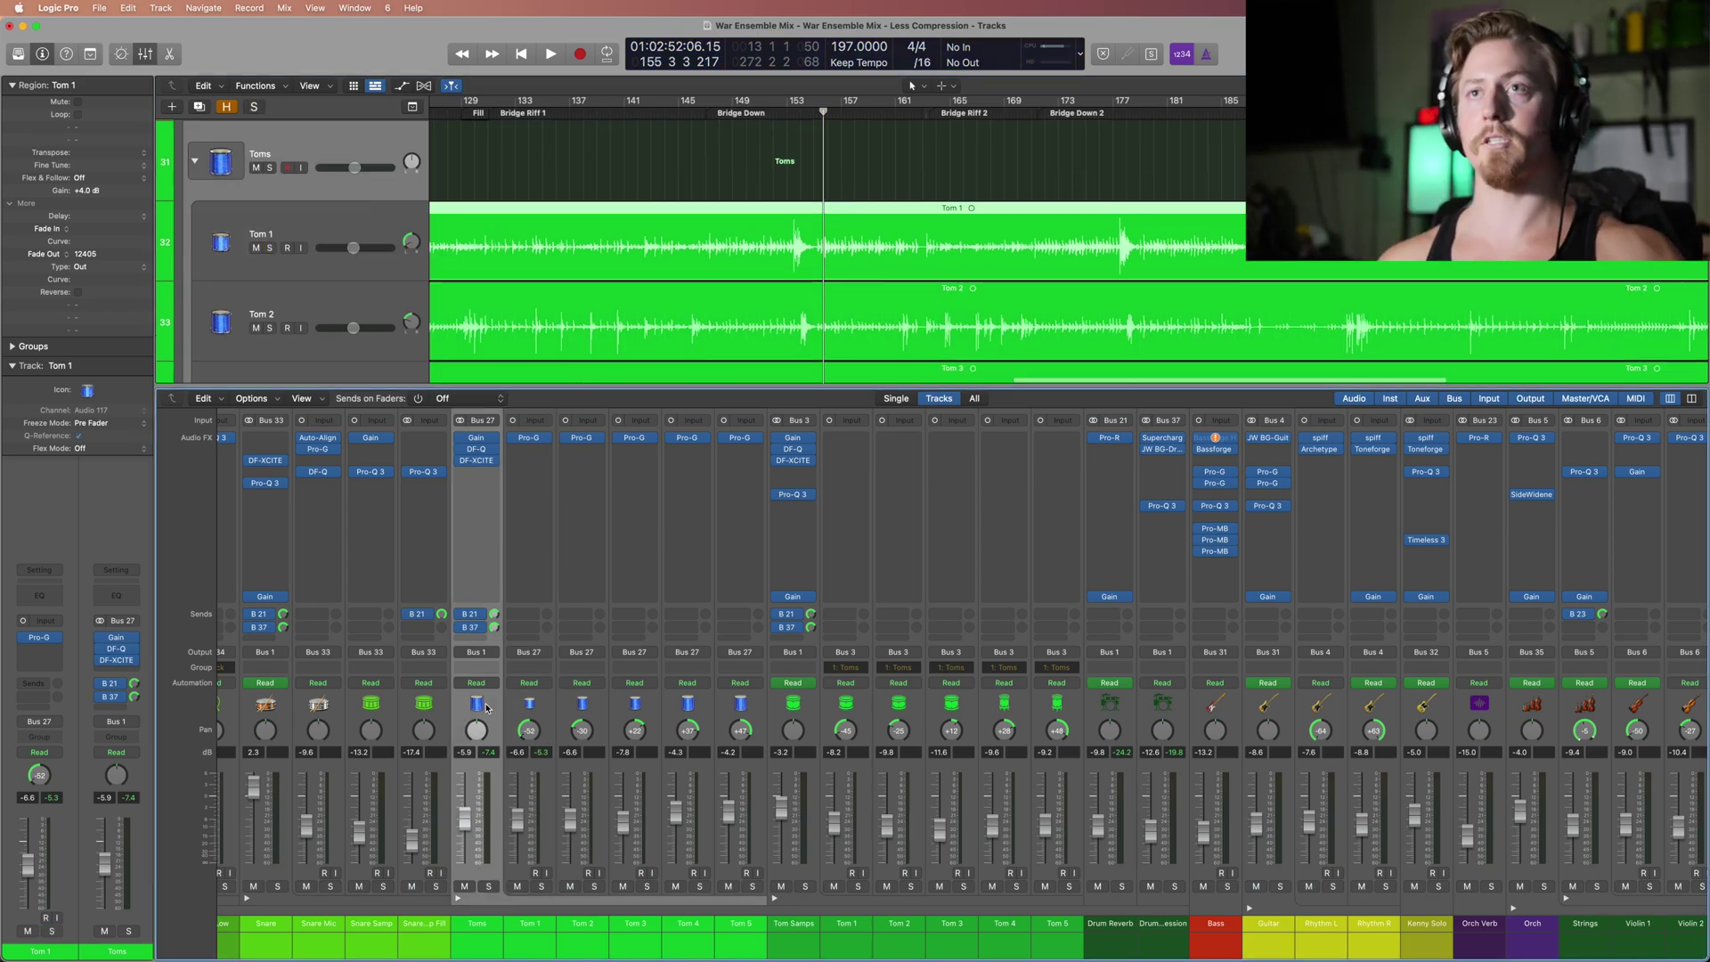
pyautogui.click(481, 440)
pyautogui.press('s')
pyautogui.moveTo(690, 199); pyautogui.dragTo(754, 231)
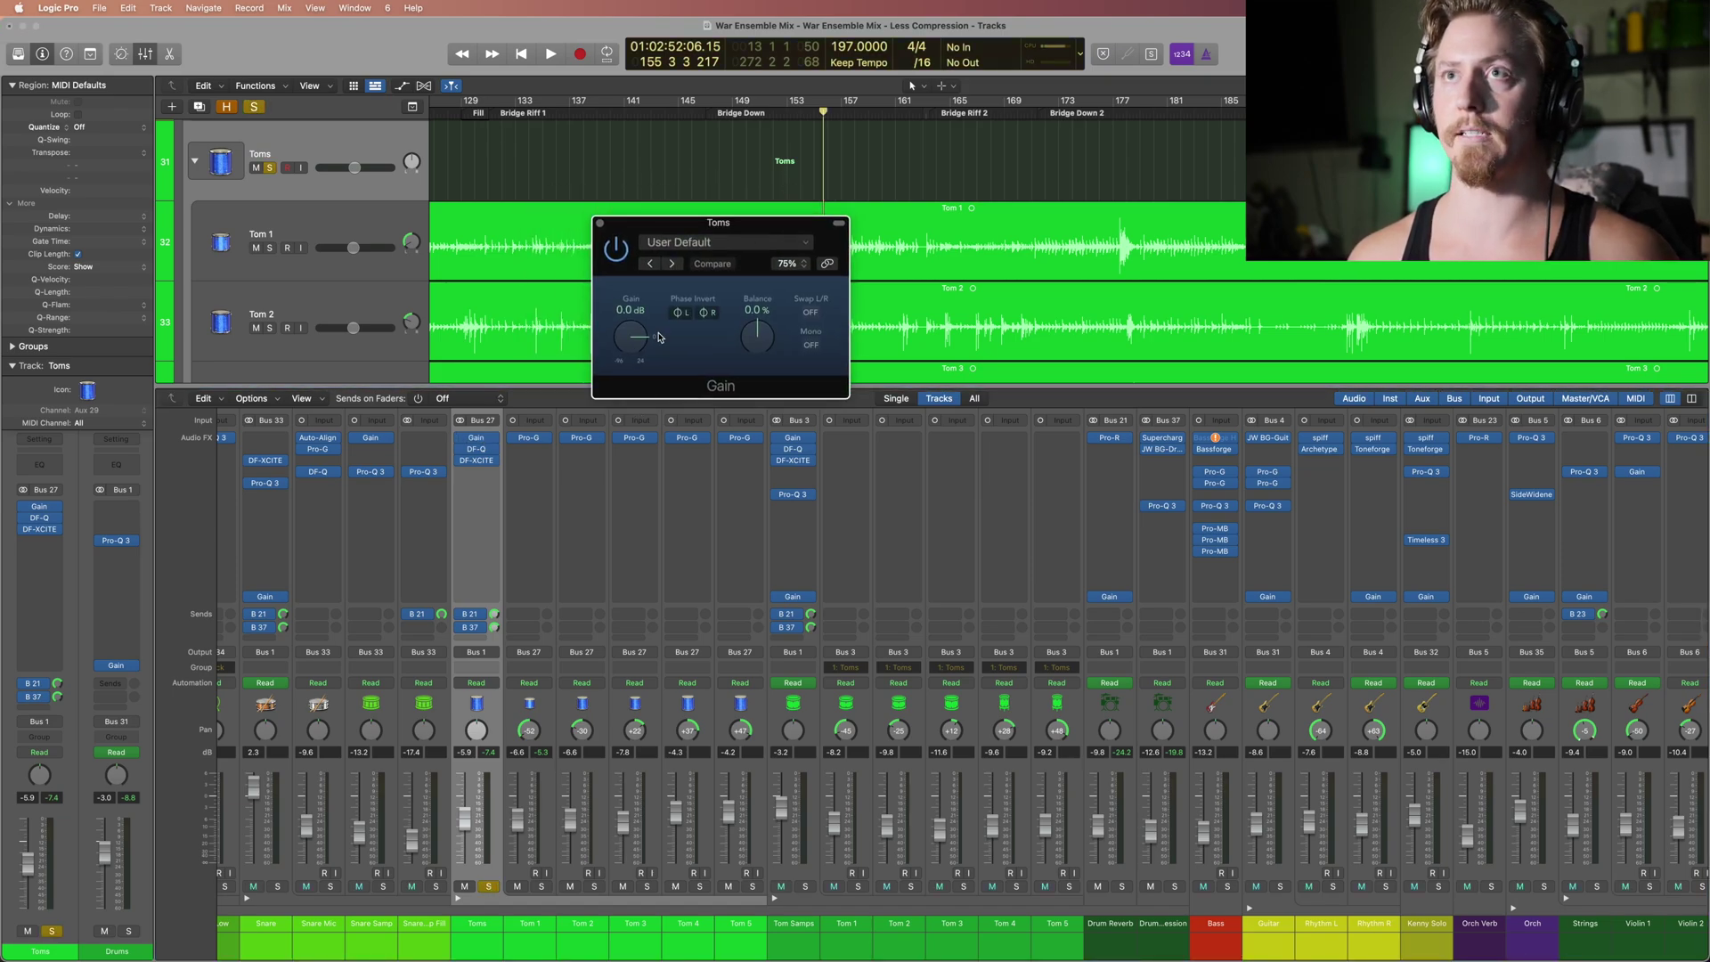
pyautogui.press('cmd+w')
# Step: Inspect the DF-Q equalizer and DF-XCITE saturation settings on the Toms bus
pyautogui.click(477, 449)
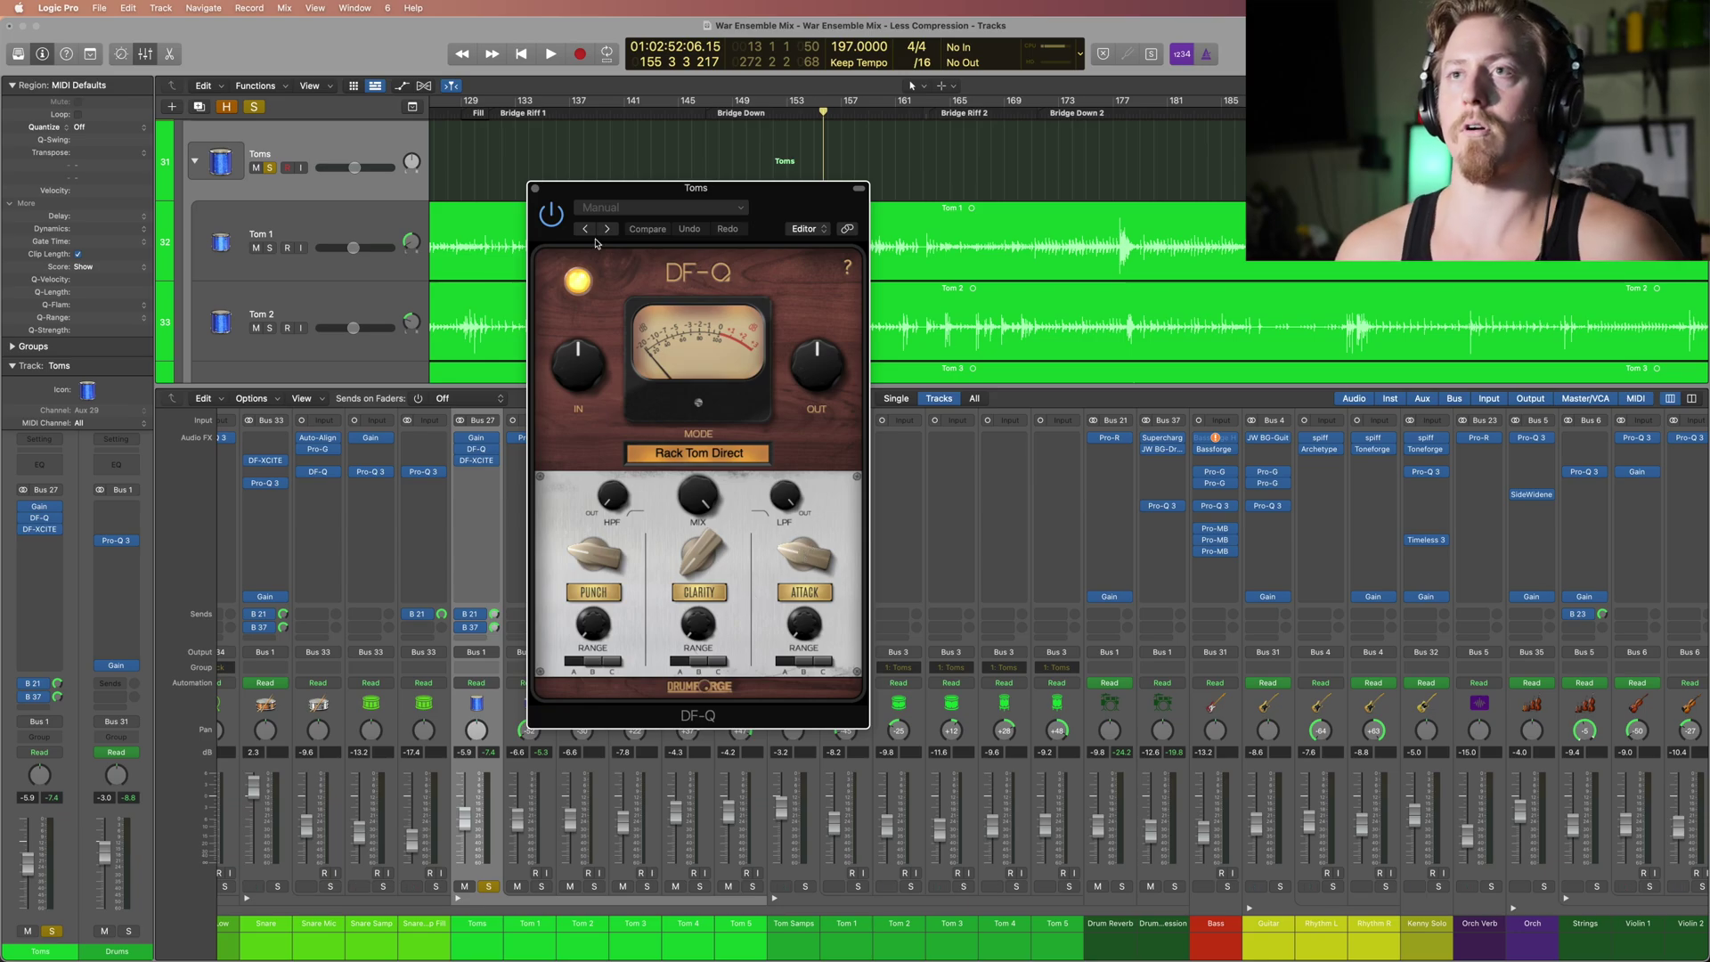
pyautogui.click(534, 189)
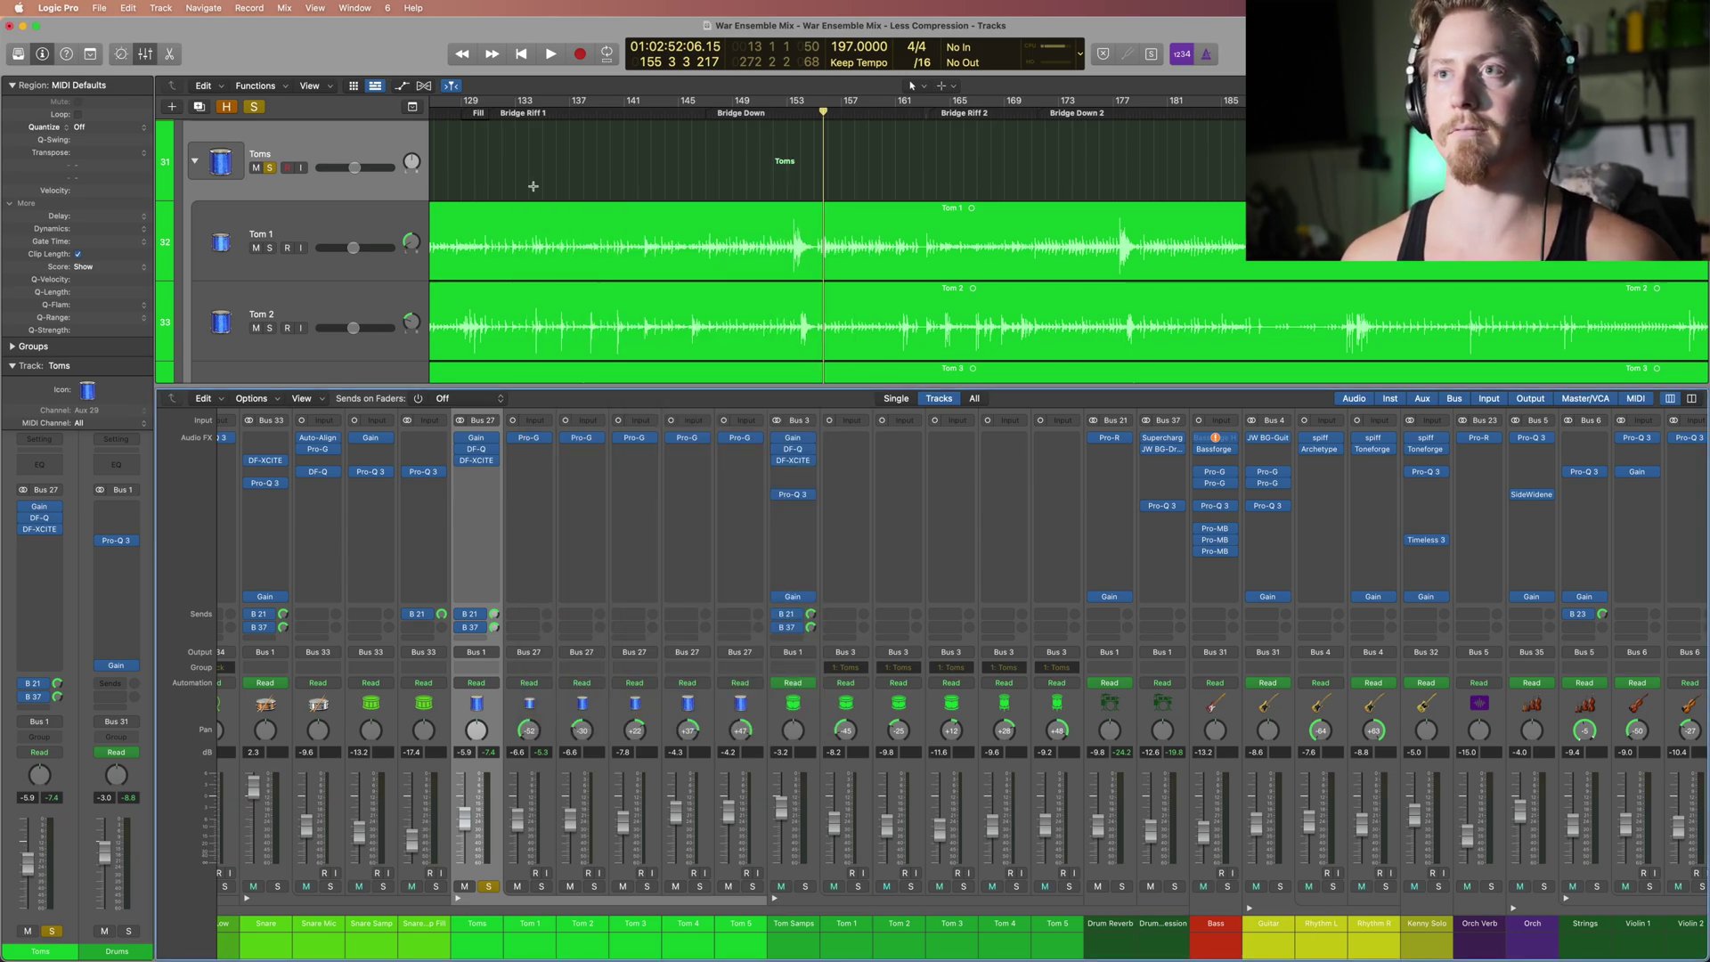
pyautogui.click(476, 460)
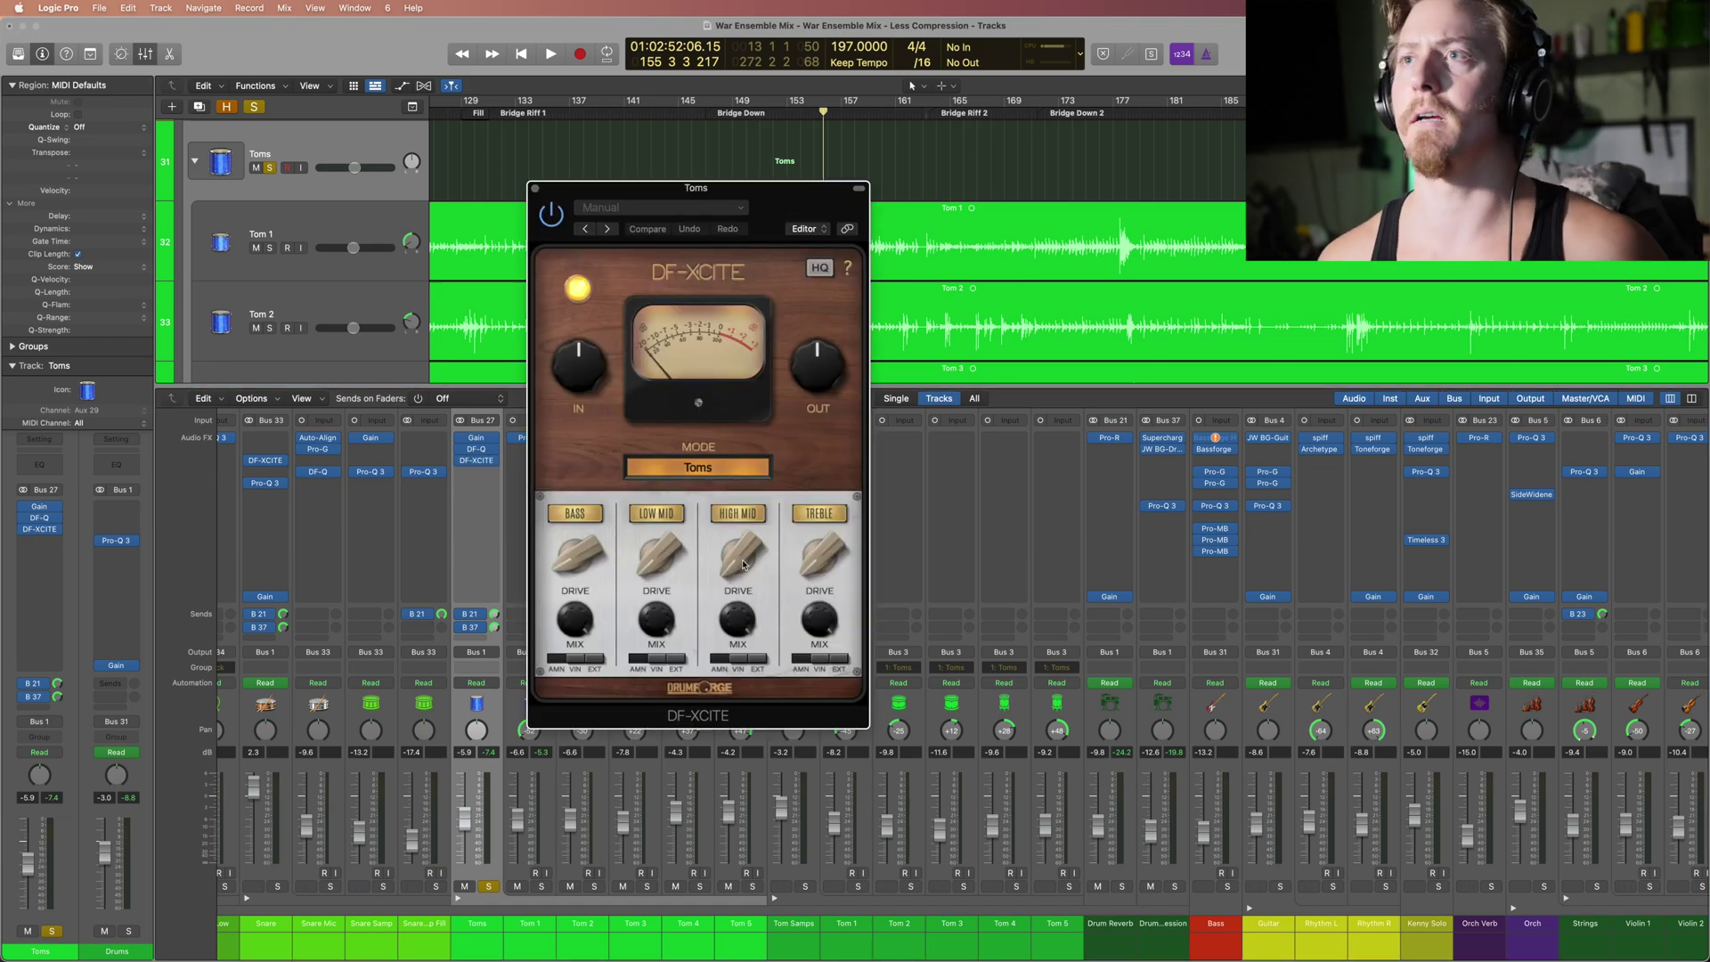
pyautogui.moveTo(818, 570); pyautogui.dragTo(814, 568)
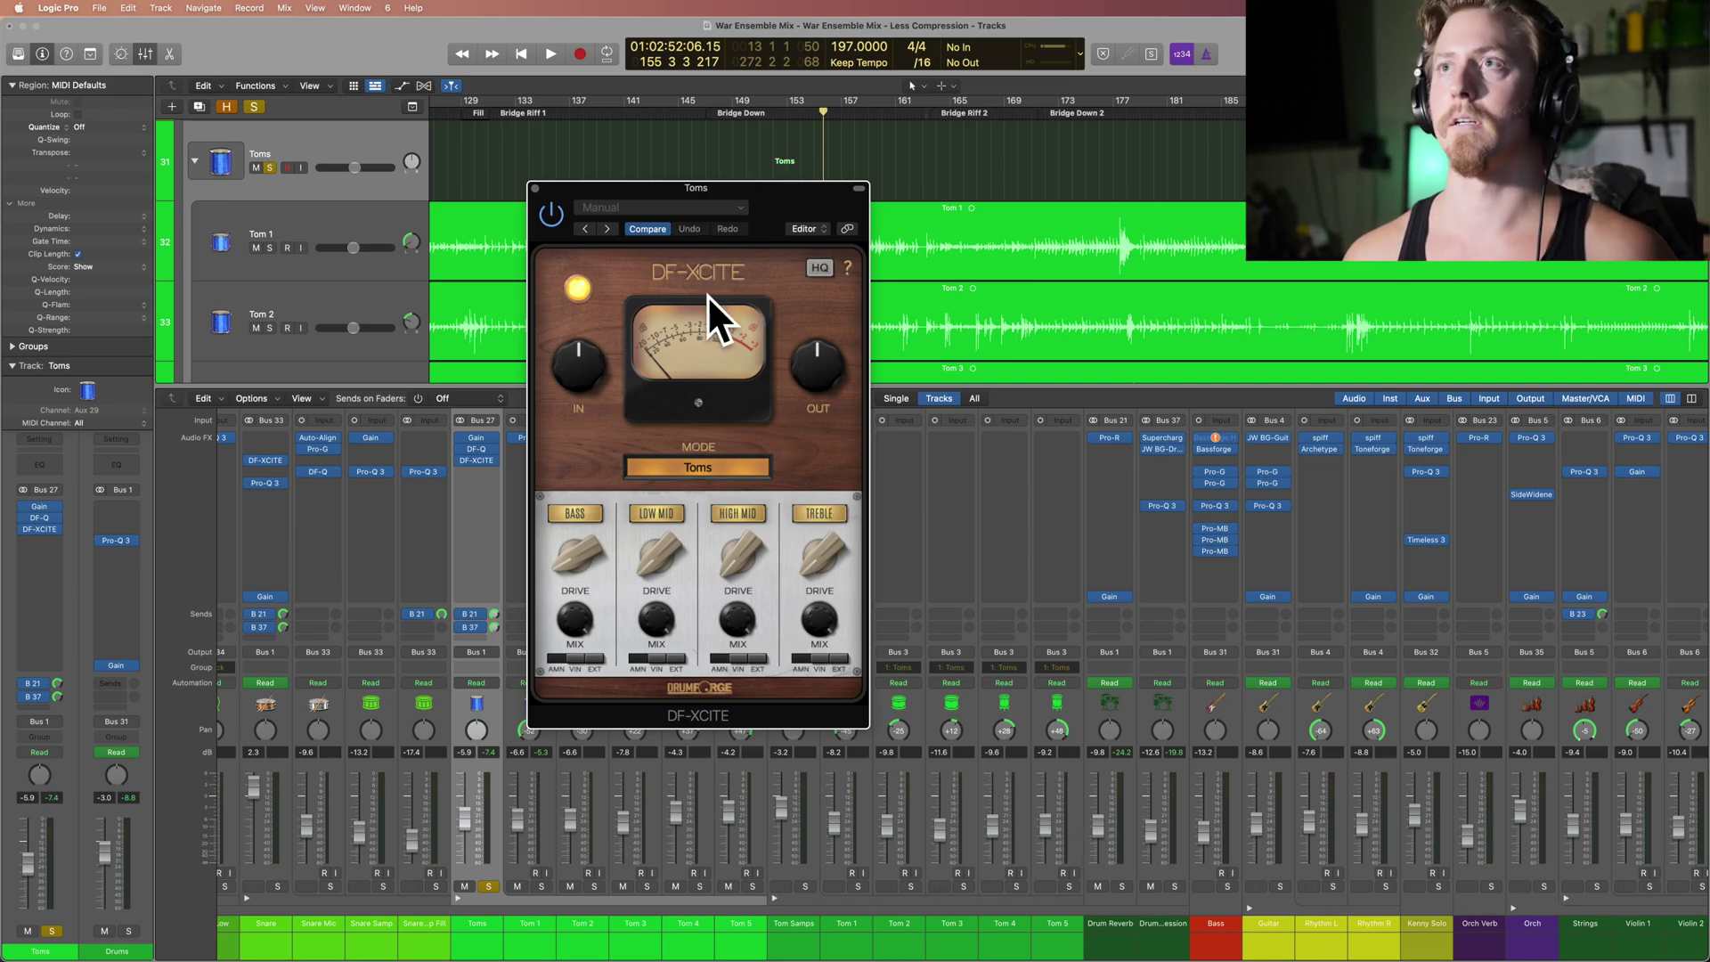
pyautogui.click(535, 188)
# Step: Unsolo the Toms bus and select the sample tracks Tom 1 to Tom 5 under Tom Samps
pyautogui.hscroll(3, 570, 620)
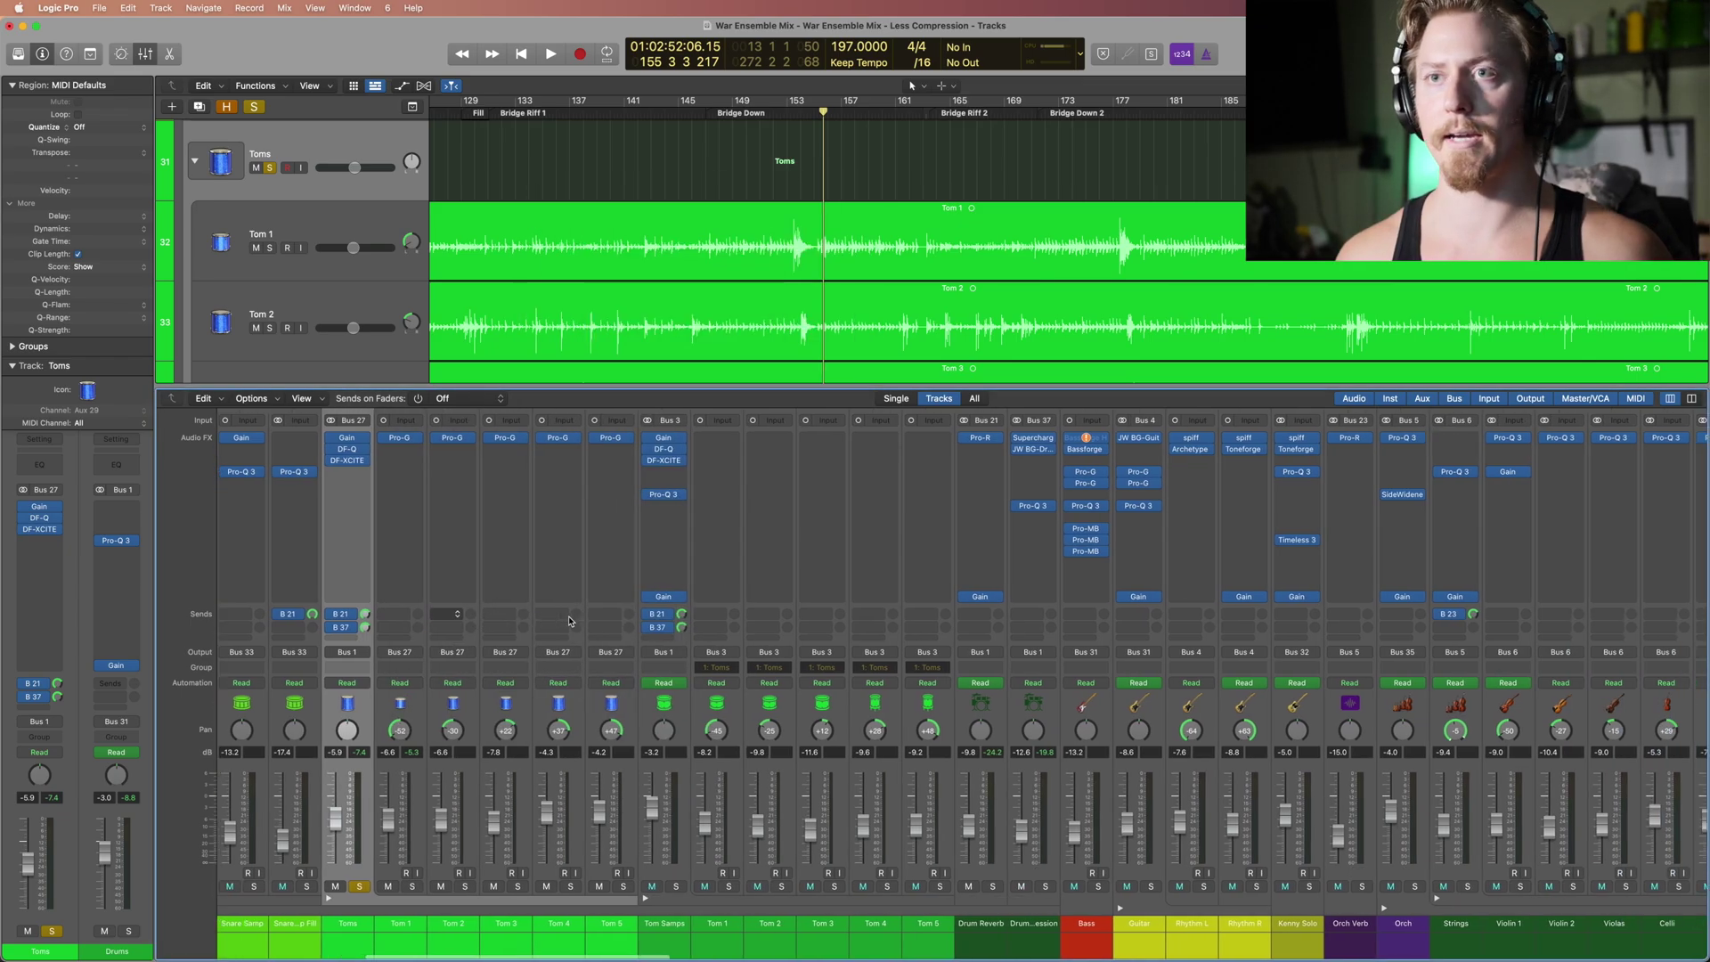
pyautogui.click(668, 871)
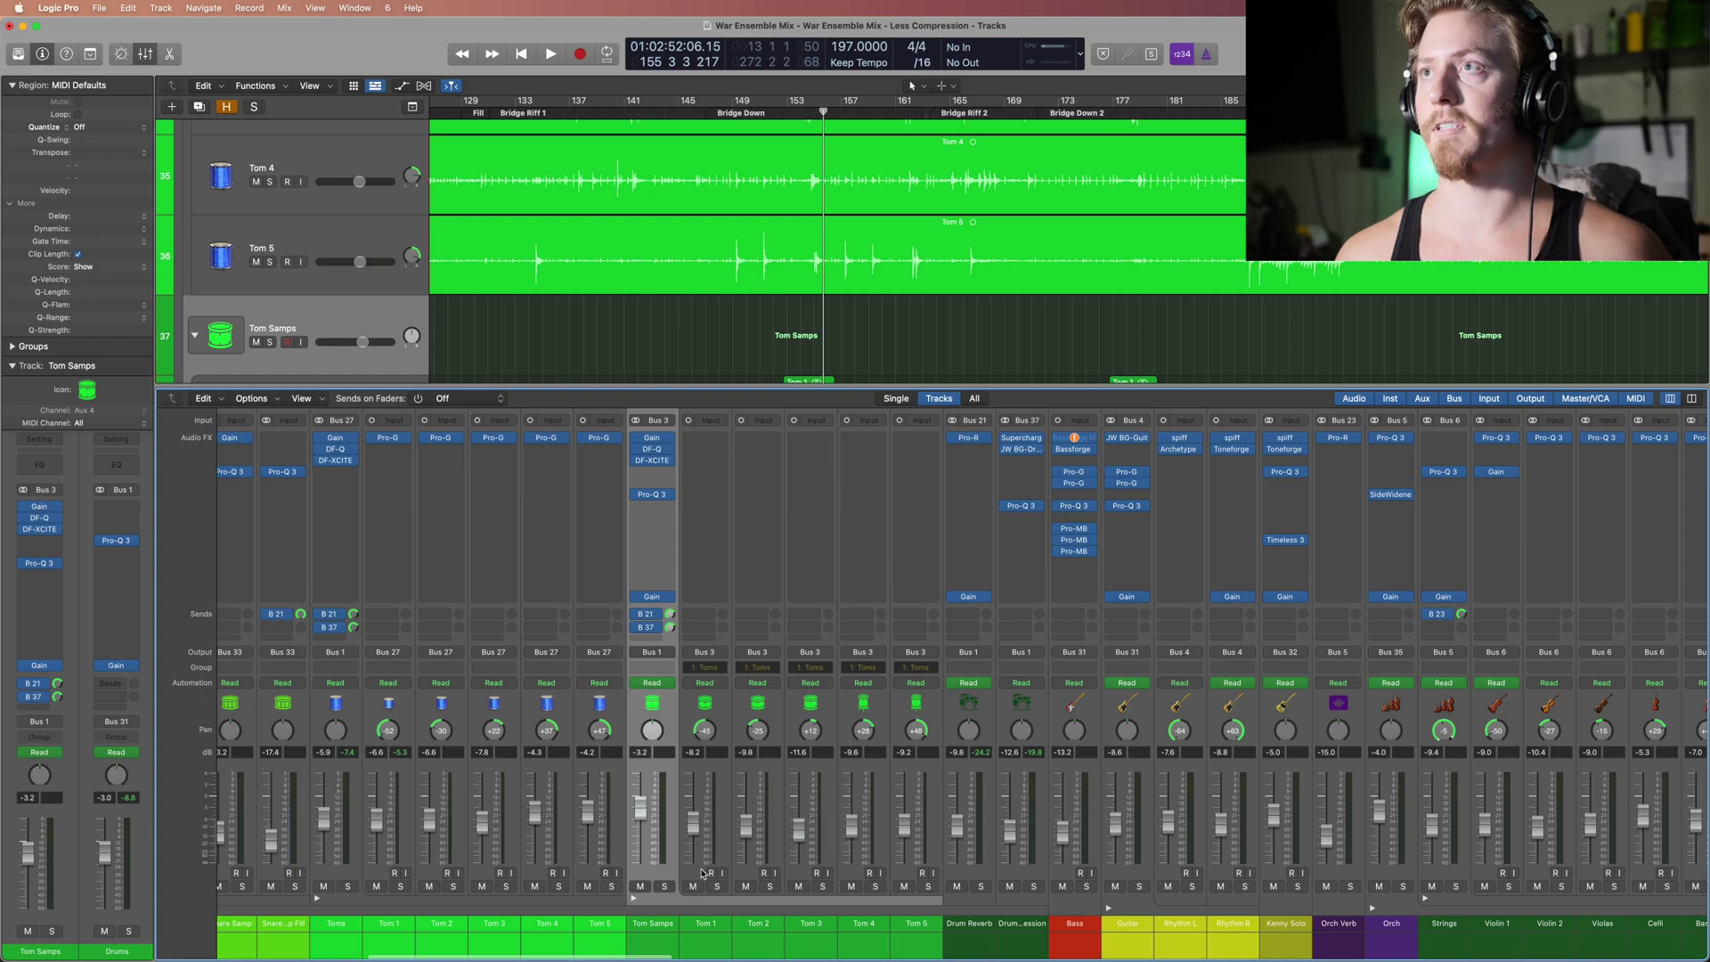
pyautogui.click(702, 873)
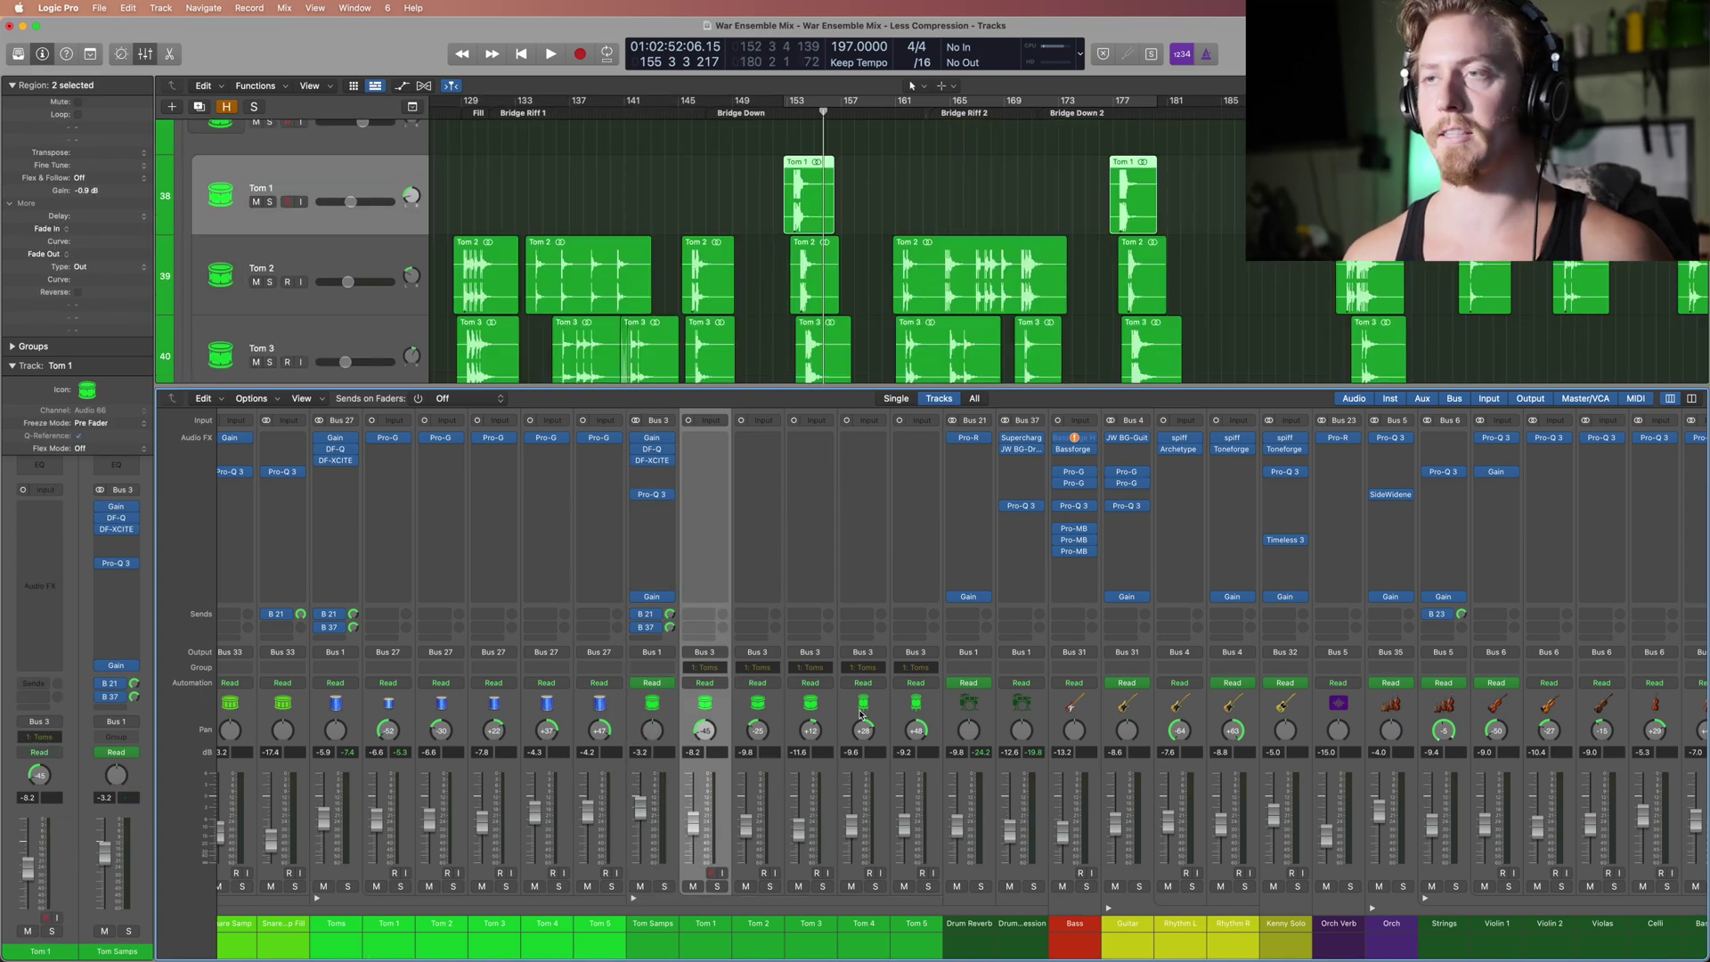
pyautogui.keyDown('shift'); pyautogui.click(913, 708); pyautogui.keyUp('shift')
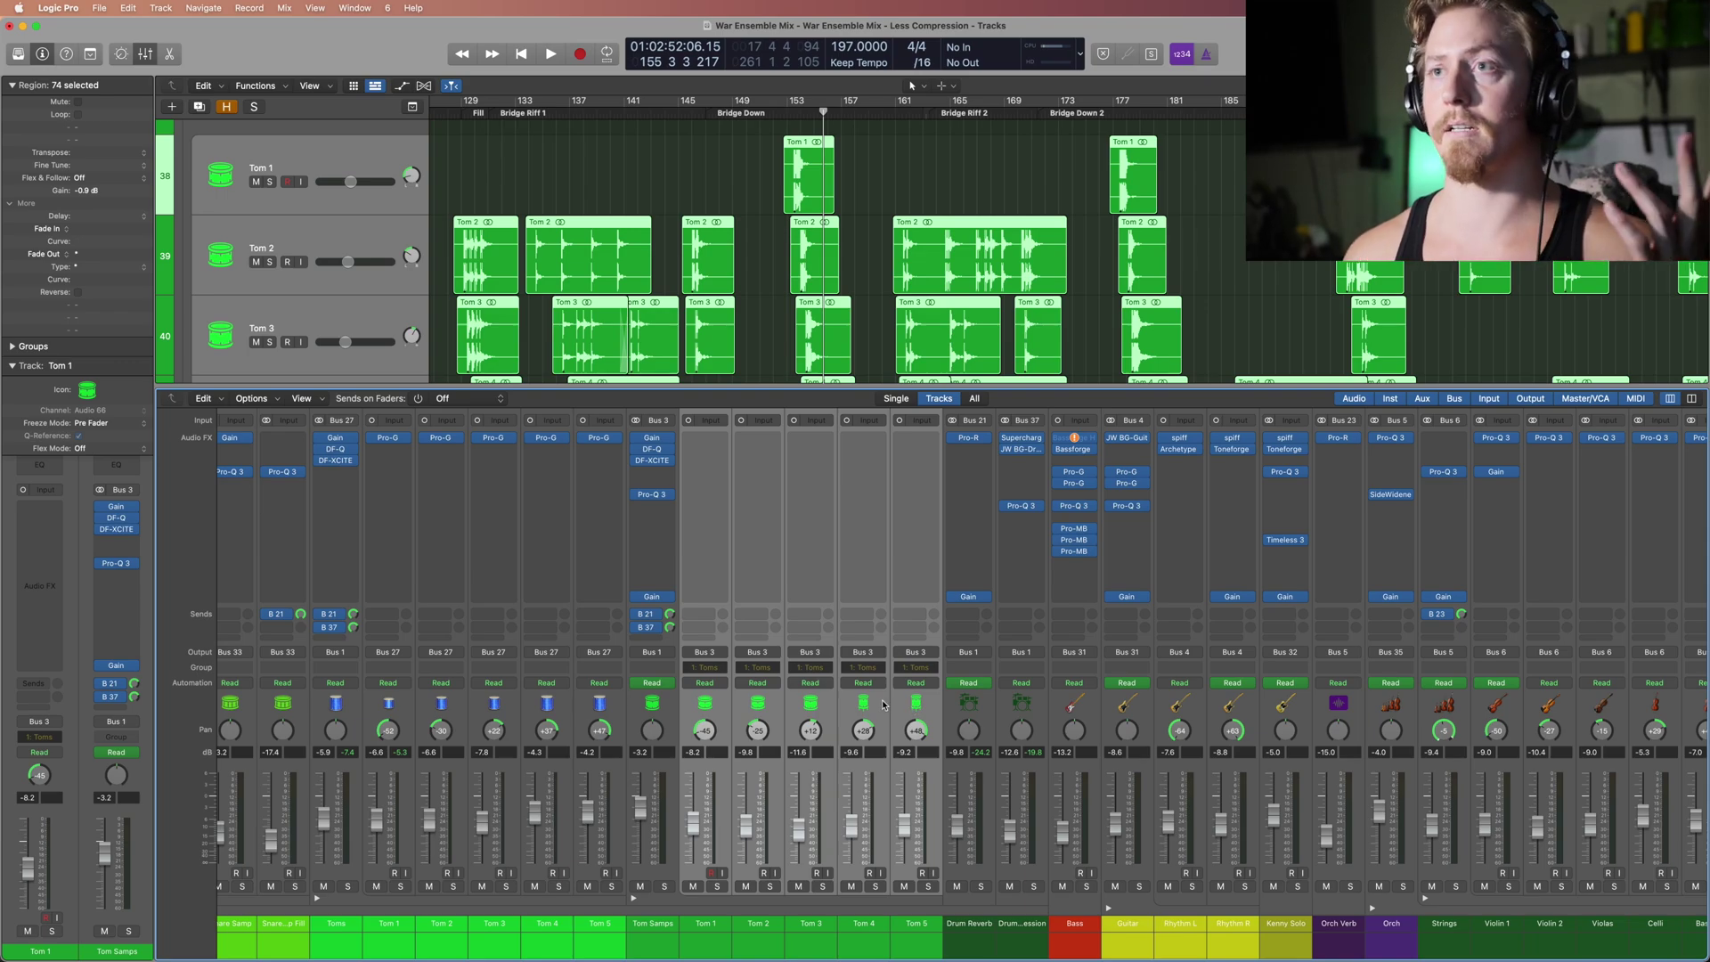
# Step: Select the Tom Samps bus and inspect the Gain plug-ins at the start and end of its effects chain
pyautogui.click(663, 709)
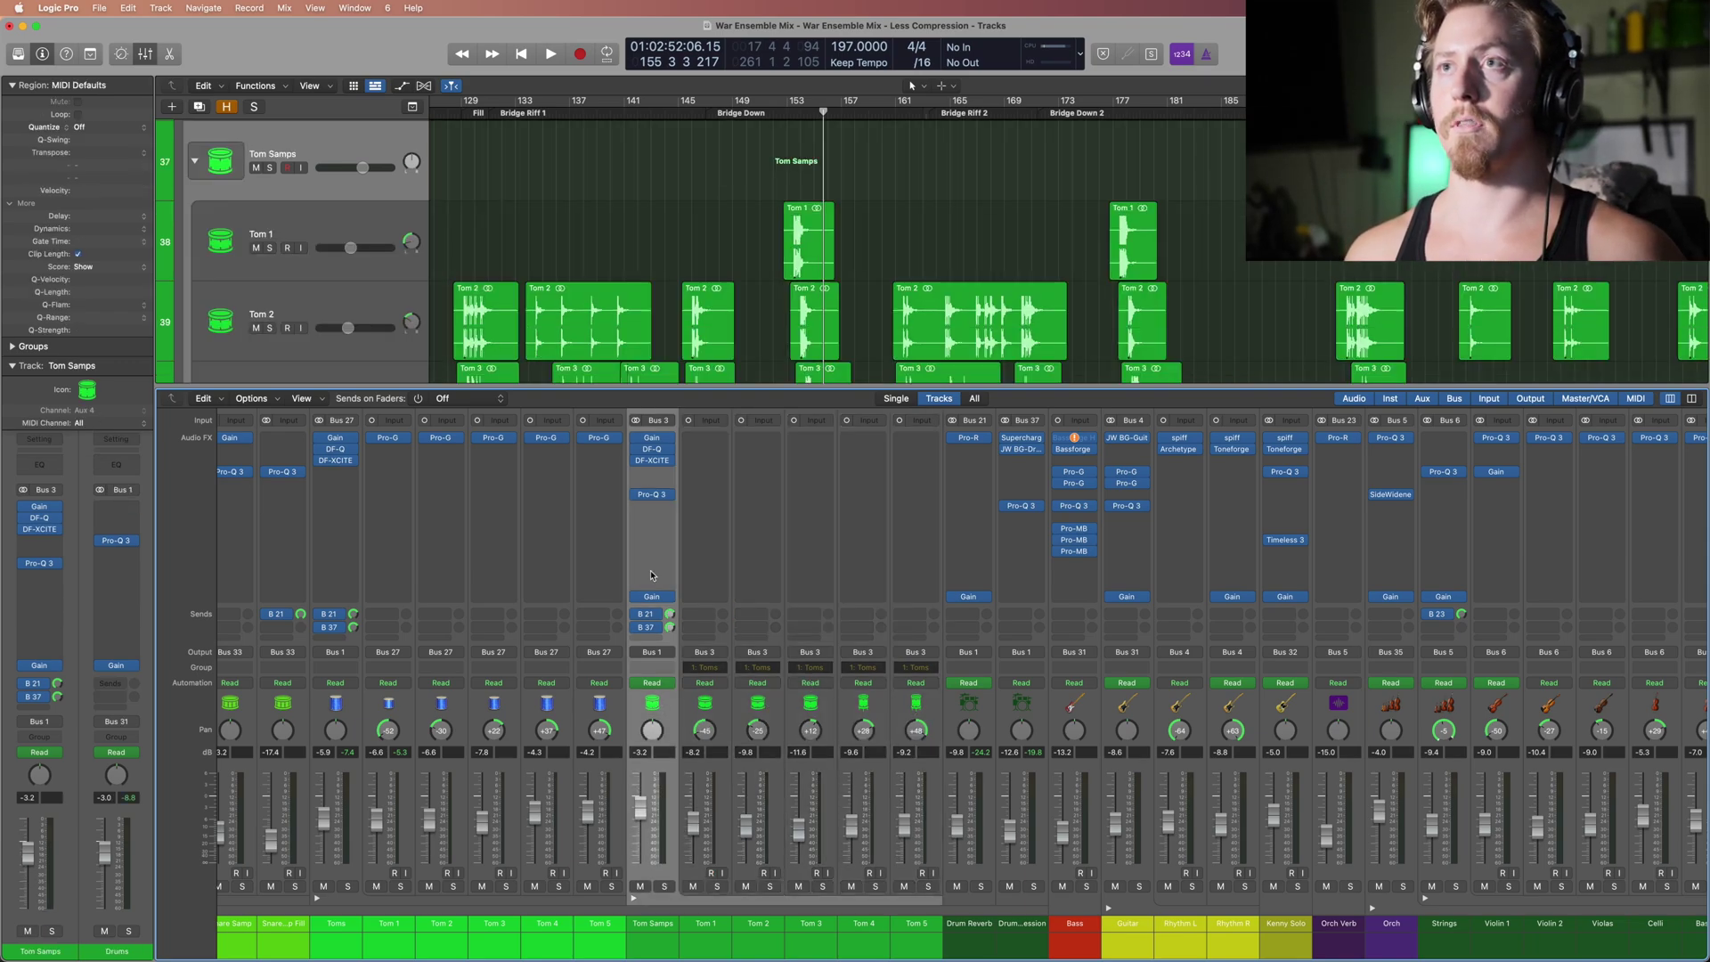
pyautogui.click(654, 440)
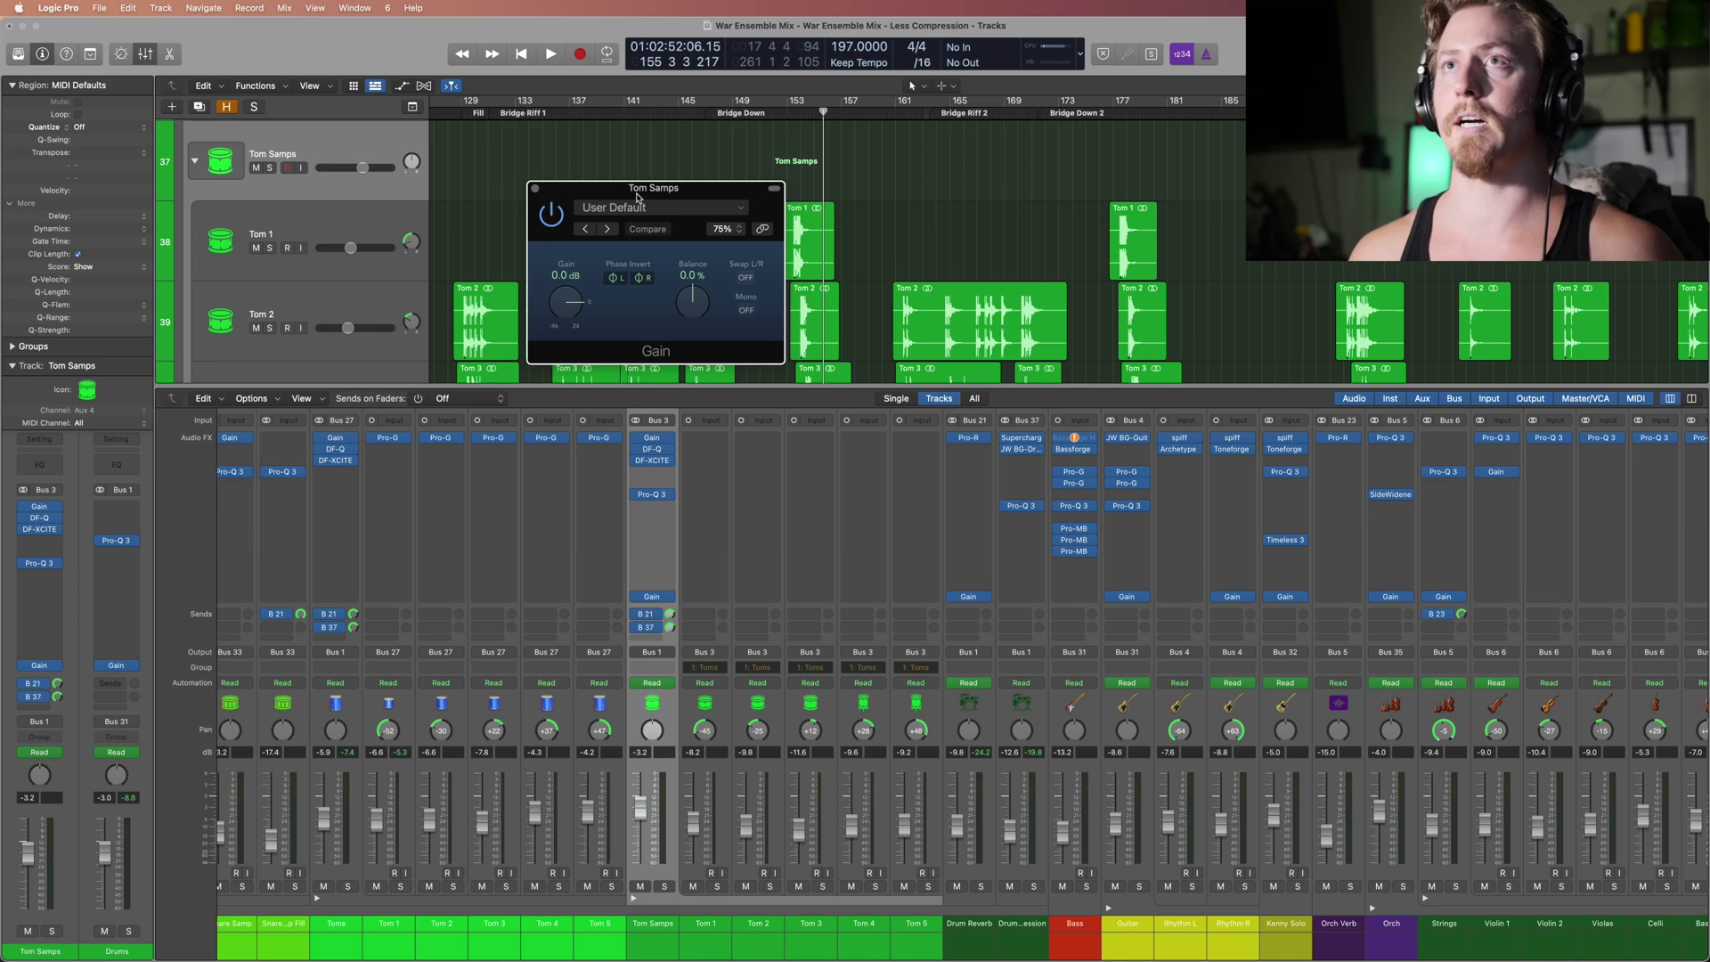
pyautogui.moveTo(631, 194); pyautogui.dragTo(585, 210)
pyautogui.click(489, 204)
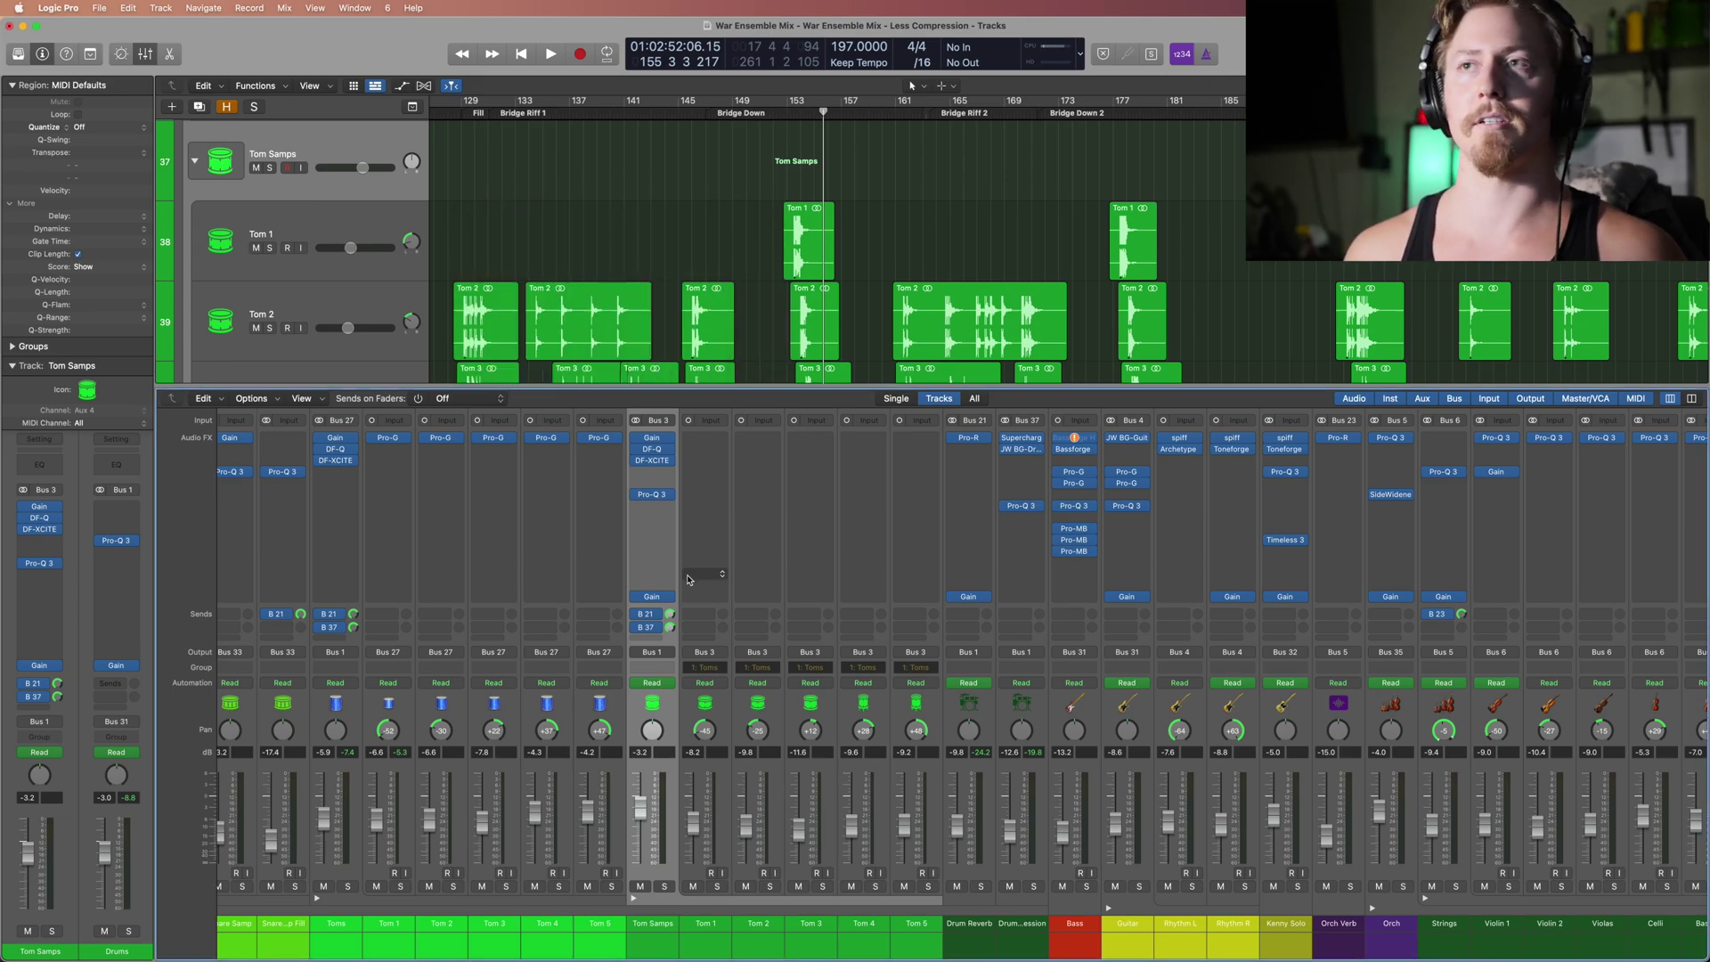
pyautogui.click(652, 598)
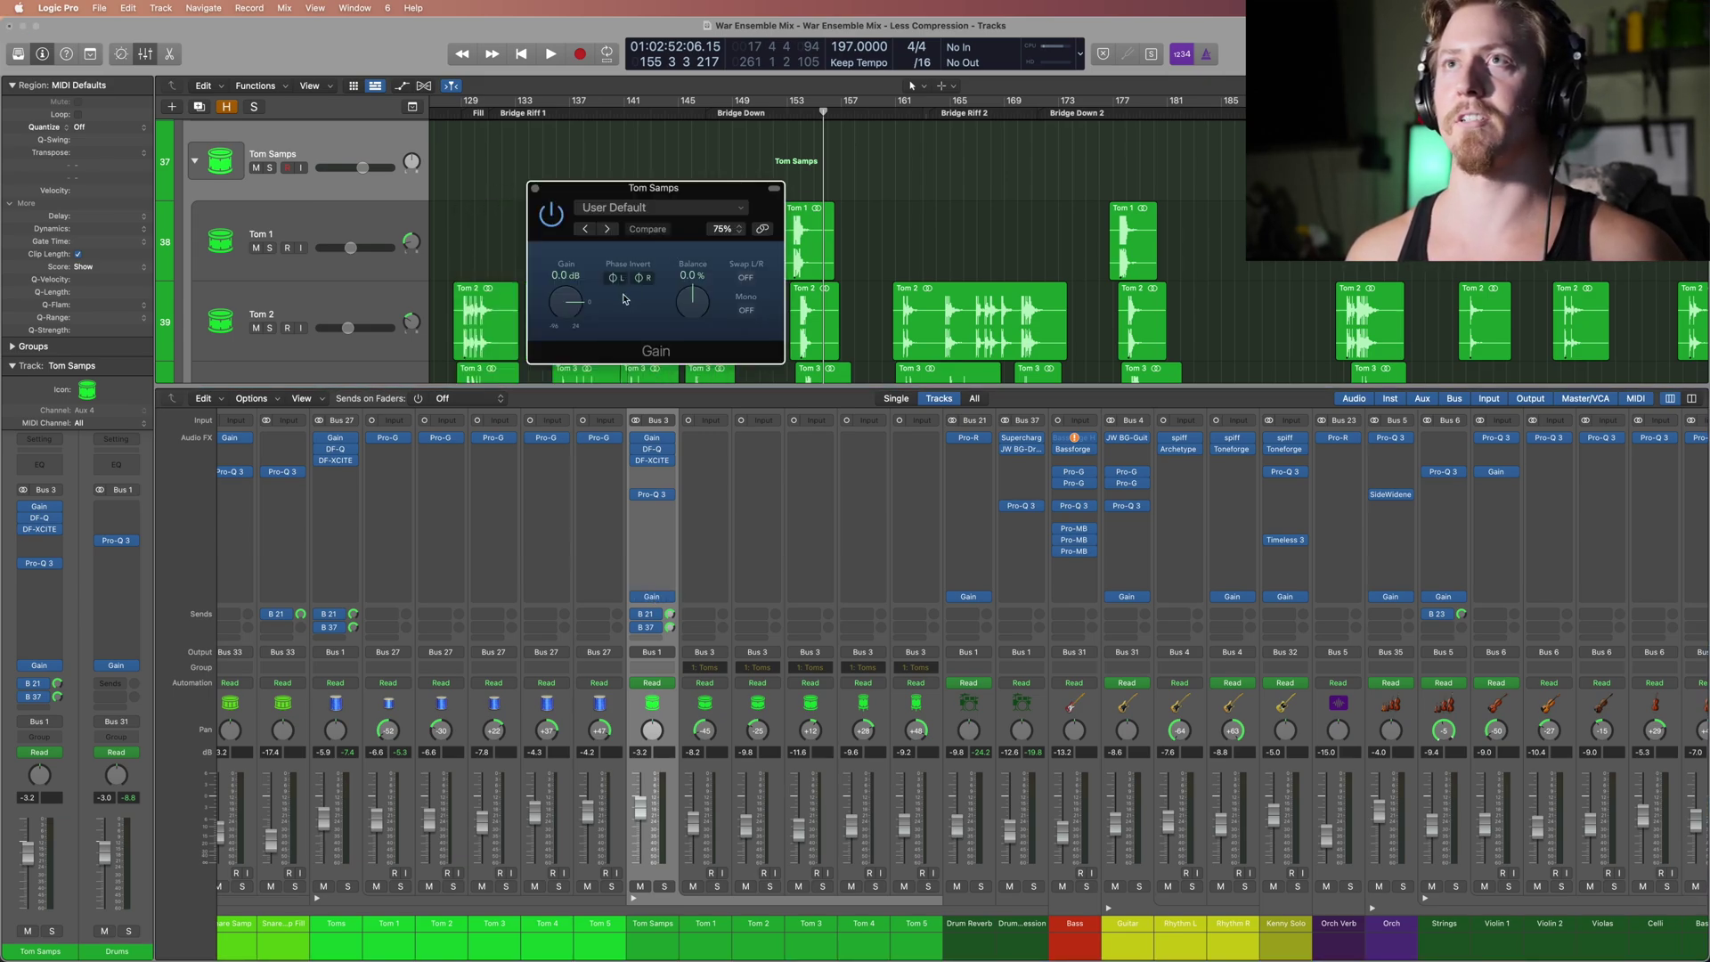
pyautogui.click(534, 187)
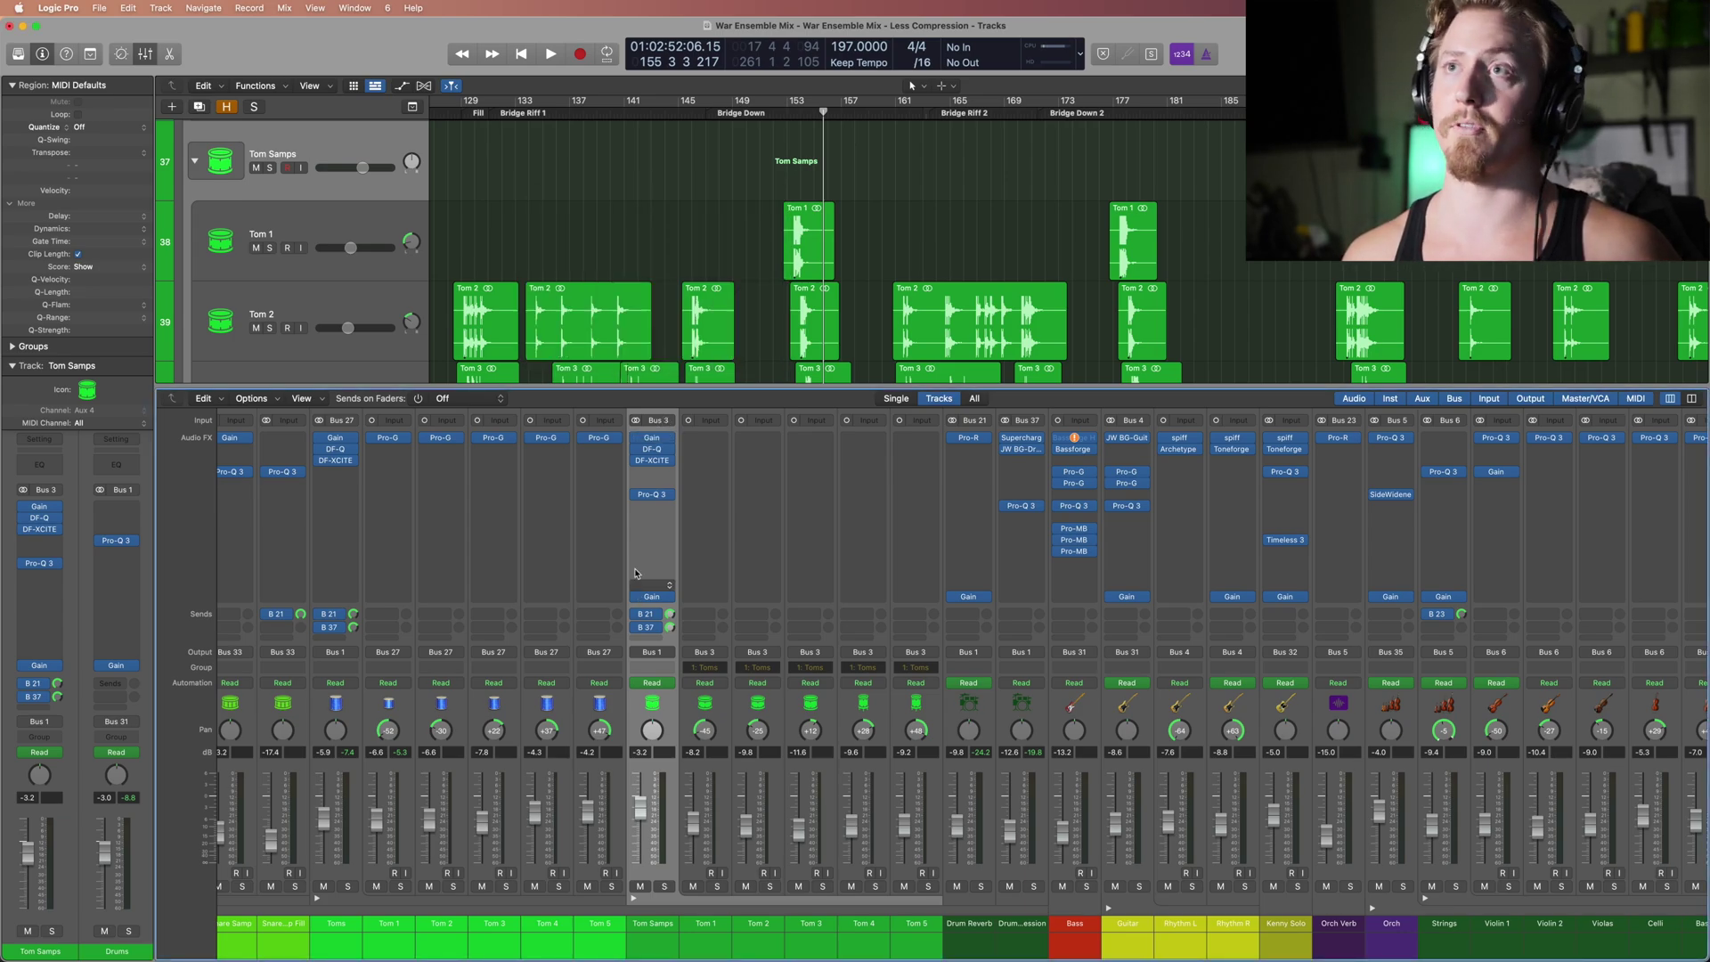
# Step: Inspect the DF-Q and DF-XCITE settings on the Tom Samps bus
pyautogui.click(654, 455)
pyautogui.moveTo(758, 205); pyautogui.dragTo(657, 246)
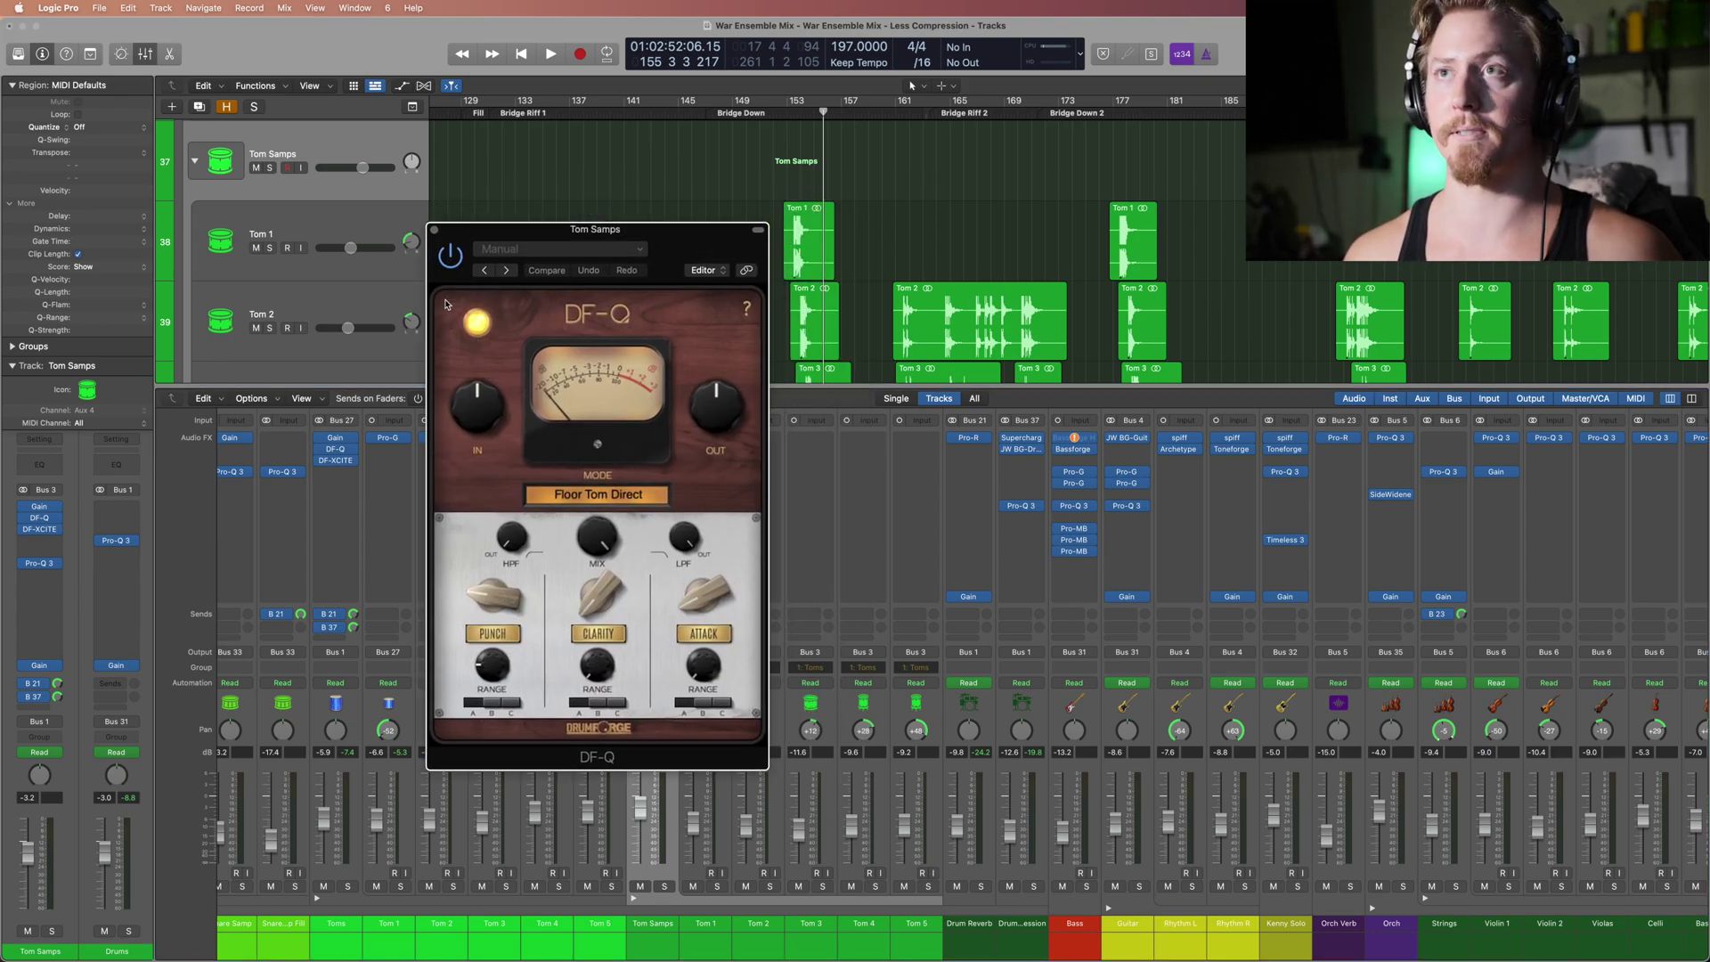
pyautogui.click(433, 230)
pyautogui.click(659, 466)
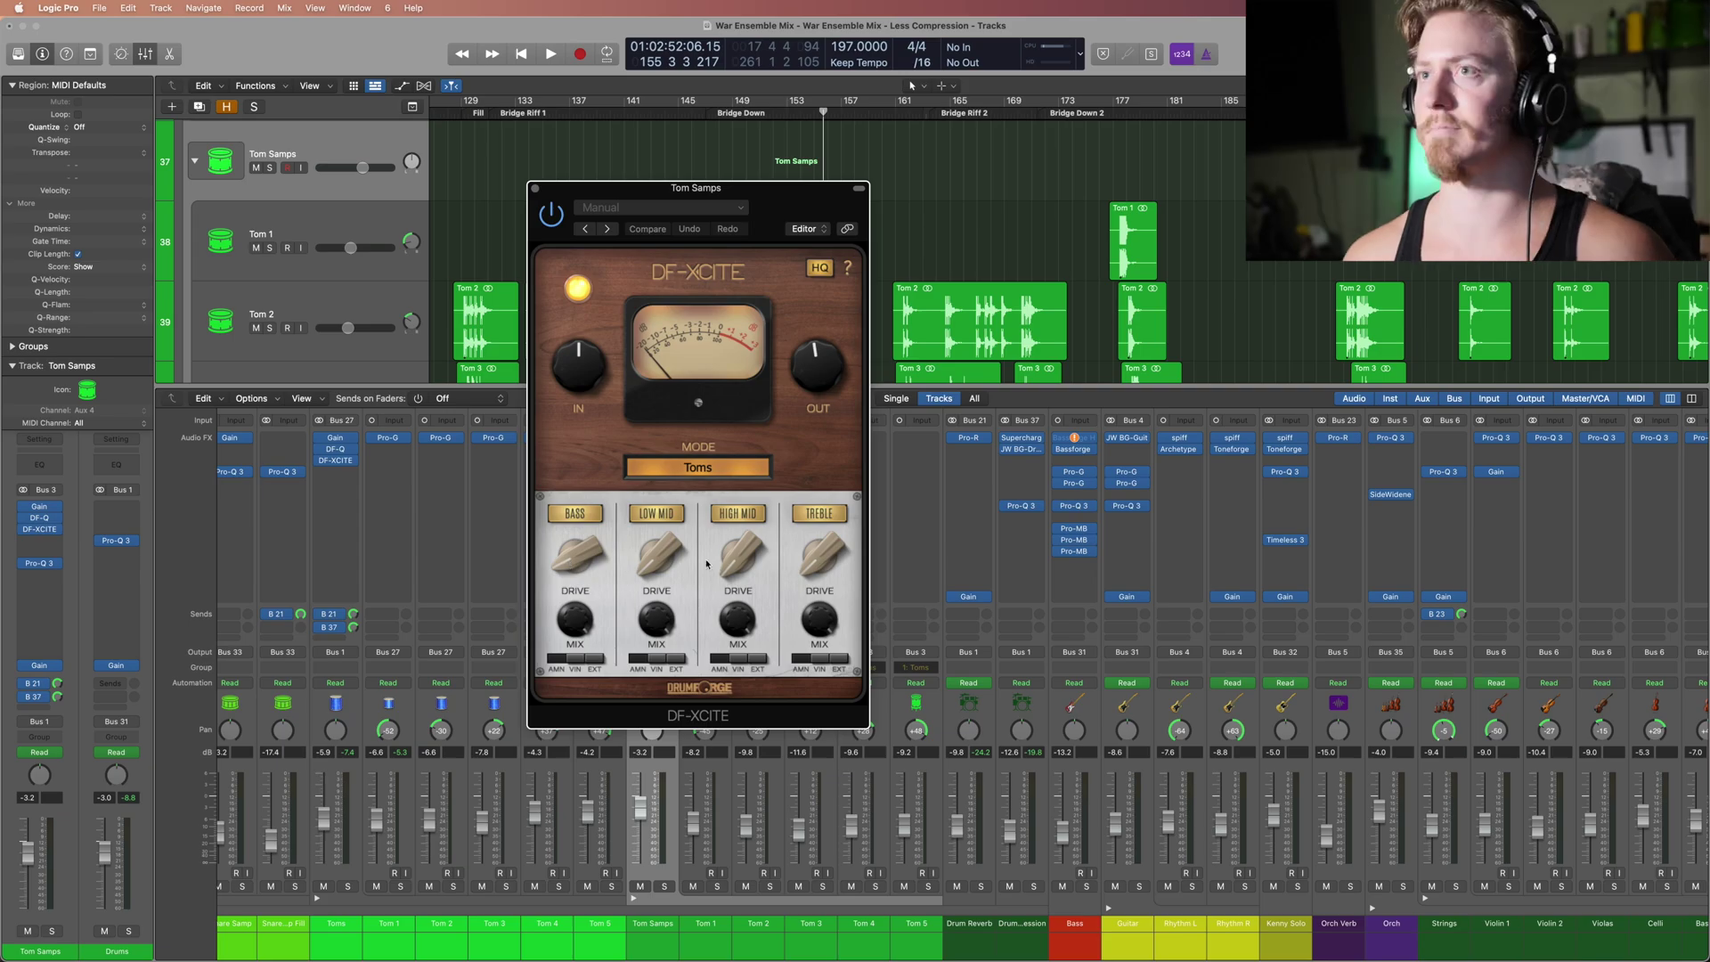
pyautogui.click(535, 187)
# Step: Solo the Tom Samps bus and play the sampled toms from bar 153
pyautogui.press('s')
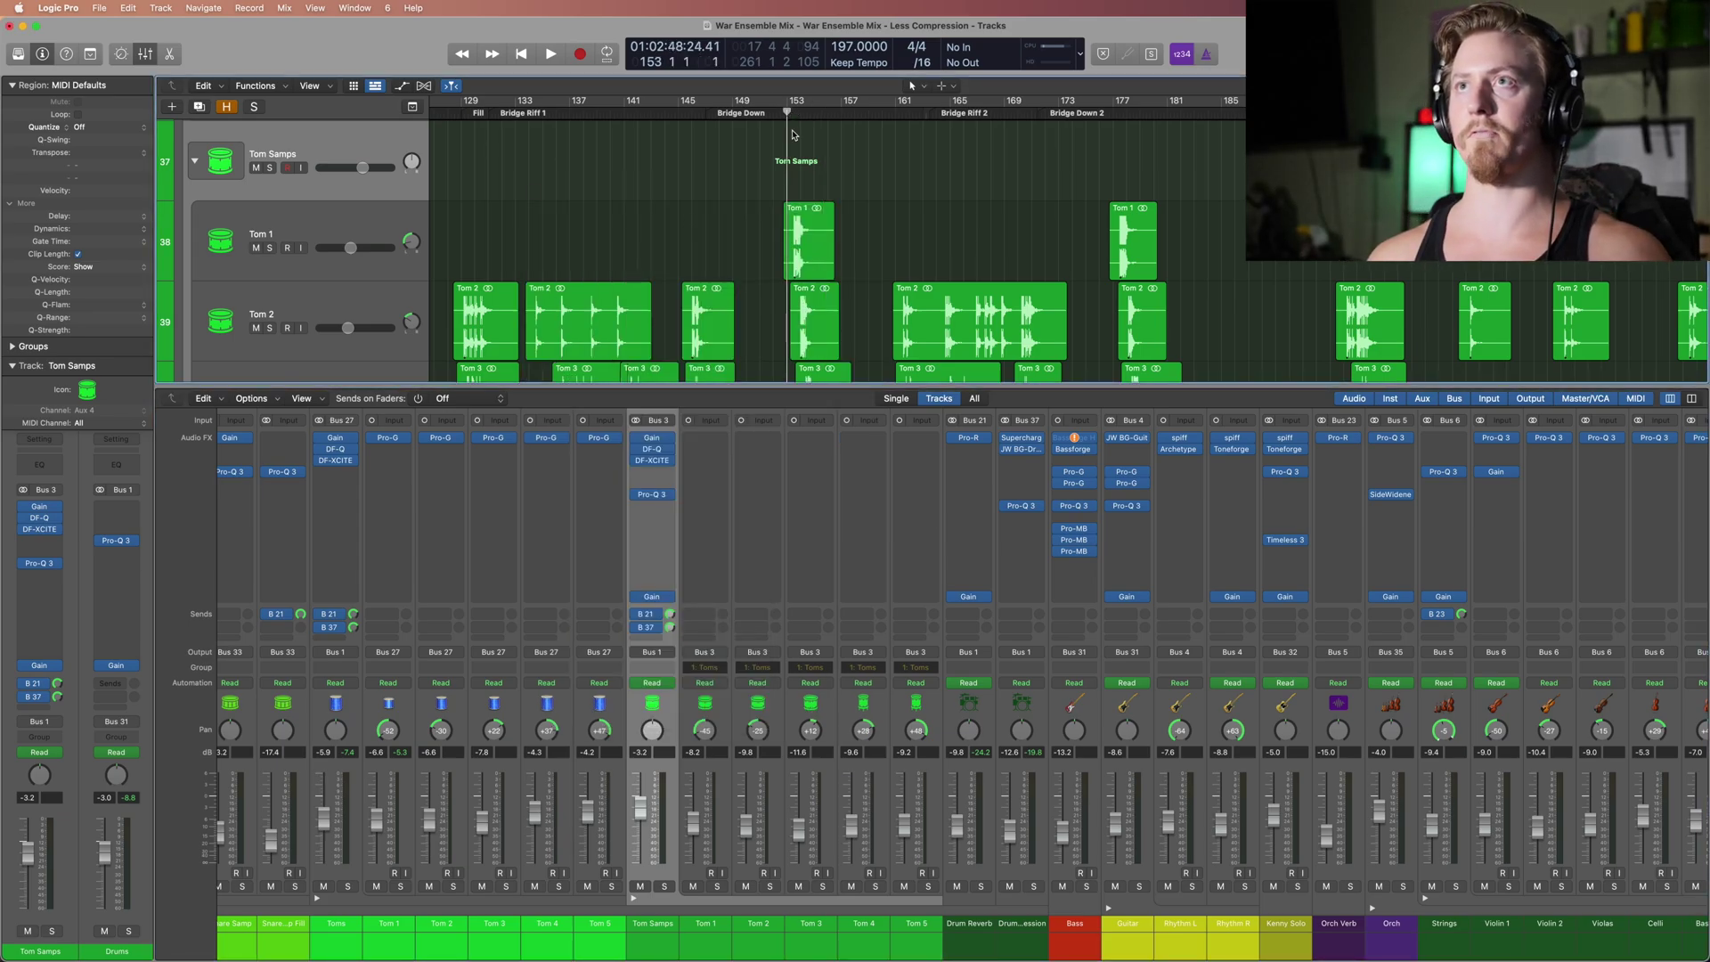
pyautogui.scroll(-4, 761, 332)
pyautogui.press('space')
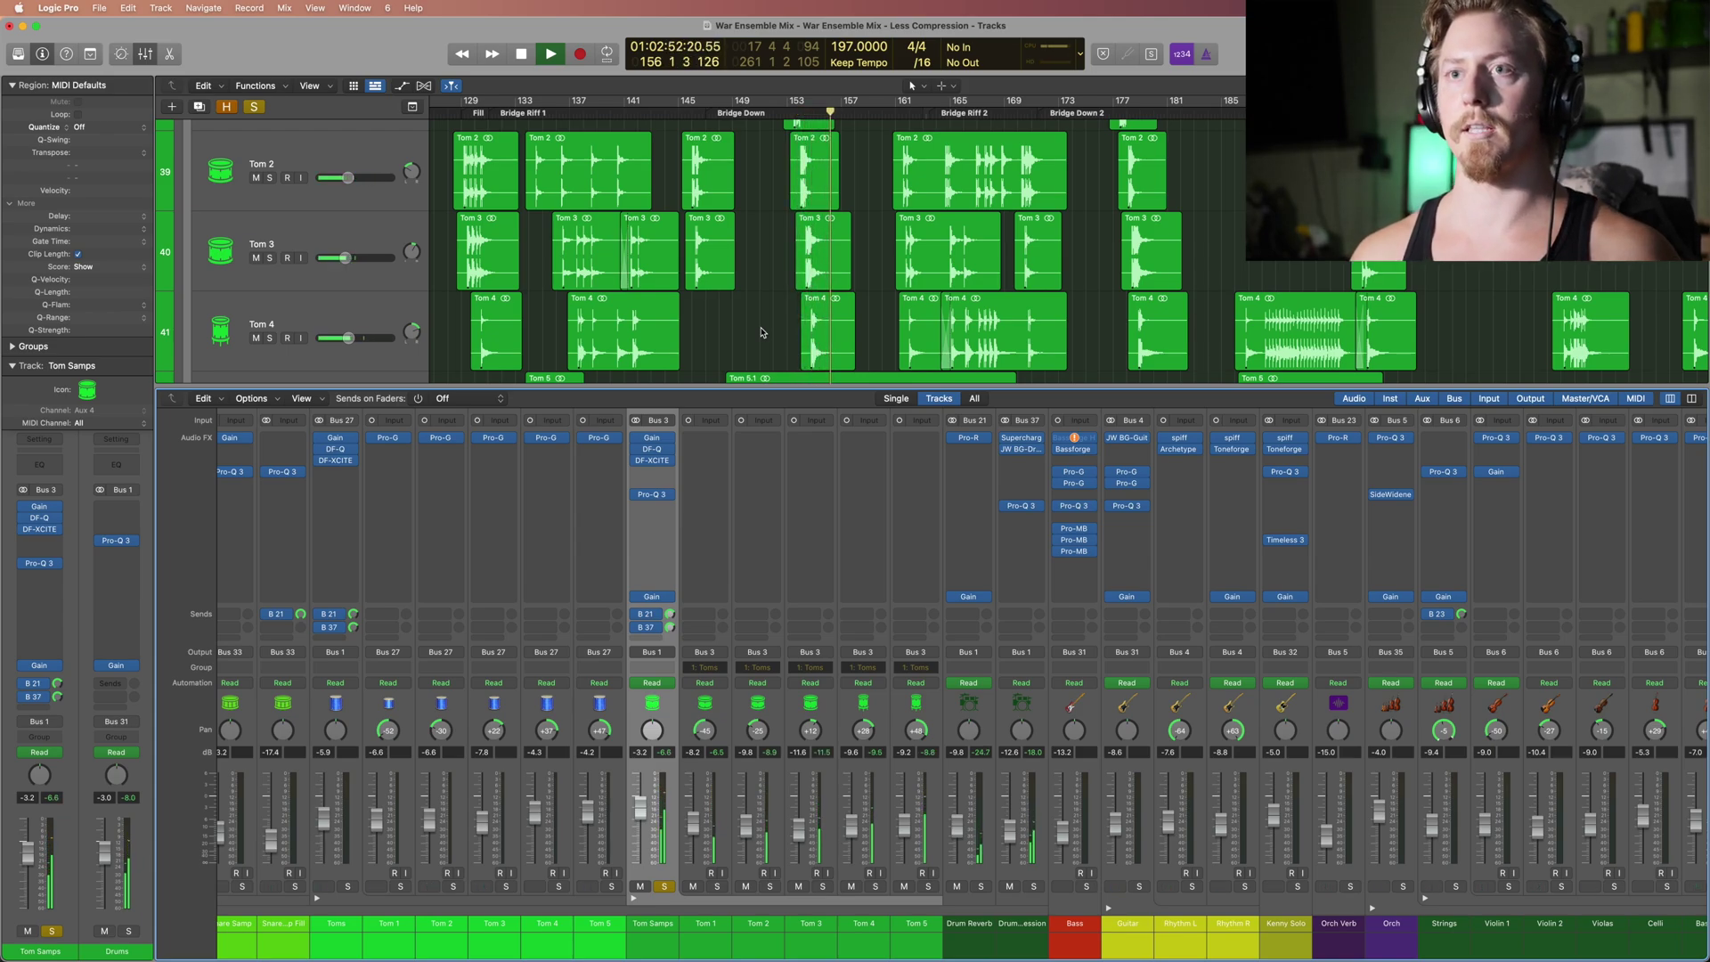
pyautogui.press('space')
# Step: Play the Toms bus soloed together with Tom Samps, and unsolo both buses after listening
pyautogui.click(348, 887)
pyautogui.press('space')
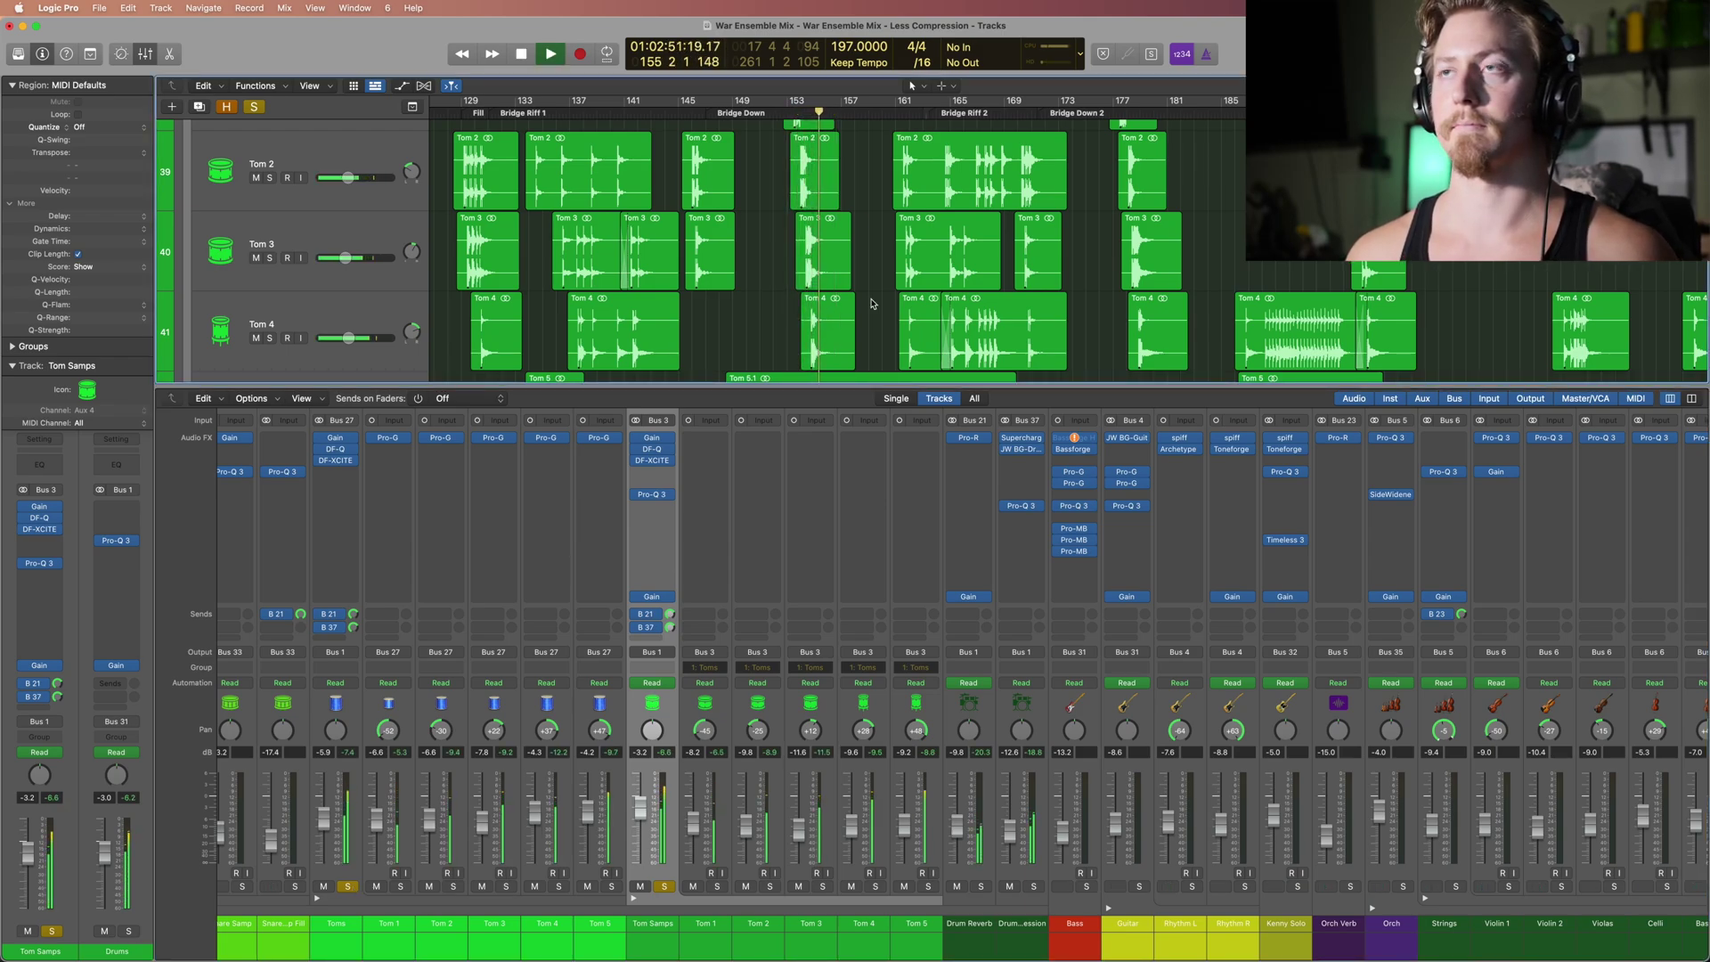
pyautogui.press('space')
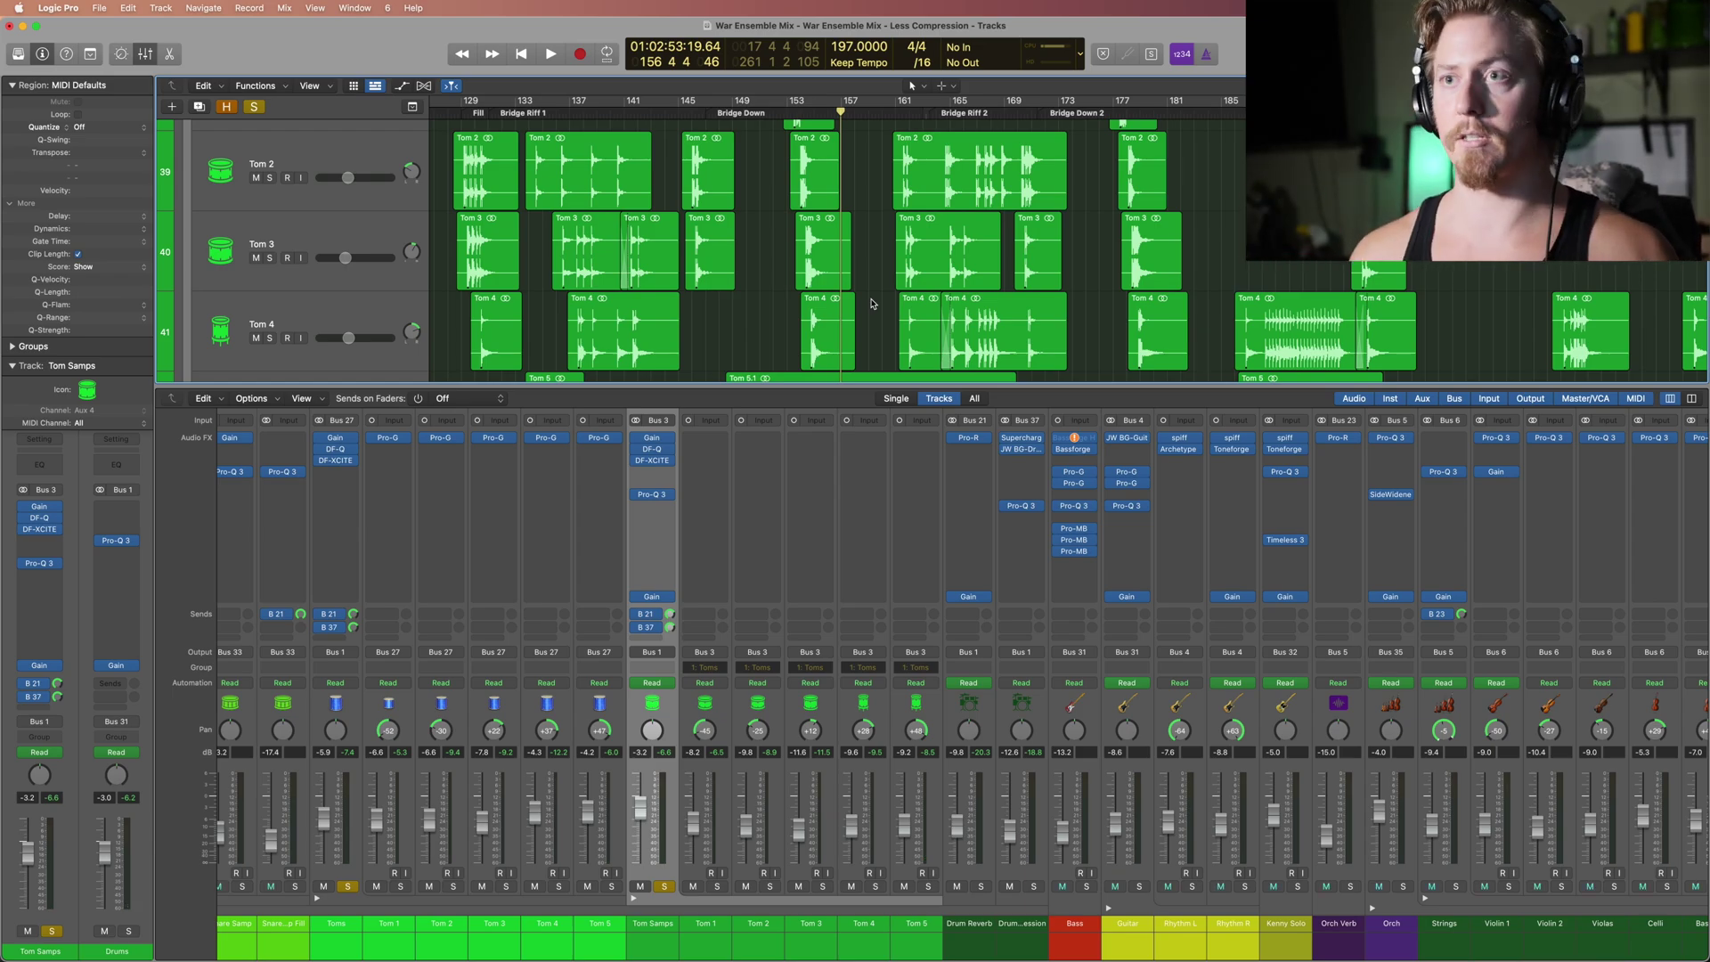
pyautogui.click(346, 887)
pyautogui.click(664, 886)
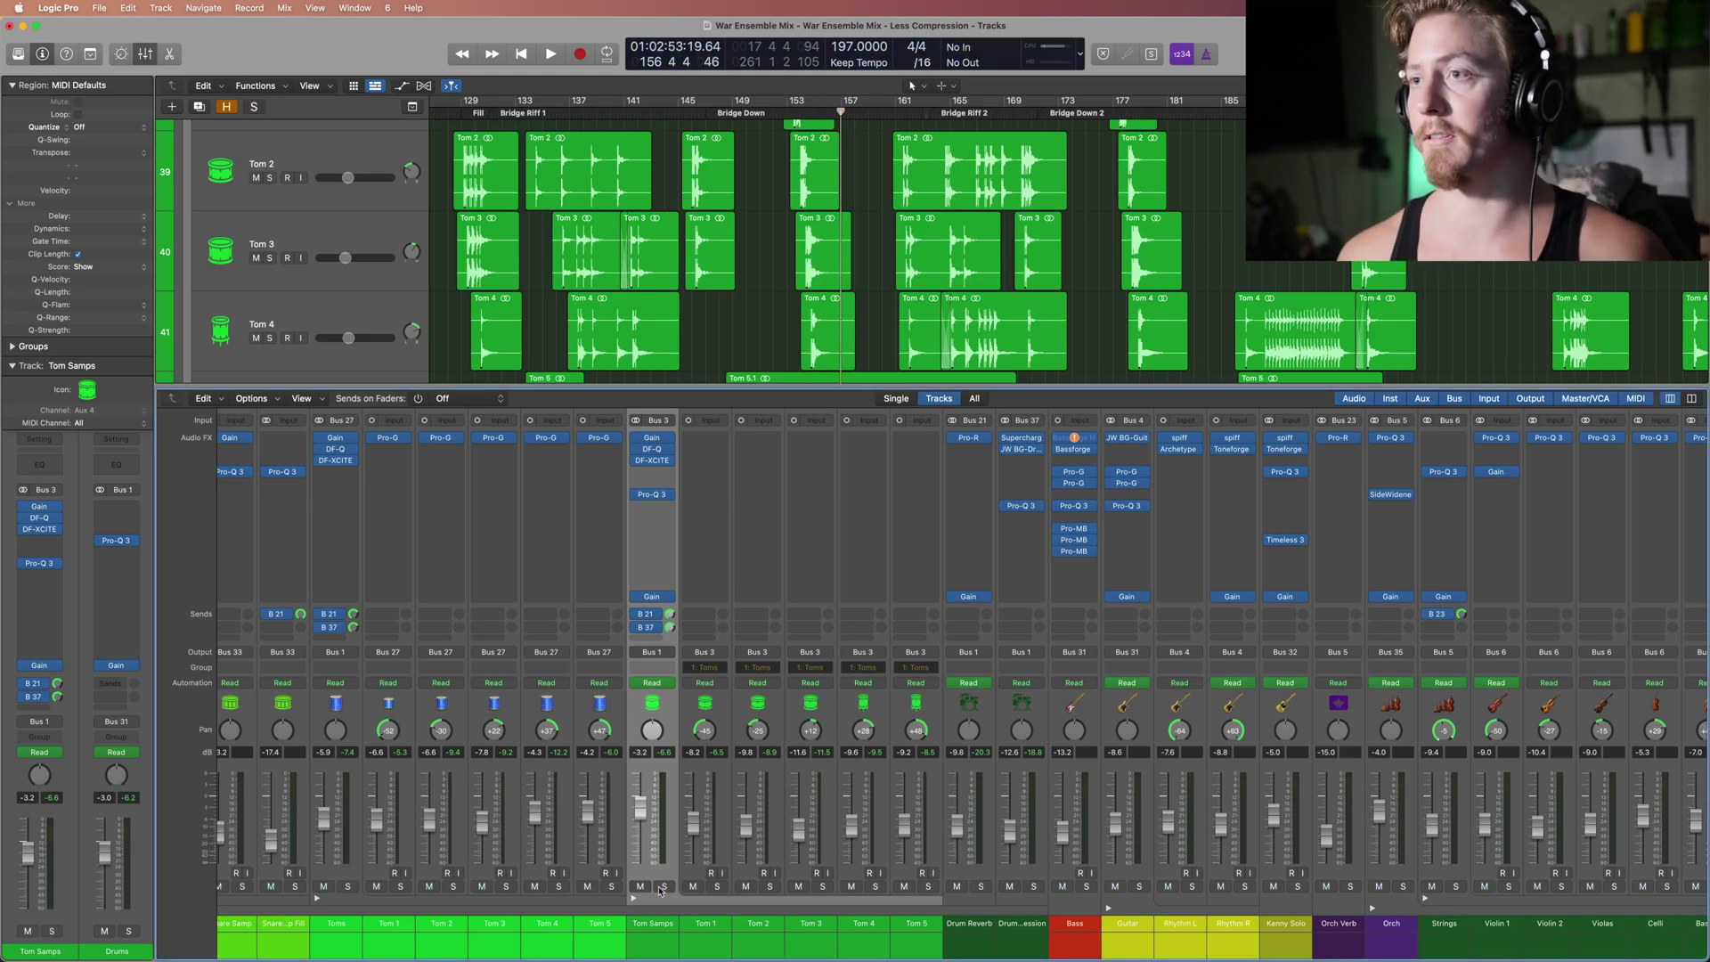
# Step: Locate the Drum Reverb and Drum Compression buses in the mixer and select Drum Reverb
pyautogui.hscroll(3, 917, 812)
pyautogui.hscroll(-8, 804, 652)
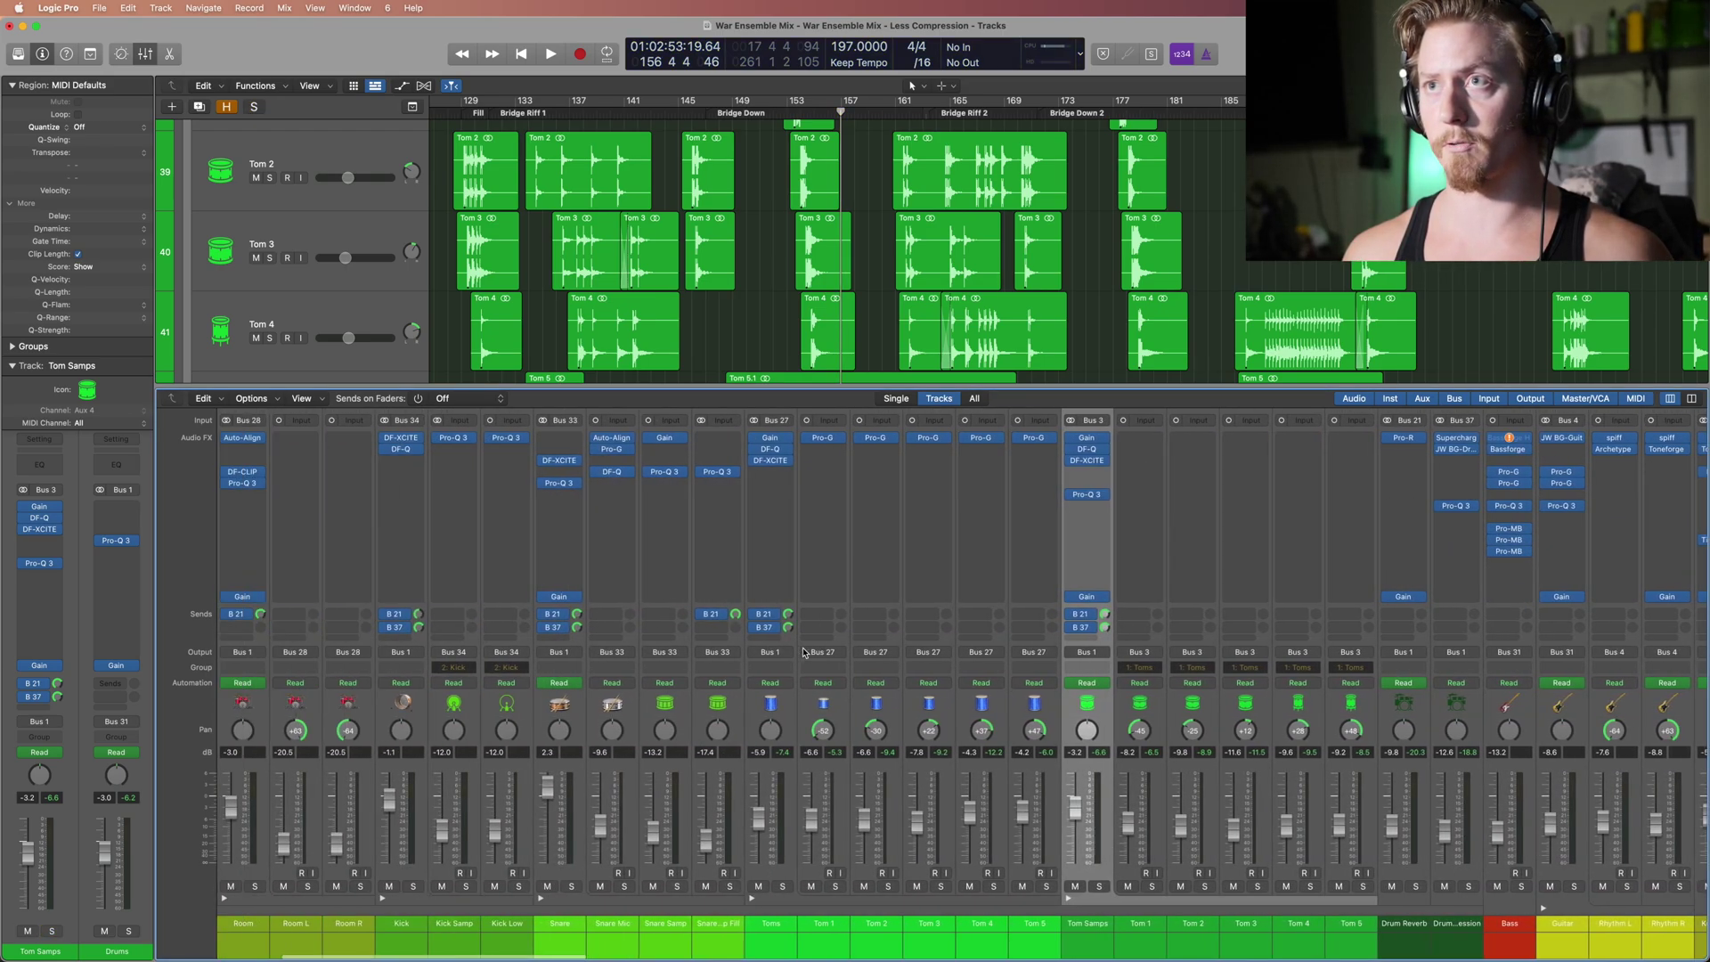
pyautogui.hscroll(-4, 804, 653)
pyautogui.hscroll(8, 749, 633)
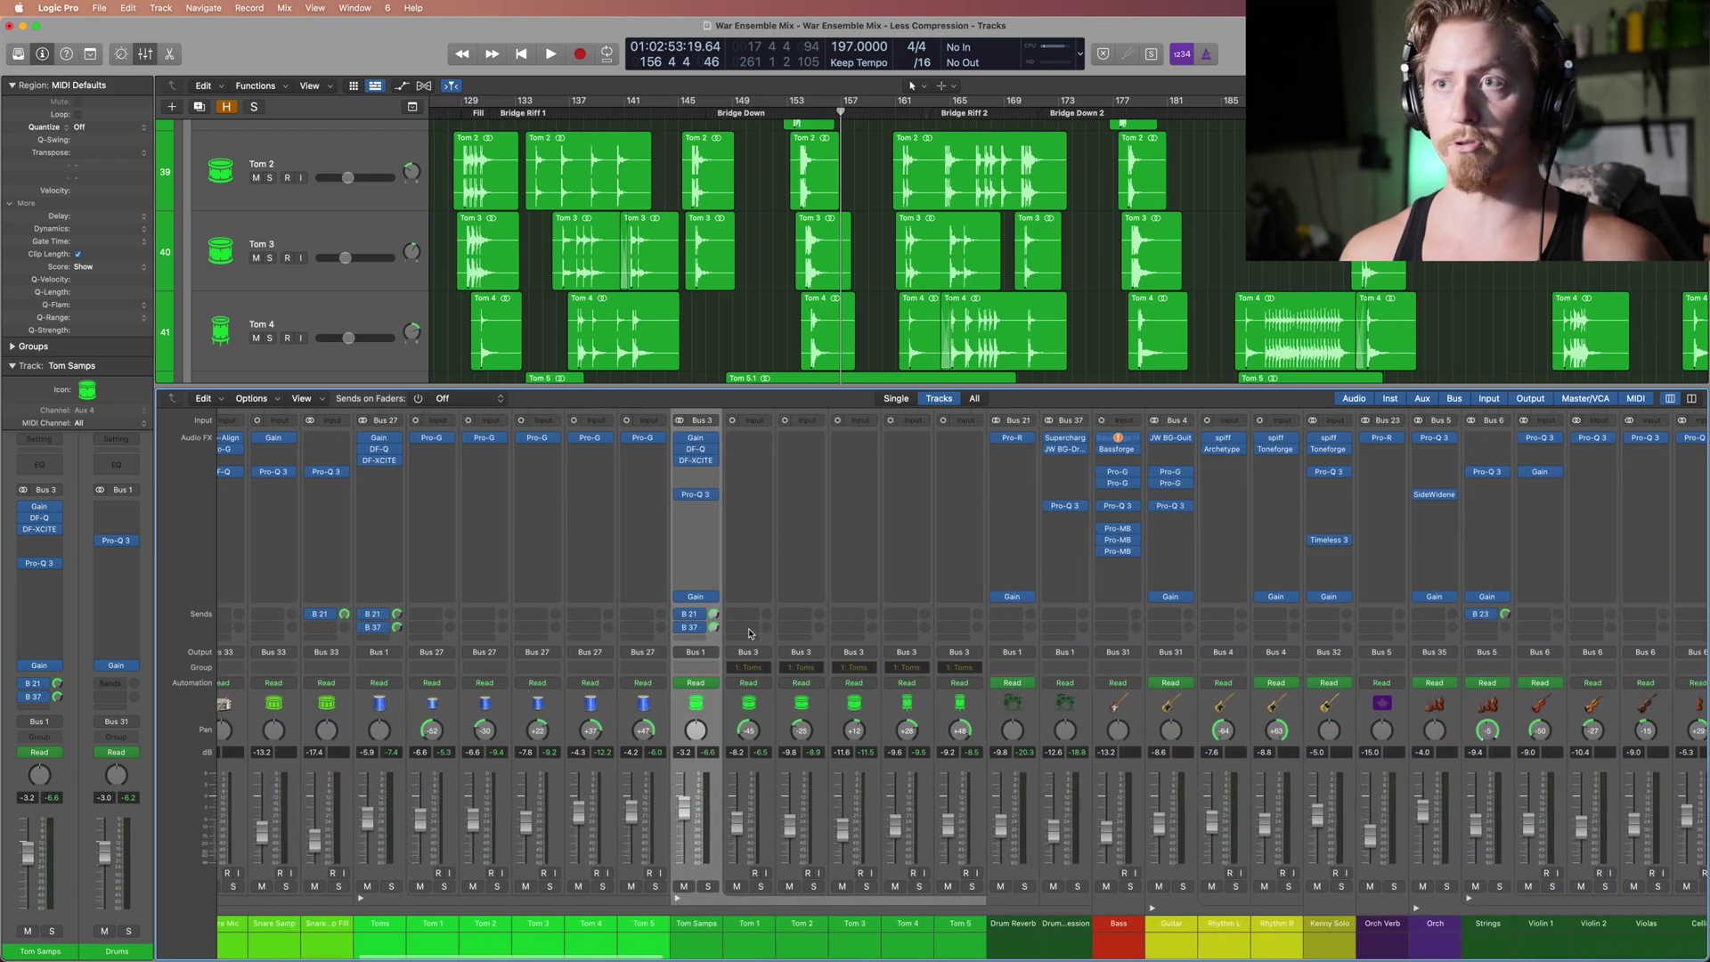
pyautogui.hscroll(8, 749, 633)
pyautogui.click(677, 708)
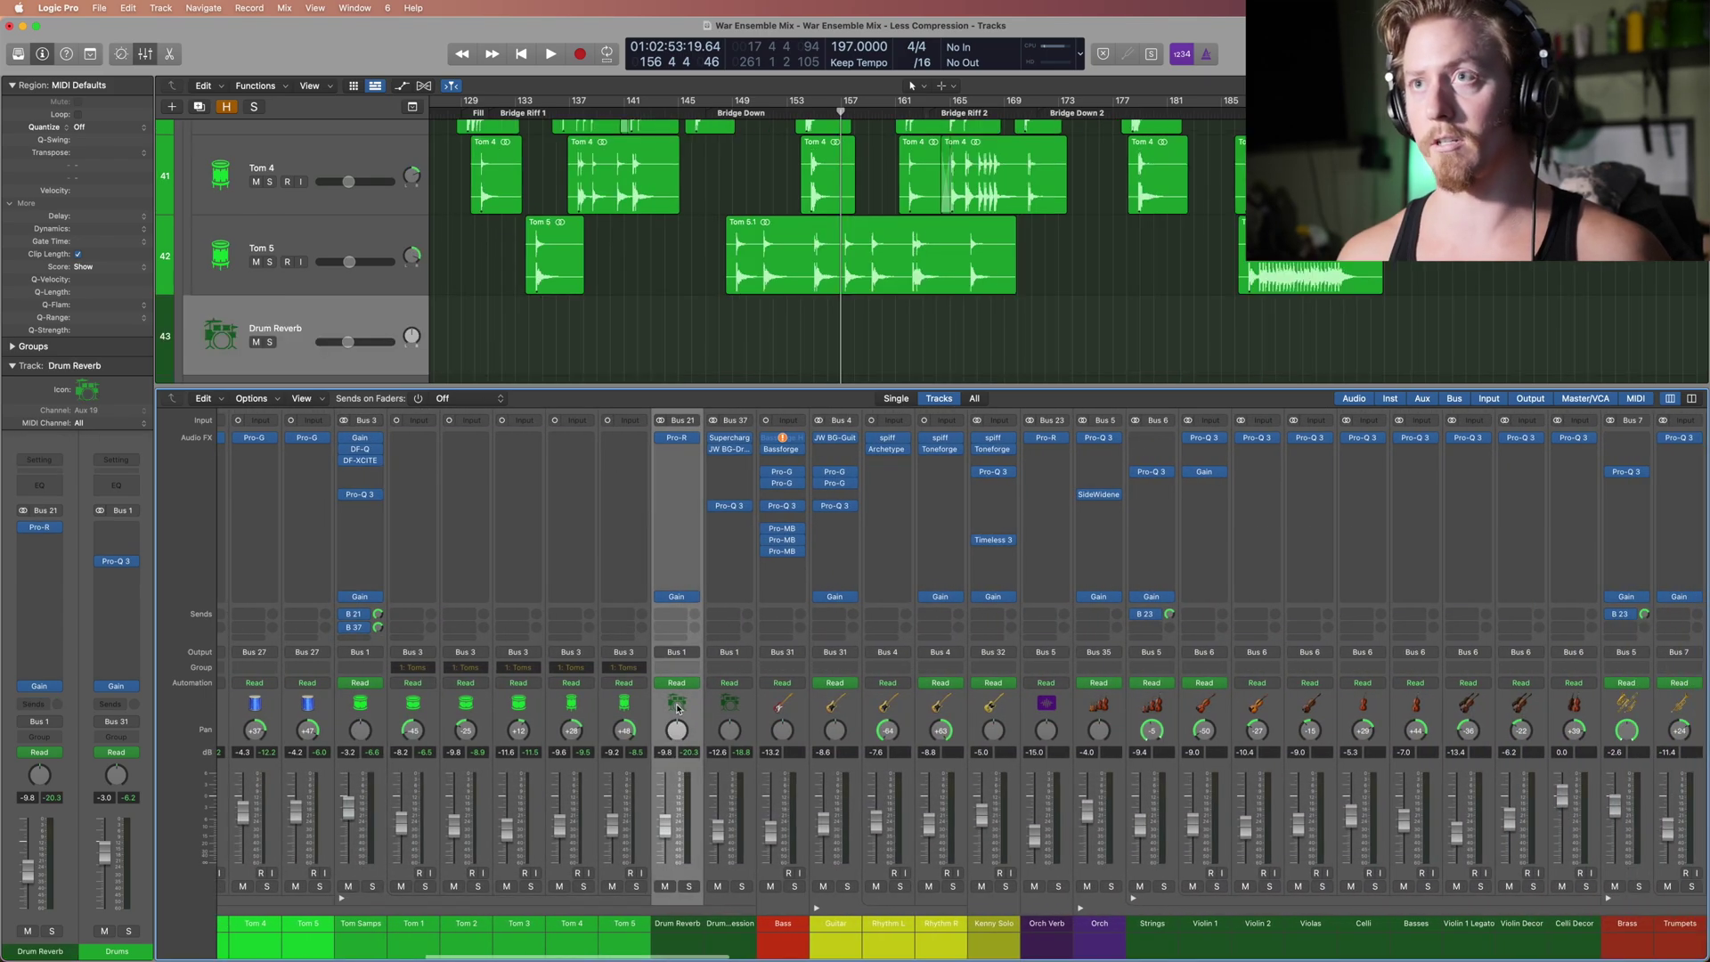
pyautogui.click(739, 705)
pyautogui.click(677, 703)
# Step: Inspect the Pro-R settings on Drum Reverb, close the plug-in and select the Drum Compression bus
pyautogui.click(677, 438)
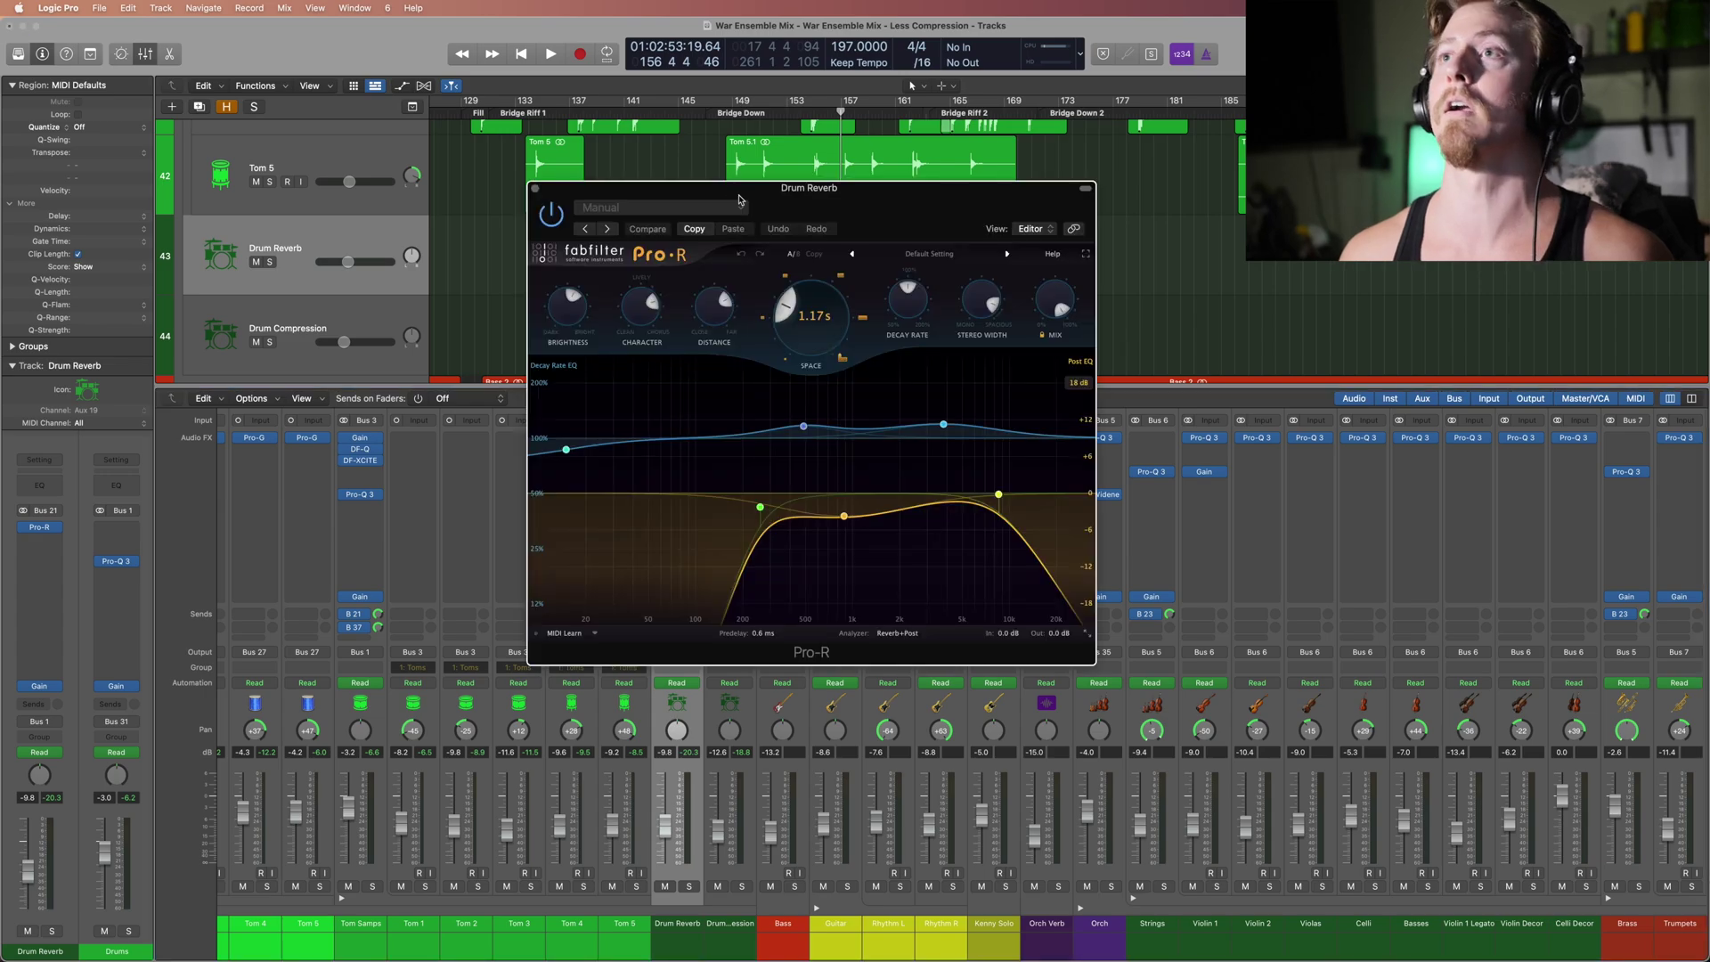
pyautogui.moveTo(729, 193); pyautogui.dragTo(754, 274)
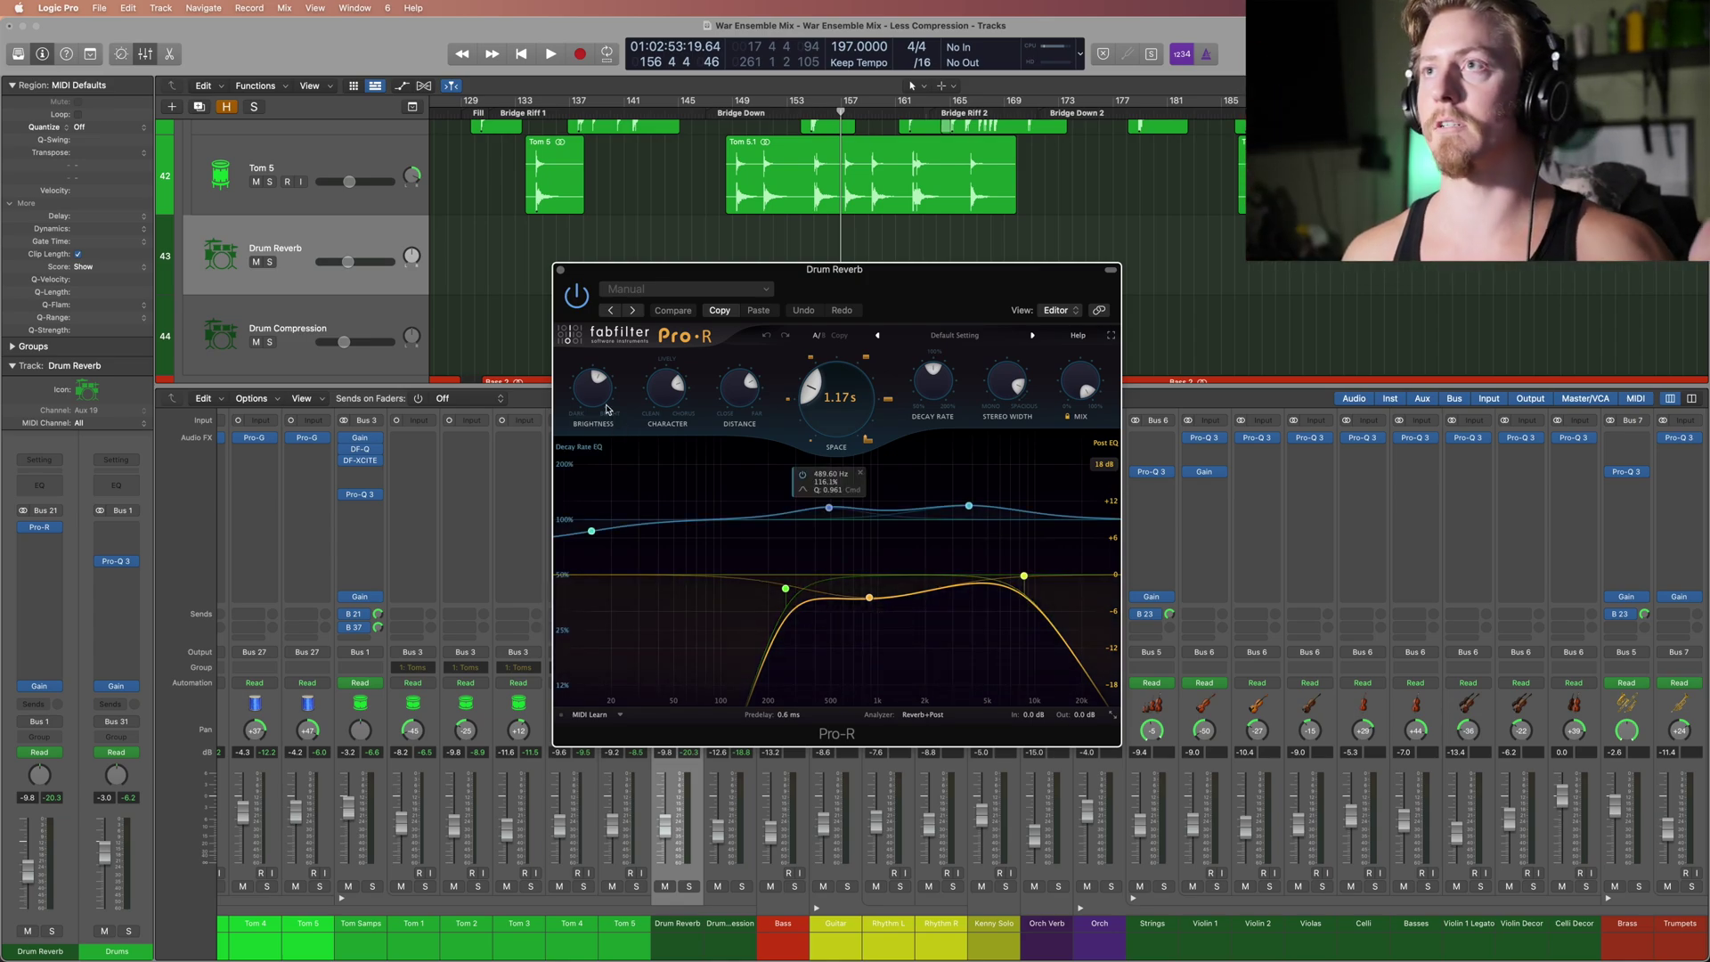
pyautogui.press('super+w')
pyautogui.press('Down')
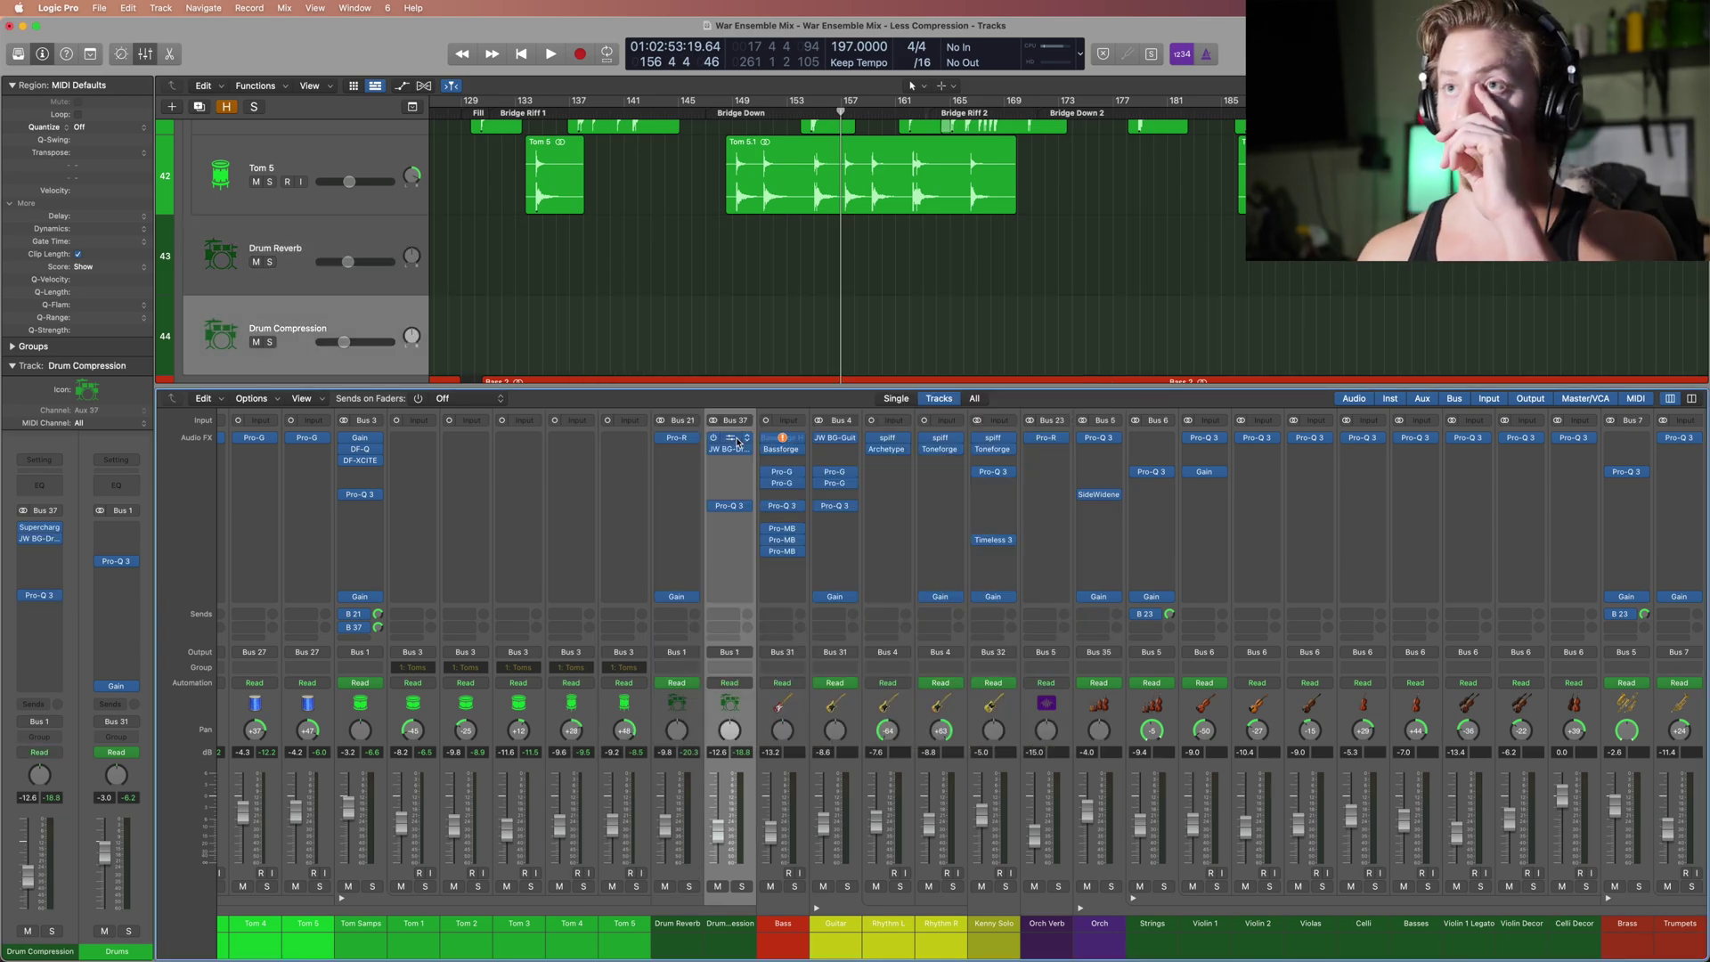
# Step: Inspect Supercharger GT on the Drum Compression bus and play the bus soloed from bar 156
pyautogui.click(735, 440)
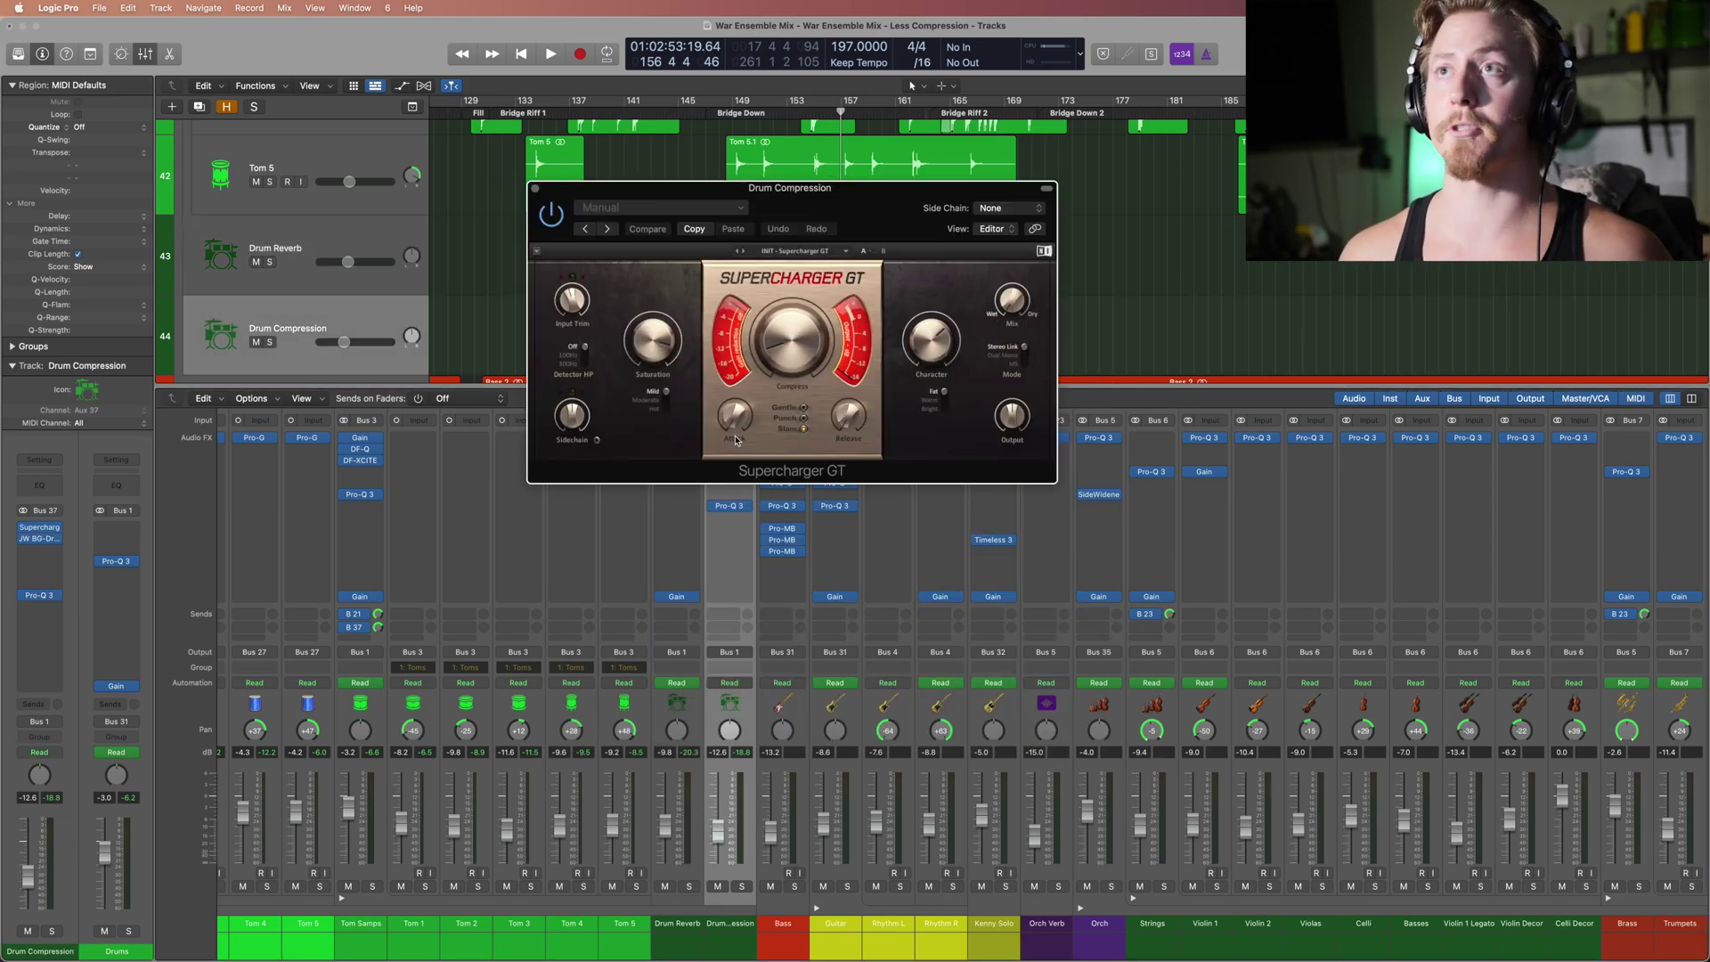
pyautogui.moveTo(795, 208); pyautogui.dragTo(1098, 272)
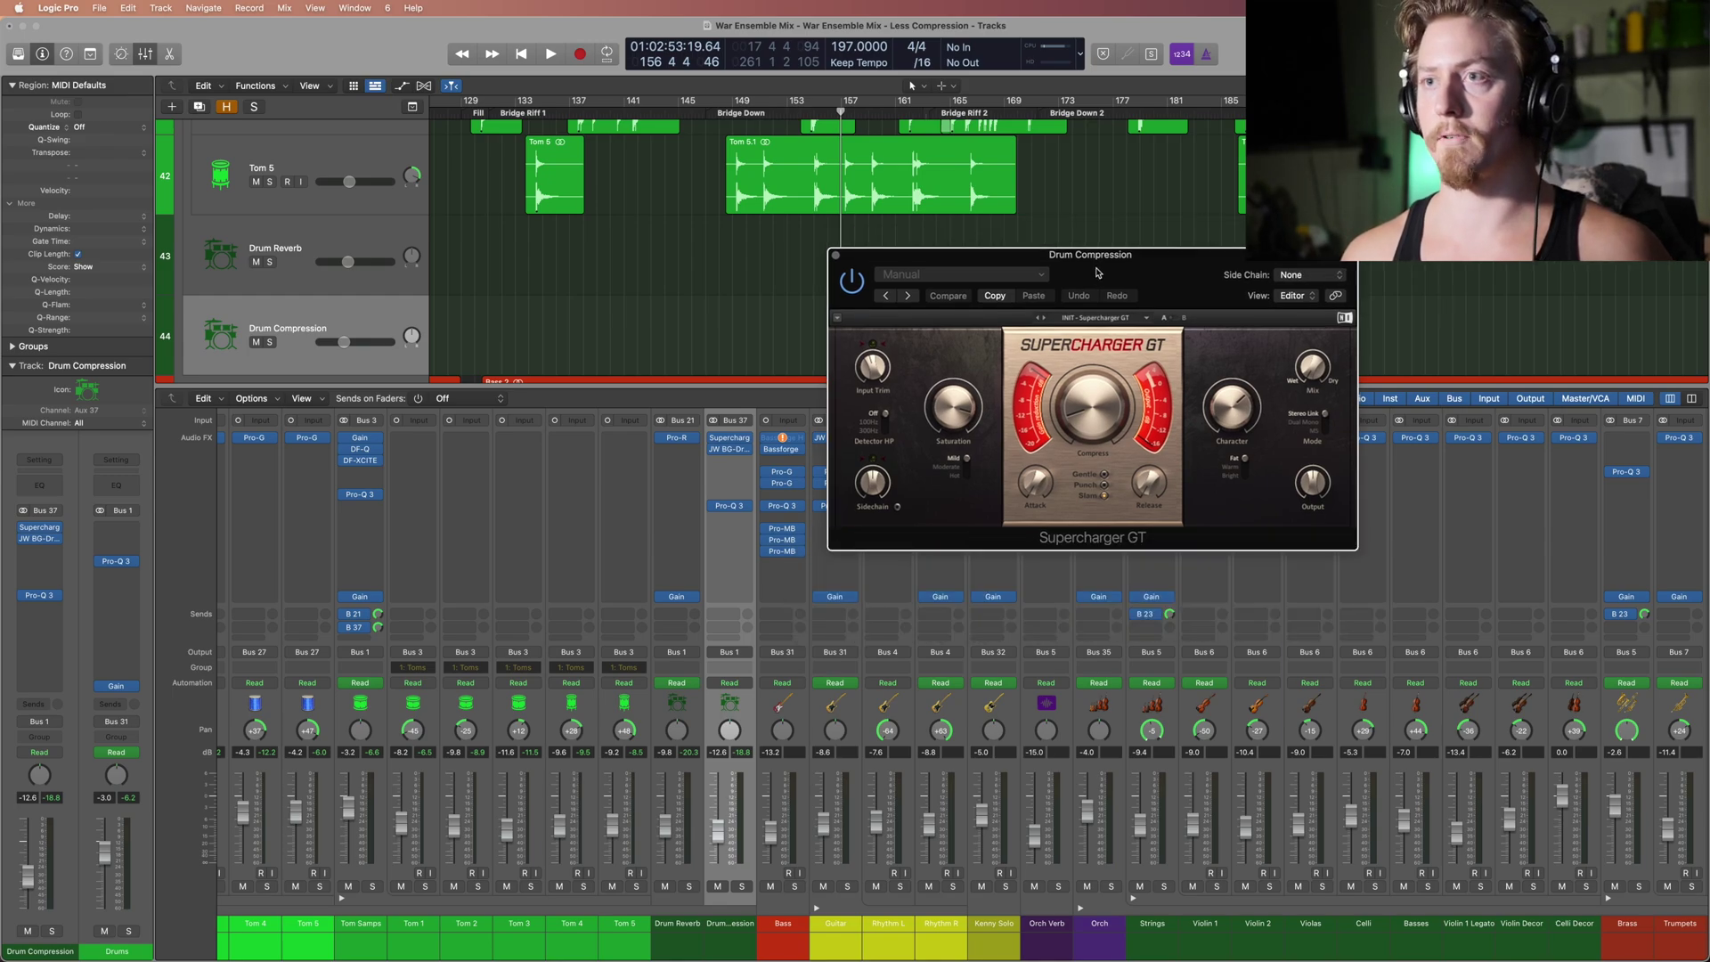
pyautogui.click(741, 886)
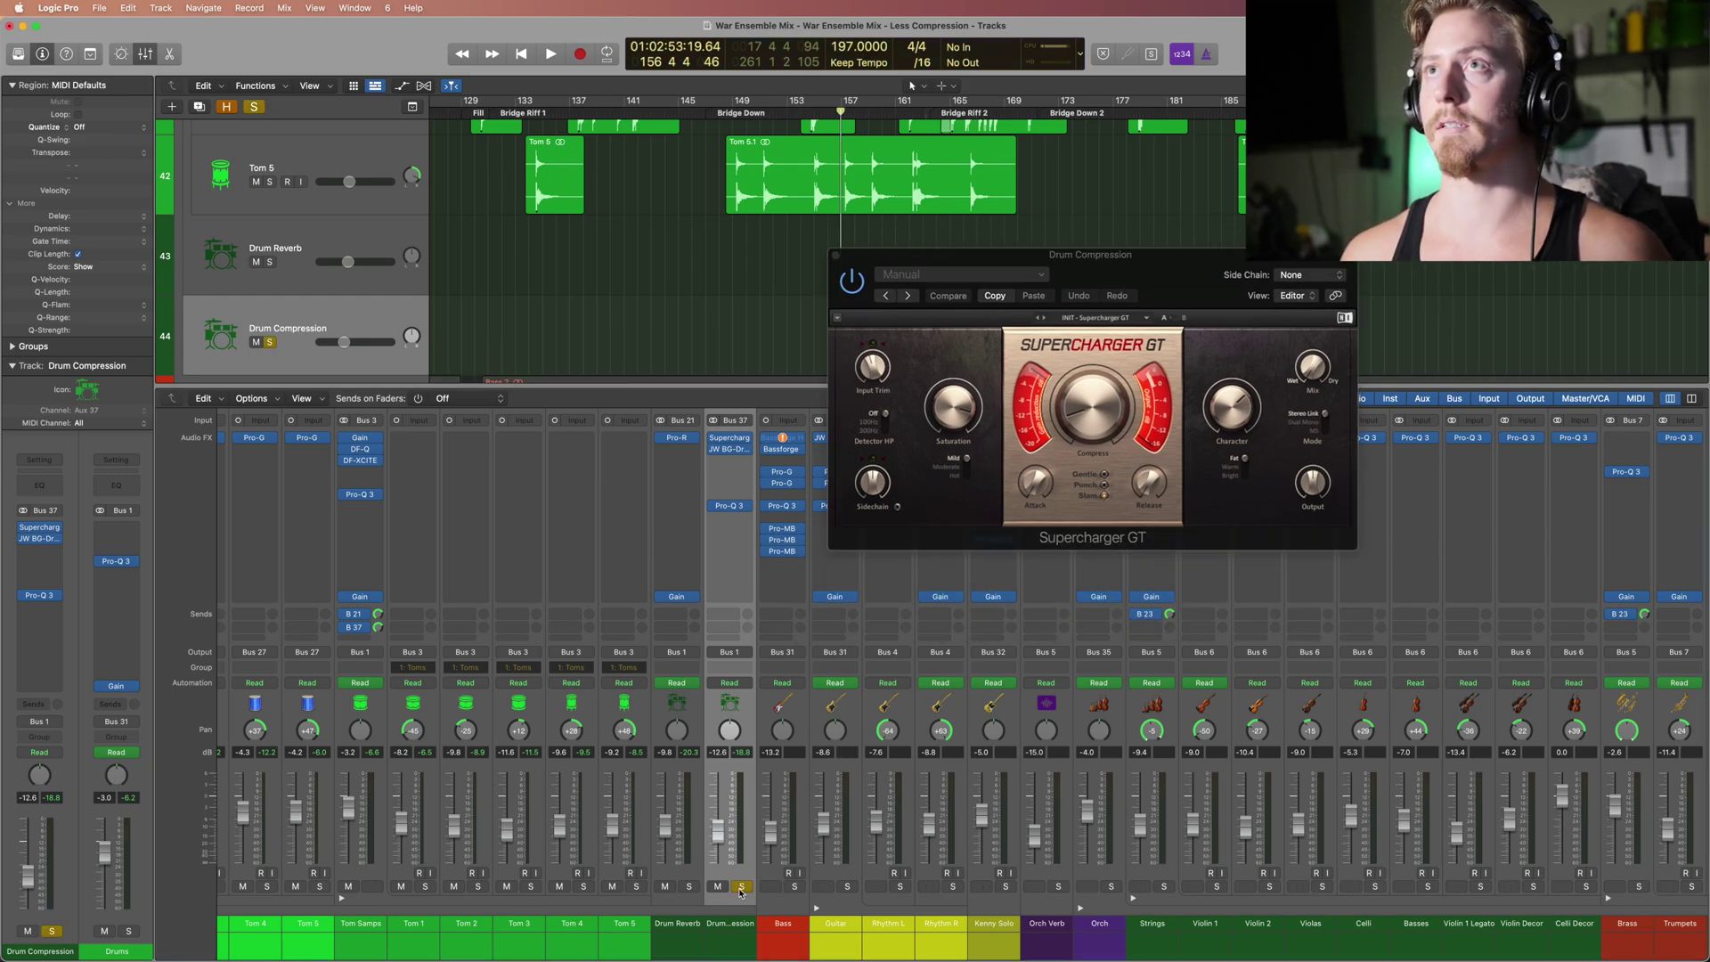
pyautogui.press('space')
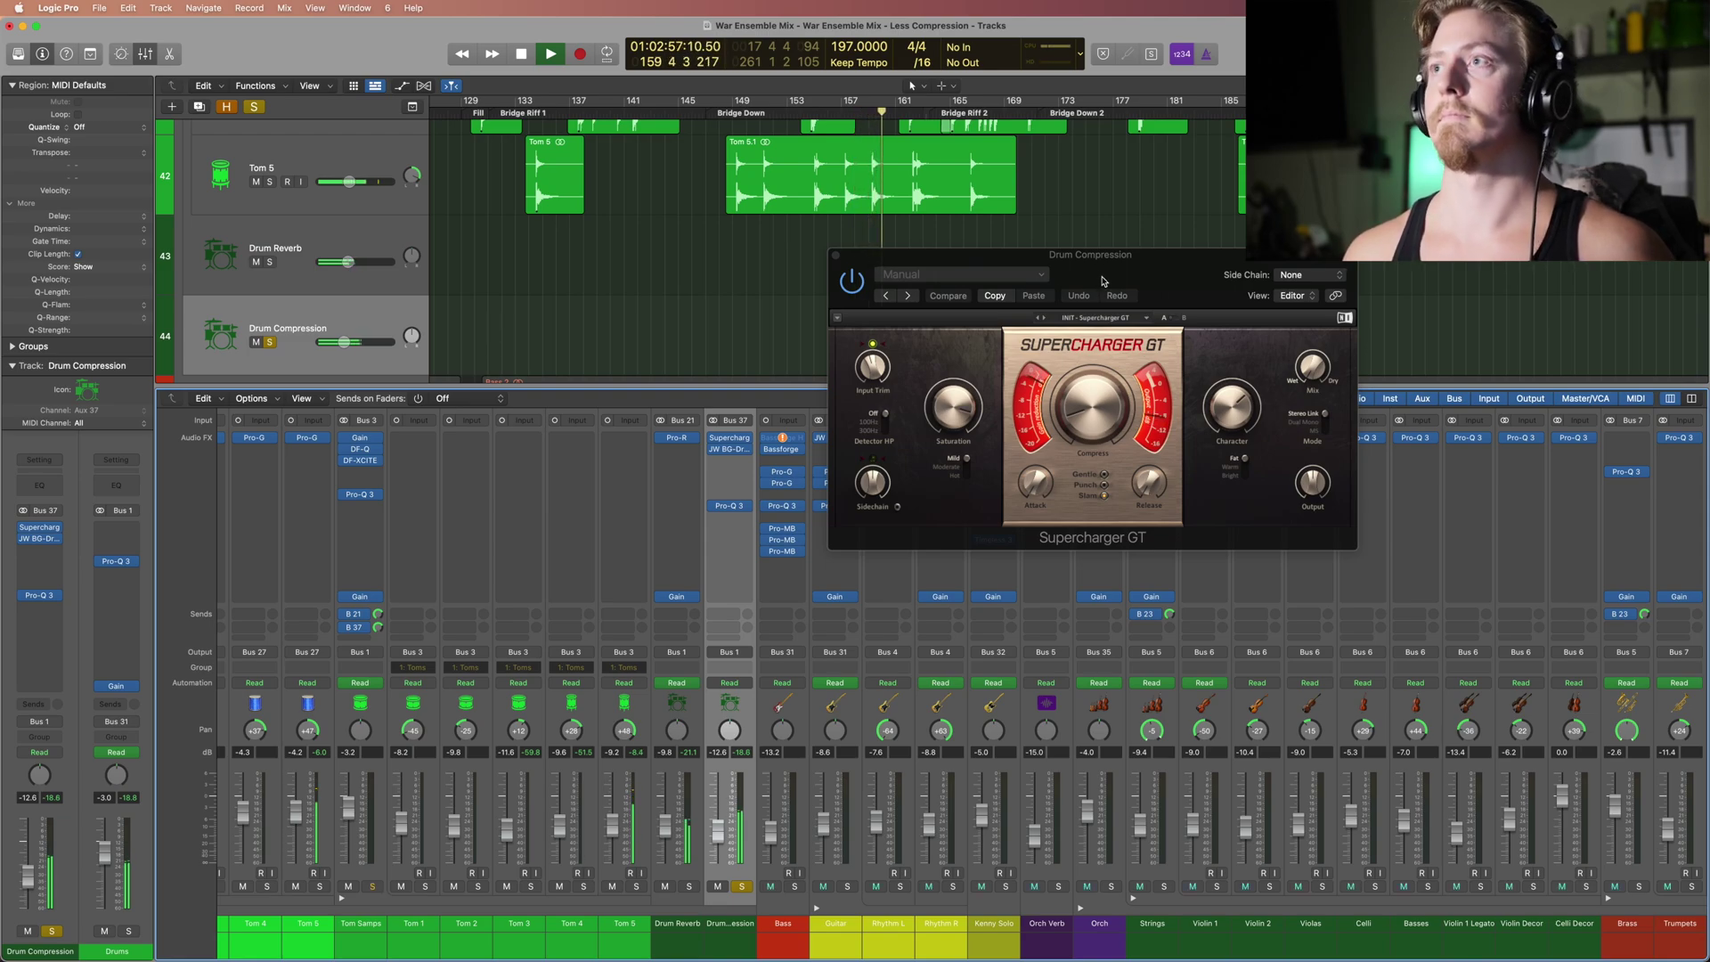
pyautogui.press('space')
pyautogui.moveTo(971, 418)
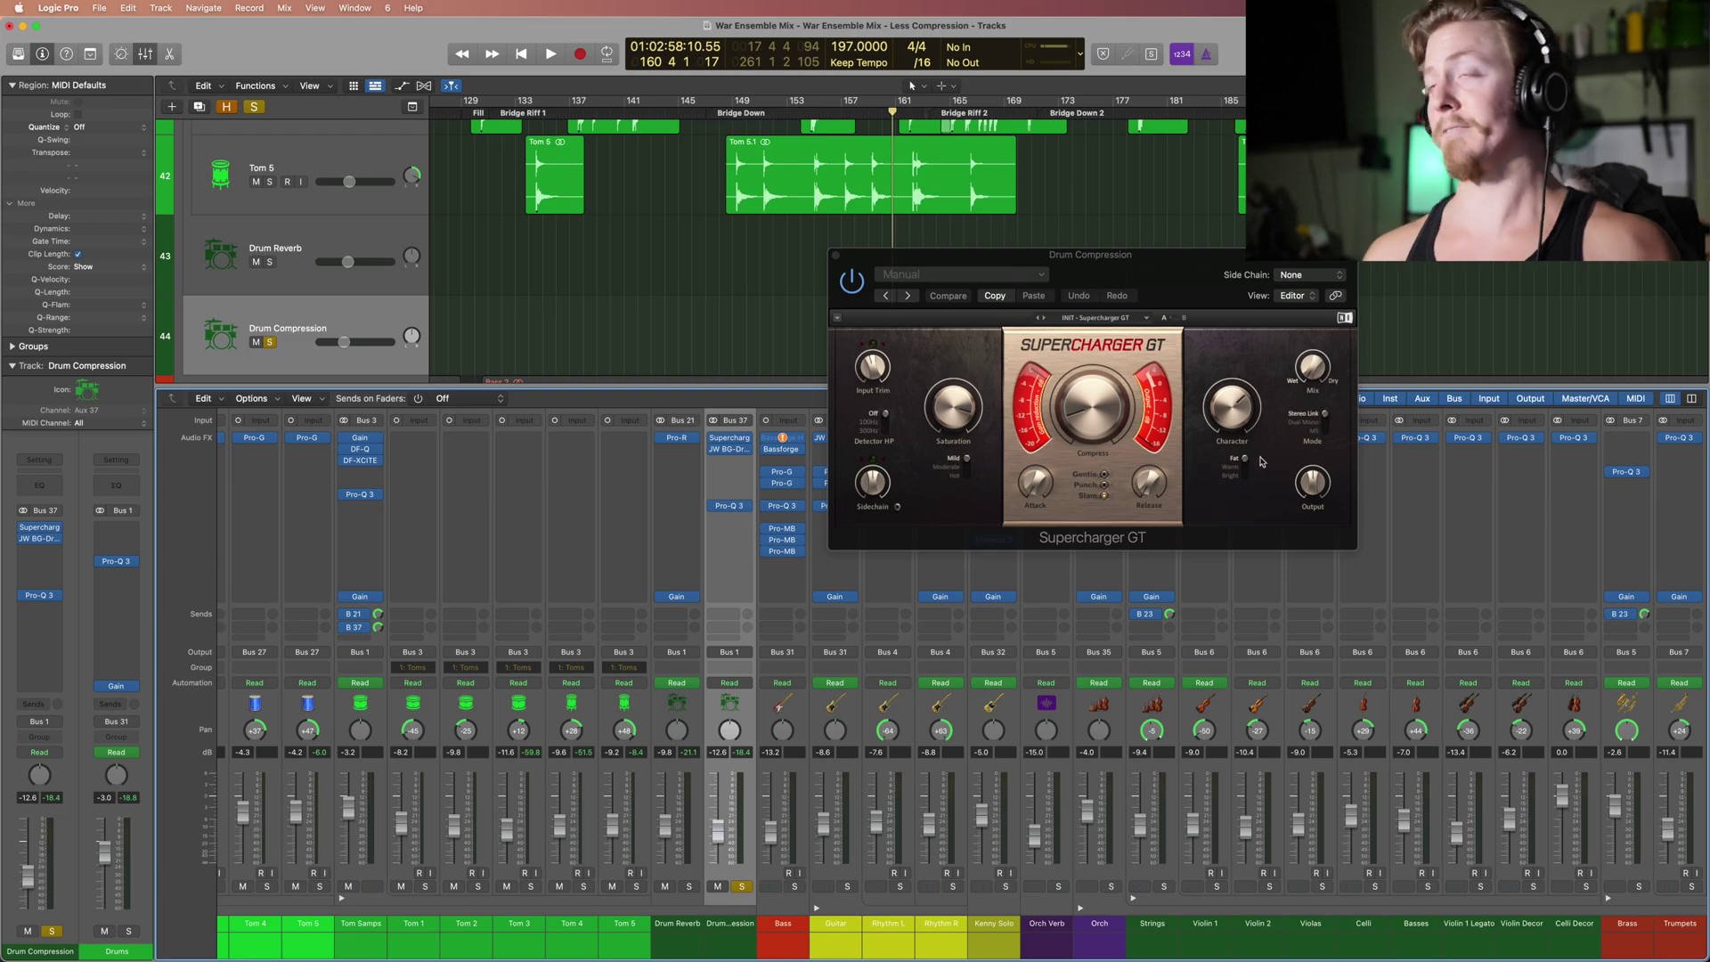
pyautogui.moveTo(1235, 418)
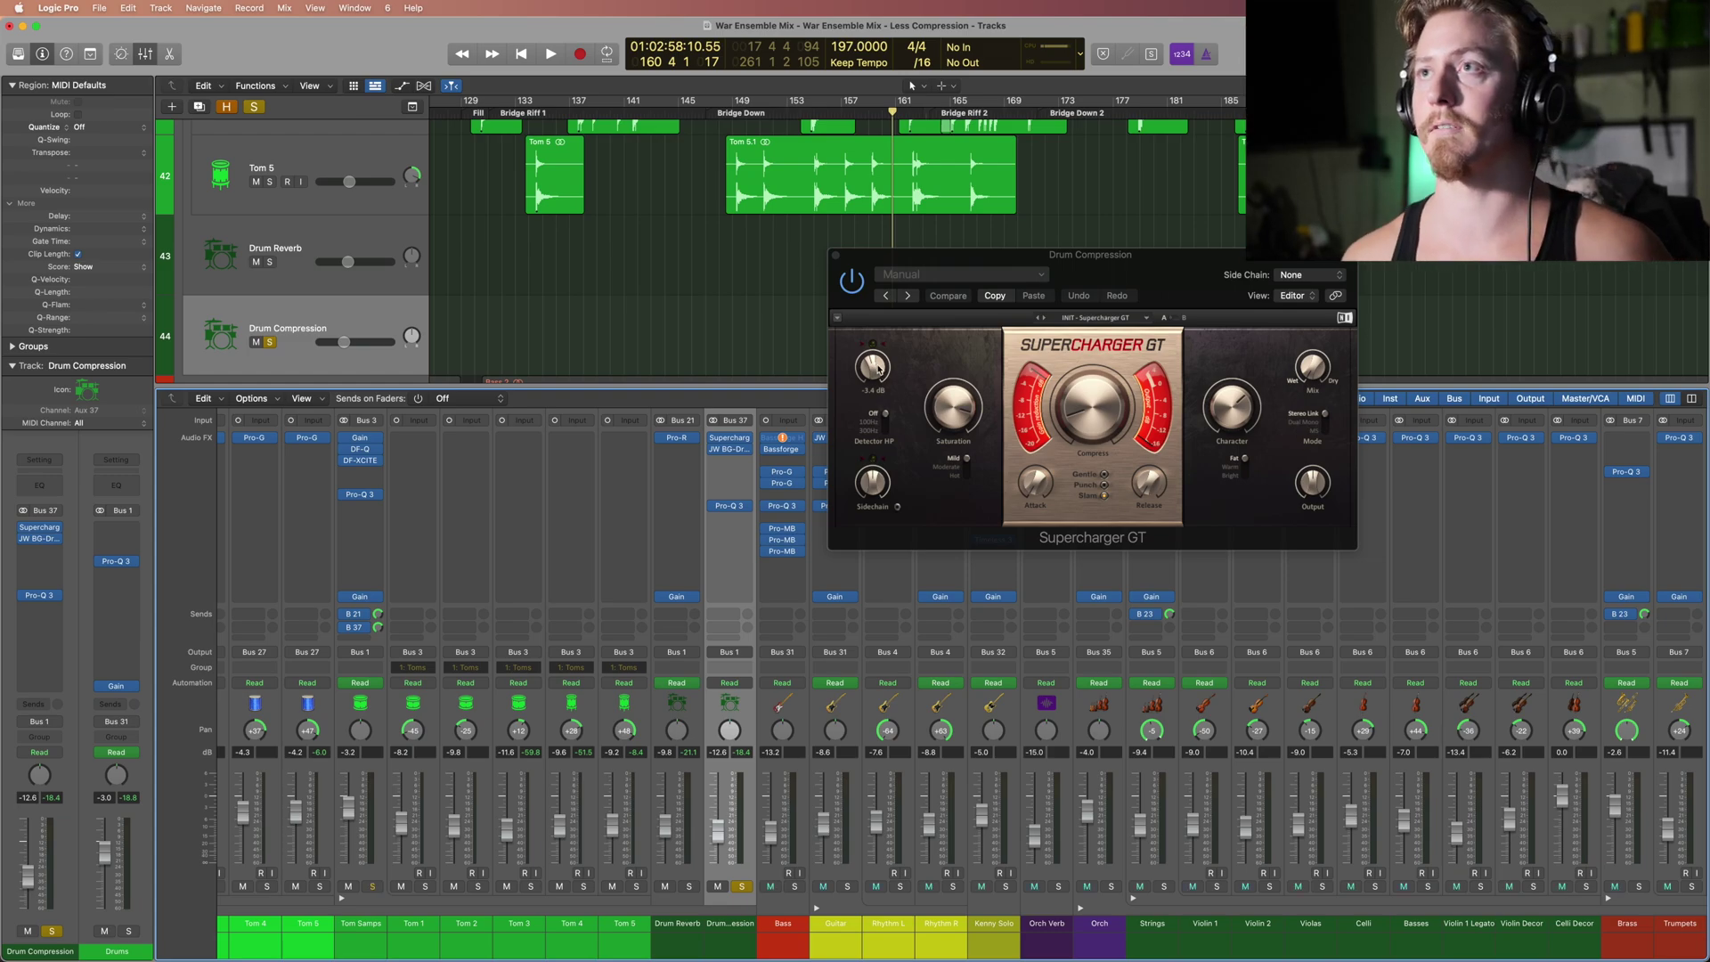
pyautogui.press('space')
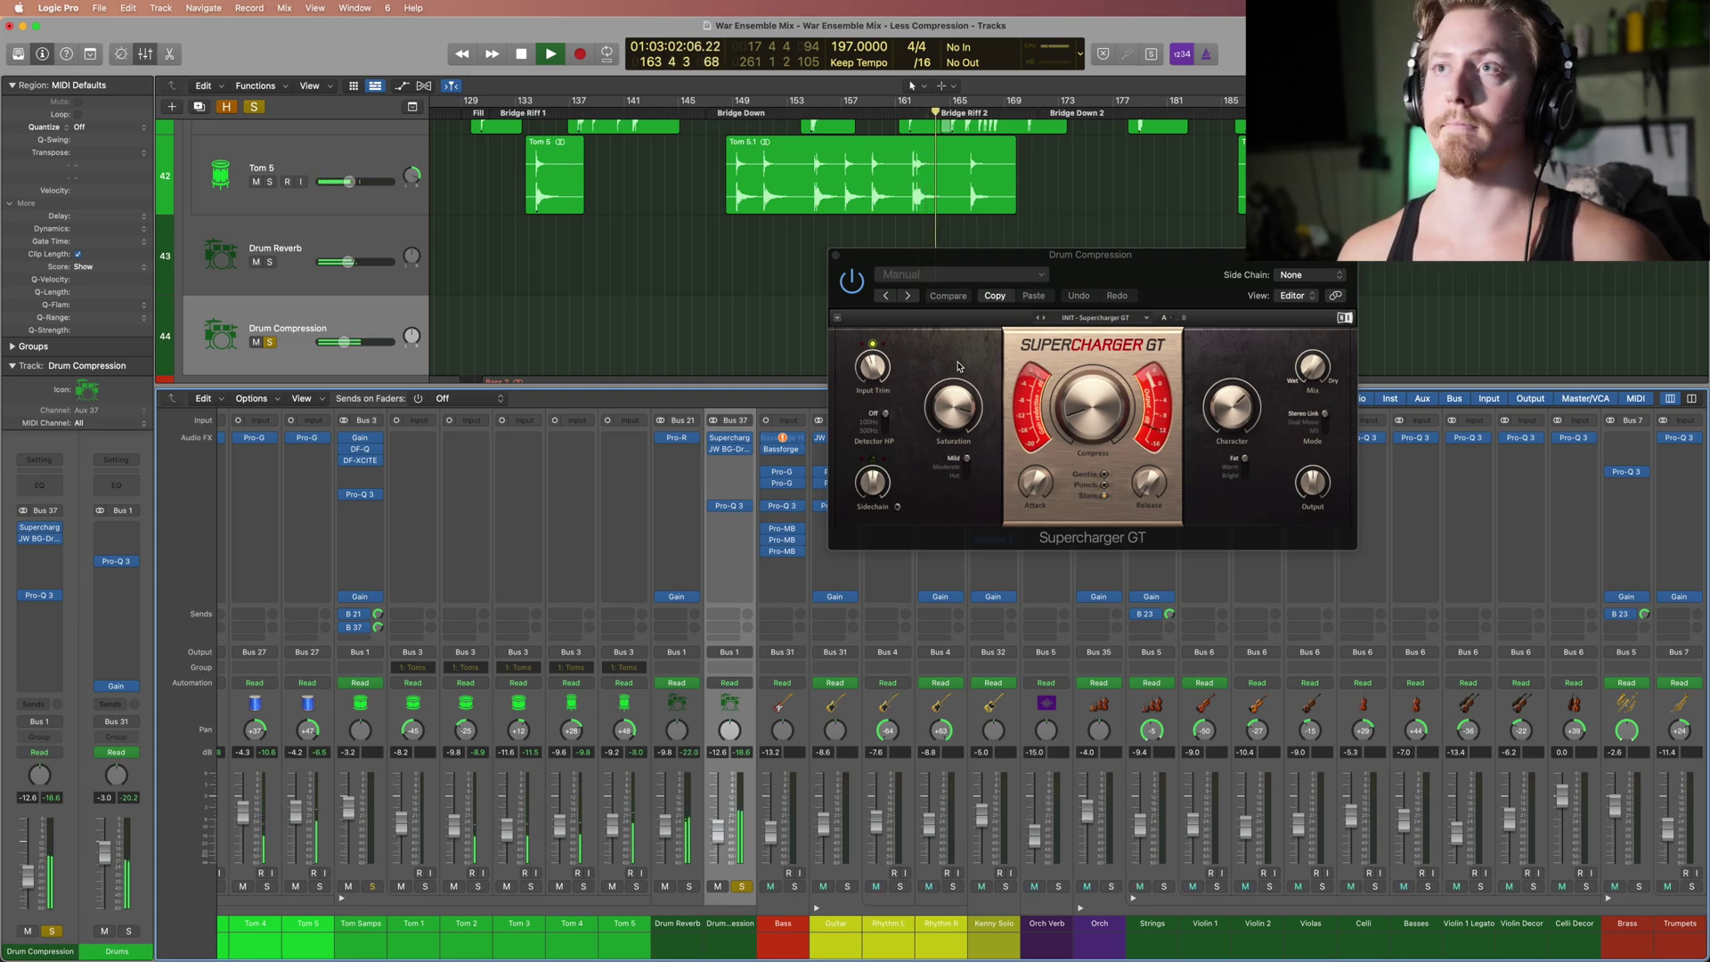
pyautogui.press('space')
# Step: Open JW BG-Drums on the Drum Compression bus and examine its threshold and output settings during soloed playback
pyautogui.click(729, 449)
pyautogui.moveTo(621, 197); pyautogui.dragTo(1174, 397)
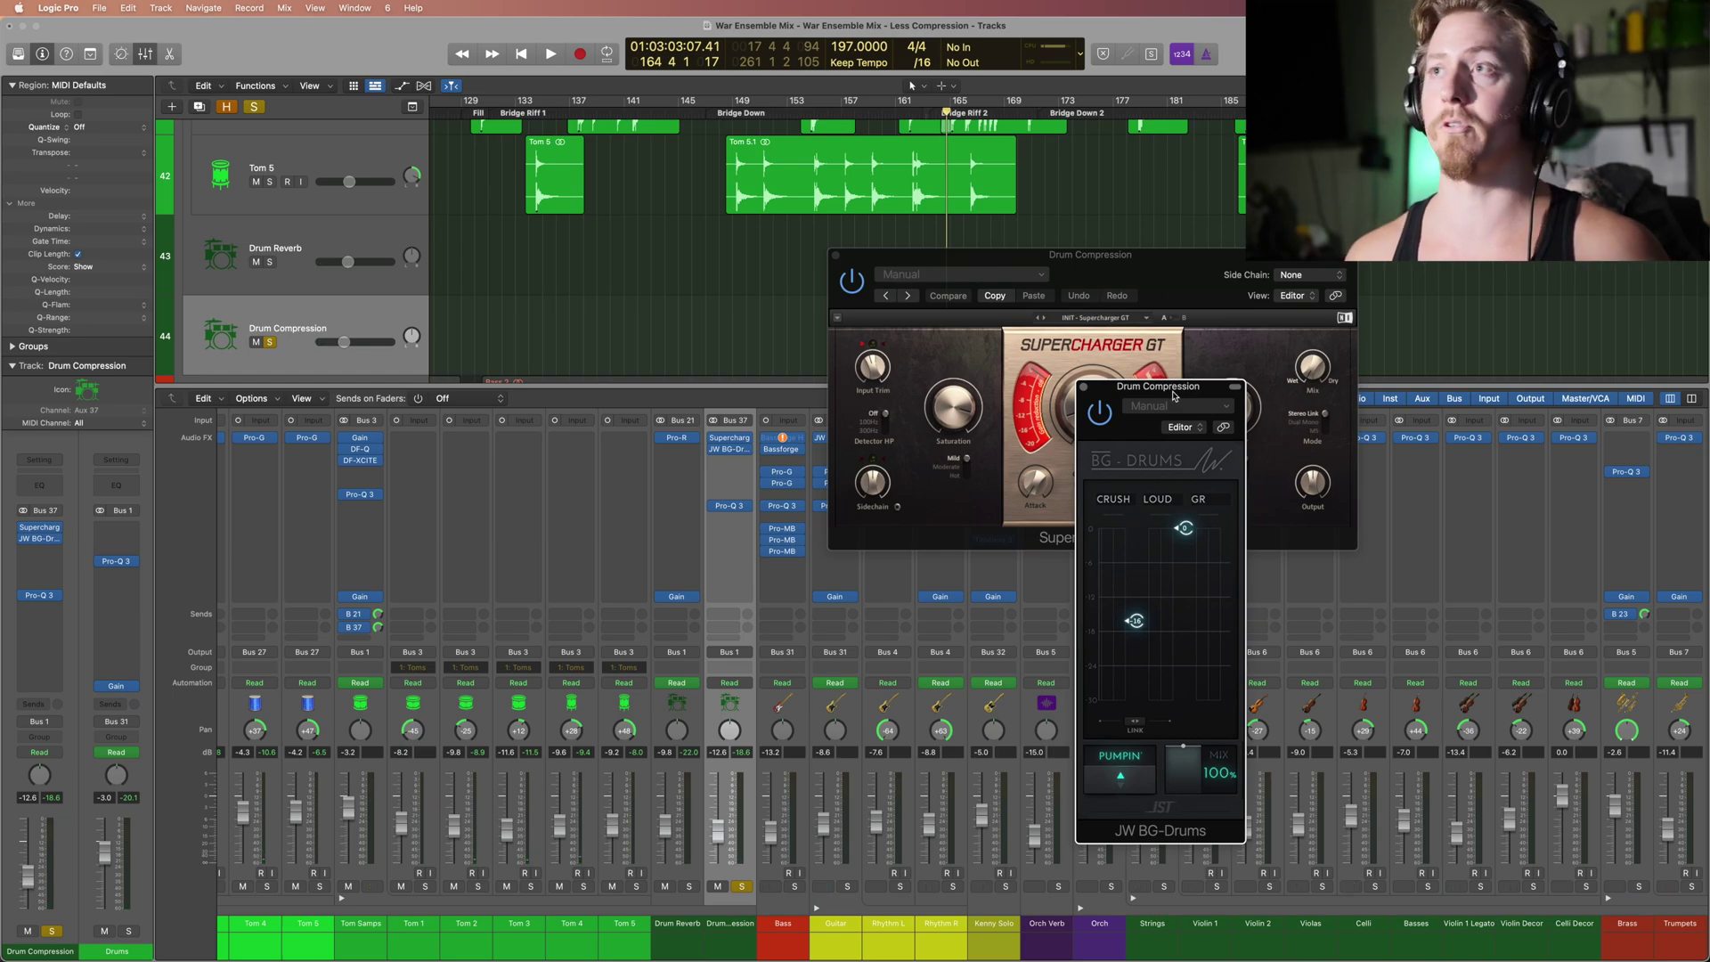
pyautogui.press('space')
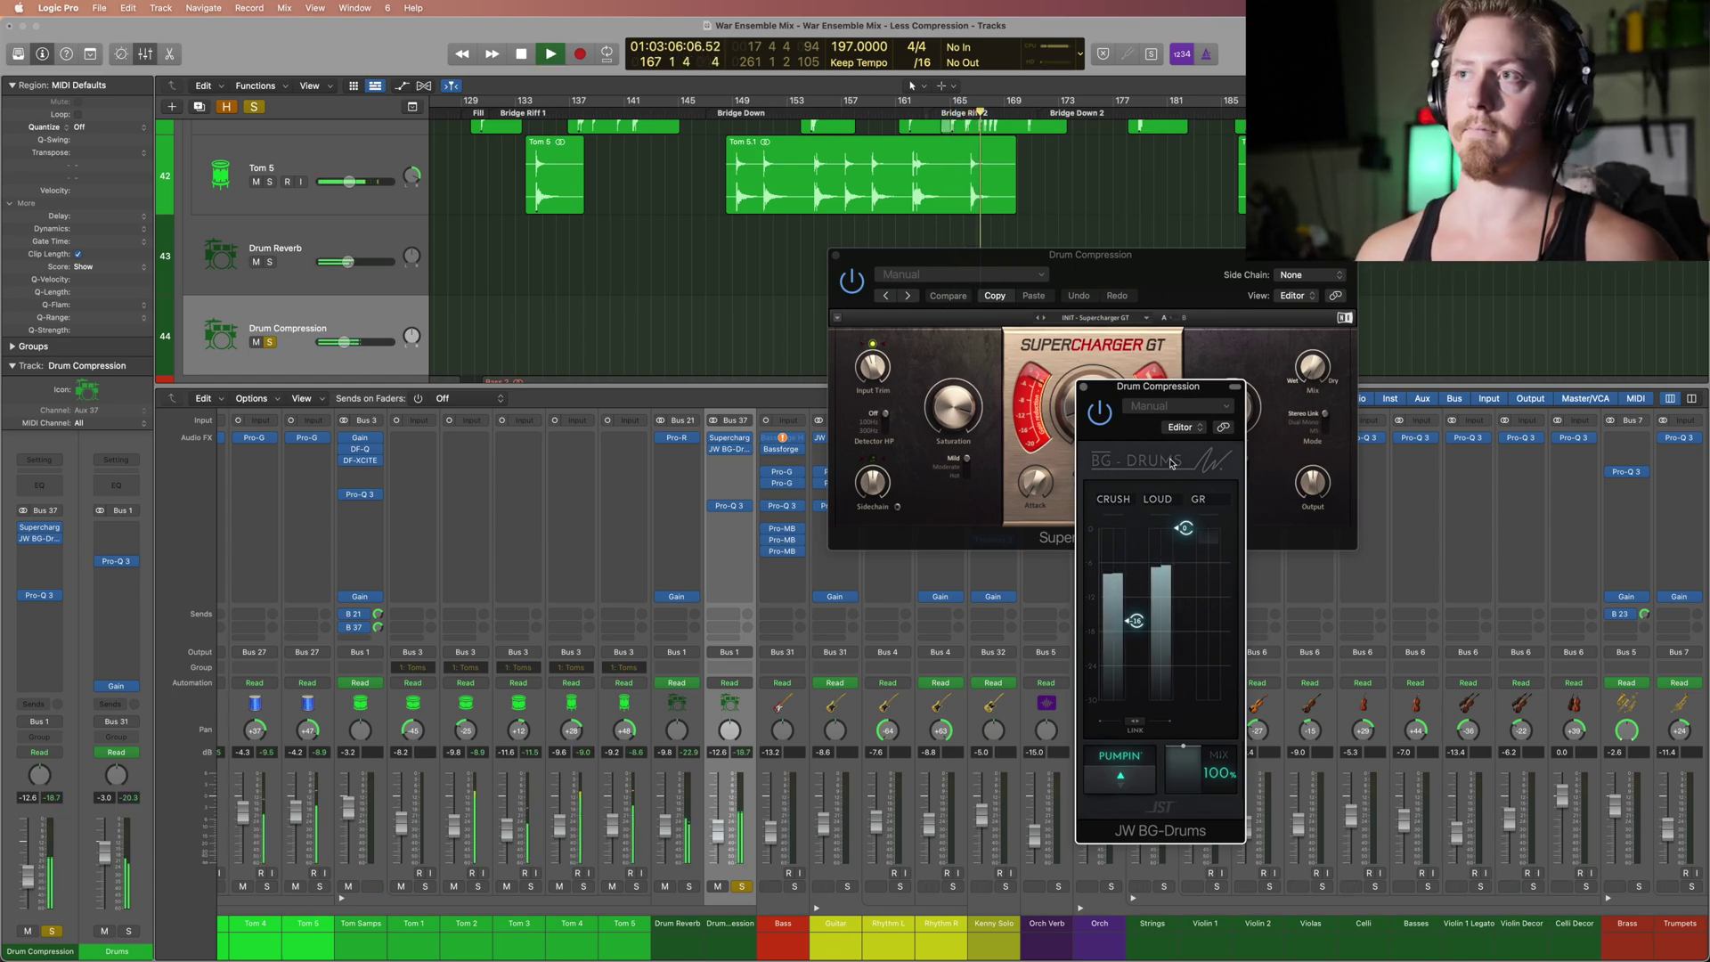
pyautogui.press('space')
pyautogui.moveTo(1133, 623)
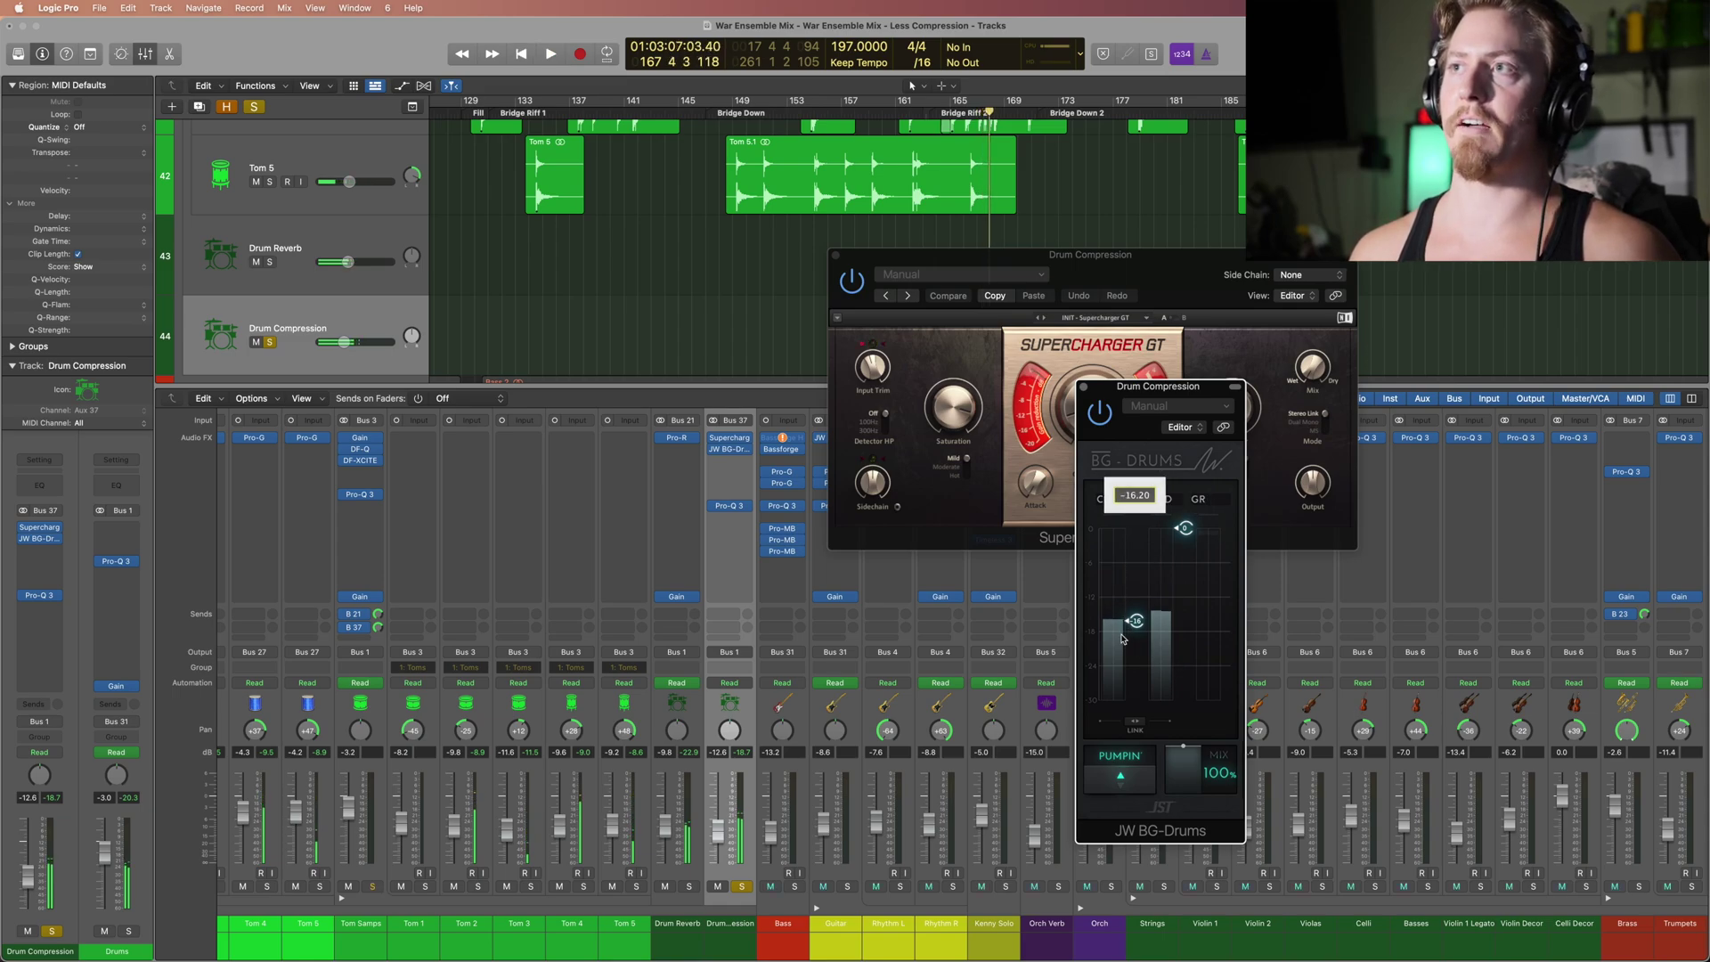
pyautogui.moveTo(1186, 529)
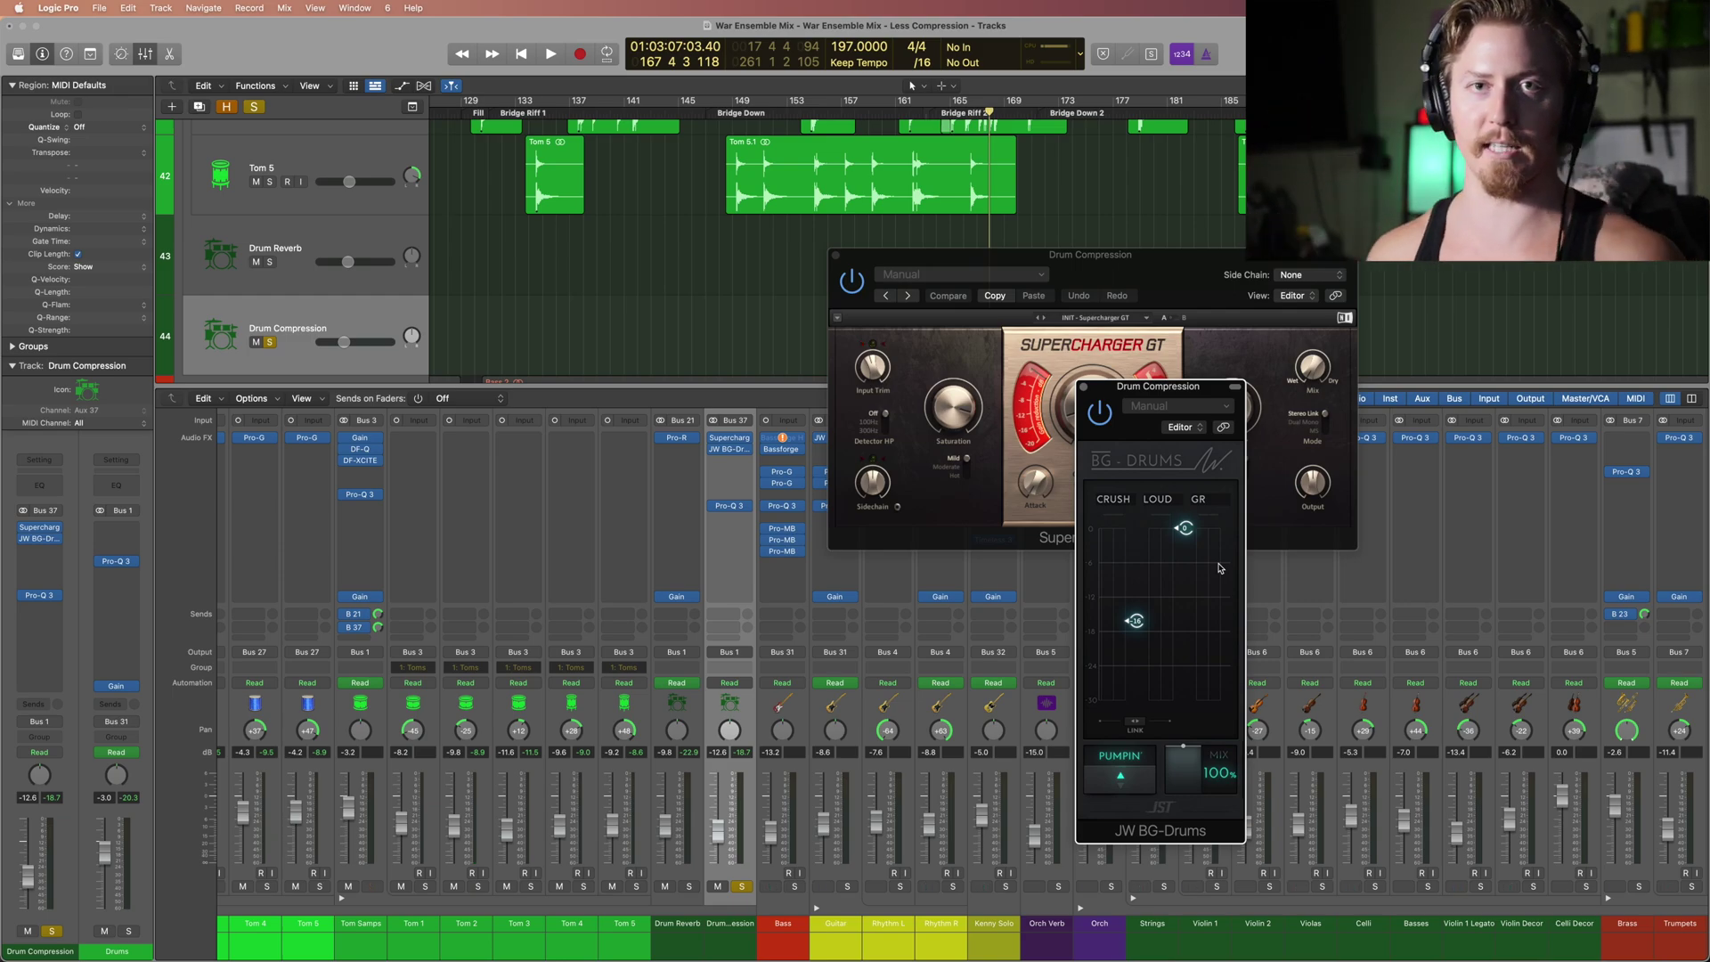
# Step: Inspect the Pro-Q 3 curve on the Drum Compression bus and hide all open plug-in windows
pyautogui.click(729, 505)
pyautogui.moveTo(656, 616); pyautogui.dragTo(1036, 769)
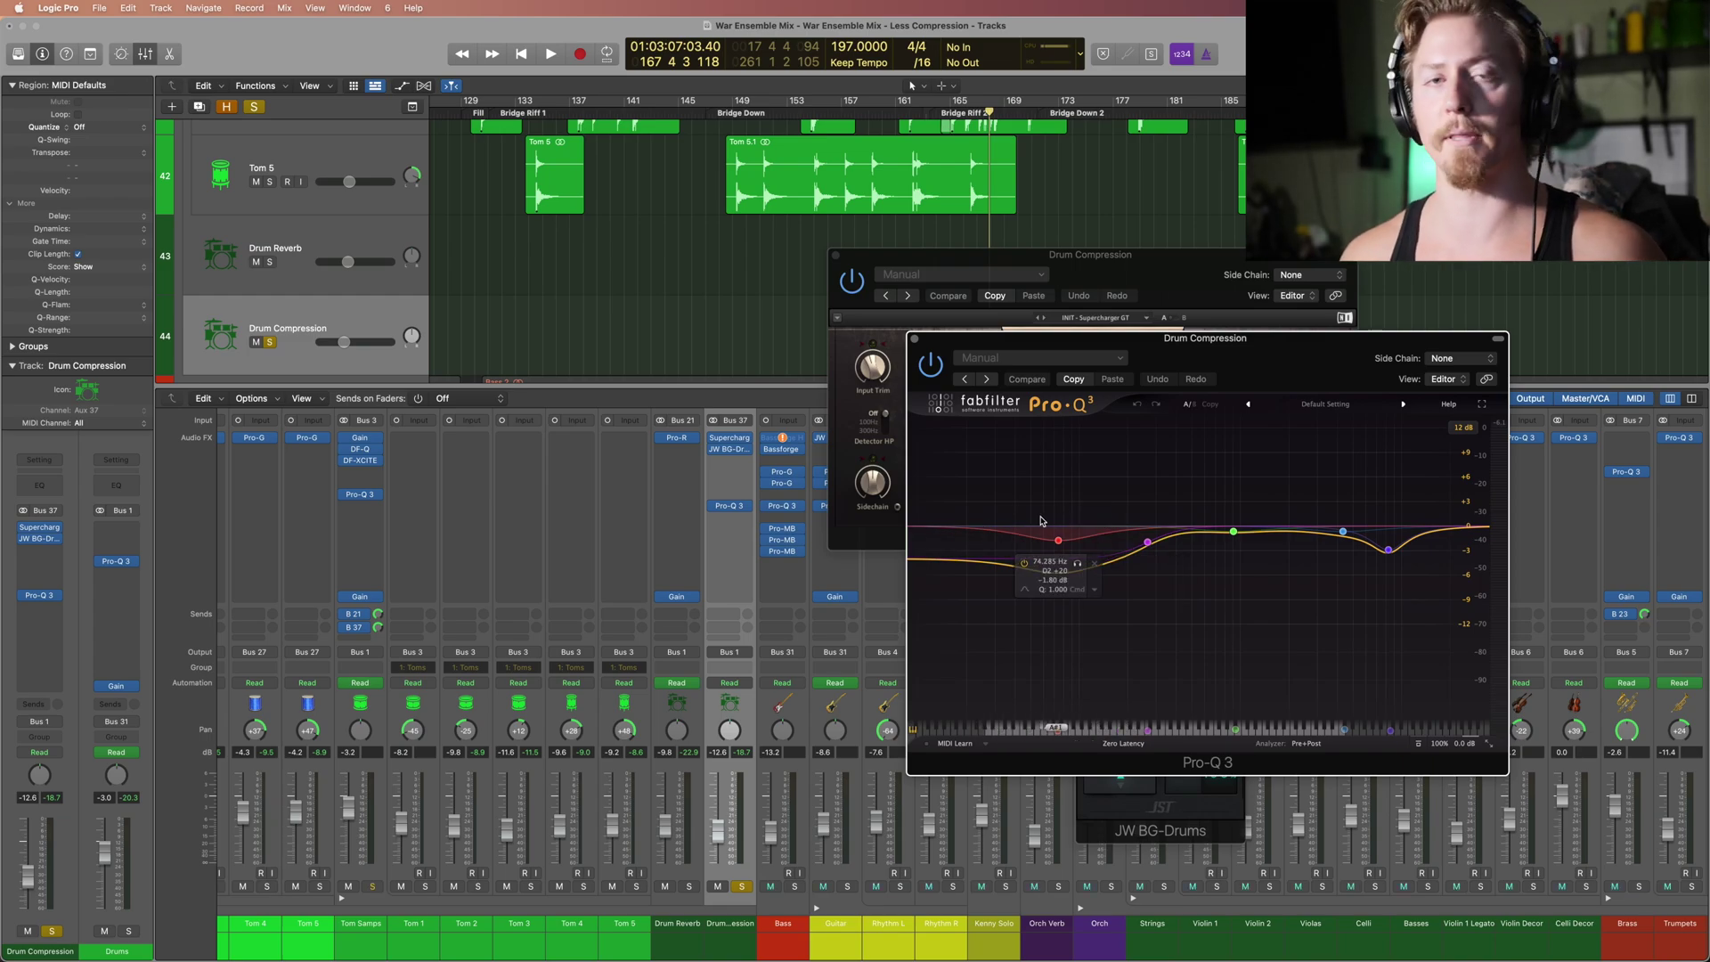
pyautogui.press('v')
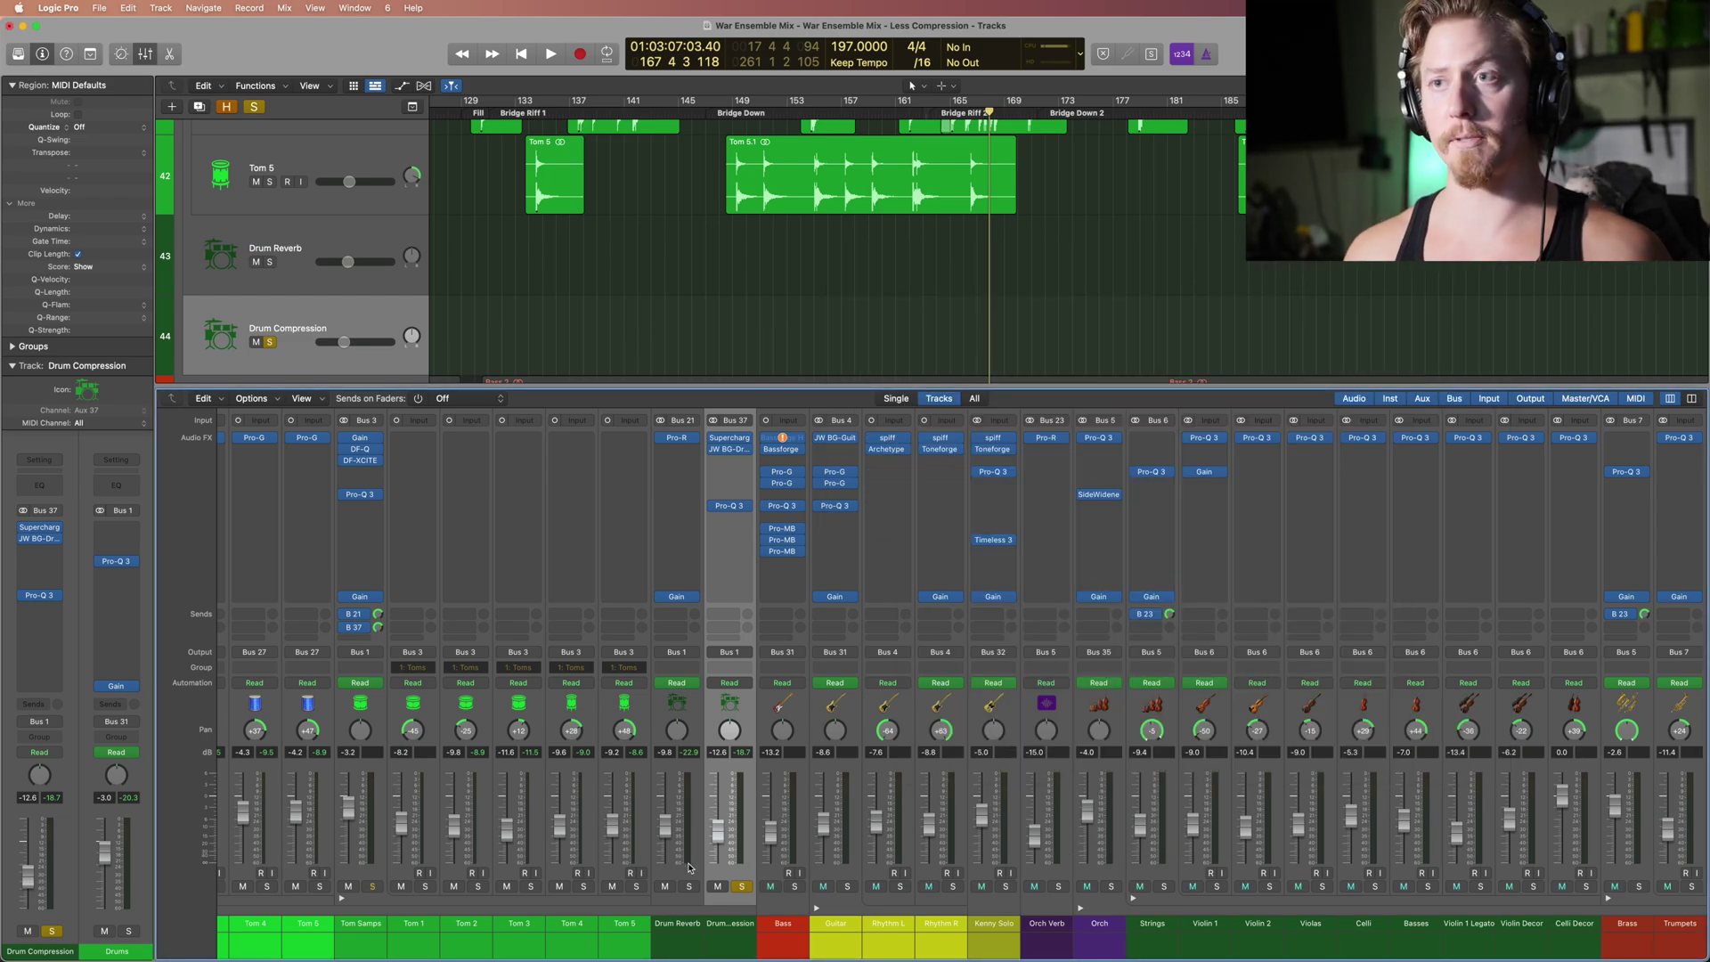
# Step: Switch the solo from Drum Compression to the Drums bus and play the full drum mix into Bridge Riff 1
pyautogui.click(746, 887)
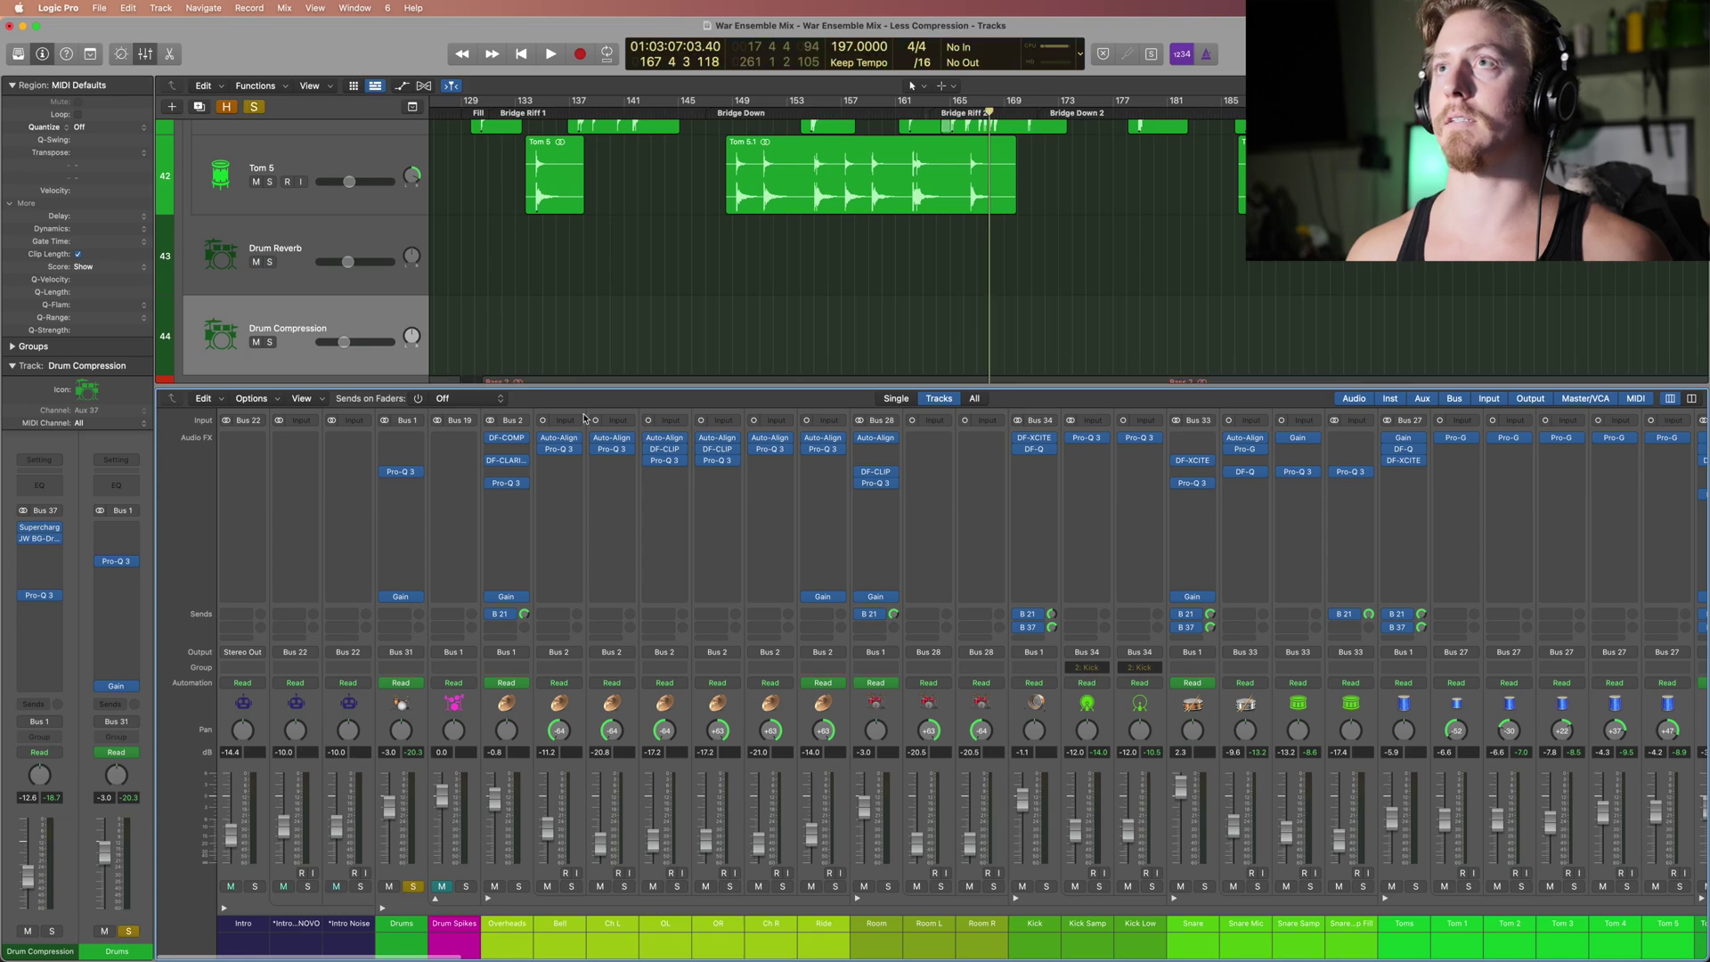
pyautogui.press('space')
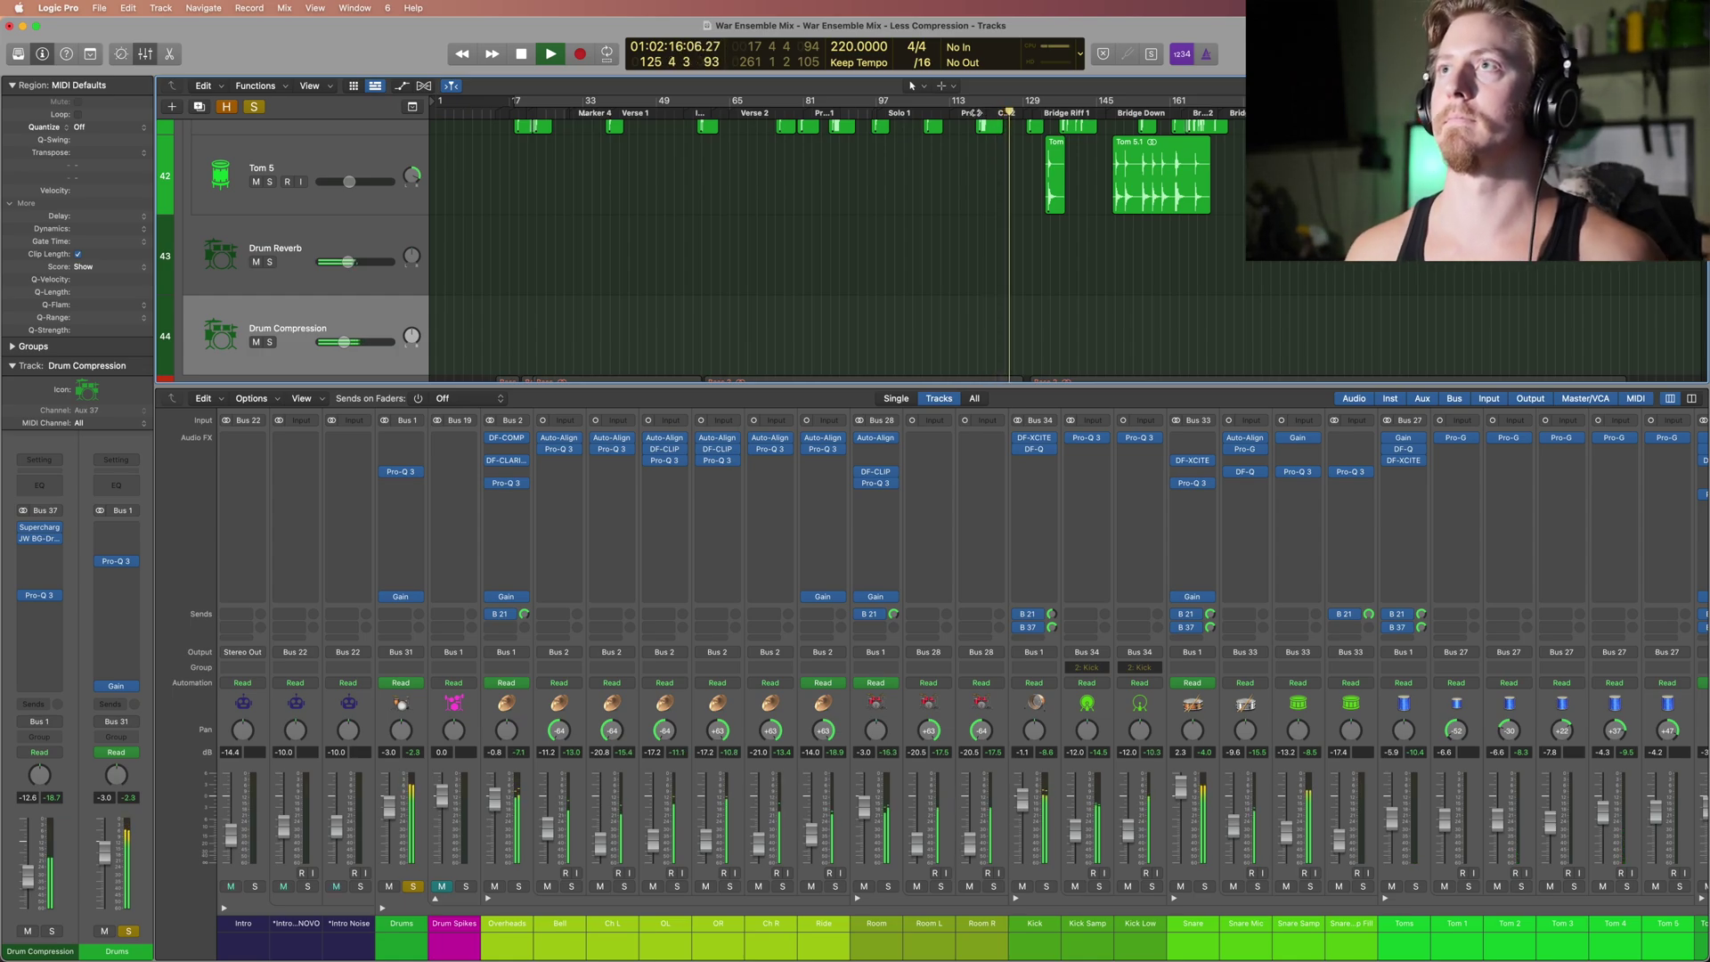
pyautogui.scroll(5, 1077, 190)
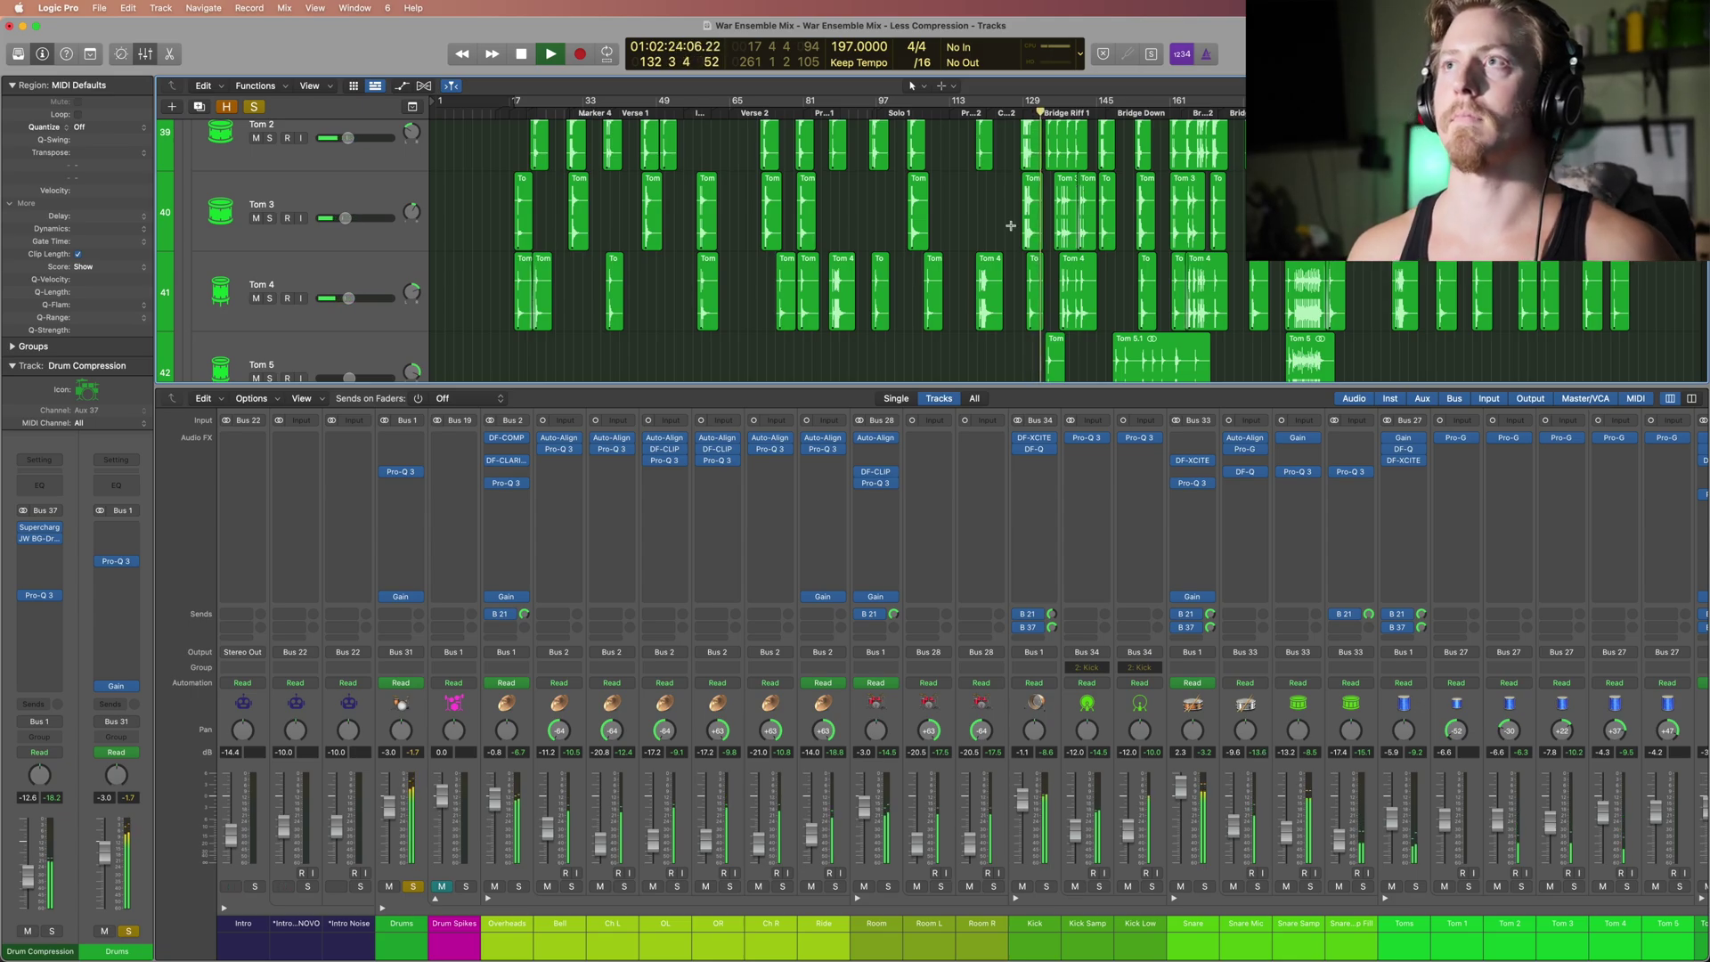
pyautogui.press('space')
# Step: Show the Gain automation on the Drums track and unsolo the Drums bus
pyautogui.scroll(10, 1010, 226)
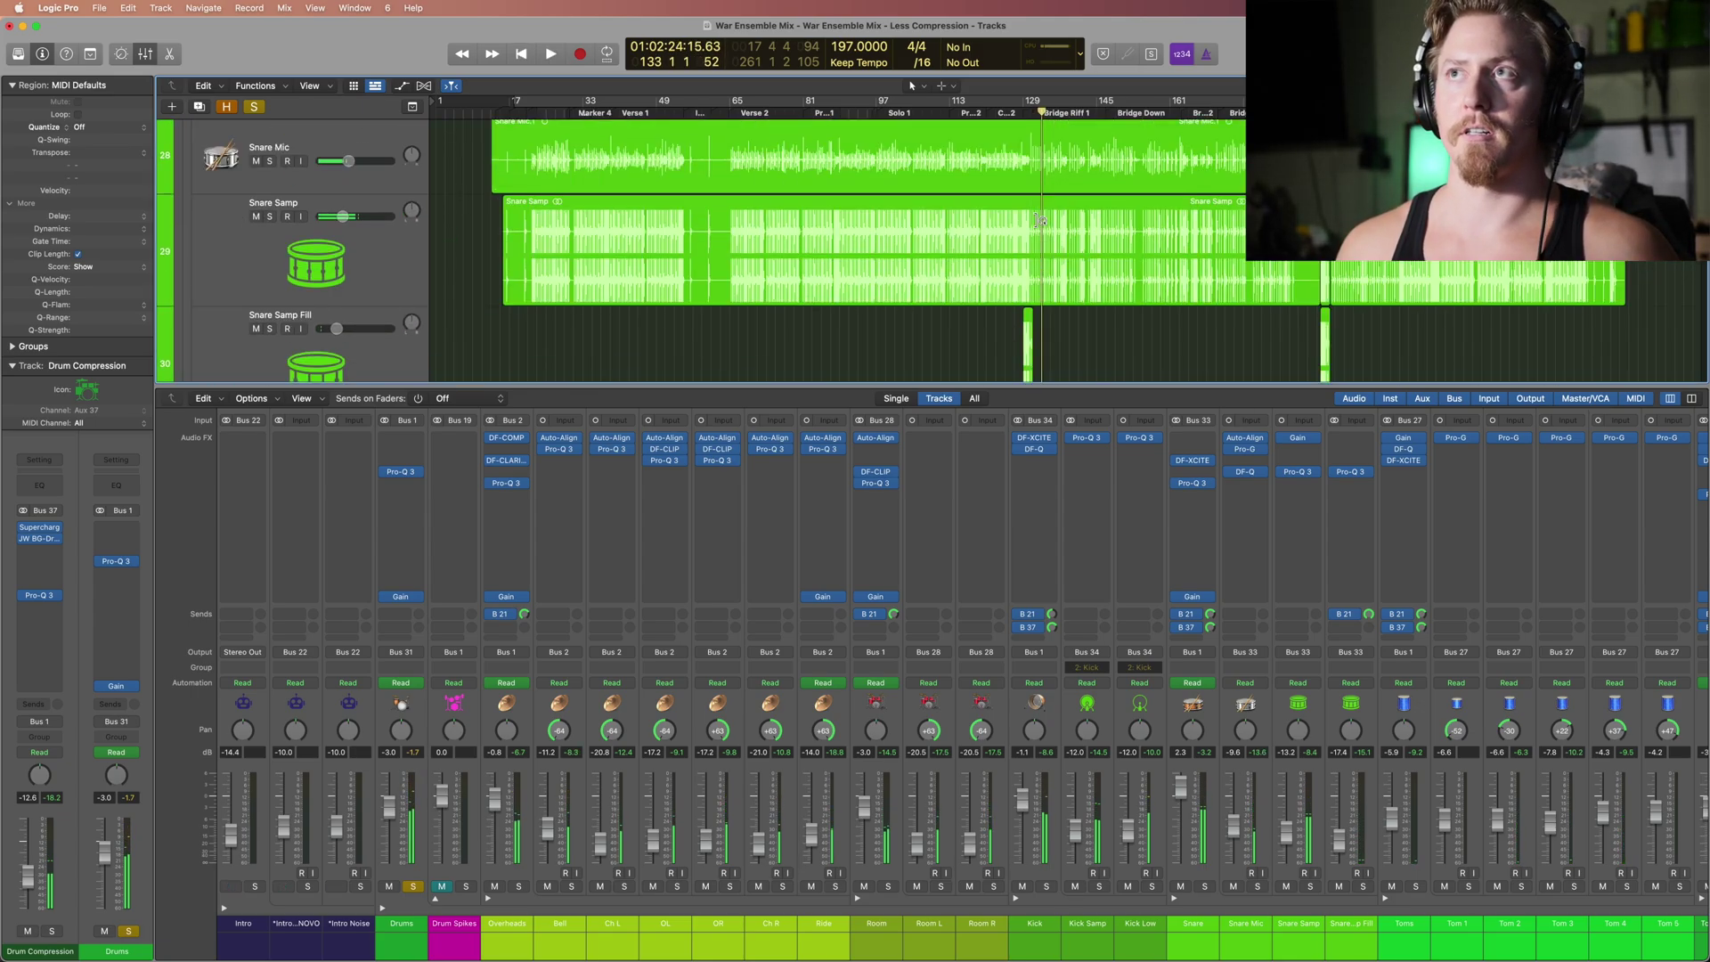
pyautogui.scroll(20, 1039, 220)
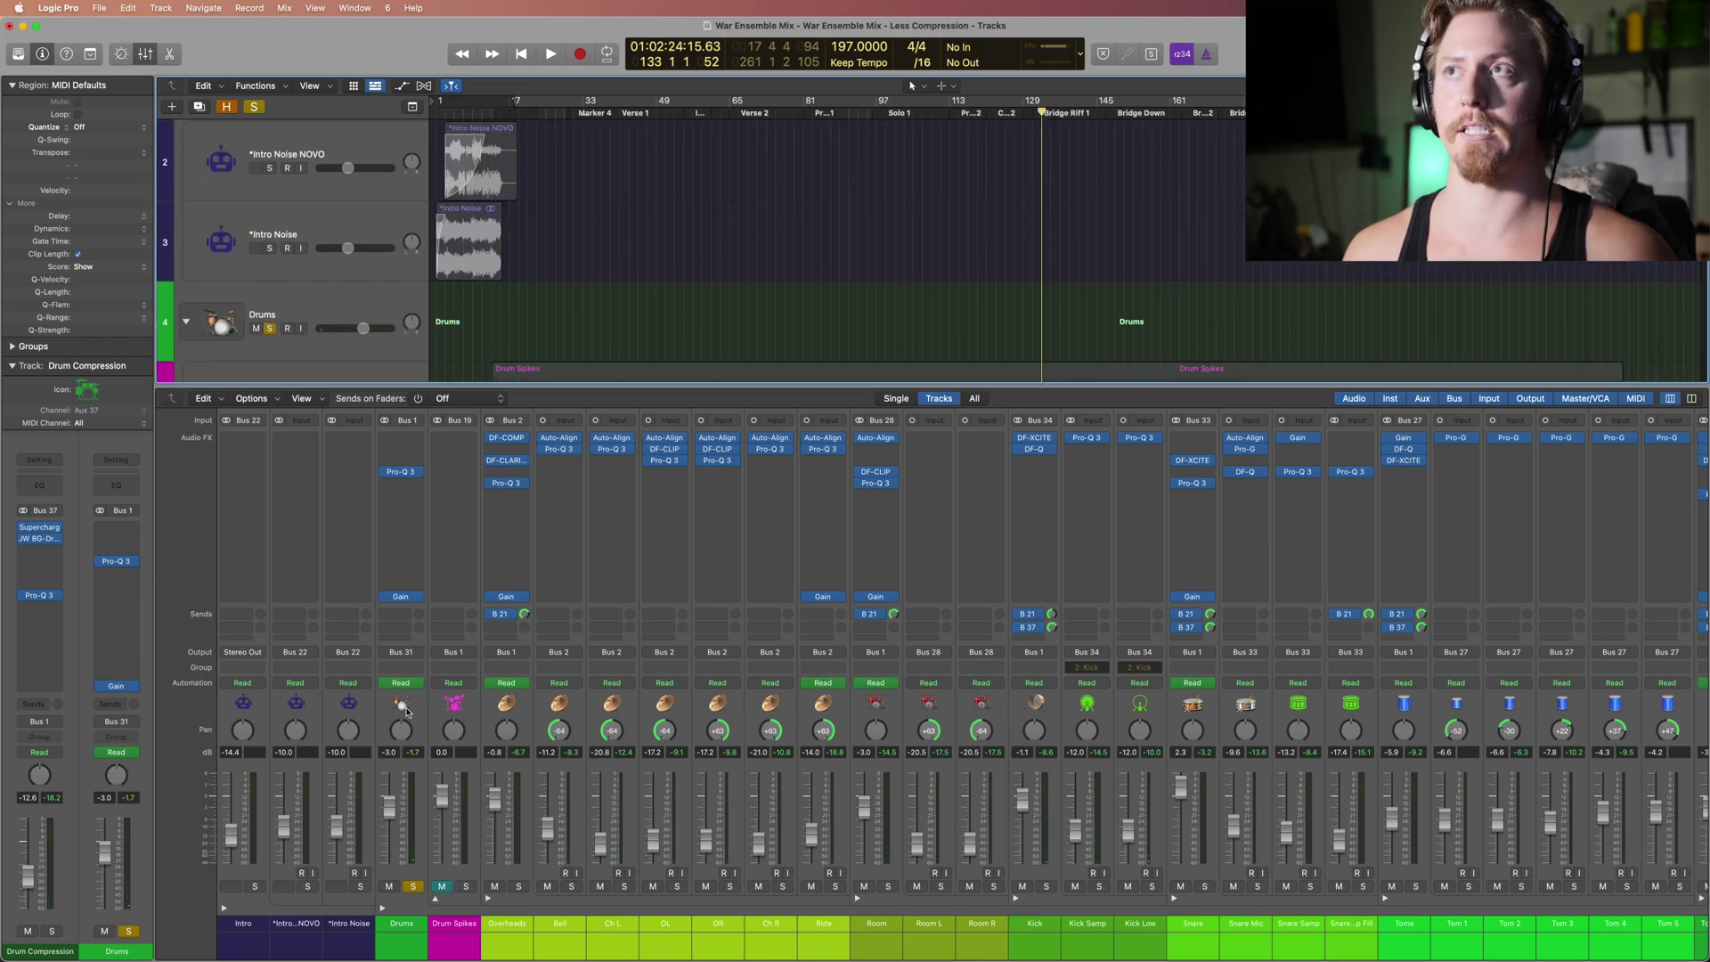
pyautogui.press('a')
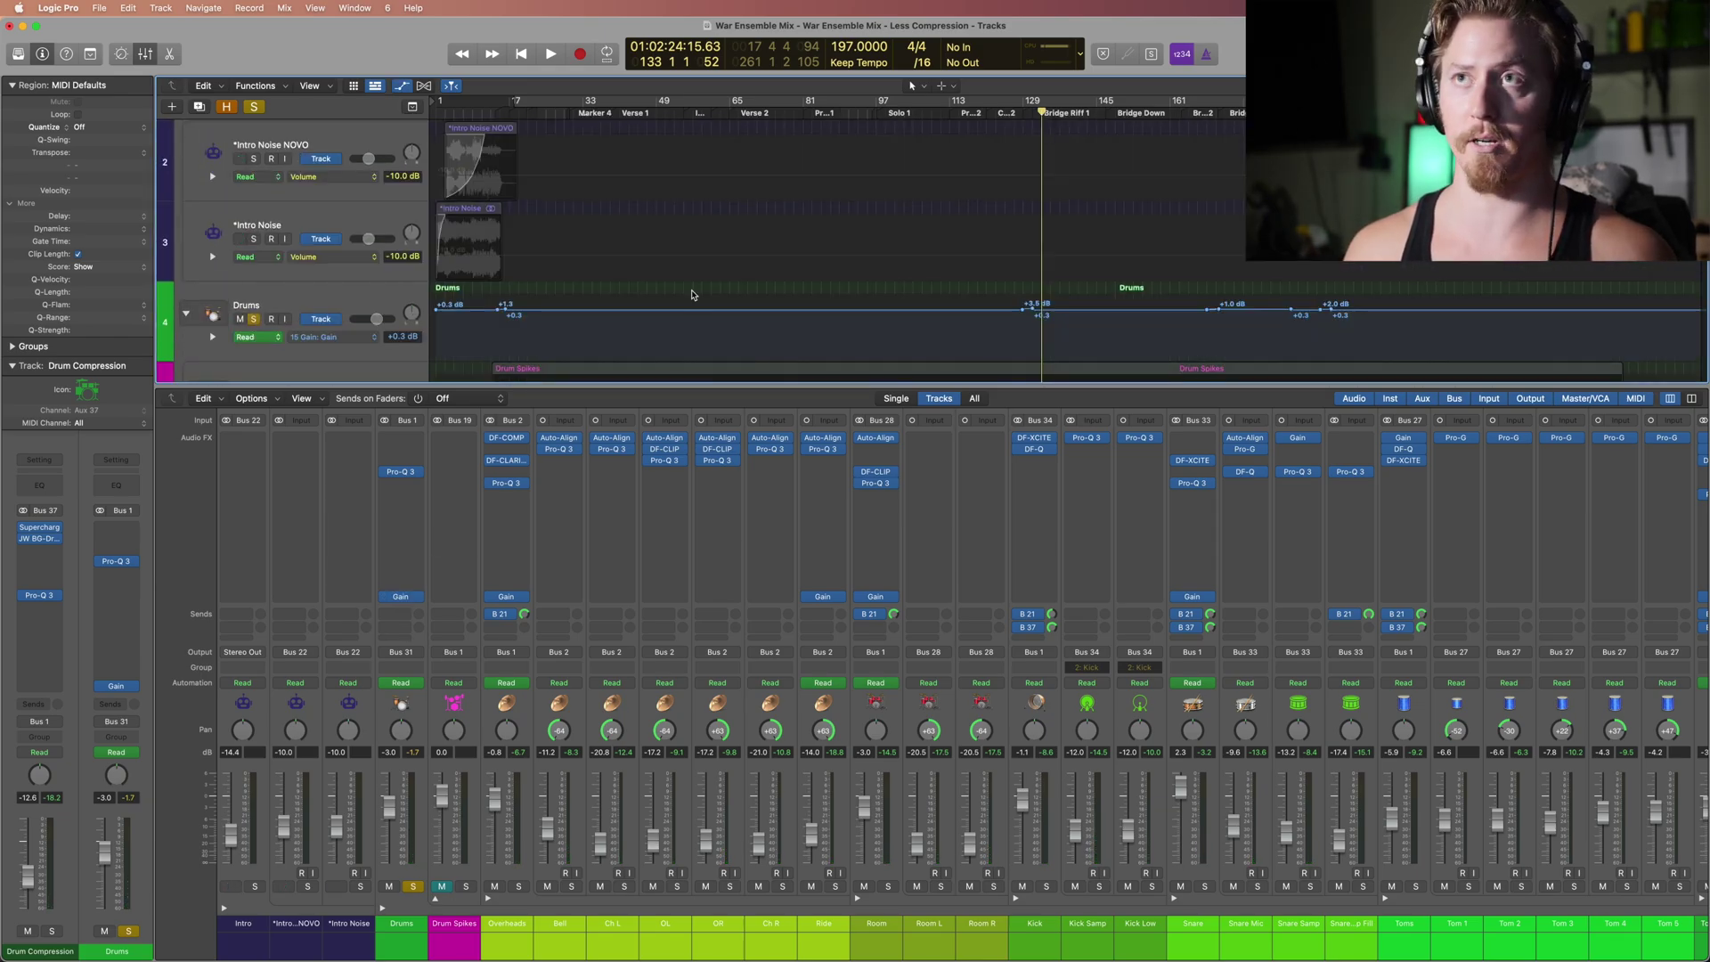
pyautogui.click(412, 886)
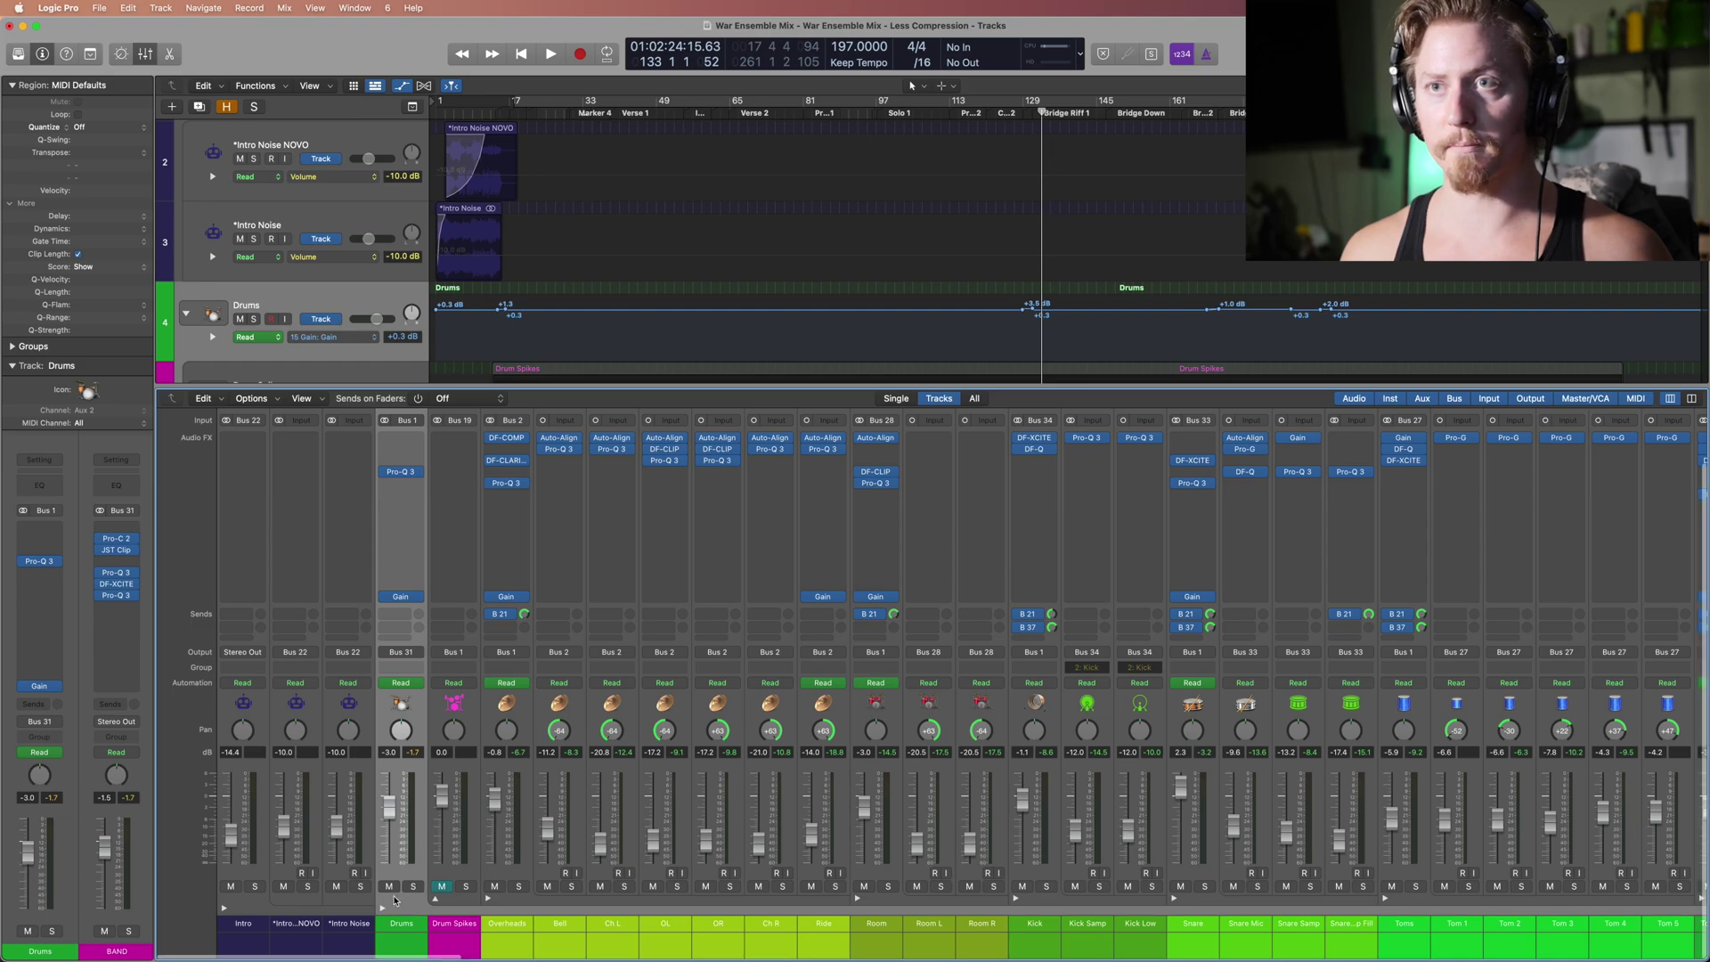
# Step: Collapse the Drums track stack, then select and solo the Bass track
pyautogui.click(382, 907)
pyautogui.click(460, 906)
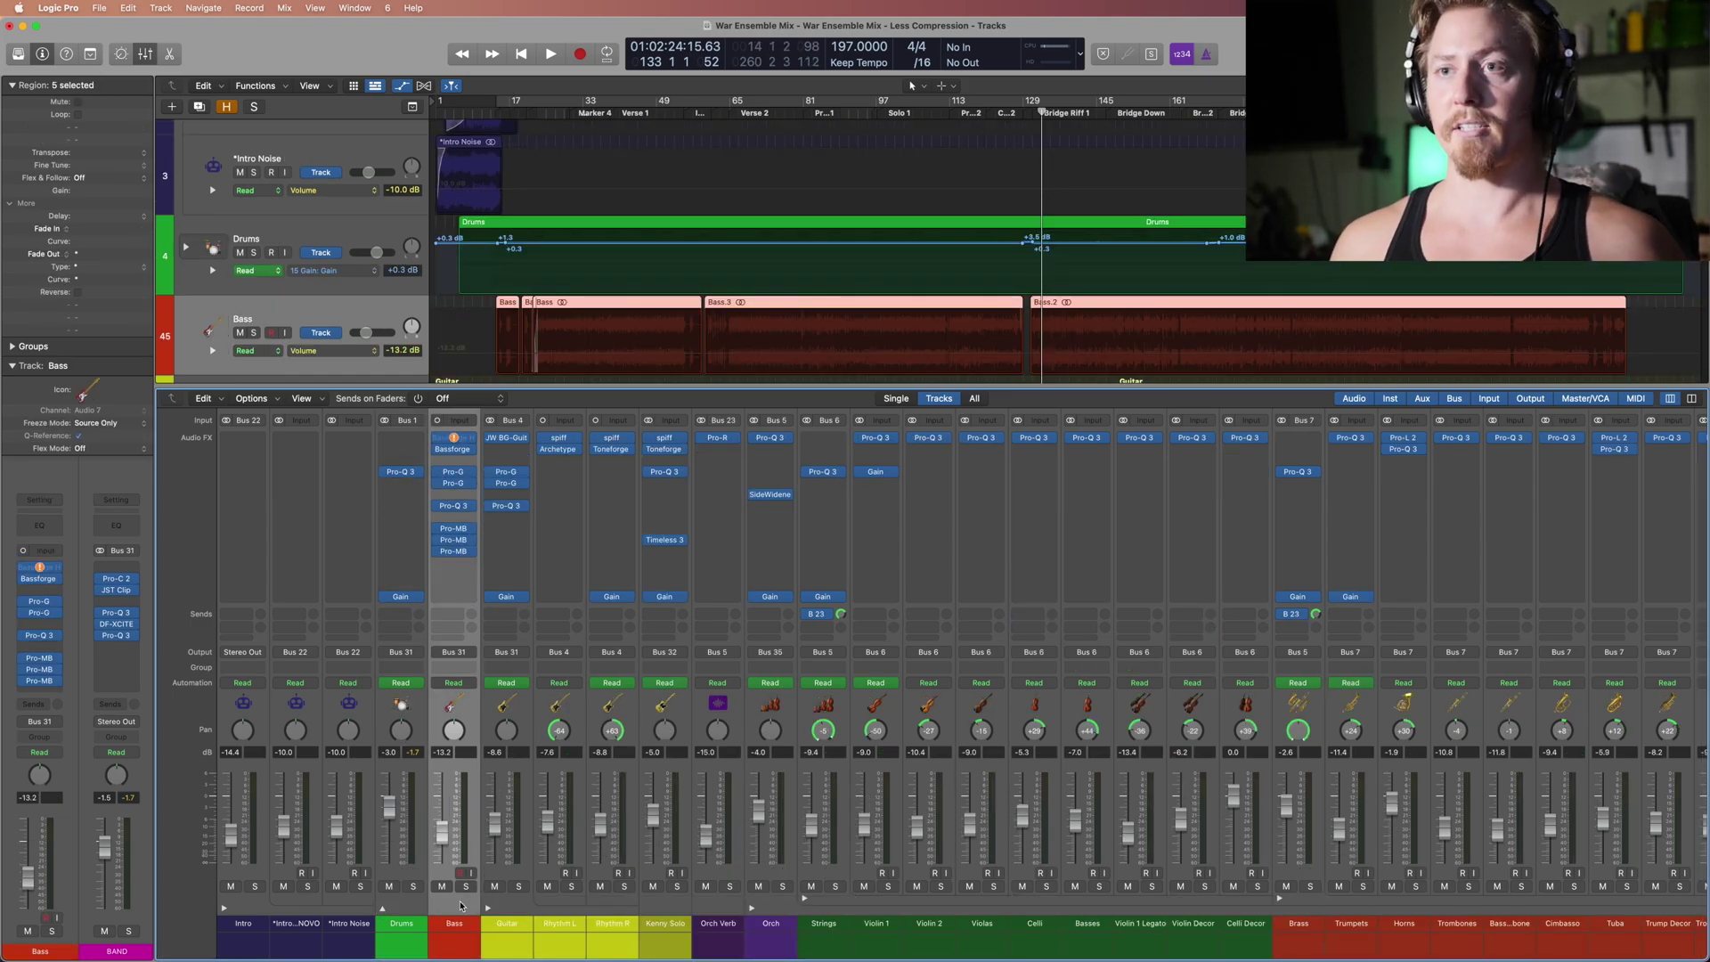
pyautogui.press('s')
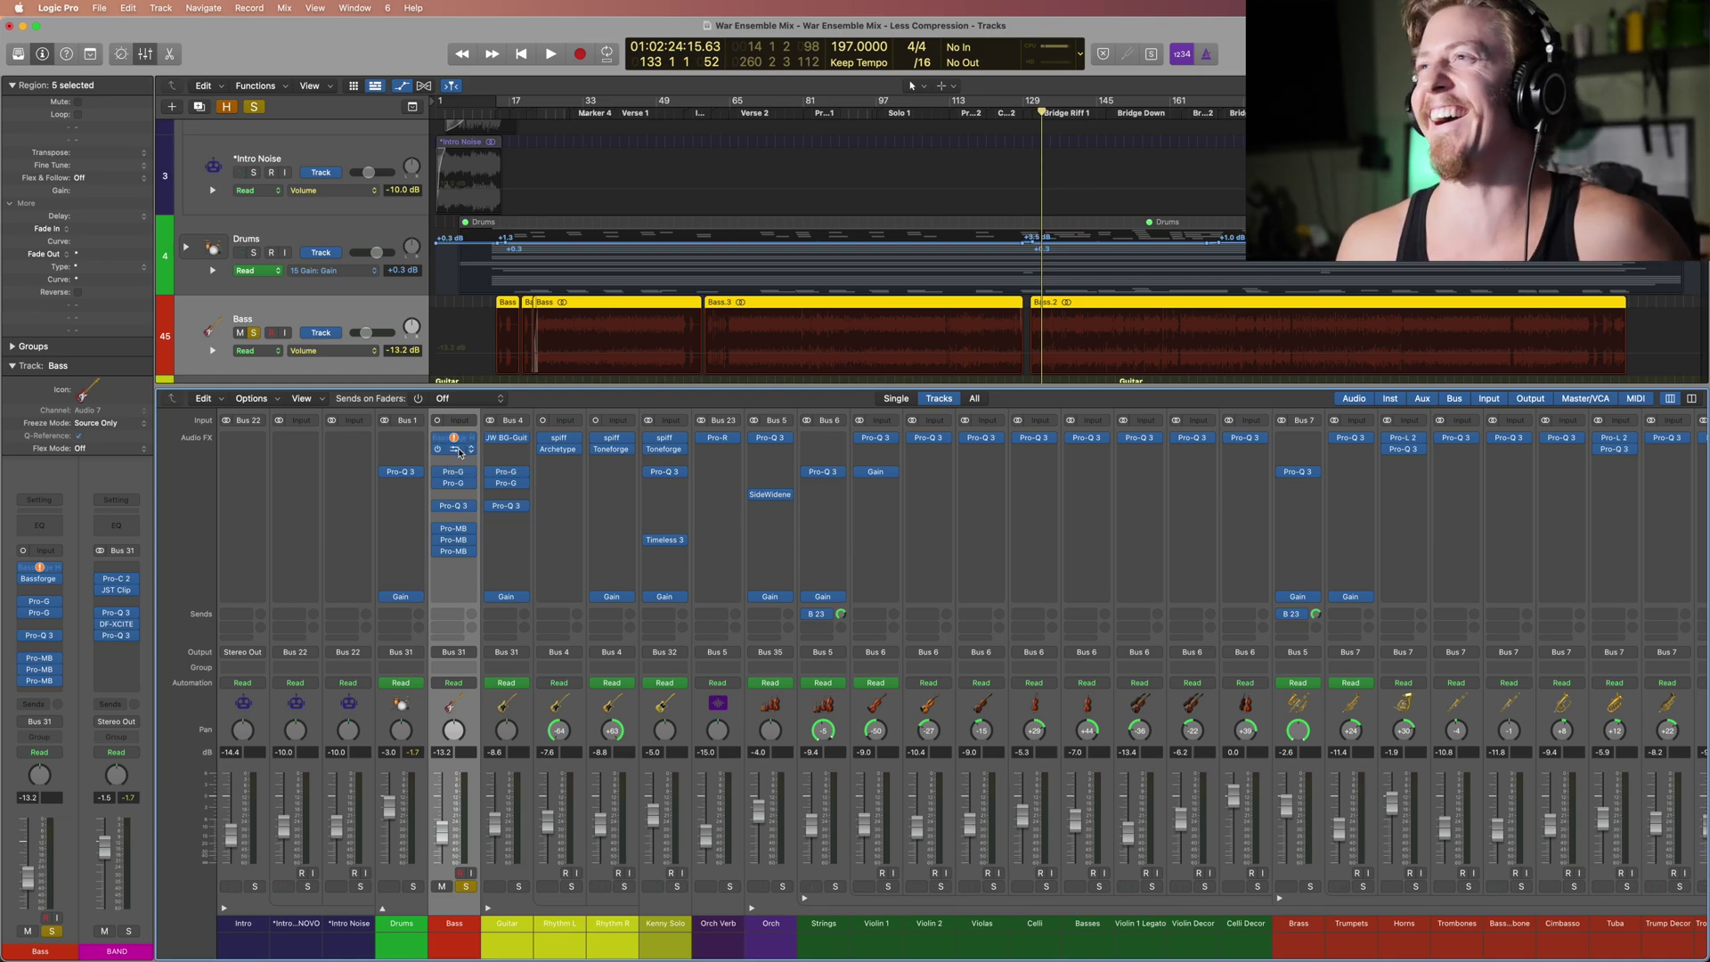
# Step: Open Bassforge Hellraiser on the Bass track and choose the Joey Sturgis factory preset Brute Boy
pyautogui.click(460, 453)
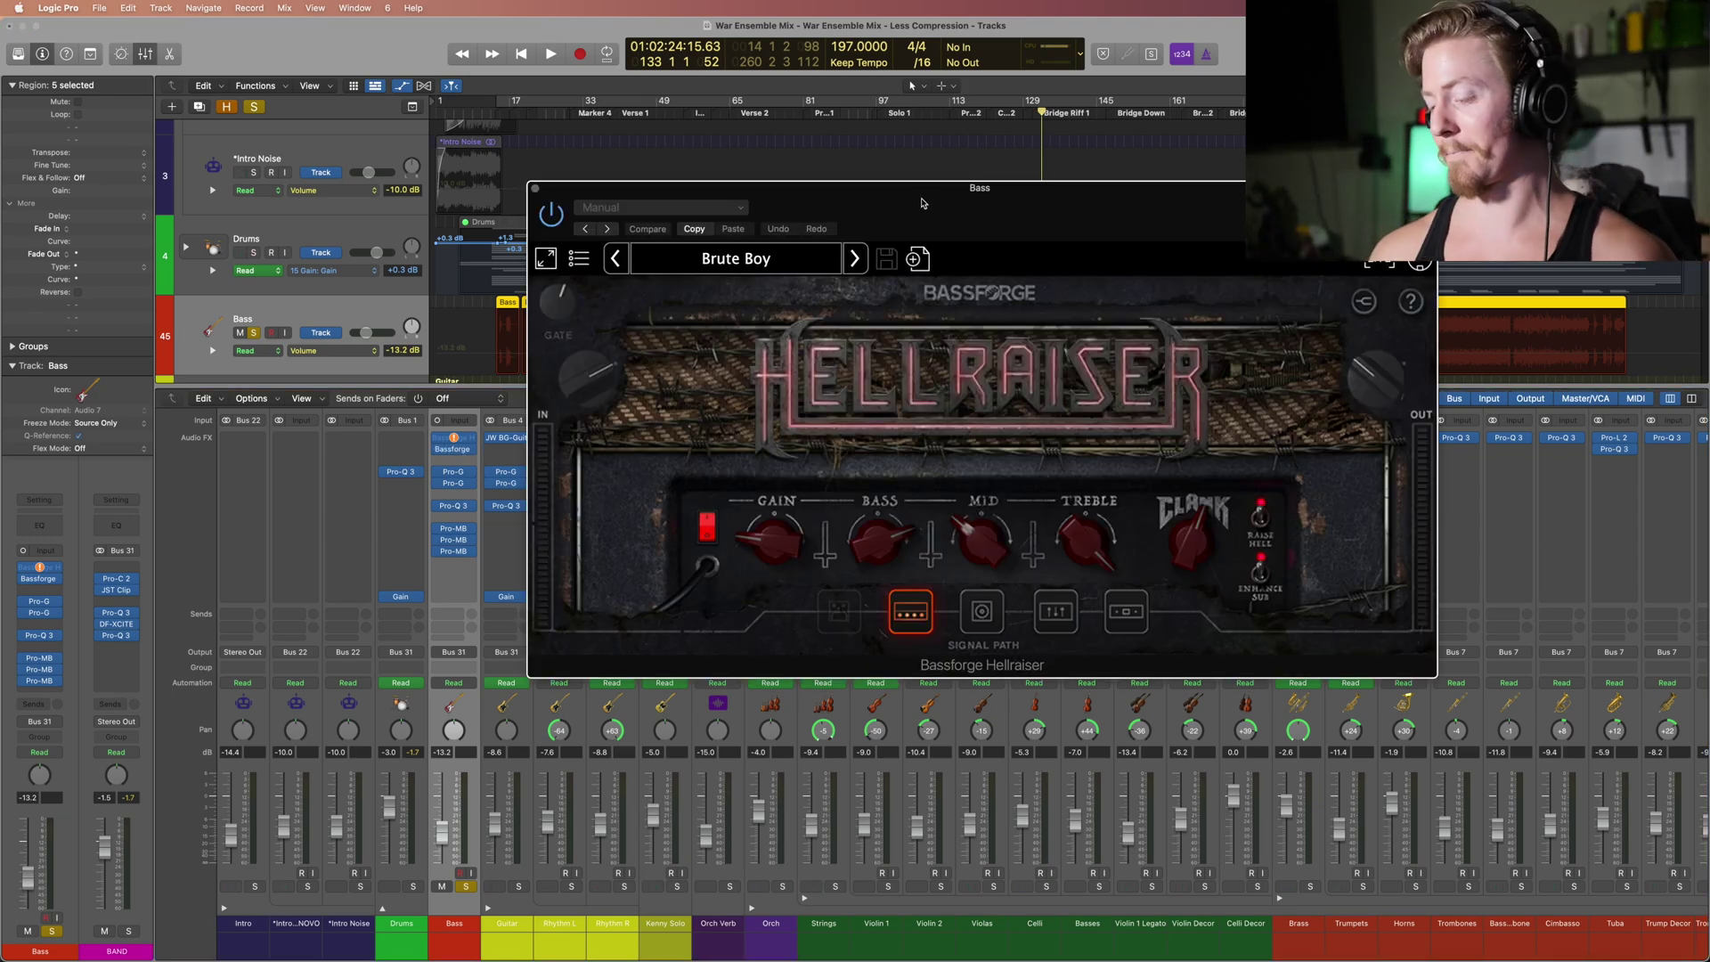
pyautogui.click(843, 260)
pyautogui.moveTo(672, 312)
pyautogui.moveTo(872, 311)
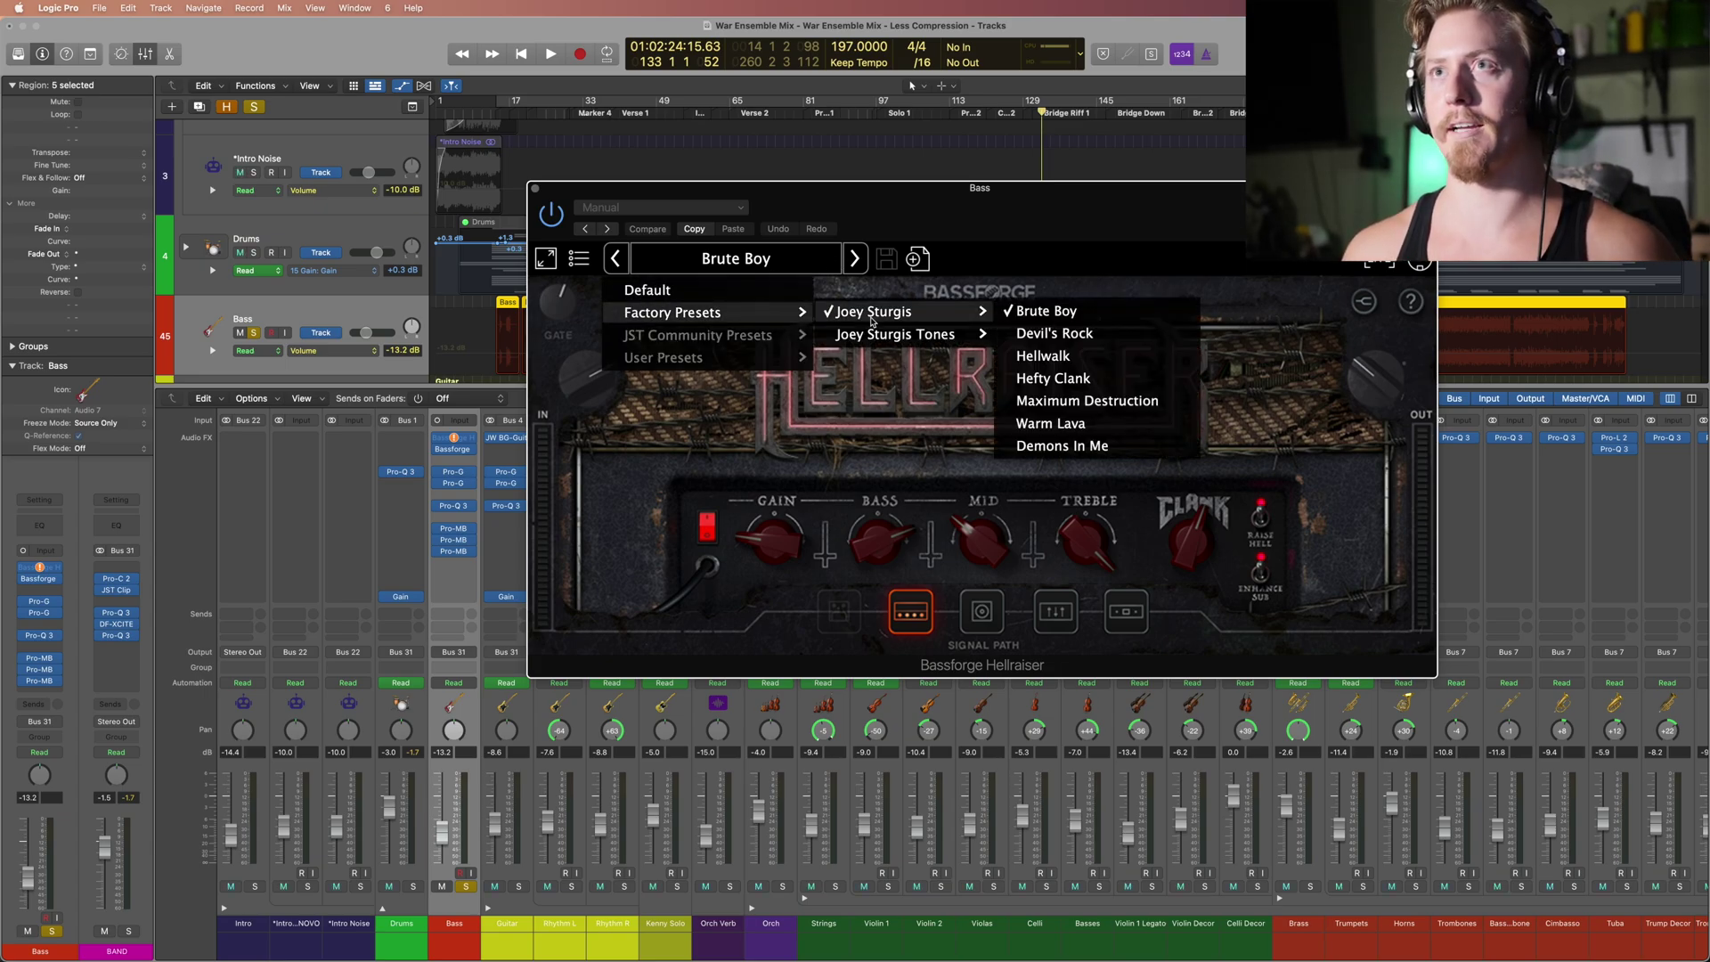
pyautogui.click(1057, 308)
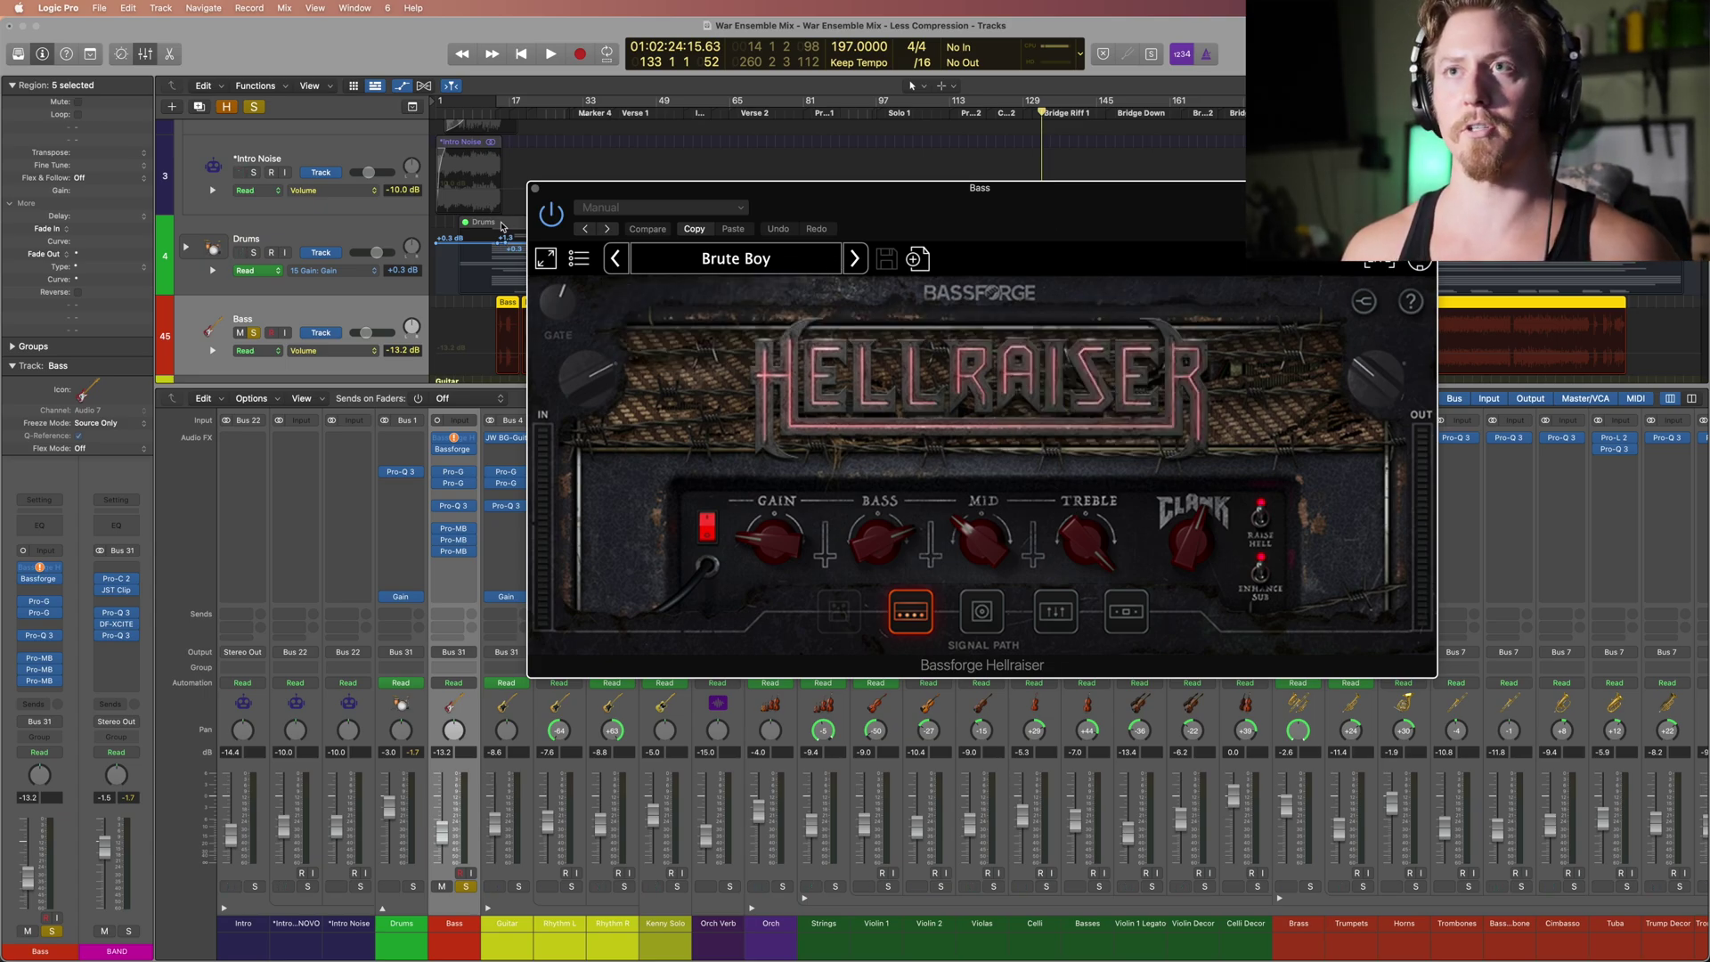
pyautogui.moveTo(732, 199); pyautogui.dragTo(869, 396)
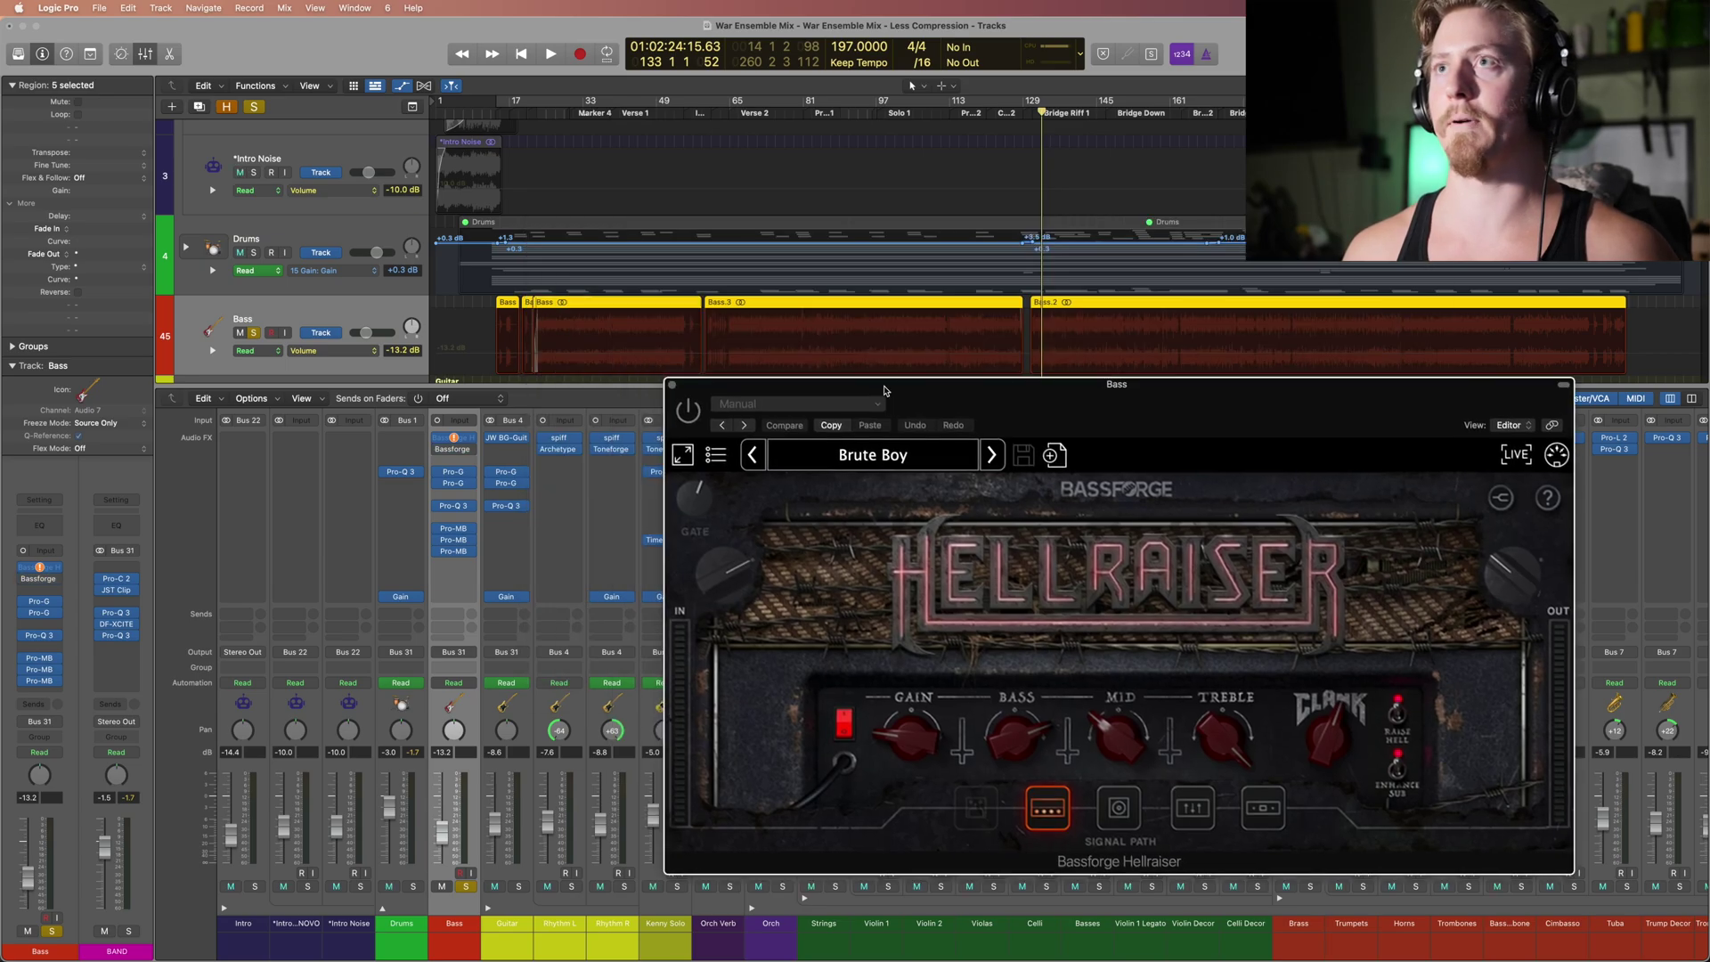
# Step: Play the soloed Bass from about bar 78 to compare Bassforge Hellraiser bypassed and enabled
pyautogui.click(796, 118)
pyautogui.press('space')
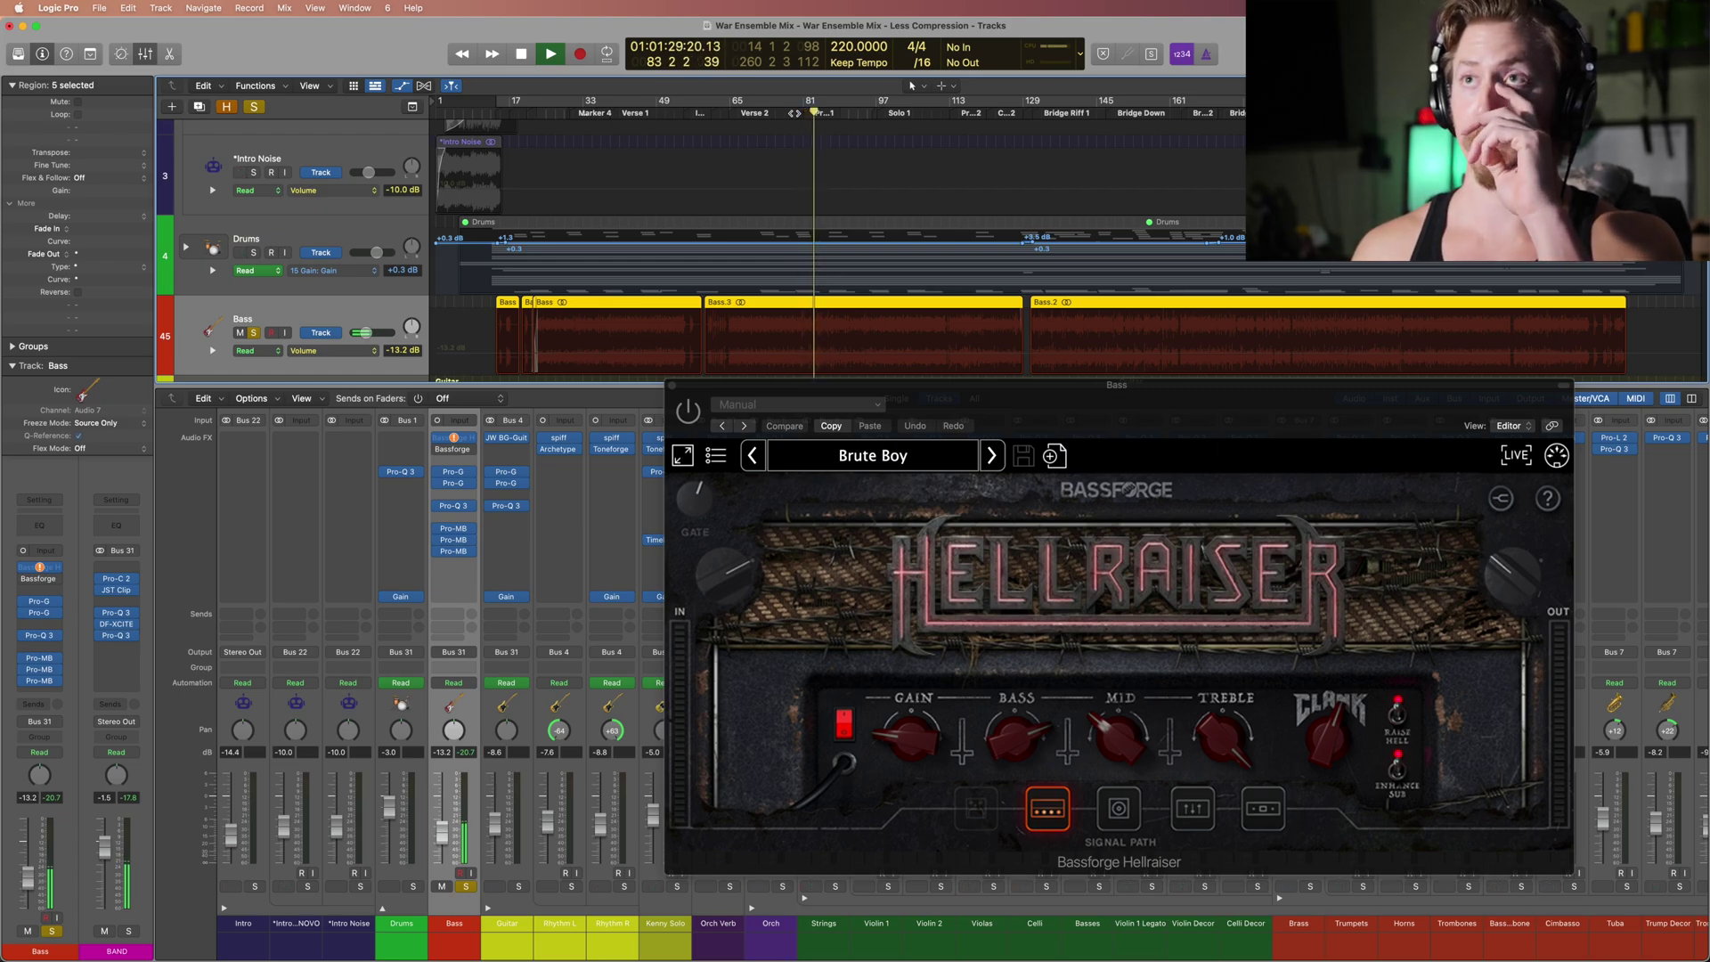
pyautogui.press('space')
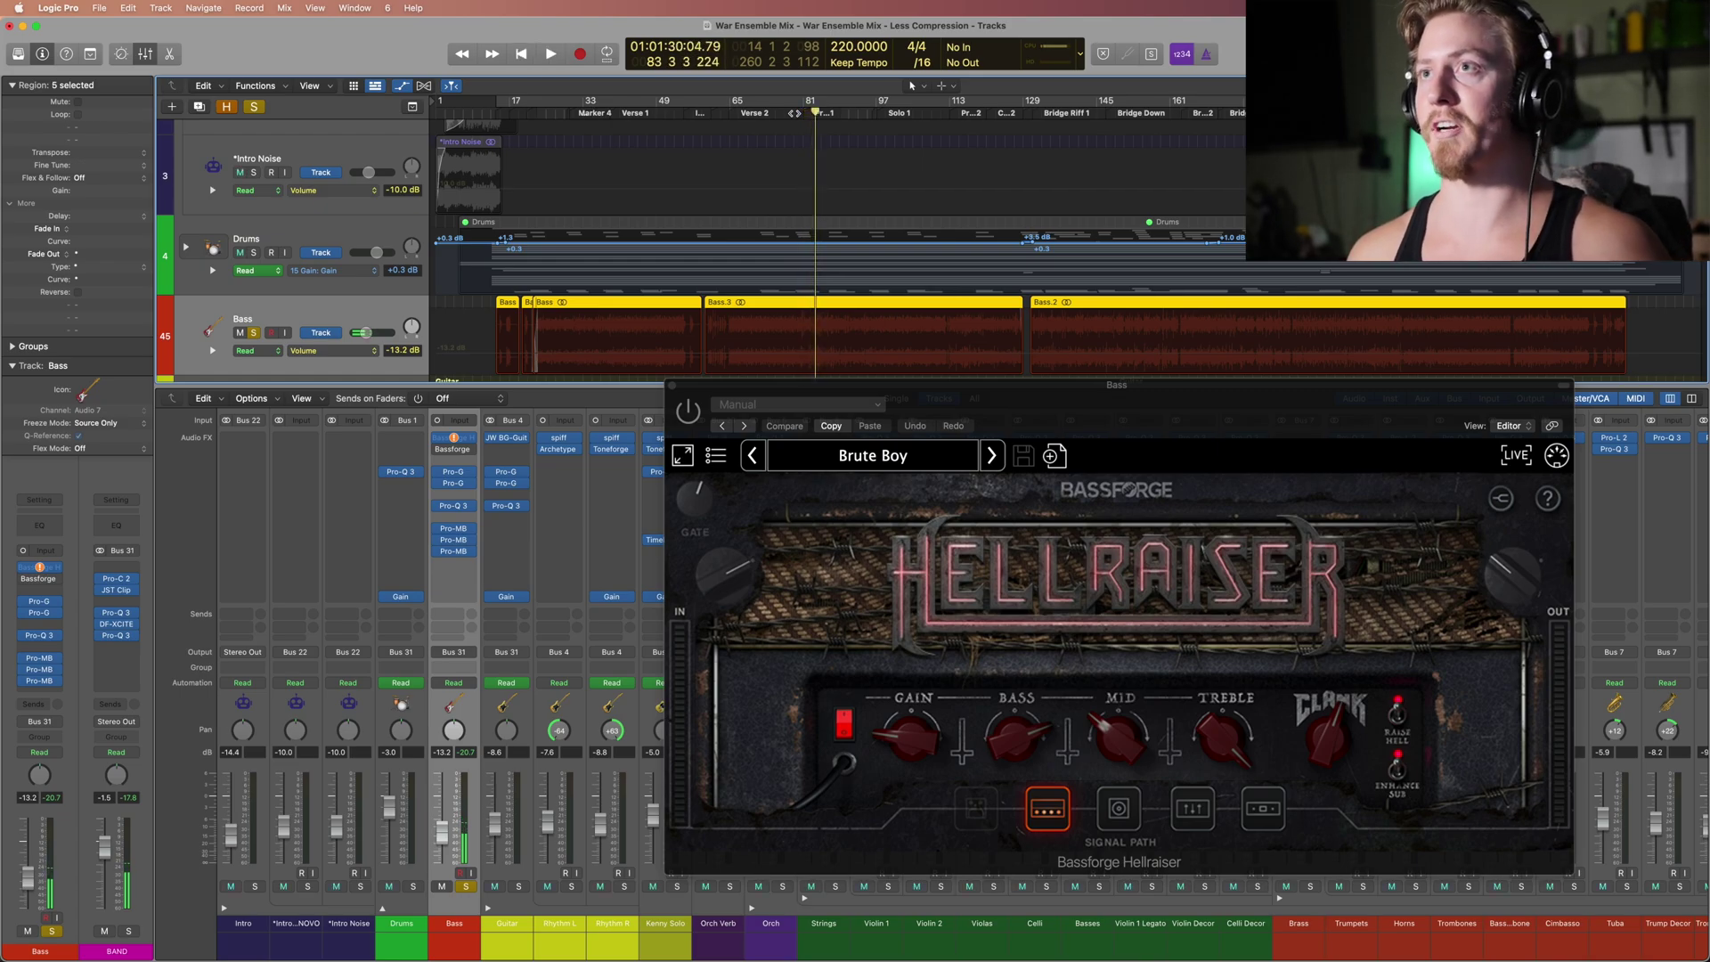
pyautogui.press('space')
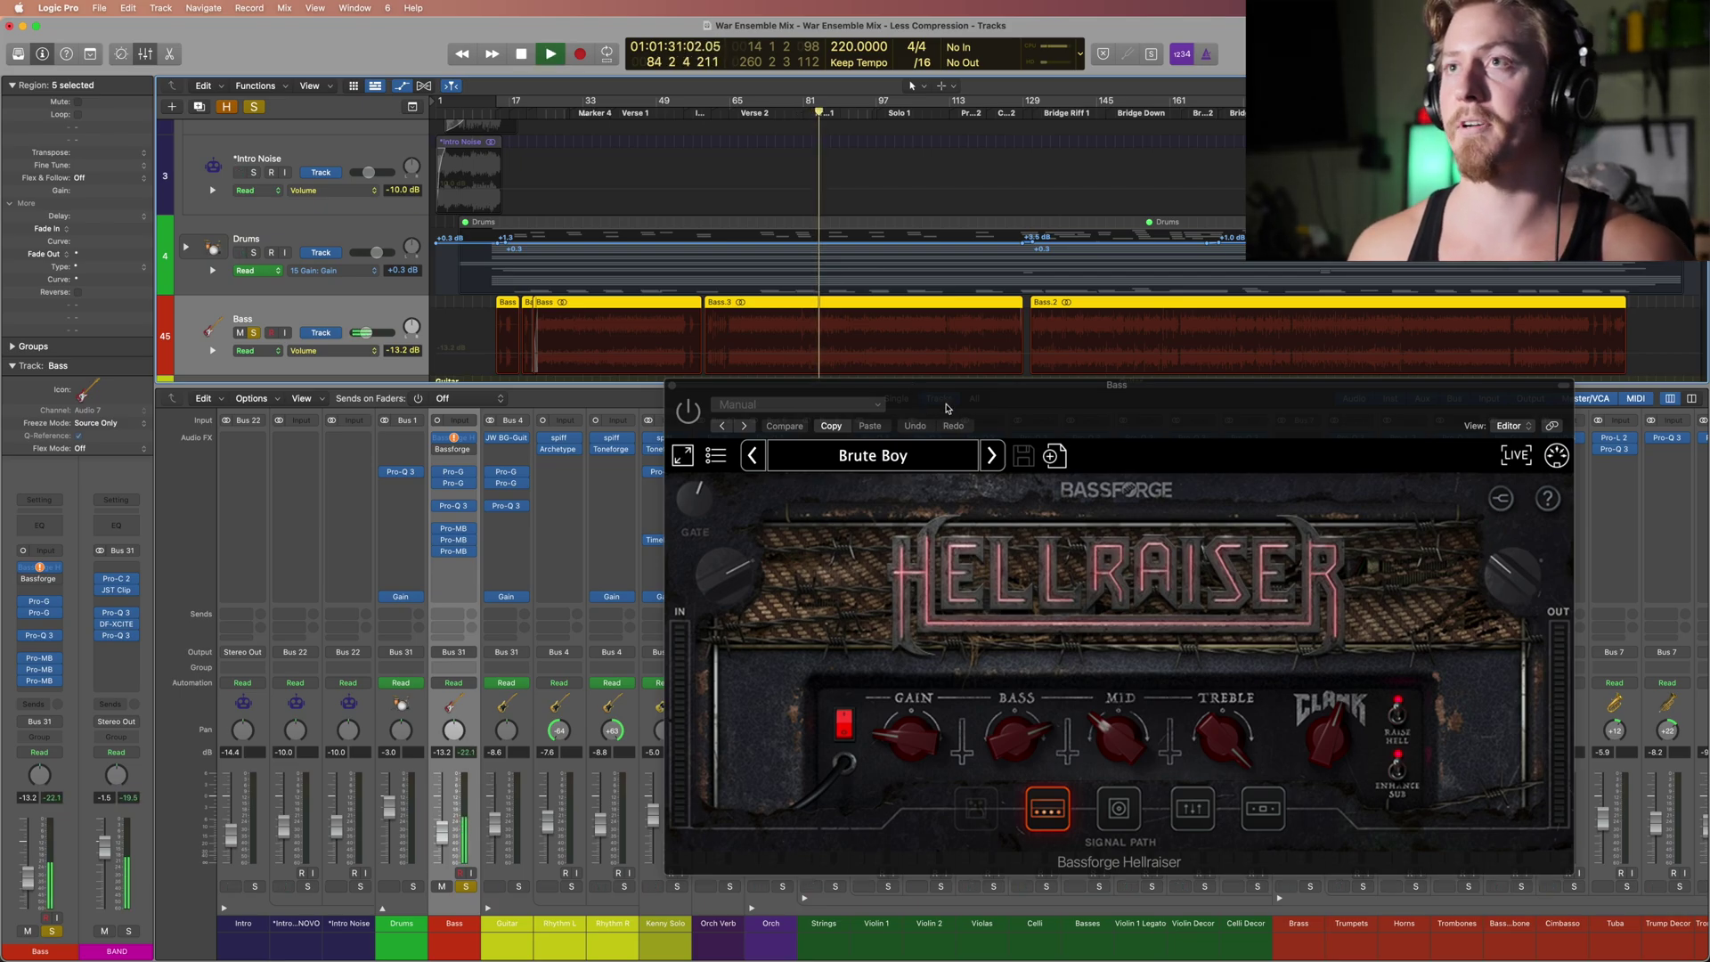
pyautogui.click(690, 414)
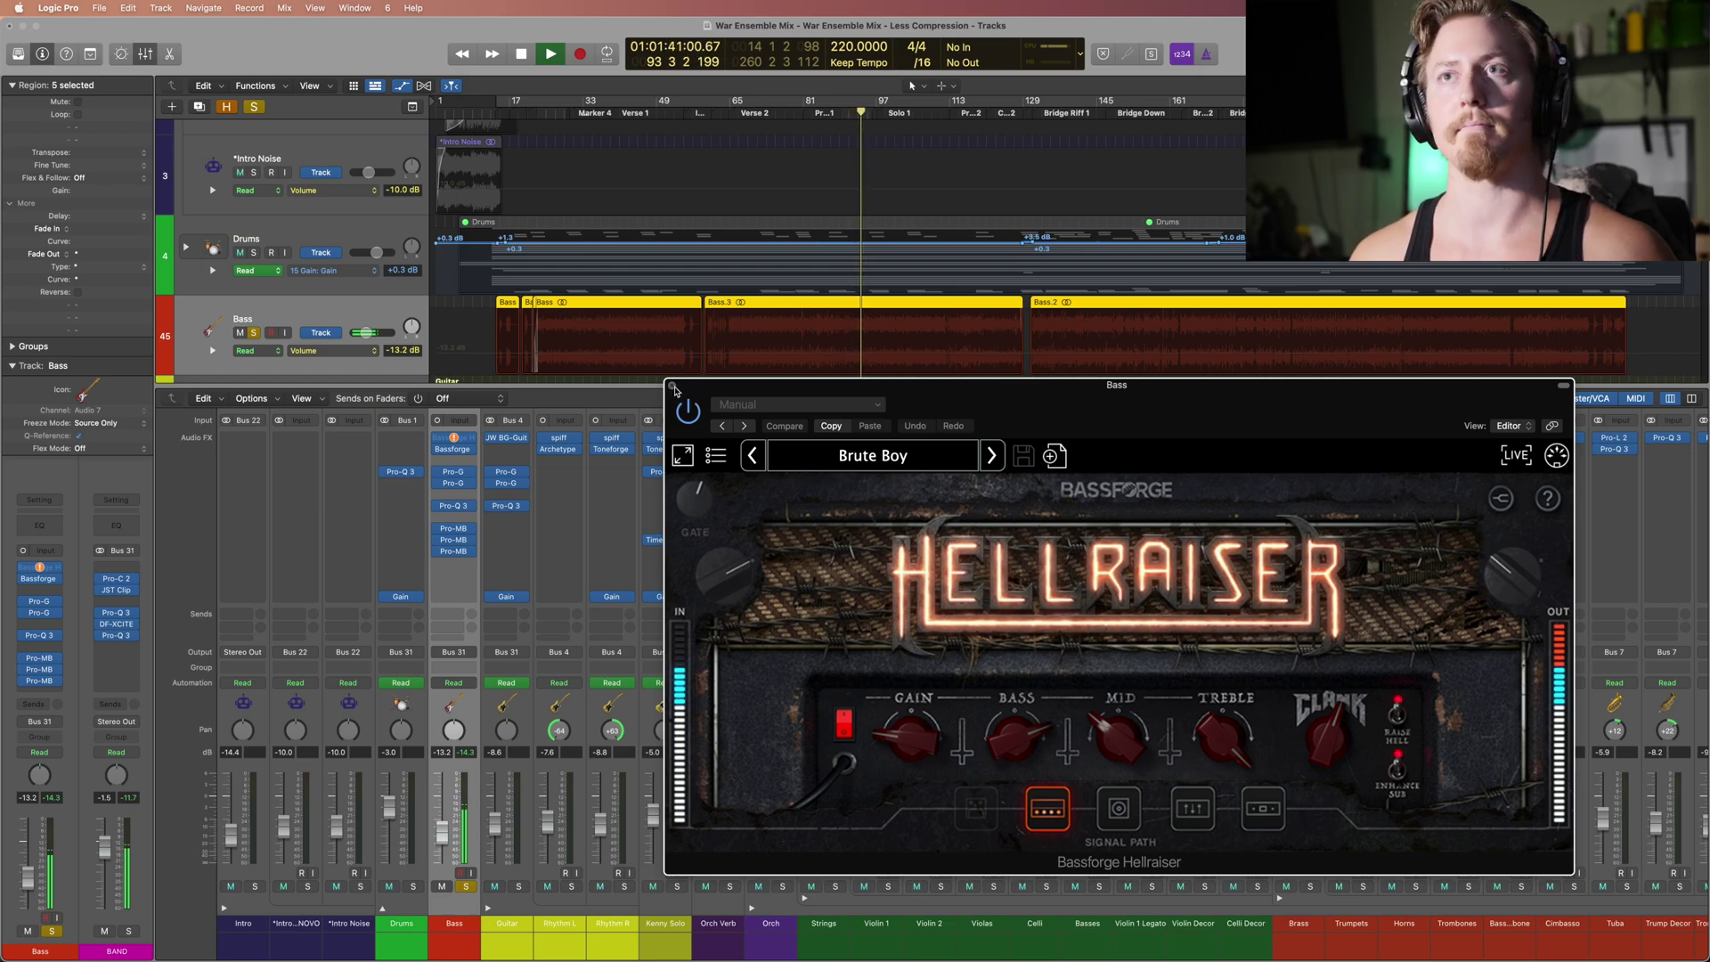
pyautogui.press('space')
# Step: Reopen Bassforge Hellraiser on the Bass track to review its amp settings, and close it
pyautogui.click(673, 386)
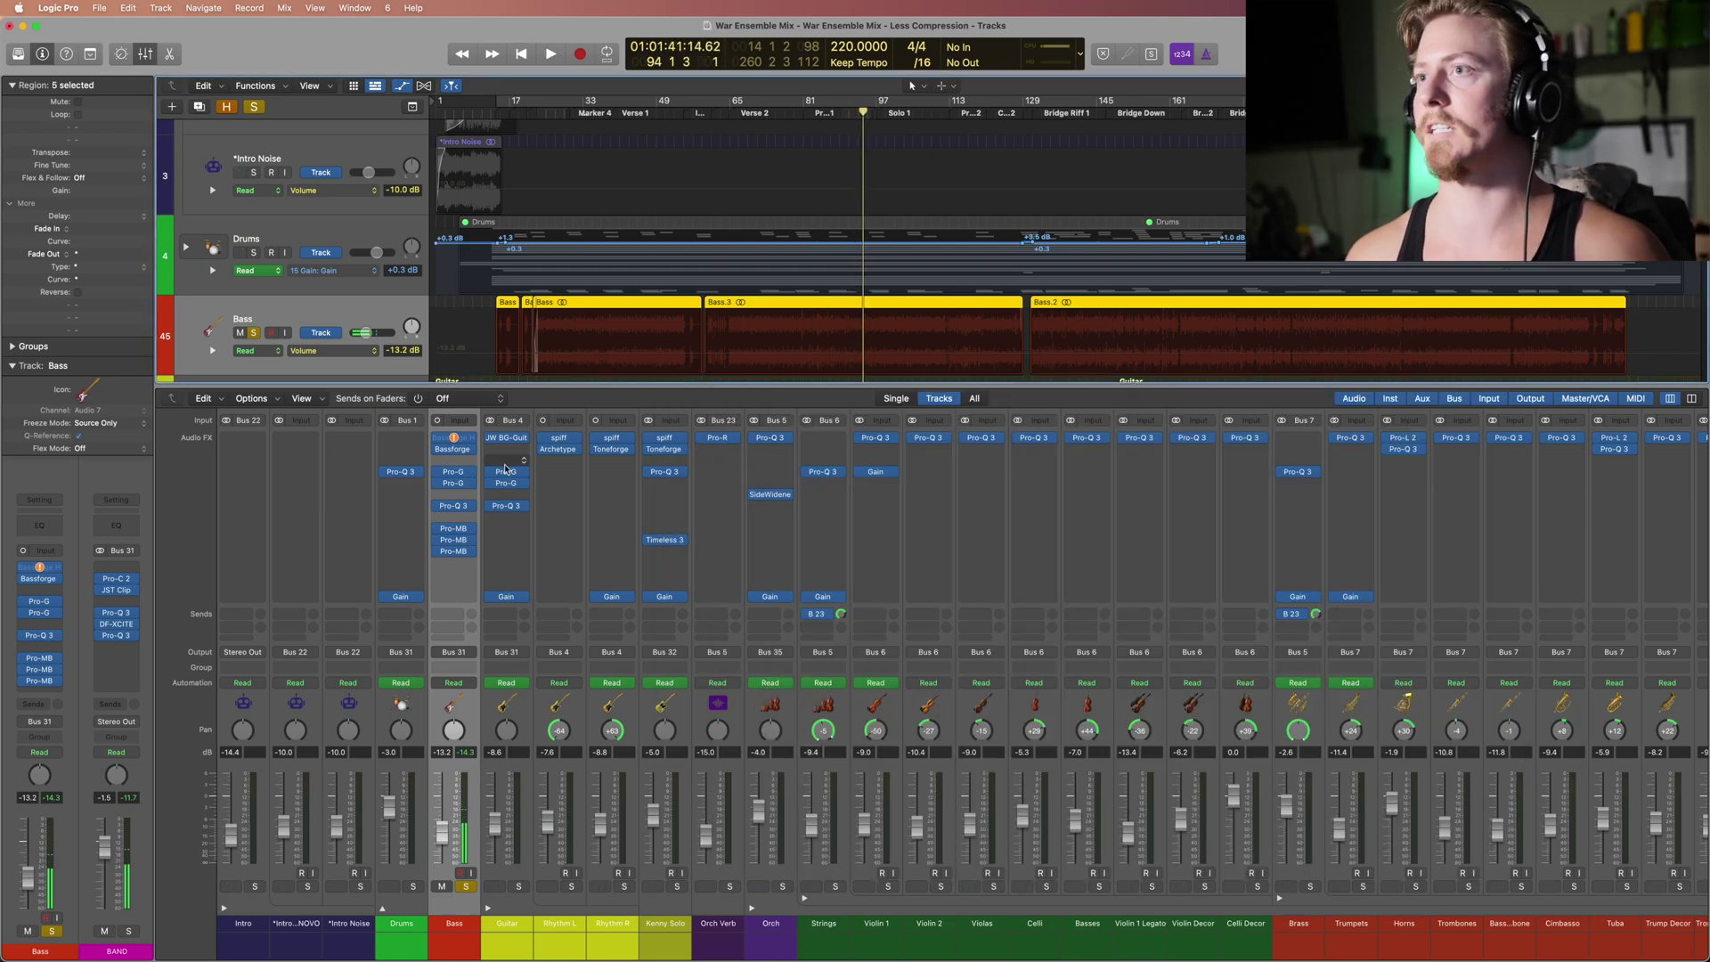
pyautogui.click(460, 455)
pyautogui.moveTo(1117, 382); pyautogui.dragTo(1055, 336)
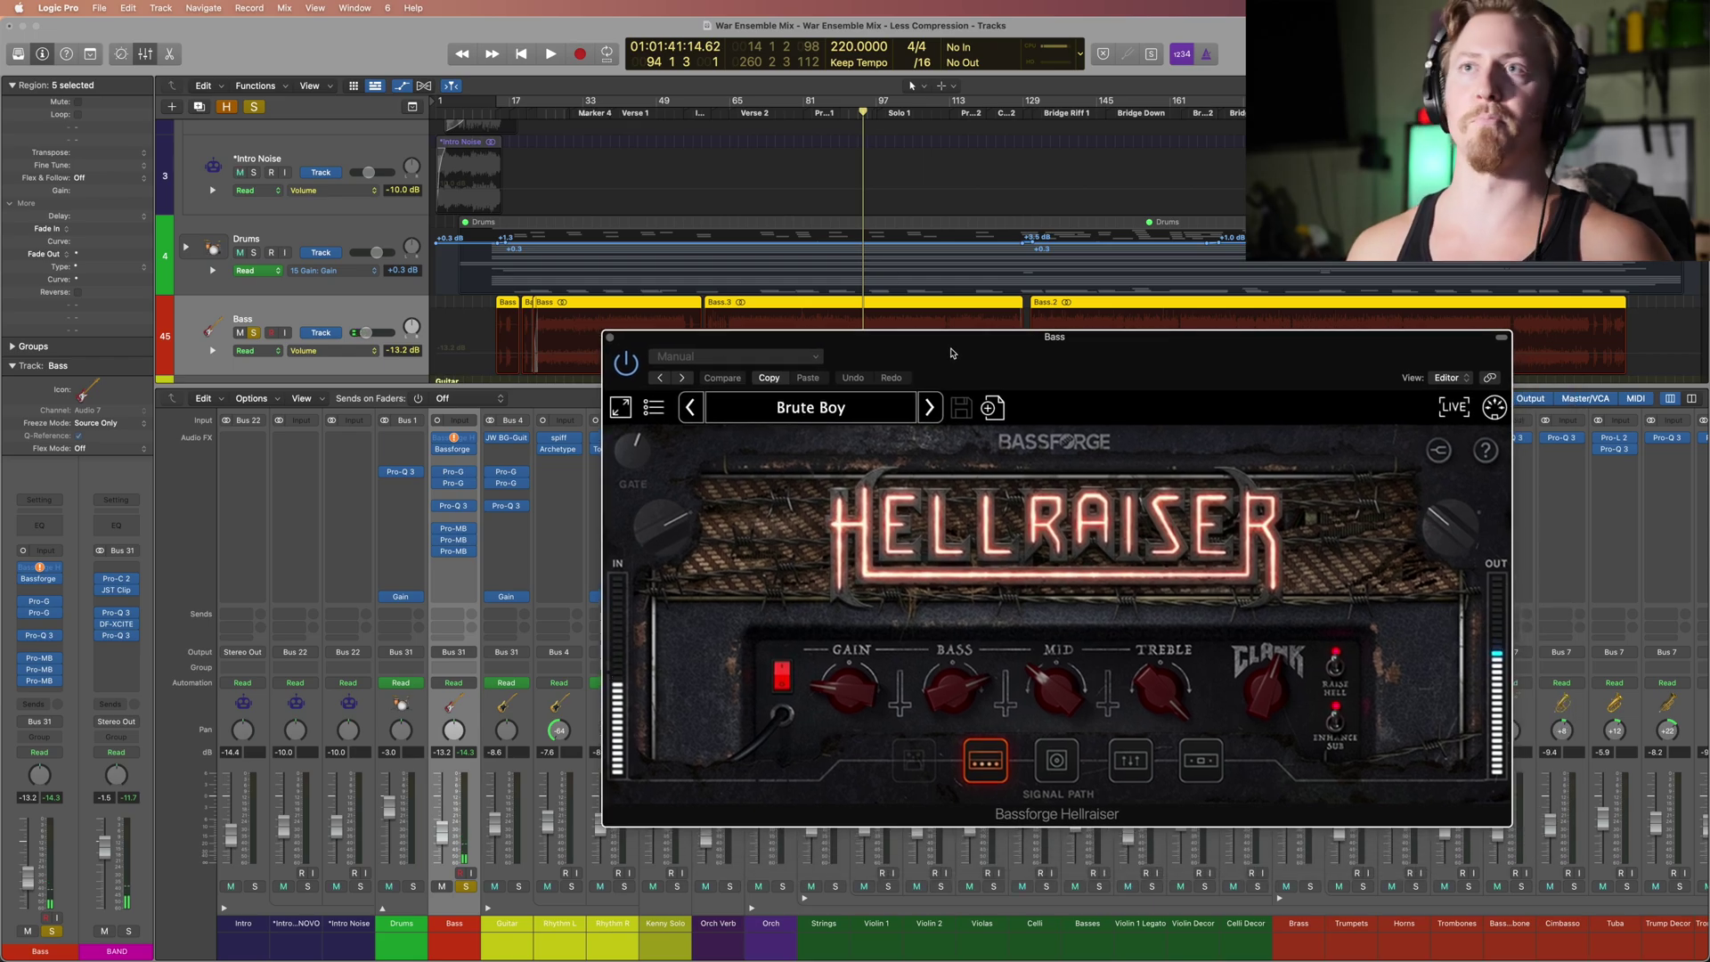
pyautogui.click(611, 339)
# Step: Open the first Pro-G on the Bass track and examine its Audio 58 side-chain ducking setup
pyautogui.moveTo(457, 475)
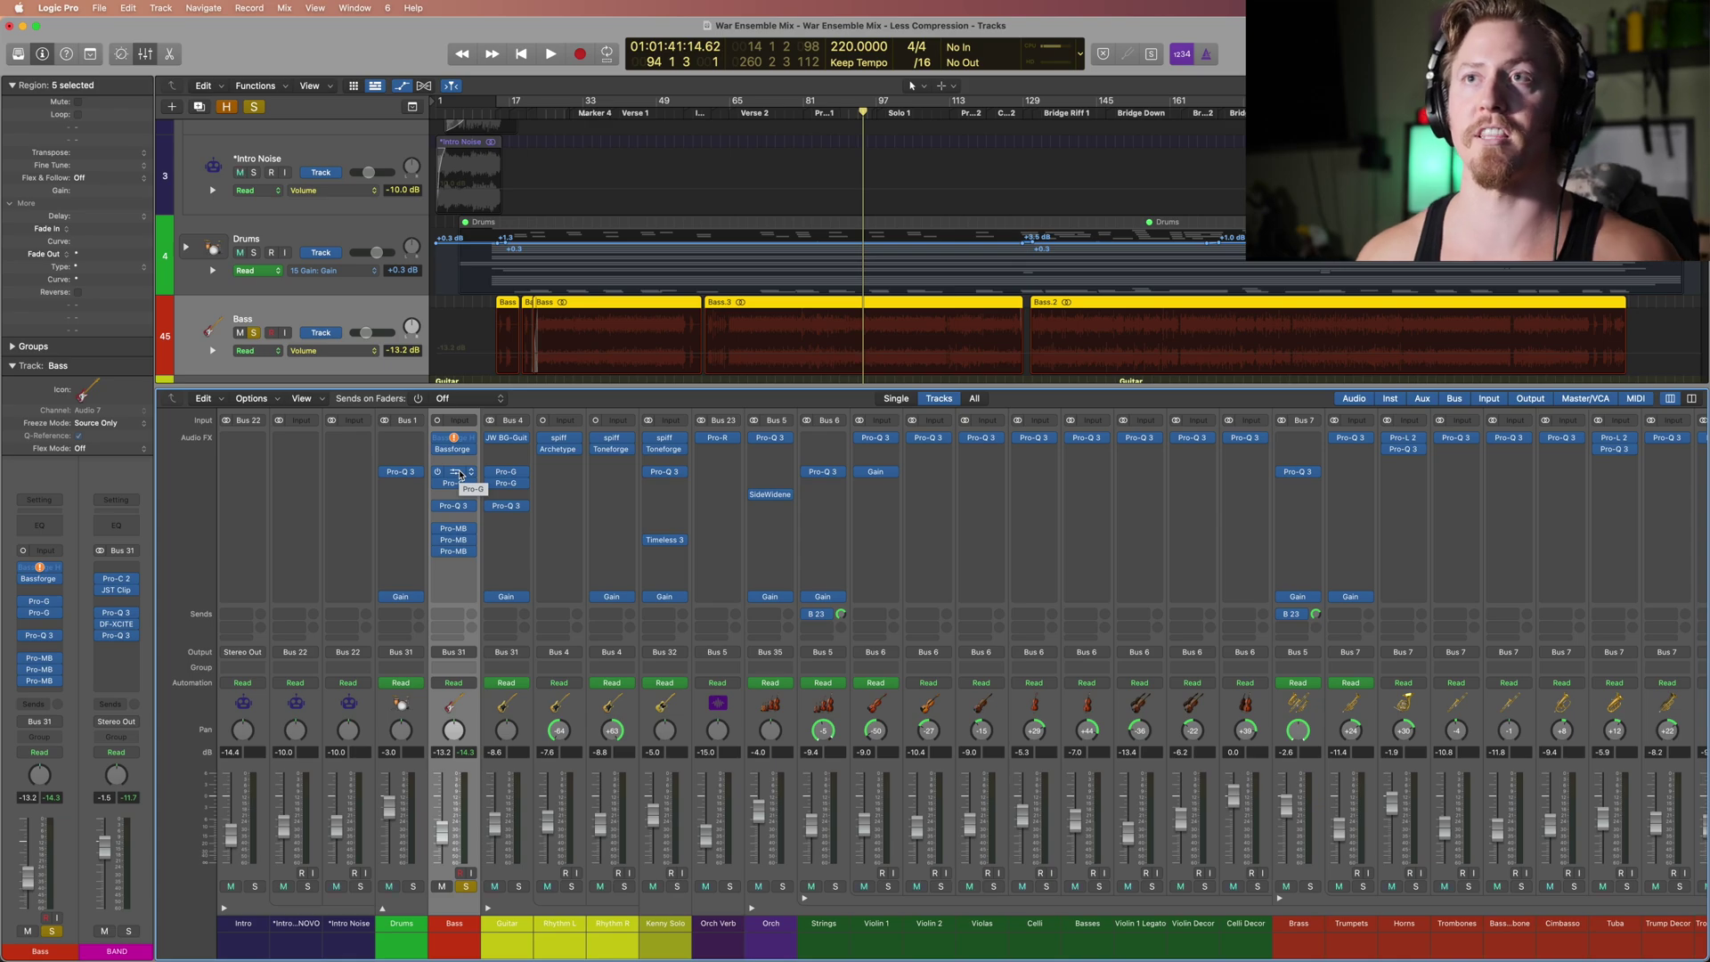
pyautogui.click(459, 473)
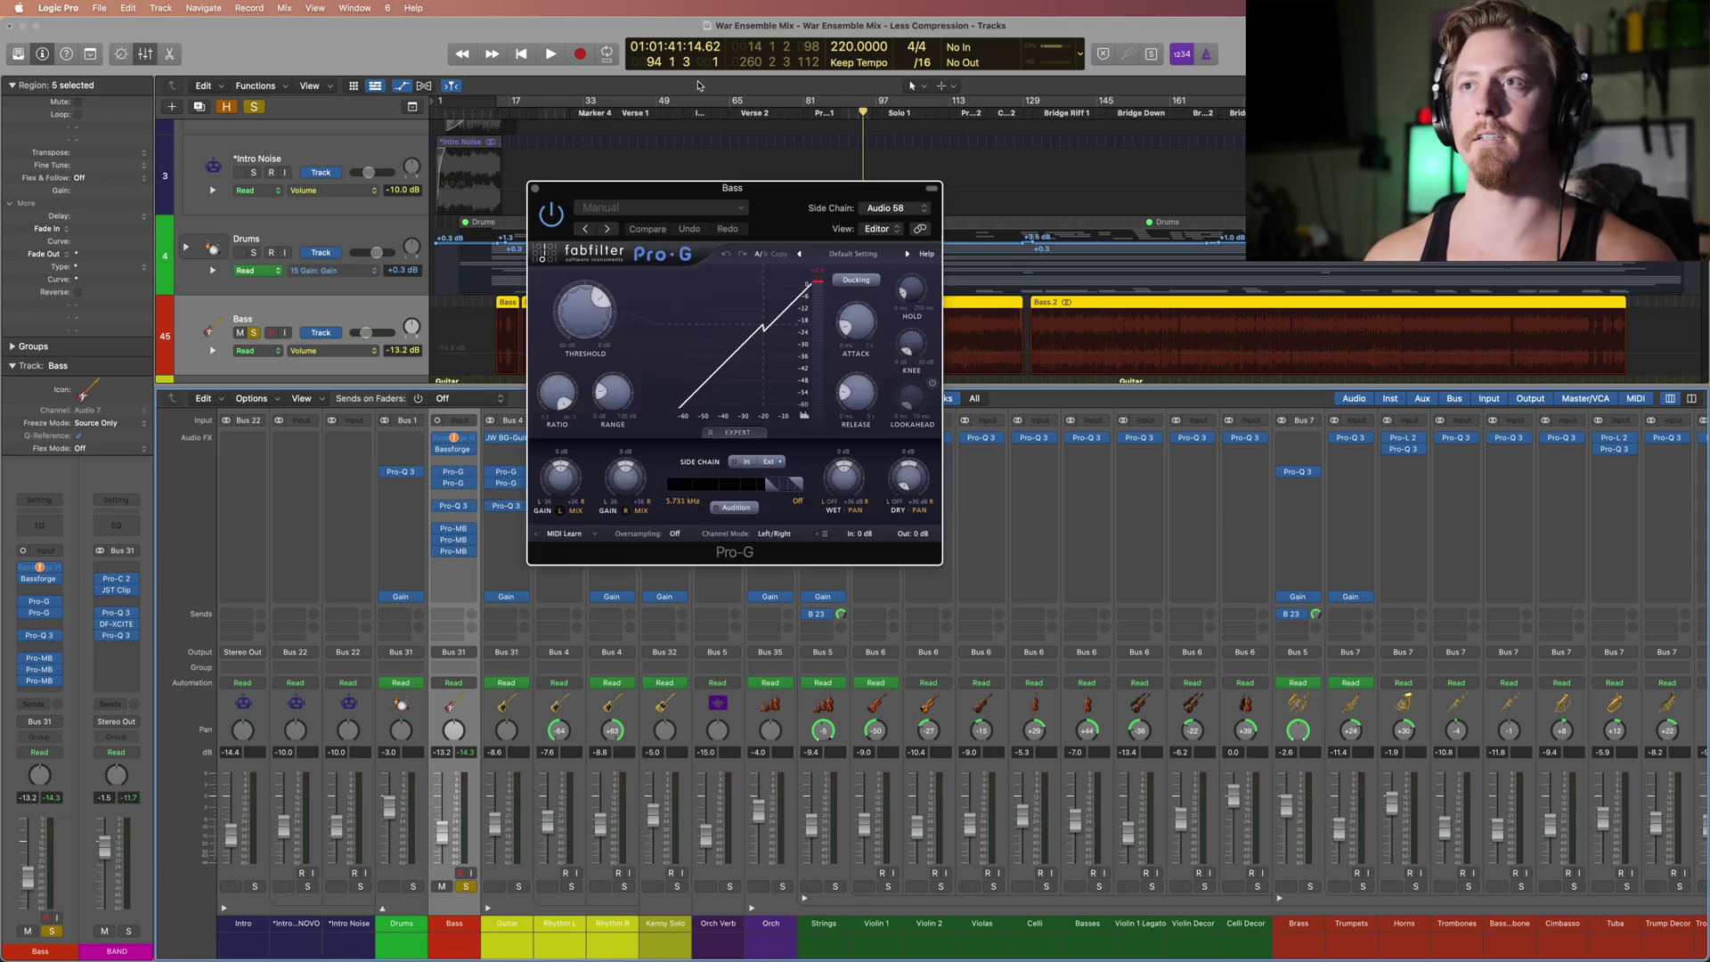
pyautogui.moveTo(770, 187); pyautogui.dragTo(875, 314)
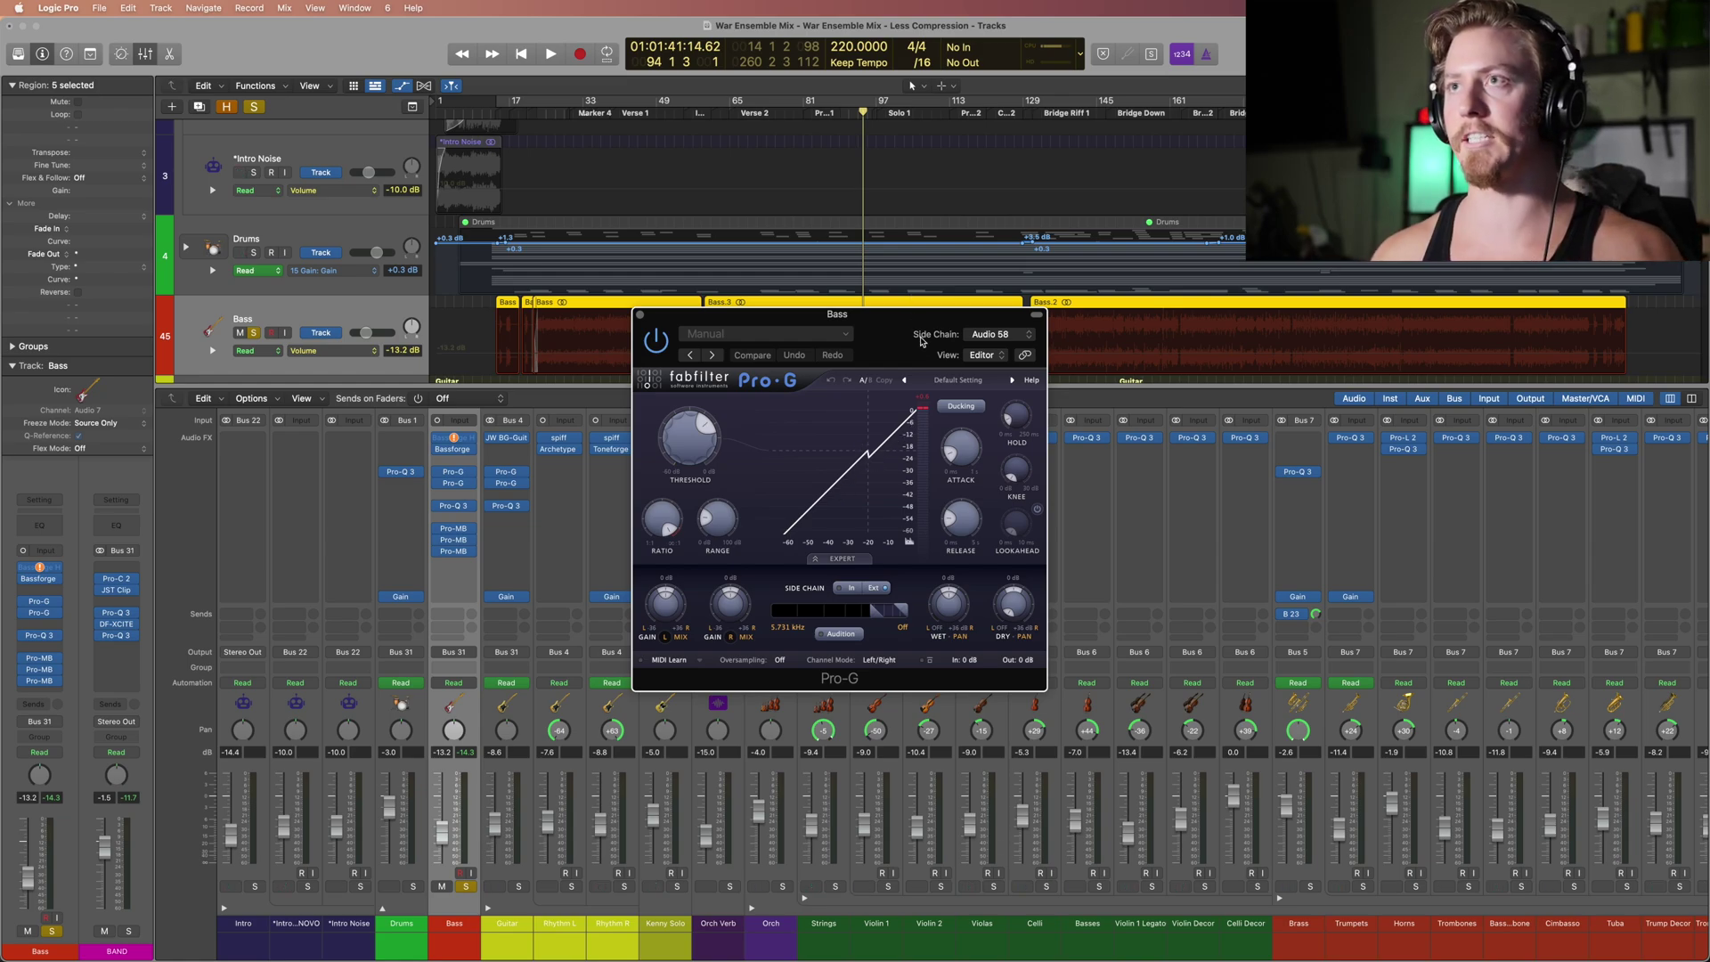
# Step: Select Snare Spike (Audio 58) as the first Pro-G's side-chain source and review its Range and Release settings
pyautogui.click(983, 337)
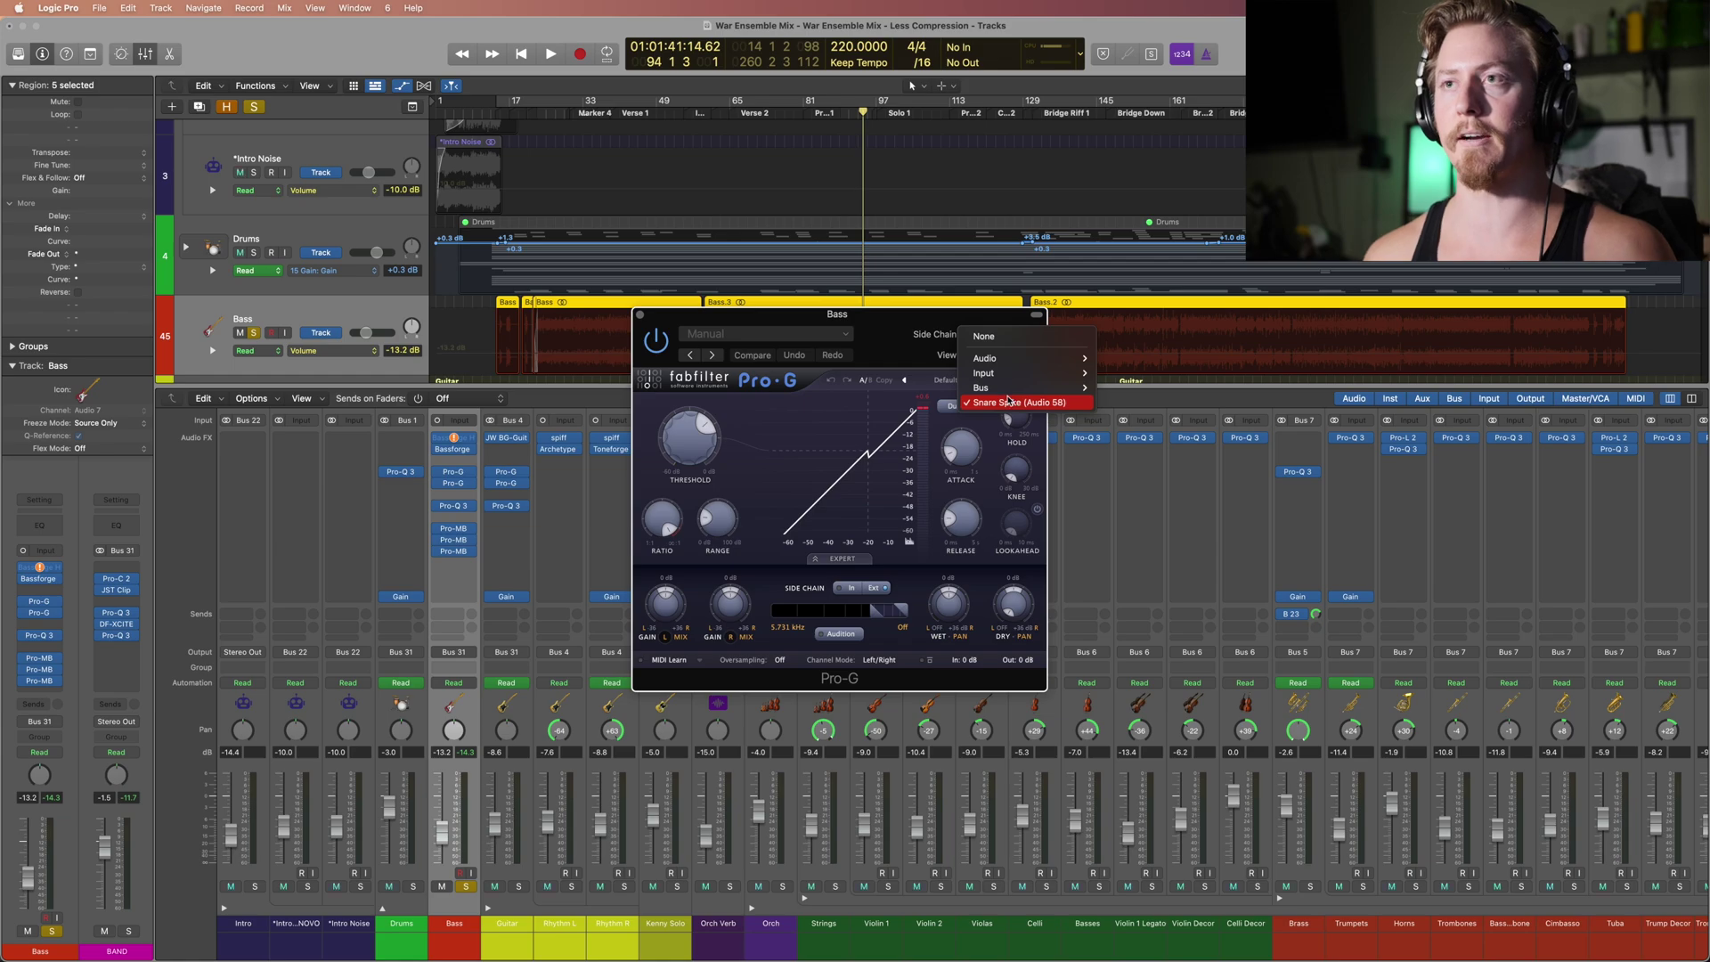
pyautogui.click(1008, 401)
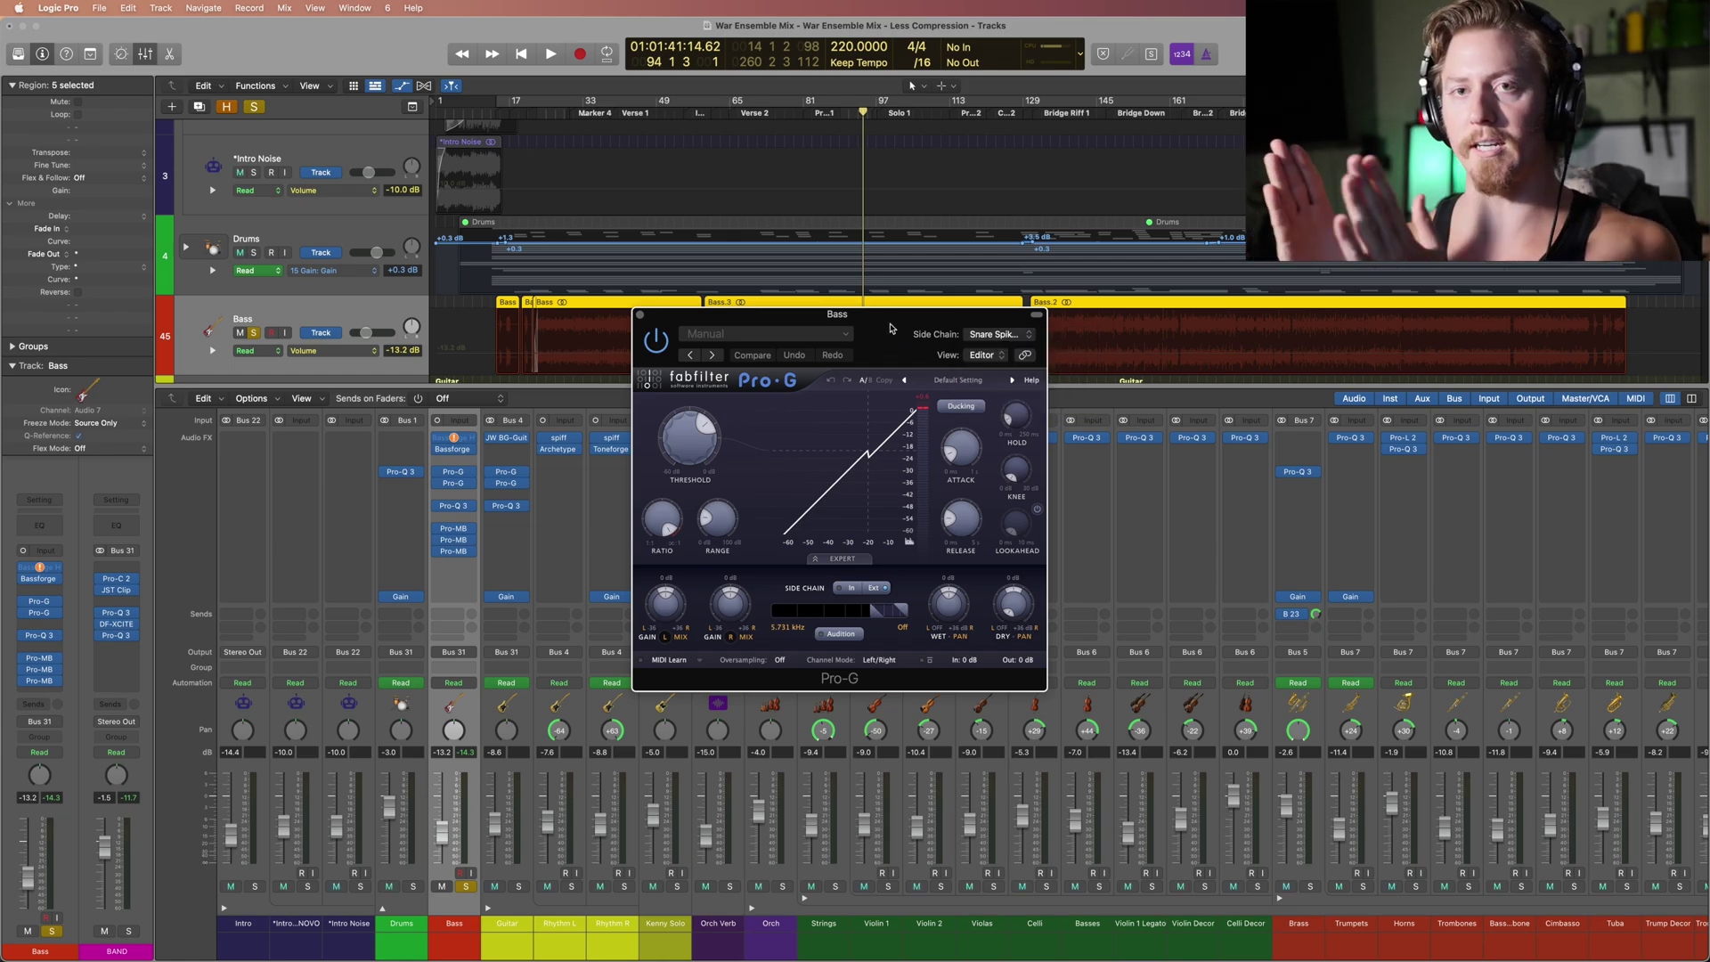
pyautogui.moveTo(723, 516)
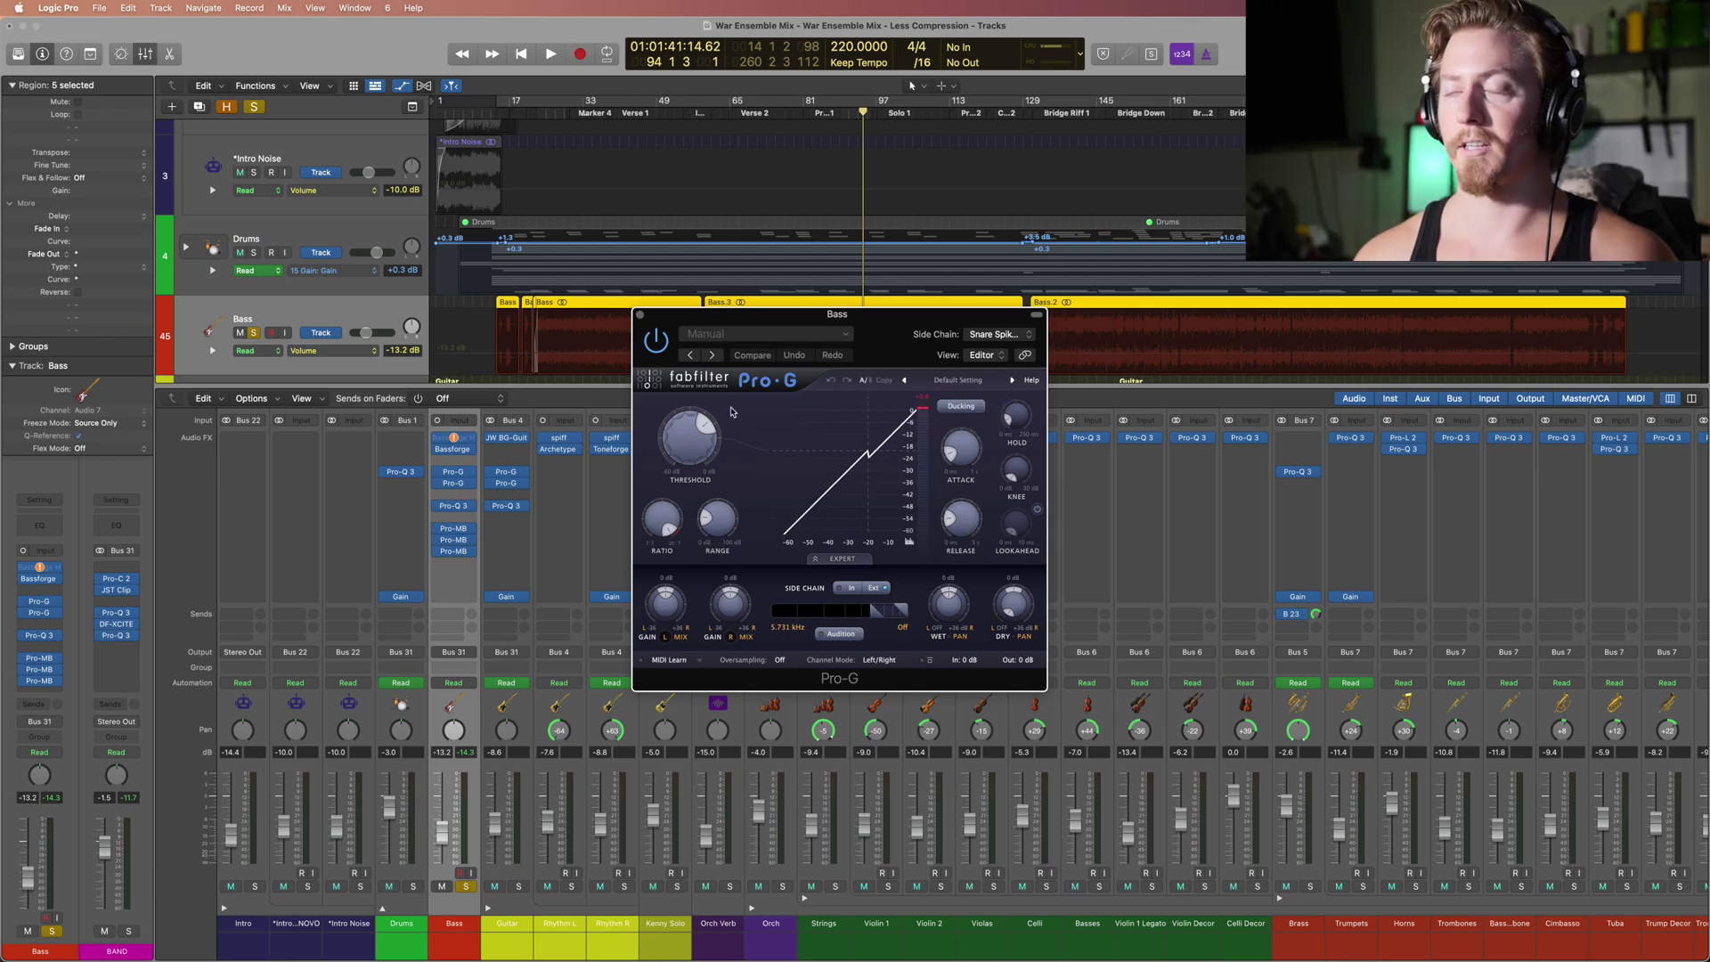
pyautogui.moveTo(976, 523)
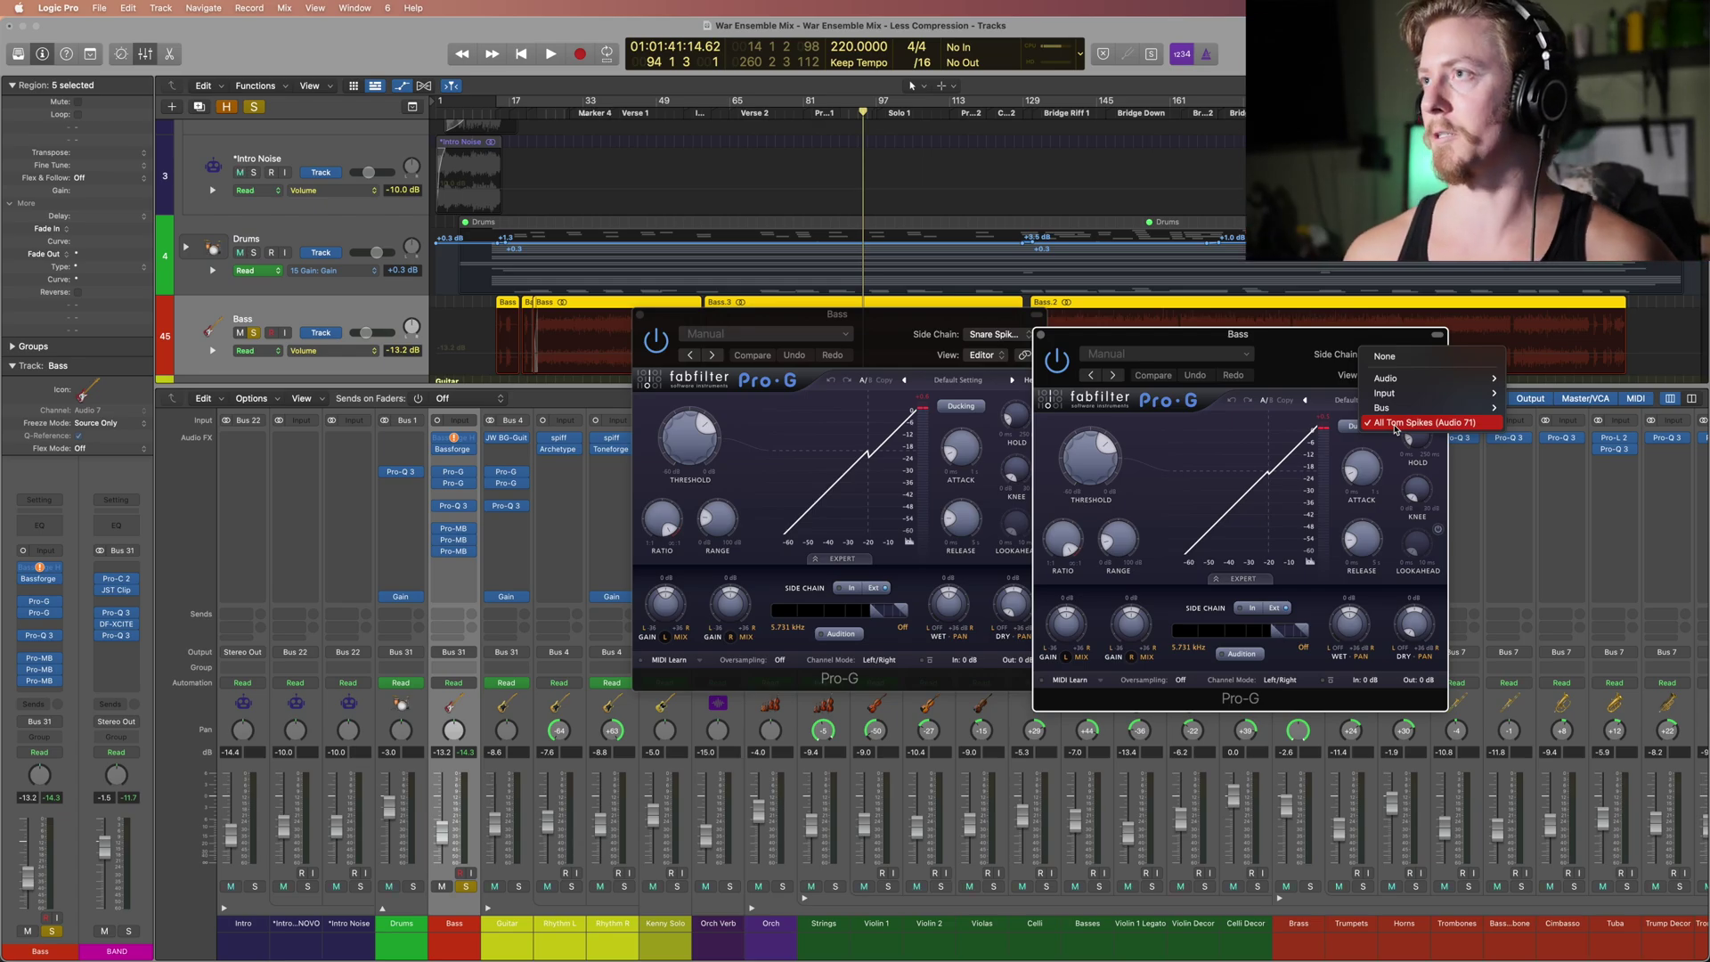
# Step: Select All Tom Spikes (Audio 71) as the second Pro-G's side-chain source, check its Range, and close both Pro-G windows
pyautogui.click(1299, 367)
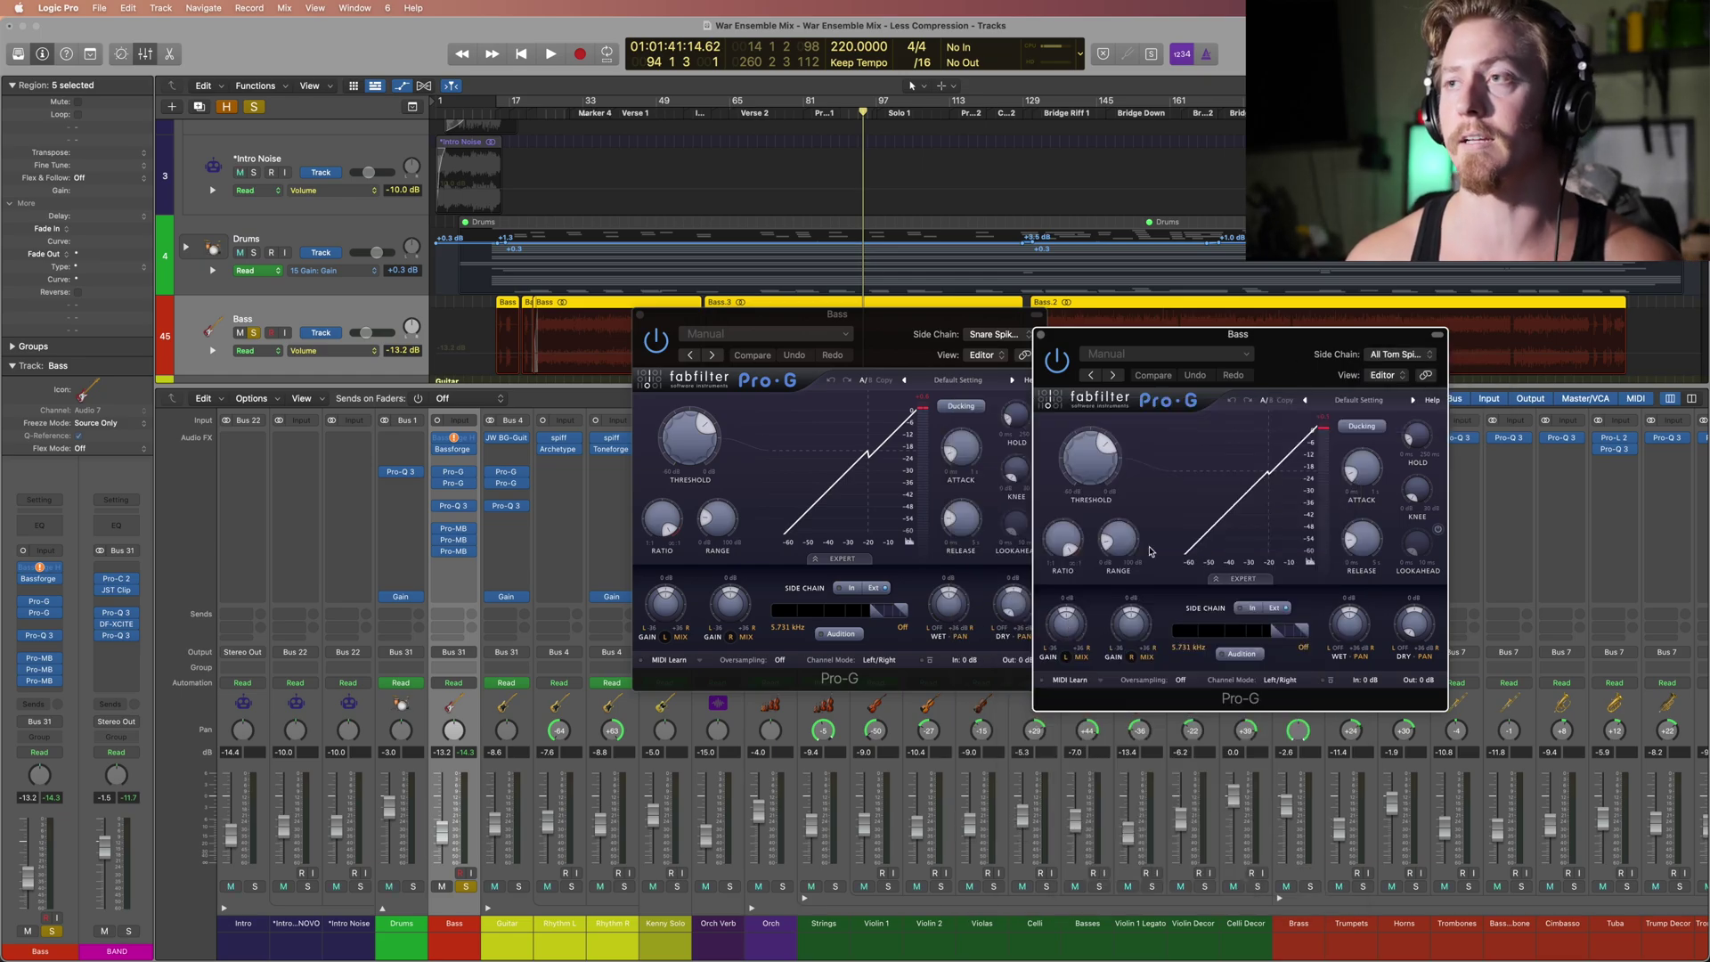
pyautogui.moveTo(1117, 547)
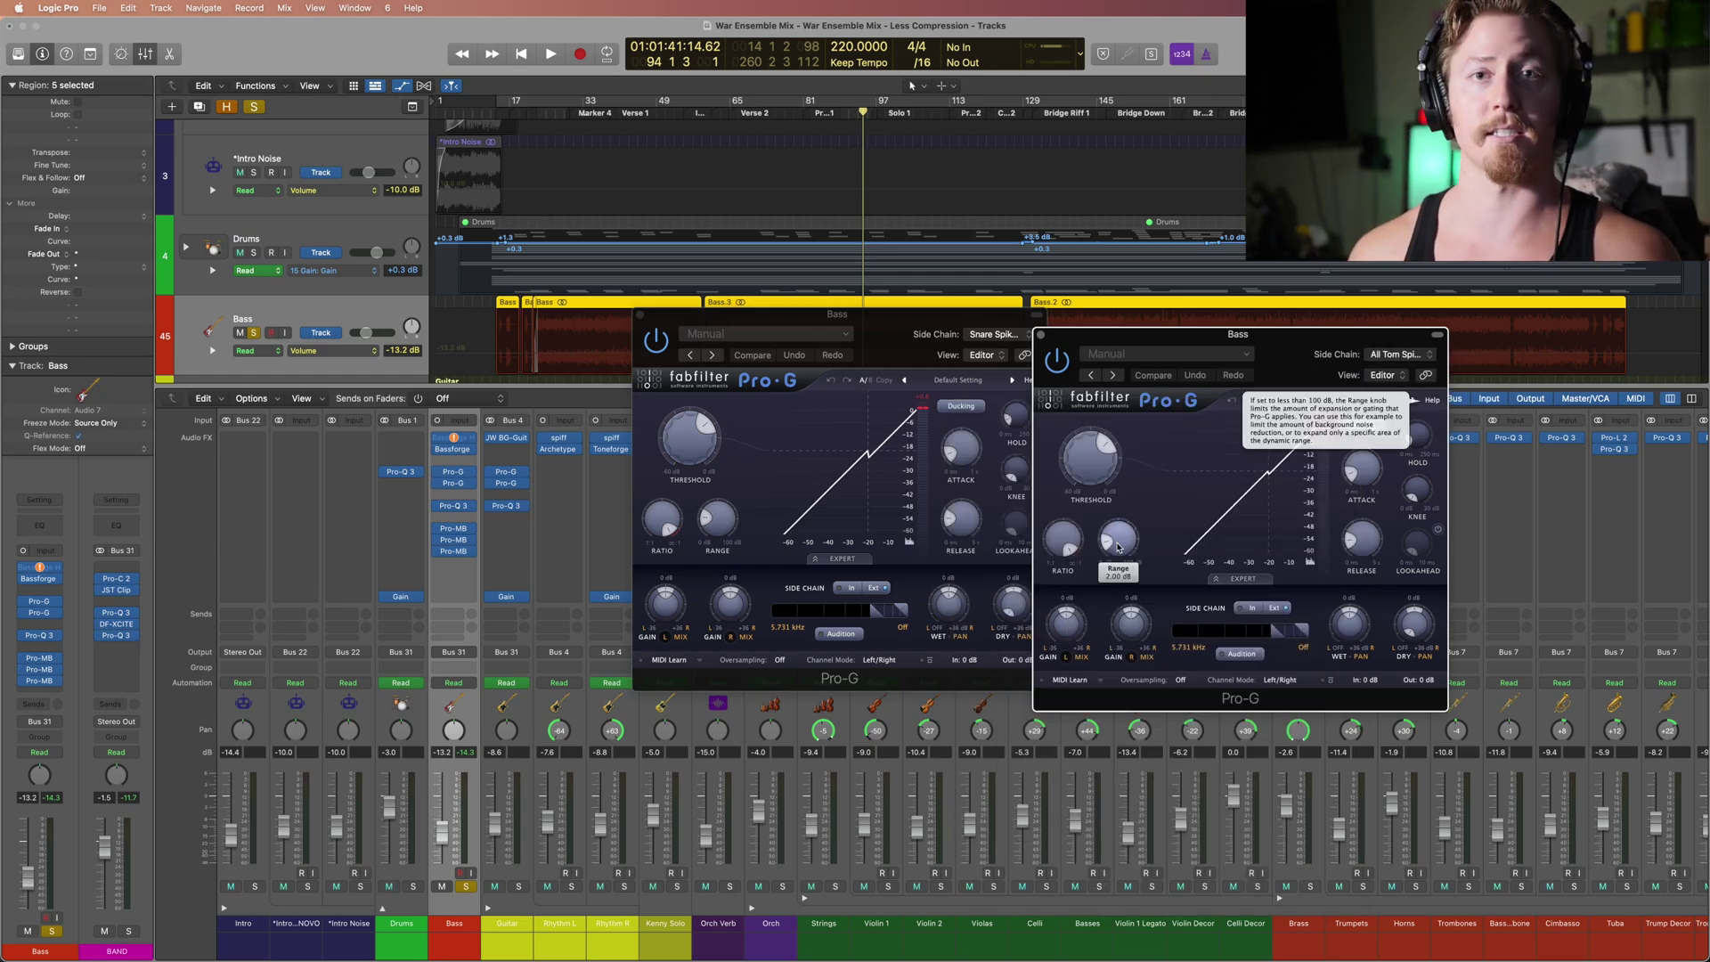
pyautogui.click(1041, 334)
pyautogui.click(640, 317)
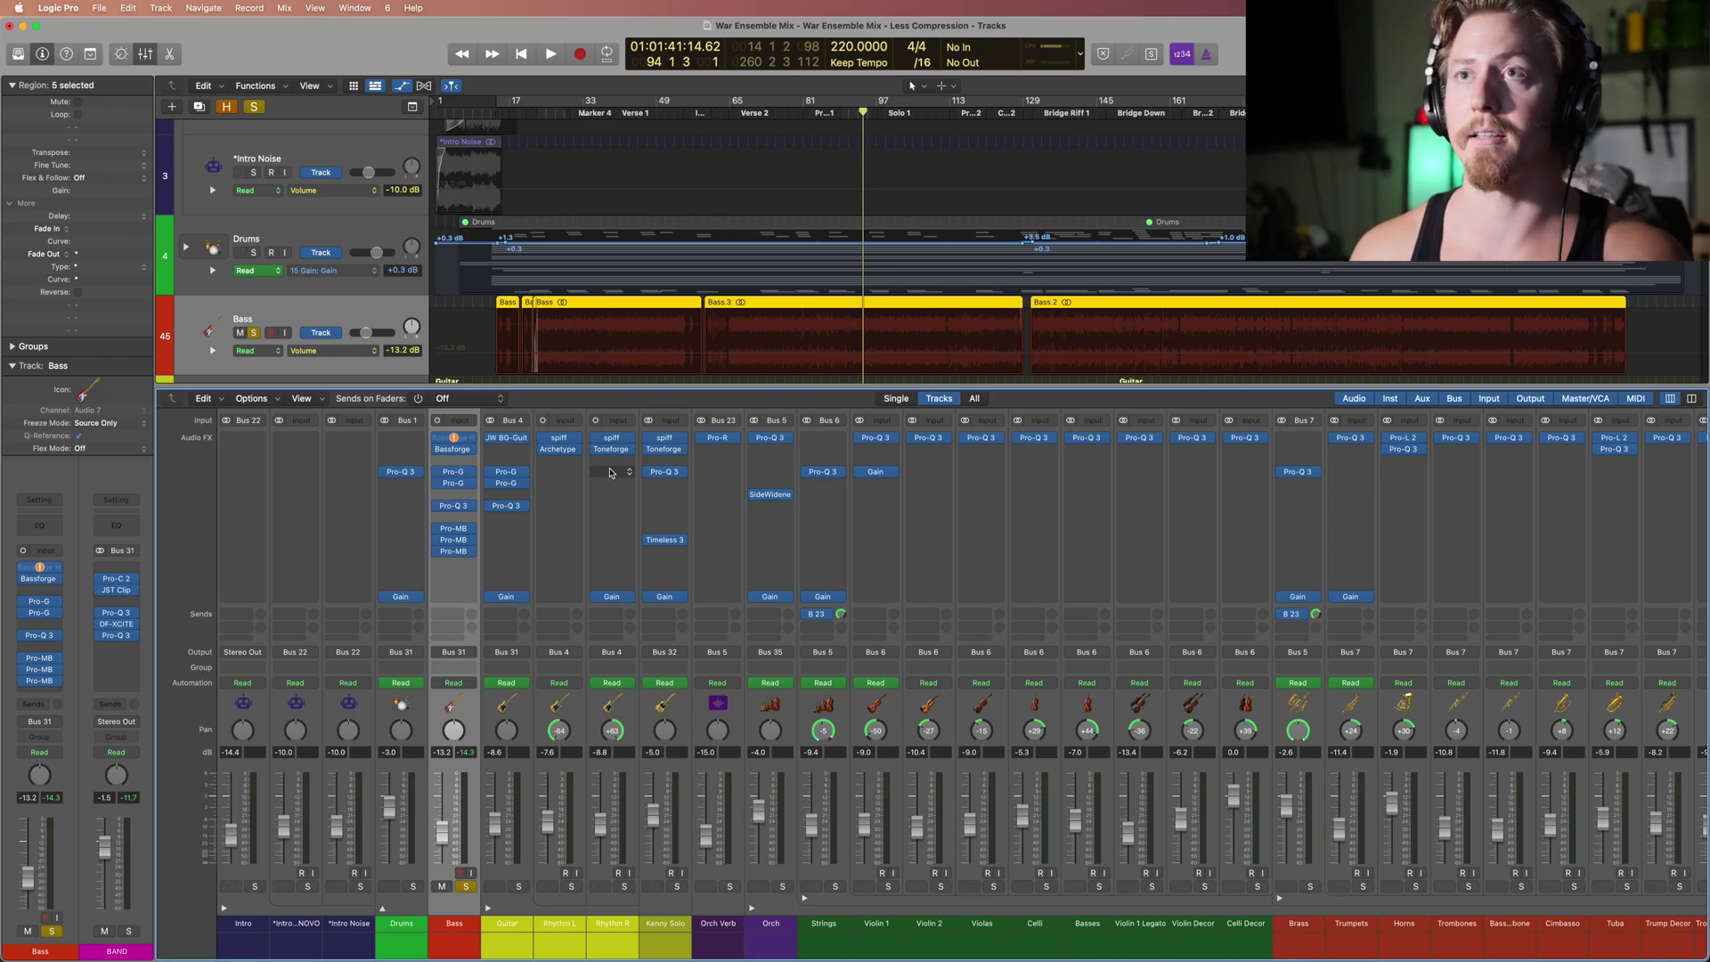
# Step: Open Pro-Q 3 on the Bass track, examine its low-pass, high boost, mid cut and low-end notch bands, and close it
pyautogui.click(454, 505)
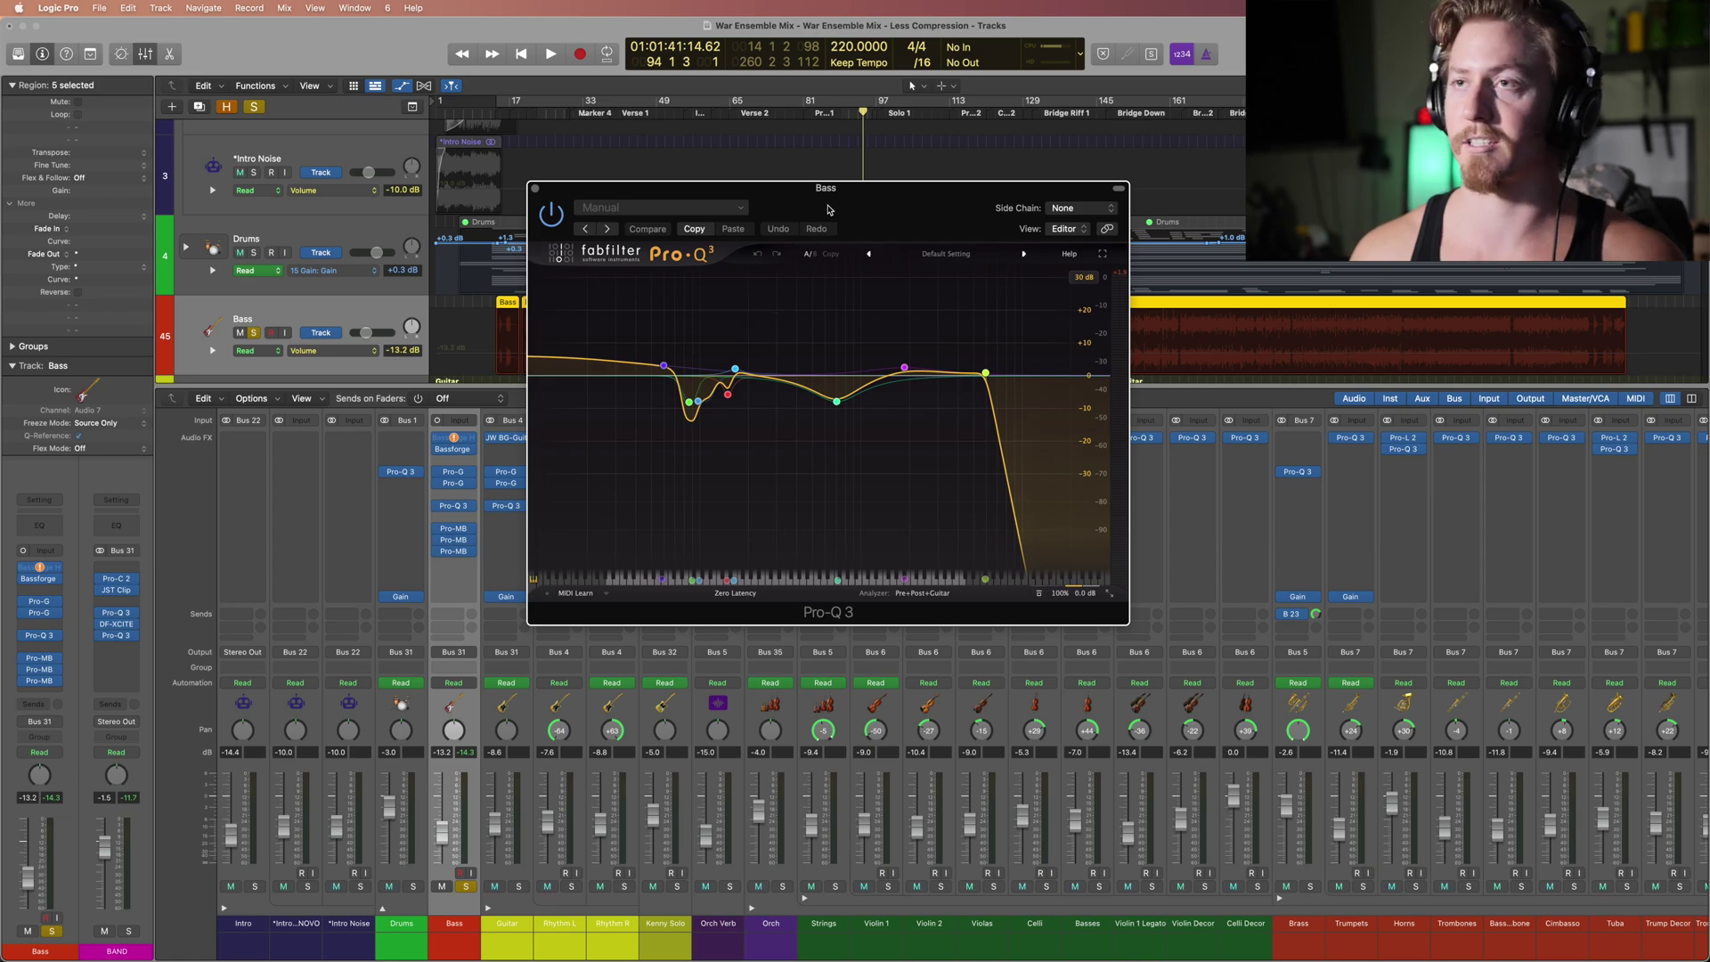
pyautogui.moveTo(827, 209); pyautogui.dragTo(931, 226)
pyautogui.moveTo(1008, 371)
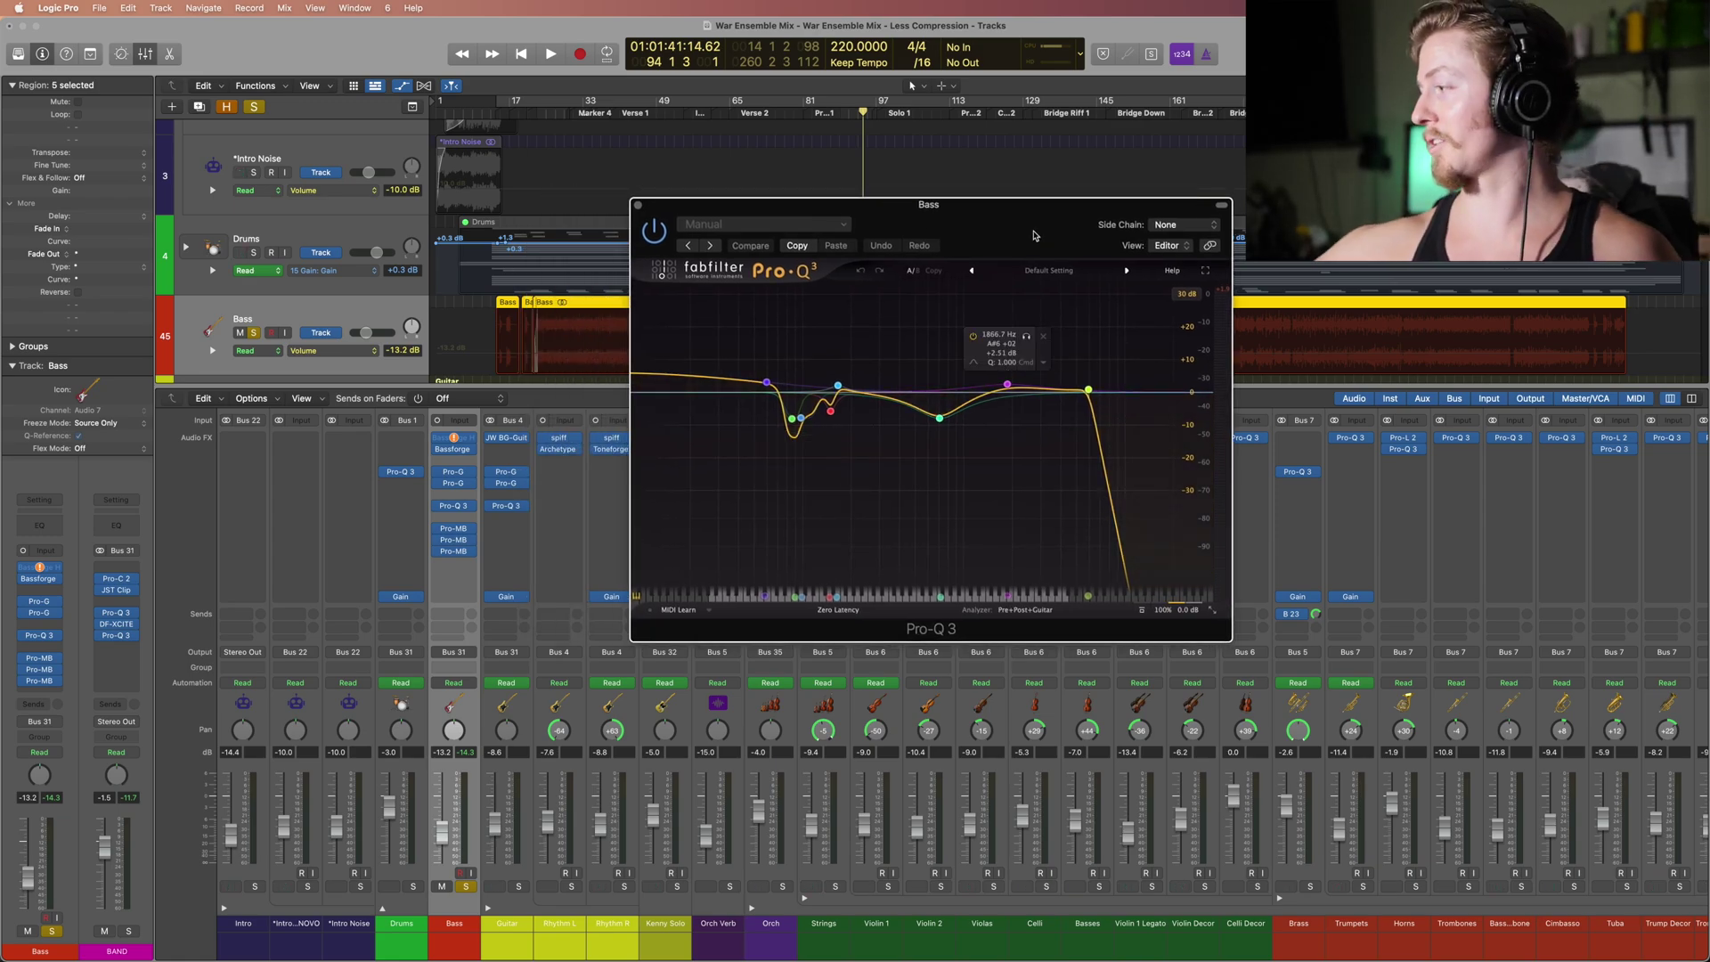
pyautogui.moveTo(665, 205); pyautogui.dragTo(815, 356)
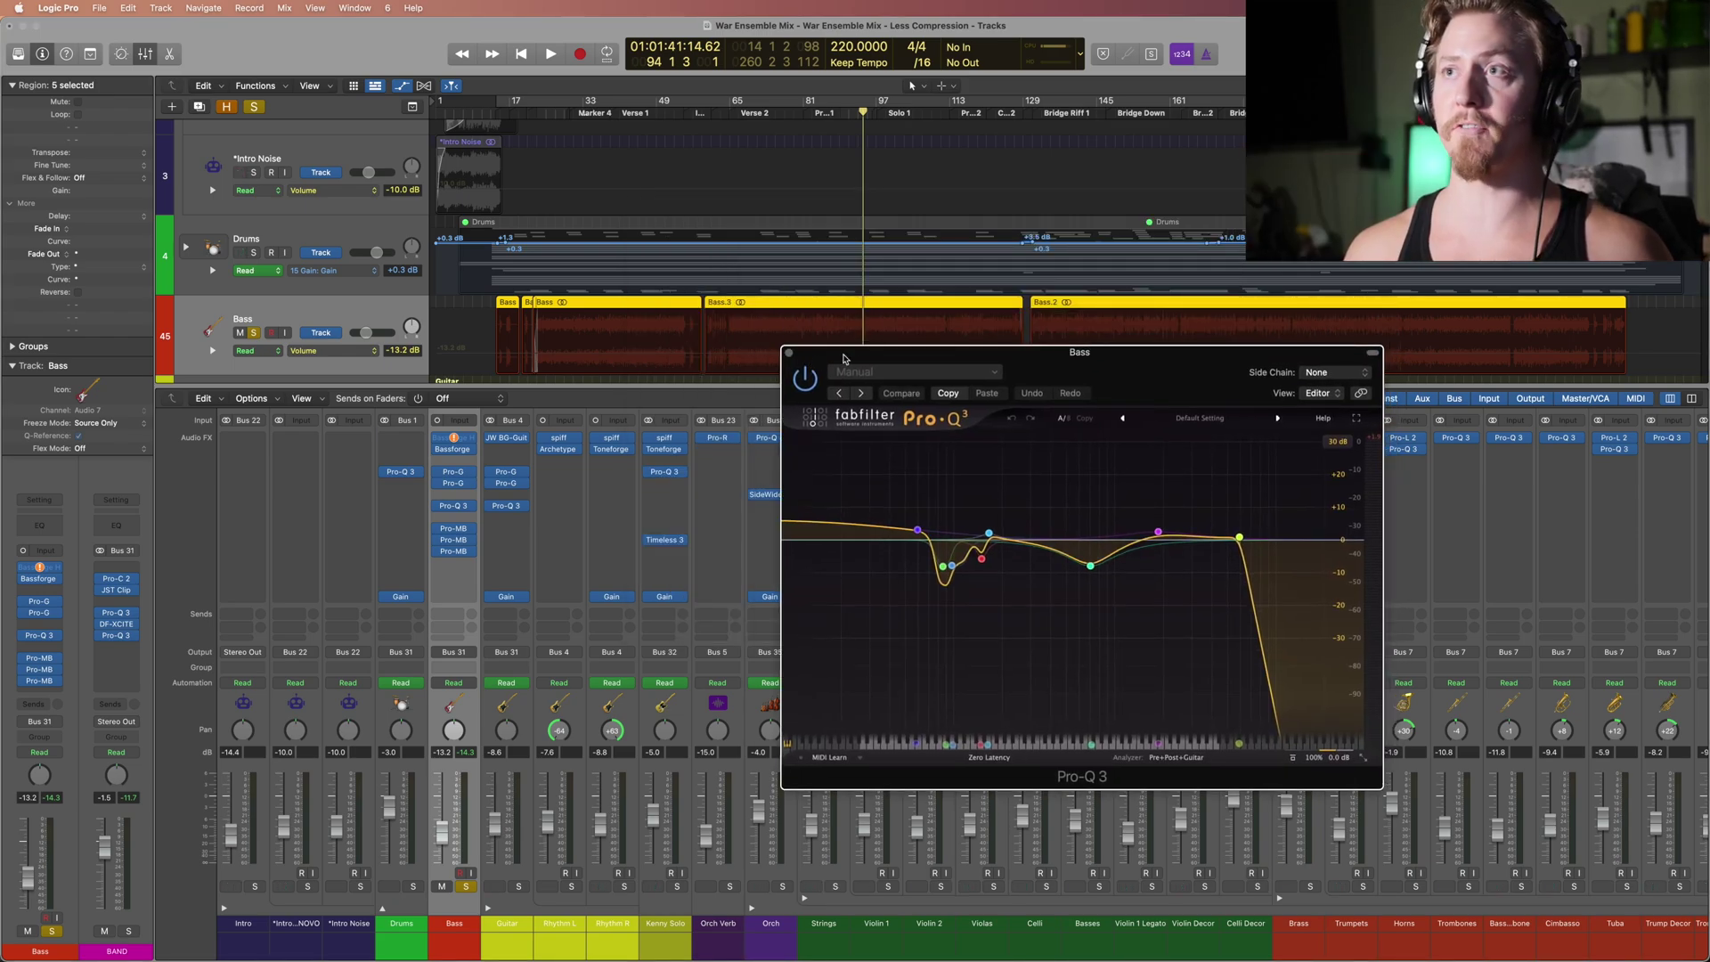
pyautogui.scroll(-2, 722, 314)
pyautogui.moveTo(949, 354); pyautogui.dragTo(974, 365)
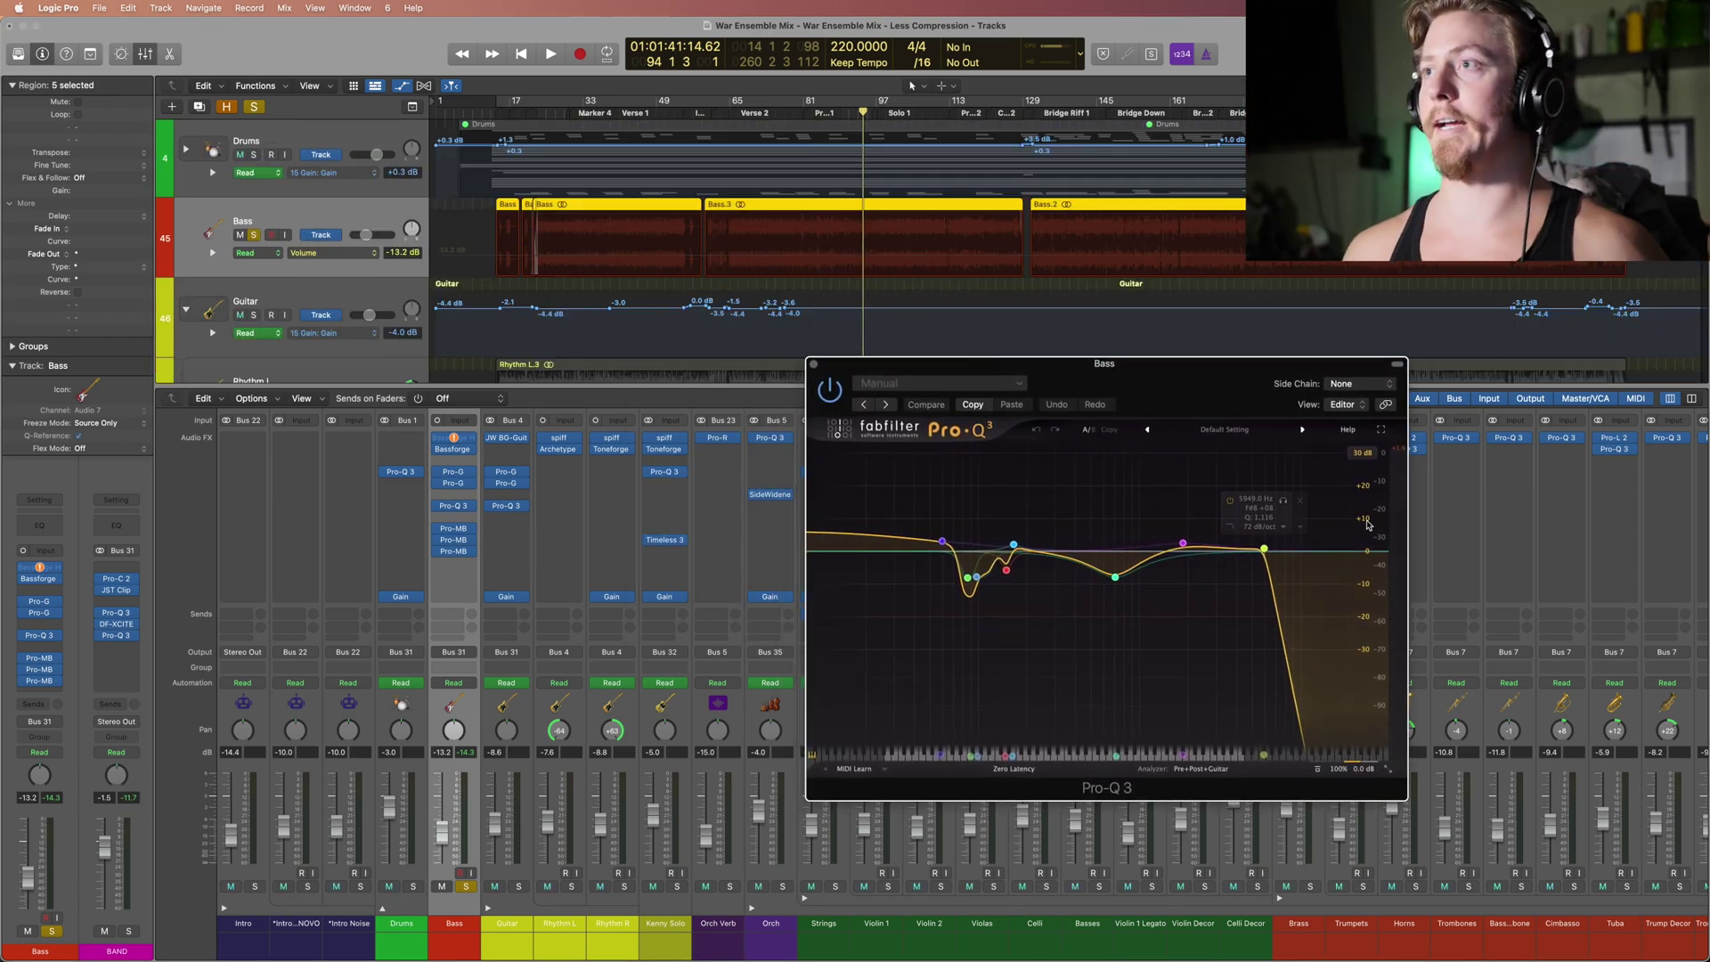
pyautogui.moveTo(1320, 570)
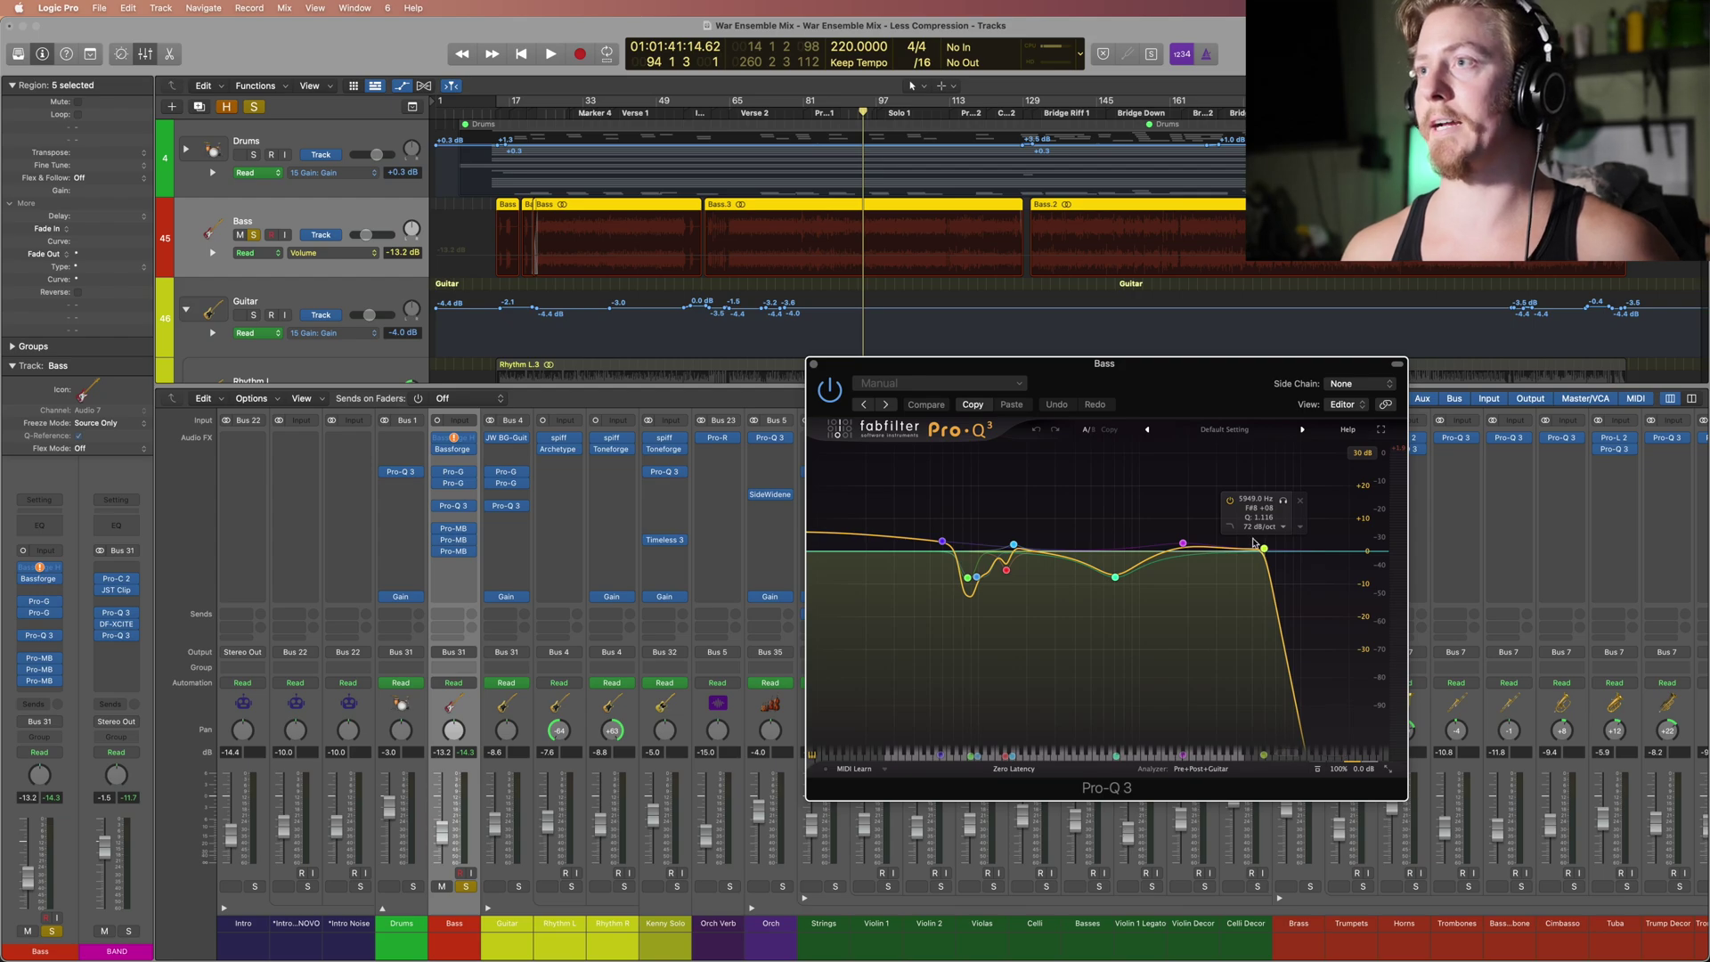
pyautogui.moveTo(1182, 545)
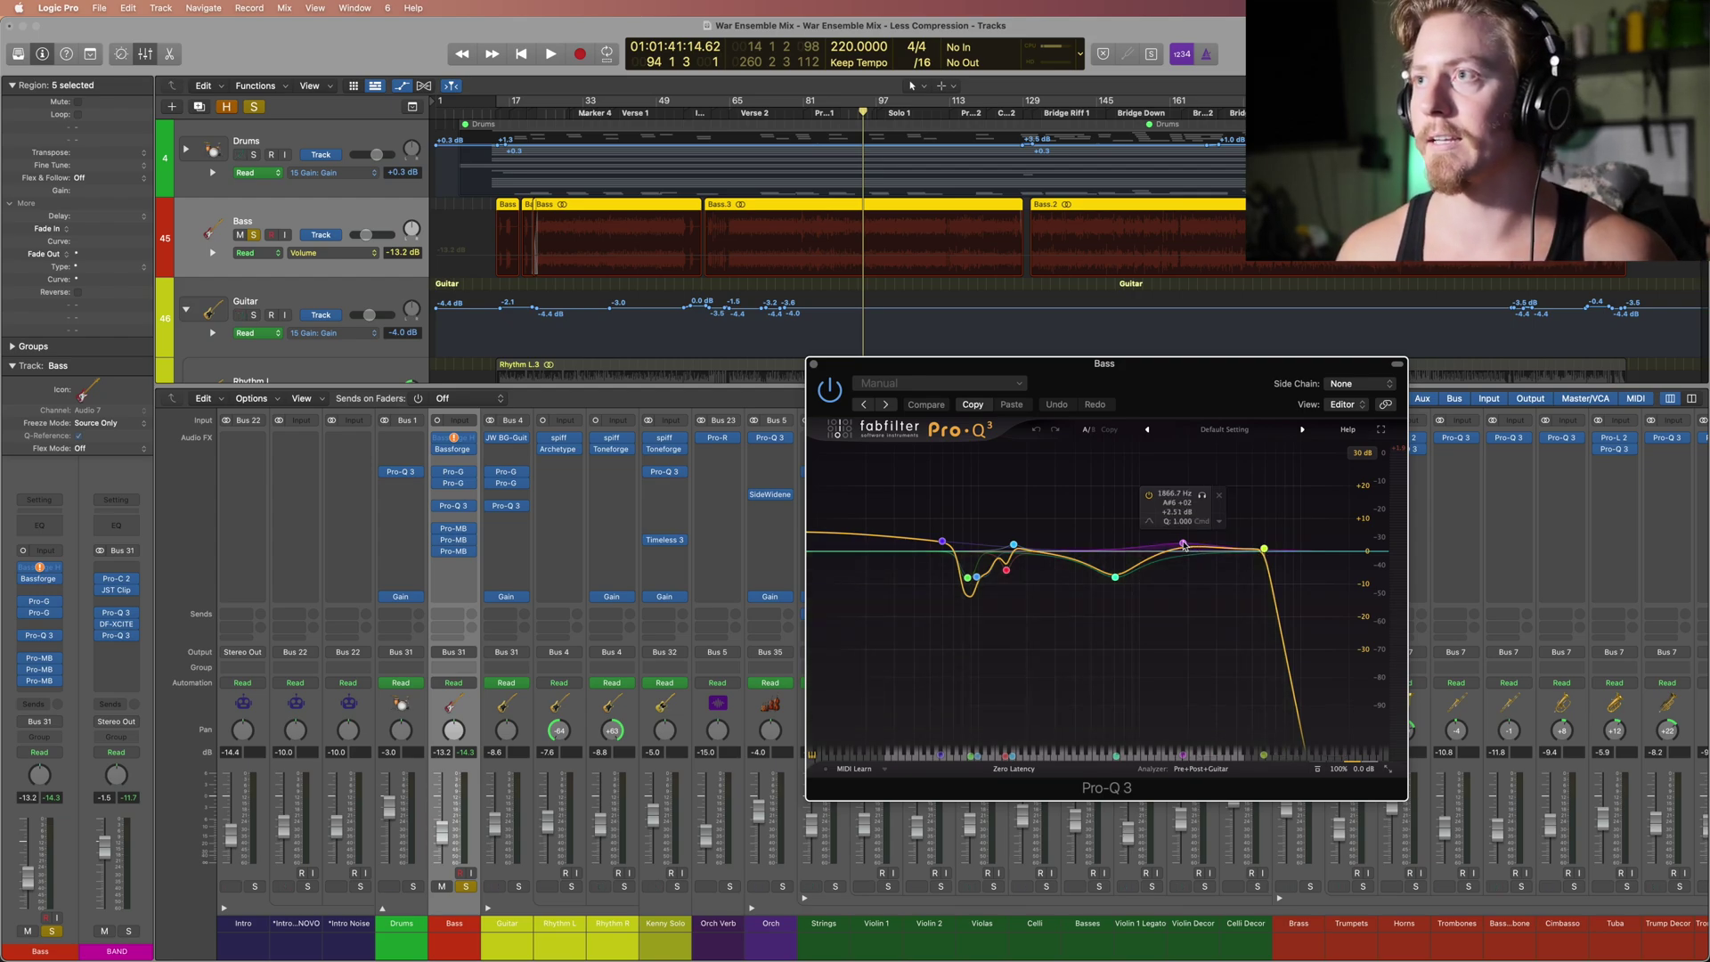
pyautogui.moveTo(1116, 578)
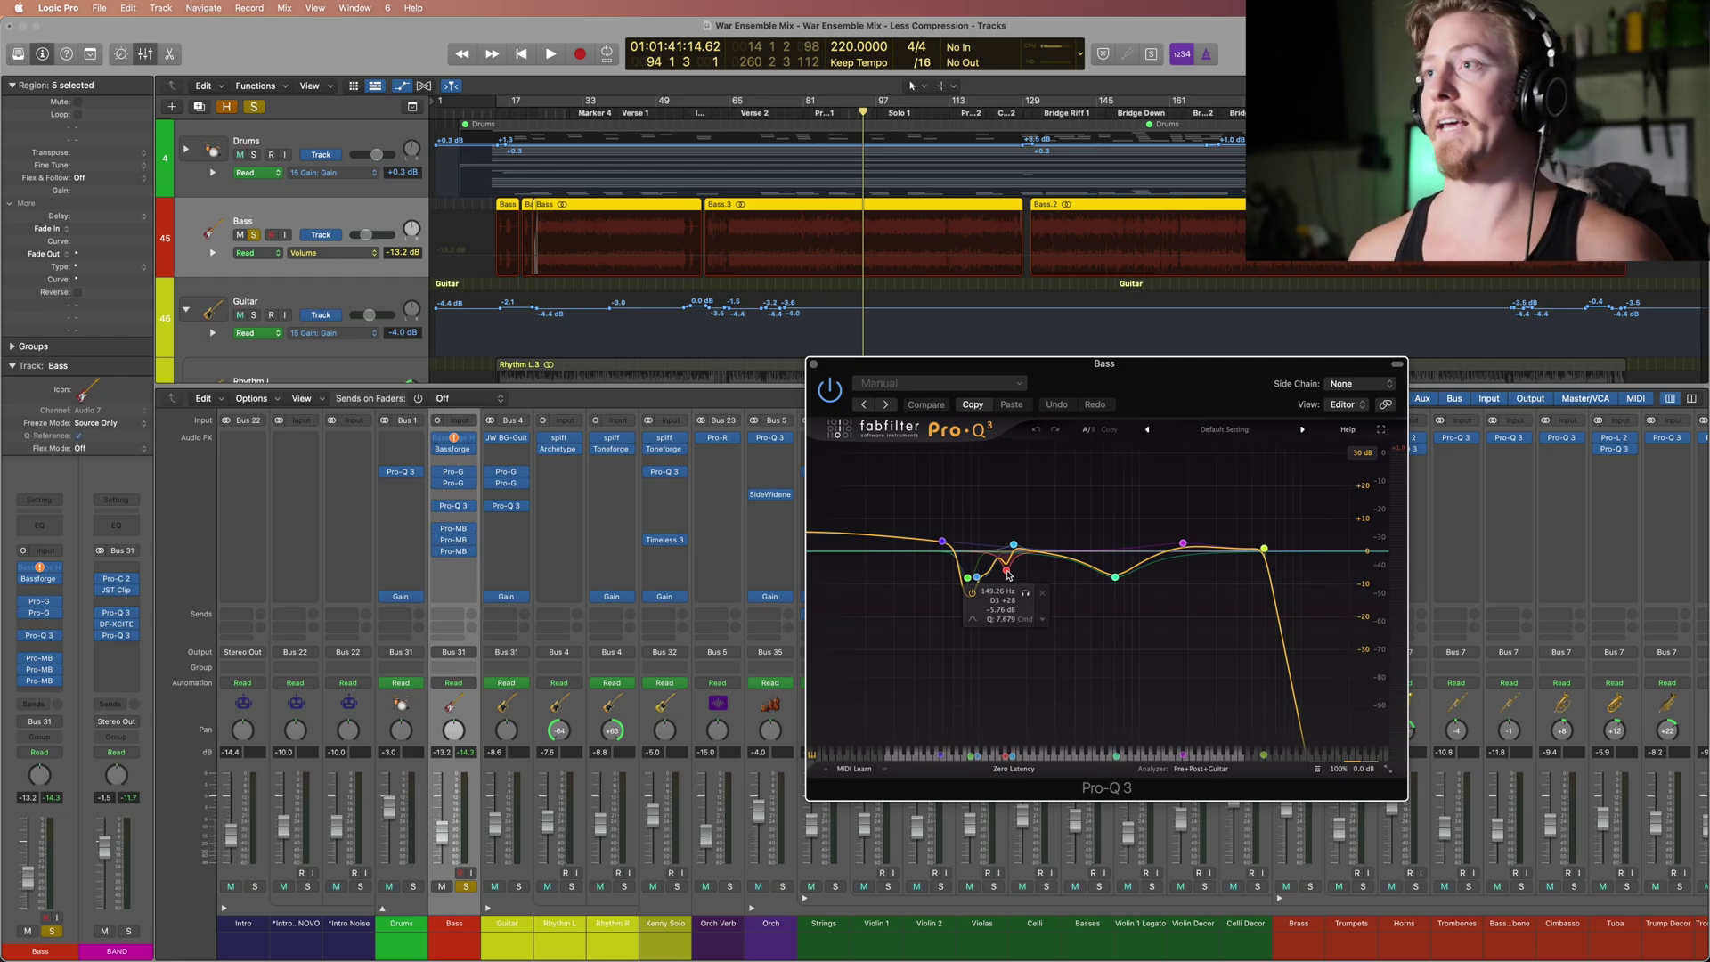
pyautogui.click(813, 363)
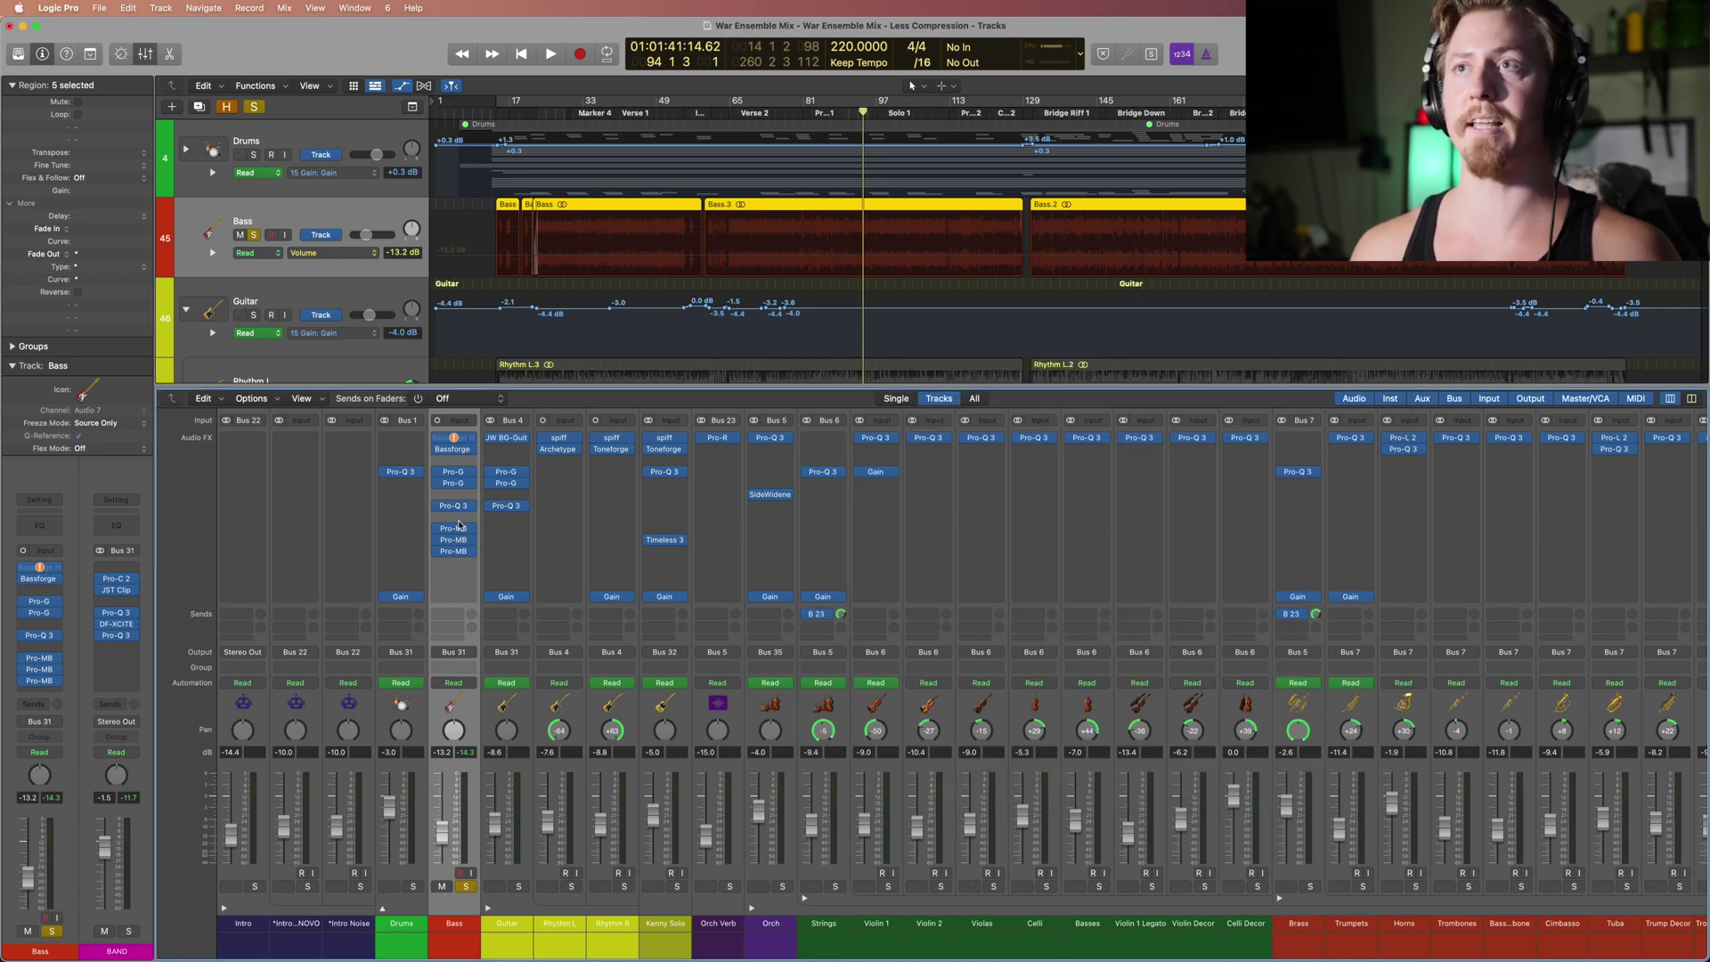
# Step: Open the first Pro-MB on the Bass track, examine its low-mid and upper-mid compression bands, and close it
pyautogui.click(458, 529)
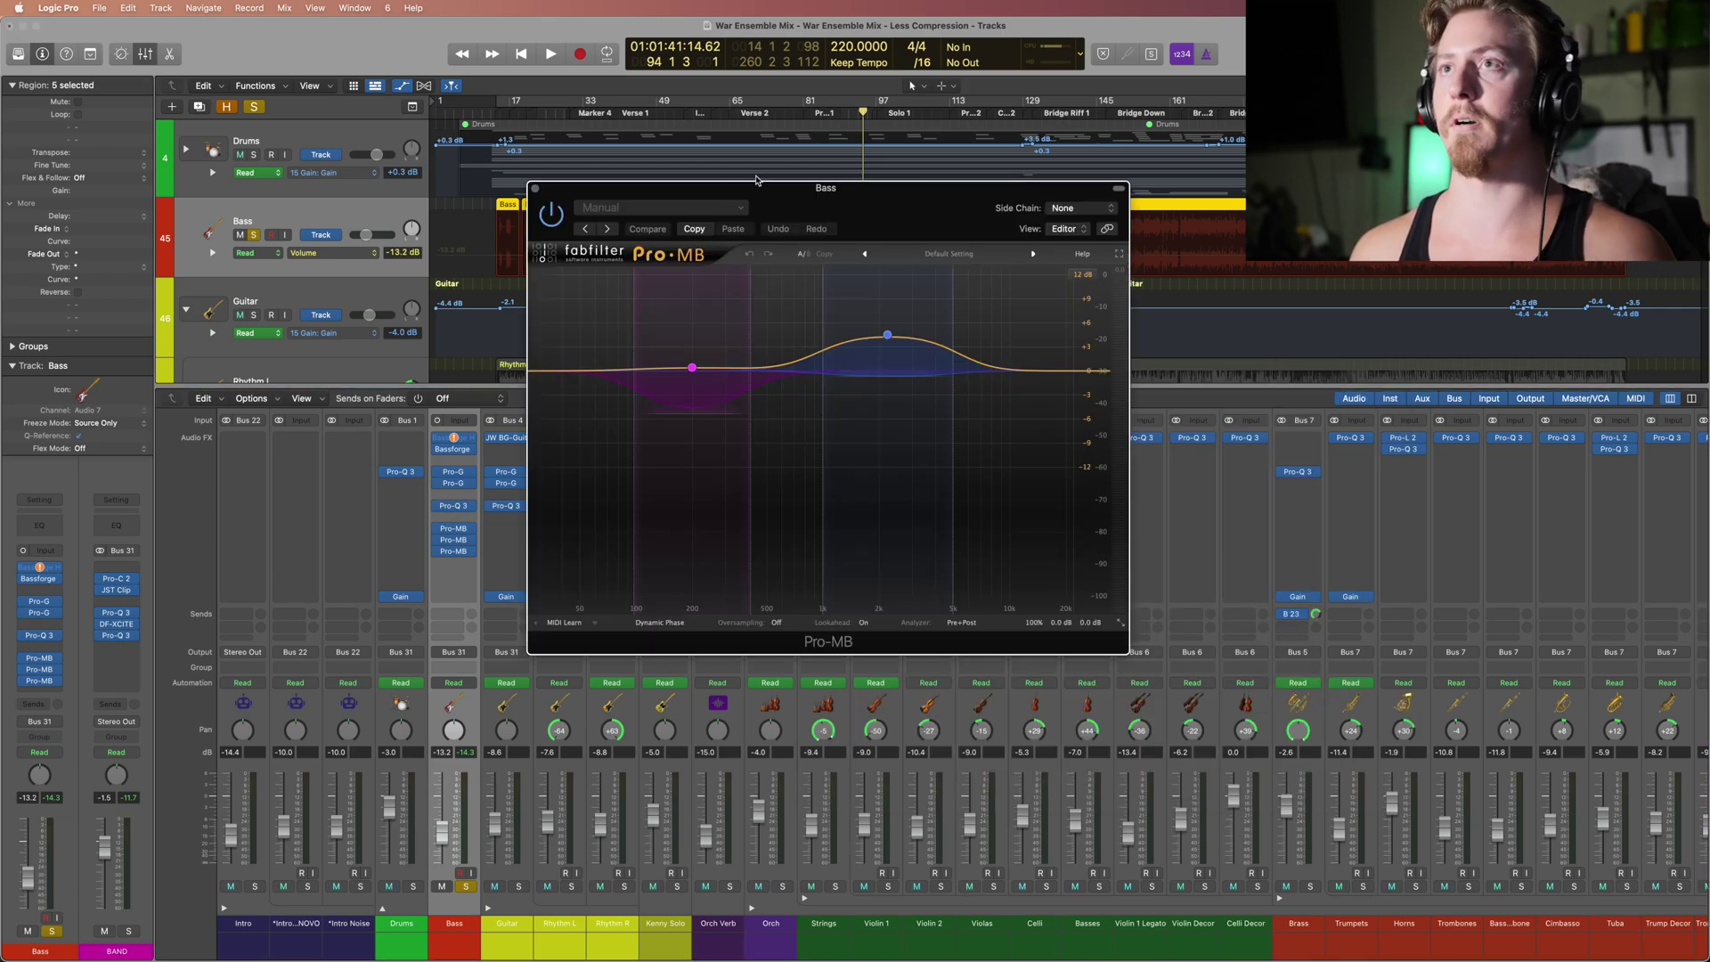
pyautogui.moveTo(798, 187); pyautogui.dragTo(879, 243)
pyautogui.moveTo(788, 435)
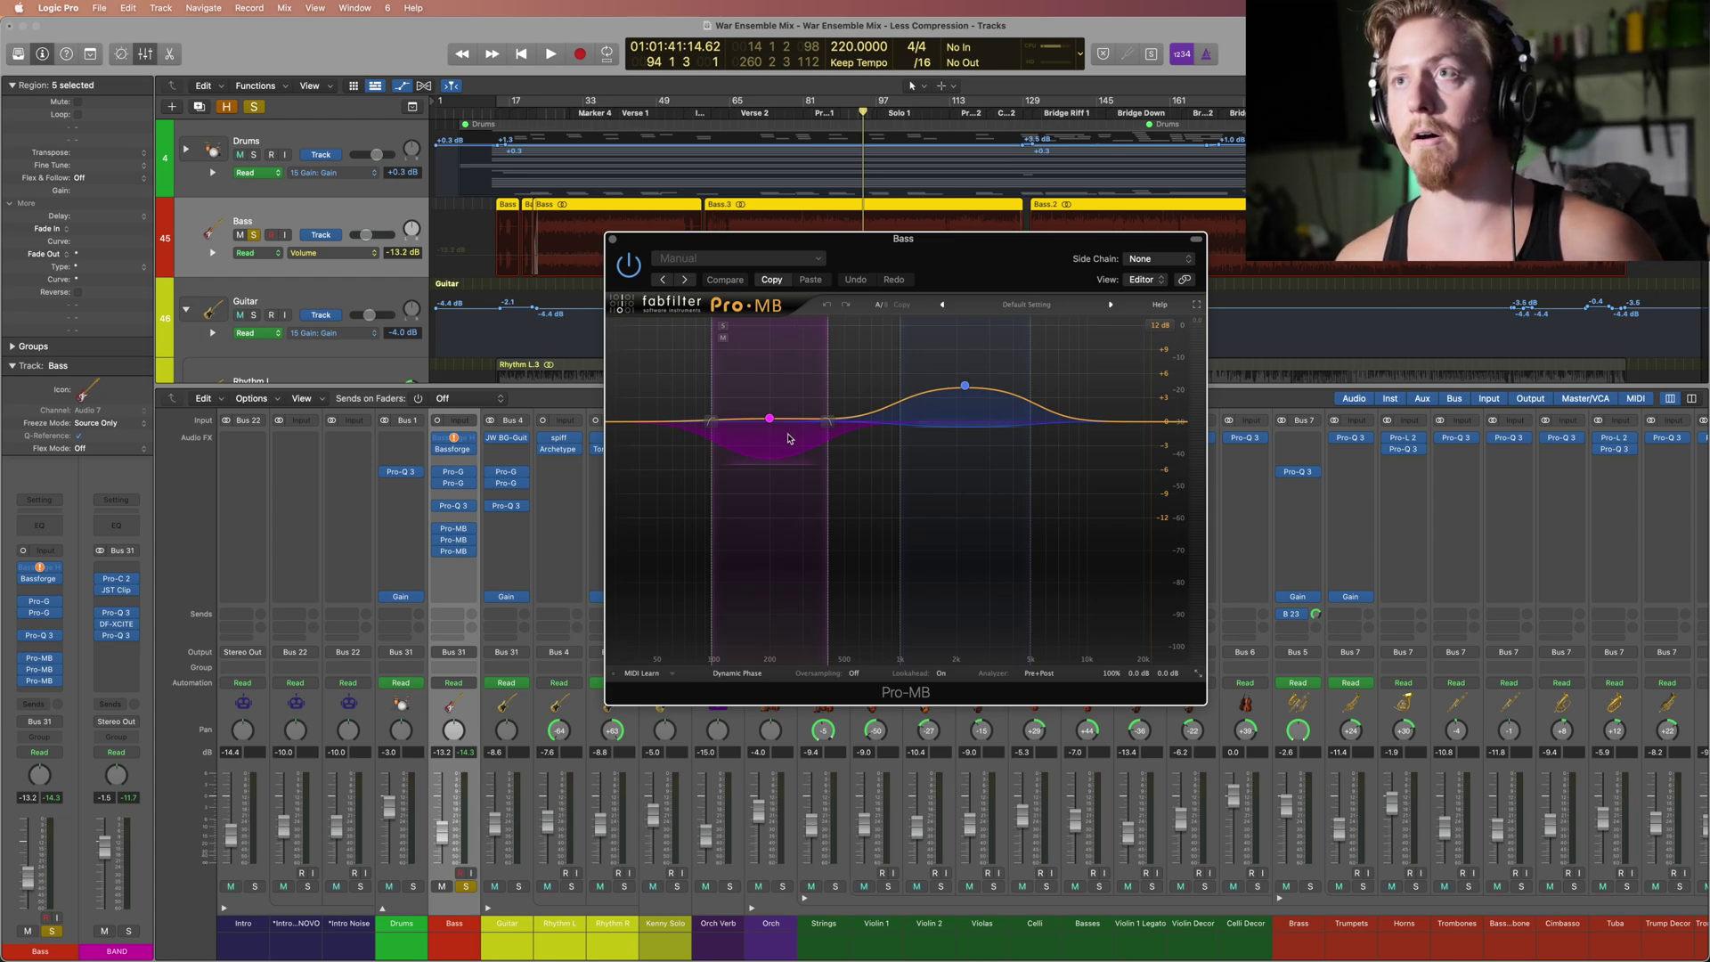
pyautogui.moveTo(755, 470)
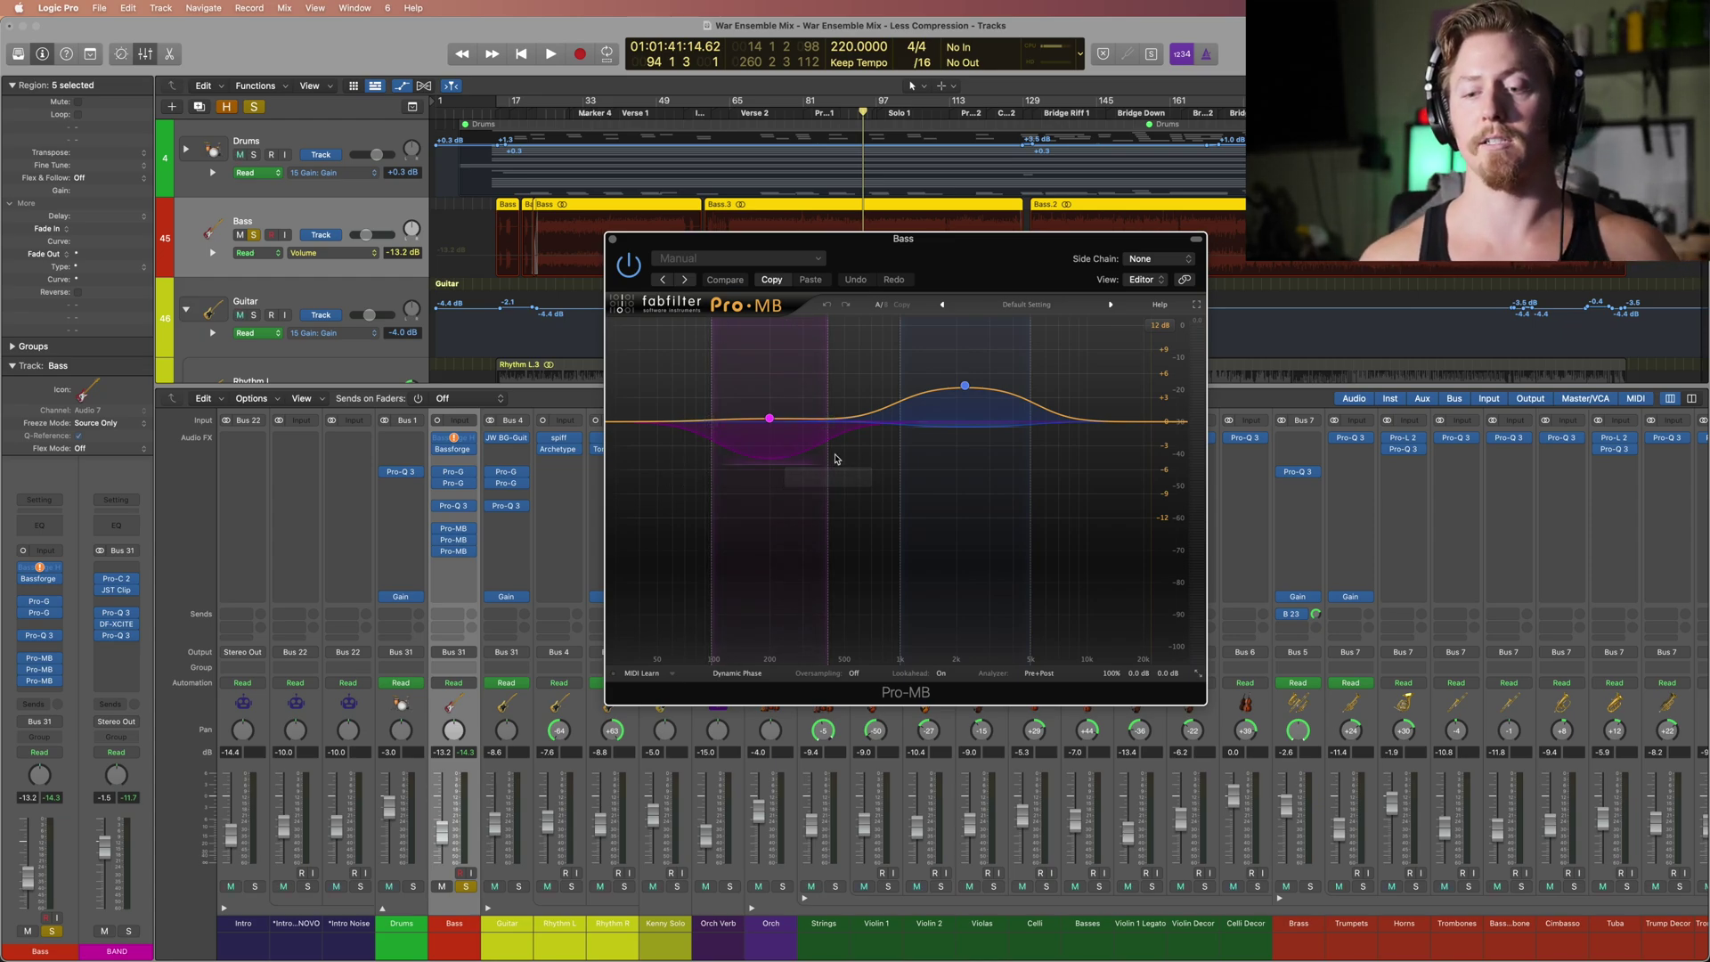
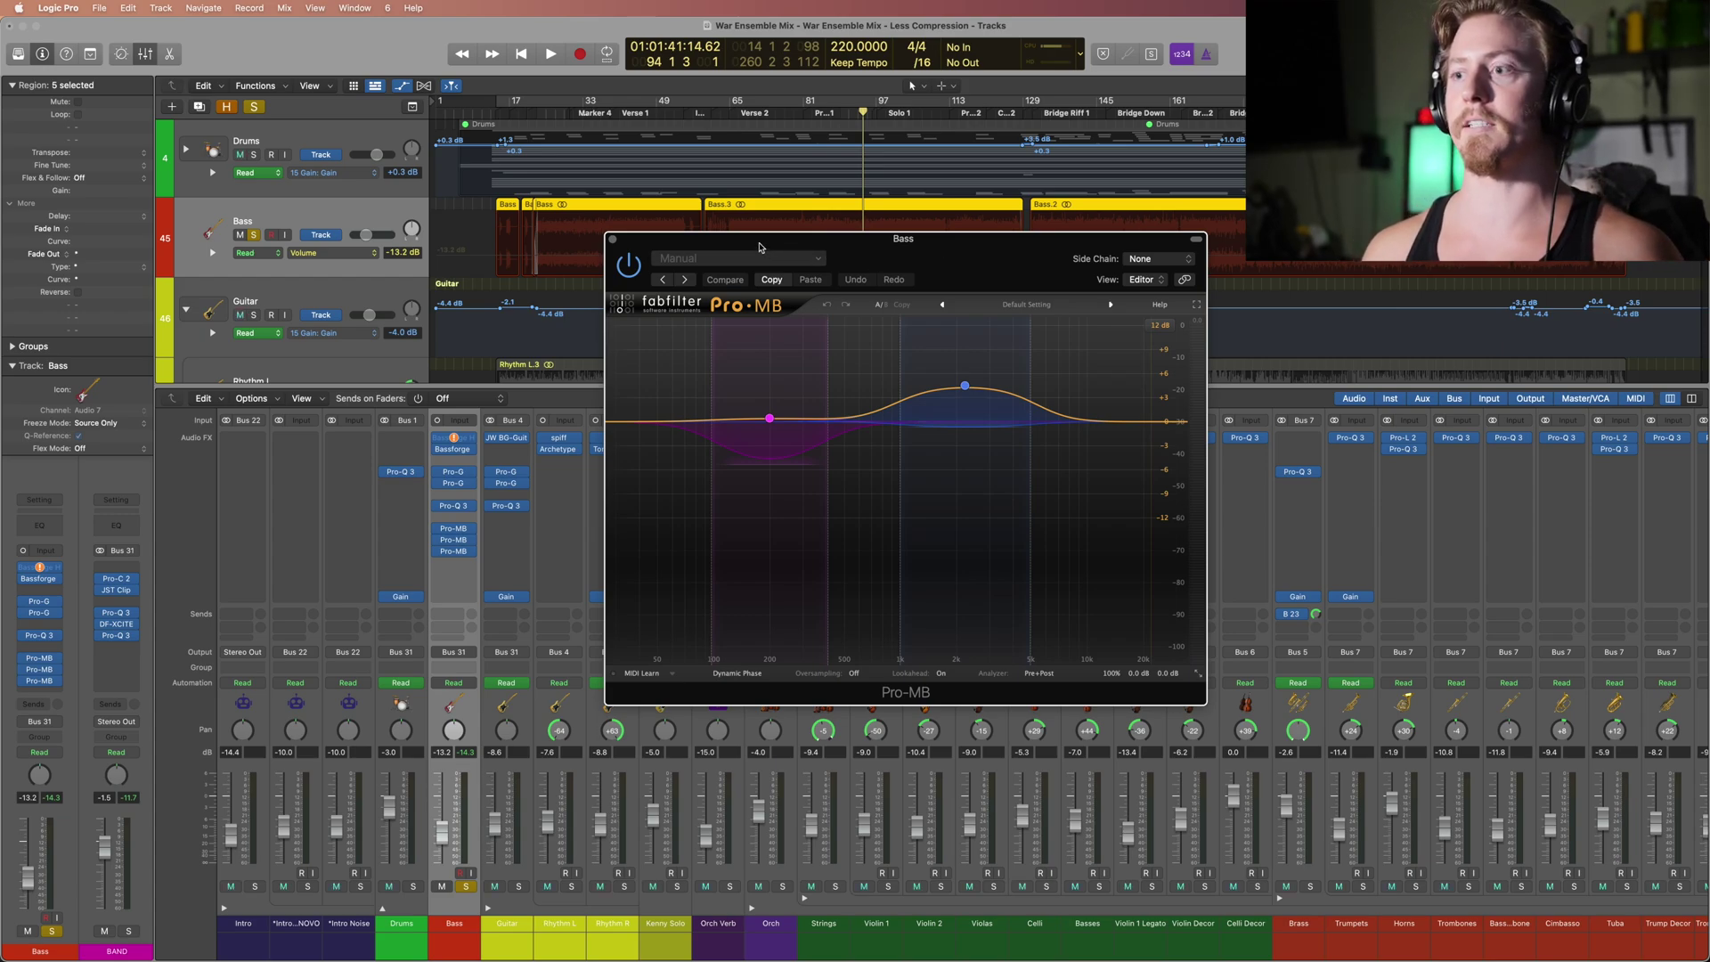
pyautogui.click(612, 239)
# Step: Set the Bass track's second Pro-MB side chain to the Kick Spike track and raise the lower limit of the band's free side-chain range
pyautogui.click(457, 544)
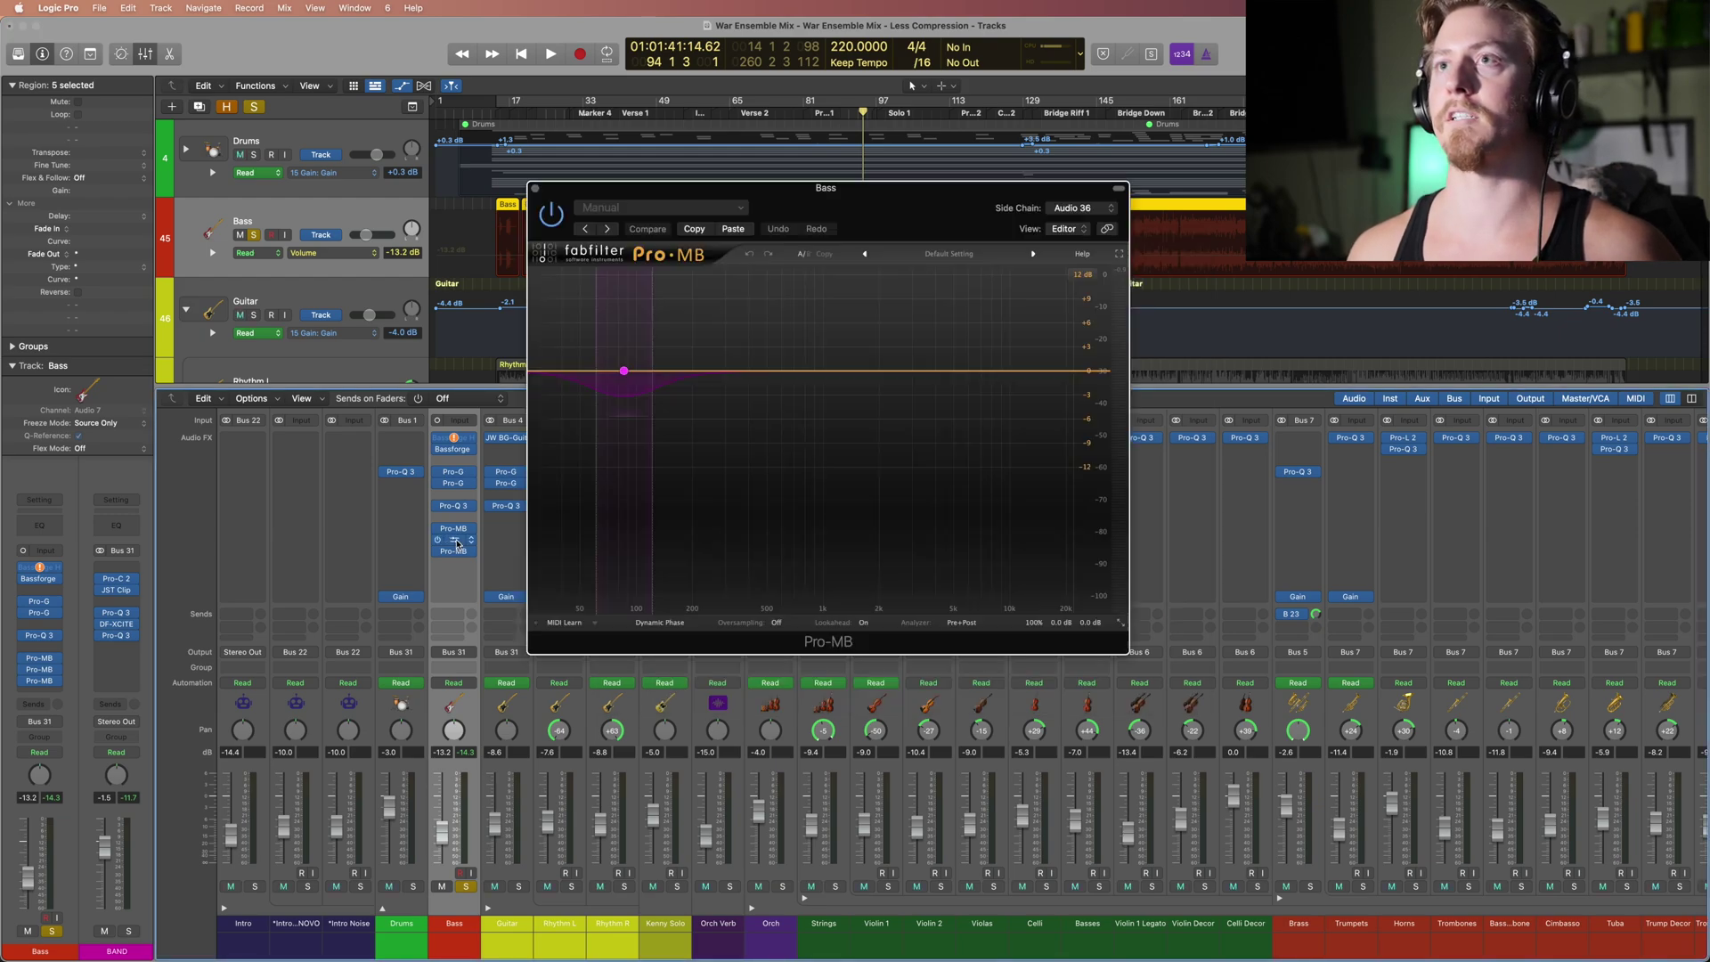
pyautogui.moveTo(831, 210); pyautogui.dragTo(907, 234)
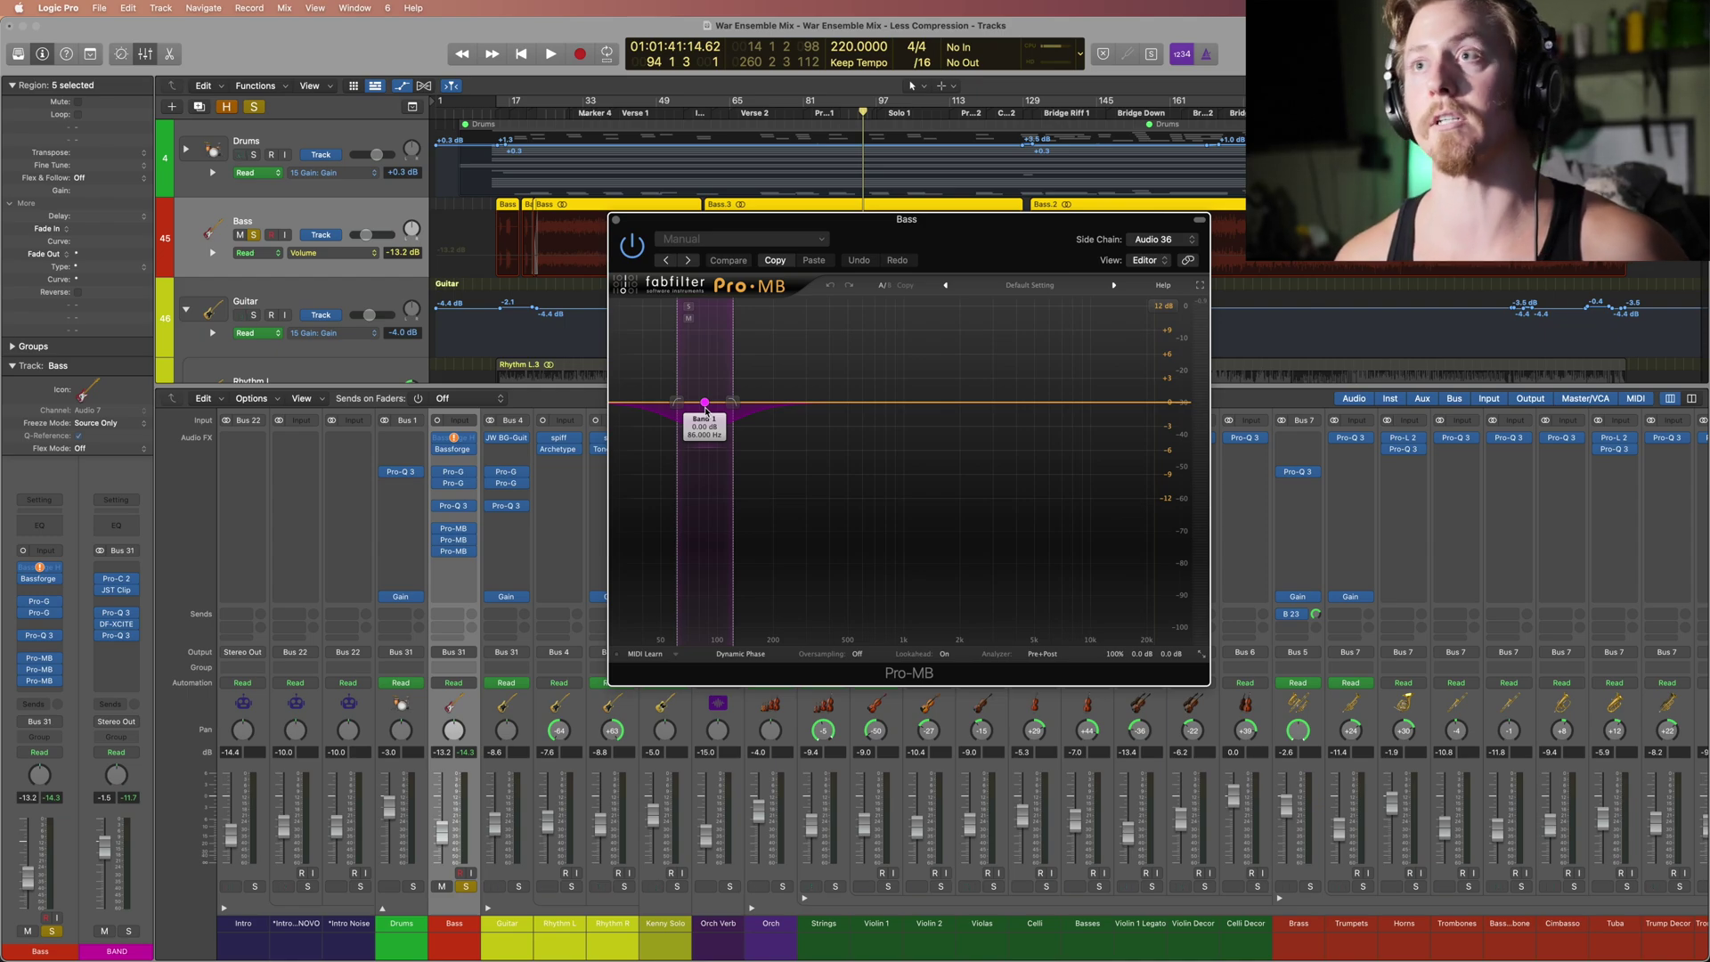
pyautogui.moveTo(710, 451)
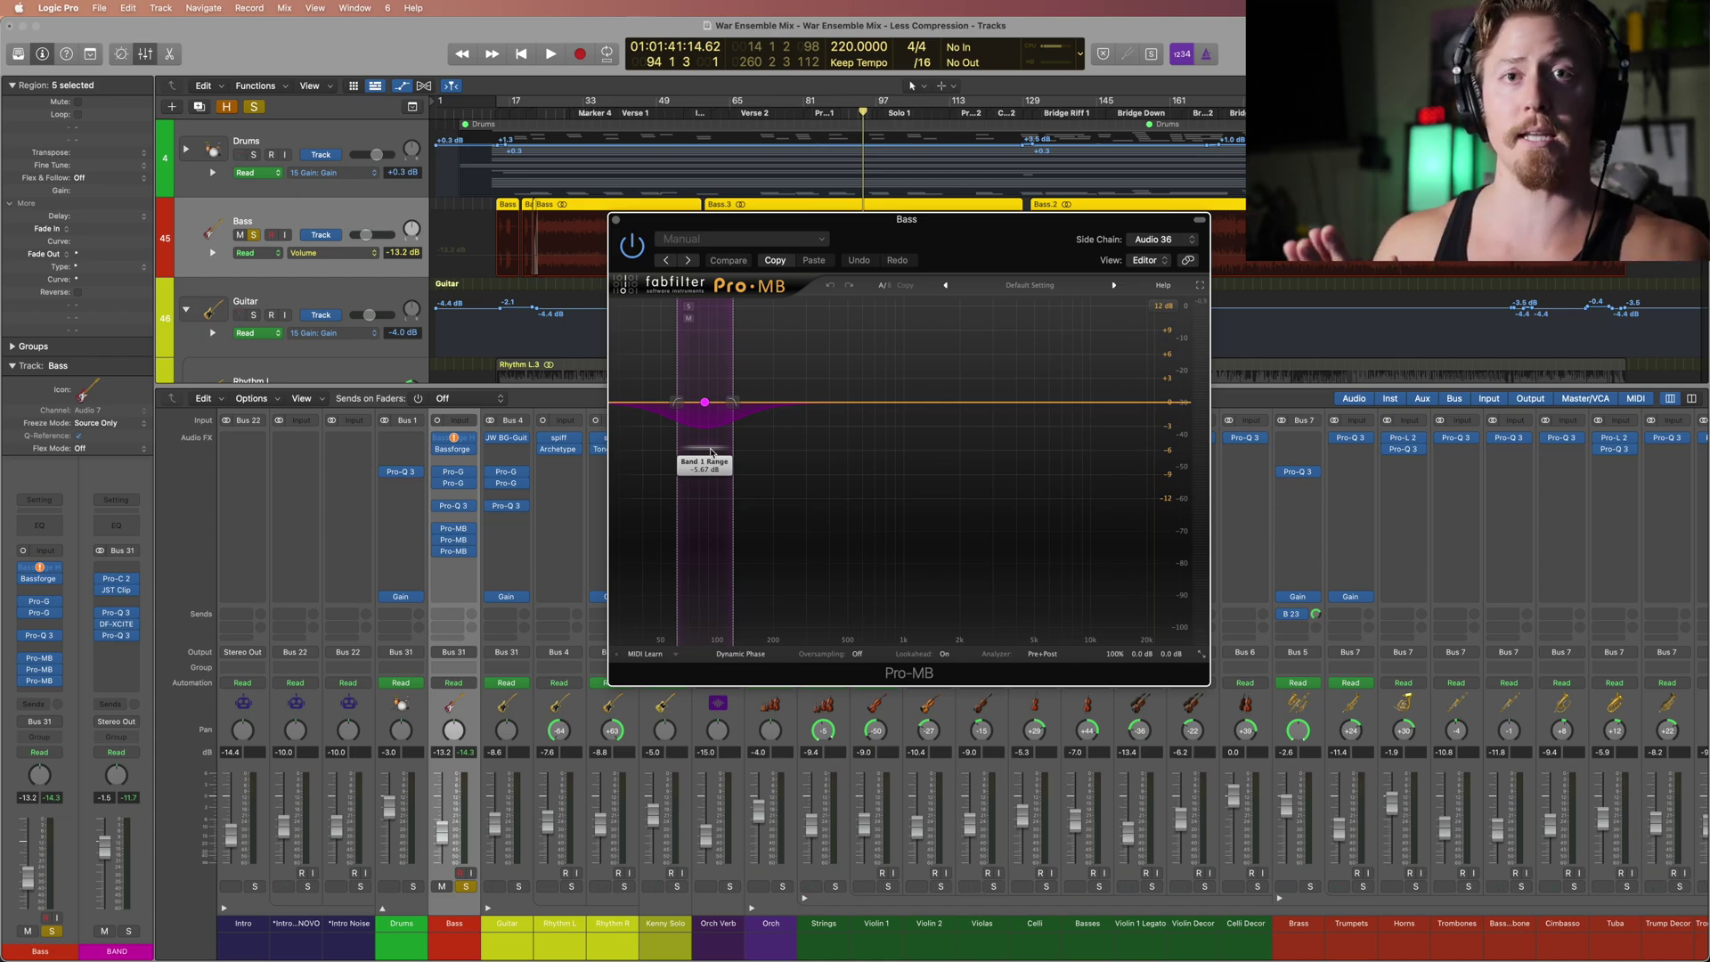
pyautogui.click(710, 452)
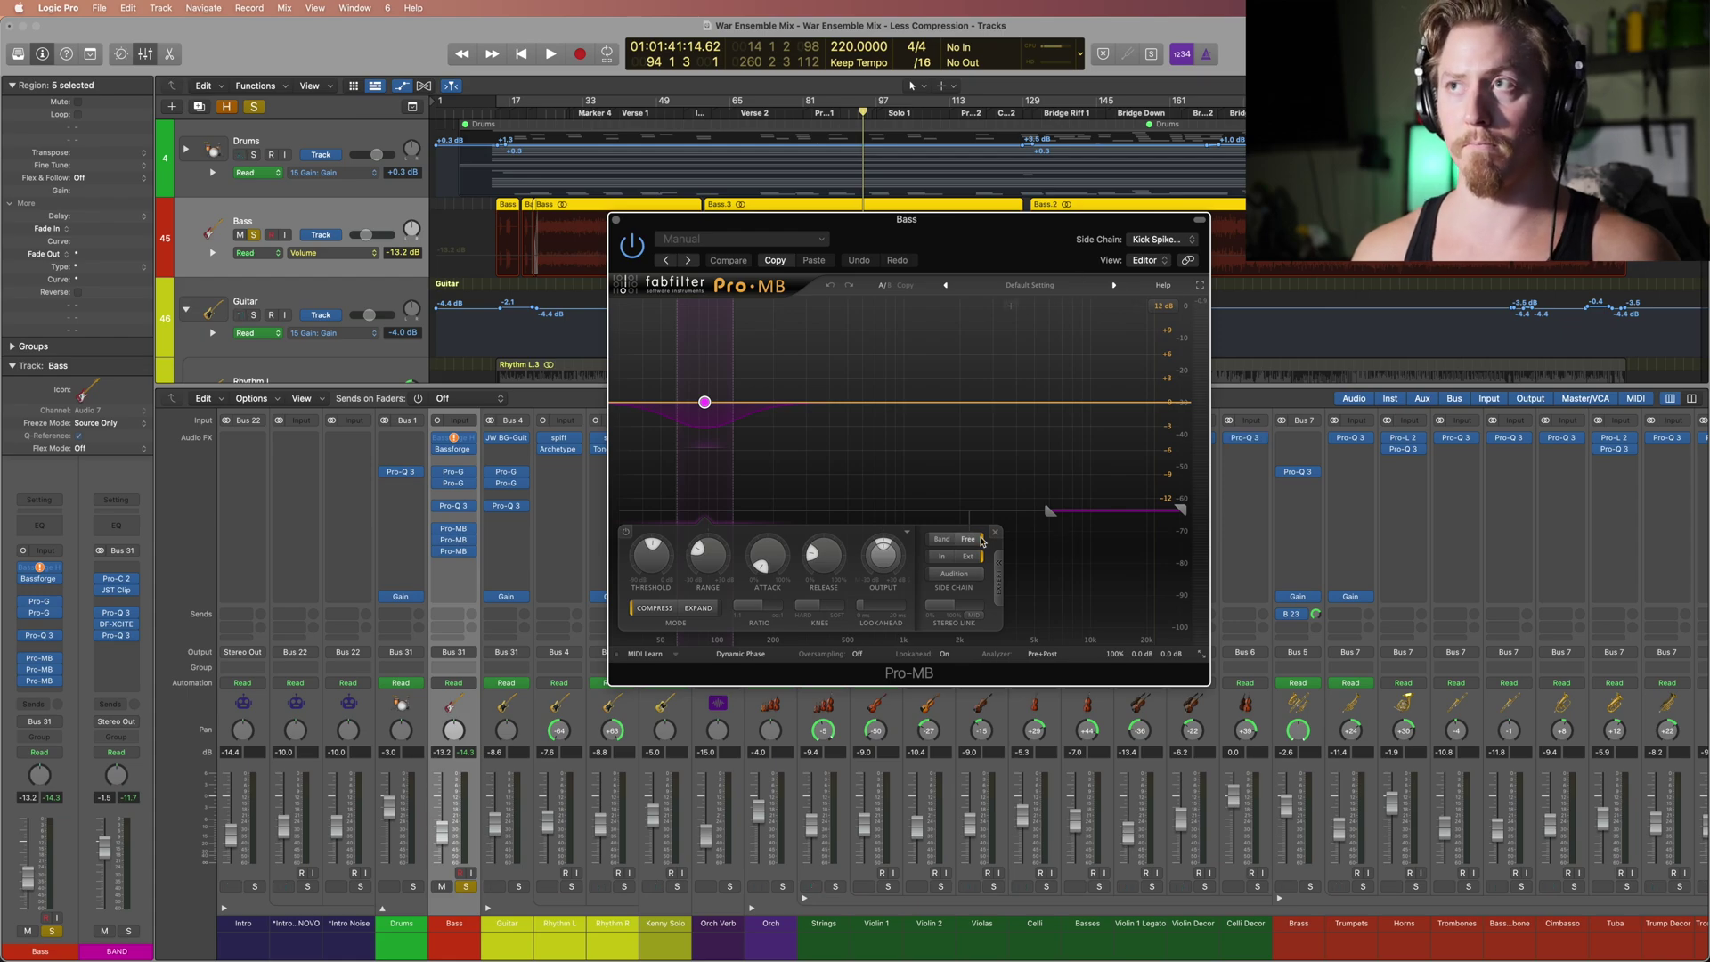
pyautogui.moveTo(1082, 517); pyautogui.dragTo(1102, 517)
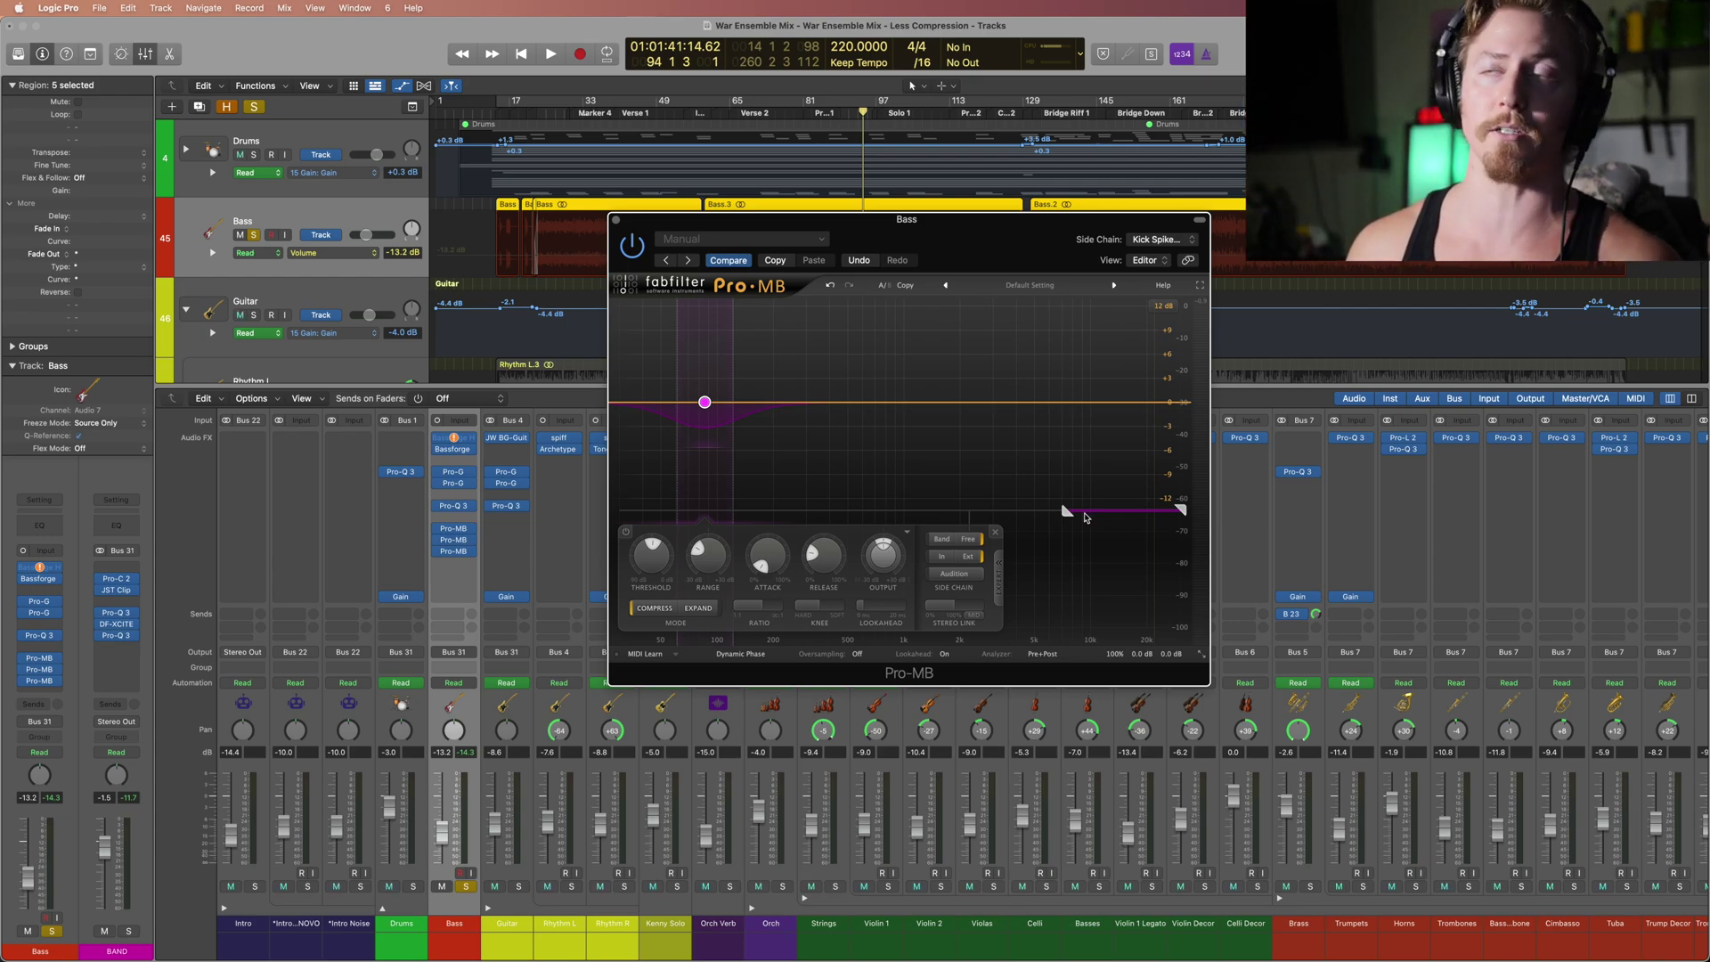
pyautogui.click(615, 219)
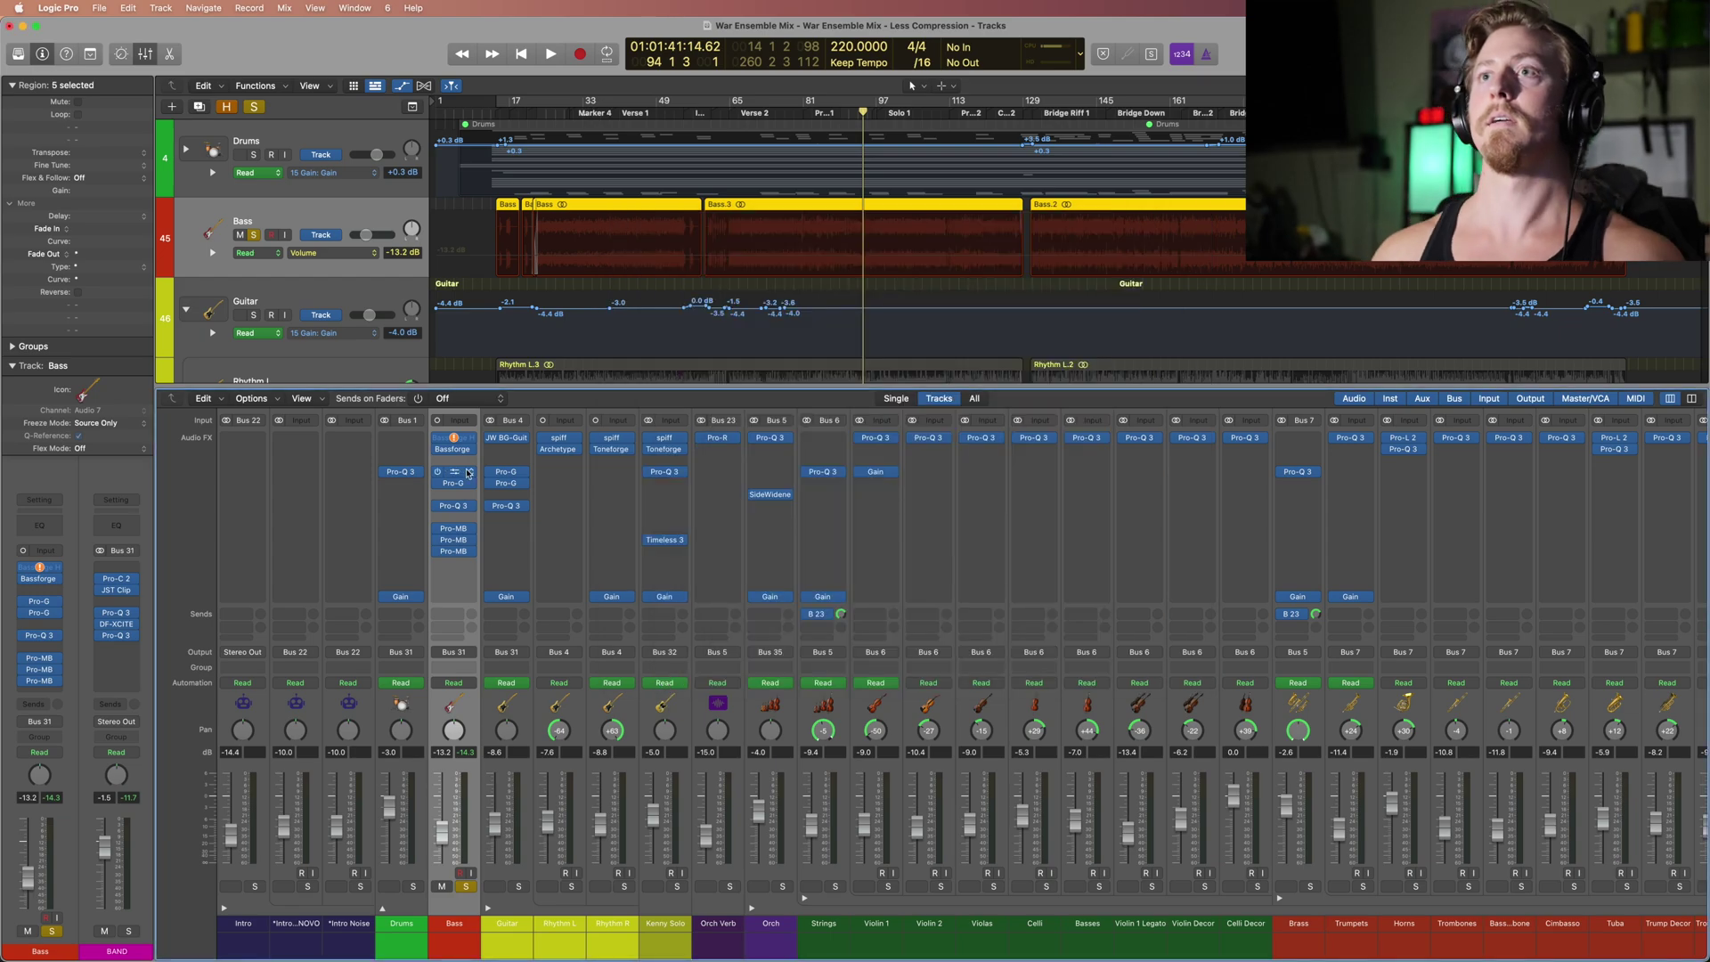
# Step: Open the third Pro-MB on the Bass track, choose All Tom Spikes (Audio 71) as its side-chain source, and close it
pyautogui.click(454, 552)
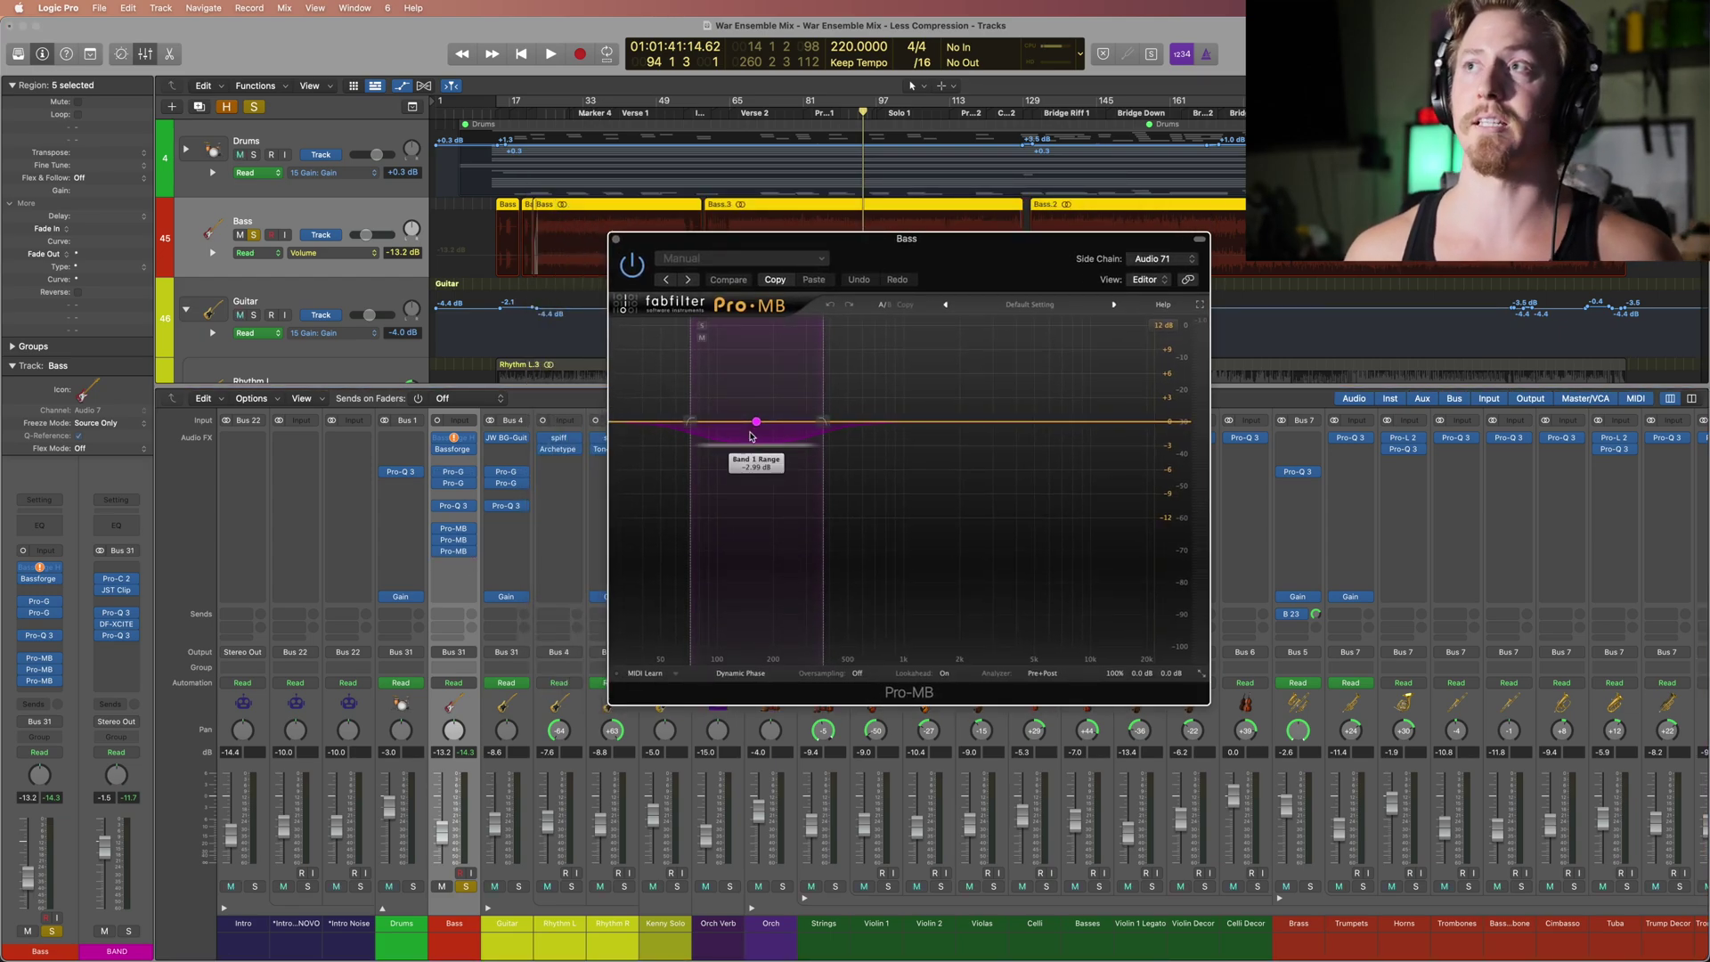
pyautogui.click(1158, 259)
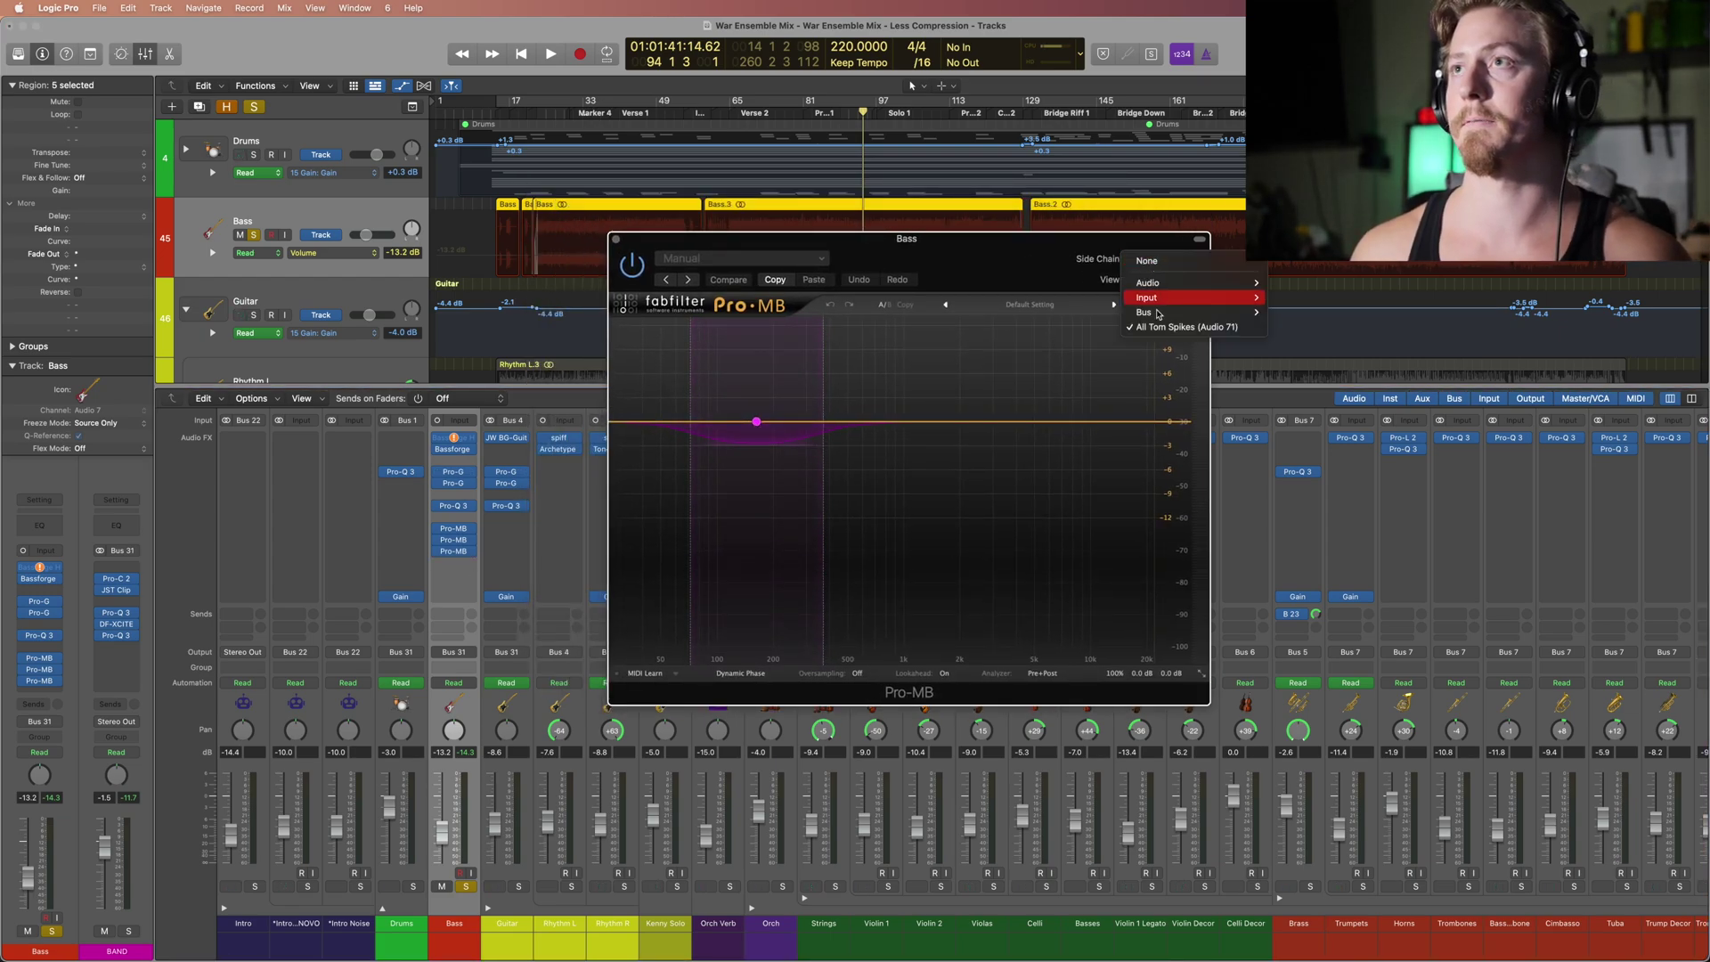
pyautogui.click(1179, 328)
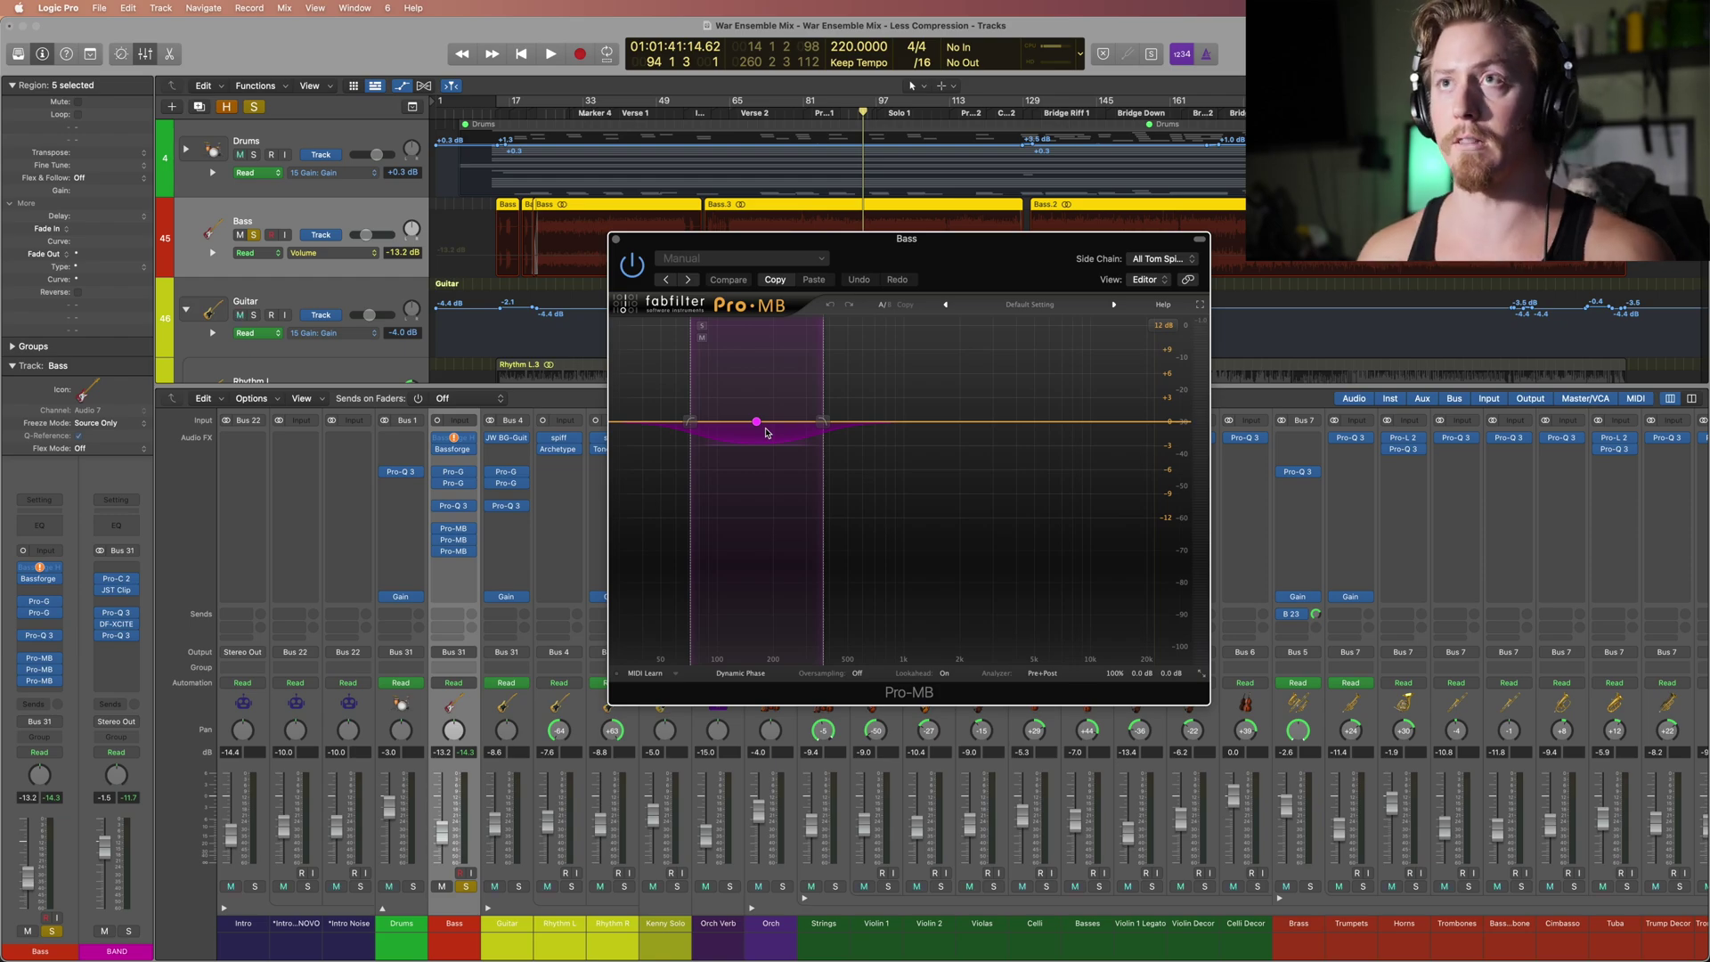
pyautogui.click(615, 239)
# Step: Solo the Rhythm L guitar track in place of the Bass
pyautogui.click(506, 900)
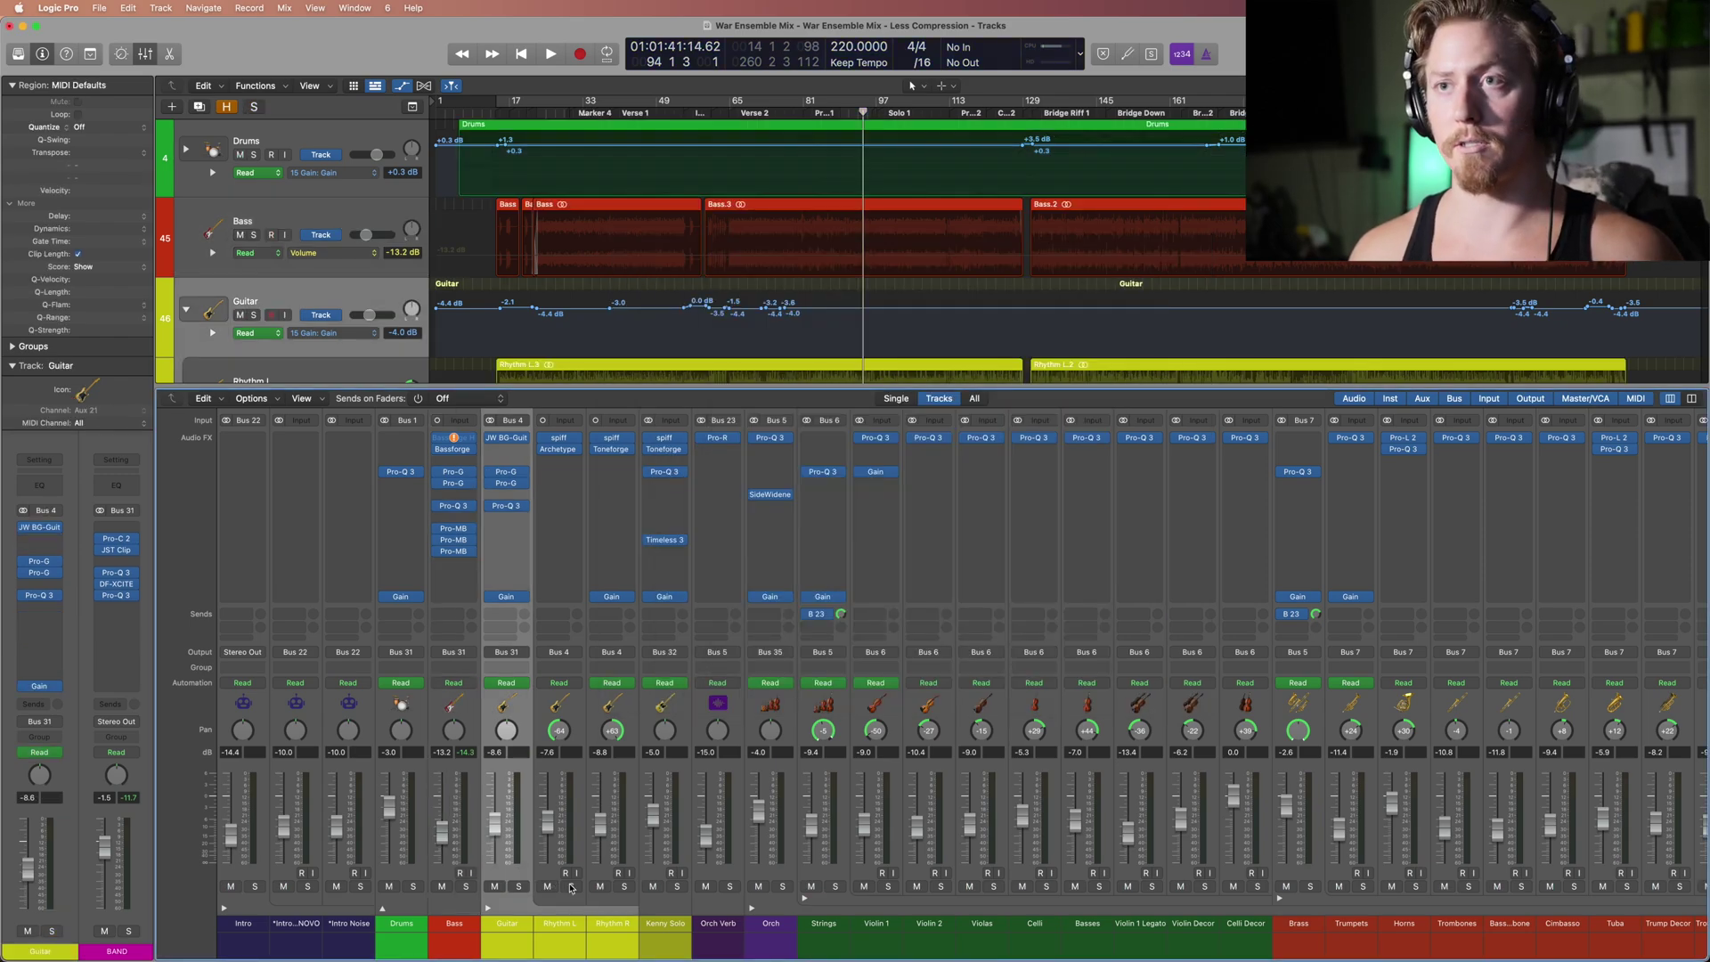
pyautogui.click(570, 886)
pyautogui.scroll(-5, 629, 290)
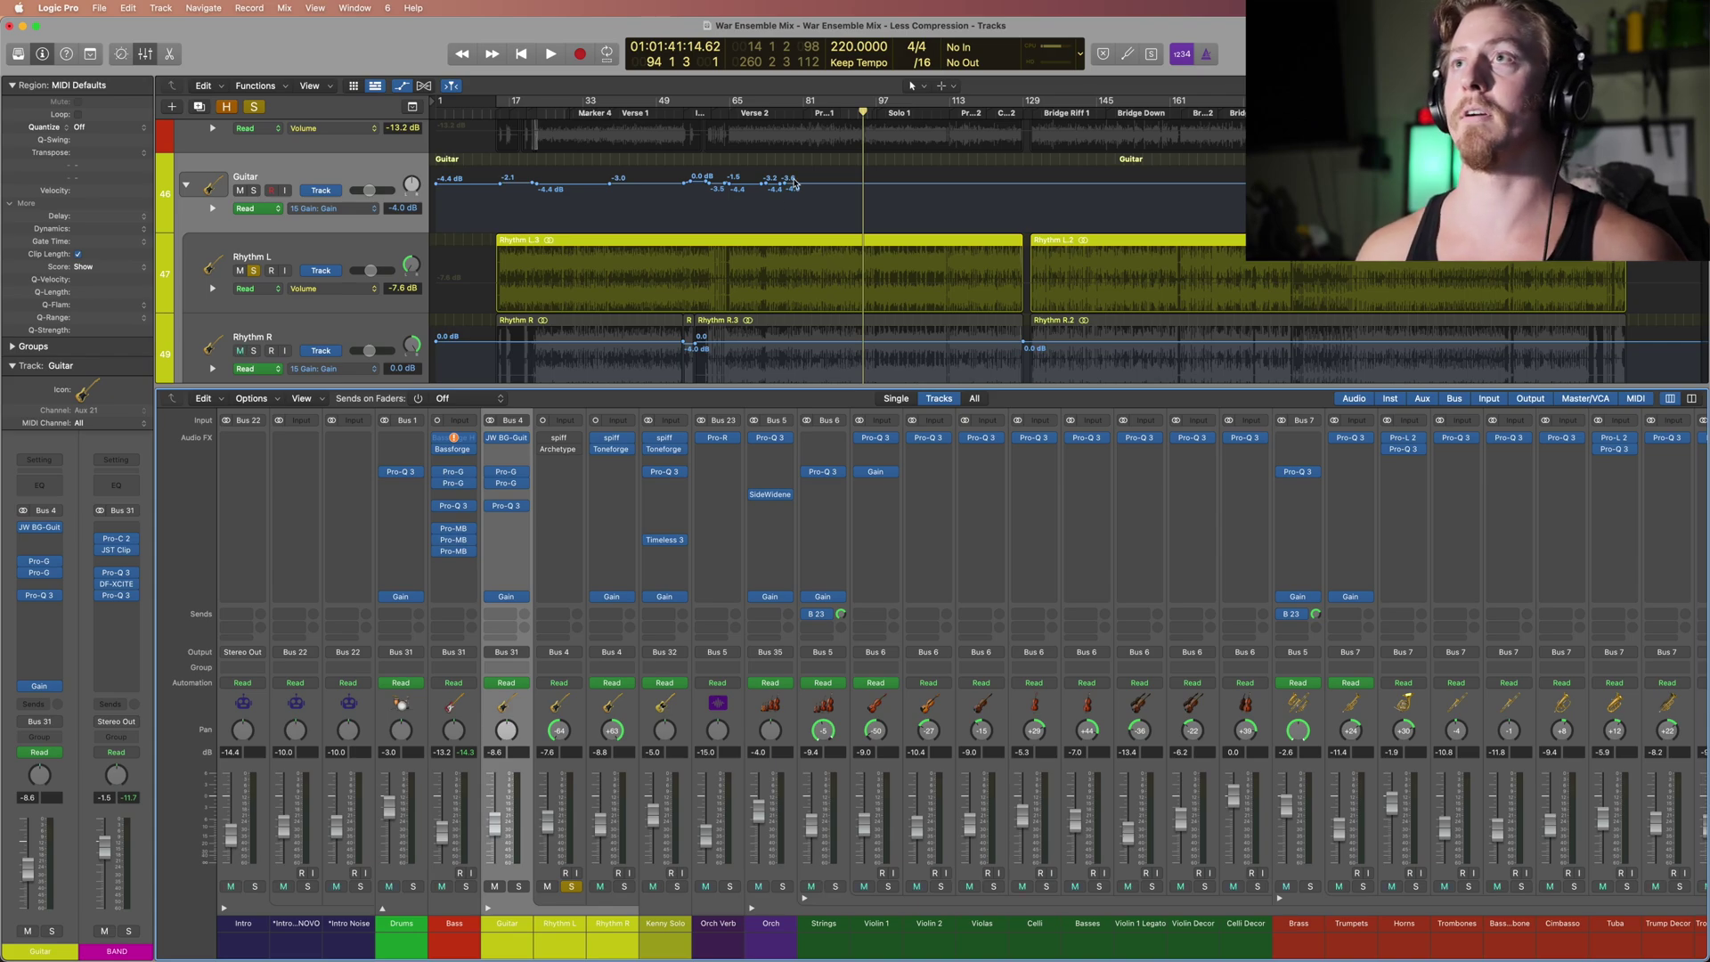
# Step: Play the soloed Rhythm L guitar from bar 40 in Verse 1, and stop playback around bar 51
pyautogui.click(820, 113)
pyautogui.press('super+Right')
pyautogui.press('super+Right')
pyautogui.press('super+Right')
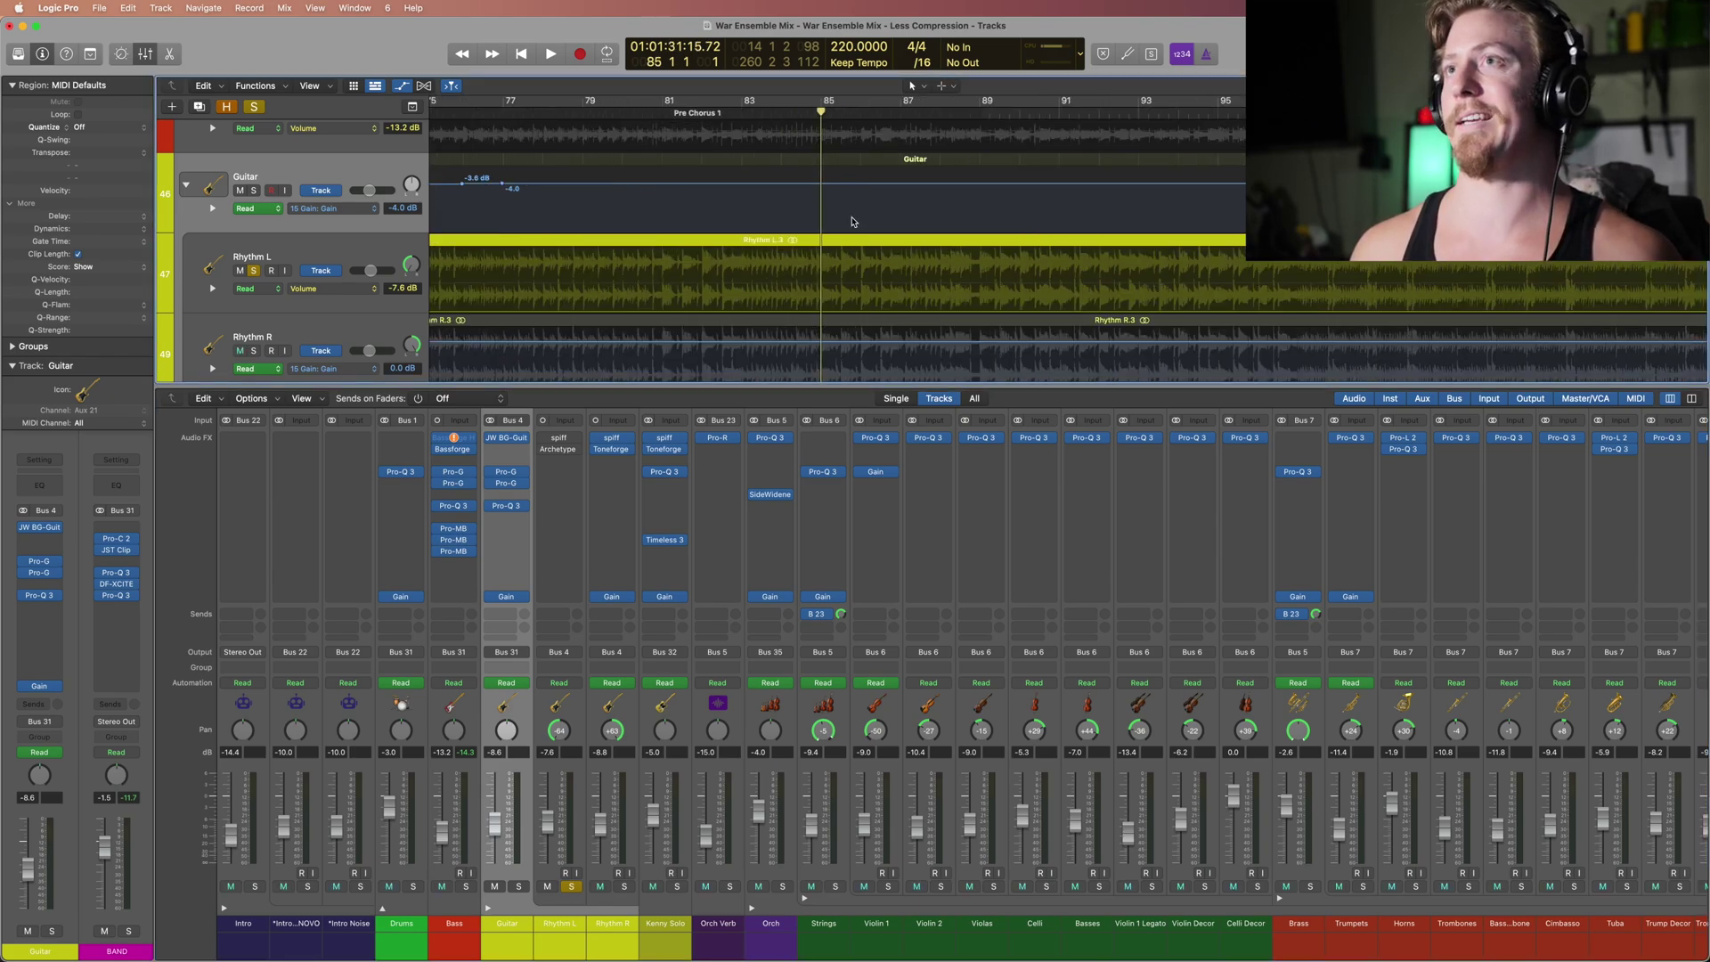
pyautogui.press('super+Left')
pyautogui.press('super+Left')
pyautogui.press('super+Left')
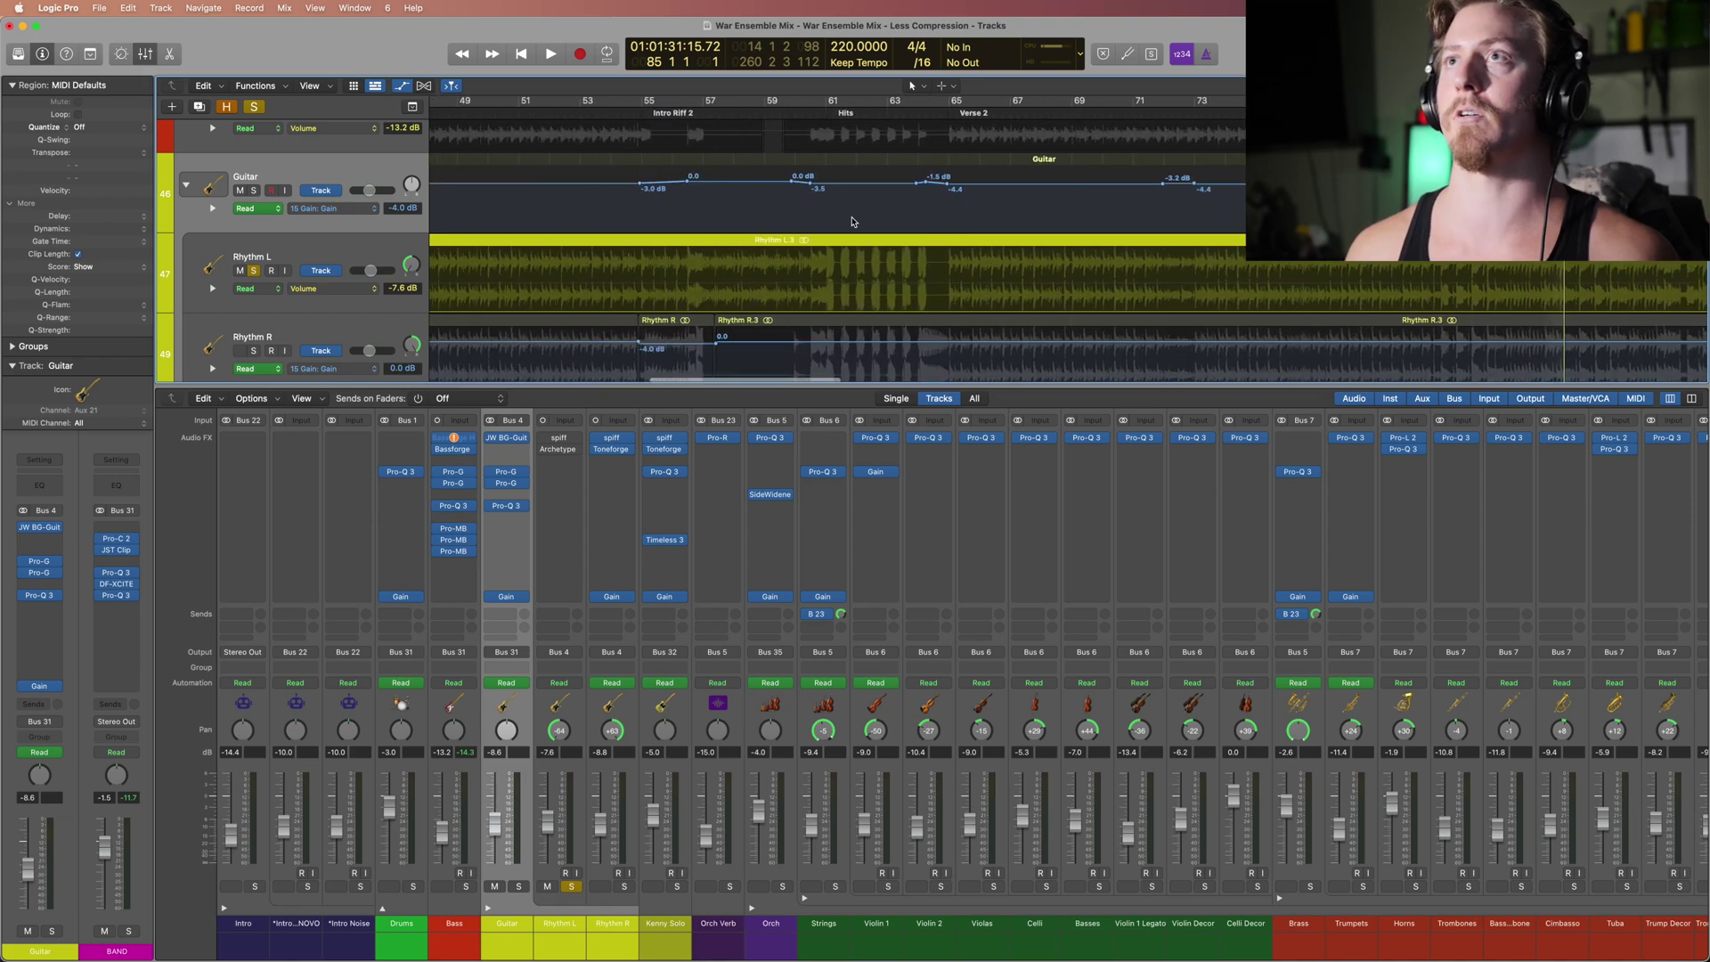
pyautogui.click(647, 113)
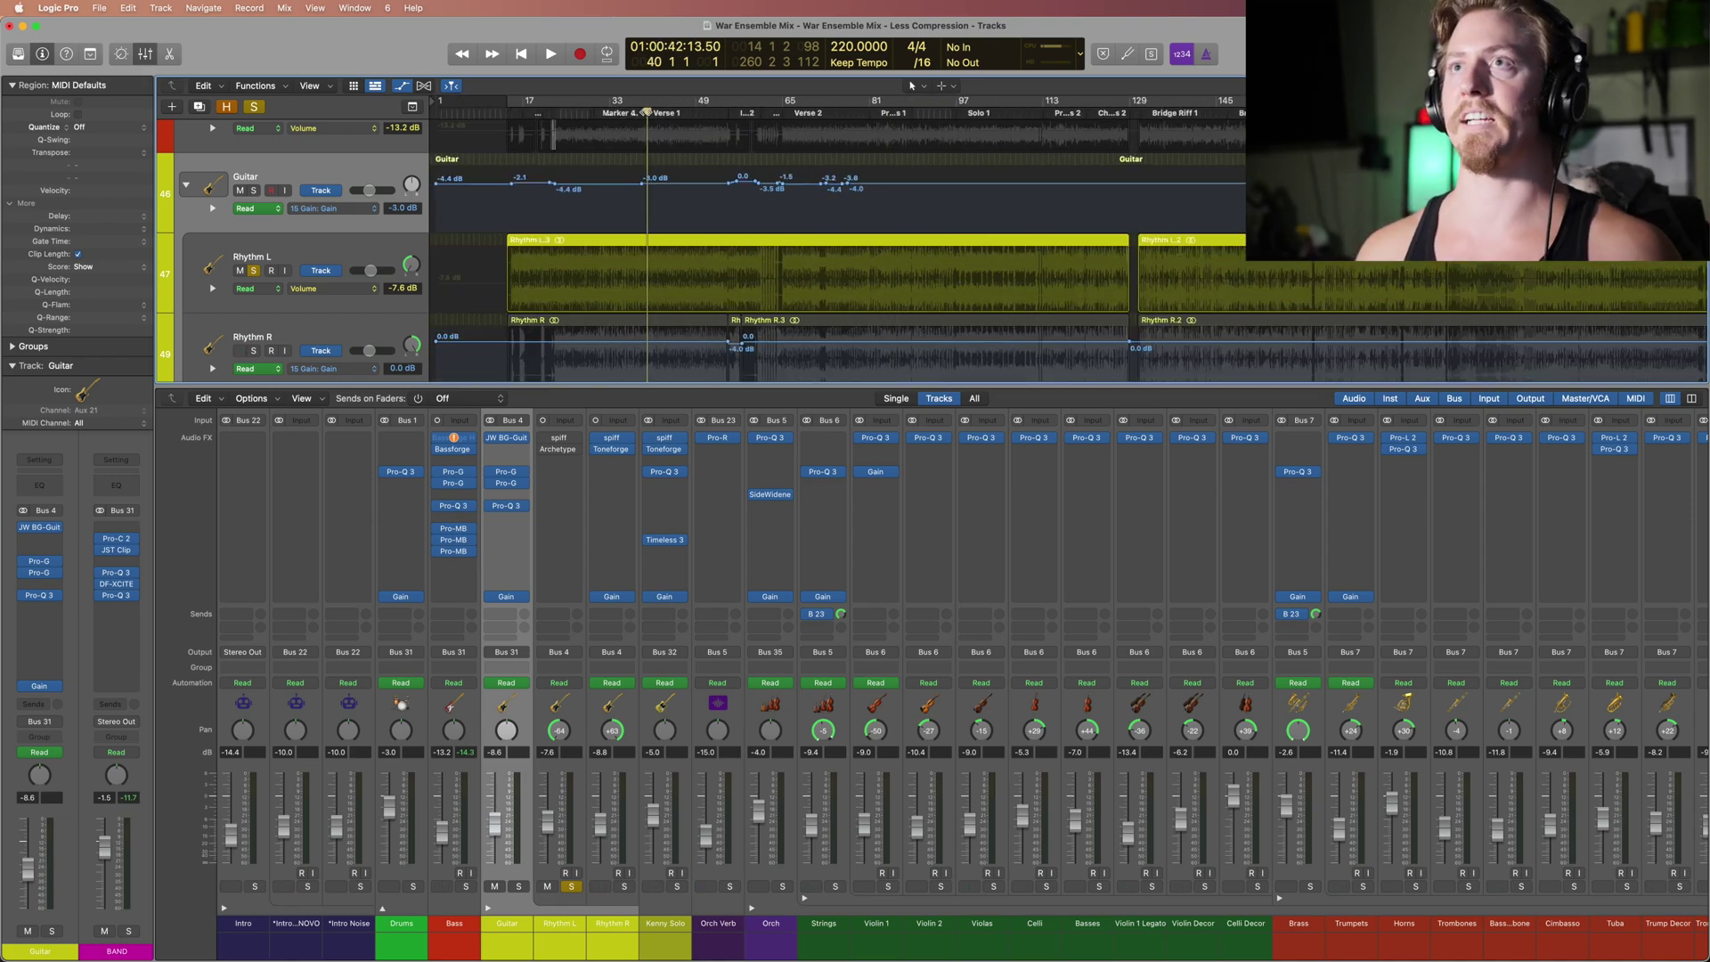
pyautogui.press('space')
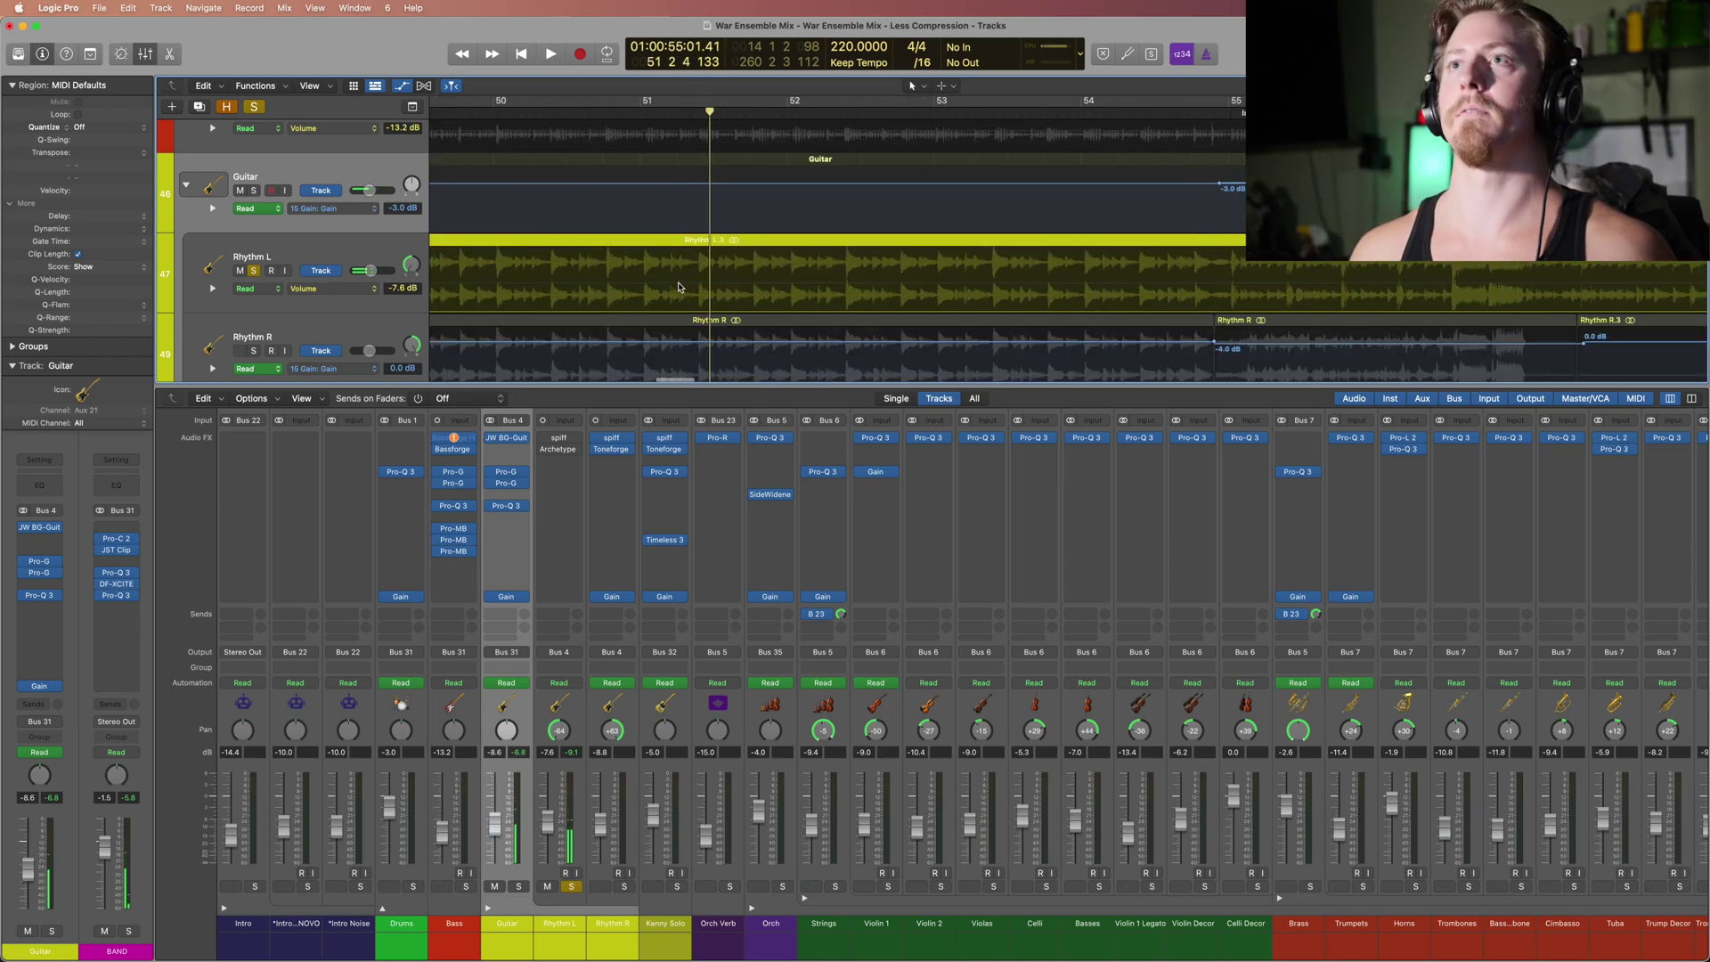
pyautogui.hscroll(-10, 679, 286)
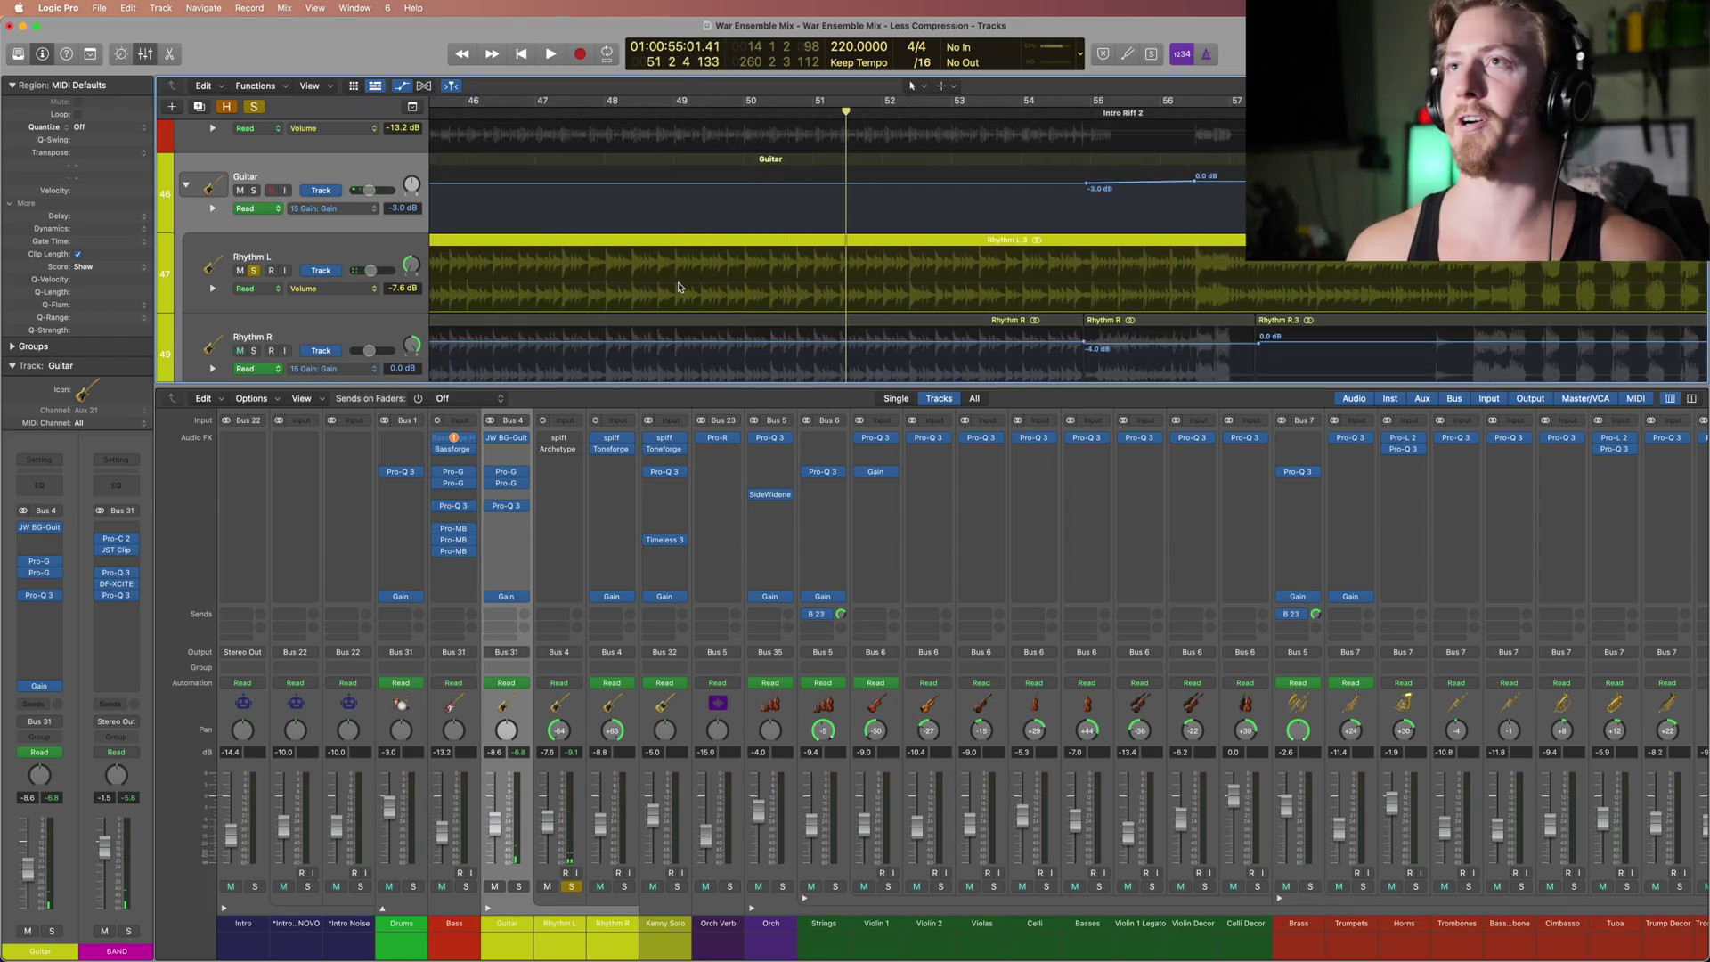
# Step: Open the spiff plug-in on the Rhythm L track and move its window clear of the arrangement
pyautogui.moveTo(560, 440)
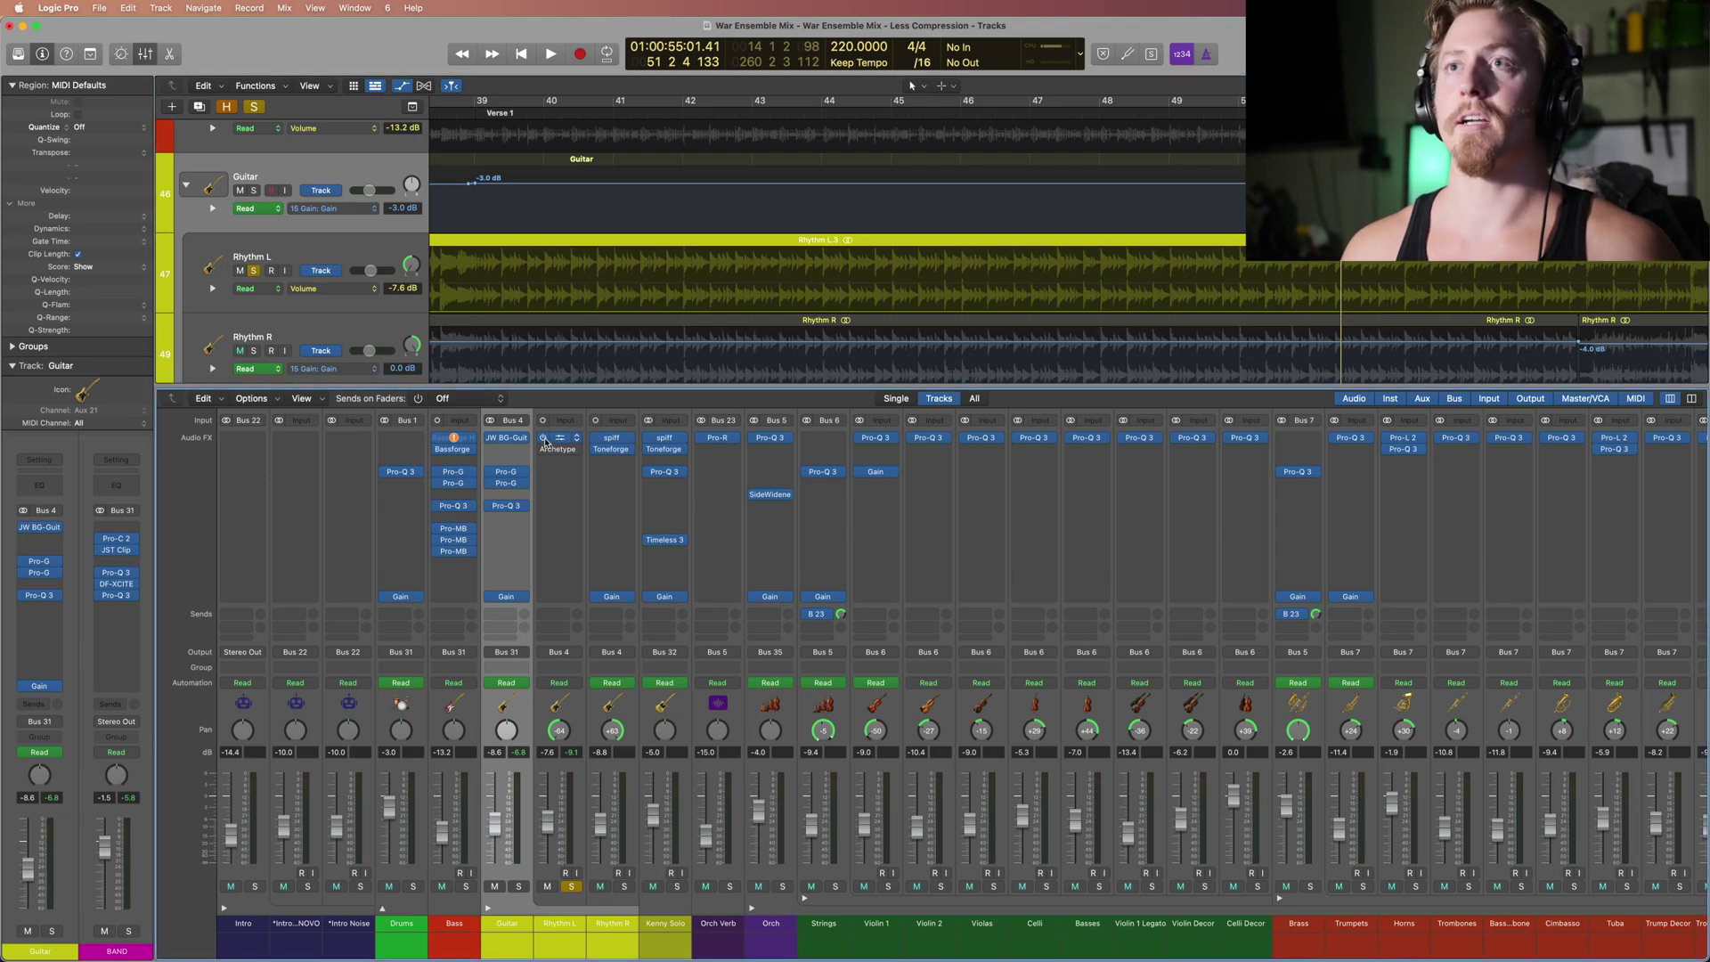
pyautogui.click(559, 441)
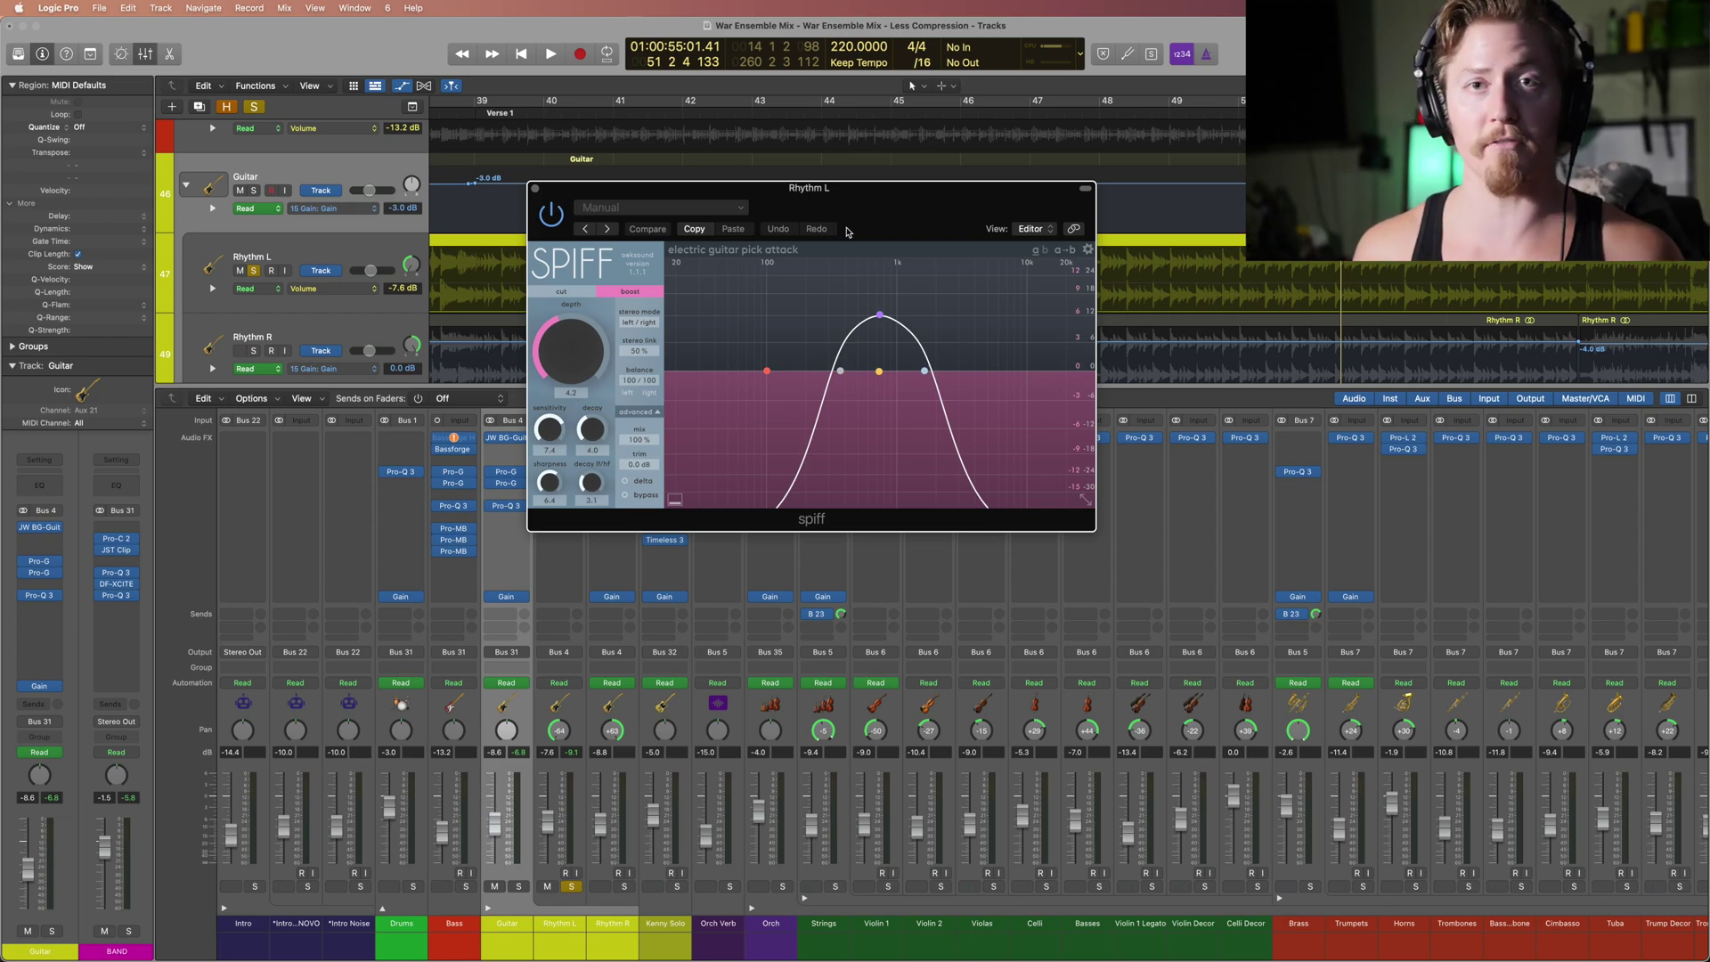
pyautogui.moveTo(837, 196); pyautogui.dragTo(946, 373)
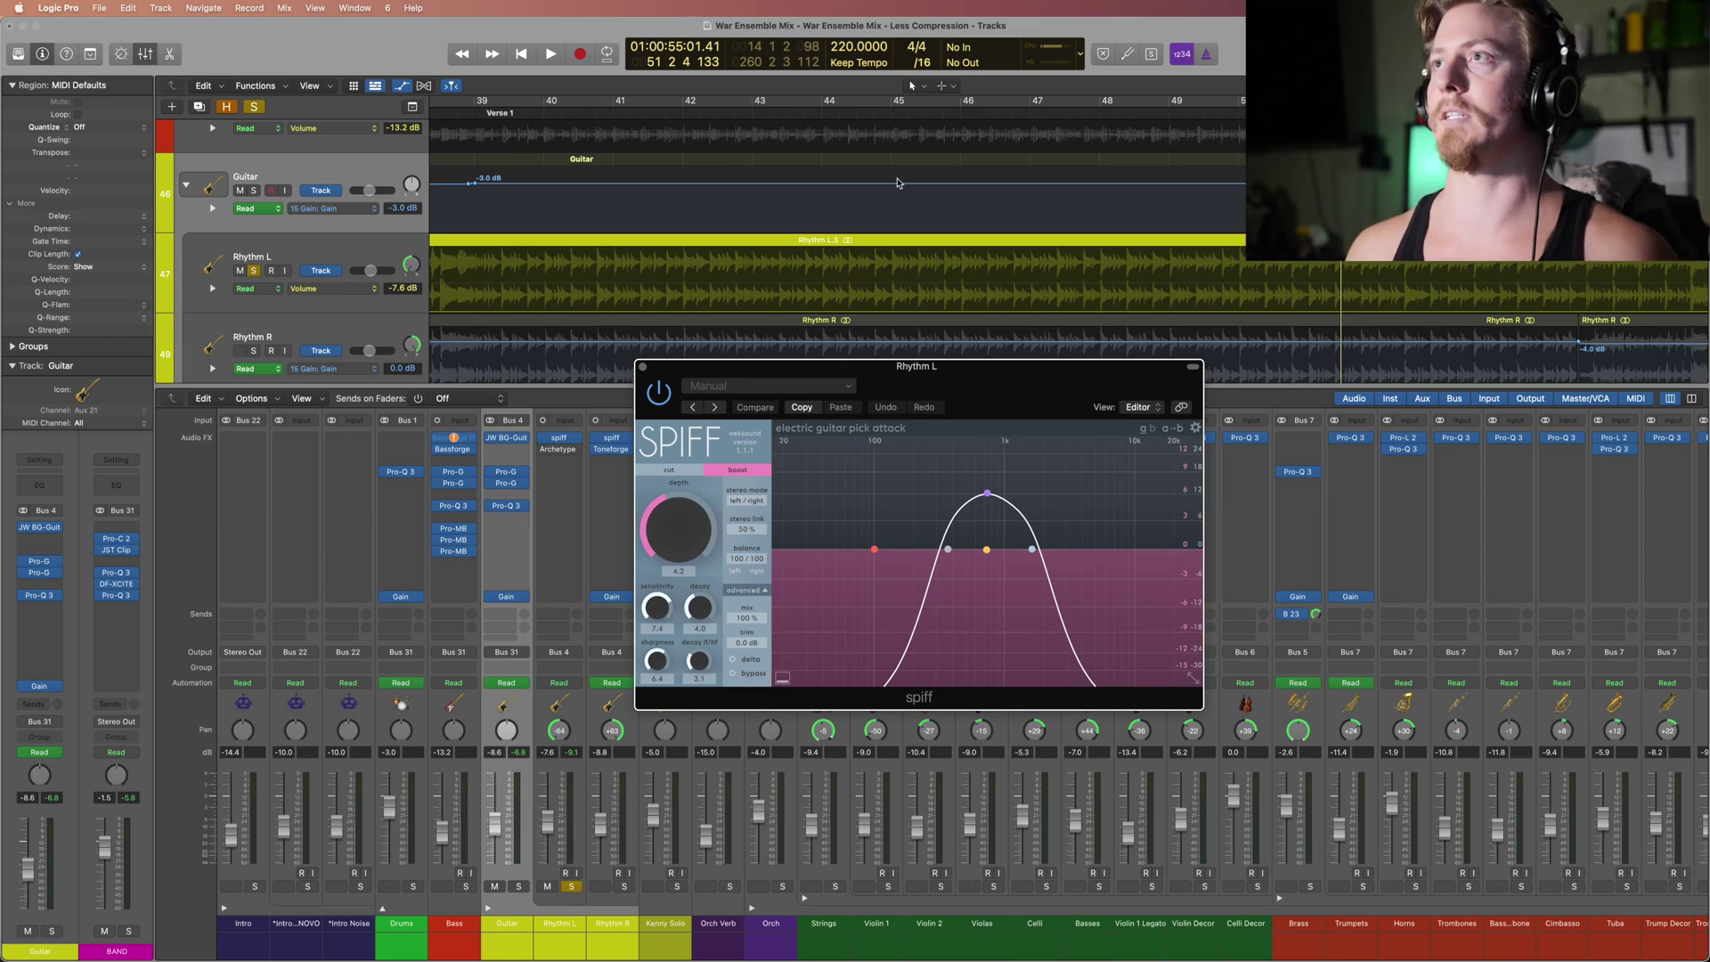
# Step: Play the soloed Rhythm L guitar from bar 39 in Verse 1, switching spiff on, stop around bar 48 and close the plug-in
pyautogui.click(483, 111)
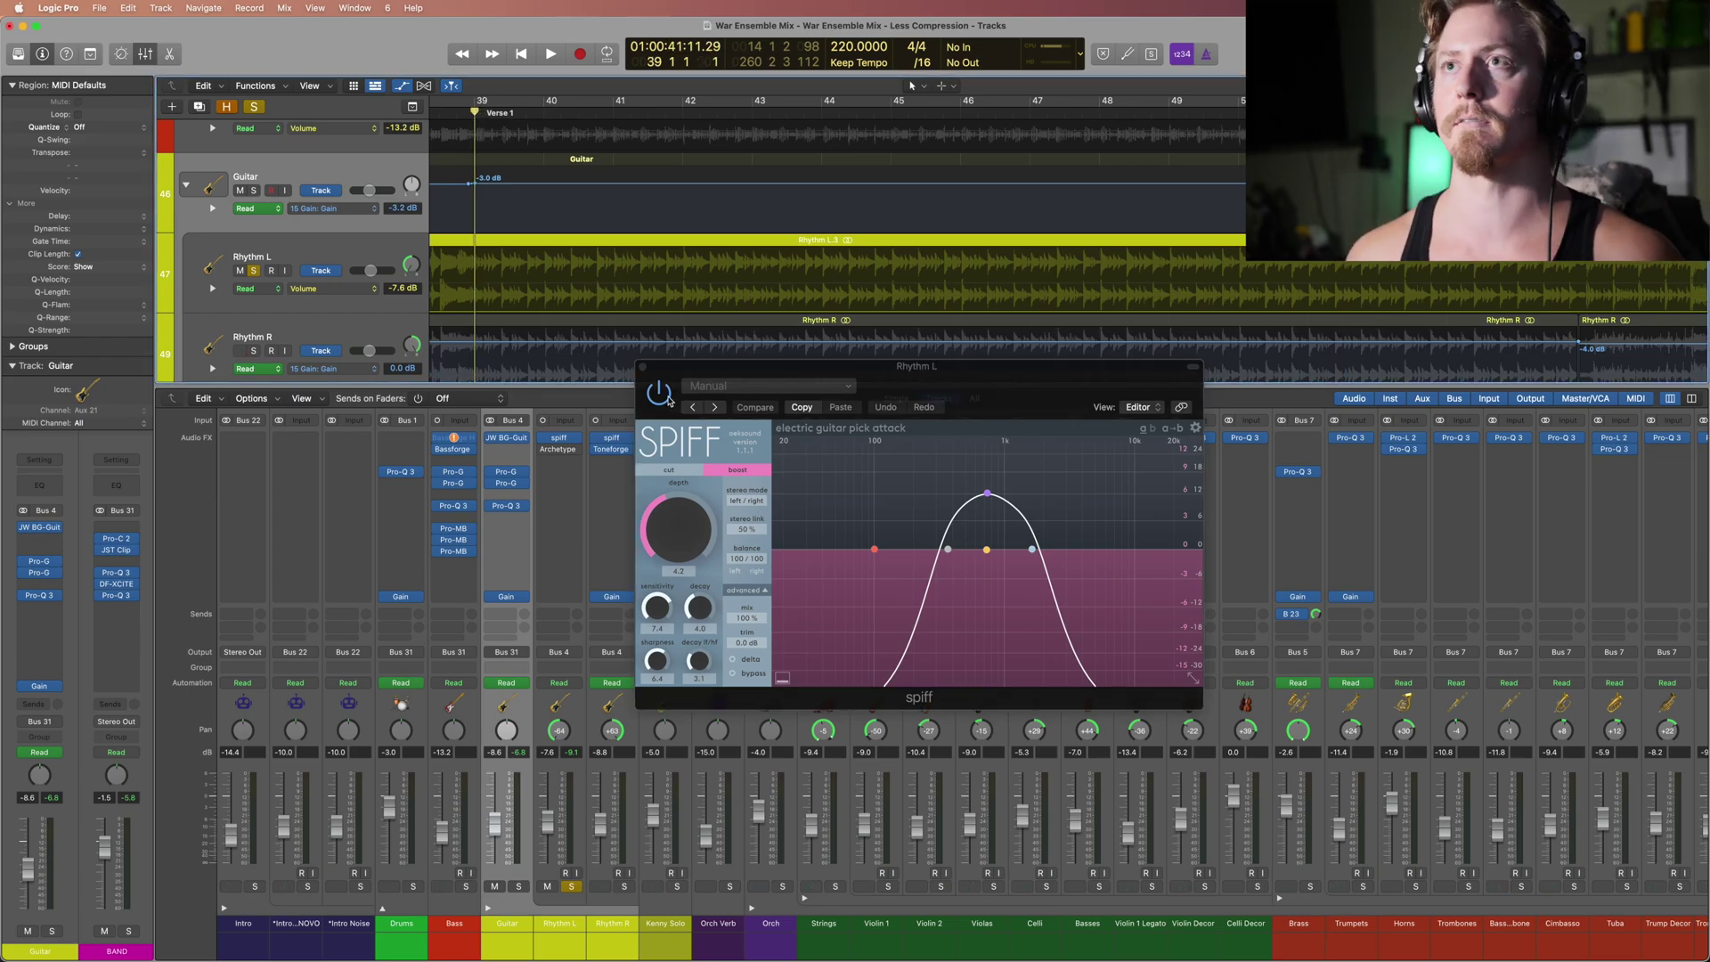
pyautogui.press('space')
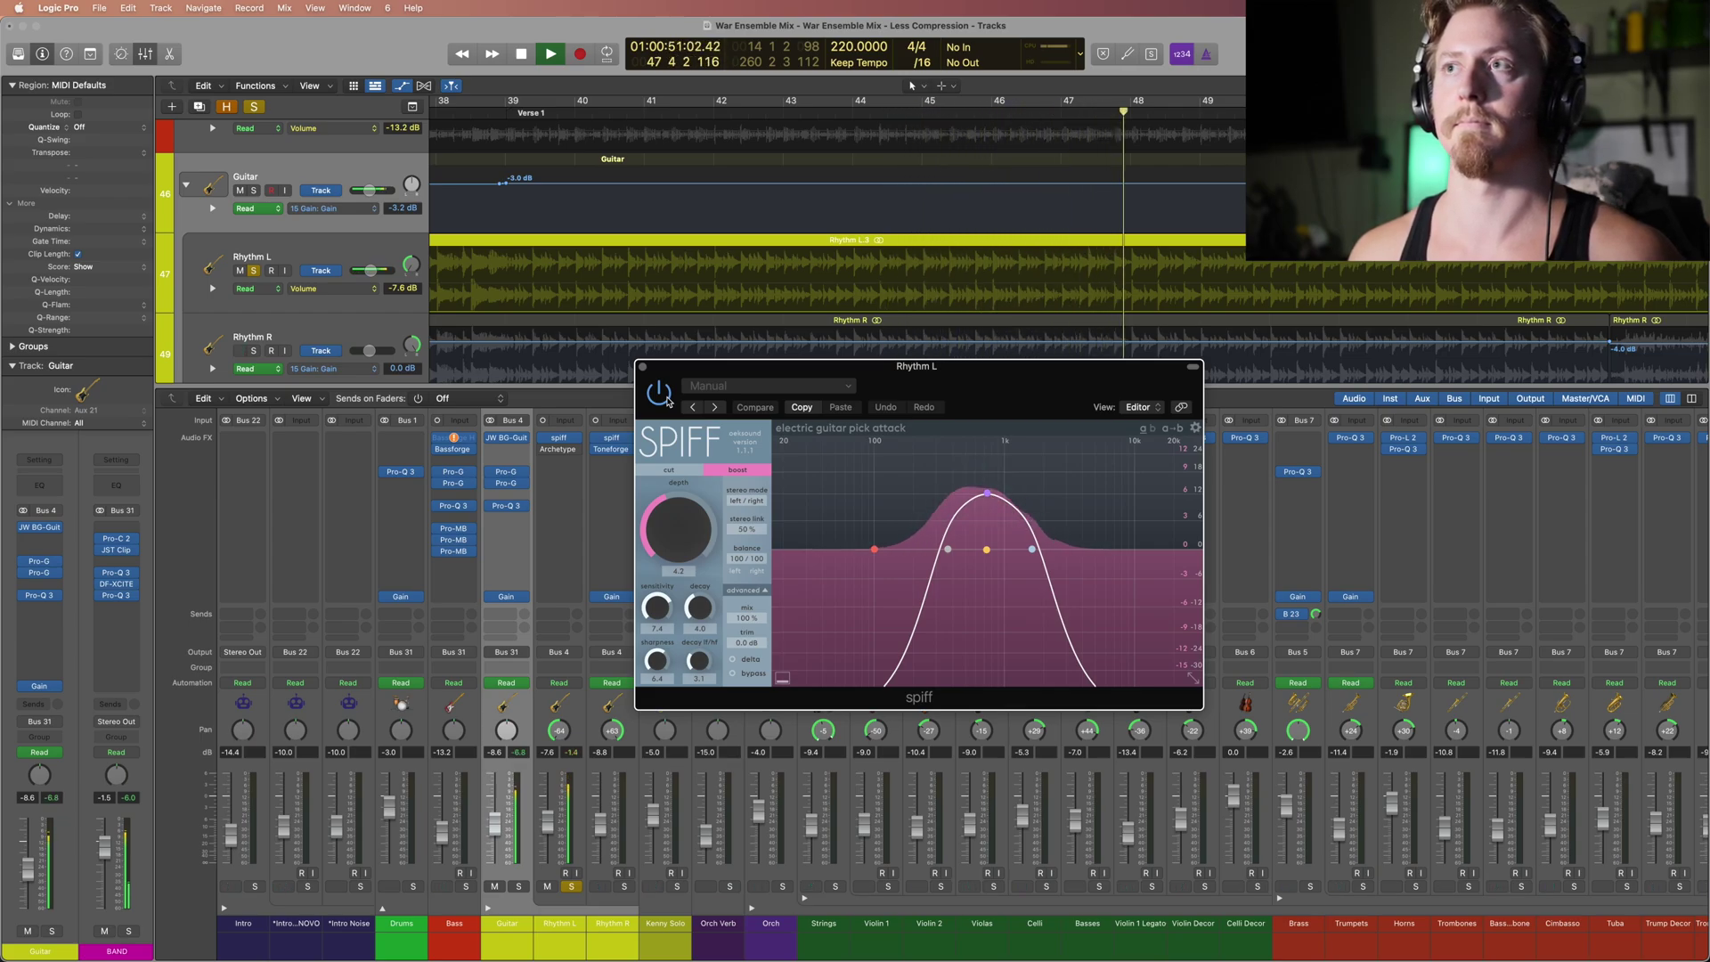
pyautogui.press('space')
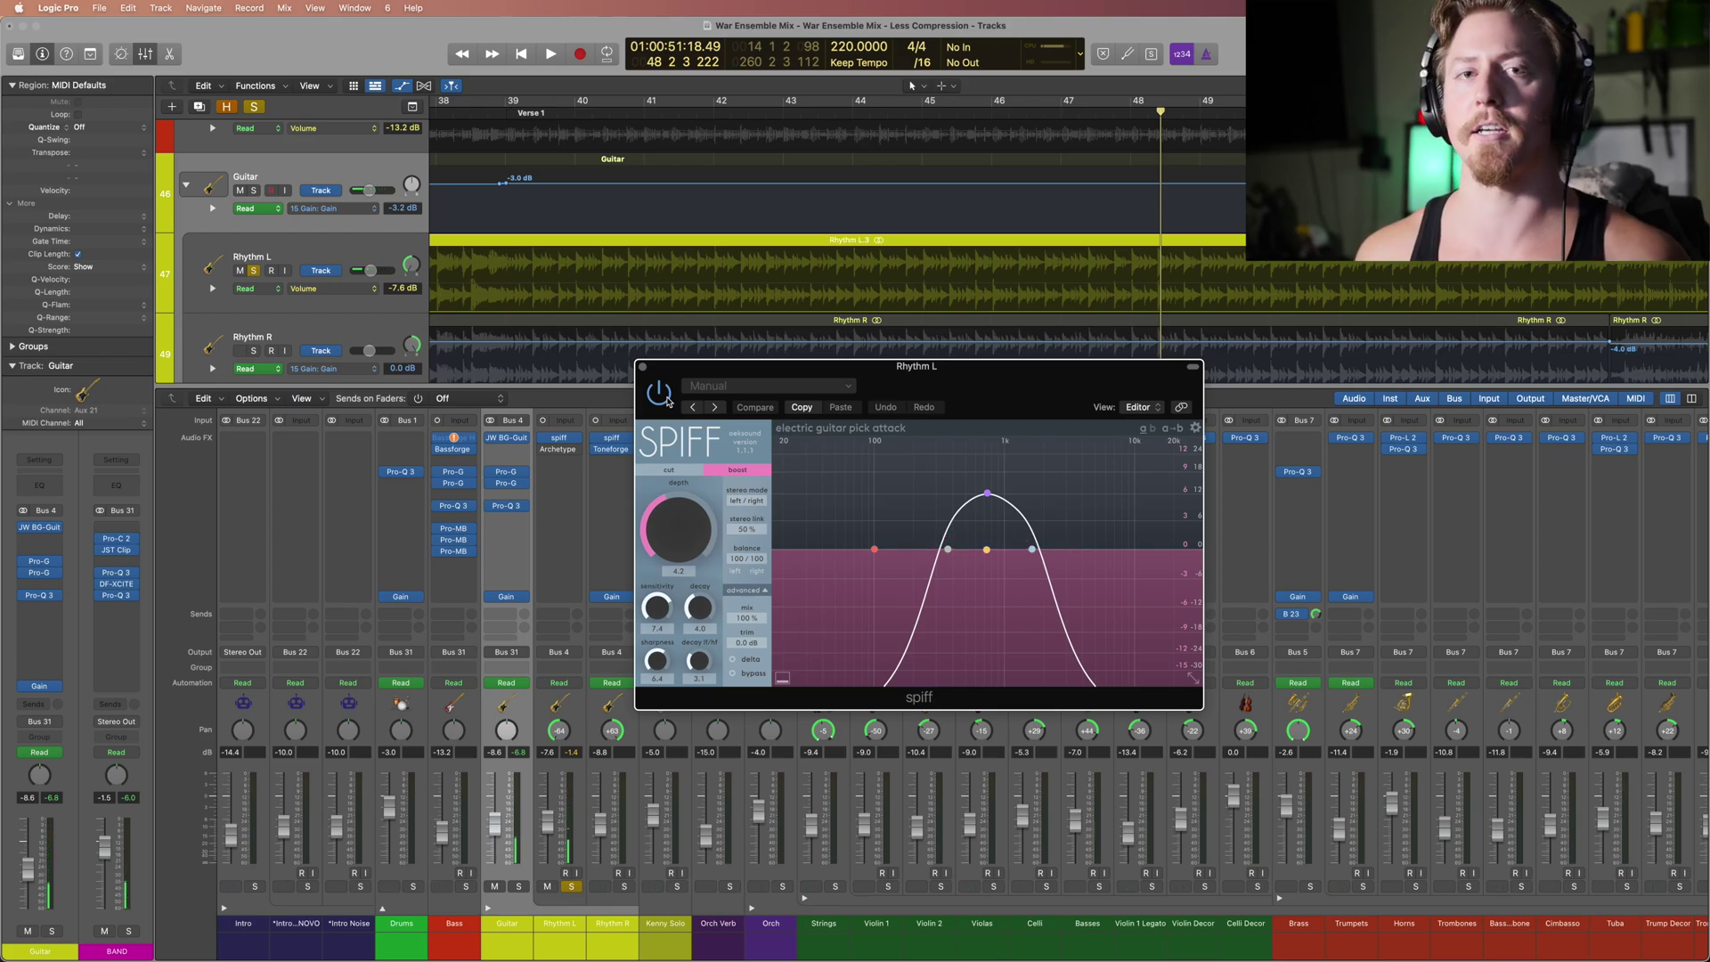
pyautogui.click(558, 437)
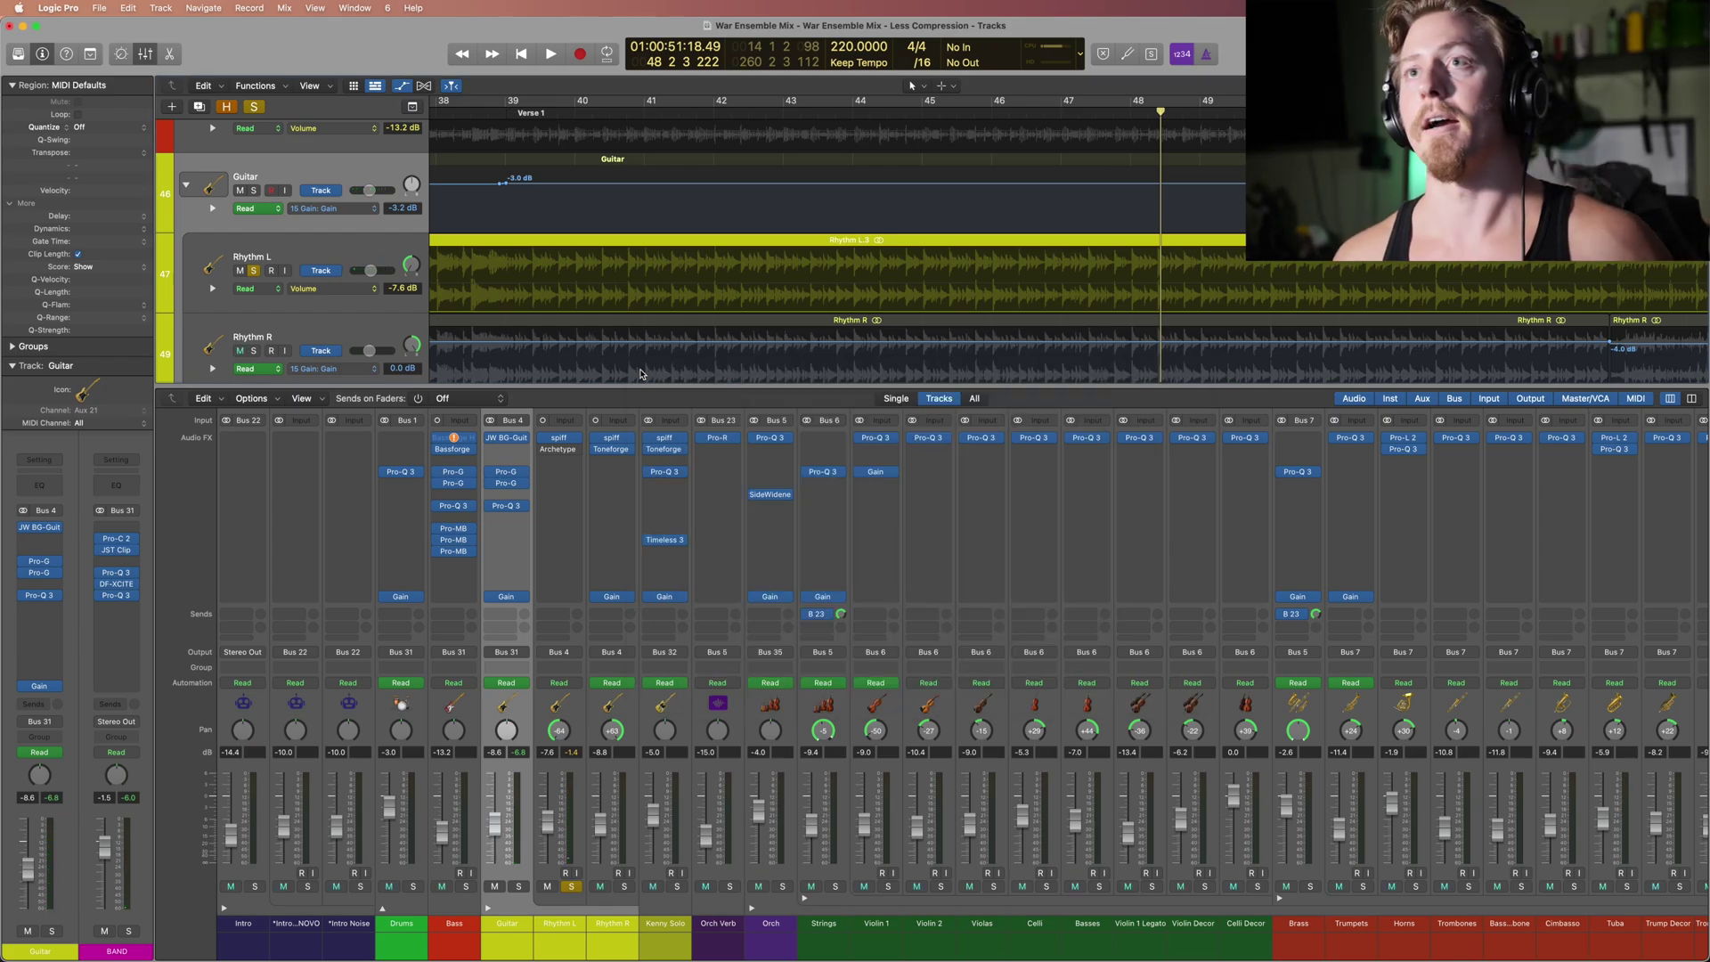
# Step: Open Archetype Gojira on Rhythm L, switch it on, play the guitar through it until bar 55, and close the plug-in
pyautogui.click(561, 449)
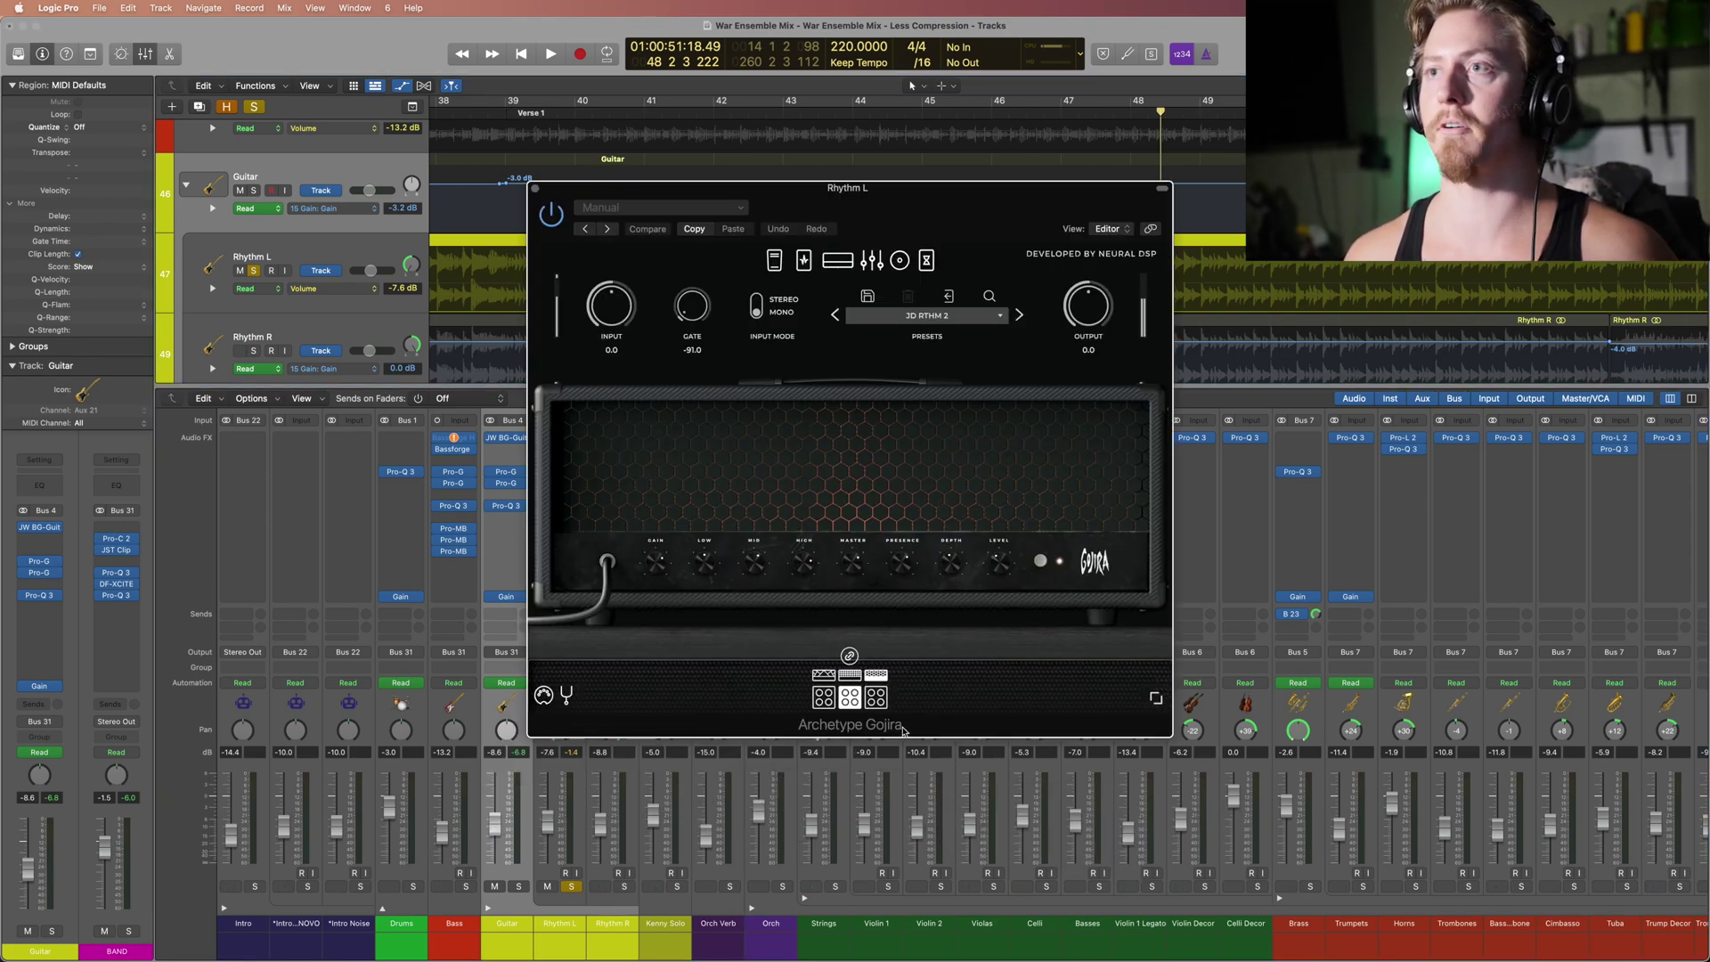
pyautogui.moveTo(949, 196); pyautogui.dragTo(1014, 263)
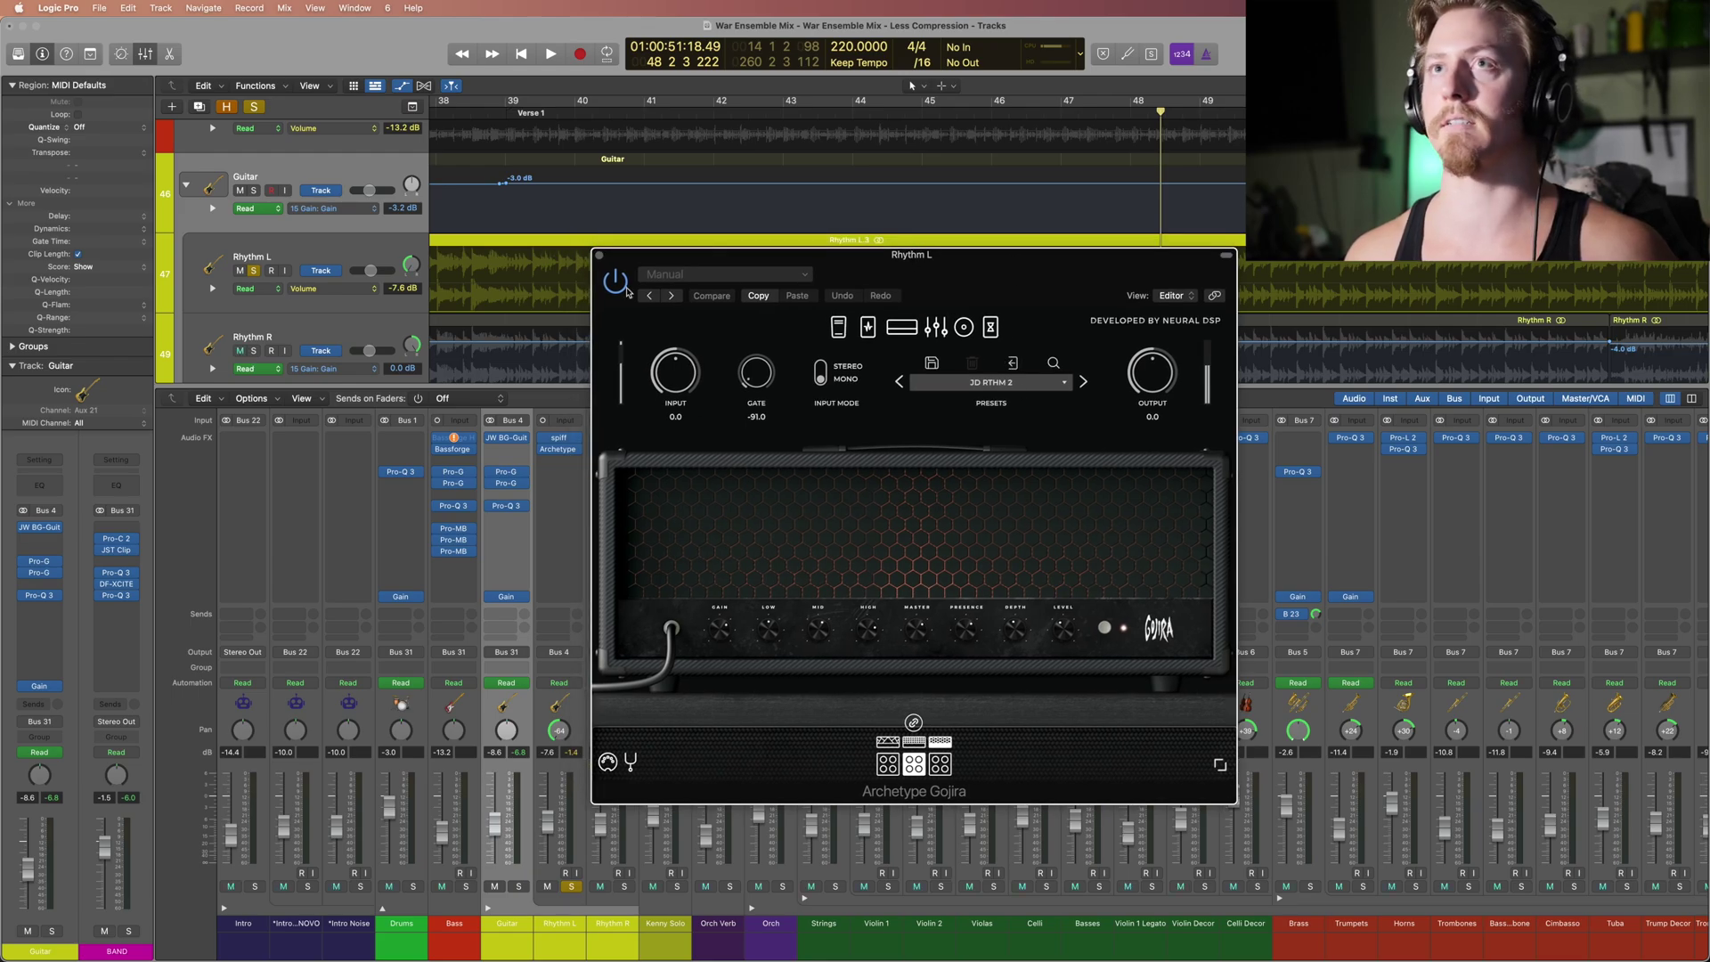
pyautogui.press('space')
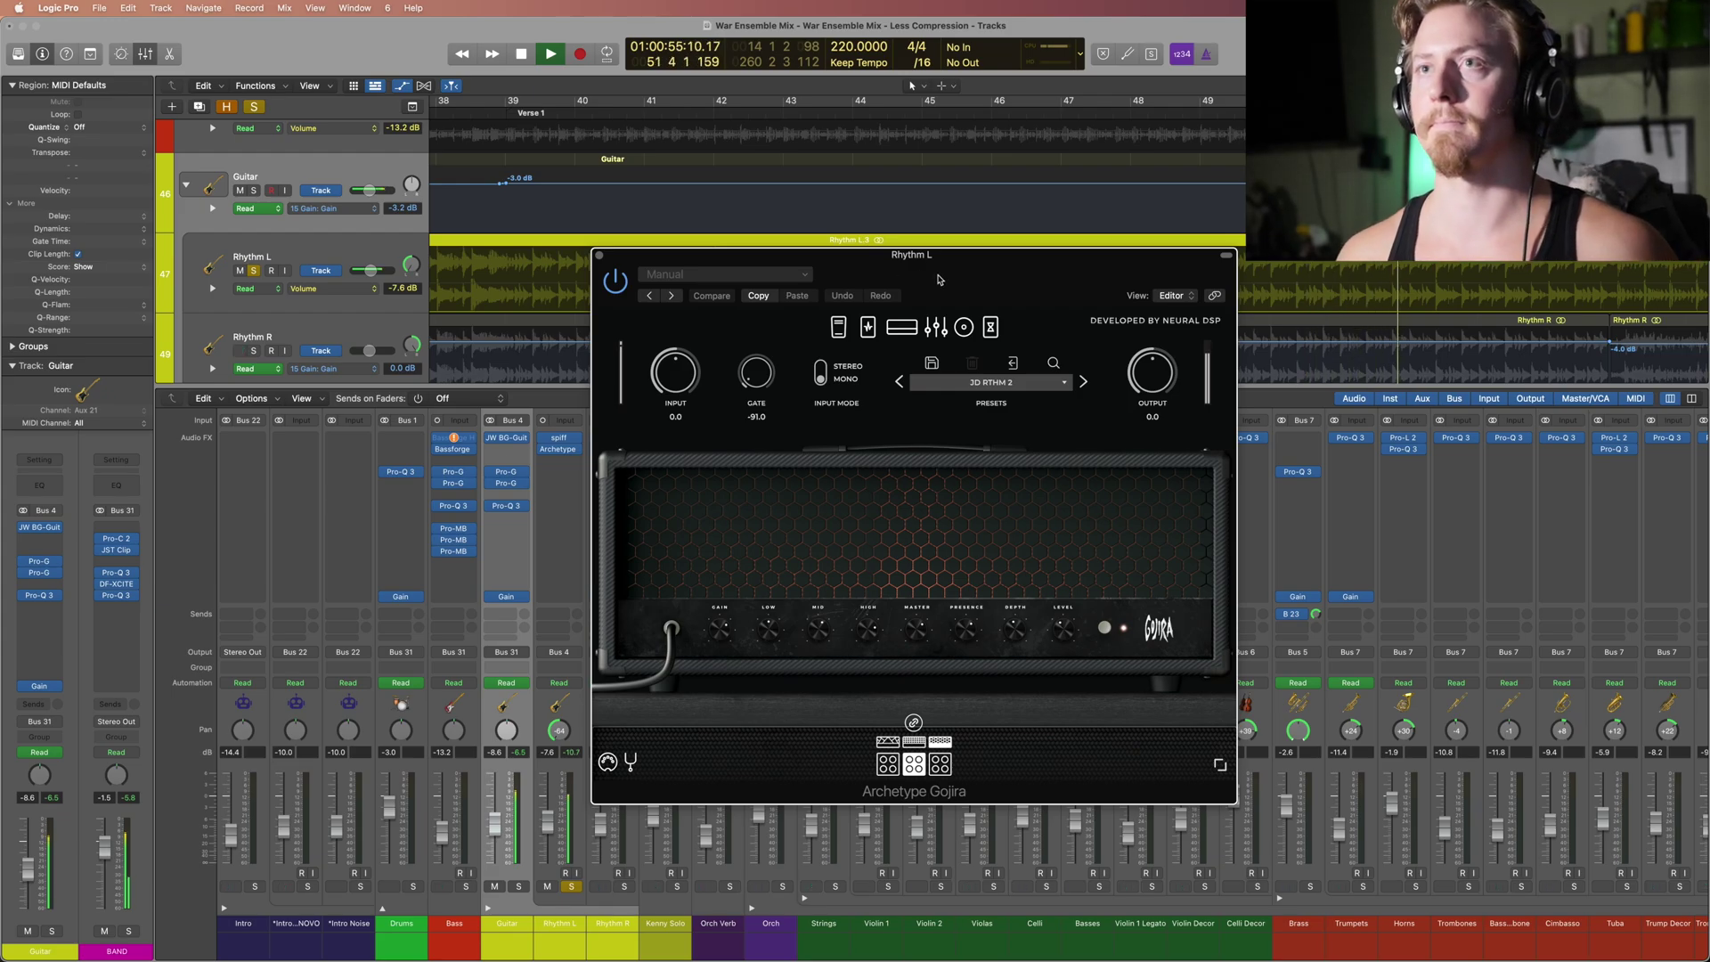
pyautogui.click(565, 737)
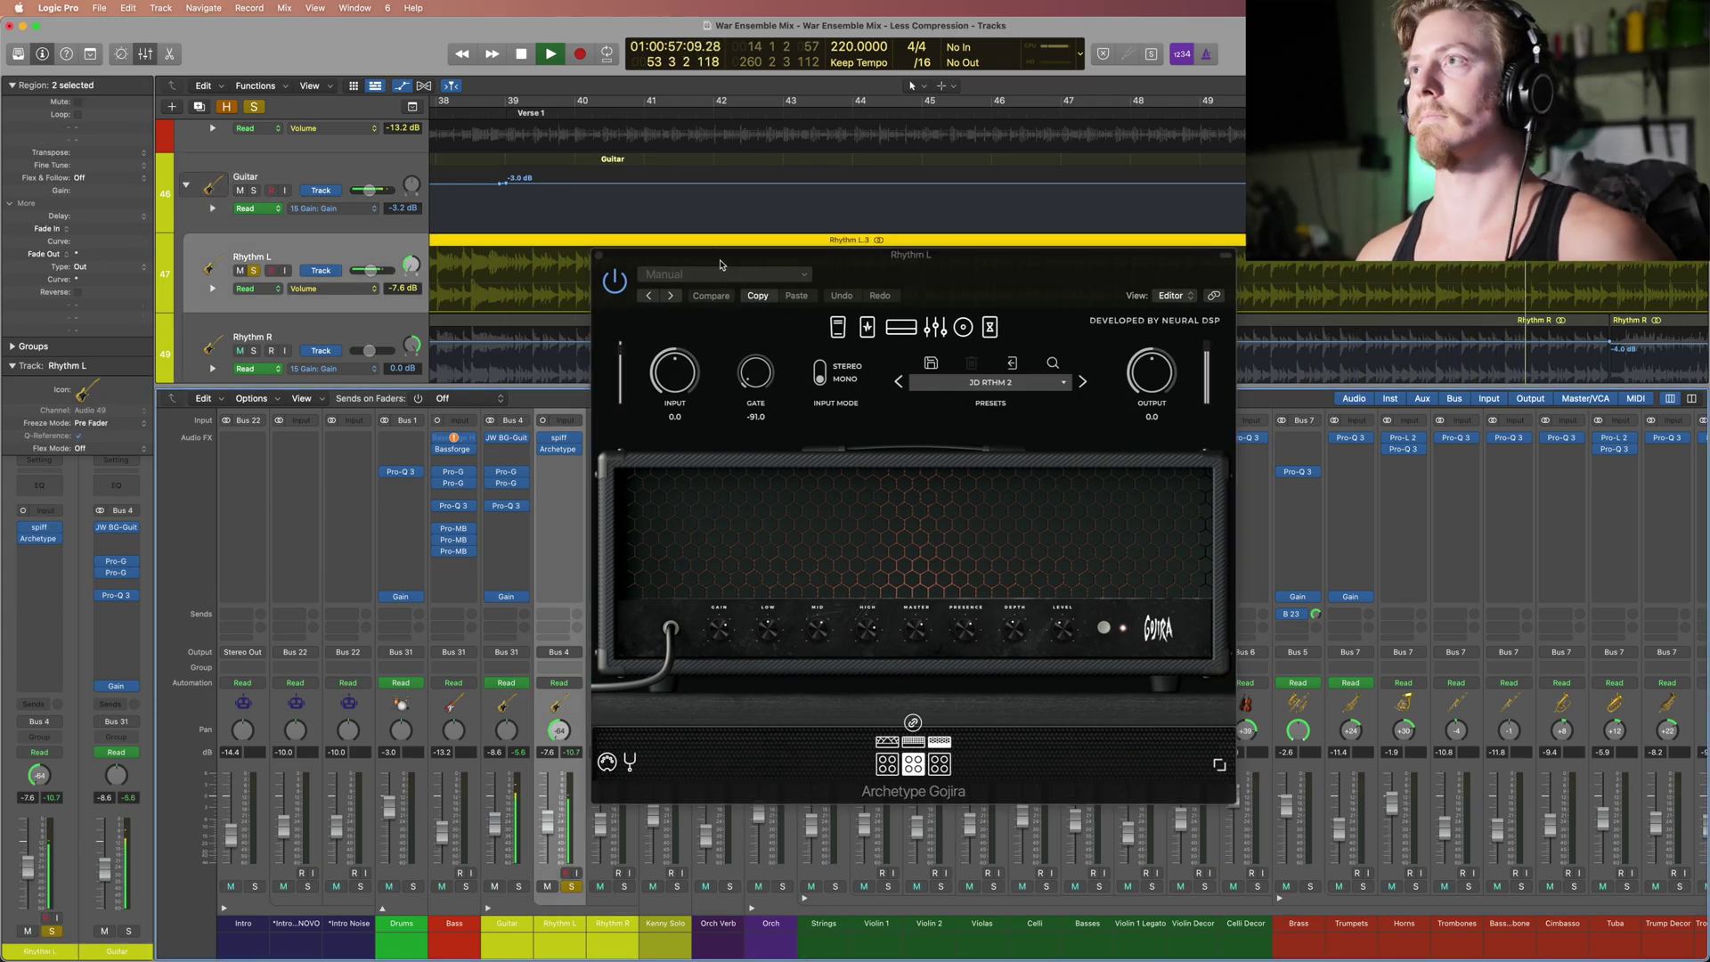
pyautogui.moveTo(722, 264); pyautogui.dragTo(679, 346)
pyautogui.scroll(-5, 621, 231)
pyautogui.press('space')
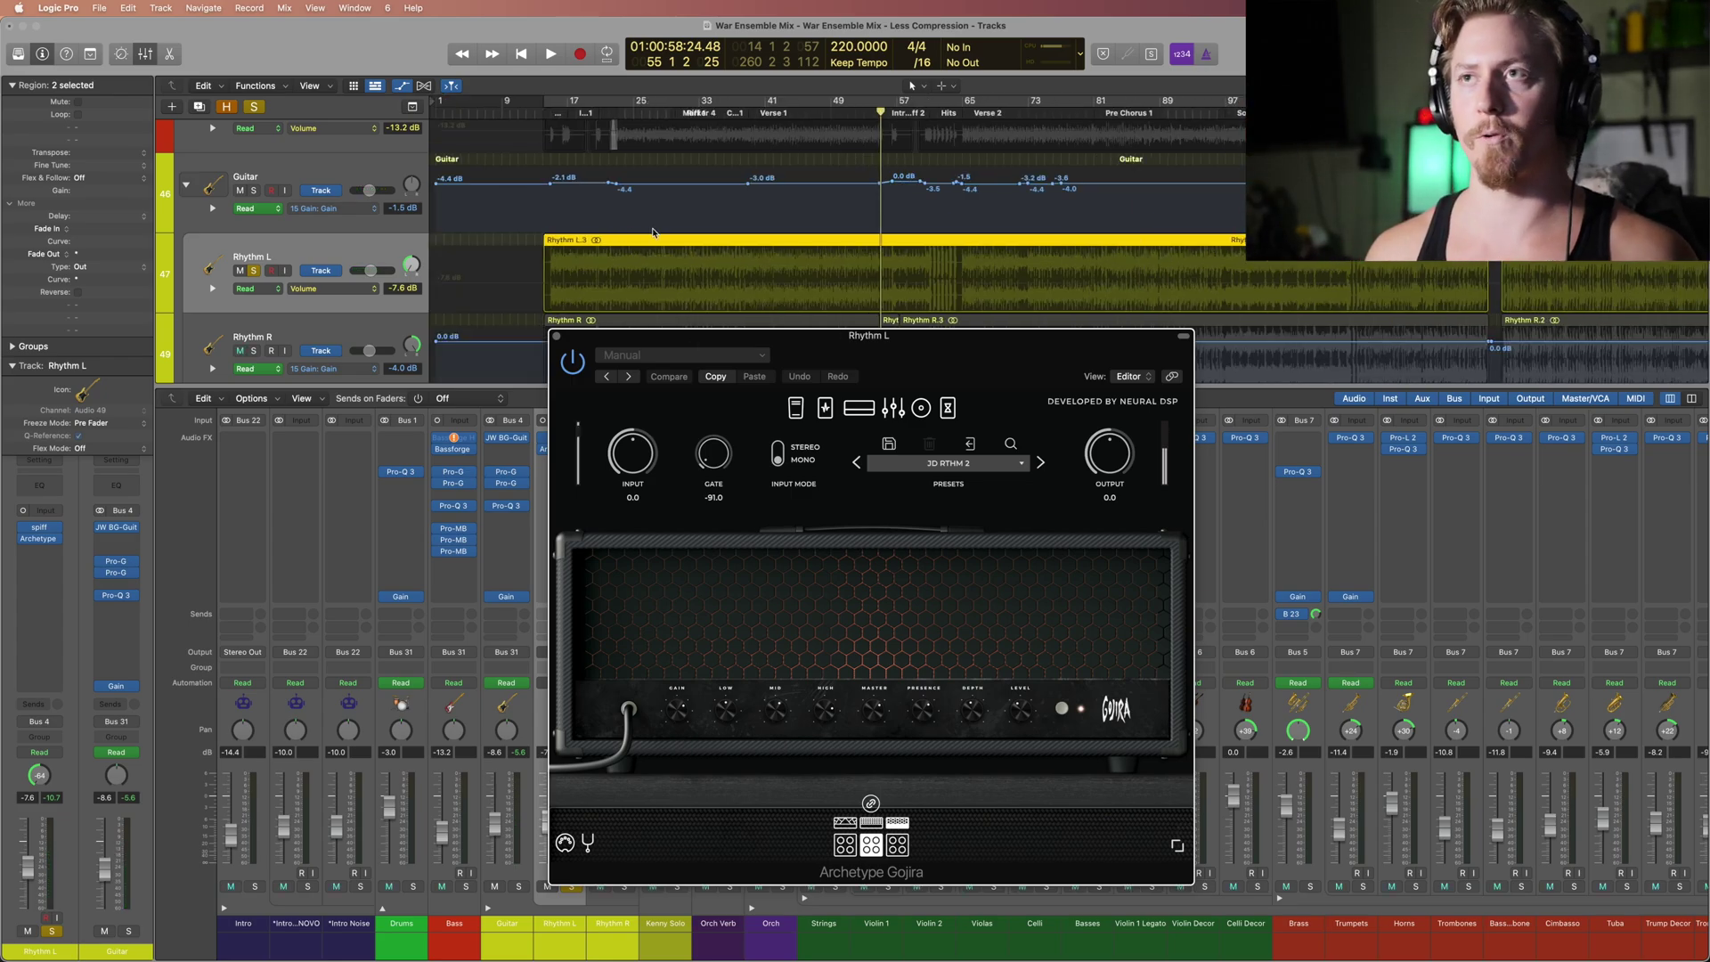
pyautogui.click(557, 339)
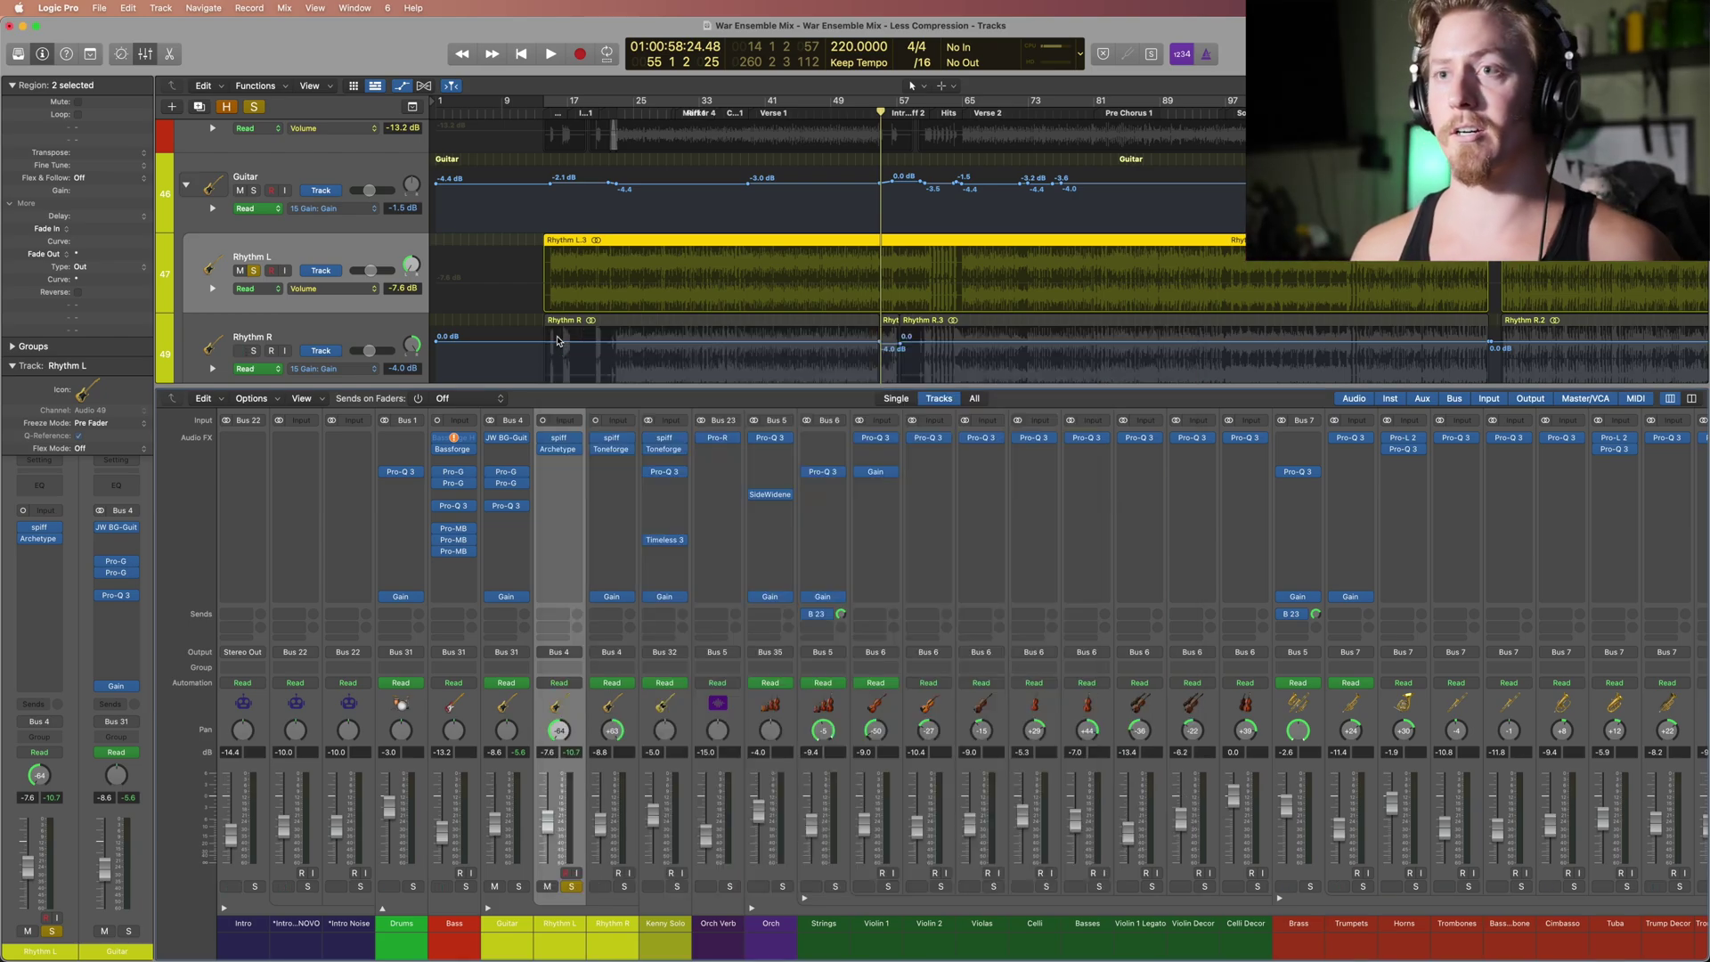
# Step: Solo the Rhythm R guitar track in place of Rhythm L and select it
pyautogui.click(507, 706)
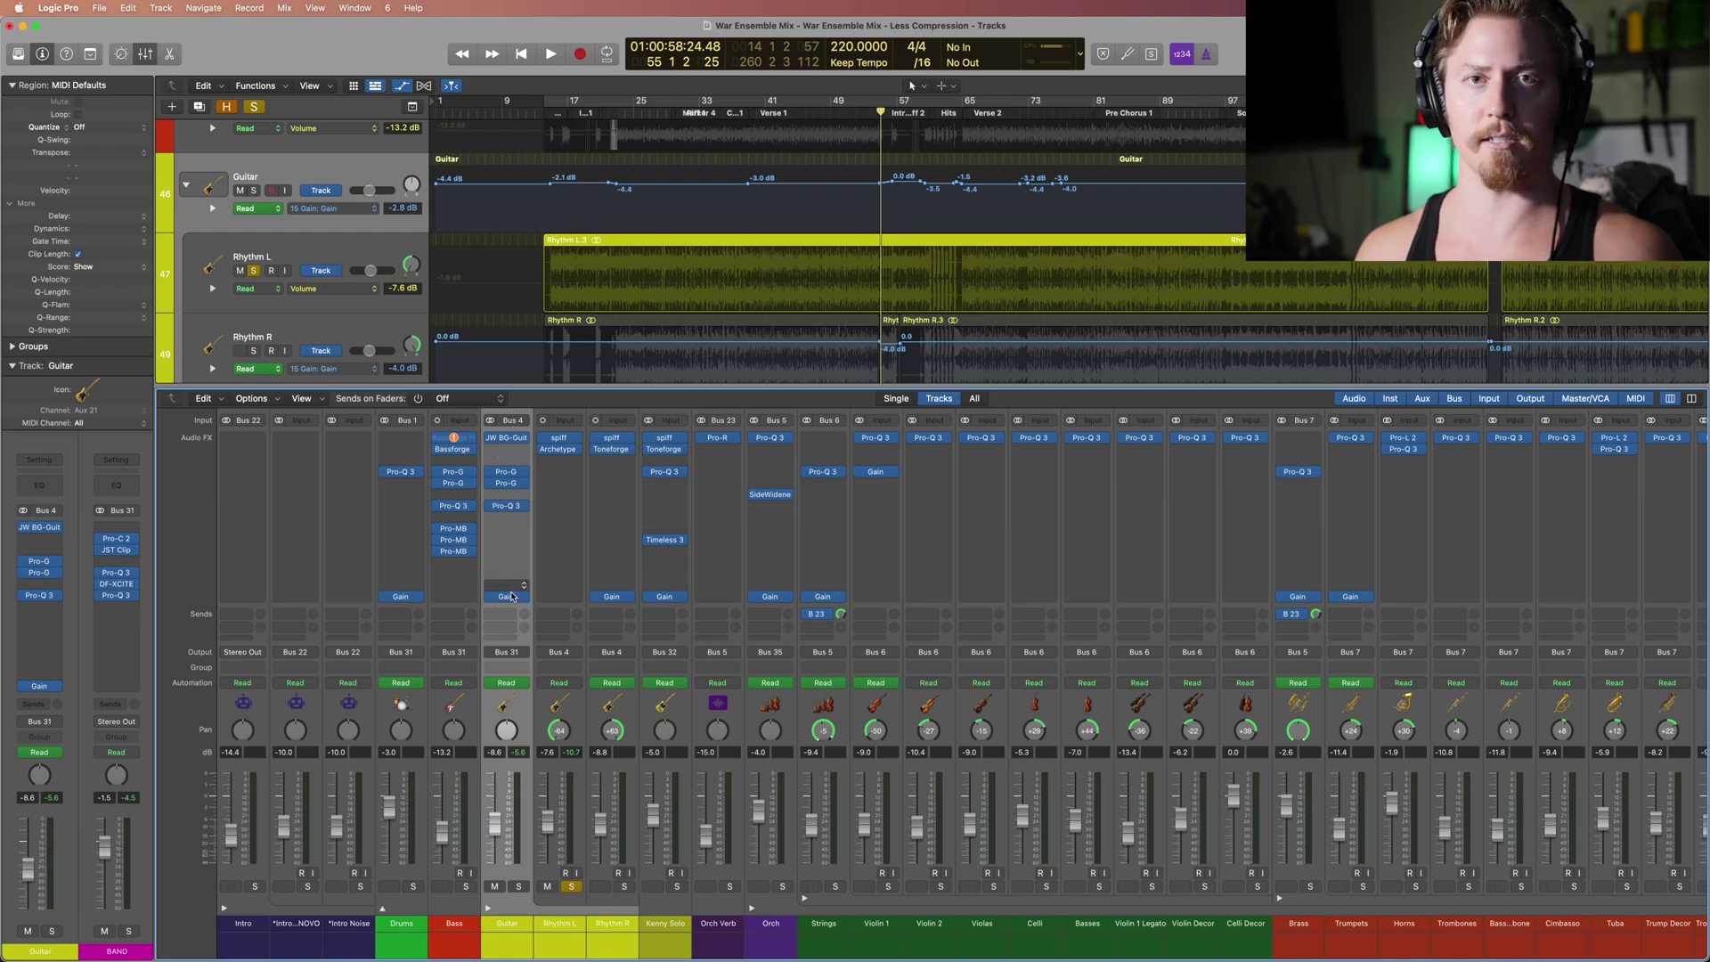
pyautogui.click(559, 709)
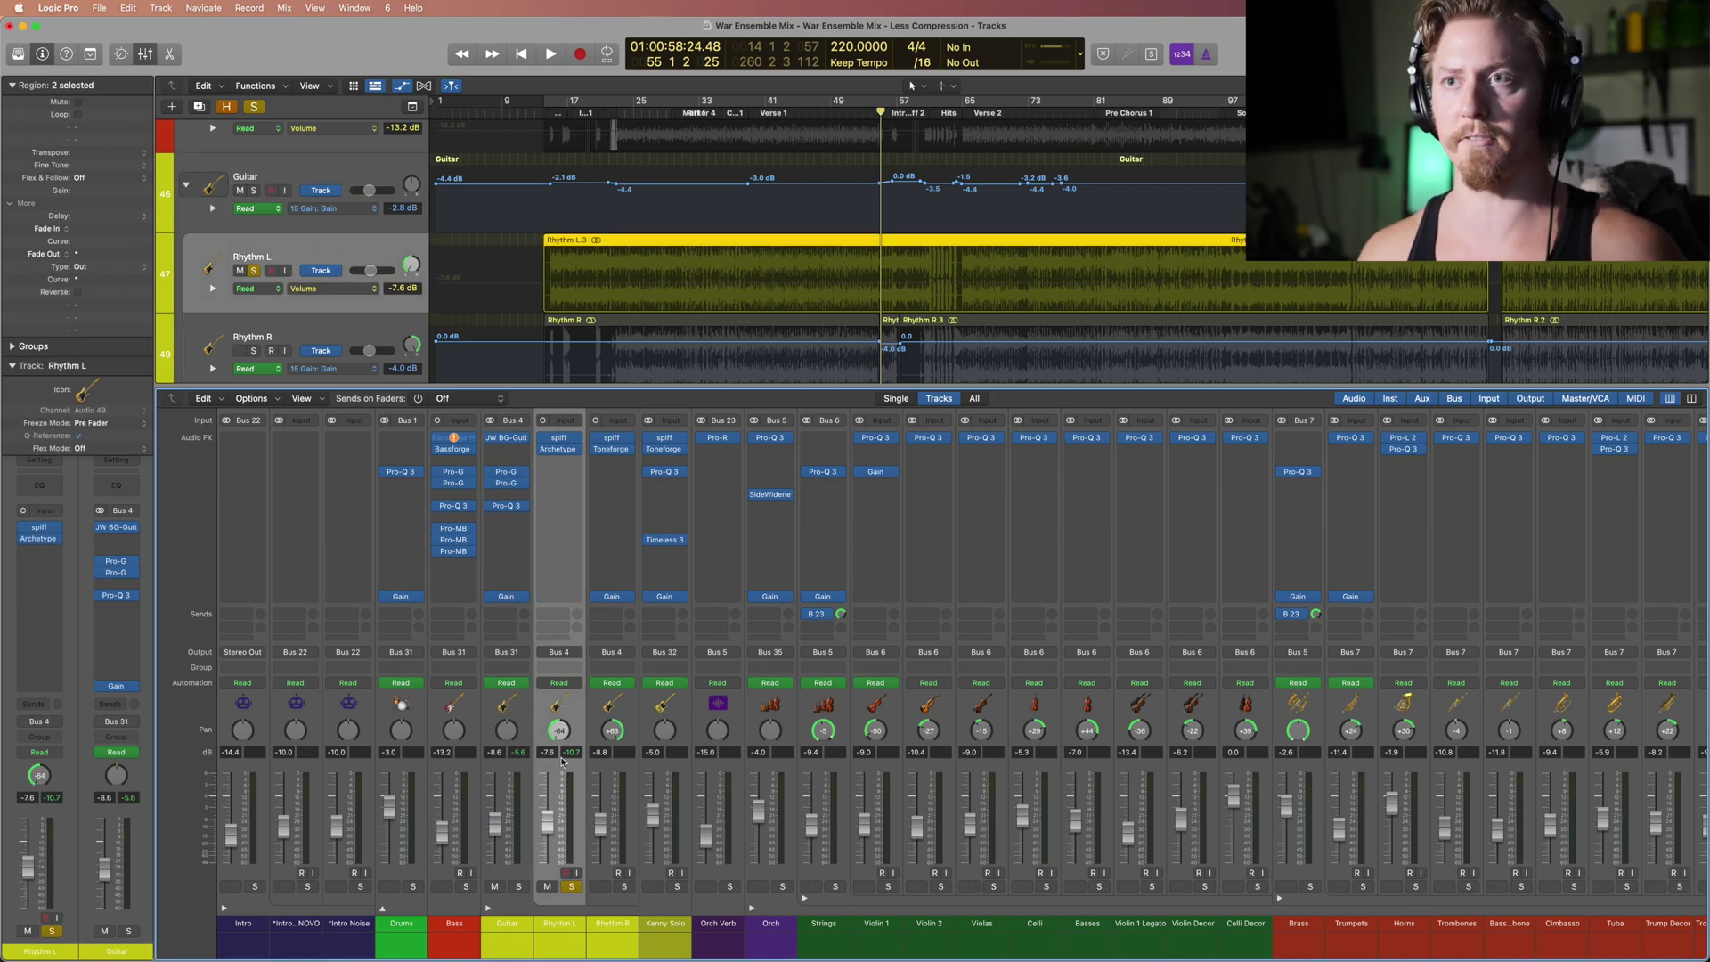
pyautogui.click(572, 886)
pyautogui.click(624, 886)
pyautogui.click(612, 705)
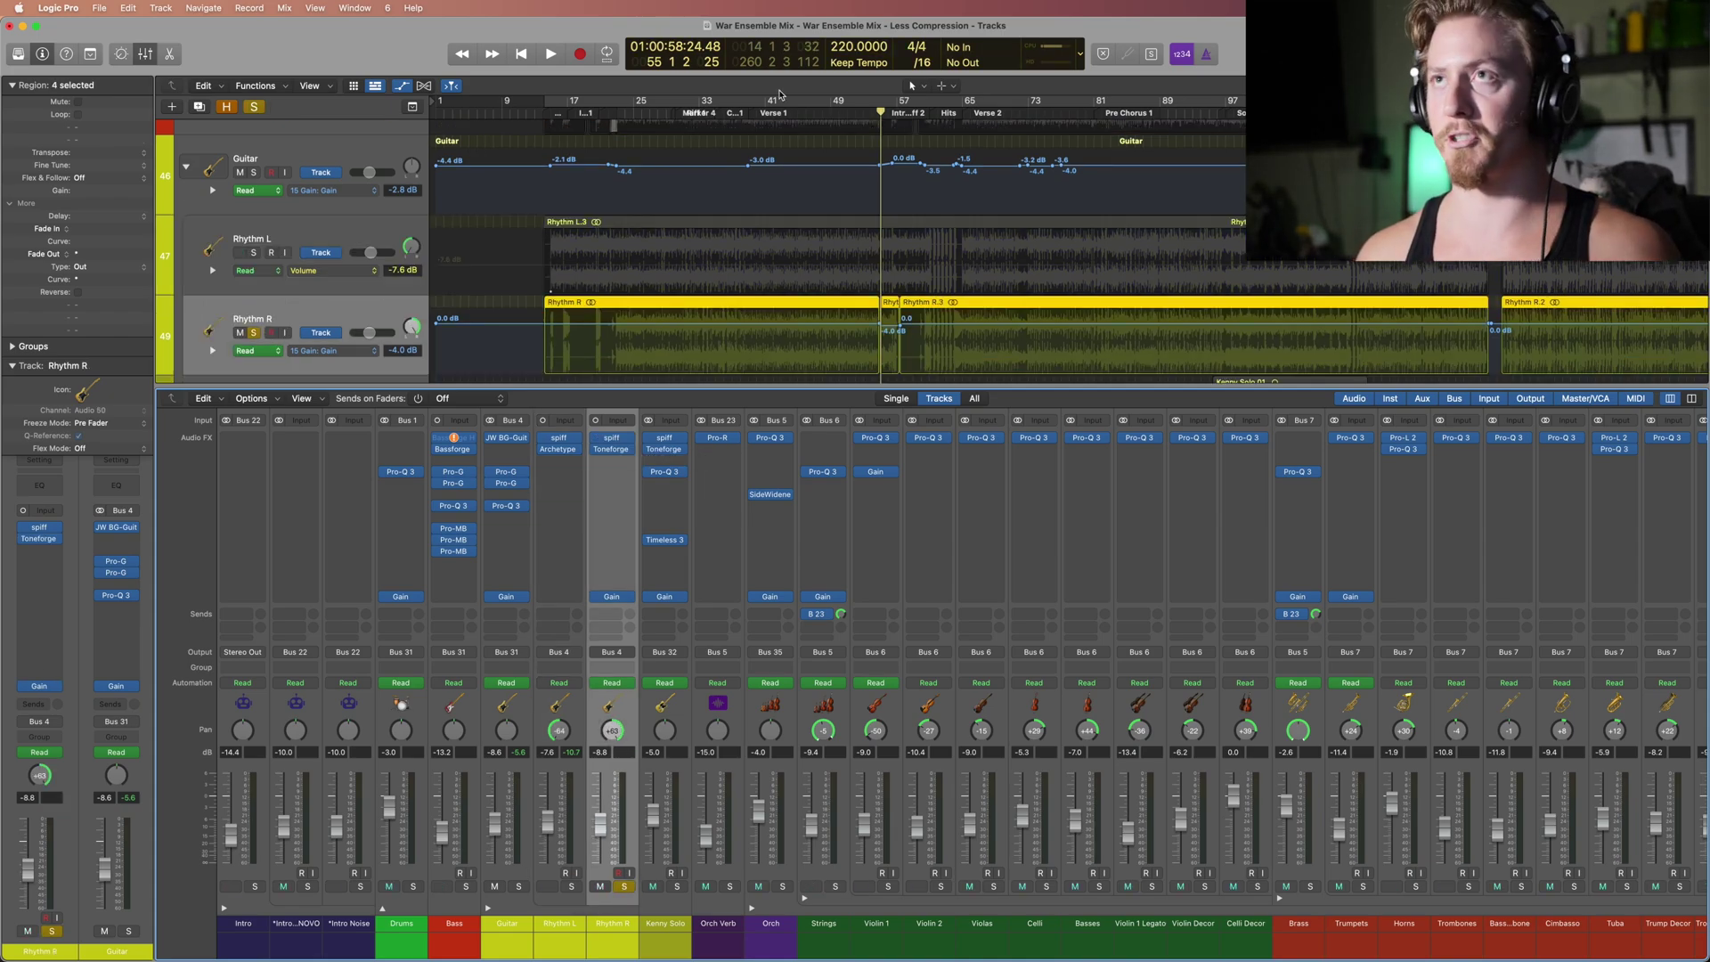
# Step: Play the soloed Rhythm R track from bar 38 with its Toneforge amp plug-in displayed
pyautogui.click(740, 112)
pyautogui.click(615, 451)
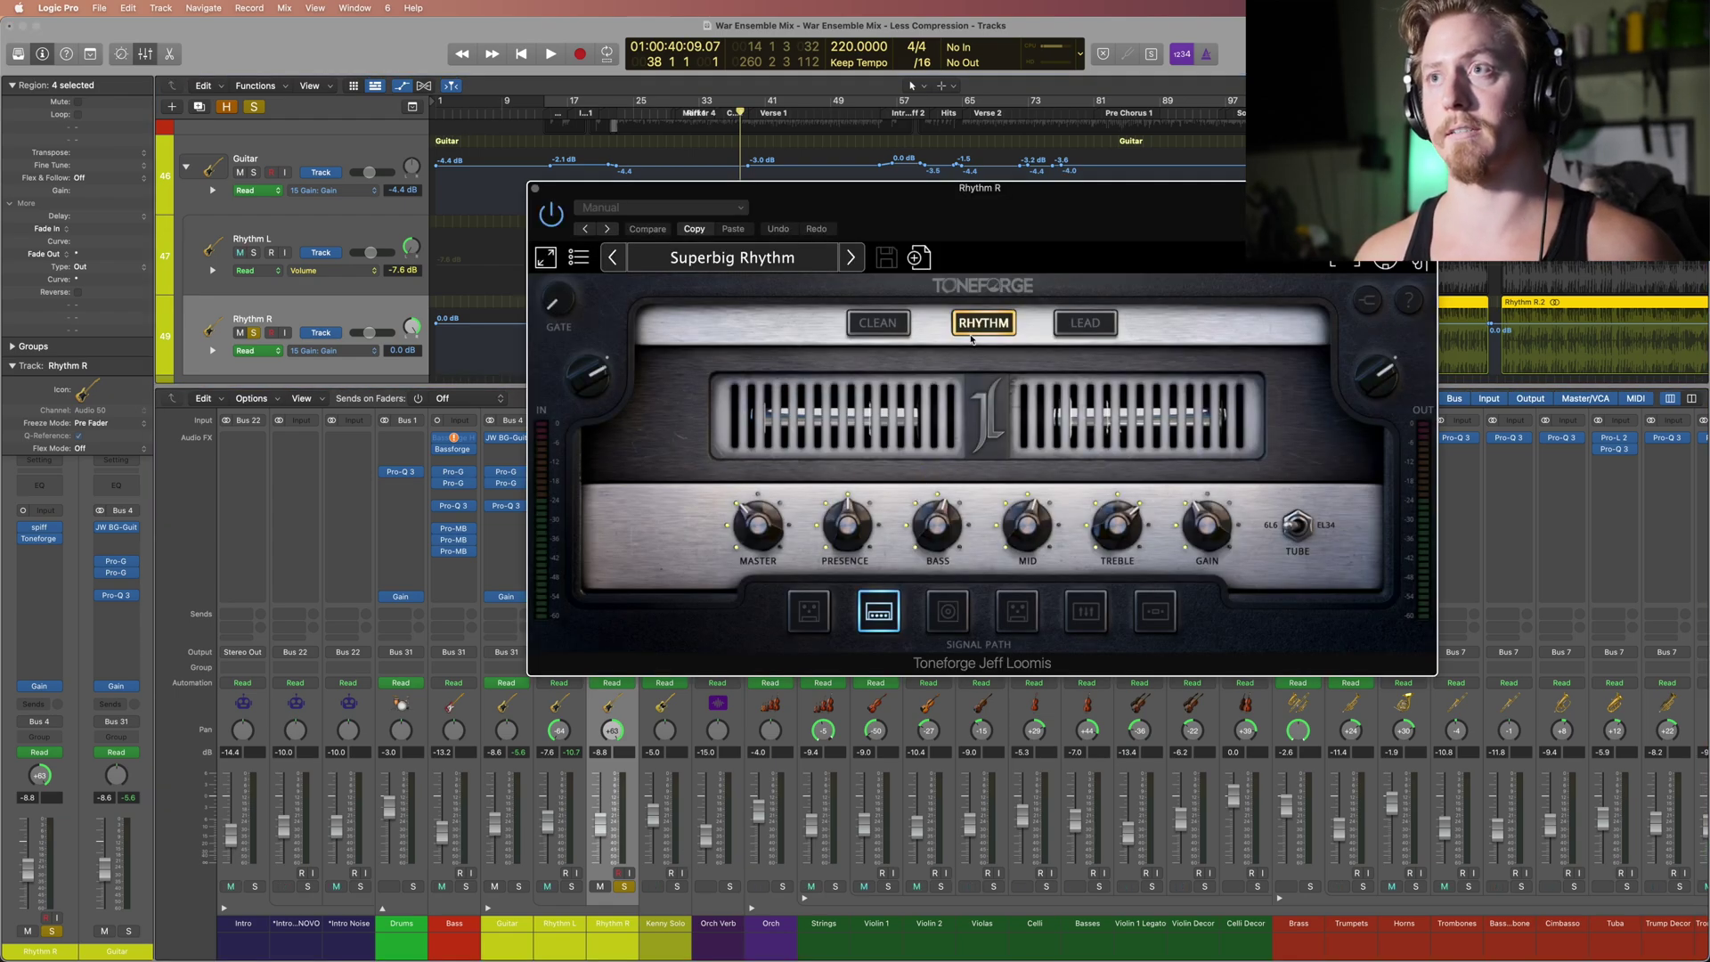
pyautogui.press('space')
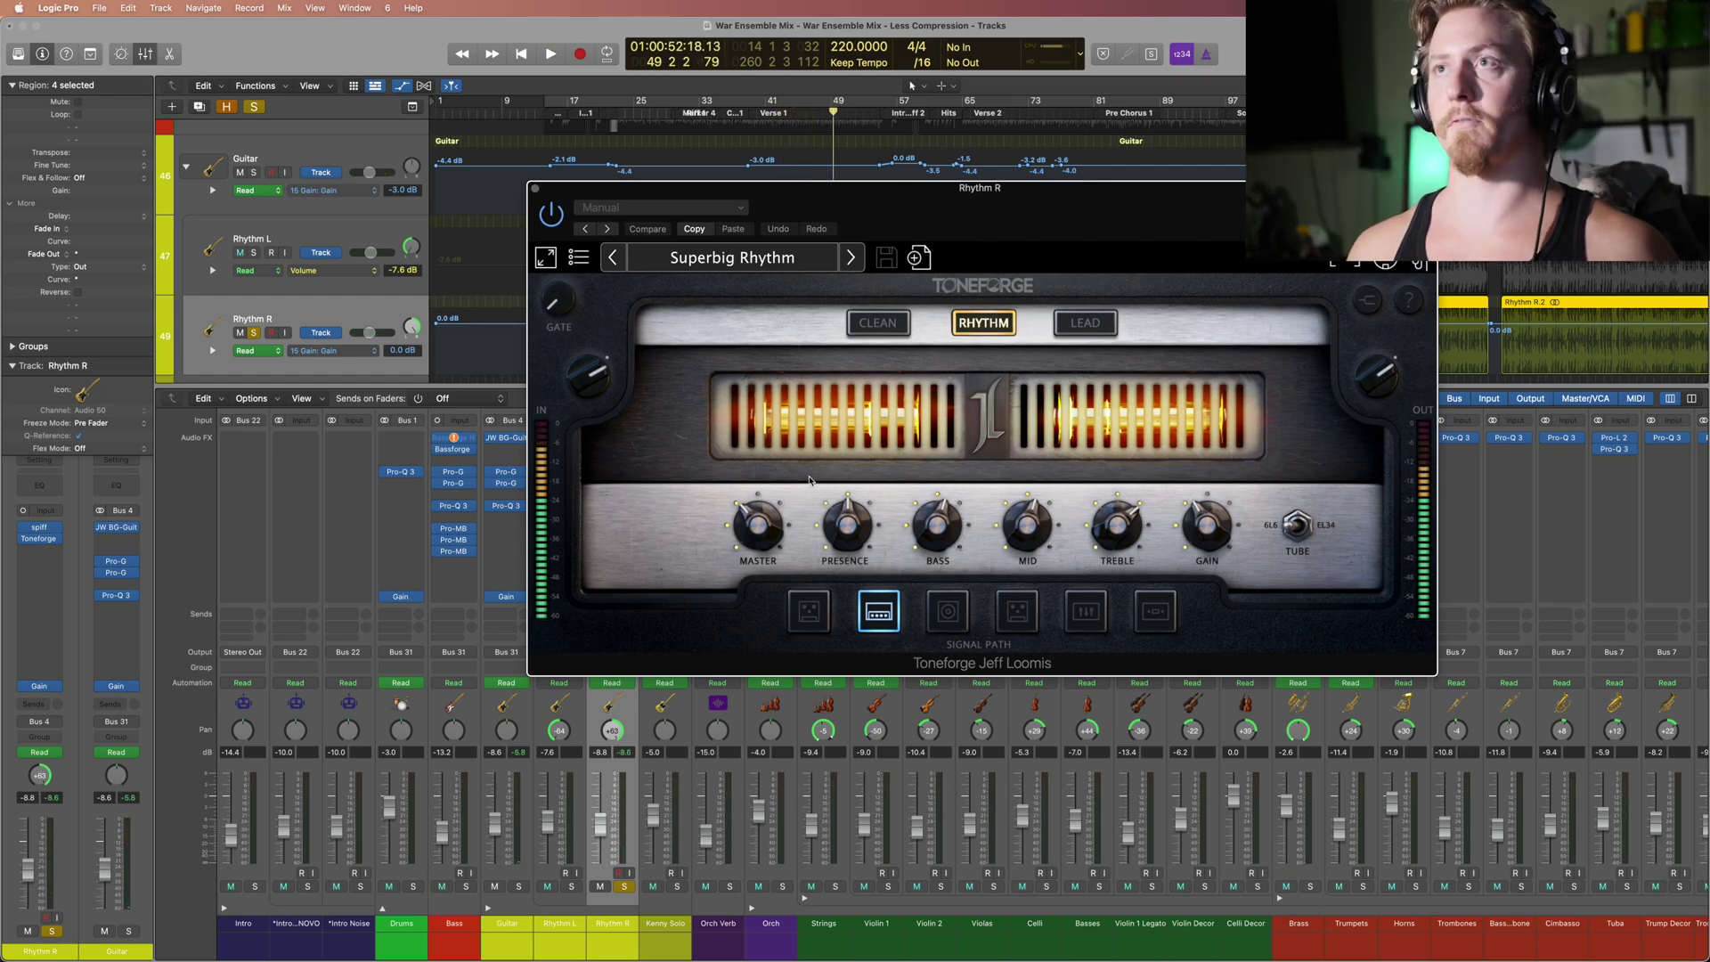
pyautogui.moveTo(851, 528)
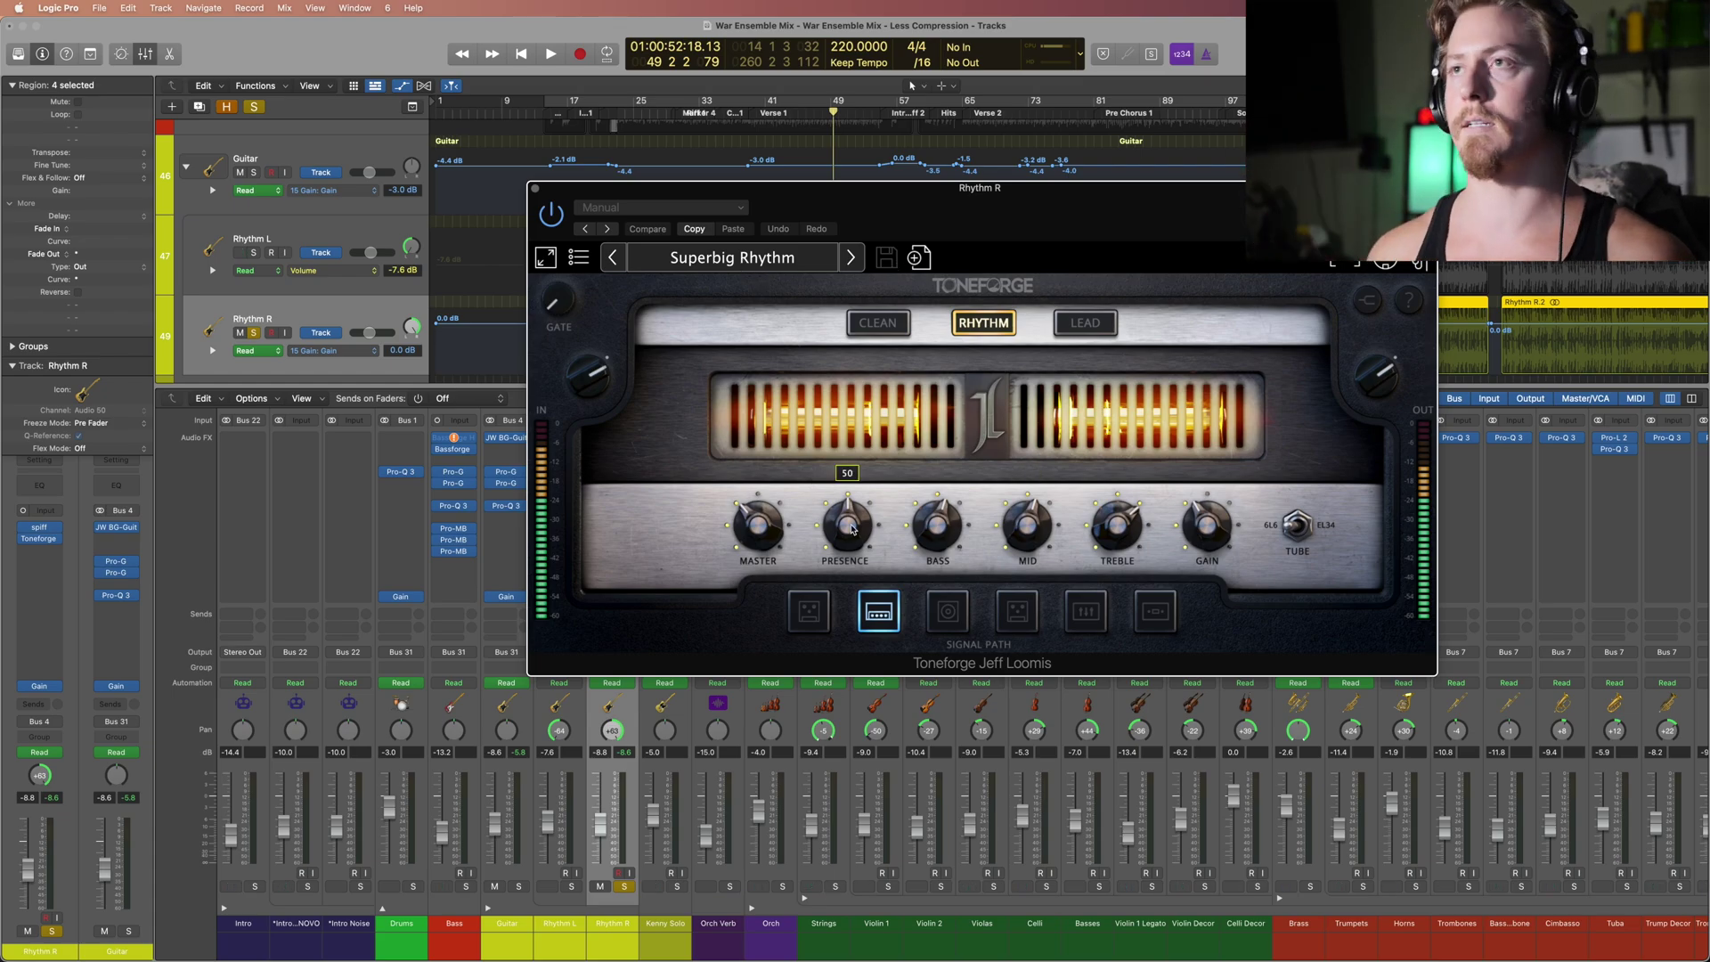
# Step: Review the pedal, amp, cabinet, effects, equalizer and dynamics stages of Rhythm R's Toneforge signal path, then close the plug-in
pyautogui.click(821, 617)
pyautogui.click(871, 620)
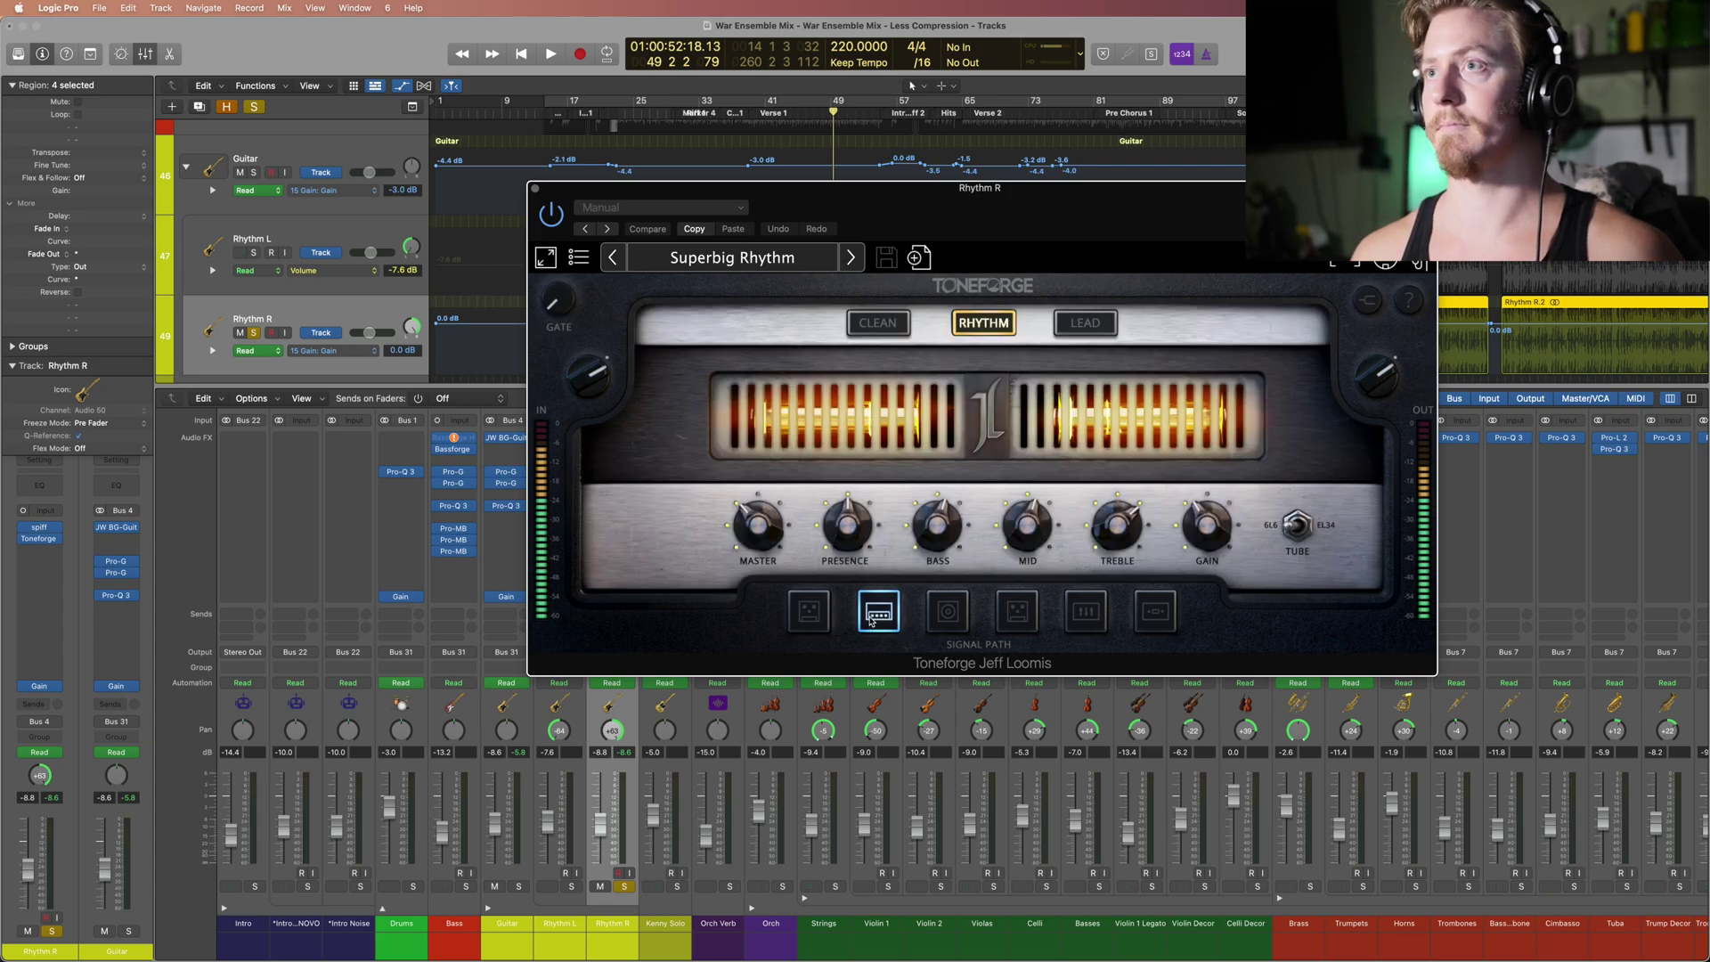
pyautogui.click(939, 617)
pyautogui.click(1020, 613)
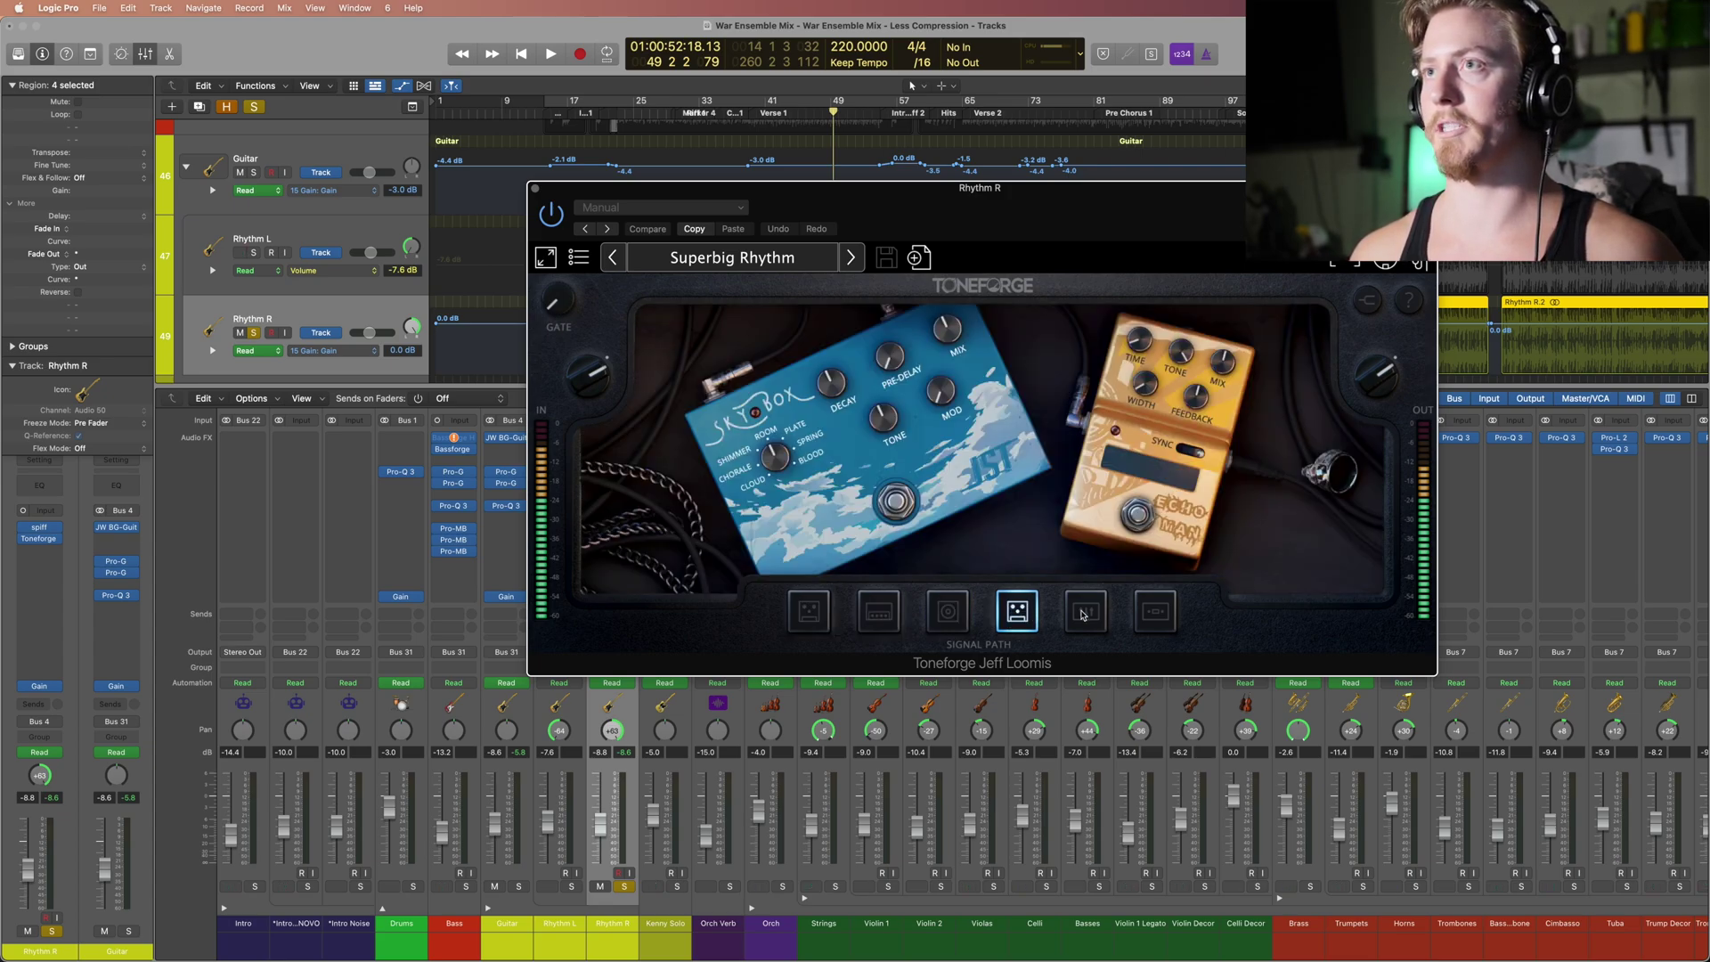
pyautogui.click(1088, 614)
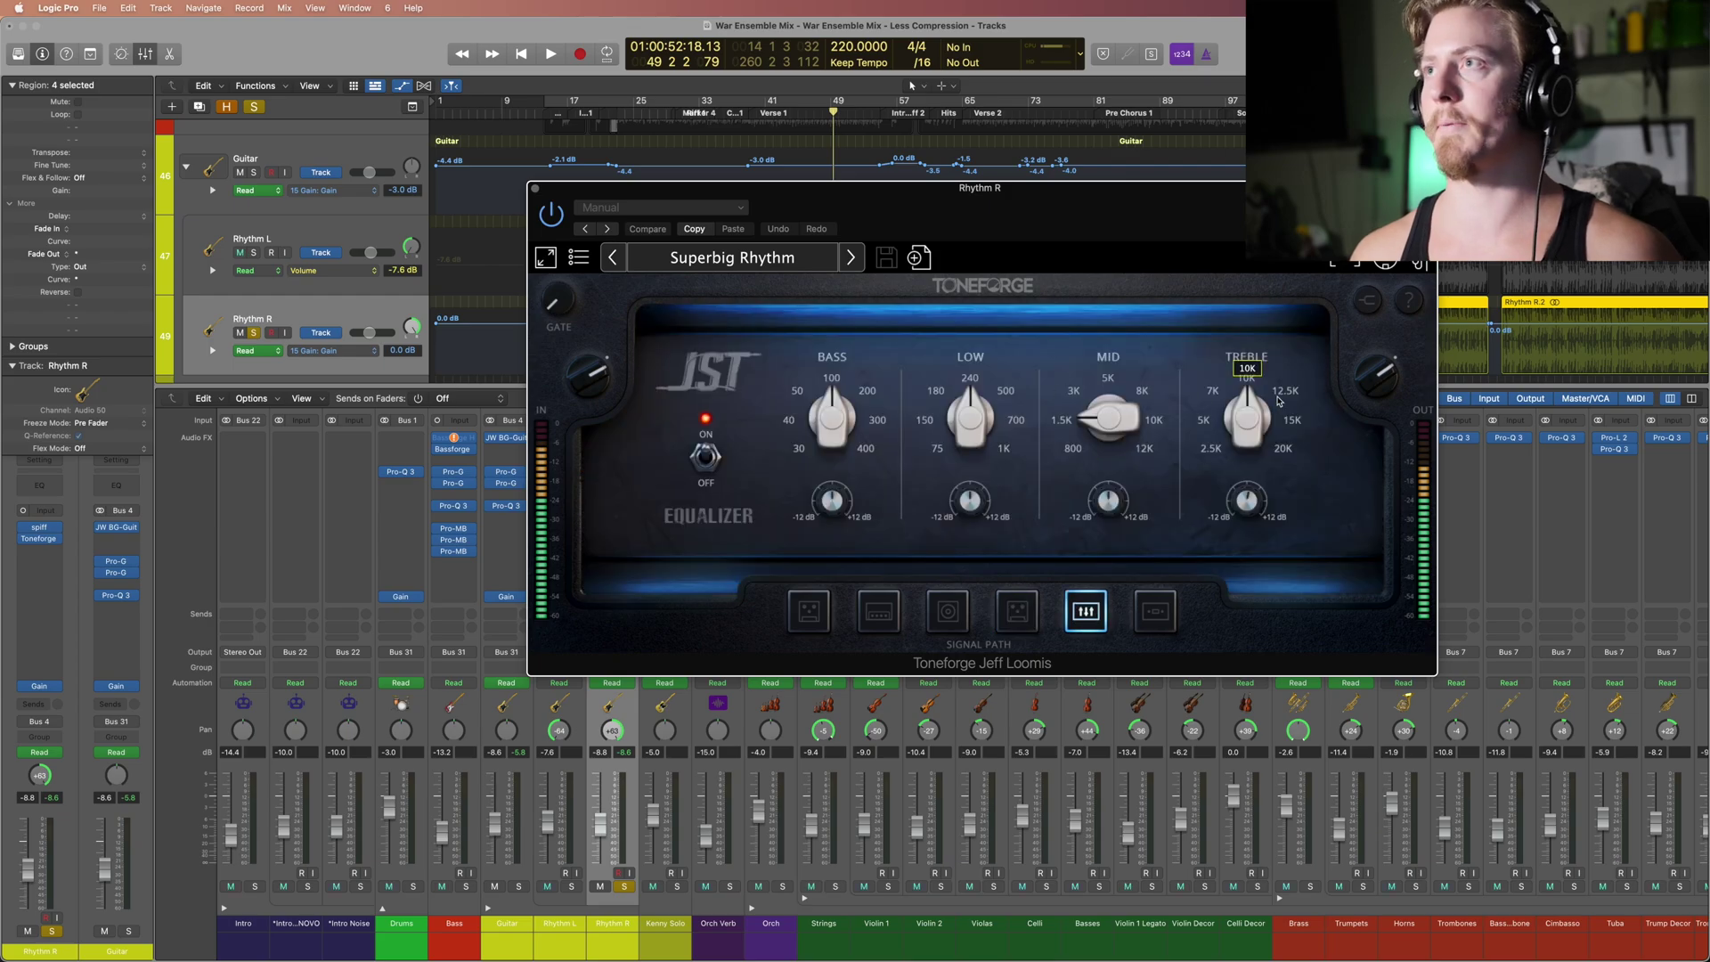
pyautogui.click(1155, 611)
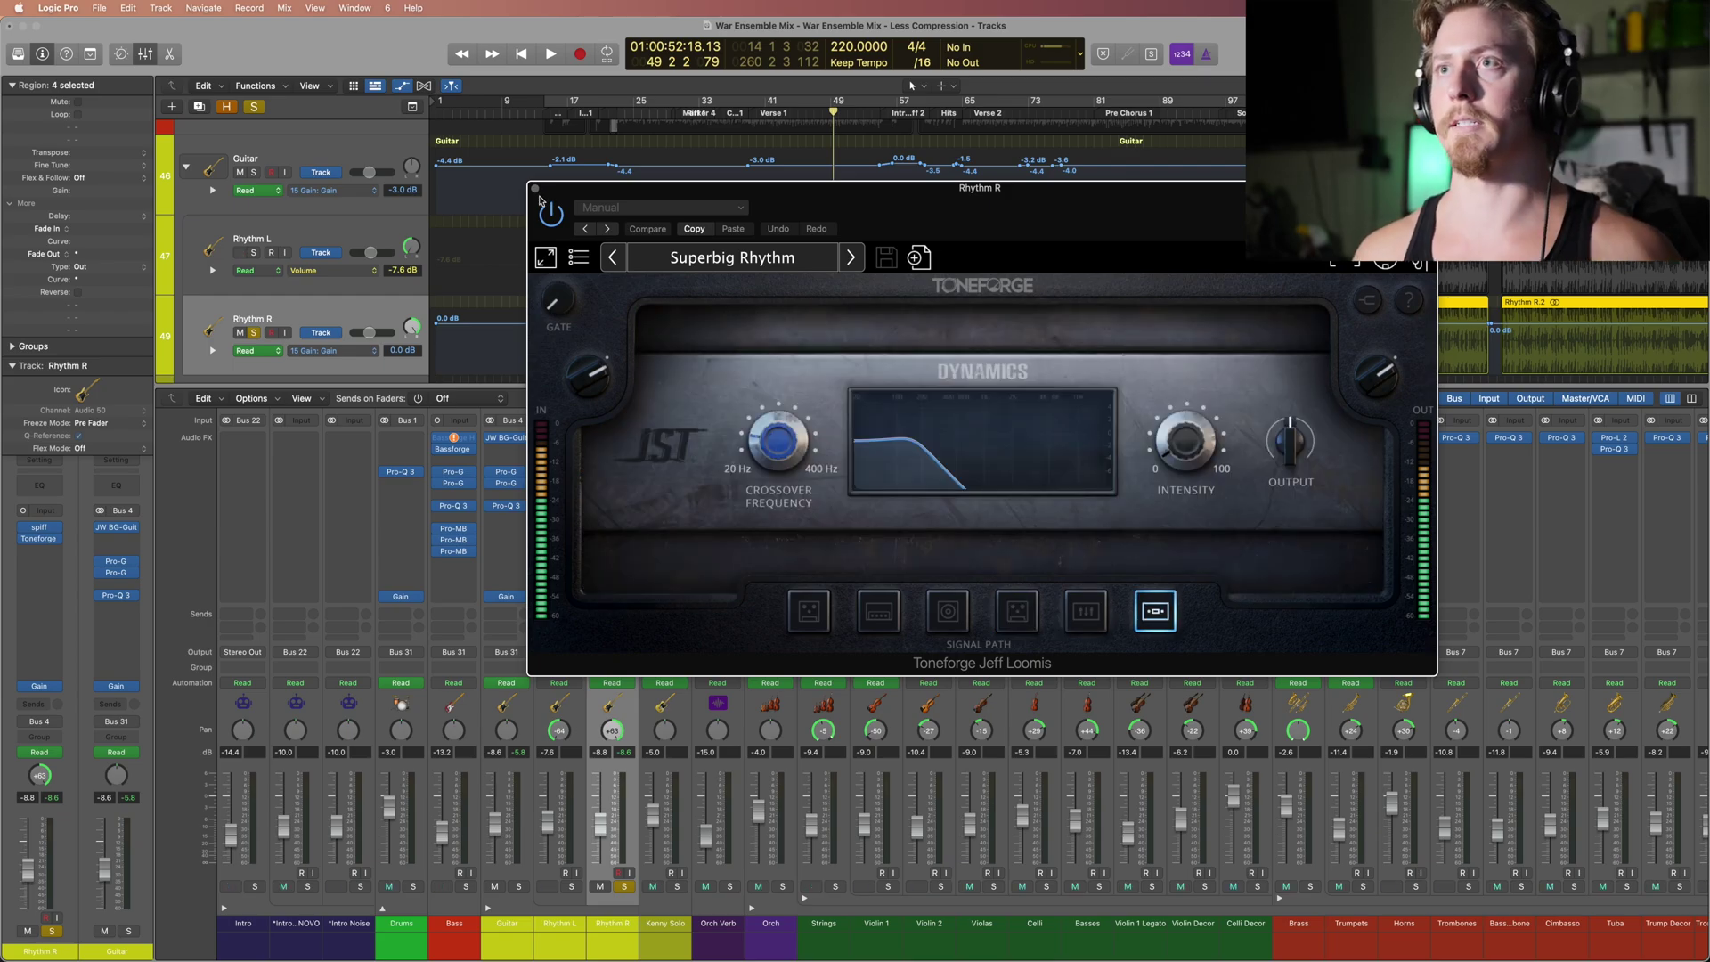
pyautogui.click(534, 189)
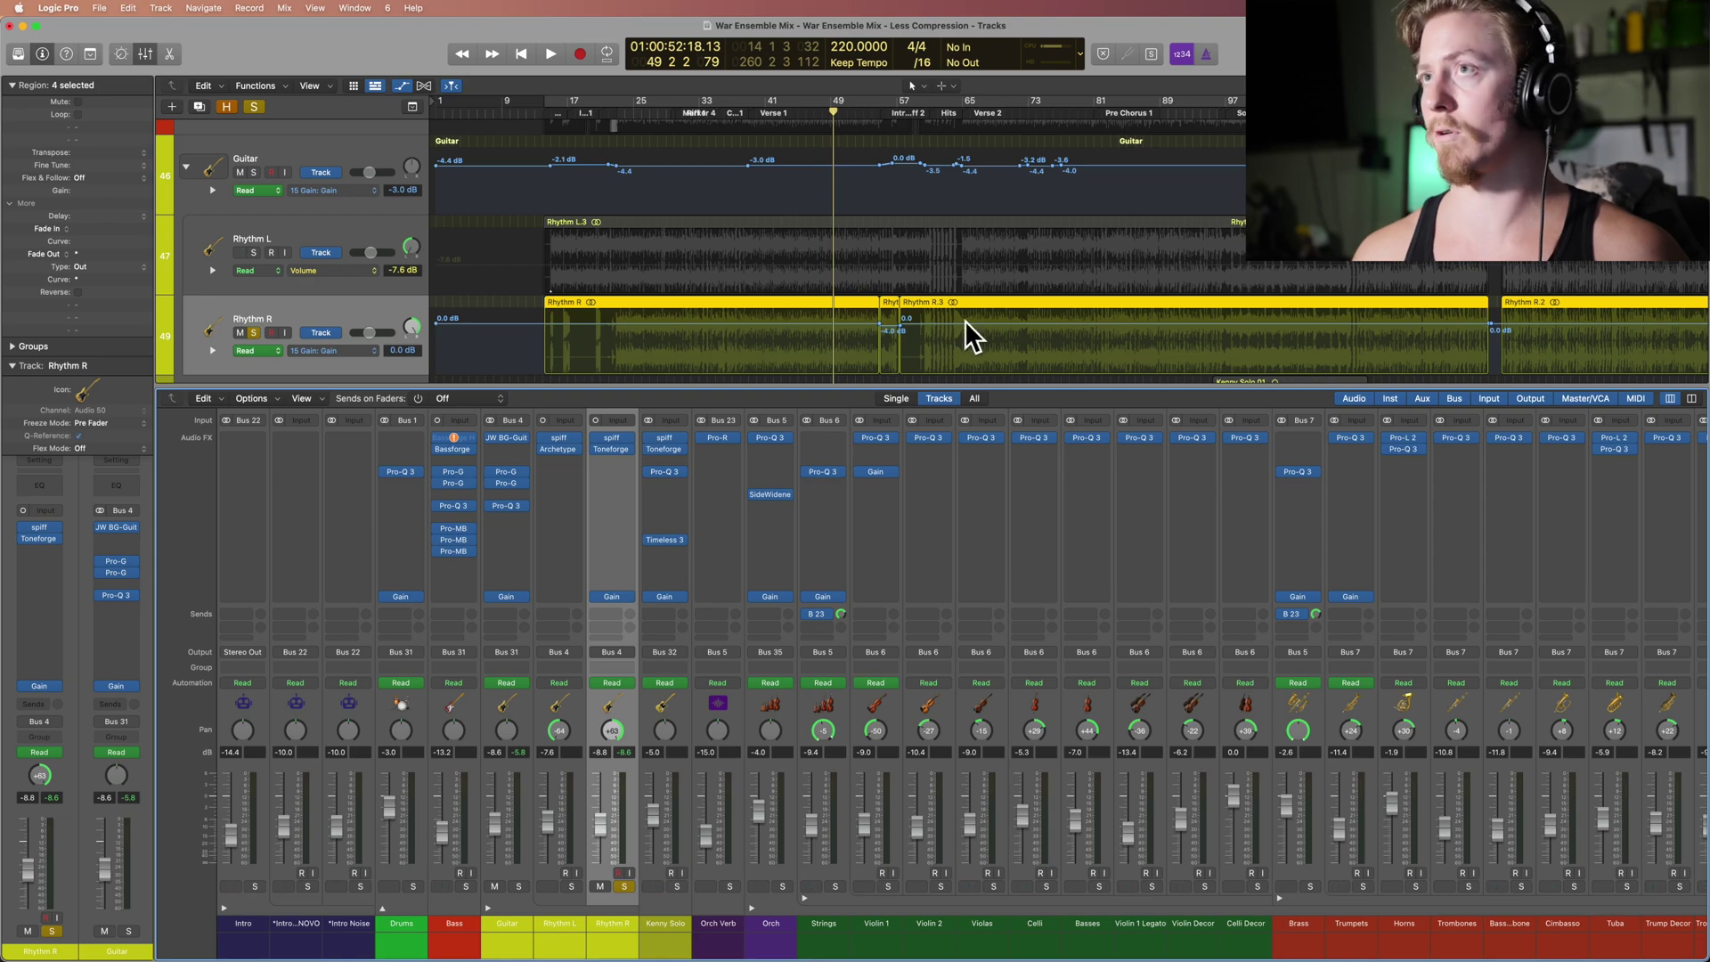
# Step: Solo only the Guitar bus and audition it from bar 74 with its JW BG-Guitars plug-in displayed
pyautogui.keyDown('alt'); pyautogui.click(519, 886); pyautogui.keyUp('alt')
pyautogui.click(505, 437)
pyautogui.moveTo(639, 195); pyautogui.dragTo(1008, 251)
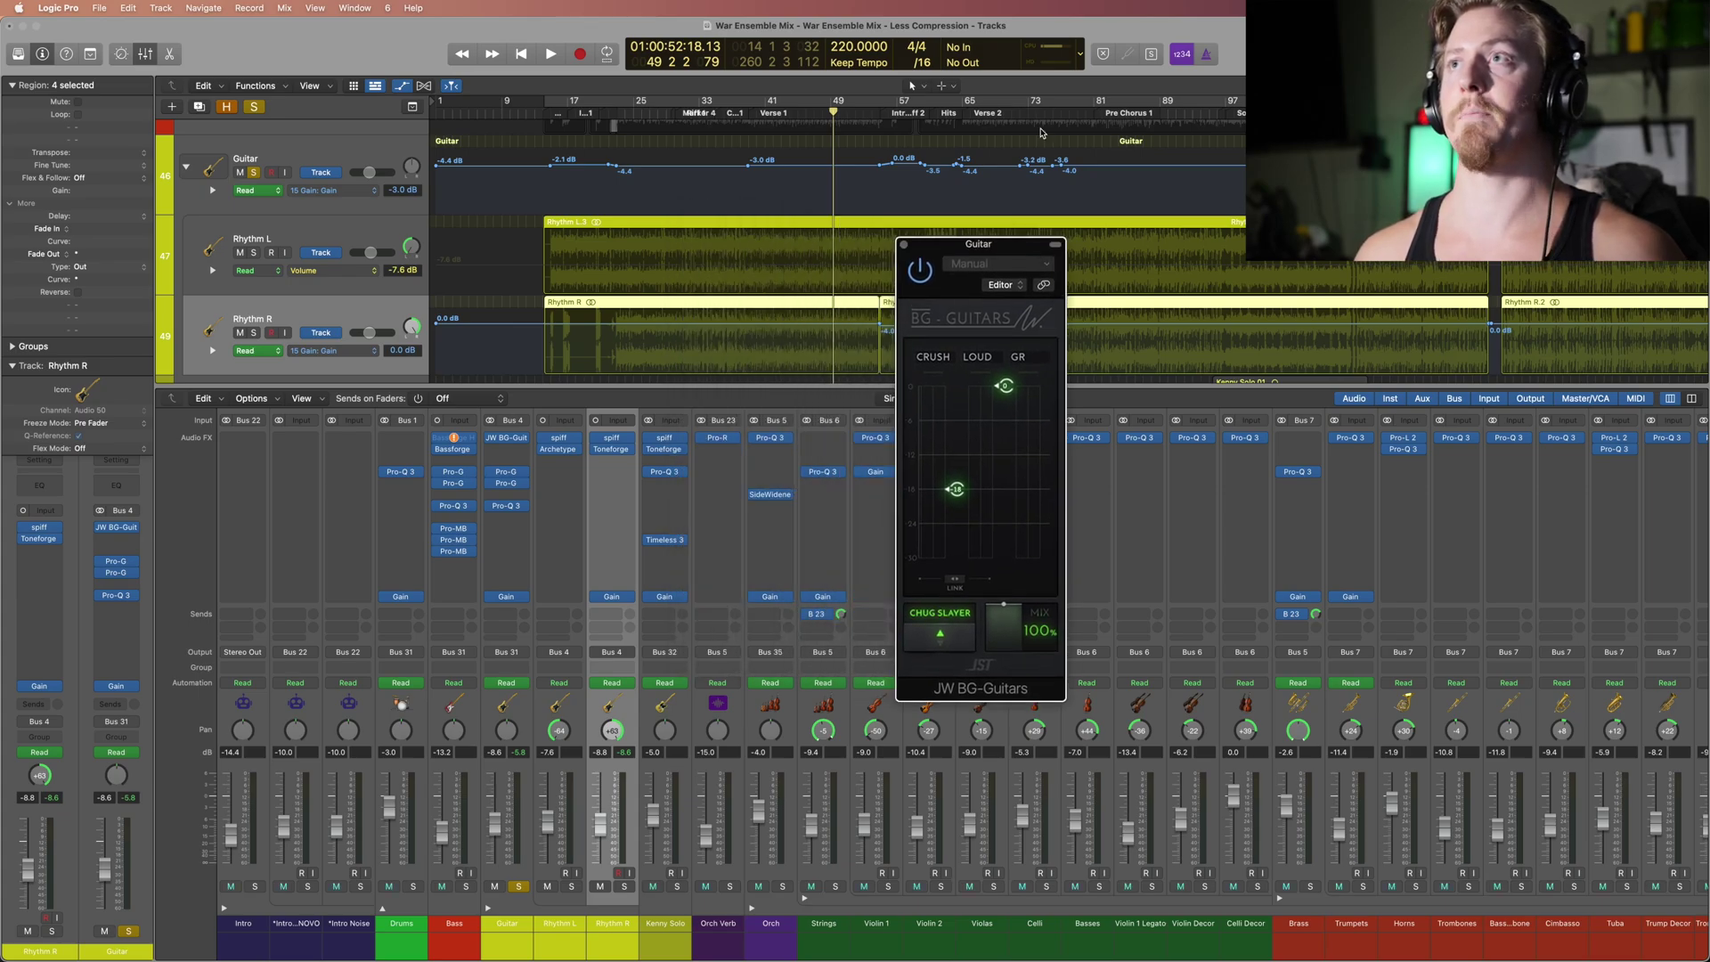
pyautogui.click(1035, 111)
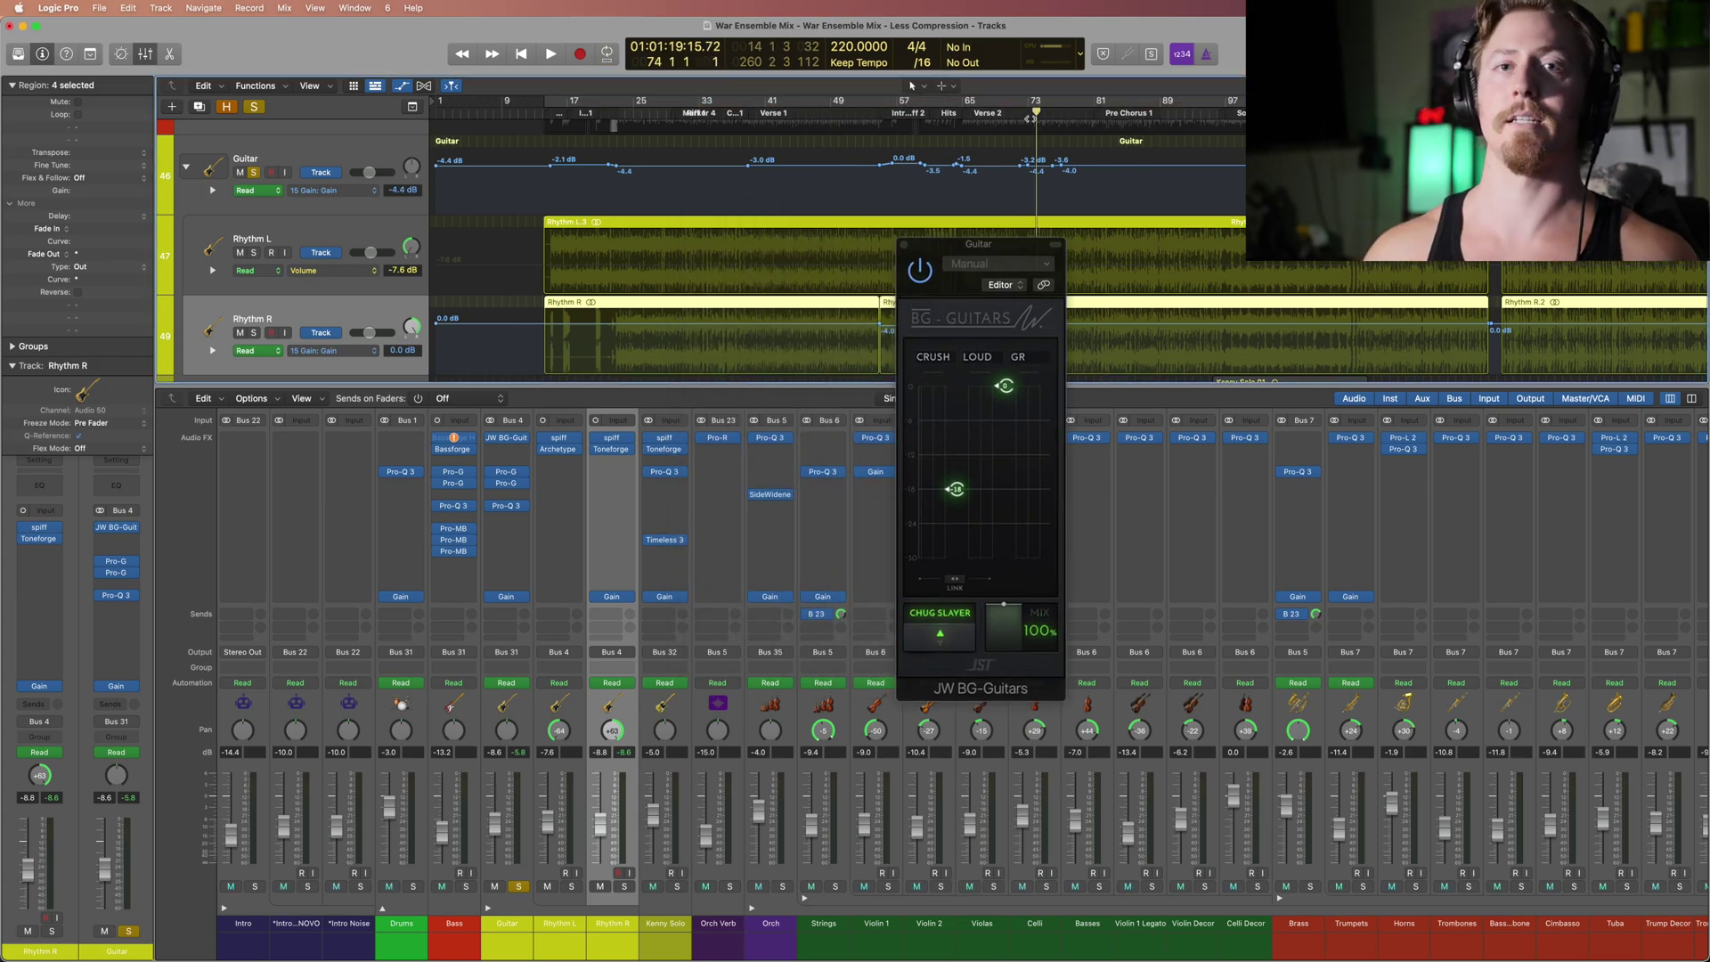
pyautogui.press('space')
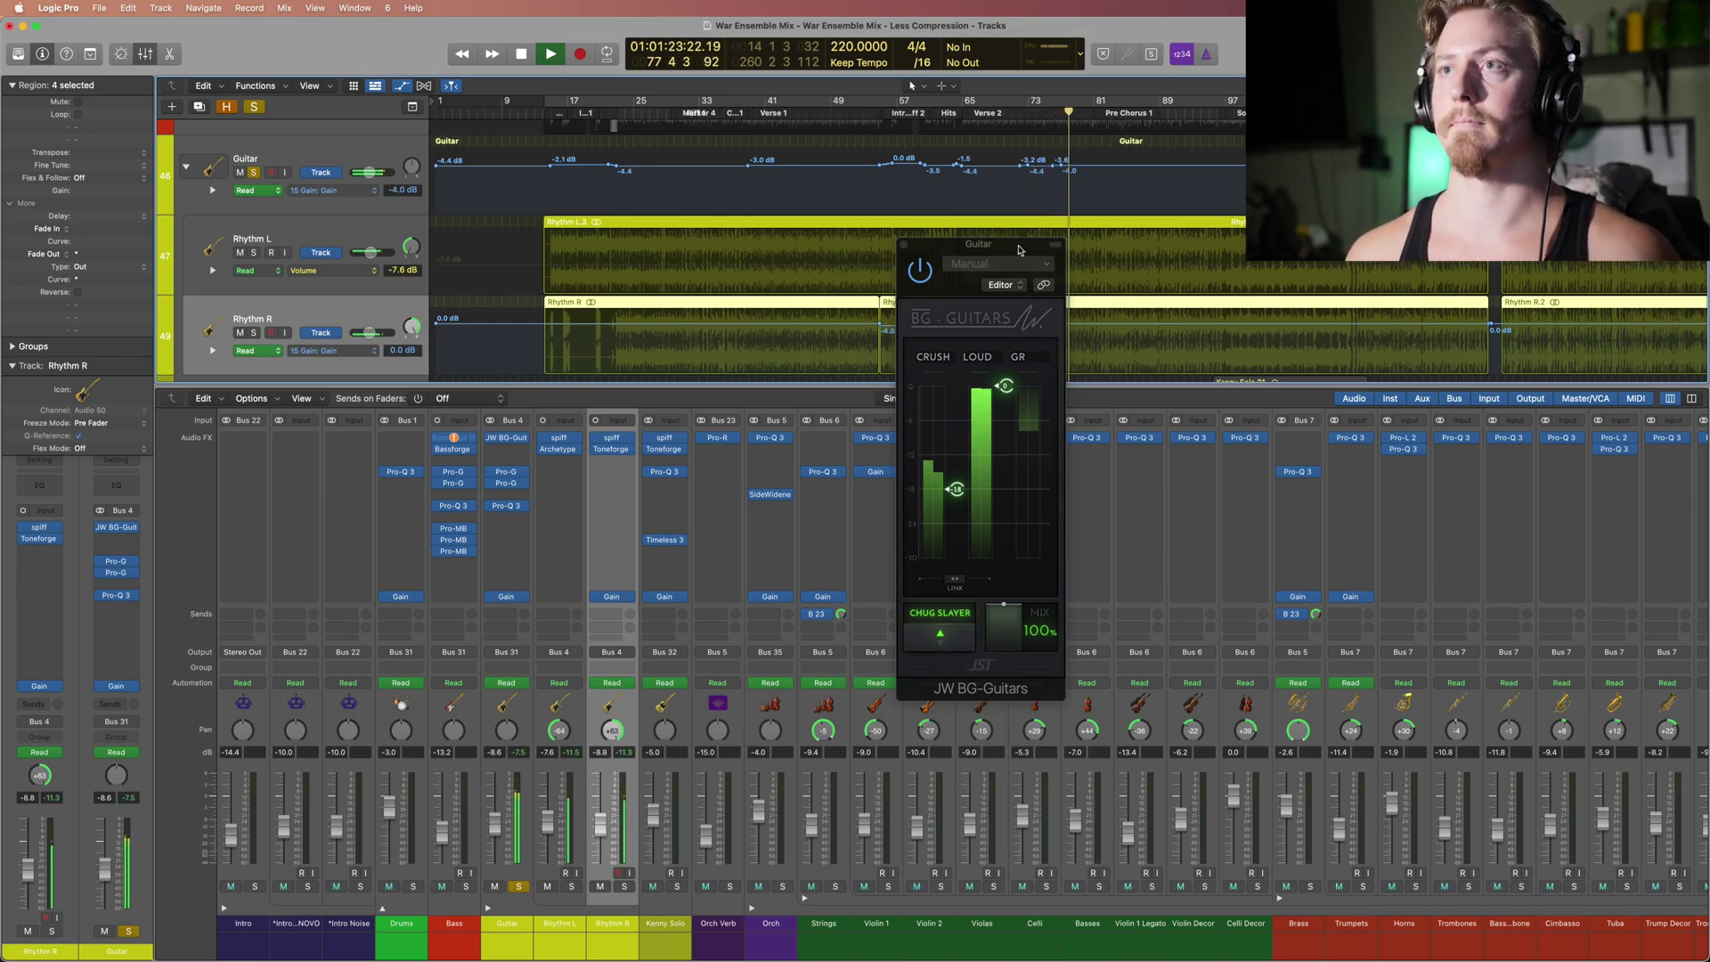
pyautogui.press('space')
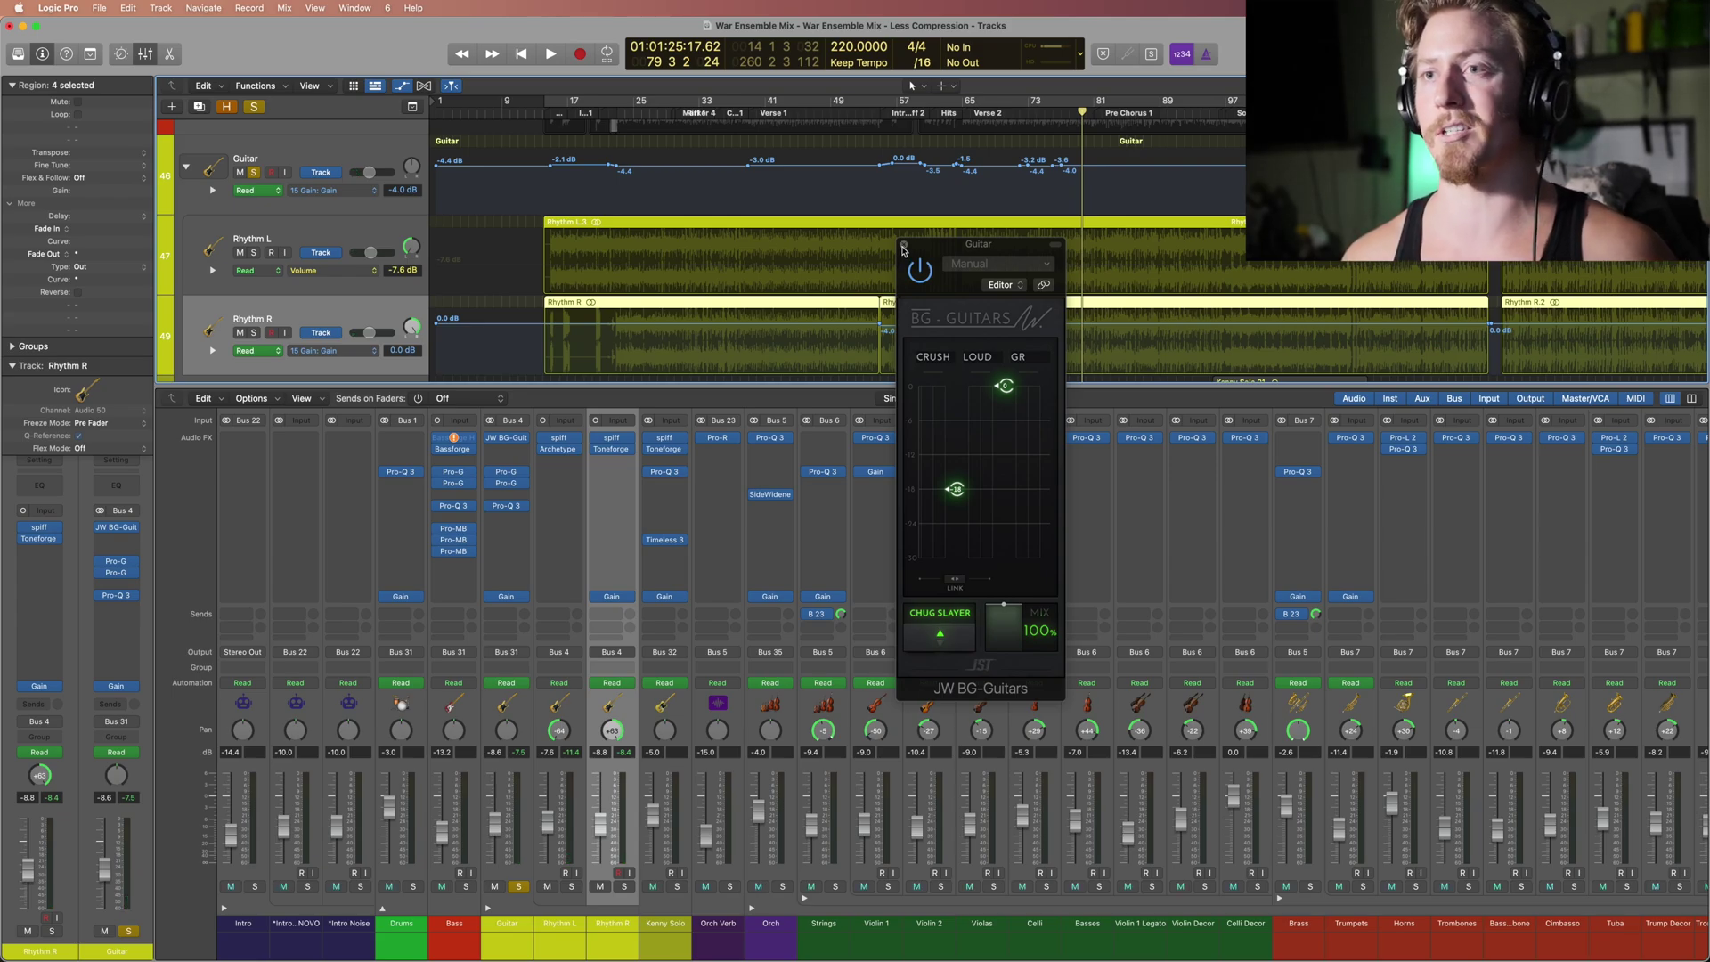
pyautogui.click(904, 244)
# Step: Examine the Guitar bus's two Pro-G inserts side by side, then close both
pyautogui.click(506, 483)
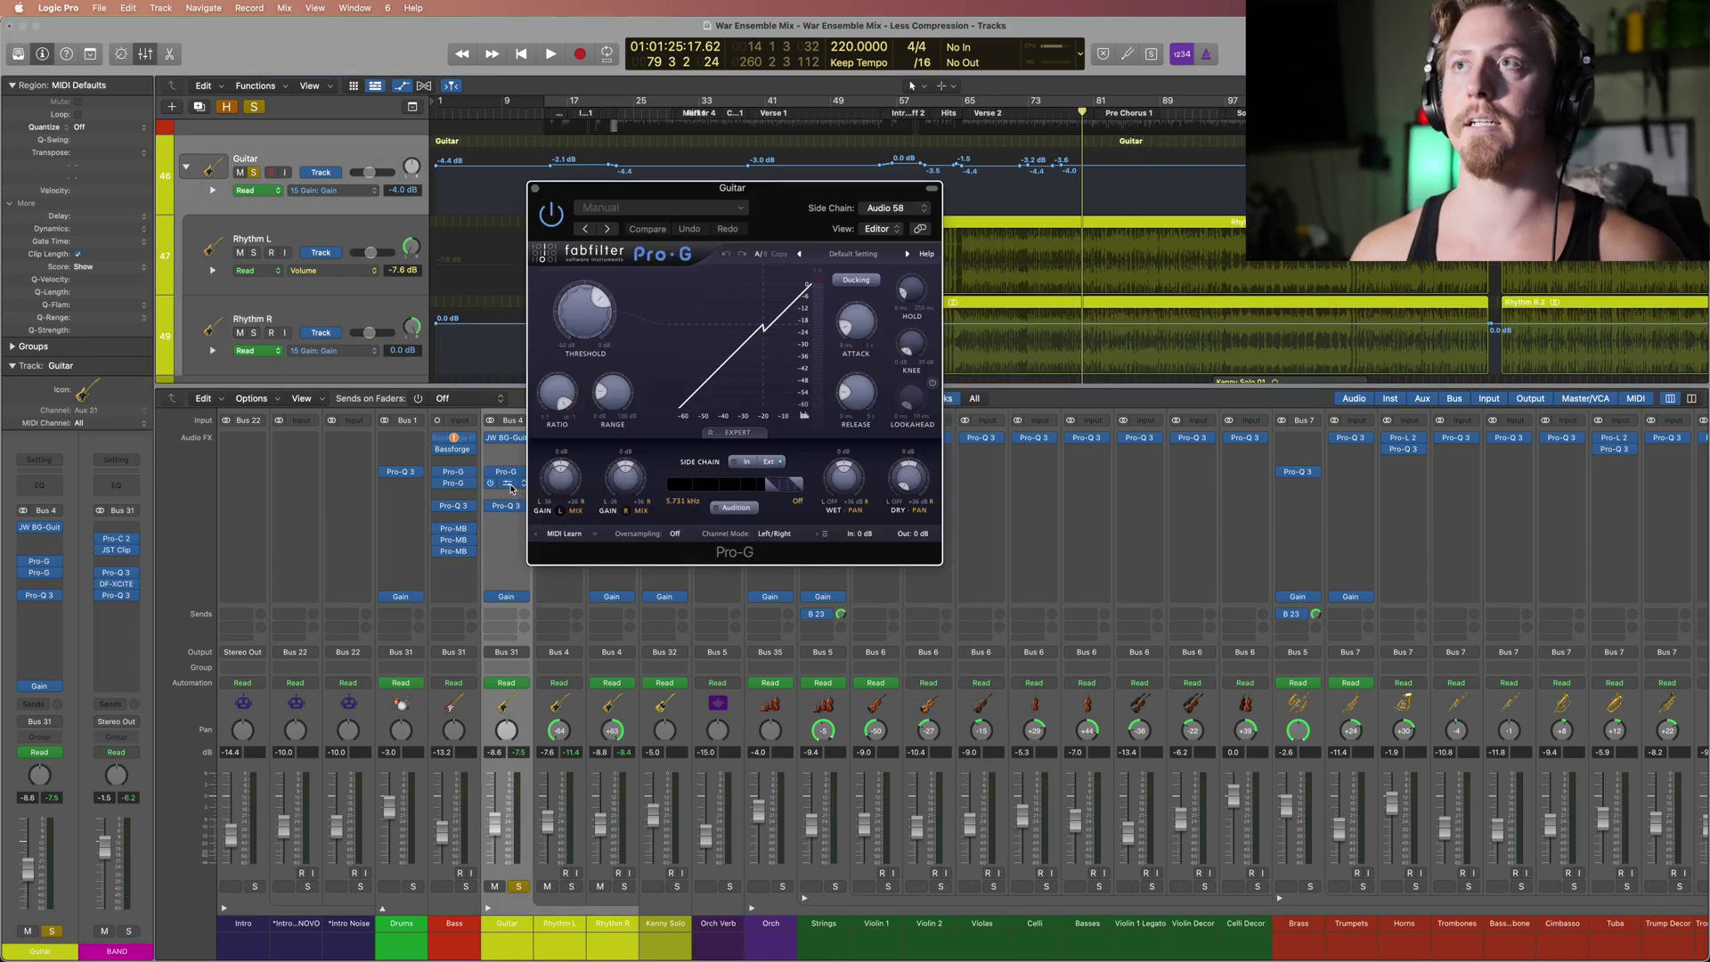
pyautogui.click(507, 483)
pyautogui.moveTo(739, 201); pyautogui.dragTo(1132, 216)
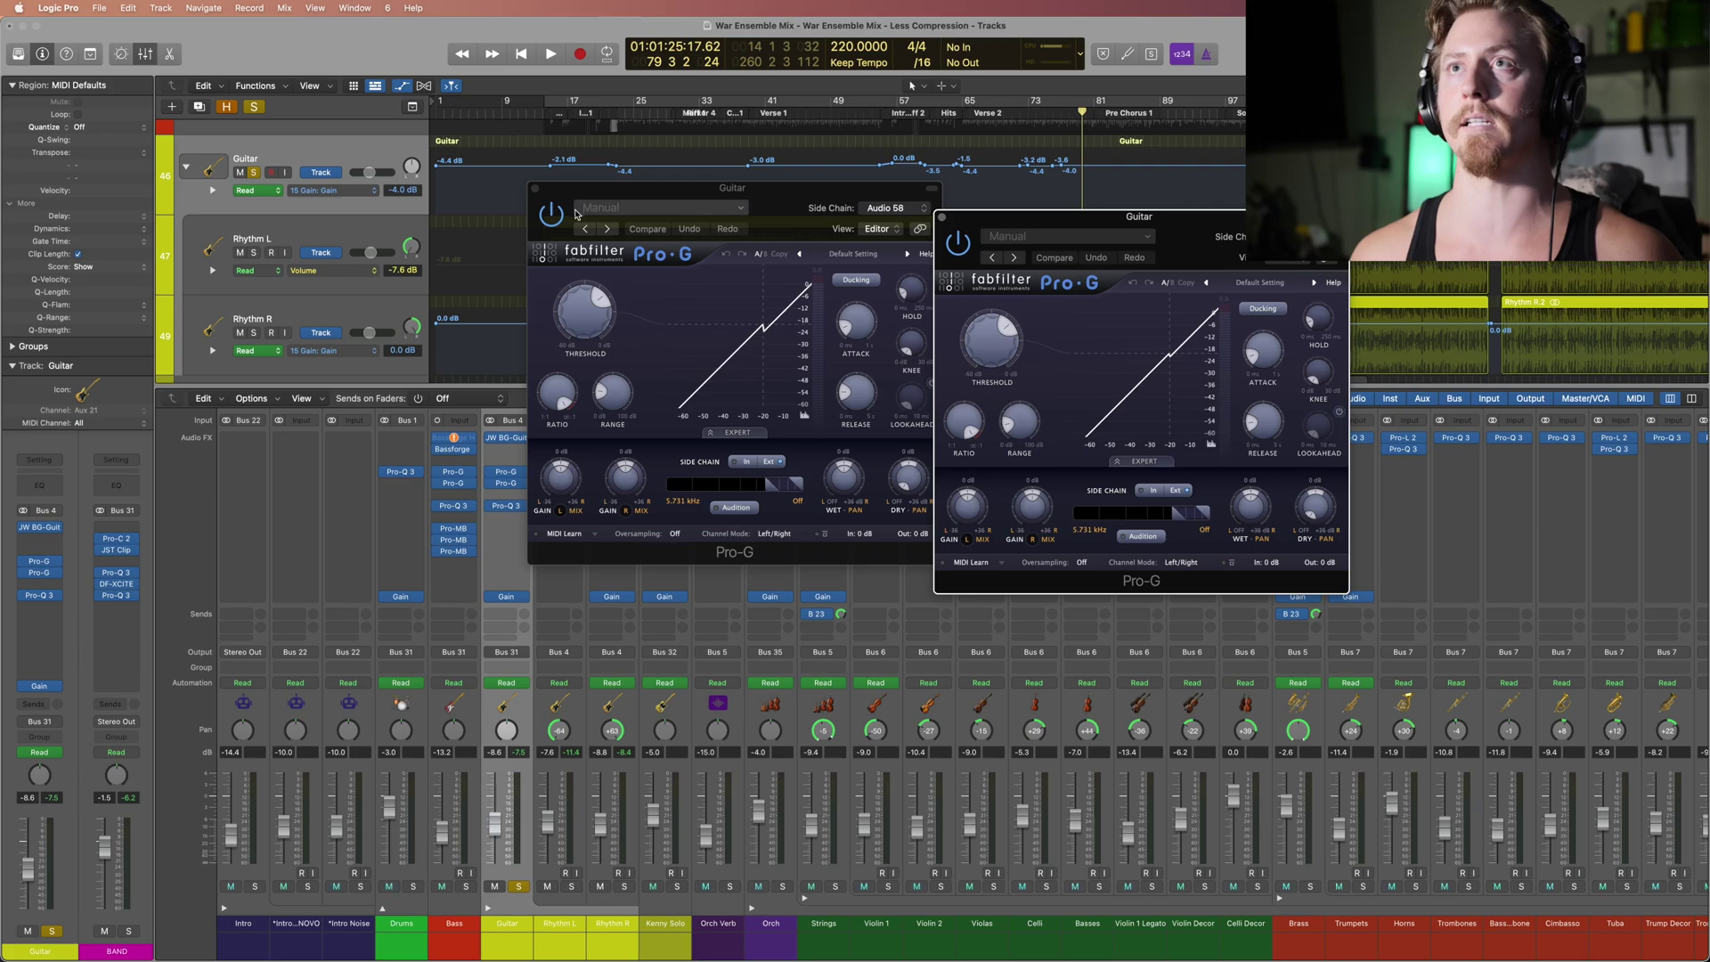
pyautogui.click(534, 189)
pyautogui.click(941, 219)
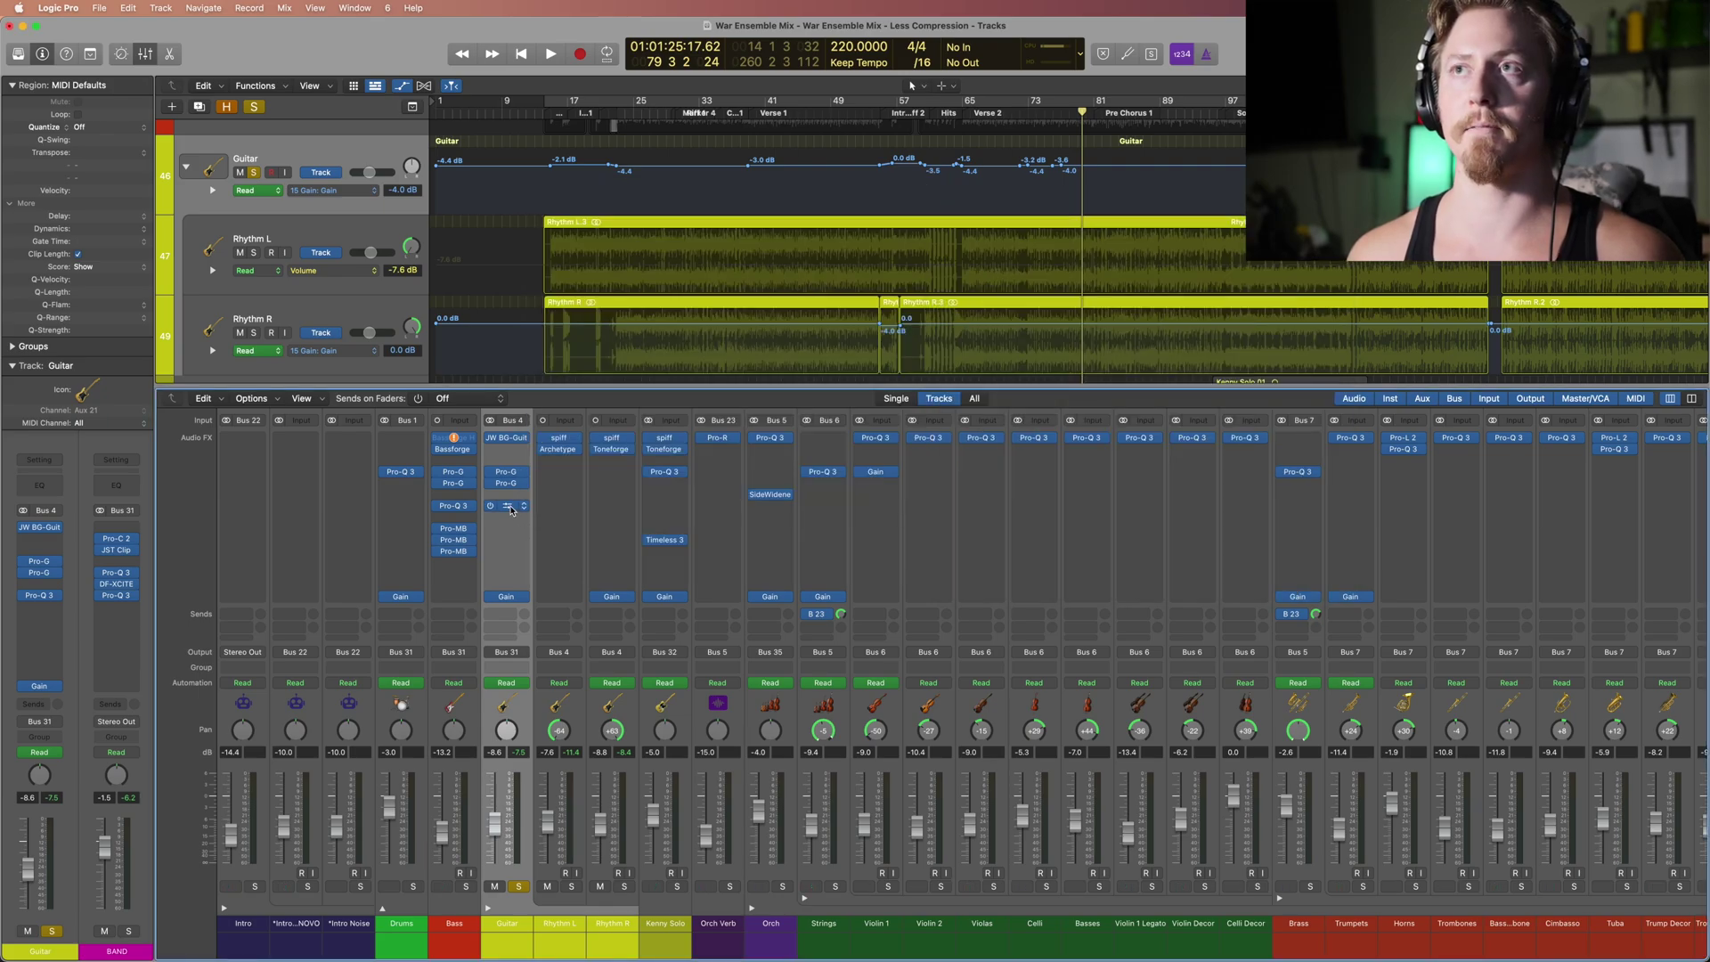
# Step: Display the Guitar bus's Pro-Q 3 equalizer and briefly play the soloed guitars to view its curve against the spectrum
pyautogui.click(506, 506)
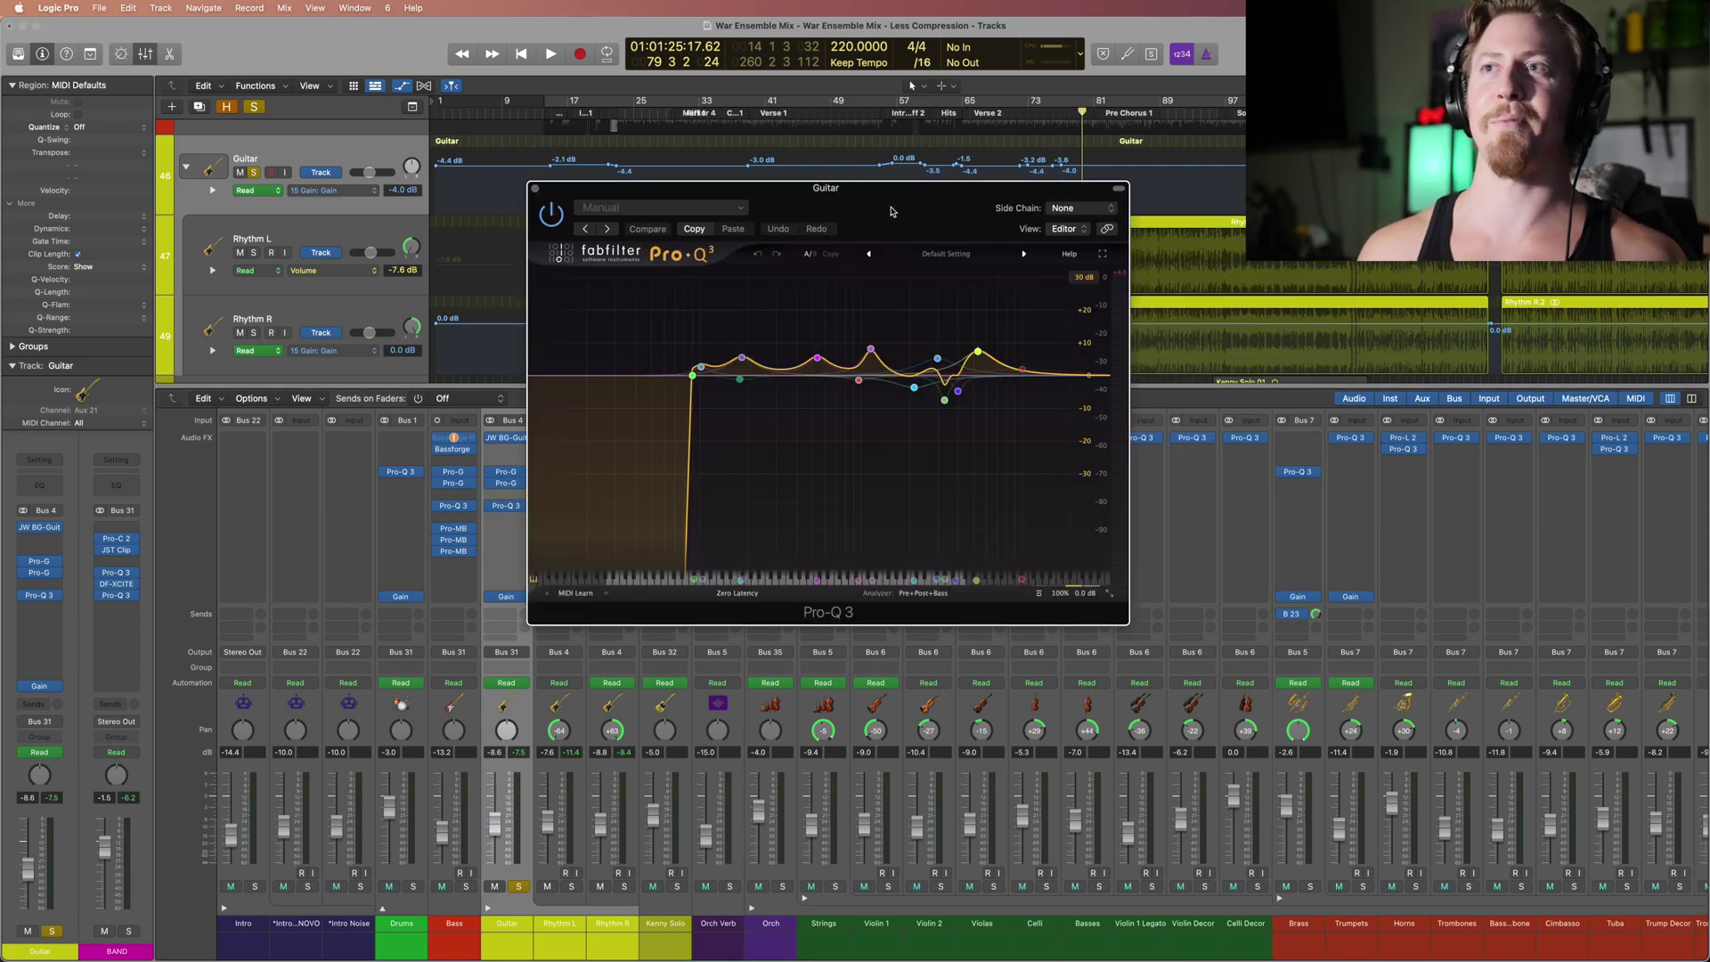
pyautogui.moveTo(890, 211); pyautogui.dragTo(1030, 316)
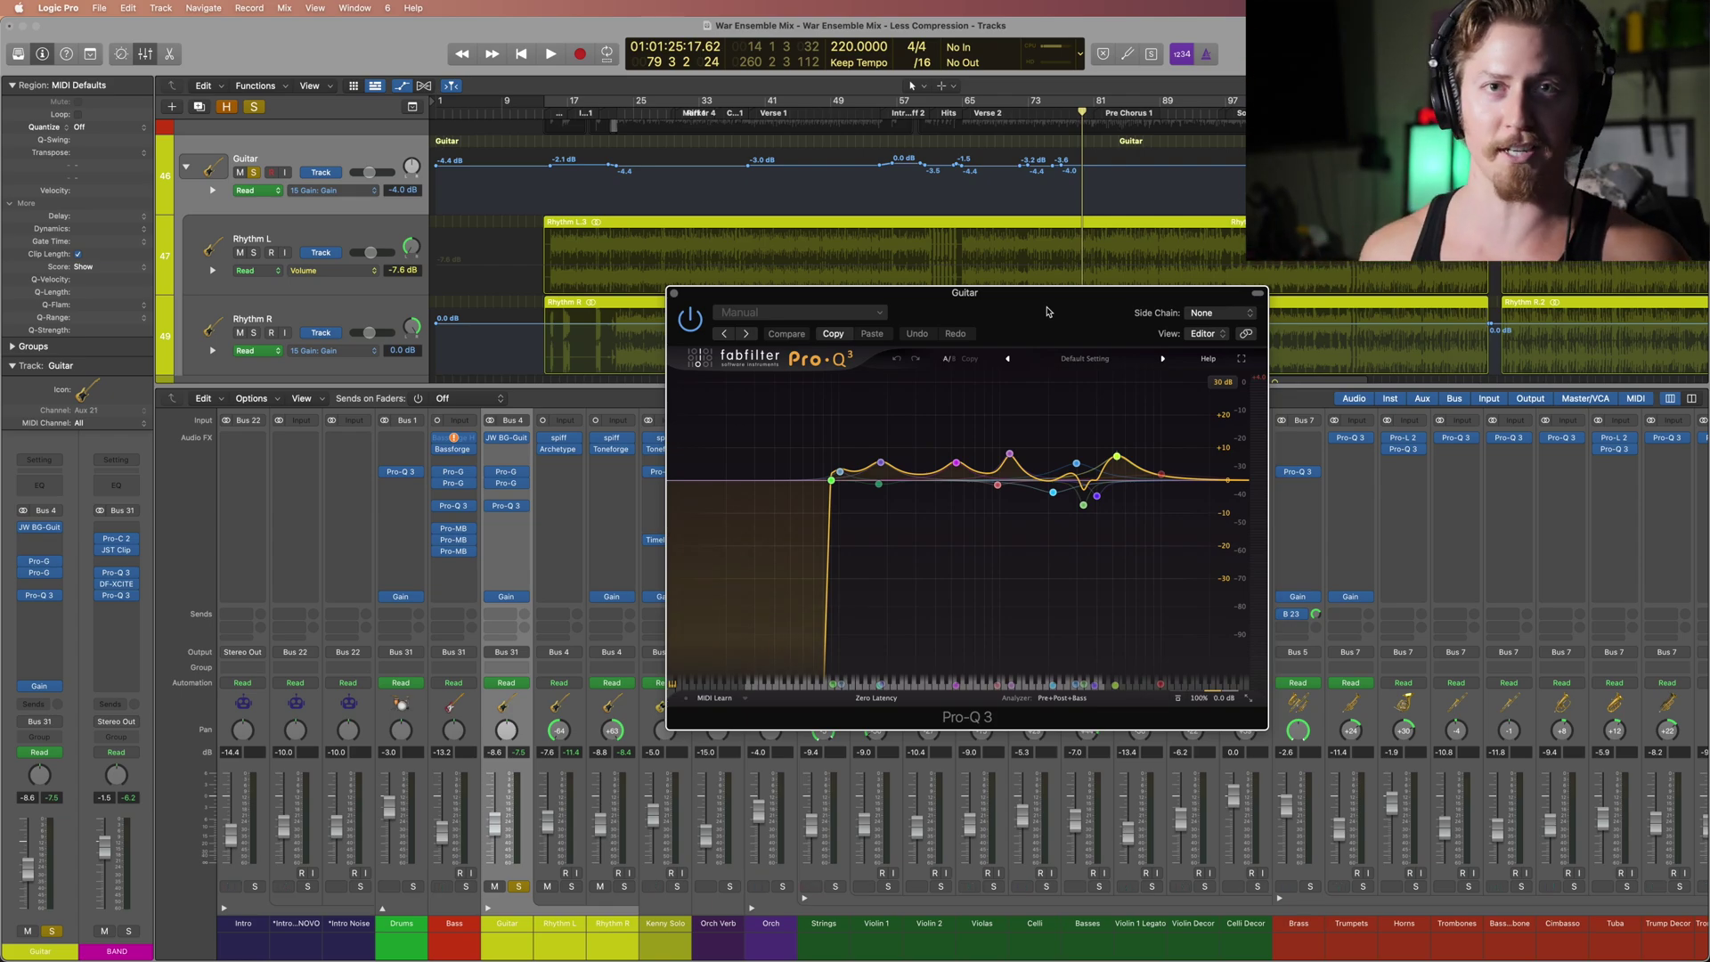
pyautogui.moveTo(1047, 312); pyautogui.dragTo(1119, 392)
pyautogui.scroll(-3, 1062, 300)
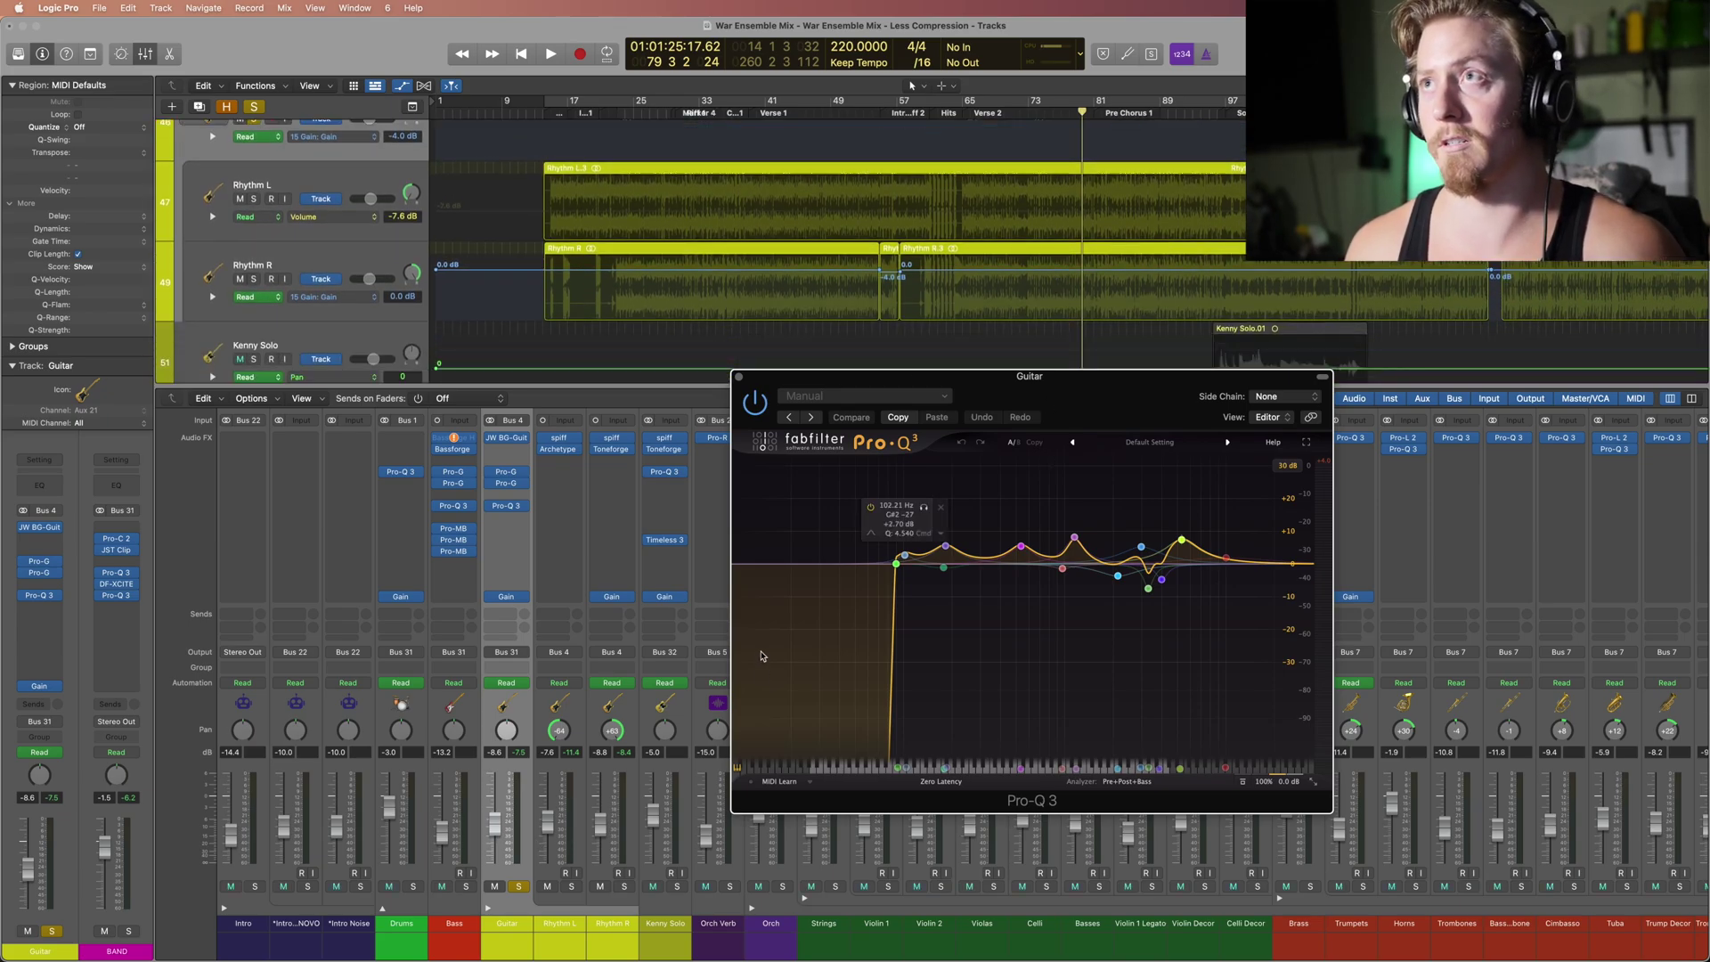
pyautogui.press('space')
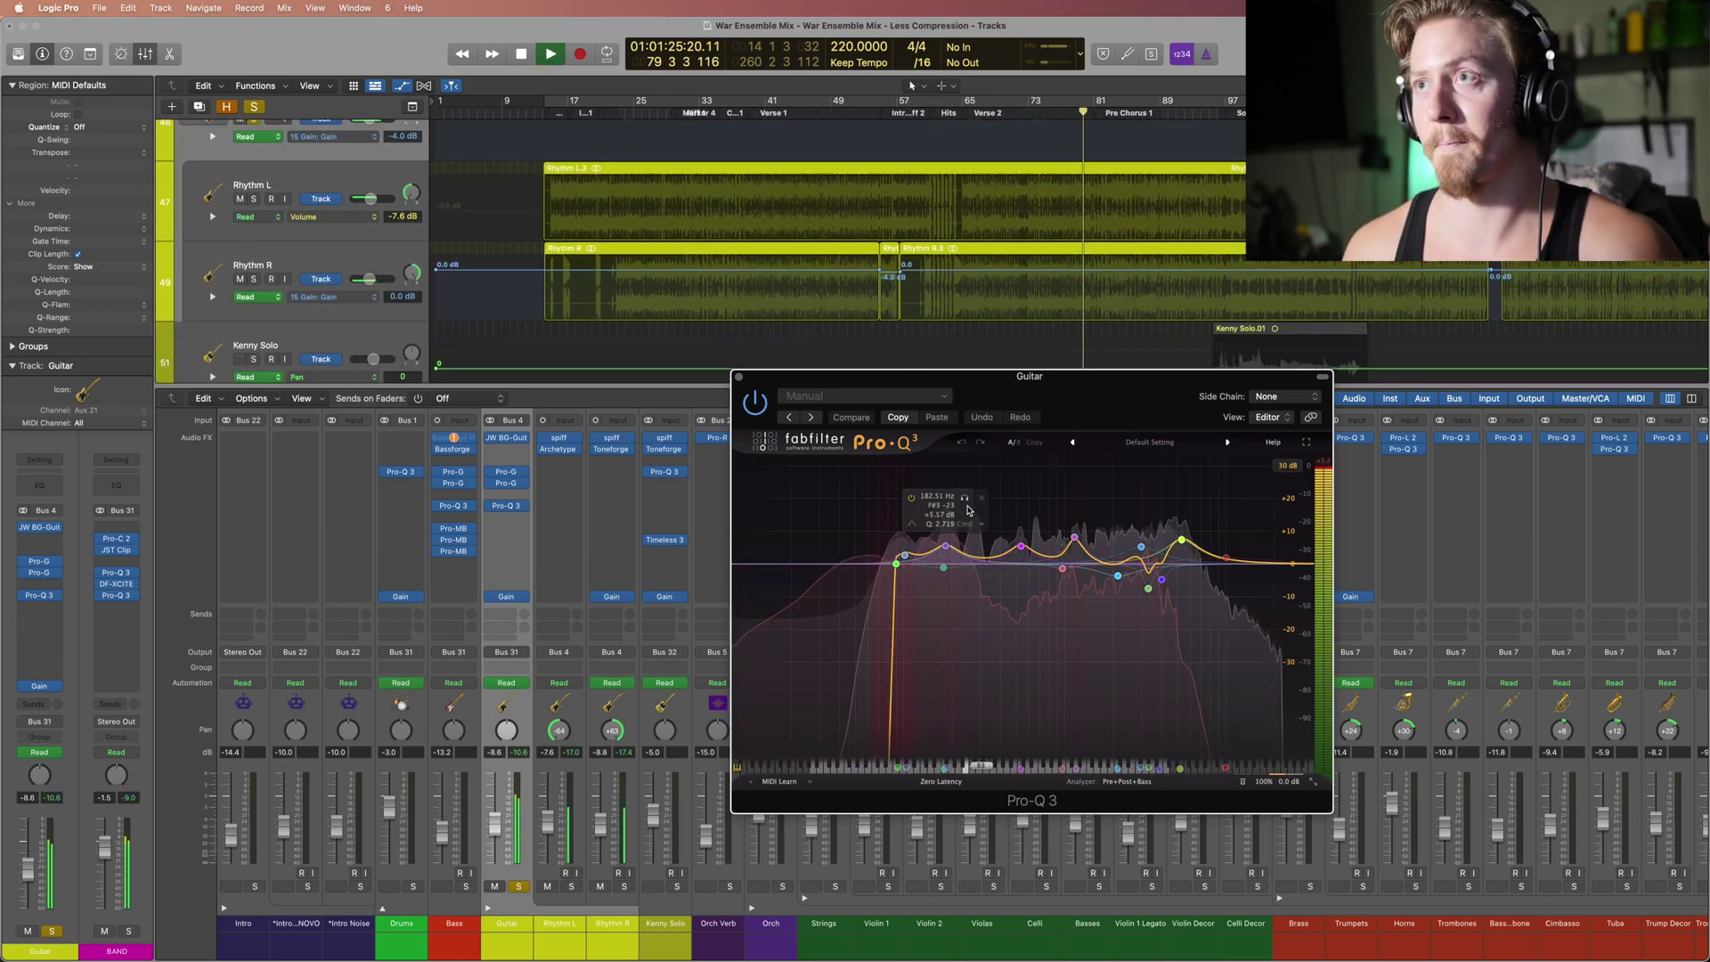
pyautogui.press('space')
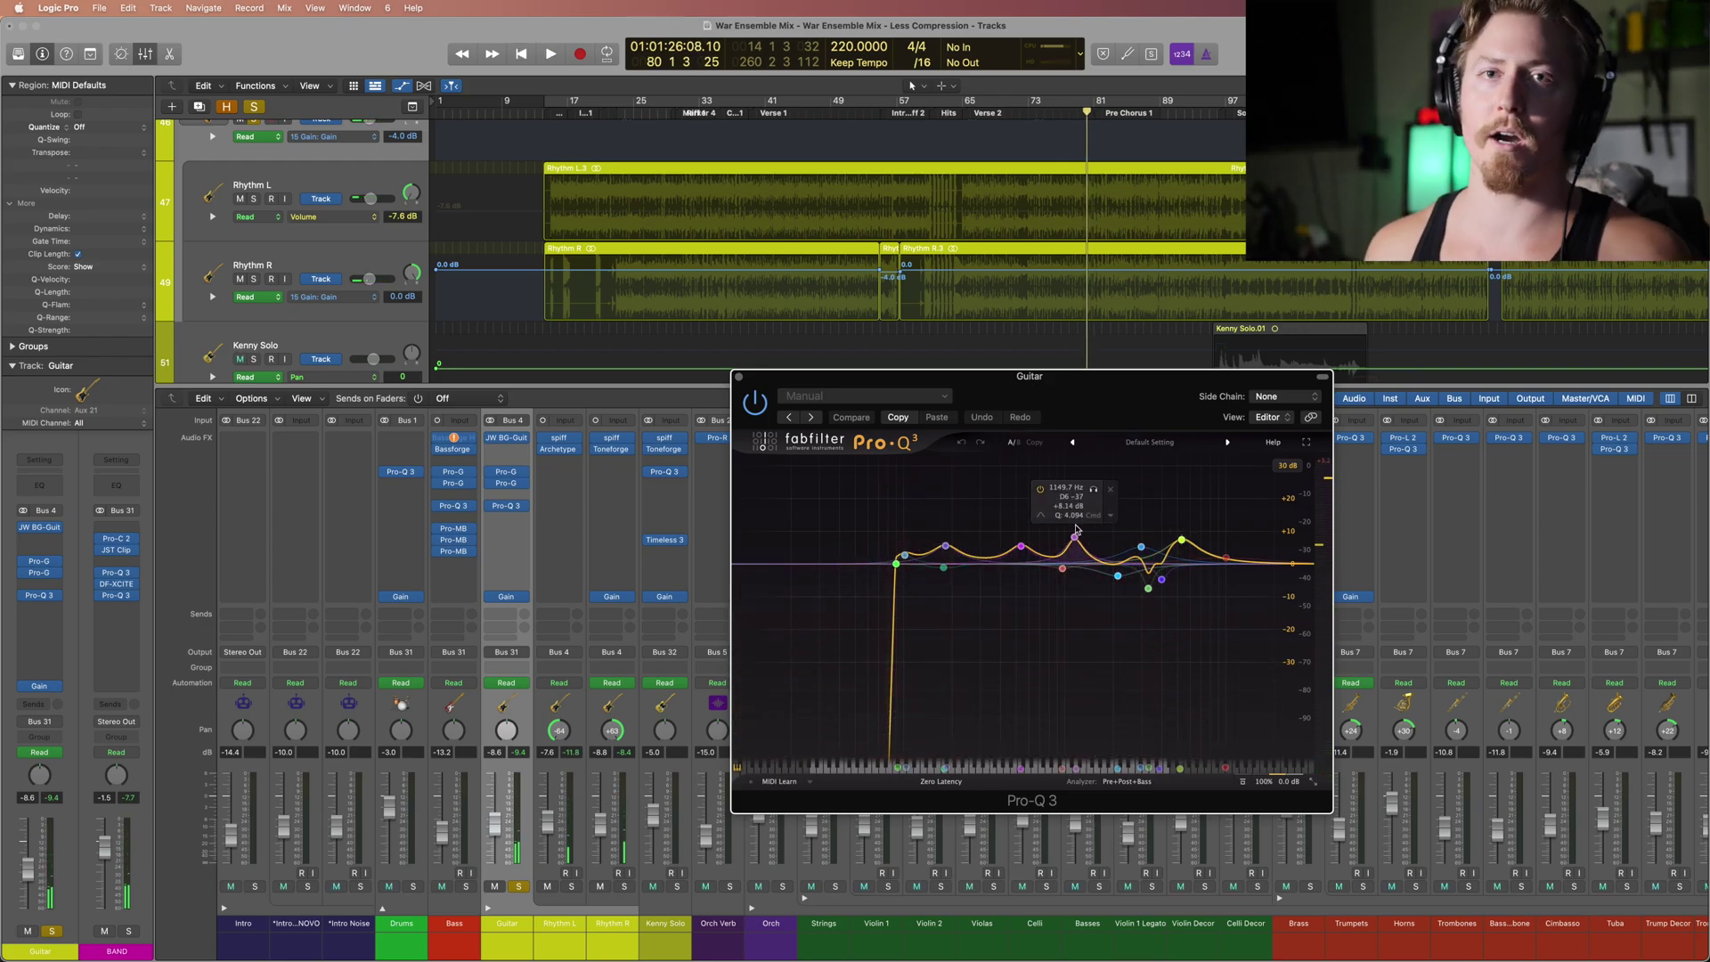
# Step: Resume playback and audition the boosted Pro-Q 3 bands at 182.51 Hz and 537.59 Hz in solo
pyautogui.press('space')
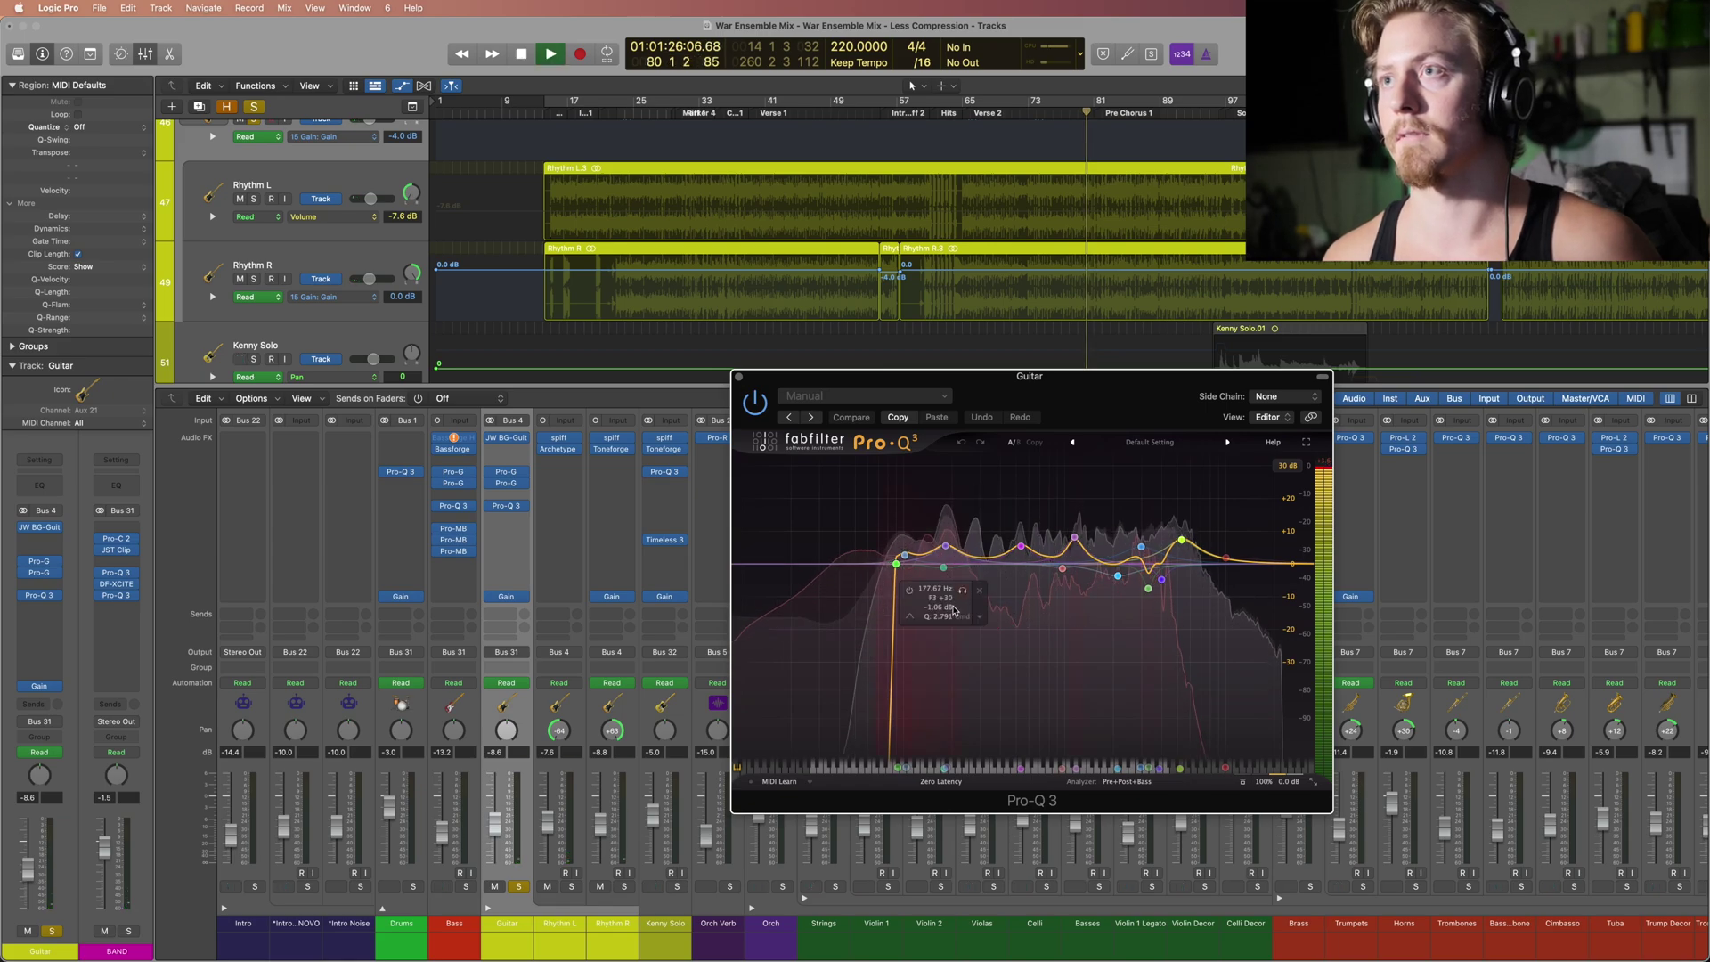
pyautogui.click(966, 501)
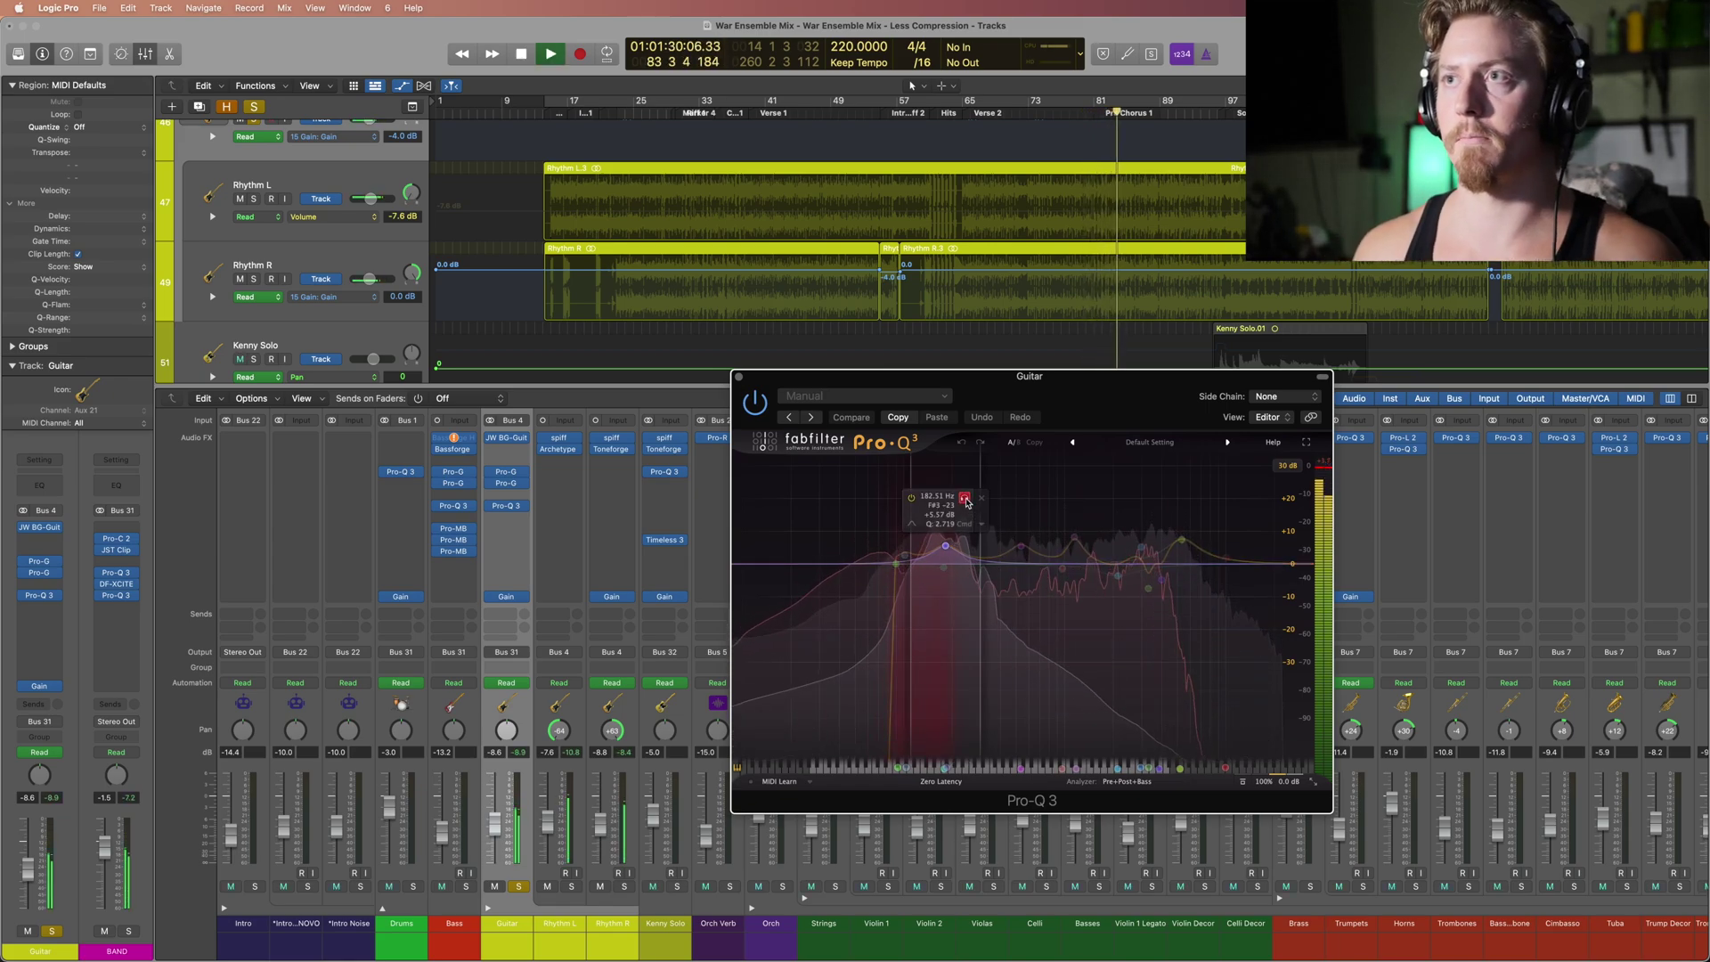
pyautogui.moveTo(966, 502); pyautogui.dragTo(966, 502)
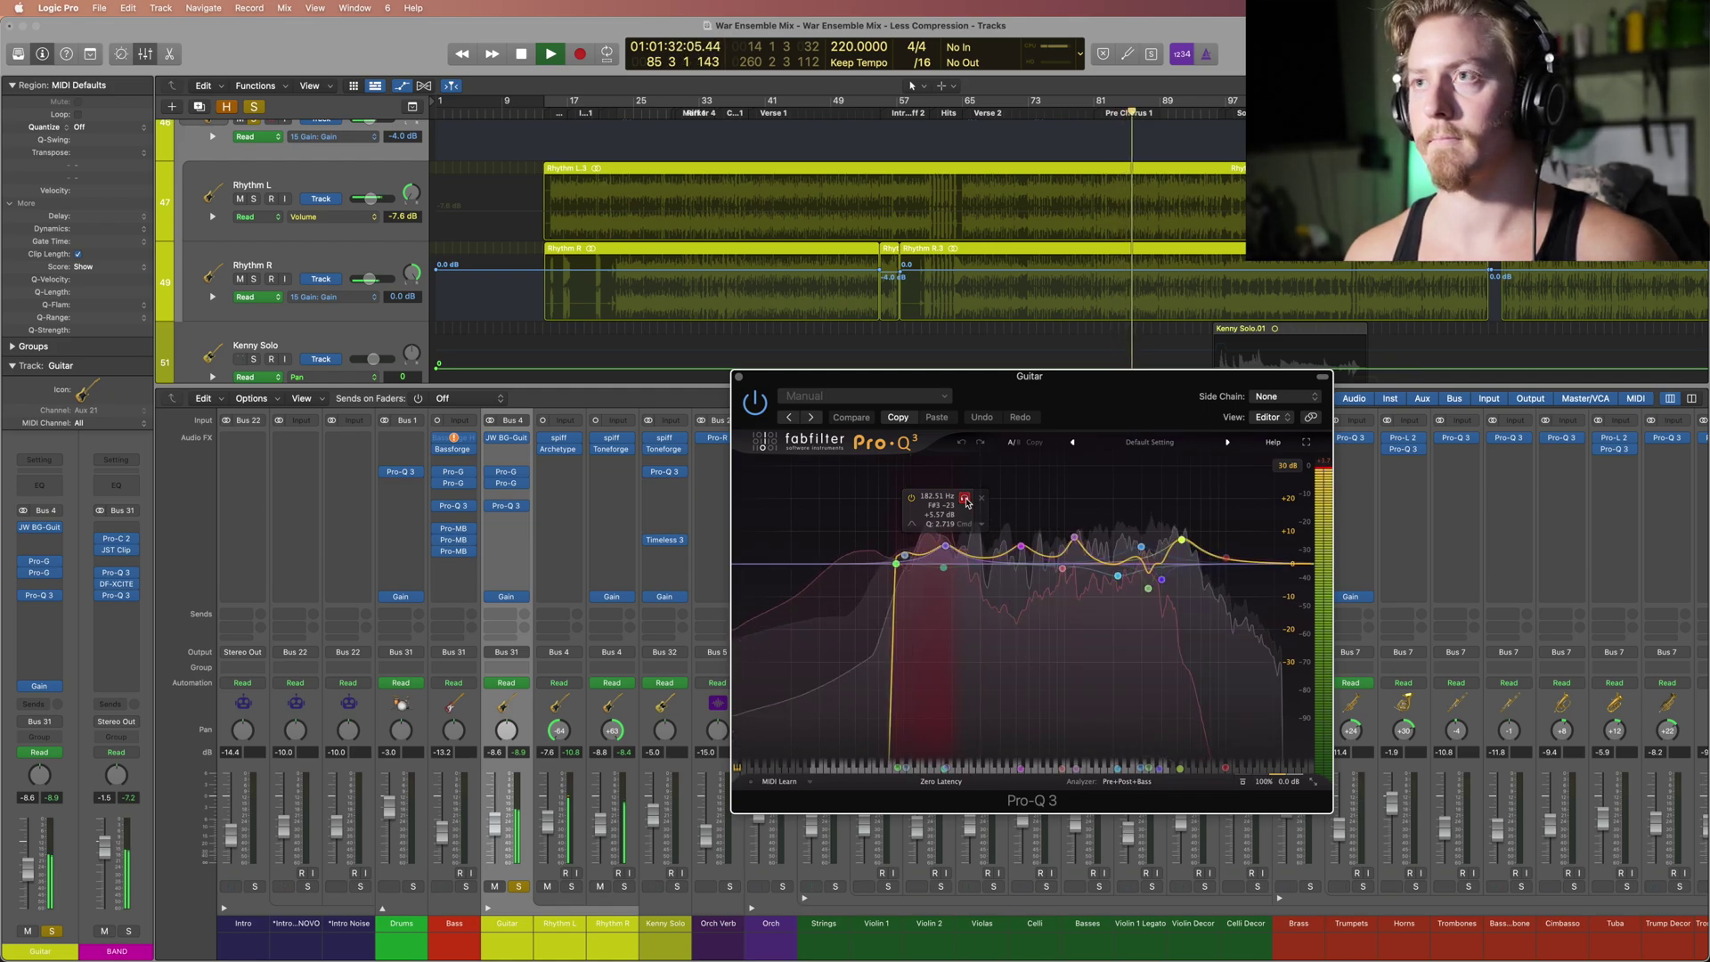
pyautogui.click(1039, 499)
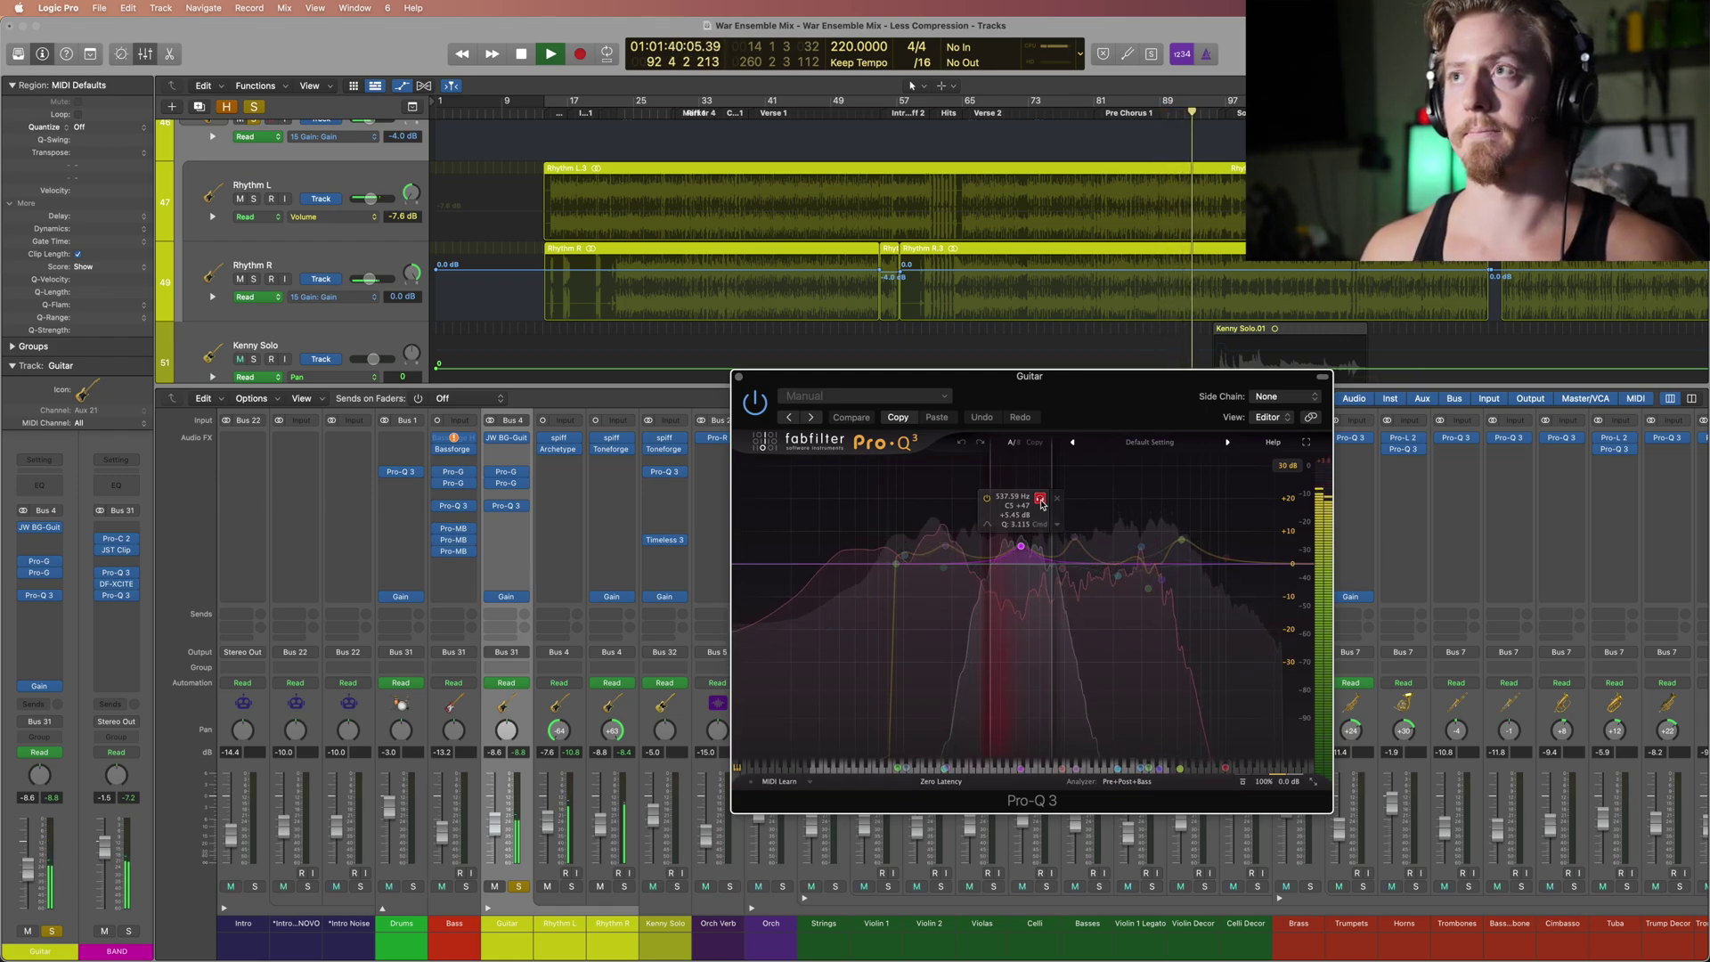
pyautogui.press('space')
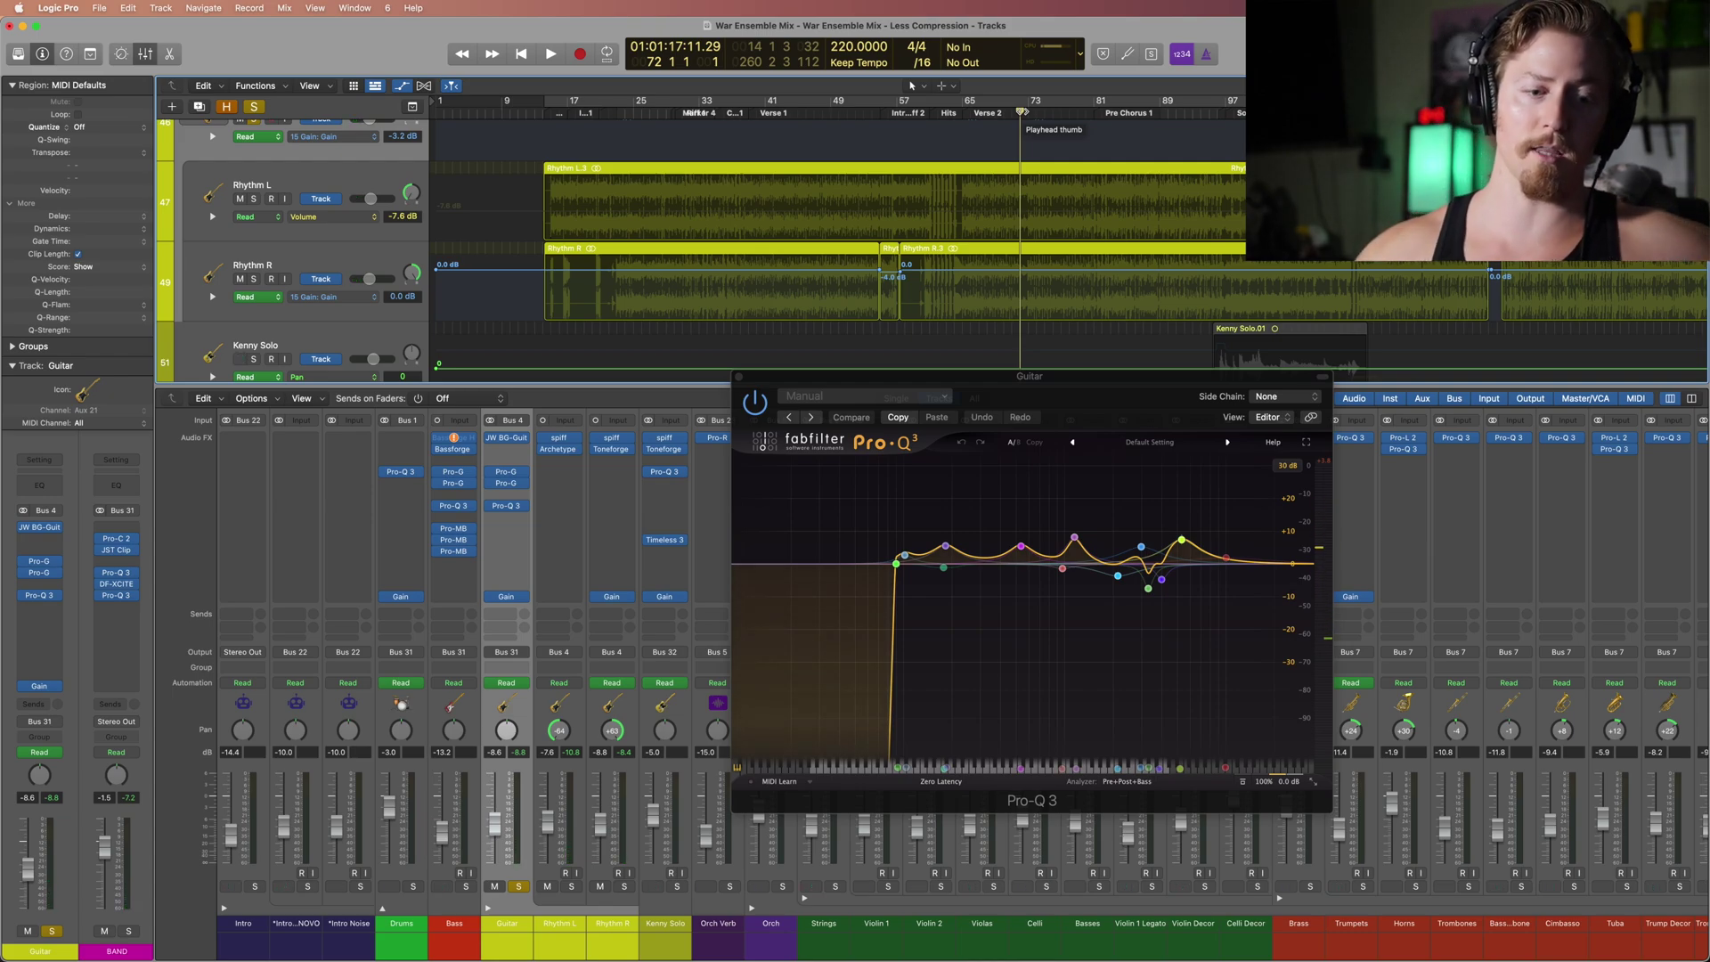
# Step: Play from bar 72 and audition the boosted Pro-Q 3 band at 1149.7 Hz in solo
pyautogui.moveTo(1096, 496)
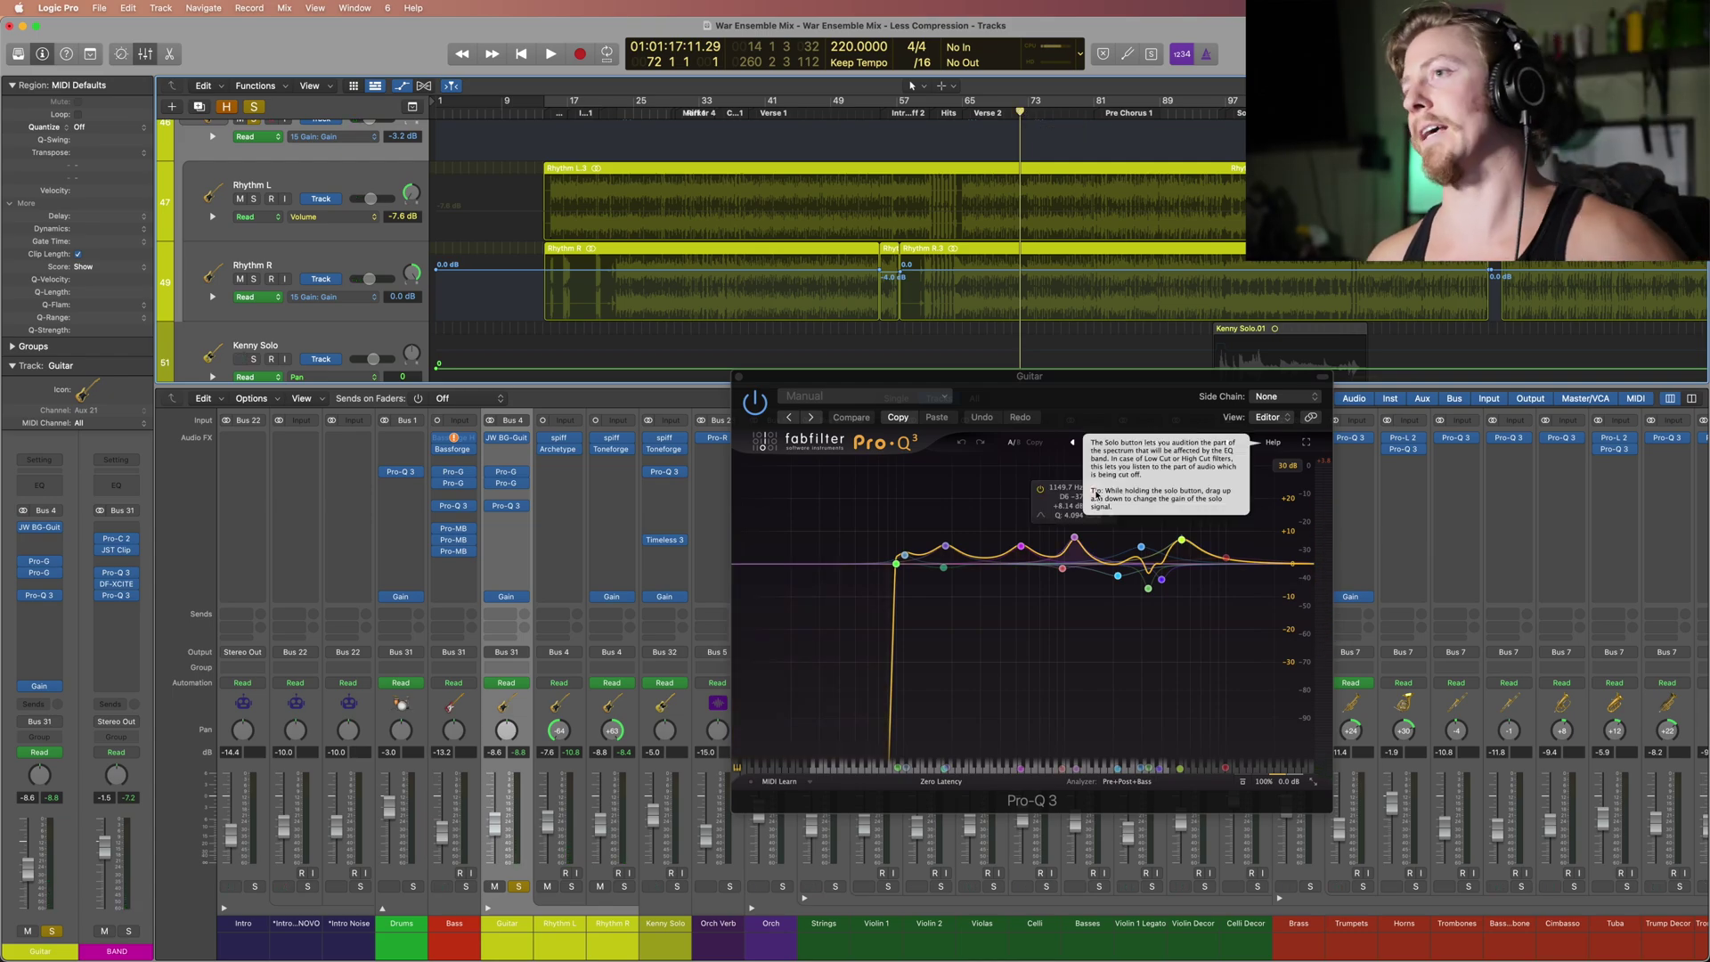
pyautogui.press('space')
pyautogui.click(1094, 489)
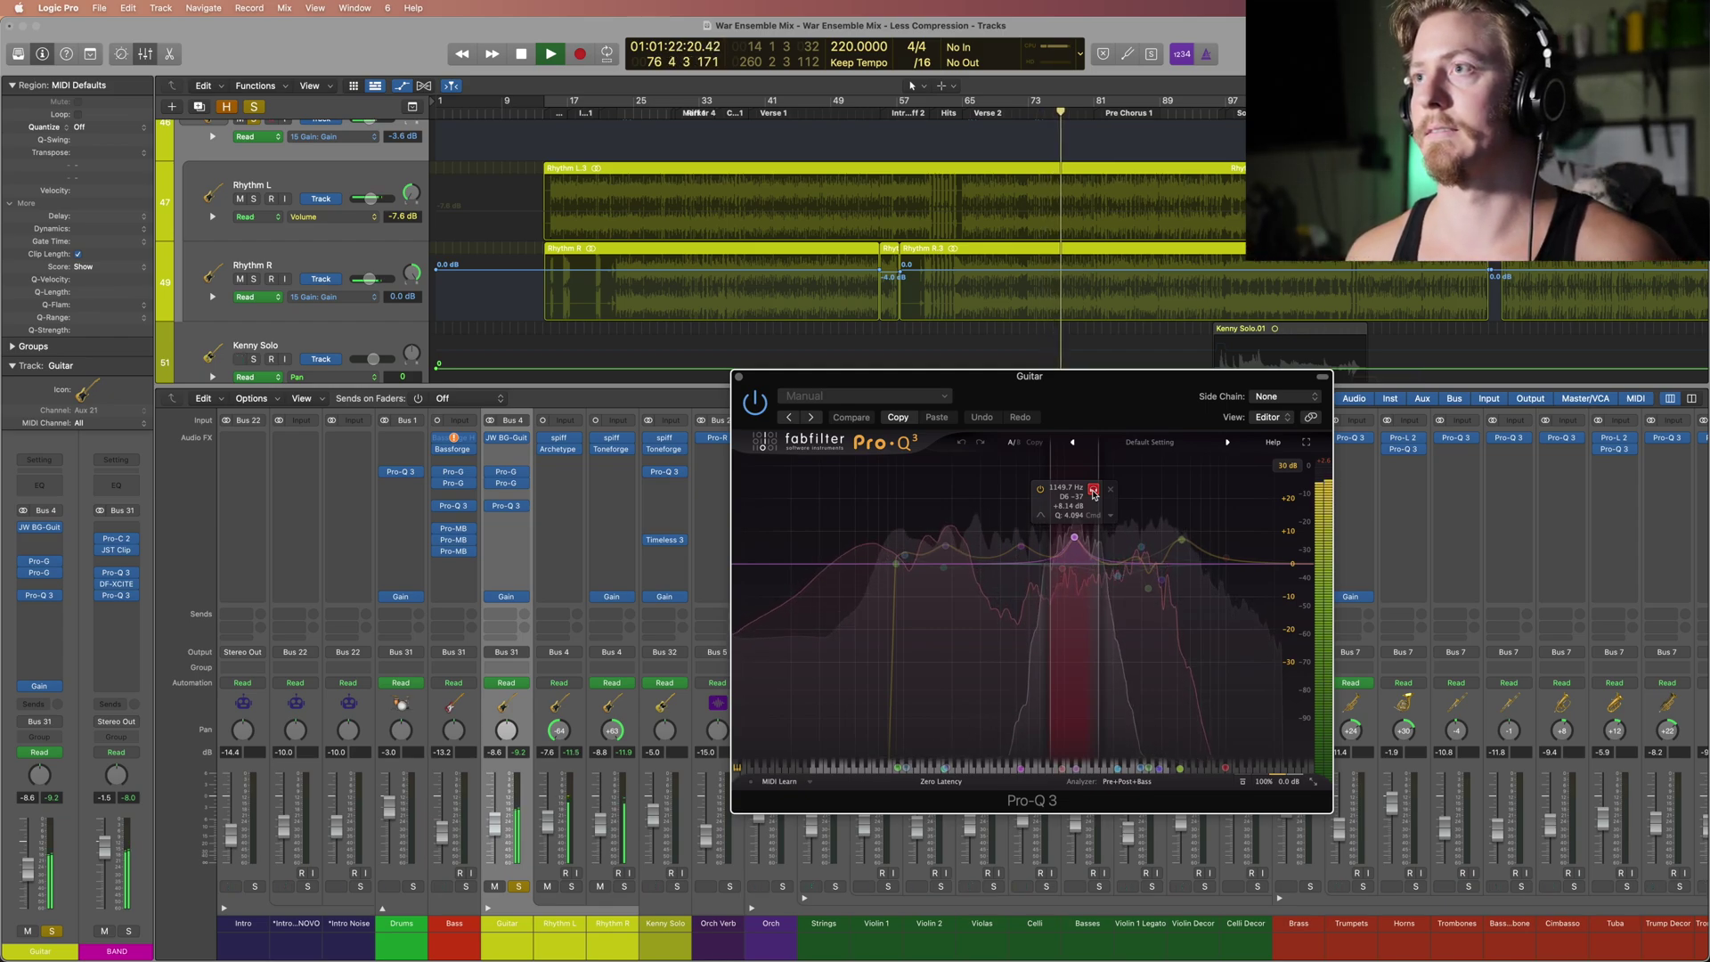
pyautogui.click(1093, 490)
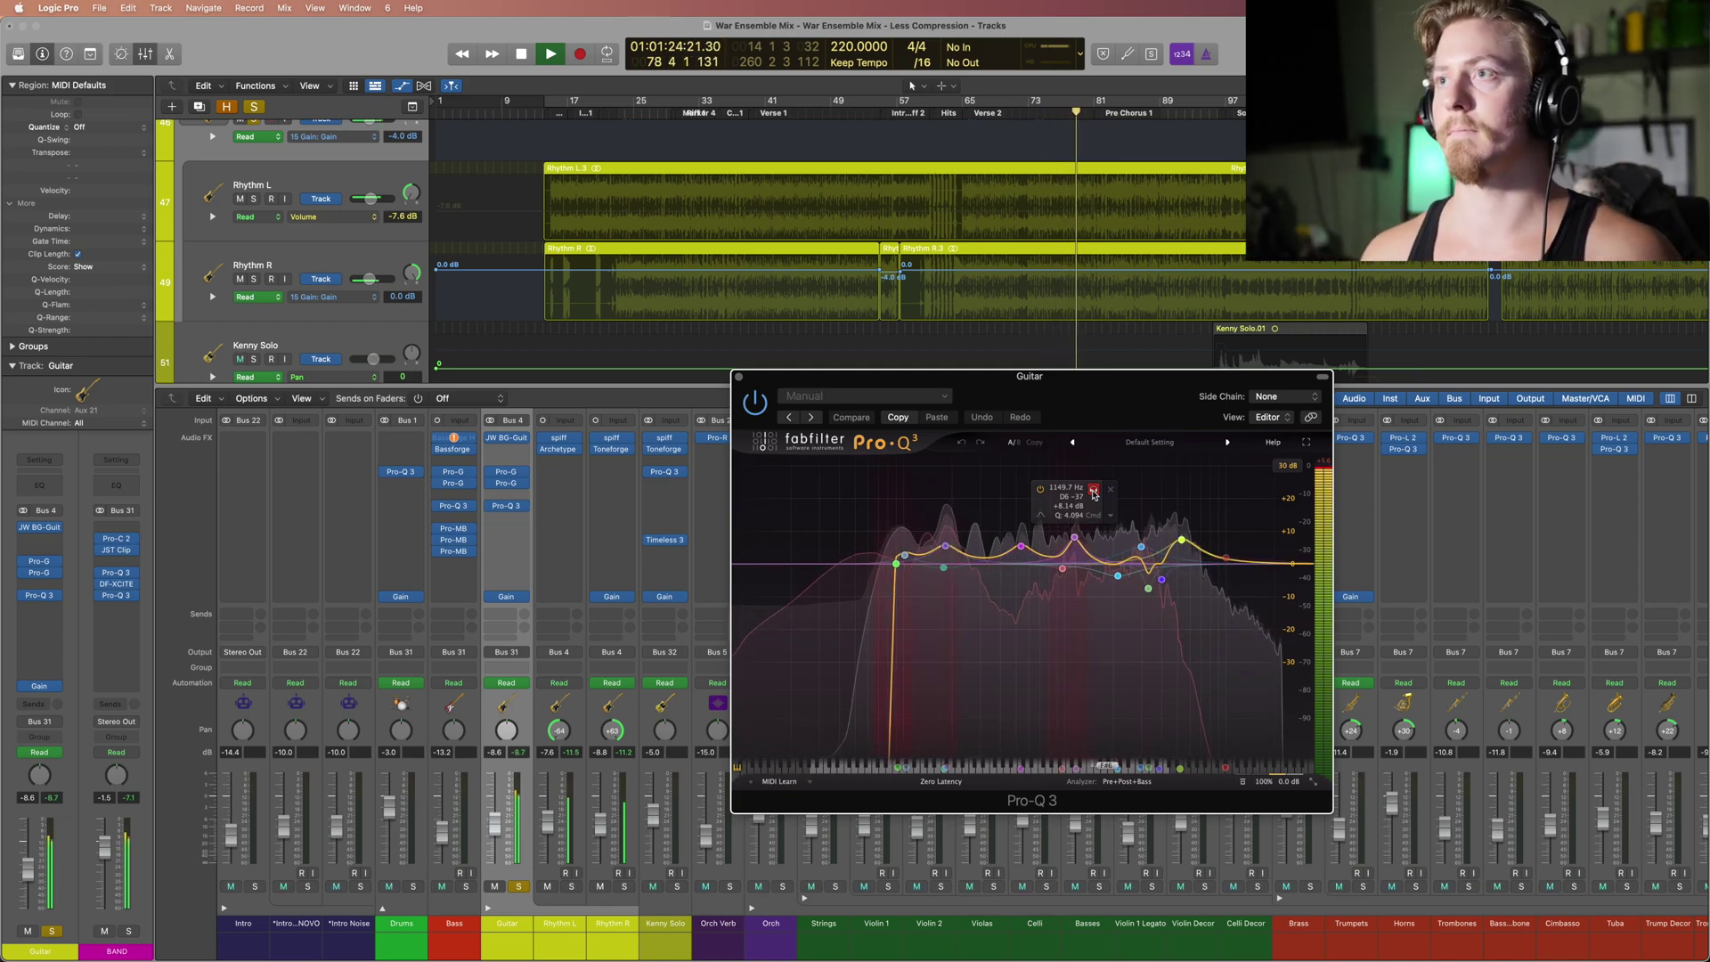
pyautogui.press('space')
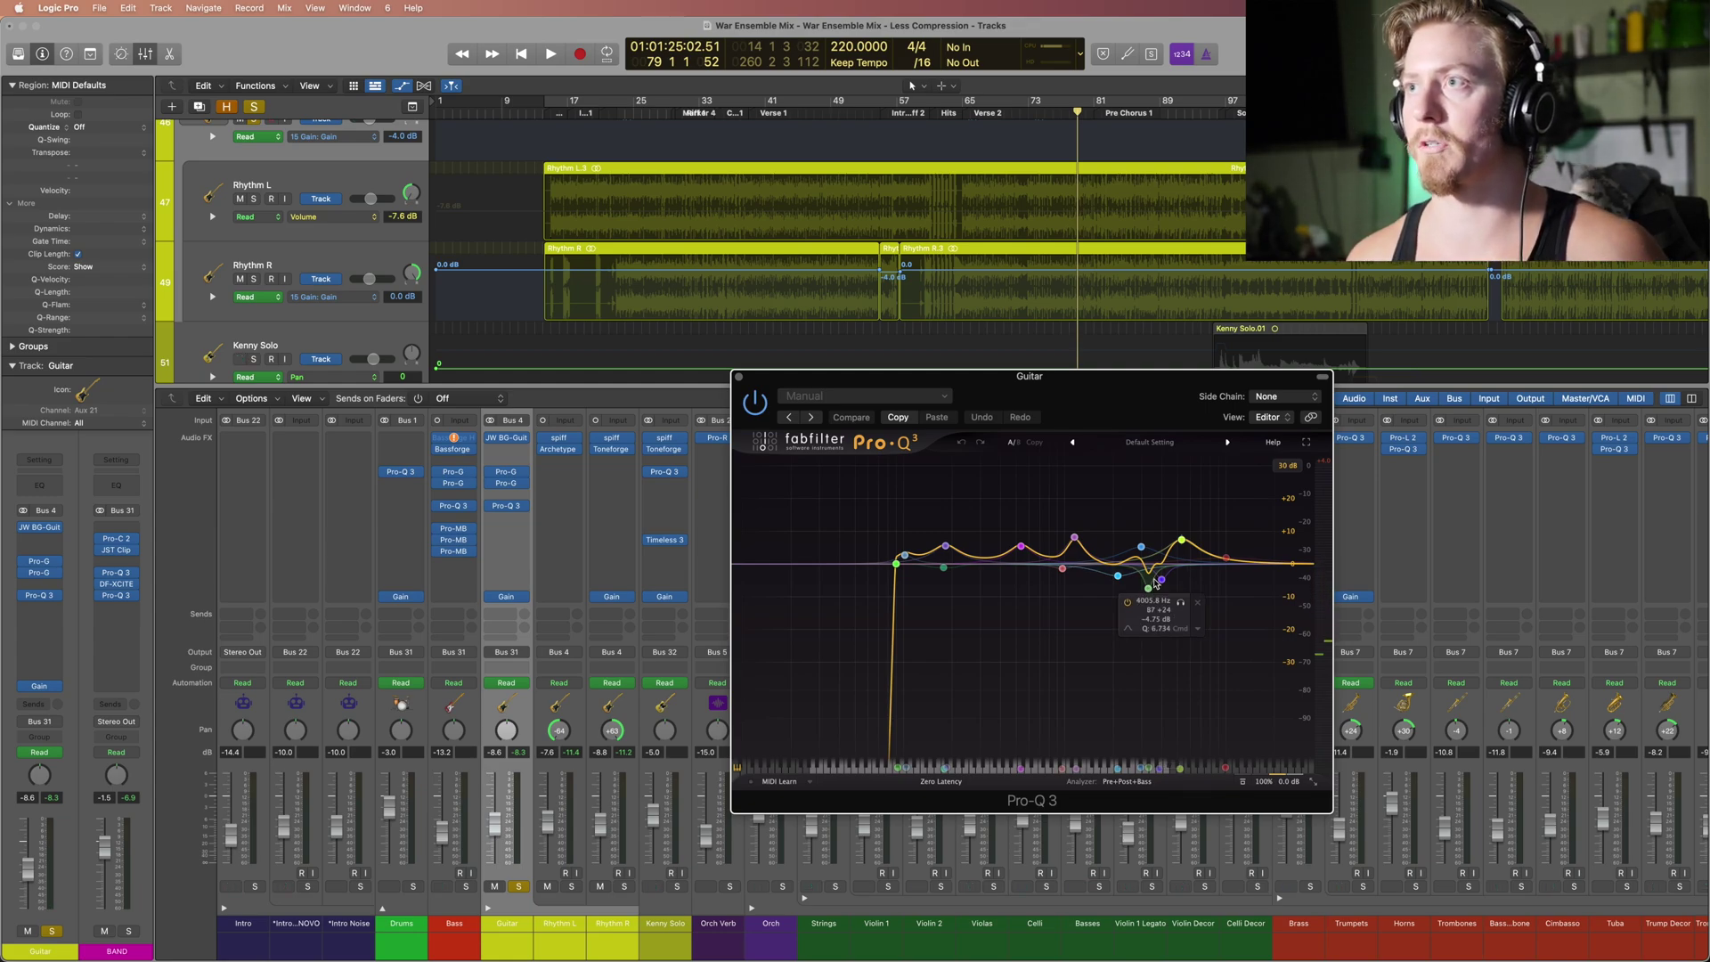
# Step: Resume playback and audition the broad Pro-Q 3 cut at 2144.8 Hz in solo
pyautogui.press('space')
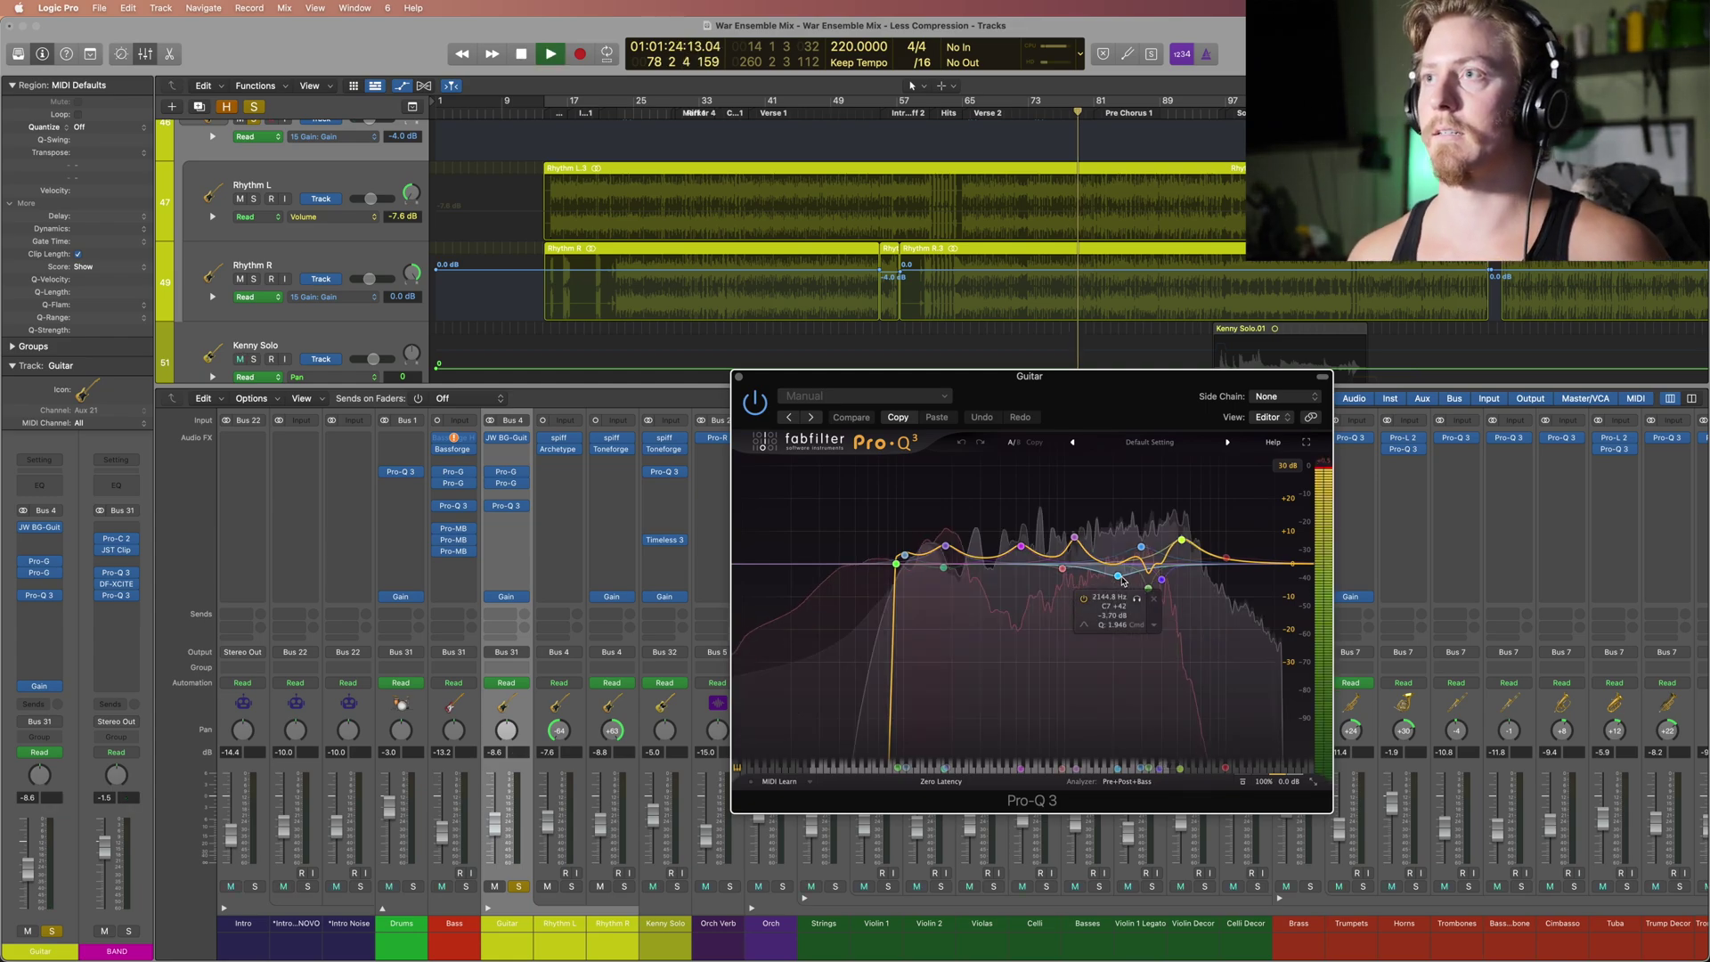
pyautogui.click(1136, 601)
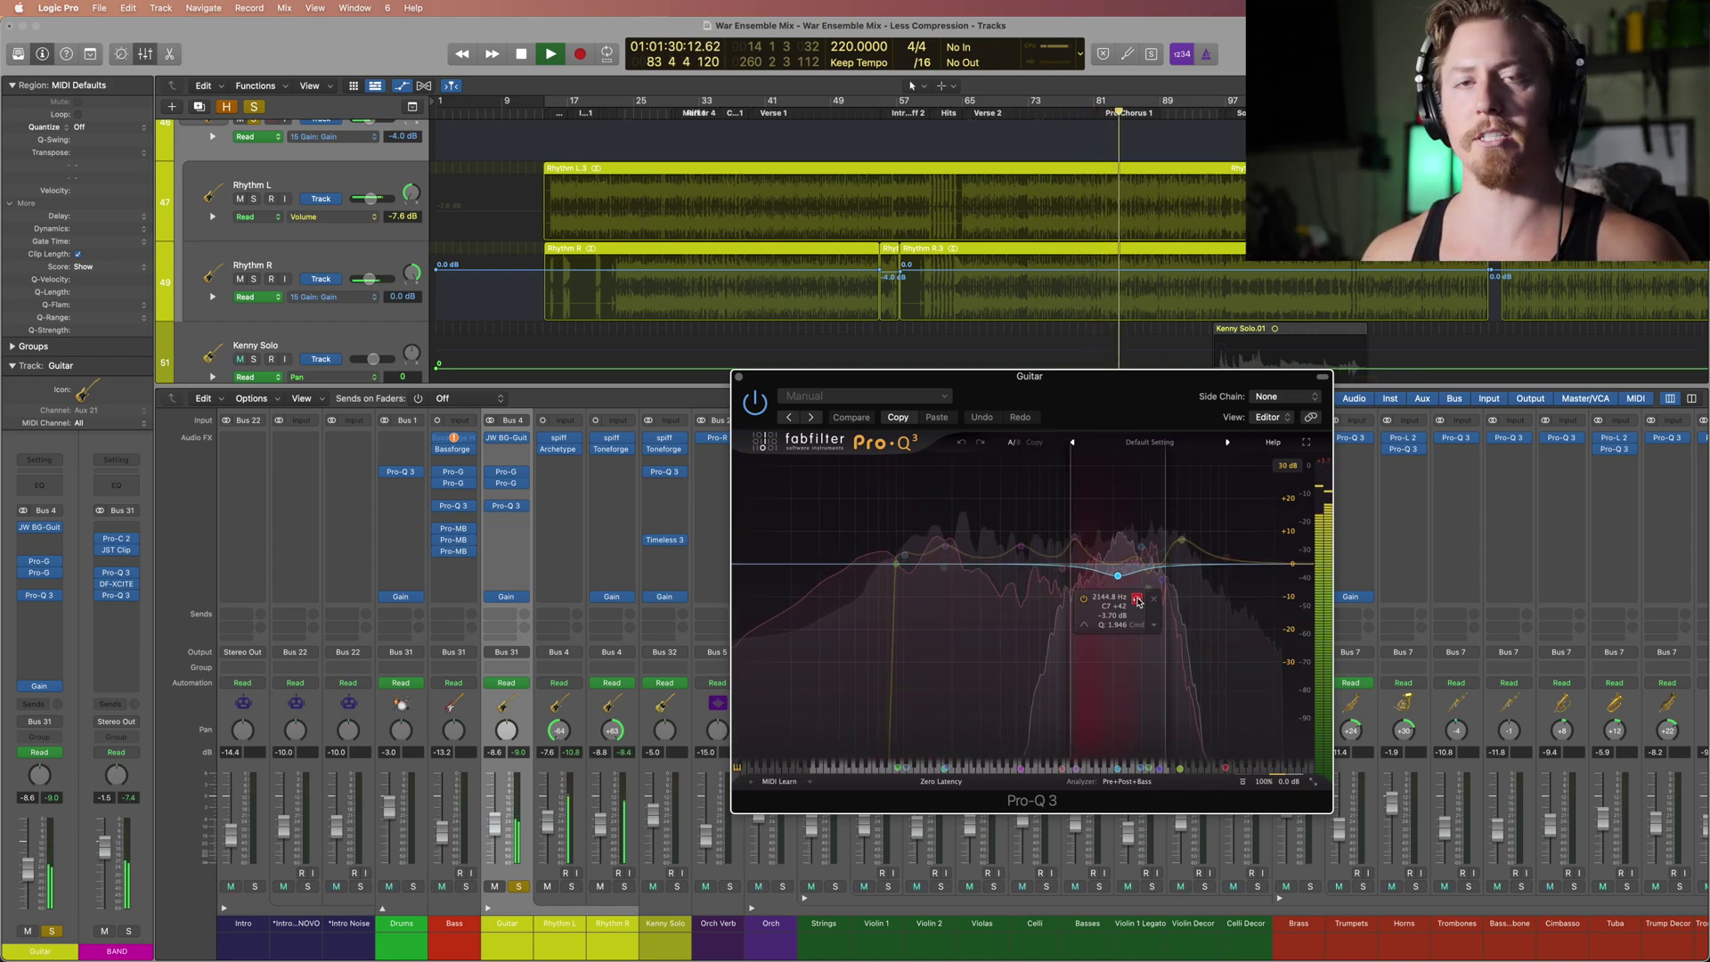
pyautogui.click(1137, 603)
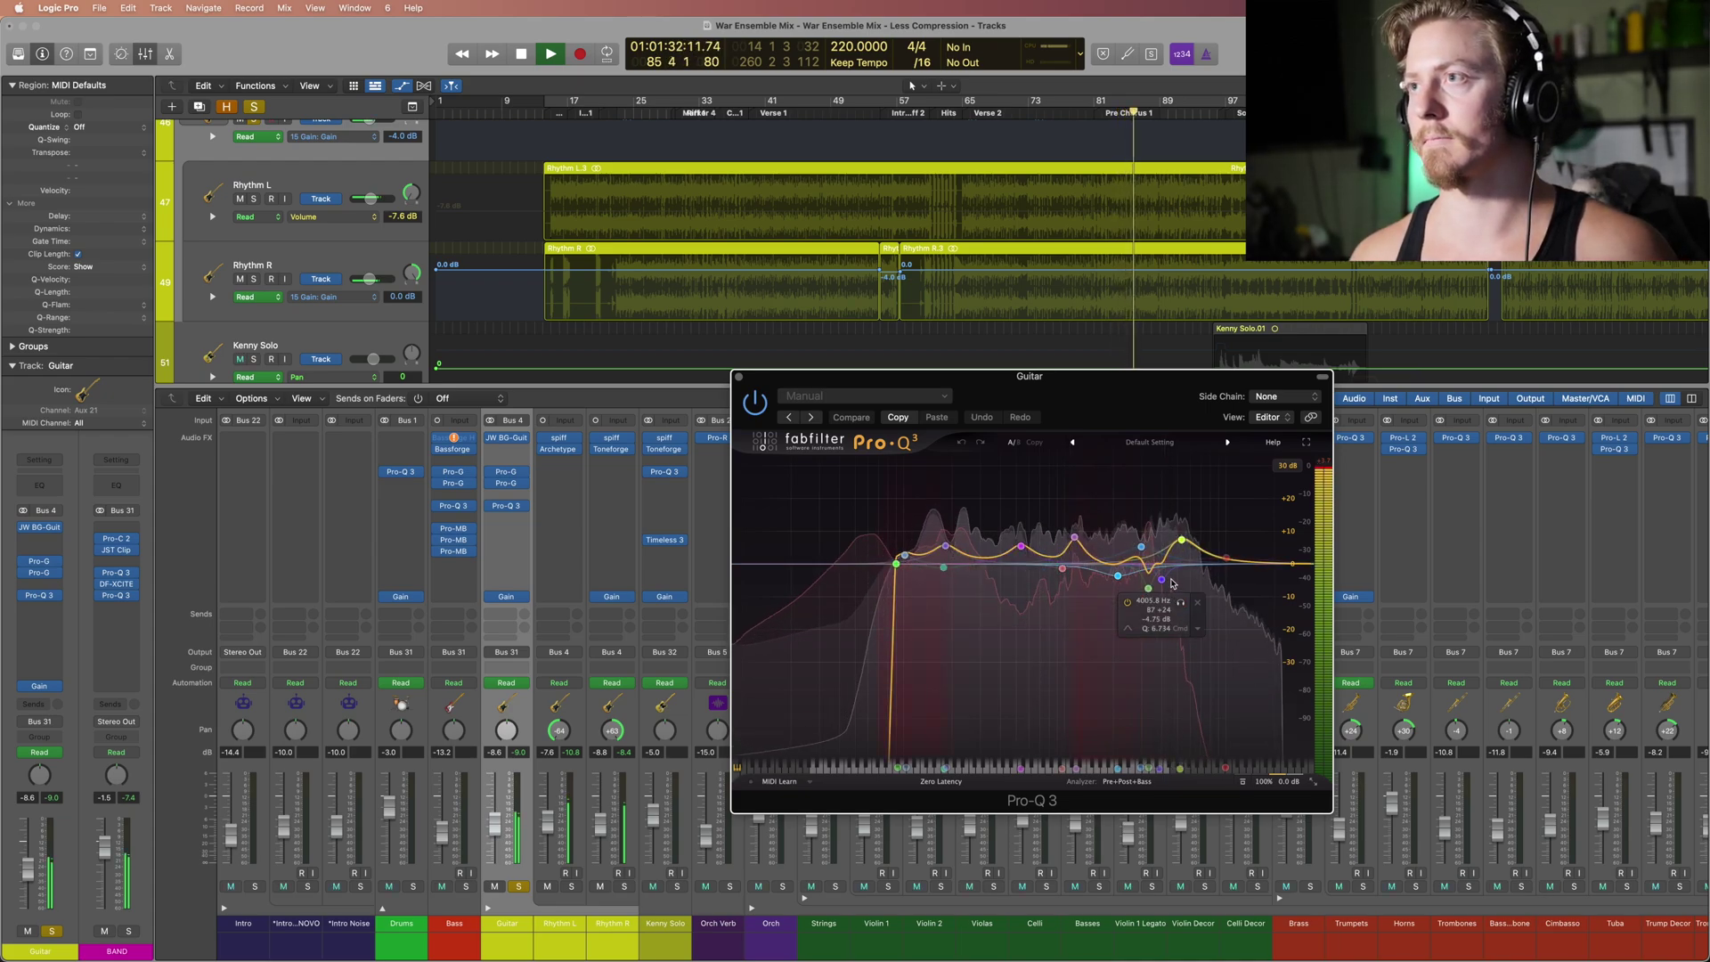
# Step: Audition the narrow Pro-Q 3 cuts at 4005.8 Hz and 3305.8 Hz in solo, then stop playback
pyautogui.click(1181, 604)
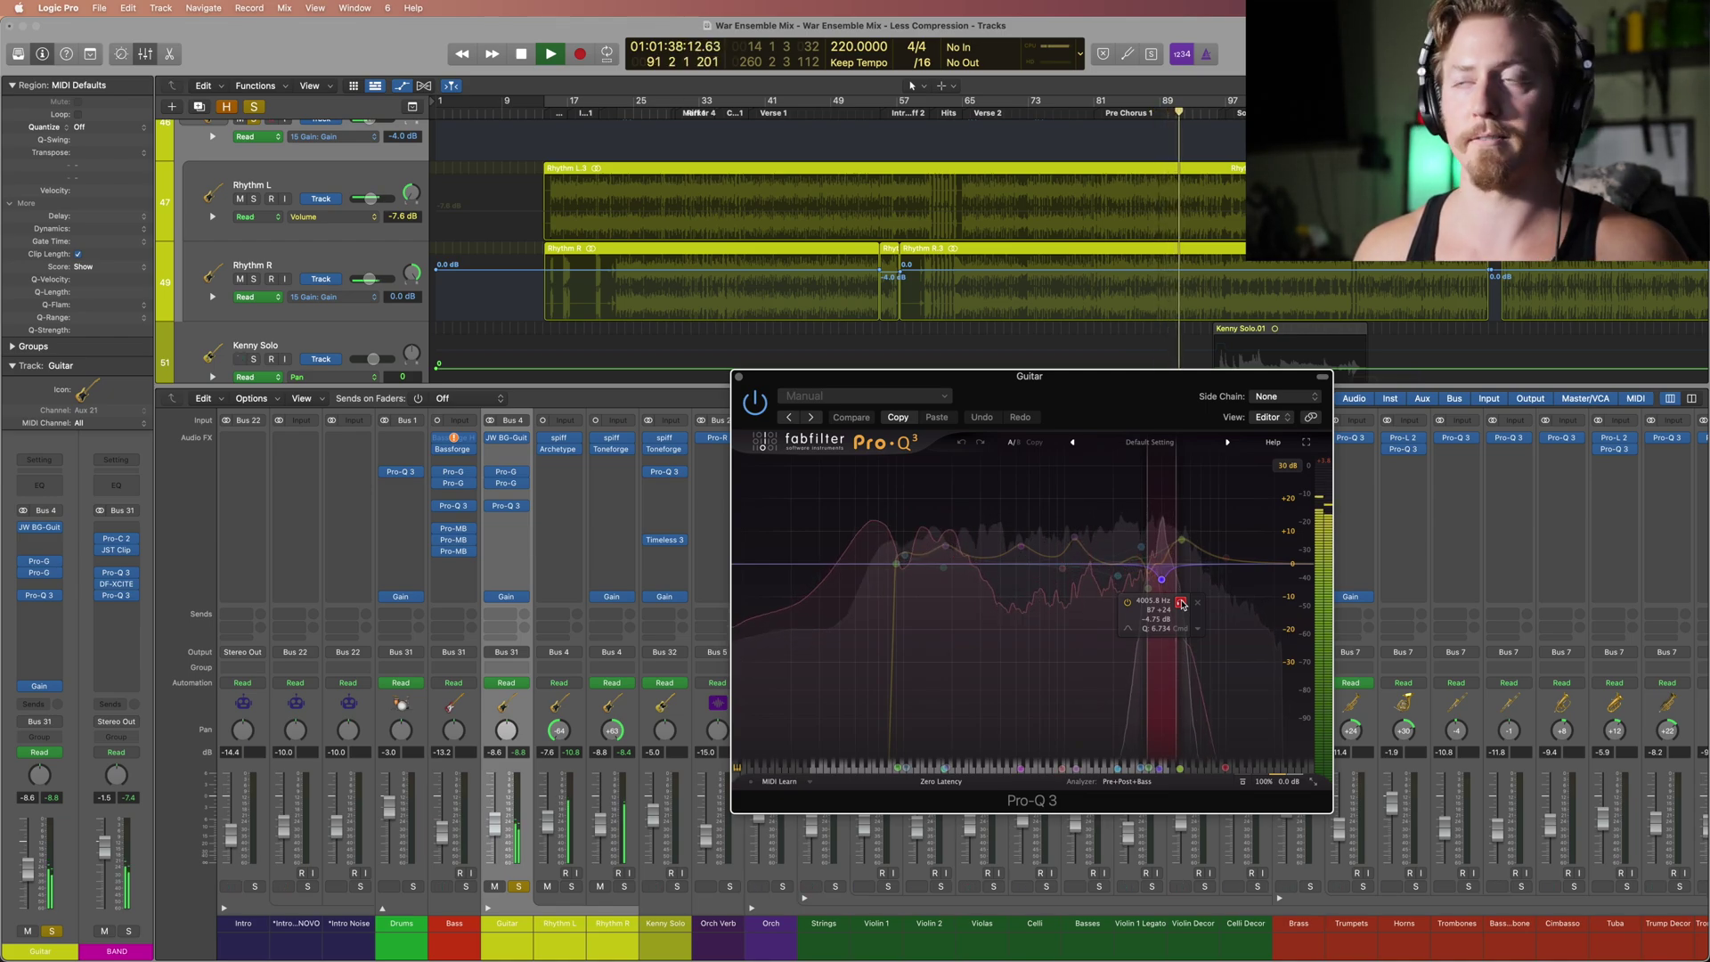
pyautogui.moveTo(1182, 604); pyautogui.dragTo(1168, 614)
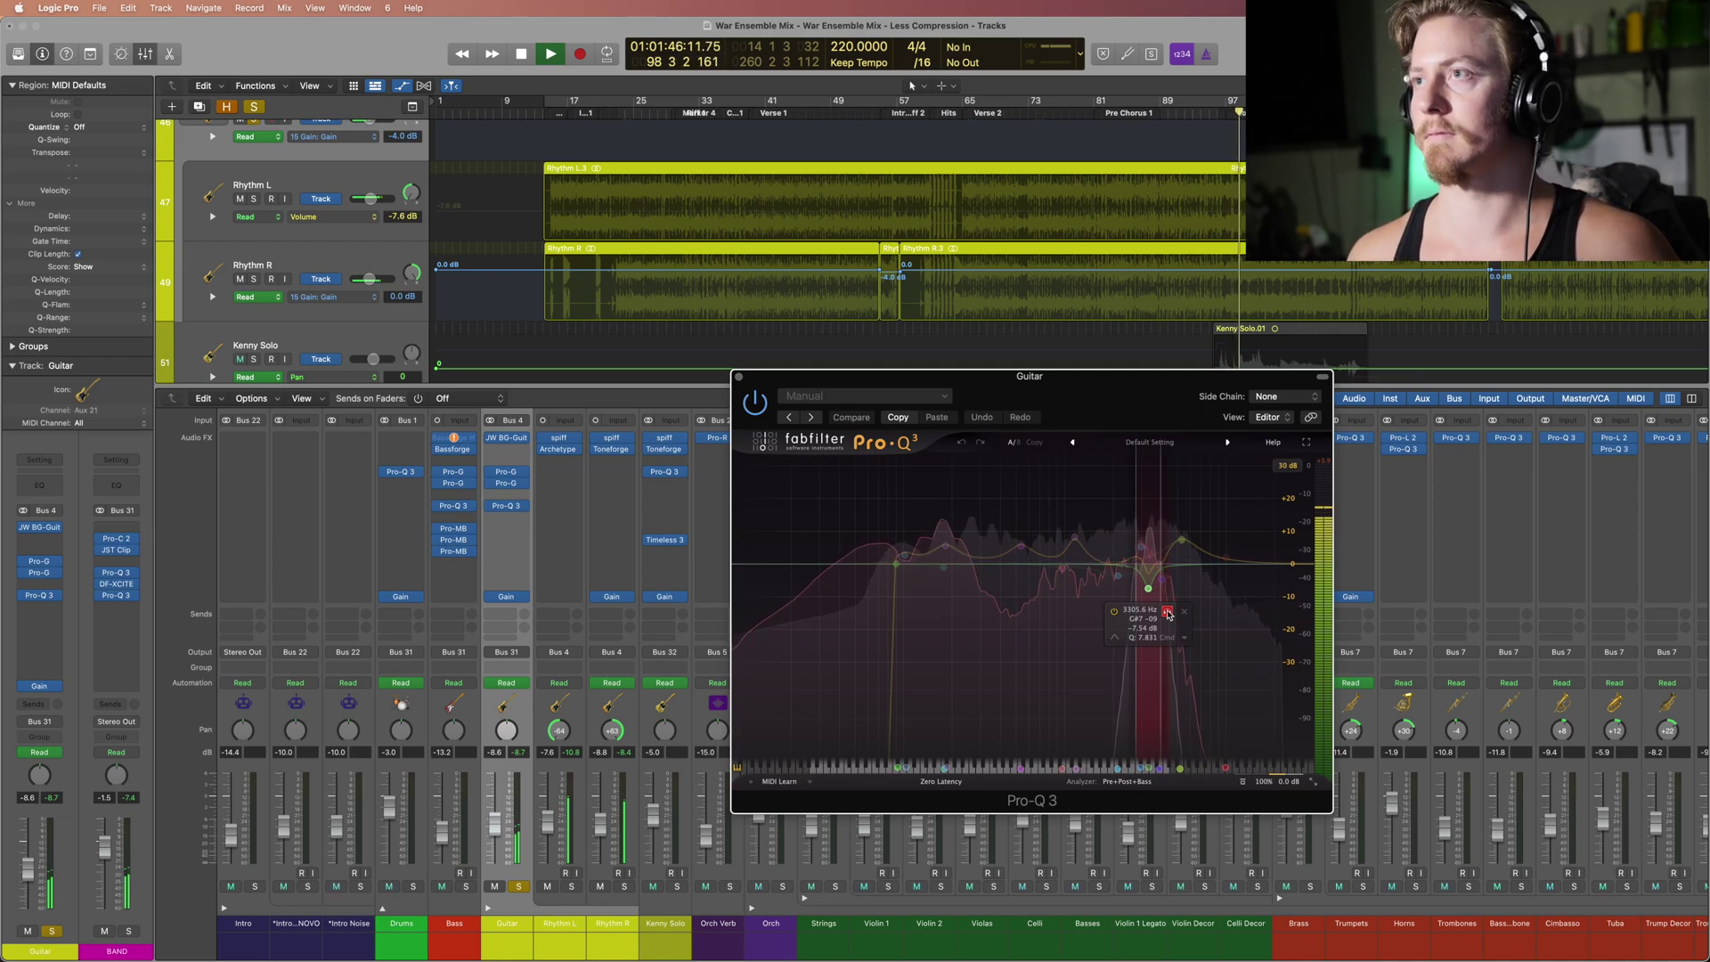
pyautogui.click(1167, 613)
pyautogui.press('space')
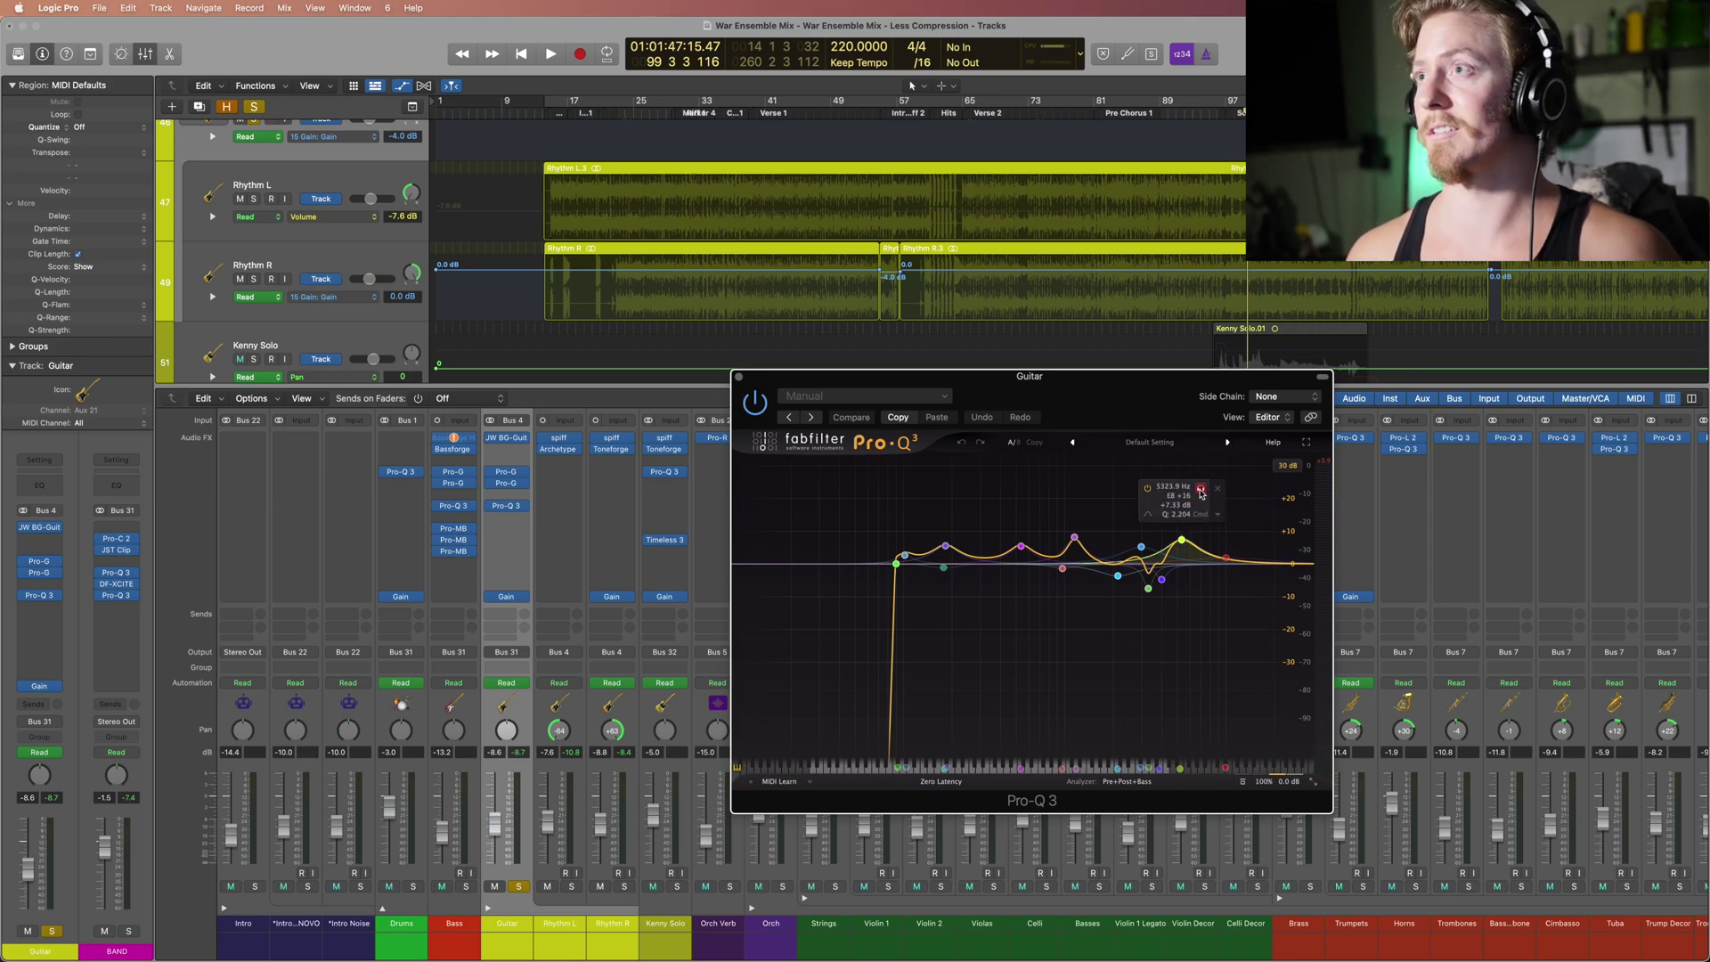
# Step: Audition the boosted Pro-Q 3 band at 5323.9 Hz in solo during playback, close the equalizer and stop playback
pyautogui.press('space')
pyautogui.click(1201, 490)
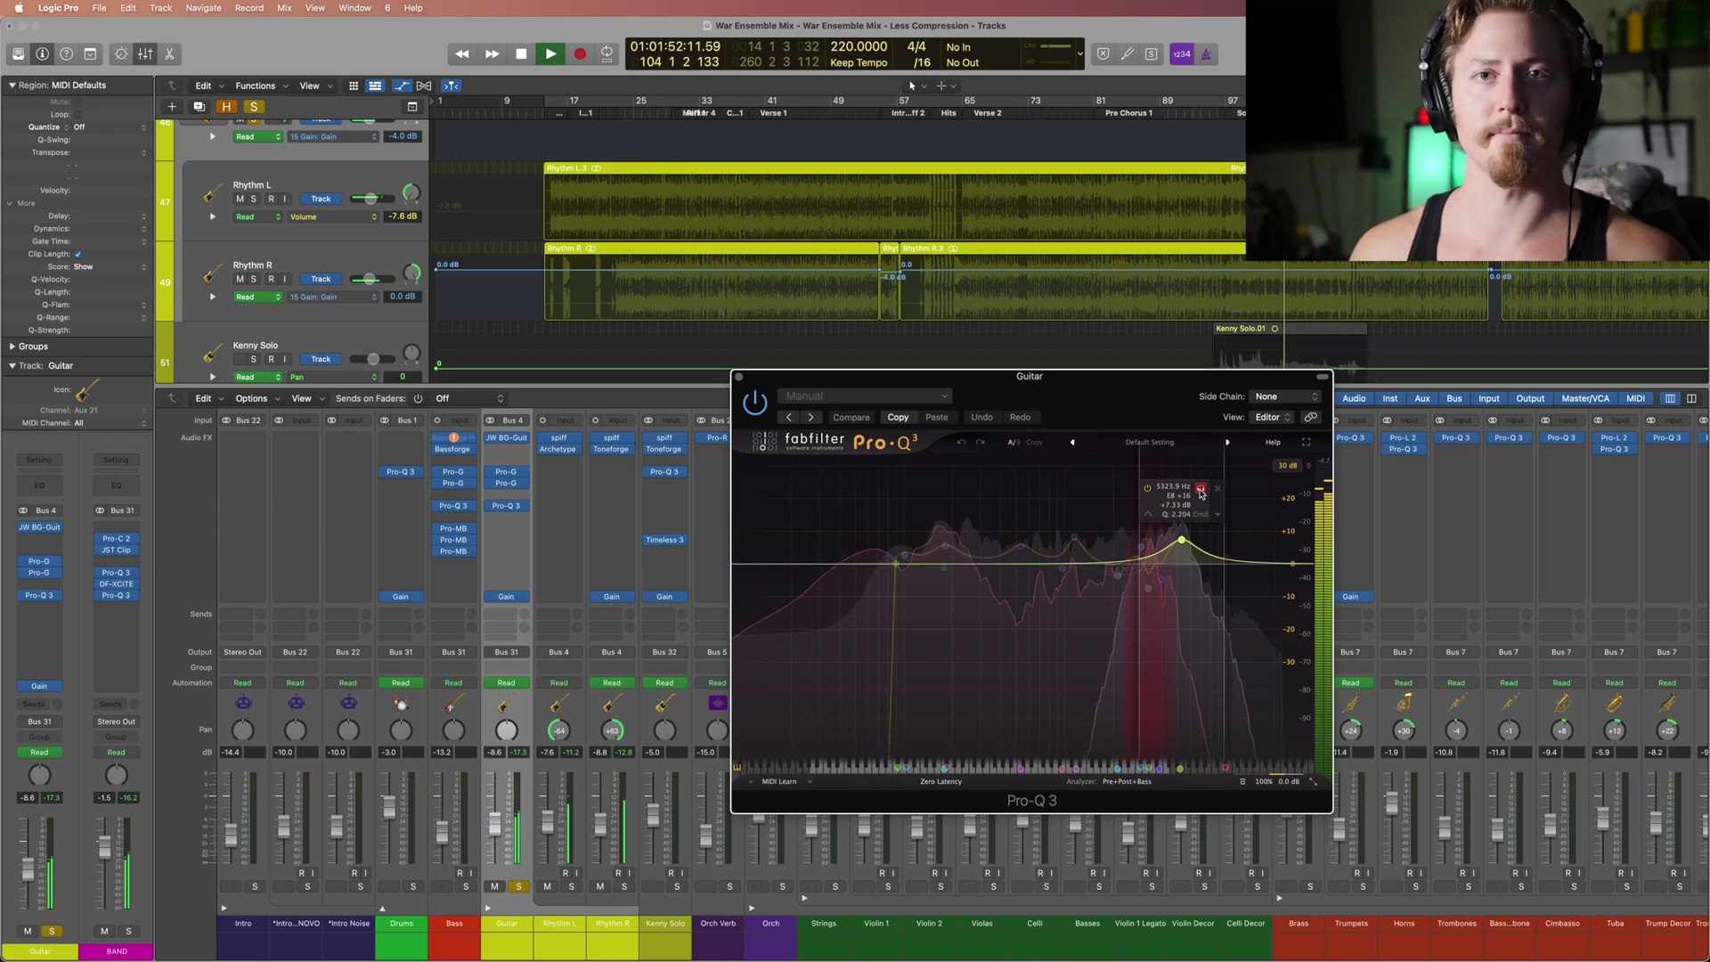
pyautogui.click(1200, 490)
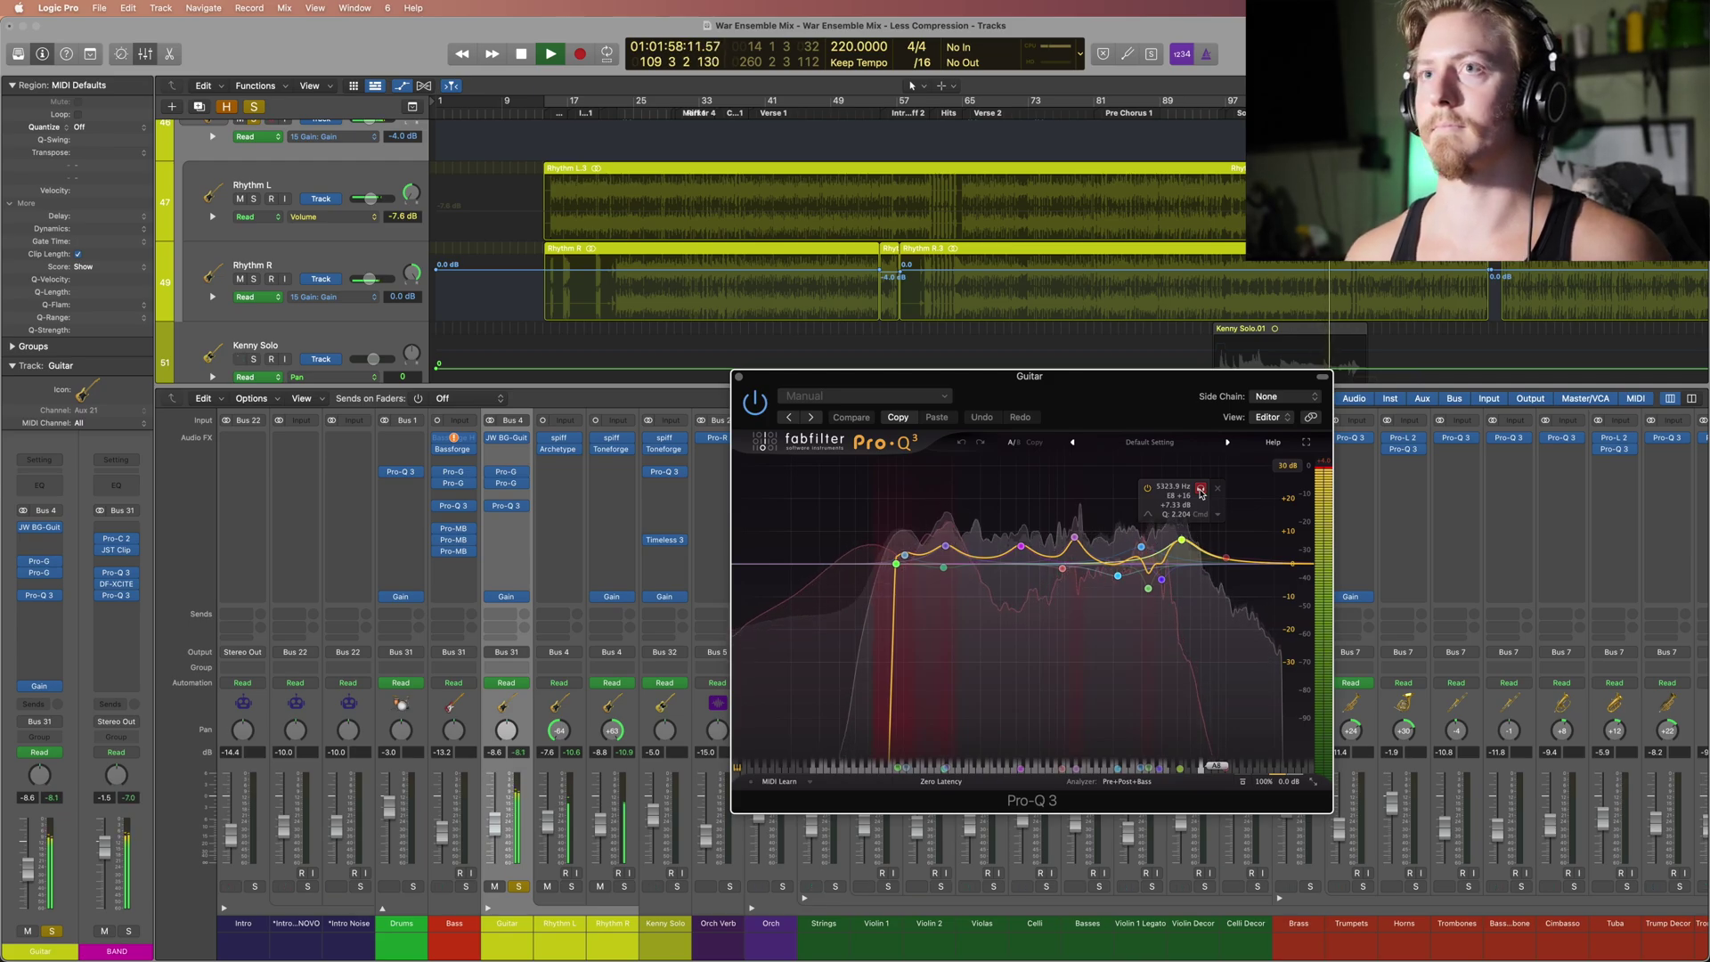
pyautogui.click(738, 378)
pyautogui.press('space')
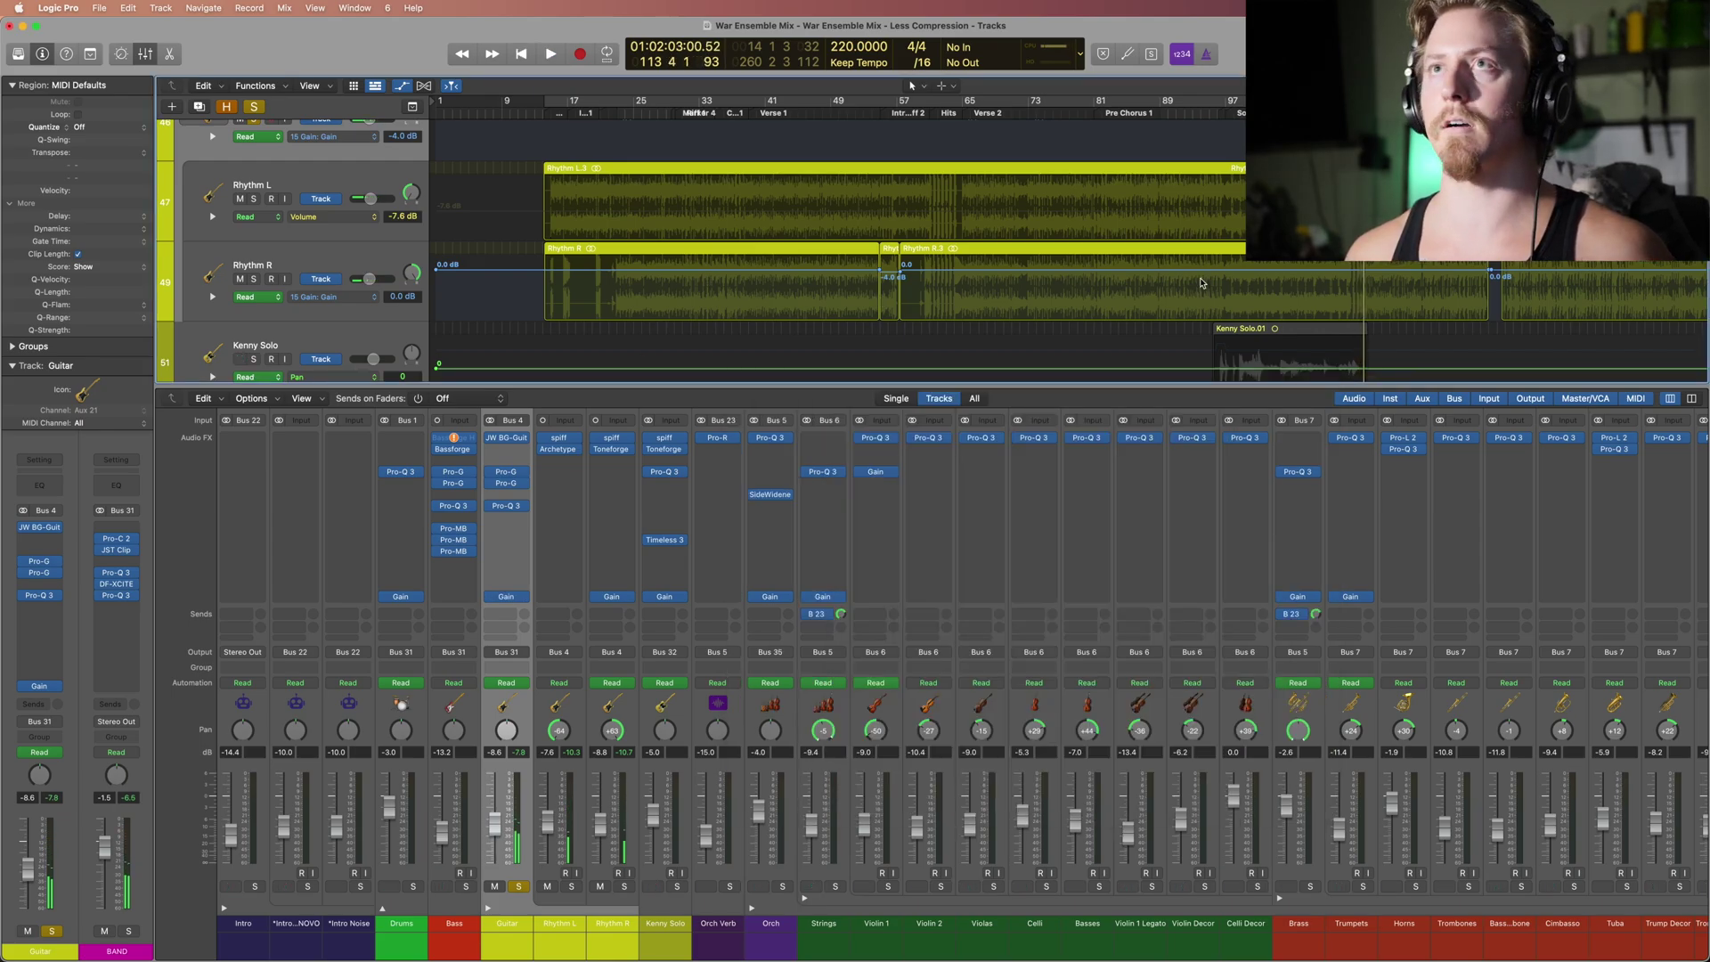
# Step: Examine the gain automation on the Guitar bus track across the length of the song
pyautogui.scroll(3, 1202, 283)
pyautogui.hscroll(2, 1201, 283)
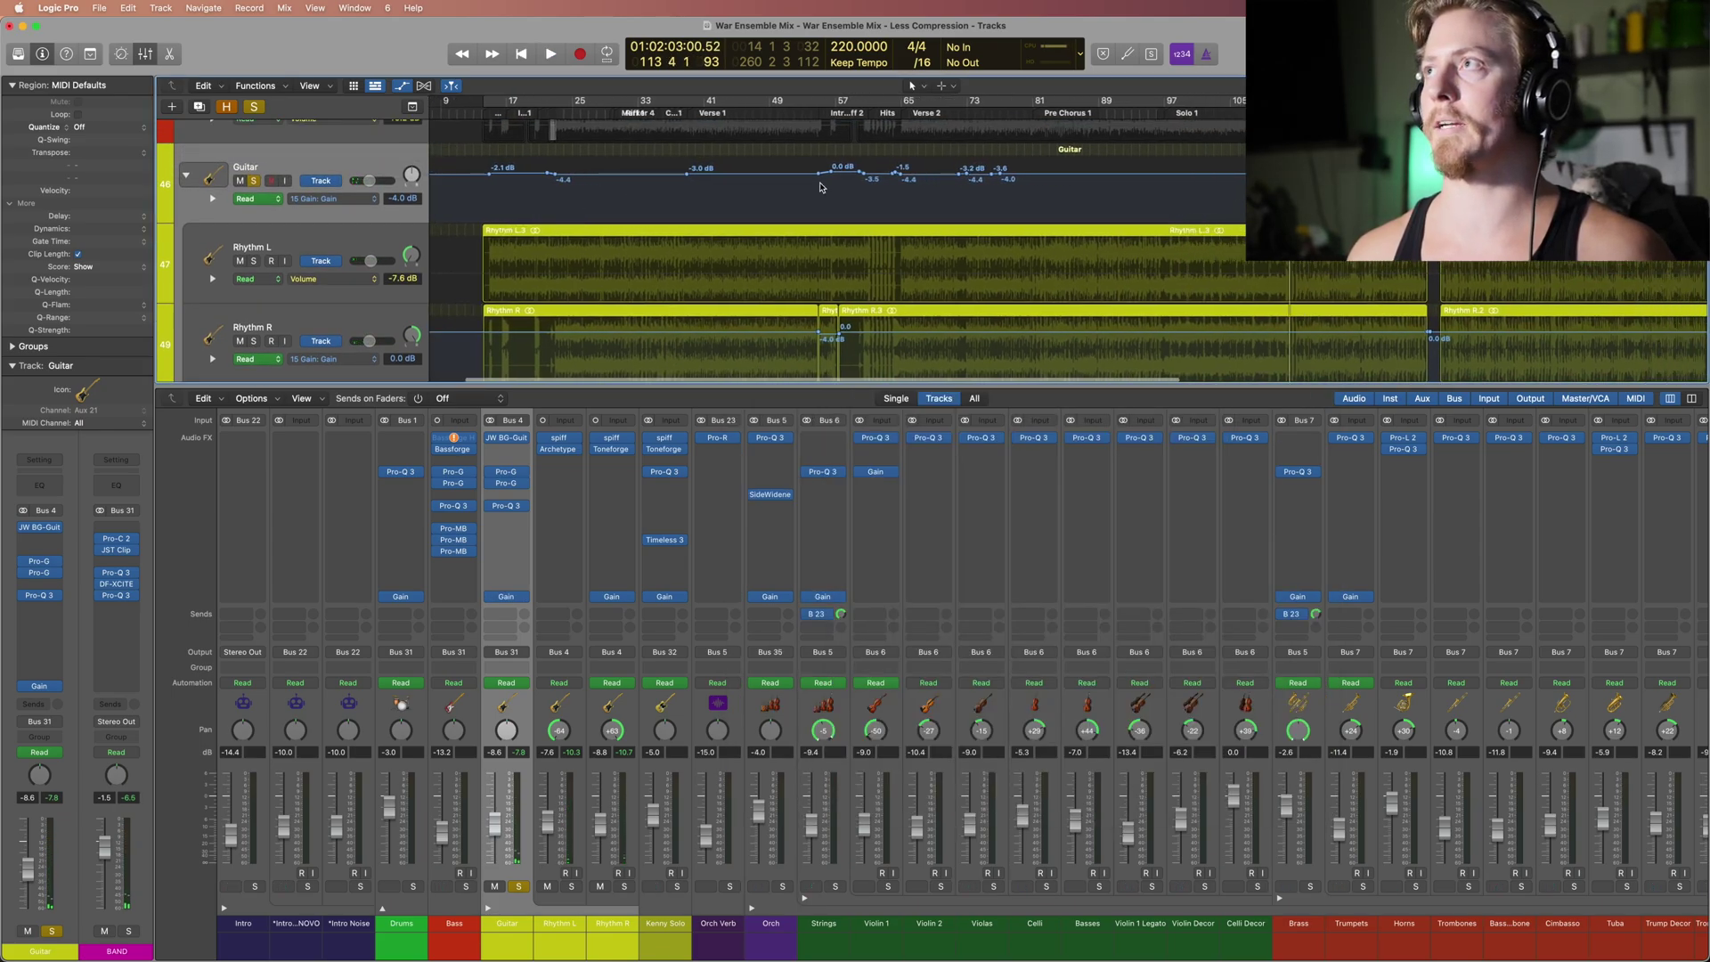
pyautogui.hscroll(15, 820, 187)
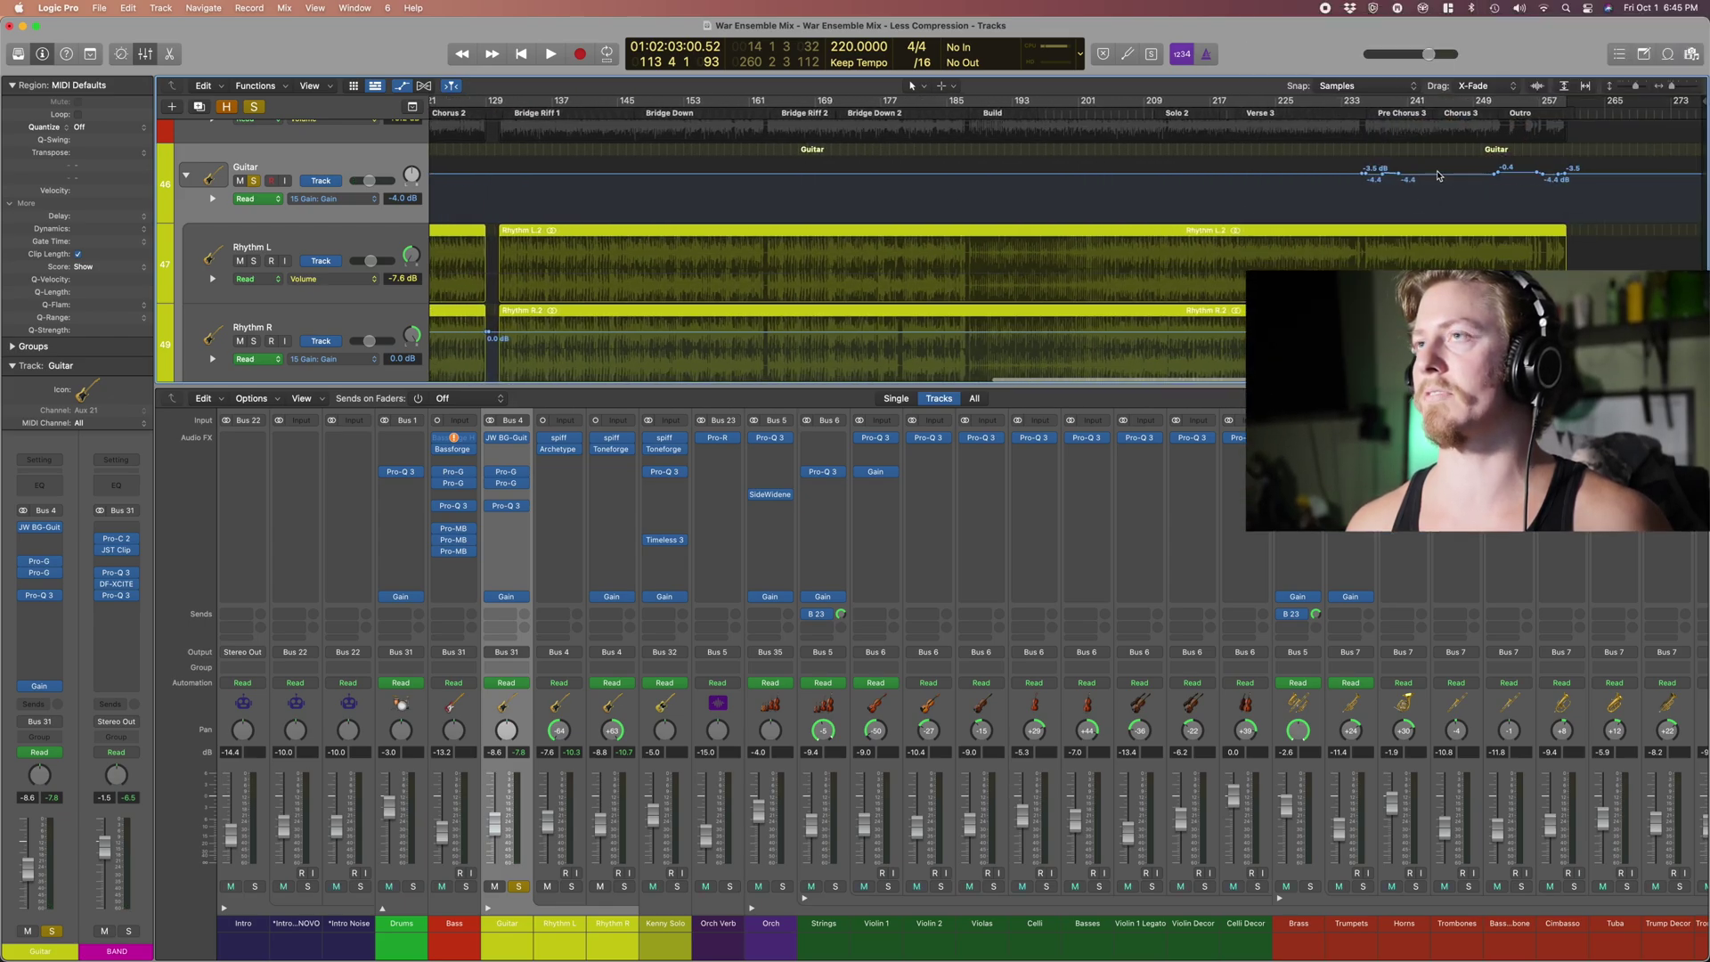
pyautogui.hscroll(-3, 980, 356)
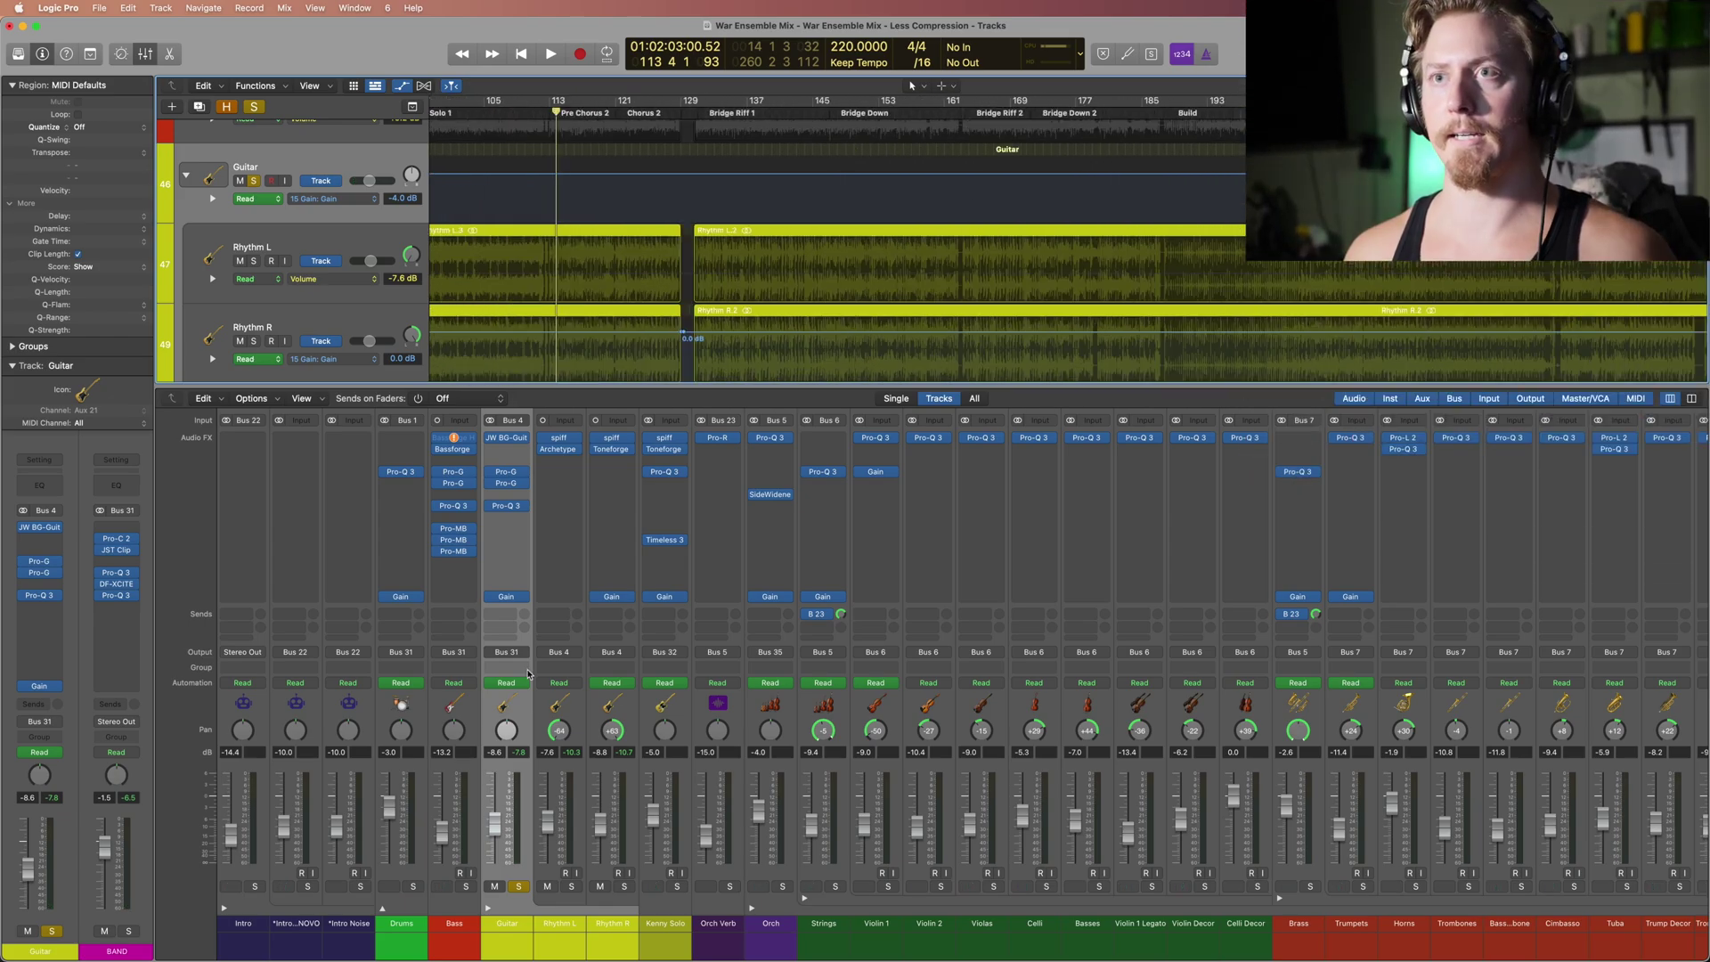
# Step: Unsolo the Guitar bus and solo the lead guitar track with the playhead at bar 99
pyautogui.click(516, 888)
pyautogui.click(665, 923)
pyautogui.hscroll(-4, 749, 260)
pyautogui.click(749, 260)
pyautogui.scroll(1, 749, 260)
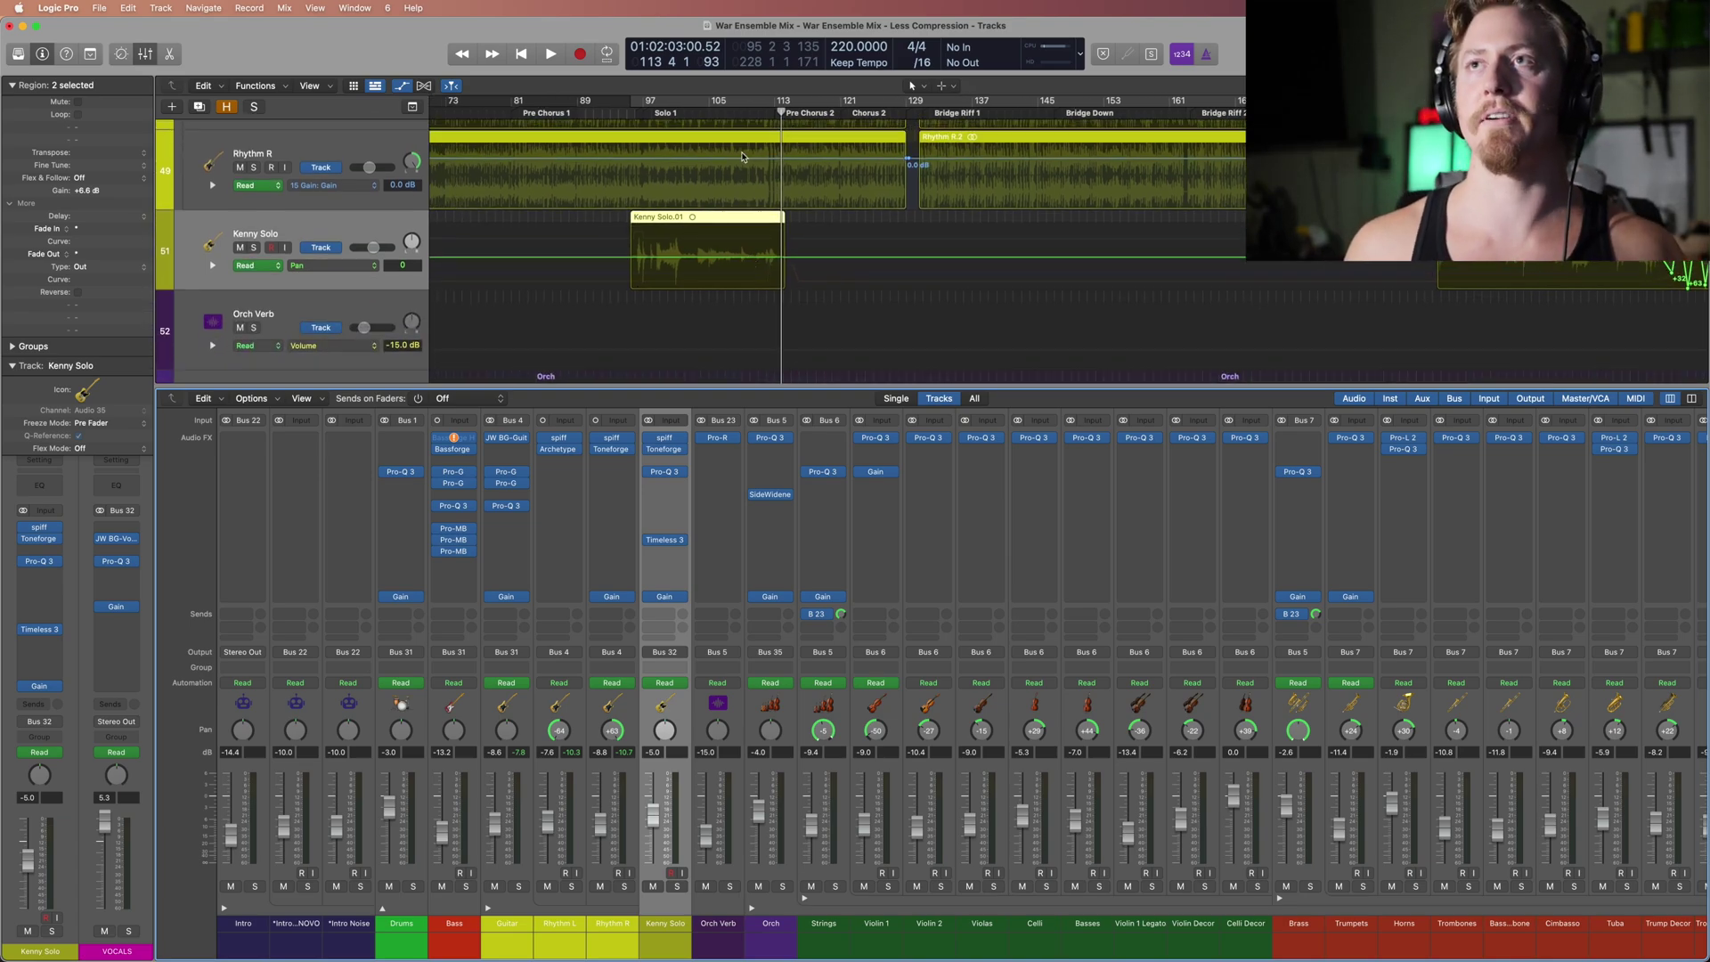
pyautogui.click(651, 113)
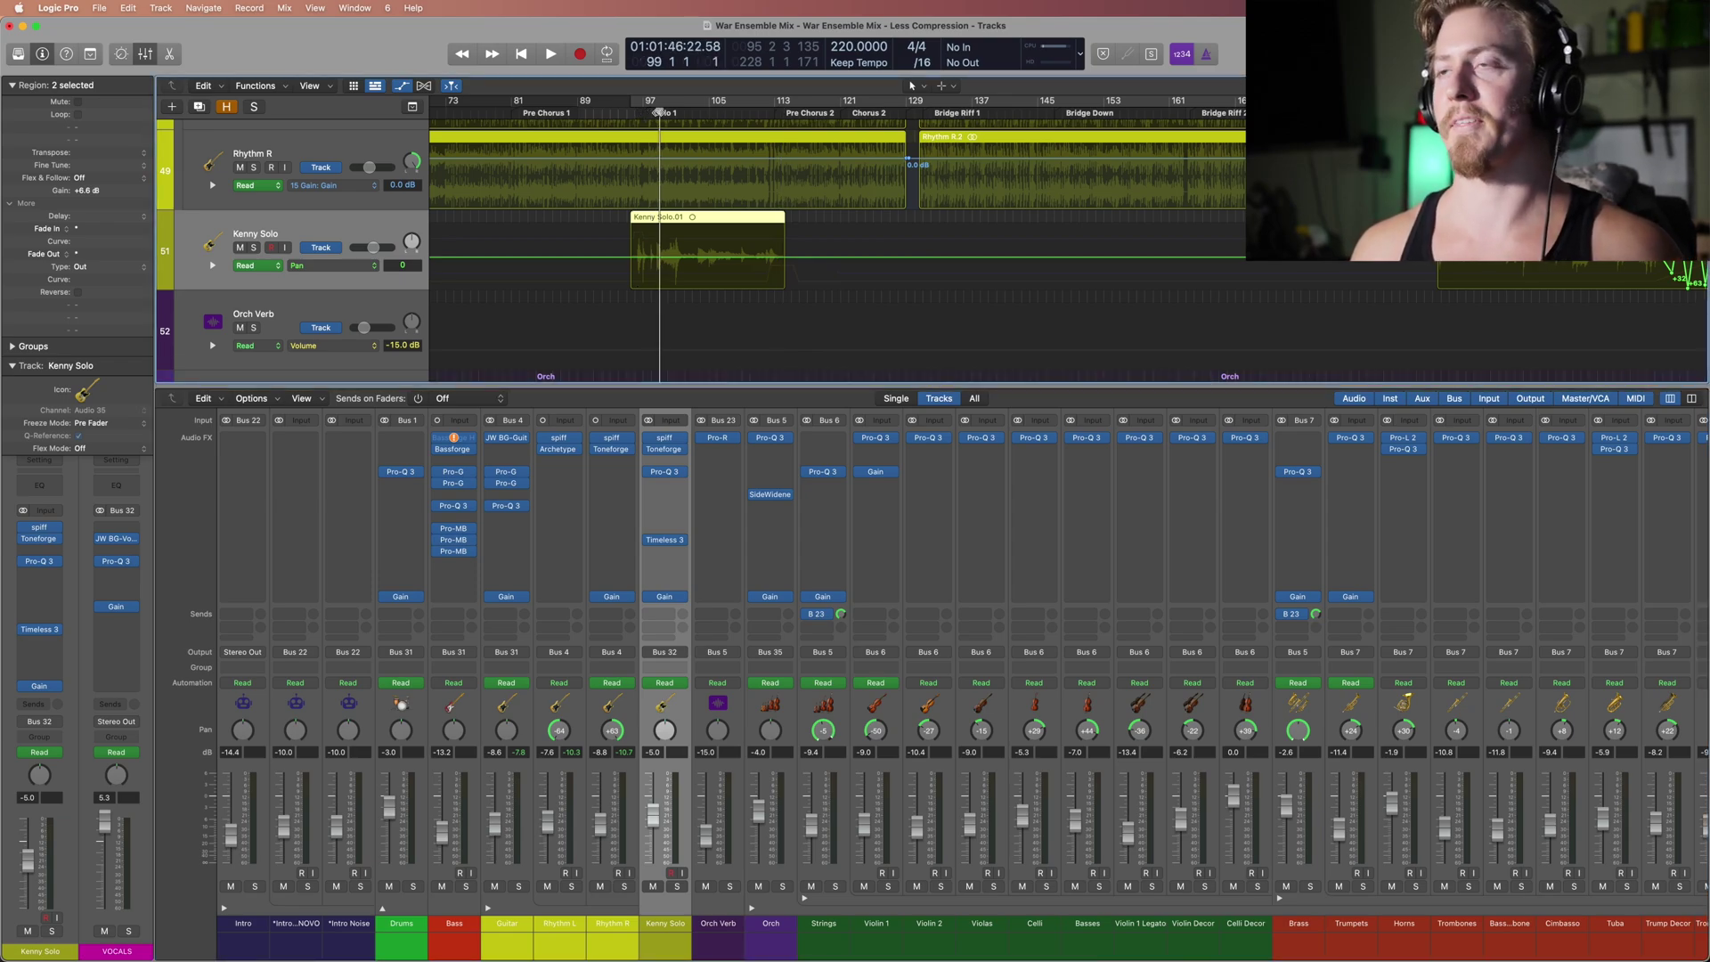
pyautogui.click(676, 886)
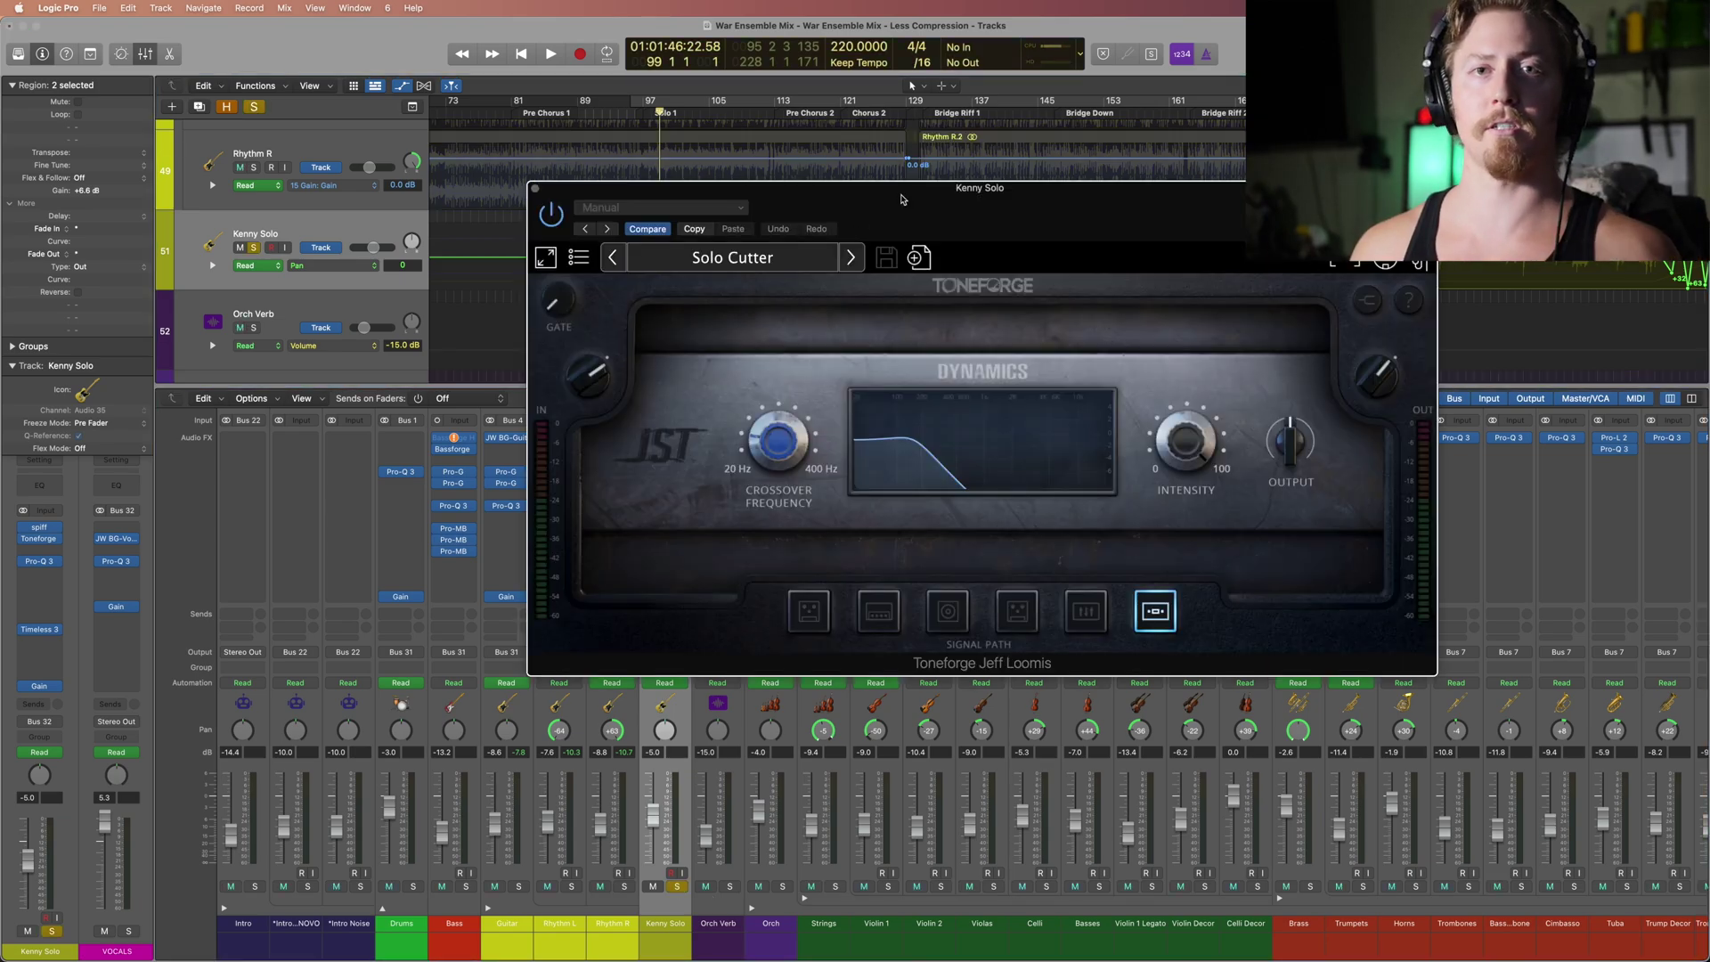
# Step: Review the Solo Cutter signal path stages in Toneforge Jeff Loomis on the lead guitar track, from dynamics back to the amp
pyautogui.moveTo(901, 200); pyautogui.dragTo(1102, 249)
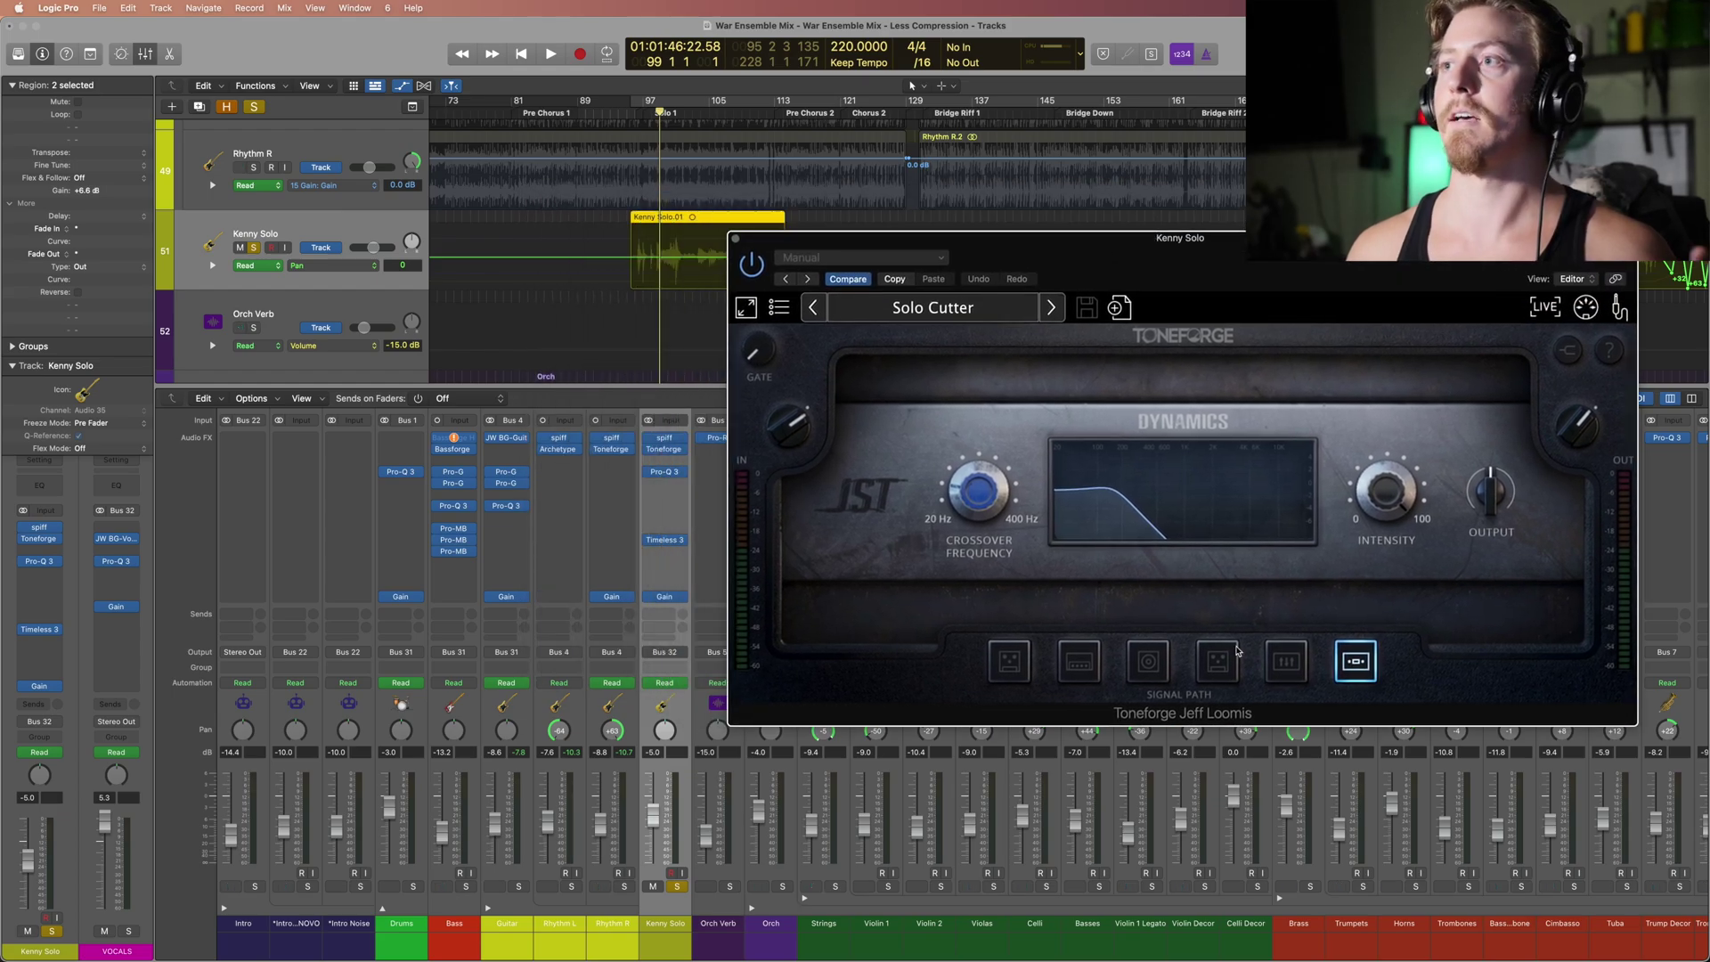
pyautogui.click(1300, 666)
pyautogui.click(1217, 664)
pyautogui.click(1148, 663)
pyautogui.click(1079, 663)
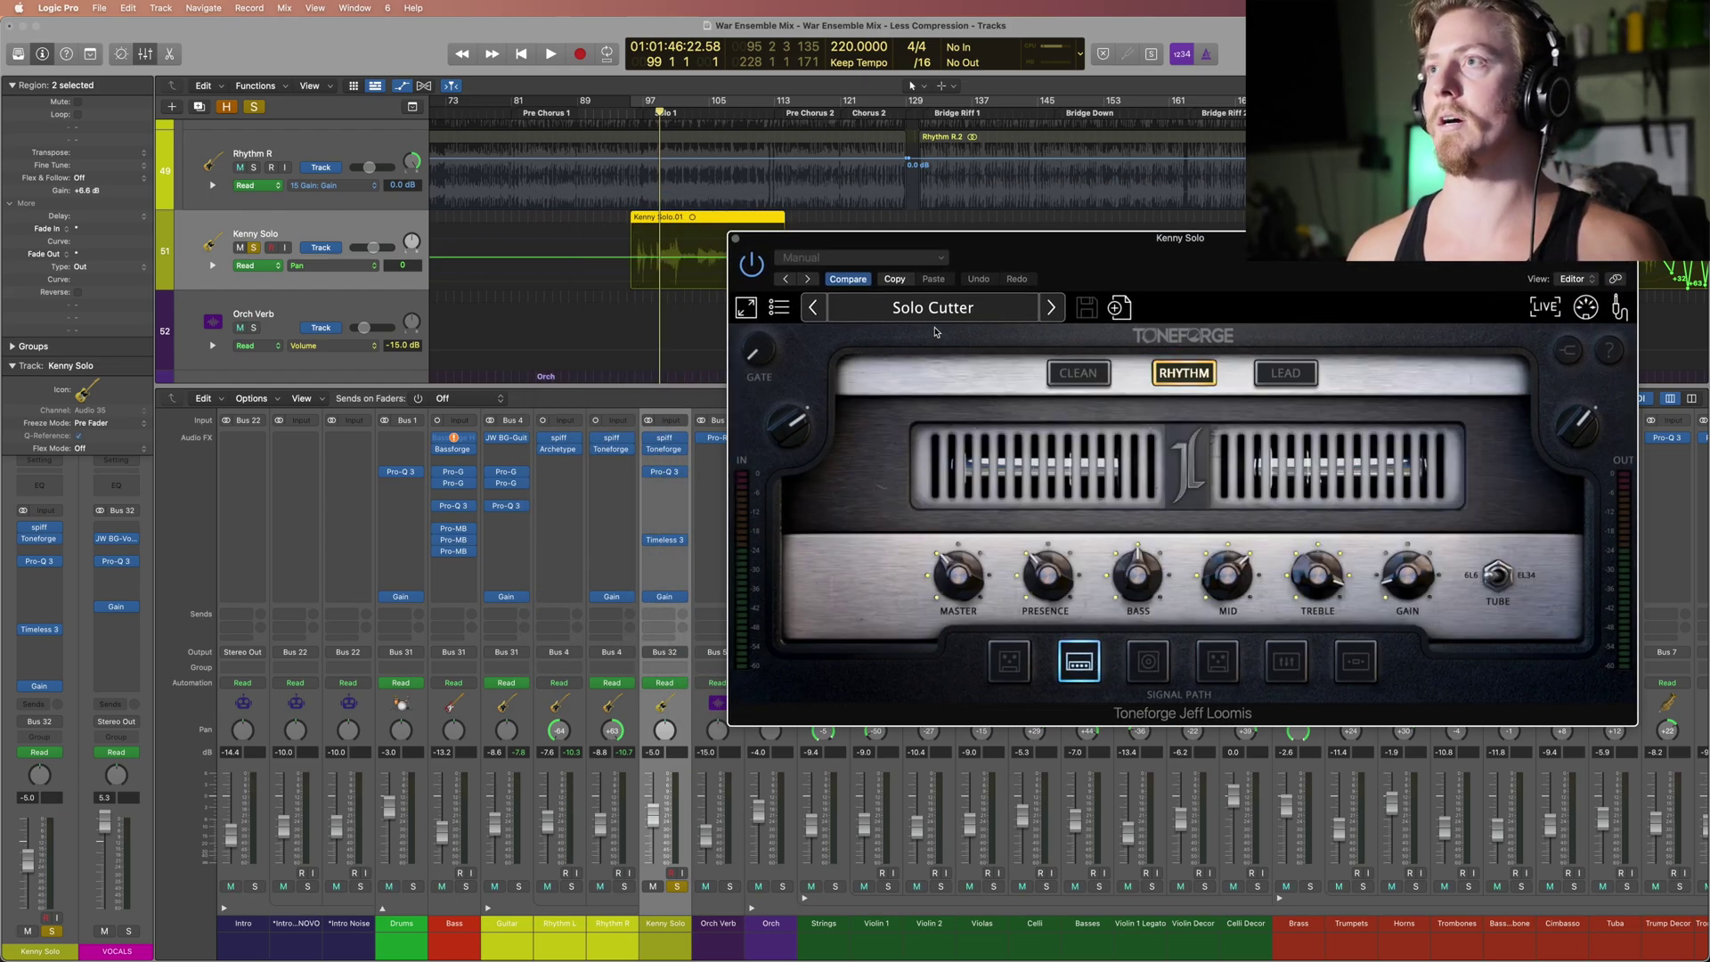
pyautogui.click(738, 242)
# Step: Open Pro-Q 3 on the lead guitar and inspect its boosts and the narrow cuts at 4767.8 Hz and 3178 Hz
pyautogui.click(666, 472)
pyautogui.moveTo(944, 206); pyautogui.dragTo(1292, 352)
pyautogui.moveTo(1182, 496)
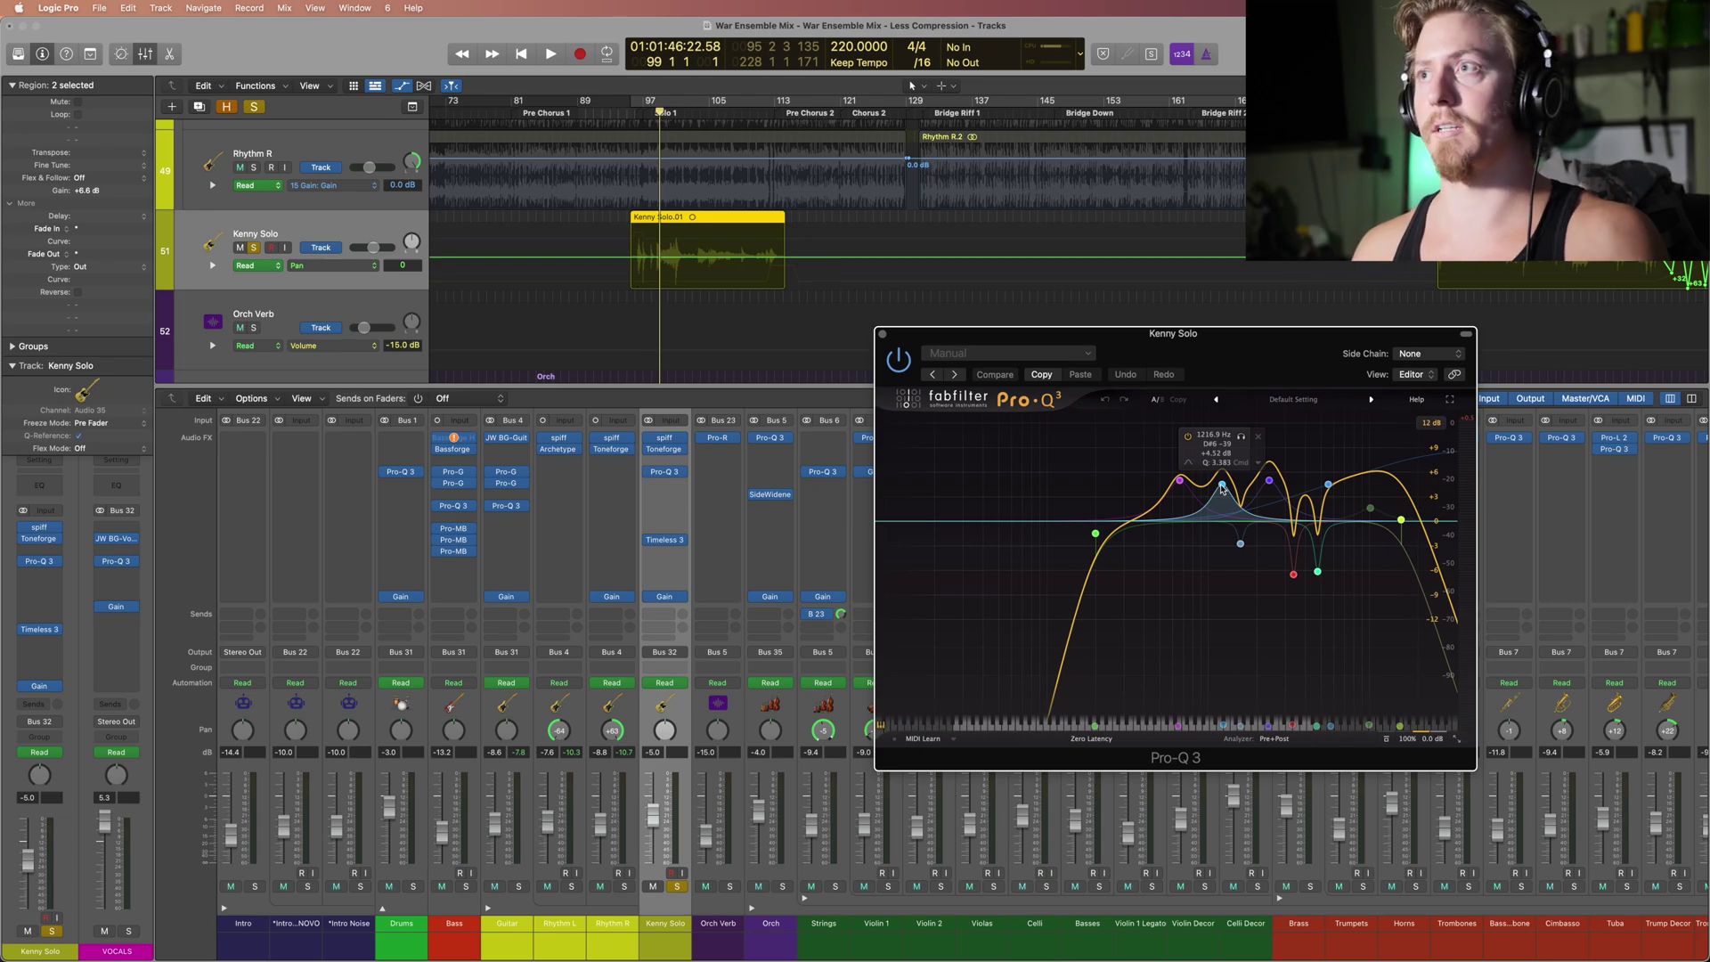
pyautogui.moveTo(1320, 574)
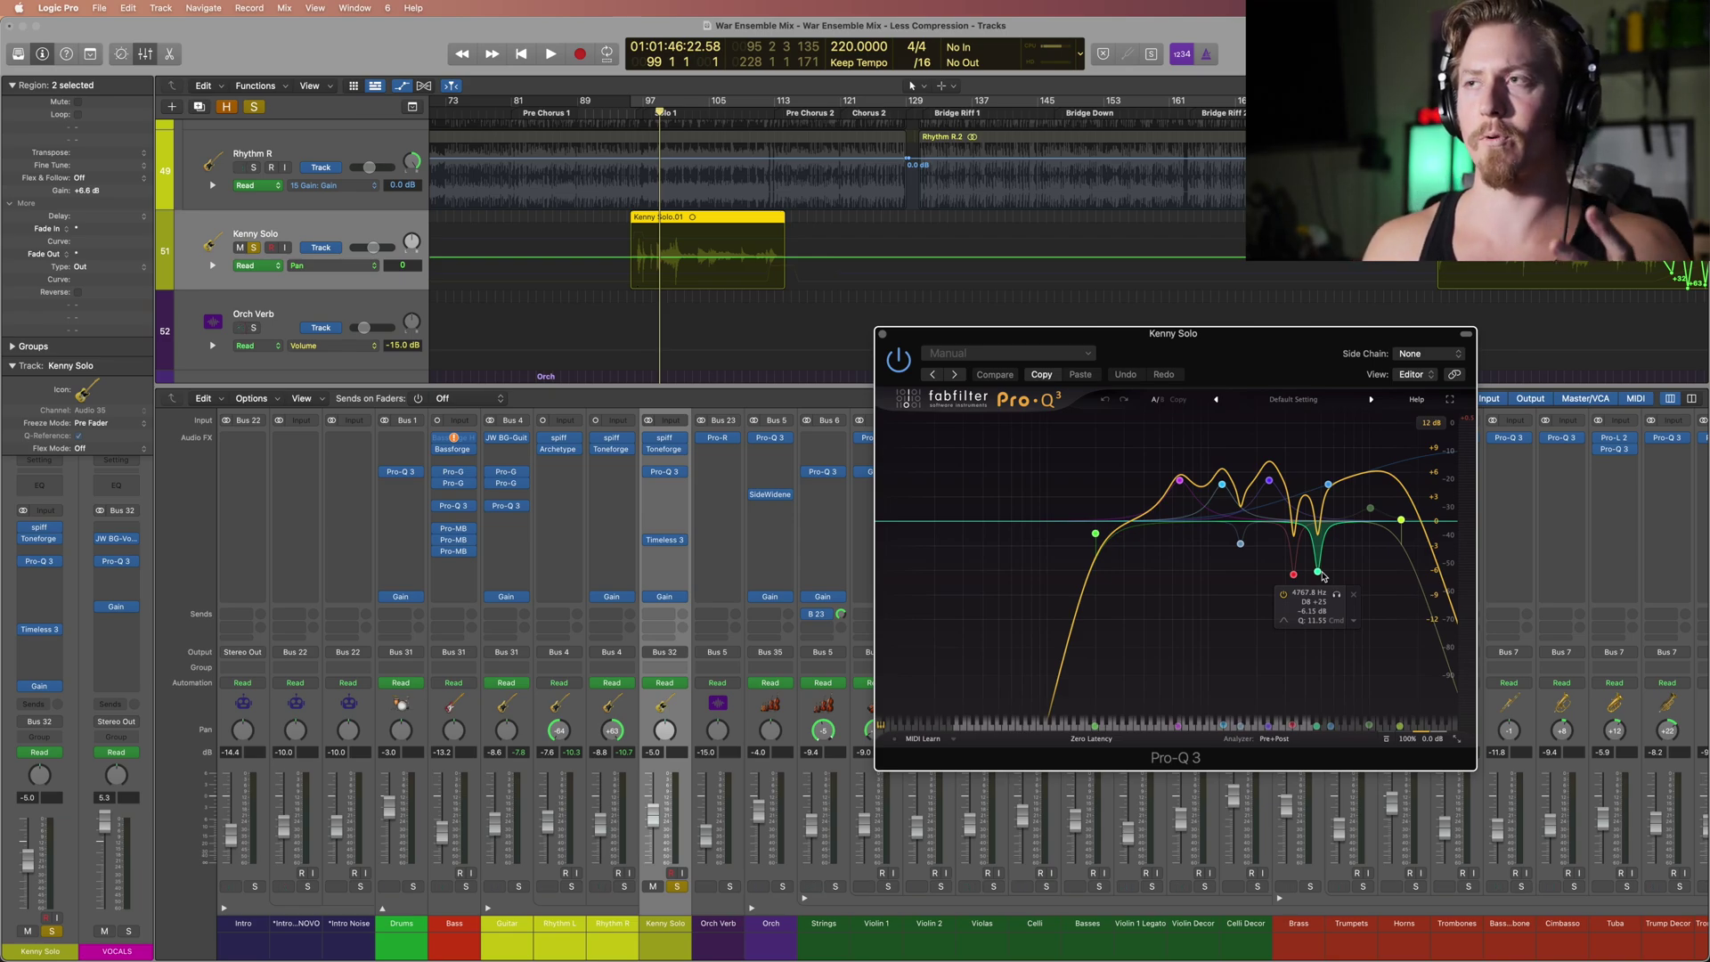
pyautogui.click(1293, 574)
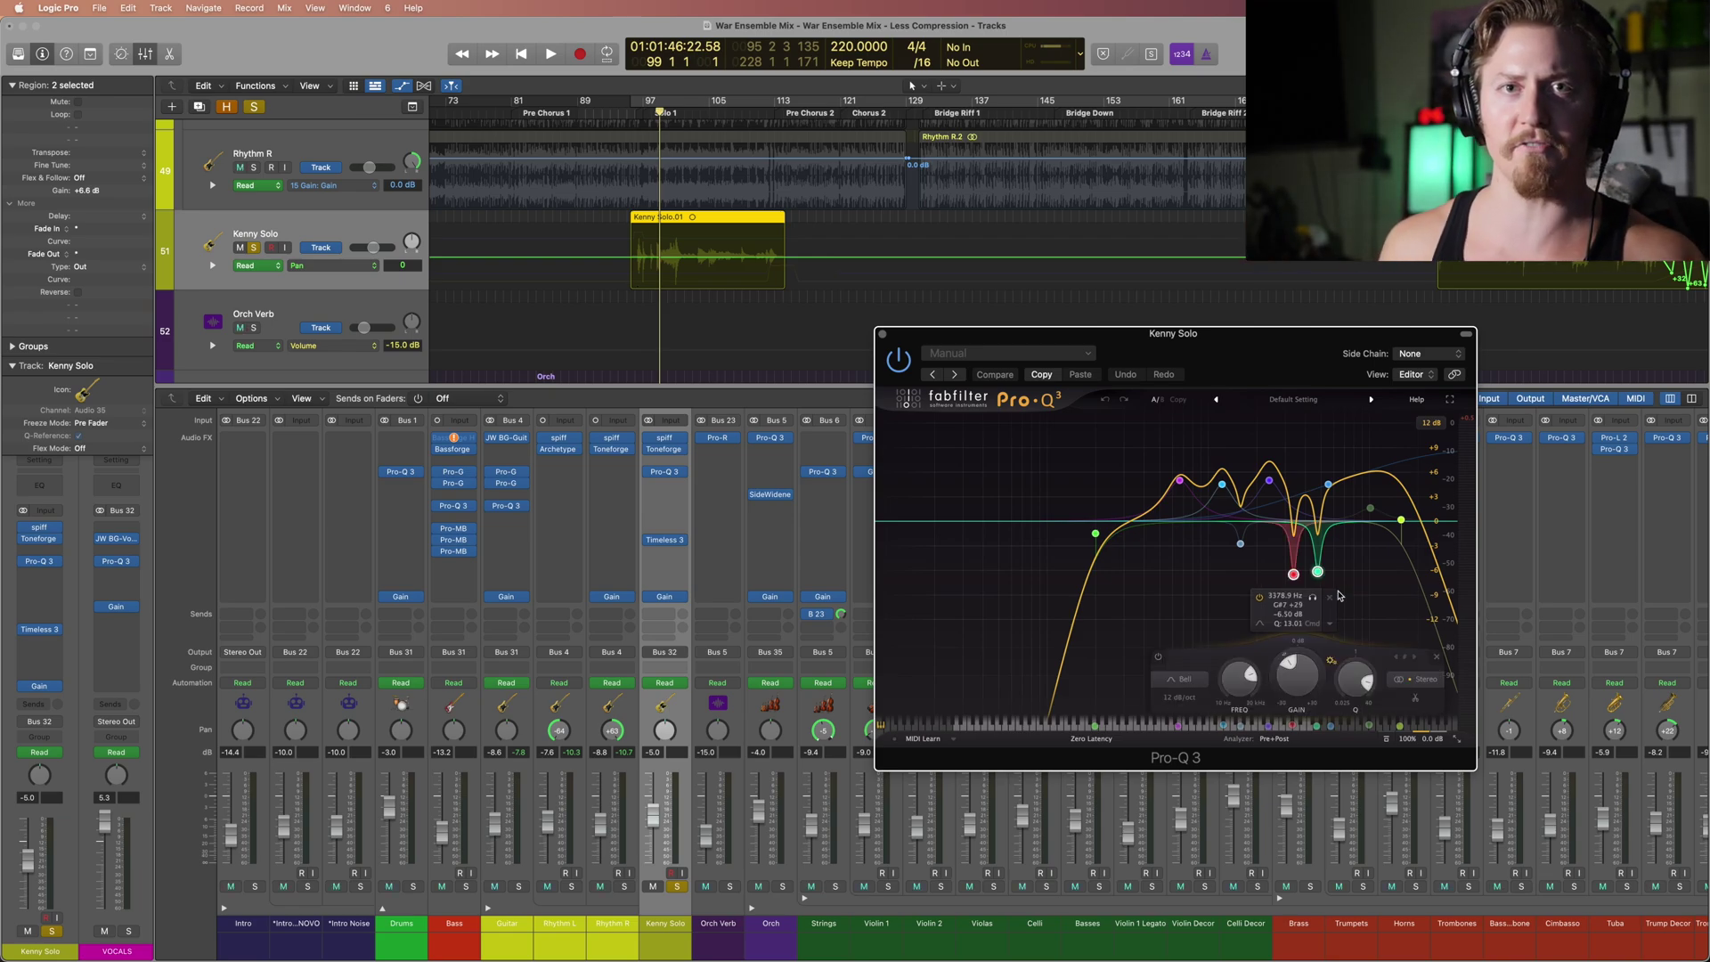
pyautogui.moveTo(1330, 488)
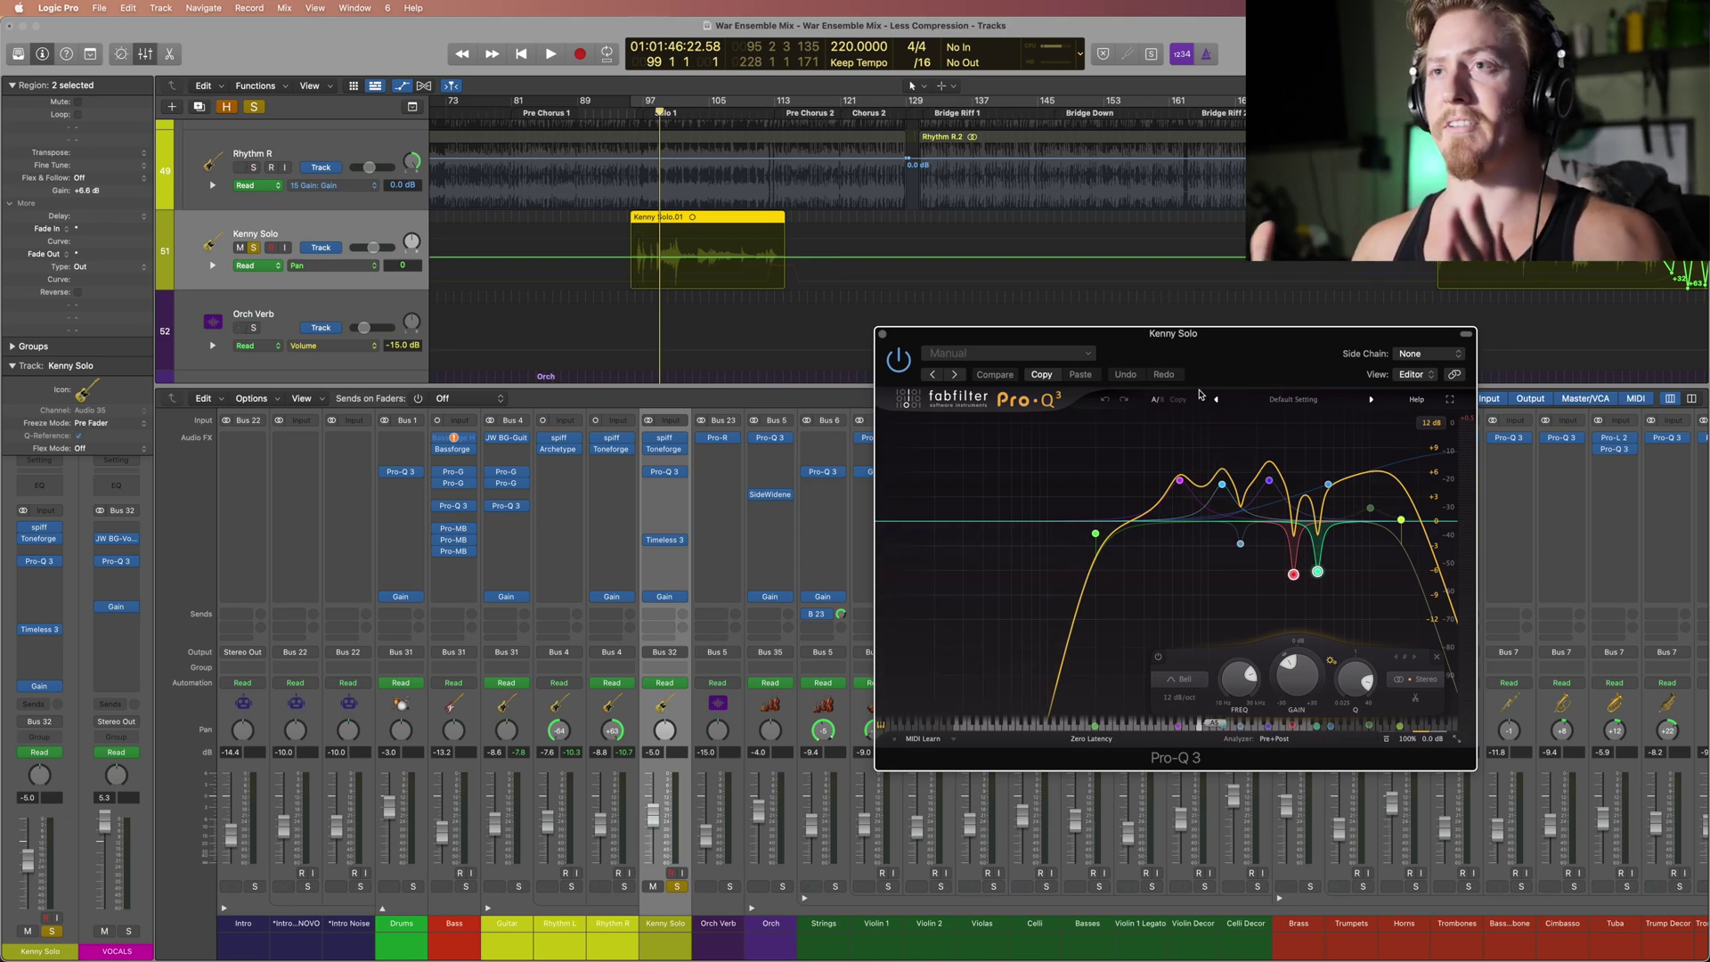
# Step: Bypass Timeless 3 on the lead guitar and play the first solo from bar 99 without delay
pyautogui.click(647, 540)
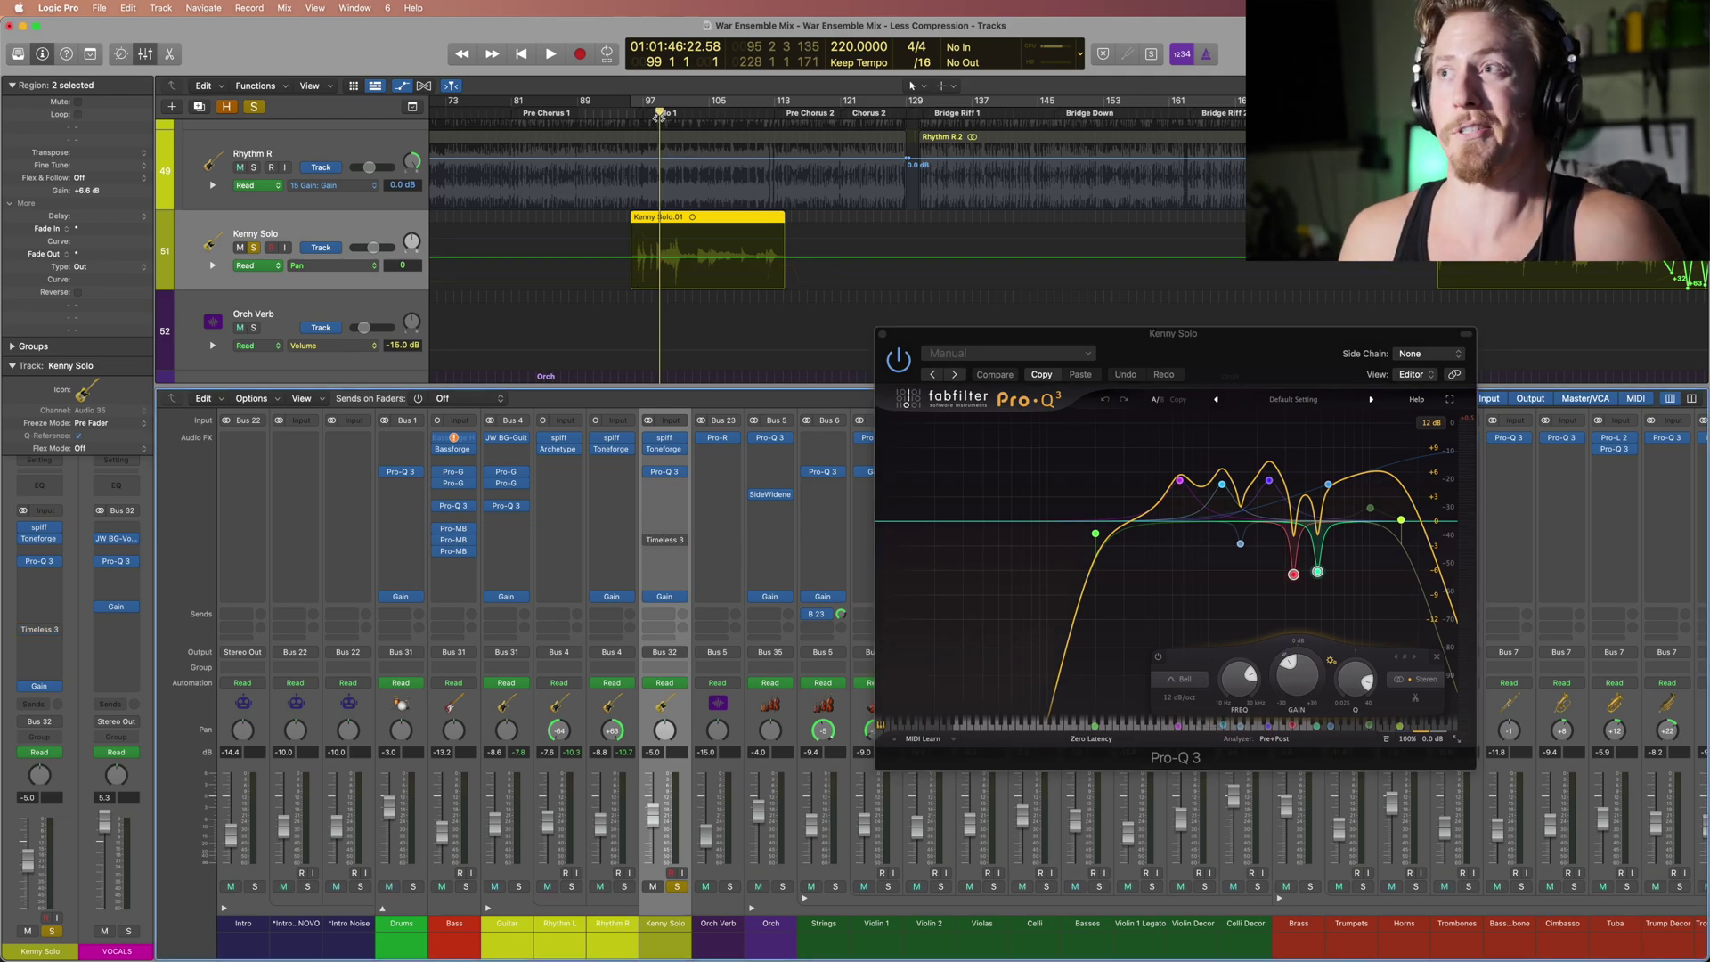
pyautogui.press('space')
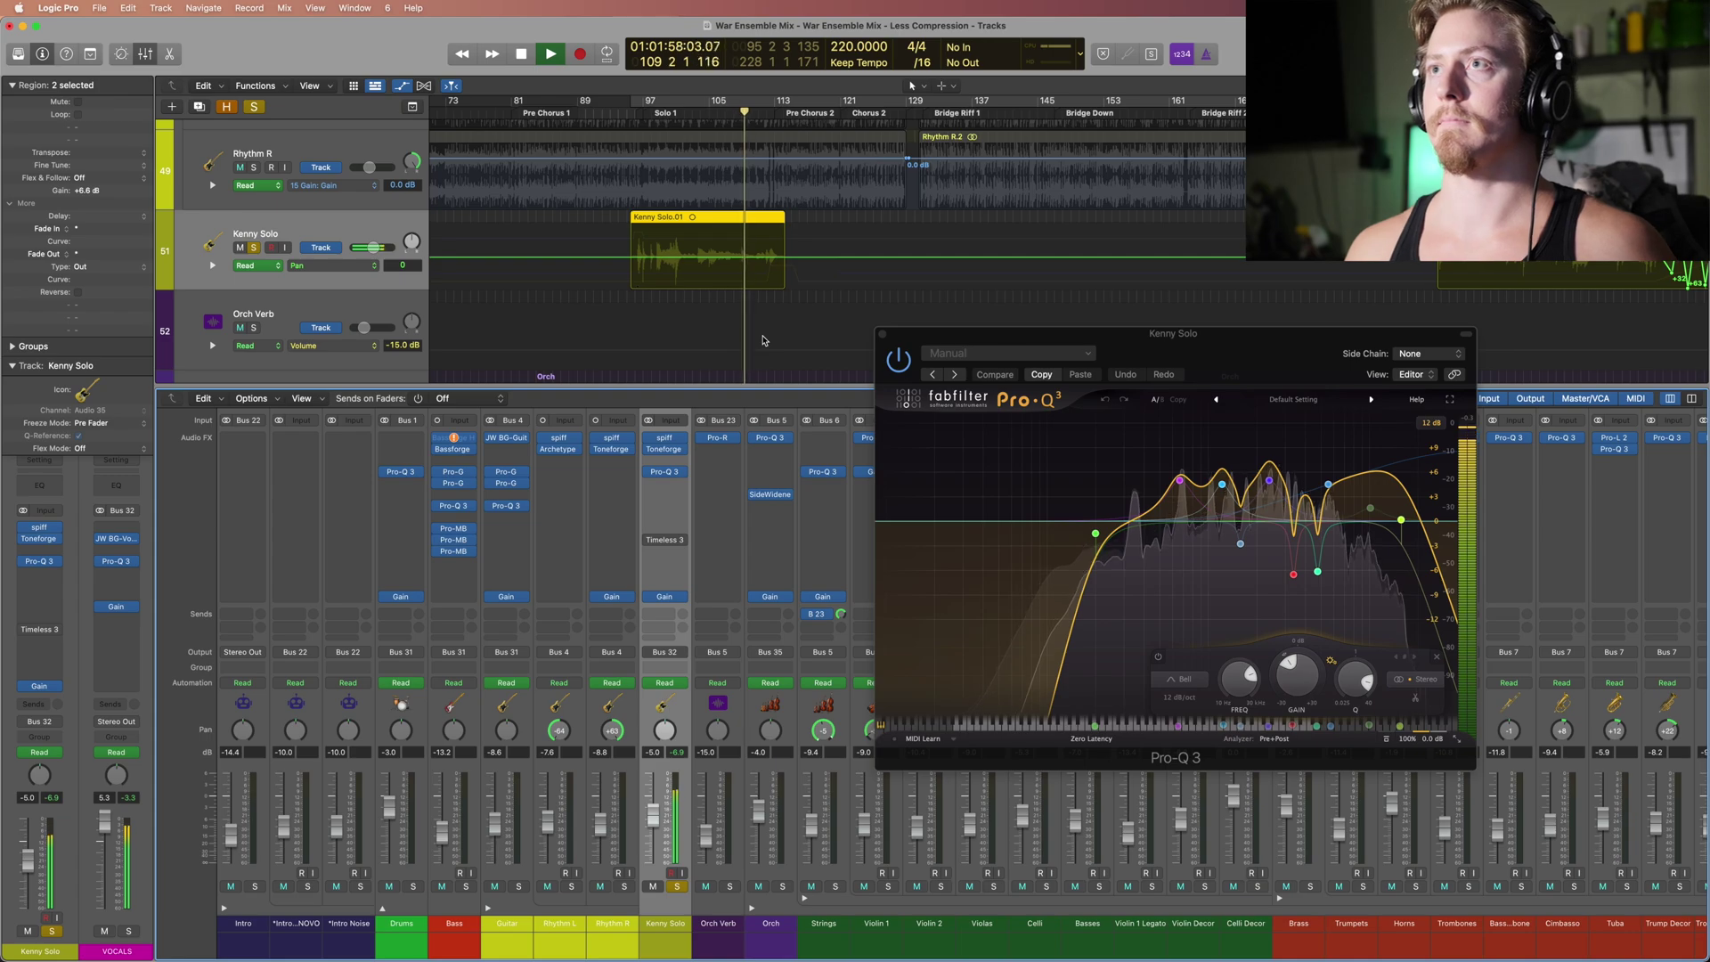
pyautogui.press('space')
# Step: Open Timeless 3 on the lead guitar, re-enable it and play the first solo with the delay
pyautogui.press('v')
pyautogui.click(665, 542)
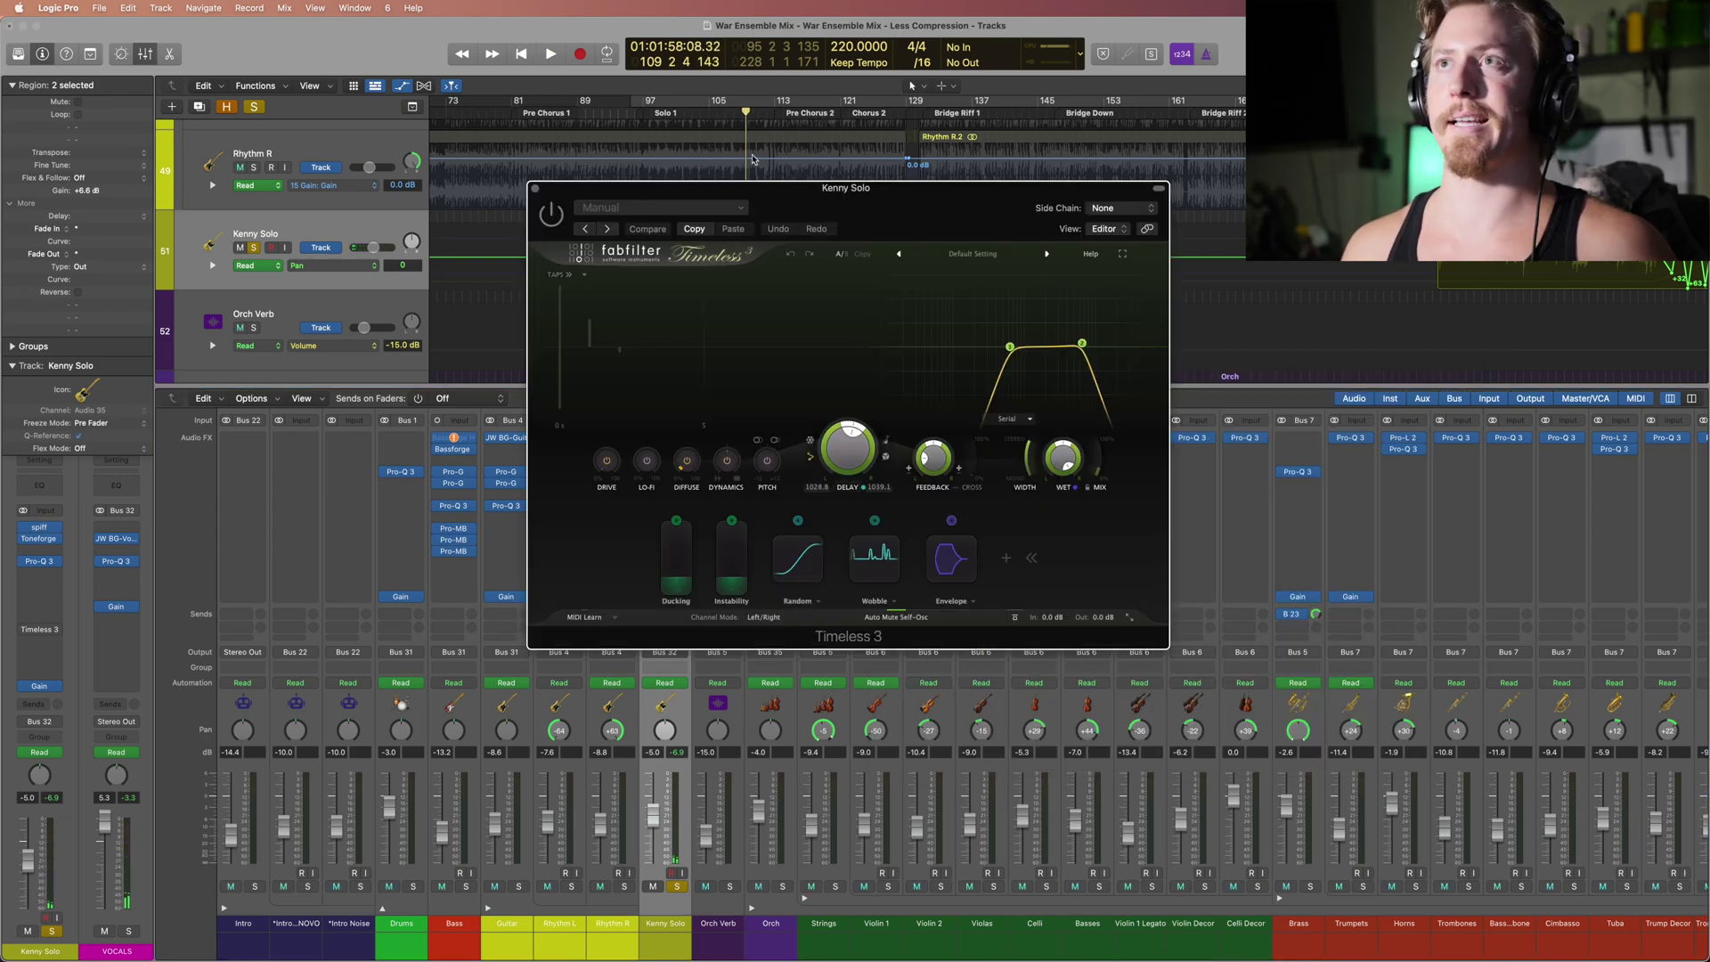
pyautogui.moveTo(773, 198); pyautogui.dragTo(1041, 335)
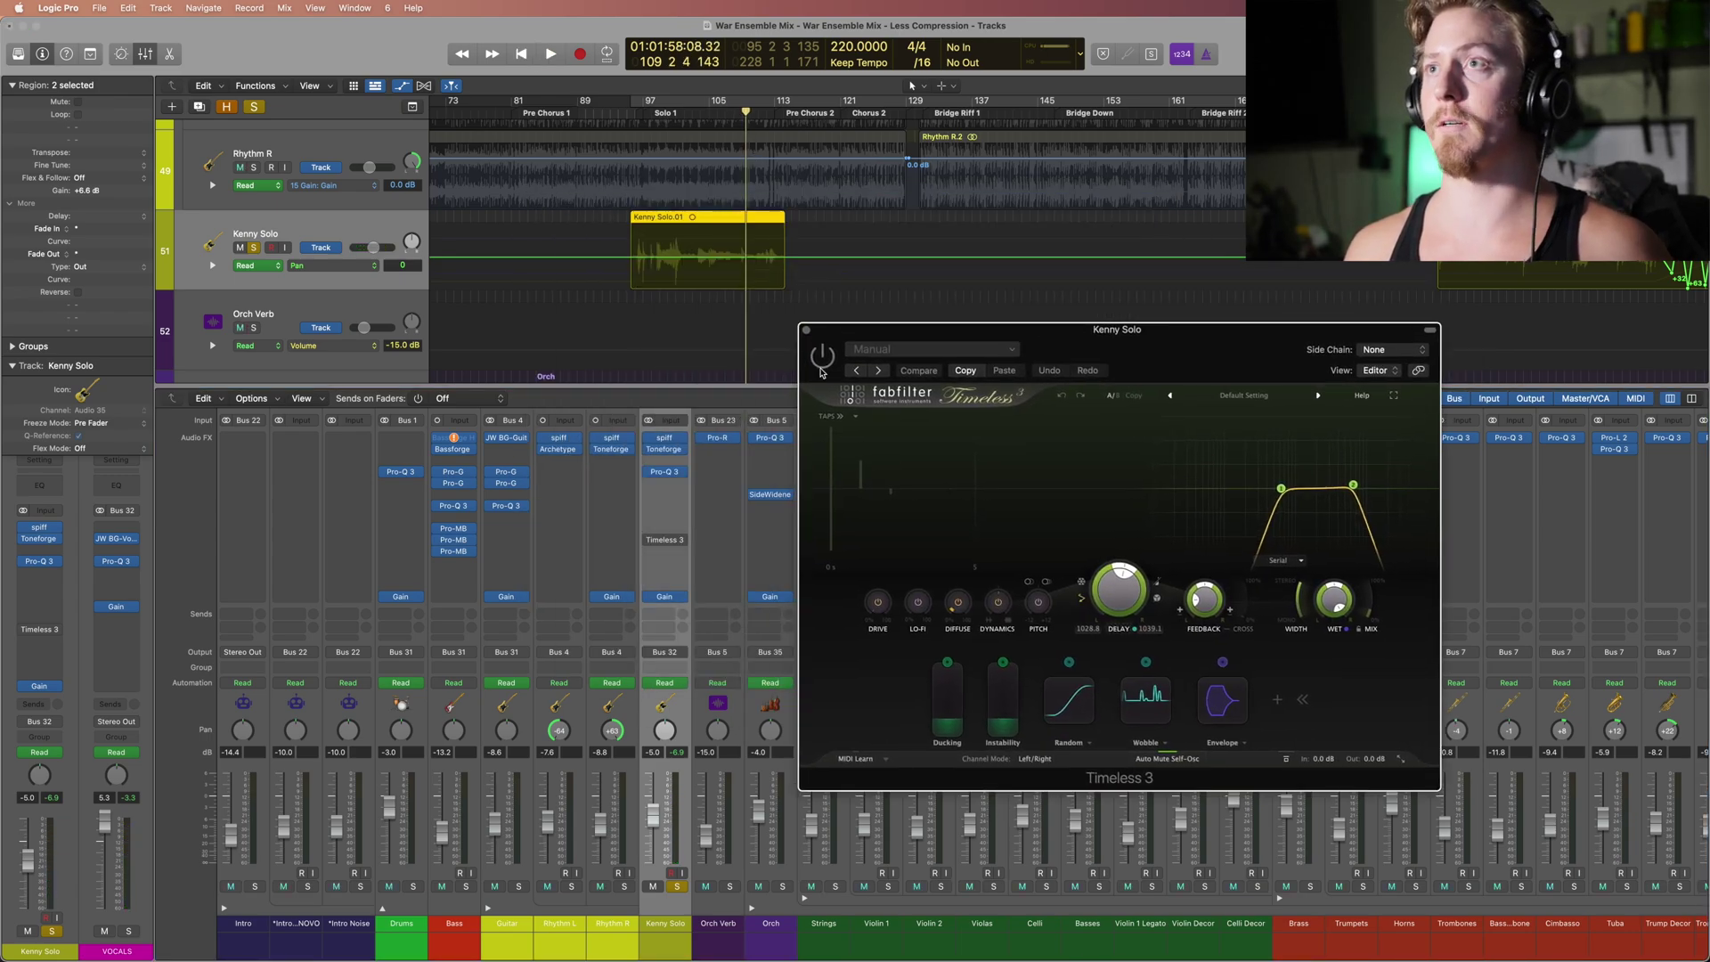
pyautogui.press('space')
# Step: Display the Timeless 3 Mix automation on the lead guitar track, followed by its Feedback automation
pyautogui.click(366, 267)
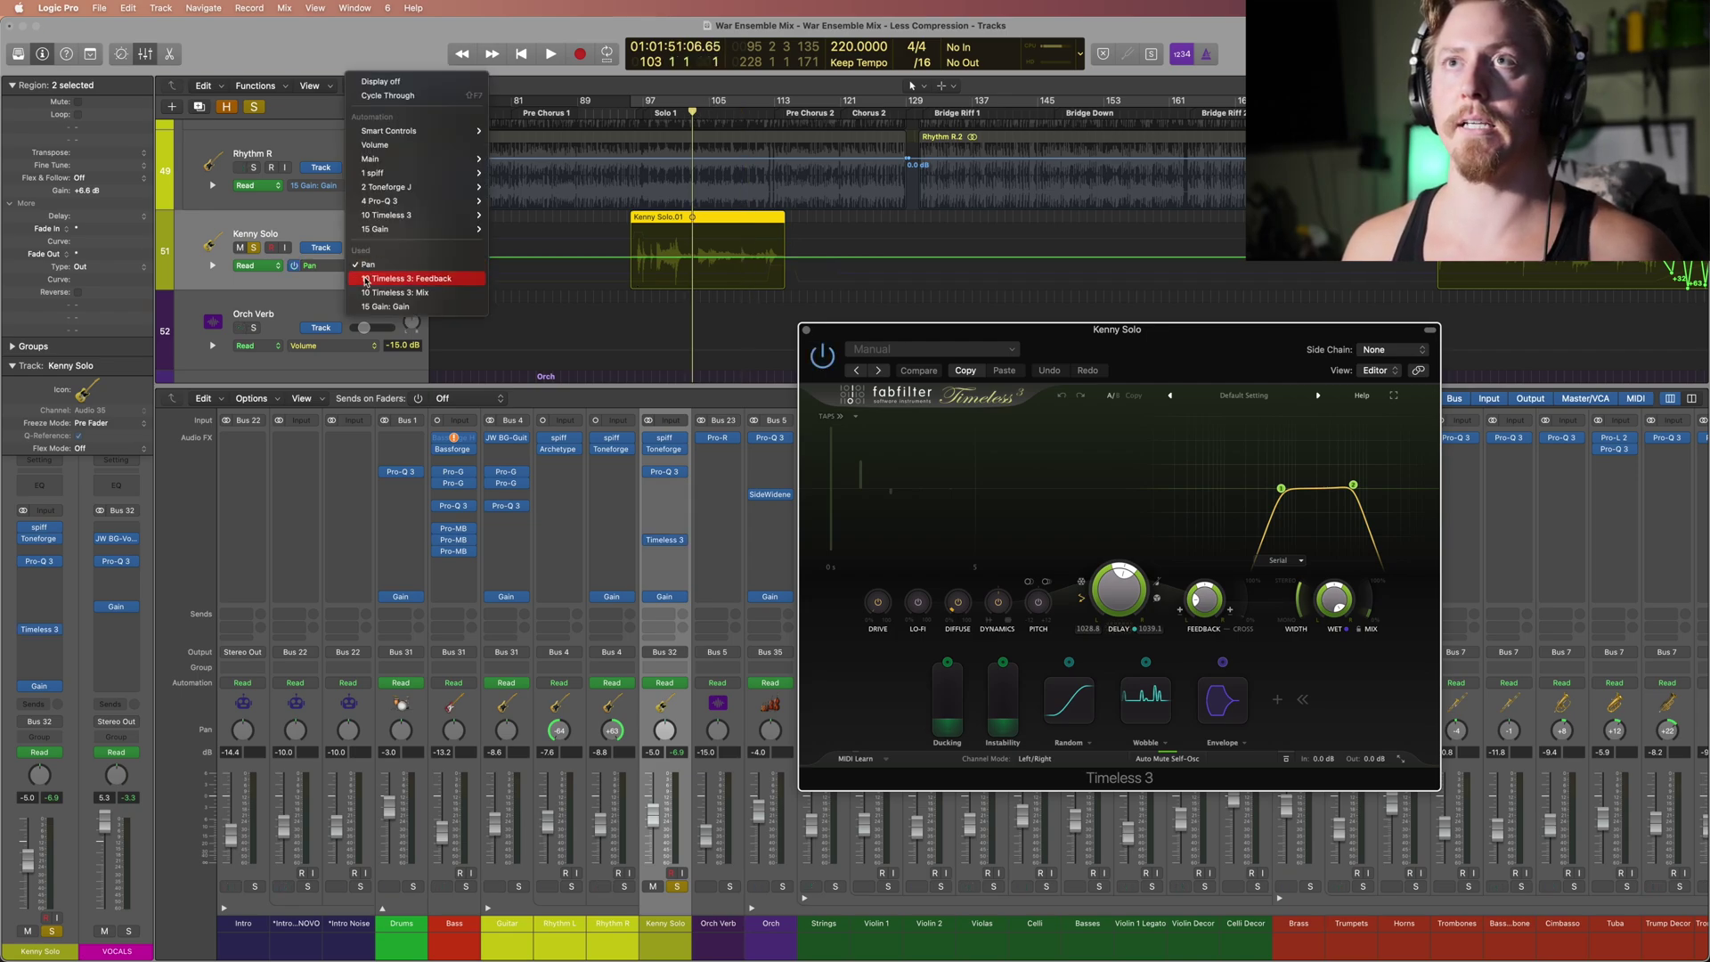
pyautogui.click(458, 293)
pyautogui.click(378, 267)
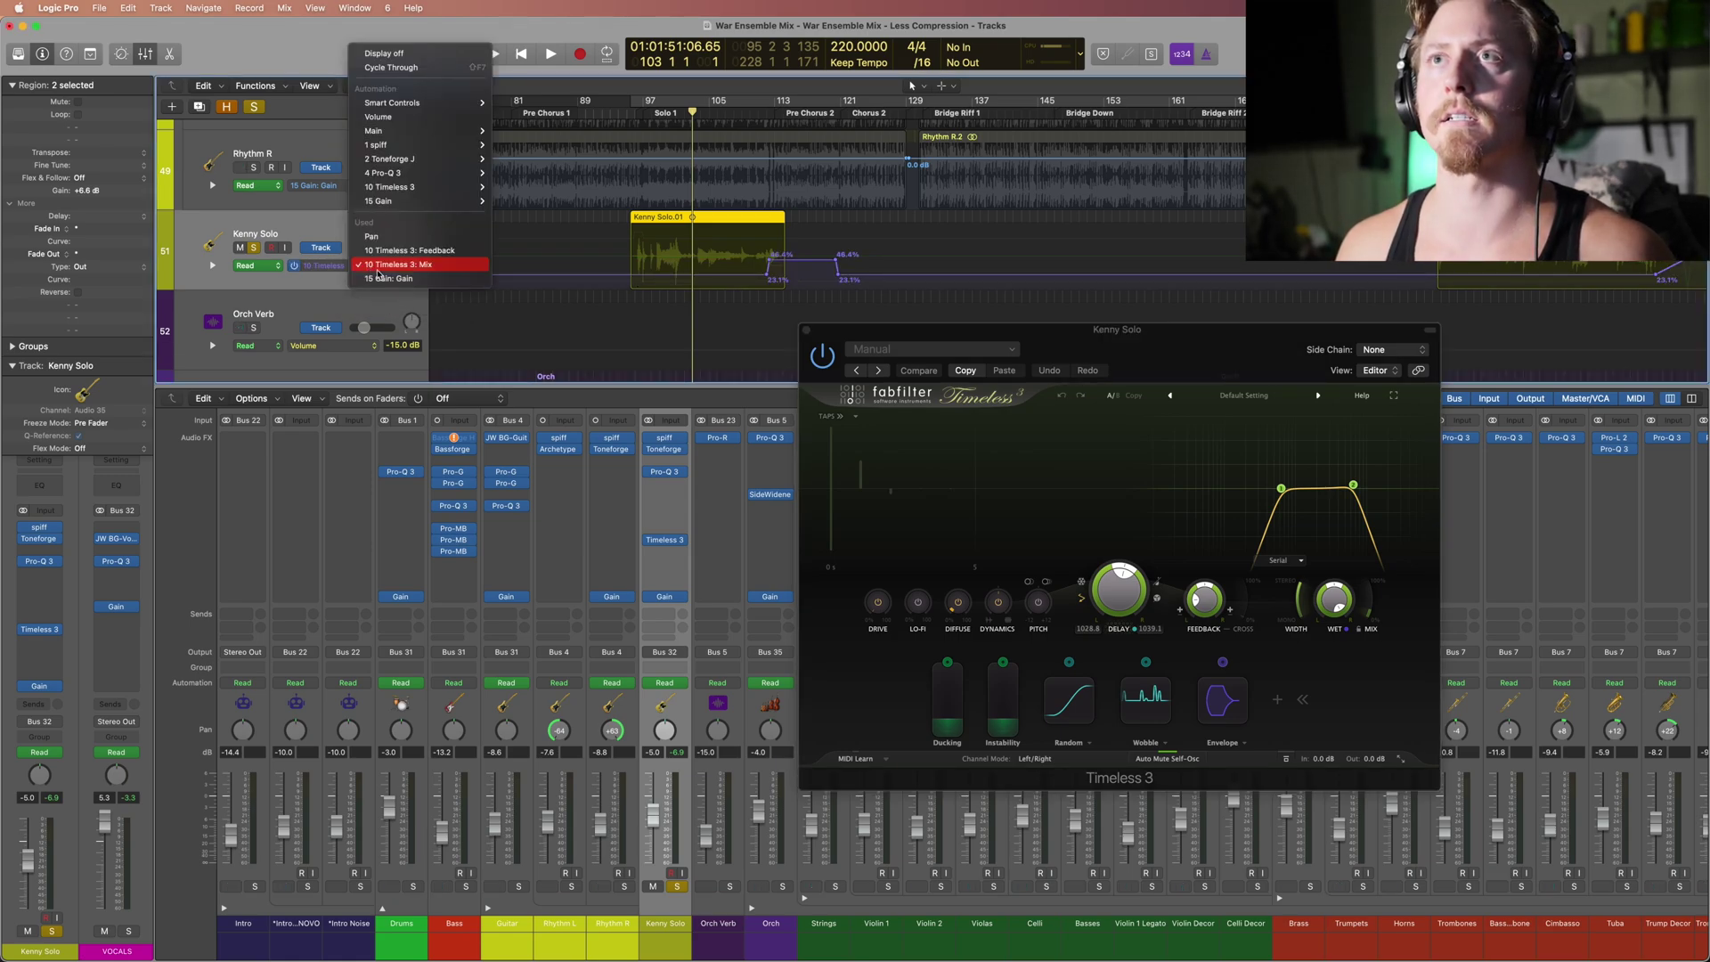
pyautogui.click(385, 254)
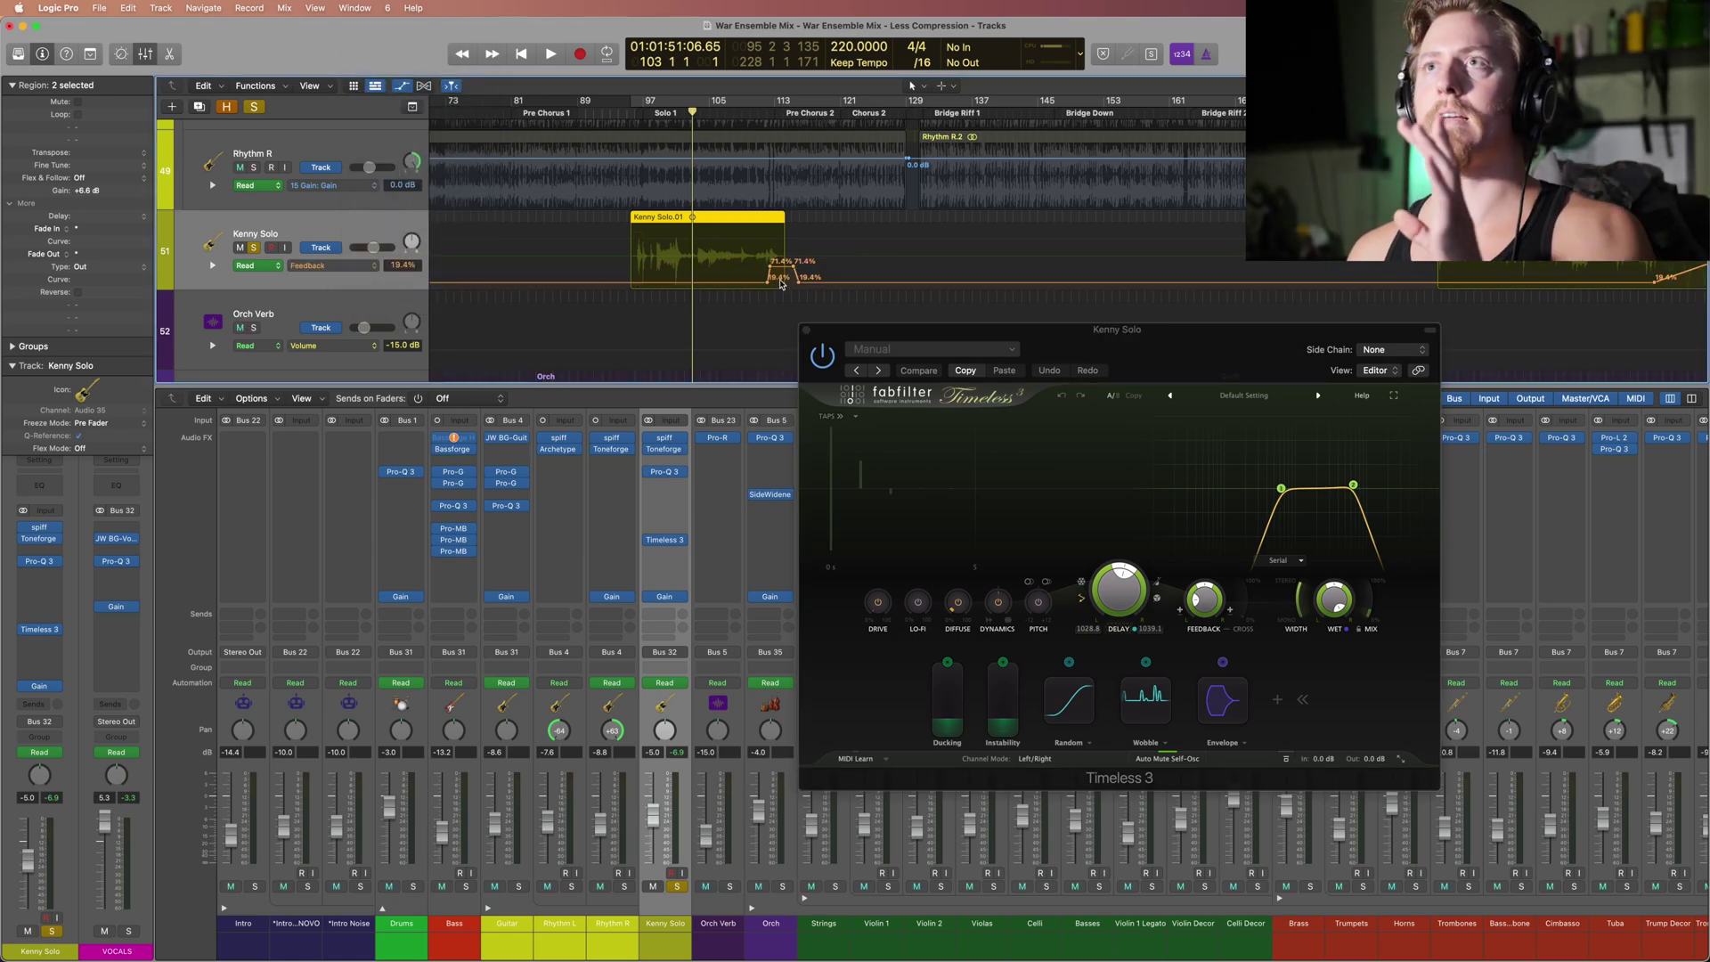
# Step: Play through the end of the first solo to hear the automated delay feedback, and close Timeless 3
pyautogui.click(739, 116)
pyautogui.press('space')
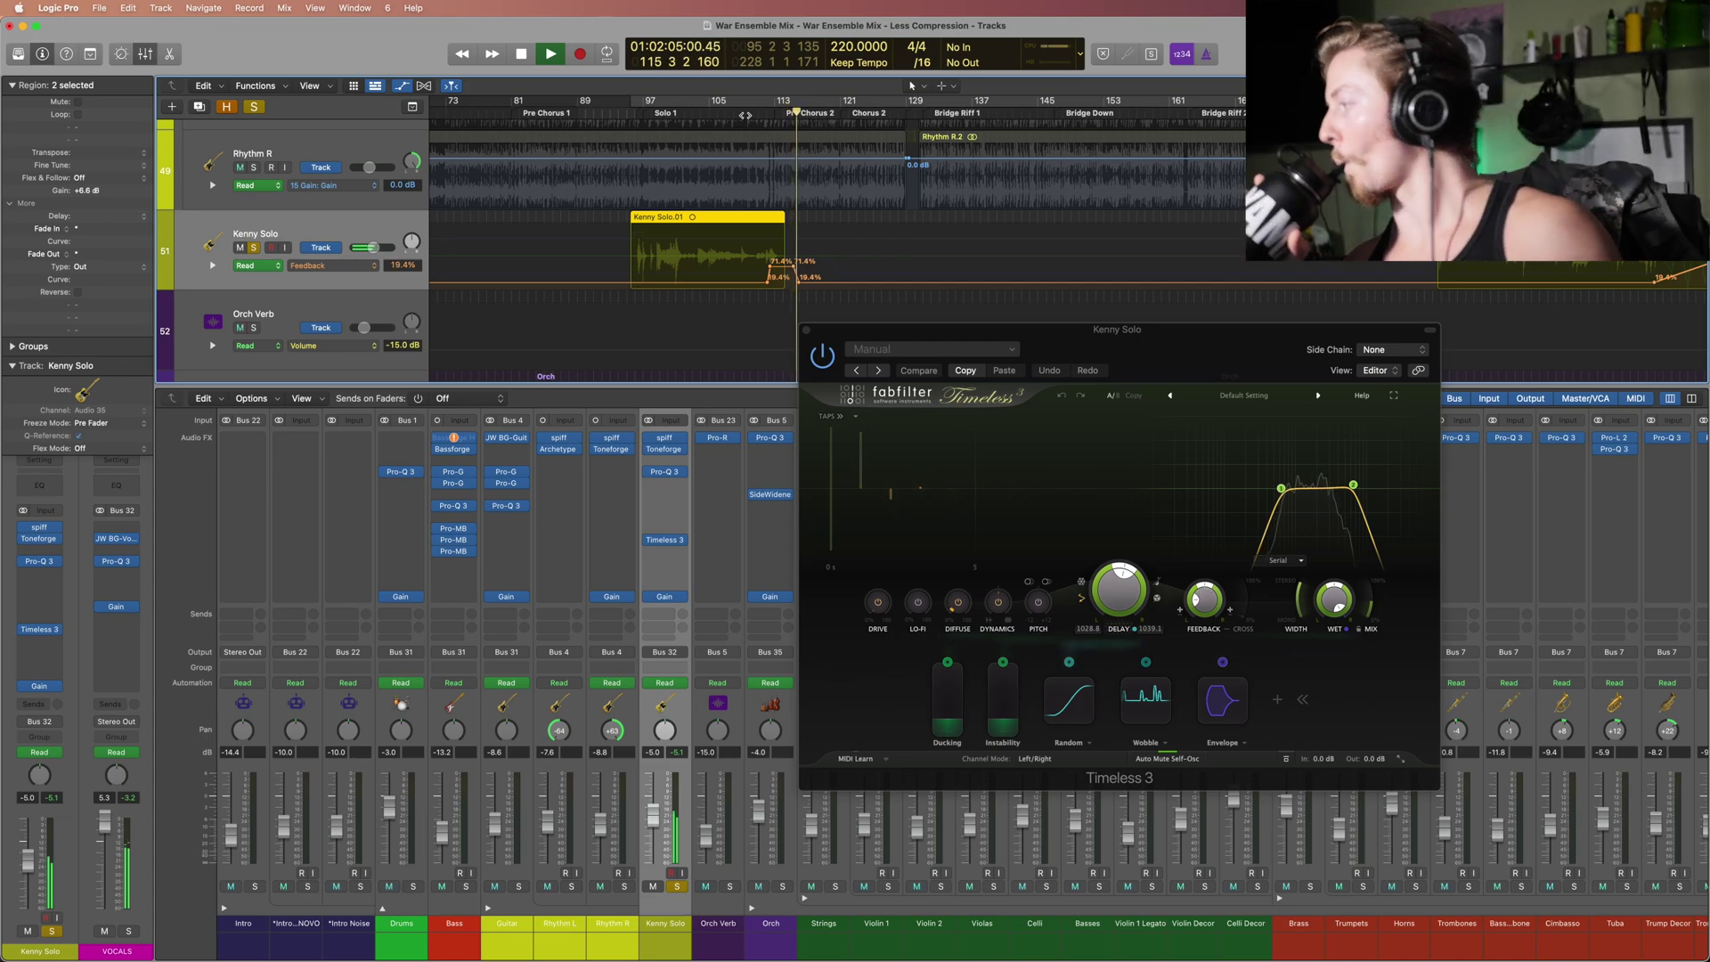
pyautogui.press('space')
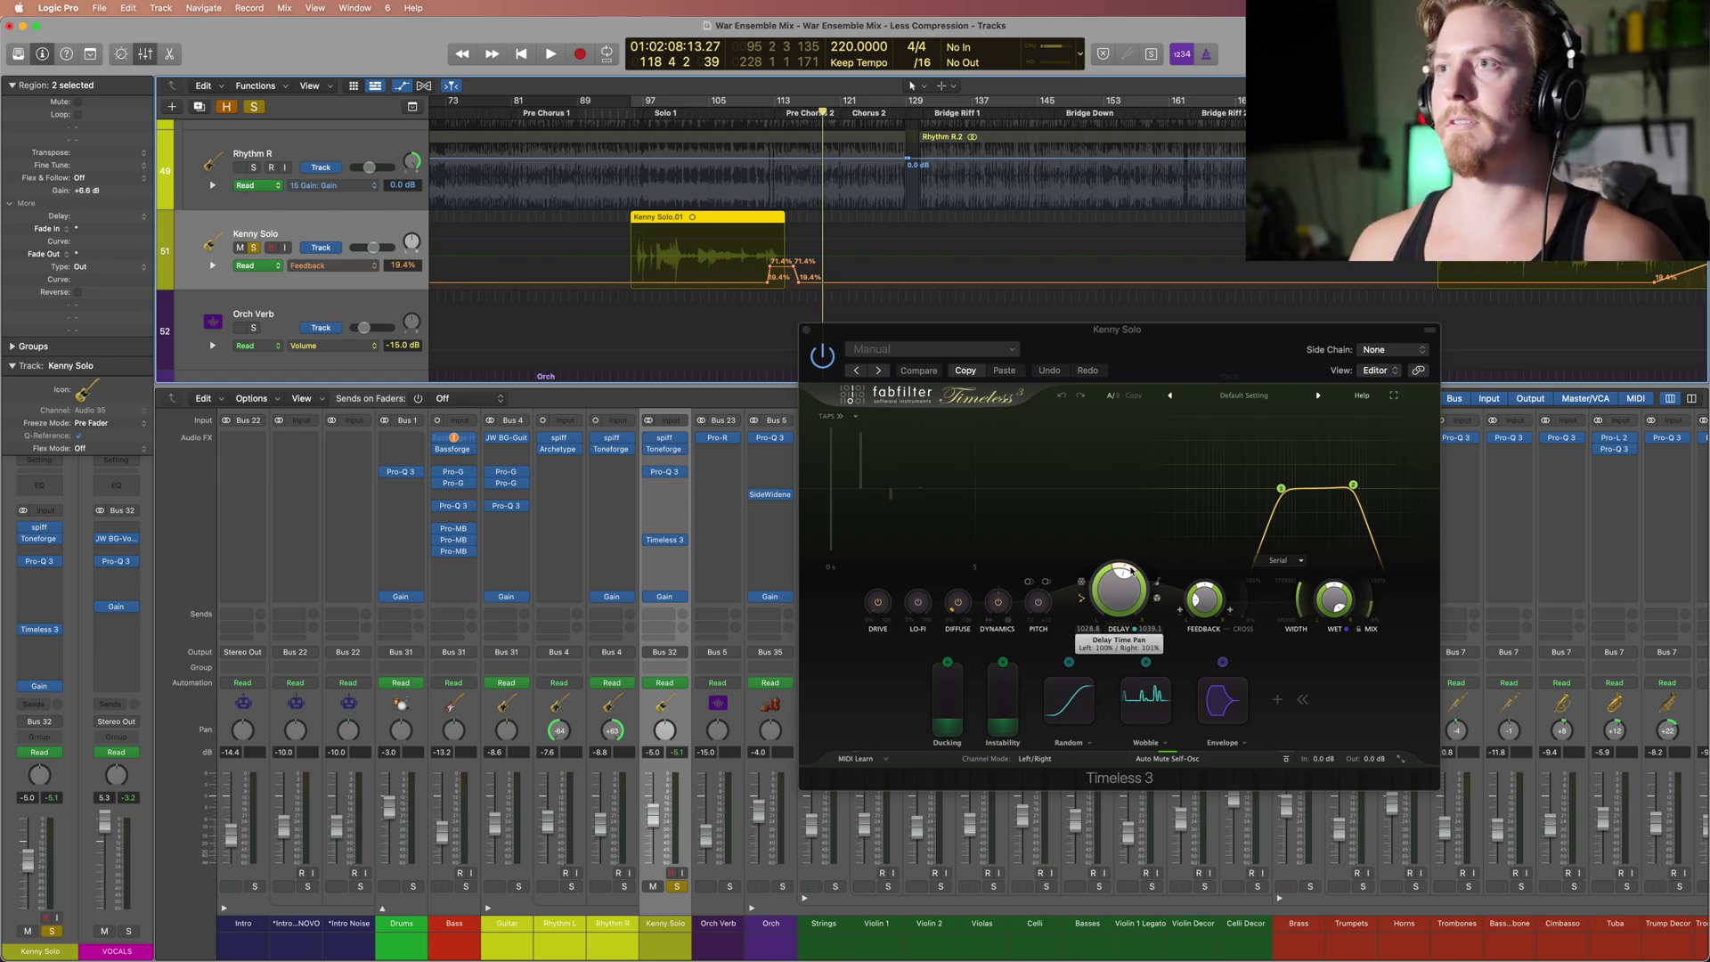
pyautogui.moveTo(1051, 339); pyautogui.dragTo(1100, 343)
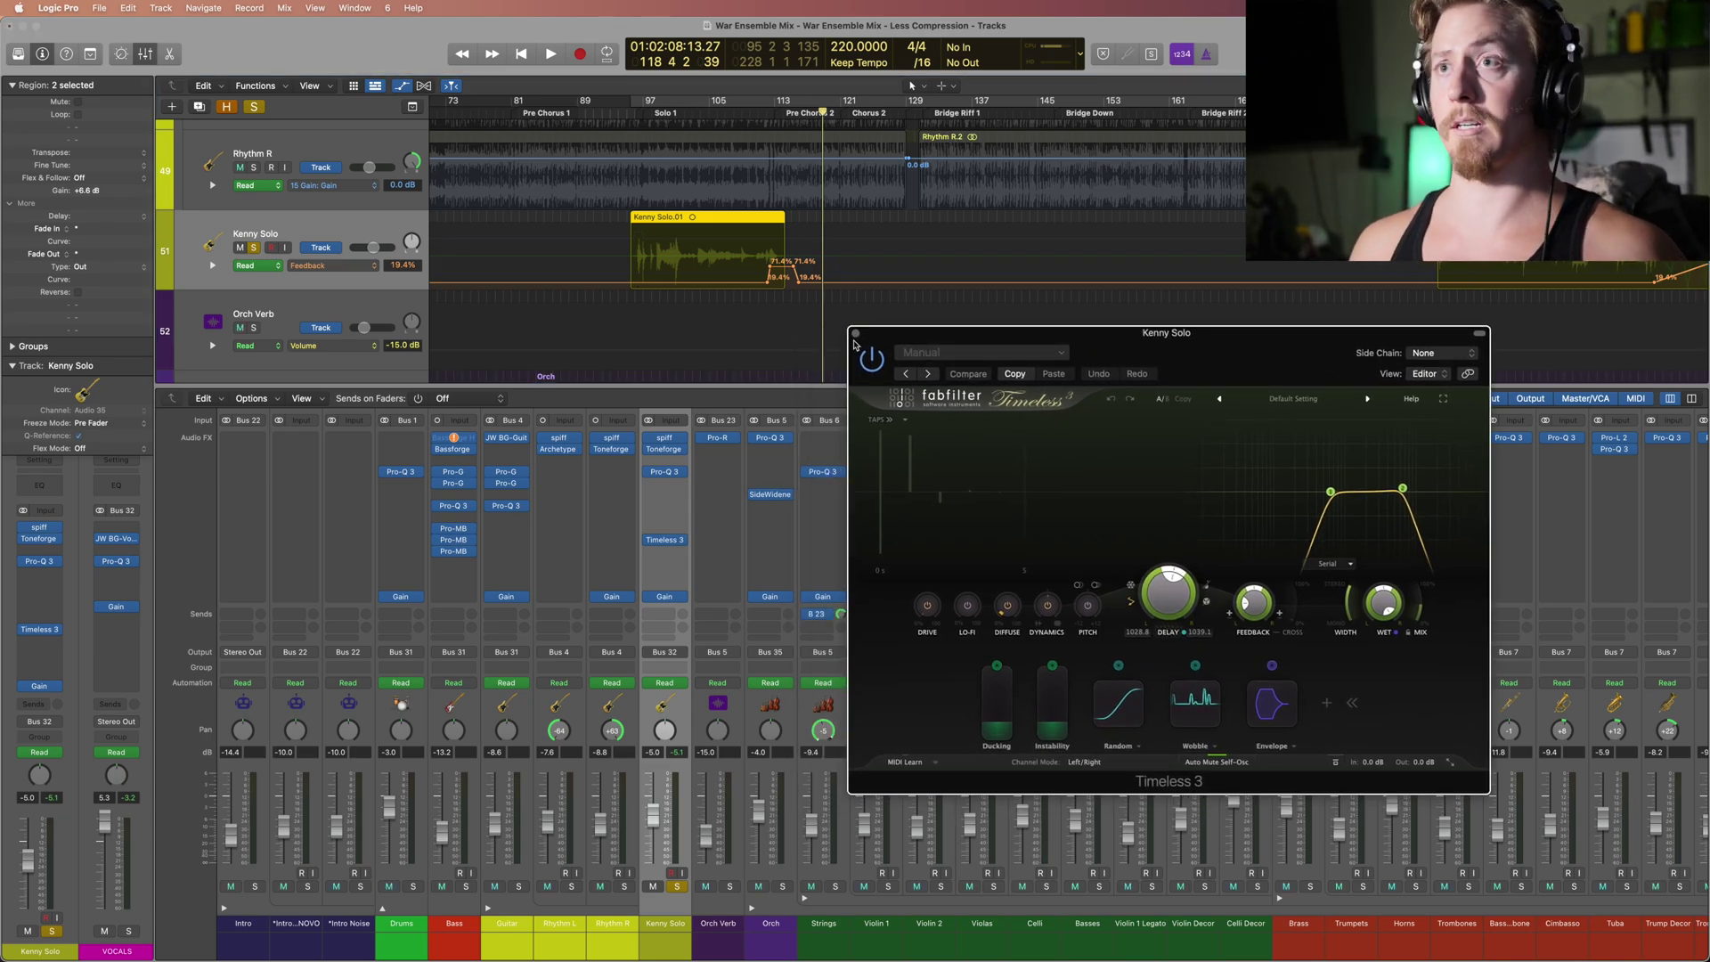
pyautogui.press('super+w')
# Step: Go to the second solo at bar 199 and display the lead guitar's Pan automation
pyautogui.hscroll(5, 1096, 311)
pyautogui.hscroll(2, 1096, 311)
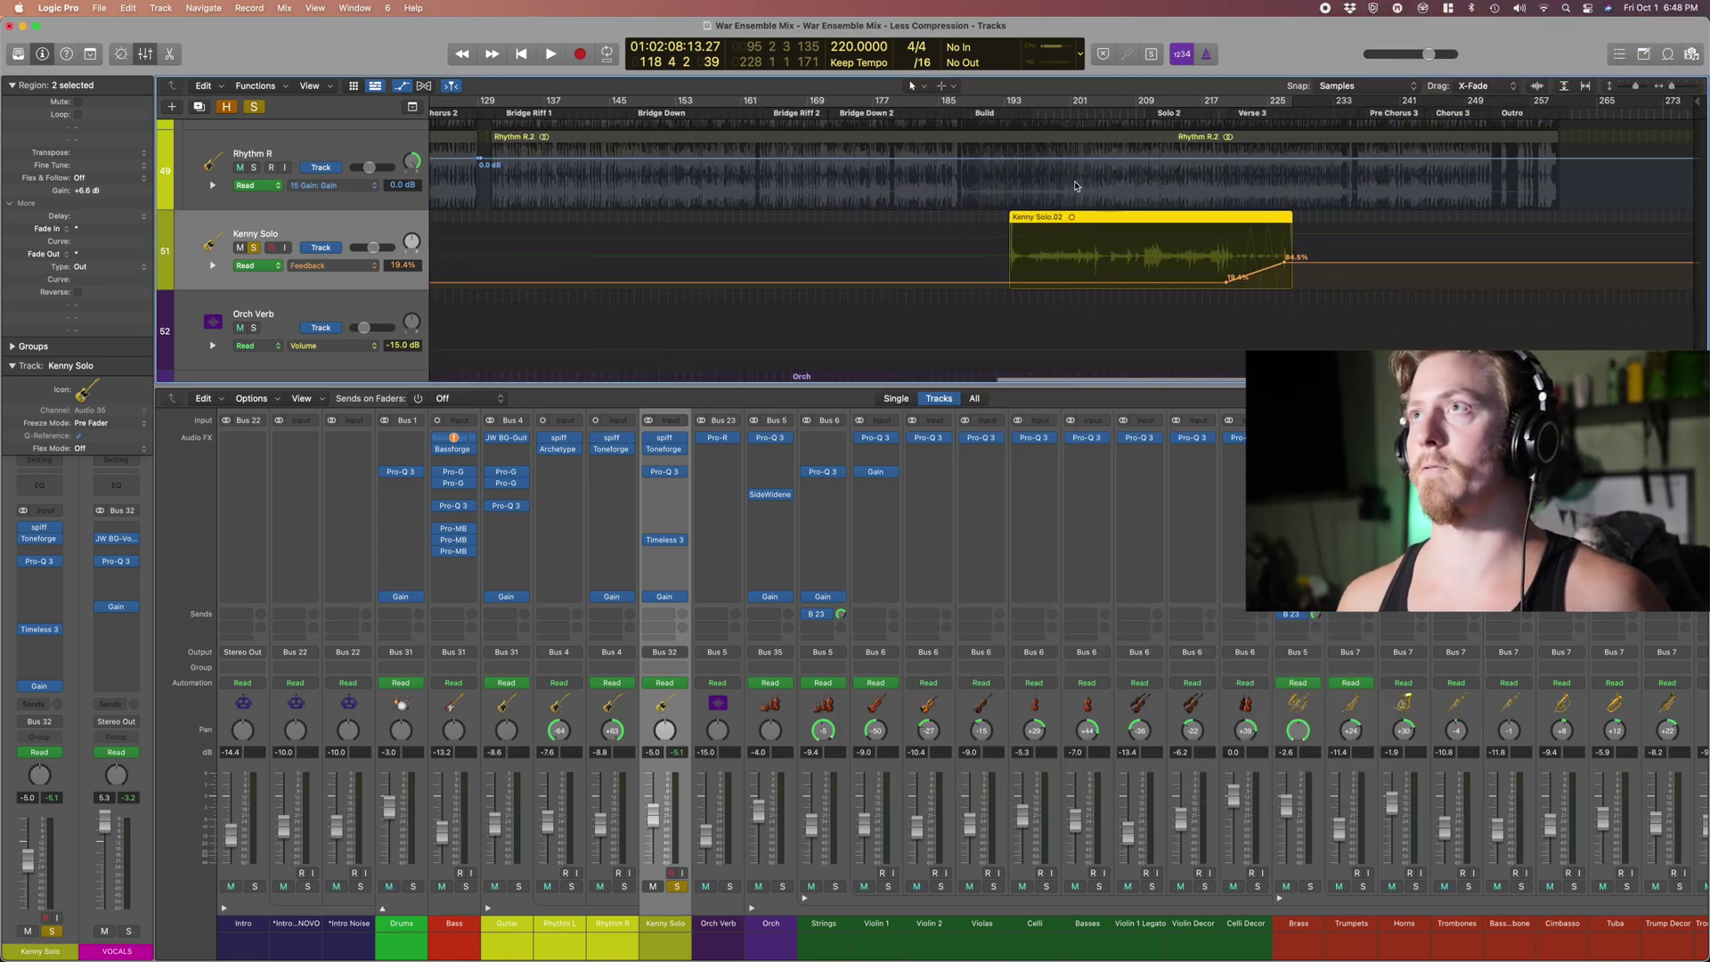
pyautogui.click(1062, 101)
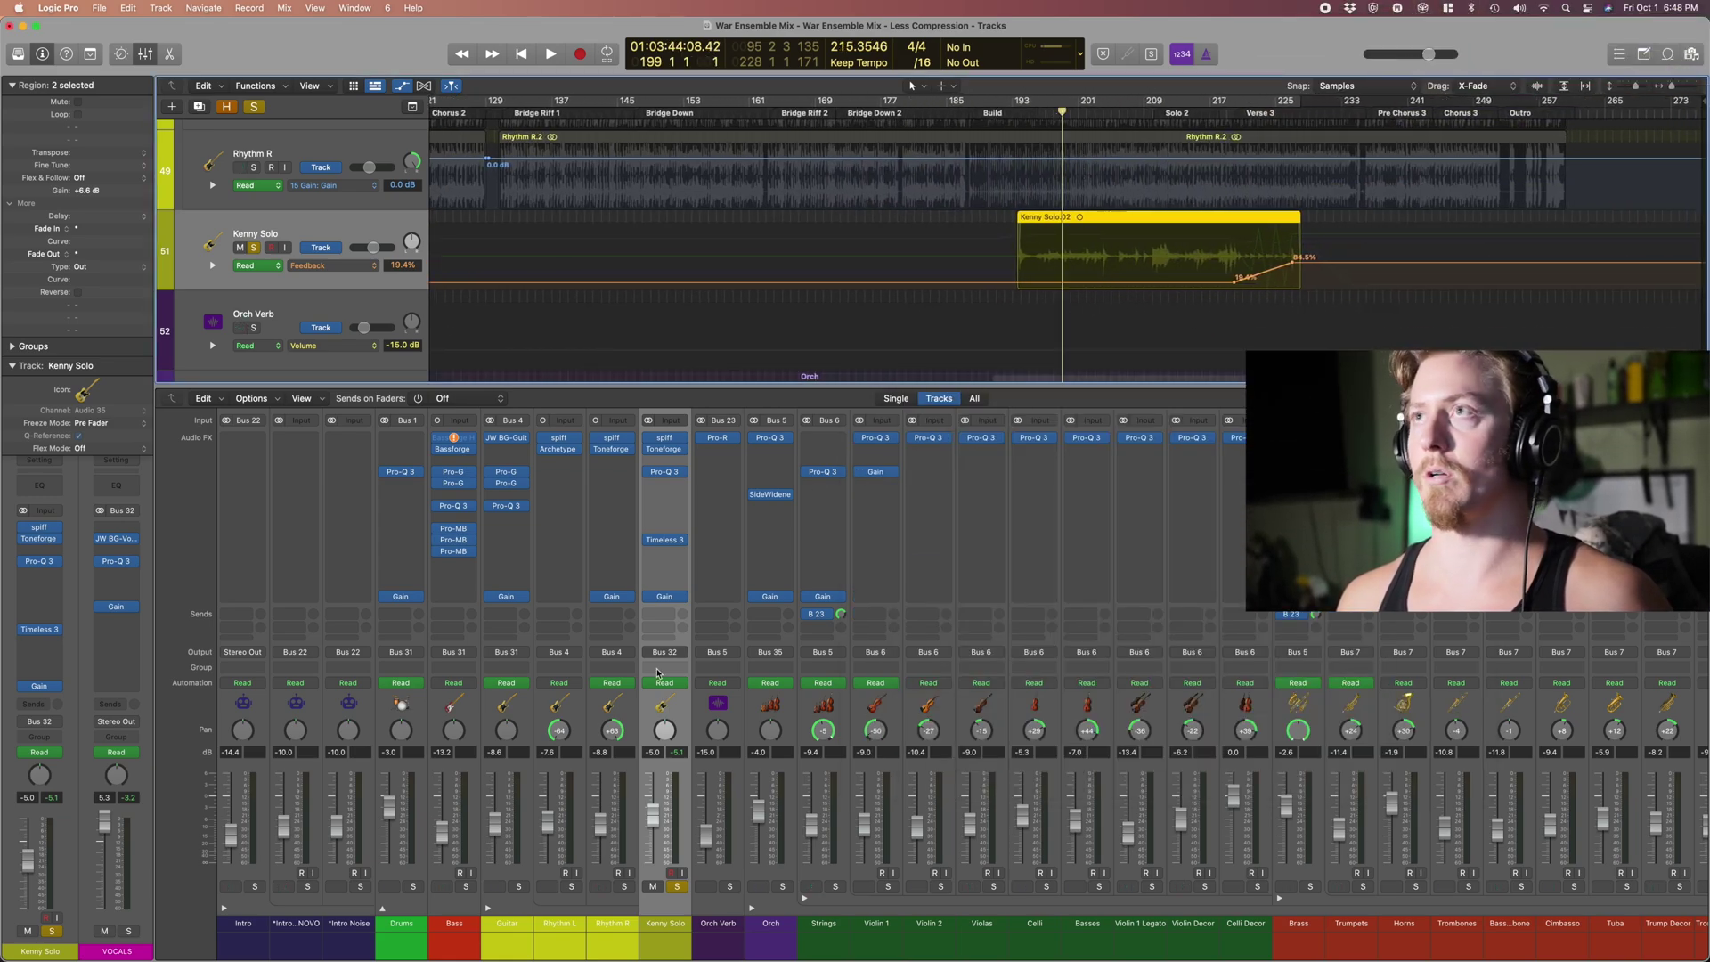
pyautogui.click(360, 265)
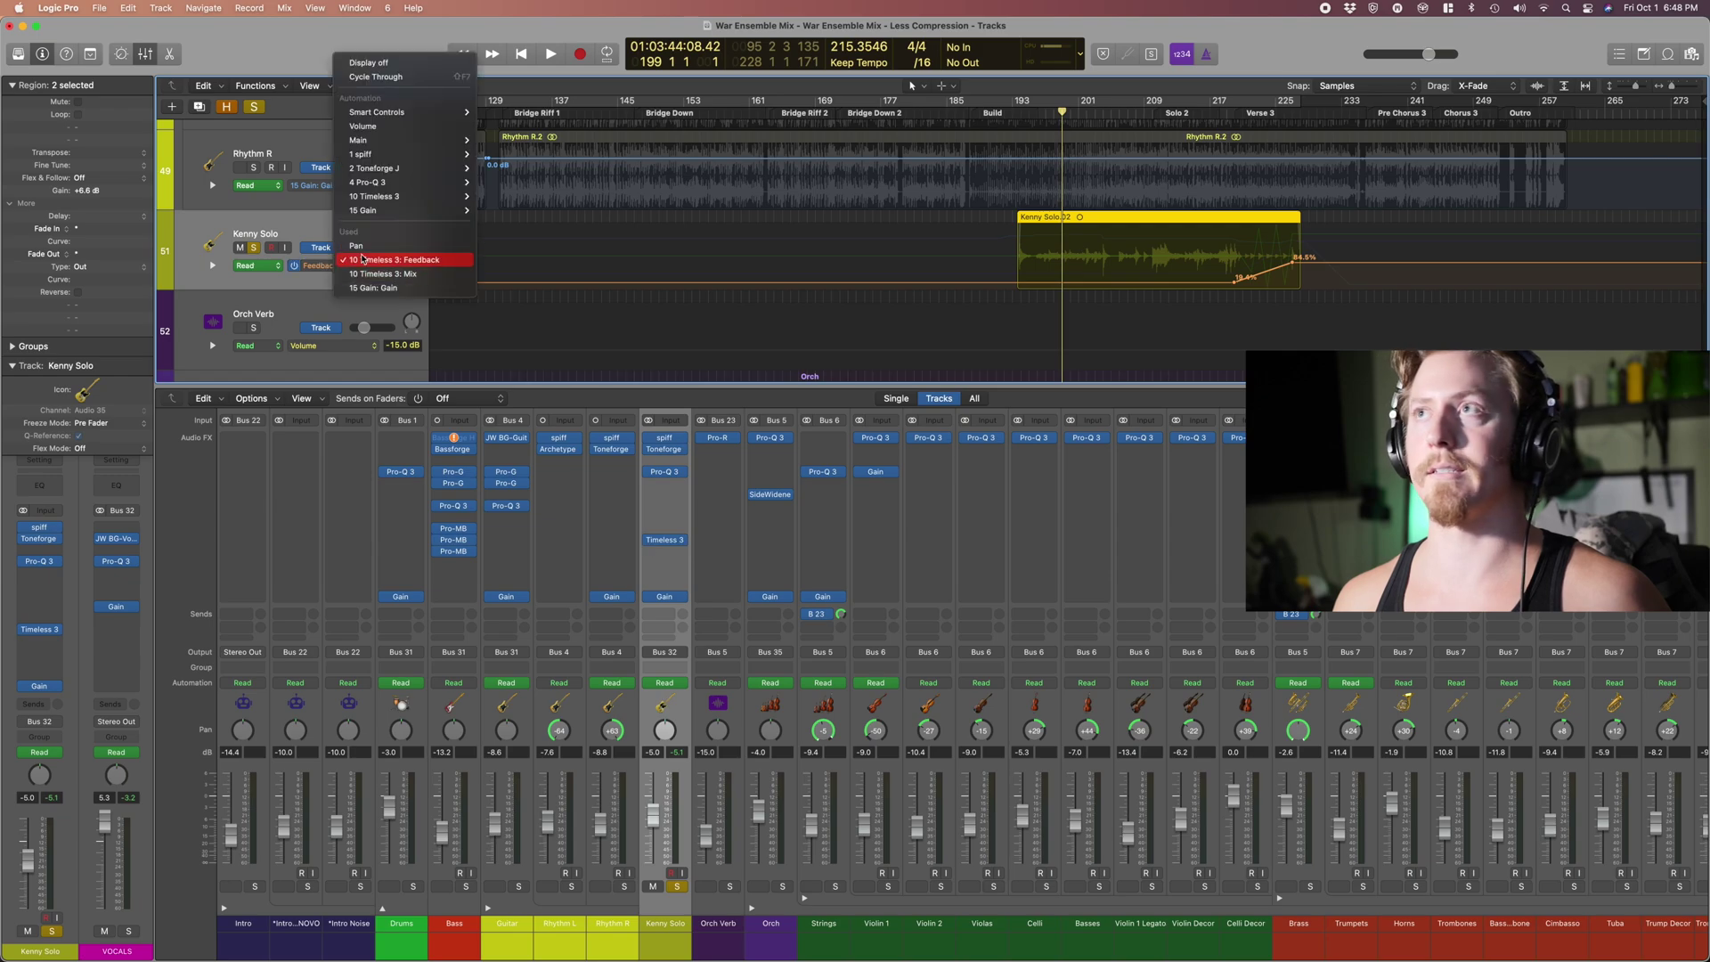
pyautogui.click(365, 278)
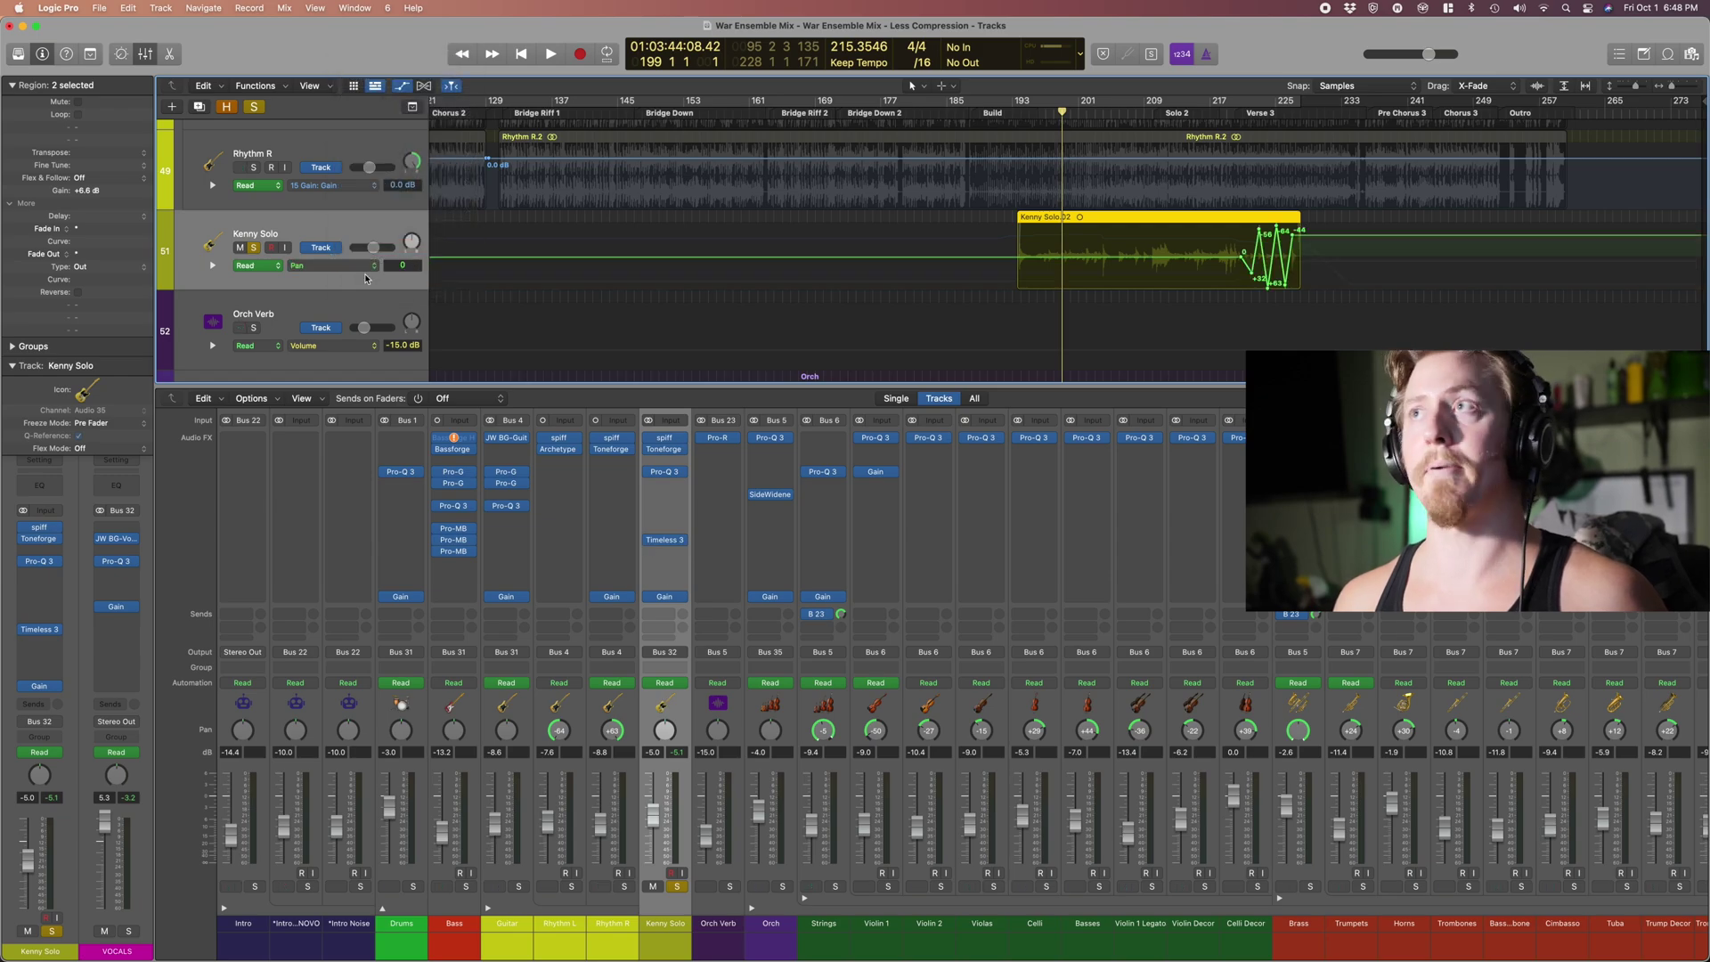
# Step: Move the playhead to bar 221 and display the Gain plug-in's automation on the lead guitar track
pyautogui.click(1245, 106)
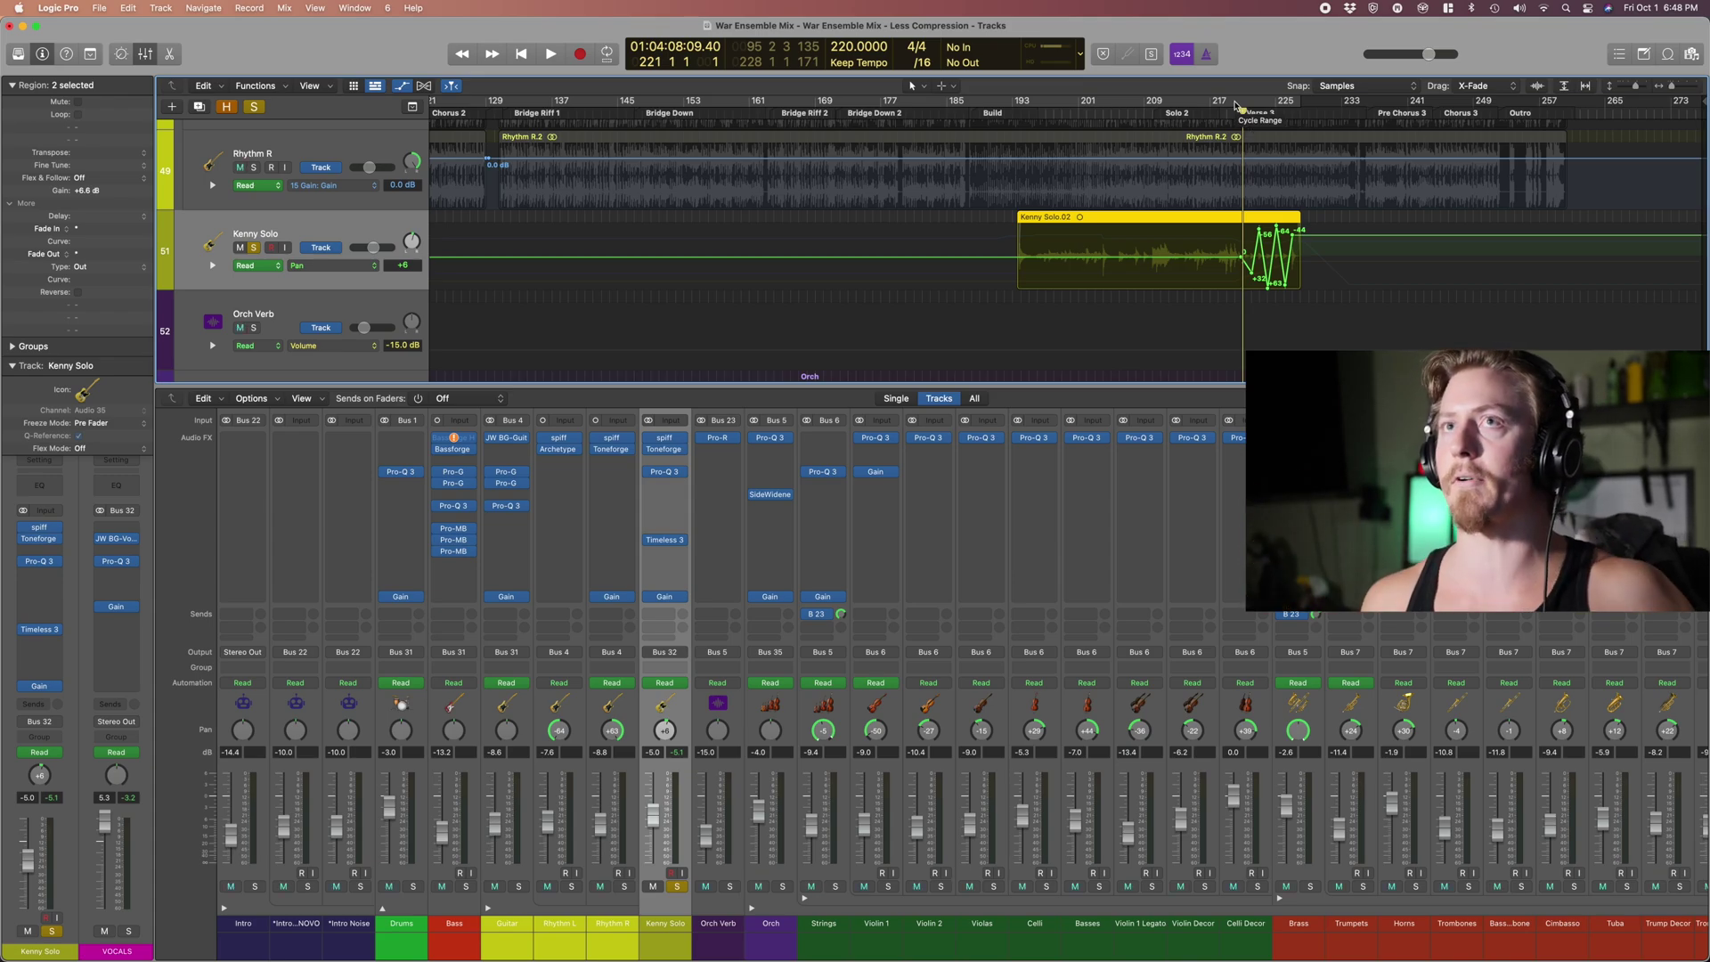
pyautogui.click(331, 266)
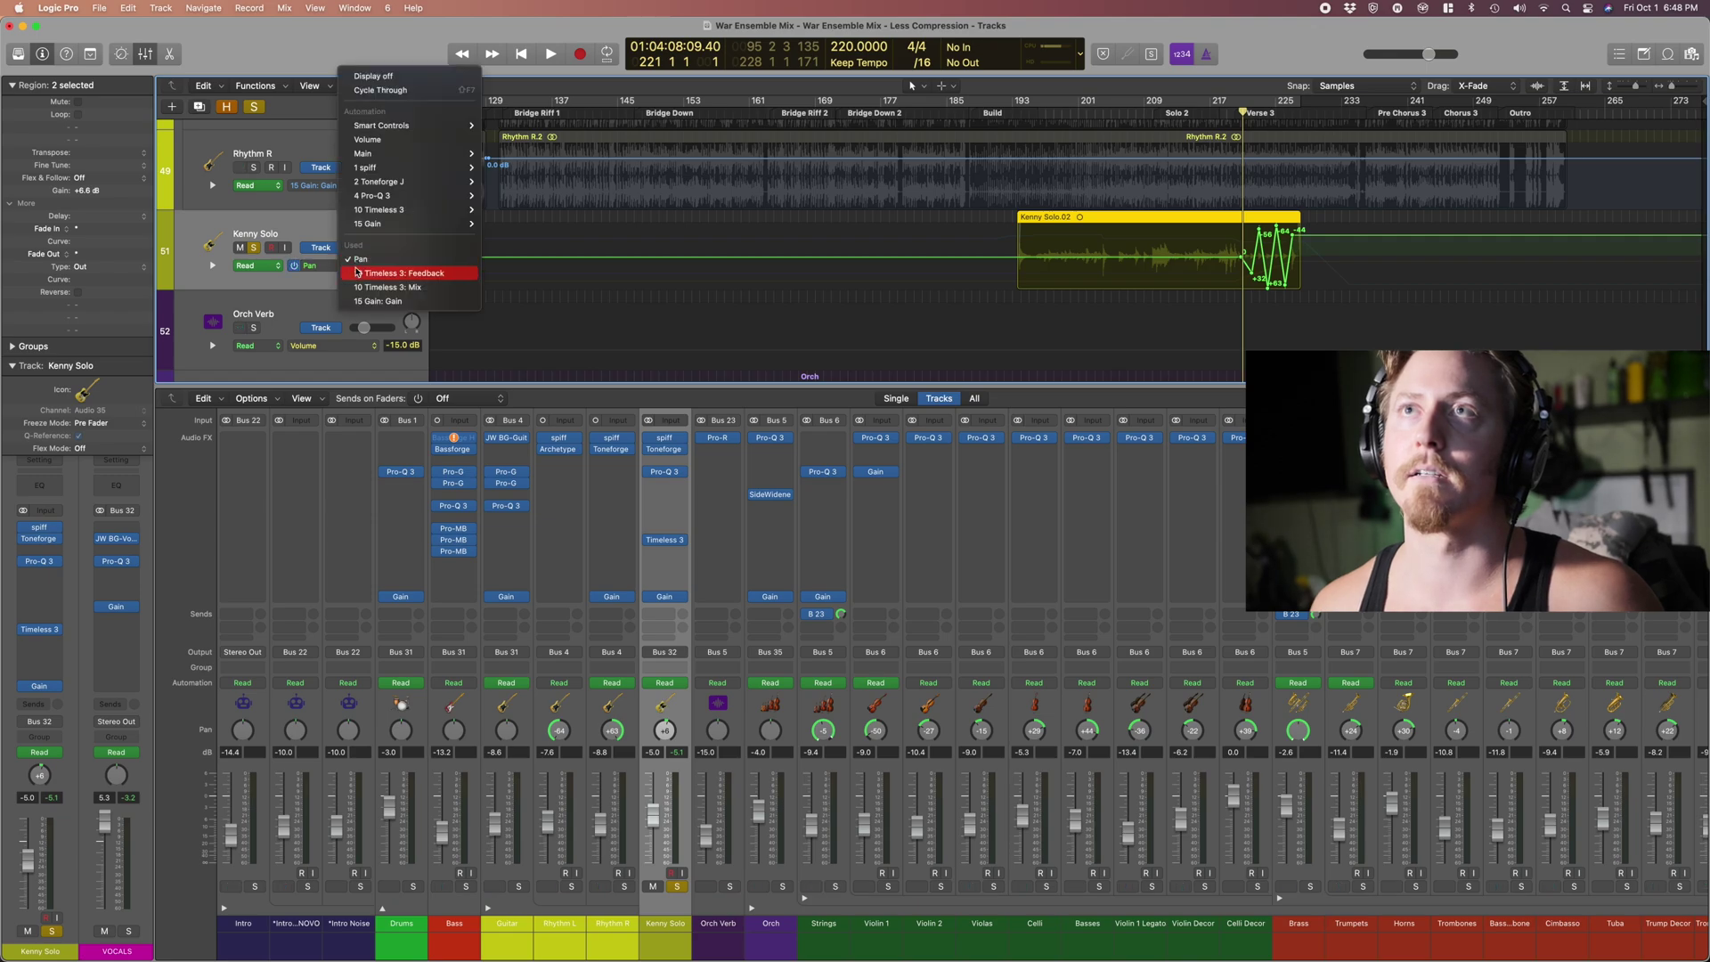
pyautogui.click(392, 301)
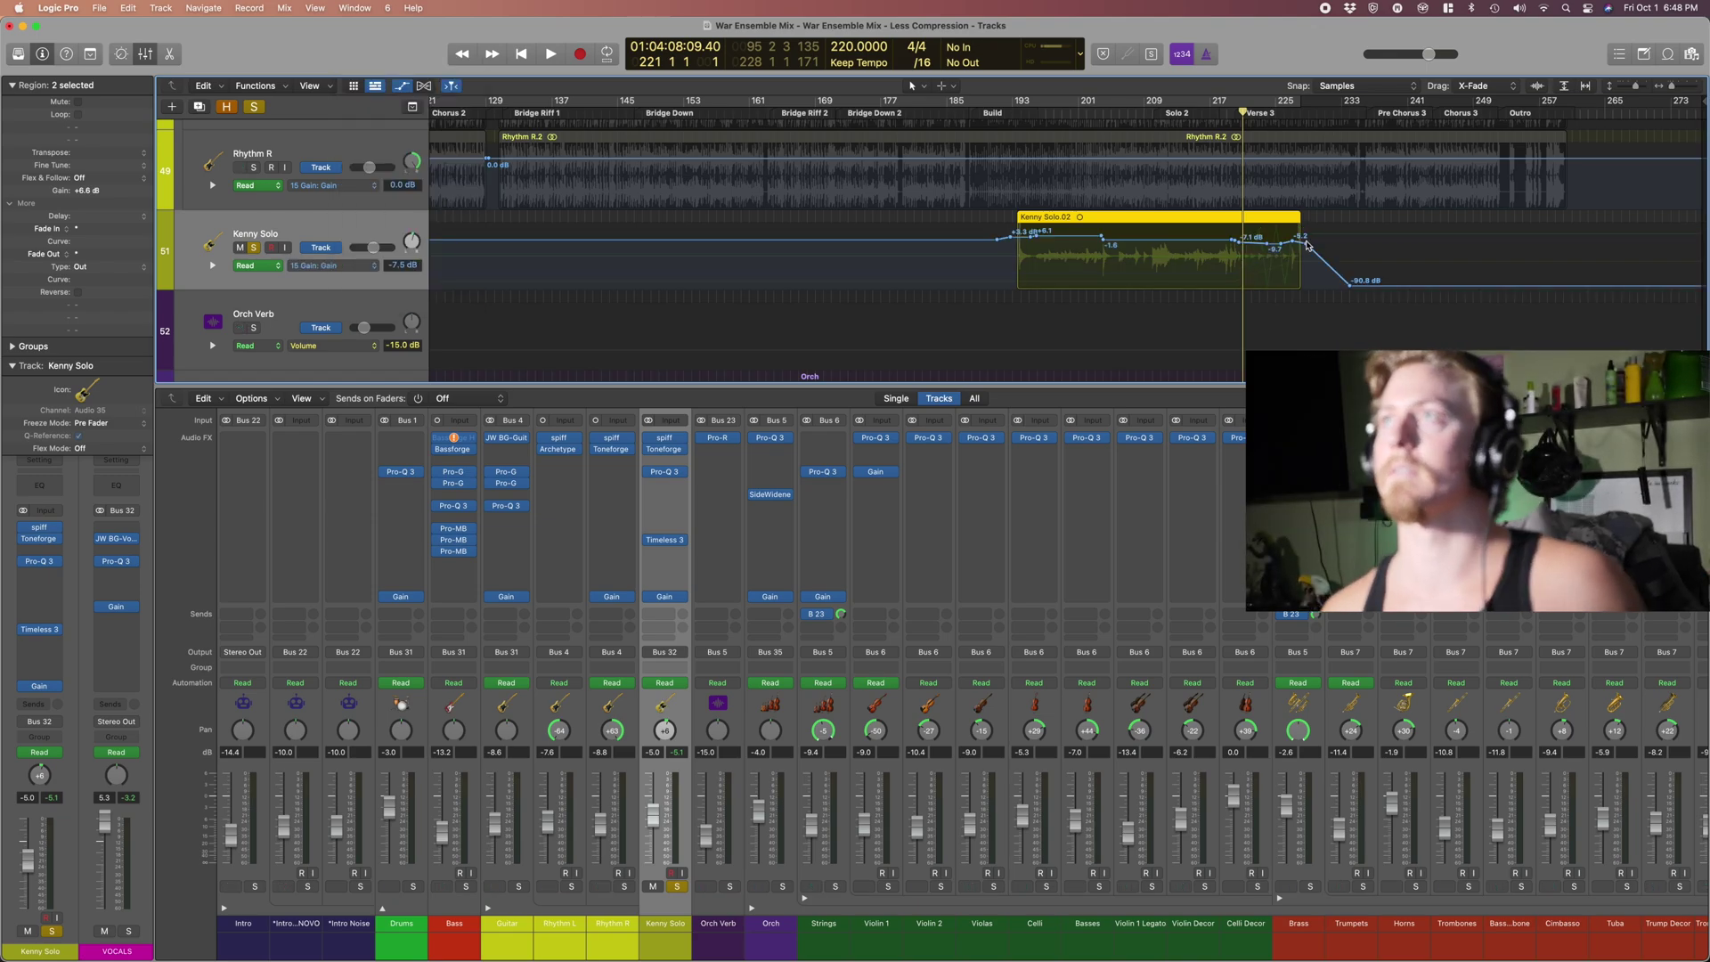
# Step: Play the end of the second solo while displaying the lead guitar's Pan automation and the Timeless 3 Mix automation
pyautogui.click(1225, 113)
pyautogui.press('space')
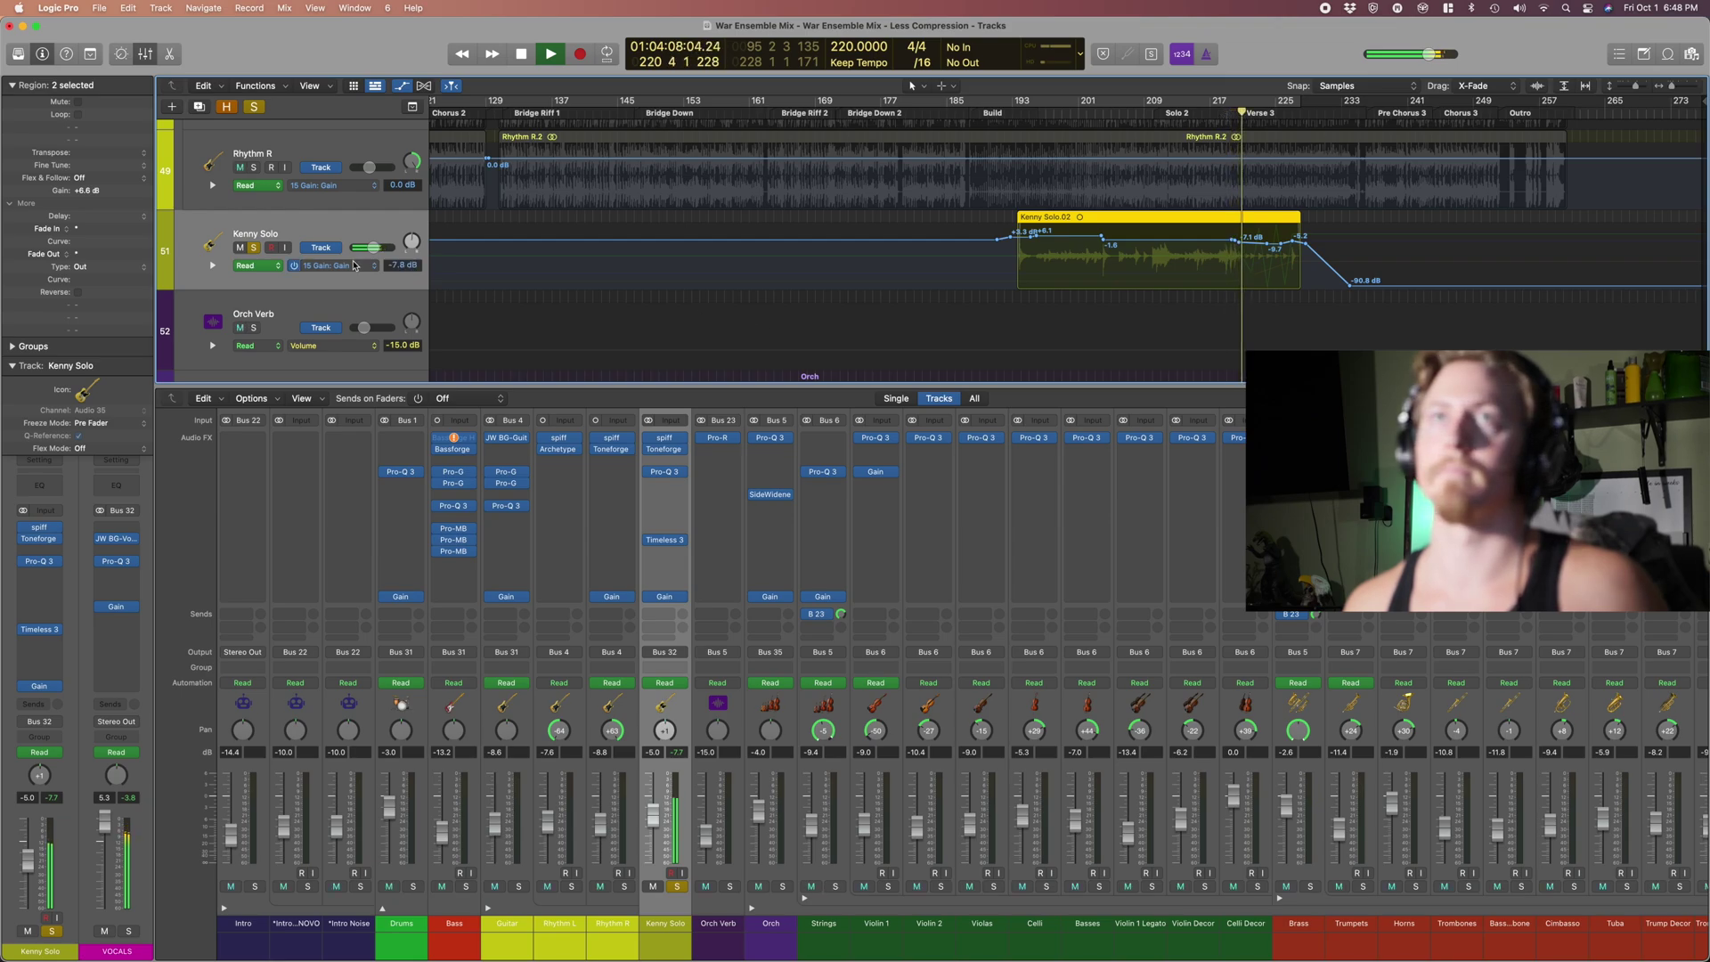
pyautogui.click(312, 265)
pyautogui.click(357, 217)
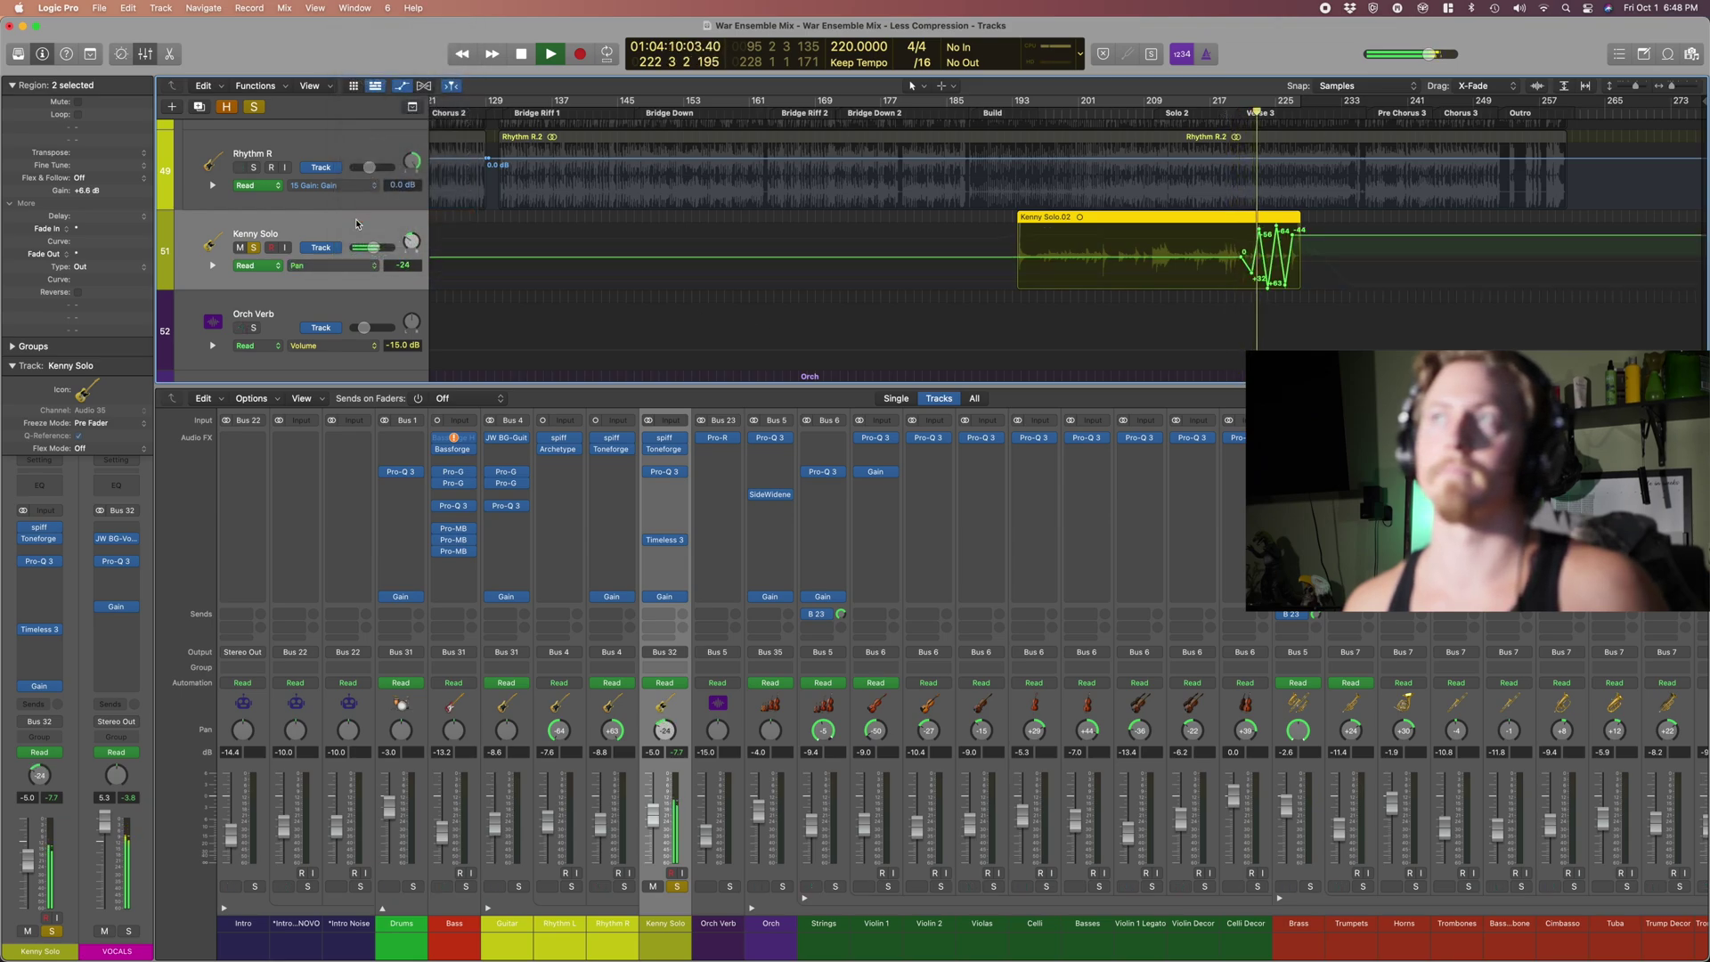
pyautogui.click(361, 265)
pyautogui.click(379, 289)
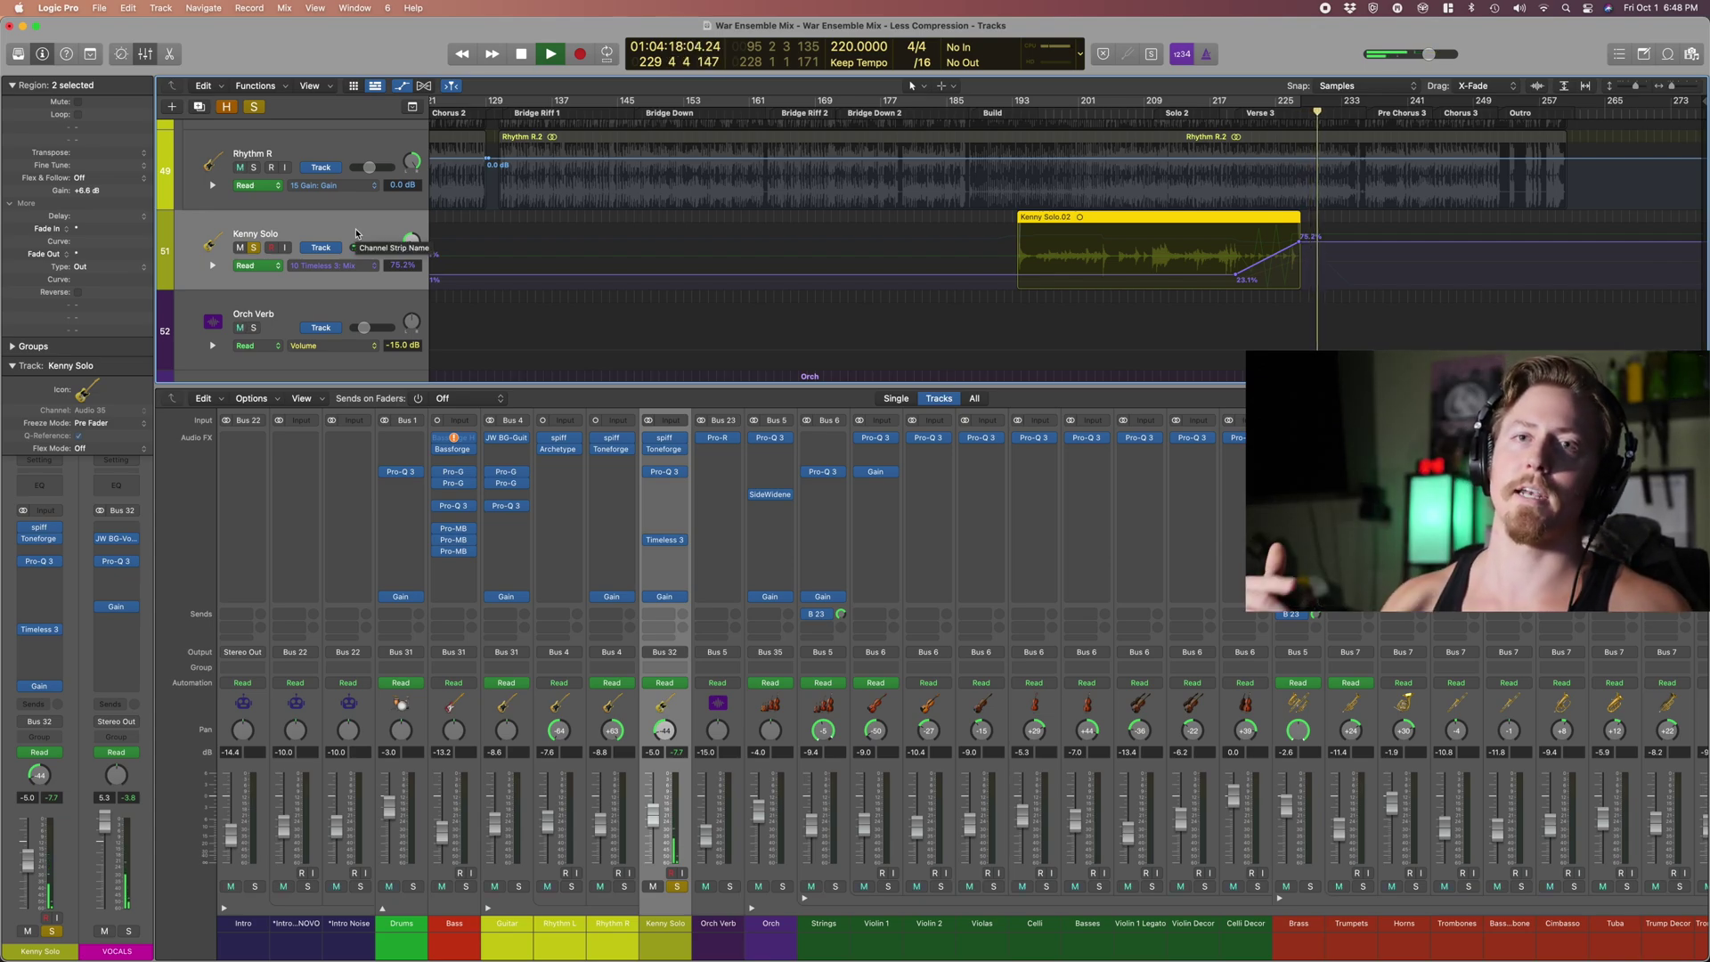
# Step: Stop the solo playback, select the Orch stack, and look over the orchestra's channel strips in the mixer
pyautogui.press('space')
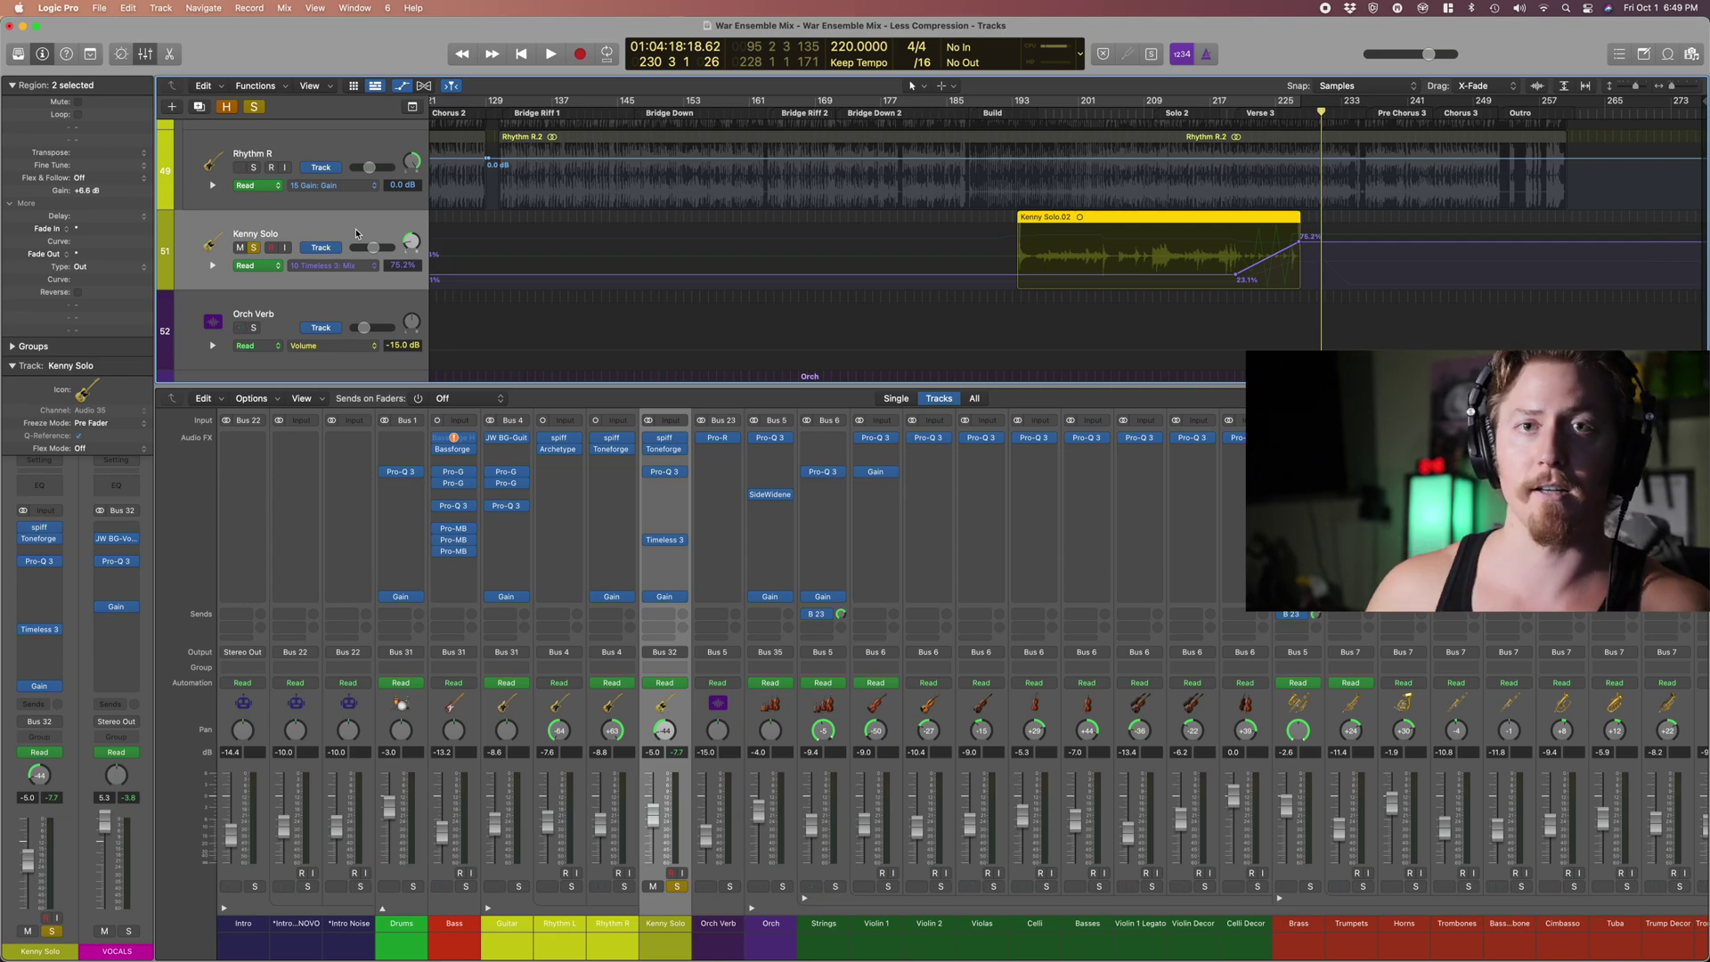
pyautogui.click(771, 923)
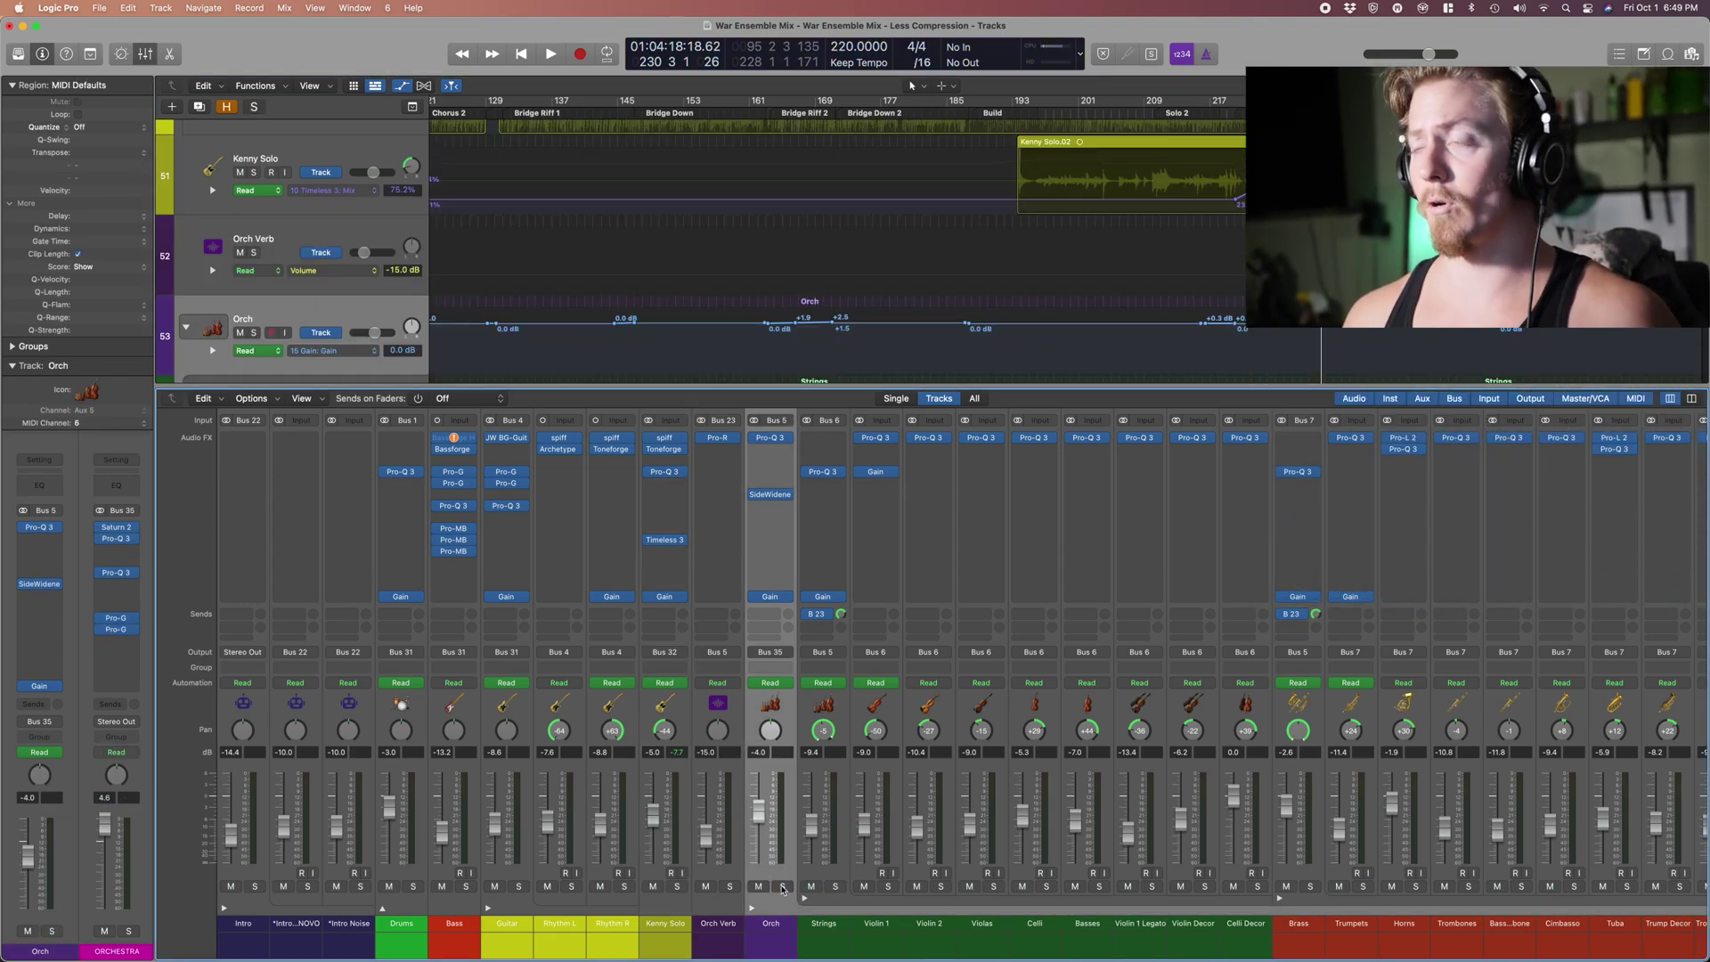
pyautogui.hscroll(2, 790, 882)
pyautogui.hscroll(8, 790, 881)
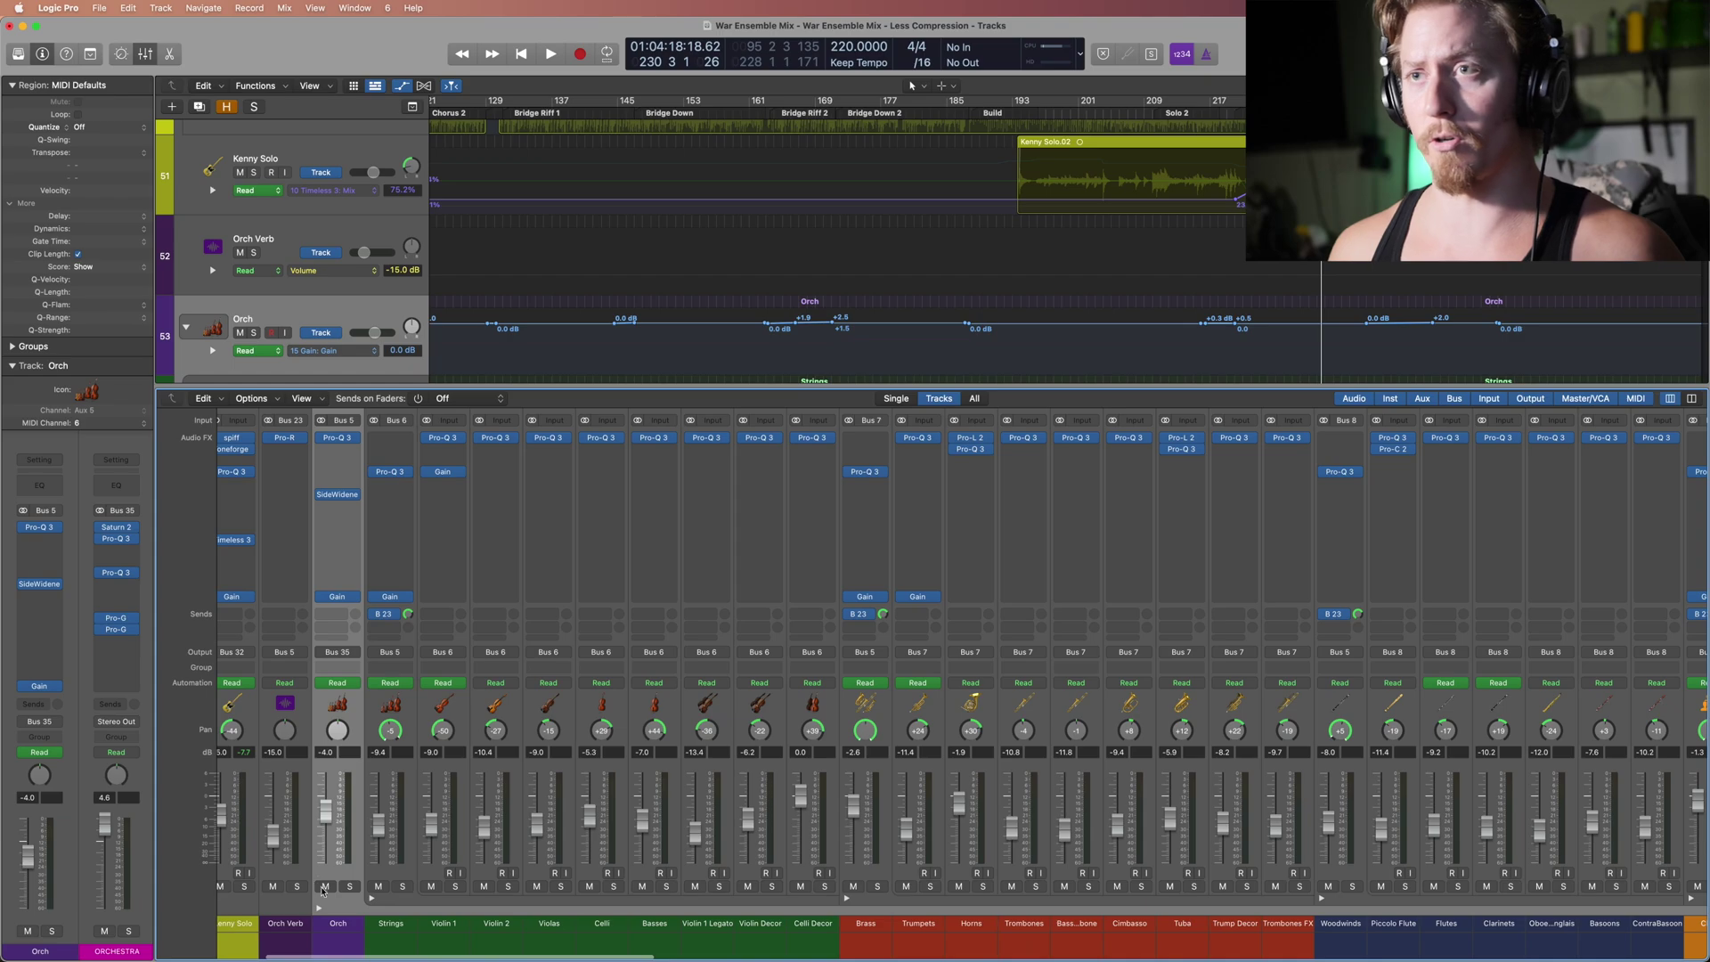
pyautogui.hscroll(-7, 707, 883)
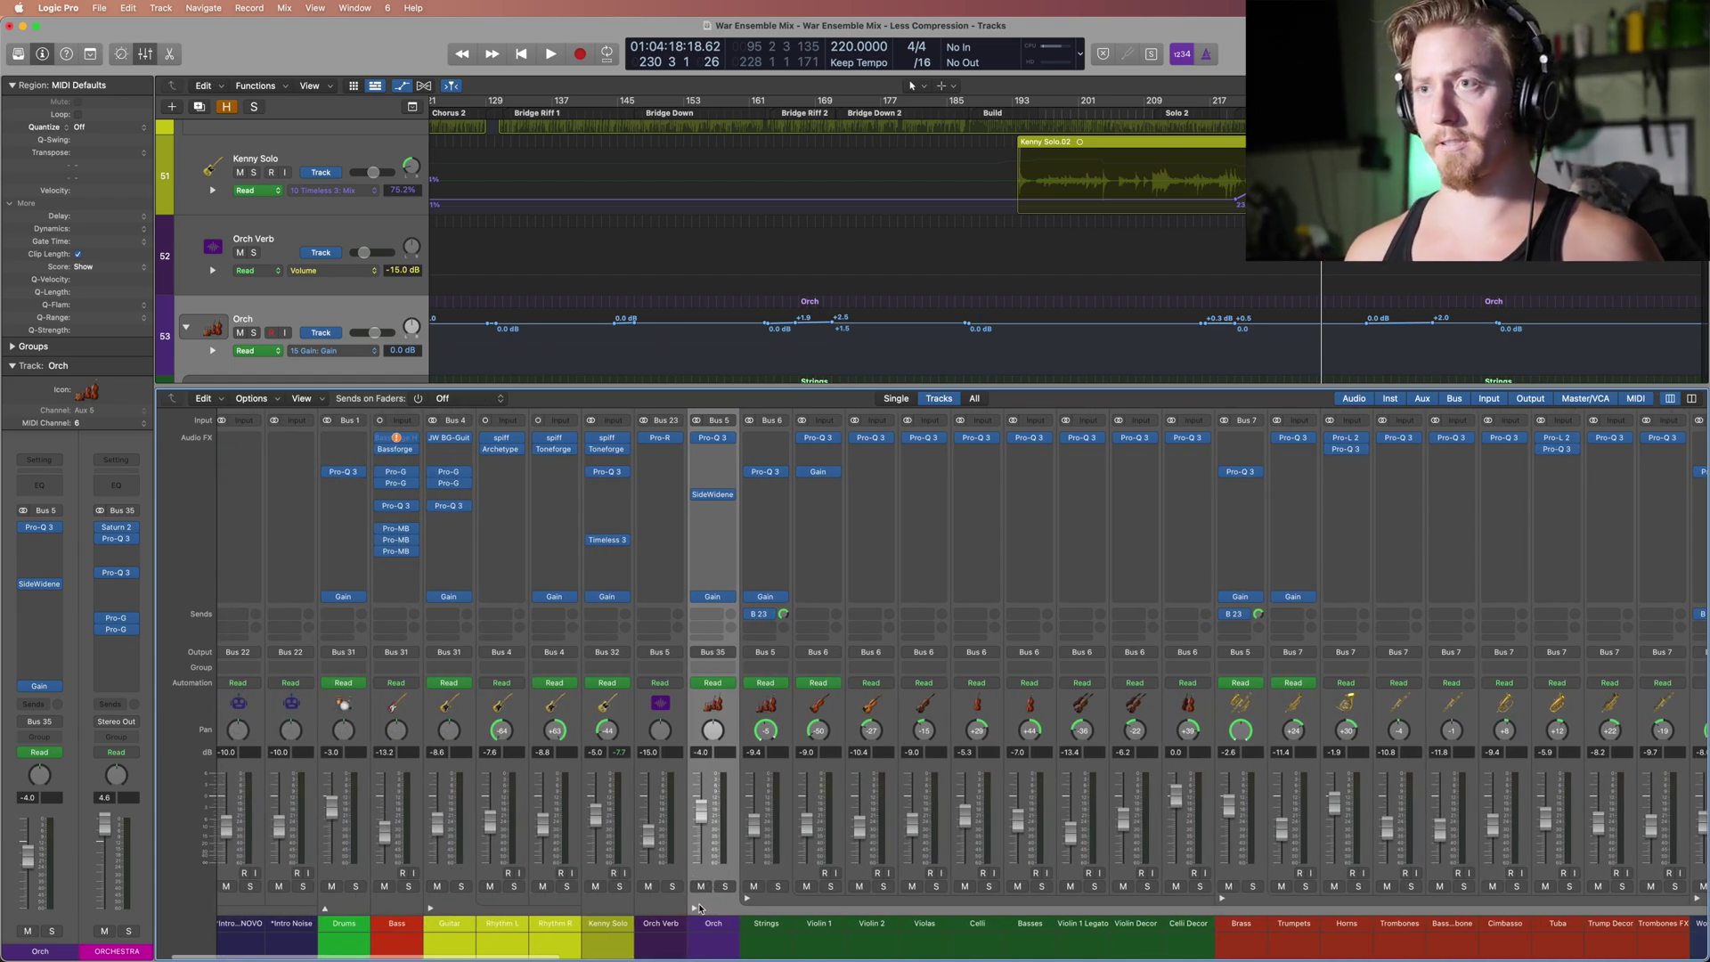
pyautogui.hscroll(20, 700, 908)
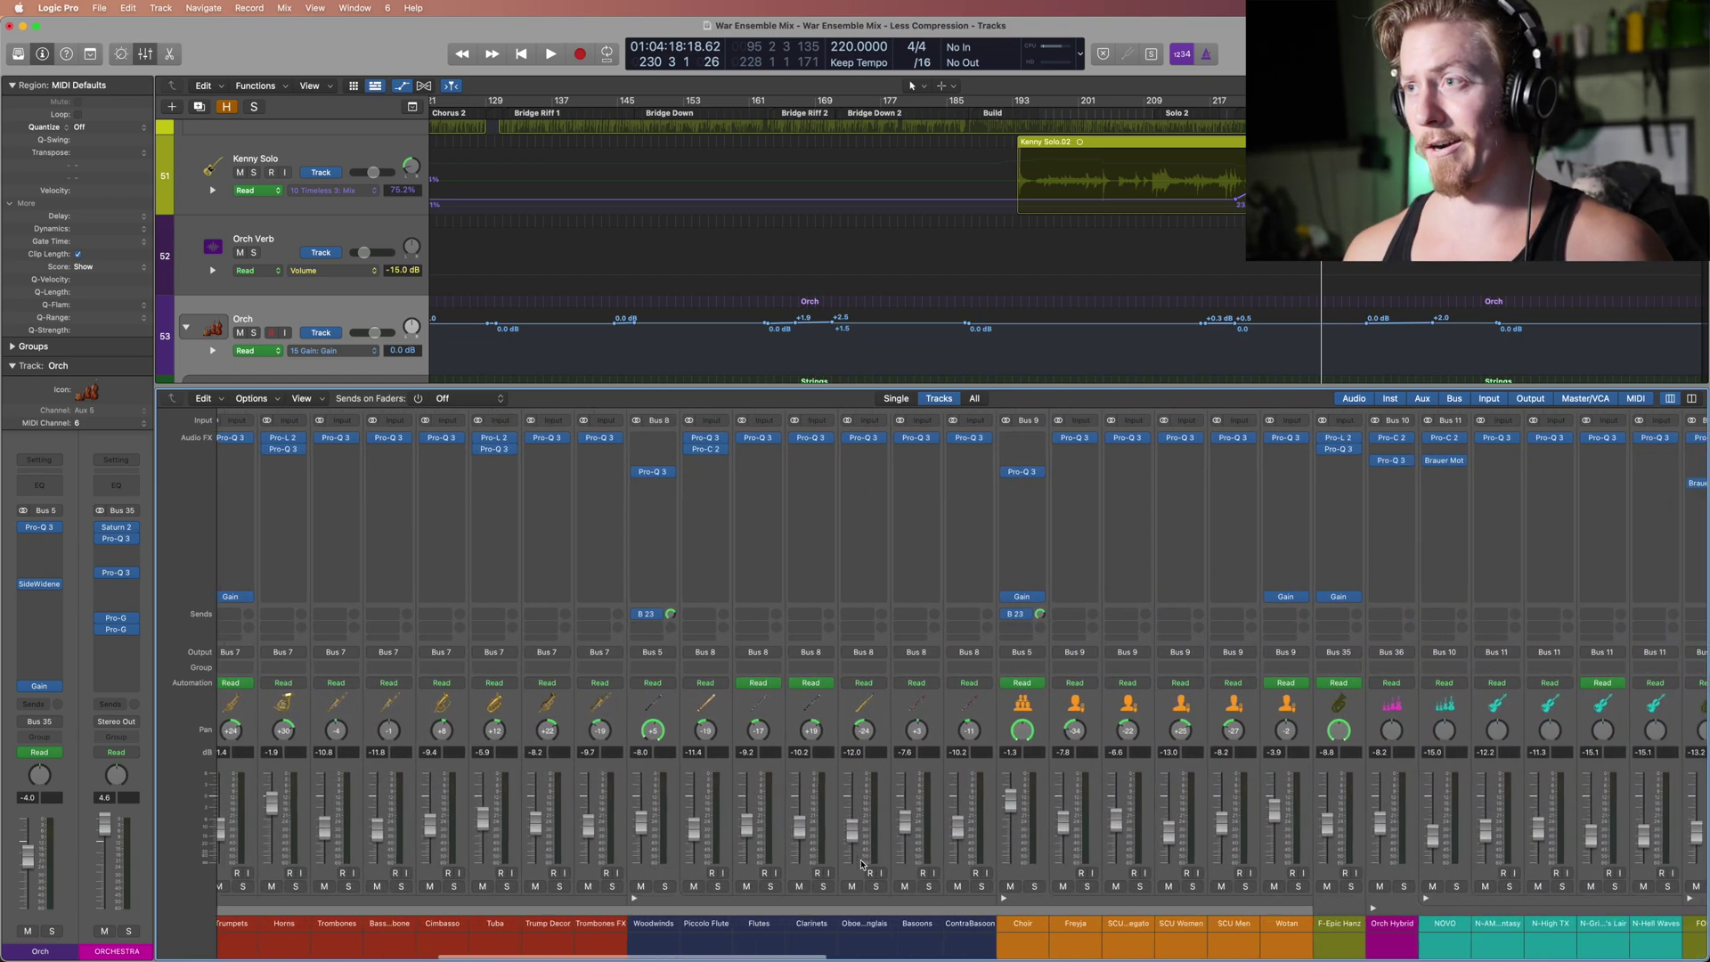
pyautogui.hscroll(-14, 861, 864)
# Step: Select the Violin 1 channel, move the playhead to bar 118, and open the channel's Pro-Q 3 to examine its EQ curve
pyautogui.click(554, 704)
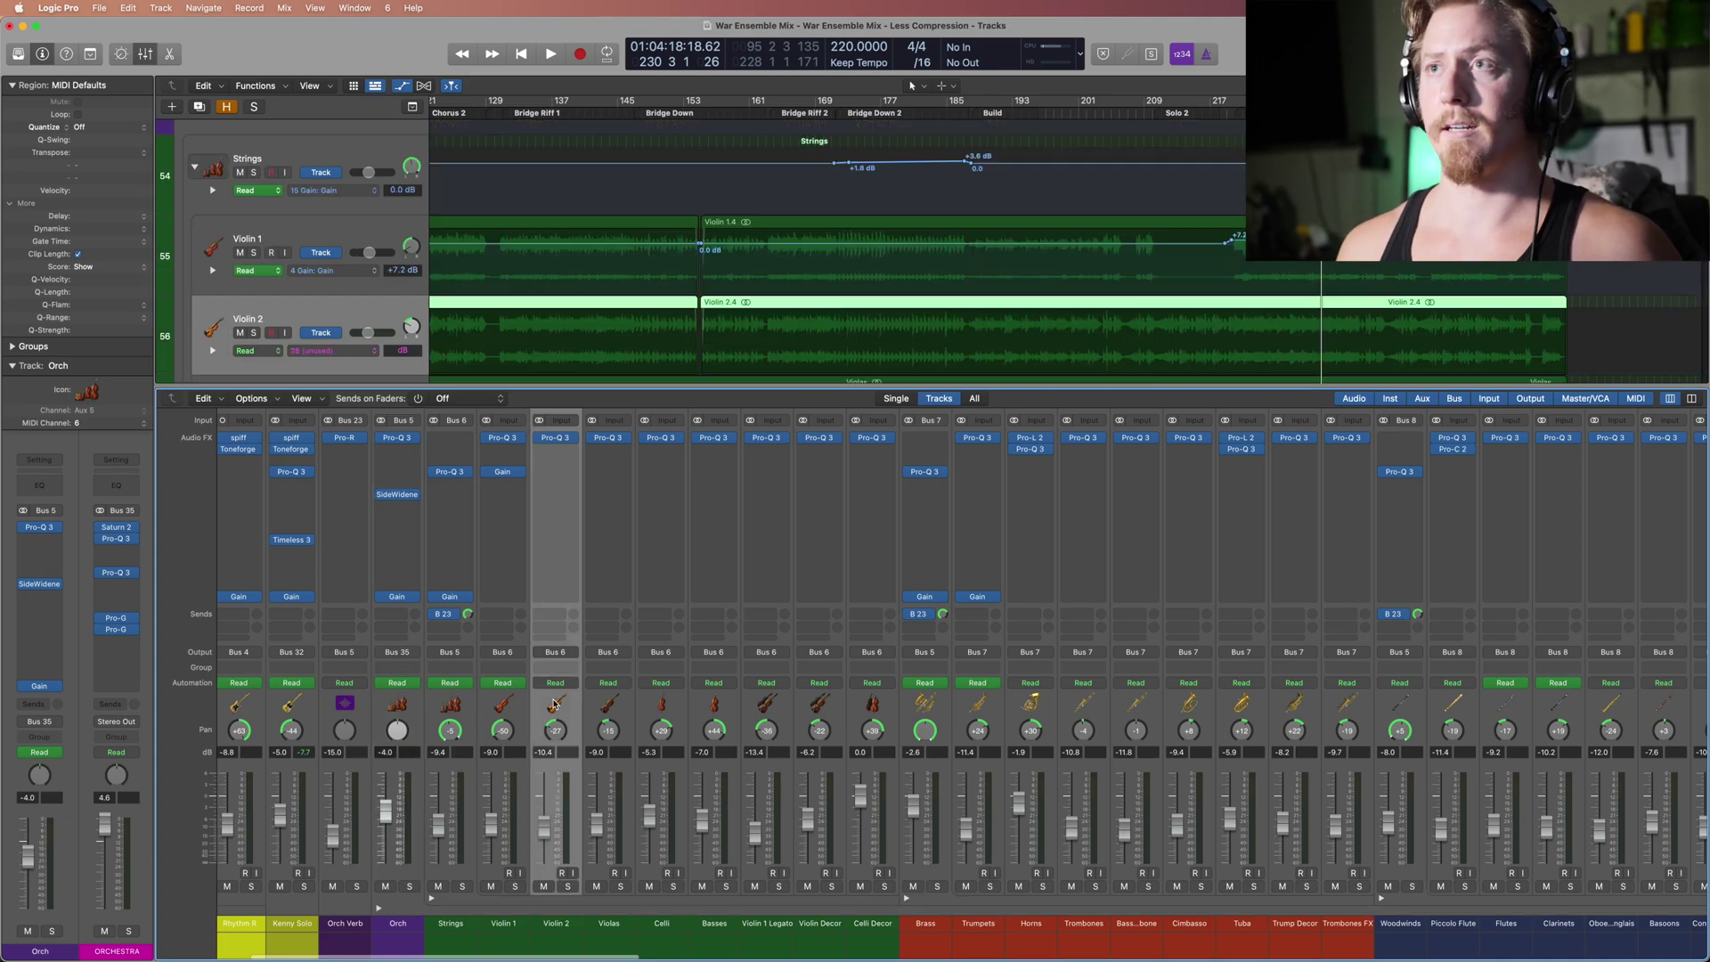
pyautogui.click(503, 704)
pyautogui.click(503, 439)
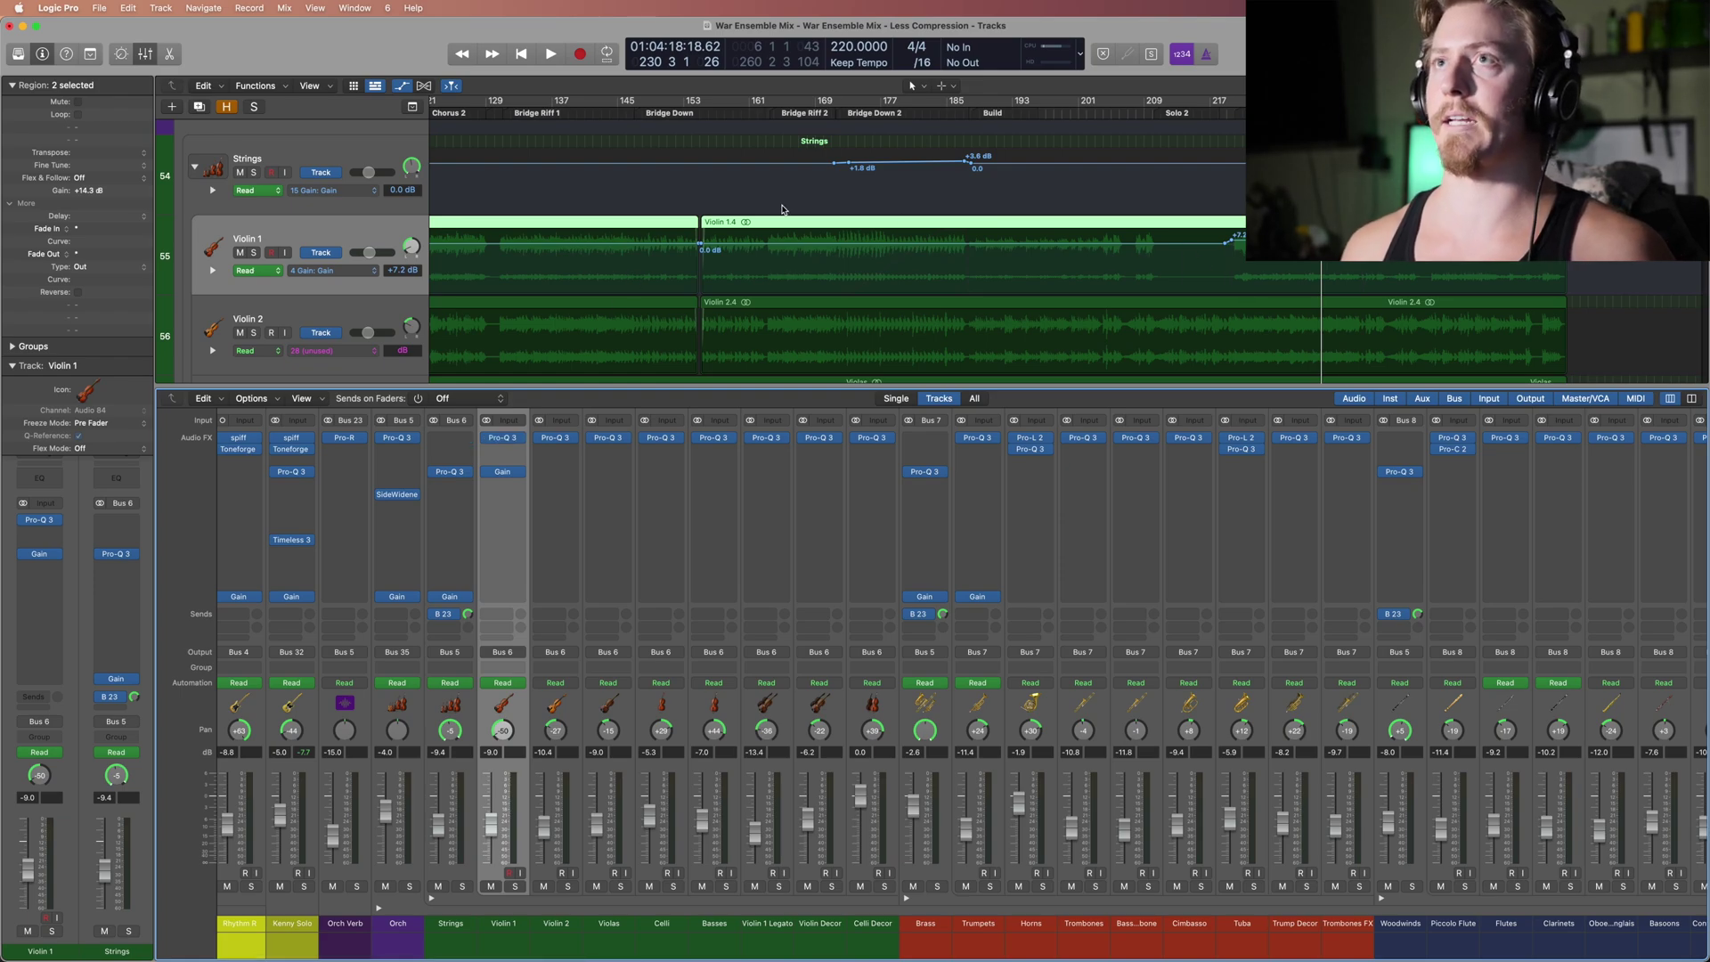
pyautogui.hscroll(-5, 784, 205)
pyautogui.click(777, 116)
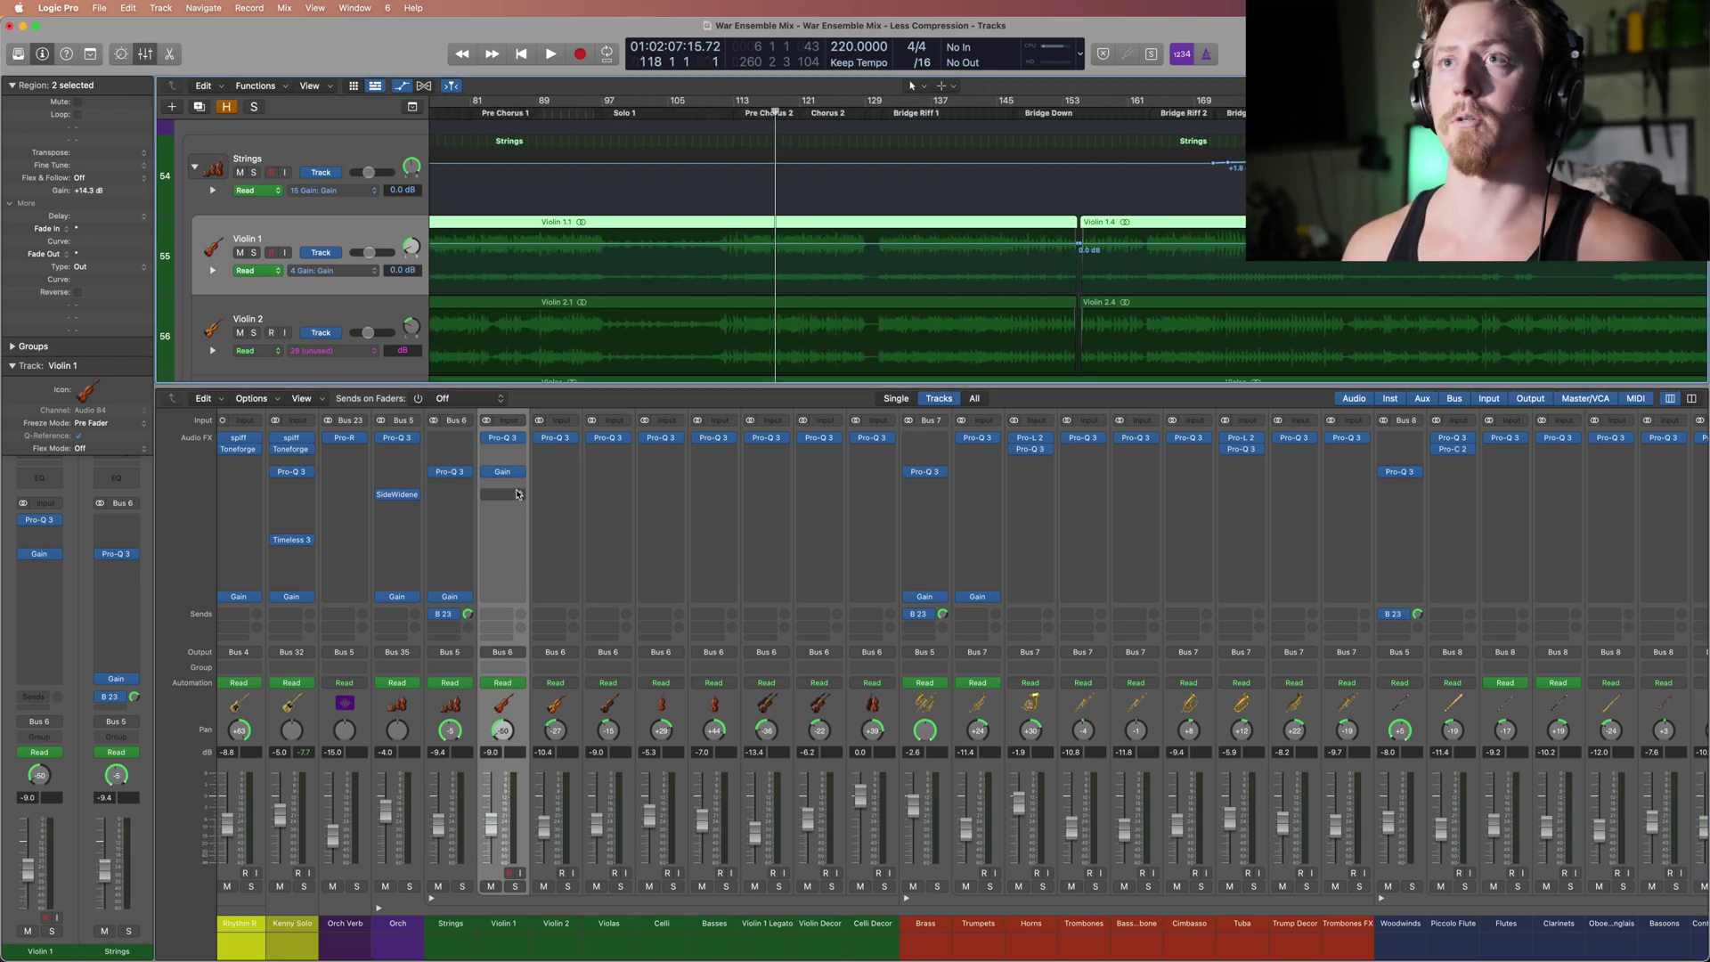
pyautogui.click(503, 438)
pyautogui.moveTo(829, 213); pyautogui.dragTo(940, 276)
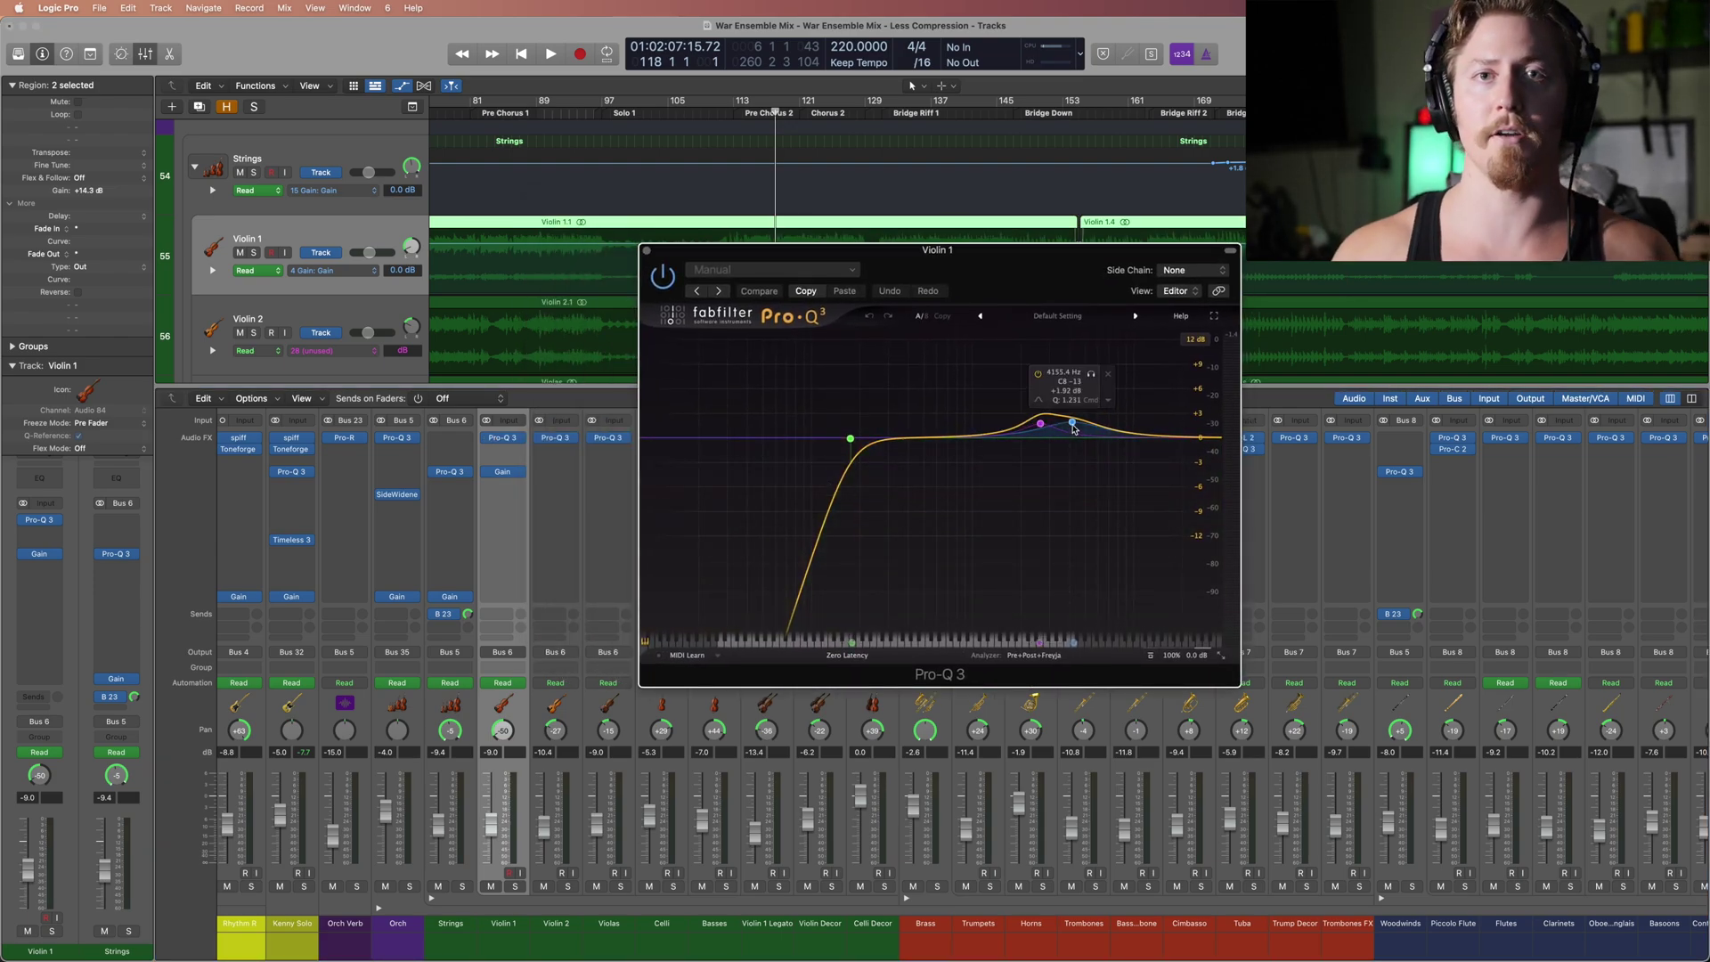
# Step: Set the Violin 1 EQ window aside and select the Violin 1 Legato, Violin Decor and Celli Decor channels to view their regions
pyautogui.moveTo(939, 269); pyautogui.dragTo(201, 774)
pyautogui.hscroll(-2, 552, 902)
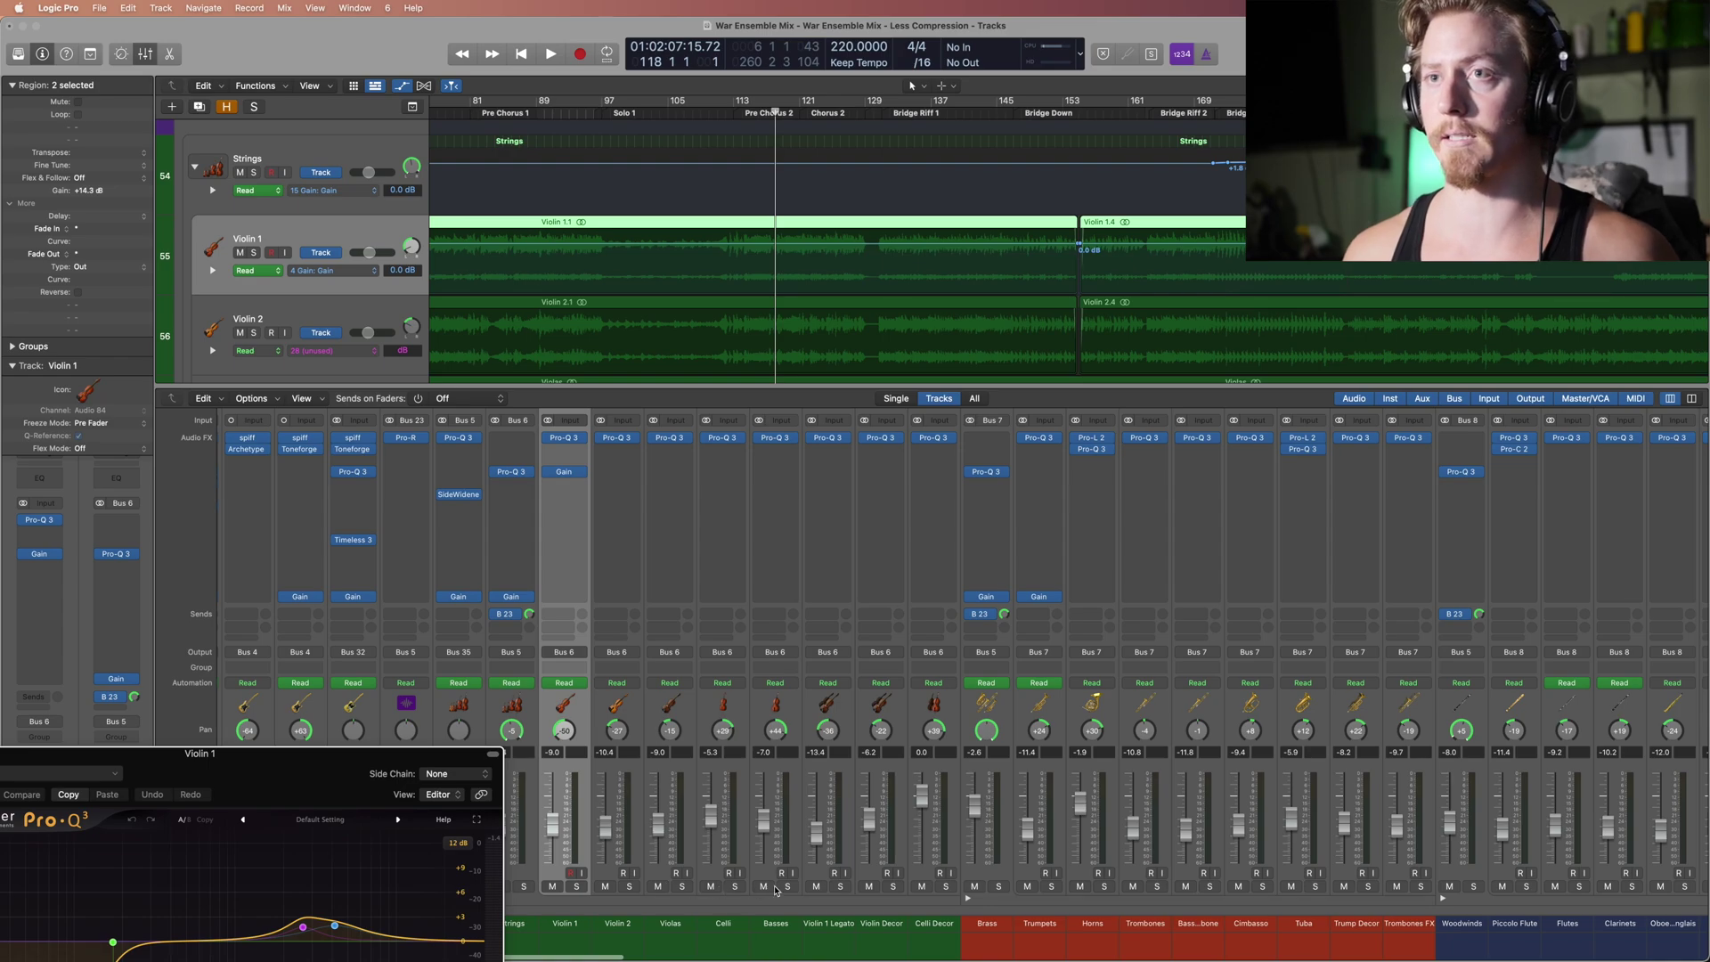
pyautogui.click(828, 706)
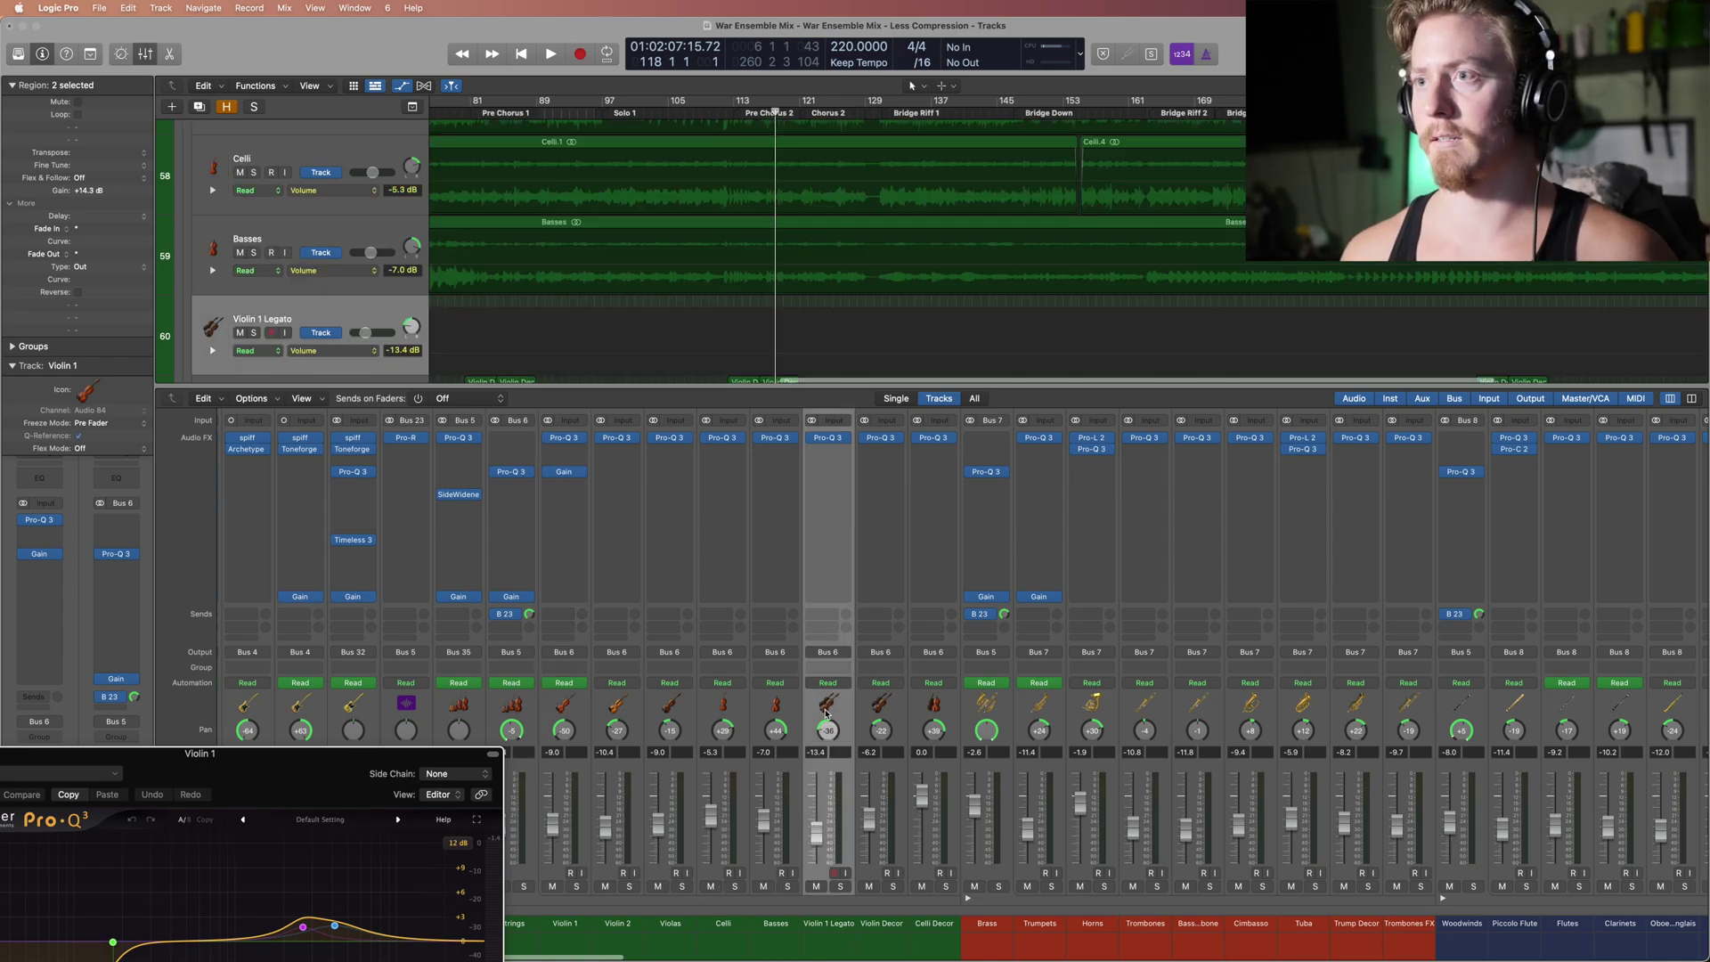
pyautogui.keyDown('shift'); pyautogui.click(923, 709); pyautogui.keyUp('shift')
pyautogui.scroll(-5, 737, 255)
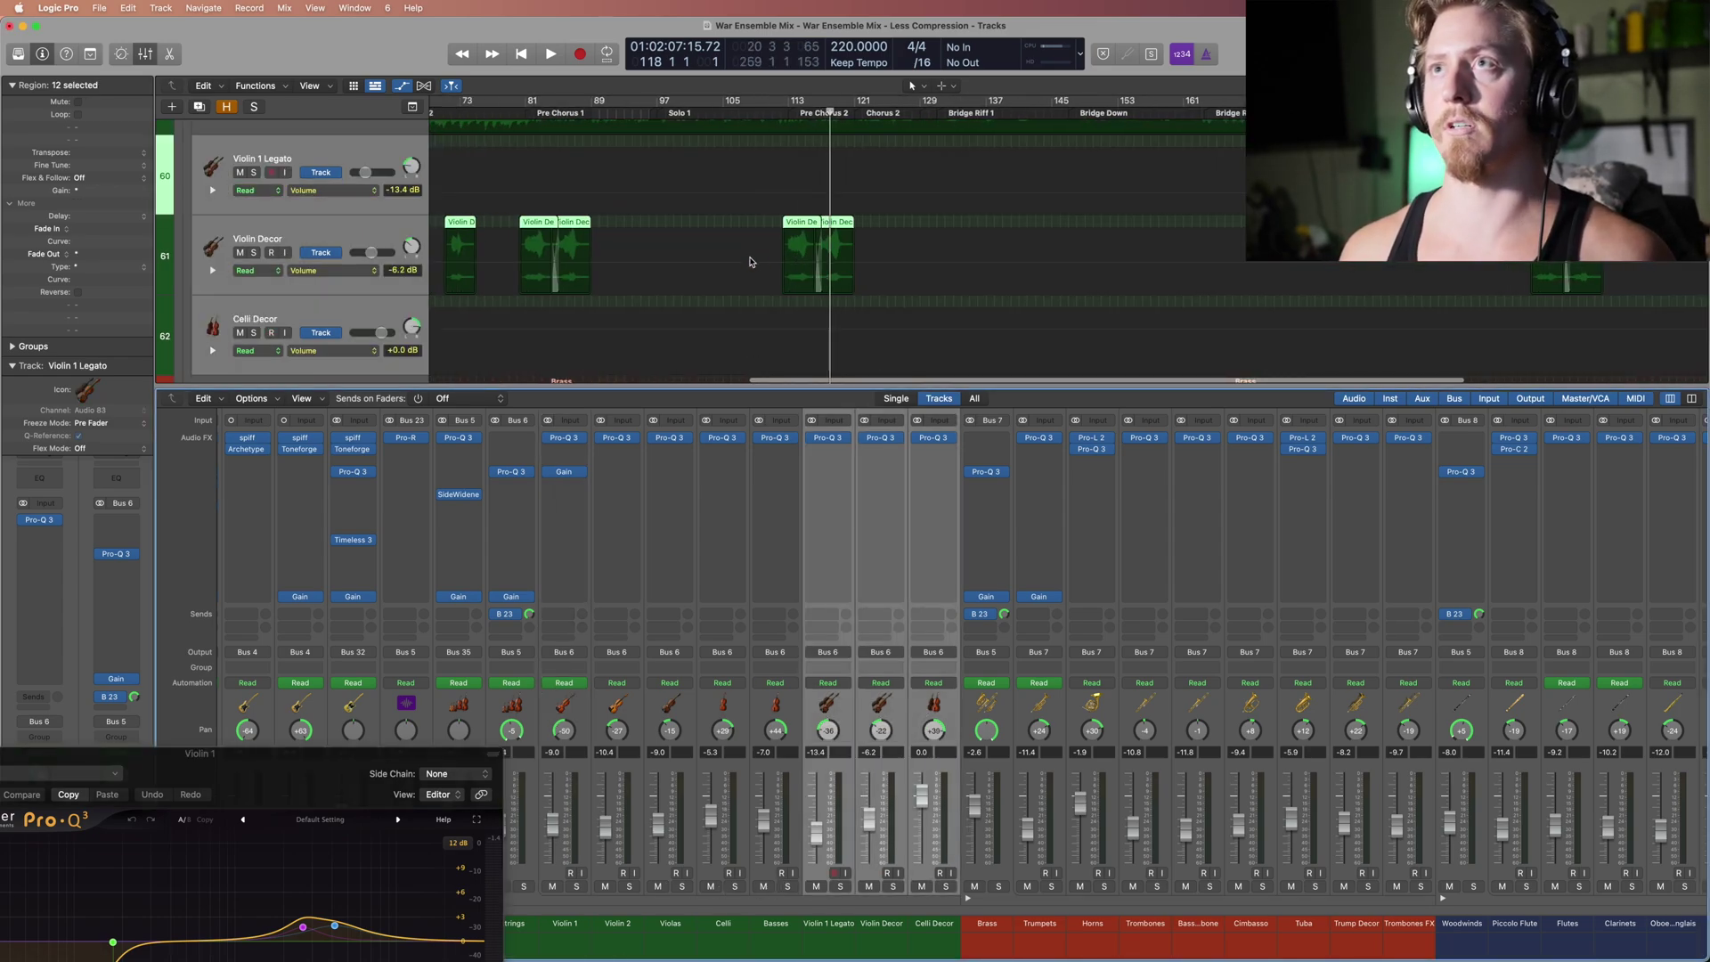
# Step: Bring the Violin 1 Pro-Q 3 back into view, examine its low cut and high-mid boosts, and close it
pyautogui.moveTo(311, 753); pyautogui.dragTo(594, 290)
pyautogui.moveTo(456, 476)
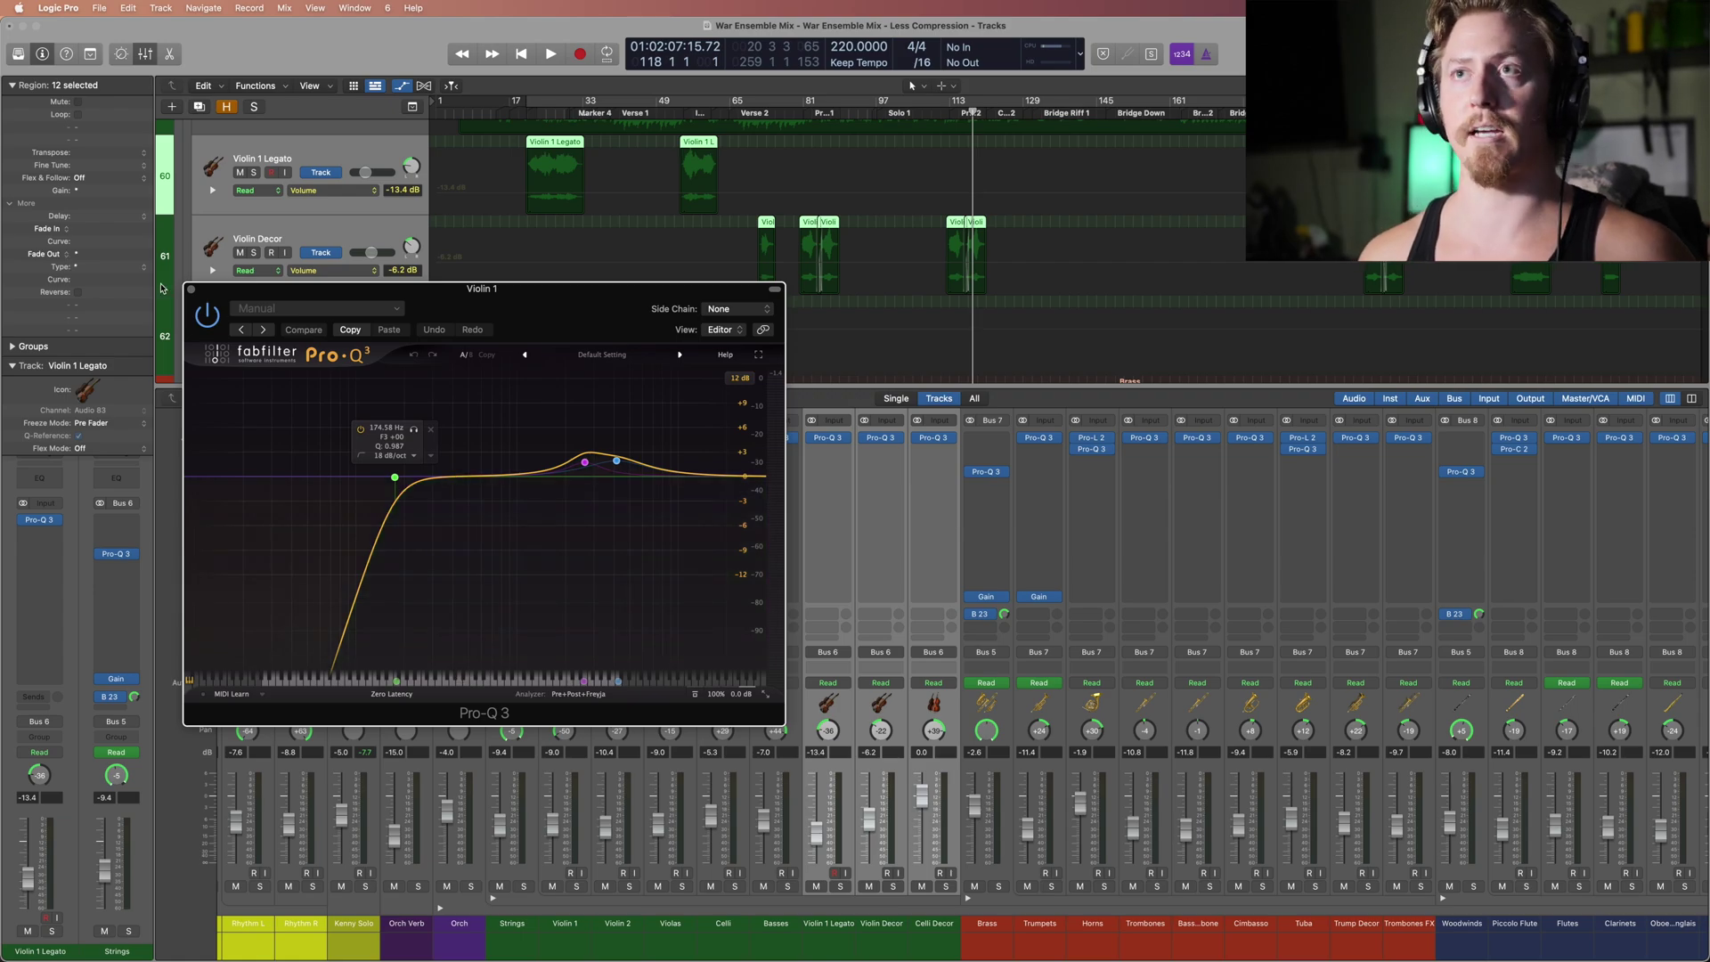
pyautogui.moveTo(589, 433)
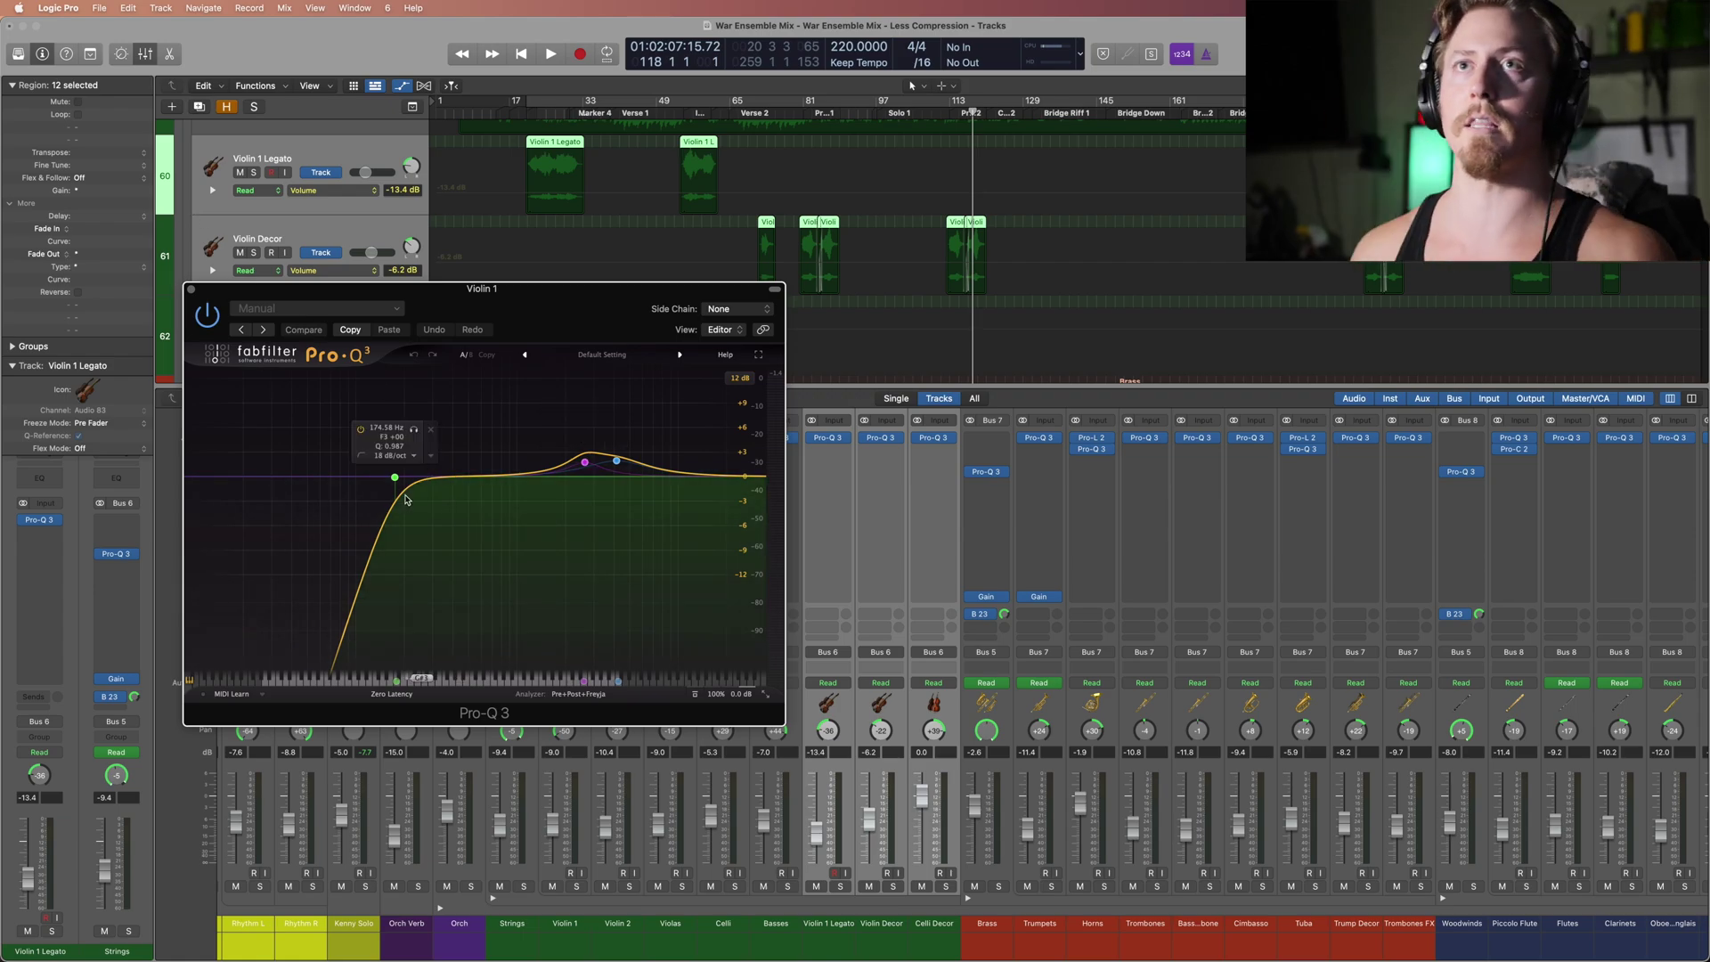
pyautogui.click(190, 290)
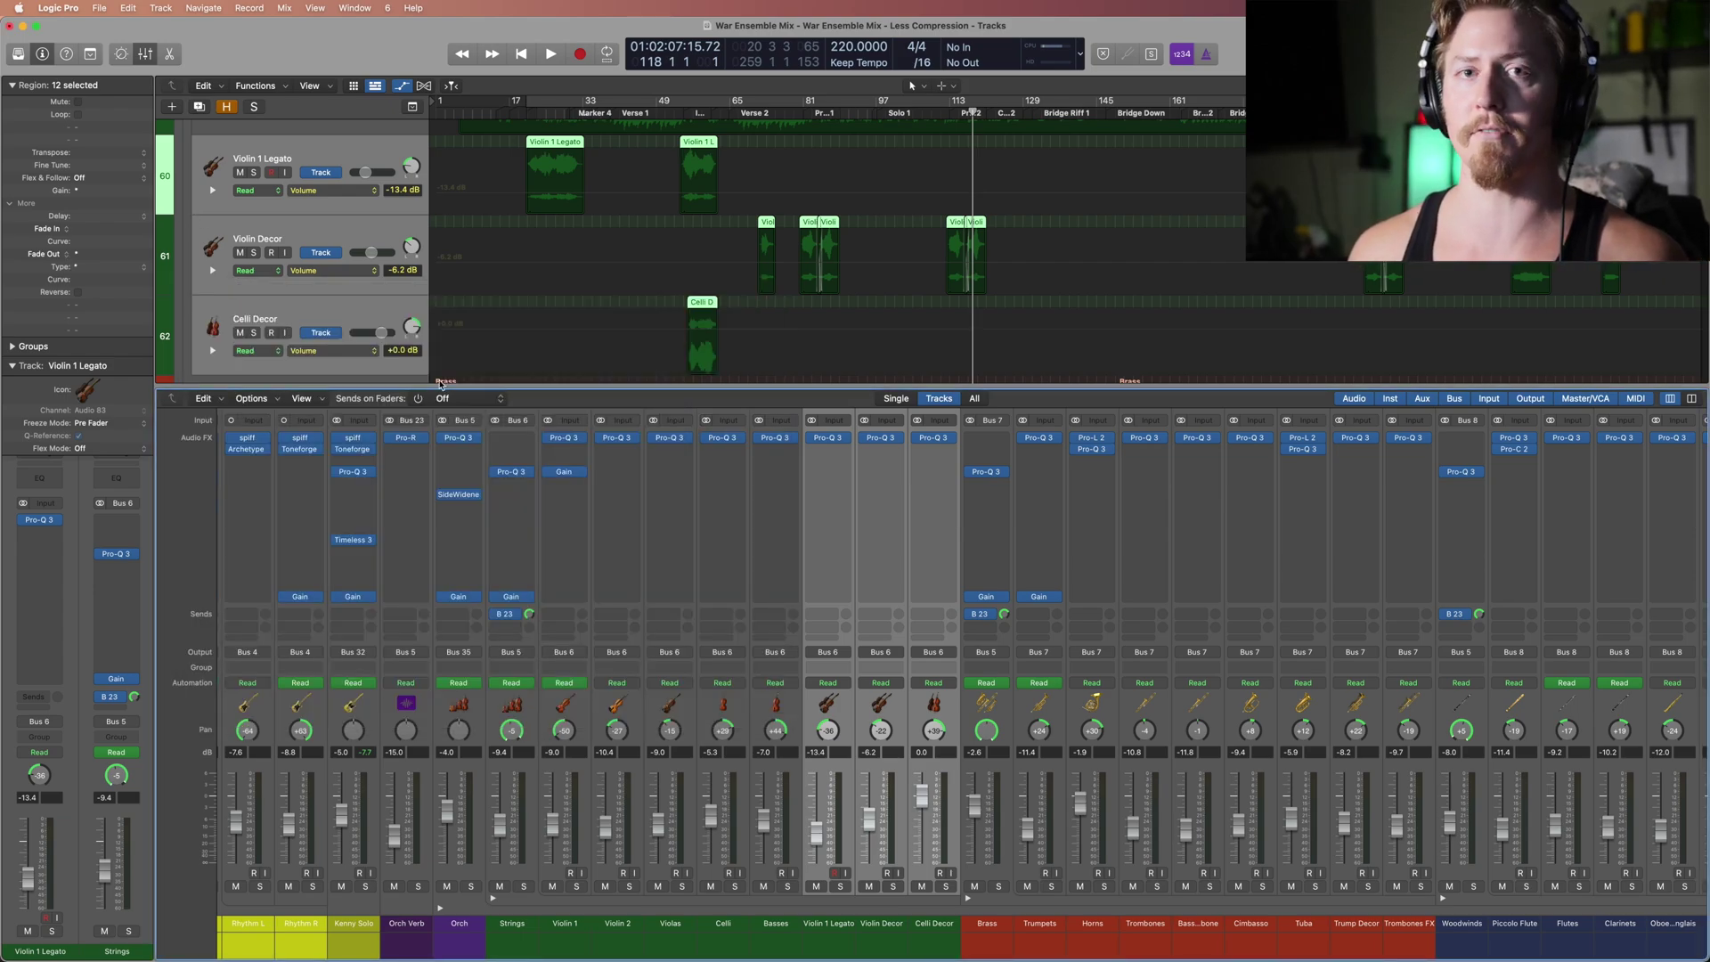
# Step: Open Violin 2's Pro-Q 3 and review the EQ curves of Violas, Celli, Basses, Violin 1 Legato and Violin Decor in turn
pyautogui.click(622, 440)
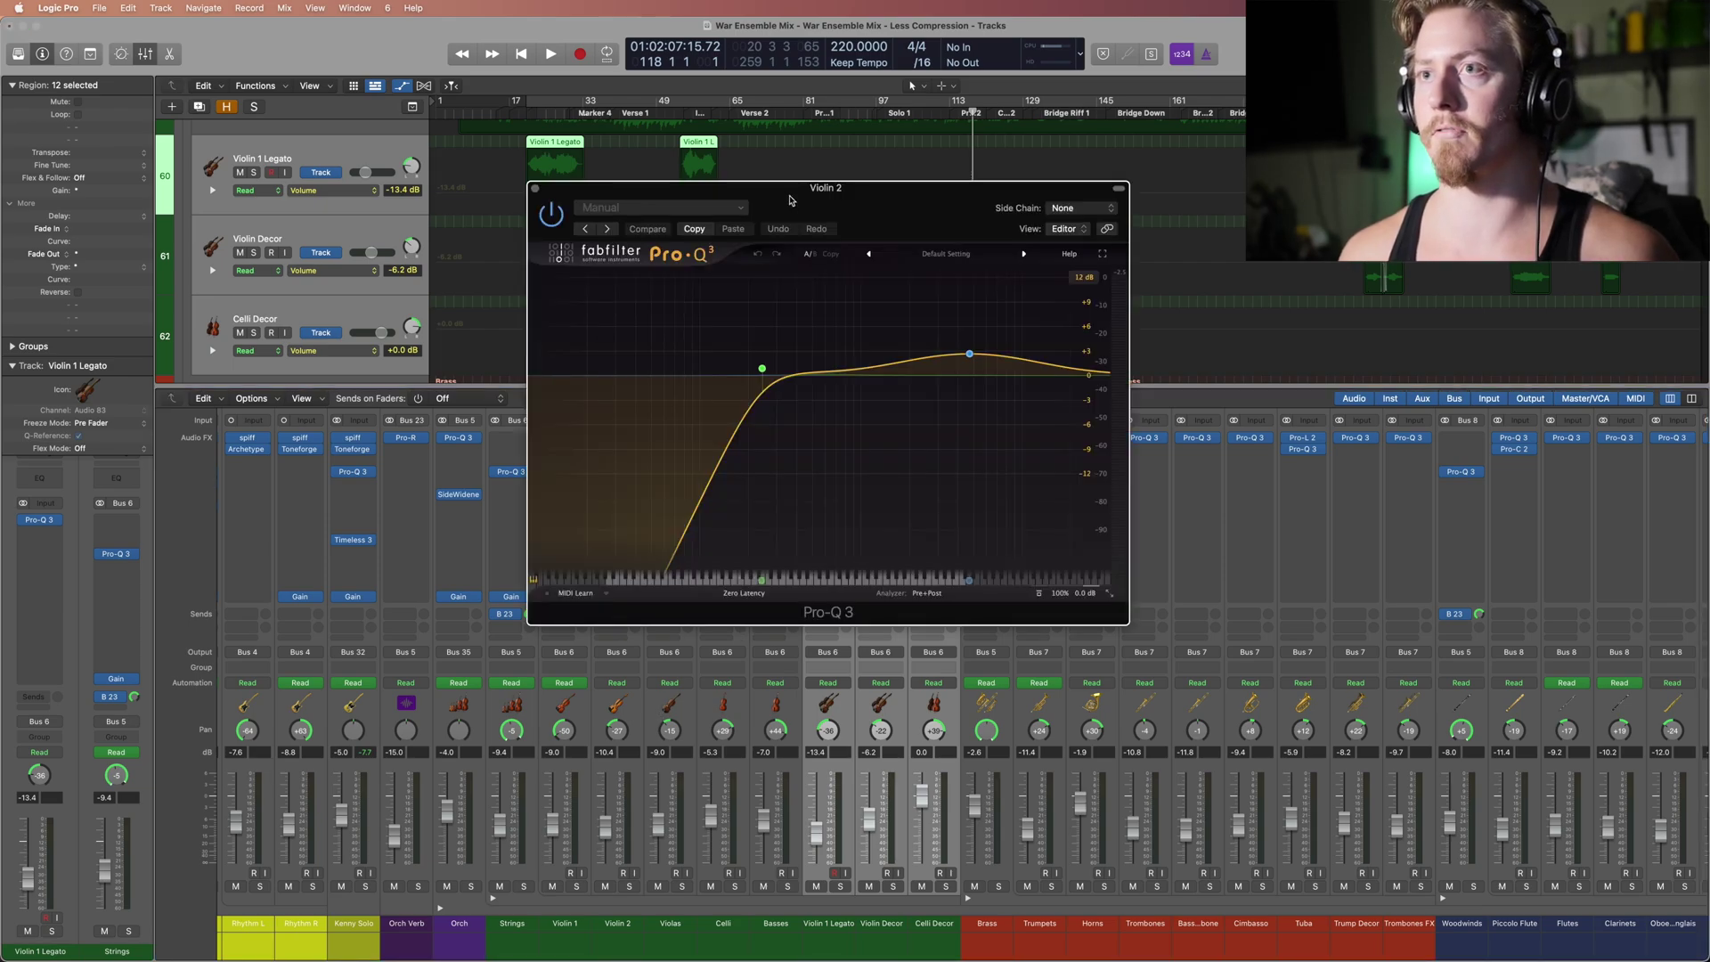
pyautogui.moveTo(790, 200); pyautogui.dragTo(1158, 187)
pyautogui.hscroll(4, 534, 712)
pyautogui.click(441, 706)
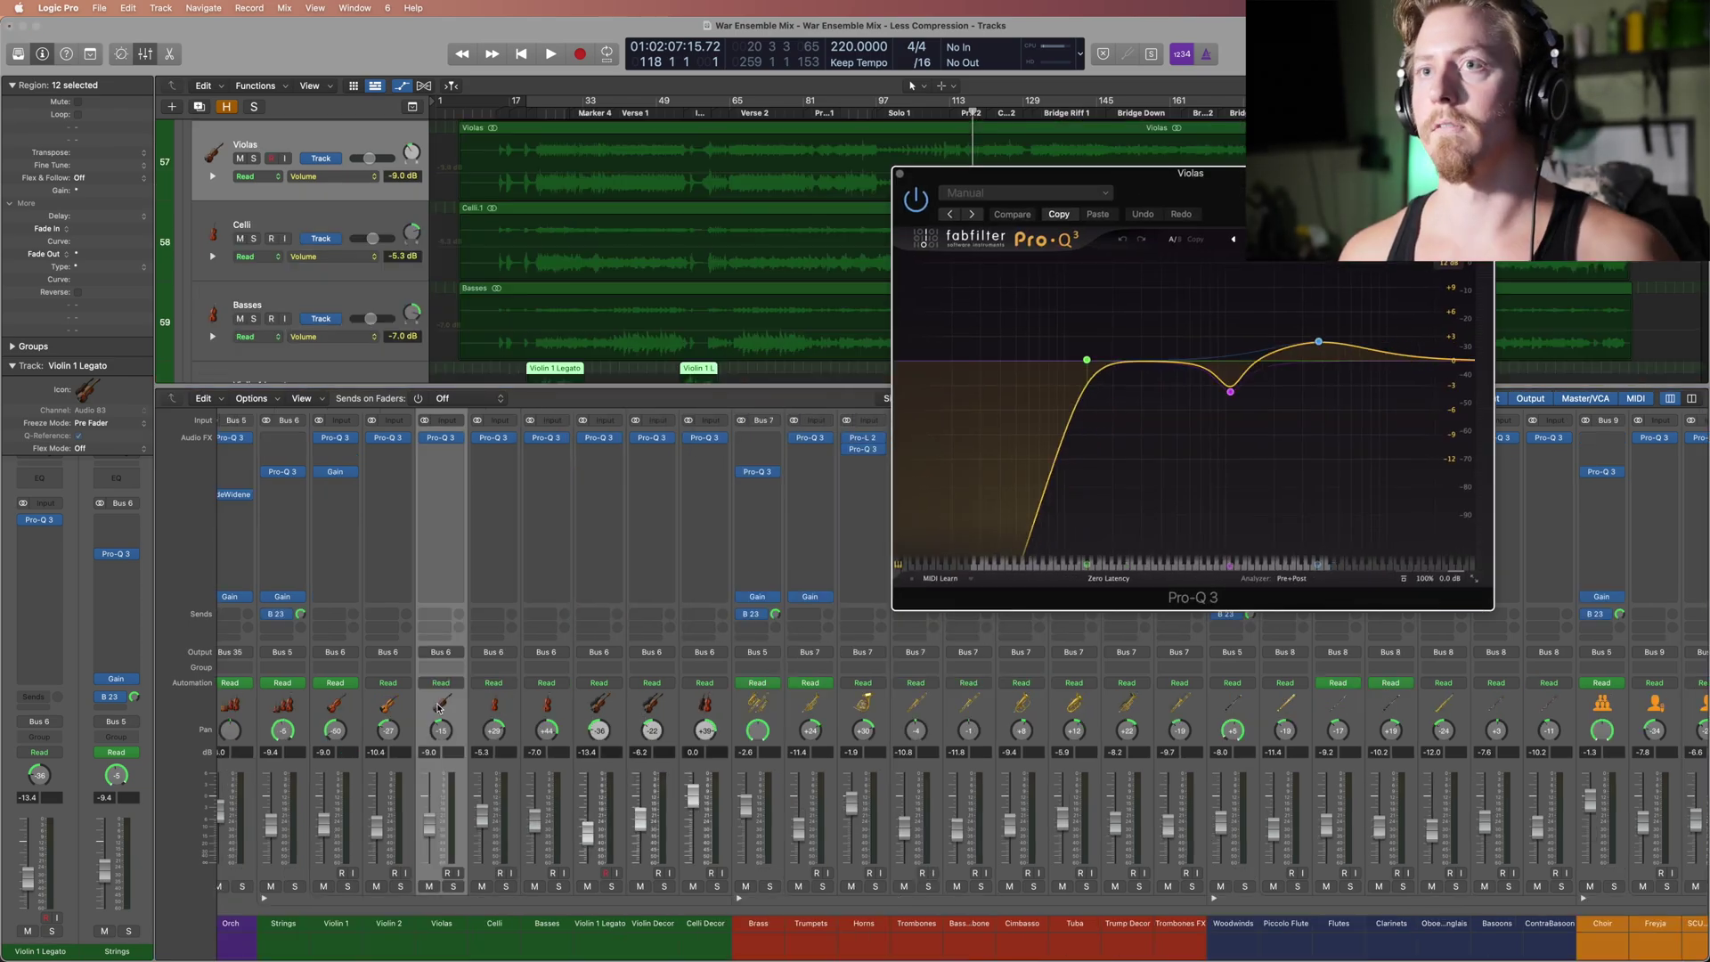
pyautogui.click(496, 705)
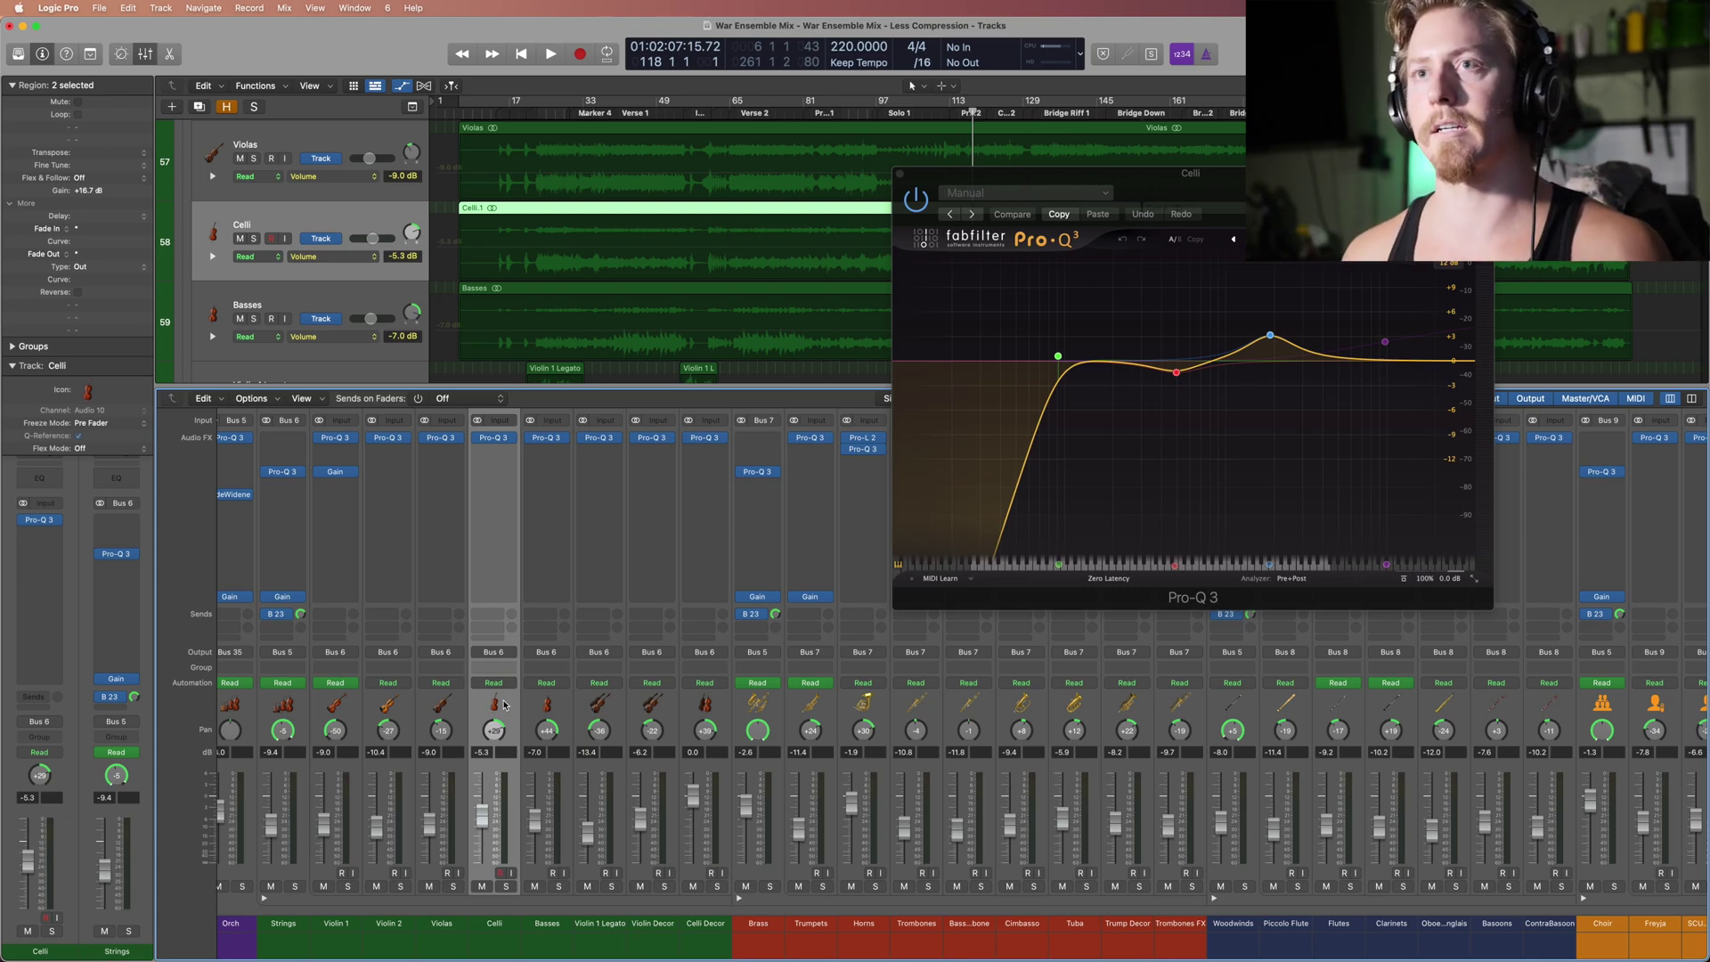
pyautogui.click(550, 705)
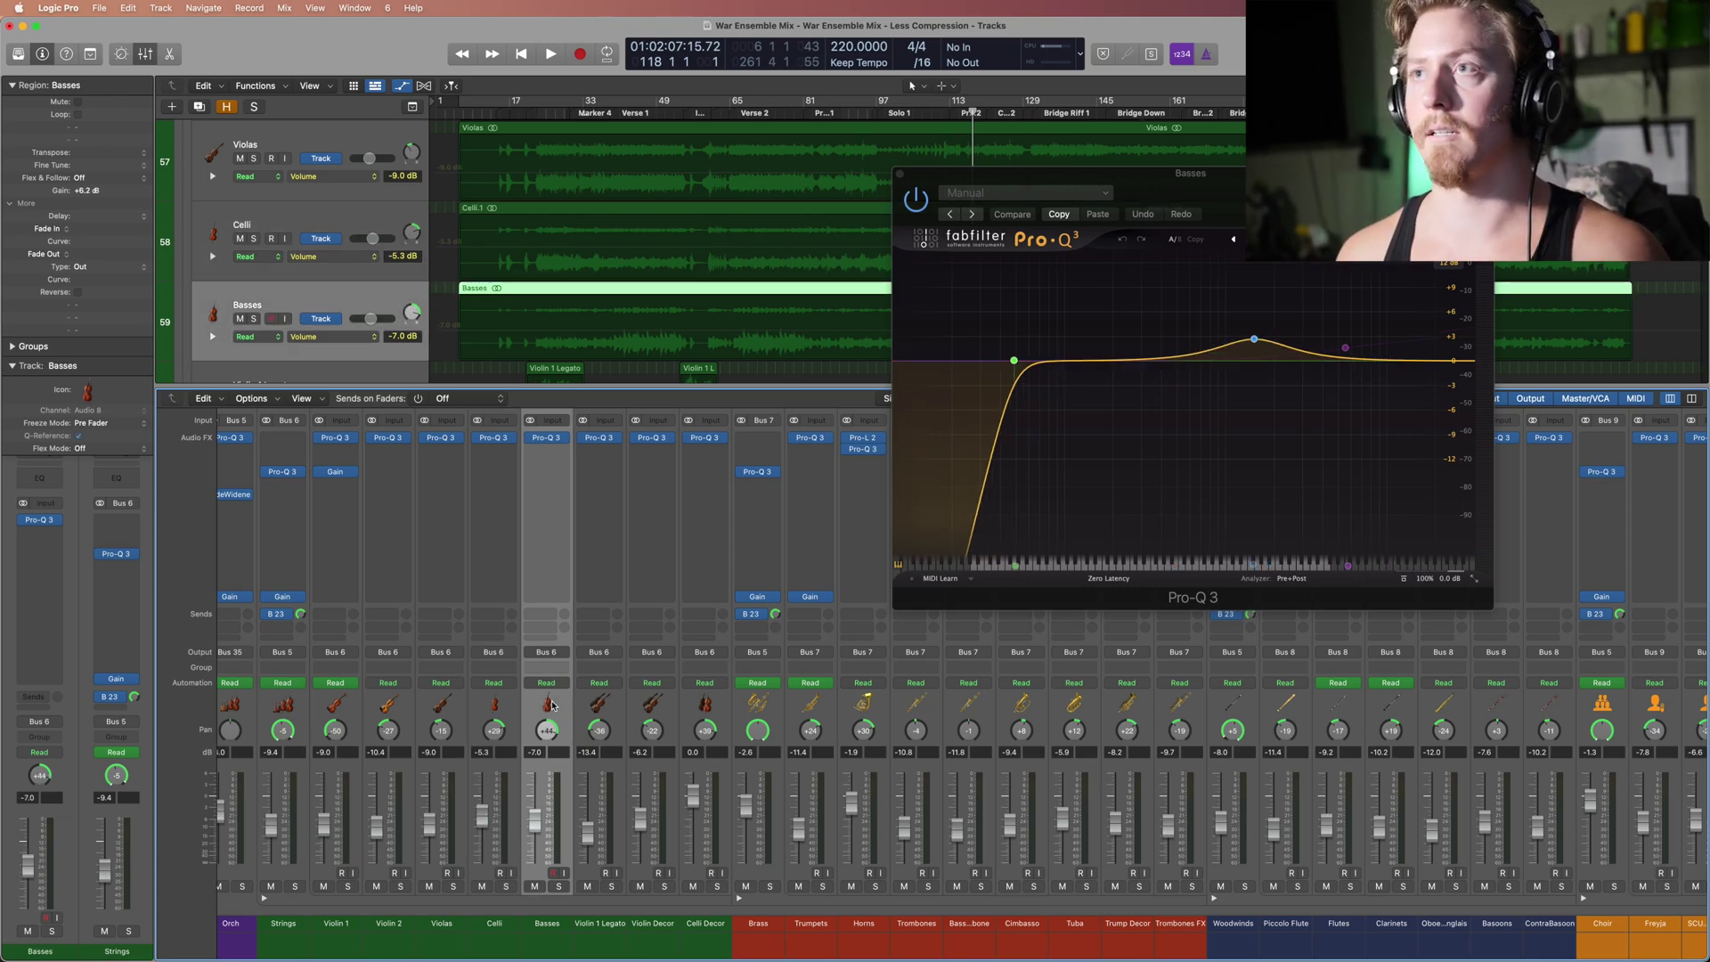
pyautogui.click(598, 705)
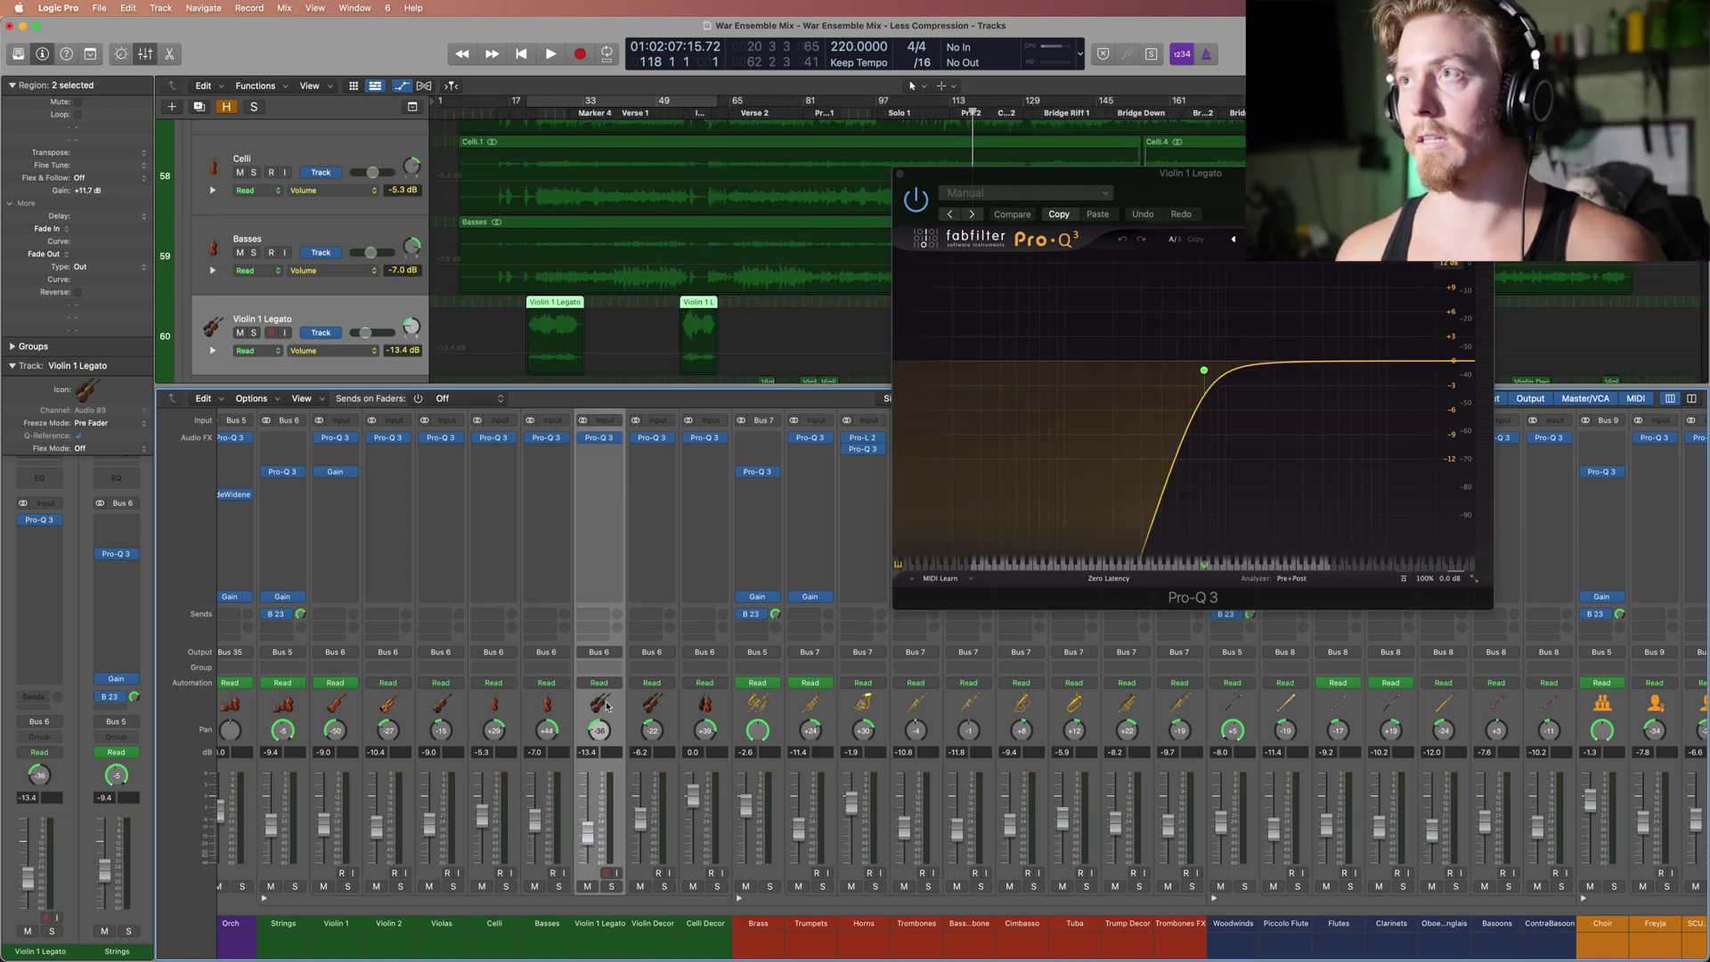
pyautogui.click(658, 707)
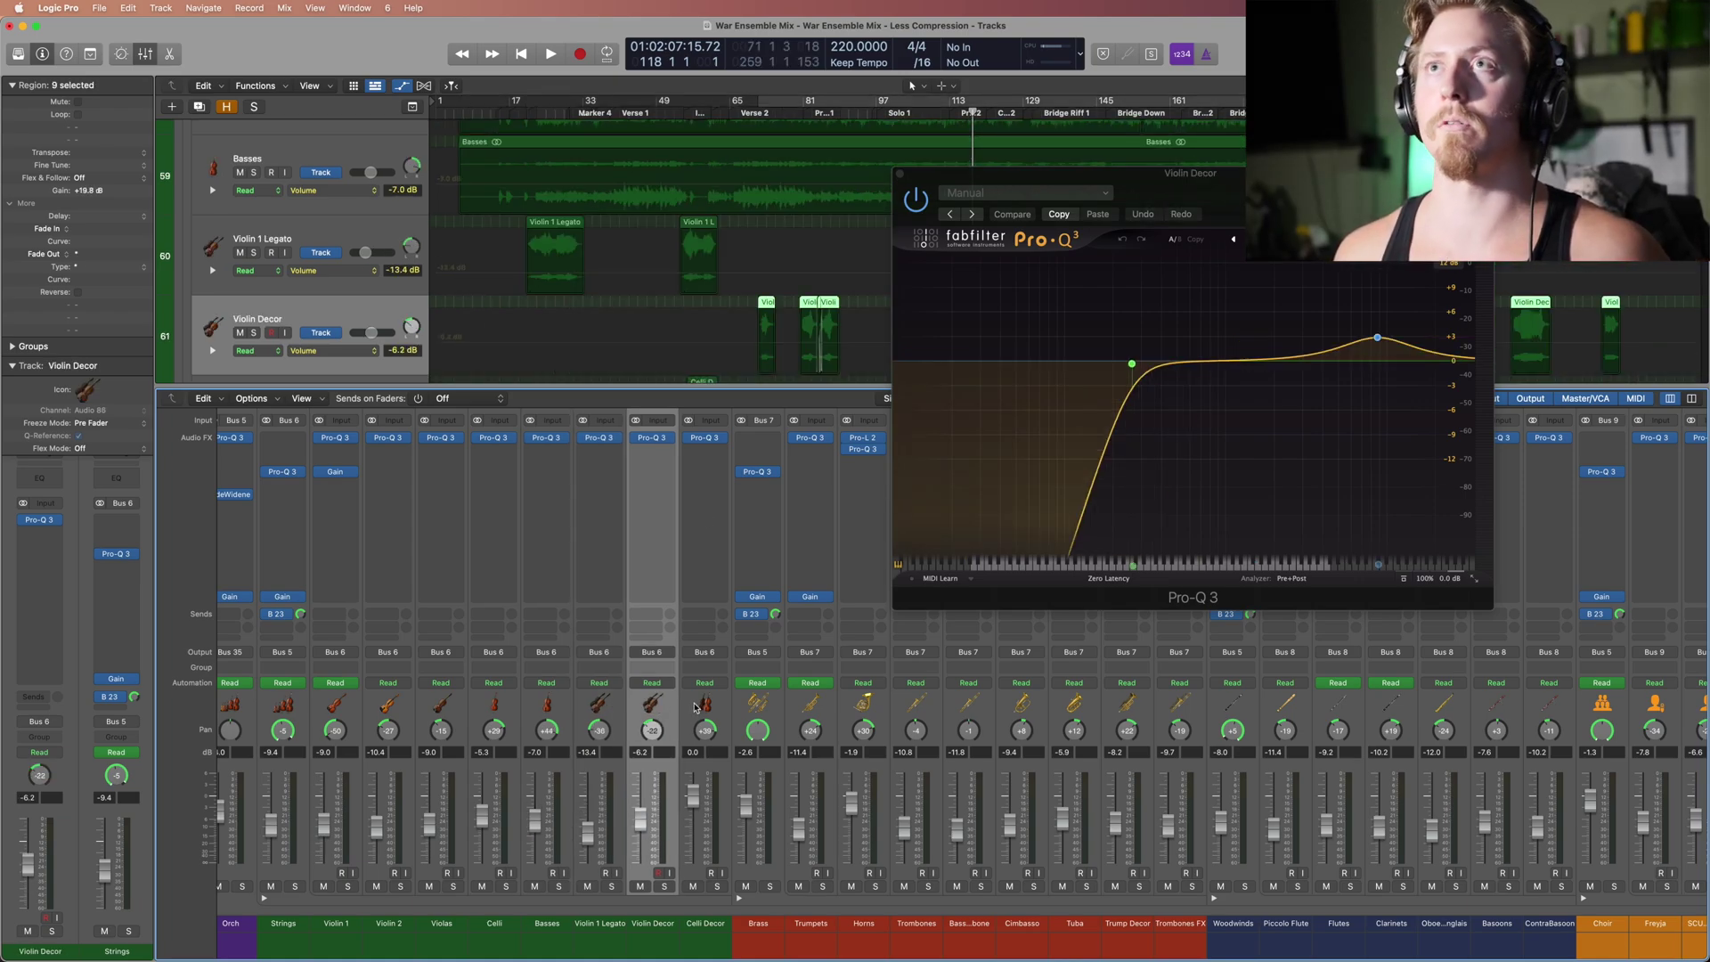
# Step: Solo Violin 1 Legato and play its first region, and close the EQ window with the playhead placed at bar 55
pyautogui.click(542, 108)
pyautogui.click(255, 253)
pyautogui.press('space')
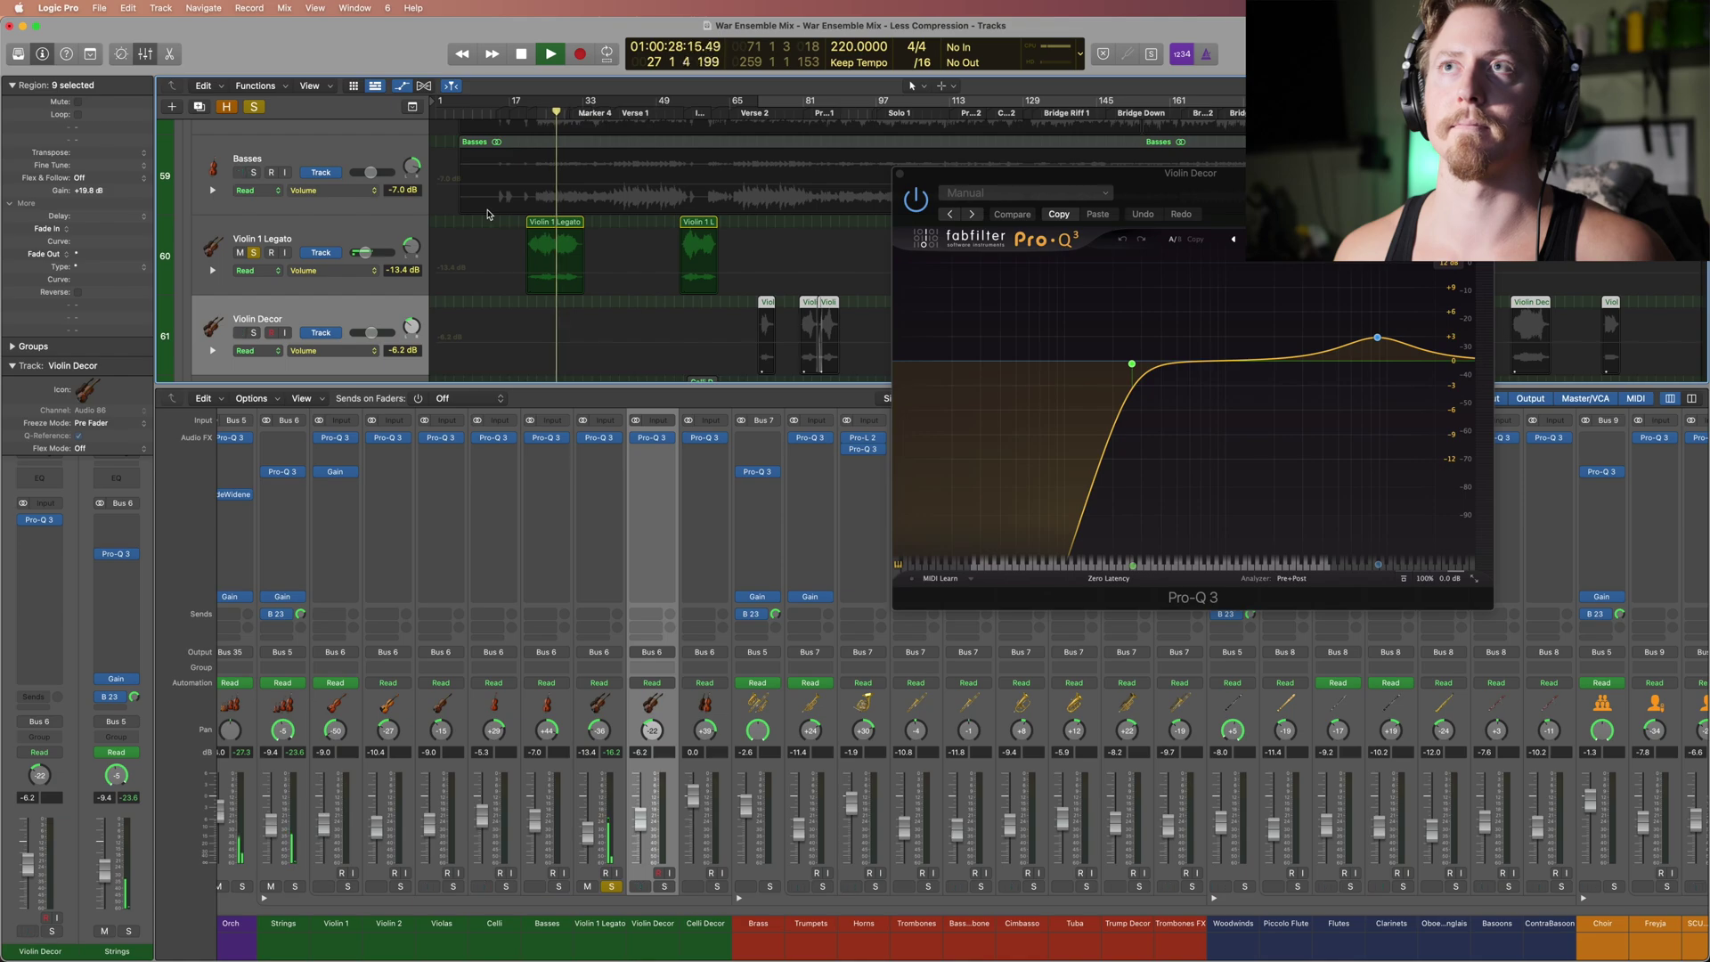
pyautogui.press('space')
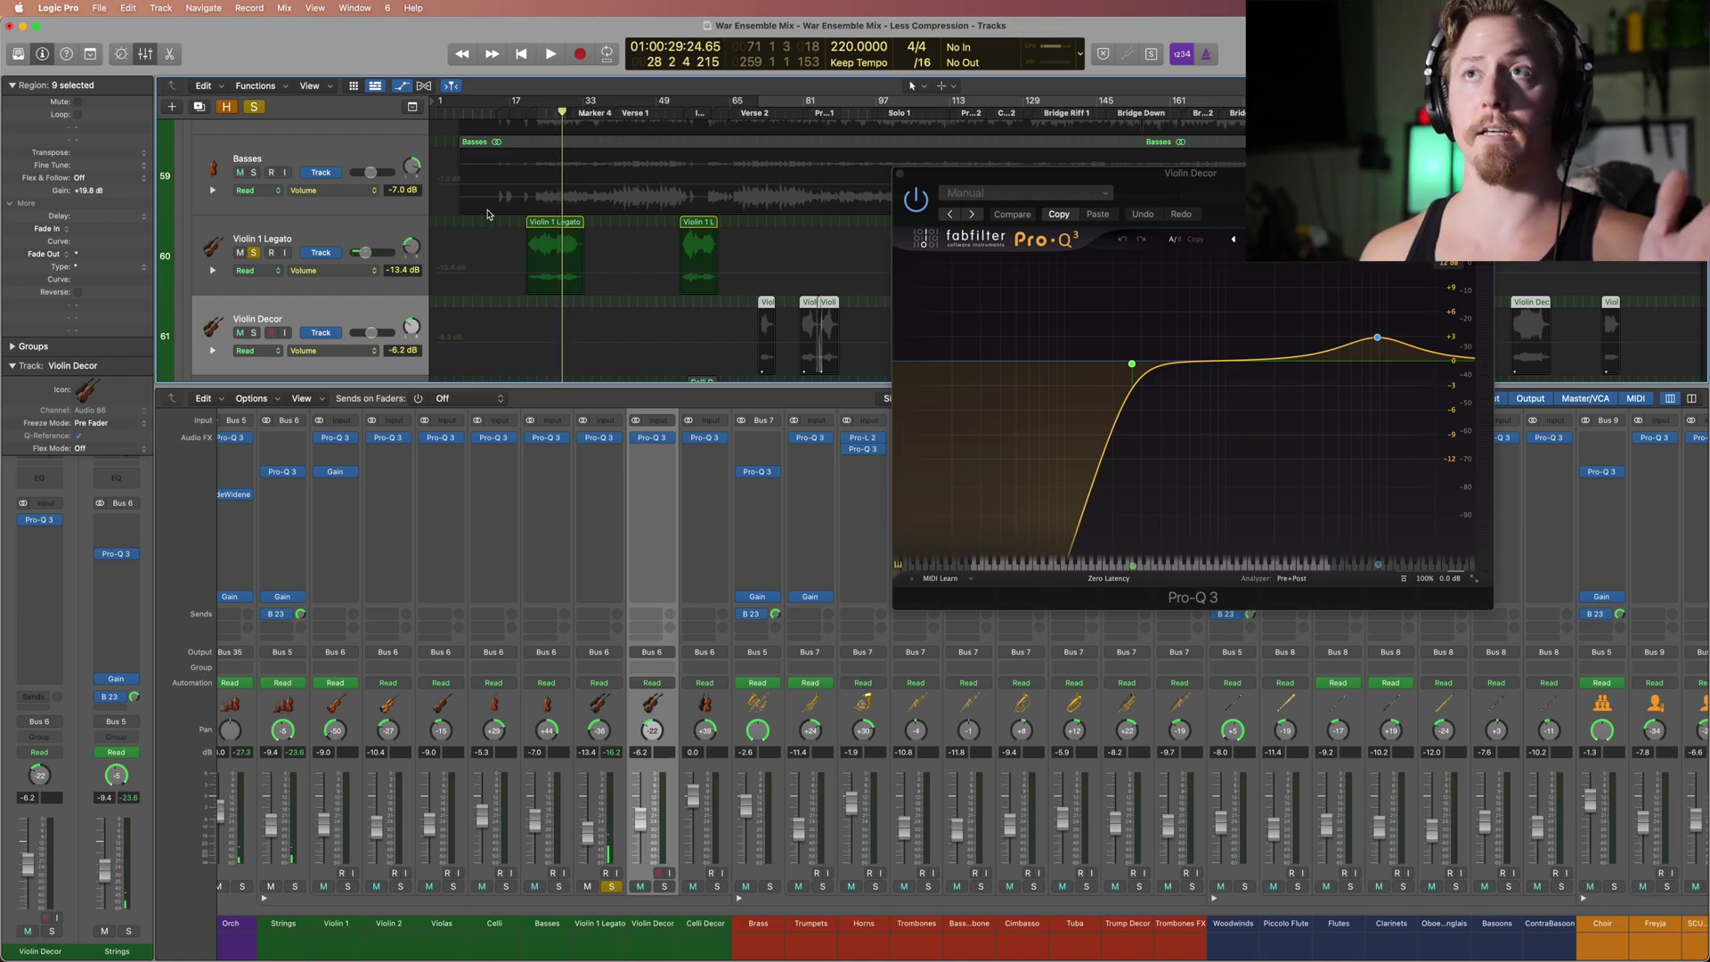
pyautogui.click(686, 114)
pyautogui.click(900, 172)
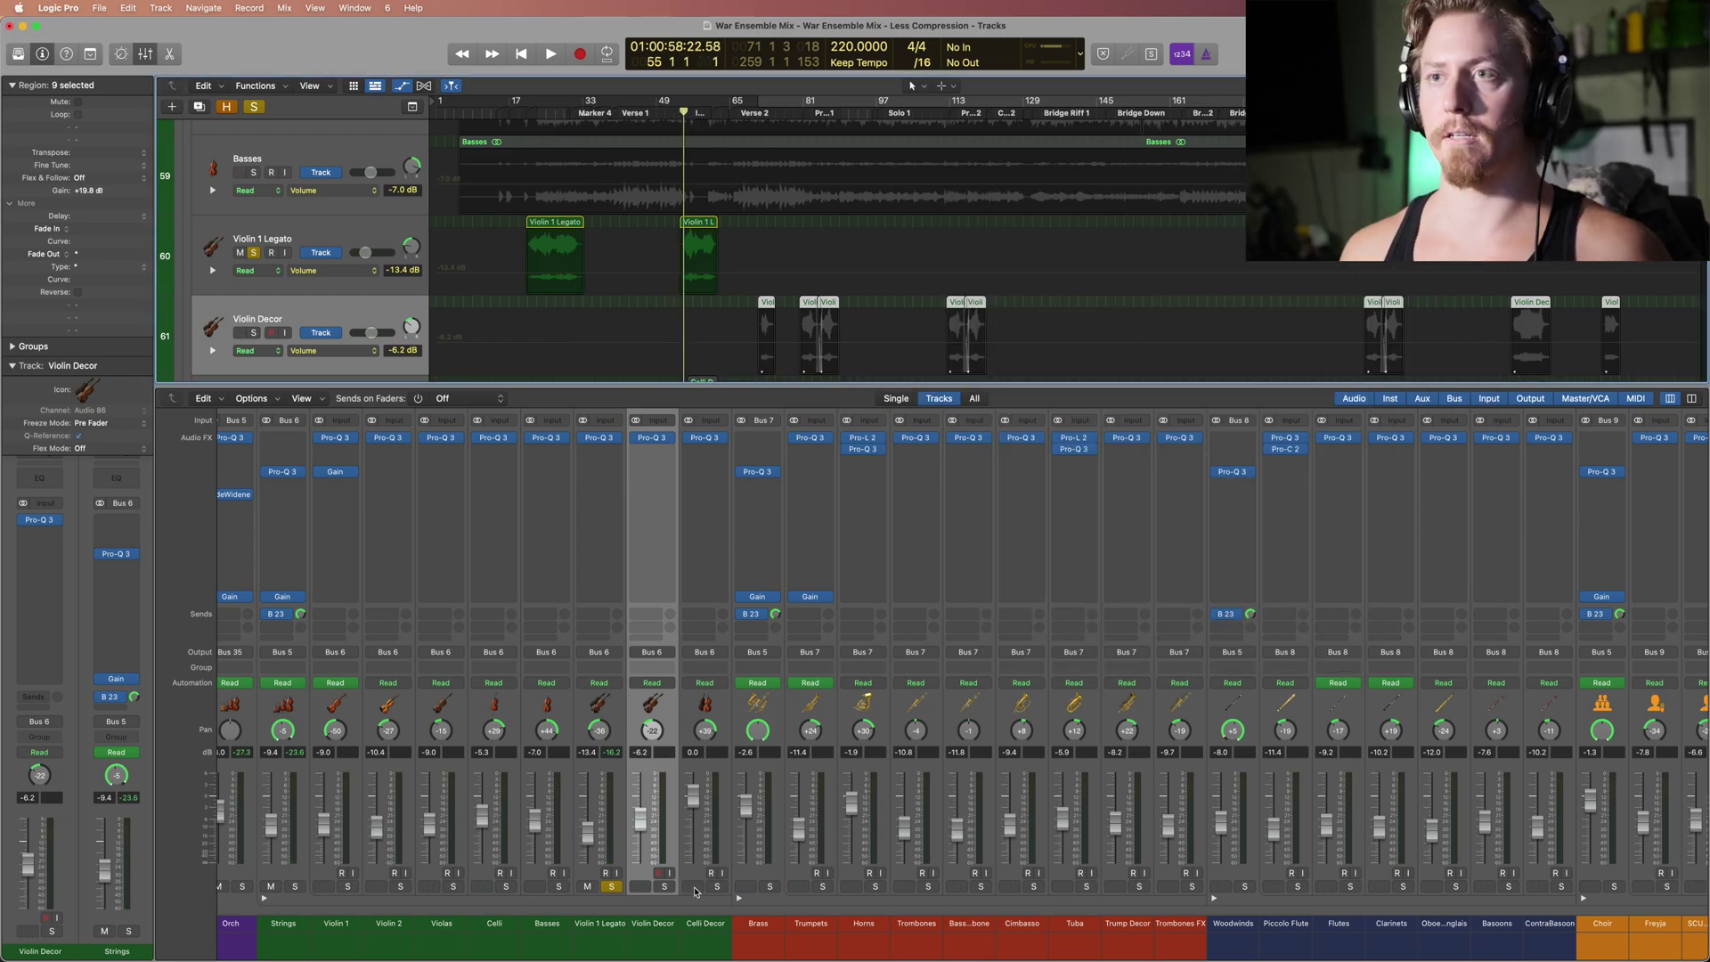
# Step: Solo Violin Decor in place of Violin 1 Legato and play its pre-chorus regions
pyautogui.click(664, 886)
pyautogui.click(612, 886)
pyautogui.click(806, 114)
pyautogui.press('space')
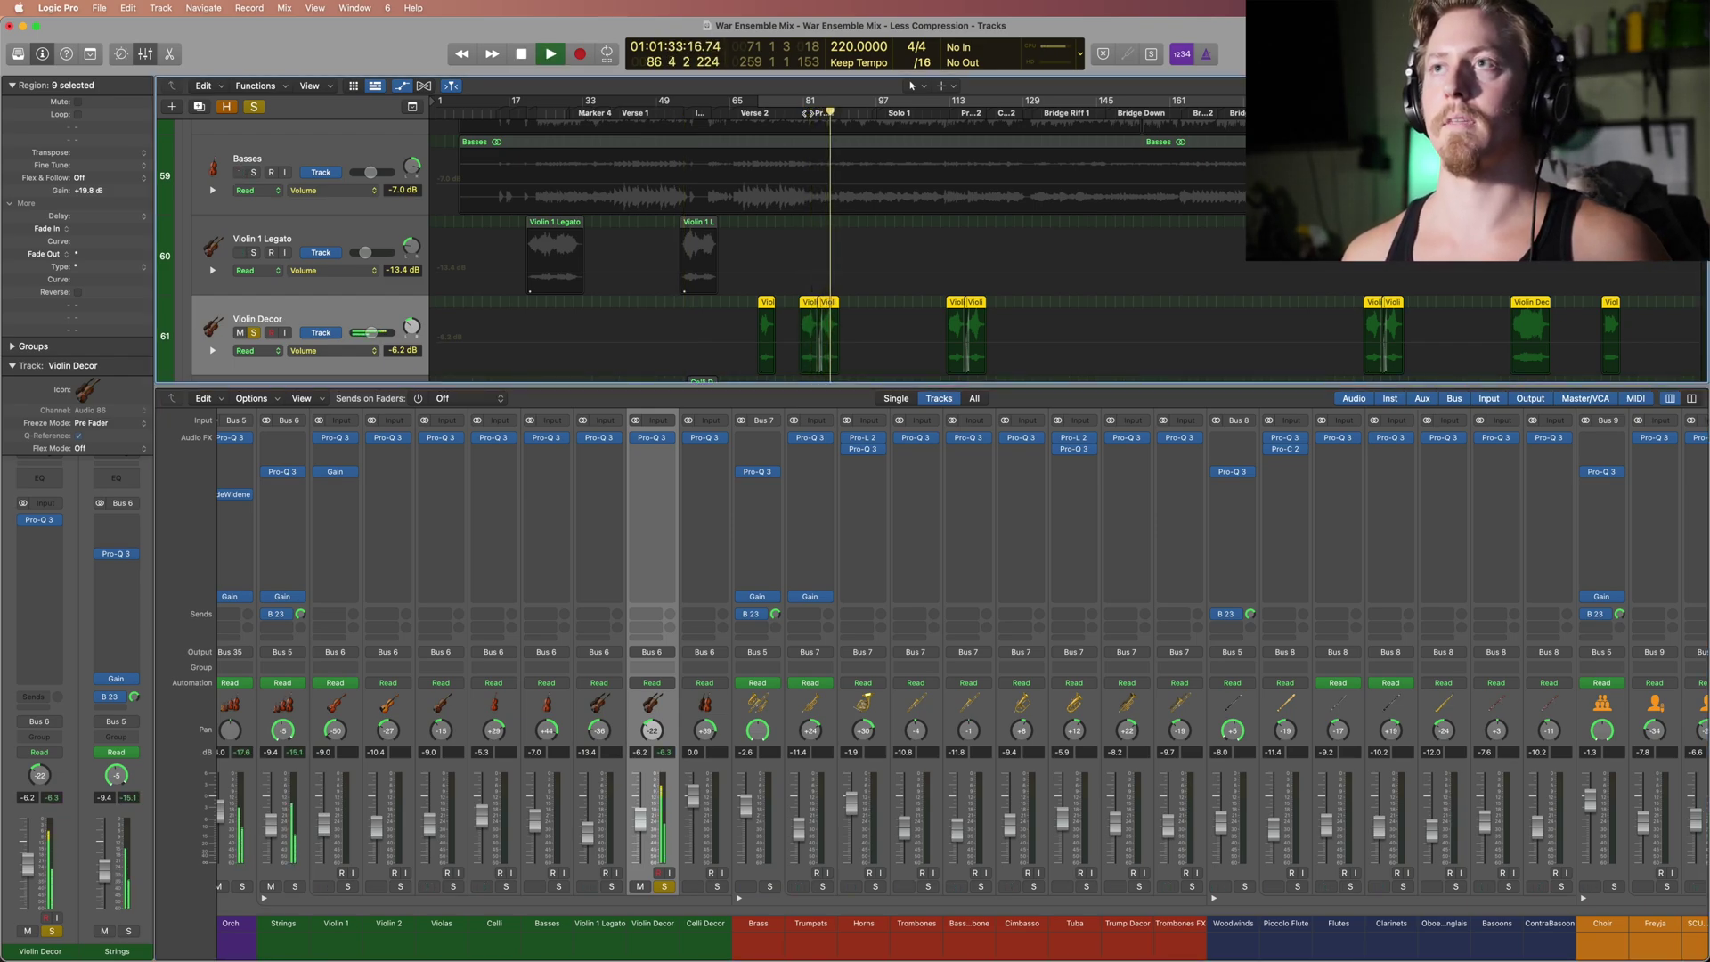
pyautogui.press('space')
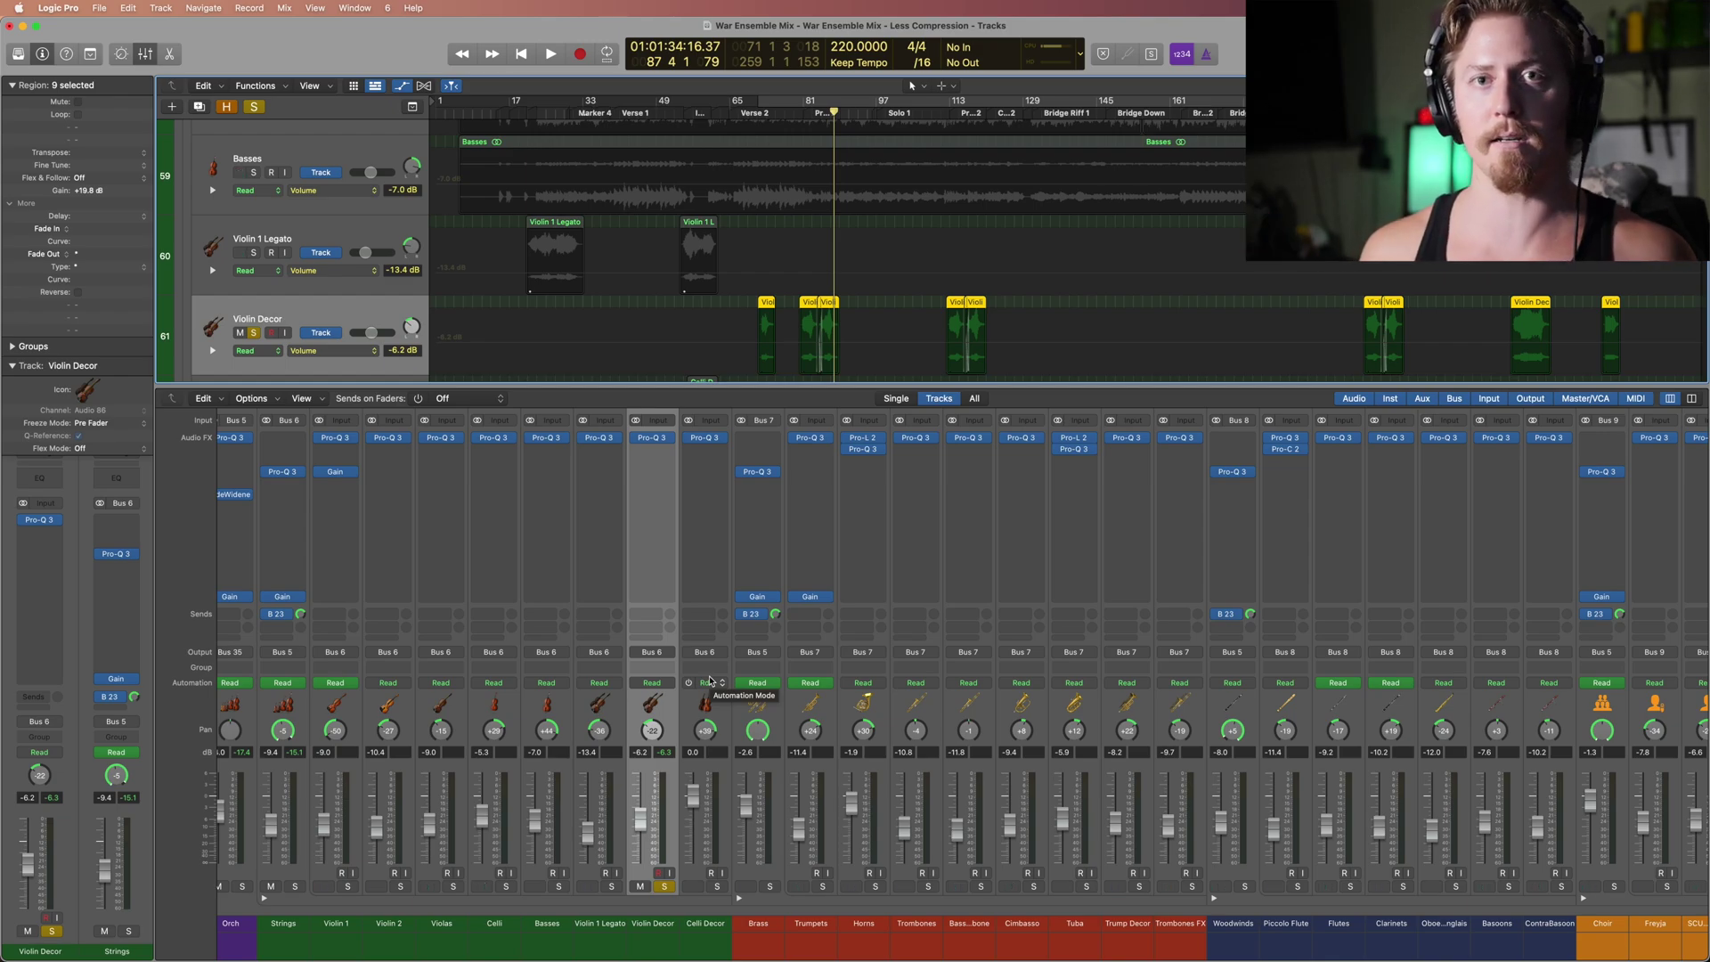
# Step: Solo Celli Decor in place of Violin Decor, play its region, and turn the solo off again
pyautogui.click(710, 681)
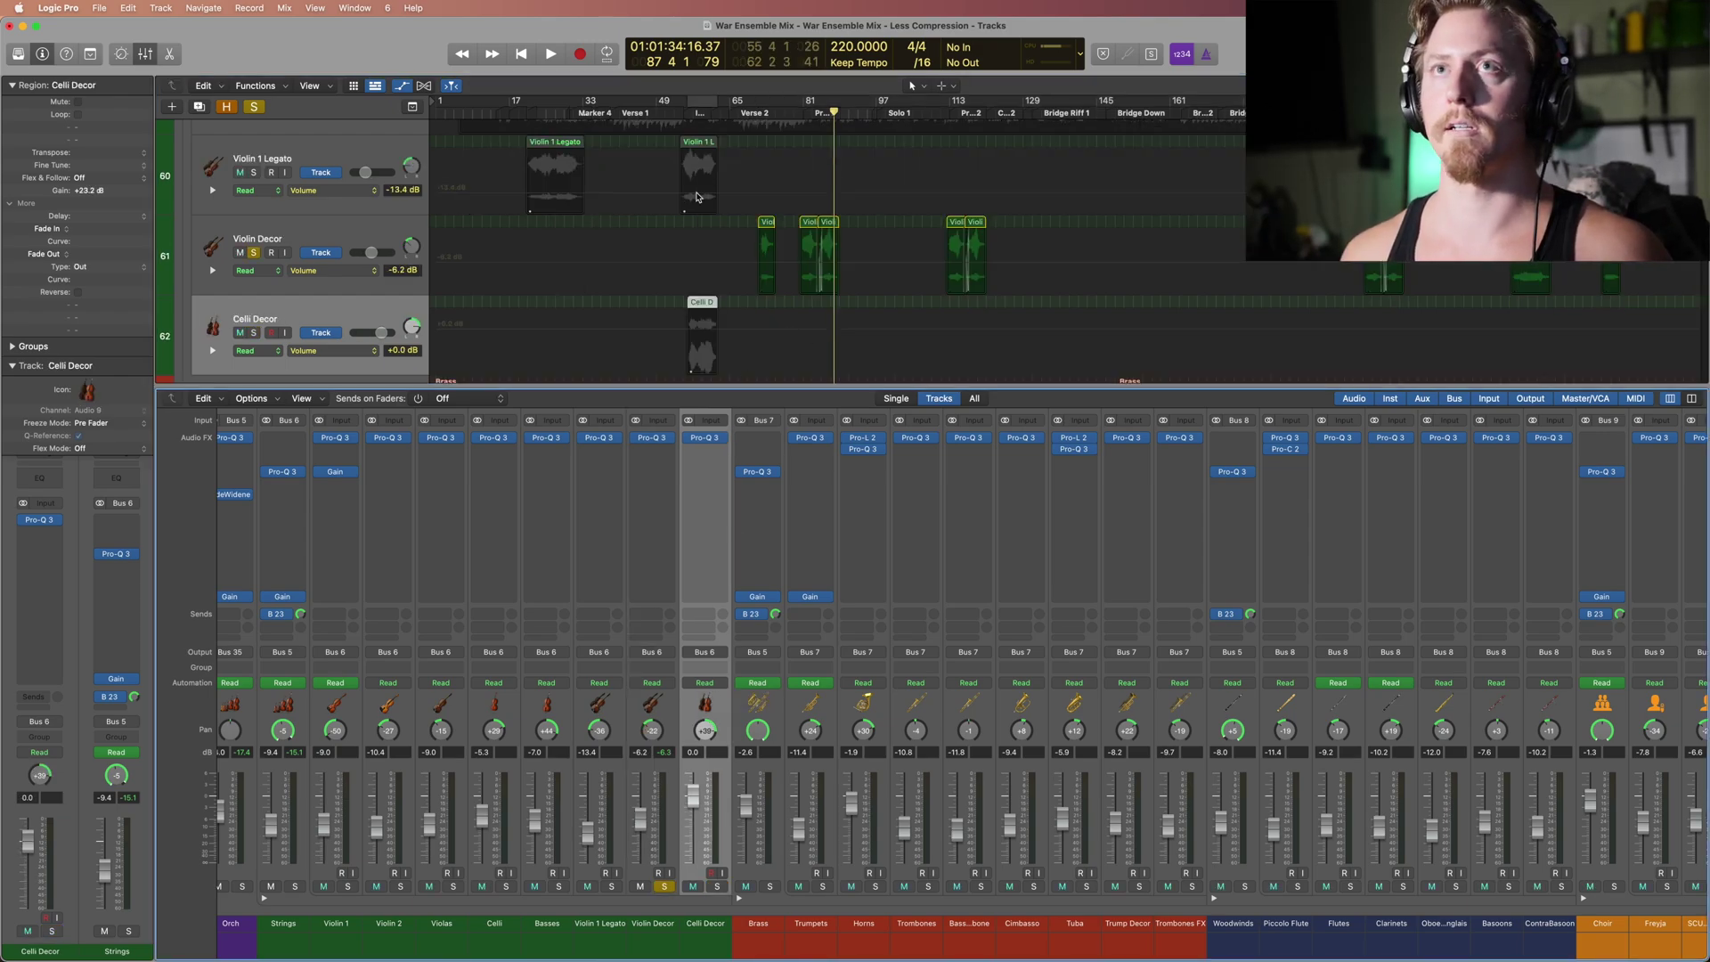
pyautogui.click(254, 253)
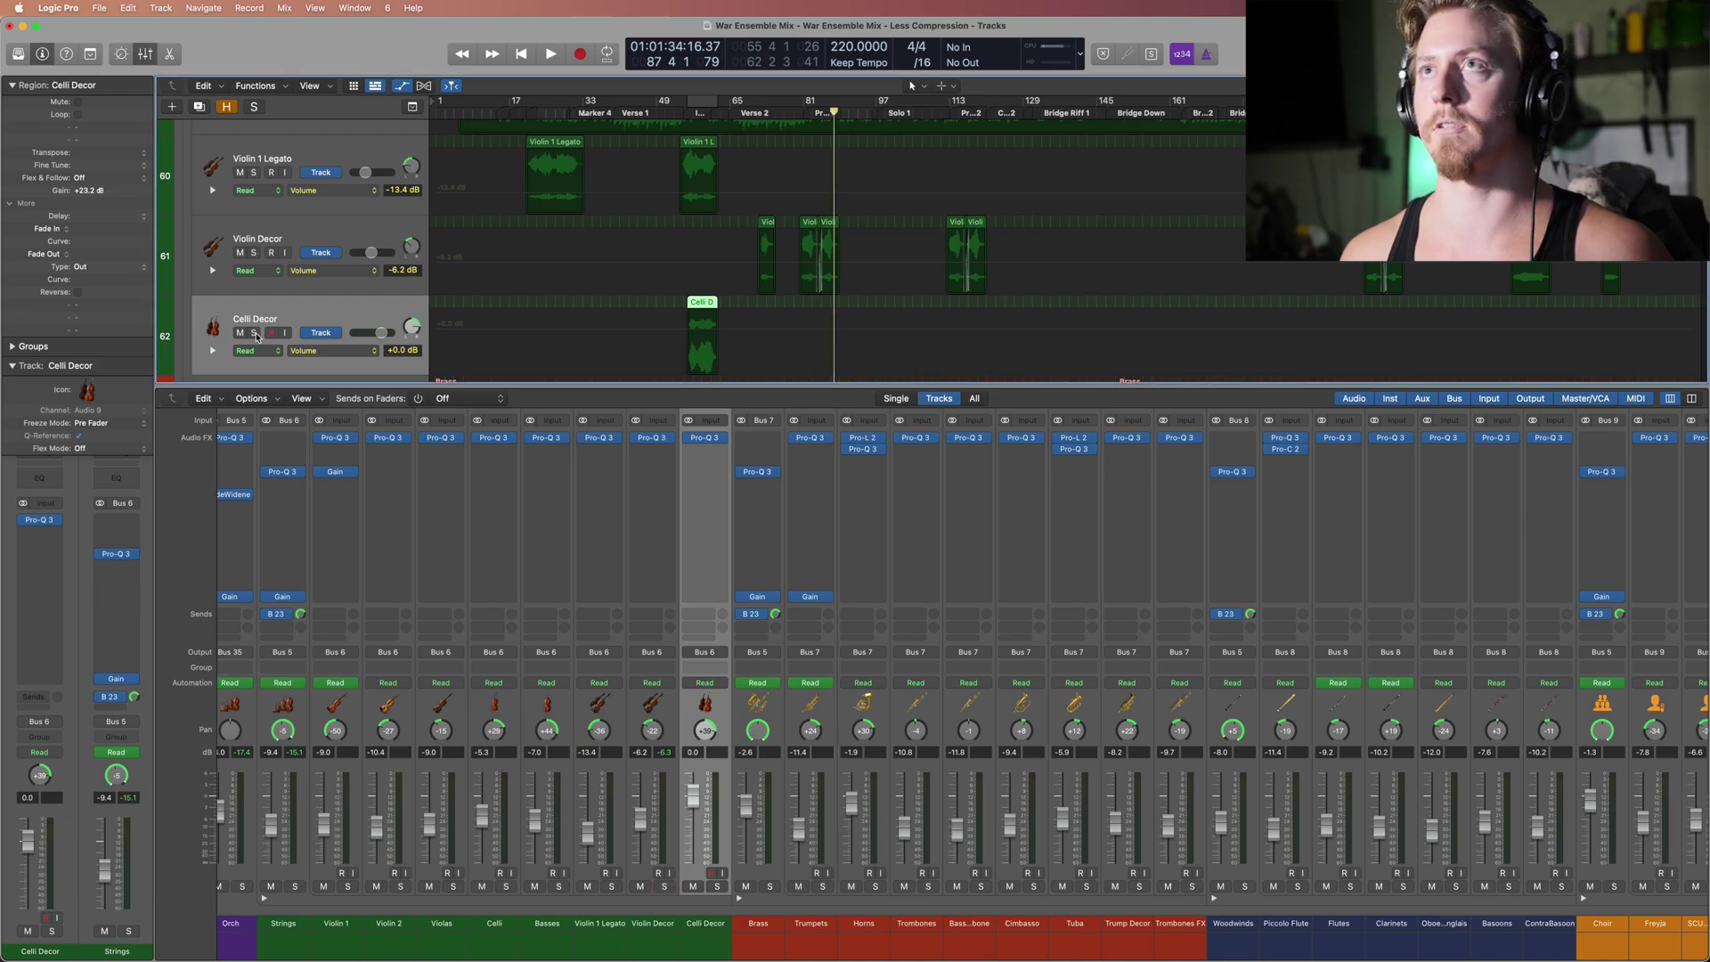
pyautogui.click(254, 333)
pyautogui.hotkey('shift', 'Return')
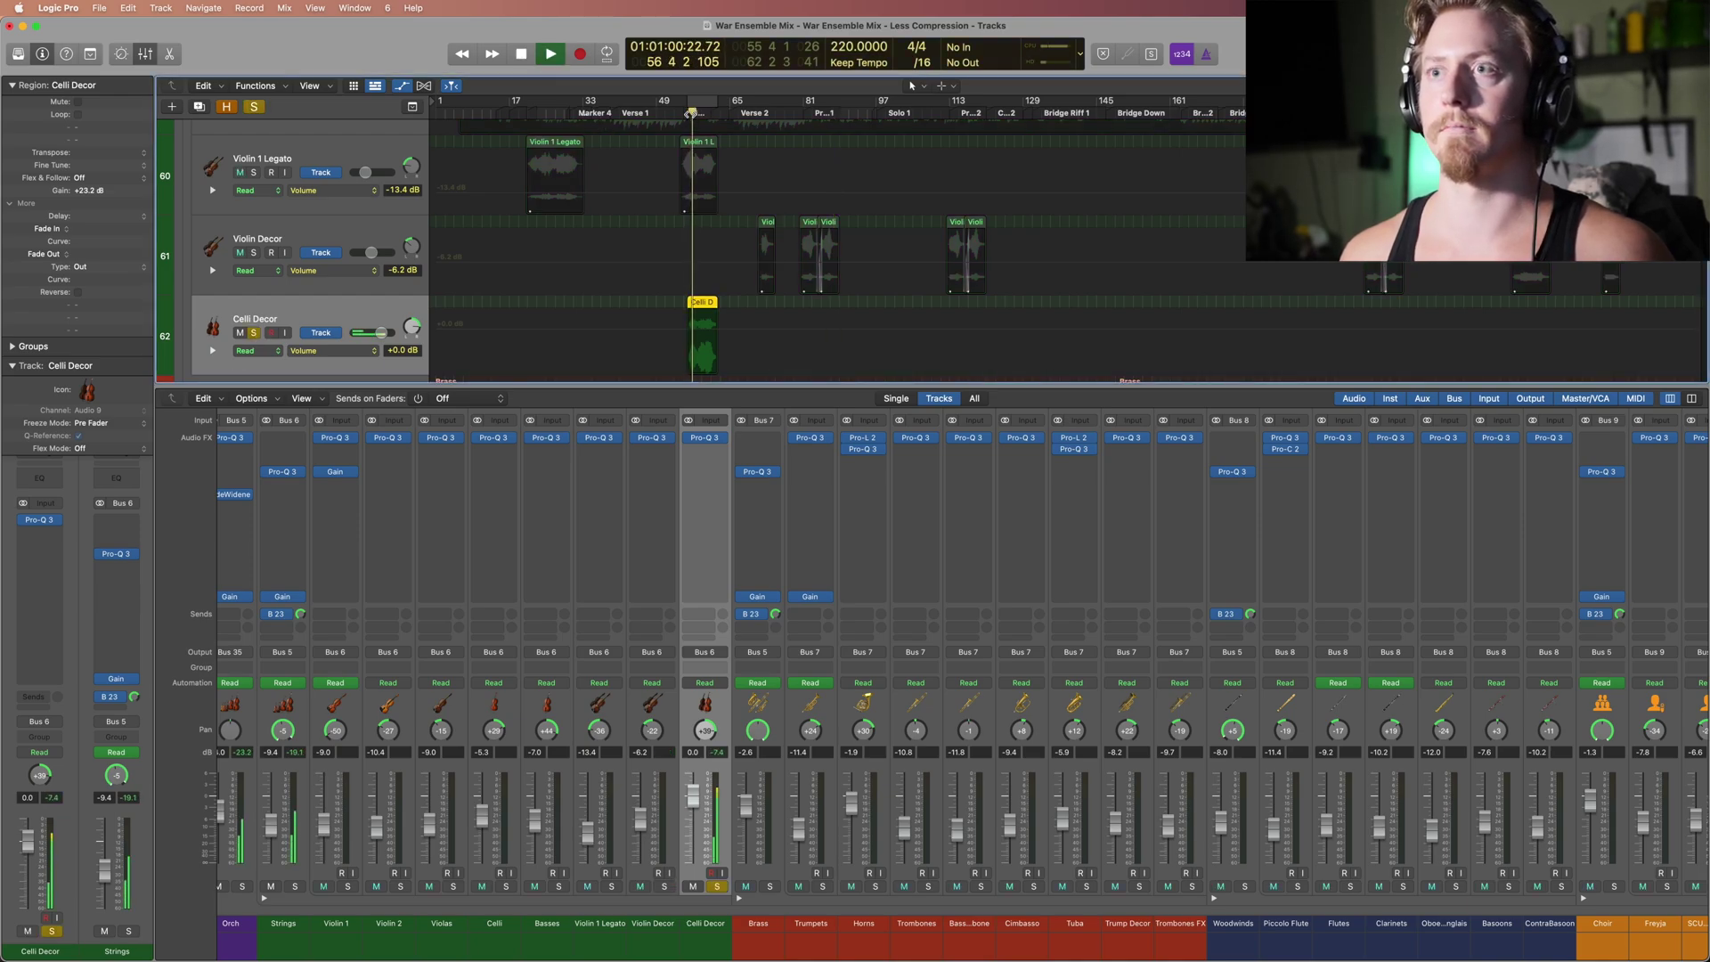
pyautogui.press('space')
pyautogui.click(717, 886)
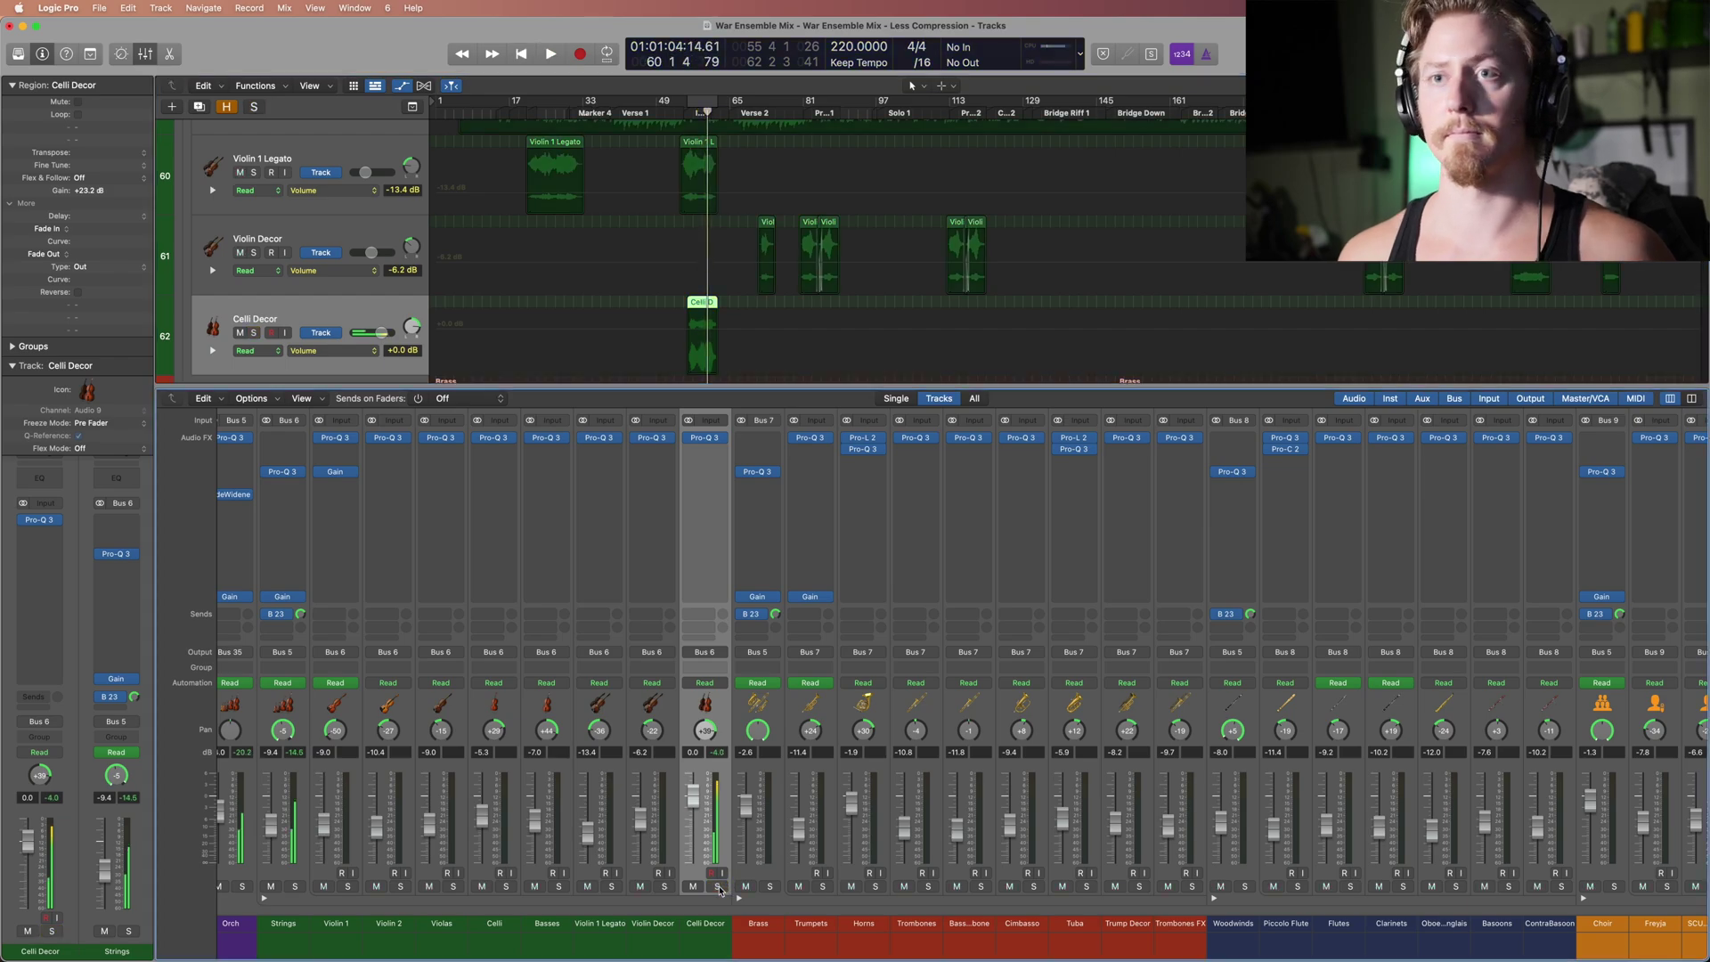
# Step: Solo the Strings stack, examine its Pro-Q 3 curve and close it, and move the playhead to bar 66
pyautogui.hscroll(-3, 538, 884)
pyautogui.click(401, 886)
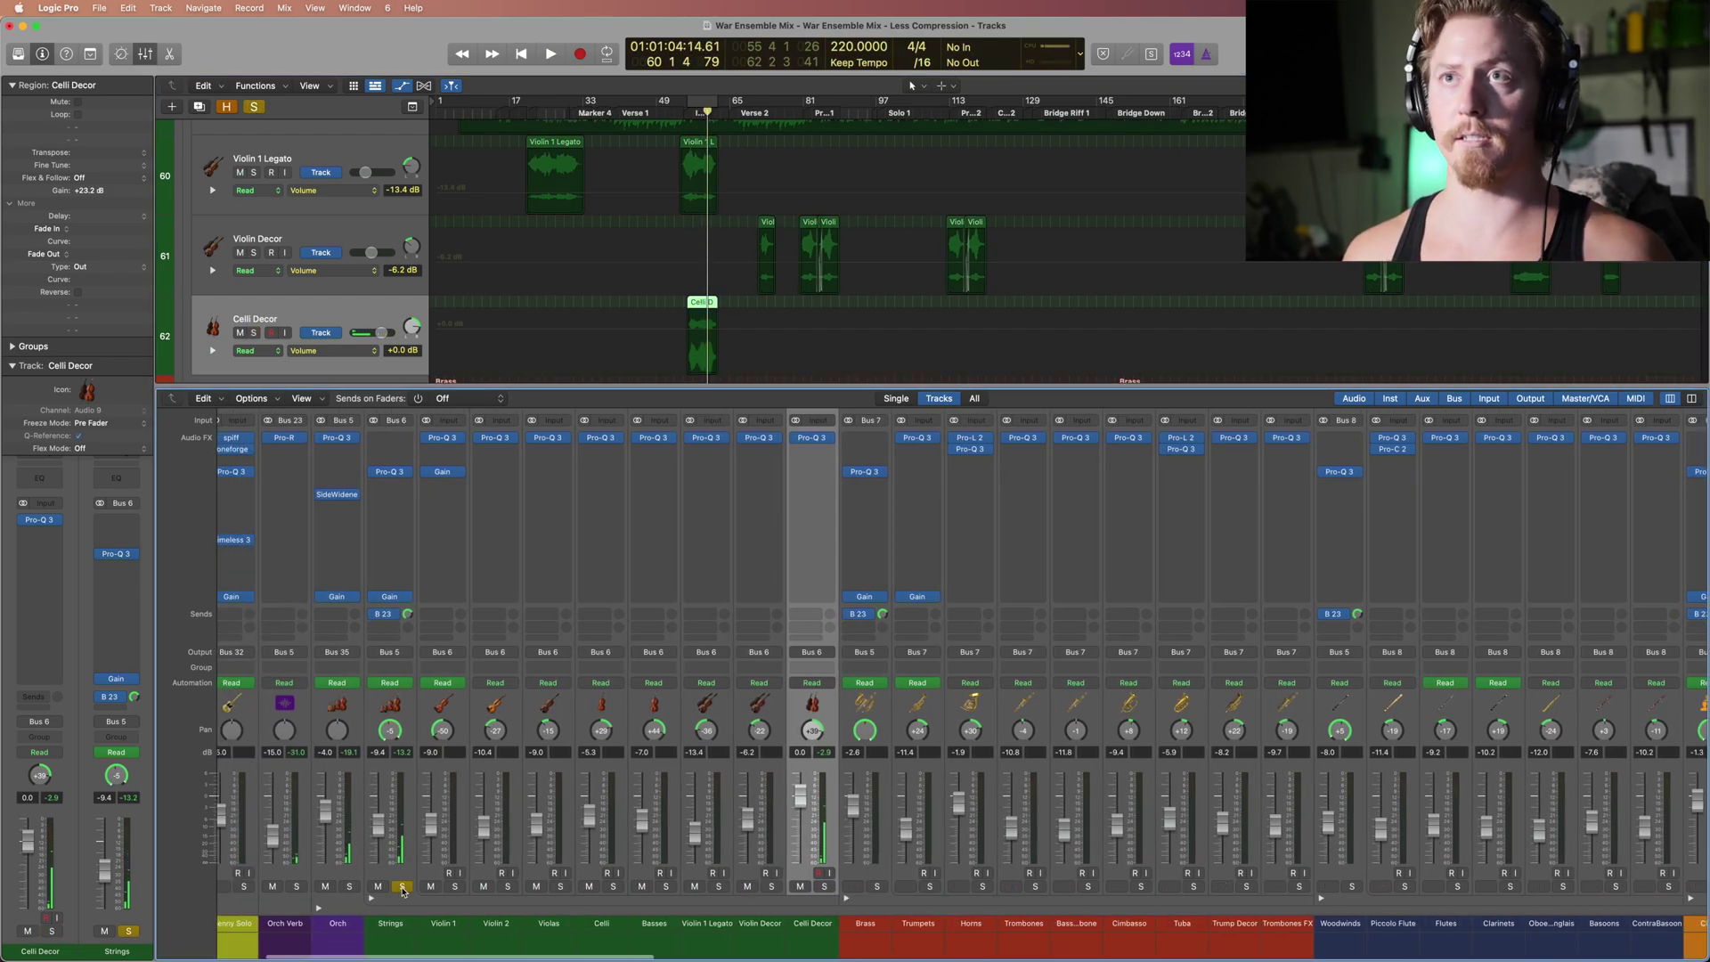
pyautogui.click(399, 552)
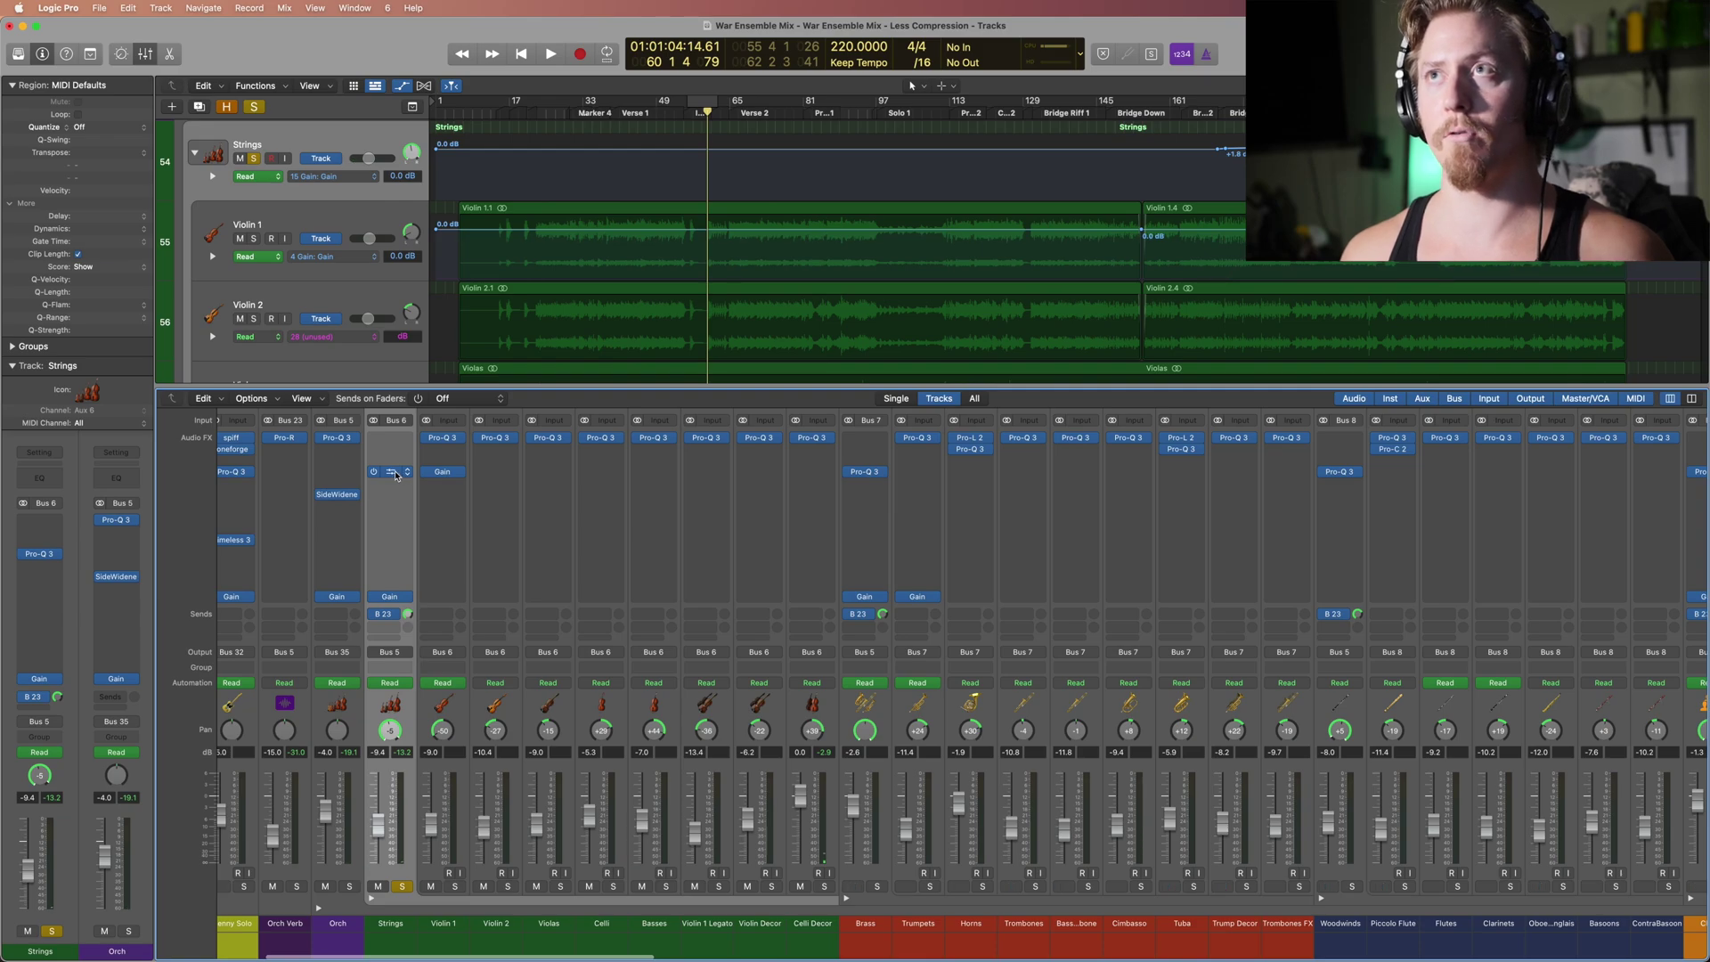
pyautogui.click(397, 476)
pyautogui.moveTo(807, 194); pyautogui.dragTo(957, 410)
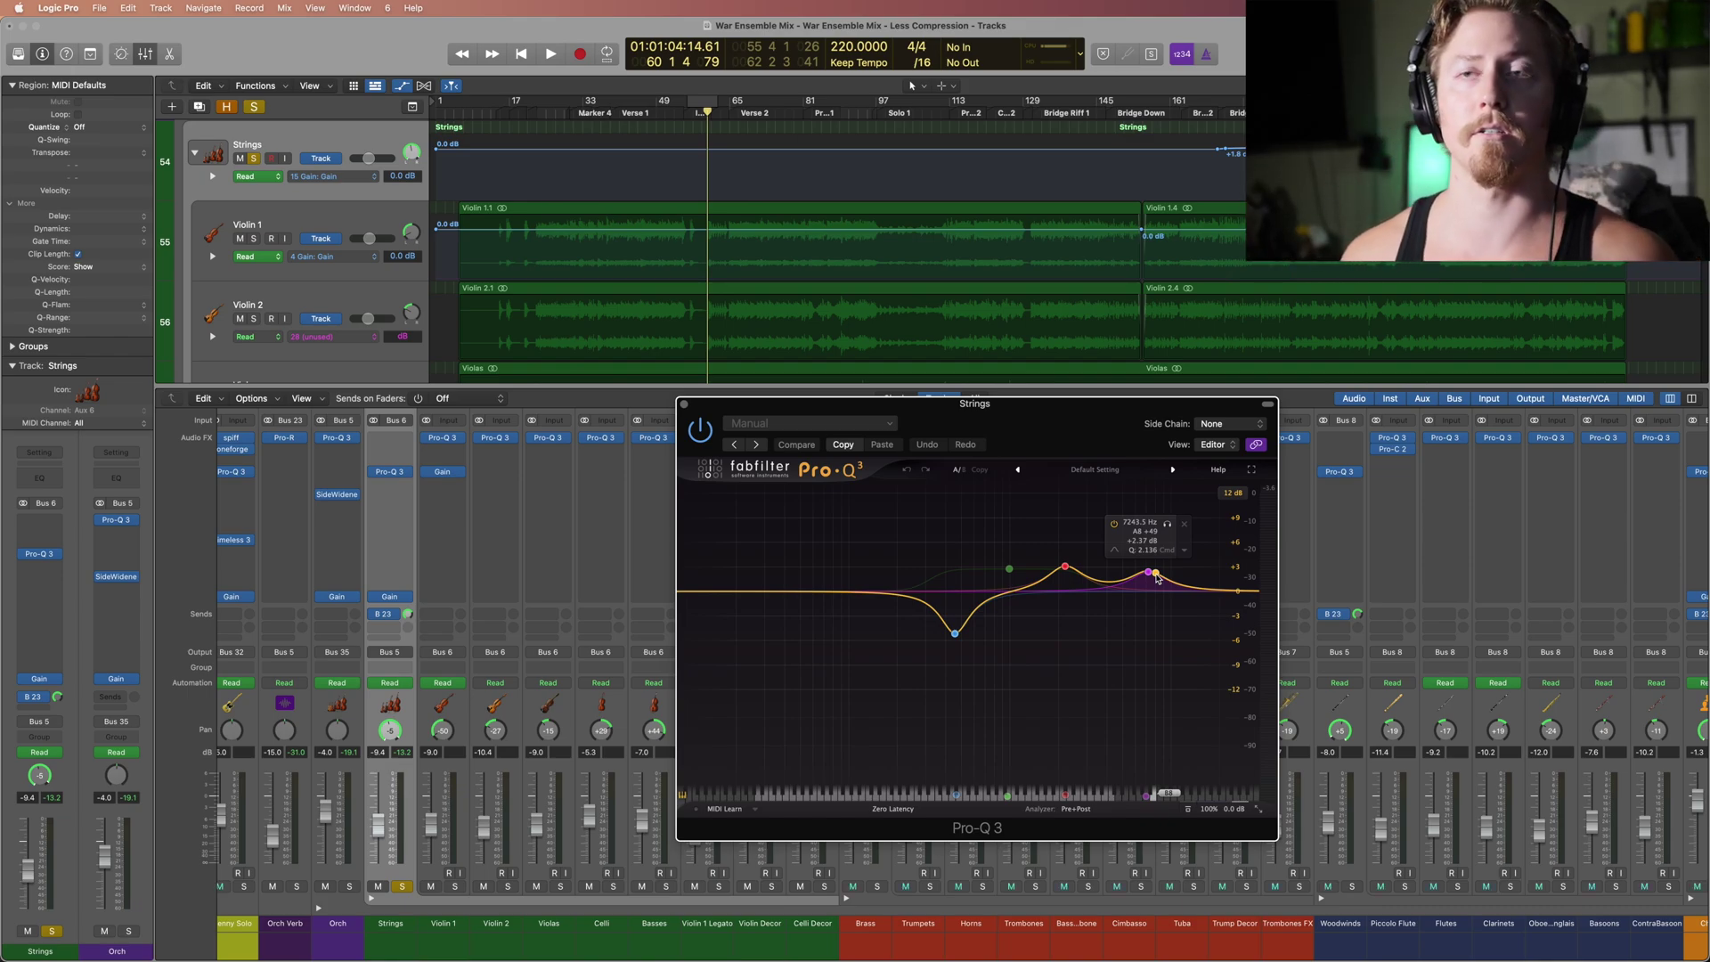
pyautogui.click(684, 405)
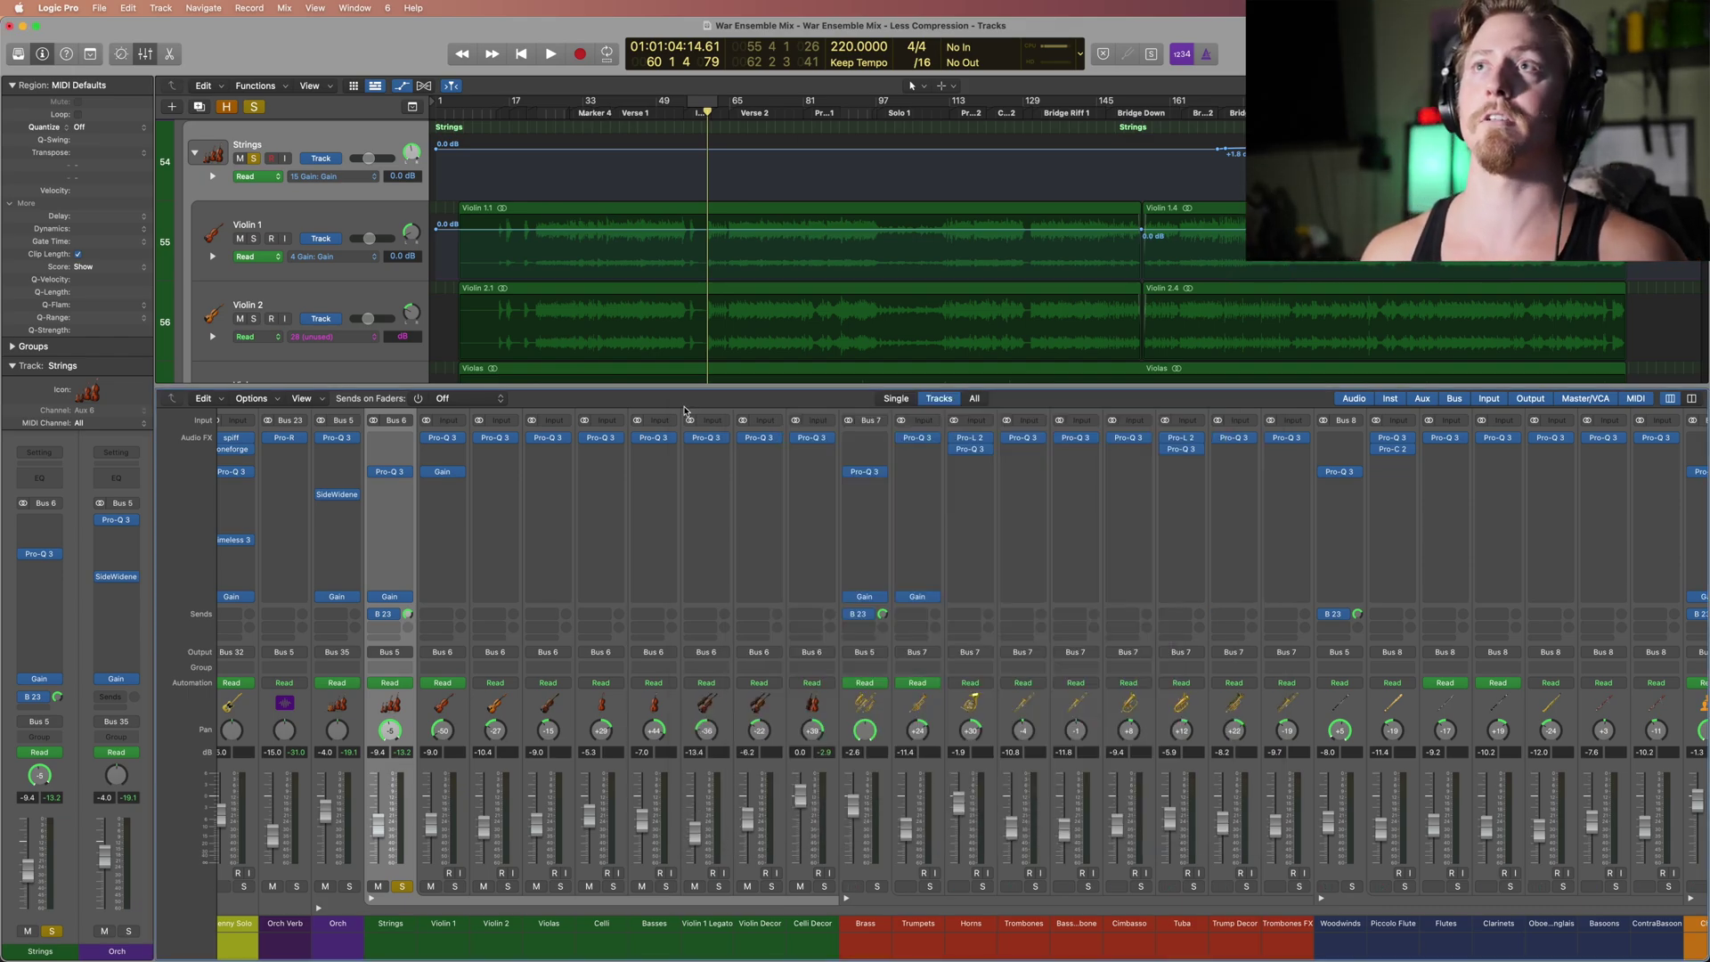
pyautogui.click(732, 113)
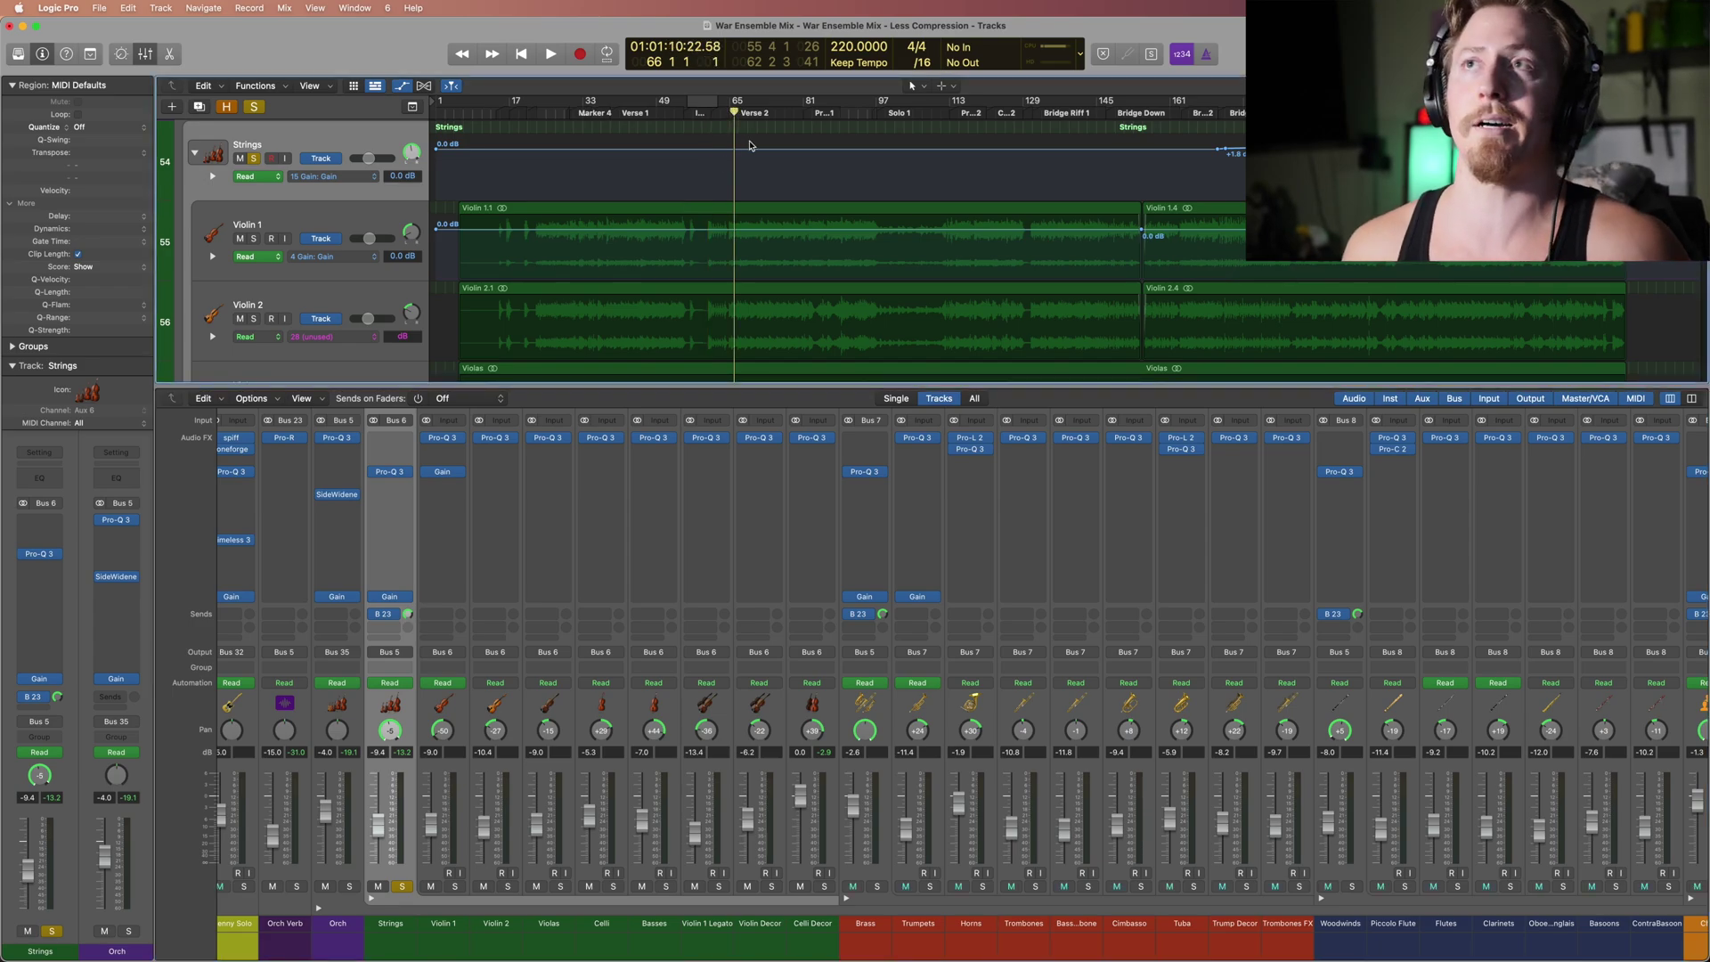
# Step: Play the soloed Strings stack from bar 66 for about a bar and look across the other mixer channels
pyautogui.press('space')
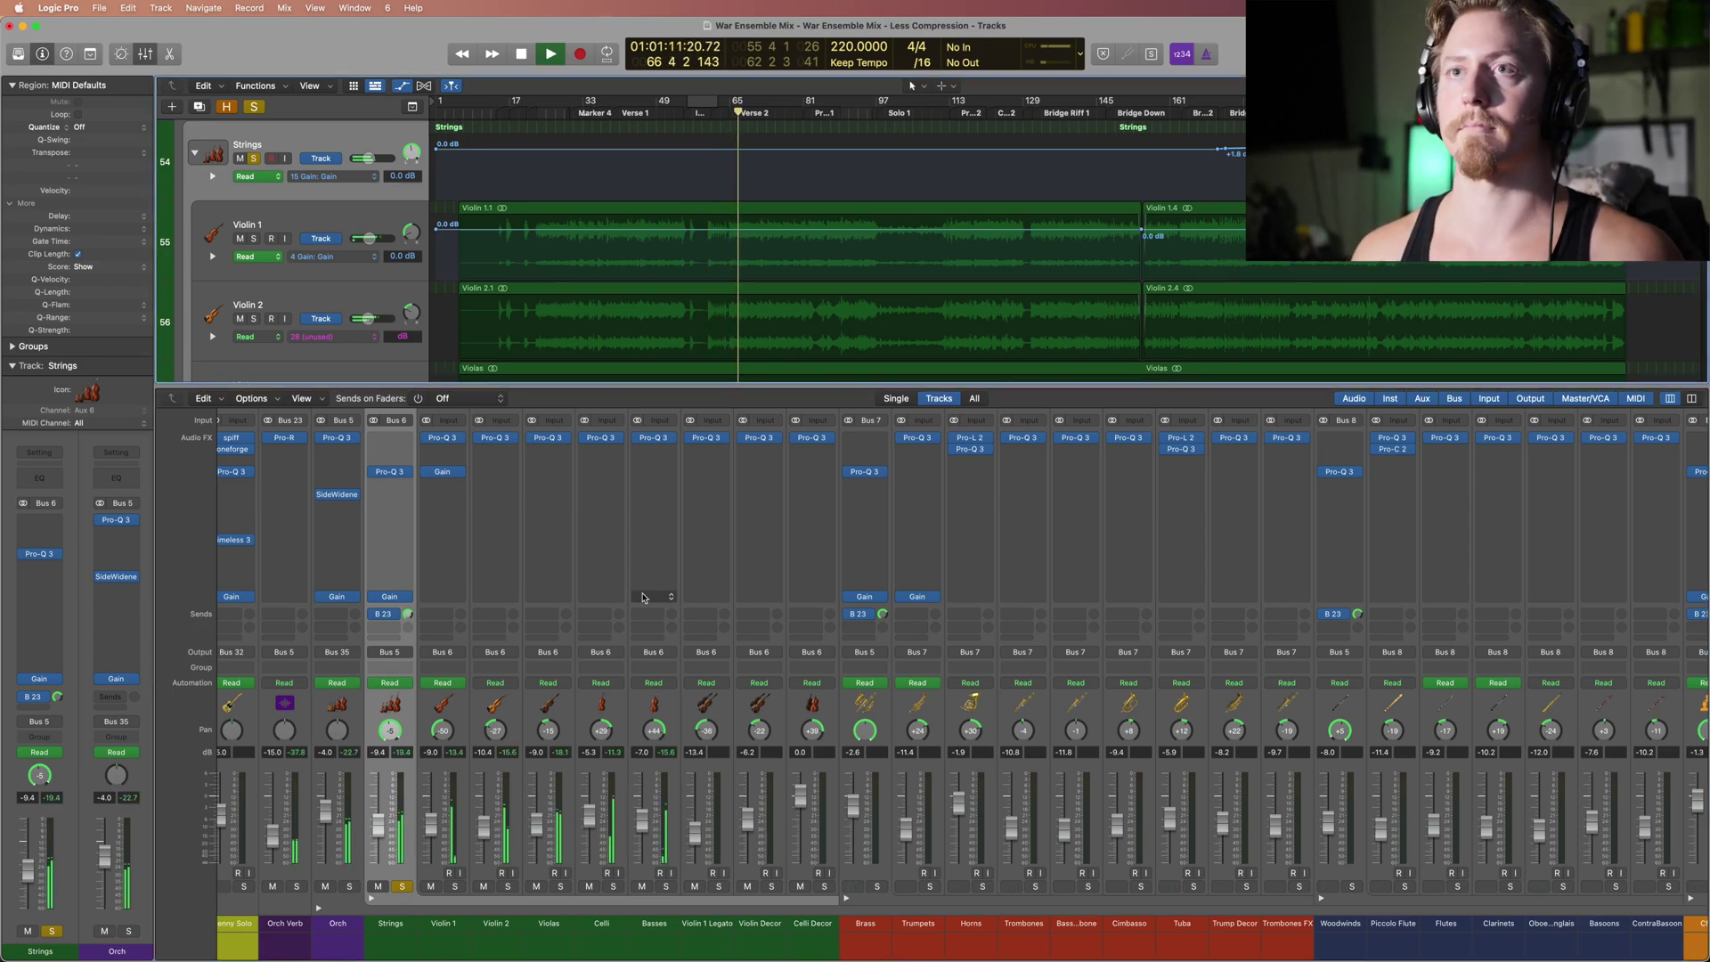
pyautogui.press('space')
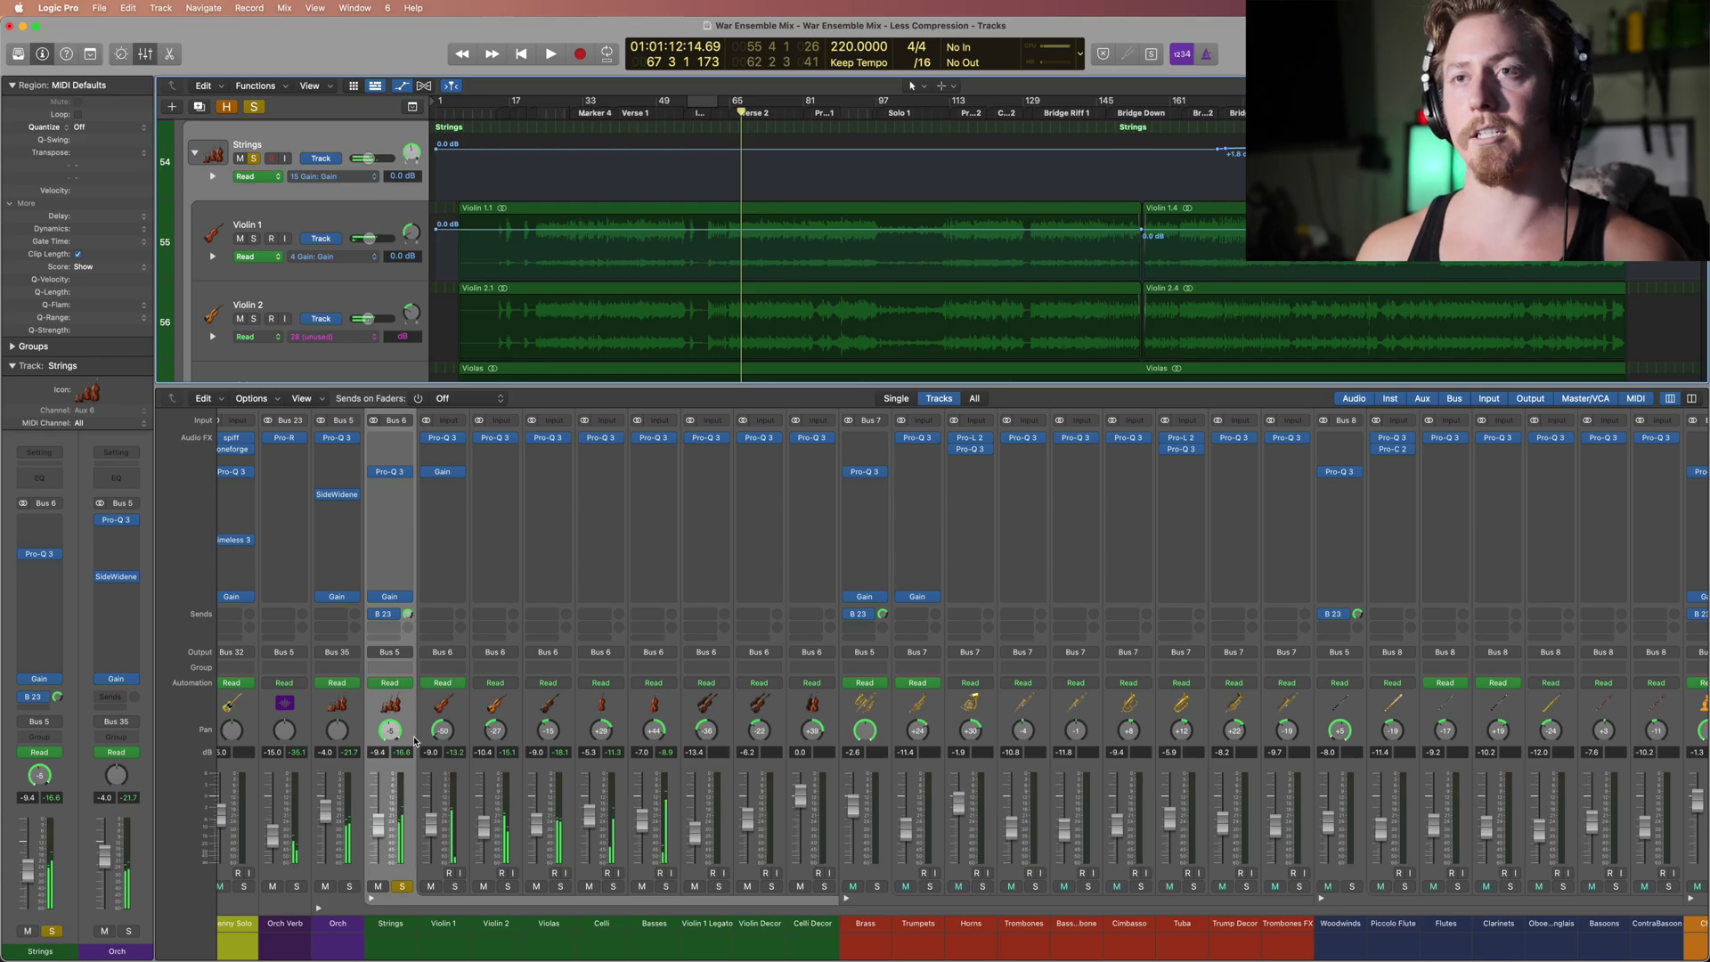
pyautogui.hscroll(15, 691, 741)
pyautogui.hscroll(-2, 691, 741)
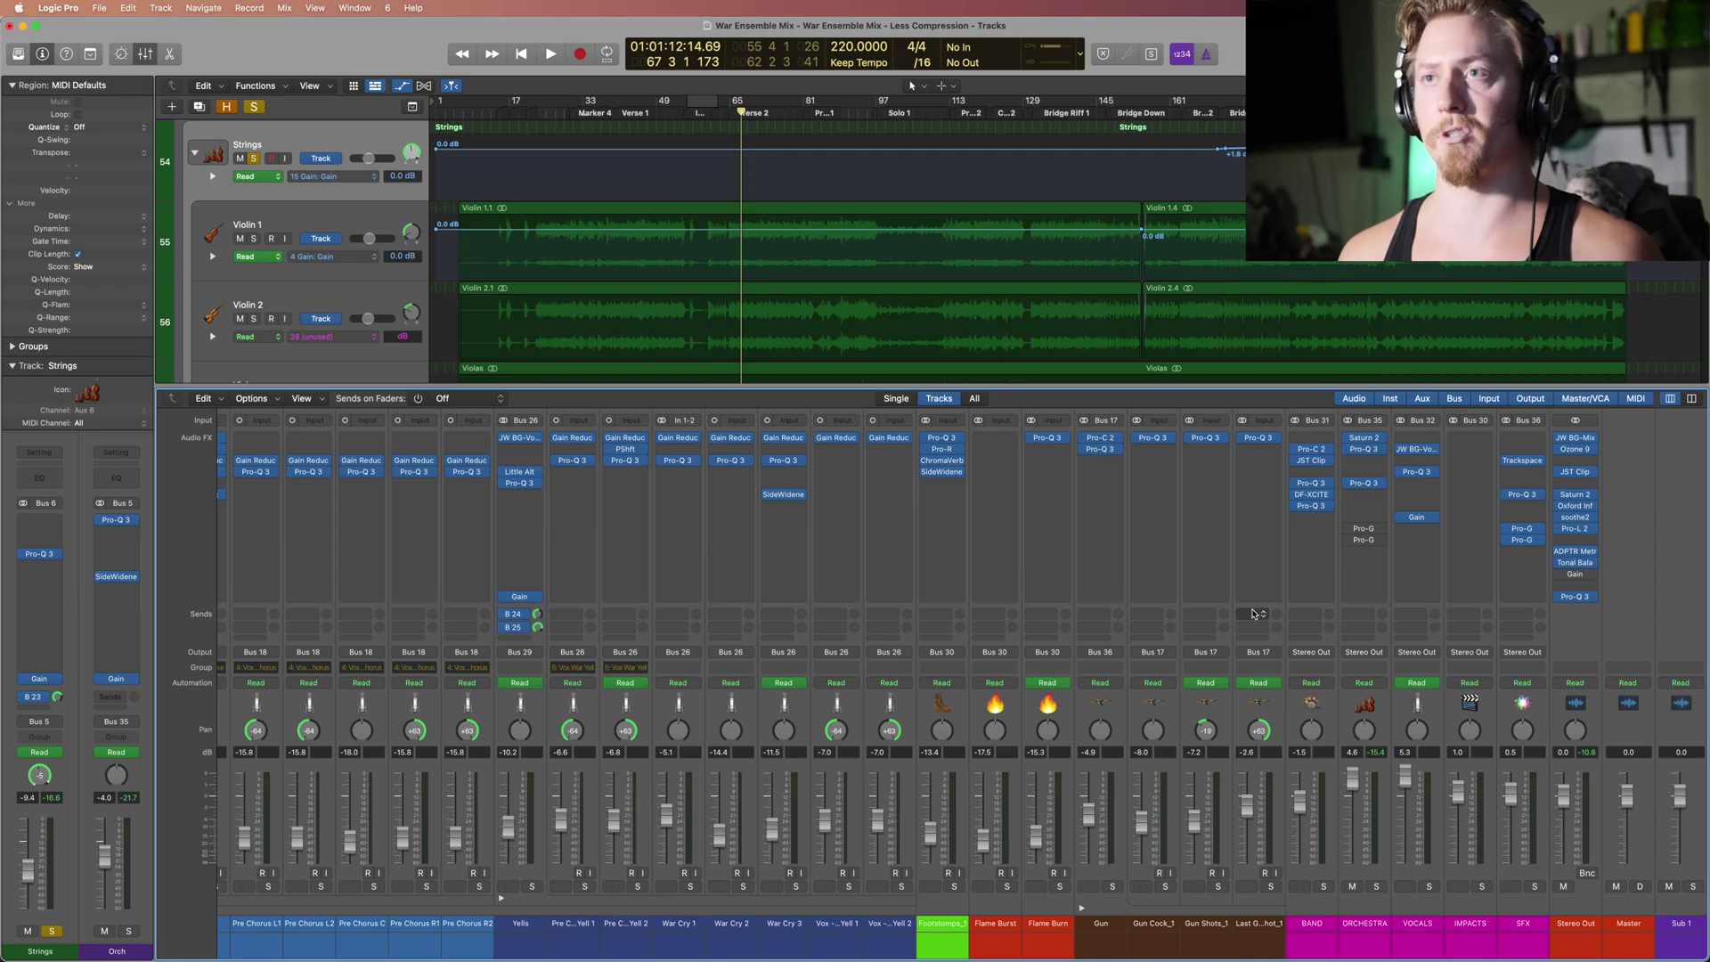
pyautogui.hscroll(-10, 1253, 613)
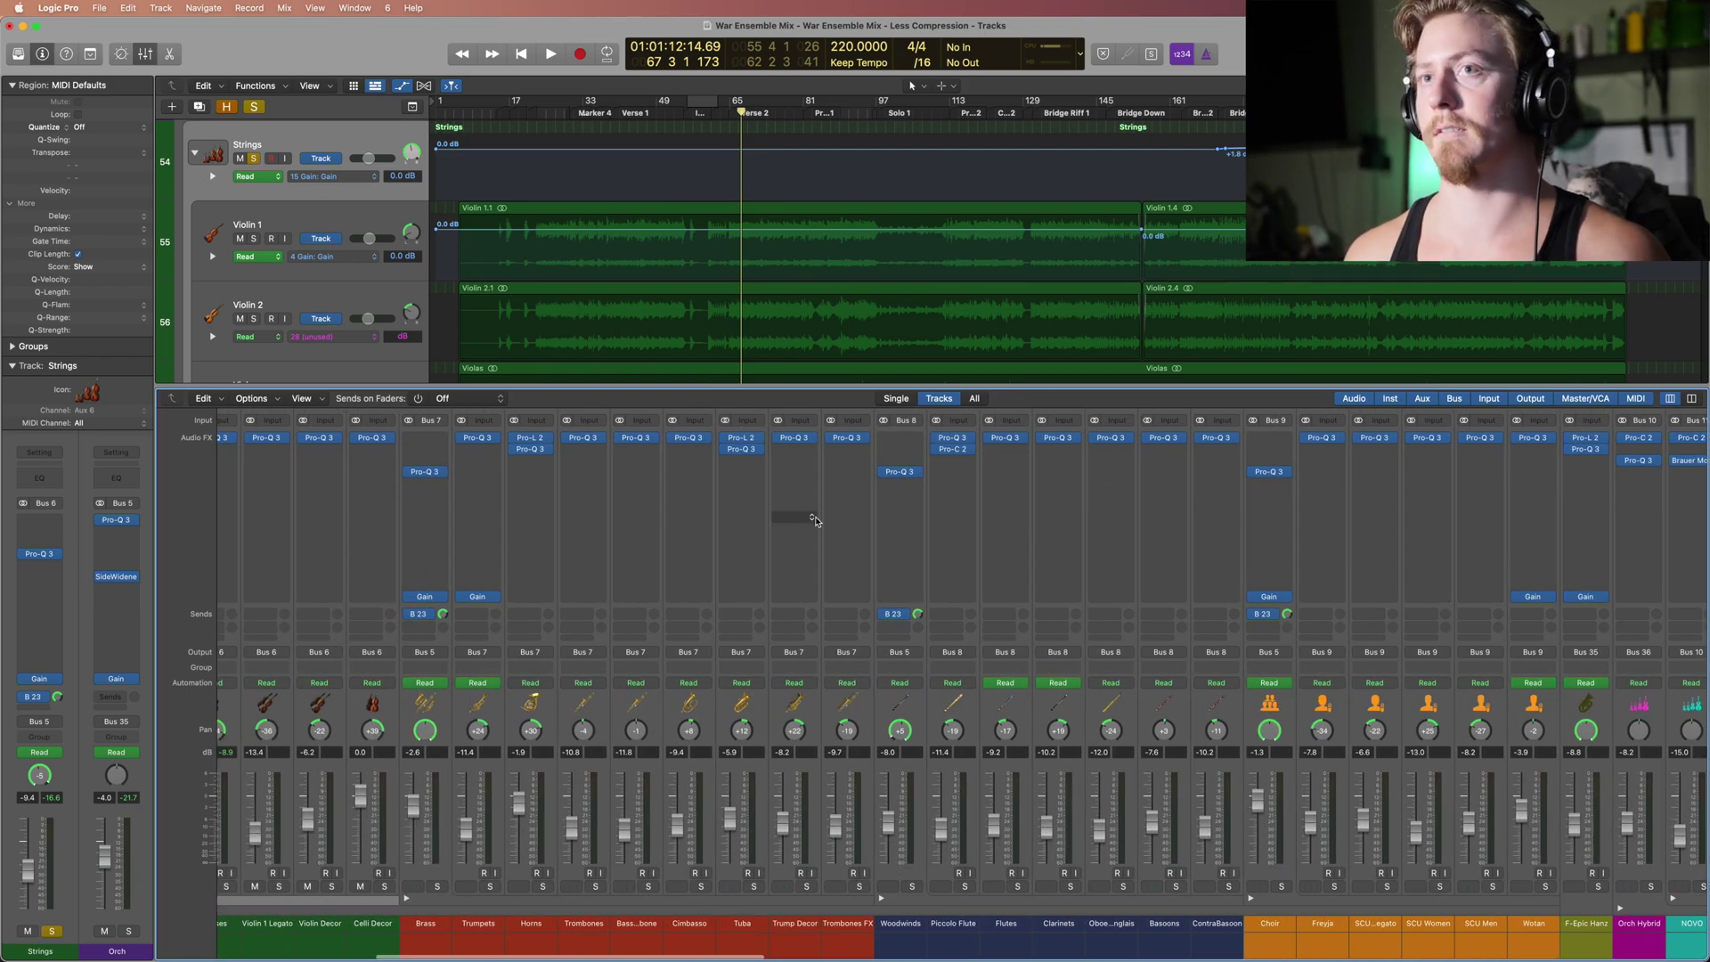
pyautogui.hscroll(-5, 814, 521)
# Step: Play the soloed strings on to bar 75, then replay the end of that Verse 2 passage to hear Violin Decor's first region
pyautogui.press('space')
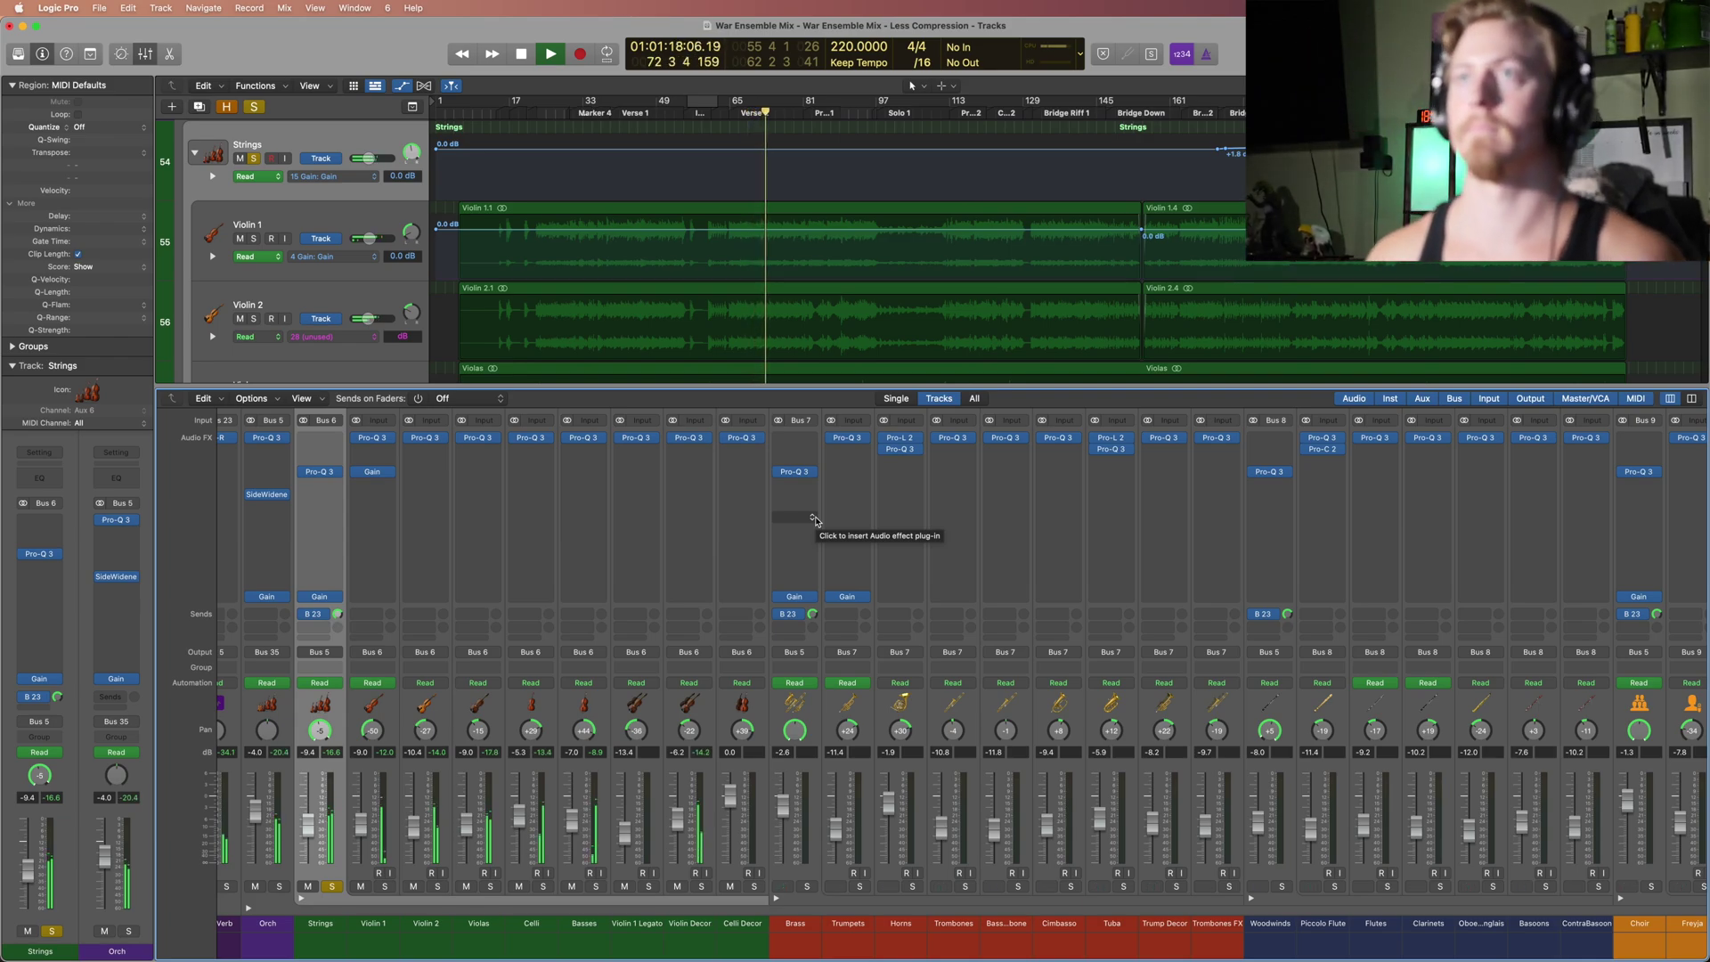
pyautogui.scroll(-5, 777, 318)
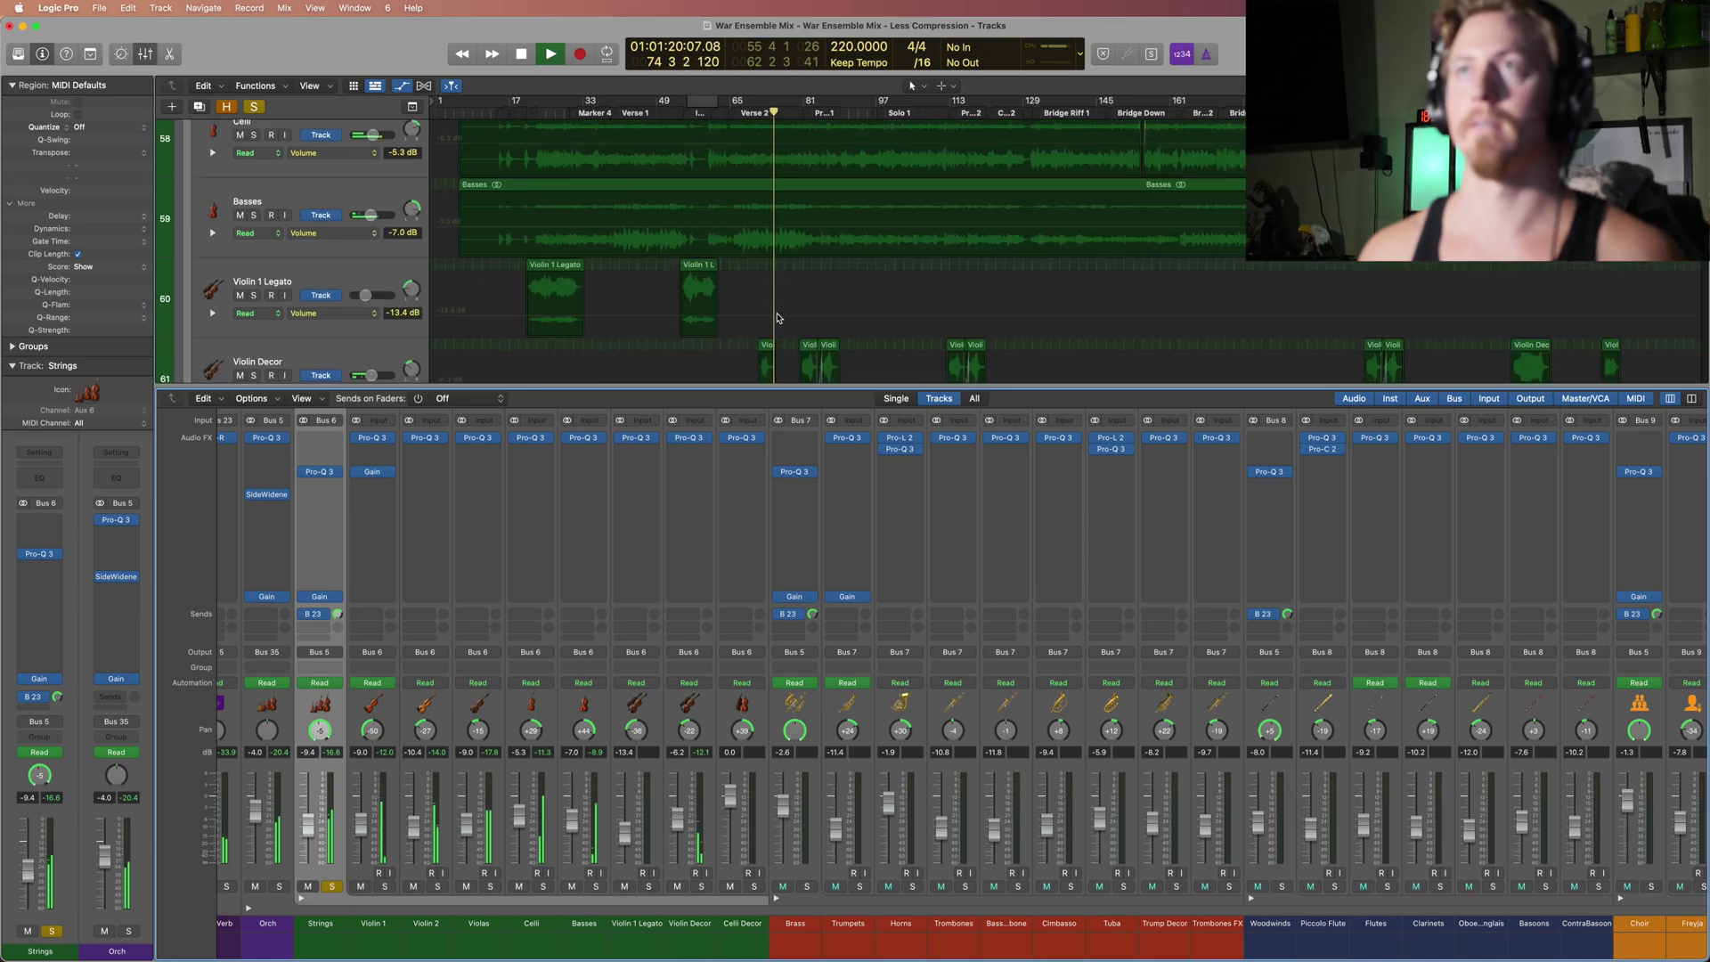
pyautogui.scroll(-3, 777, 318)
pyautogui.press('space')
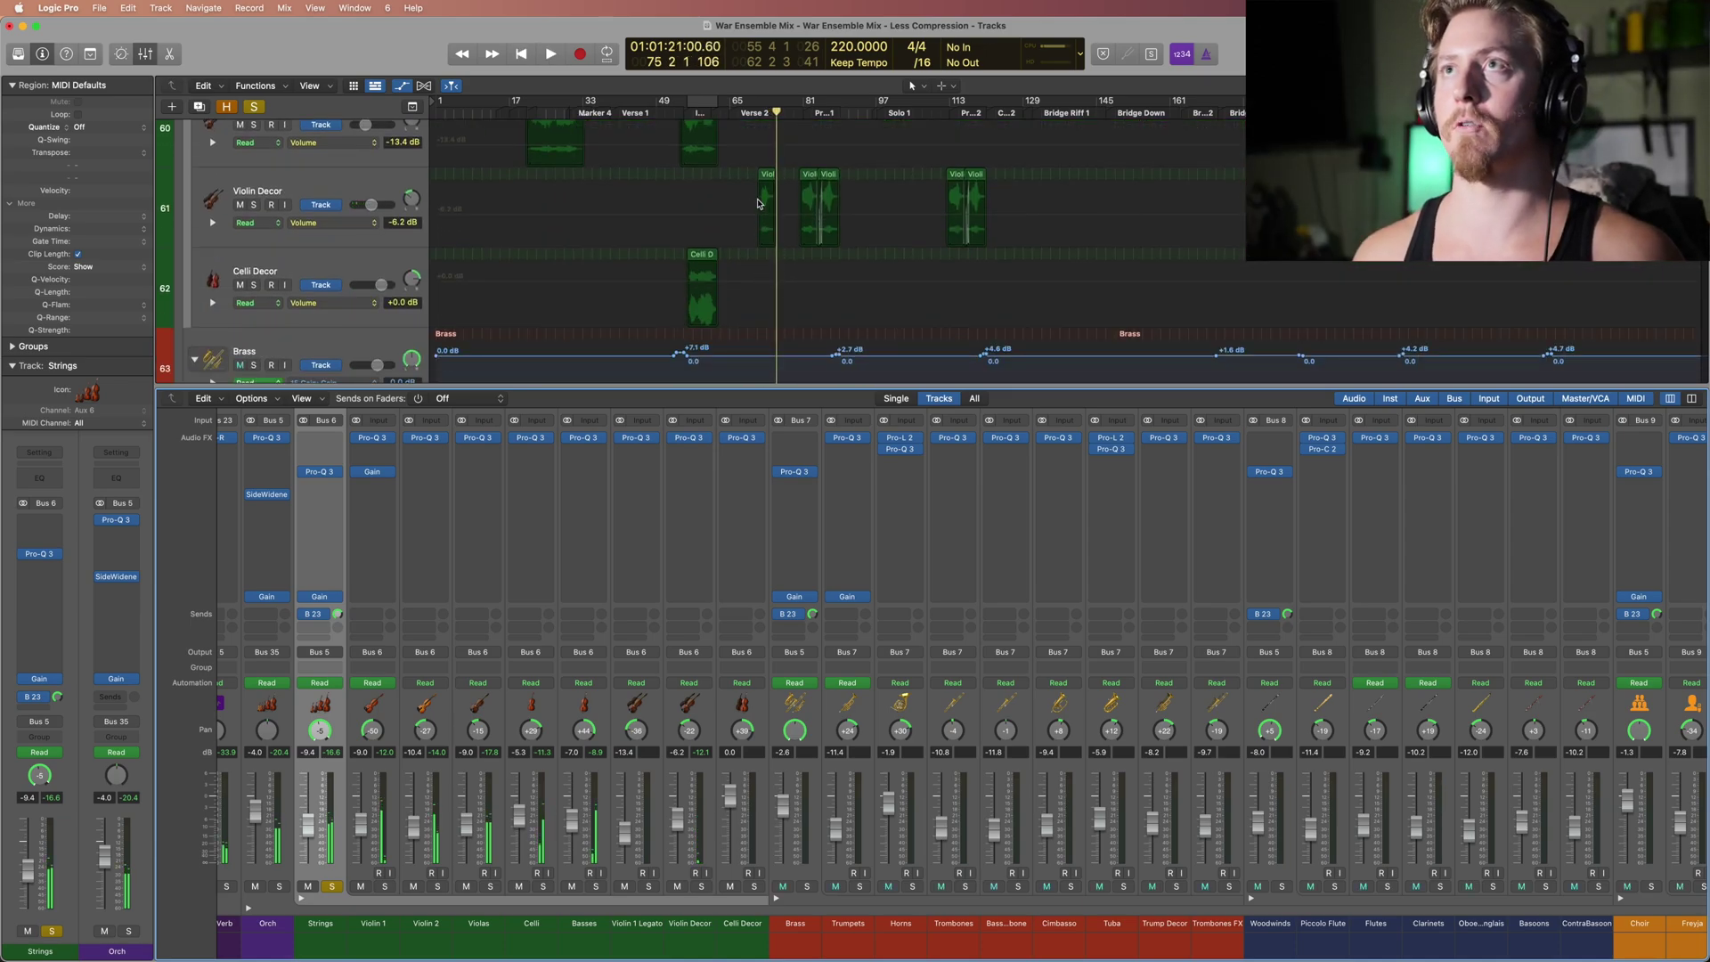
pyautogui.click(752, 113)
pyautogui.press('space')
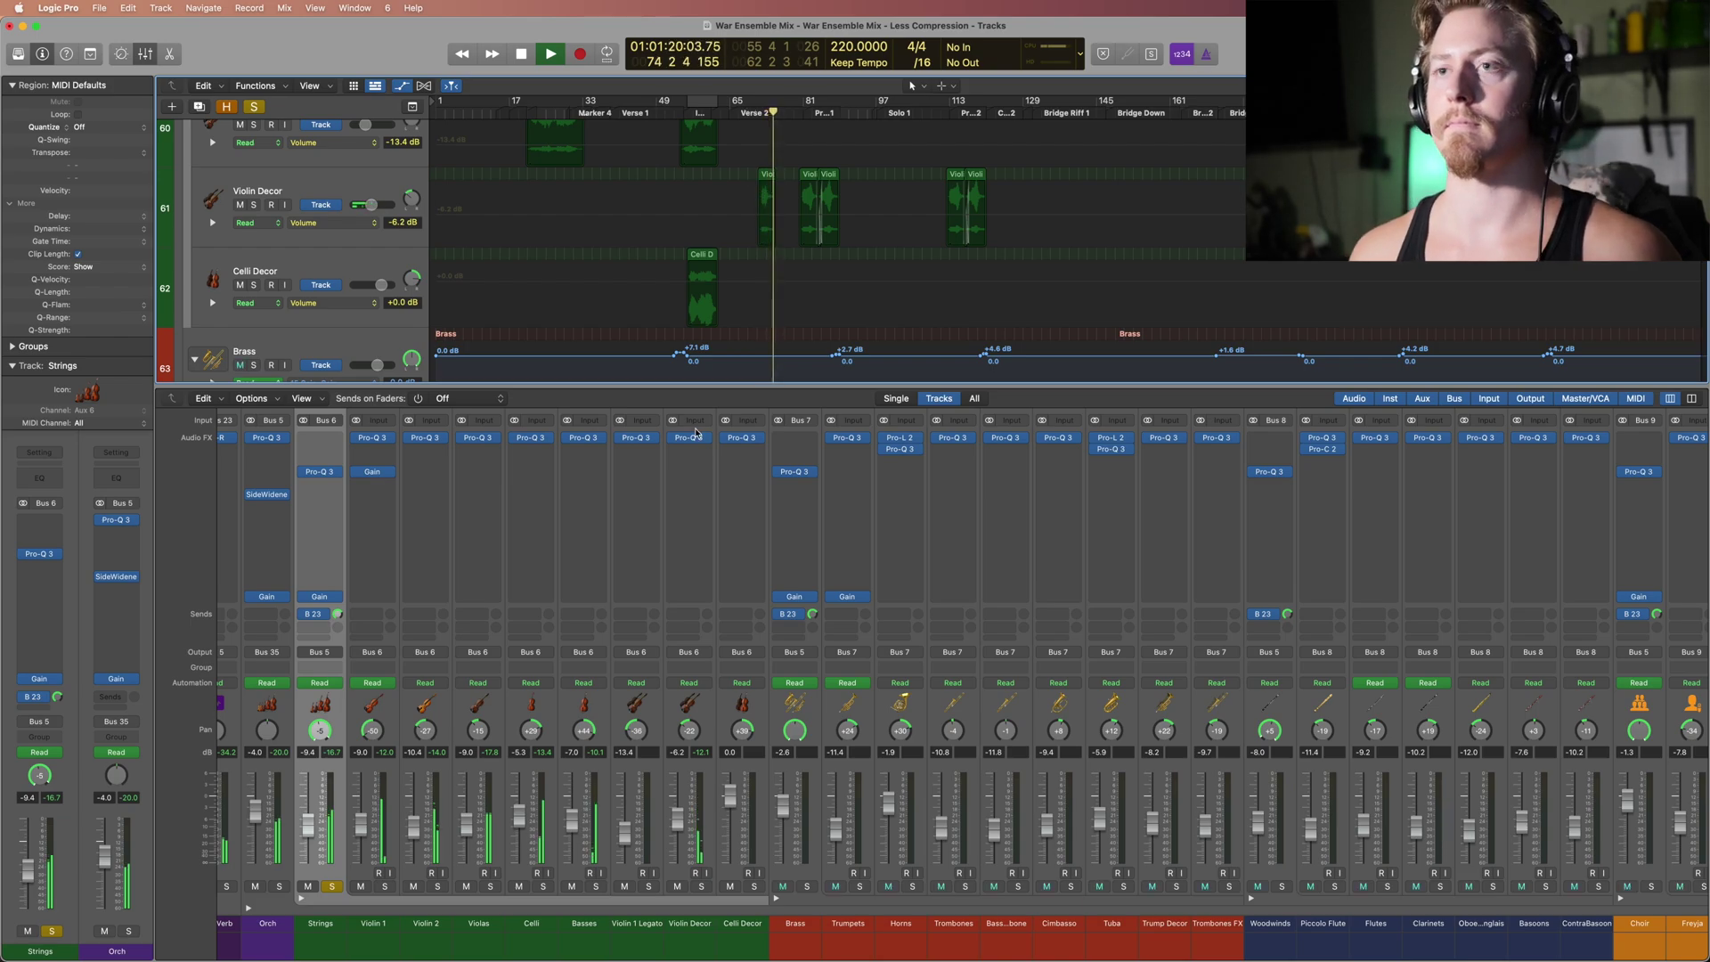
pyautogui.press('space')
# Step: Select the Brass stack and turn off the Strings solo
pyautogui.hscroll(-5, 670, 703)
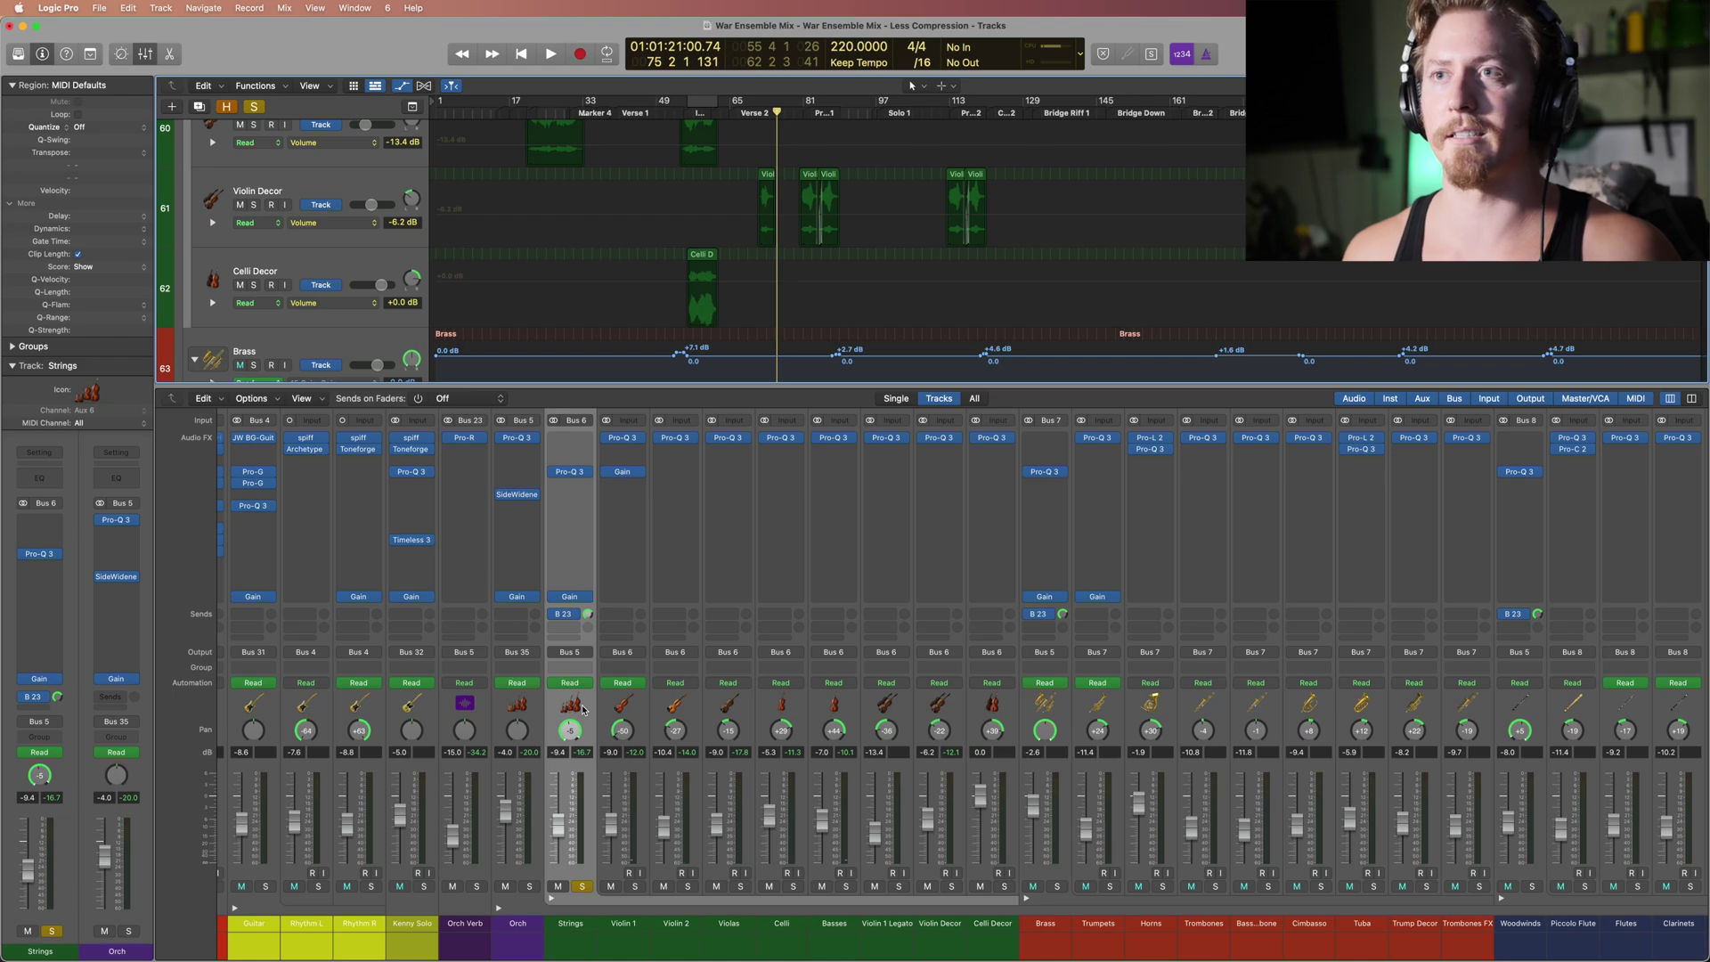
pyautogui.hscroll(2, 787, 730)
pyautogui.hscroll(7, 973, 723)
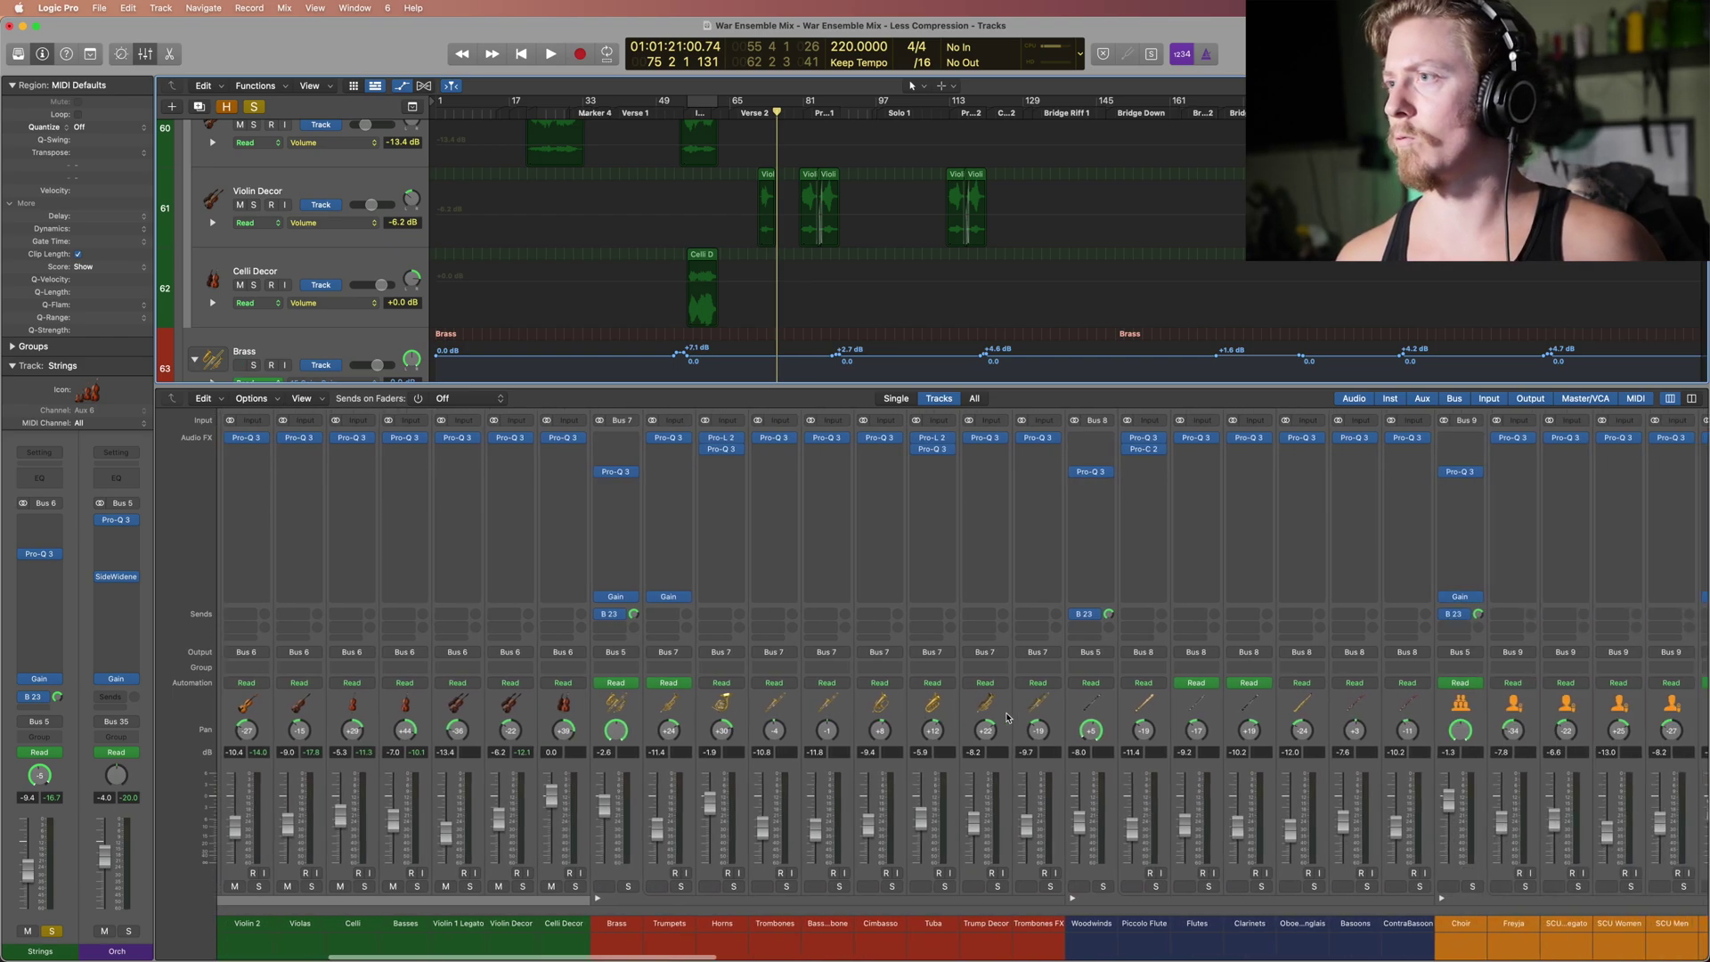
pyautogui.hscroll(-3, 1068, 708)
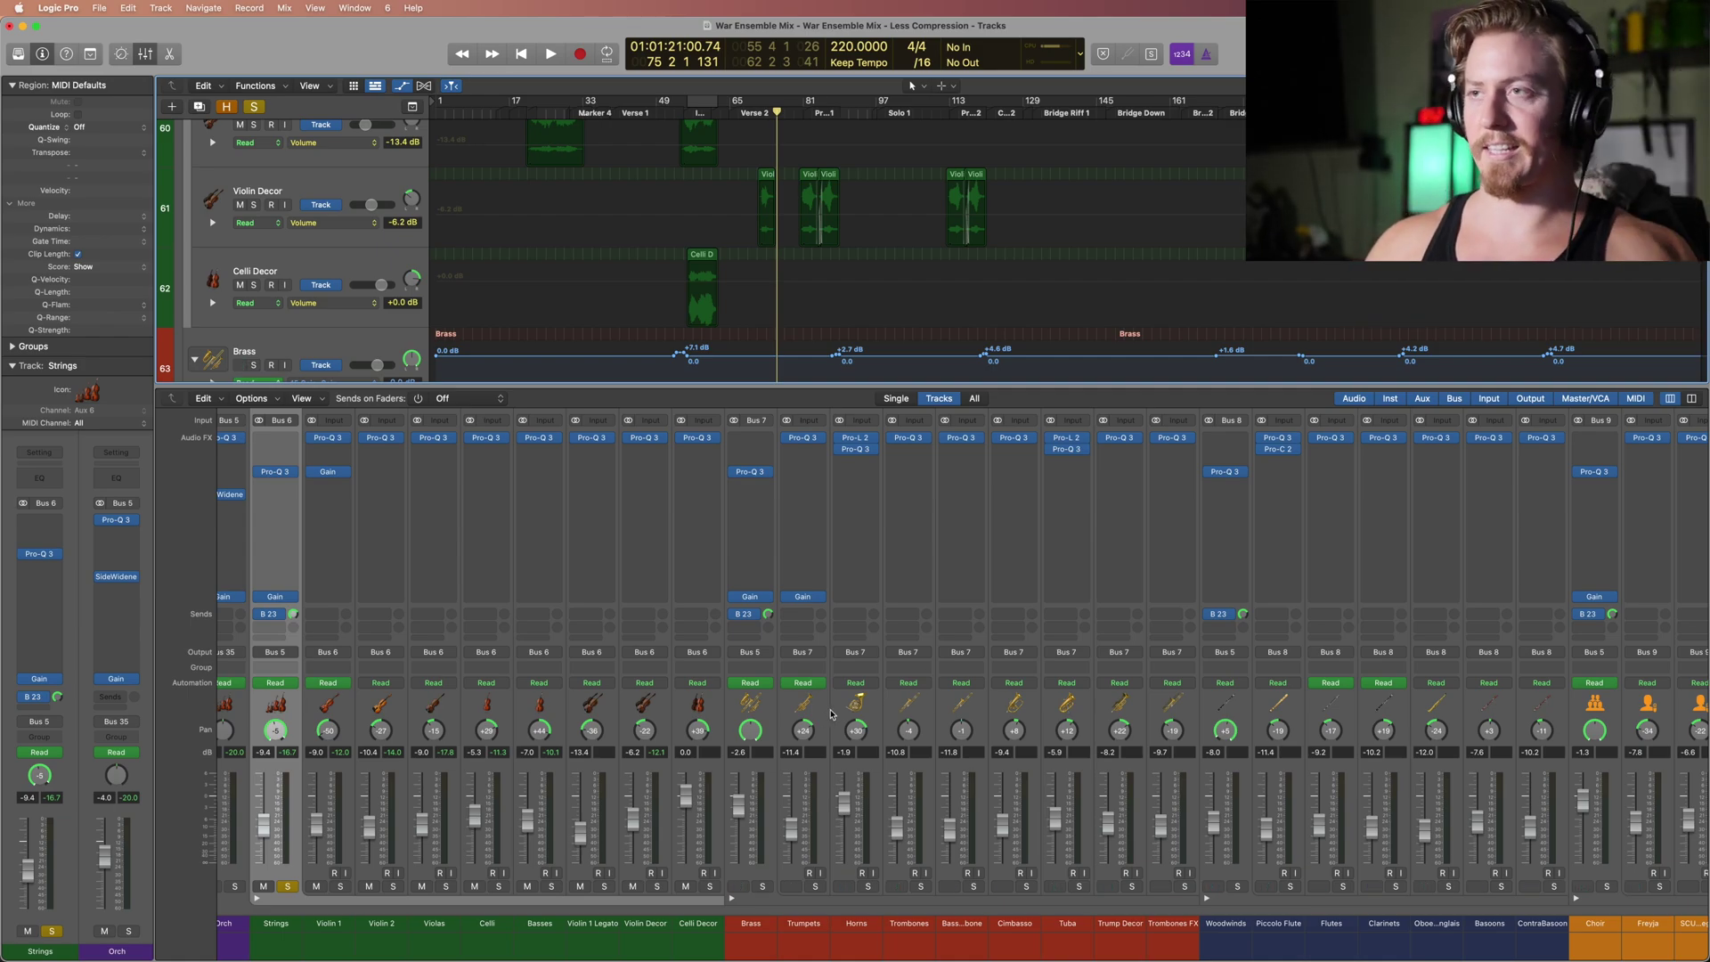
pyautogui.click(757, 706)
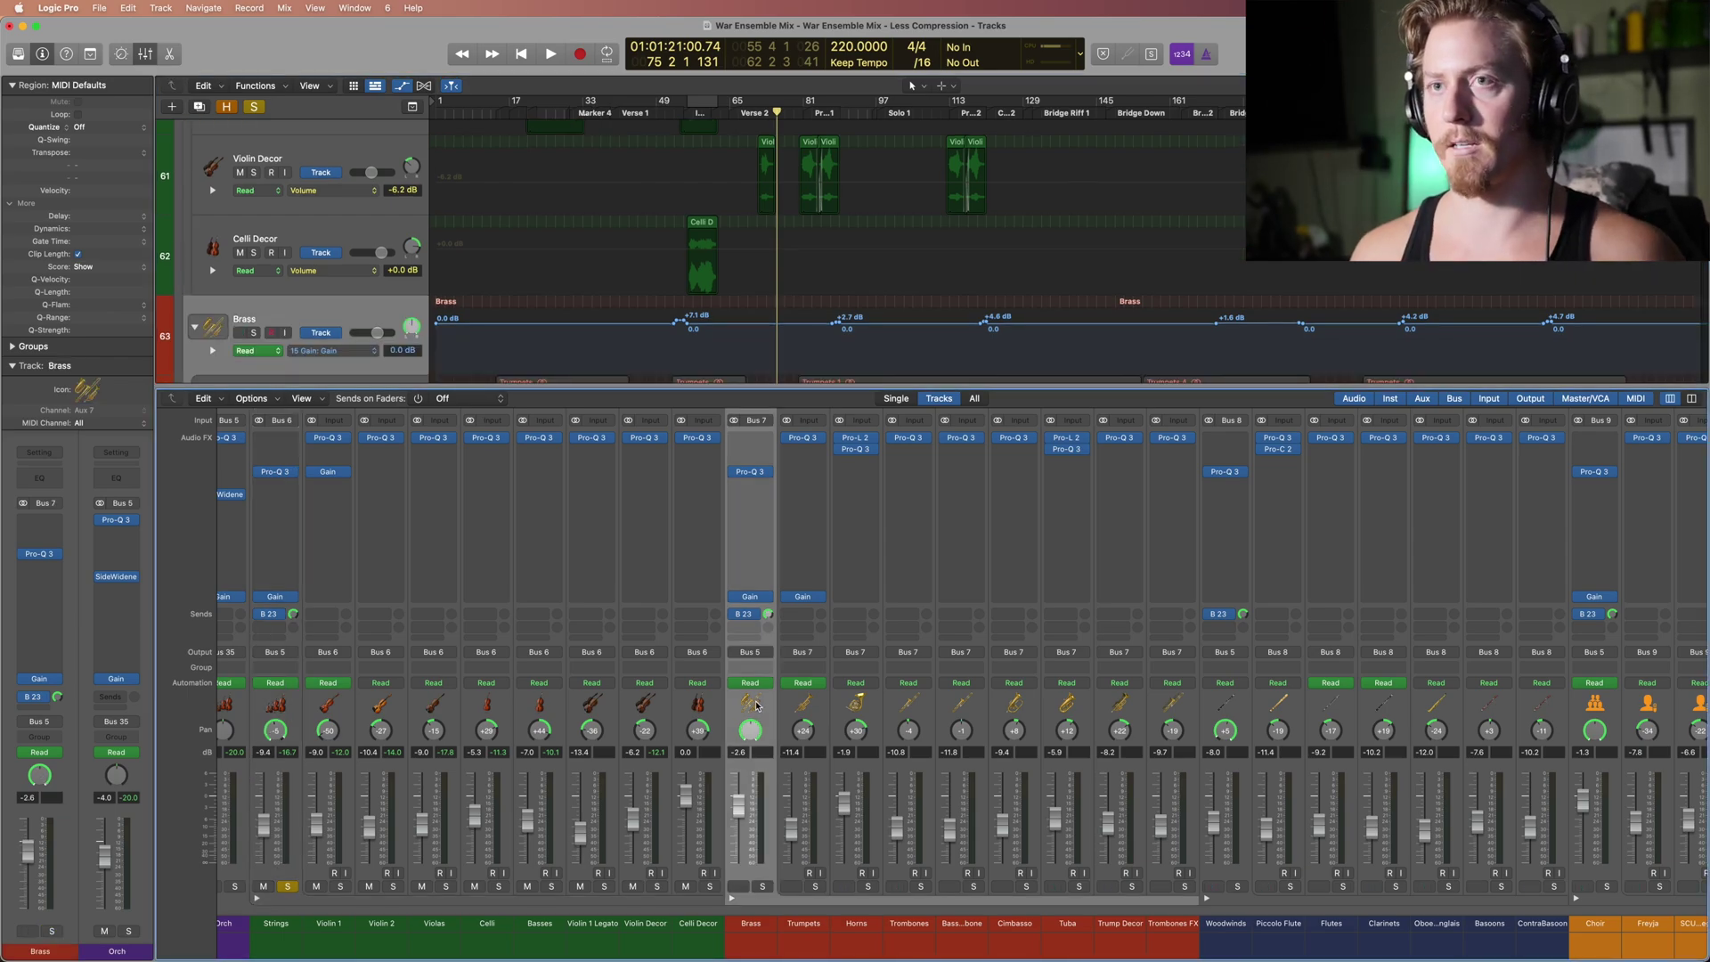
pyautogui.click(287, 886)
# Step: Solo the Horns track and zoom in on its long middle region around bar 159
pyautogui.hscroll(-1, 397, 728)
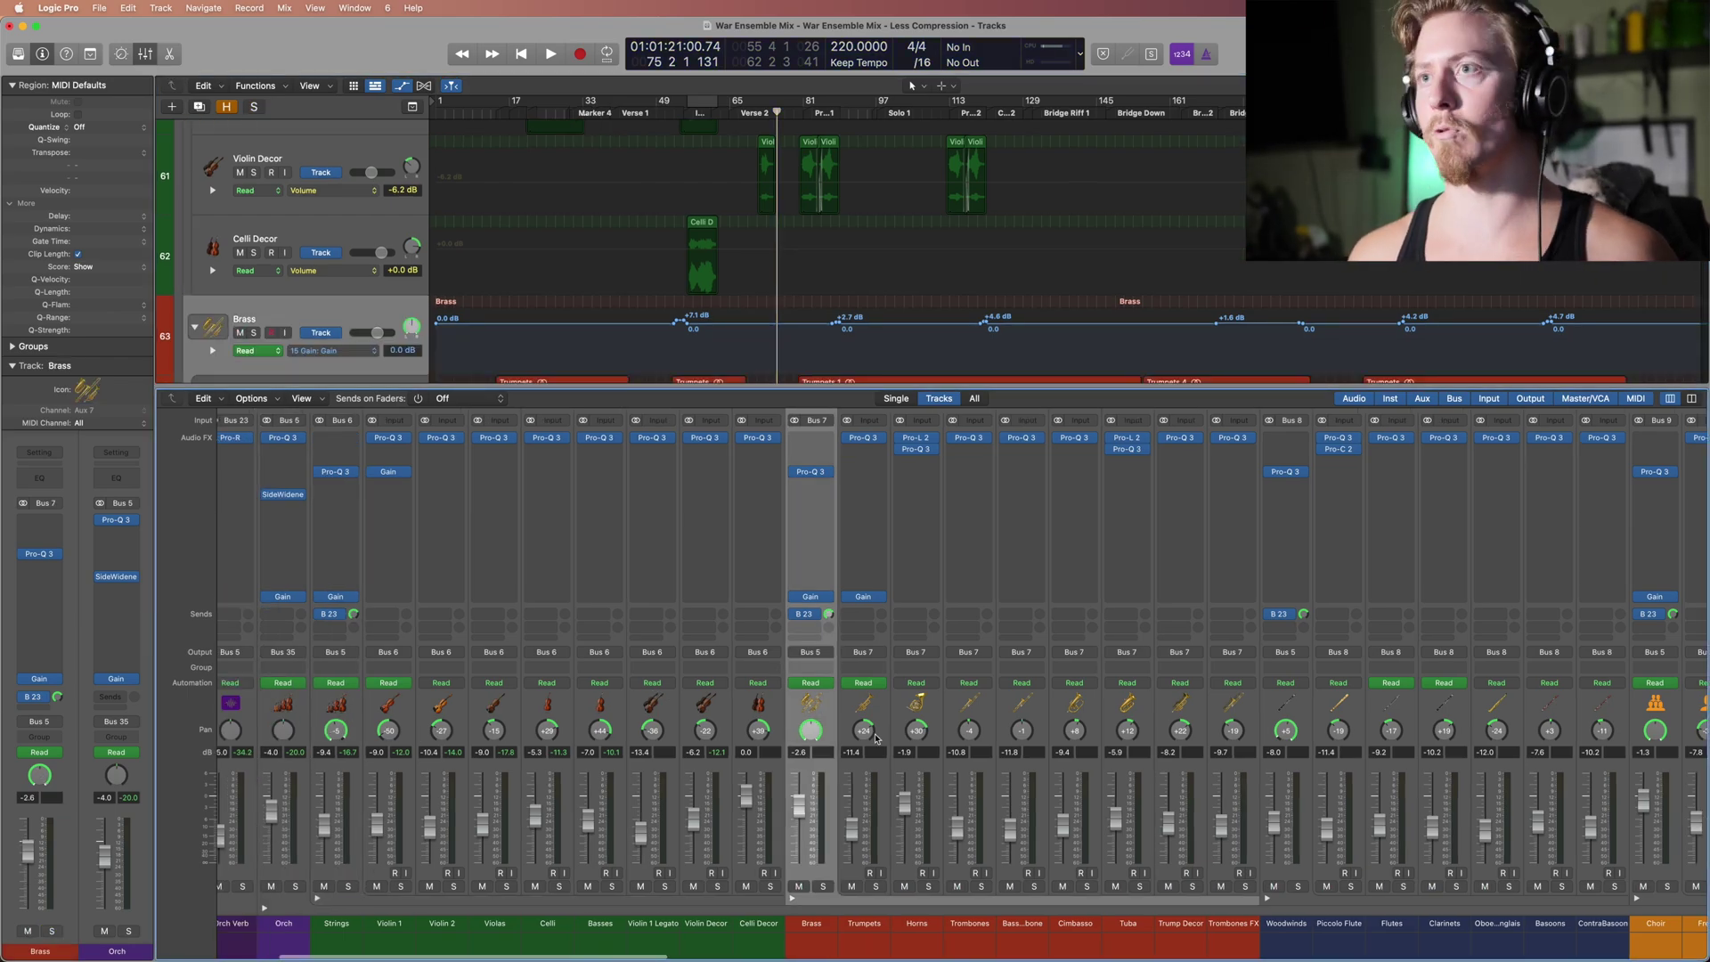
pyautogui.hscroll(5, 871, 736)
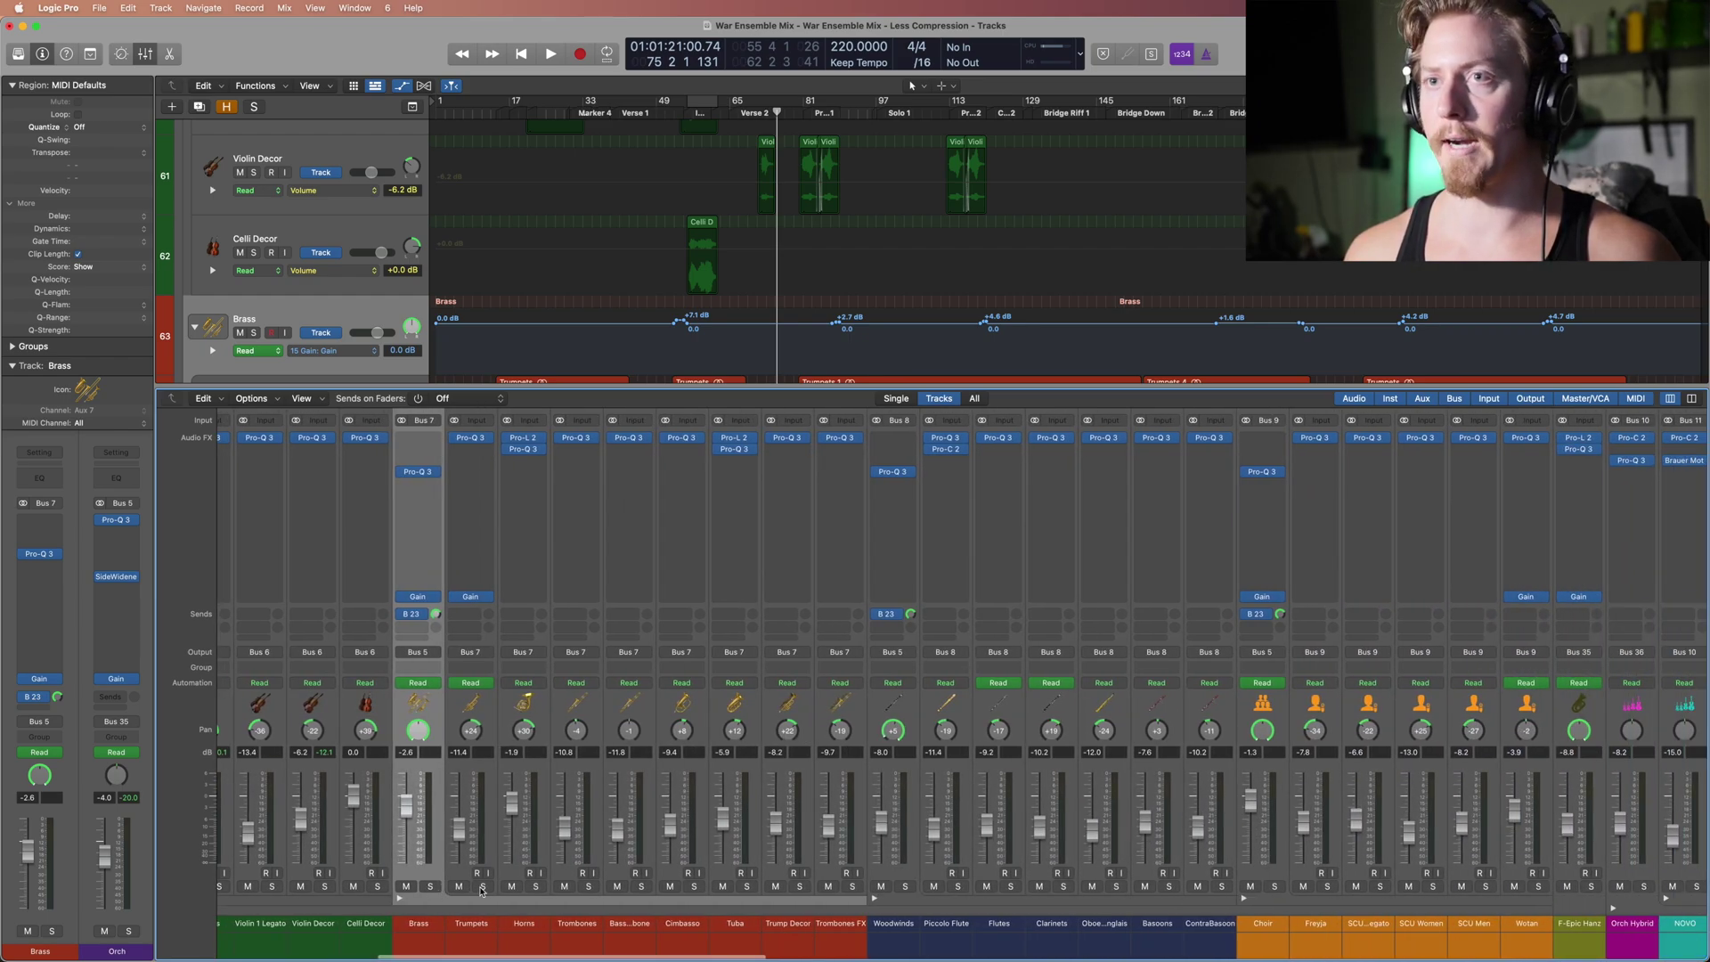
pyautogui.click(522, 878)
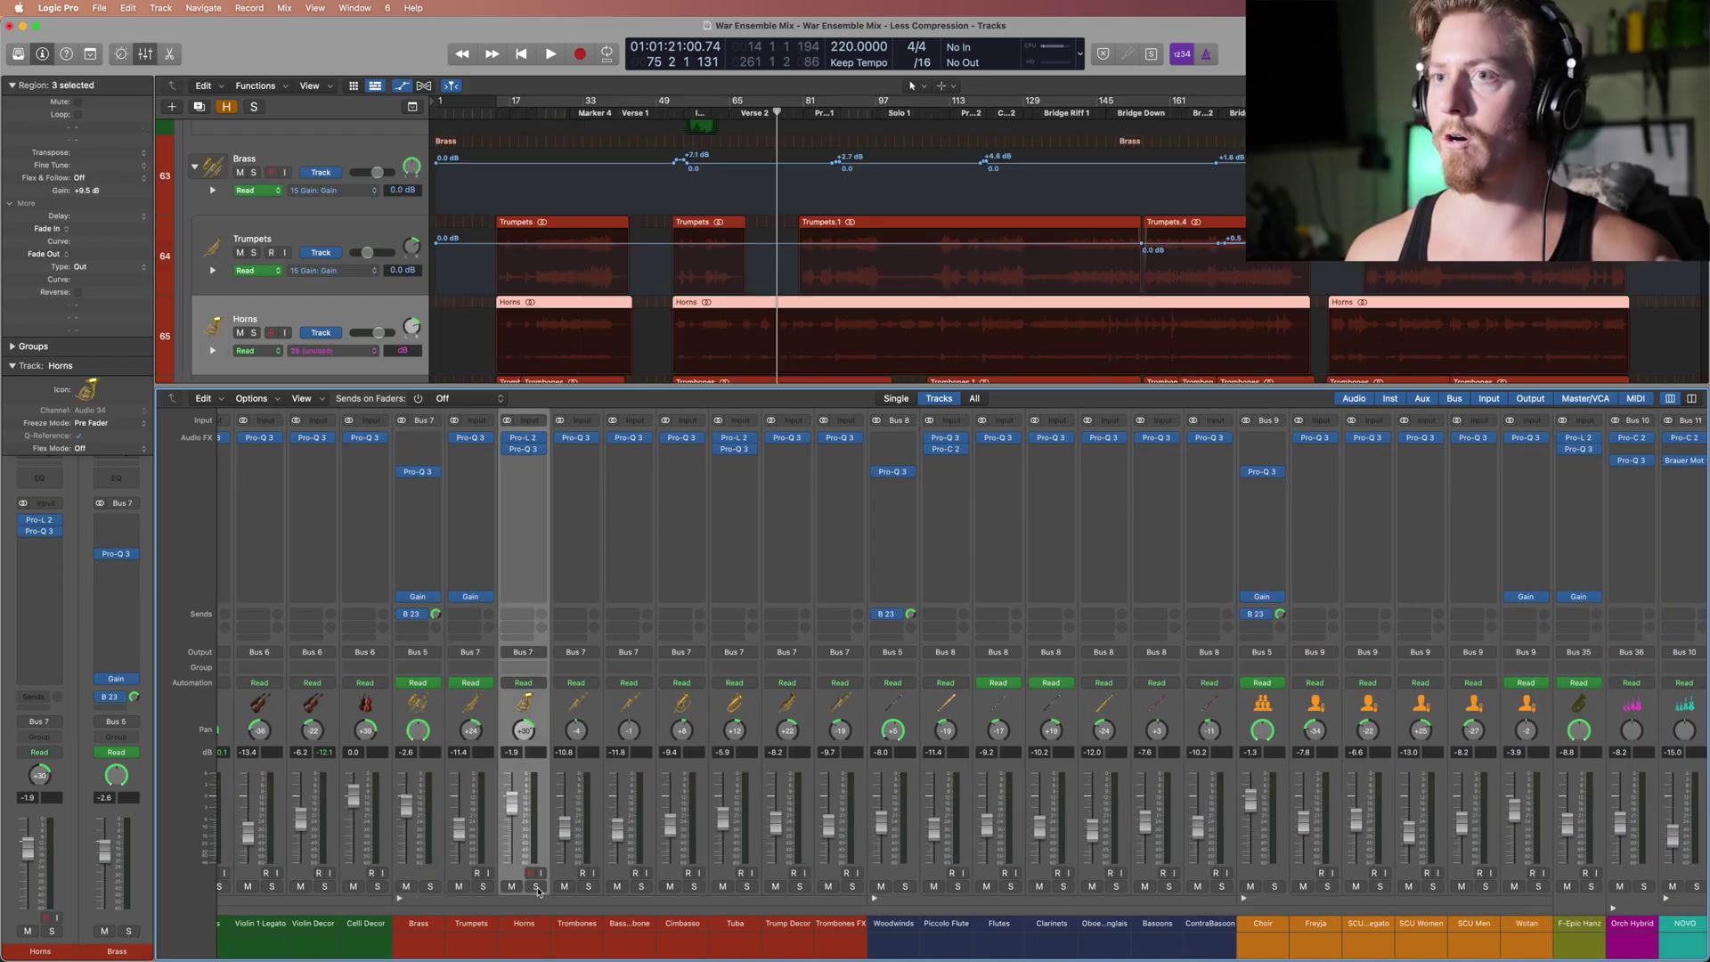
pyautogui.click(536, 886)
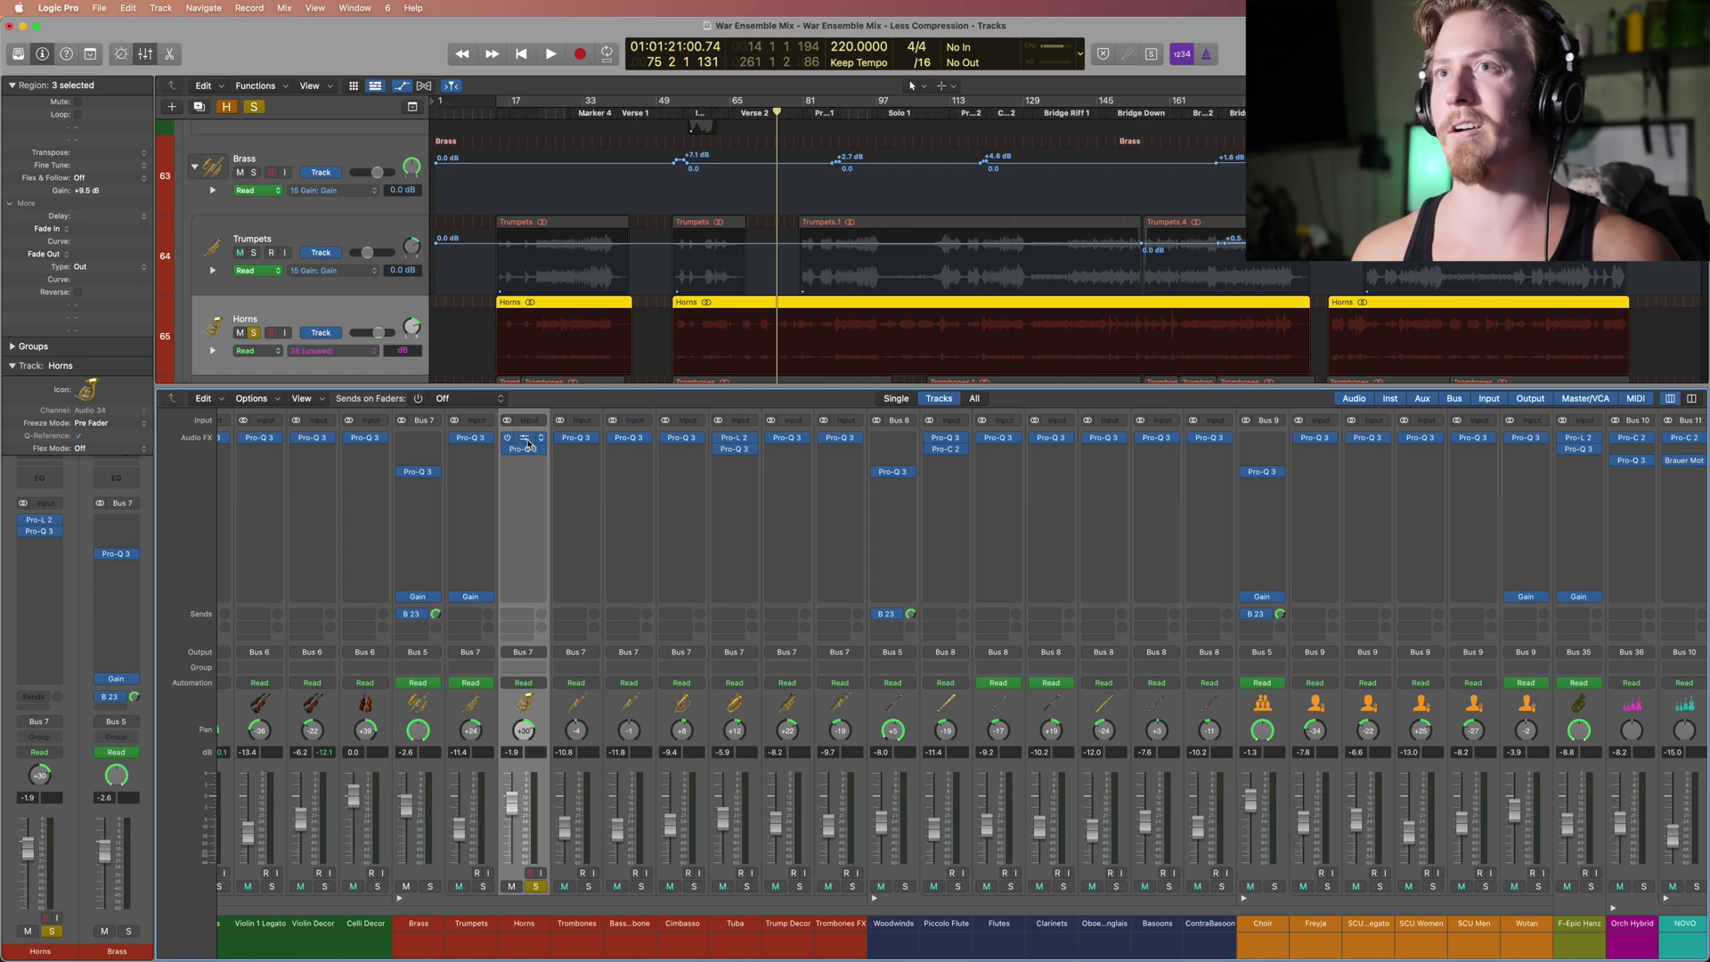
pyautogui.click(1156, 324)
pyautogui.press('super+Right')
pyautogui.press('super+Right')
pyautogui.press('super+Right')
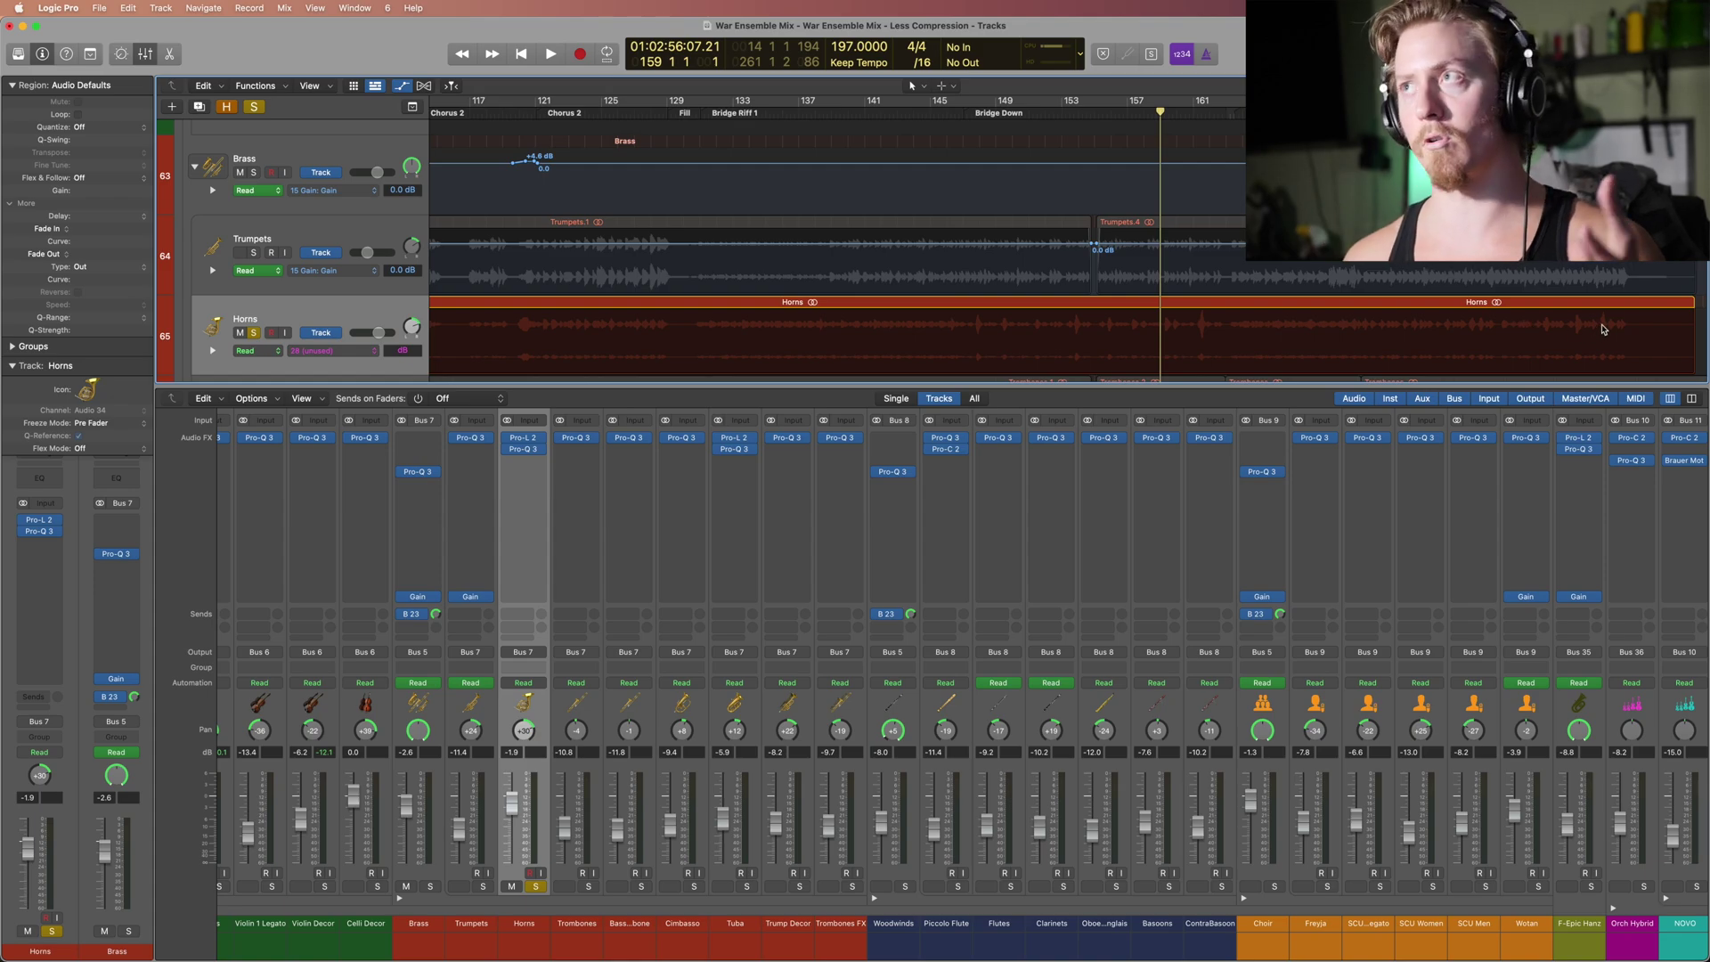
# Step: Open the Horns' Pro-L 2 limiter and play the soloed track from bar 157 to examine the limiting
pyautogui.click(526, 438)
pyautogui.moveTo(773, 224); pyautogui.dragTo(826, 440)
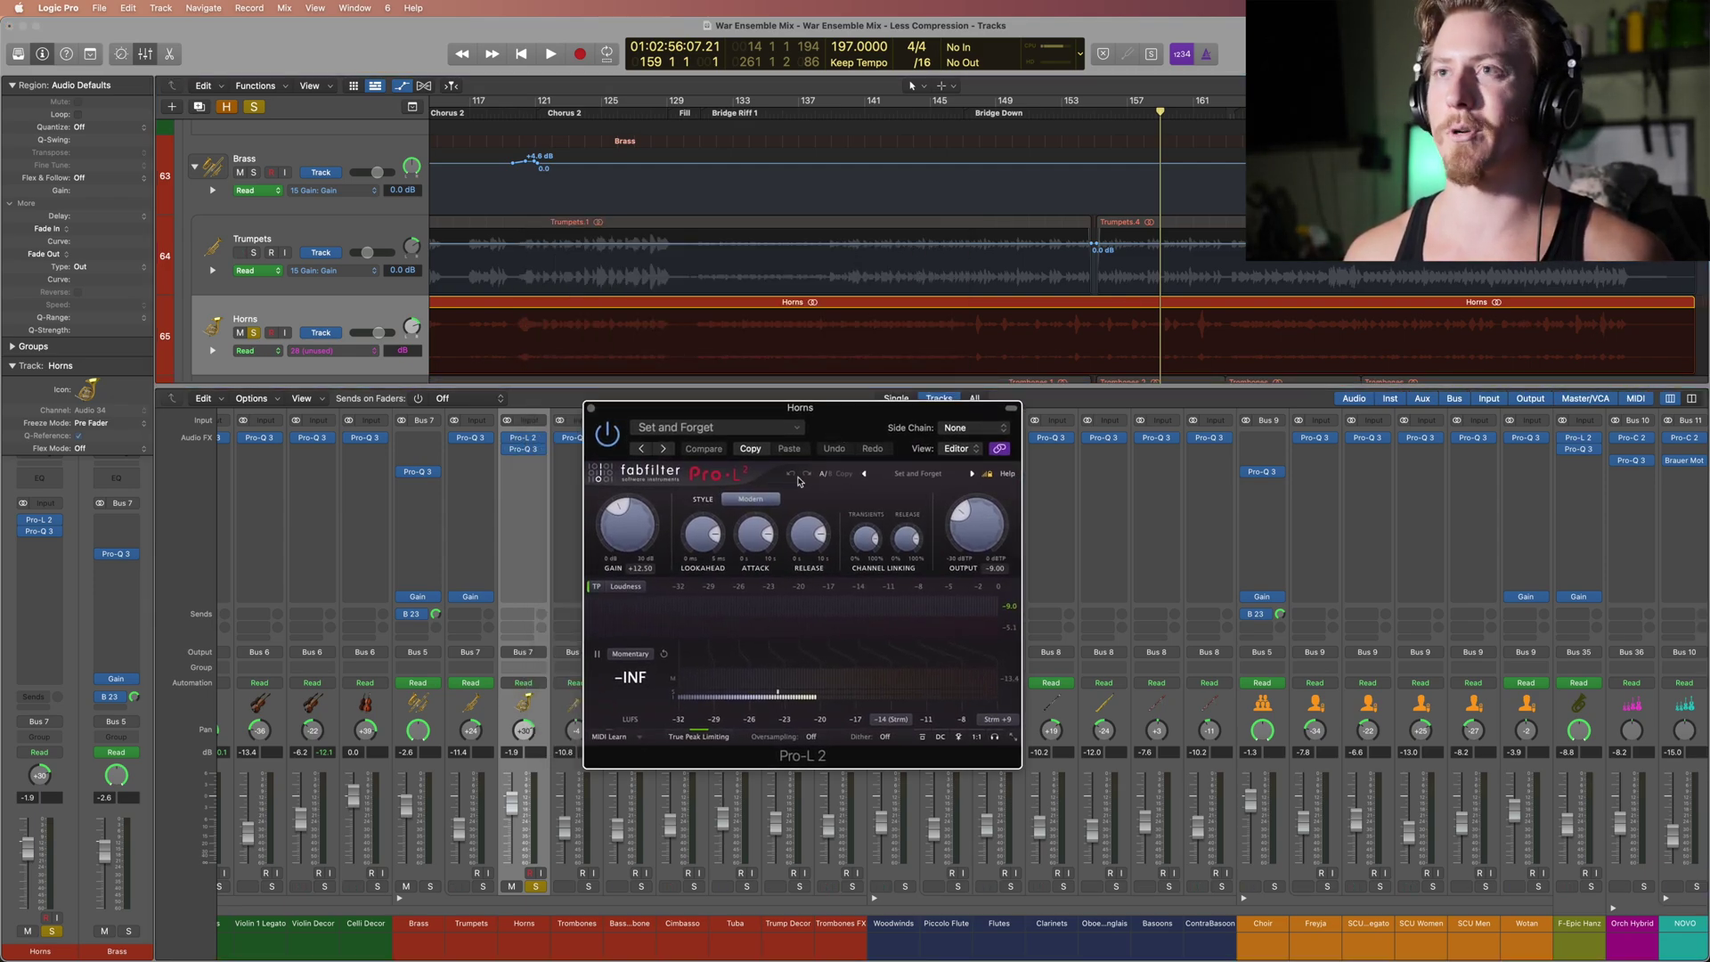
pyautogui.press('super+Left')
pyautogui.click(1043, 115)
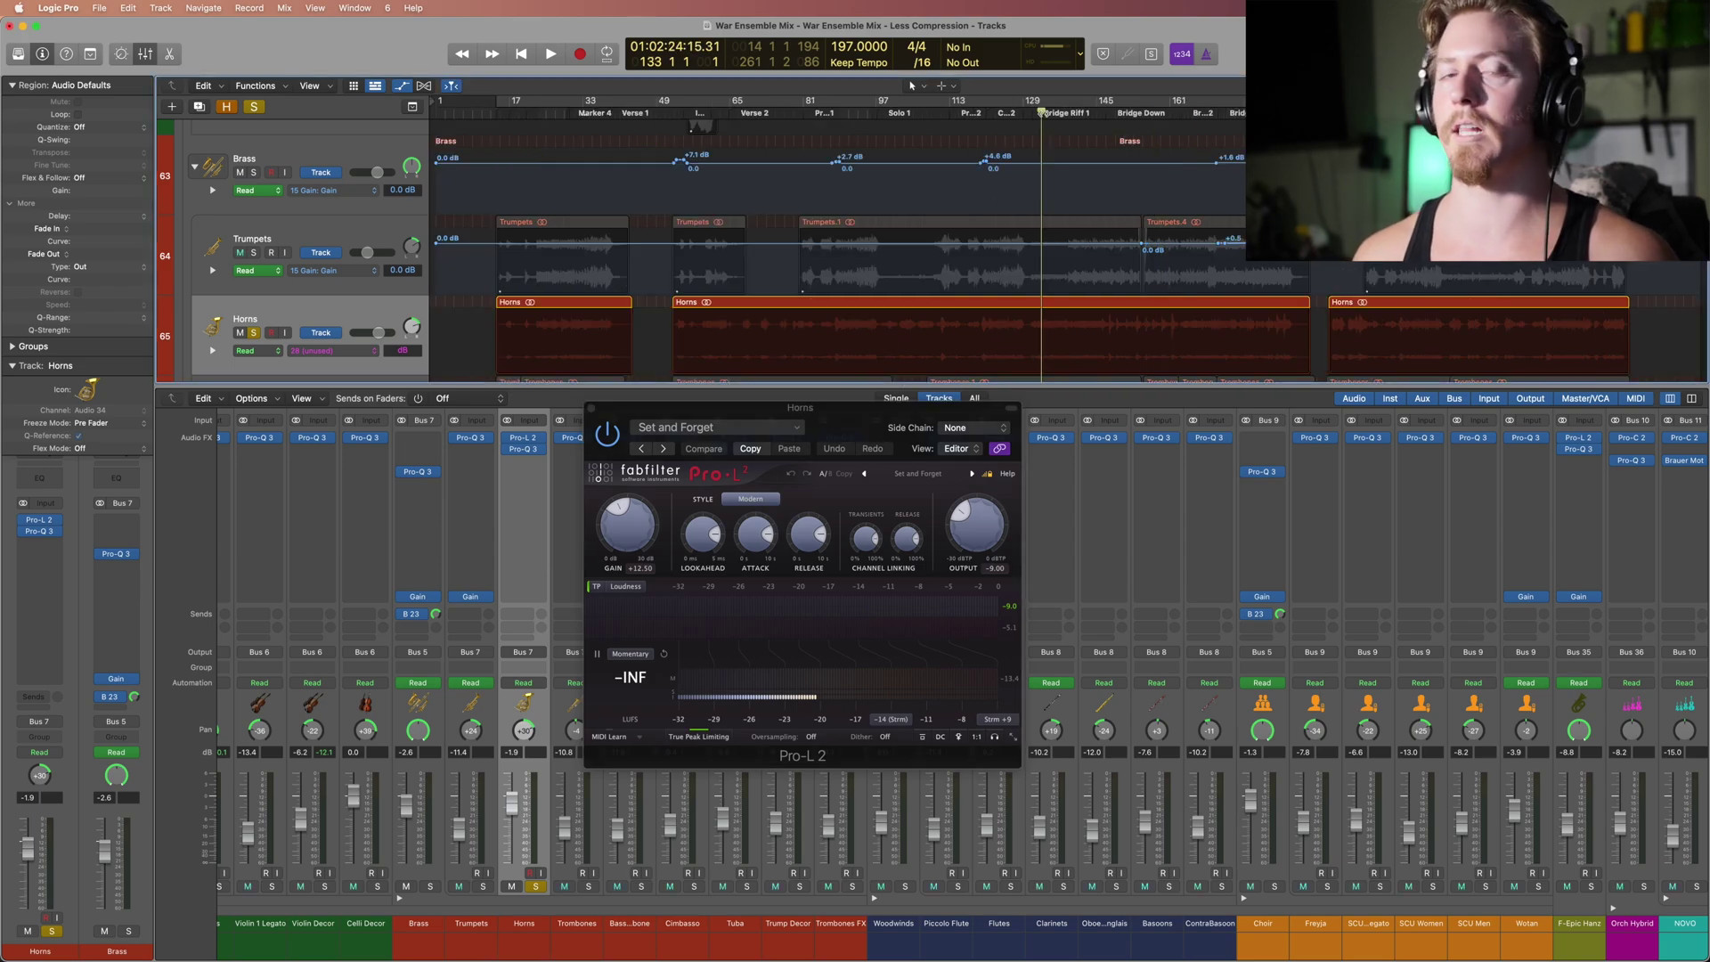
pyautogui.click(1151, 114)
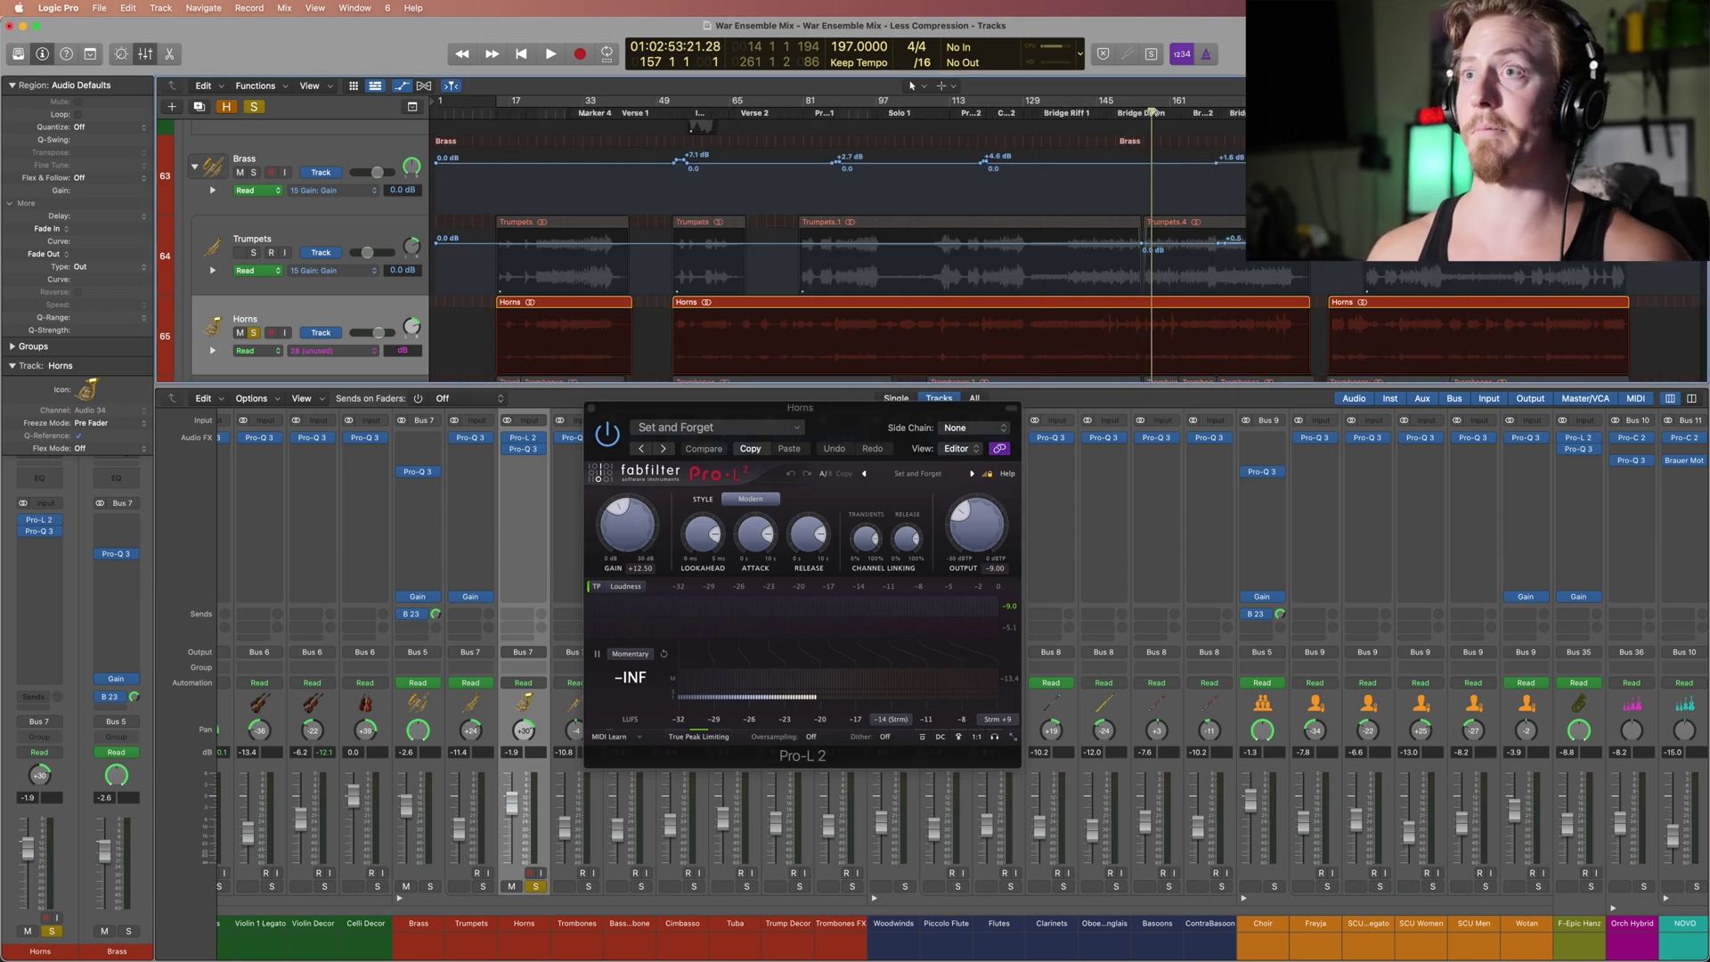
pyautogui.press('space')
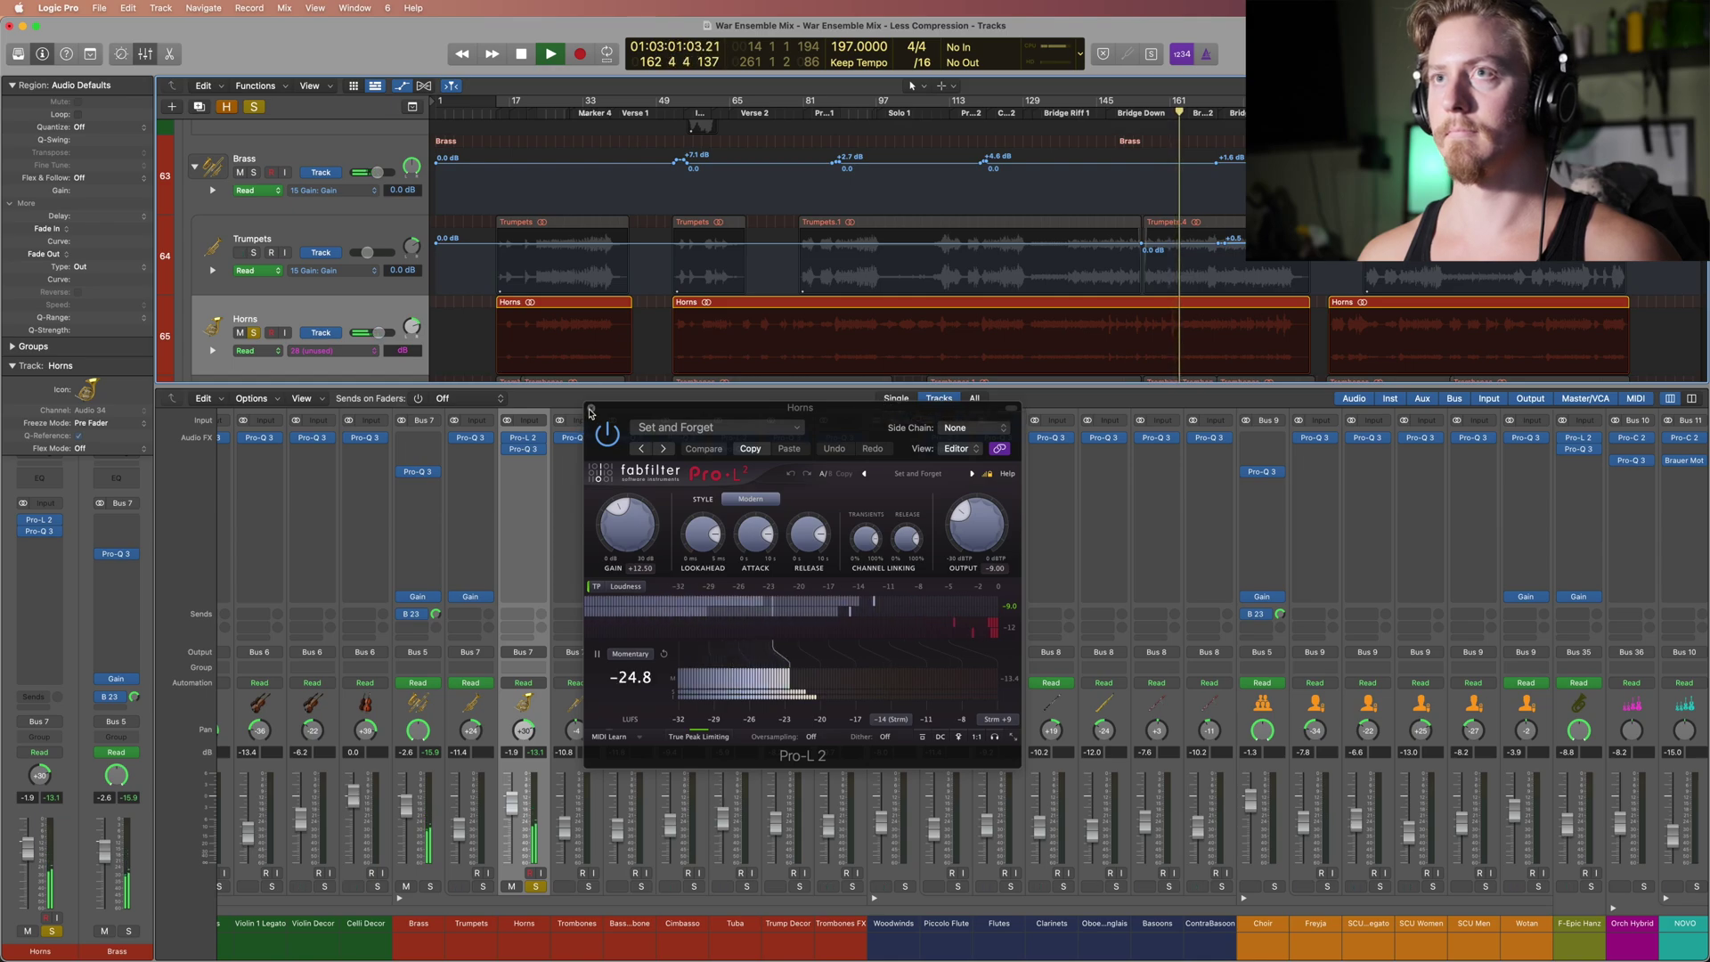
pyautogui.press('space')
# Step: Close the Horns' limiter window and turn off the Horns solo
pyautogui.click(590, 408)
pyautogui.press('Down')
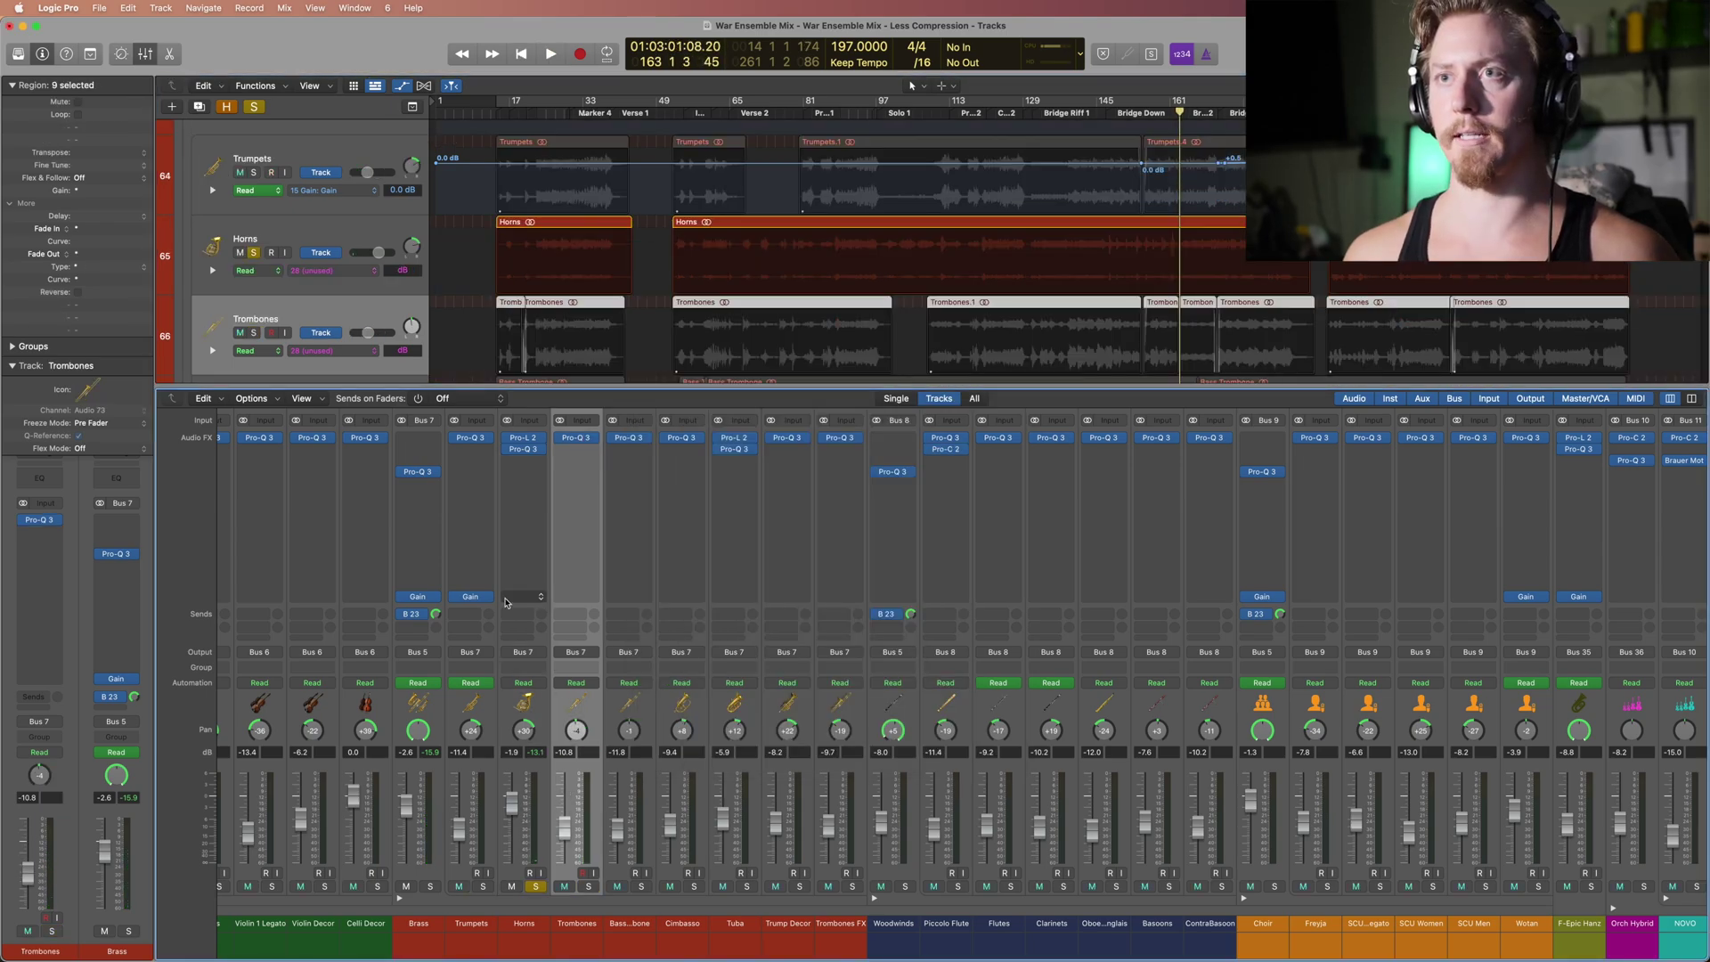
pyautogui.click(537, 888)
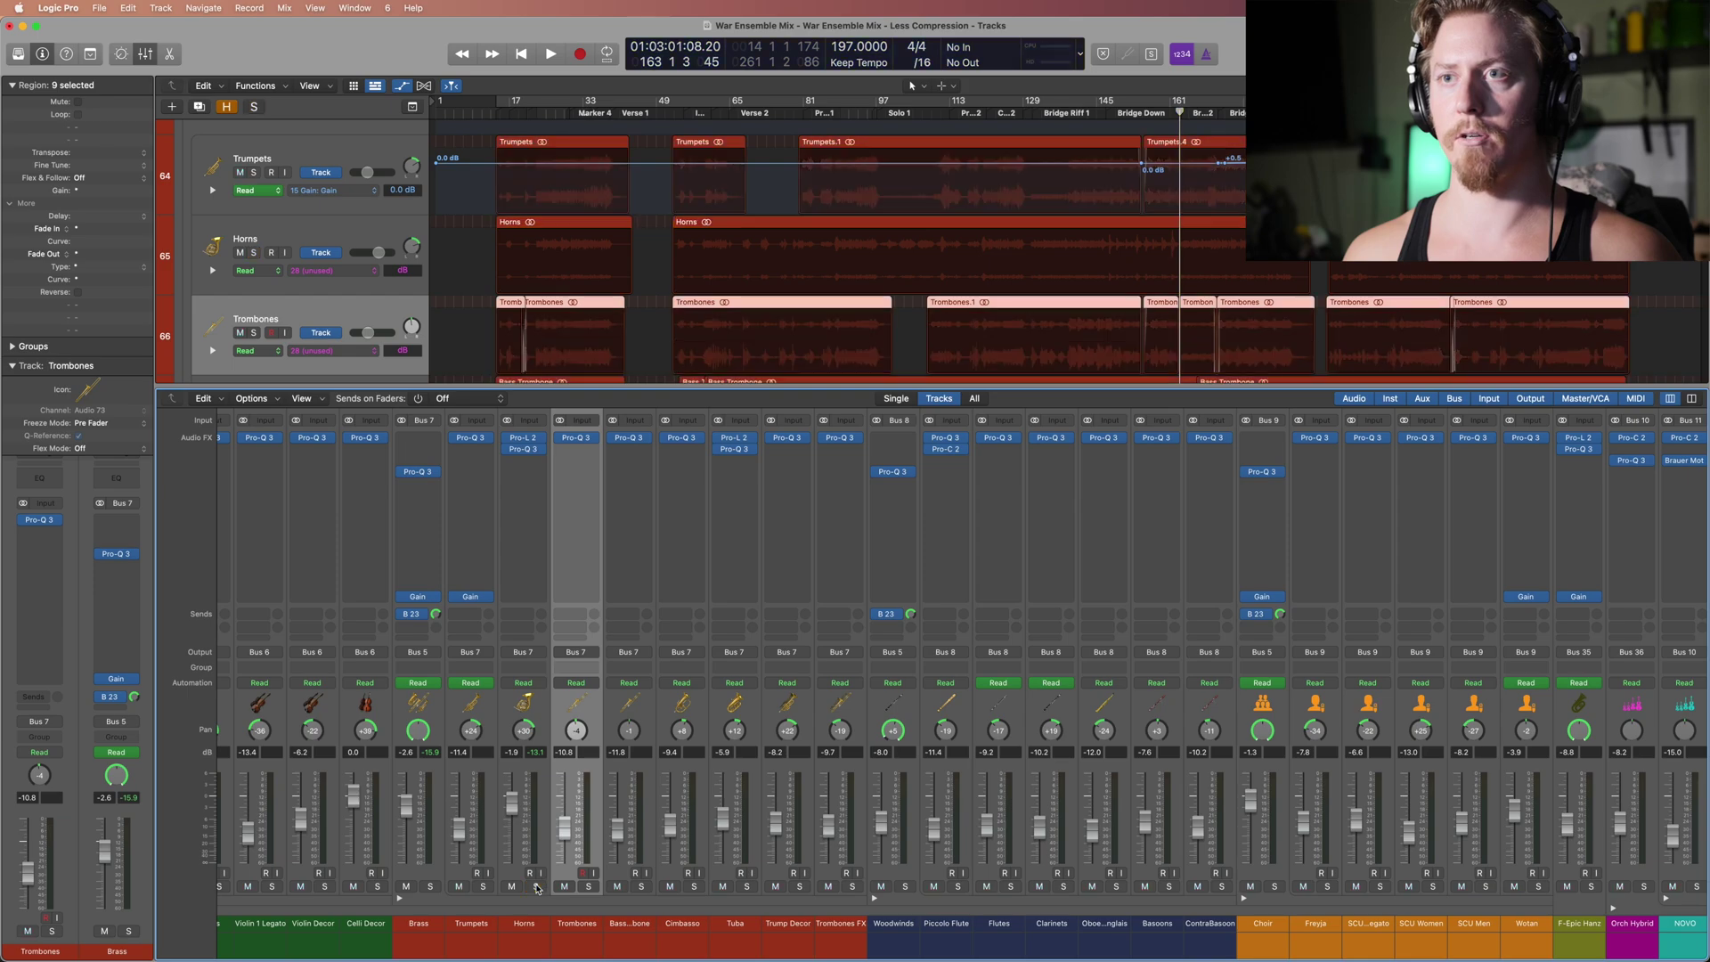
# Step: Examine the Pro-Q 3 curves on the Trumpets and Trombones tracks
pyautogui.click(470, 437)
pyautogui.moveTo(834, 210); pyautogui.dragTo(1264, 298)
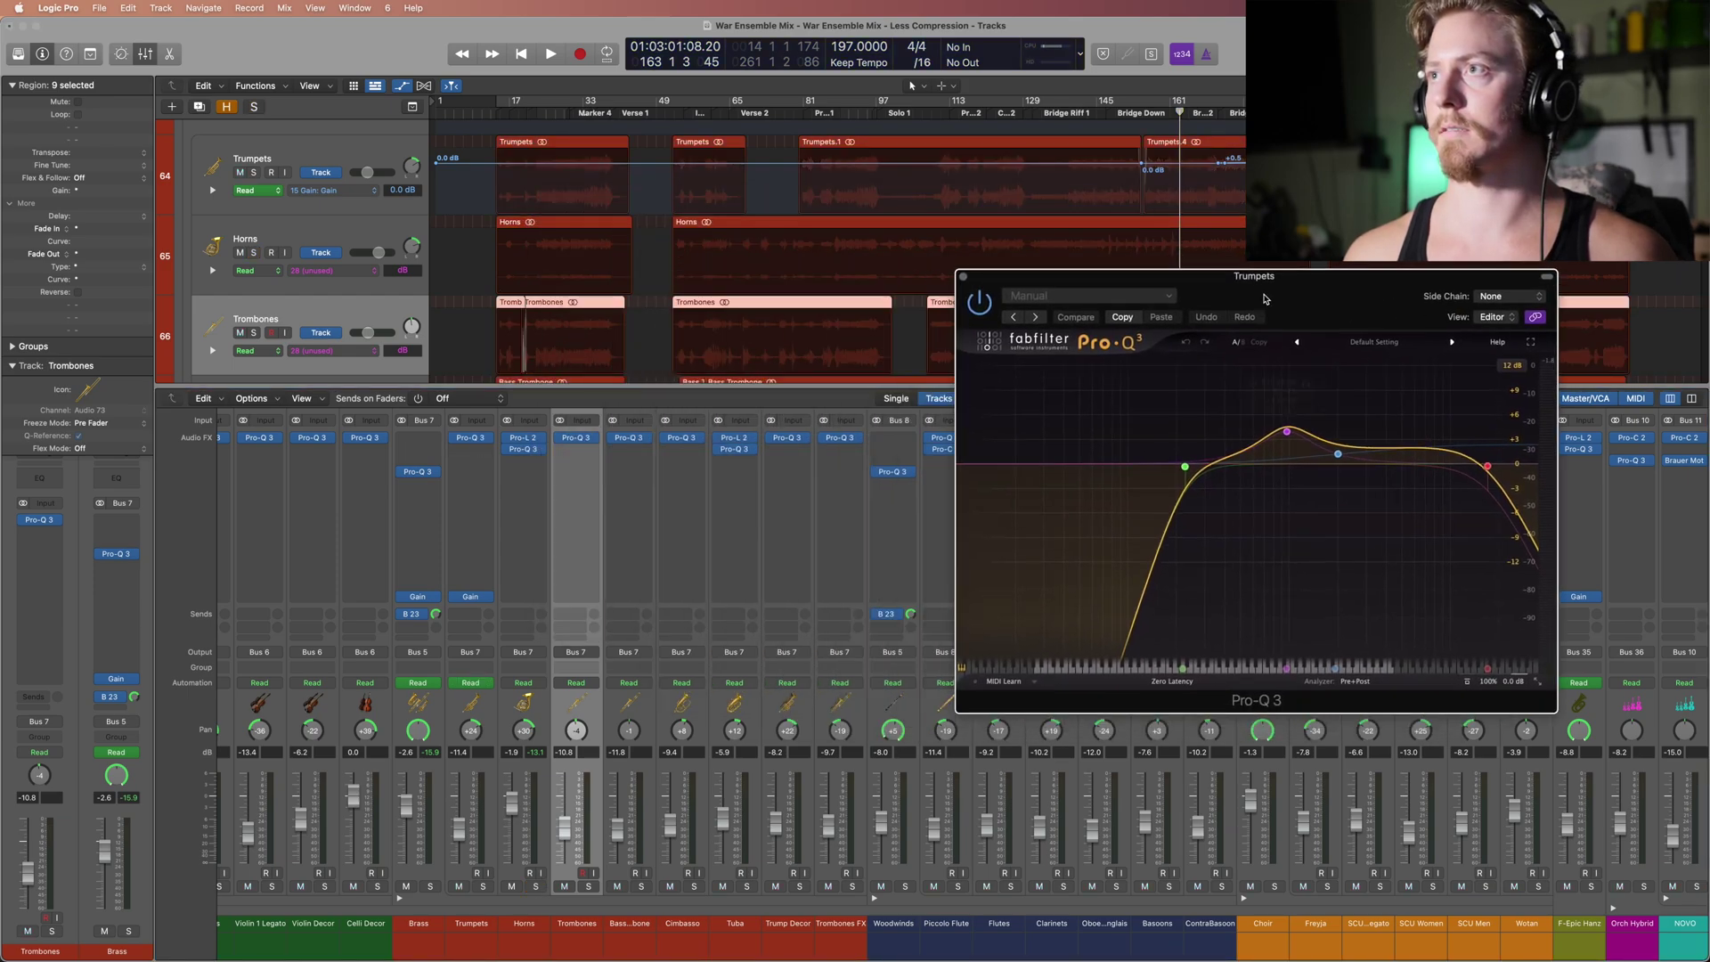
pyautogui.hscroll(5, 867, 688)
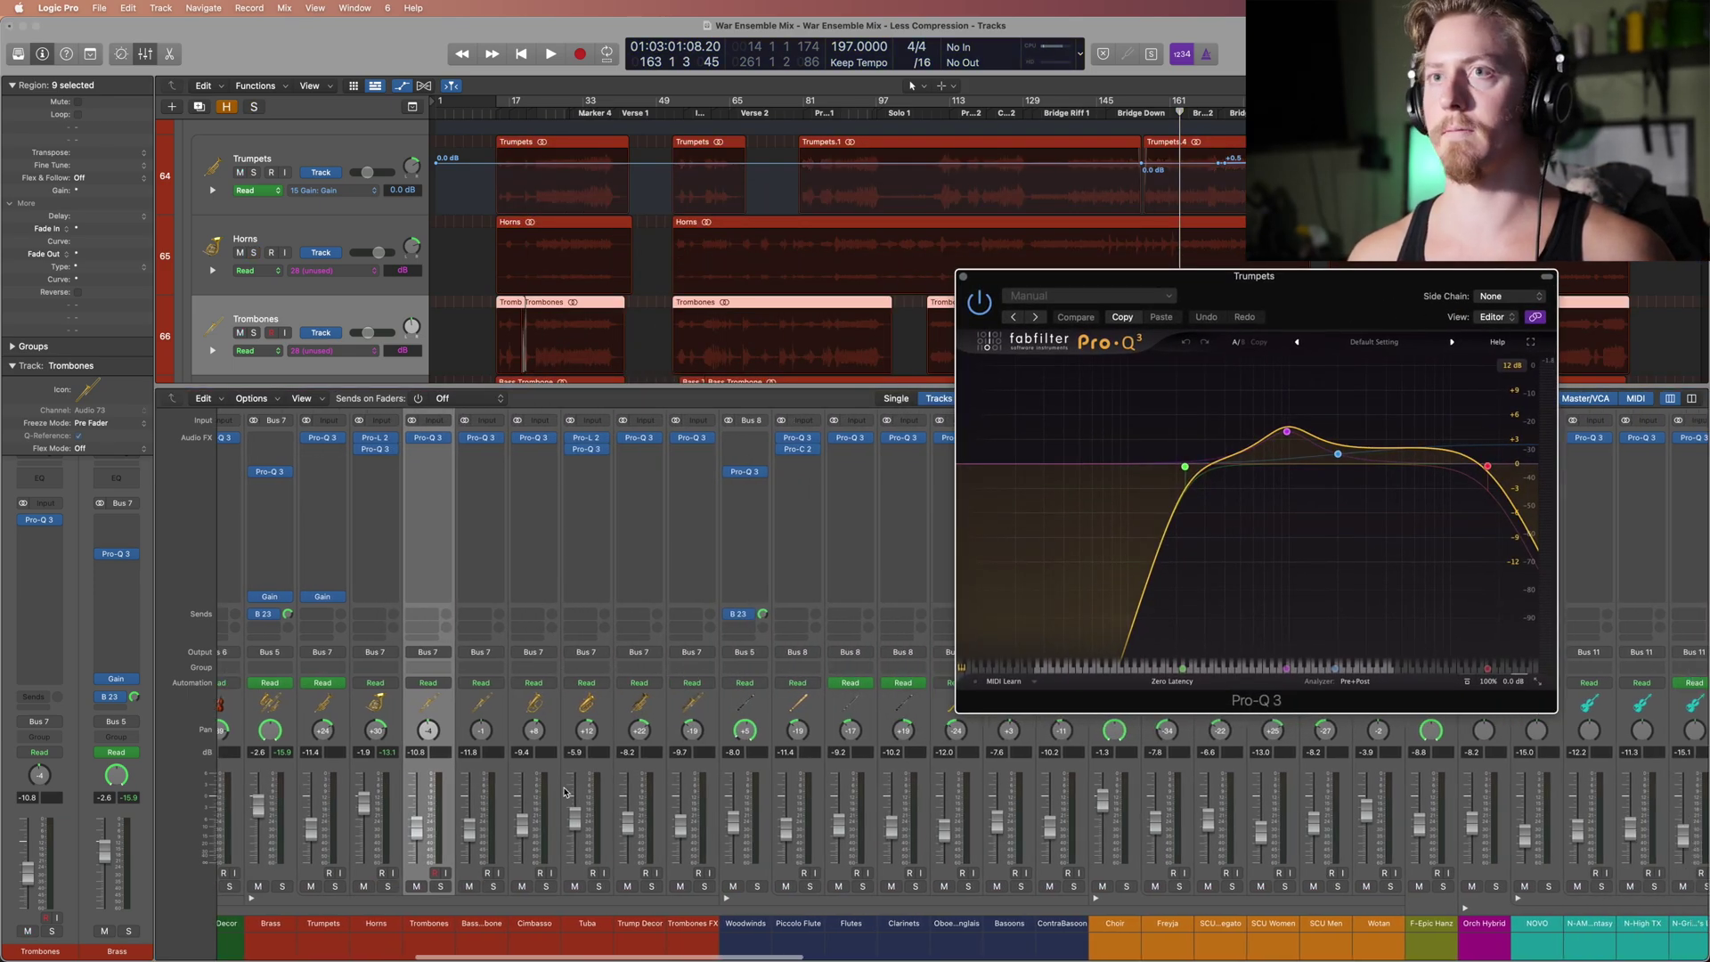
pyautogui.press('Up')
pyautogui.click(427, 705)
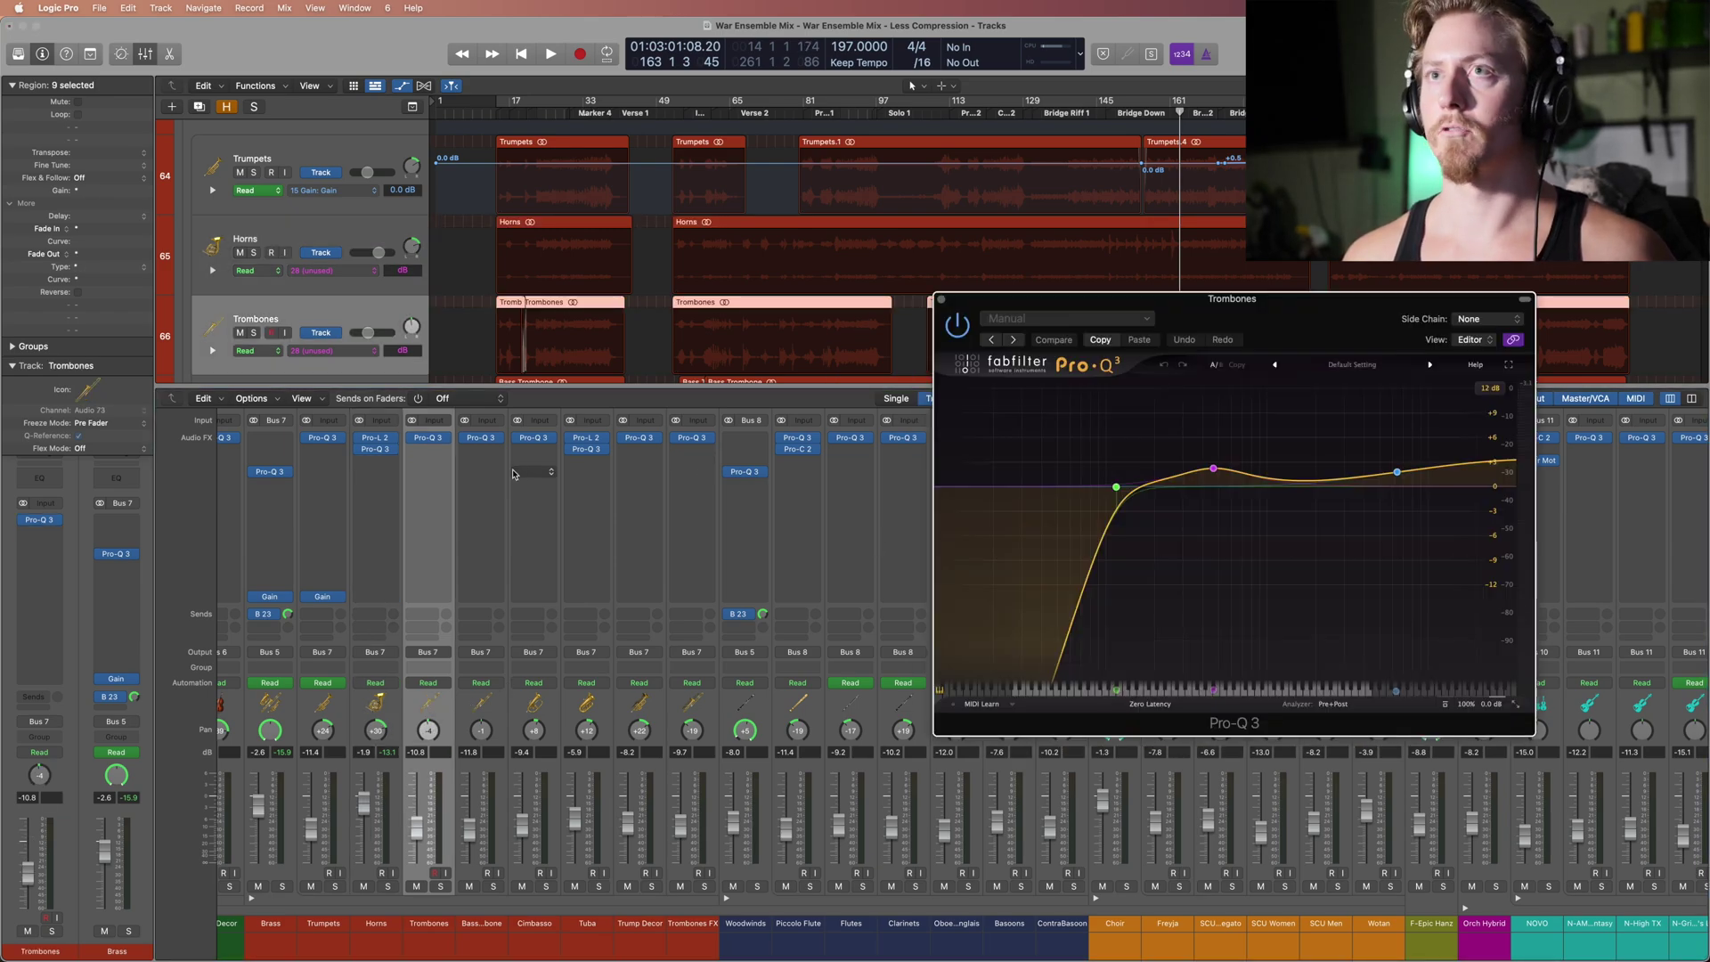
# Step: Examine the Pro-Q 3 curves on Bass Trombone, Cimbasso and Tuba, along with the Tuba's Pro-L 2 limiter
pyautogui.click(485, 439)
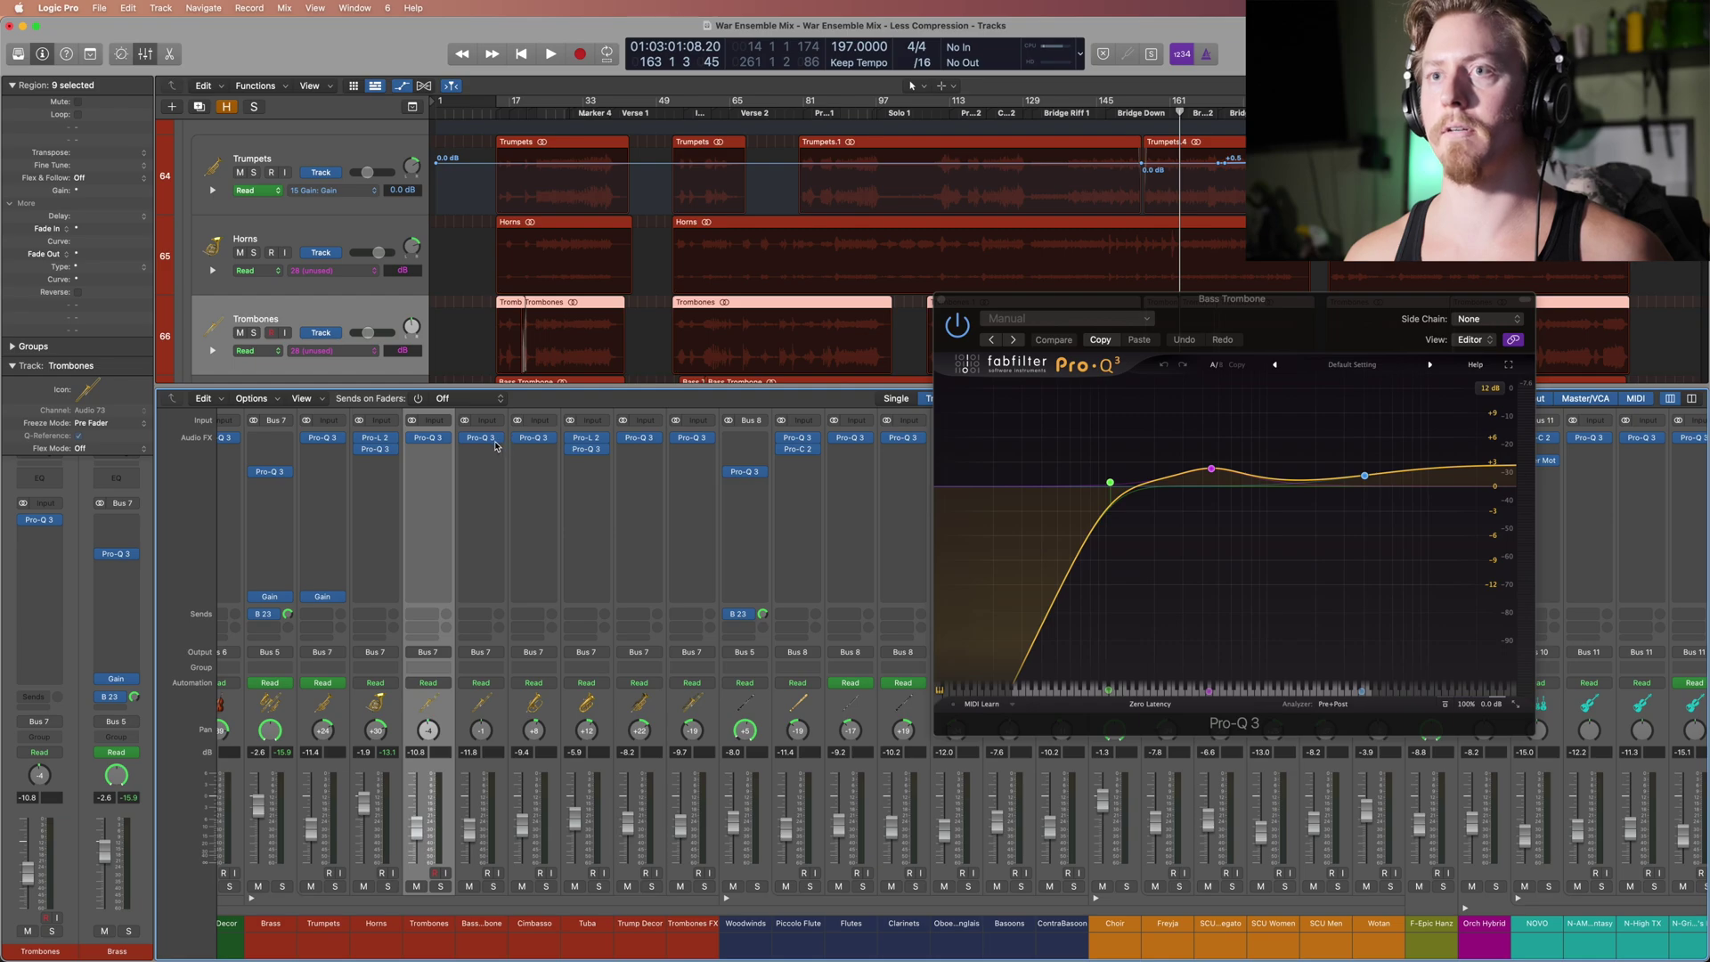
pyautogui.click(537, 440)
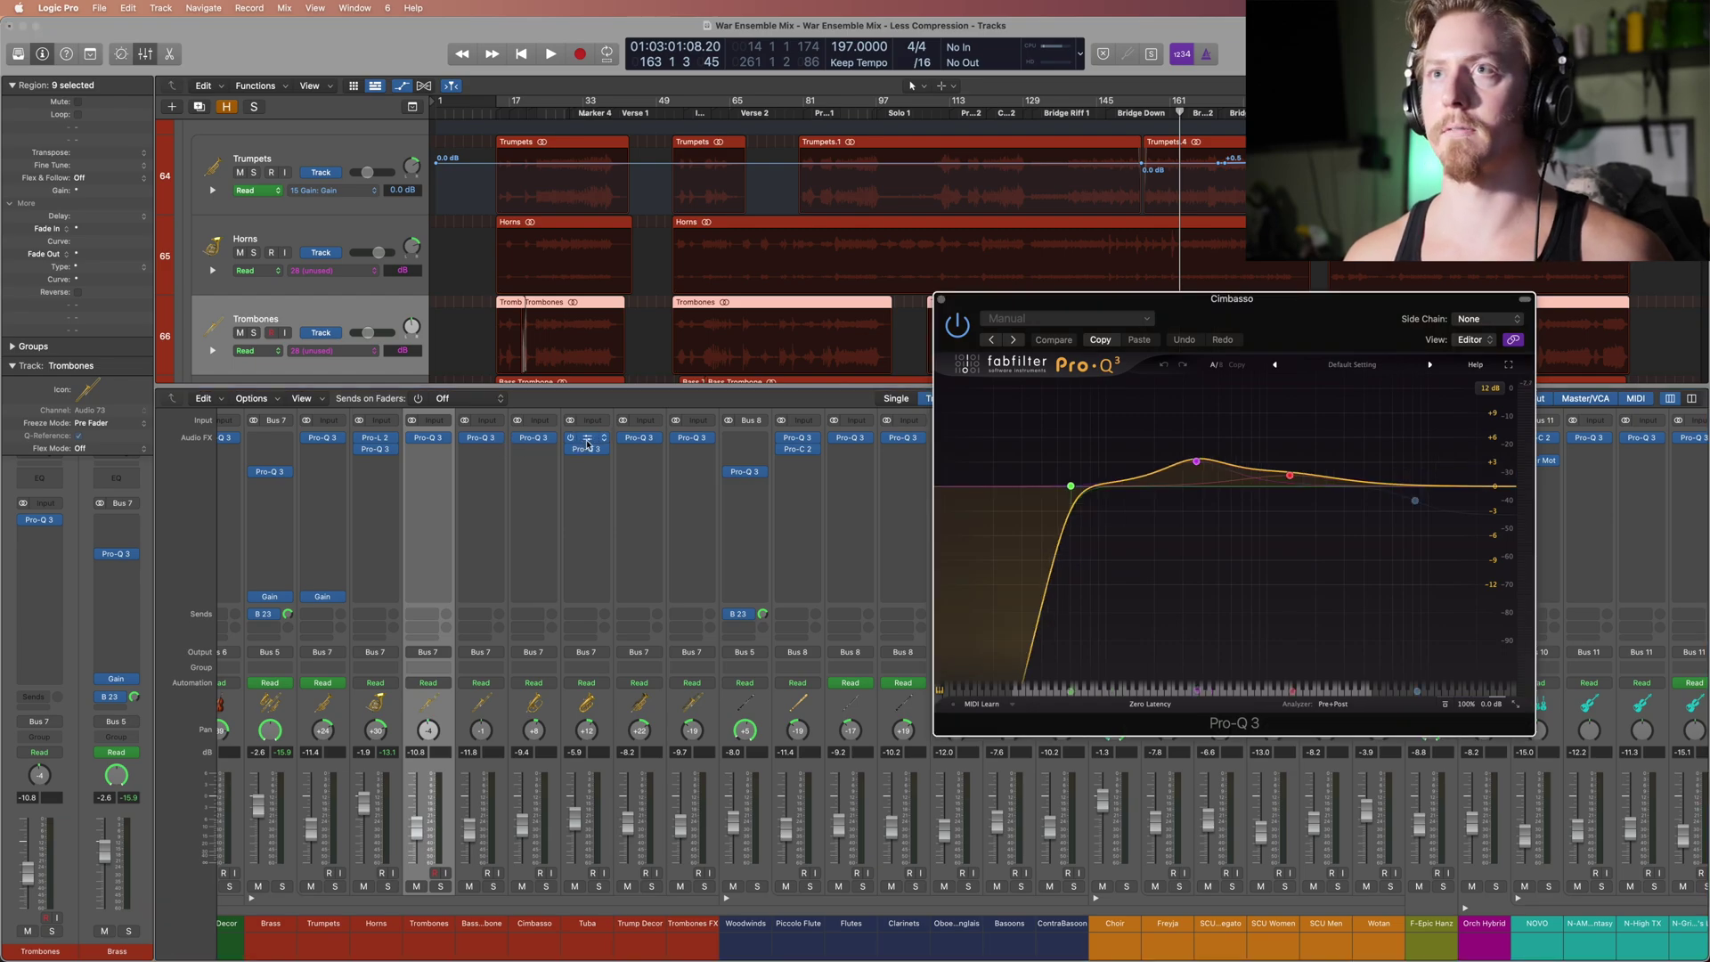
pyautogui.click(587, 441)
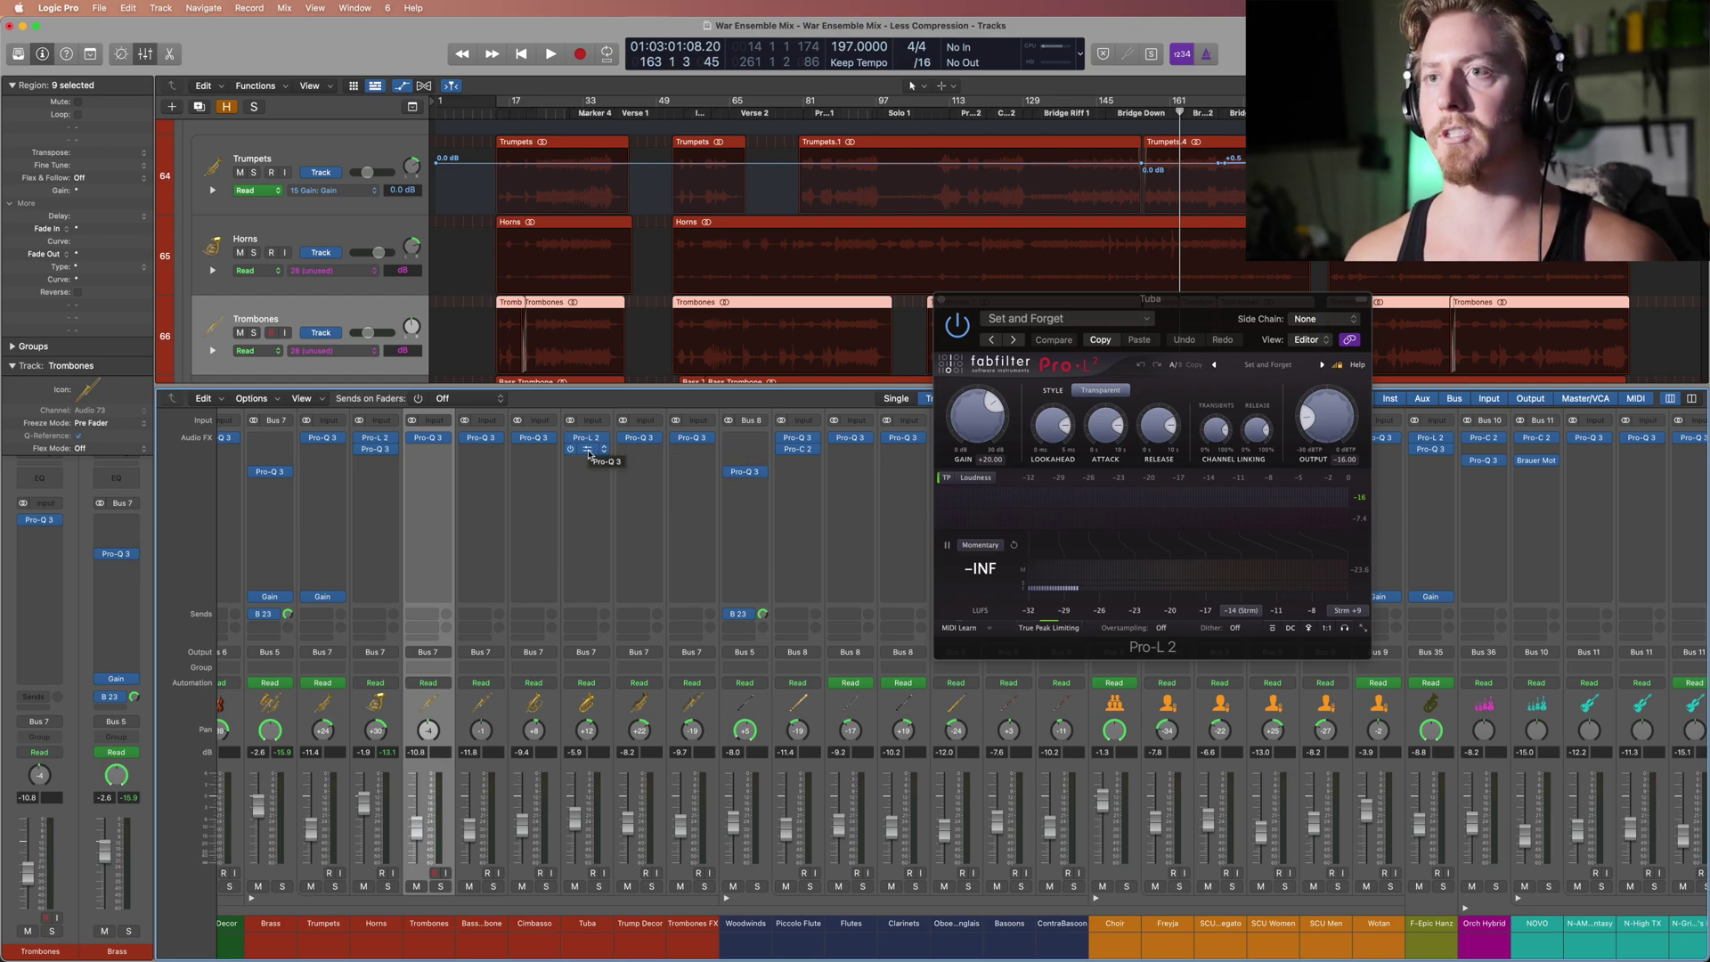
pyautogui.click(588, 452)
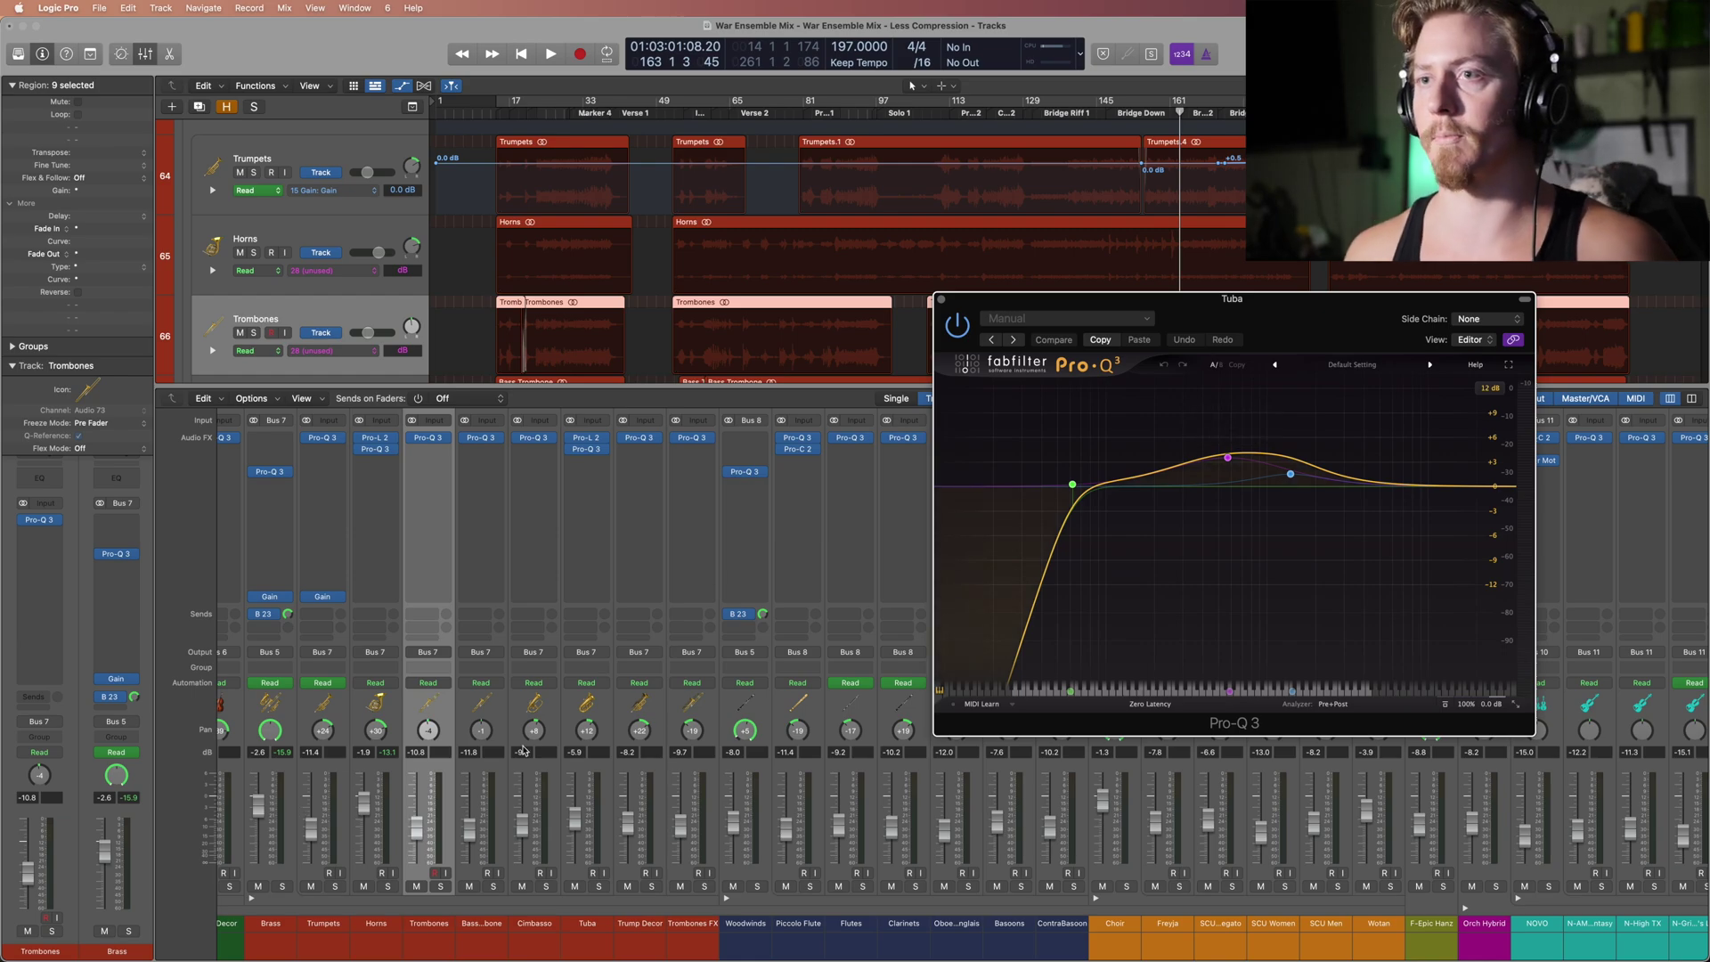
# Step: Show the Trump Decor track with its Pro-Q 3 and place the playhead at bar 67, ahead of its region
pyautogui.click(648, 731)
pyautogui.moveTo(988, 324); pyautogui.dragTo(983, 358)
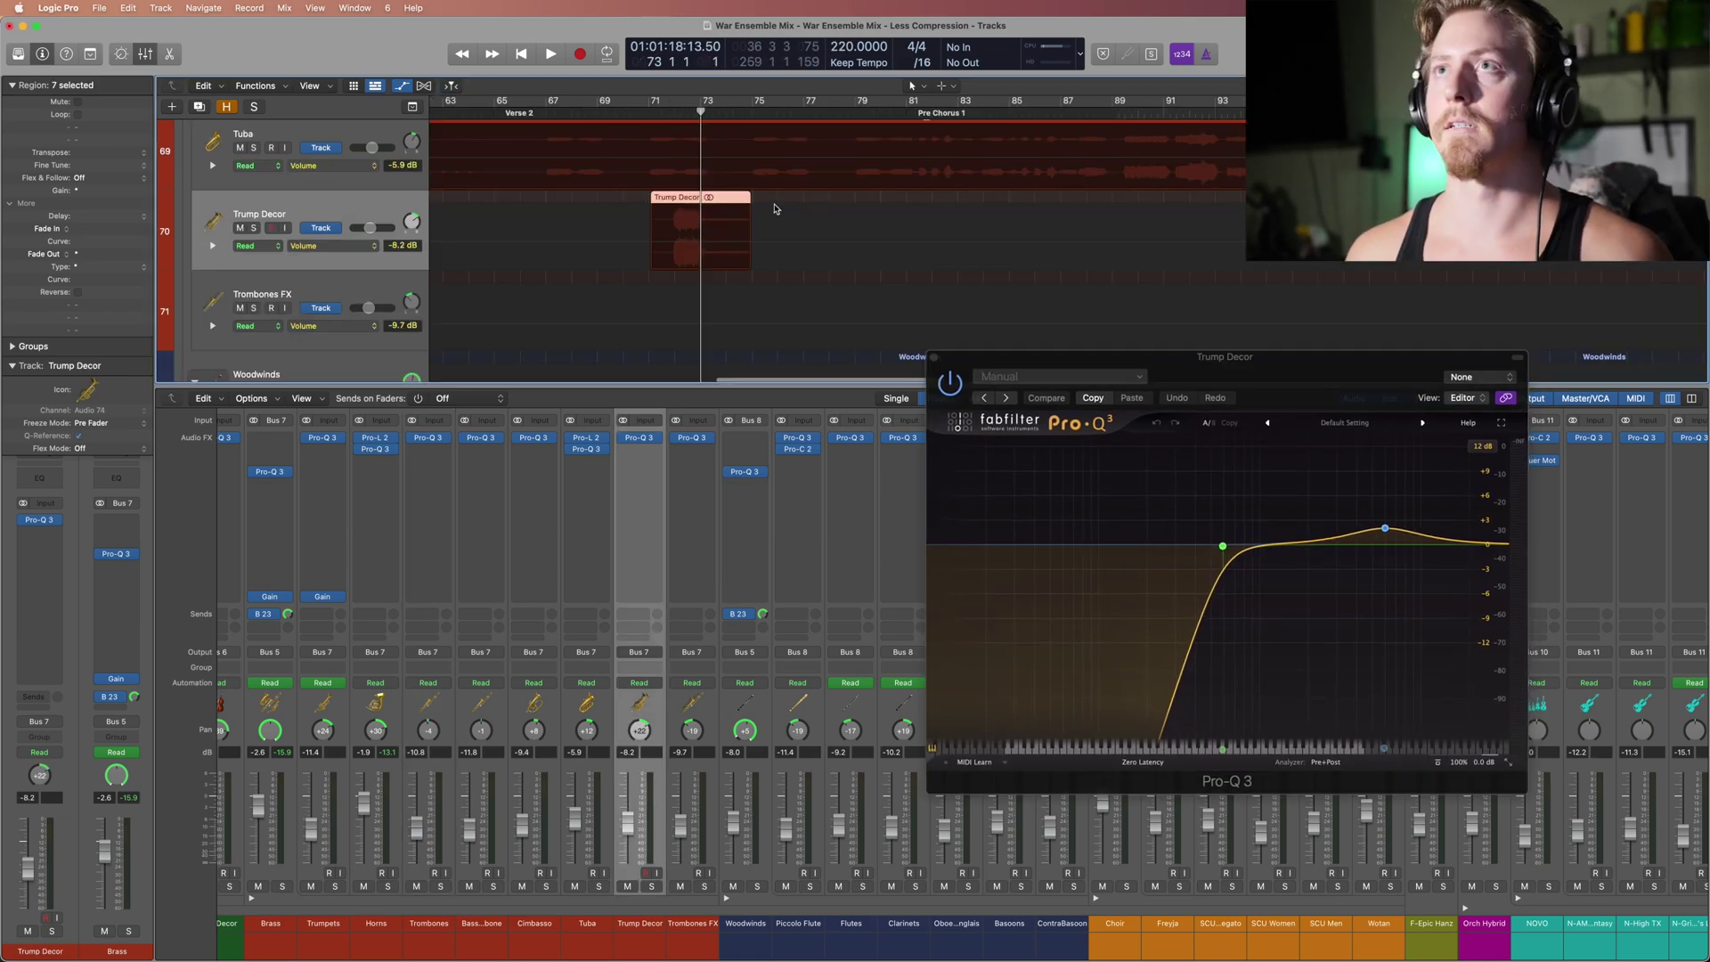
pyautogui.click(609, 113)
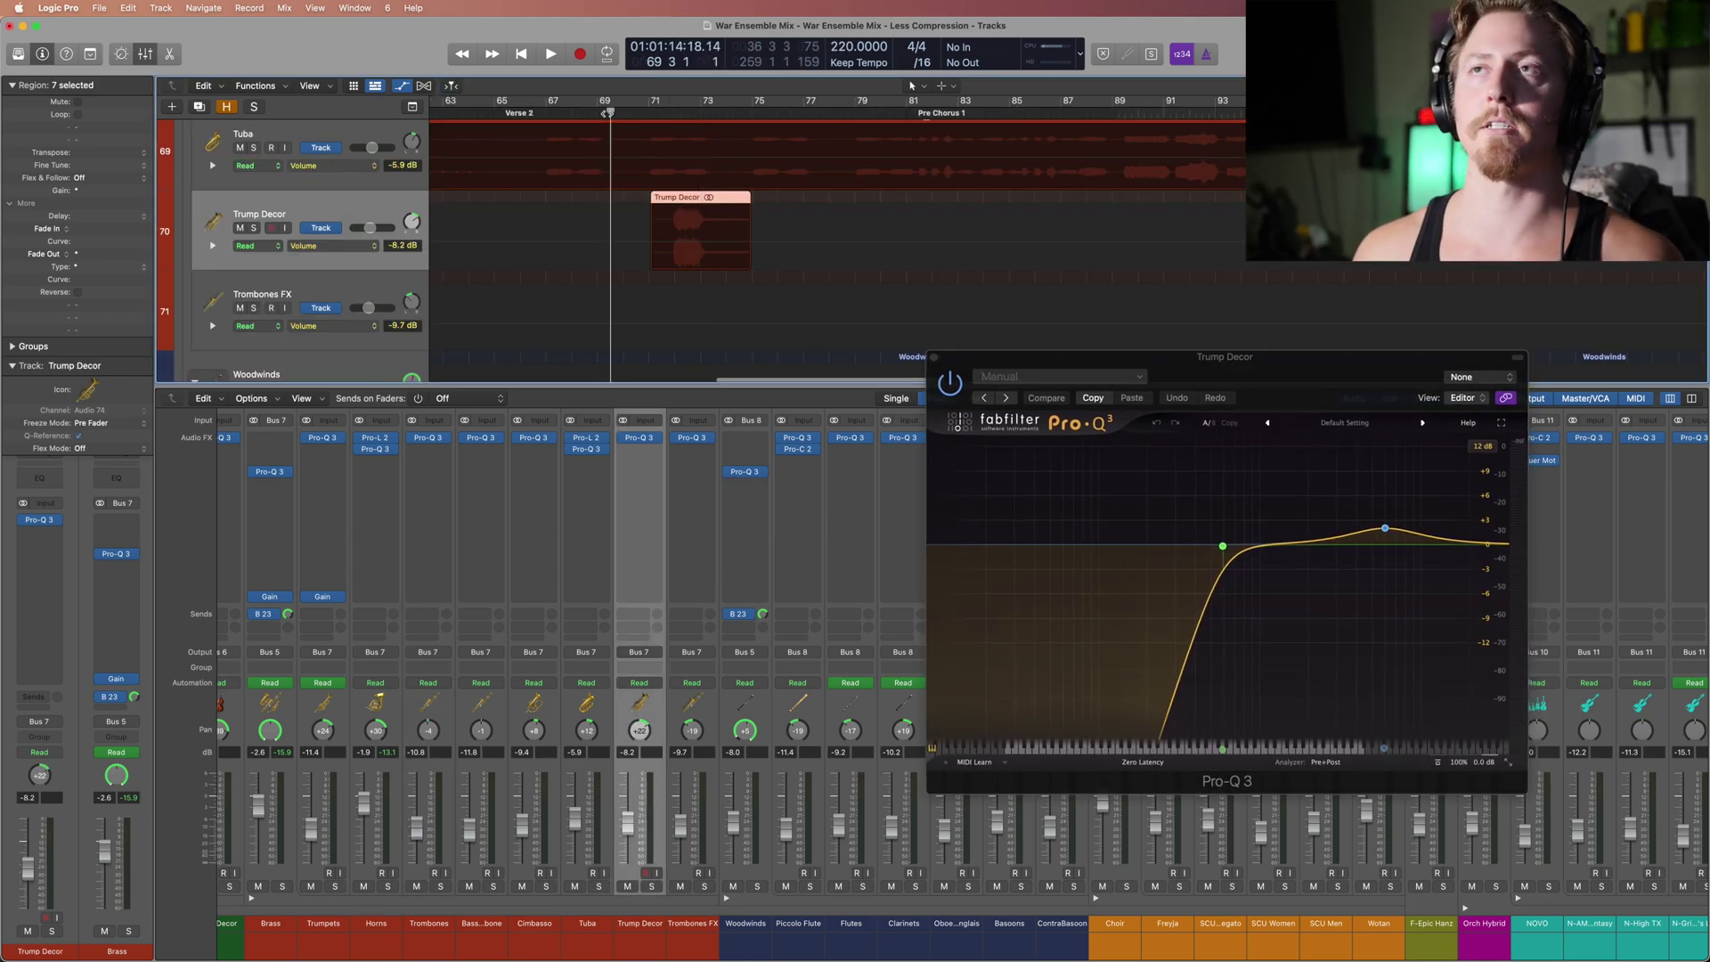
pyautogui.click(588, 116)
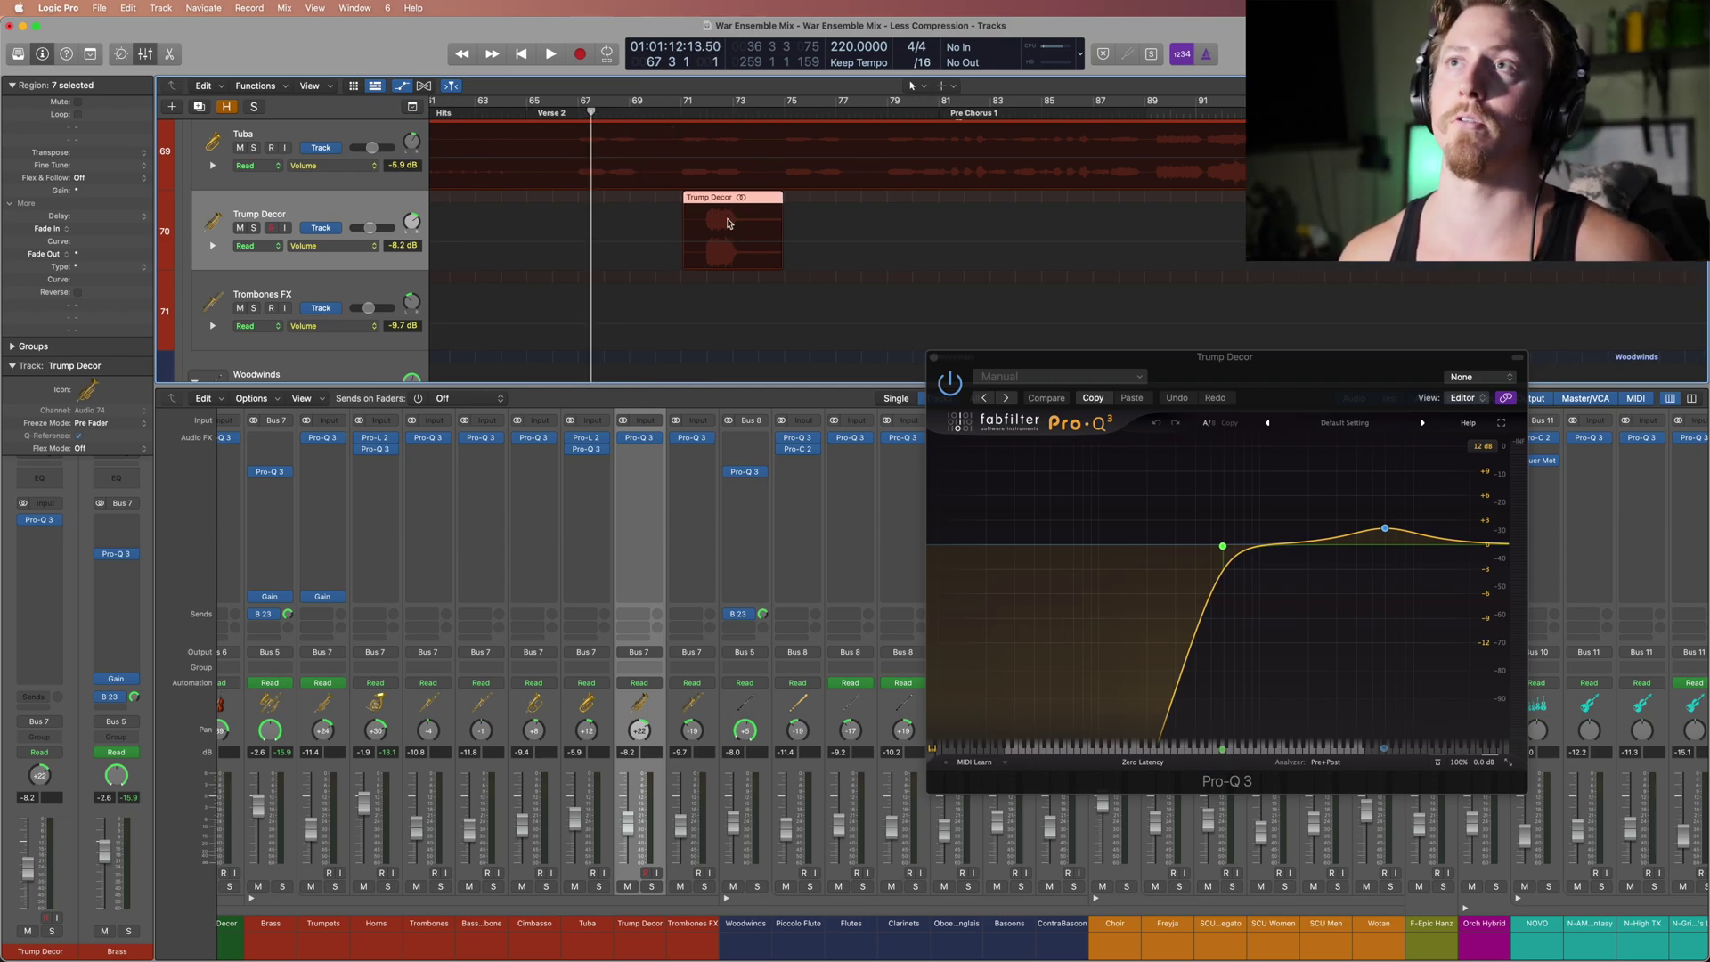
# Step: Solo the Brass bus and play the passage containing the Trump Decor region from bar 67
pyautogui.press('space')
pyautogui.press('s')
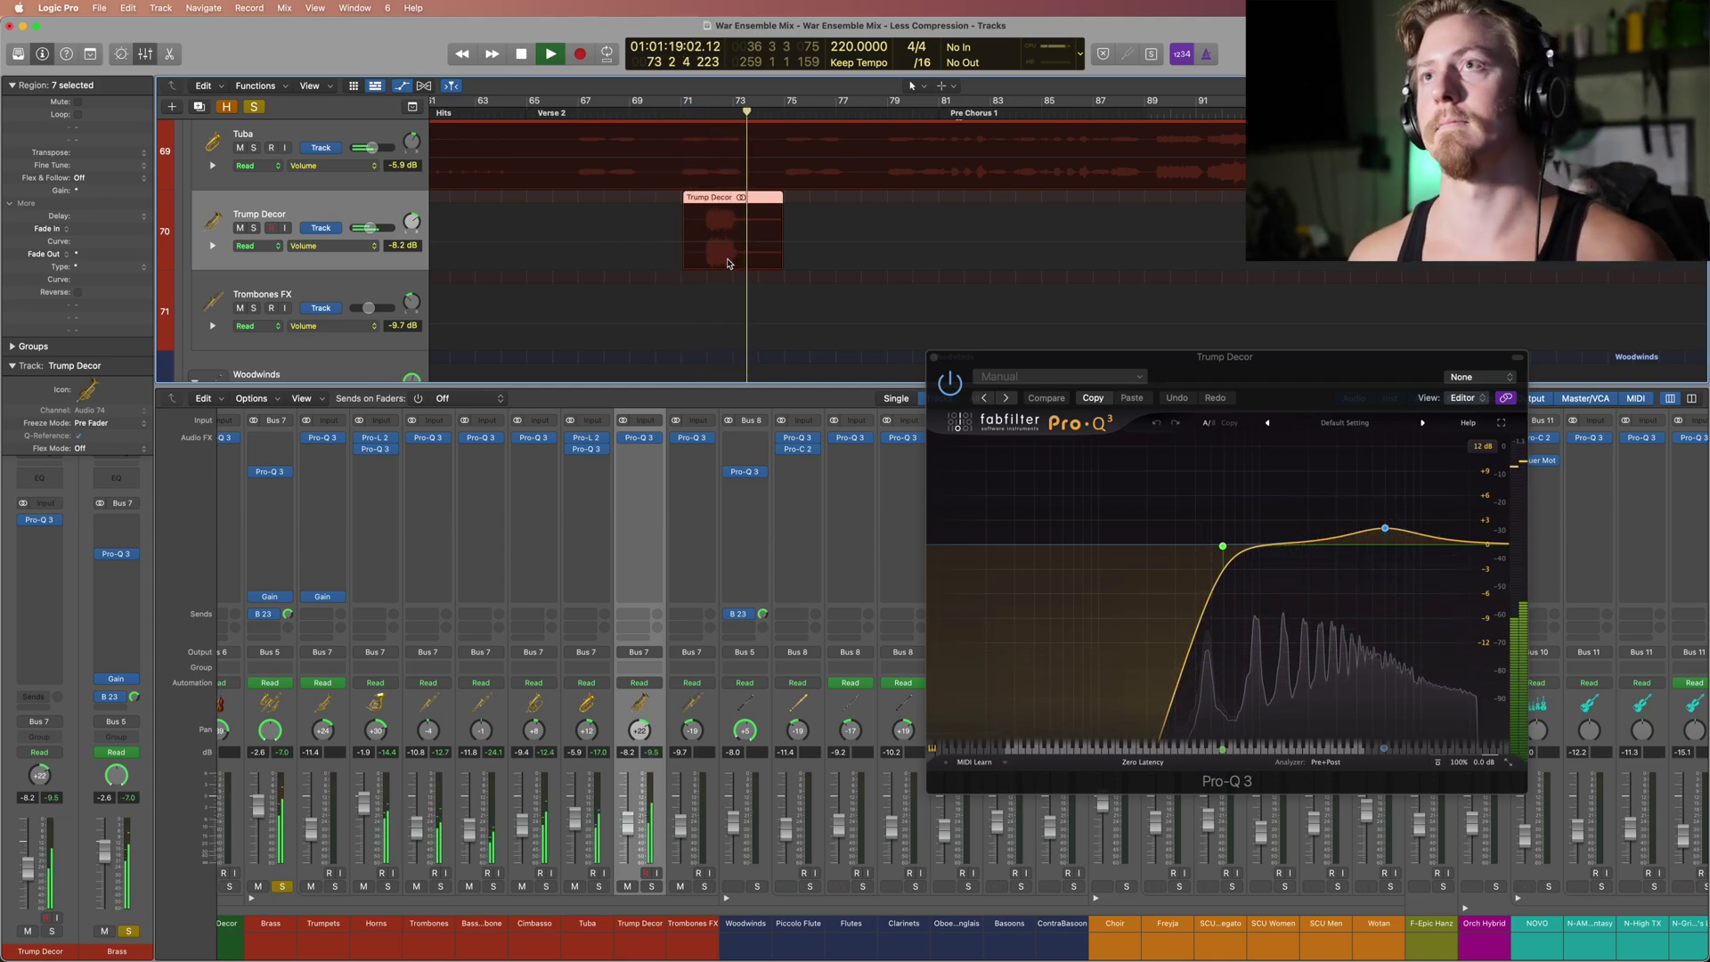
pyautogui.scroll(4, 783, 249)
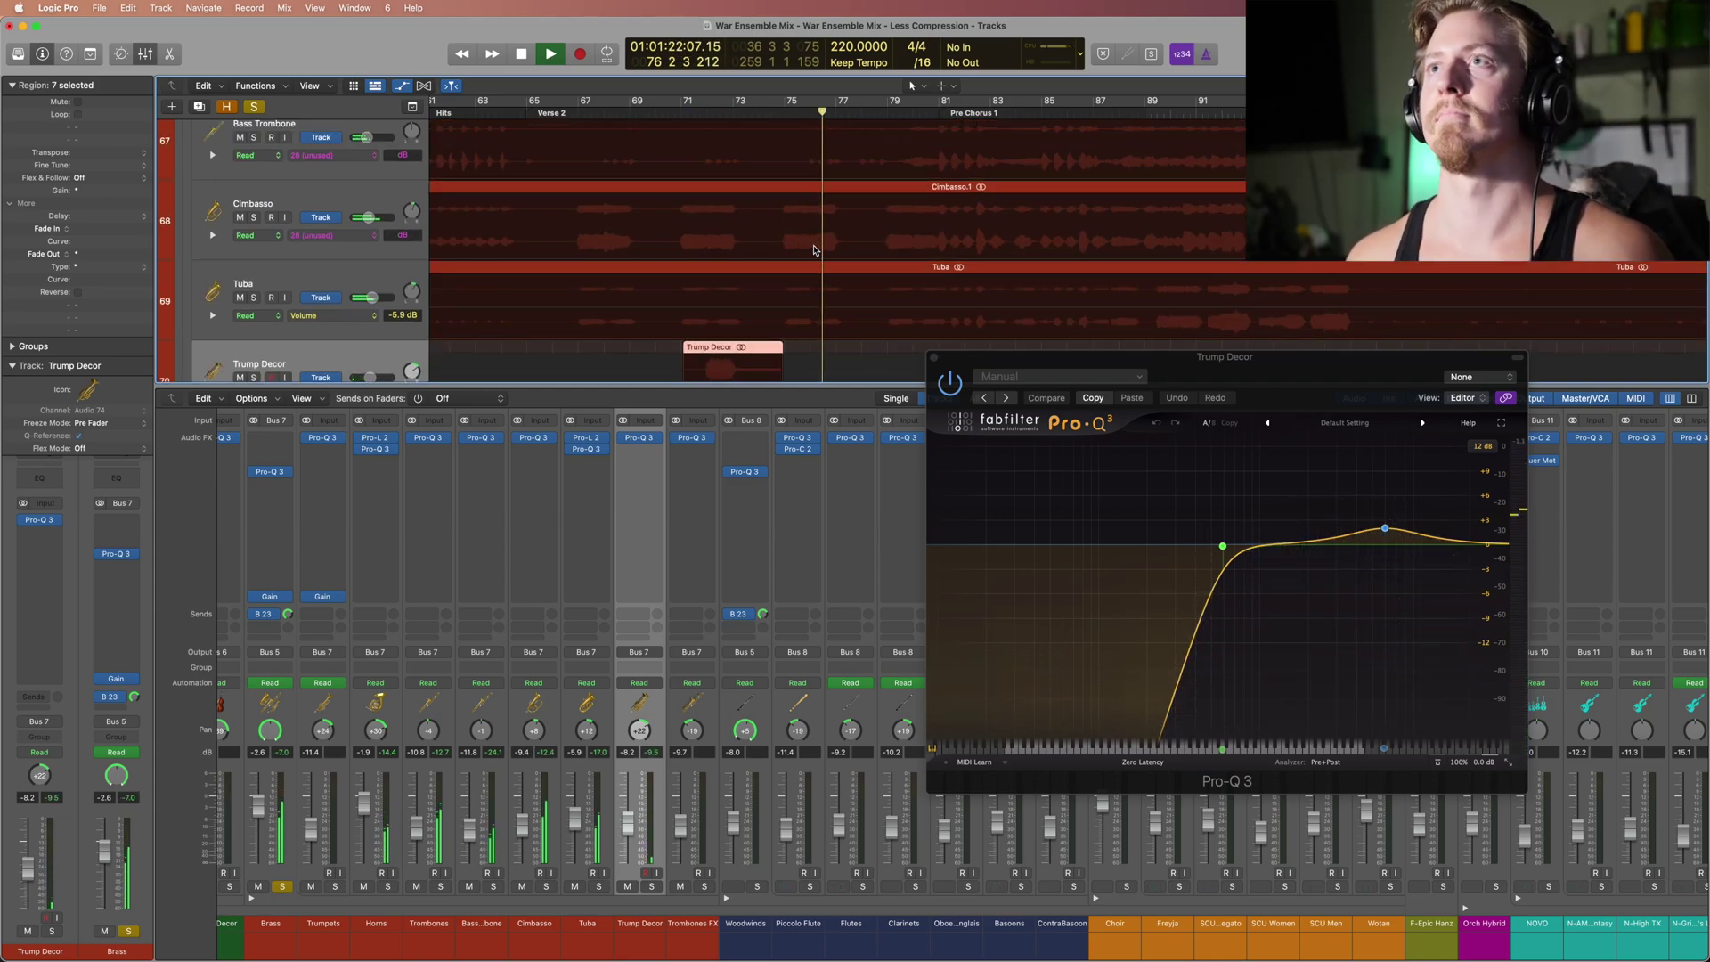
pyautogui.scroll(2, 811, 241)
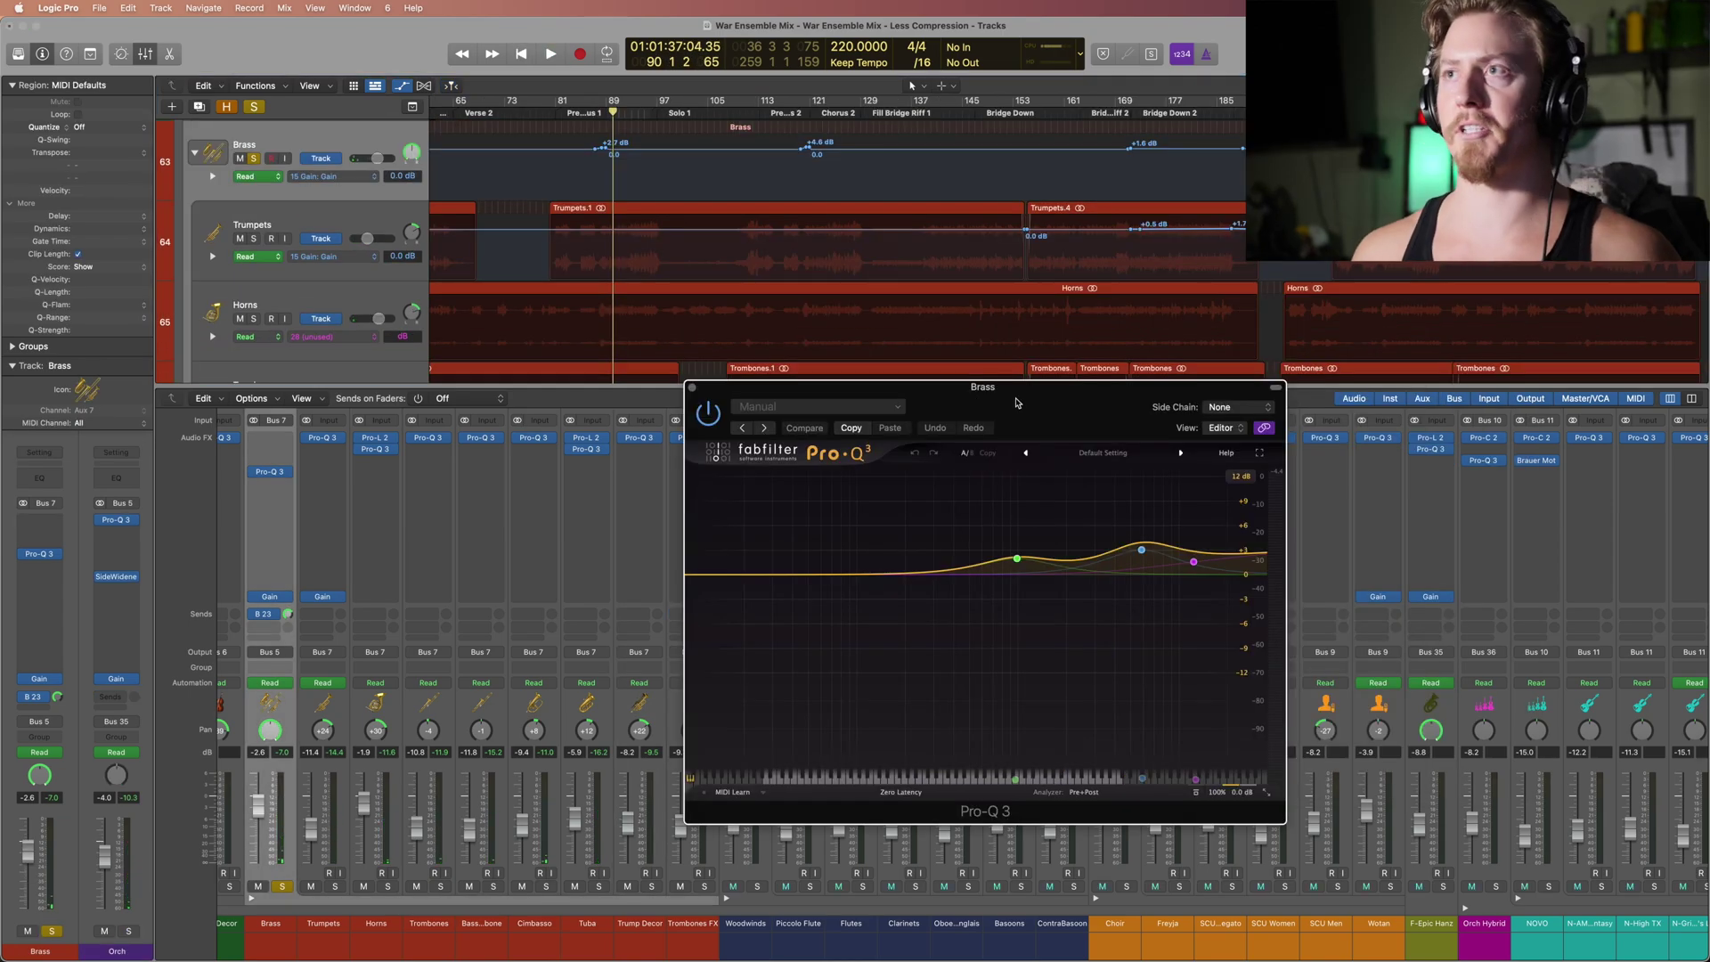
# Step: Examine the Brass bus's Pro-Q 3 while playing the soloed brass from bar 86, ending with the EQ closed and the solo off
pyautogui.moveTo(1016, 397); pyautogui.dragTo(1087, 441)
pyautogui.moveTo(1083, 607)
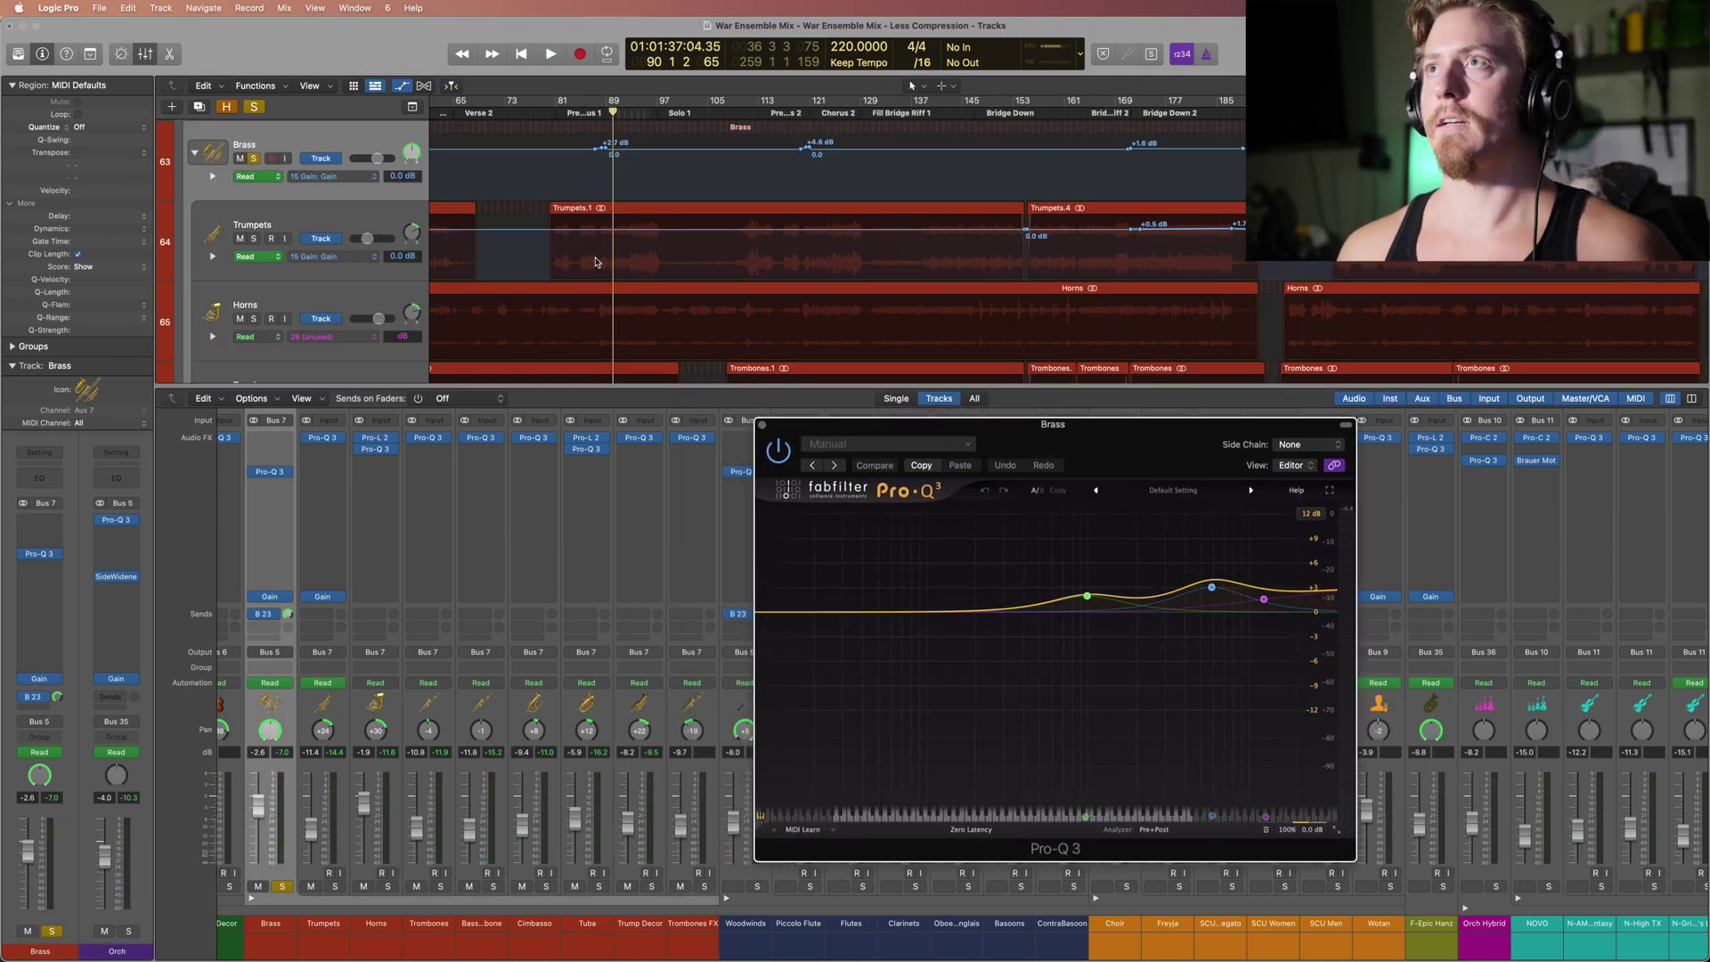
pyautogui.click(586, 113)
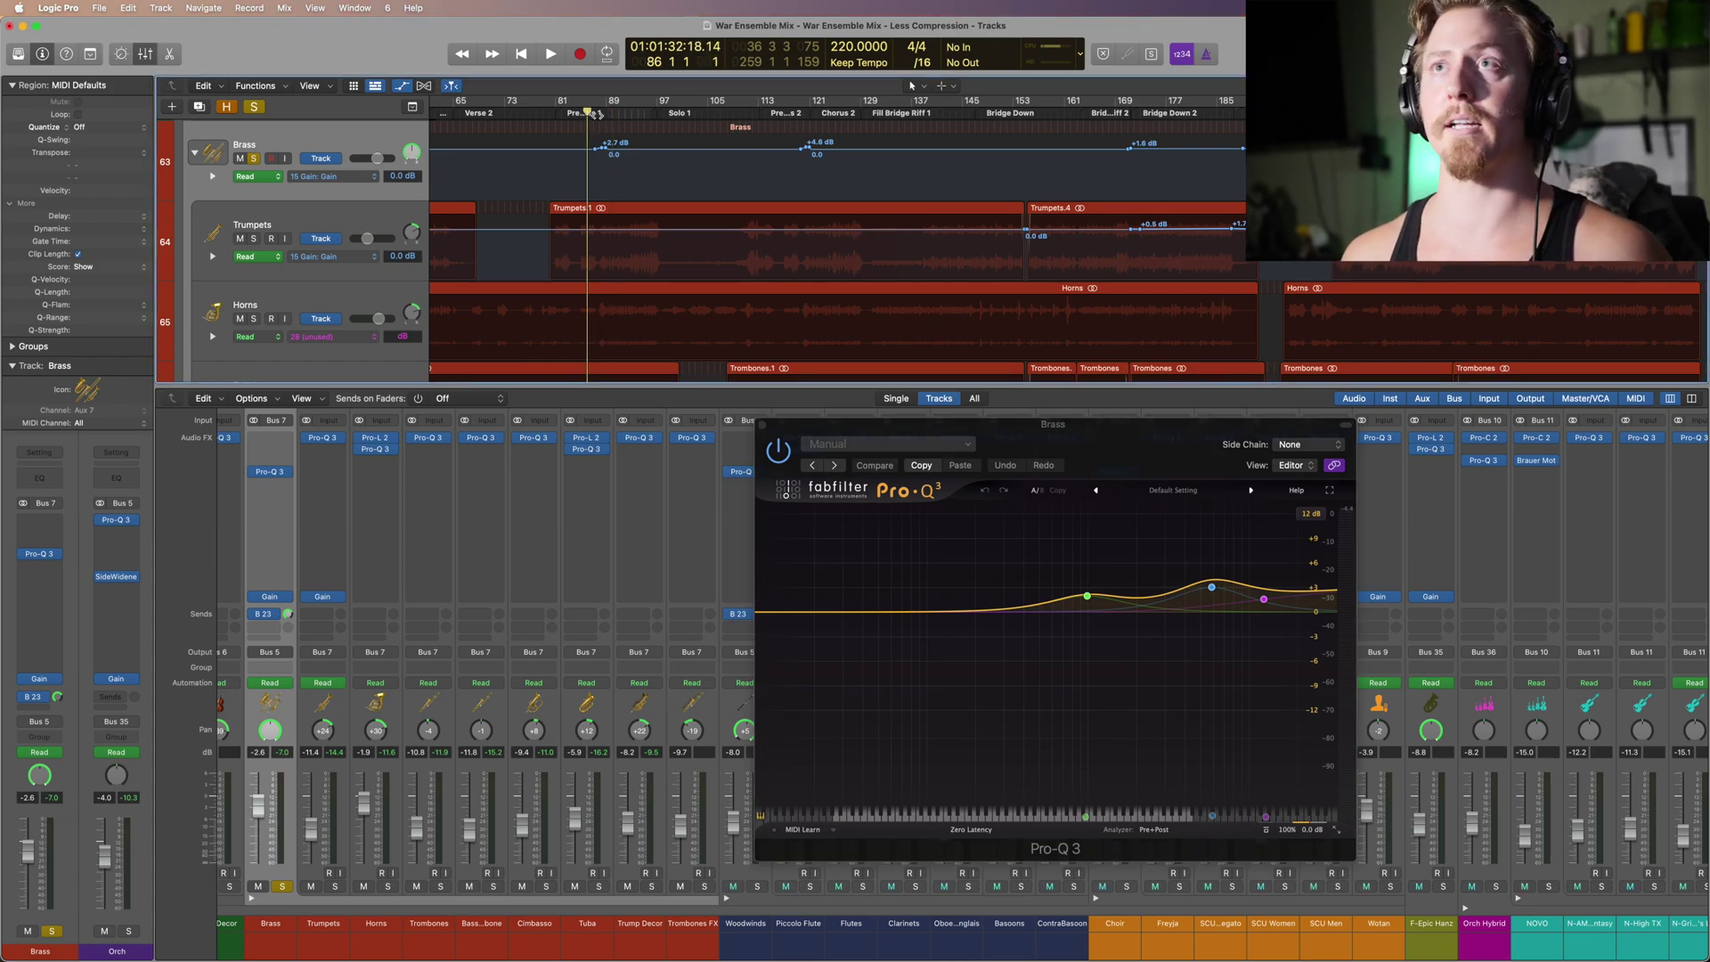
pyautogui.press('space')
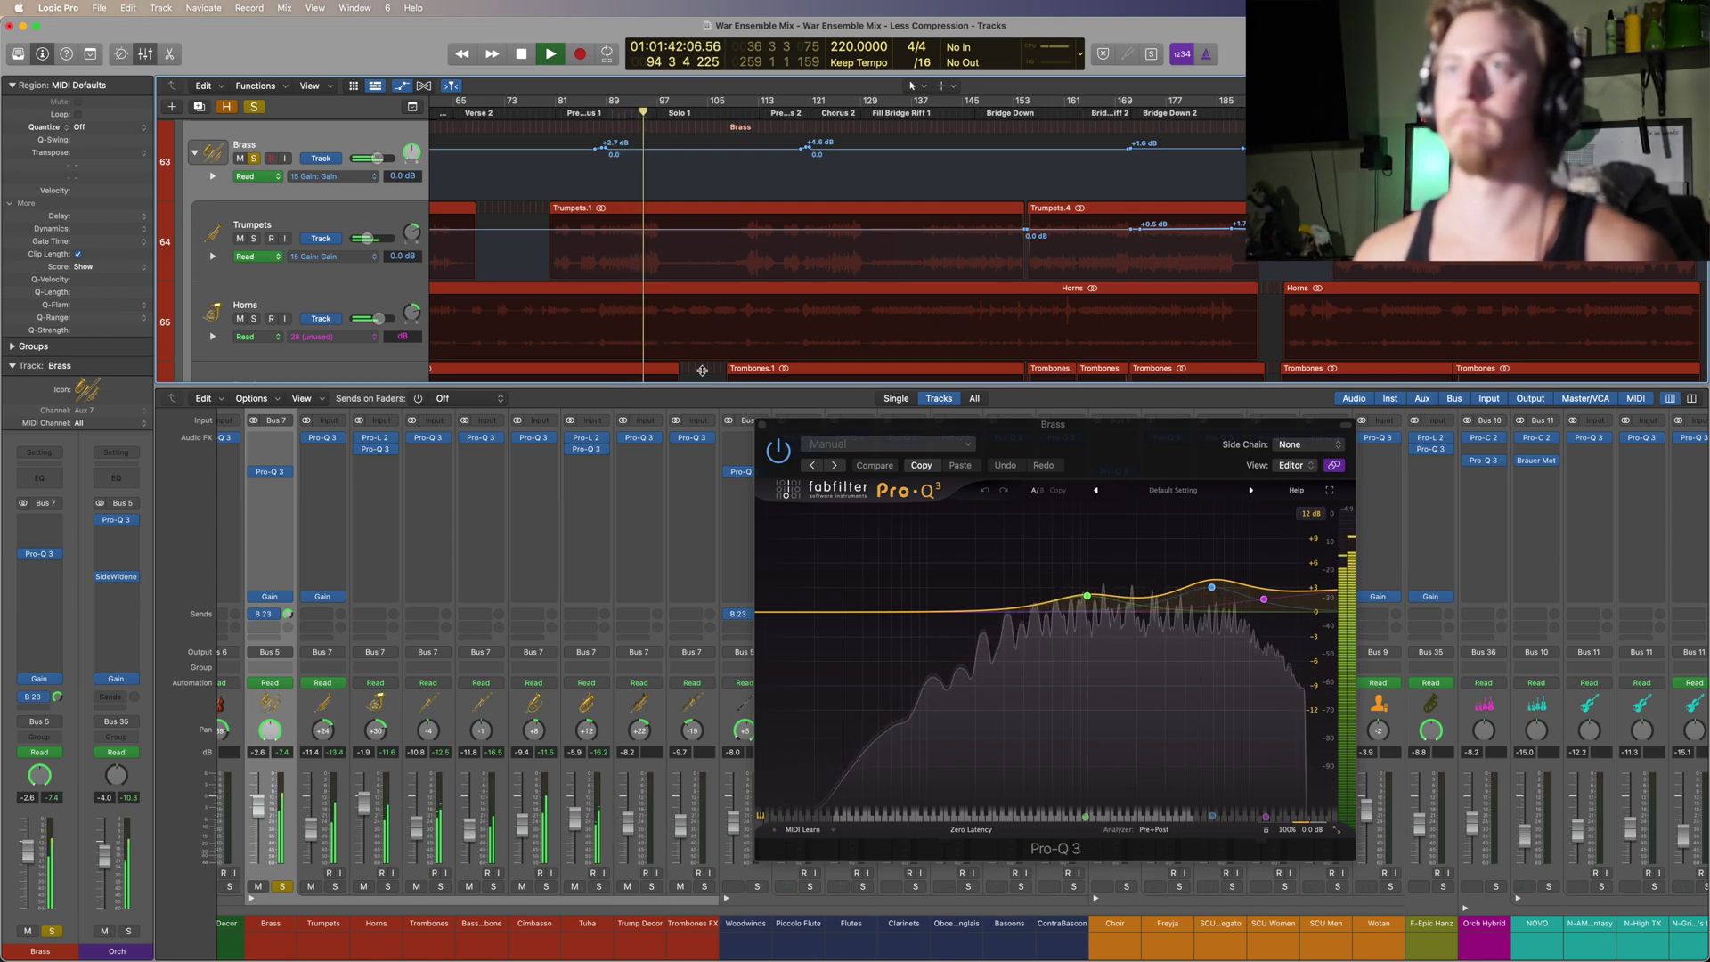
pyautogui.scroll(-6, 674, 317)
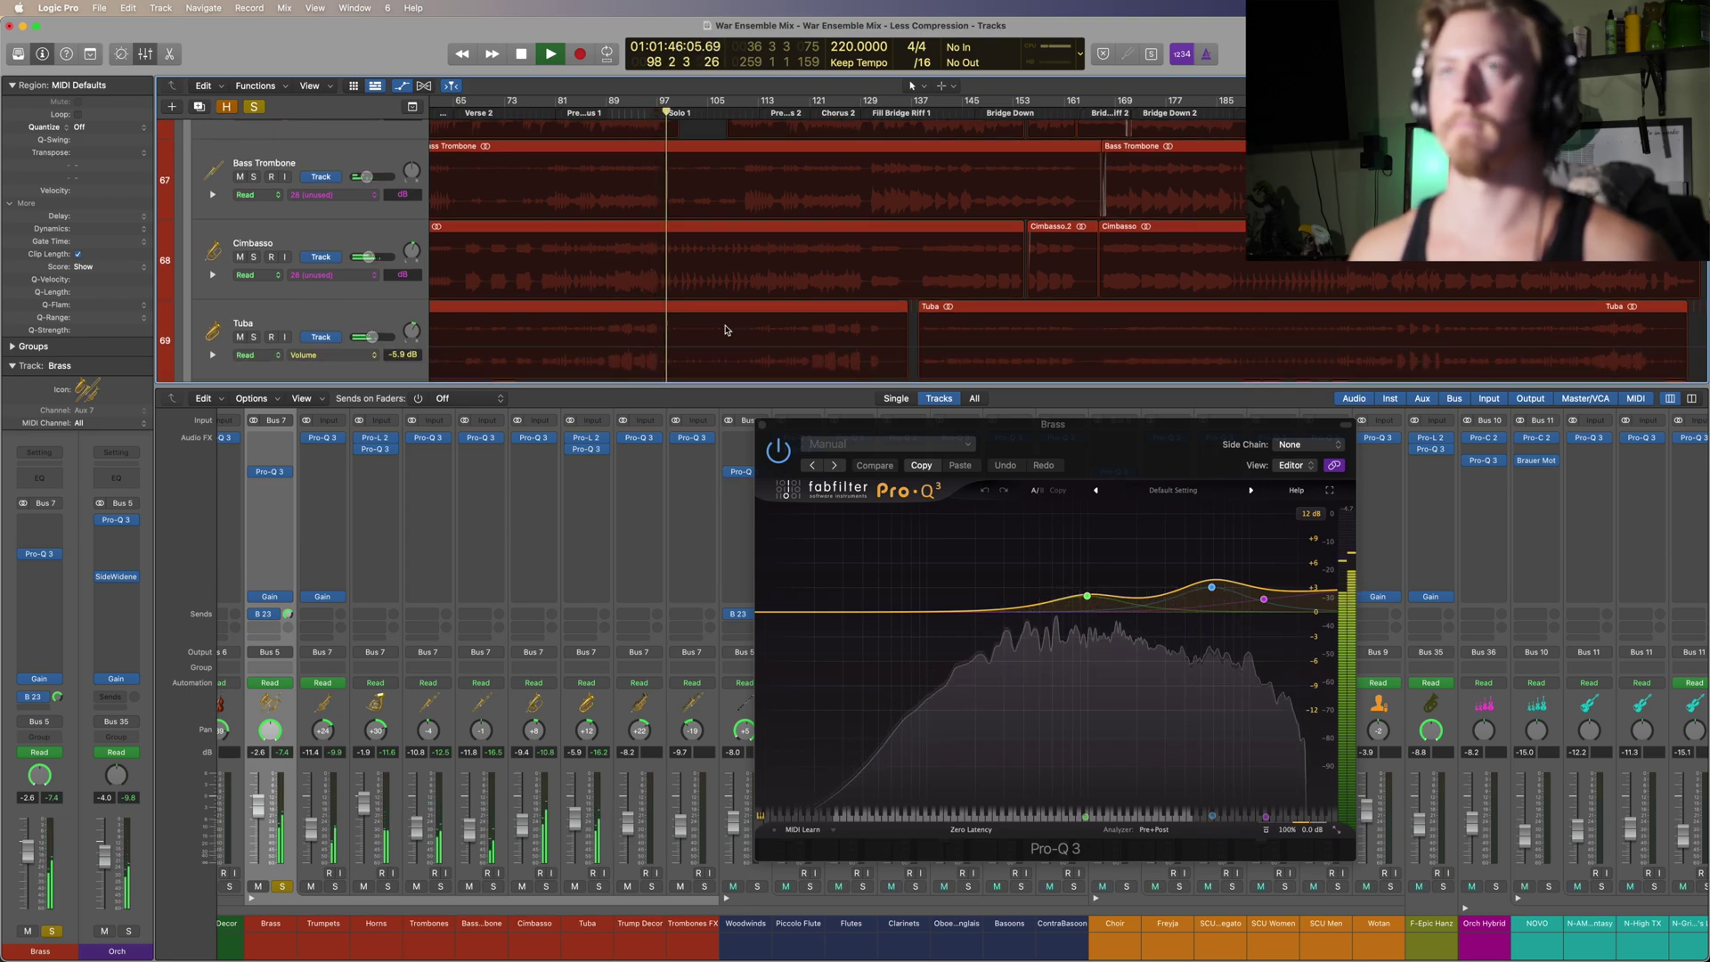
pyautogui.click(763, 426)
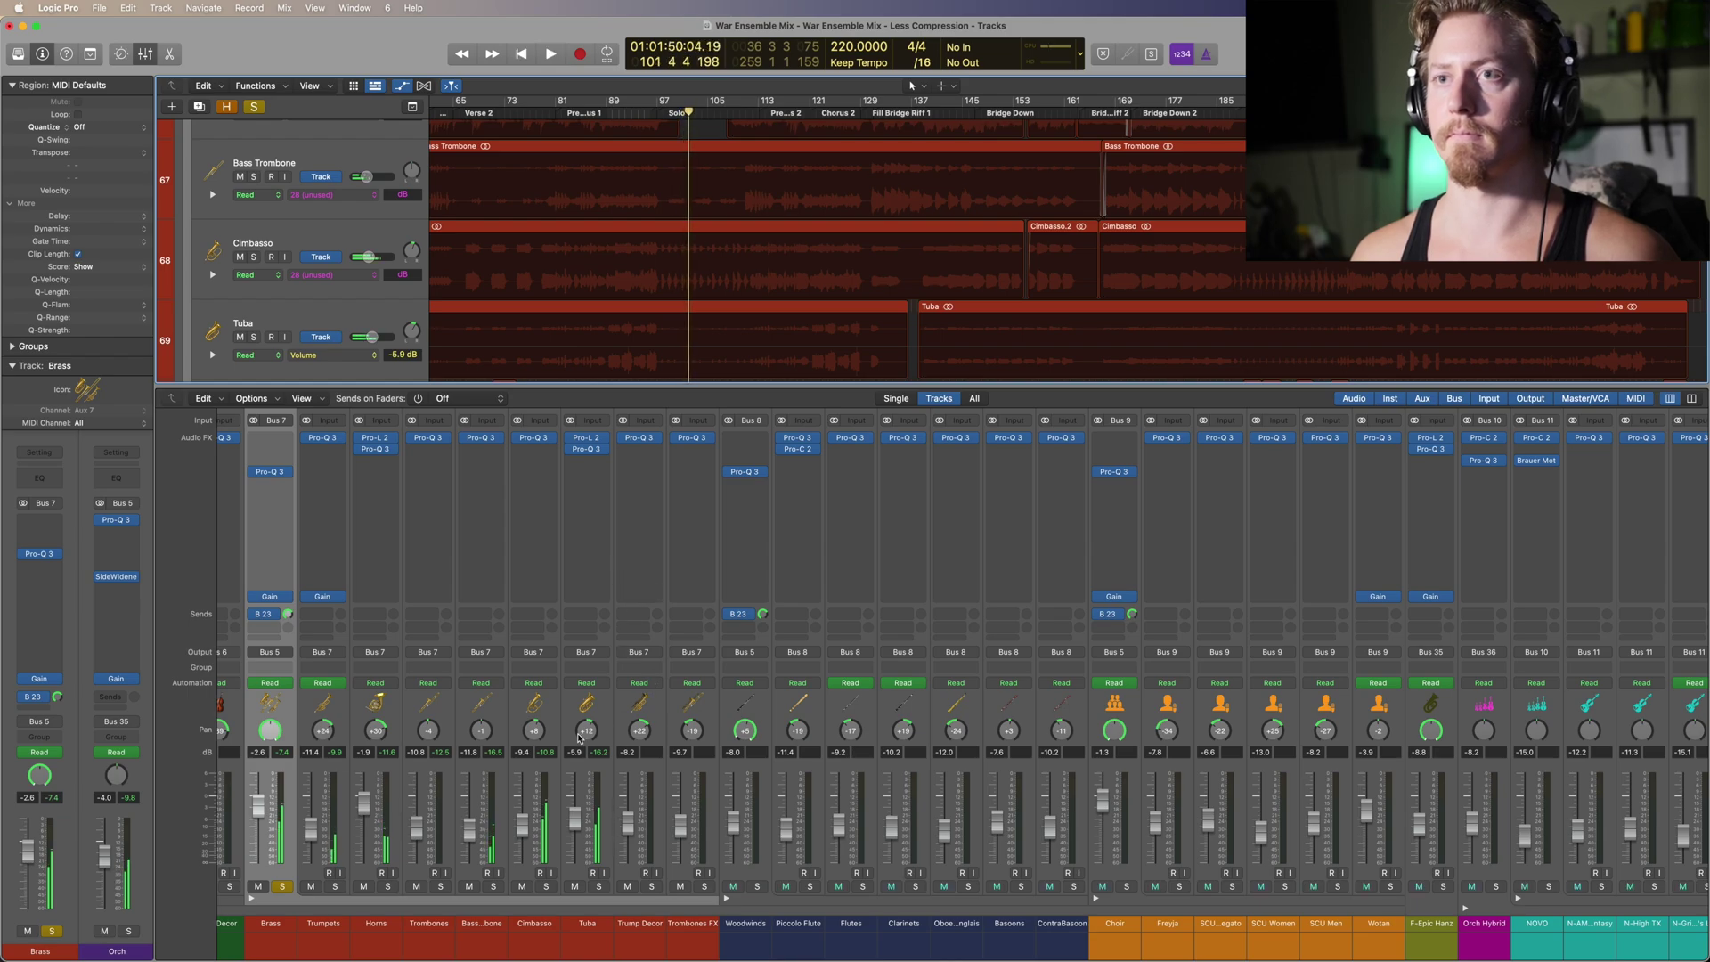
pyautogui.click(283, 887)
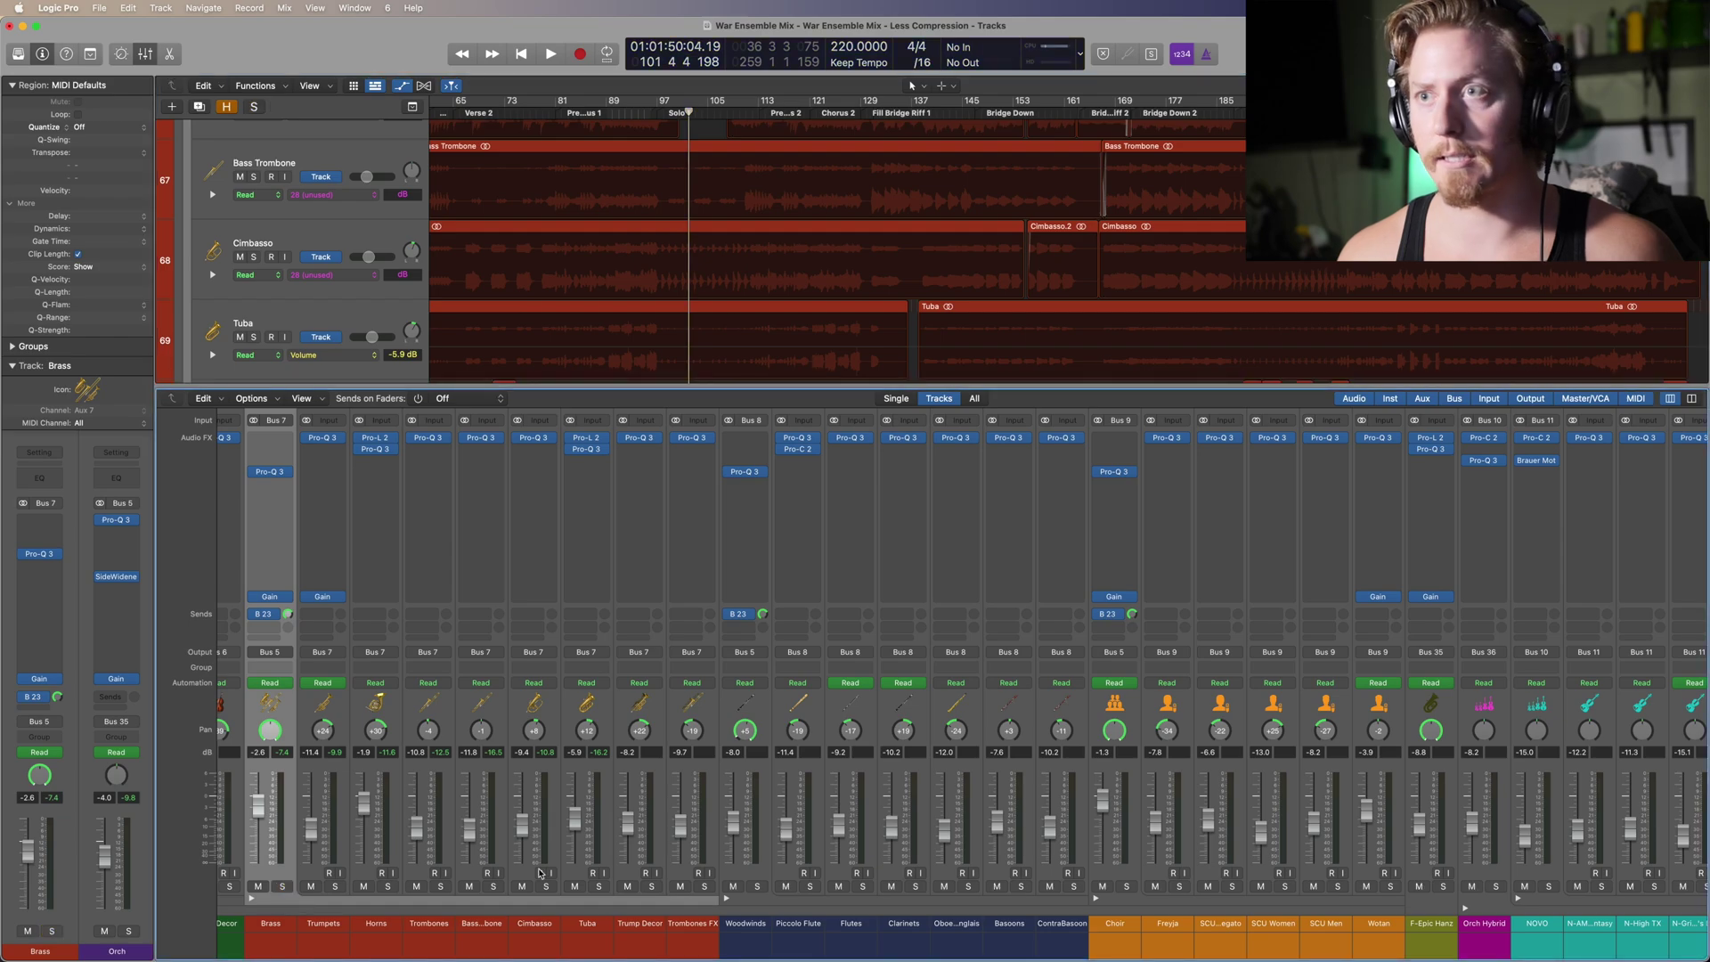
# Step: Bring the woodwind channels into view and examine the Pro-Q 3 curves on Piccolo Flute and Flutes
pyautogui.click(759, 875)
pyautogui.hscroll(5, 558, 435)
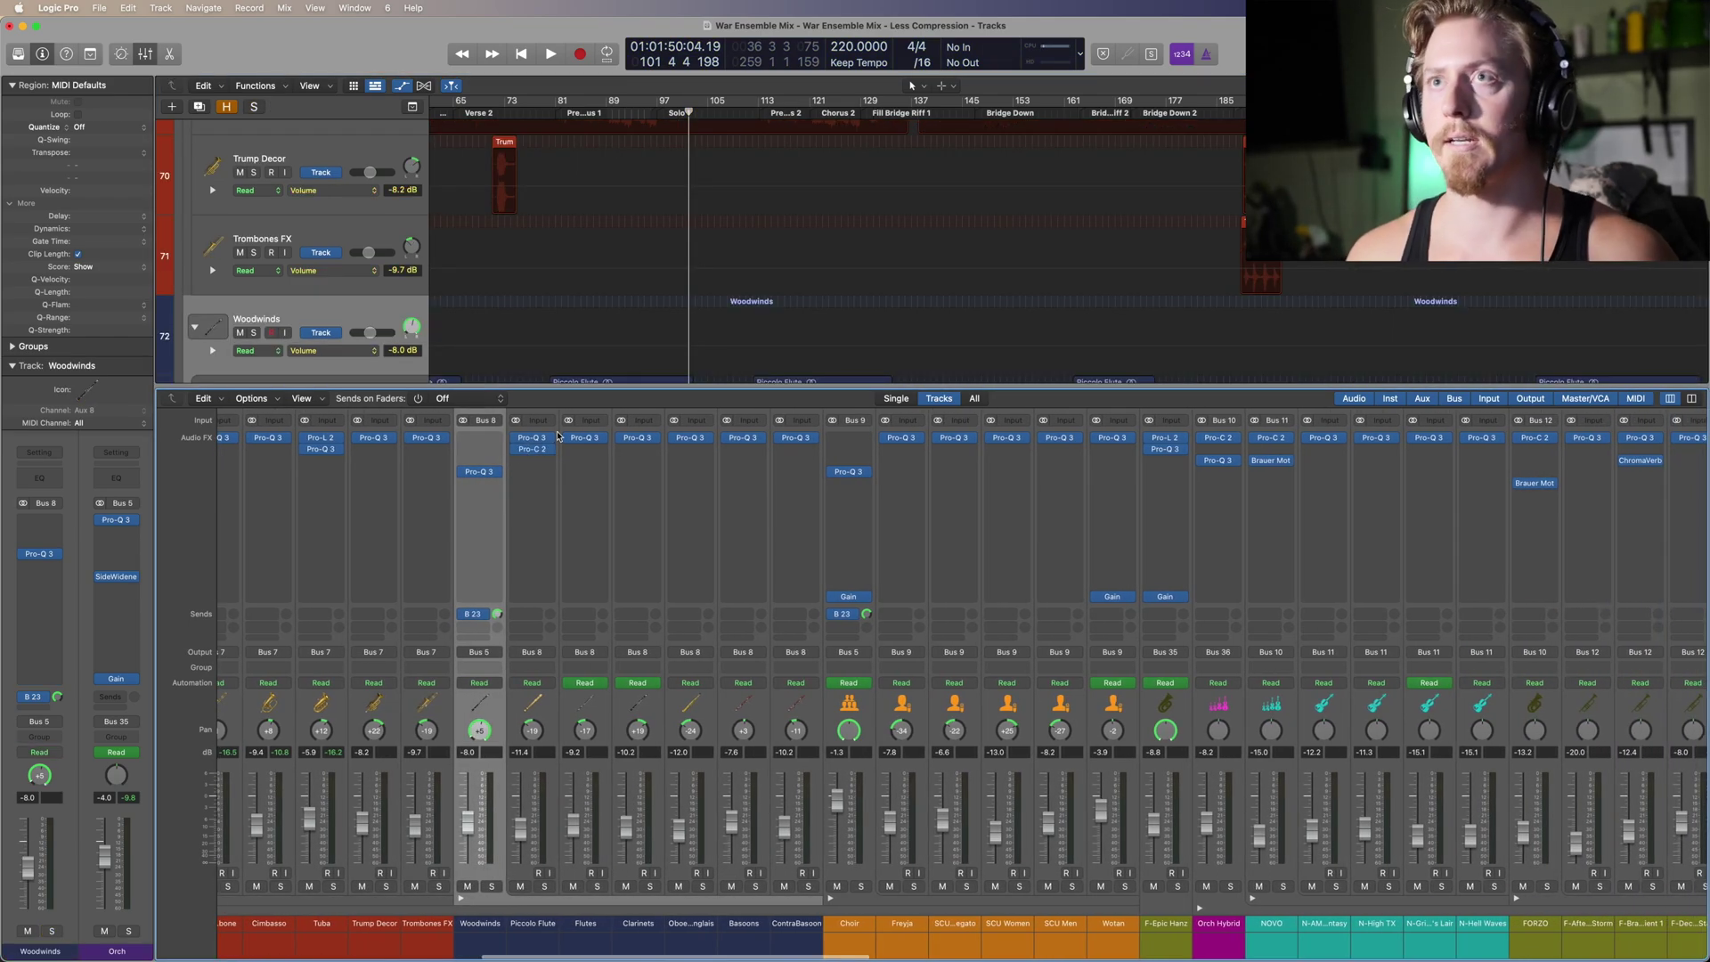
pyautogui.click(539, 441)
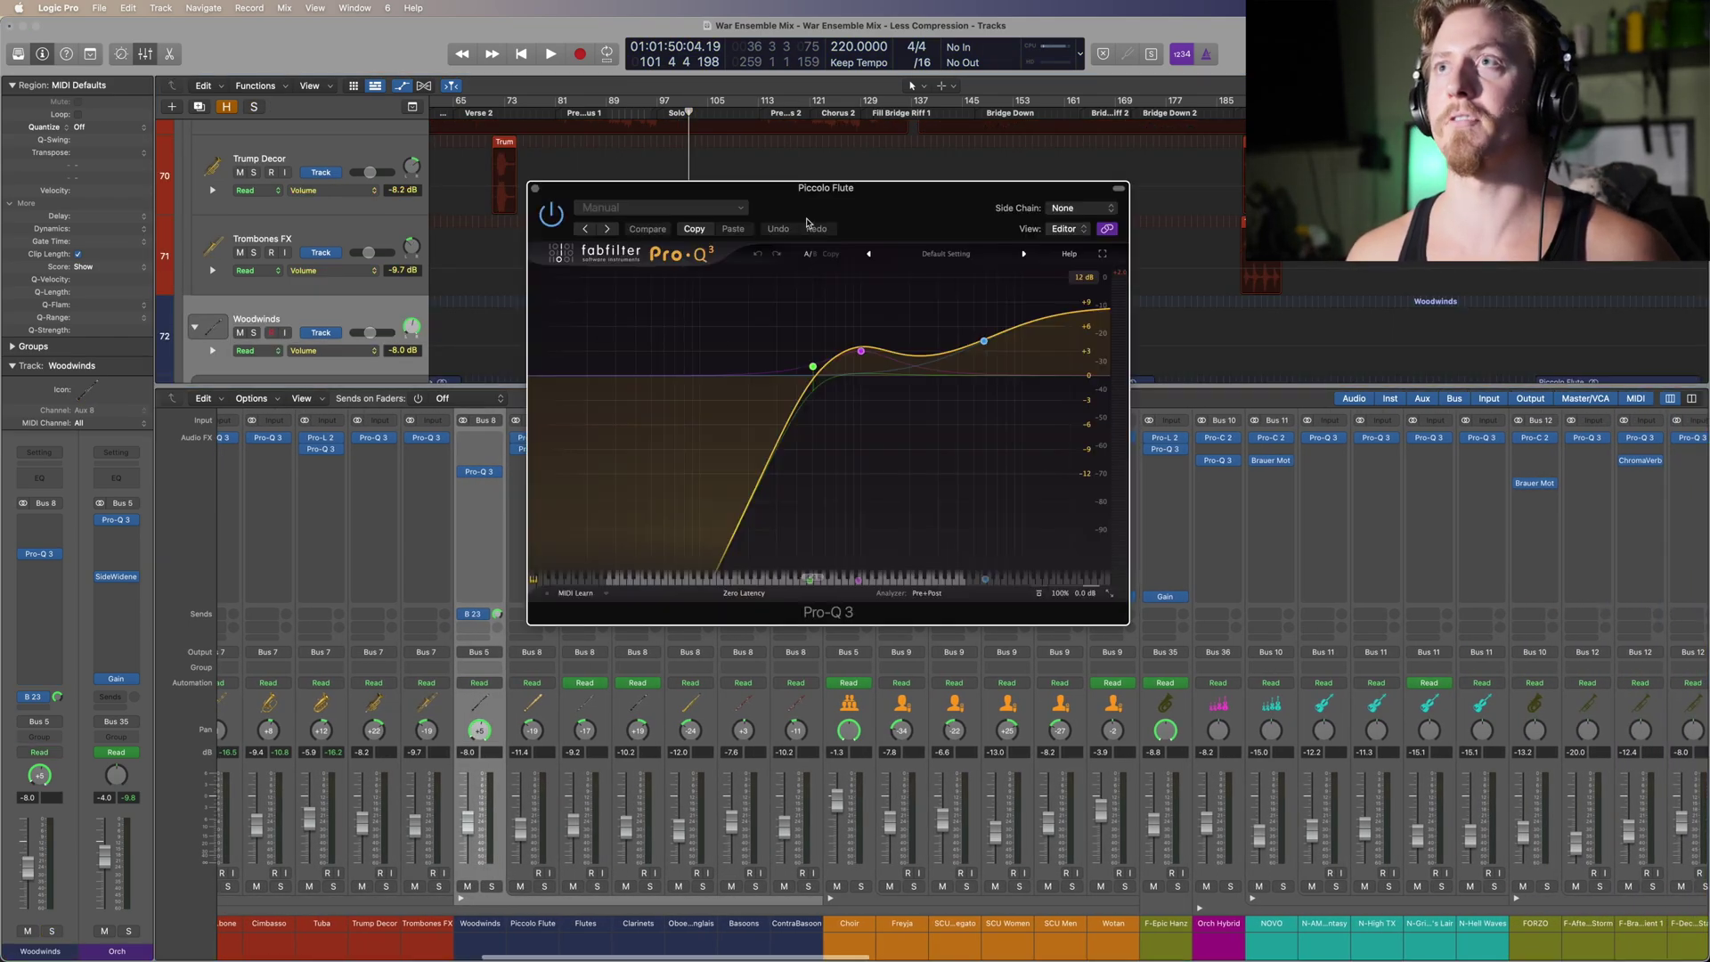
pyautogui.moveTo(837, 191); pyautogui.dragTo(1154, 397)
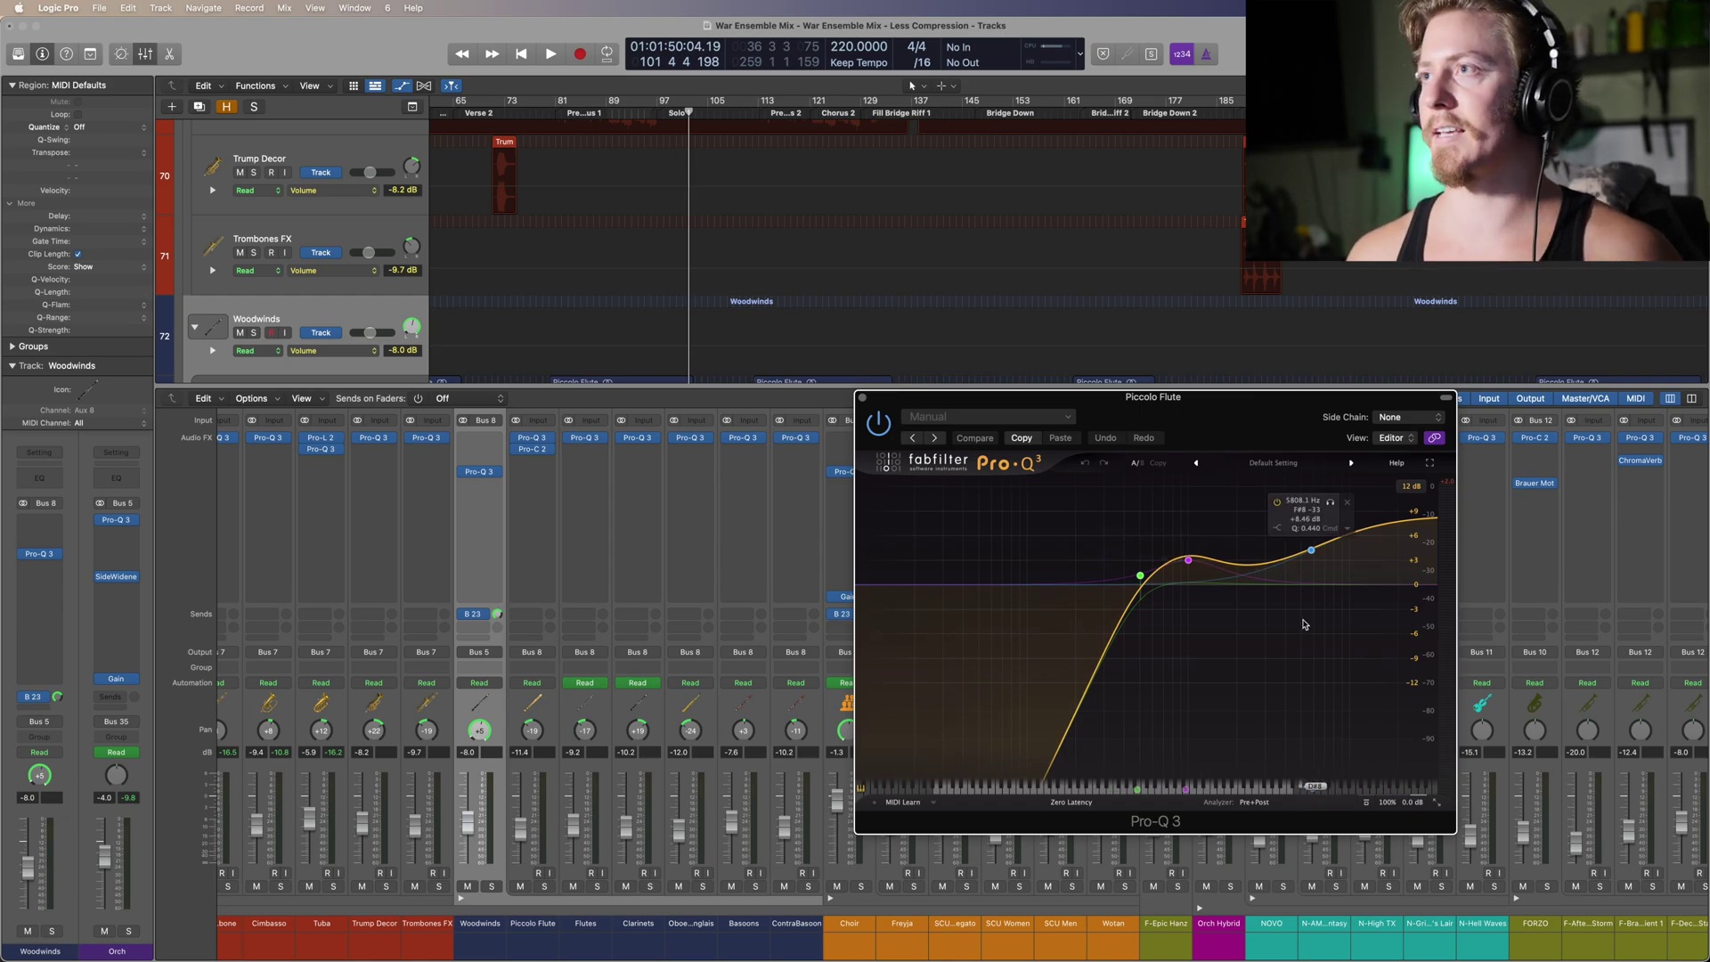
pyautogui.click(516, 710)
pyautogui.click(588, 708)
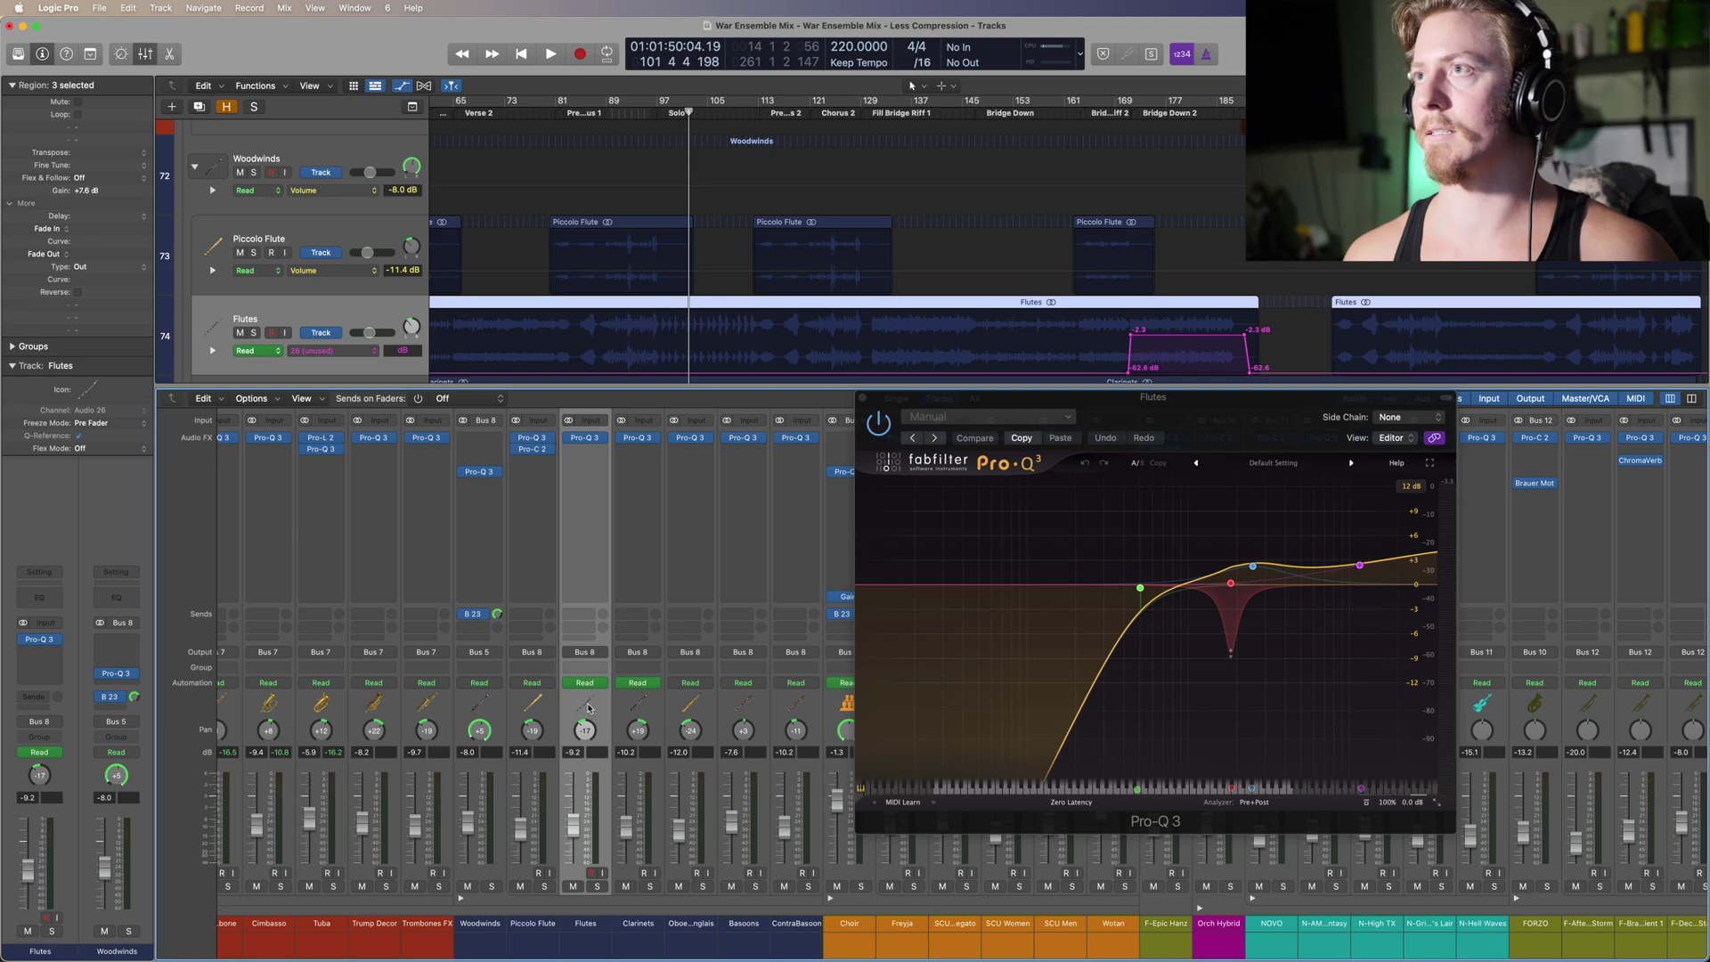
# Step: Play the soloed Flutes through Pre Chorus 1 while watching the dynamic band in their Pro-Q 3
pyautogui.scroll(-5, 770, 307)
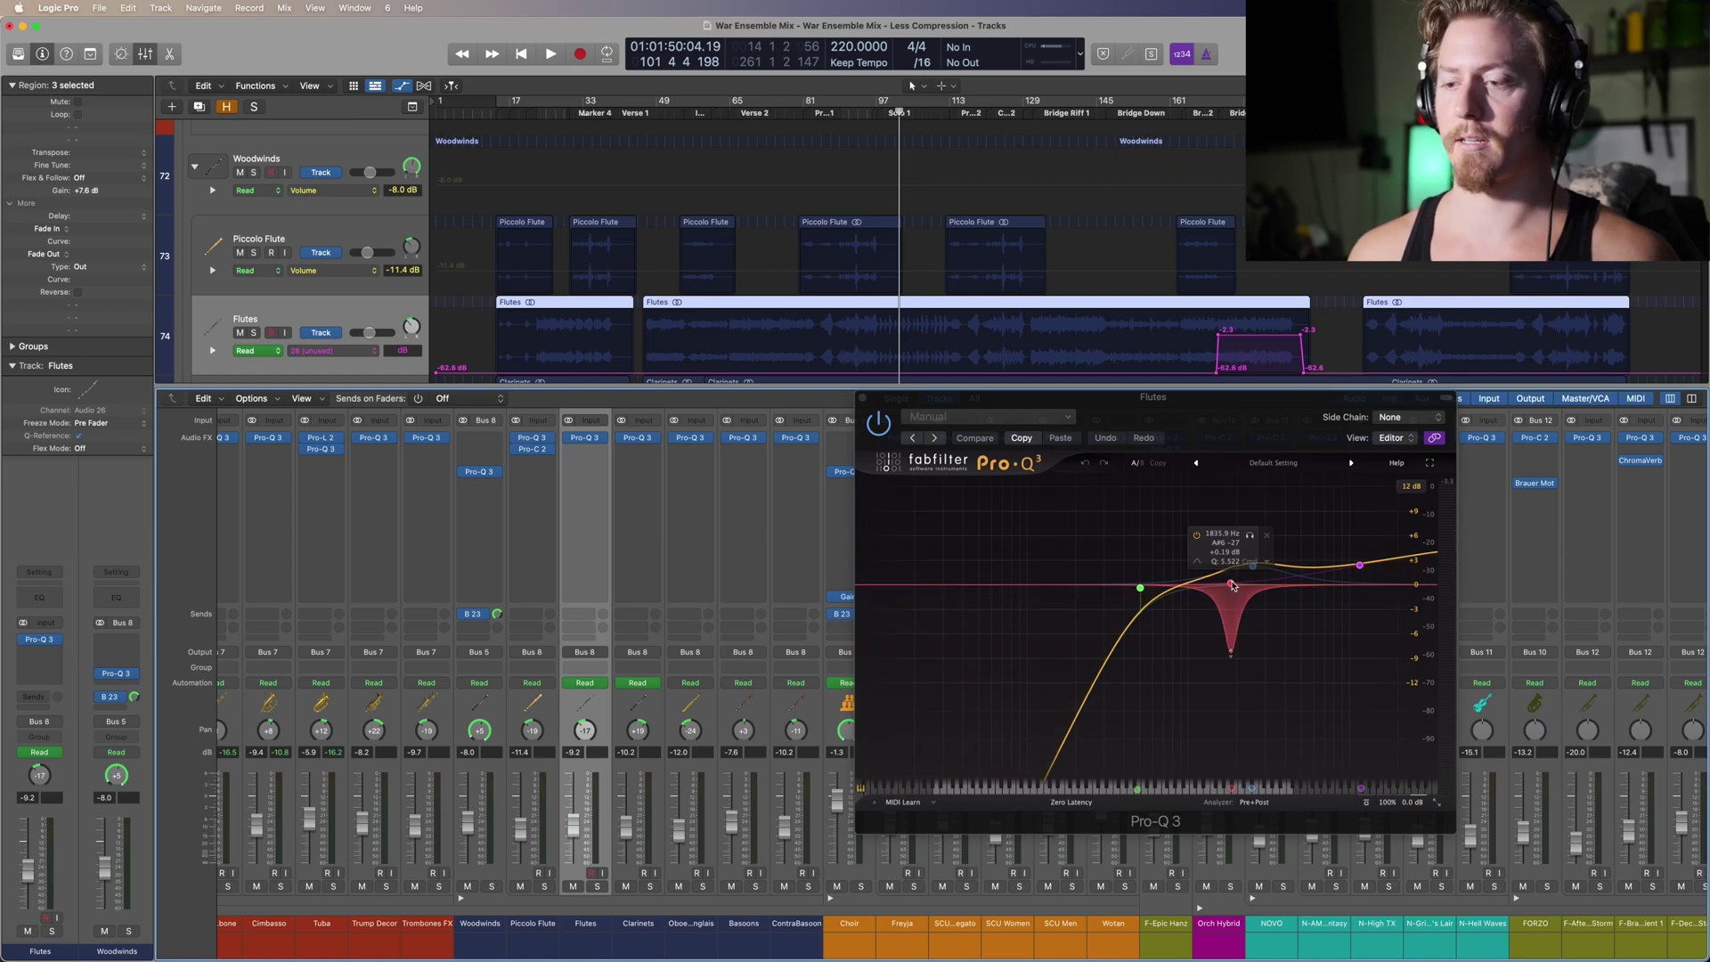
pyautogui.scroll(8, 929, 233)
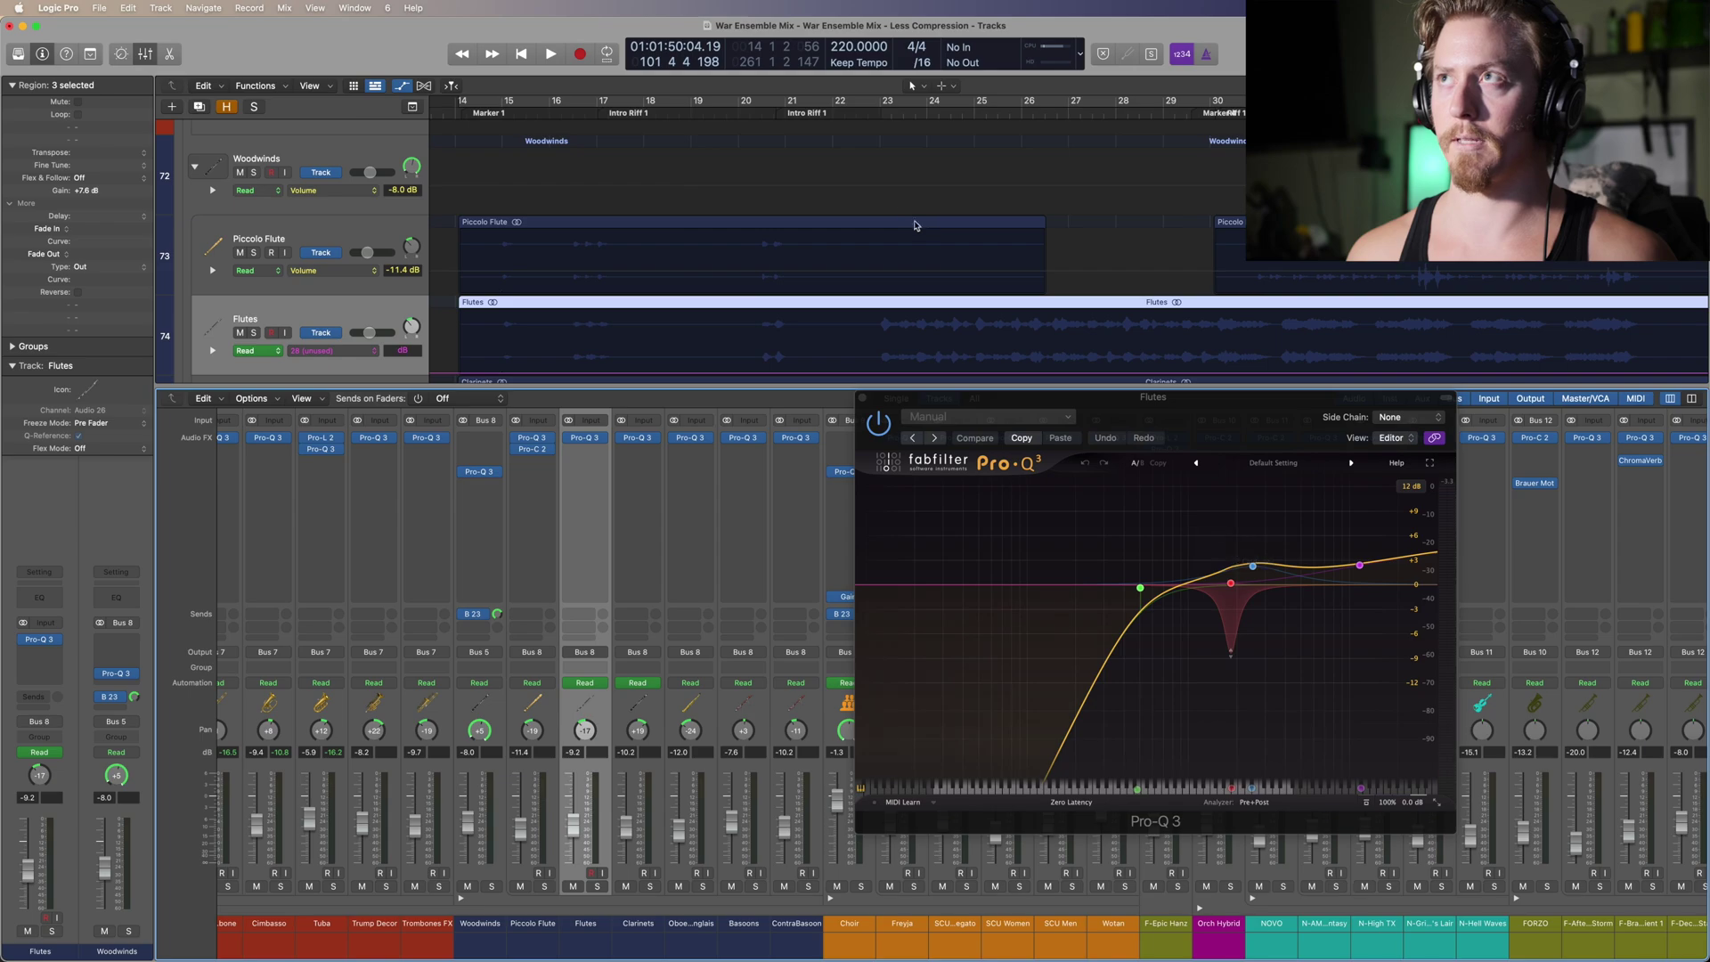
pyautogui.scroll(-6, 1022, 213)
pyautogui.press('space')
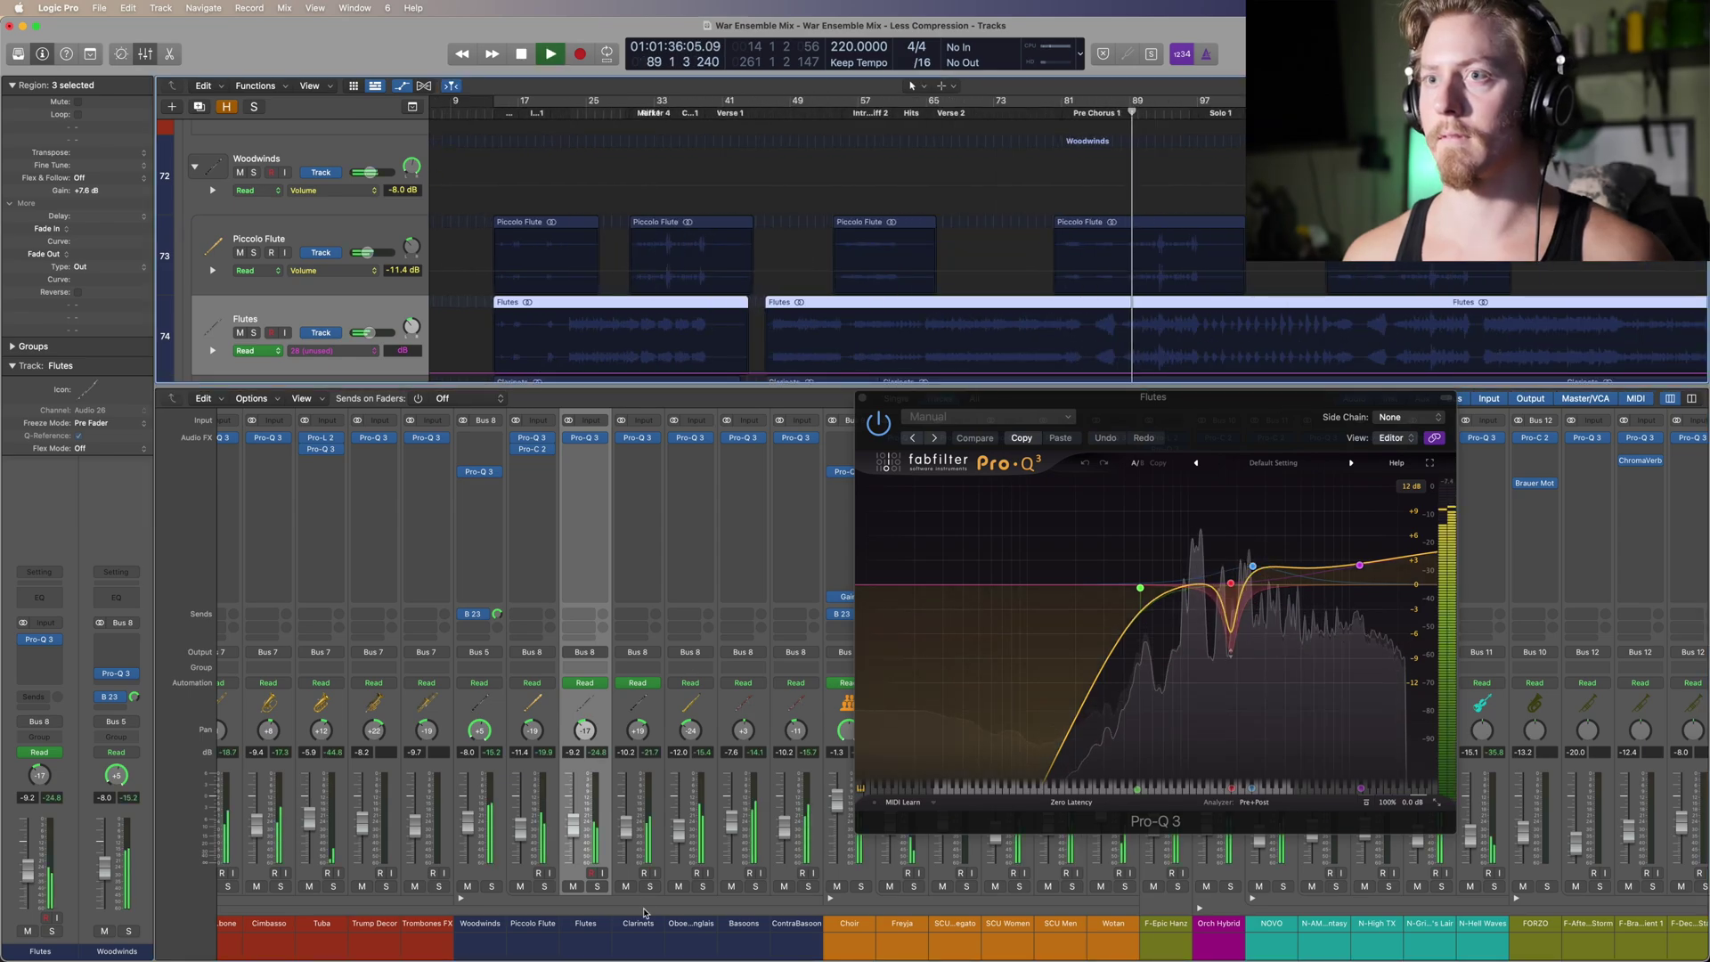
pyautogui.click(596, 886)
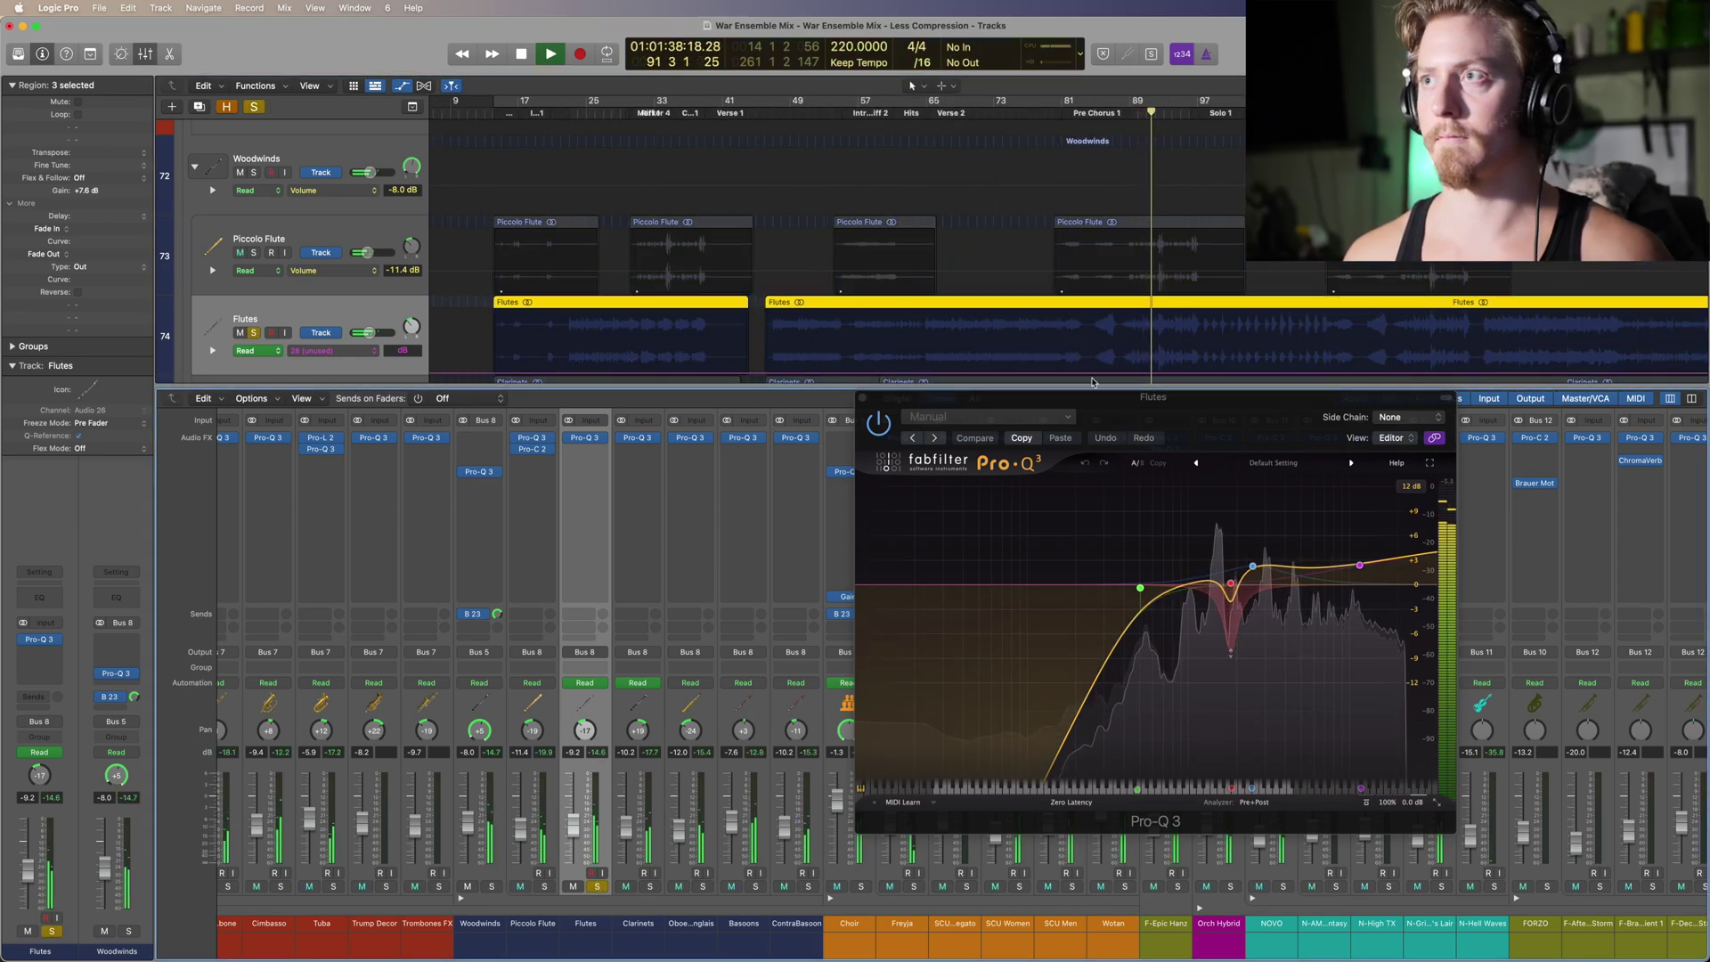
pyautogui.hscroll(5, 1129, 365)
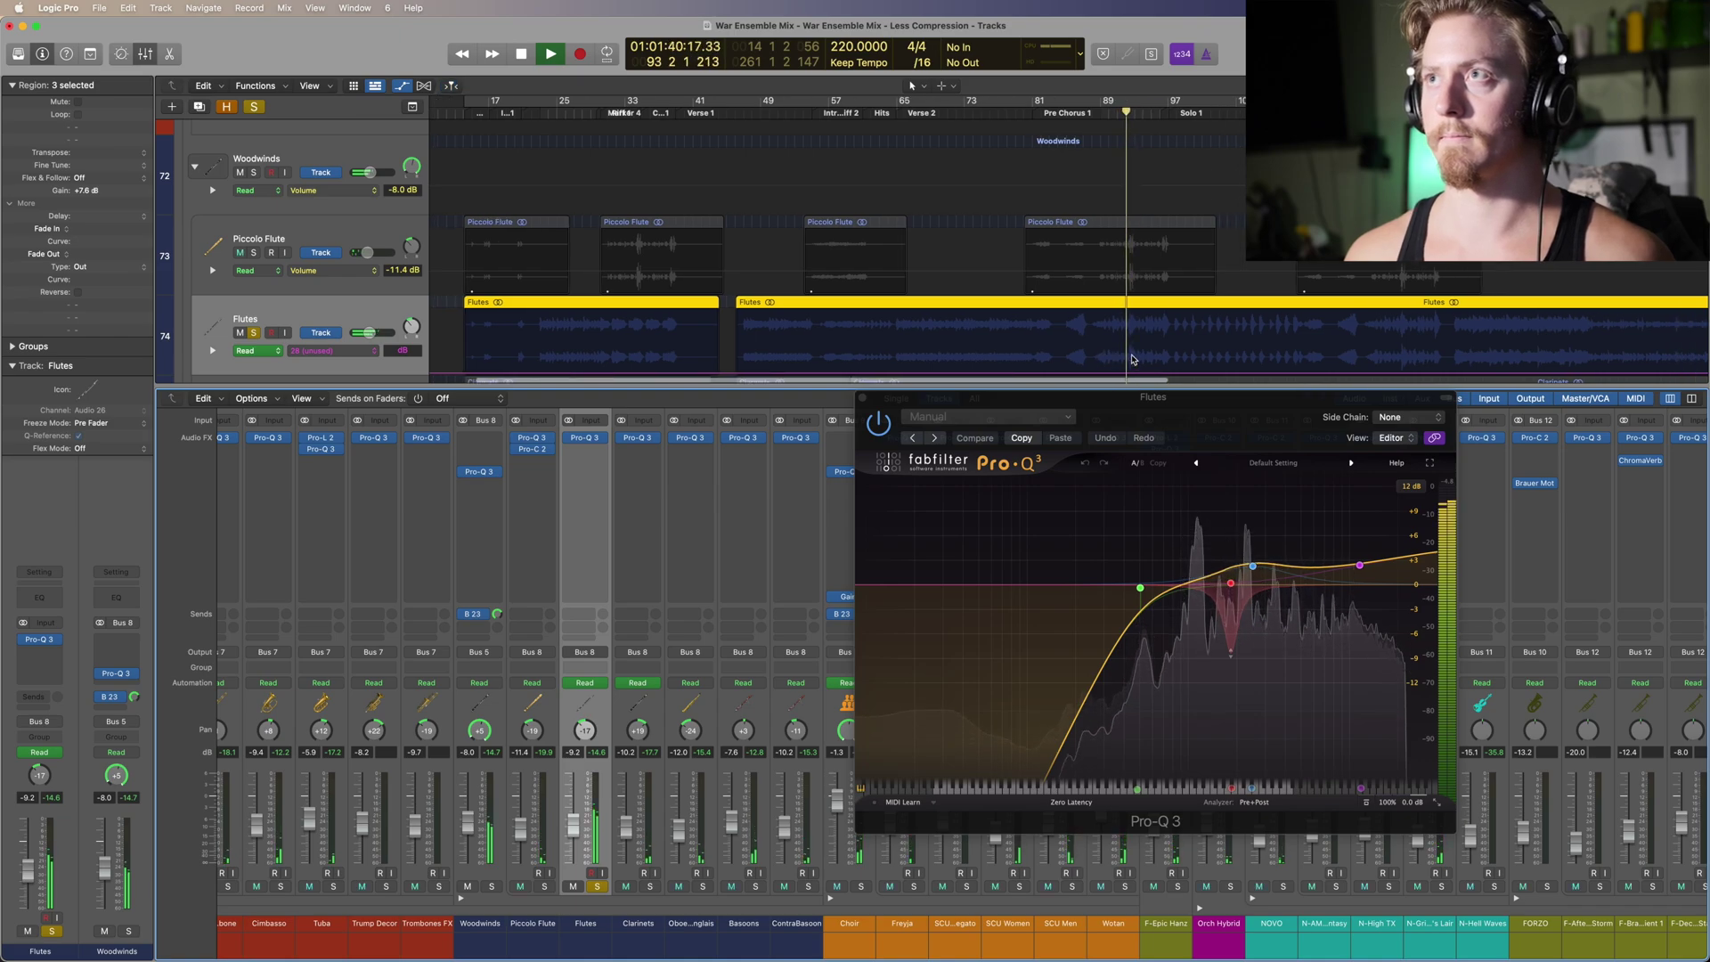
pyautogui.hscroll(3, 1129, 361)
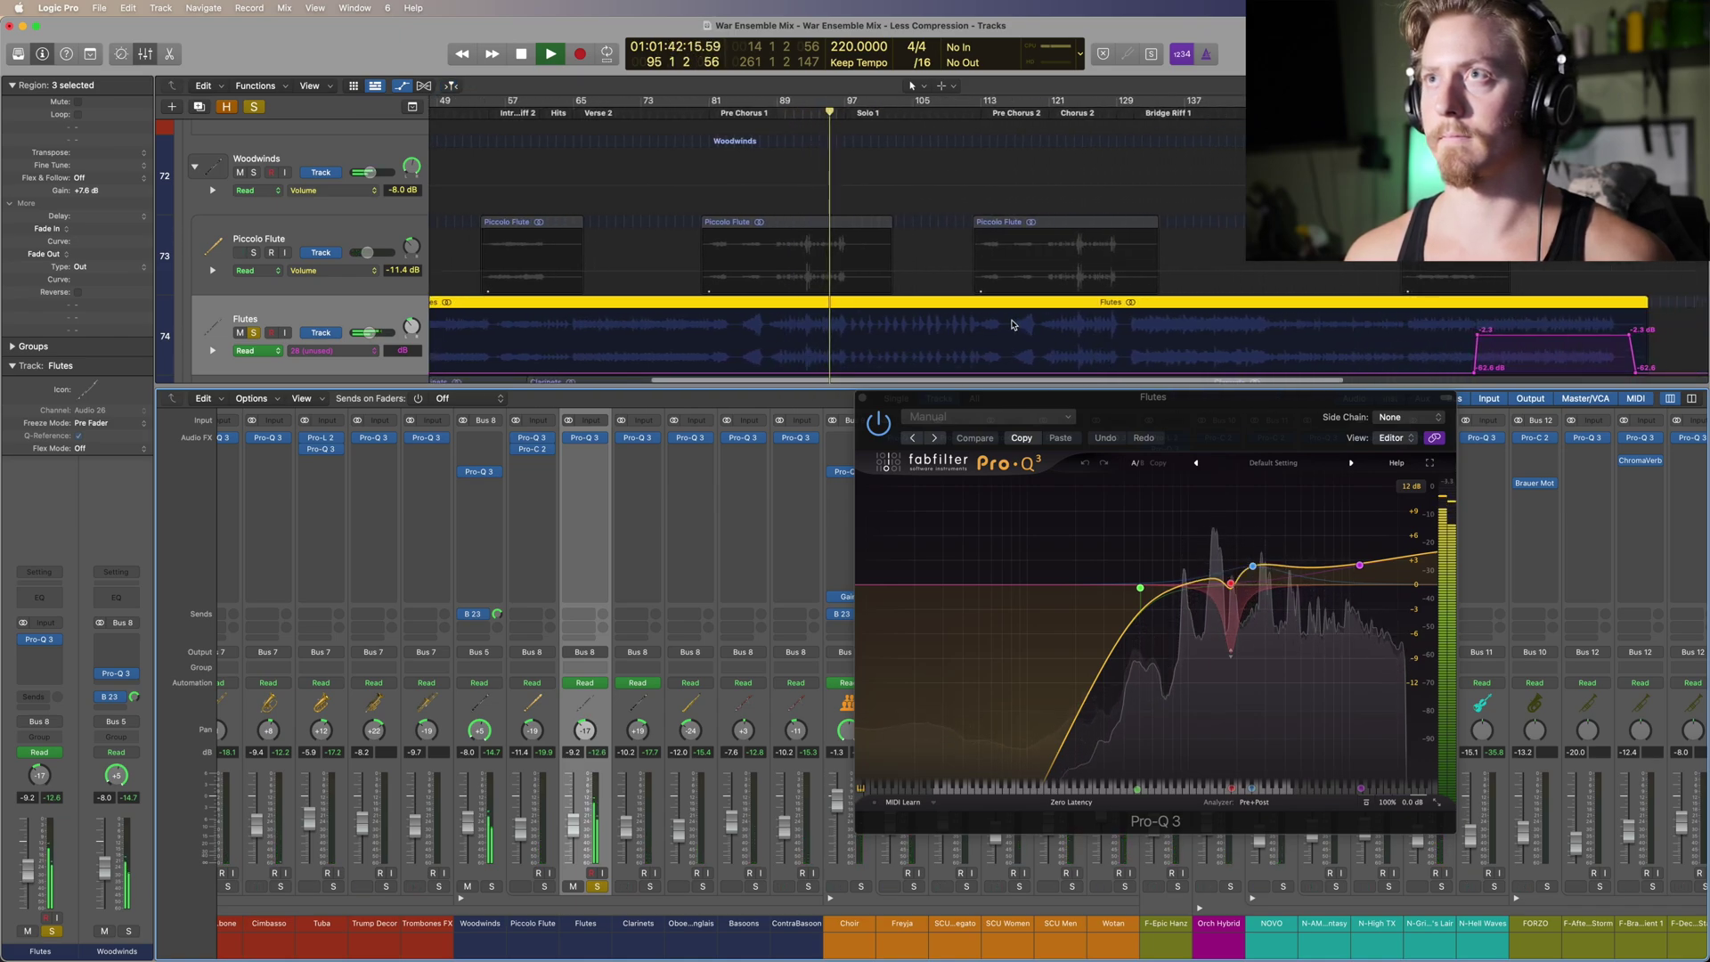
pyautogui.scroll(3, 1010, 324)
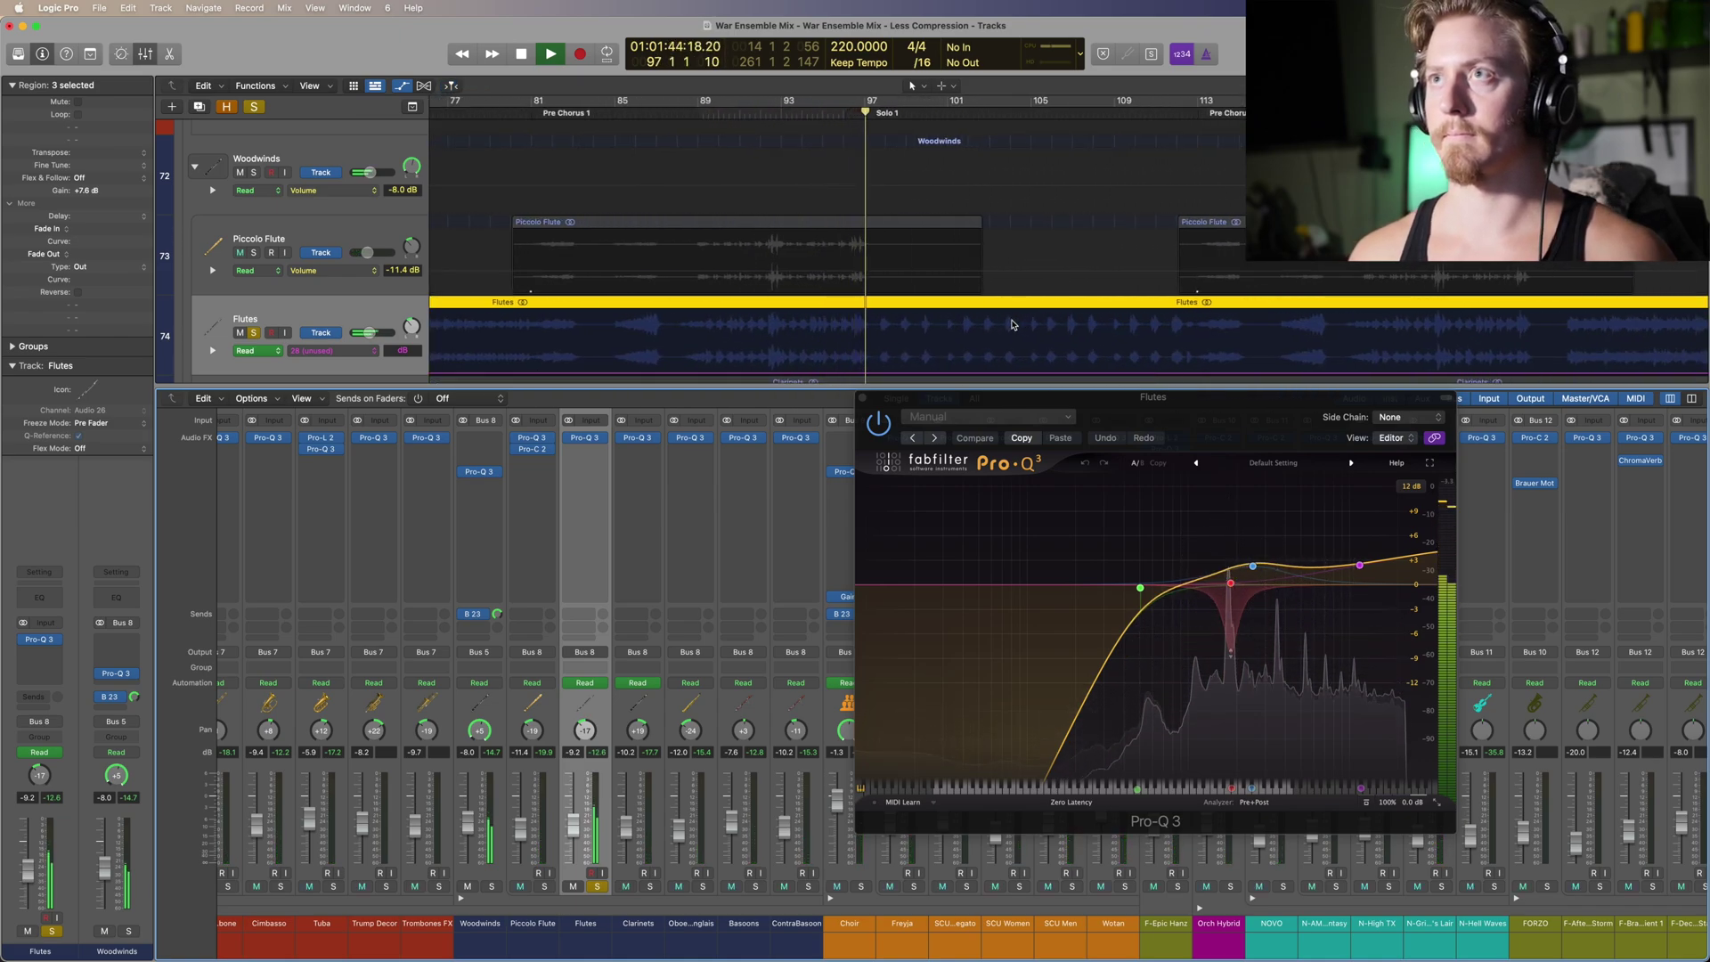
pyautogui.press('space')
# Step: Play the Flutes from bar 91 while isolating the Pro-Q 3's 1835.9 Hz dynamic band, ending with the playhead at bar 92
pyautogui.press(',')
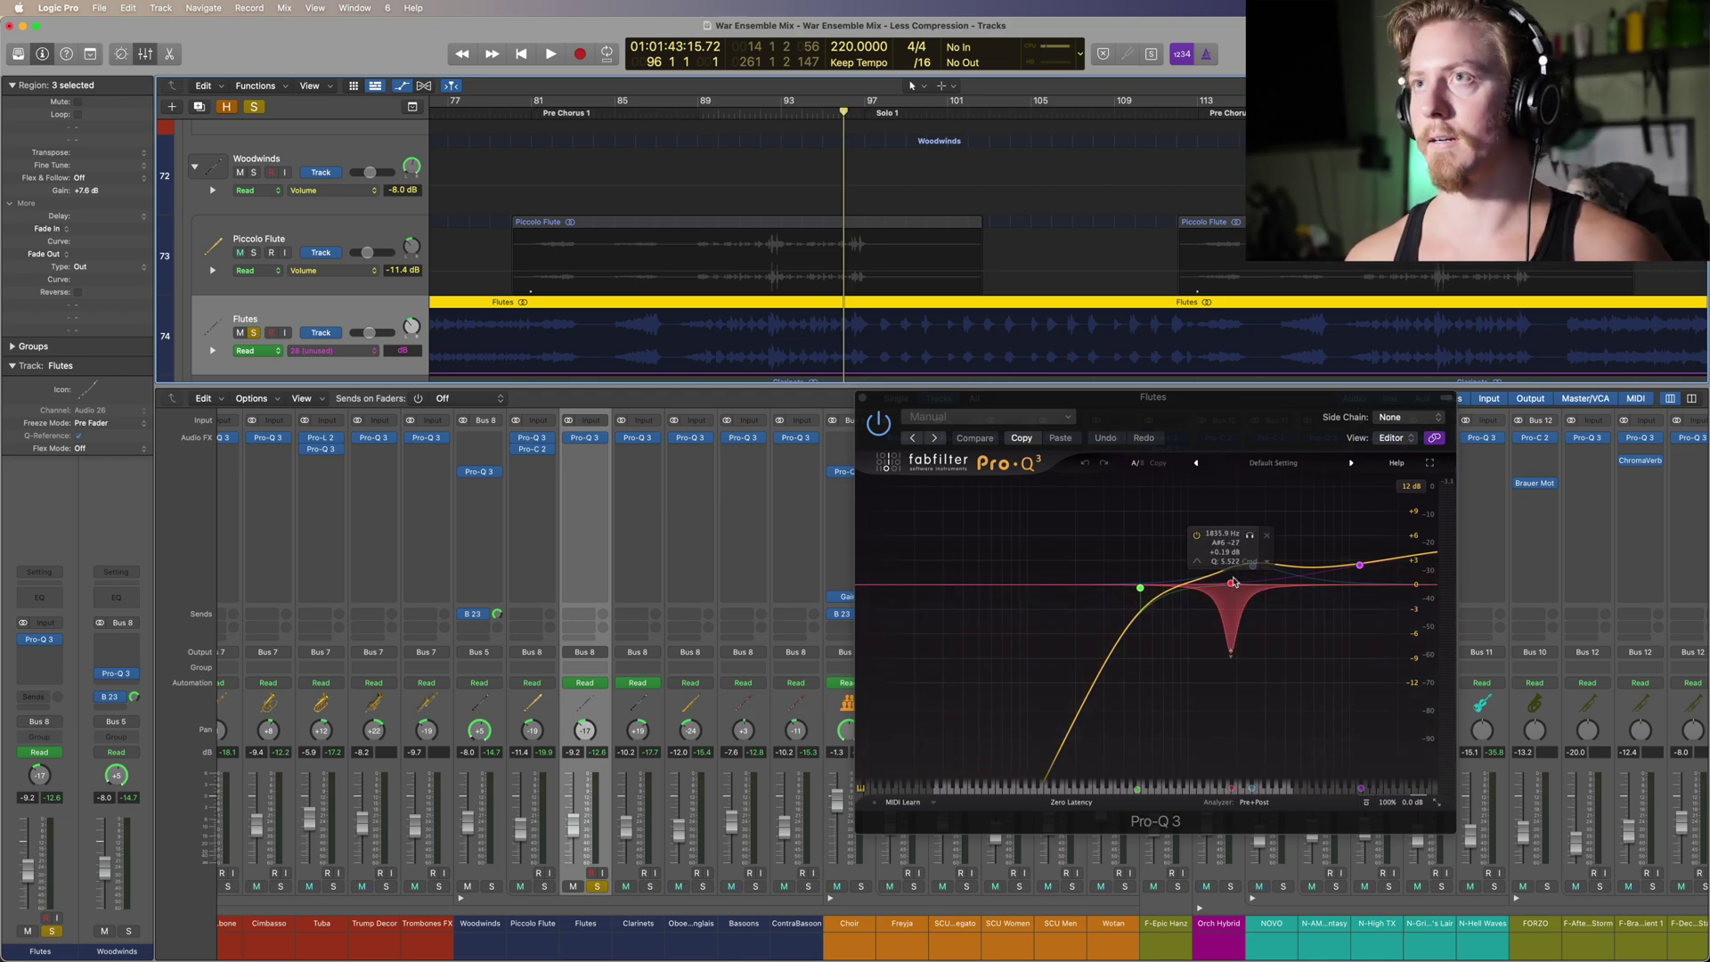
pyautogui.press(',')
pyautogui.press(',')
pyautogui.press(',')
pyautogui.press(',')
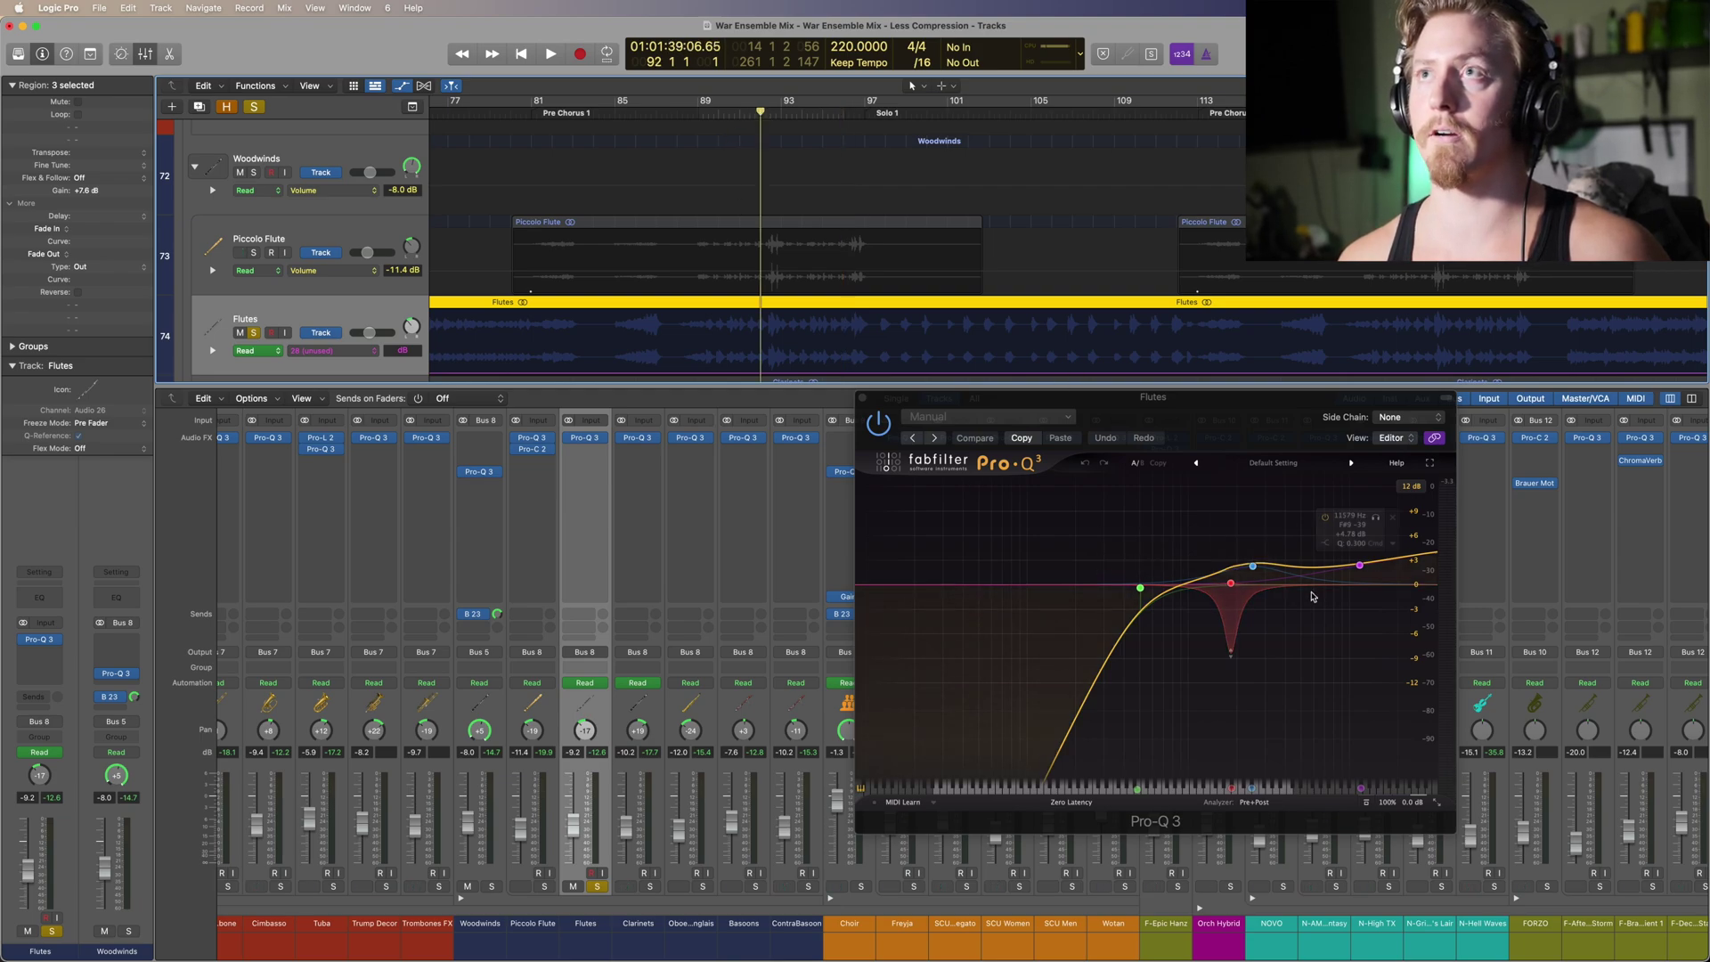
pyautogui.click(731, 115)
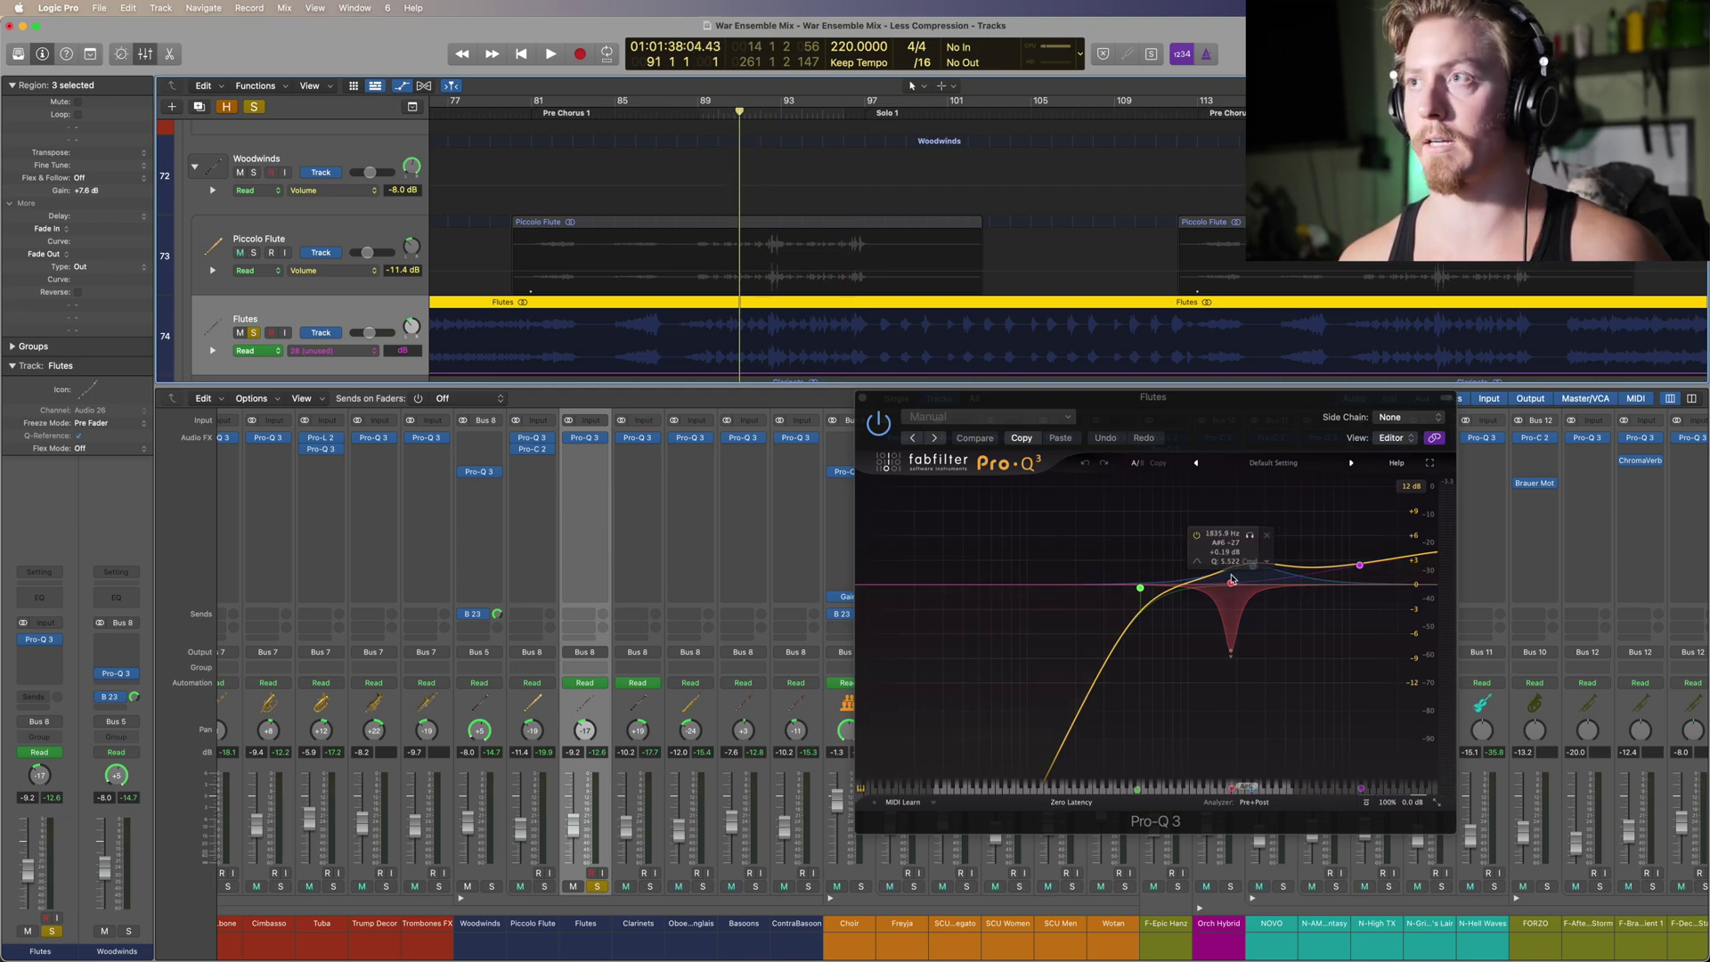
pyautogui.press('space')
pyautogui.click(1250, 537)
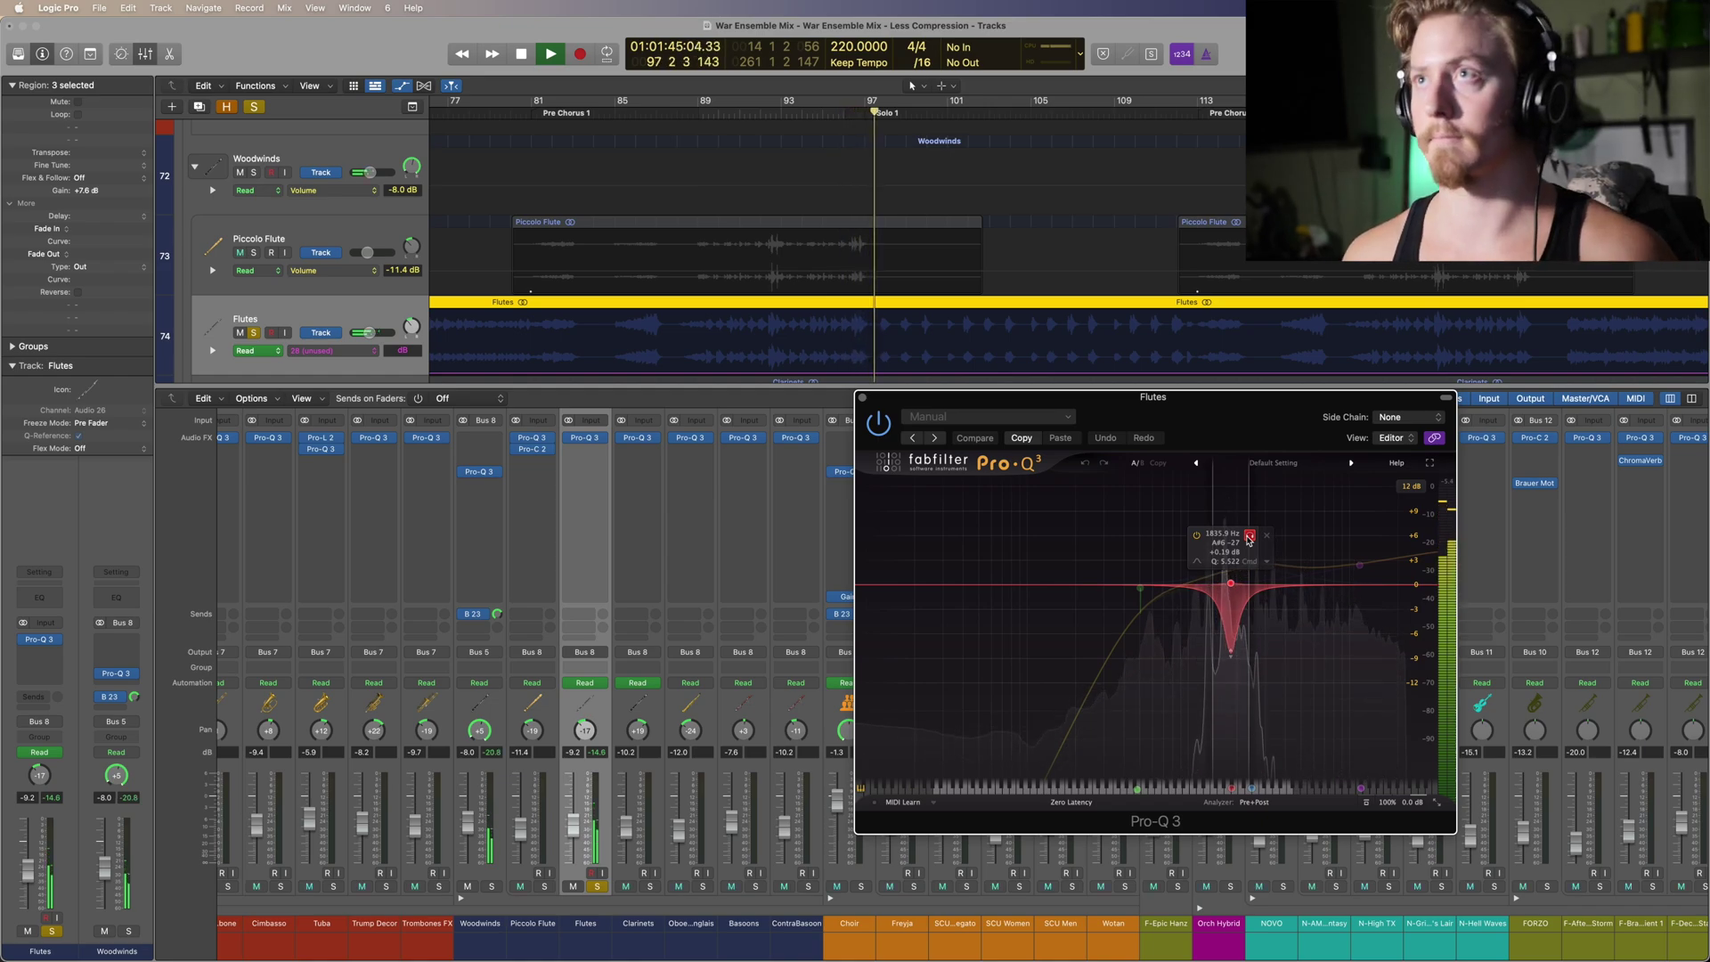
pyautogui.click(1249, 536)
pyautogui.press('space')
pyautogui.click(752, 116)
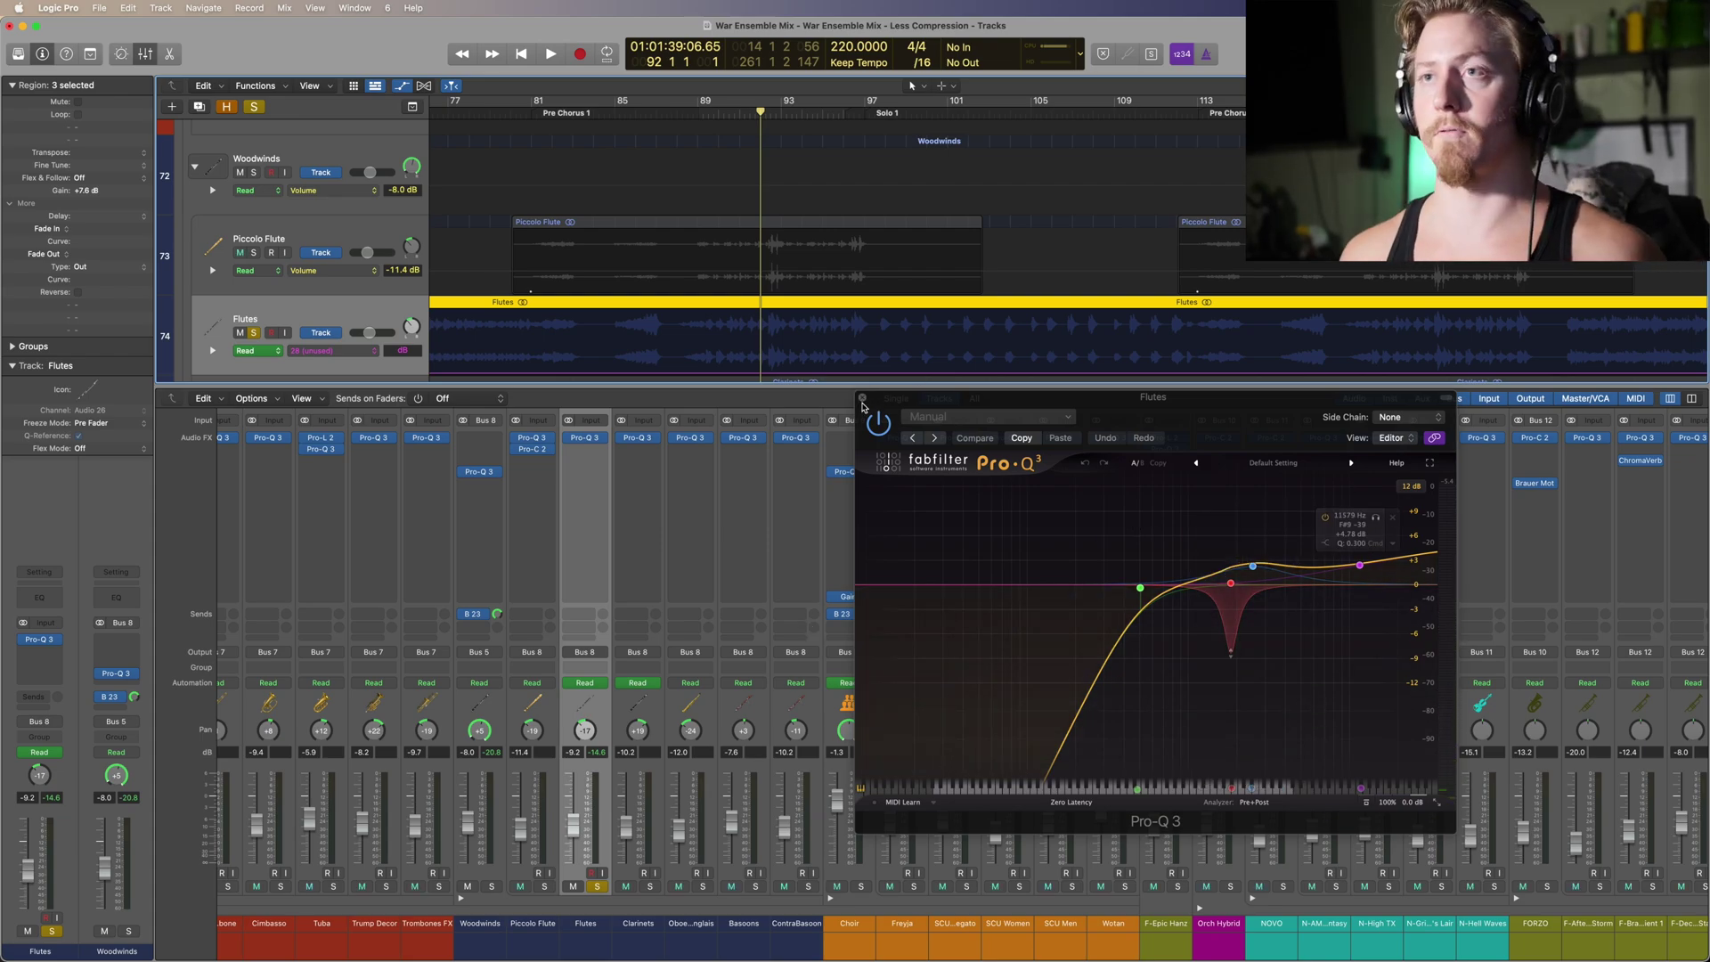
# Step: Turn off the Flutes solo and examine the Pro-Q 3 curves on Clarinets, OboesCorAnglais, Basoons and ContraBasoon
pyautogui.hscroll(3, 624, 632)
pyautogui.click(528, 922)
pyautogui.click(485, 887)
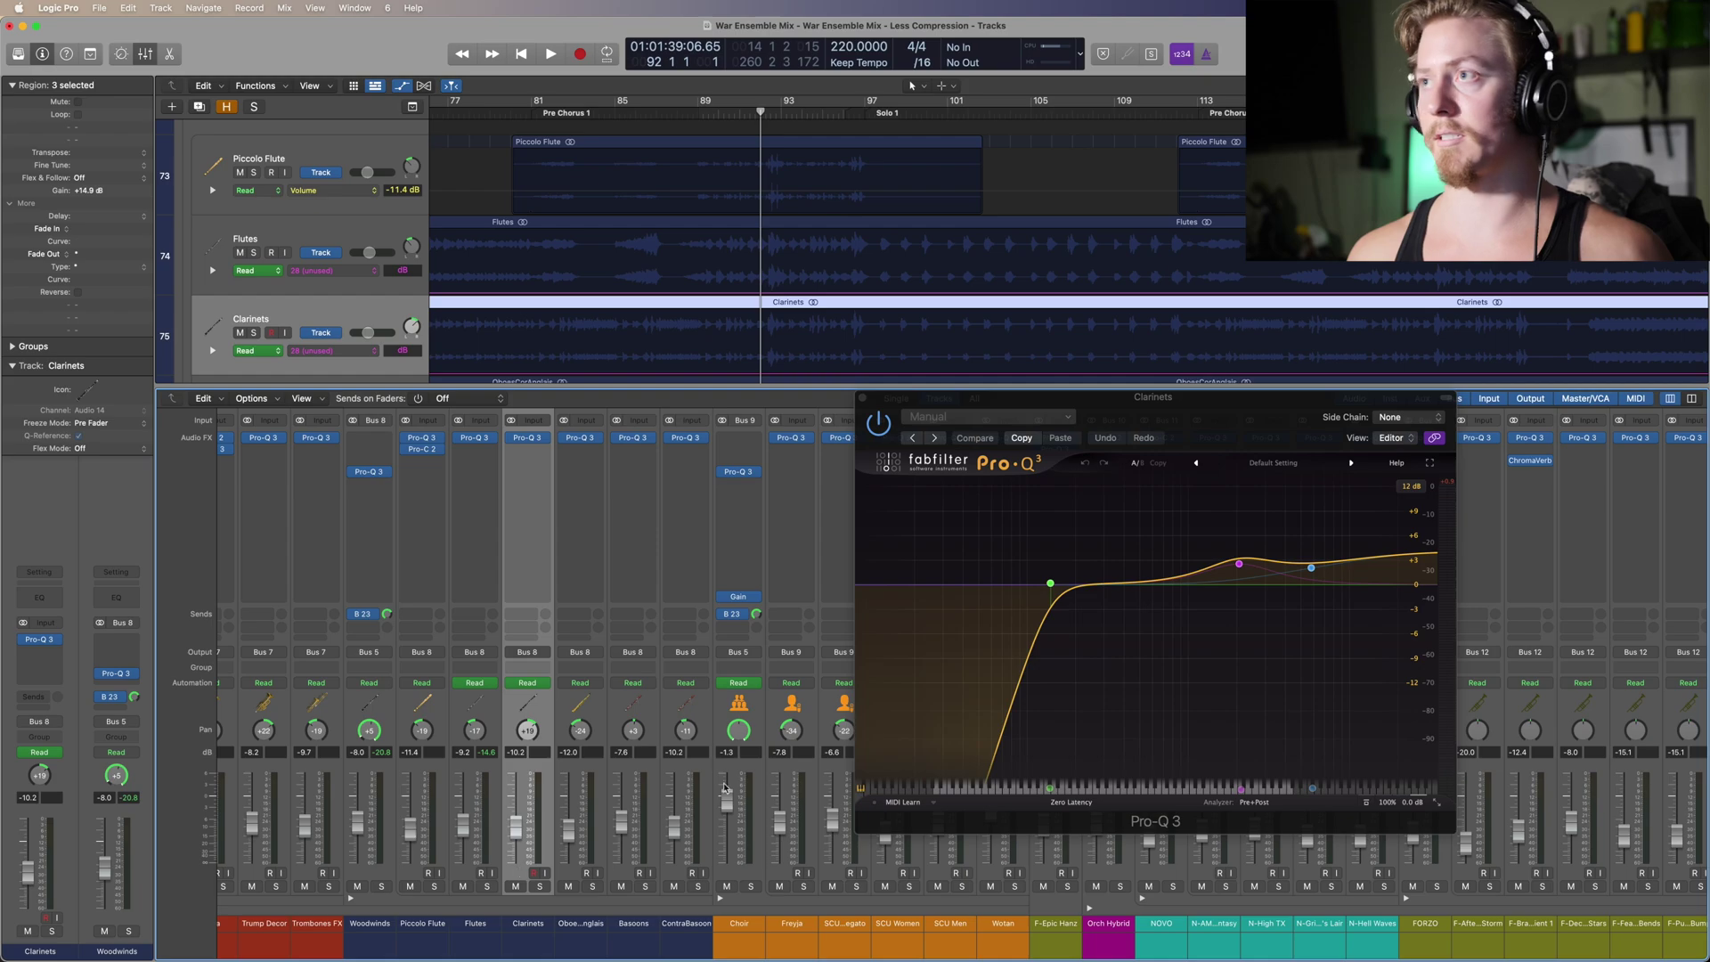
pyautogui.click(588, 706)
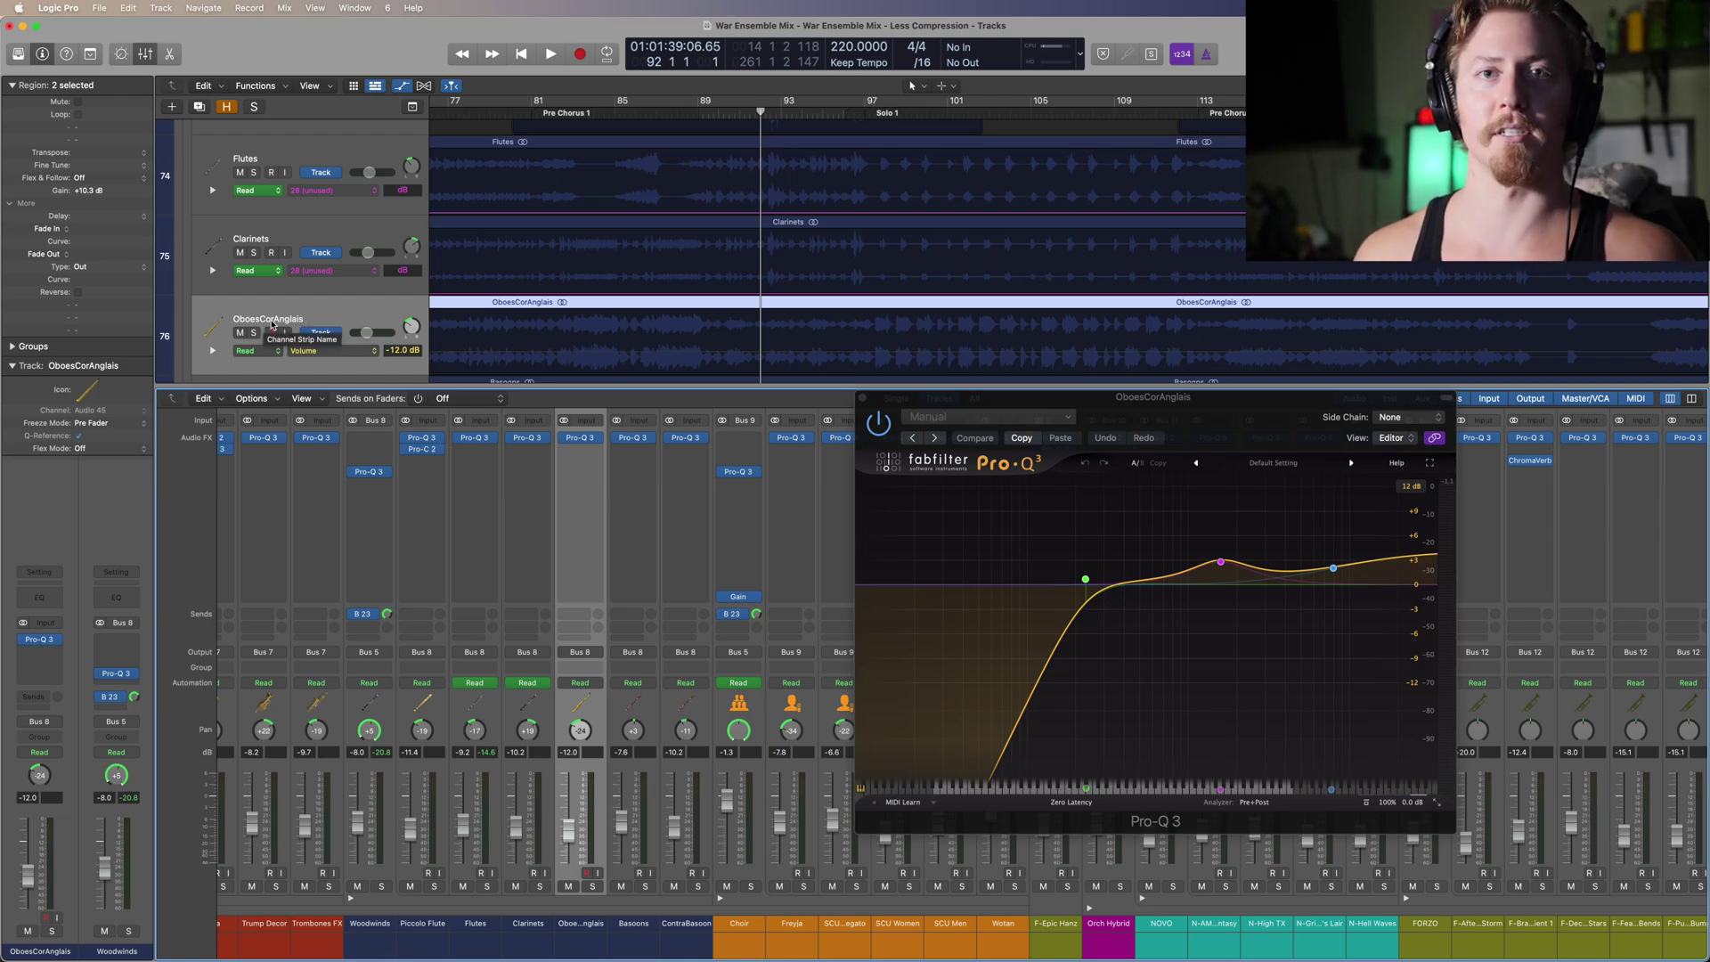
pyautogui.click(630, 706)
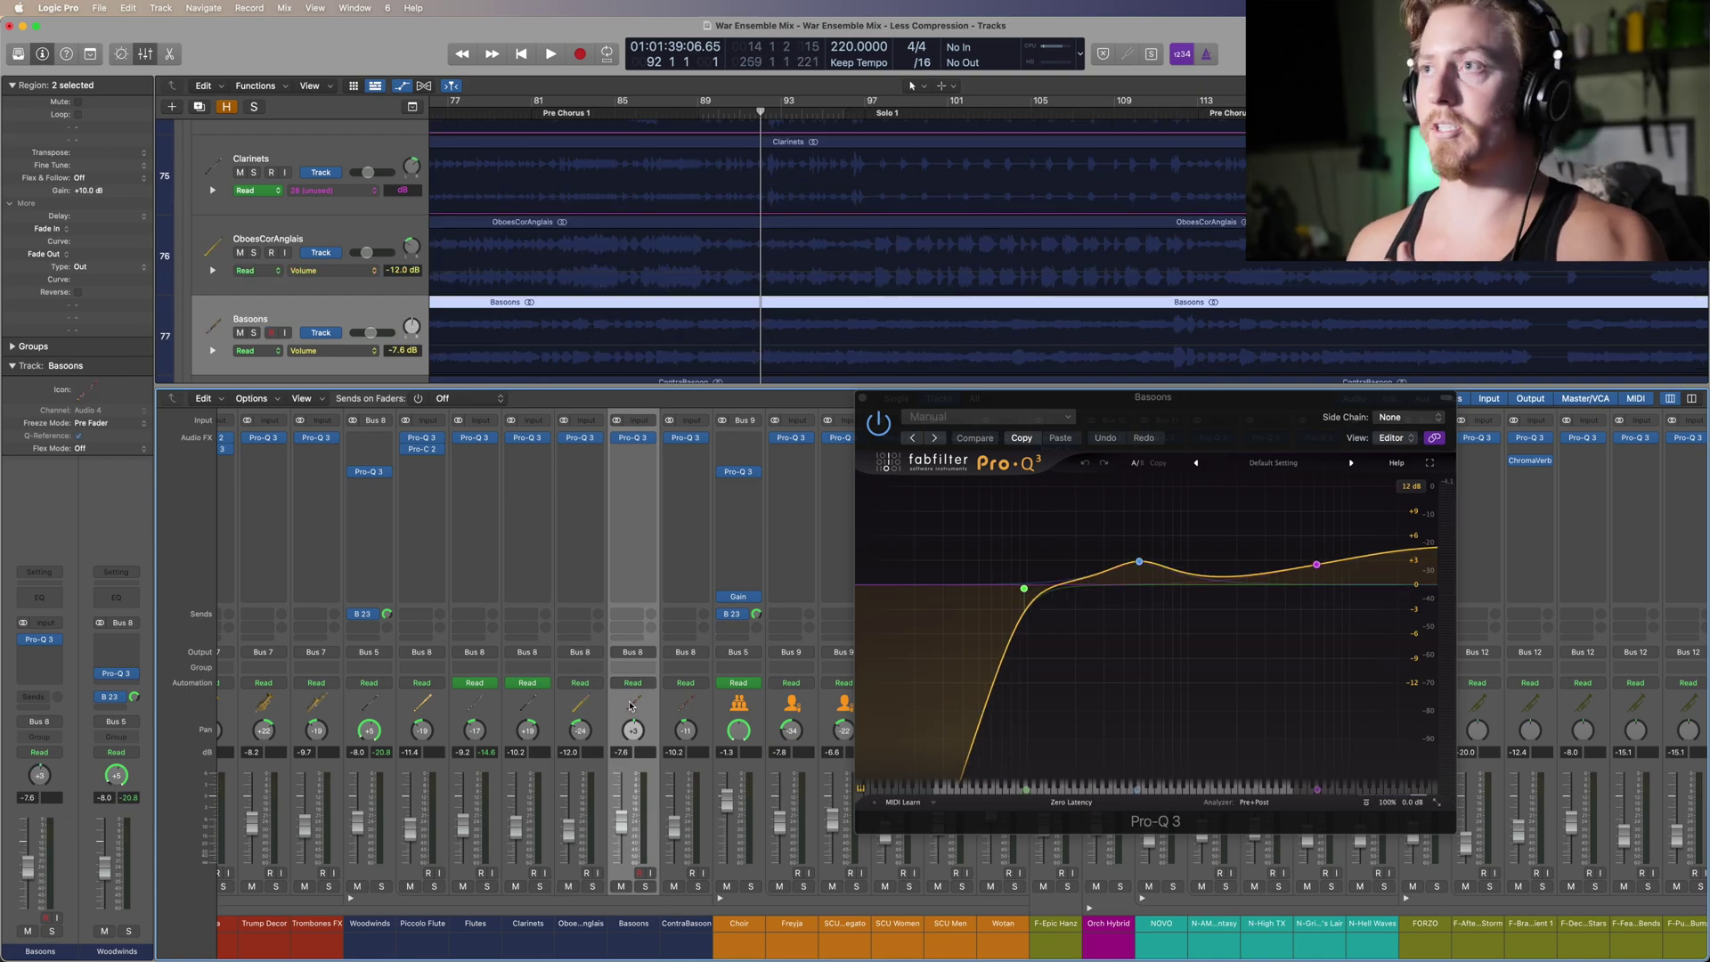
pyautogui.click(694, 707)
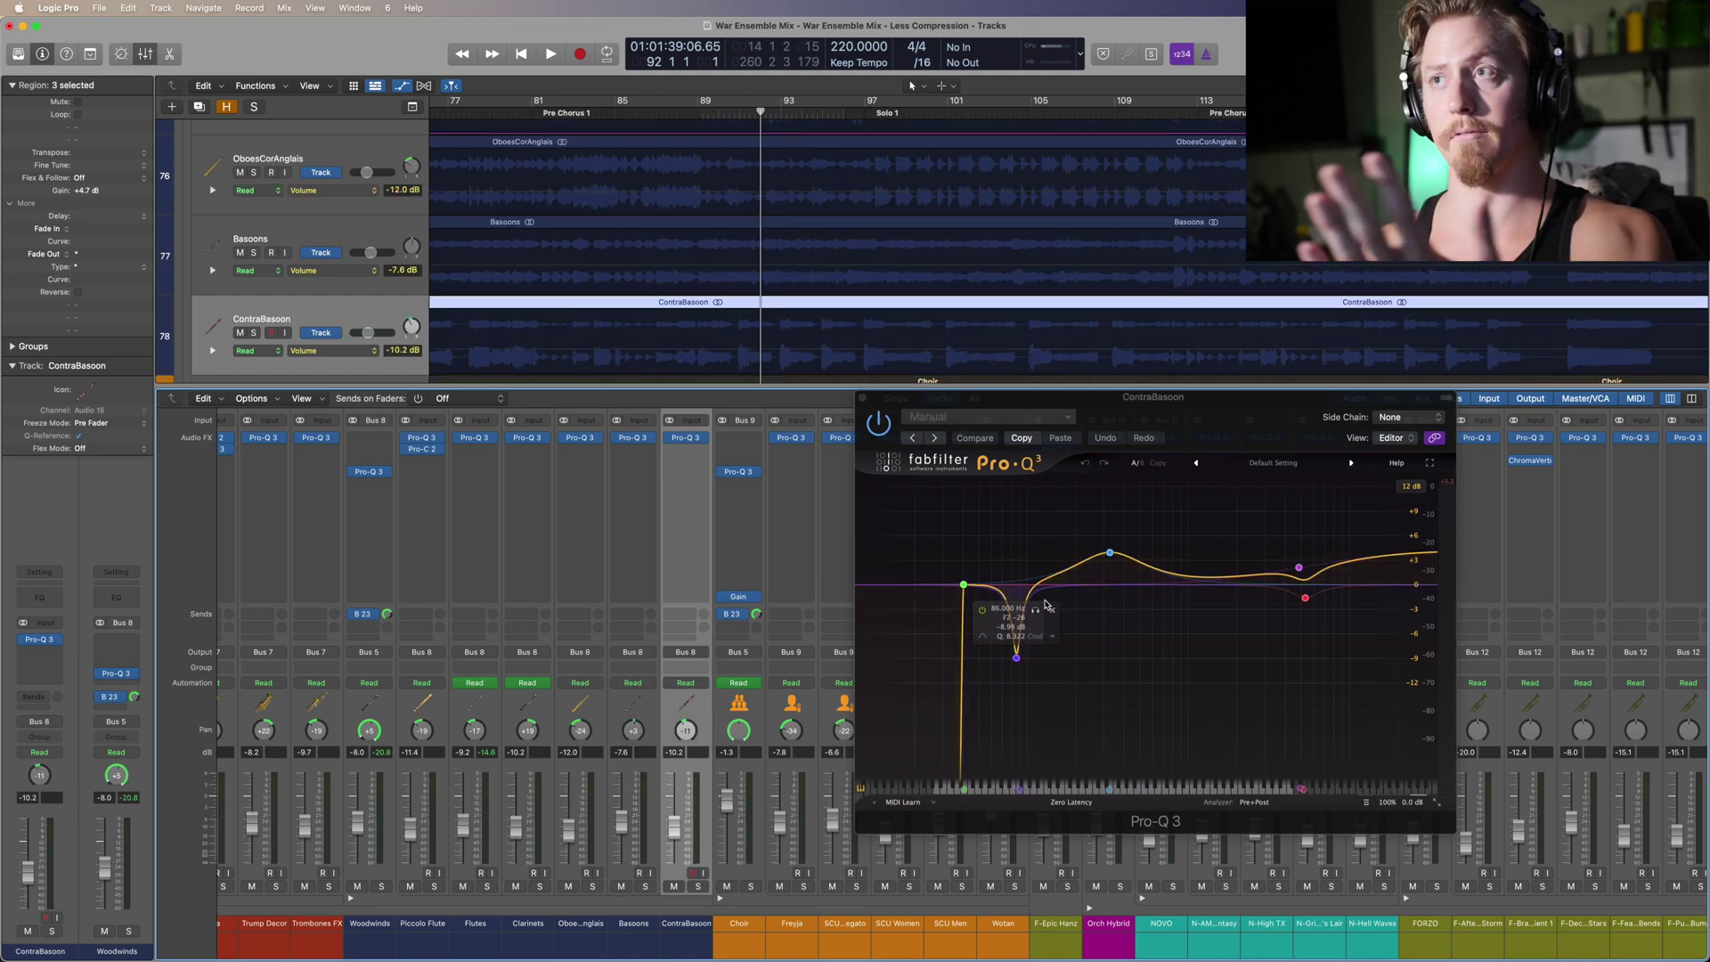
pyautogui.moveTo(1024, 666)
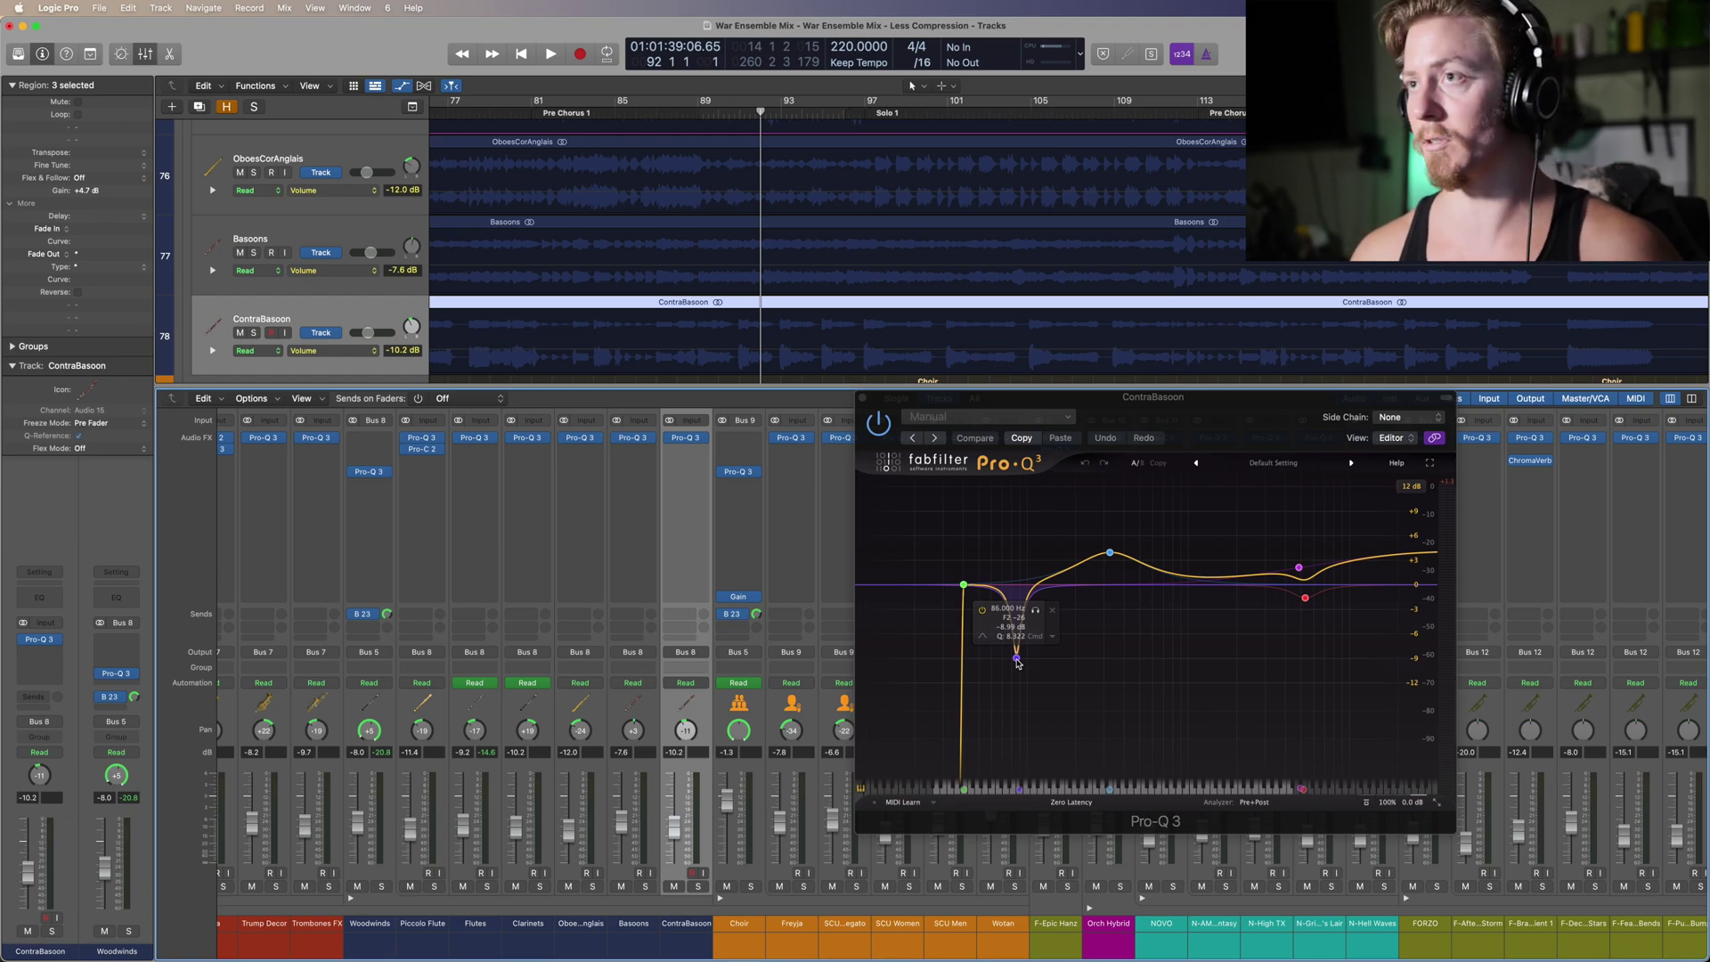
# Step: Solo the Woodwinds bus and examine the bands of its Pro-Q 3, including the dynamic high shelf
pyautogui.click(381, 886)
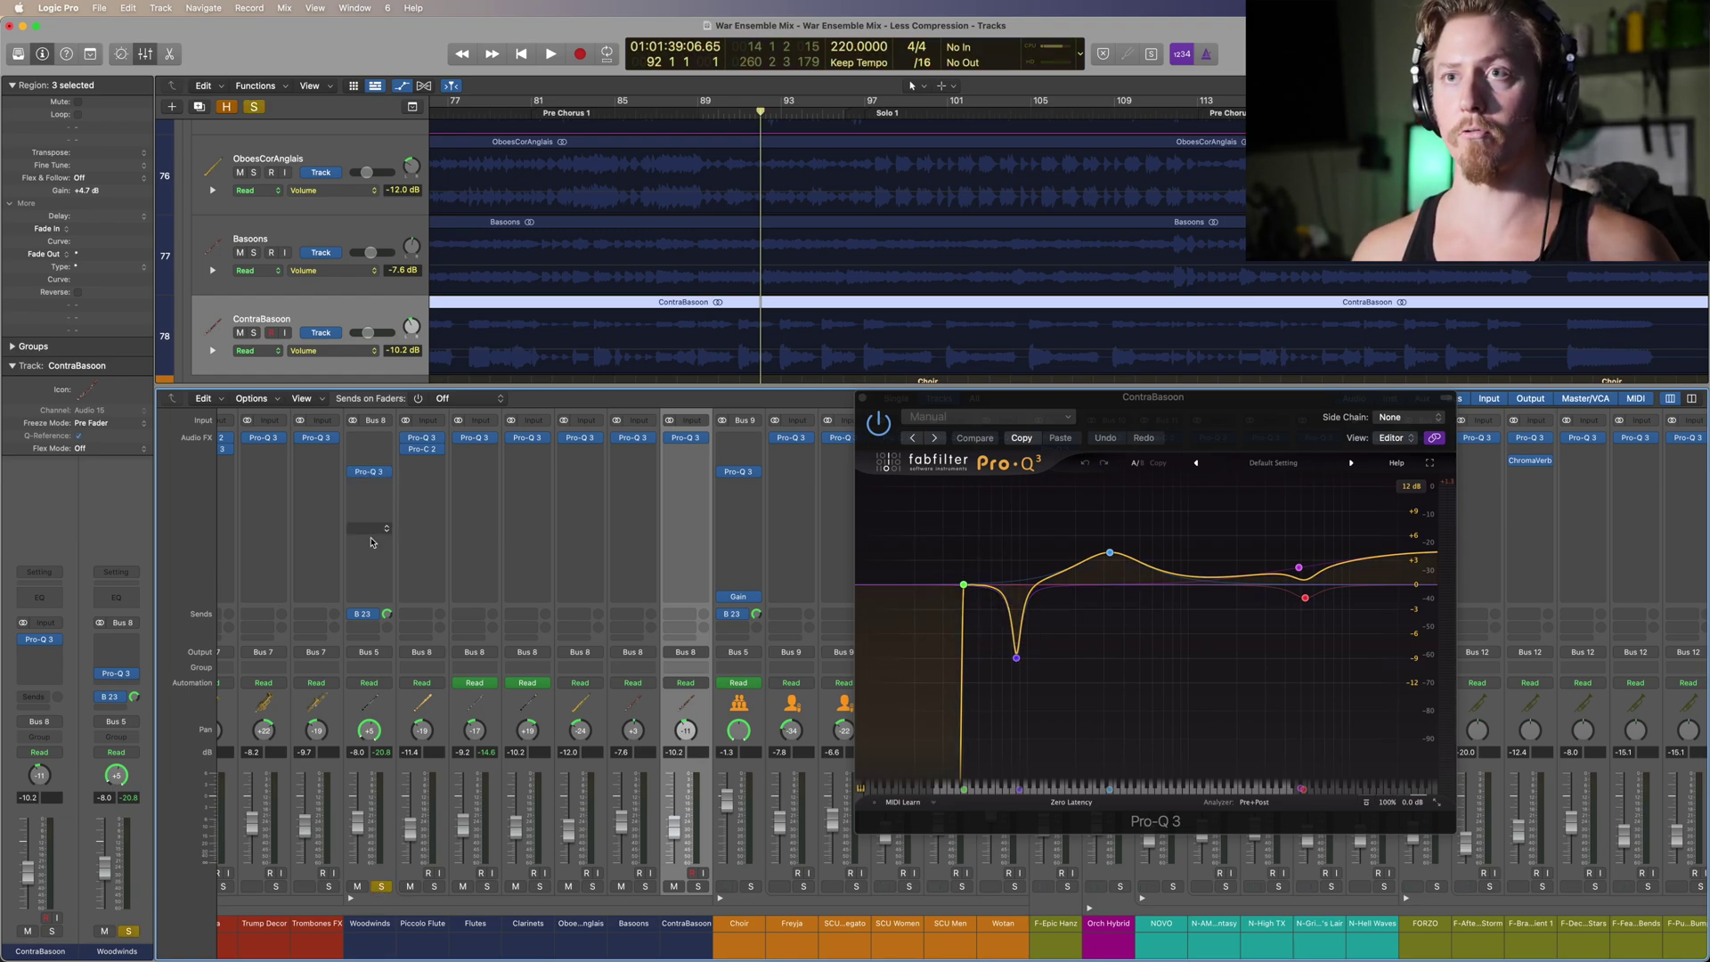
pyautogui.click(371, 542)
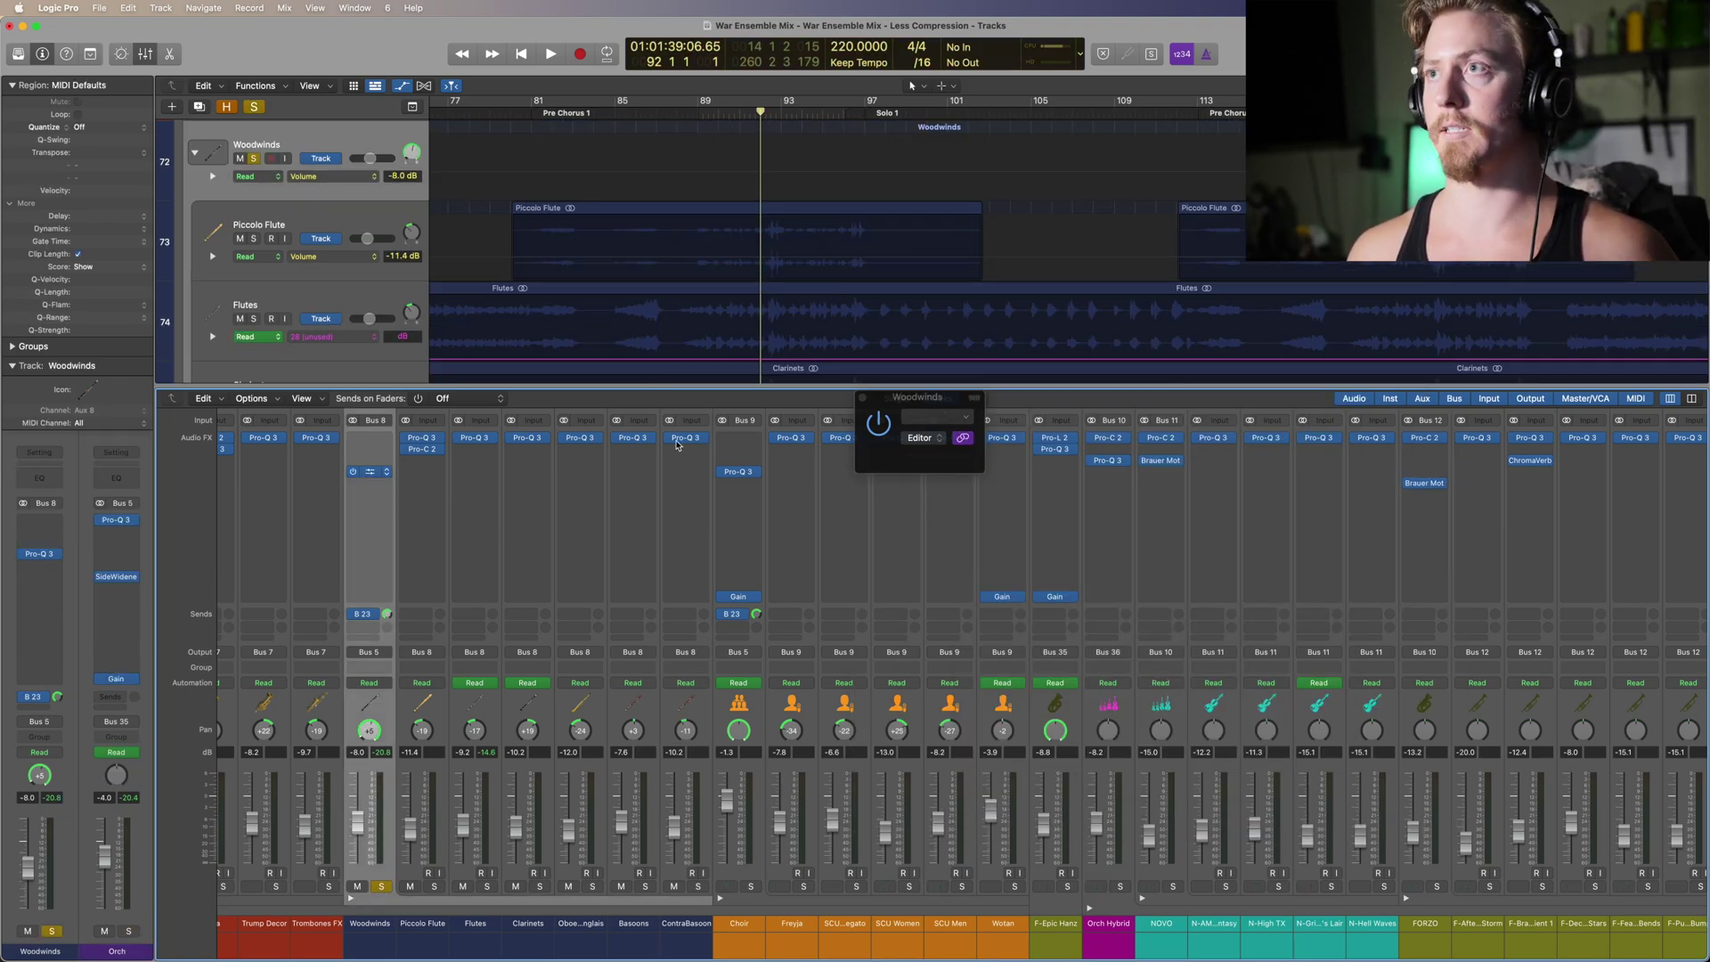
pyautogui.moveTo(677, 446); pyautogui.dragTo(370, 471)
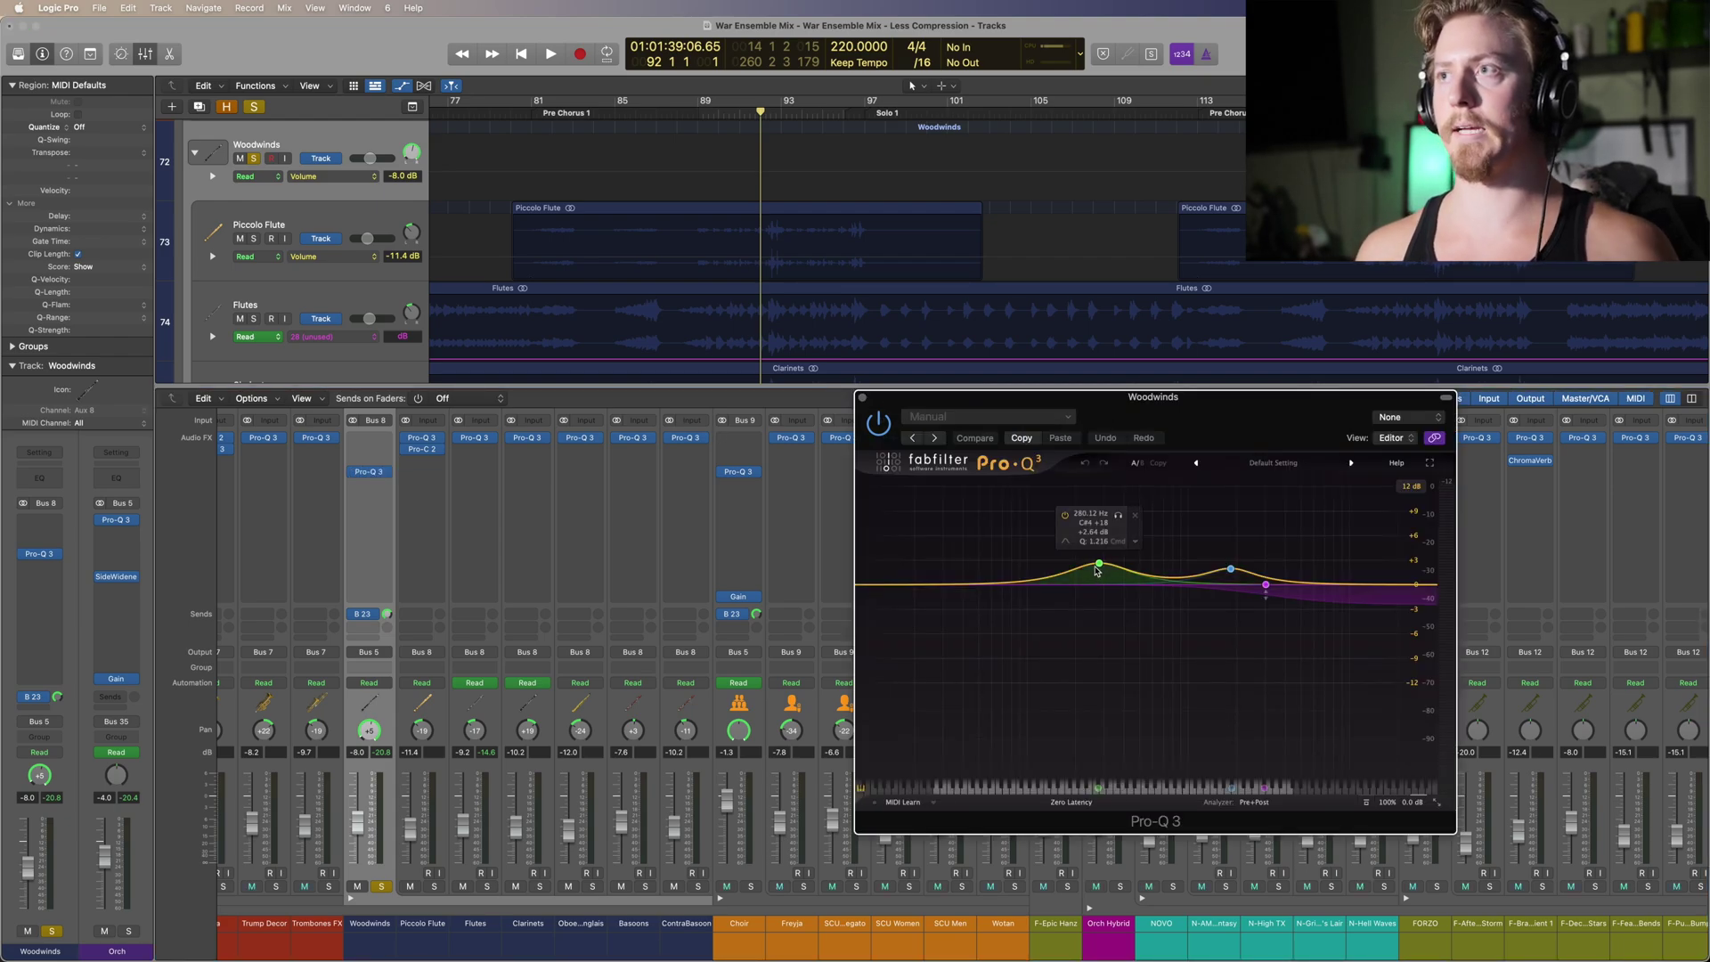
pyautogui.click(1265, 584)
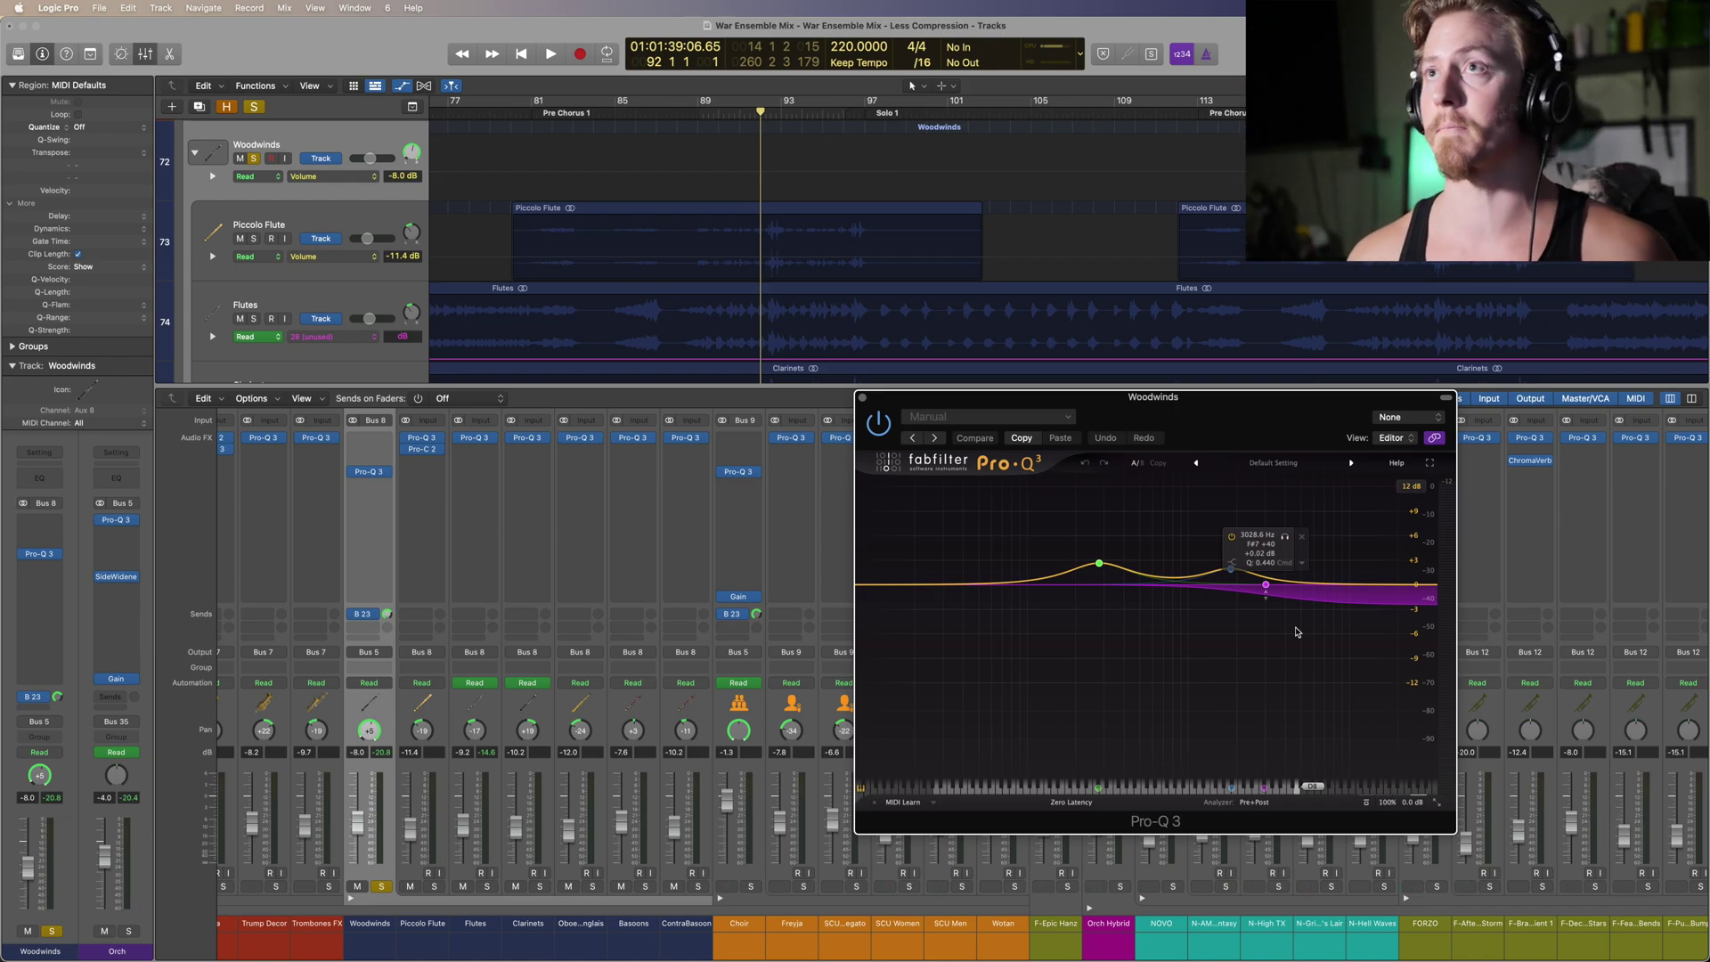
pyautogui.scroll(-4, 819, 232)
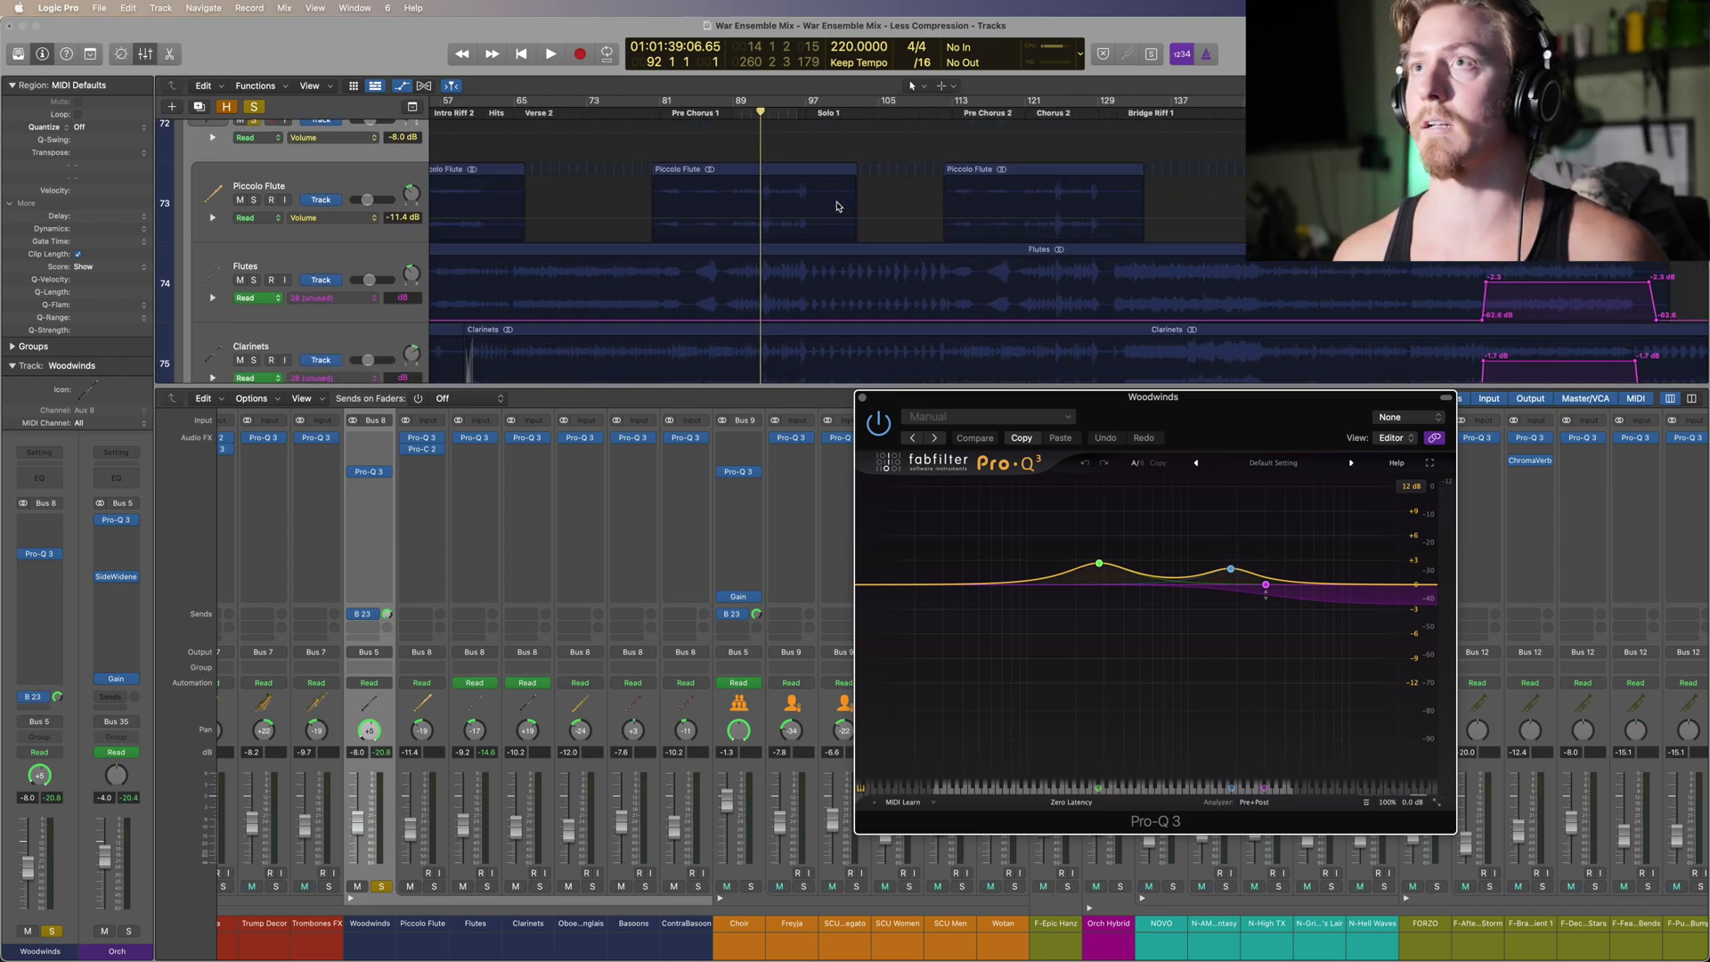
# Step: Play the soloed Woodwinds bus from Pre Chorus 1 to bar 97 while watching its Pro-Q 3 spectrum
pyautogui.scroll(4, 800, 254)
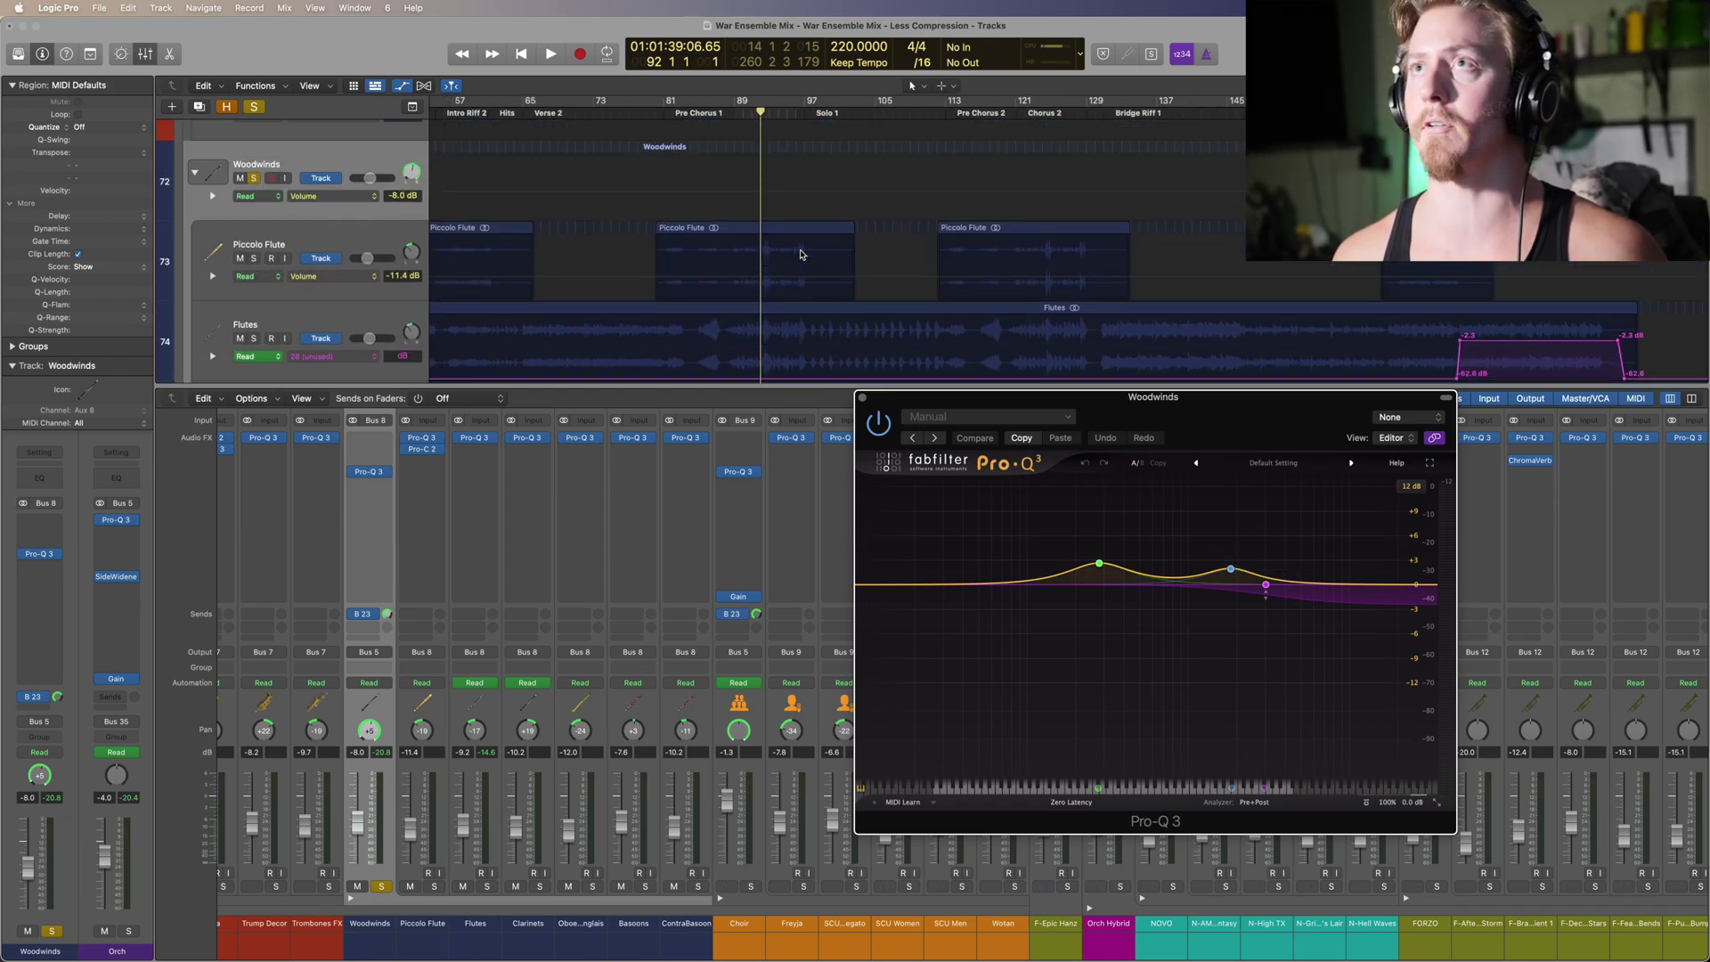
pyautogui.press(',')
pyautogui.press(',')
pyautogui.press(',')
pyautogui.press(',')
pyautogui.press('space')
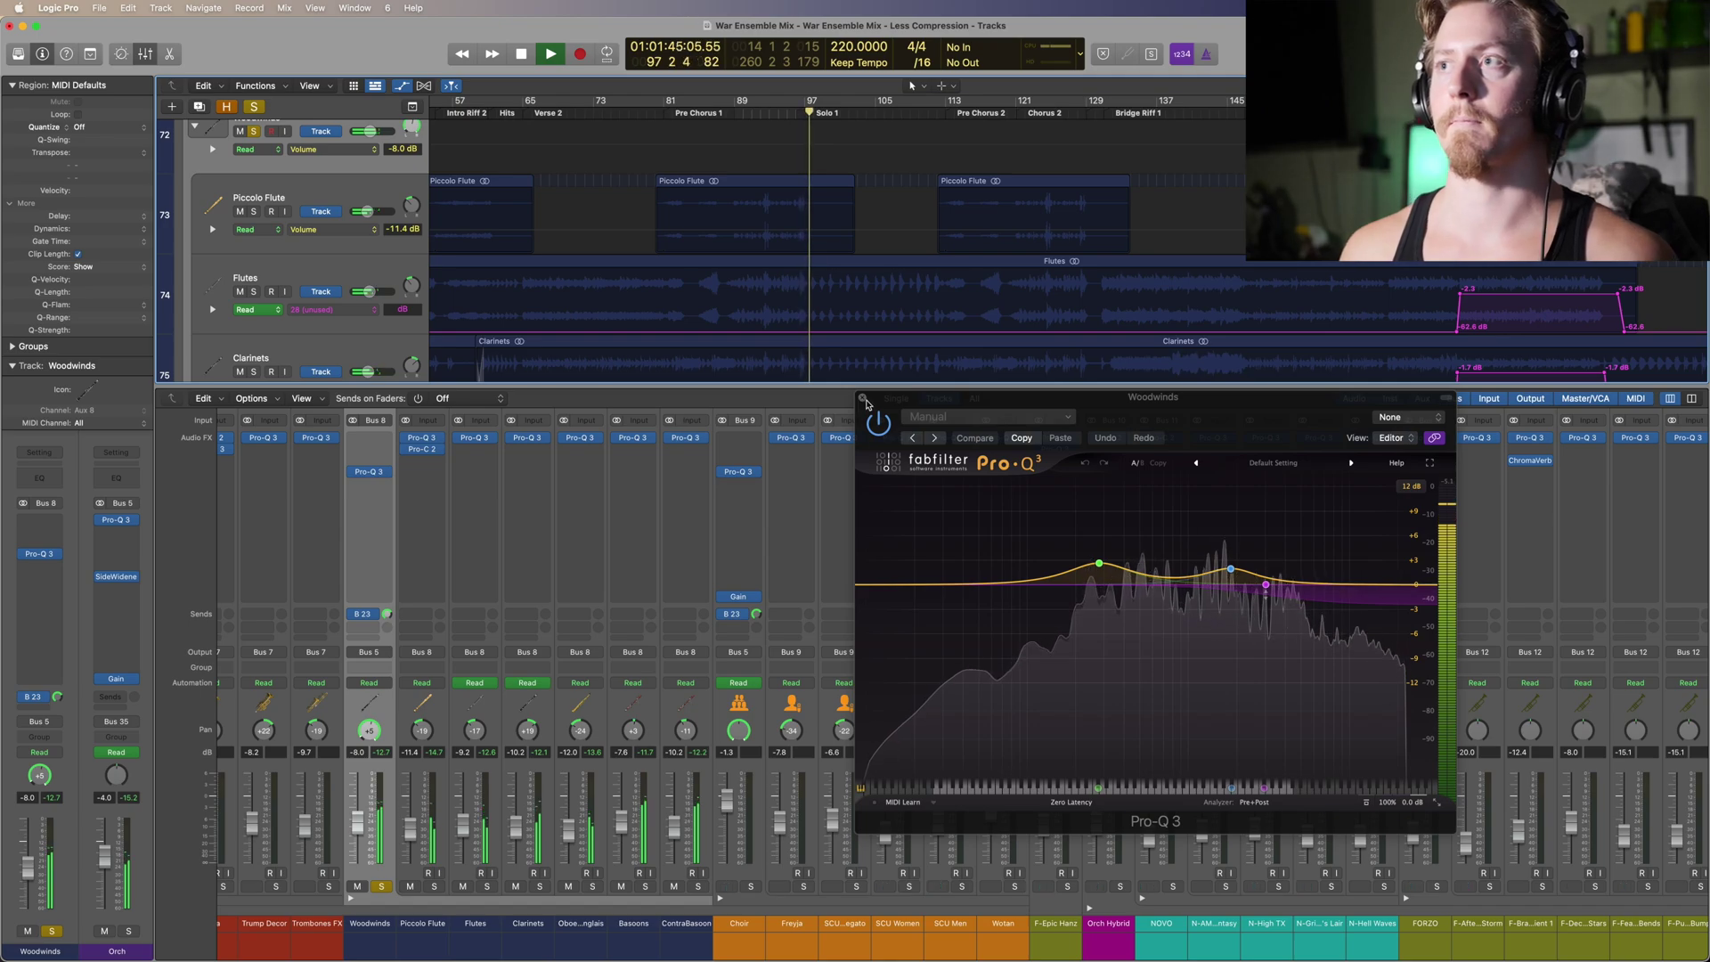
pyautogui.press('space')
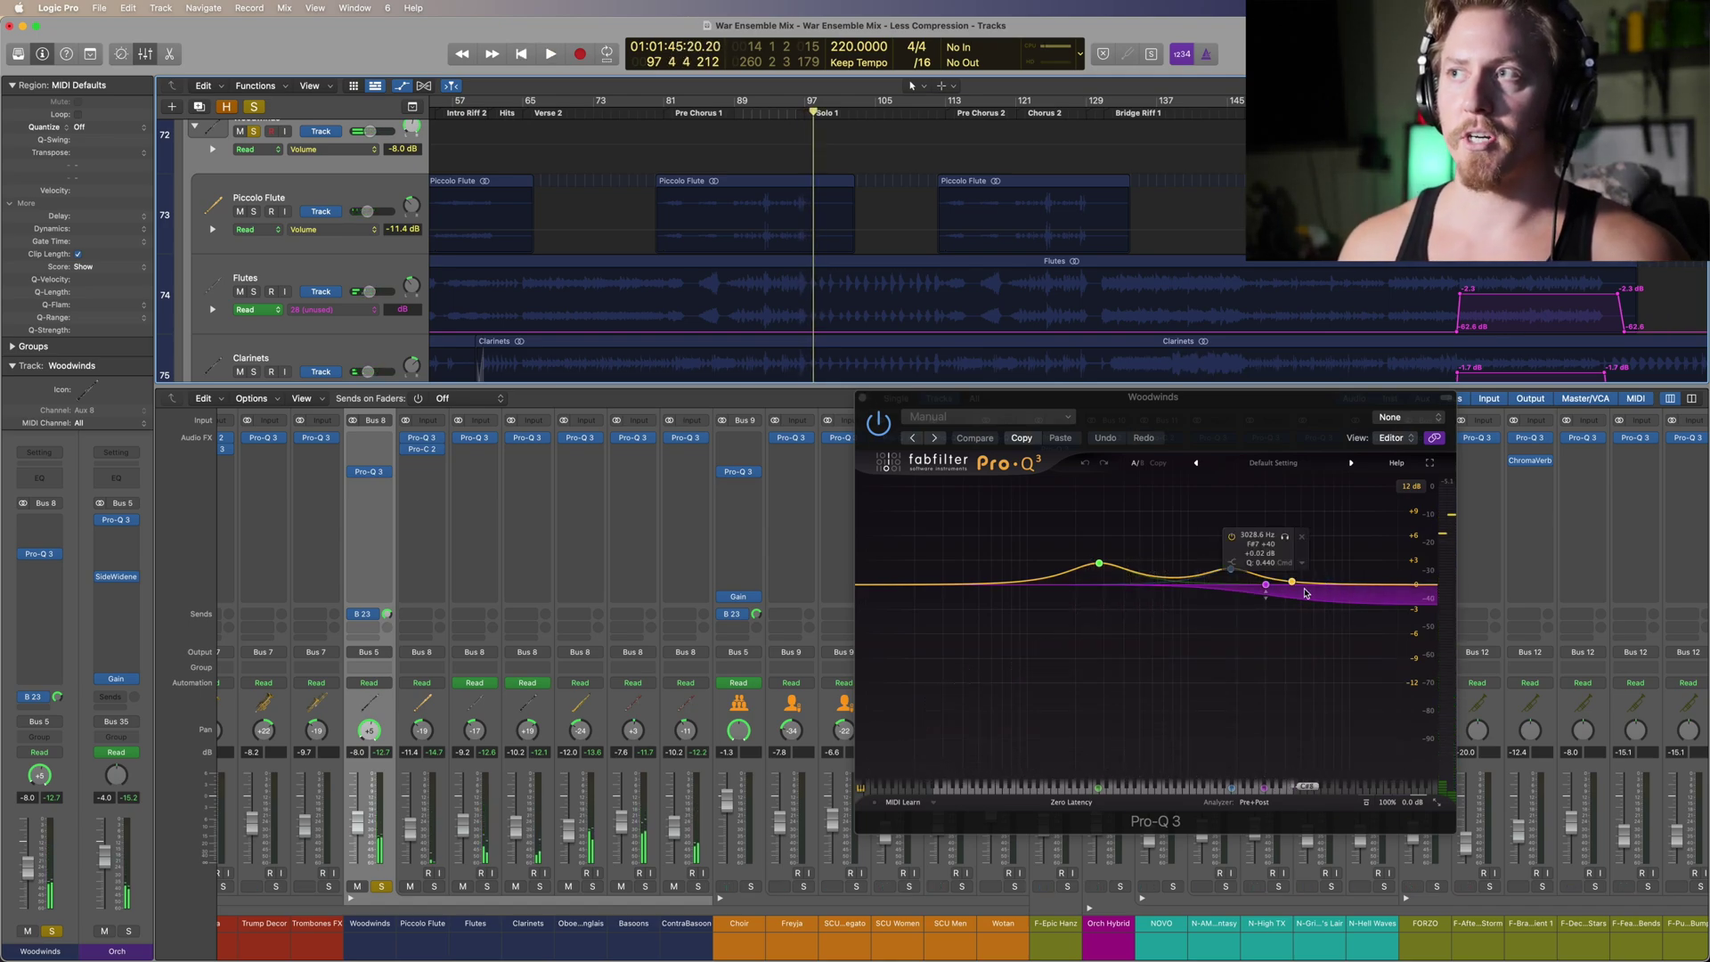
# Step: Examine the dynamic high shelf in the Woodwinds Pro-Q 3 and close the plug-in window
pyautogui.moveTo(1380, 589); pyautogui.dragTo(1360, 587)
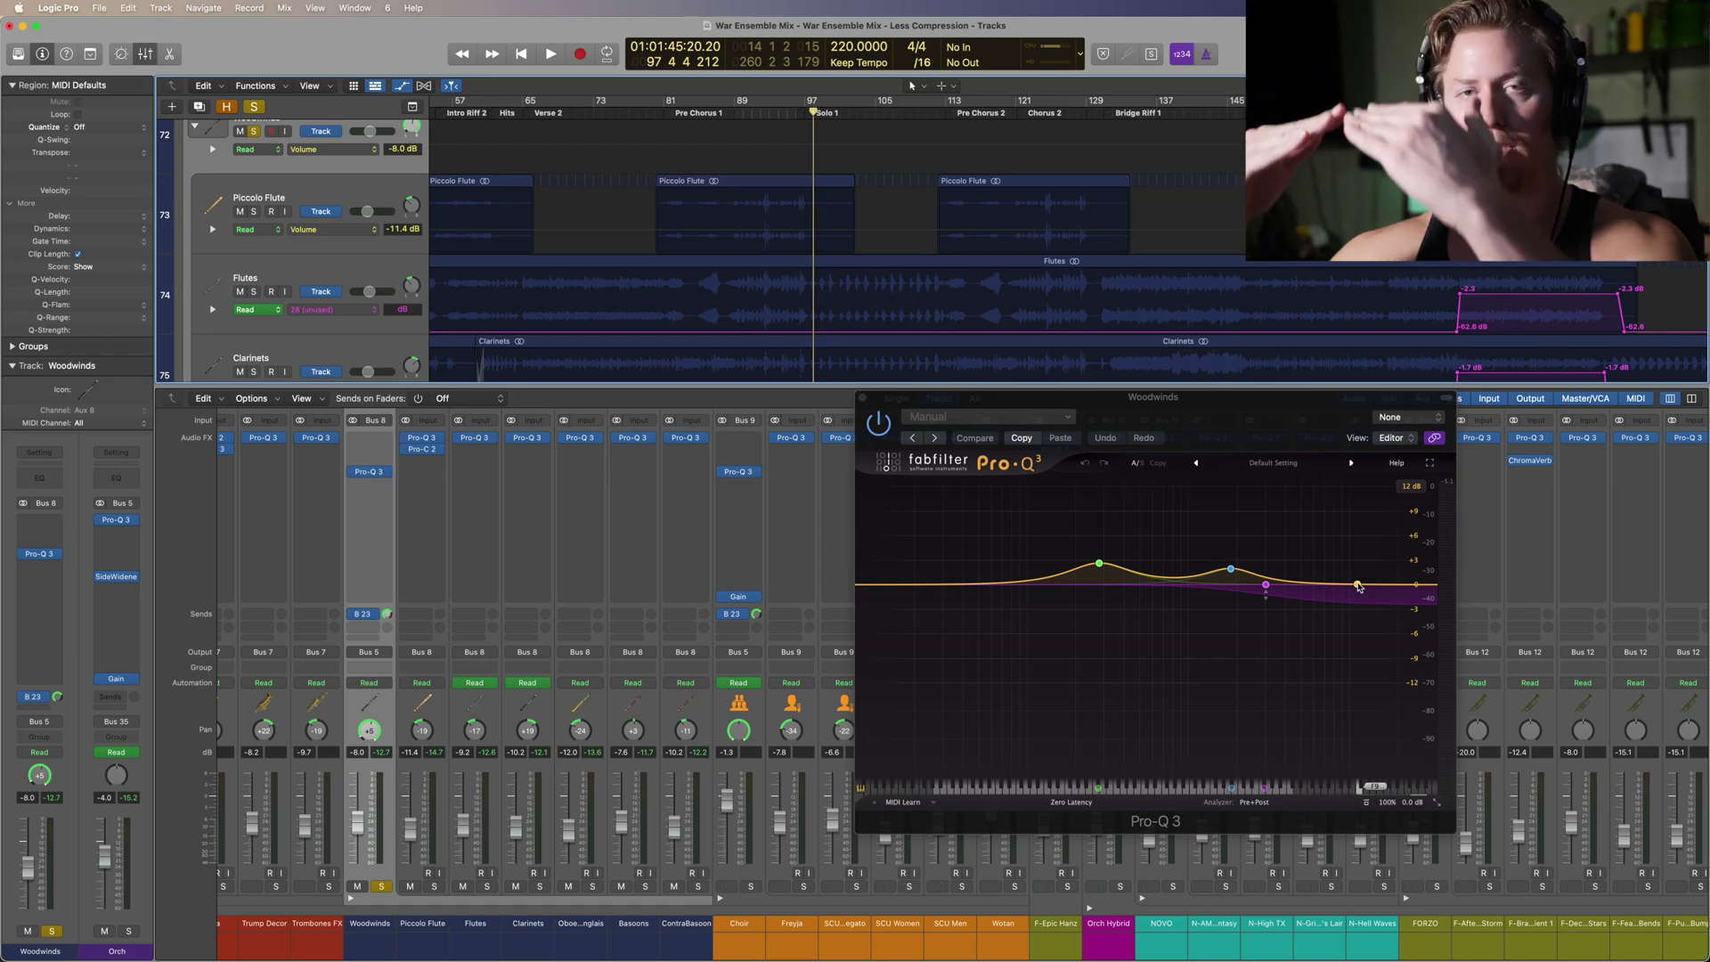
pyautogui.click(1265, 585)
pyautogui.press('super+w')
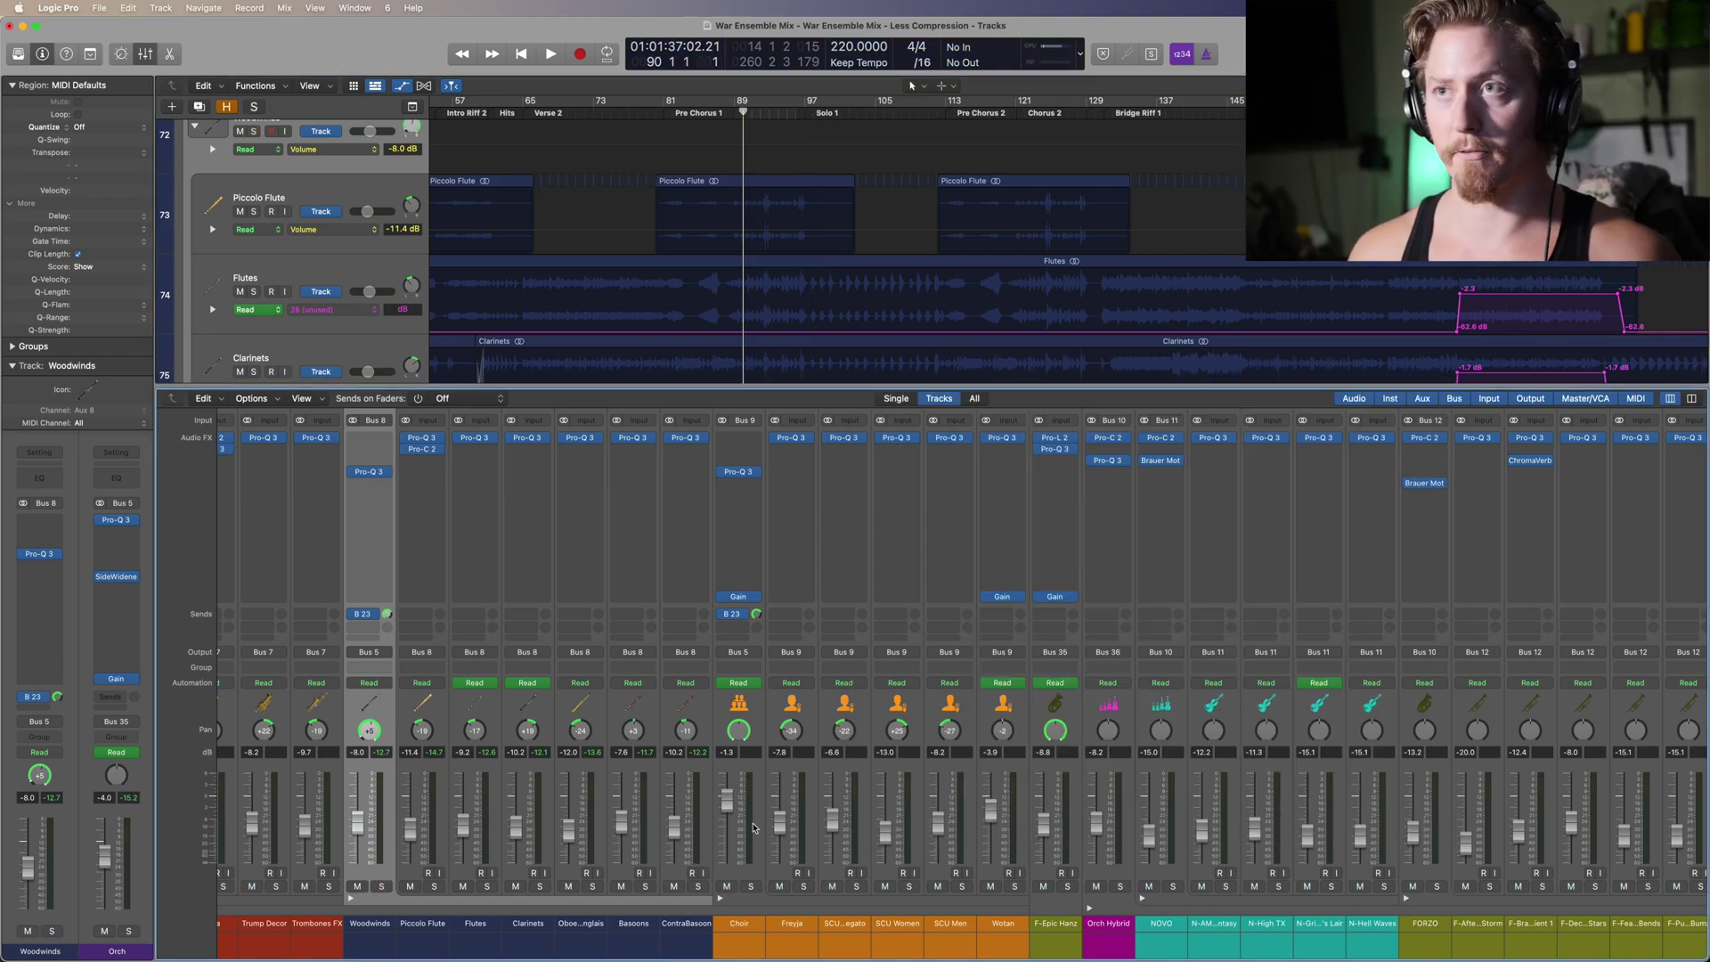
# Step: Go to the Choir bus and its tracks, and switch the solo from Choir to the Freyja track
pyautogui.click(744, 709)
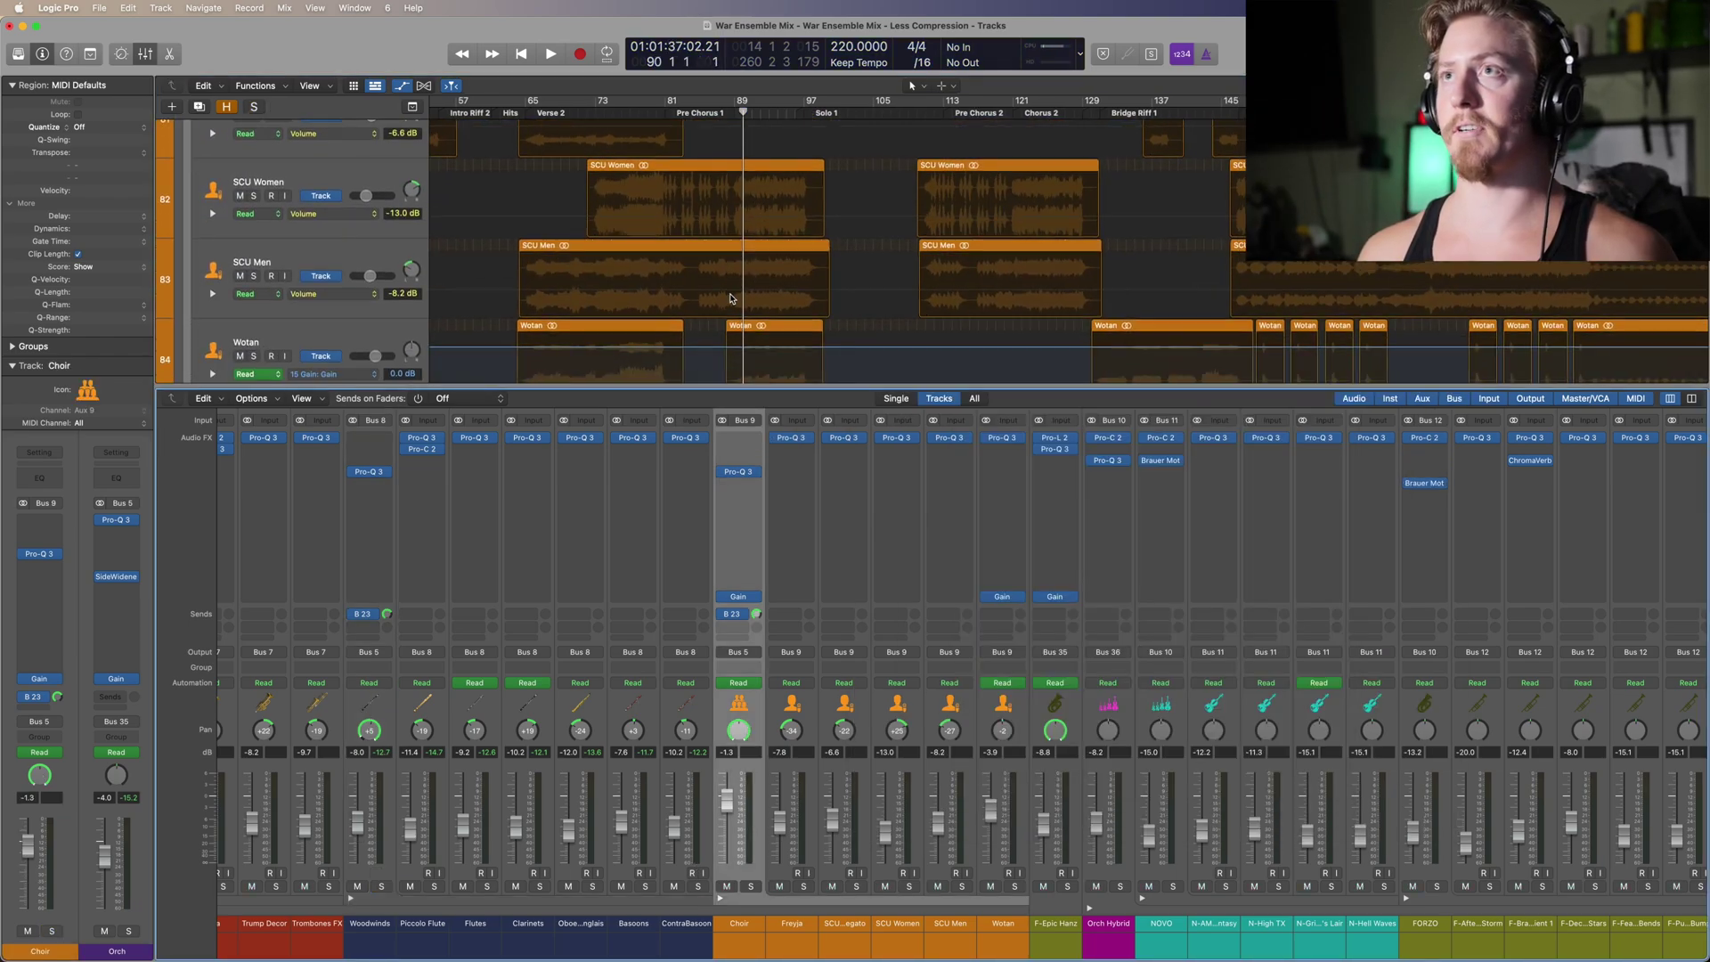
pyautogui.scroll(2, 731, 299)
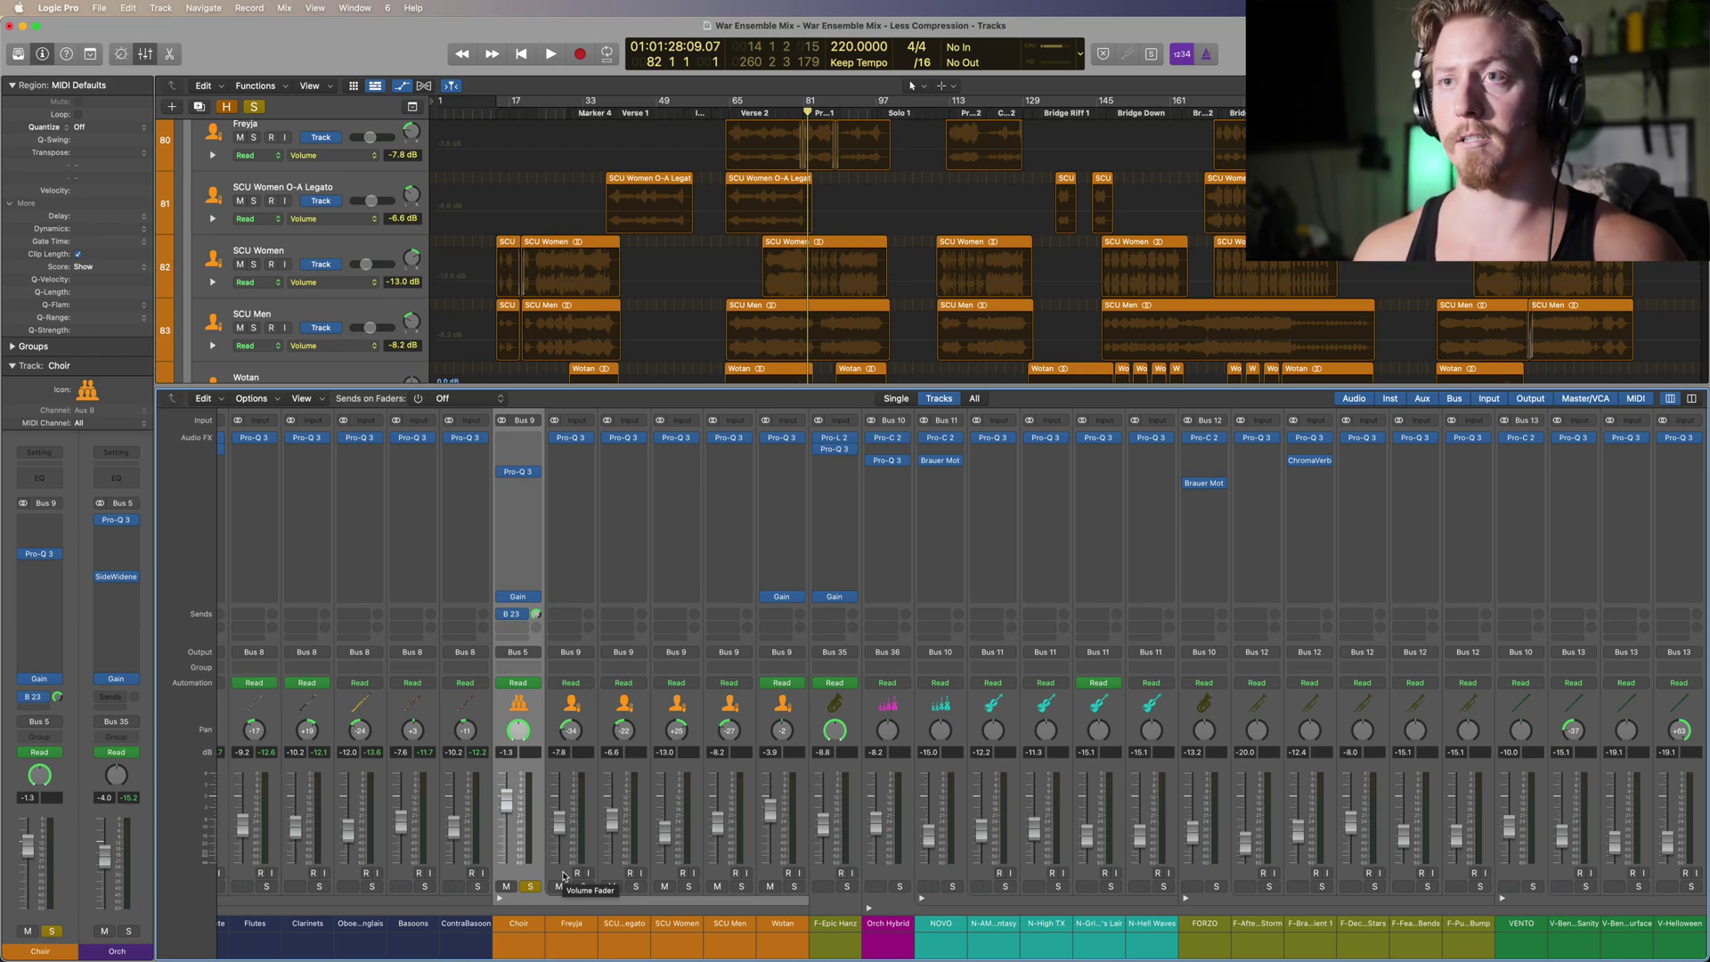
pyautogui.click(562, 876)
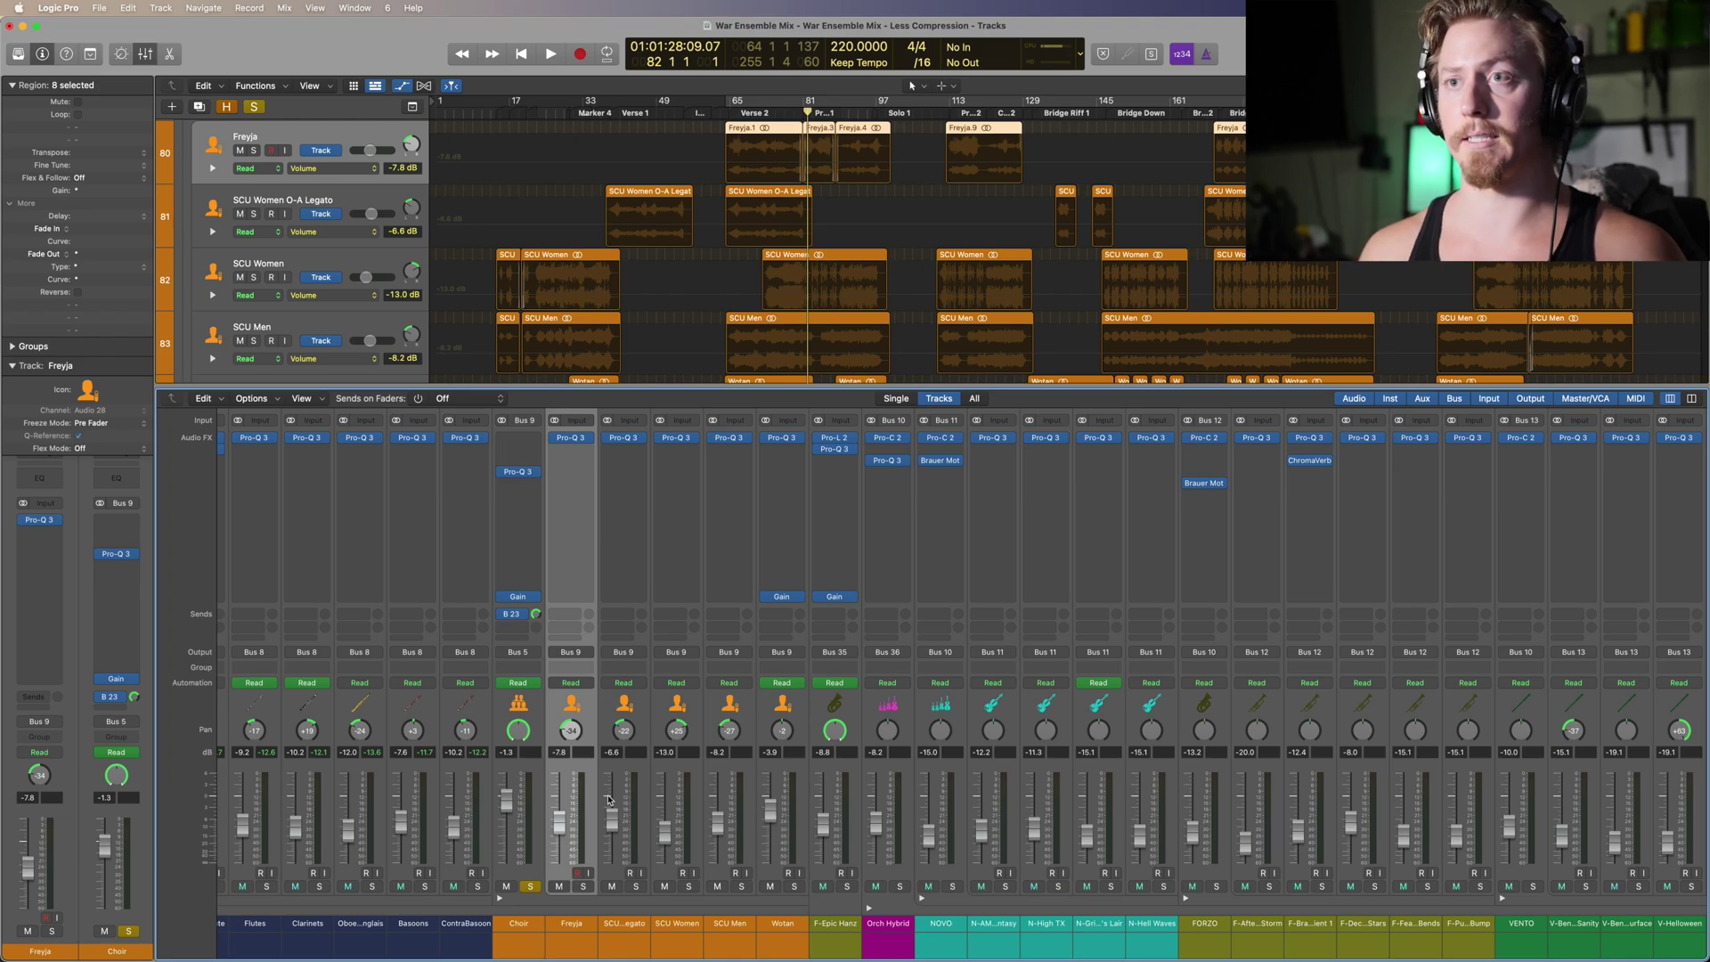
pyautogui.click(583, 886)
pyautogui.click(529, 886)
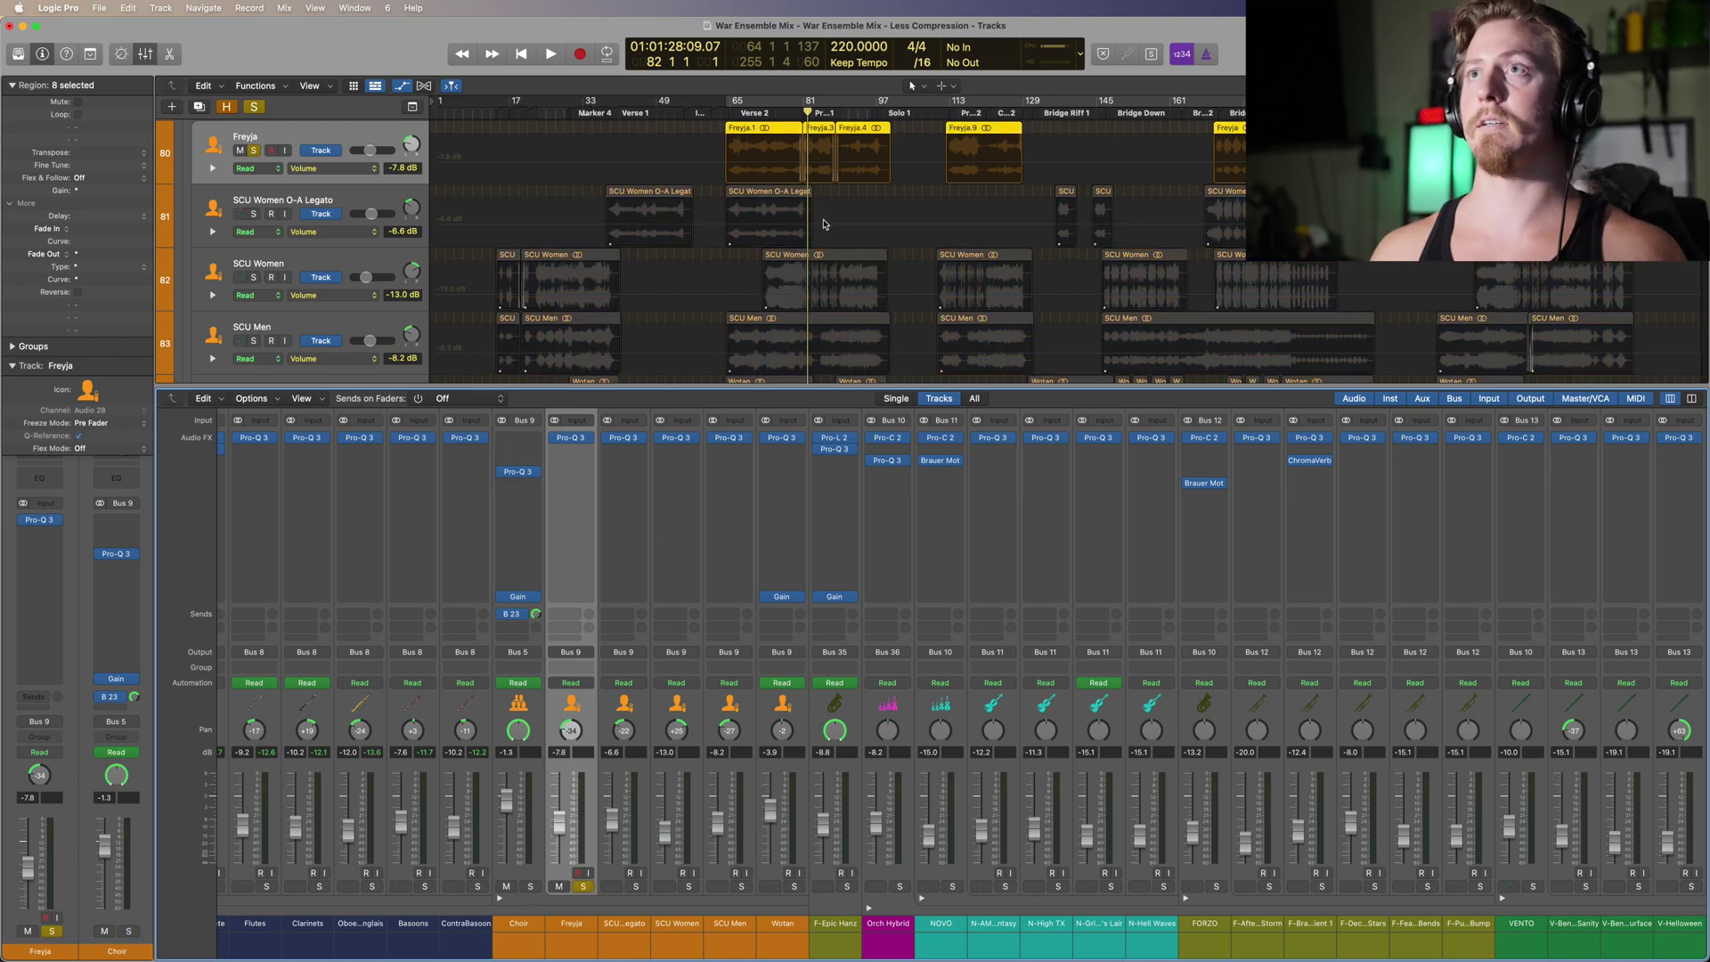
# Step: Play the soloed Freyja track from bar 81 into Pre Chorus 1
pyautogui.press(',')
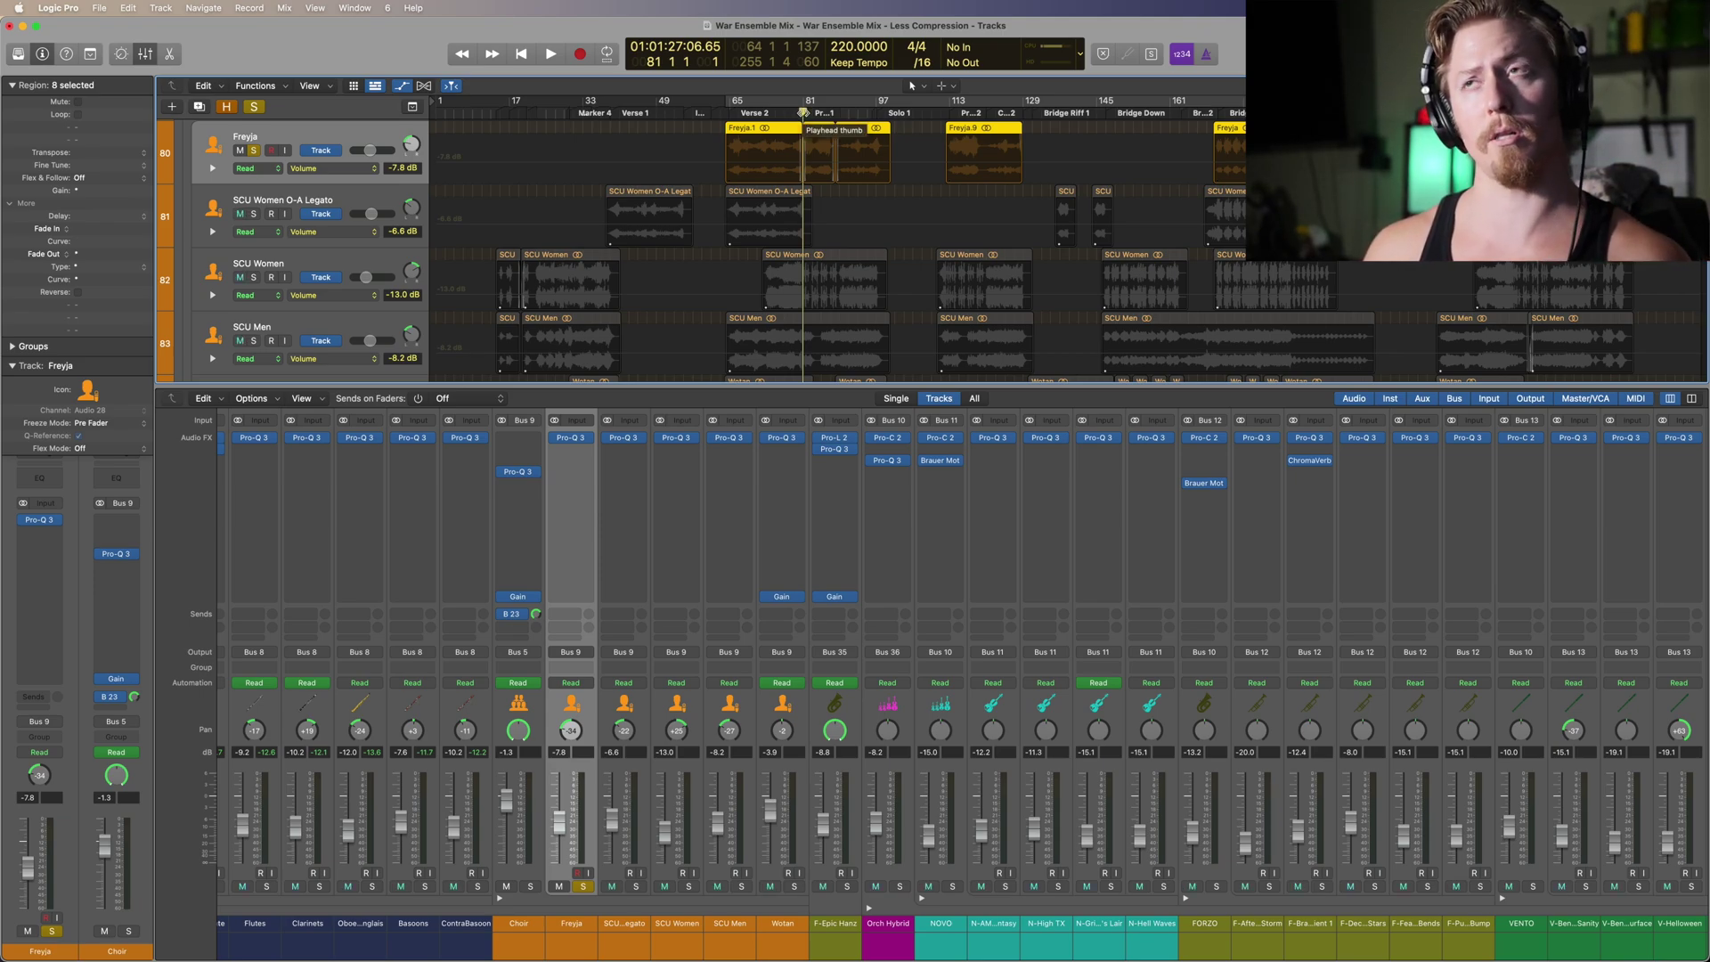
pyautogui.press('space')
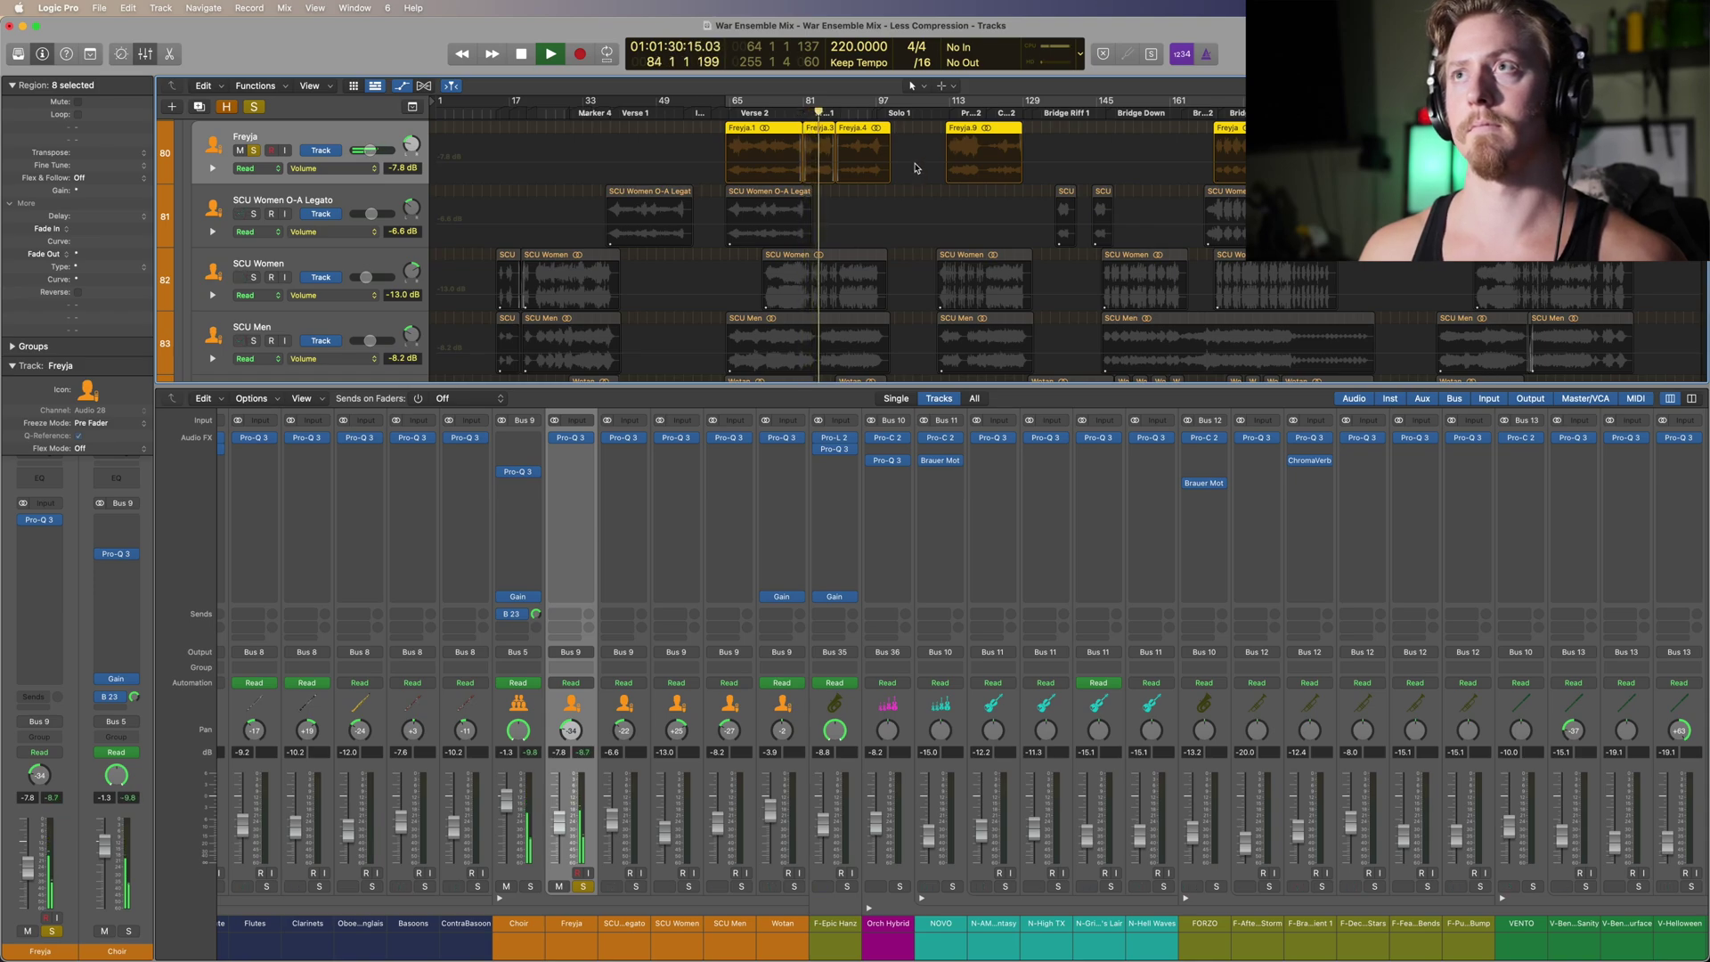
pyautogui.press('super+Right')
pyautogui.press('super+Right')
pyautogui.press('super+Right')
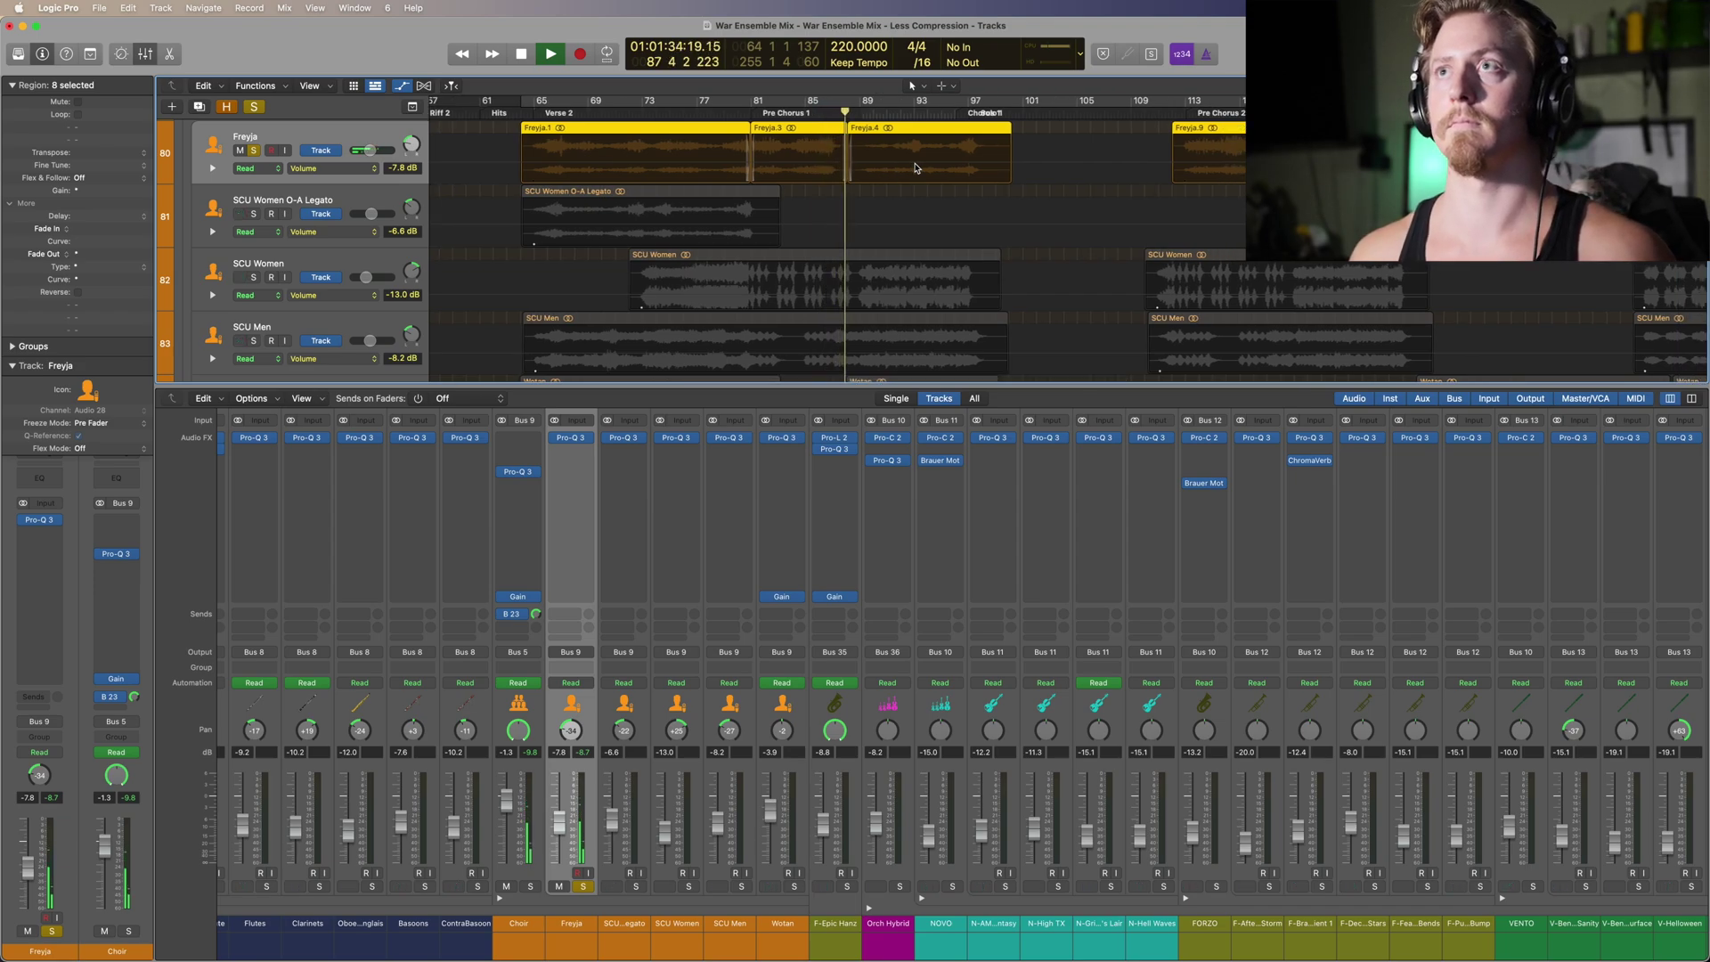
pyautogui.press('space')
# Step: Turn off the Freyja solo and play the full mix from bar 81 to bar 88
pyautogui.press('s')
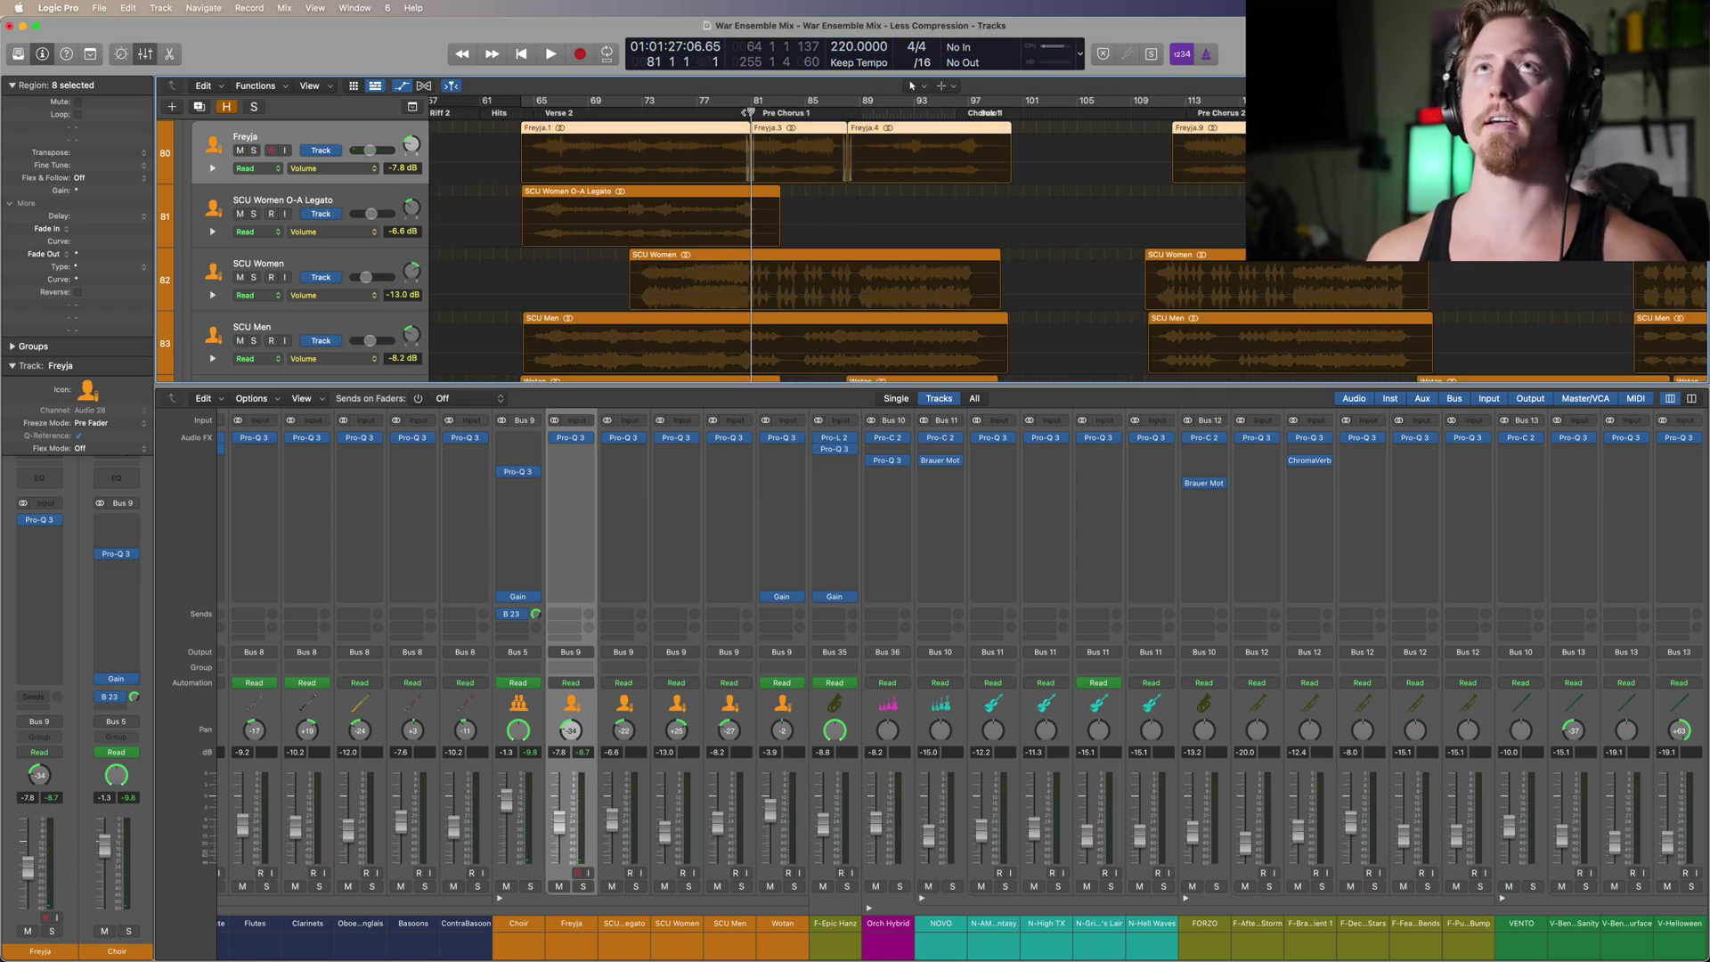
pyautogui.press('space')
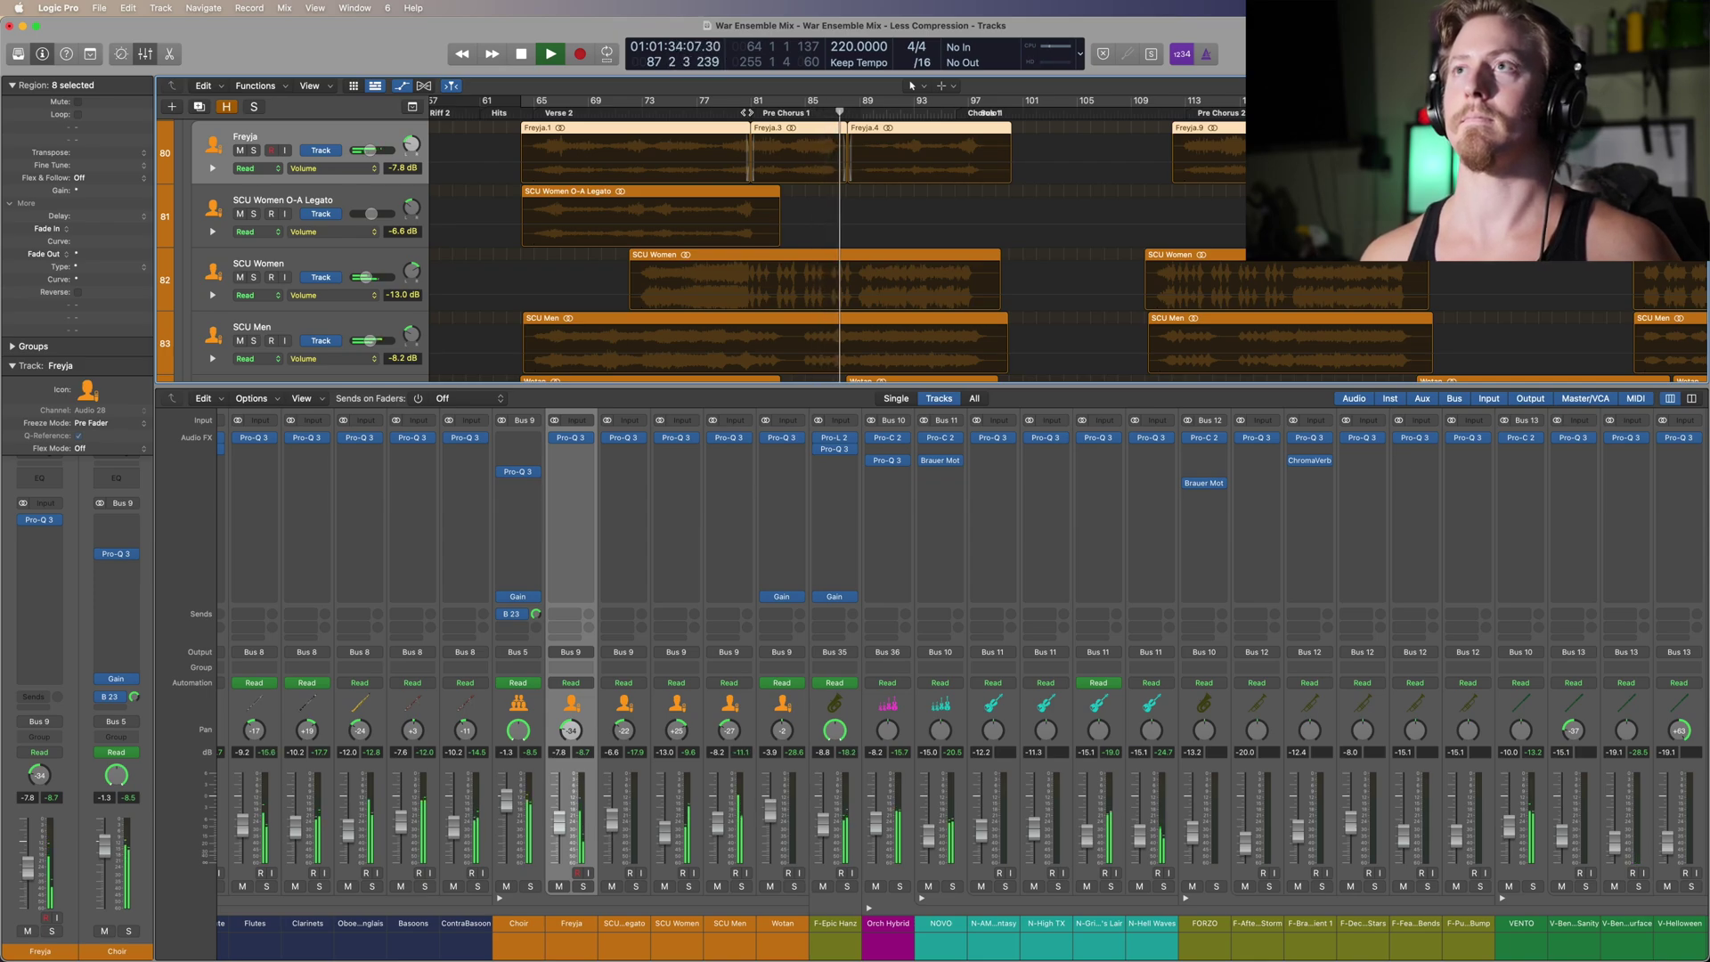
pyautogui.press('space')
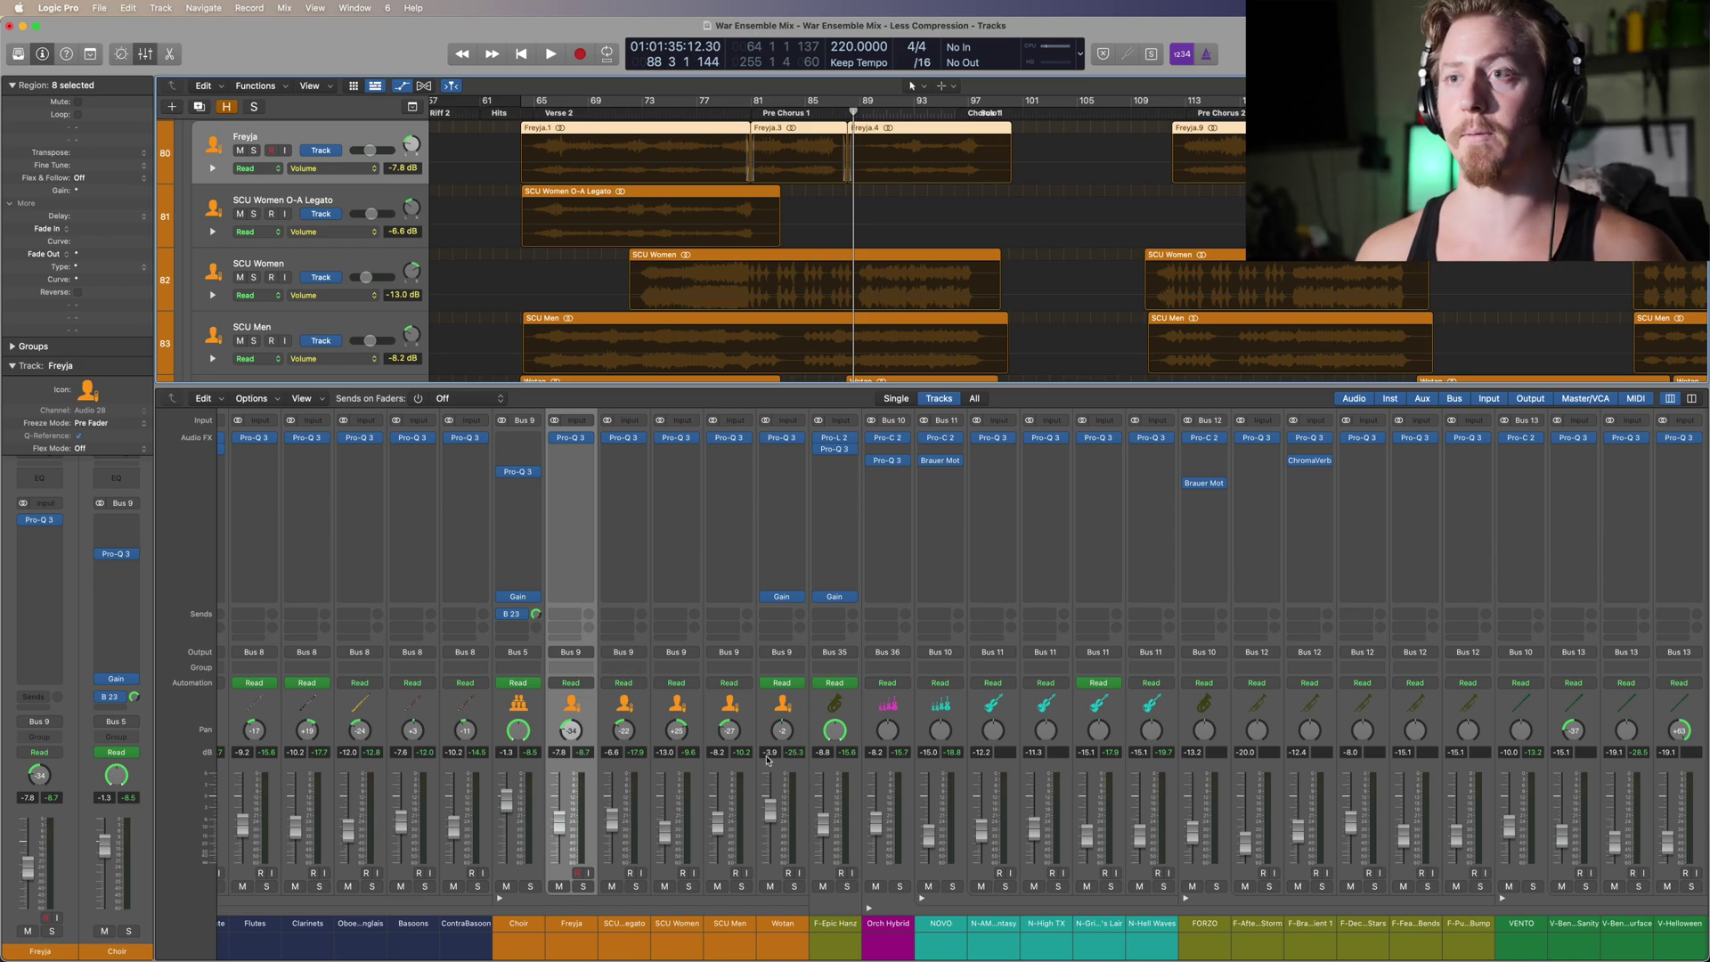
# Step: Open Freyja's Pro-Q 3 and examine its two narrow cuts and its high-frequency boost
pyautogui.click(571, 437)
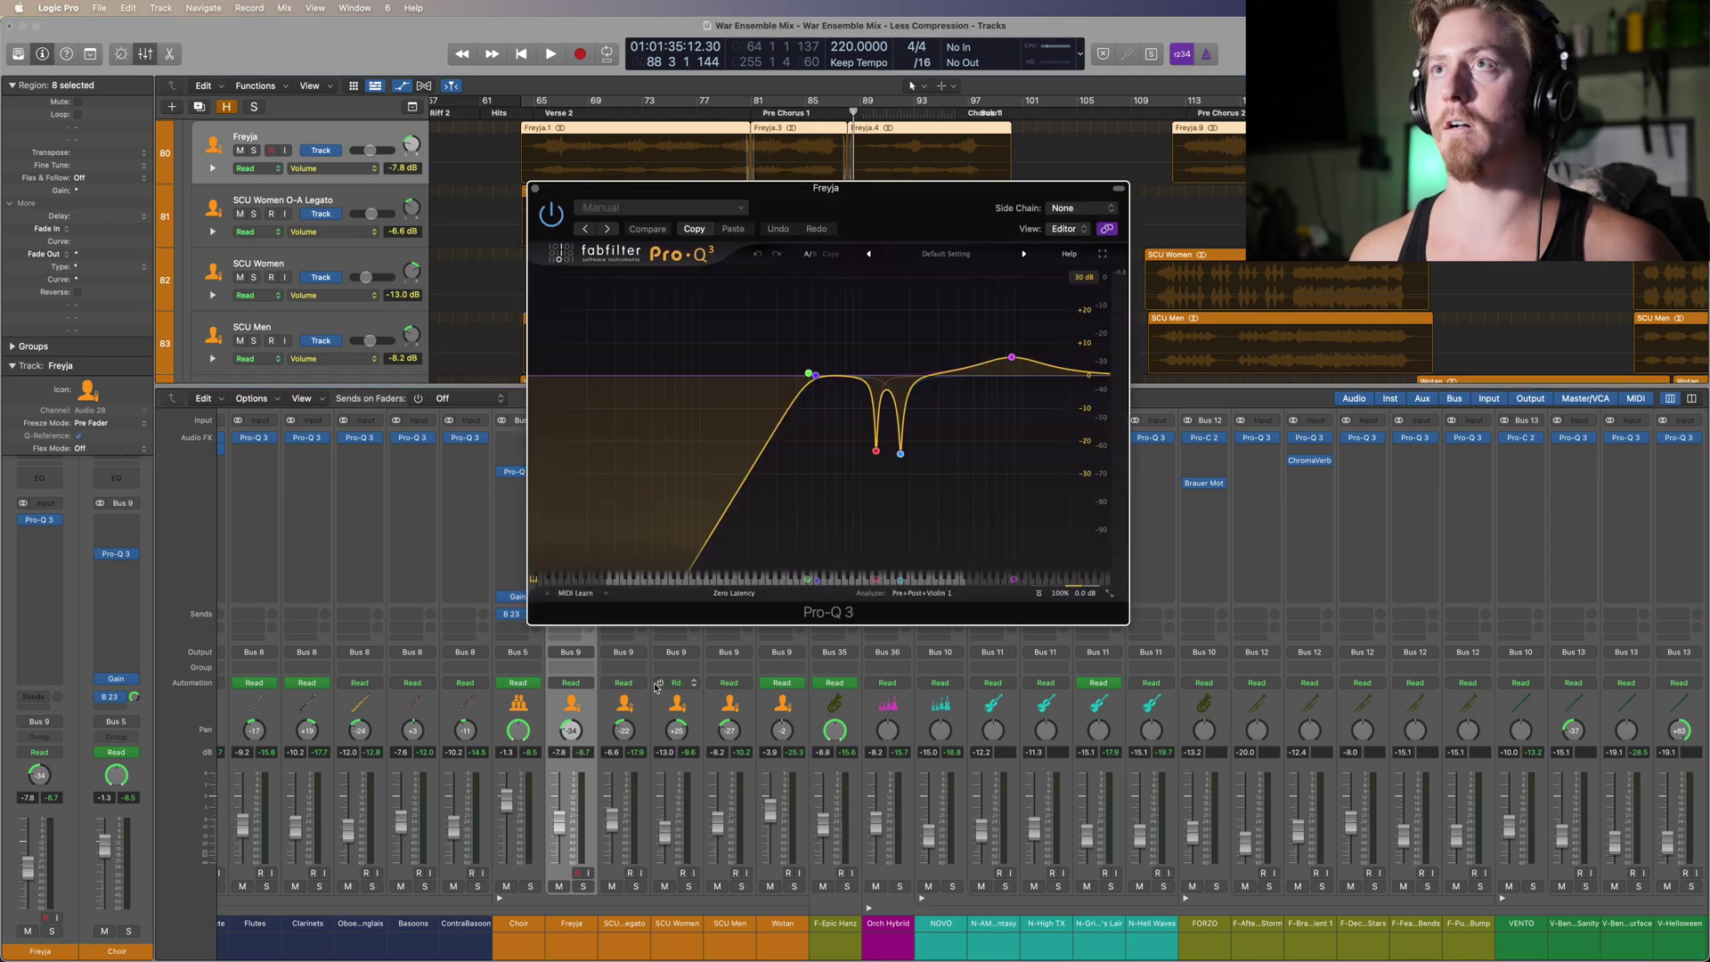
pyautogui.moveTo(757, 189); pyautogui.dragTo(1215, 349)
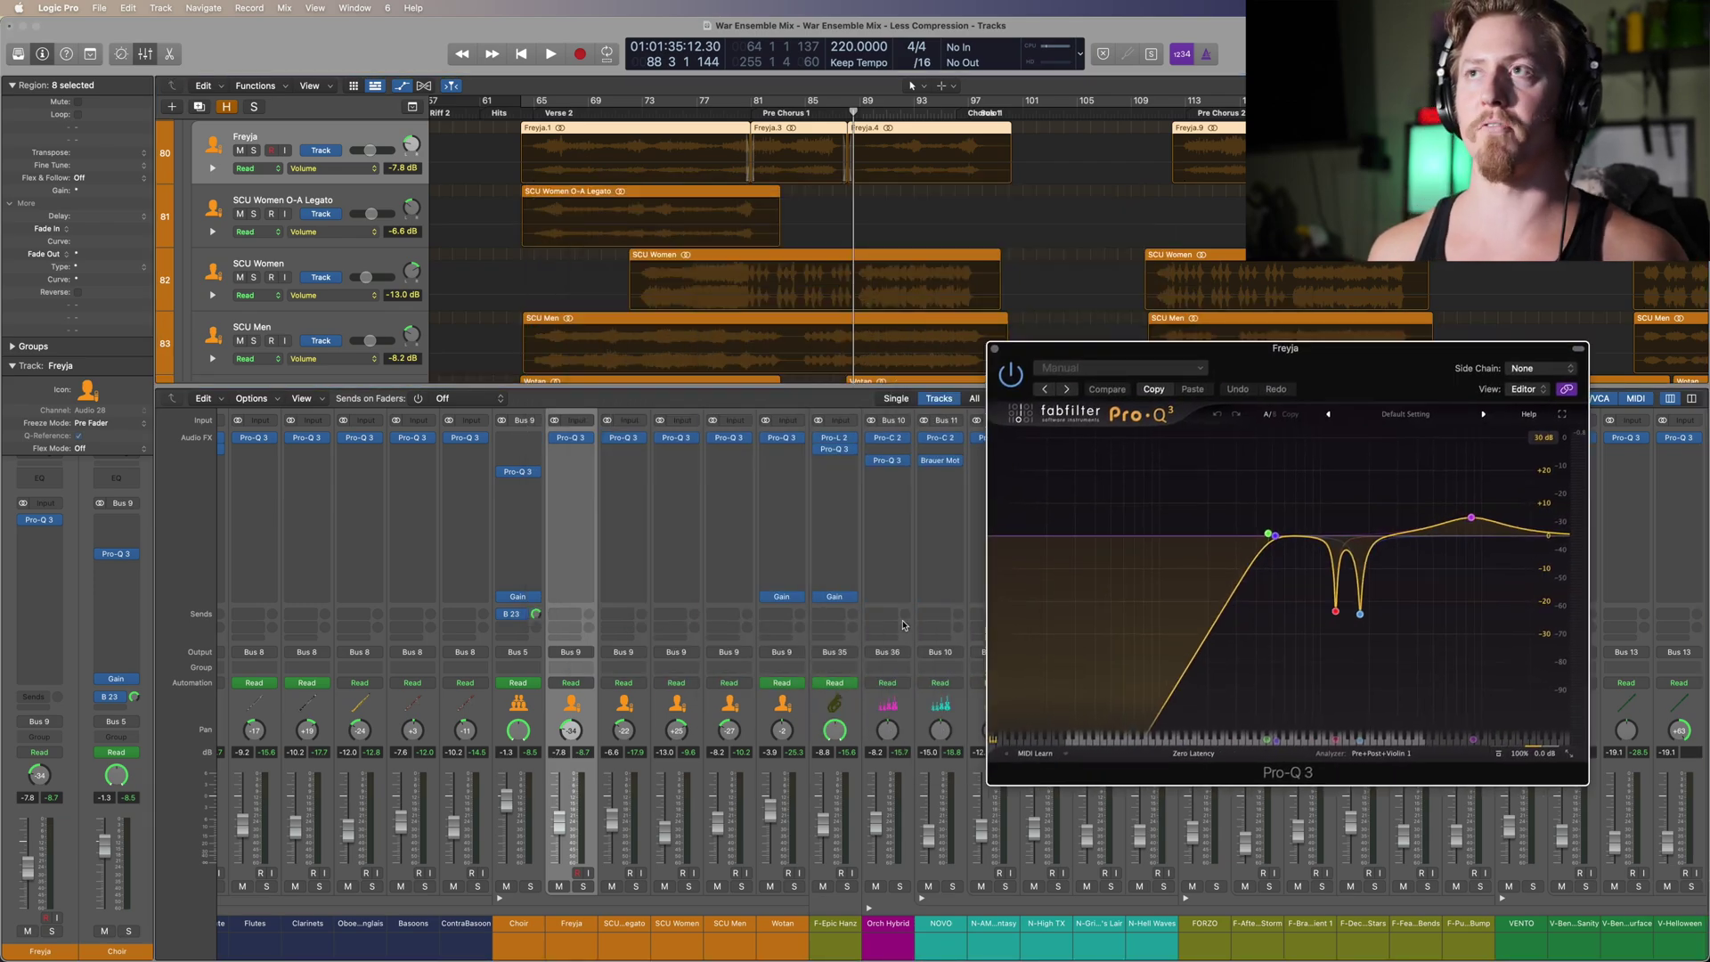
pyautogui.hscroll(5, 904, 625)
pyautogui.moveTo(1324, 585)
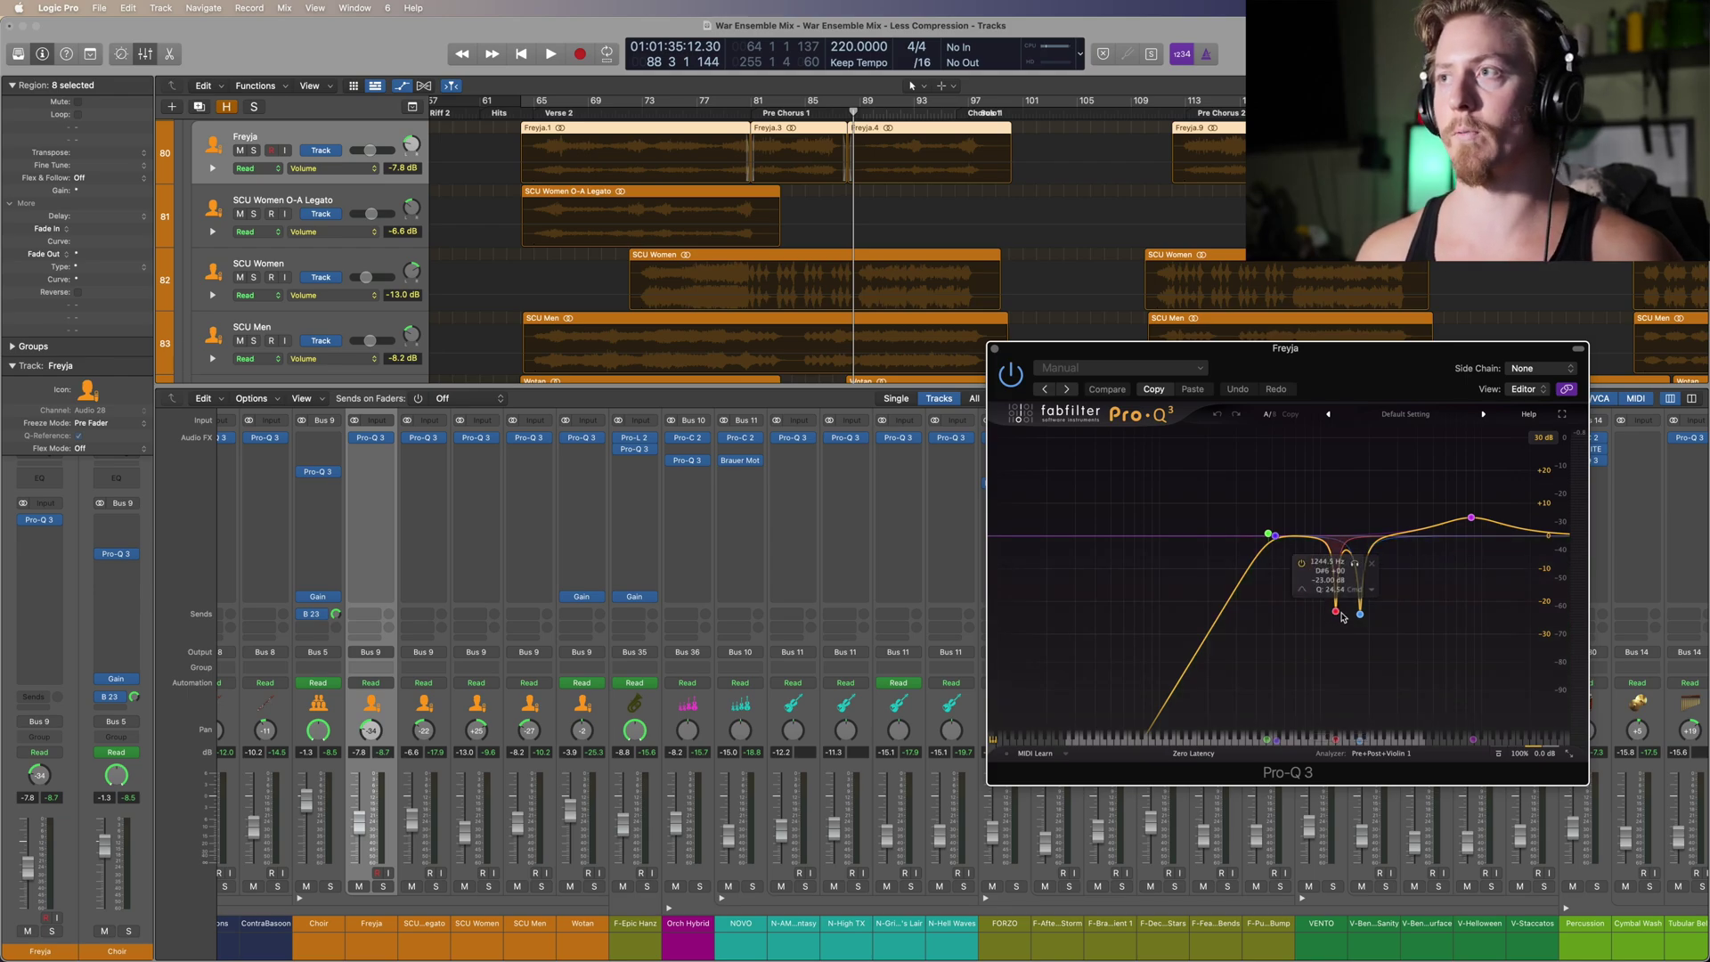
pyautogui.moveTo(1379, 623)
pyautogui.moveTo(1471, 520)
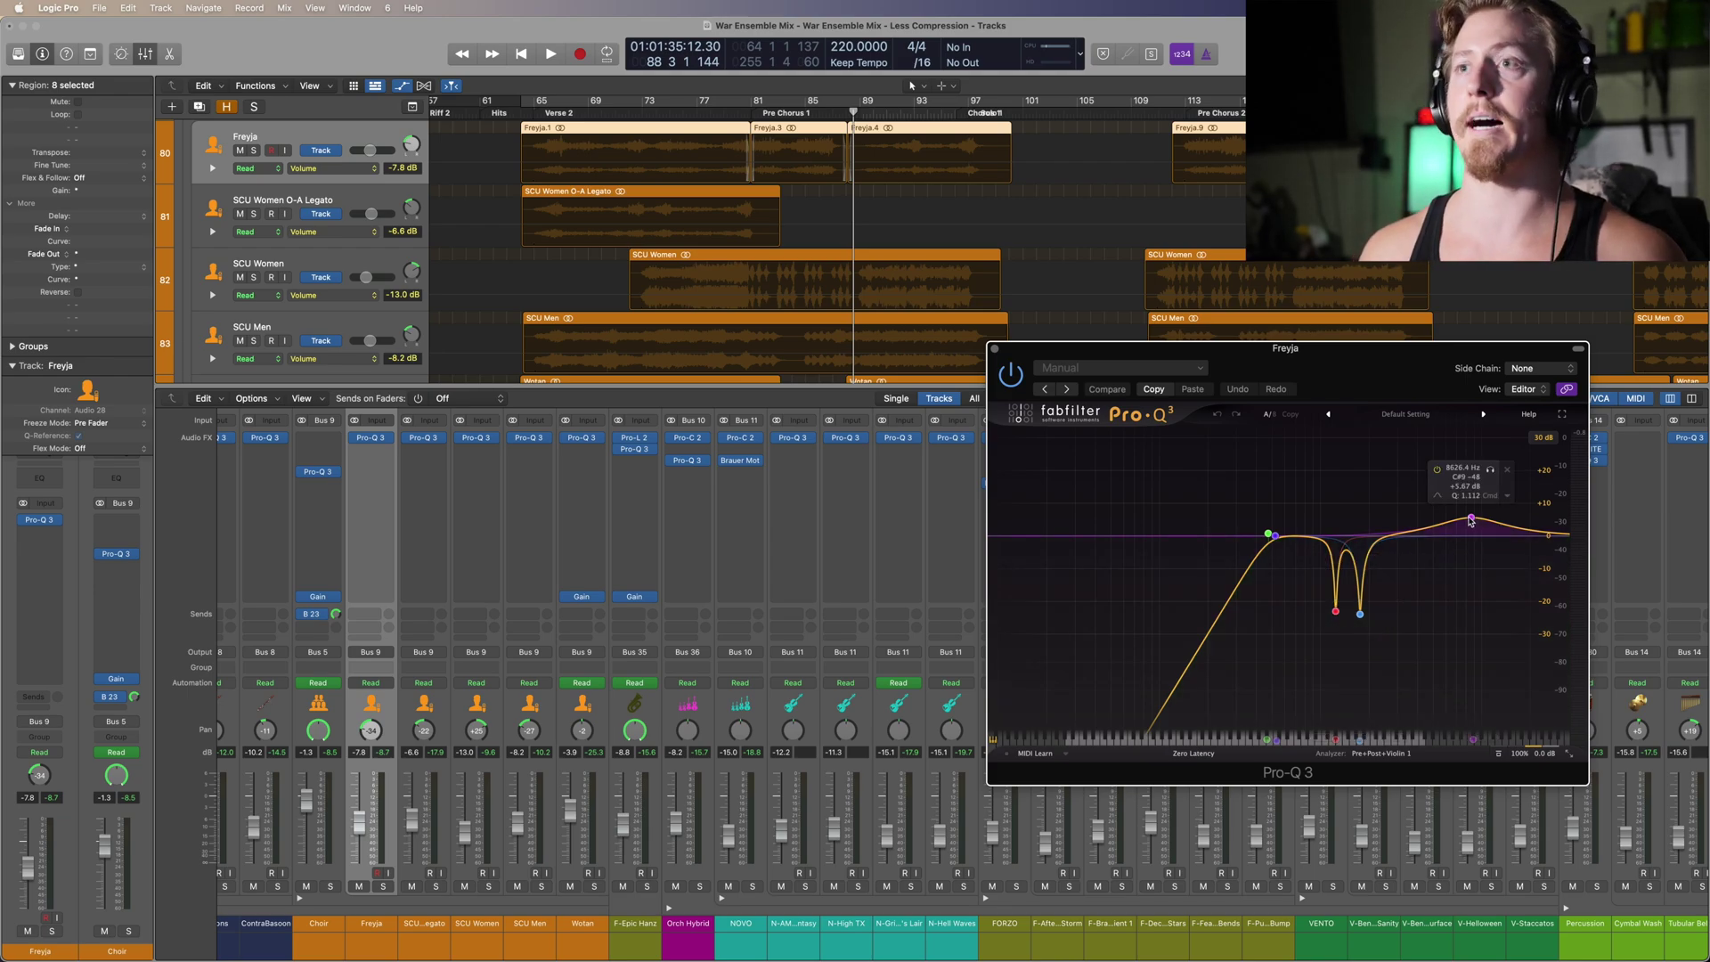
# Step: Examine the Pro-Q 3 curves on SCU Women O-A Legato, SCU Women, SCU Men and Wotan, including their low cuts
pyautogui.click(435, 704)
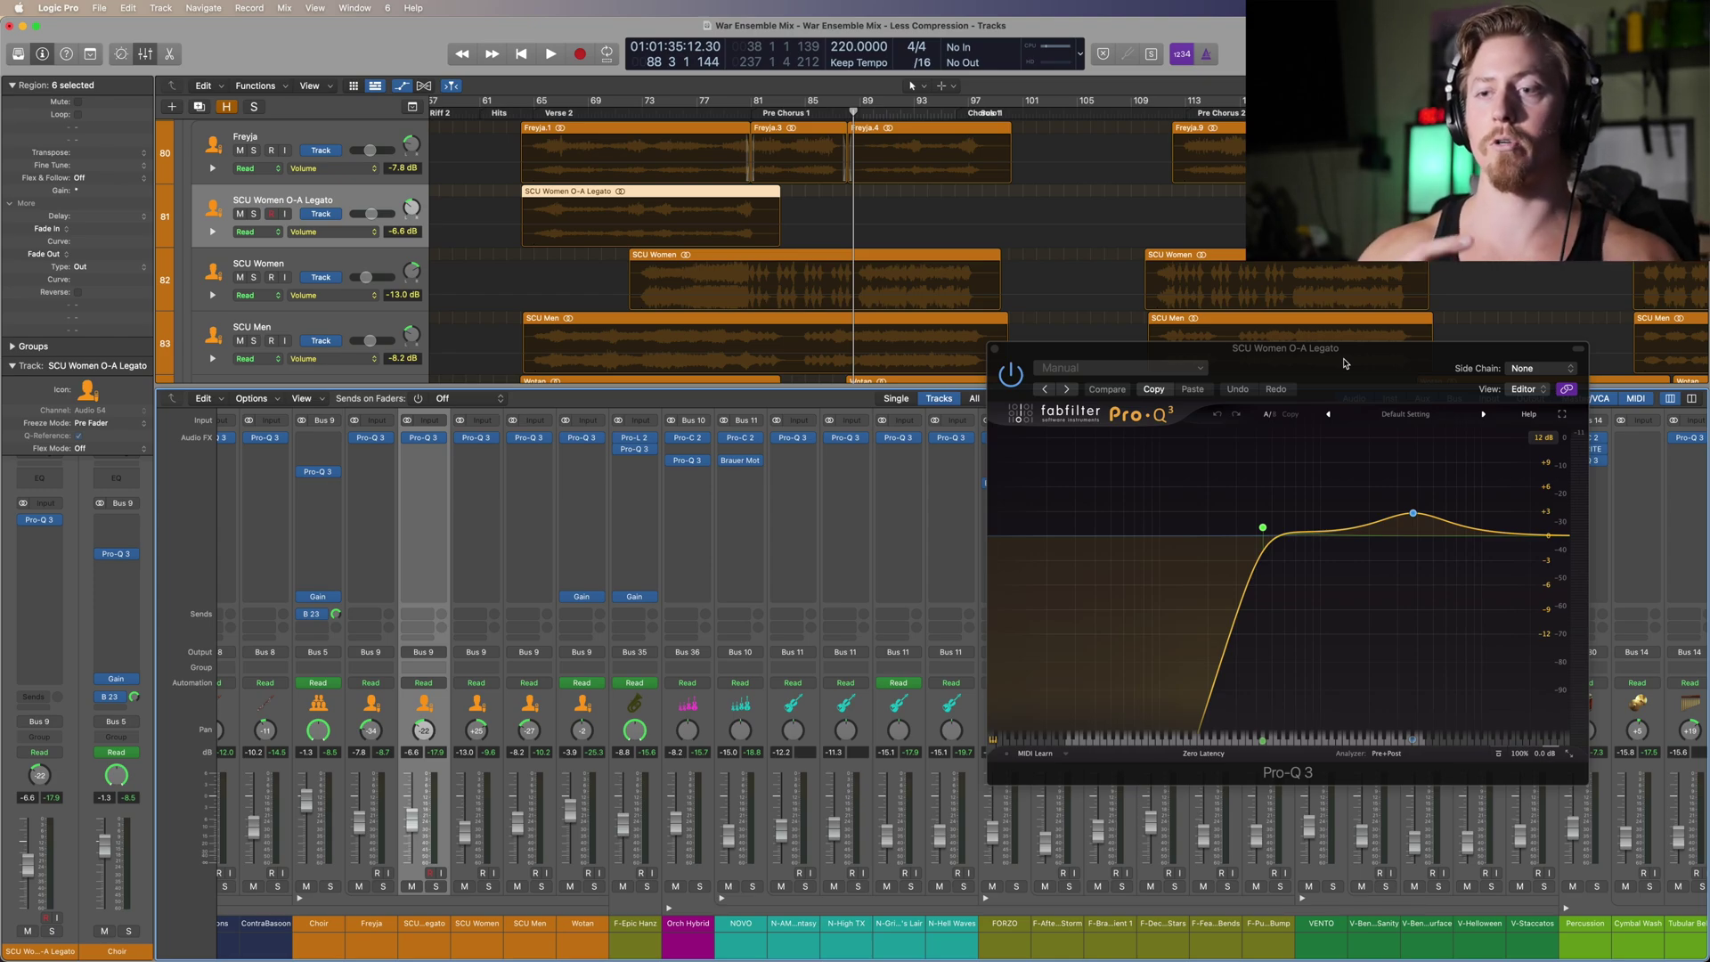
pyautogui.click(1262, 527)
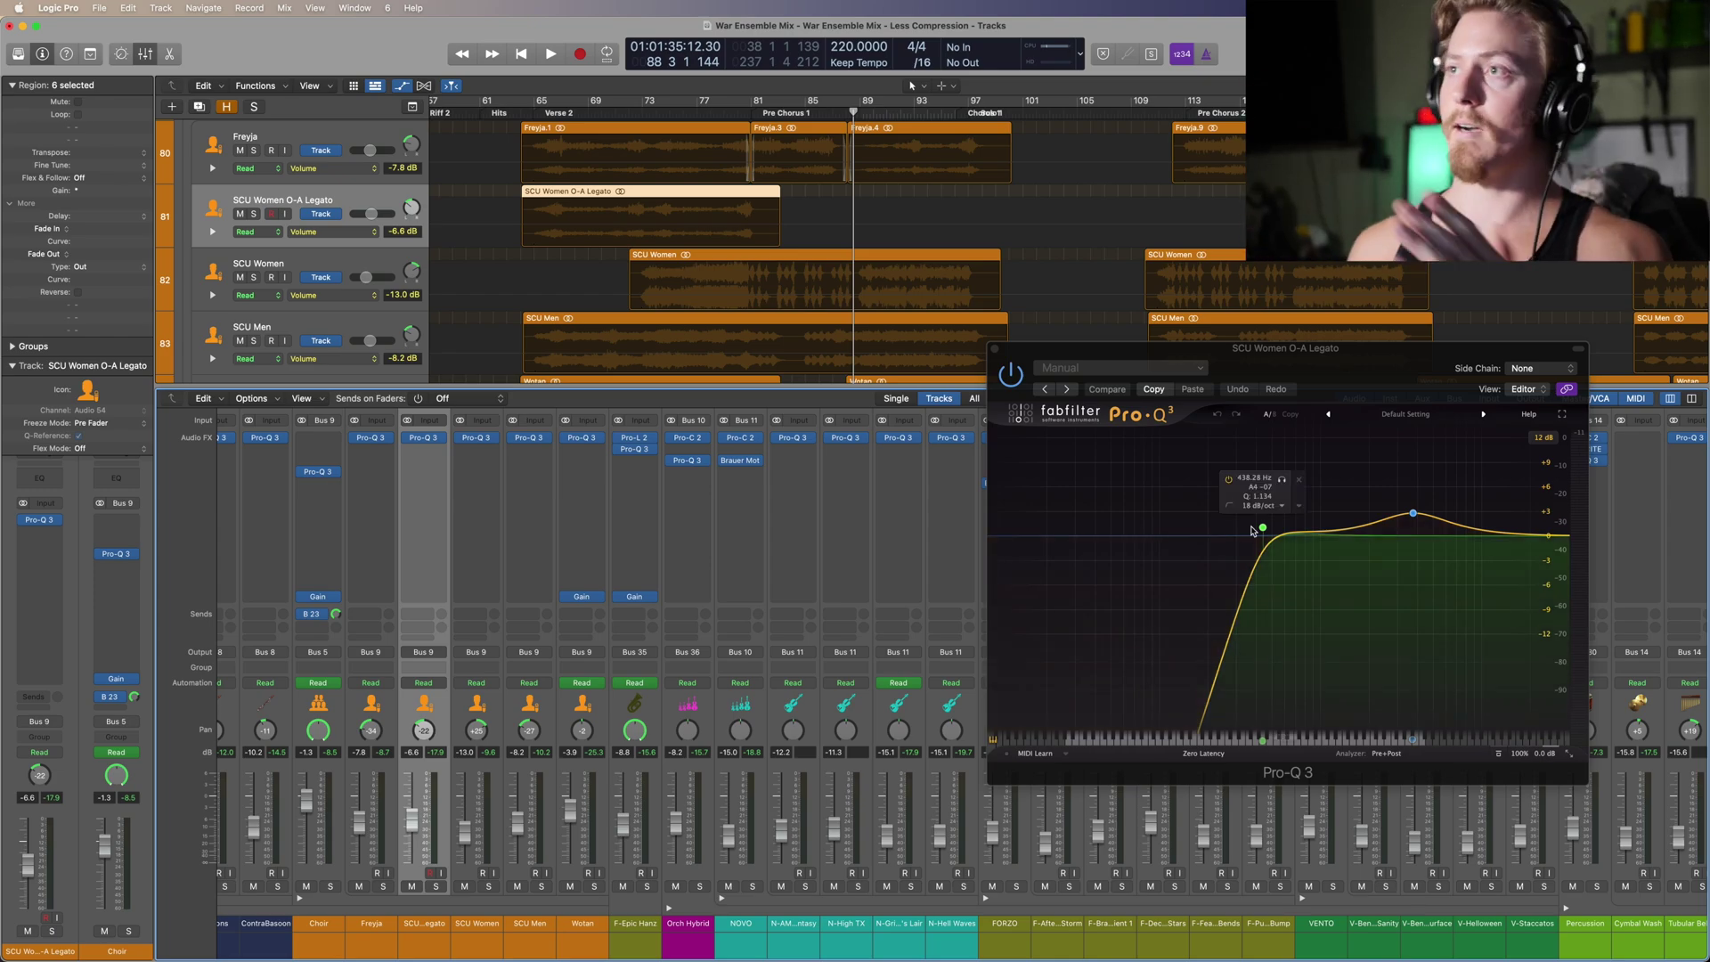
pyautogui.press('Down')
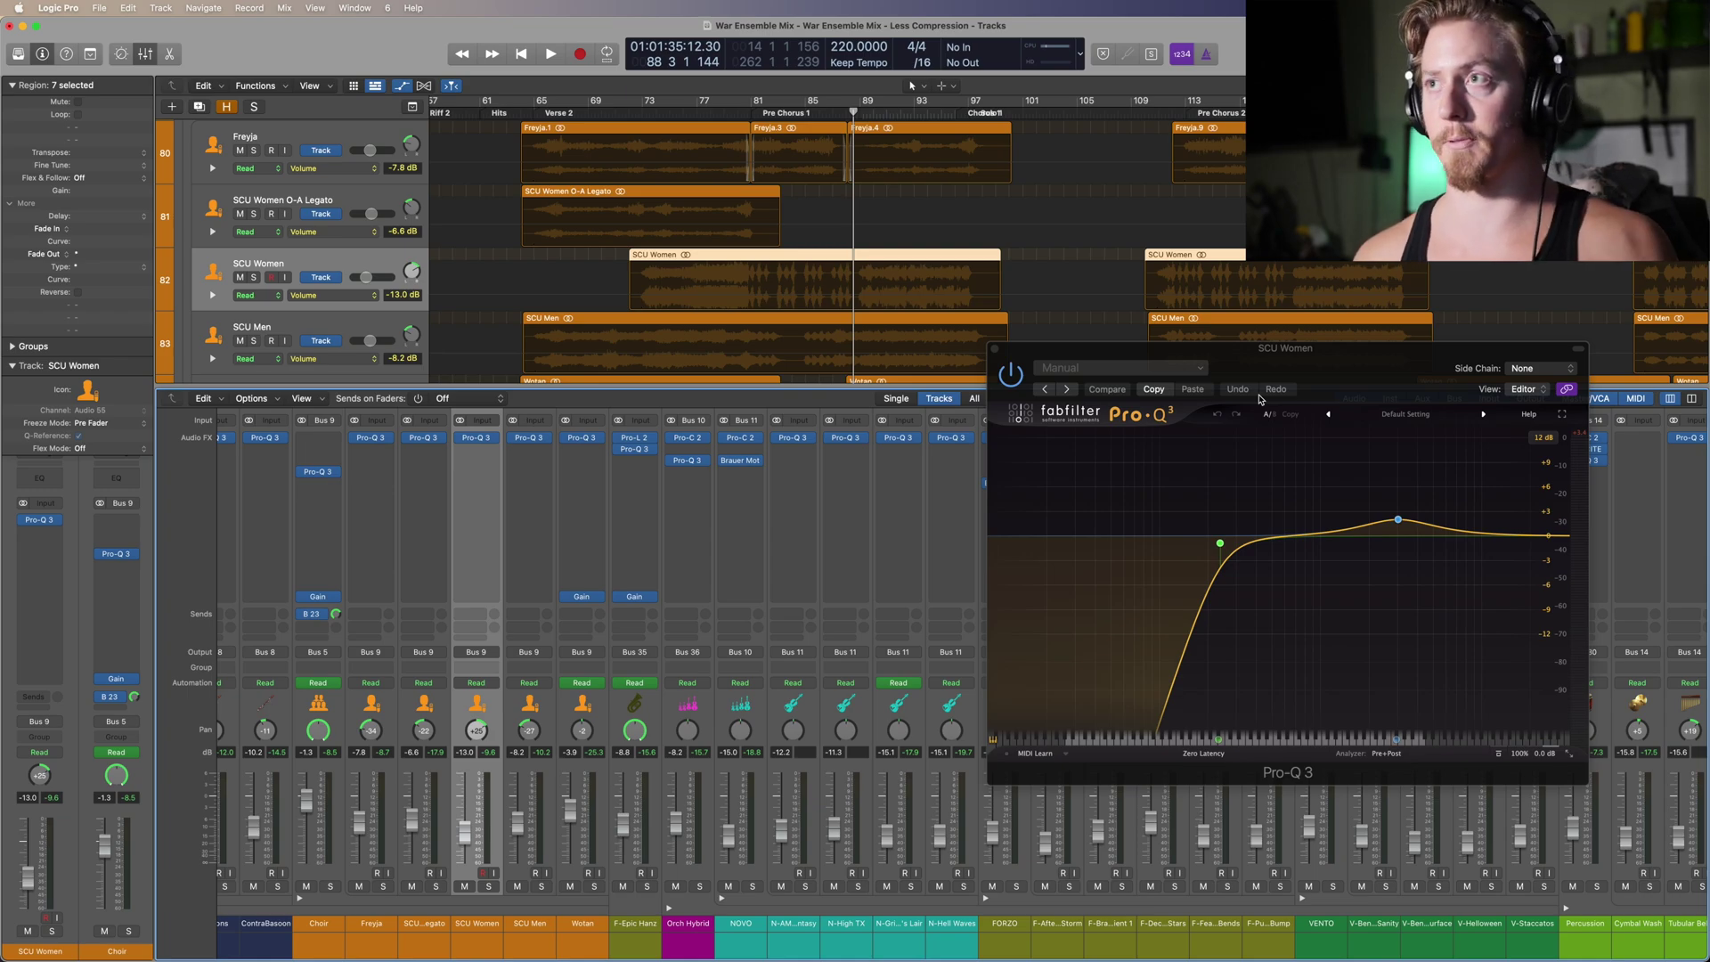
pyautogui.click(1219, 542)
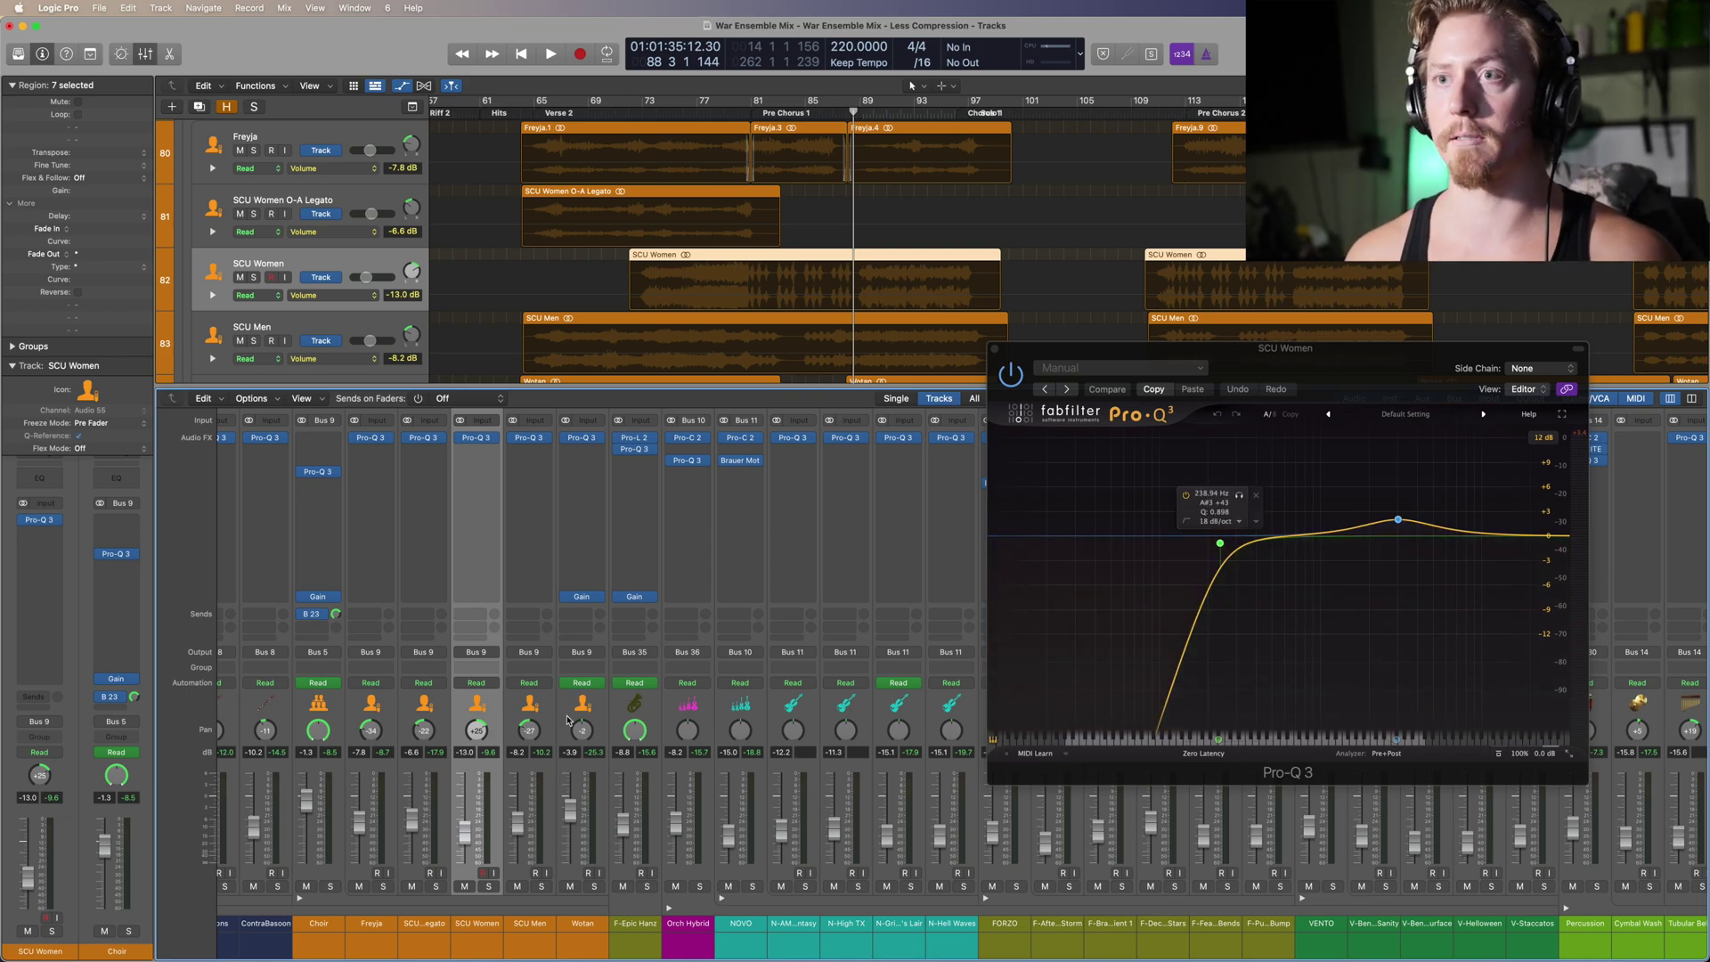
pyautogui.click(529, 703)
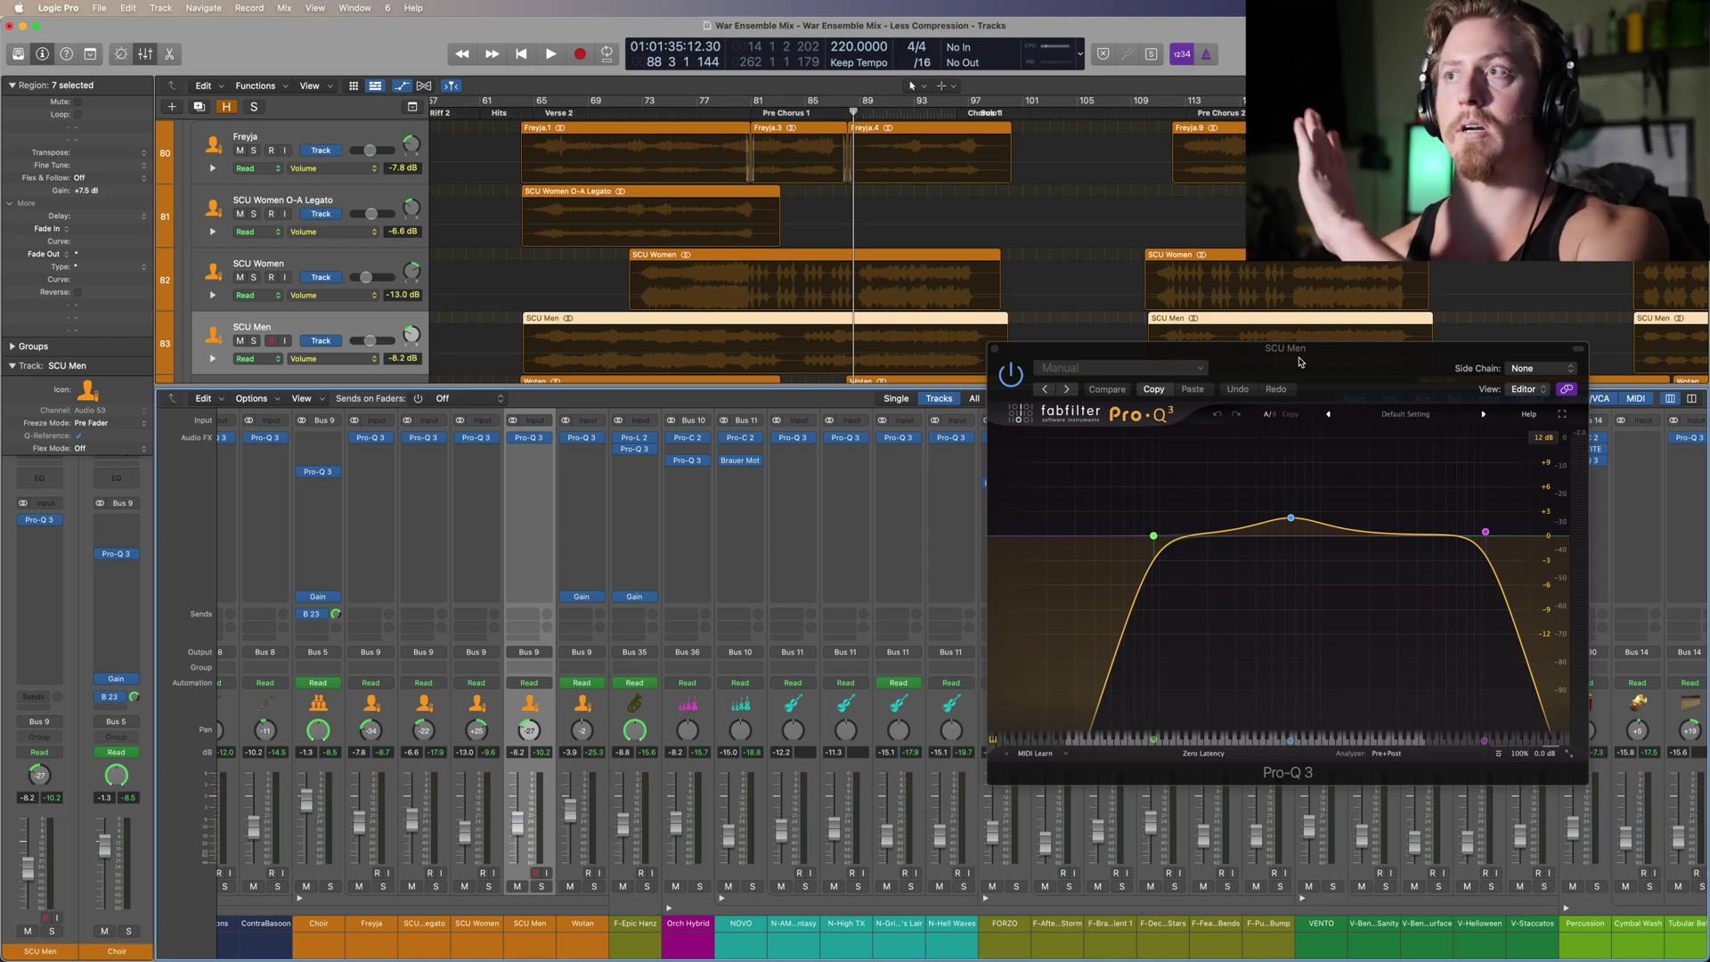
pyautogui.click(1172, 543)
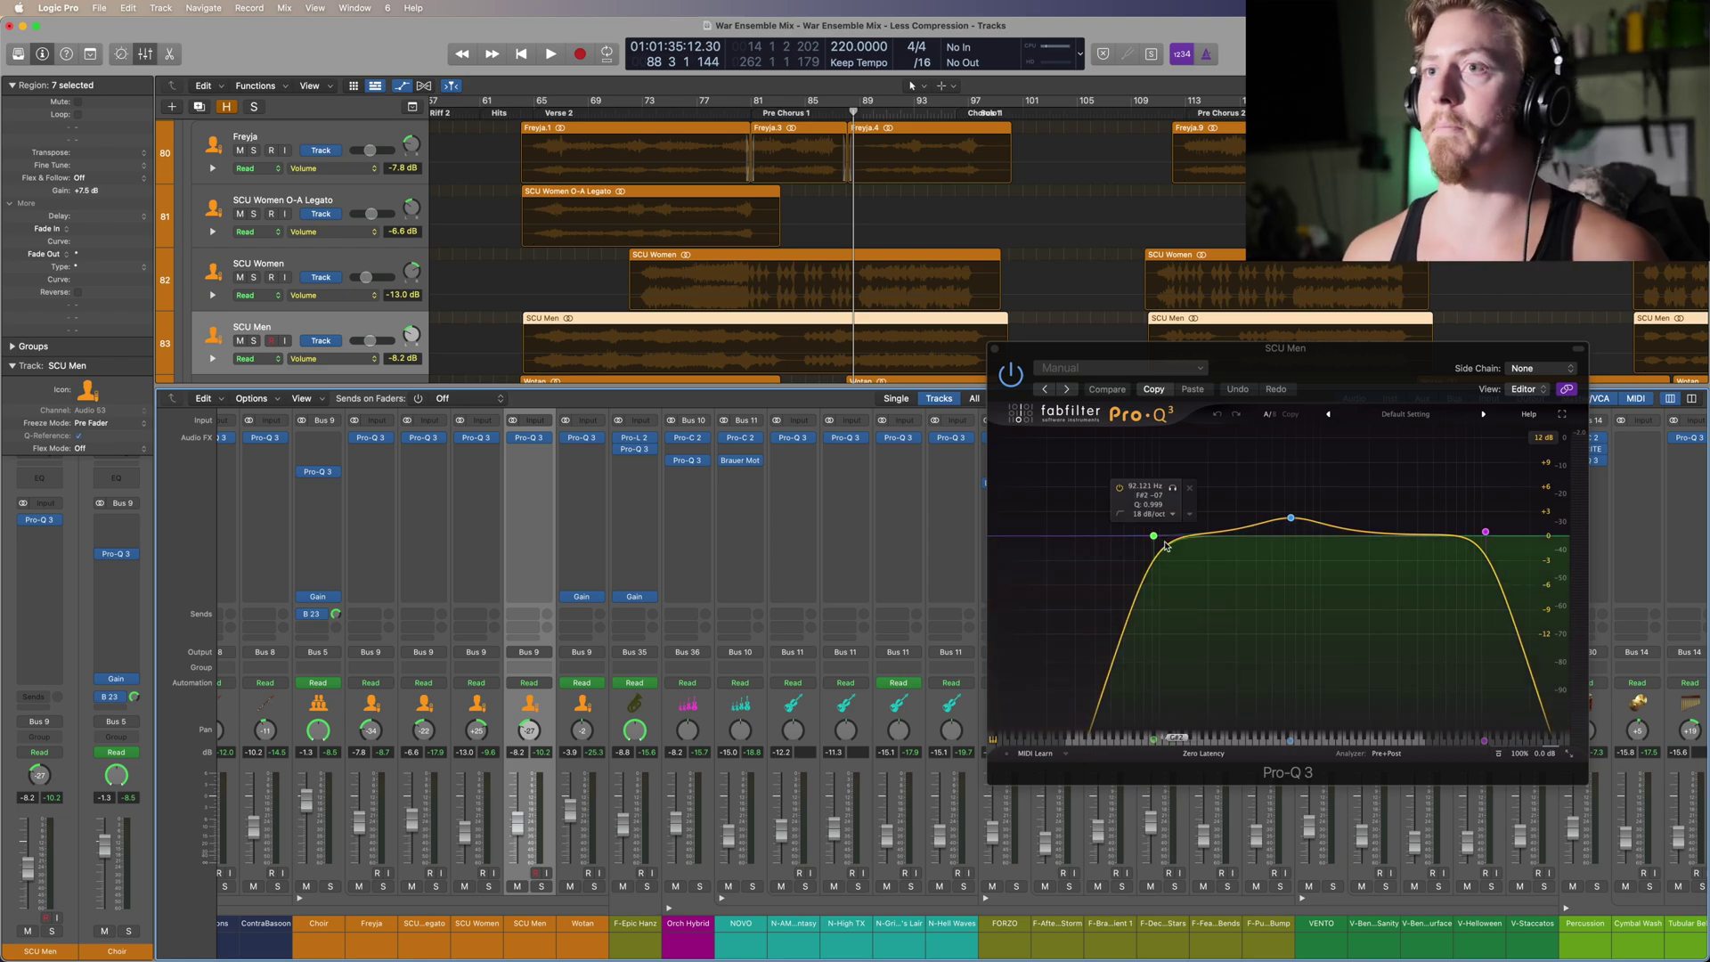
pyautogui.click(582, 704)
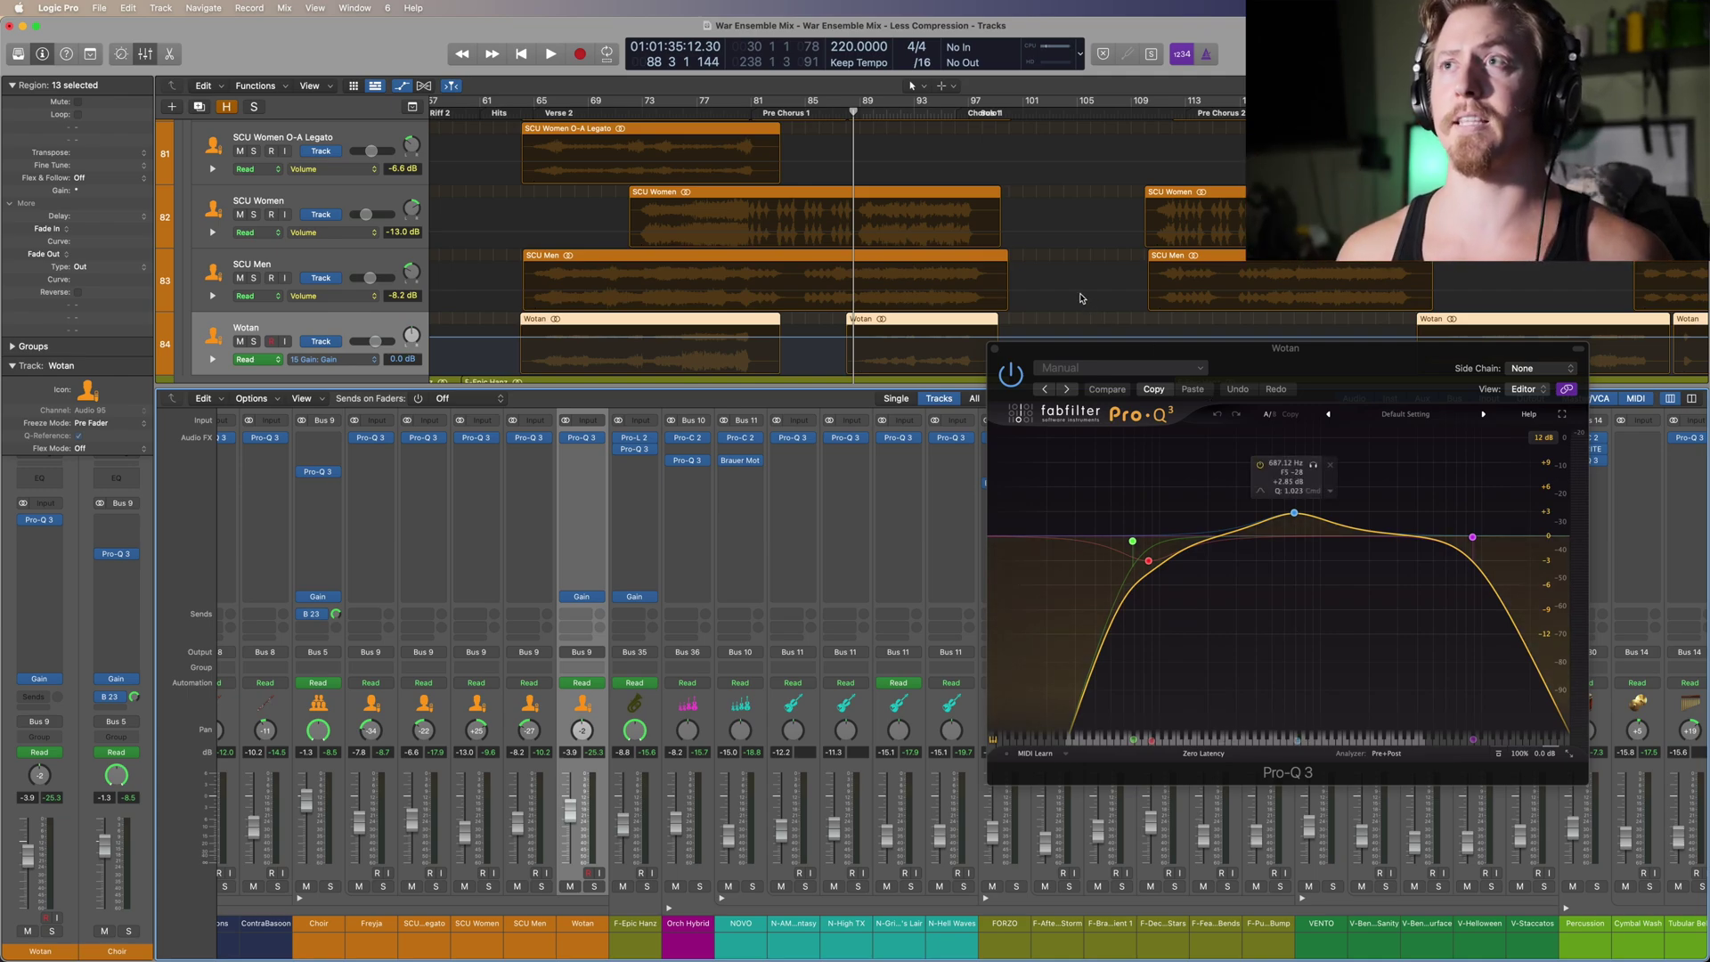
# Step: Play the Wotan track soloed from the start of Verse 2 to bar 73, and turn its solo off
pyautogui.scroll(-2, 1080, 293)
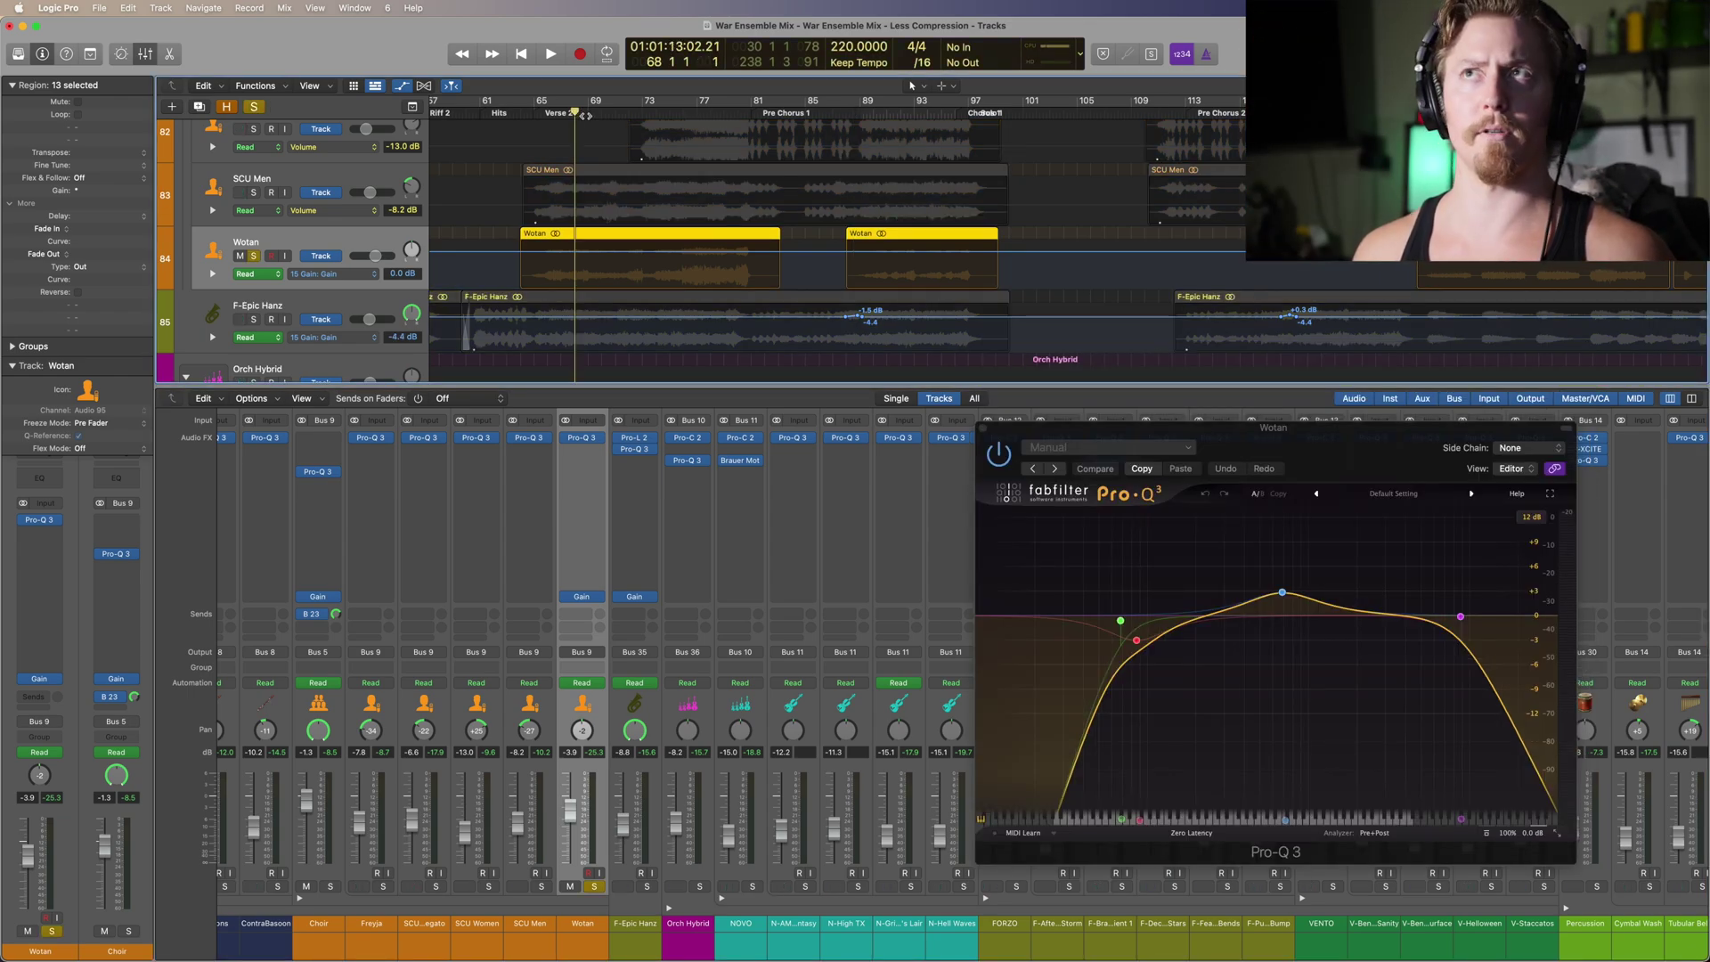
pyautogui.doubleClick(535, 116)
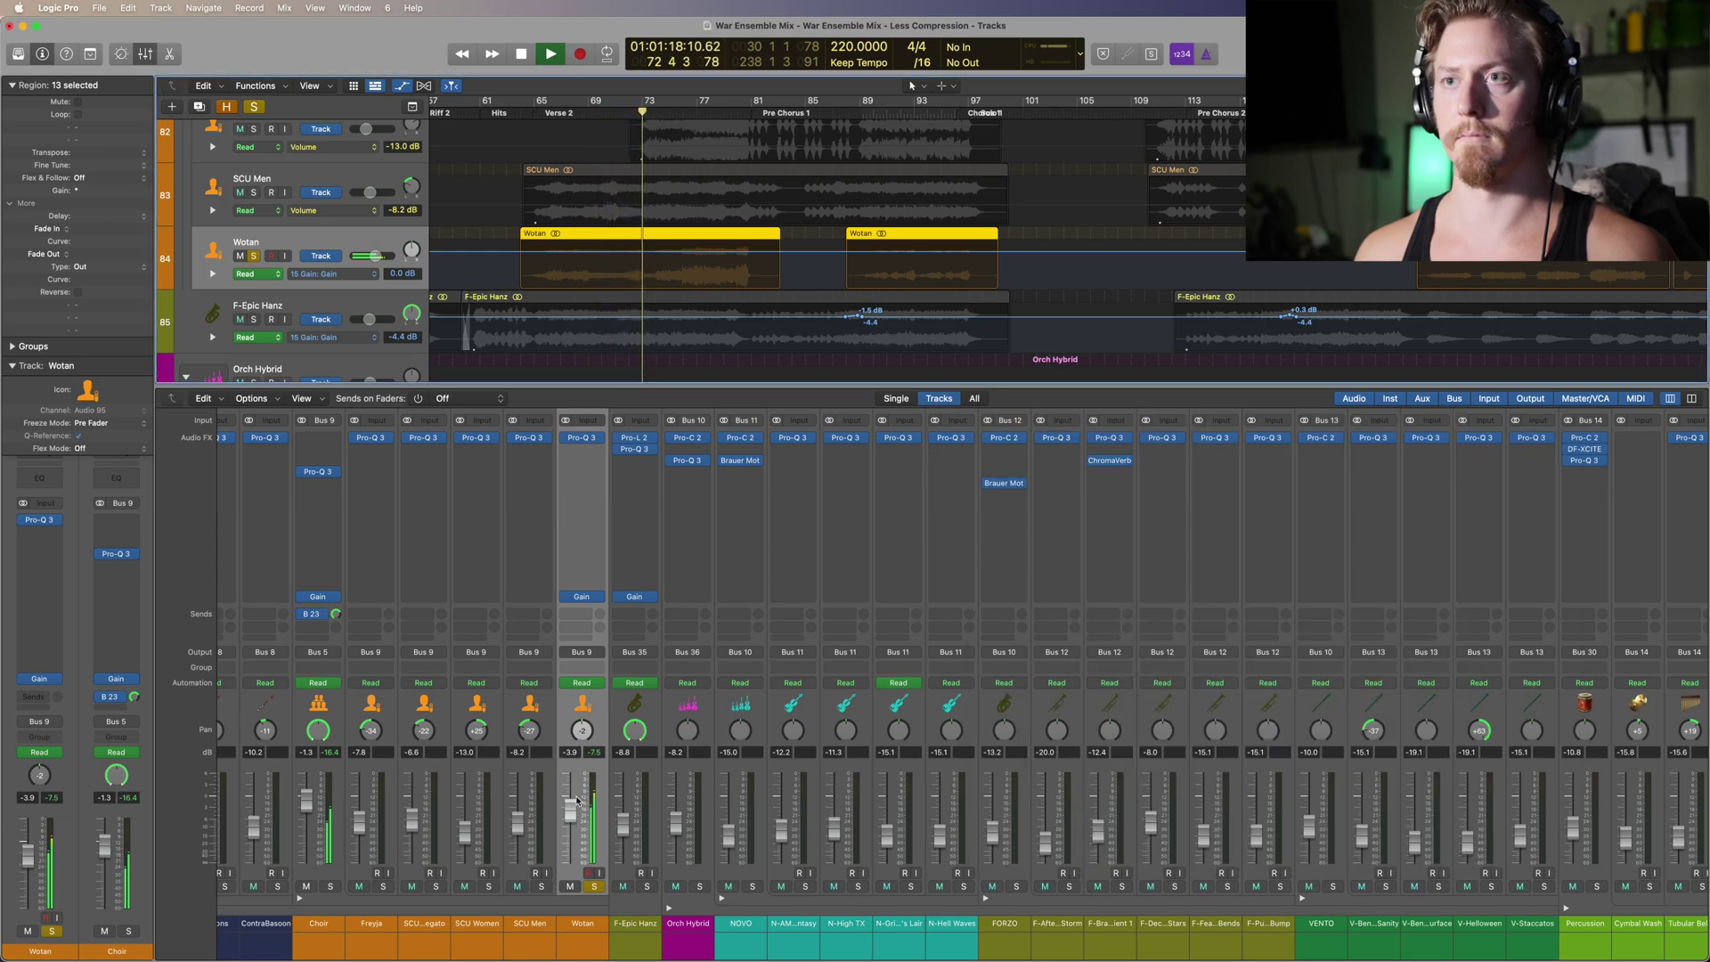
pyautogui.press('space')
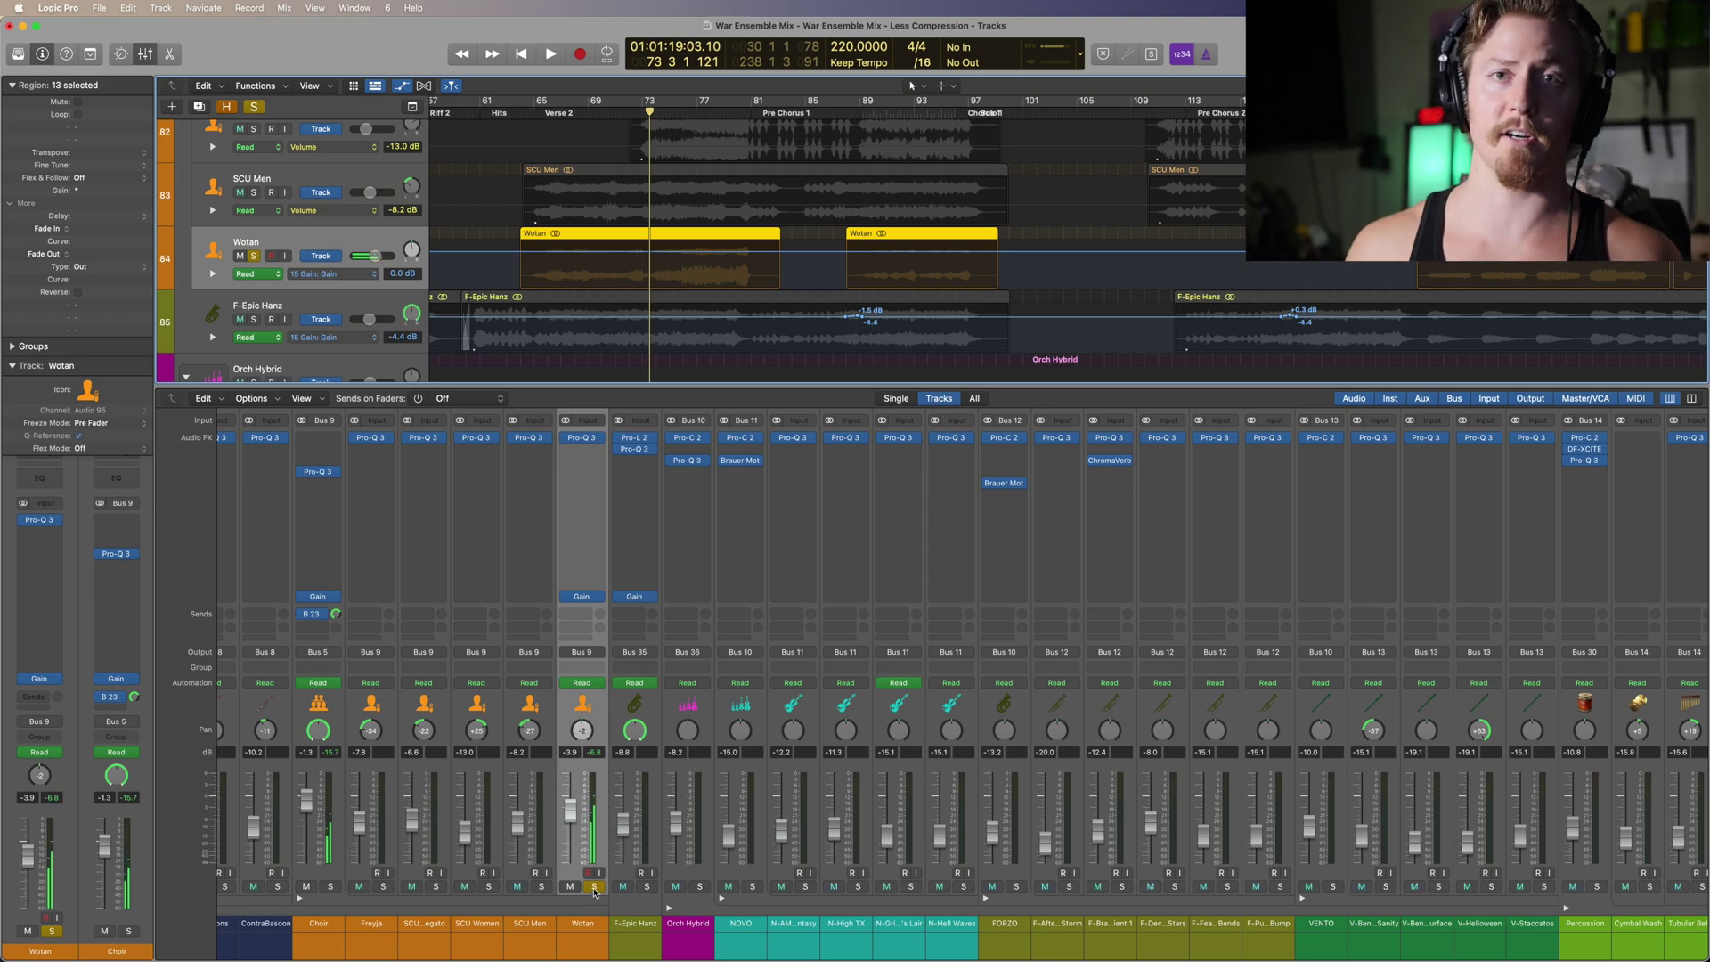
pyautogui.click(594, 887)
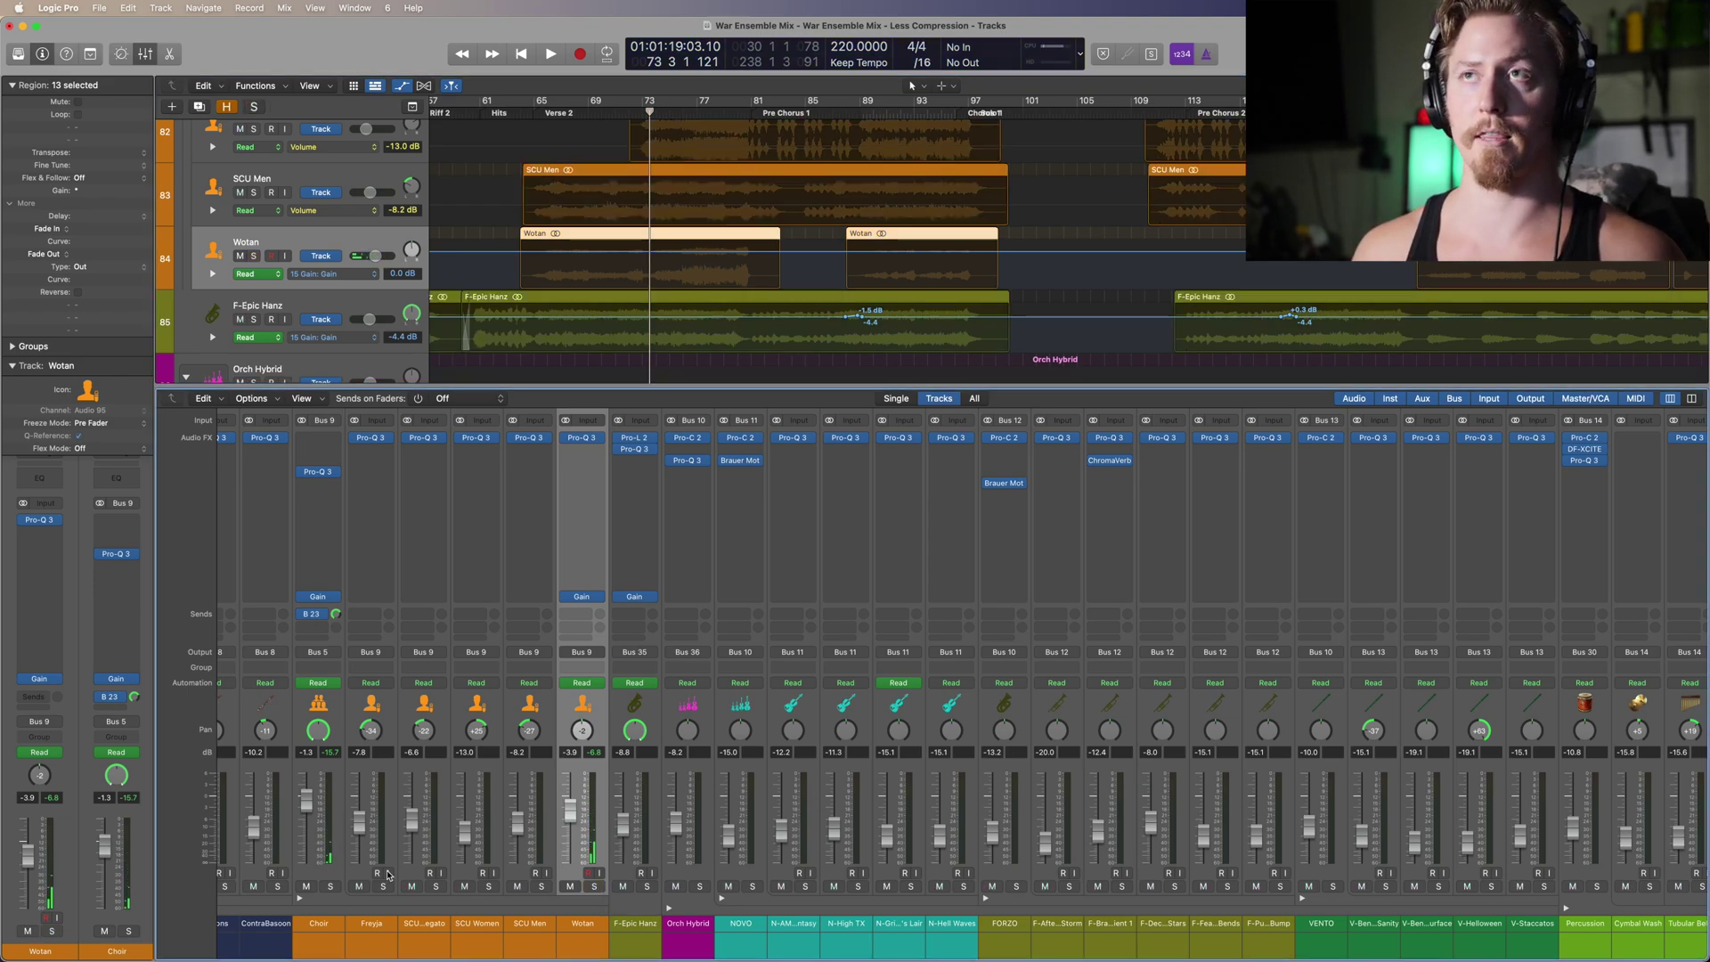
# Step: Solo the Choir bus and play it through Pre Chorus 1 to bar 98, following the Freyja, SCU and Wotan tracks
pyautogui.click(330, 887)
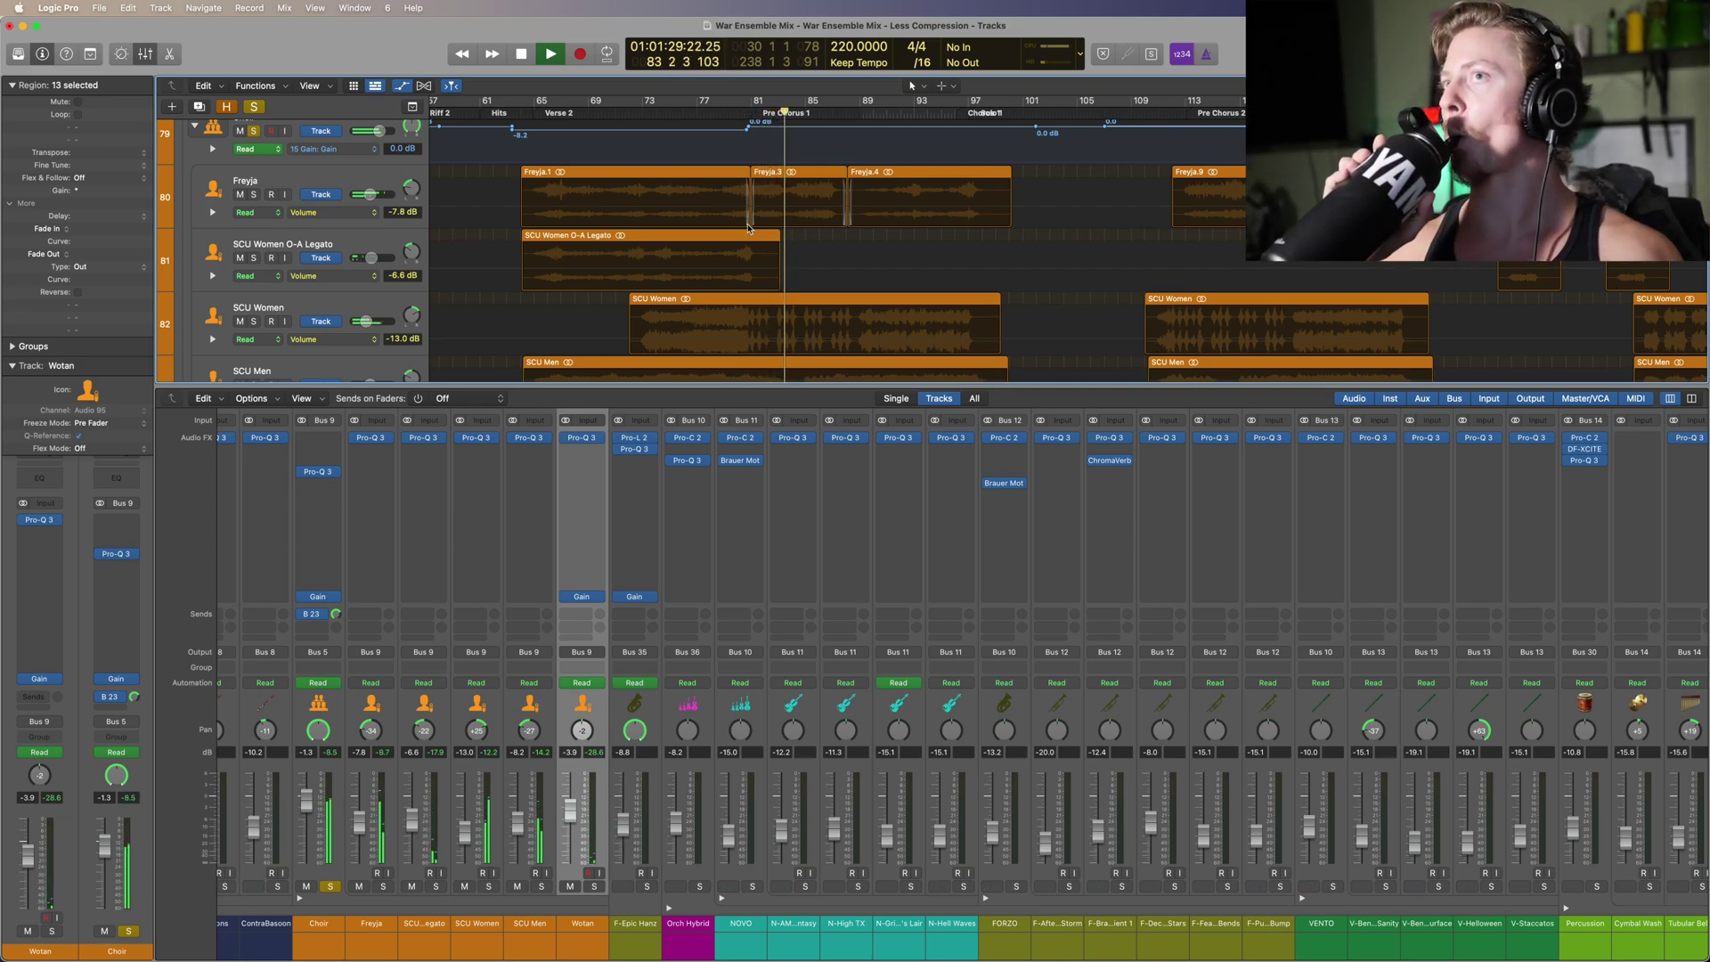
pyautogui.scroll(-4, 748, 228)
pyautogui.scroll(1, 748, 228)
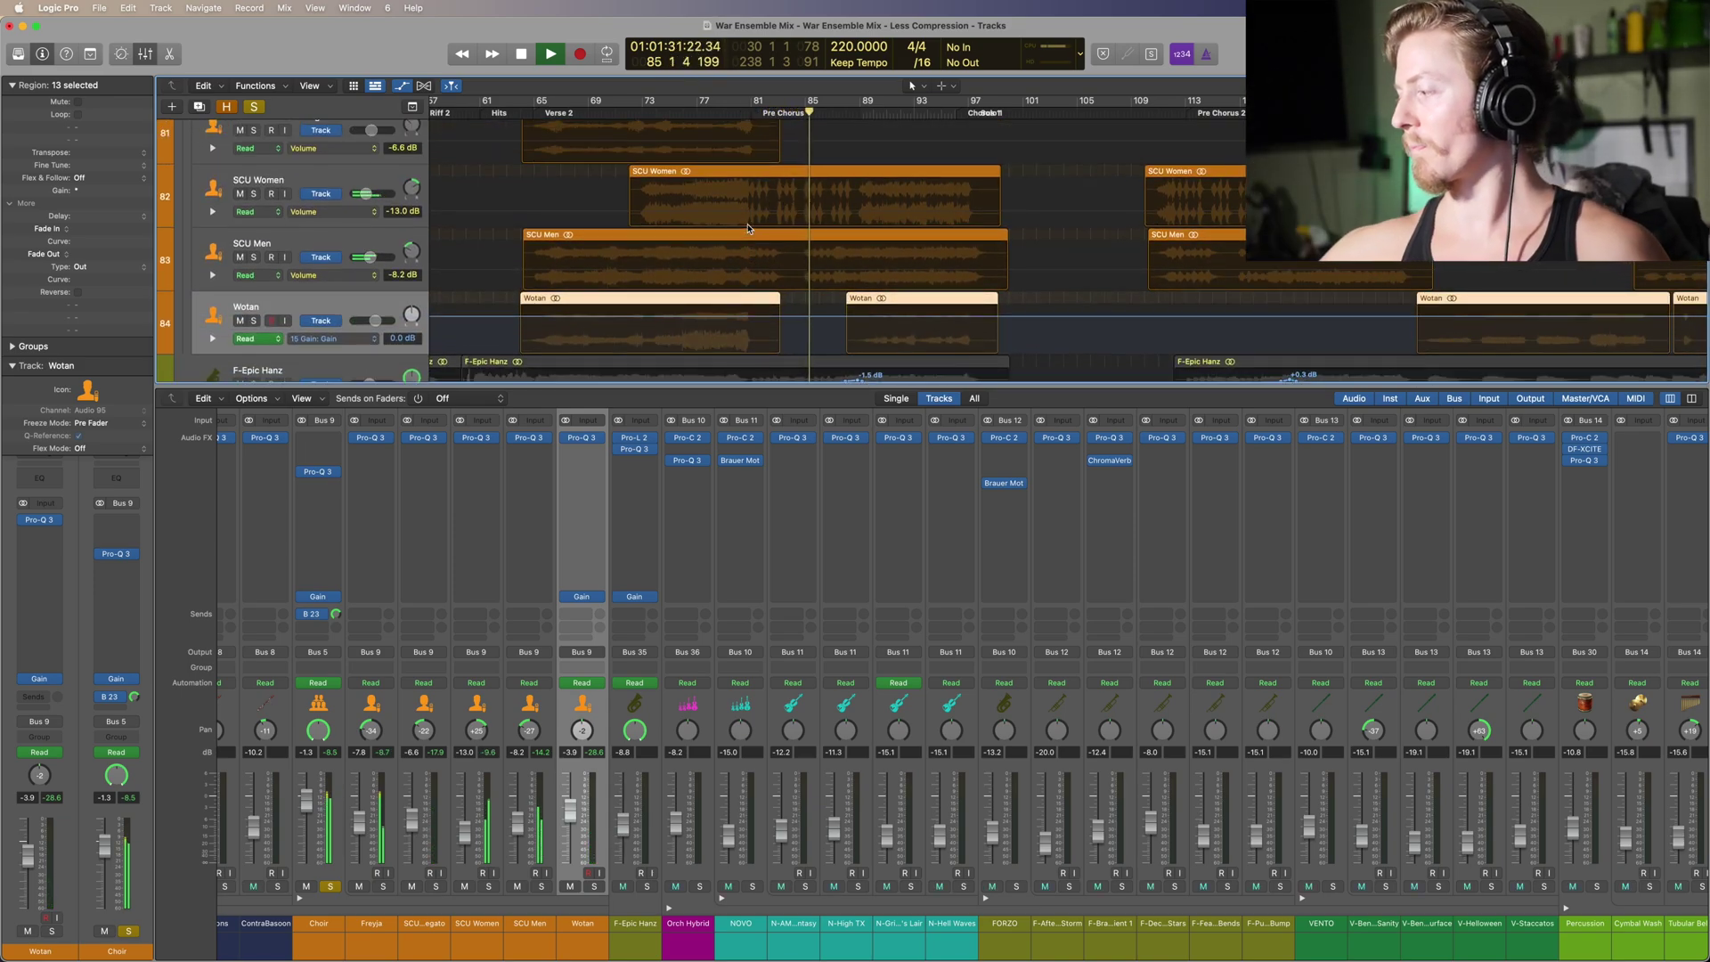
pyautogui.scroll(1, 748, 228)
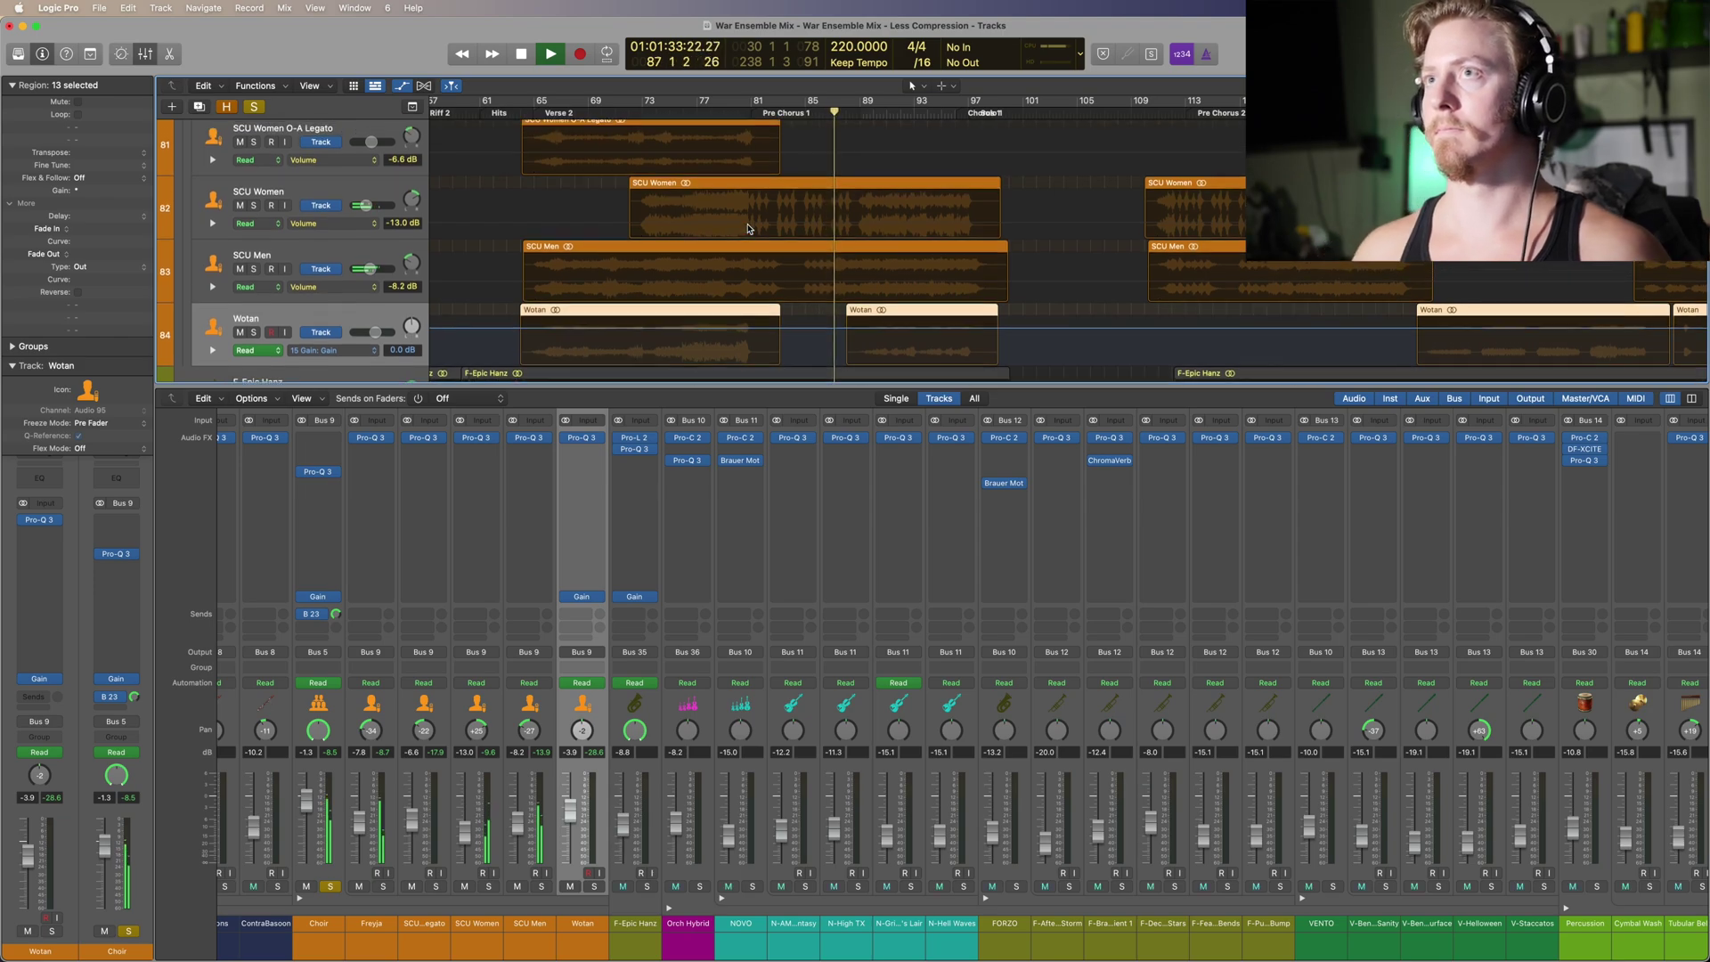
pyautogui.scroll(2, 748, 228)
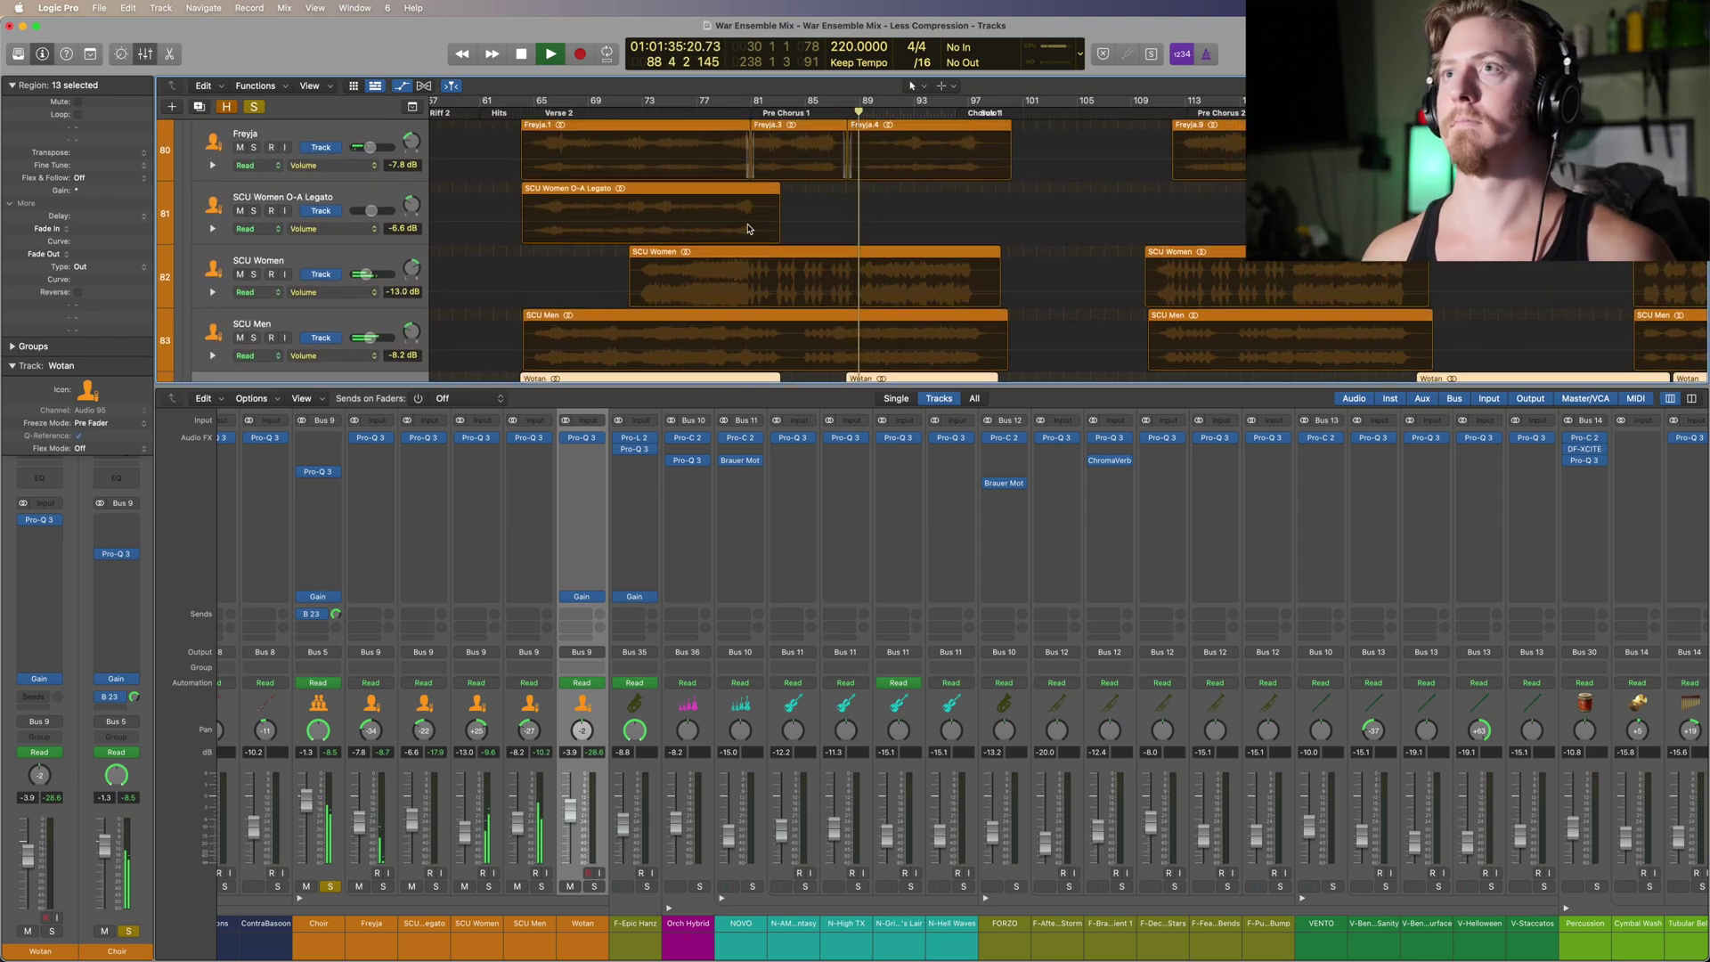
pyautogui.hscroll(1, 1030, 271)
pyautogui.scroll(-2, 1031, 270)
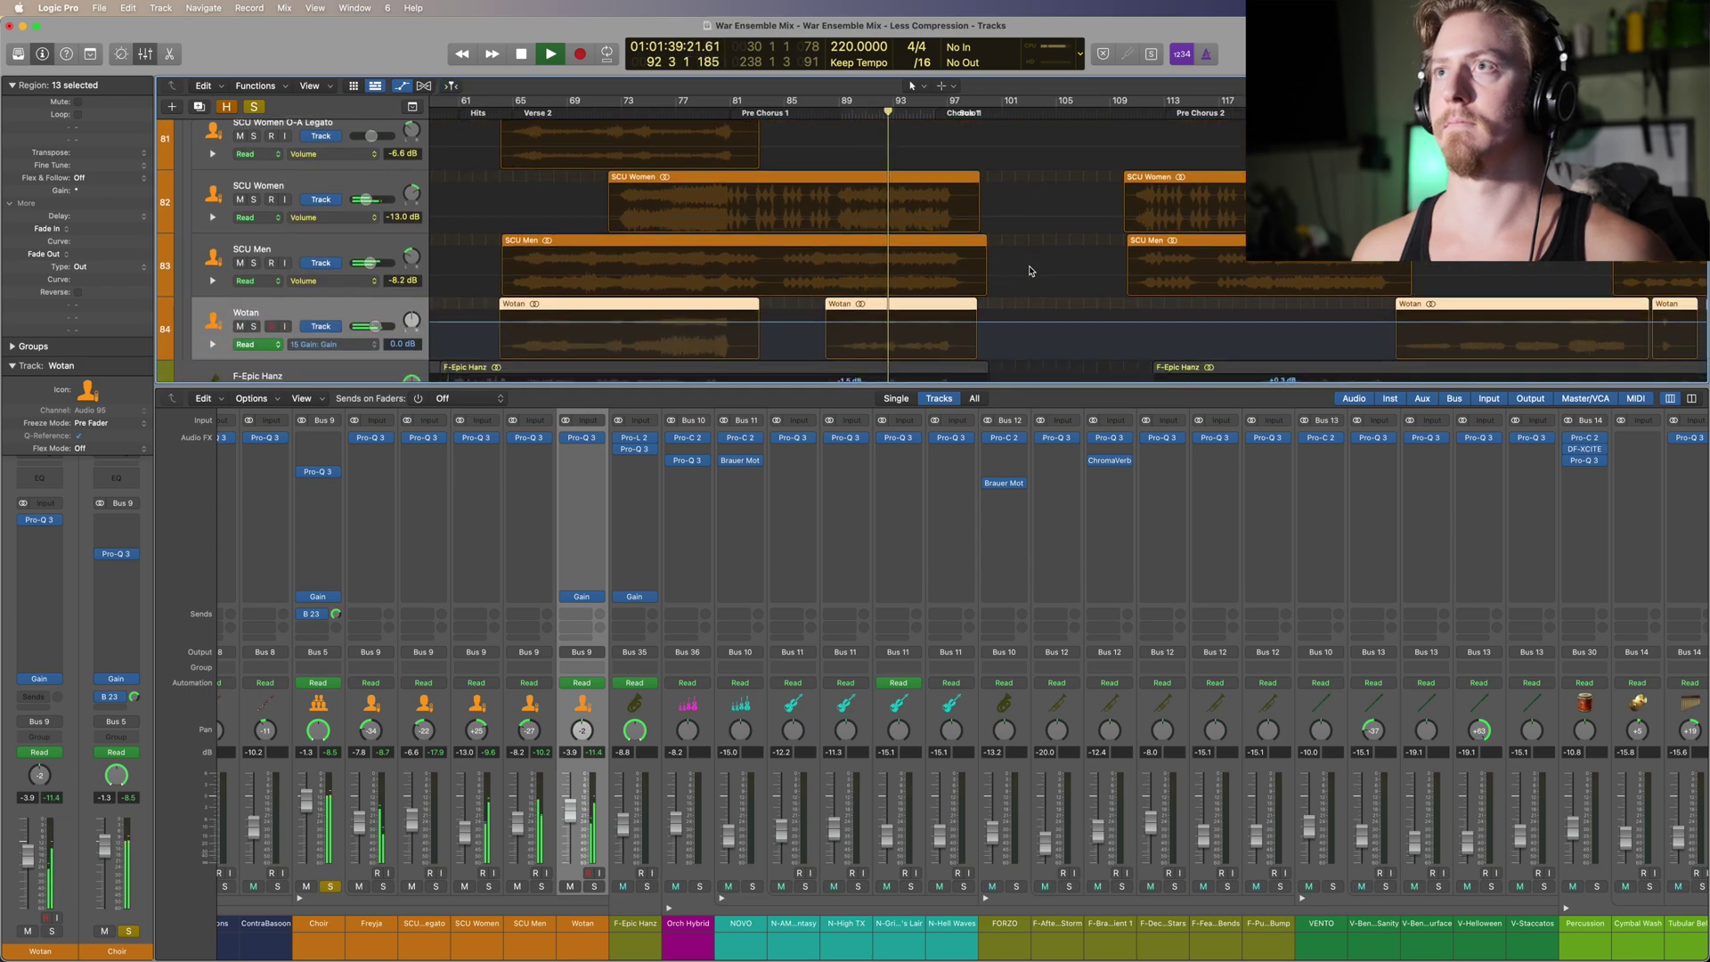
pyautogui.scroll(2, 1031, 270)
pyautogui.hscroll(2, 1030, 271)
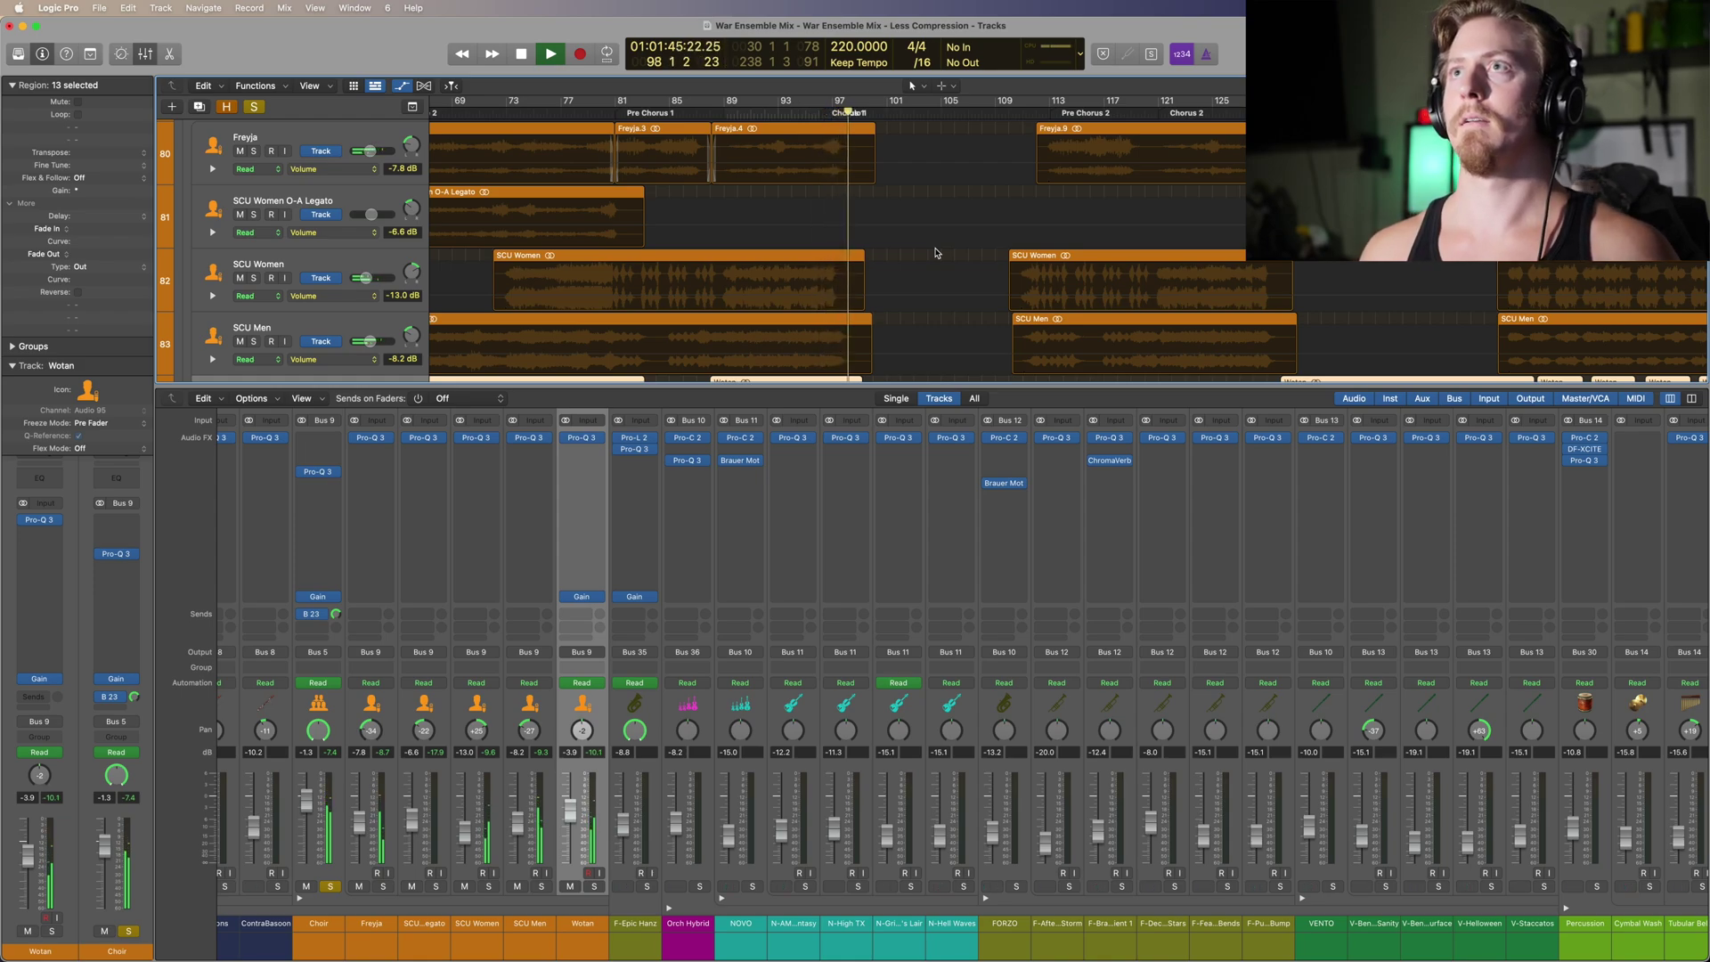
pyautogui.press('space')
# Step: Examine the SCU Women O-A Legato and Wotan regions around Bridge Down 2, and set the playhead to bar 171
pyautogui.hscroll(10, 1024, 223)
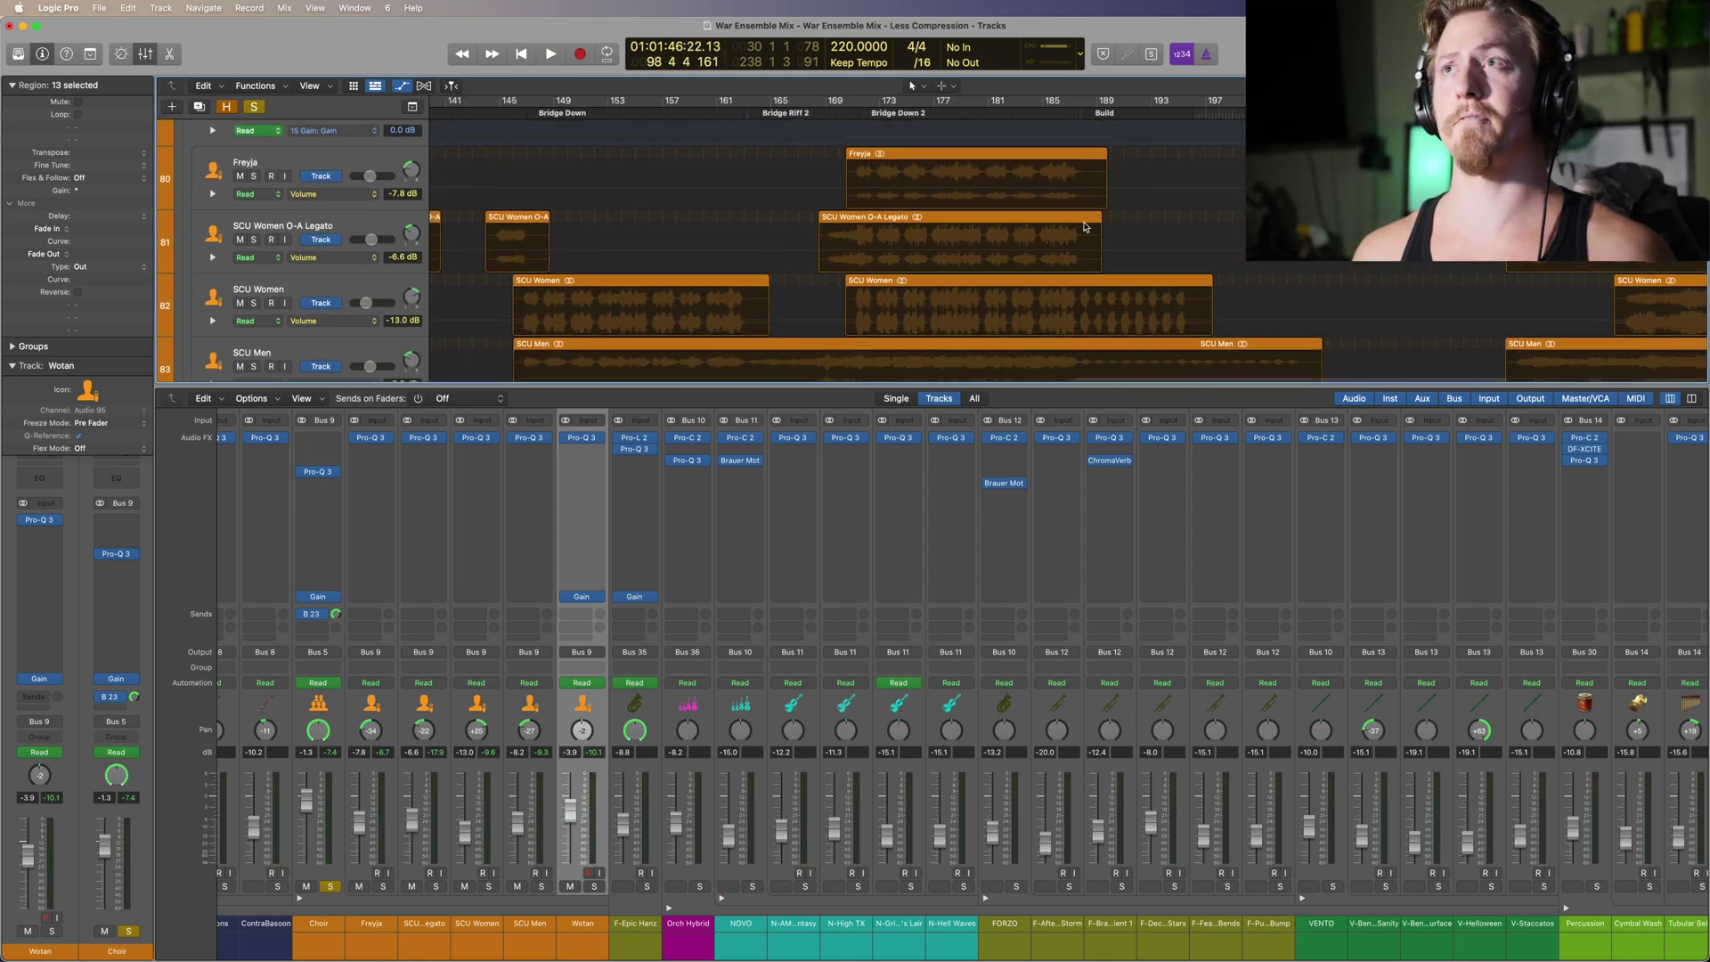
pyautogui.scroll(1, 1086, 226)
pyautogui.click(857, 109)
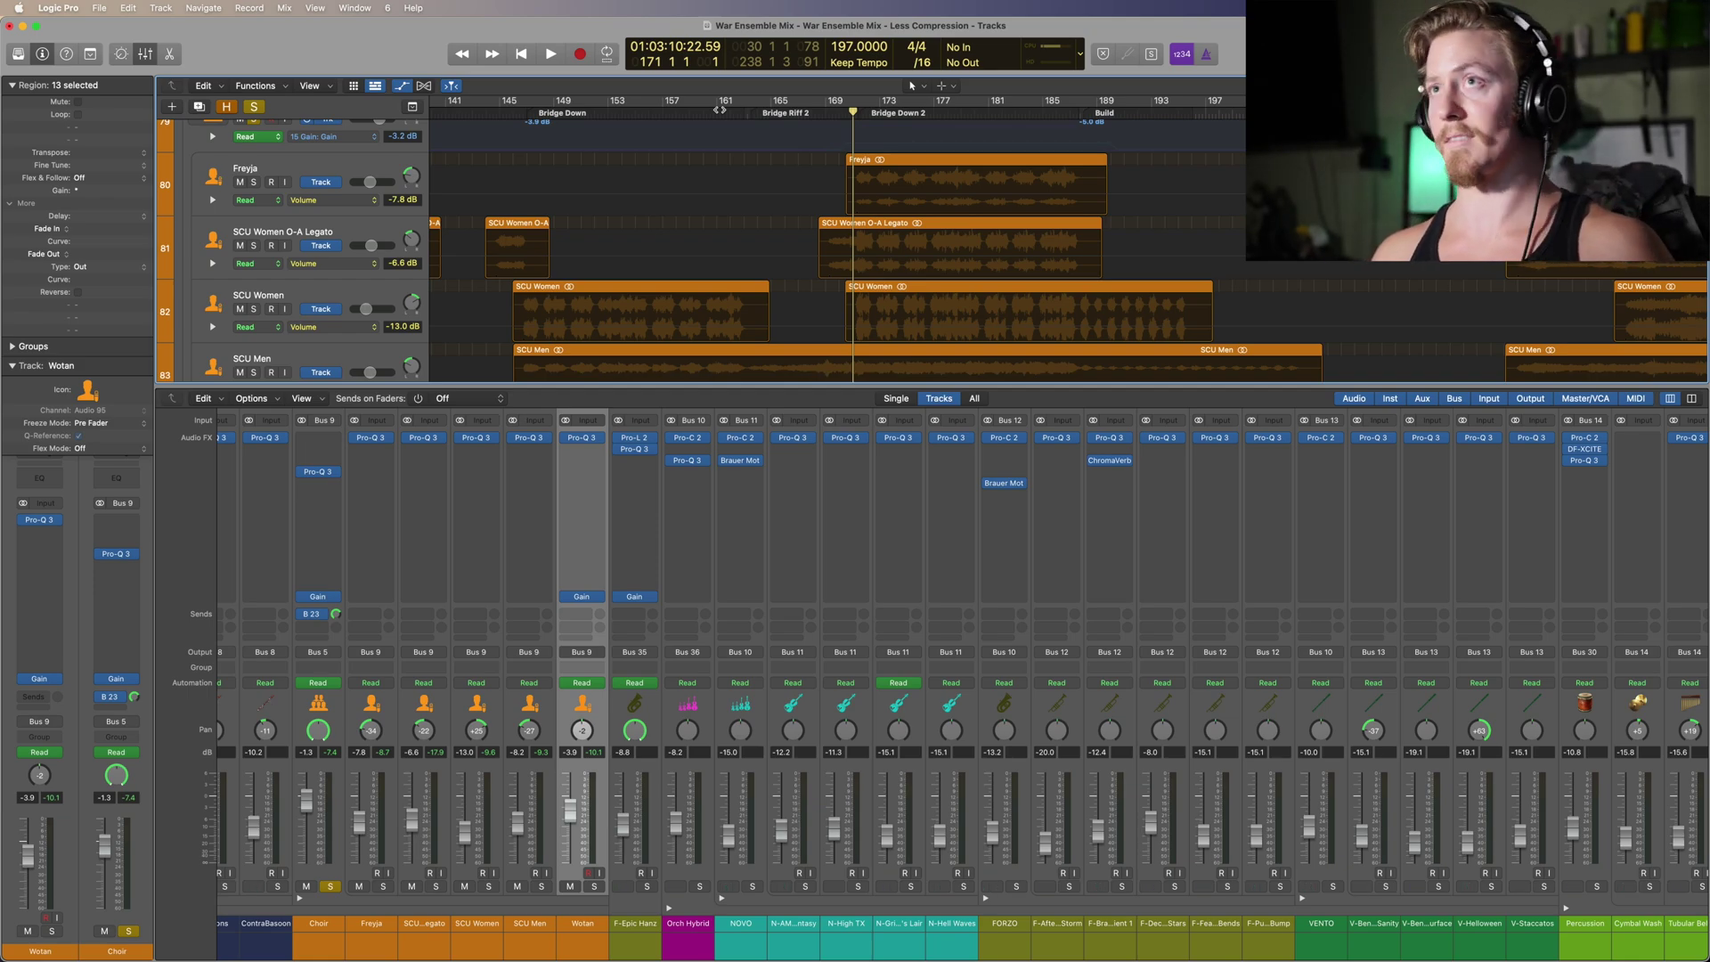
pyautogui.click(839, 112)
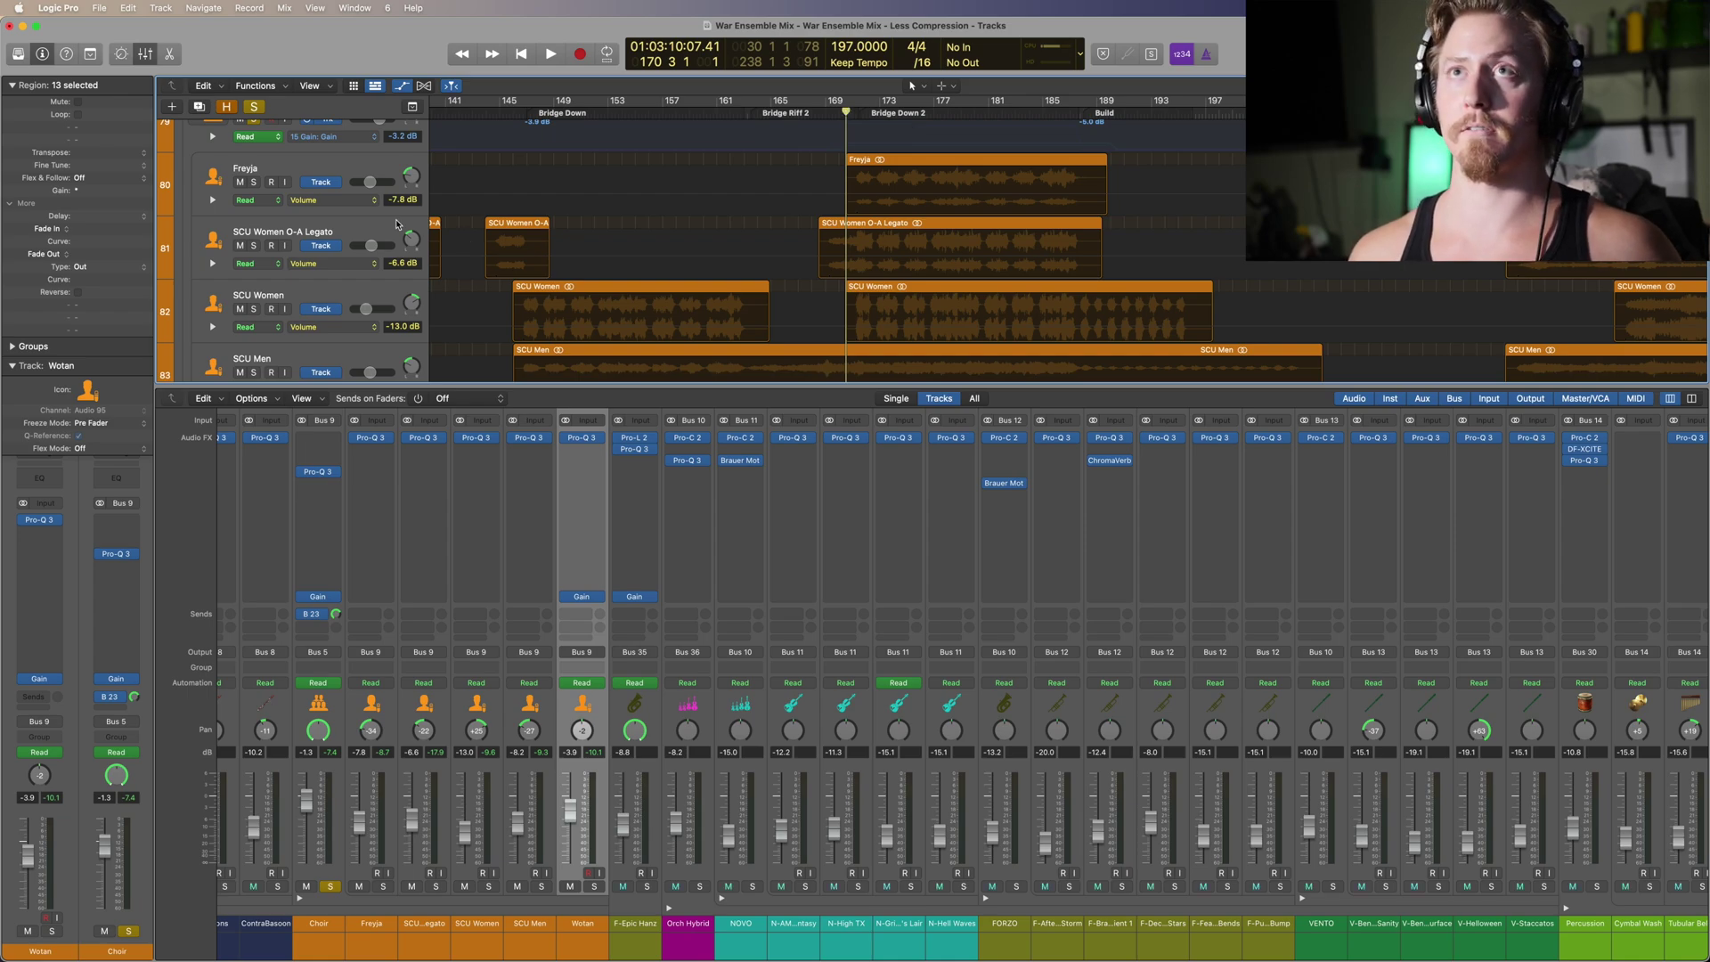
pyautogui.click(347, 229)
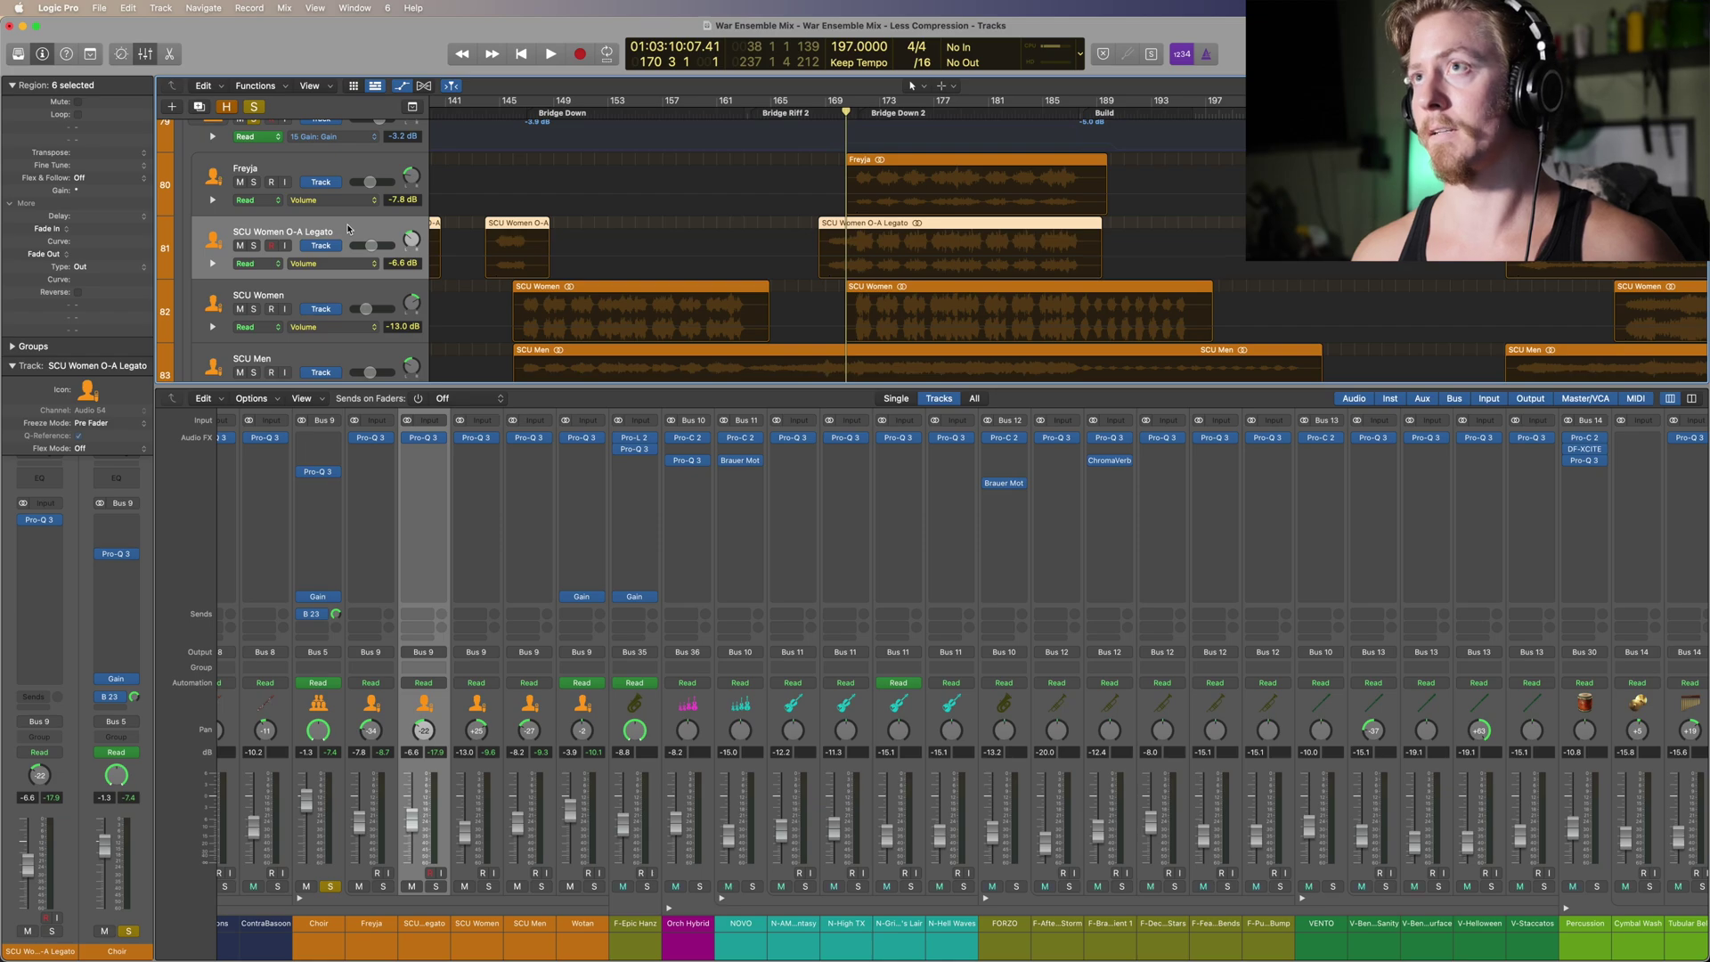
pyautogui.scroll(-4, 764, 212)
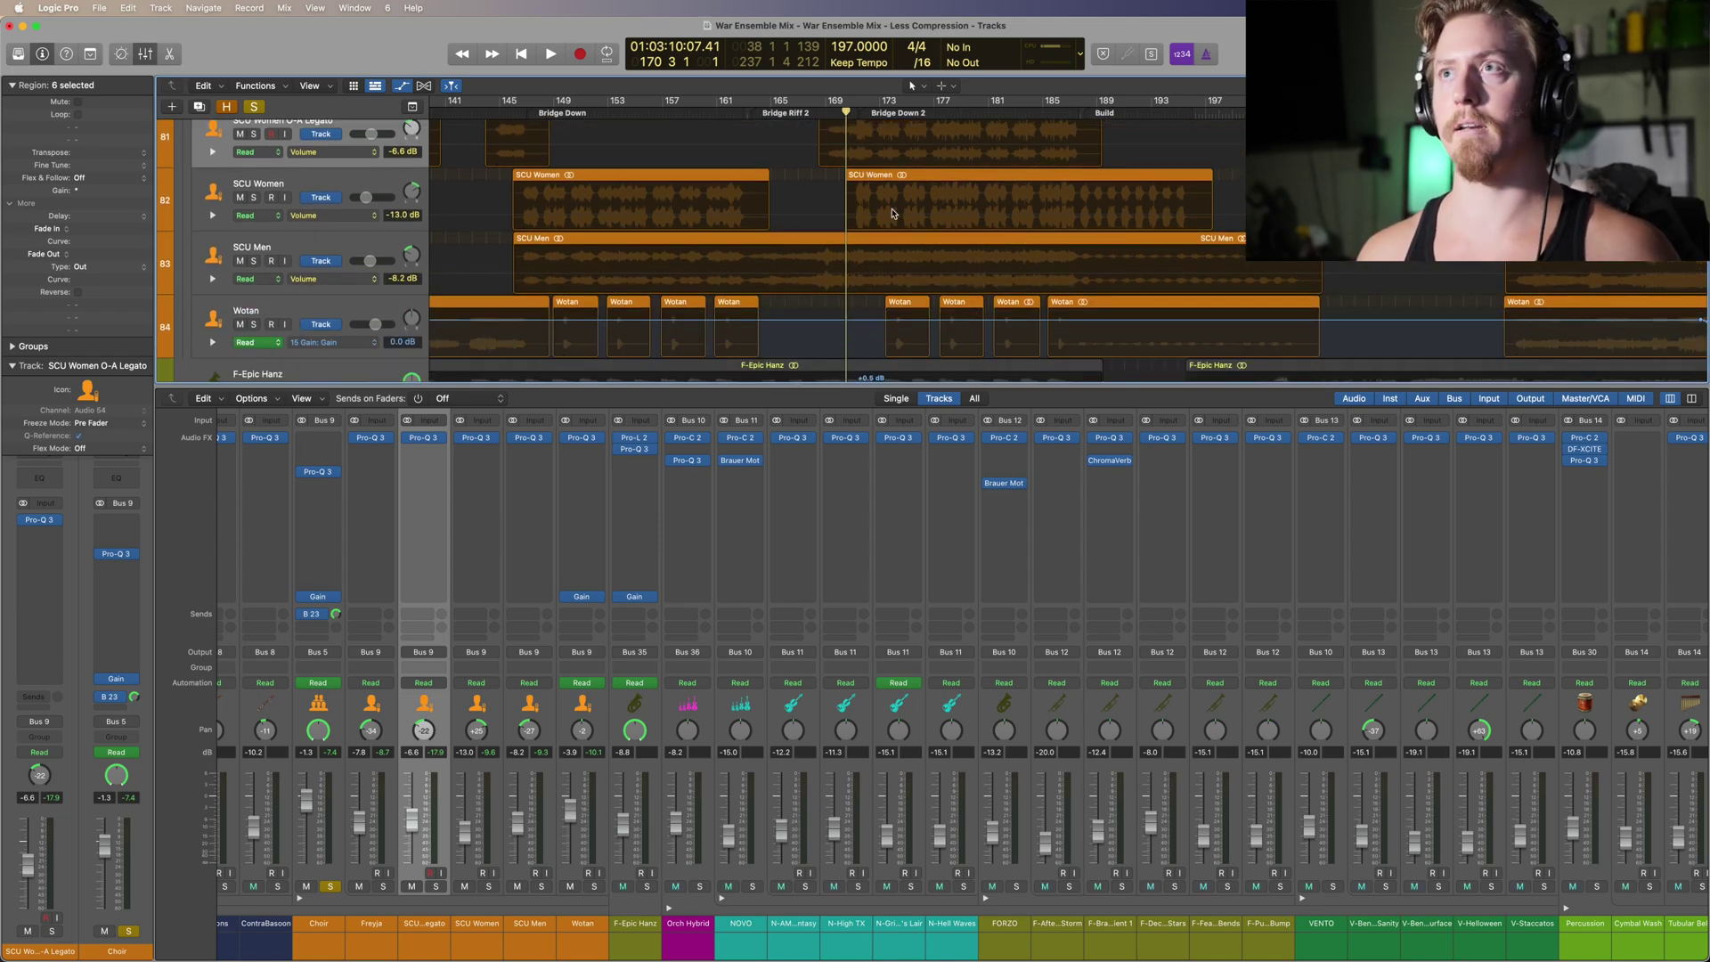
pyautogui.click(284, 341)
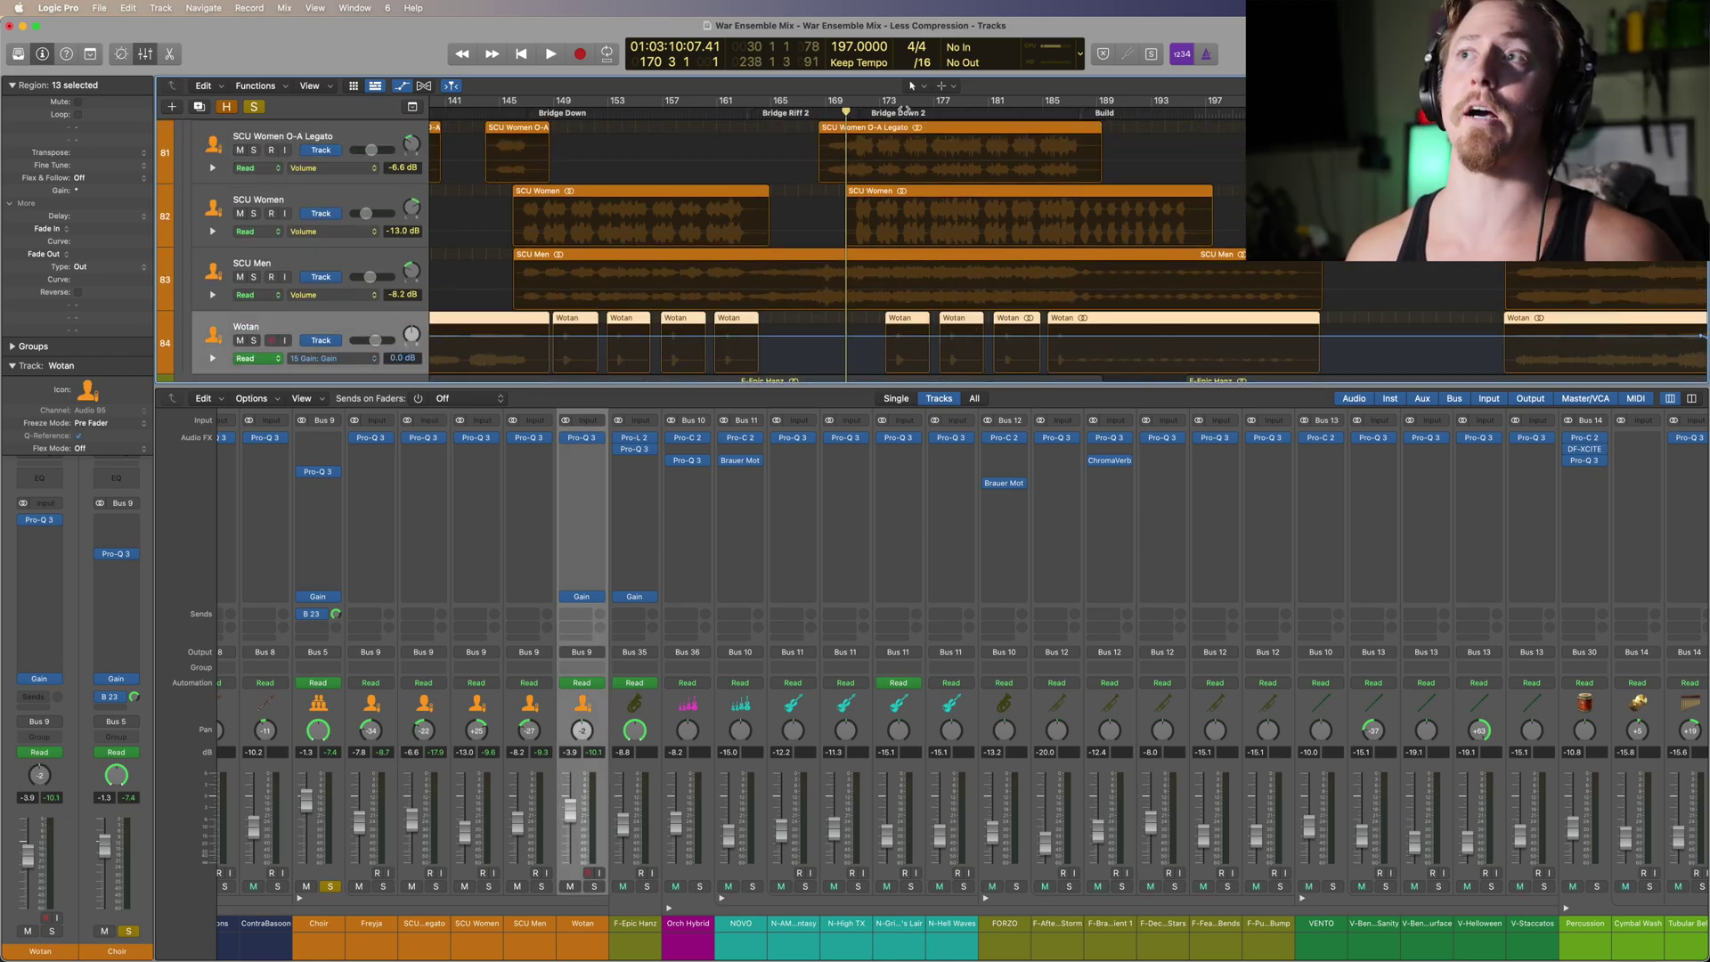
pyautogui.click(882, 113)
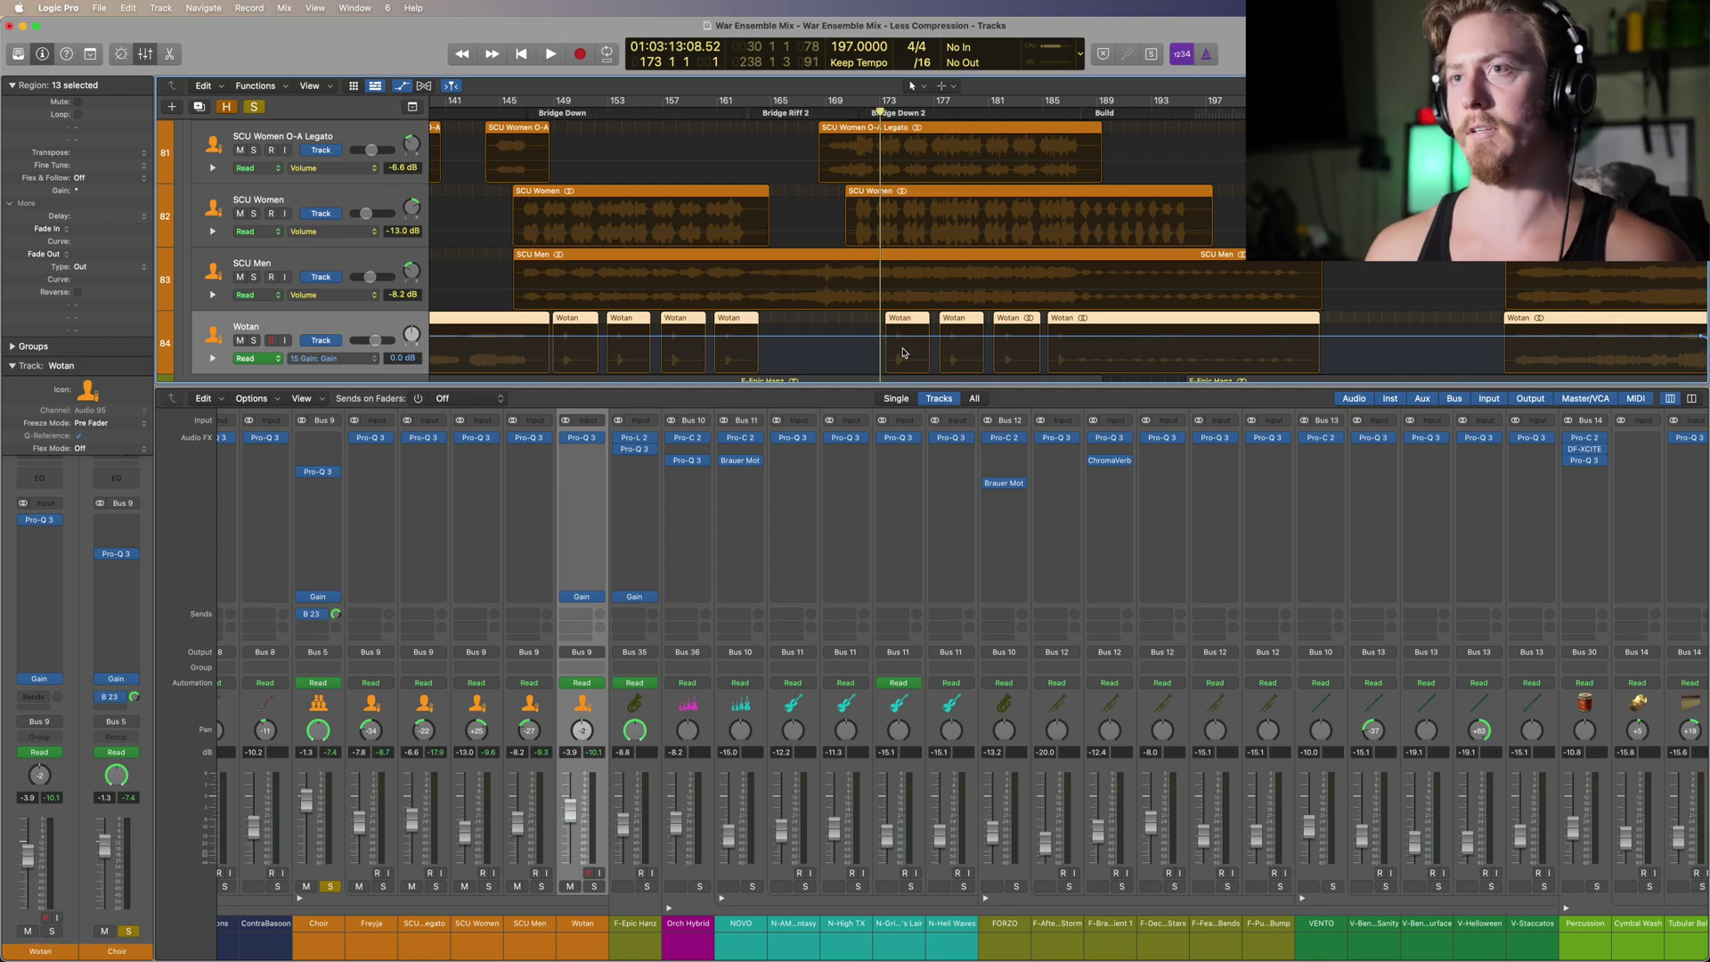
pyautogui.click(852, 113)
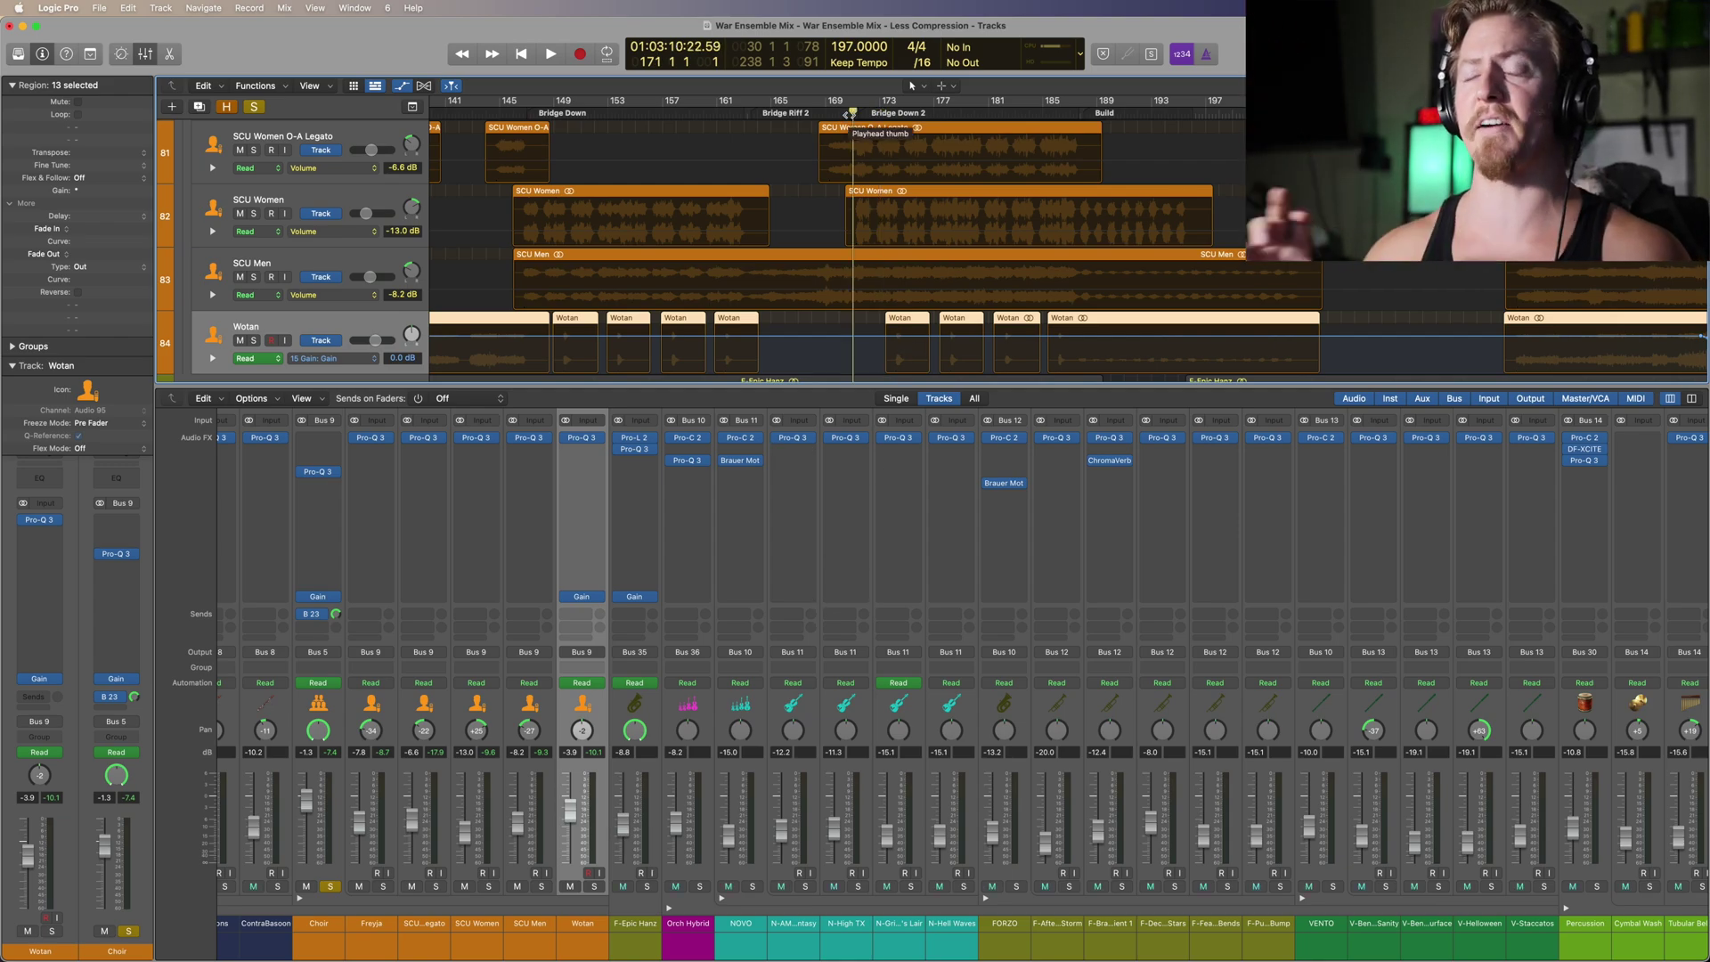
# Step: Play the soloed Choir bus from bar 171 to bar 186, following its gain automation and choir regions
pyautogui.press('space')
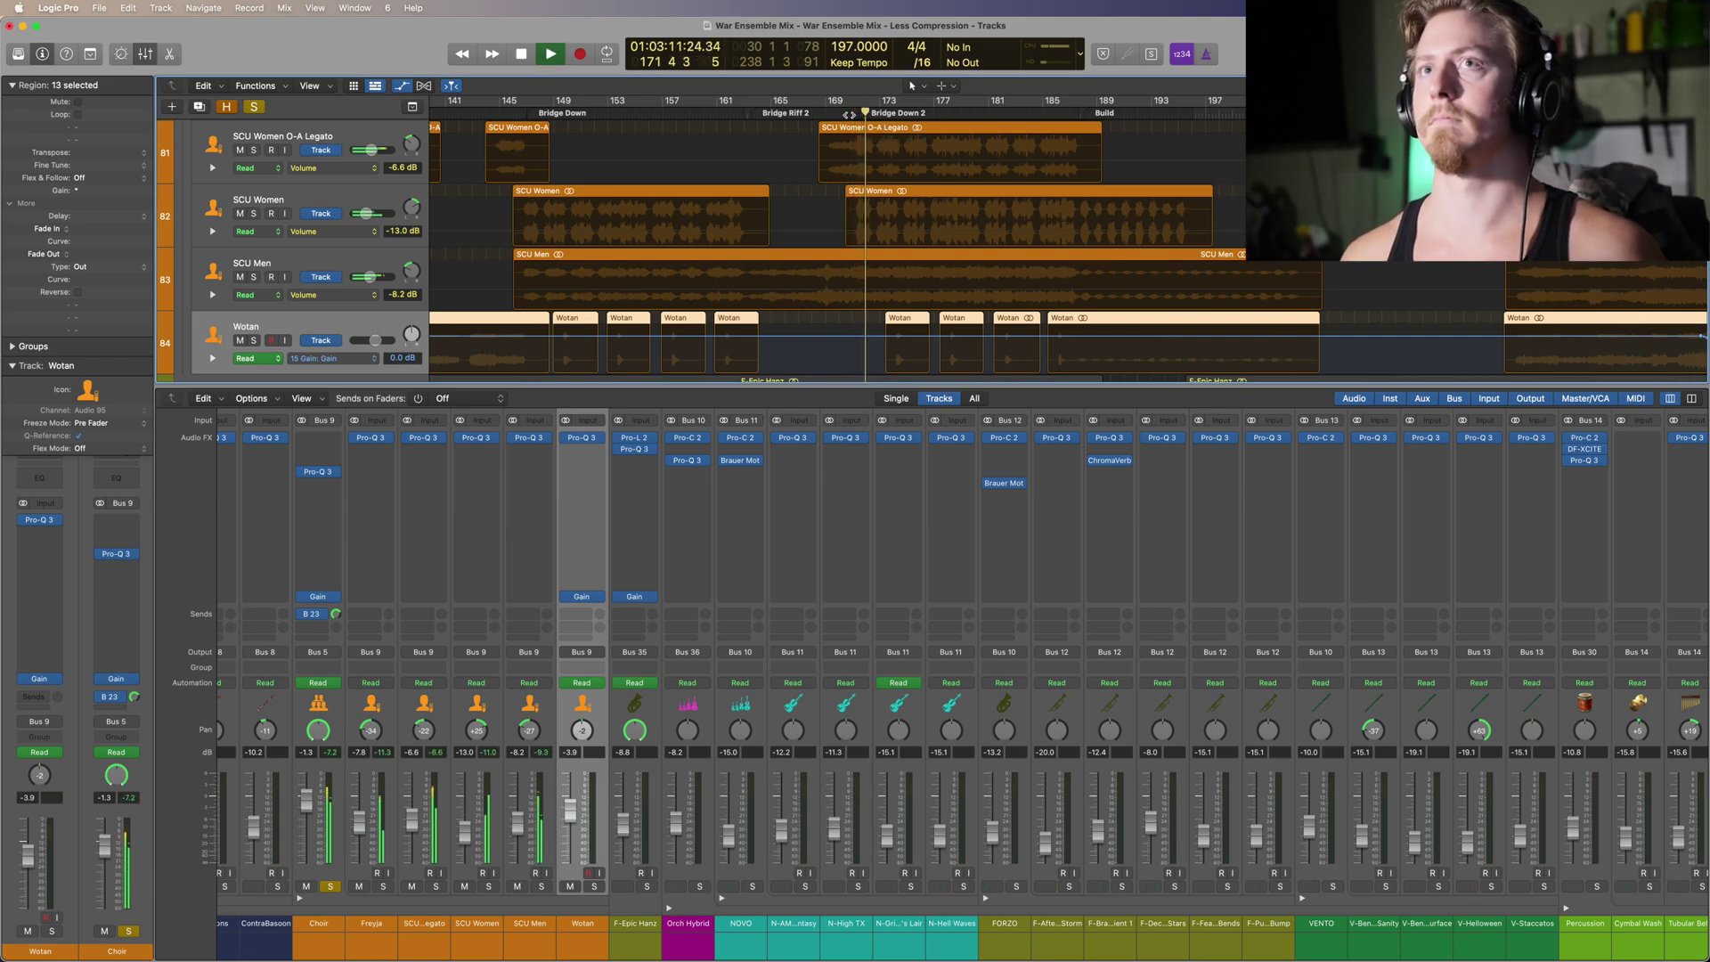
pyautogui.scroll(1, 933, 222)
pyautogui.scroll(1, 933, 222)
pyautogui.scroll(3, 933, 222)
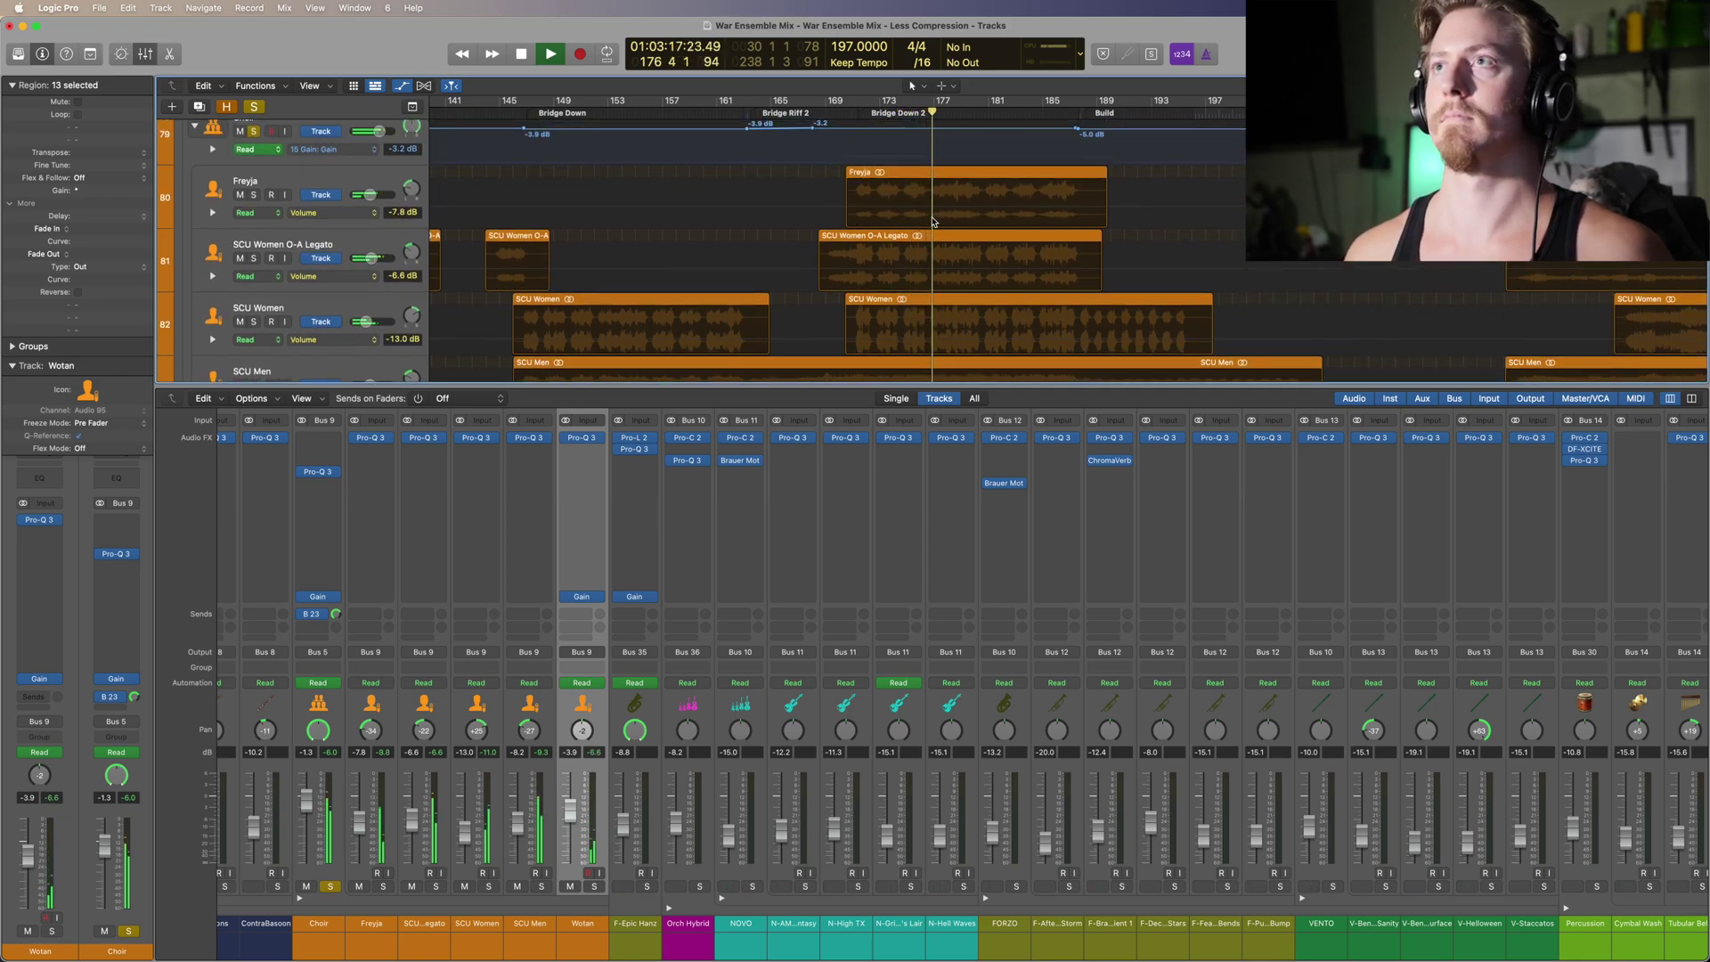
pyautogui.scroll(-3, 933, 222)
pyautogui.hscroll(2, 961, 228)
pyautogui.scroll(-2, 995, 234)
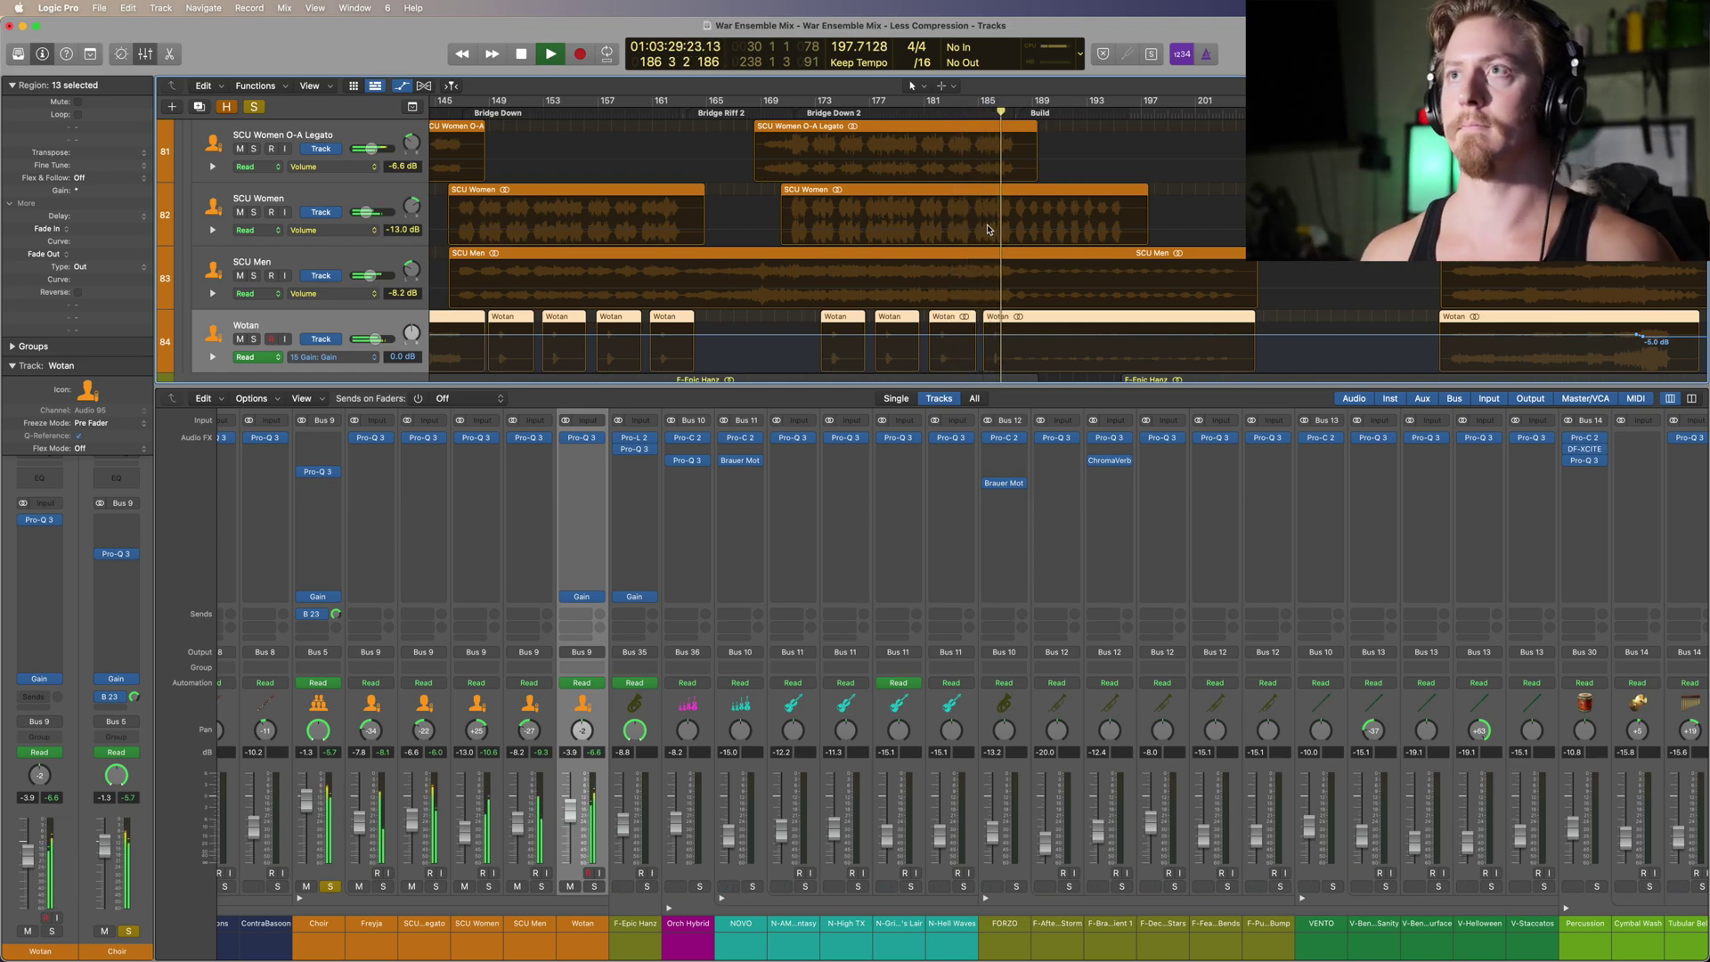
pyautogui.press('space')
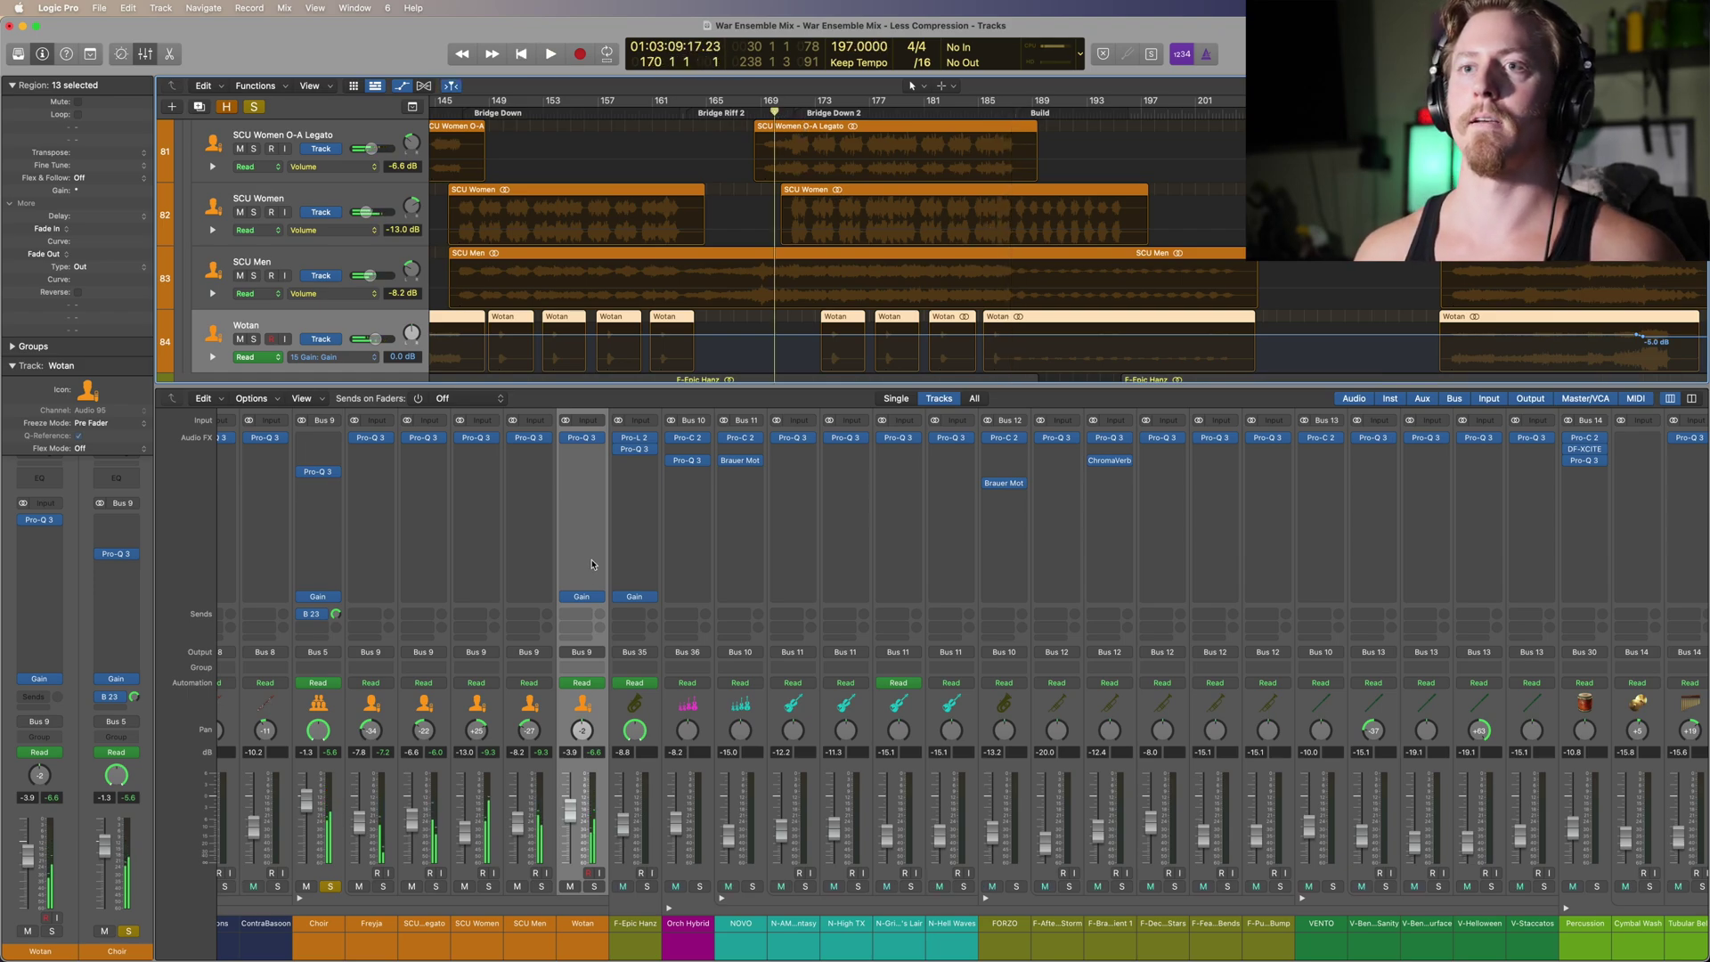
# Step: Turn off the Choir solo and play the full mix from bar 171 to bar 180
pyautogui.click(327, 887)
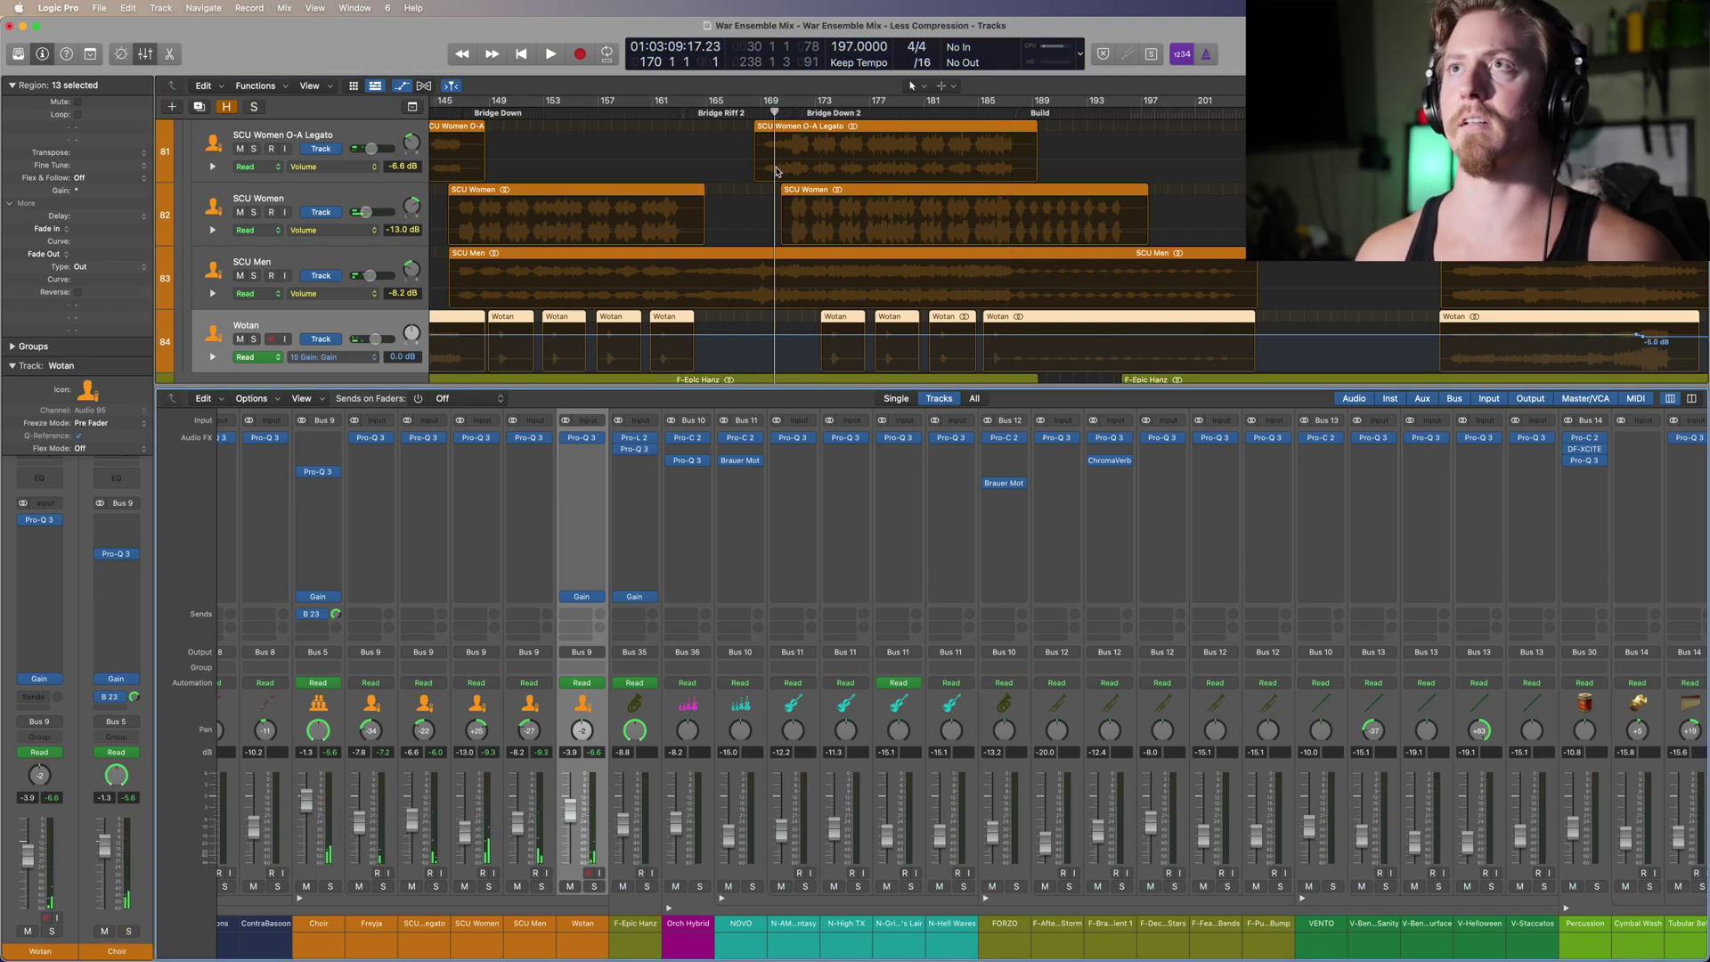
pyautogui.click(787, 113)
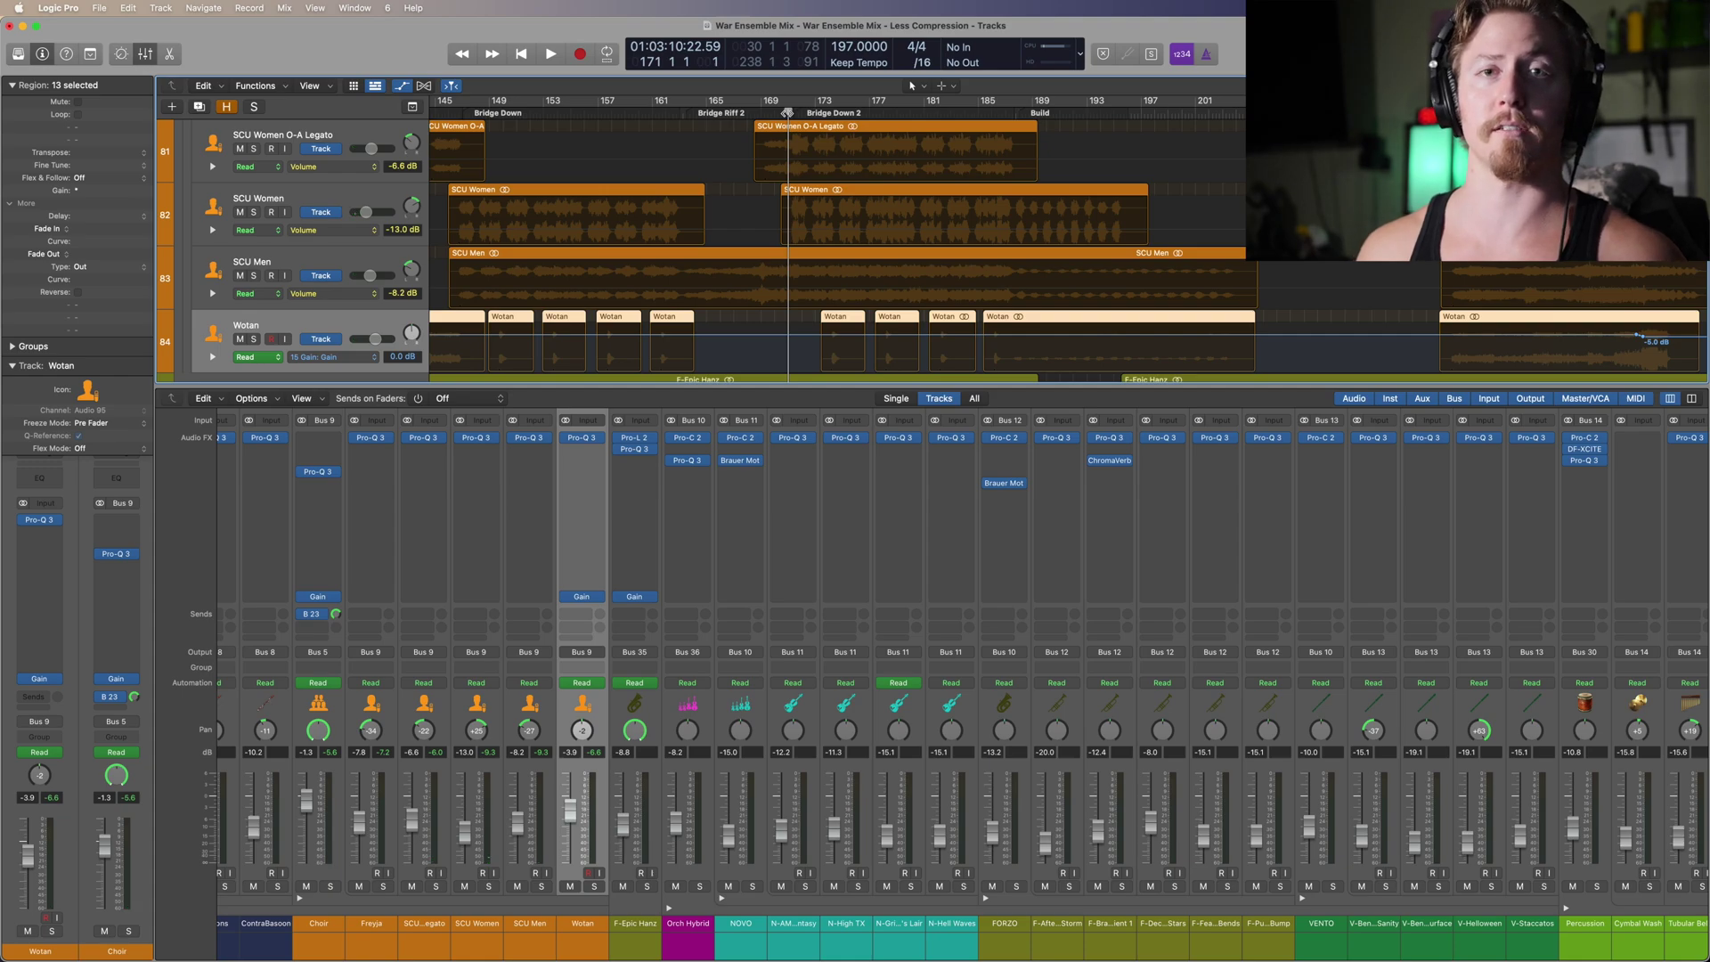
pyautogui.press('space')
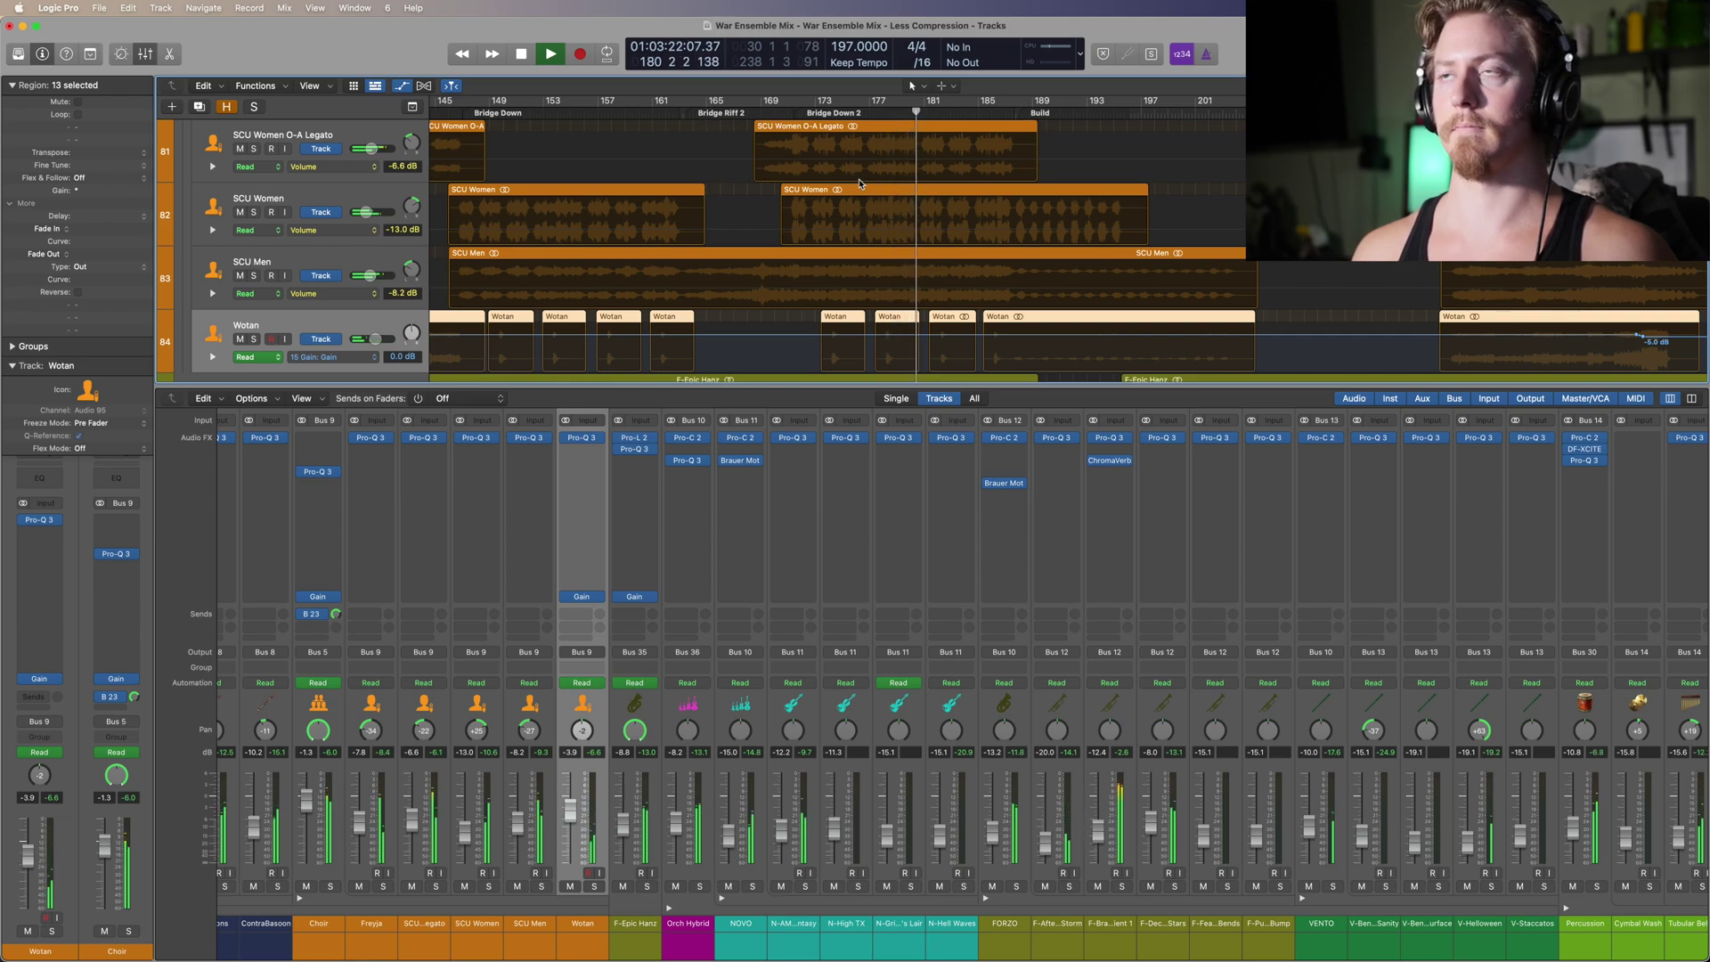
pyautogui.press('space')
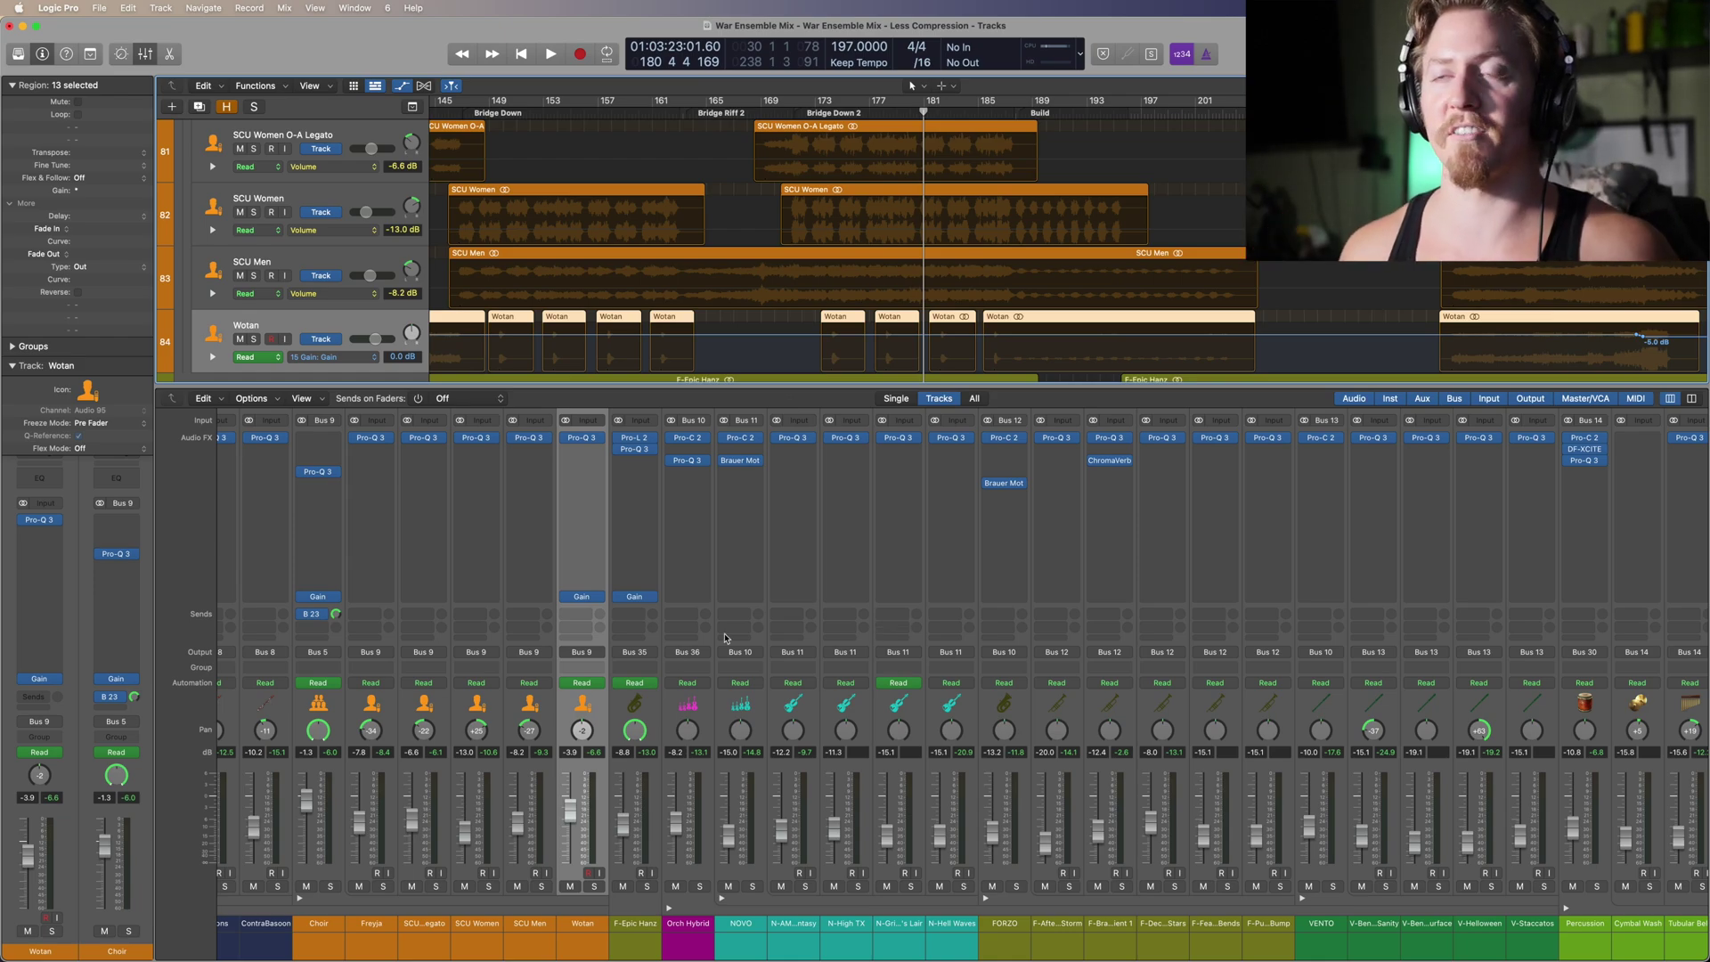
# Step: Select the Choir bus, and move on to the F-Epic Hanz channel in the mixer
pyautogui.hscroll(-5, 586, 708)
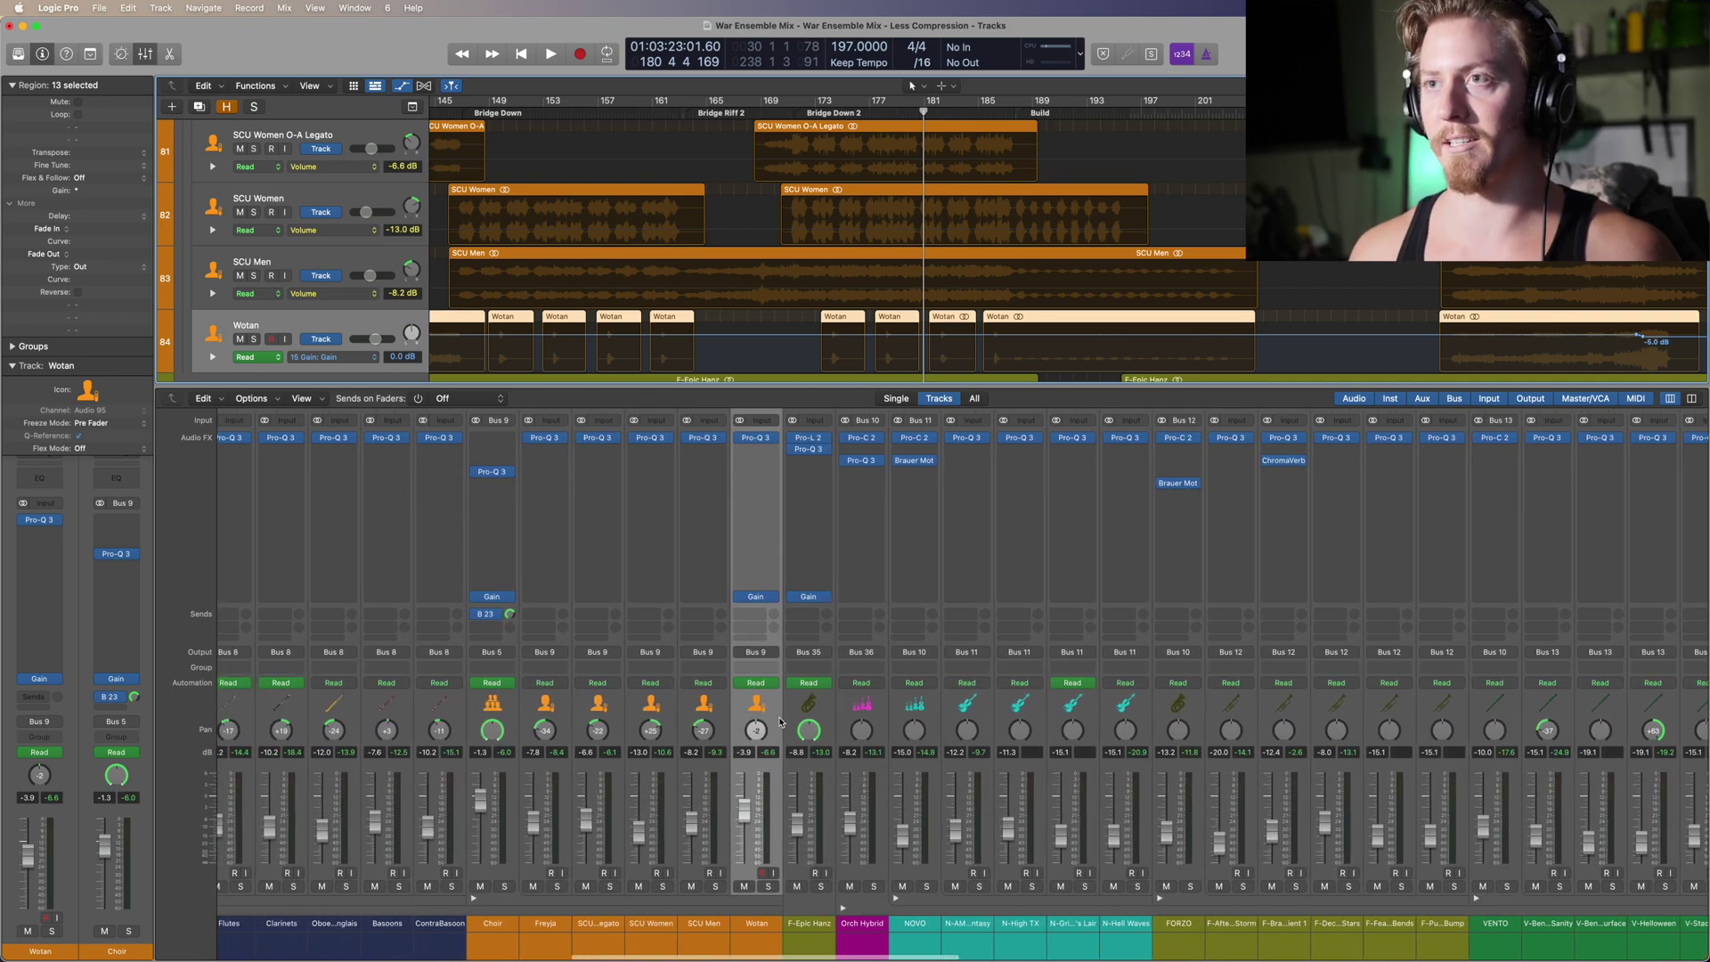
pyautogui.click(505, 707)
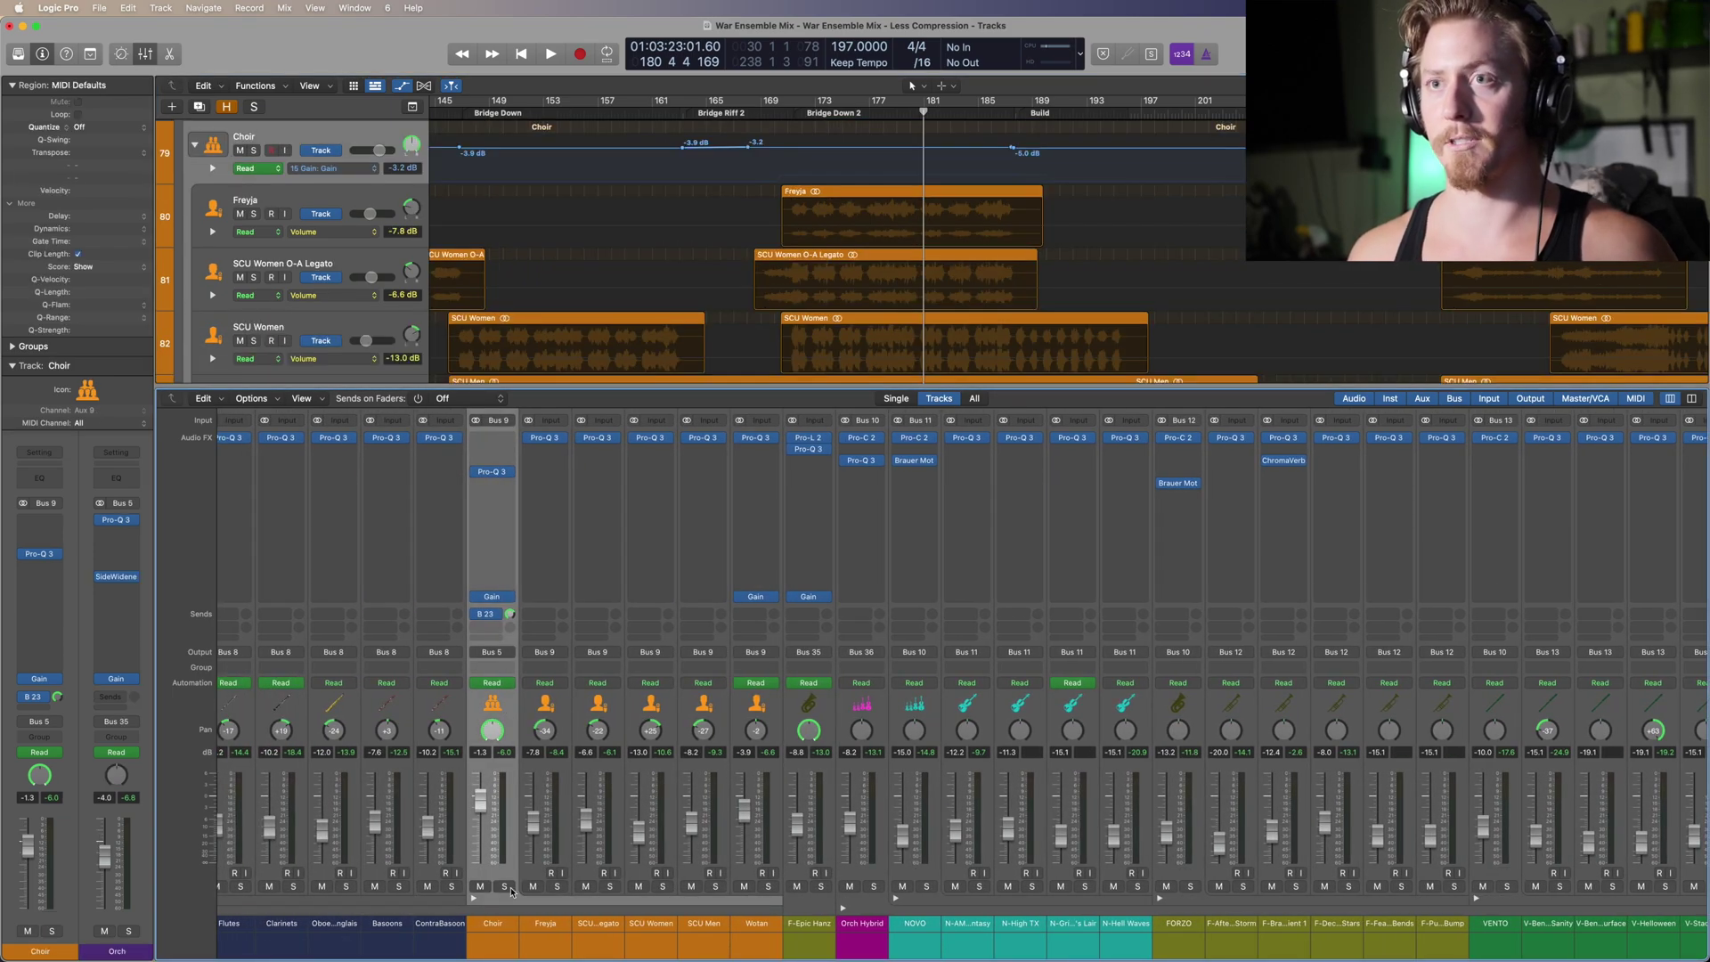
pyautogui.click(820, 709)
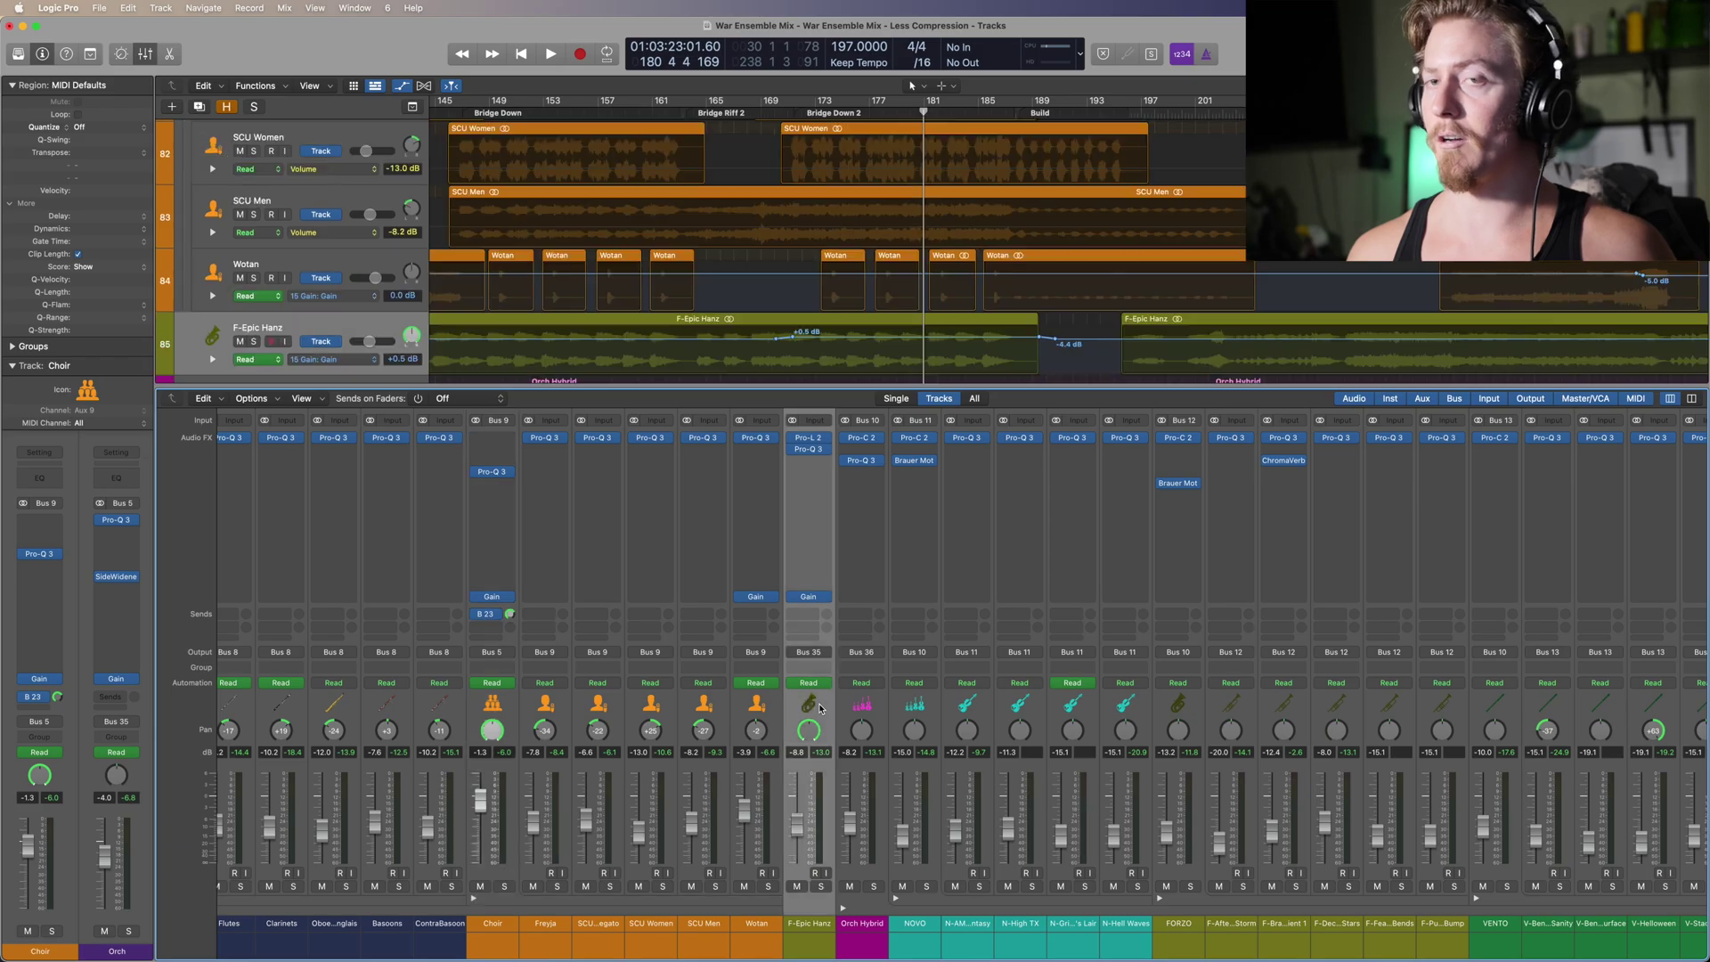
pyautogui.hscroll(15, 820, 709)
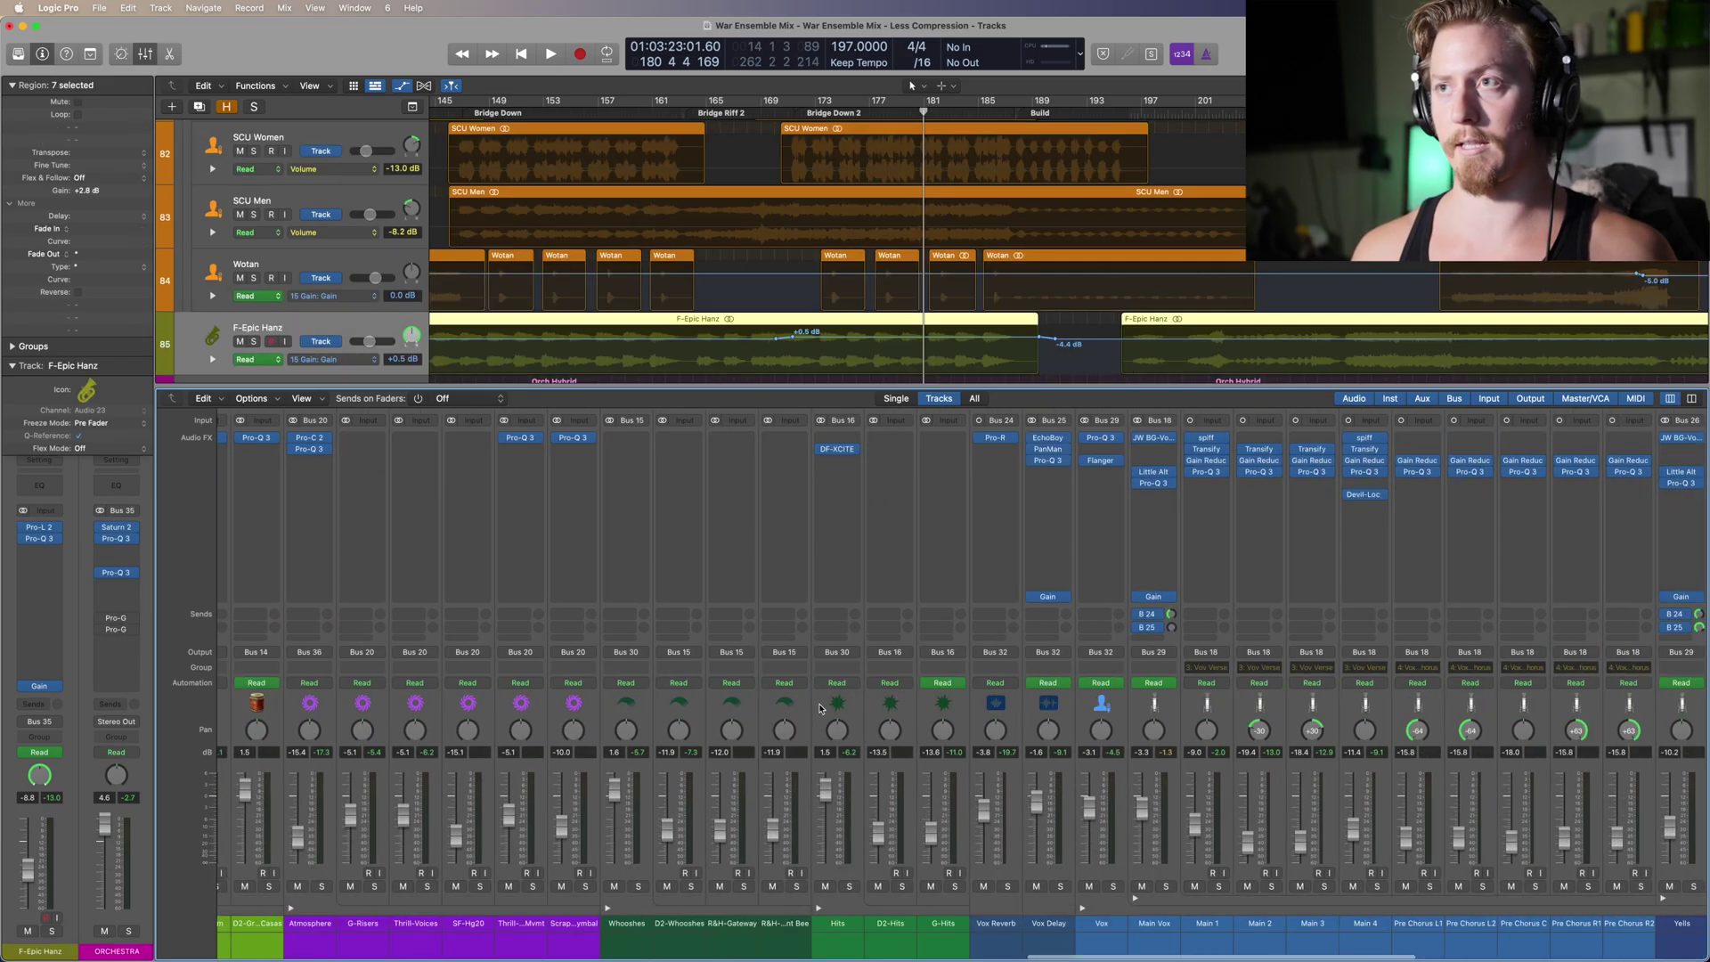
pyautogui.hscroll(-15, 1275, 663)
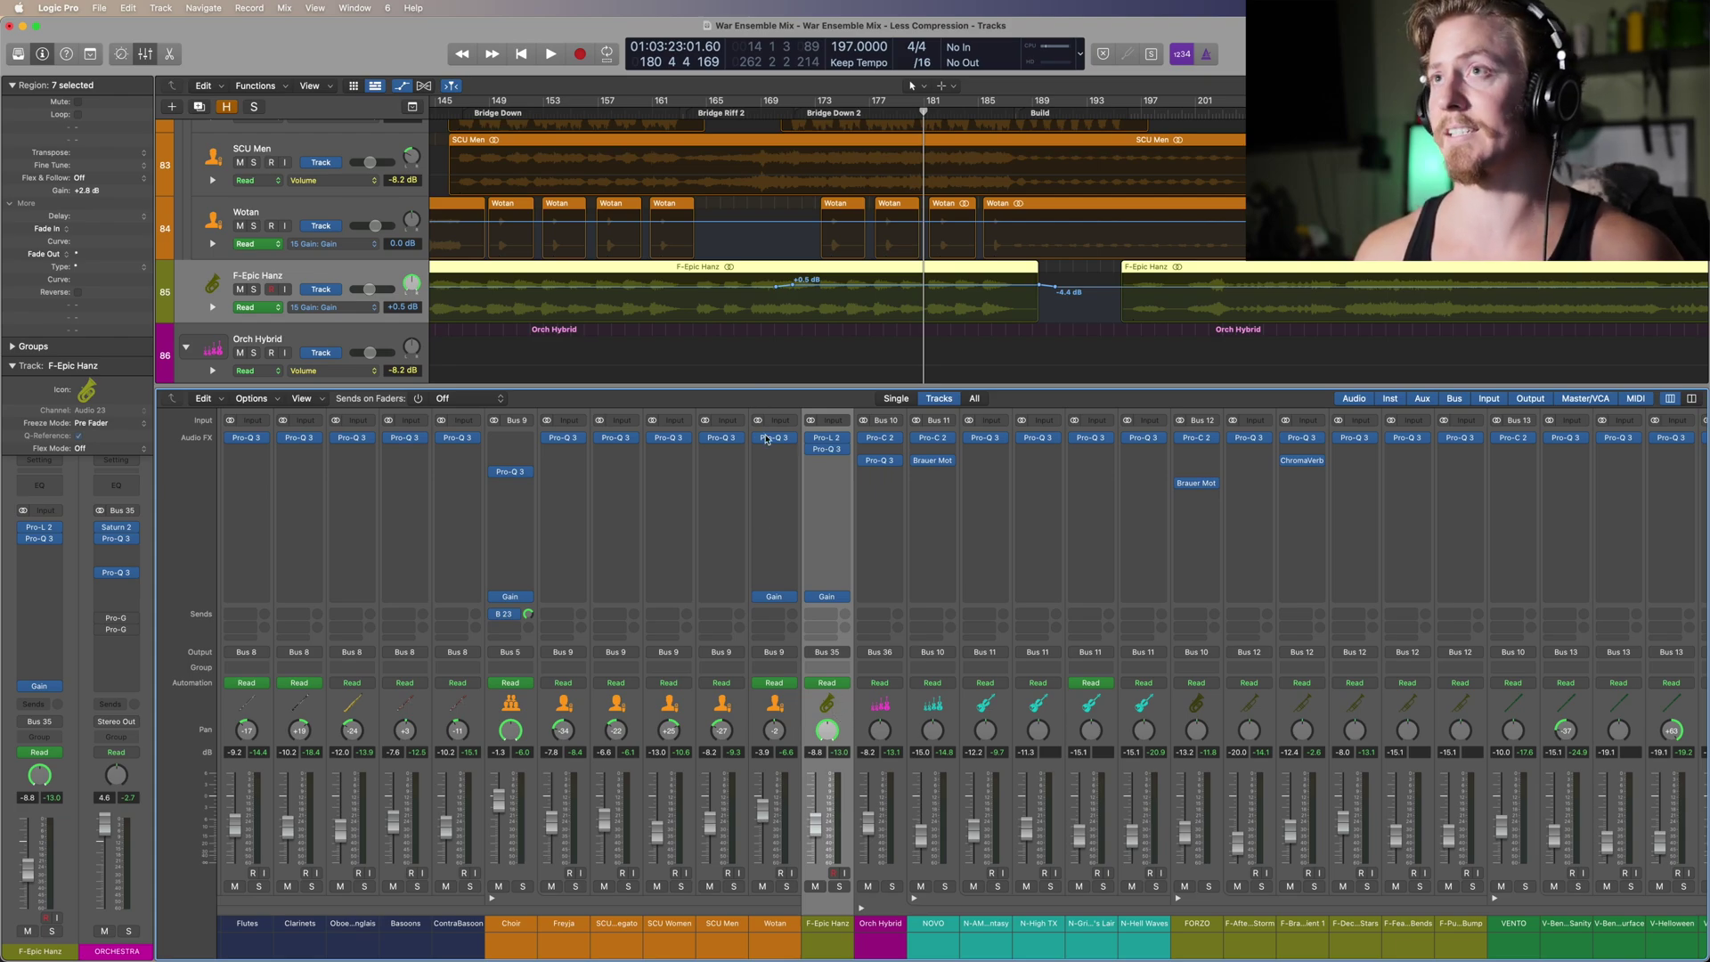
# Step: Solo the F-Epic Hanz track and play it from the start of Bridge Down 2 at bar 170
pyautogui.hotkey('alt', ',')
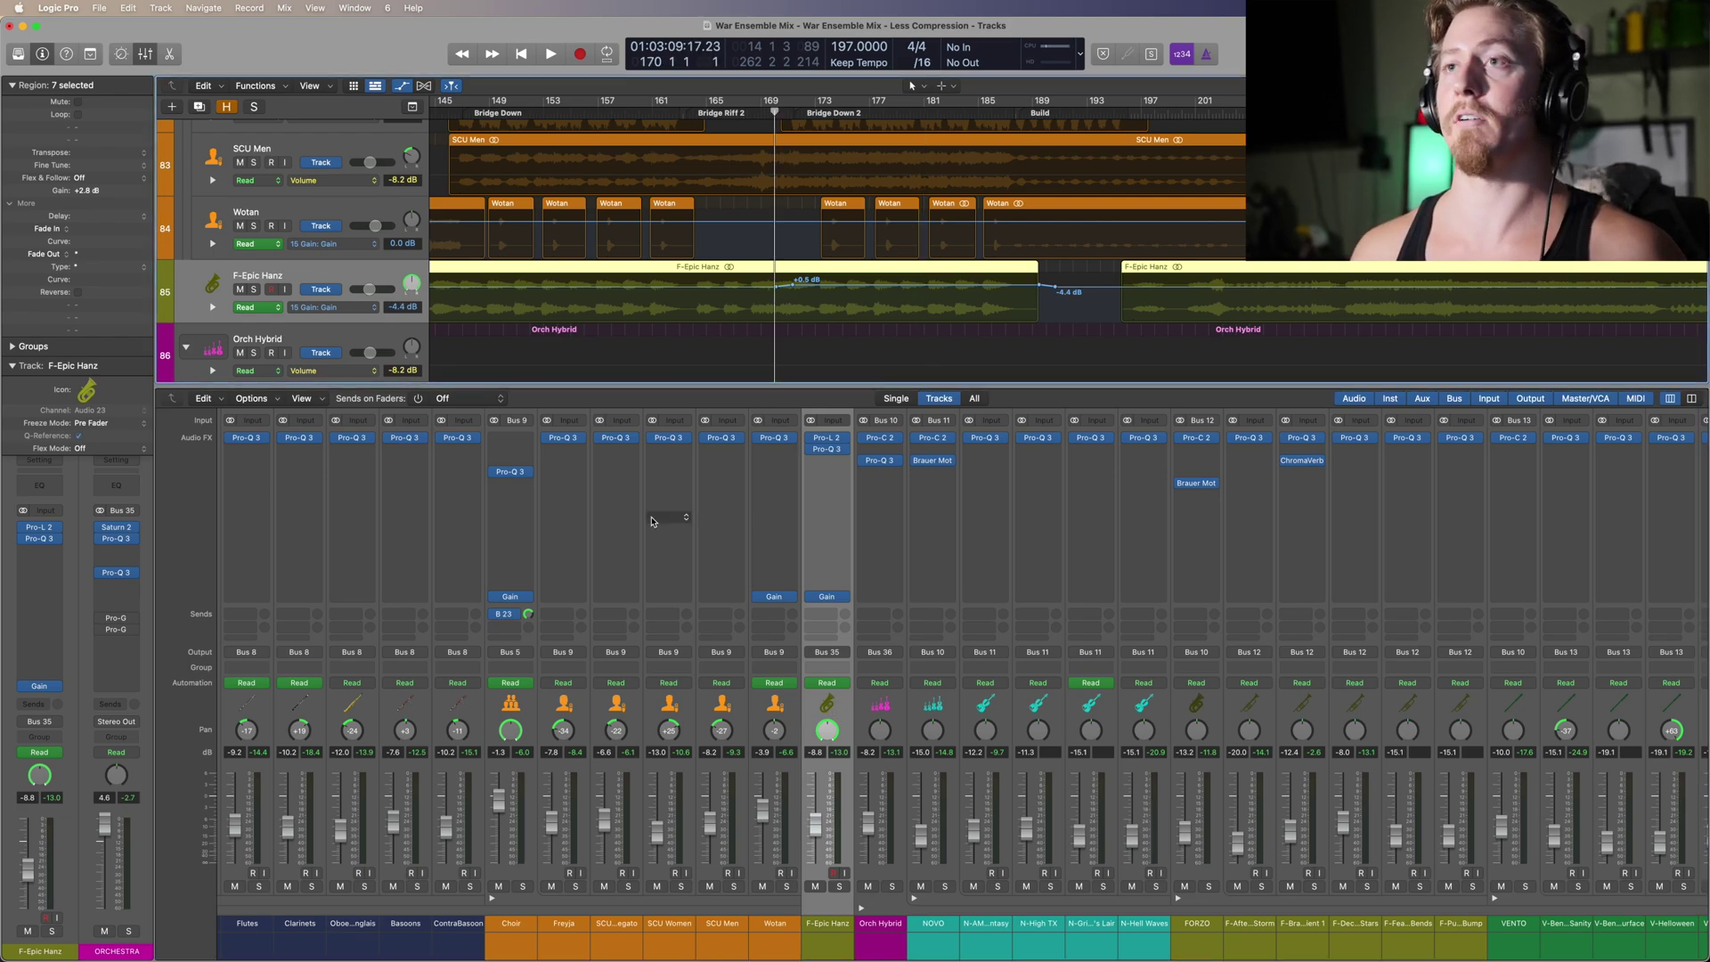
pyautogui.click(839, 887)
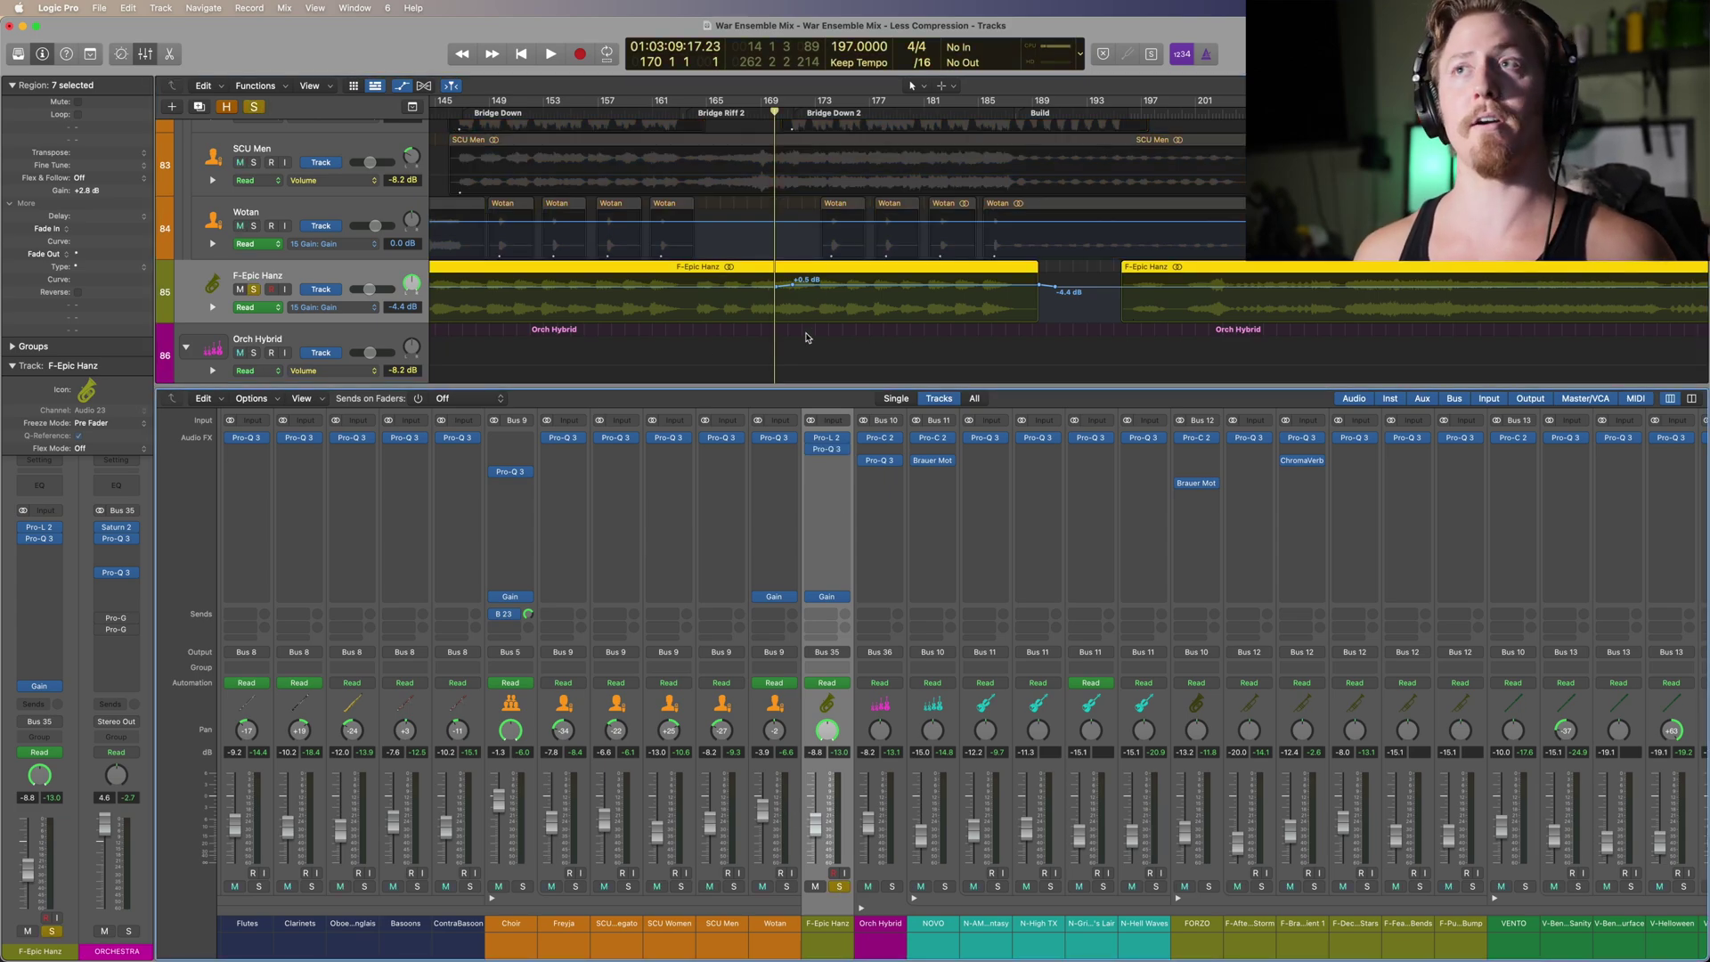
pyautogui.press('super+Left')
pyautogui.press('super+Left')
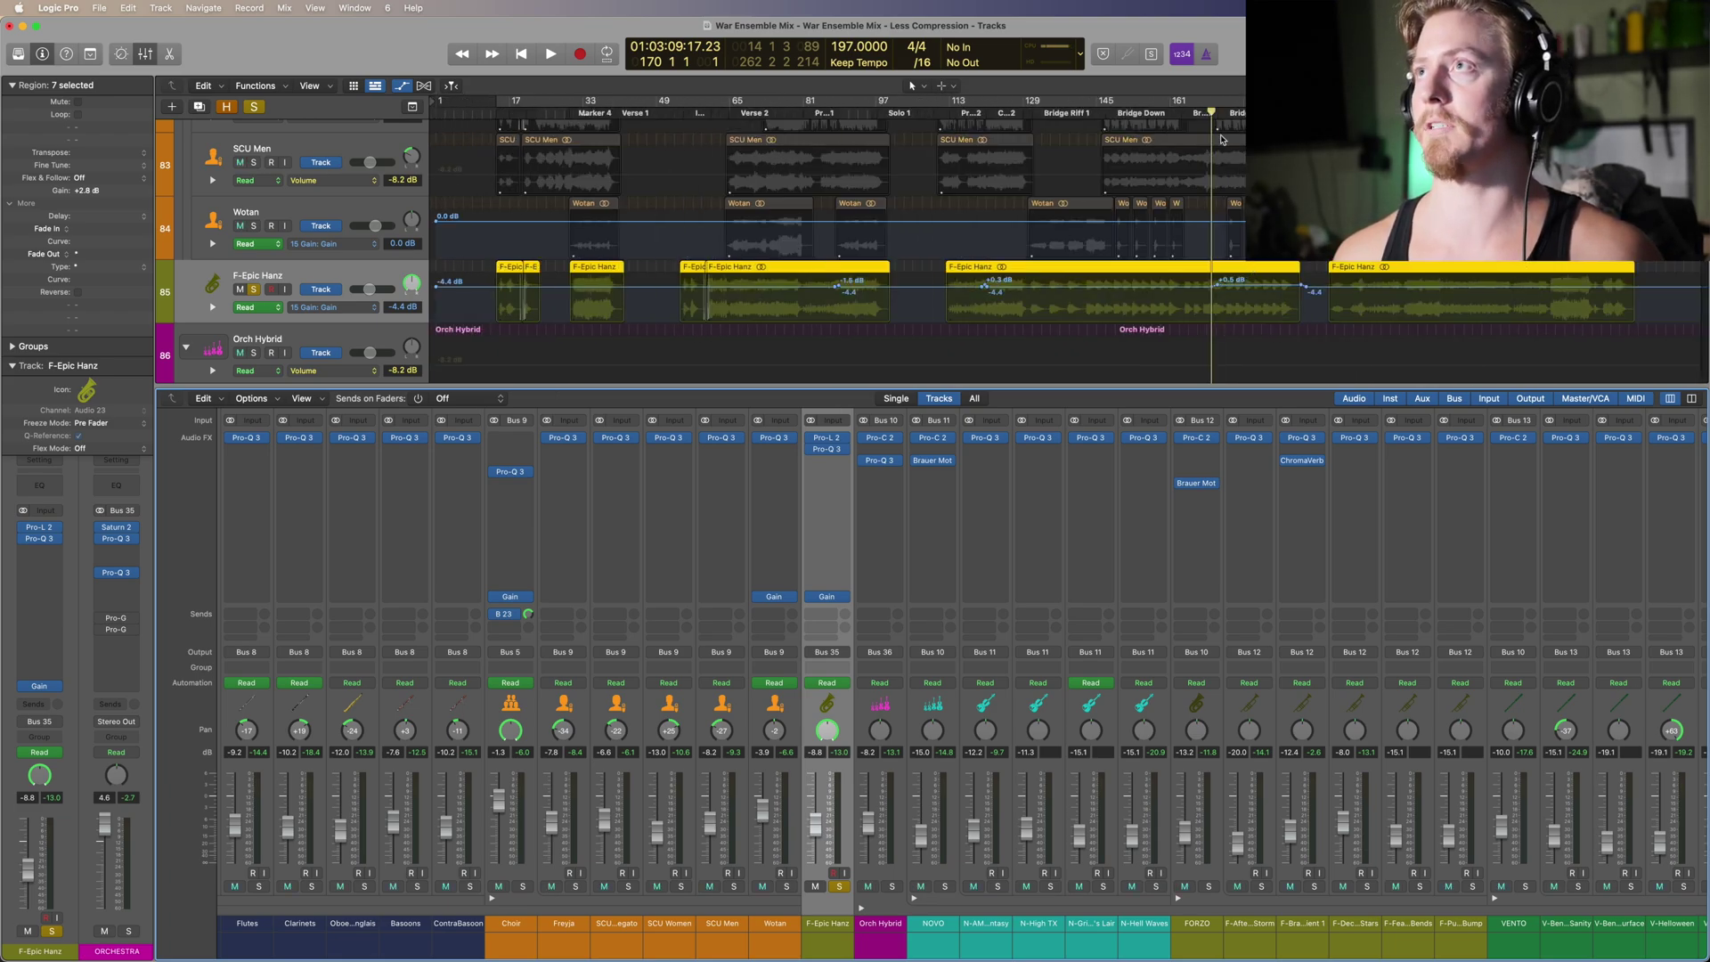
pyautogui.press('space')
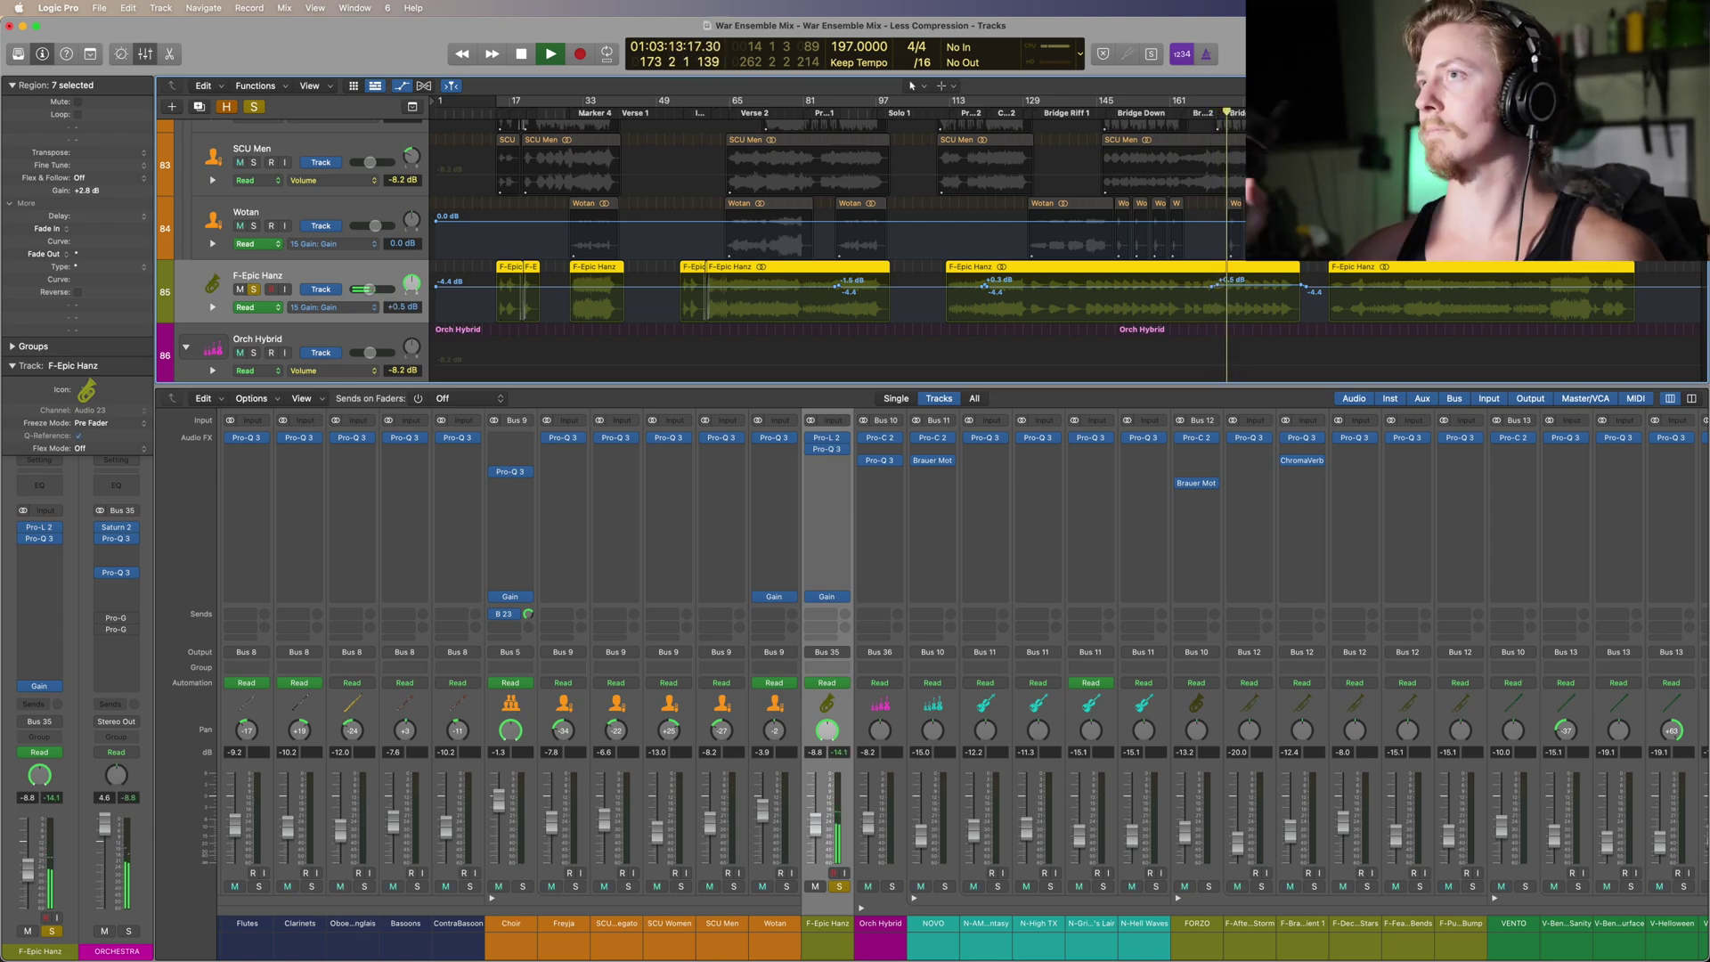
pyautogui.press('super+Right')
pyautogui.press('super+Right')
pyautogui.hscroll(-3, 837, 240)
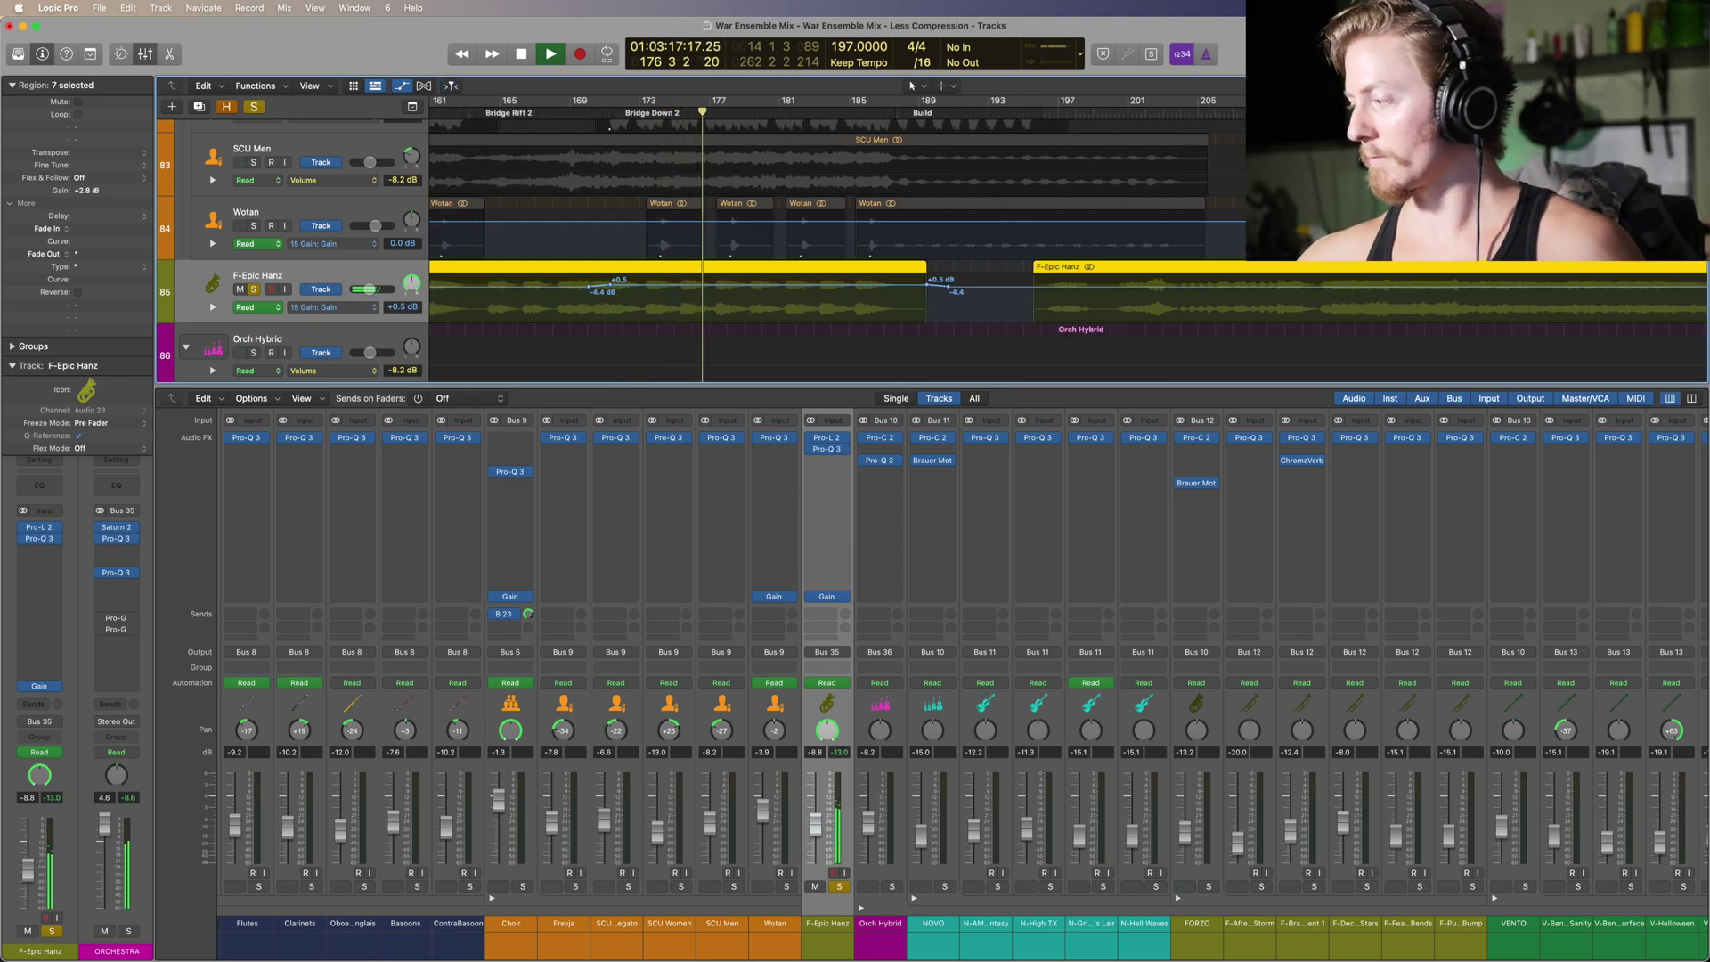
# Step: Open the Pro-L 2 on F-Epic Hanz, examine its gain and output settings, and close the plug-in
pyautogui.click(830, 439)
pyautogui.moveTo(800, 202); pyautogui.dragTo(1298, 299)
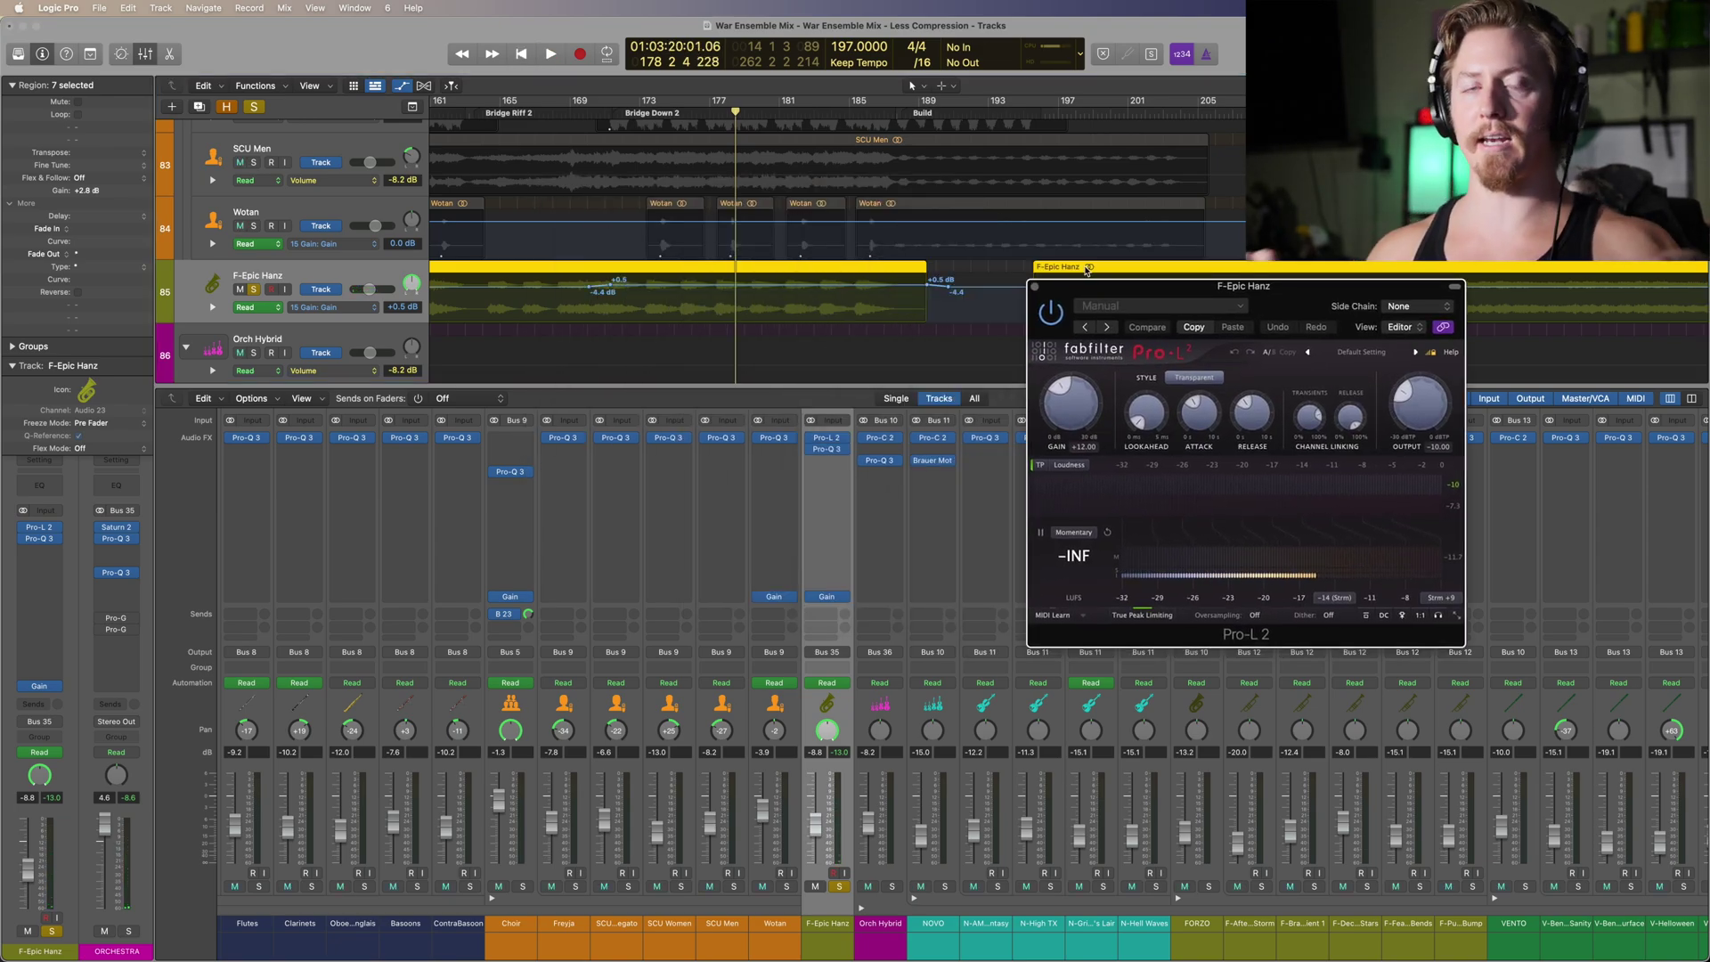
pyautogui.moveTo(830, 598)
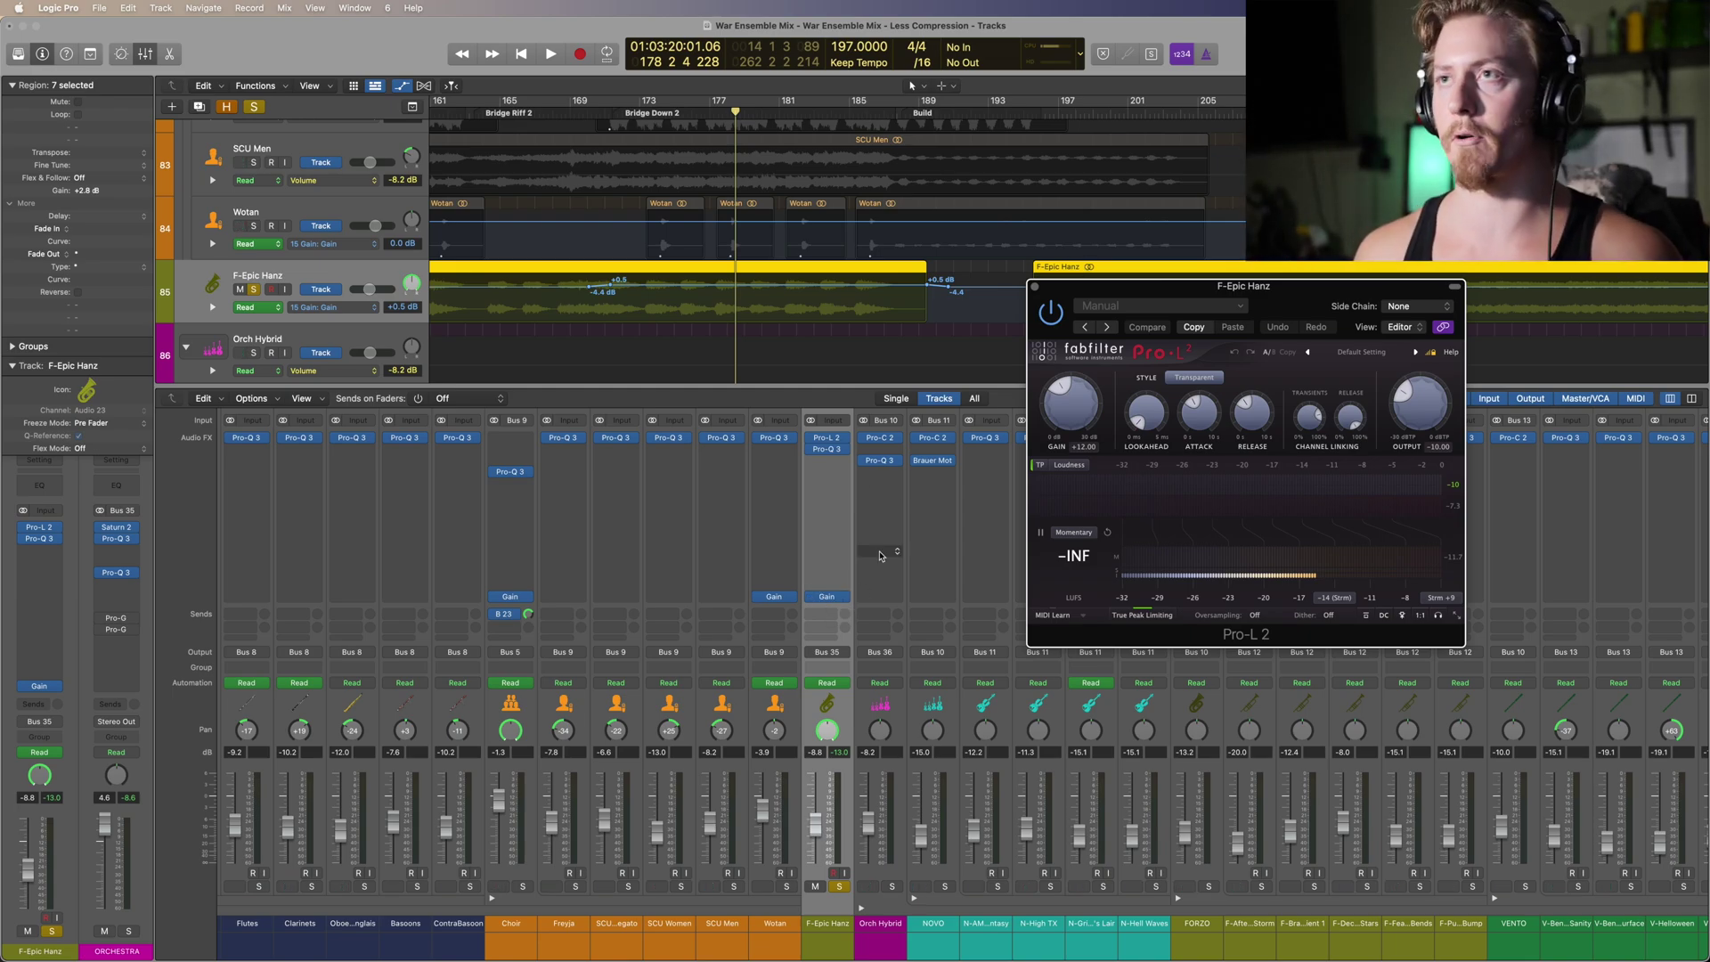
pyautogui.click(1033, 285)
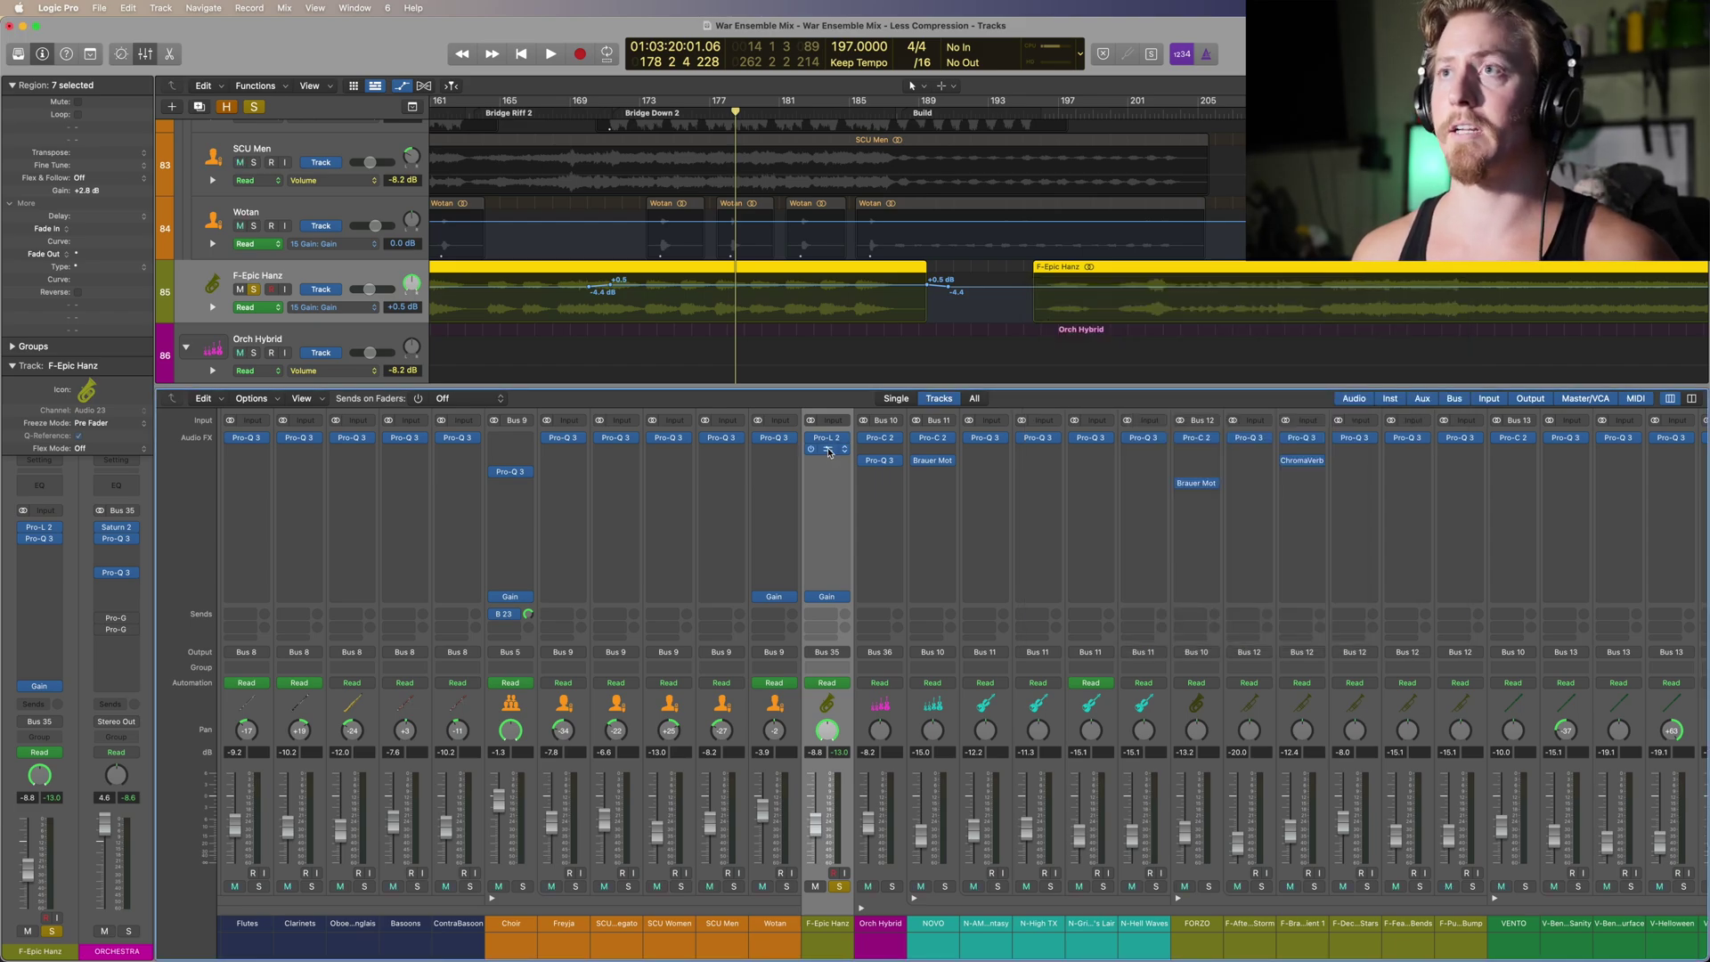
# Step: Open the Pro-Q 3 on F-Epic Hanz, play the track from bar 149 to examine the EQ curve, and close the plug-in
pyautogui.click(828, 453)
pyautogui.moveTo(717, 386); pyautogui.dragTo(1061, 565)
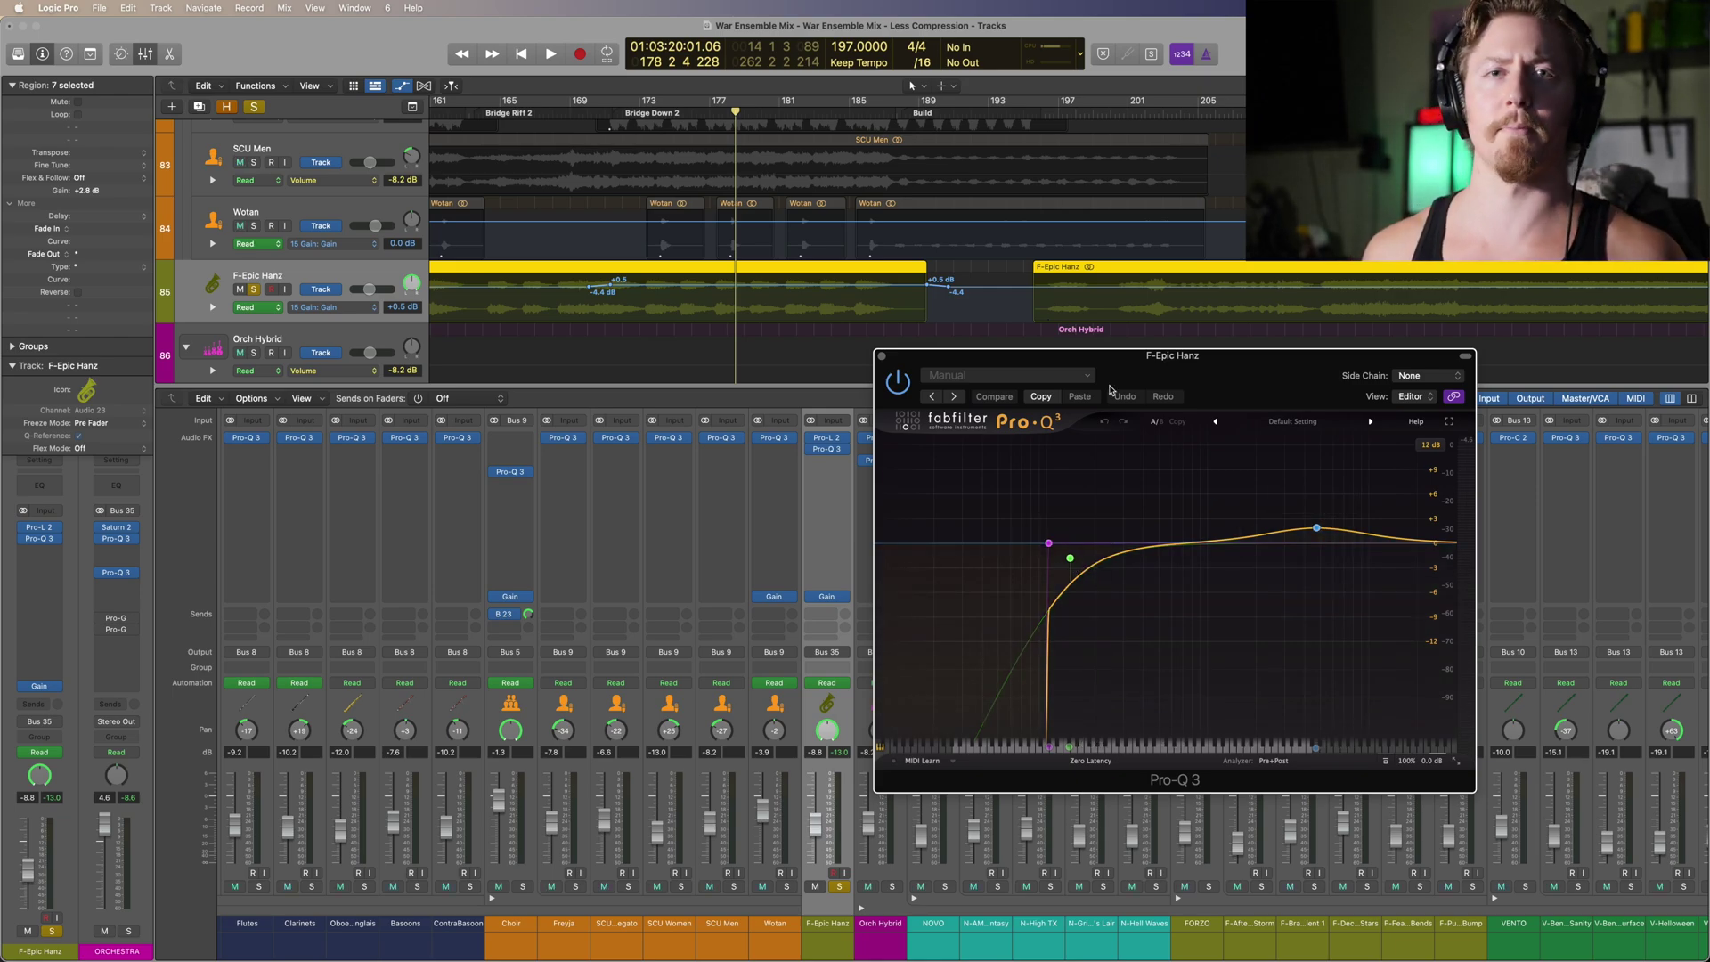
pyautogui.scroll(-5, 1059, 334)
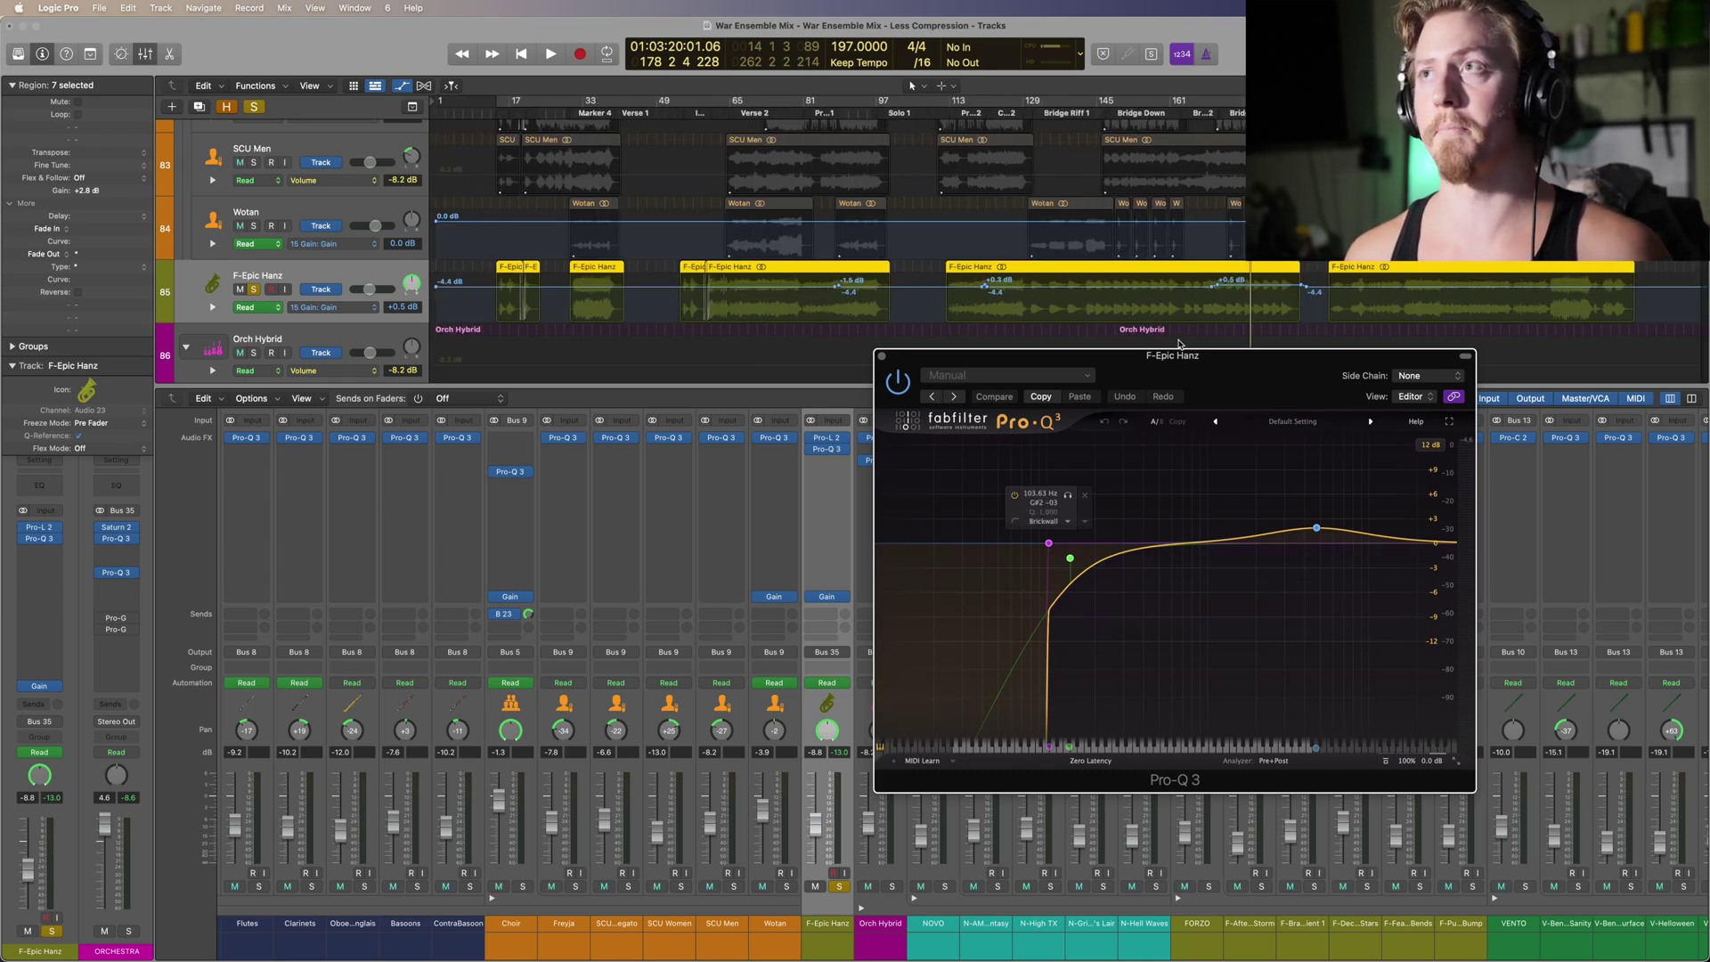
pyautogui.click(1115, 115)
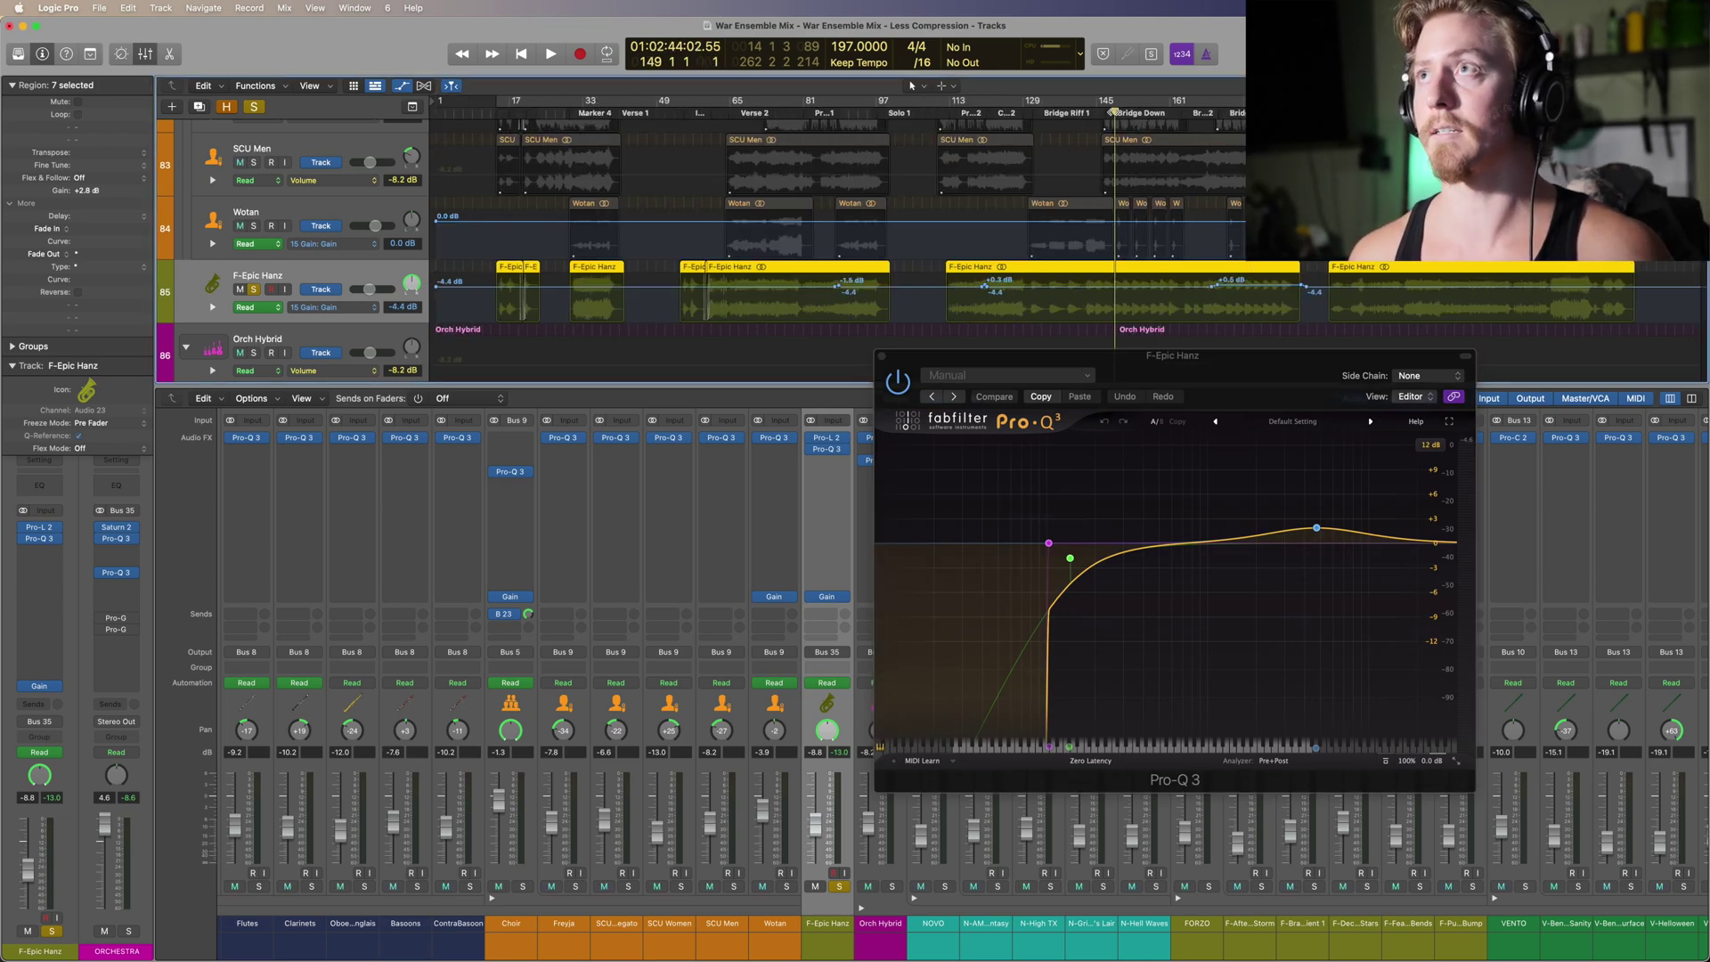
pyautogui.press('space')
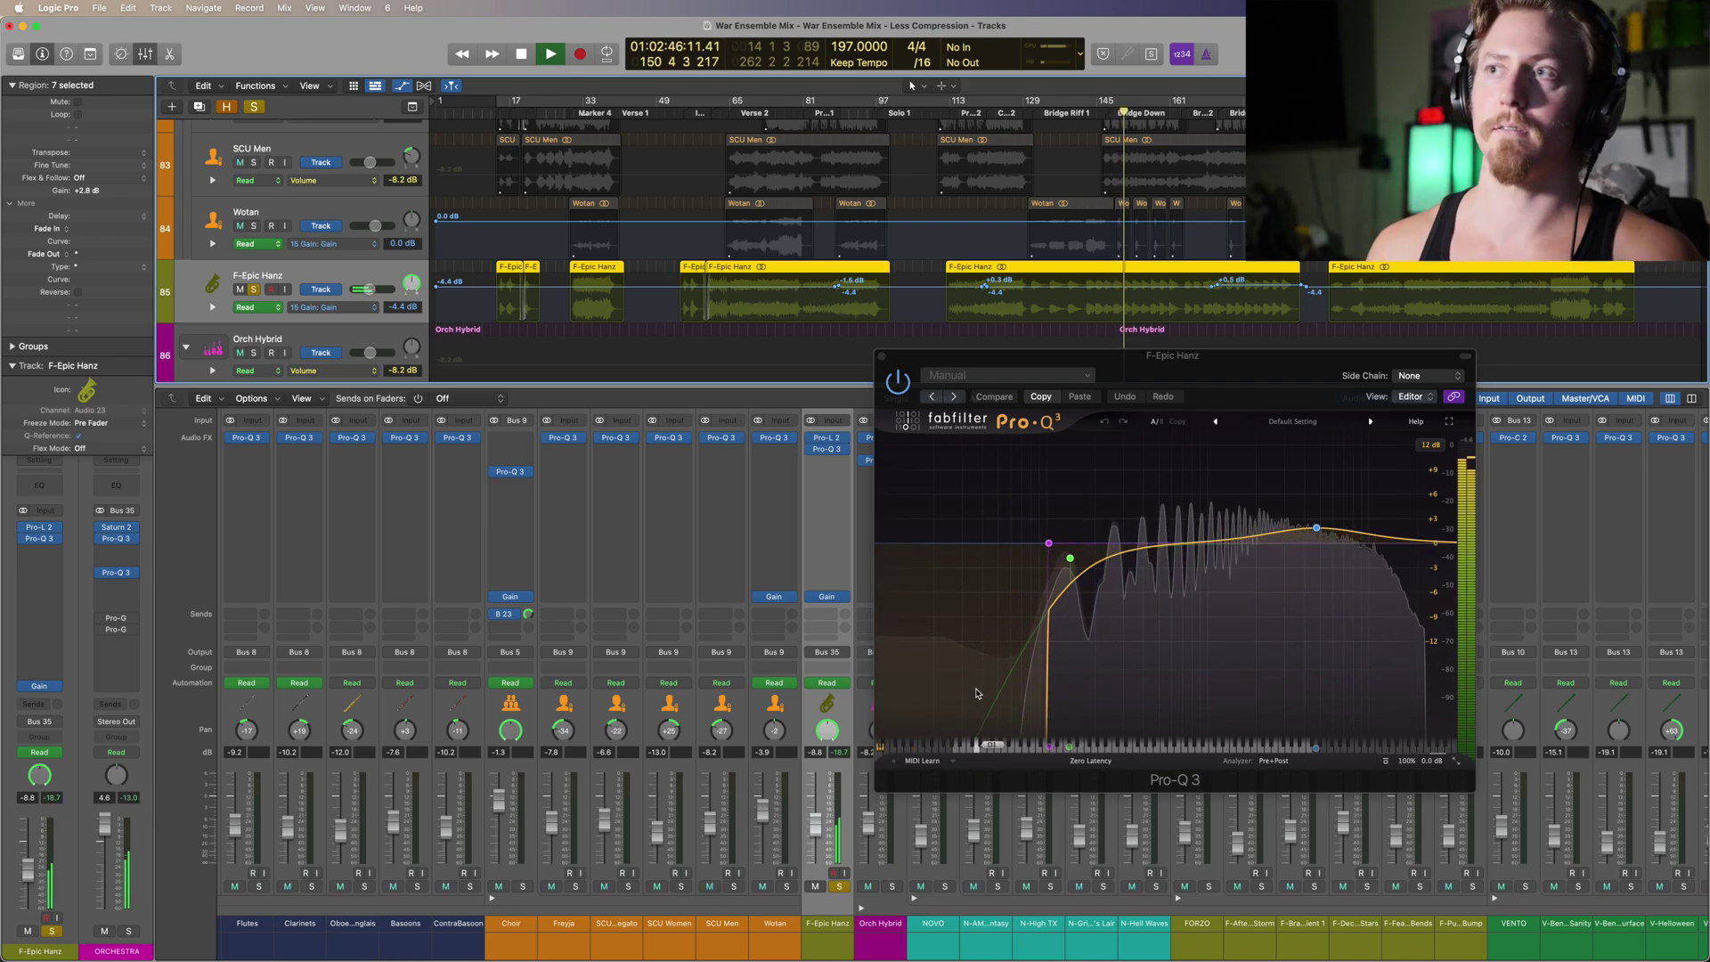
pyautogui.click(1067, 495)
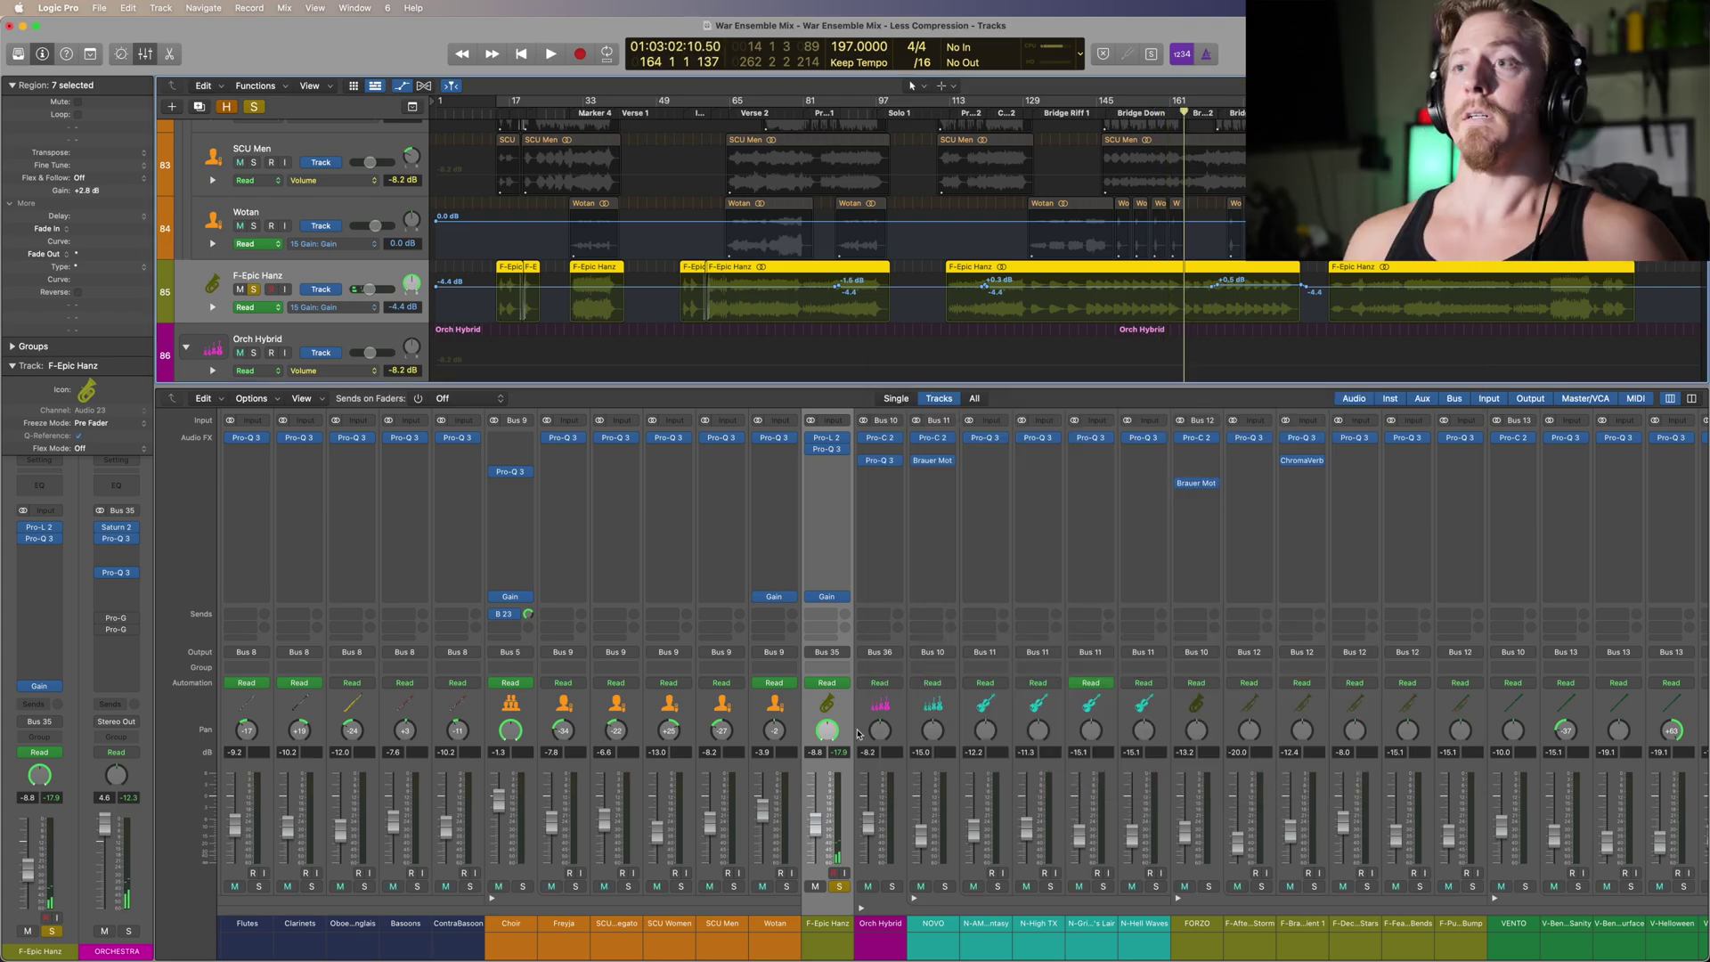
# Step: Select the Orch Verb channel and open its Pro-R reverb to examine the decay and post EQ curves
pyautogui.hscroll(-2, 817, 715)
pyautogui.hscroll(-15, 818, 715)
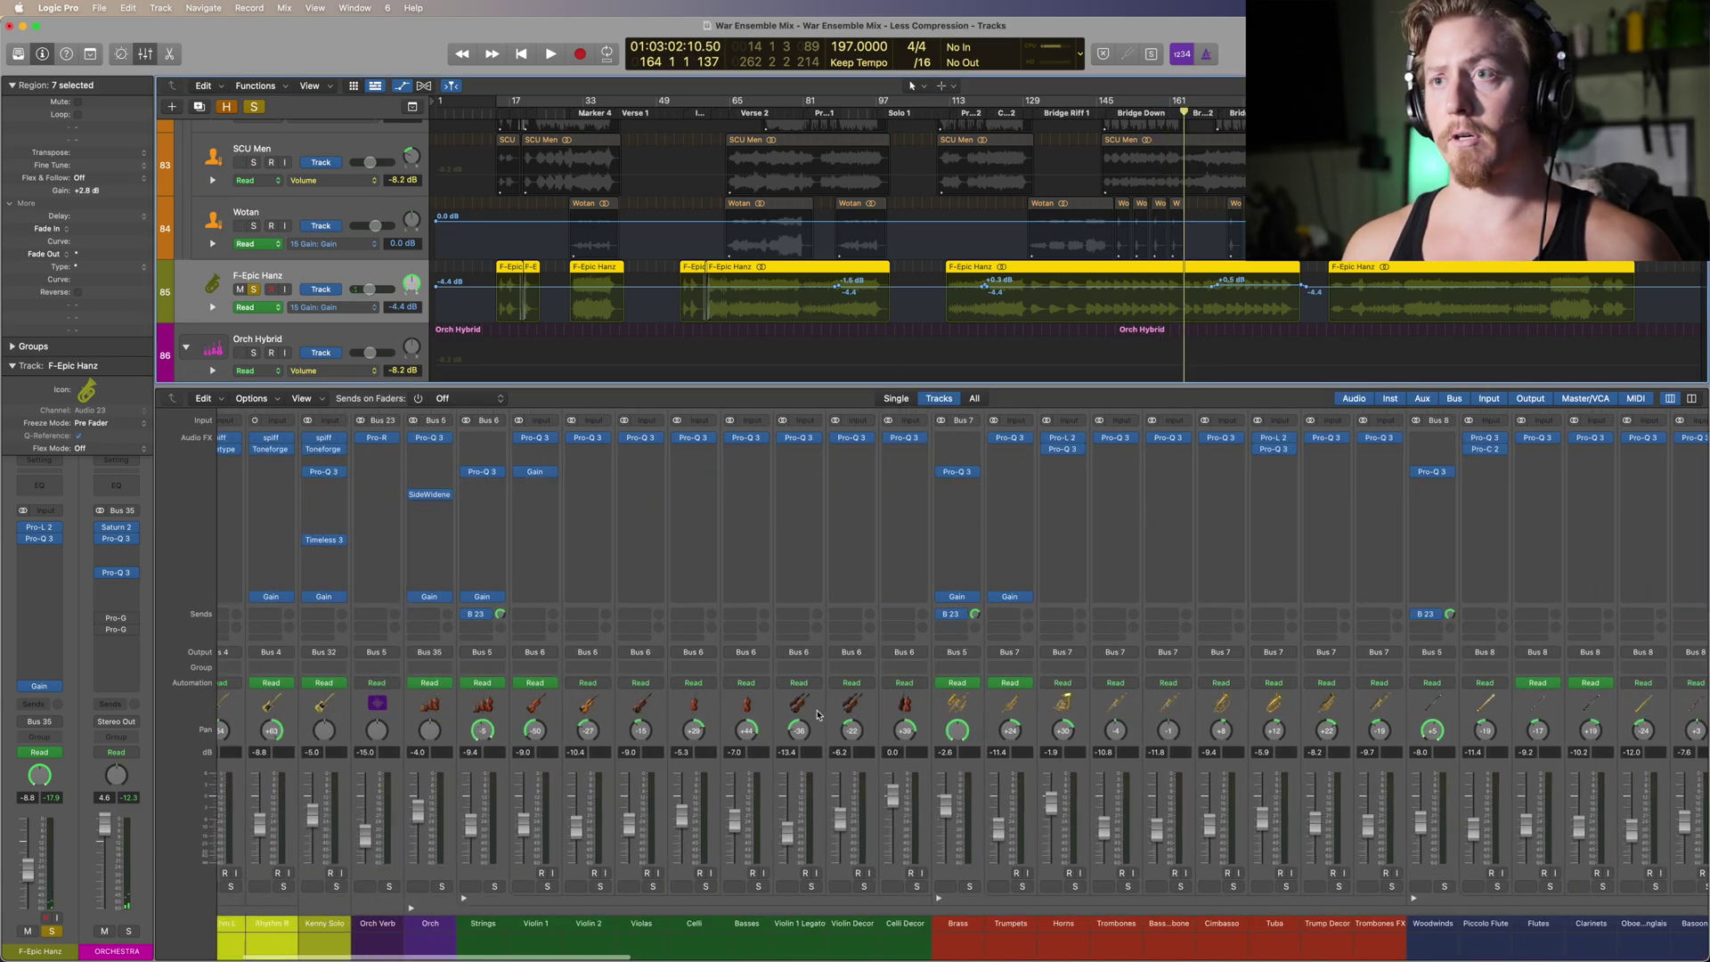
pyautogui.click(580, 706)
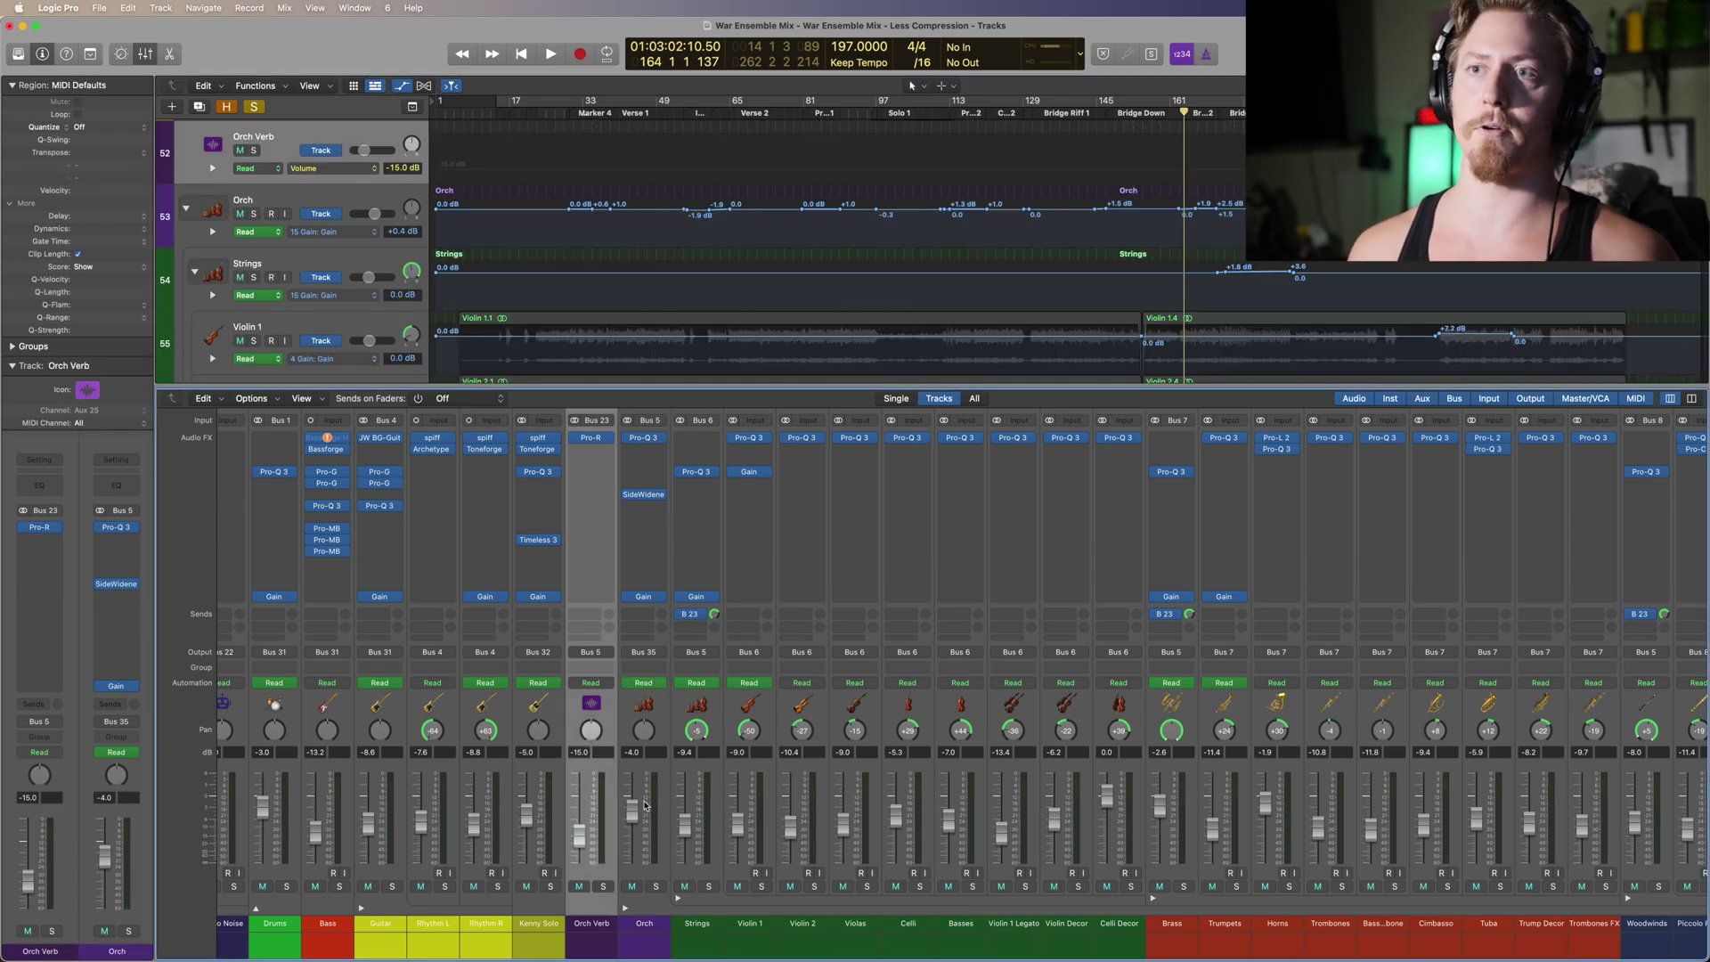
pyautogui.click(593, 438)
pyautogui.moveTo(801, 186); pyautogui.dragTo(982, 226)
pyautogui.click(1058, 490)
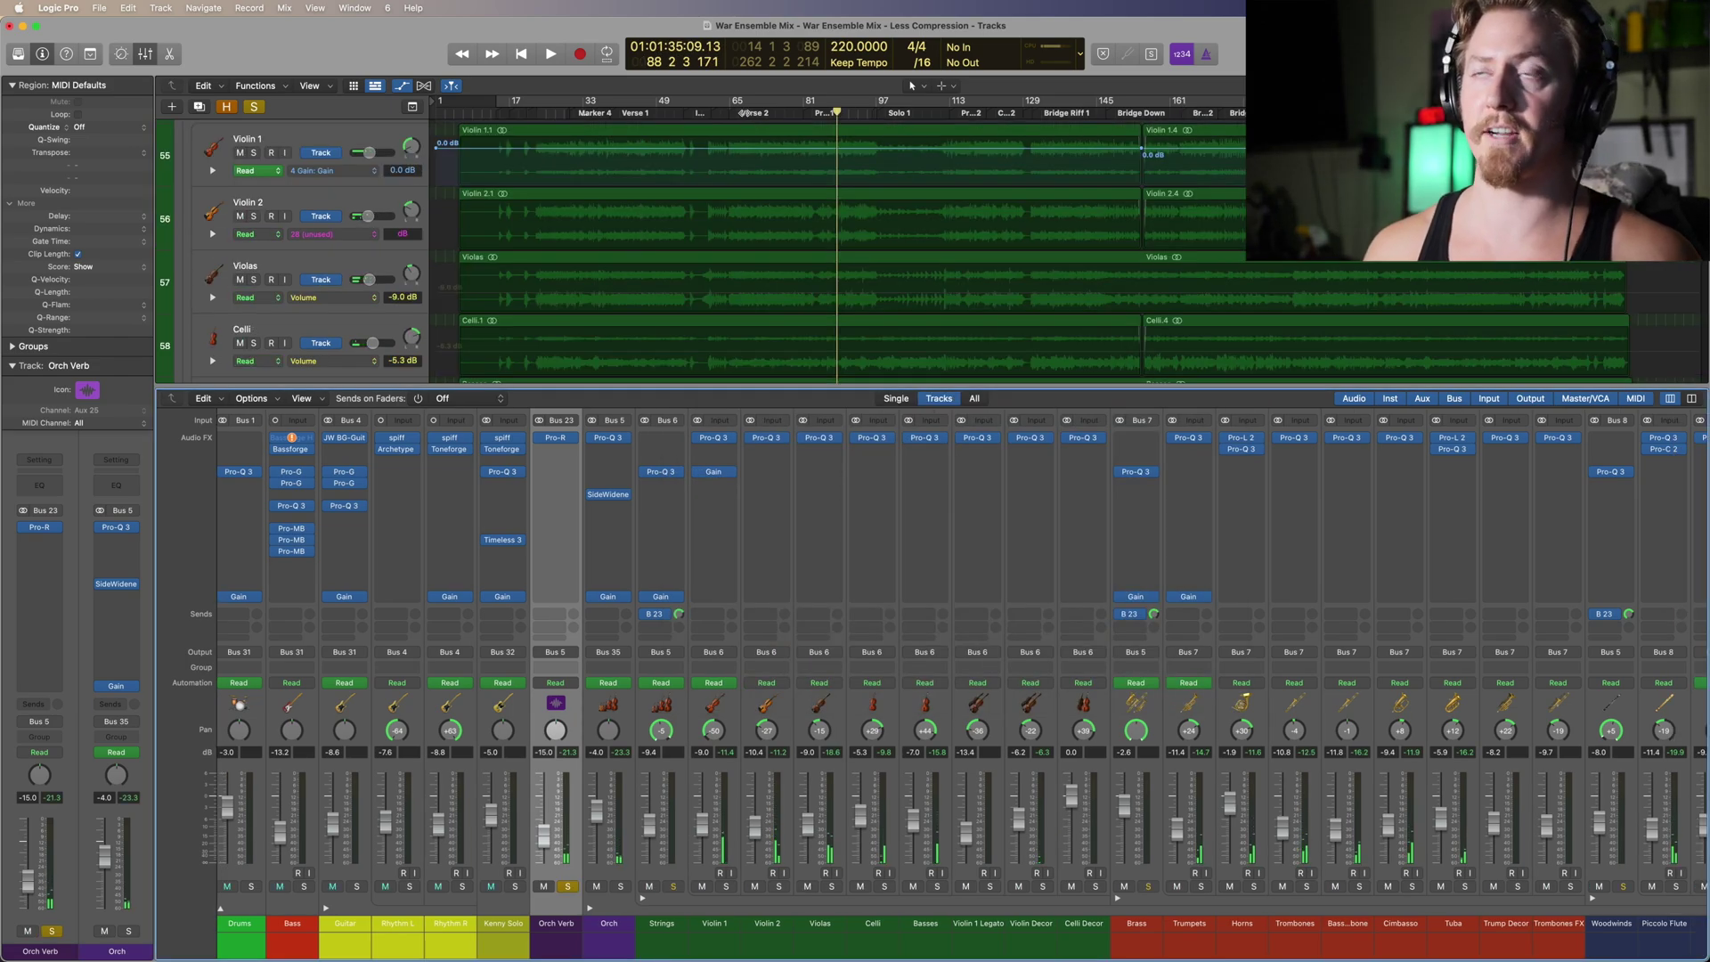
# Step: Play the soloed Orch Verb from about bar 81, examine the Pro-R against the running signal, and close it
pyautogui.click(807, 113)
pyautogui.press('space')
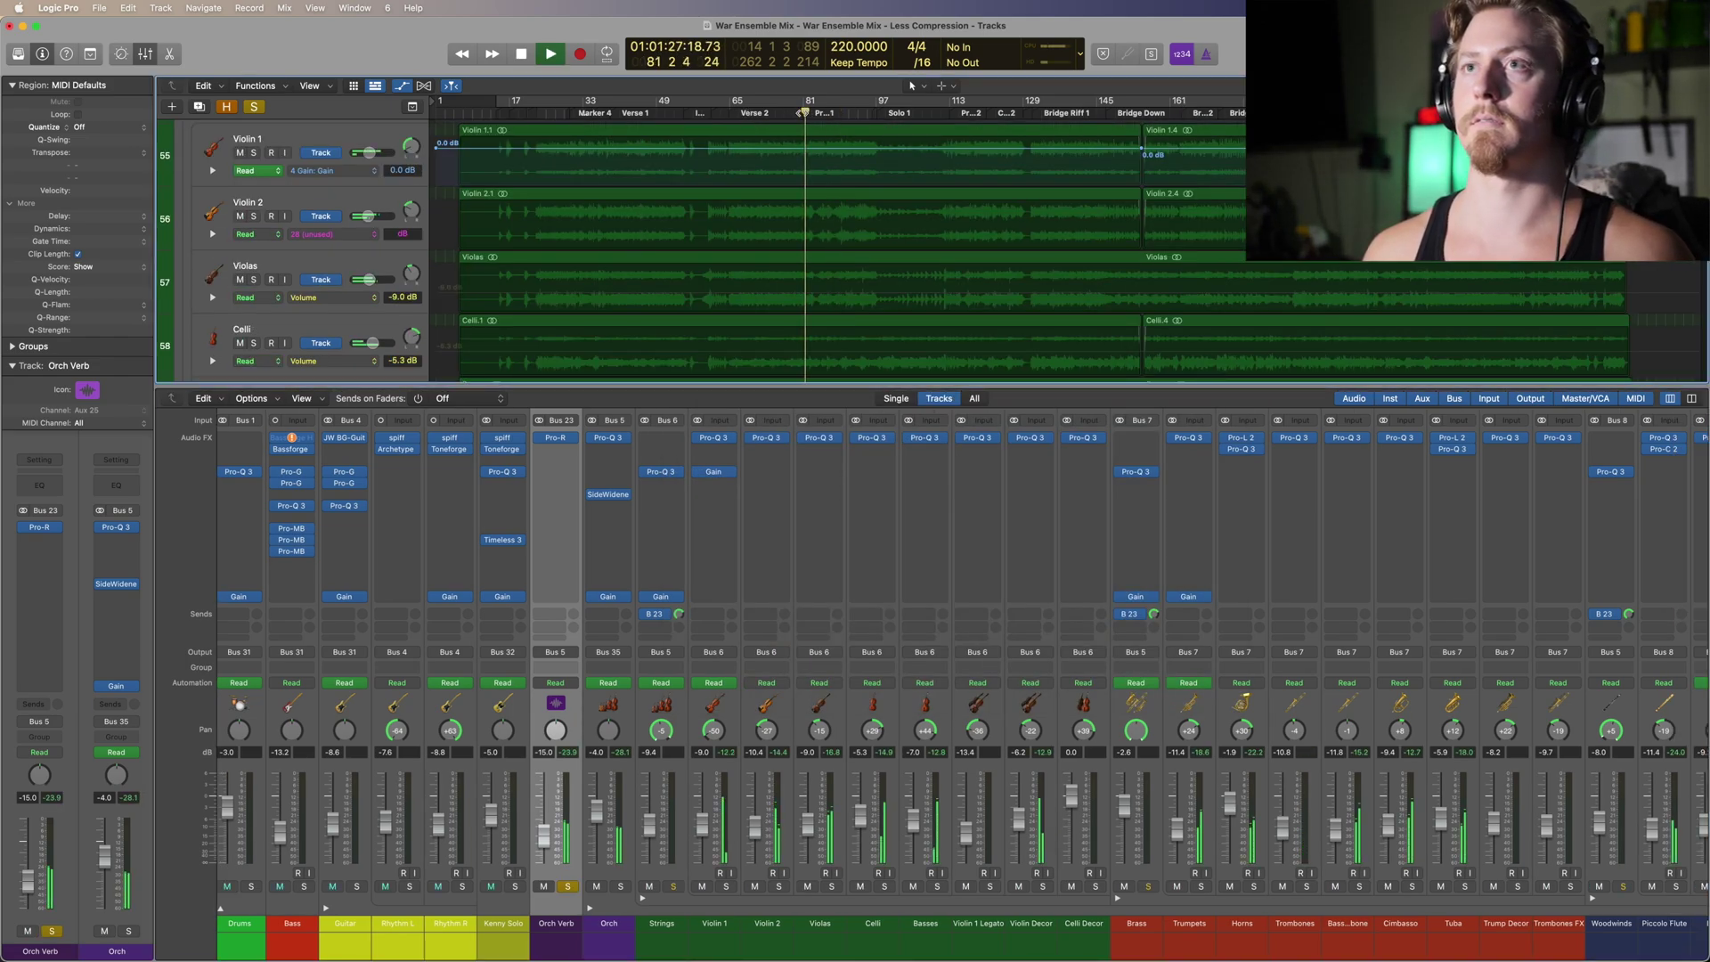
pyautogui.click(557, 438)
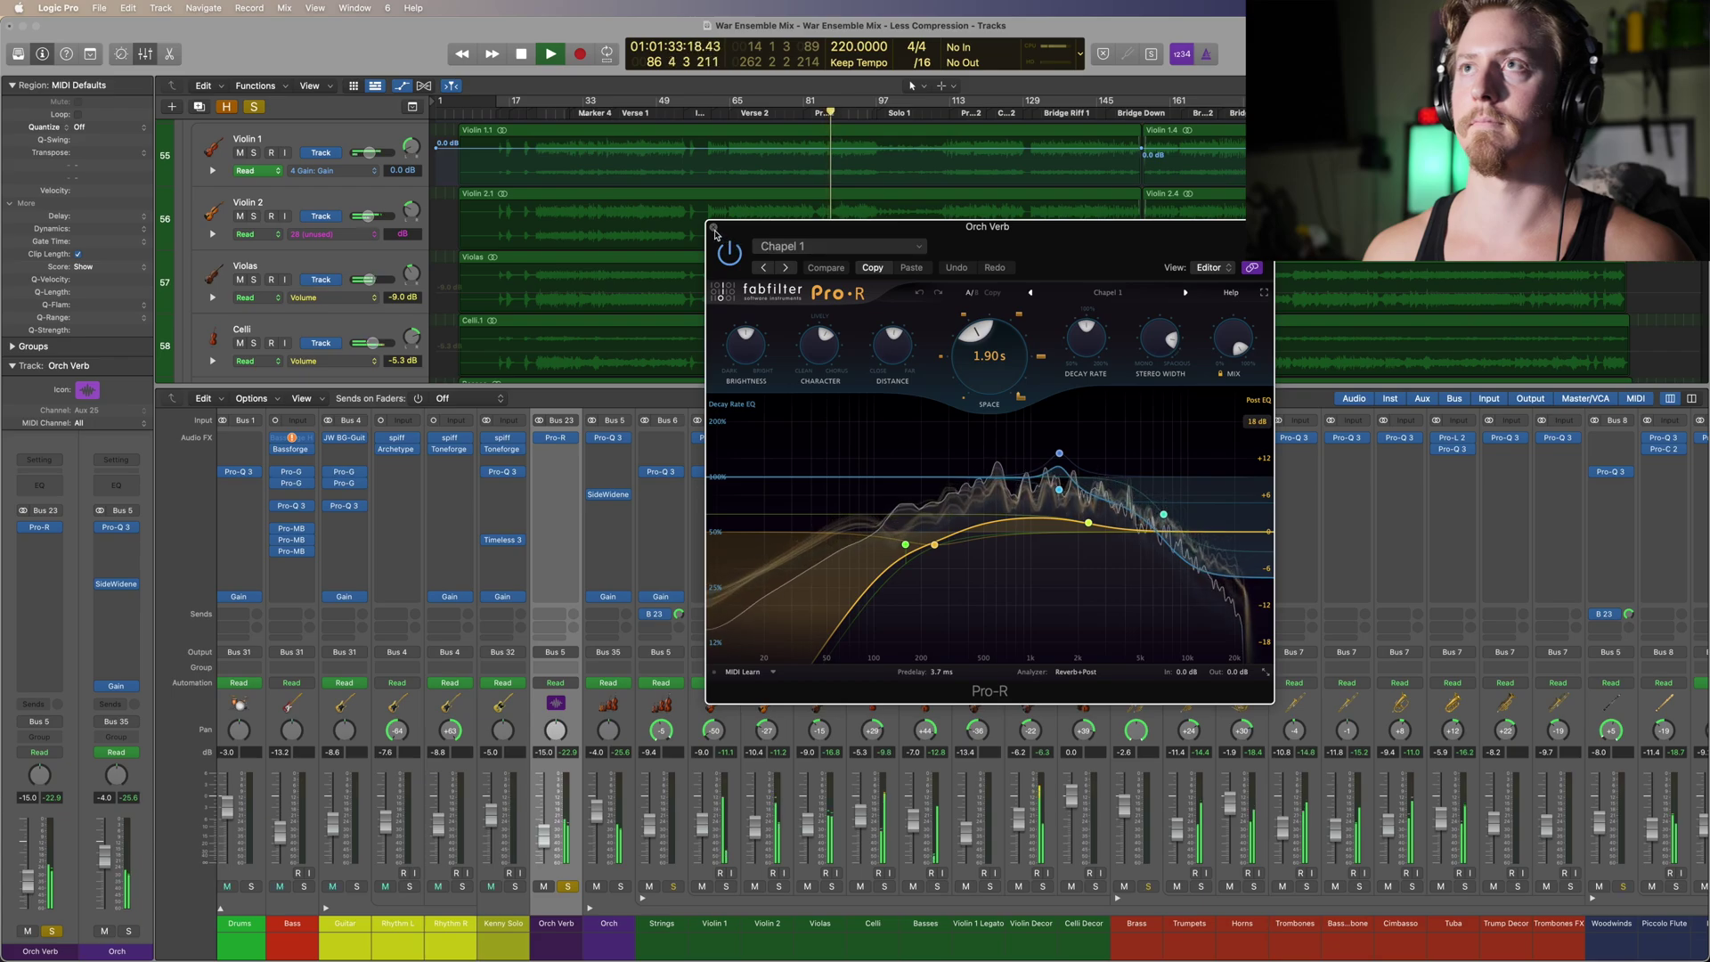
pyautogui.click(712, 229)
pyautogui.press('space')
# Step: Solo the Orch bus along with Orch Verb and F-Epic Hanz, and play the bridge from about bar 168
pyautogui.click(621, 886)
pyautogui.hscroll(15, 753, 901)
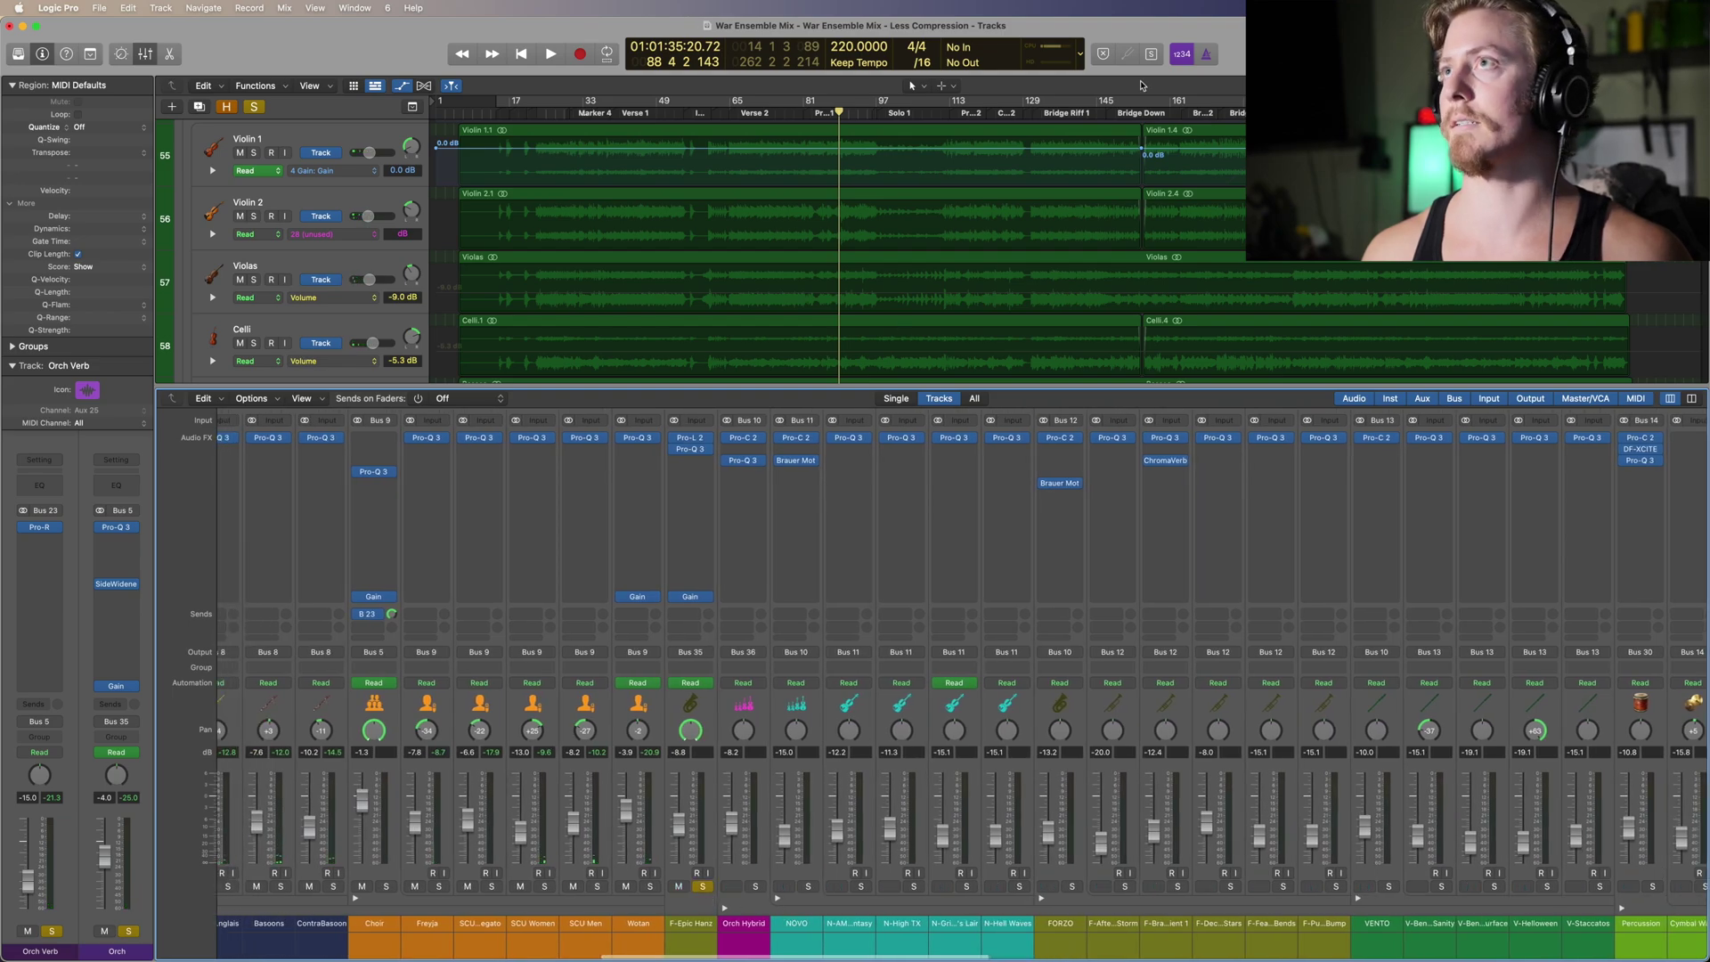
pyautogui.click(1207, 100)
pyautogui.press('space')
pyautogui.scroll(-3, 1154, 329)
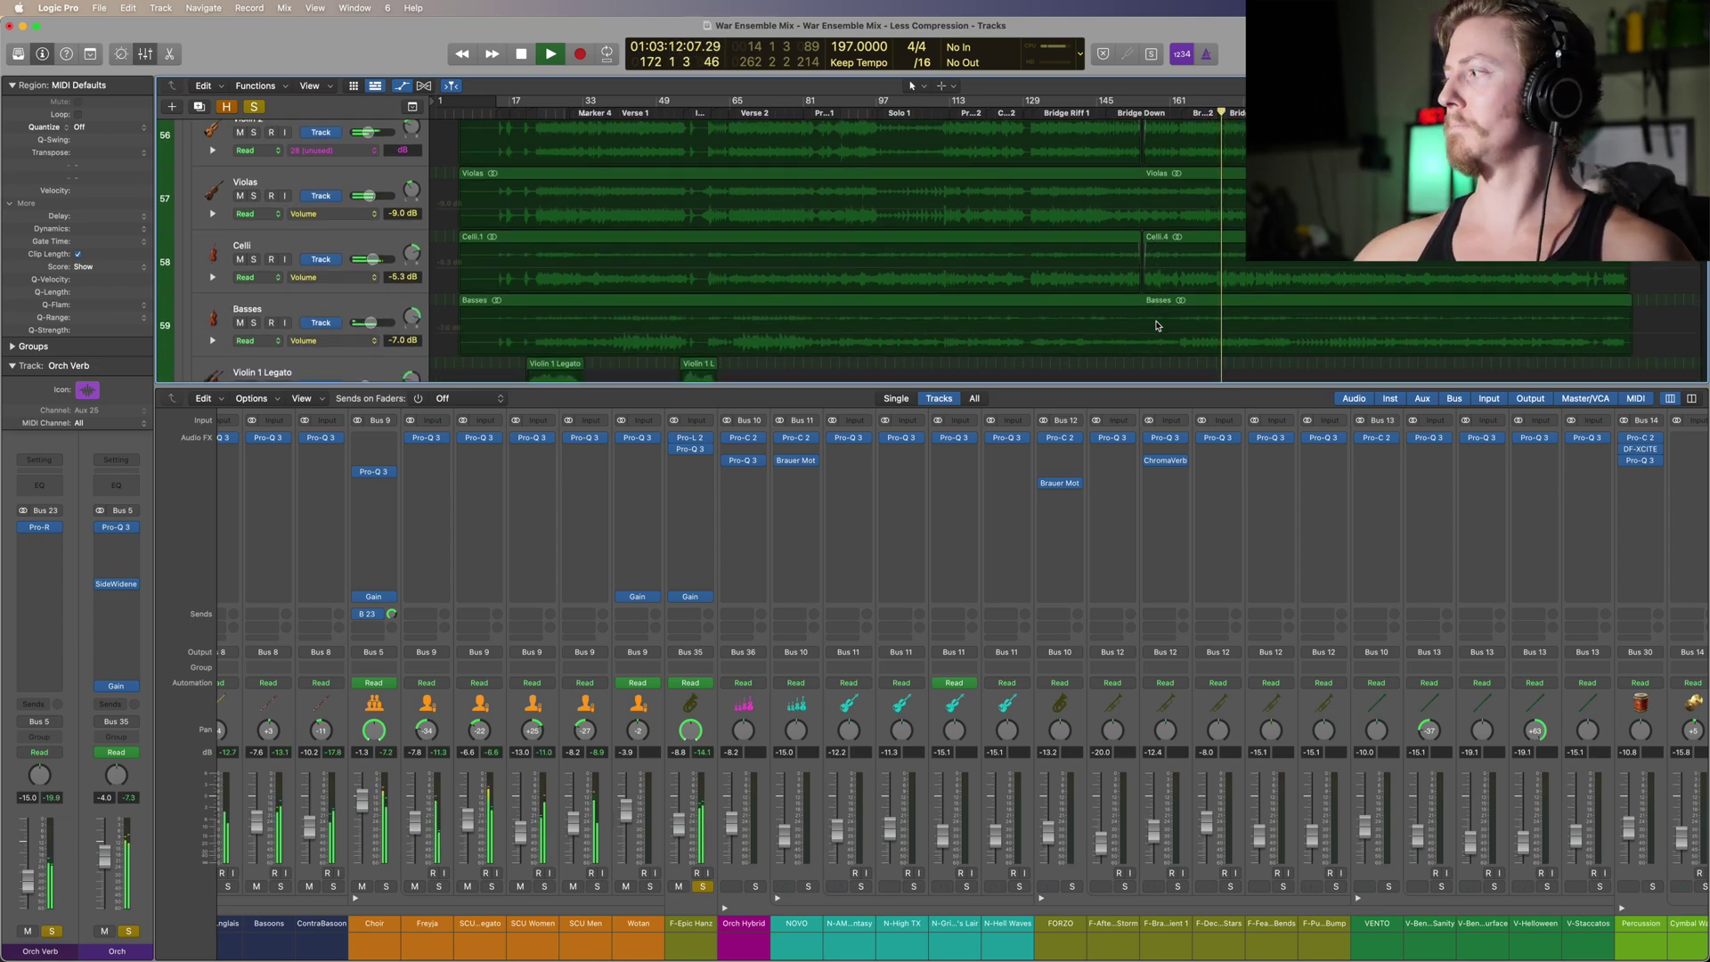
# Step: Examine the string, brass, woodwind and choir tracks in the arrangement down to Orch Hybrid while the soloed orchestra plays
pyautogui.scroll(-1, 1156, 325)
pyautogui.scroll(-15, 1156, 325)
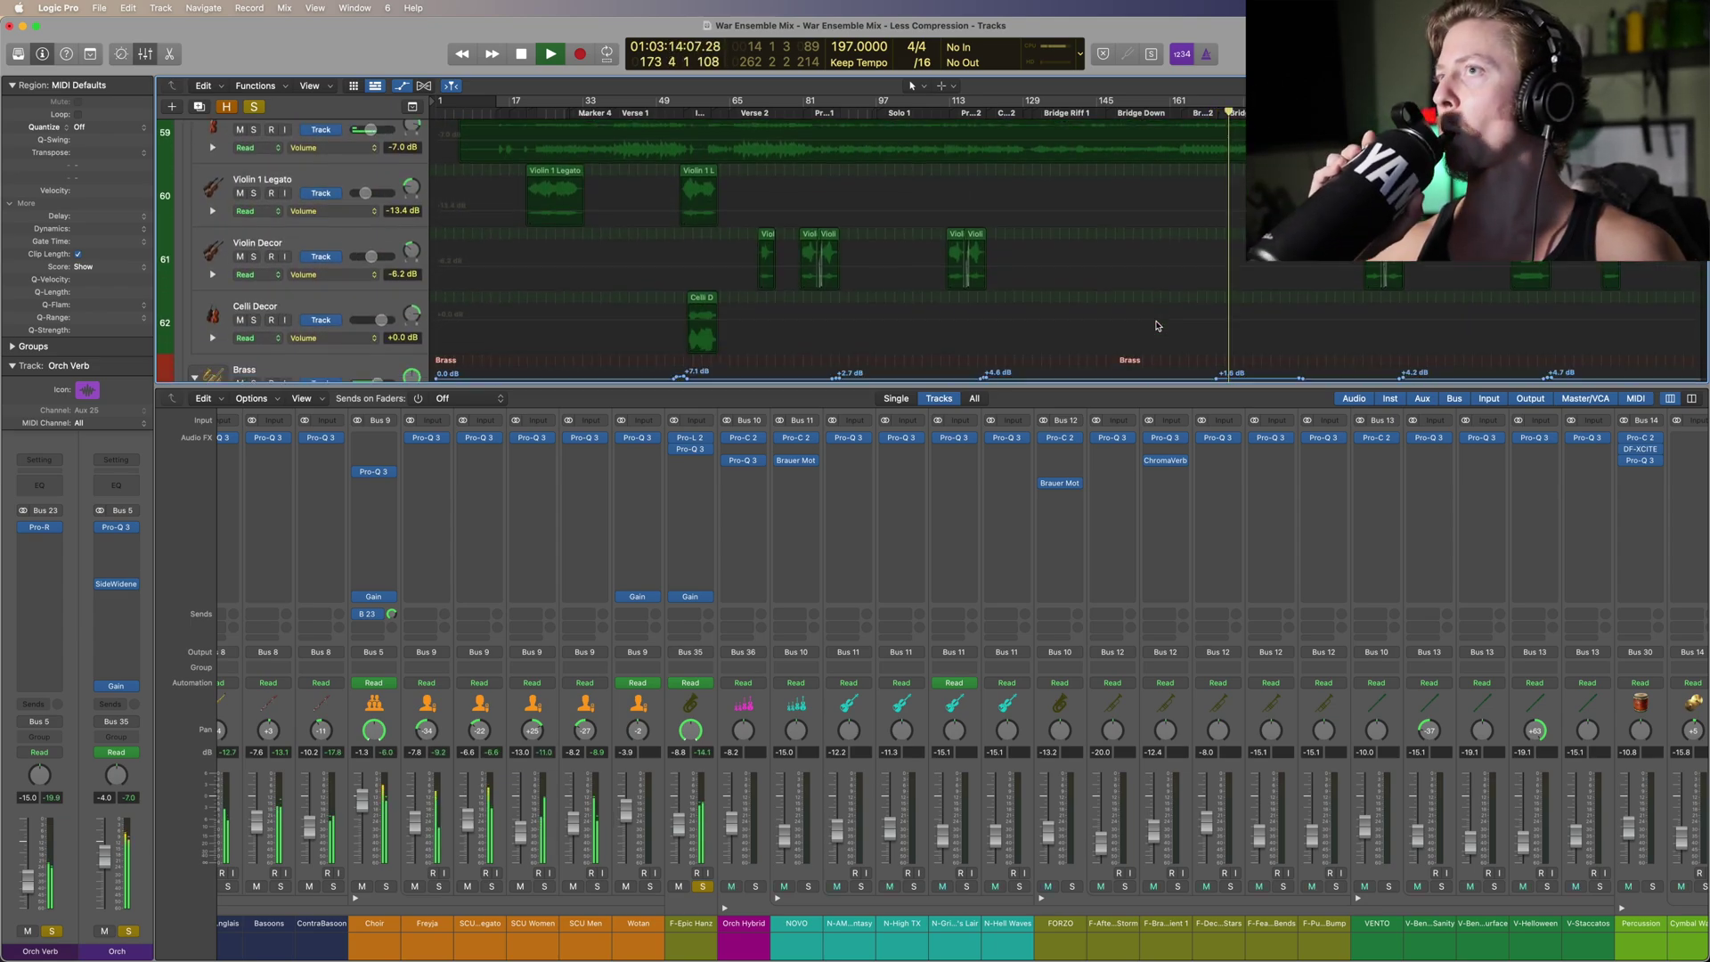
pyautogui.scroll(-4, 1156, 325)
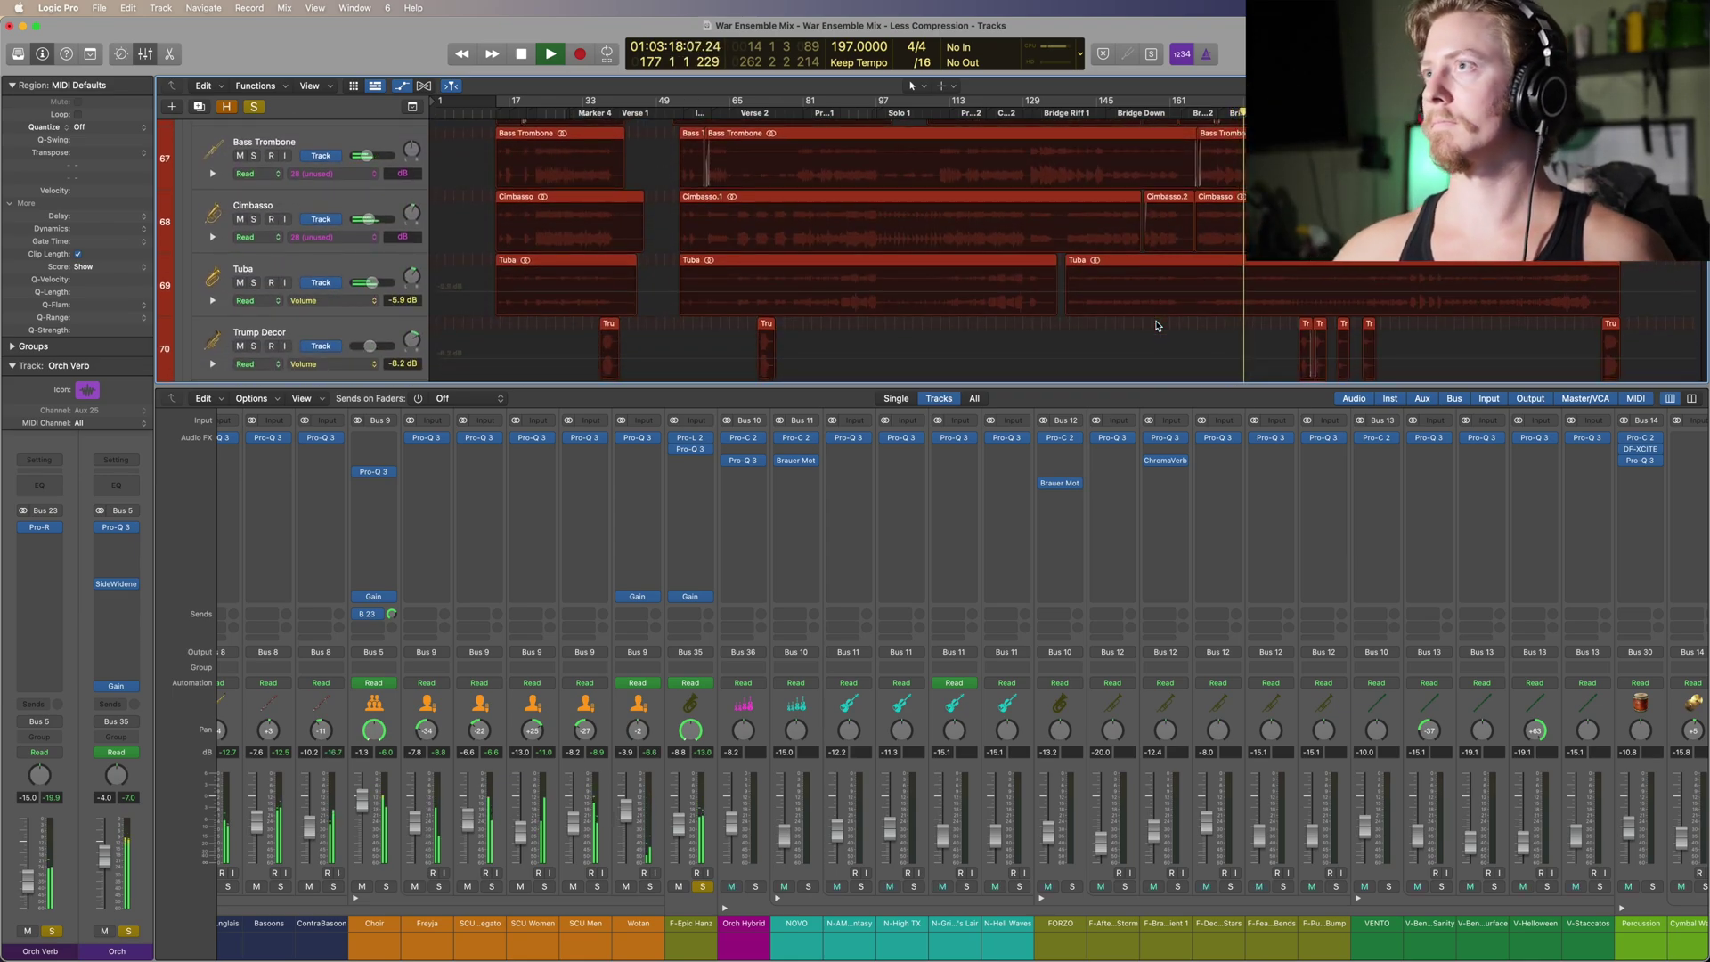
pyautogui.scroll(-10, 1155, 325)
pyautogui.scroll(-2, 1156, 325)
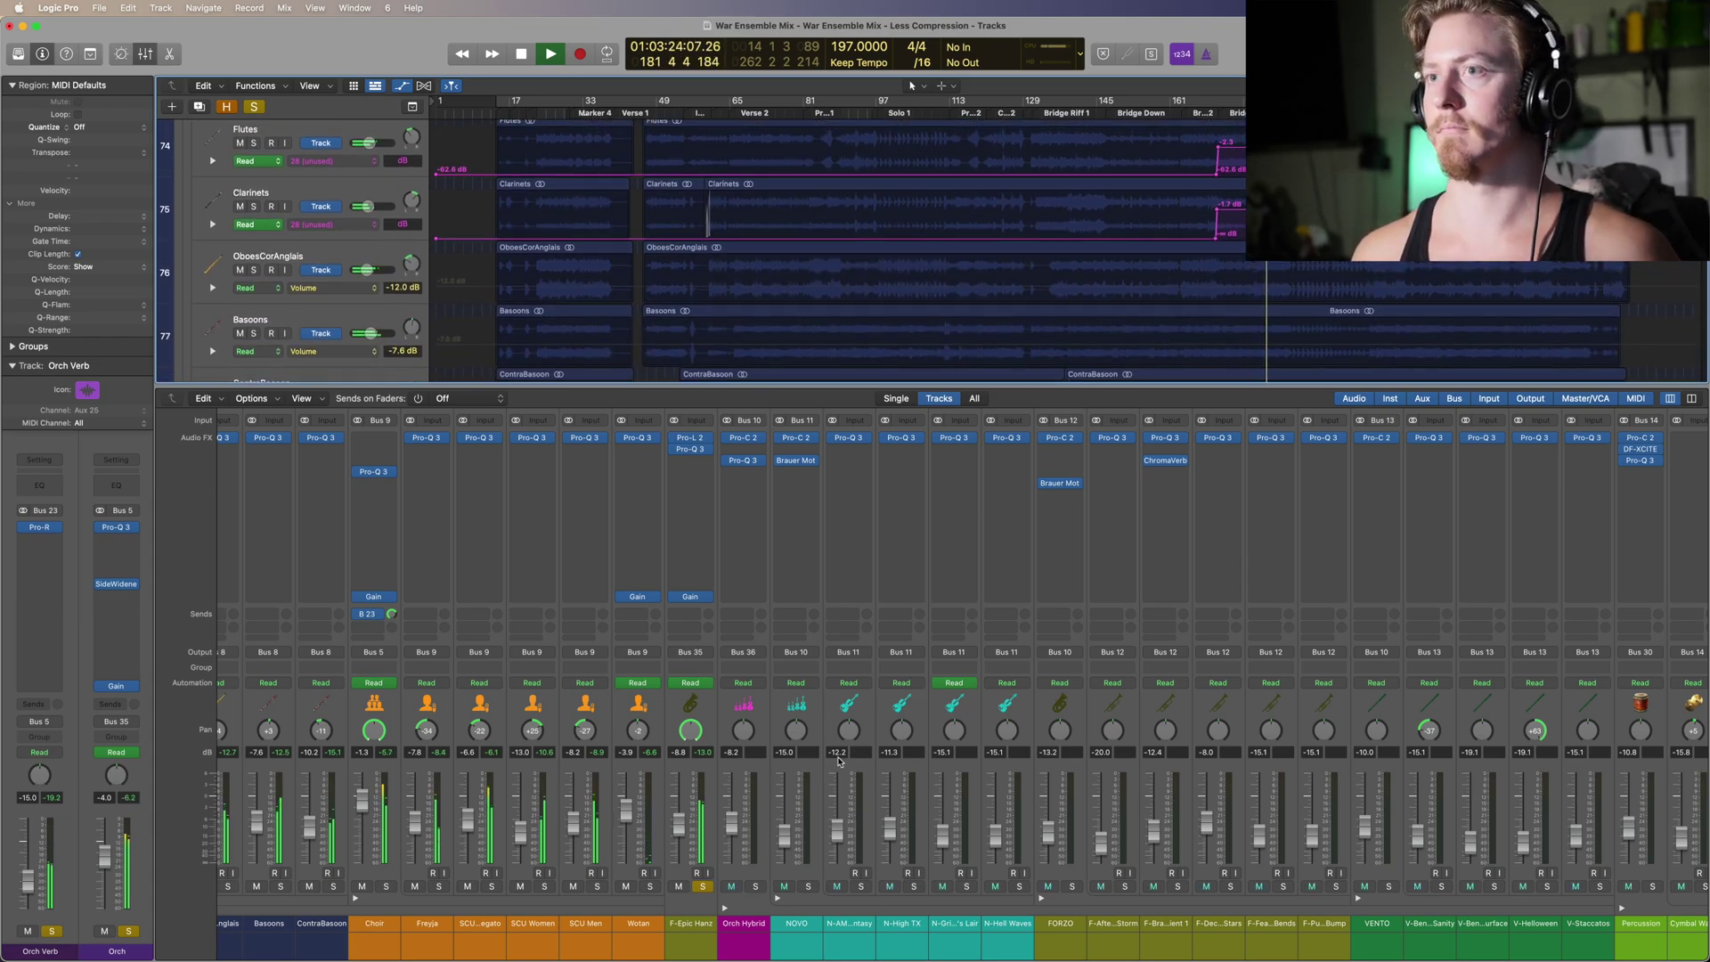
pyautogui.scroll(-7, 1104, 331)
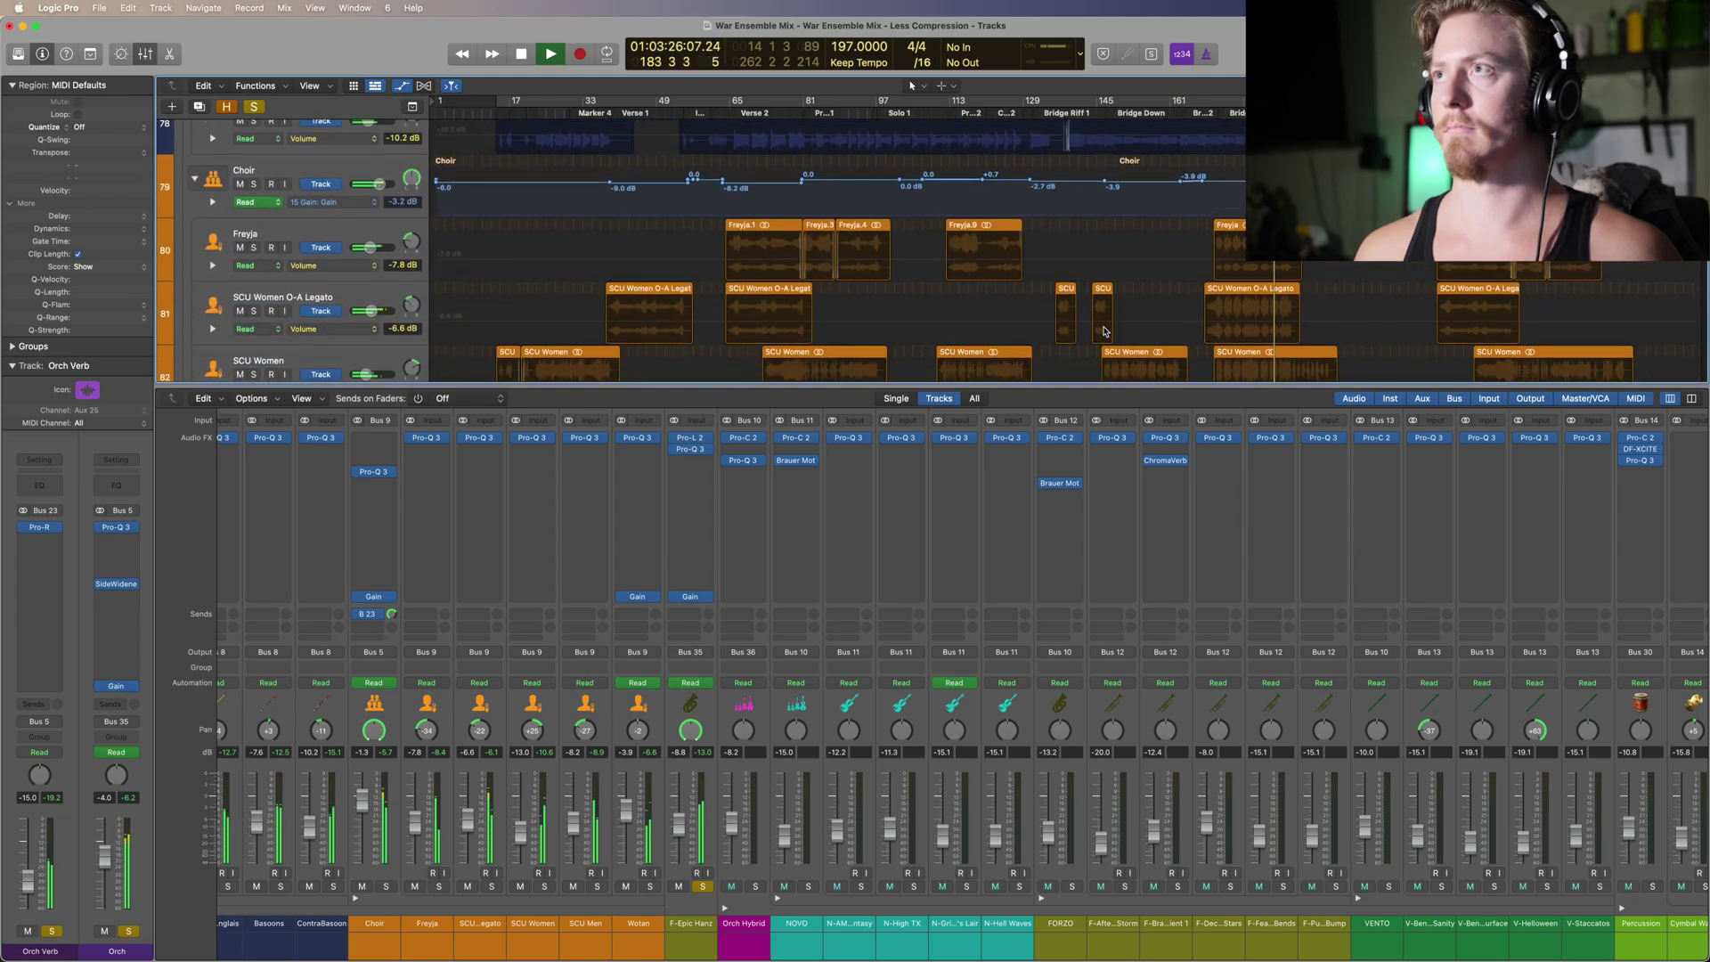
pyautogui.scroll(-5, 1104, 331)
pyautogui.scroll(-3, 1104, 332)
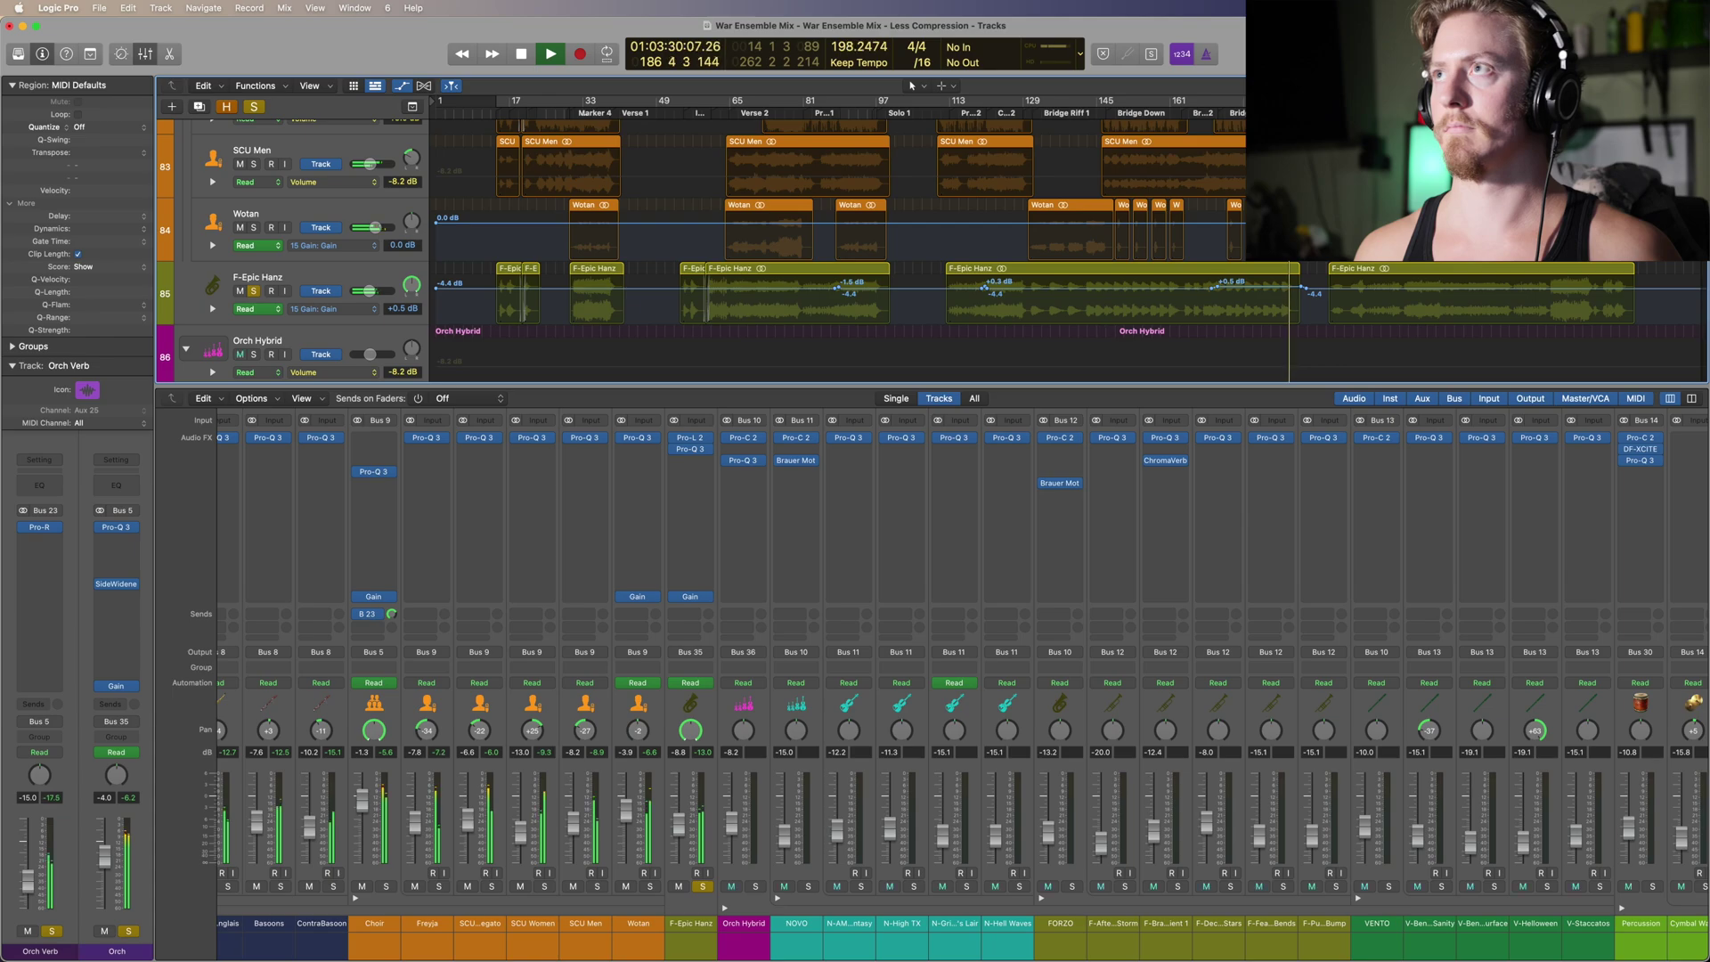
# Step: Stop playback and turn off the solos on F-Epic Hanz, Orch and Orch Verb
pyautogui.click(704, 887)
pyautogui.press('space')
pyautogui.hscroll(-15, 703, 893)
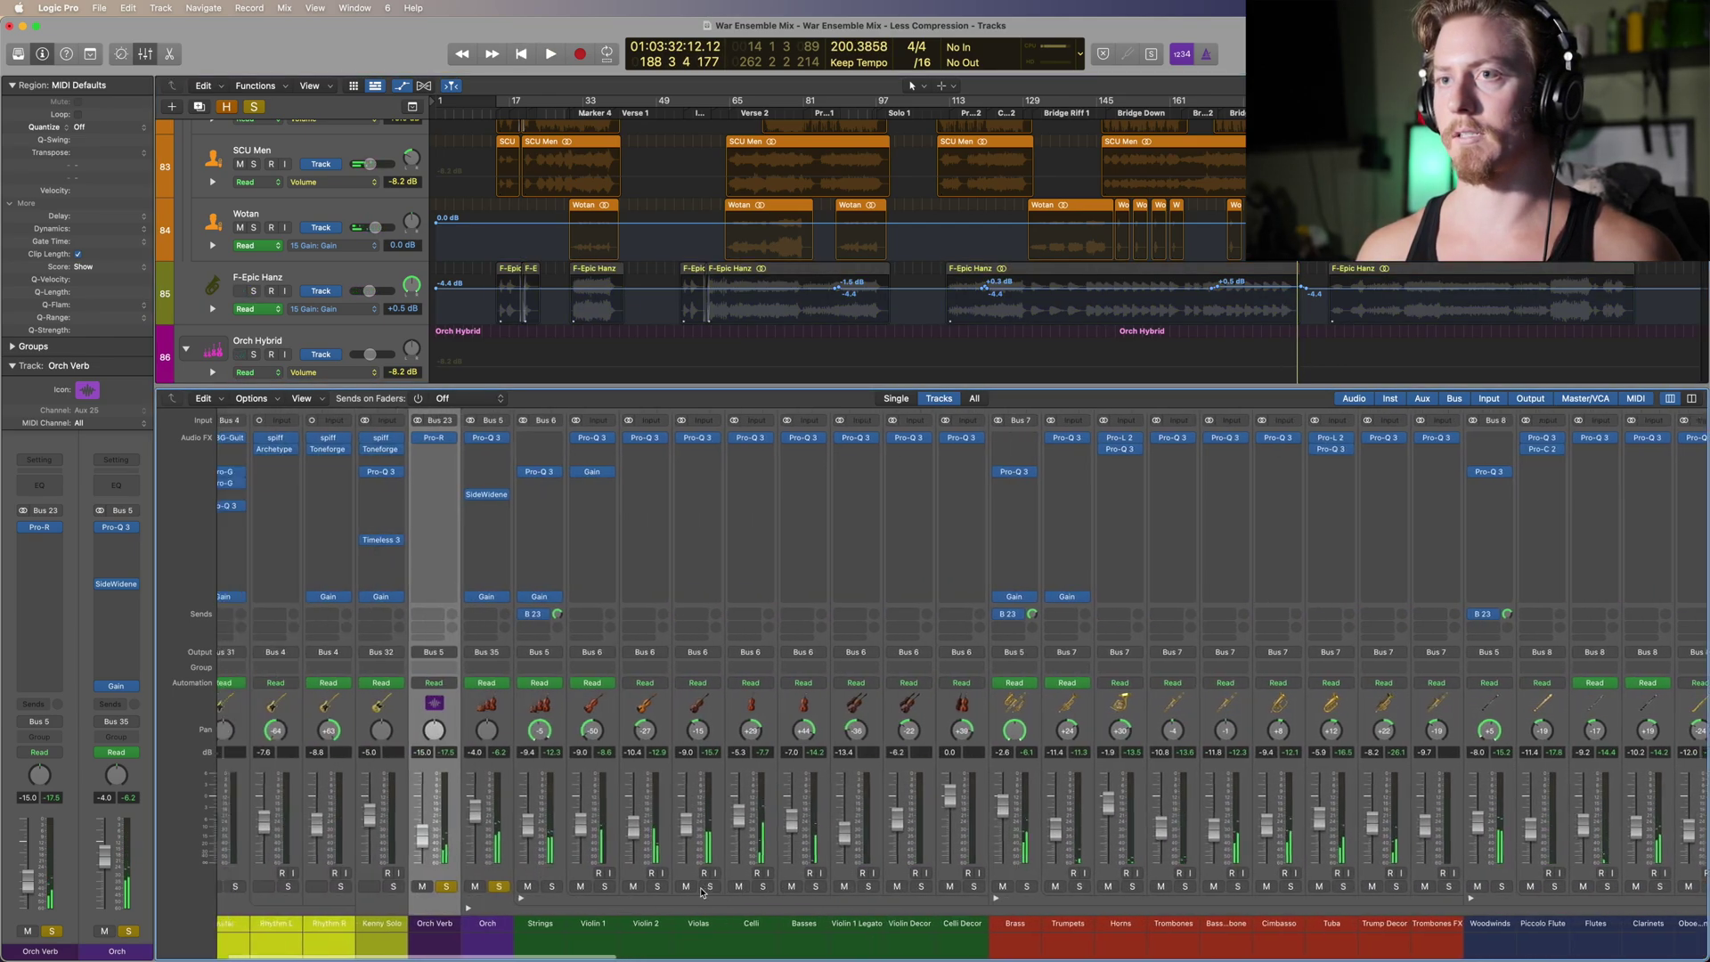
pyautogui.hscroll(-5, 701, 893)
pyautogui.click(660, 888)
# Step: Move on to the Orch Hybrid bus in the mixer, select it, and look over its NOVO, FORZO and VENTO channels
pyautogui.hscroll(20, 704, 801)
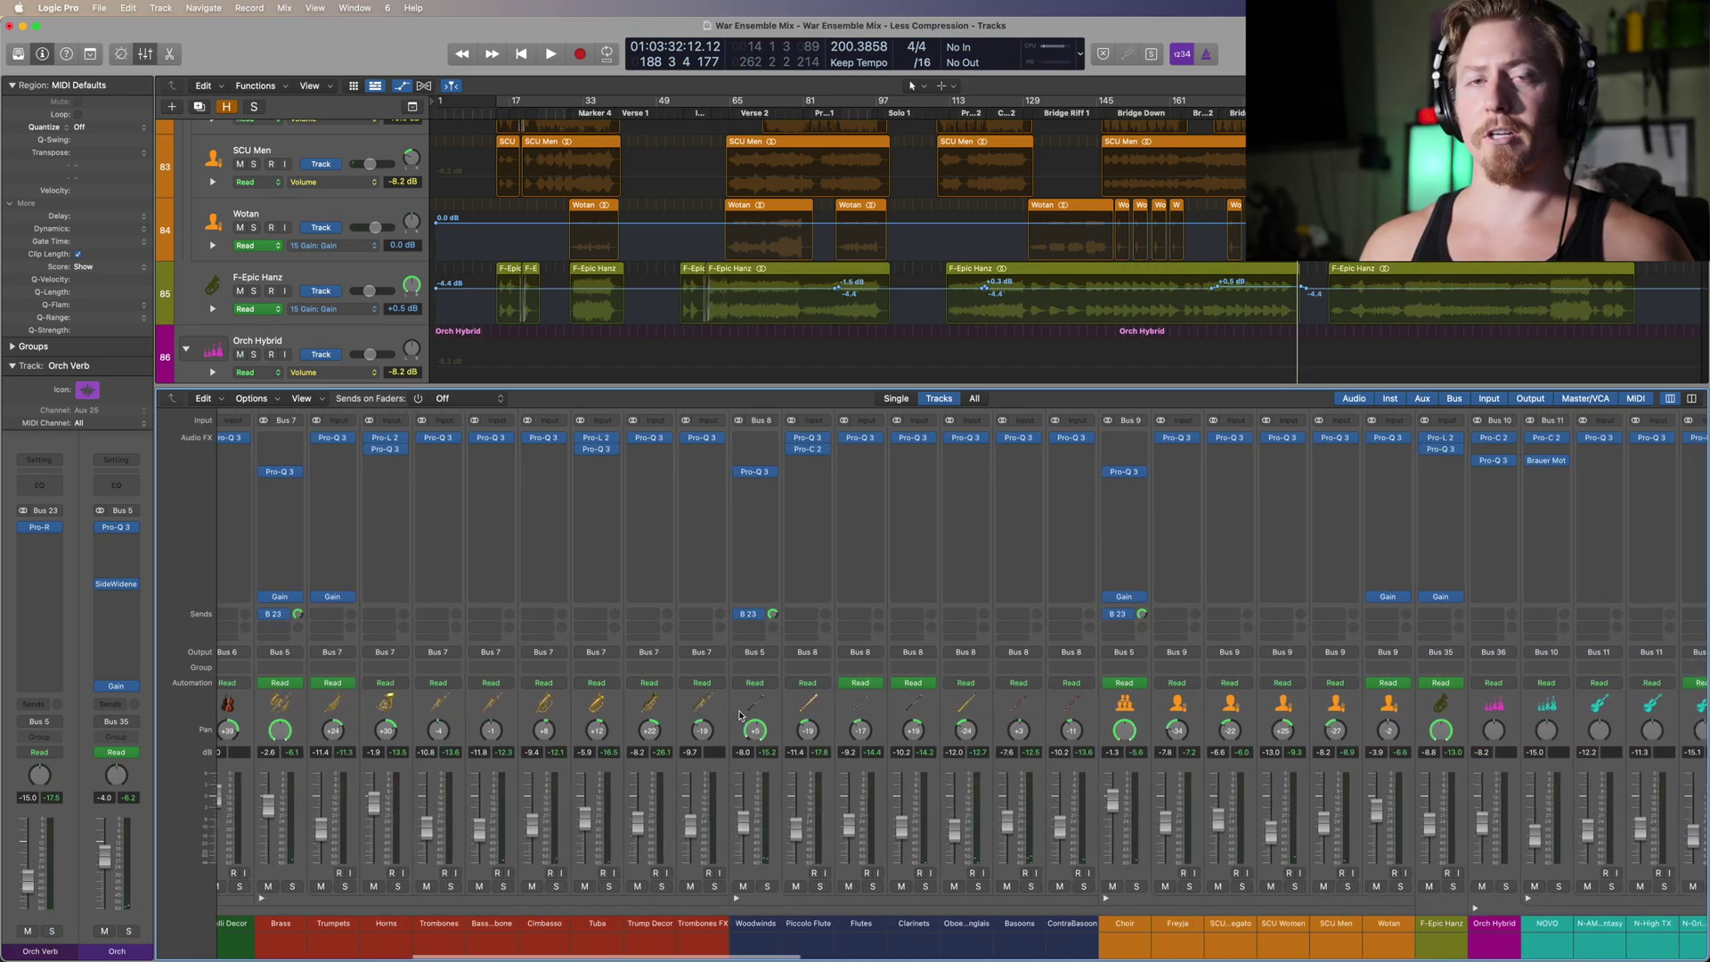
pyautogui.hscroll(20, 738, 715)
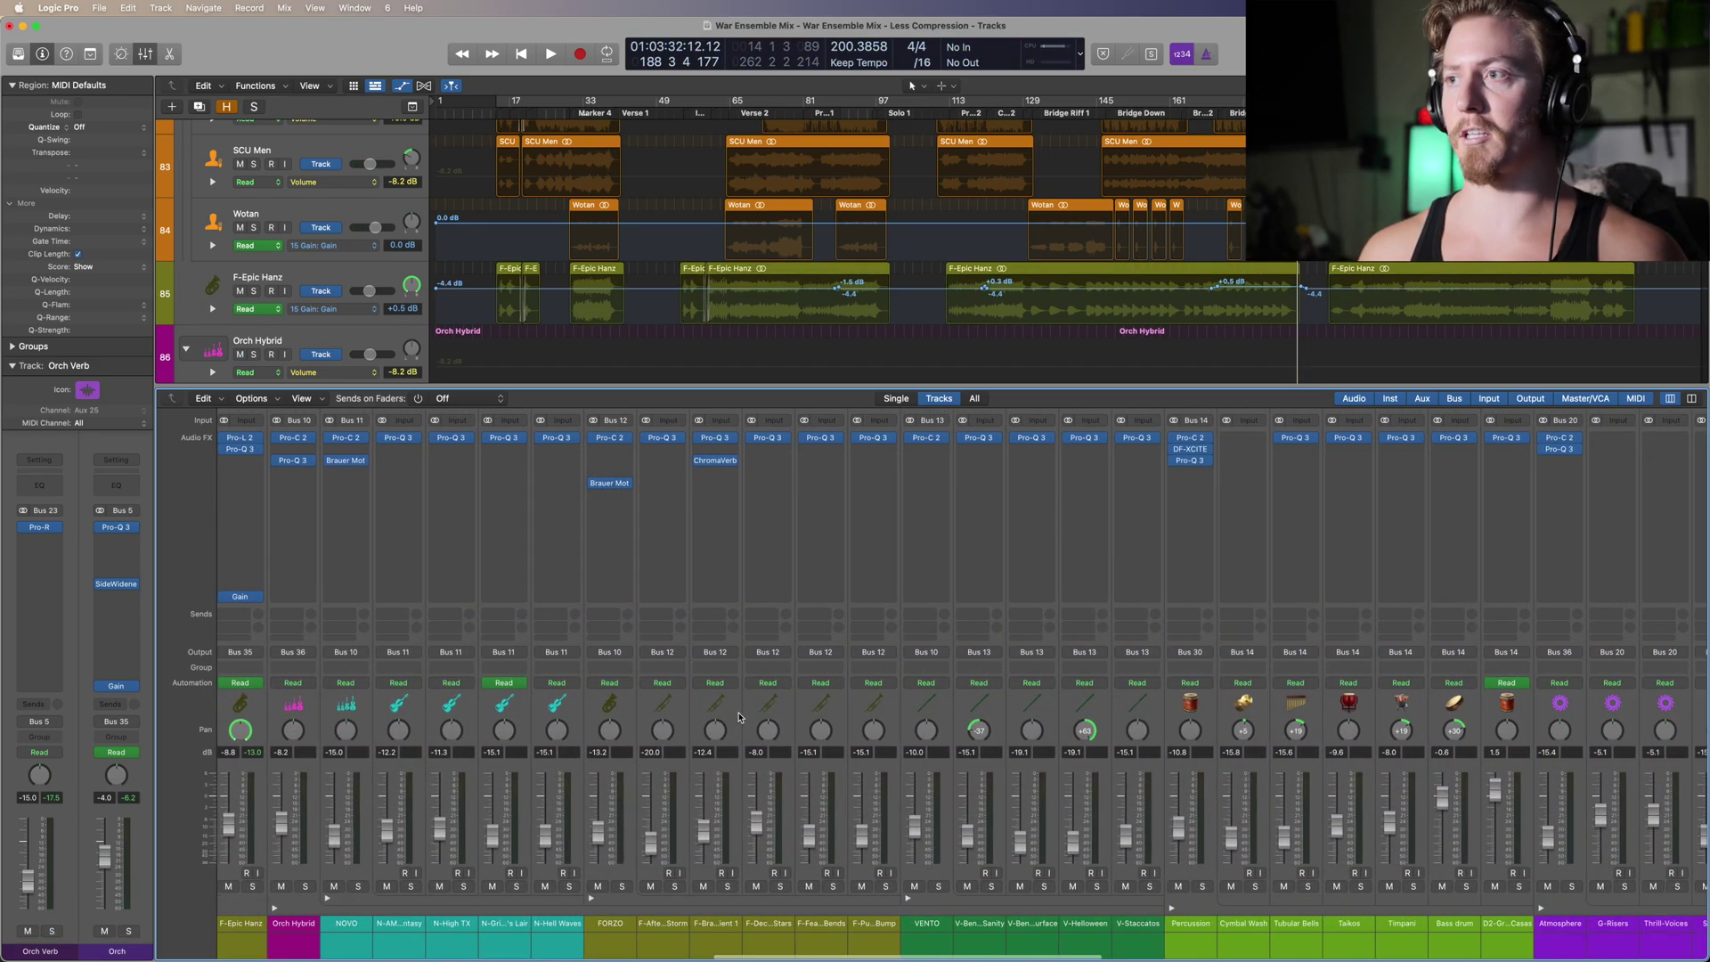
pyautogui.hscroll(-20, 738, 715)
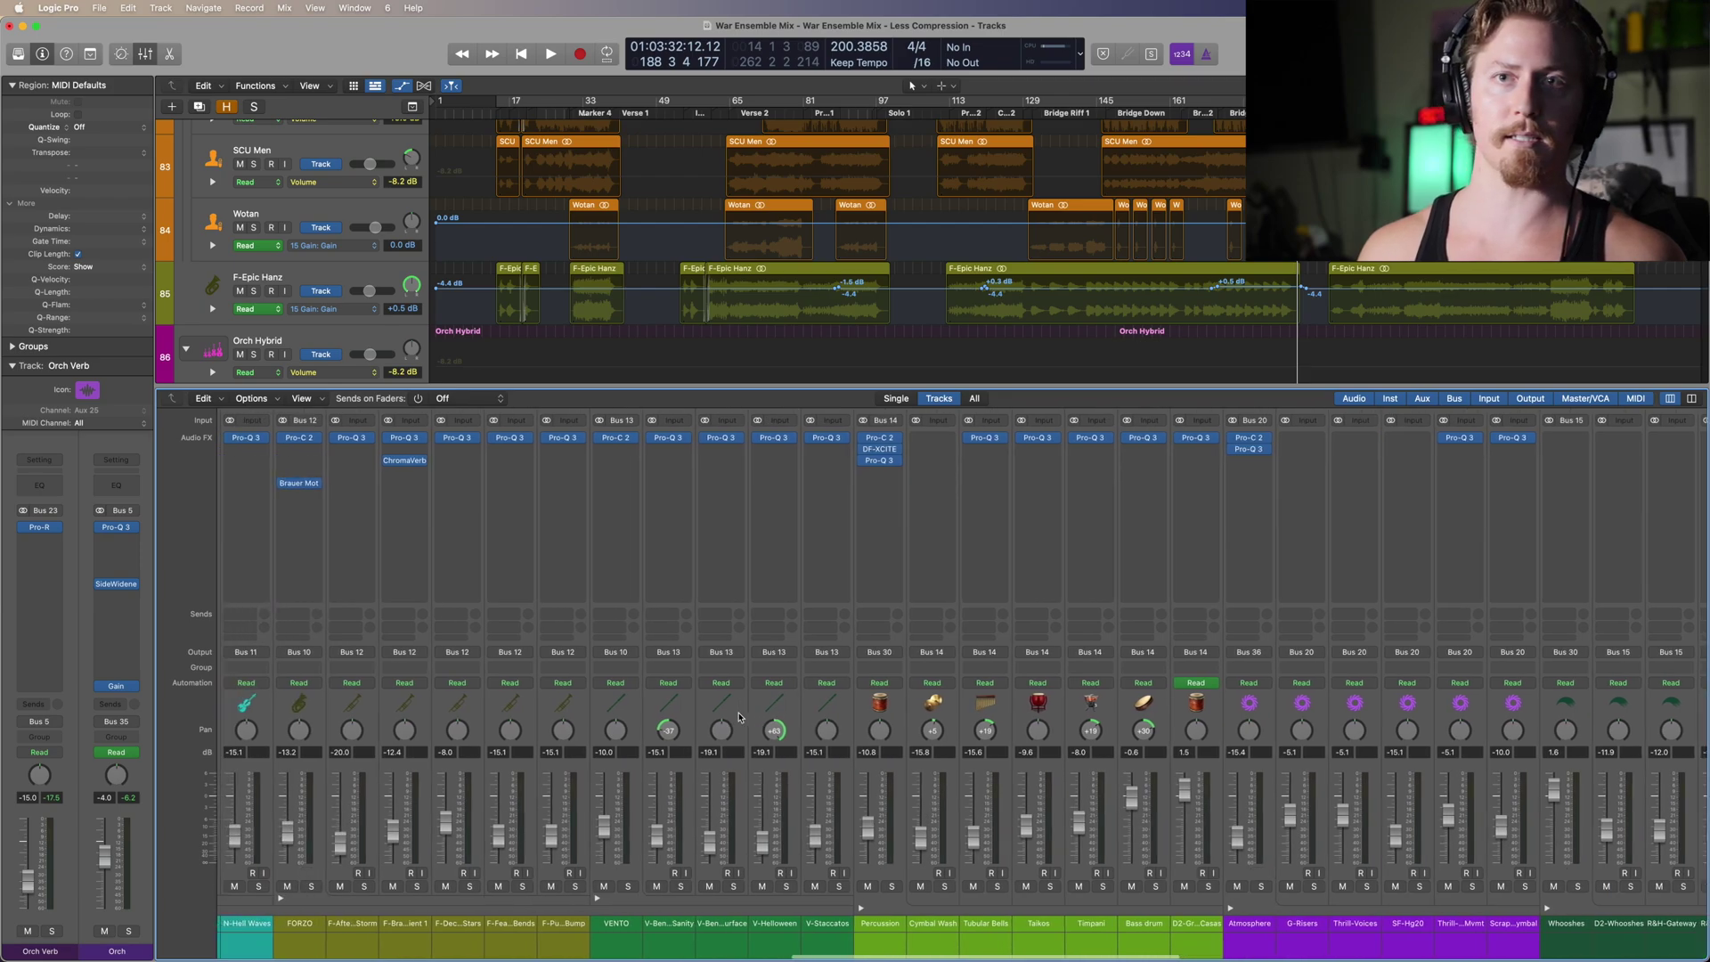
pyautogui.click(559, 880)
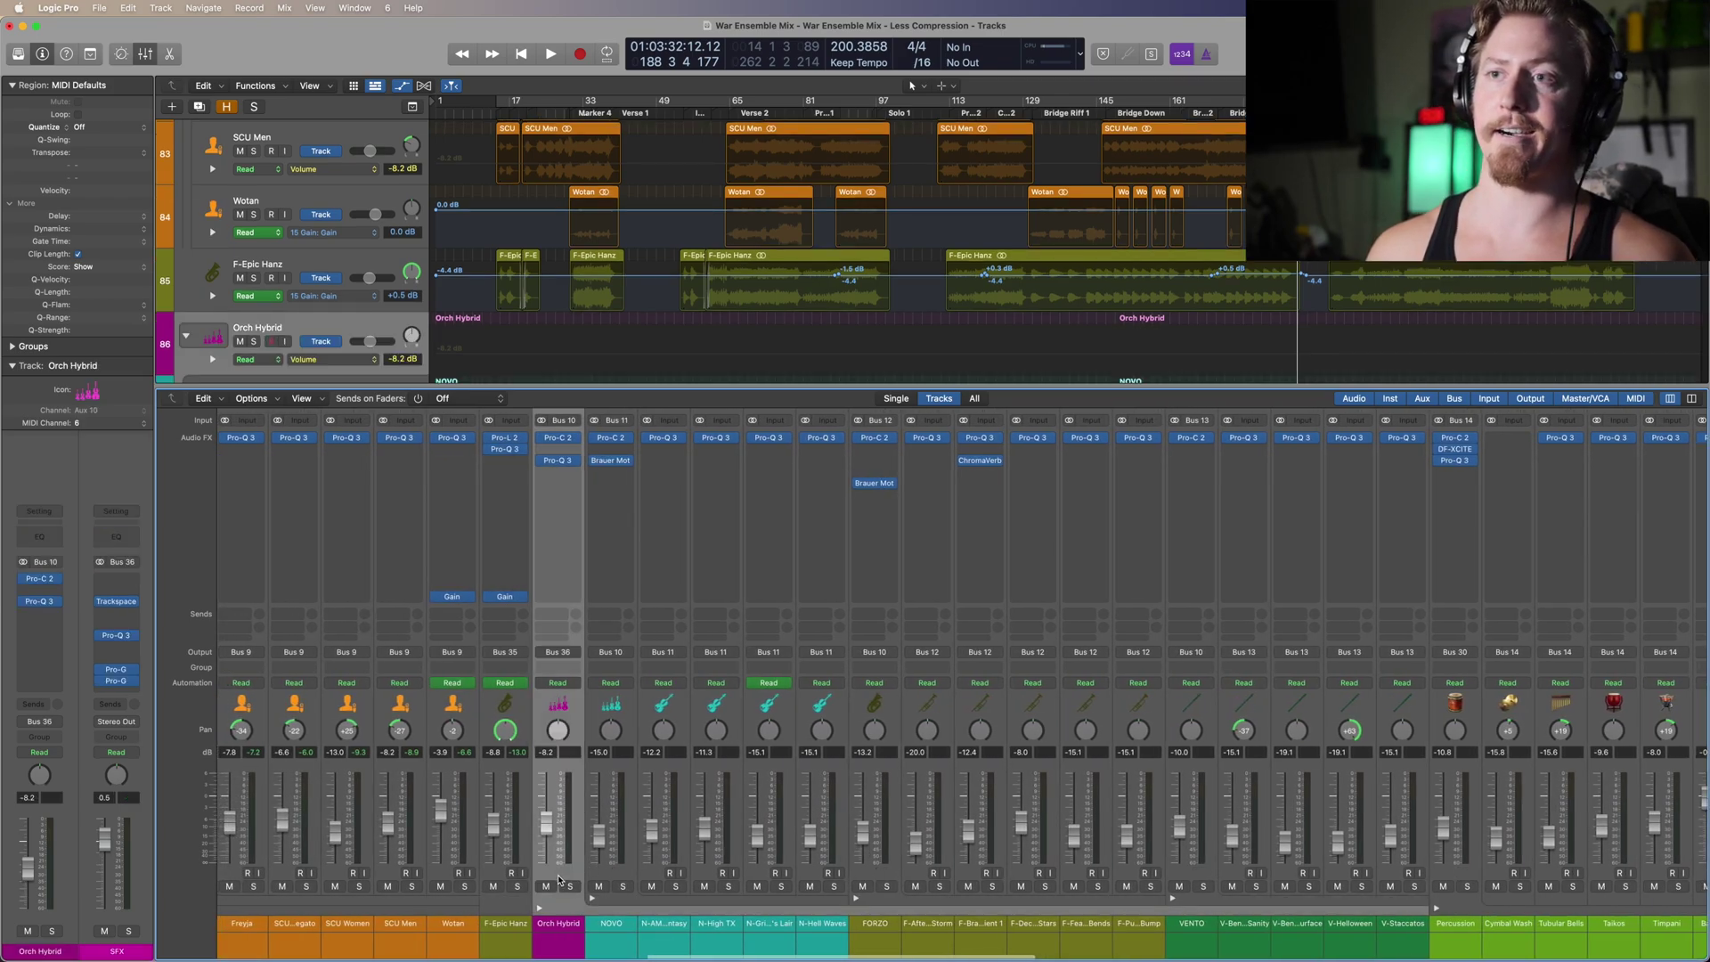
pyautogui.hscroll(3, 802, 804)
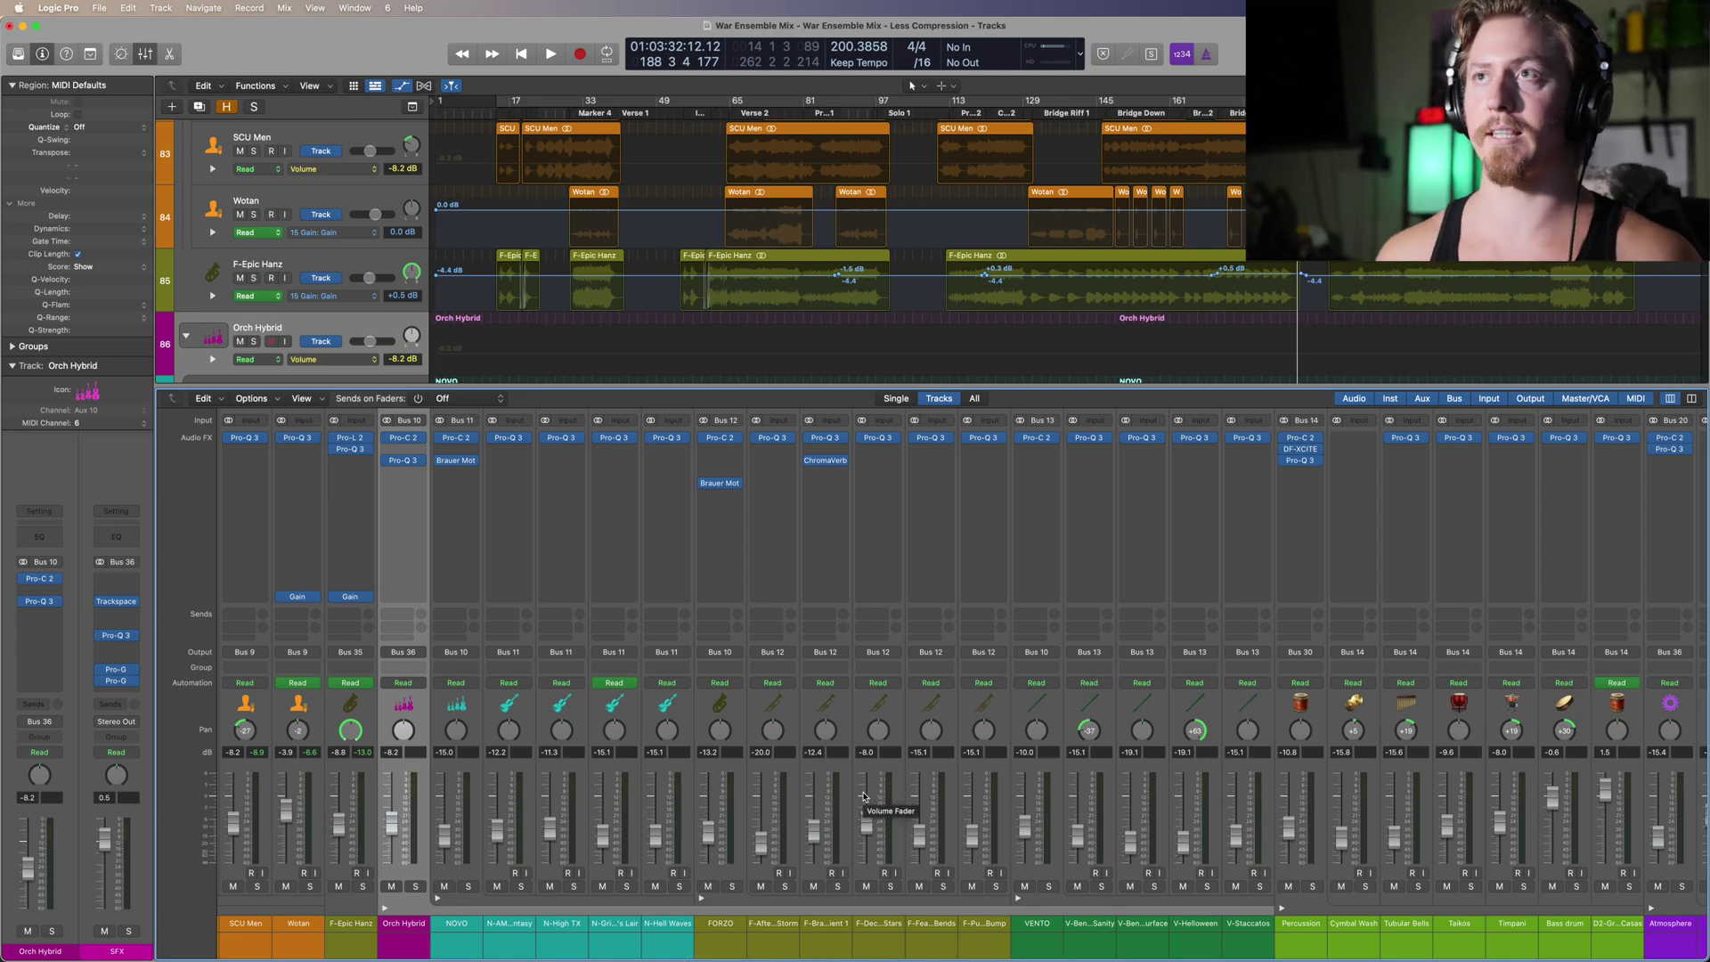
# Step: Solo the N-Grim Reaper's Lair track and play it from the start of its first region to bar 14
pyautogui.scroll(-5, 783, 325)
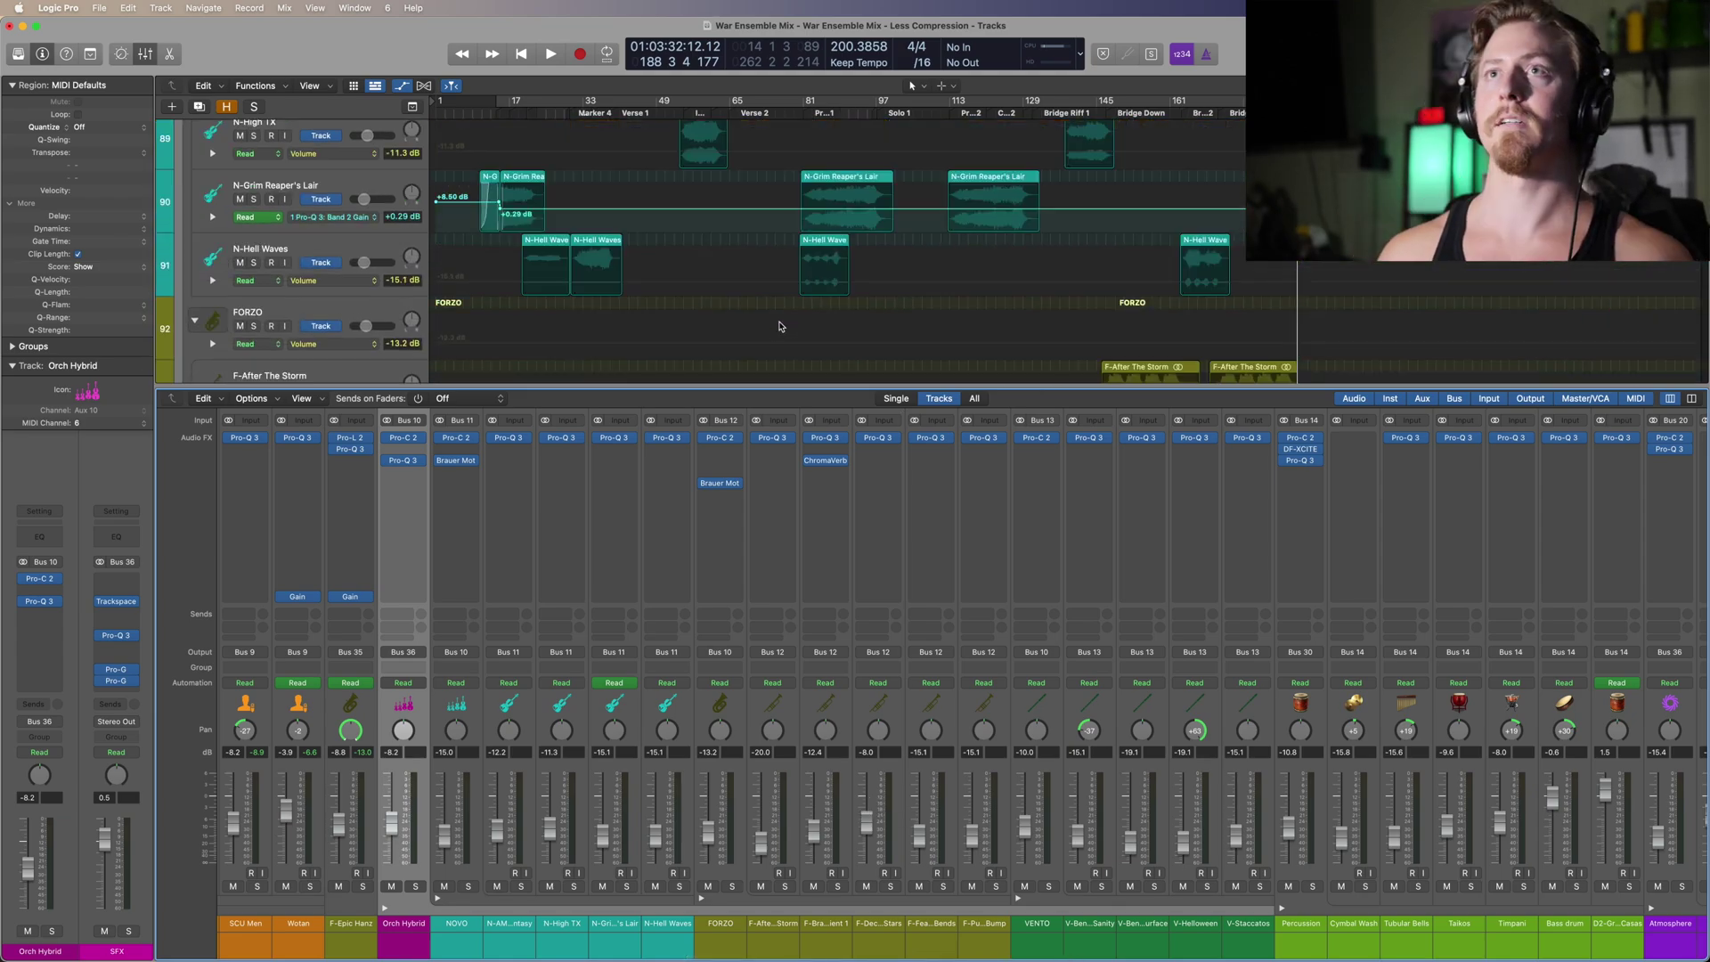
pyautogui.click(483, 113)
pyautogui.click(254, 157)
pyautogui.press('space')
pyautogui.scroll(1, 496, 231)
pyautogui.scroll(3, 496, 231)
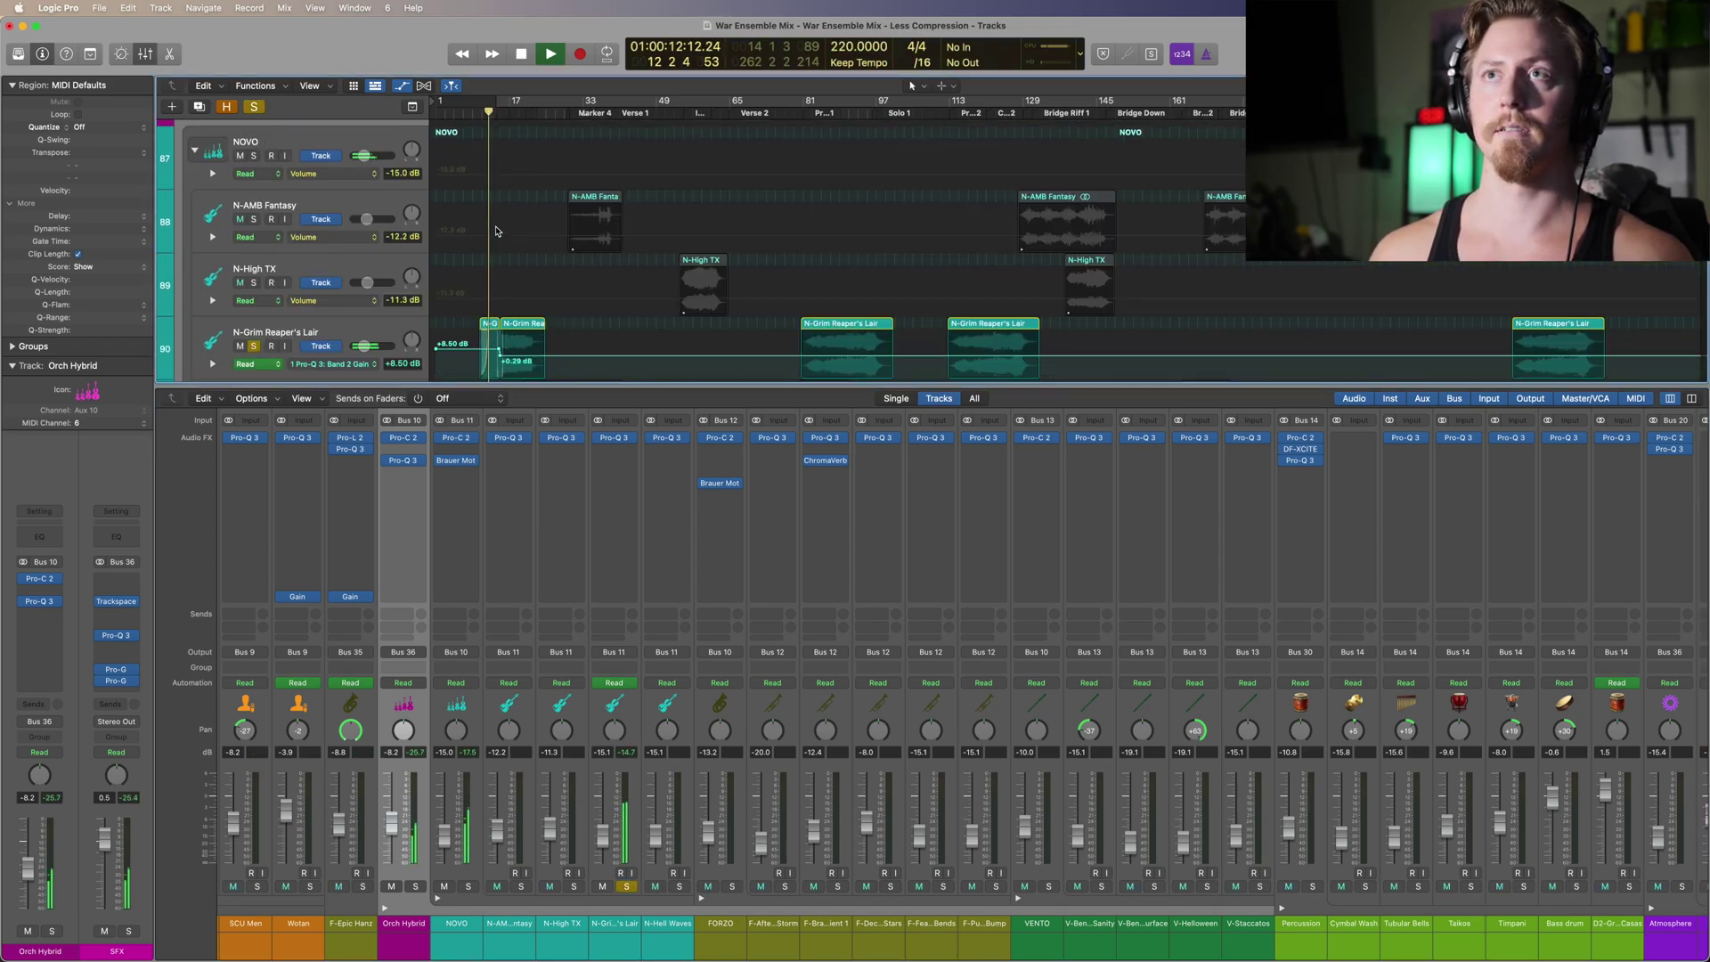
pyautogui.press('space')
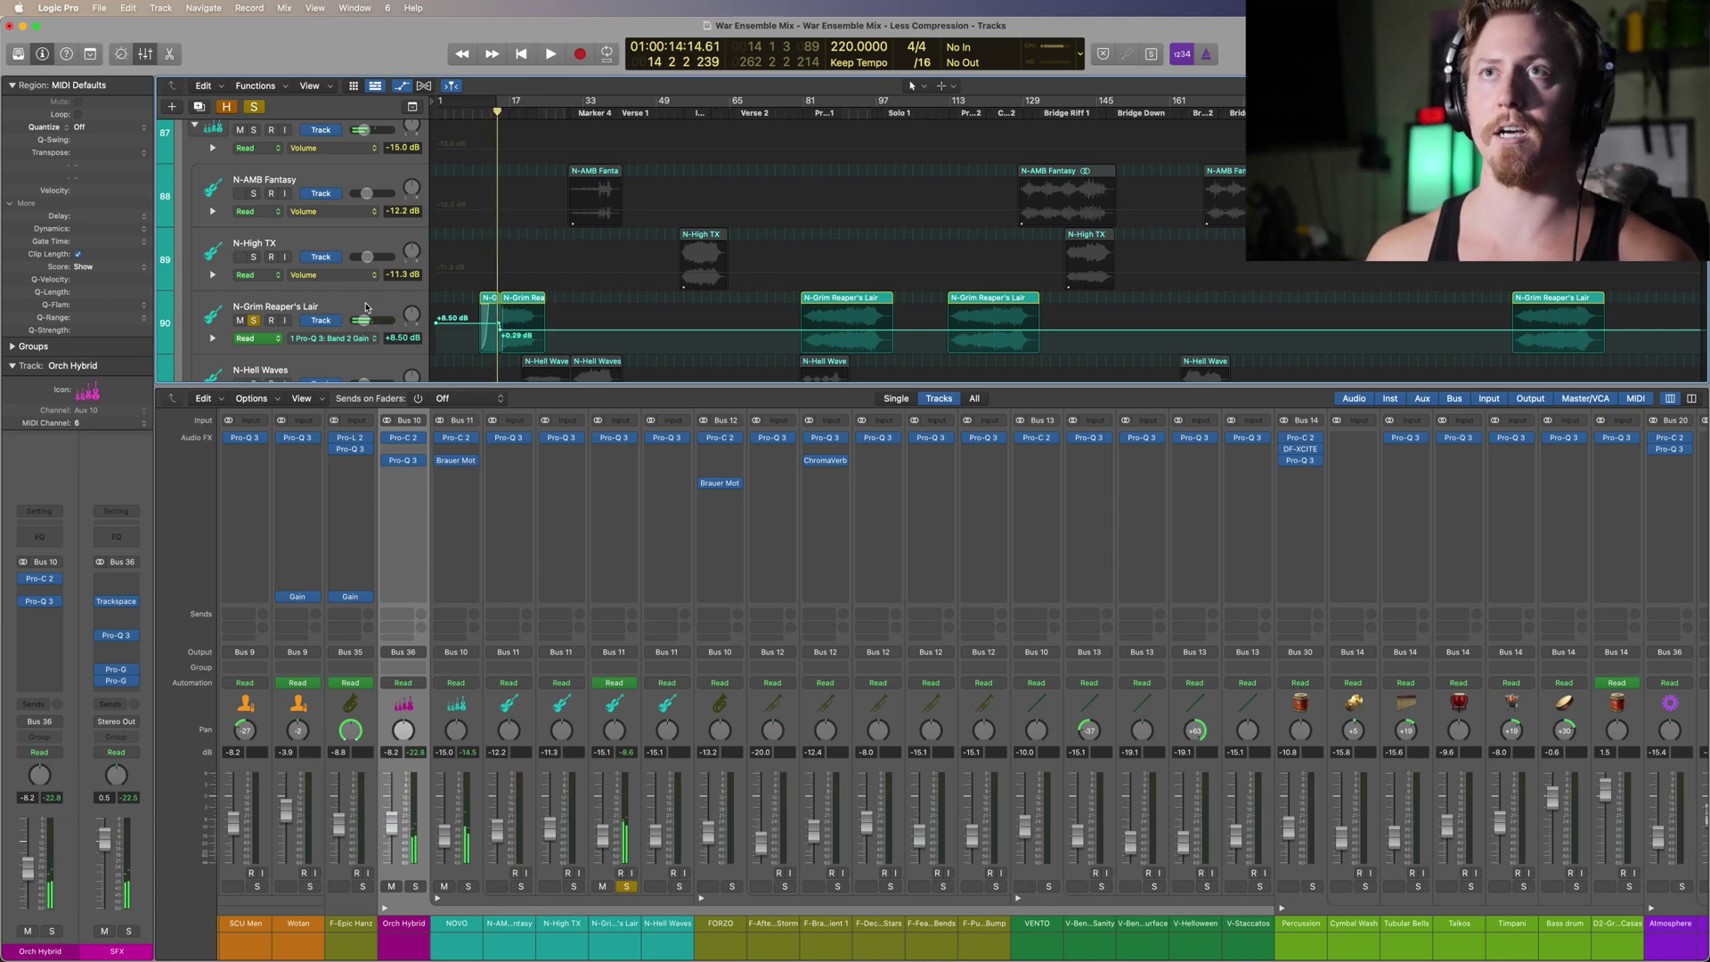
# Step: Switch the solo from N-Grim Reaper's Lair to the NOVO bus and play its intro sounds up to bar 24
pyautogui.scroll(1, 358, 257)
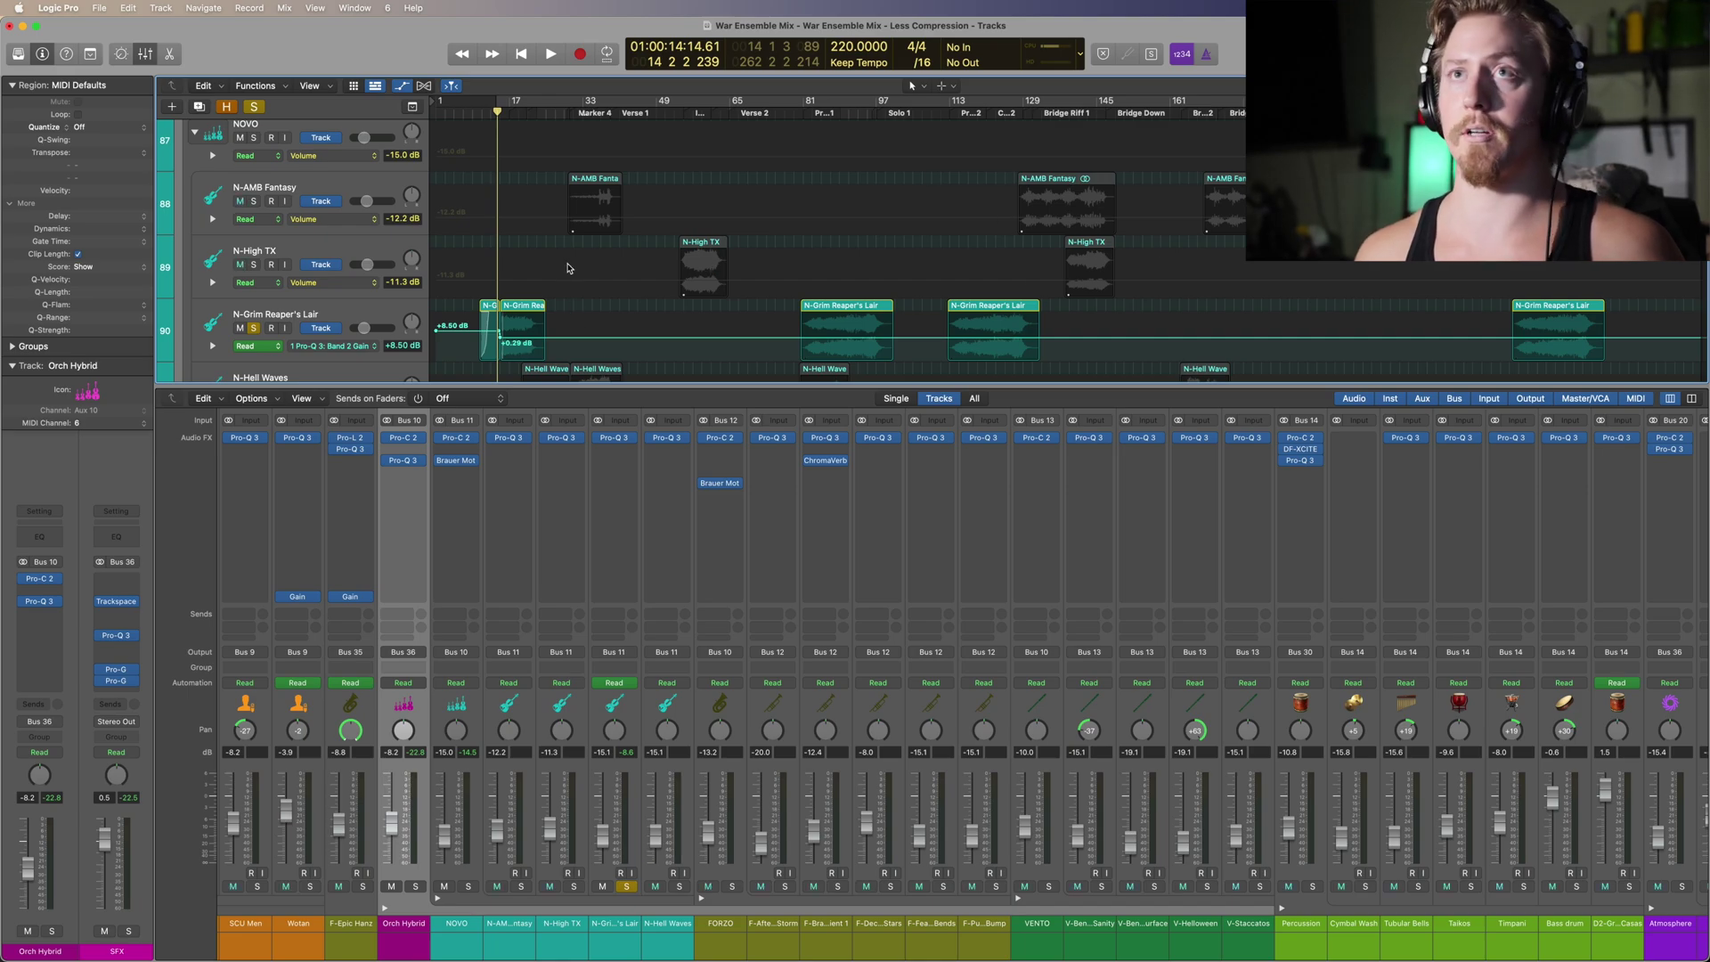
pyautogui.click(254, 328)
pyautogui.click(254, 138)
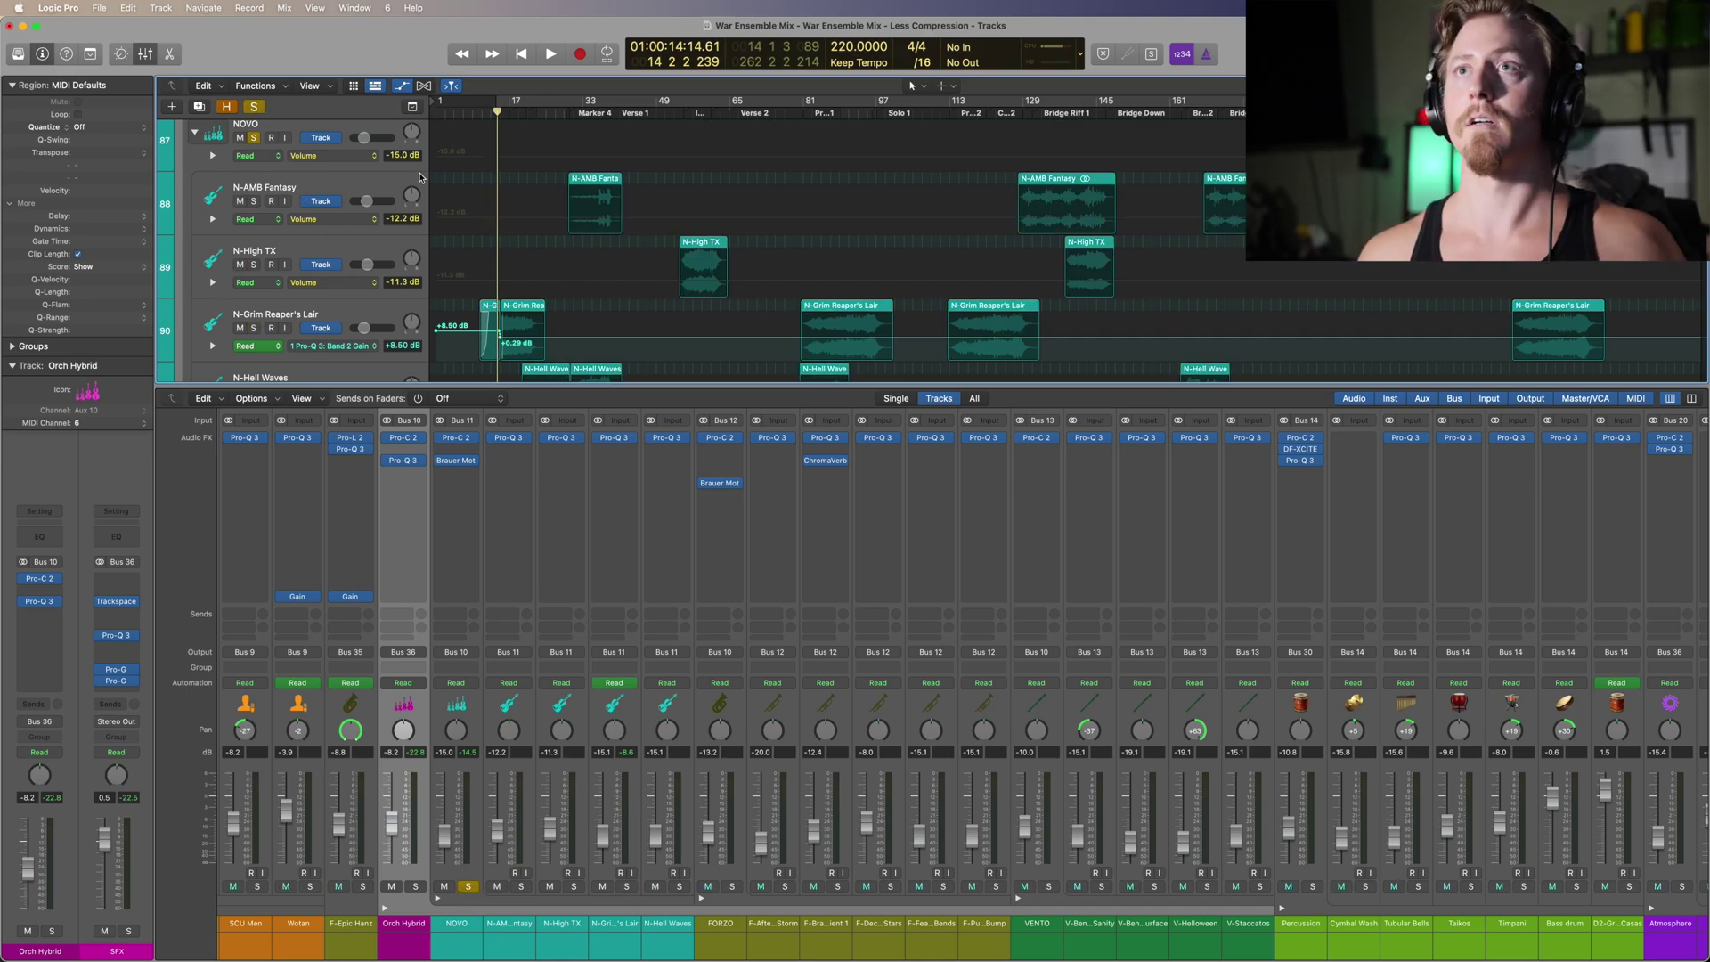
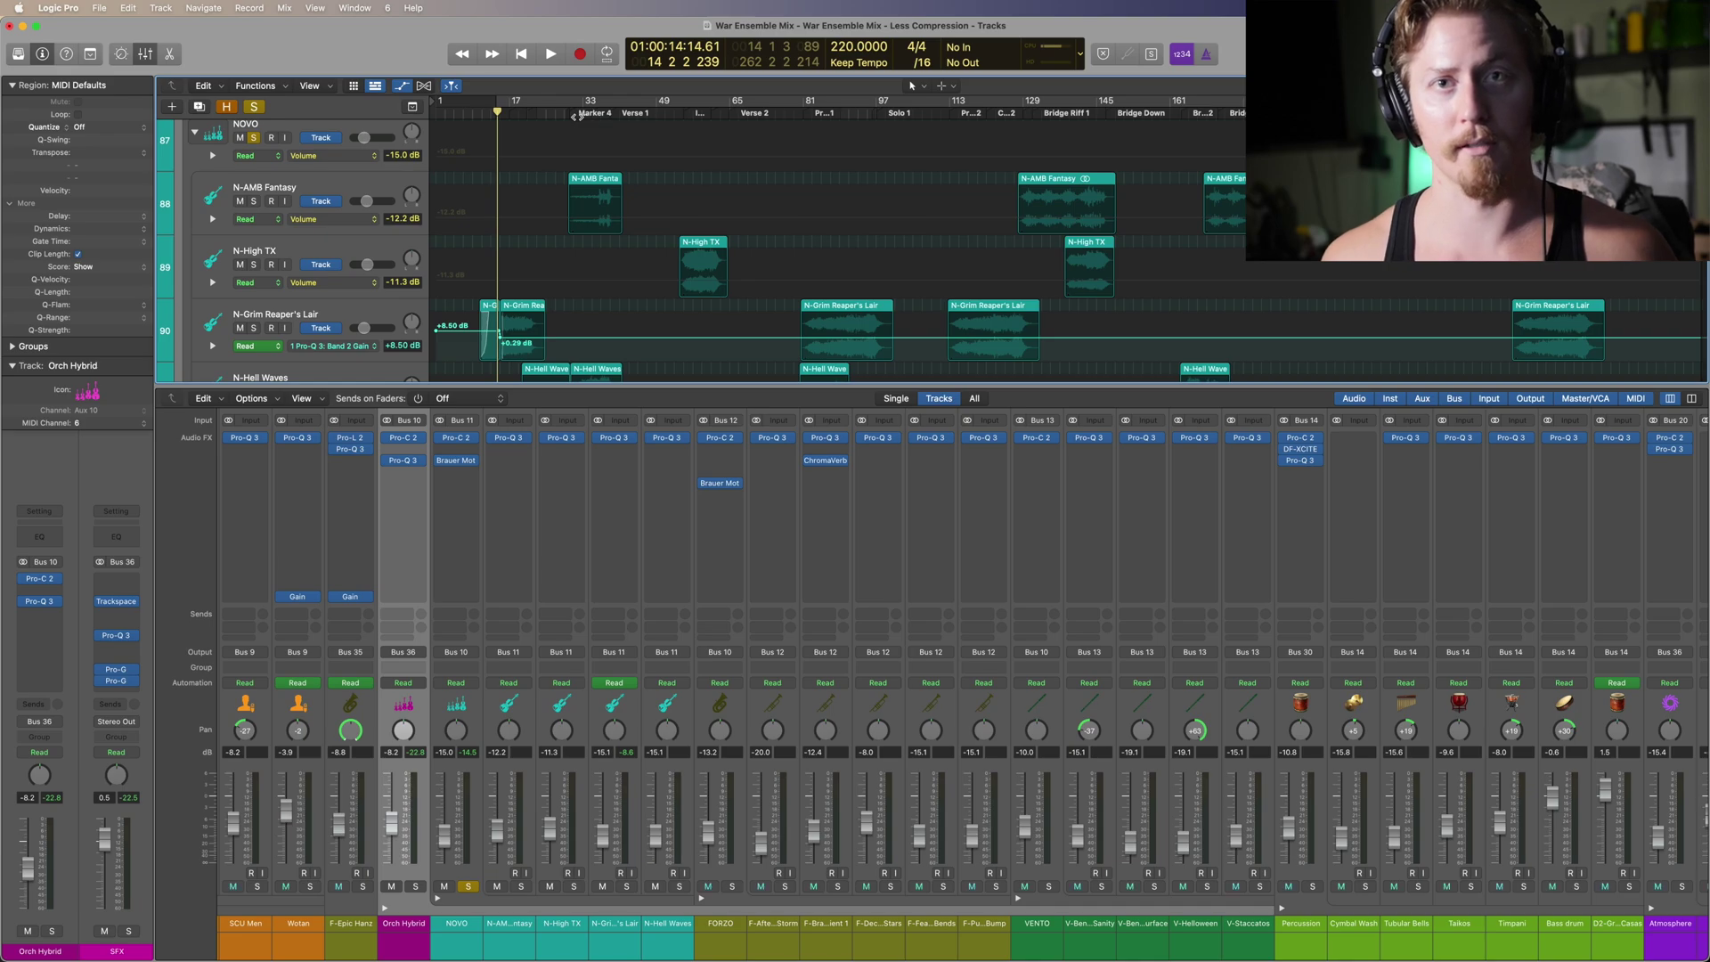
pyautogui.scroll(-2, 606, 203)
pyautogui.press('space')
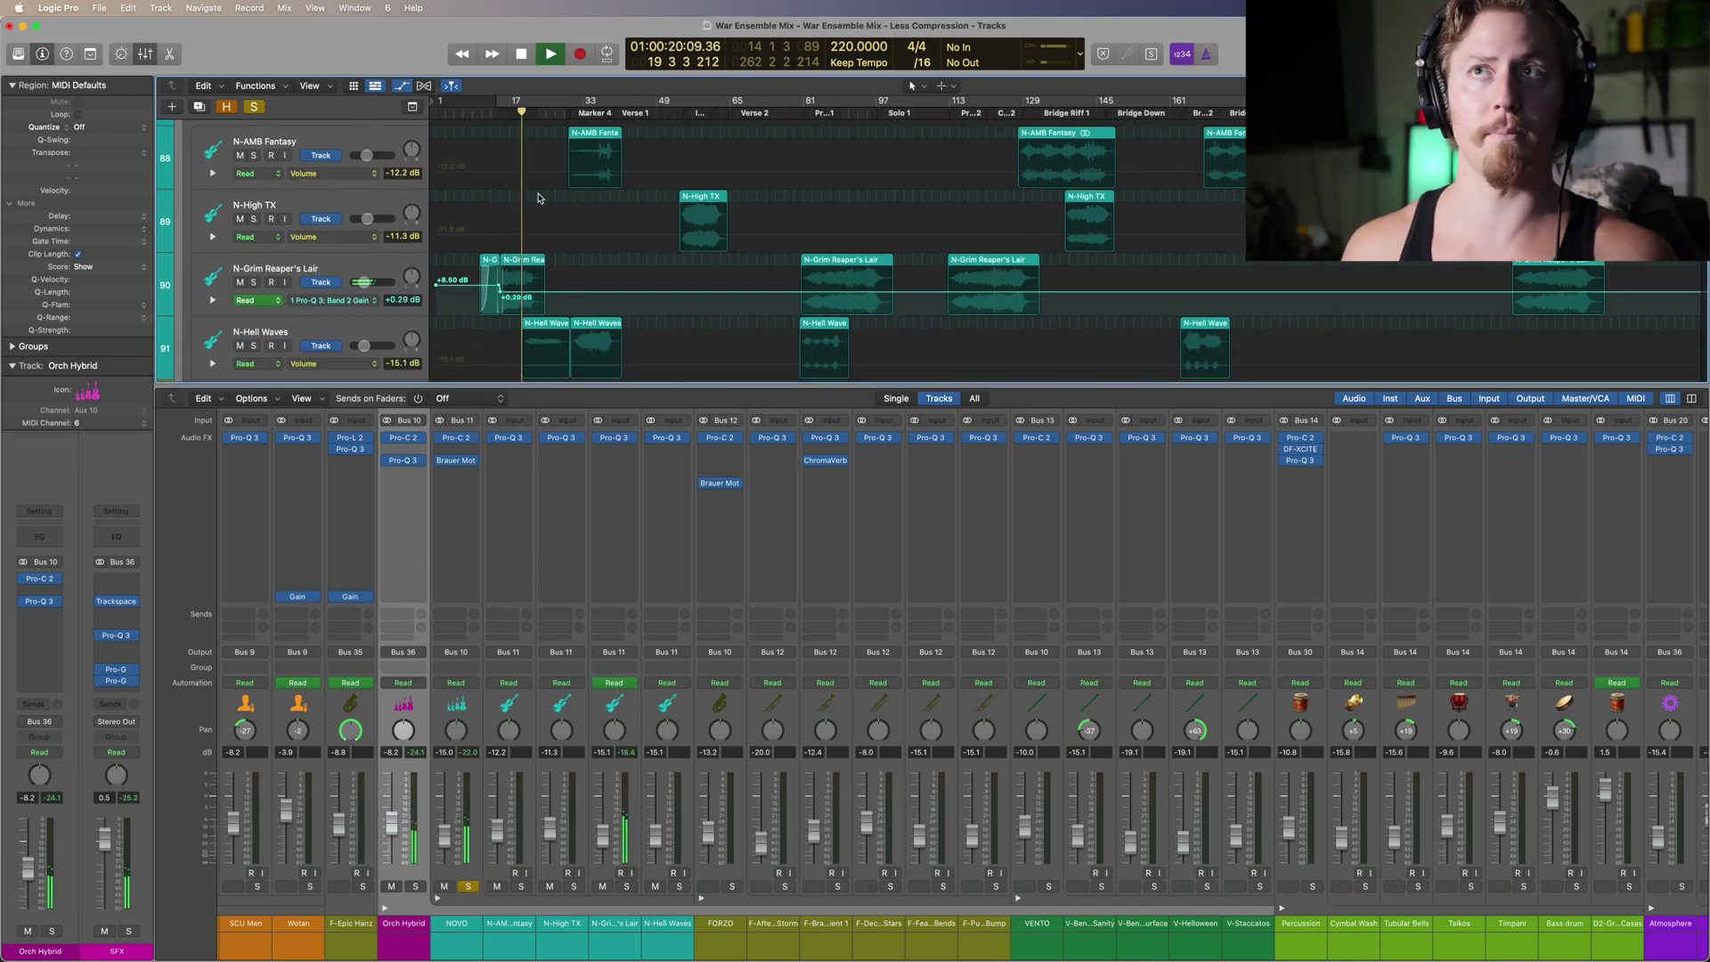
pyautogui.scroll(-1, 512, 292)
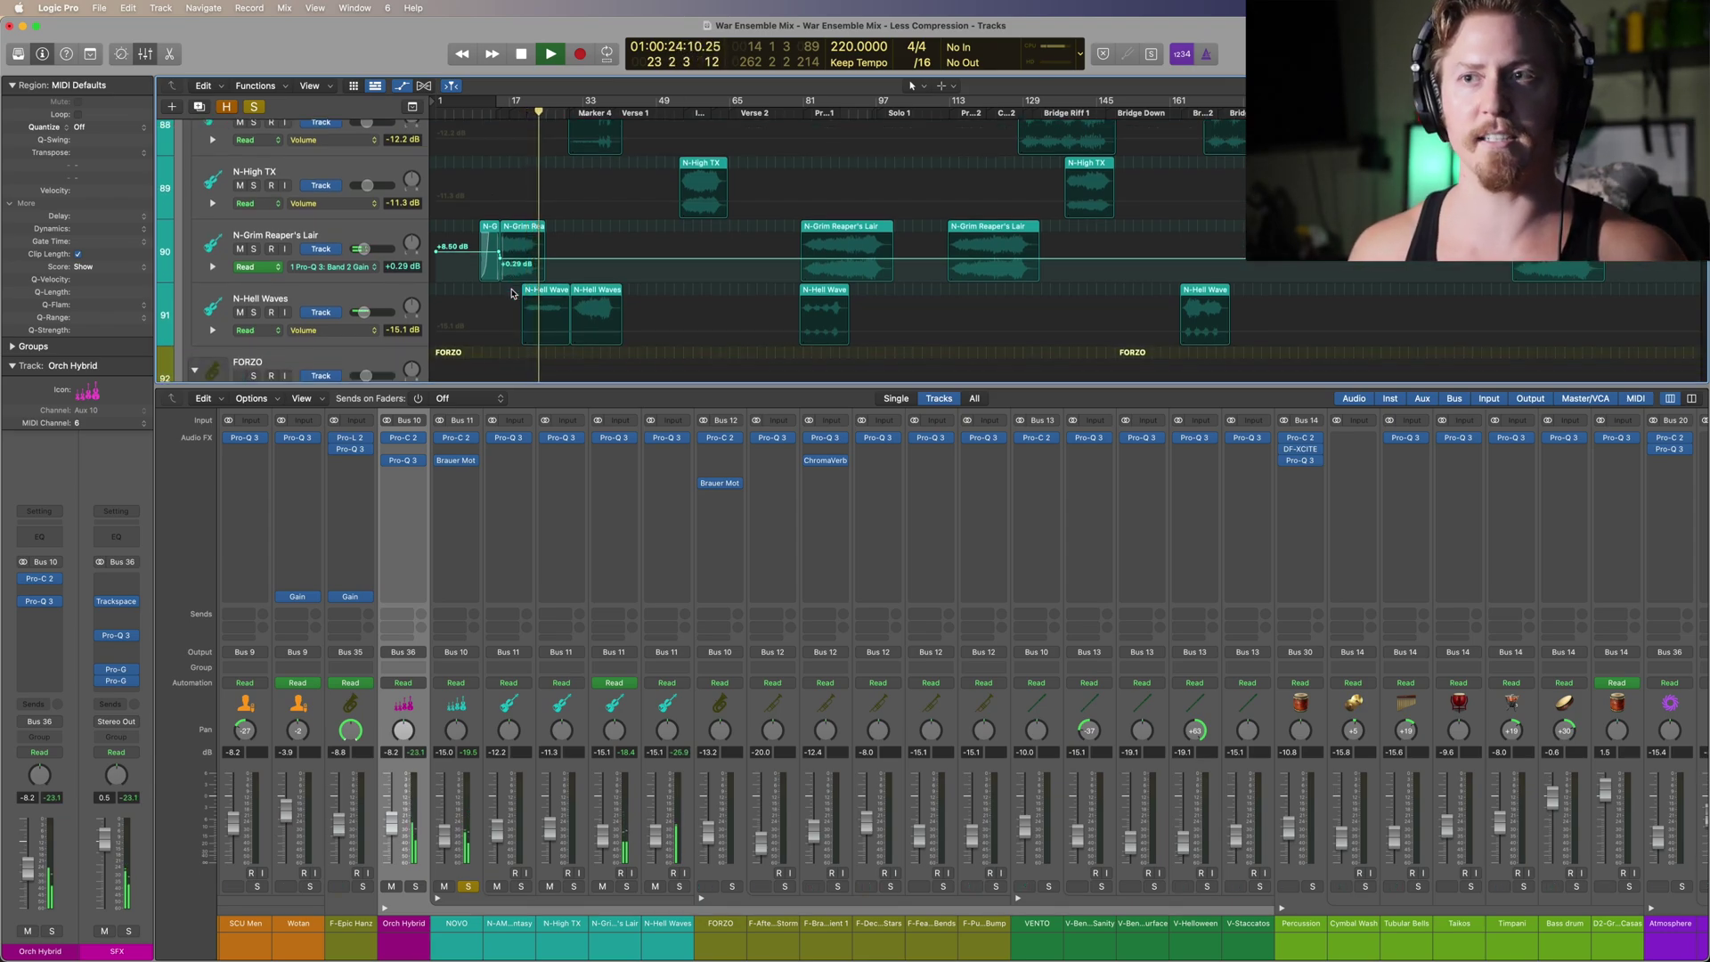
pyautogui.press('space')
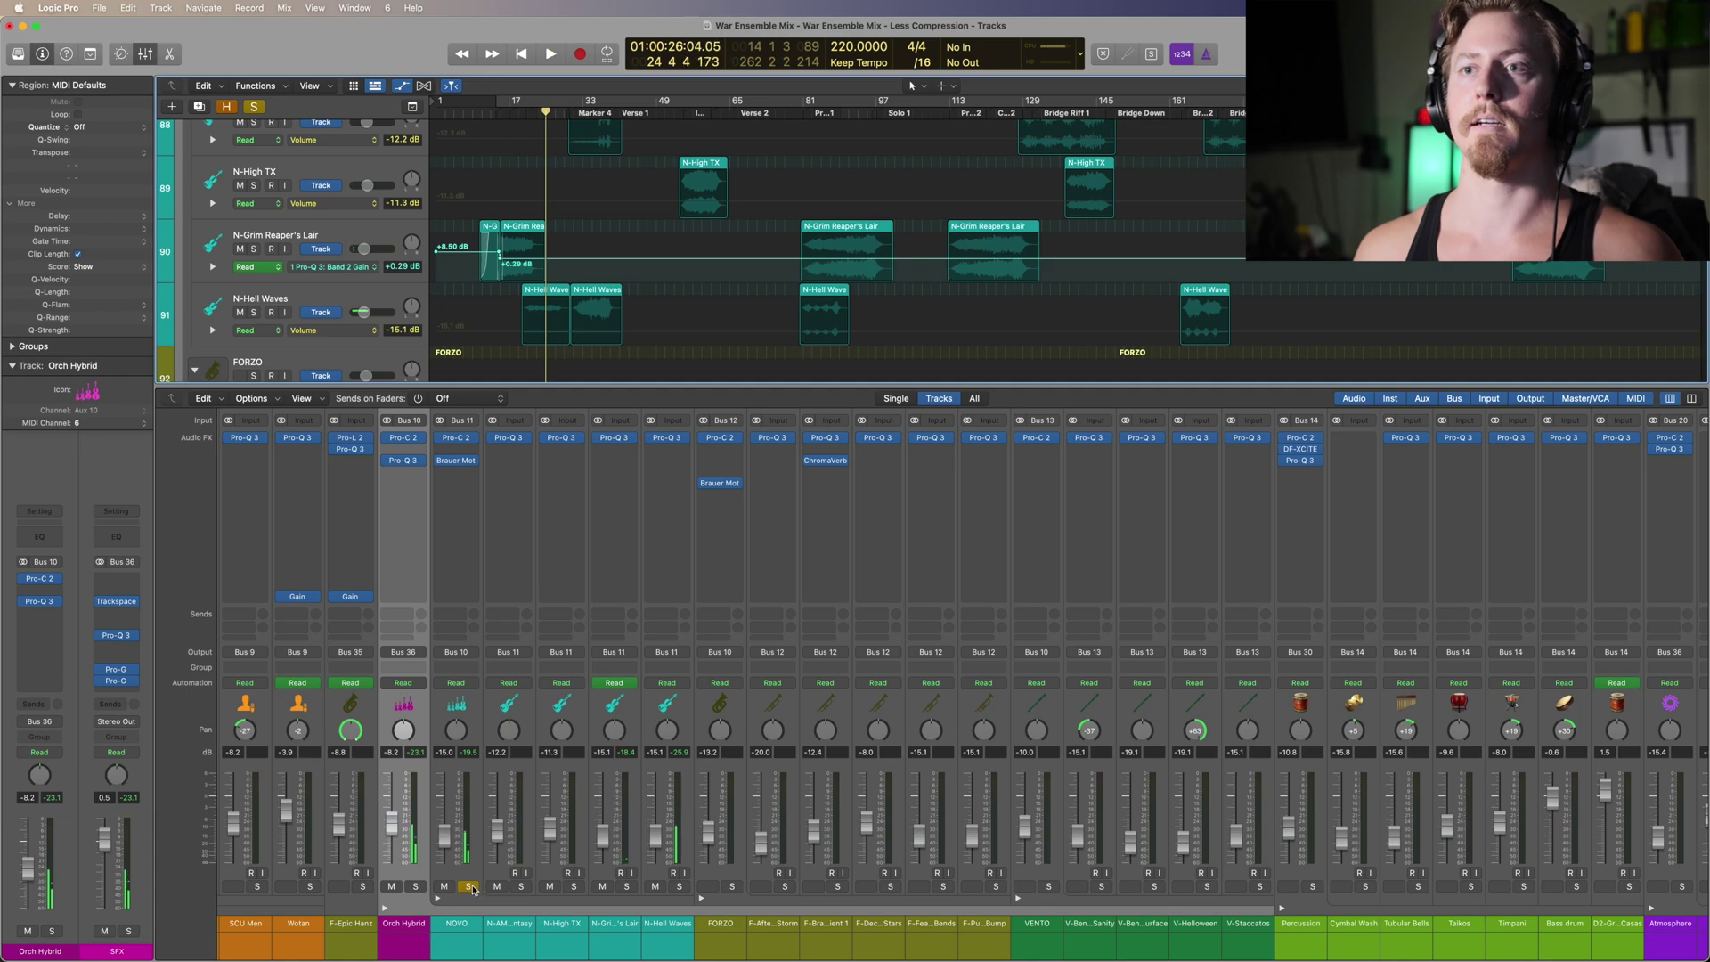
# Step: Turn off the NOVO solo and play the full mix from bar 21
pyautogui.click(469, 886)
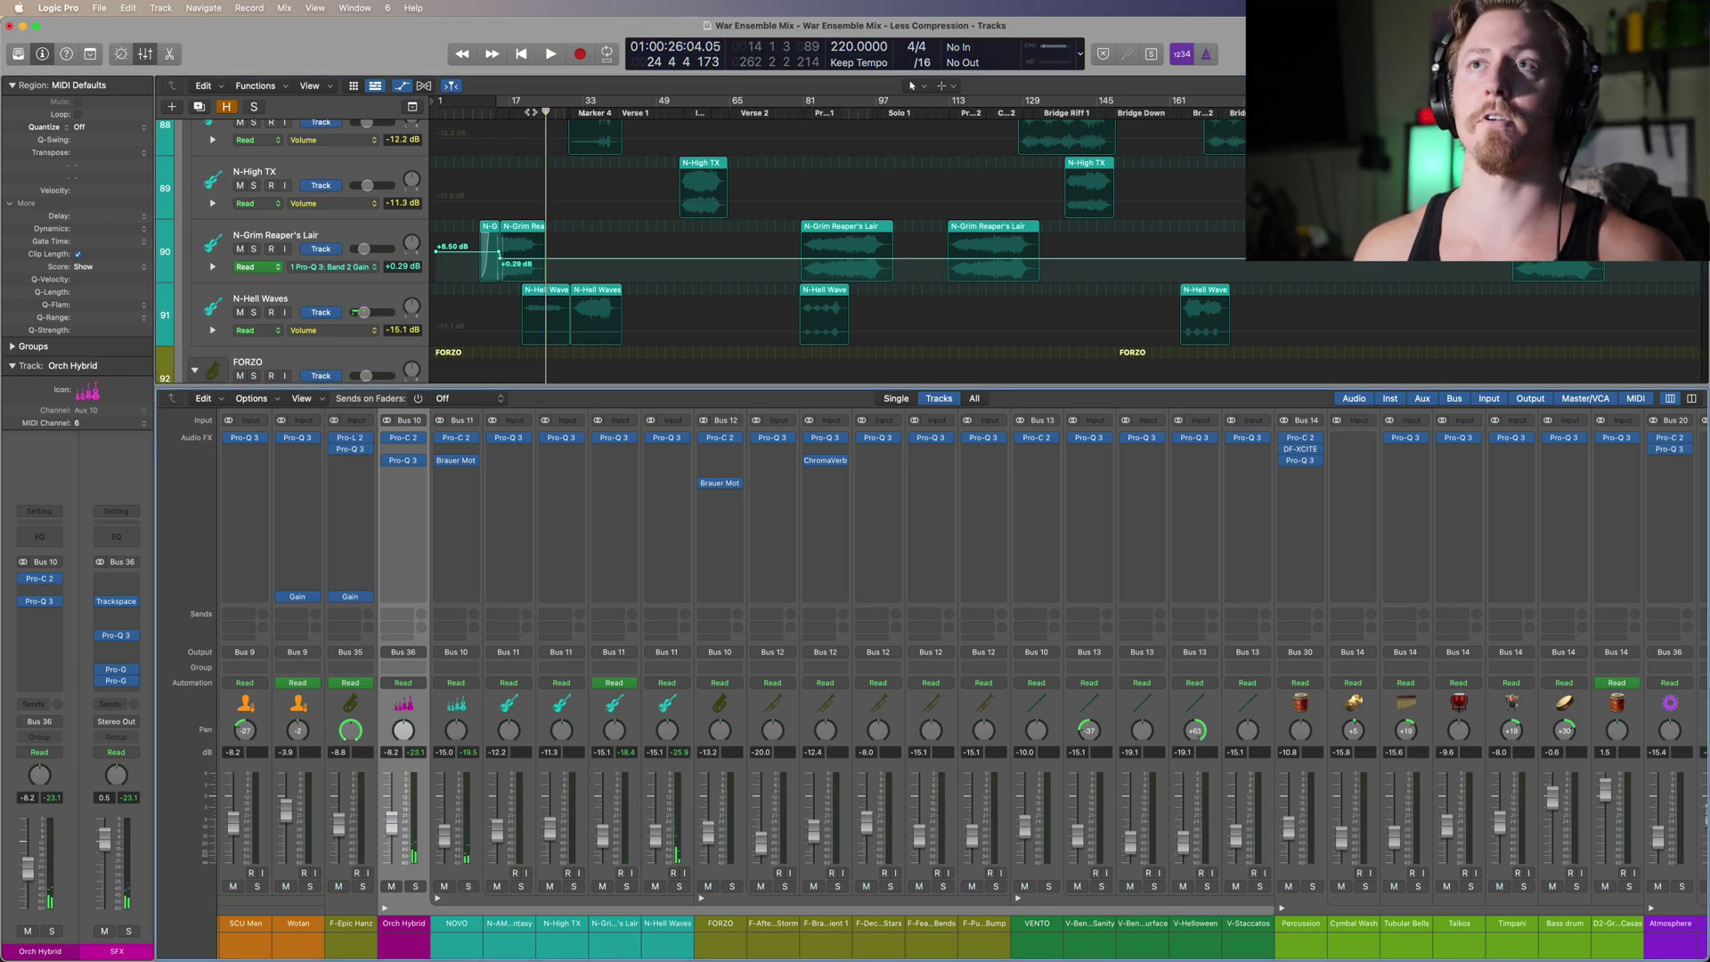
pyautogui.click(529, 114)
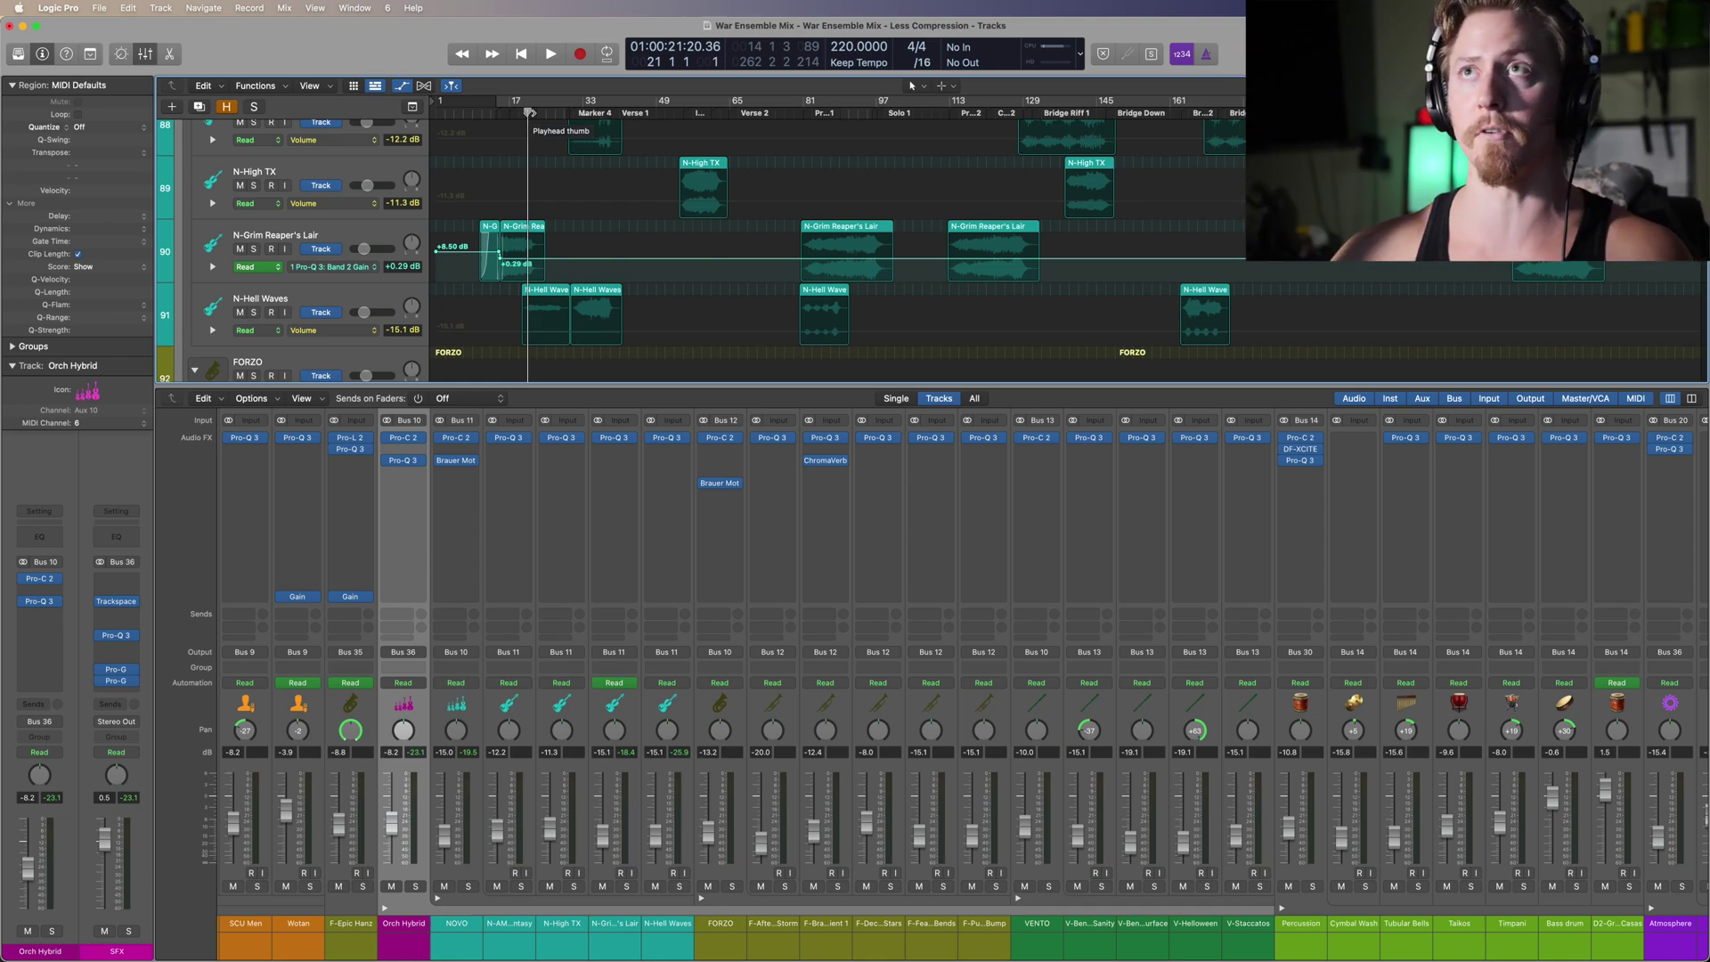
pyautogui.press('space')
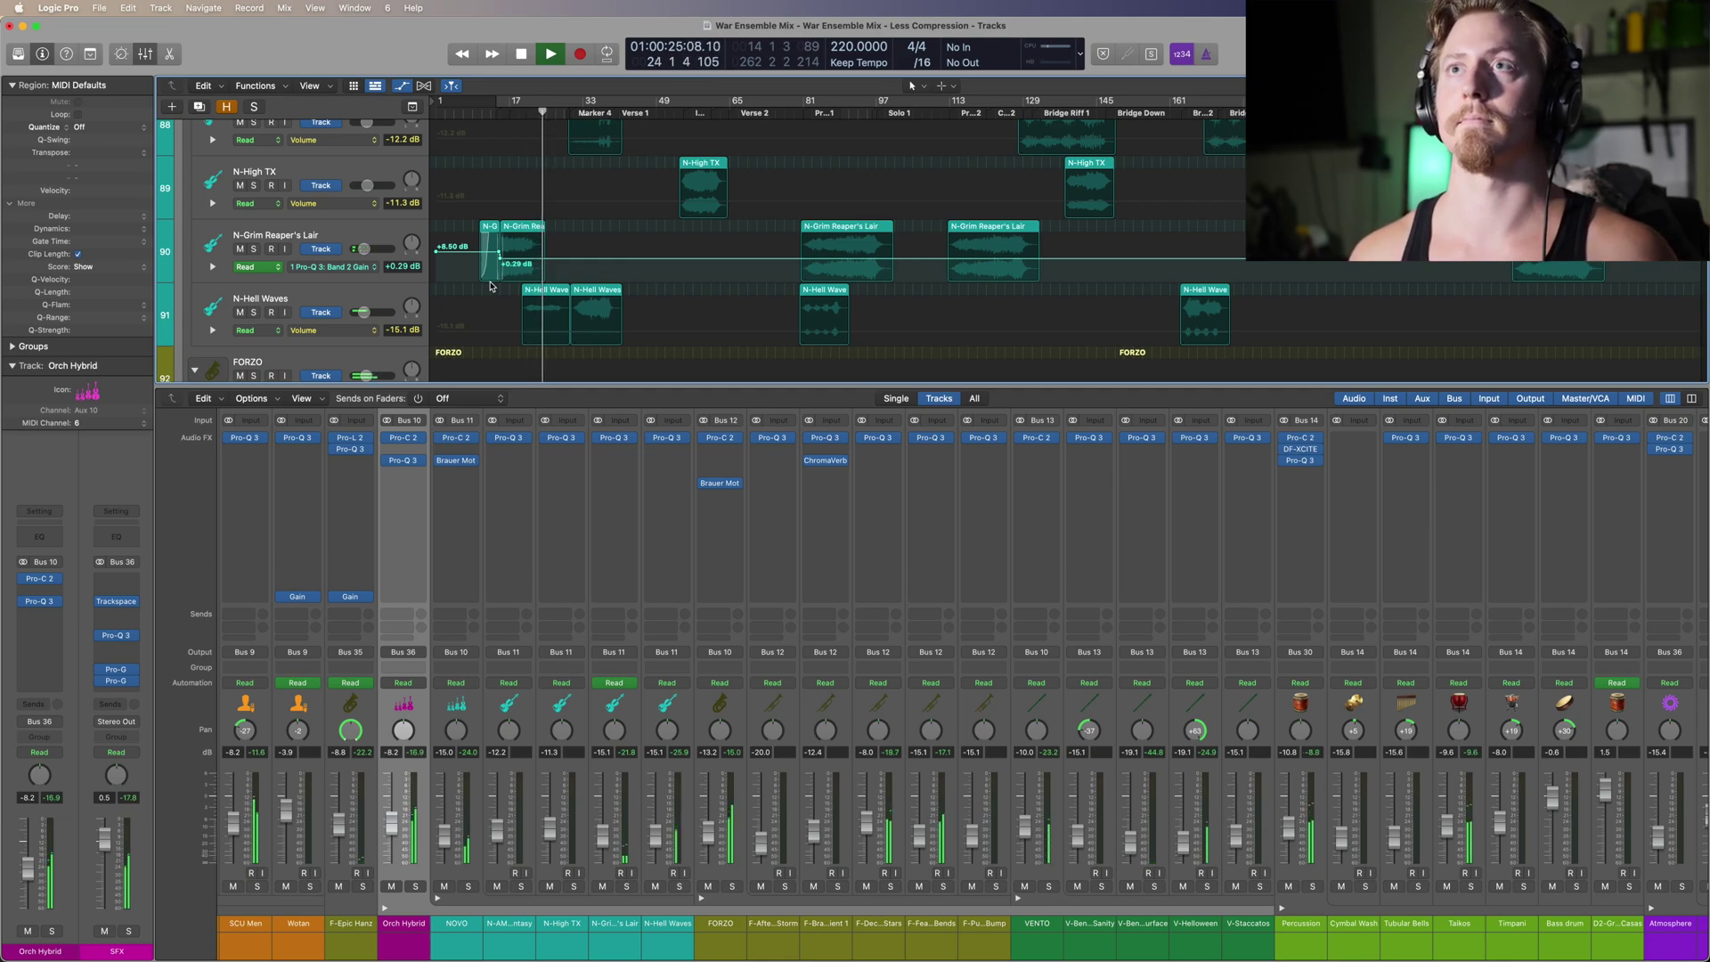
# Step: Solo the NOVO bus during playback and listen to the N-AMB Fantasy and N-Hell Waves regions up to bar 33
pyautogui.click(469, 889)
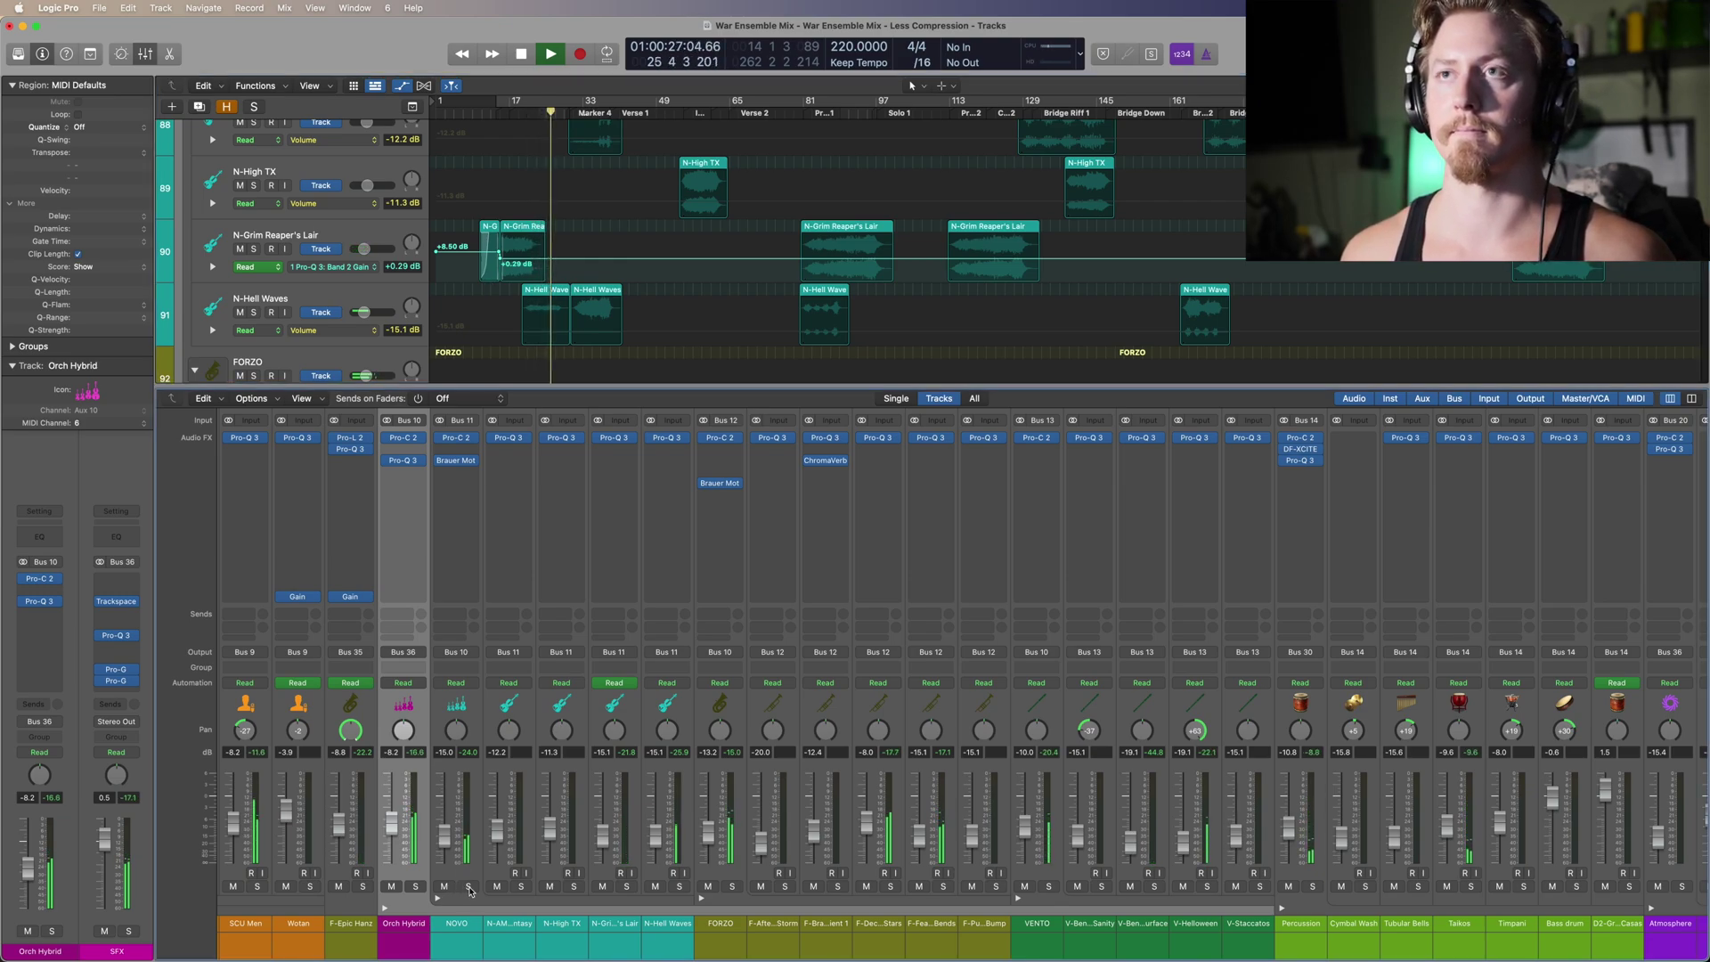
pyautogui.click(468, 887)
pyautogui.scroll(1, 597, 302)
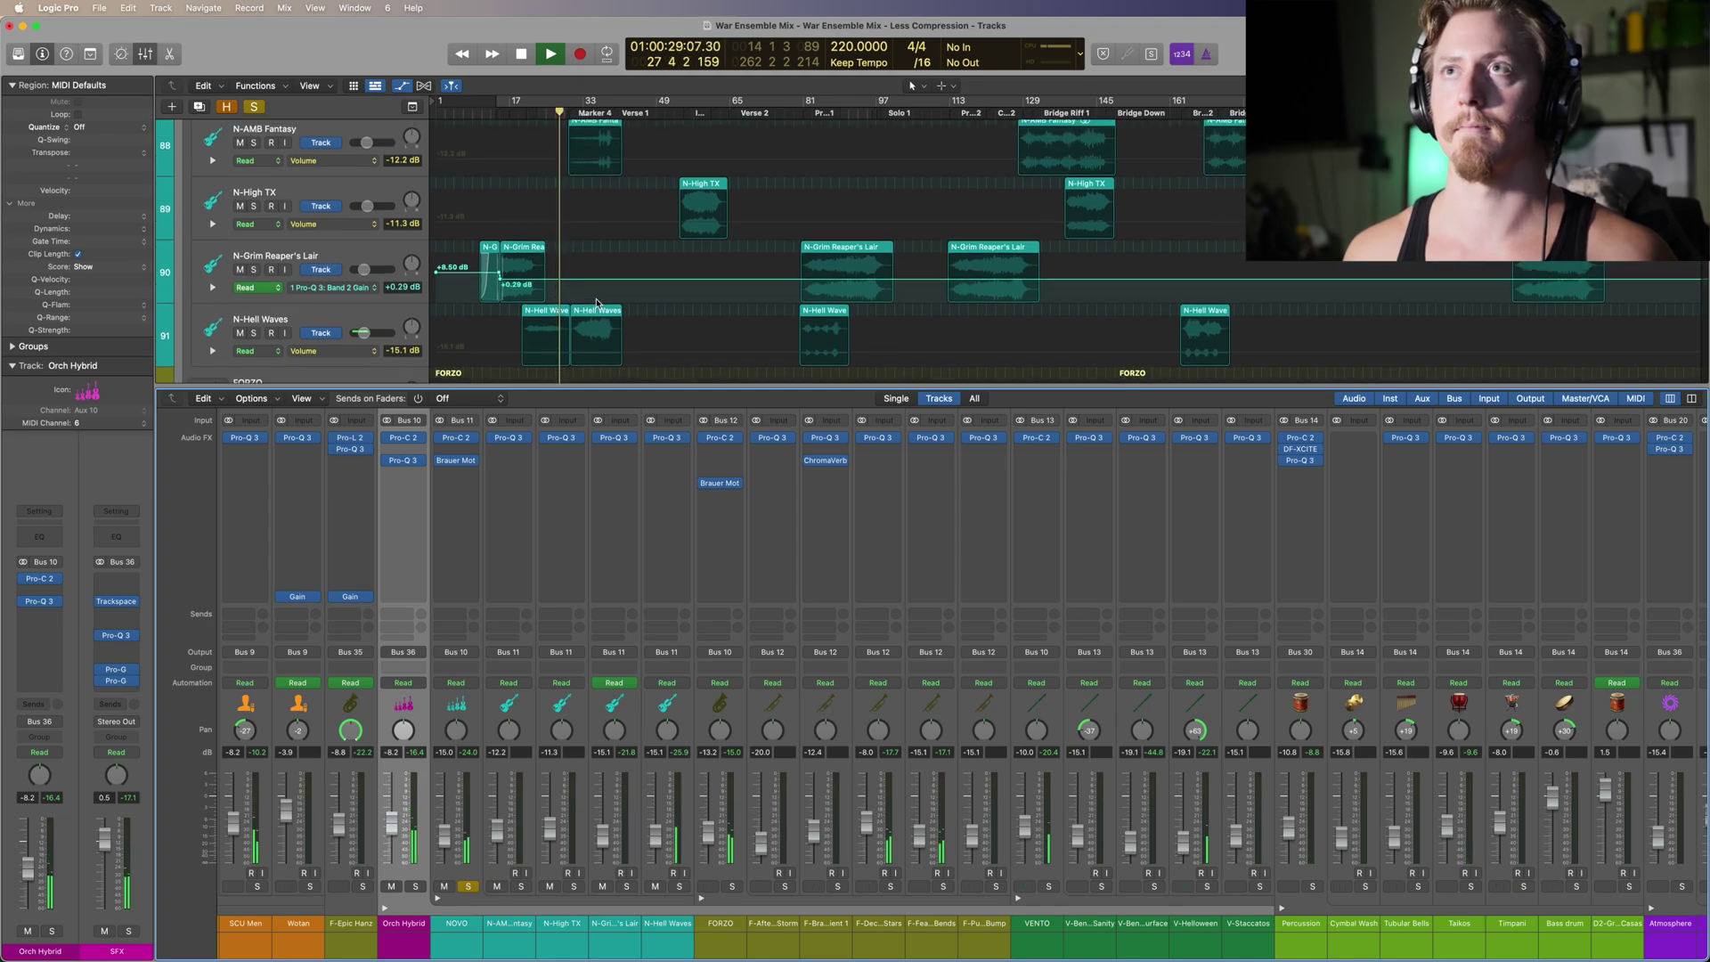
pyautogui.scroll(2, 596, 303)
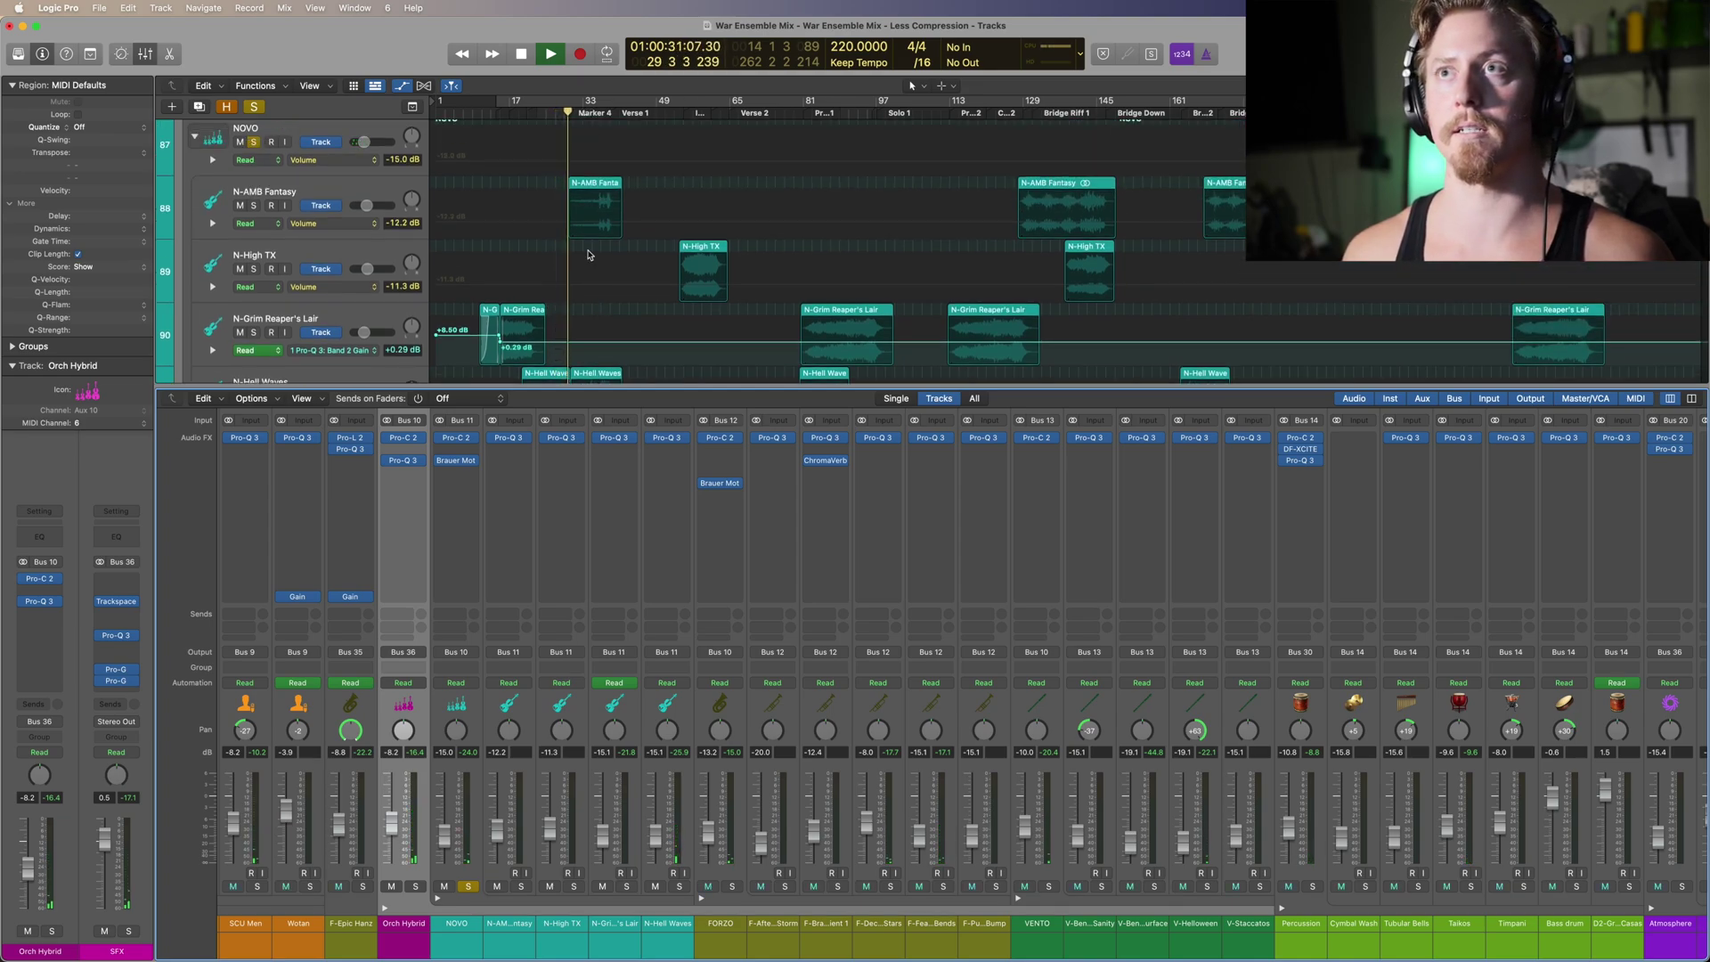
pyautogui.scroll(-2, 592, 267)
pyautogui.scroll(5, 603, 331)
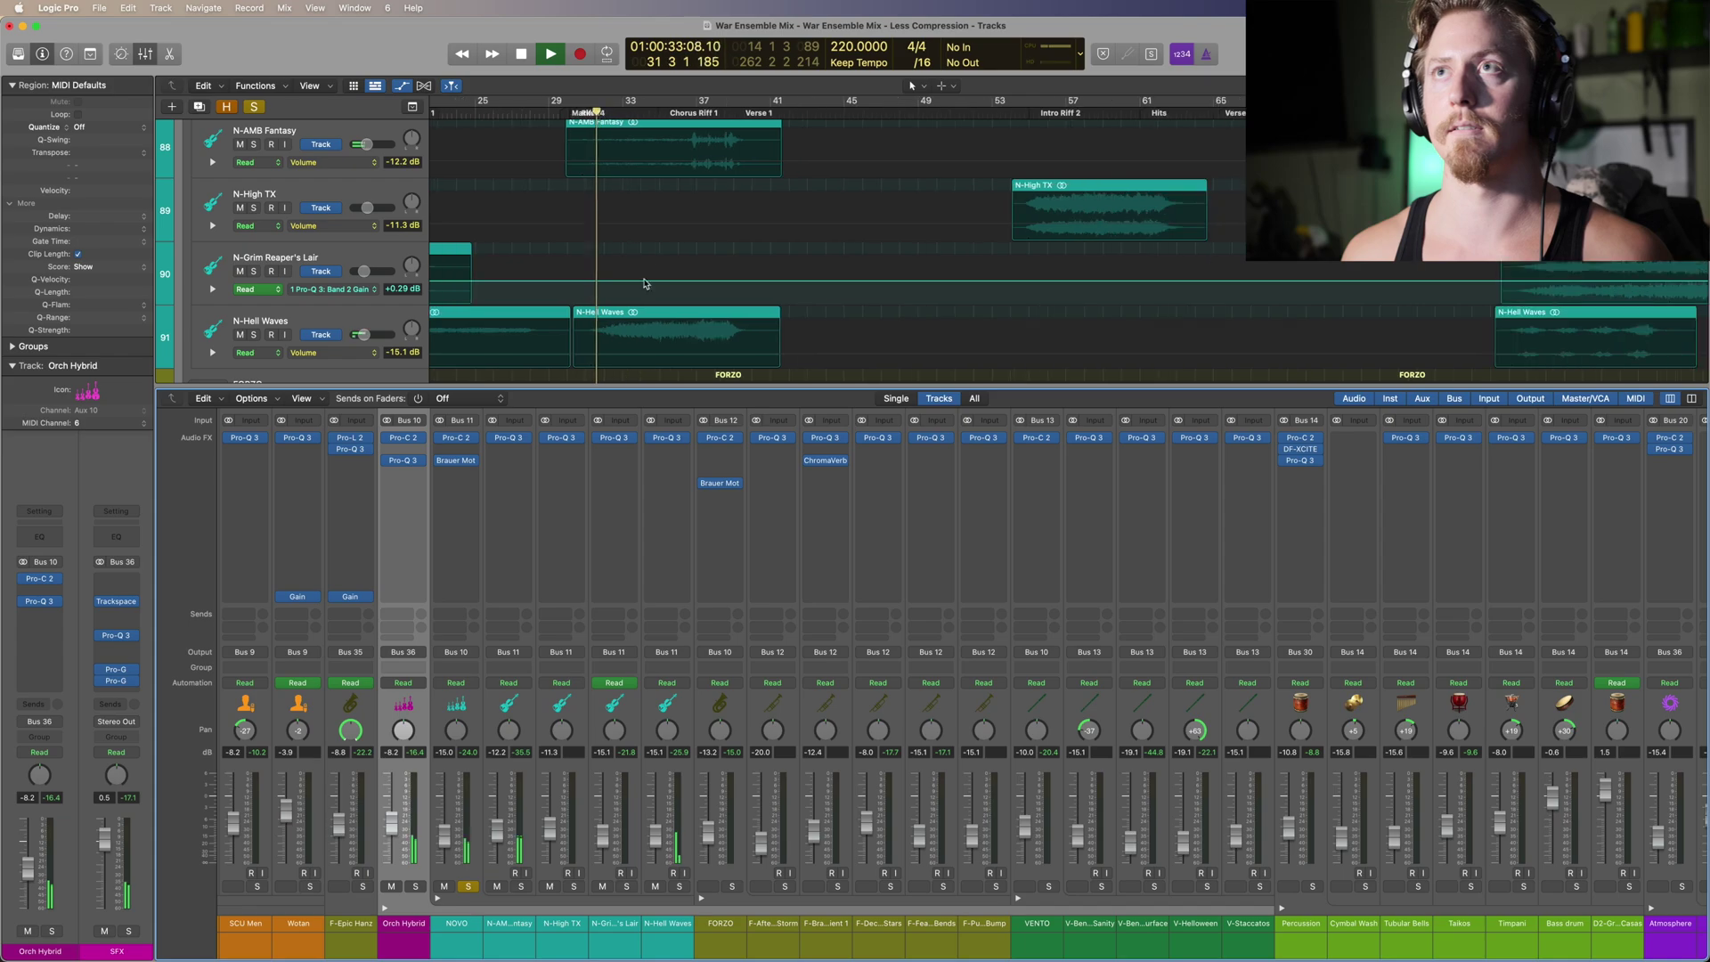
pyautogui.scroll(1, 664, 258)
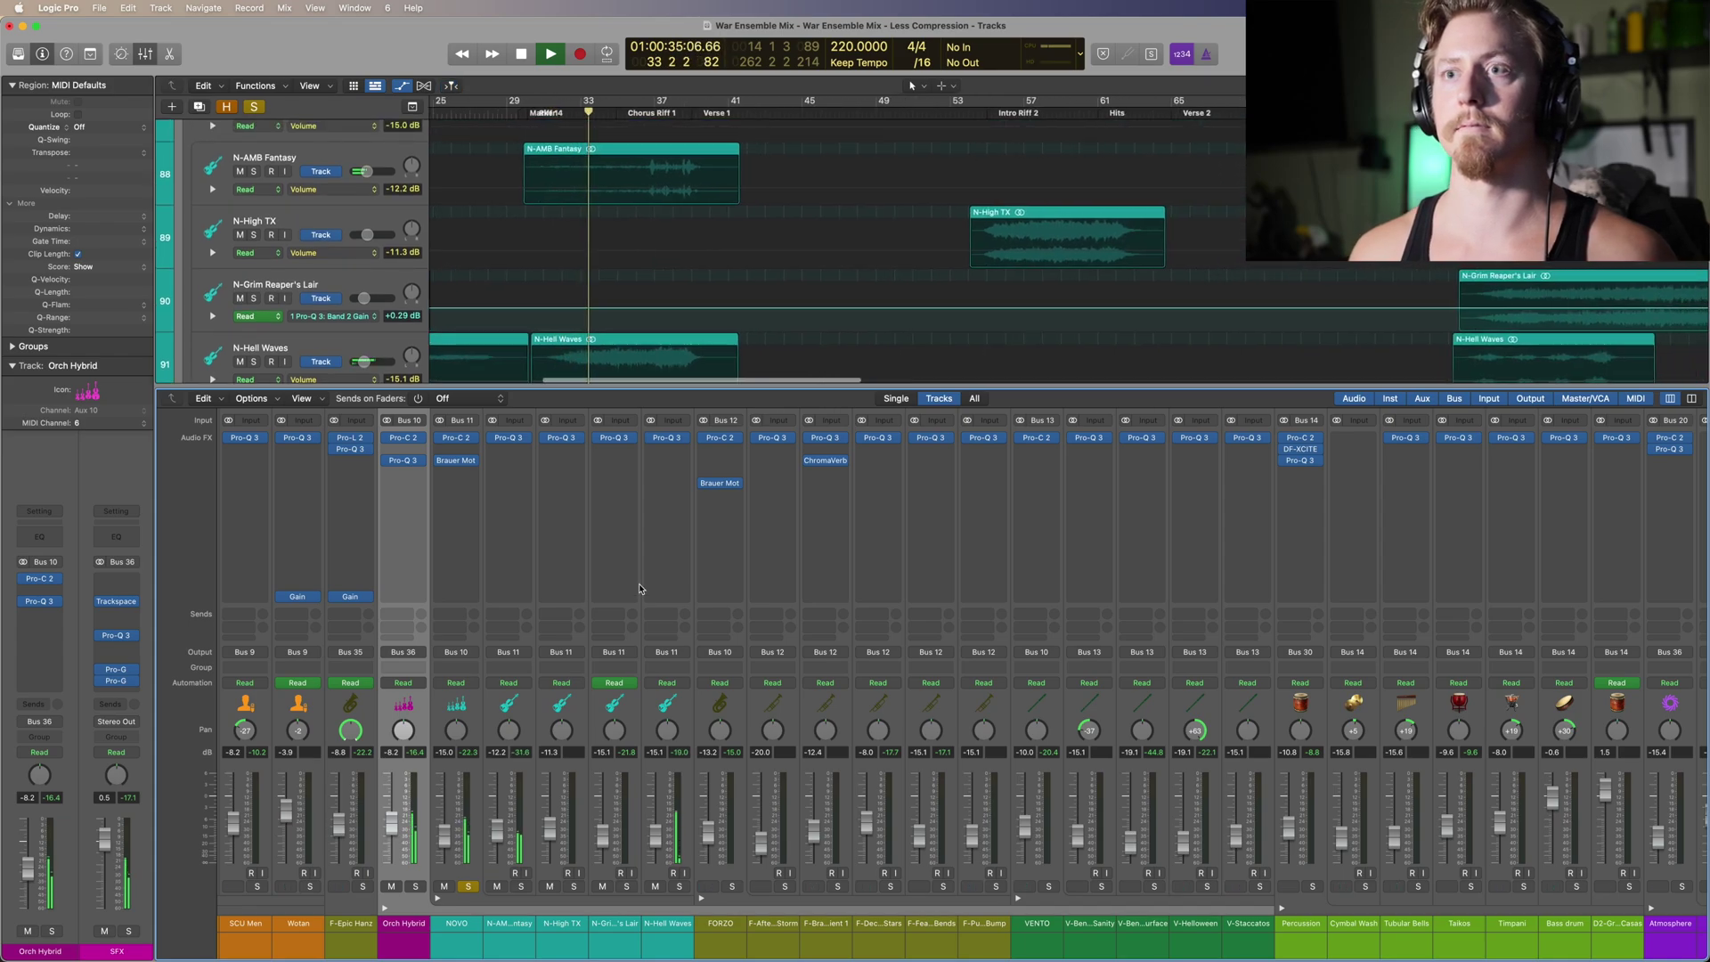
# Step: Compare the full mix with the soloed NOVO bus through Chorus Riff 1, and stop playback at bar 40
pyautogui.click(470, 886)
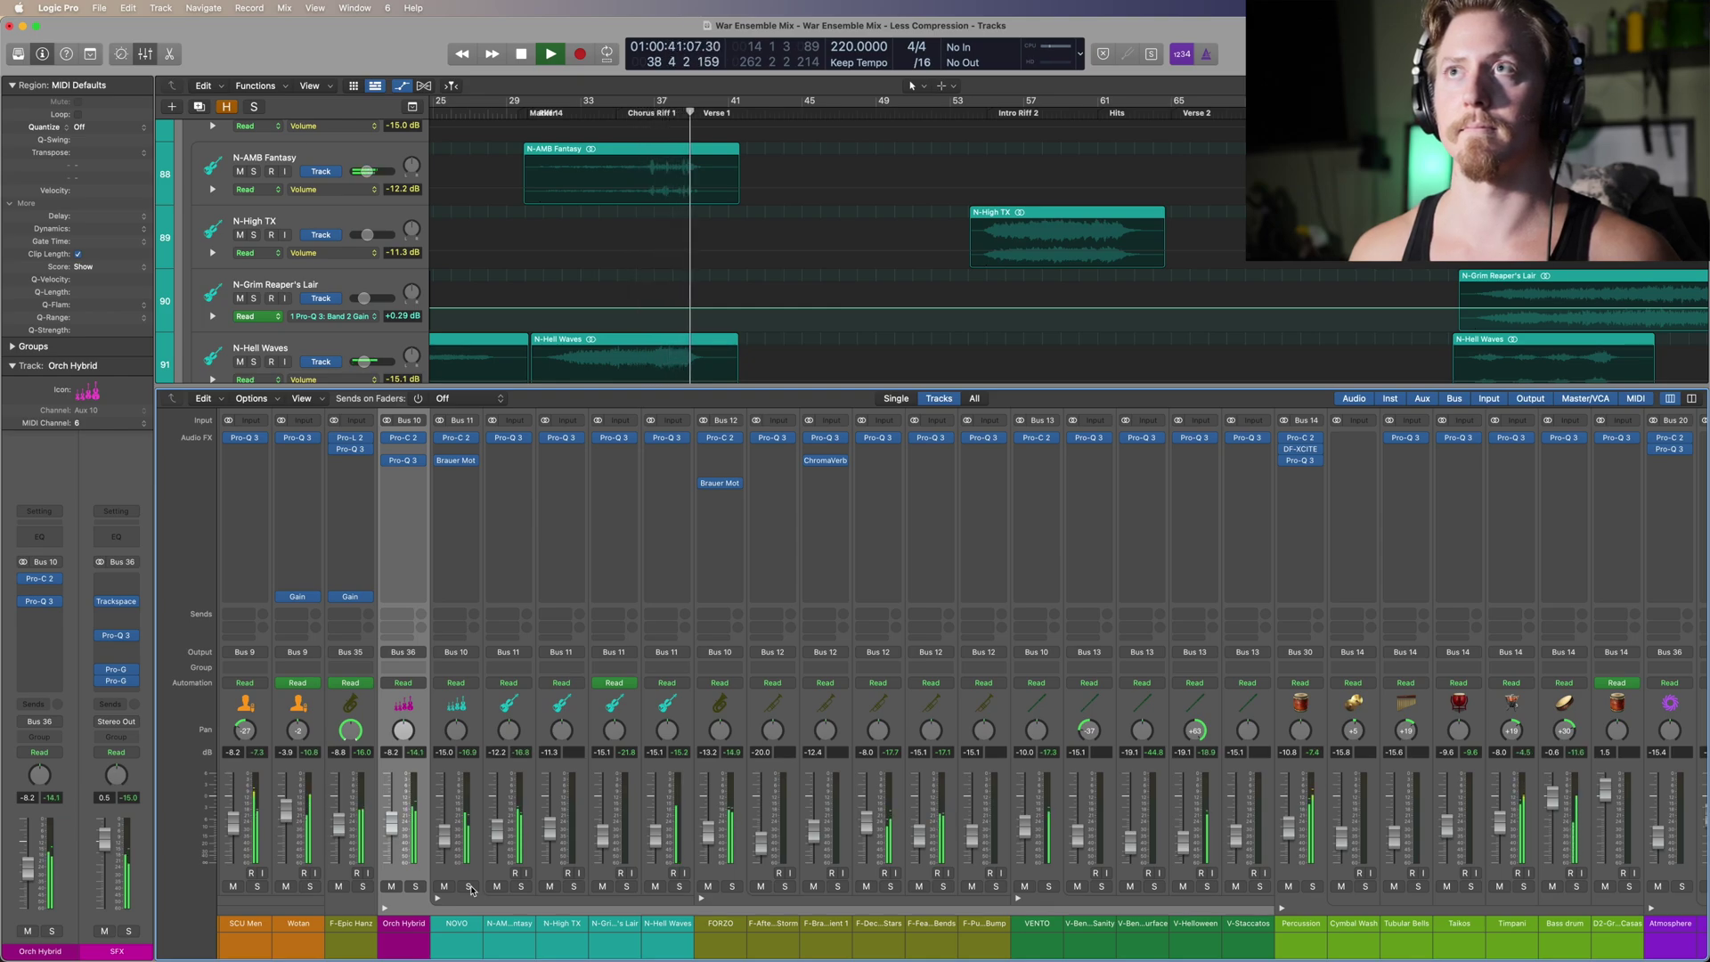
pyautogui.click(469, 887)
pyautogui.click(632, 108)
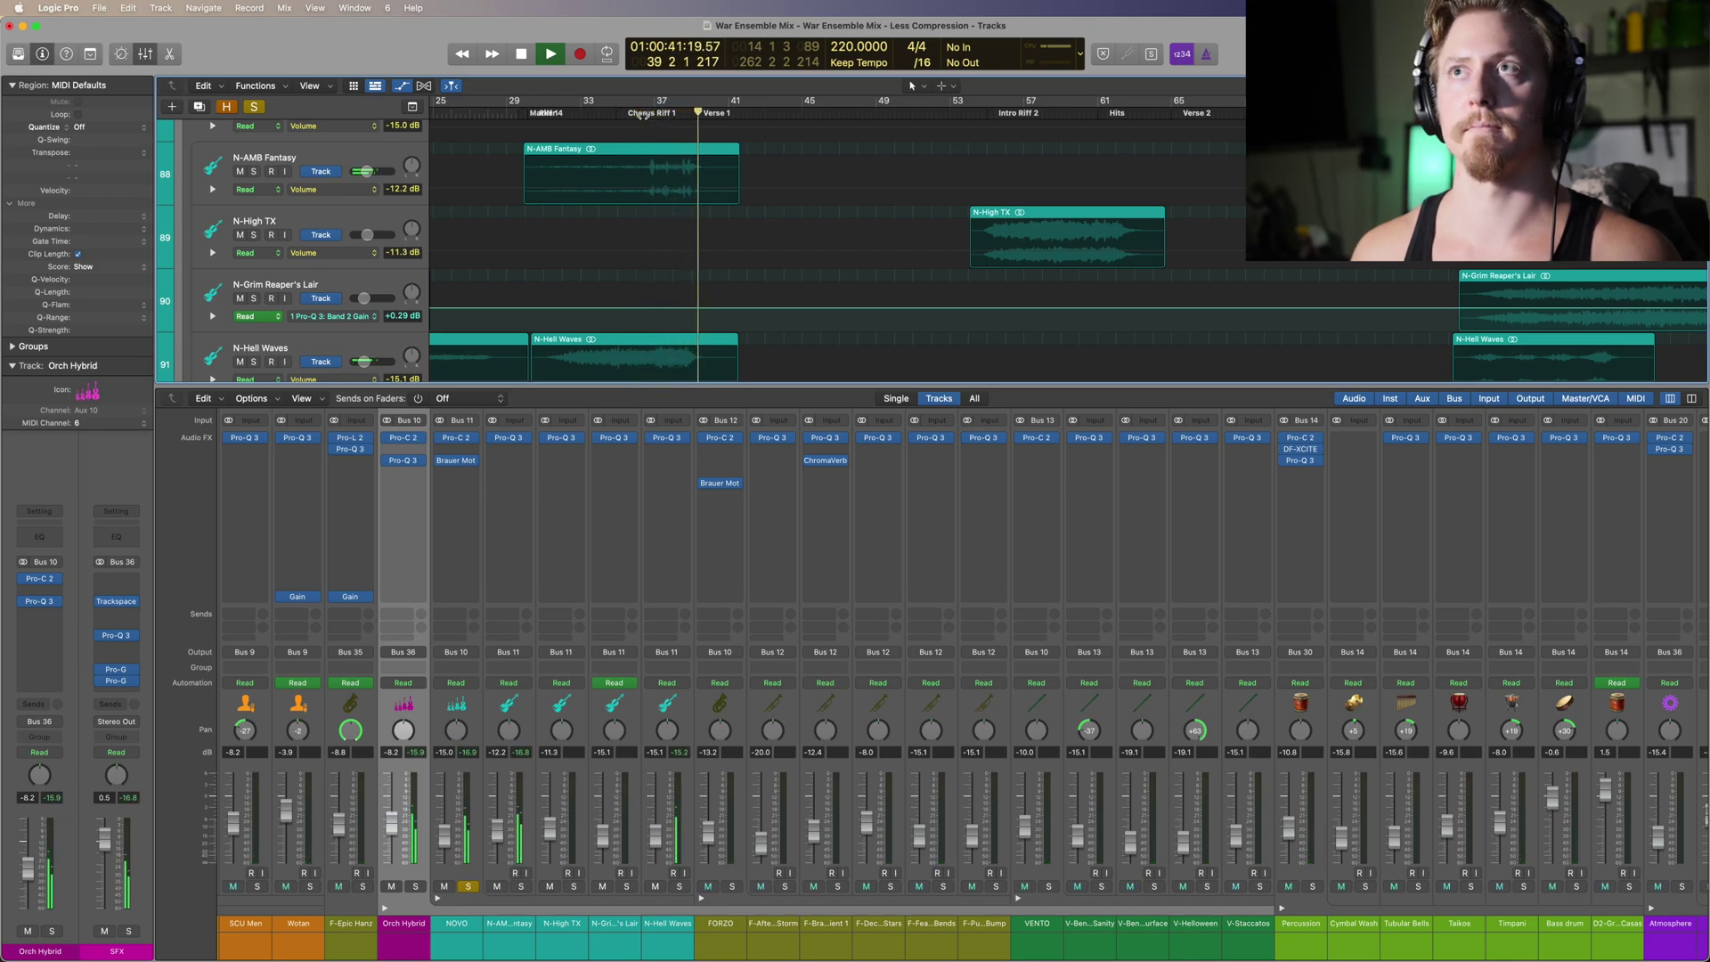
pyautogui.press('space')
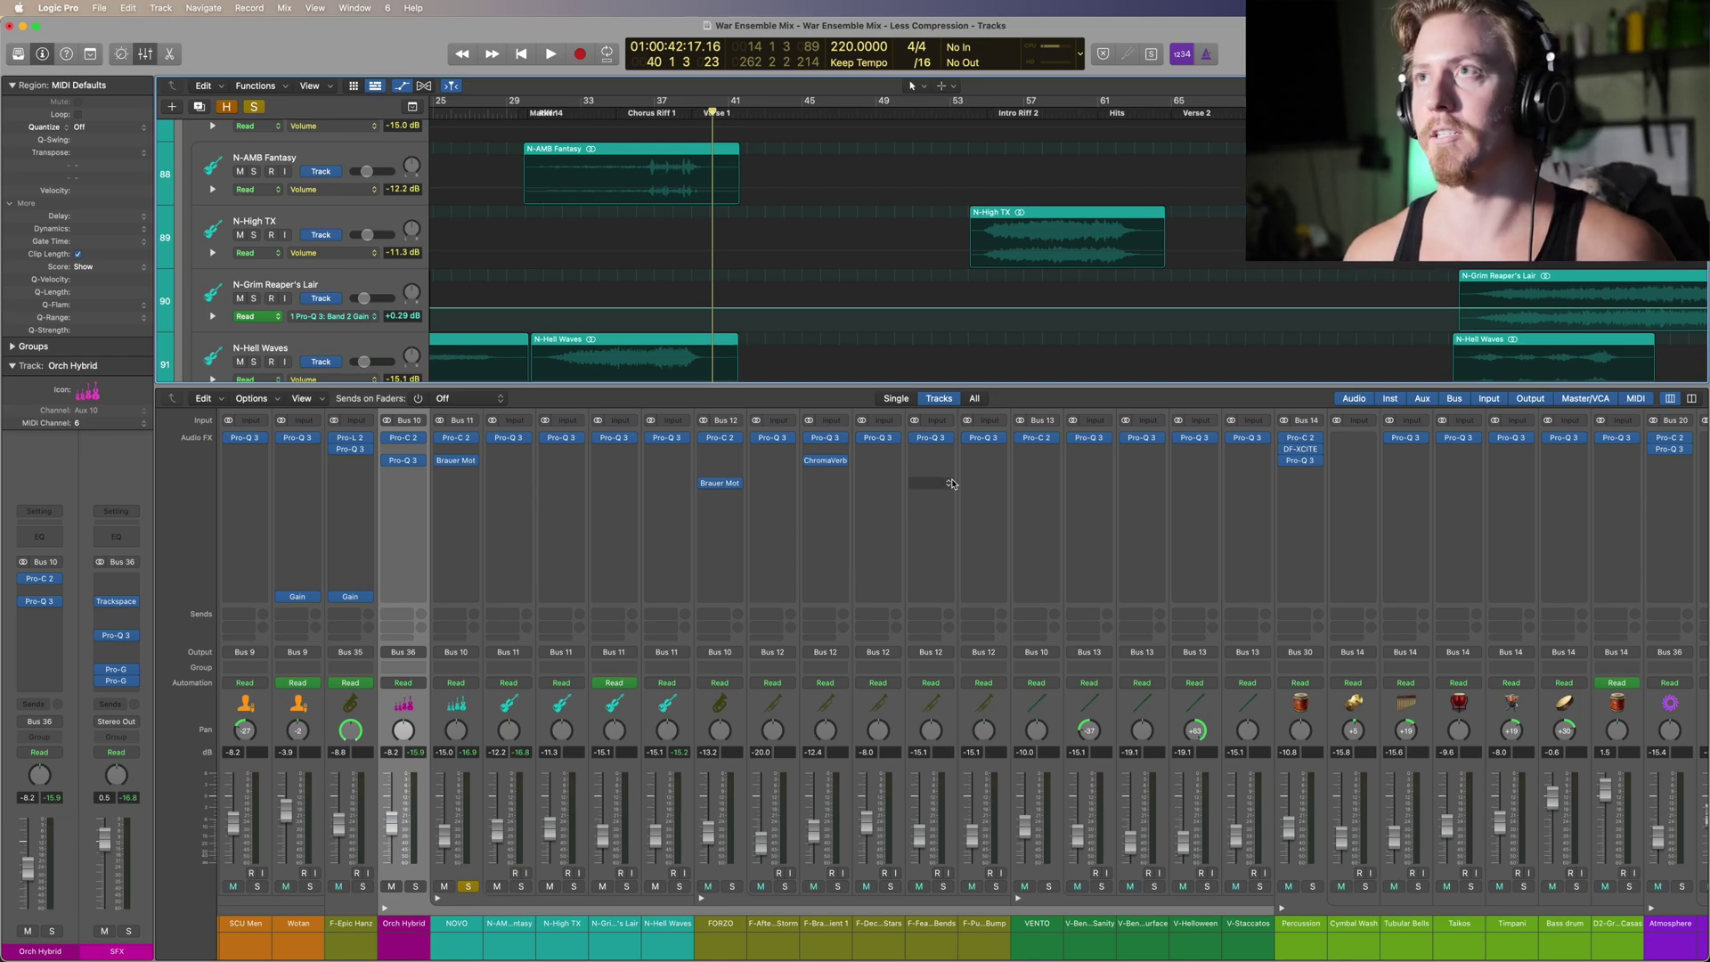
# Step: Play the soloed NOVO bus from about bar 82 in pre-chorus 1 to bar 88, and turn off its solo
pyautogui.scroll(-6, 928, 296)
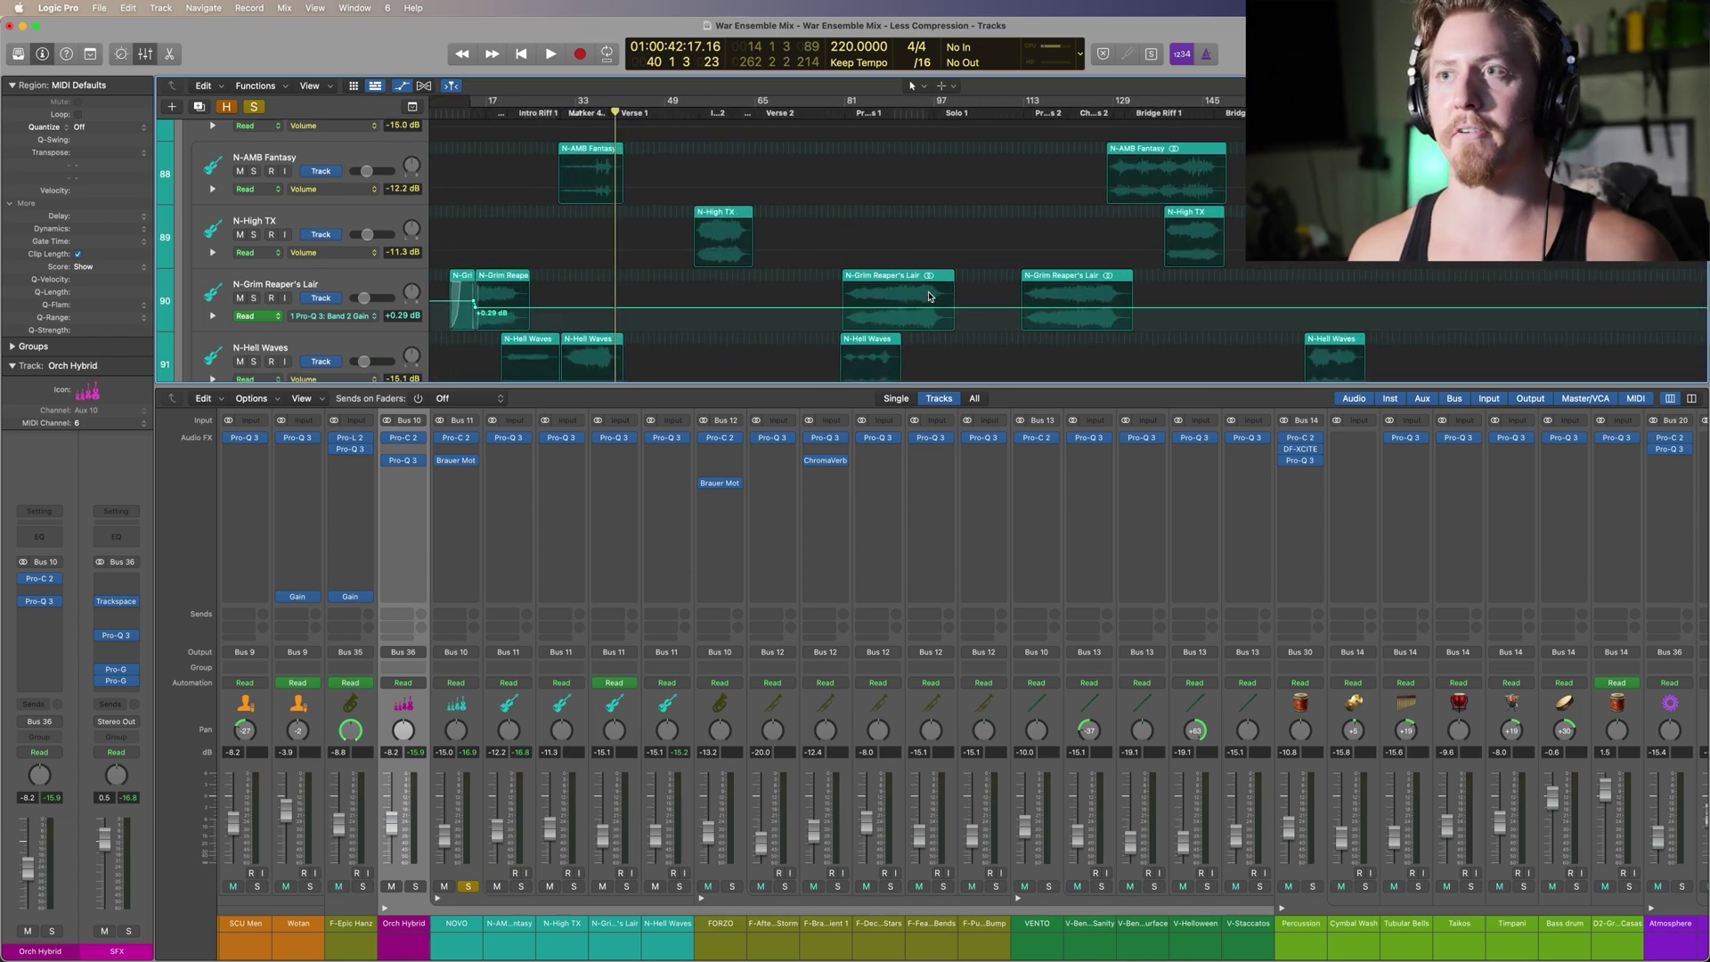
pyautogui.hotkey('alt', '.')
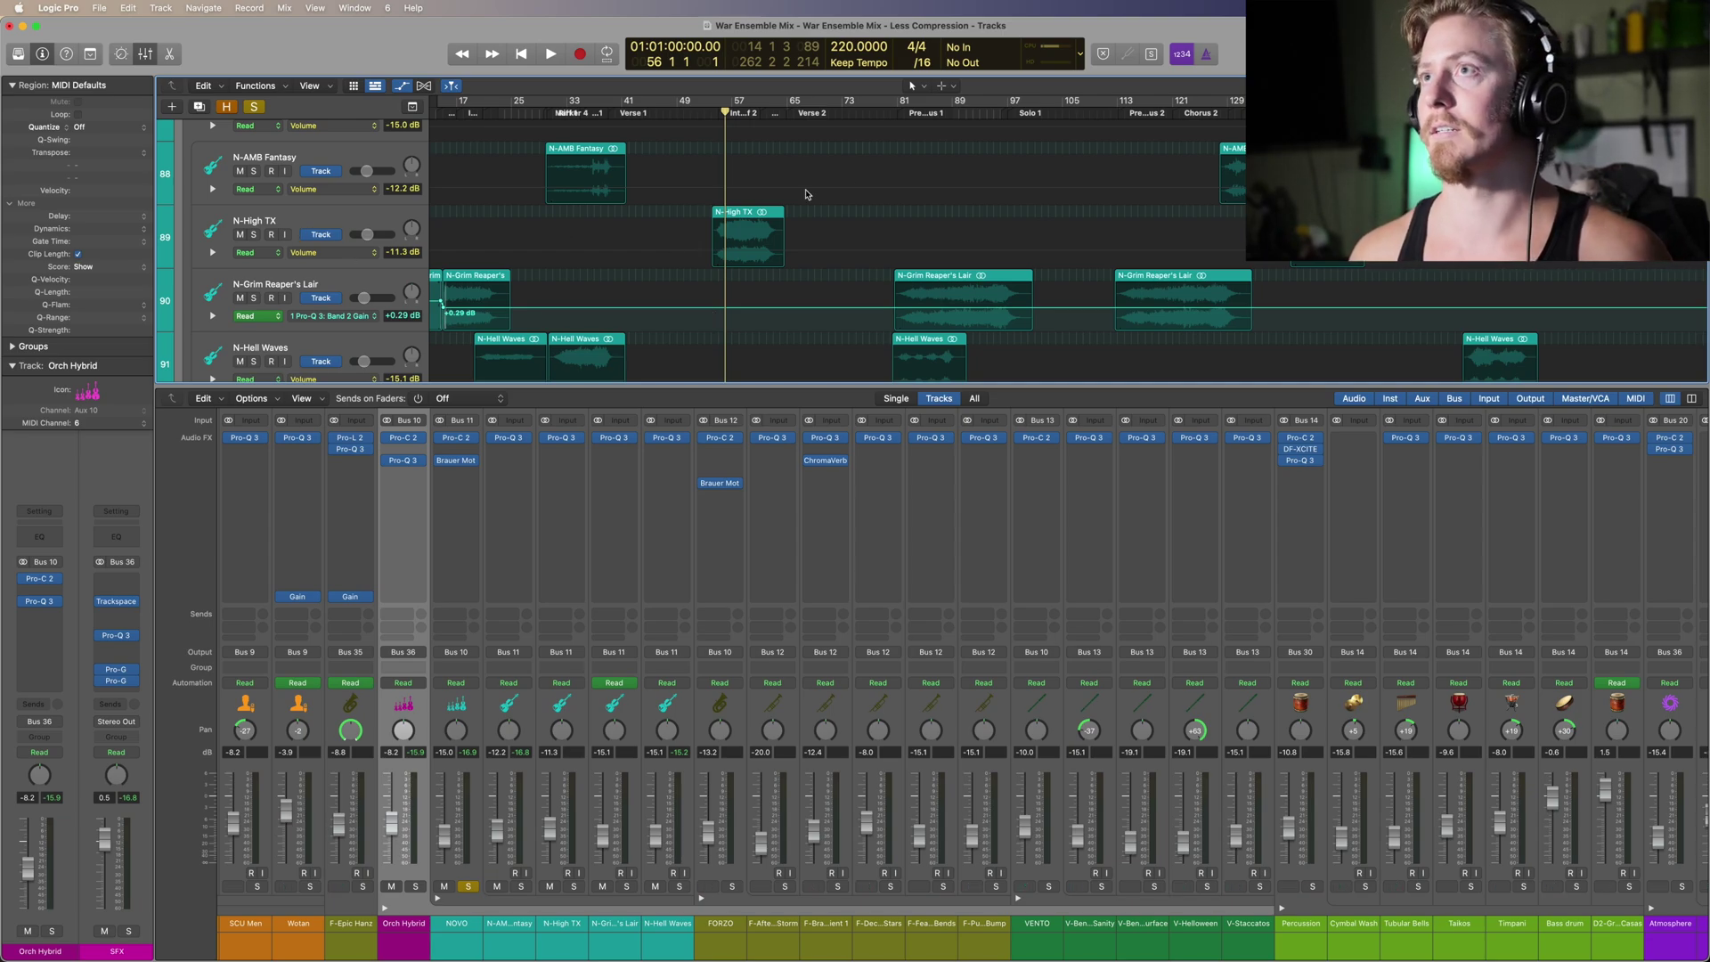
pyautogui.click(914, 114)
pyautogui.press('space')
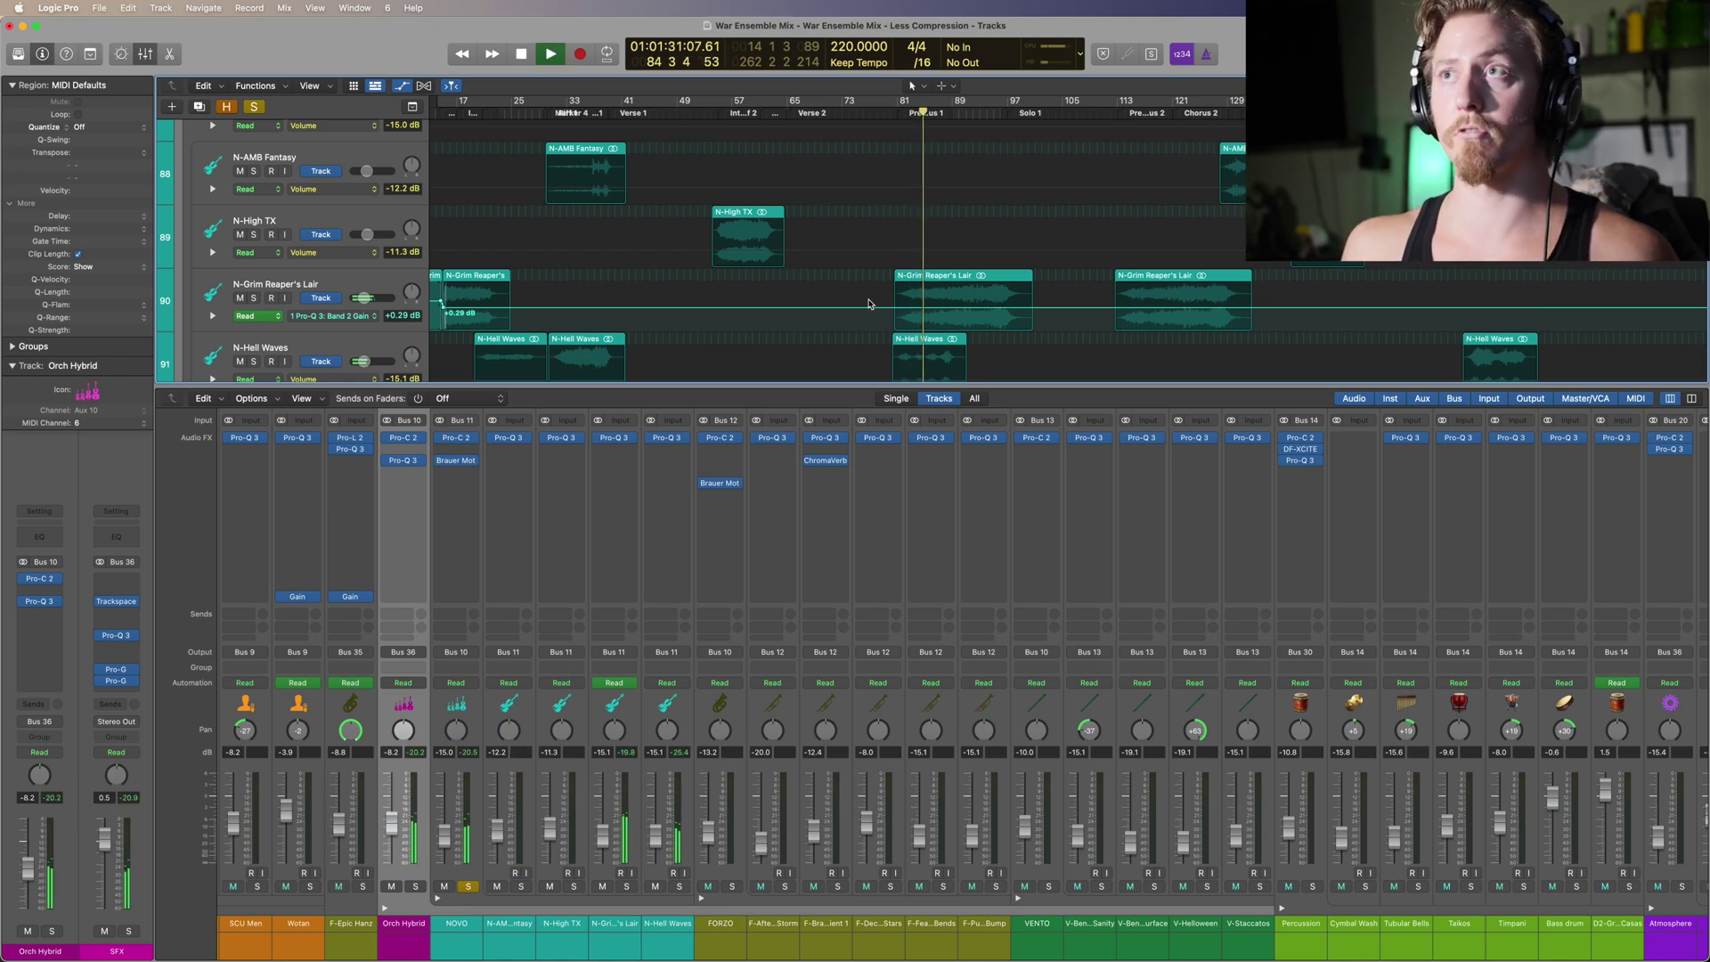
pyautogui.hscroll(3, 802, 293)
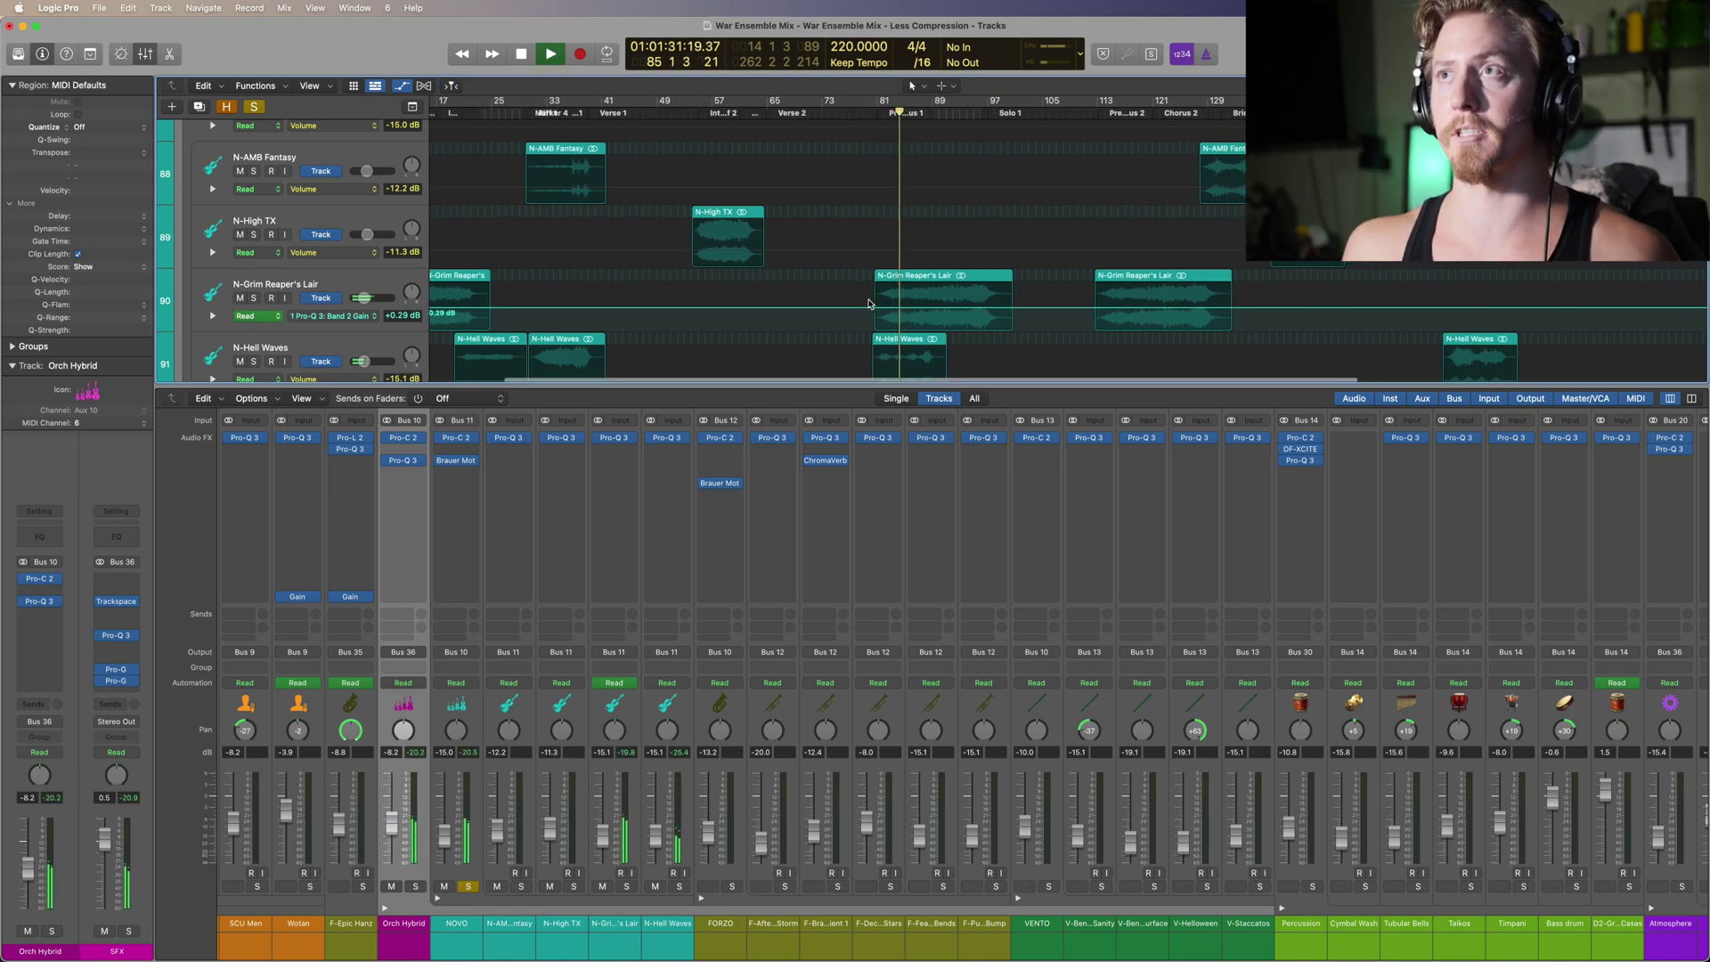
pyautogui.click(467, 887)
pyautogui.press('space')
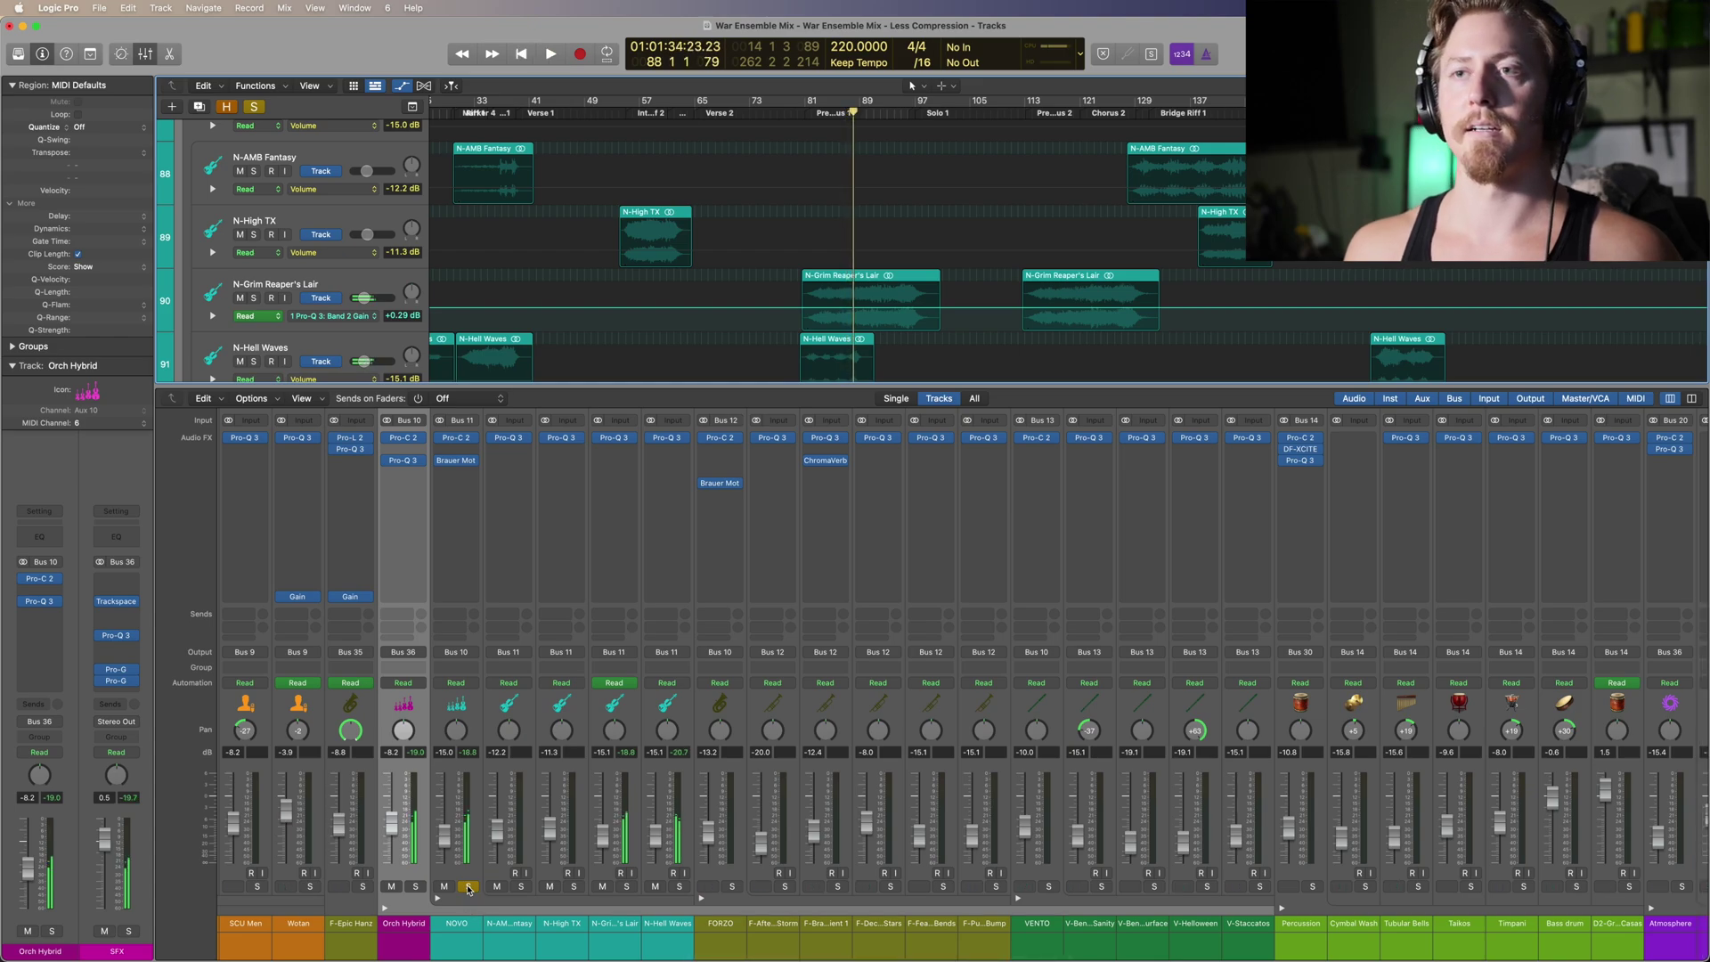
# Step: Compare the full mix from bar 81 with N-Grim Reaper's Lair muted and with it unmuted
pyautogui.click(602, 886)
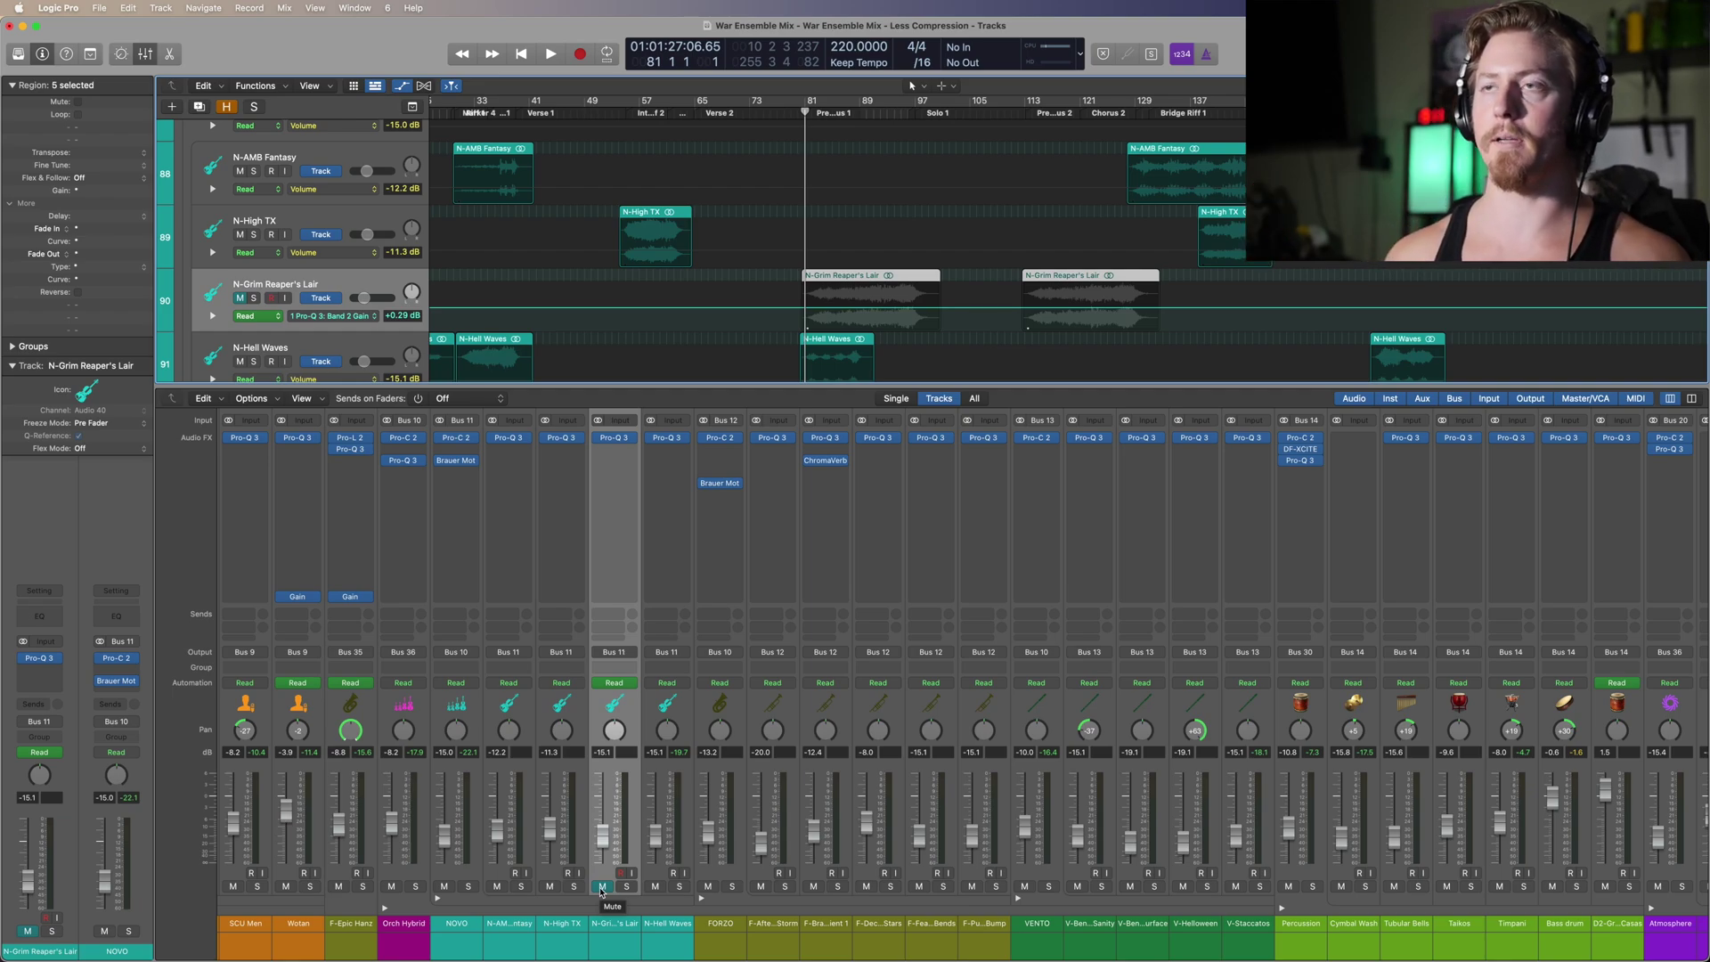
pyautogui.press('space')
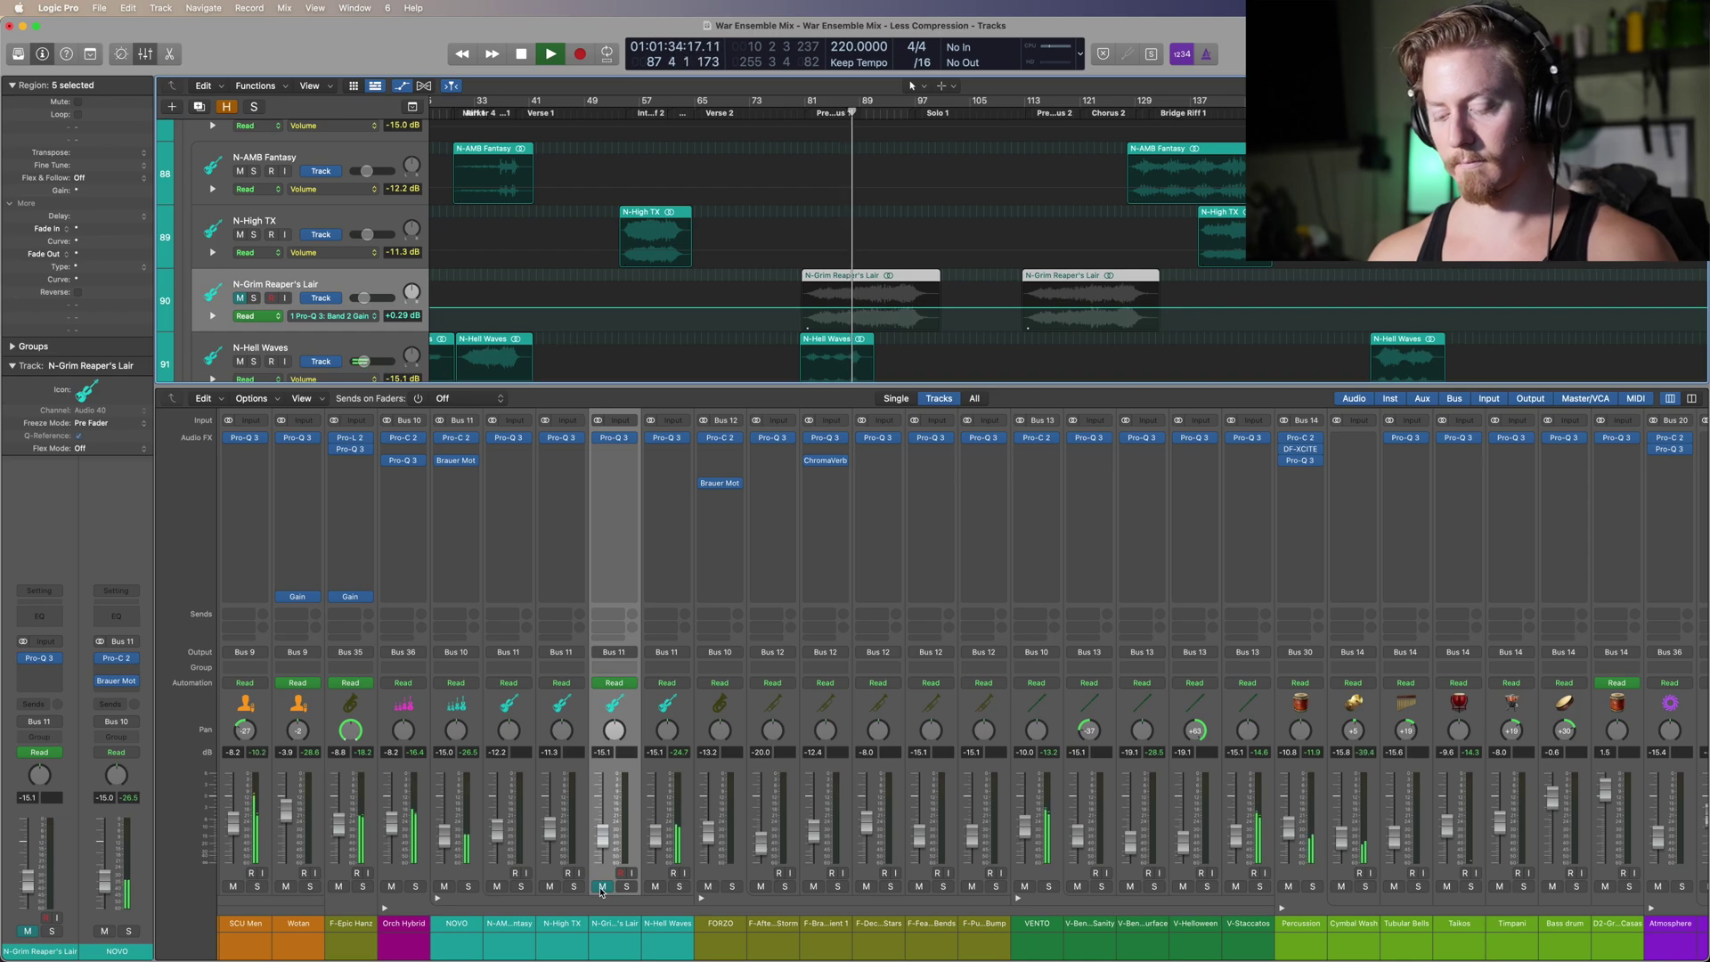
pyautogui.press('space')
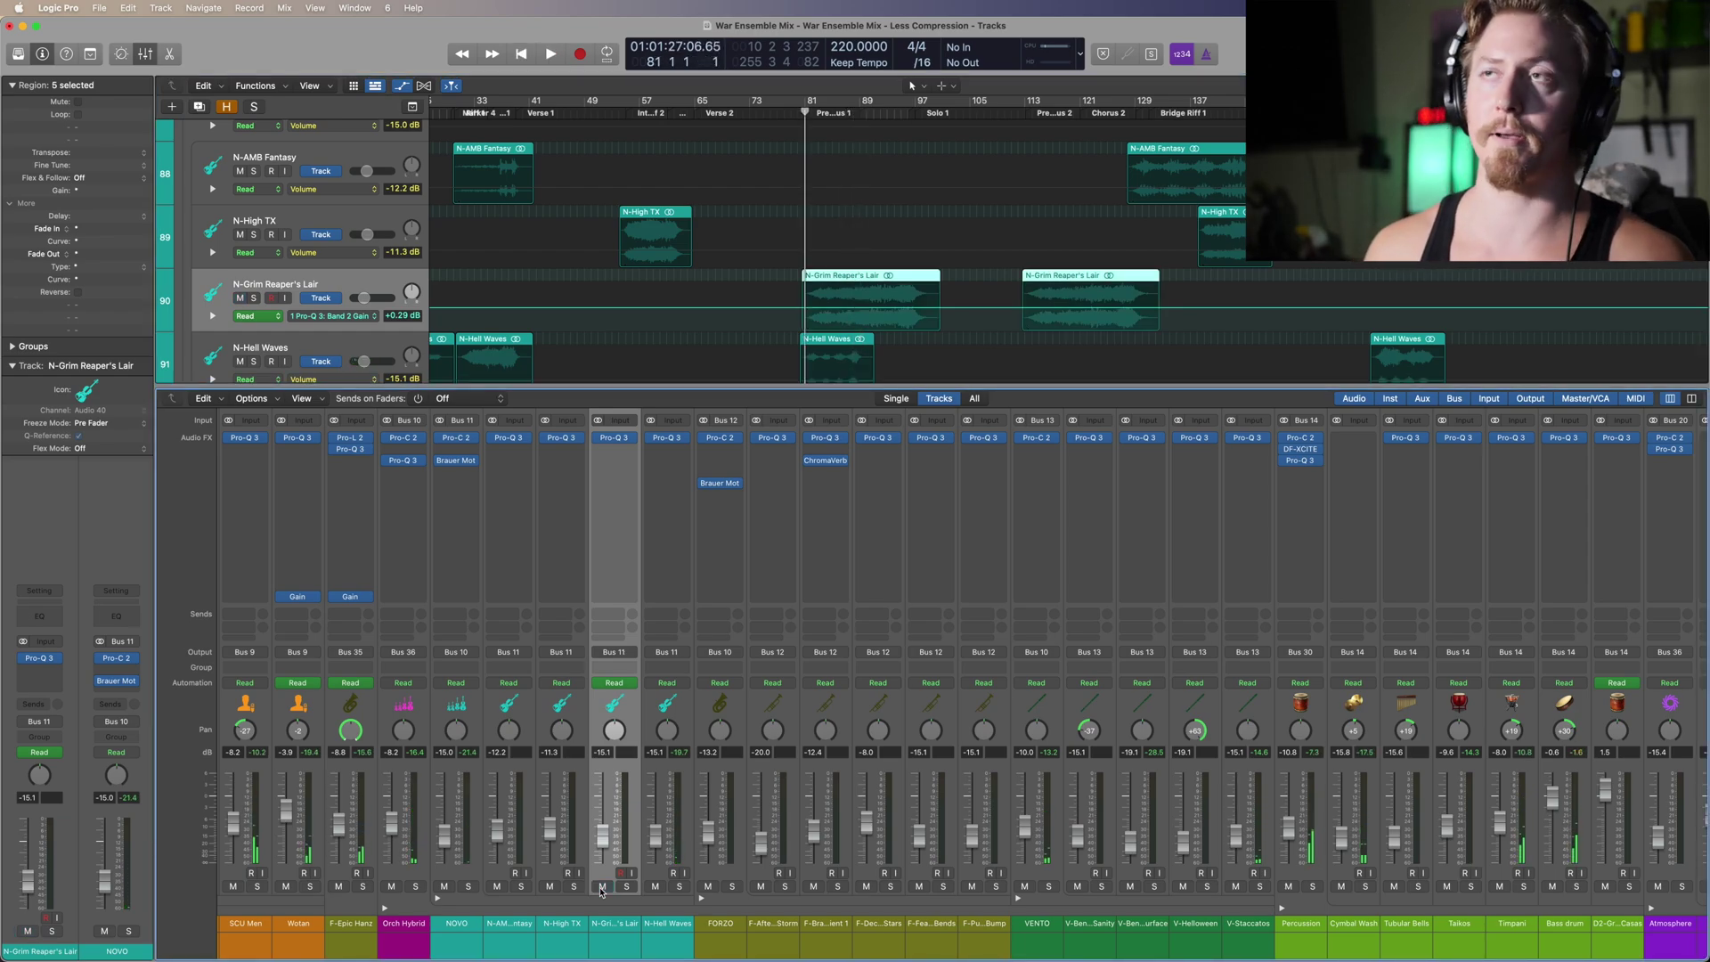
pyautogui.press('space')
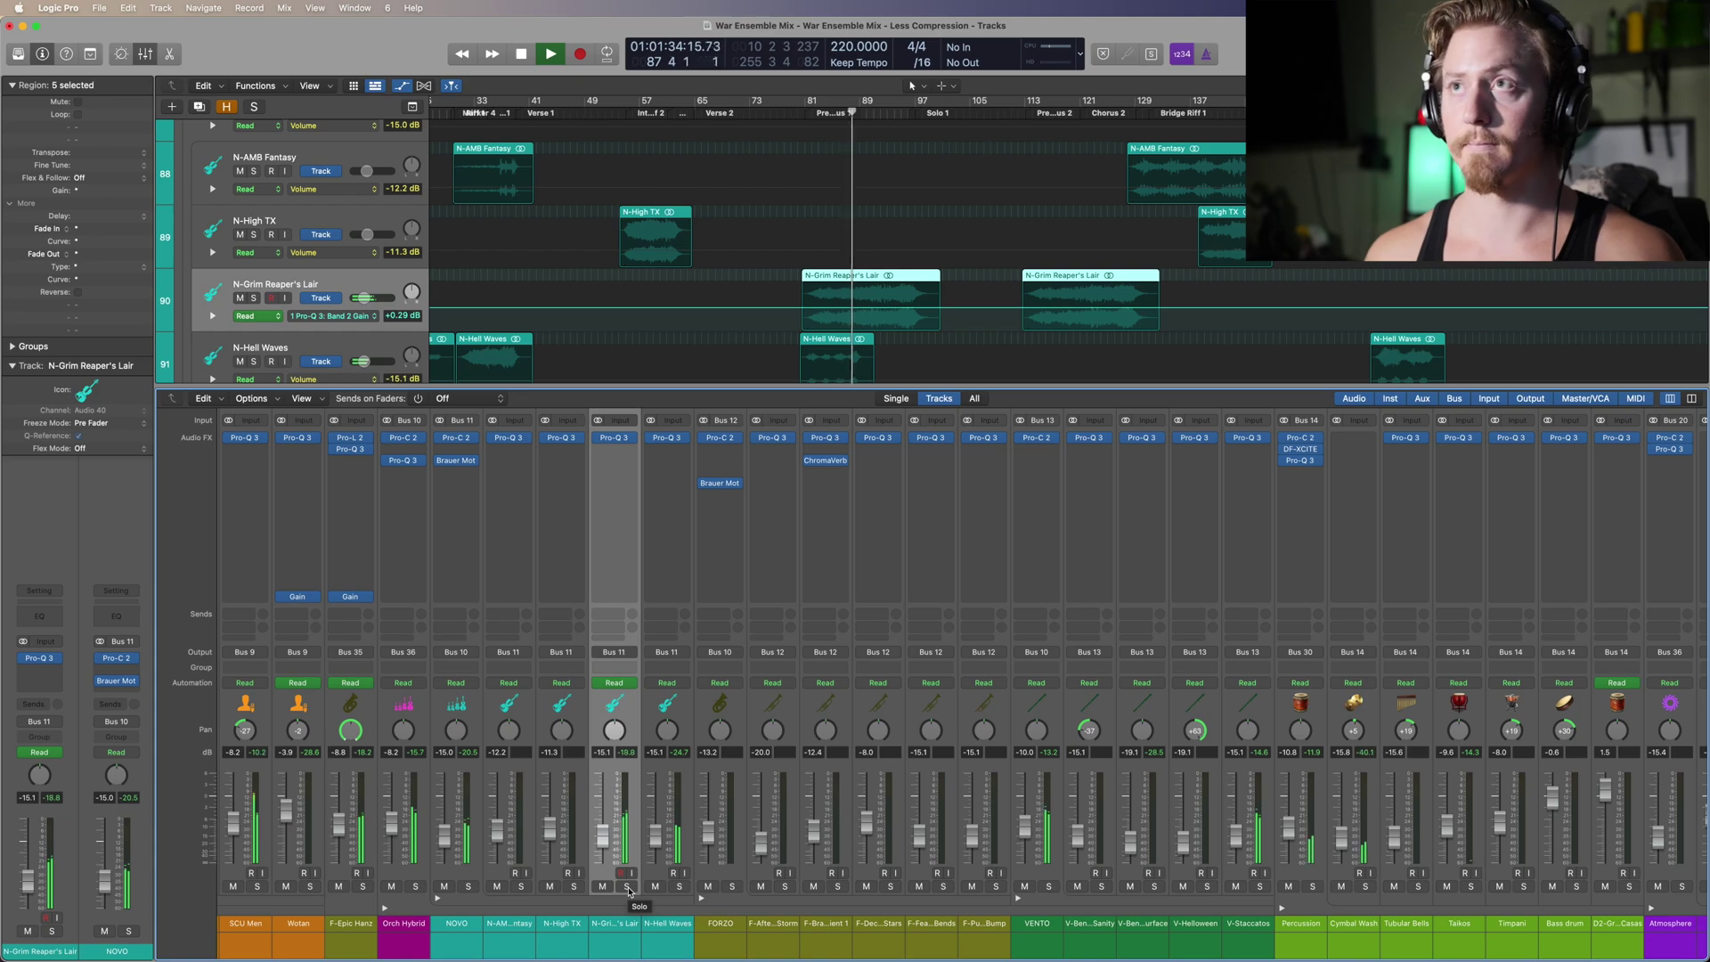
pyautogui.press('space')
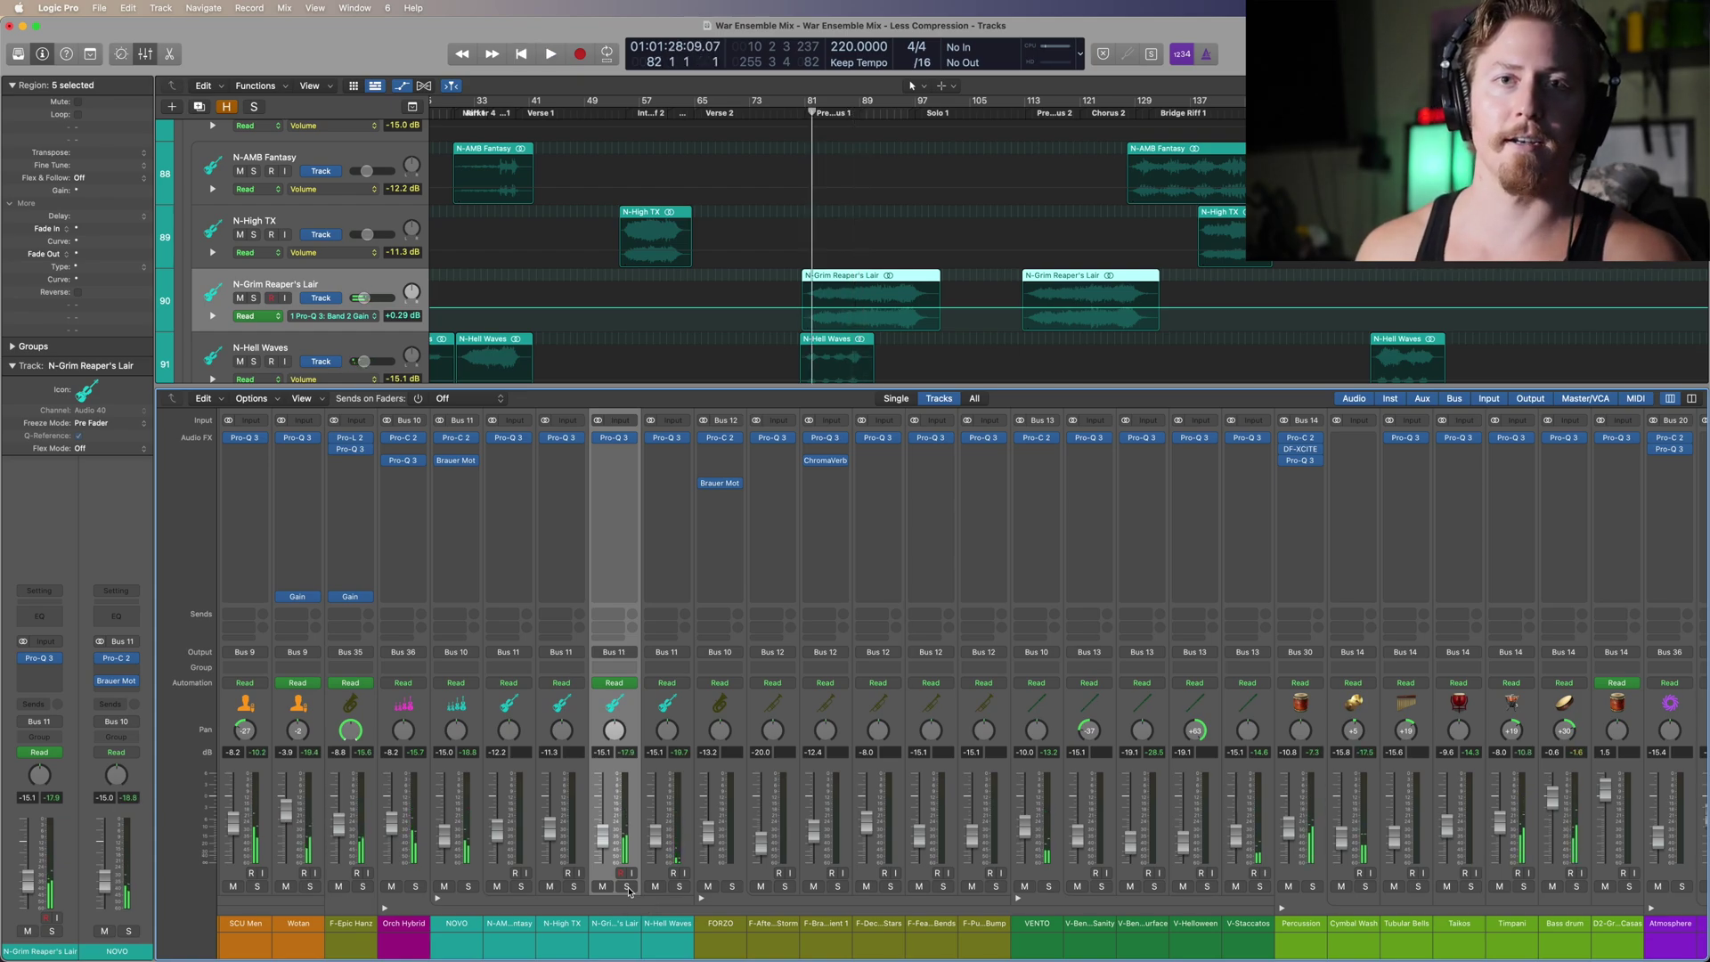
# Step: Solo the N-Grim Reaper's Lair track, play it from bar 82 to bar 96, and turn off its solo
pyautogui.click(627, 887)
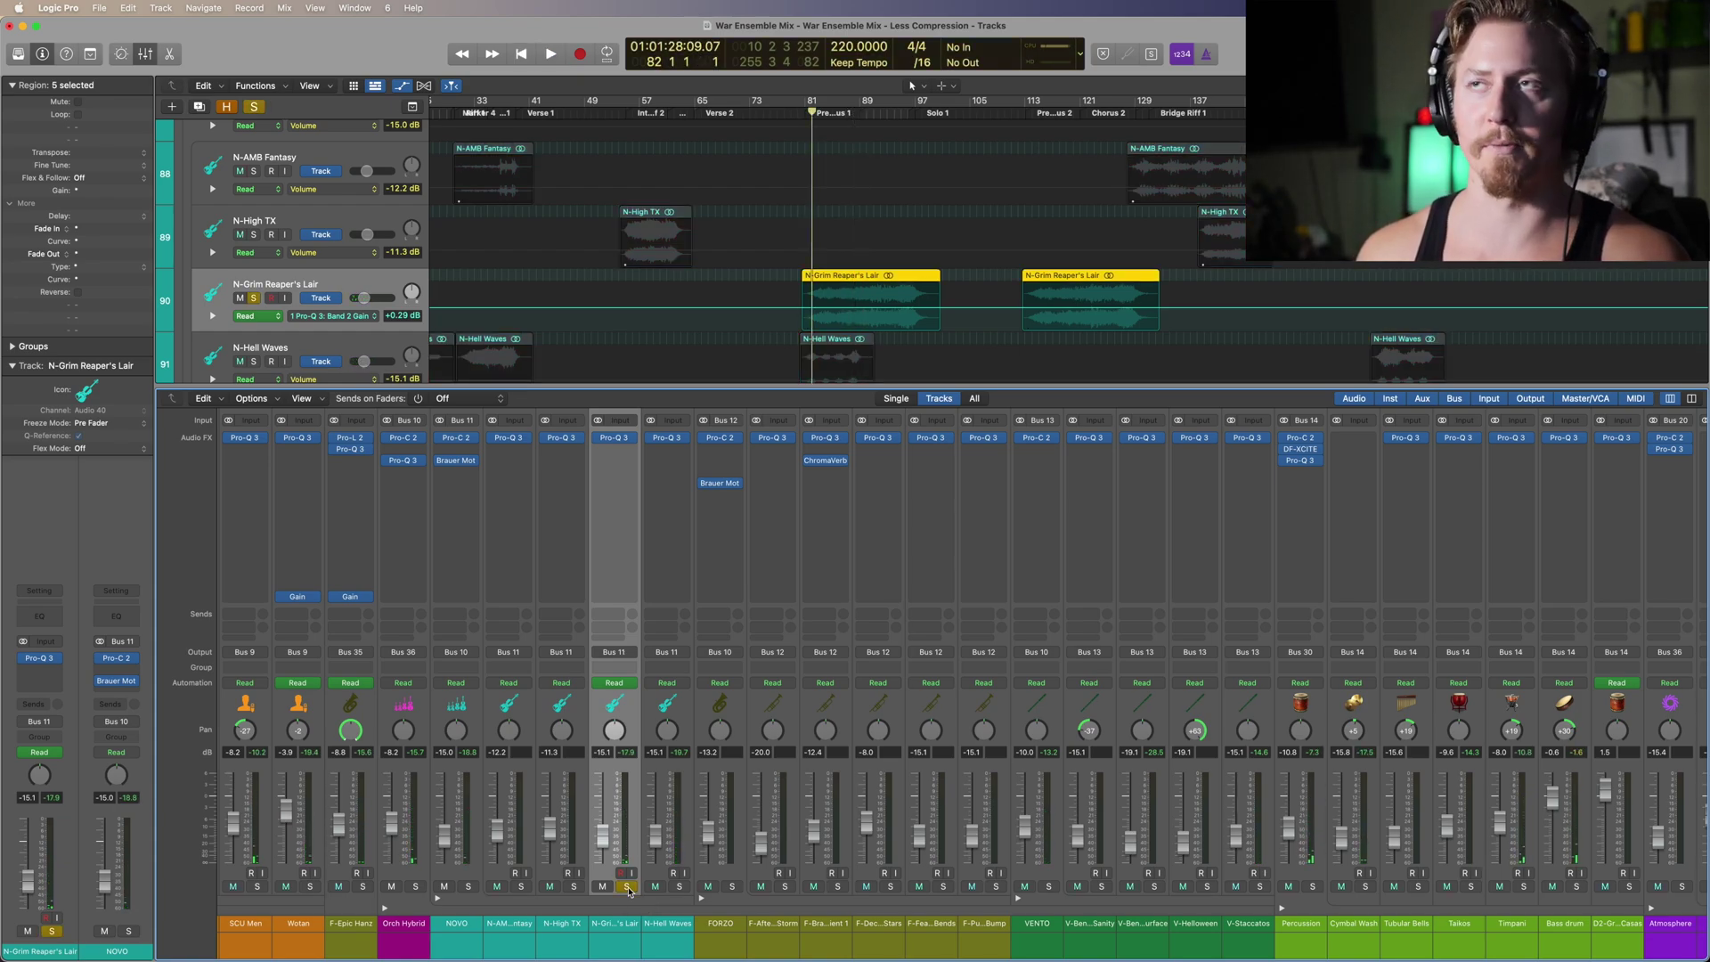
pyautogui.press('space')
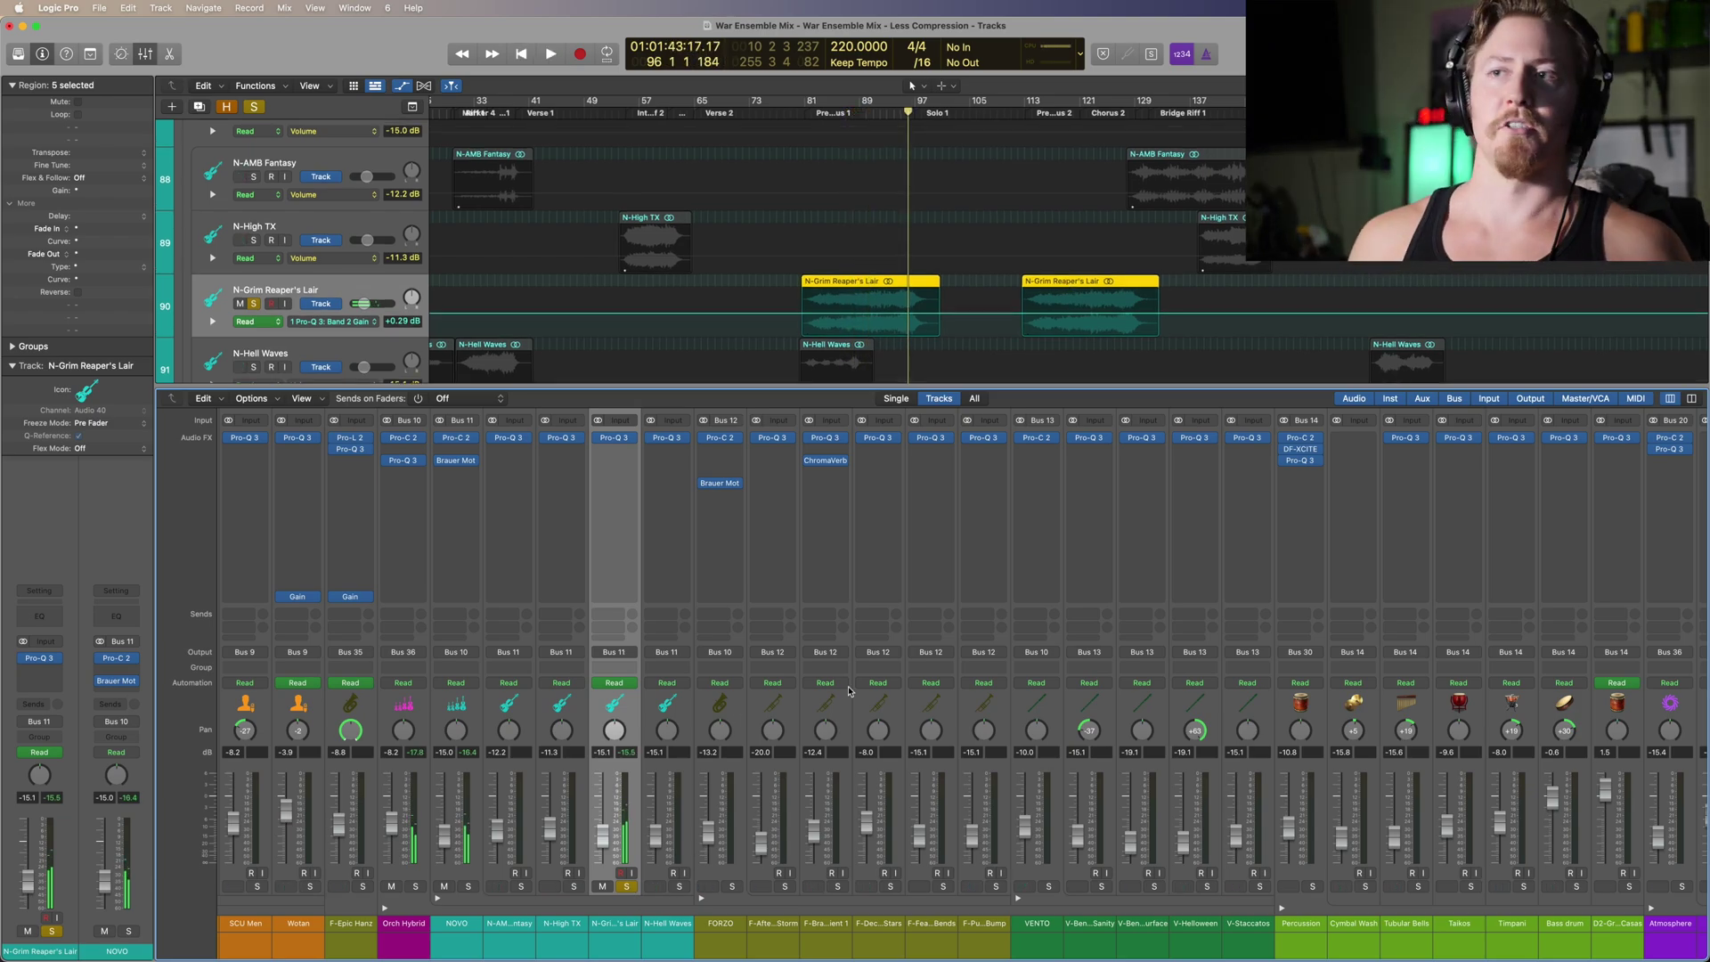
pyautogui.click(627, 886)
# Step: Play the N-AMB Fantasy track soloed from bar 129 to 134, and the full mix without the solo from bar 128 to 136
pyautogui.hscroll(5, 1002, 205)
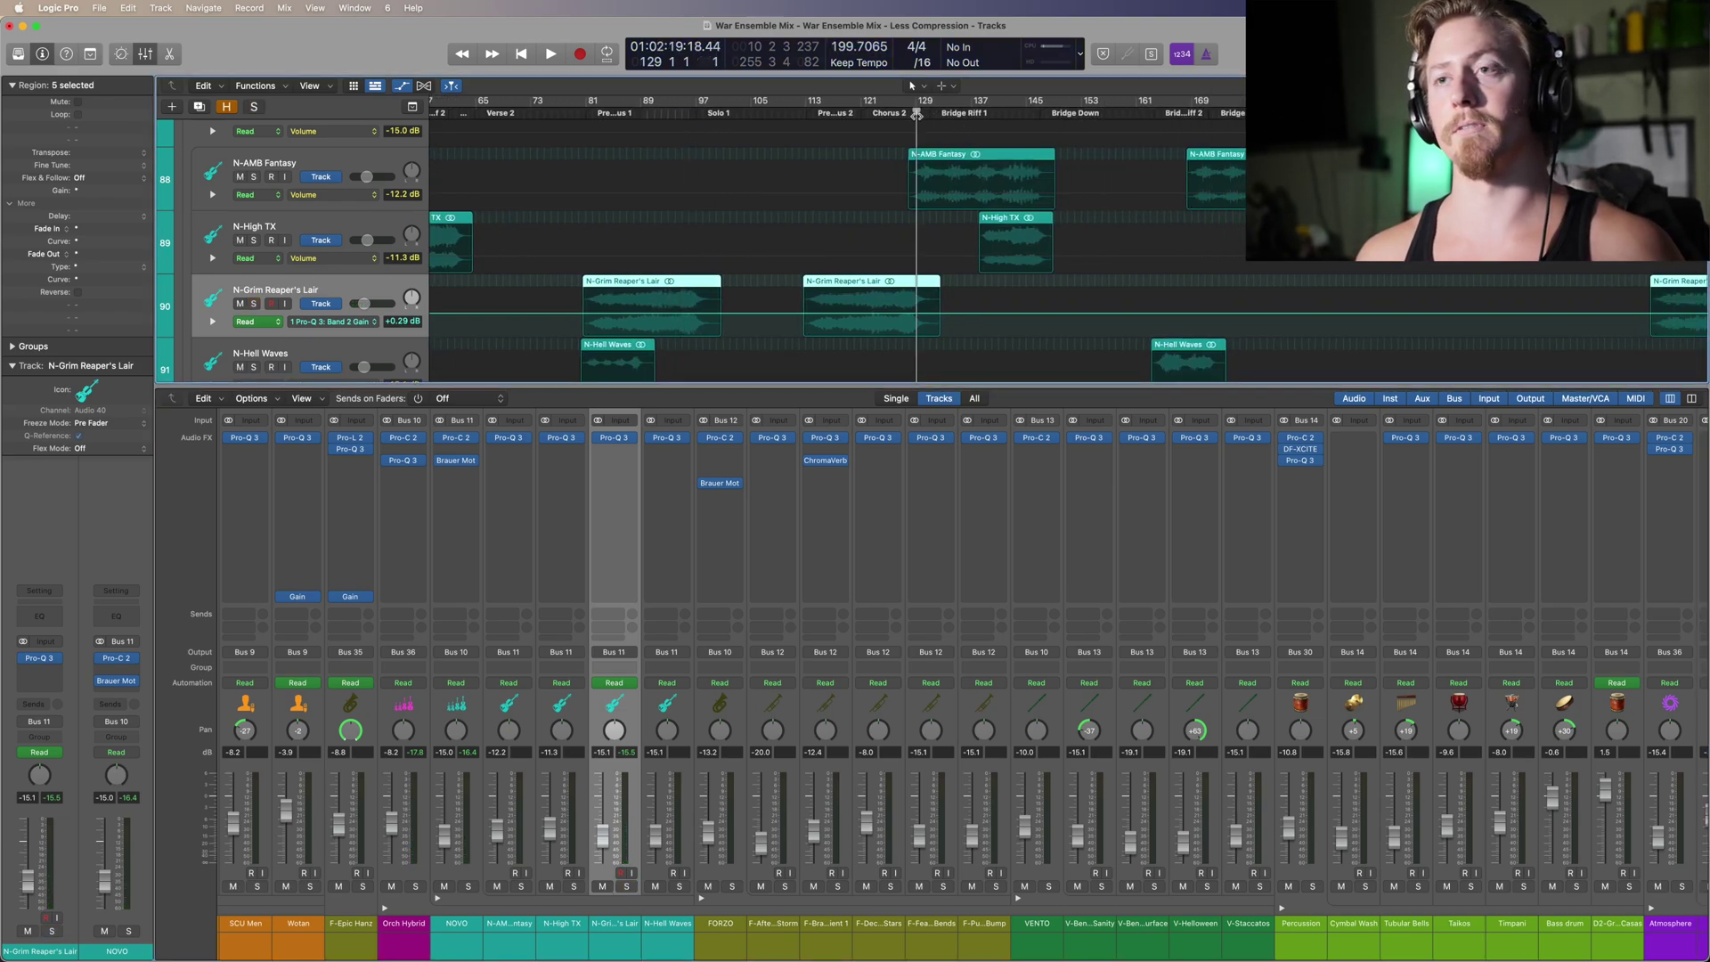
pyautogui.click(523, 886)
pyautogui.press('space')
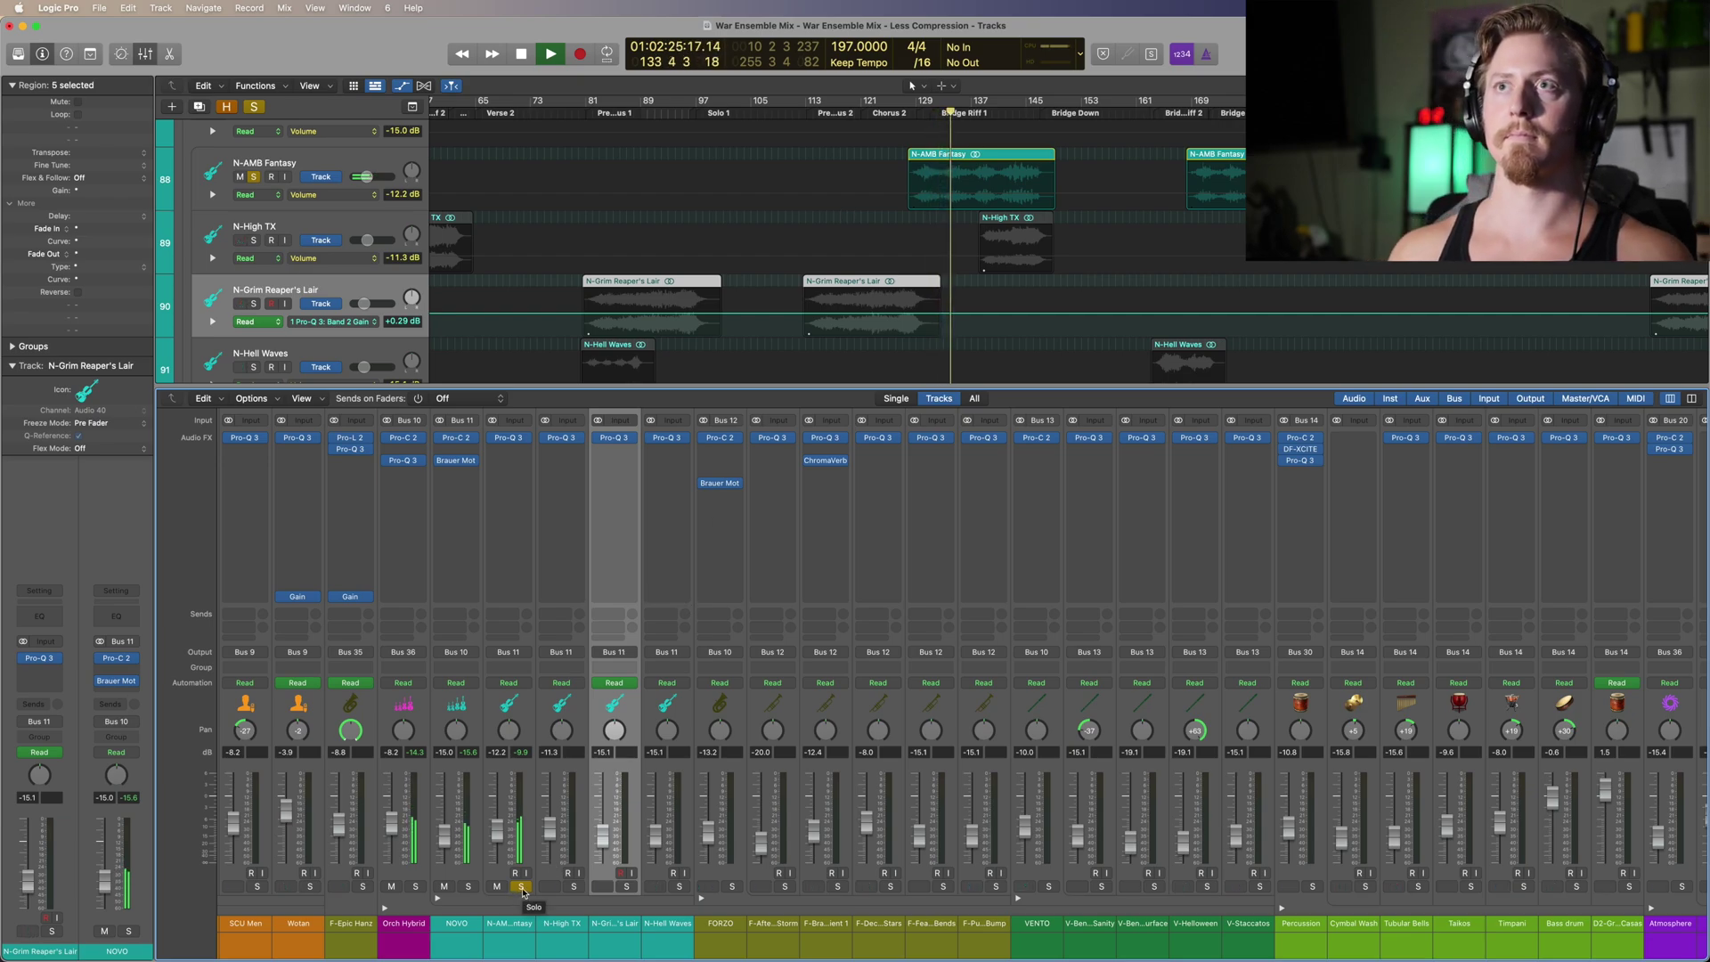
pyautogui.press('space')
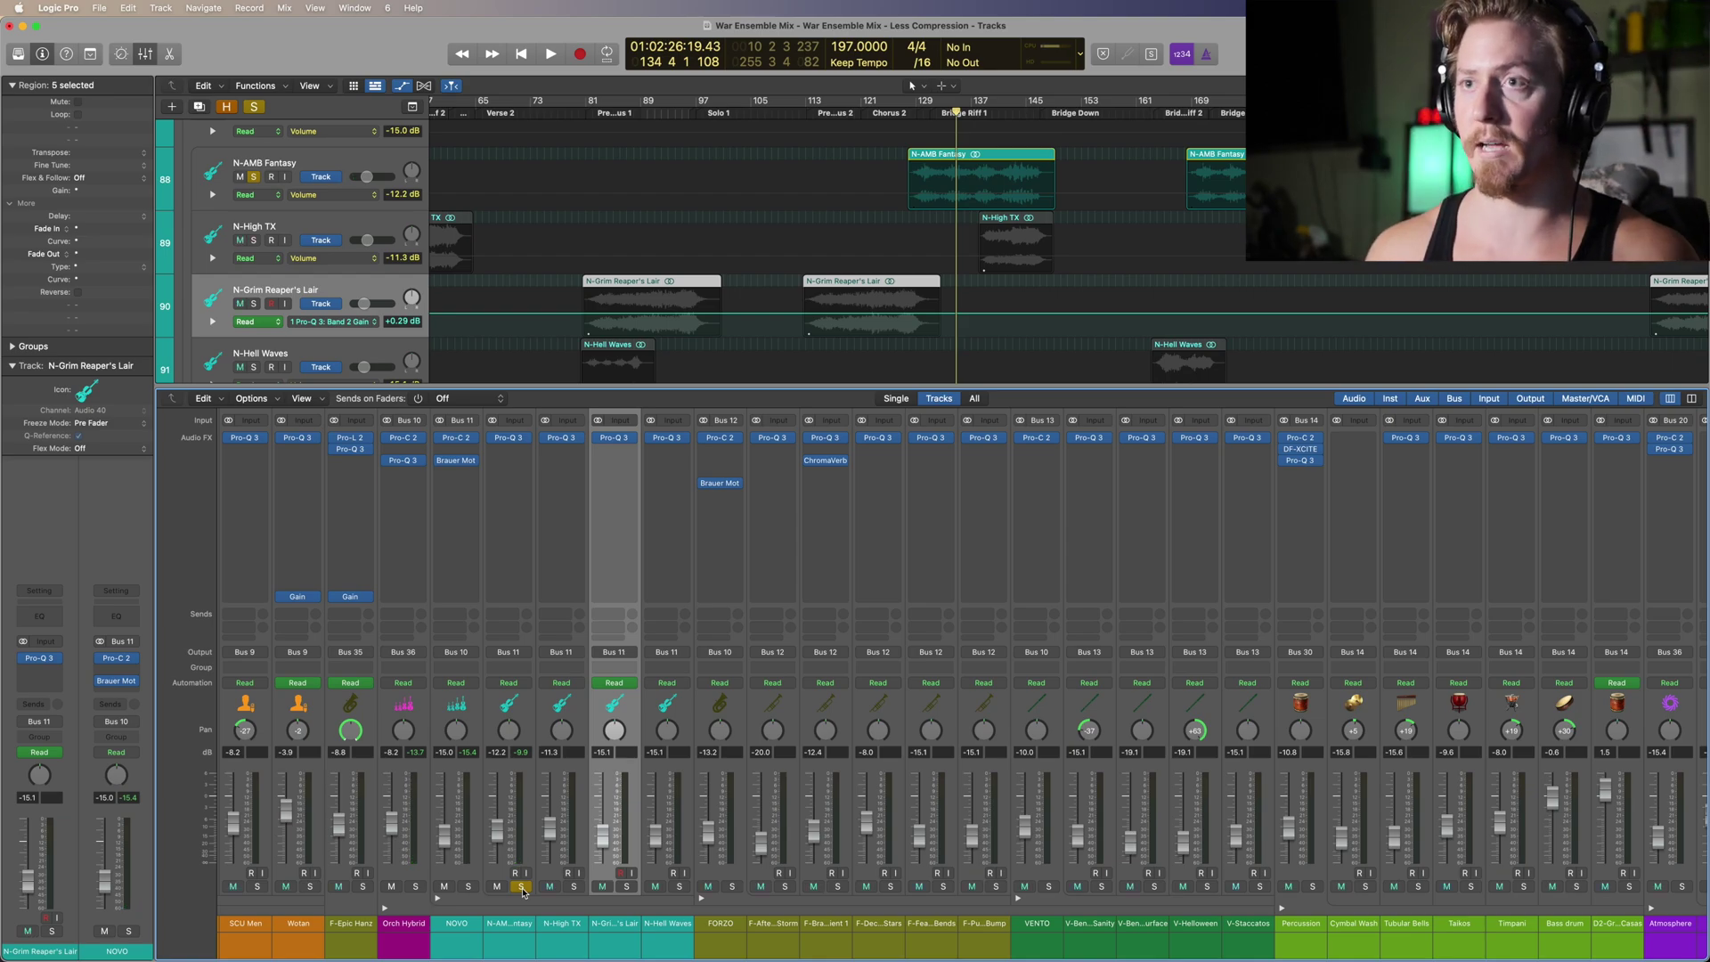
pyautogui.click(522, 887)
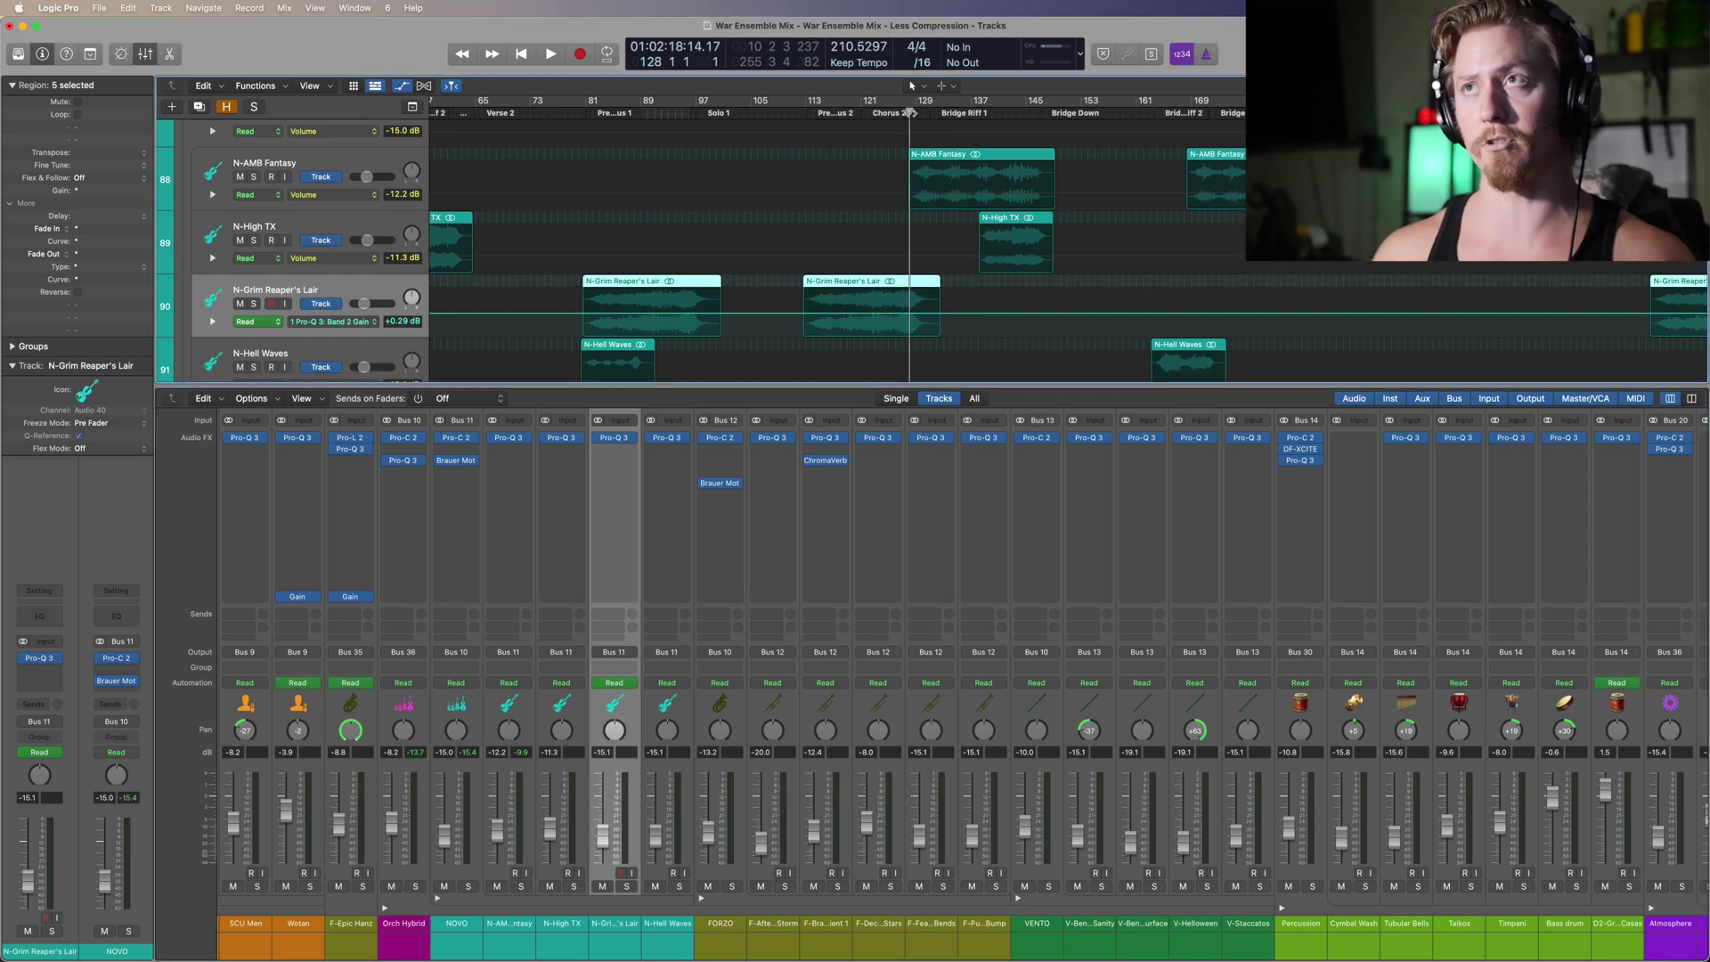
pyautogui.press('space')
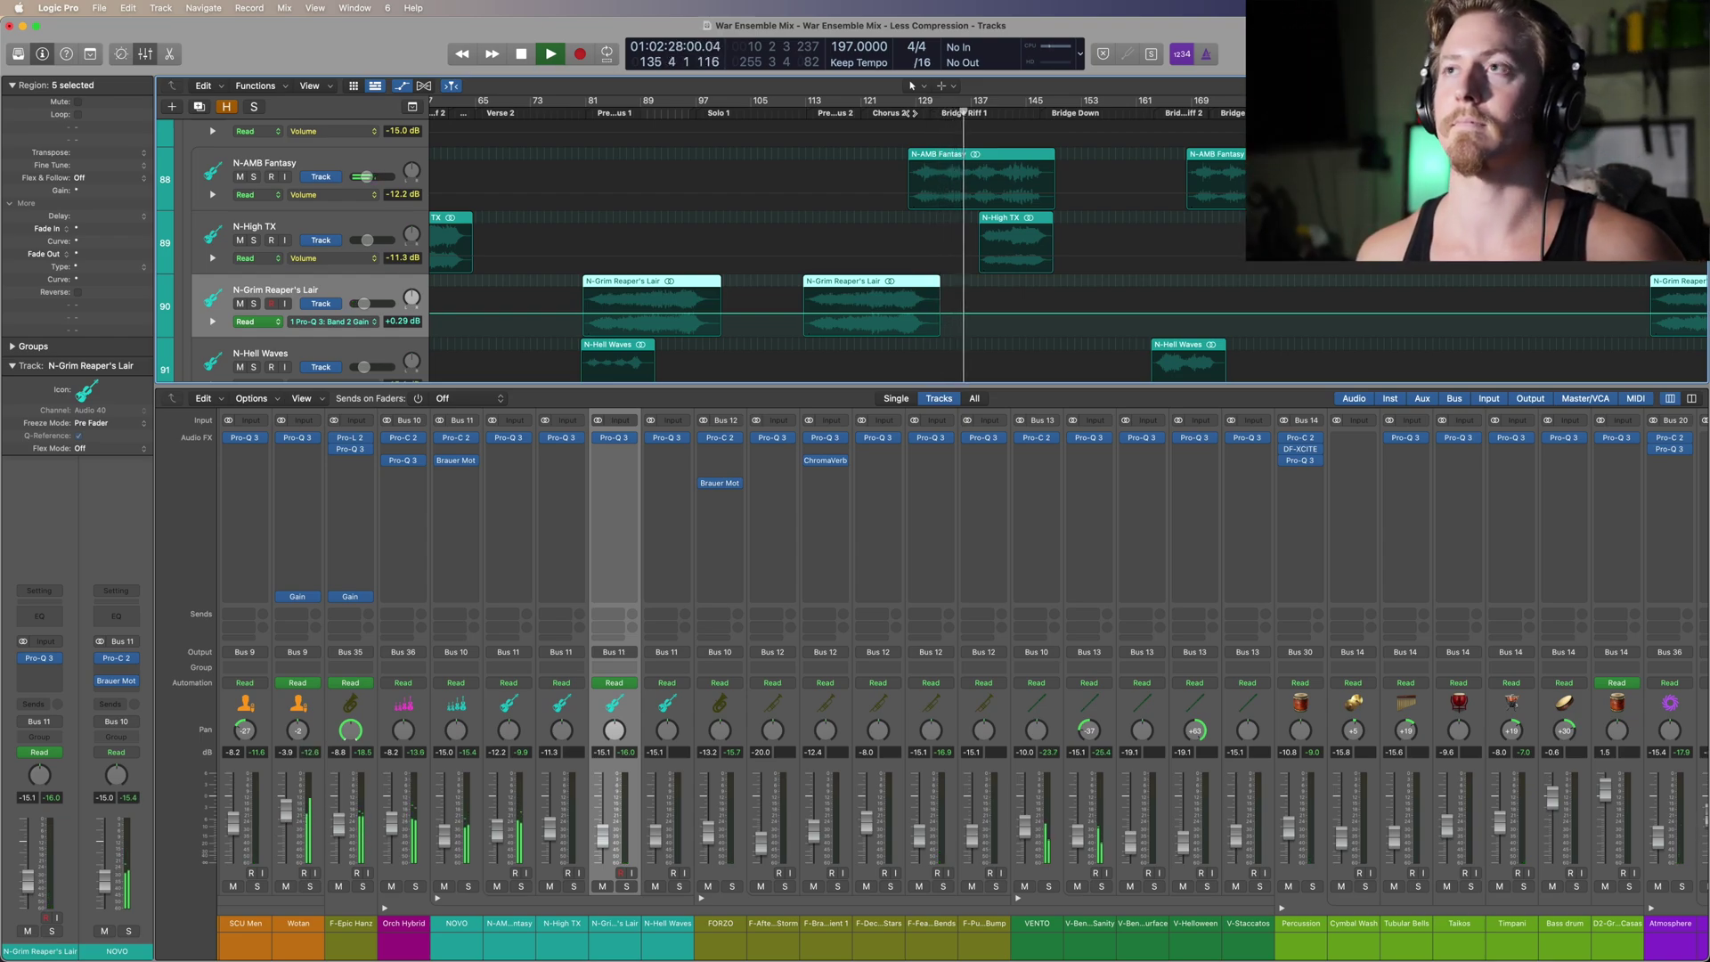
pyautogui.press('space')
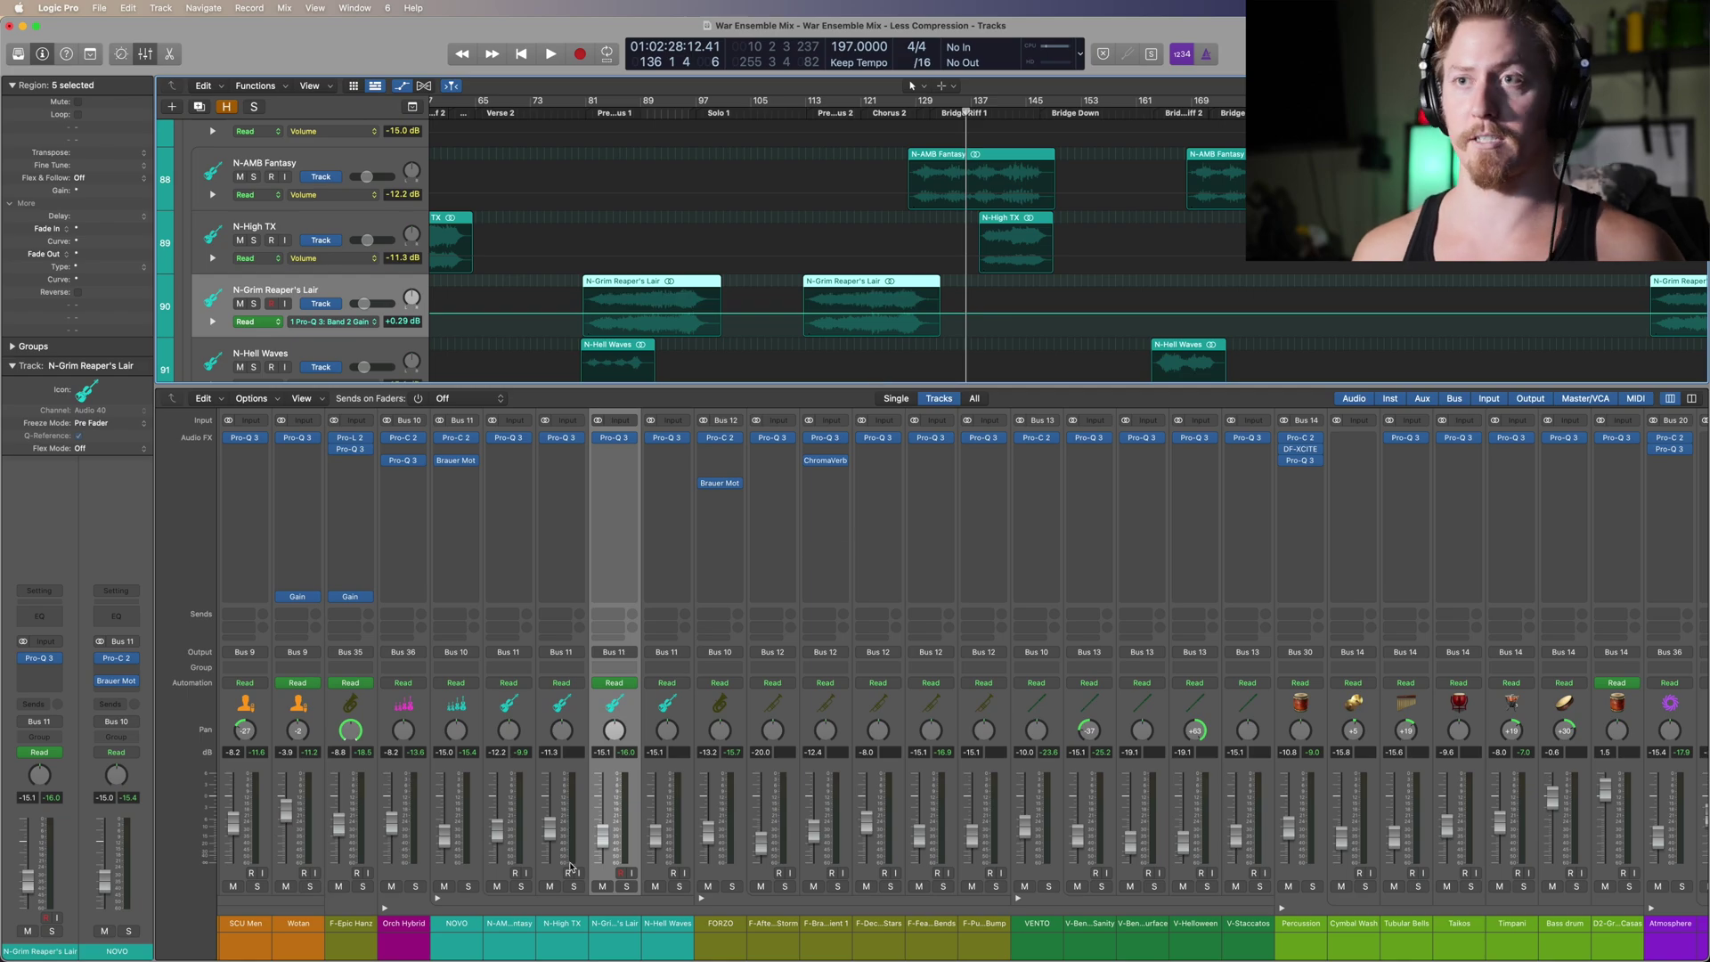
# Step: Solo N-AMB Fantasy again and play its next region past bar 179, and clear the solo to hear the full mix up to bar 187
pyautogui.click(521, 887)
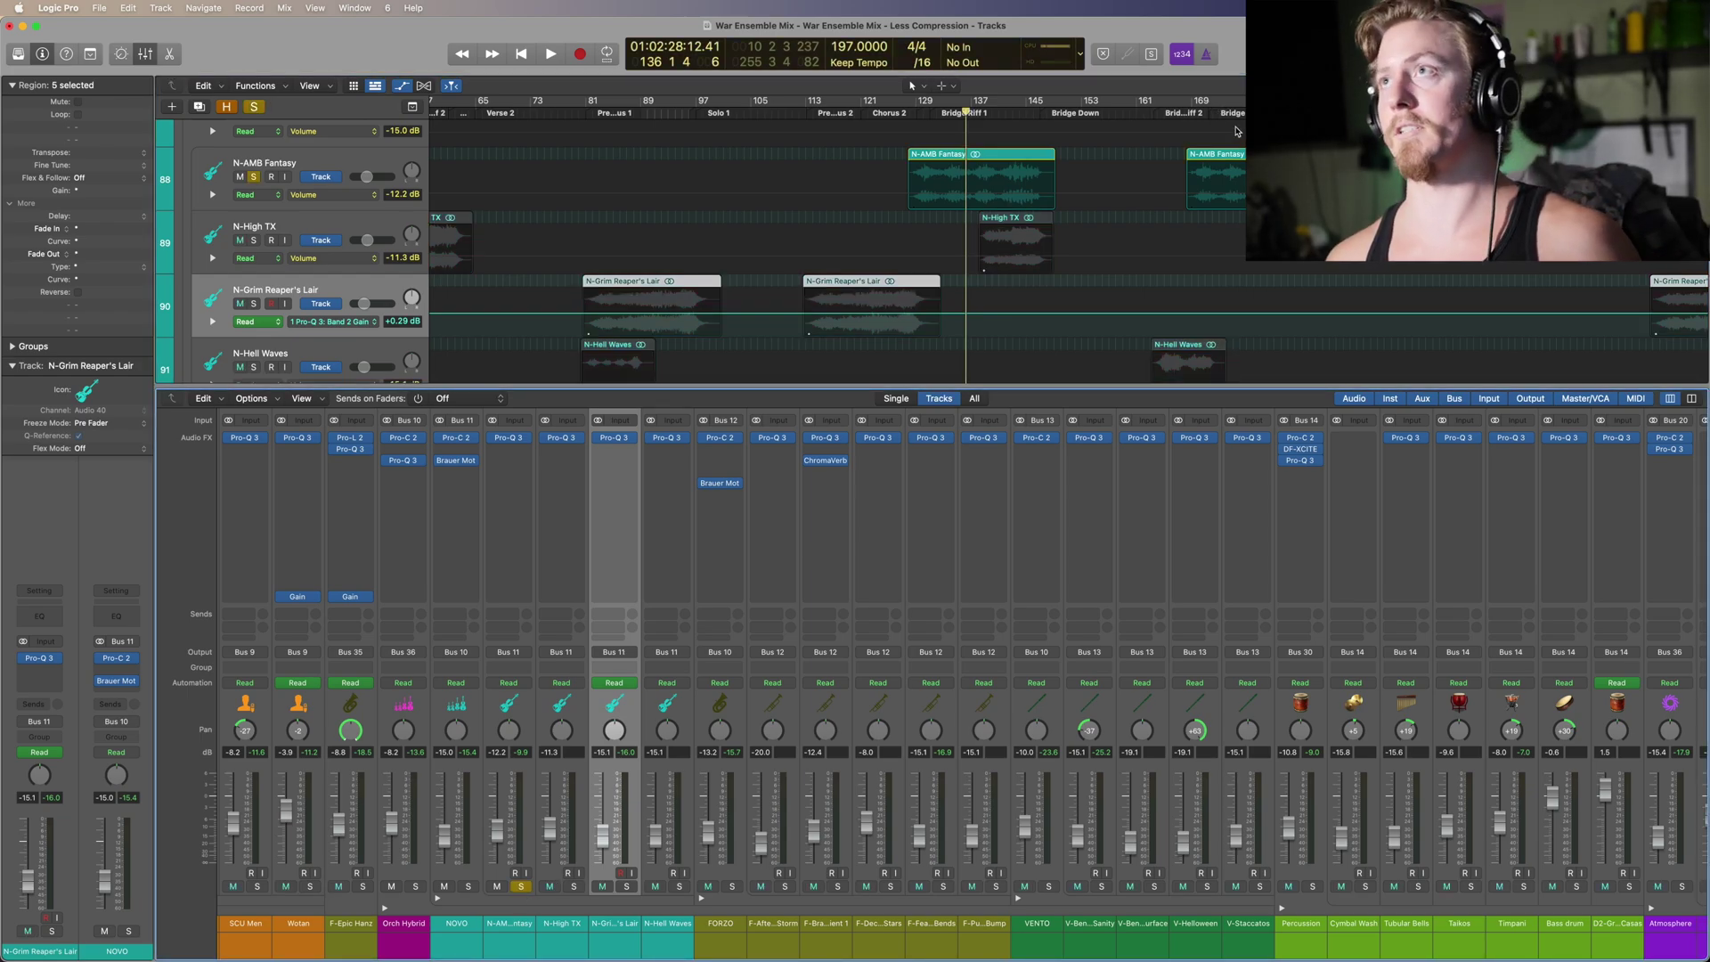
pyautogui.press('space')
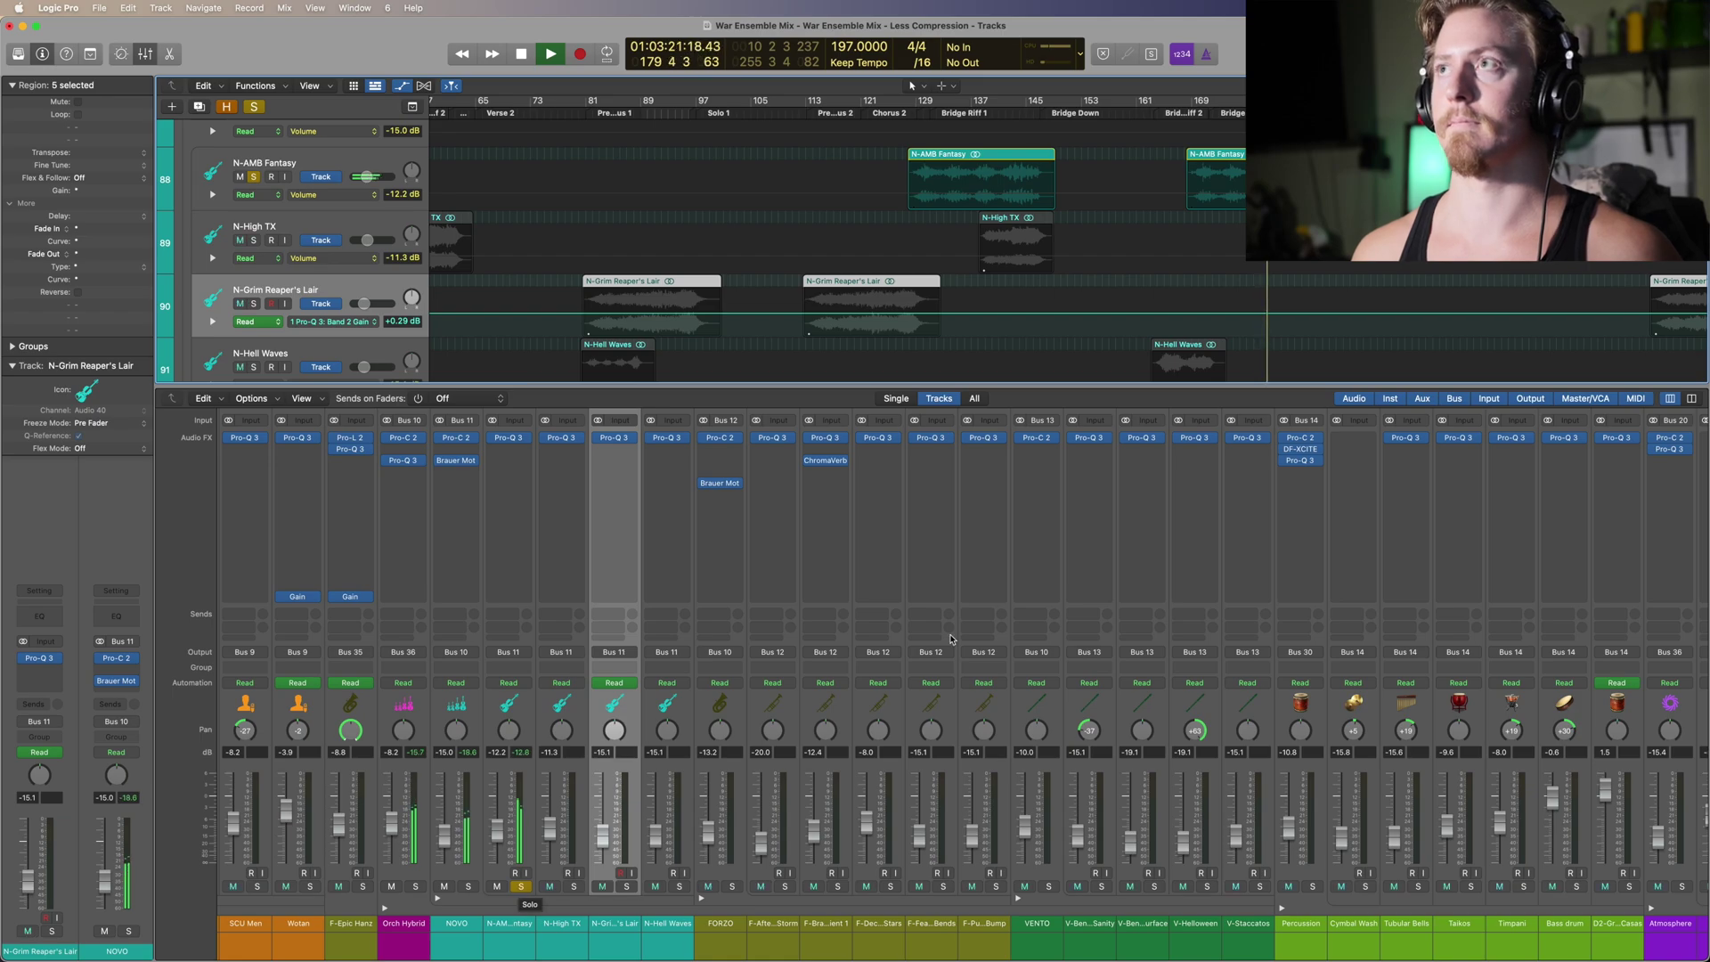
pyautogui.press('ctrl+alt+super+s')
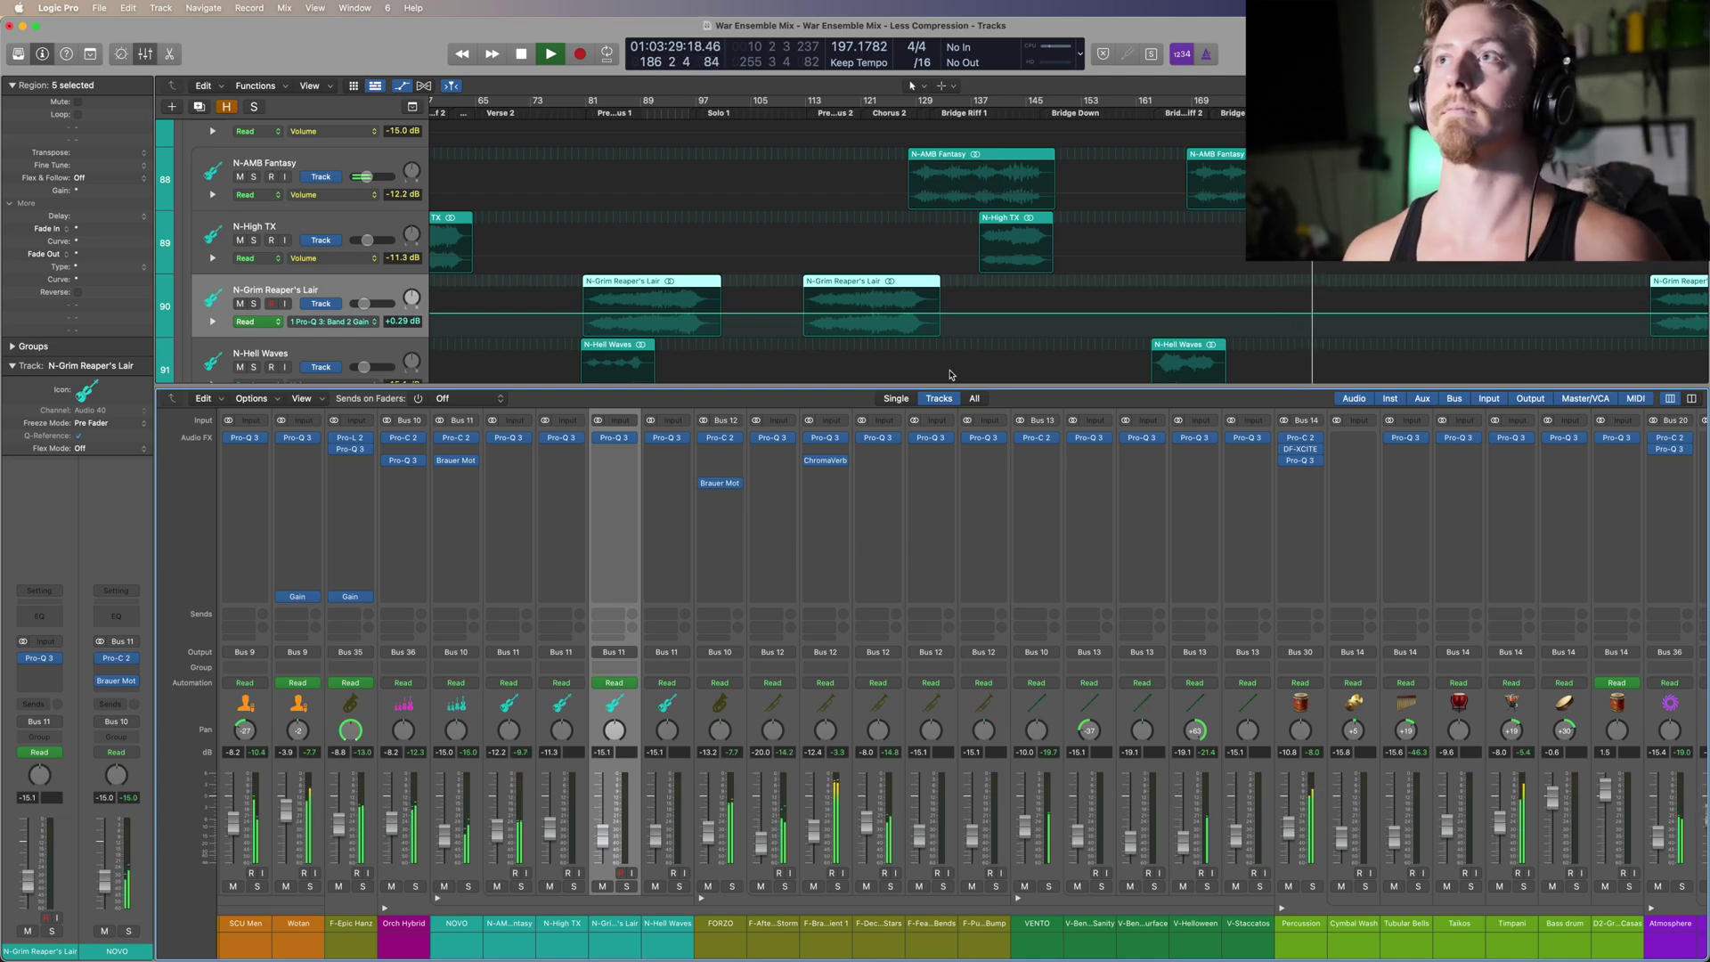
pyautogui.press('space')
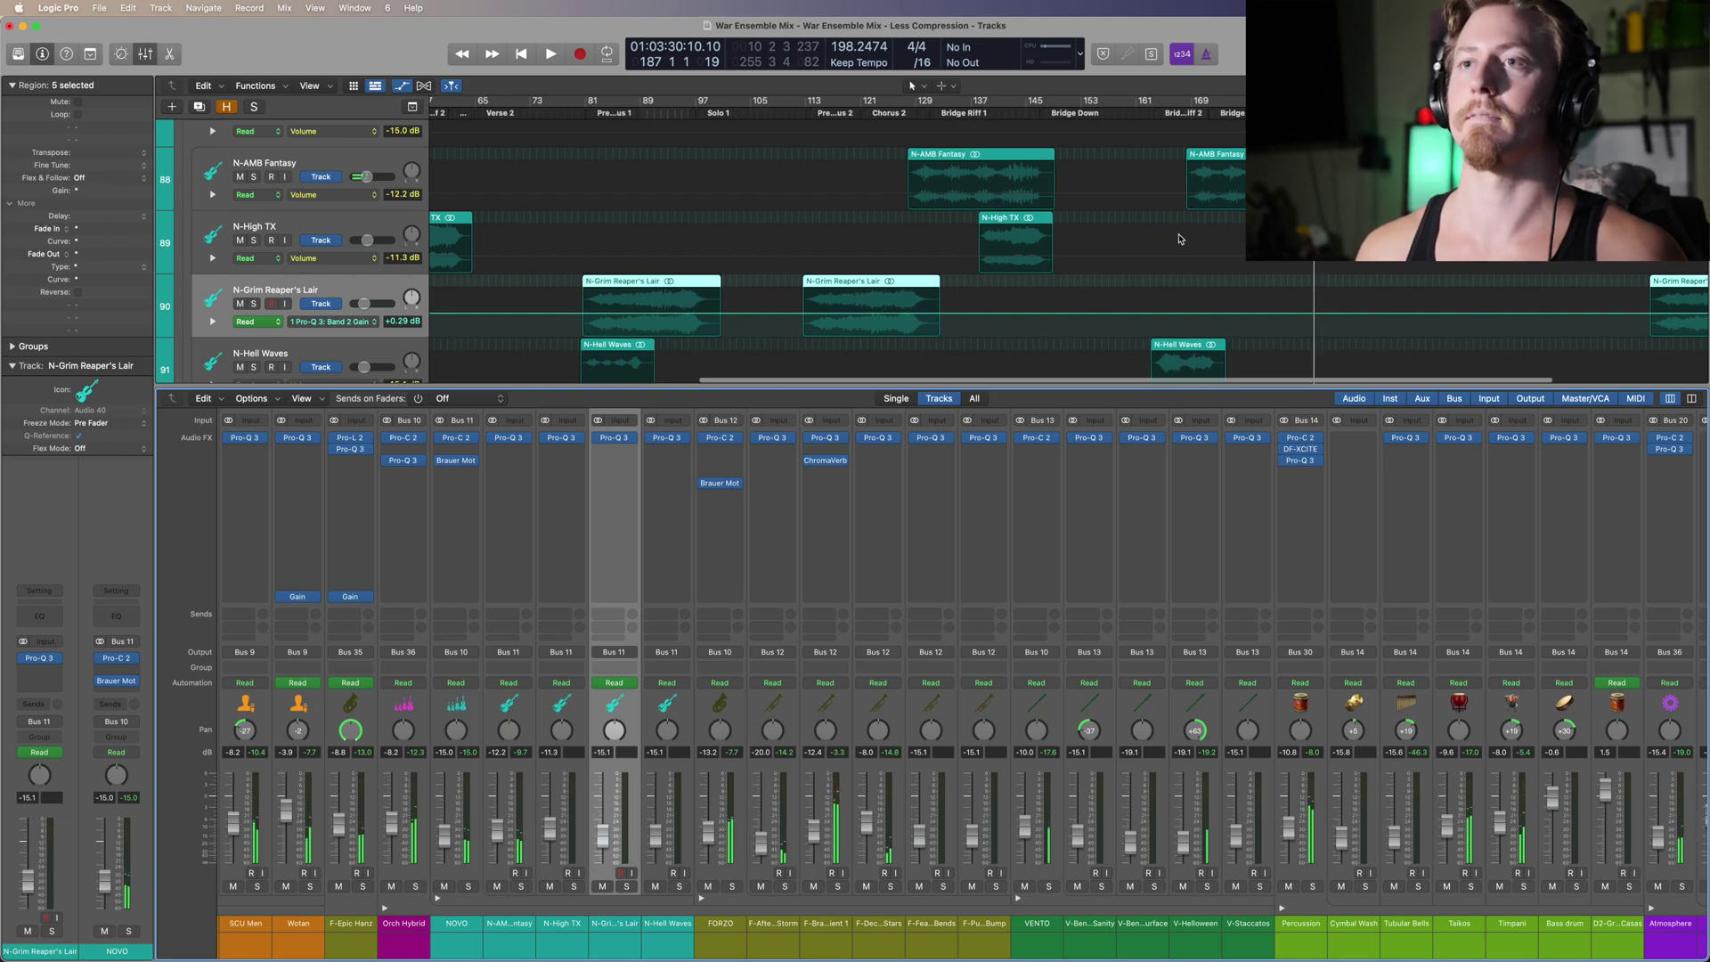
# Step: Inspect the Pro-Q 3 settings on N-AMB Fantasy with the window moved clear of the NOVO channels, and those on N-High TX
pyautogui.hscroll(2, 1121, 231)
pyautogui.scroll(-3, 1133, 231)
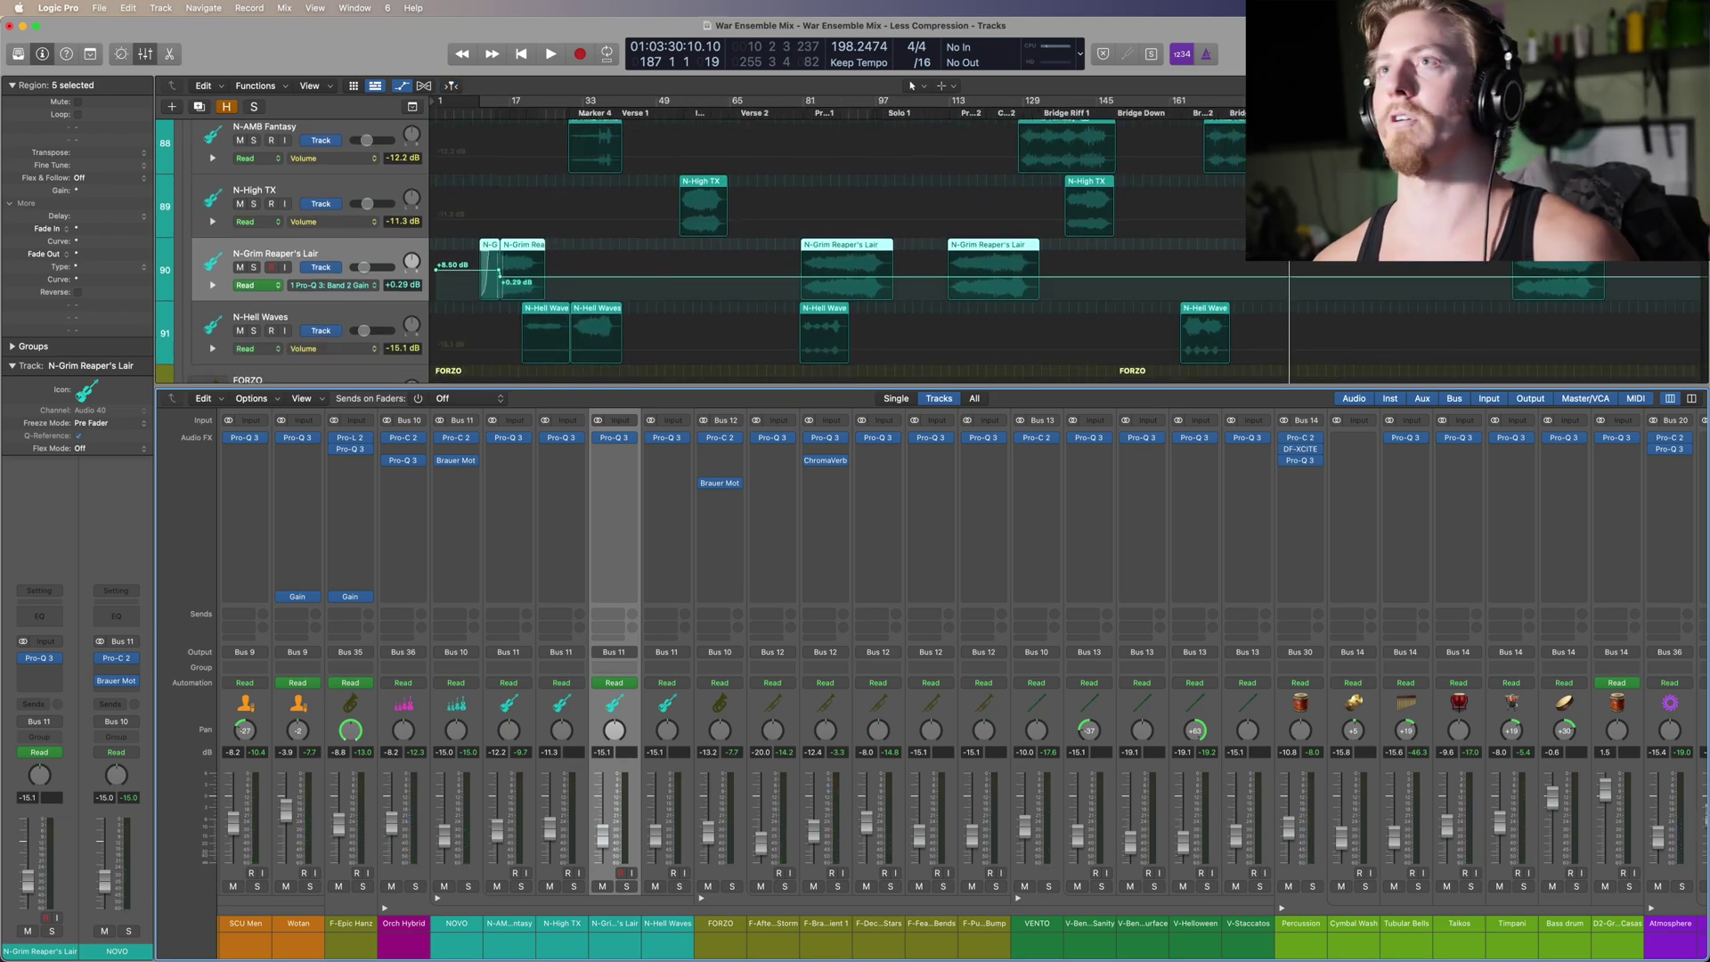
pyautogui.hscroll(-5, 1024, 223)
pyautogui.click(458, 422)
pyautogui.click(514, 422)
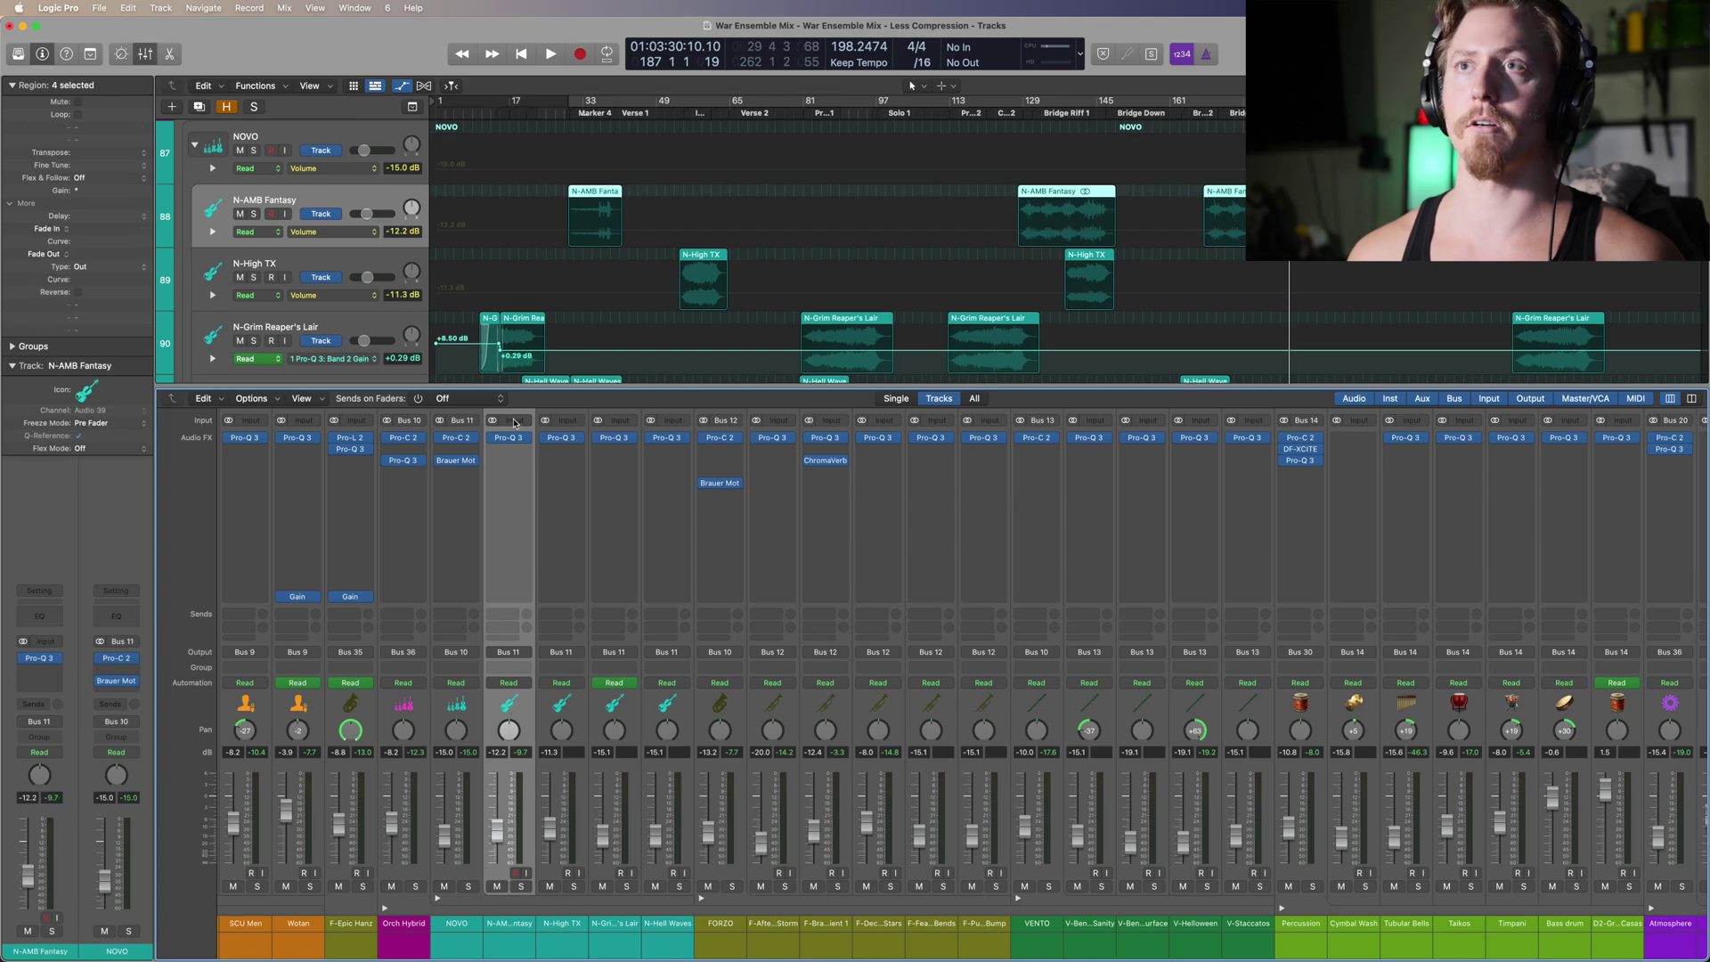
pyautogui.click(509, 437)
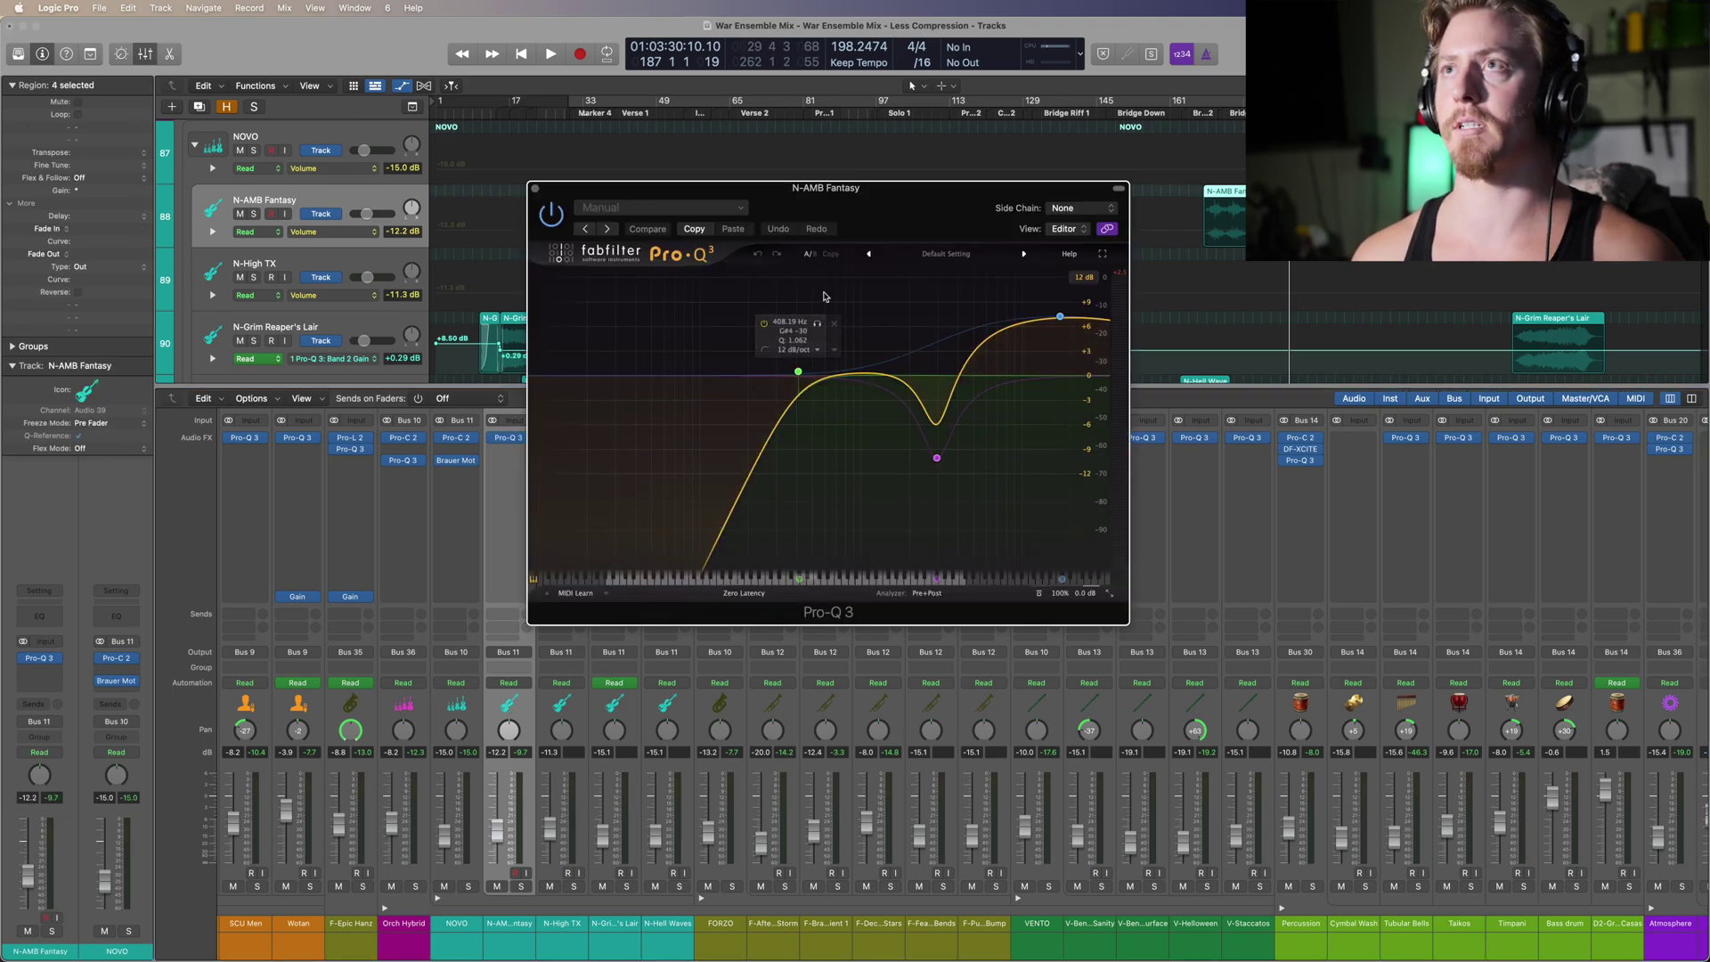
pyautogui.moveTo(1067, 197); pyautogui.dragTo(1335, 393)
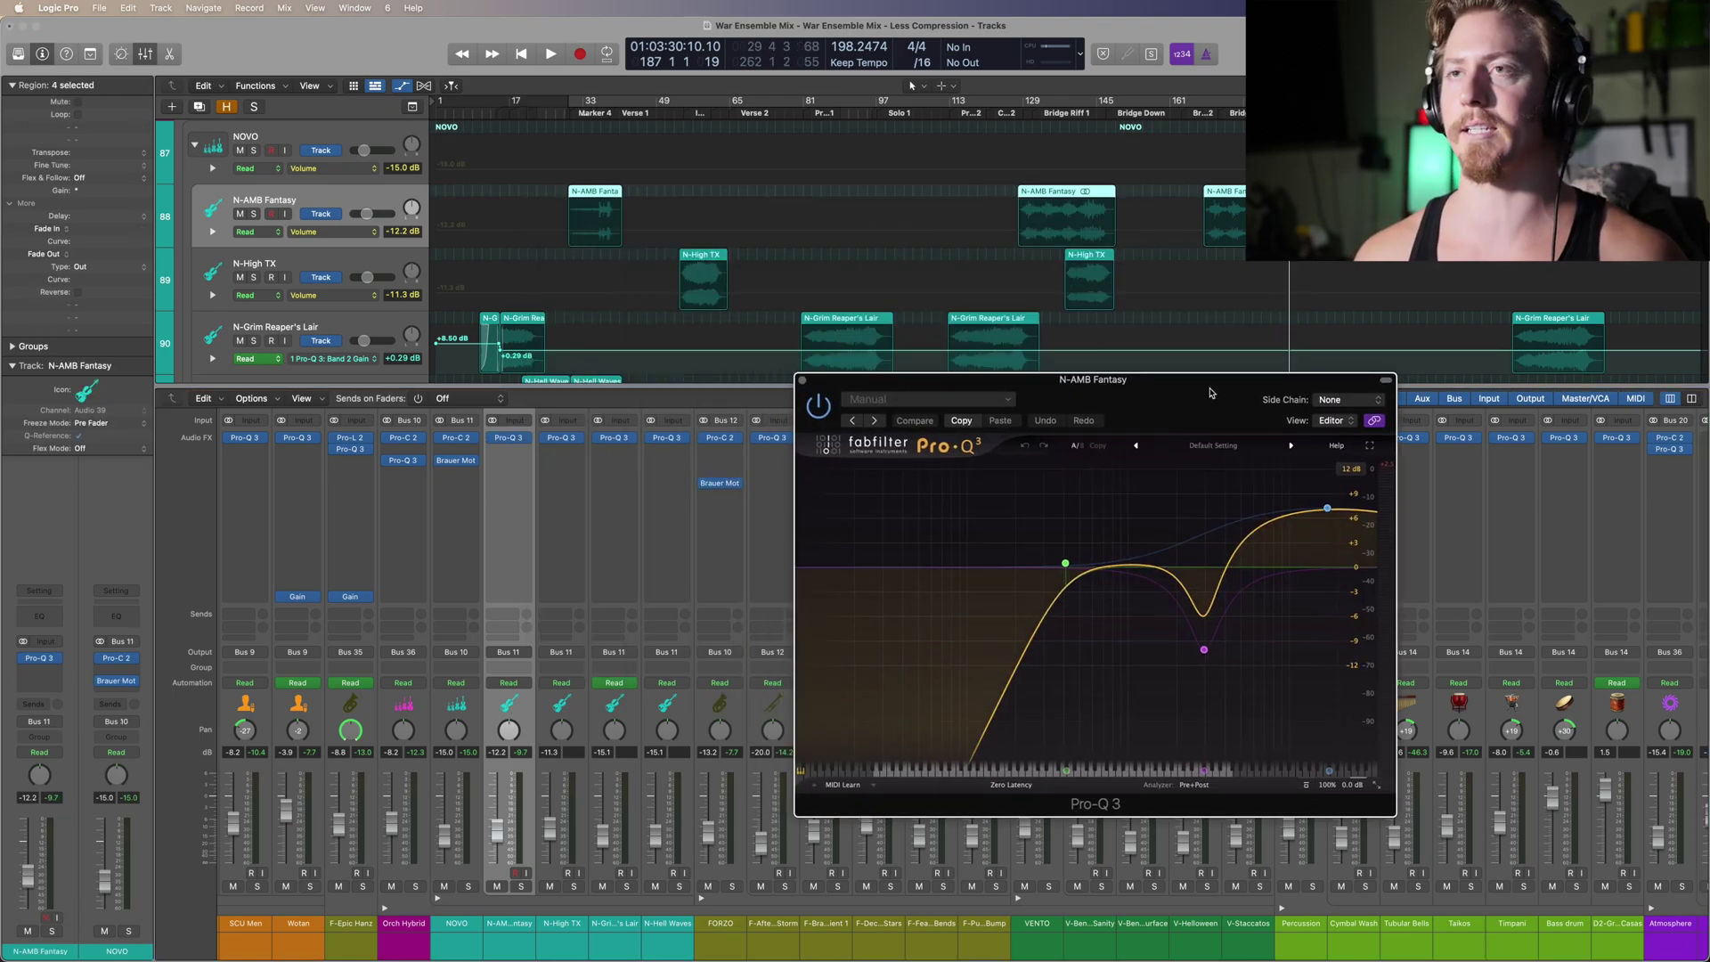
pyautogui.click(564, 442)
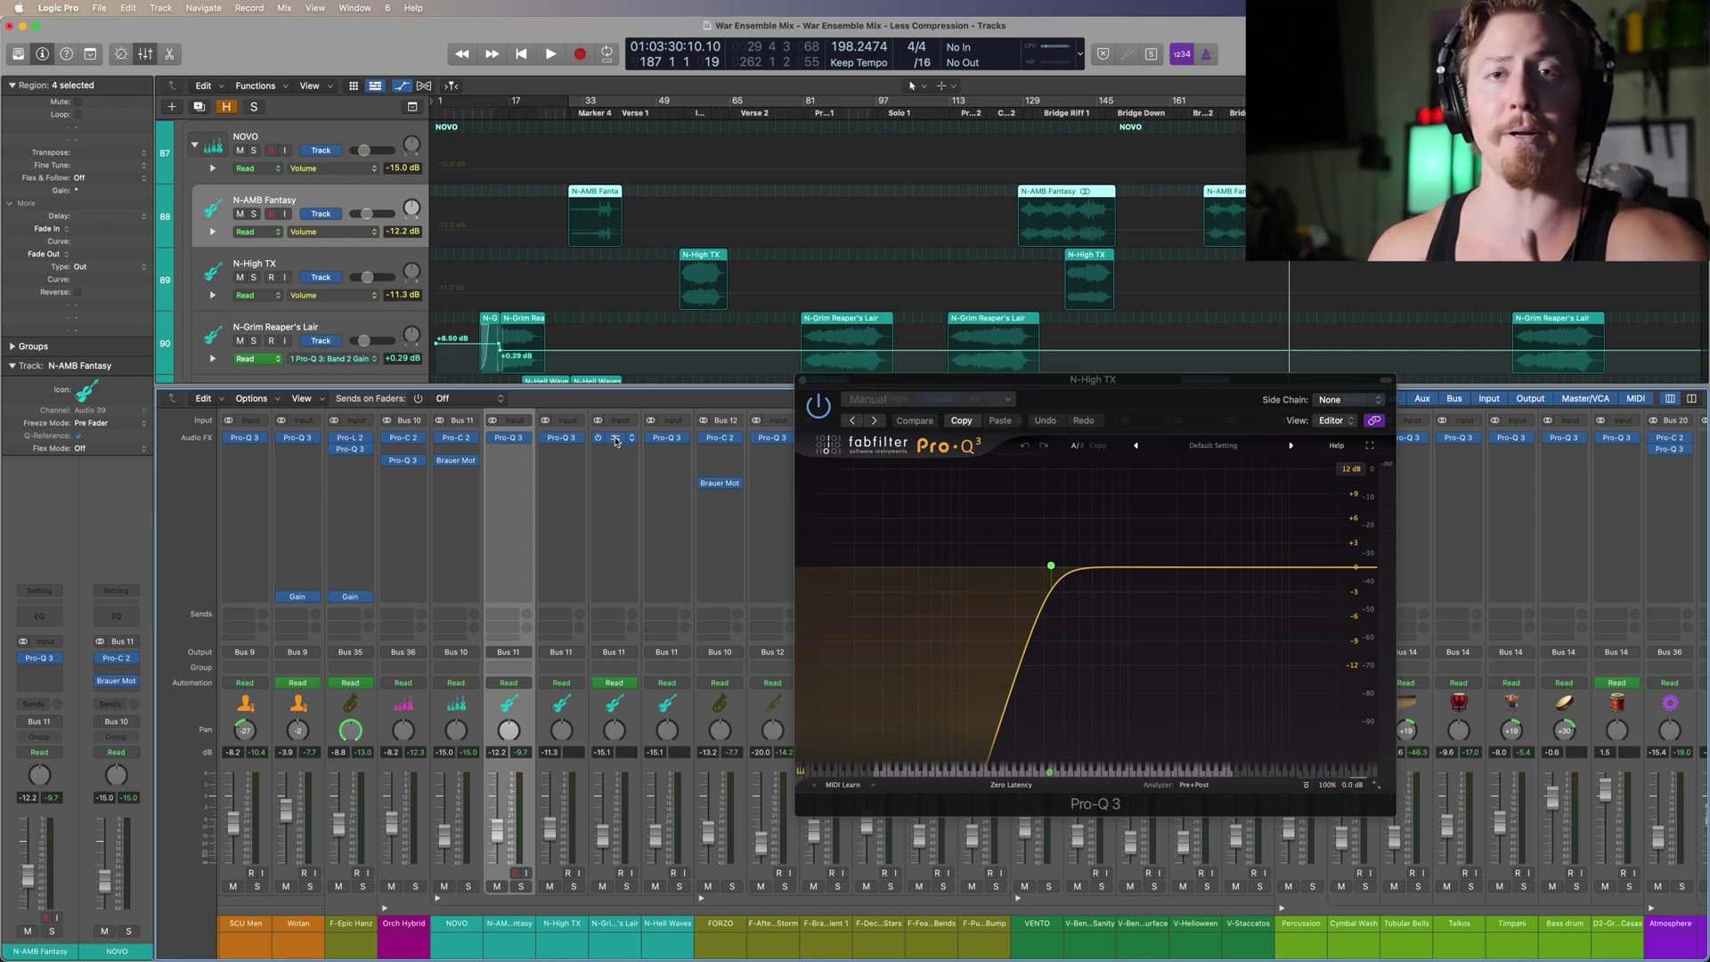
# Step: Inspect the Band 2 boost in N-Grim Reaper's Lair's Pro-Q 3 and play from bar 10 to bar 16 to watch its gain automation
pyautogui.click(477, 108)
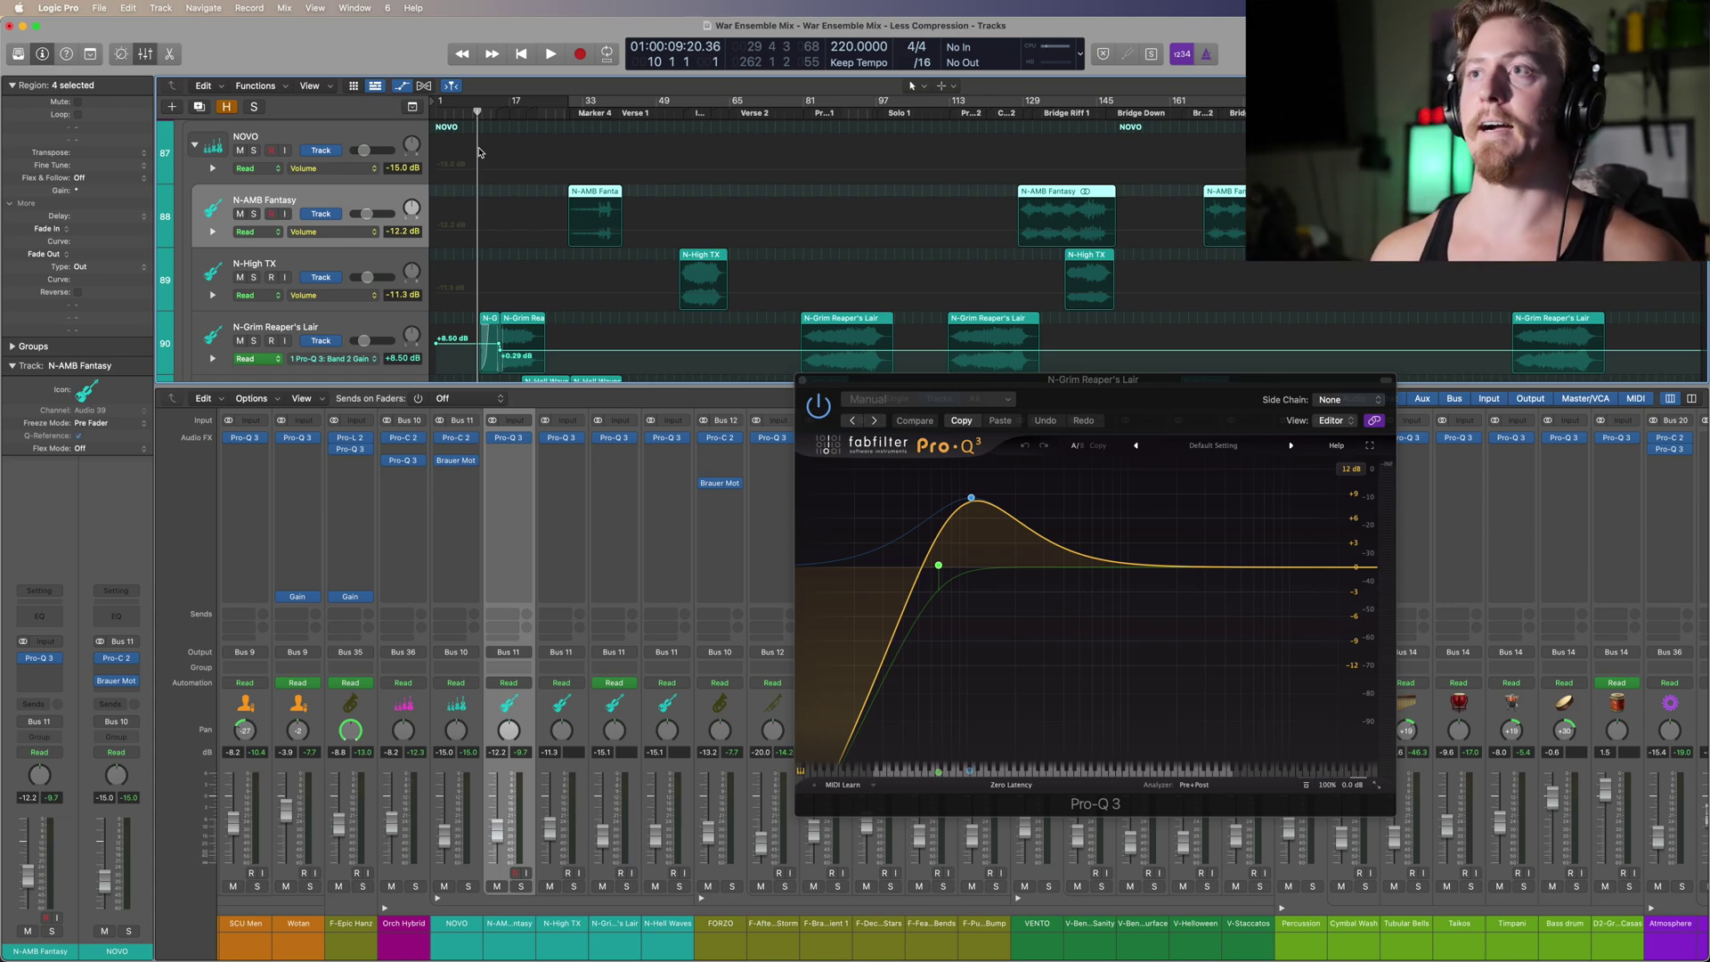
pyautogui.moveTo(972, 497)
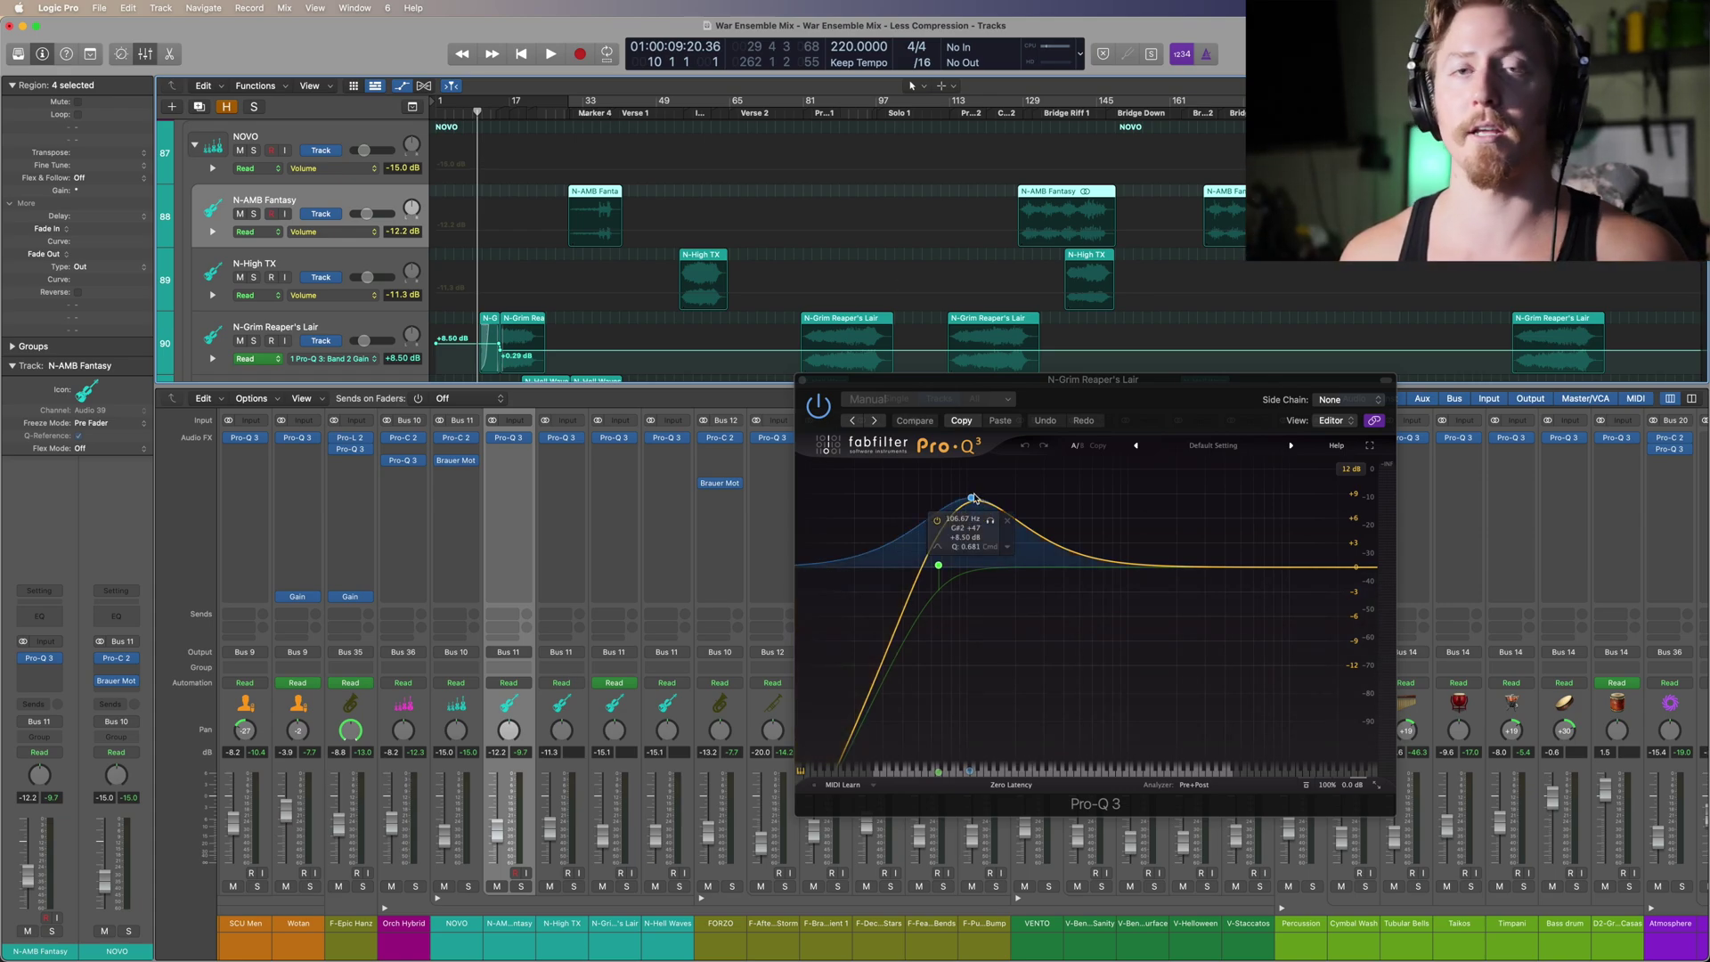
pyautogui.scroll(-2, 552, 281)
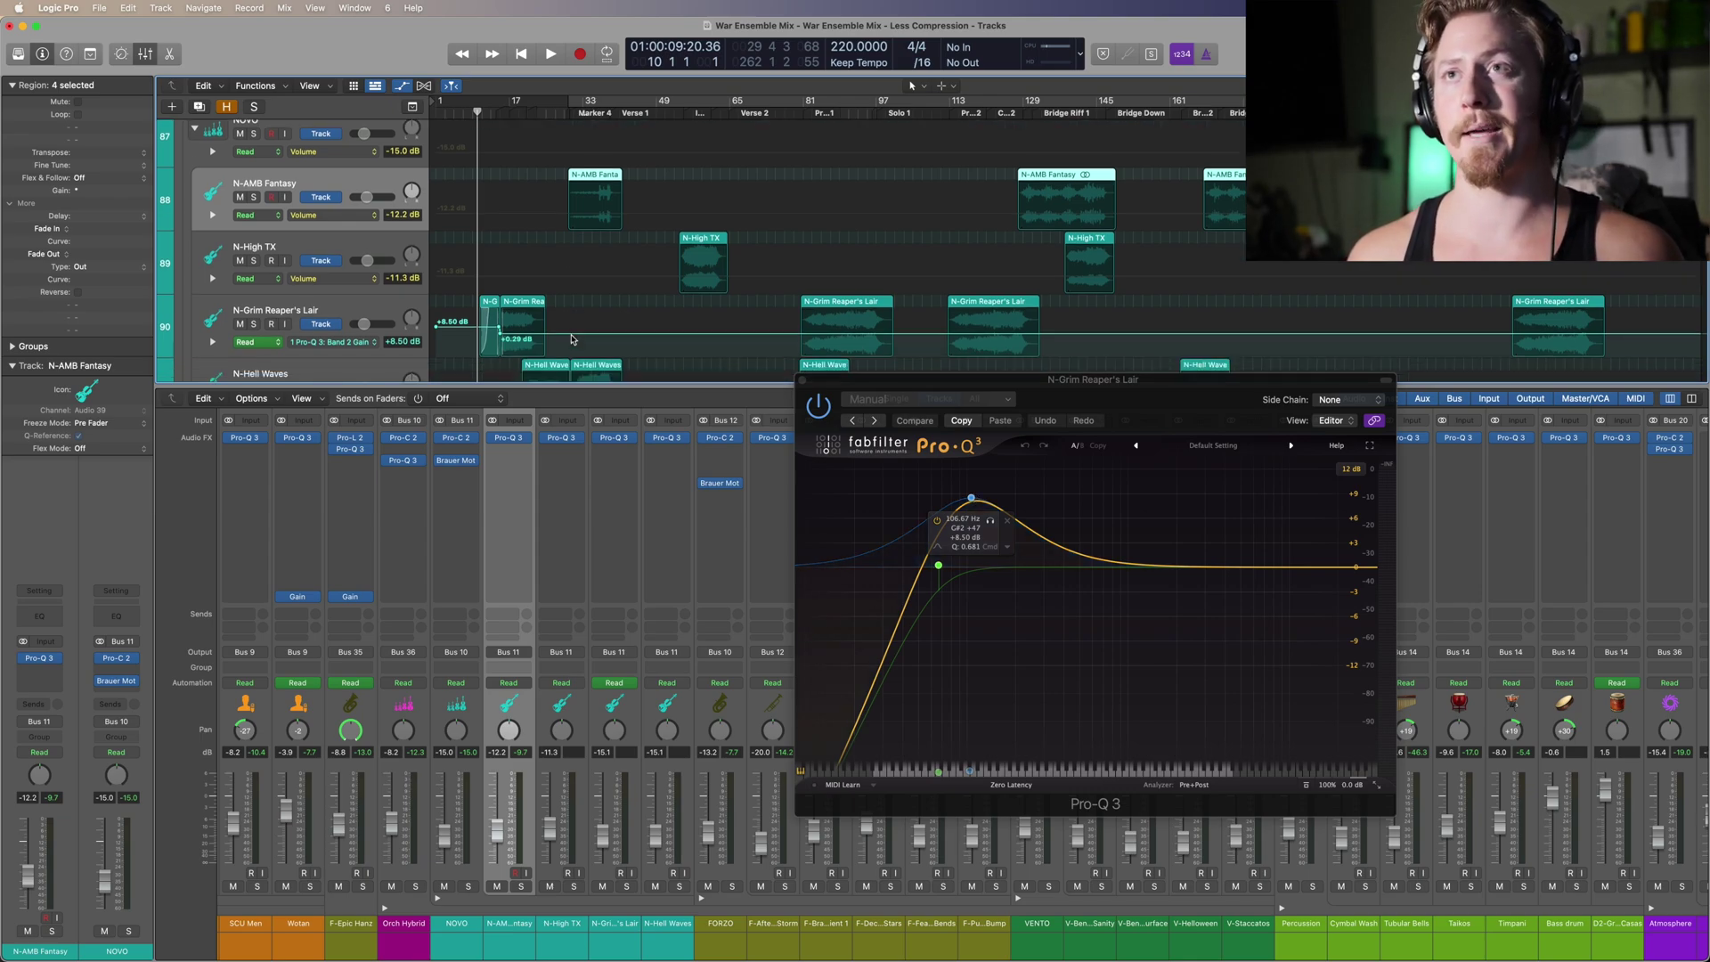
pyautogui.scroll(6, 515, 284)
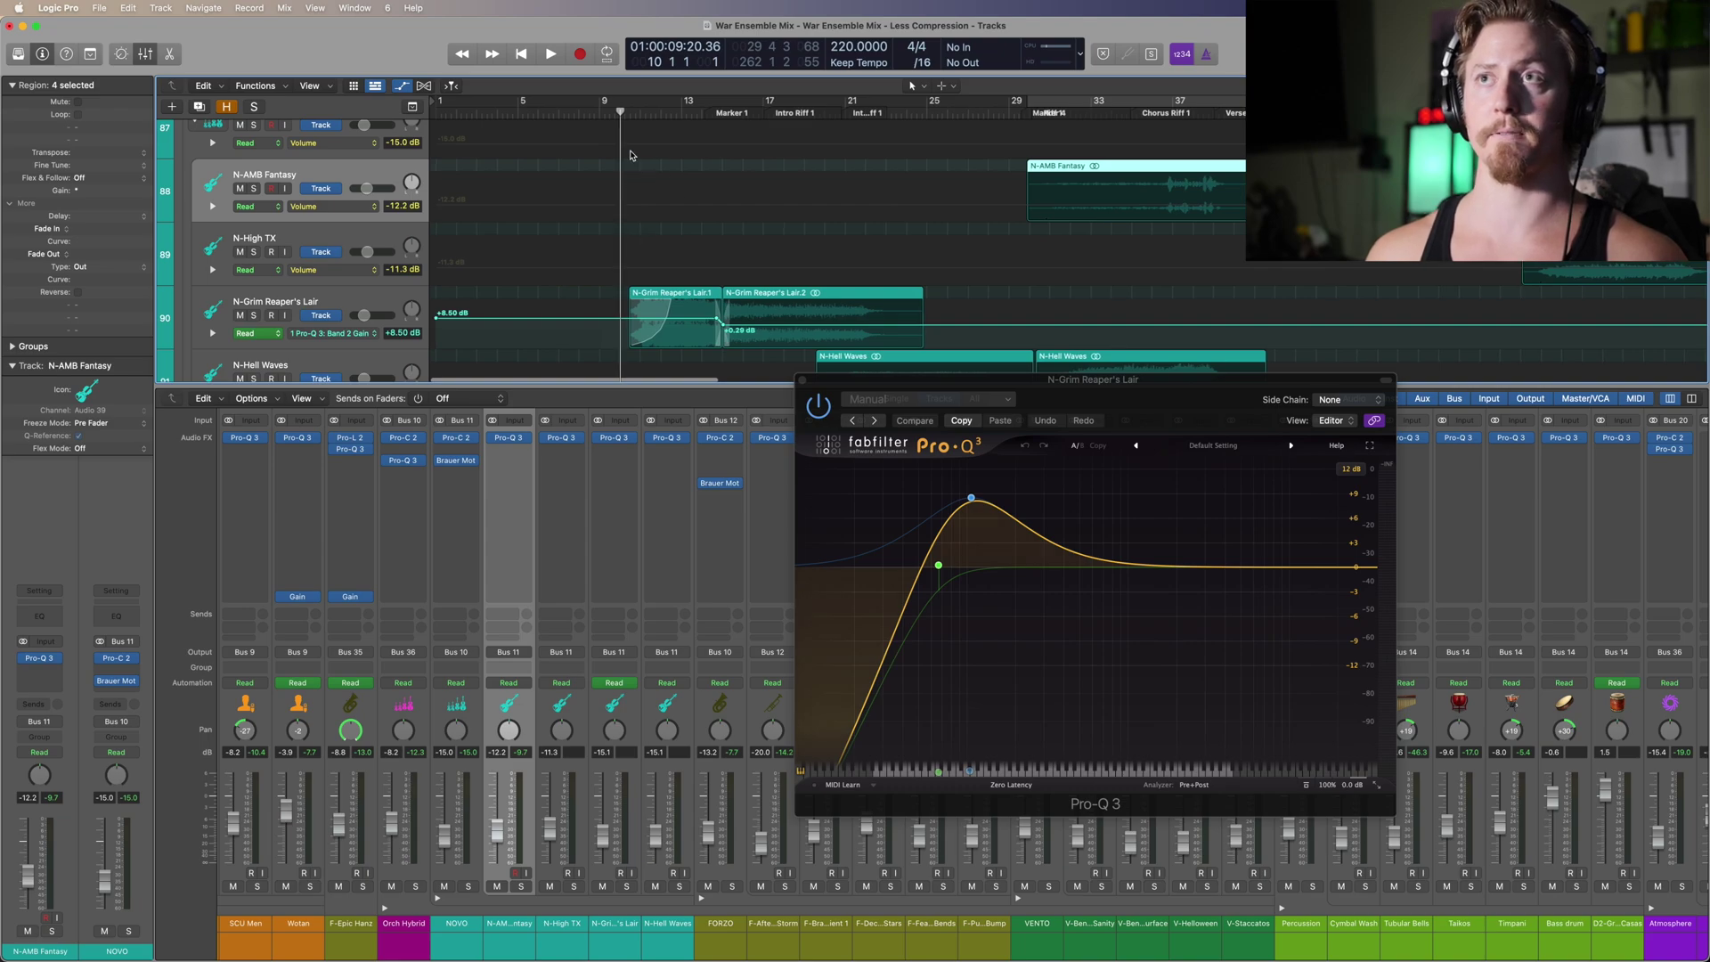
pyautogui.press('space')
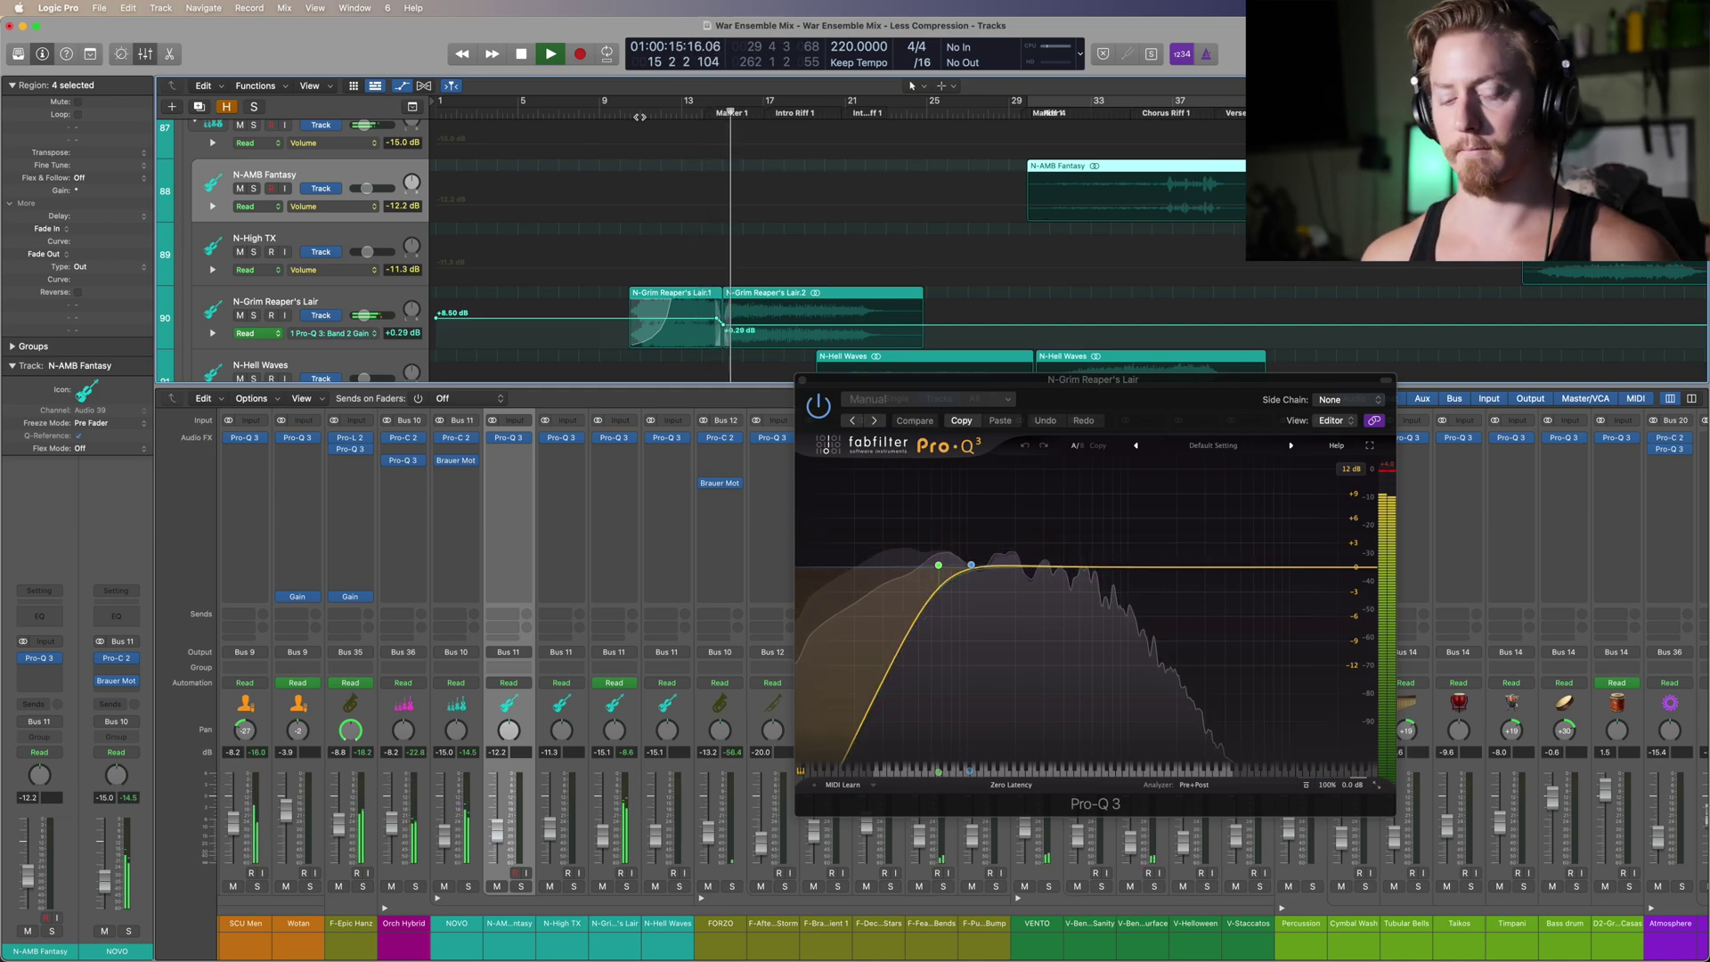
pyautogui.press('space')
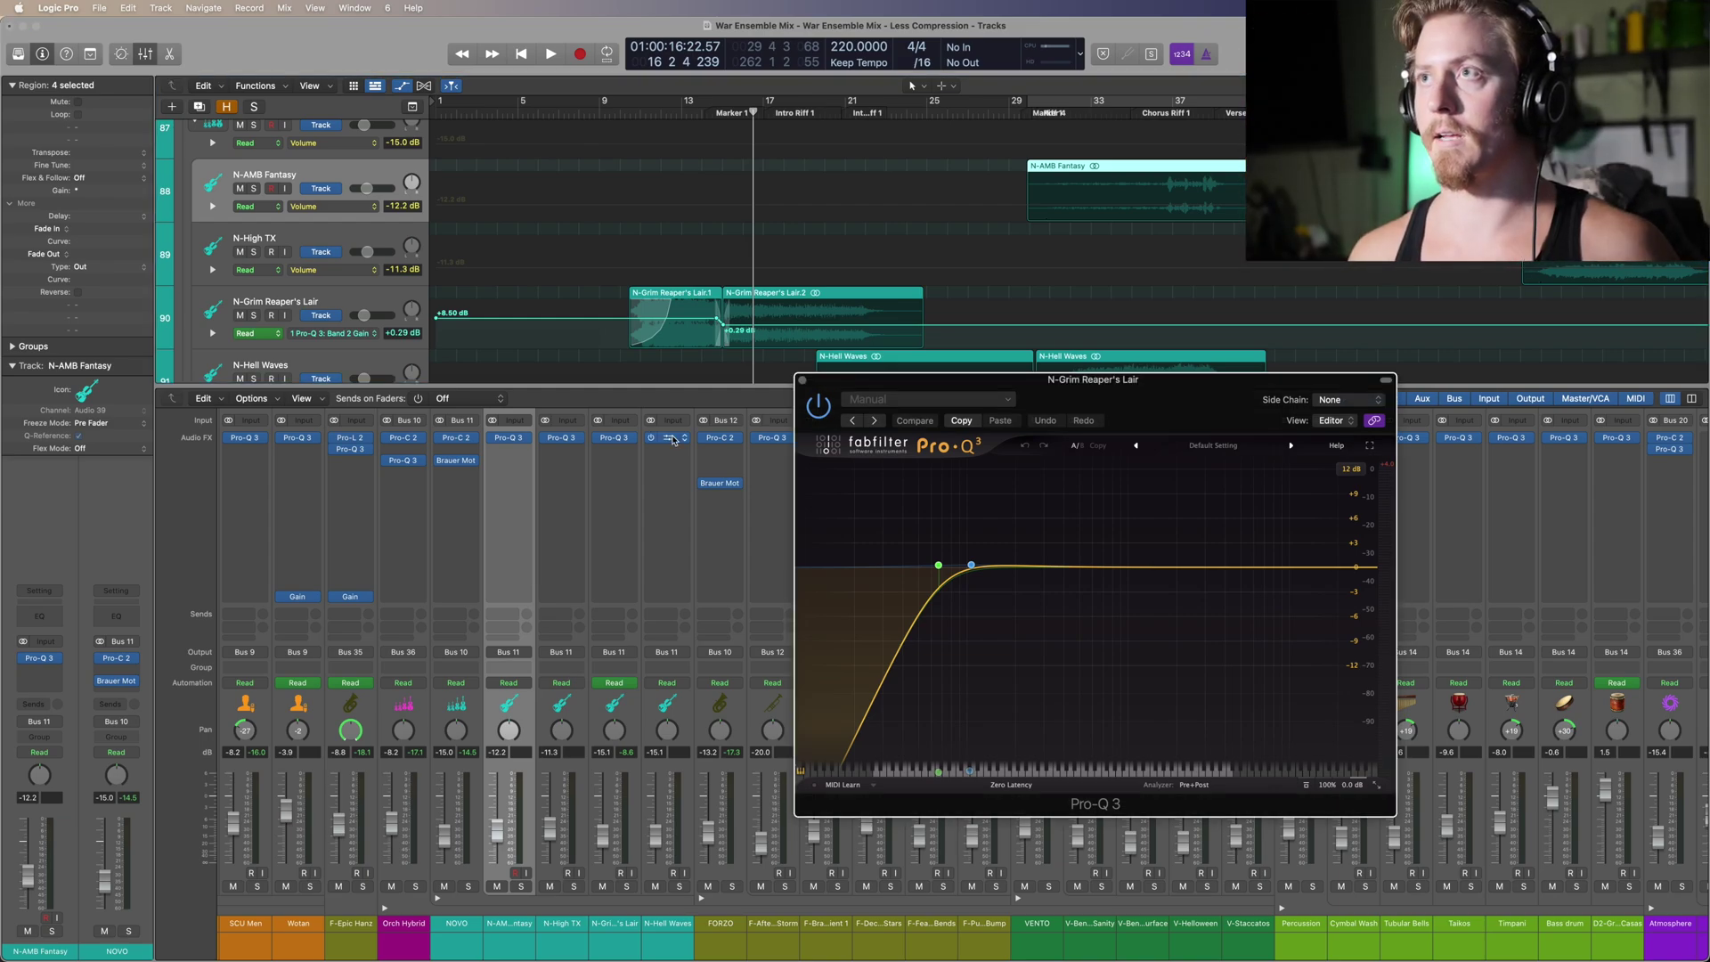
# Step: Inspect the Pro-Q 3 on N-Hell Waves while playing the track soloed up to bar 38, and close the plug-in window
pyautogui.moveTo(1072, 400); pyautogui.dragTo(1082, 464)
pyautogui.scroll(-2, 1053, 255)
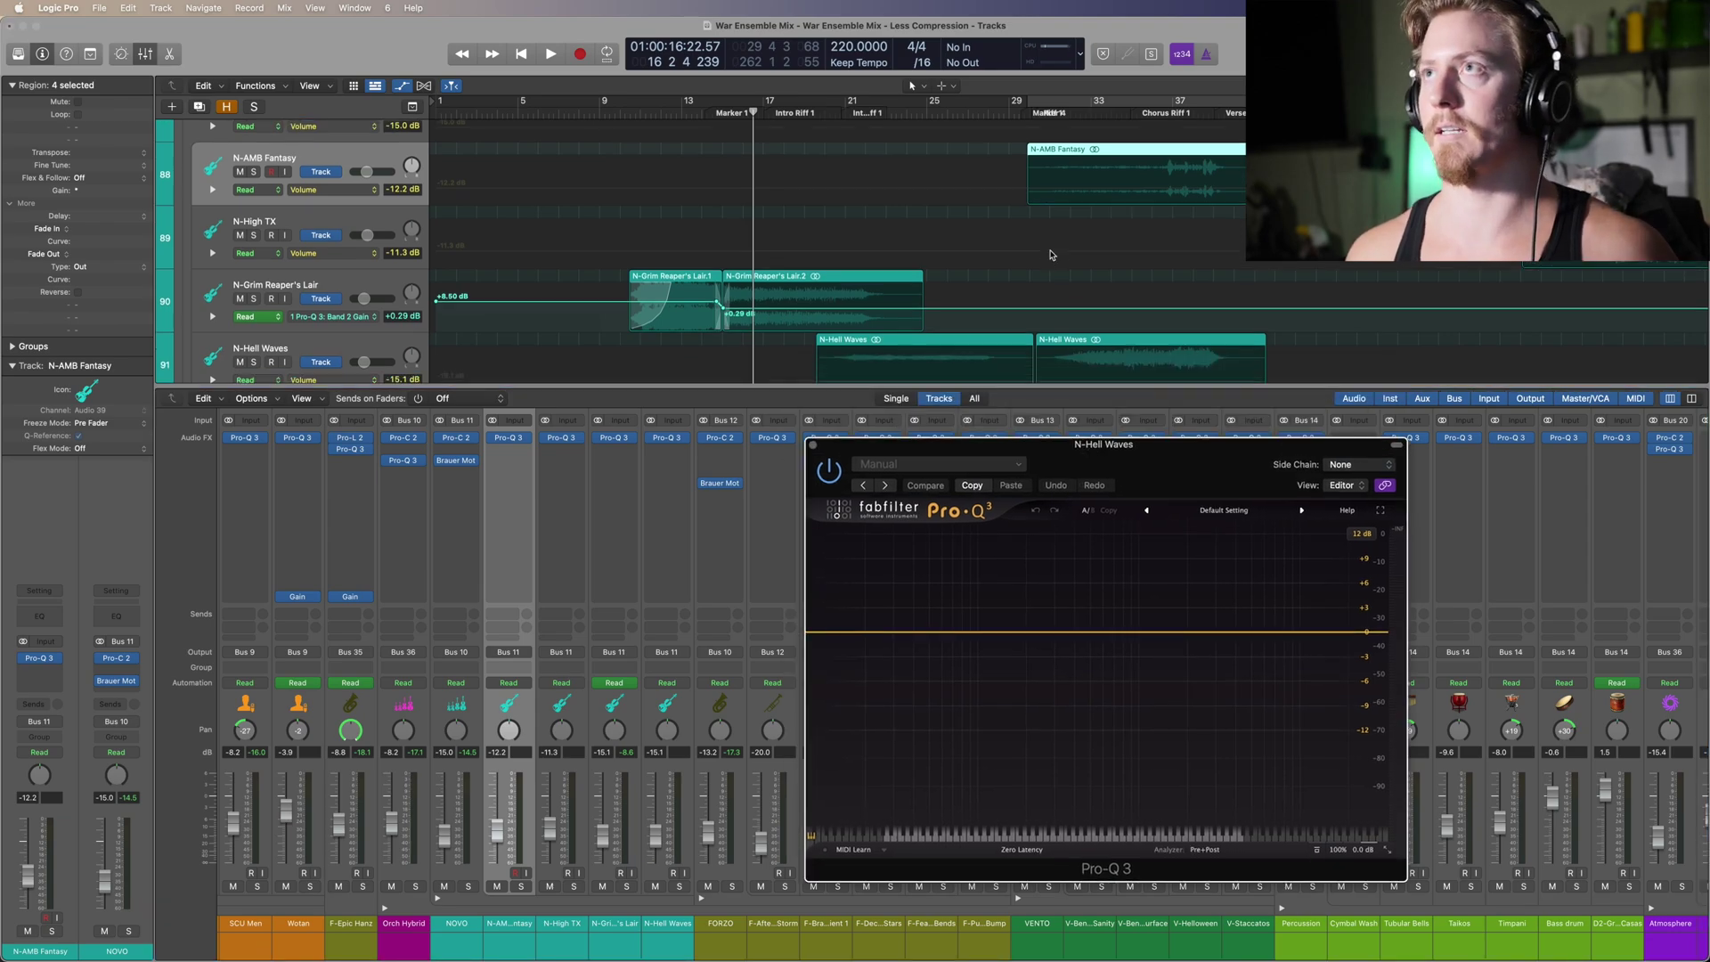
pyautogui.press('s')
pyautogui.press('space')
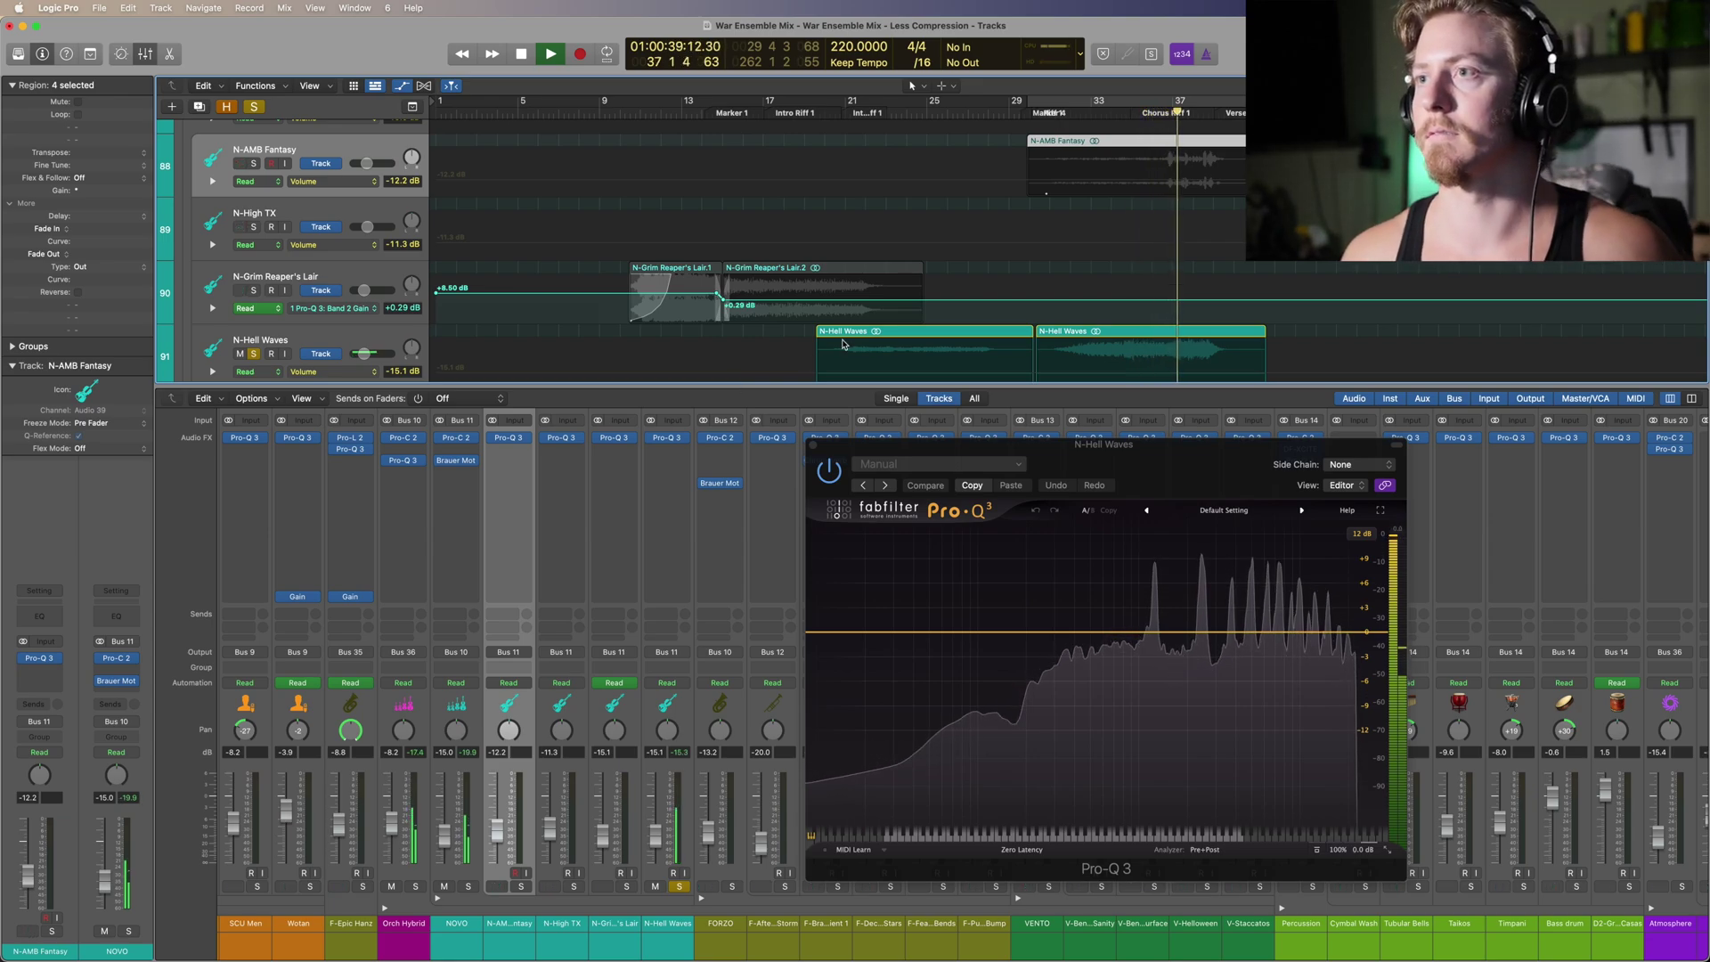
pyautogui.press('space')
pyautogui.press('super+w')
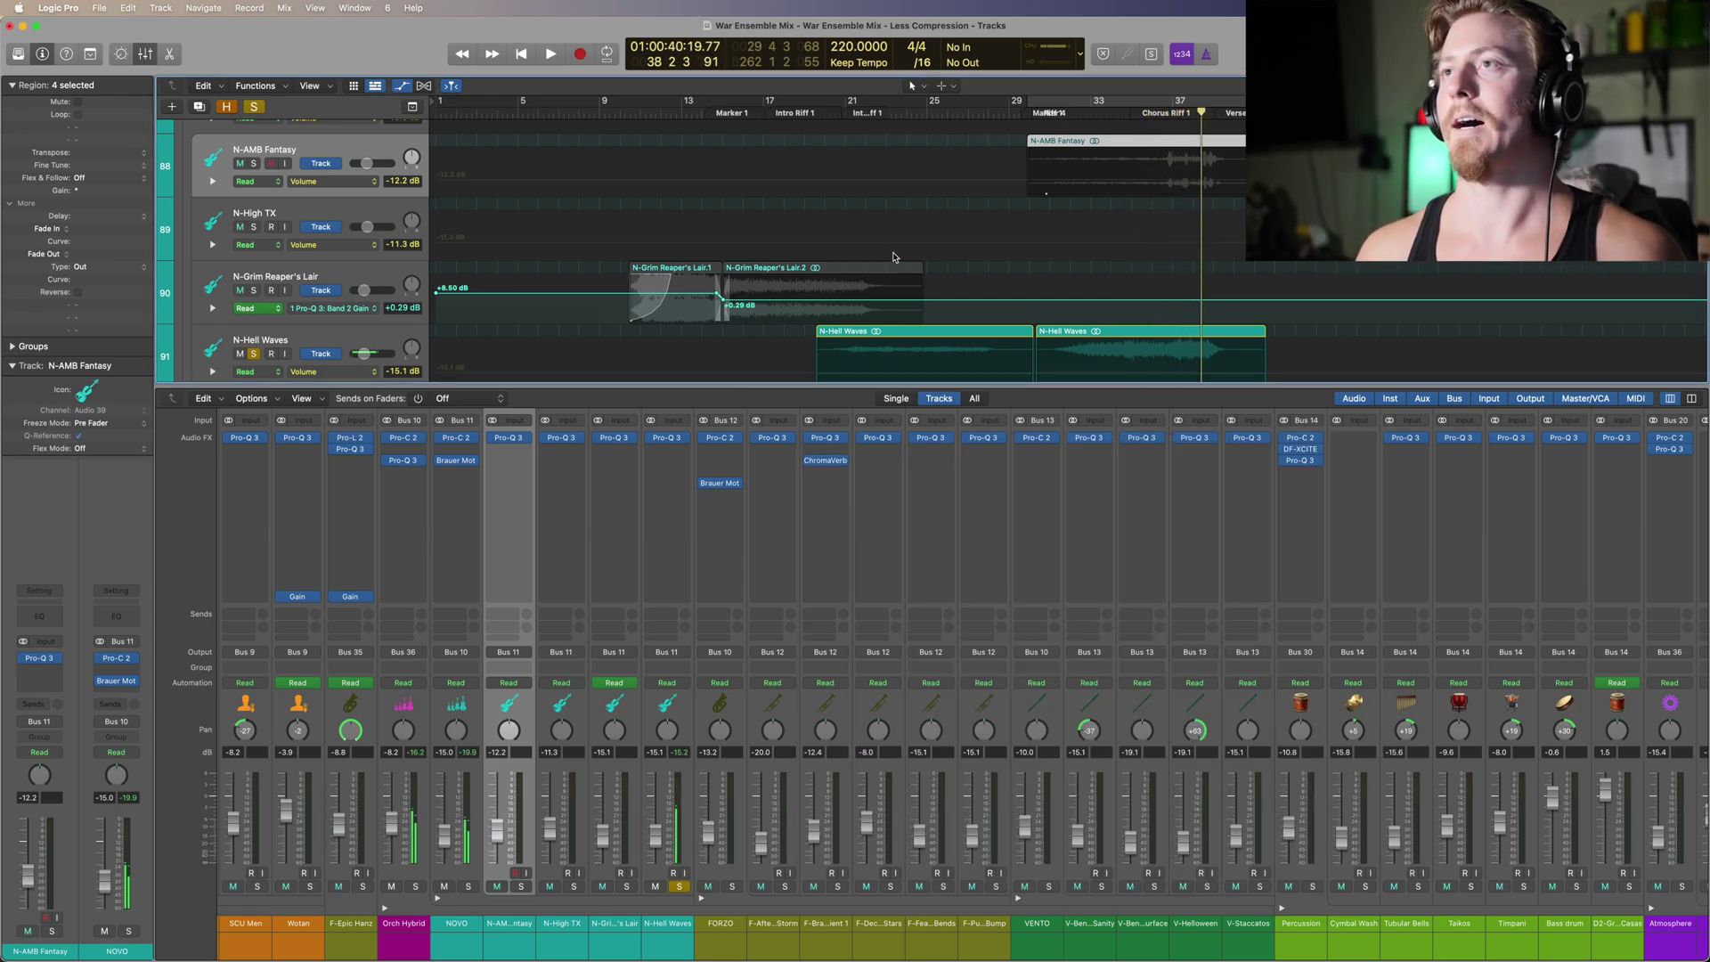
# Step: Play the soloed N-Hell Waves track from bar 80 past bar 87, return to bar 80, and turn off its solo
pyautogui.press('super+Left')
pyautogui.scroll(-2, 928, 265)
pyautogui.press('super+Left')
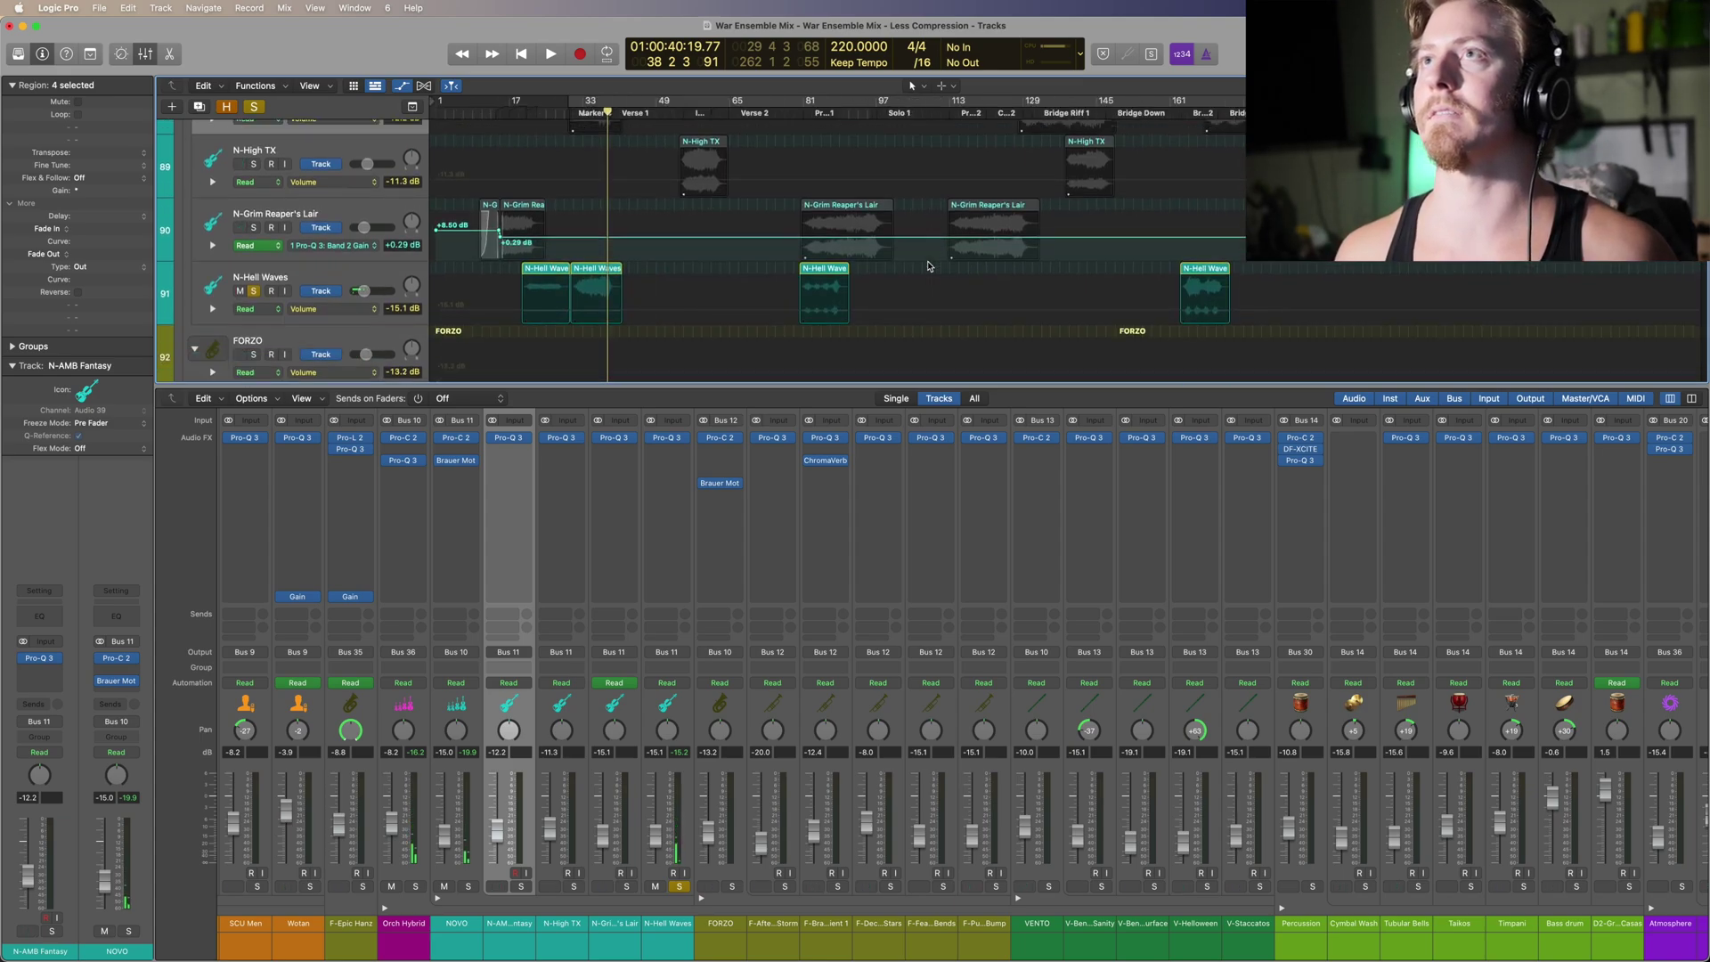
pyautogui.click(806, 113)
pyautogui.press('space')
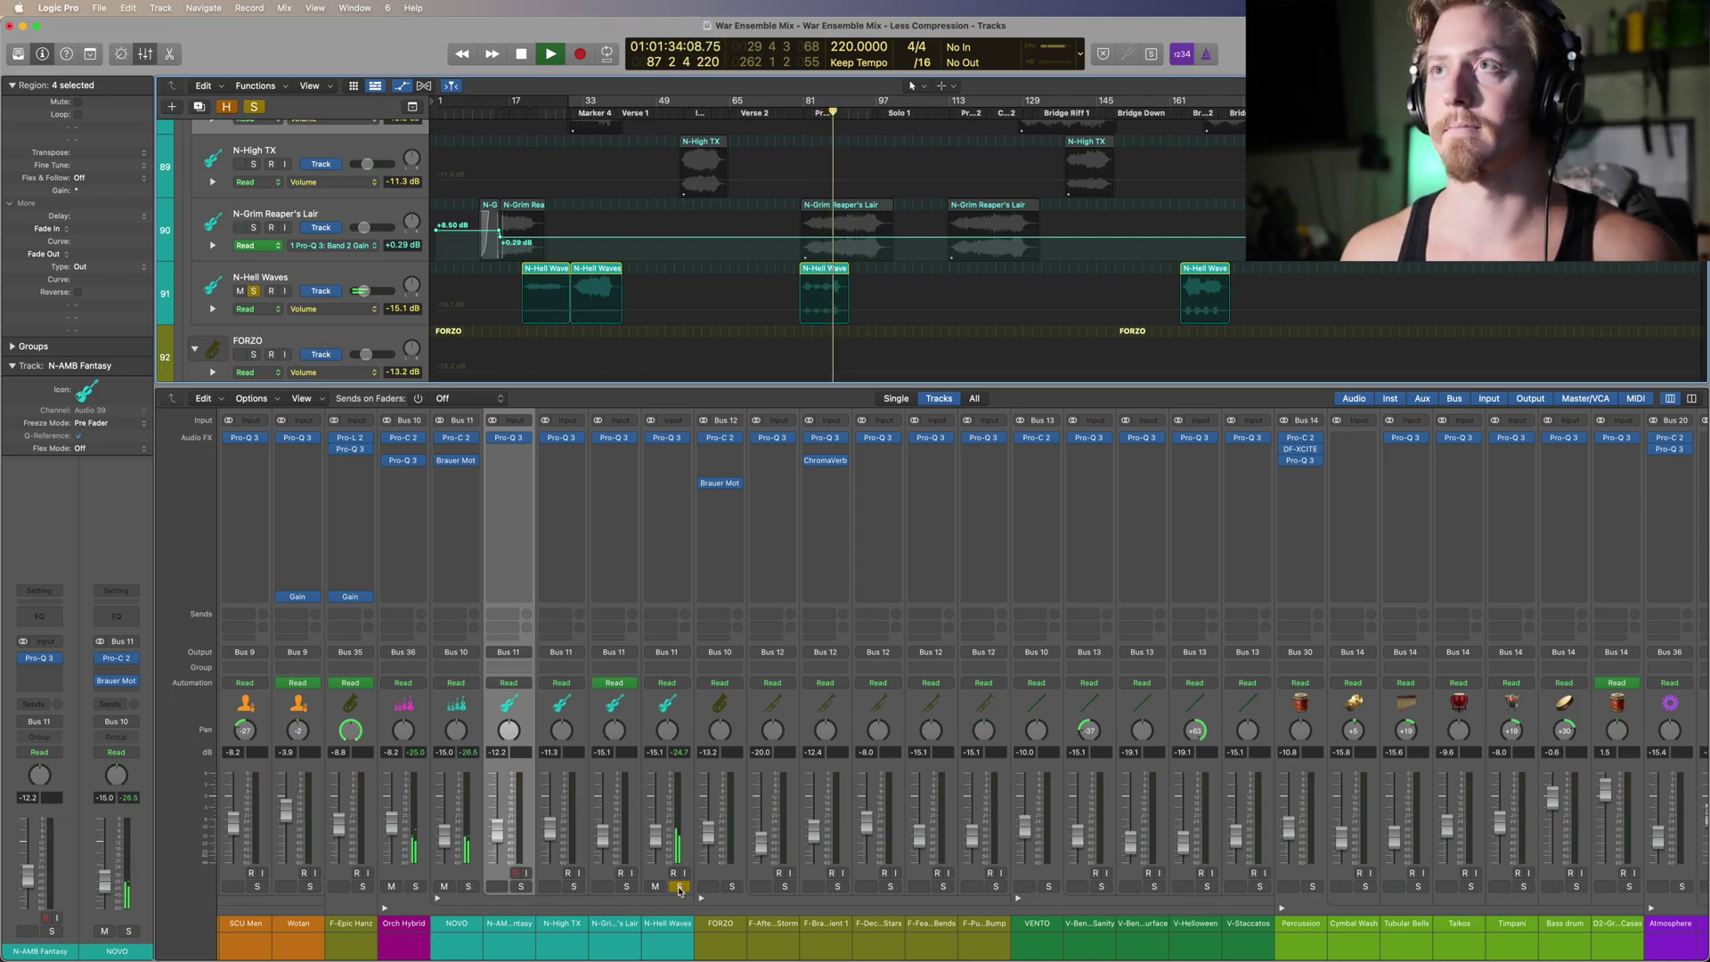
pyautogui.press('space')
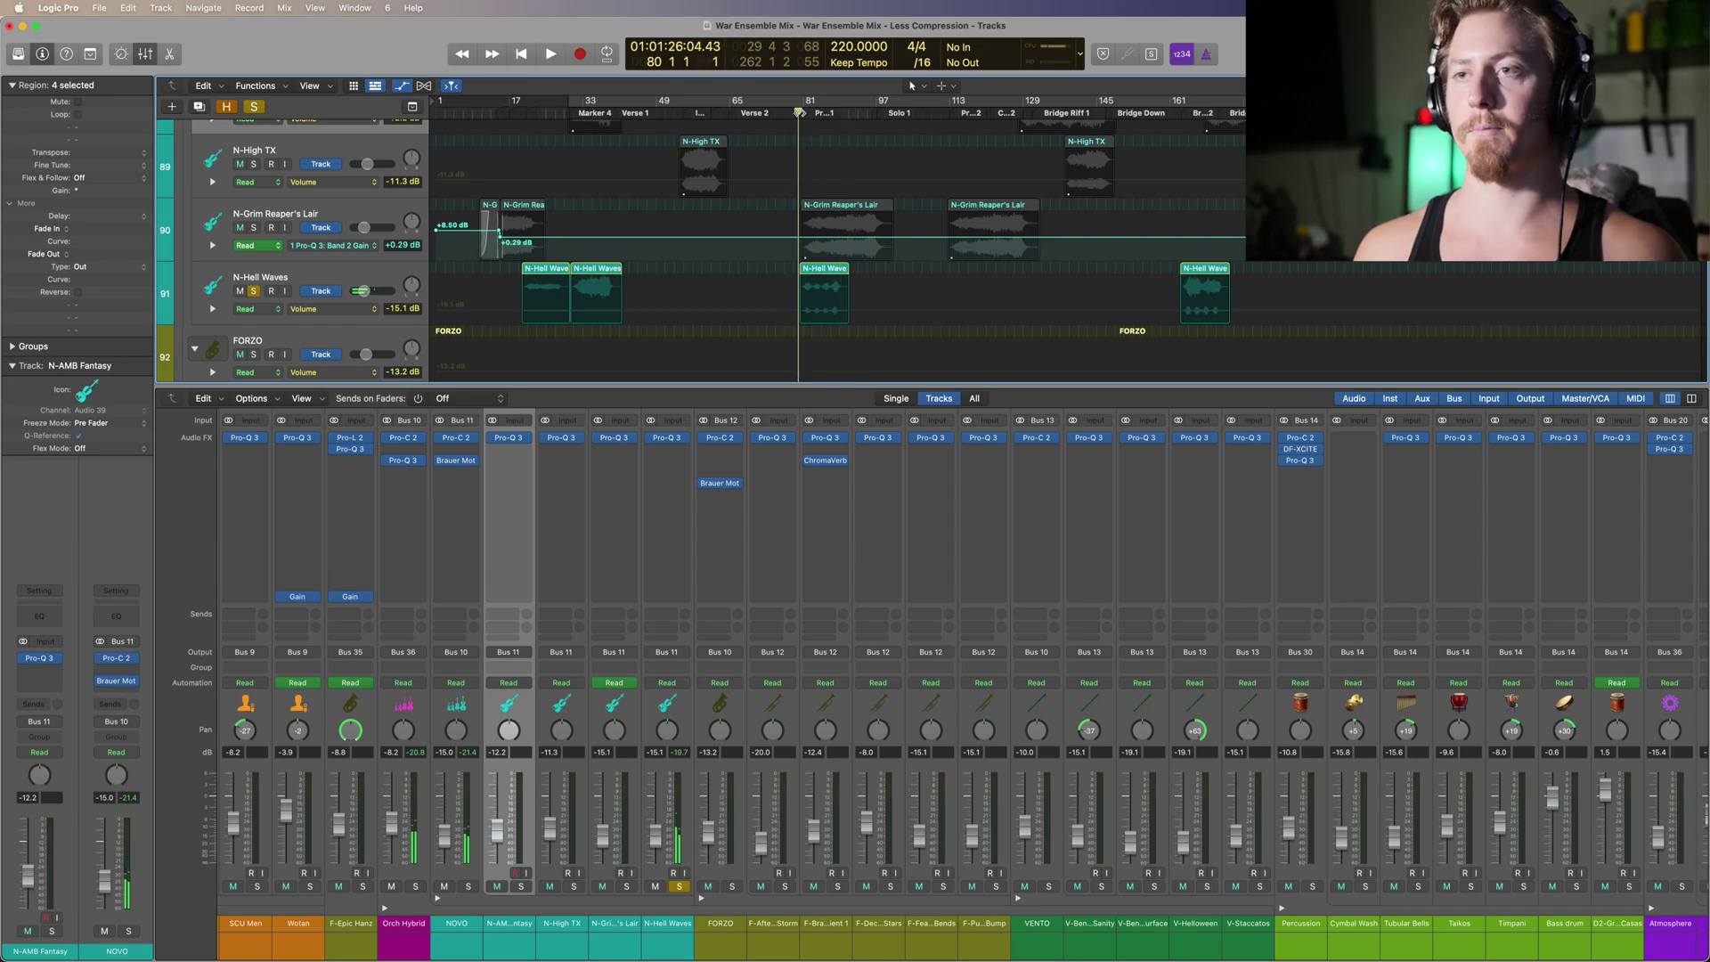
pyautogui.click(678, 886)
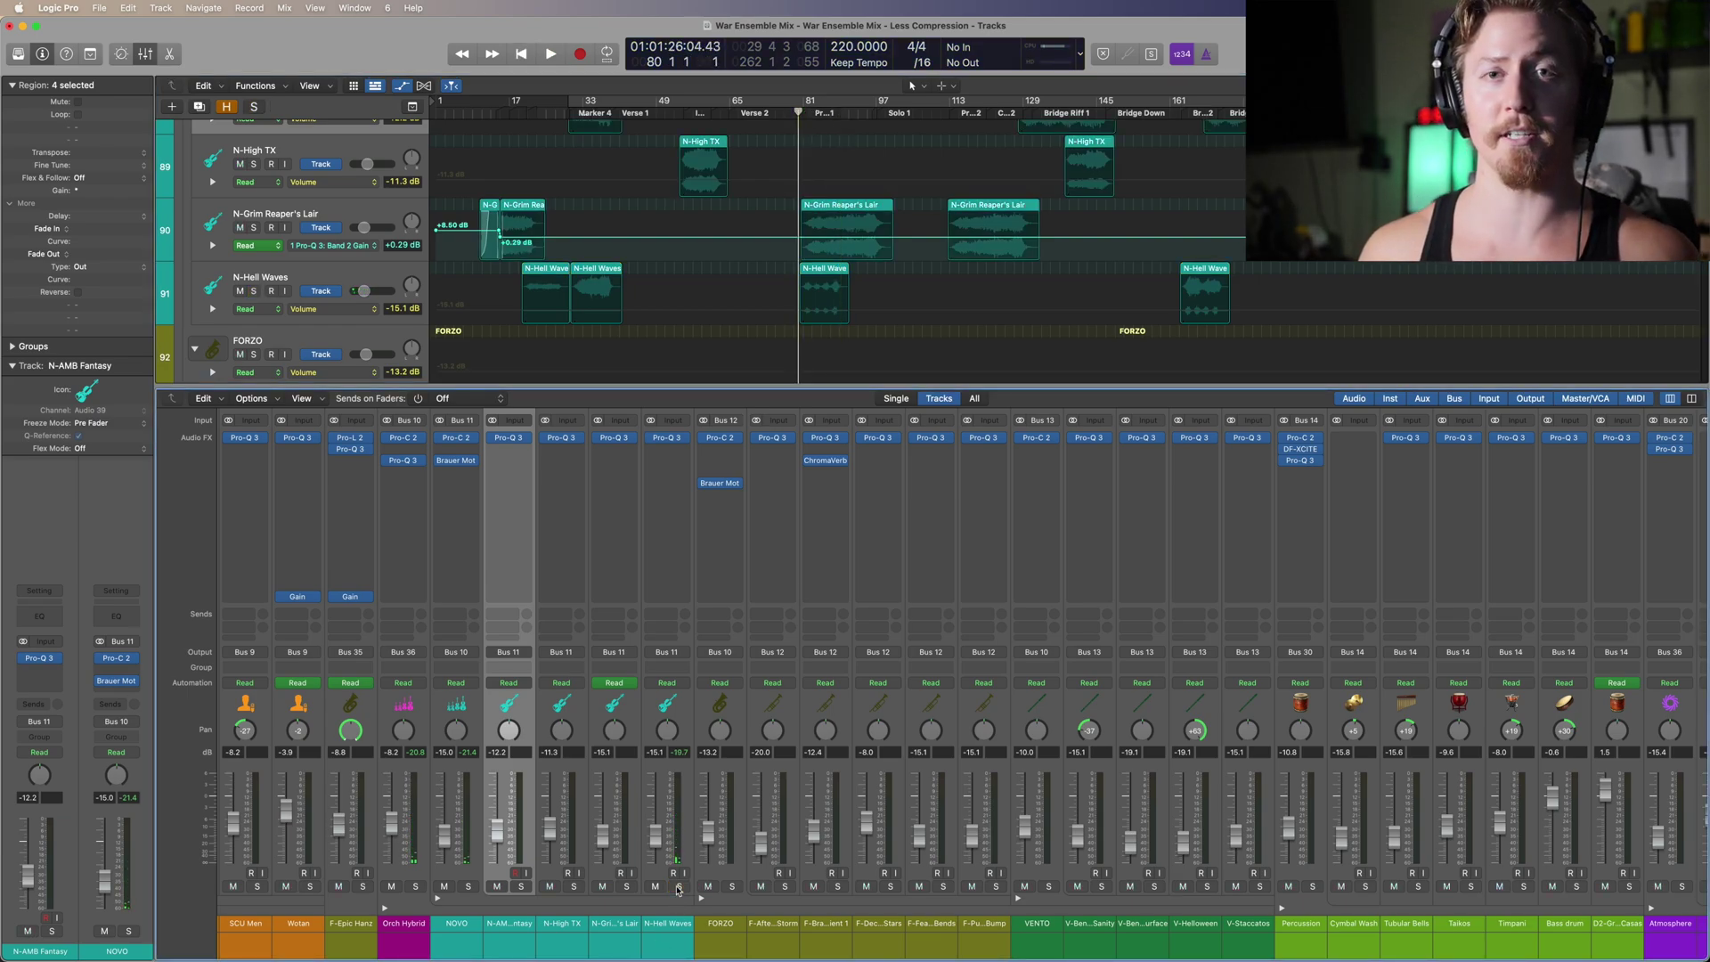
# Step: Play the full mix from bar 80 to bar 88, temporarily raising the N-Hell Waves fader to +6.0 dB to hear it in context
pyautogui.press('space')
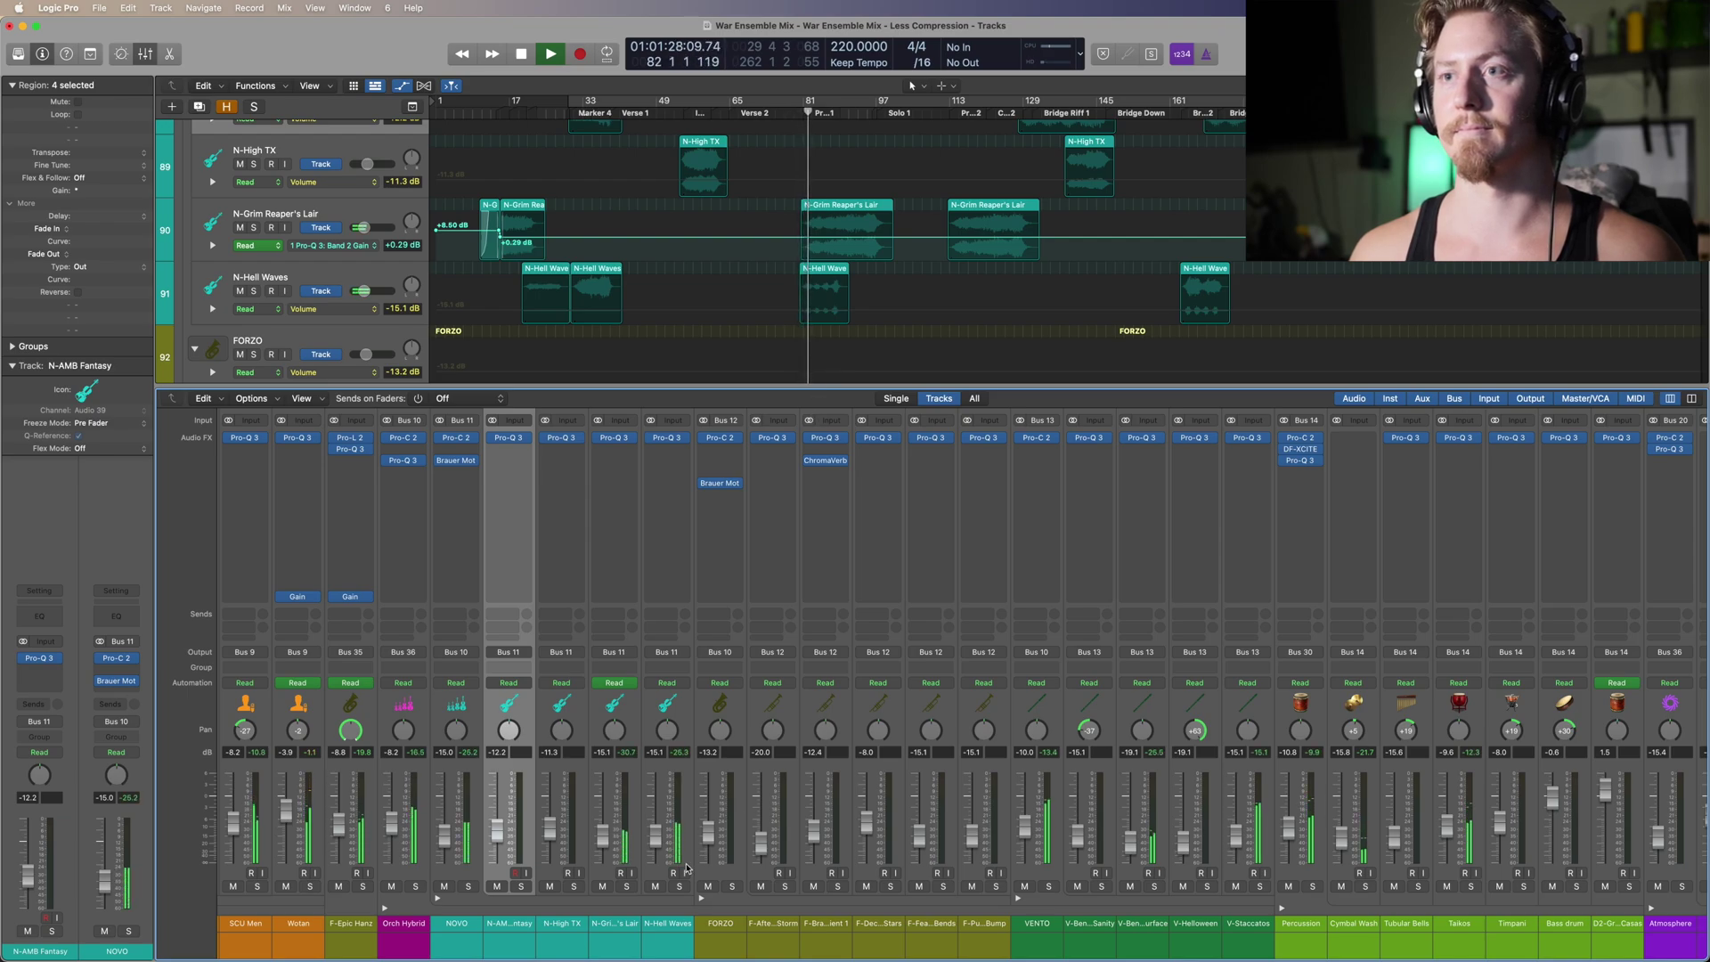
pyautogui.moveTo(654, 839); pyautogui.dragTo(655, 773)
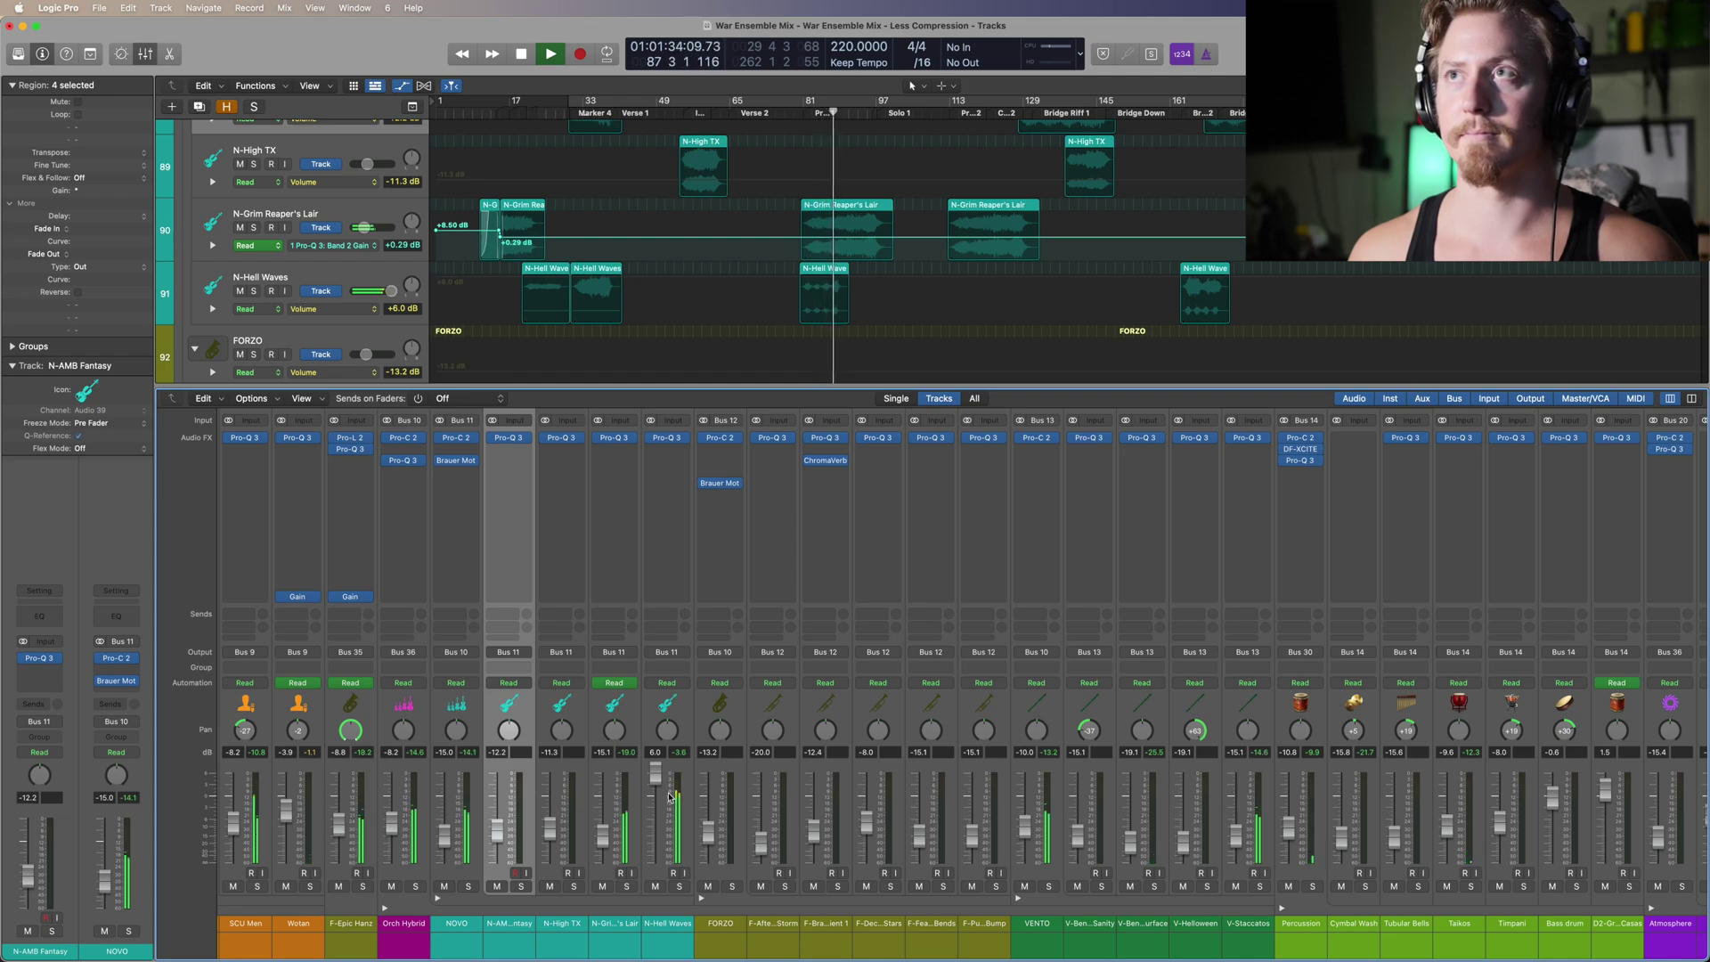
pyautogui.press('space')
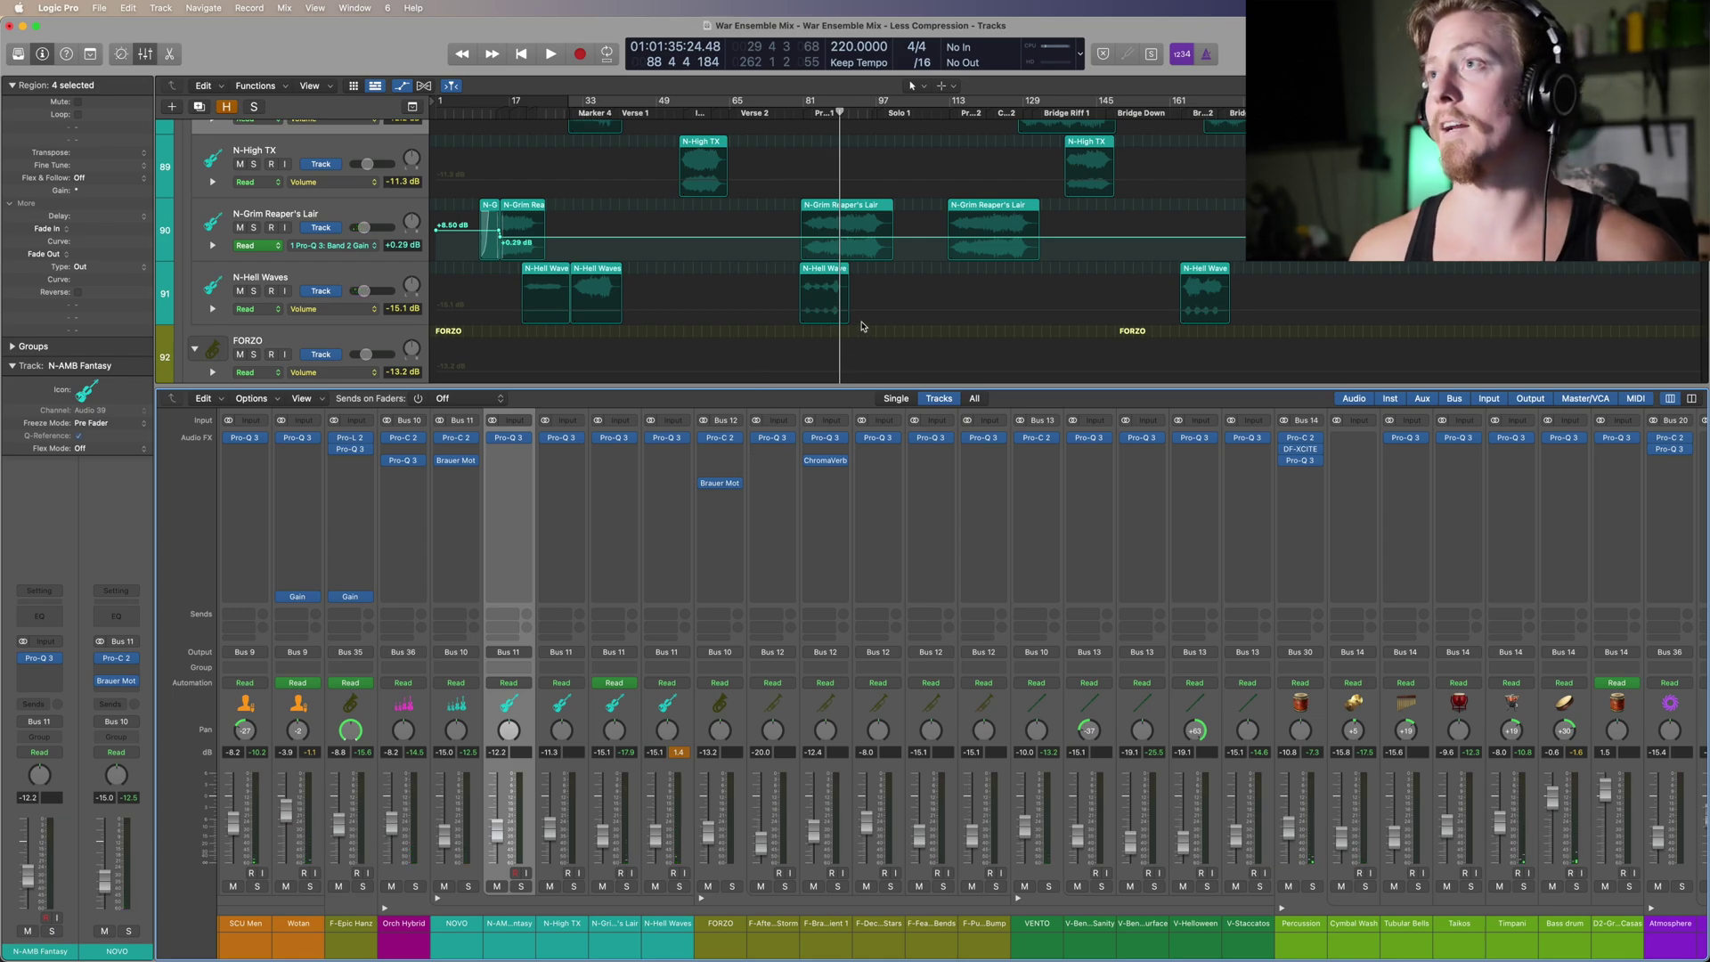
pyautogui.scroll(-1, 862, 327)
pyautogui.scroll(-4, 862, 327)
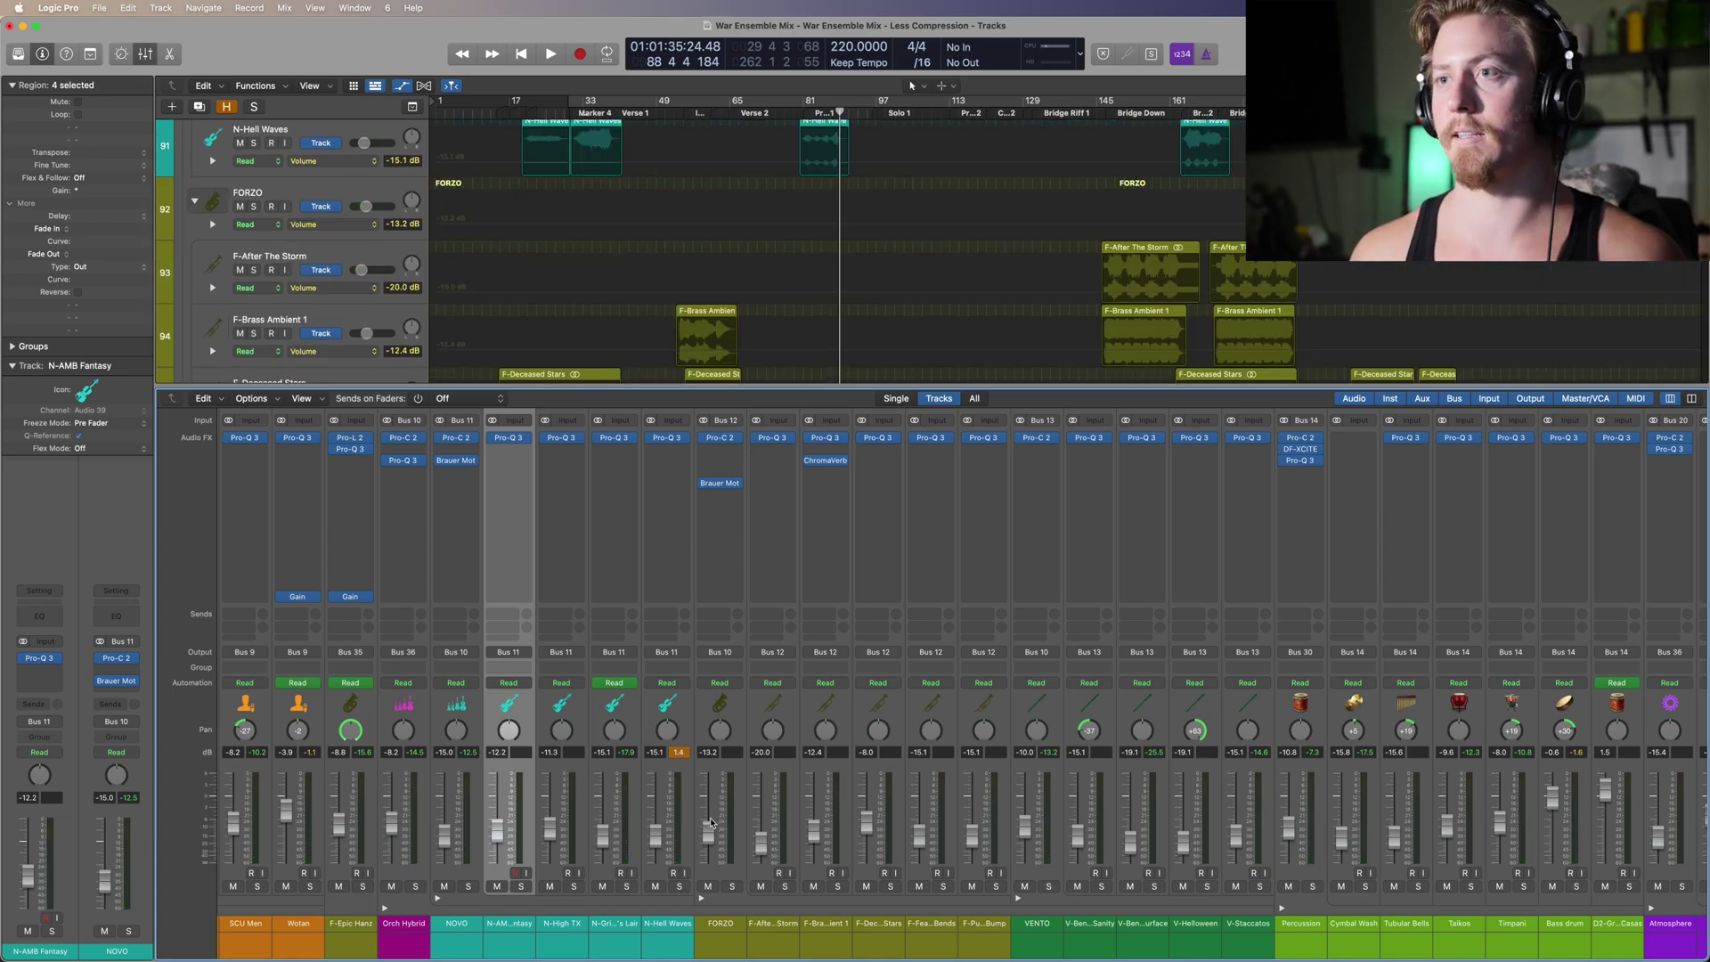
# Step: Select the F-After The Storm track and inspect its Pro-Q 3 equalizer curve, closing the plug-in when done
pyautogui.click(759, 847)
pyautogui.scroll(-1, 838, 324)
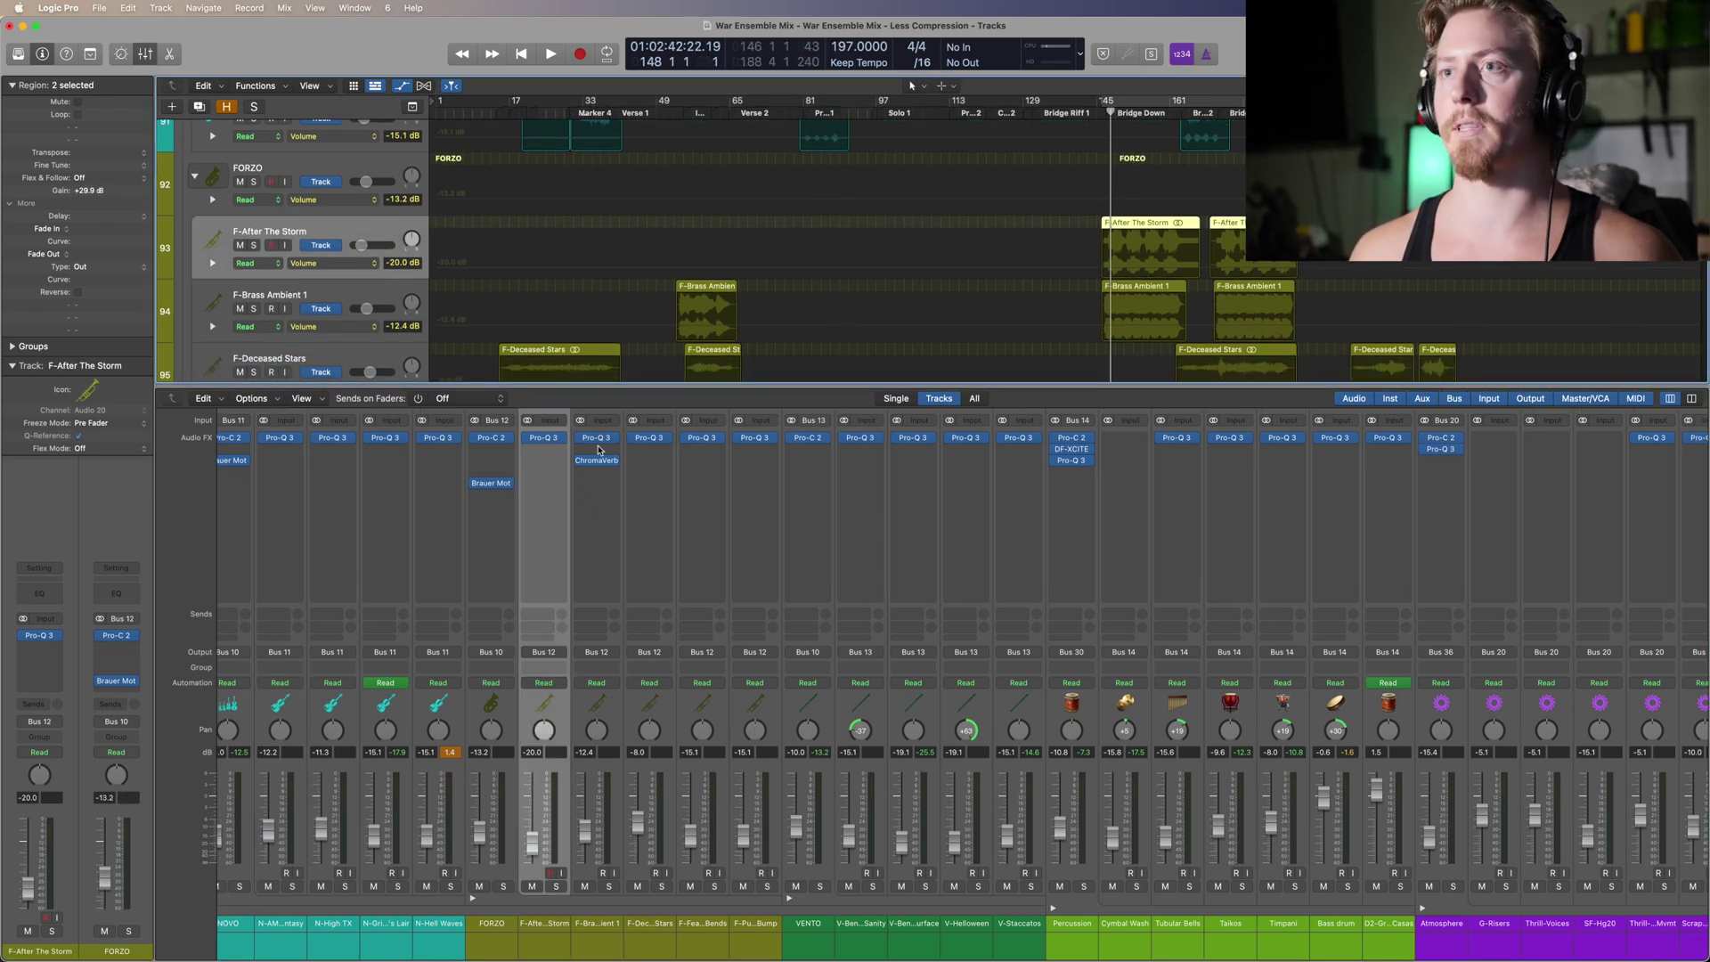
pyautogui.click(544, 439)
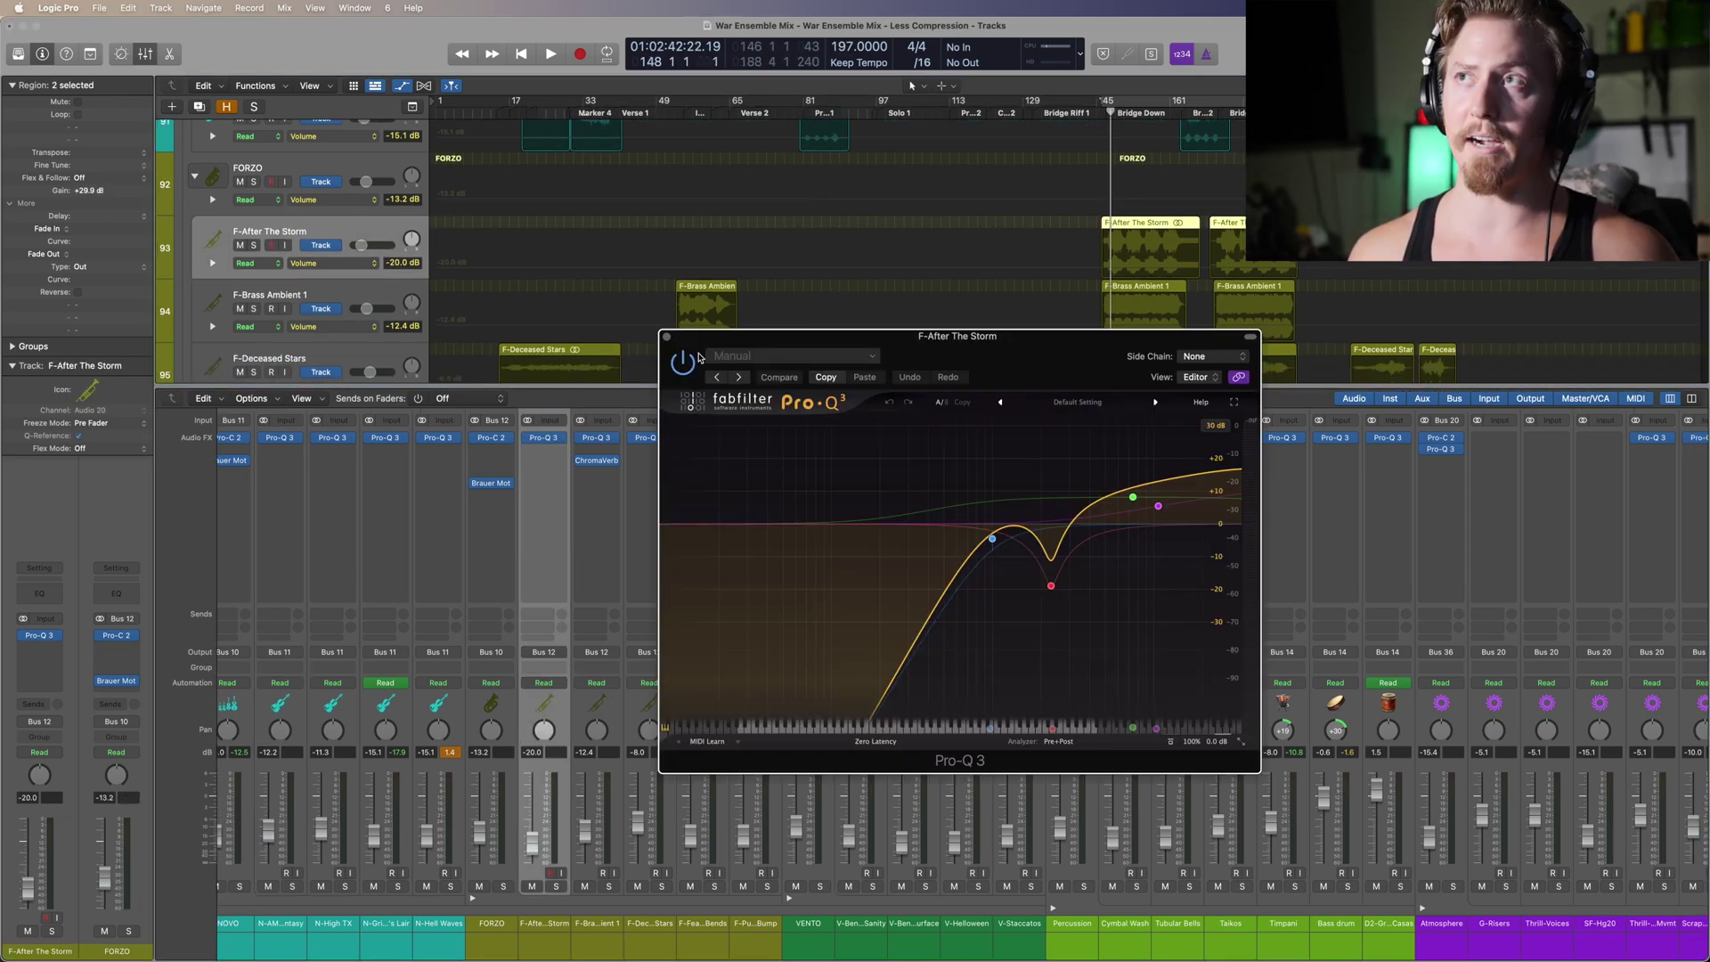
pyautogui.moveTo(1046, 342); pyautogui.dragTo(1111, 397)
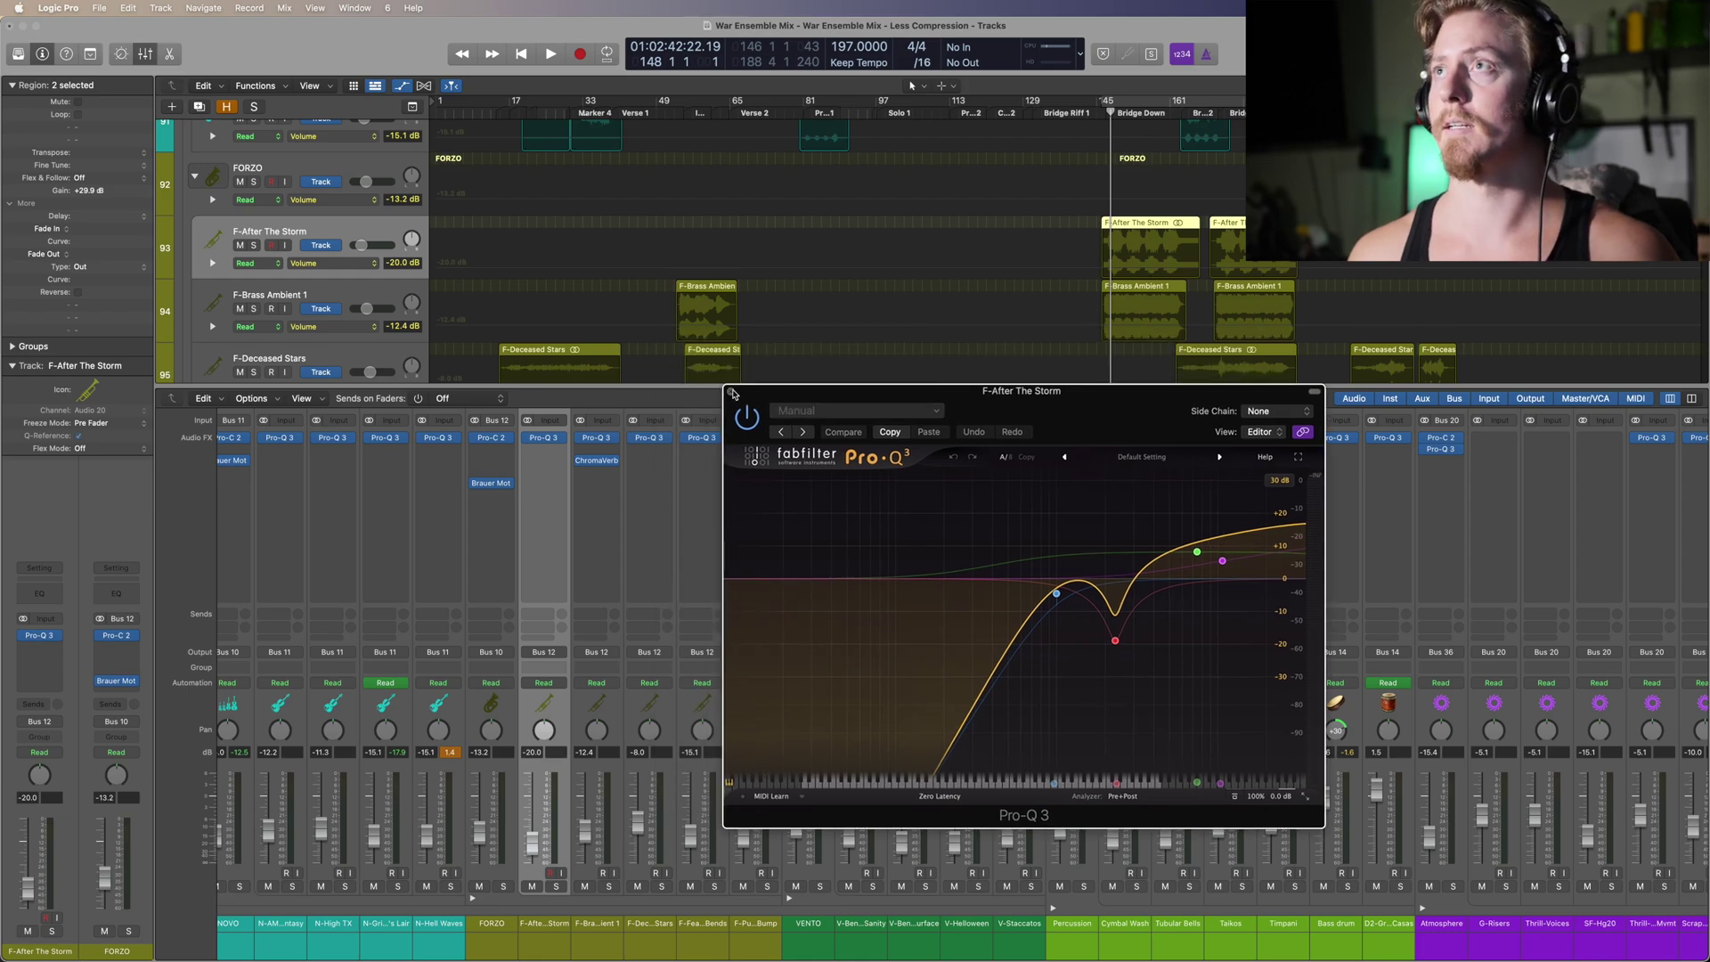
pyautogui.click(732, 393)
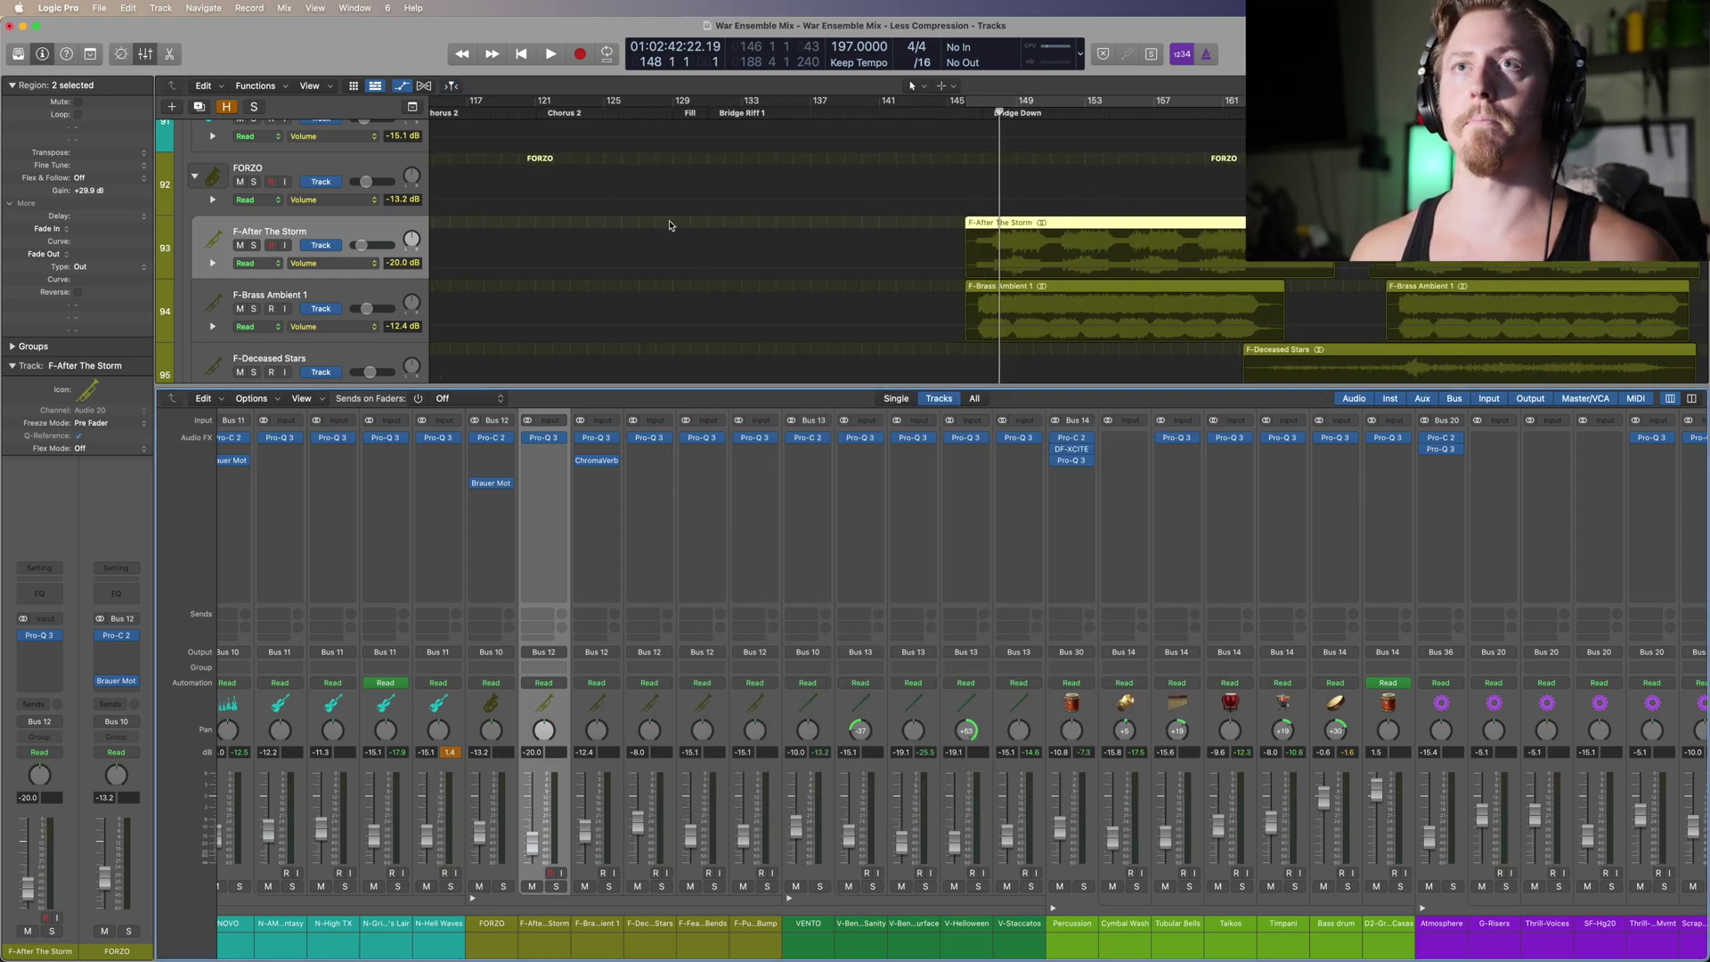
# Step: Solo F-After The Storm, listen to it in the Bridge Down section, and unsolo it
pyautogui.press('s')
pyautogui.press('z')
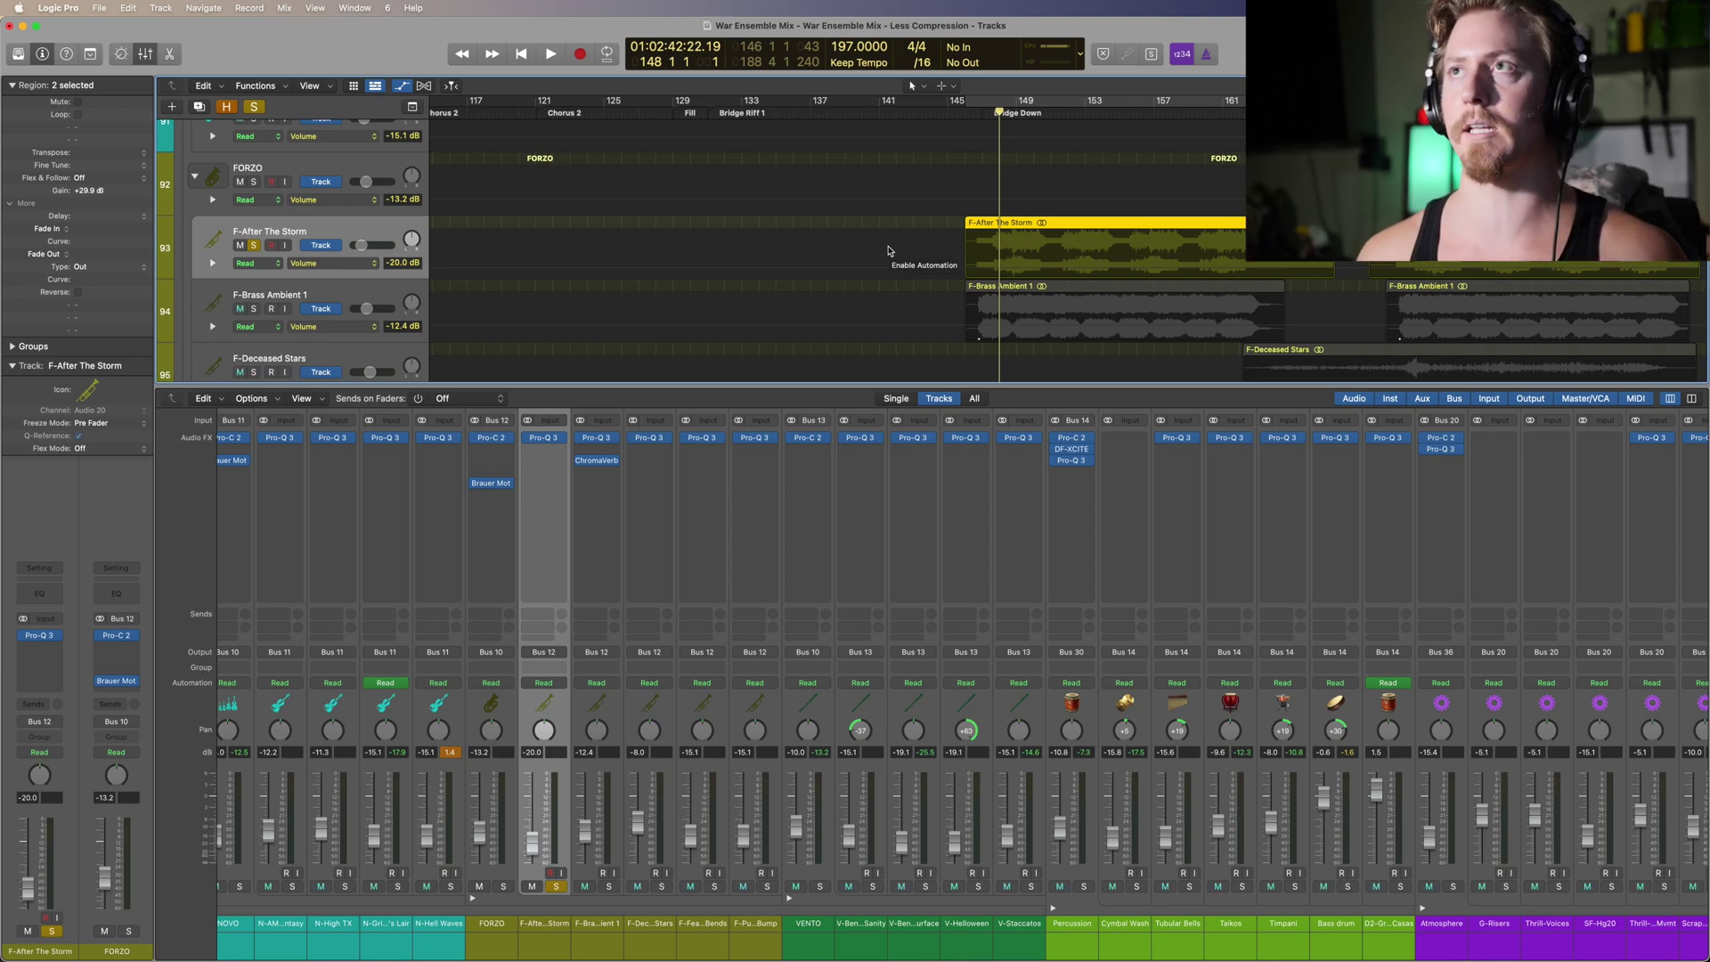
pyautogui.hscroll(5, 889, 251)
pyautogui.press('space')
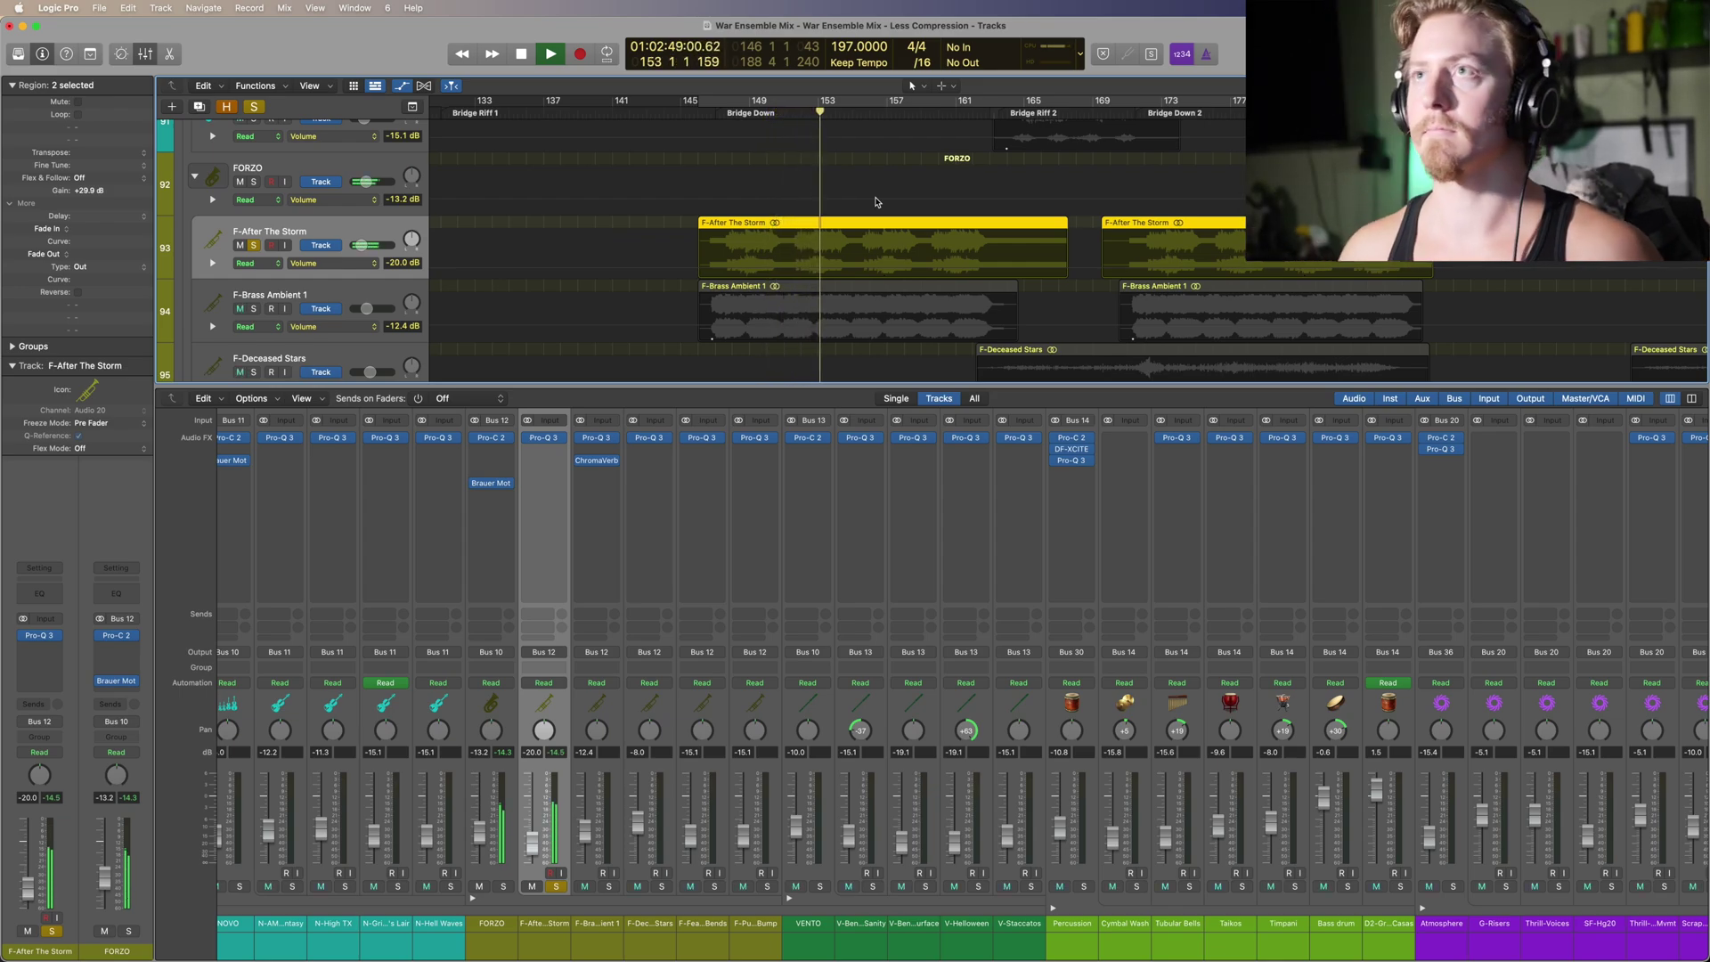
pyautogui.press('space')
pyautogui.click(555, 886)
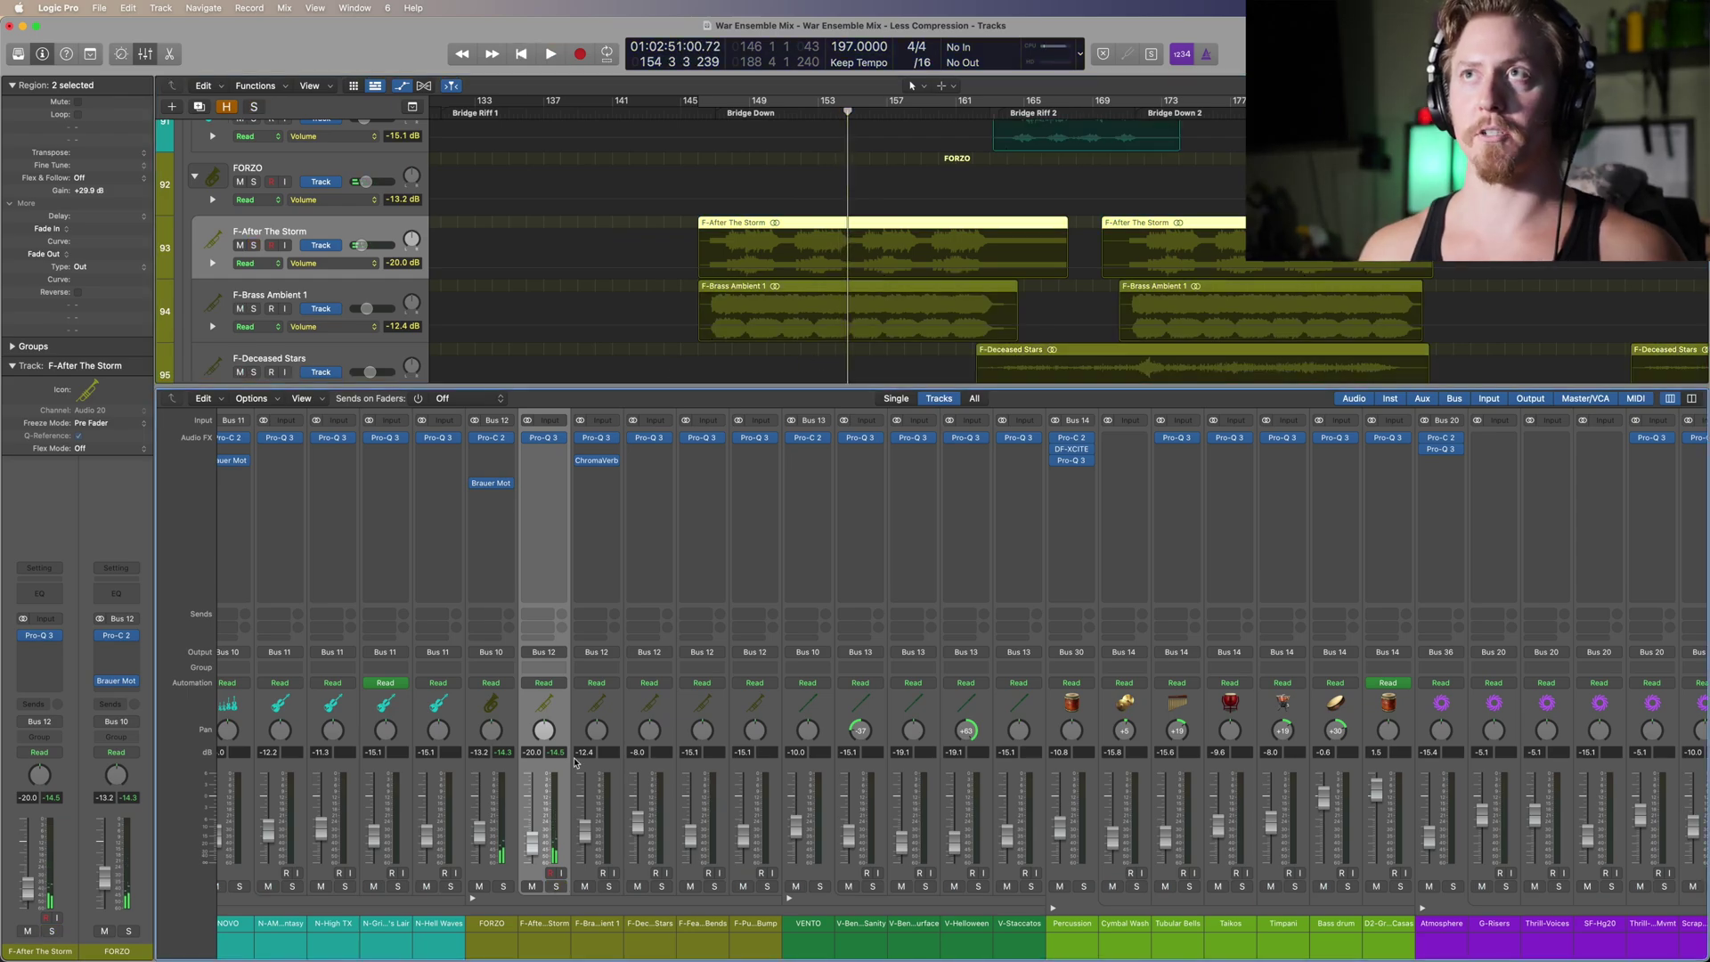
# Step: Play the full mix from bar 147 to hear F-After The Storm in context, and stop playback
pyautogui.hotkey('alt', ',')
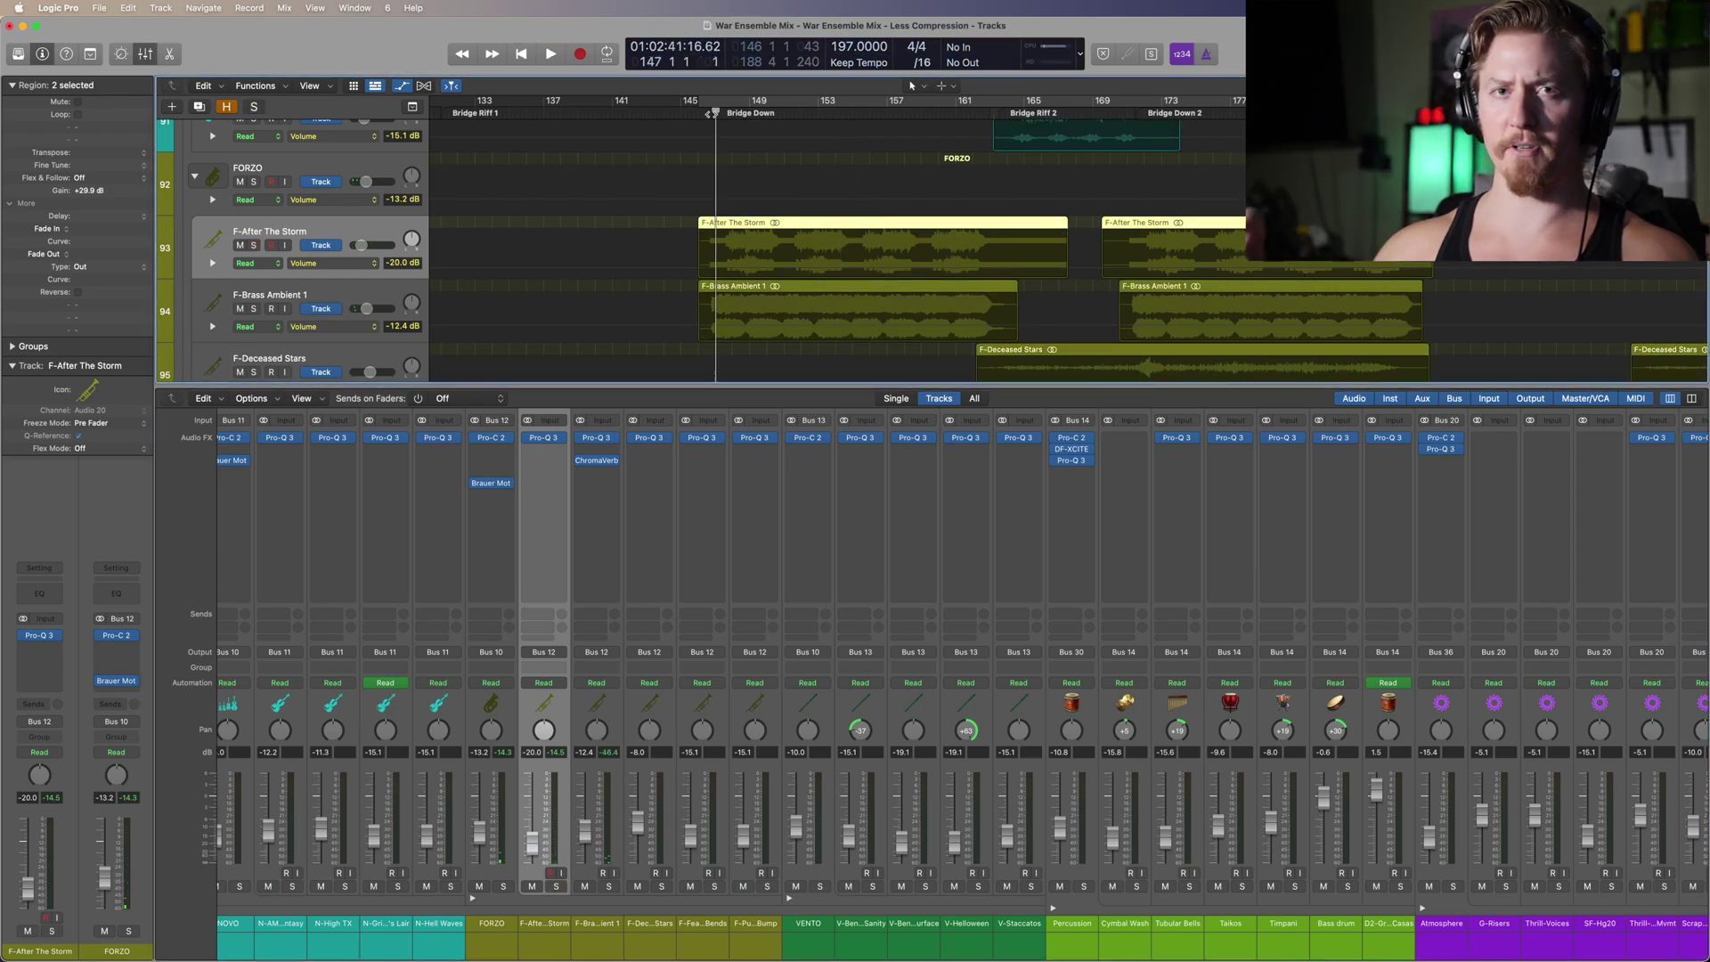
pyautogui.press('space')
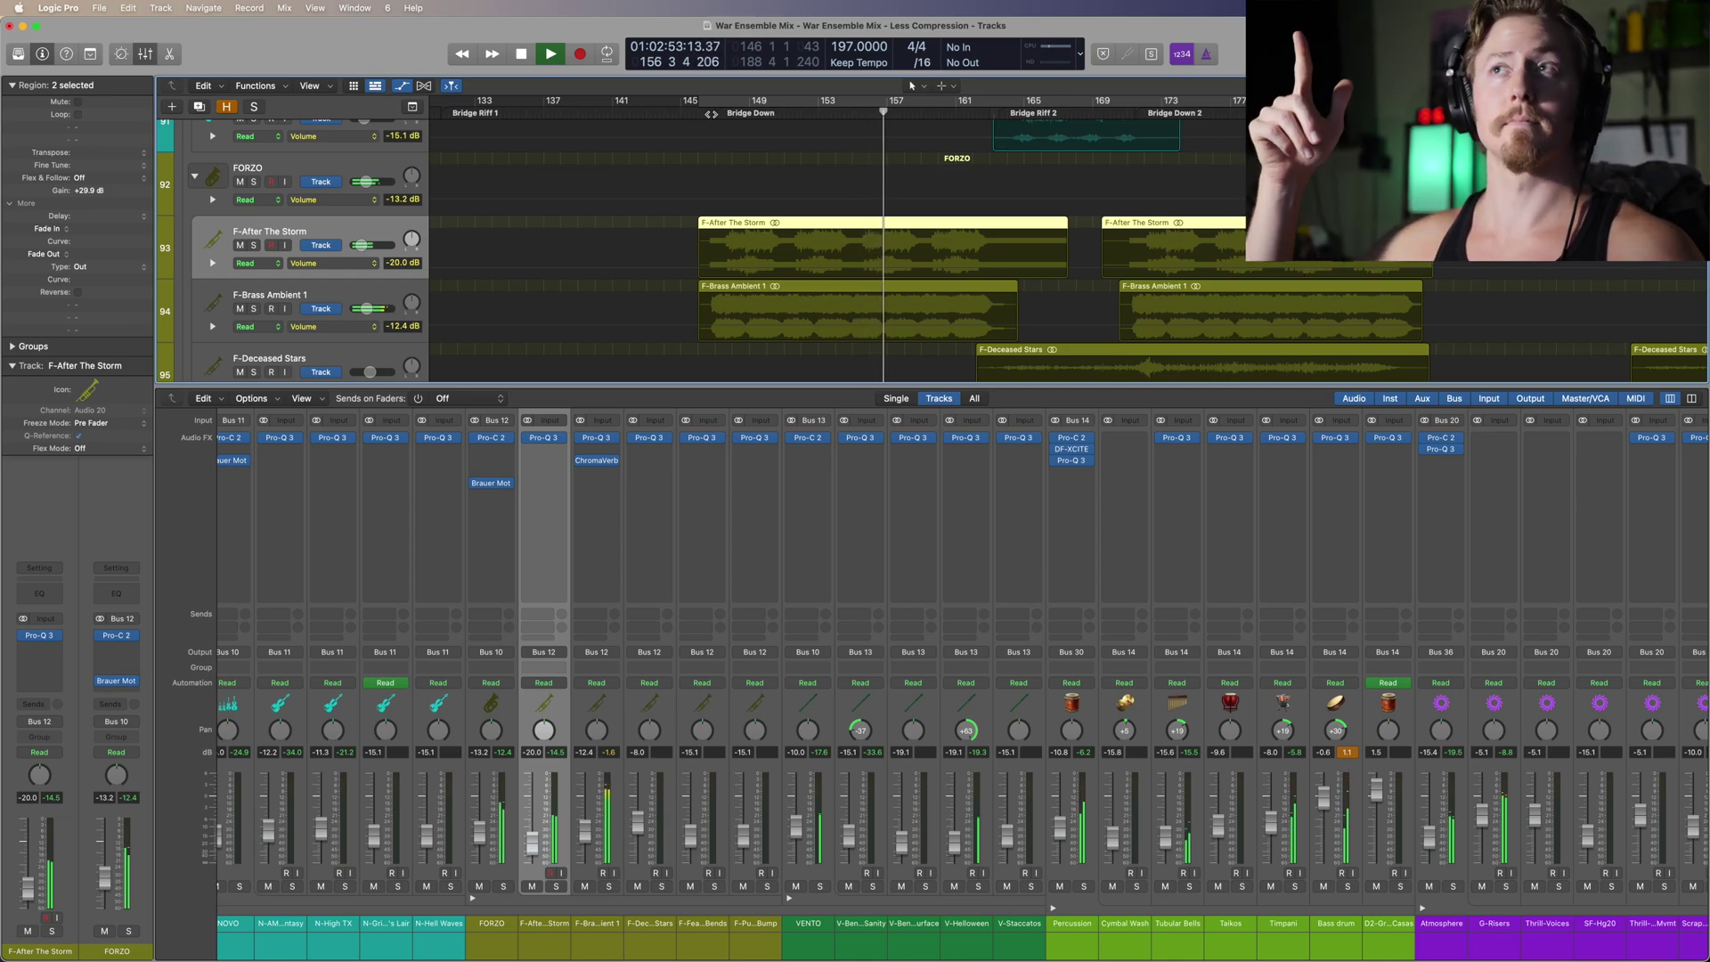
pyautogui.press('space')
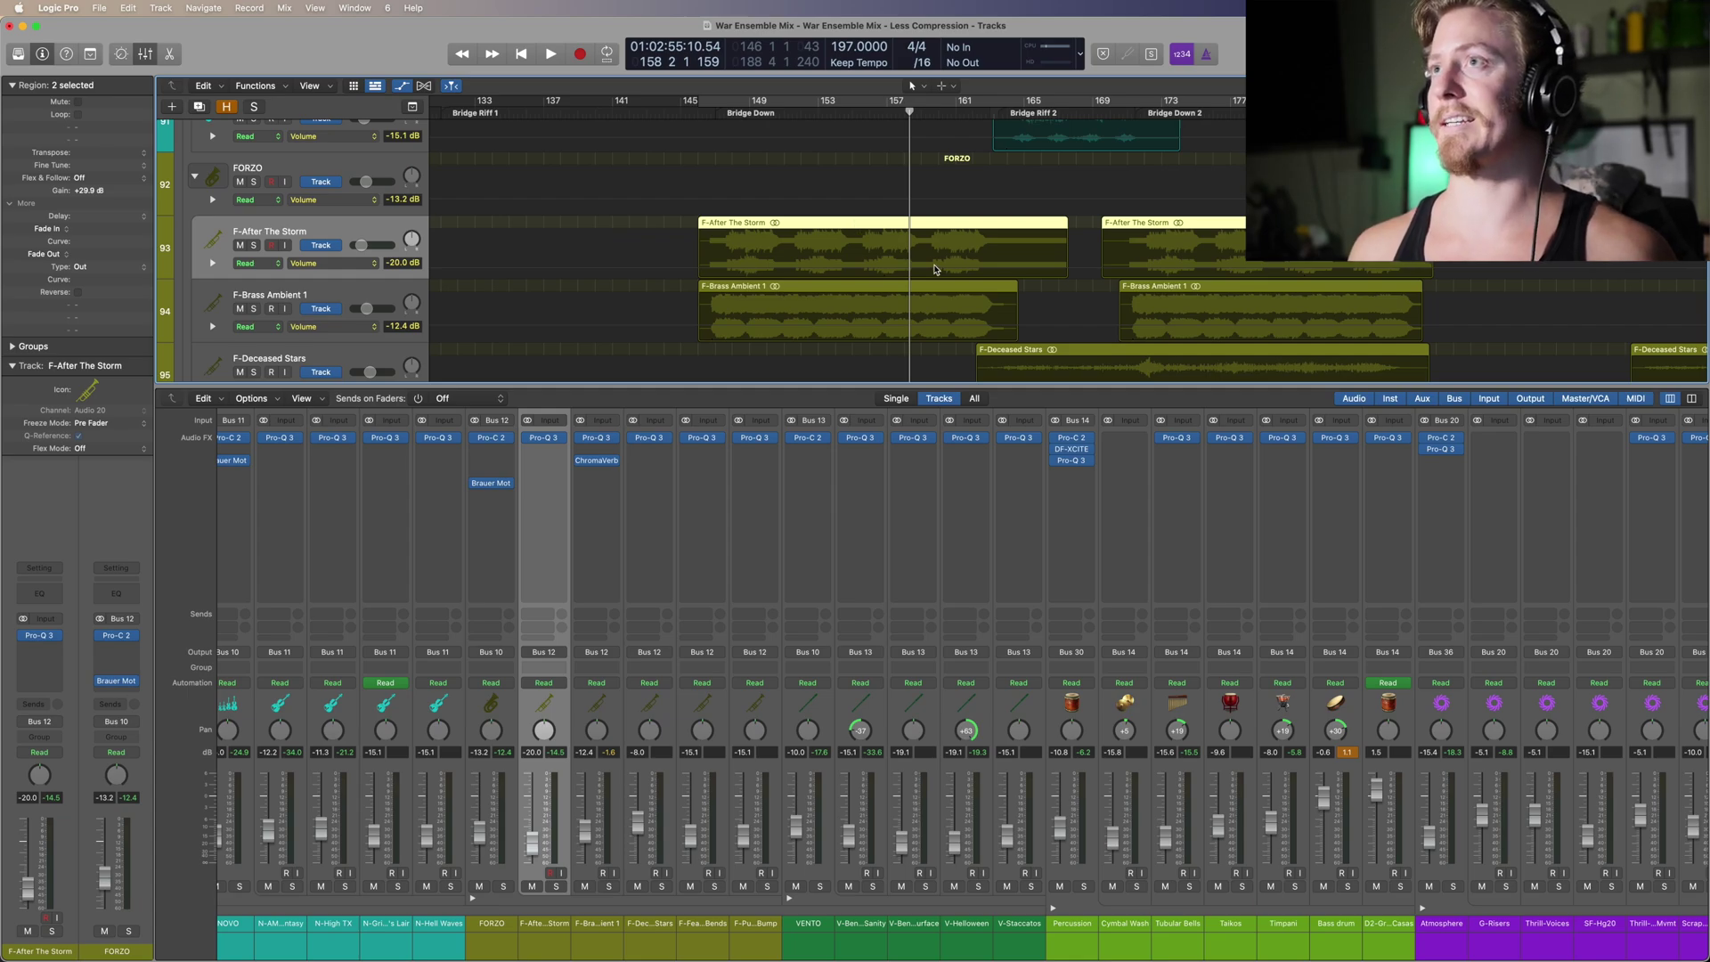
# Step: Select and solo F-Brass Ambient 1, play it in the Bridge Down section, and unsolo it
pyautogui.press('z')
pyautogui.click(606, 703)
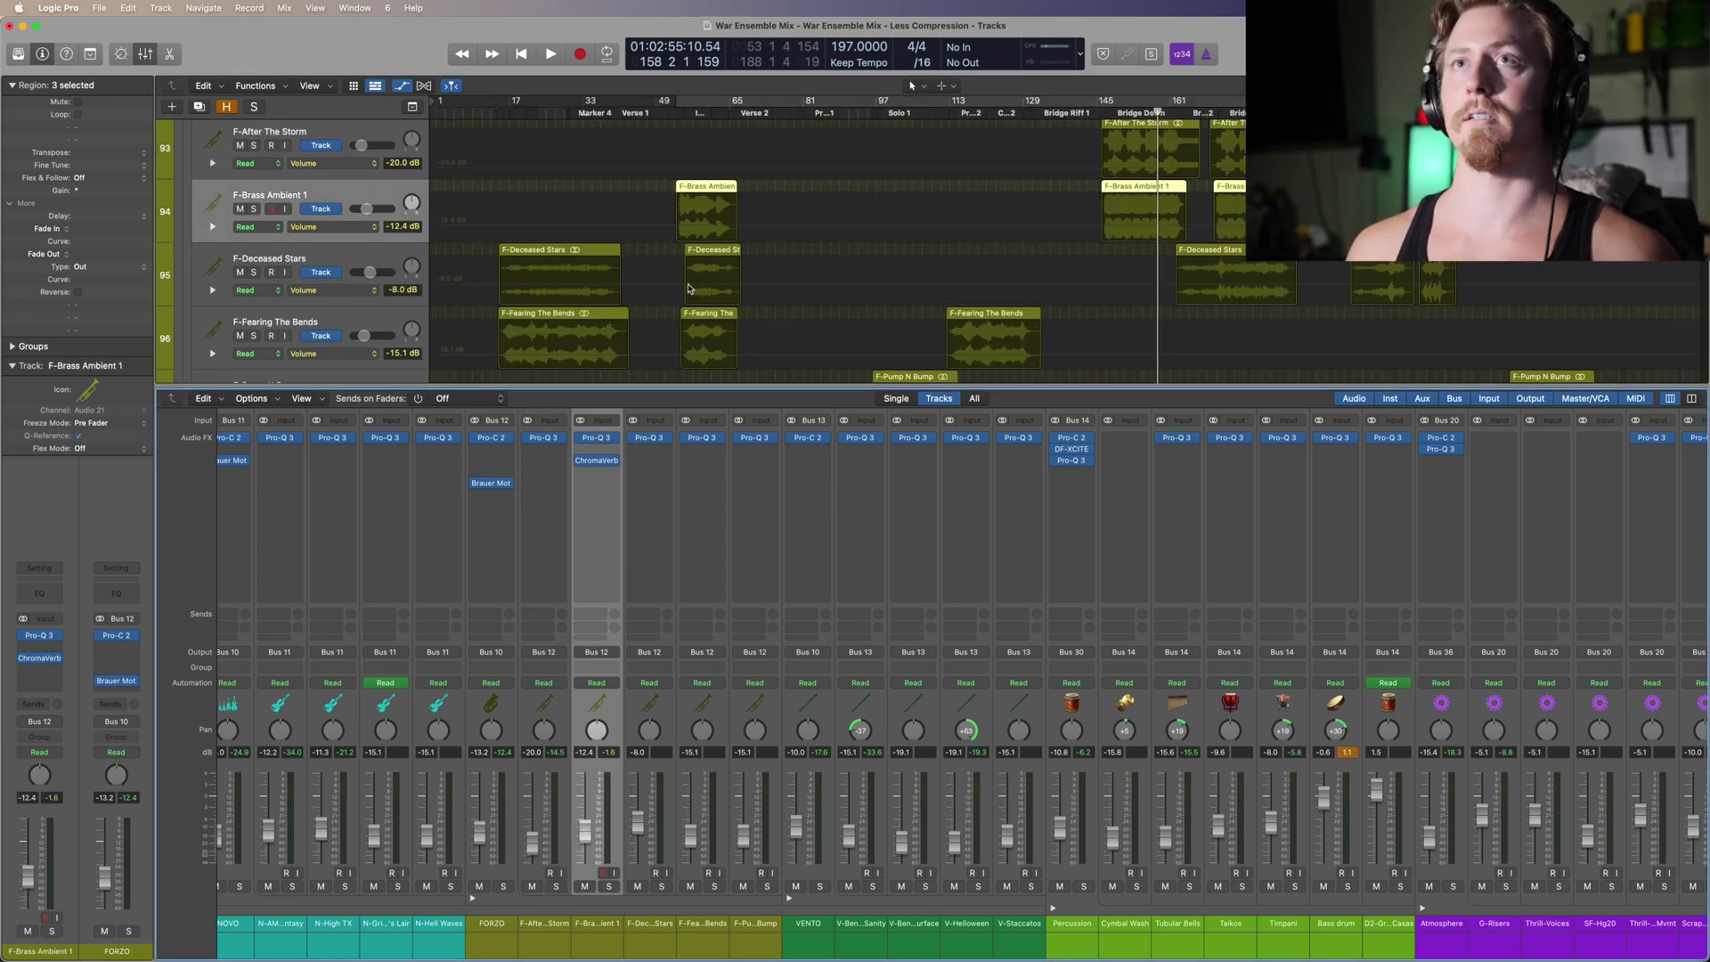
pyautogui.press('s')
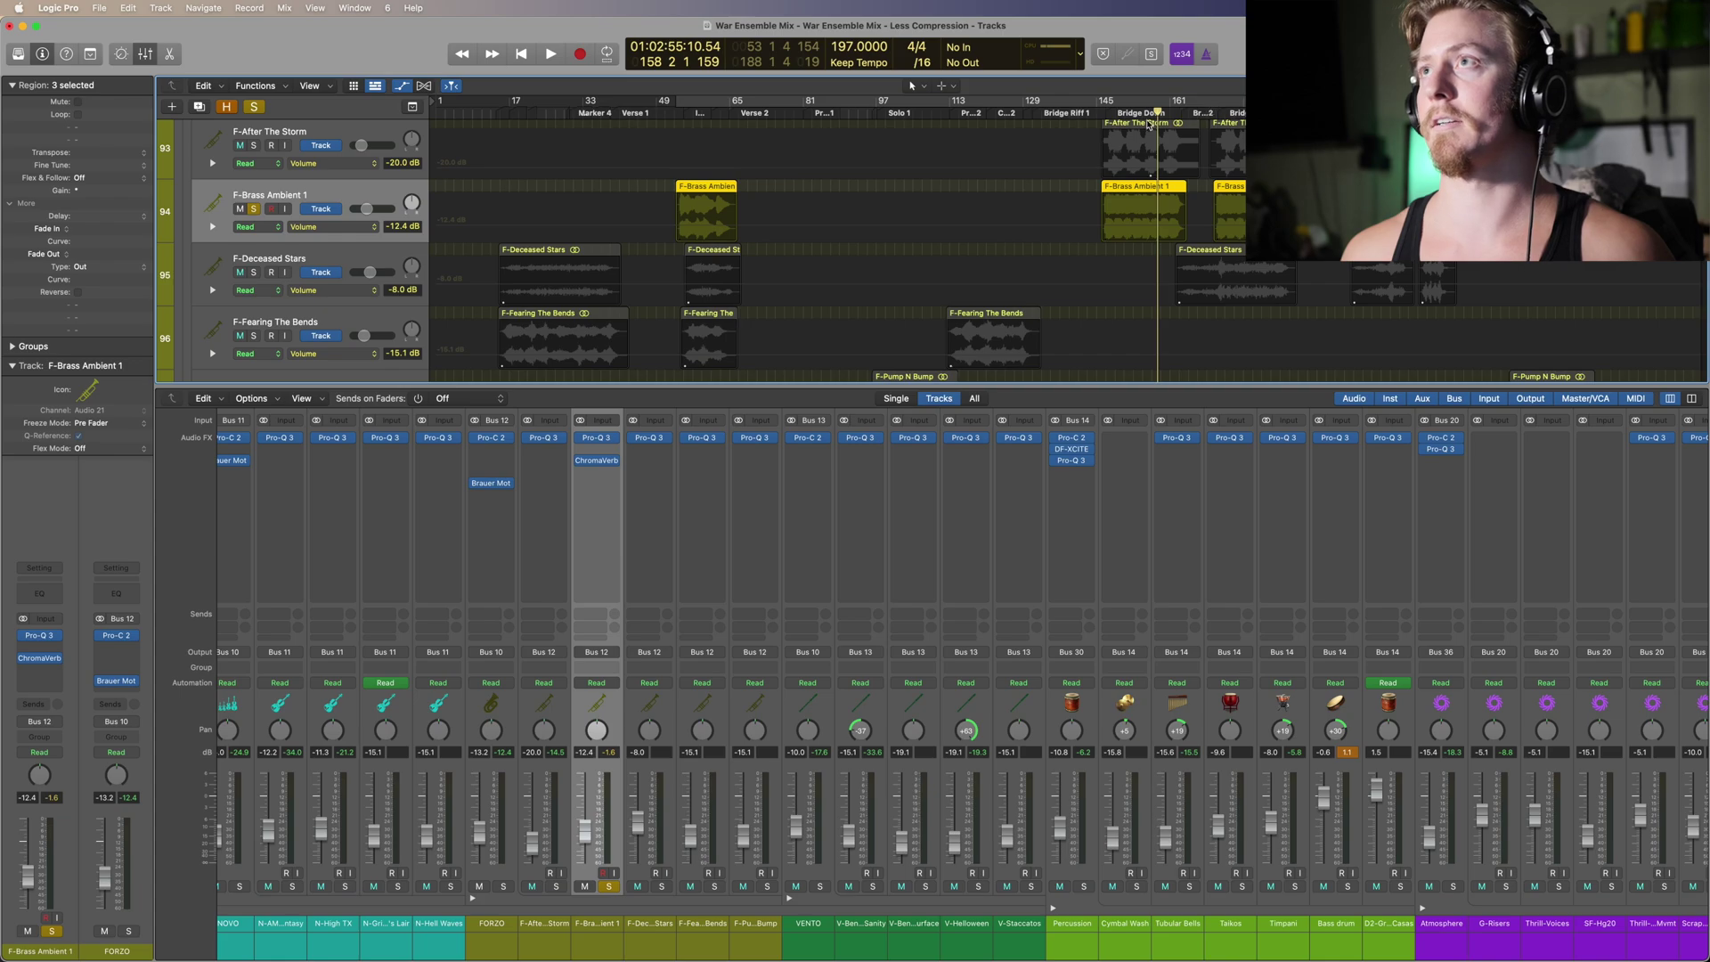
pyautogui.press('space')
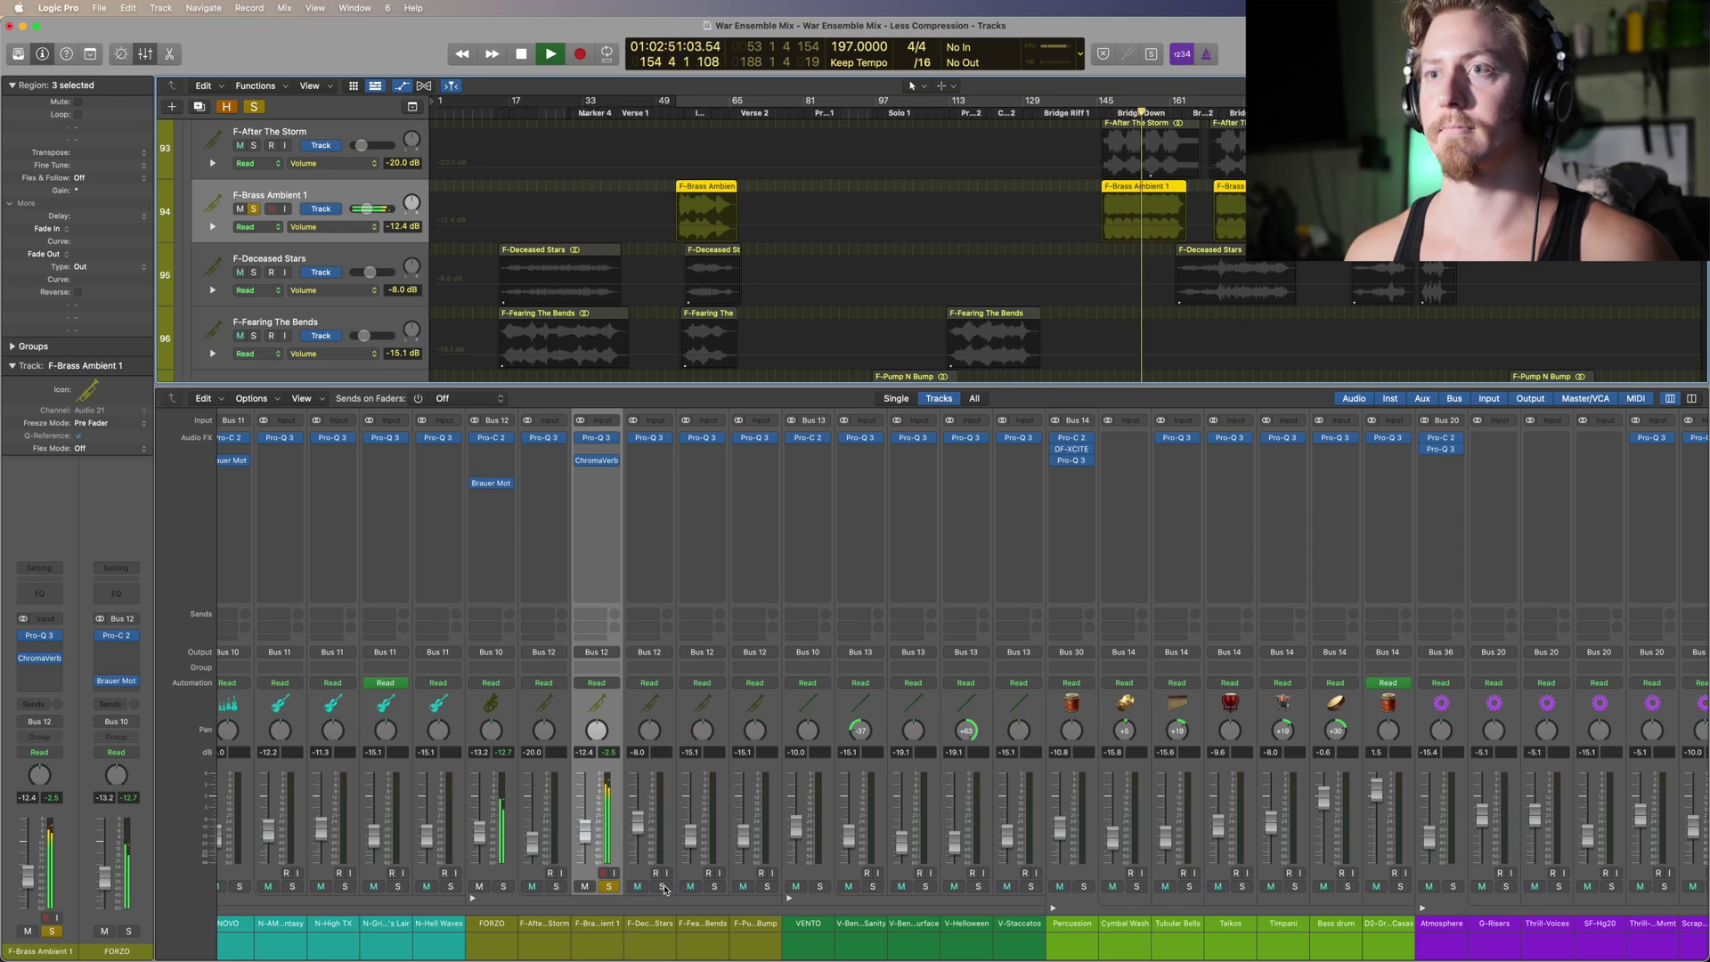
pyautogui.press('space')
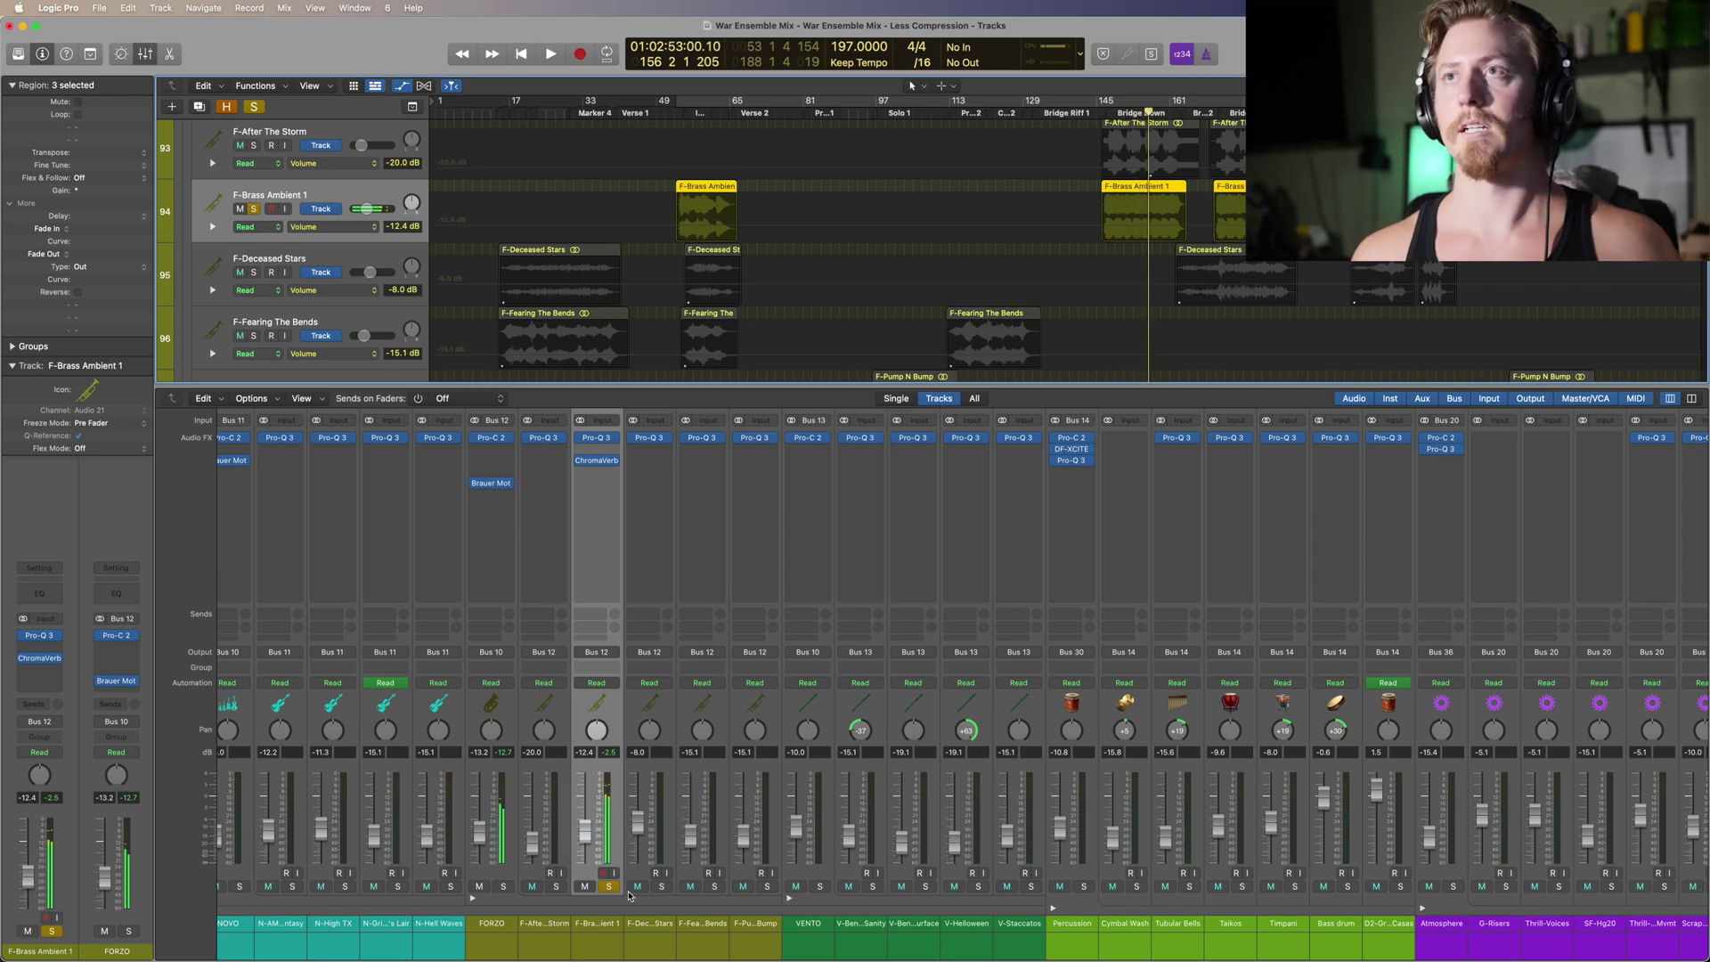
pyautogui.click(611, 887)
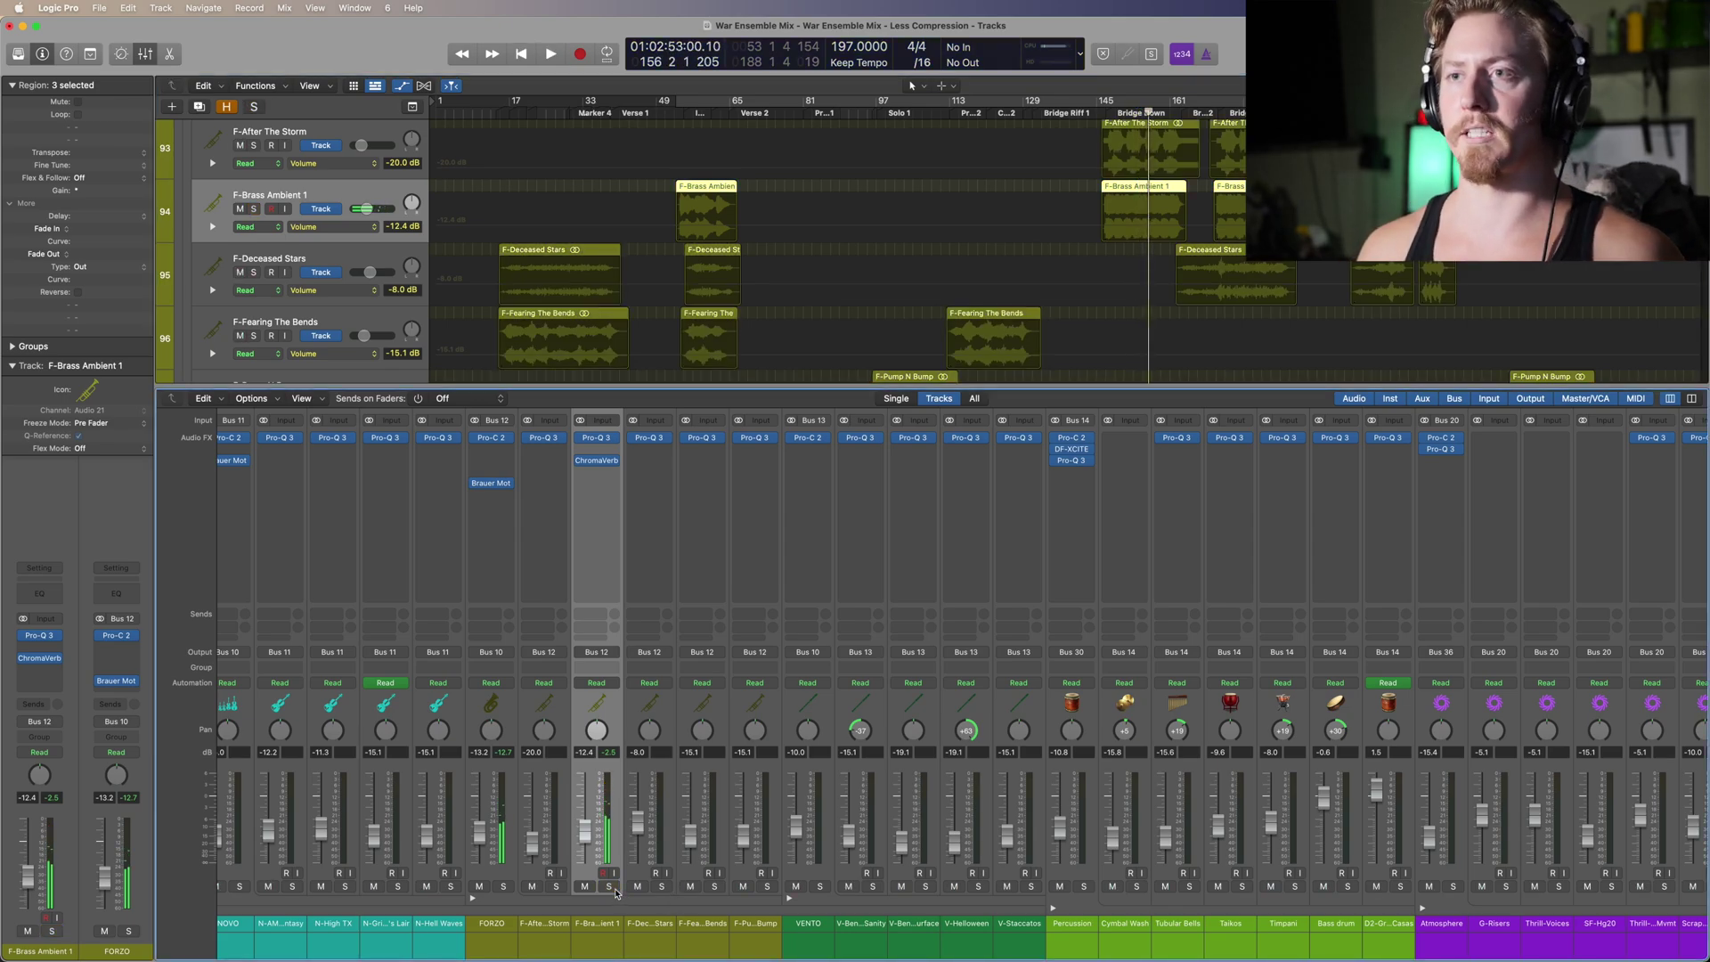
# Step: Solo F-Deceased Stars, listen to it from bar 171, and stop playback
pyautogui.click(665, 887)
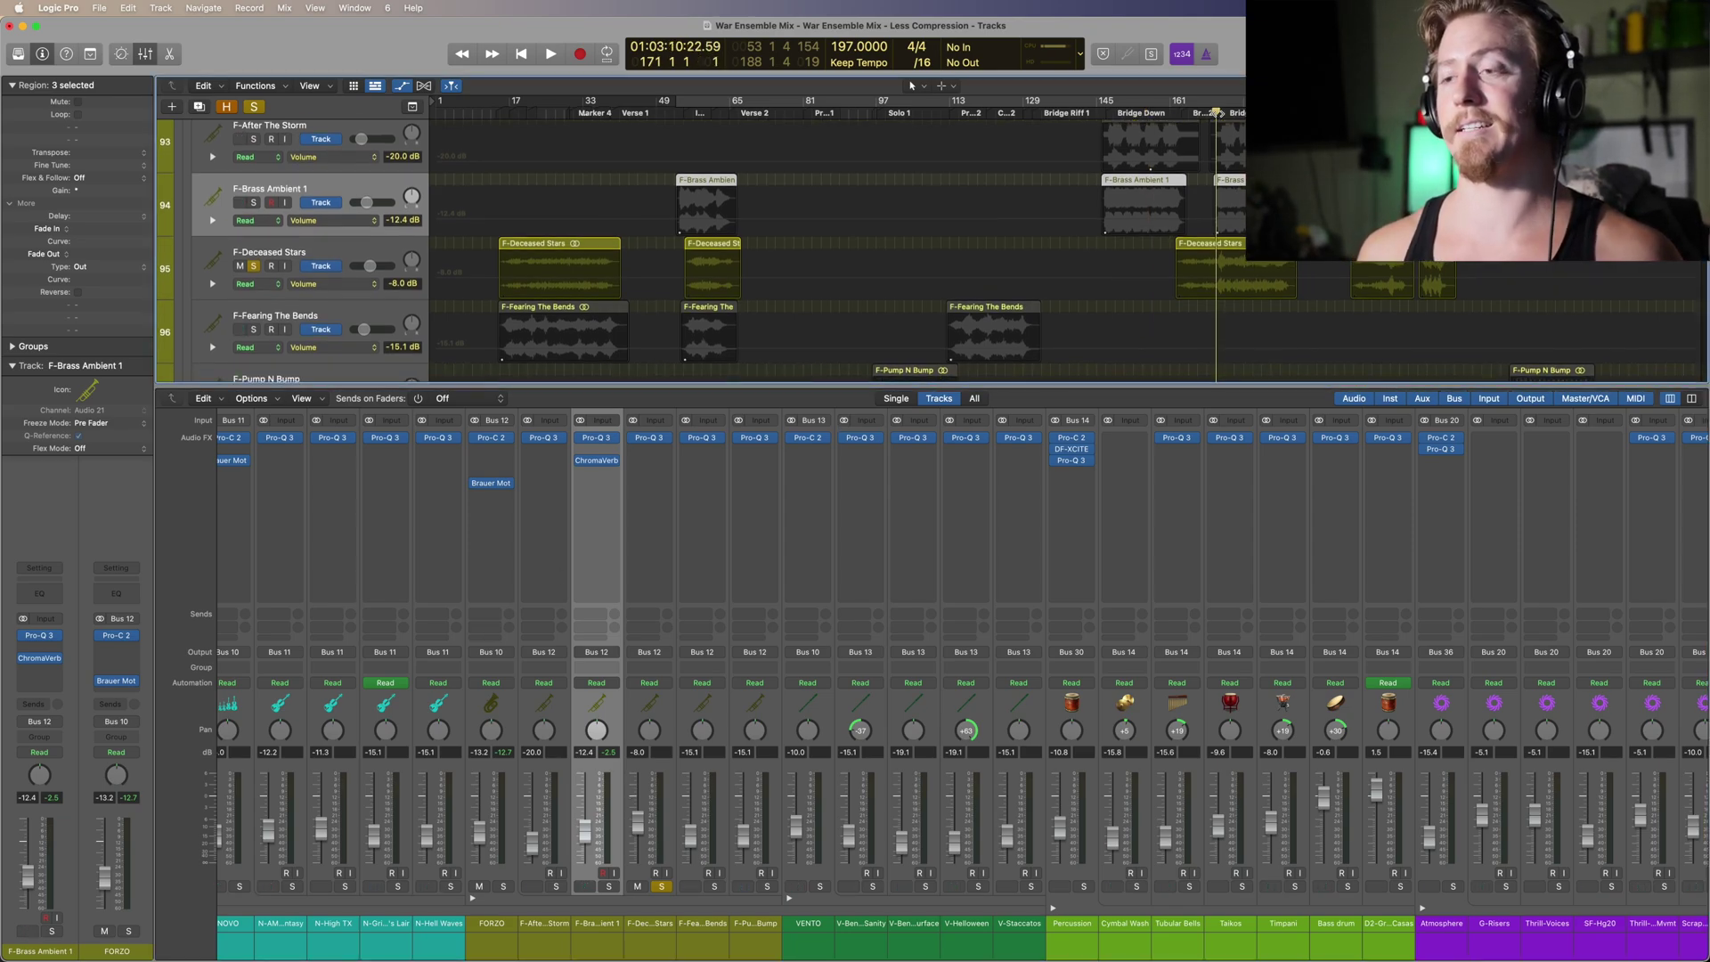
pyautogui.scroll(-1, 891, 249)
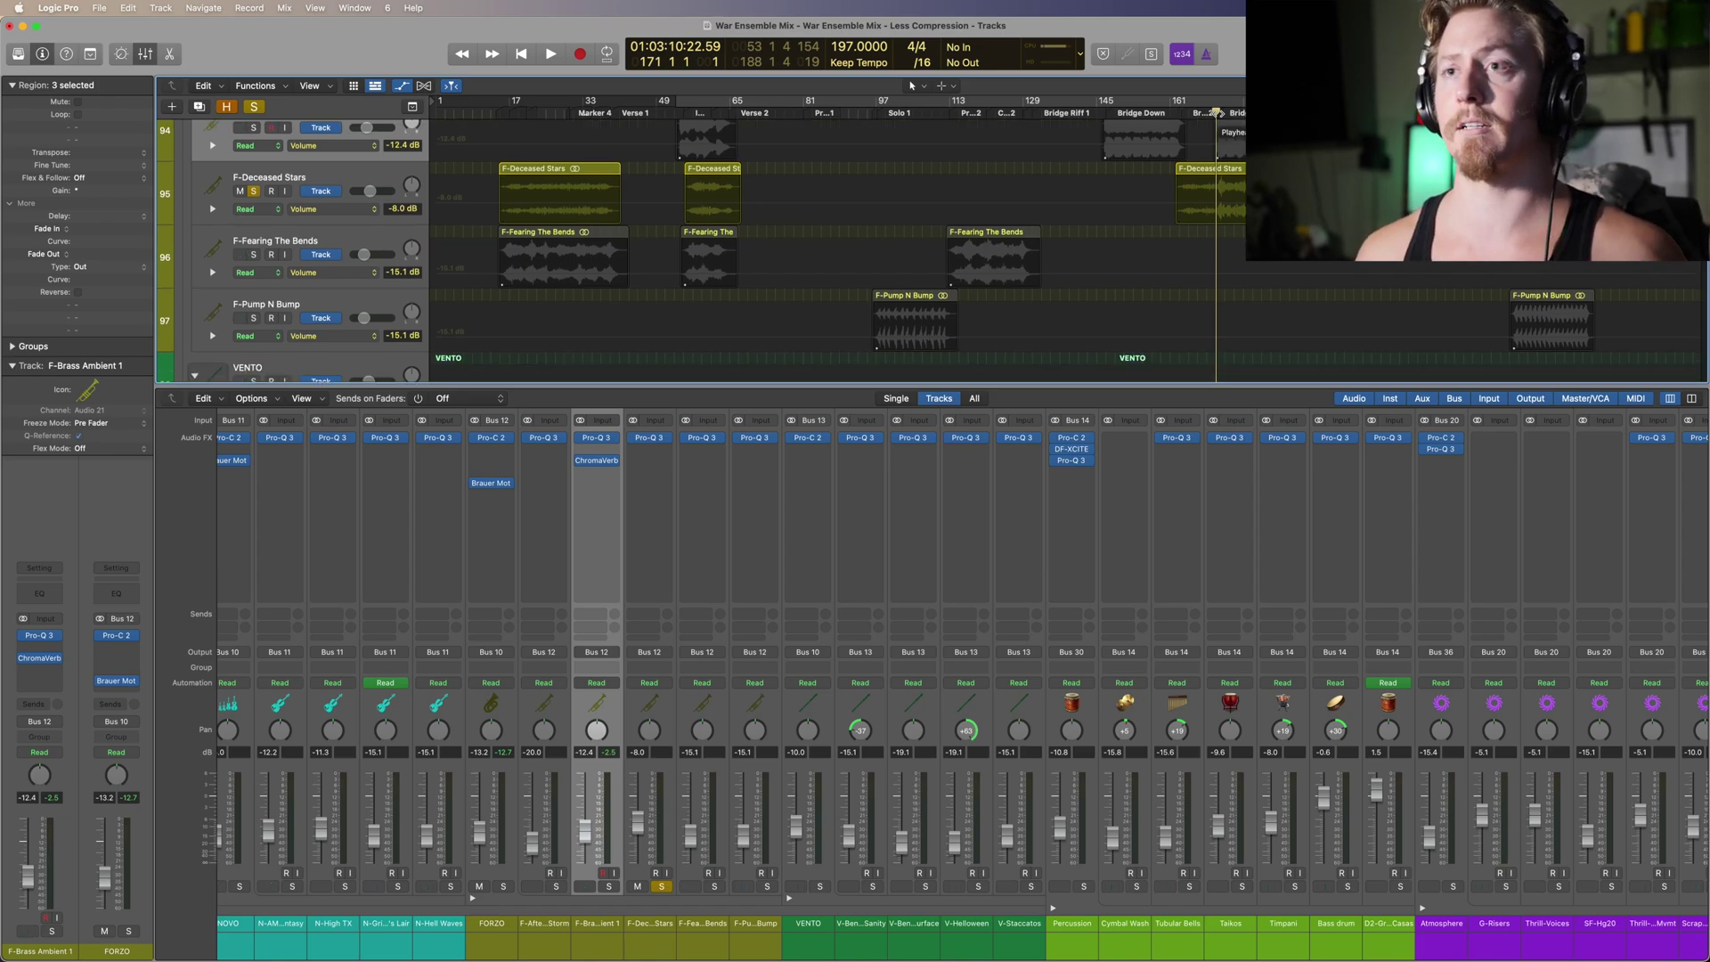
pyautogui.press('space')
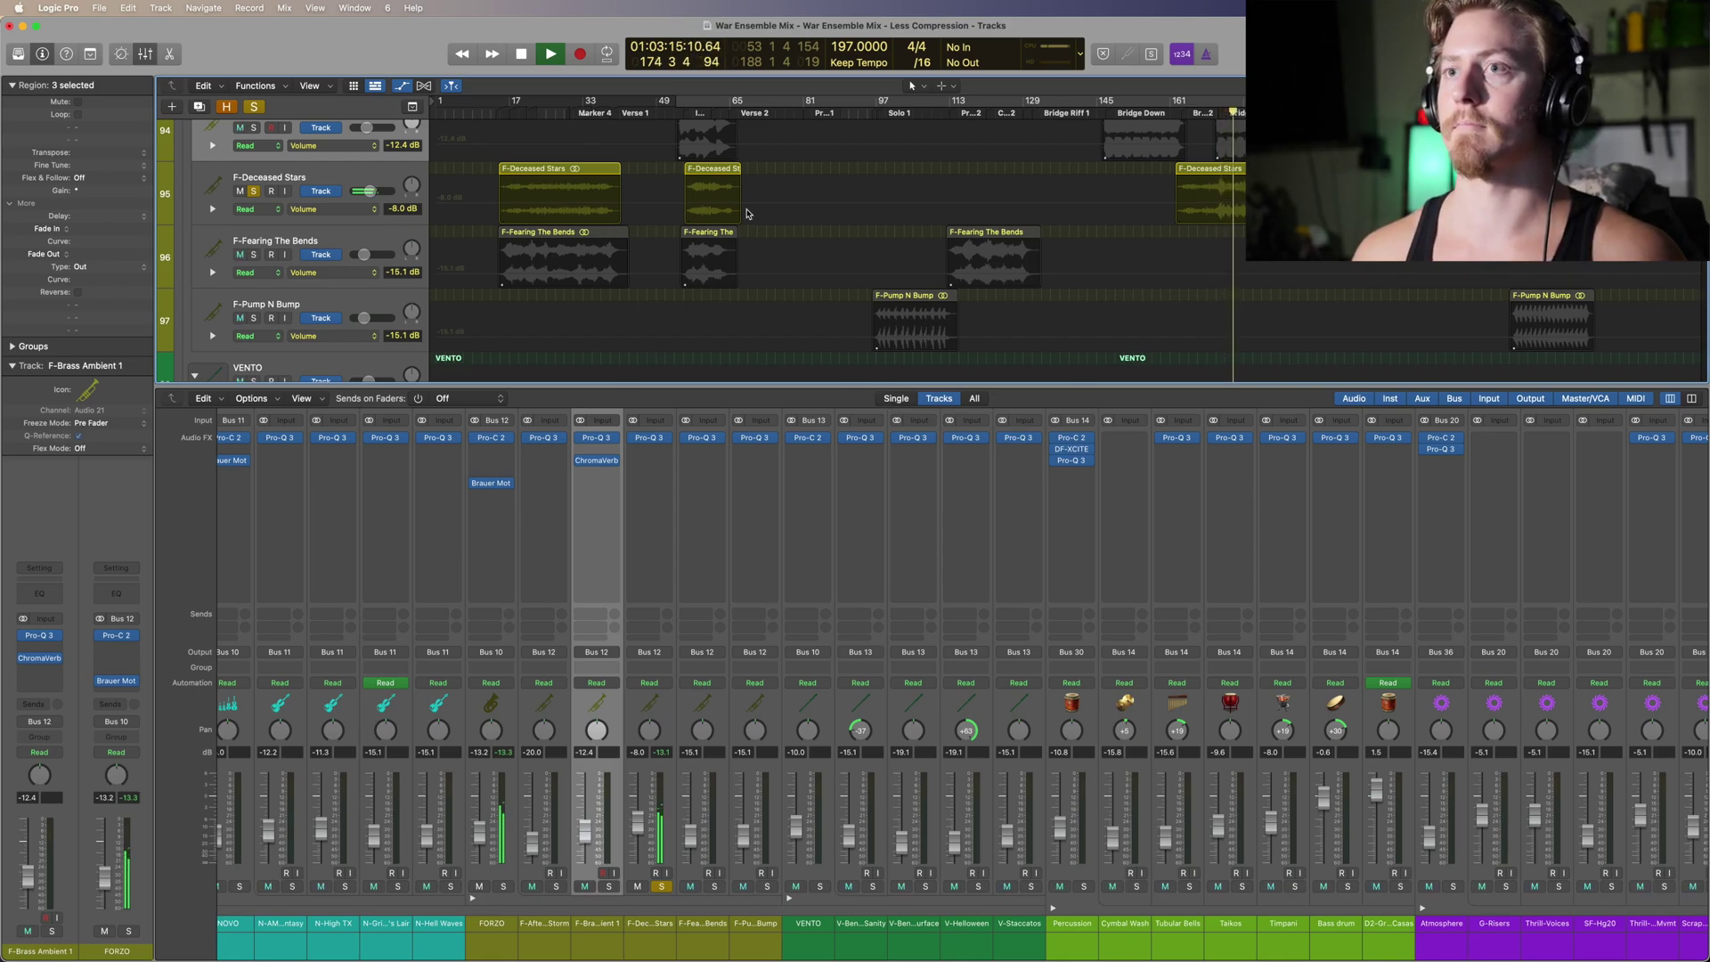
pyautogui.press('space')
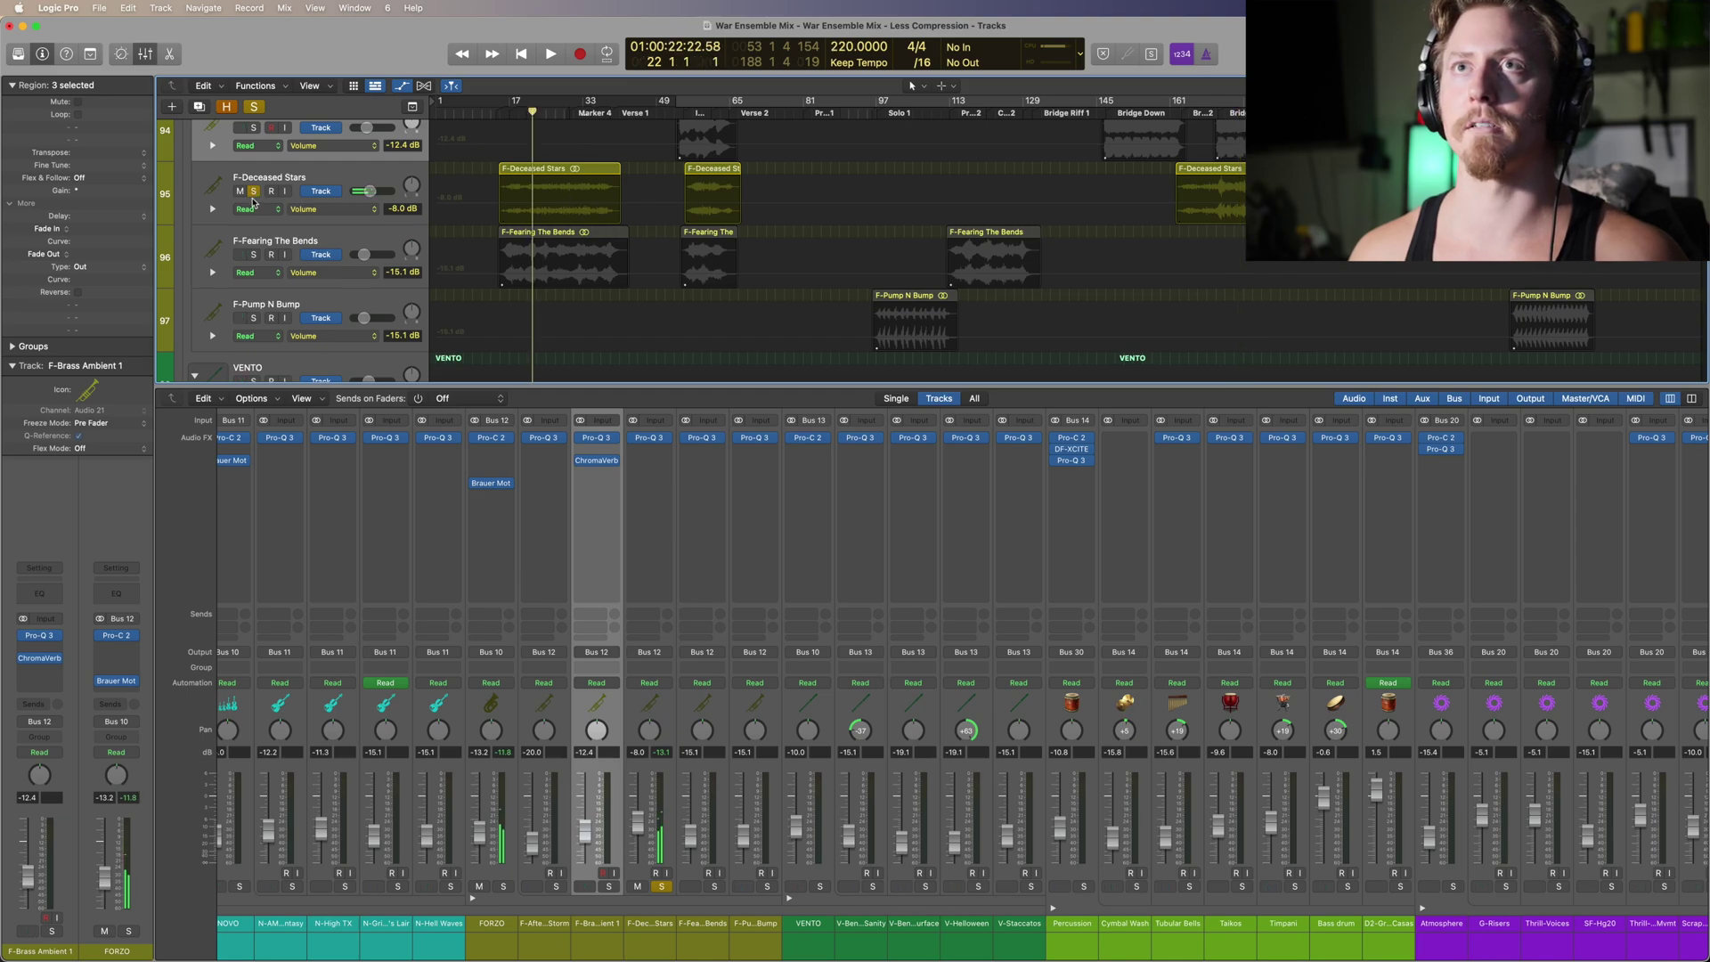
# Step: Solo only F-Fearing The Bends, play it from bar 22, and watch its Pro-Q 3 equalizer
pyautogui.keyDown('alt'); pyautogui.click(254, 254); pyautogui.keyUp('alt')
pyautogui.press('space')
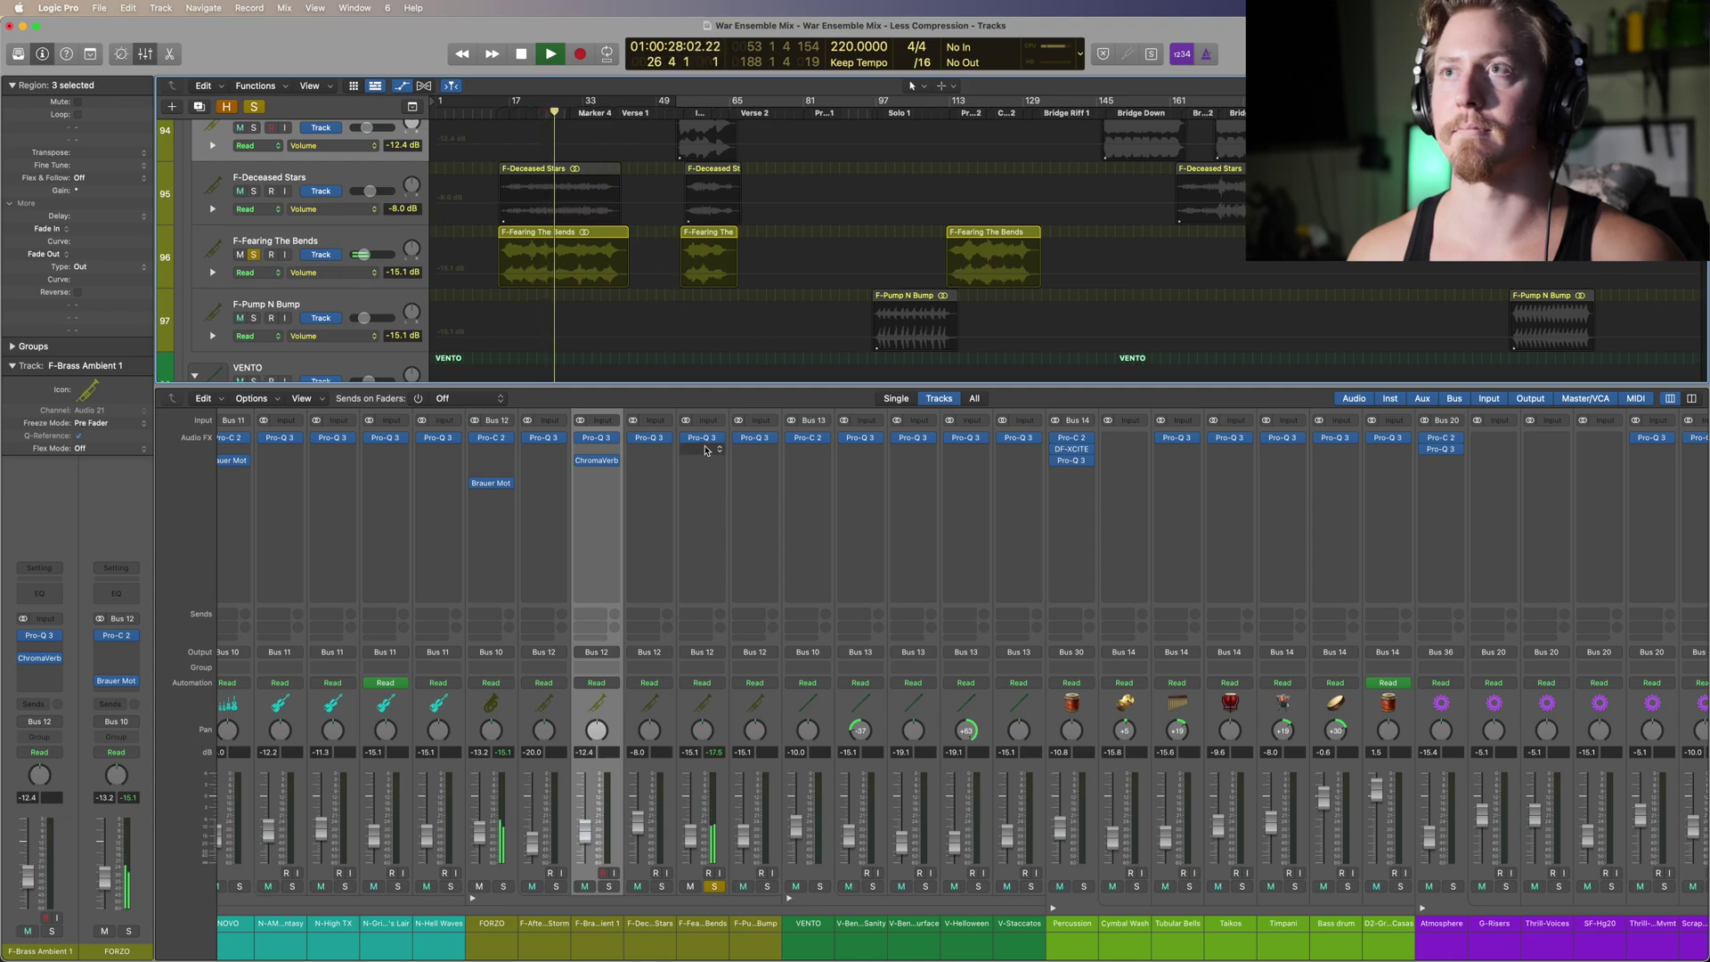
pyautogui.click(705, 440)
pyautogui.click(698, 438)
pyautogui.click(697, 438)
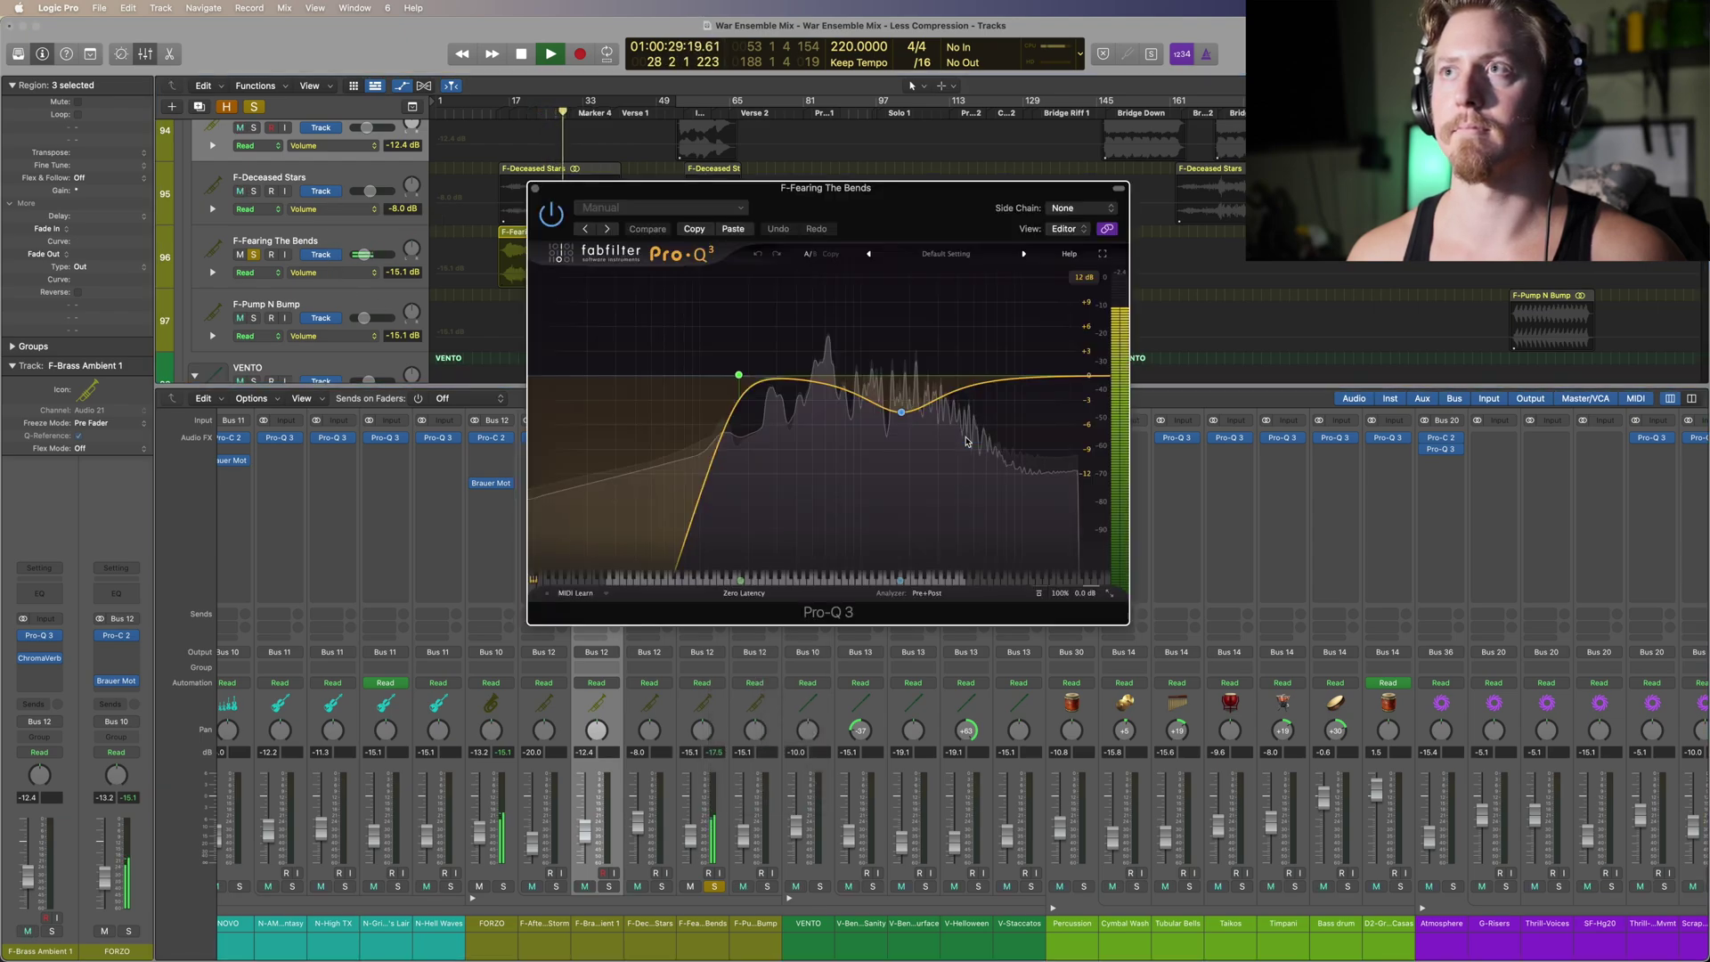
pyautogui.moveTo(914, 208); pyautogui.dragTo(1208, 367)
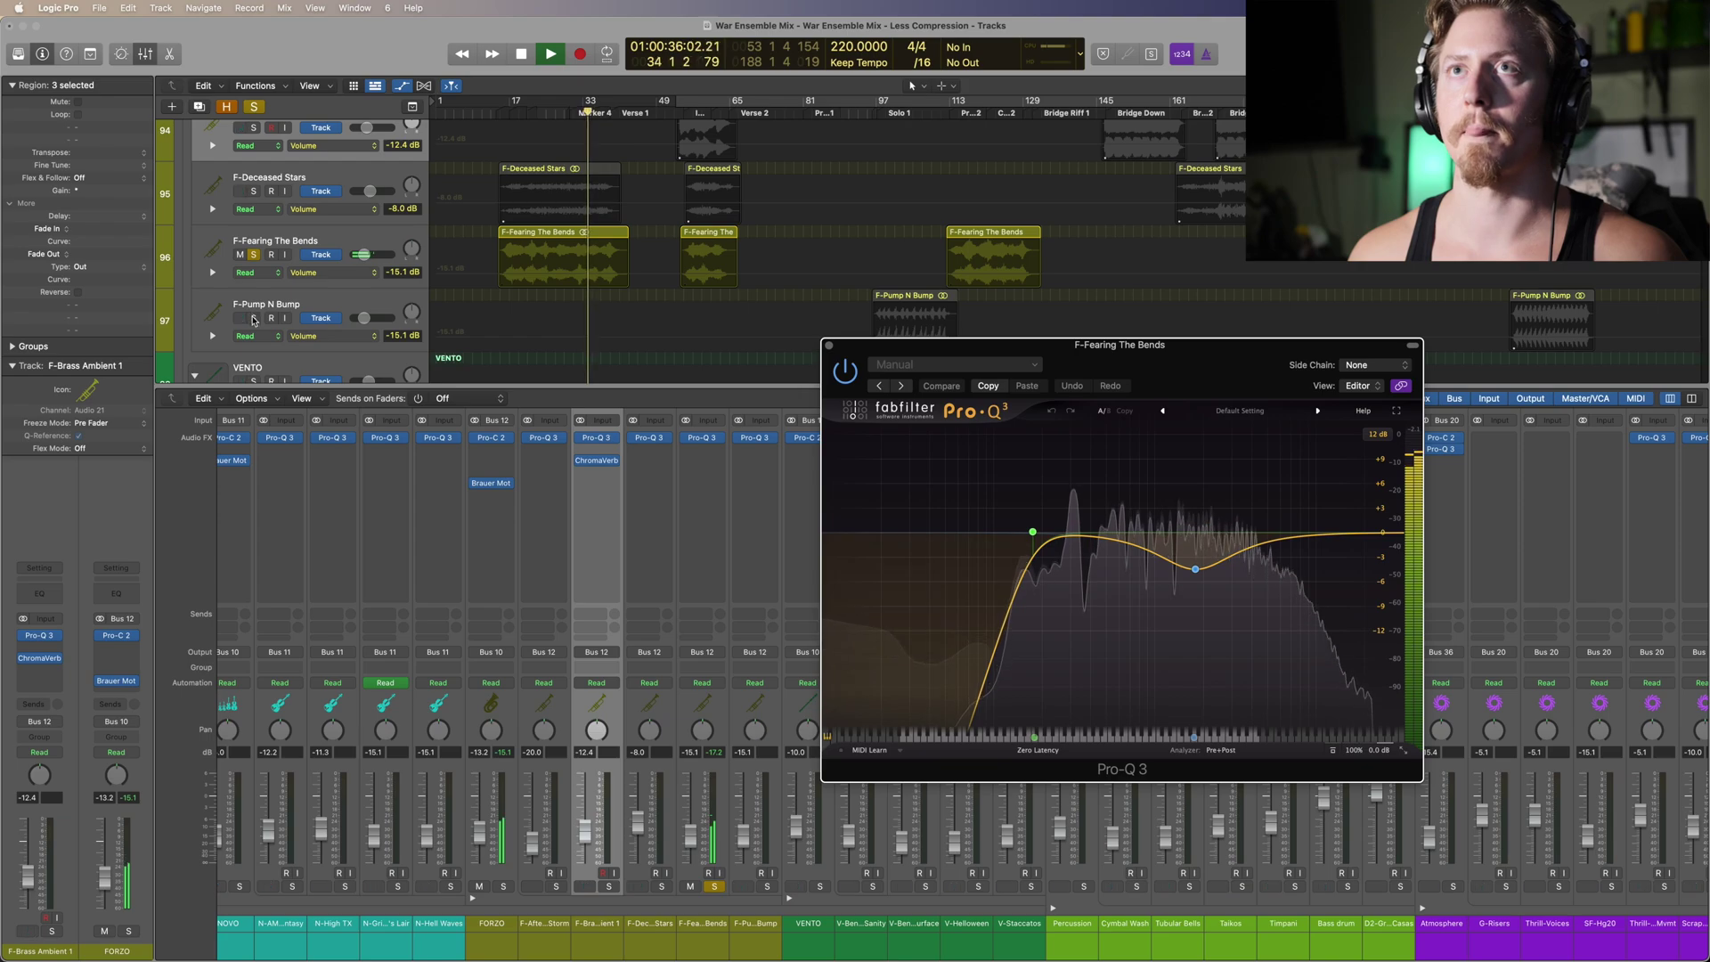
# Step: Solo F-Pump N Bump, listen to it in Solo 1, close the open Pro-Q 3, and unsolo the track
pyautogui.click(239, 339)
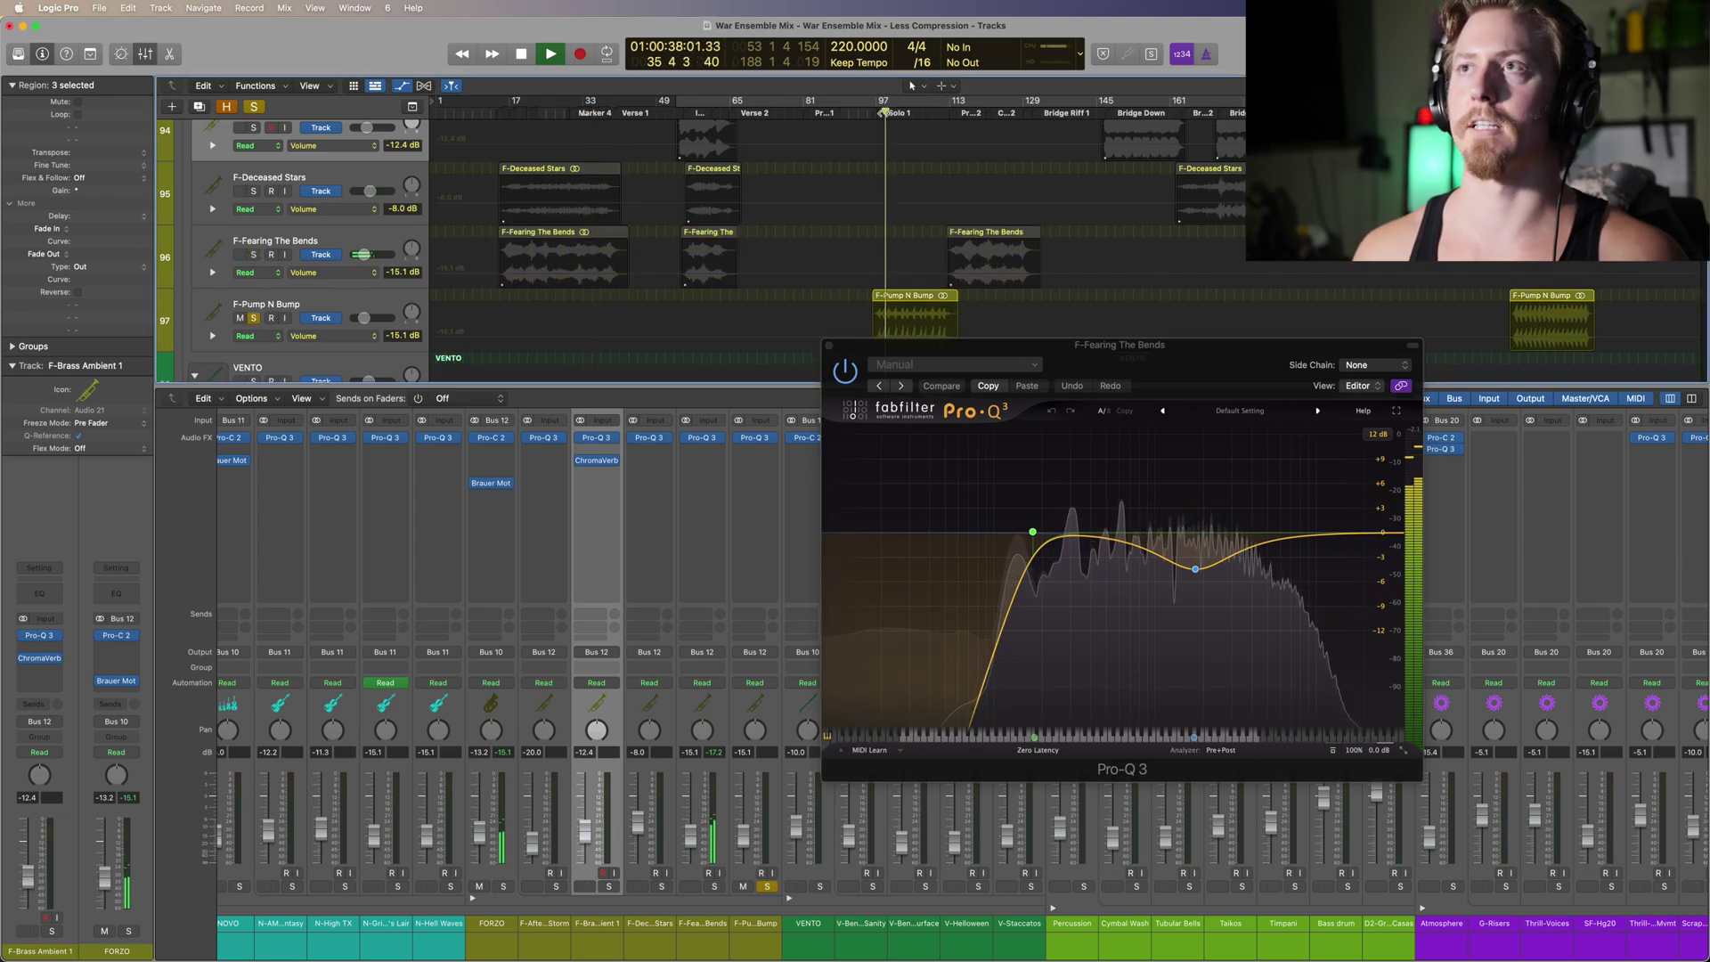
pyautogui.click(885, 112)
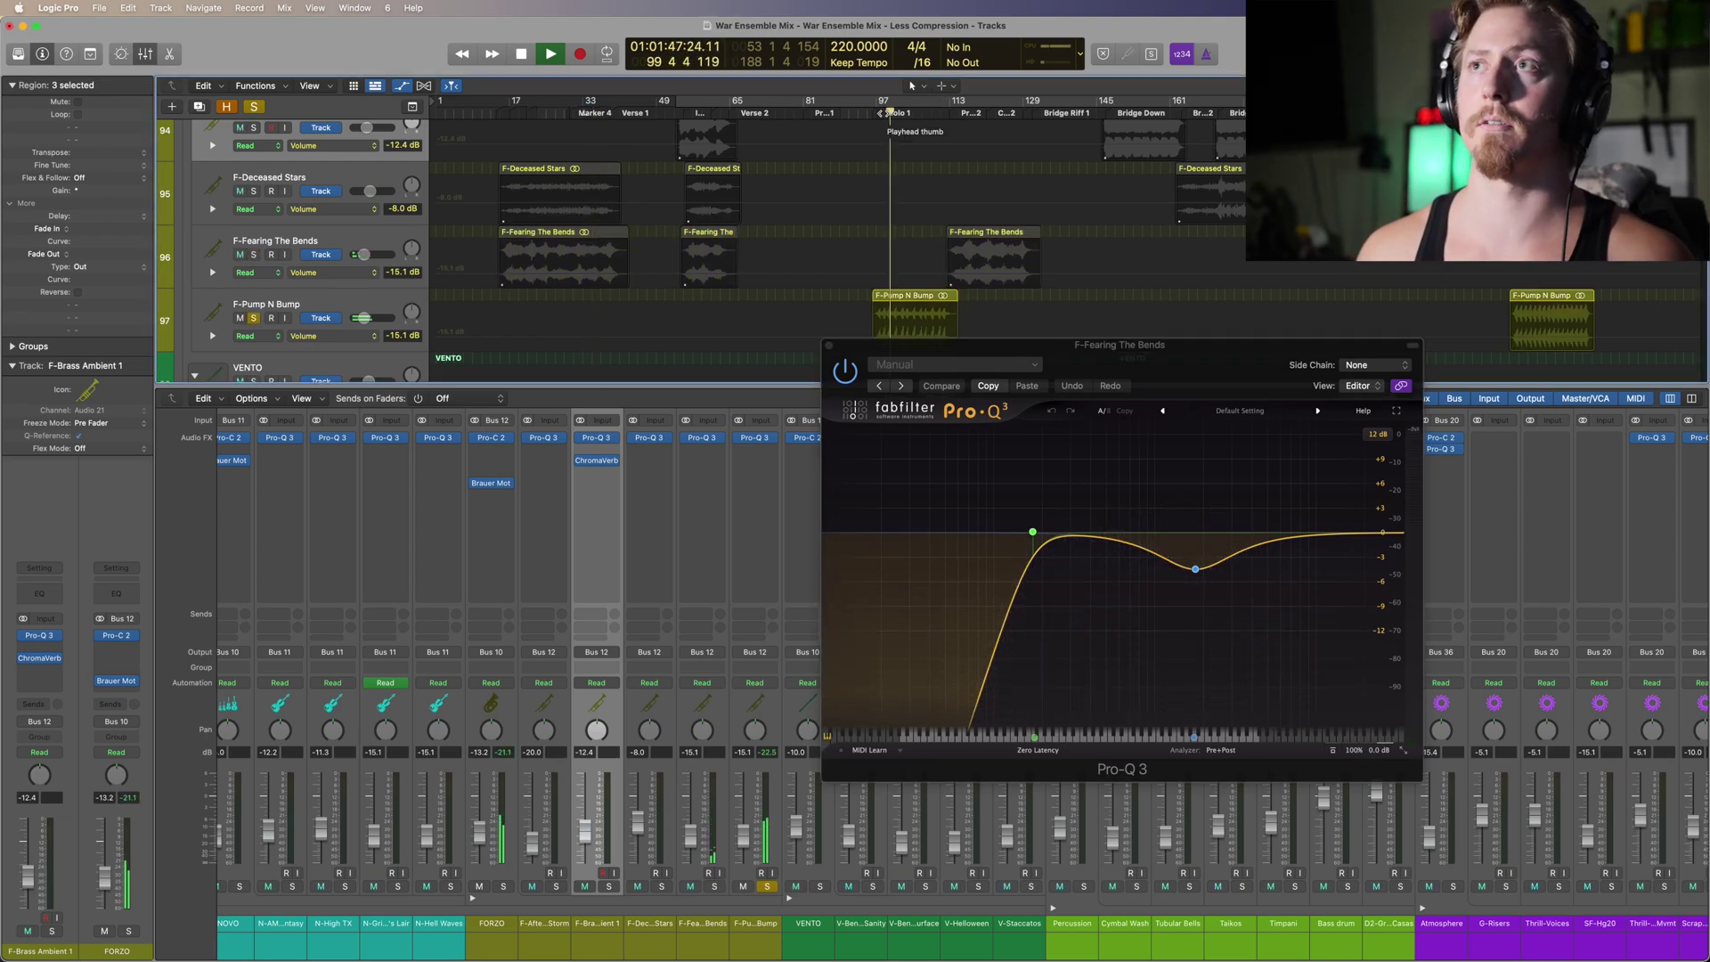
pyautogui.moveTo(1101, 389); pyautogui.dragTo(1175, 469)
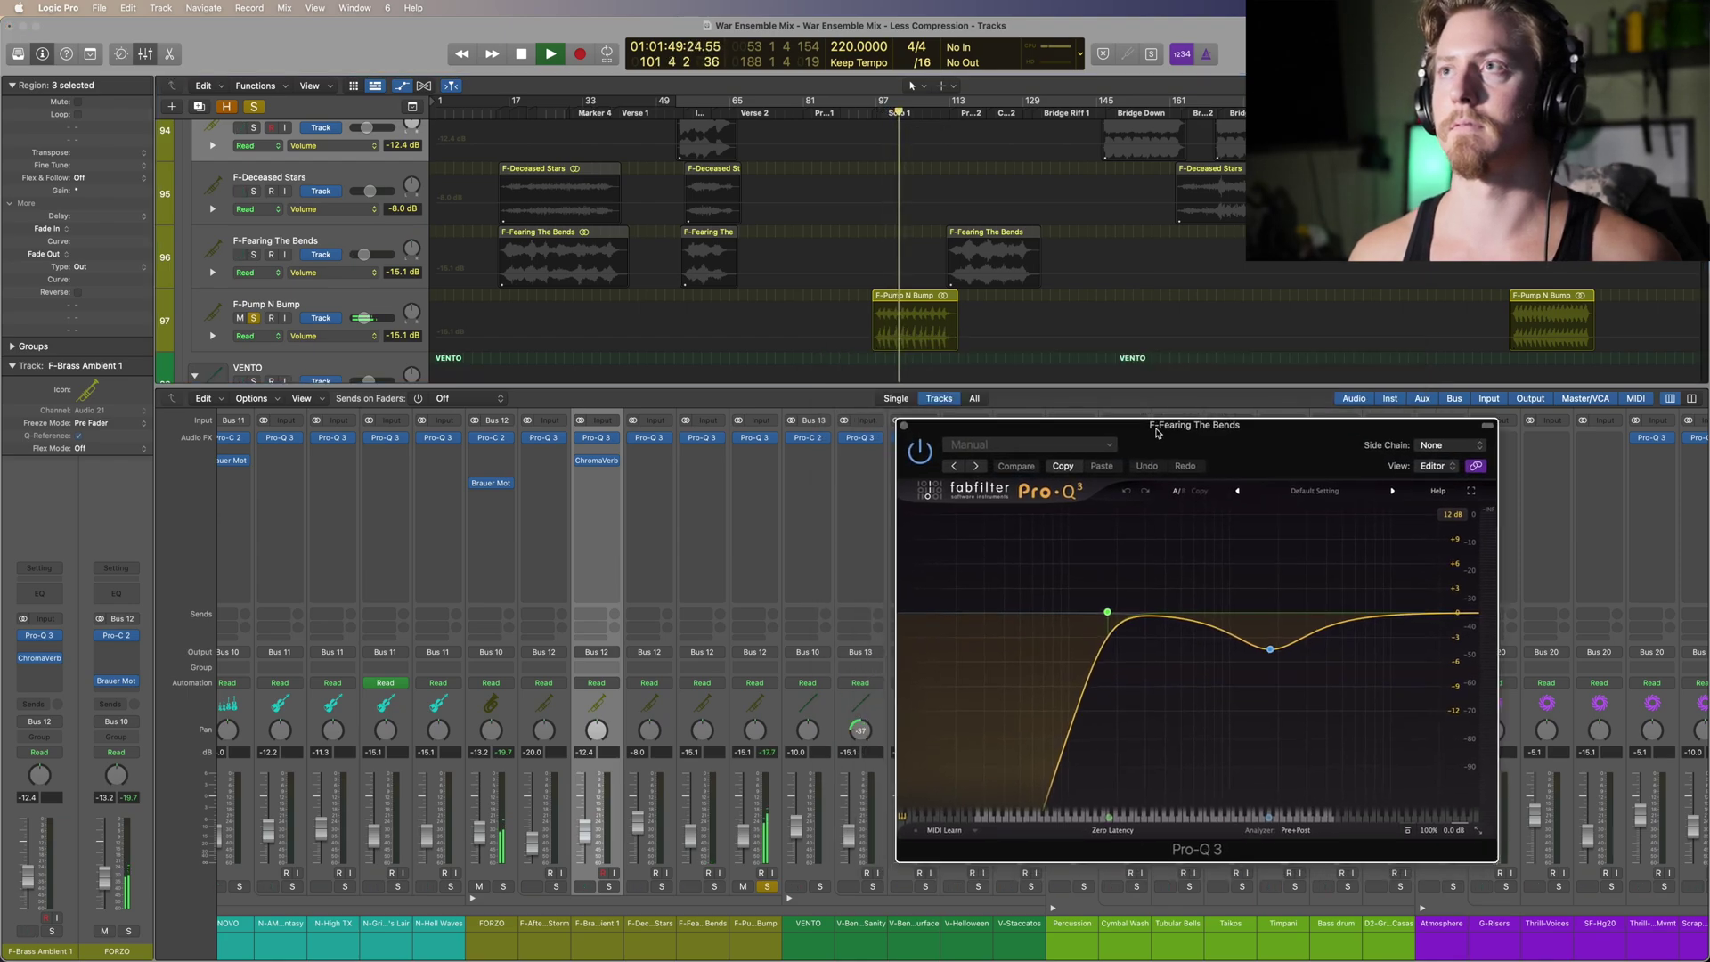
pyautogui.scroll(-1, 1025, 323)
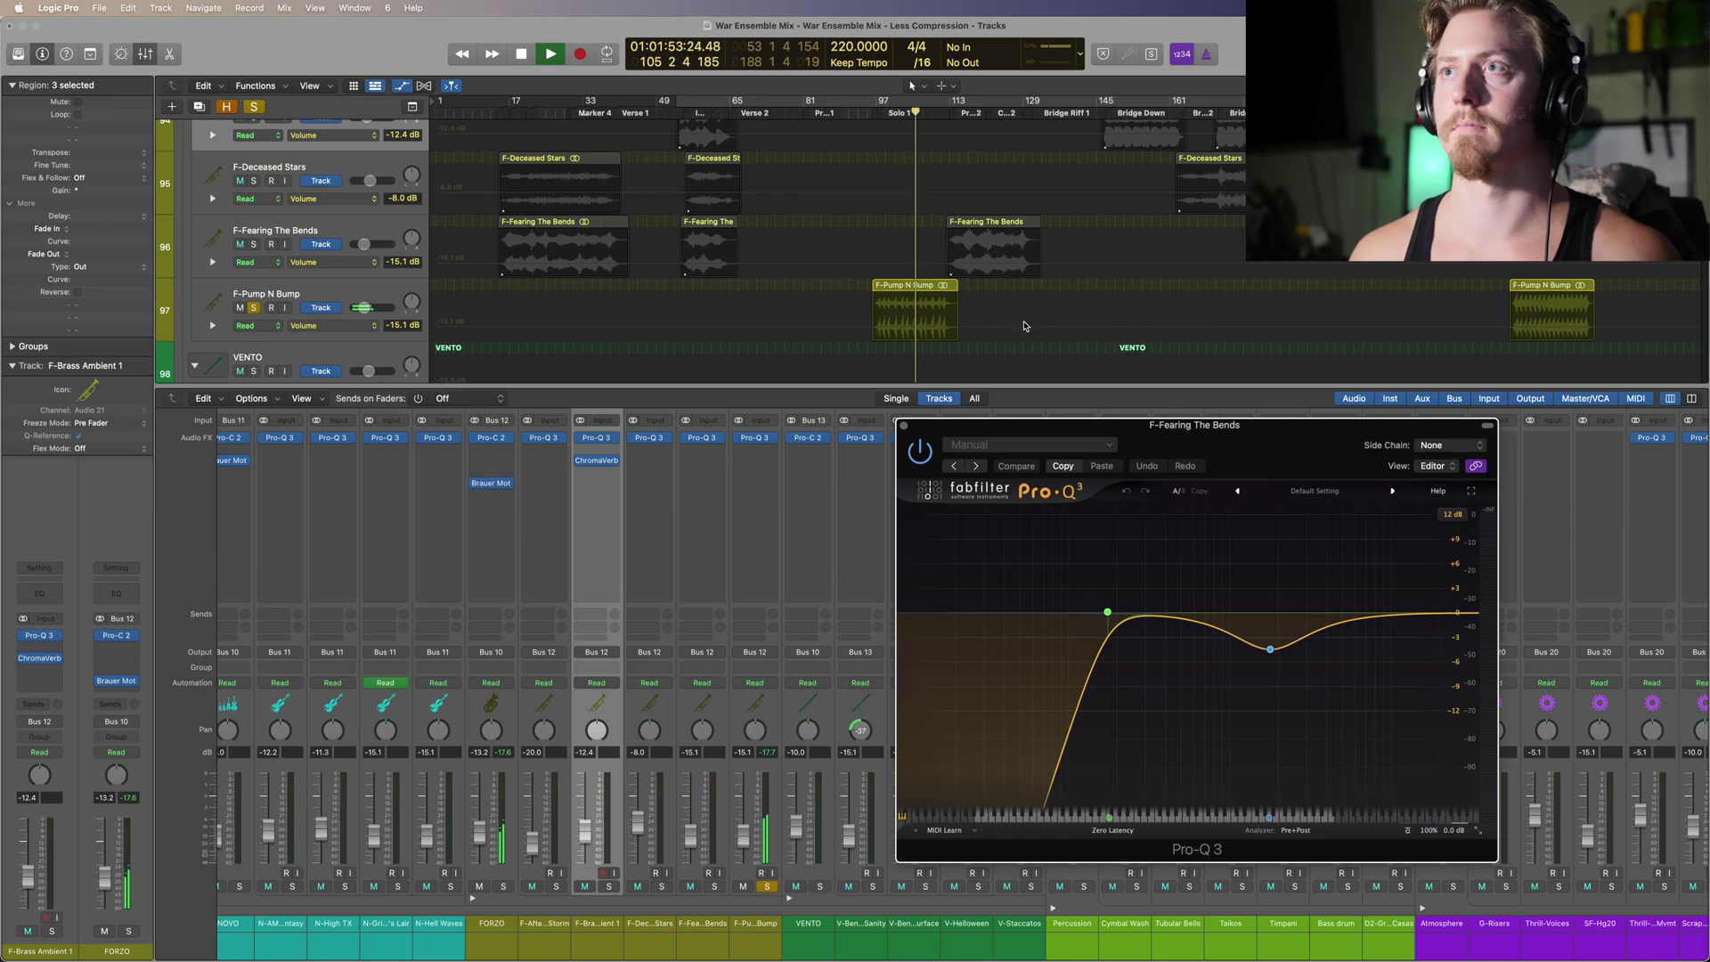
pyautogui.click(904, 424)
pyautogui.press('space')
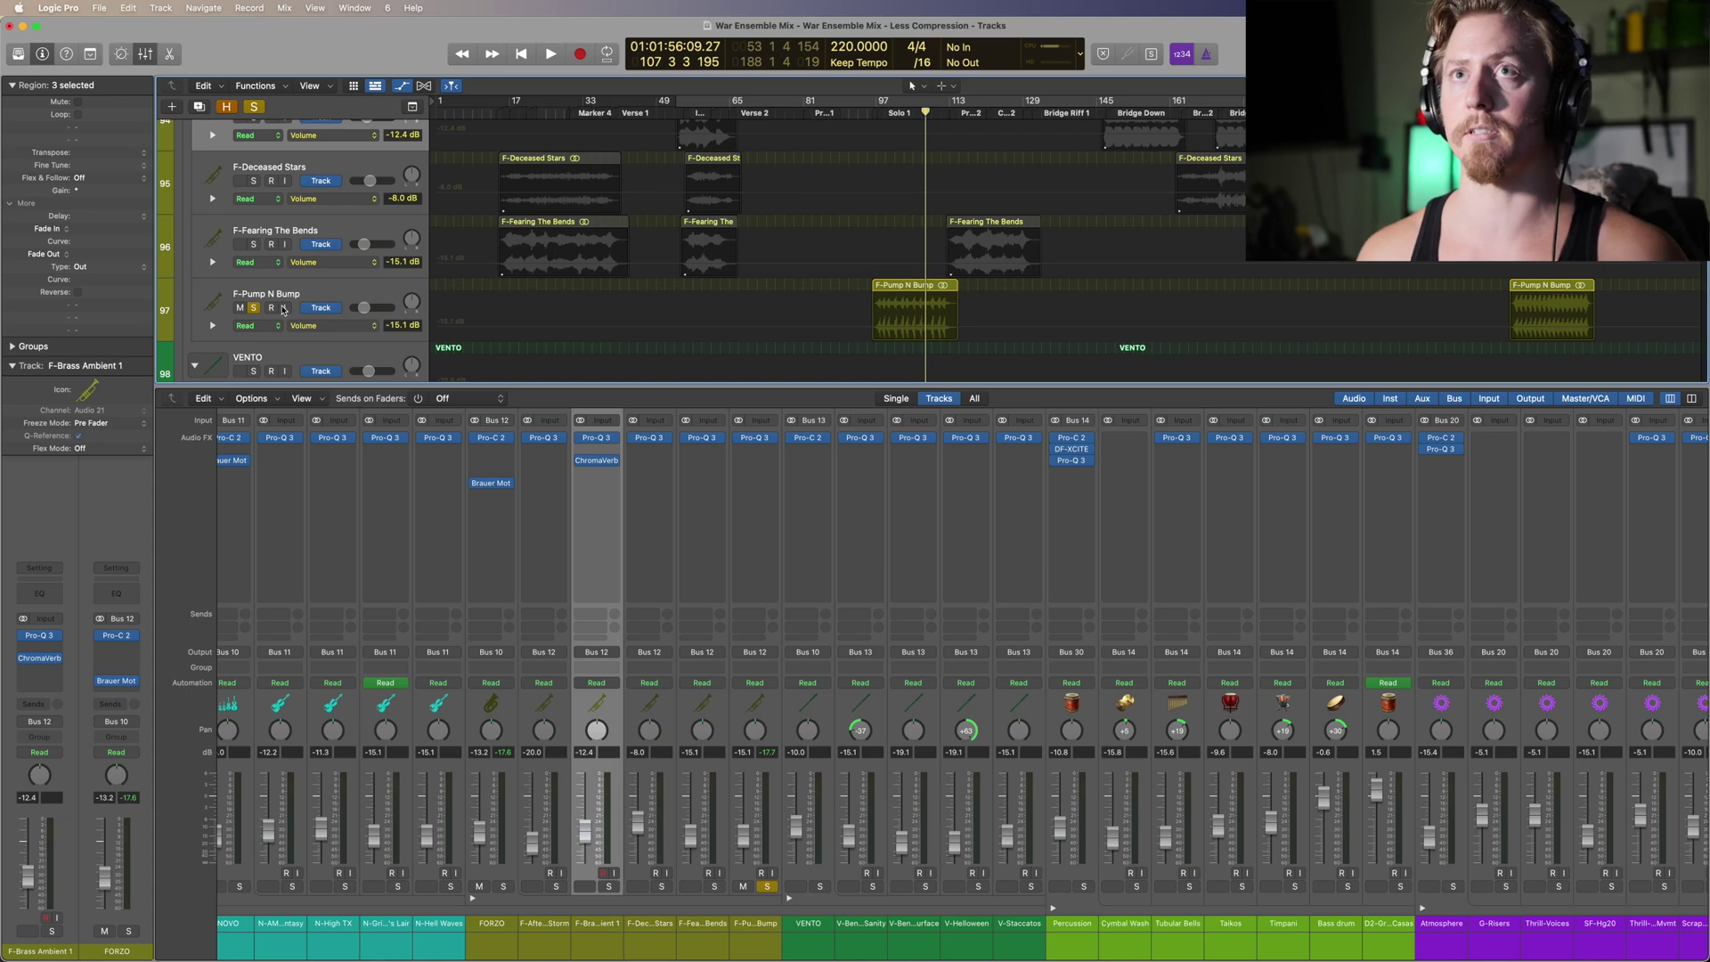
pyautogui.click(255, 309)
# Step: Play the full mix from bar 96, solo F-Pump N Bump during playback, and dismiss the System Overload alert
pyautogui.hotkey('alt', ',')
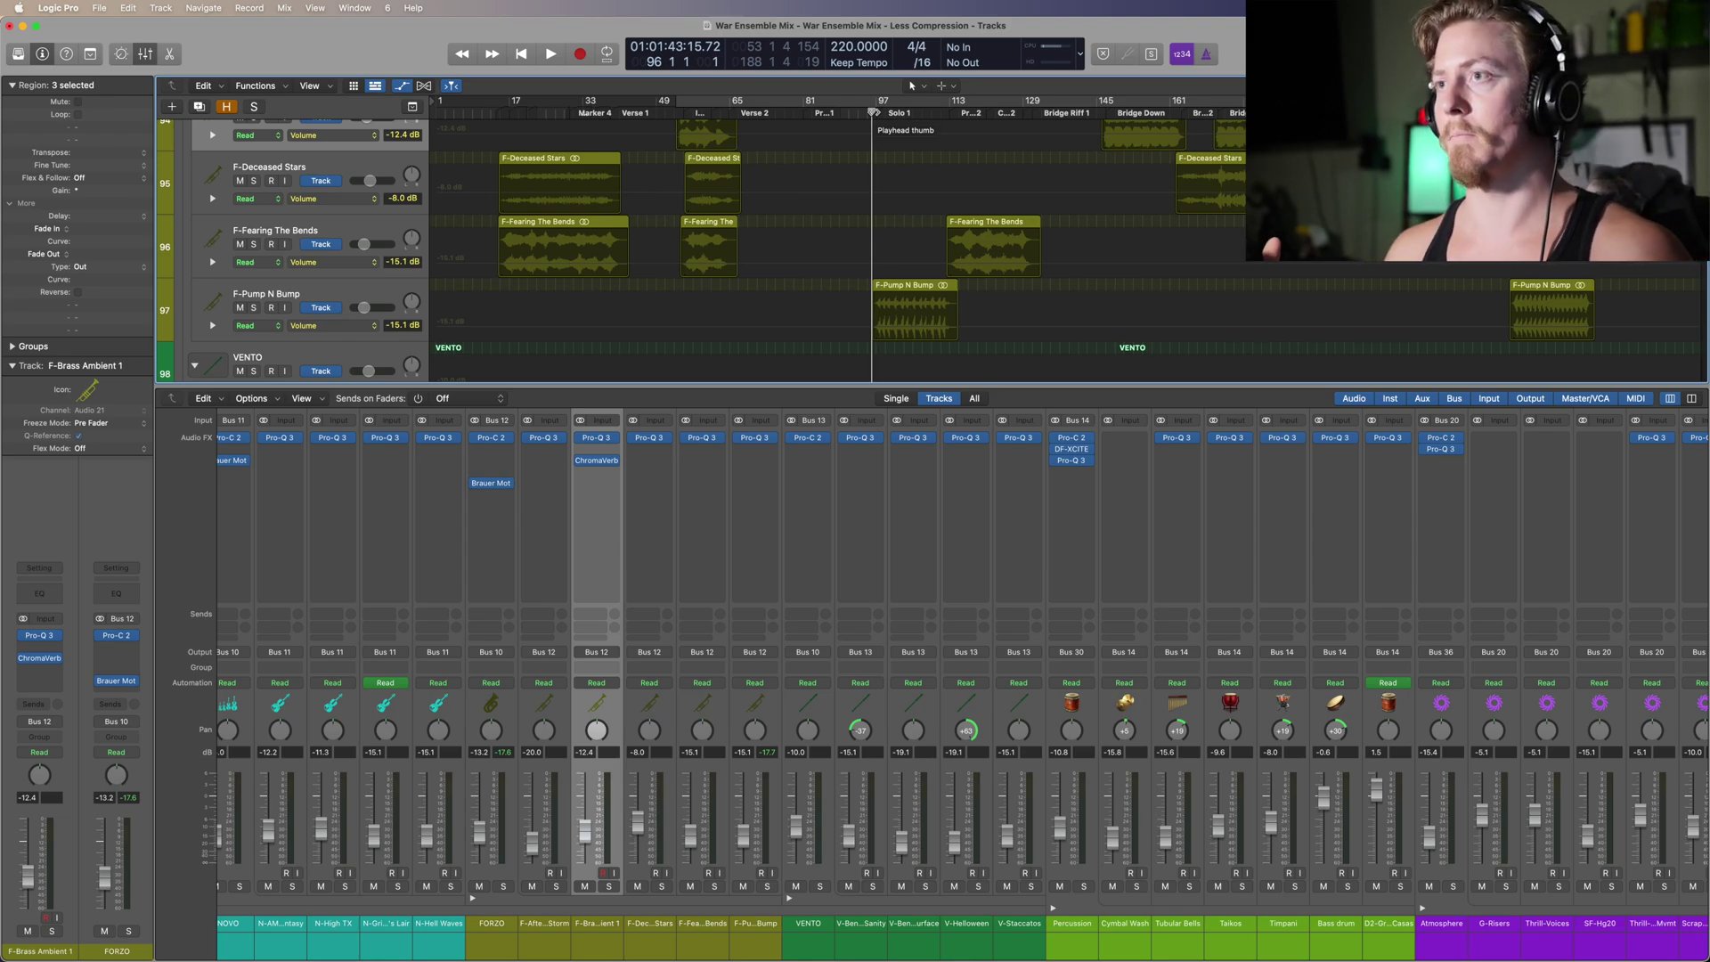
pyautogui.press('space')
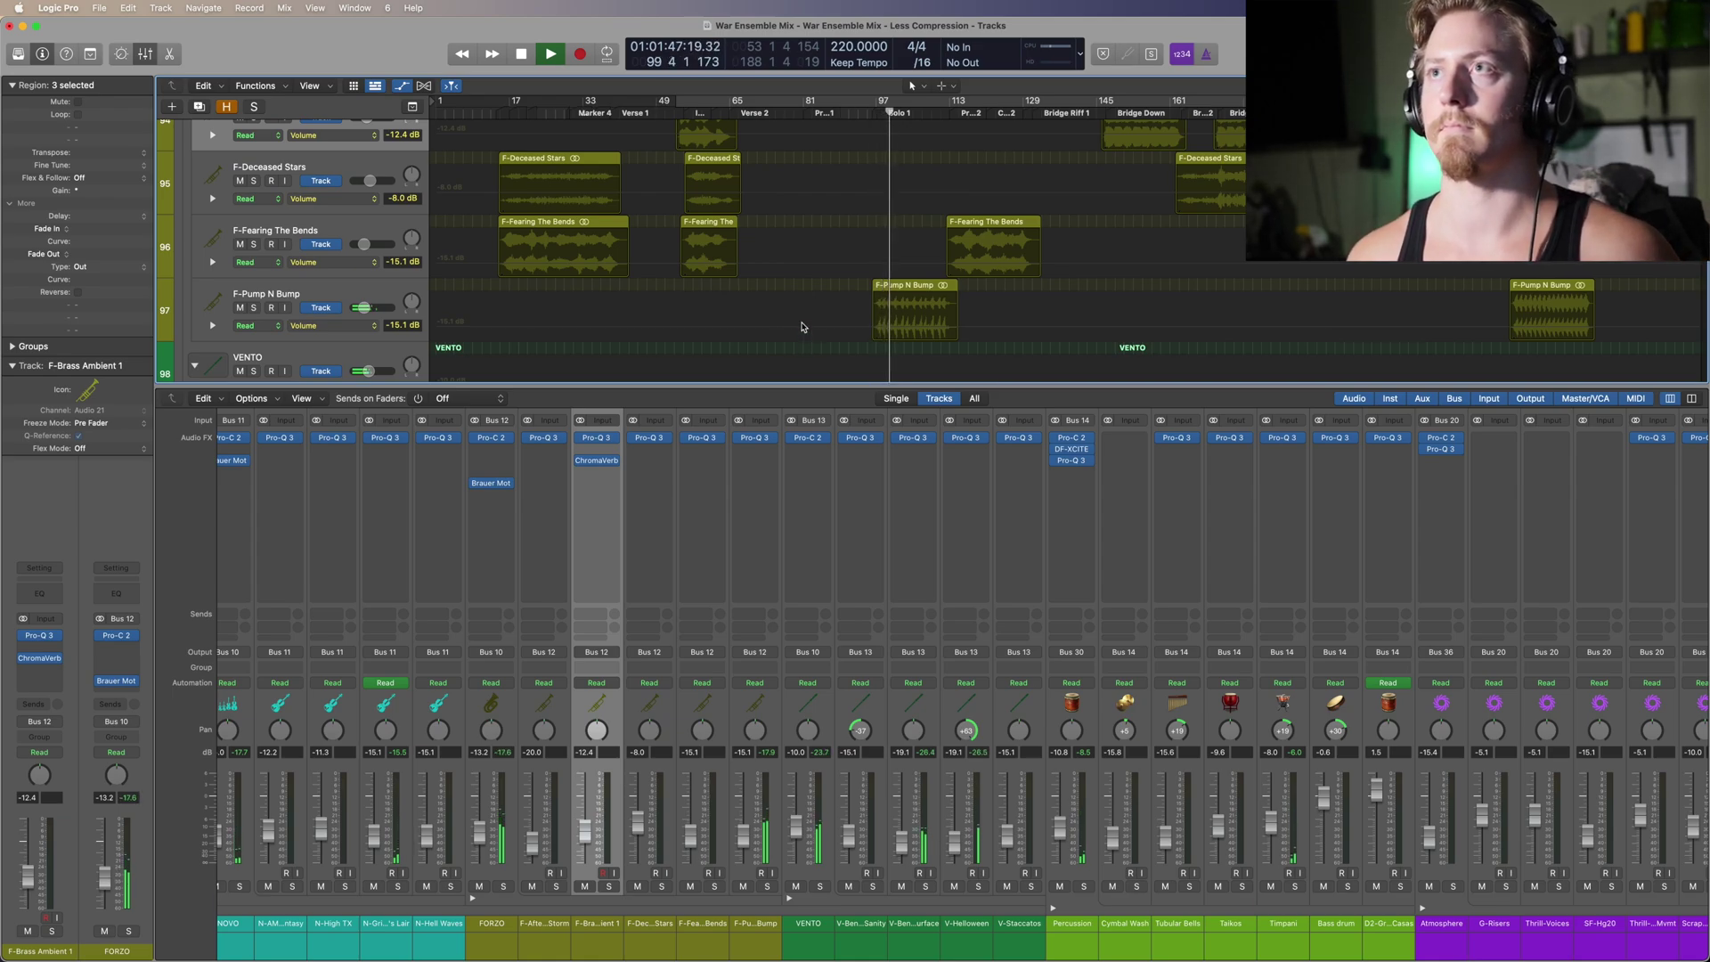
pyautogui.click(768, 886)
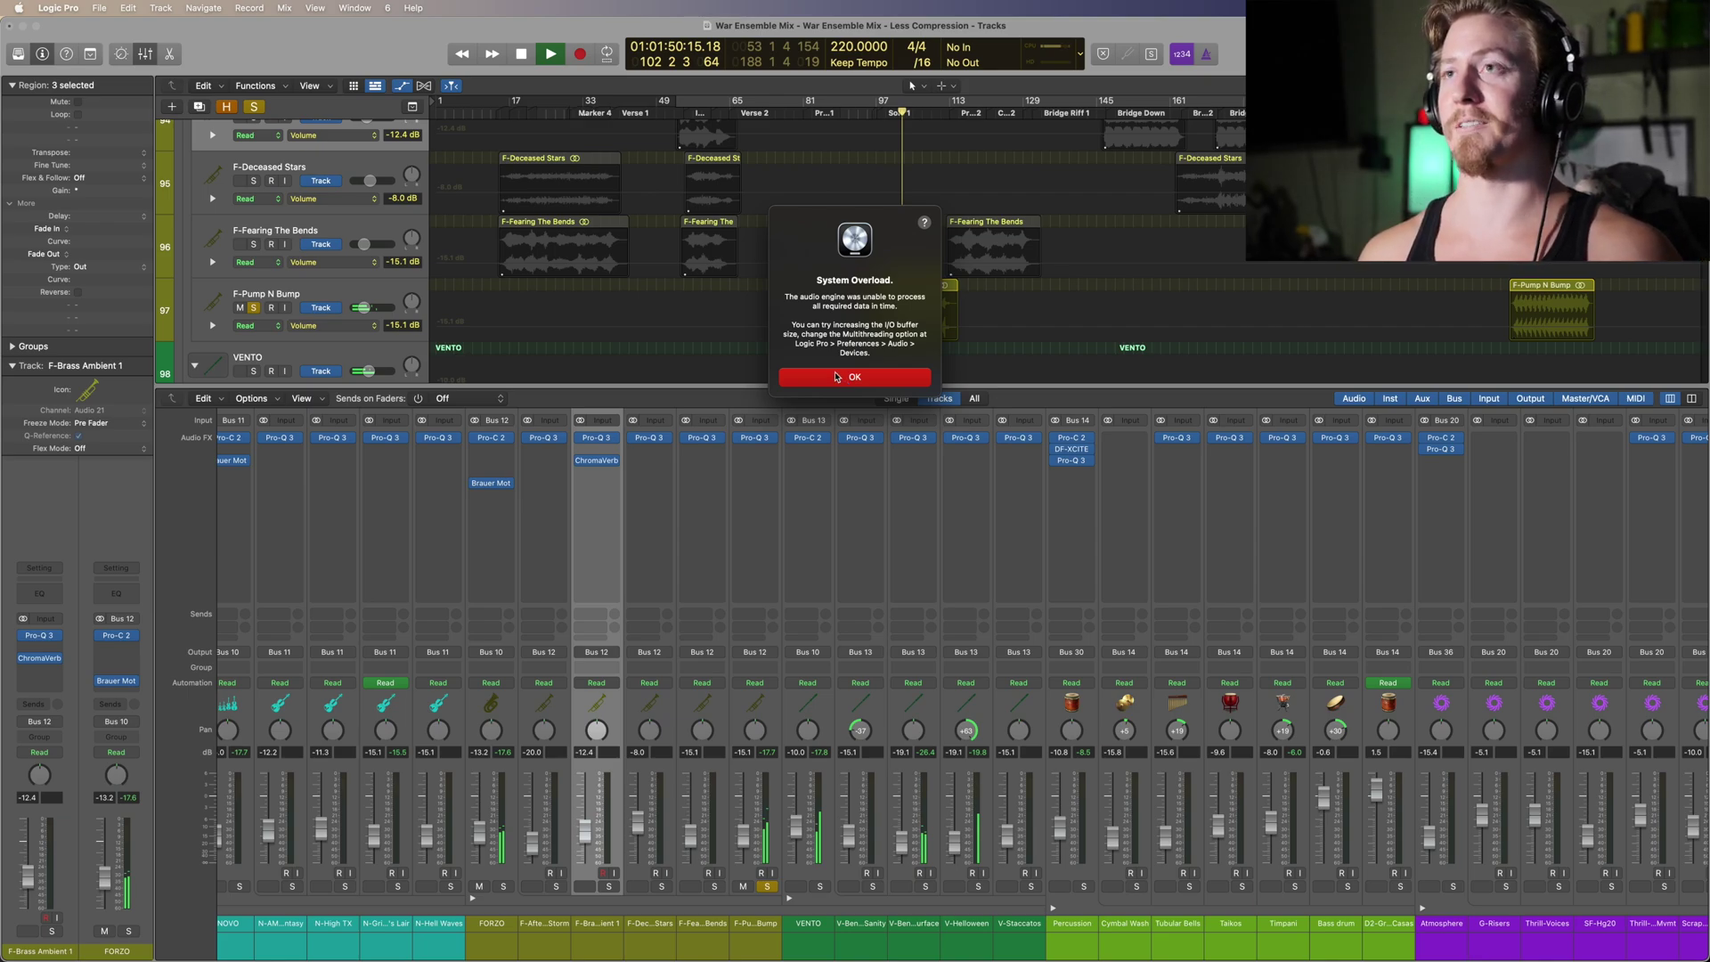
pyautogui.click(836, 377)
# Step: Open the FORZO bus's Pro-C 2, watch its compression while playing the Bridge Down section, and close it
pyautogui.click(493, 534)
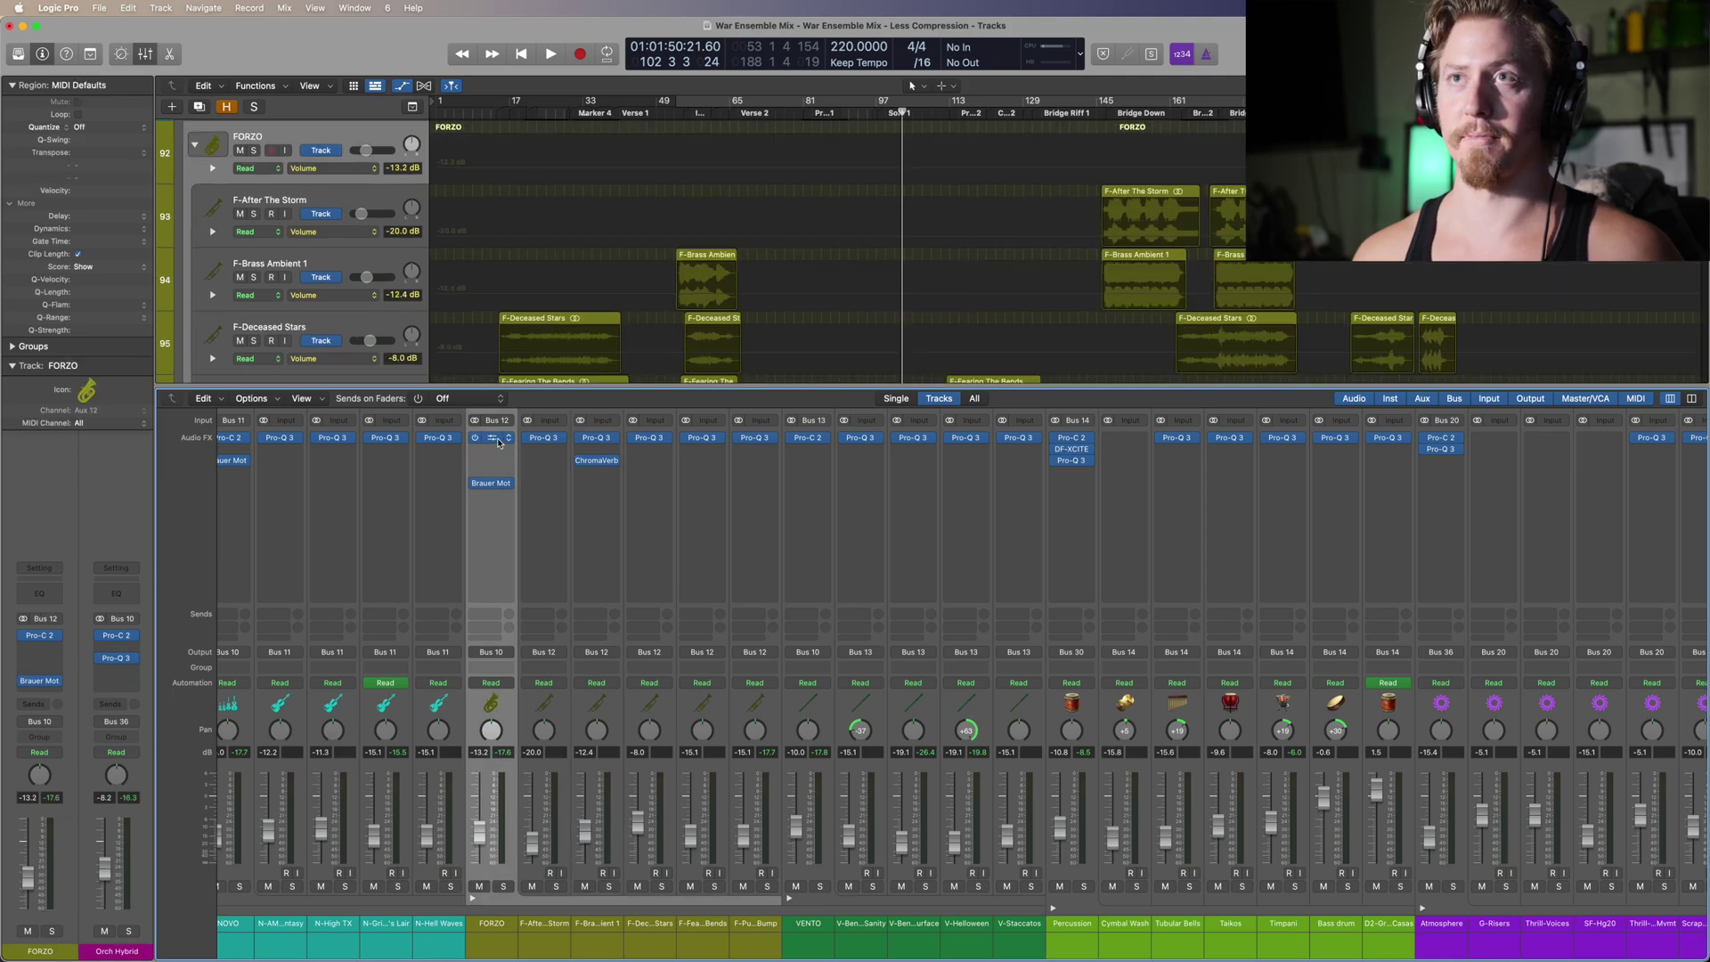
pyautogui.hscroll(-3, 459, 631)
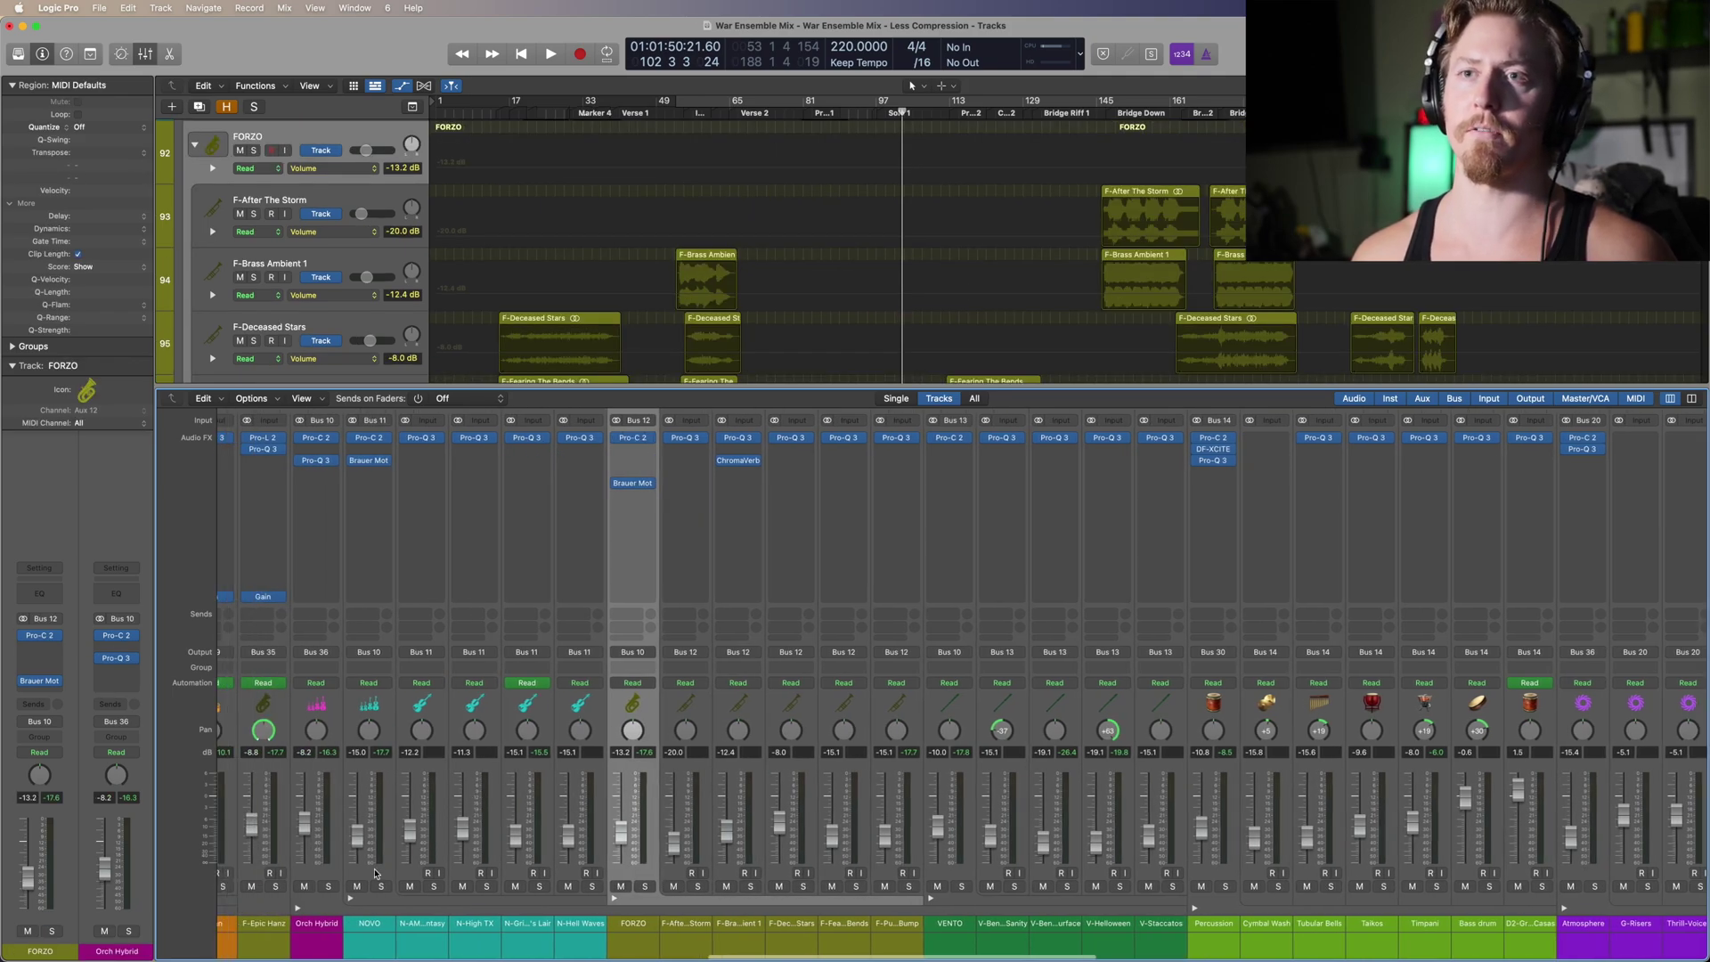
pyautogui.click(637, 441)
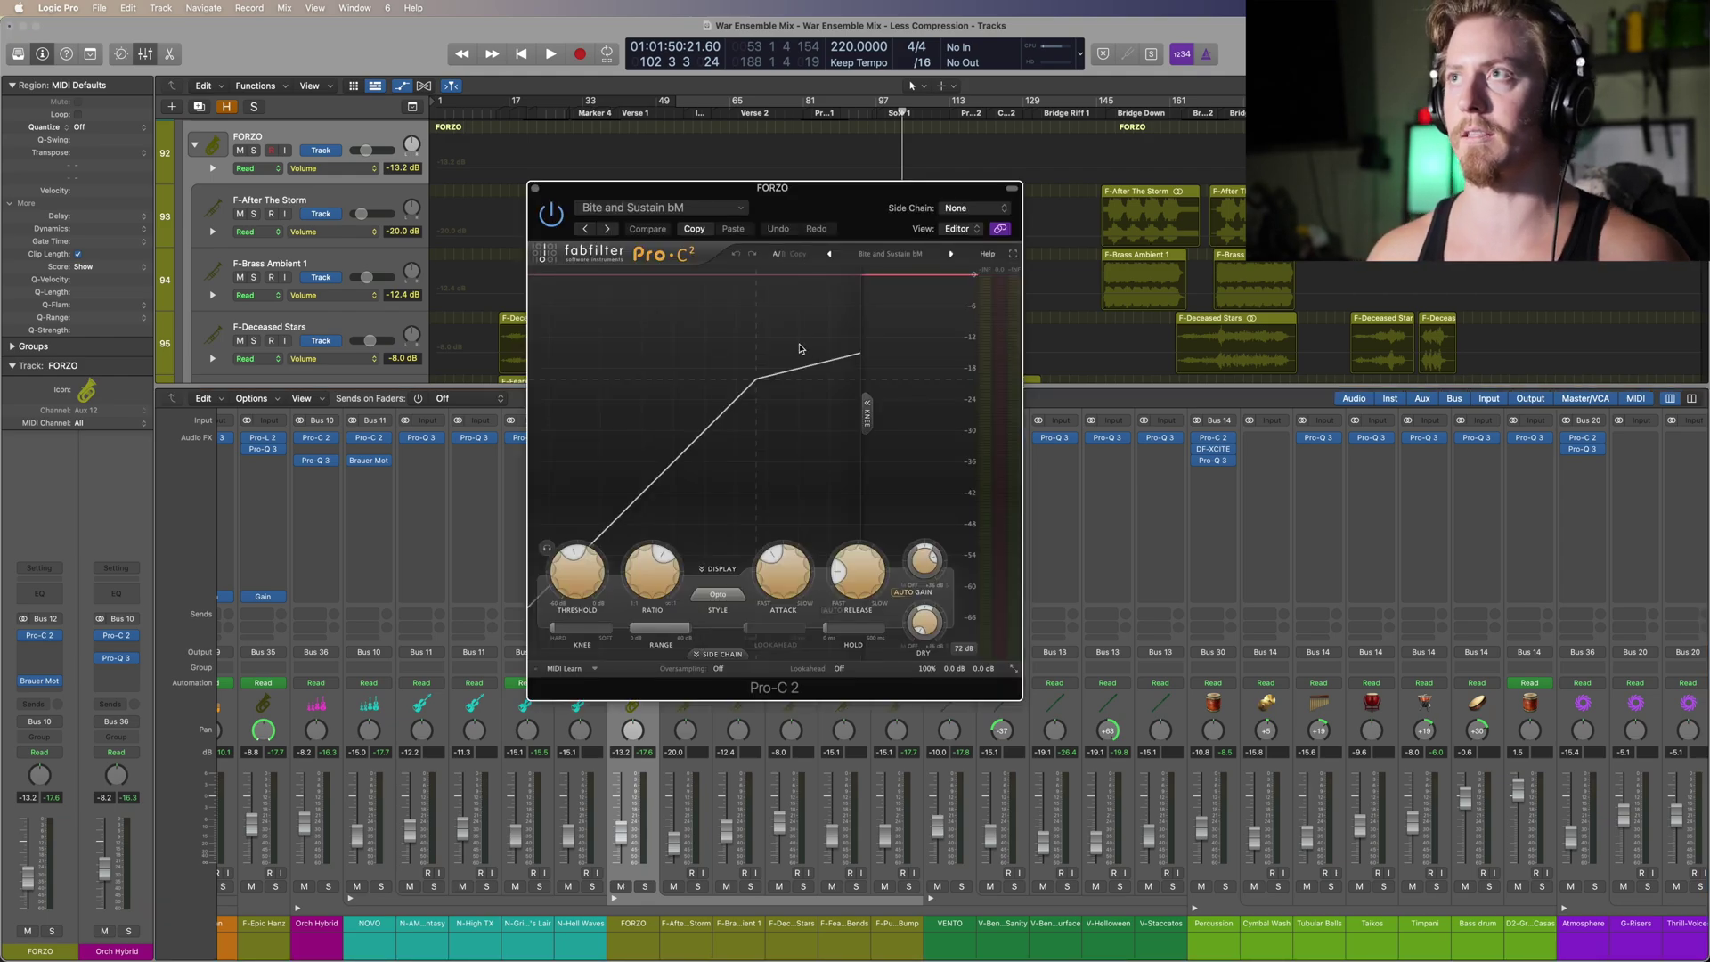
pyautogui.click(1113, 113)
pyautogui.press('space')
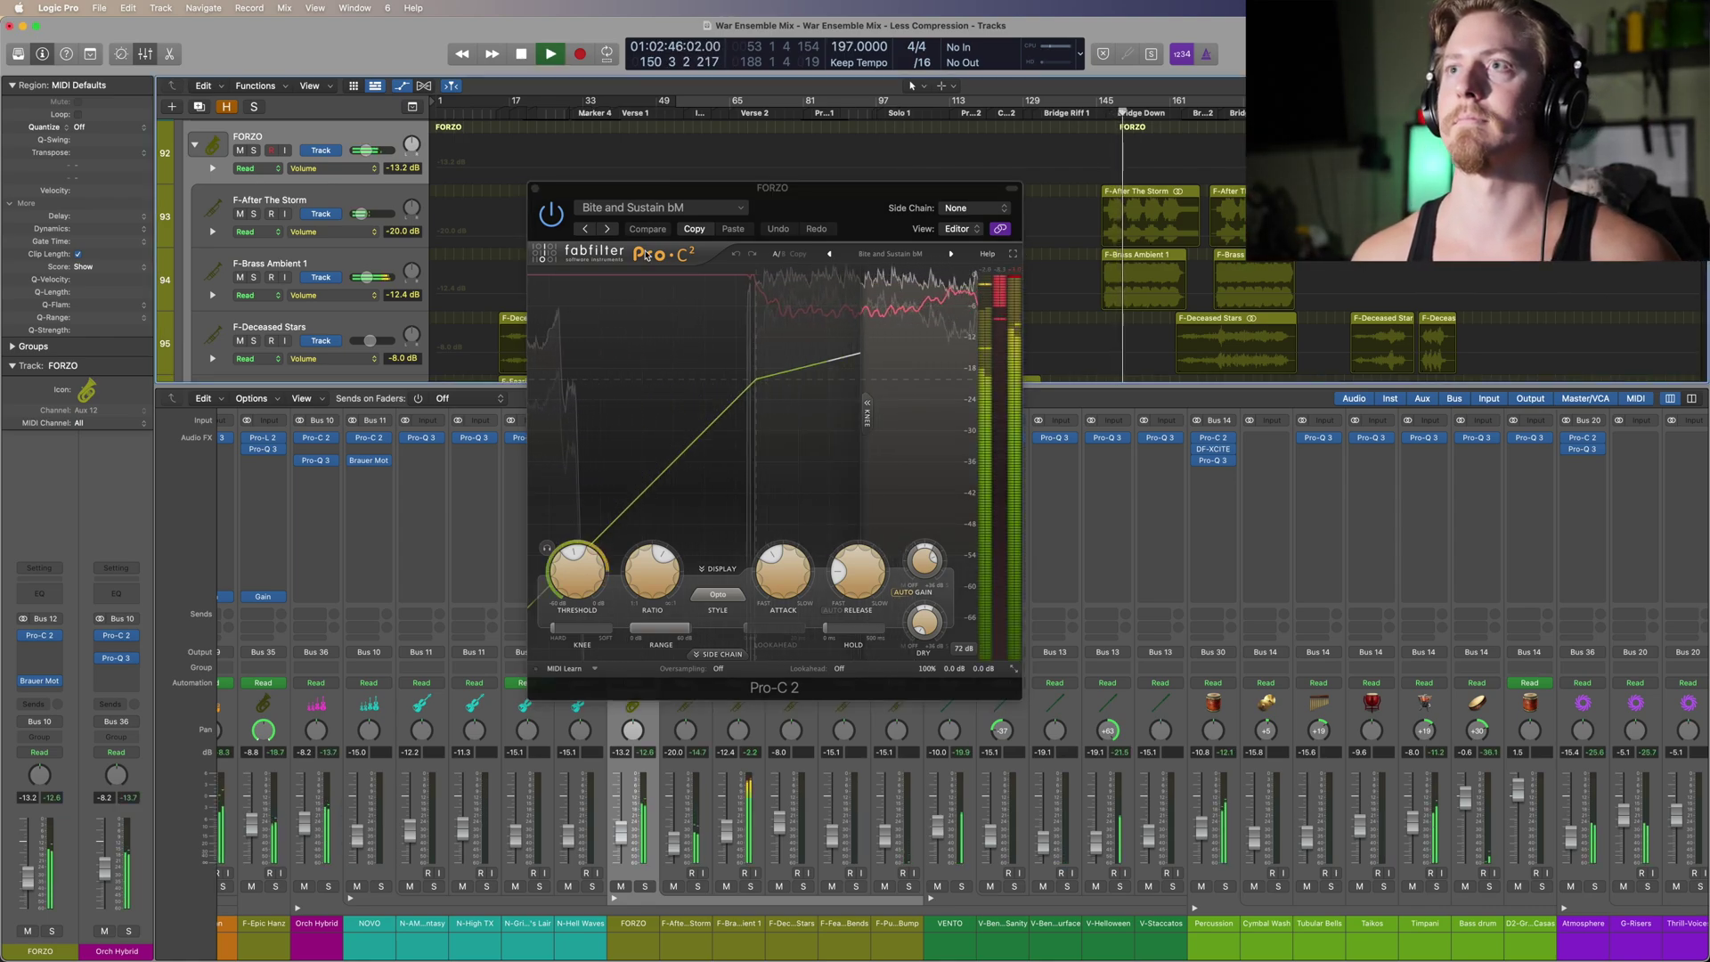
pyautogui.press('space')
pyautogui.click(536, 190)
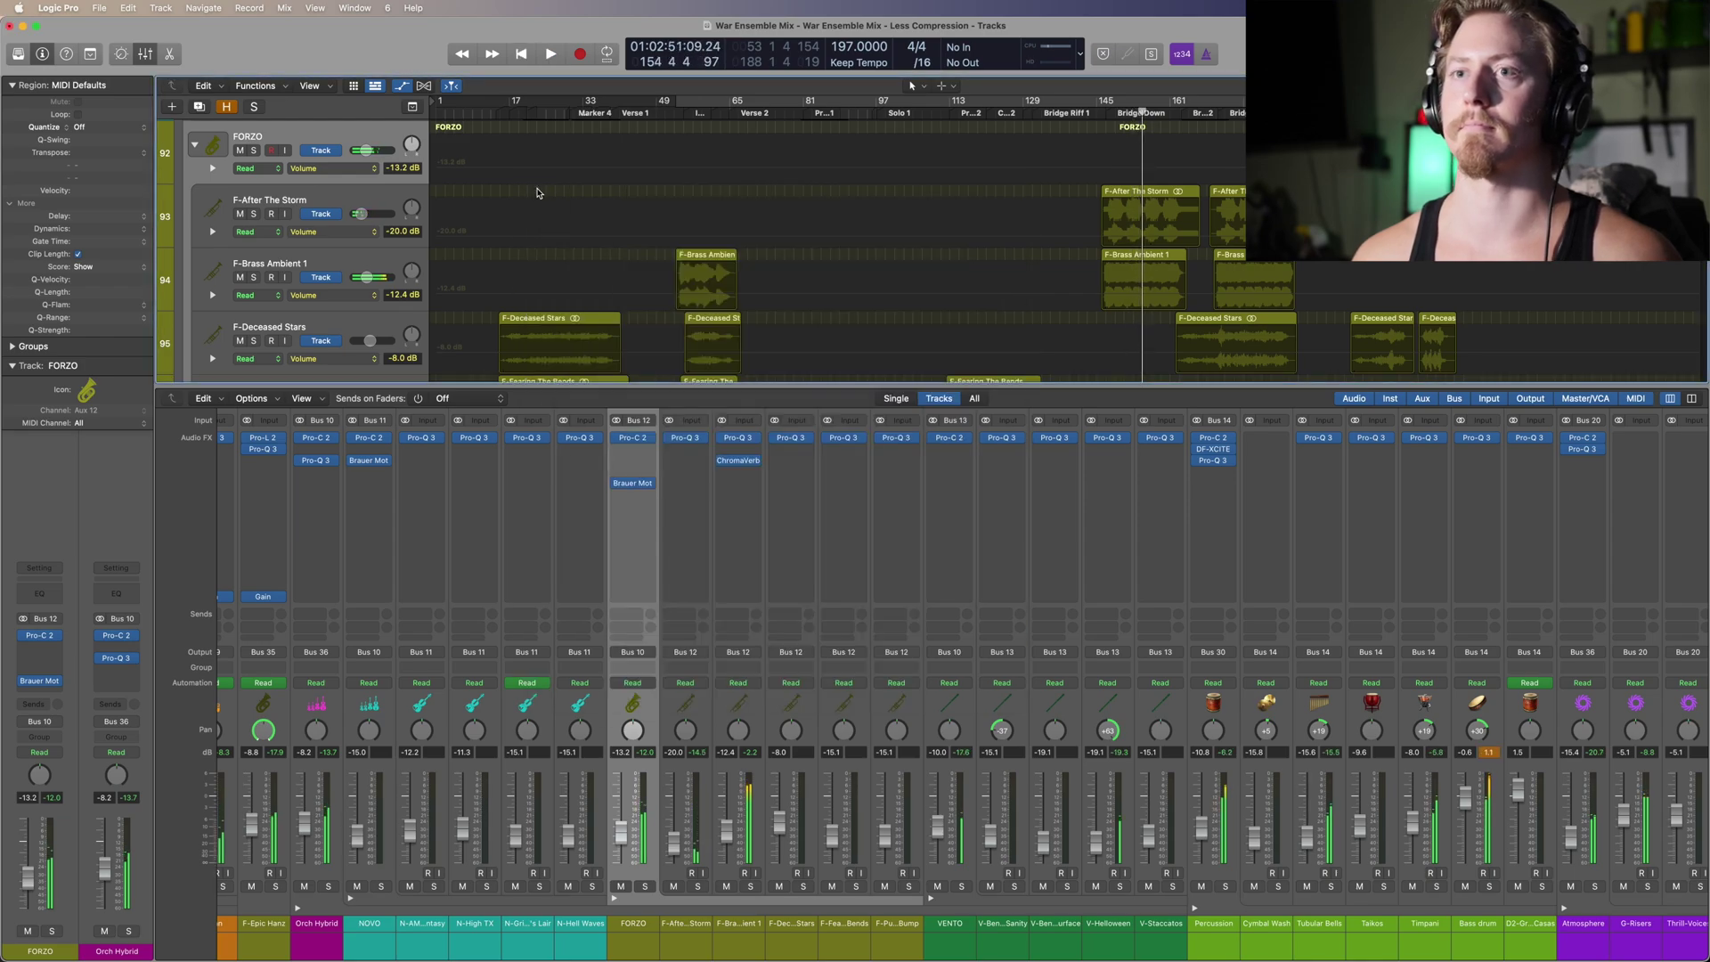
# Step: Compare the Pro-C 2 compressors on the NOVO and VENTO buses, check VENTO's threshold and ratio, and close the plug-in
pyautogui.click(374, 440)
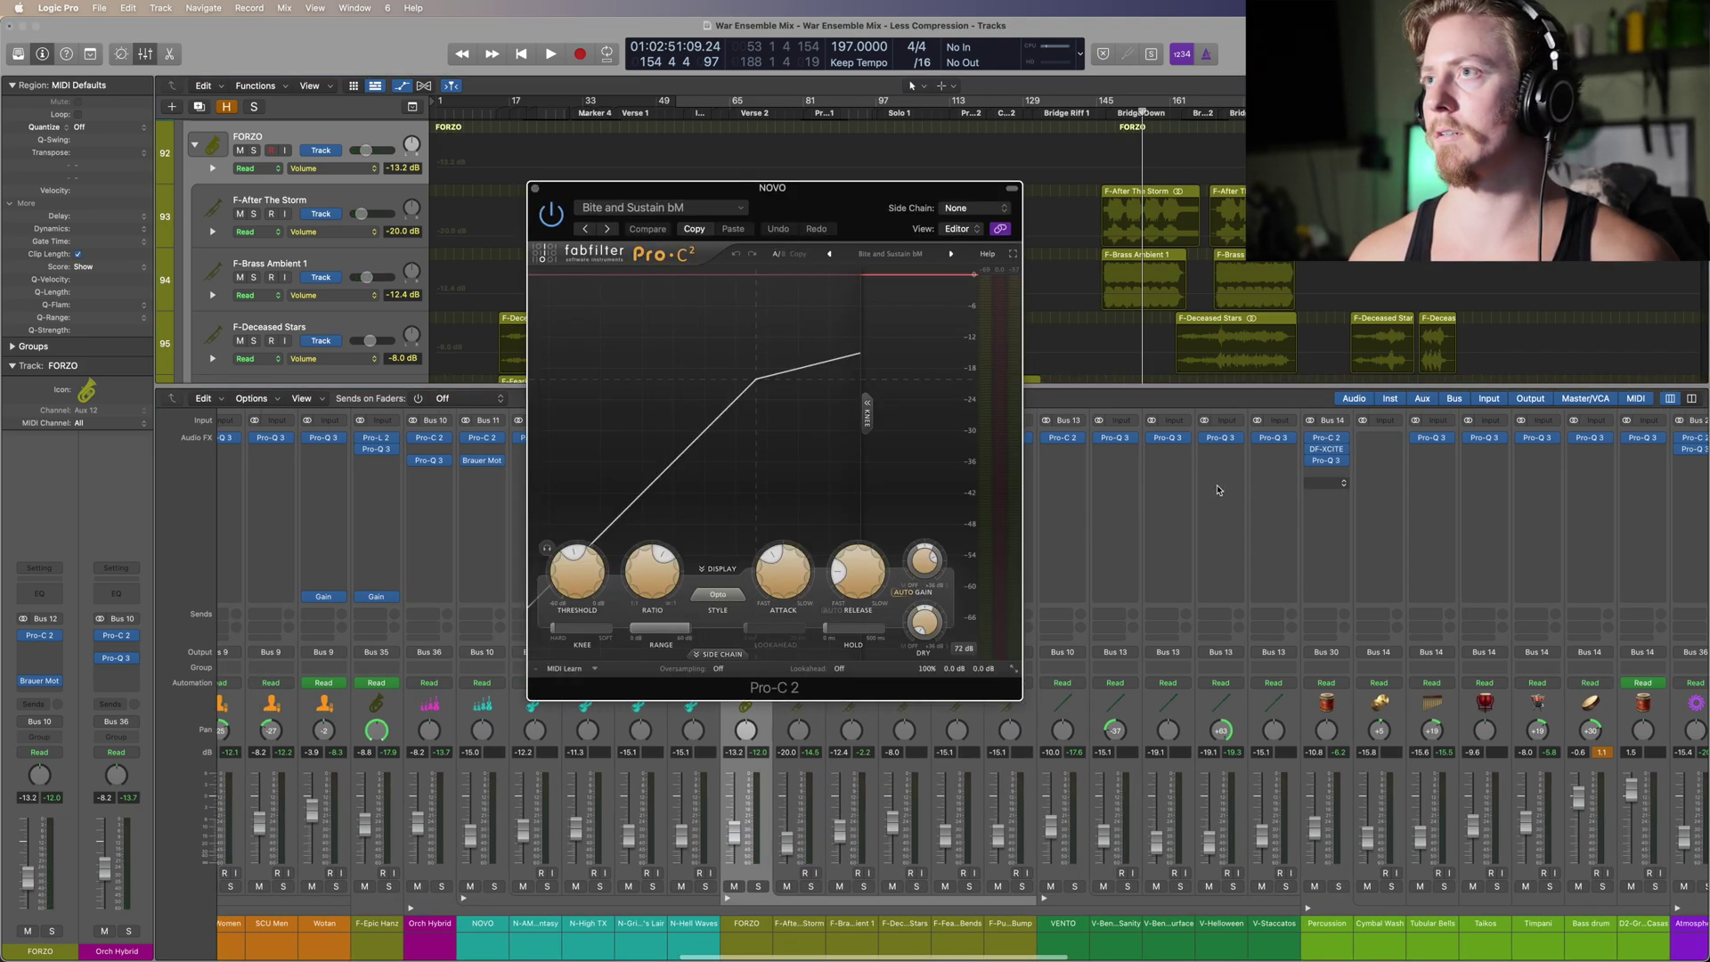
pyautogui.hscroll(-3, 1213, 488)
pyautogui.moveTo(650, 191); pyautogui.dragTo(1002, 344)
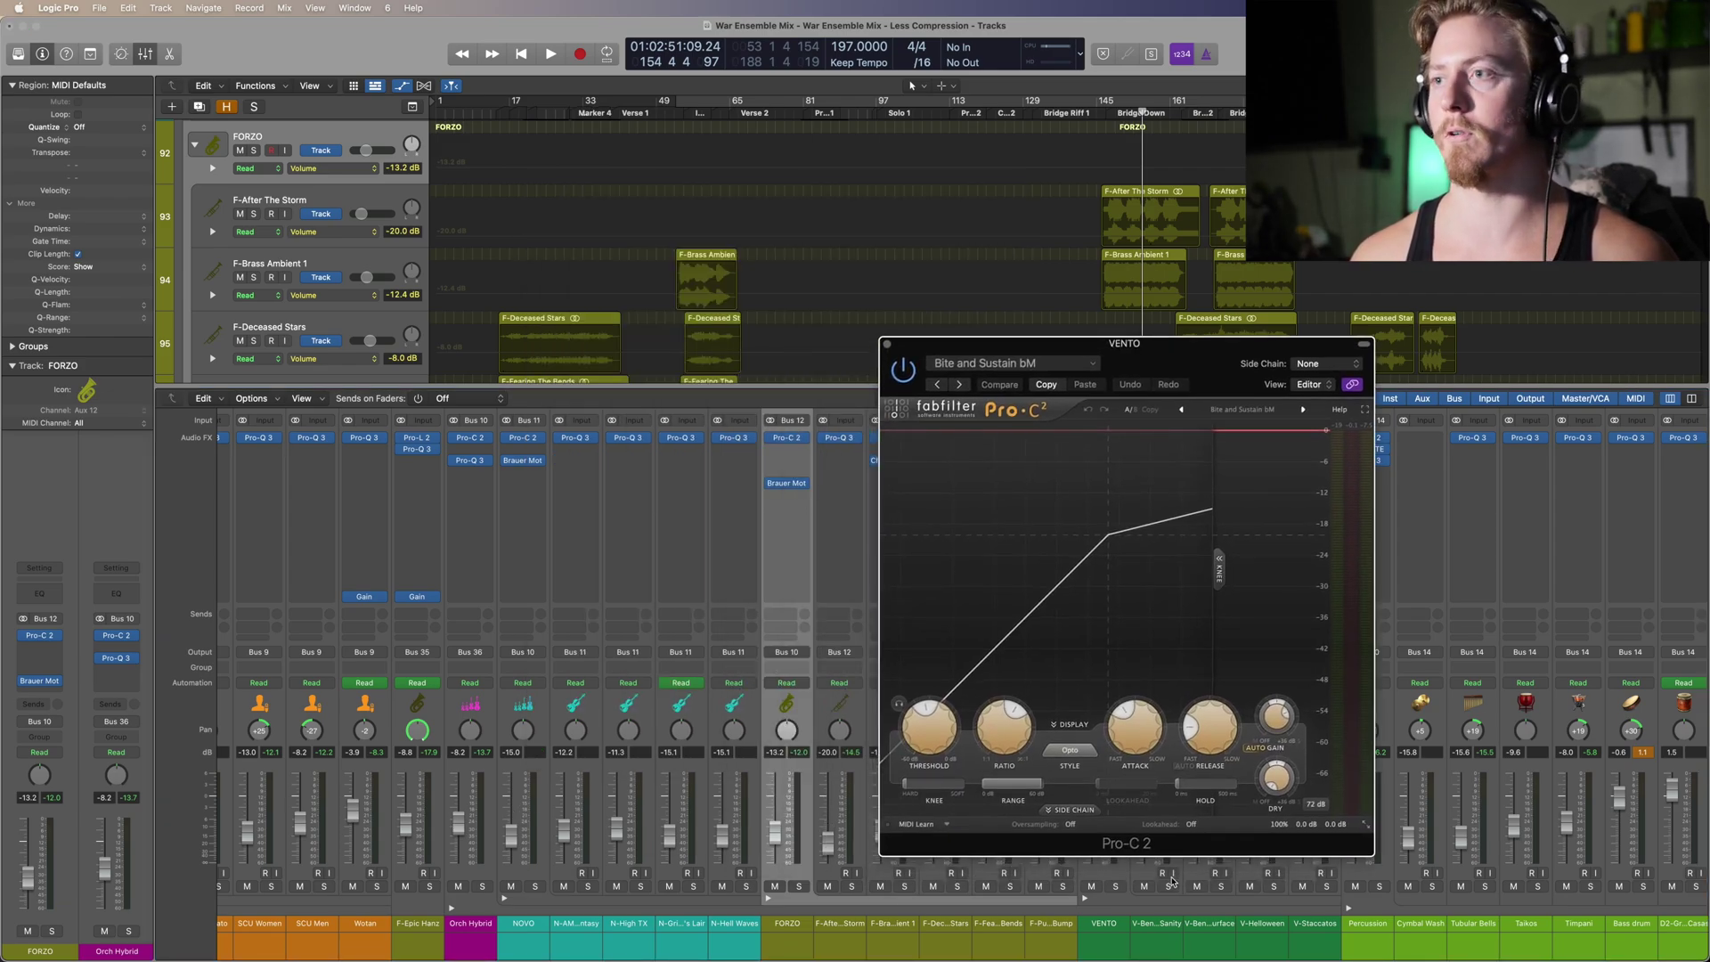
pyautogui.moveTo(940, 732)
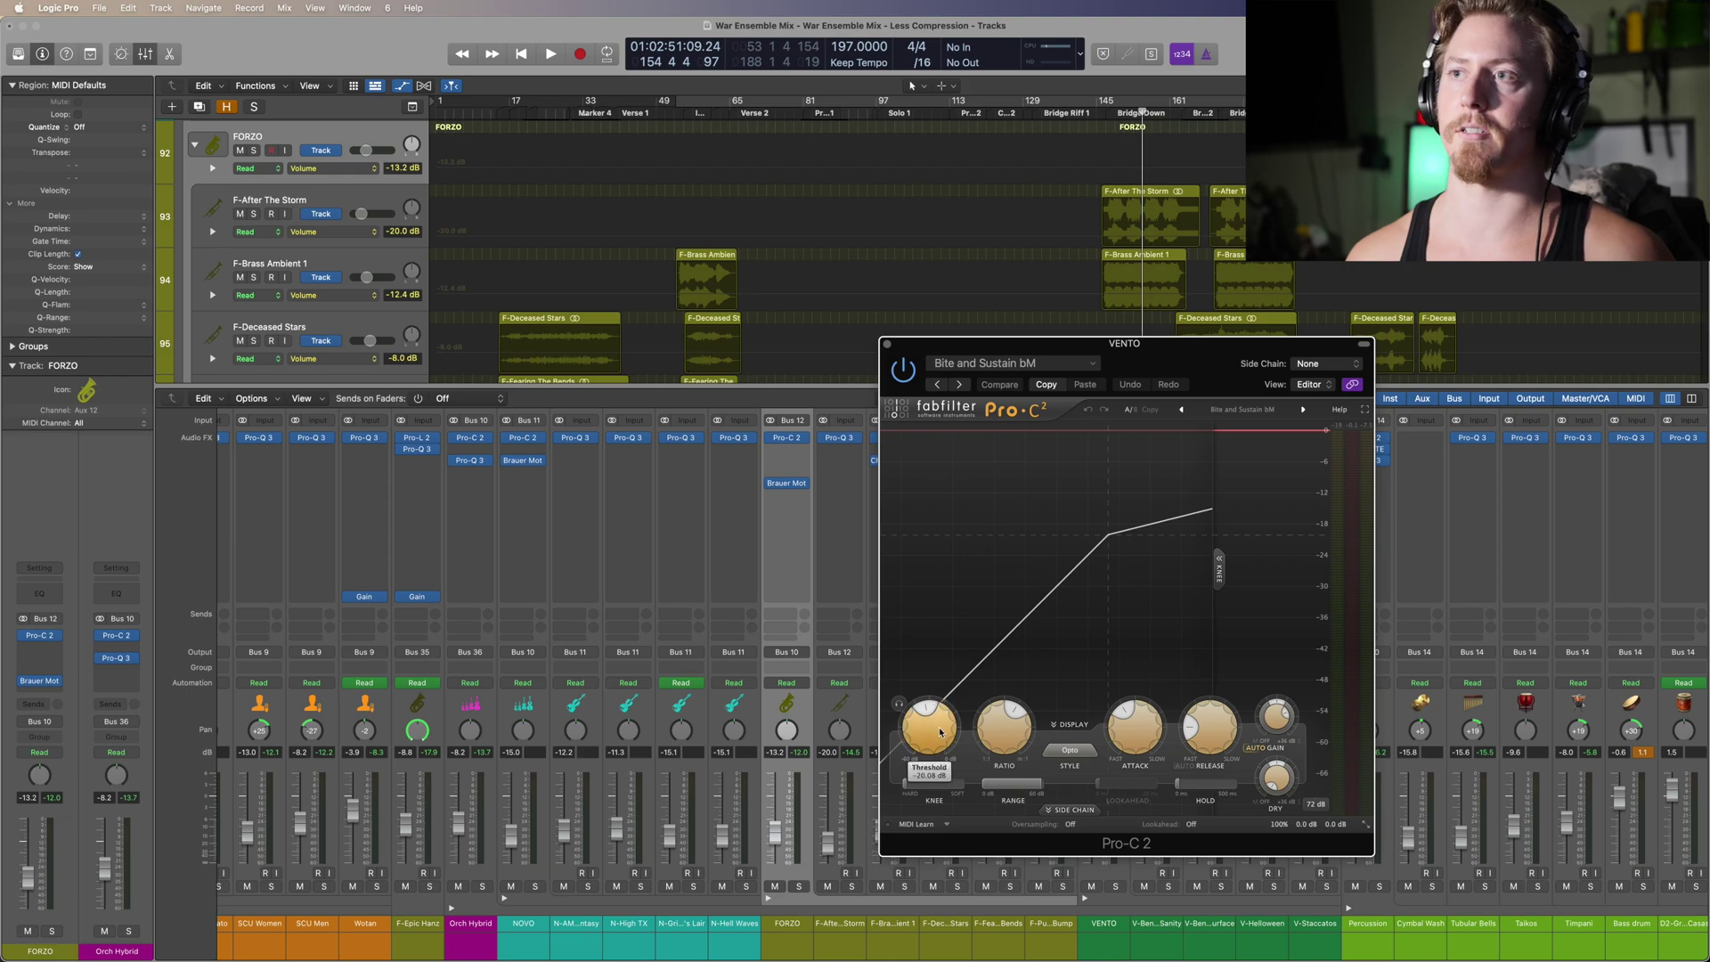
pyautogui.moveTo(1019, 746)
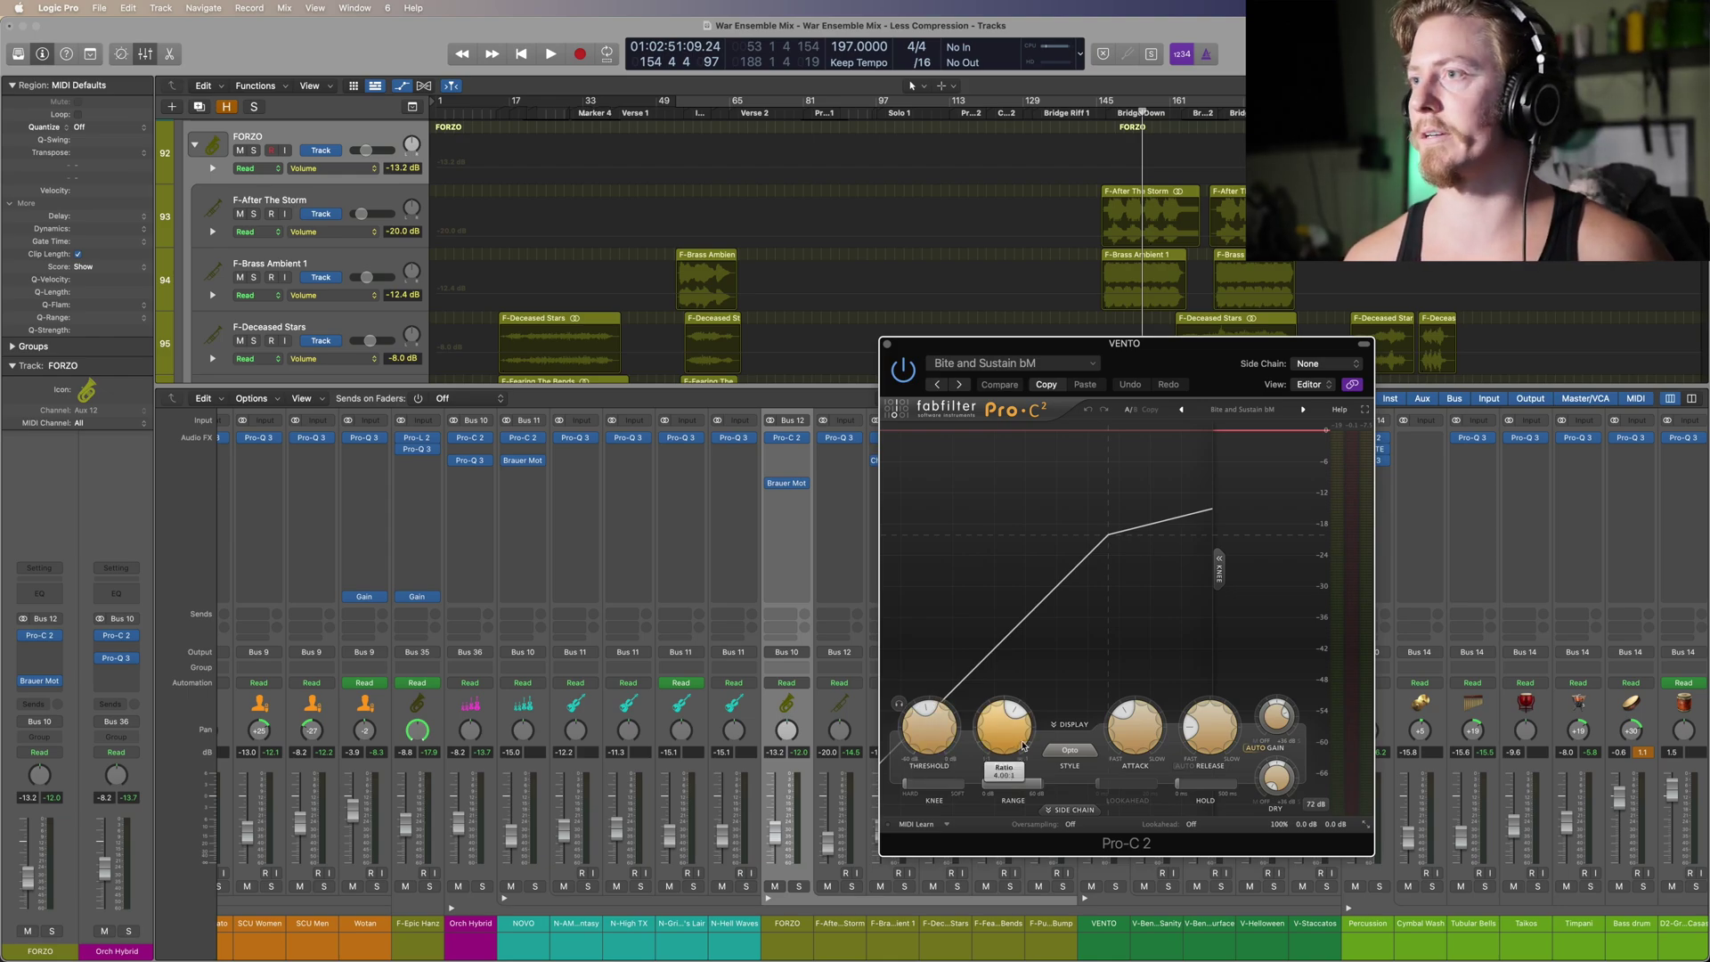
pyautogui.click(886, 345)
# Step: Solo V-Bending Sanity, play it around Bridge Riff 1, and toggle the solo during playback to compare it with the full mix
pyautogui.press('Down')
pyautogui.scroll(2, 891, 223)
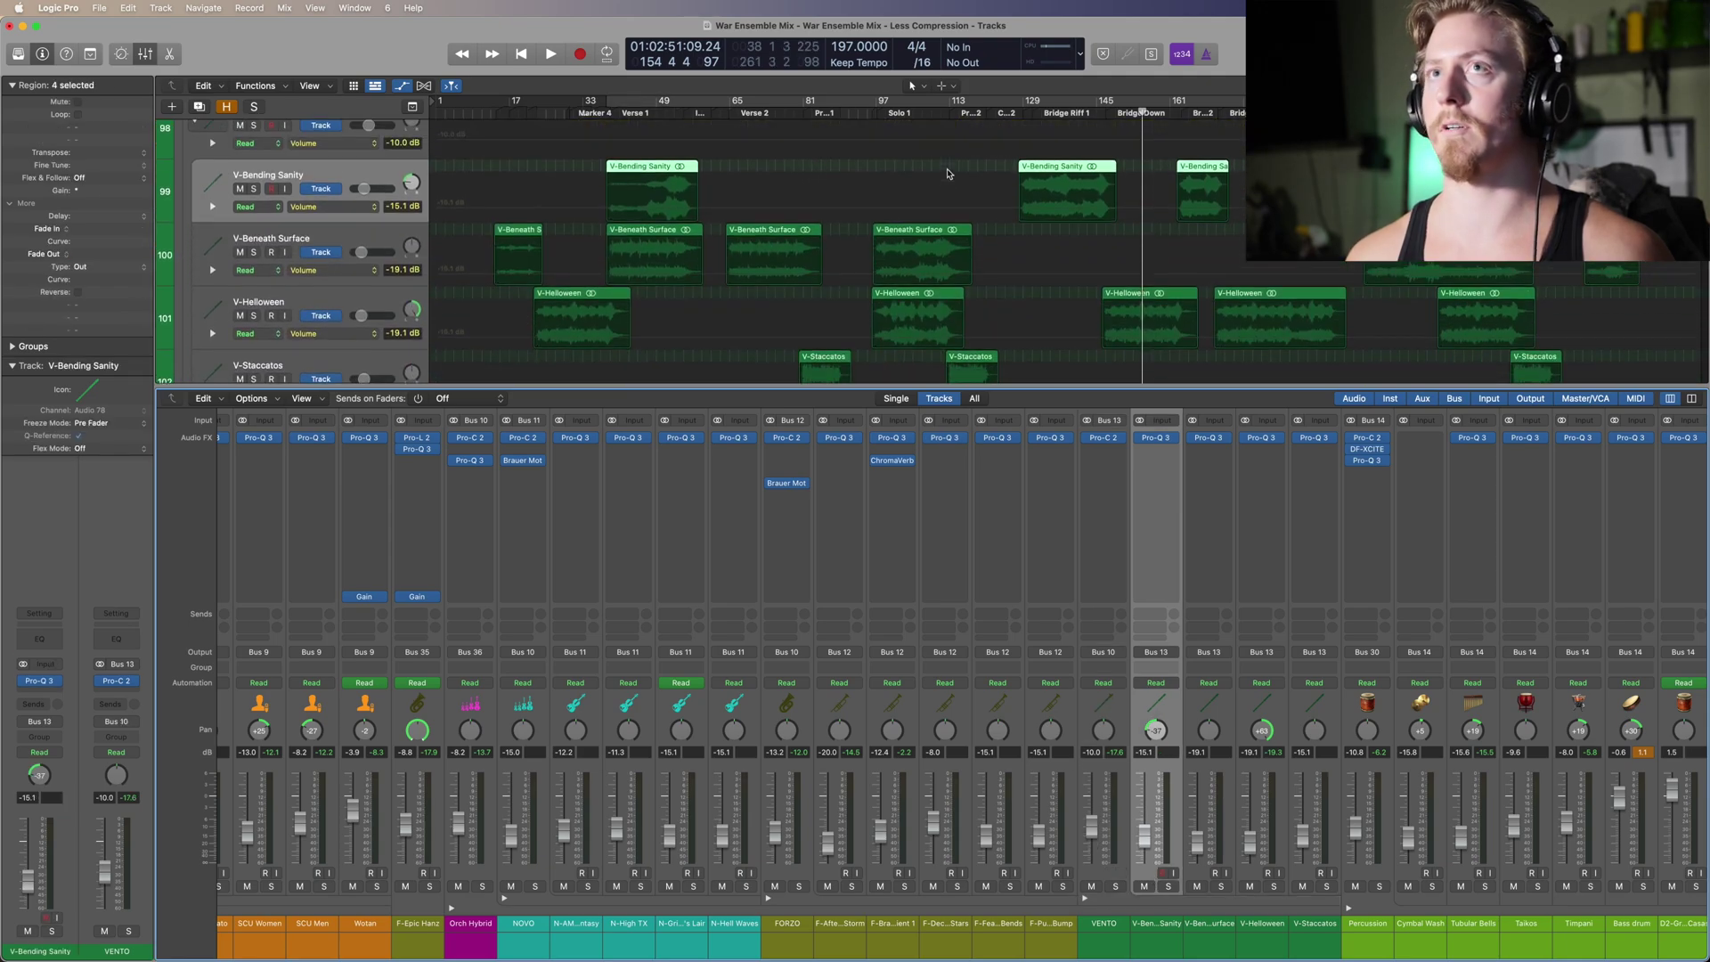
pyautogui.hotkey('ctrl', 's')
pyautogui.press('space')
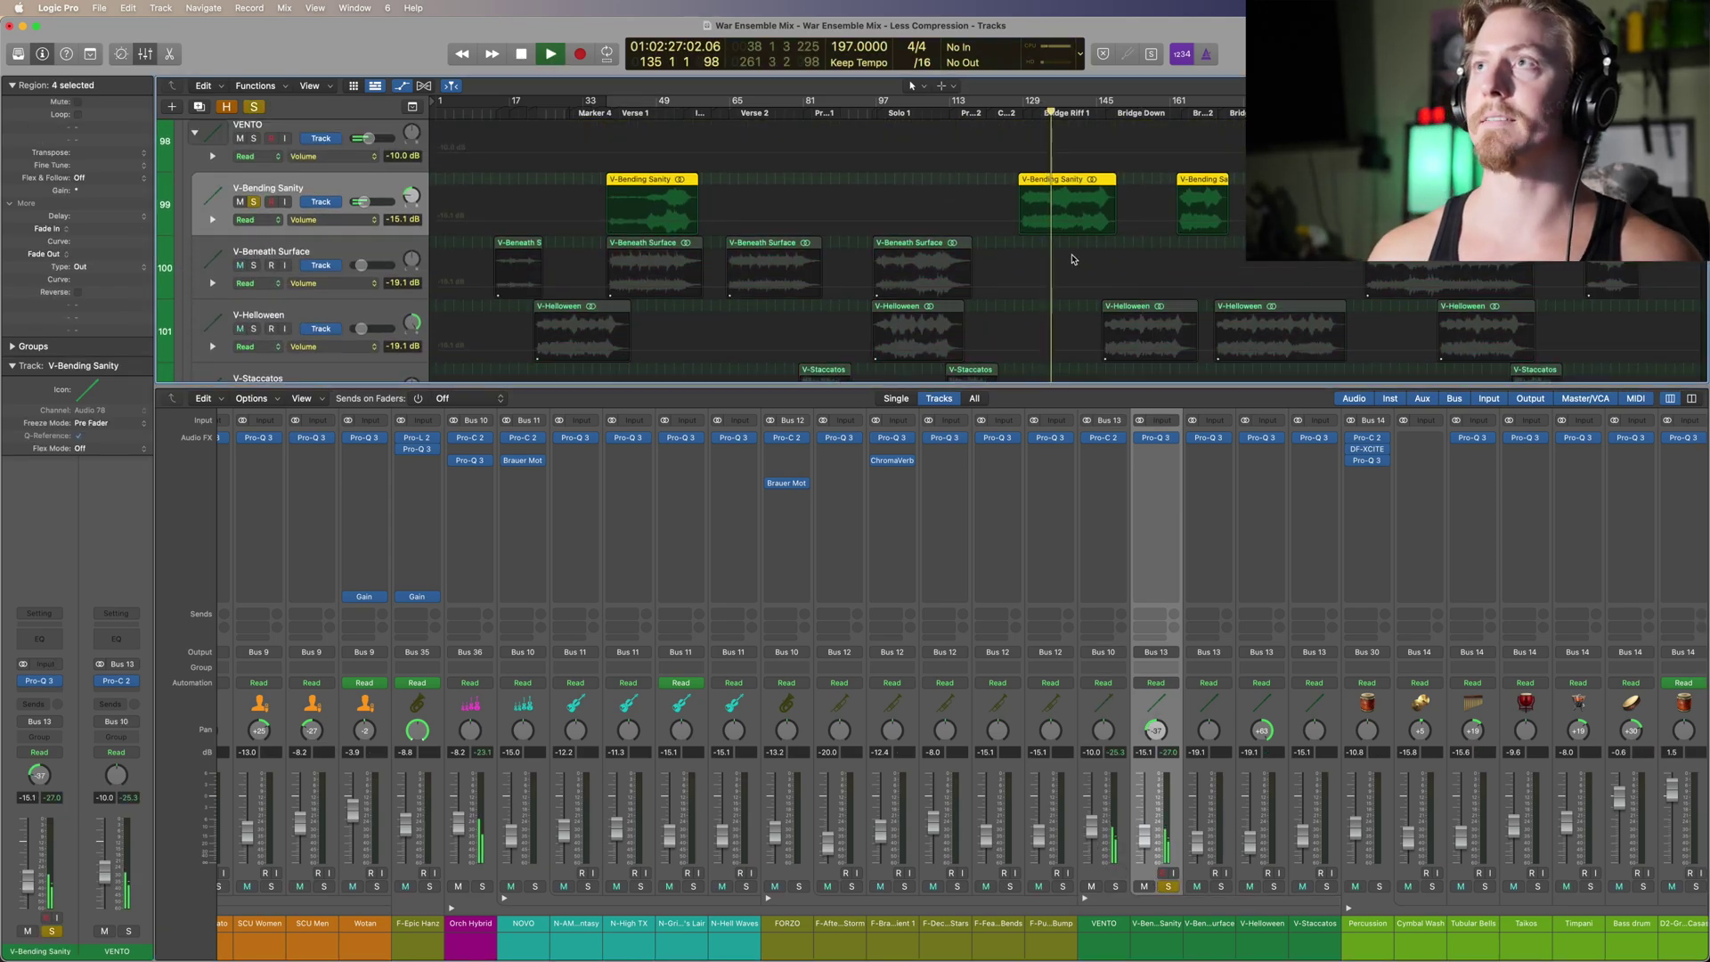
pyautogui.click(256, 108)
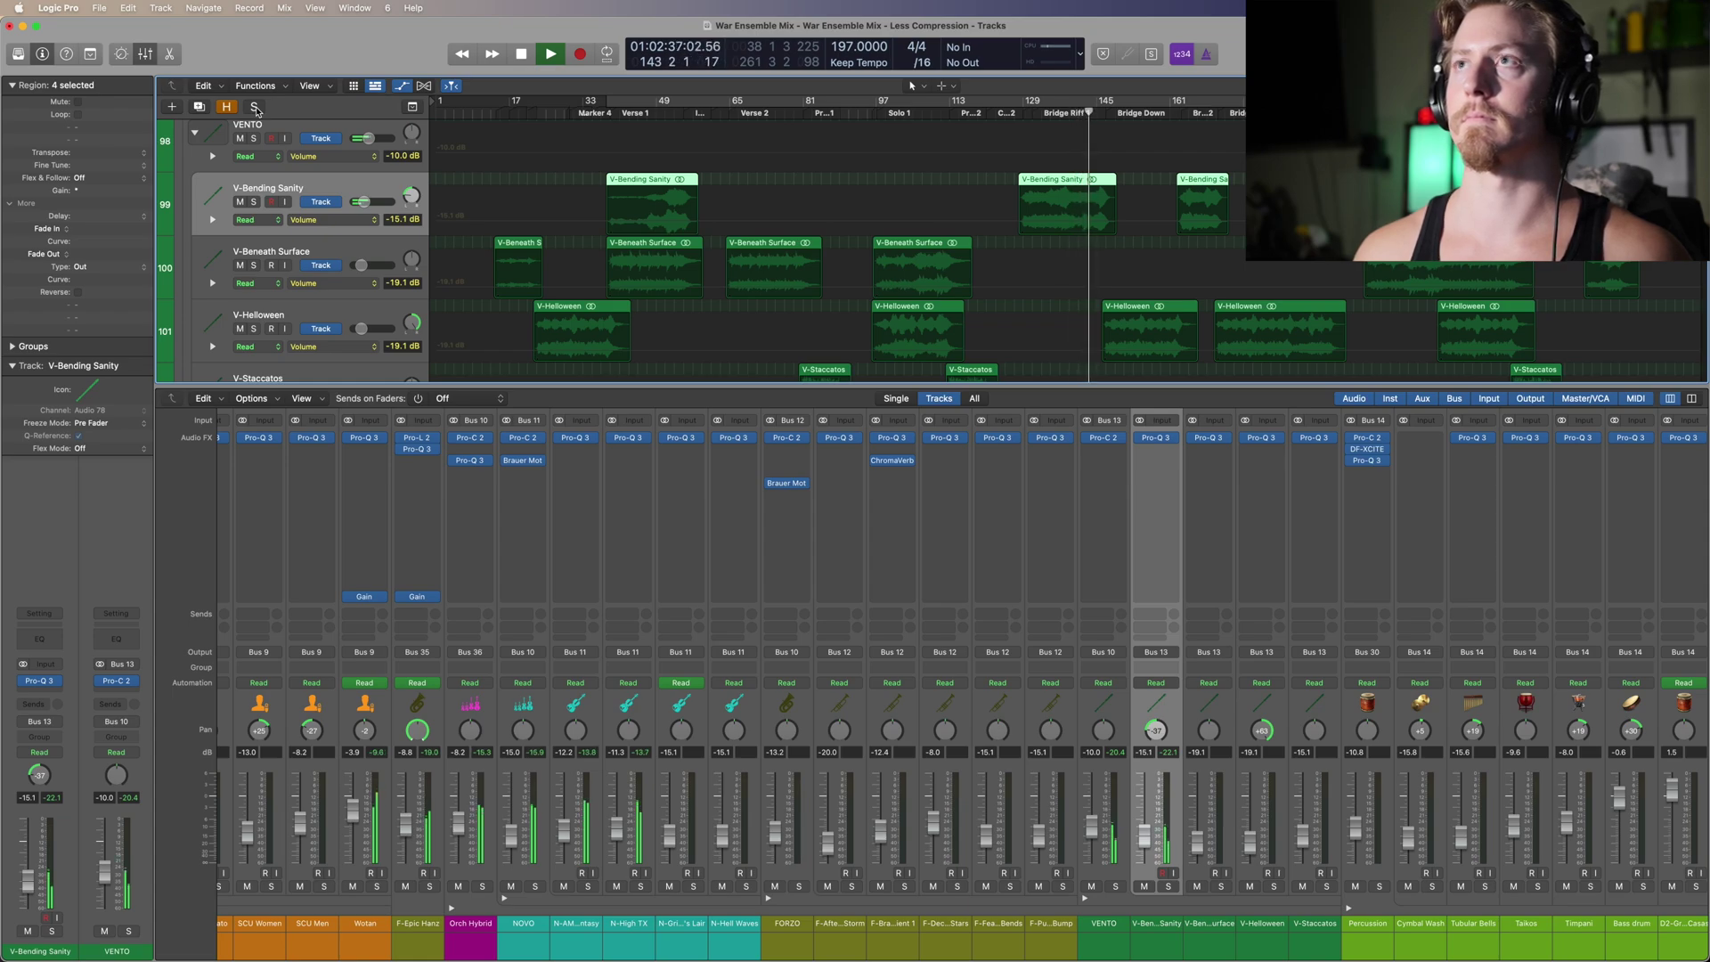
pyautogui.click(255, 108)
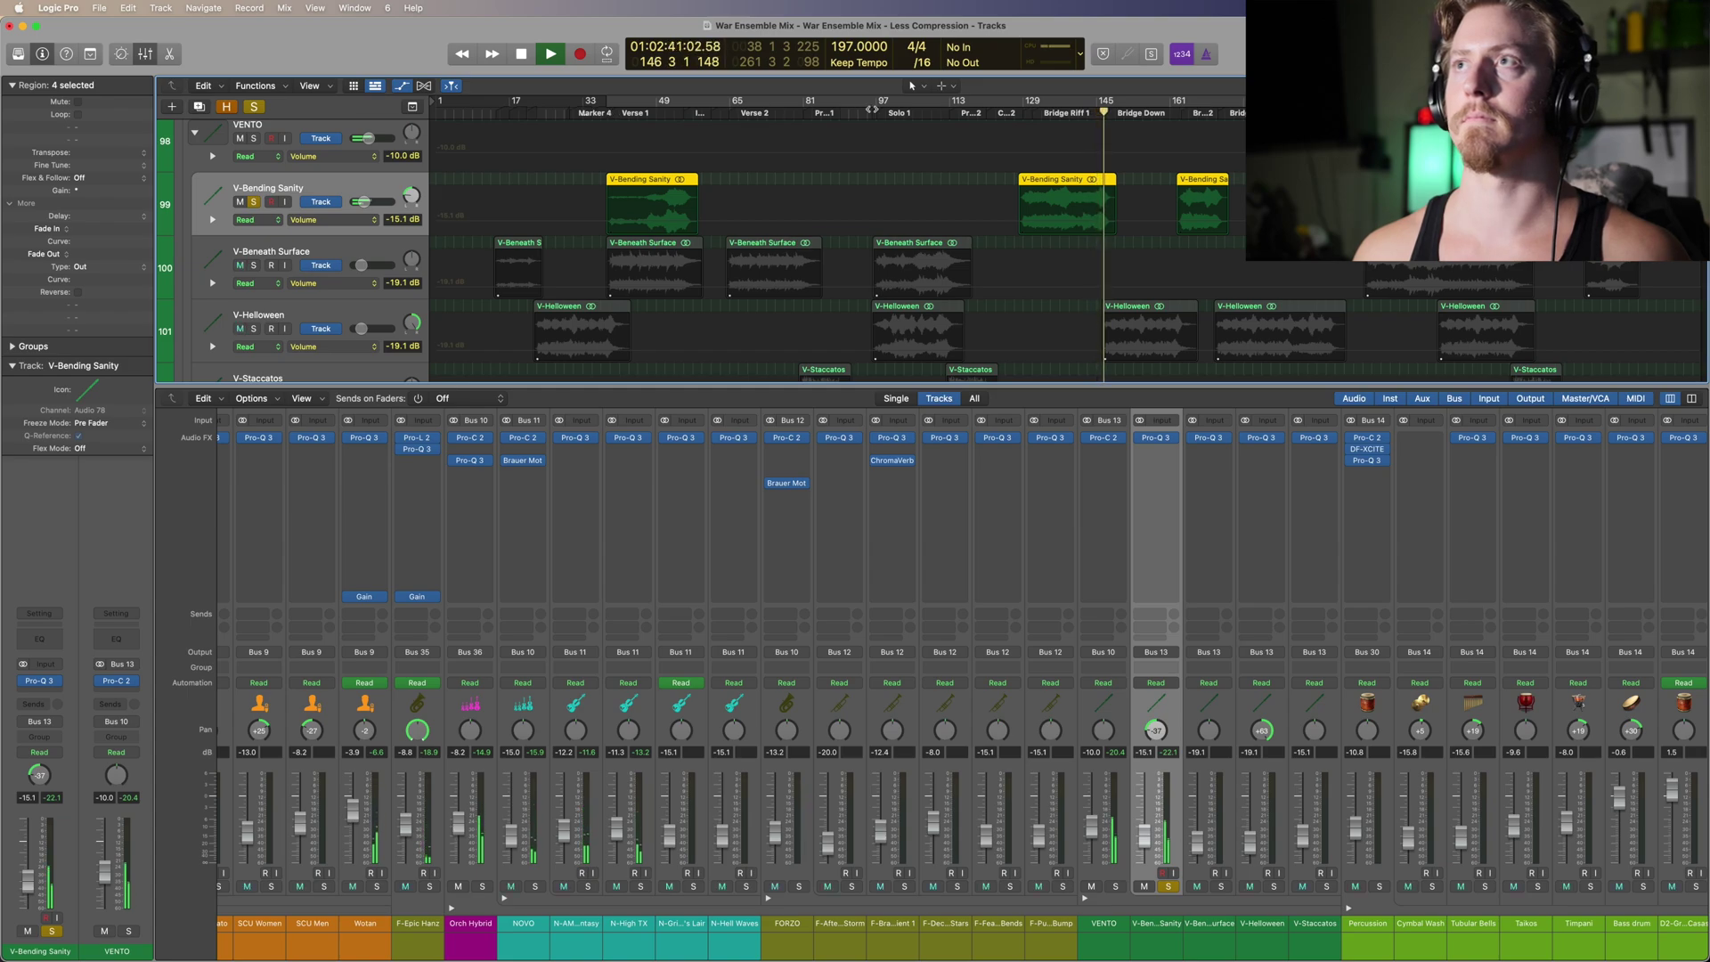
pyautogui.press('space')
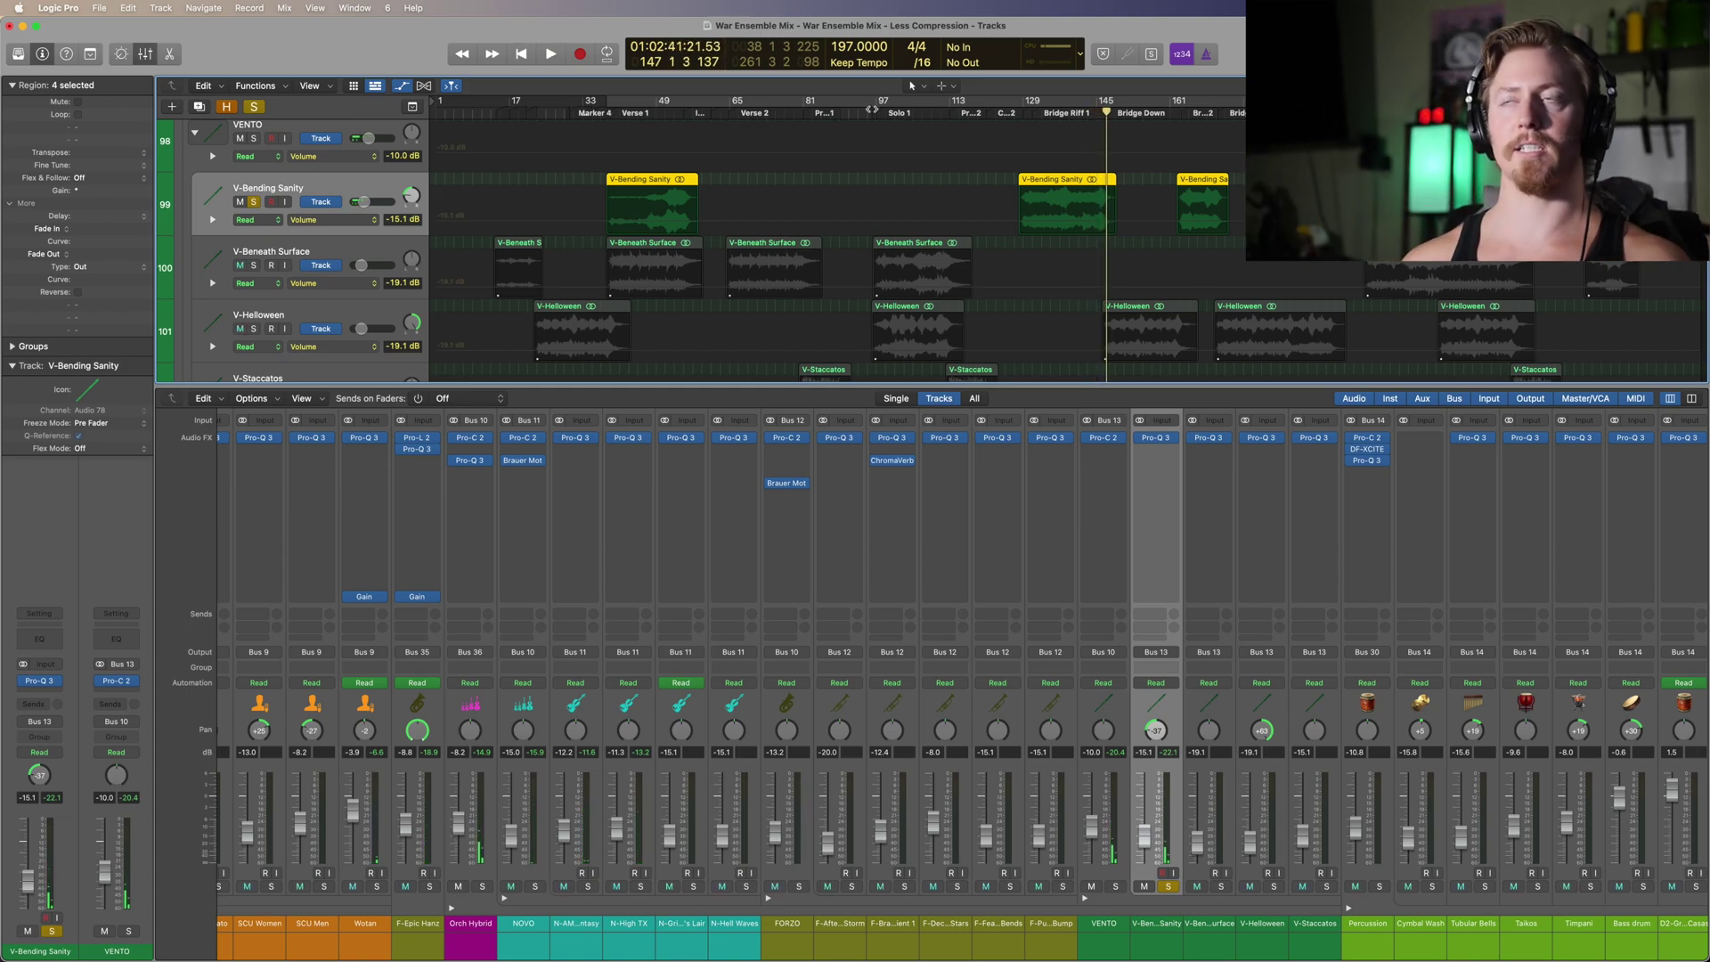
# Step: Solo V-Beneath Surface instead of V-Bending Sanity and listen to it from the Verse 2 section
pyautogui.press('s')
pyautogui.click(740, 114)
pyautogui.press('space')
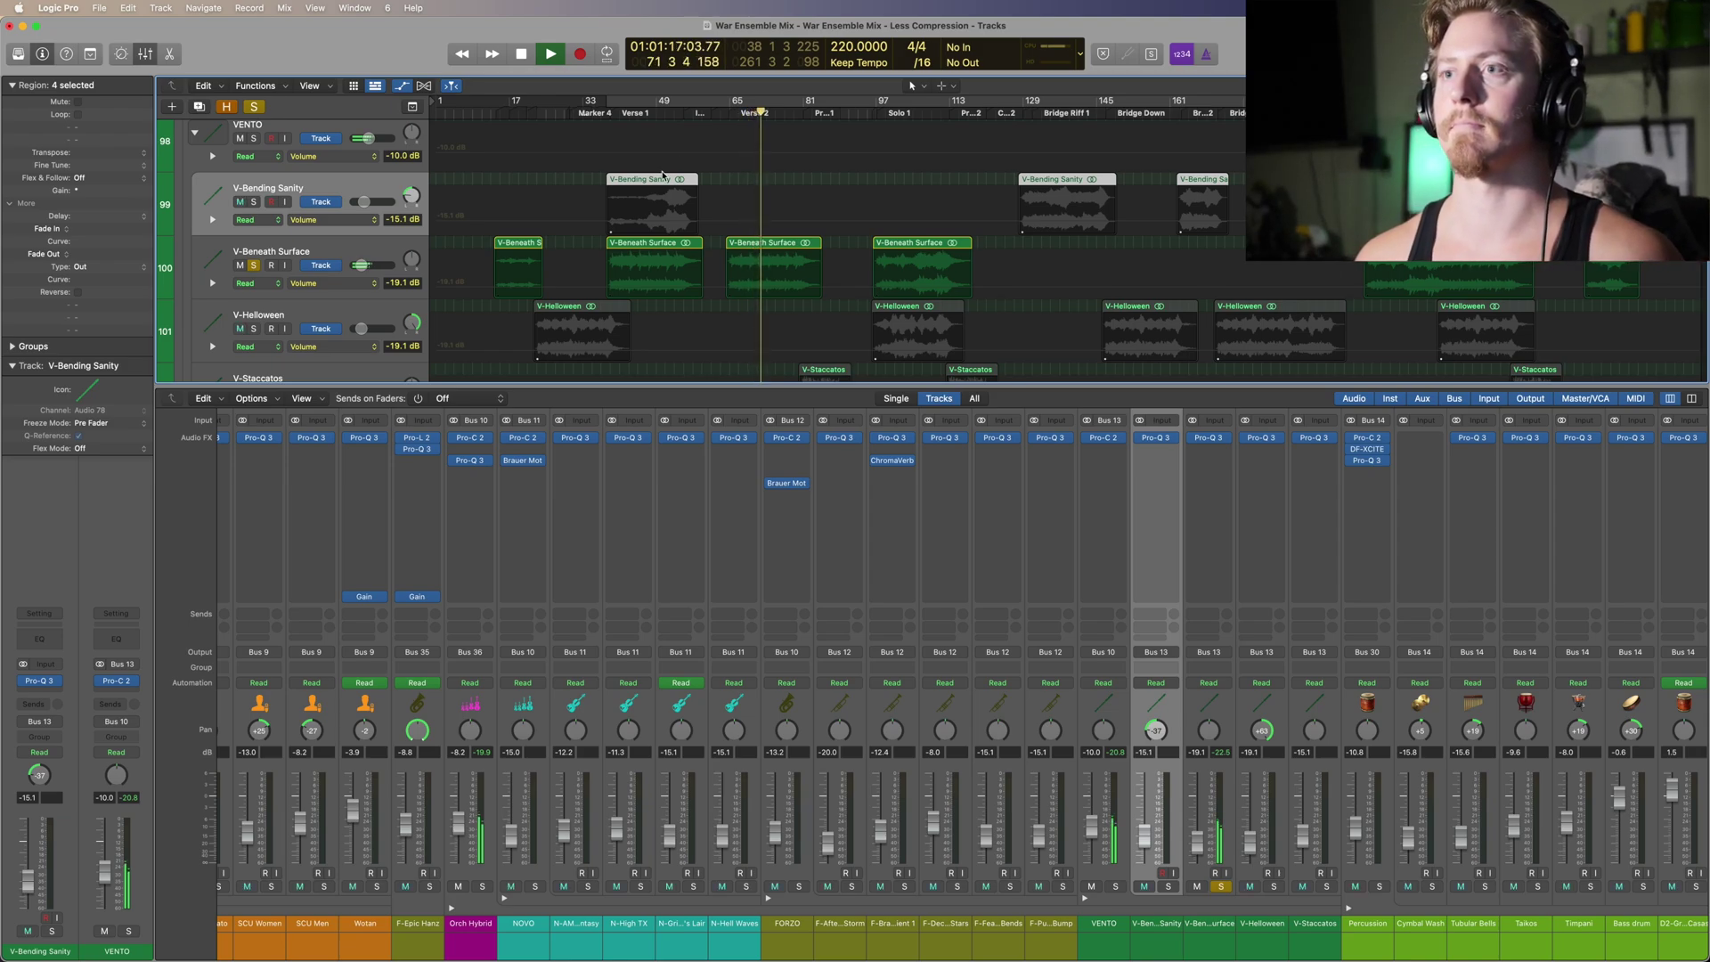
pyautogui.hscroll(2, 1047, 677)
pyautogui.hscroll(10, 1046, 676)
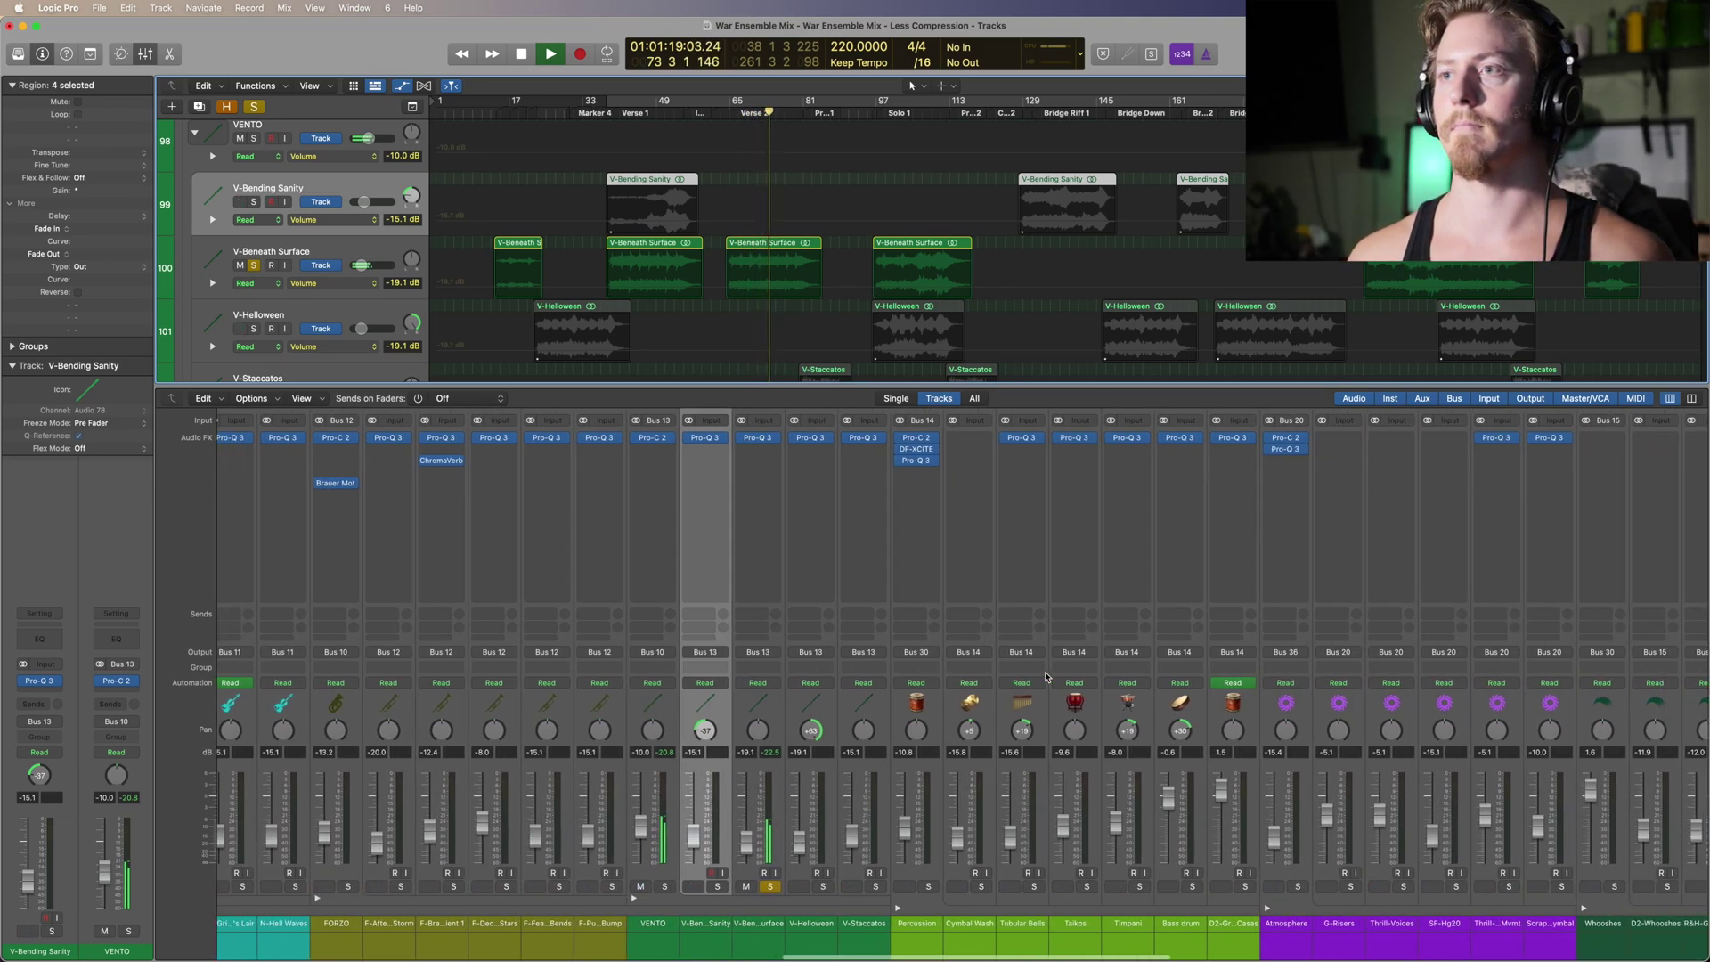
pyautogui.press('space')
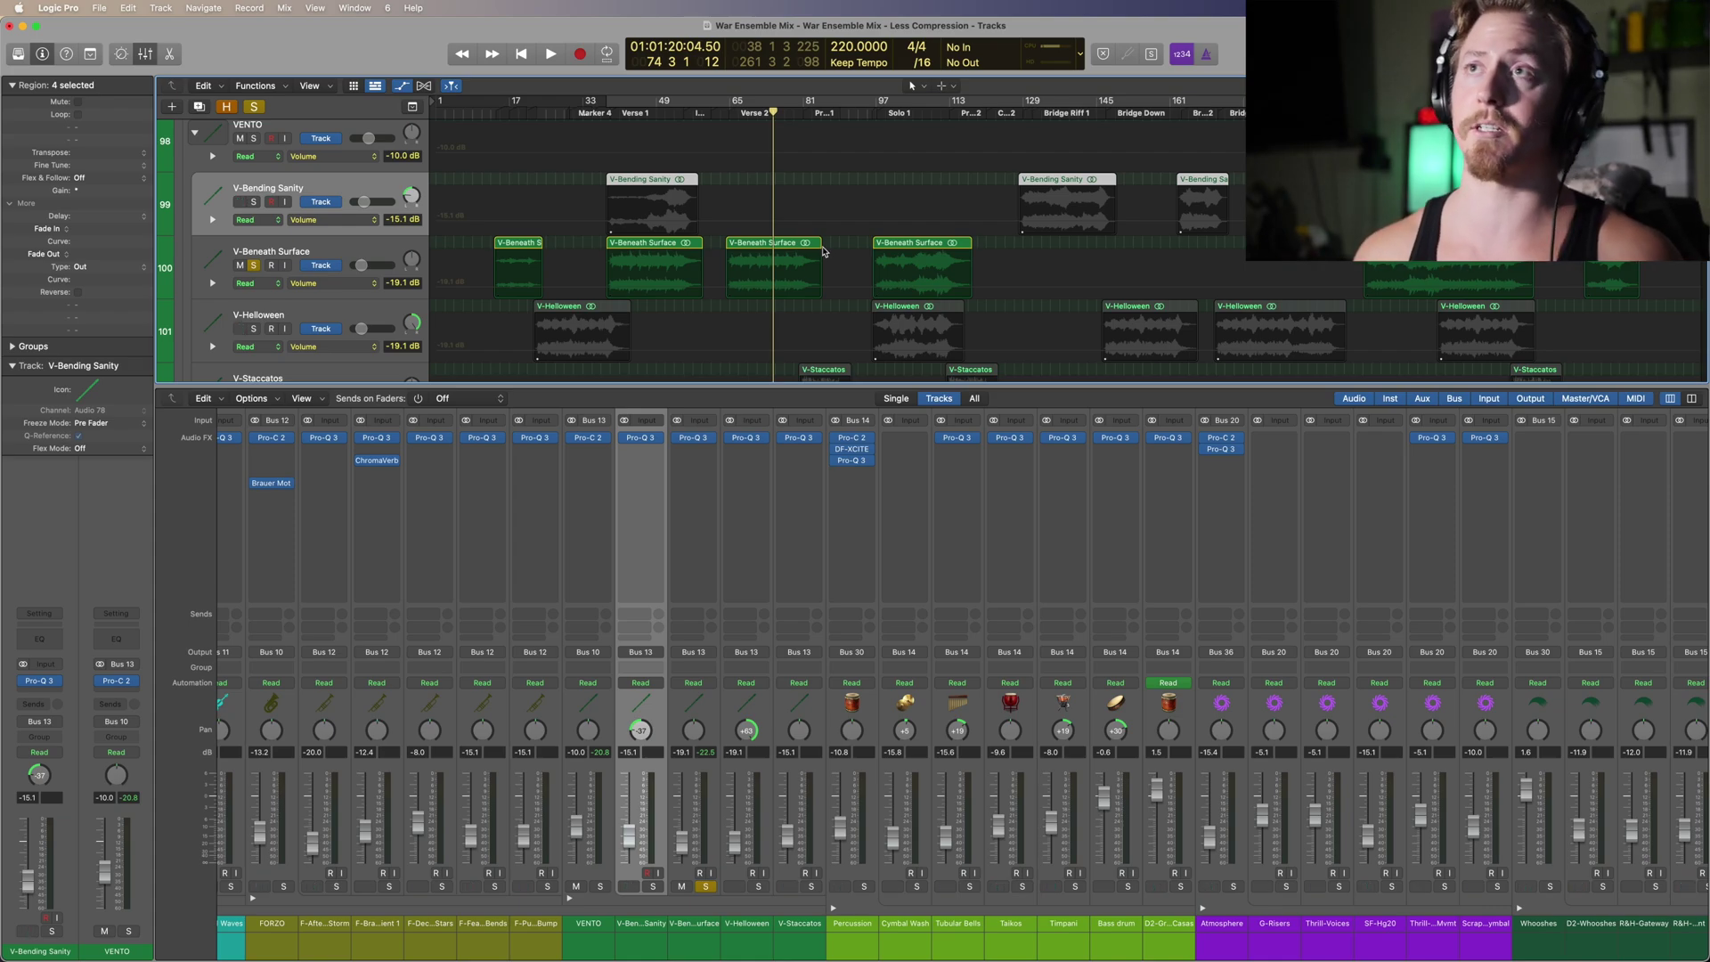
# Step: Solo only V-Helloween and listen to its first region from about bar 26
pyautogui.click(756, 883)
pyautogui.click(704, 886)
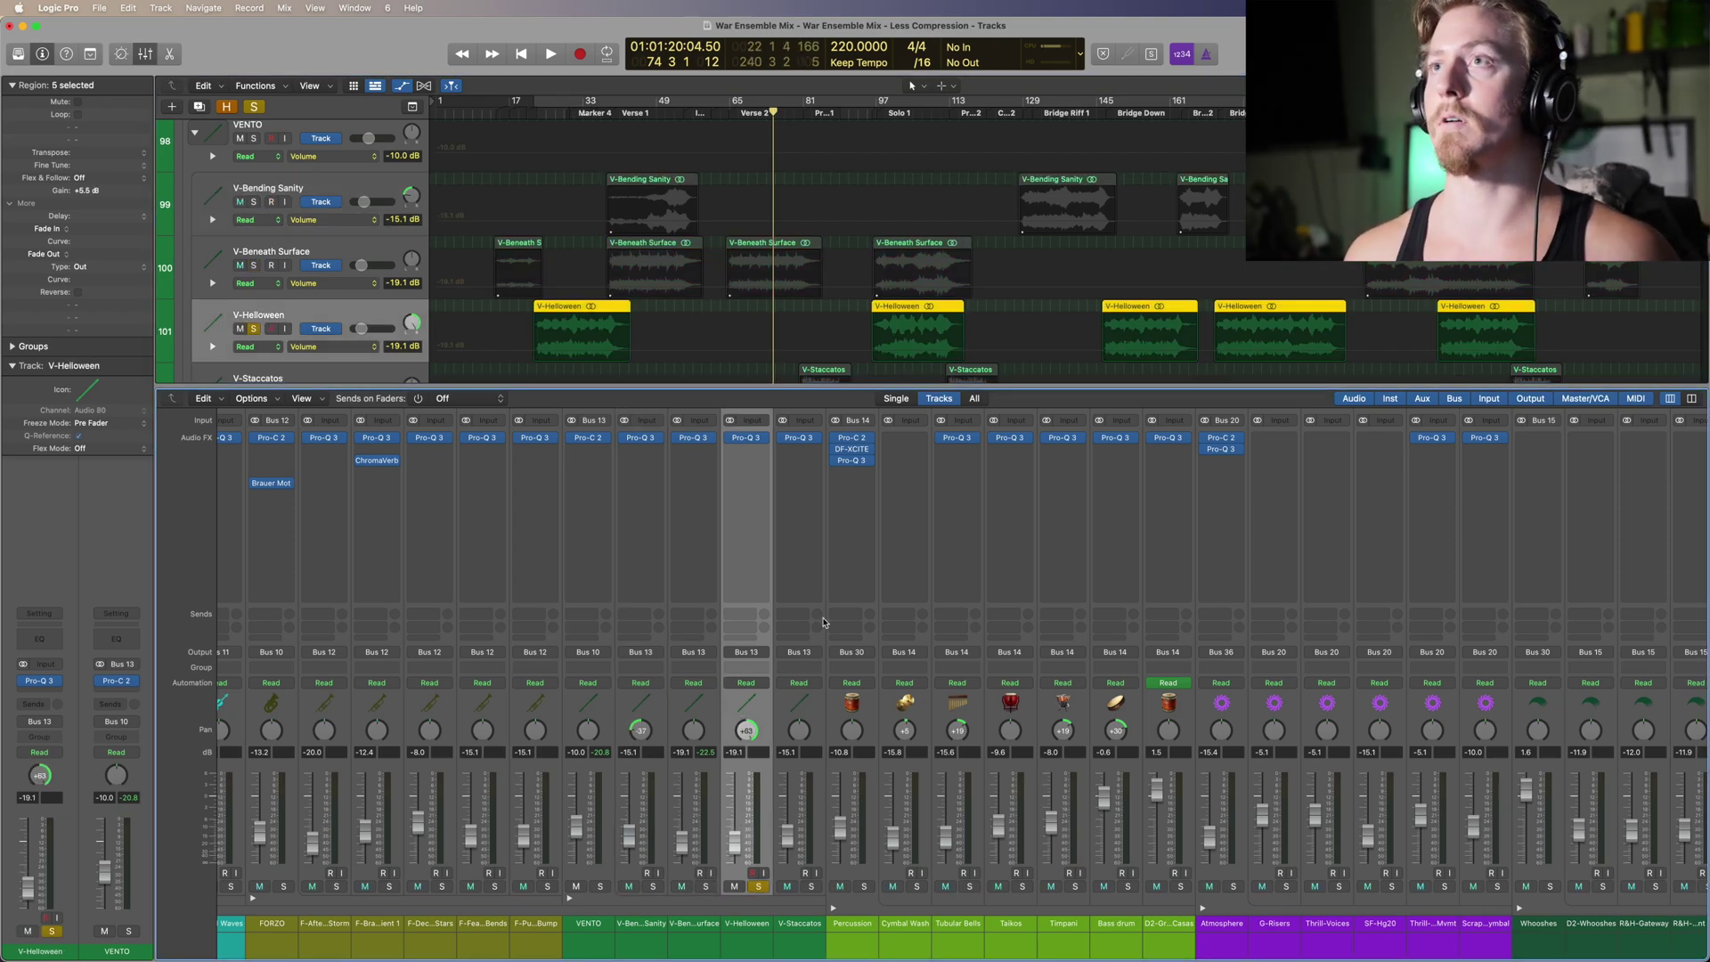
pyautogui.click(899, 112)
pyautogui.click(556, 113)
pyautogui.press('space')
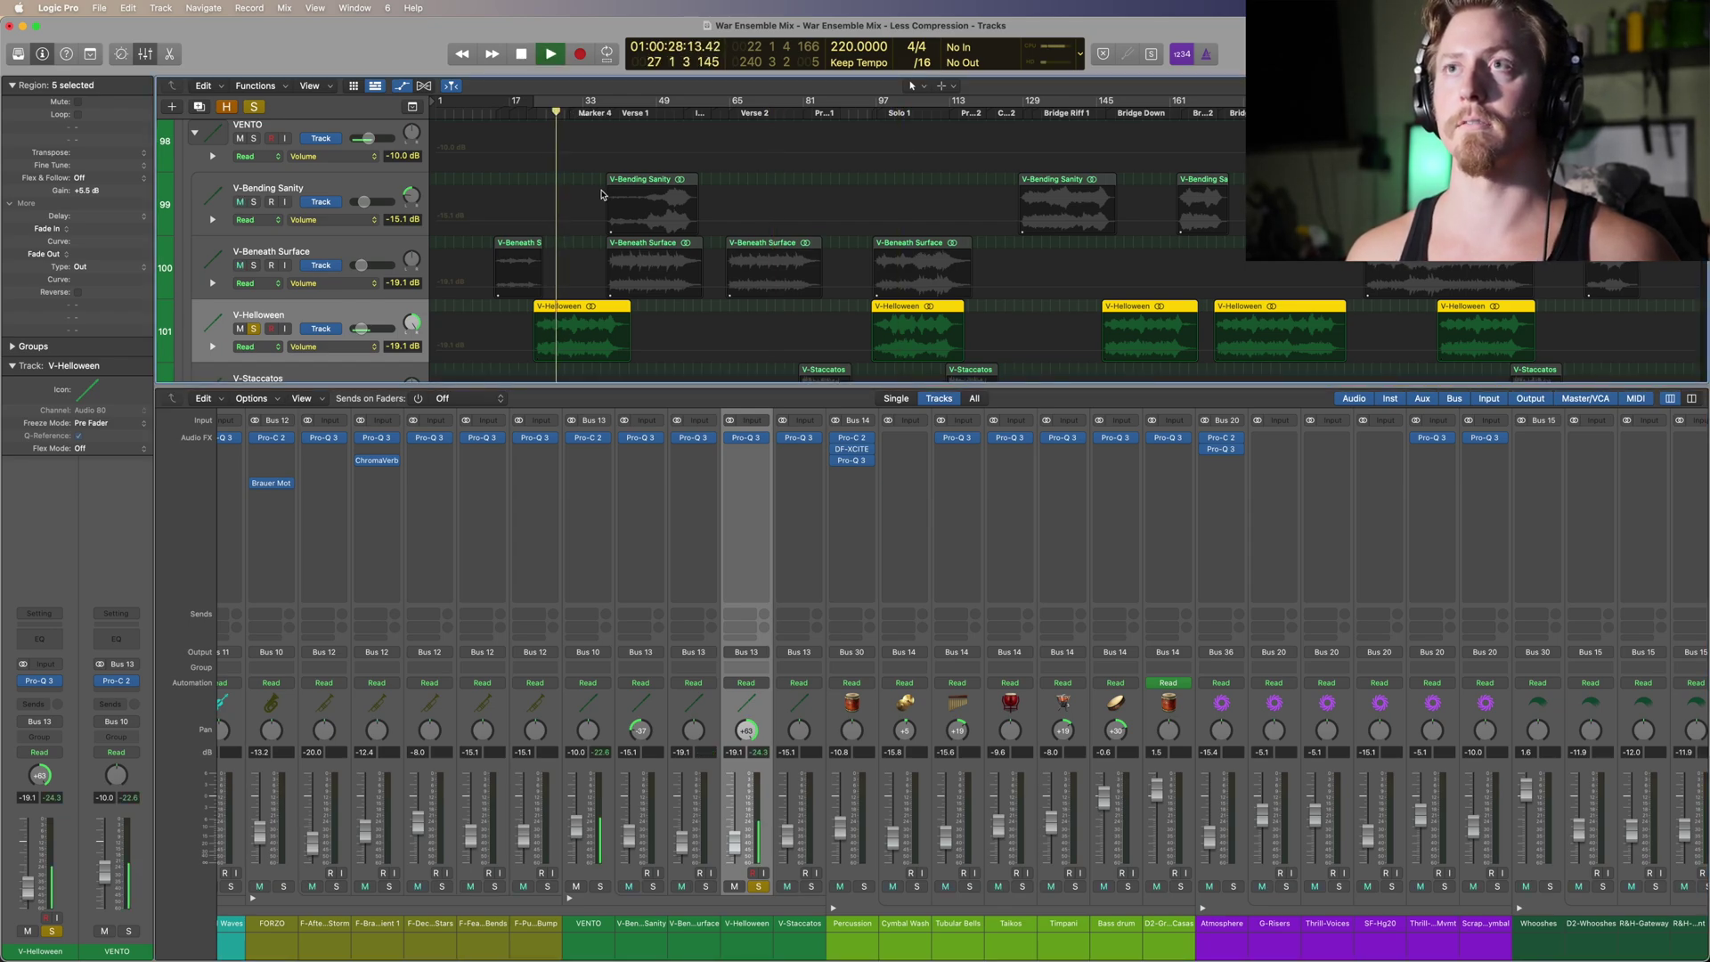
pyautogui.scroll(-1, 602, 194)
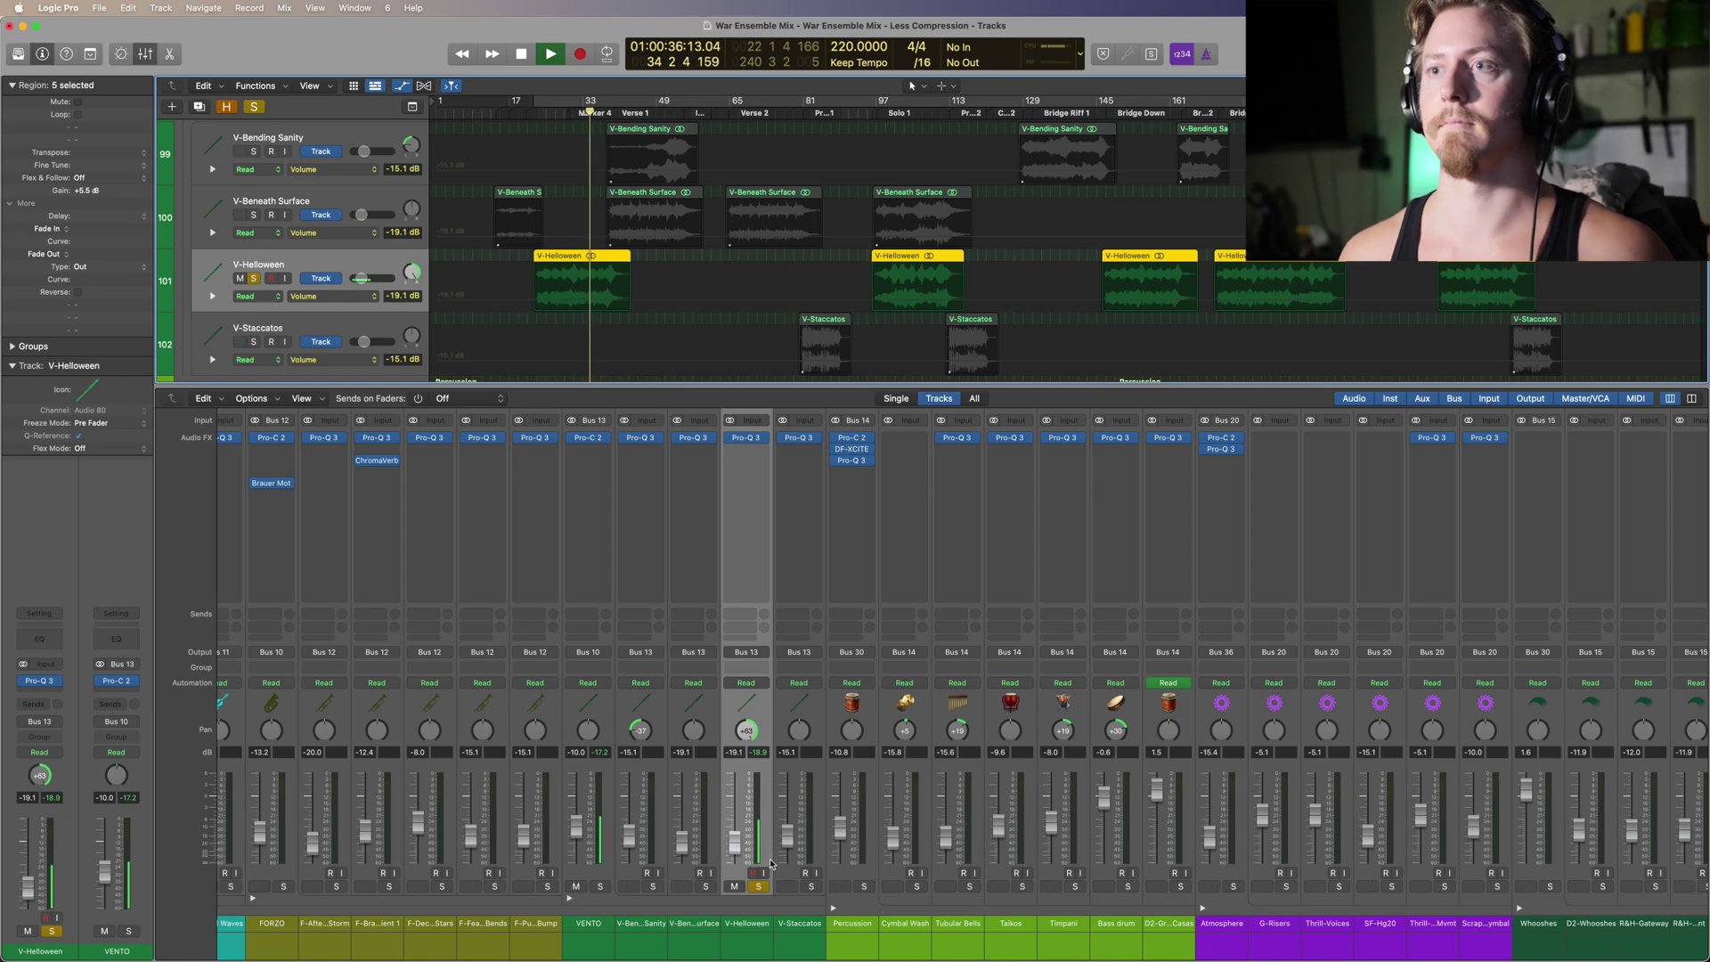
pyautogui.press('space')
# Step: Play the full mix from about bar 27 and solo V-Helloween during playback to compare
pyautogui.click(561, 113)
pyautogui.press('space')
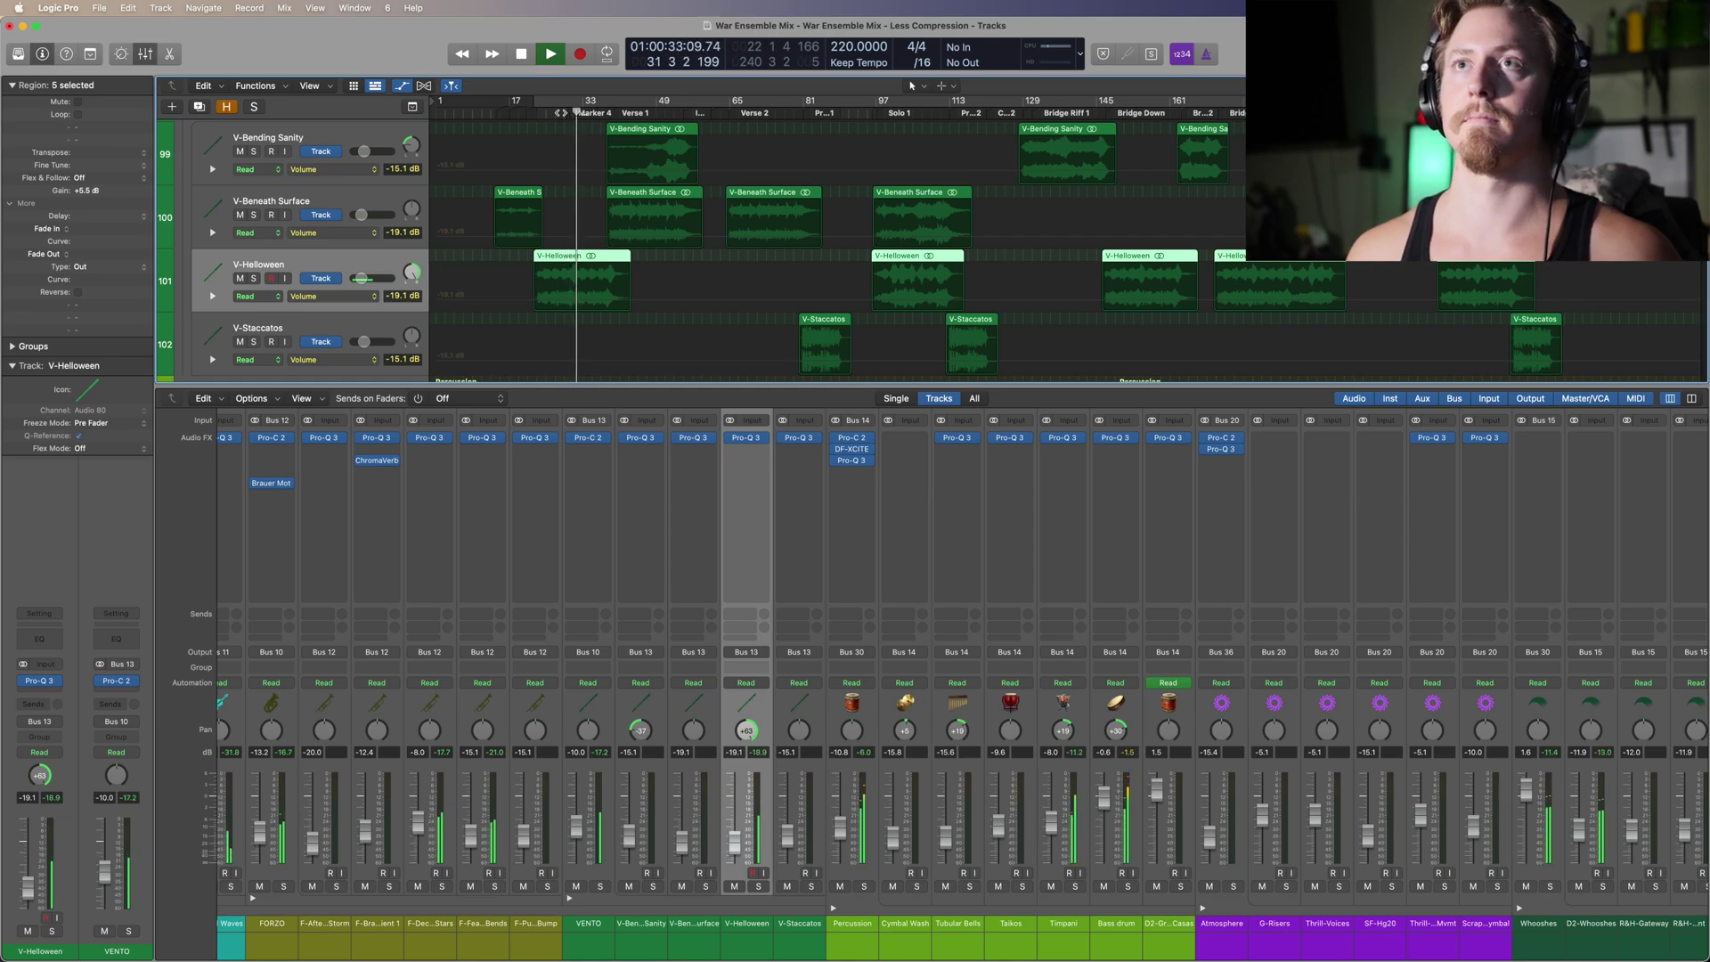
pyautogui.click(760, 887)
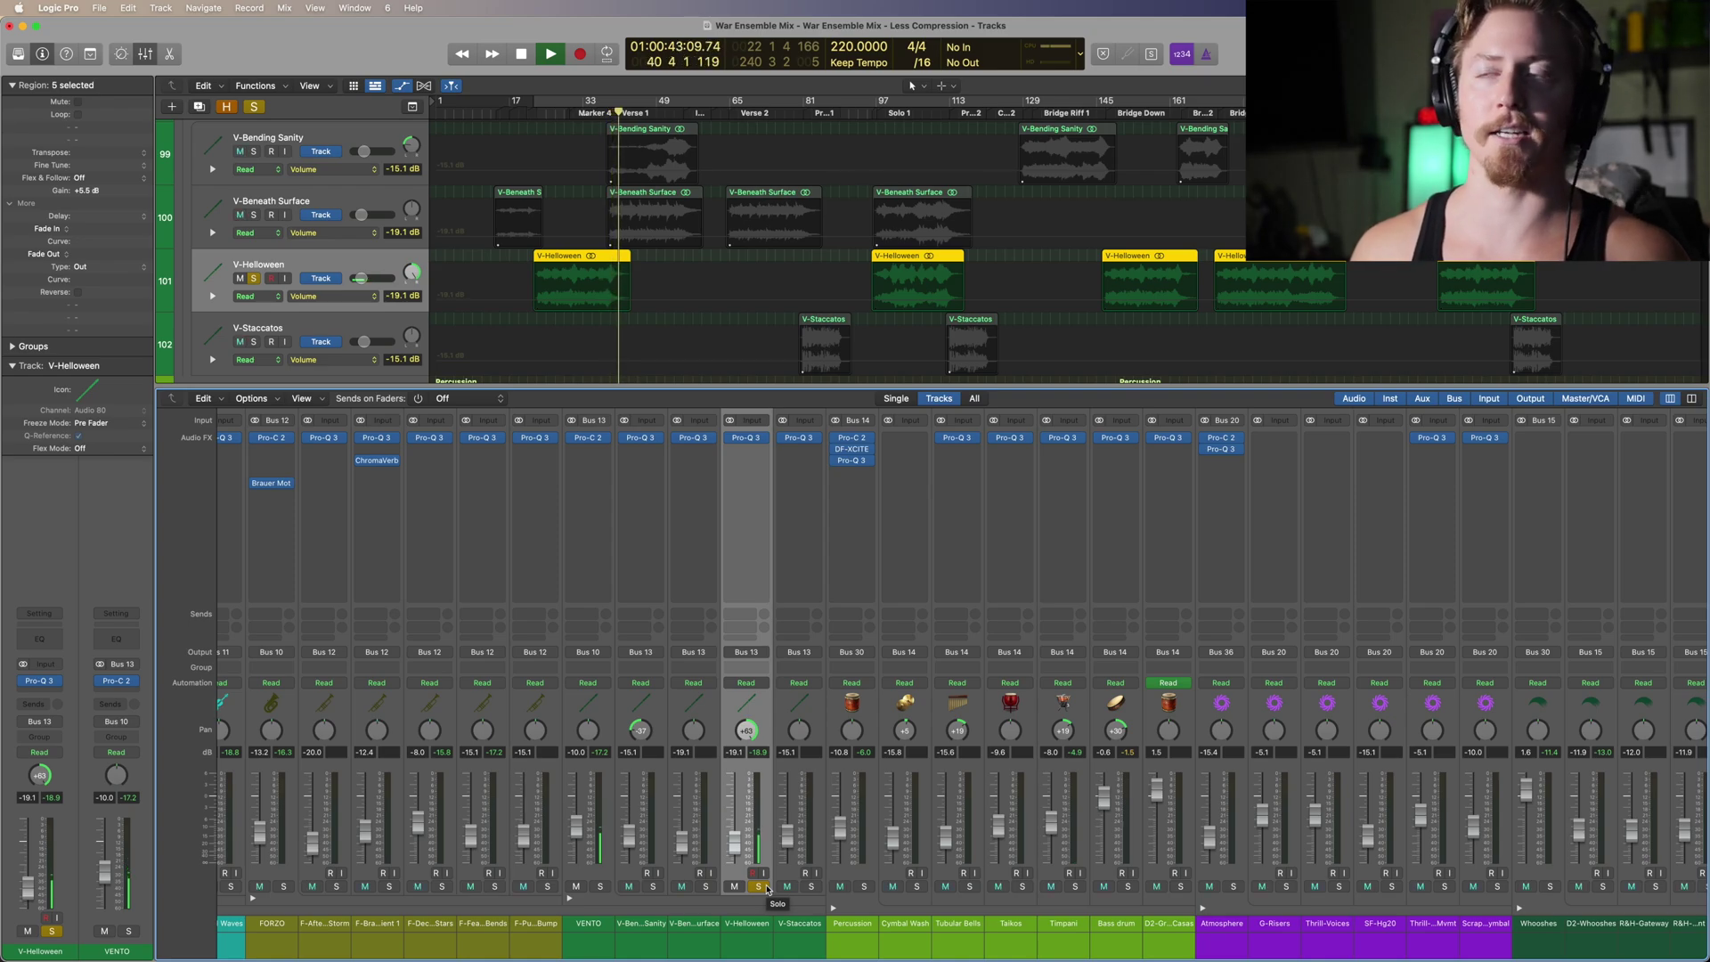
# Step: Solo only V-Staccatos, listen to its first region from about bar 81, and unsolo the track
pyautogui.click(758, 886)
pyautogui.click(812, 886)
pyautogui.press('space')
pyautogui.scroll(-3, 802, 146)
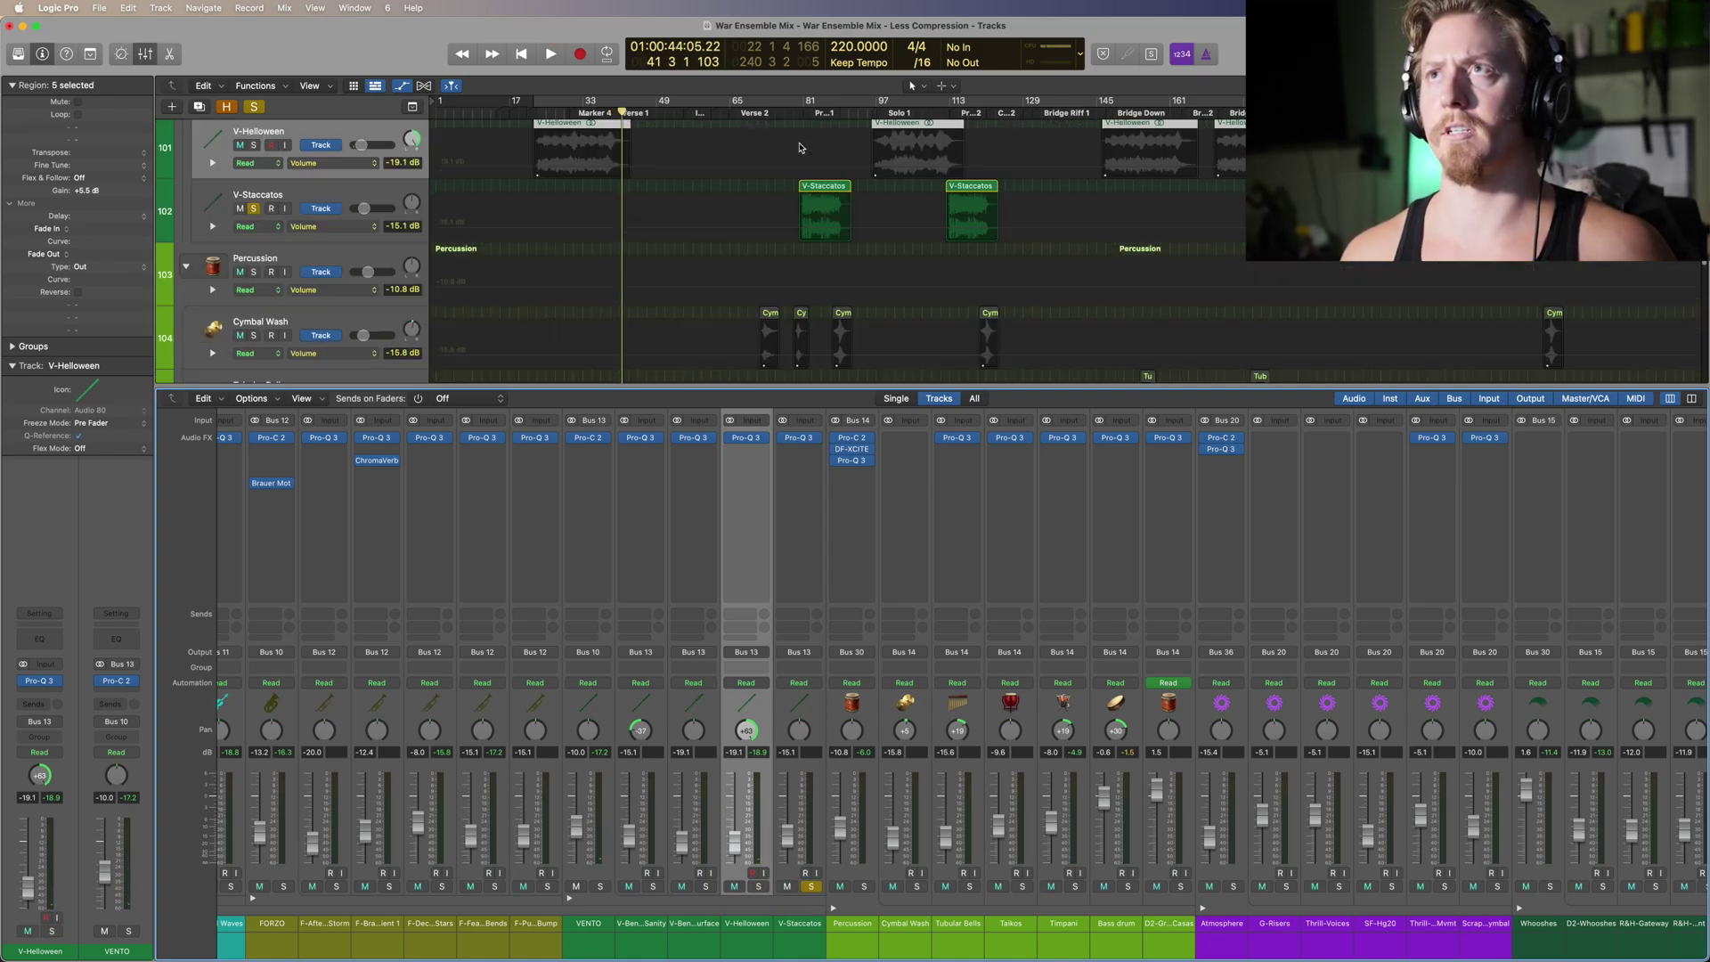
pyautogui.click(807, 102)
pyautogui.press('space')
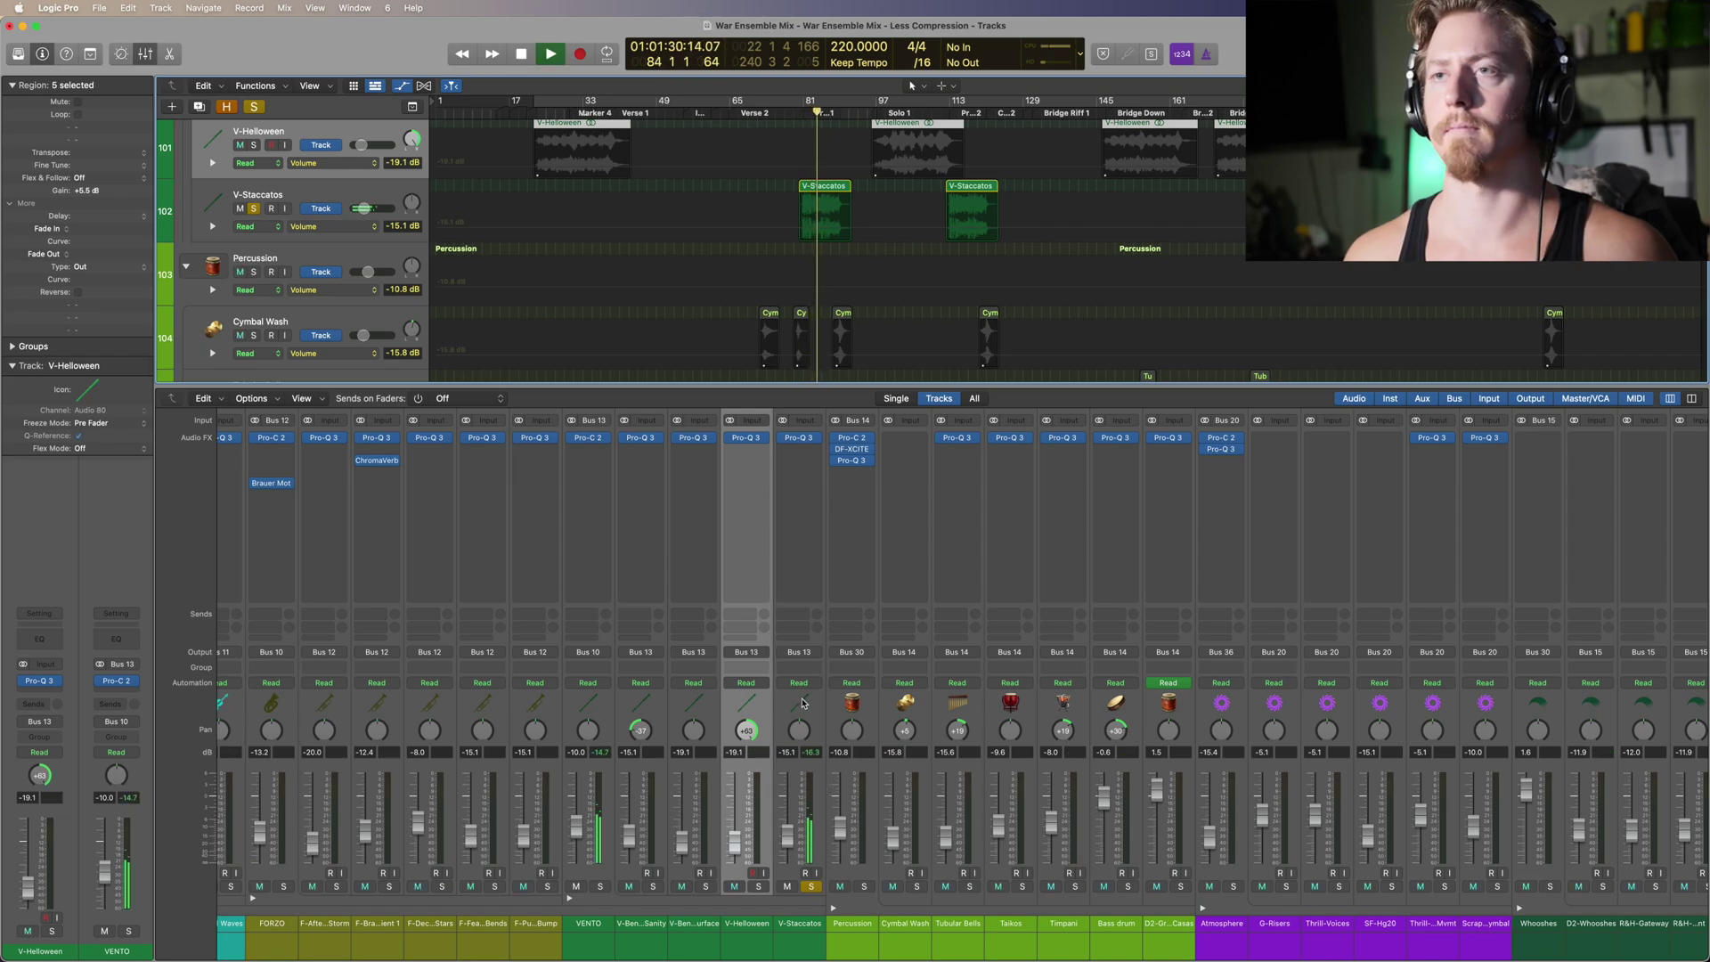
pyautogui.press('space')
pyautogui.click(812, 886)
# Step: Solo the Woodwinds and Strings buses, play them together from bar 81, and unsolo both
pyautogui.hscroll(-15, 801, 888)
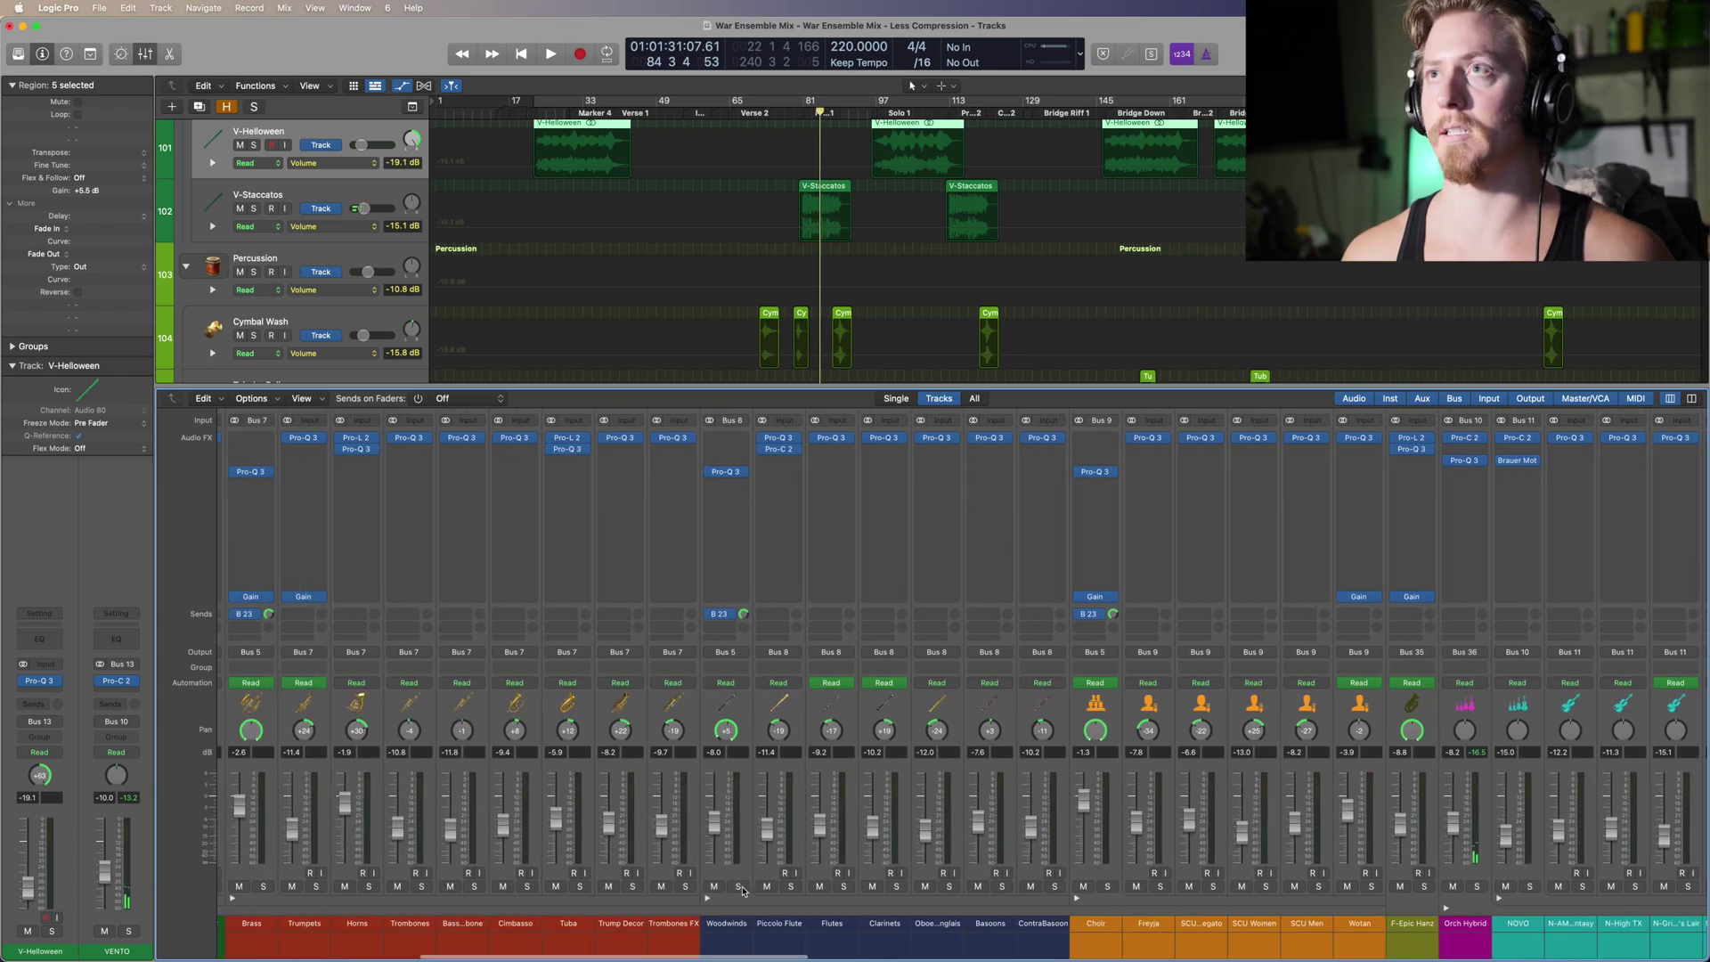
pyautogui.click(739, 886)
pyautogui.hscroll(-2, 780, 618)
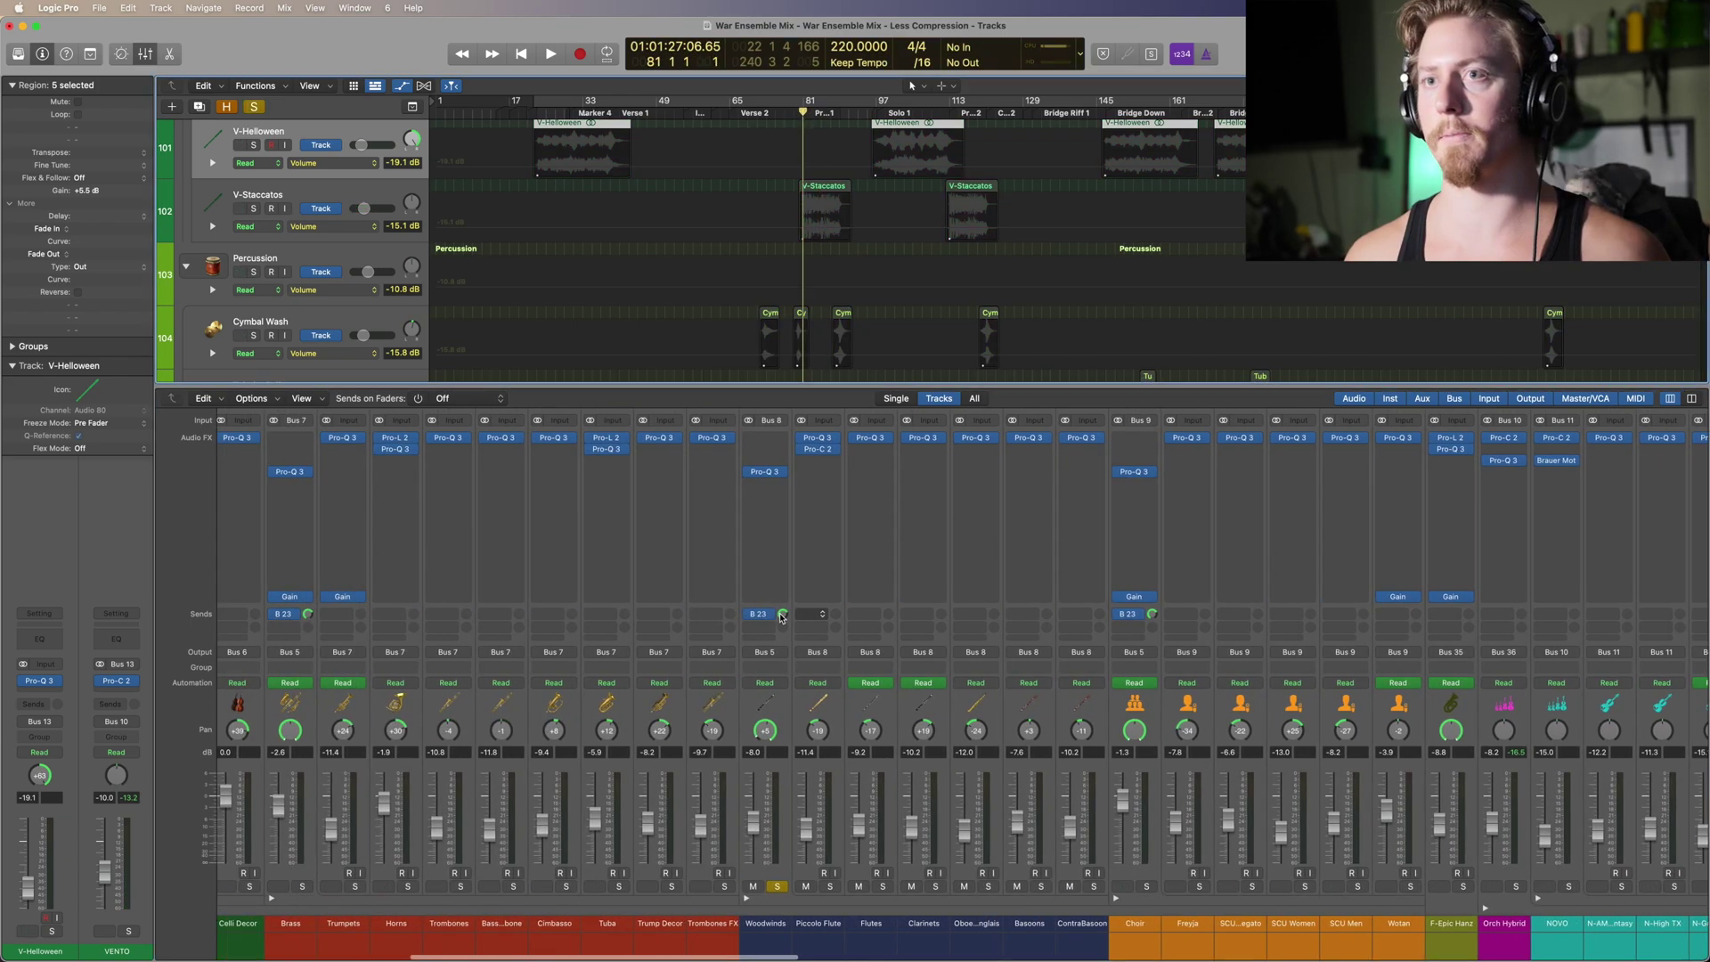
pyautogui.hscroll(-15, 781, 617)
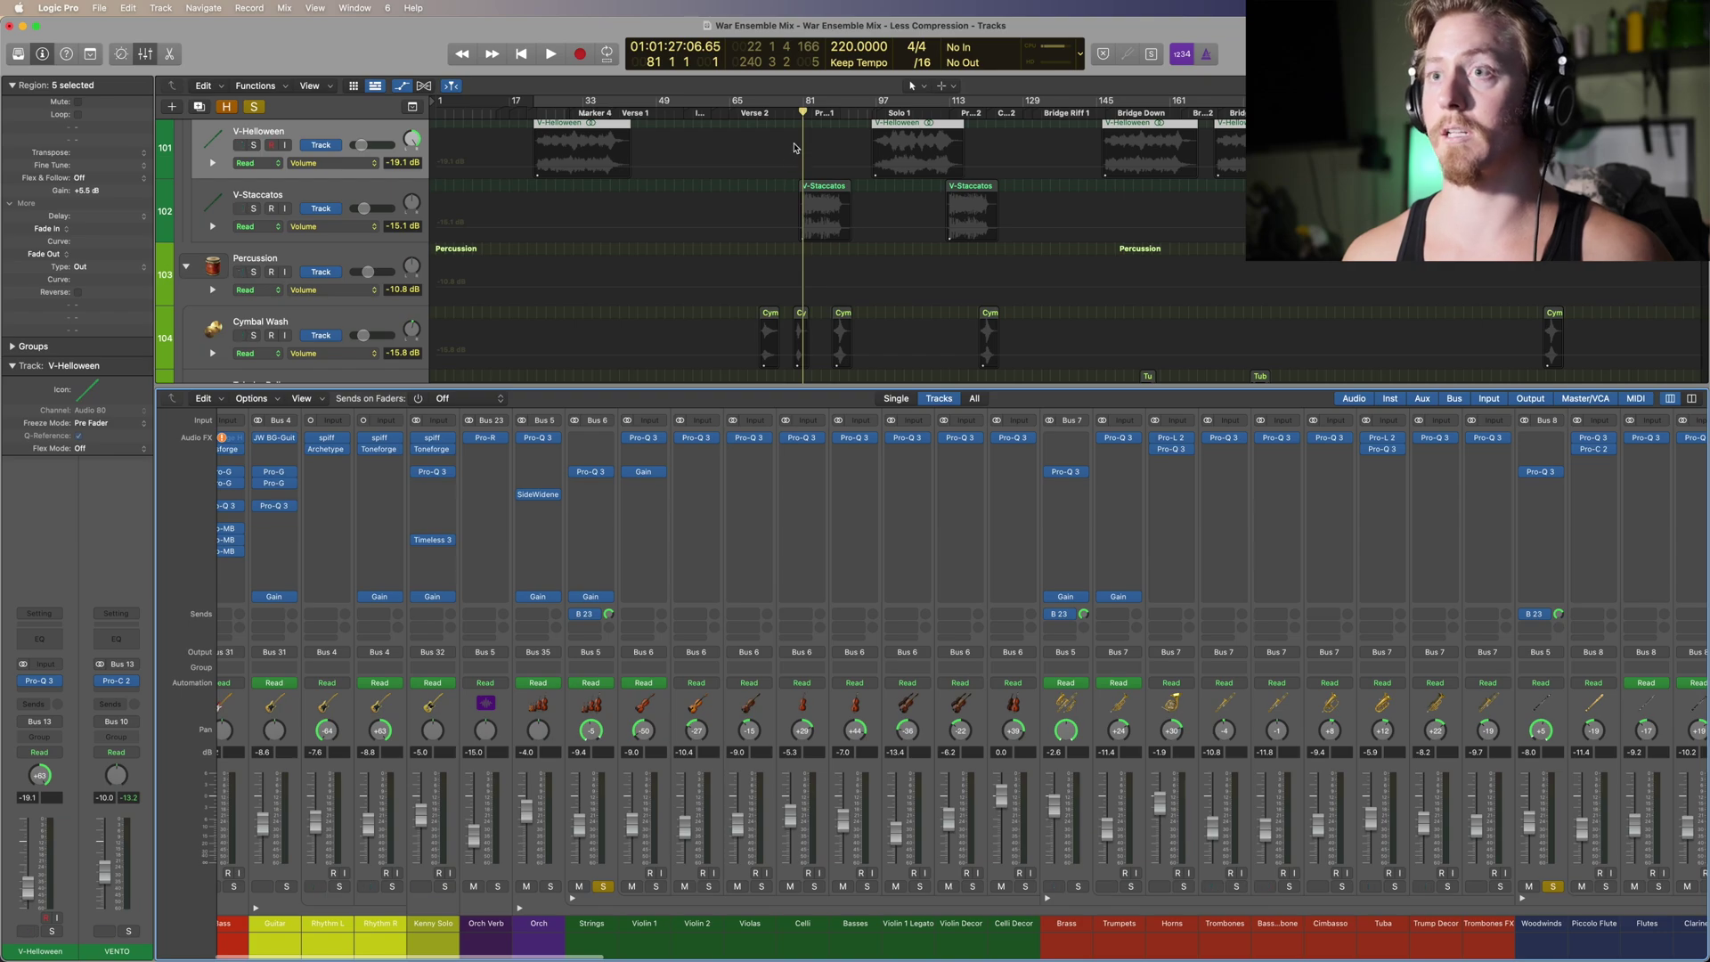
pyautogui.press('space')
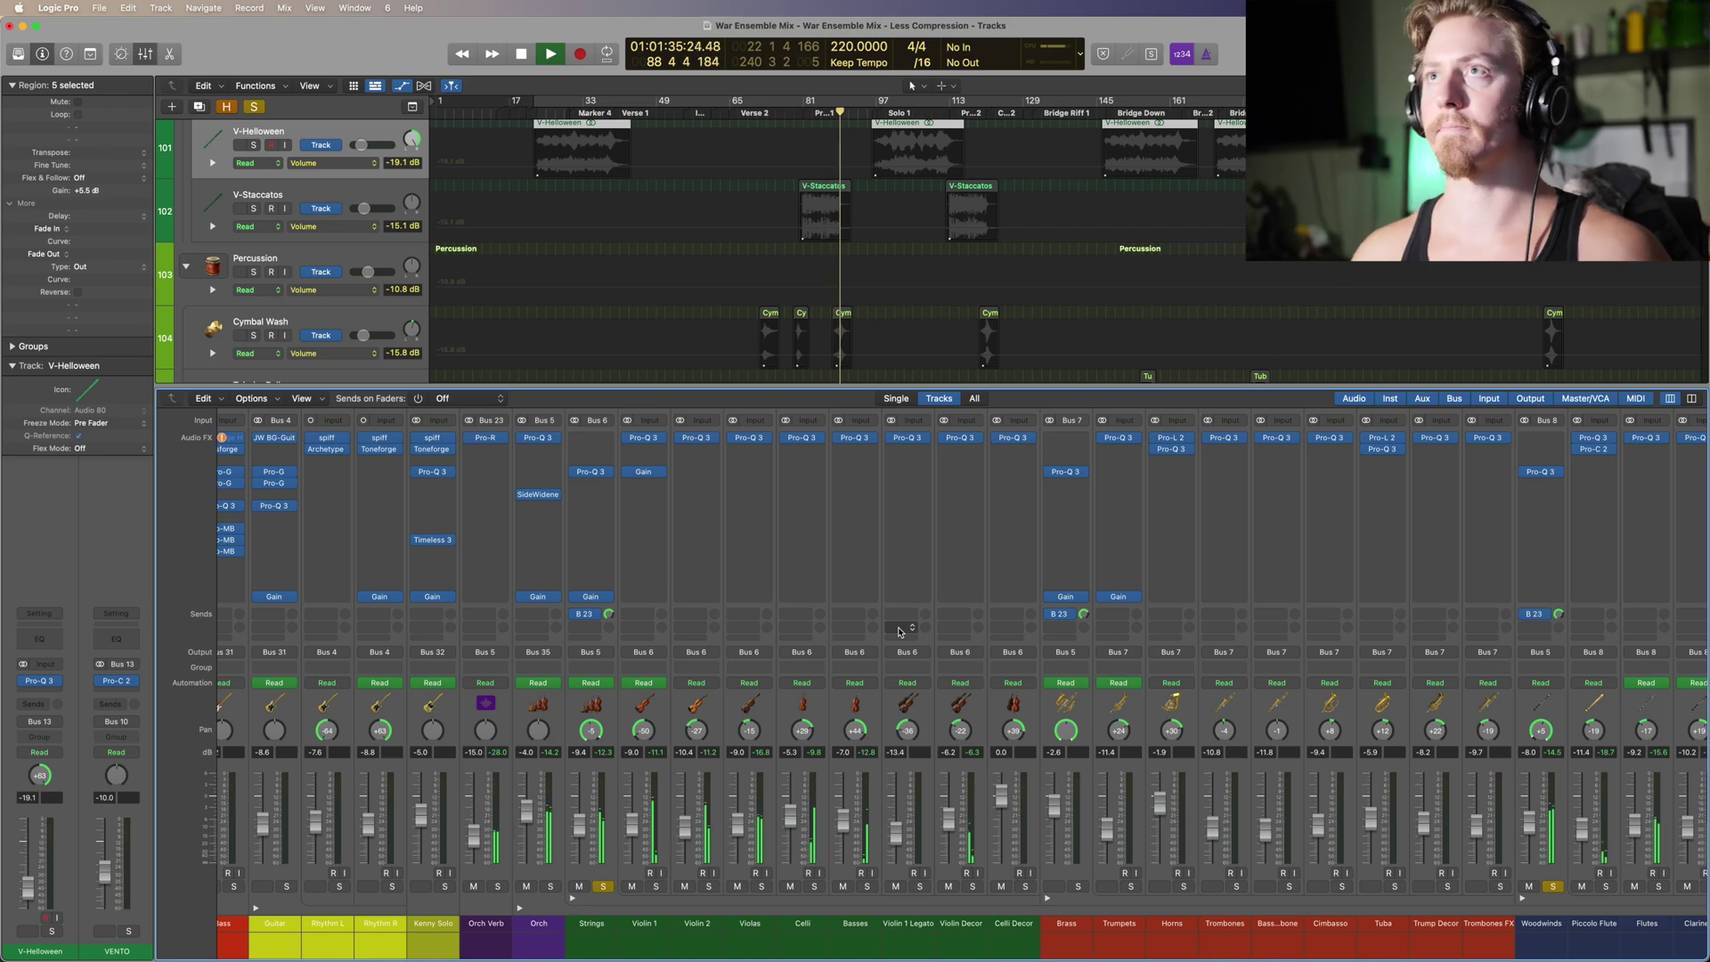
pyautogui.press('space')
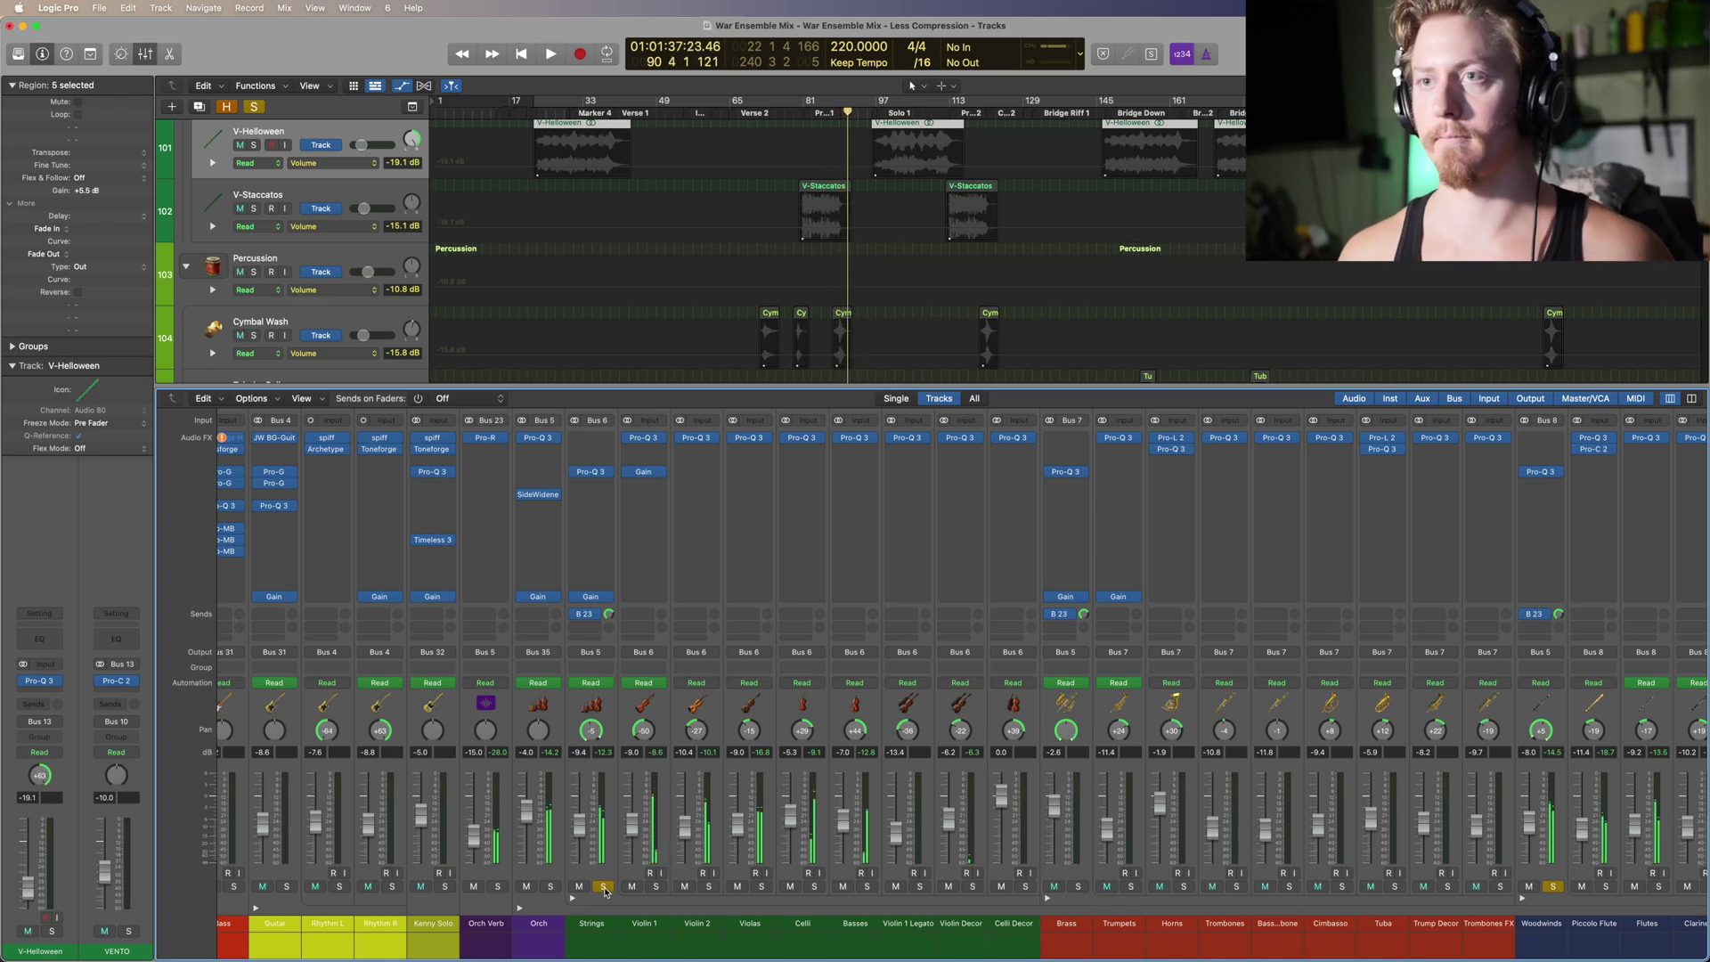
pyautogui.hscroll(6, 733, 860)
pyautogui.click(898, 887)
# Step: Select the V-Staccatos track, solo the Orch Hybrid bus, and hide the mixer to enlarge the track area
pyautogui.hscroll(15, 980, 846)
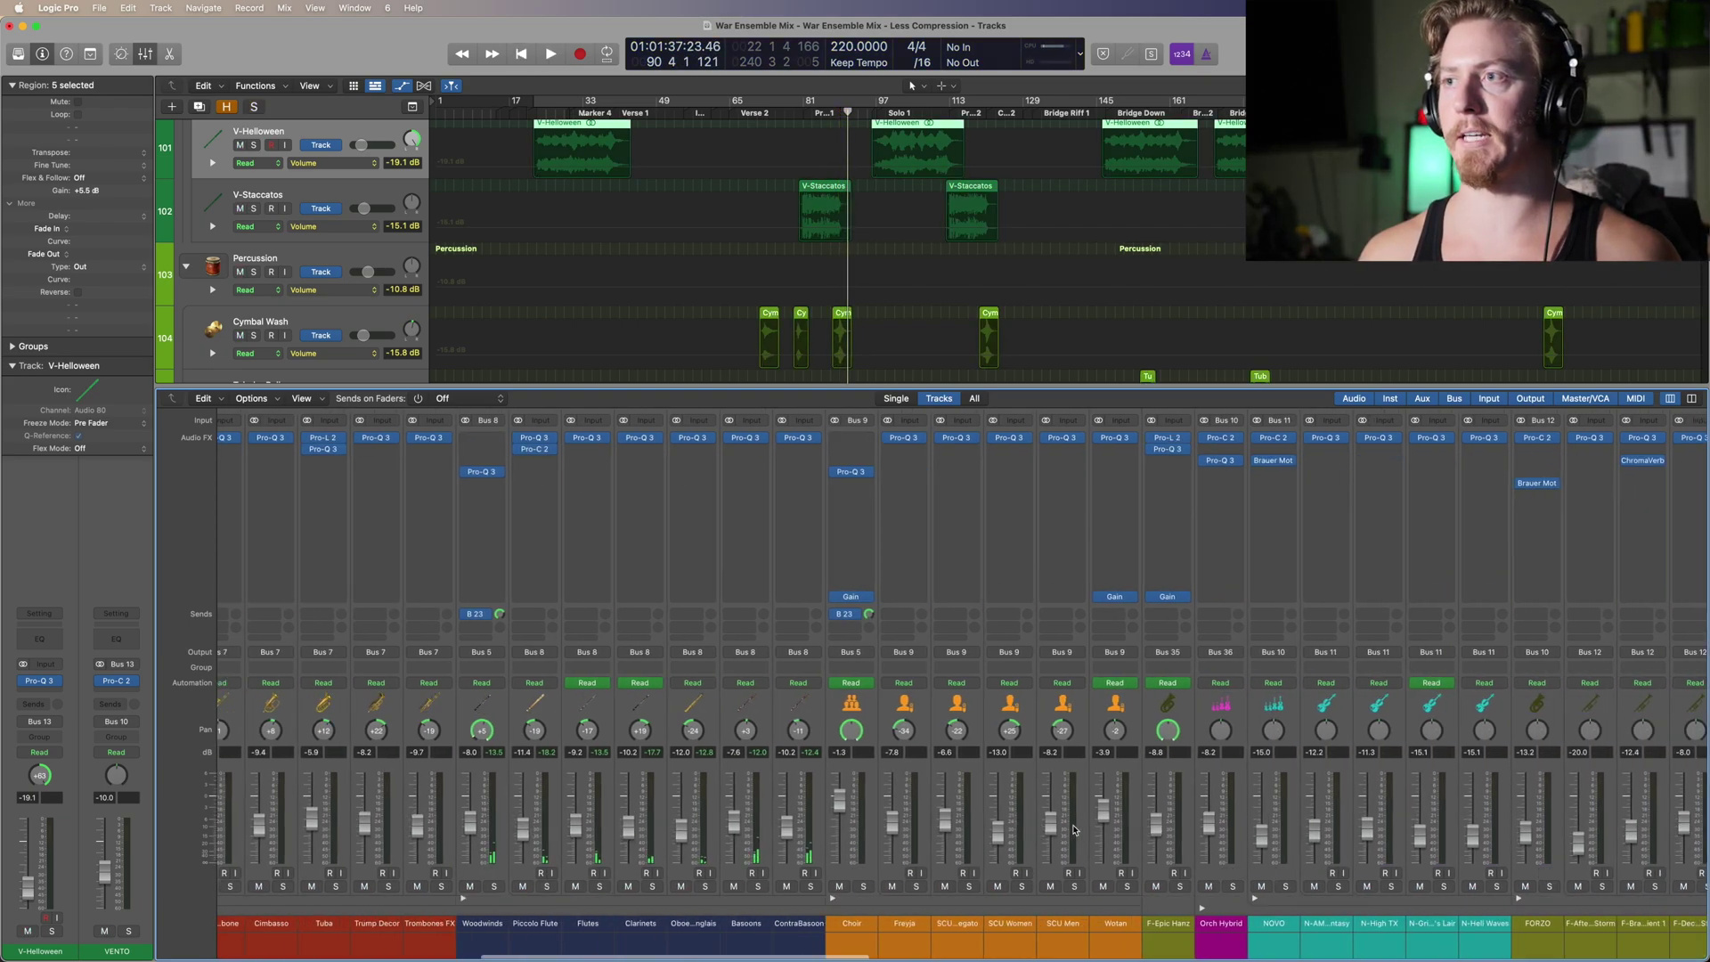
pyautogui.hscroll(5, 1073, 830)
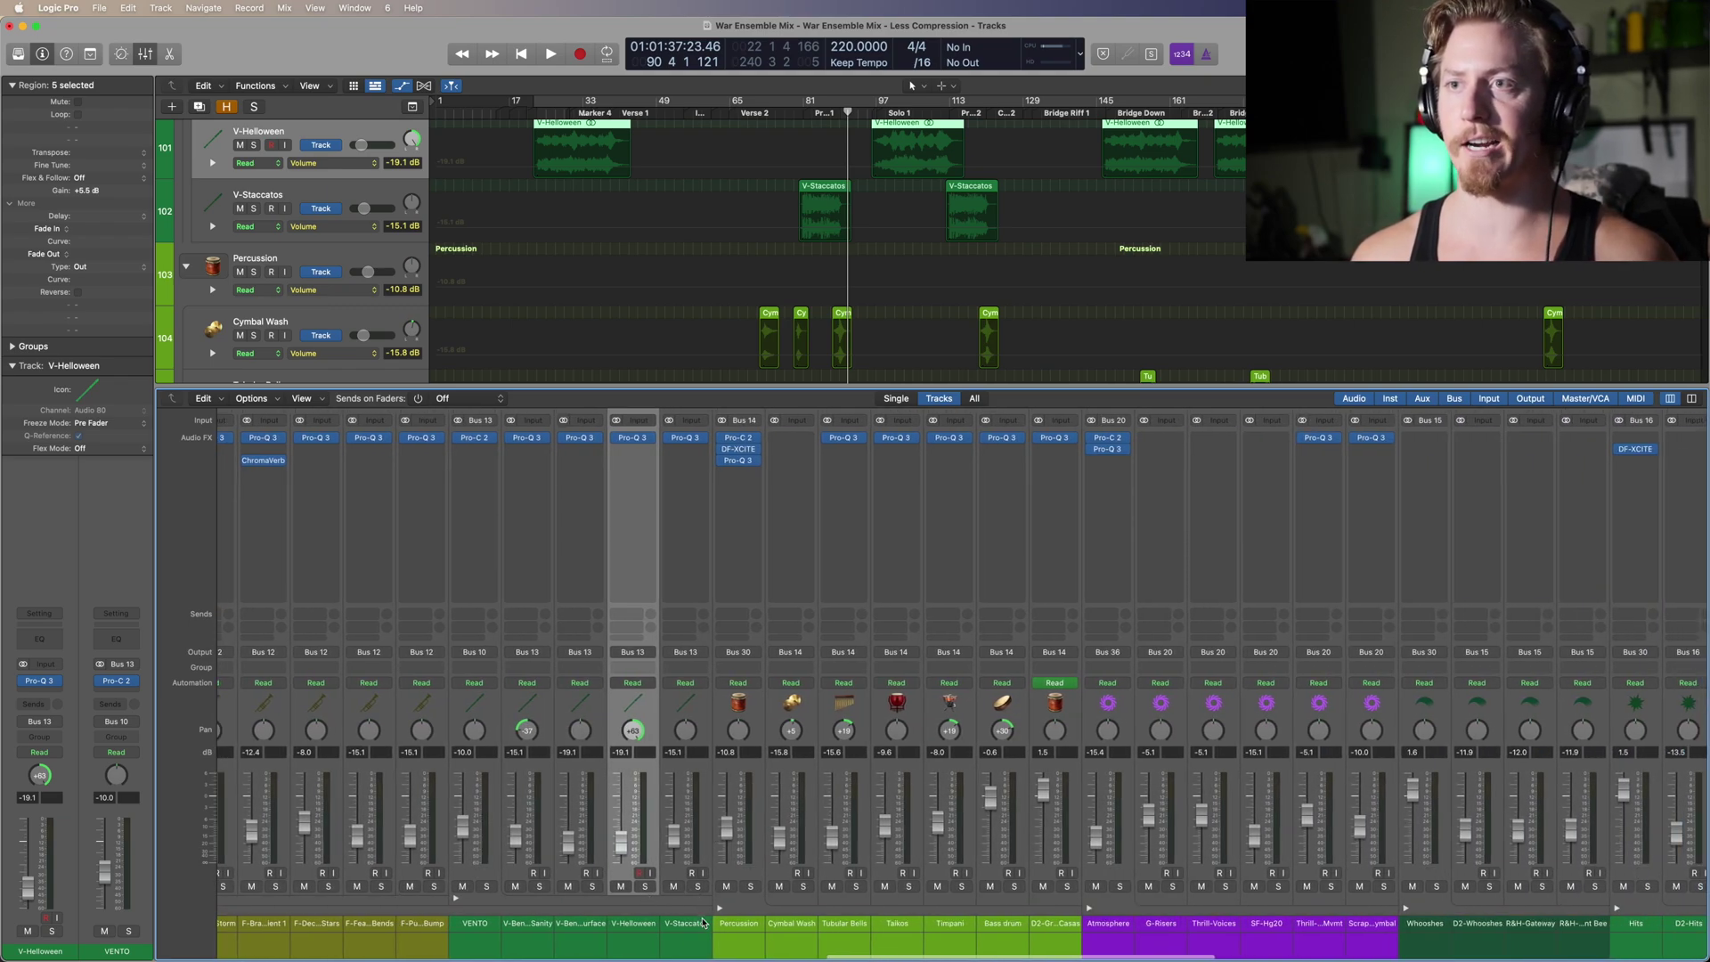
pyautogui.click(702, 855)
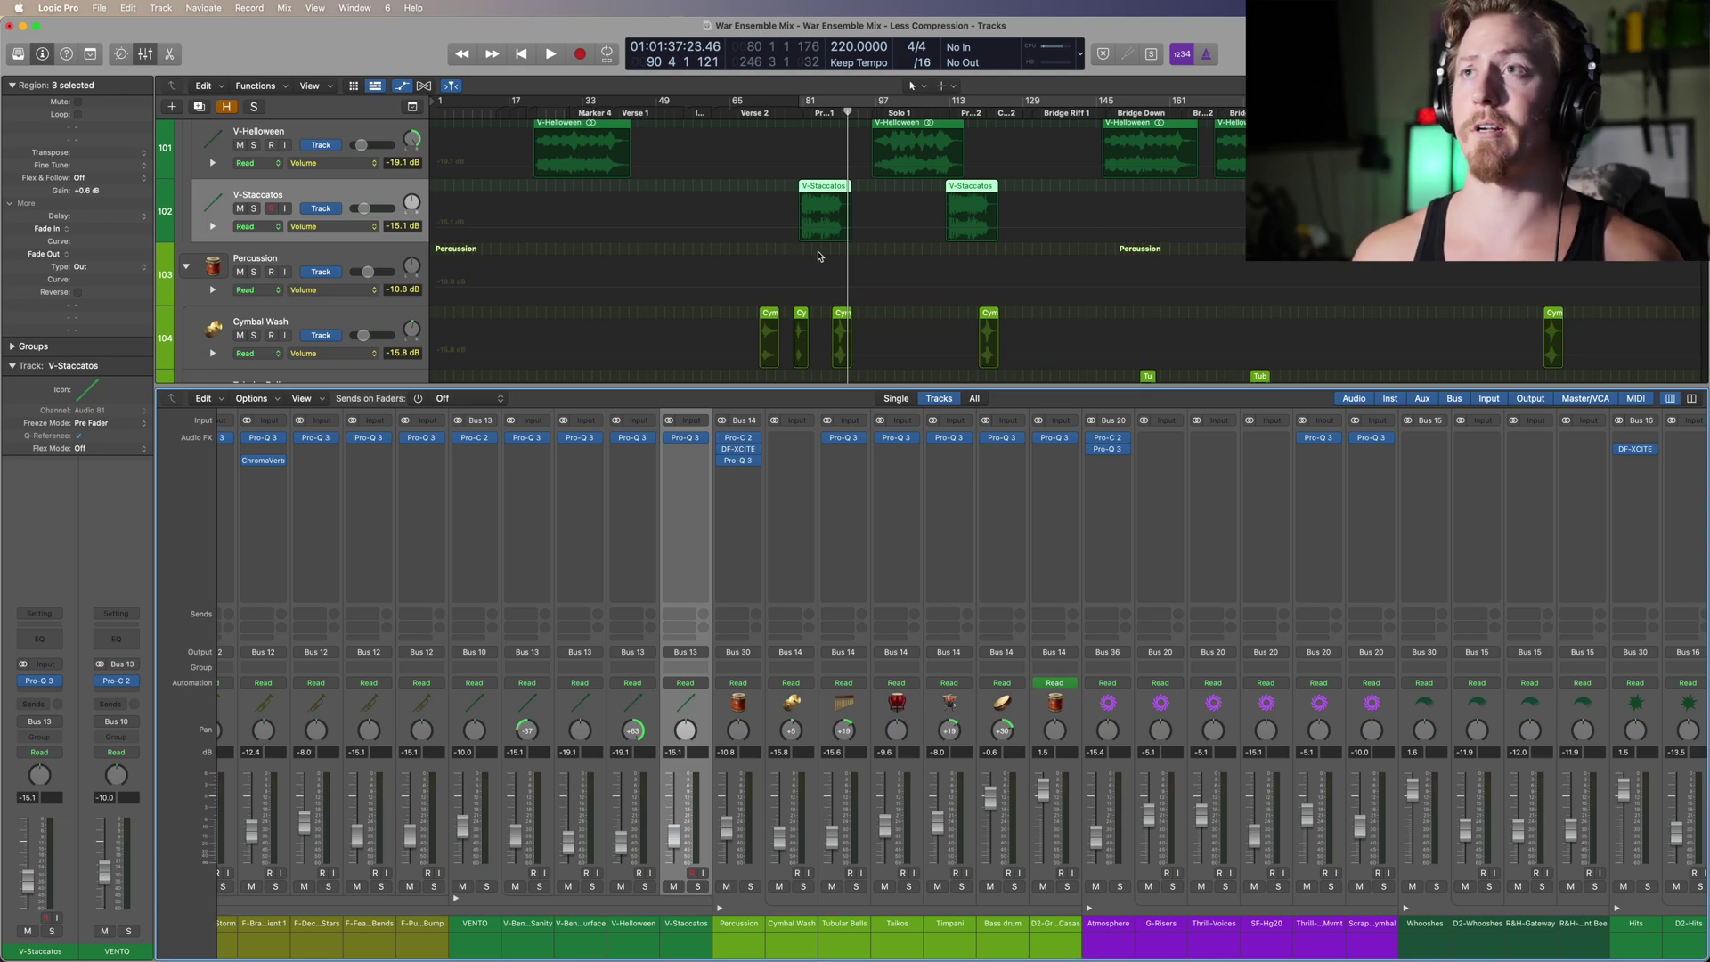
pyautogui.hscroll(-10, 726, 881)
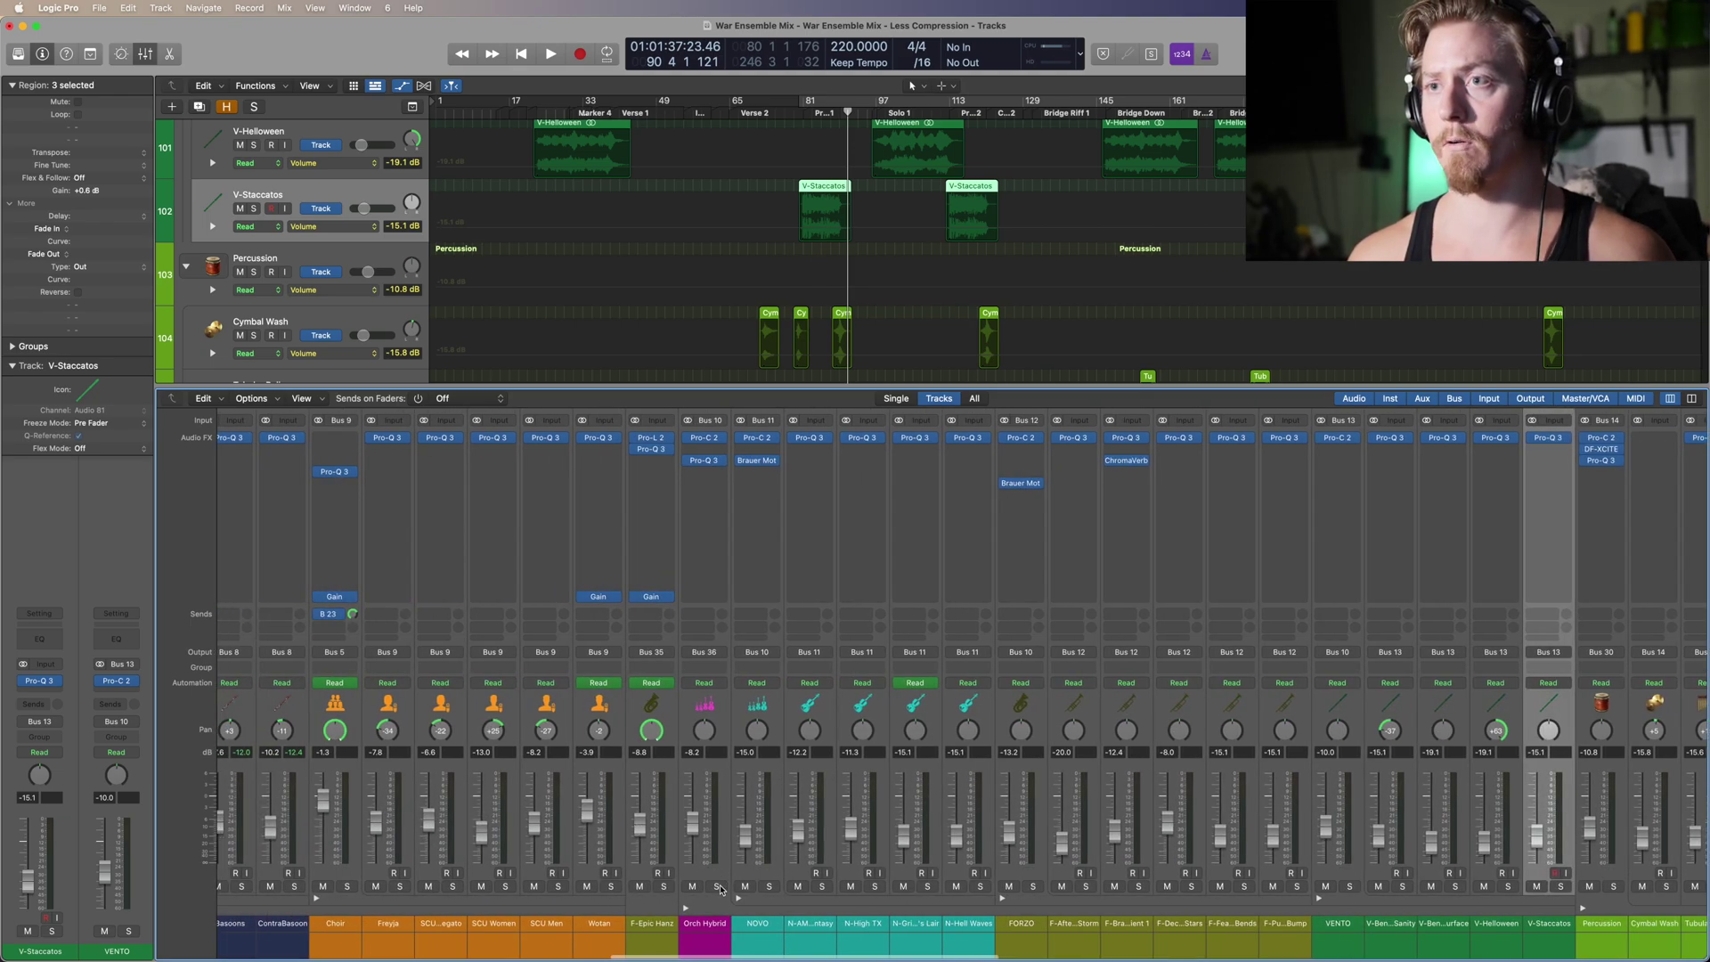
pyautogui.click(717, 886)
pyautogui.scroll(10, 828, 163)
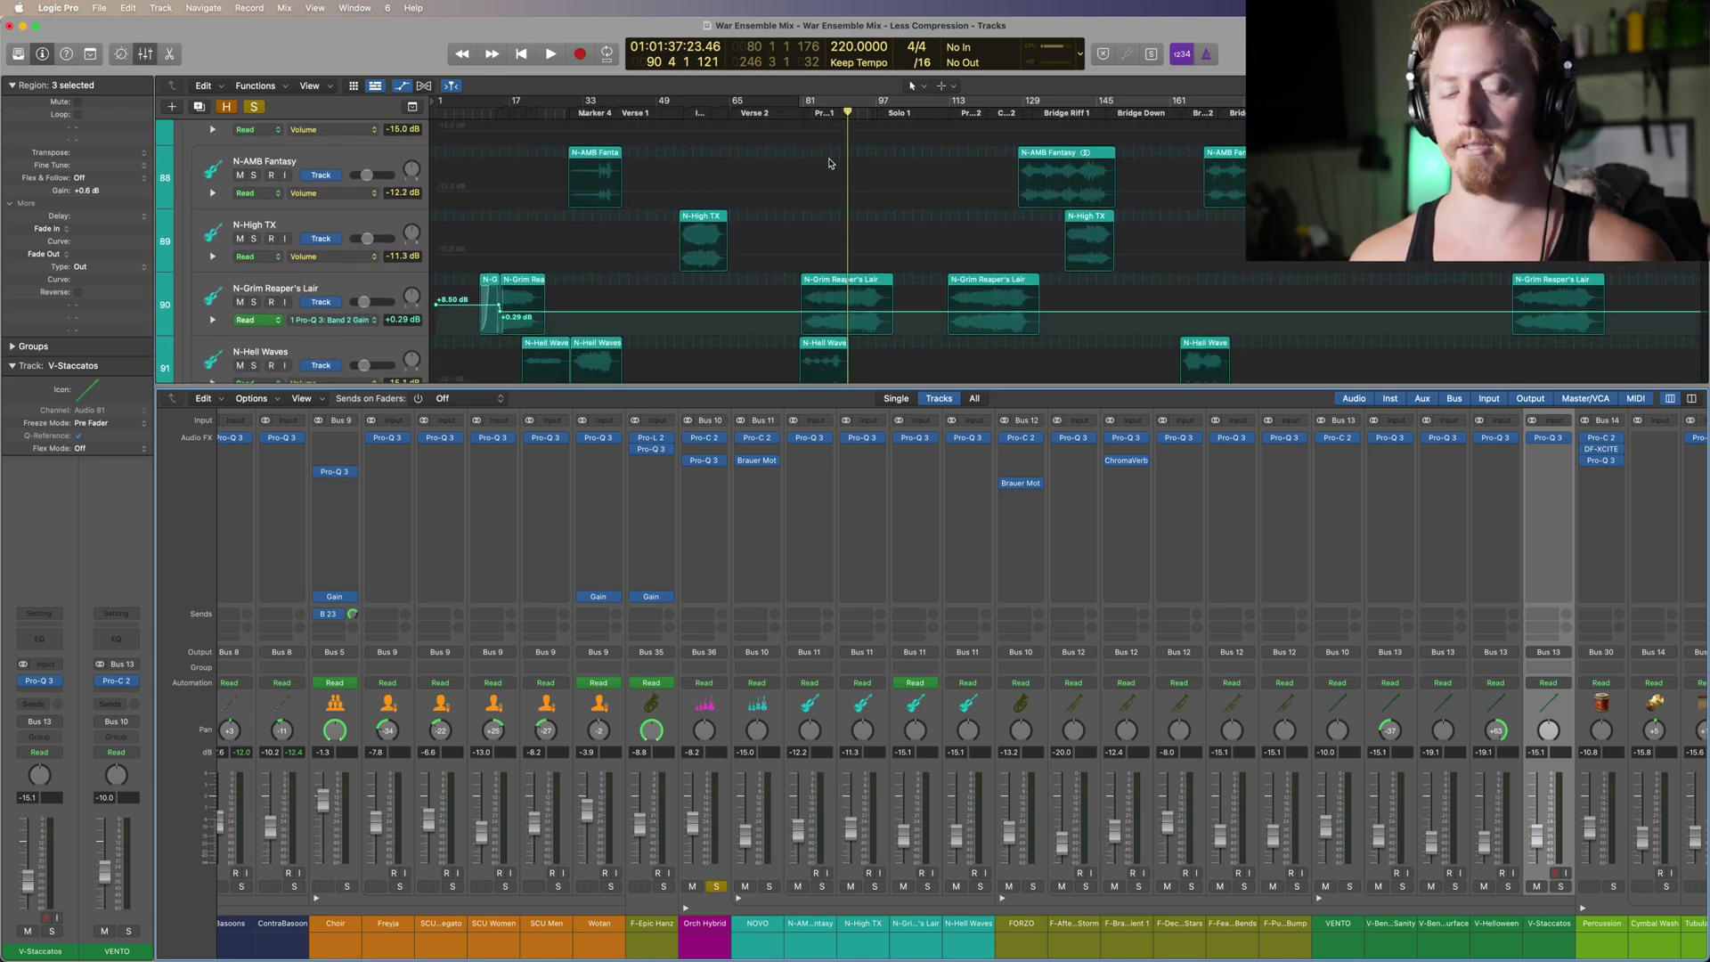
pyautogui.press('x')
# Step: Play the soloed Orch Hybrid bus from about bar 78 while reviewing the NOVO, FORZO and VENTO regions
pyautogui.doubleClick(795, 107)
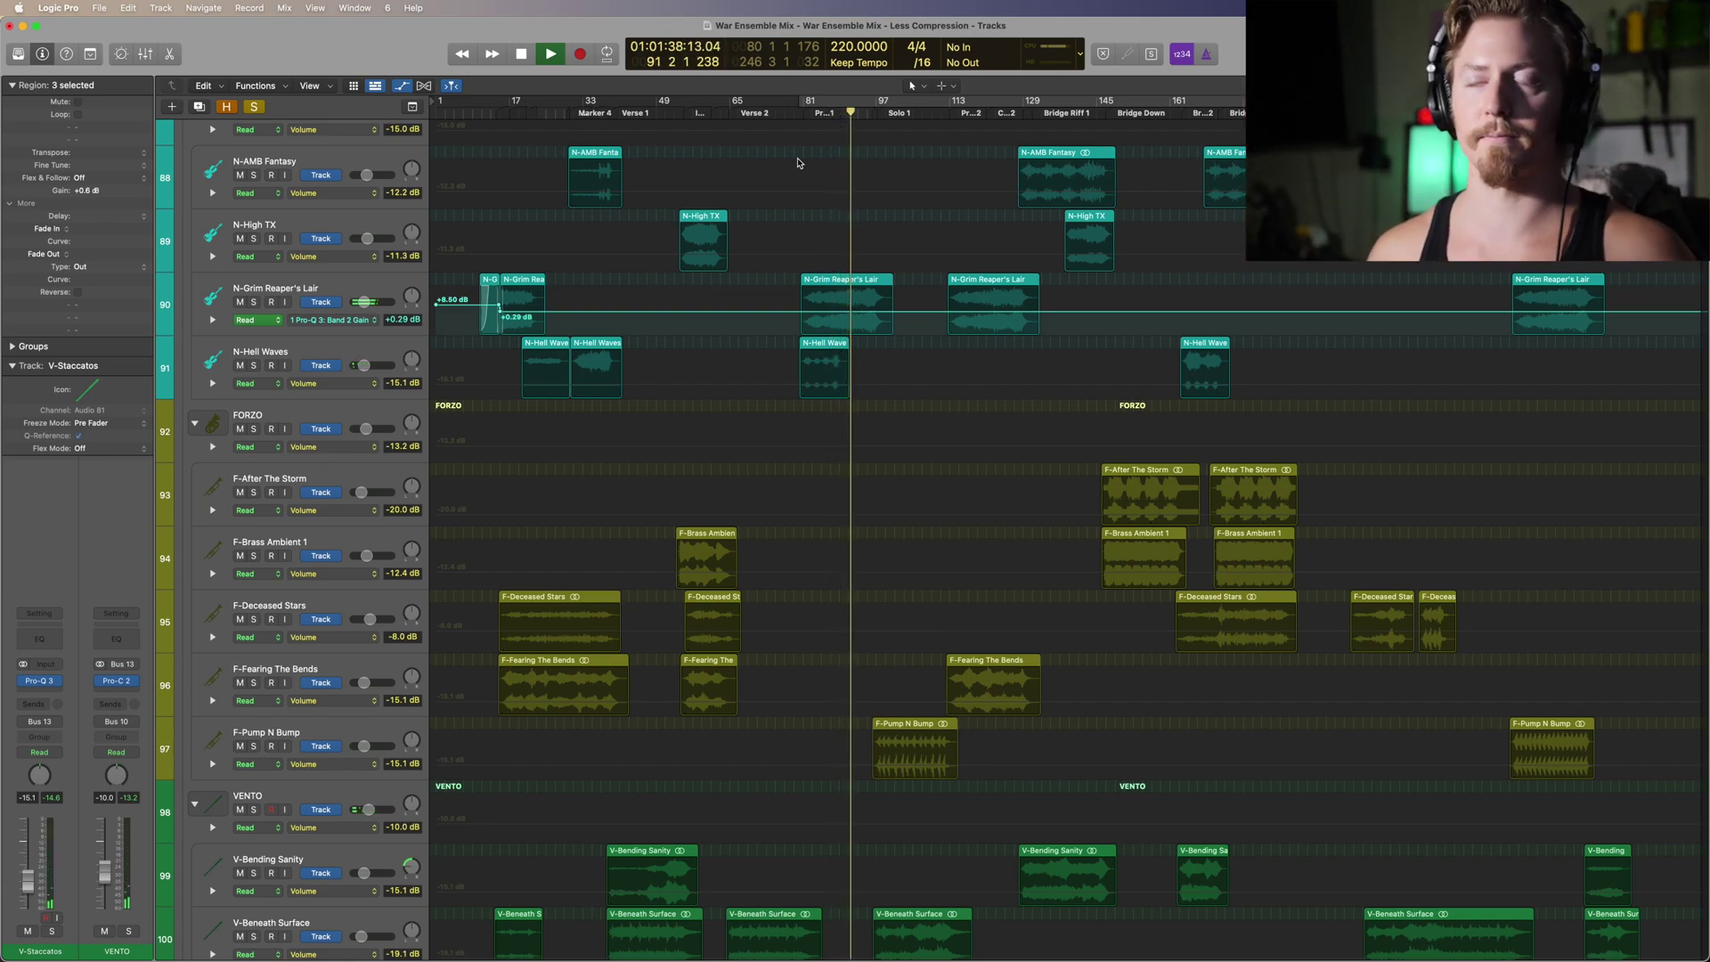
pyautogui.scroll(-5, 802, 163)
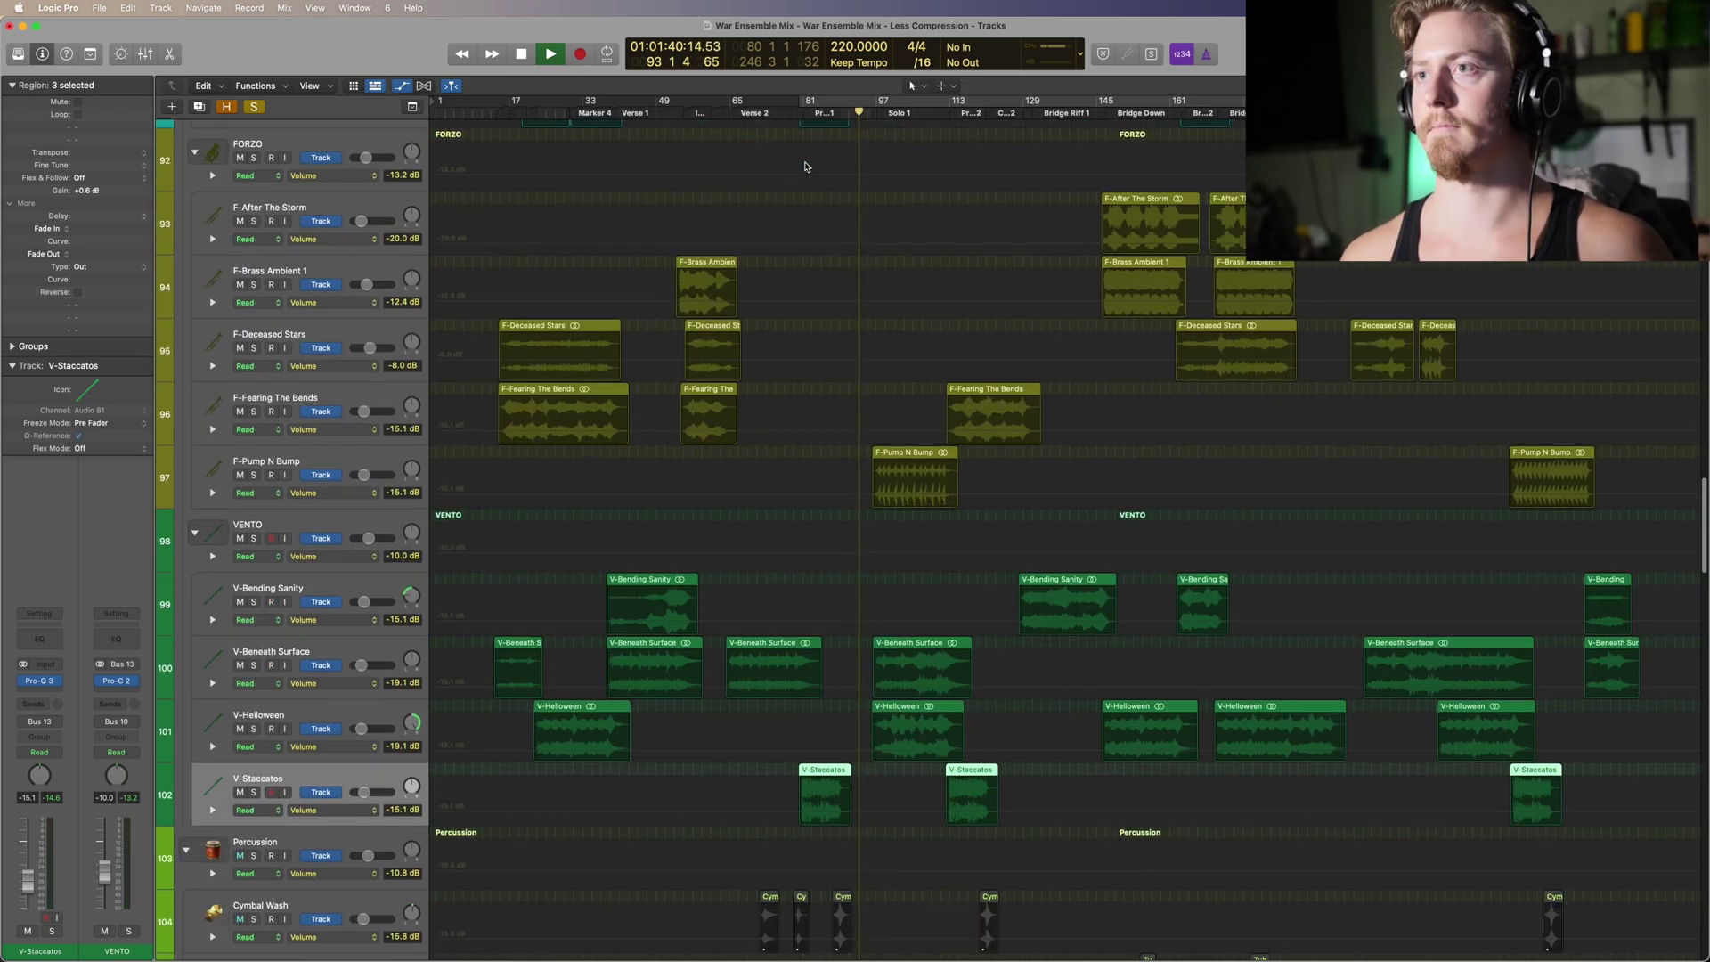
pyautogui.scroll(3, 622, 237)
pyautogui.press('space')
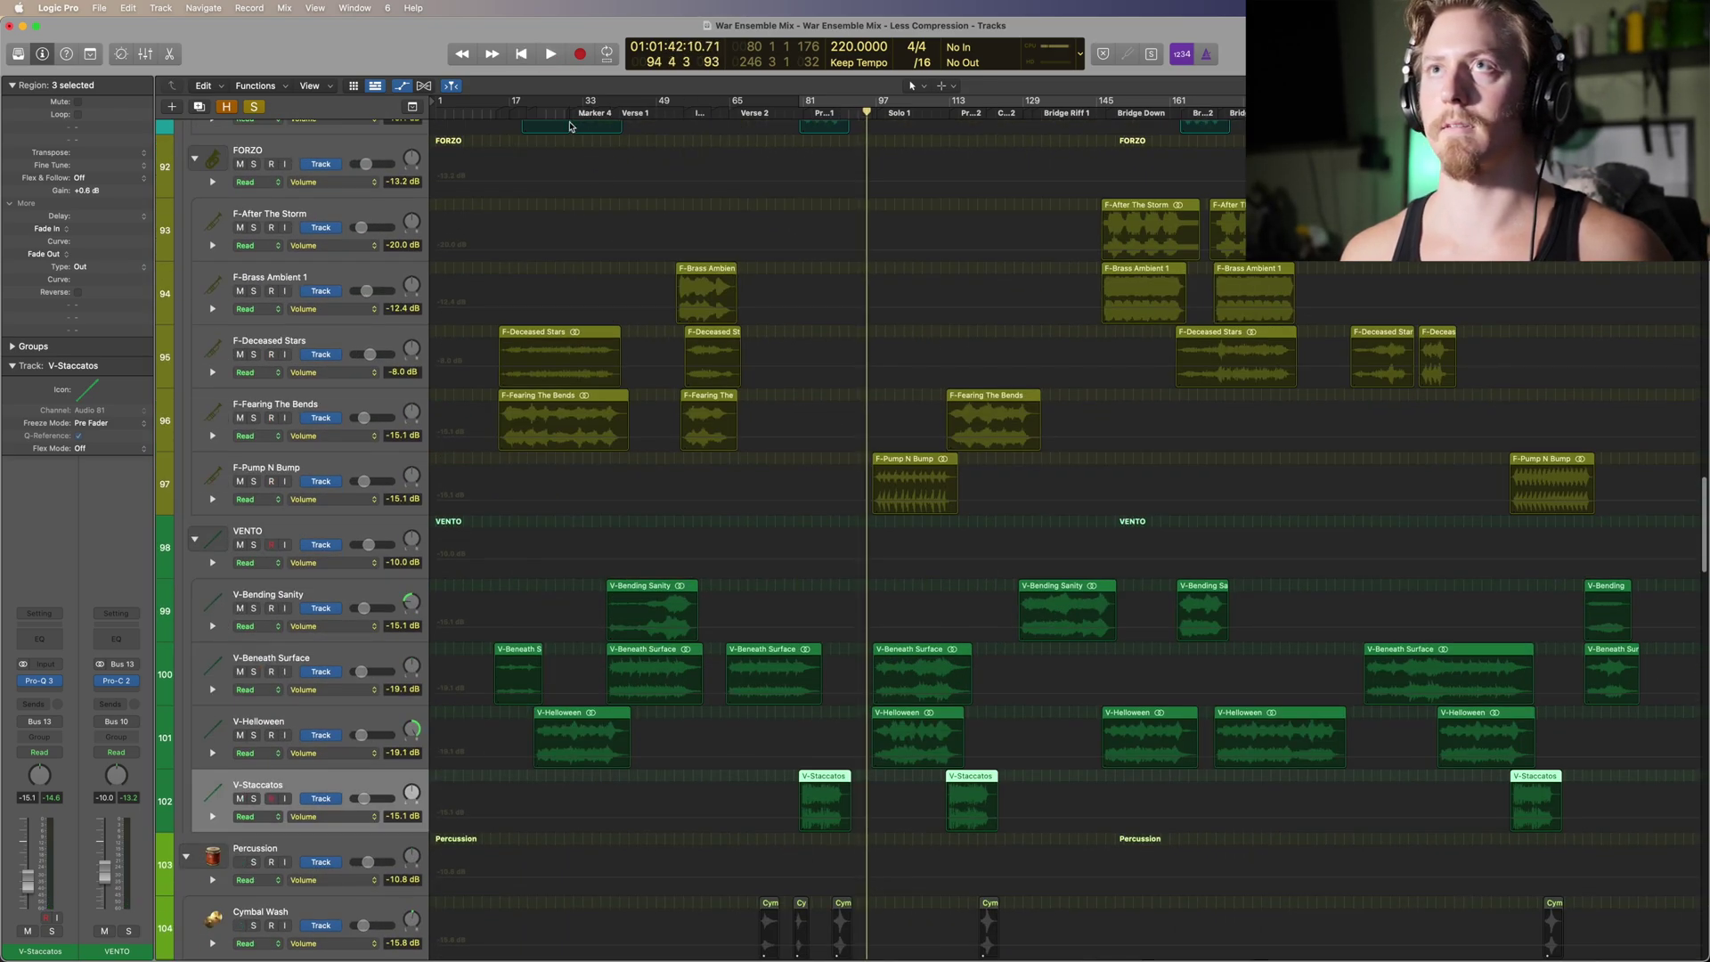
# Step: Play the soloed Orch Hybrid bus from about bar 25 while reviewing the NOVO, FORZO and VENTO regions
pyautogui.click(545, 112)
pyautogui.press('space')
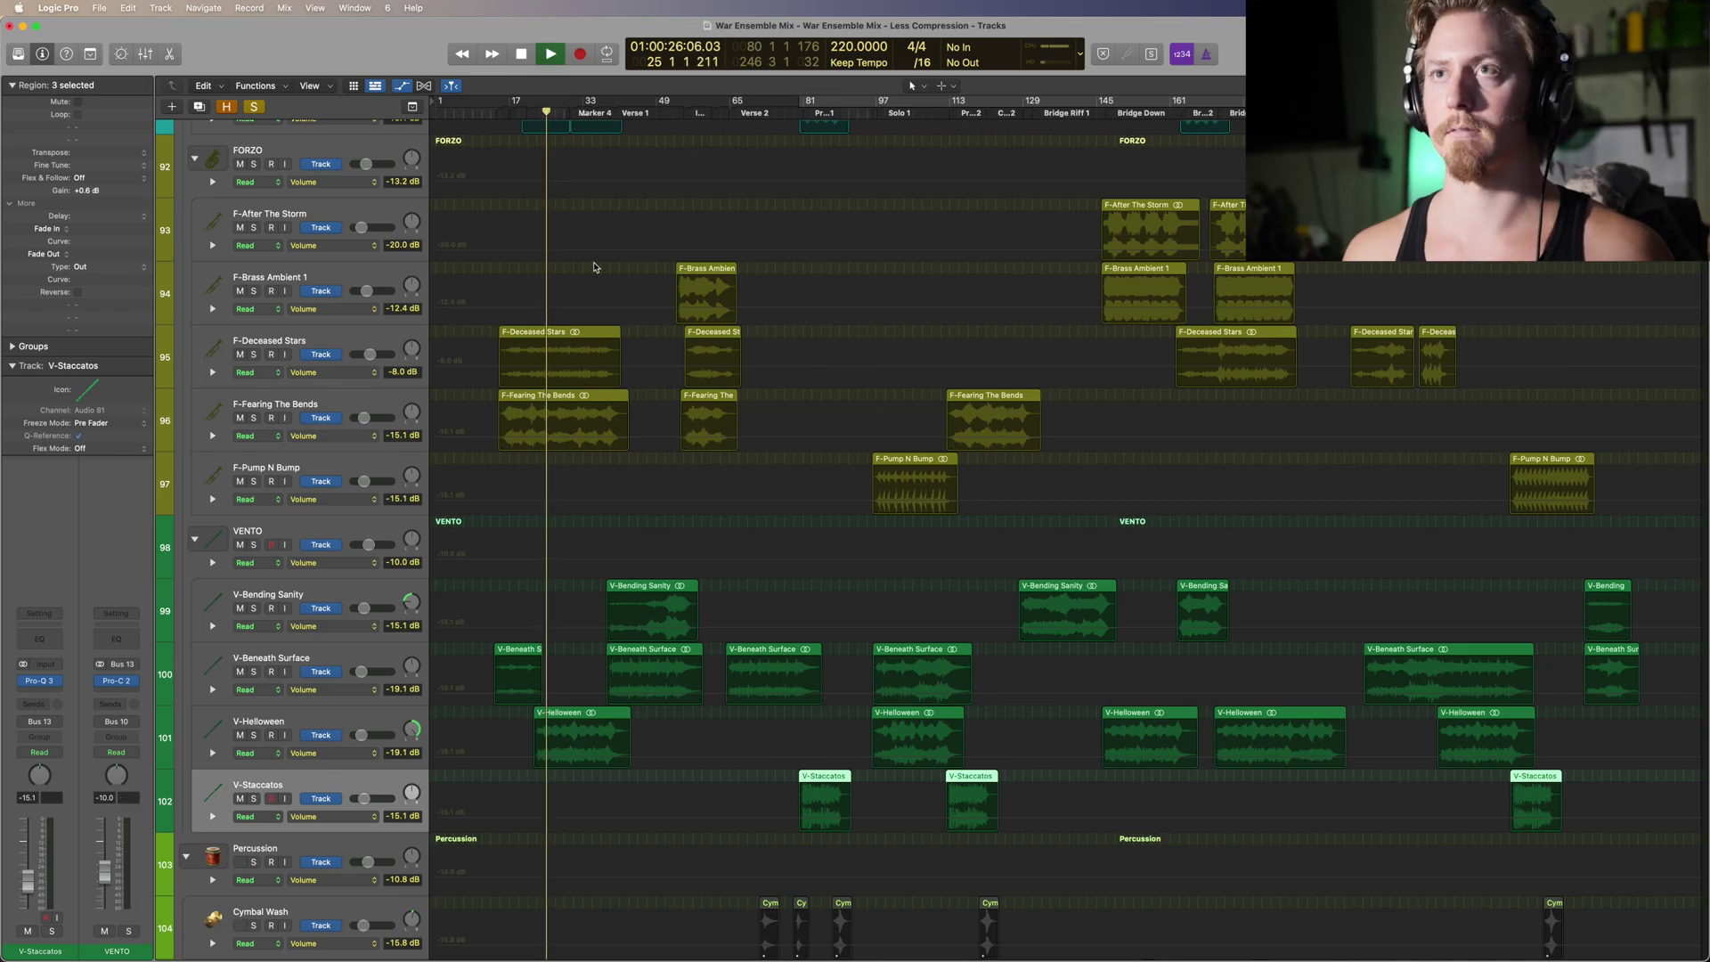
pyautogui.scroll(4, 595, 267)
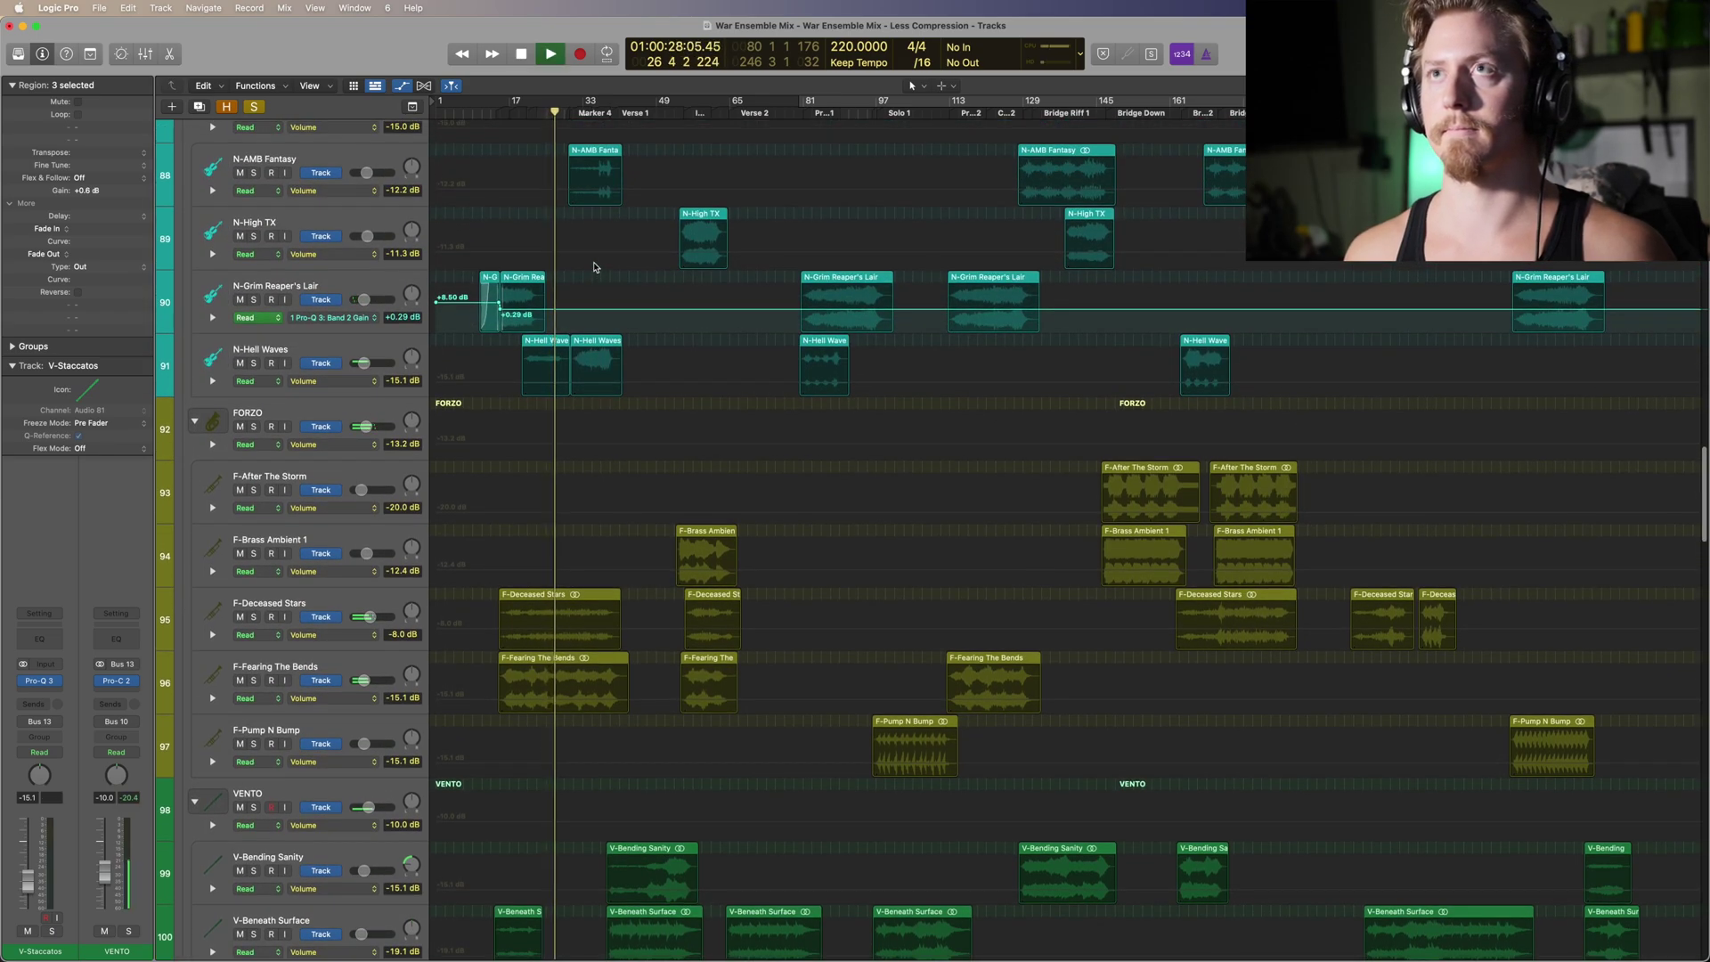
pyautogui.scroll(3, 595, 268)
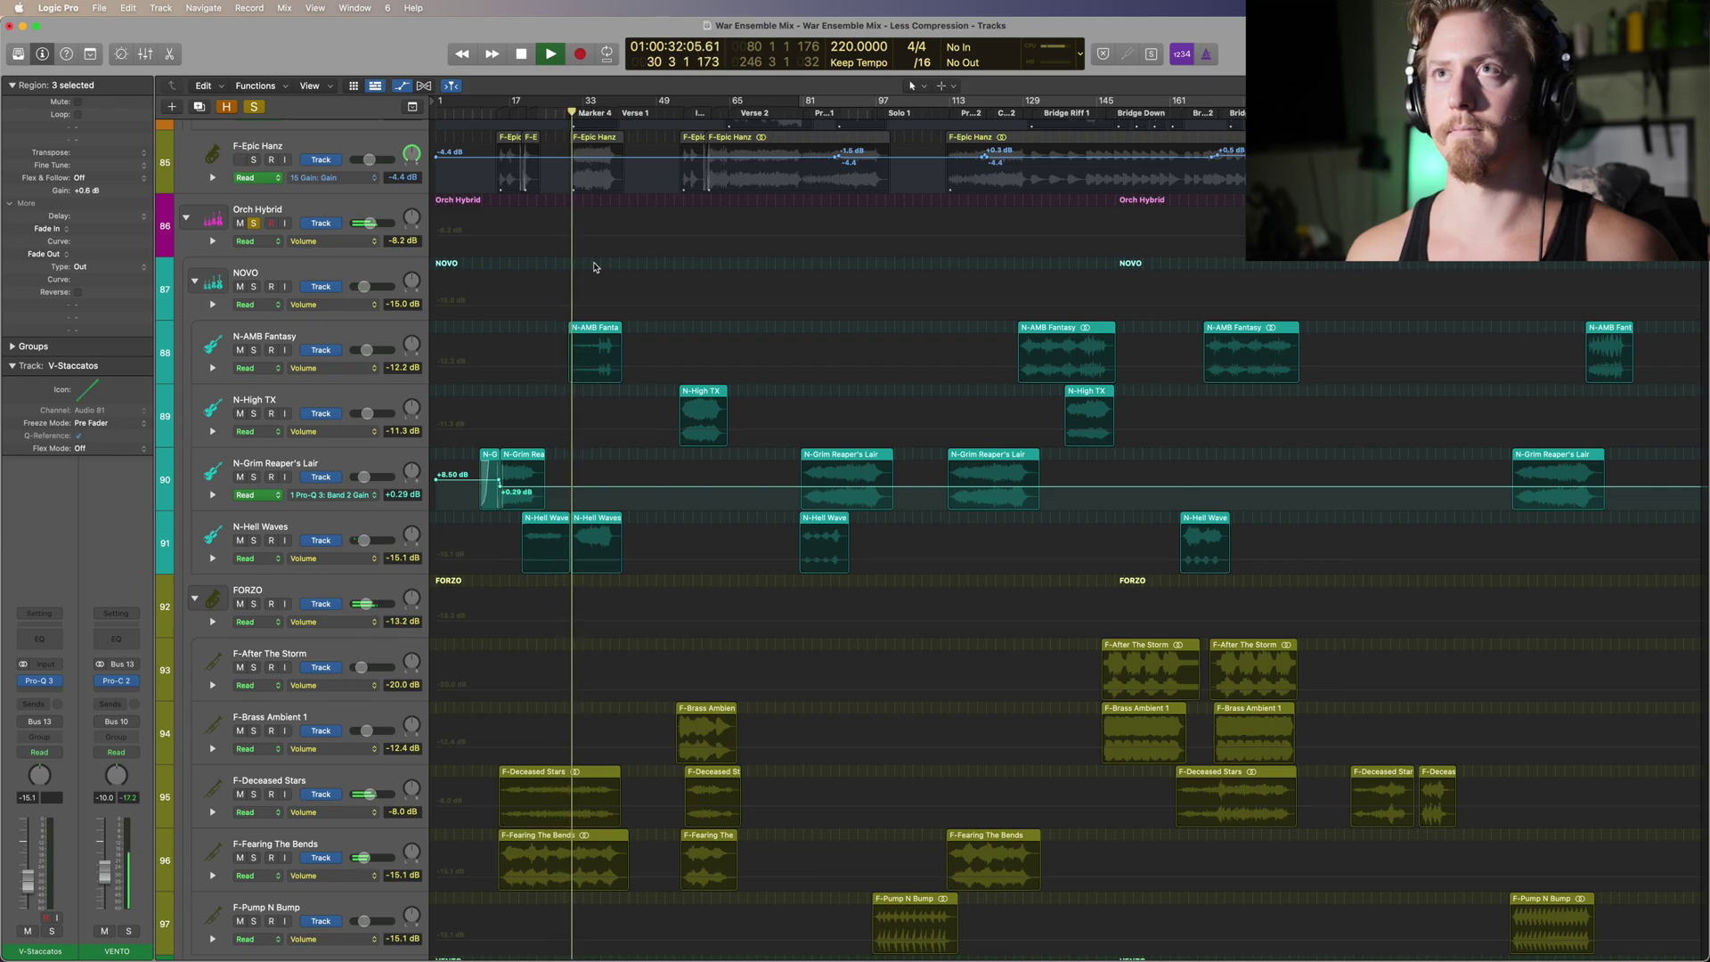
pyautogui.scroll(-4, 595, 267)
pyautogui.scroll(-2, 595, 267)
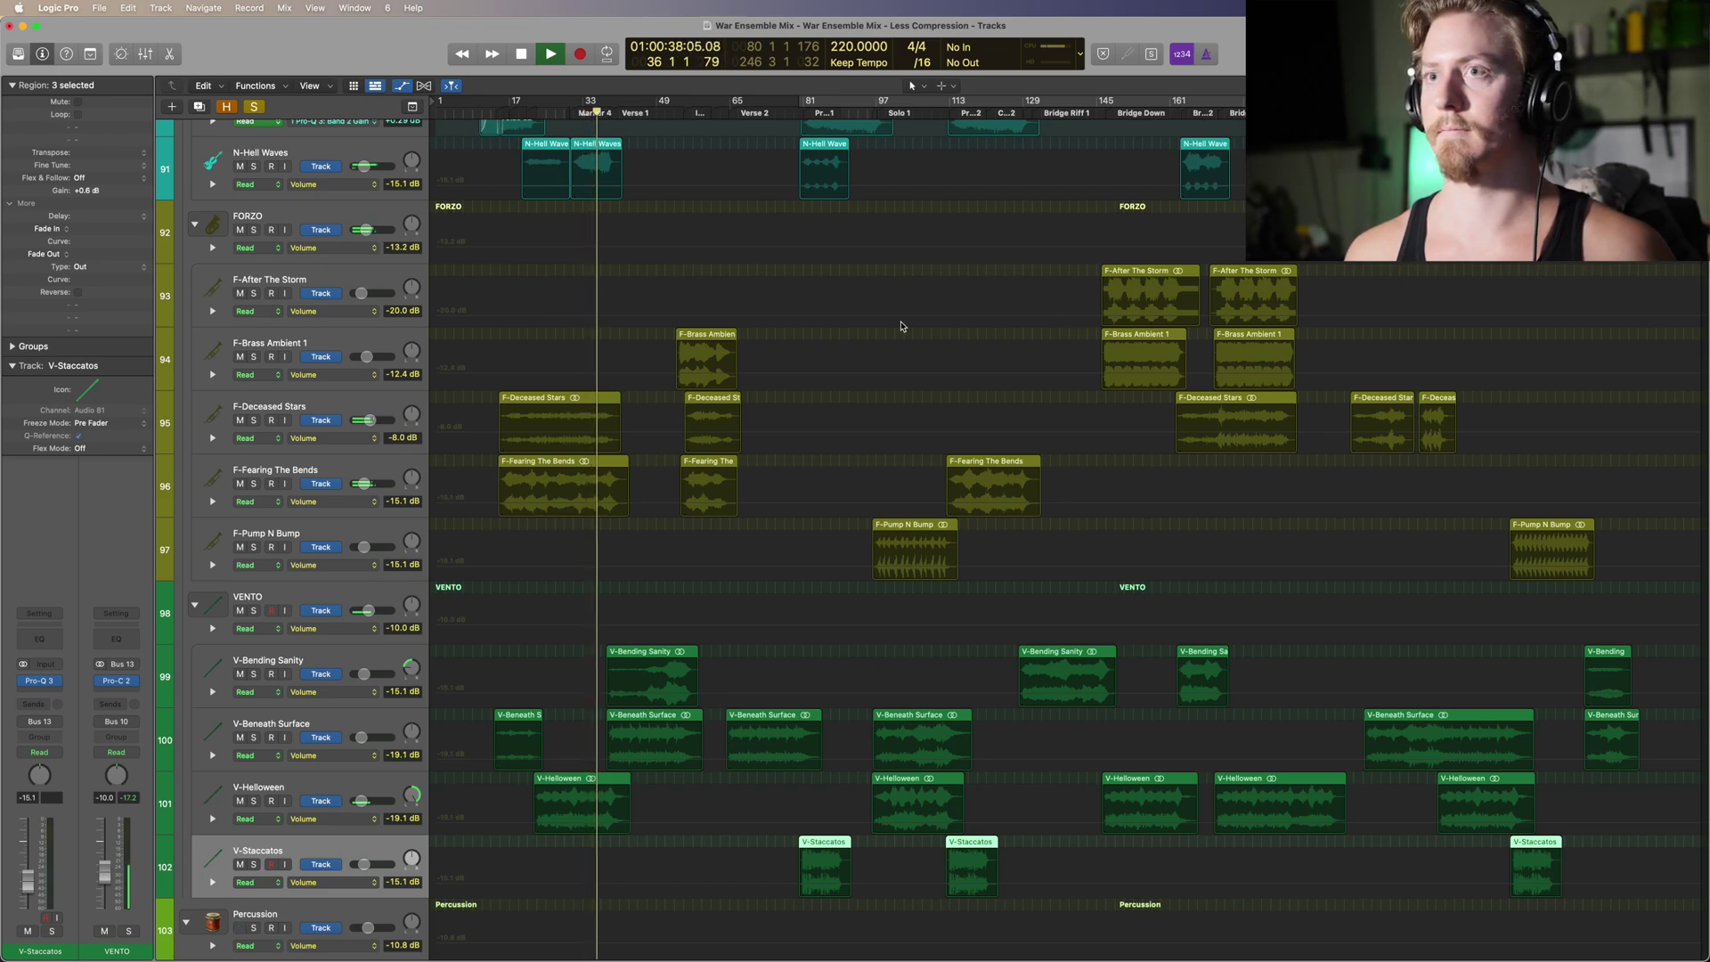
pyautogui.scroll(1, 901, 326)
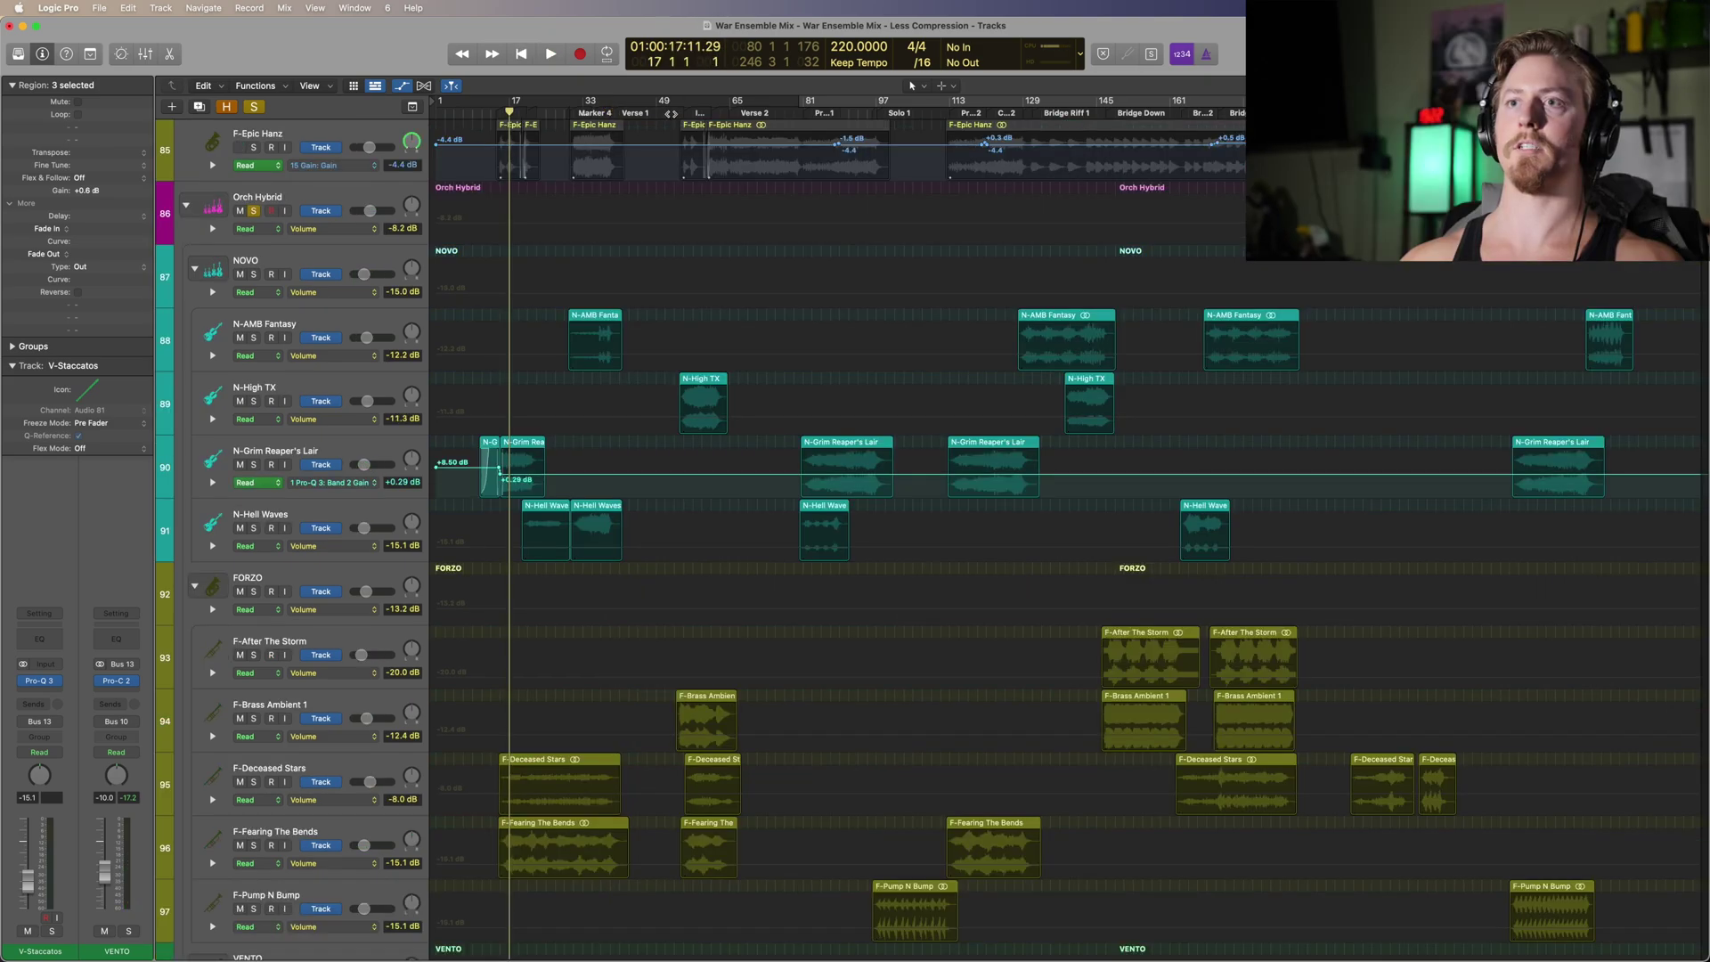
# Step: Play the soloed Orch Hybrid bus from bar 53 and follow the NOVO and FORZO layers leading into Verse 2
pyautogui.click(669, 113)
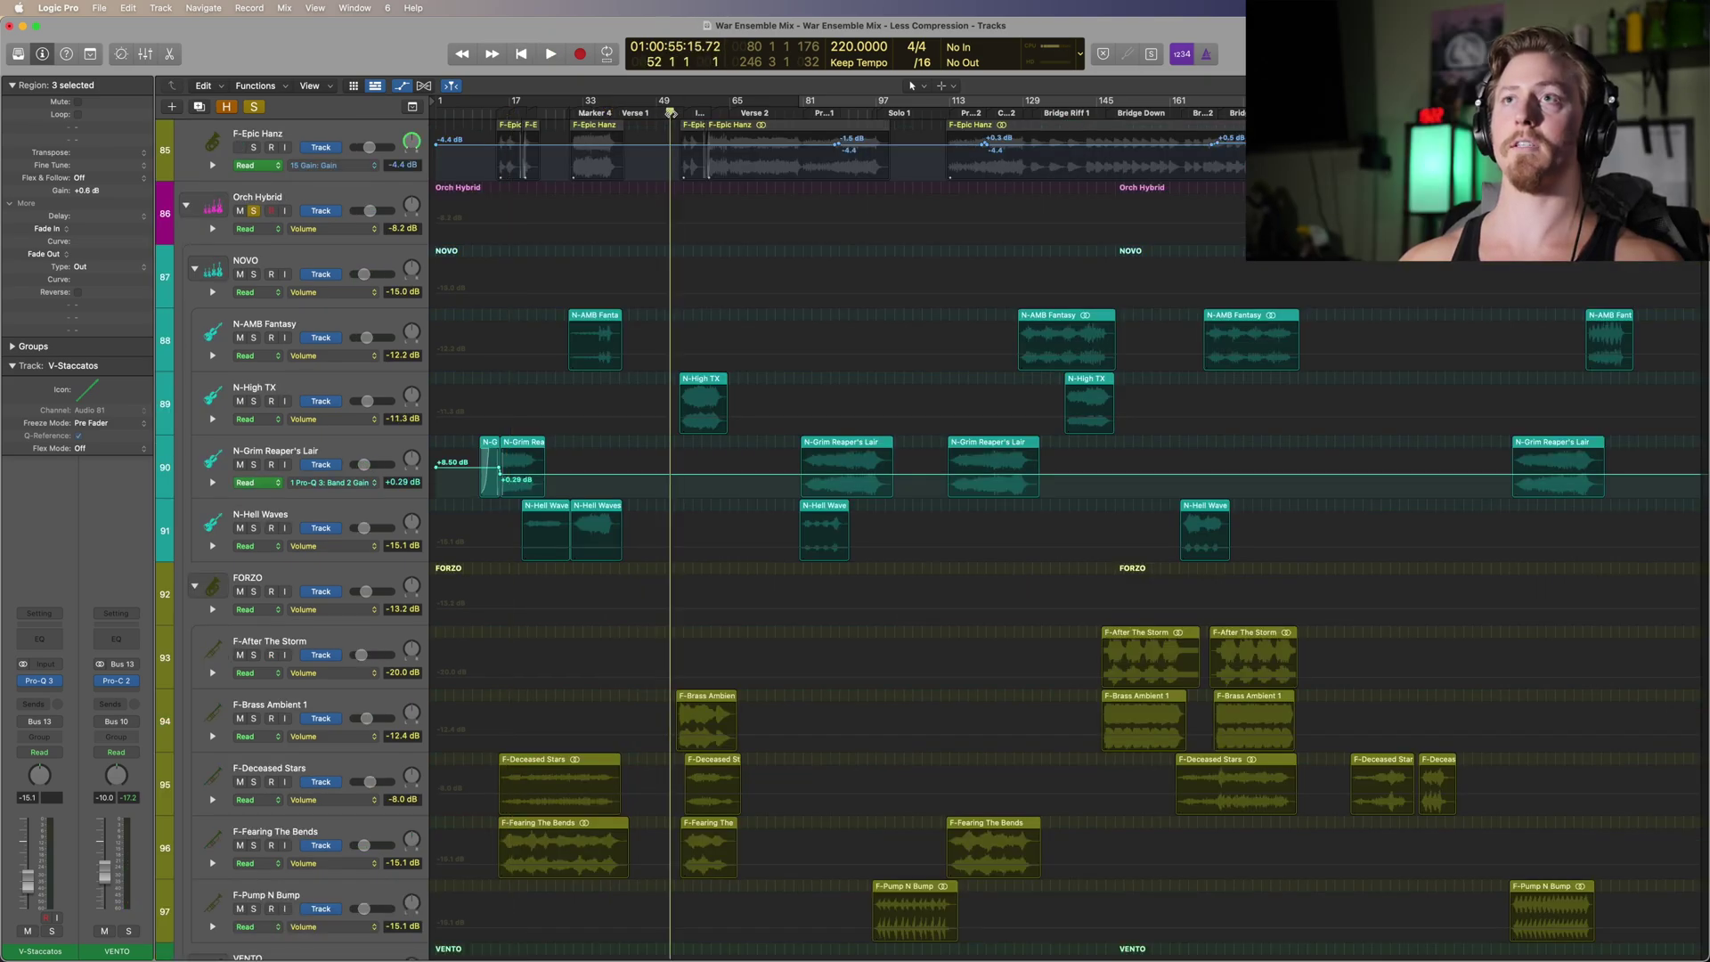
pyautogui.click(679, 114)
pyautogui.click(674, 113)
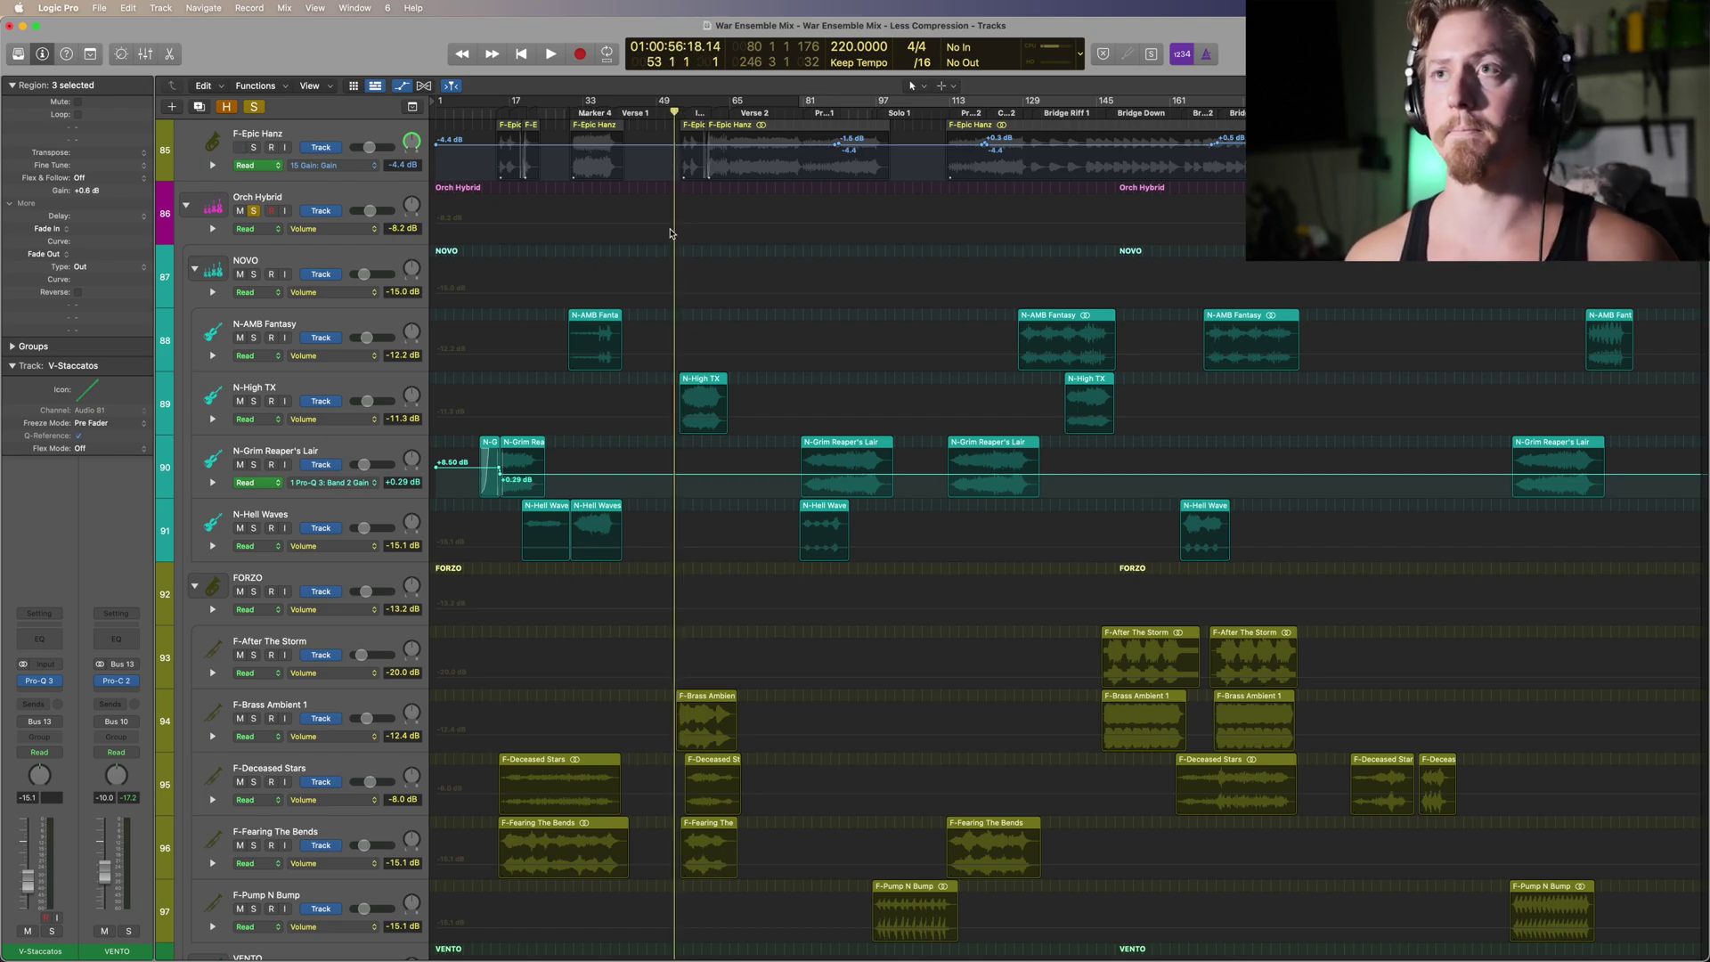
pyautogui.press('space')
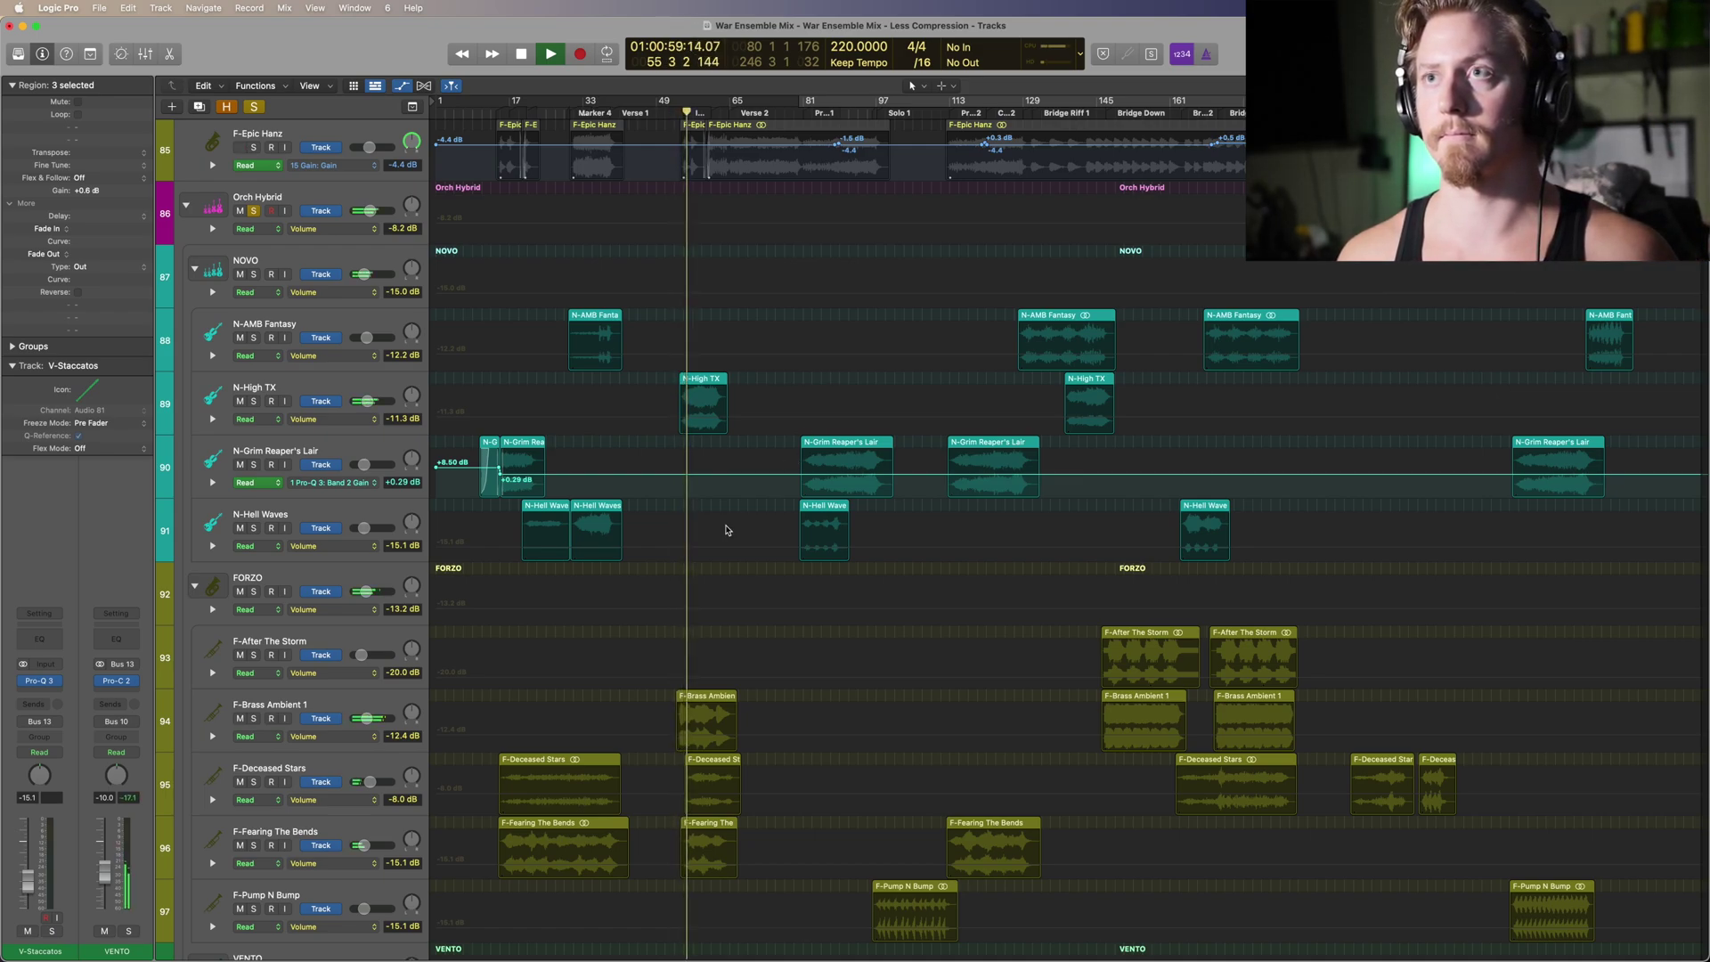
pyautogui.scroll(-5, 737, 564)
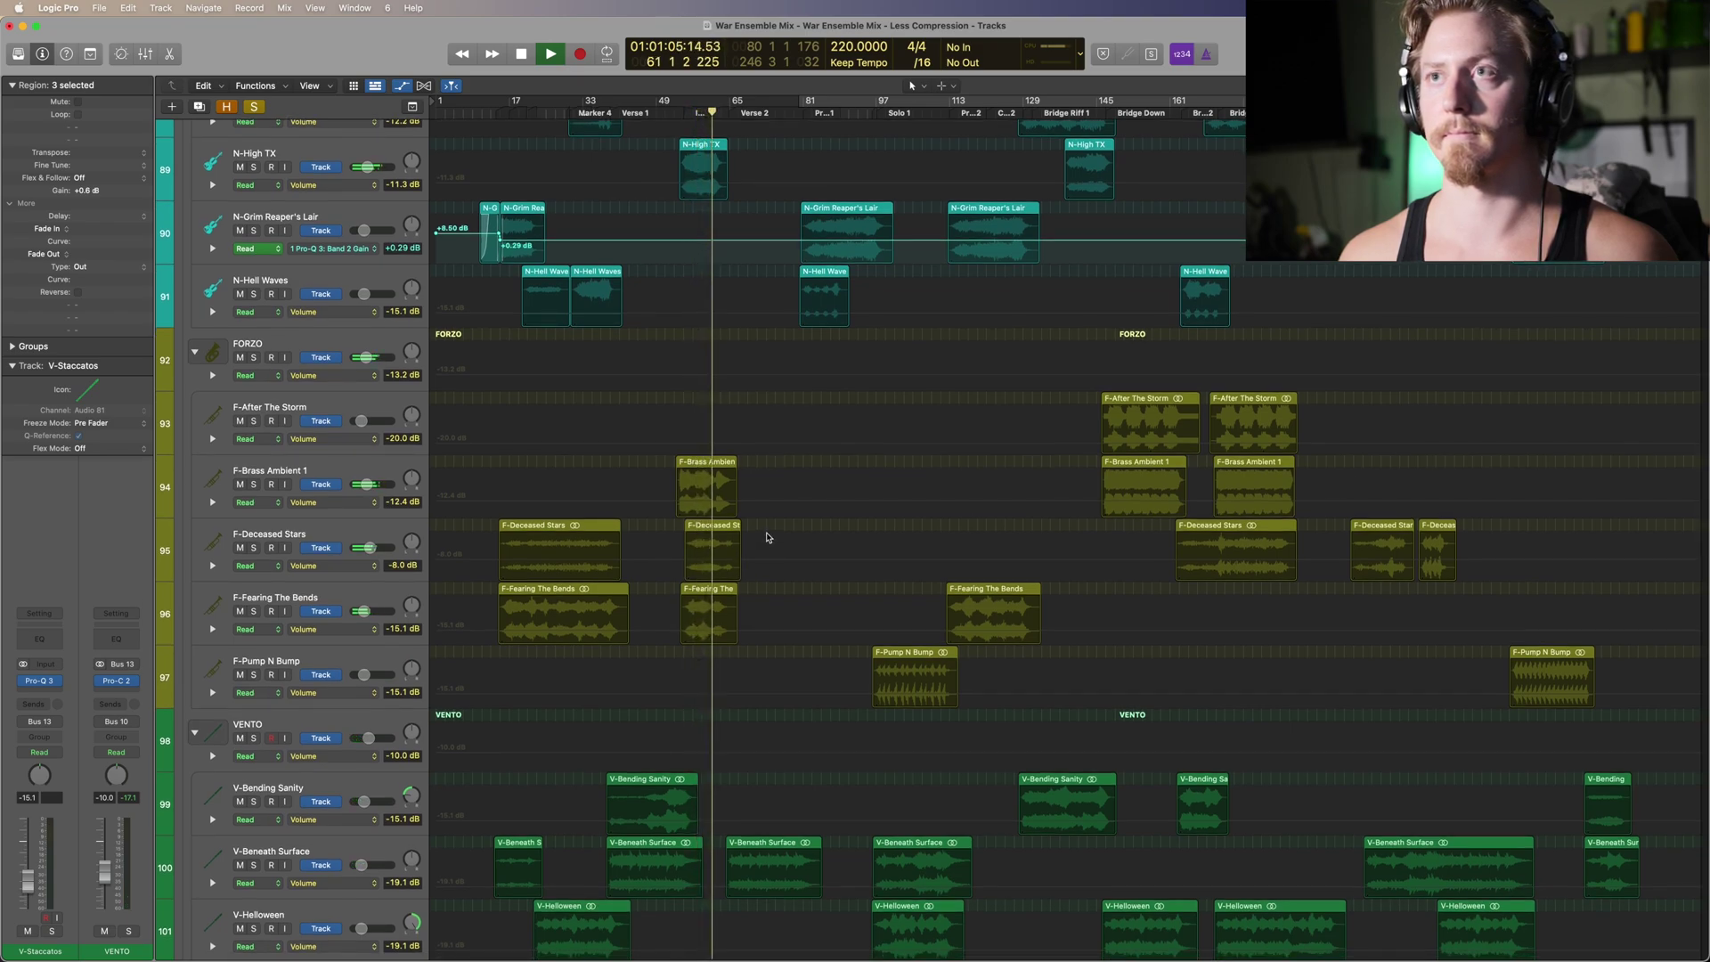
pyautogui.scroll(3, 768, 537)
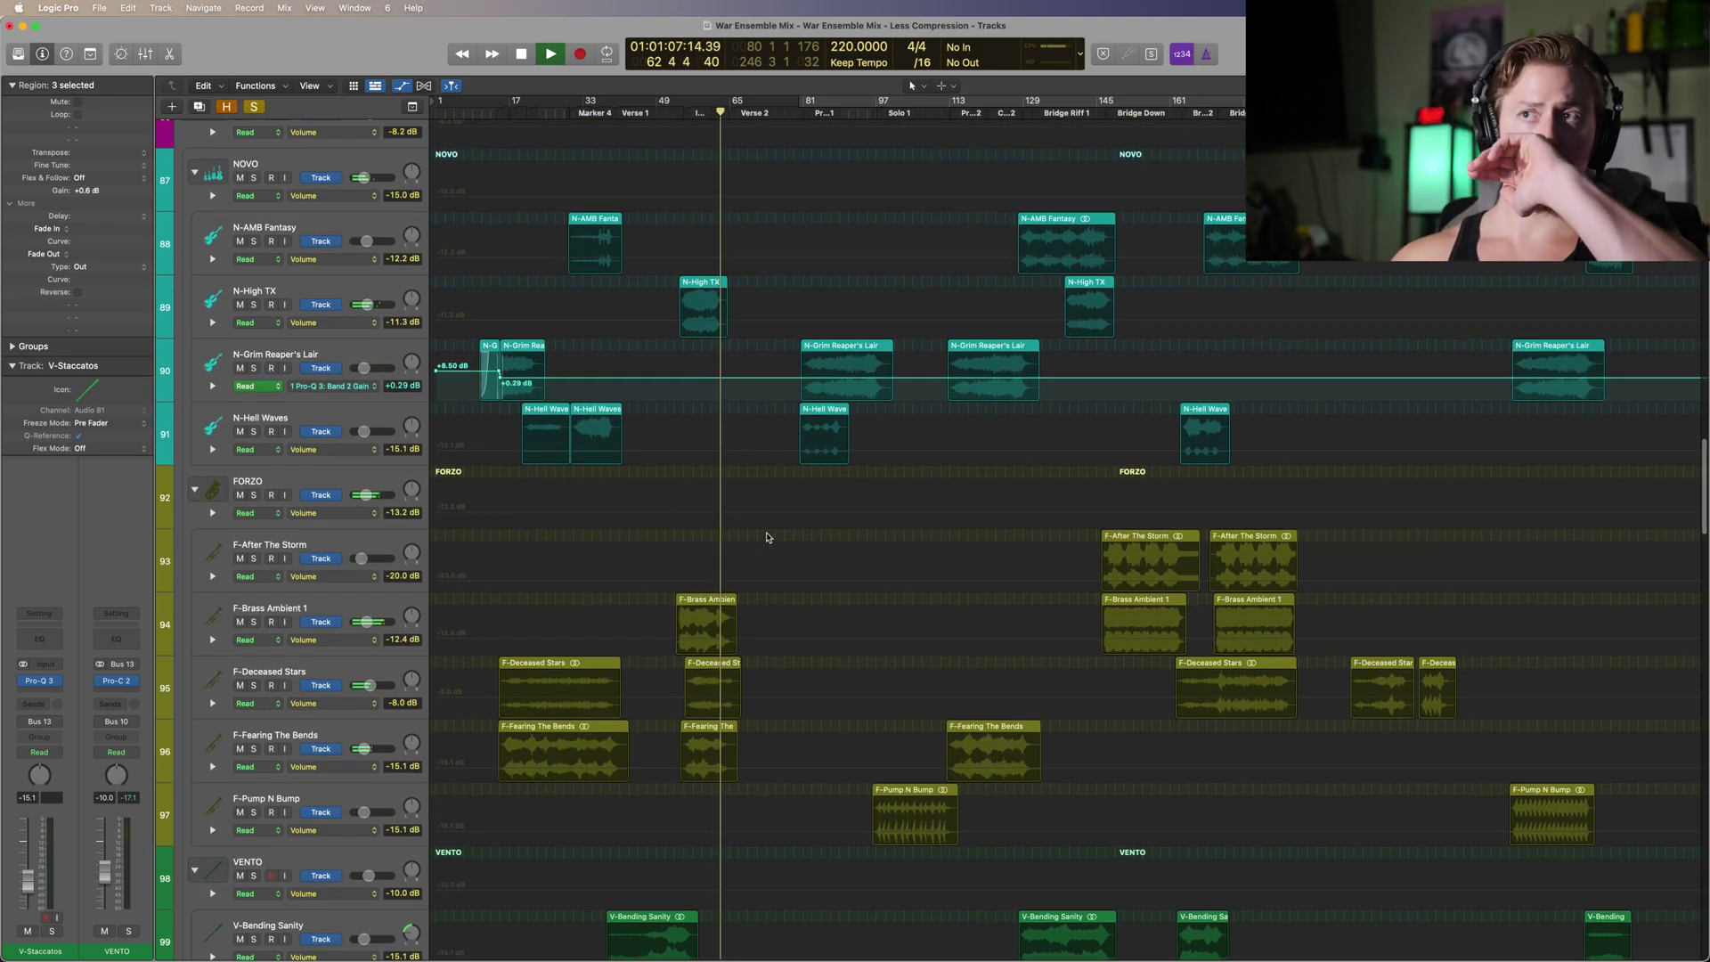
pyautogui.press('space')
pyautogui.scroll(3, 756, 523)
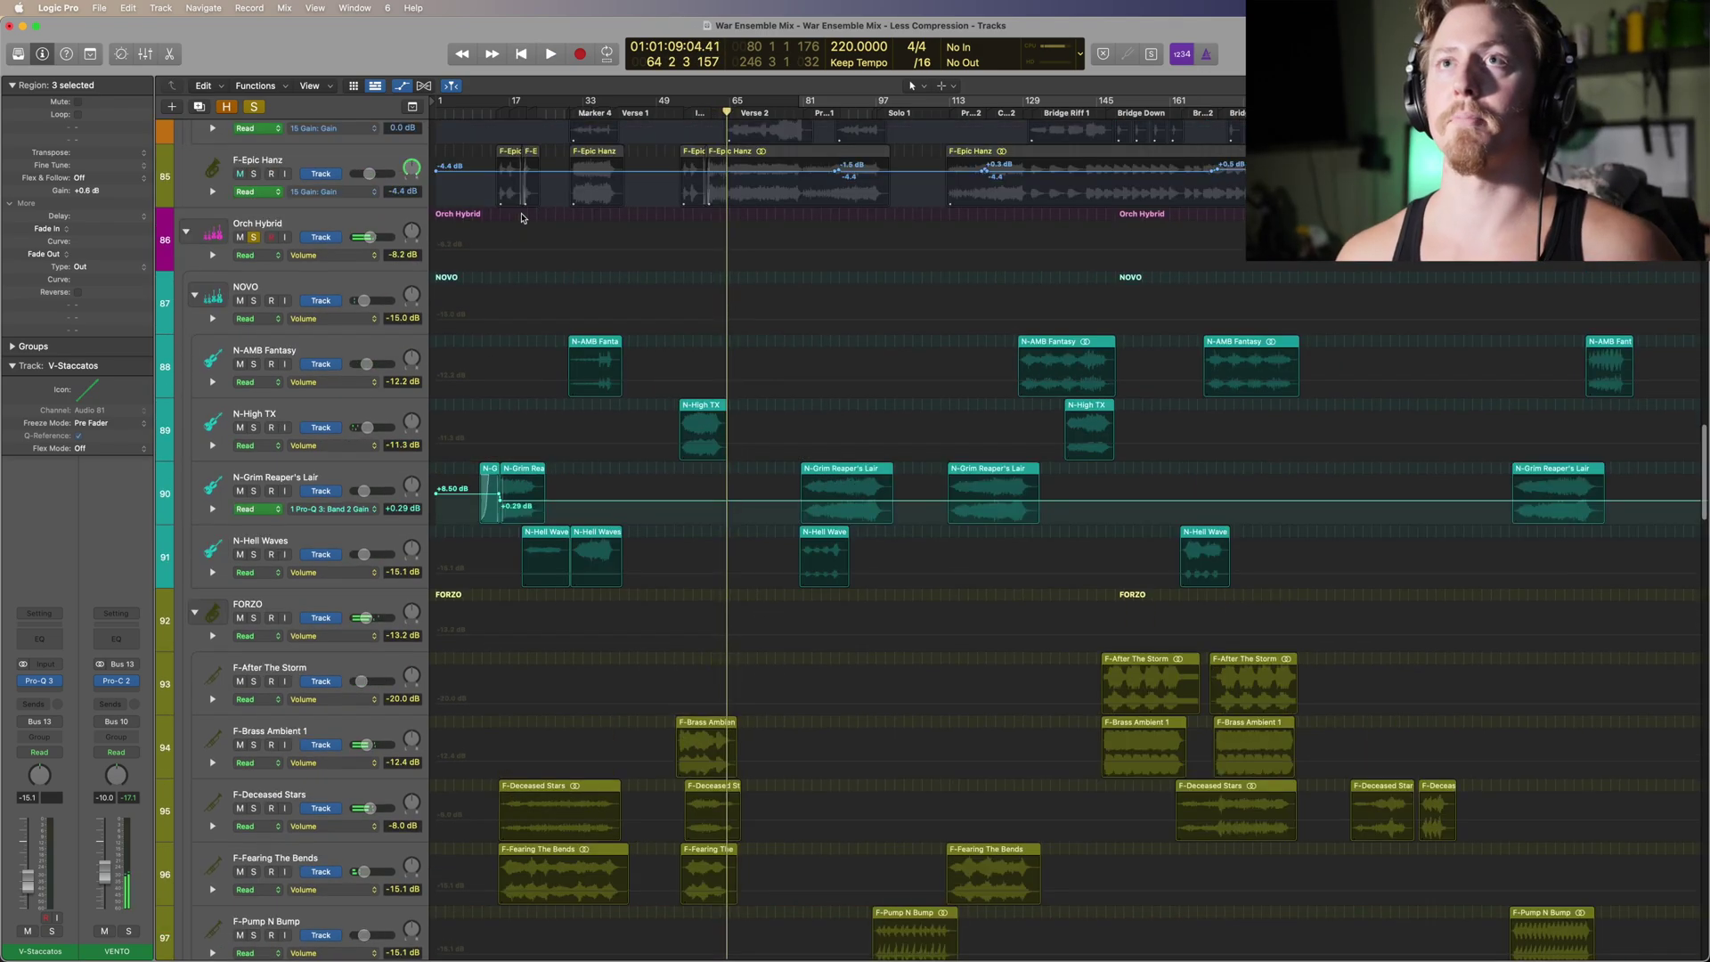
# Step: Unsolo the Orch Hybrid bus and listen briefly to the full mix around bar 65
pyautogui.press('s')
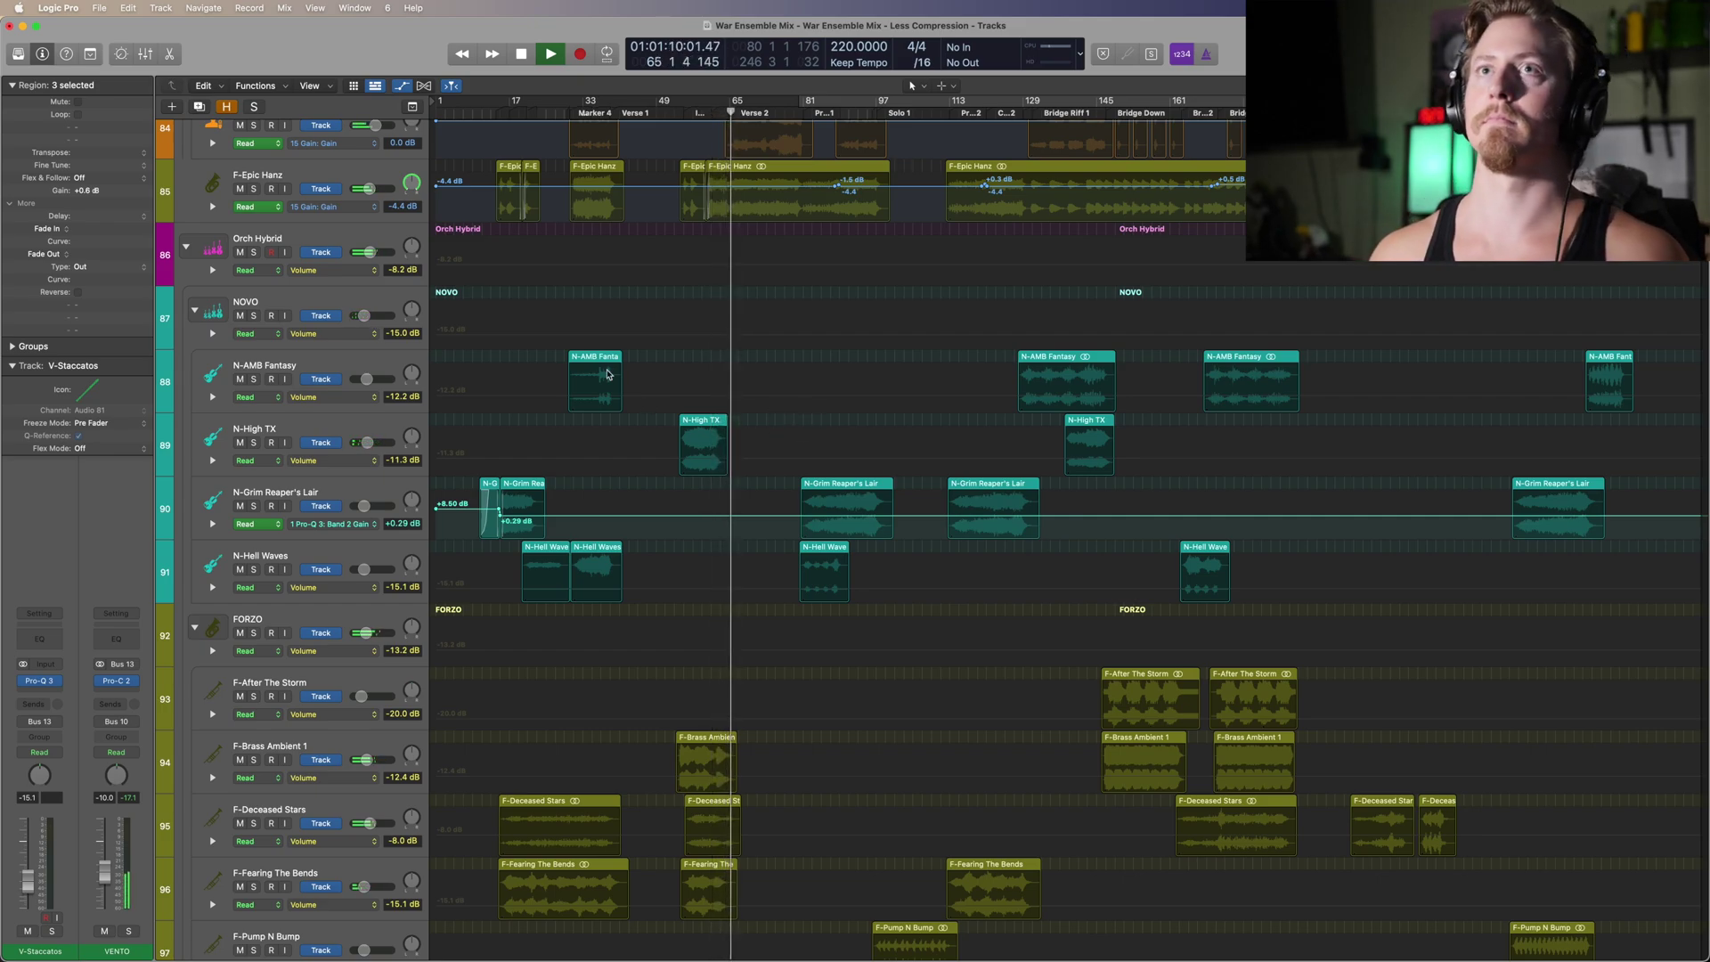
pyautogui.press('space')
pyautogui.scroll(-5, 812, 415)
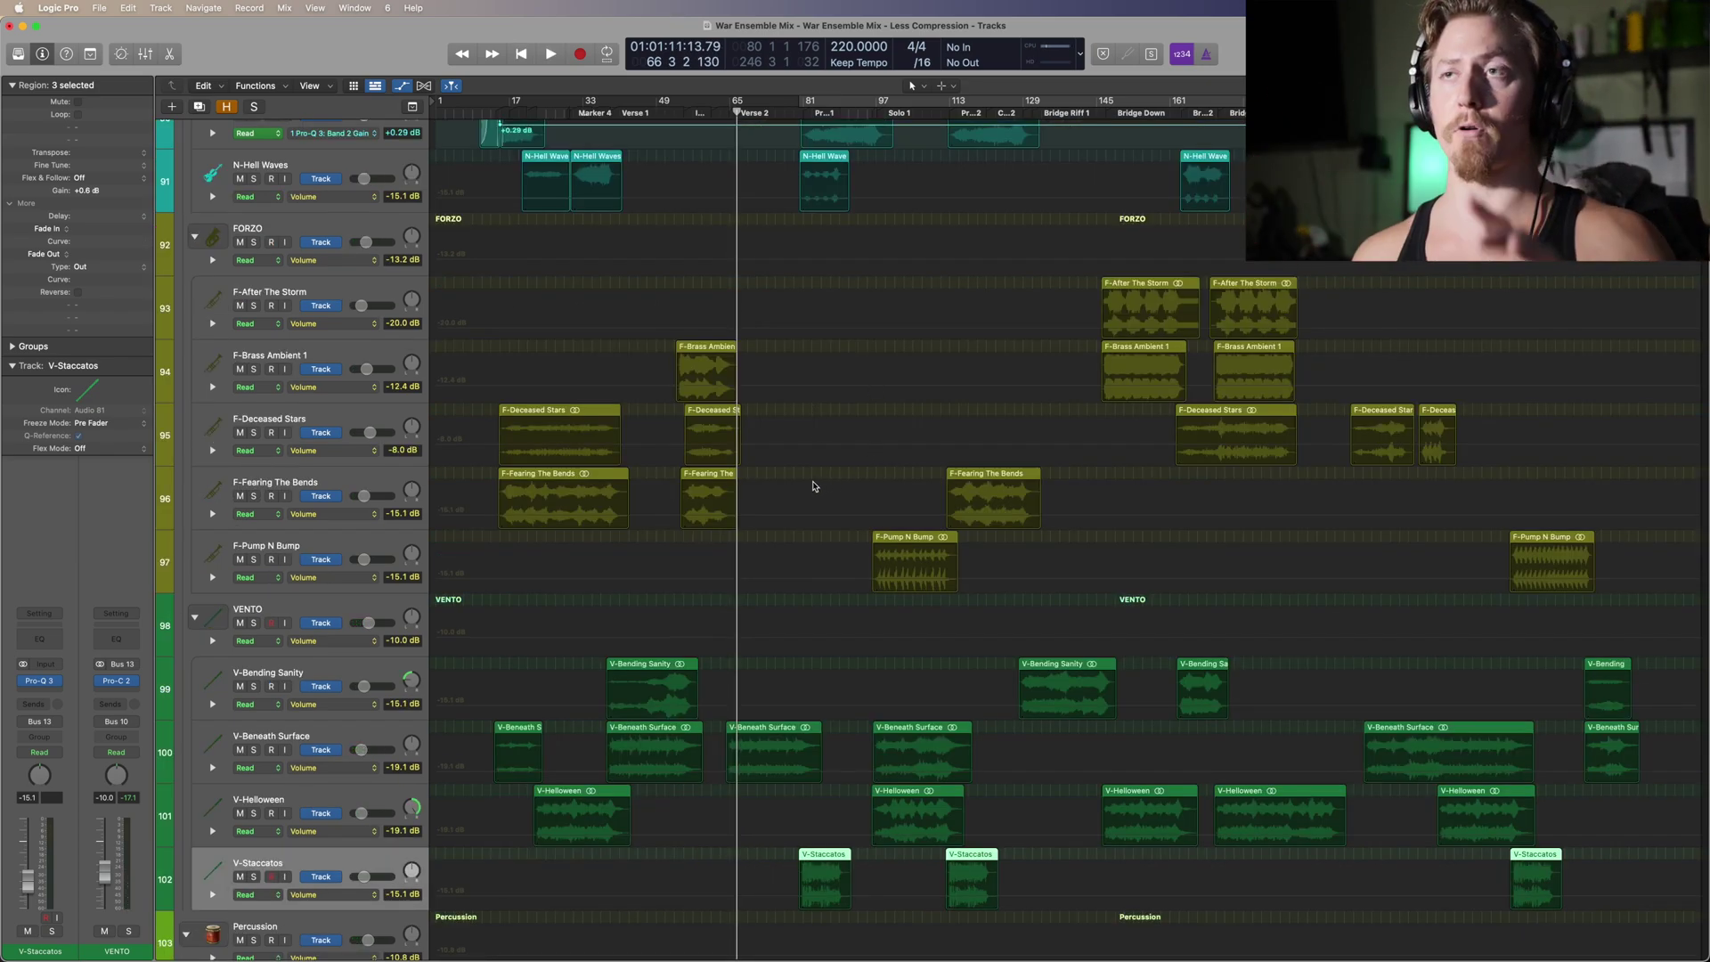
pyautogui.scroll(1, 915, 434)
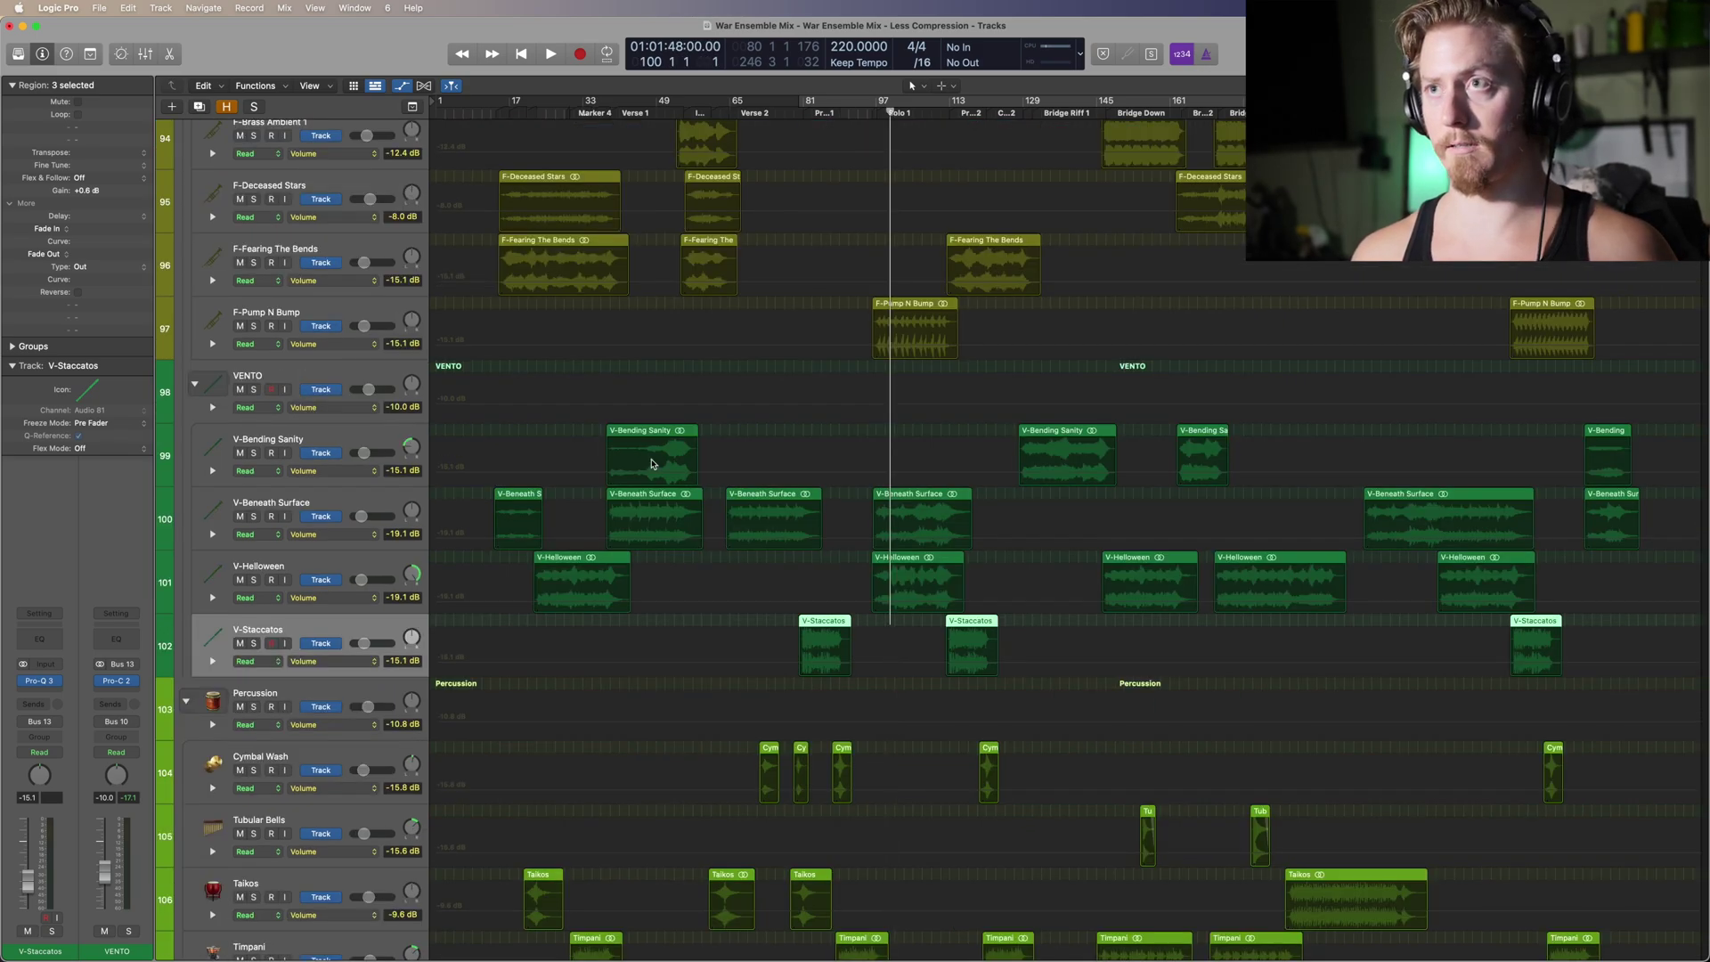
# Step: Show the mixer again and select the Cymbal Wash track below the Percussion bus
pyautogui.press('e')
pyautogui.press('x')
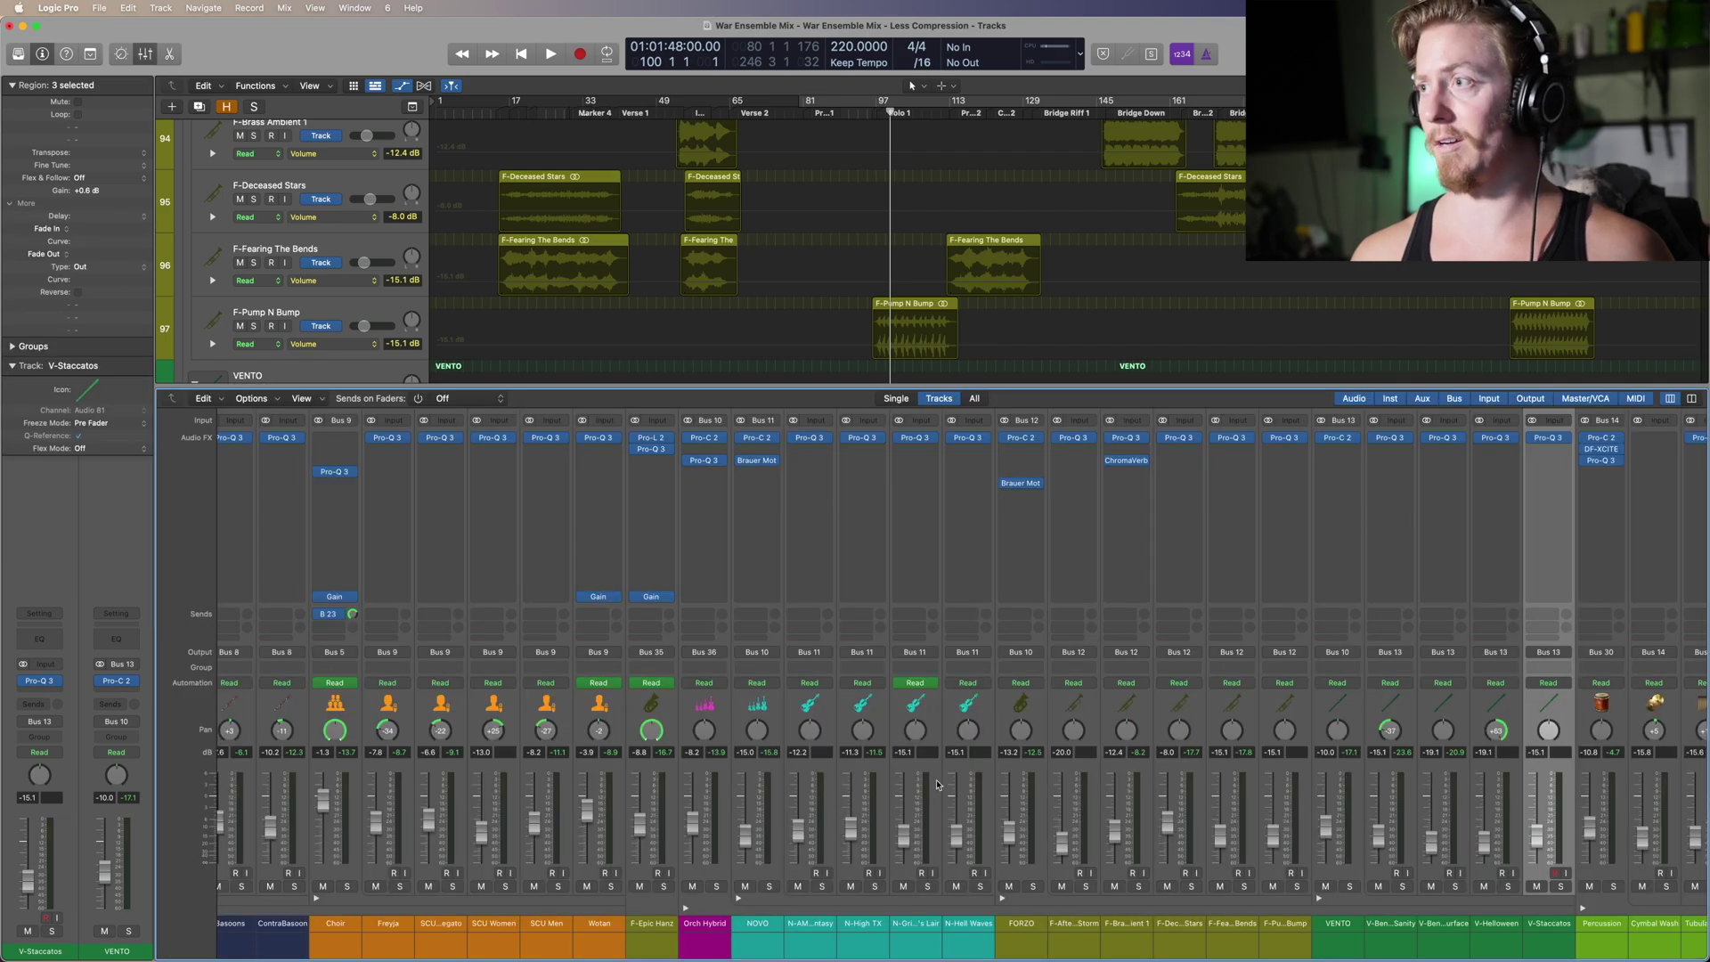
pyautogui.click(487, 703)
pyautogui.press('Down')
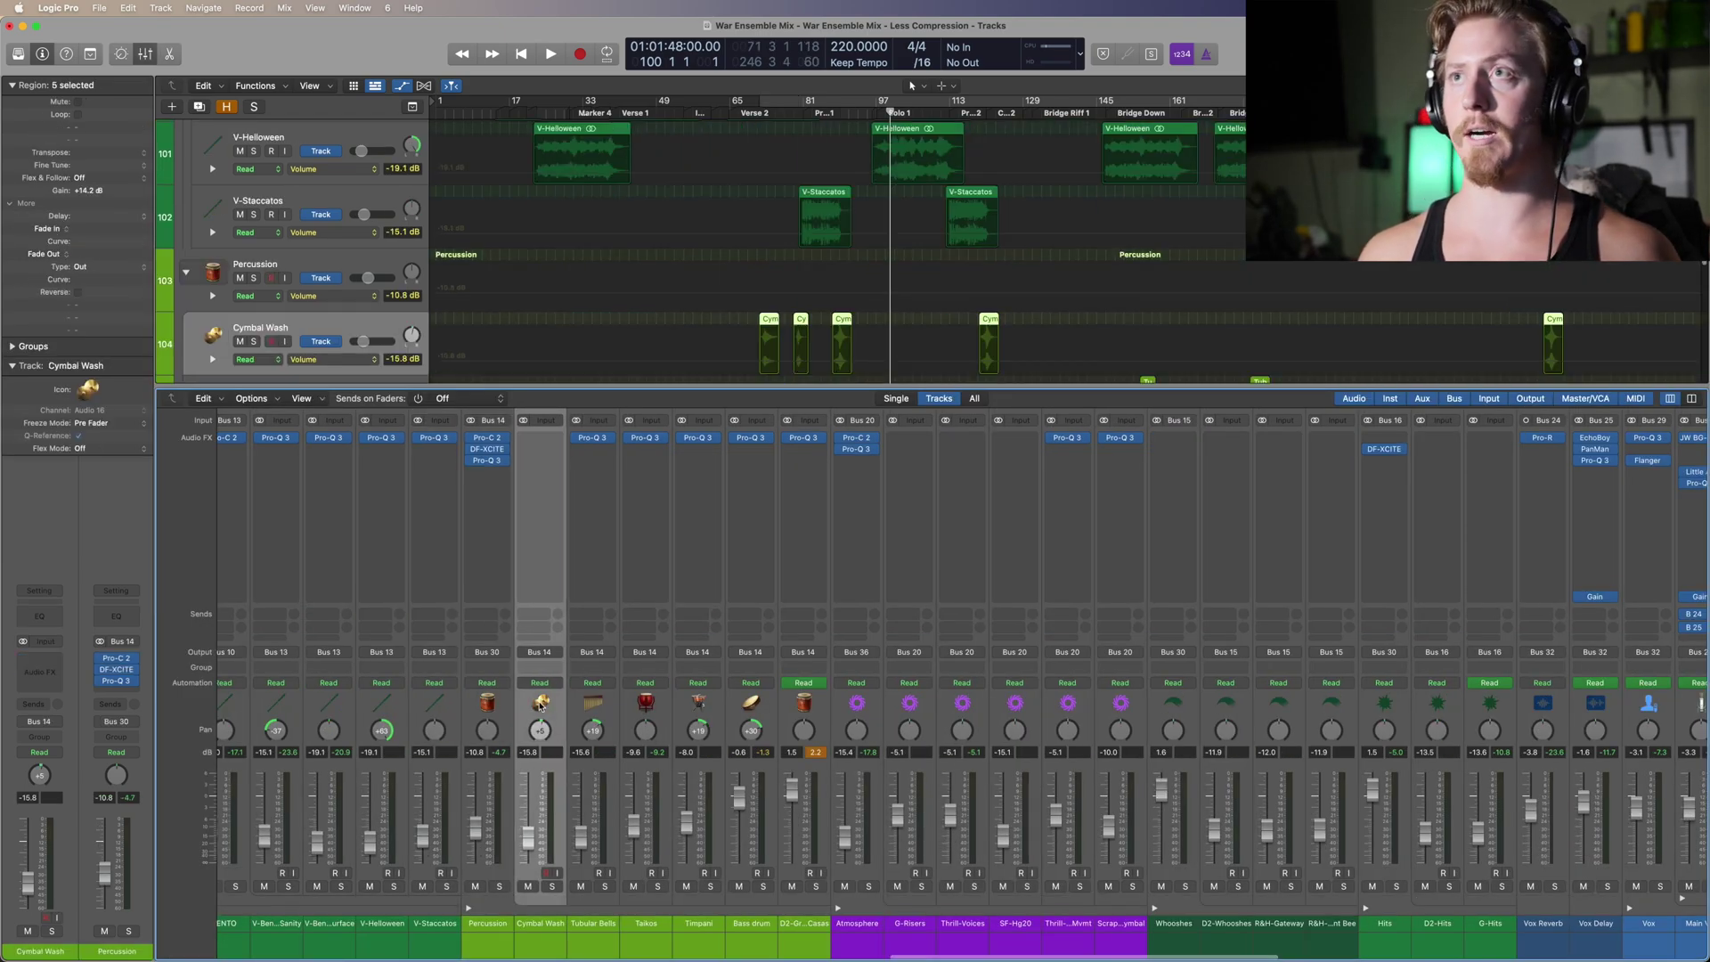
# Step: Solo the Cymbal Wash track and play its first region in Verse 2
pyautogui.press('s')
pyautogui.click(763, 112)
pyautogui.press('space')
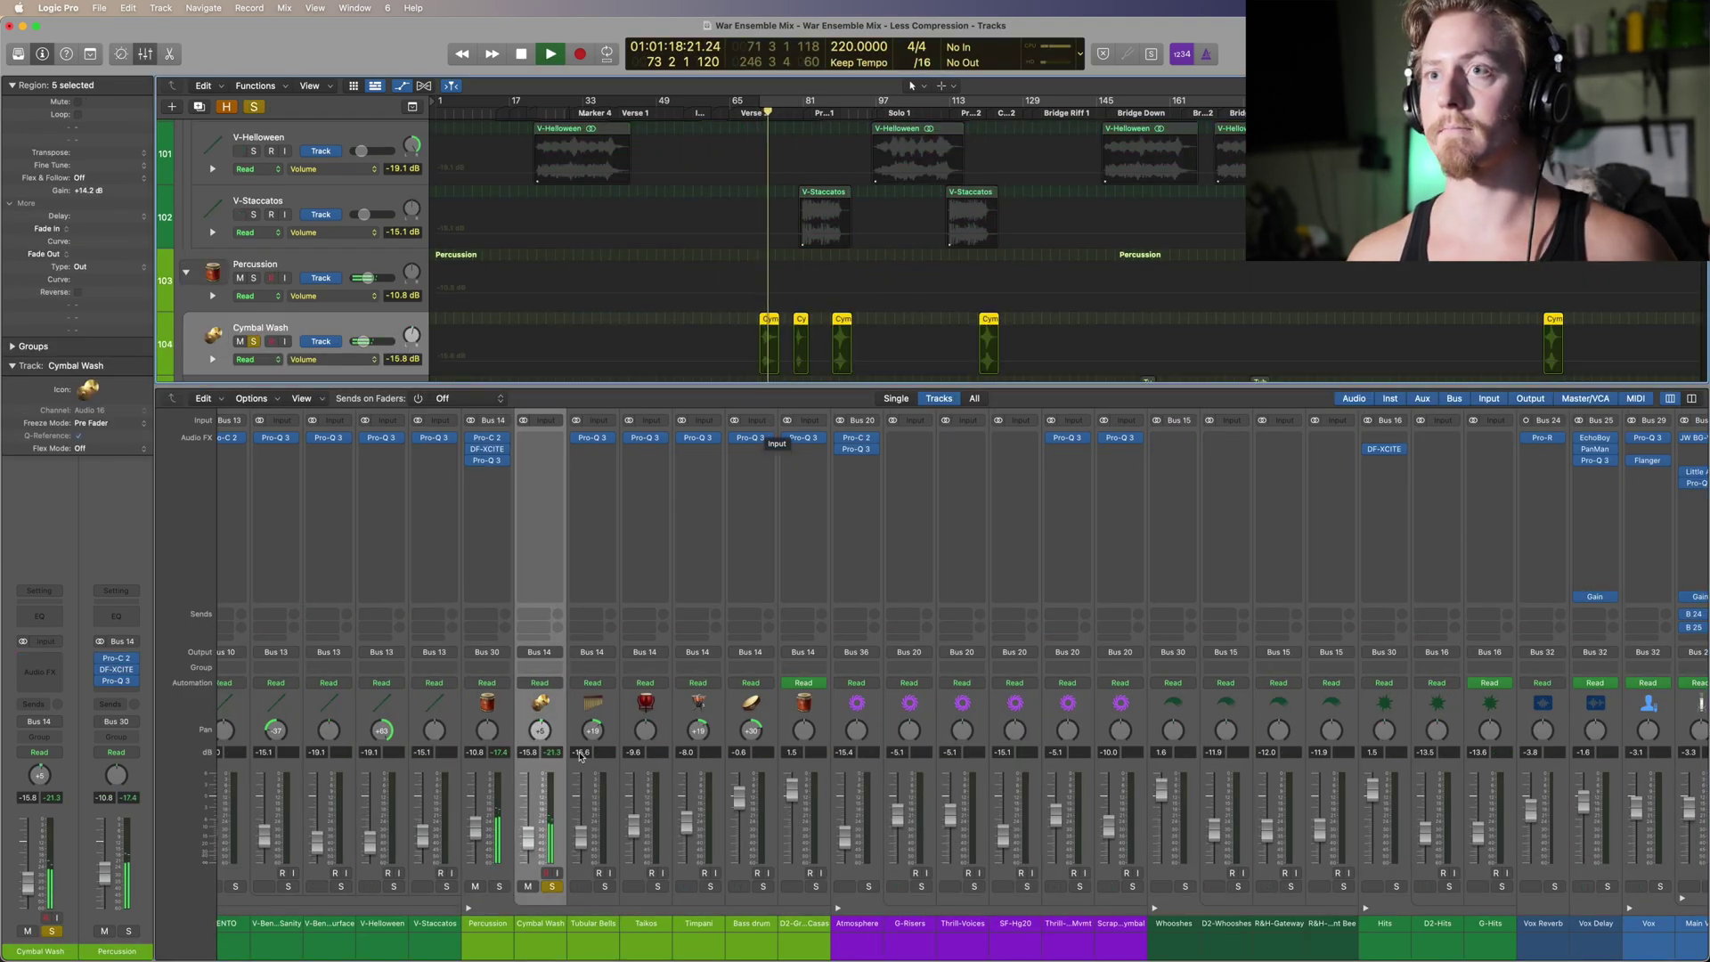
pyautogui.press('space')
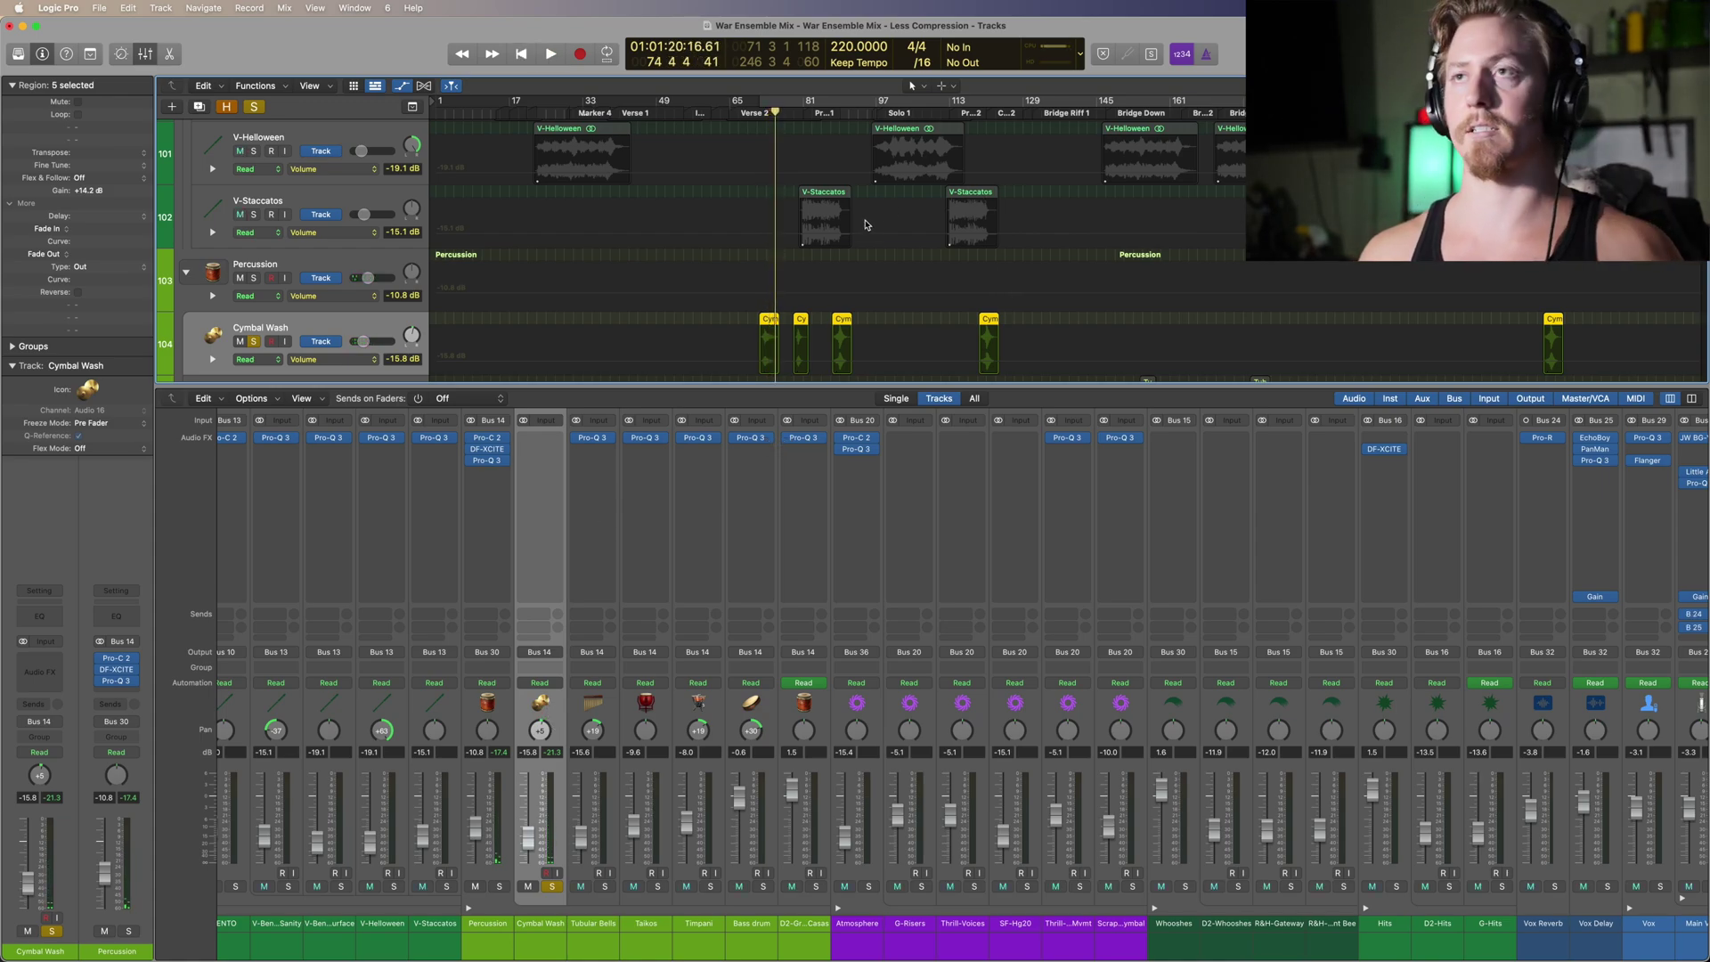
# Step: Switch the solo from Cymbal Wash to Tubular Bells and play its first region from bar 154
pyautogui.press('Down')
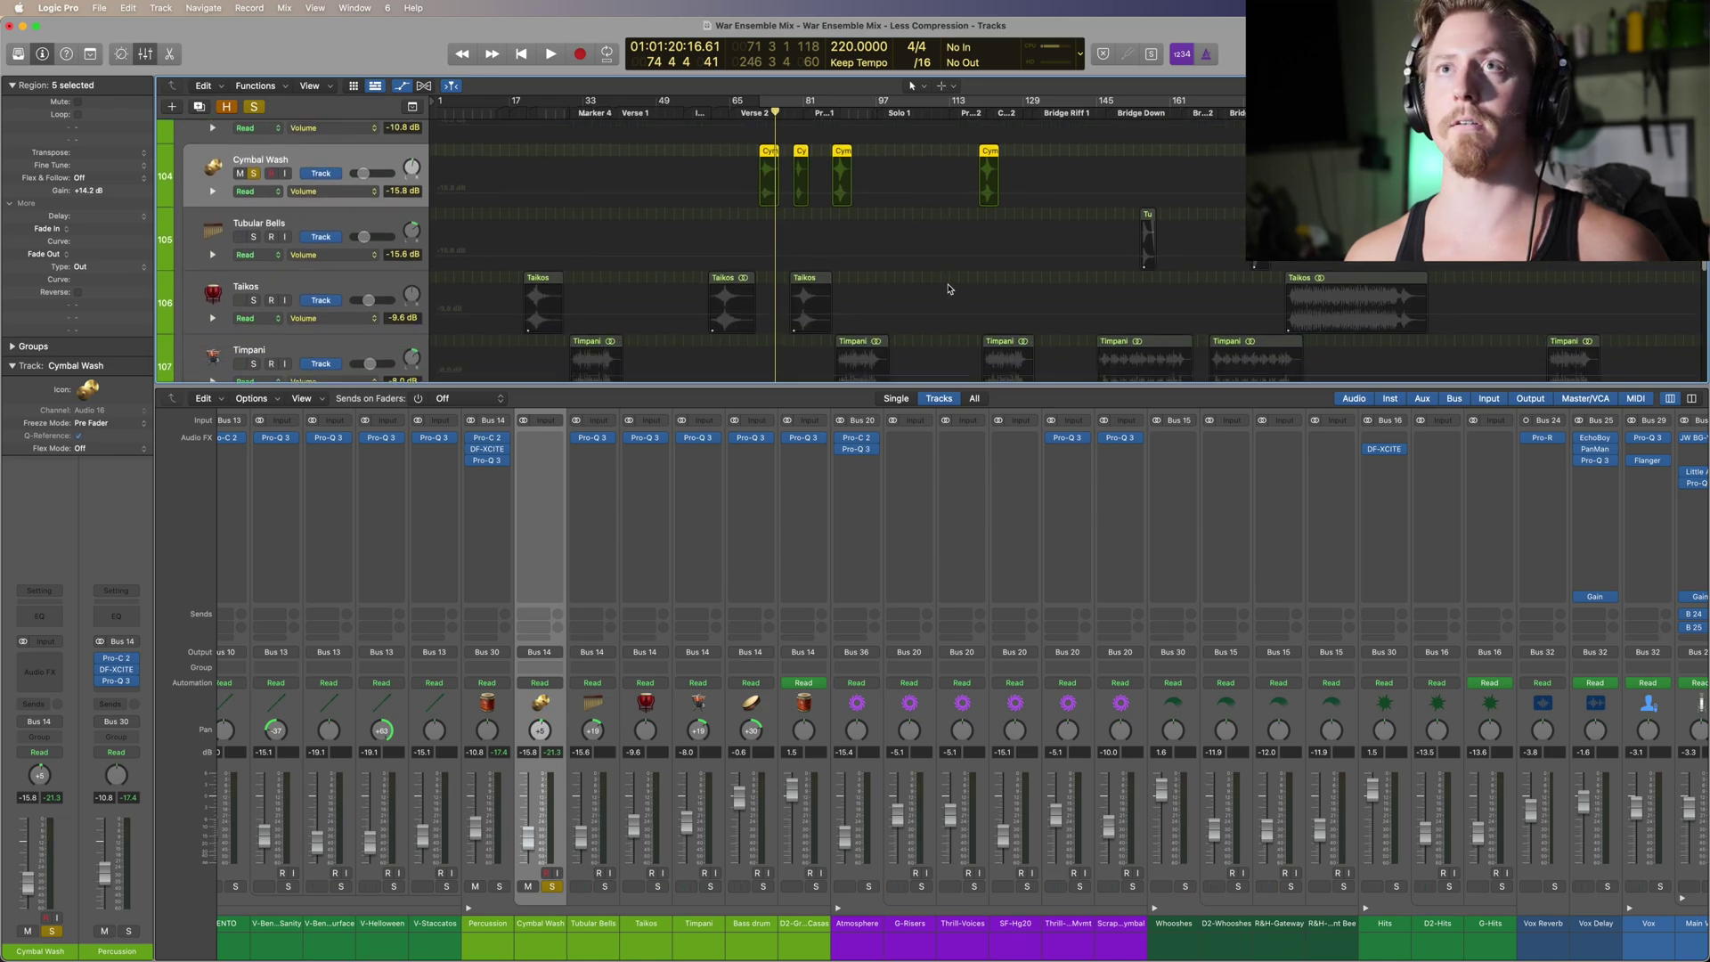
pyautogui.click(1141, 115)
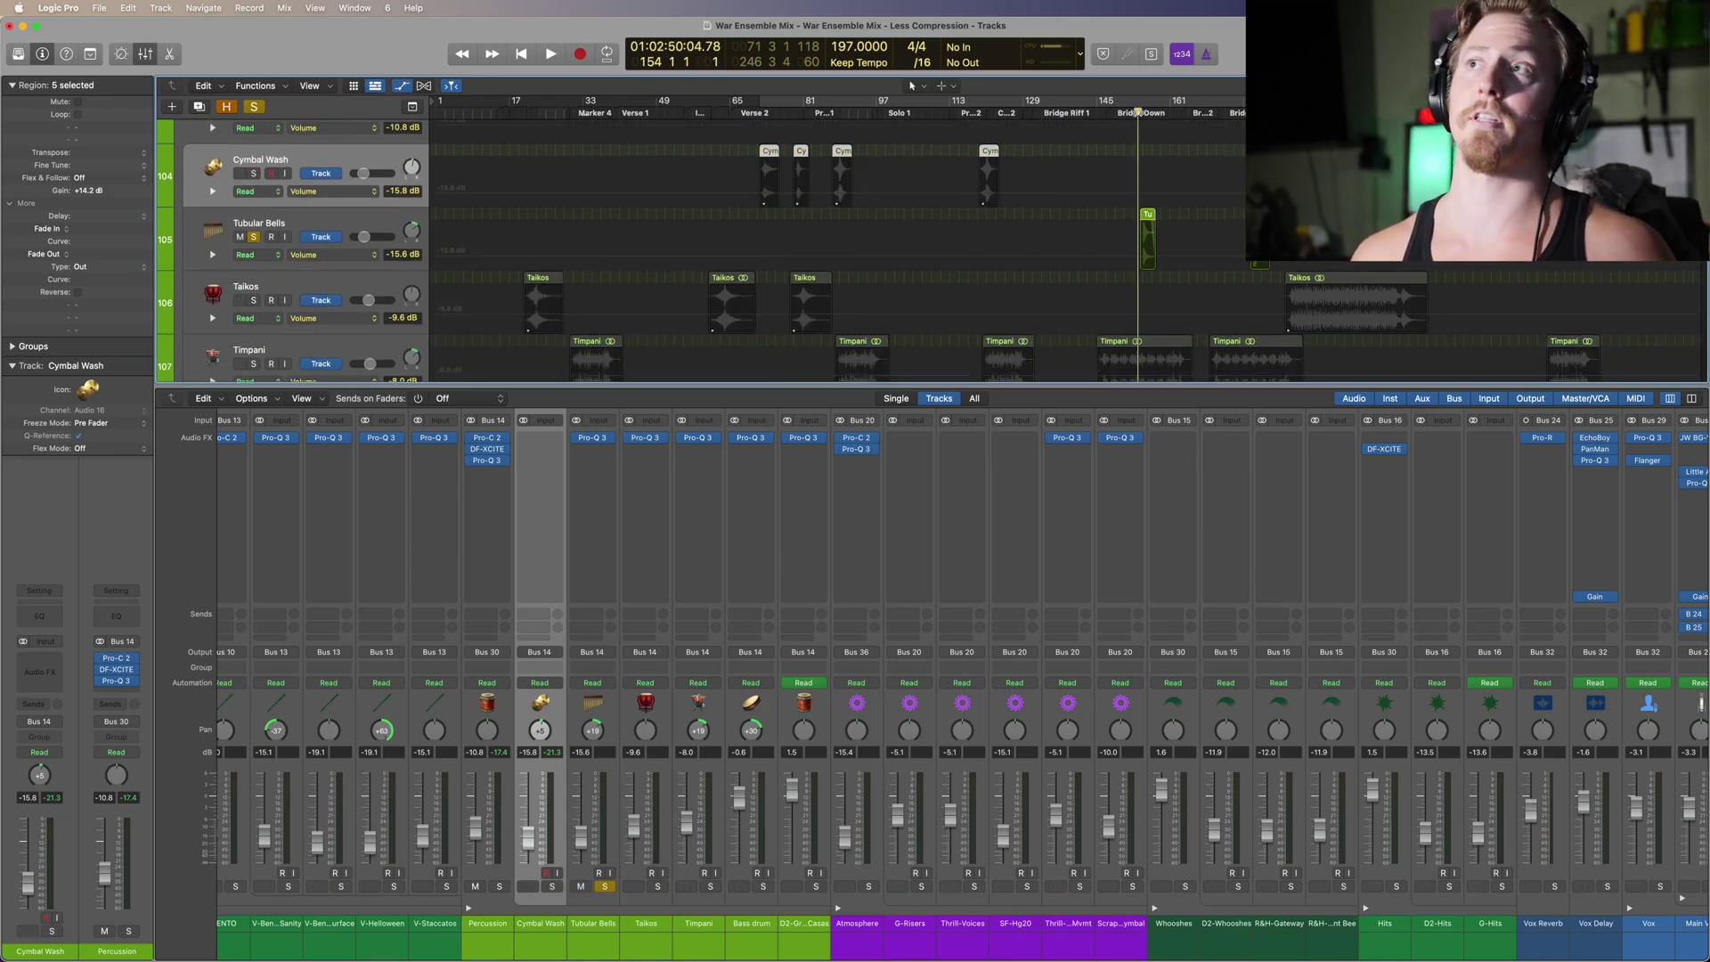
pyautogui.press('space')
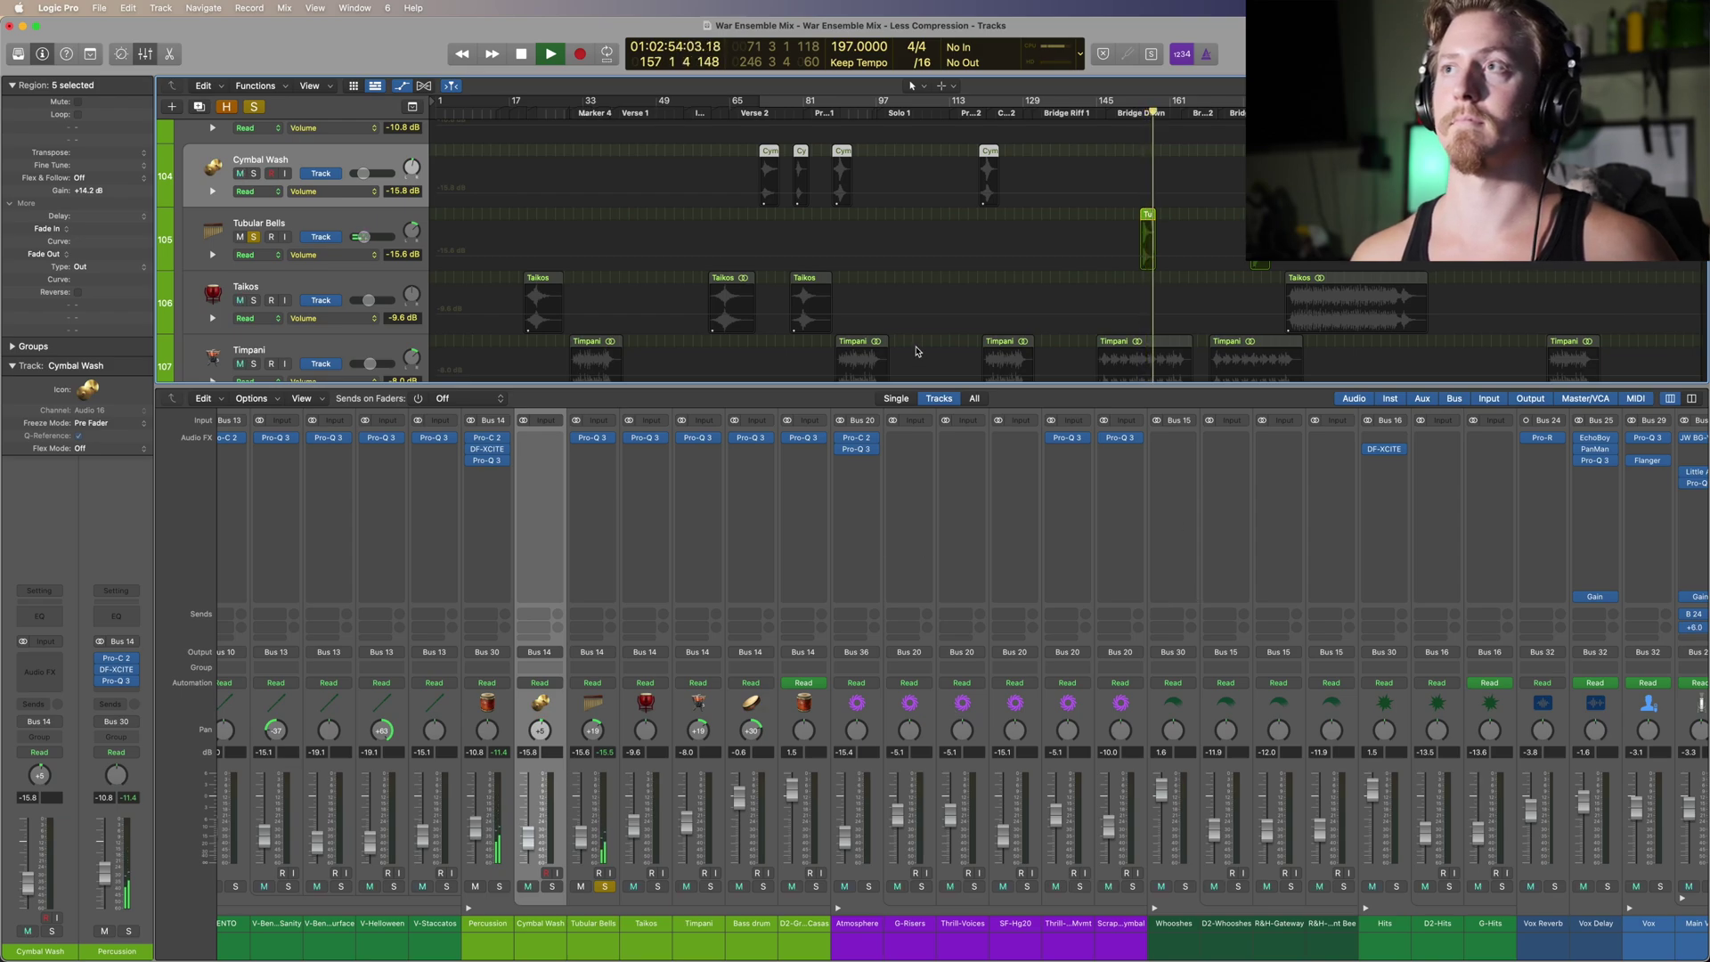
pyautogui.scroll(-4, 1060, 337)
pyautogui.scroll(2, 1060, 336)
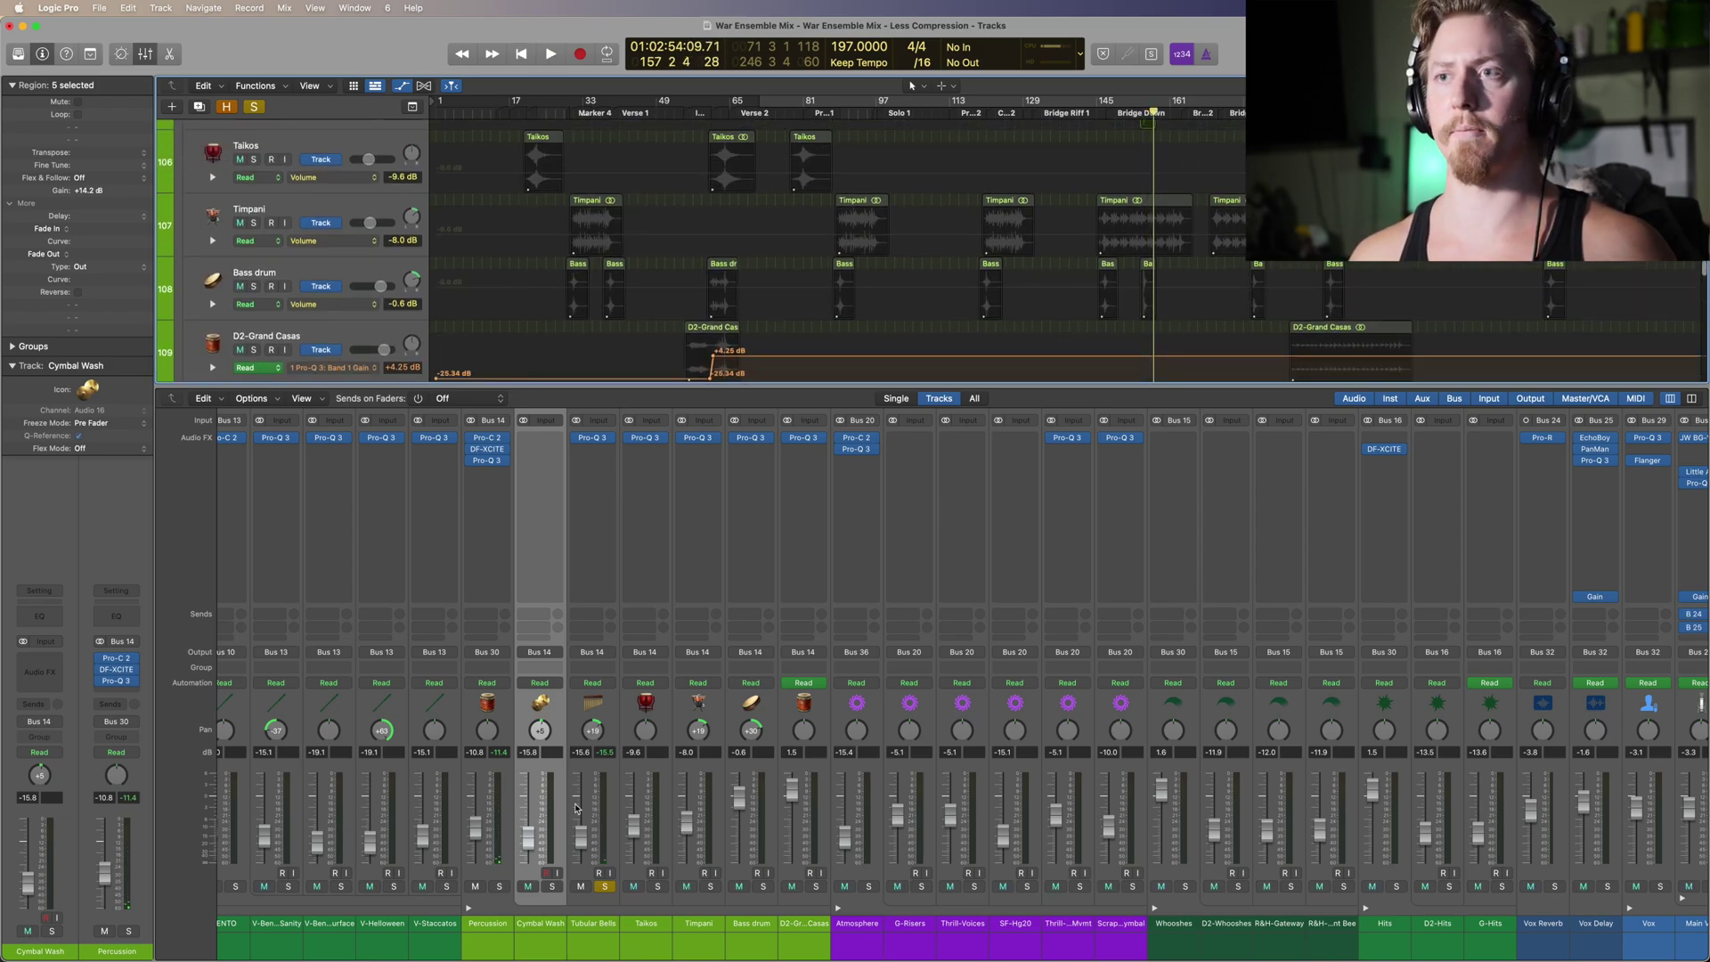
# Step: Add Bass drum to the Tubular Bells solo, play both together from about bar 154, and unsolo both tracks
pyautogui.click(762, 886)
pyautogui.press('space')
pyautogui.scroll(3, 867, 251)
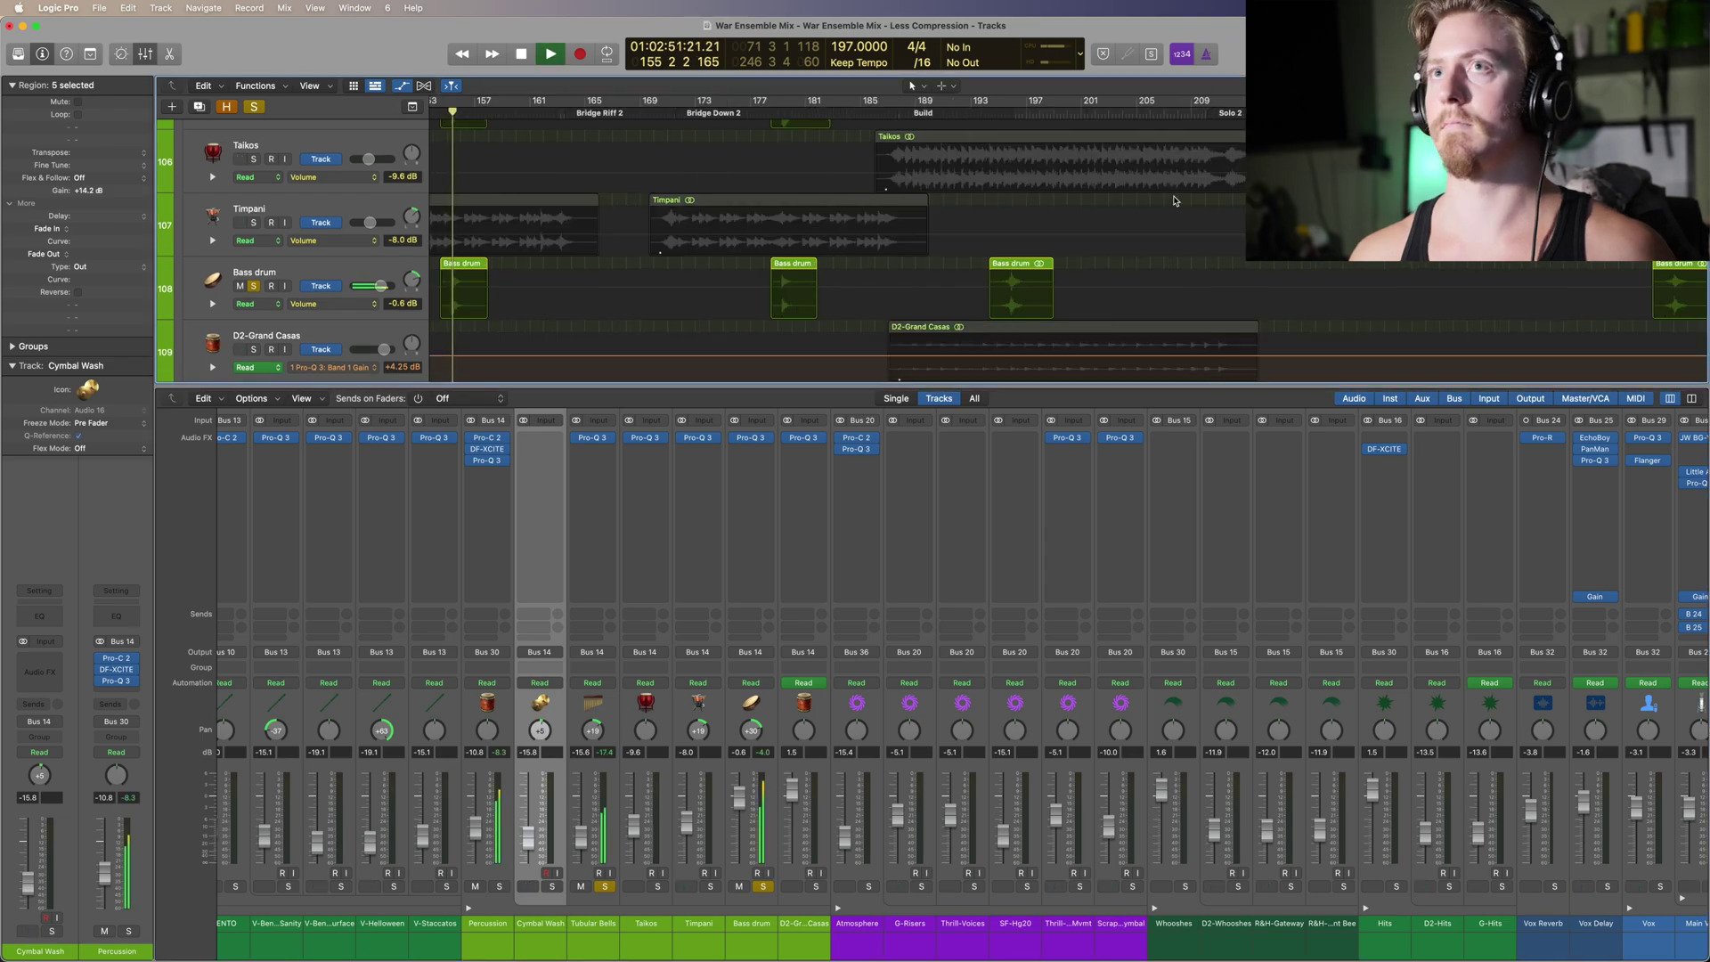
pyautogui.hscroll(-5, 881, 251)
pyautogui.scroll(1, 920, 251)
pyautogui.scroll(1, 919, 250)
pyautogui.press('space')
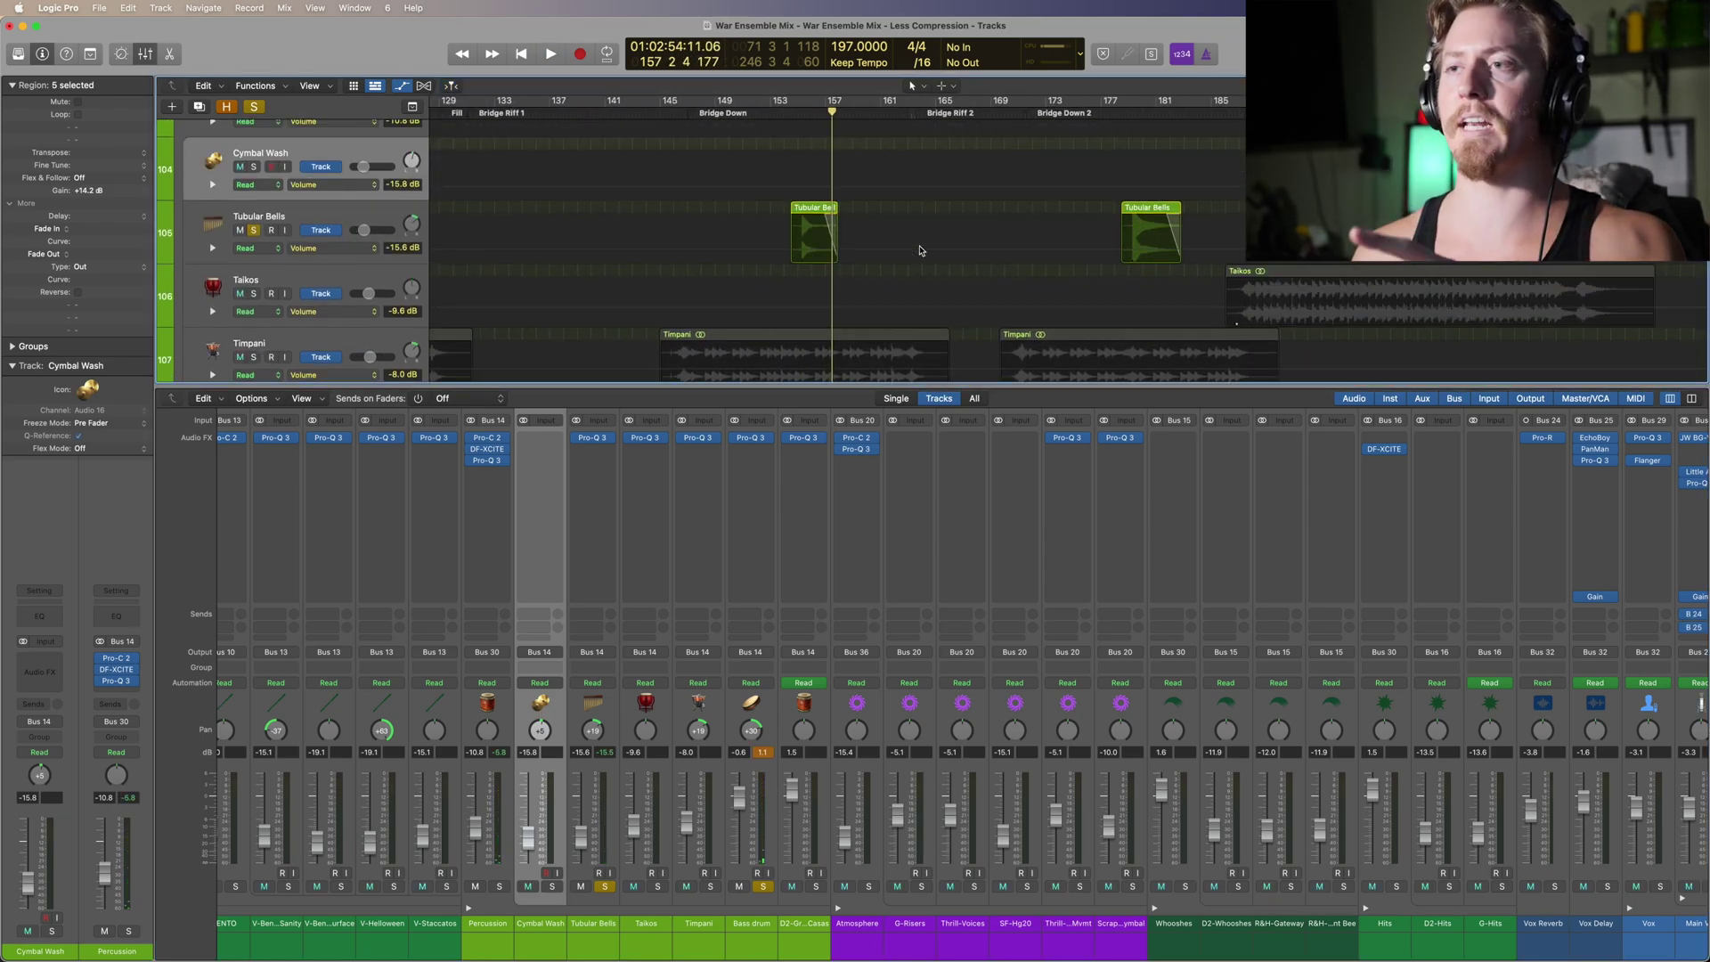
pyautogui.scroll(-3, 890, 285)
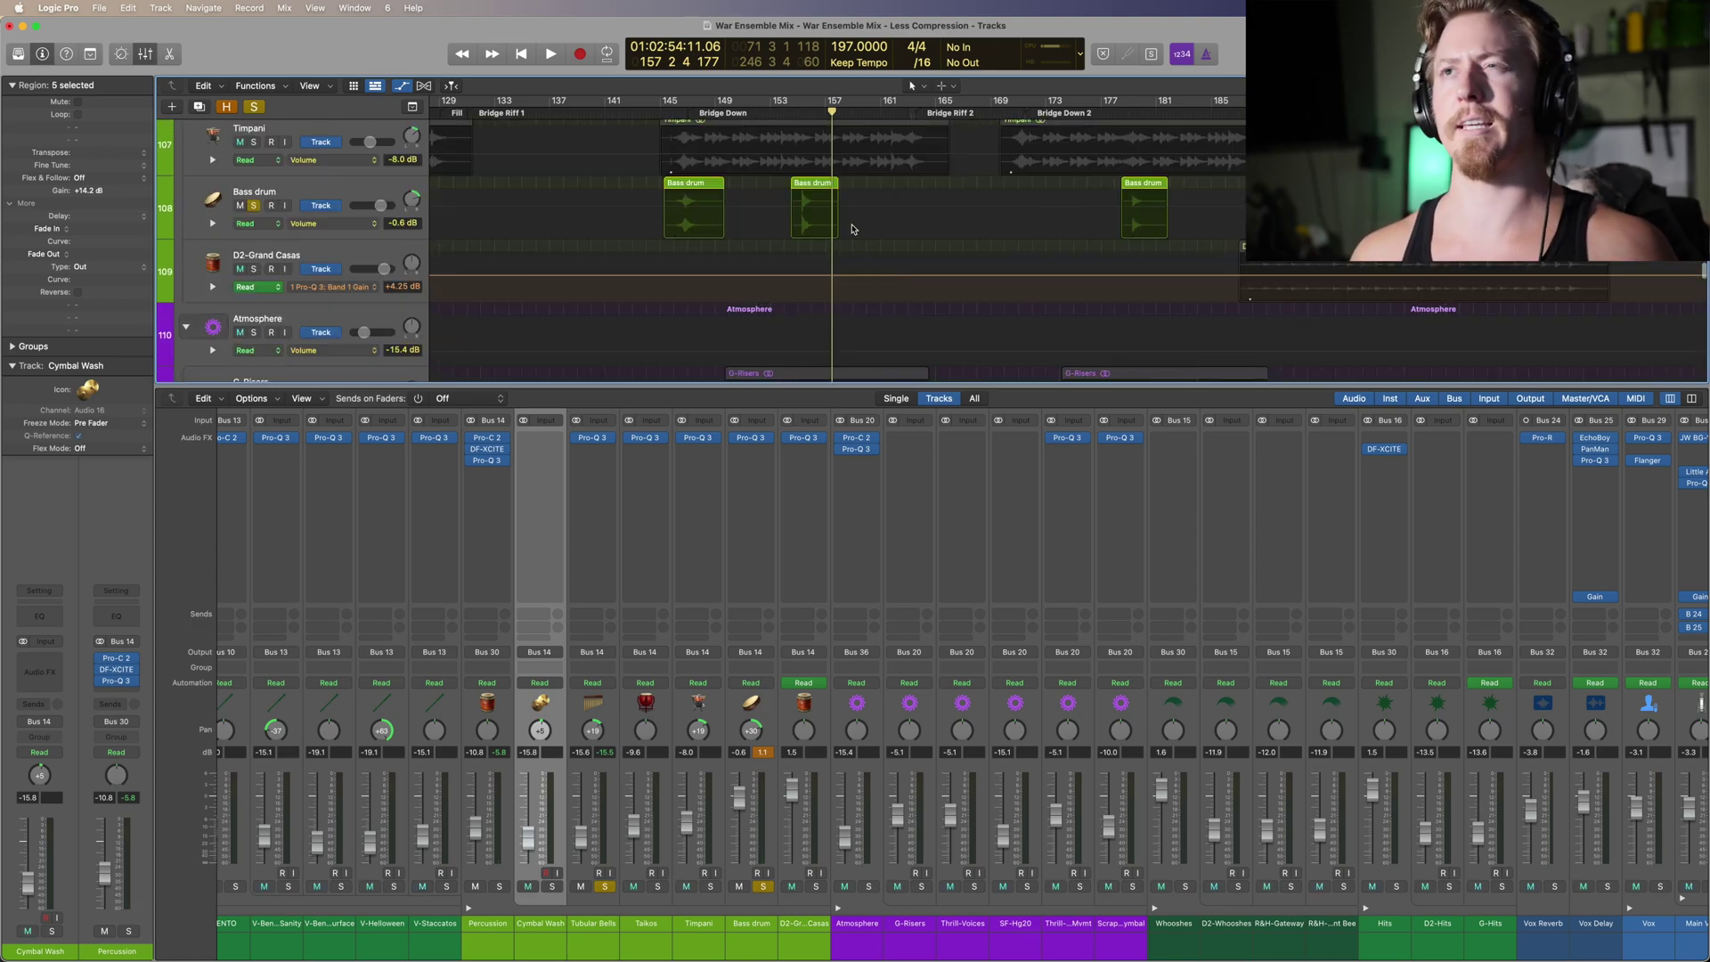
pyautogui.scroll(1, 852, 229)
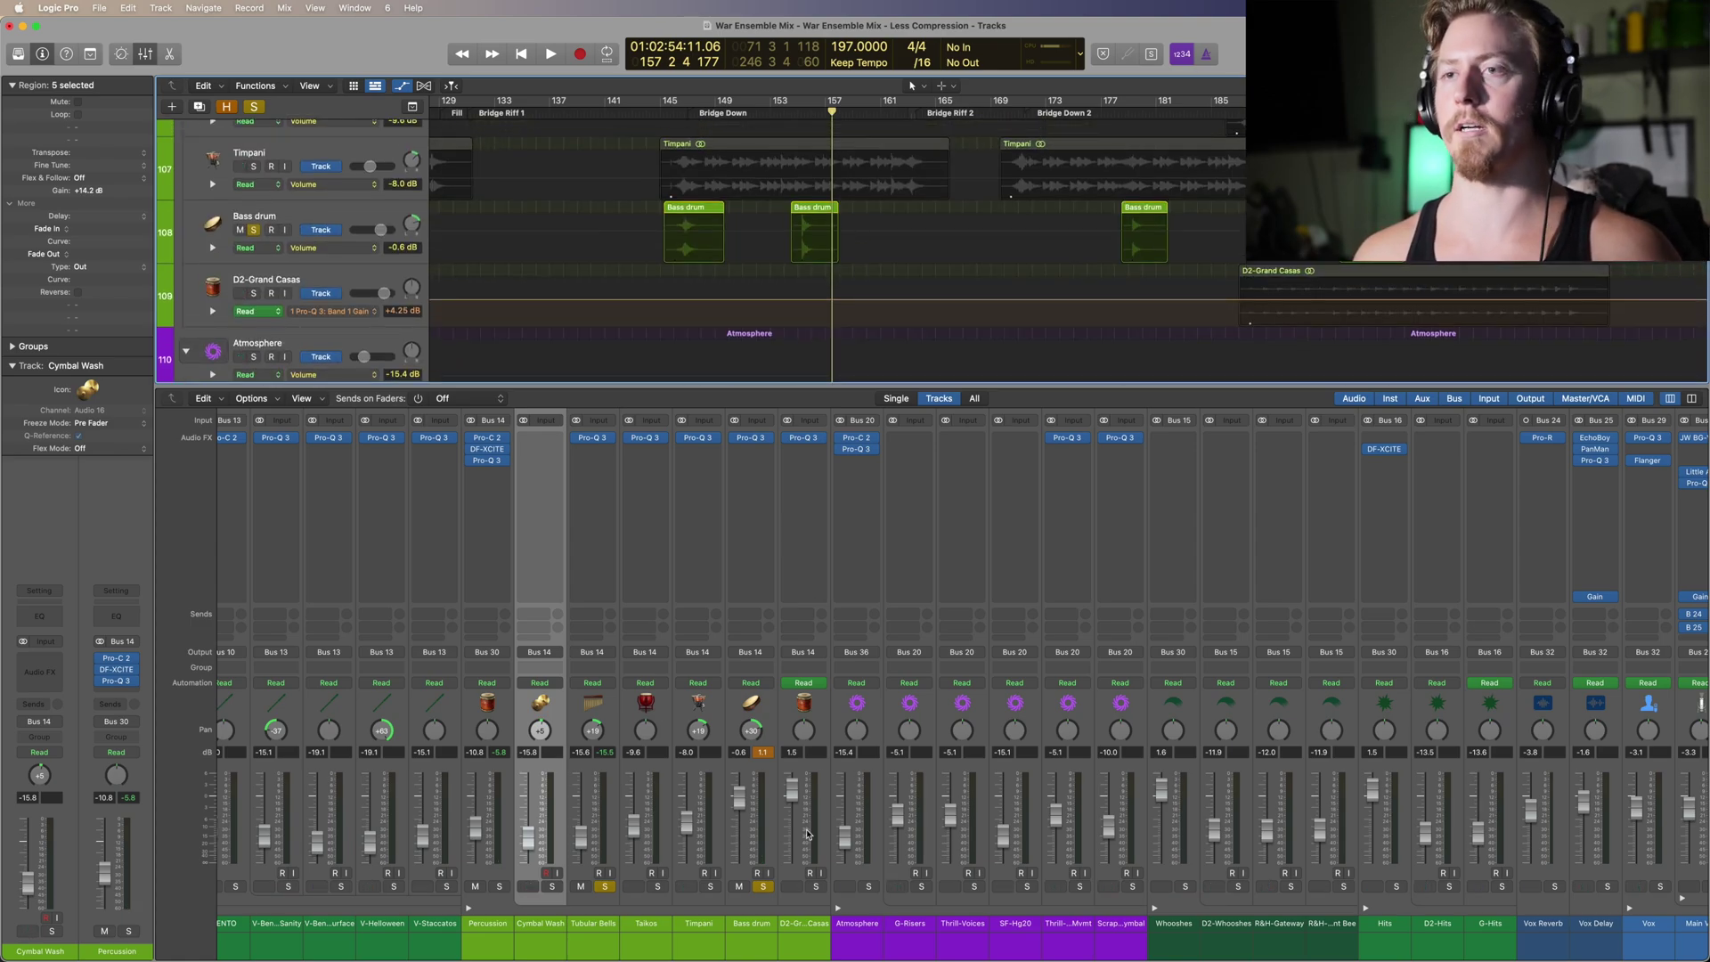
pyautogui.click(608, 887)
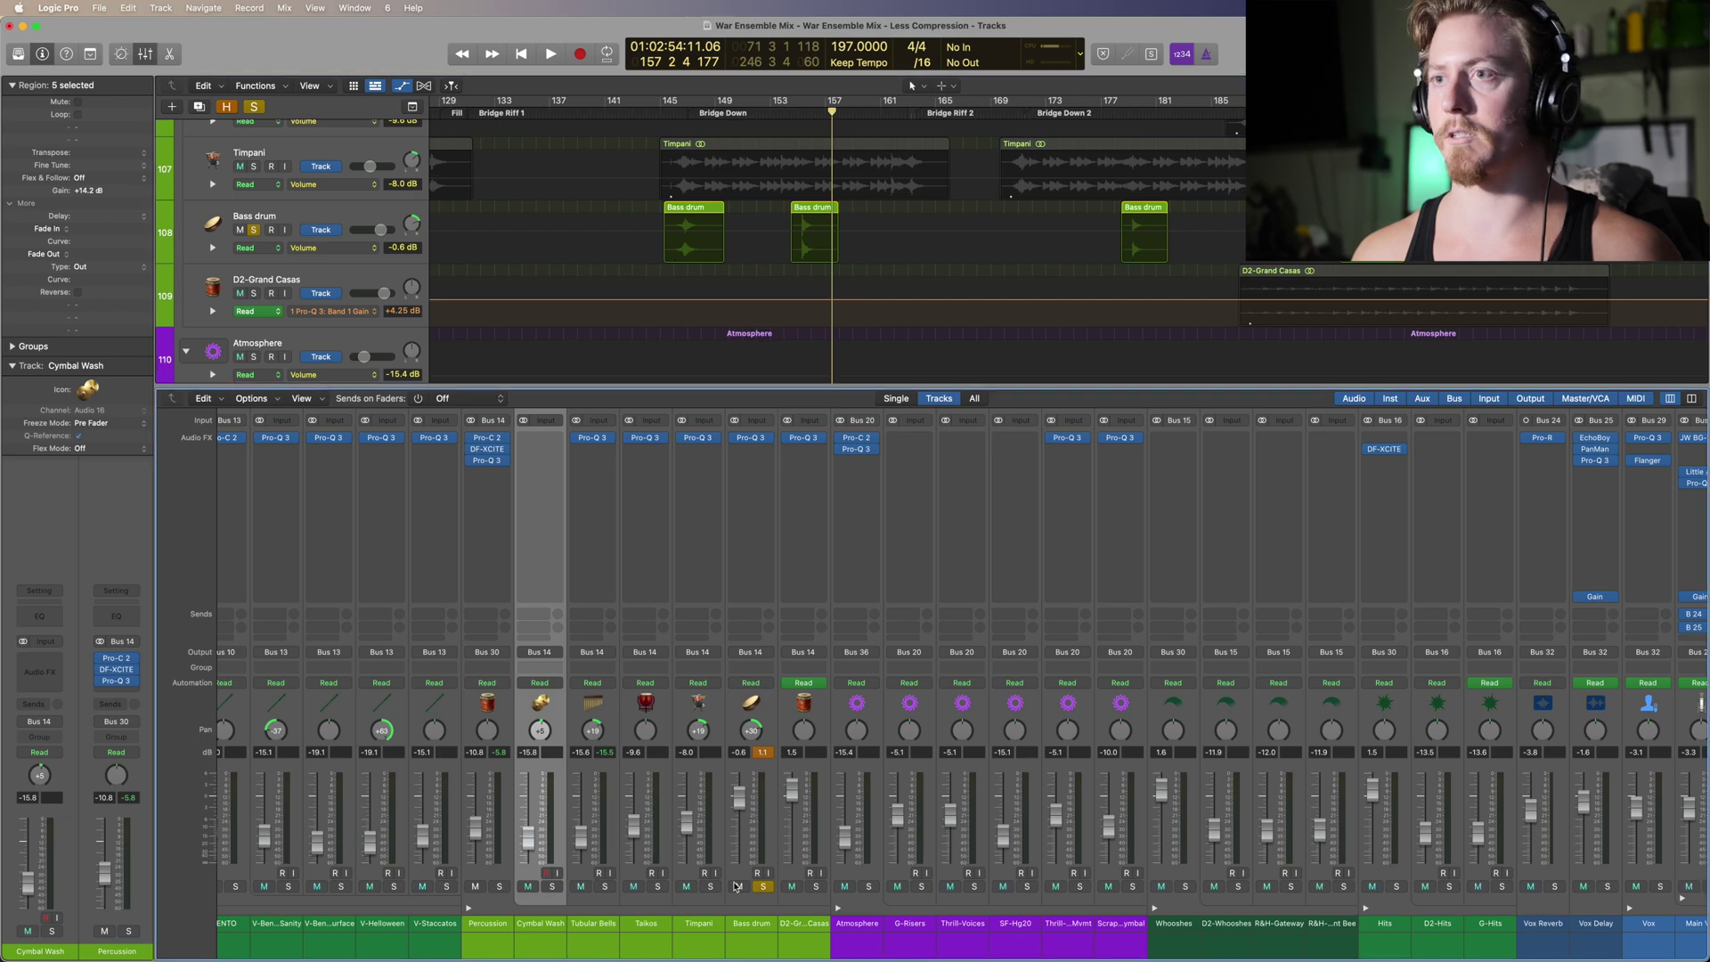
pyautogui.click(763, 887)
pyautogui.scroll(-5, 755, 278)
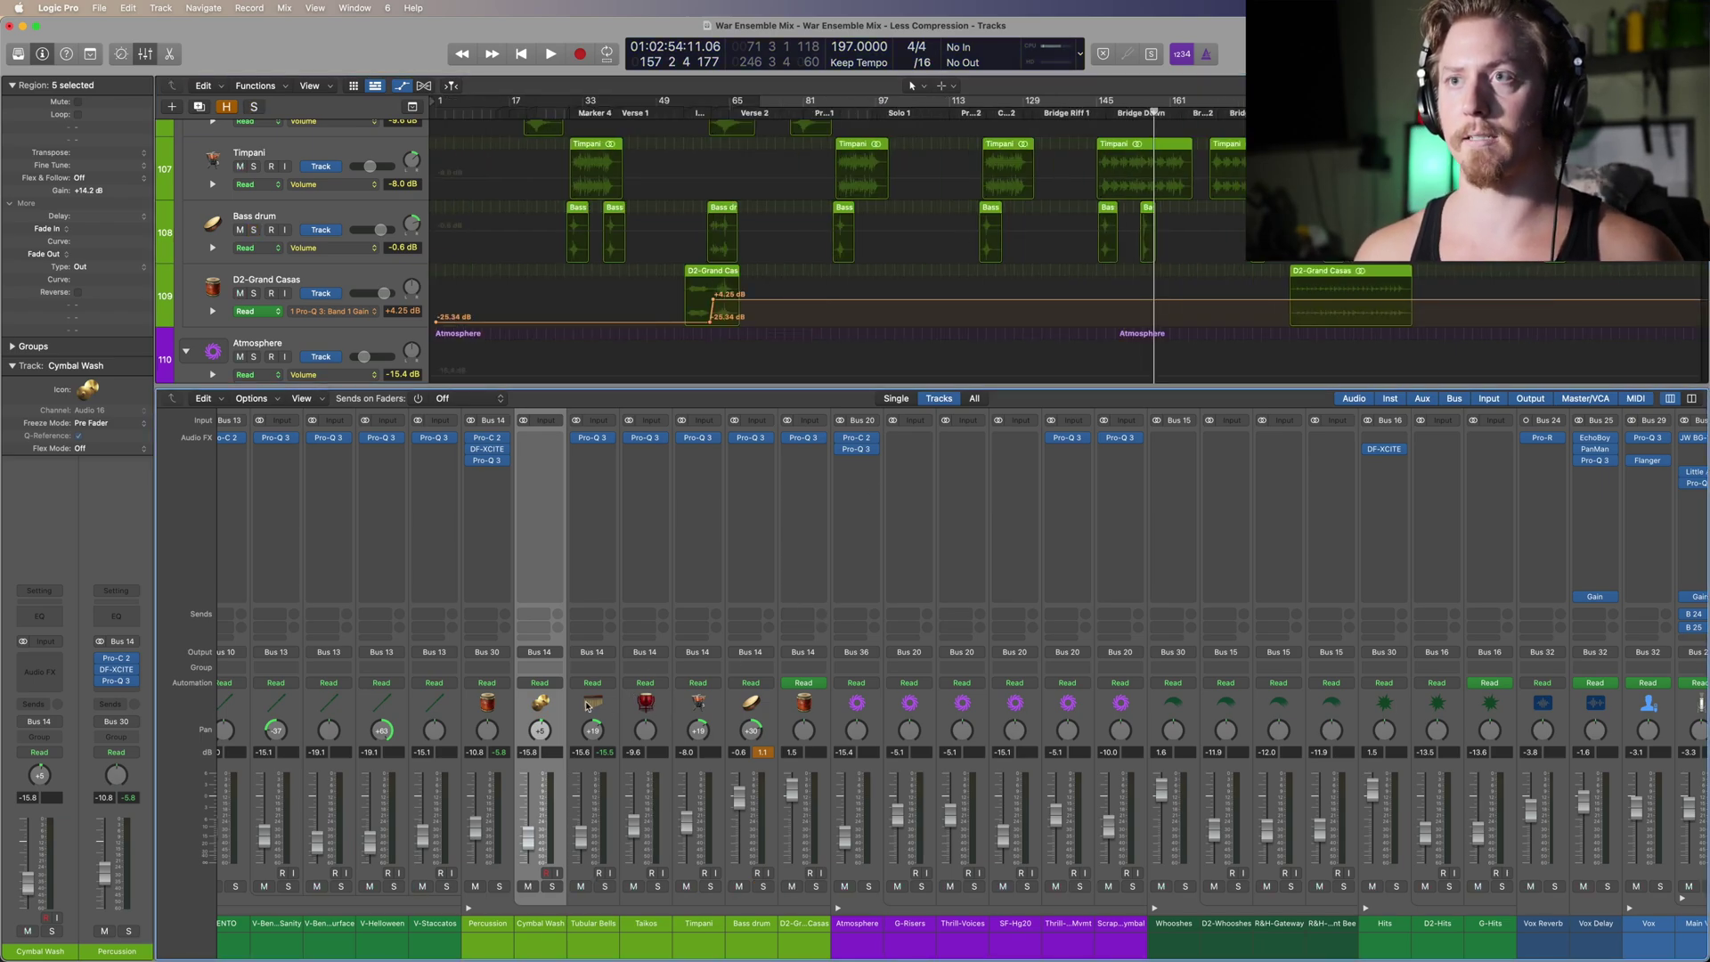
# Step: Select and solo the Taikos track, play its second region from bar 61, and unsolo it
pyautogui.click(651, 702)
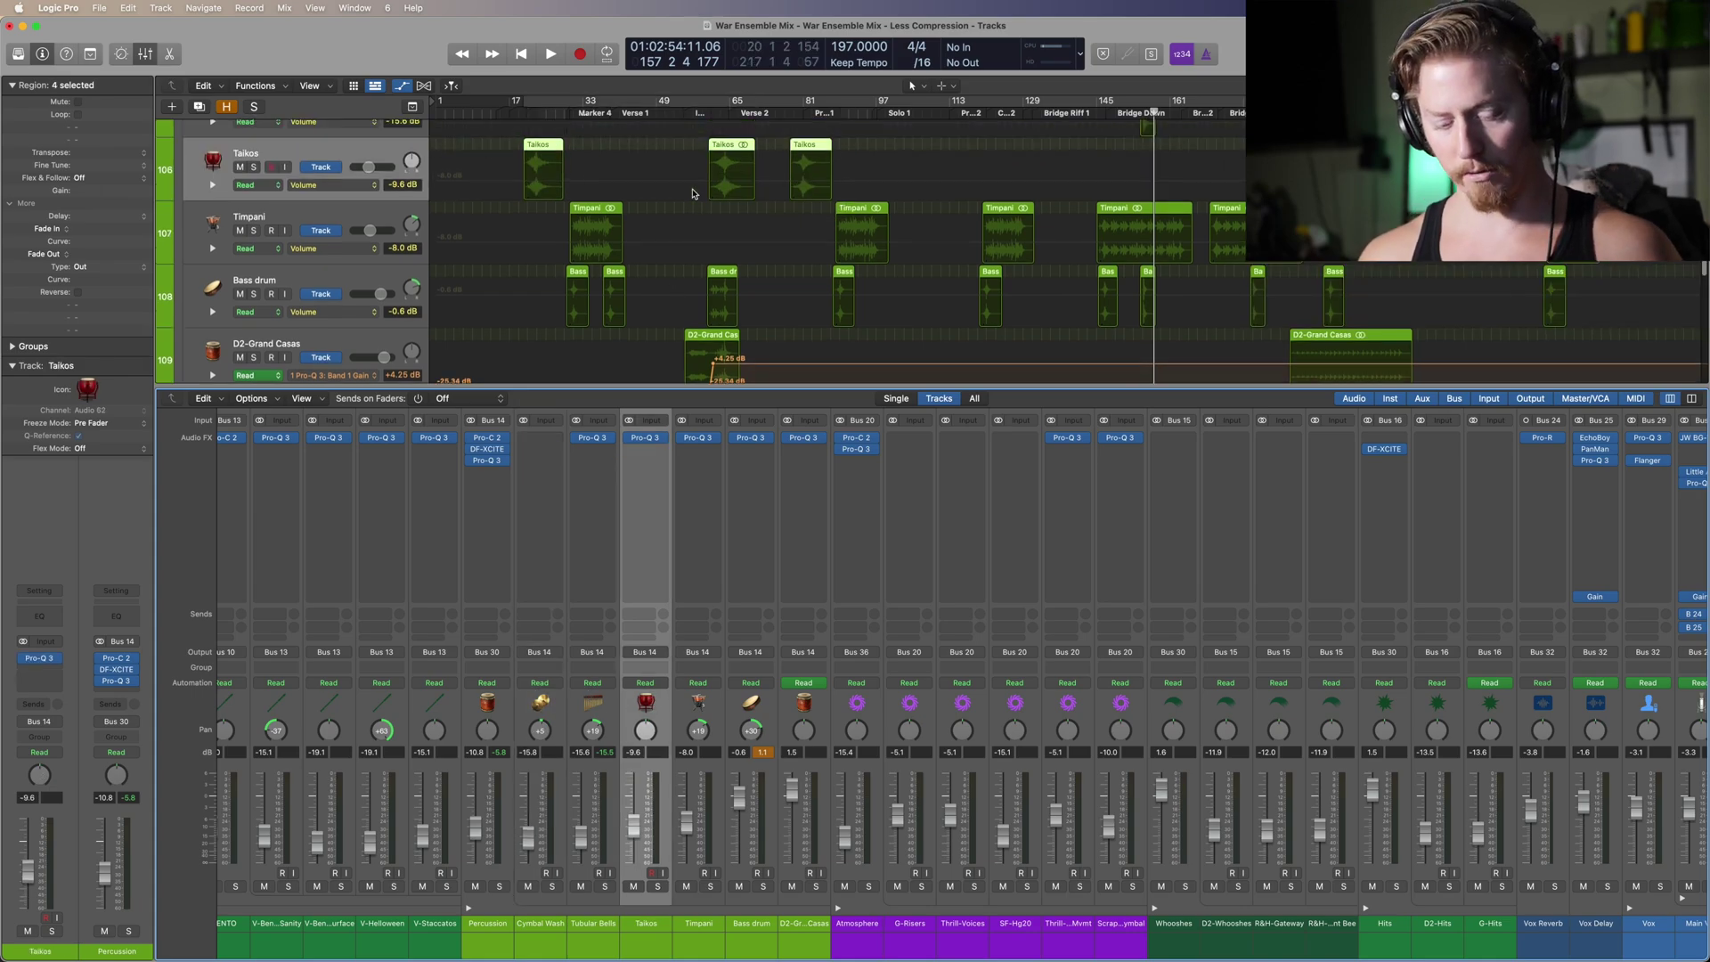
pyautogui.press('s')
pyautogui.click(712, 114)
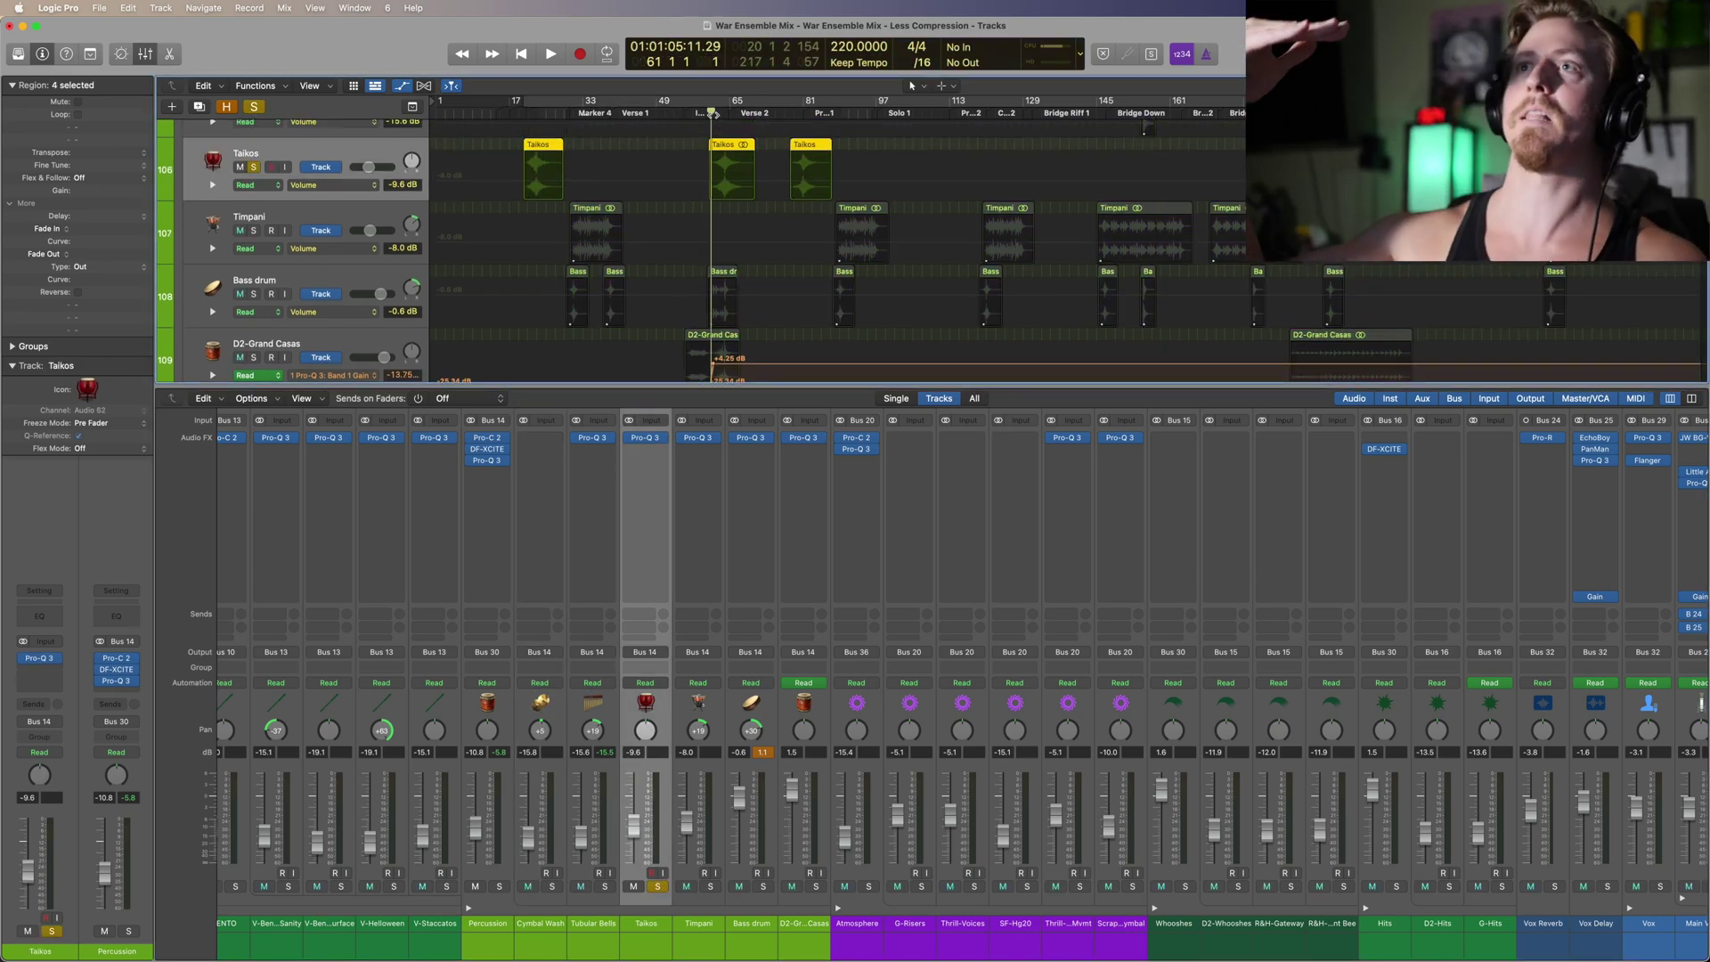
pyautogui.press('space')
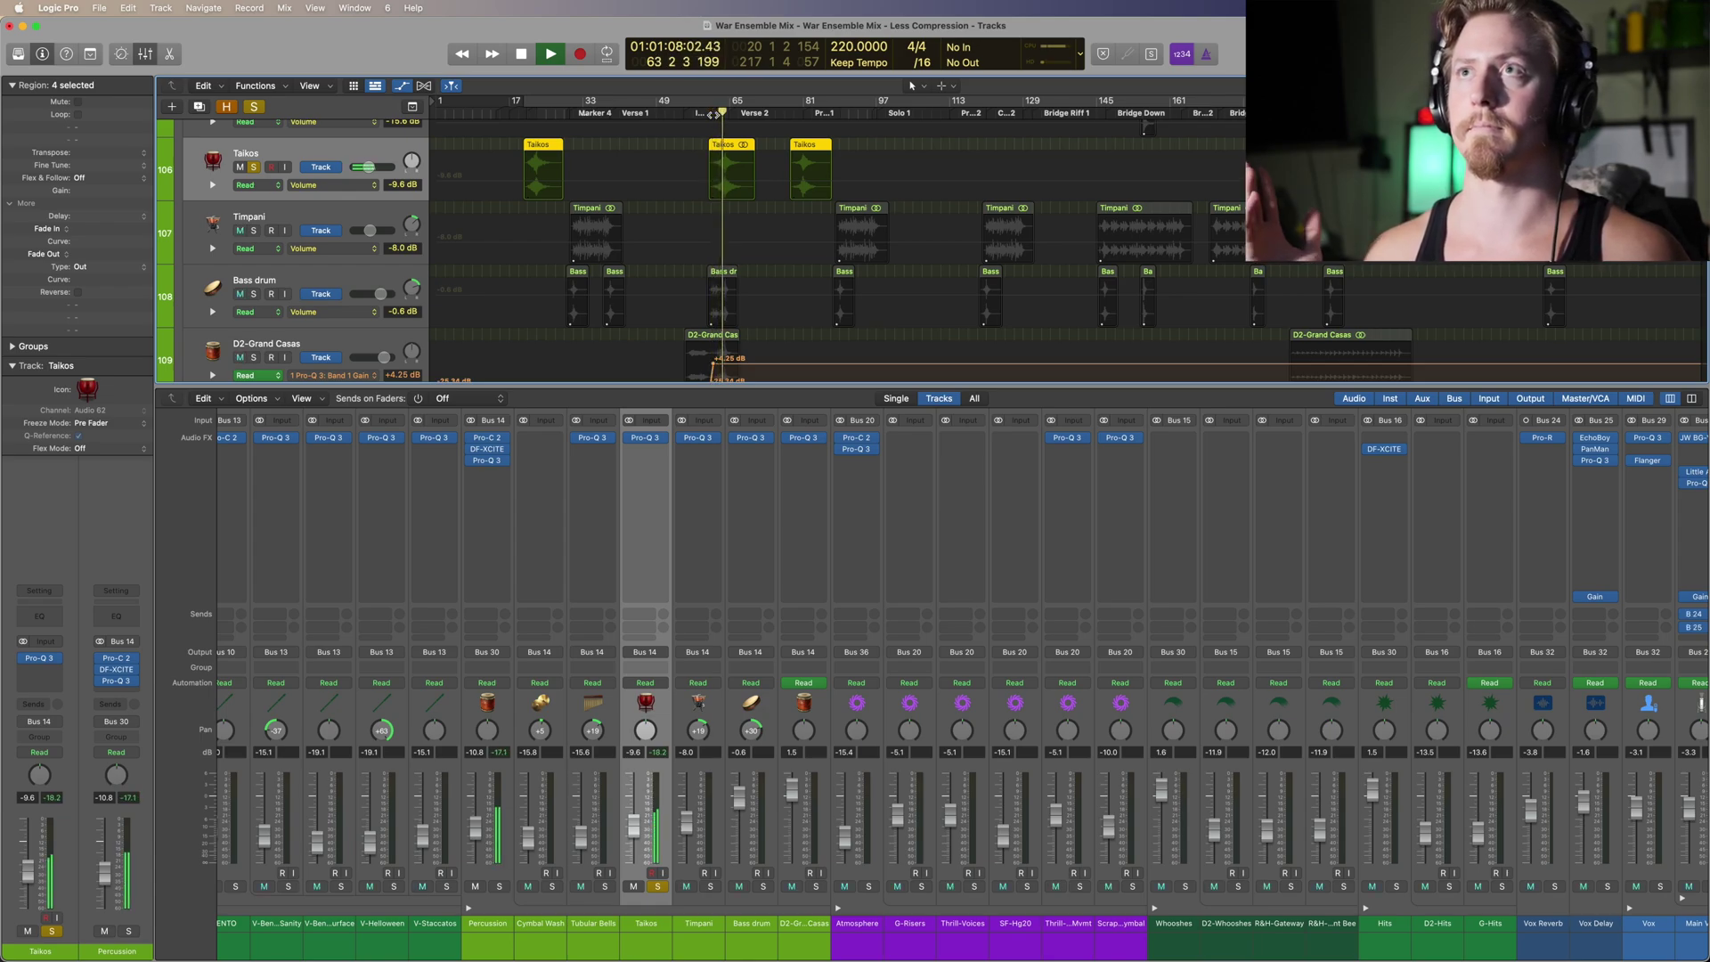
pyautogui.press('space')
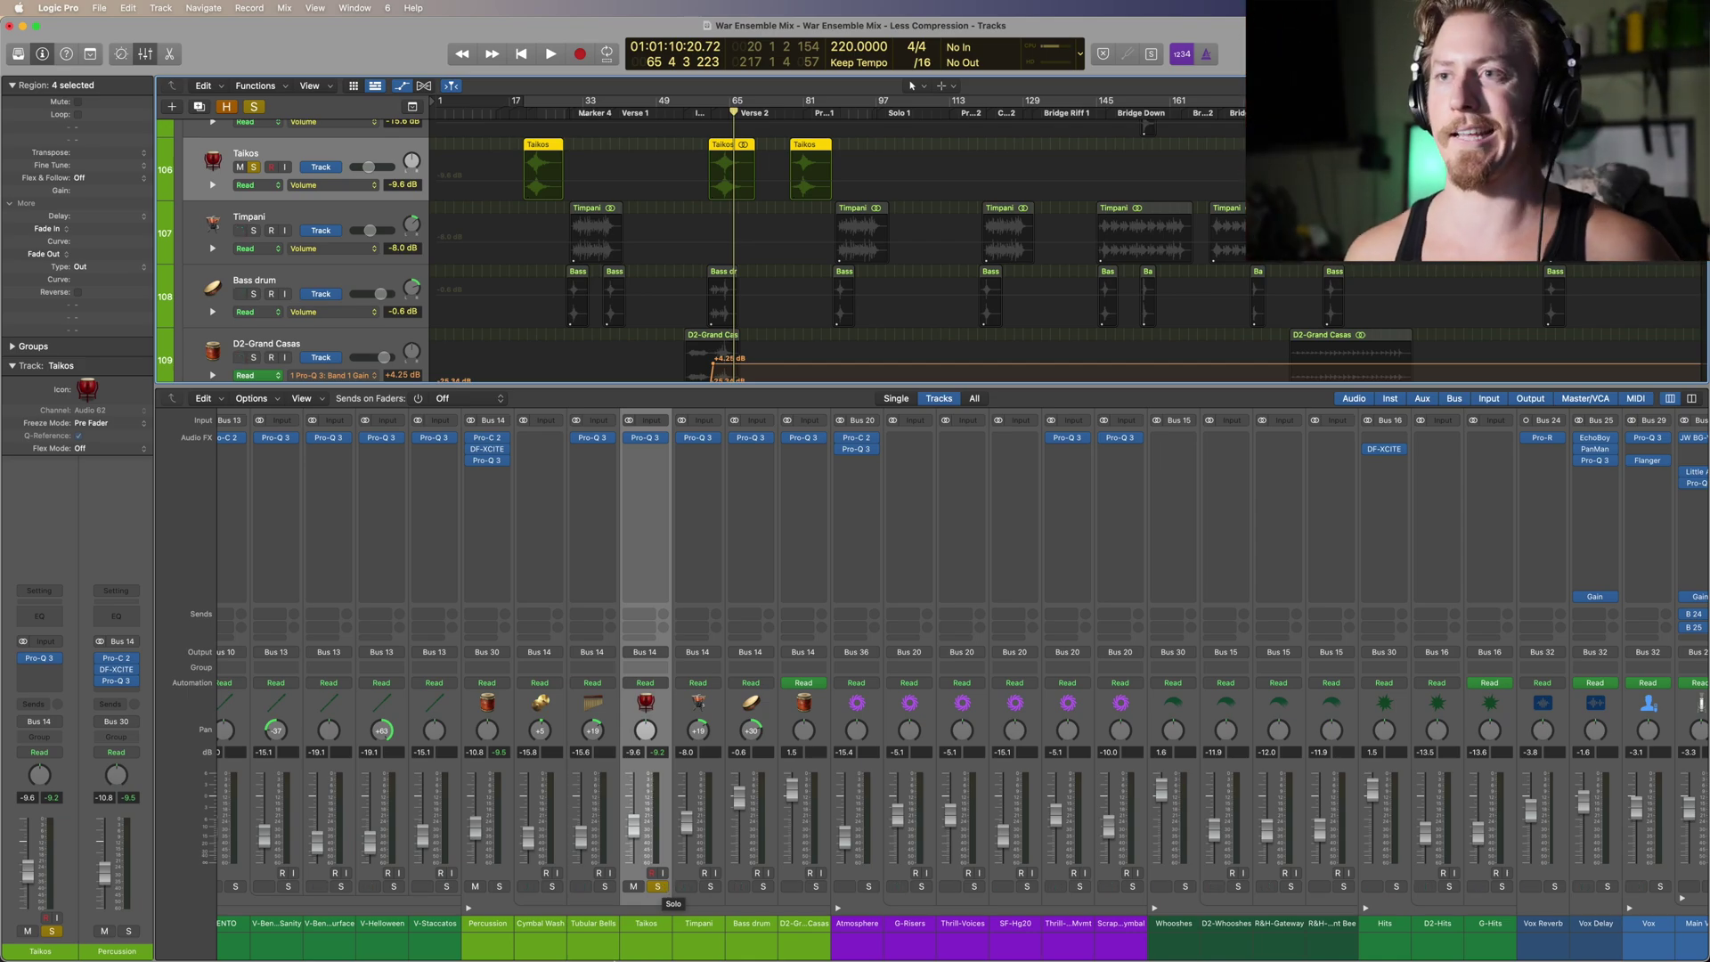
pyautogui.click(659, 886)
# Step: Solo the Timpani track and play its first region from about bar 33
pyautogui.click(710, 886)
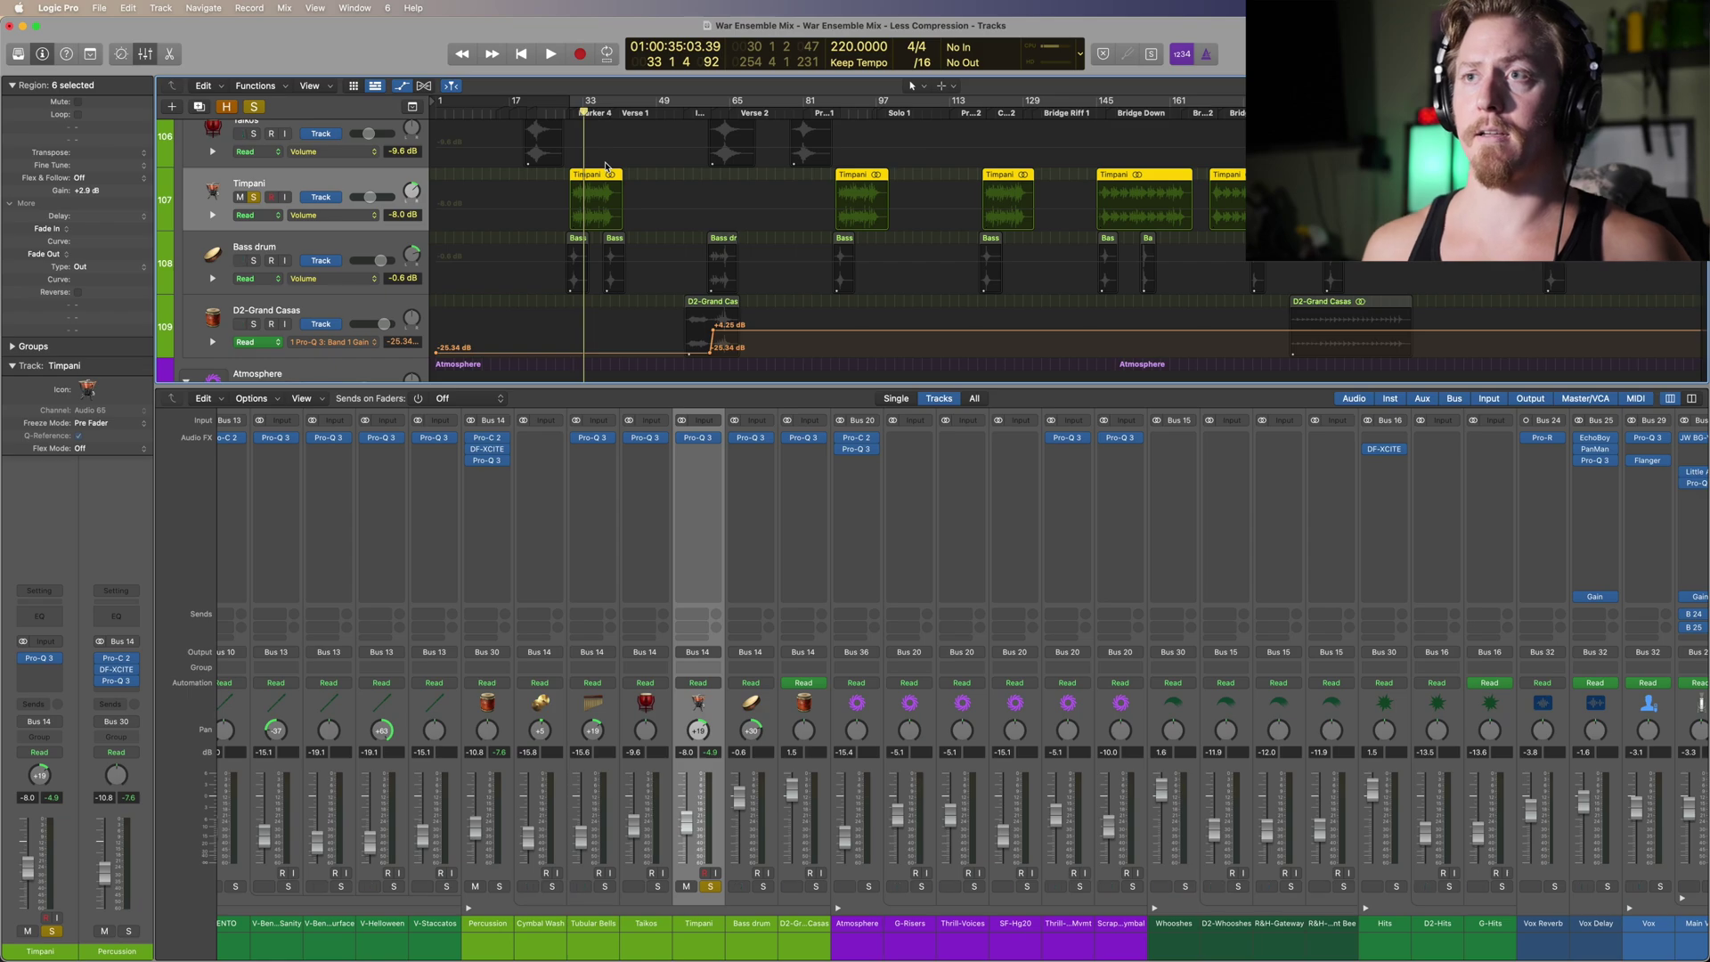
pyautogui.press('space')
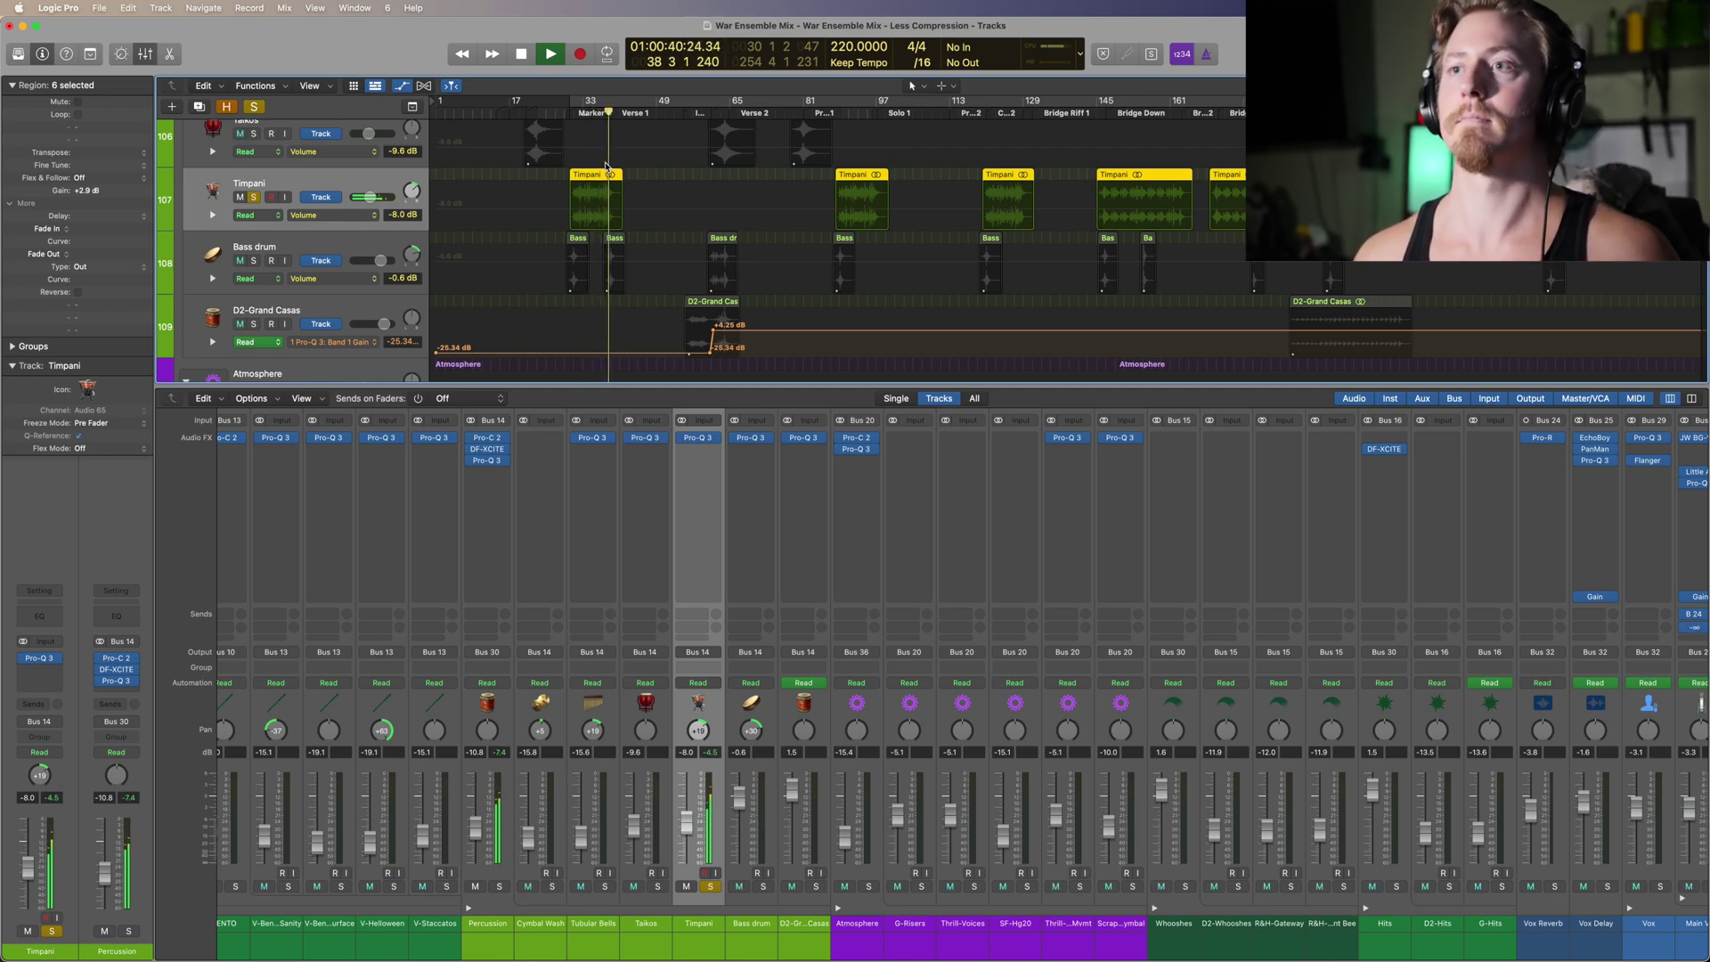
pyautogui.press('space')
# Step: Switch the solo from Timpani to D2-Grand Casas and play its first region from bar 58
pyautogui.click(816, 887)
pyautogui.click(709, 887)
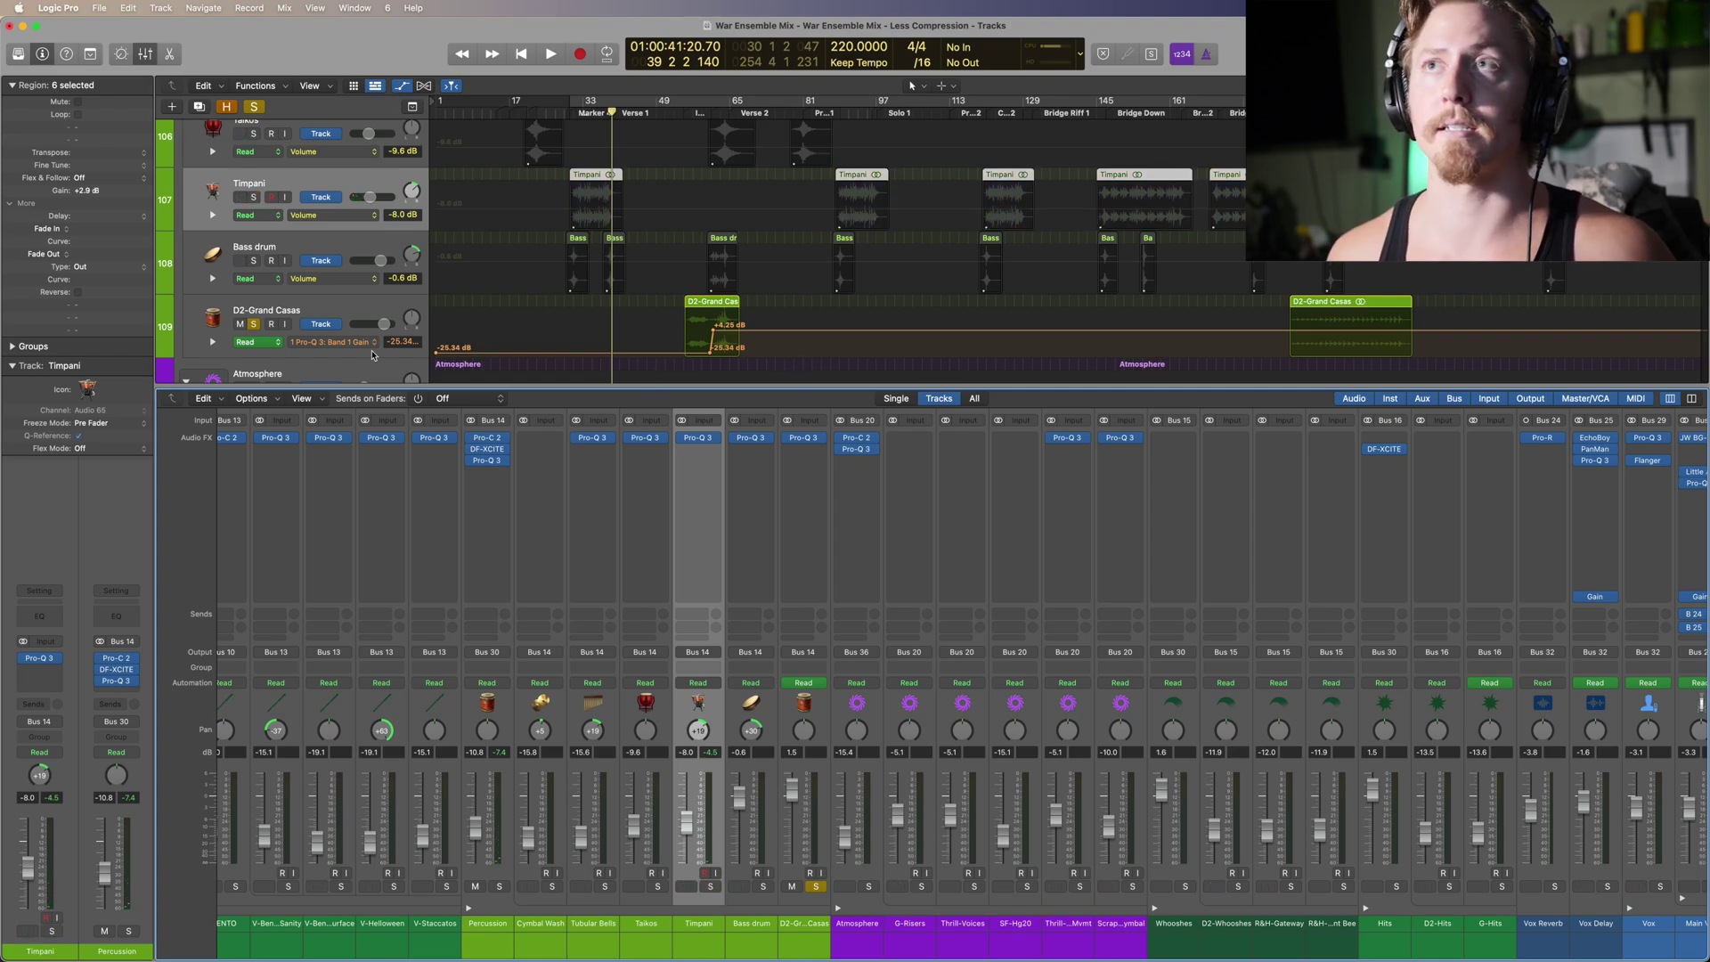
pyautogui.click(697, 115)
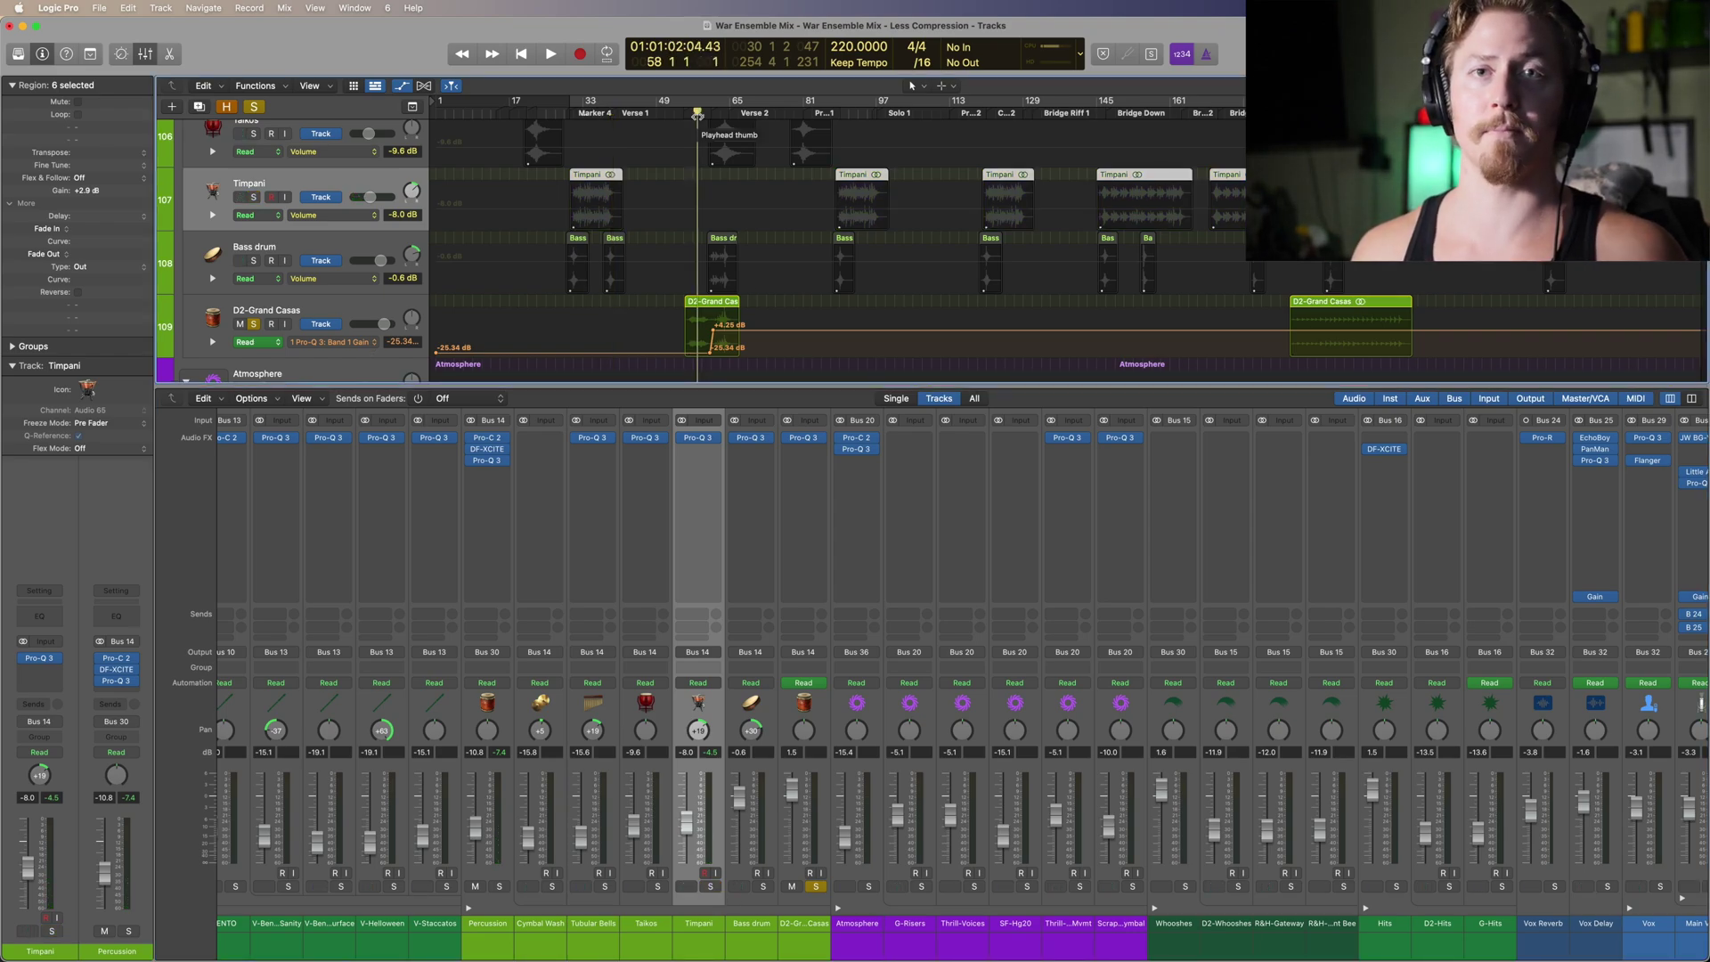
pyautogui.press('space')
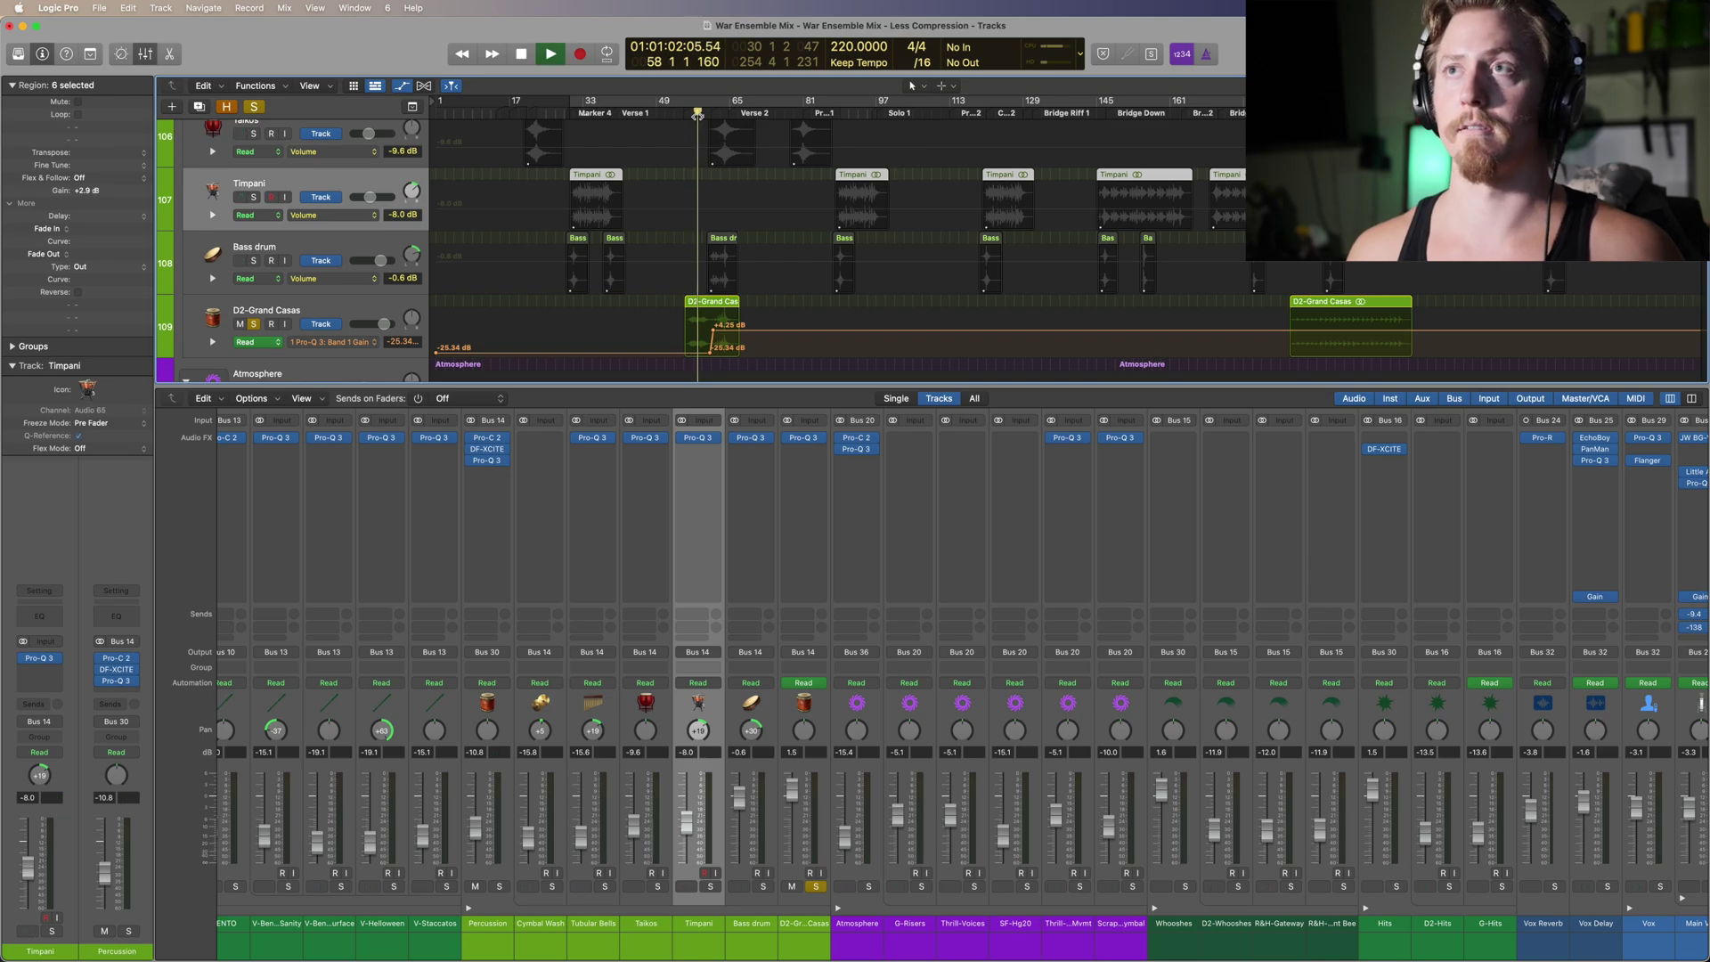
pyautogui.press('space')
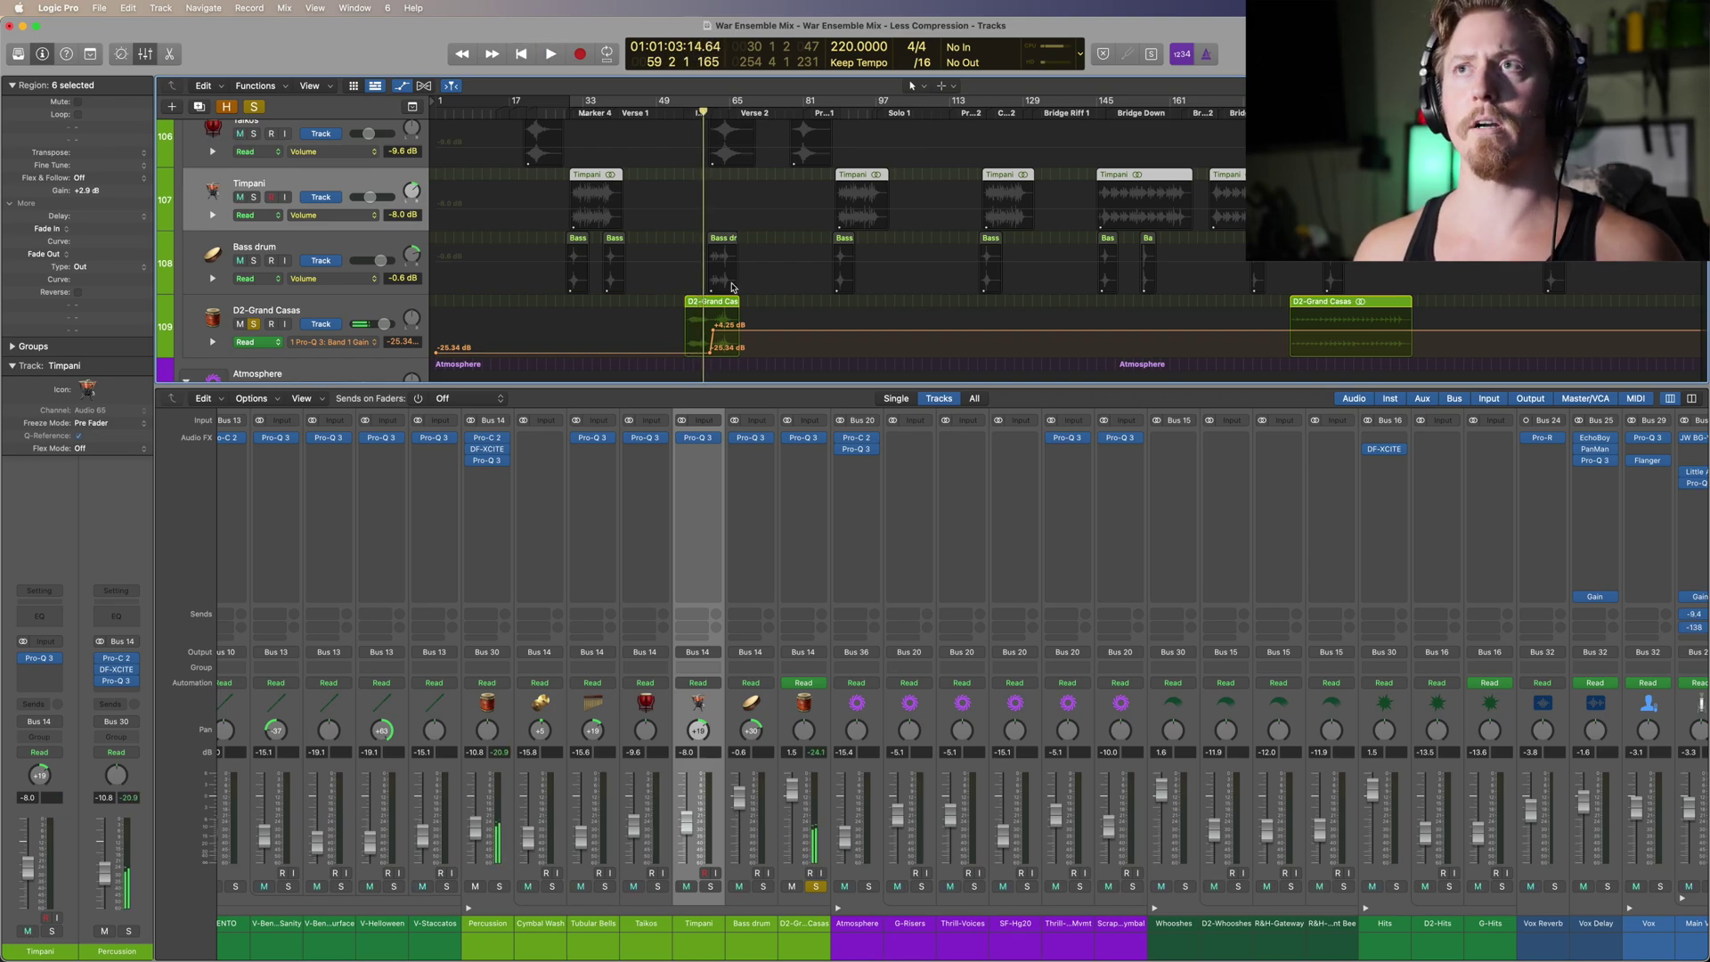
# Step: Open the Pro-Q 3 on D2-Grand Casas, play the soloed first region from about bar 56 to check the automated EQ band, and unsolo the track
pyautogui.press('super+Right')
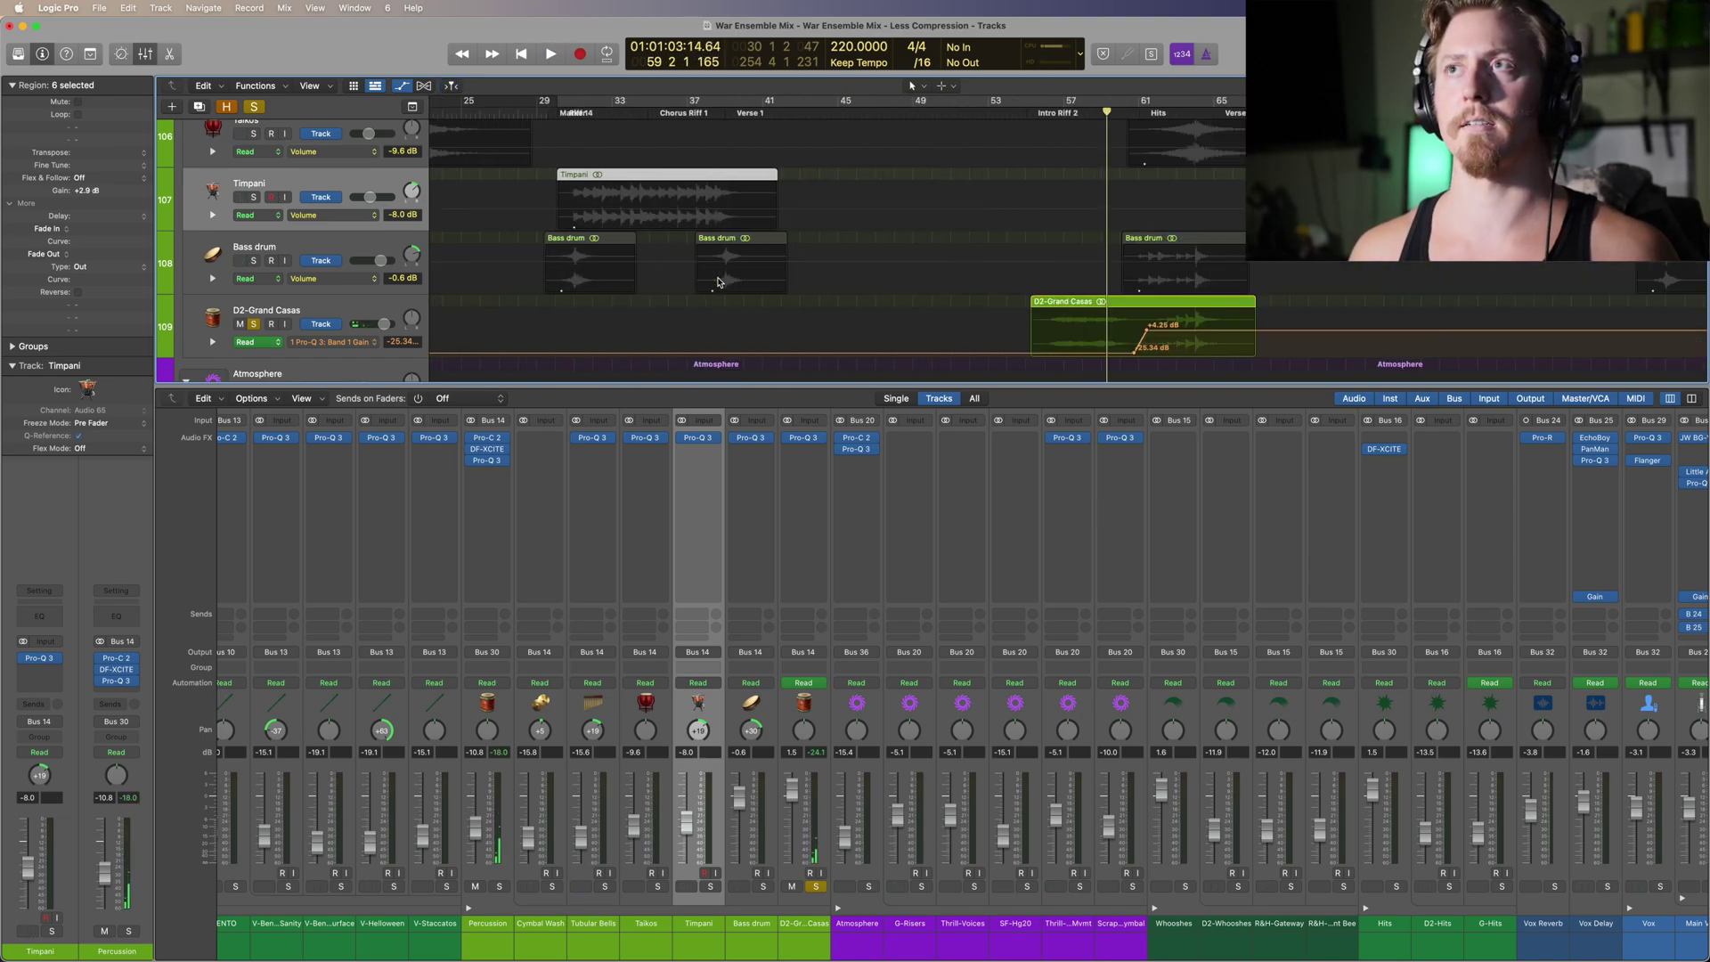
pyautogui.hscroll(10, 718, 282)
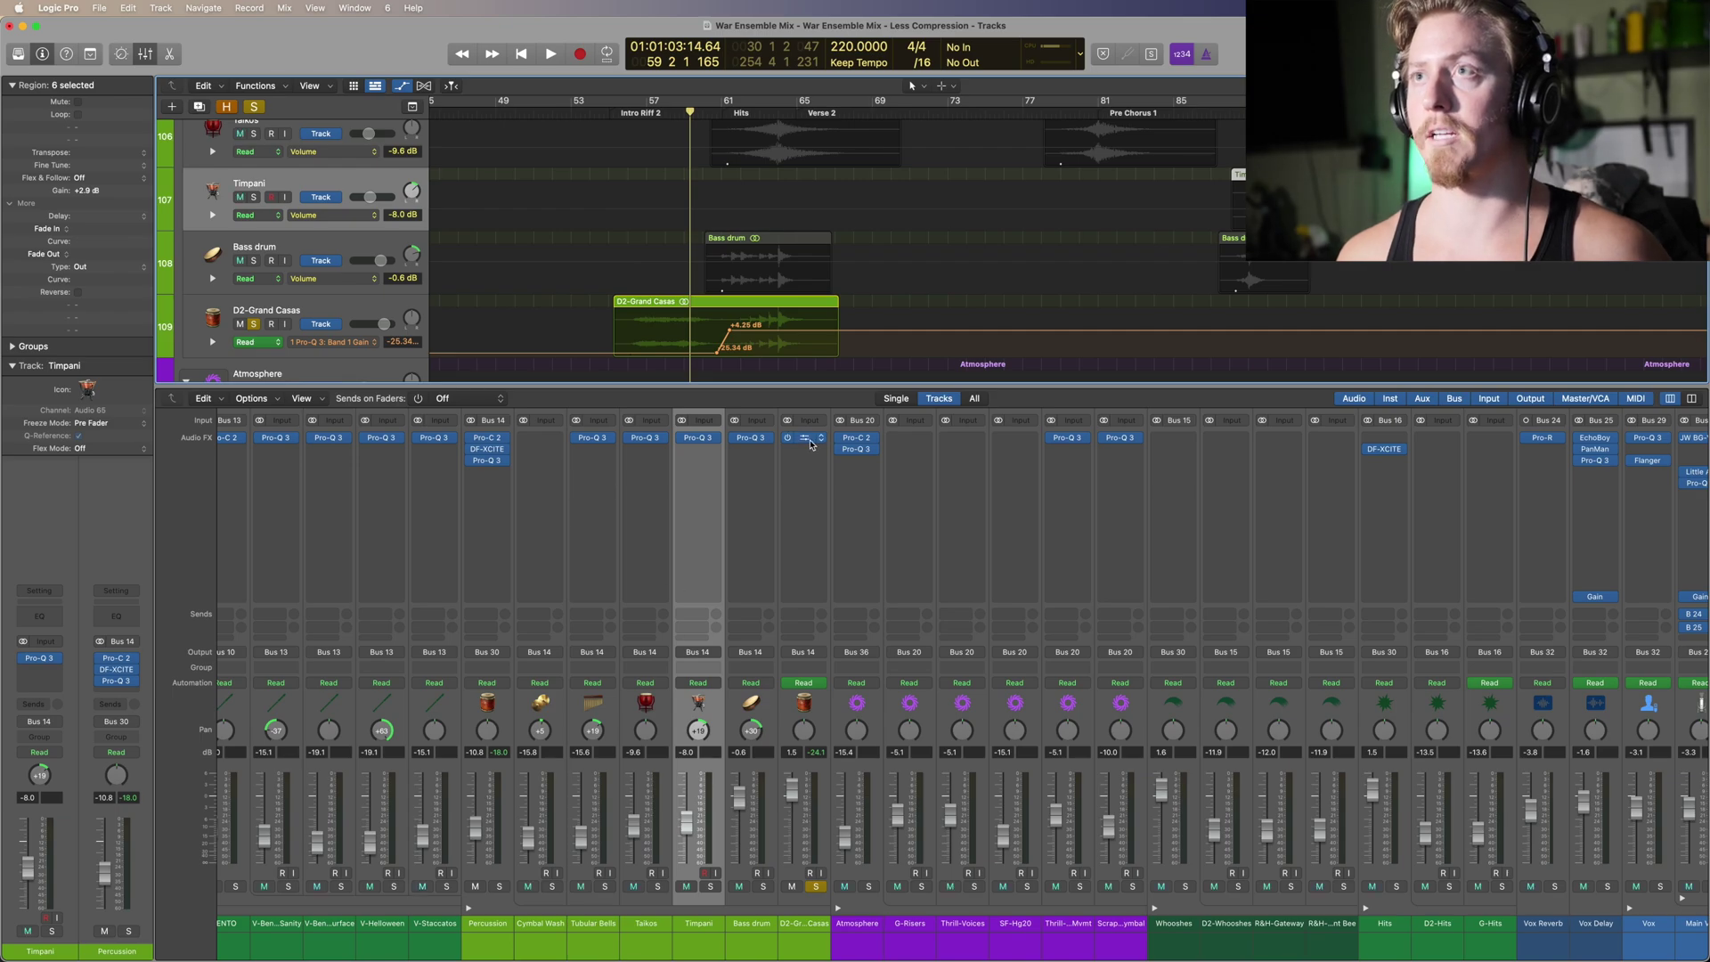
pyautogui.click(809, 440)
pyautogui.moveTo(881, 203); pyautogui.dragTo(1274, 397)
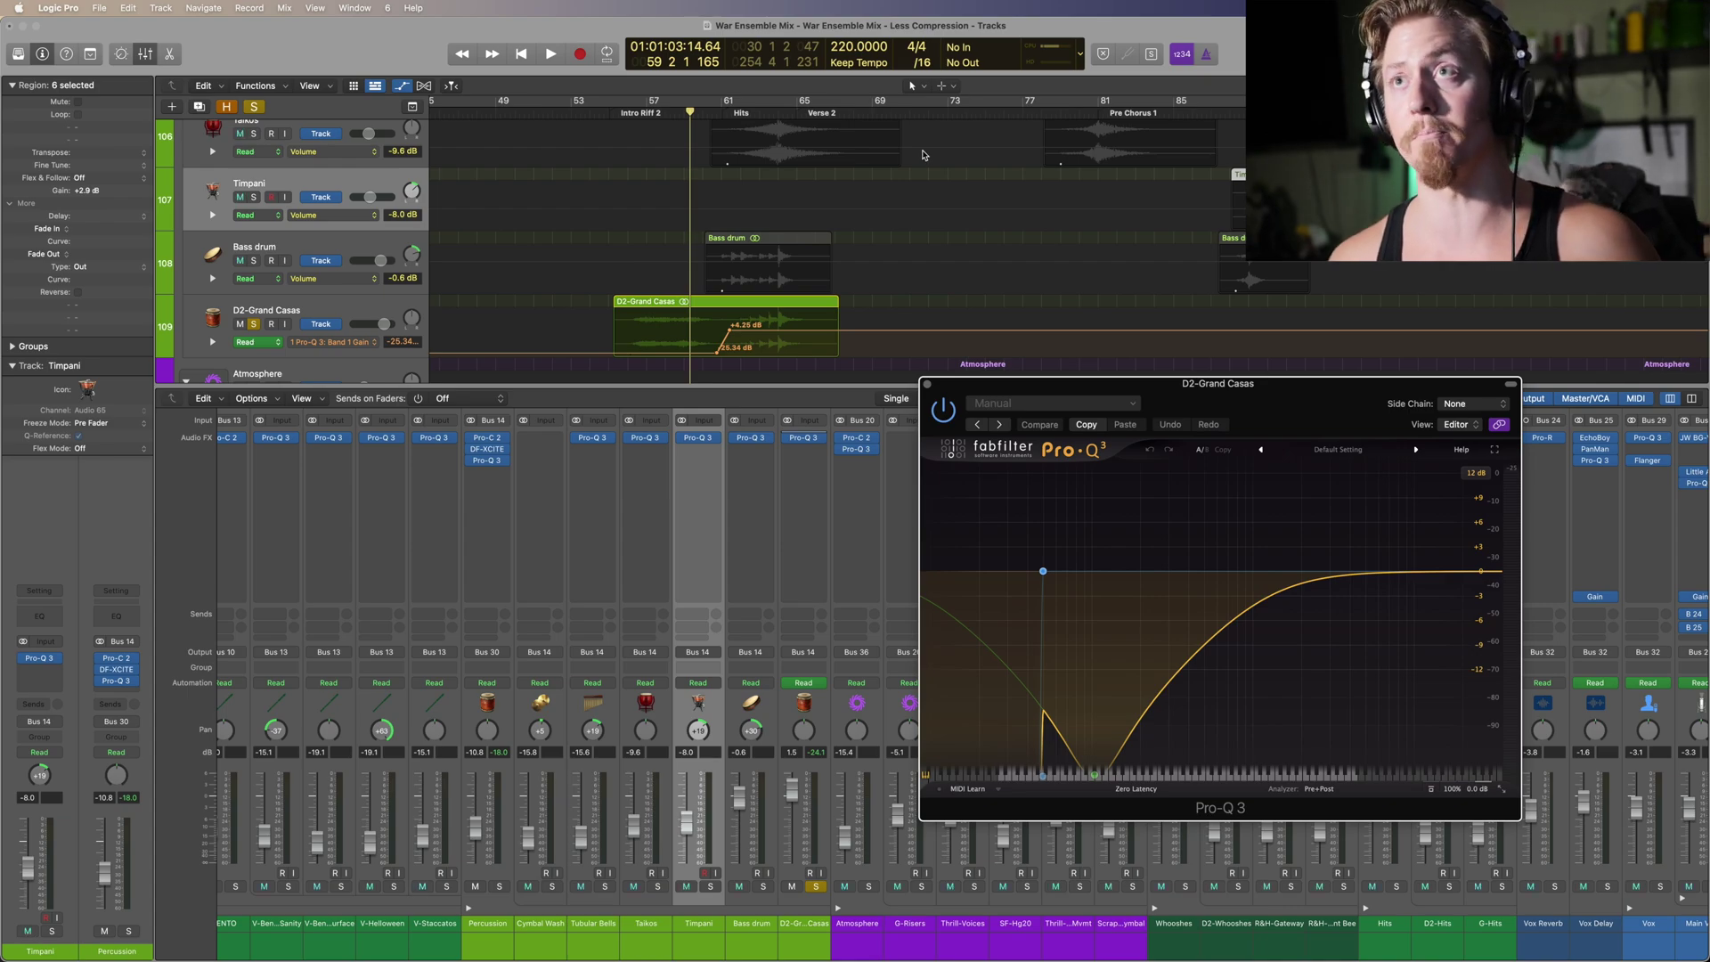
pyautogui.click(629, 109)
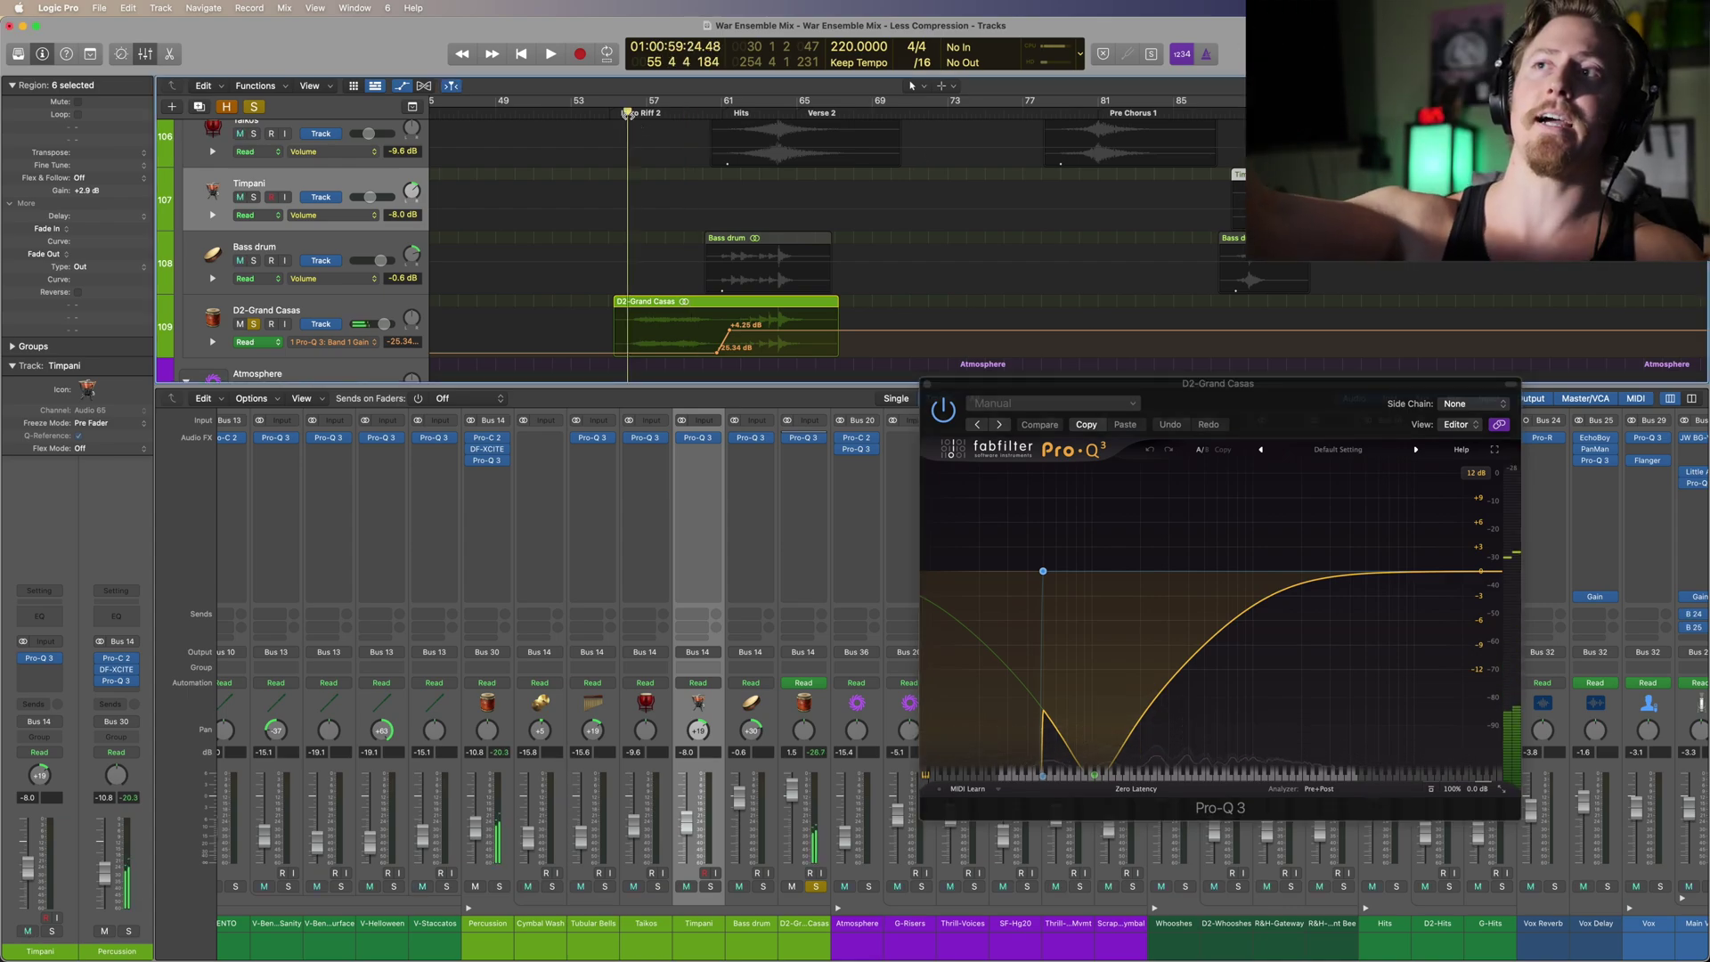
pyautogui.press('space')
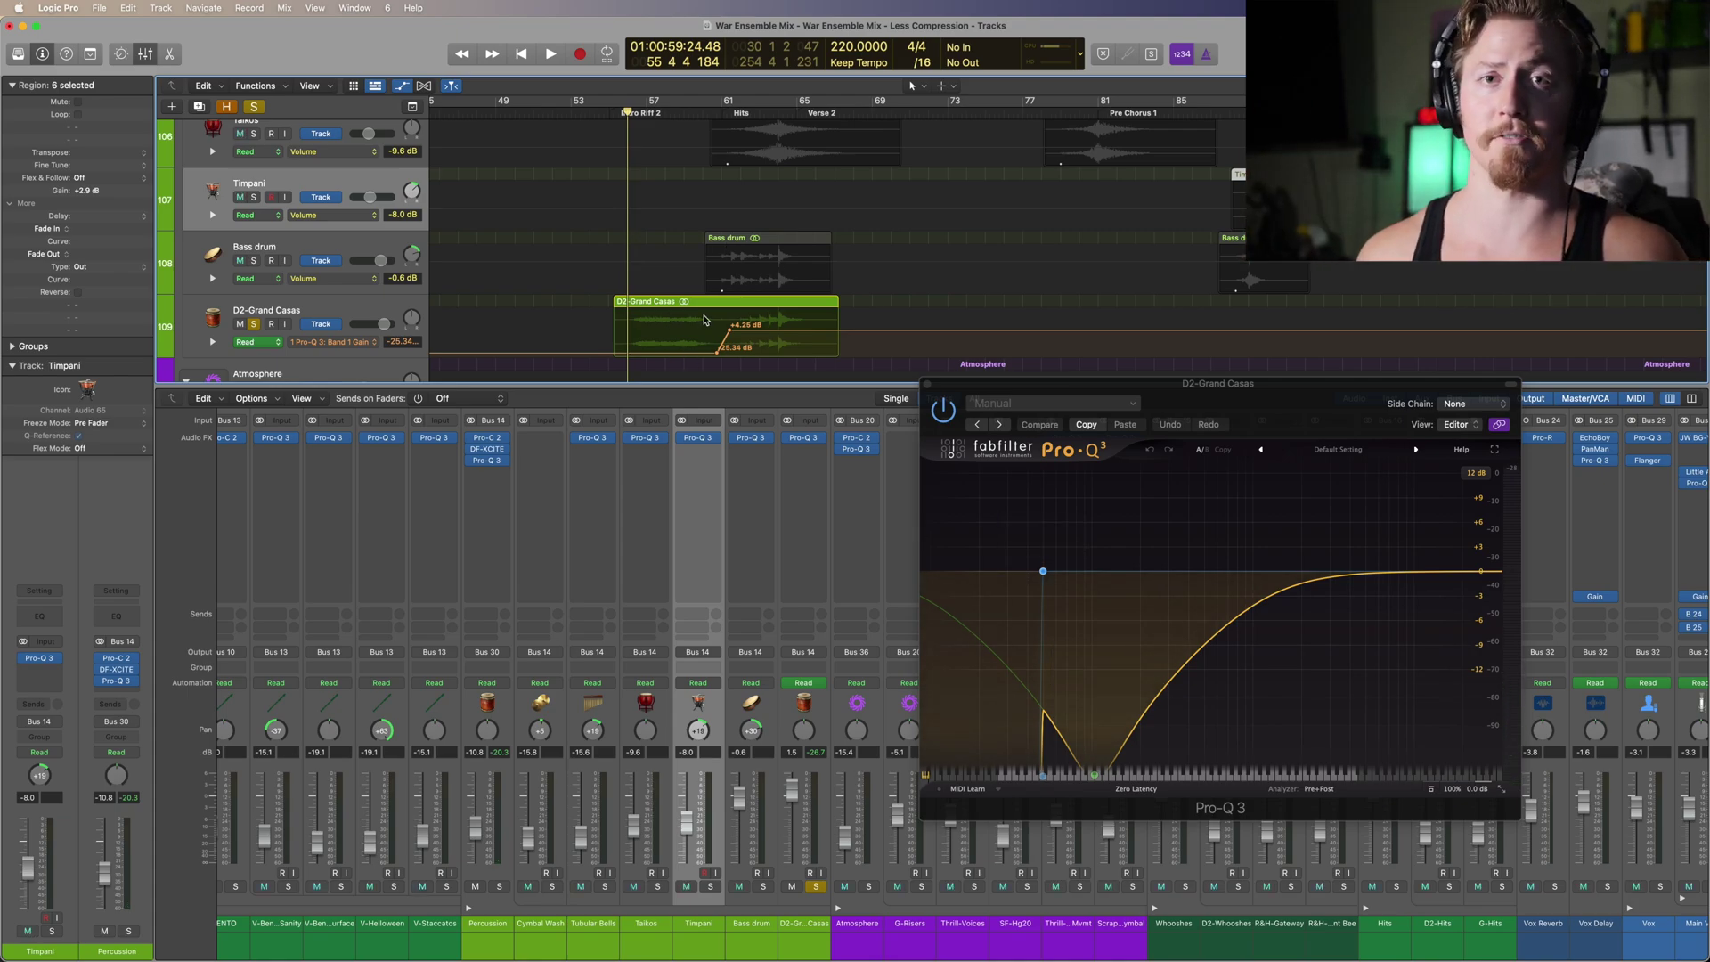
pyautogui.press('space')
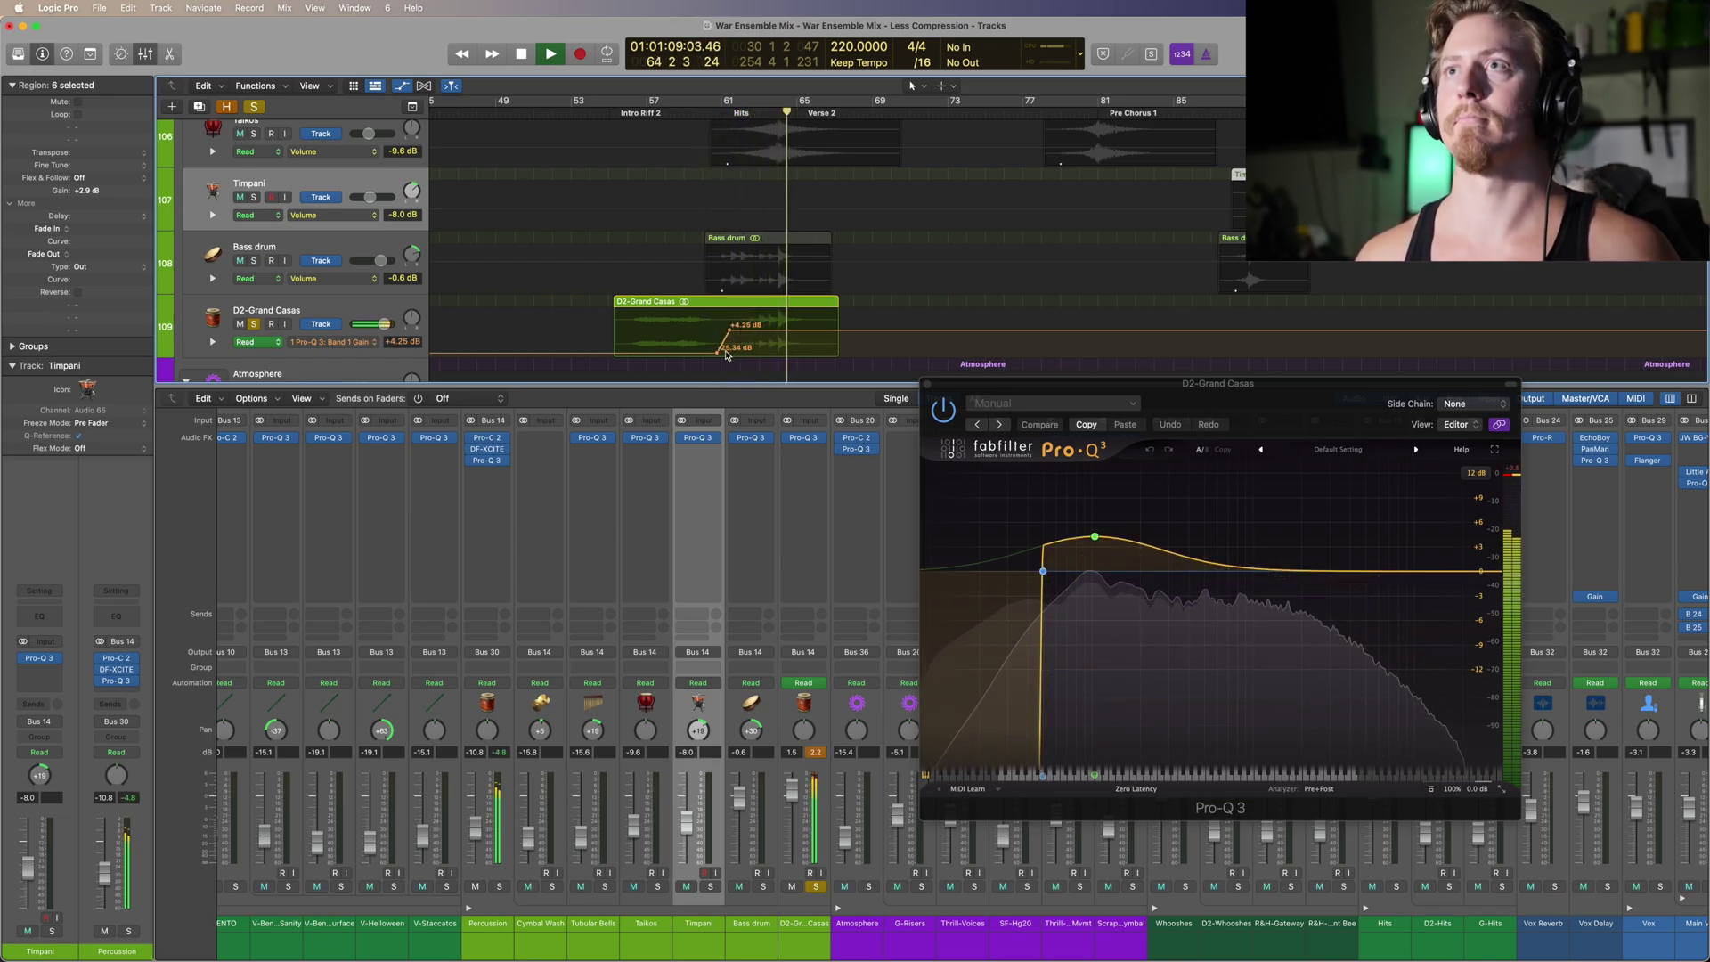
pyautogui.press('space')
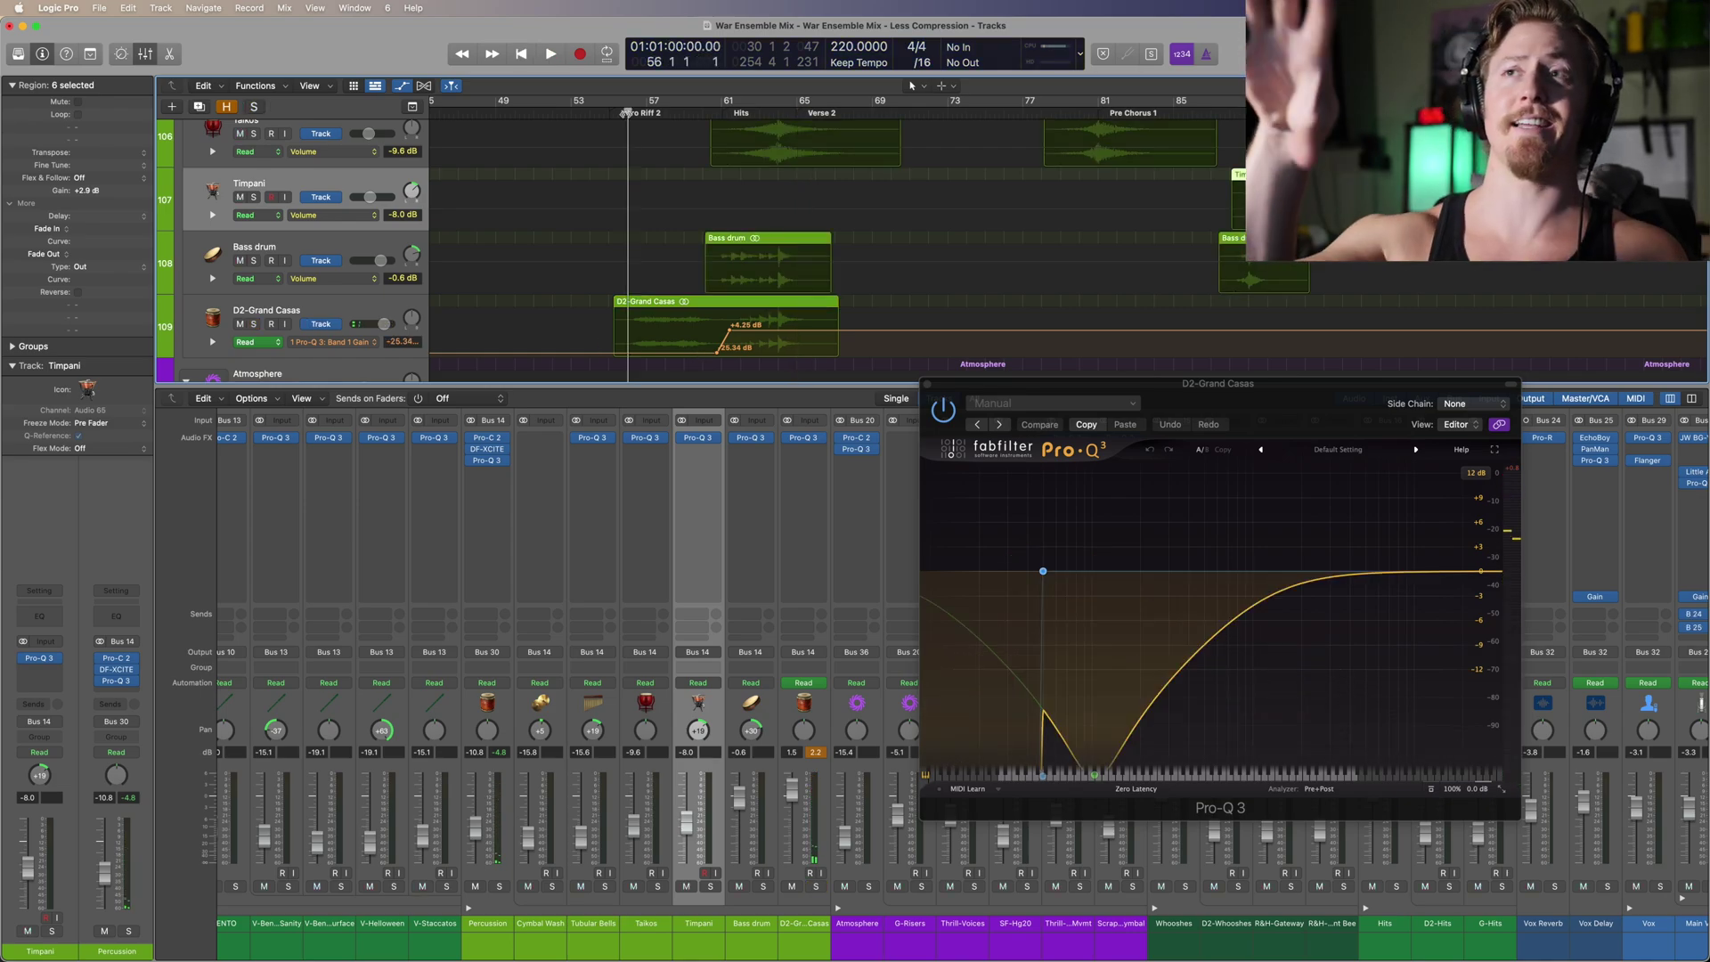
# Step: Play the D2-Grand Casas region in the full mix from bar 56 with its Pro-Q 3 in view, and close the EQ
pyautogui.scroll(3, 627, 114)
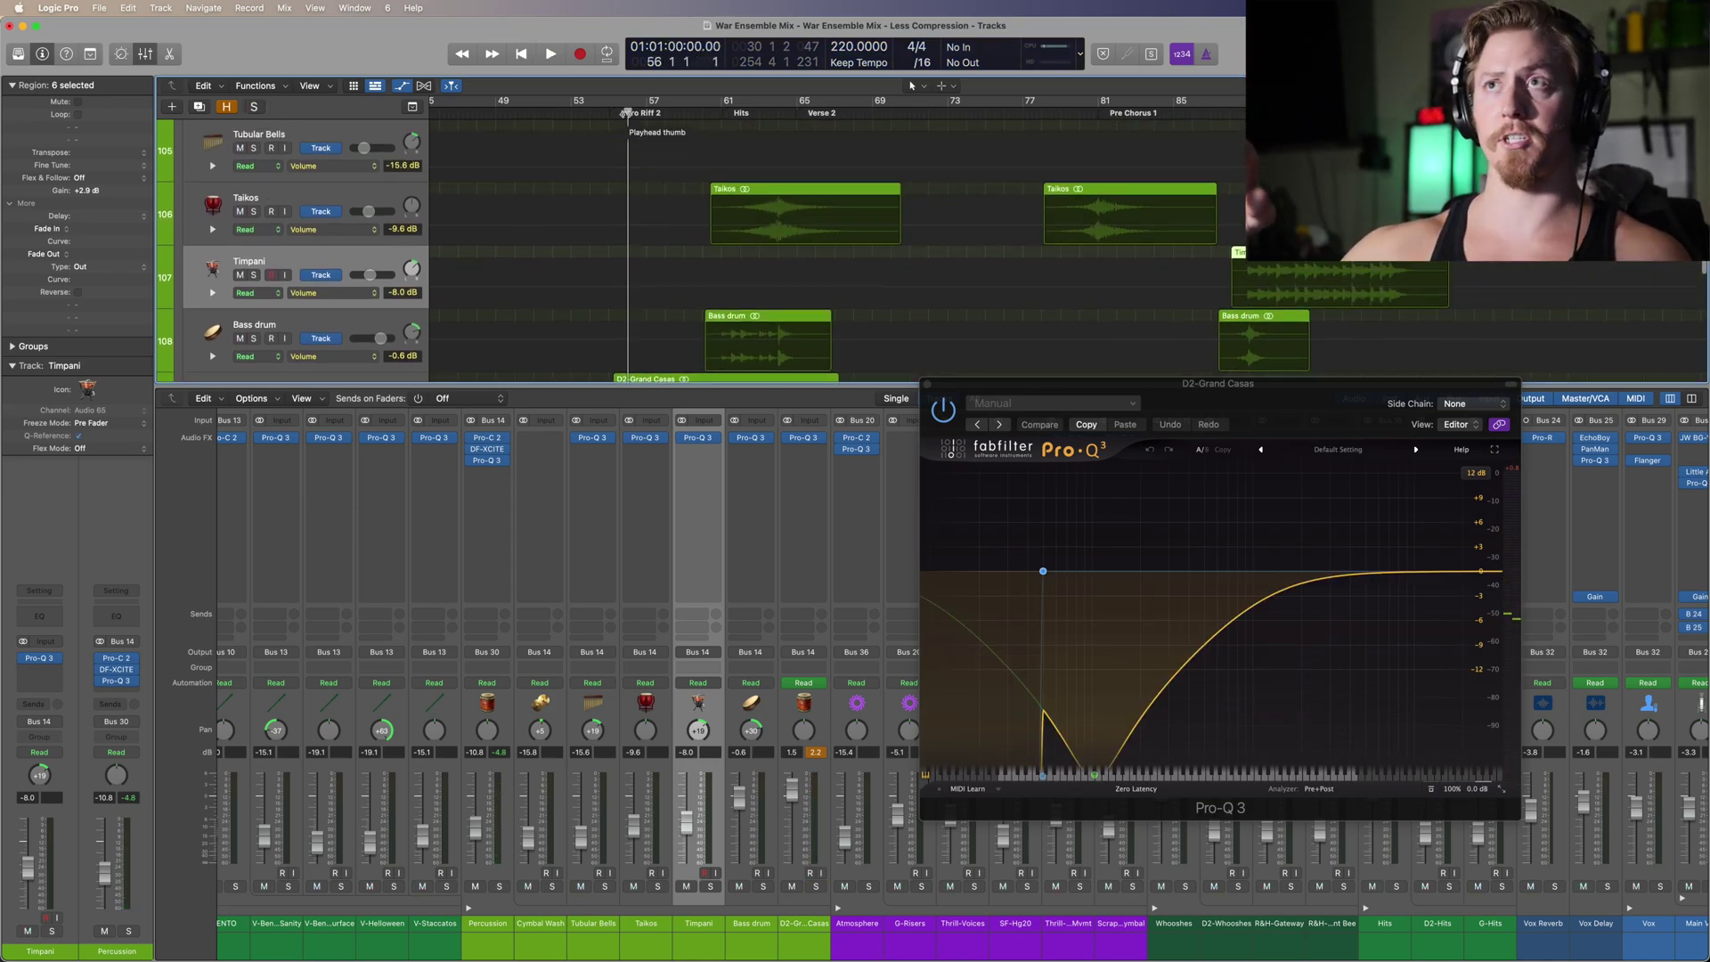
pyautogui.scroll(-4, 627, 114)
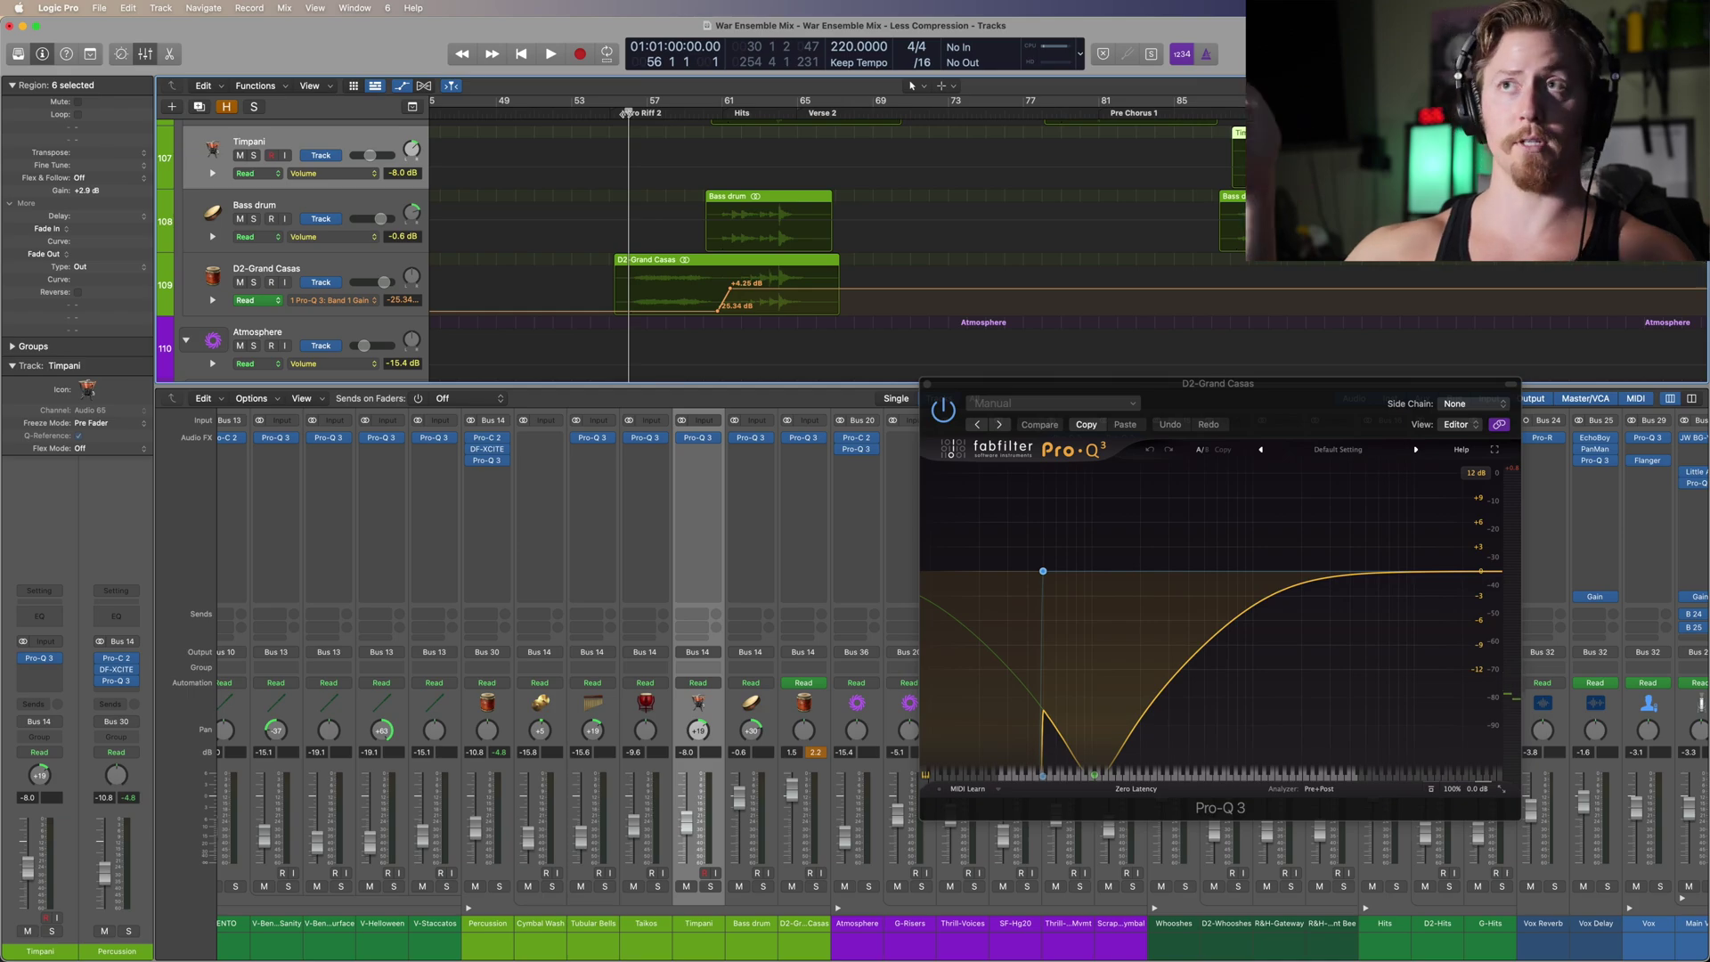
pyautogui.press('space')
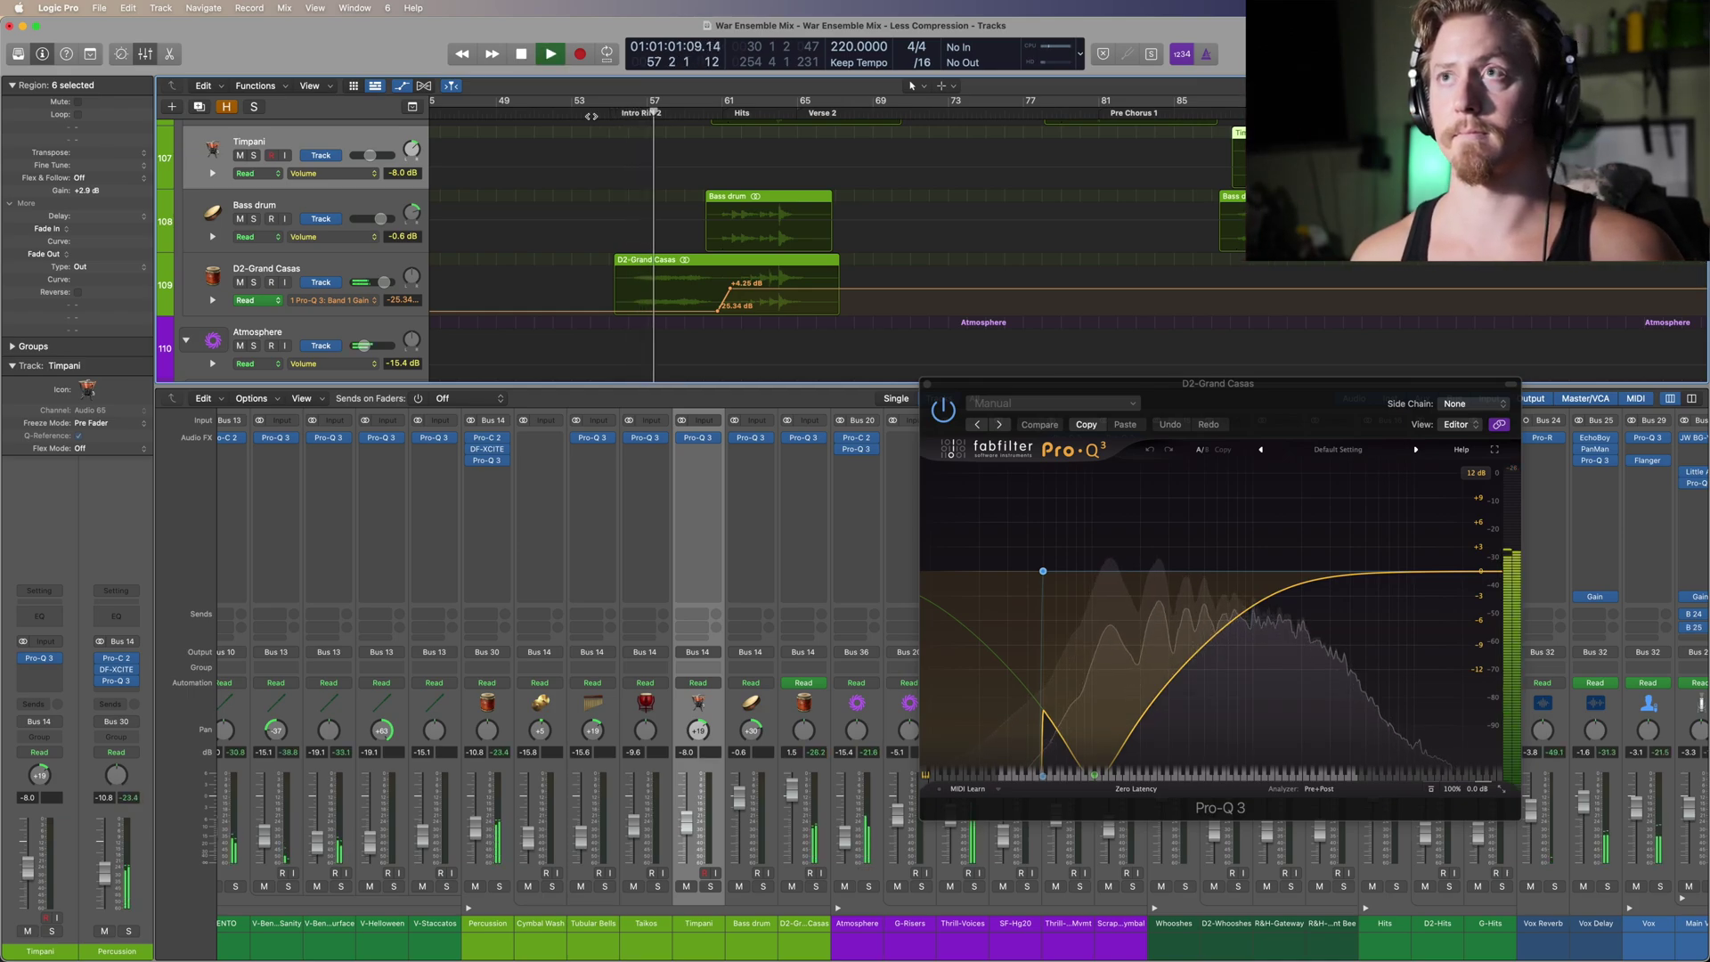
pyautogui.scroll(1, 774, 275)
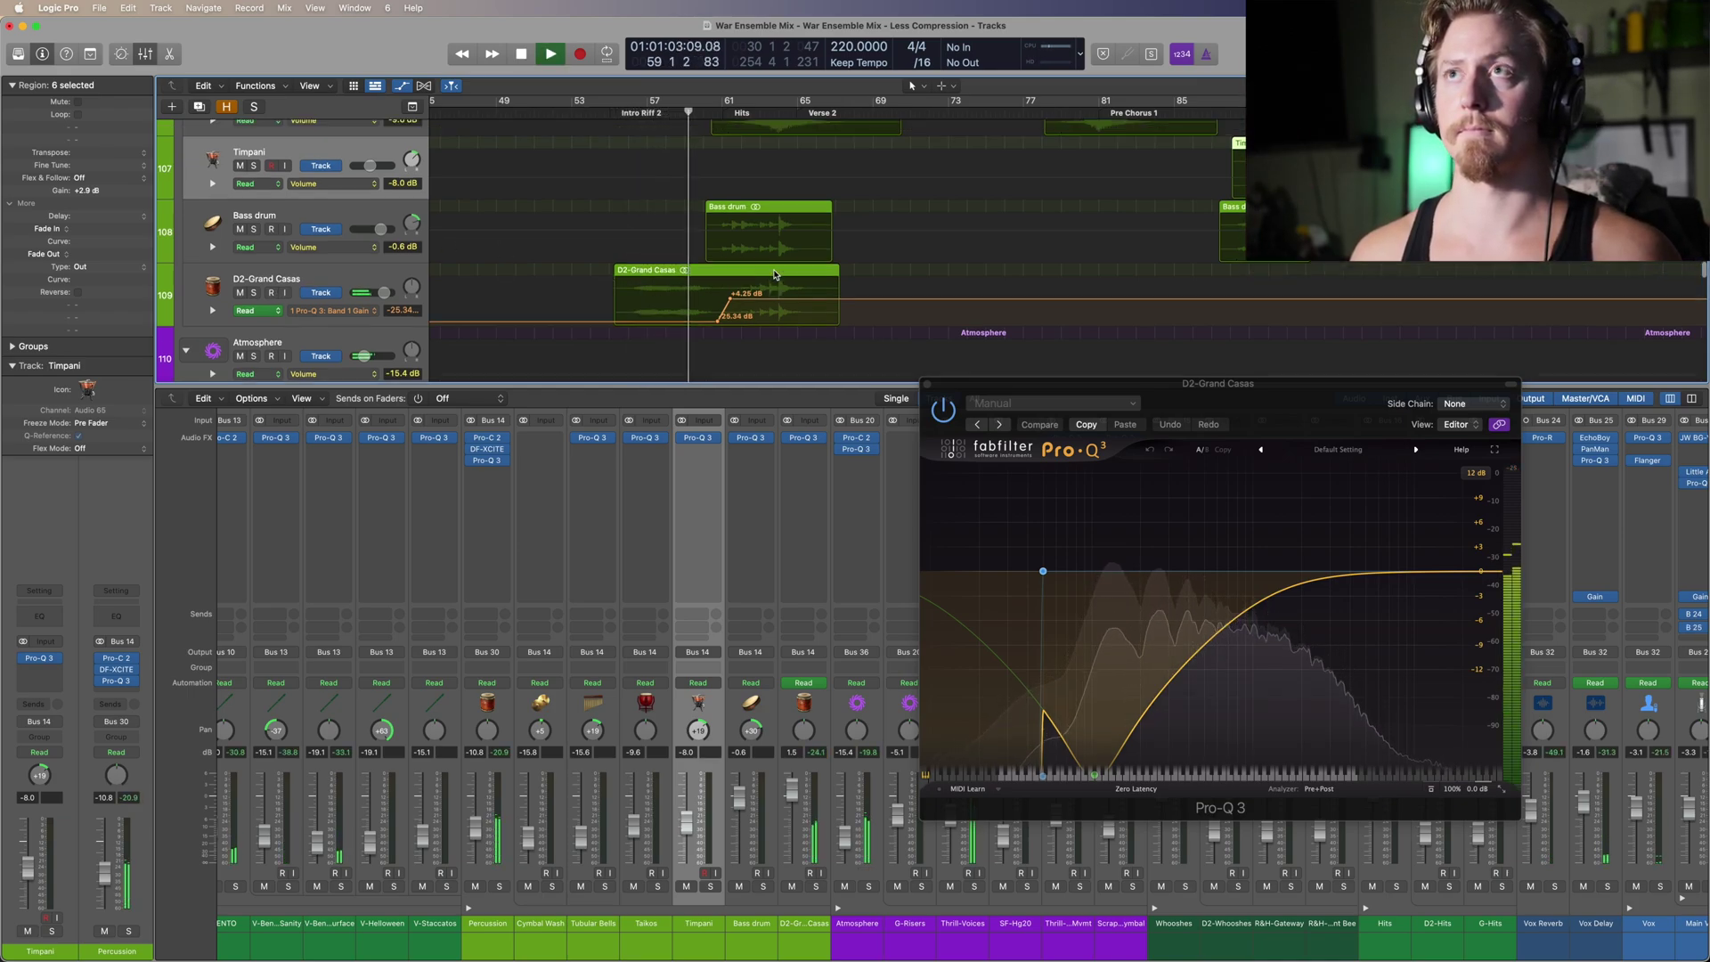
pyautogui.scroll(-1, 774, 275)
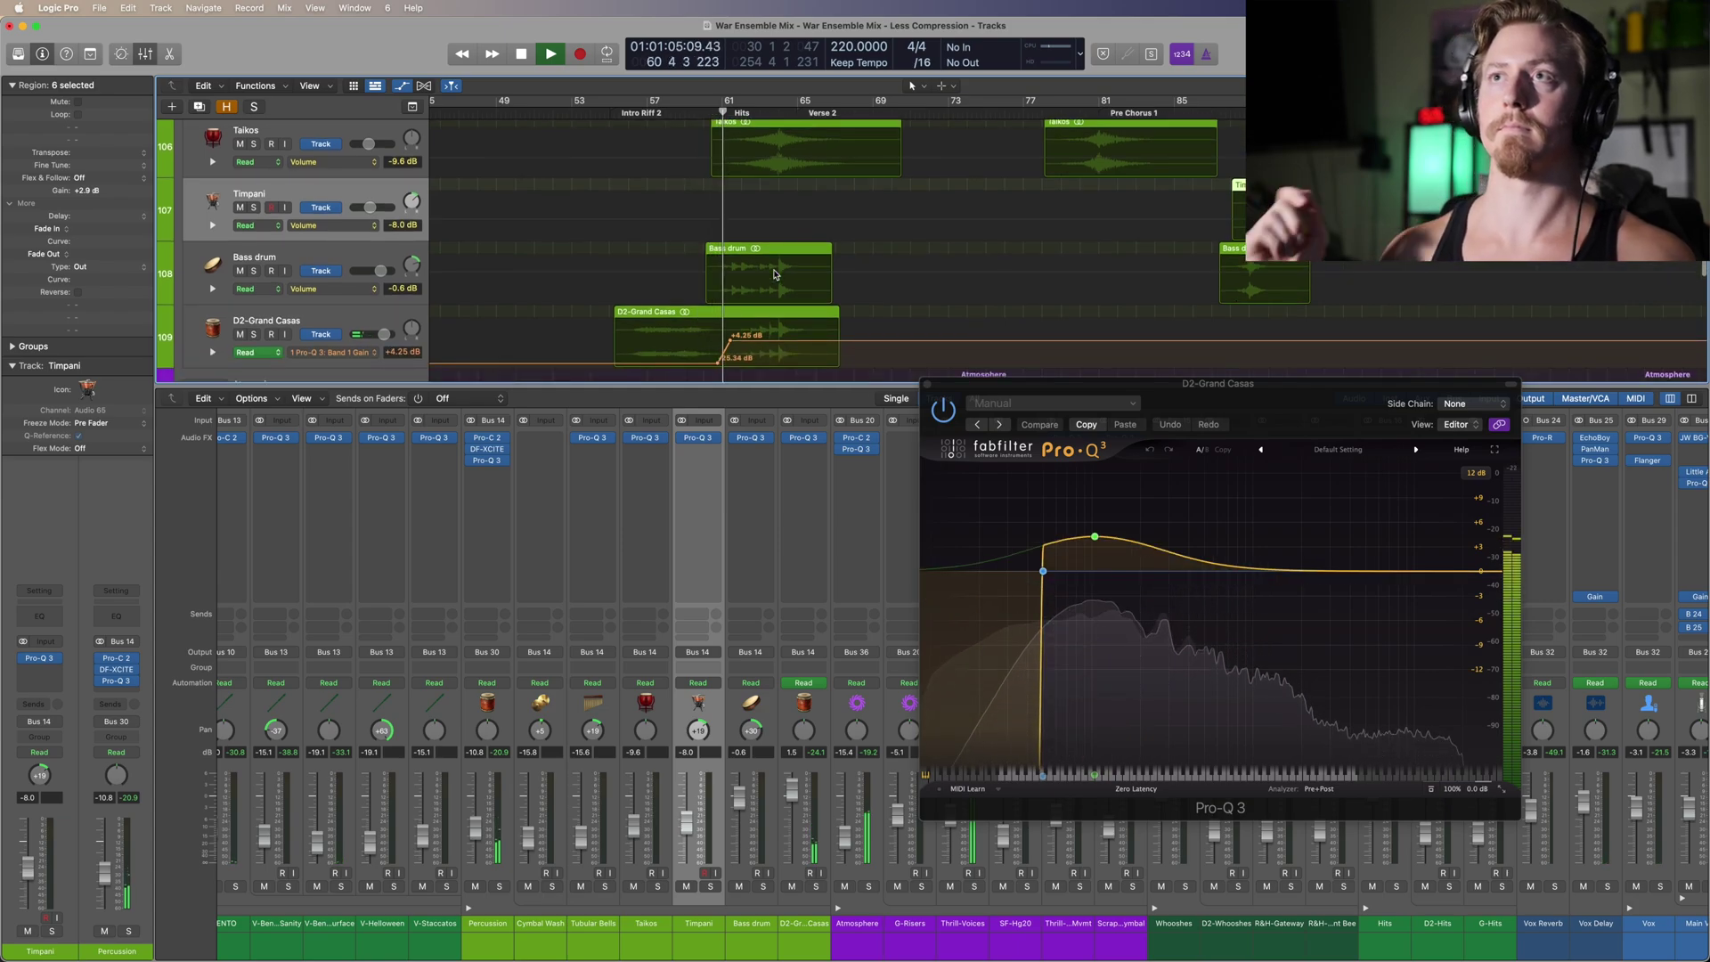
pyautogui.scroll(-3, 774, 275)
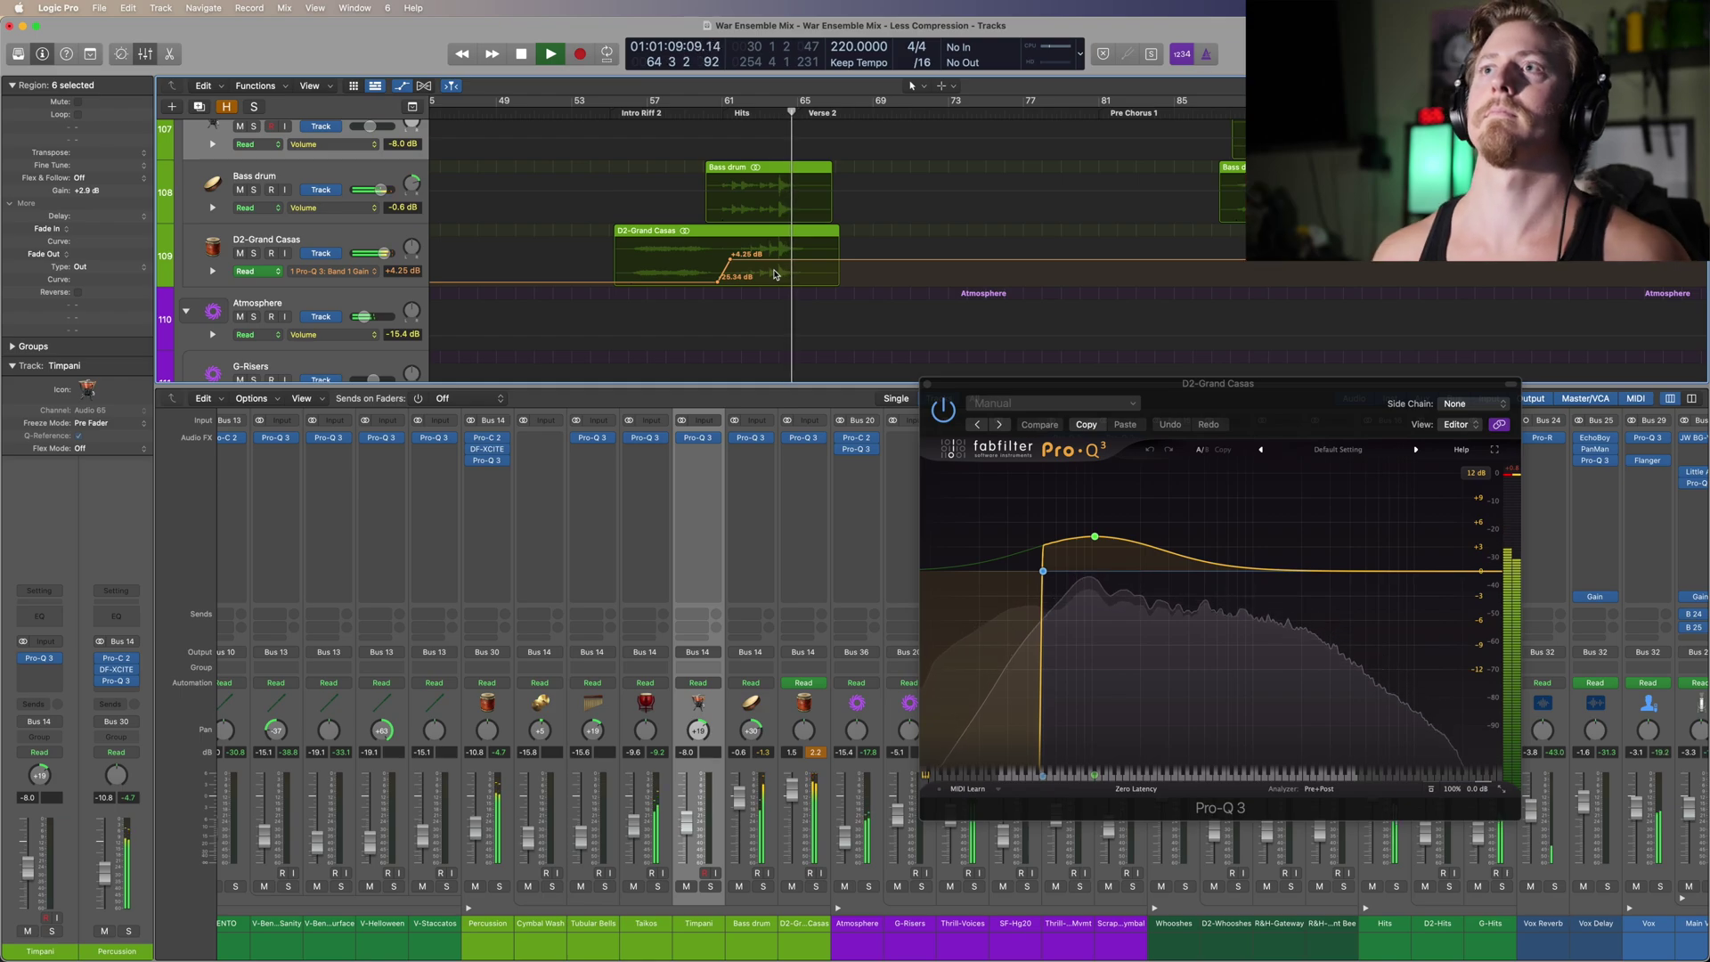
pyautogui.scroll(1, 773, 275)
pyautogui.scroll(4, 774, 275)
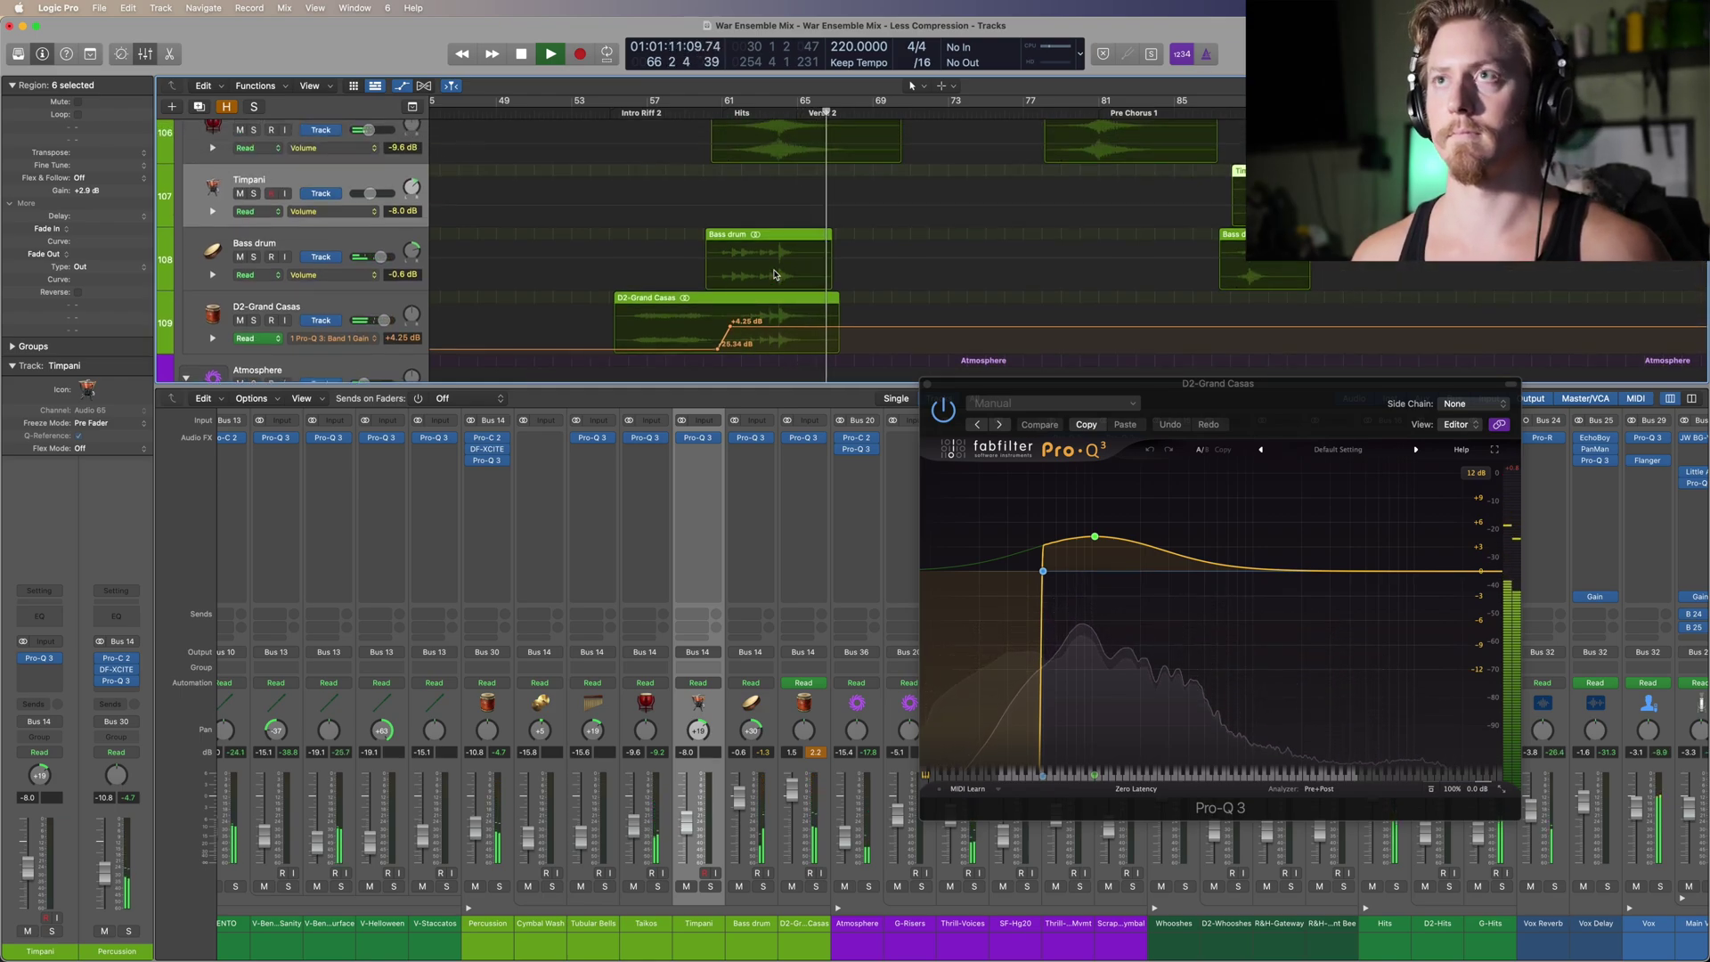
pyautogui.press('space')
pyautogui.moveTo(961, 391); pyautogui.dragTo(982, 425)
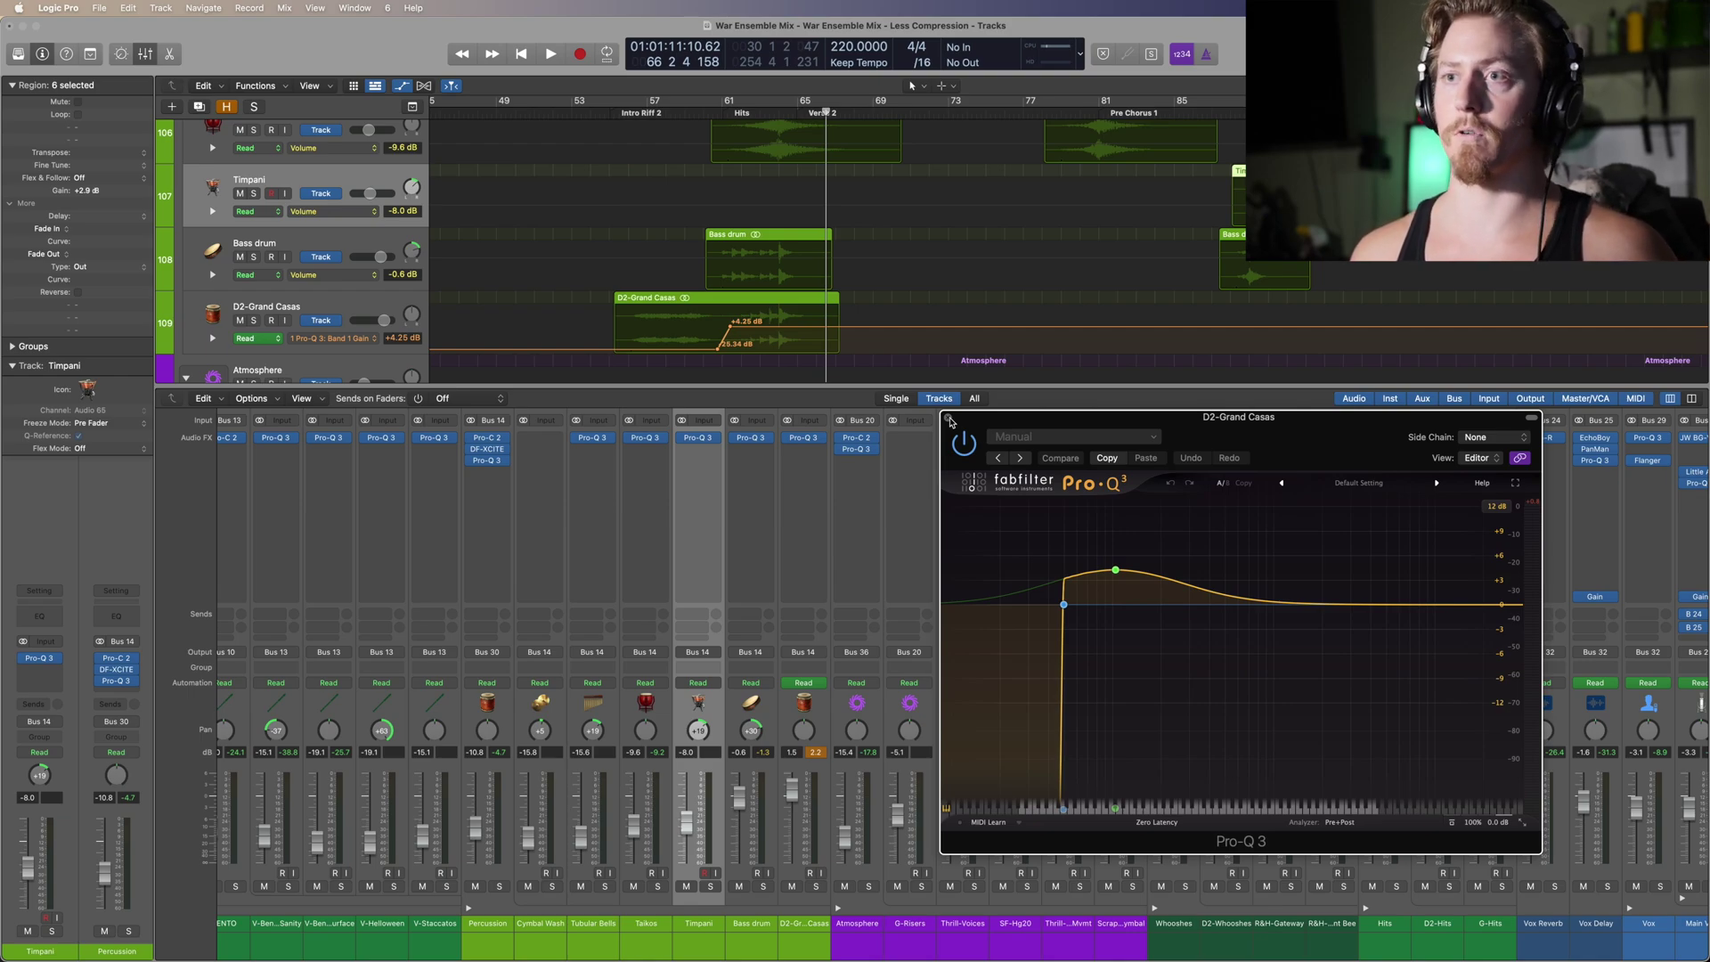
pyautogui.click(949, 420)
# Step: Select the Tubular Bells track and examine the Pro-Q 3 curves on Tubular Bells and Taikos
pyautogui.click(593, 547)
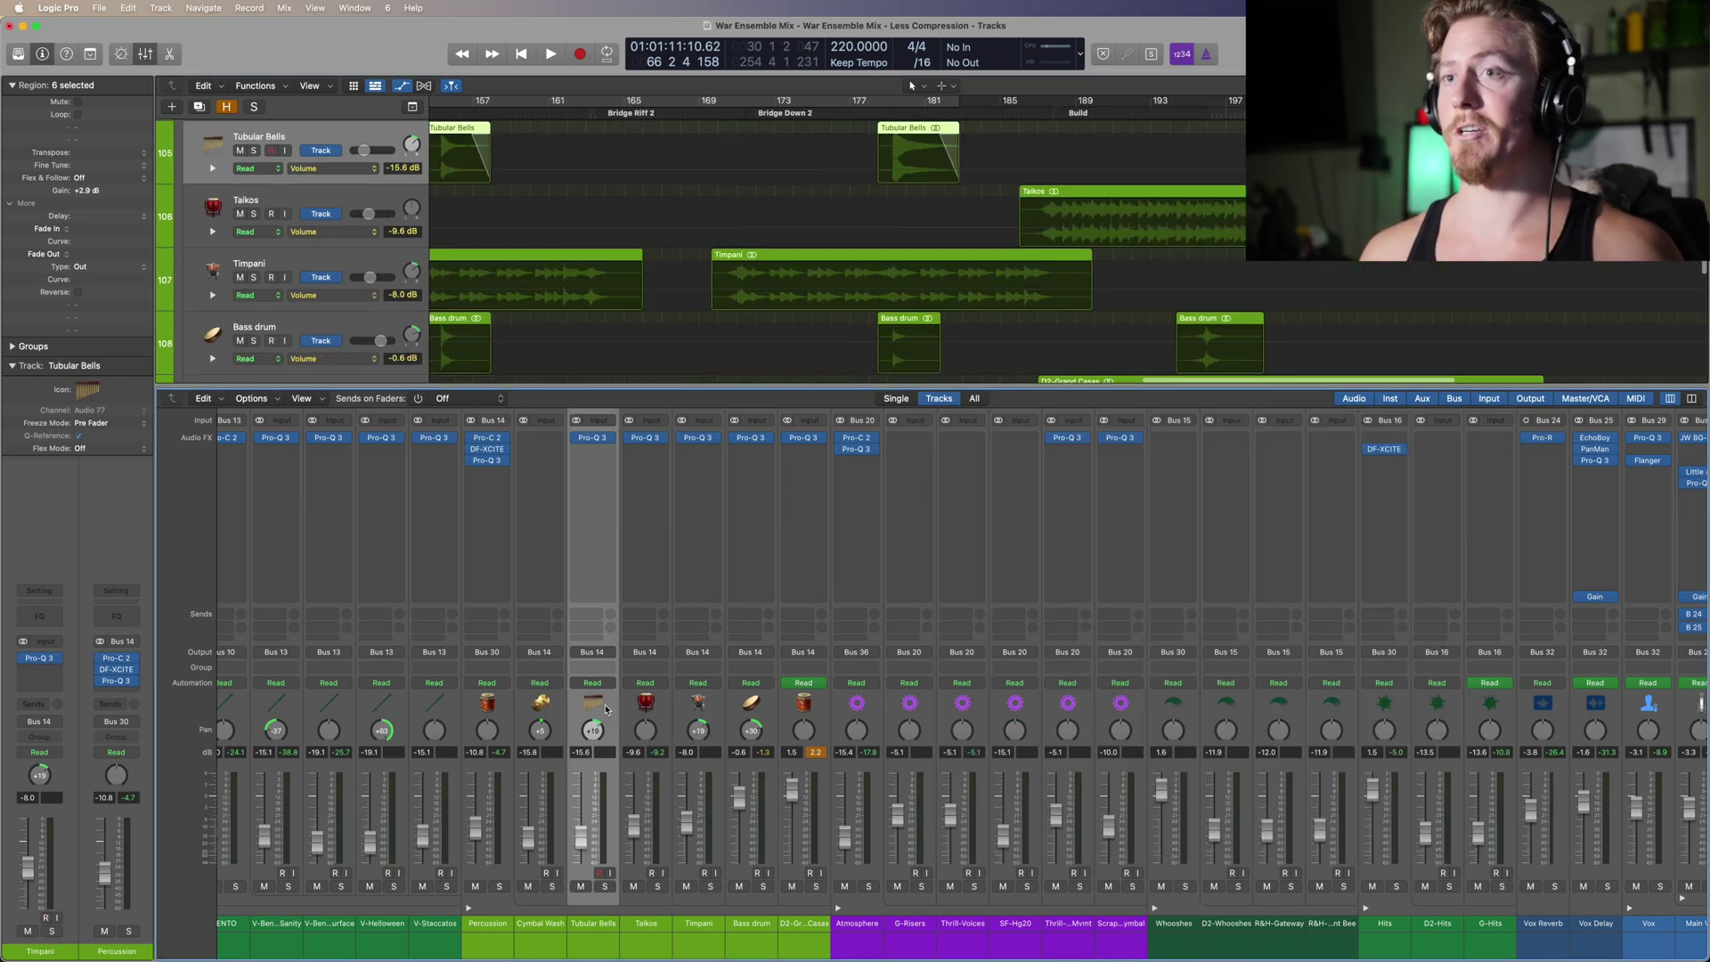
pyautogui.click(594, 439)
pyautogui.moveTo(788, 203); pyautogui.dragTo(1227, 346)
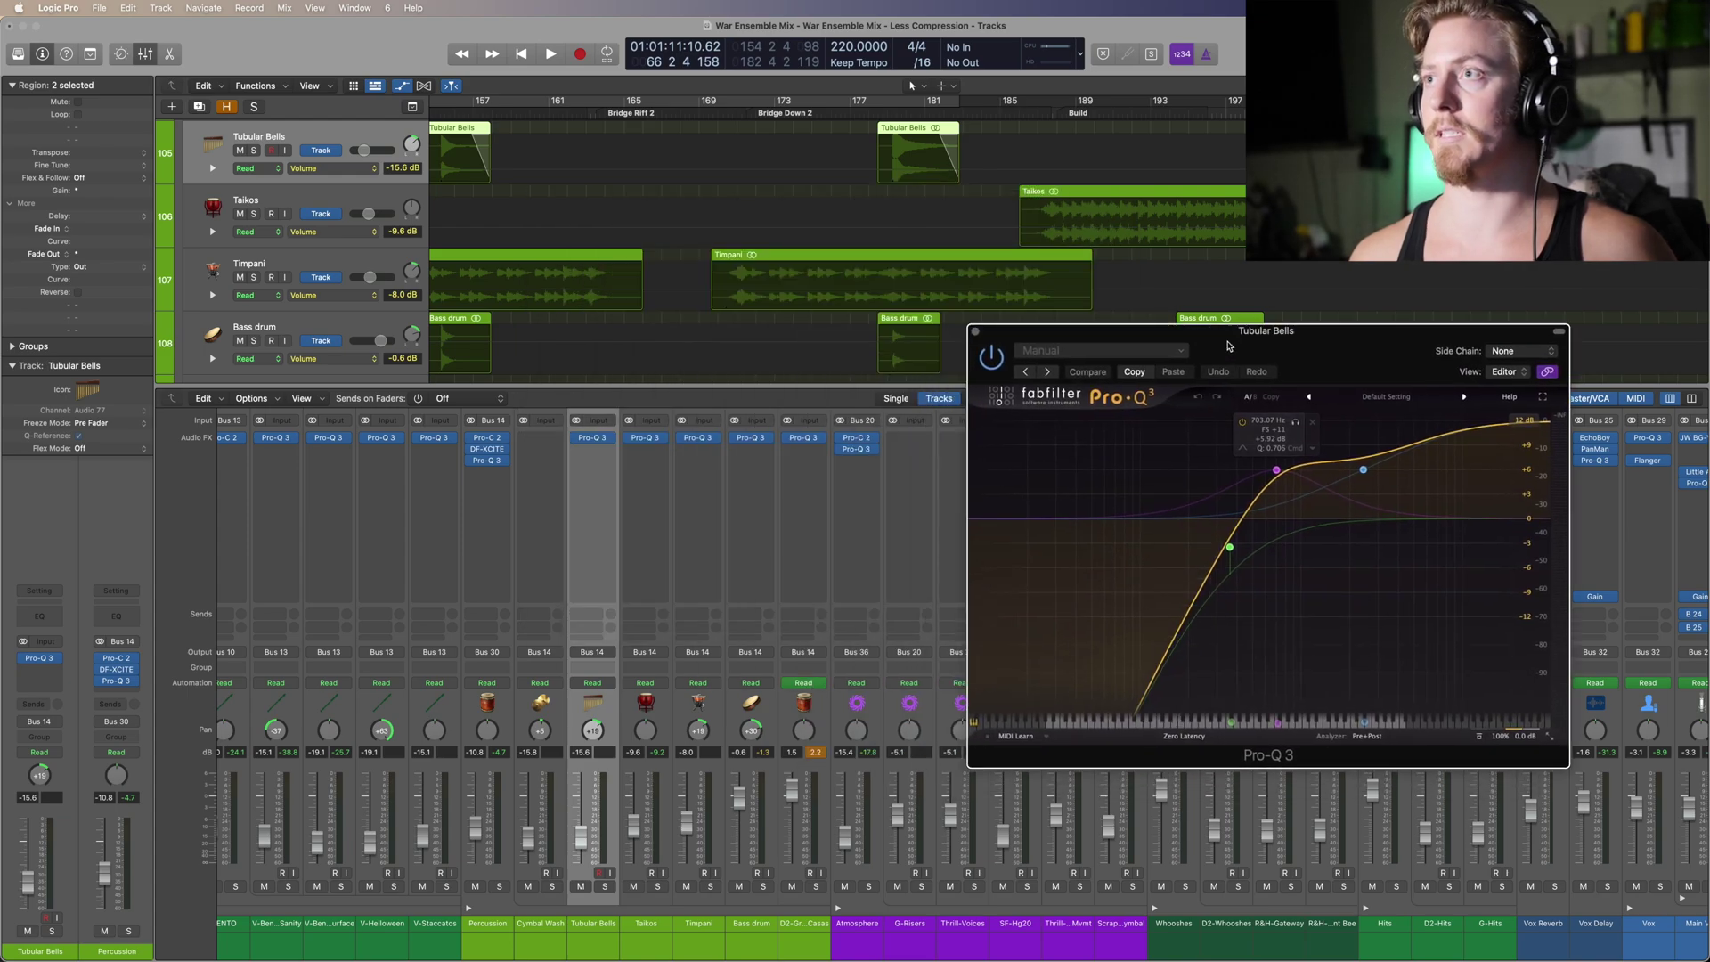
pyautogui.hscroll(2, 1229, 846)
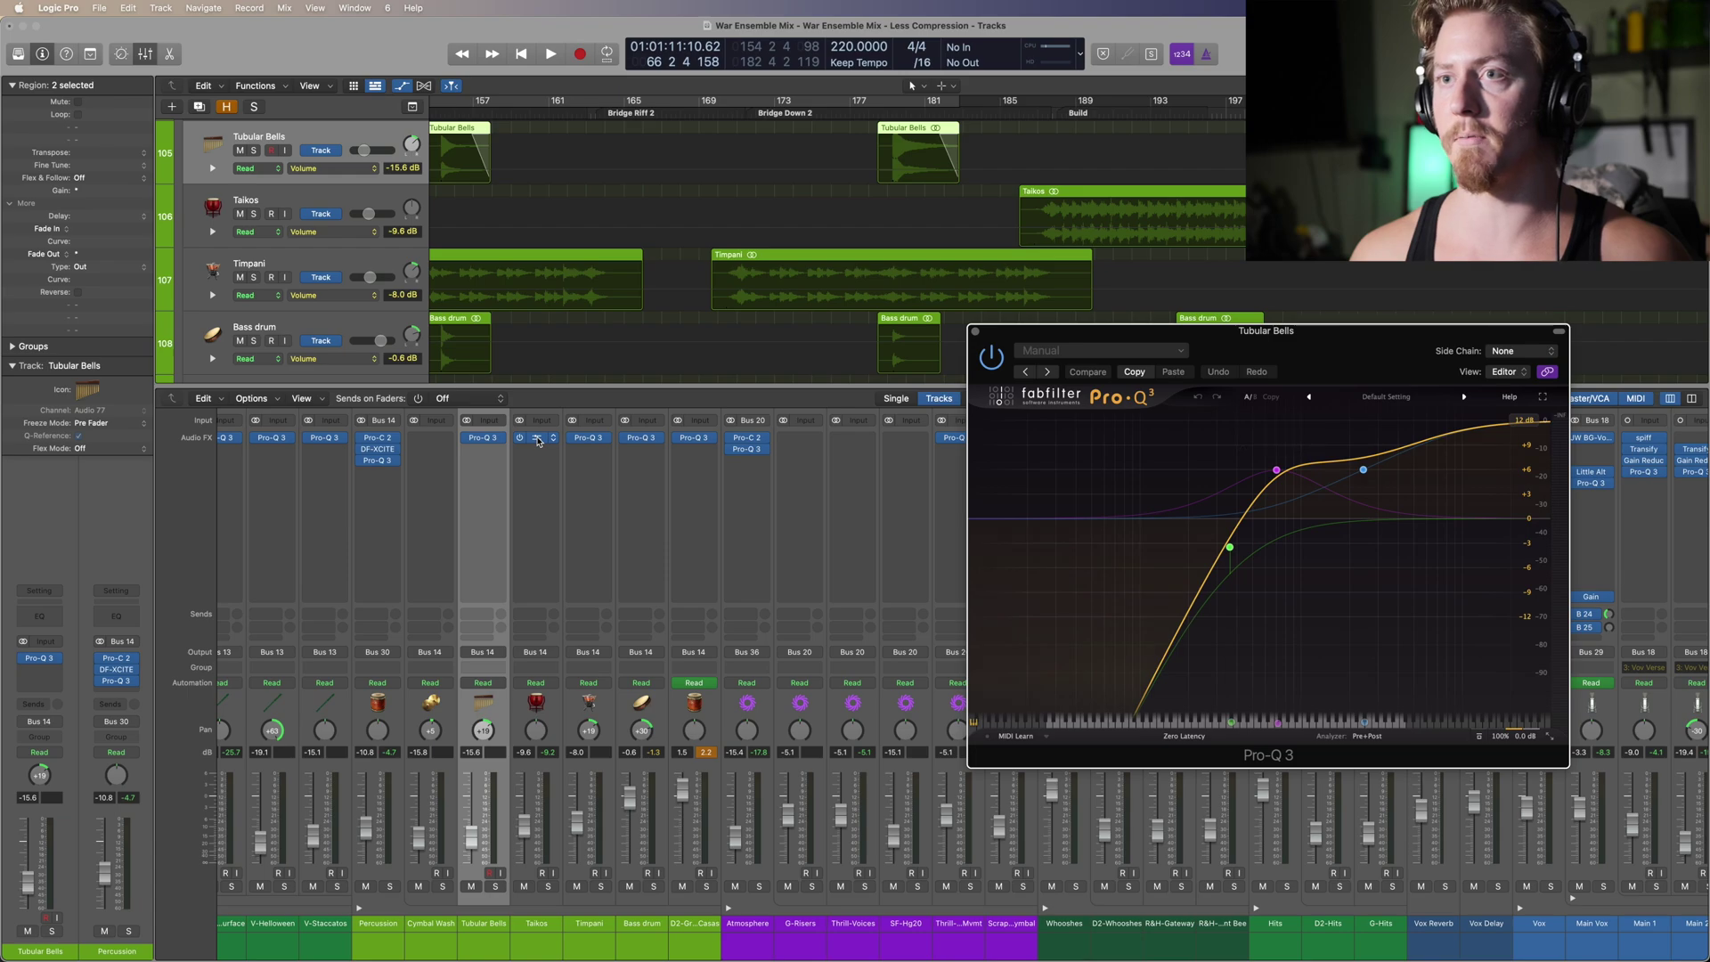
pyautogui.click(537, 440)
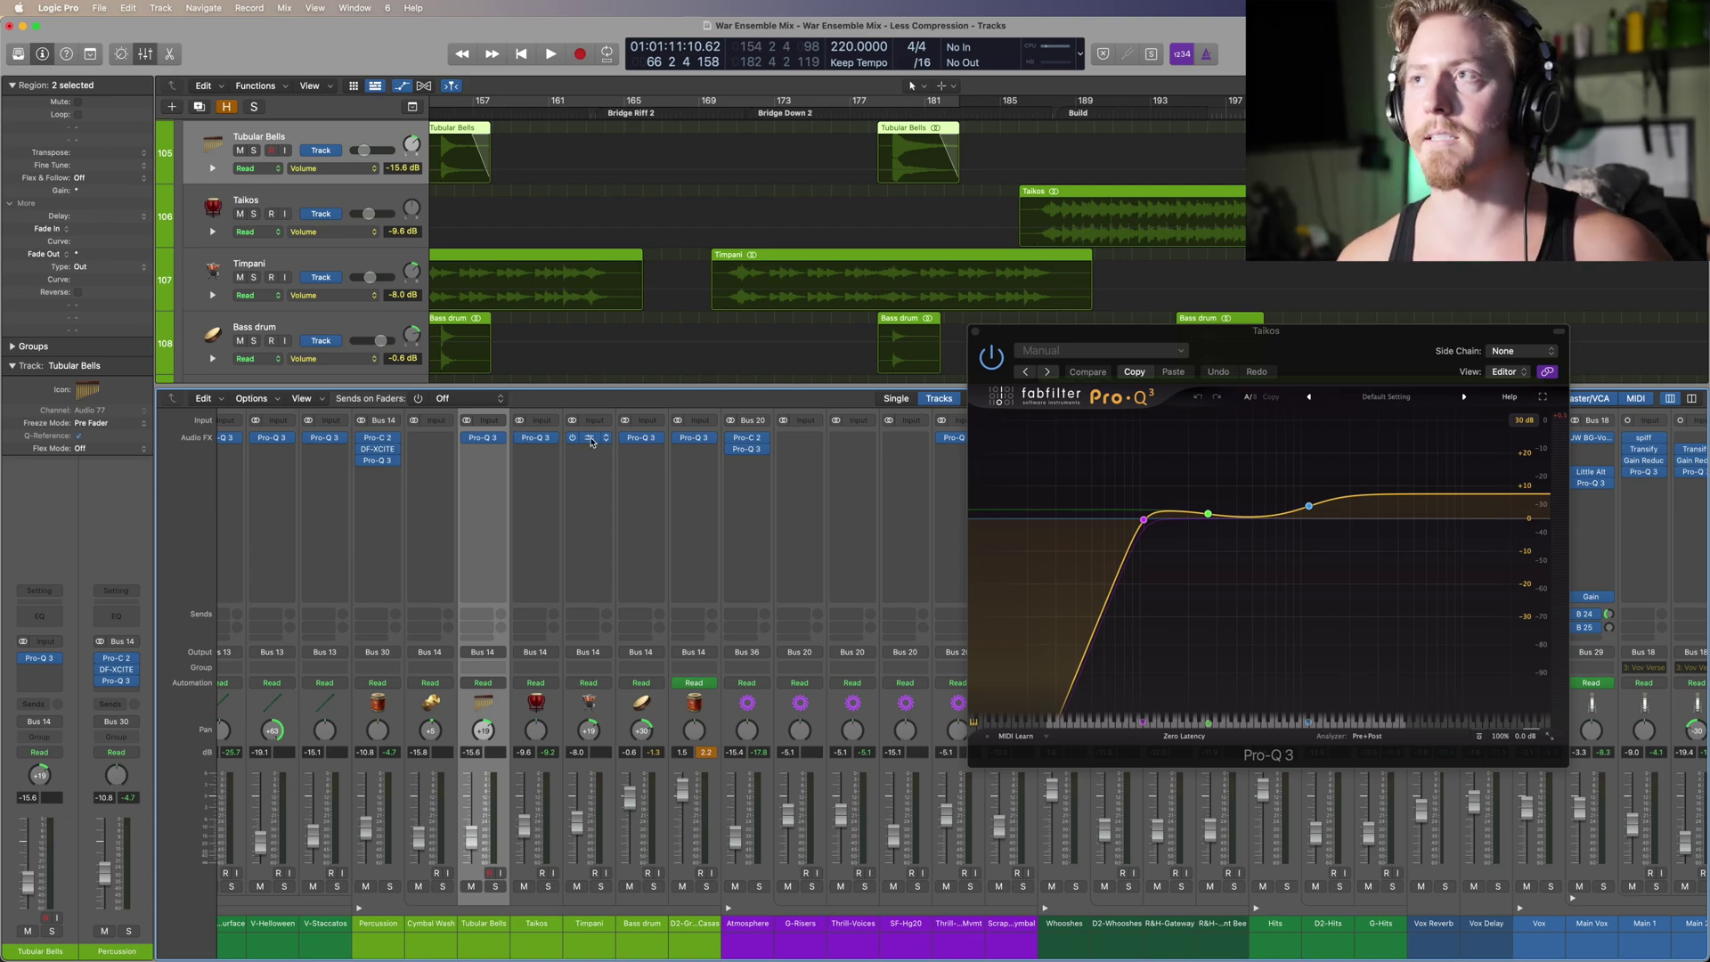
# Step: Examine the Pro-Q 3 bands on the Timpani track and on the Bass drum track
pyautogui.click(592, 440)
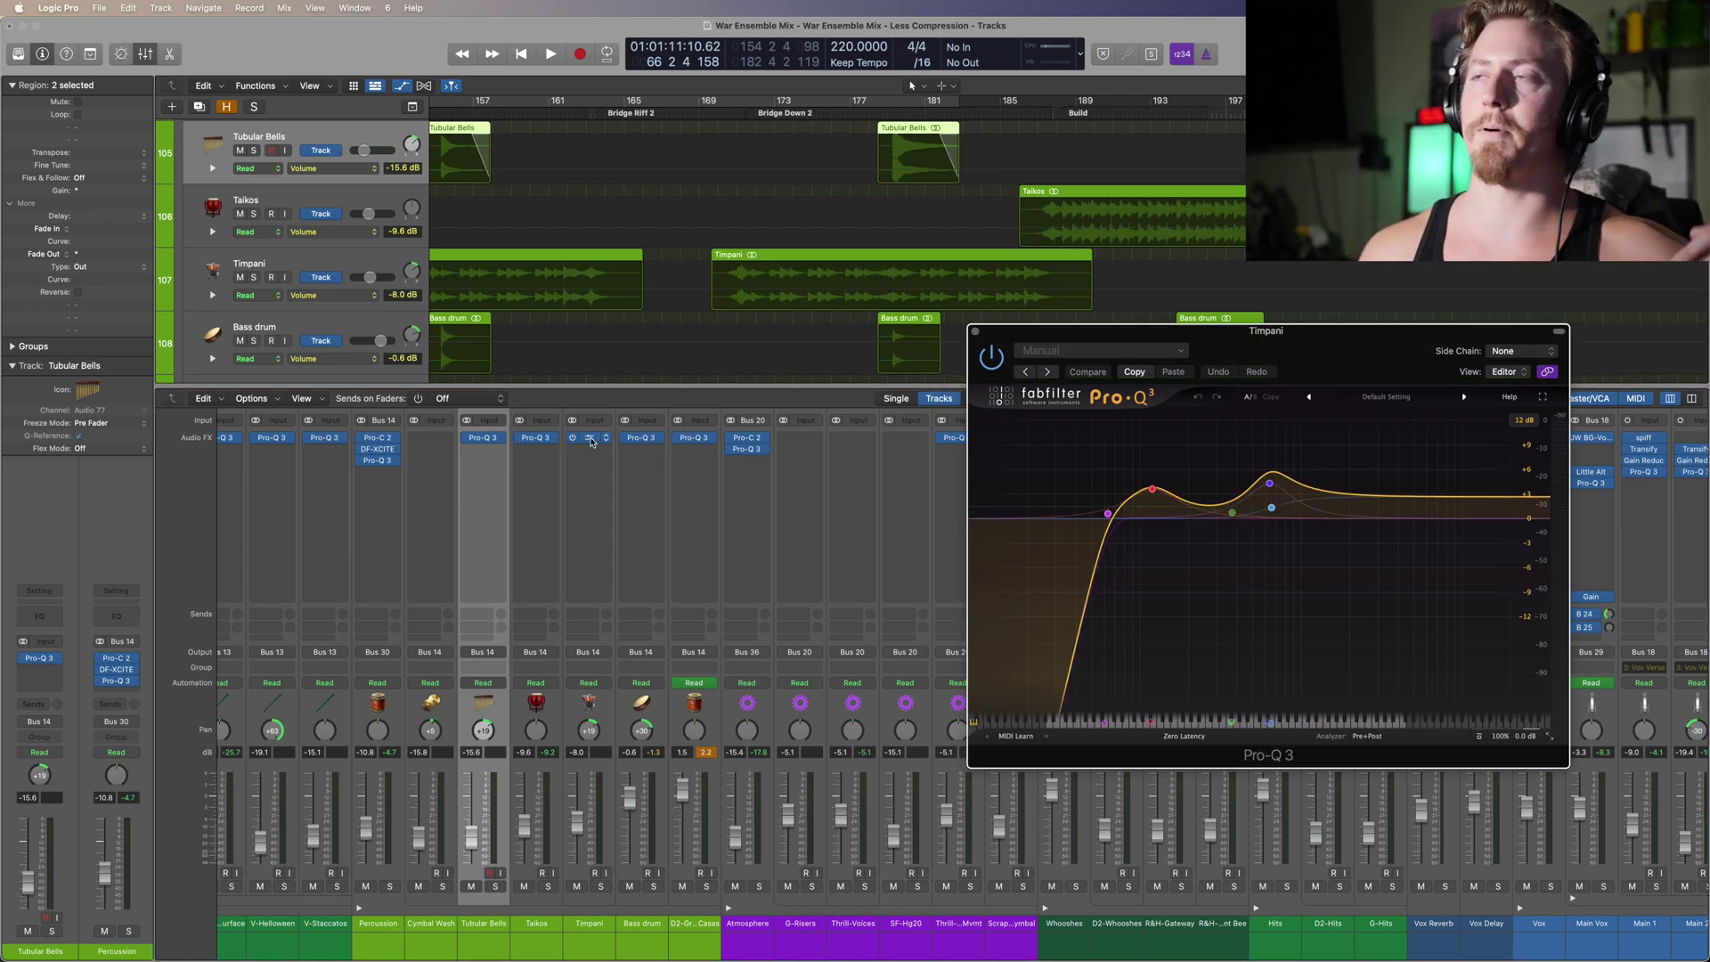
pyautogui.moveTo(1258, 476)
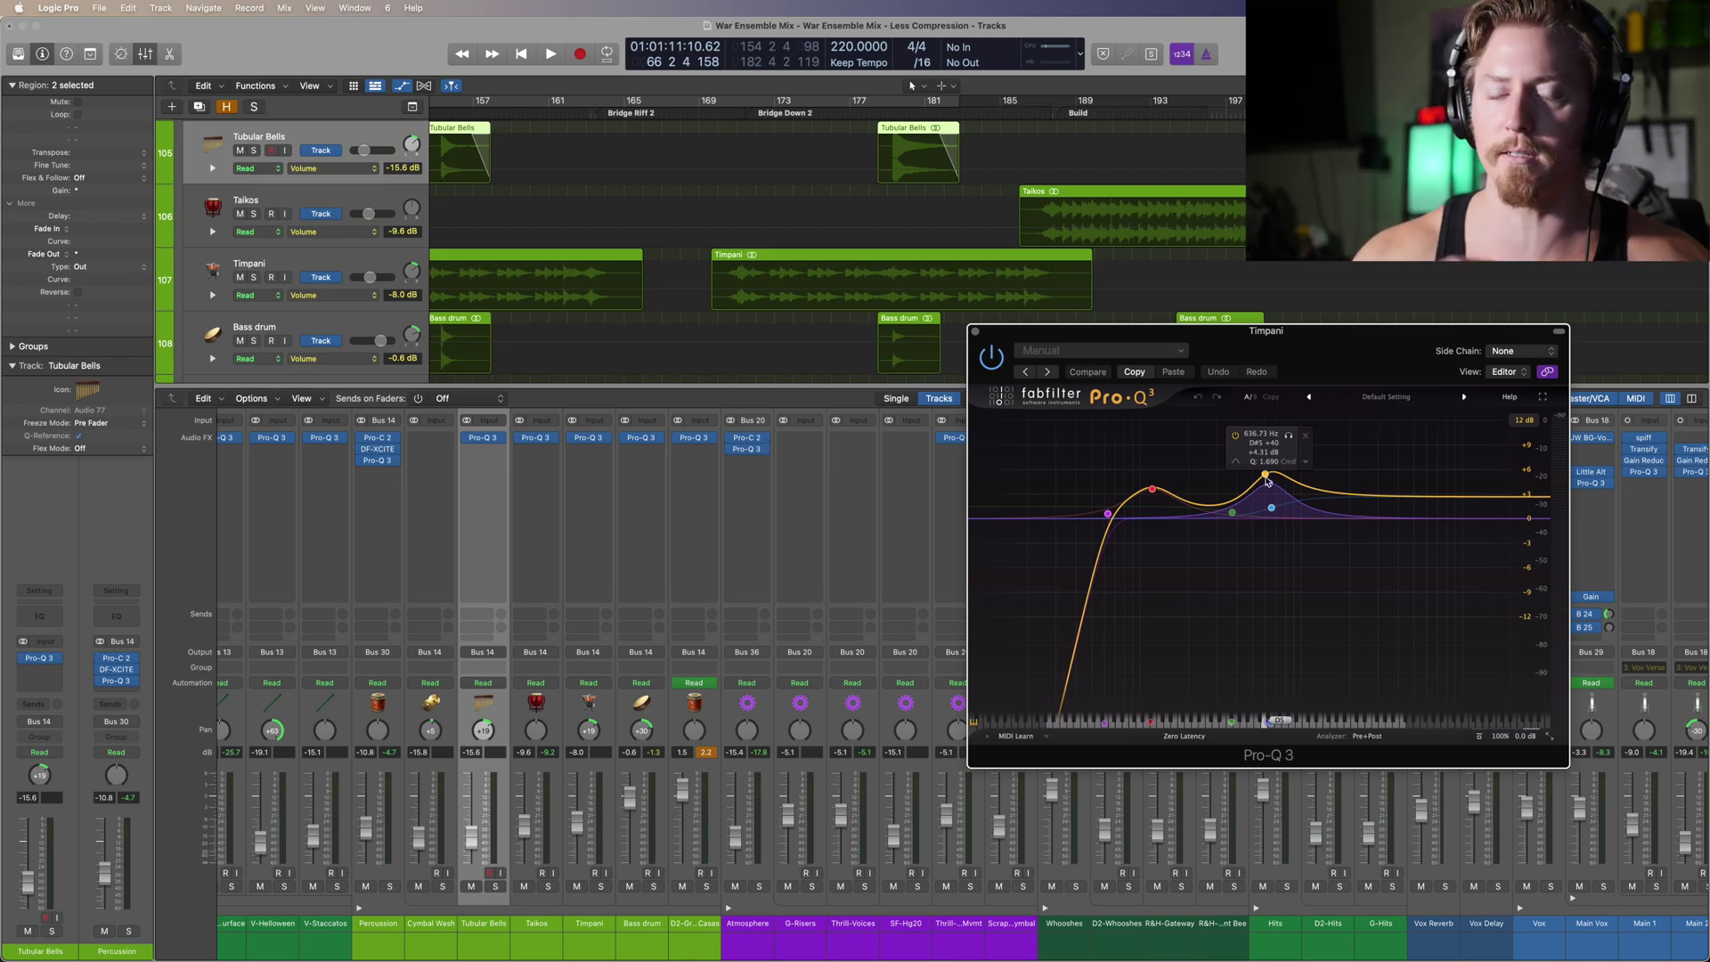
pyautogui.moveTo(1110, 515)
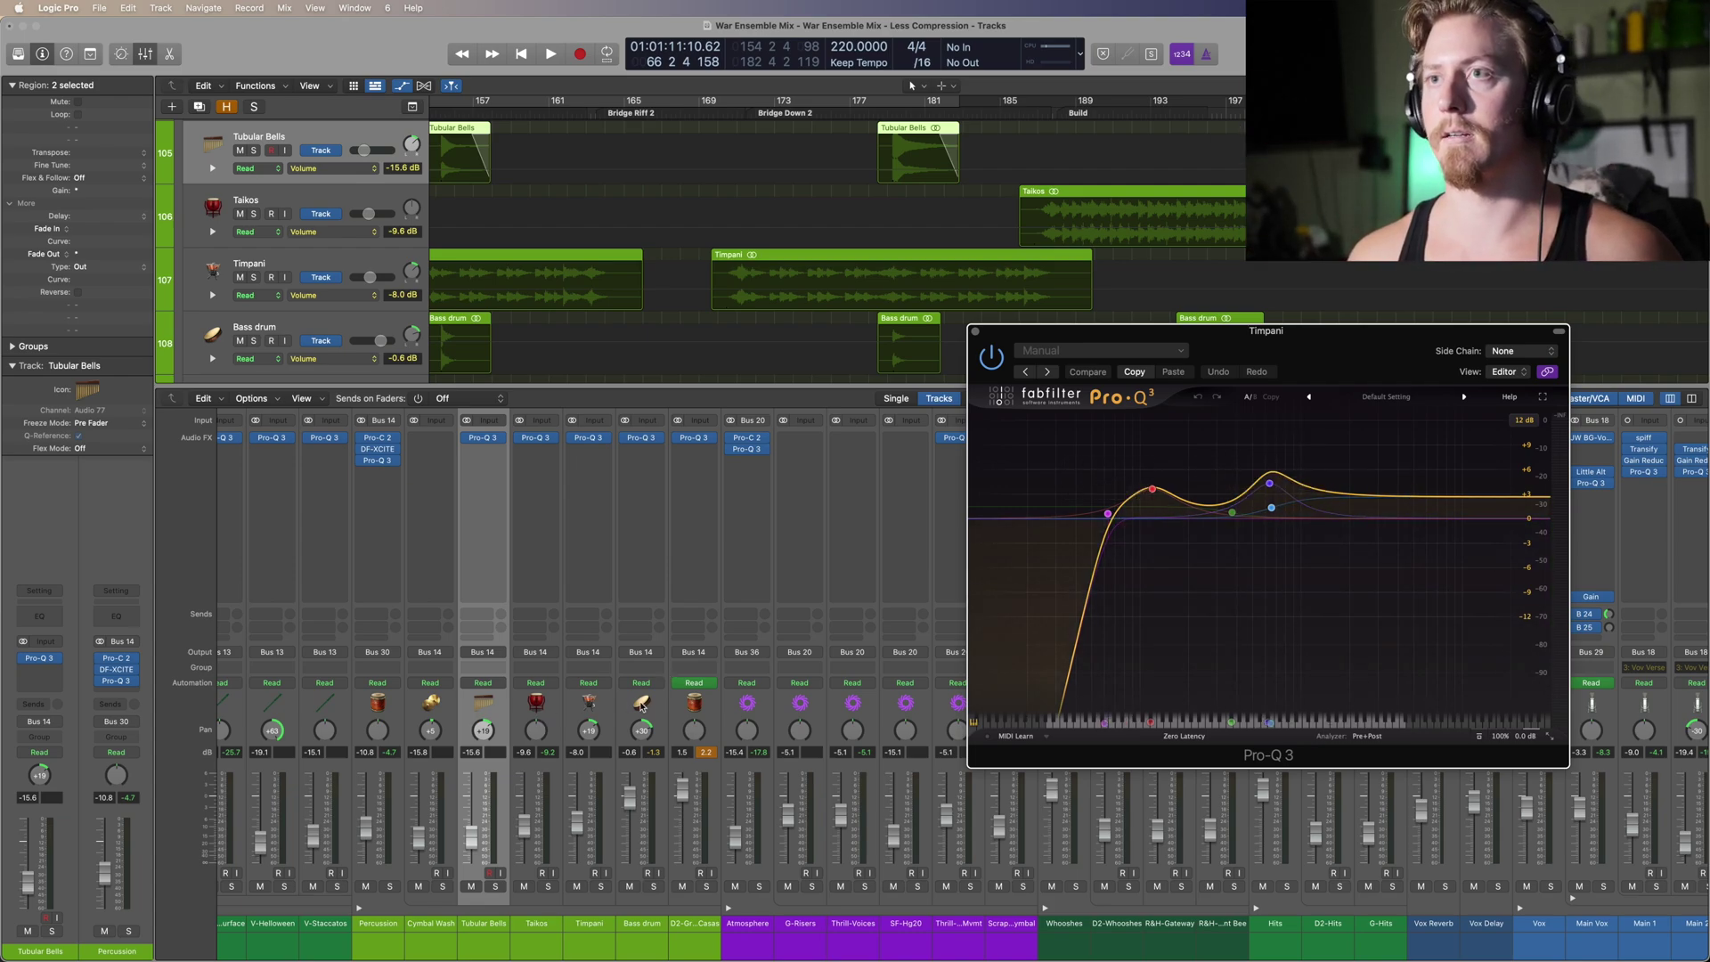
pyautogui.click(641, 706)
pyautogui.moveTo(1138, 514)
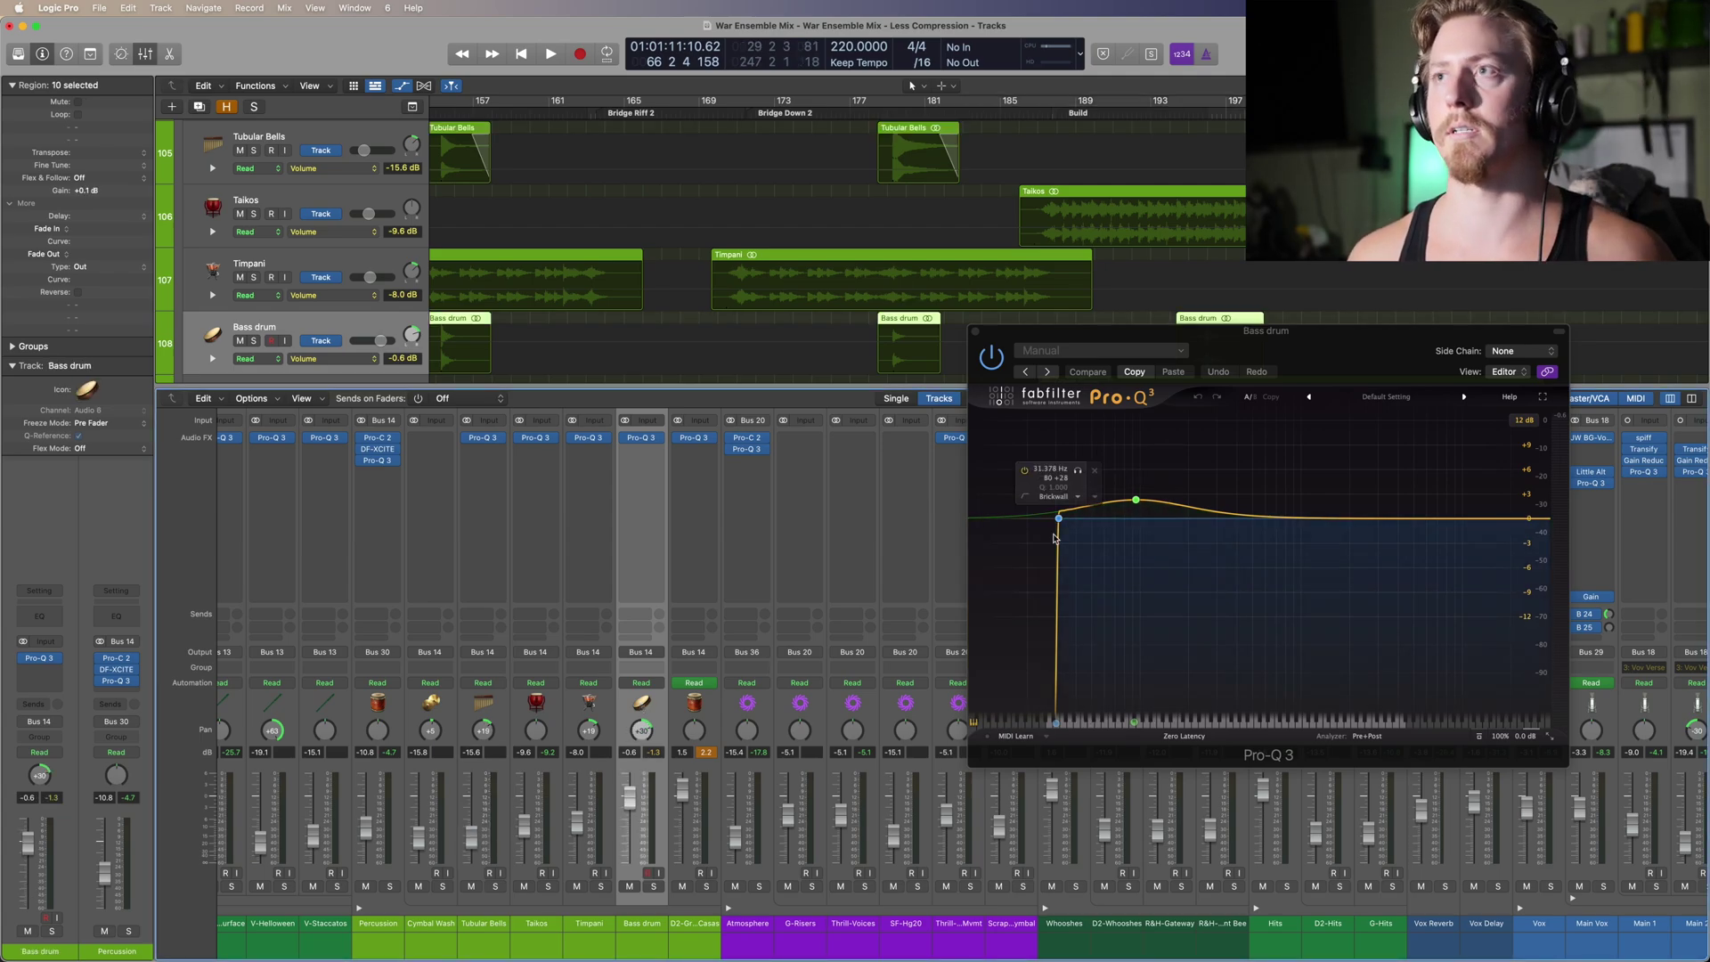
# Step: Inspect the Percussion bus's Pro-C 2, DF-XCITE and Pro-Q 3 settings one after another, closing each plug-in
pyautogui.click(694, 758)
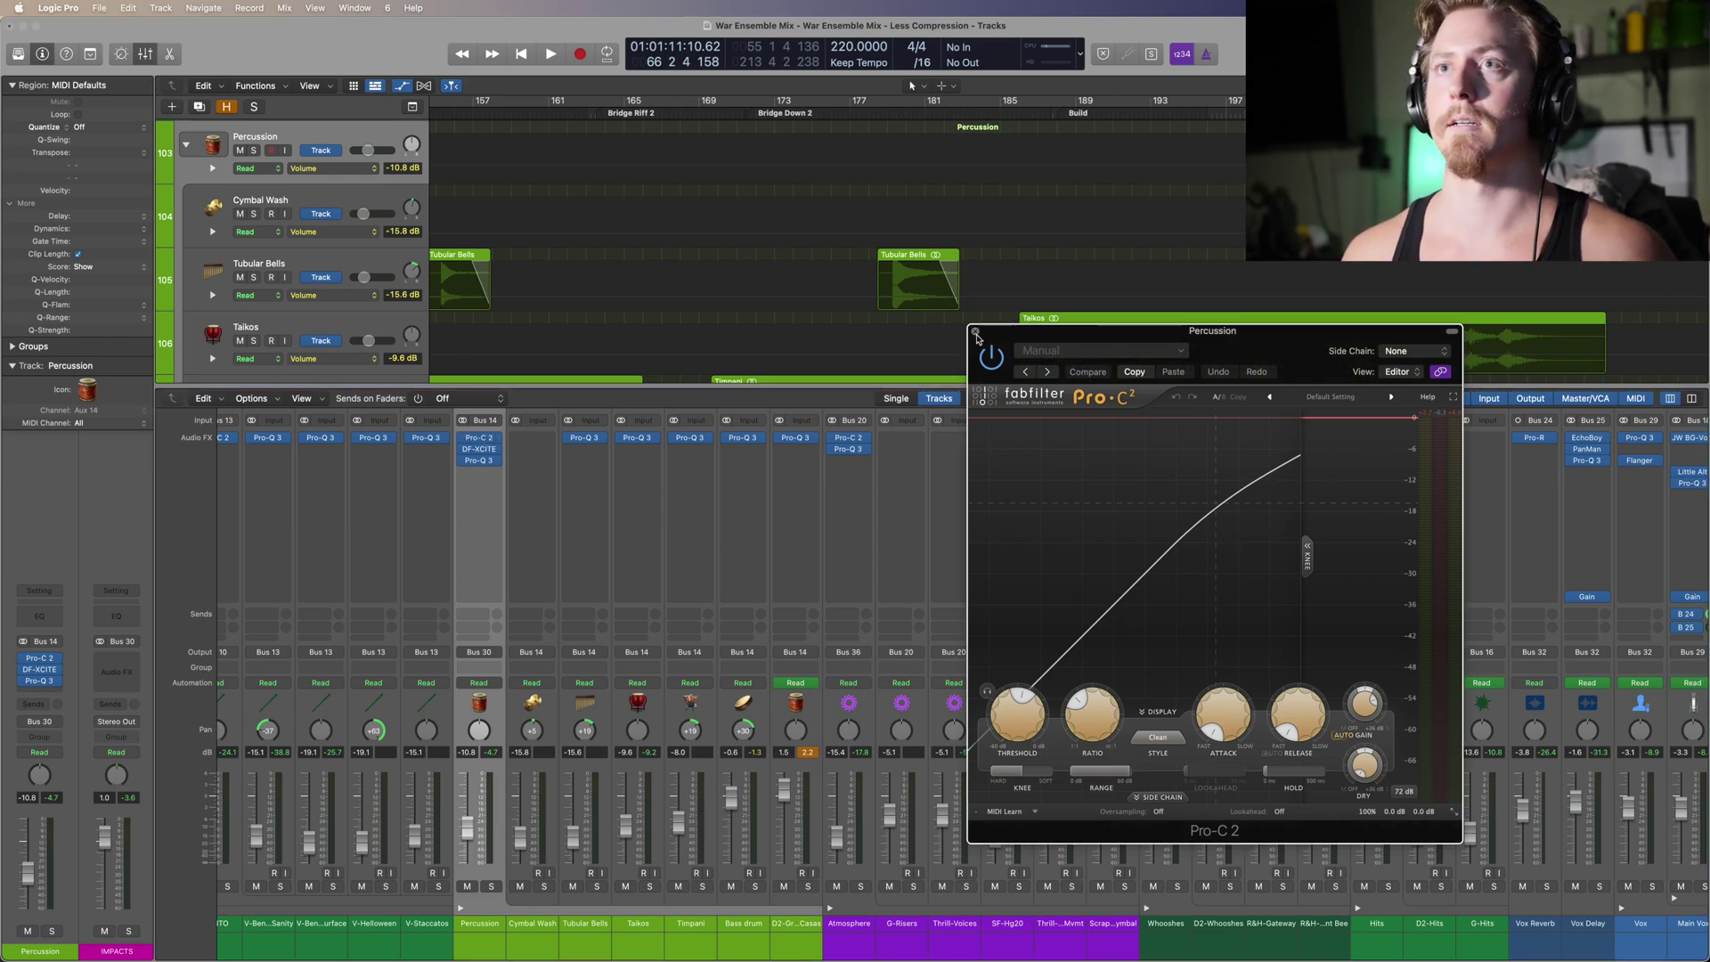
pyautogui.click(975, 331)
pyautogui.click(478, 449)
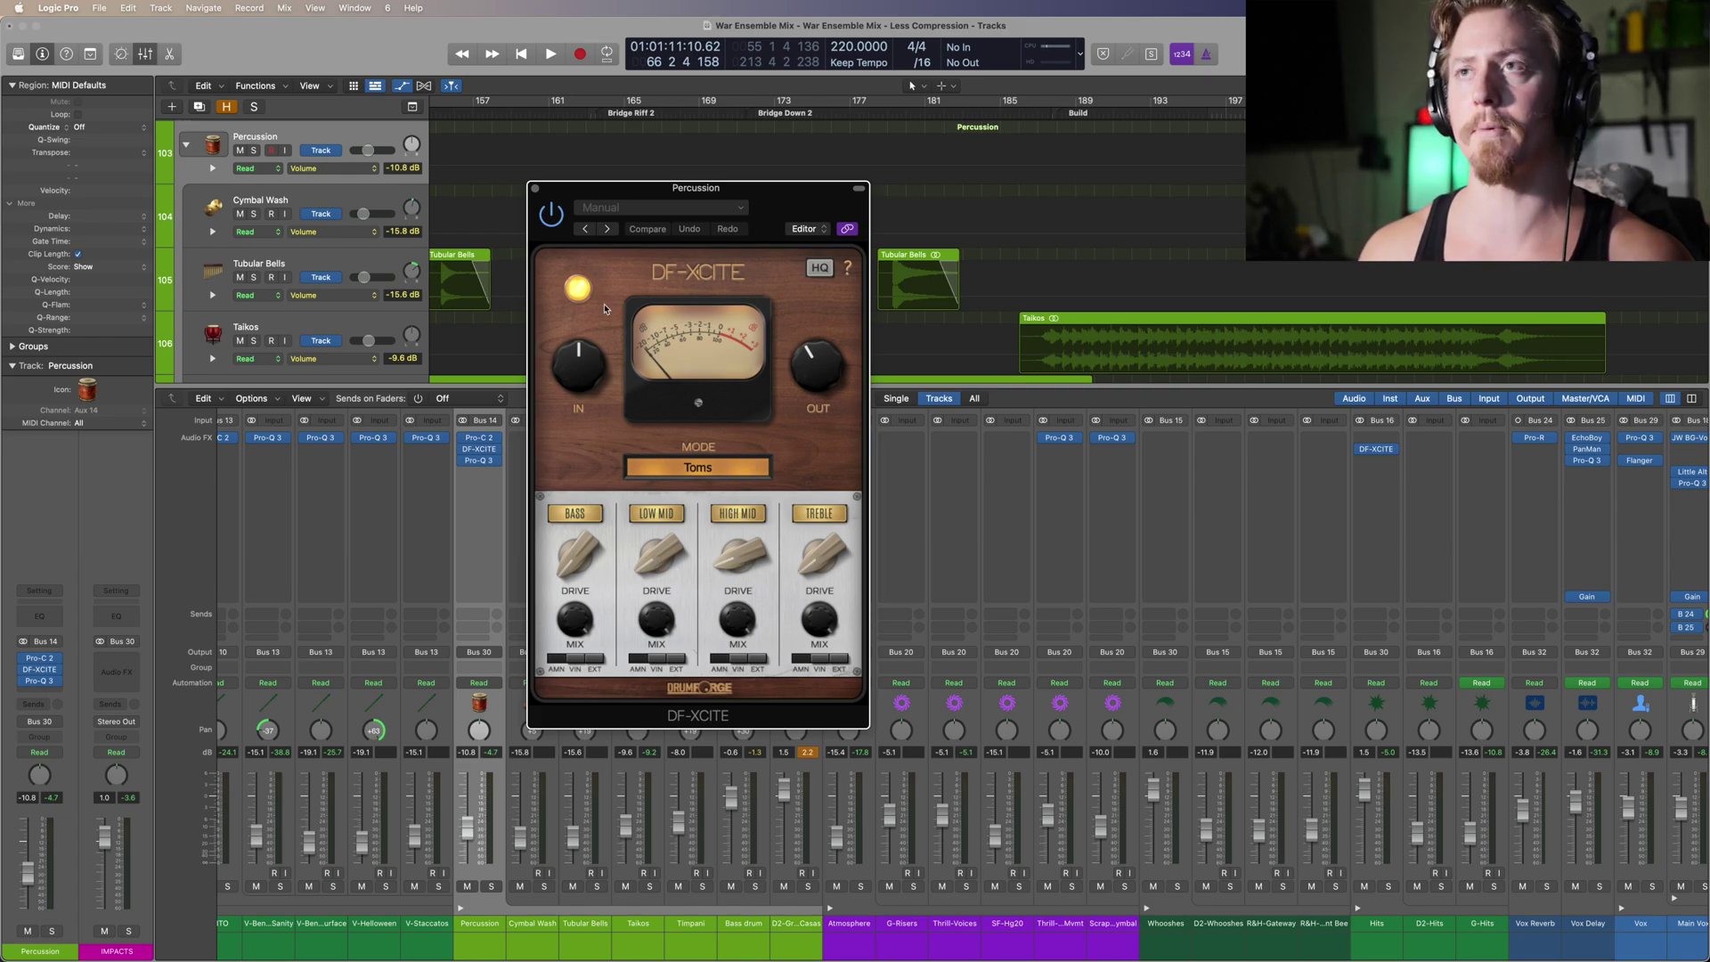
pyautogui.click(535, 190)
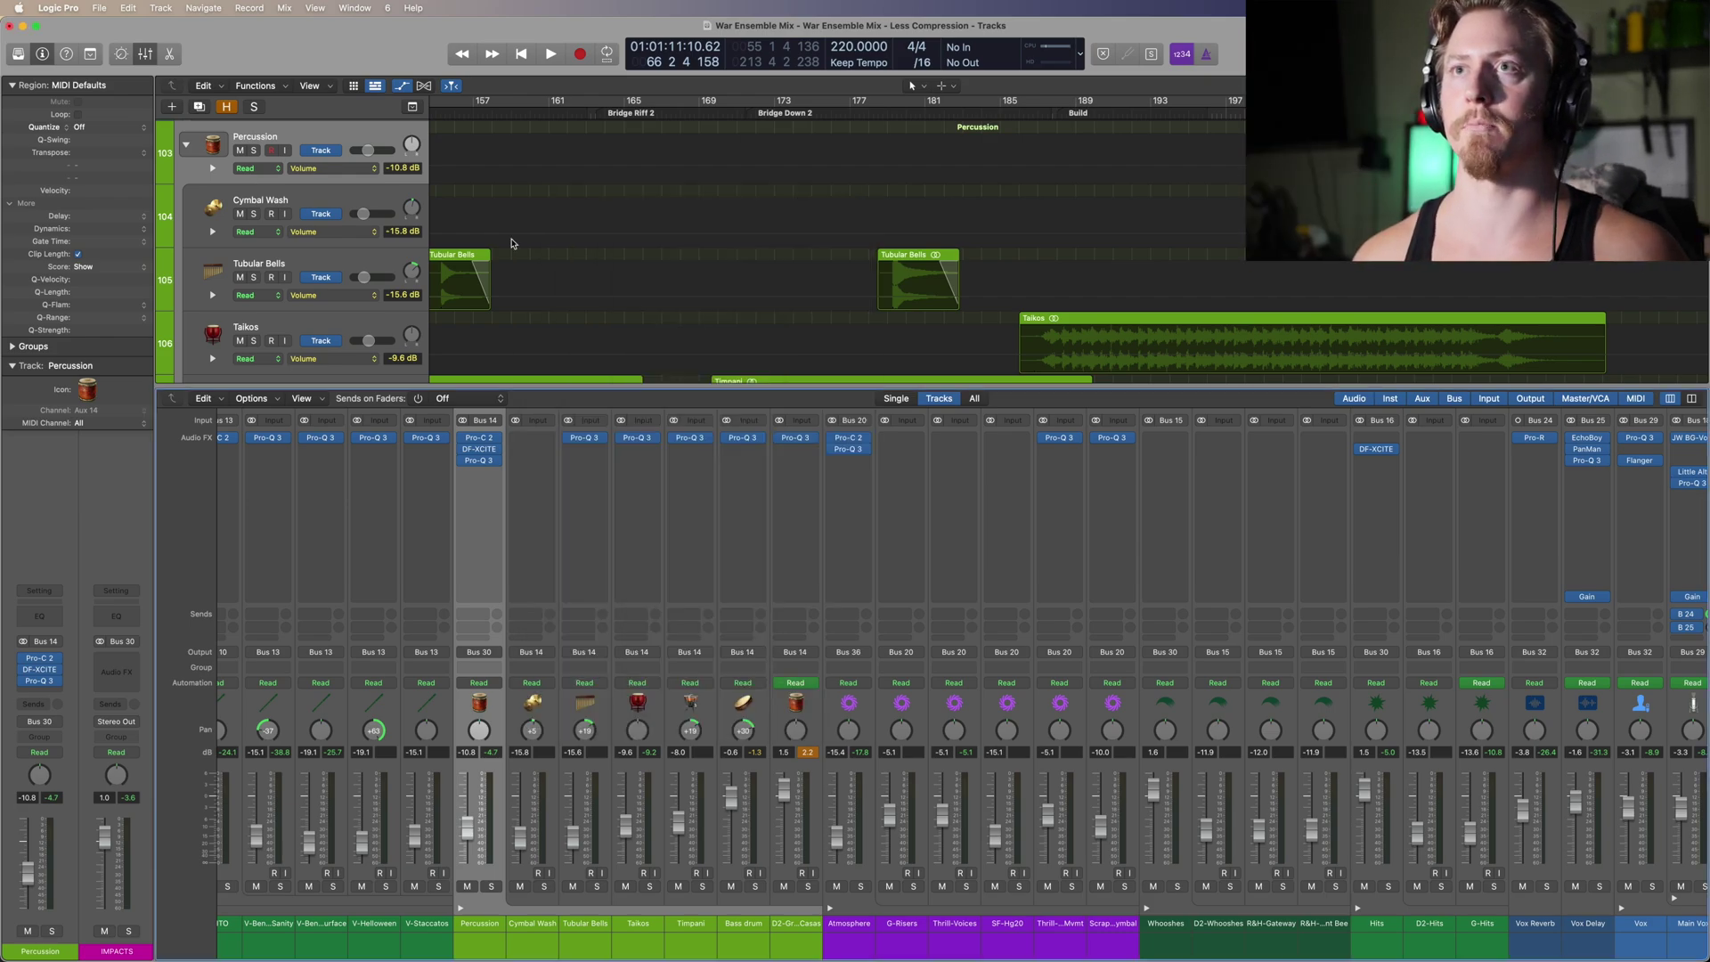
pyautogui.click(481, 462)
pyautogui.moveTo(806, 194); pyautogui.dragTo(932, 249)
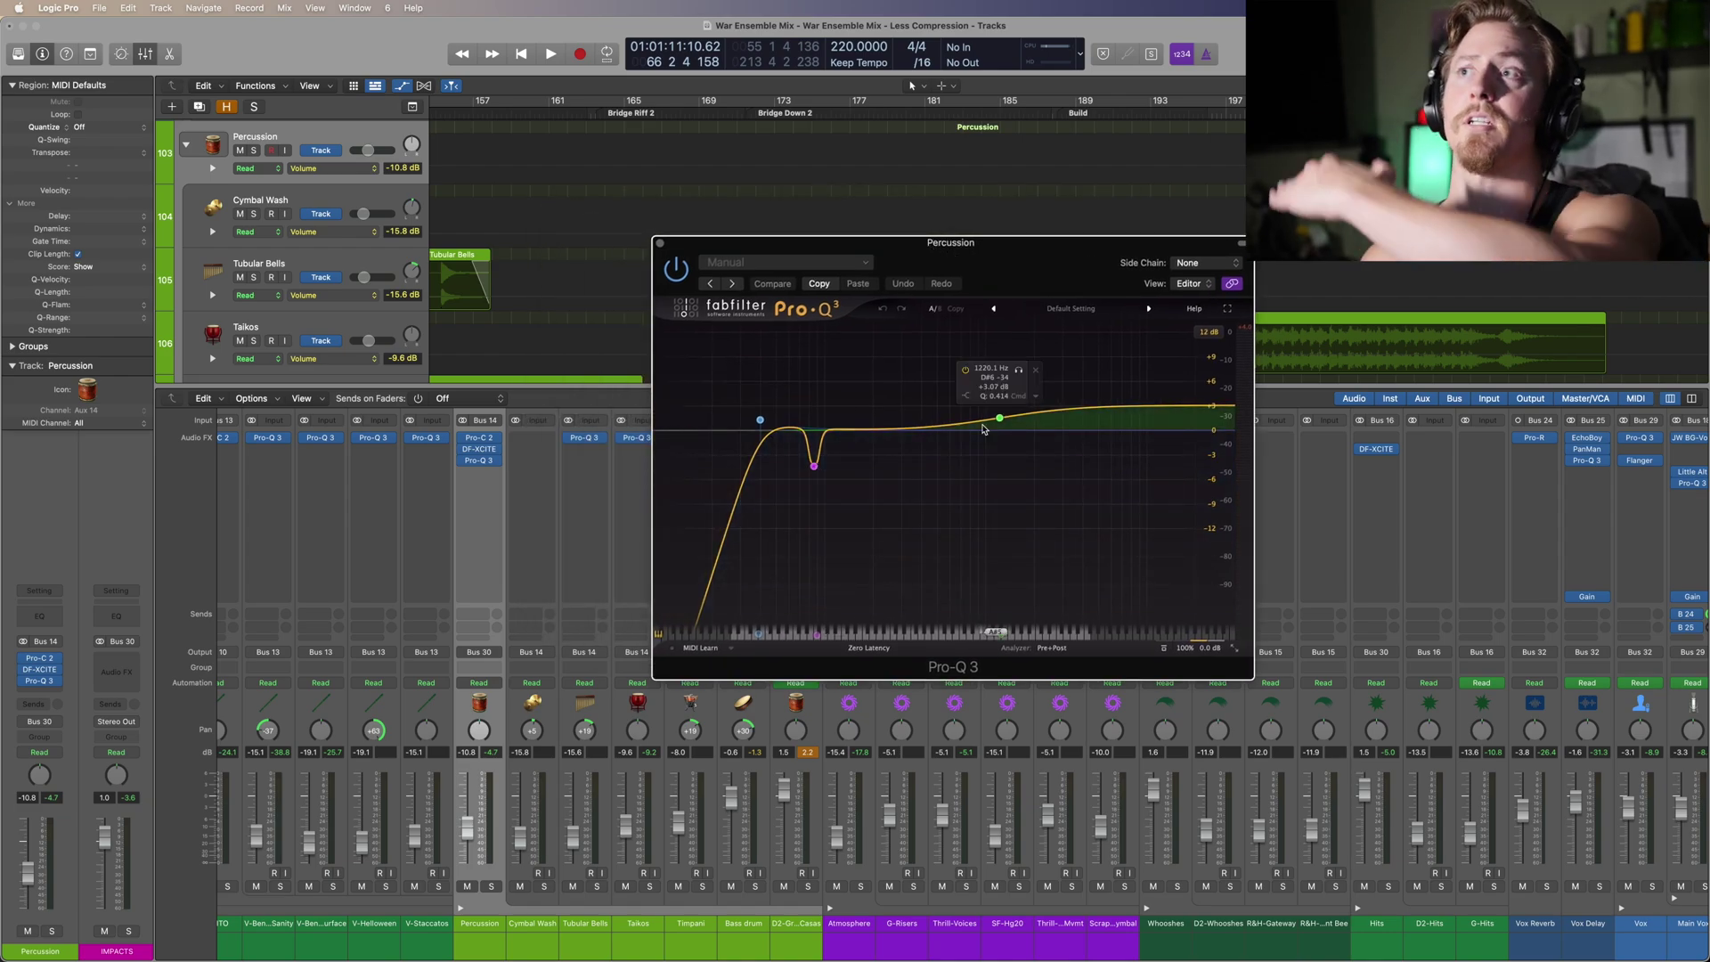
pyautogui.click(660, 242)
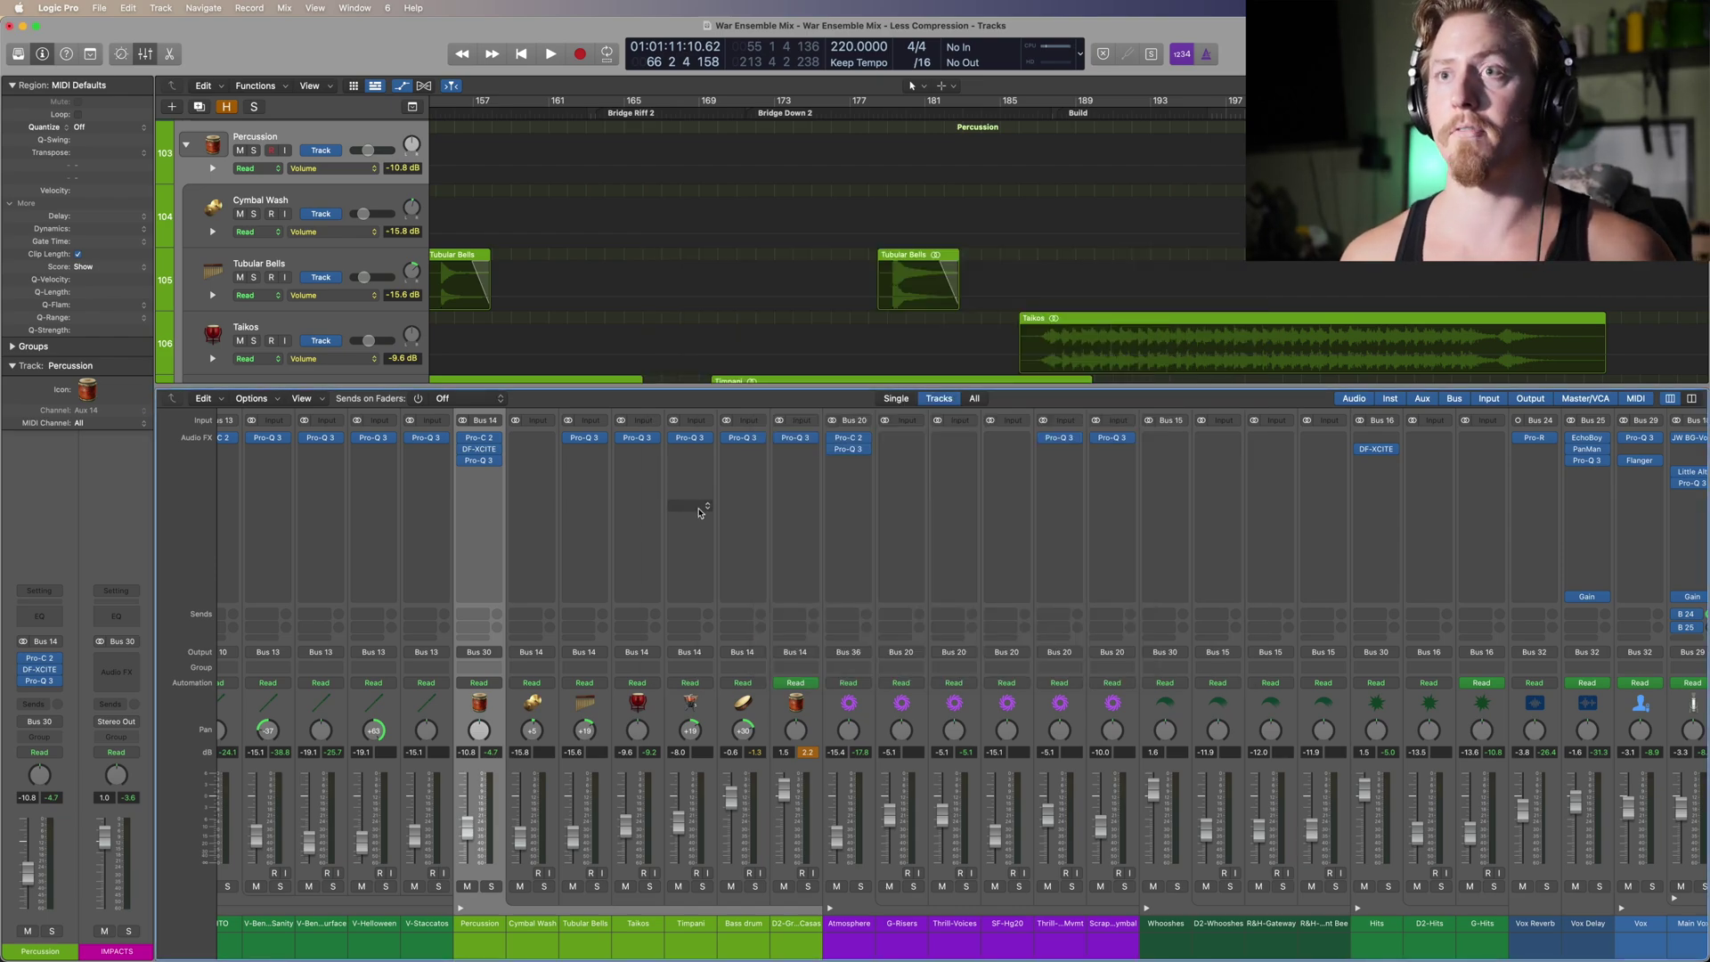
# Step: Select the G-Risers track, look over the regions of the Atmosphere tracks, and place the playhead at bar 58 near the first Thrill-Voices region
pyautogui.press('Down')
pyautogui.press('Down')
pyautogui.press('Down')
pyautogui.press('Down')
pyautogui.press('Down')
pyautogui.press('Down')
pyautogui.press('Down')
pyautogui.press('z')
pyautogui.click(546, 712)
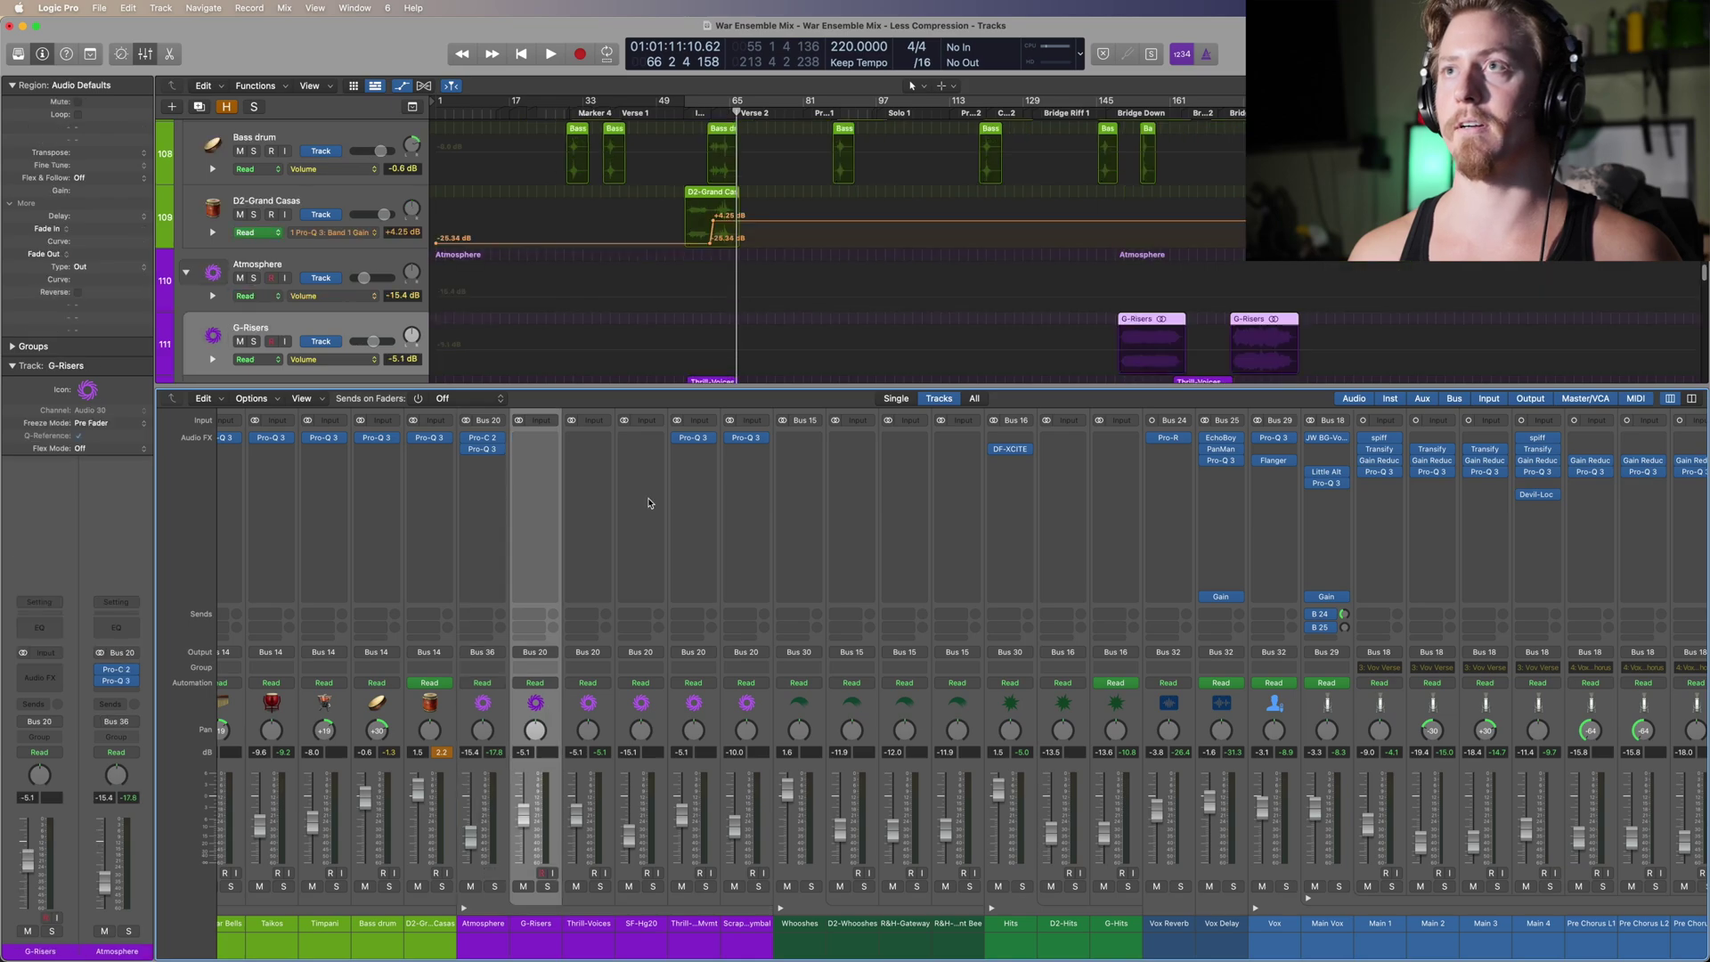
pyautogui.scroll(-5, 855, 293)
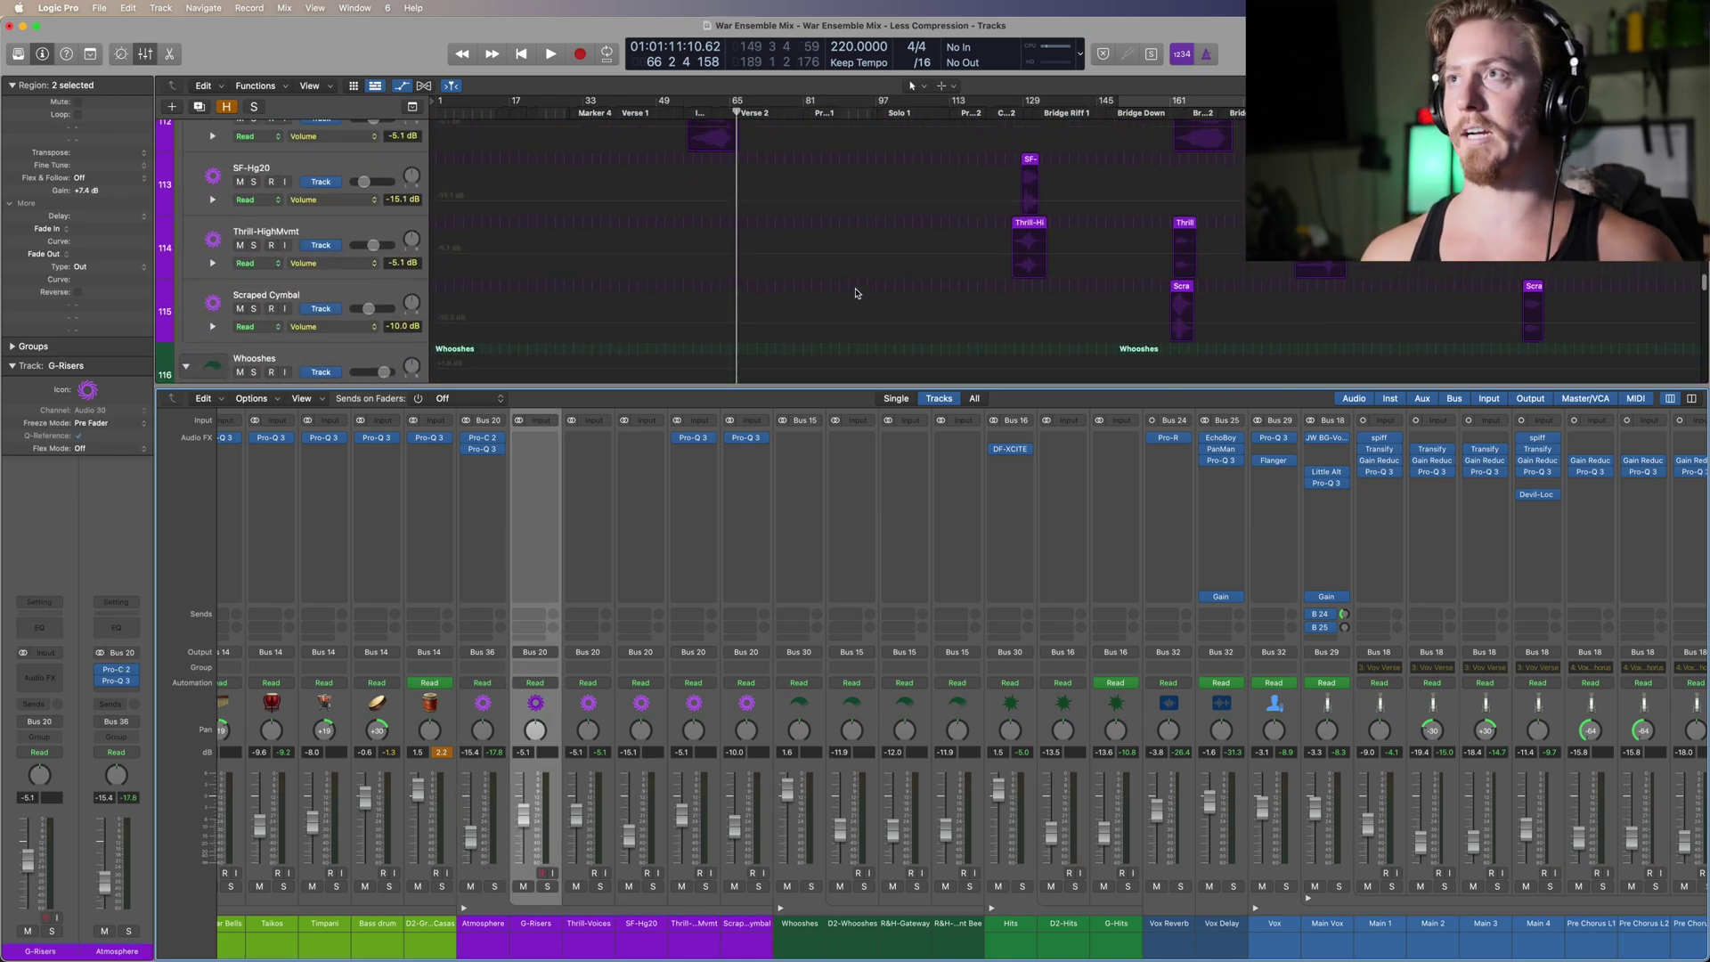
pyautogui.scroll(2, 856, 293)
pyautogui.hotkey('alt', ',')
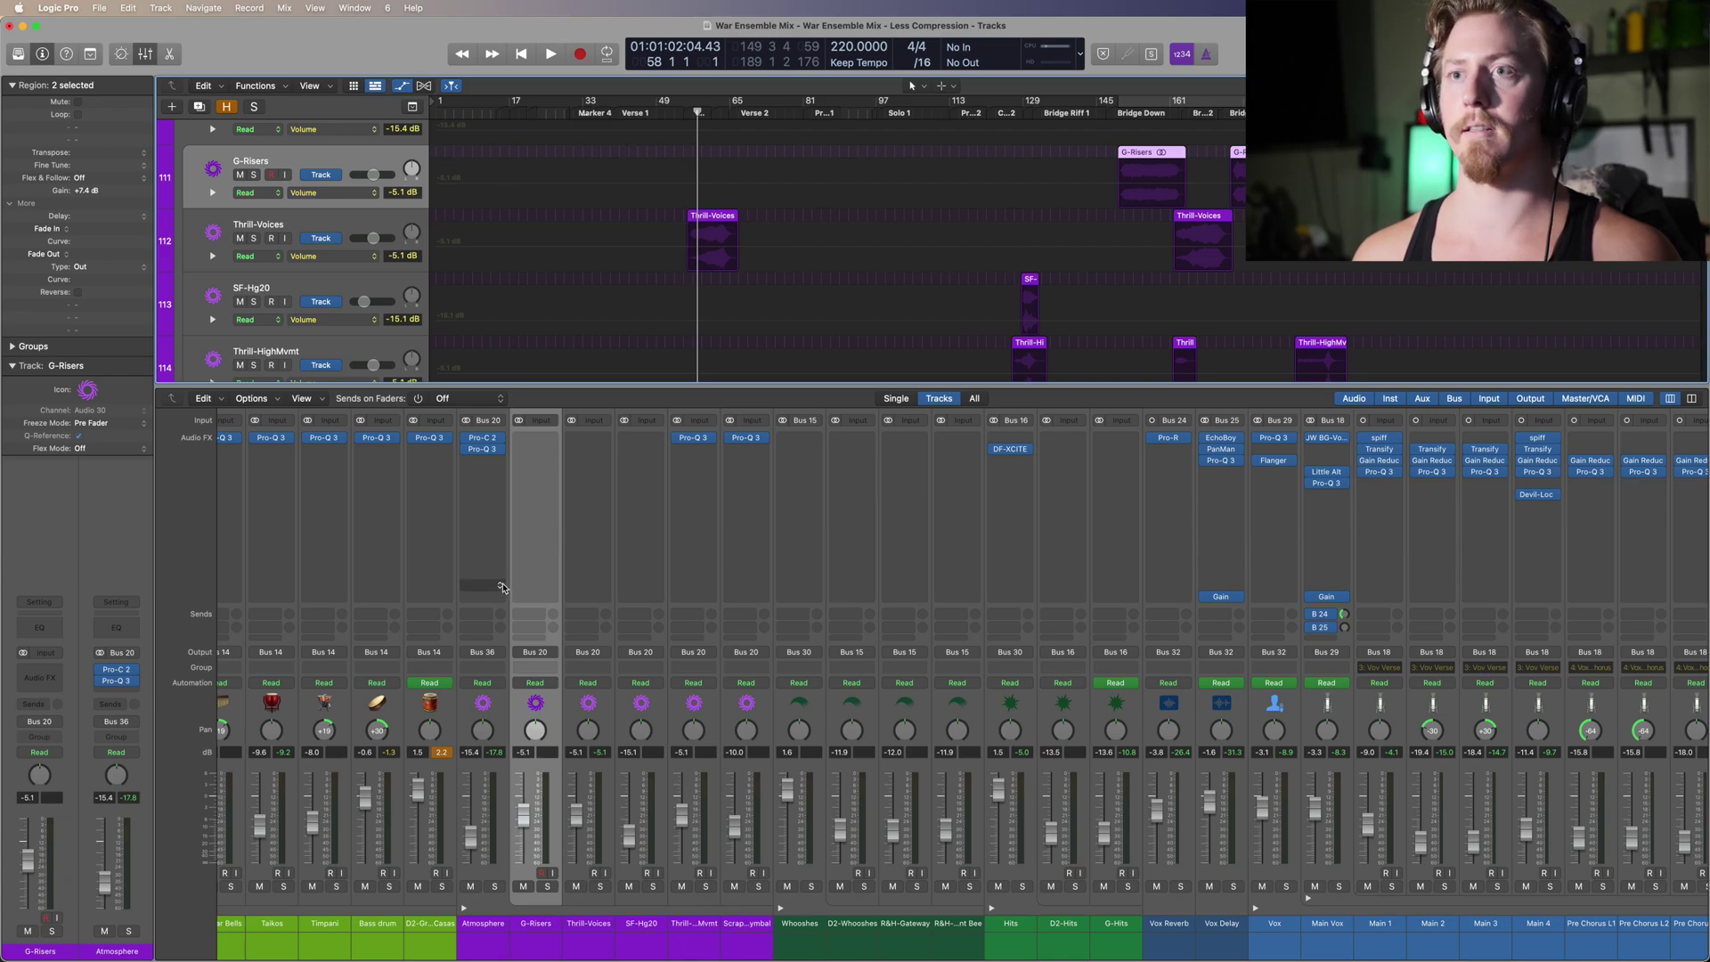
# Step: Play the first Thrill-Voices region, solo its track, and audition the second region from bar 165
pyautogui.press('space')
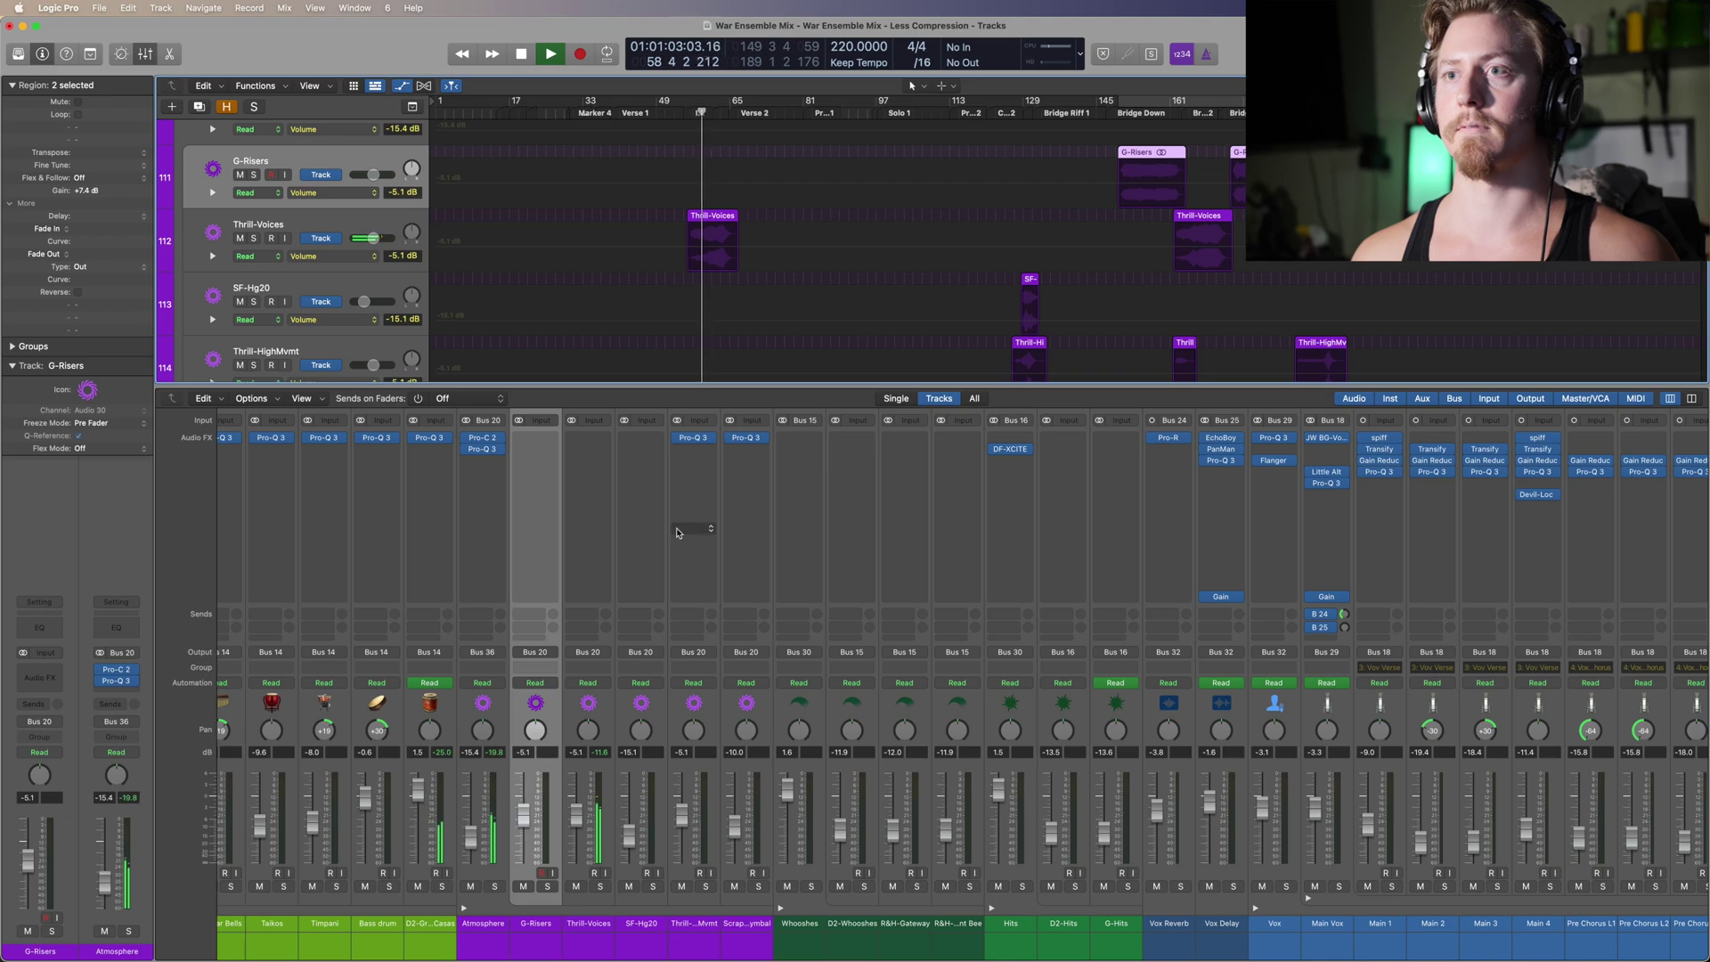
pyautogui.click(602, 888)
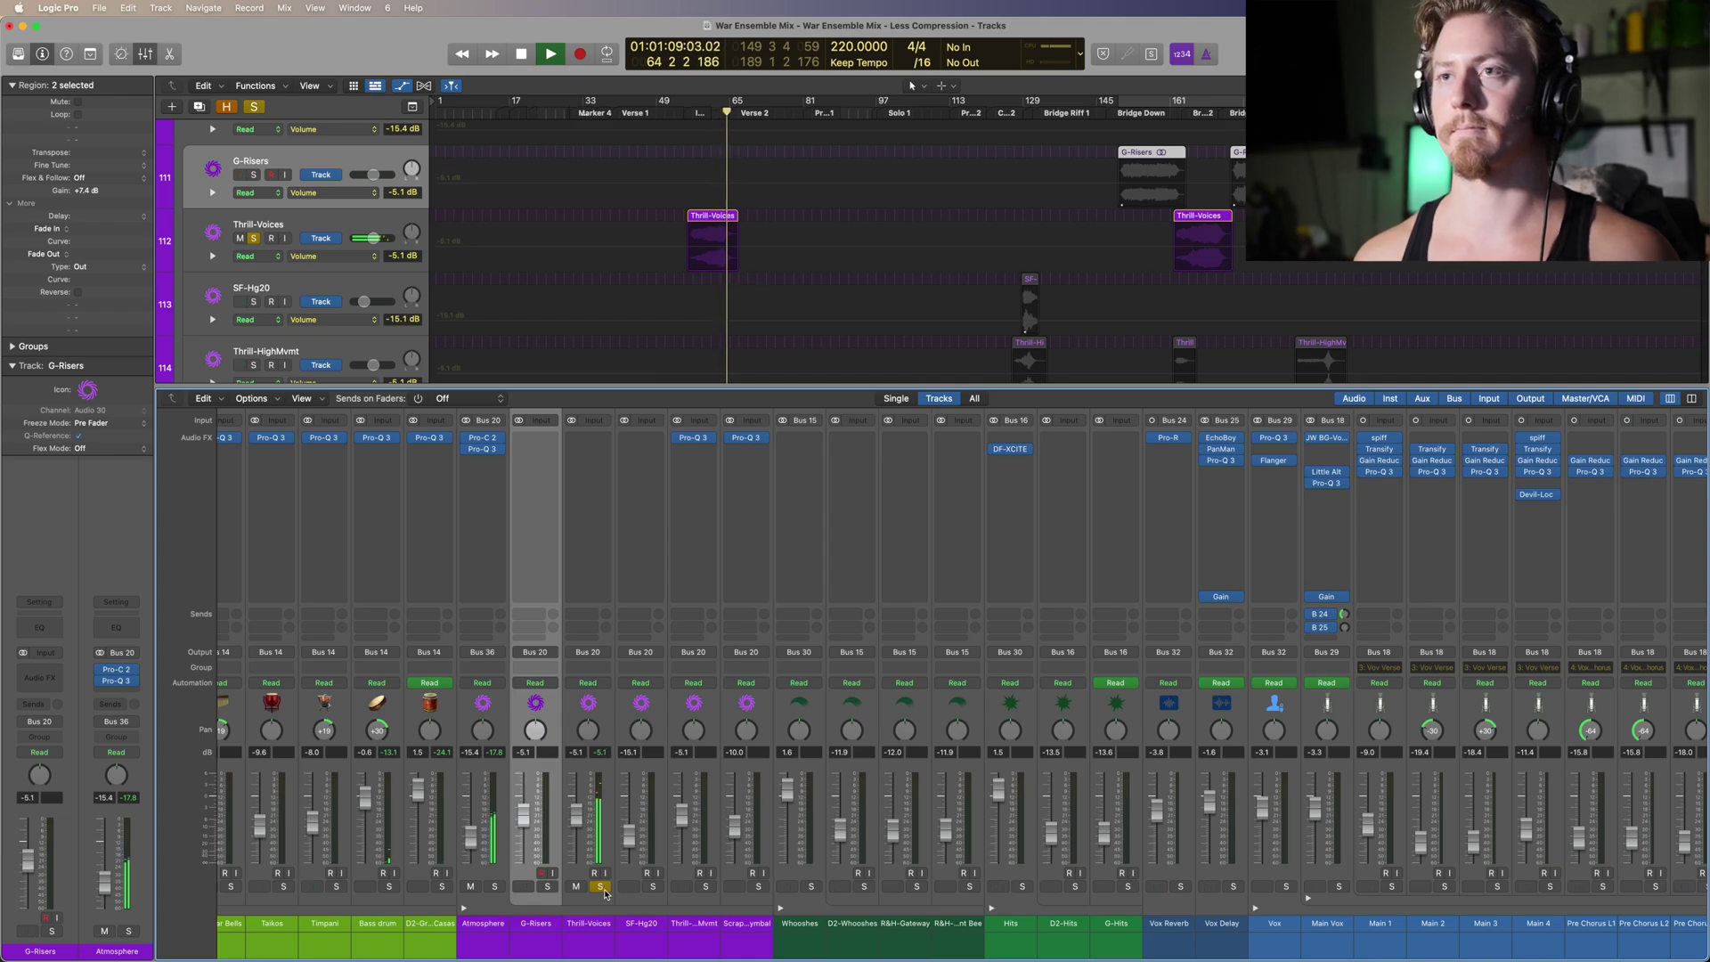
pyautogui.click(1190, 113)
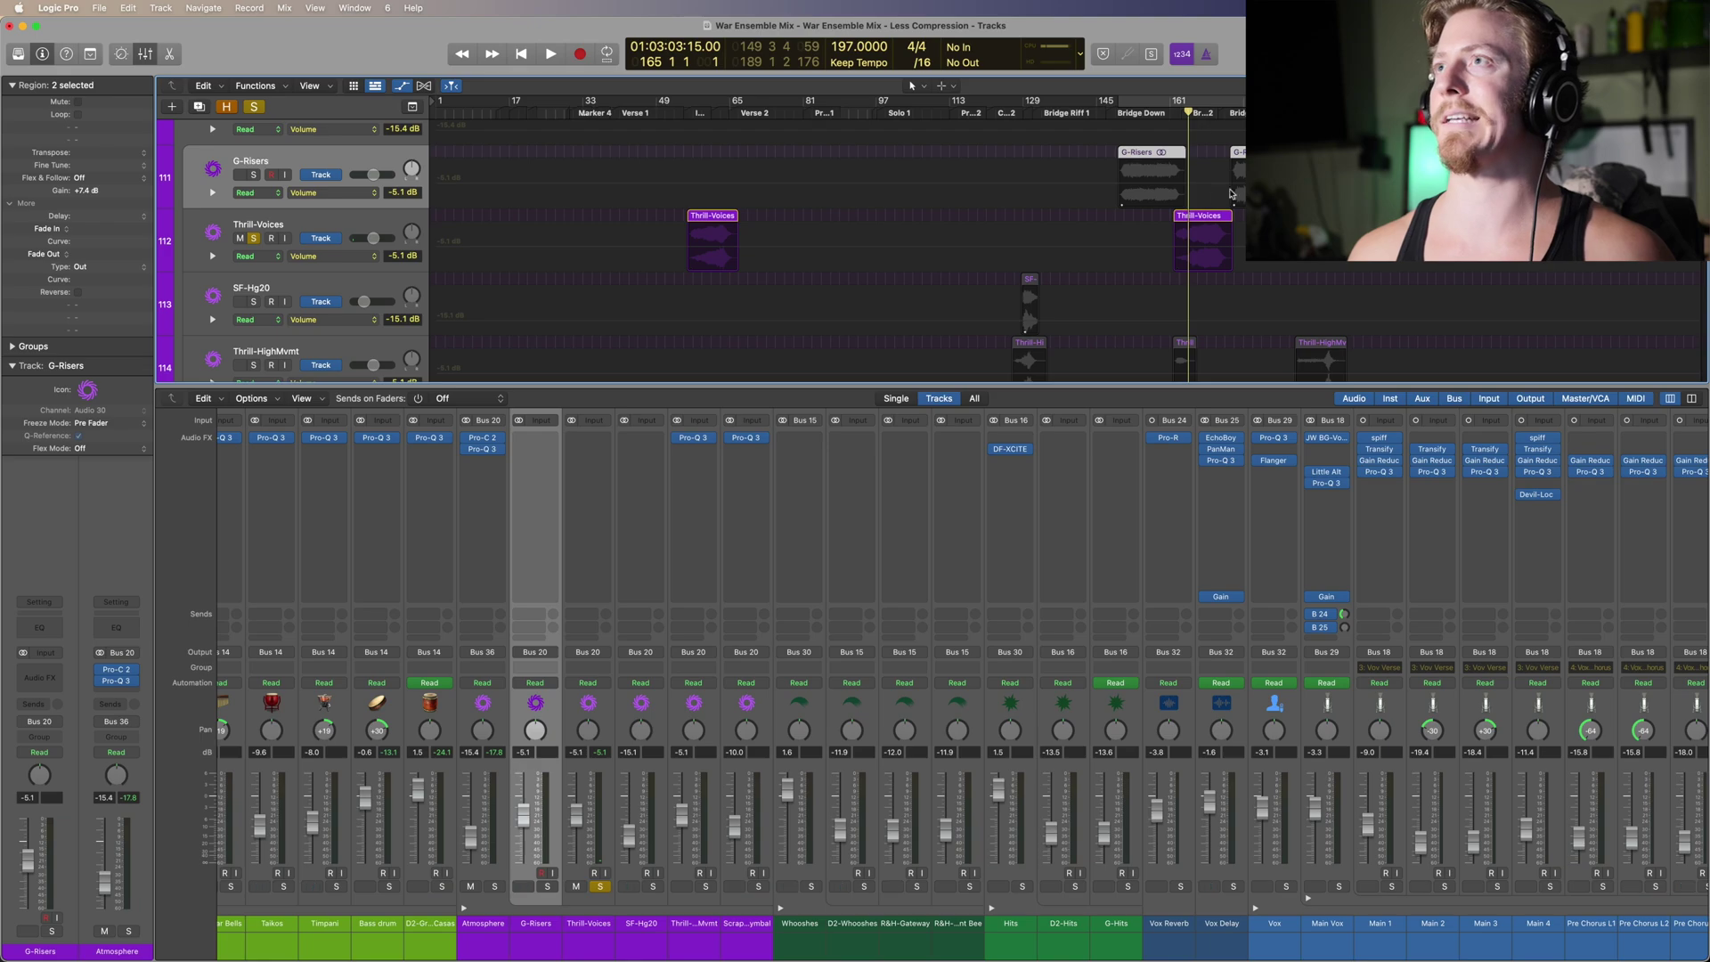
pyautogui.press('space')
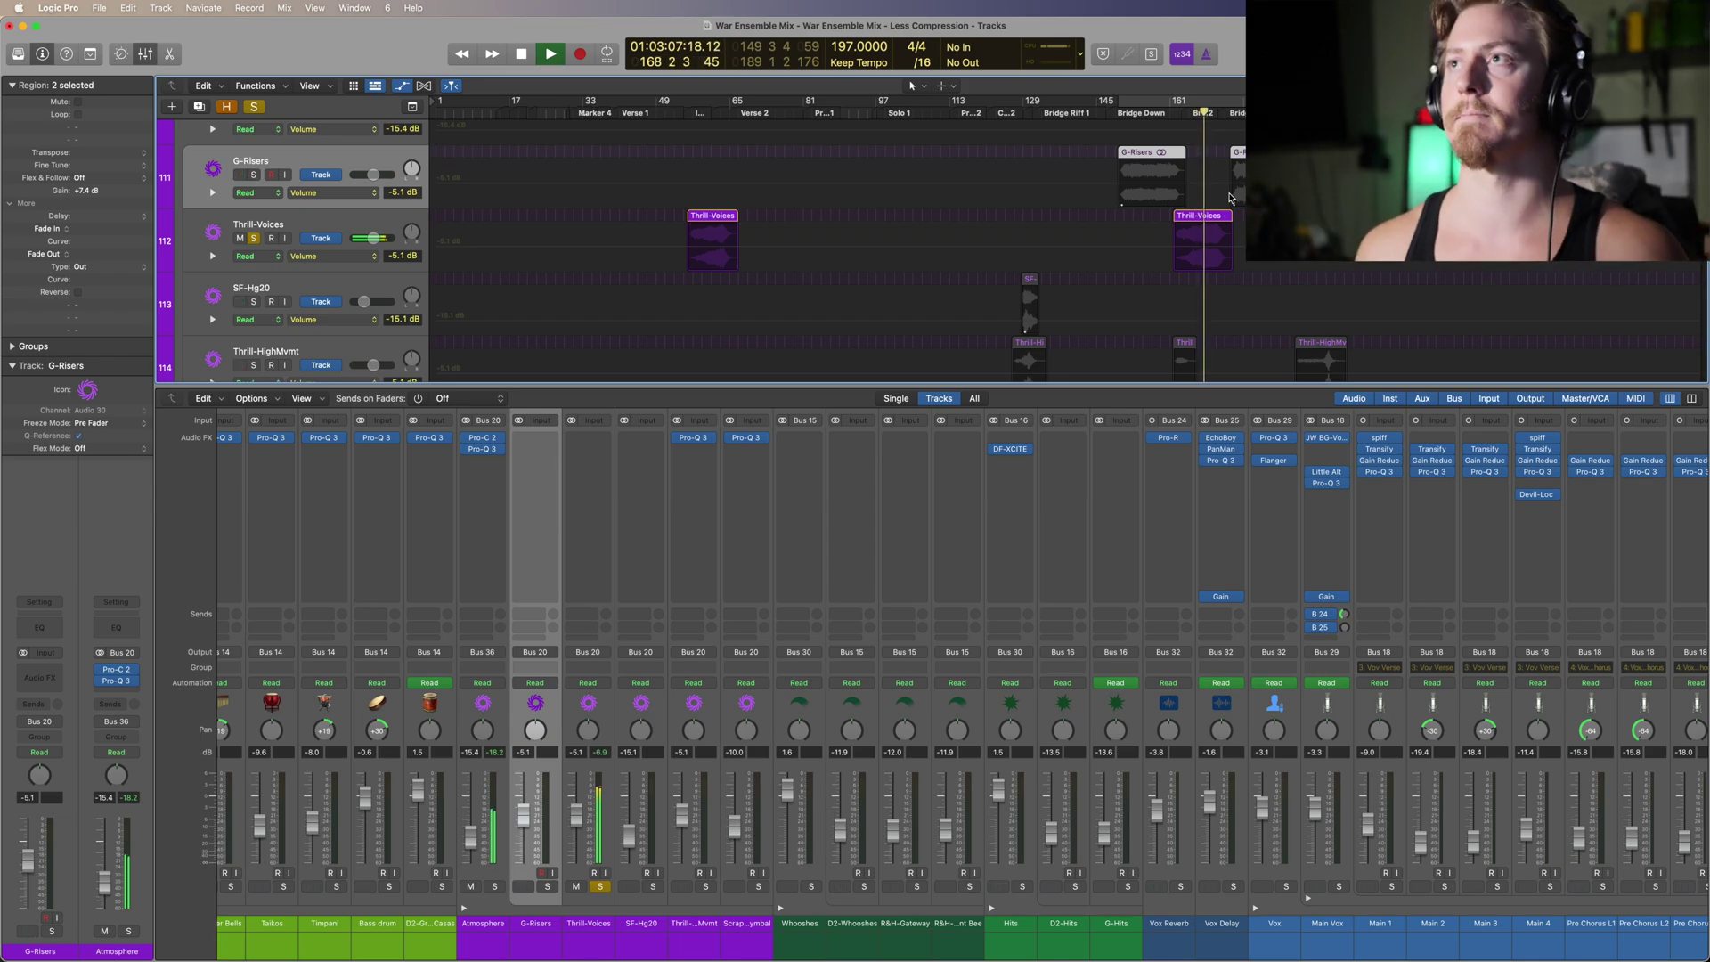
pyautogui.press('space')
# Step: Switch the solo from Thrill-Voices to G-Risers, audition the first G-Risers region from near its start, and clear the solo
pyautogui.click(547, 886)
pyautogui.click(600, 886)
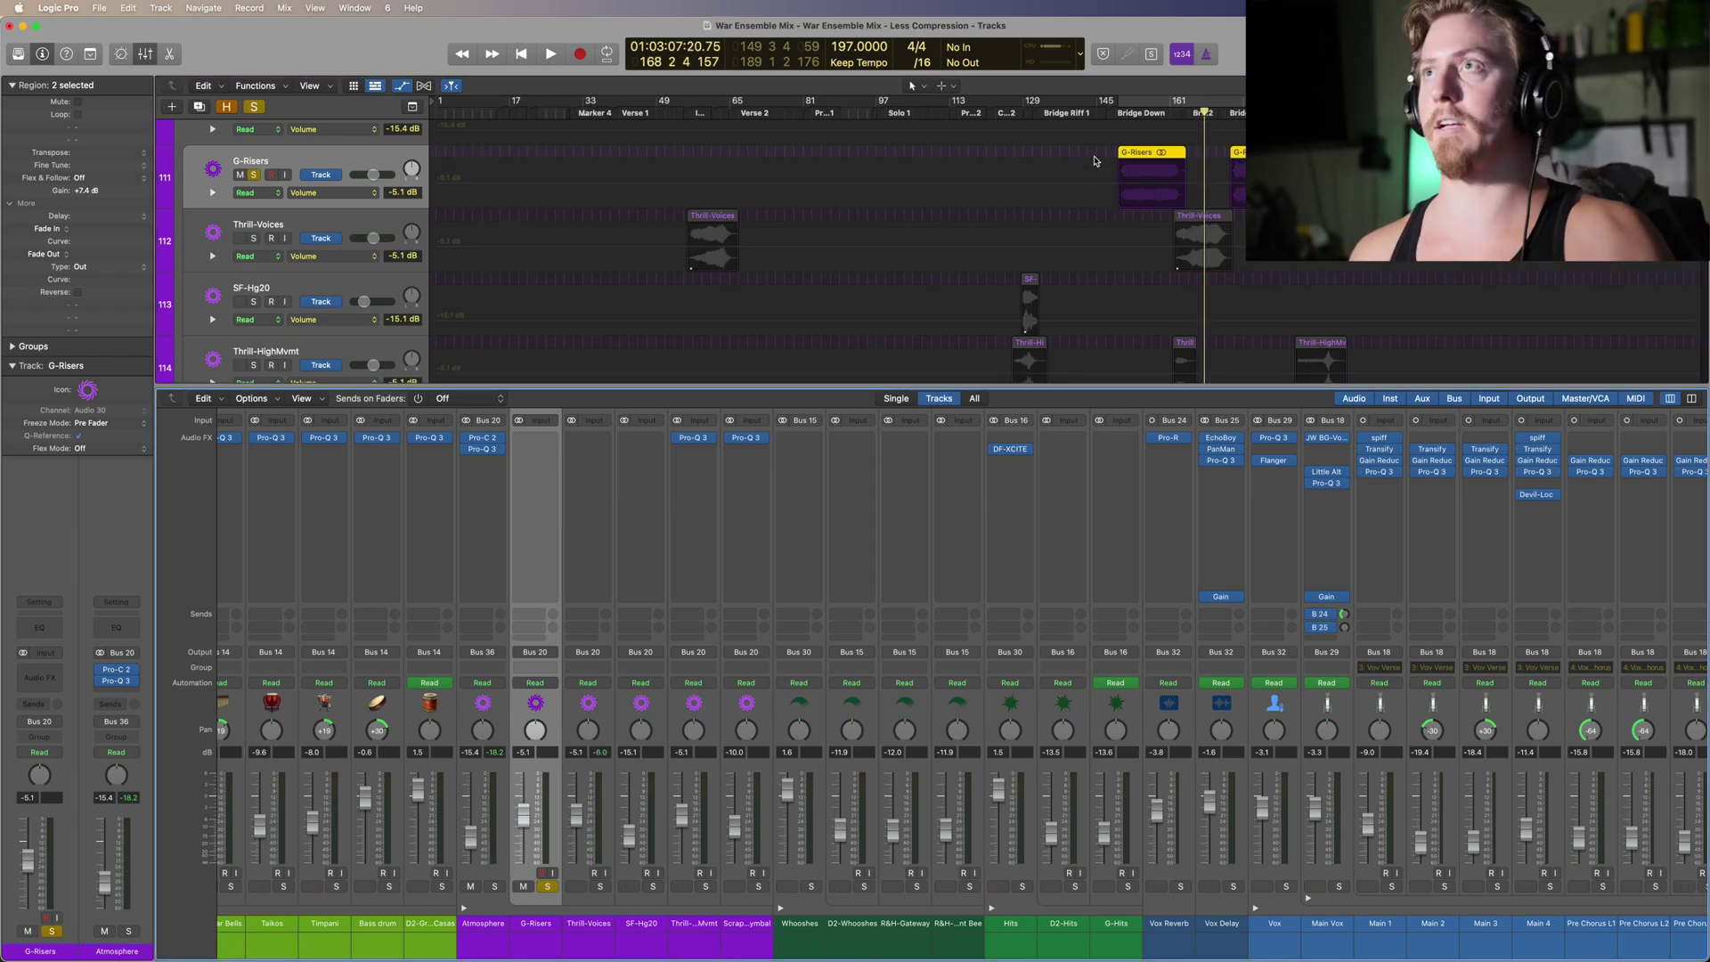
pyautogui.click(1124, 114)
pyautogui.press('space')
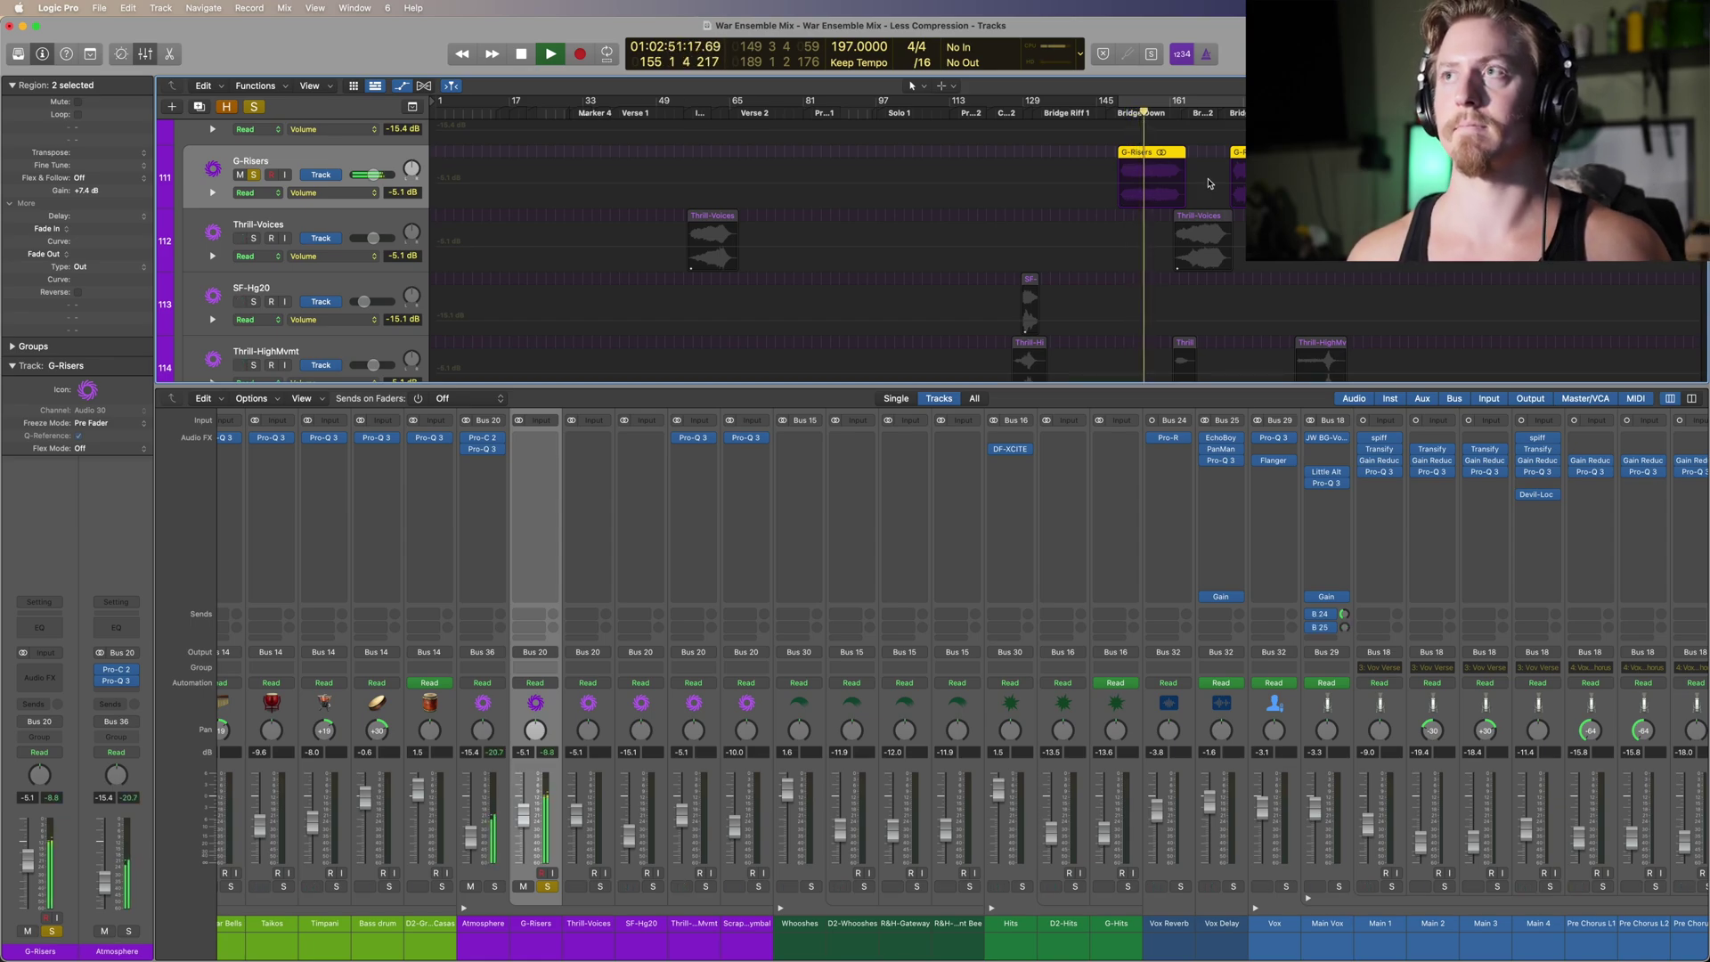
pyautogui.press('space')
pyautogui.click(547, 886)
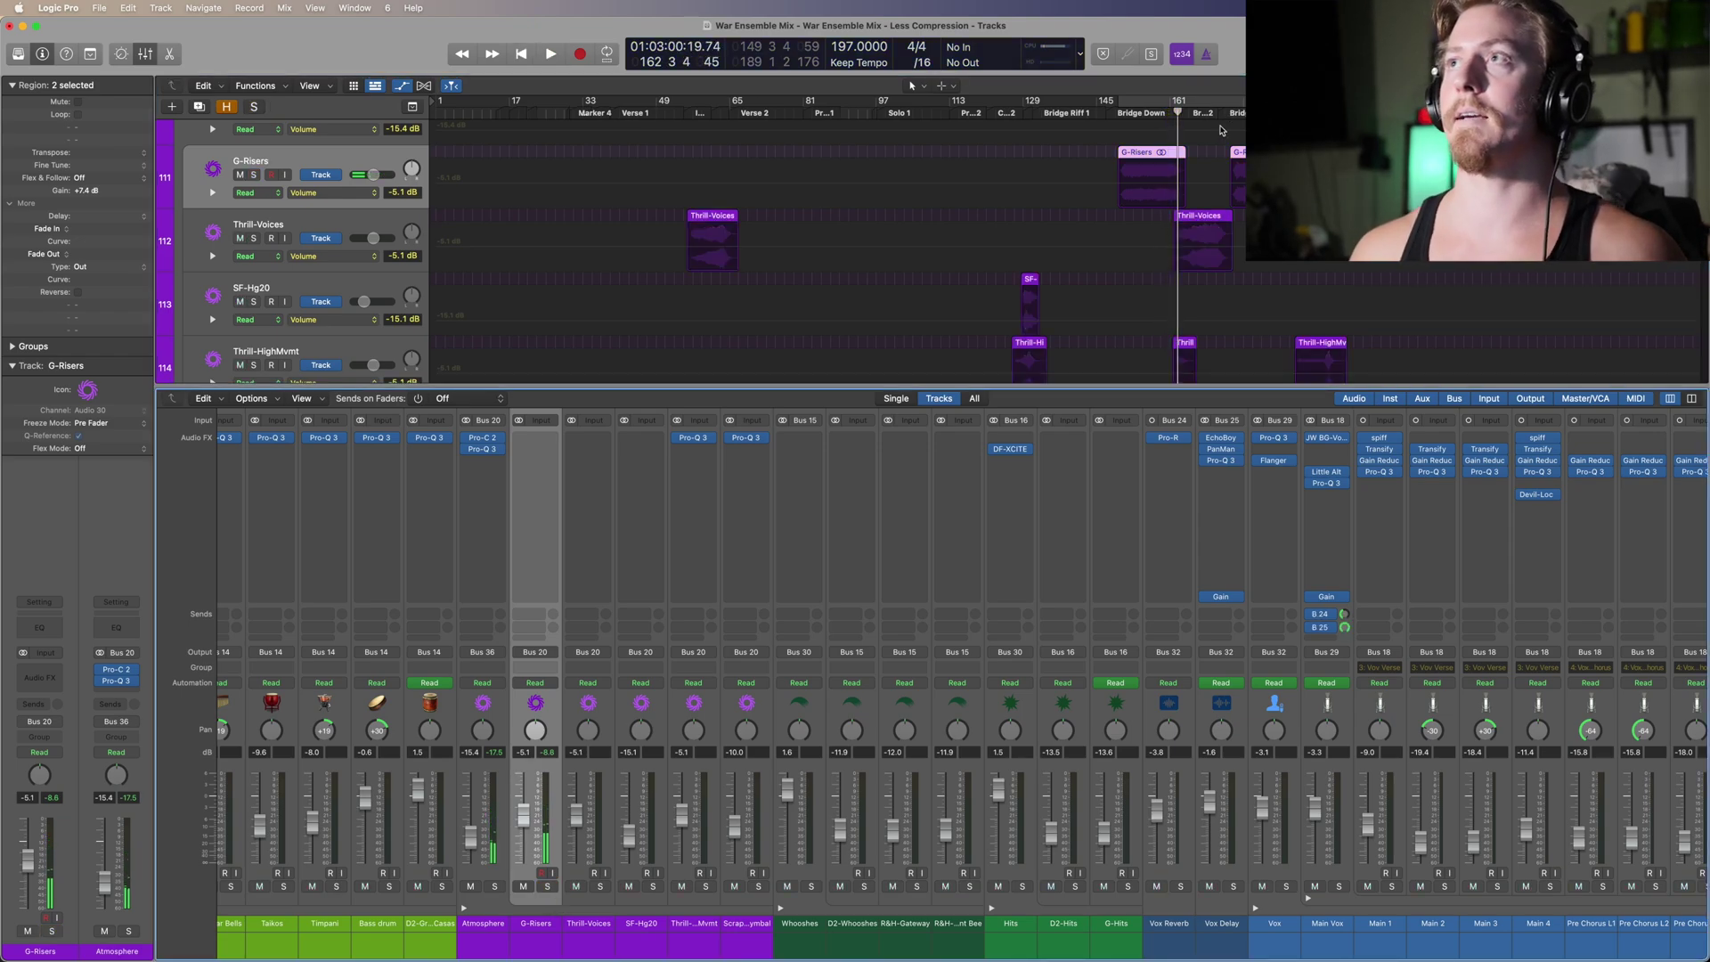
# Step: Play the full mix from inside the first G-Risers region into the following bridge section
pyautogui.click(1141, 112)
pyautogui.press('space')
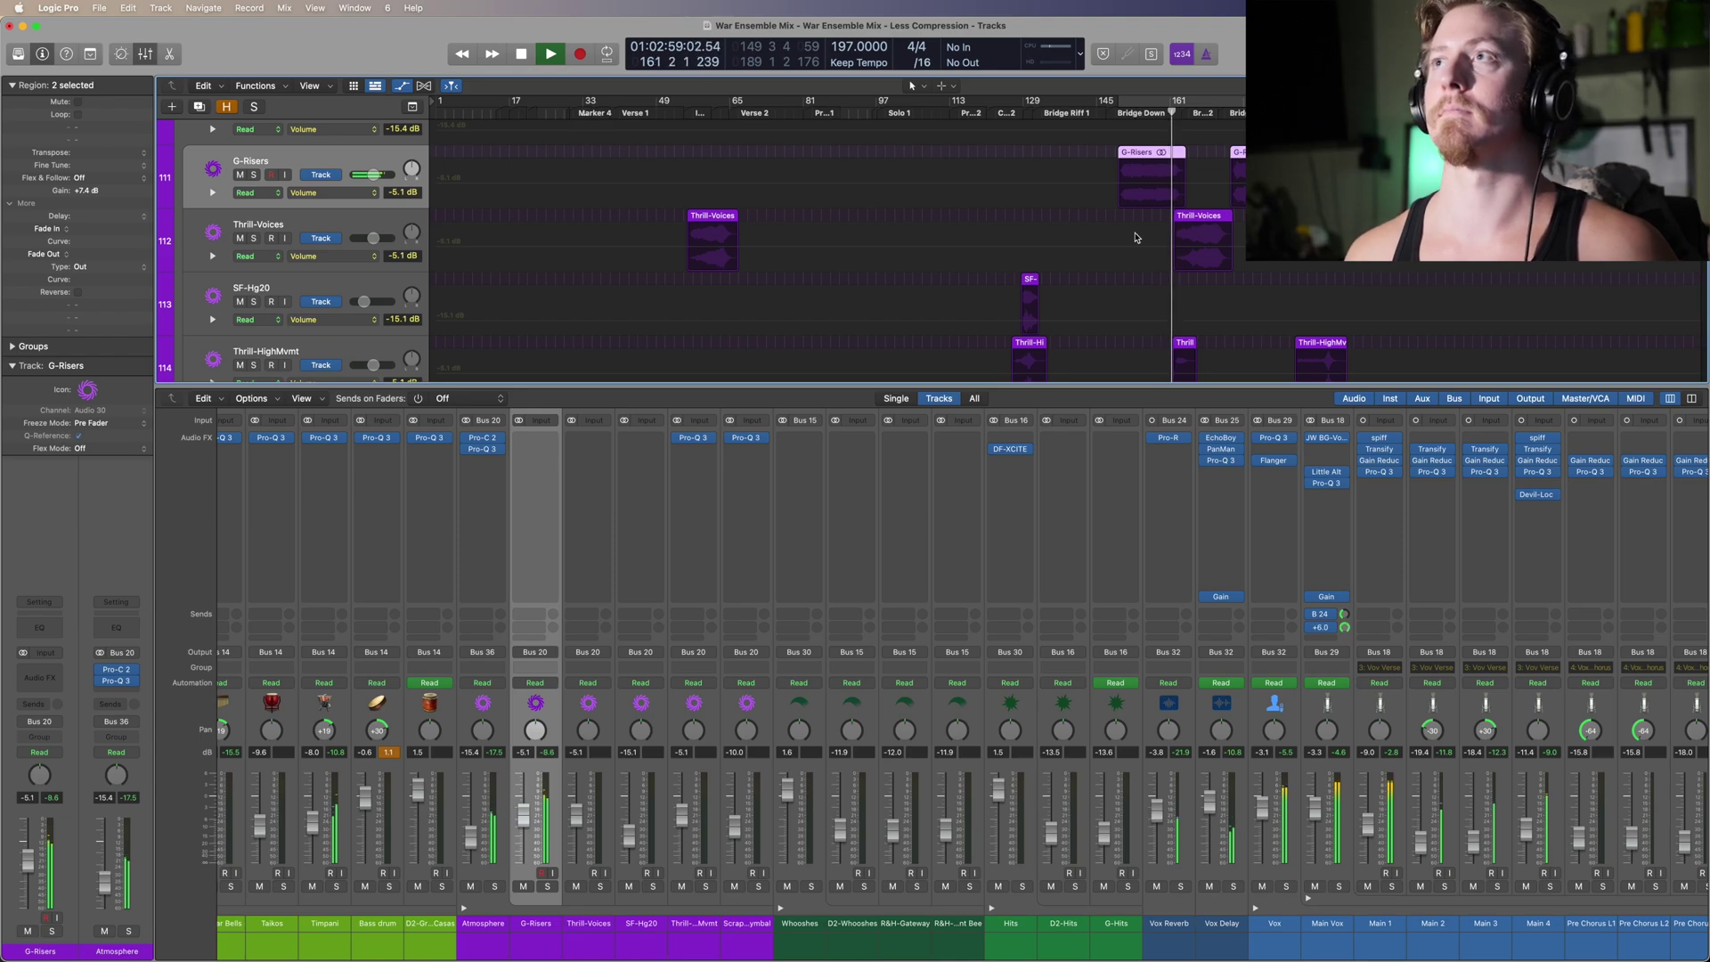
pyautogui.press('space')
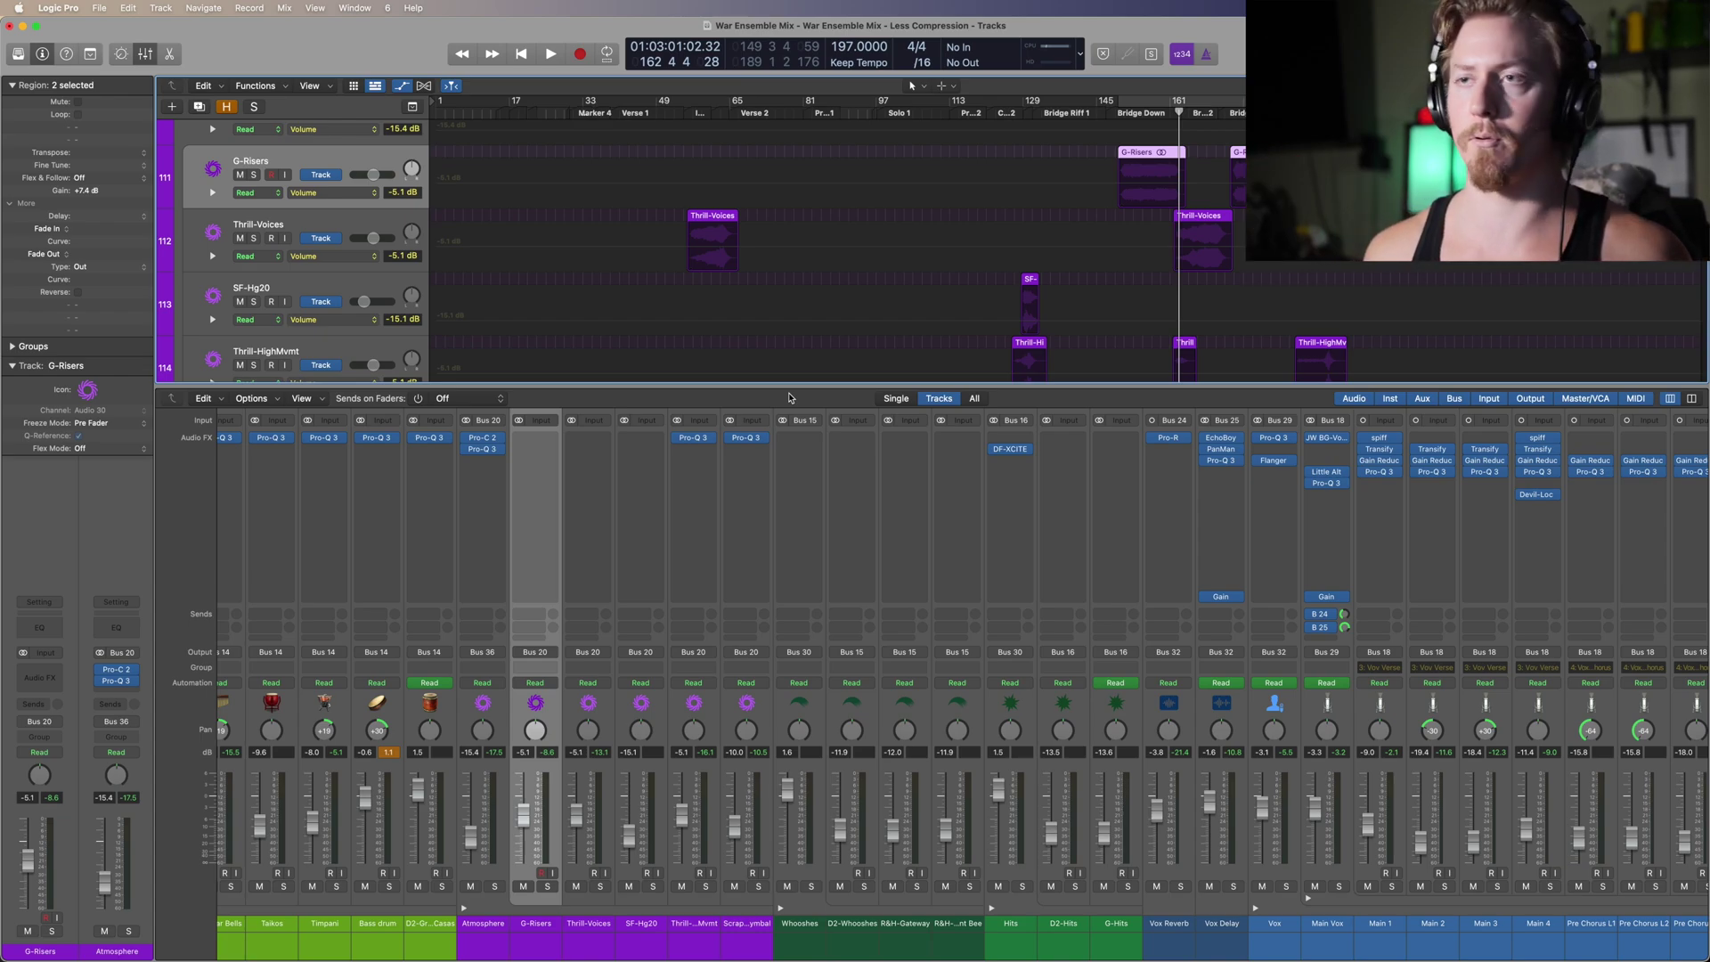
# Step: Solo the SF-Hg20 track, audition its region from bar 129, and clear the solo
pyautogui.press('s')
pyautogui.scroll(-2, 1047, 132)
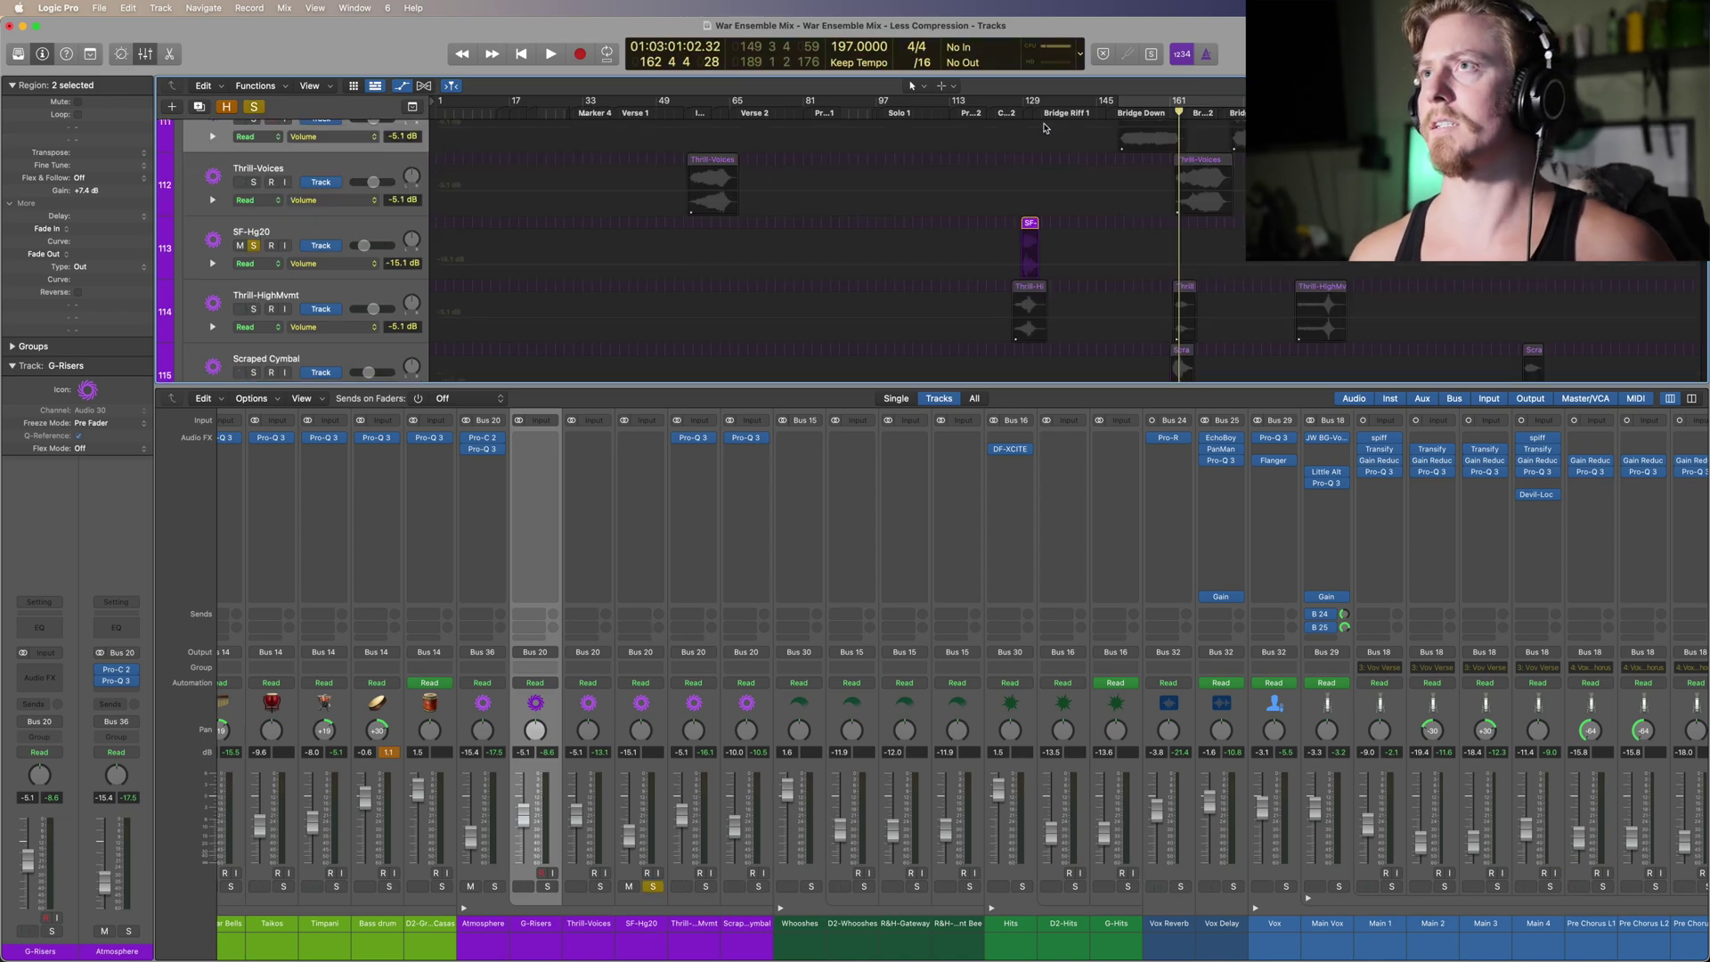
pyautogui.click(1022, 114)
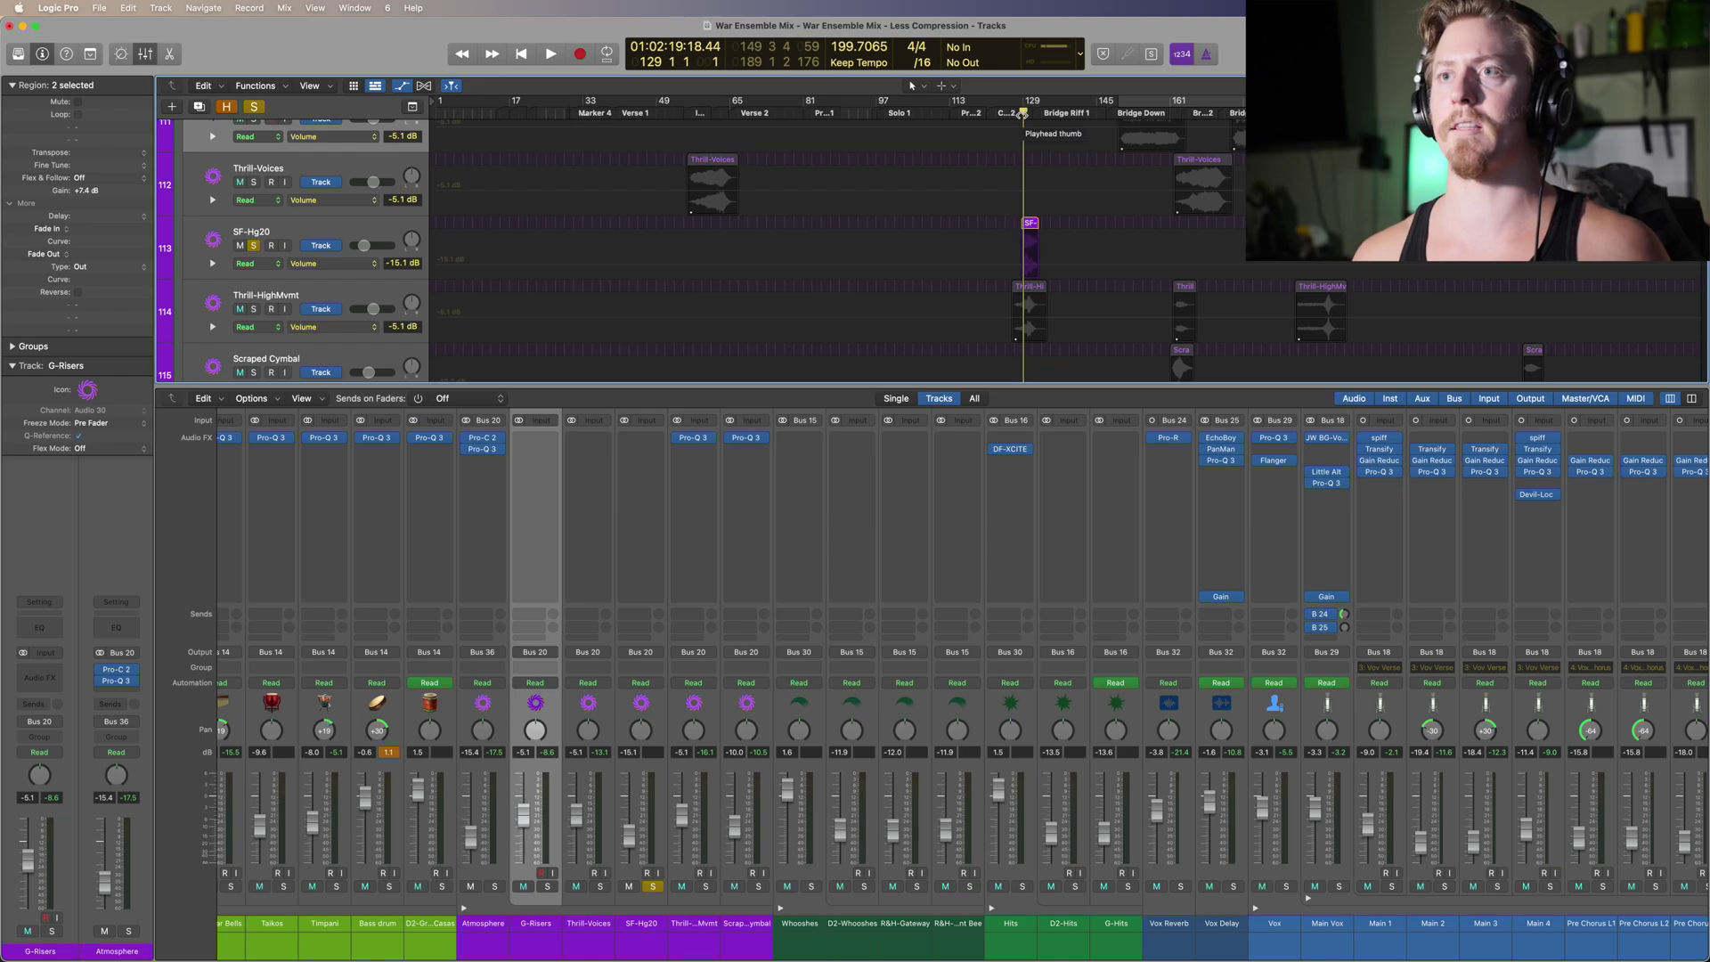
pyautogui.press('space')
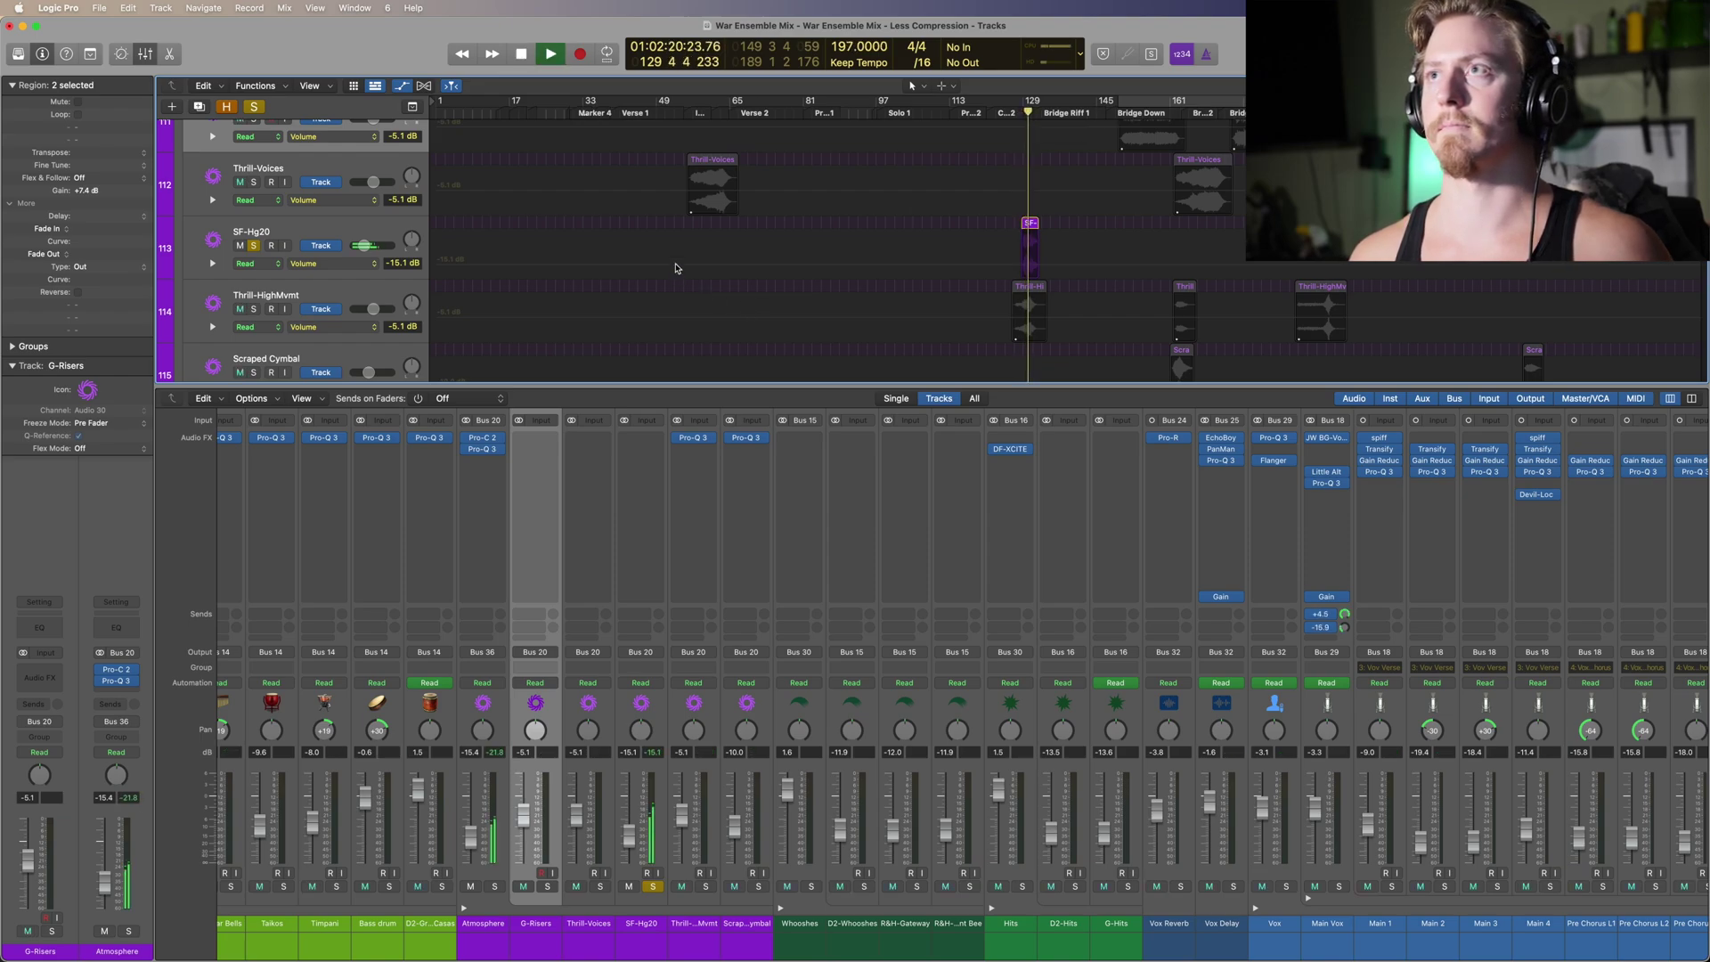
pyautogui.press('space')
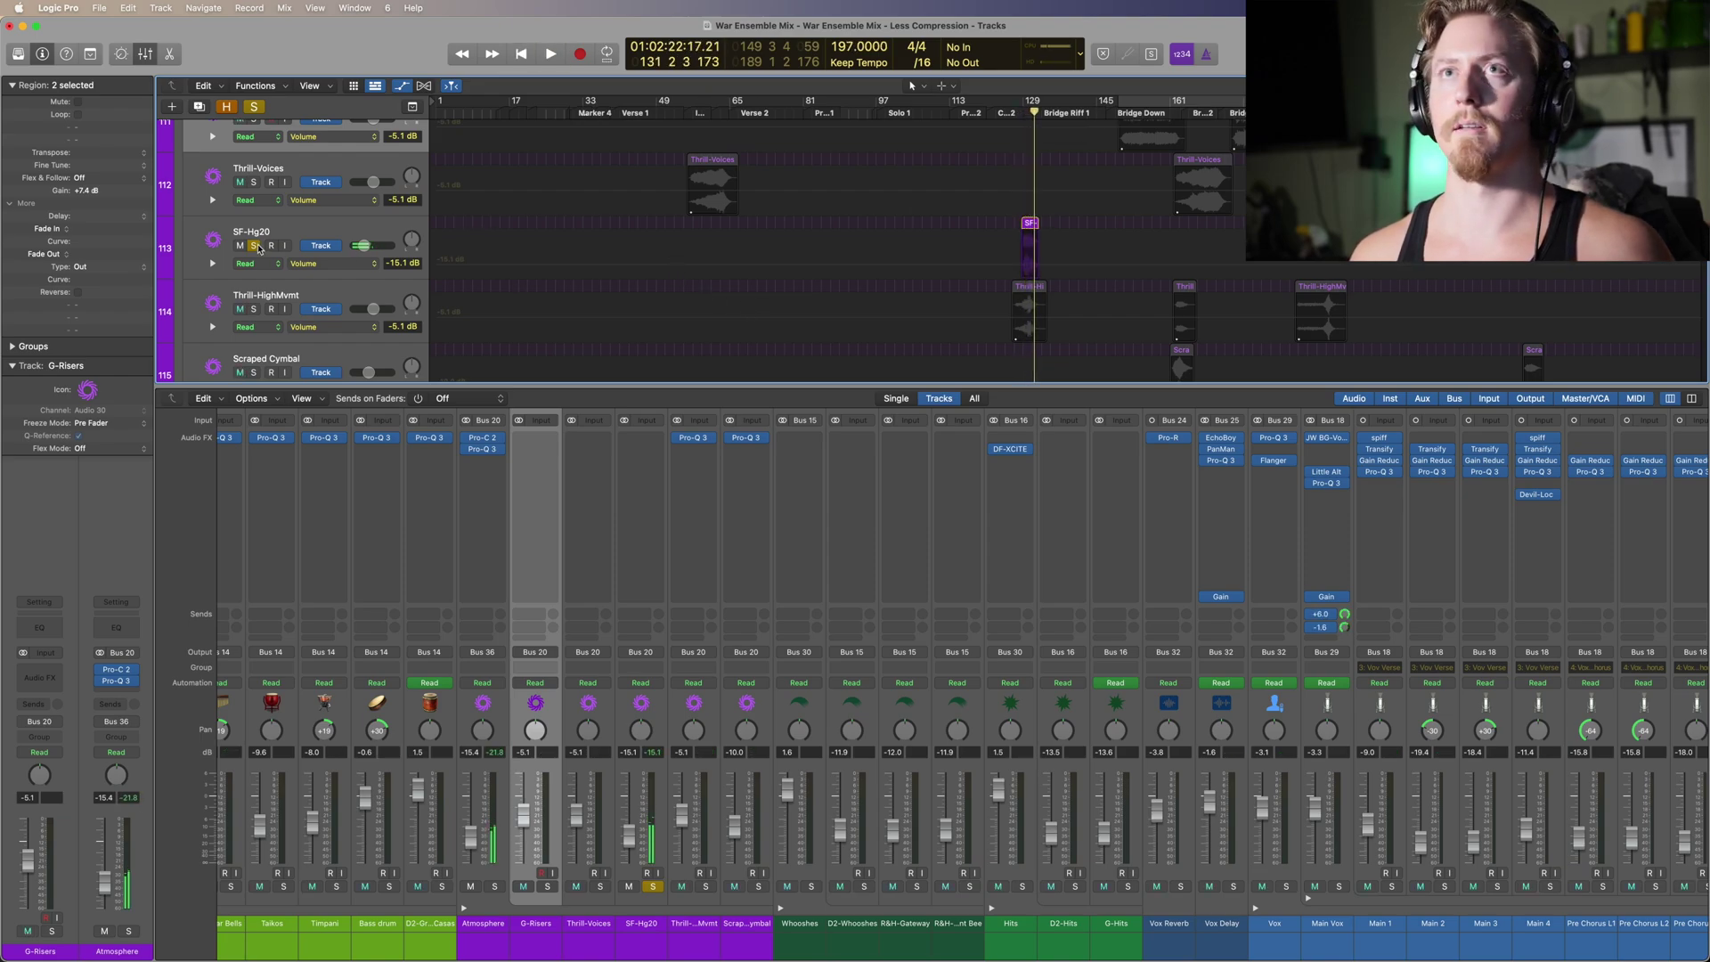
pyautogui.press('ctrl+alt+super+s')
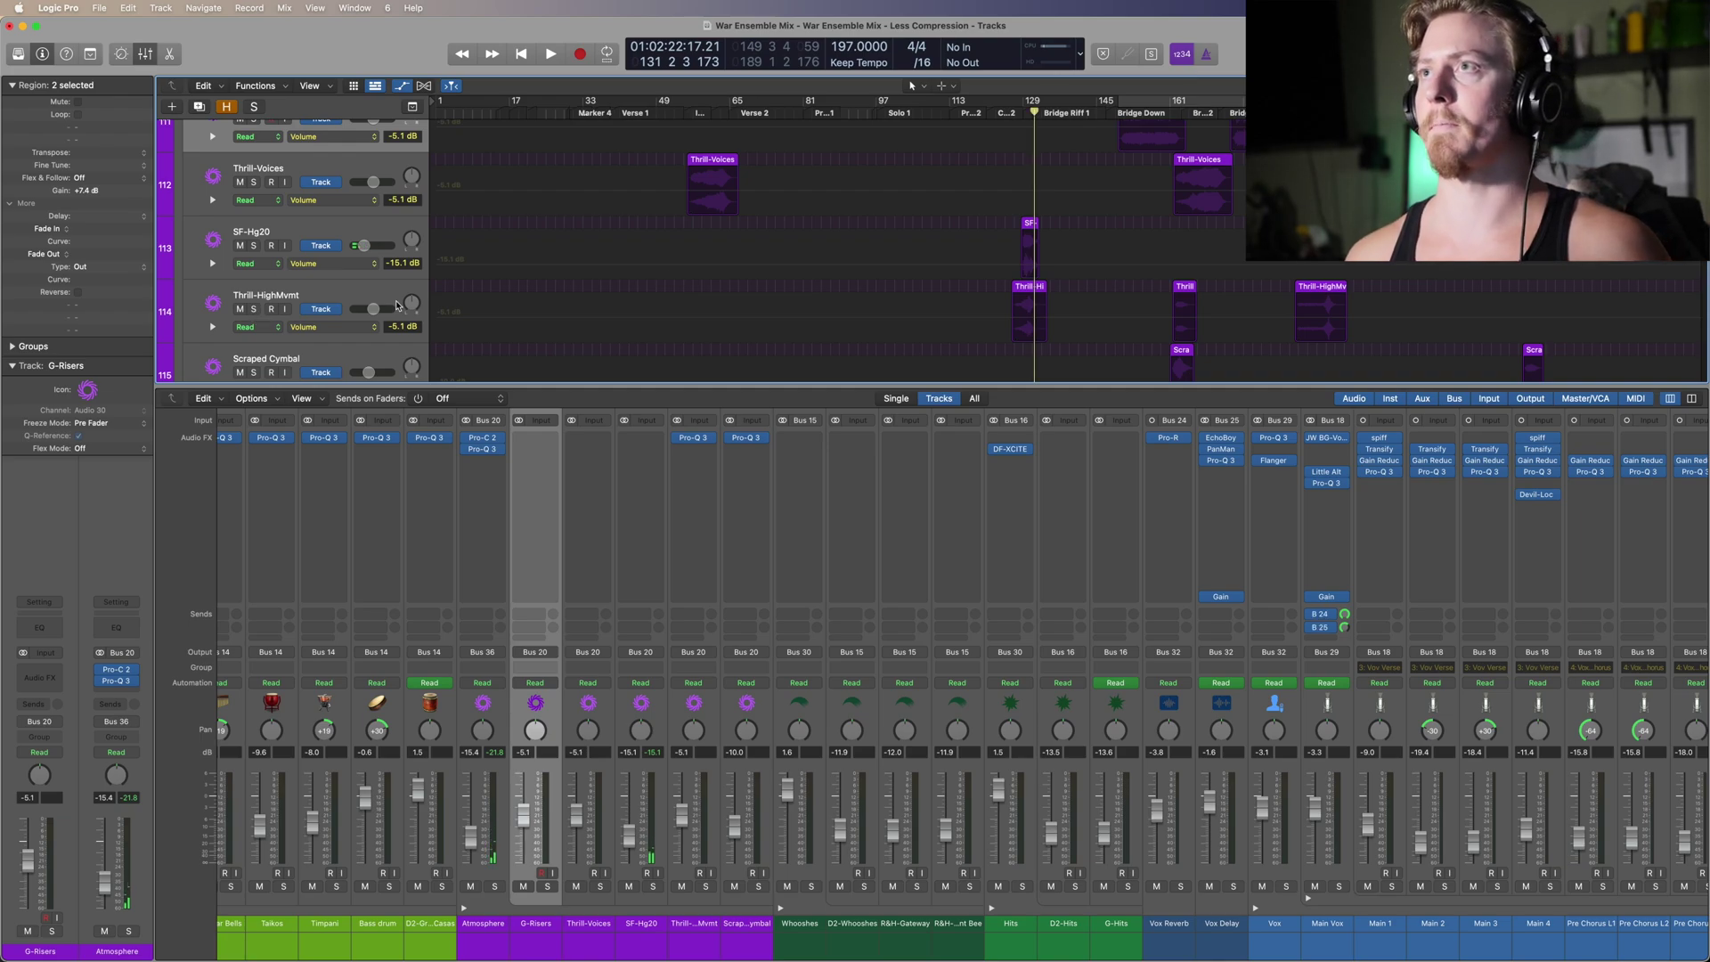
# Step: Solo the Thrill-HighMvmt track, audition its first region from bar 127, and clear the solo
pyautogui.press('s')
pyautogui.click(1014, 113)
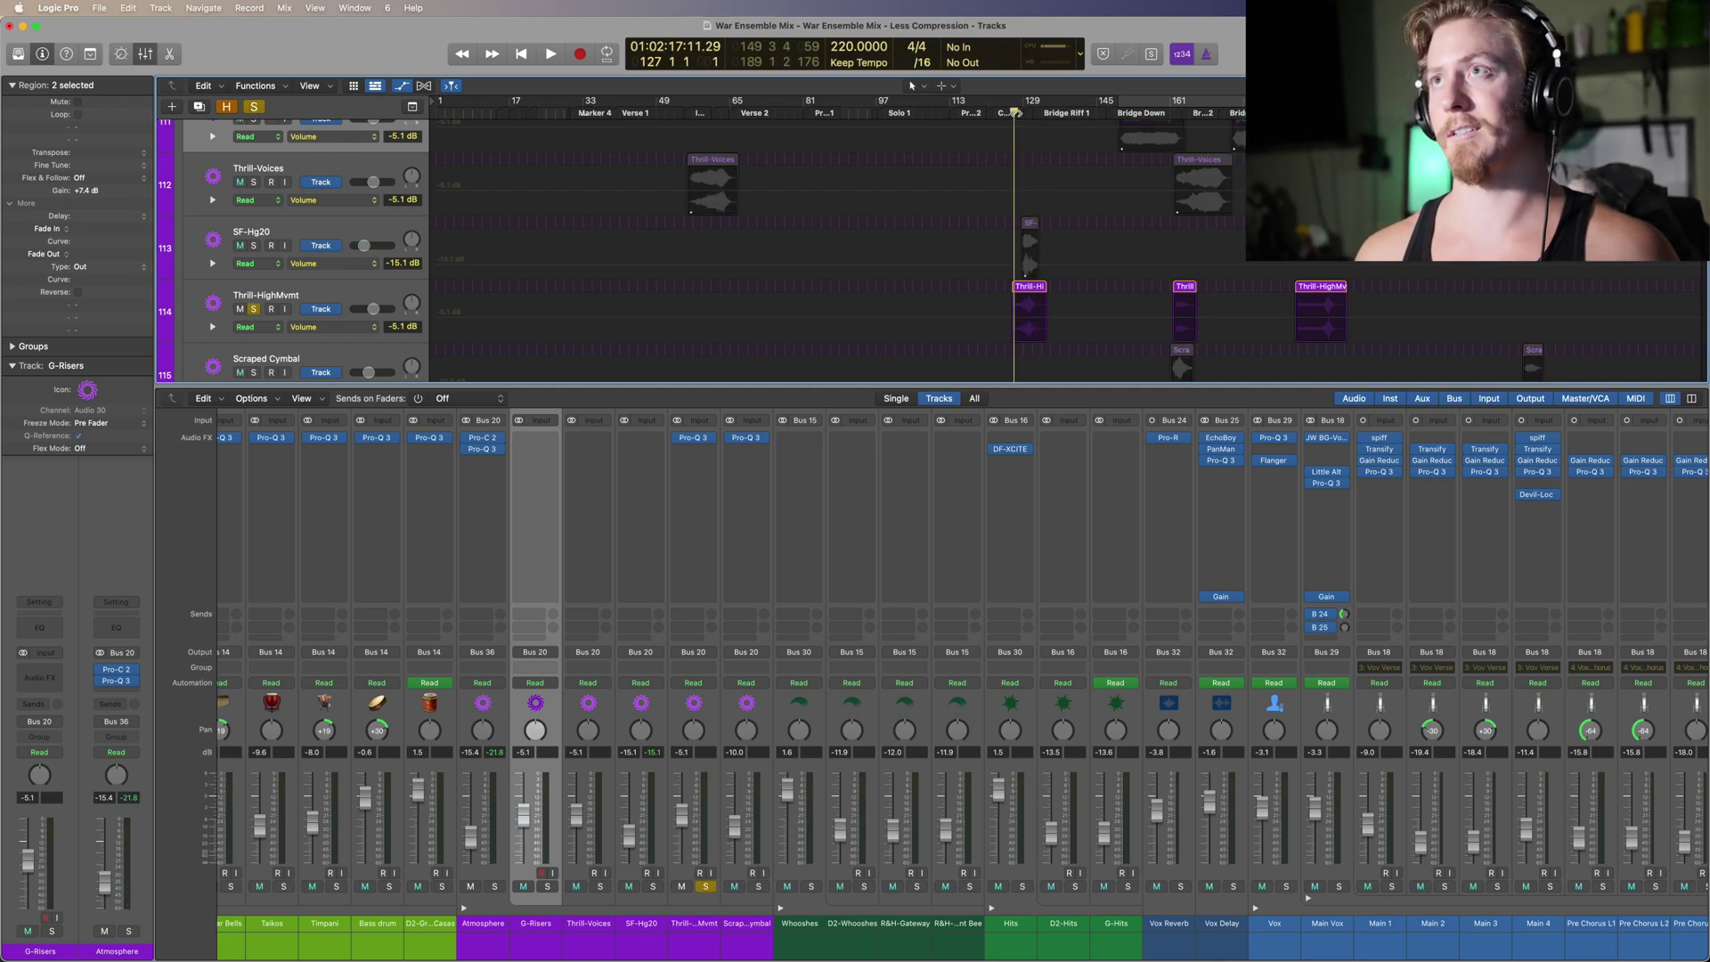
pyautogui.press('space')
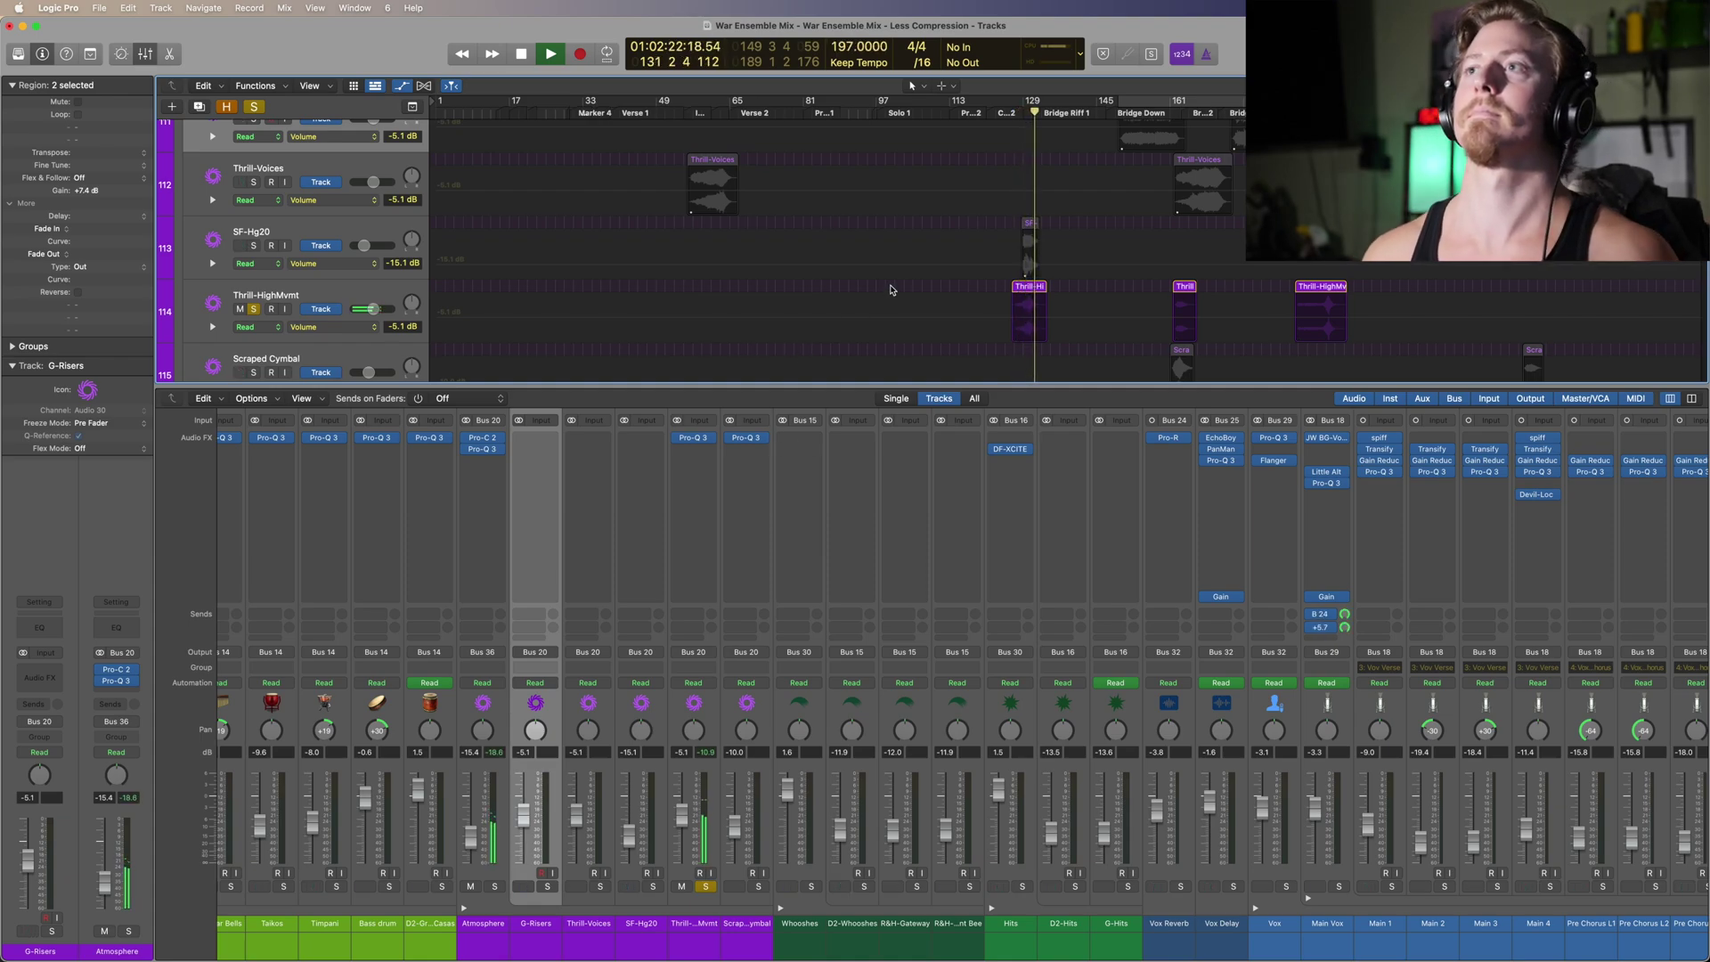
pyautogui.press('space')
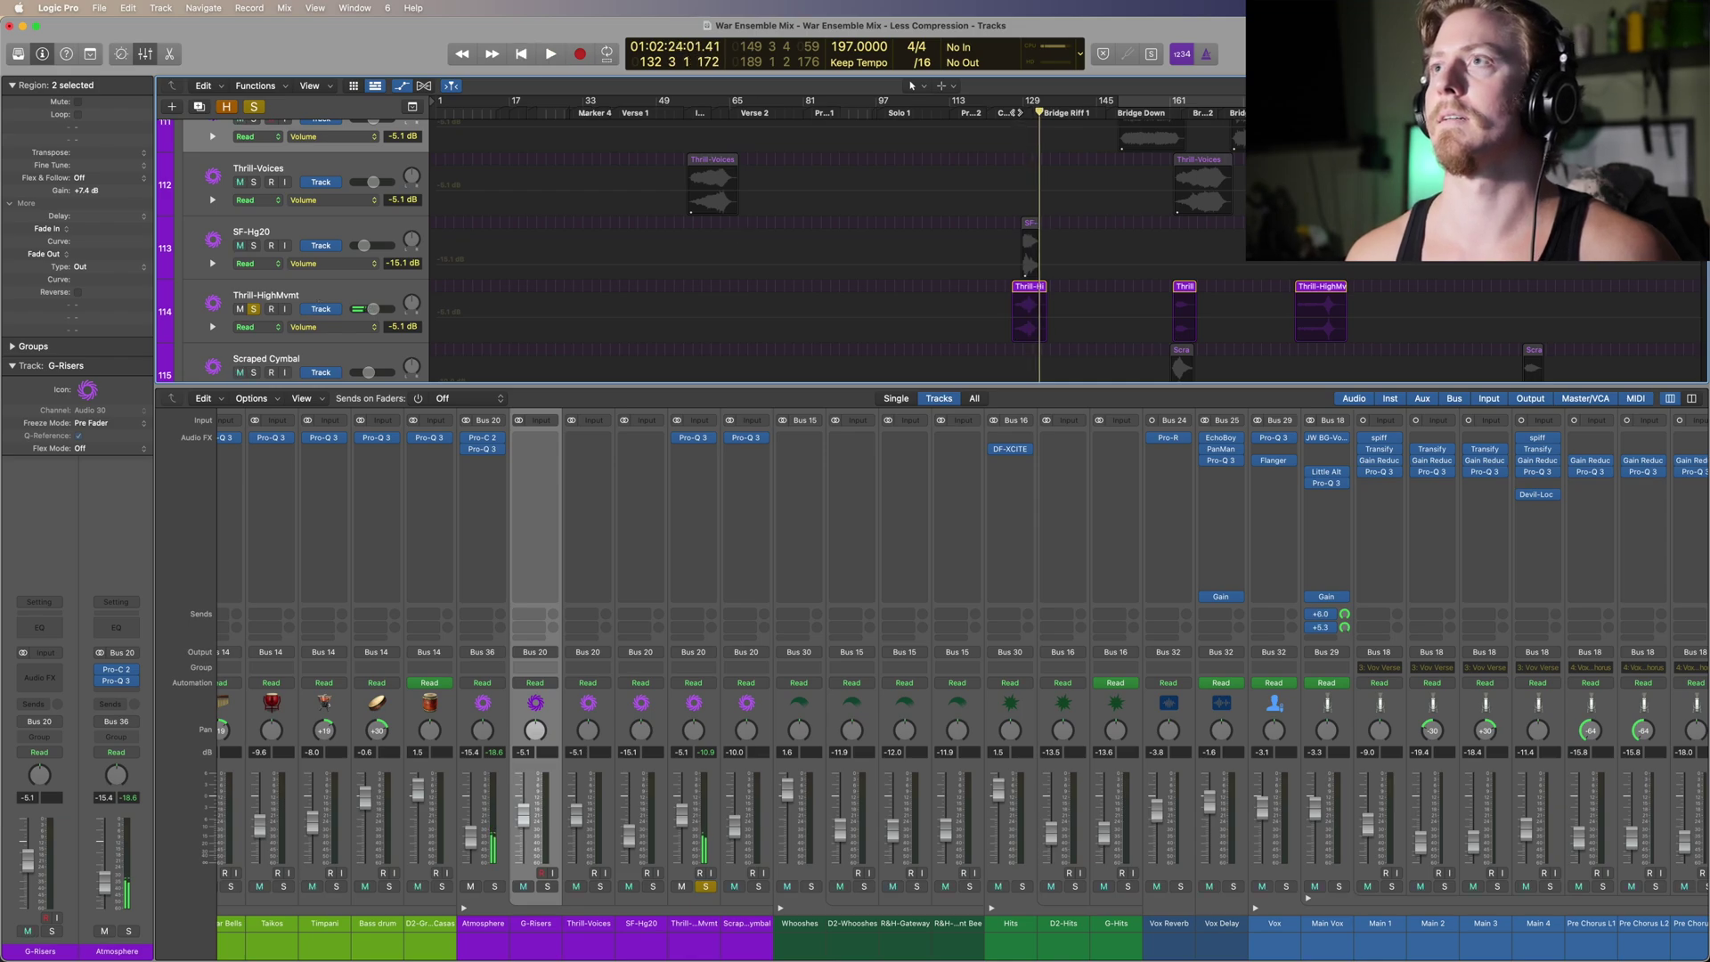
pyautogui.click(254, 309)
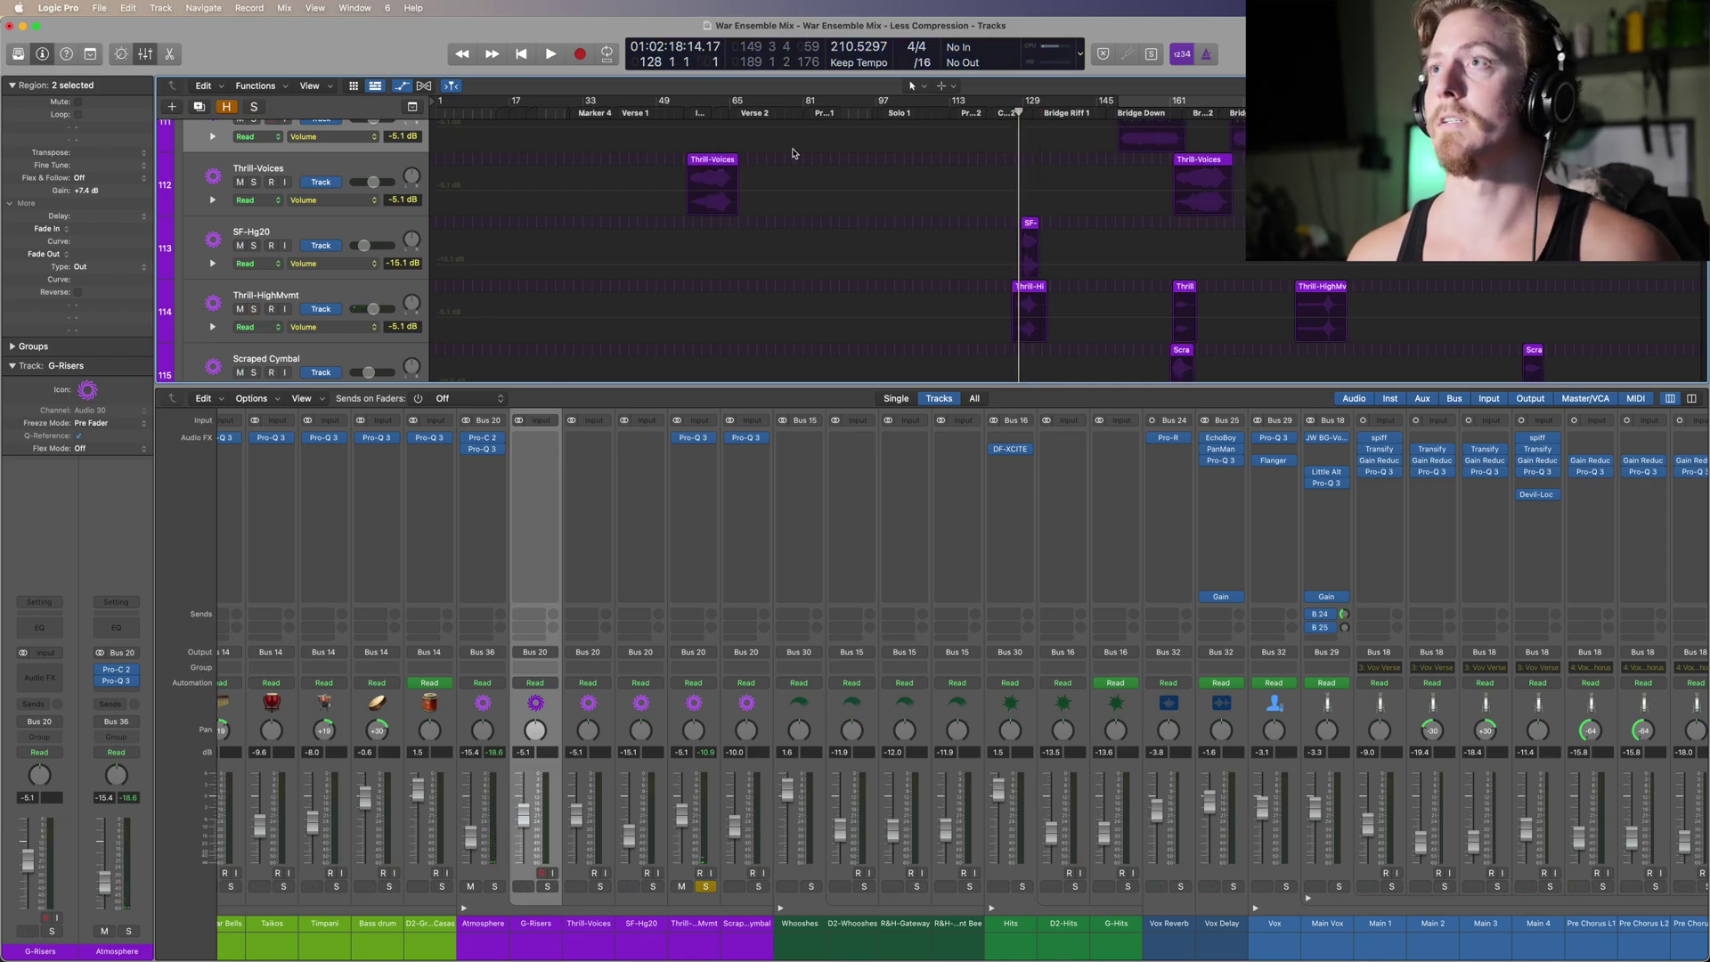
# Step: Toggle the SF-Hg20 solo on and off, move the playhead to bar 126, and play the passage with the full mix
pyautogui.click(254, 246)
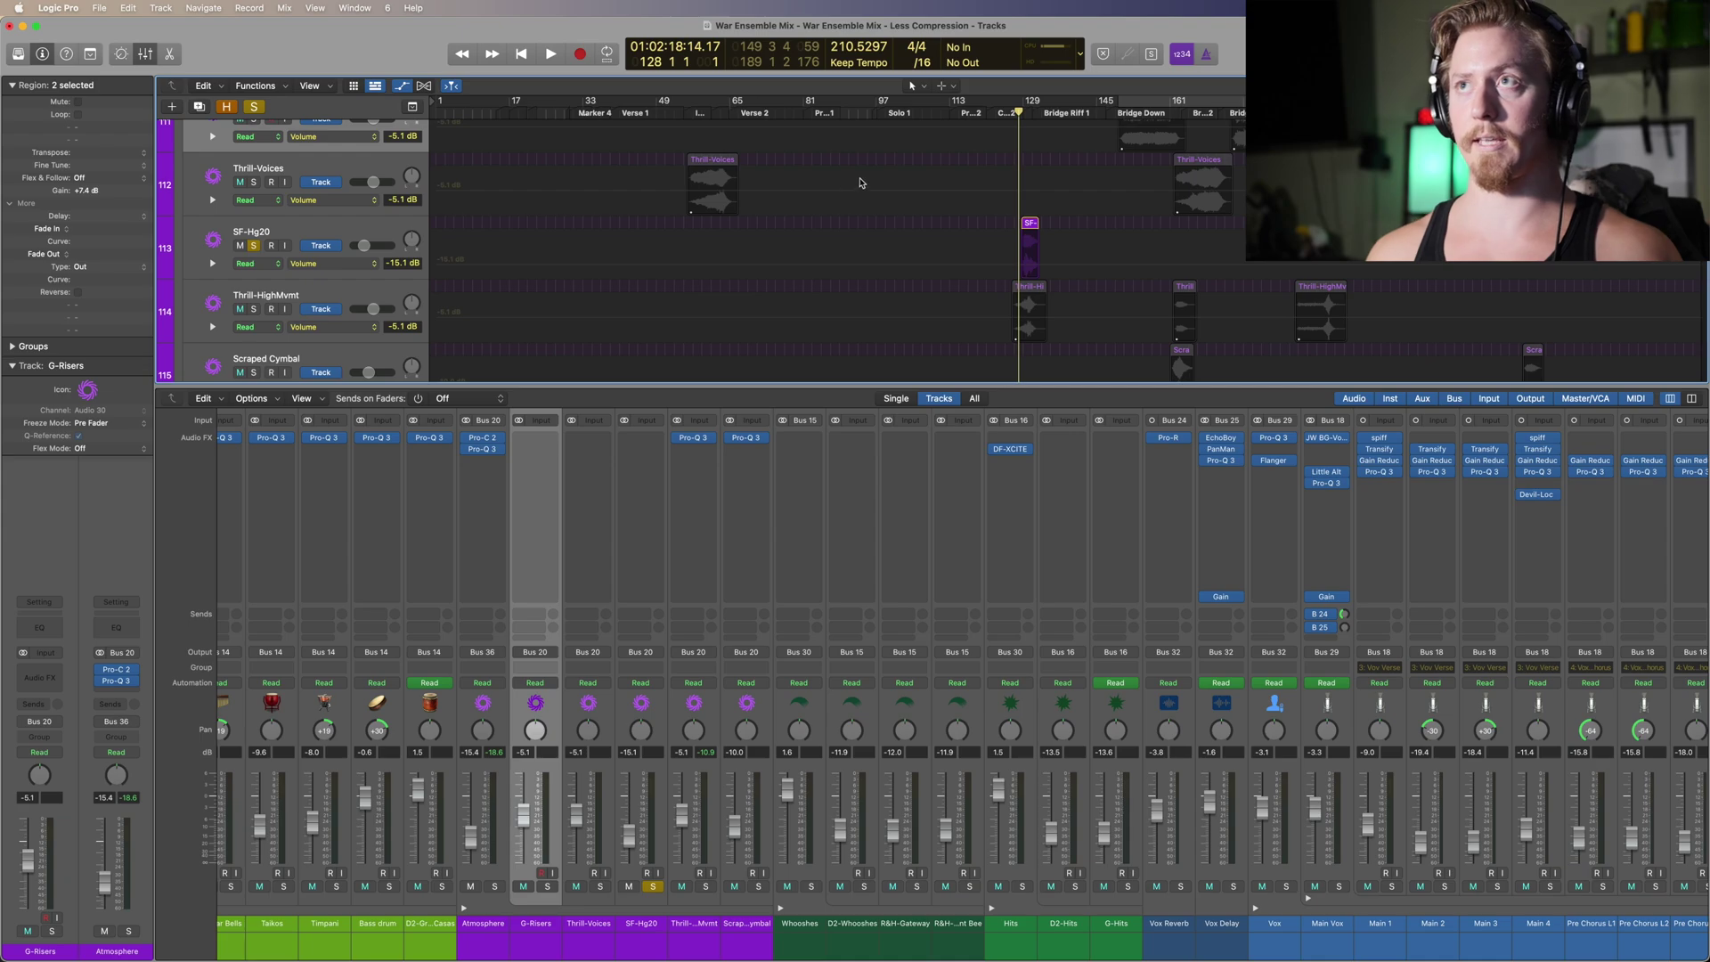
pyautogui.click(255, 247)
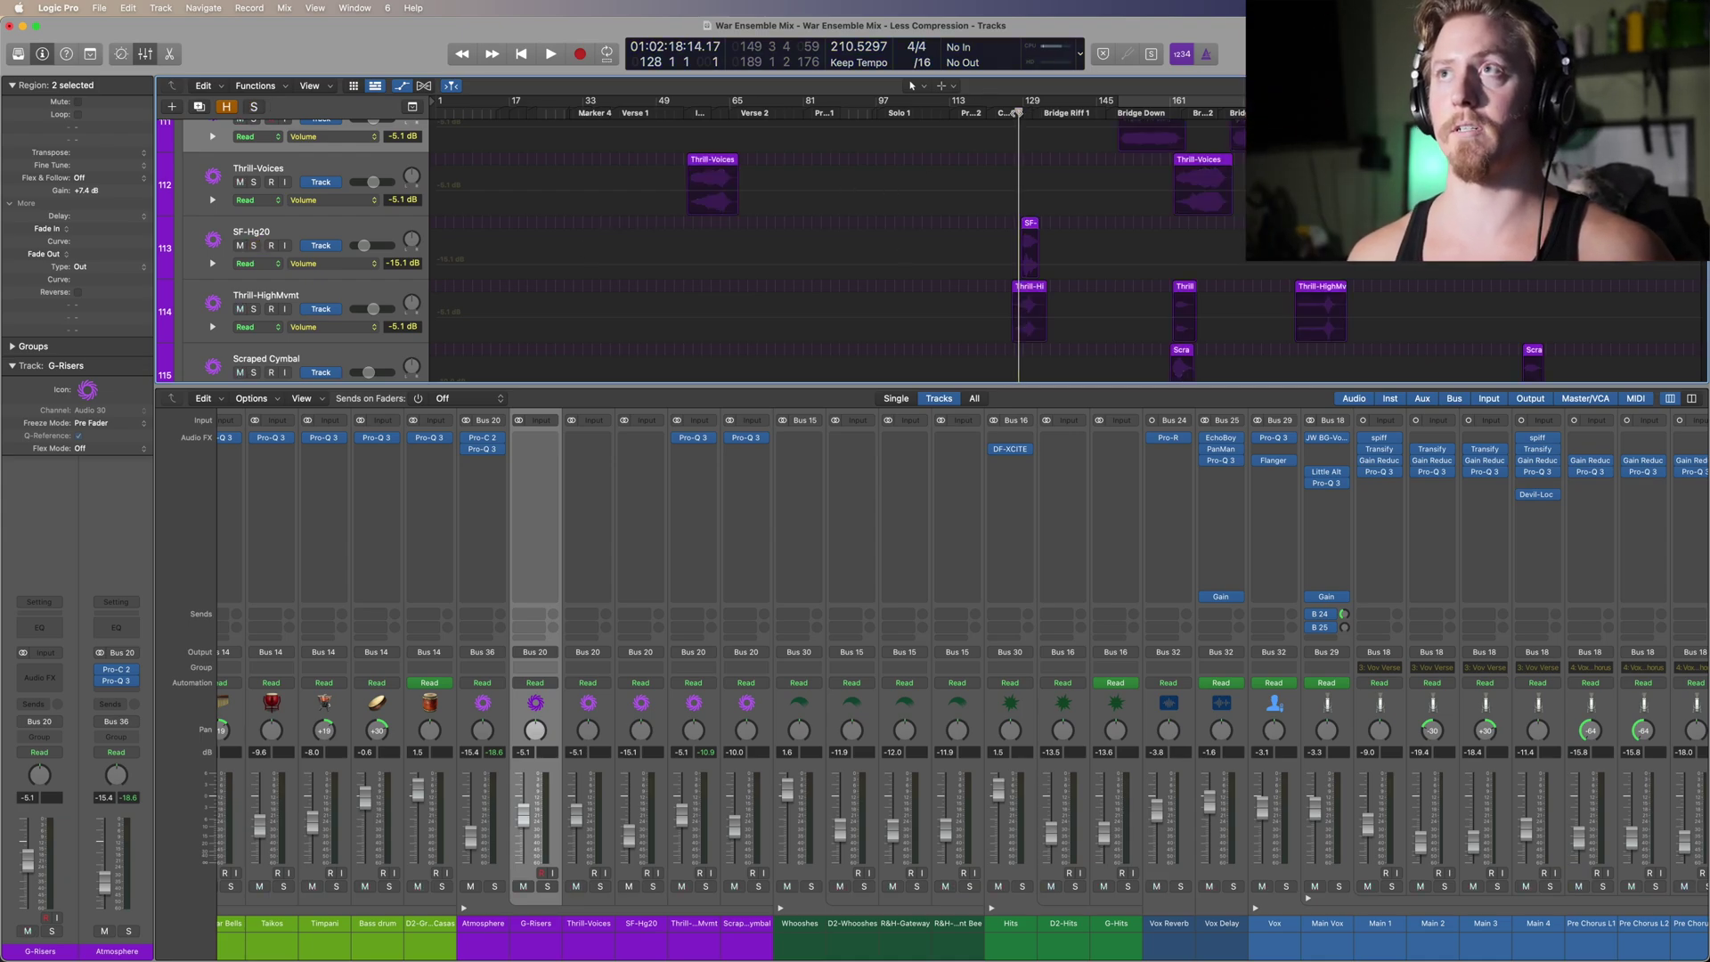
pyautogui.moveTo(1018, 114); pyautogui.dragTo(1013, 113)
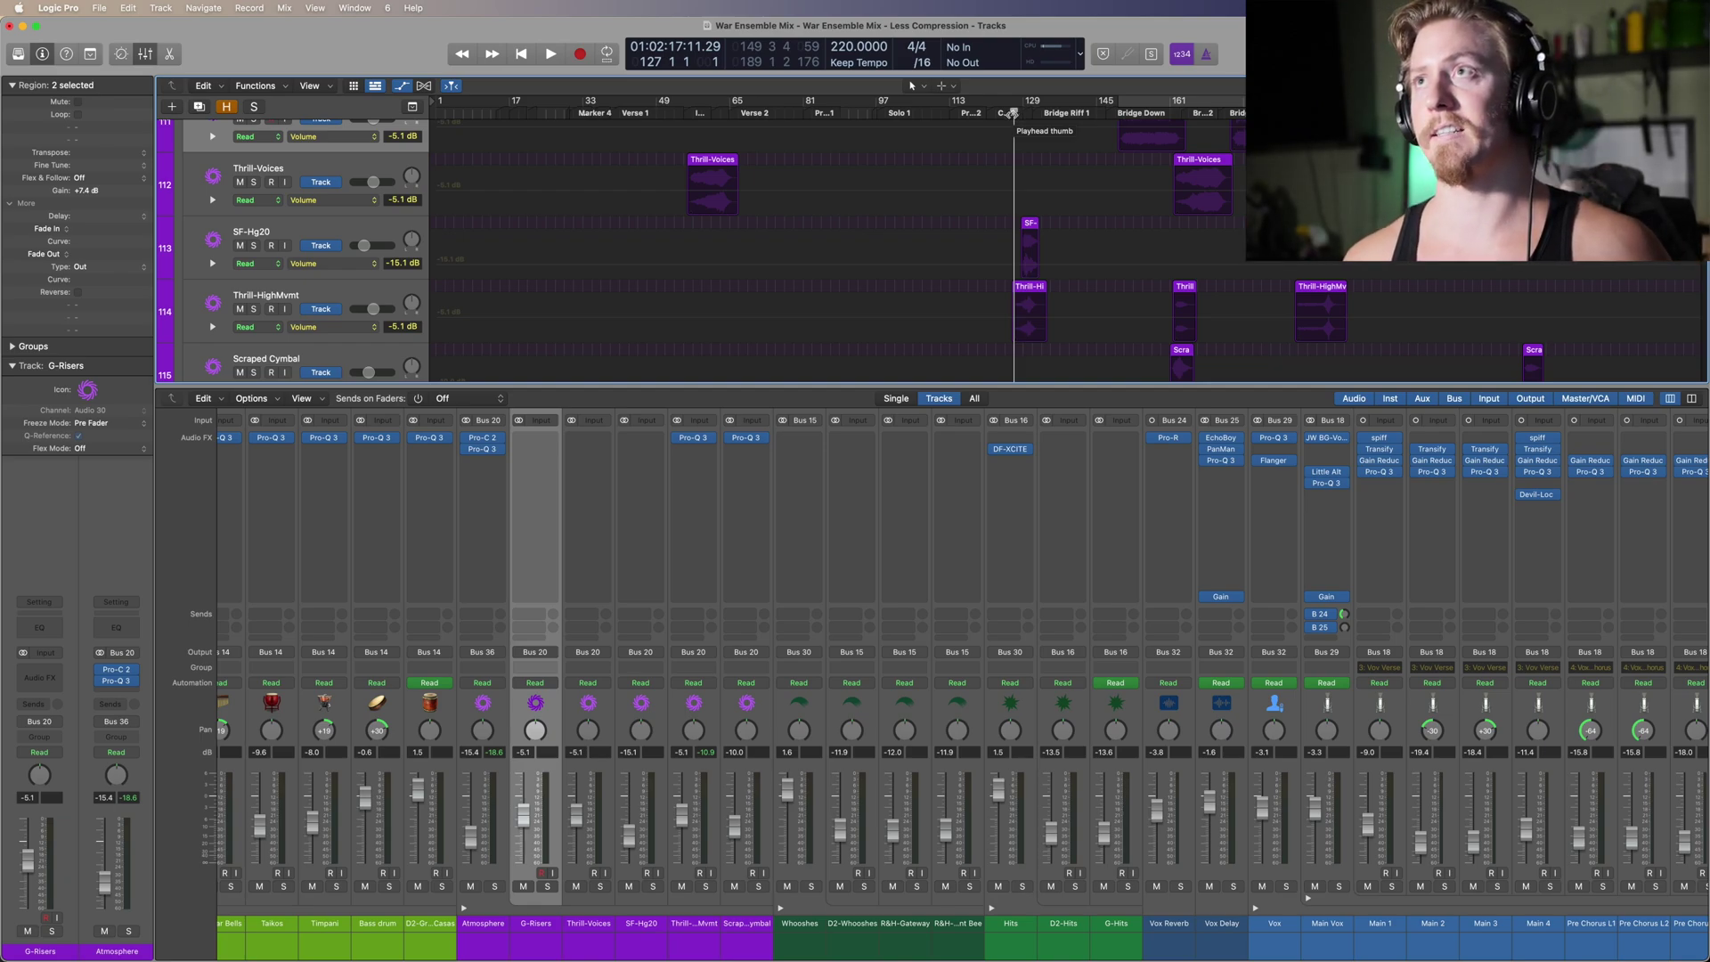
pyautogui.moveTo(1013, 113); pyautogui.dragTo(1009, 113)
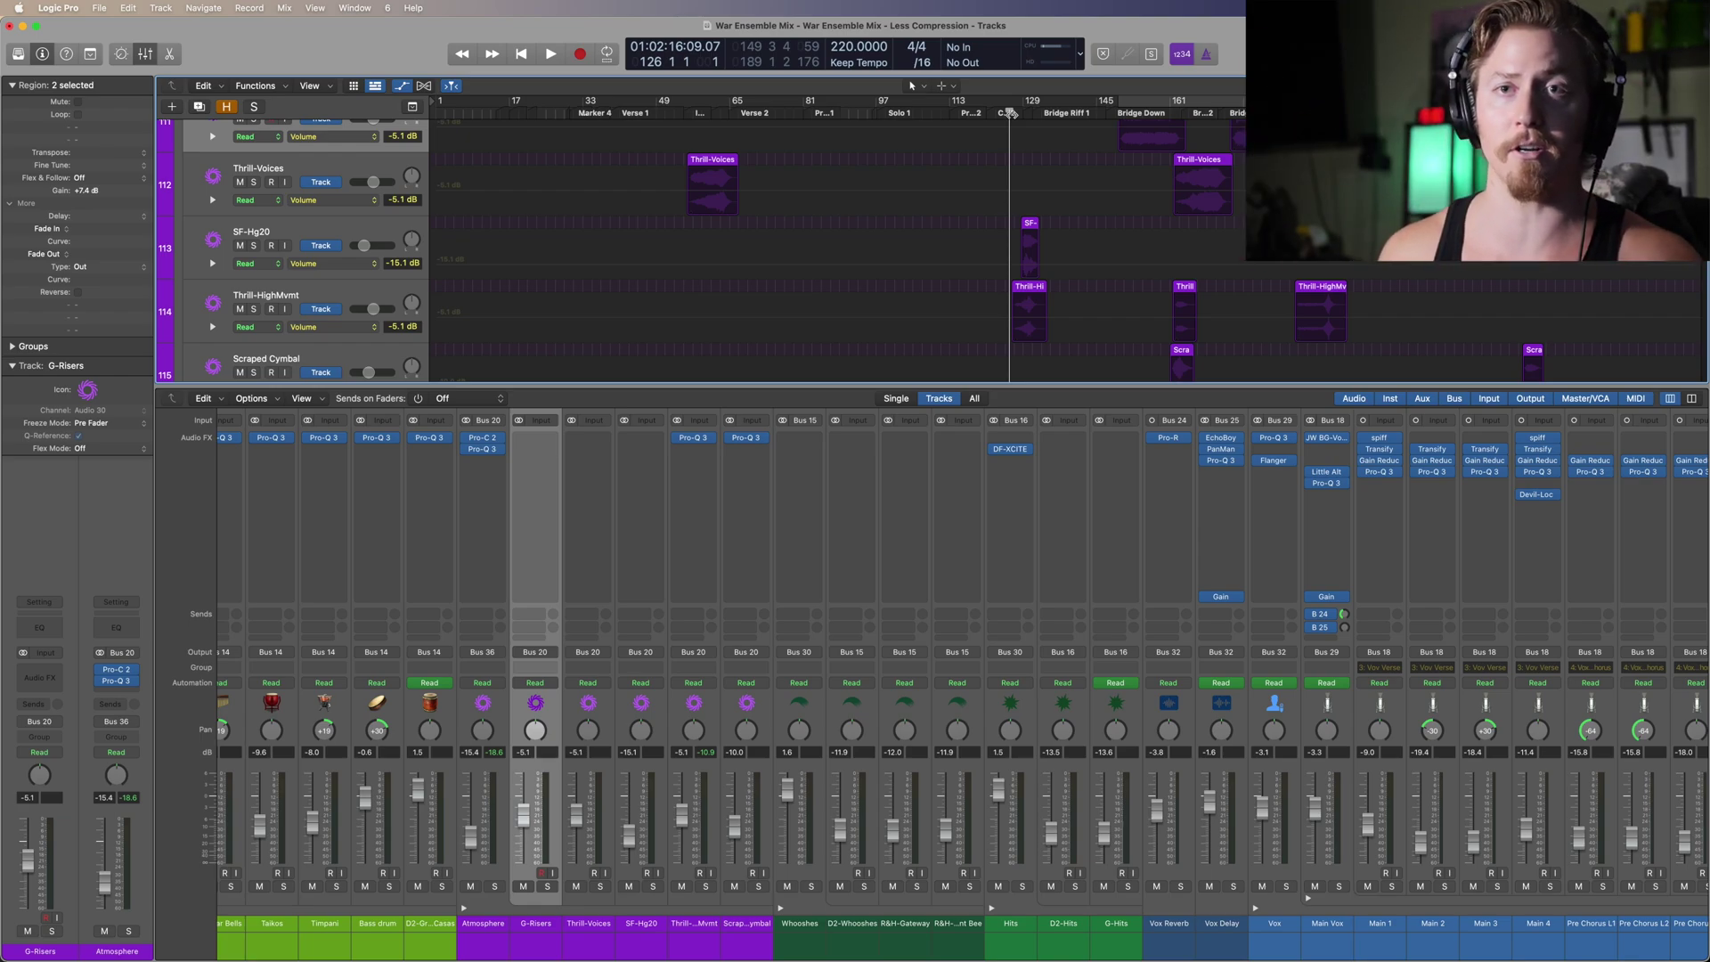
pyautogui.press('space')
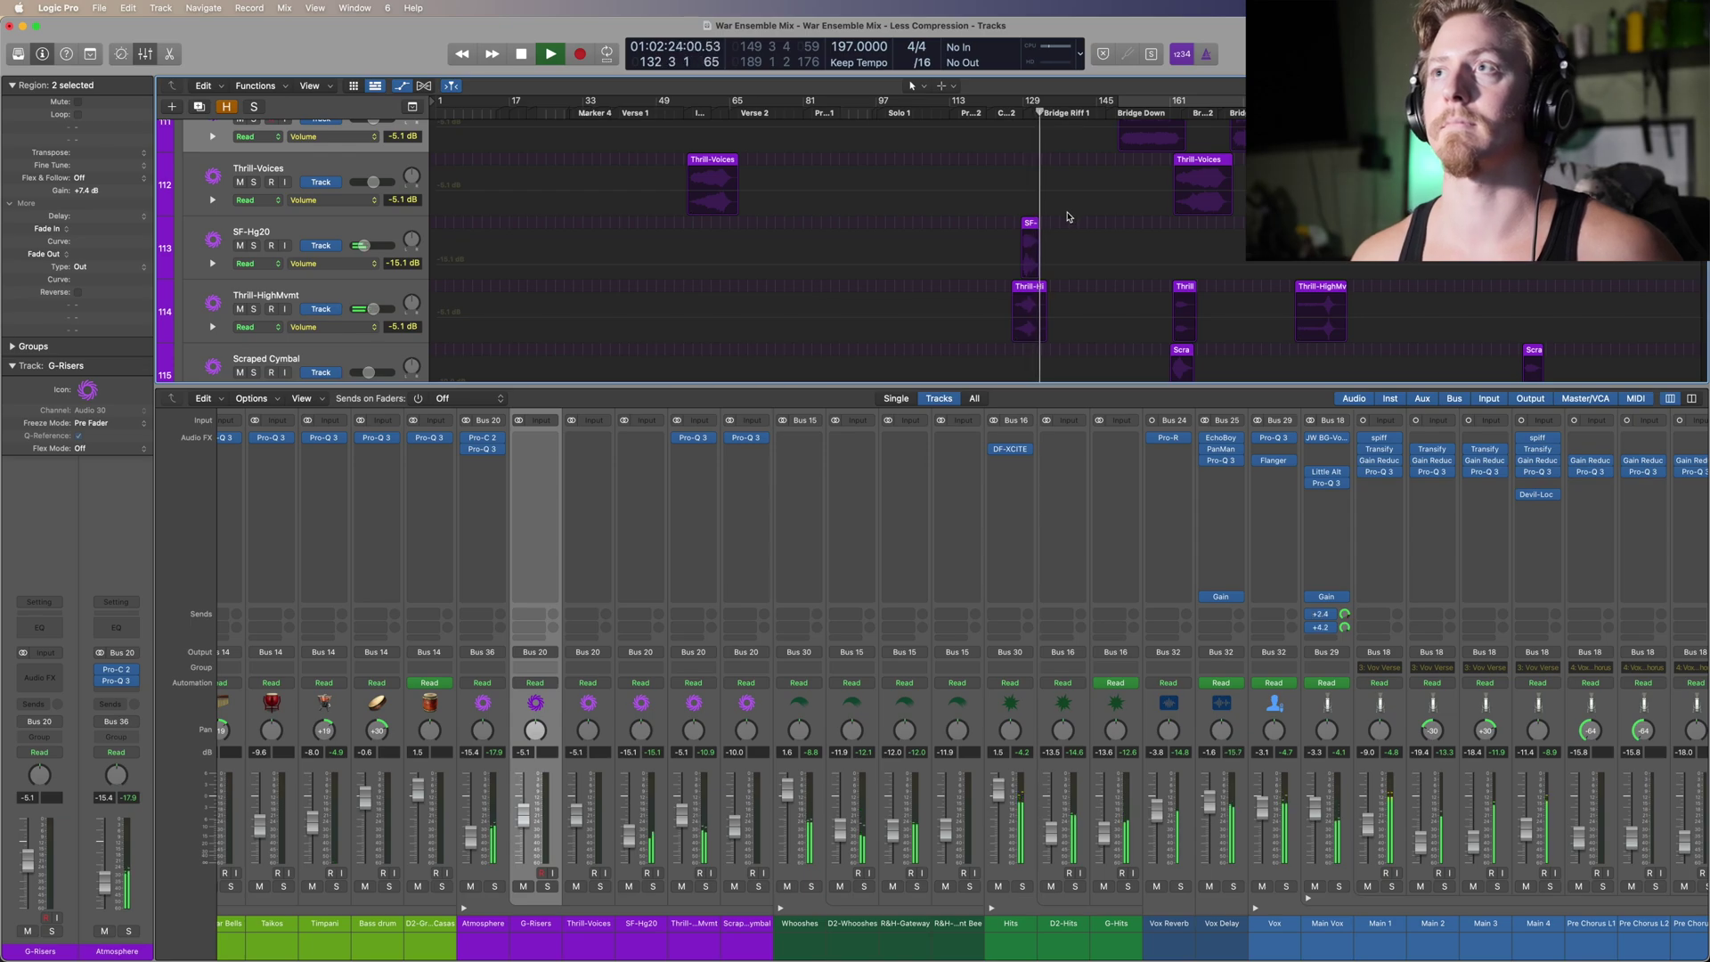
pyautogui.press('space')
# Step: Solo SF-Hg20 from bar 129, add Thrill-HighMvmt to the solo during playback, then stop and clear both solos
pyautogui.hotkey('ctrl', 's')
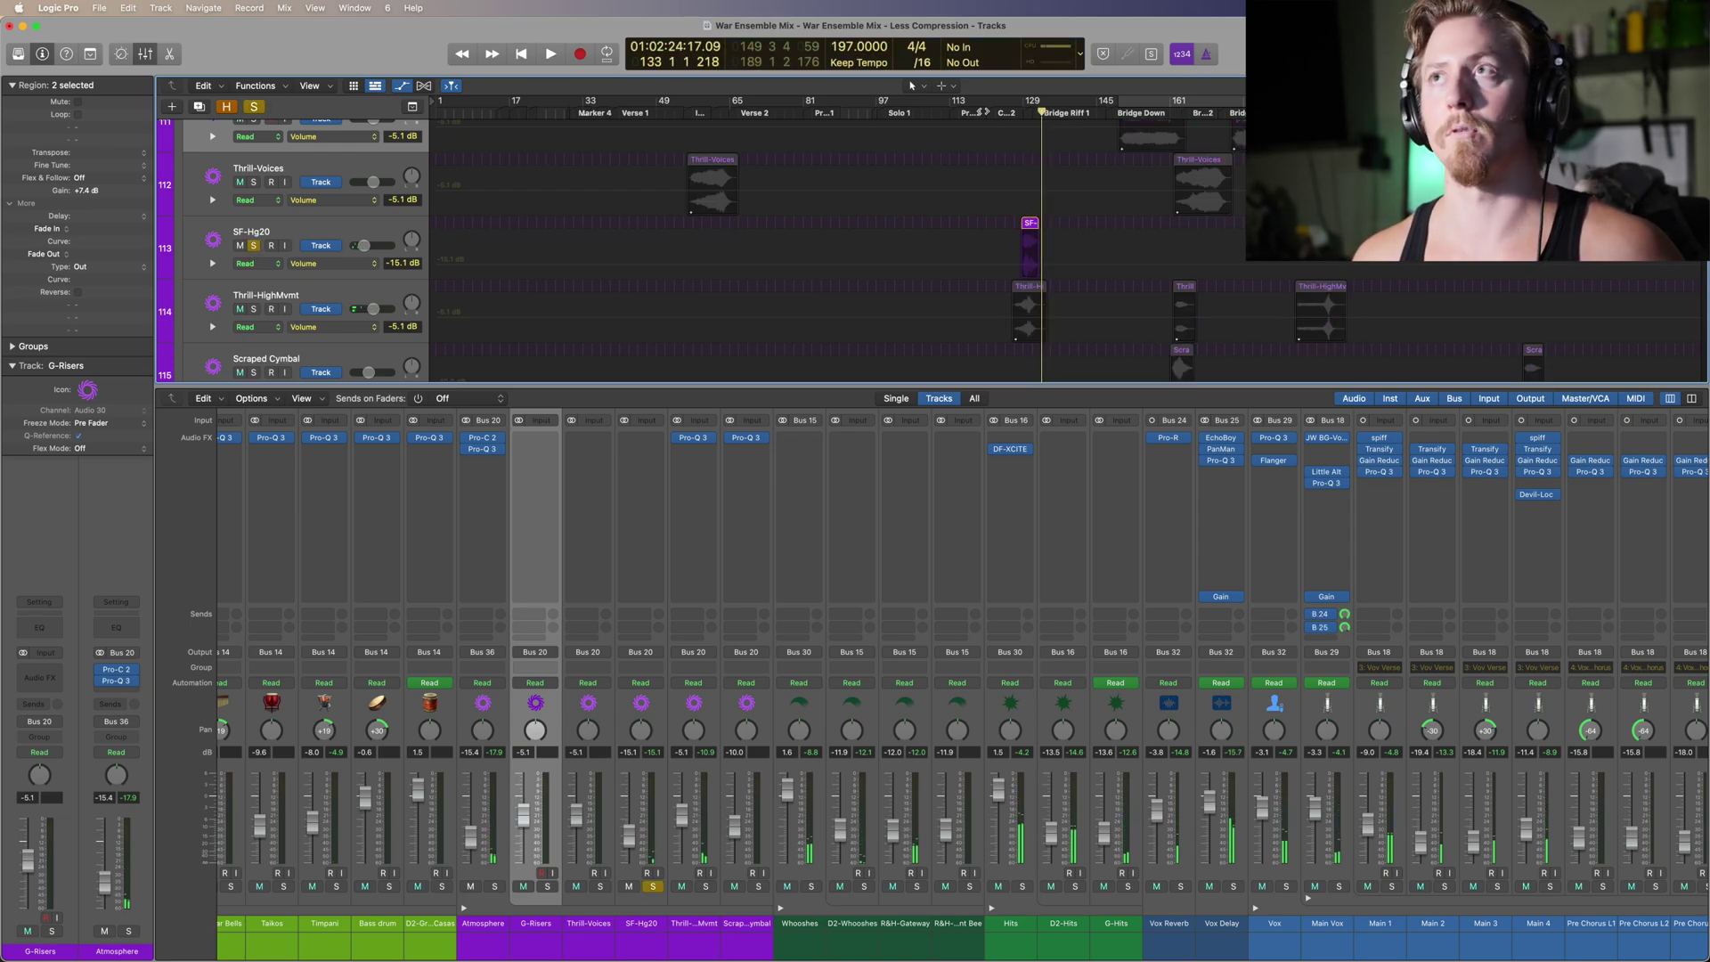
pyautogui.click(1021, 113)
pyautogui.press('space')
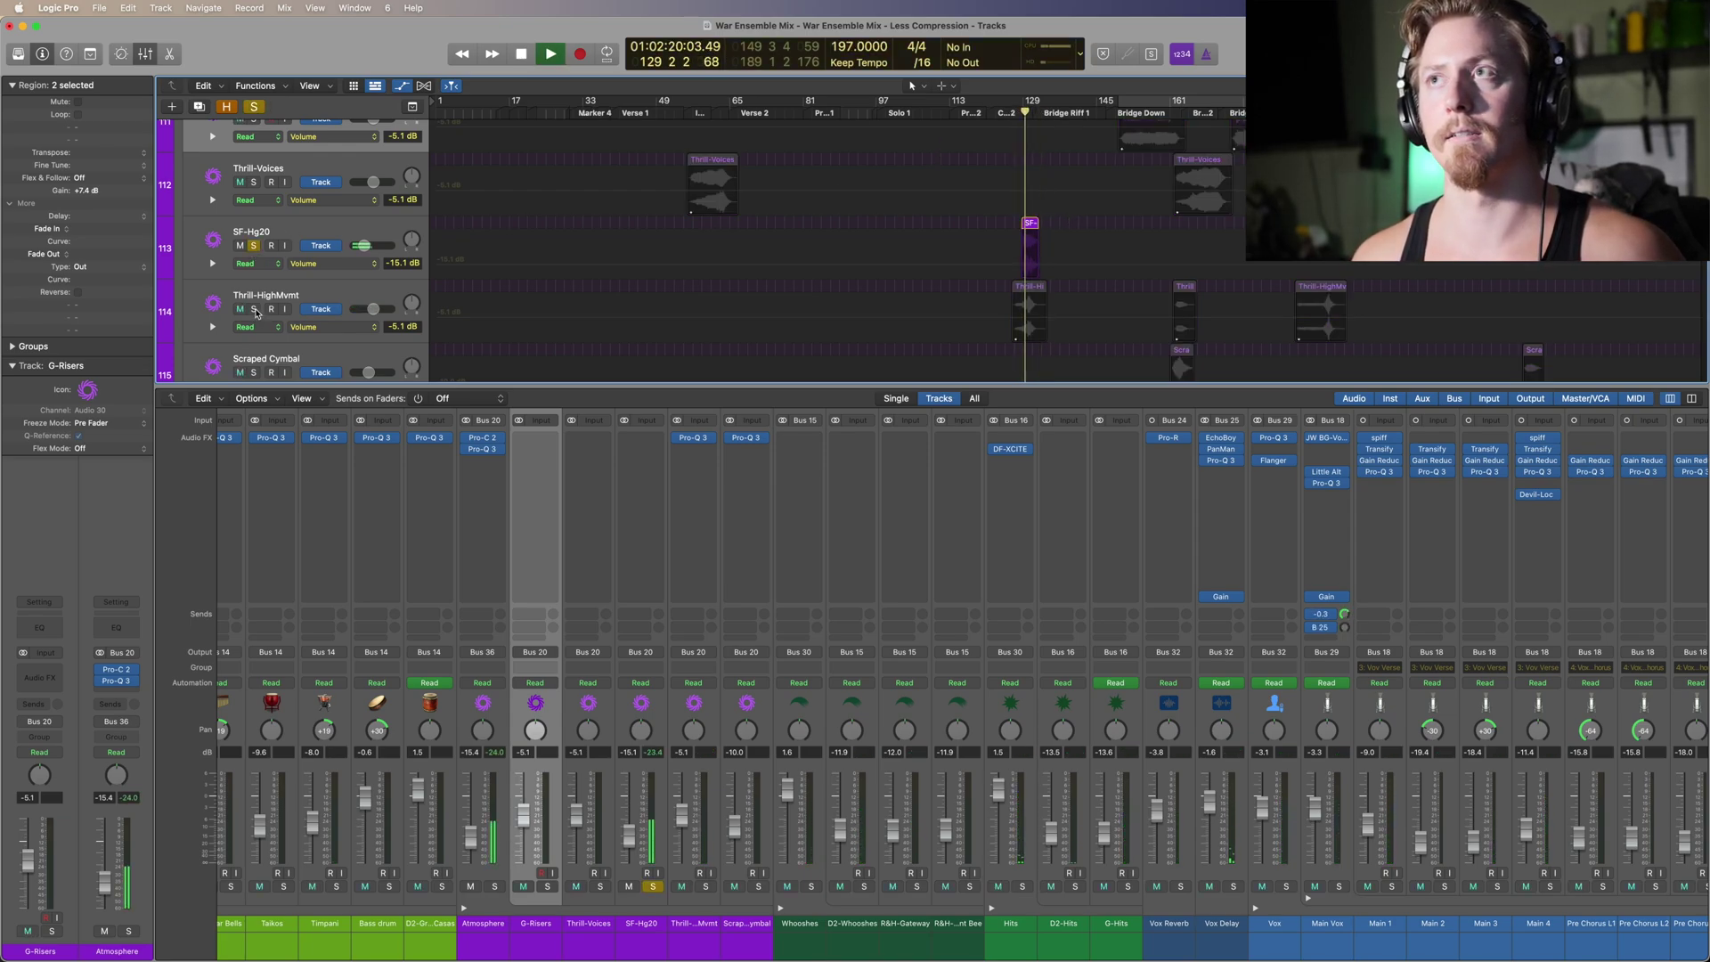
pyautogui.click(255, 309)
pyautogui.press('space')
pyautogui.click(254, 309)
pyautogui.click(254, 246)
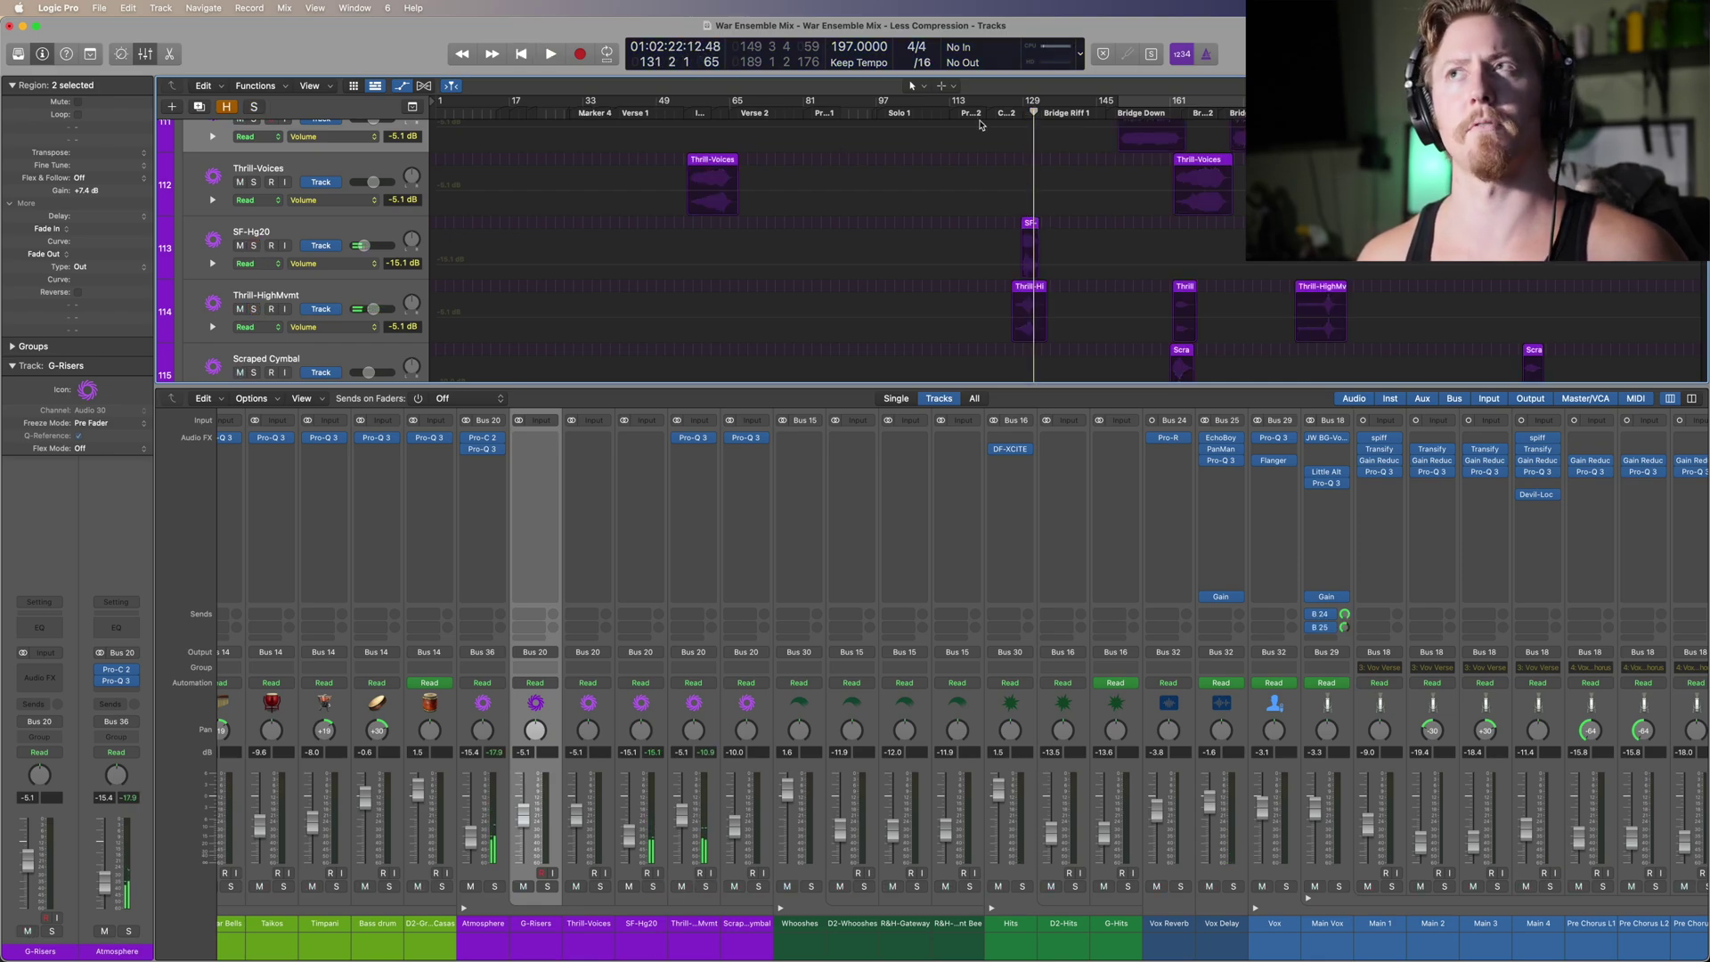
# Step: Replay the SF-Hg20 and Thrill-HighMvmt passage in the full mix, starting just before the first Thrill-HighMvmt region
pyautogui.click(1011, 113)
pyautogui.press('space')
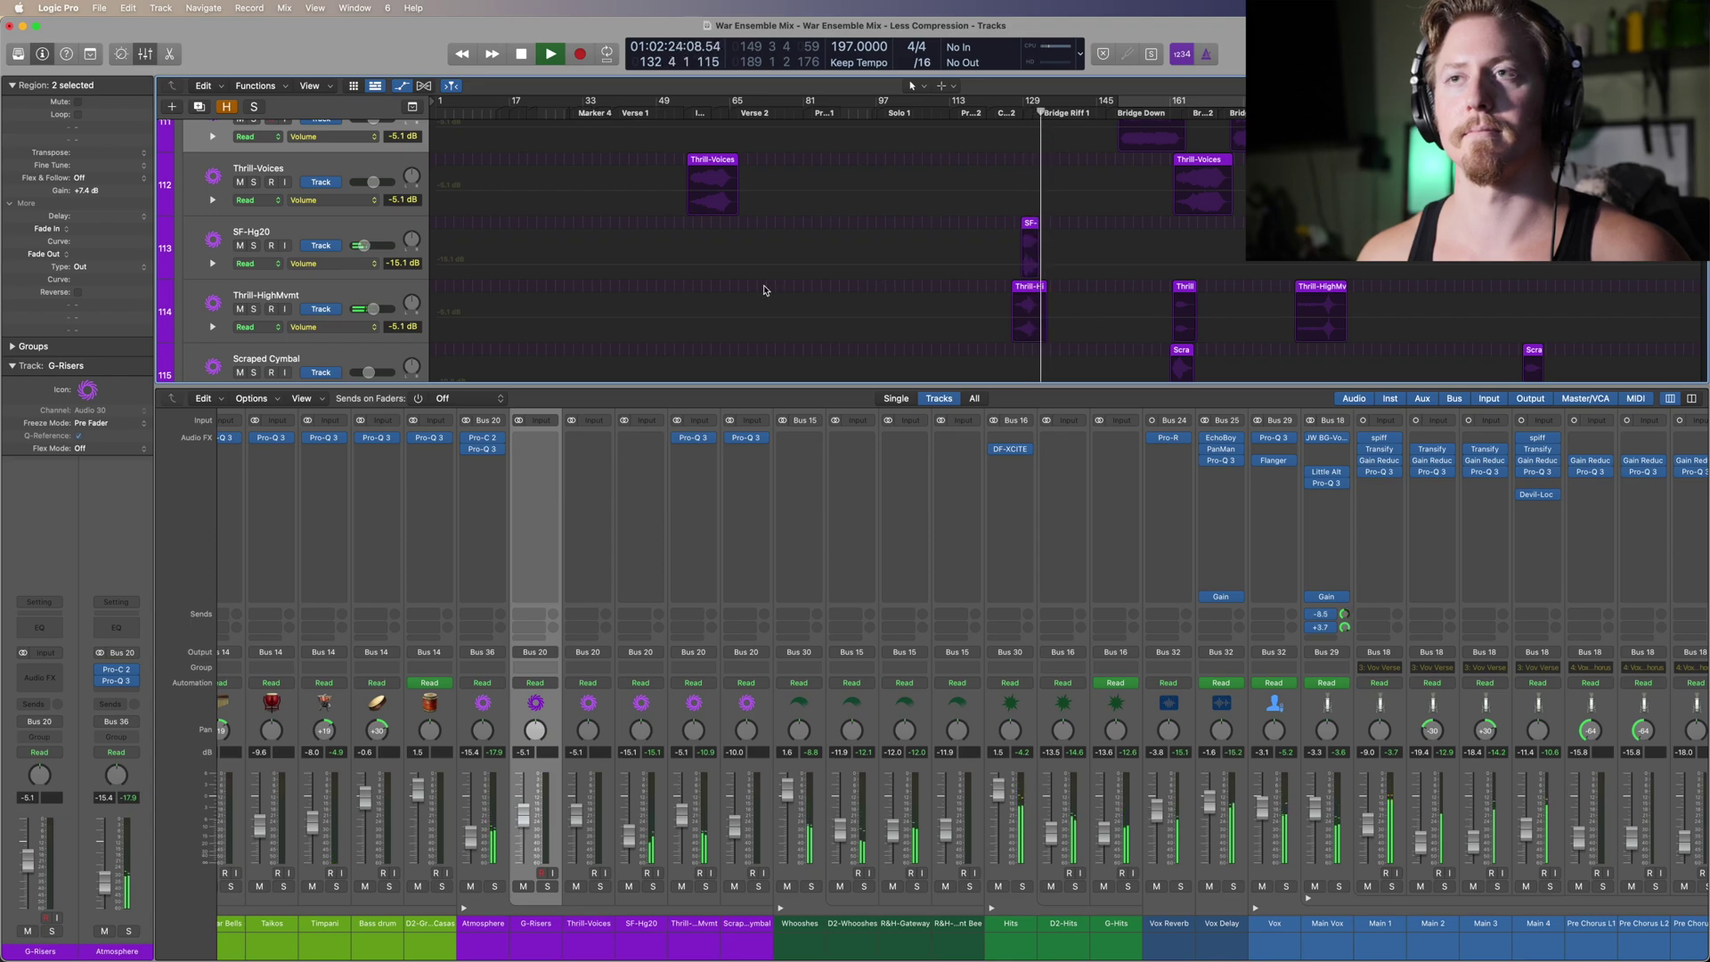
pyautogui.press('space')
# Step: Solo the Scraped Cymbal track, audition its first region from bar 162, and clear the solo
pyautogui.scroll(-1, 1087, 336)
pyautogui.scroll(-3, 1105, 288)
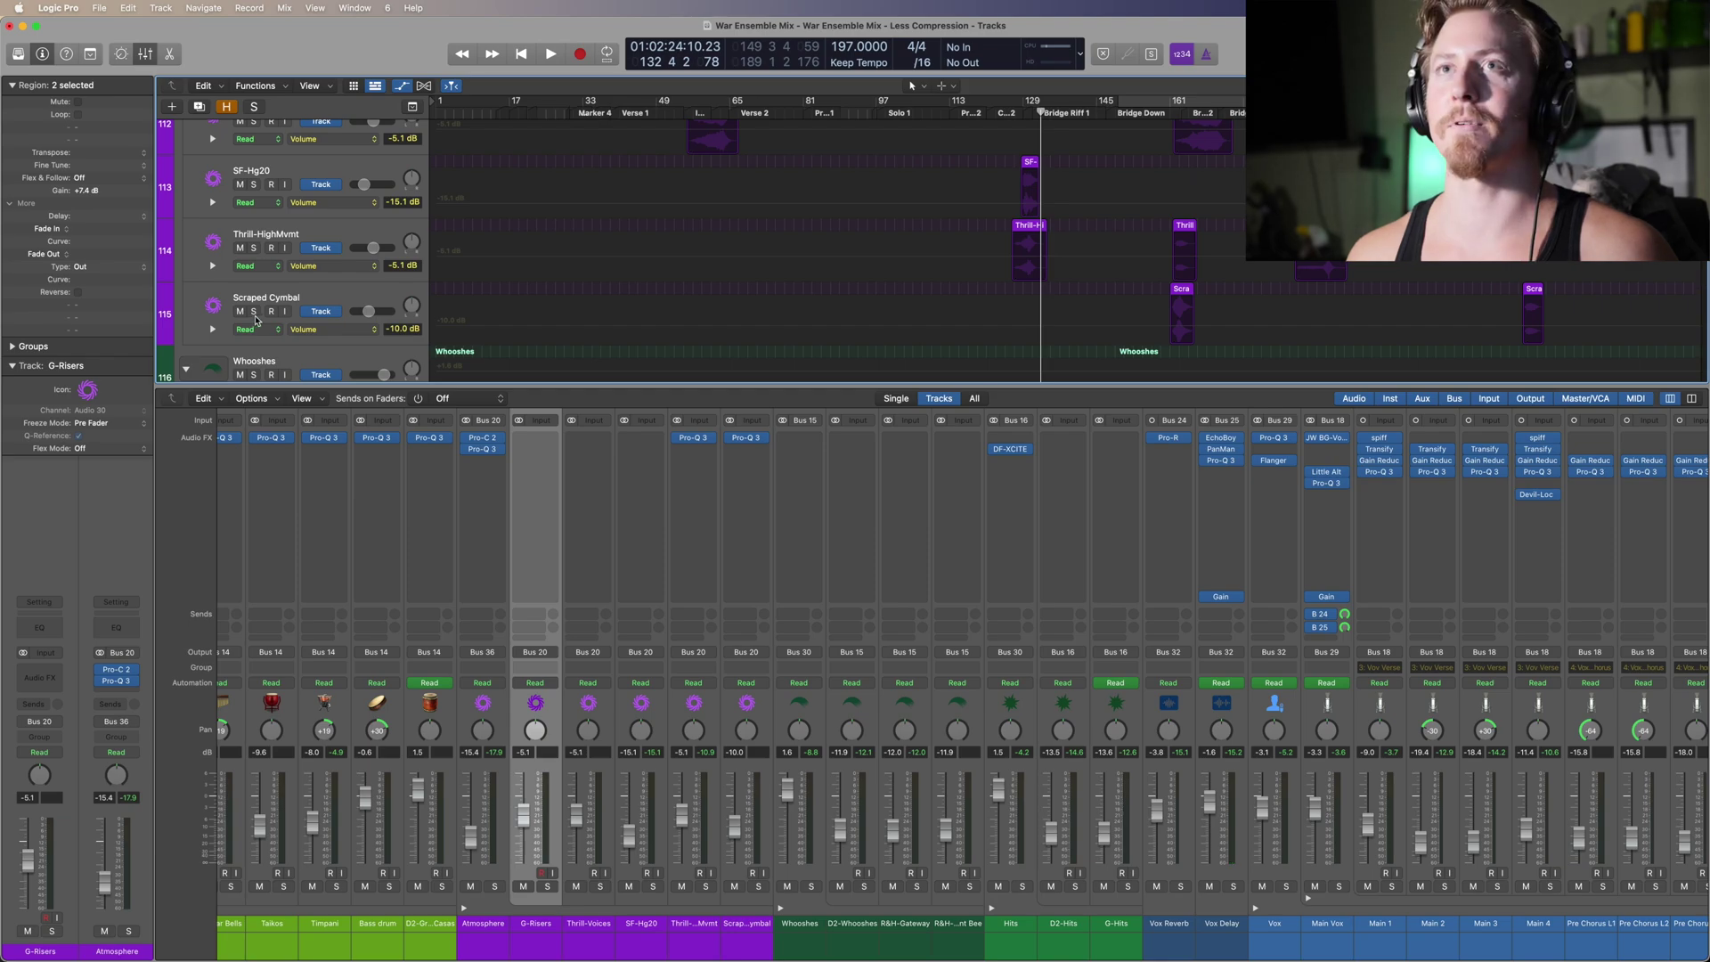
pyautogui.hotkey('ctrl', 's')
pyautogui.click(1175, 114)
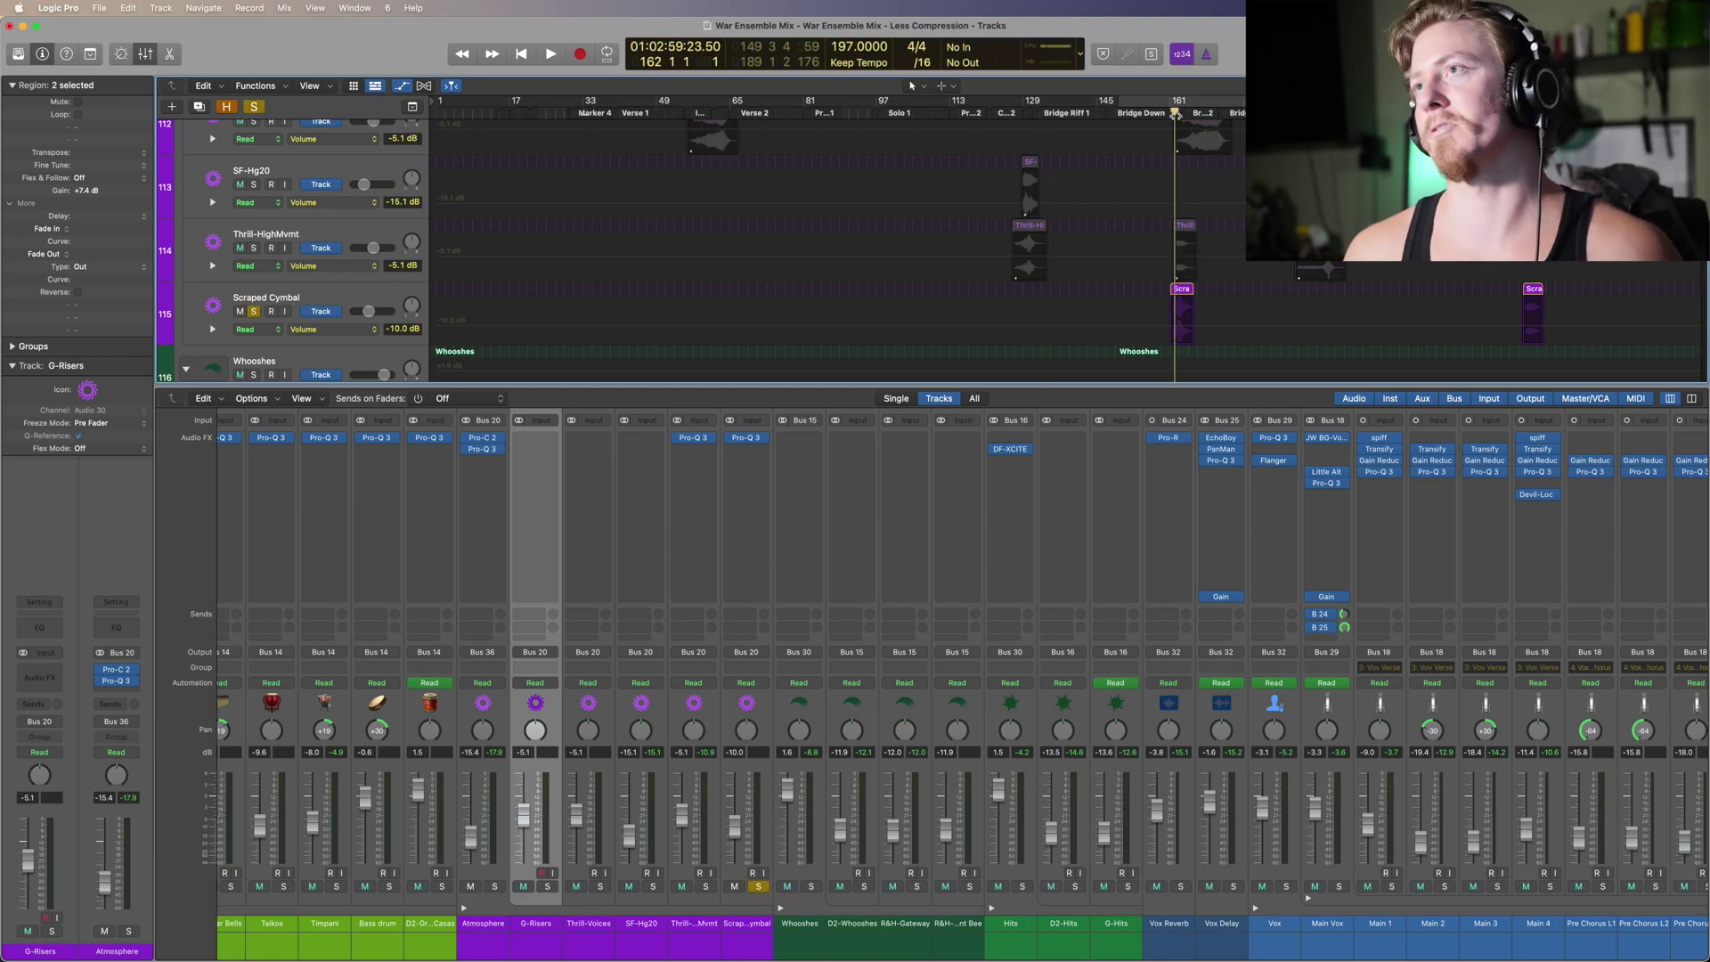
pyautogui.press('space')
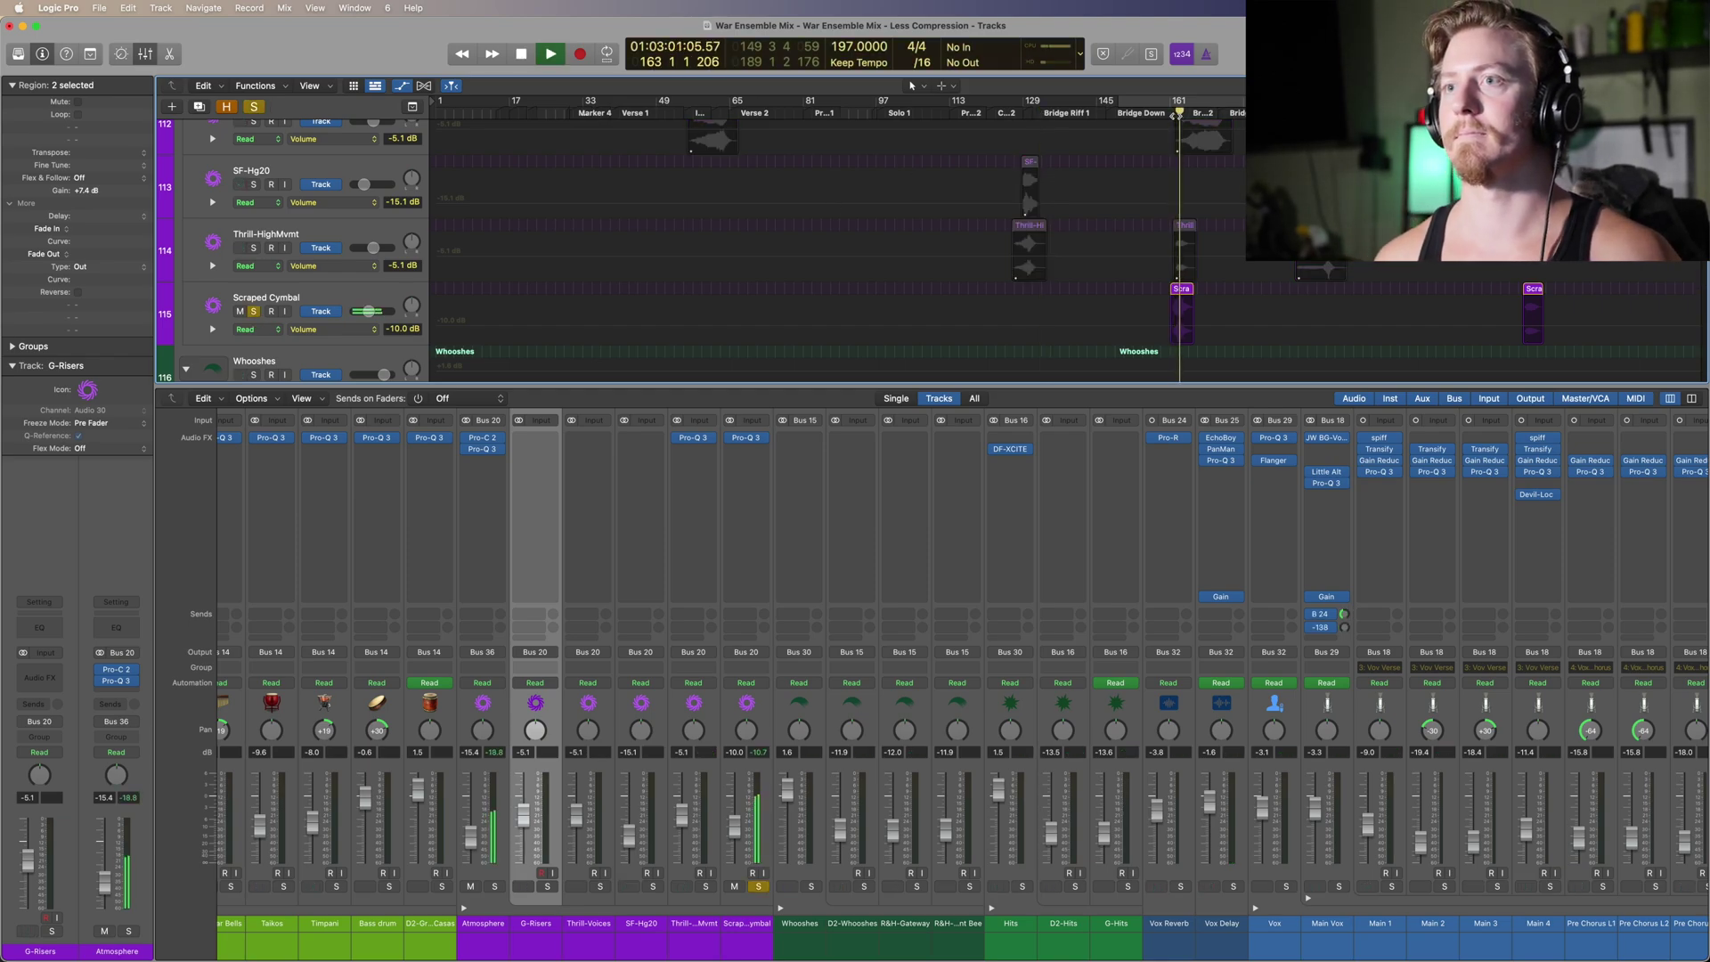
pyautogui.press('space')
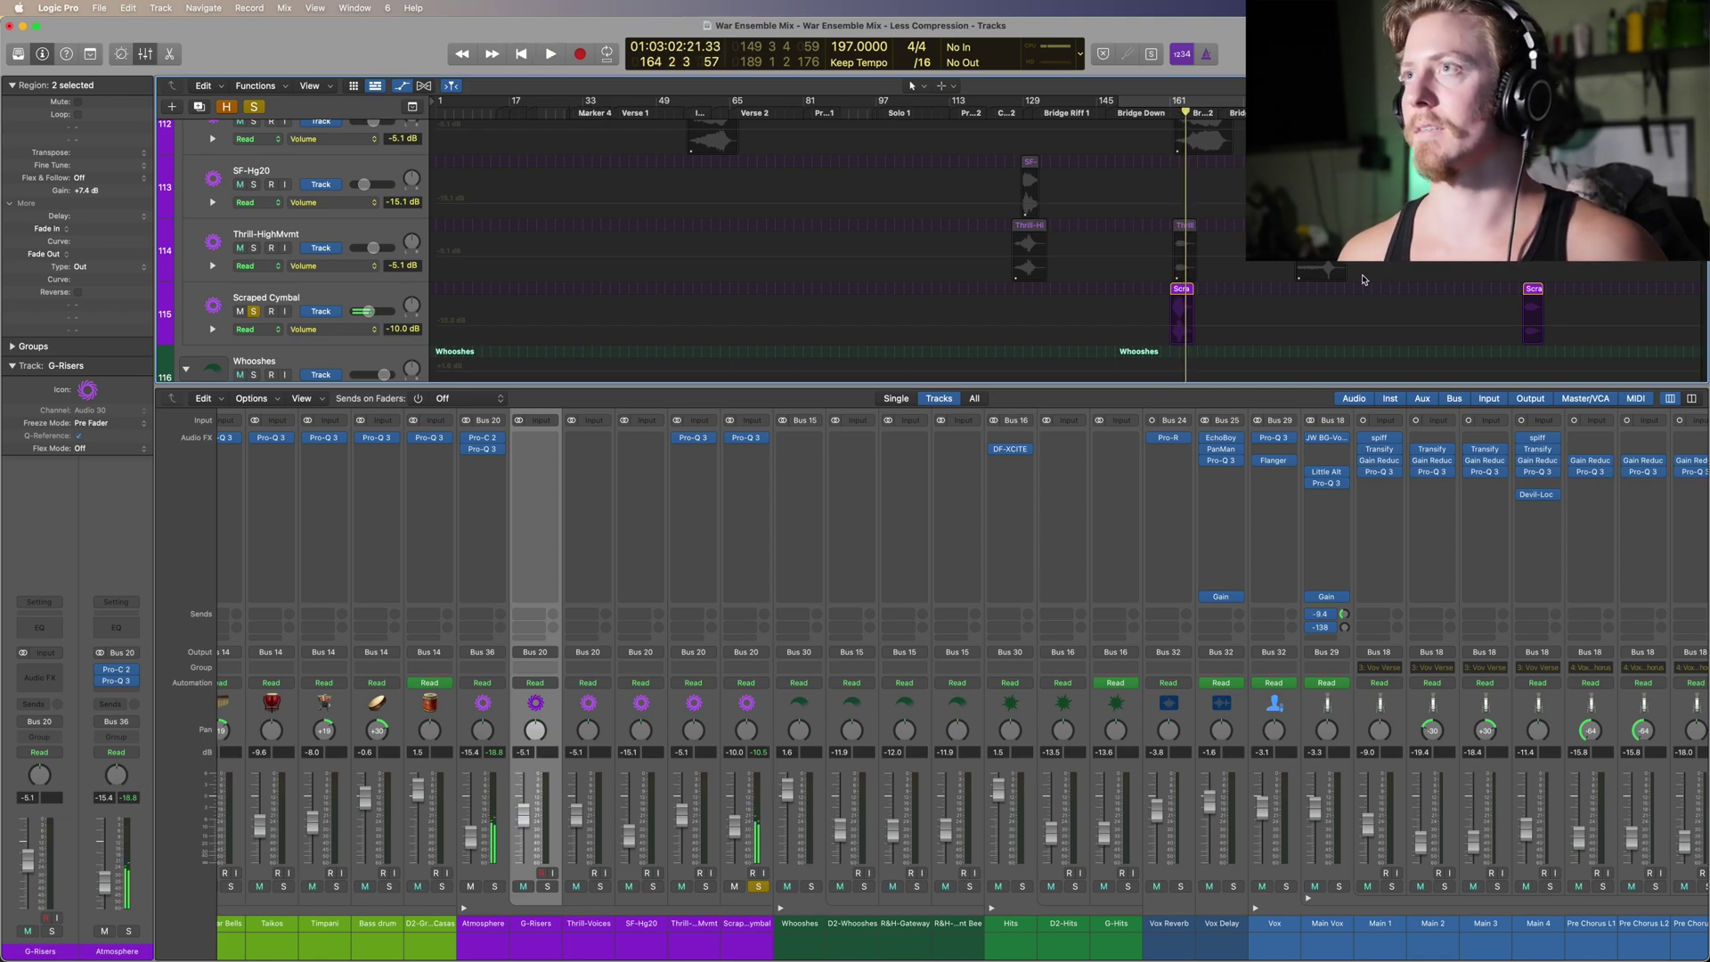
pyautogui.click(253, 312)
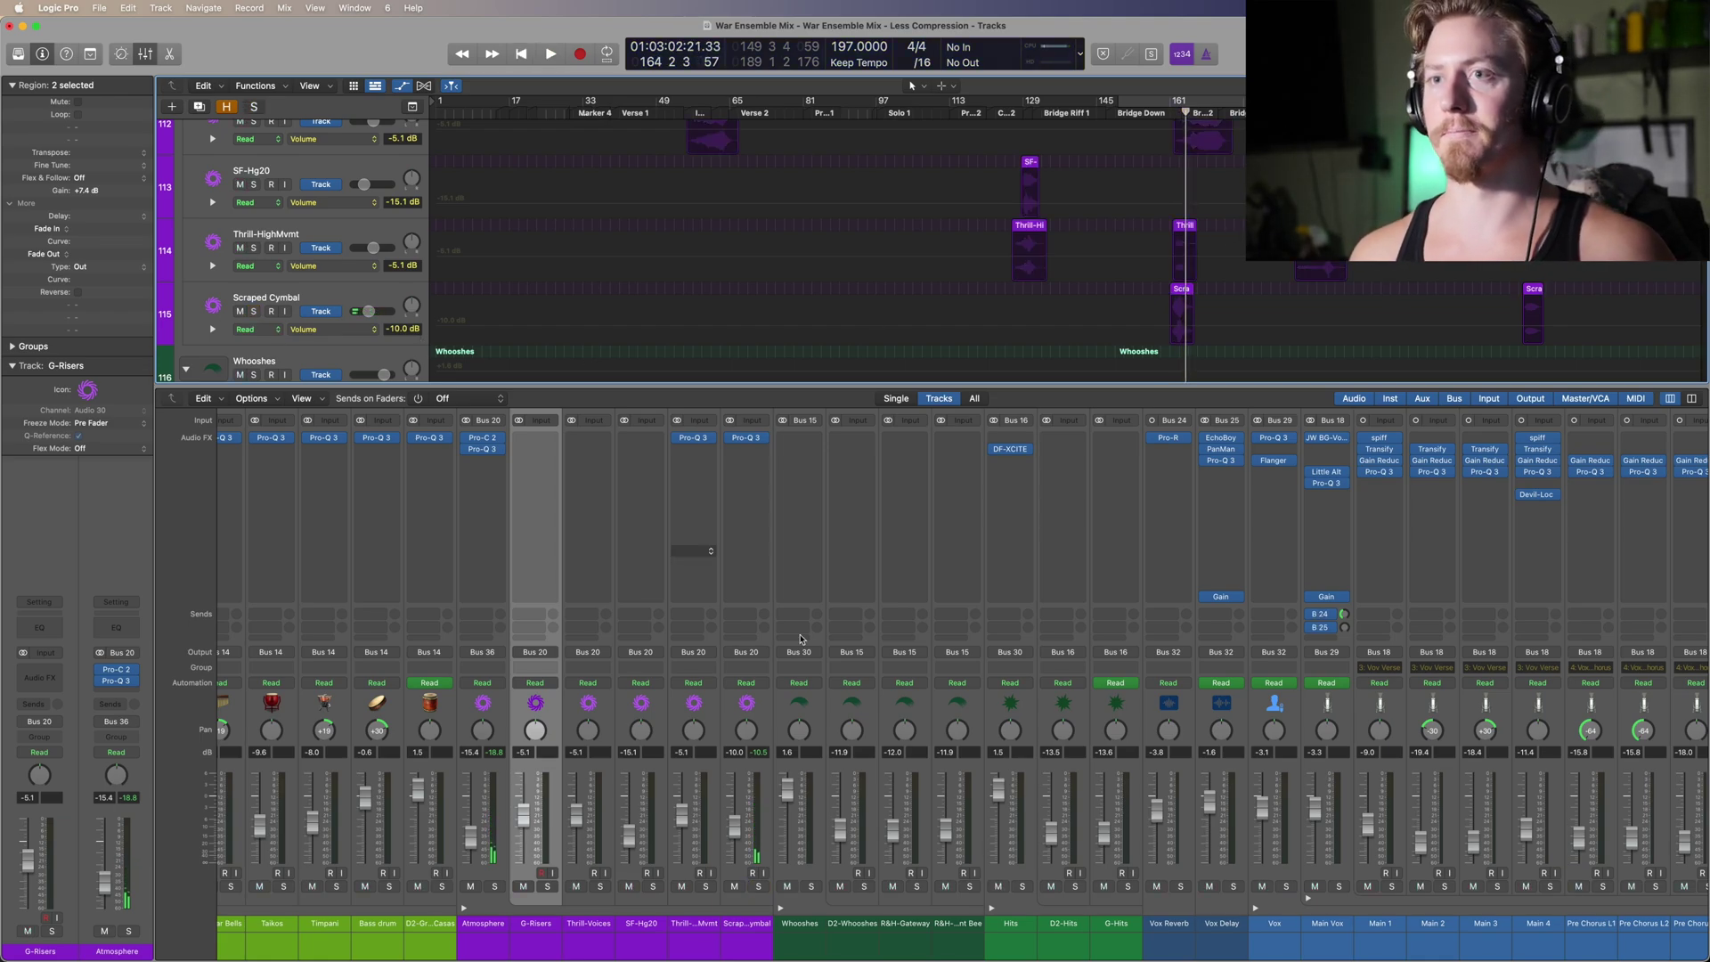
# Step: Select the Thrill-HighMvmt track, examine its Pro-Q 3 low-end bands, and close the plug-in
pyautogui.click(688, 709)
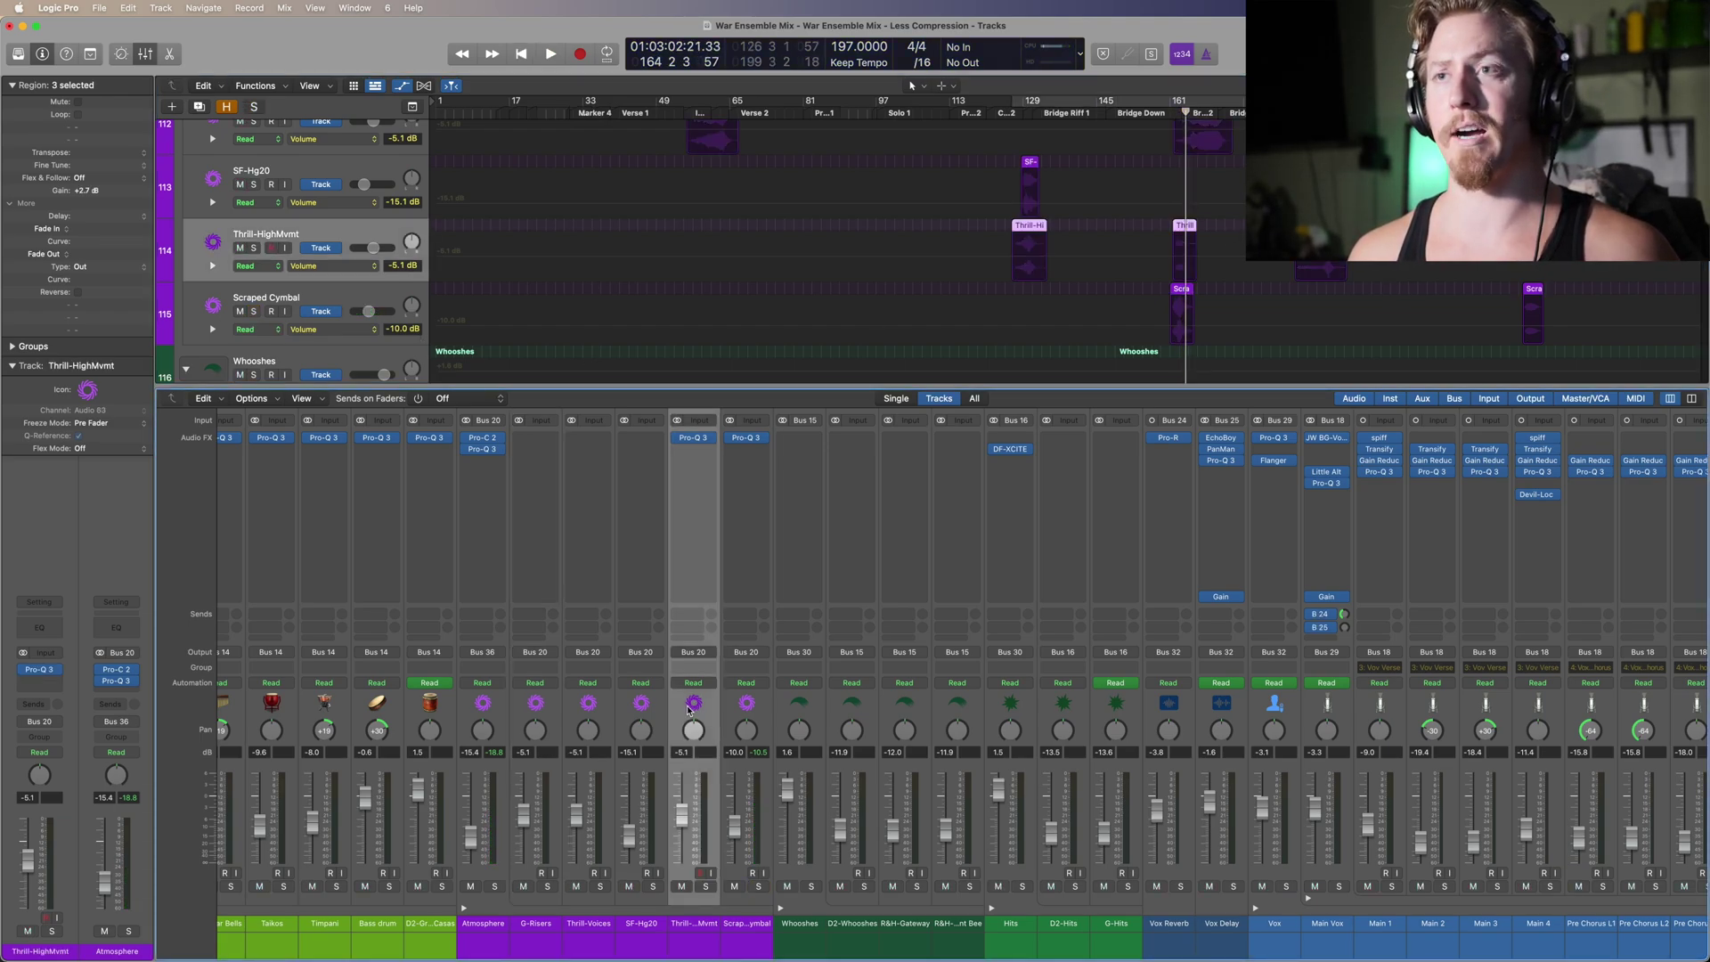
pyautogui.click(696, 438)
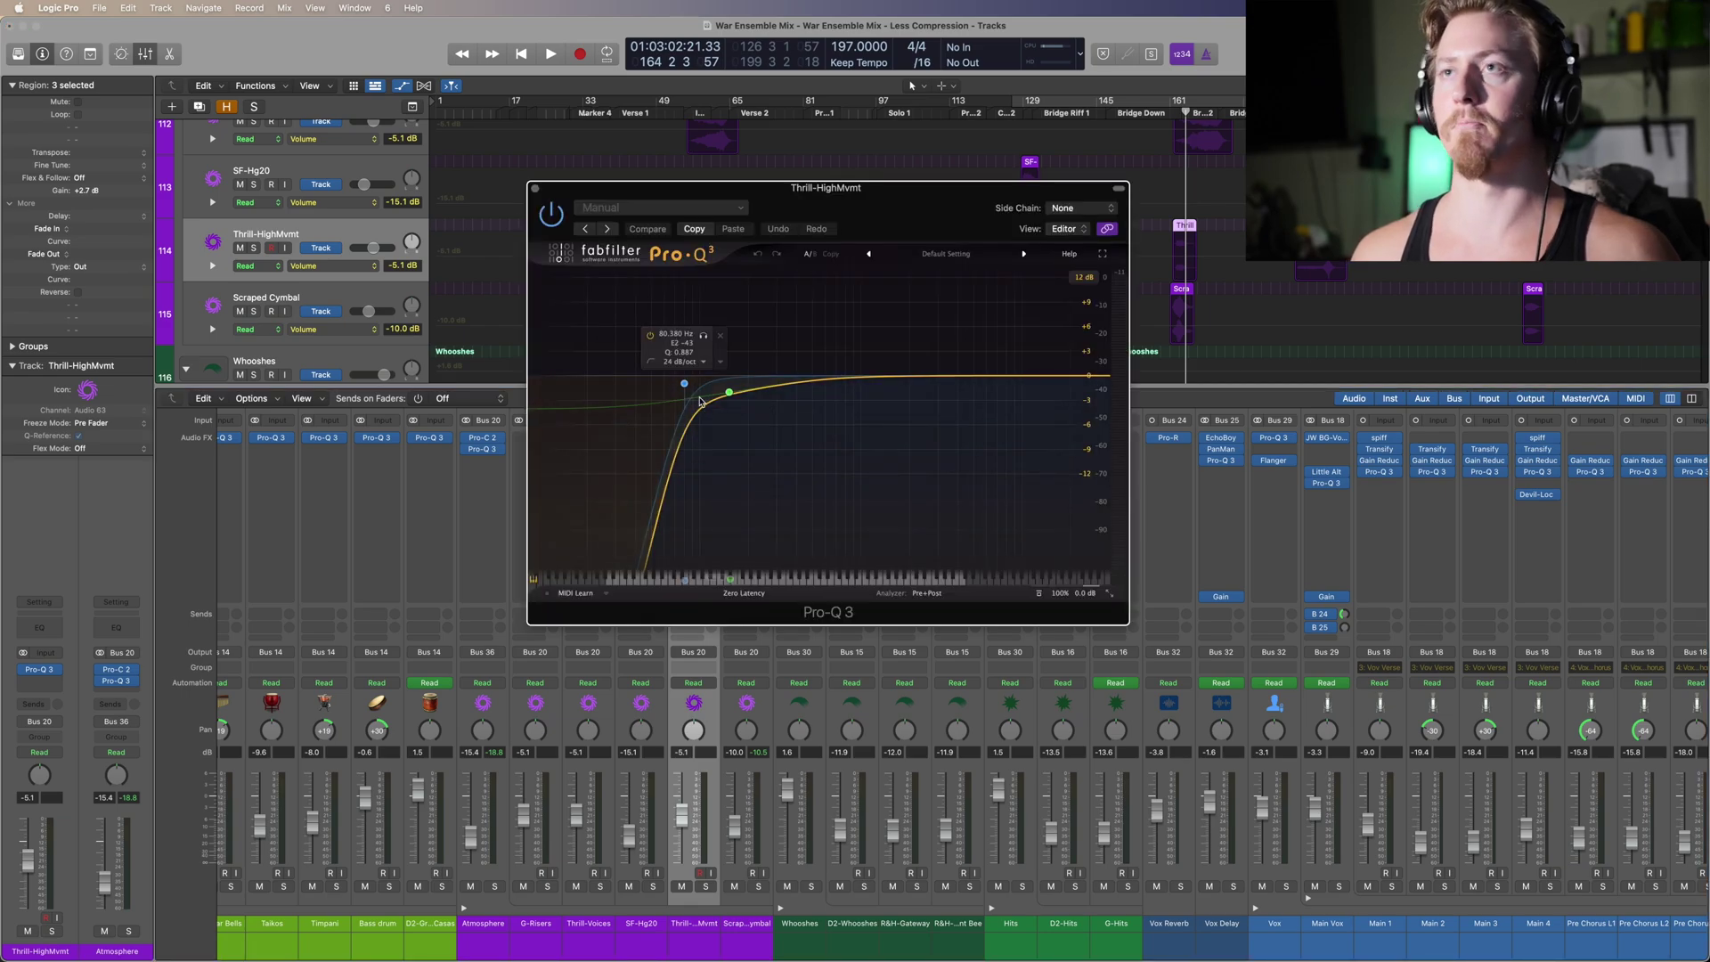
pyautogui.click(535, 190)
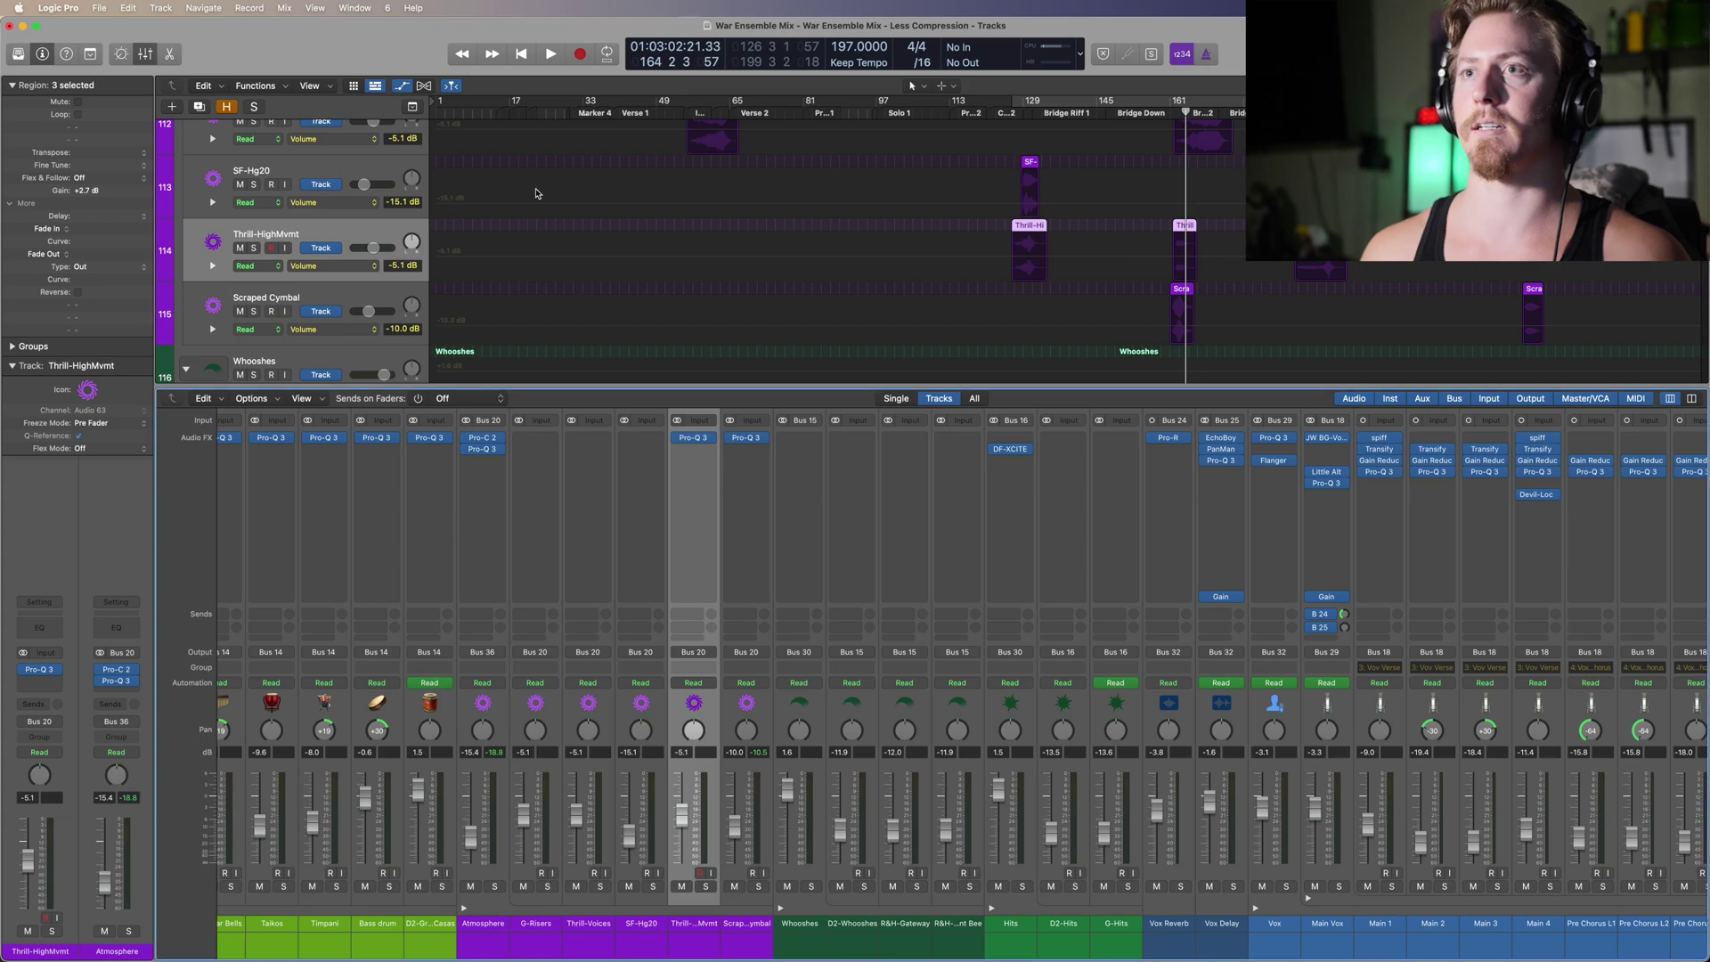
# Step: Select the Atmosphere bus, examine its Pro-C 2 compressor and its Pro-Q 3 midrange cut, and close the plug-in
pyautogui.click(497, 707)
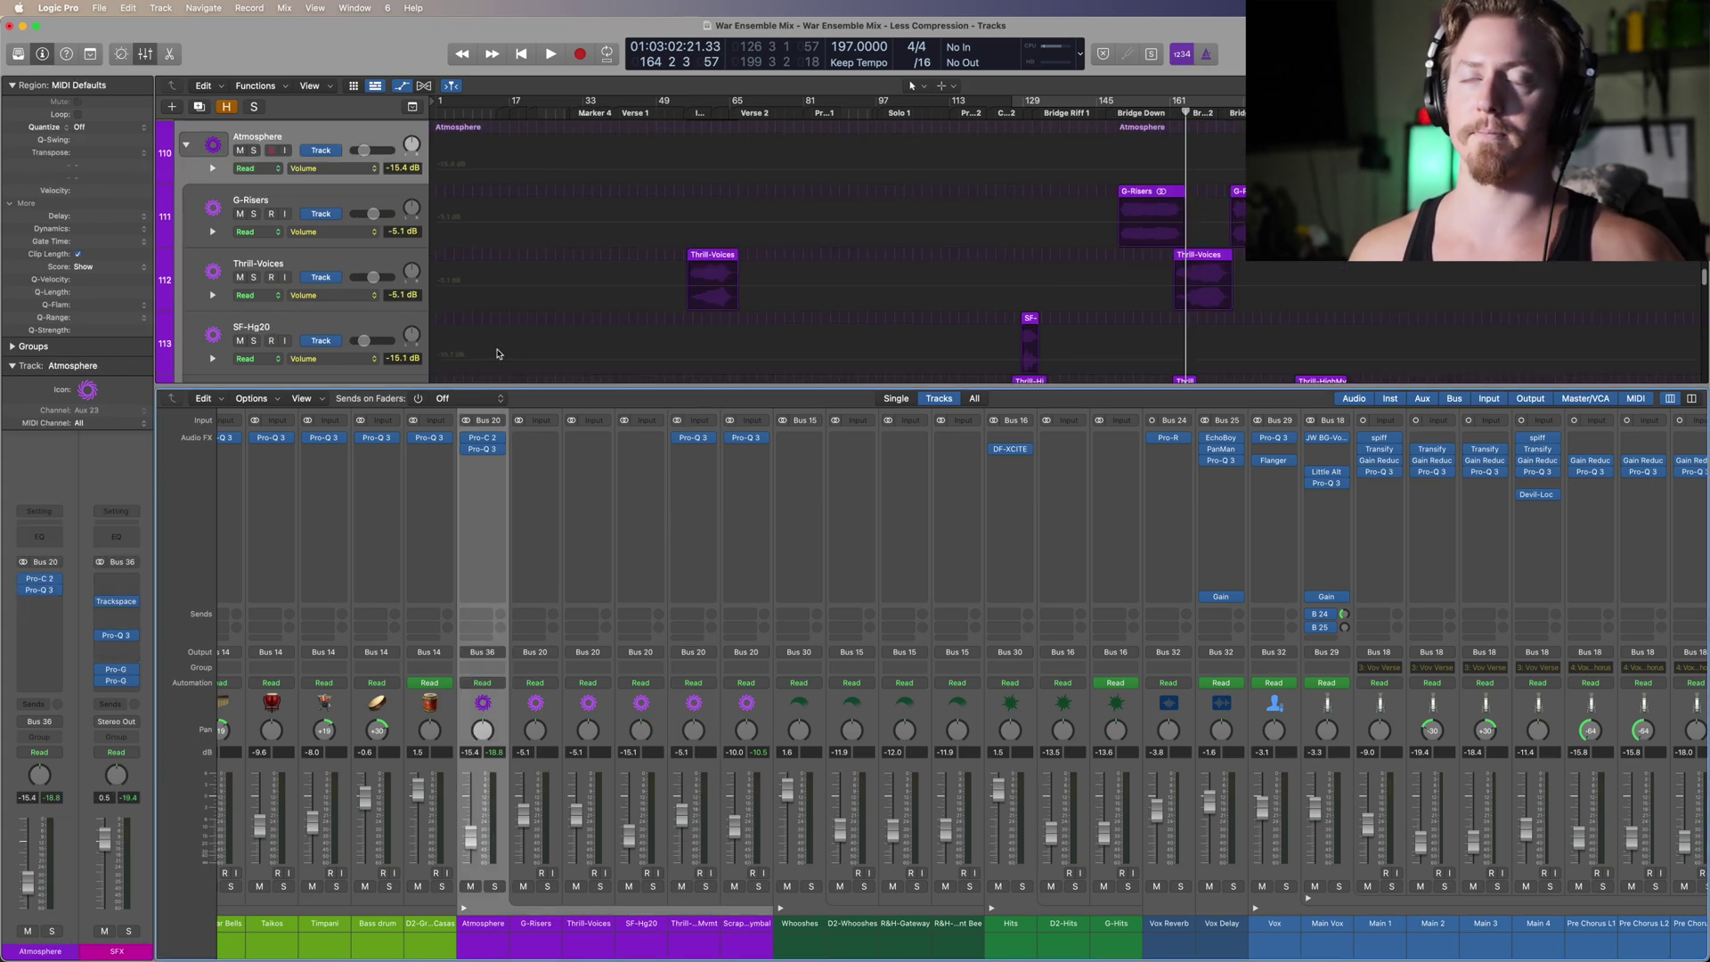
pyautogui.click(484, 437)
pyautogui.moveTo(802, 184); pyautogui.dragTo(1041, 314)
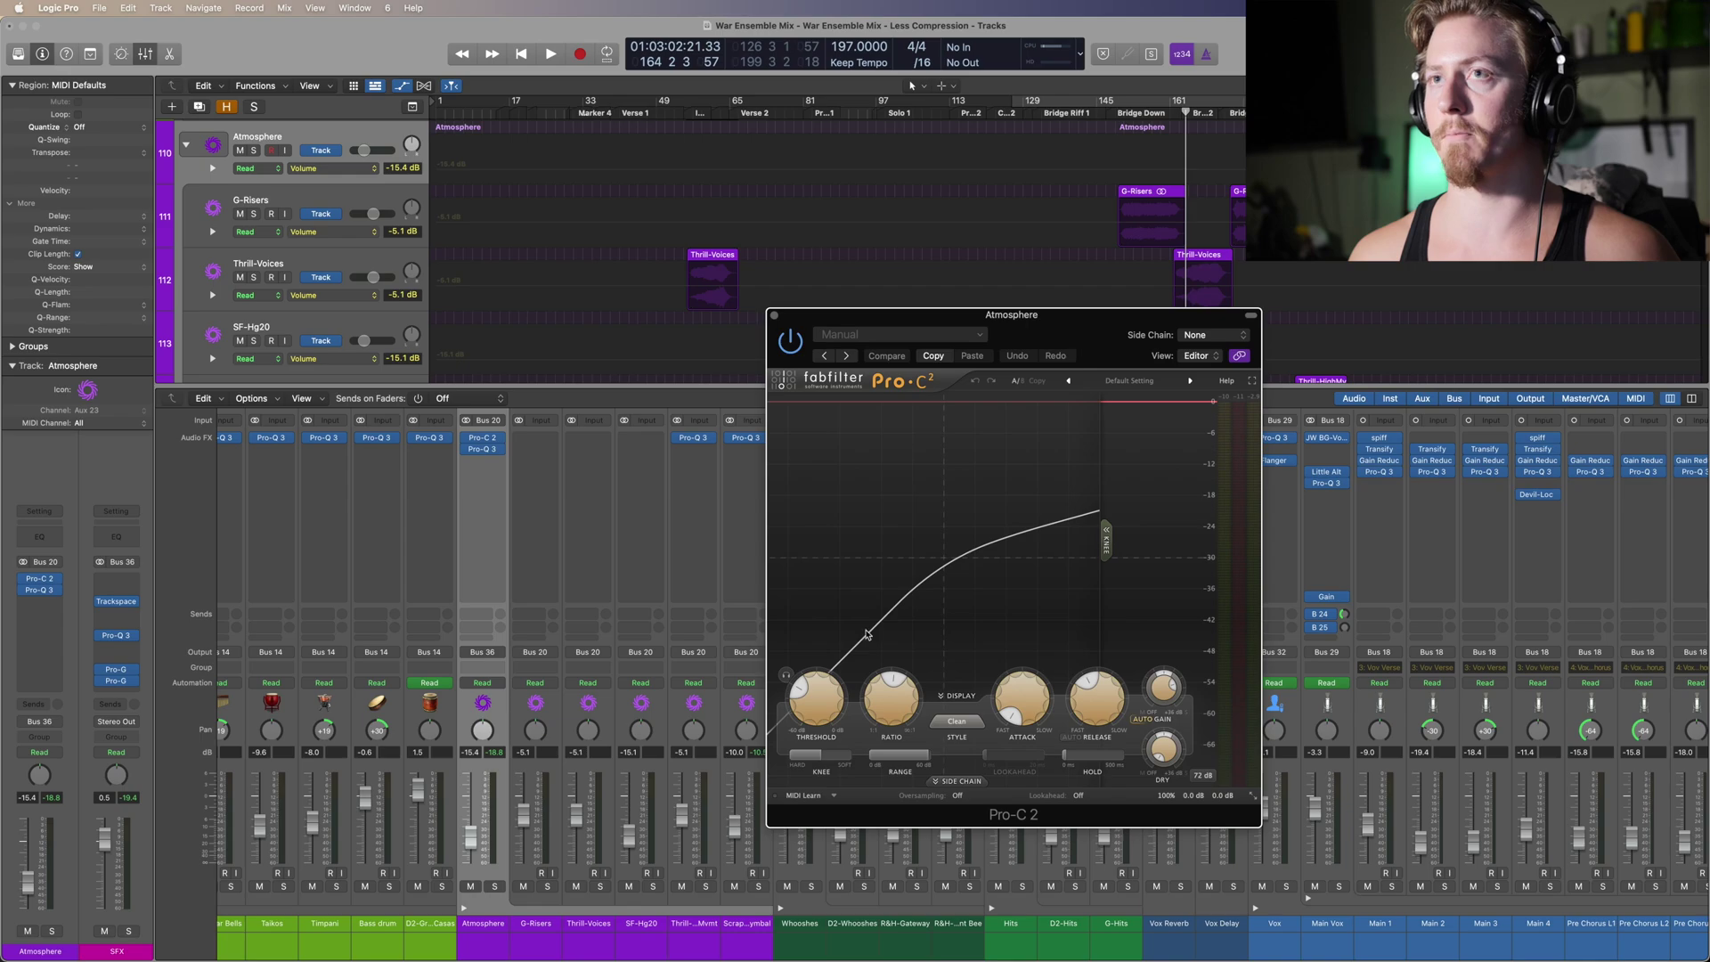
pyautogui.moveTo(490, 453)
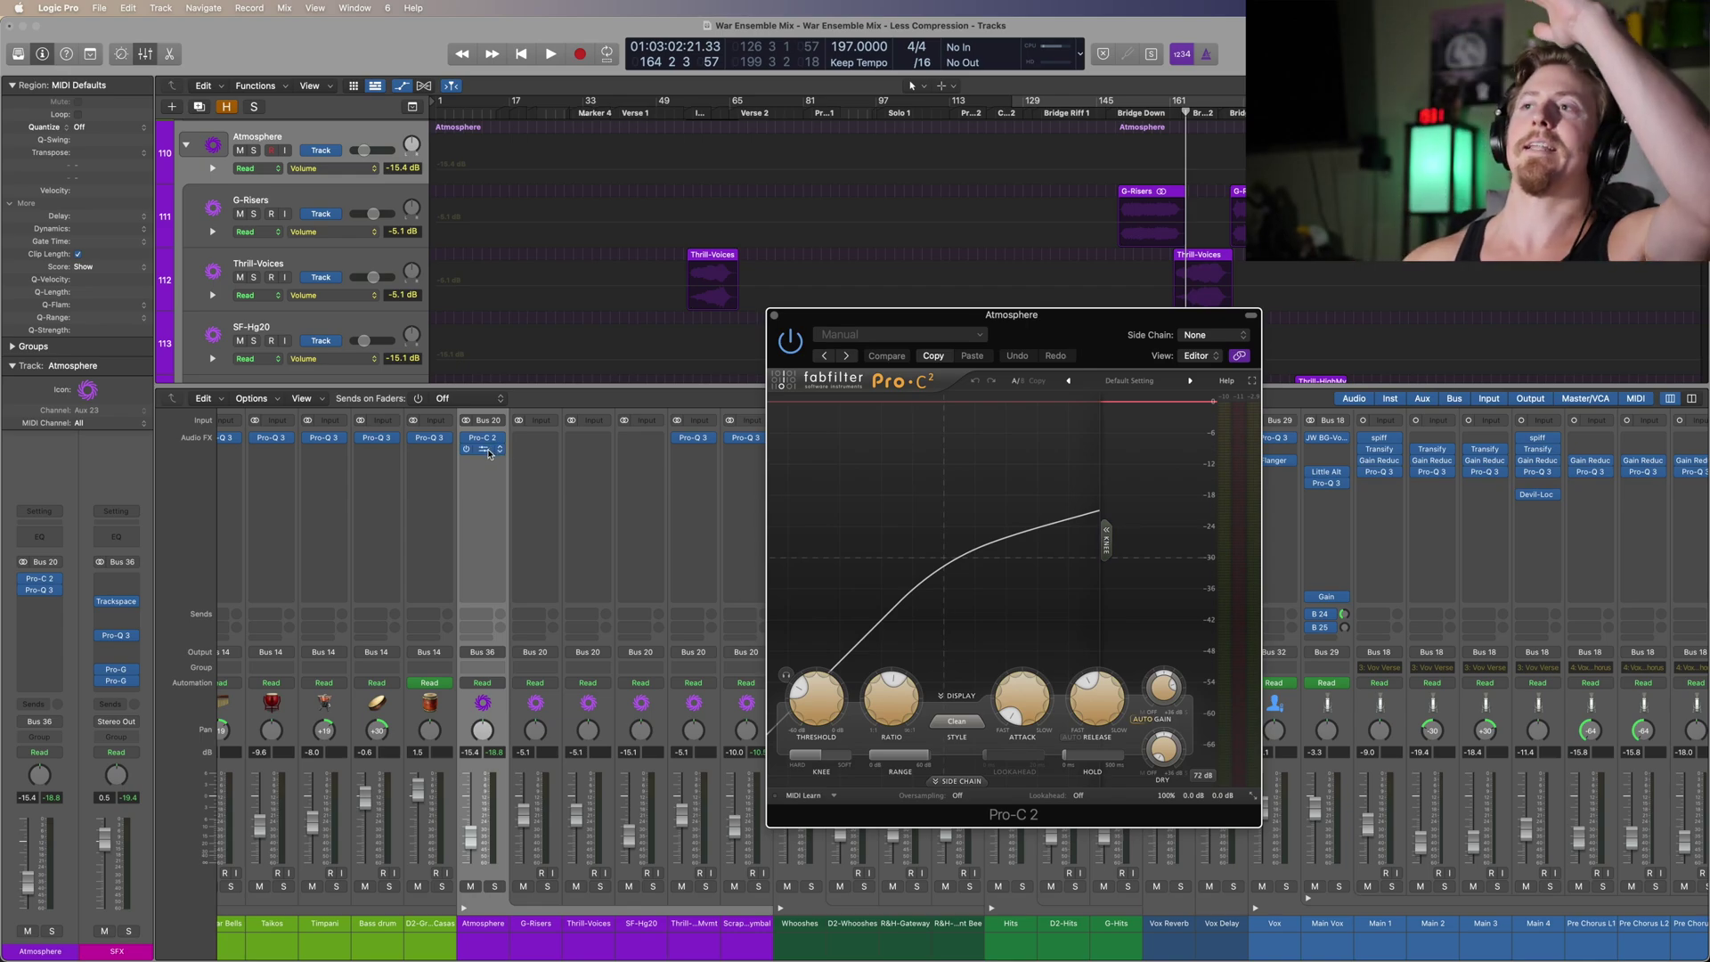
pyautogui.click(489, 453)
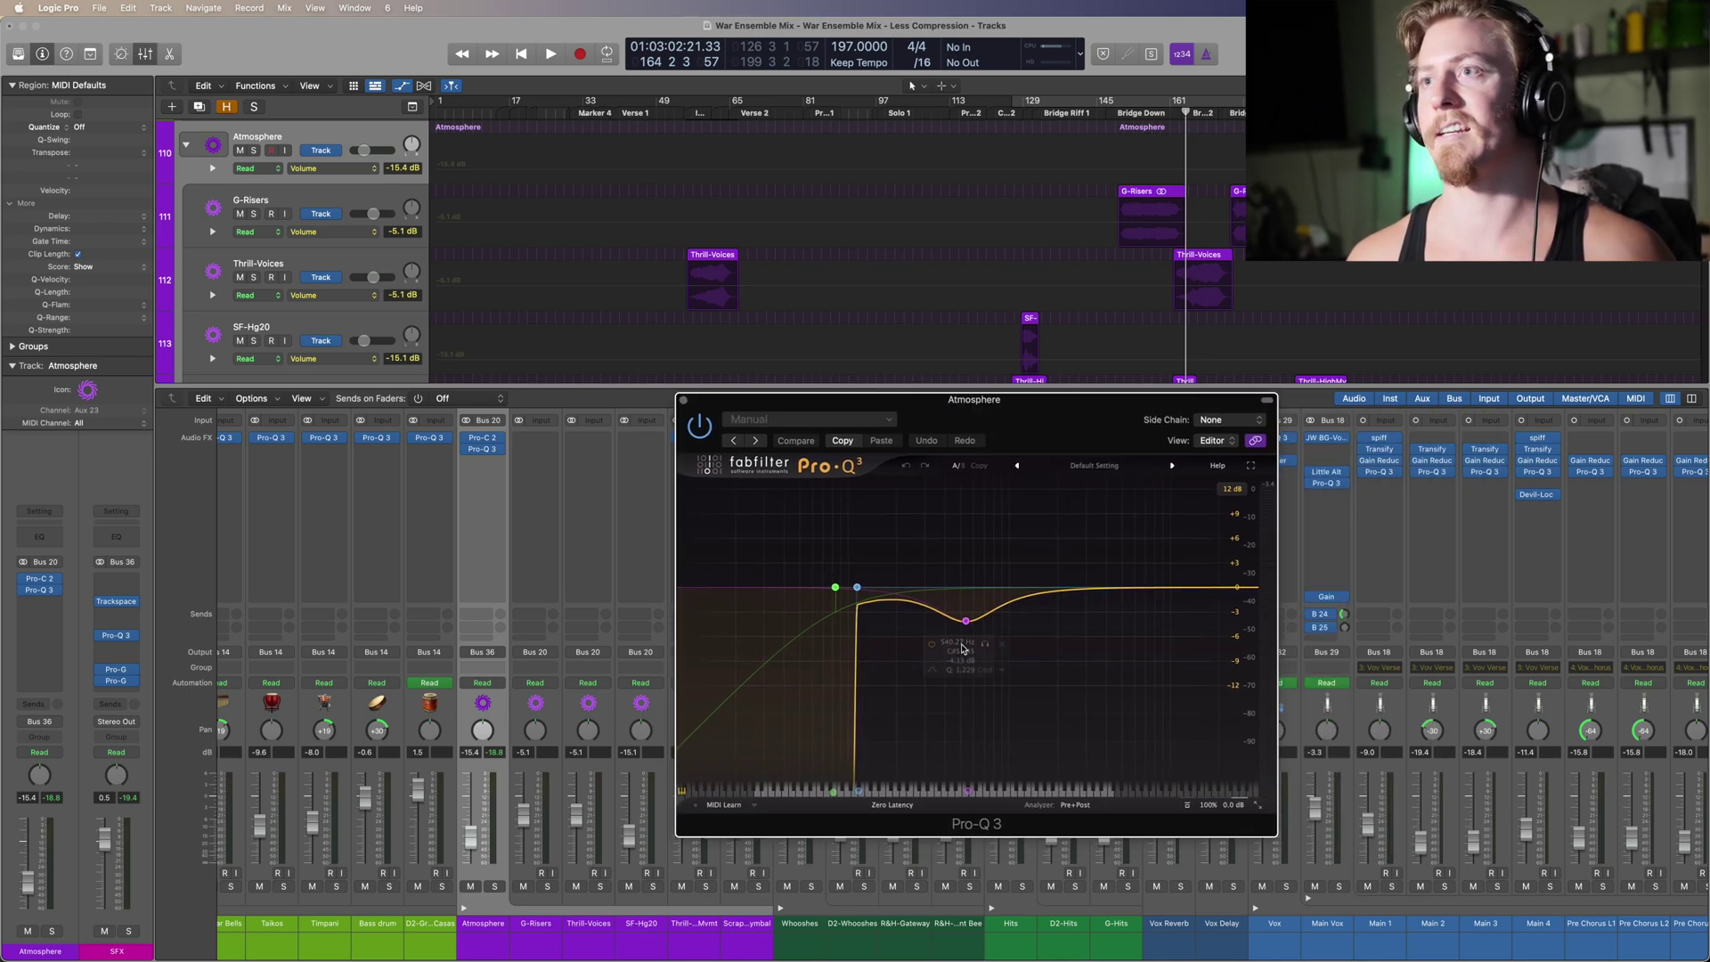
pyautogui.click(965, 621)
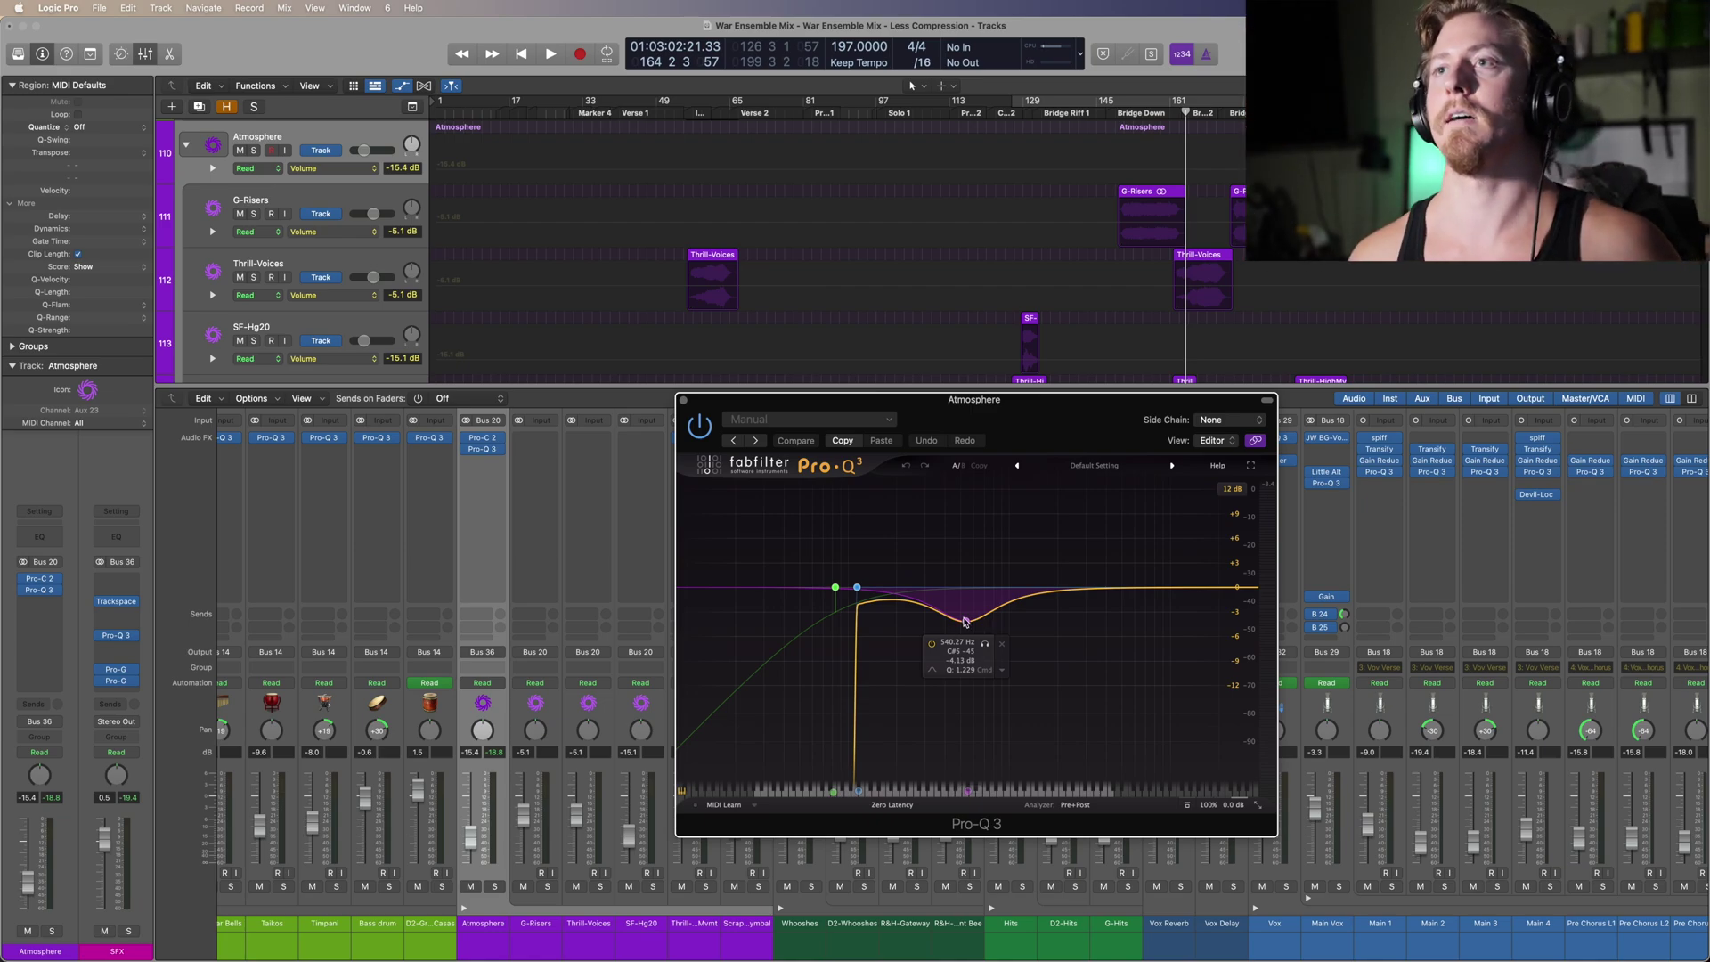
pyautogui.click(683, 401)
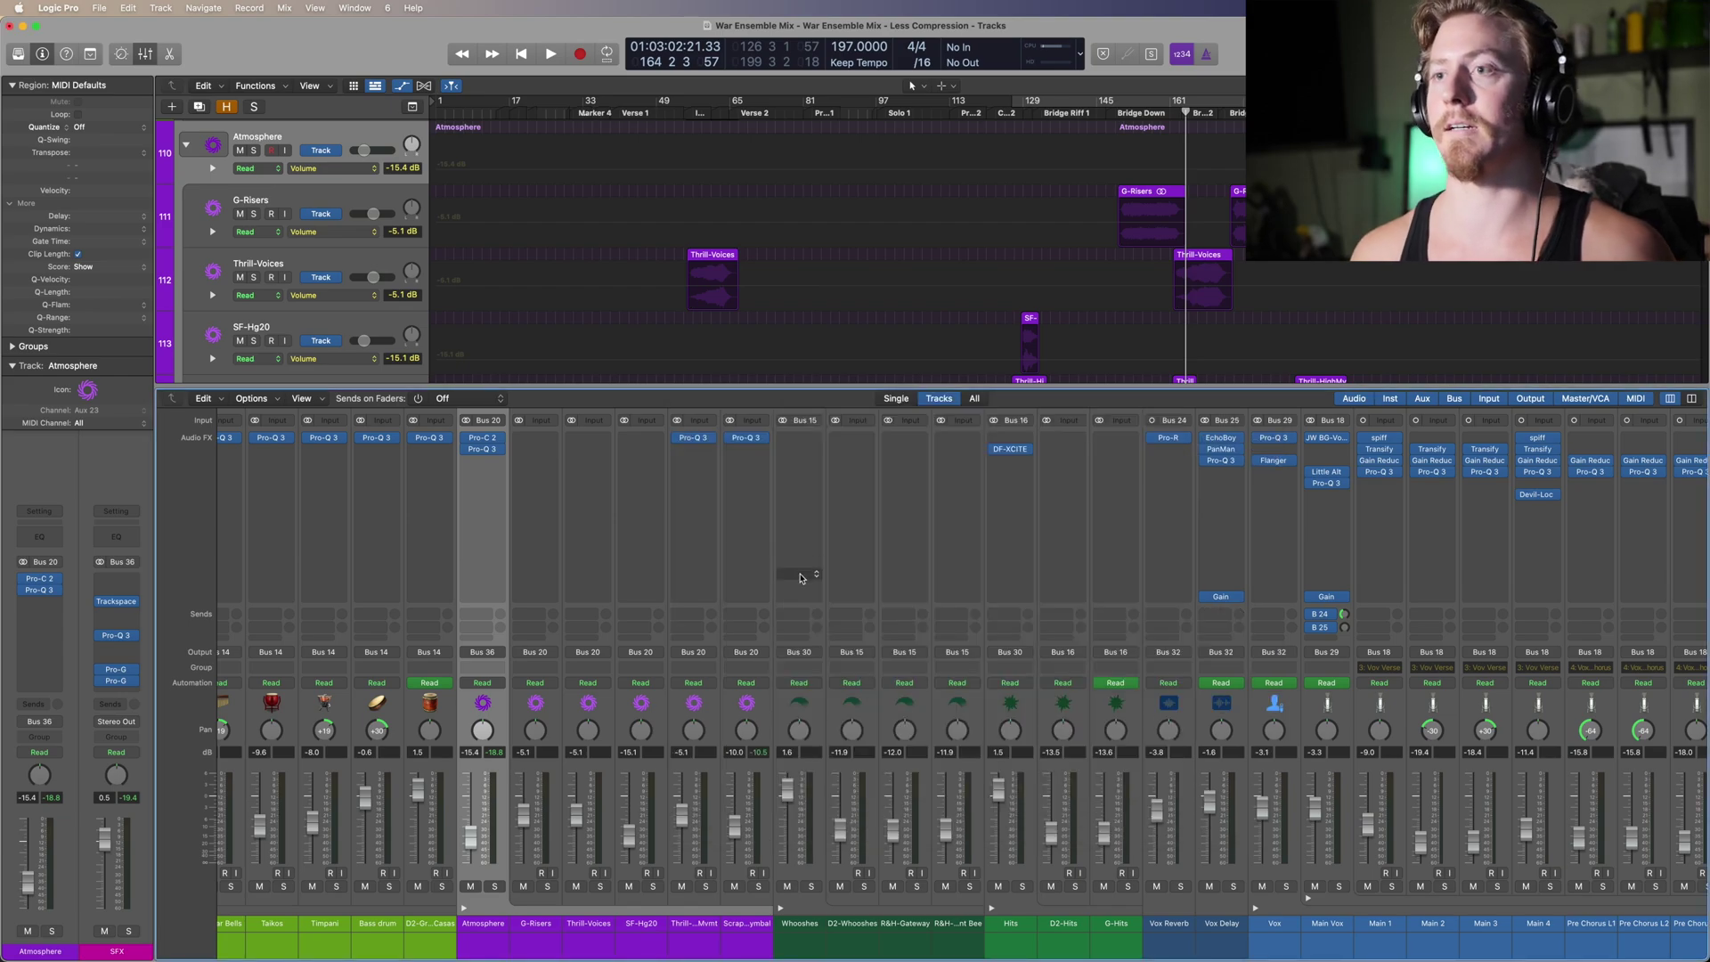
# Step: Select the D2-Whooshes track in the Whooshes stack, solo it, audition its first region from bar 14, and clear the solo
pyautogui.hscroll(3, 800, 578)
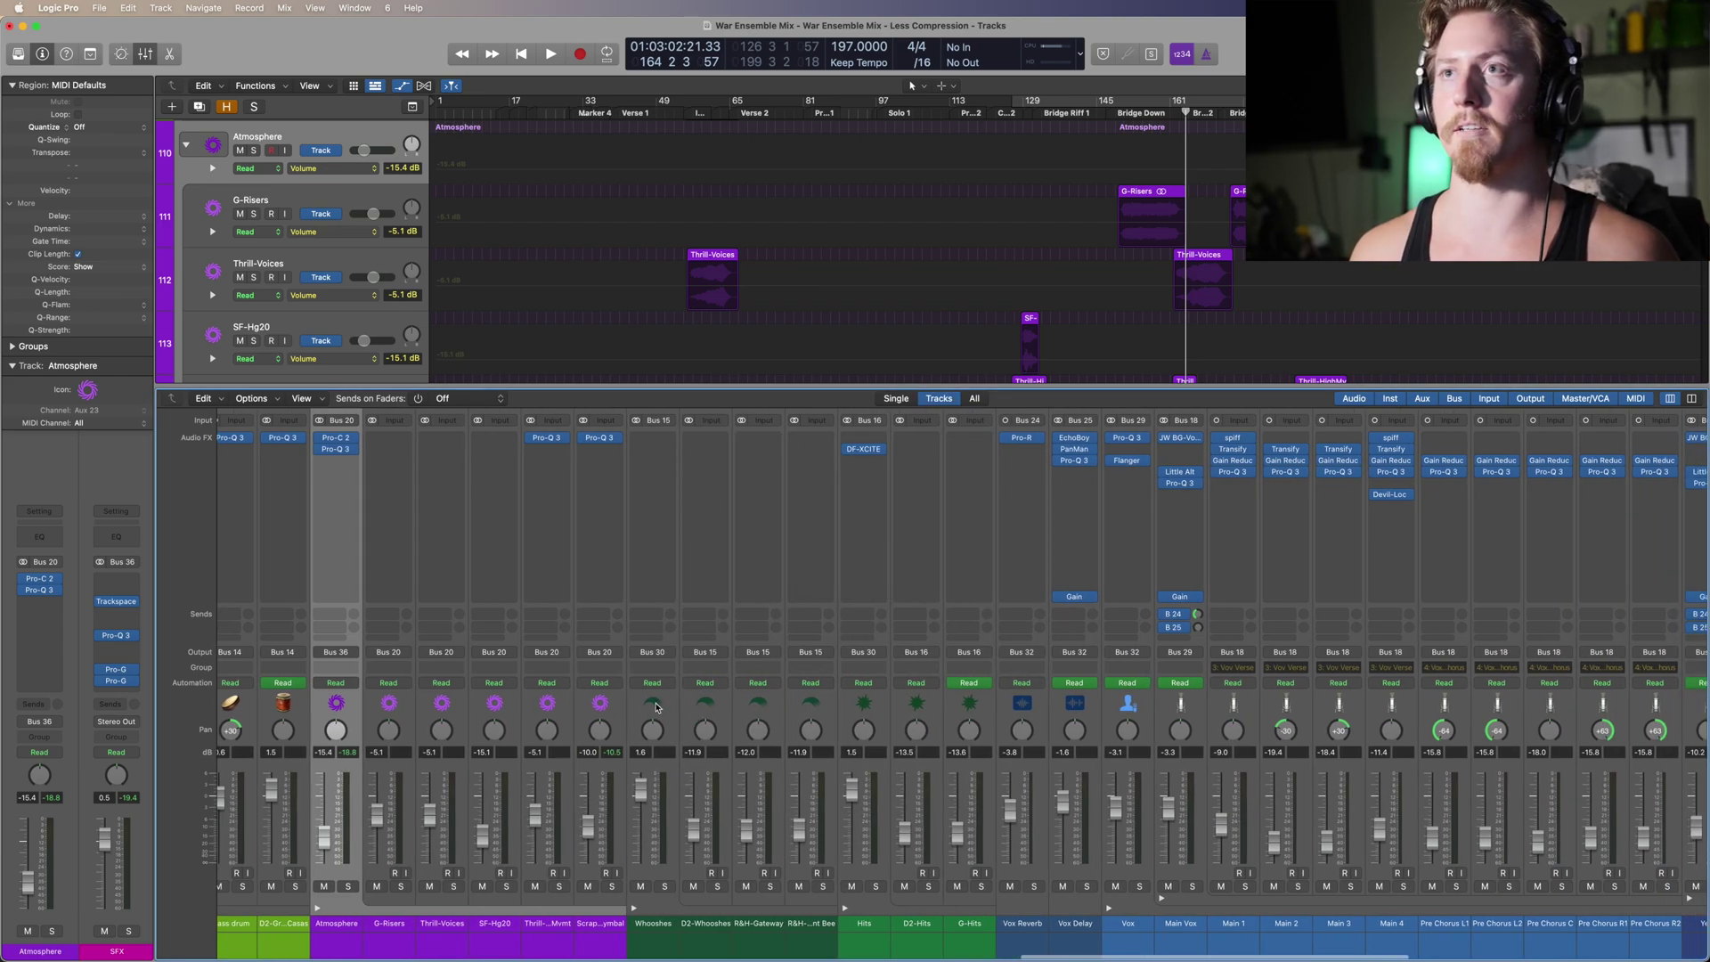
pyautogui.click(653, 534)
pyautogui.click(838, 113)
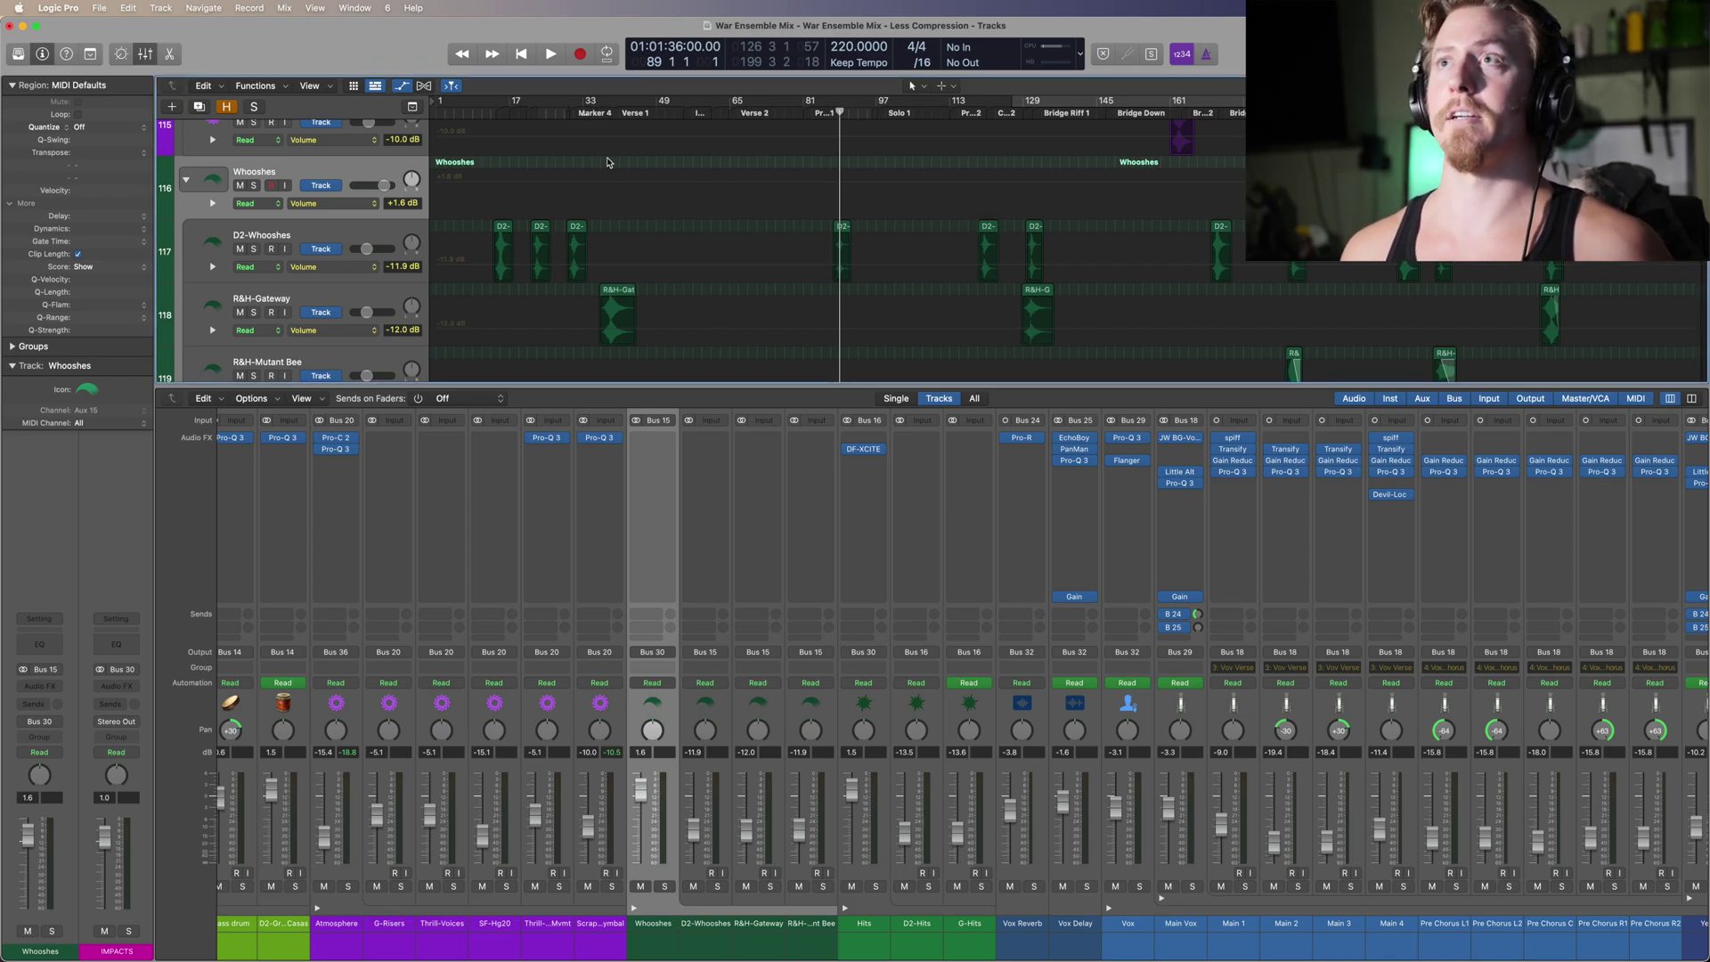
pyautogui.click(718, 711)
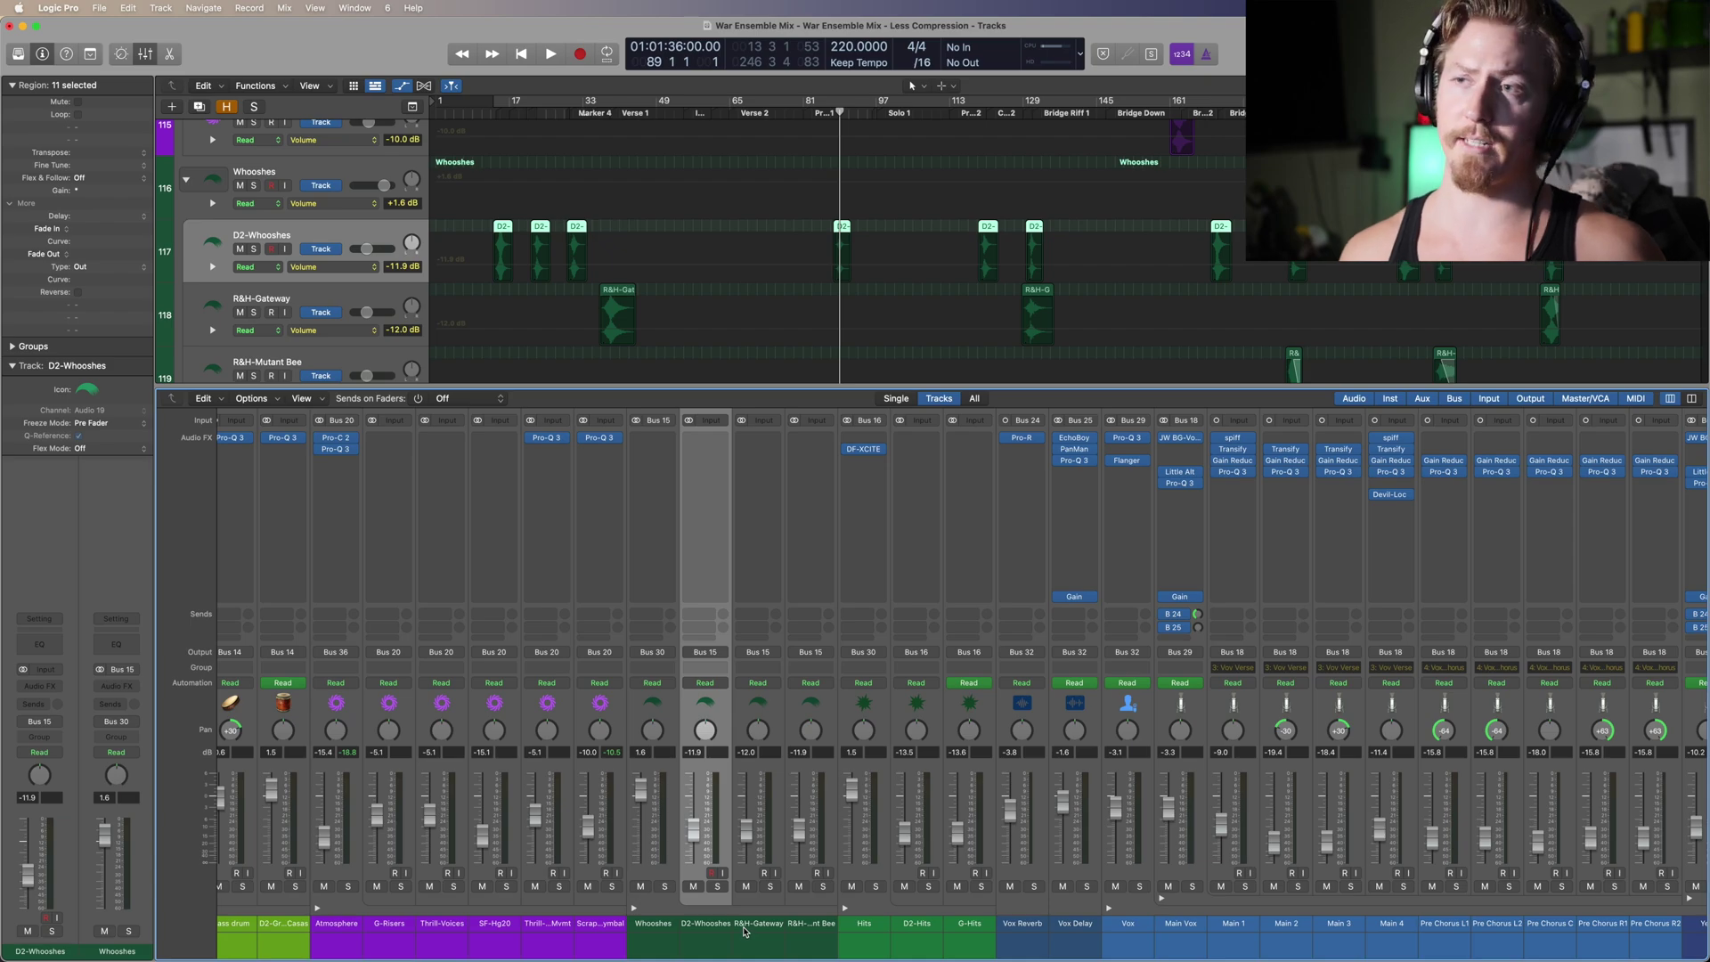
pyautogui.click(366, 250)
pyautogui.press('z')
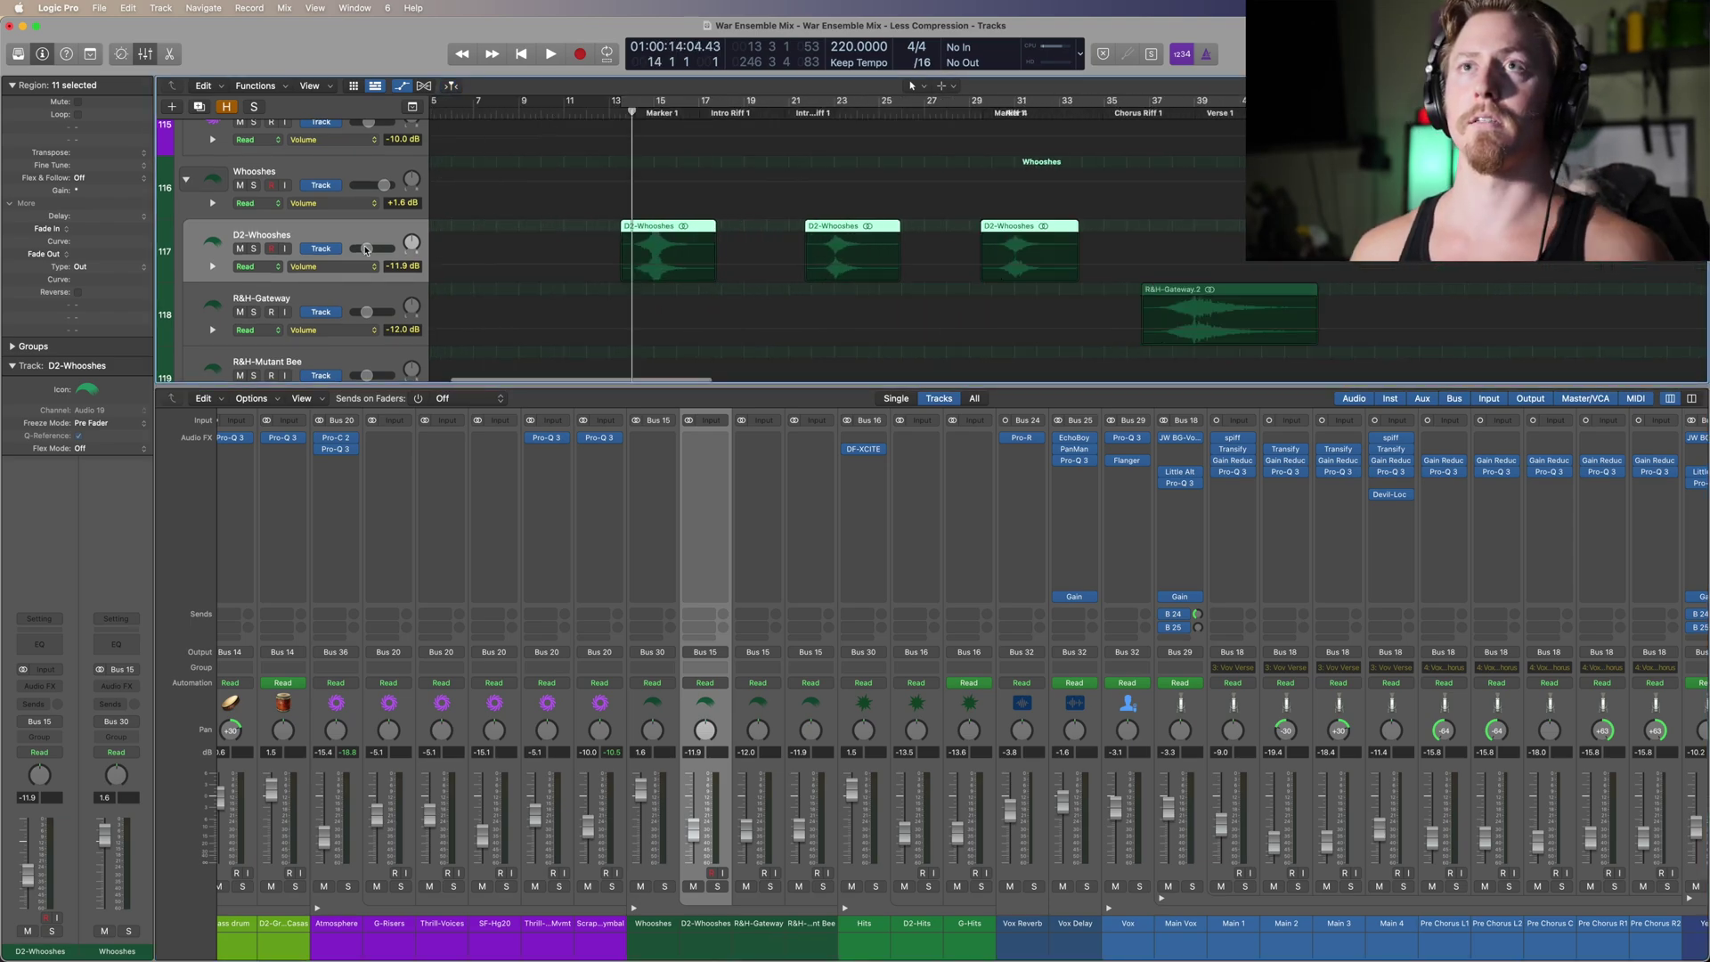
pyautogui.hotkey('ctrl', 's')
pyautogui.press('space')
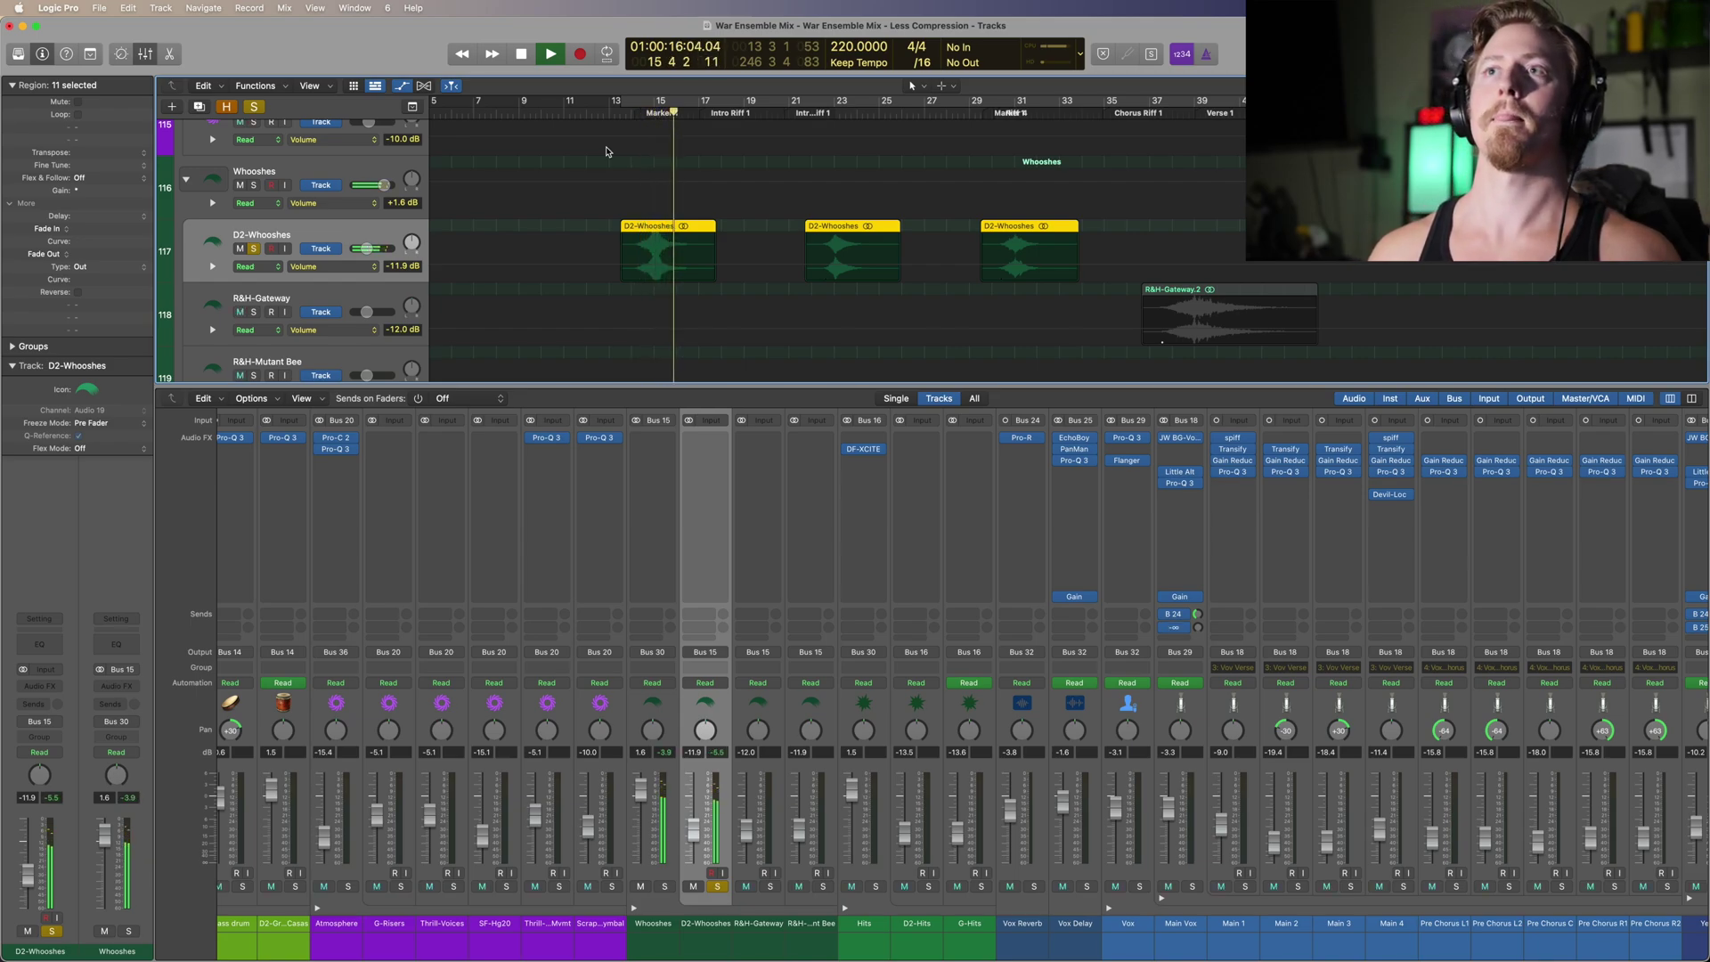
pyautogui.press('space')
pyautogui.click(255, 107)
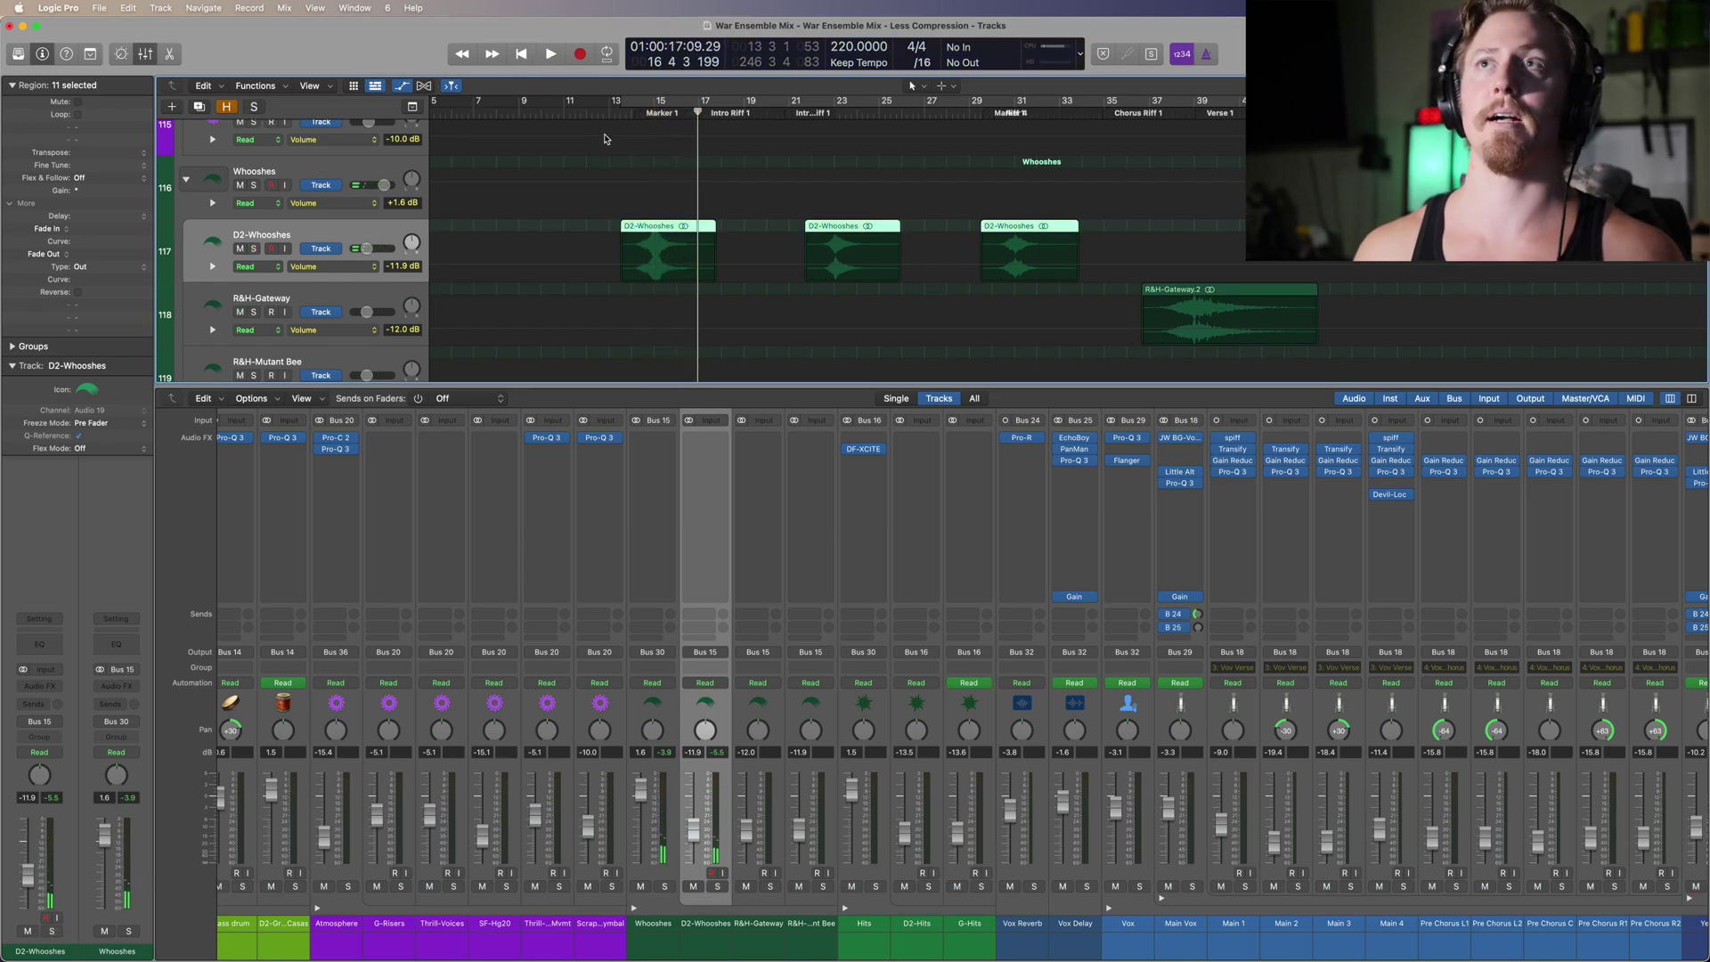
# Step: Replay the first D2-Whooshes region in the full mix, starting before the region
pyautogui.click(561, 110)
pyautogui.press('space')
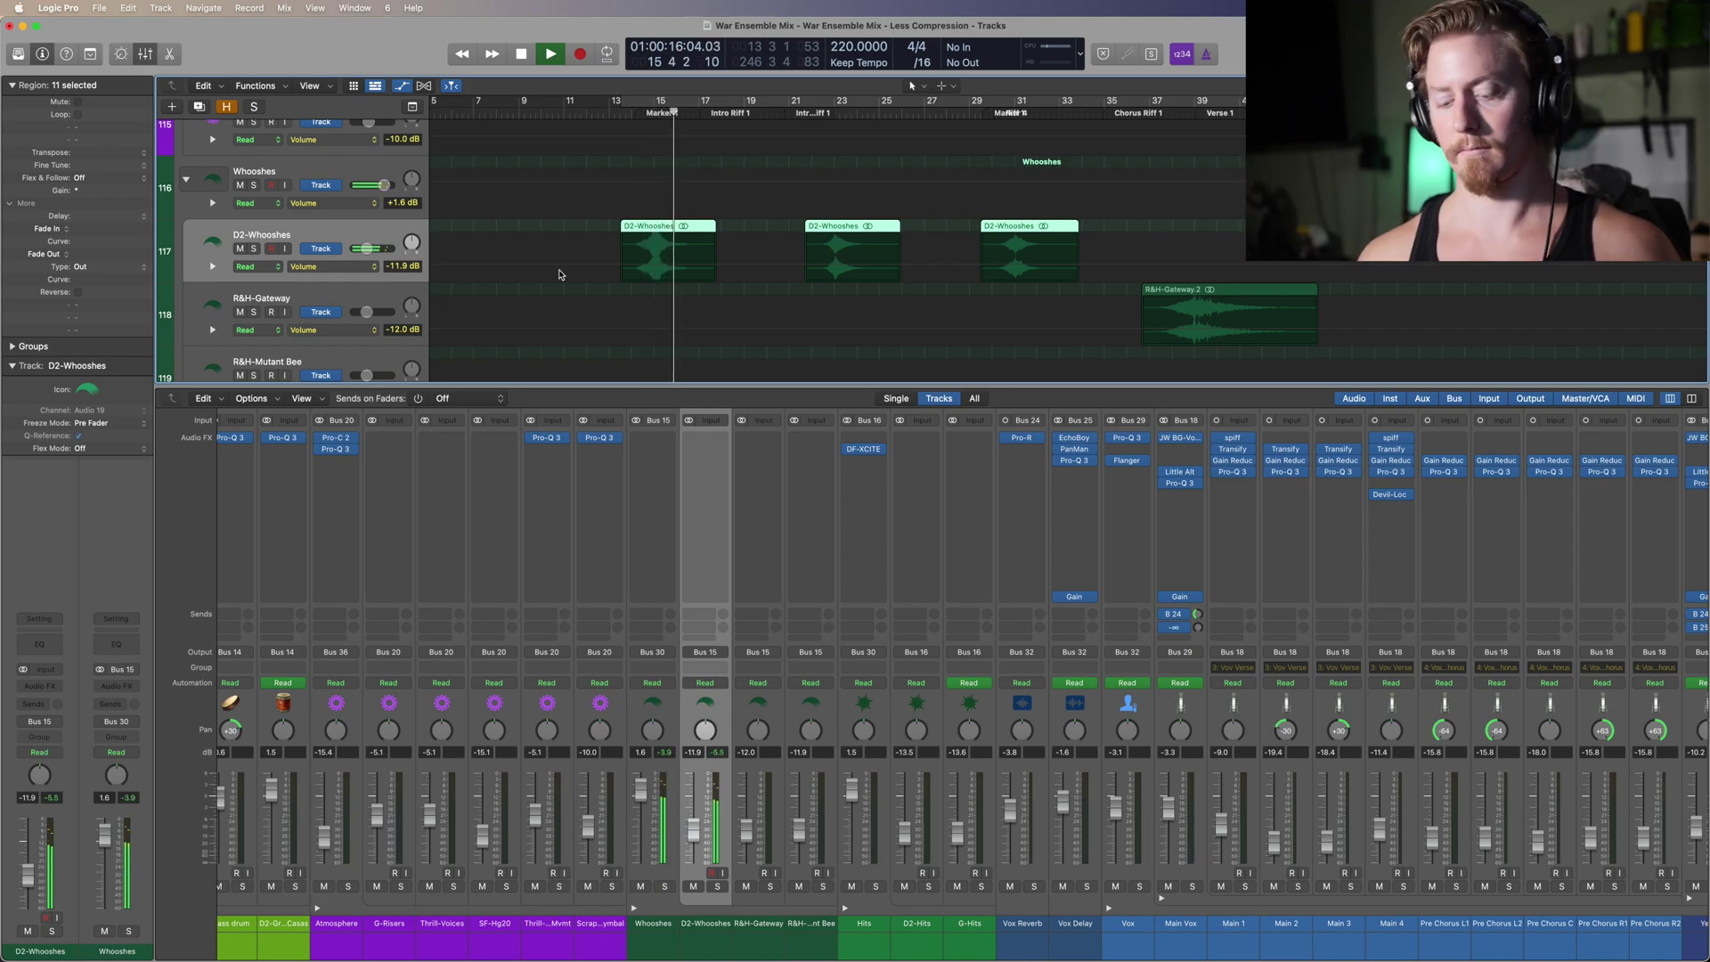
pyautogui.press('space')
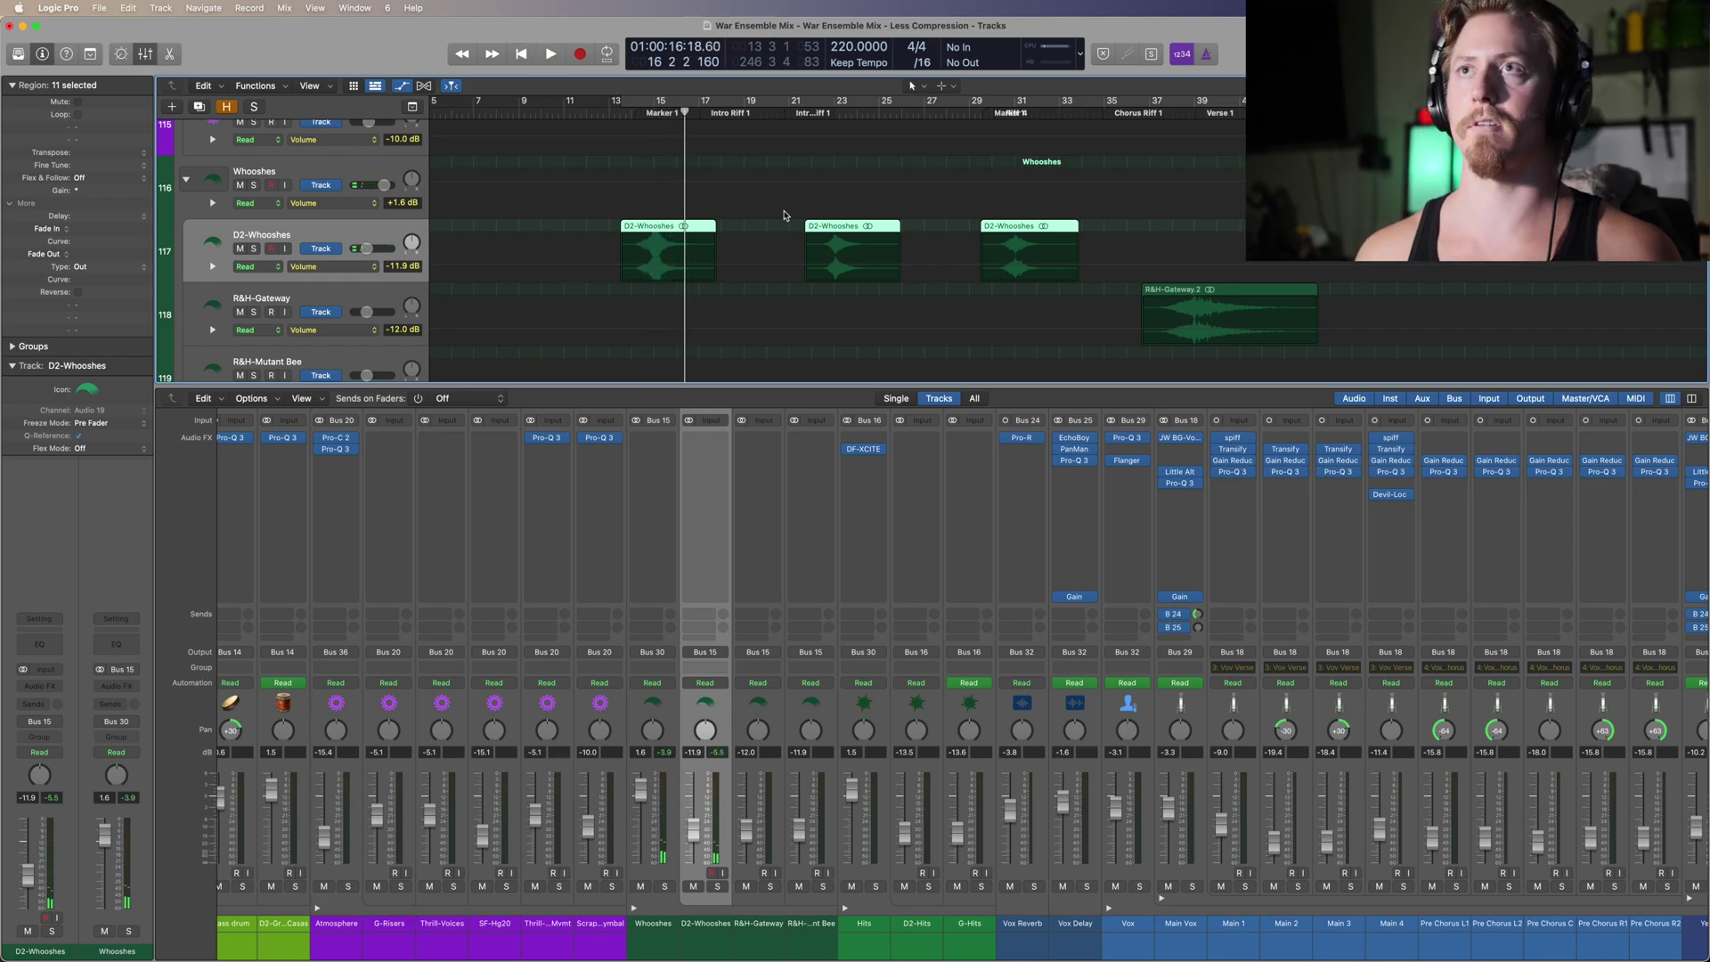
# Step: Solo D2-Whooshes again, audition its second region and its third one from bar 30, and stop playback
pyautogui.hotkey('ctrl', 's')
pyautogui.click(816, 114)
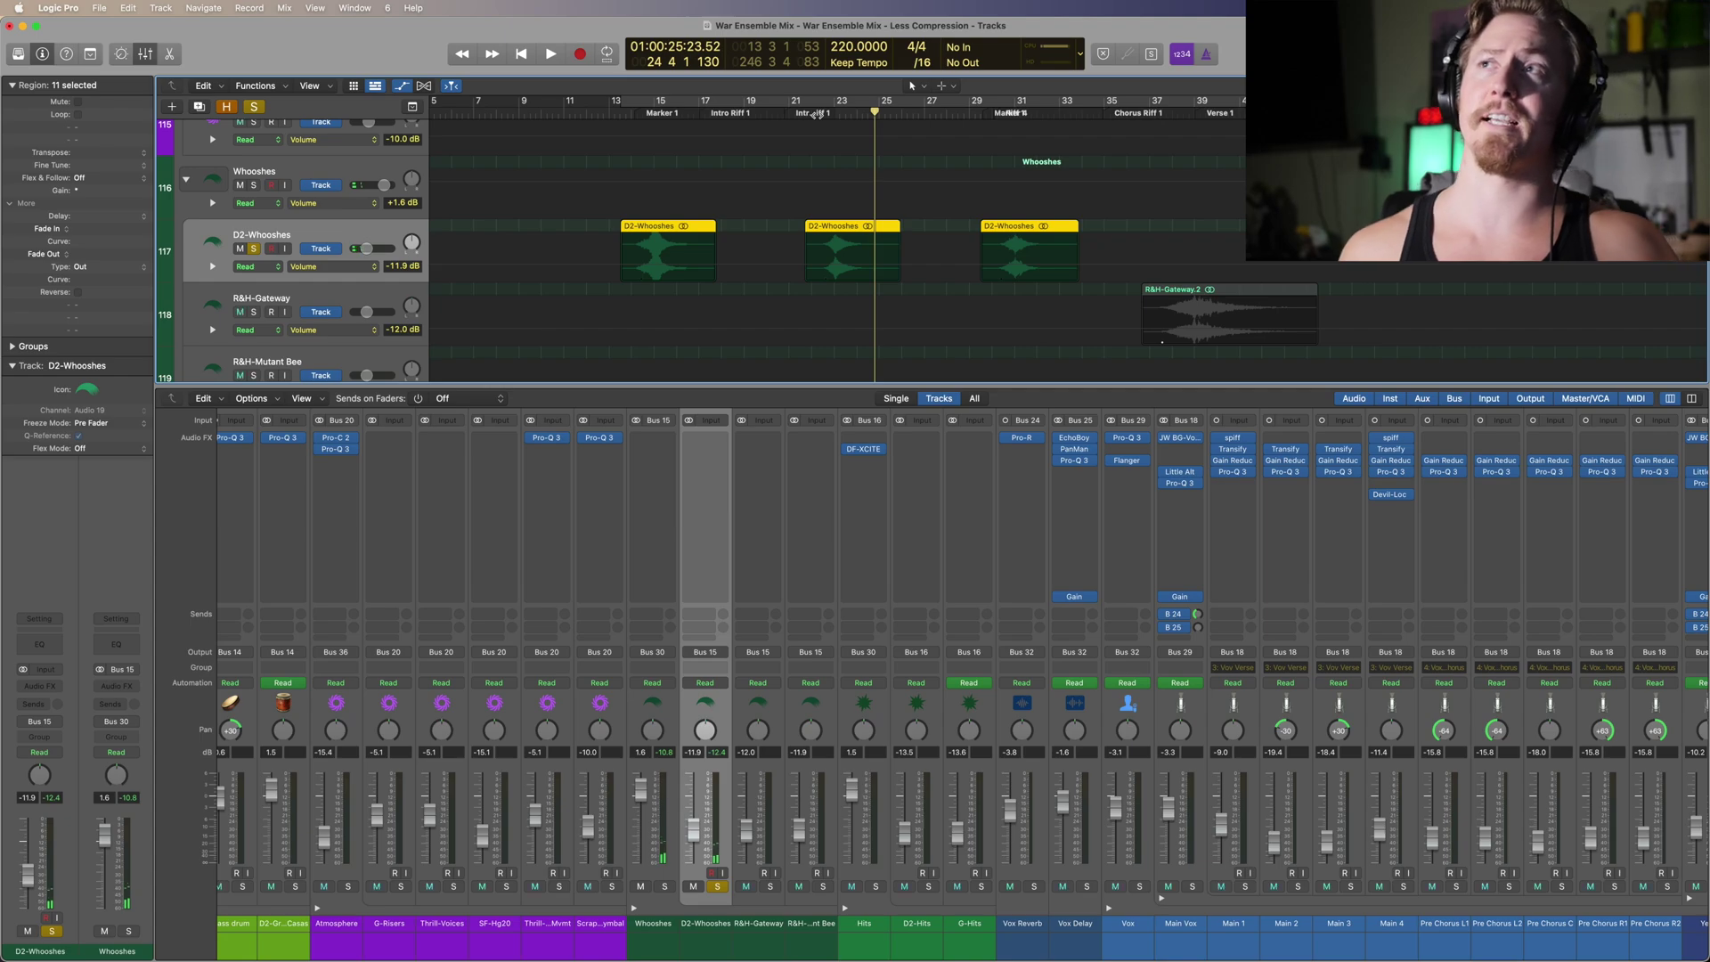
pyautogui.click(988, 114)
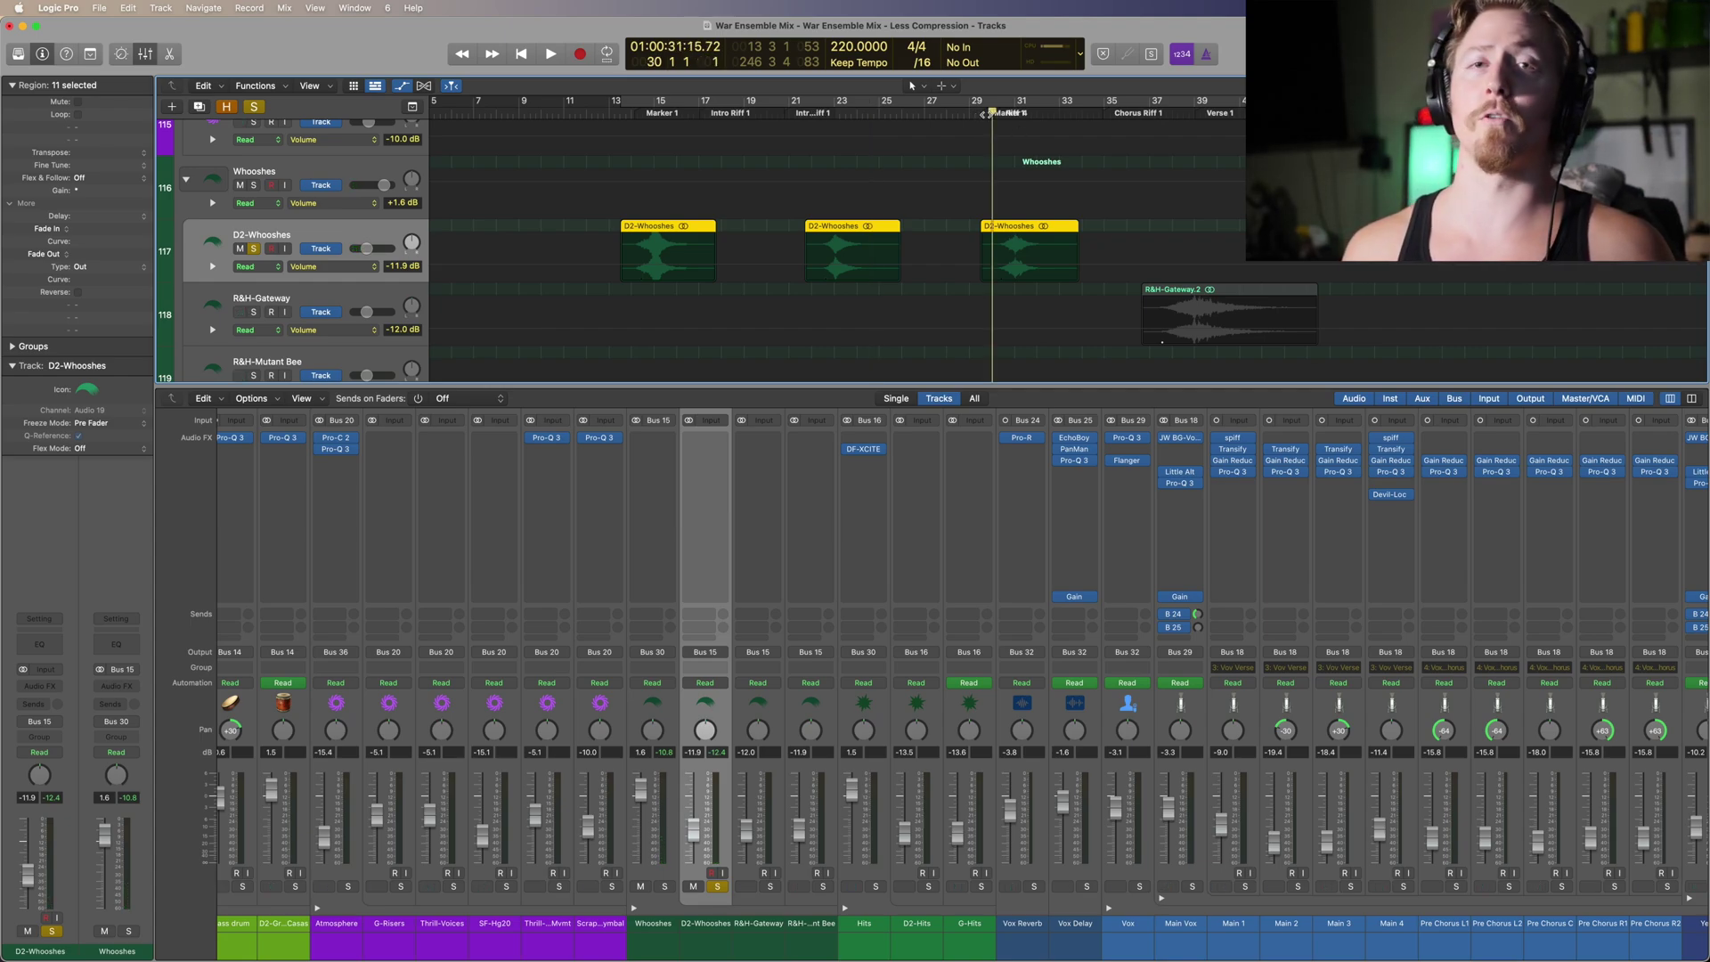
pyautogui.press('space')
pyautogui.press('super+Left')
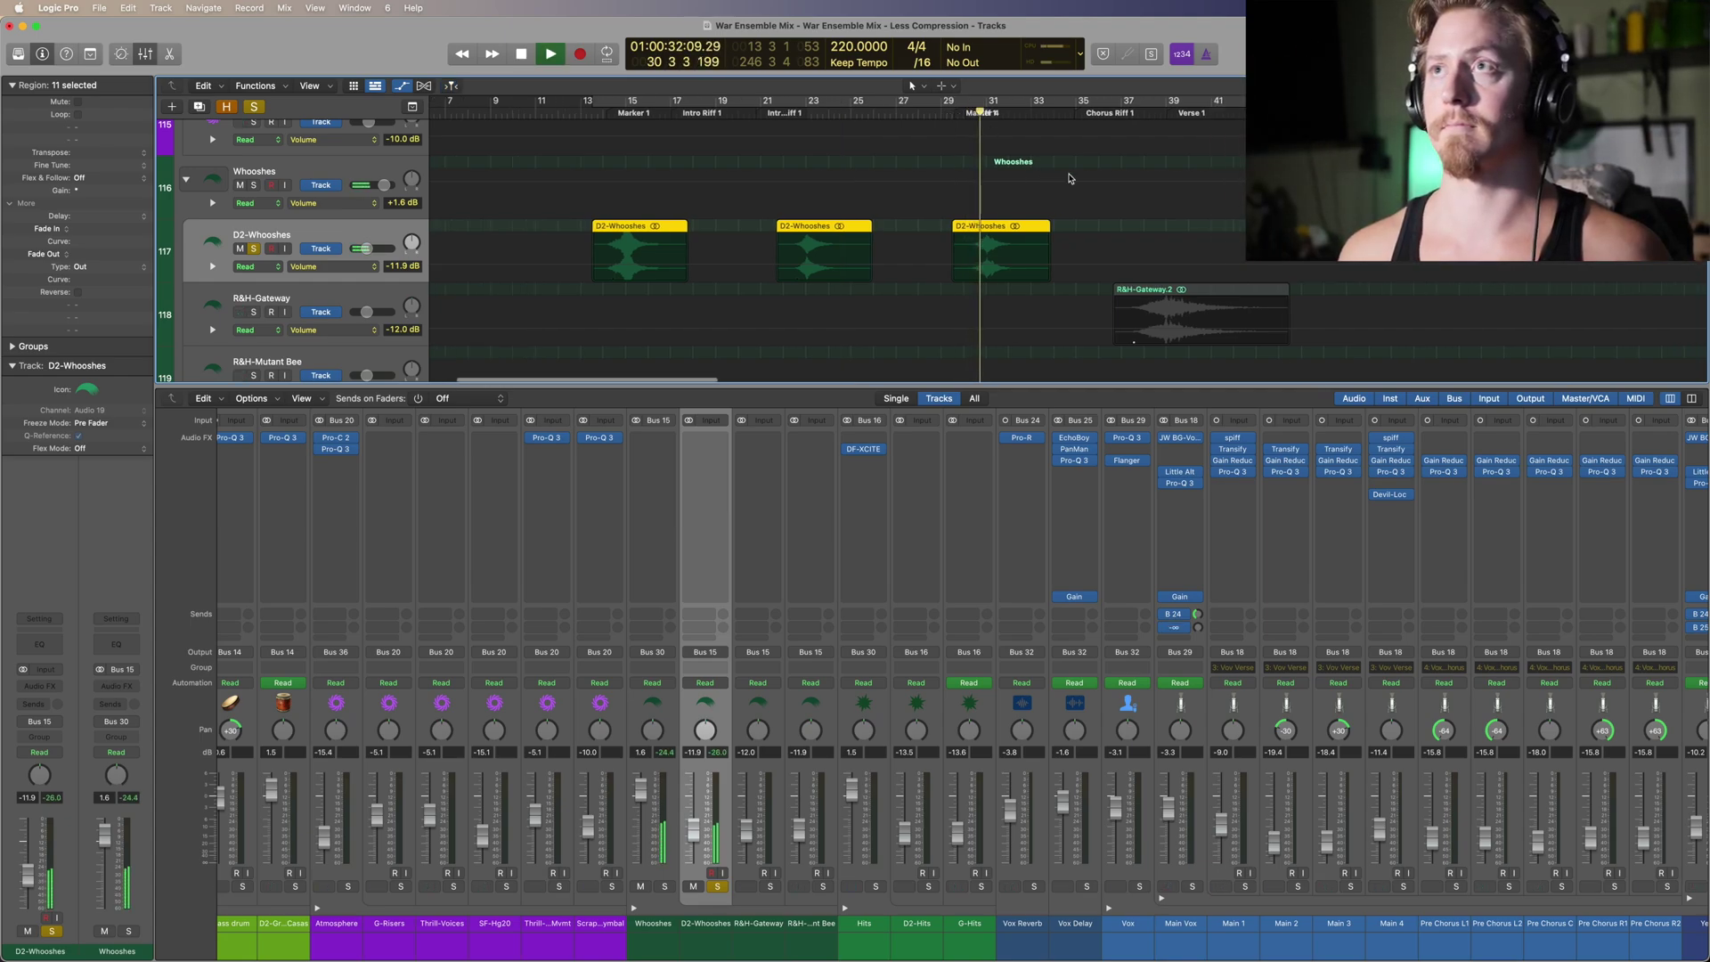
pyautogui.press('super+Left')
pyautogui.press('space')
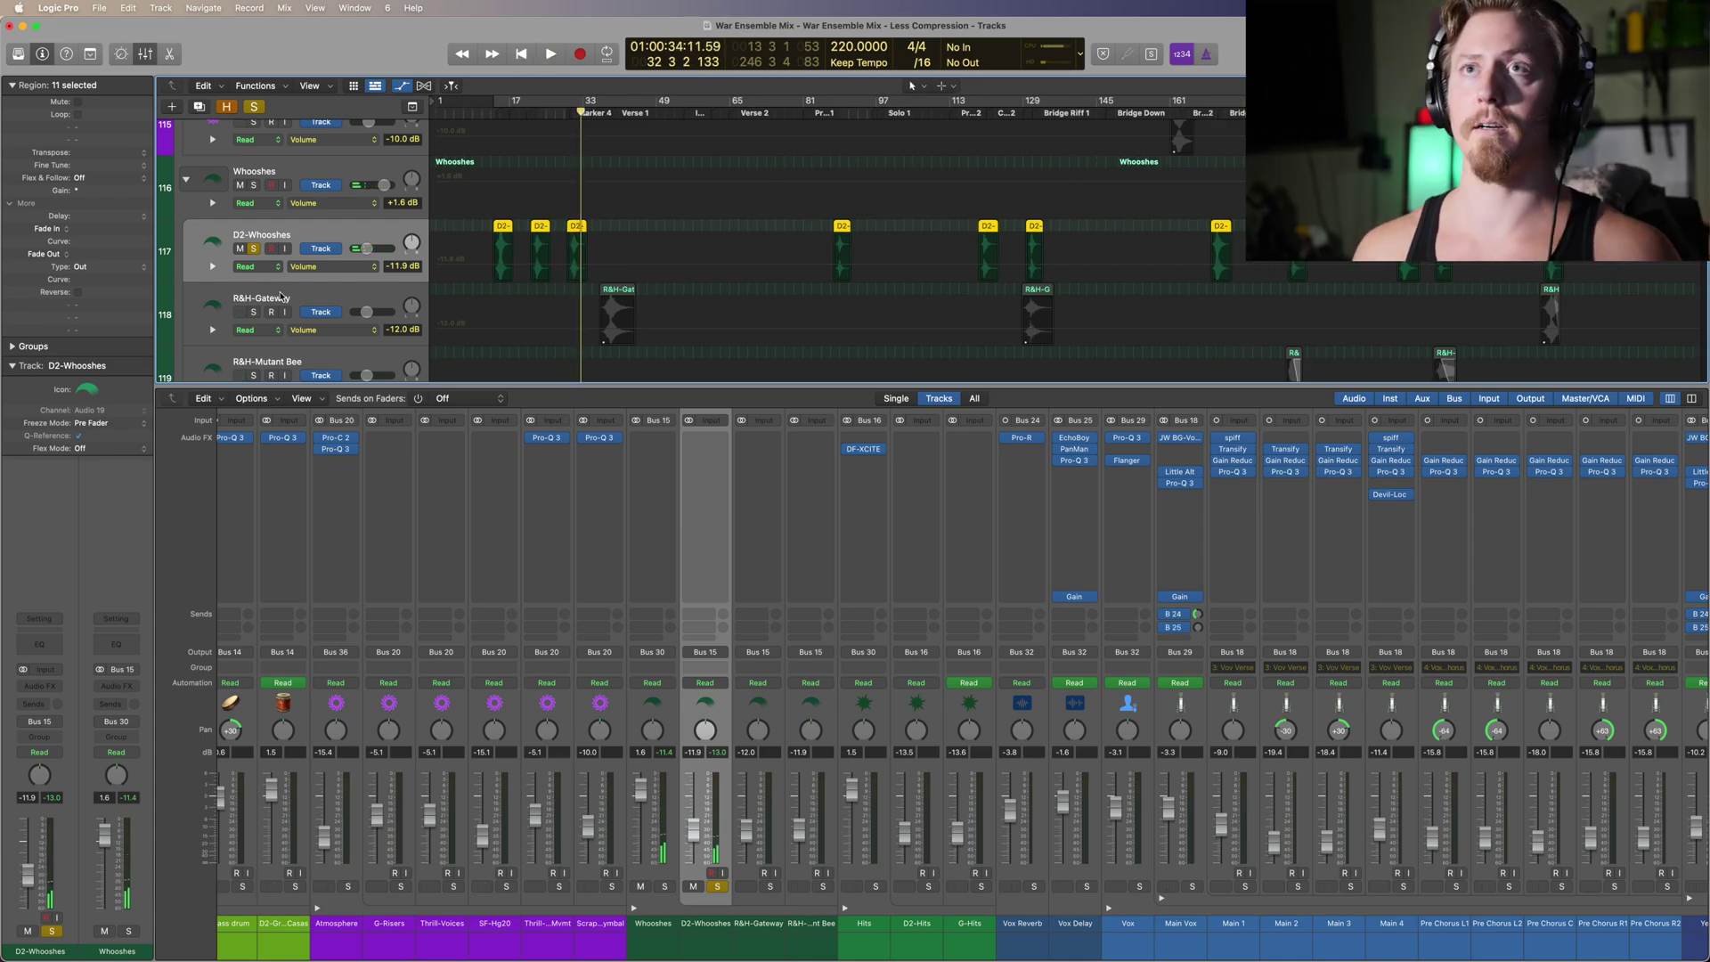
# Step: Solo the R&H-Gateway track, audition its first region, and clear the solo
pyautogui.click(606, 114)
pyautogui.press('space')
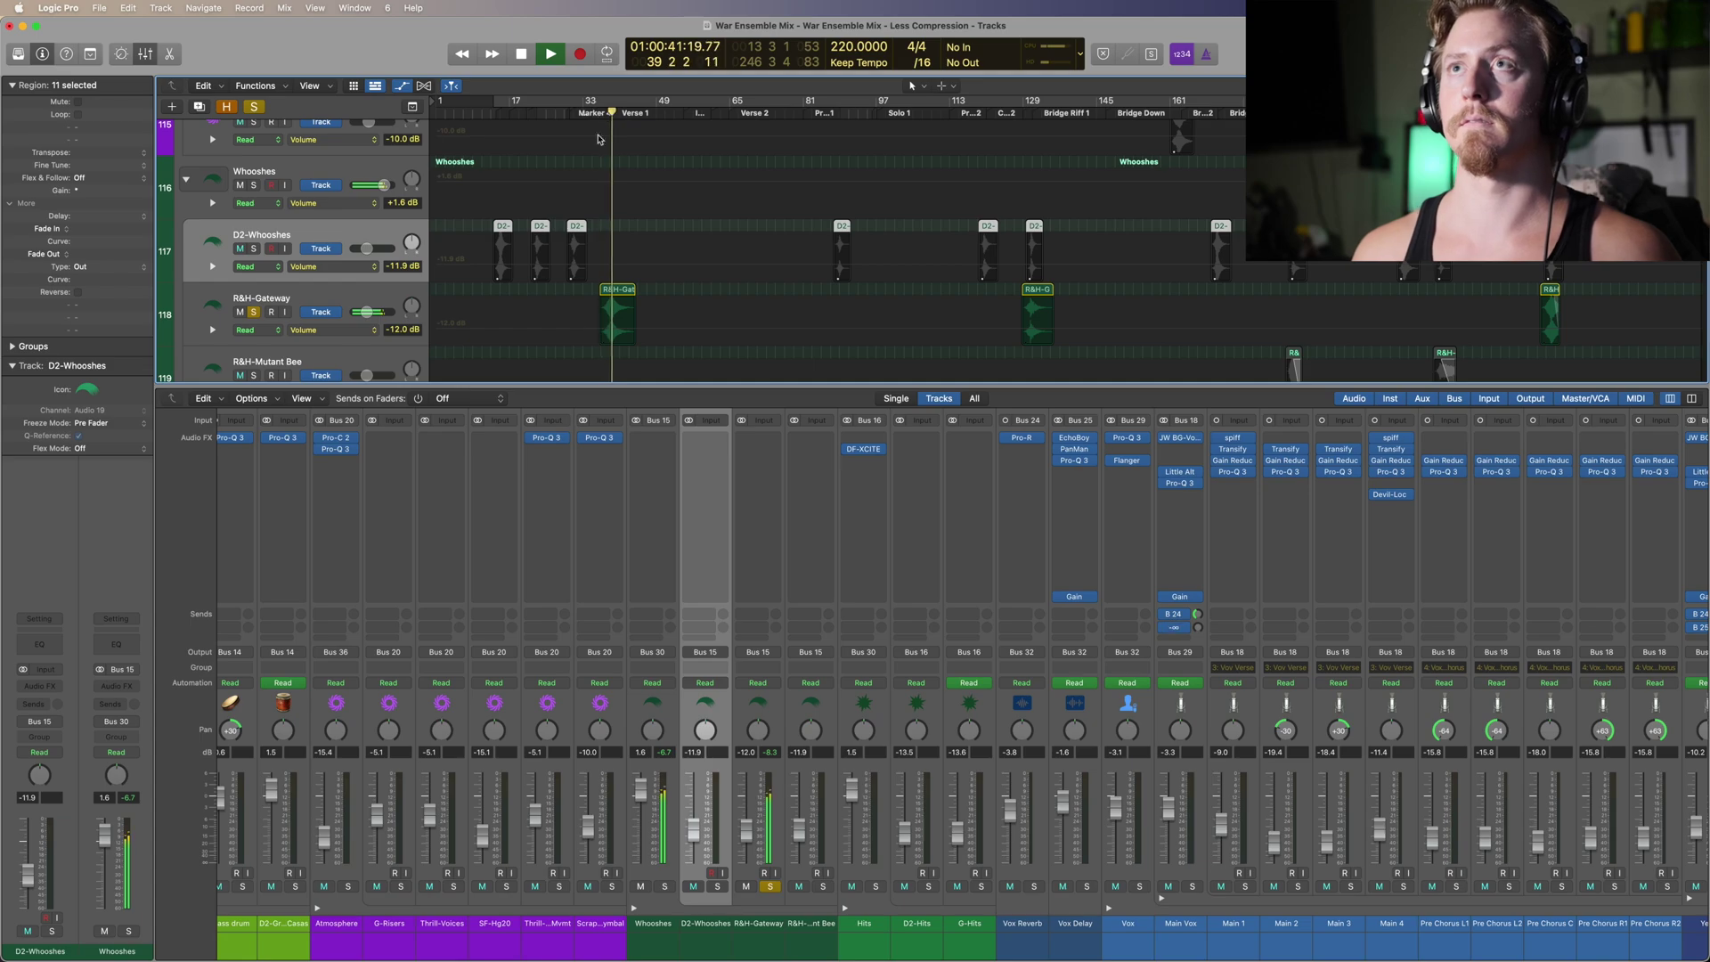
pyautogui.press('super+Right')
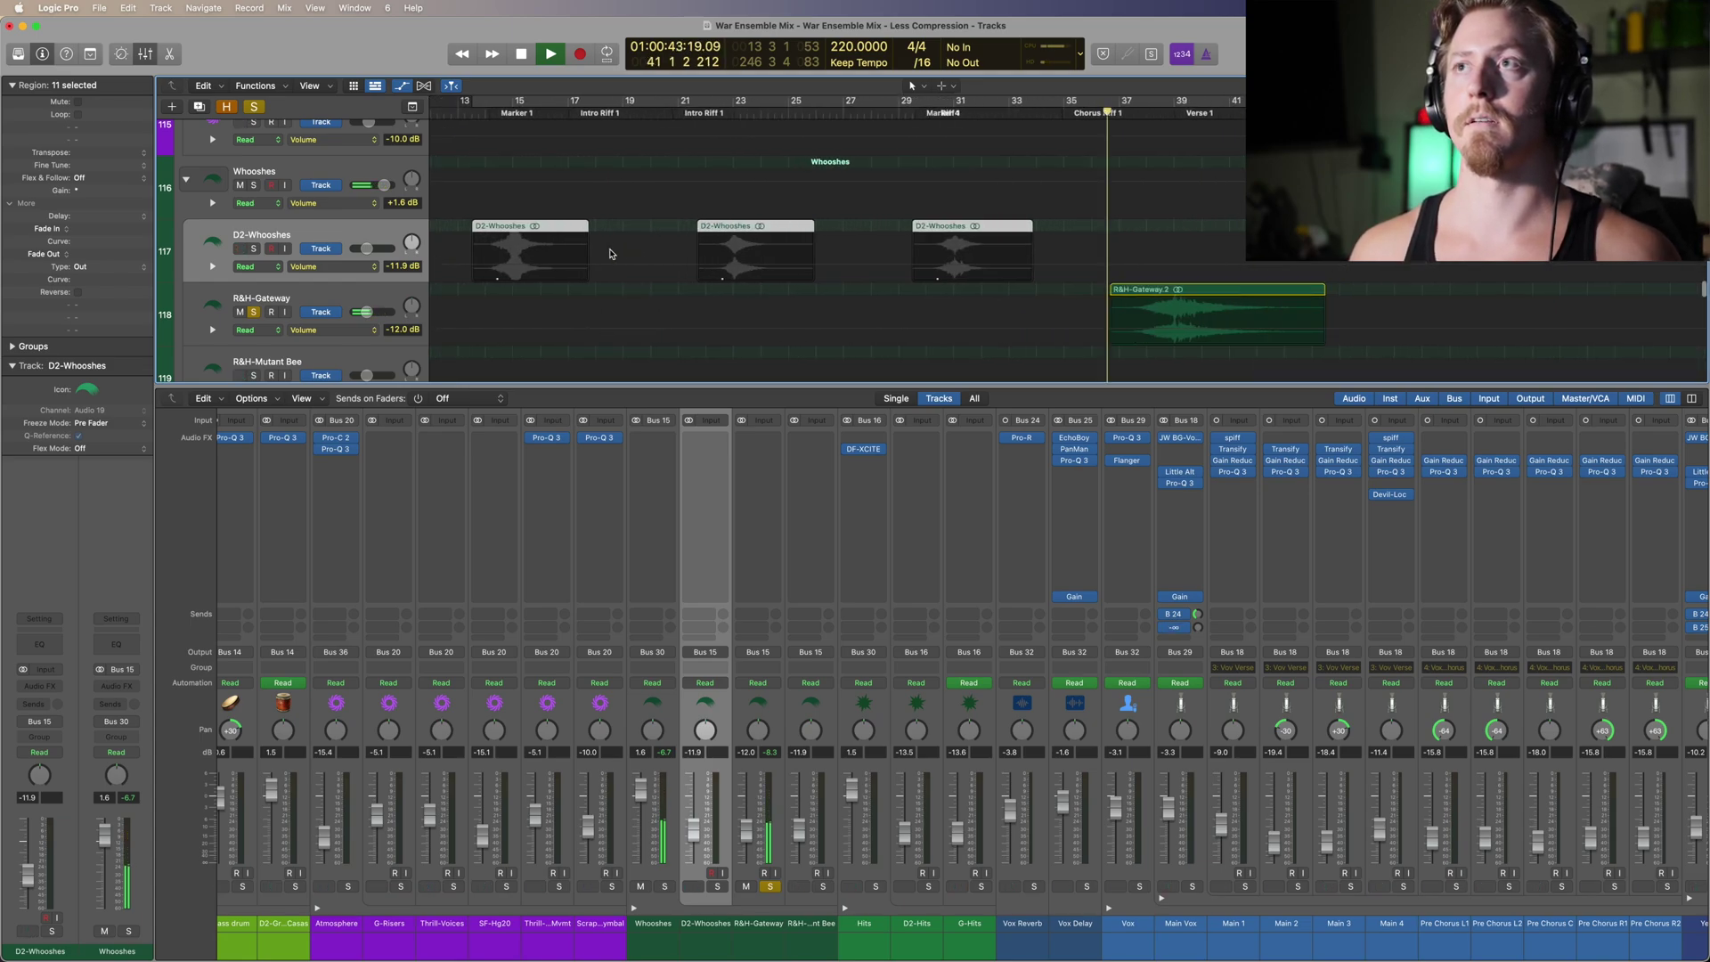
pyautogui.press('super+Right')
pyautogui.press('space')
pyautogui.click(254, 312)
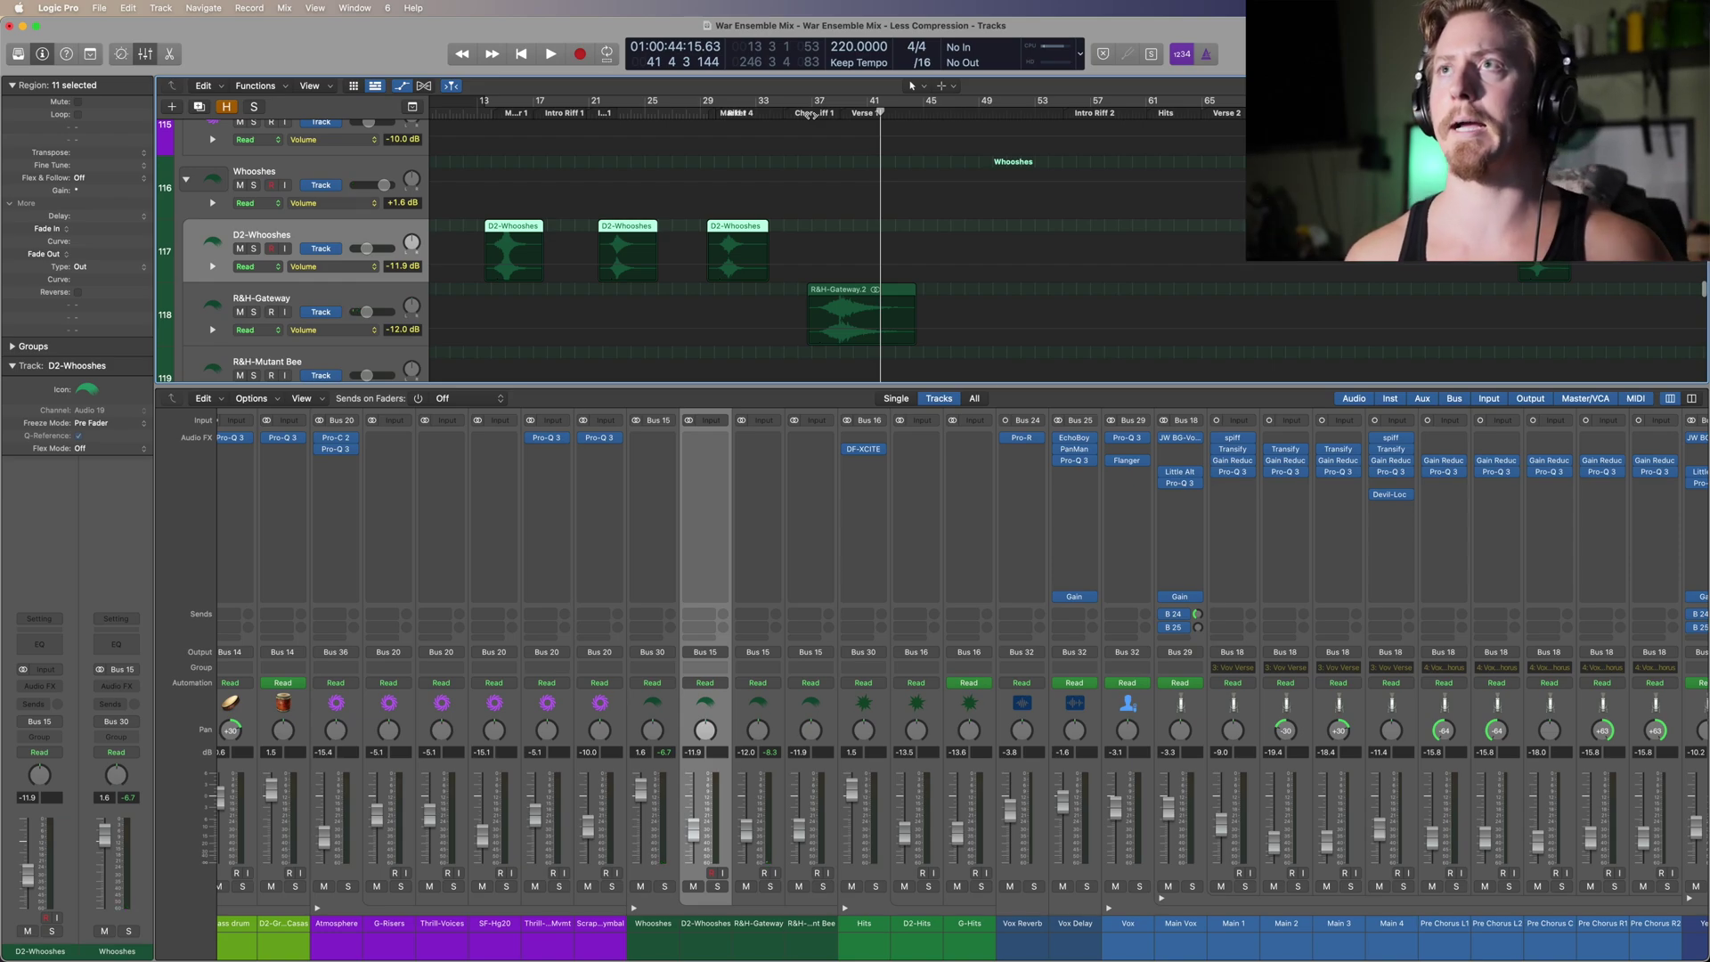
# Step: Replay the first R&H-Gateway region in the full mix, stop, and look over the R&H-Mutant Bee regions
pyautogui.doubleClick(810, 115)
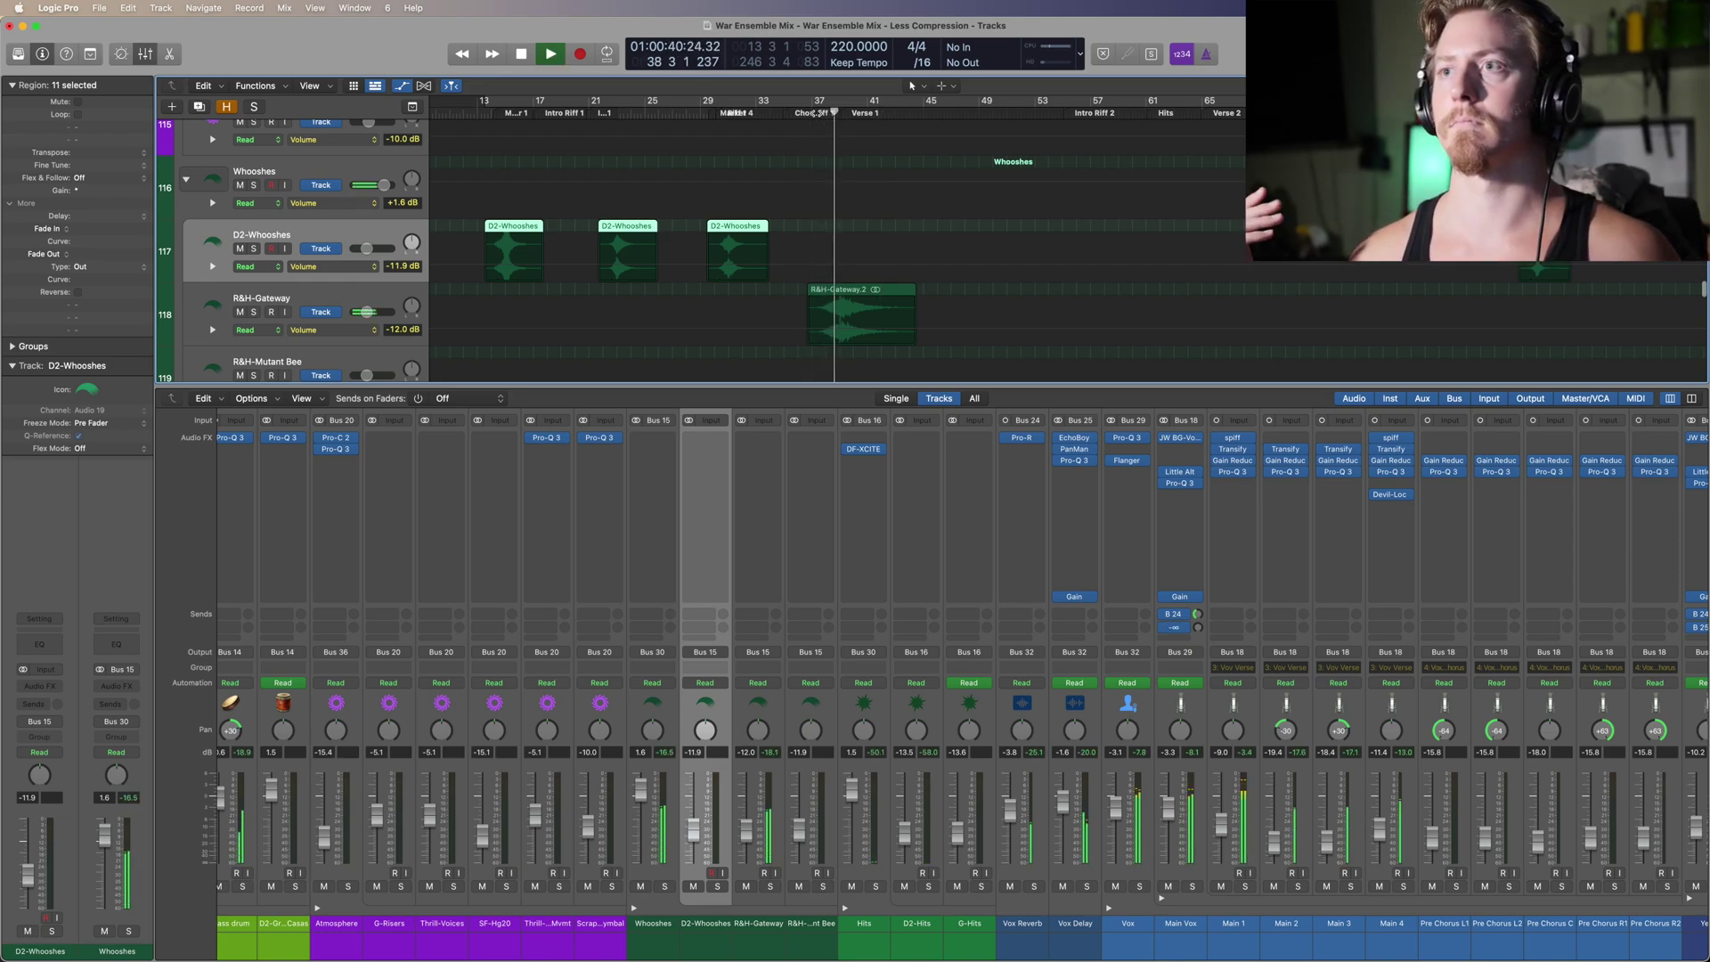
pyautogui.press('space')
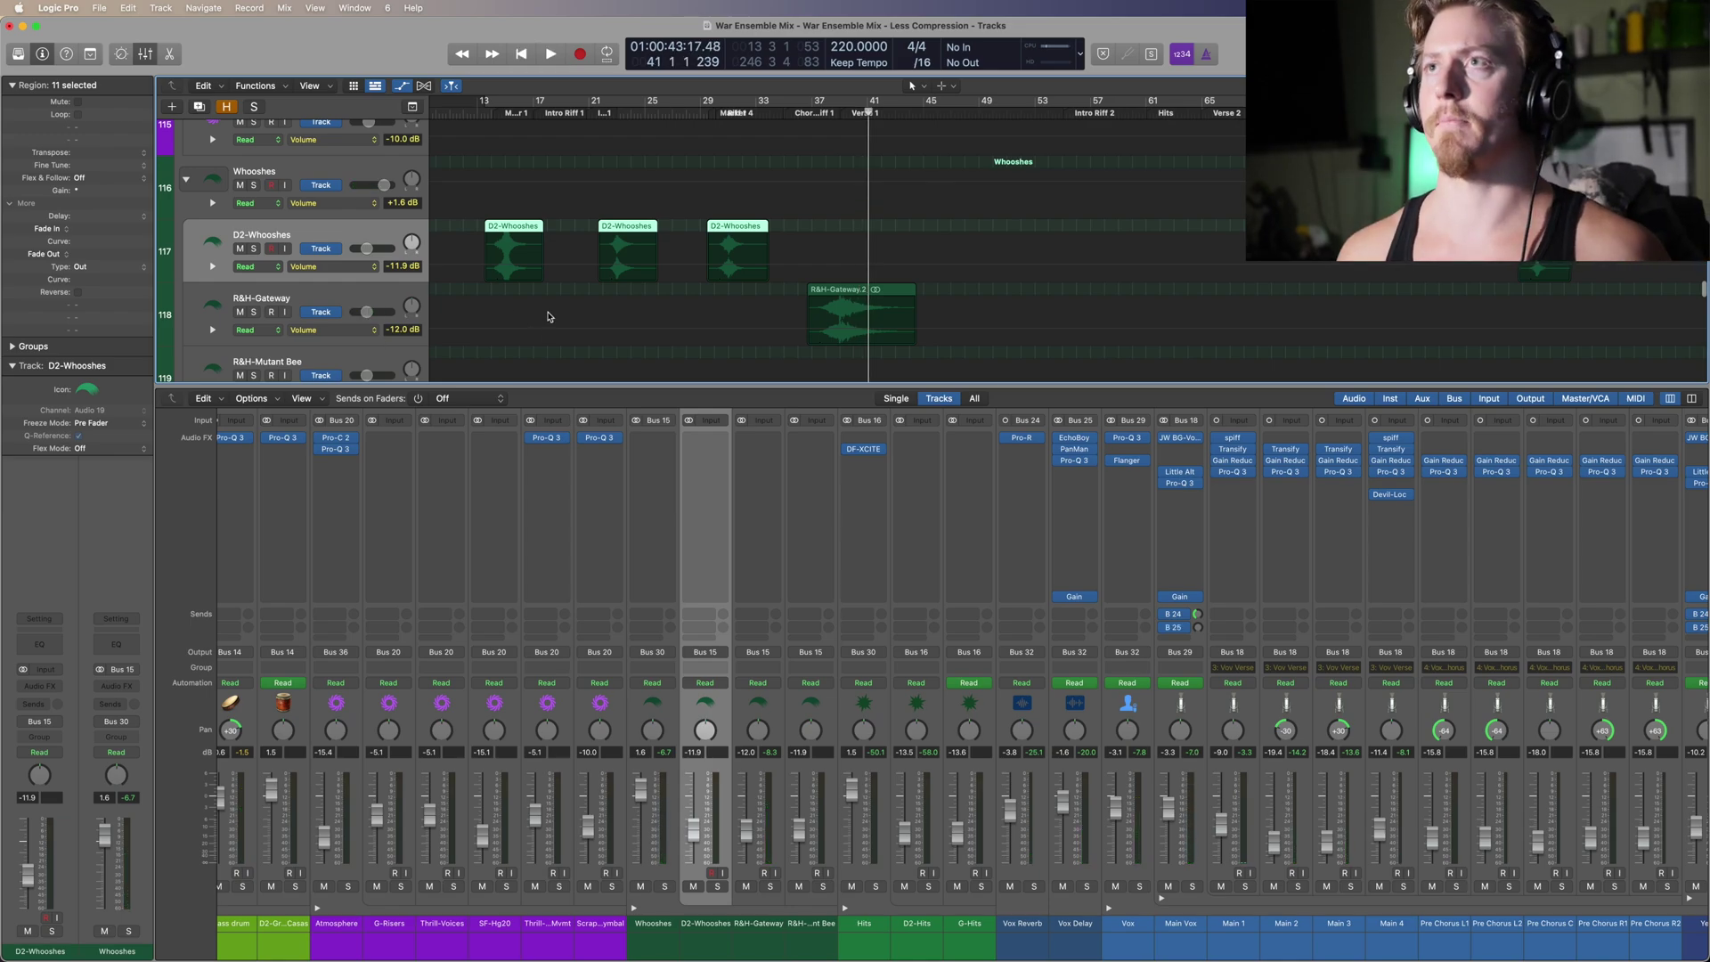
pyautogui.scroll(-5, 547, 329)
pyautogui.scroll(-2, 1118, 321)
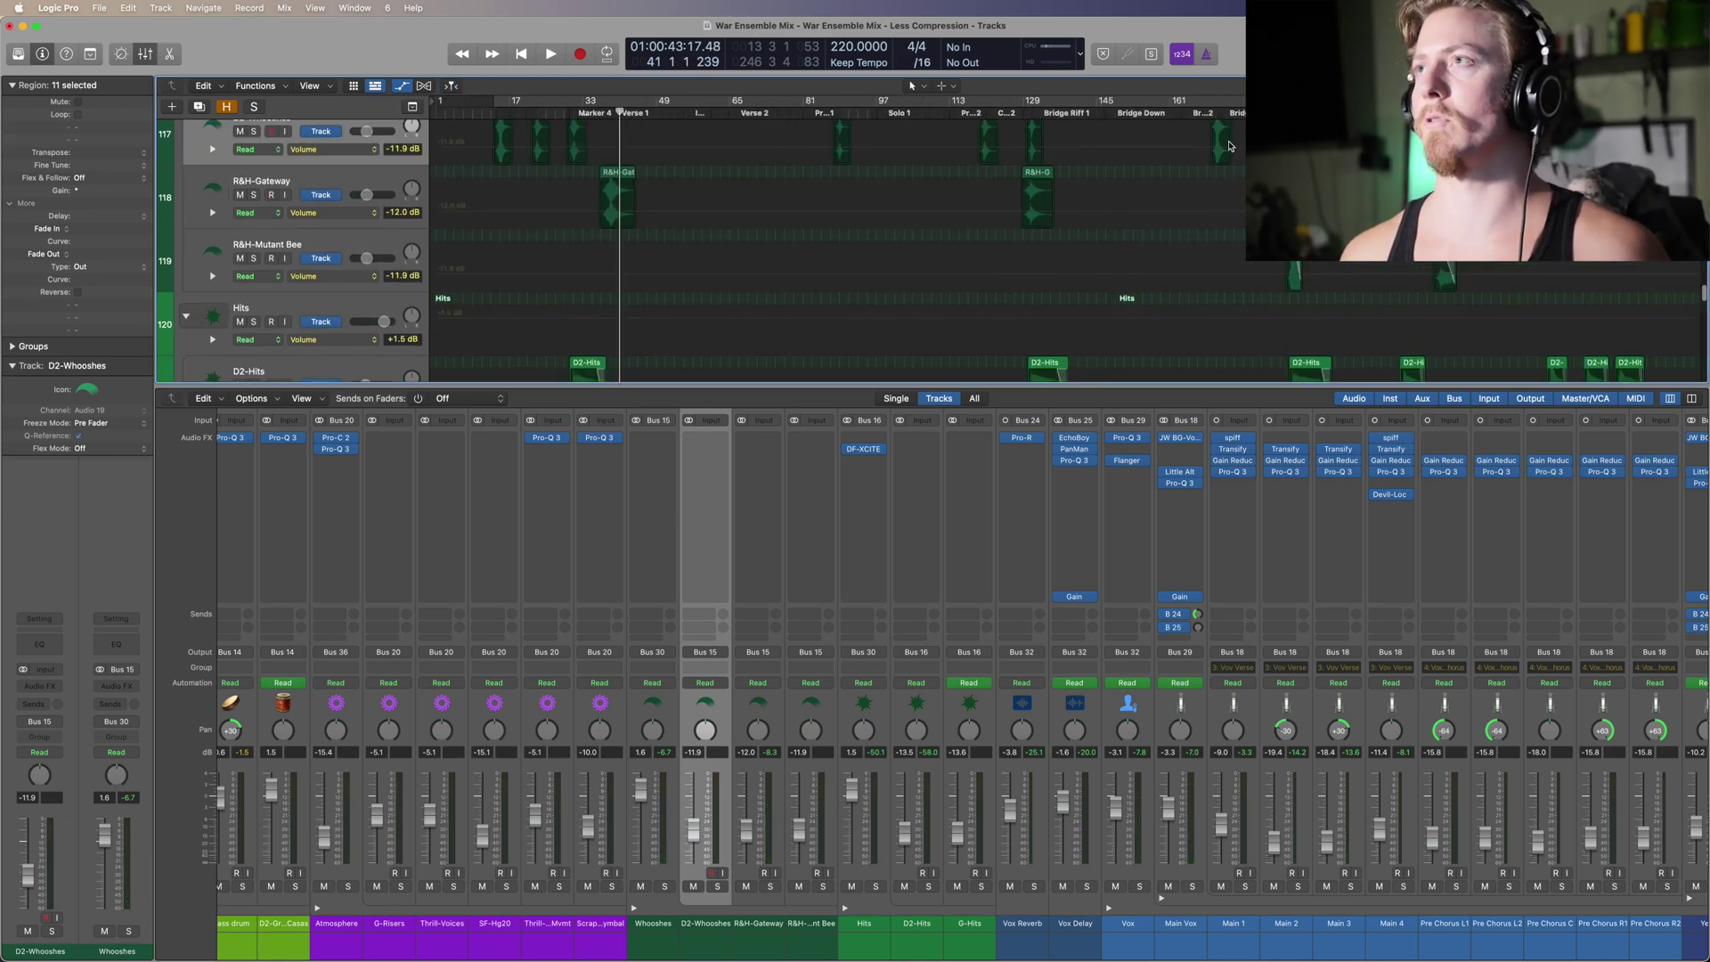
pyautogui.scroll(1, 1241, 148)
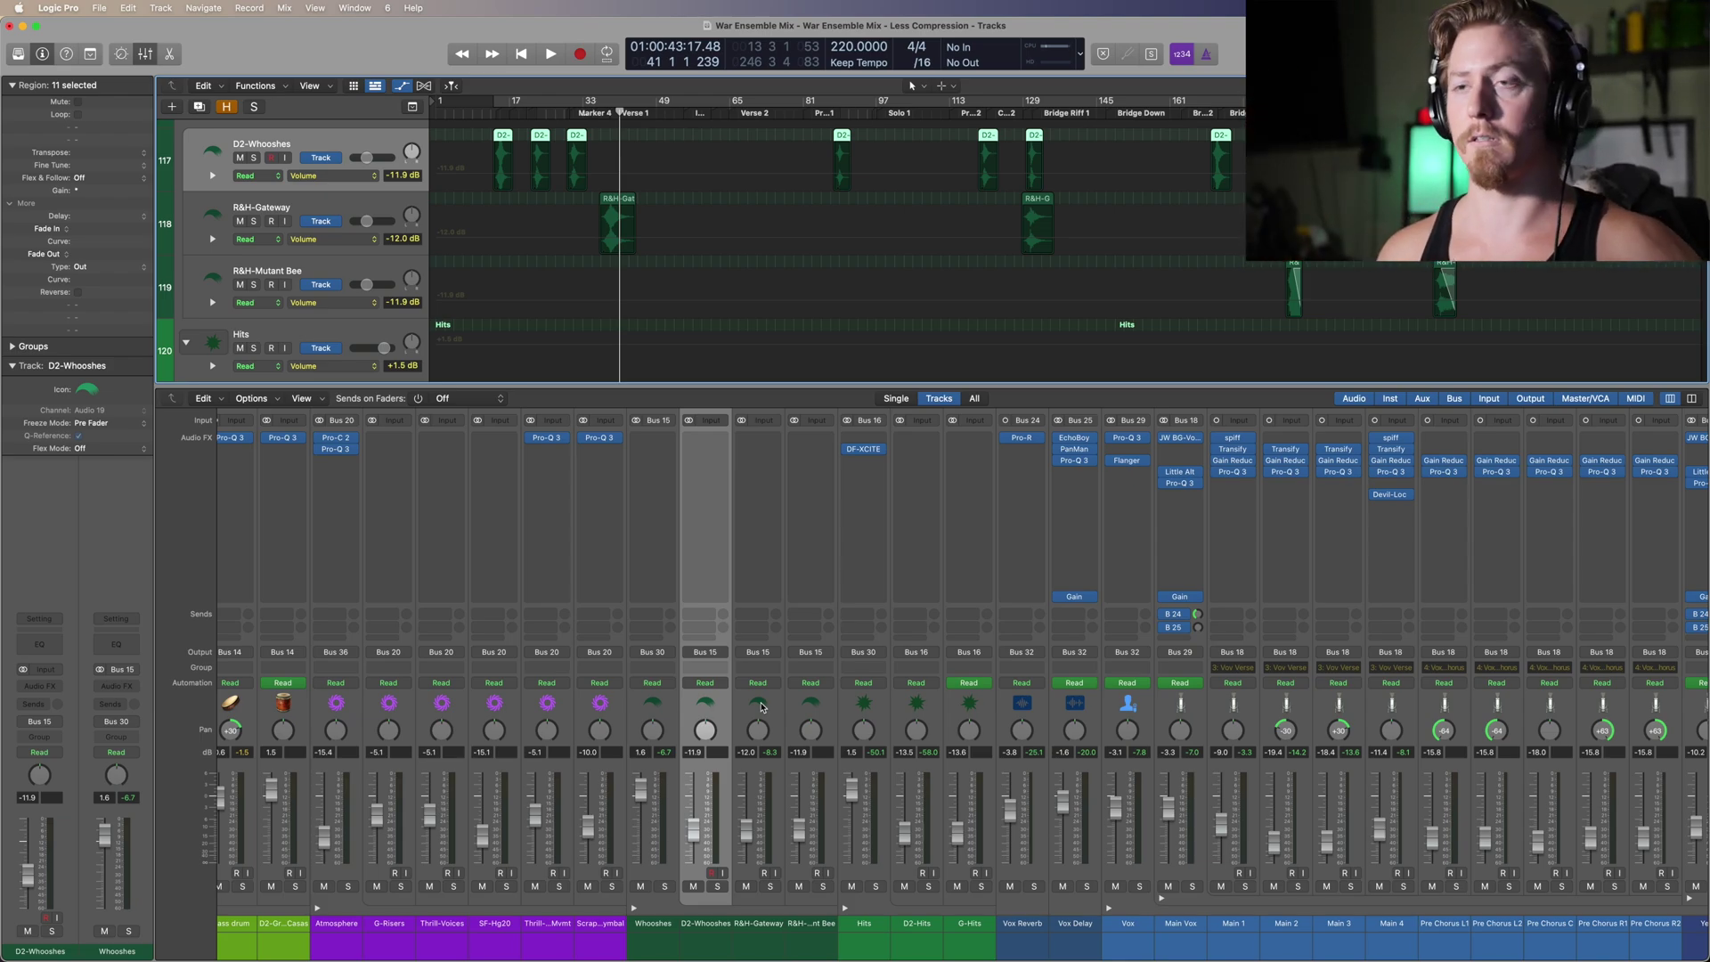
# Step: Select the D2-Hits track in the Hits stack, solo it, and audition its first region from bar 30
pyautogui.click(855, 695)
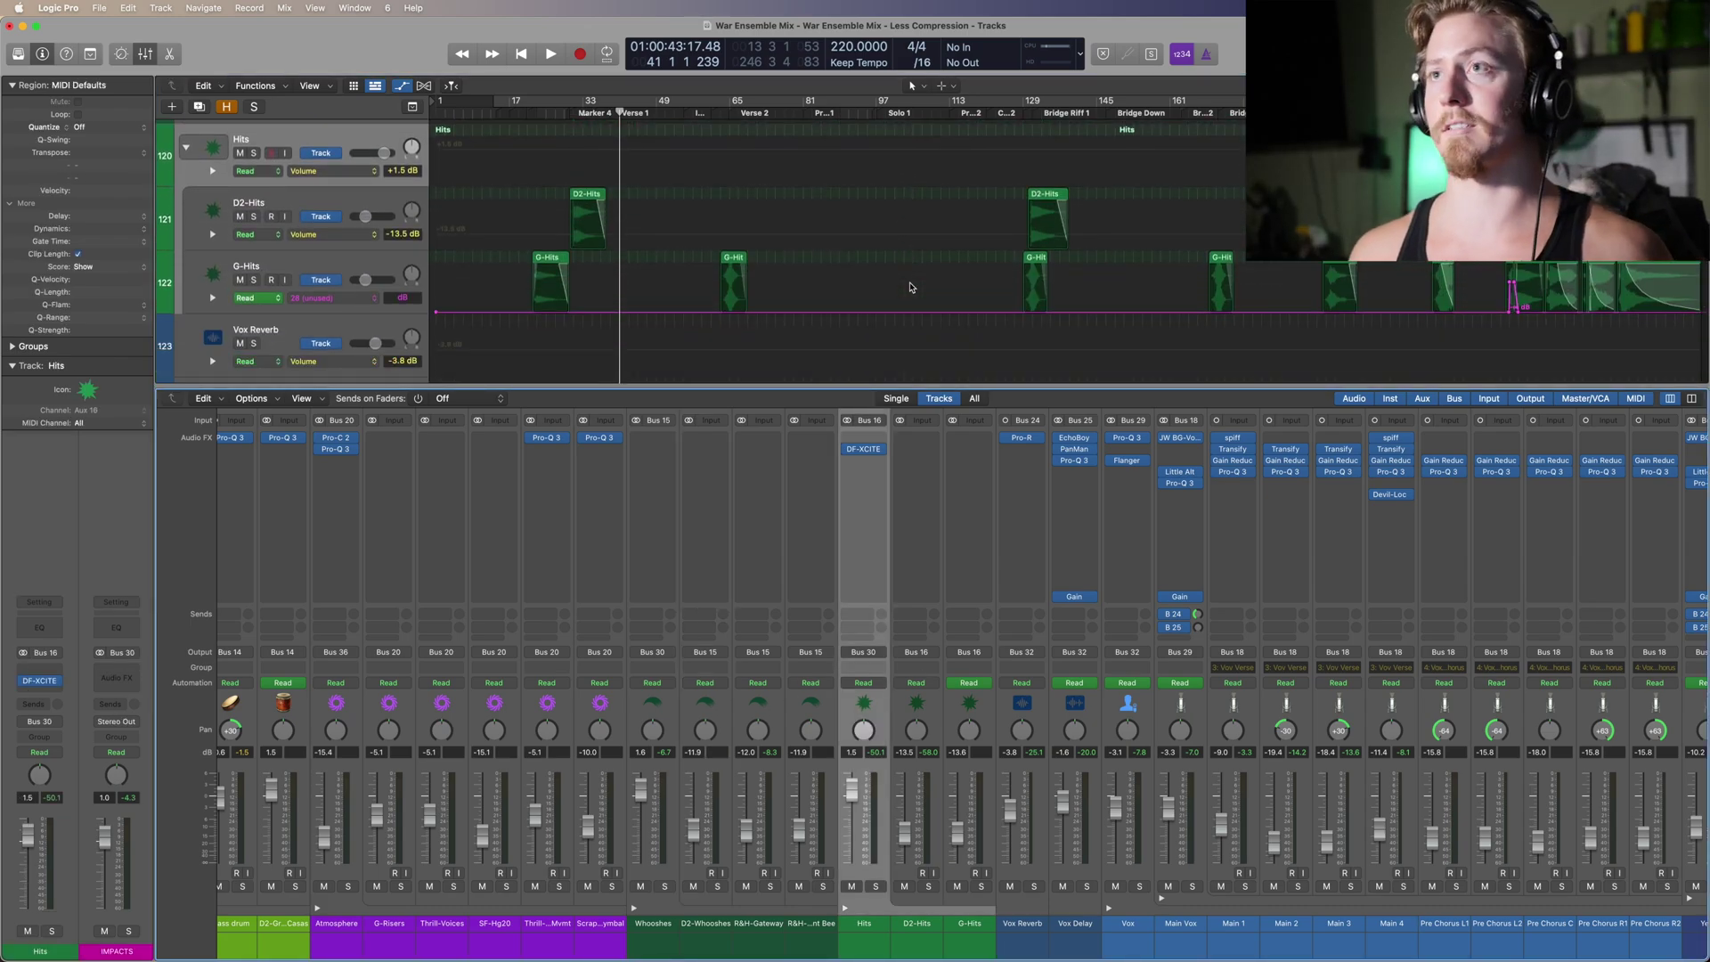
pyautogui.press('Down')
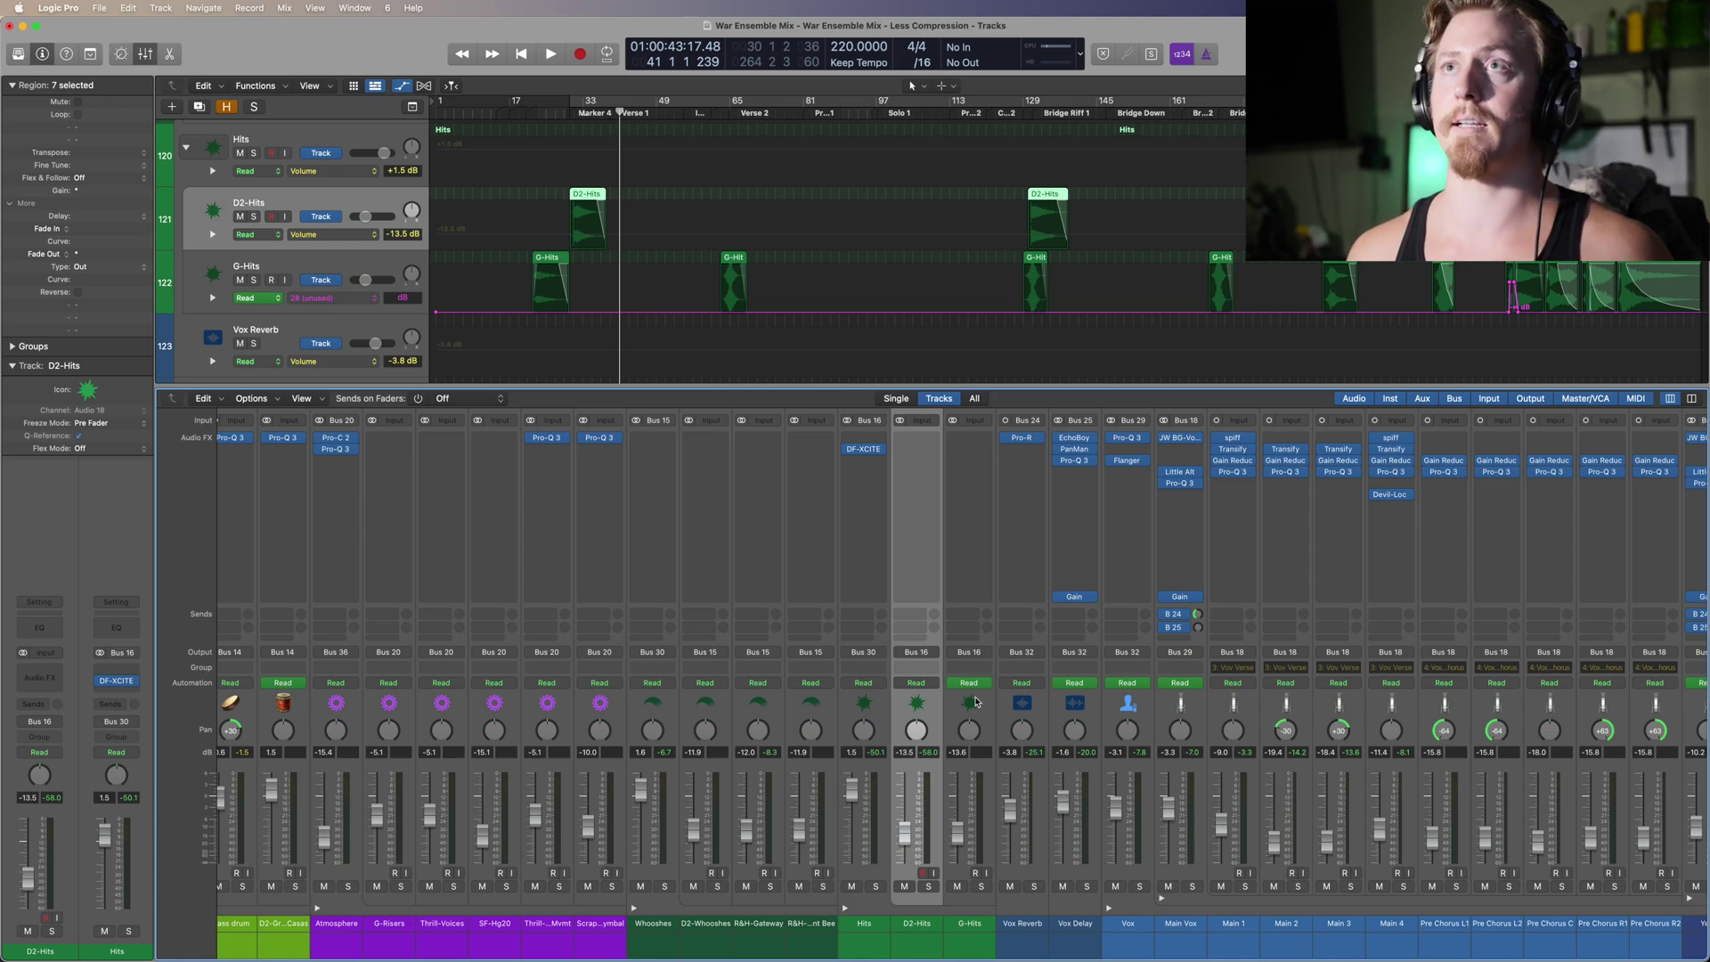
pyautogui.click(571, 114)
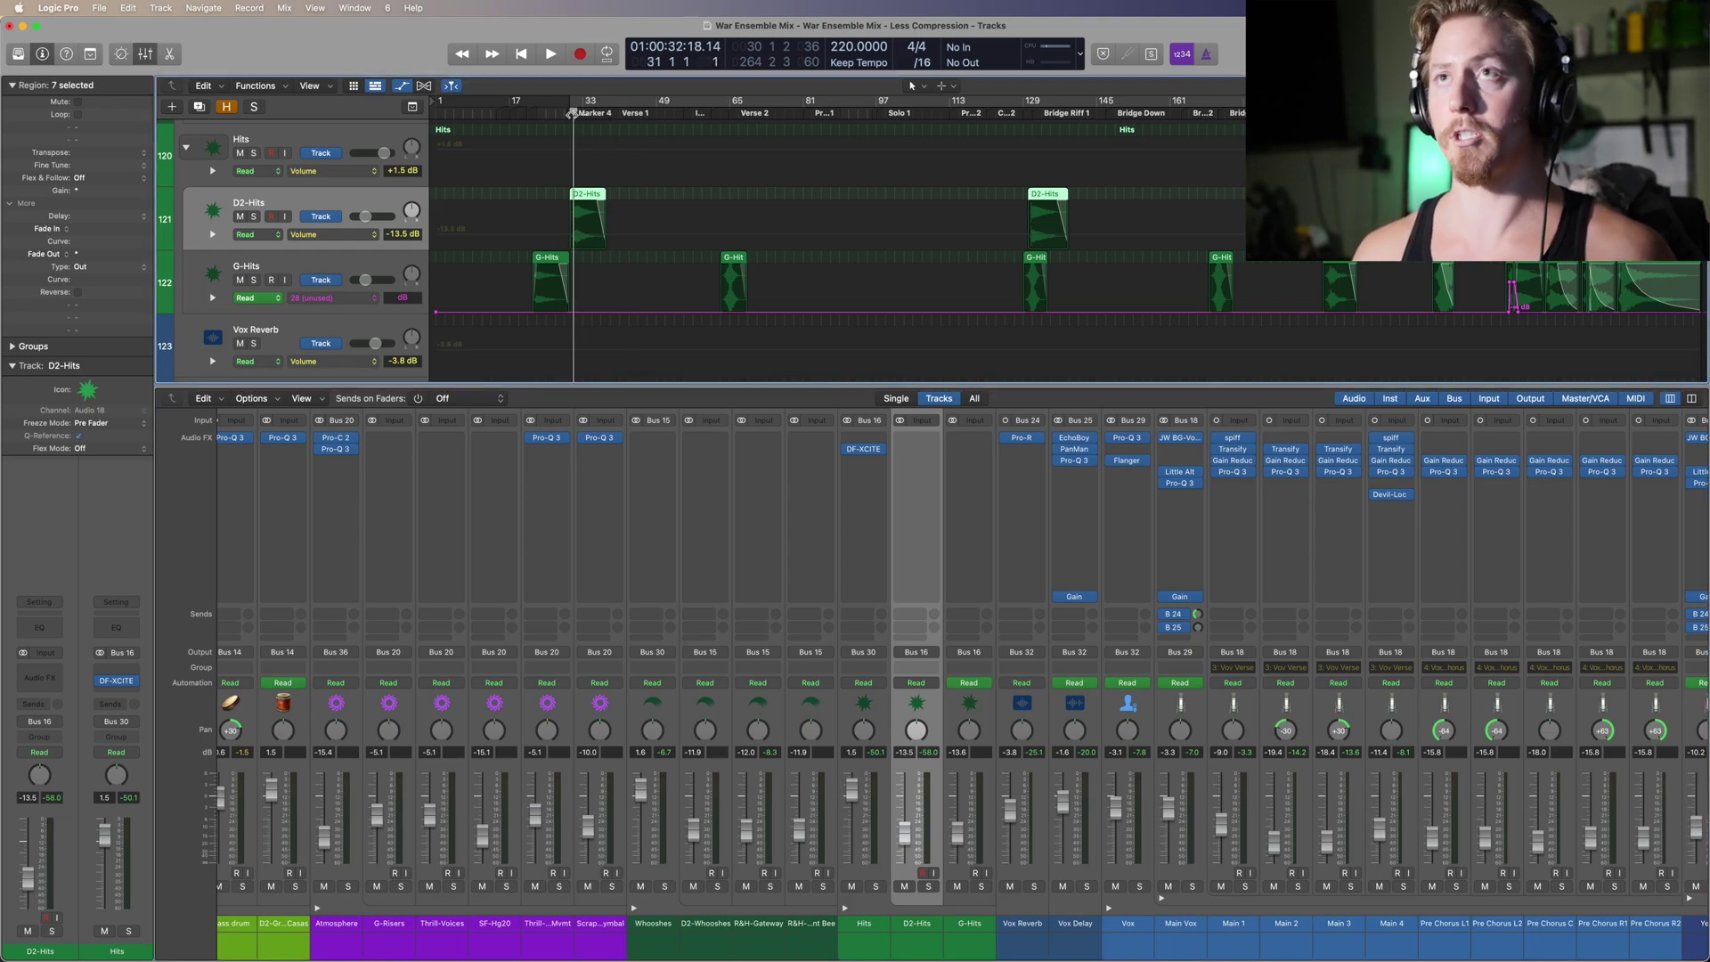
pyautogui.scroll(5, 571, 124)
pyautogui.click(558, 114)
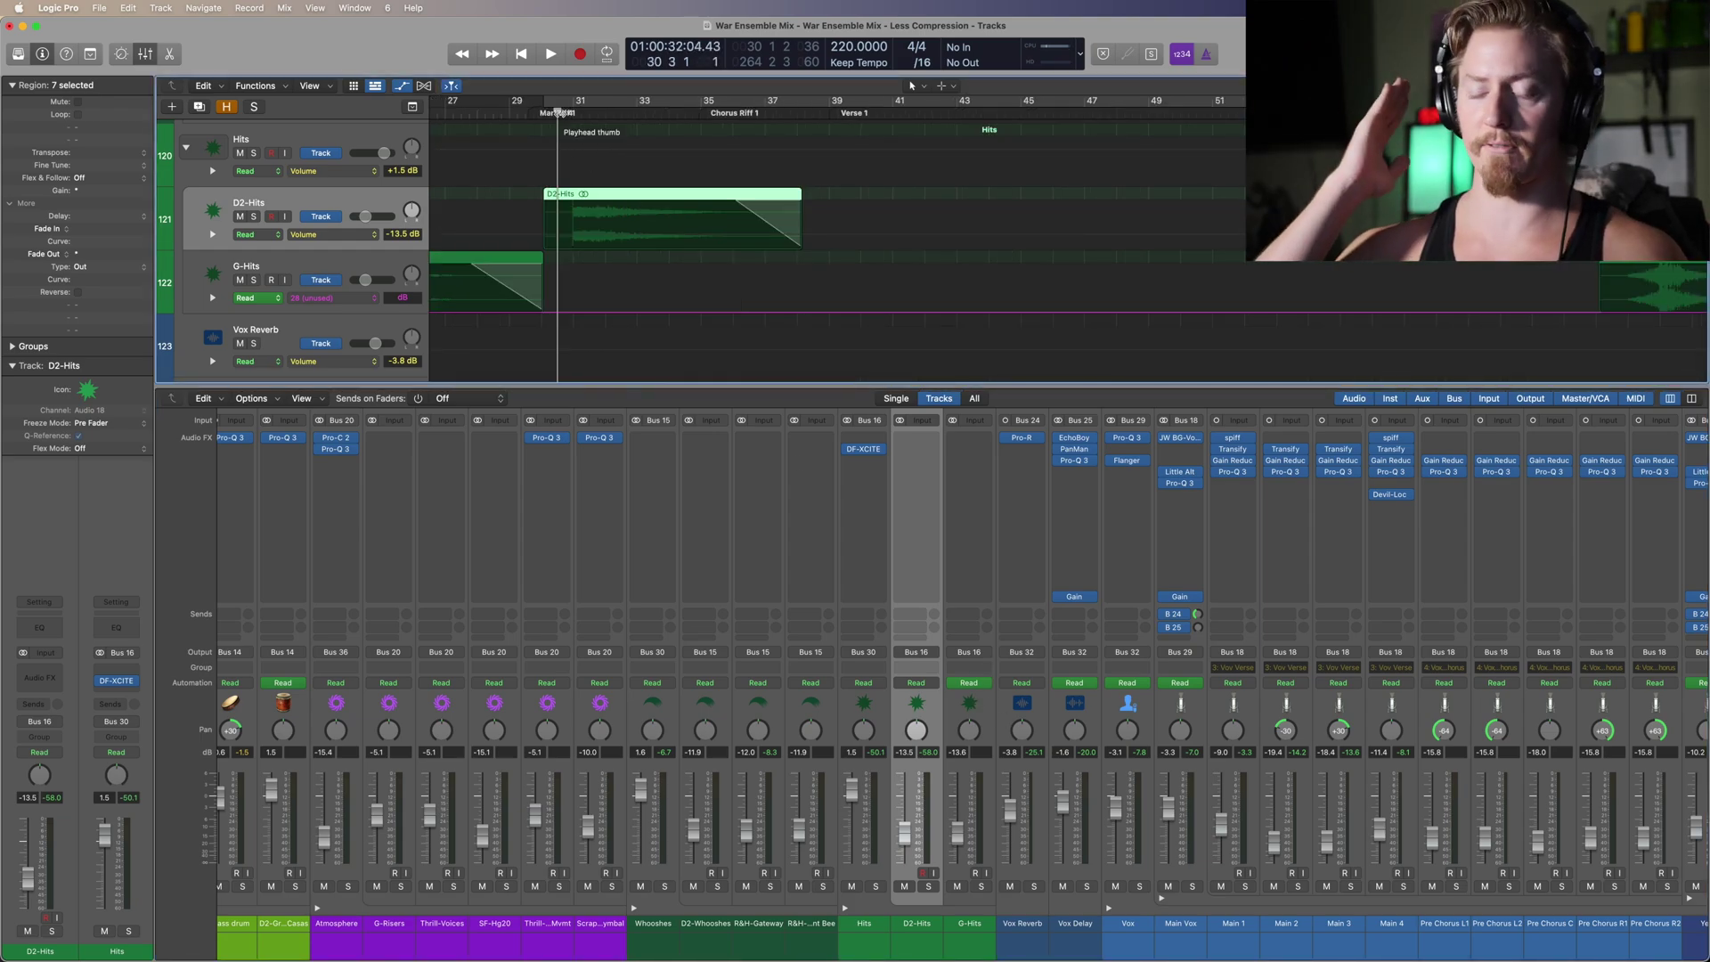
pyautogui.press('s')
pyautogui.press('space')
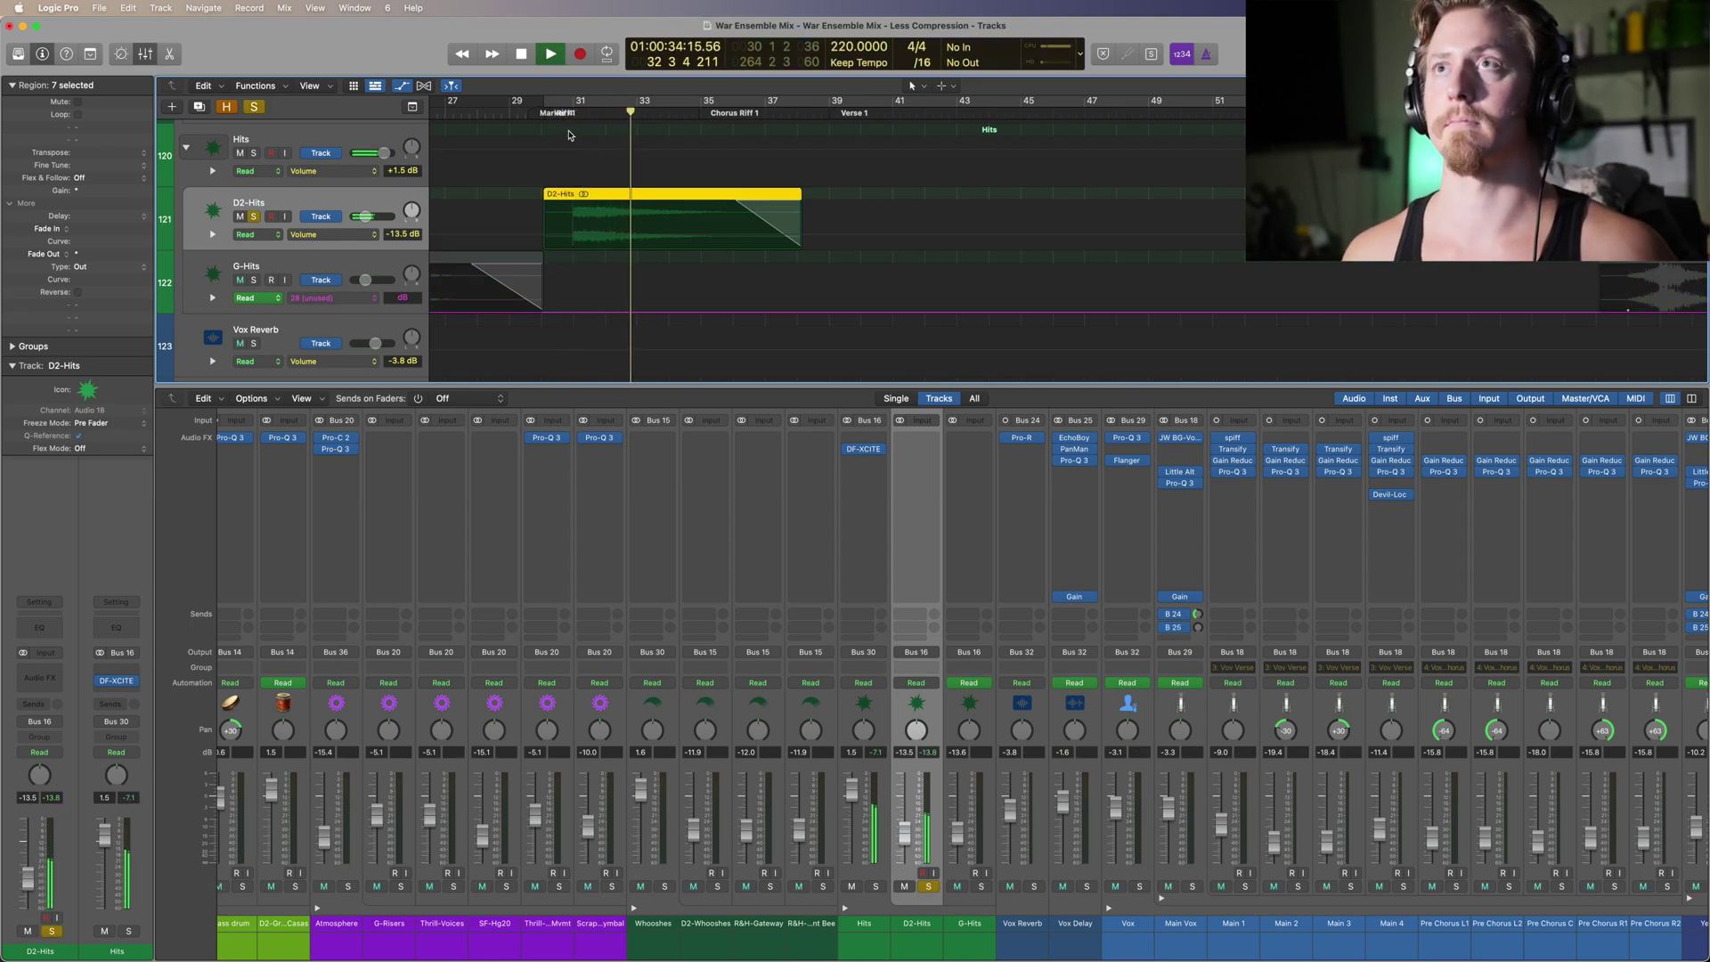
pyautogui.press('space')
# Step: Clear the D2-Hits solo and replay its first region in the full mix from bar 29, then stop playback
pyautogui.hscroll(-5, 840, 381)
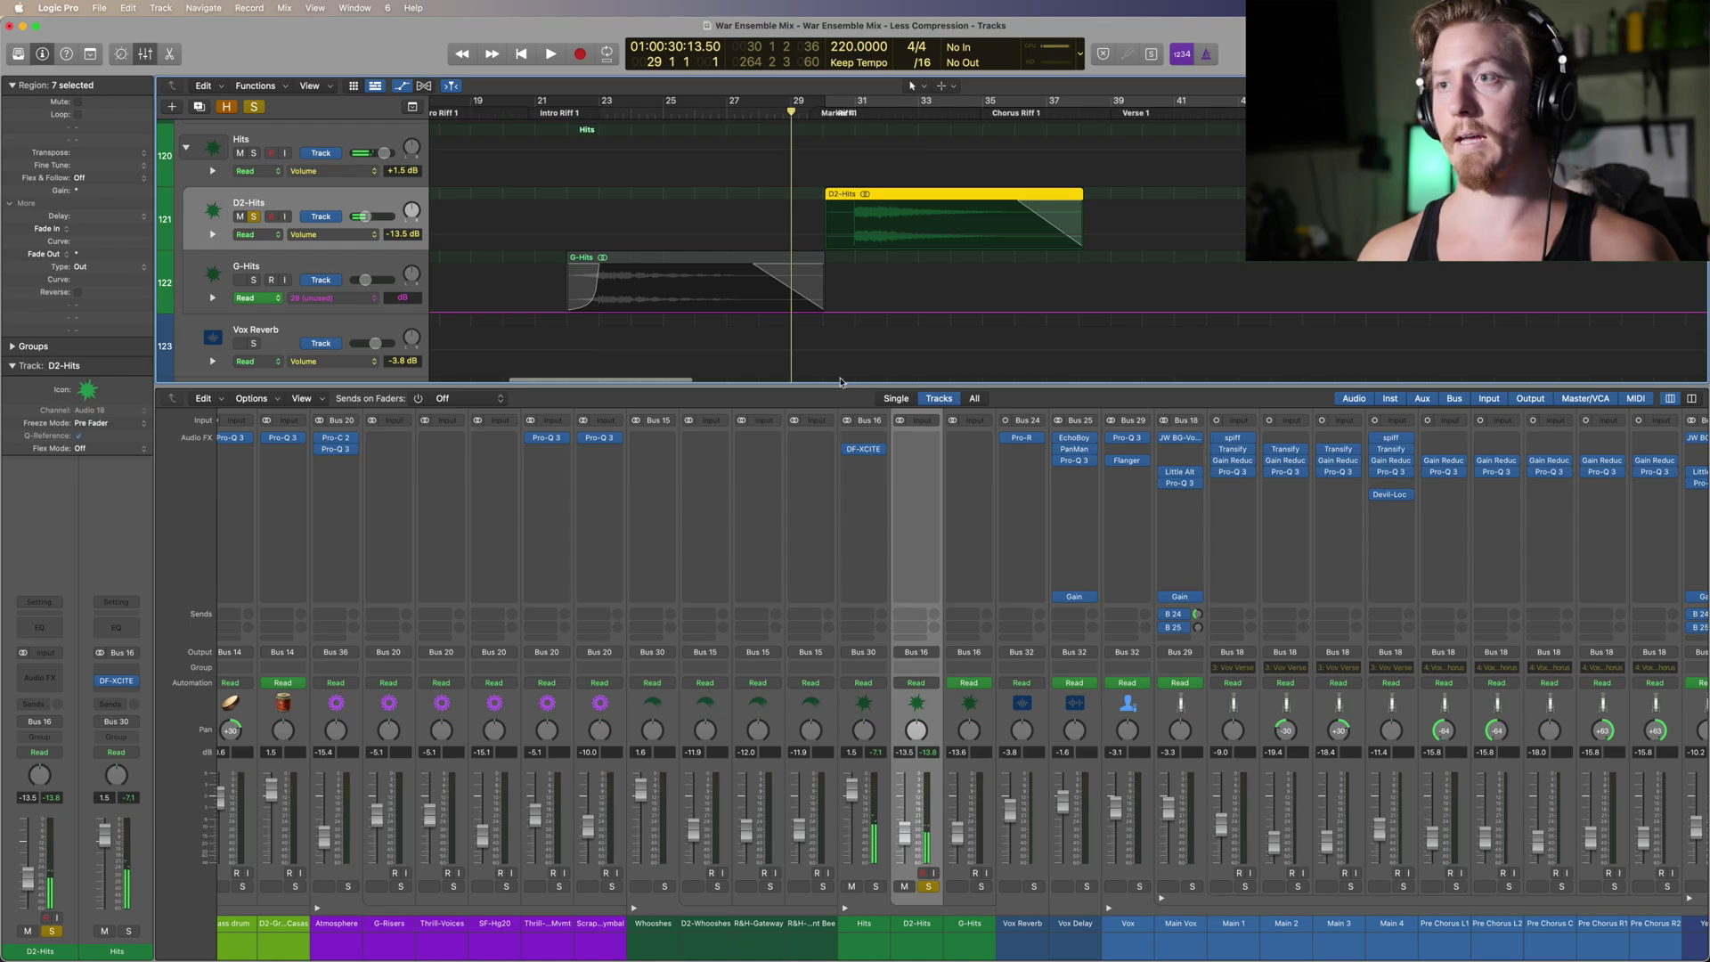
pyautogui.click(928, 887)
pyautogui.press('space')
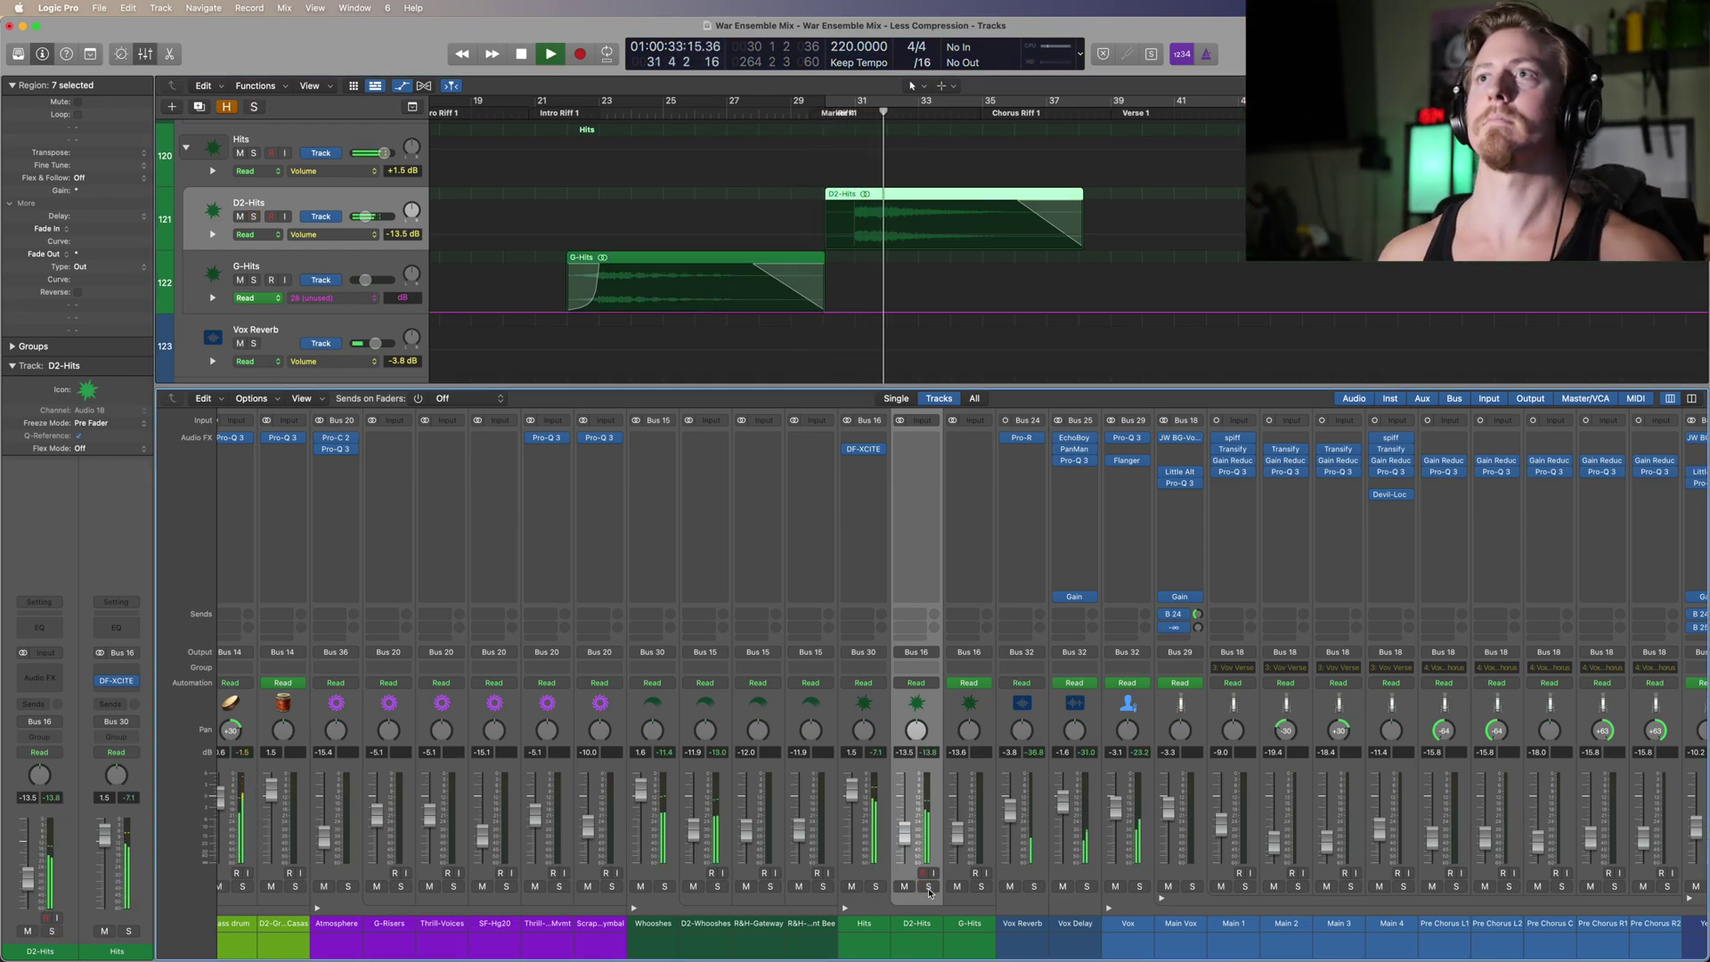
pyautogui.moveTo(868, 470)
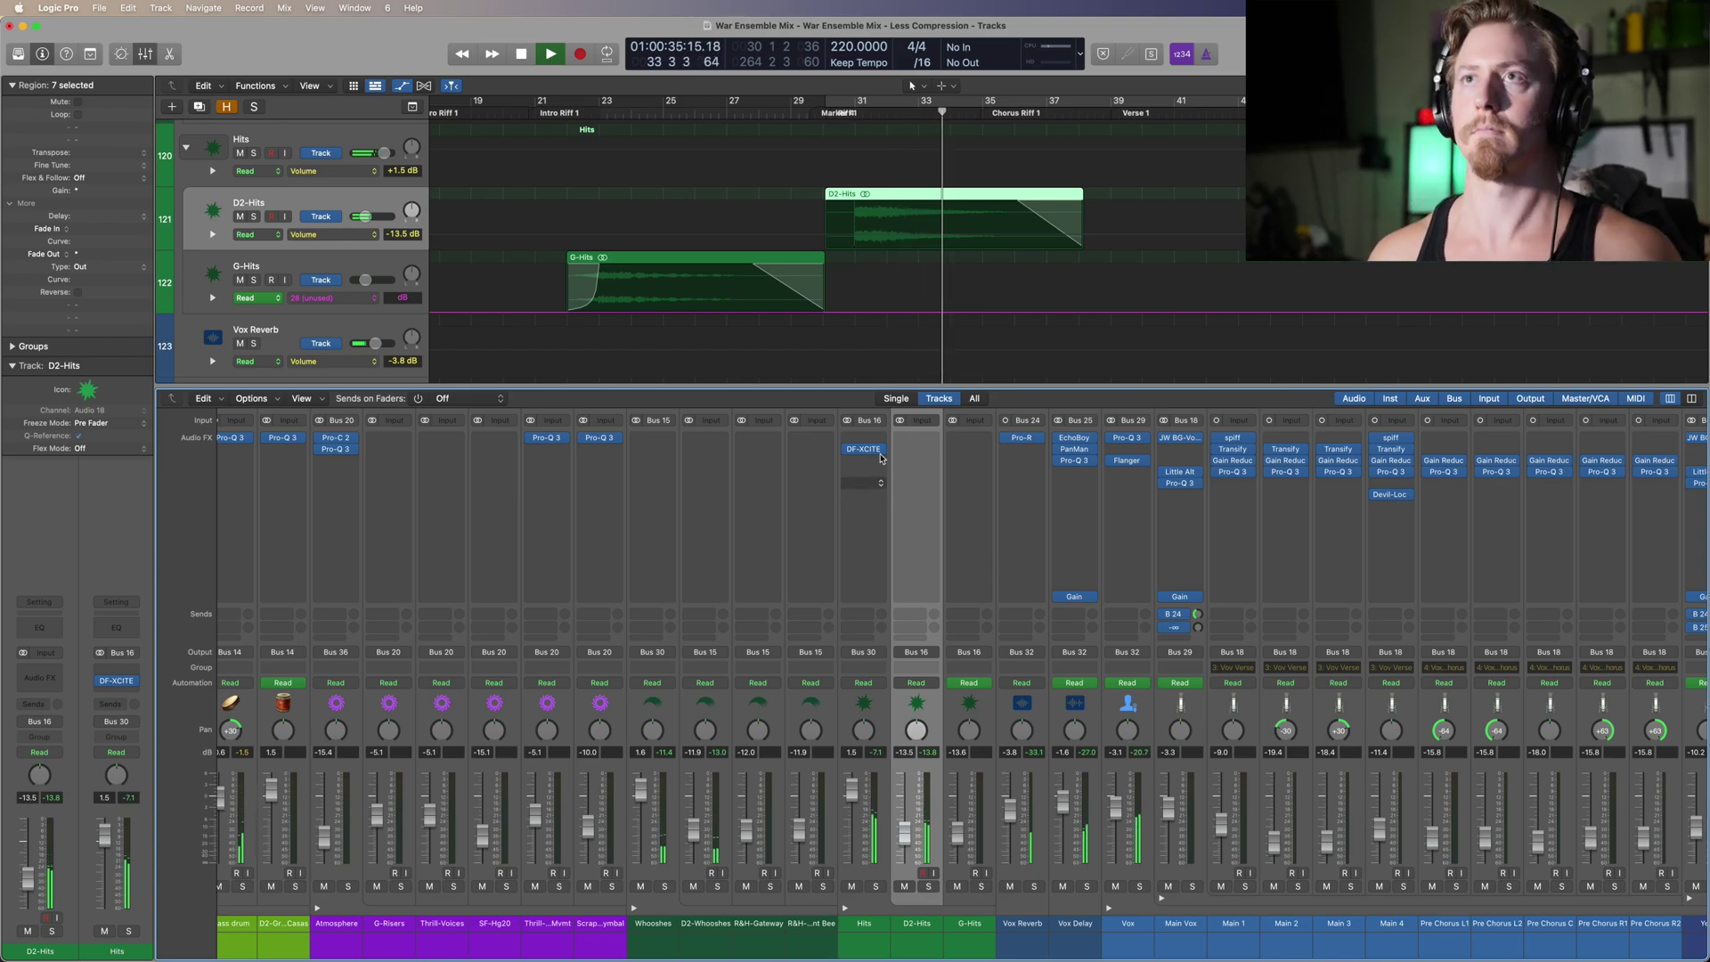
pyautogui.press('space')
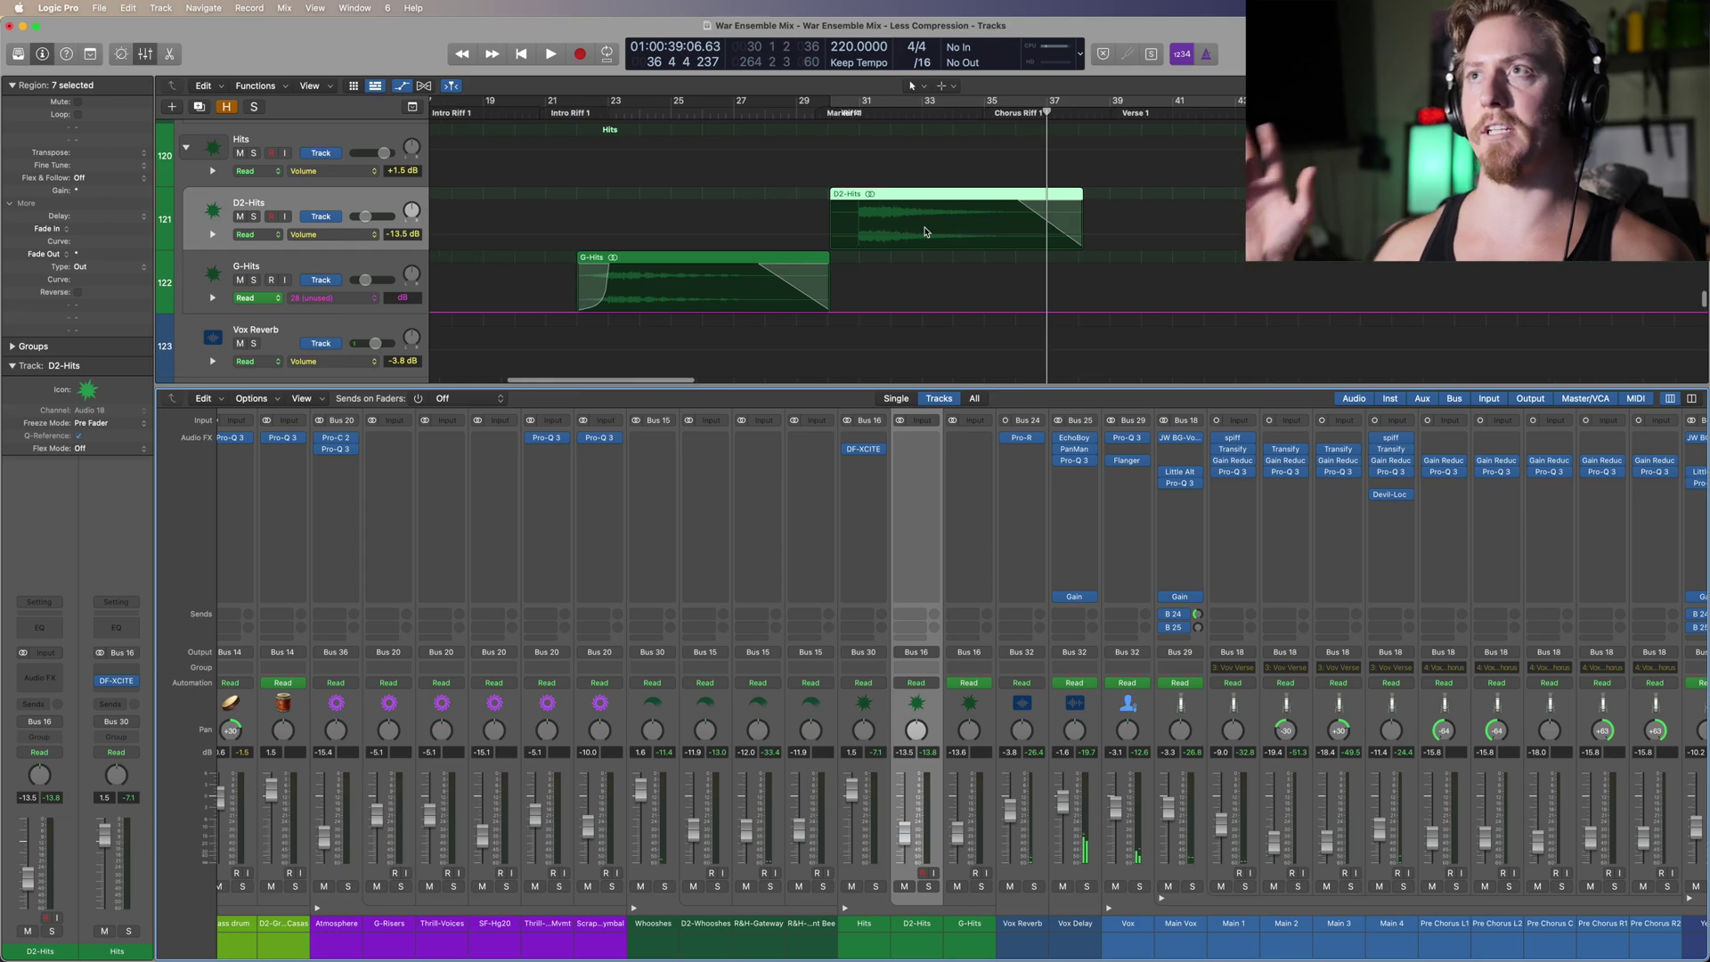
pyautogui.press('super+Left')
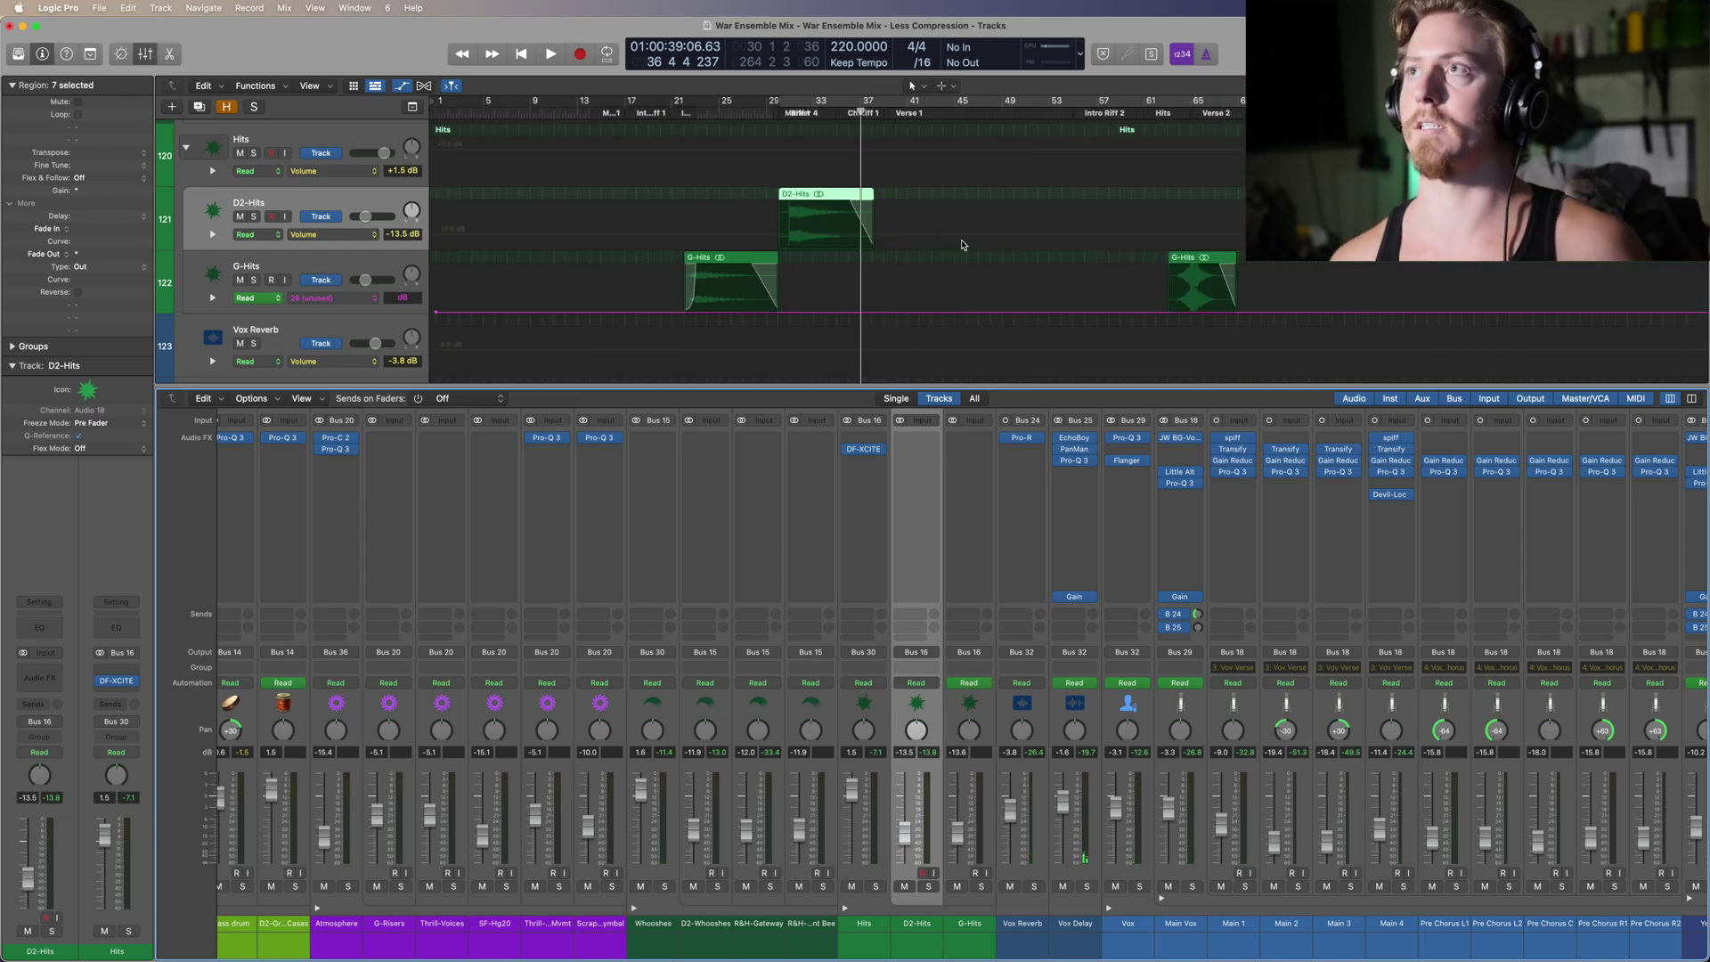
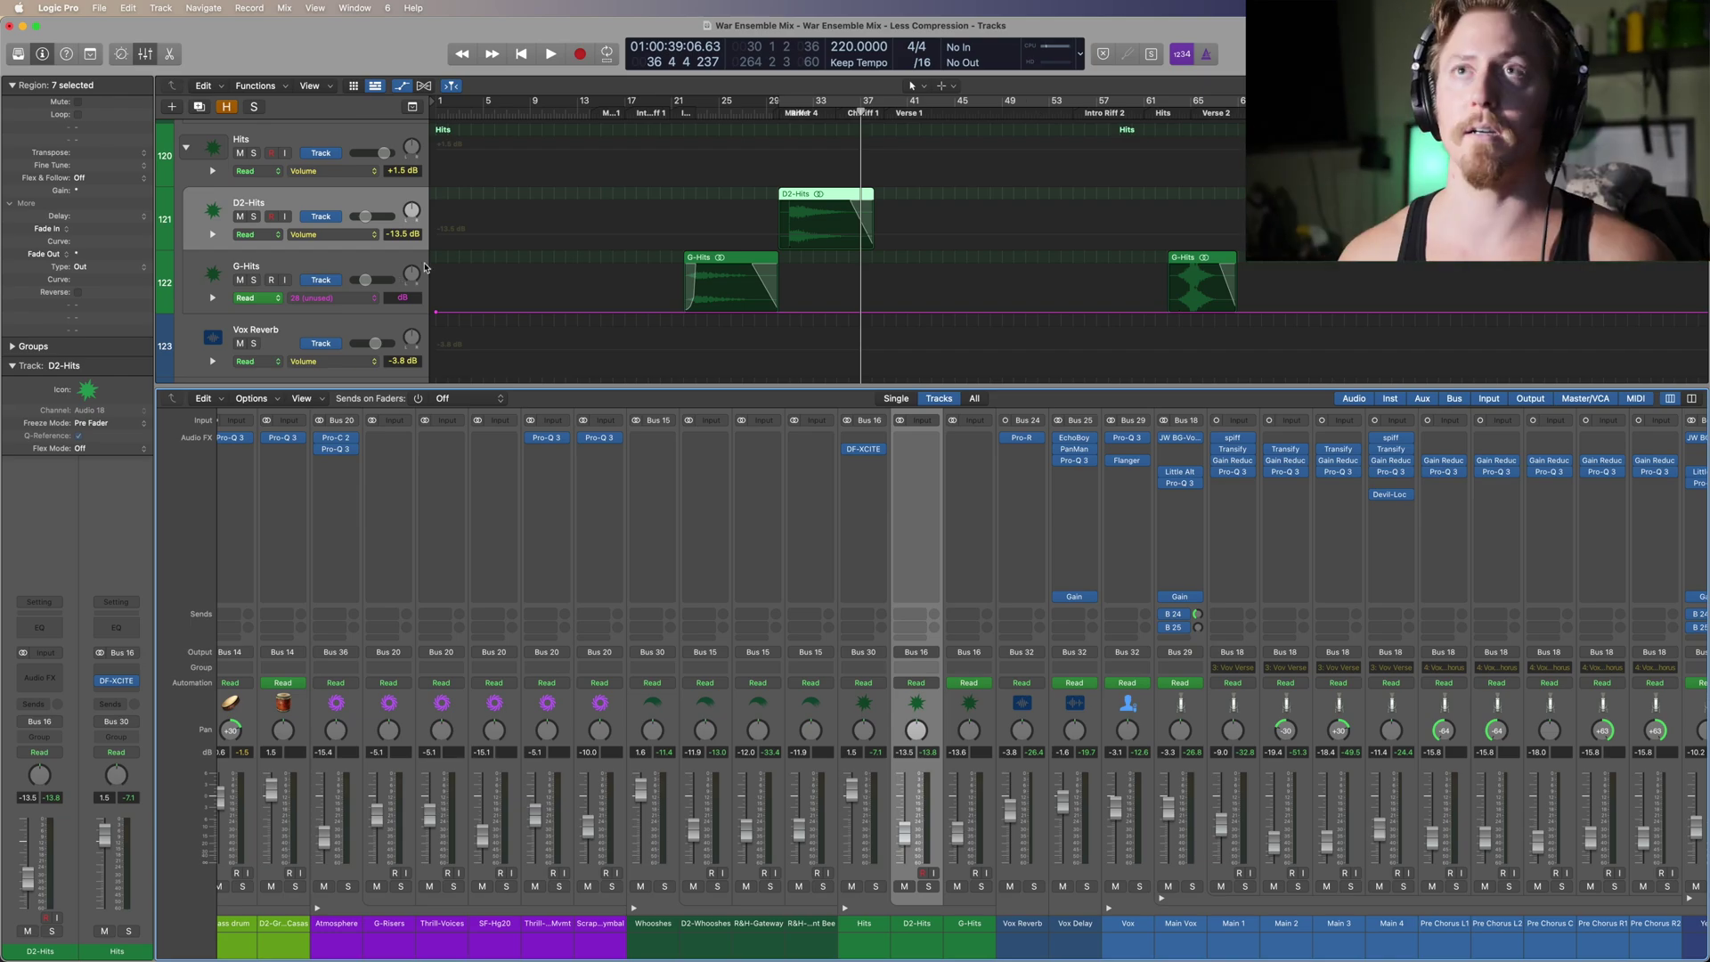
# Step: Solo the G-Hits track, audition its first and second regions, and clear the solo
pyautogui.click(254, 281)
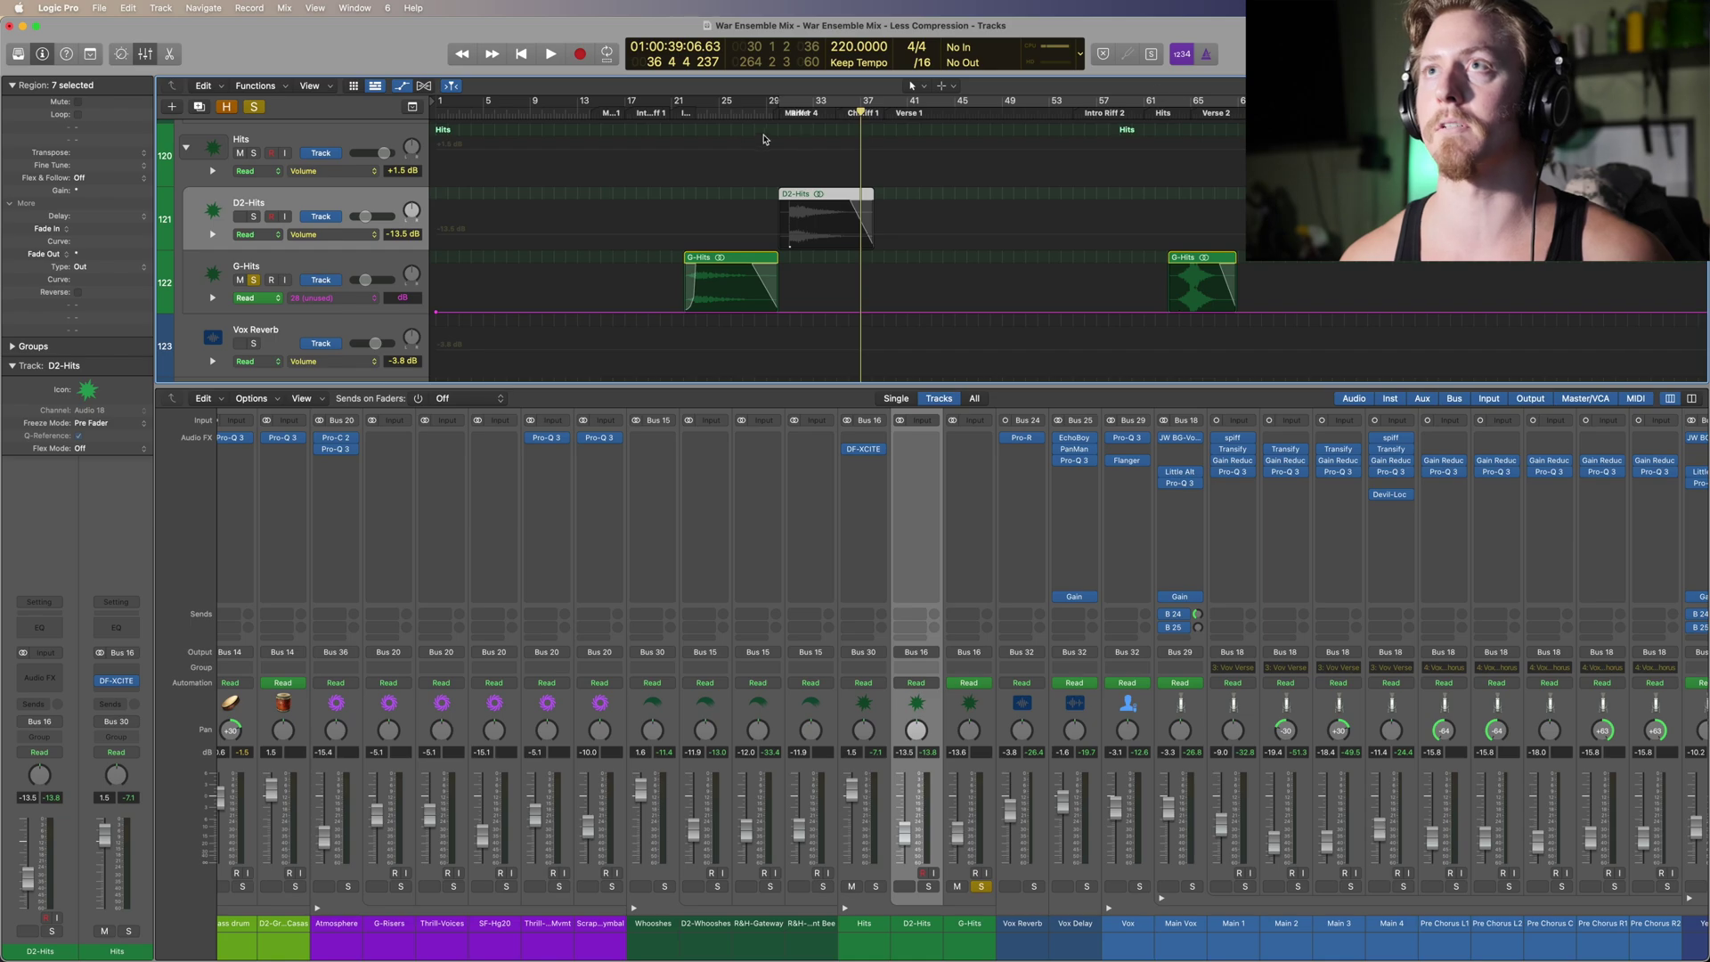
pyautogui.click(691, 114)
pyautogui.press('space')
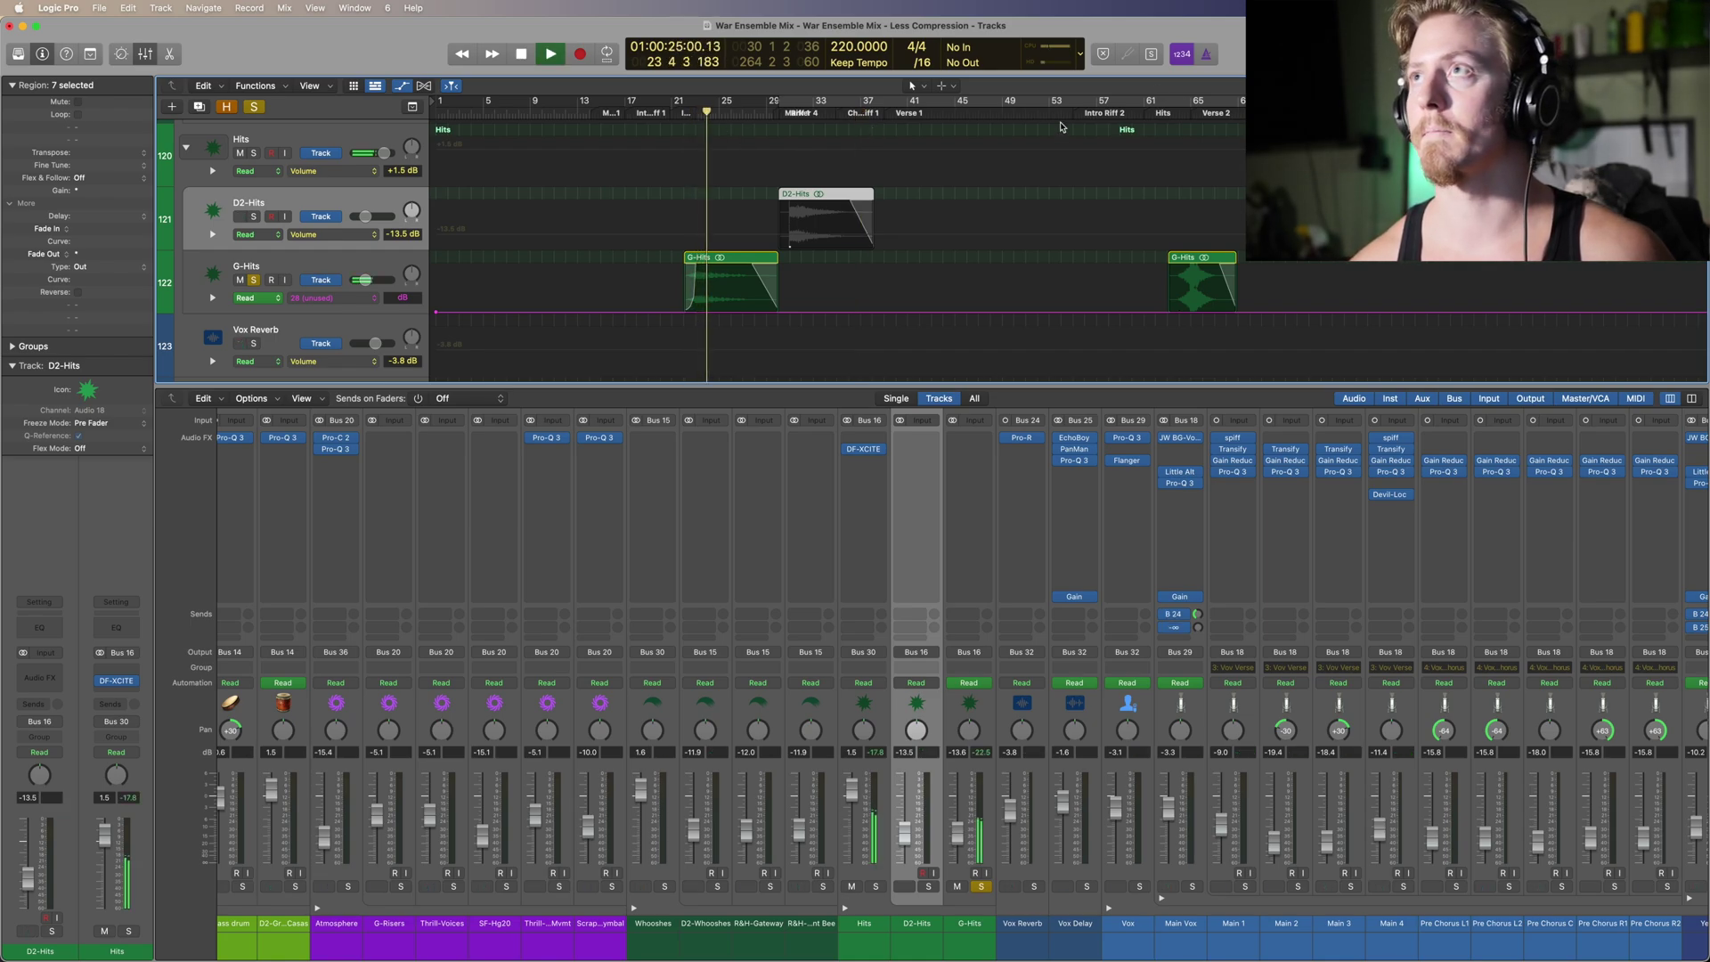
pyautogui.click(1166, 114)
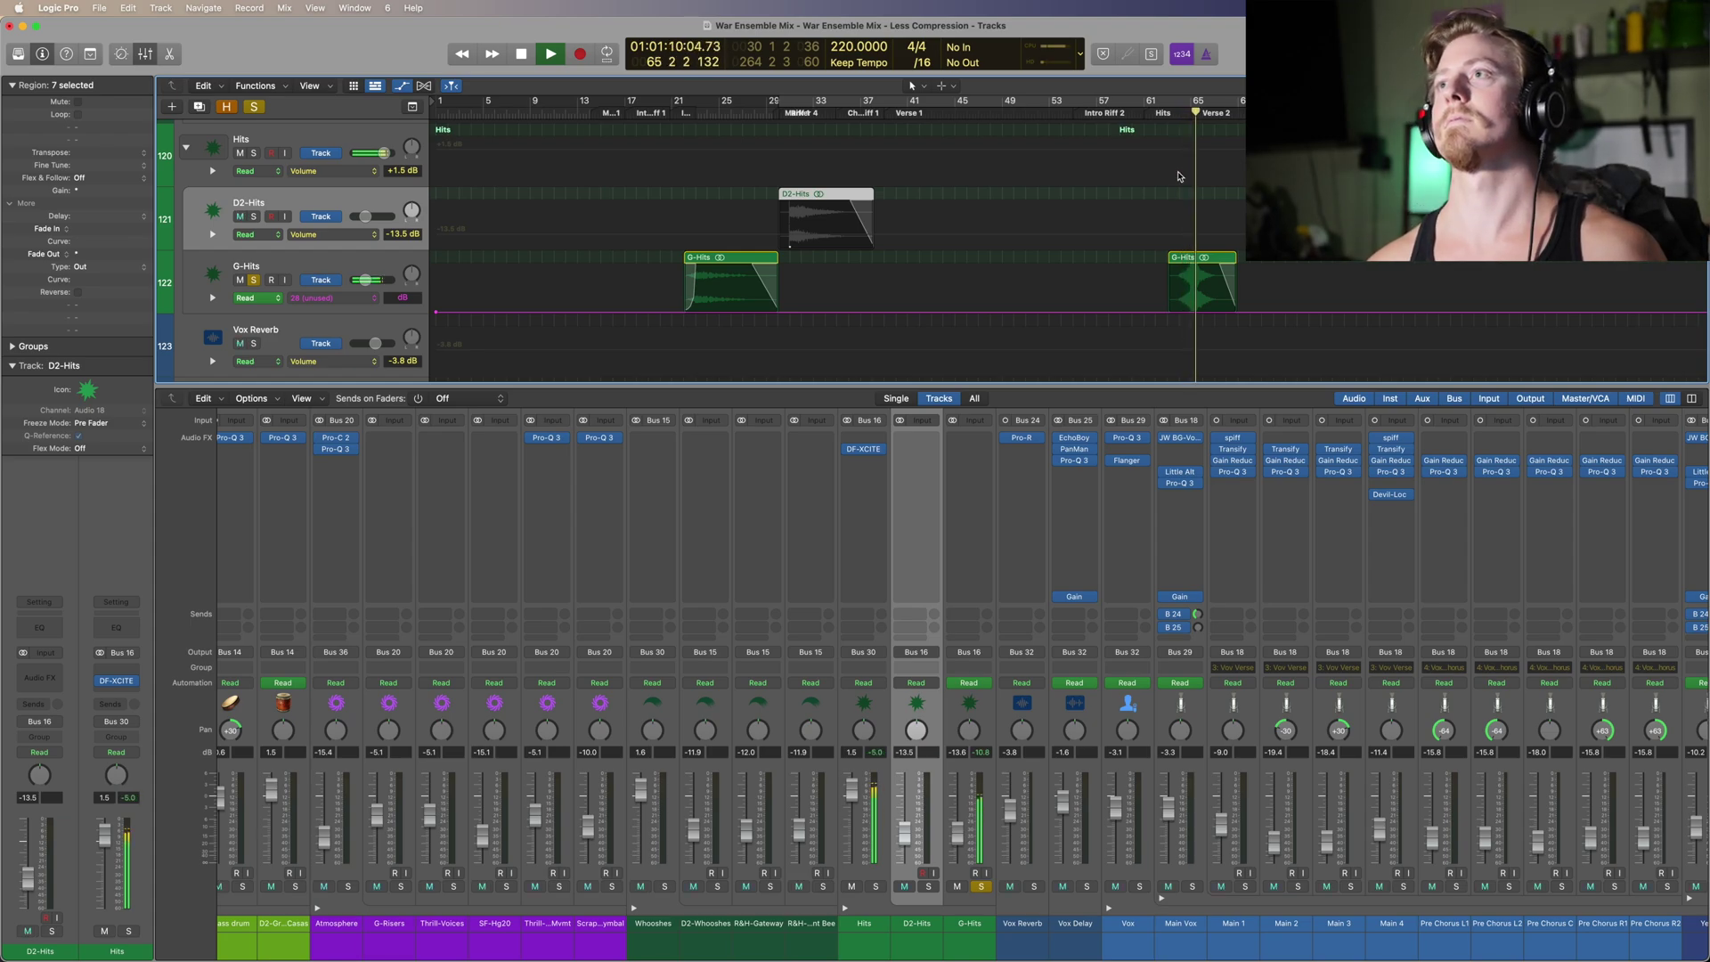
pyautogui.press('space')
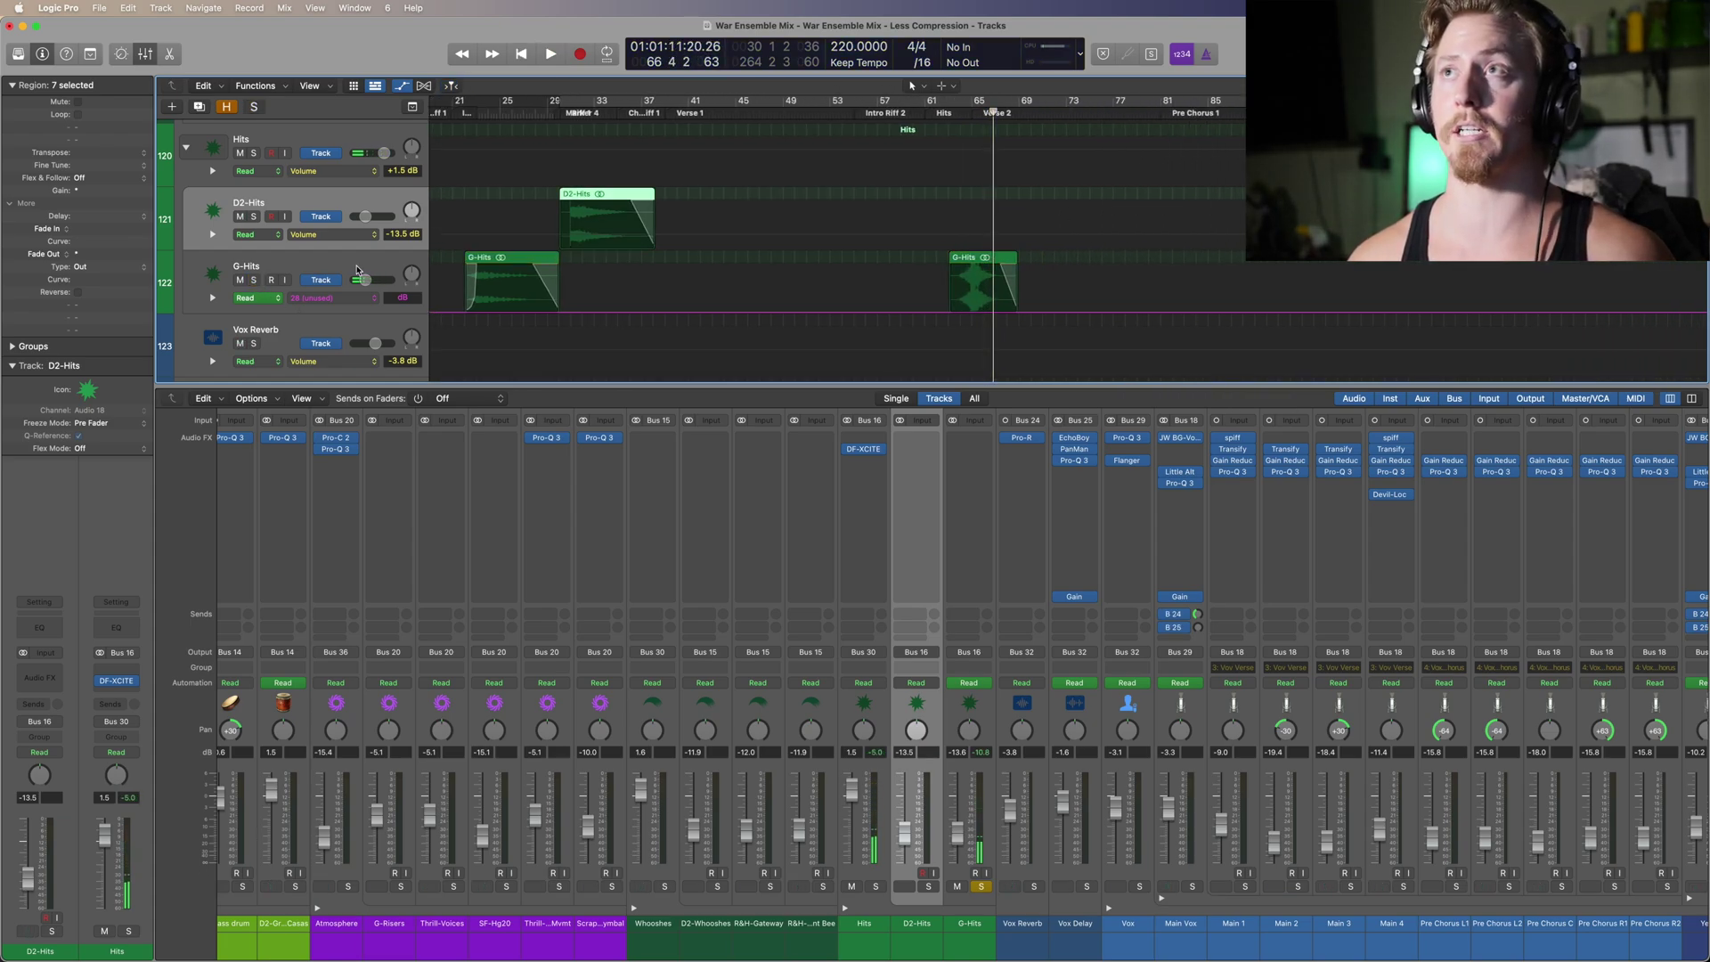
# Step: Replay the second G-Hits region in the full mix from bar 63, and stop playback
pyautogui.click(946, 112)
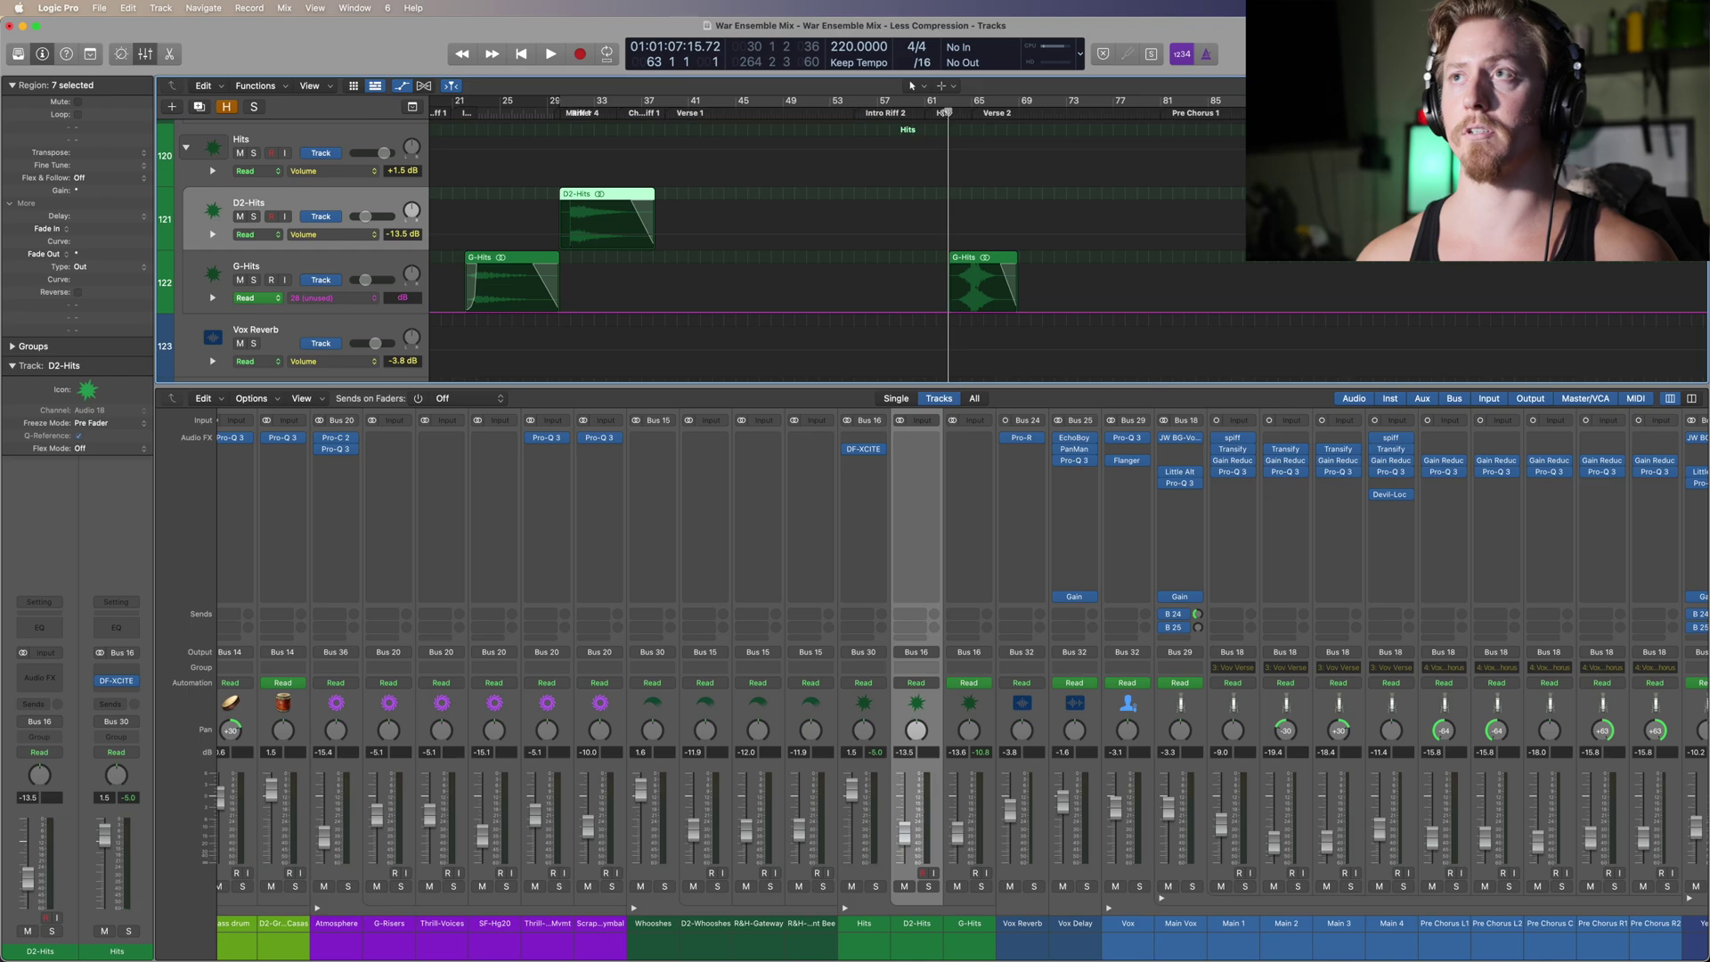
pyautogui.press('space')
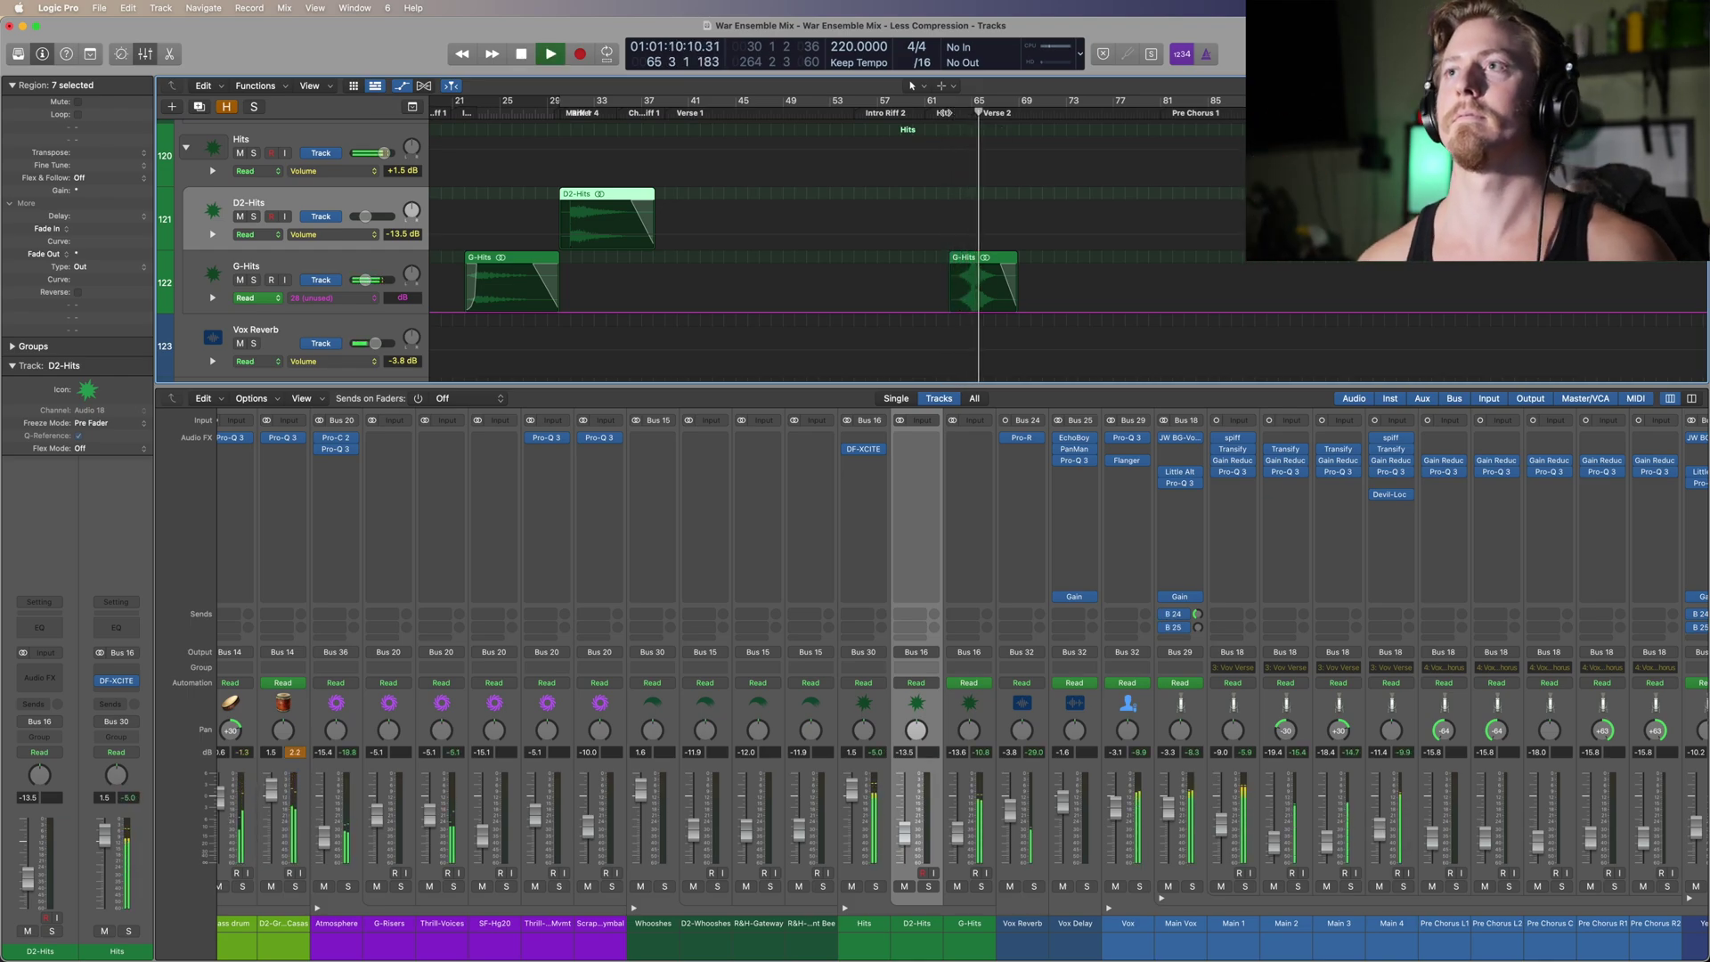
pyautogui.press('space')
# Step: Select the Hits stack and open its DF-XCITE plug-in to inspect the settings
pyautogui.scroll(1, 989, 258)
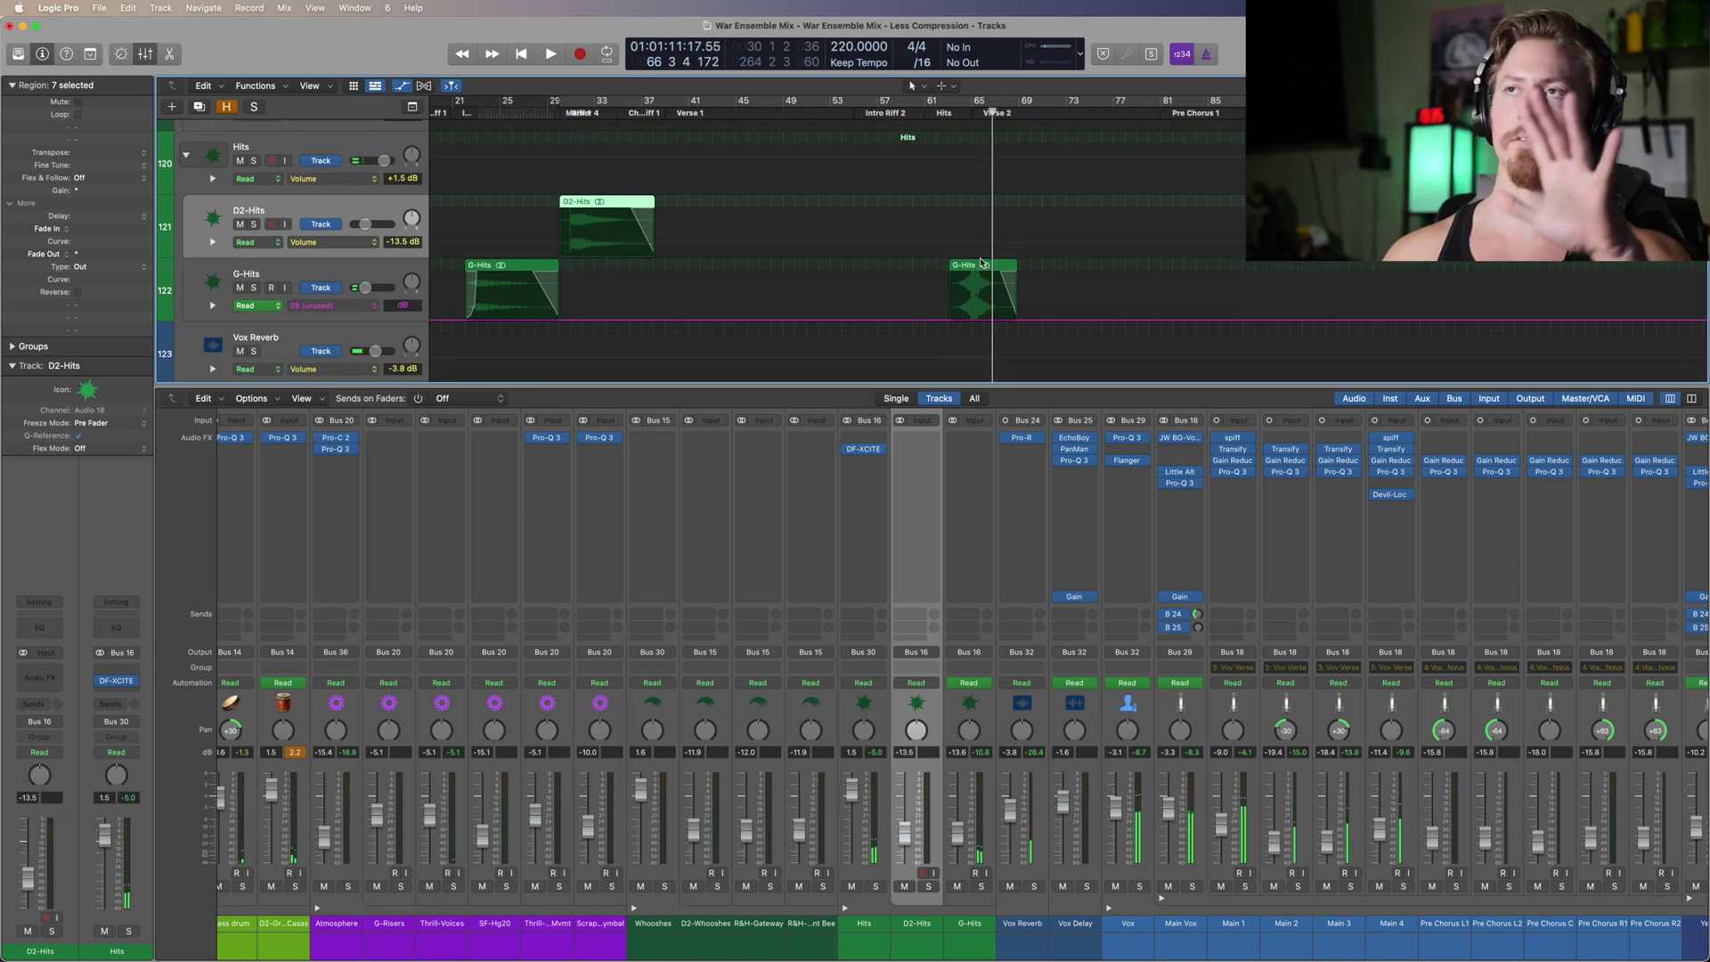
pyautogui.scroll(6, 981, 264)
pyautogui.scroll(-7, 981, 263)
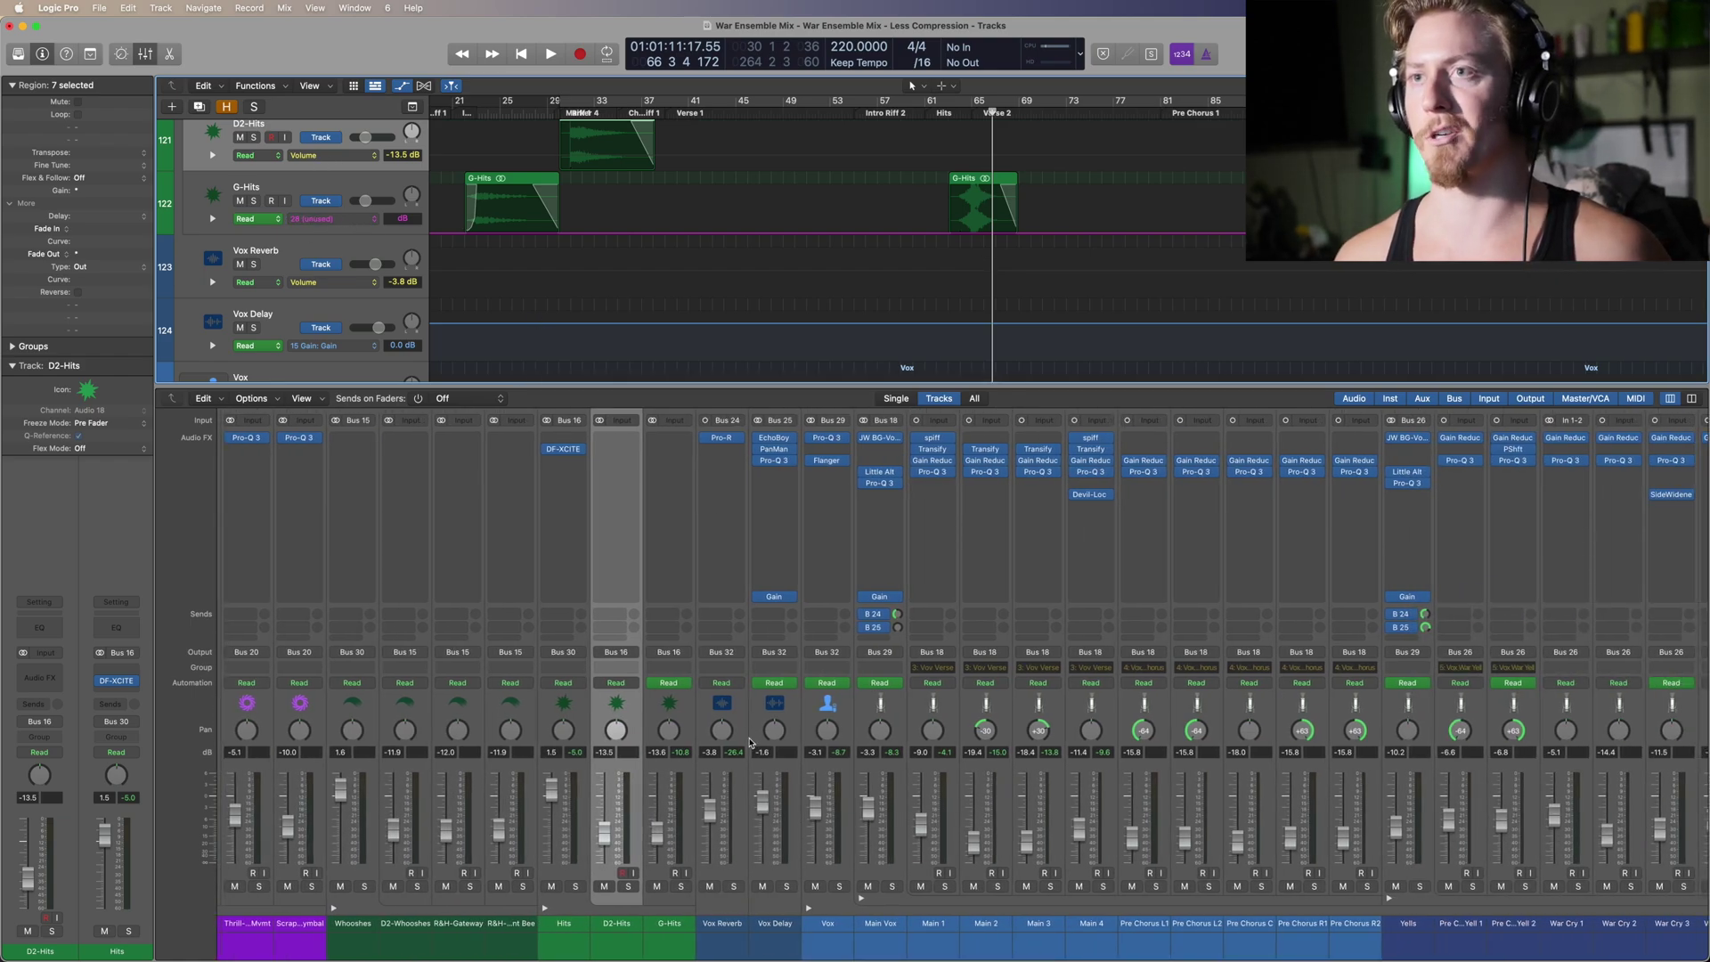
pyautogui.click(581, 439)
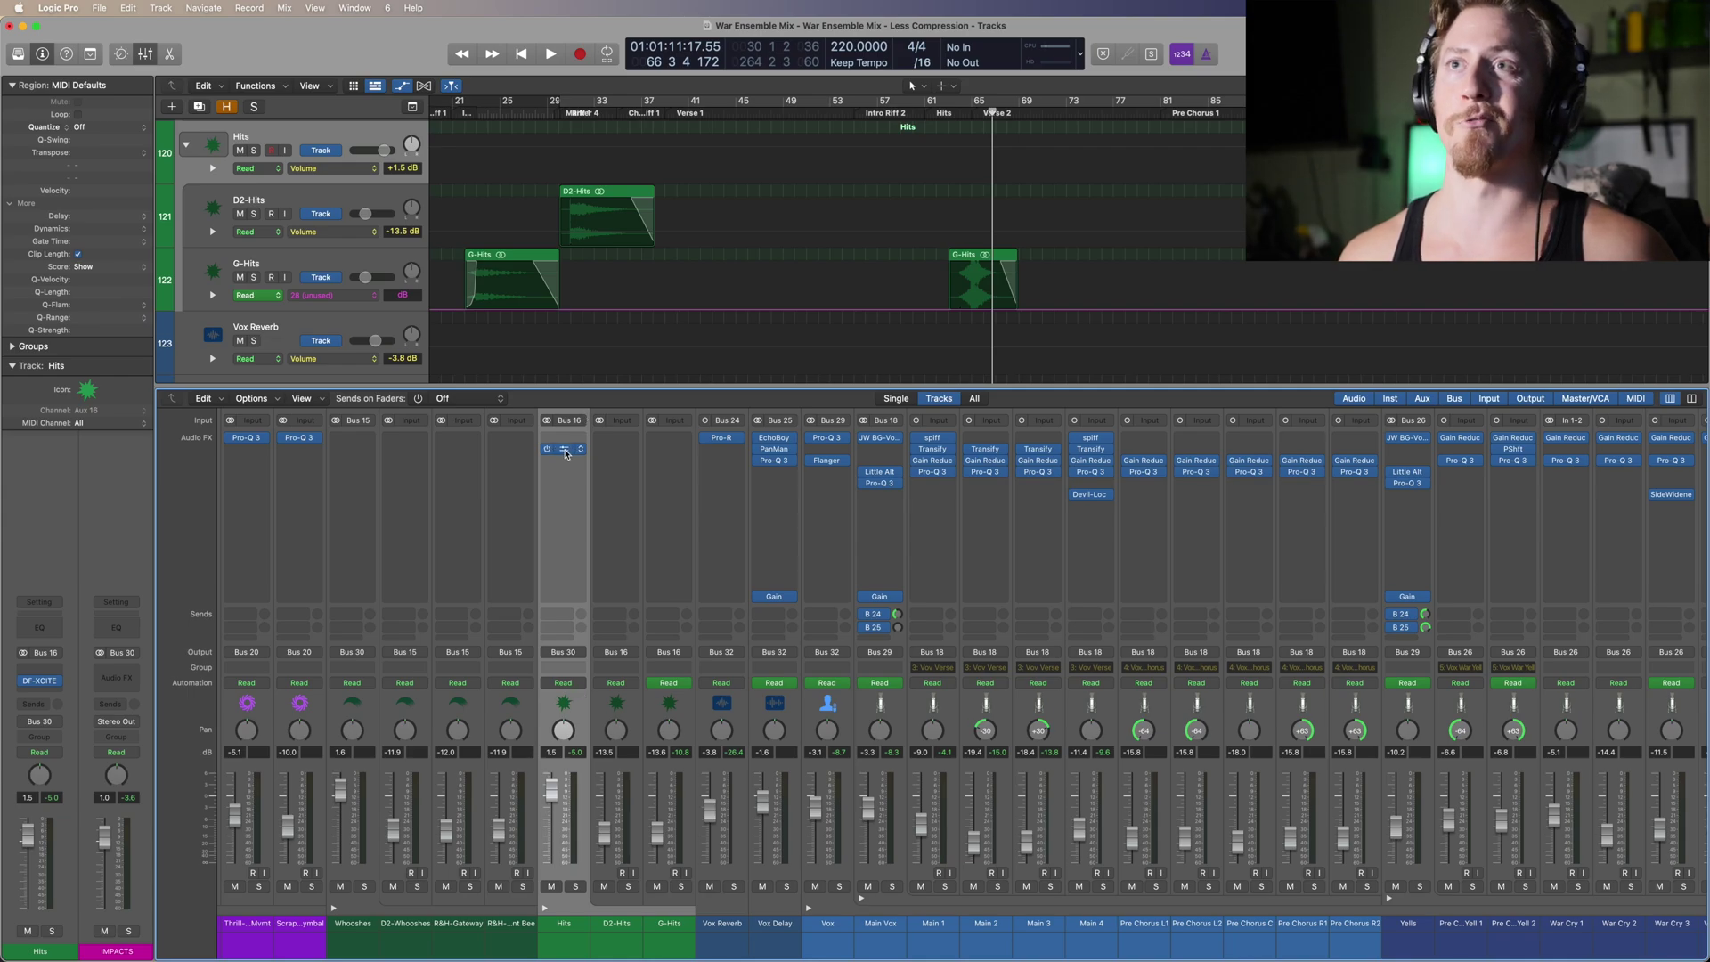
pyautogui.click(566, 454)
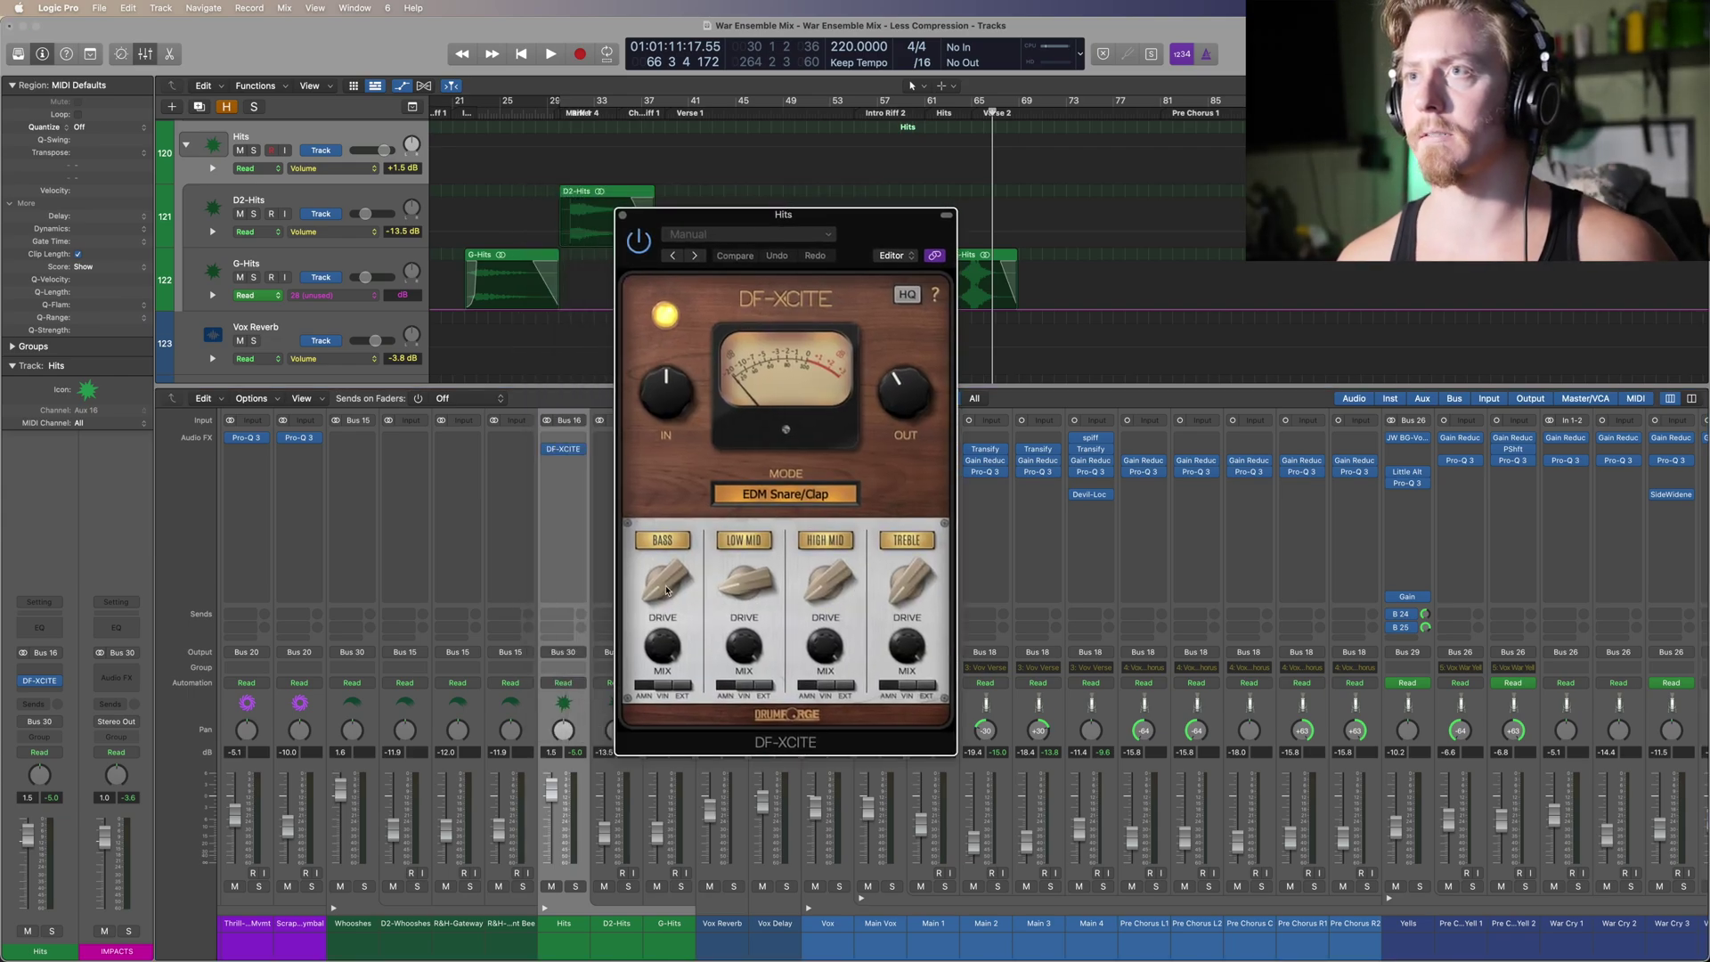
# Step: Close the DF-XCITE window and select the Vox stack, followed by its Main Vox substack
pyautogui.click(838, 705)
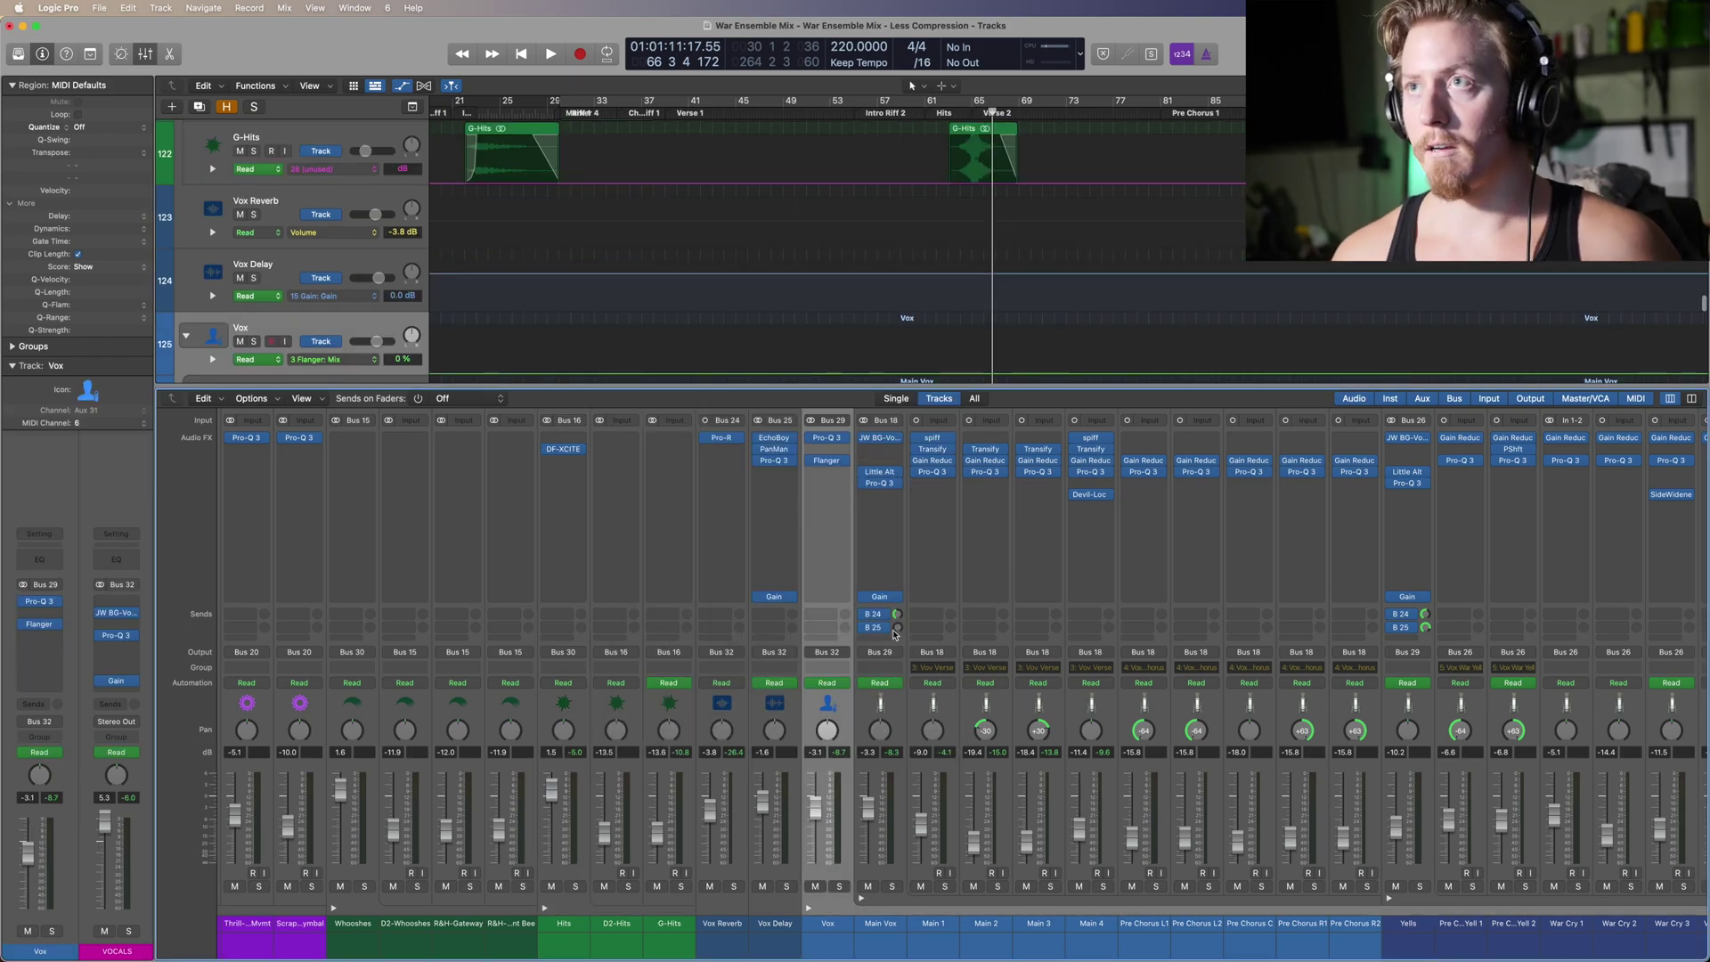
pyautogui.hscroll(10, 895, 633)
pyautogui.hscroll(-5, 895, 633)
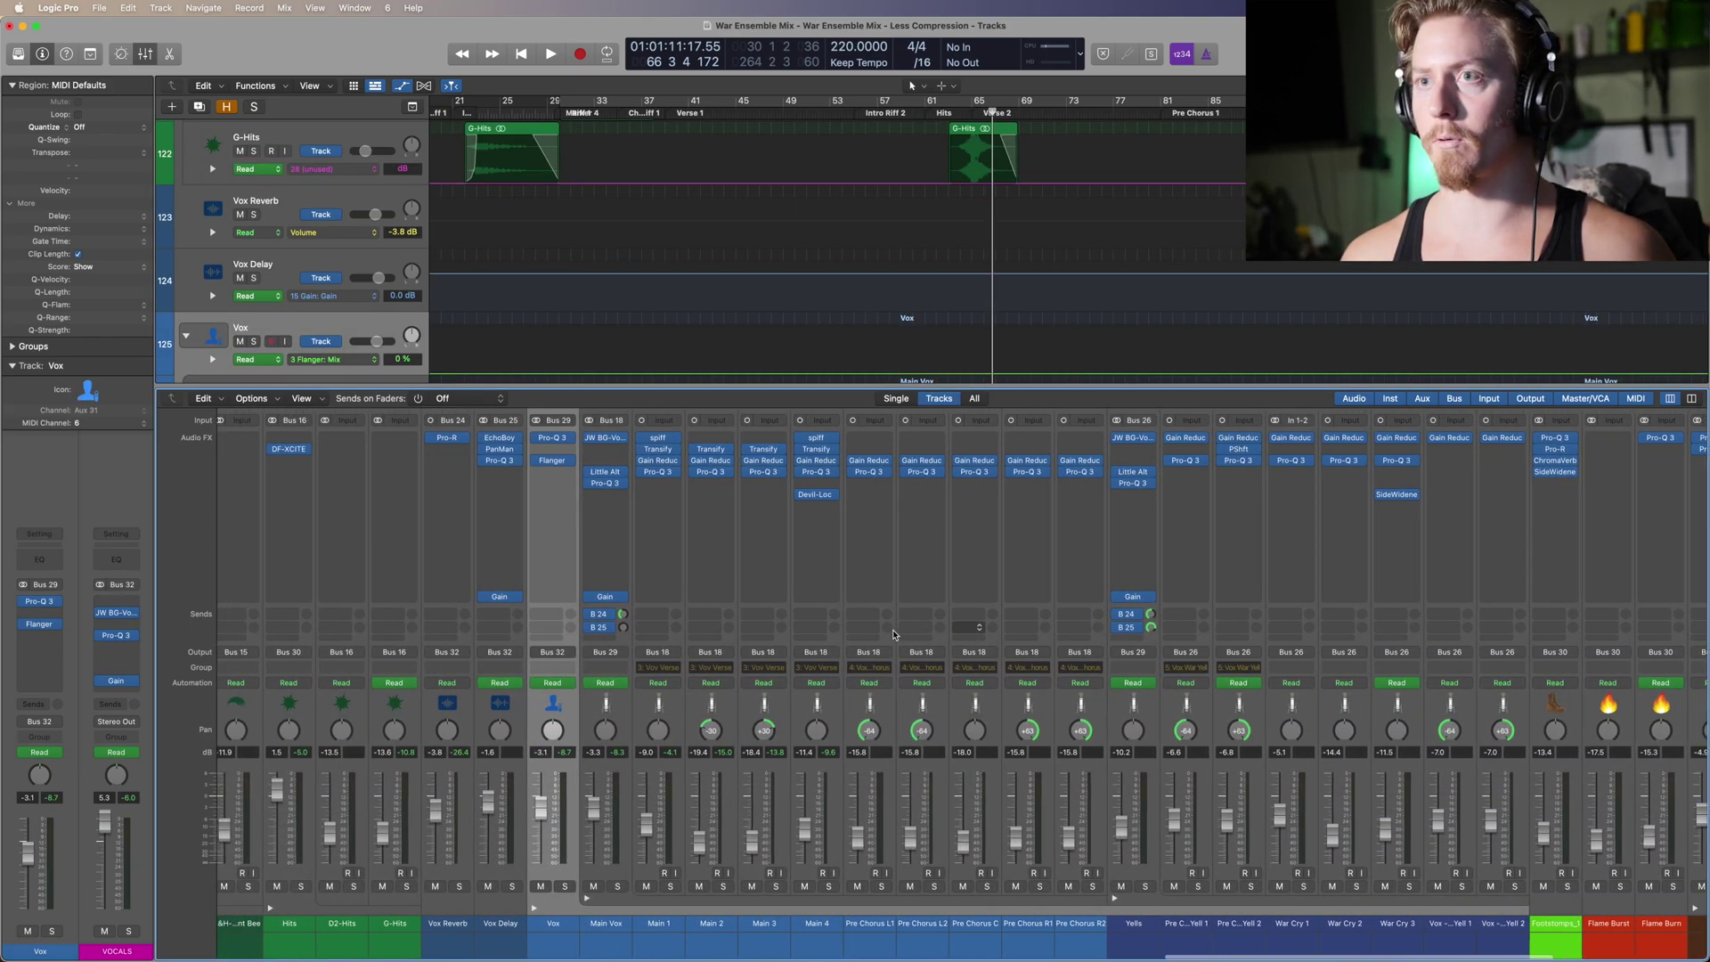
pyautogui.click(556, 708)
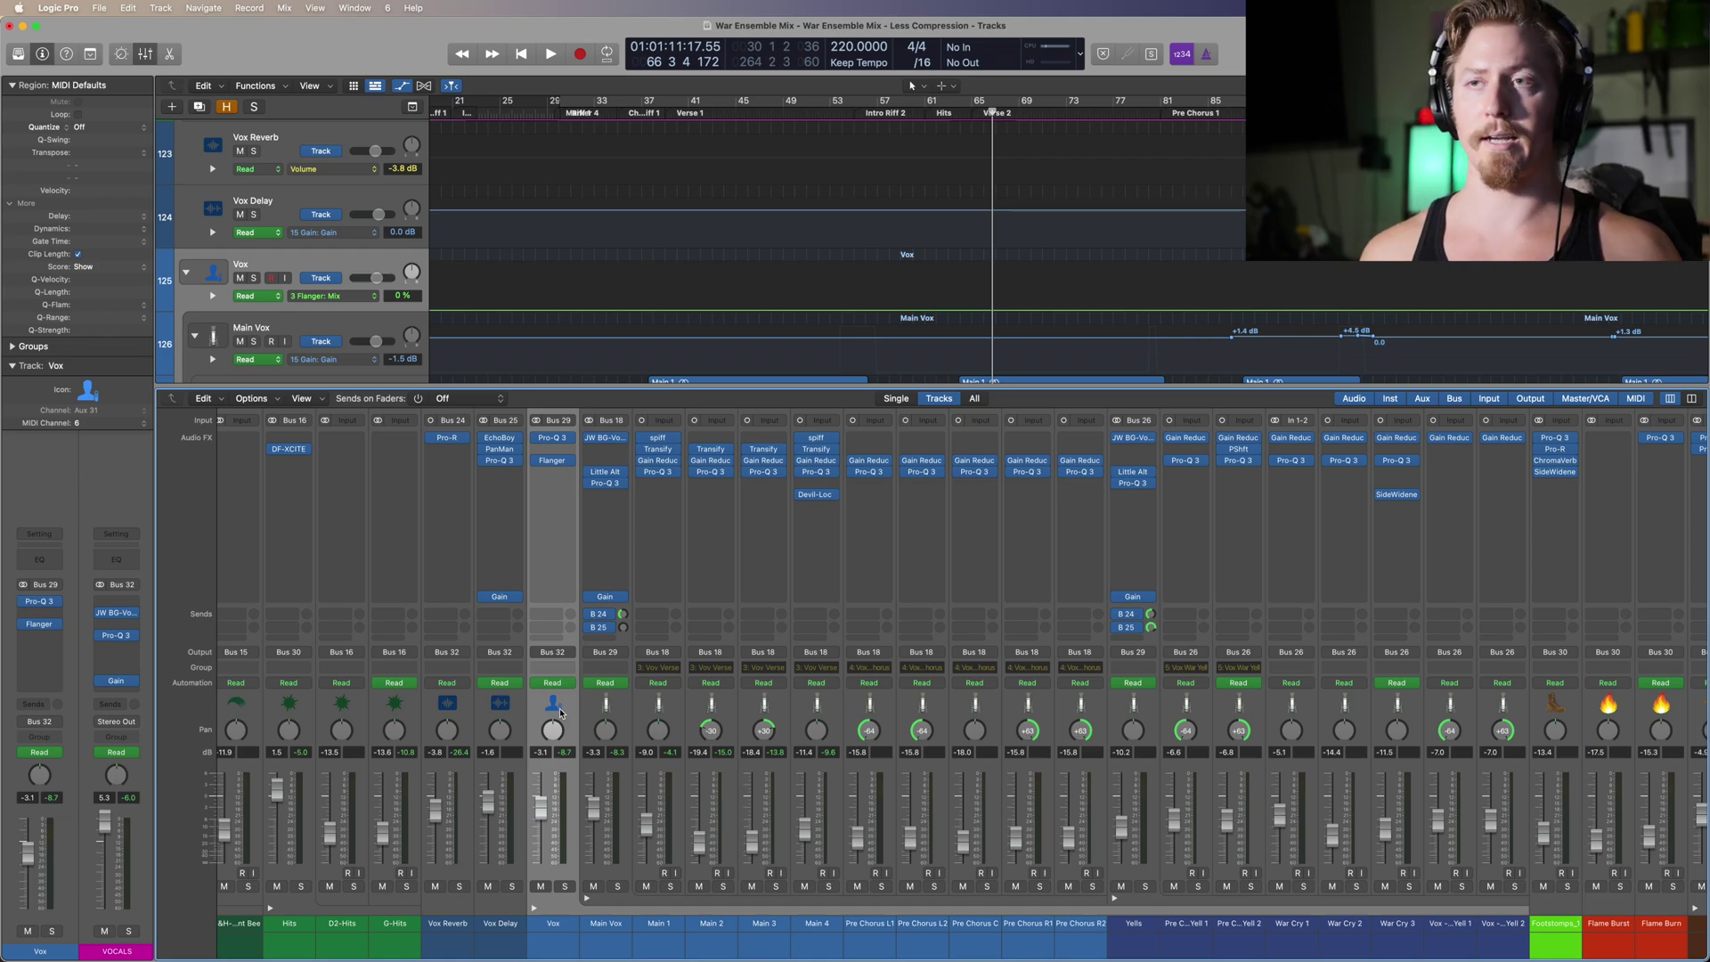
pyautogui.click(606, 703)
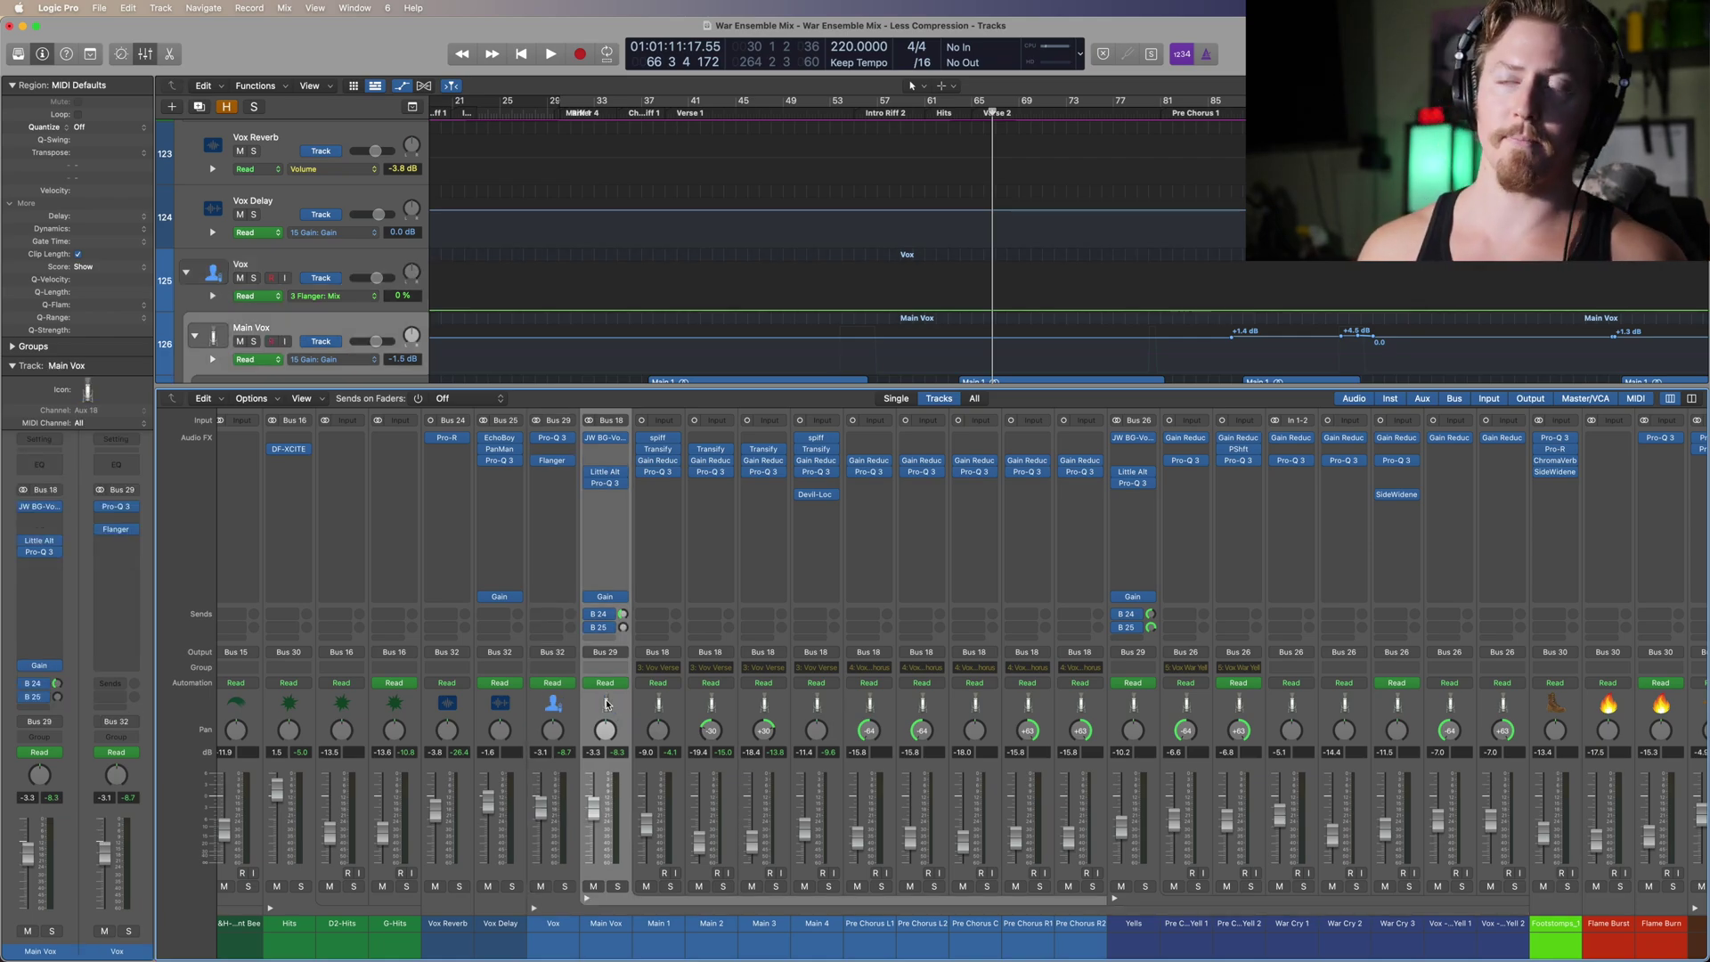
# Step: Select the Main 1 through Main 4 vocal tracks together and look over their regions and the Pre Chorus regions
pyautogui.click(659, 703)
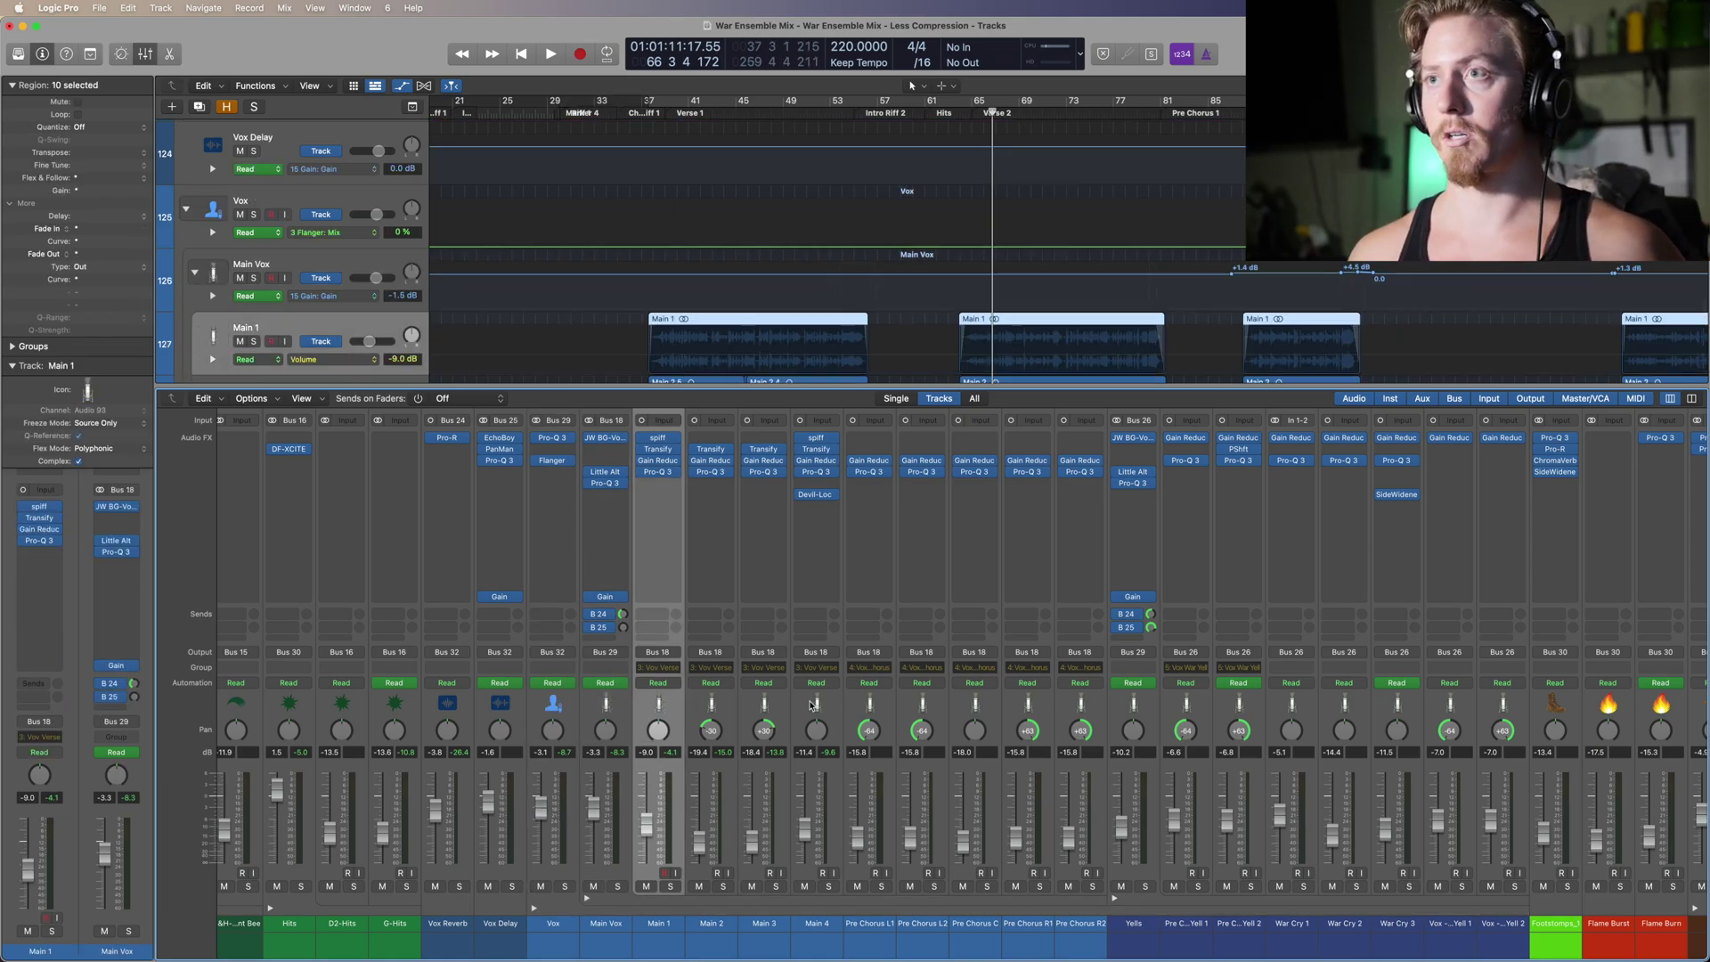
pyautogui.keyDown('shift'); pyautogui.click(815, 703); pyautogui.keyUp('shift')
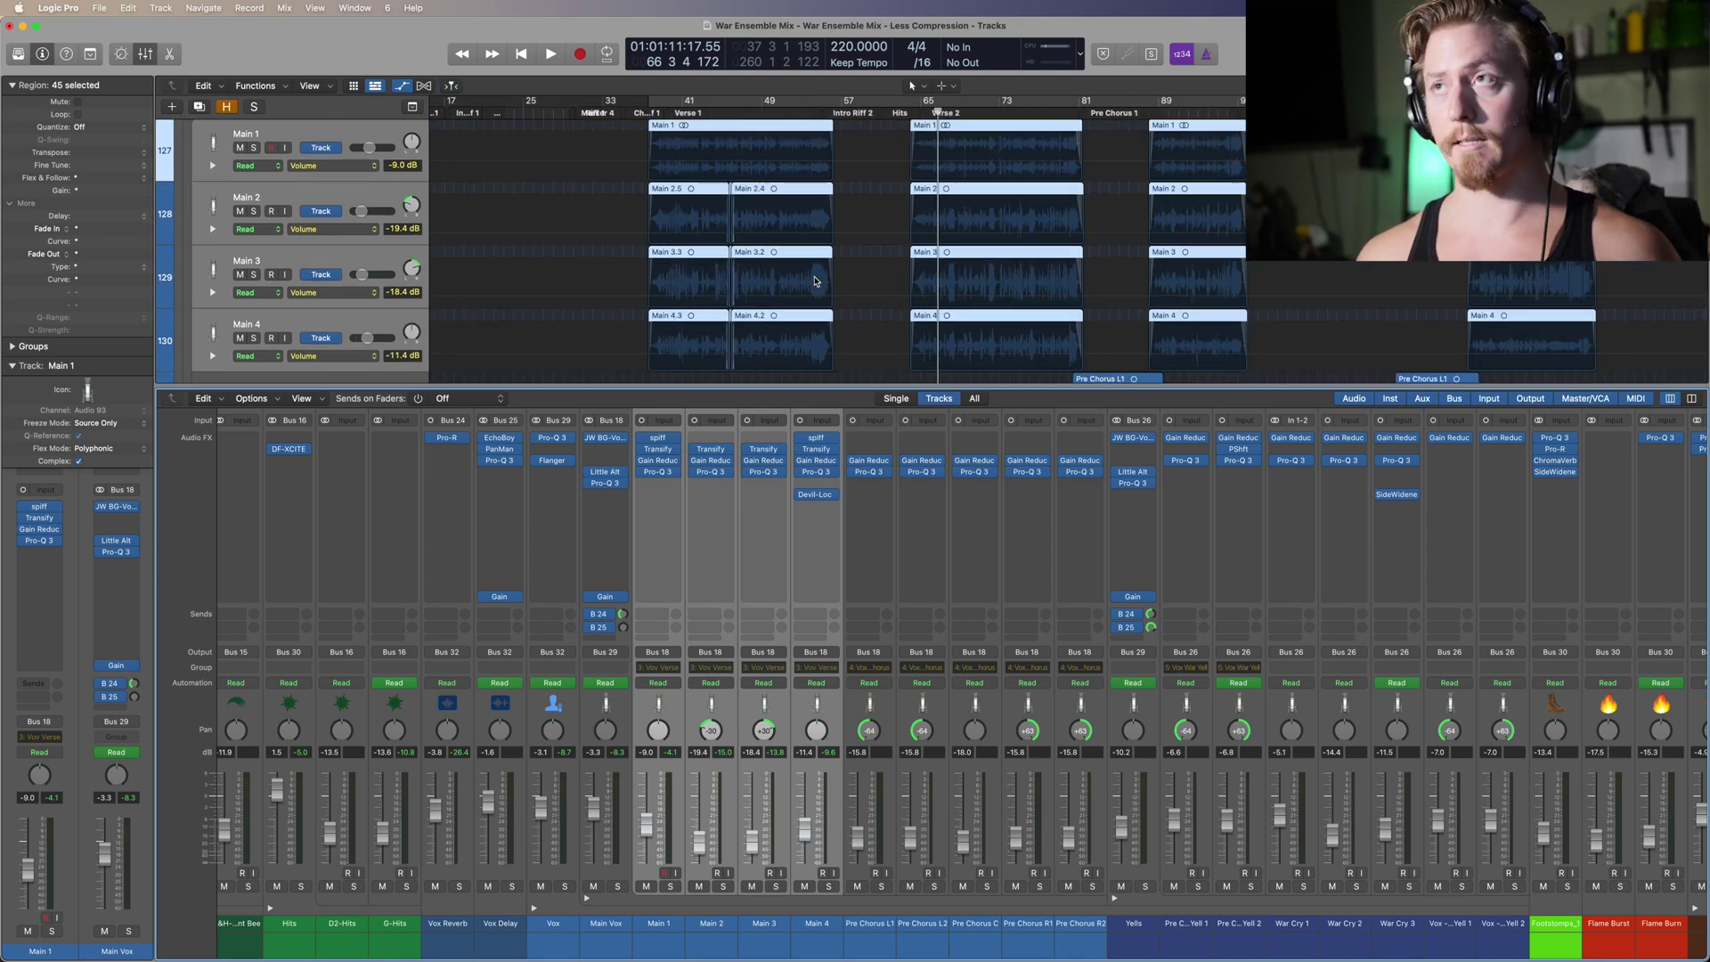
pyautogui.scroll(2, 814, 282)
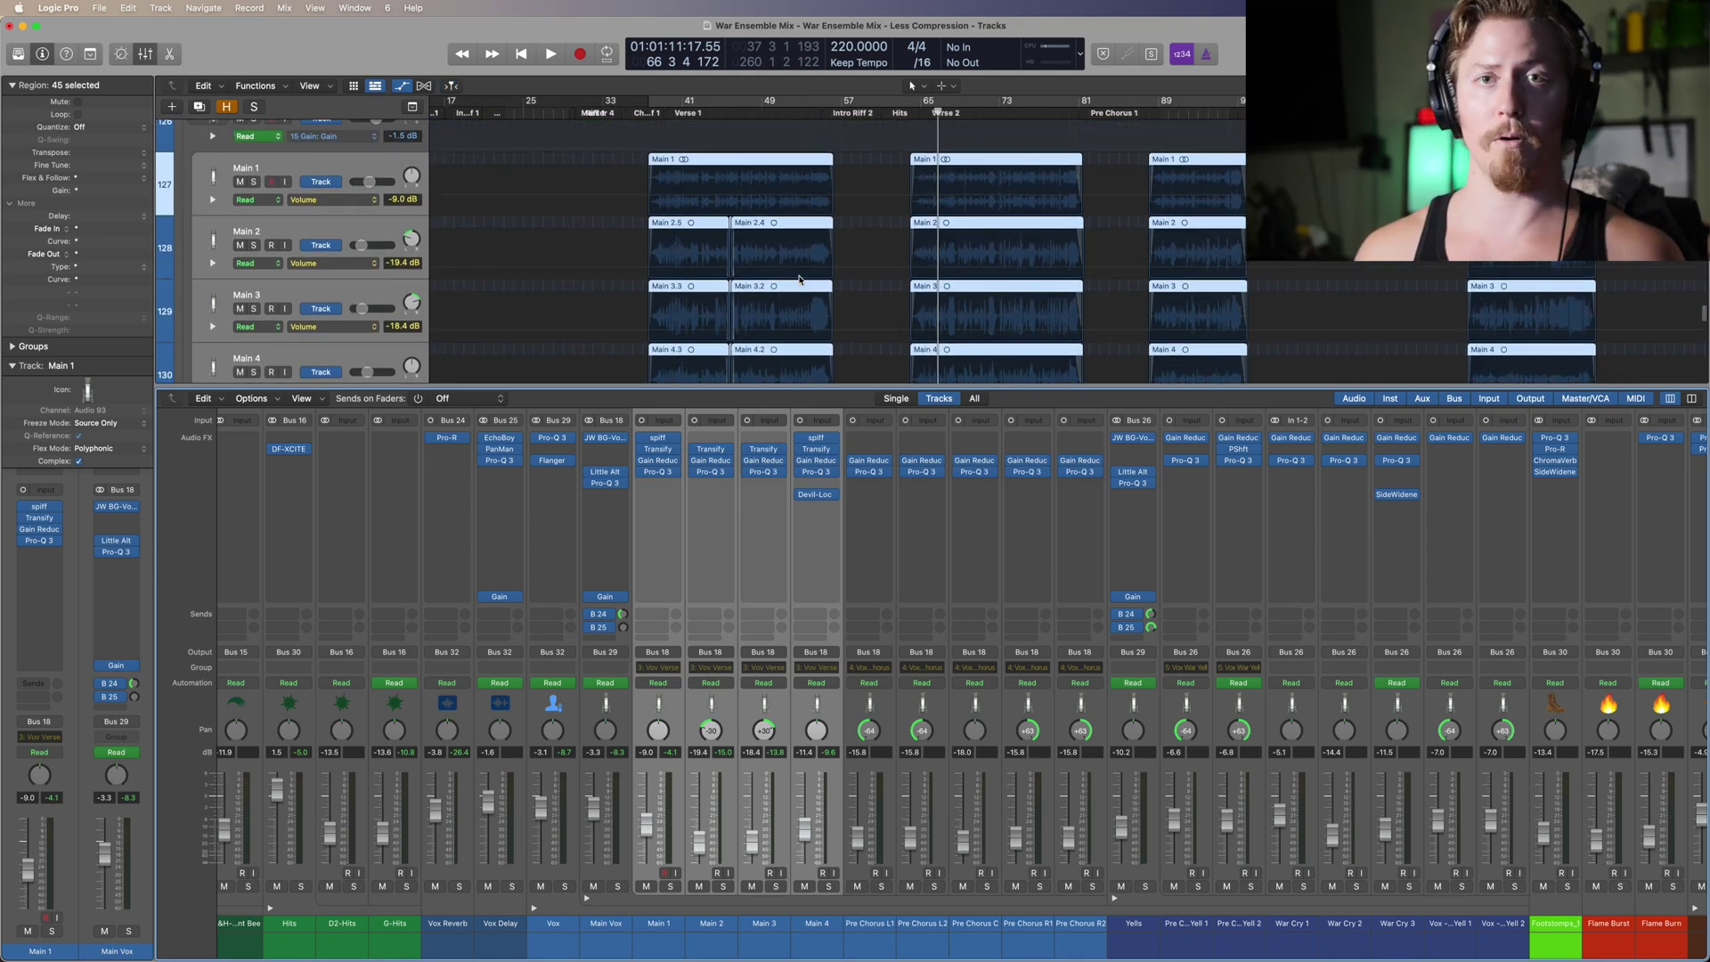
pyautogui.hscroll(5, 802, 279)
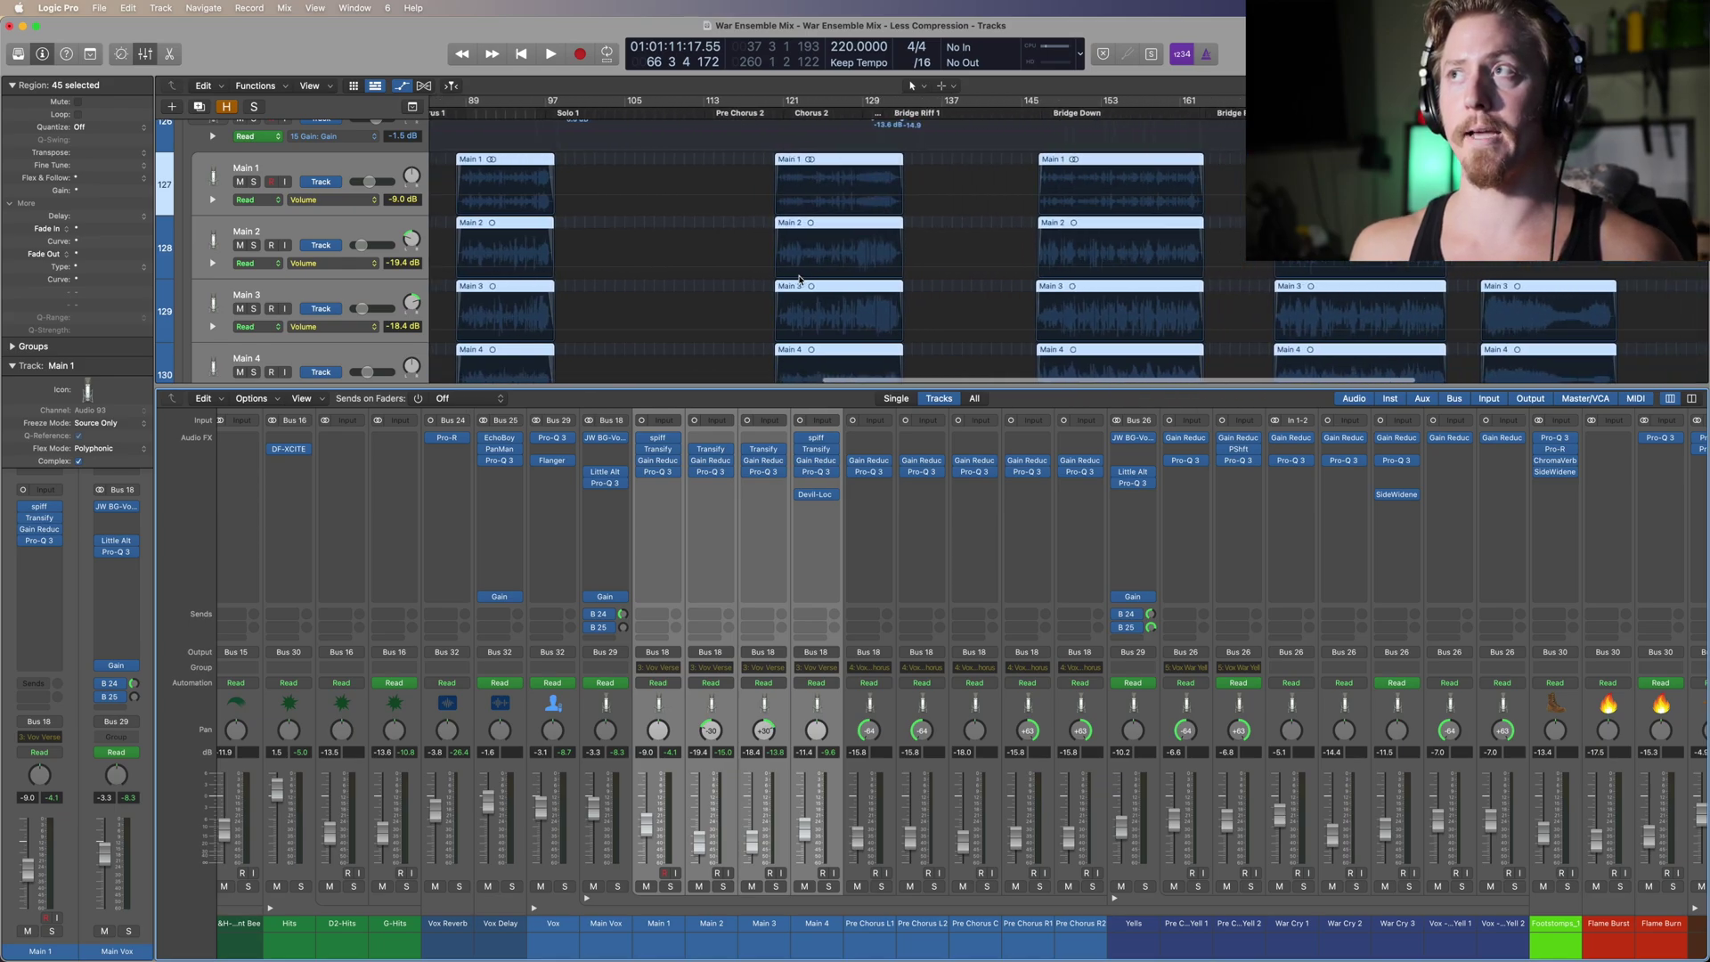
pyautogui.scroll(-3, 805, 183)
pyautogui.scroll(-3, 810, 196)
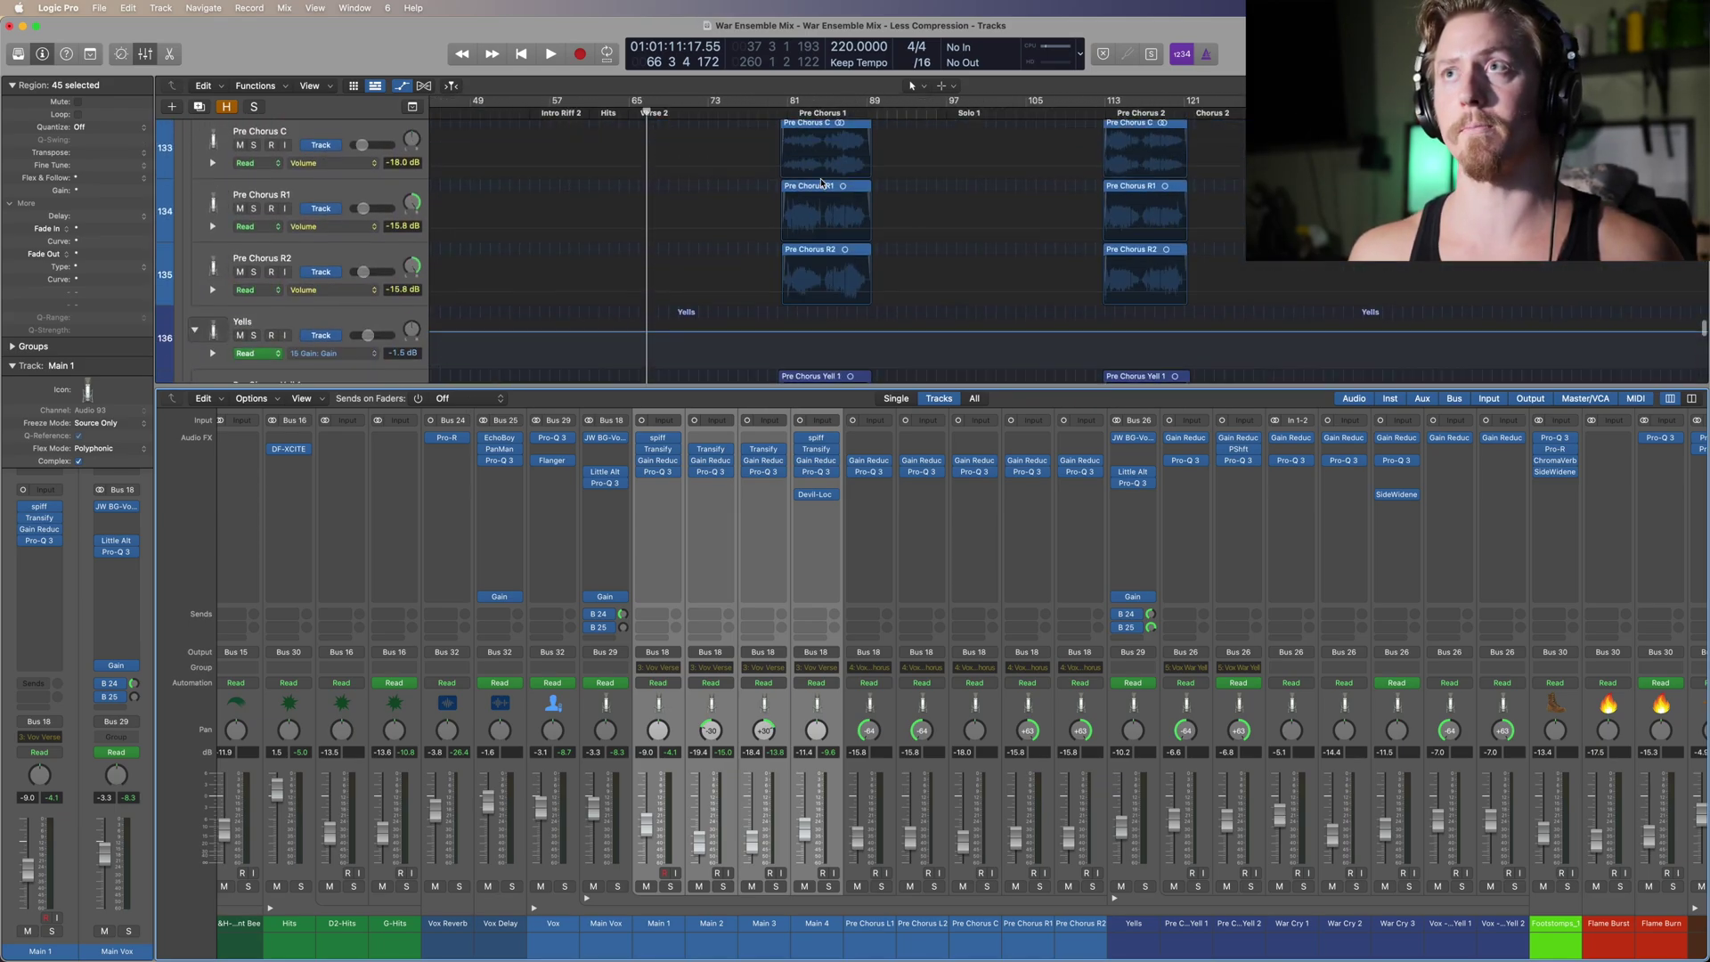
pyautogui.scroll(1, 820, 216)
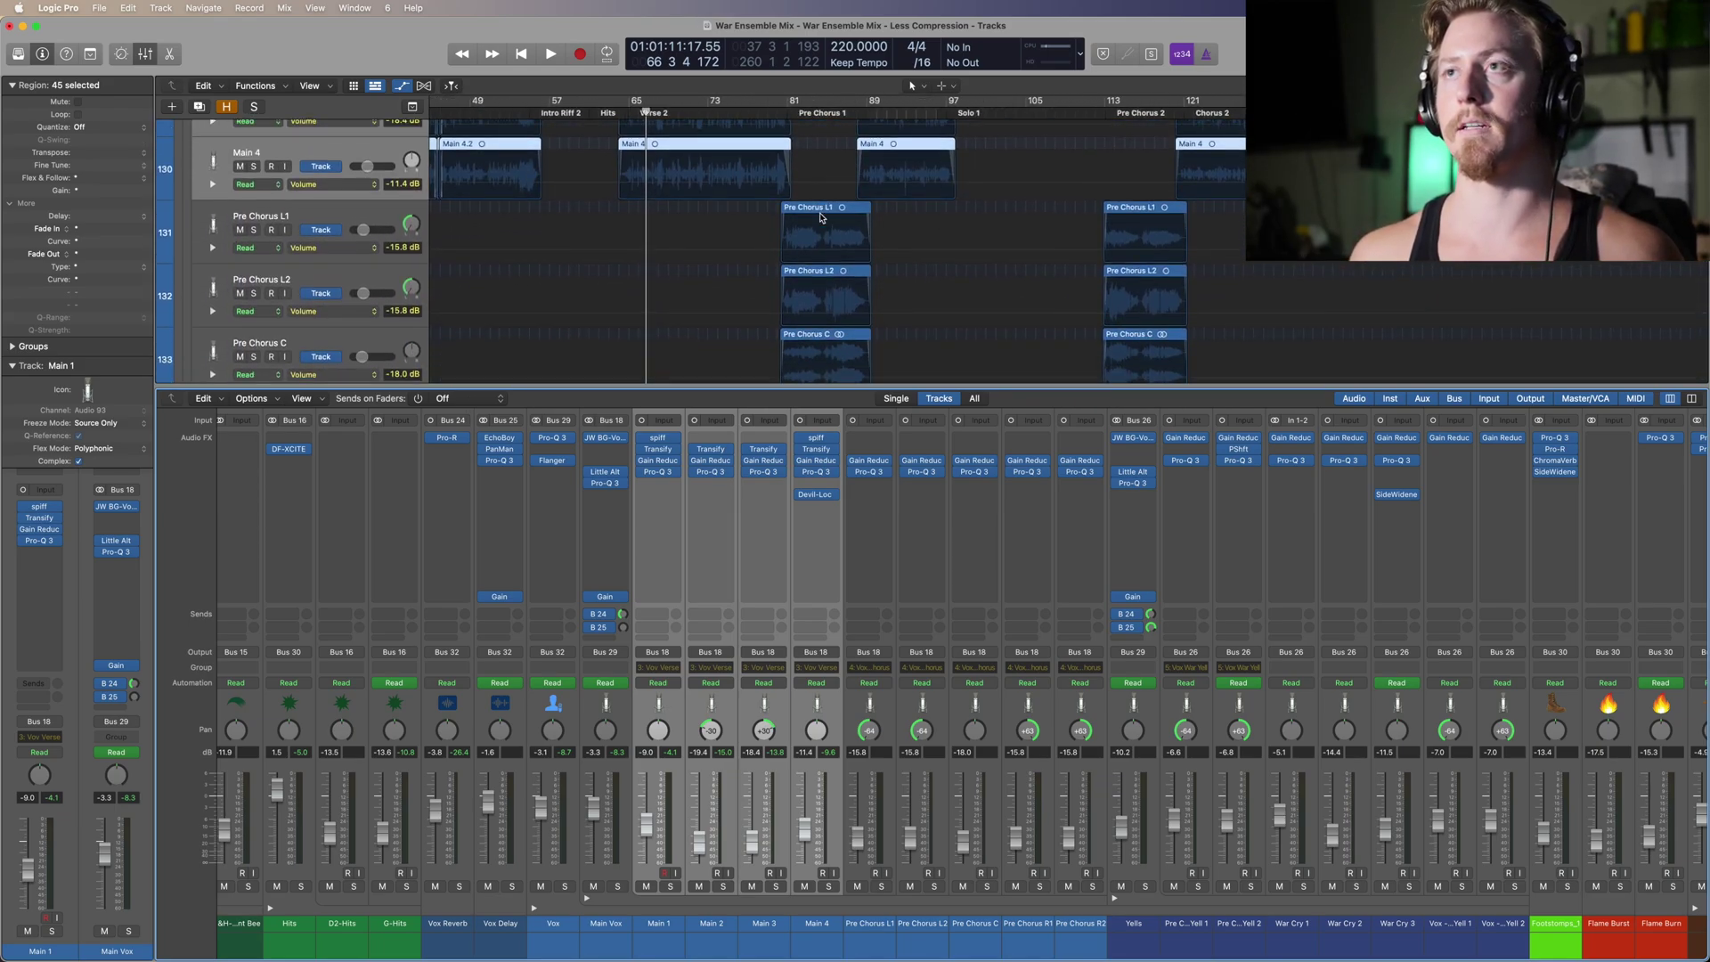
# Step: Move the playhead to bar 41, reselect Main 1 through Main 4, and single out the panned Main 2 and Main 3 tracks
pyautogui.press('space')
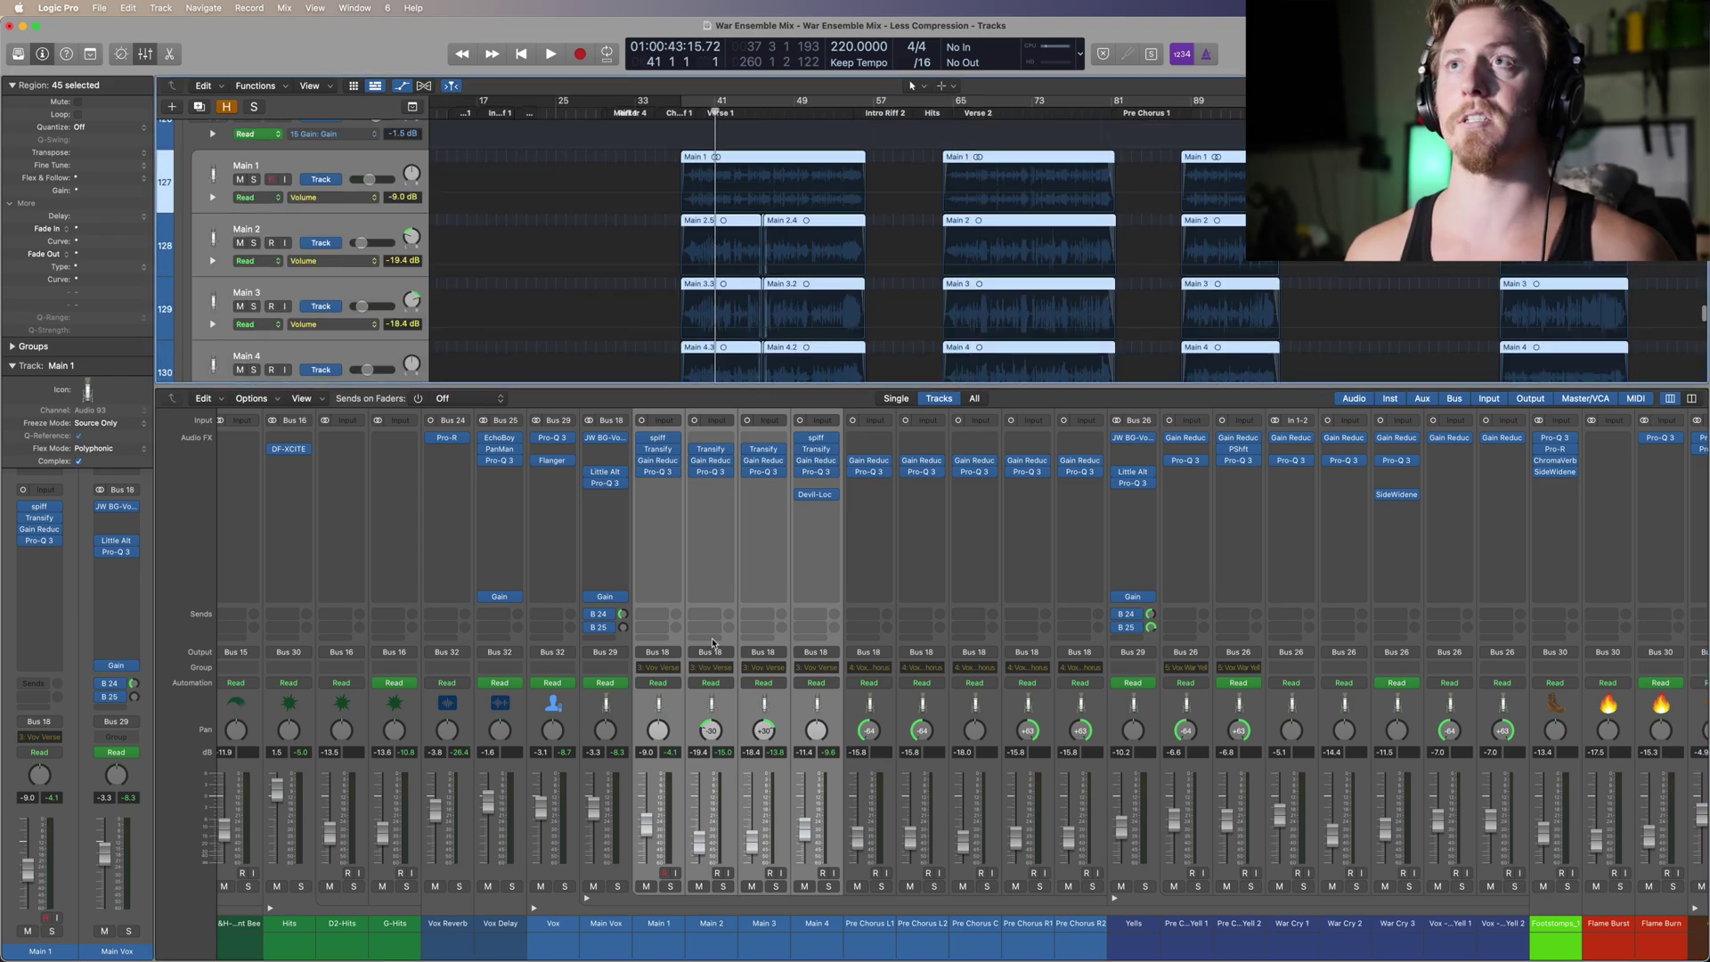
pyautogui.click(662, 702)
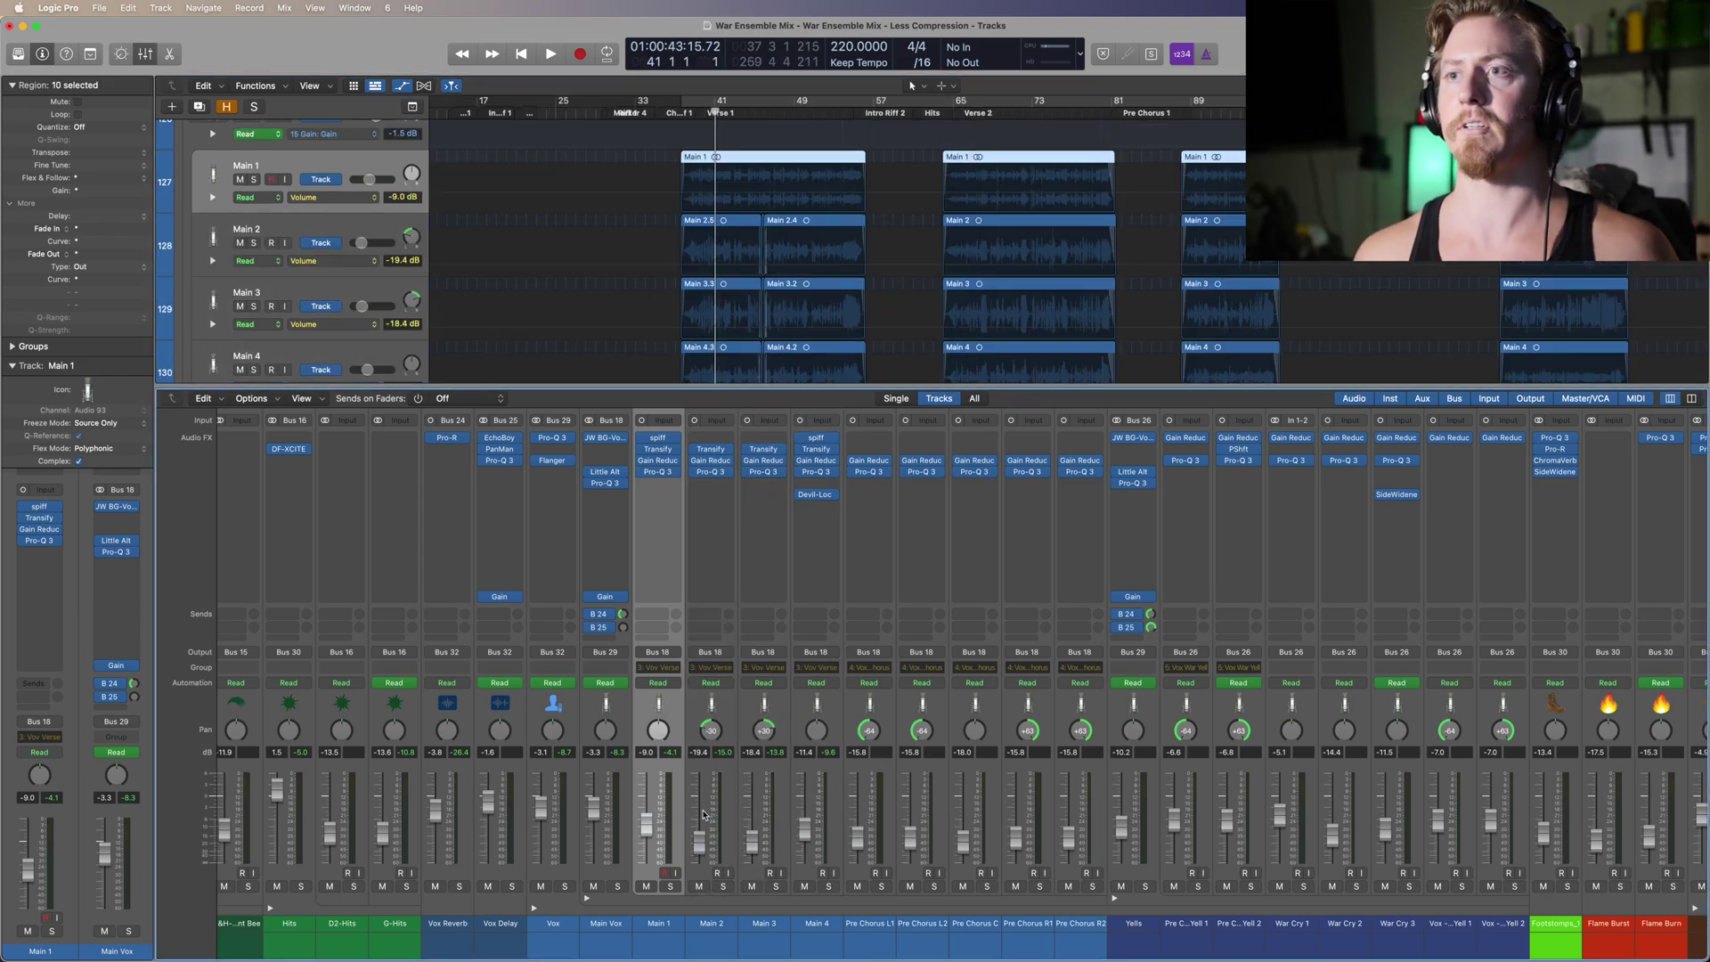
pyautogui.keyDown('shift'); pyautogui.click(816, 712); pyautogui.keyUp('shift')
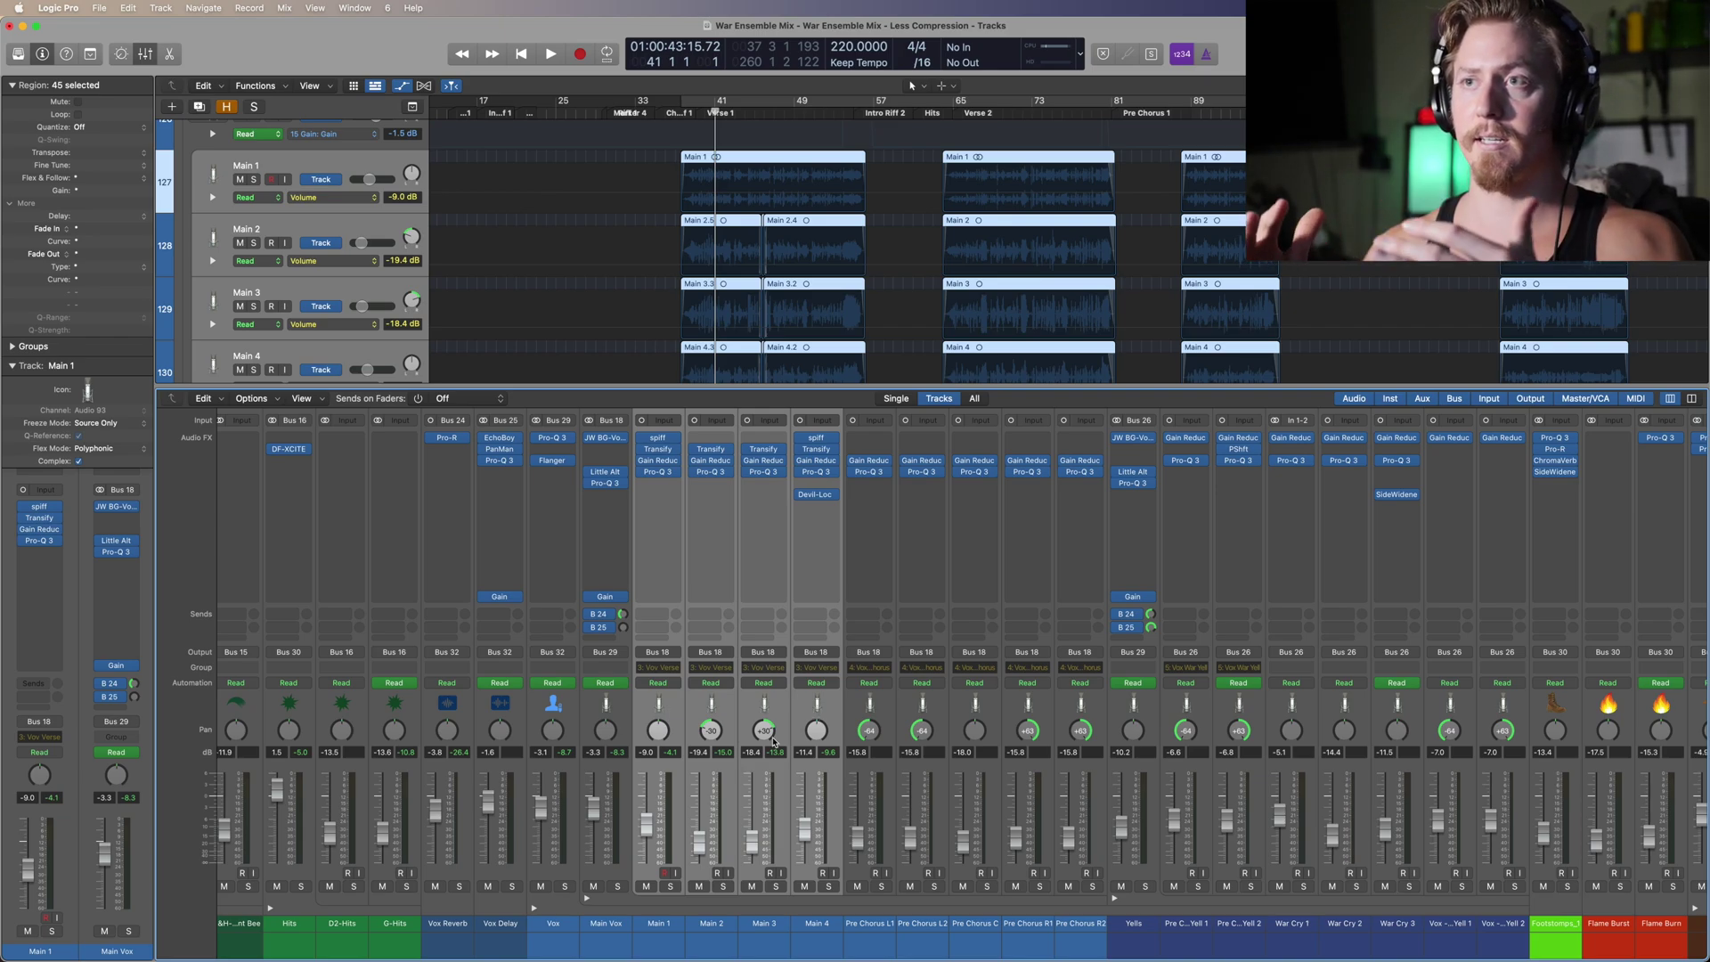
pyautogui.click(699, 714)
pyautogui.click(761, 712)
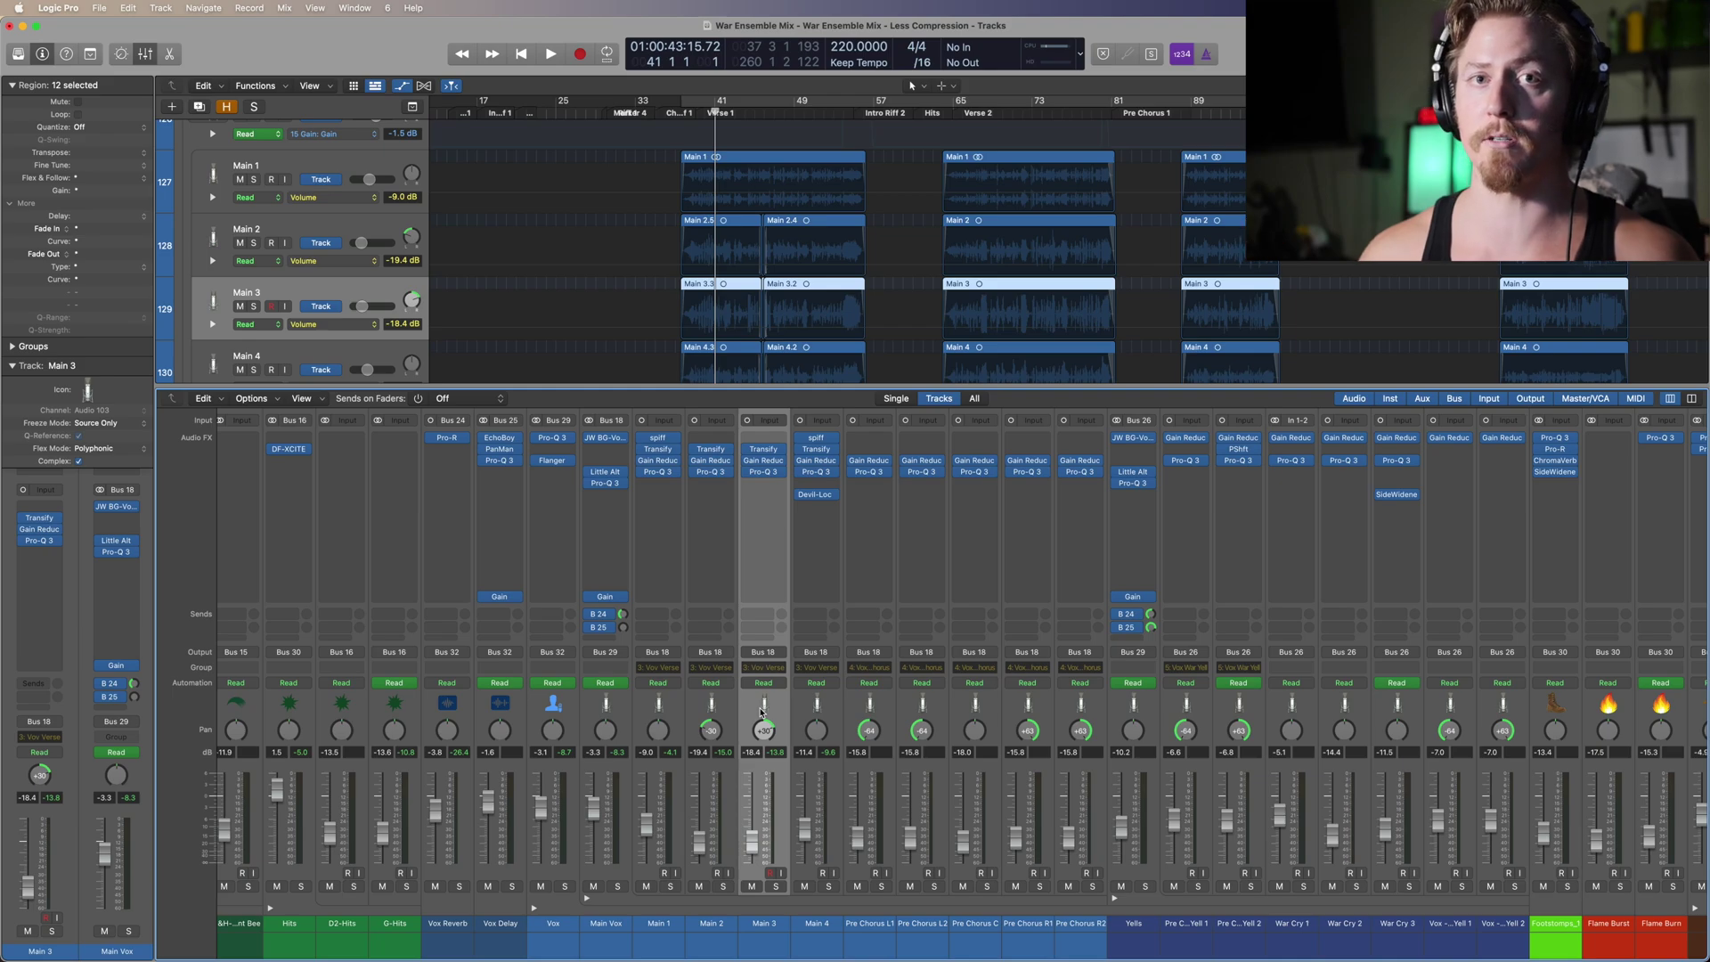
# Step: Select and solo the Main 1 vocal track, and audition its Verse 1 region from bar 41
pyautogui.press('Up')
pyautogui.press('Up')
pyautogui.click(672, 887)
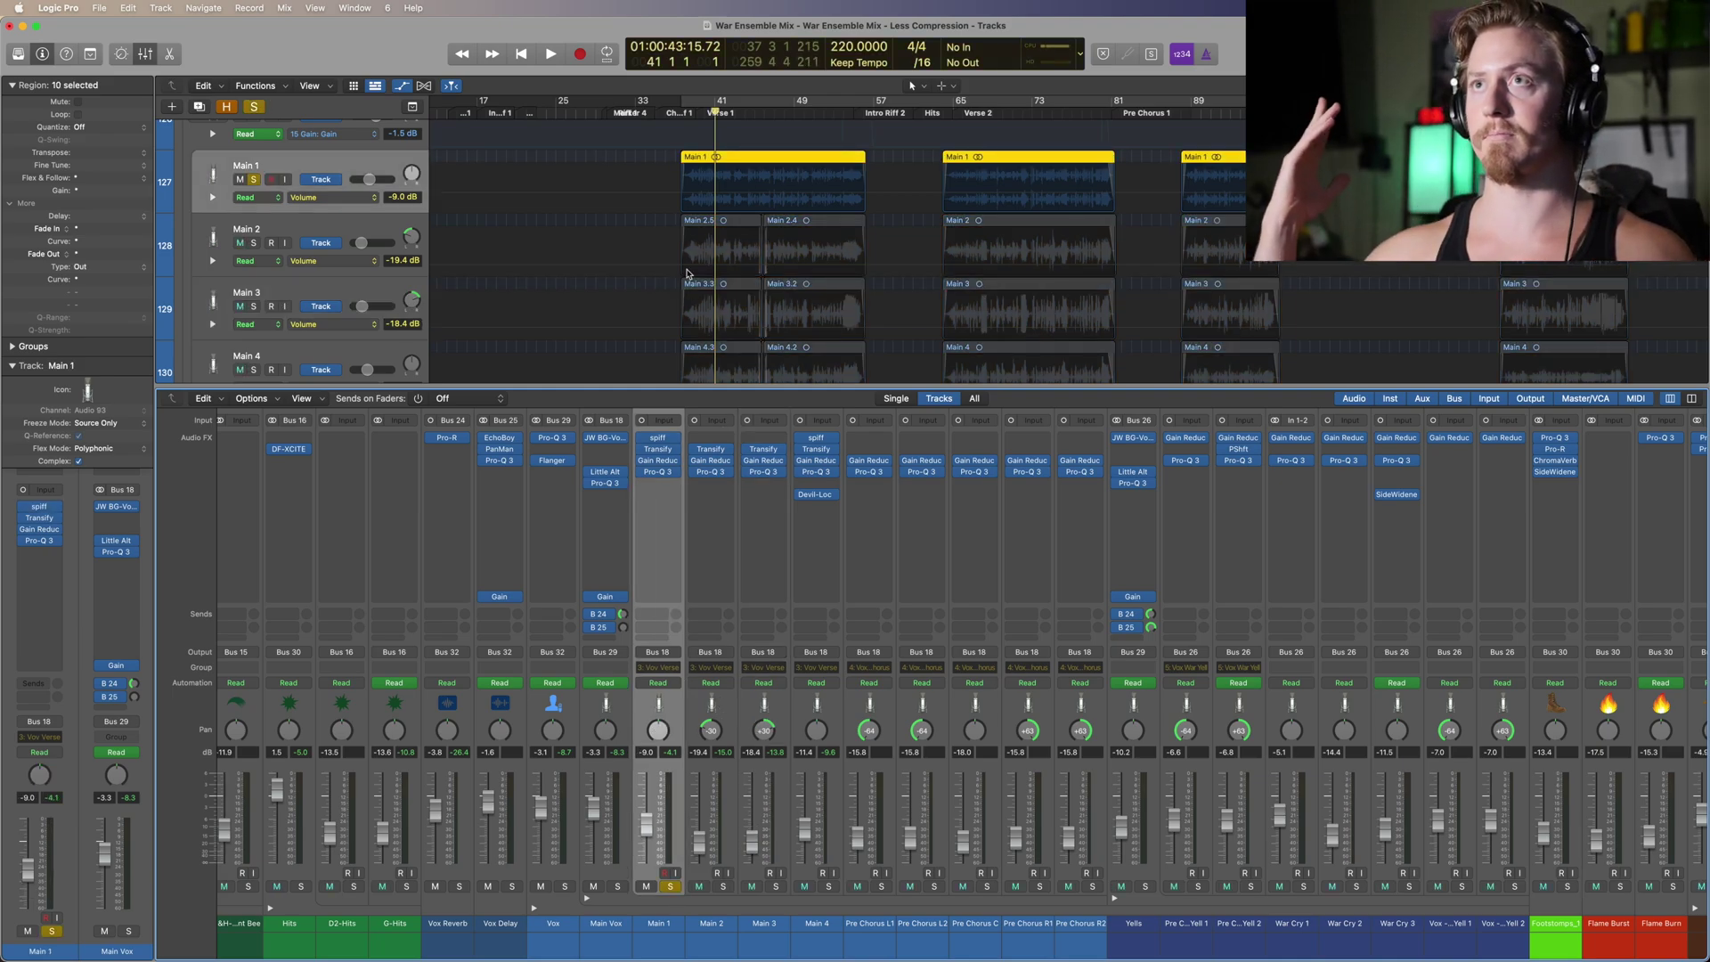
pyautogui.press('space')
pyautogui.press('super+Right')
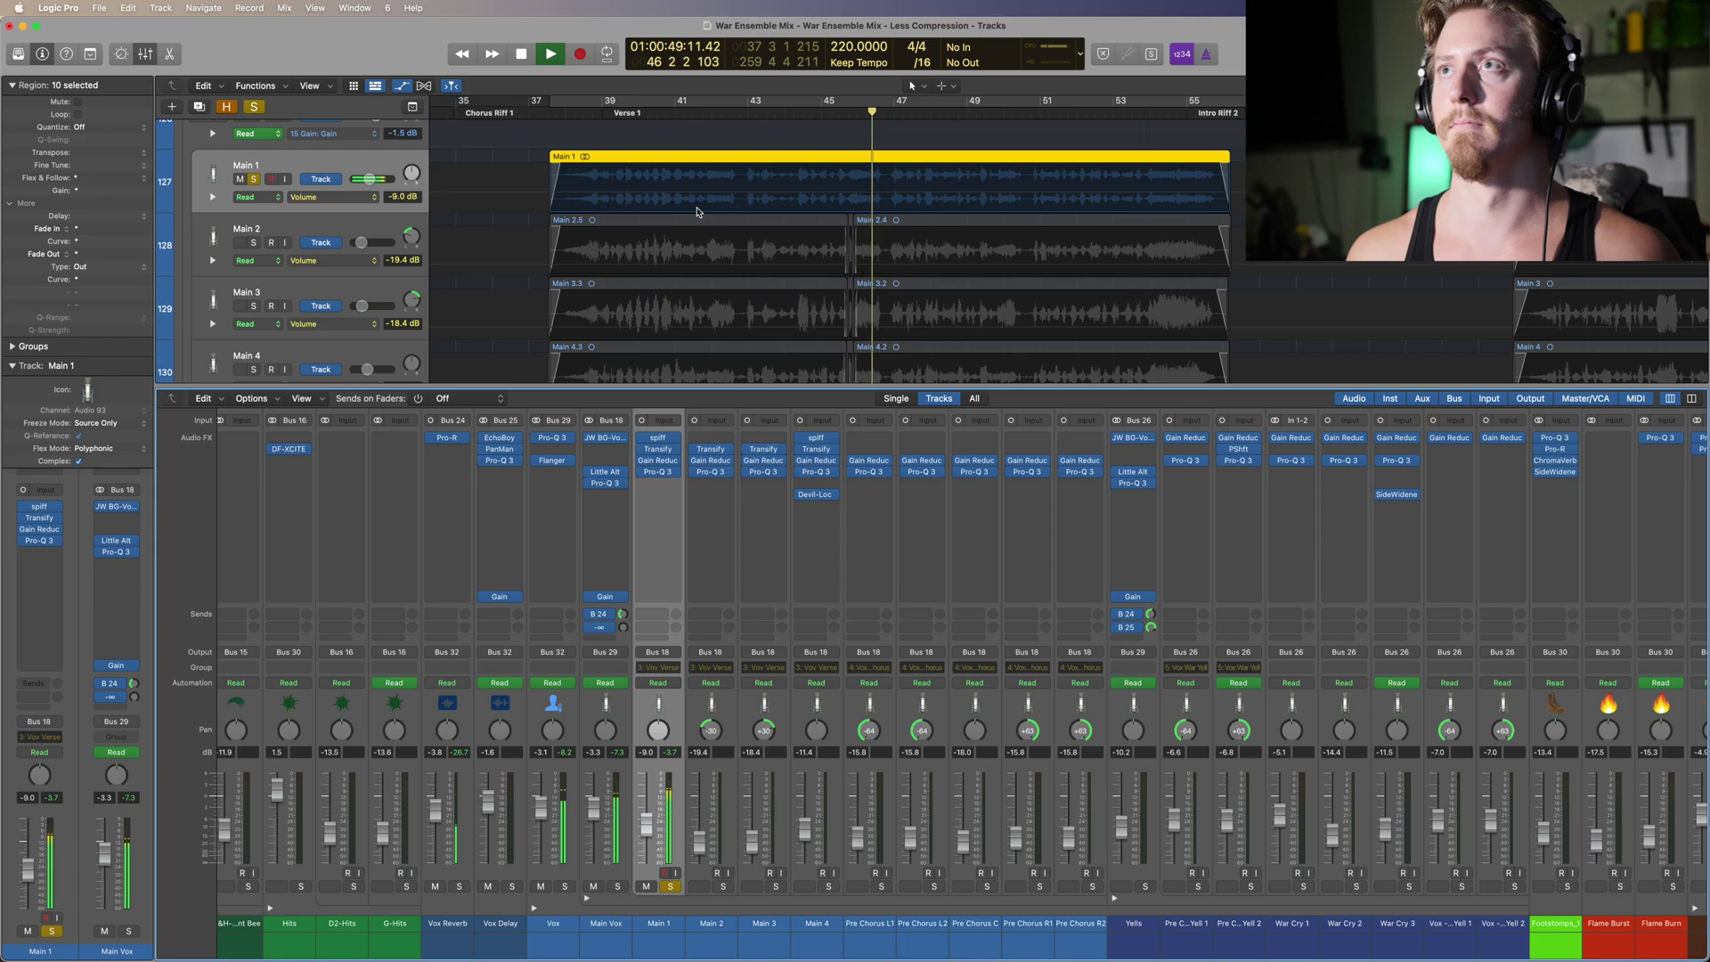
# Step: Switch the solo to Main 2 and audition its part through the end of Verse 1
pyautogui.press('space')
pyautogui.click(719, 517)
pyautogui.press('space')
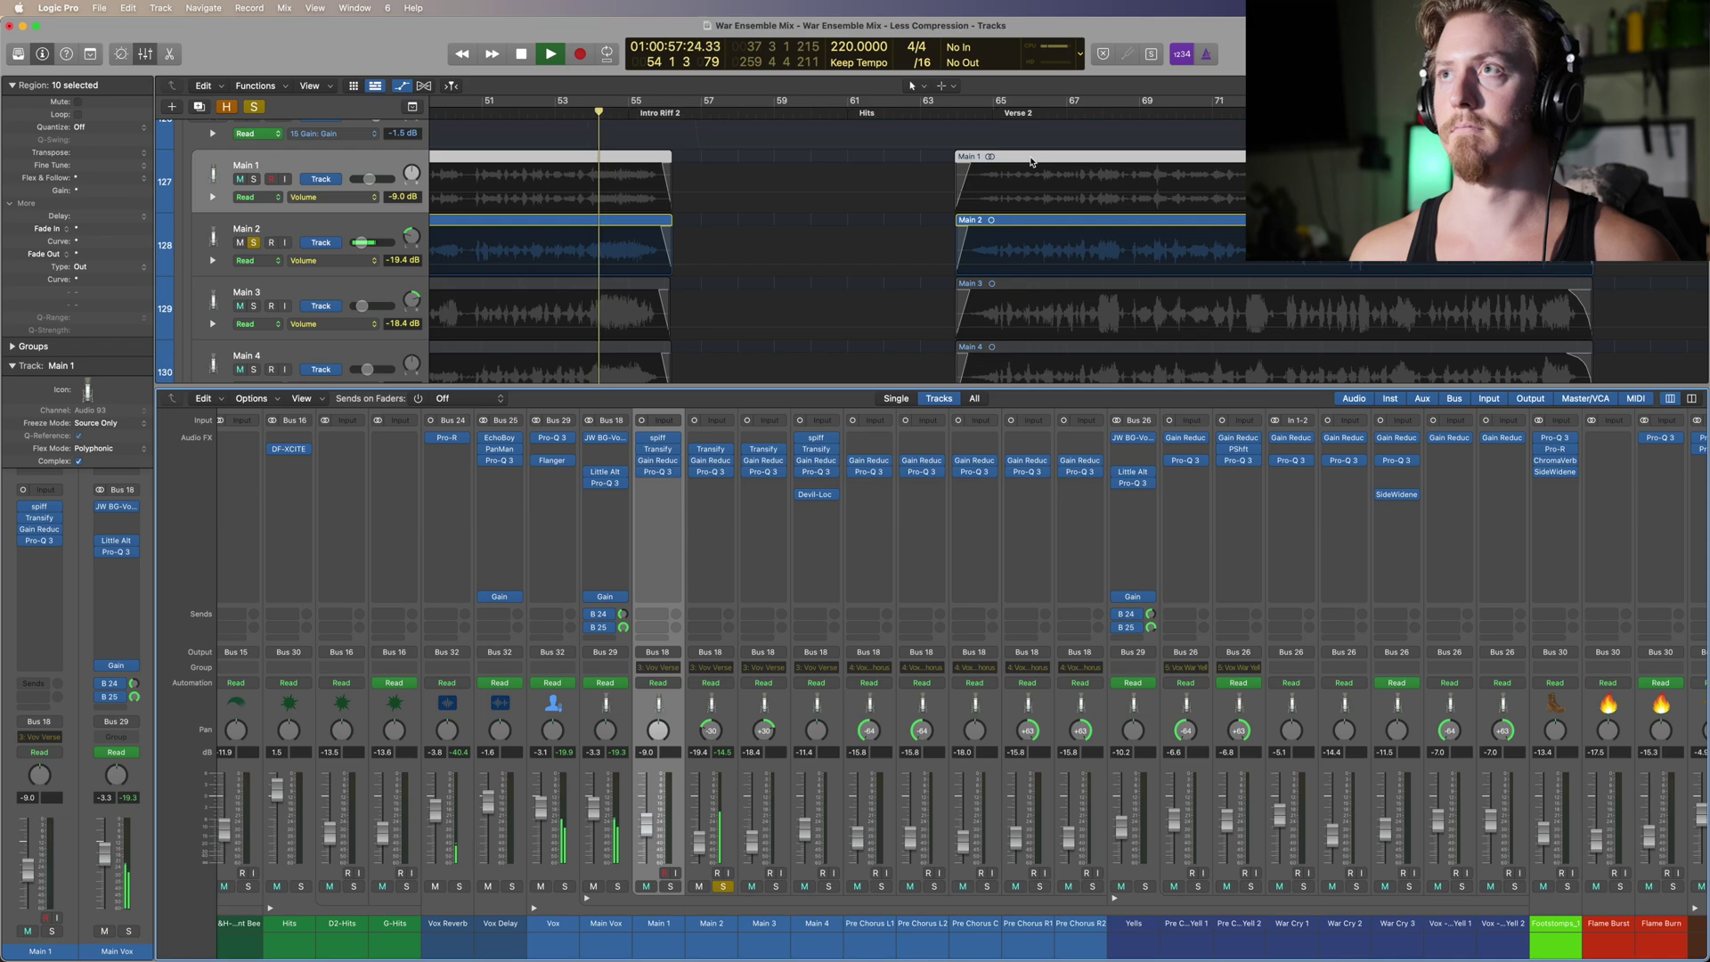
# Step: Switch the solo to Main 3, audition its Verse 2 region from bar 64, stop, and clear the solo
pyautogui.doubleClick(984, 107)
pyautogui.keyDown('alt'); pyautogui.click(775, 886); pyautogui.keyUp('alt')
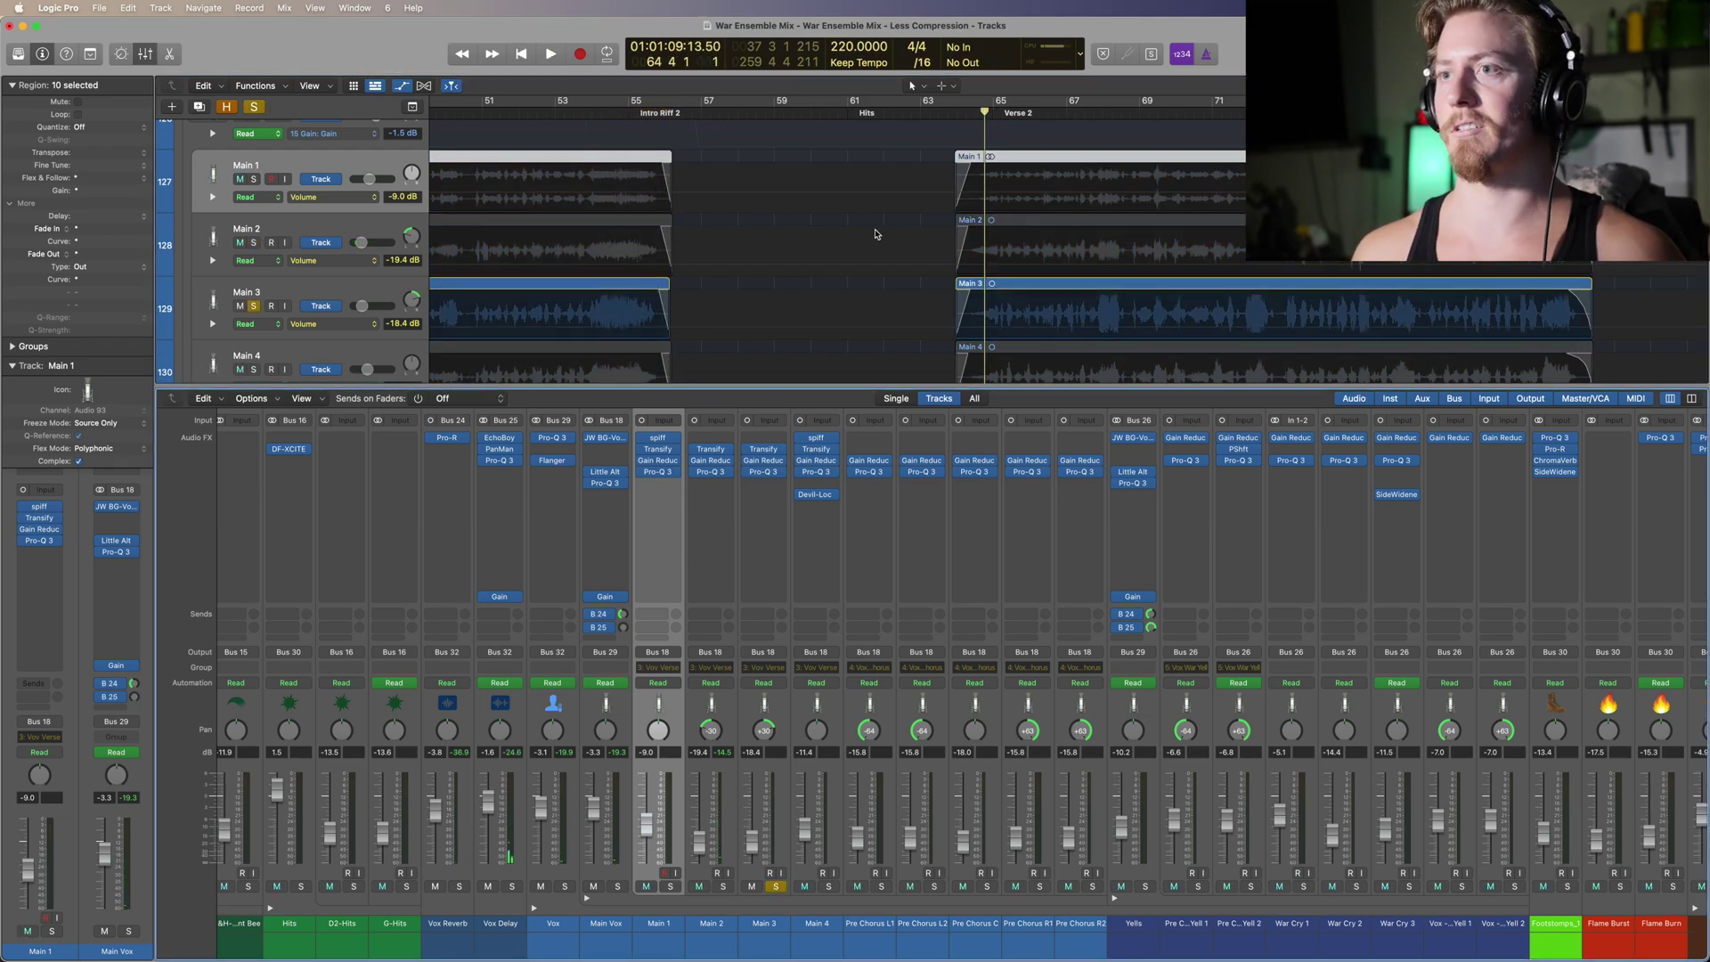
pyautogui.press('space')
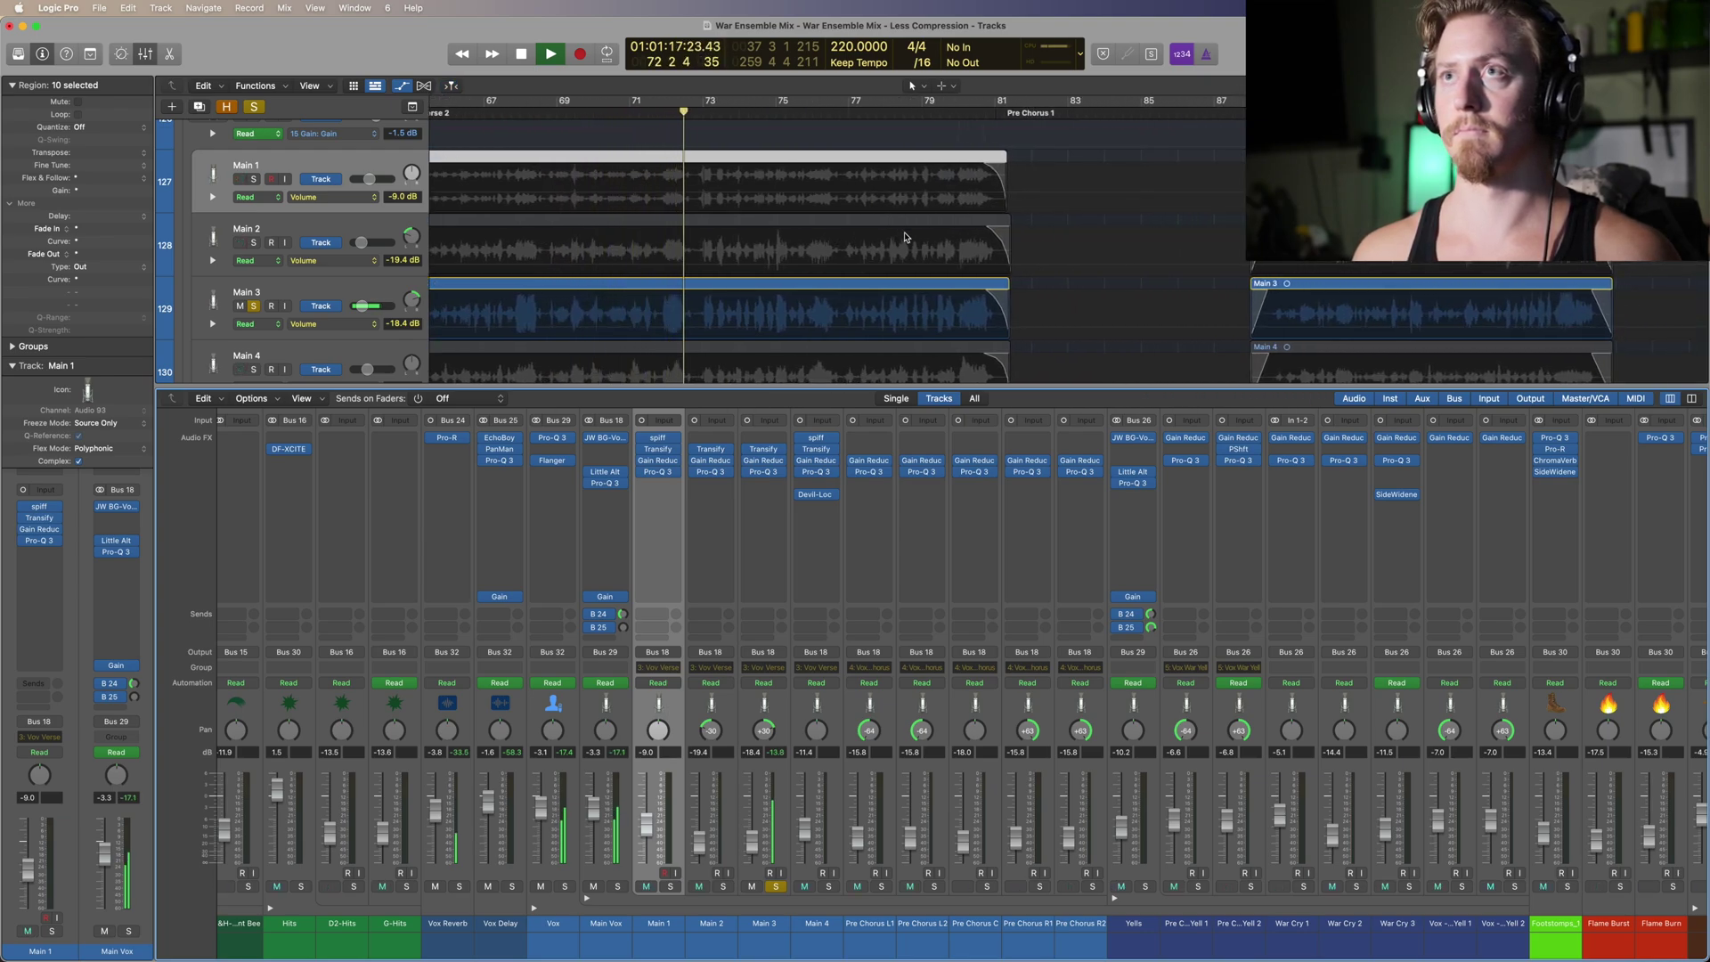
pyautogui.press('space')
pyautogui.click(776, 886)
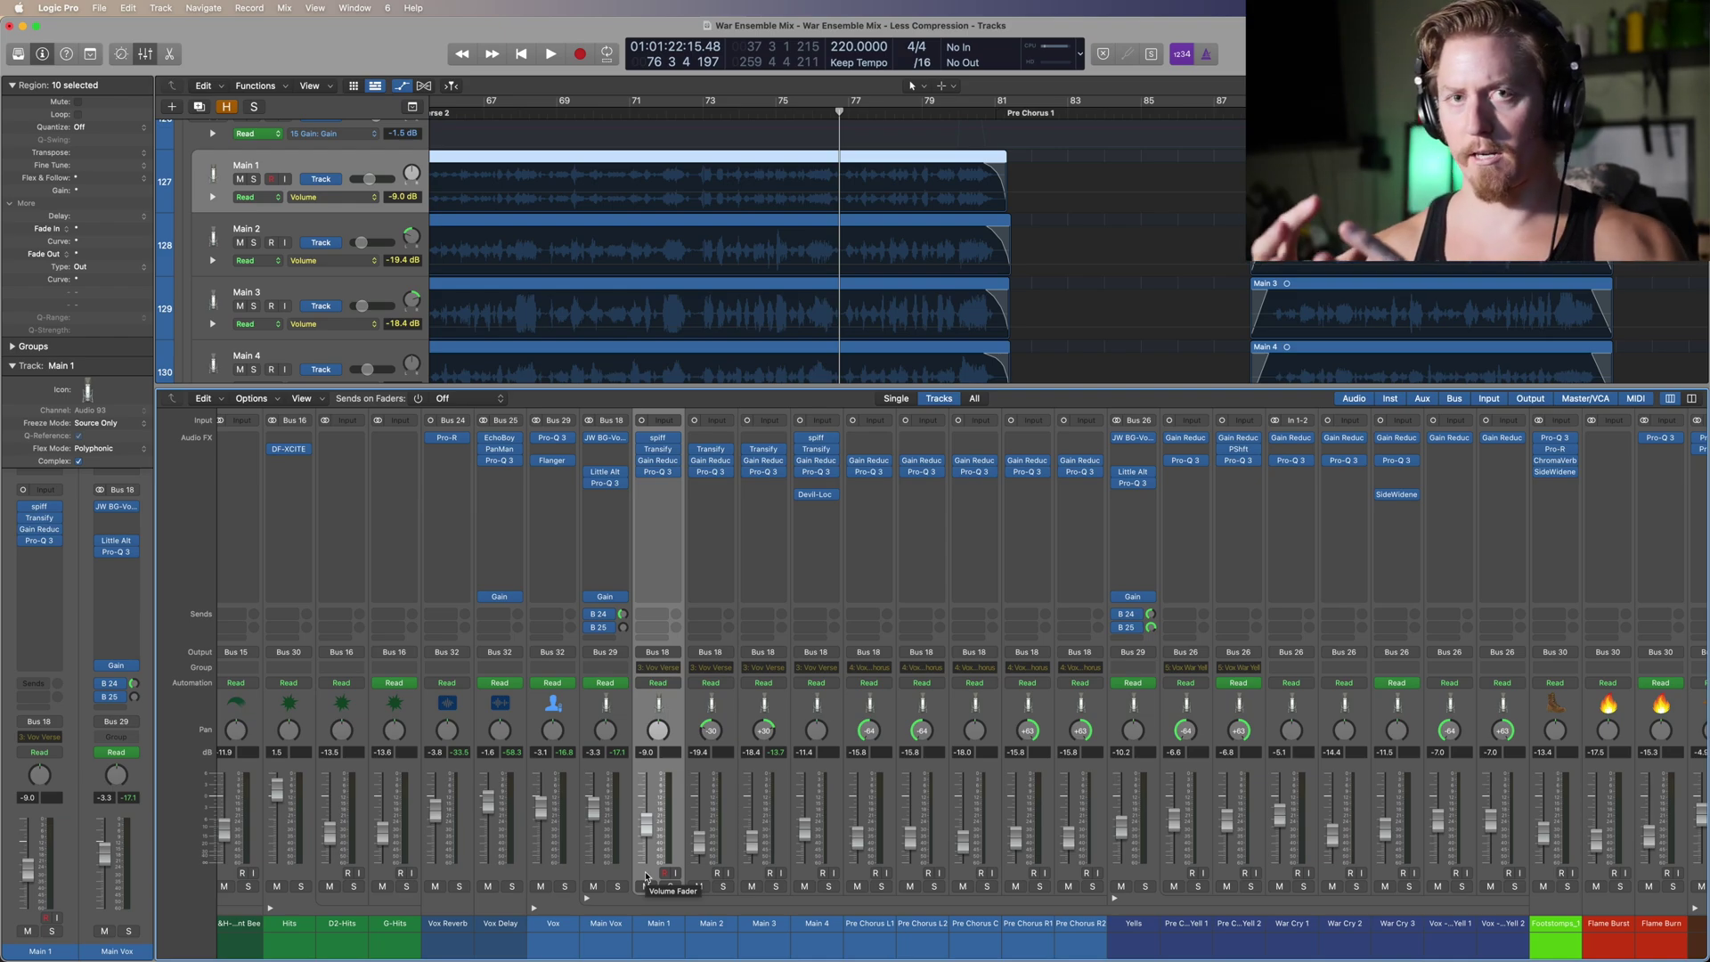
# Step: Select Main 2, Main 3 and Main 4 in turn and look over the Main 4 regions in the verses
pyautogui.click(705, 868)
pyautogui.click(753, 877)
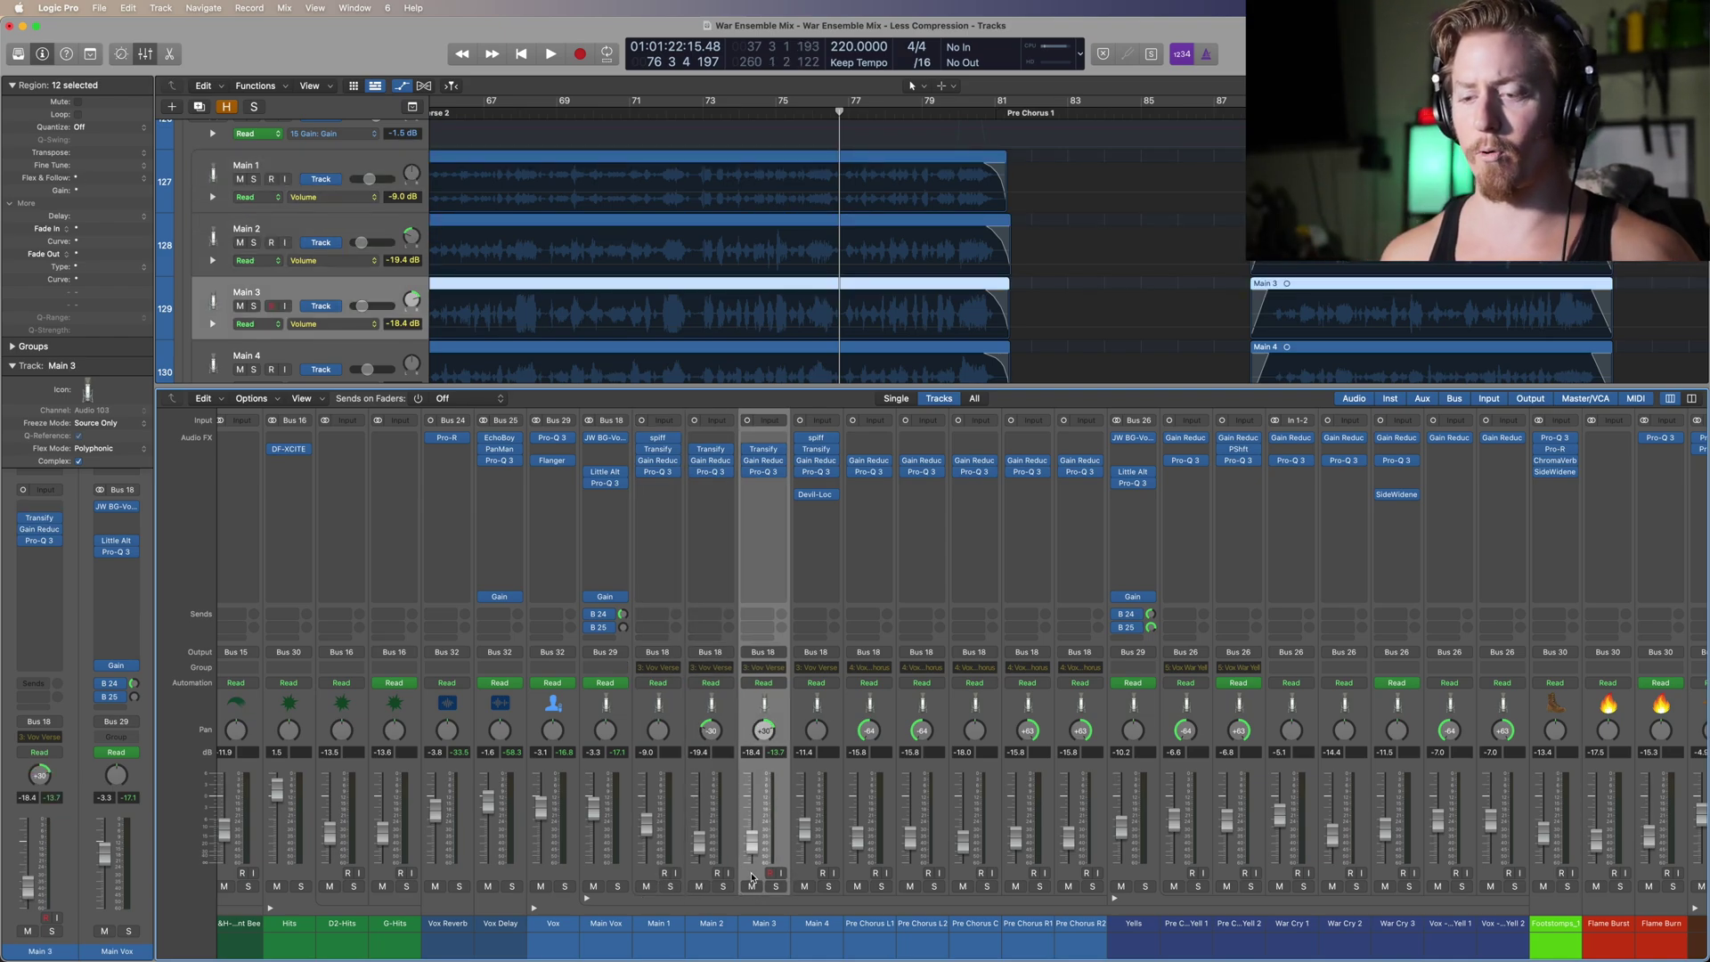
pyautogui.click(799, 877)
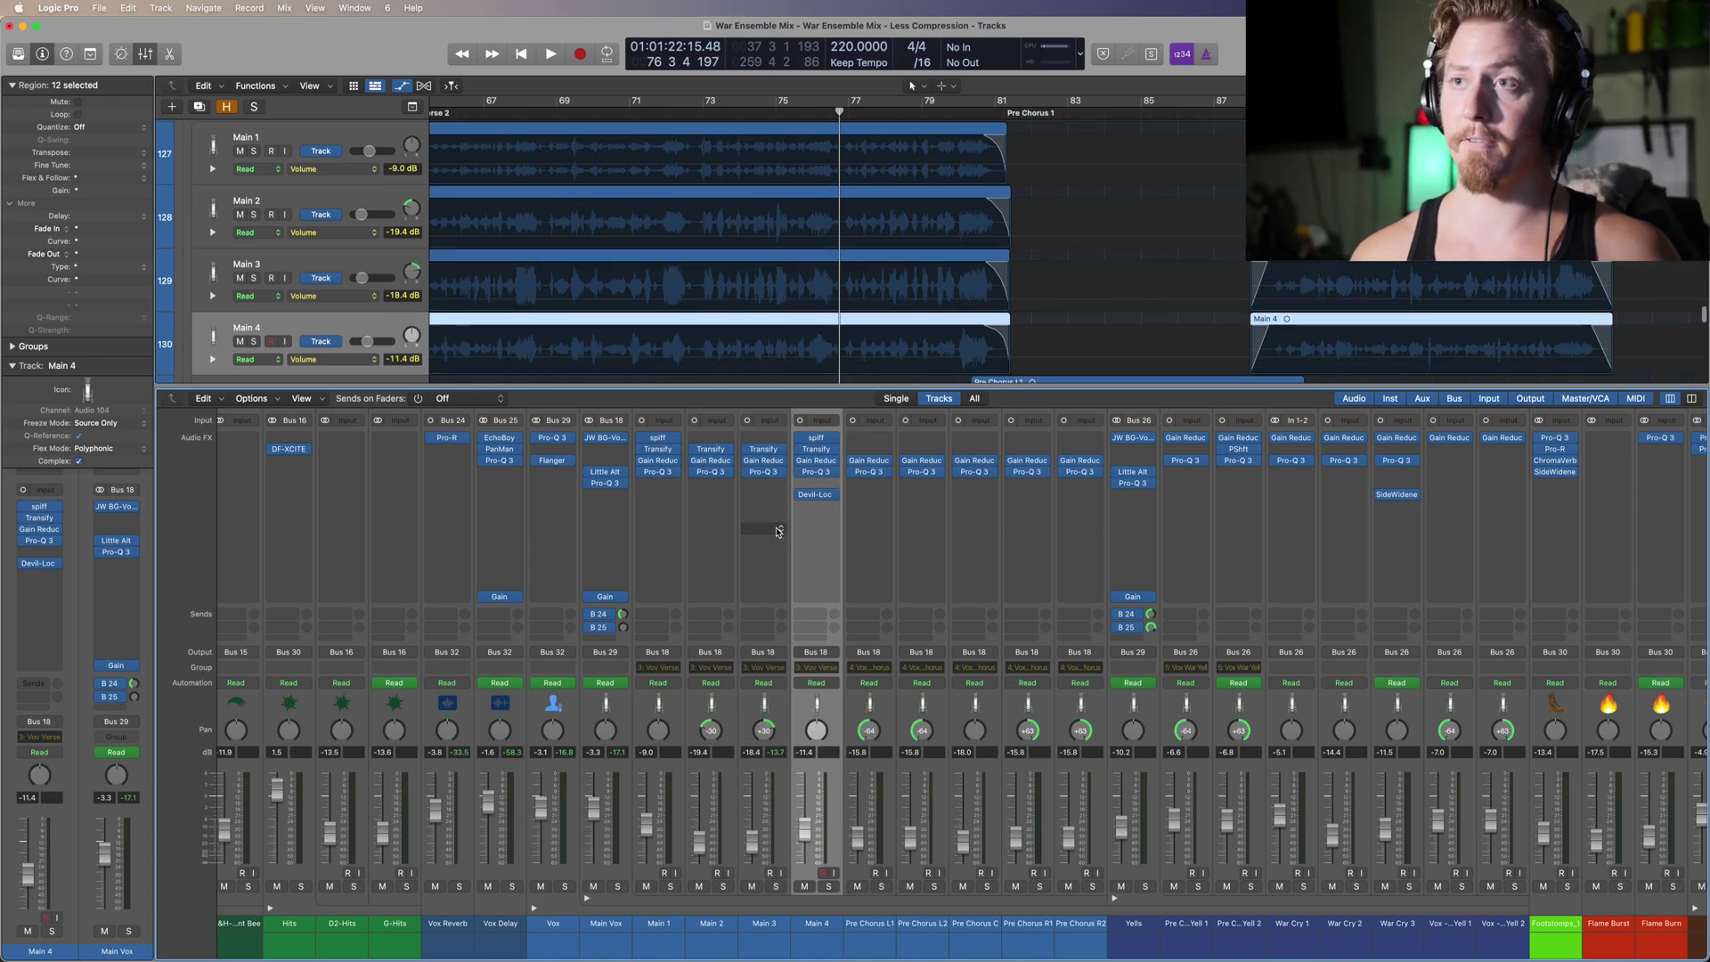
pyautogui.scroll(-3, 749, 265)
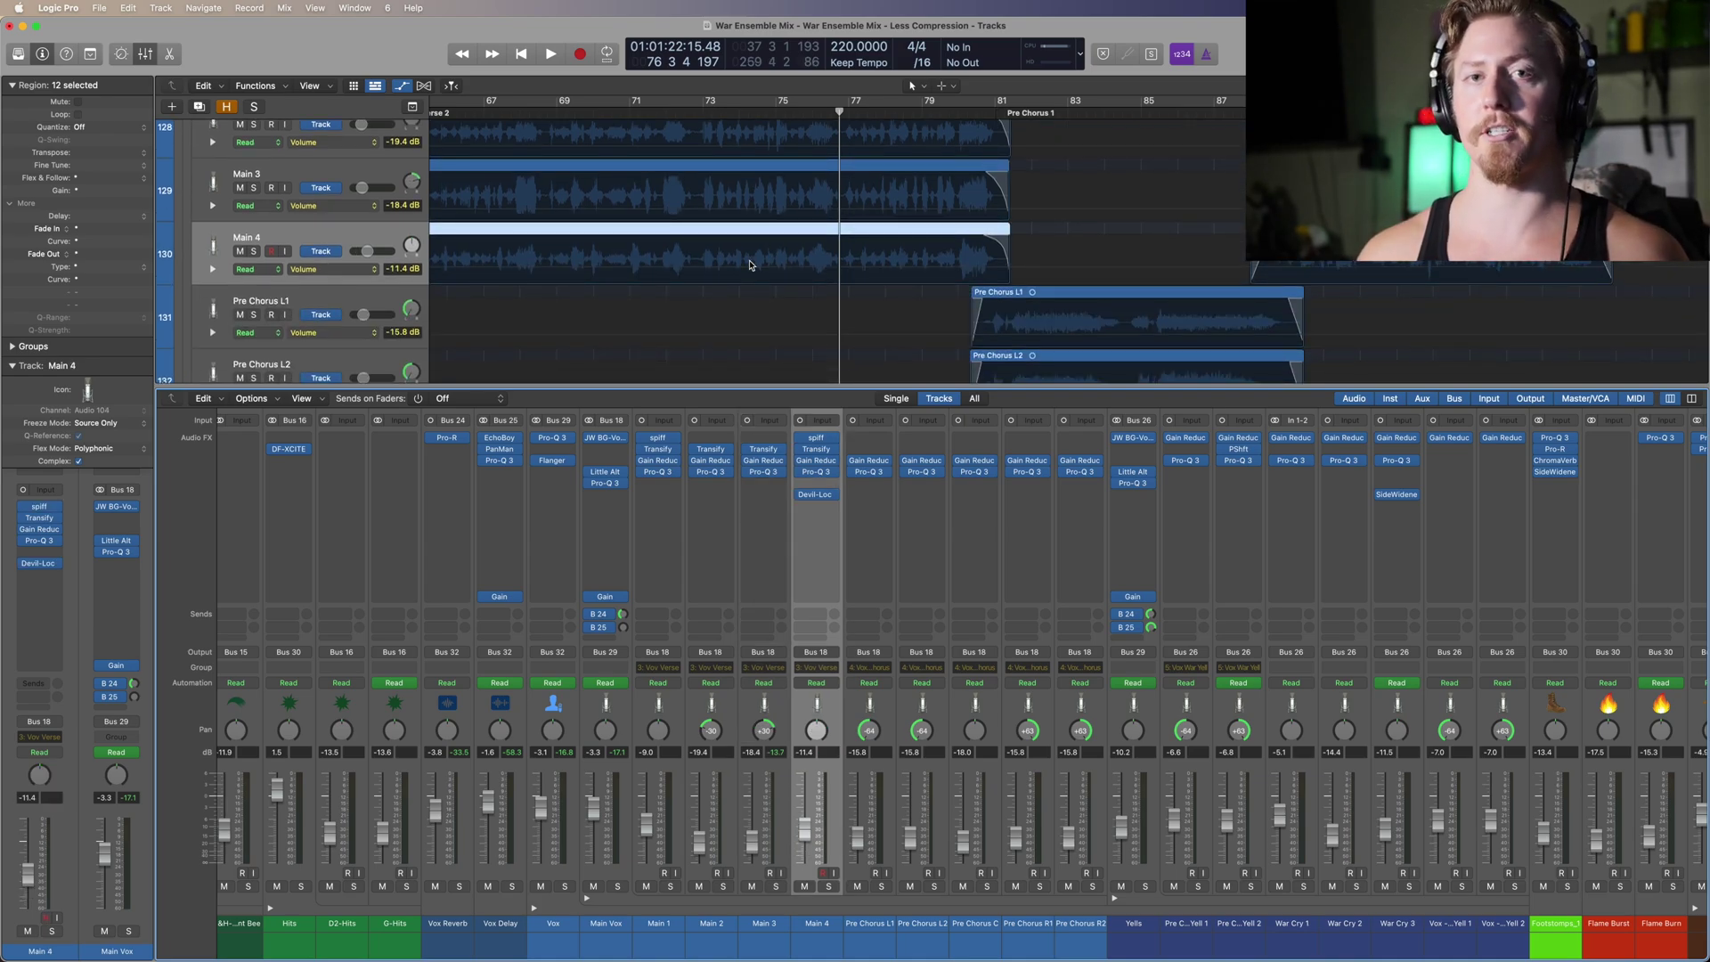
pyautogui.scroll(-5, 749, 265)
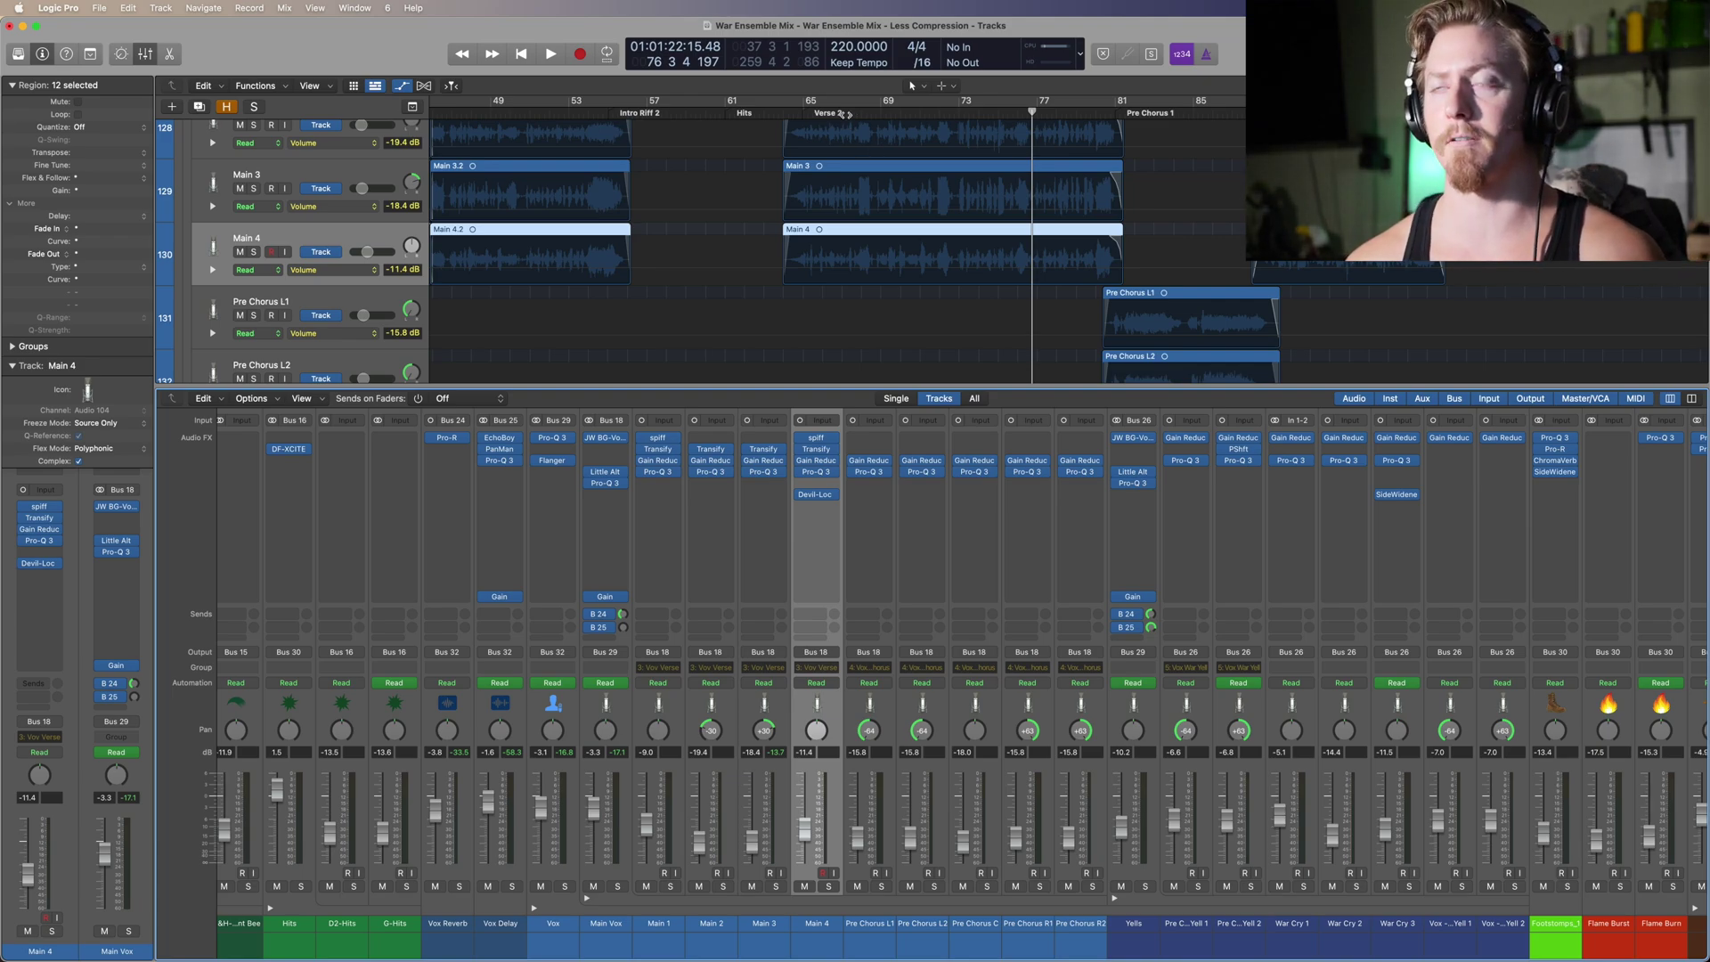
# Step: Solo the Main 4 vocal track, audition its Verse 2 region from bar 67, and stop playback
pyautogui.click(842, 114)
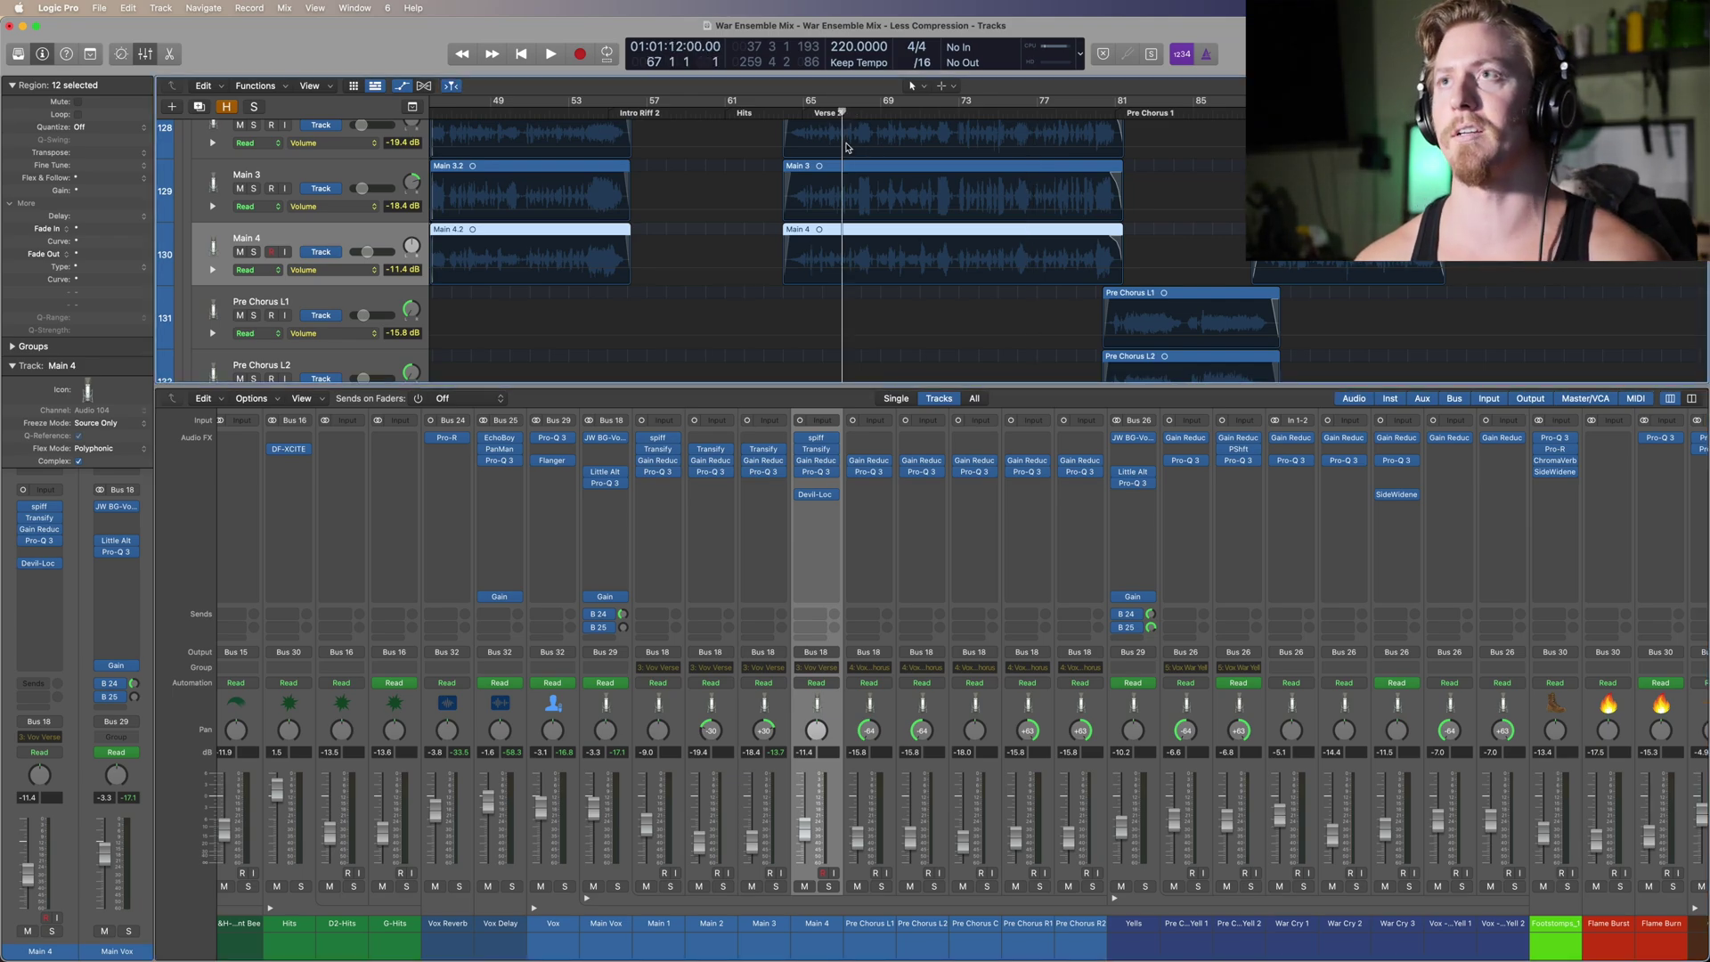
pyautogui.click(827, 889)
pyautogui.press('space')
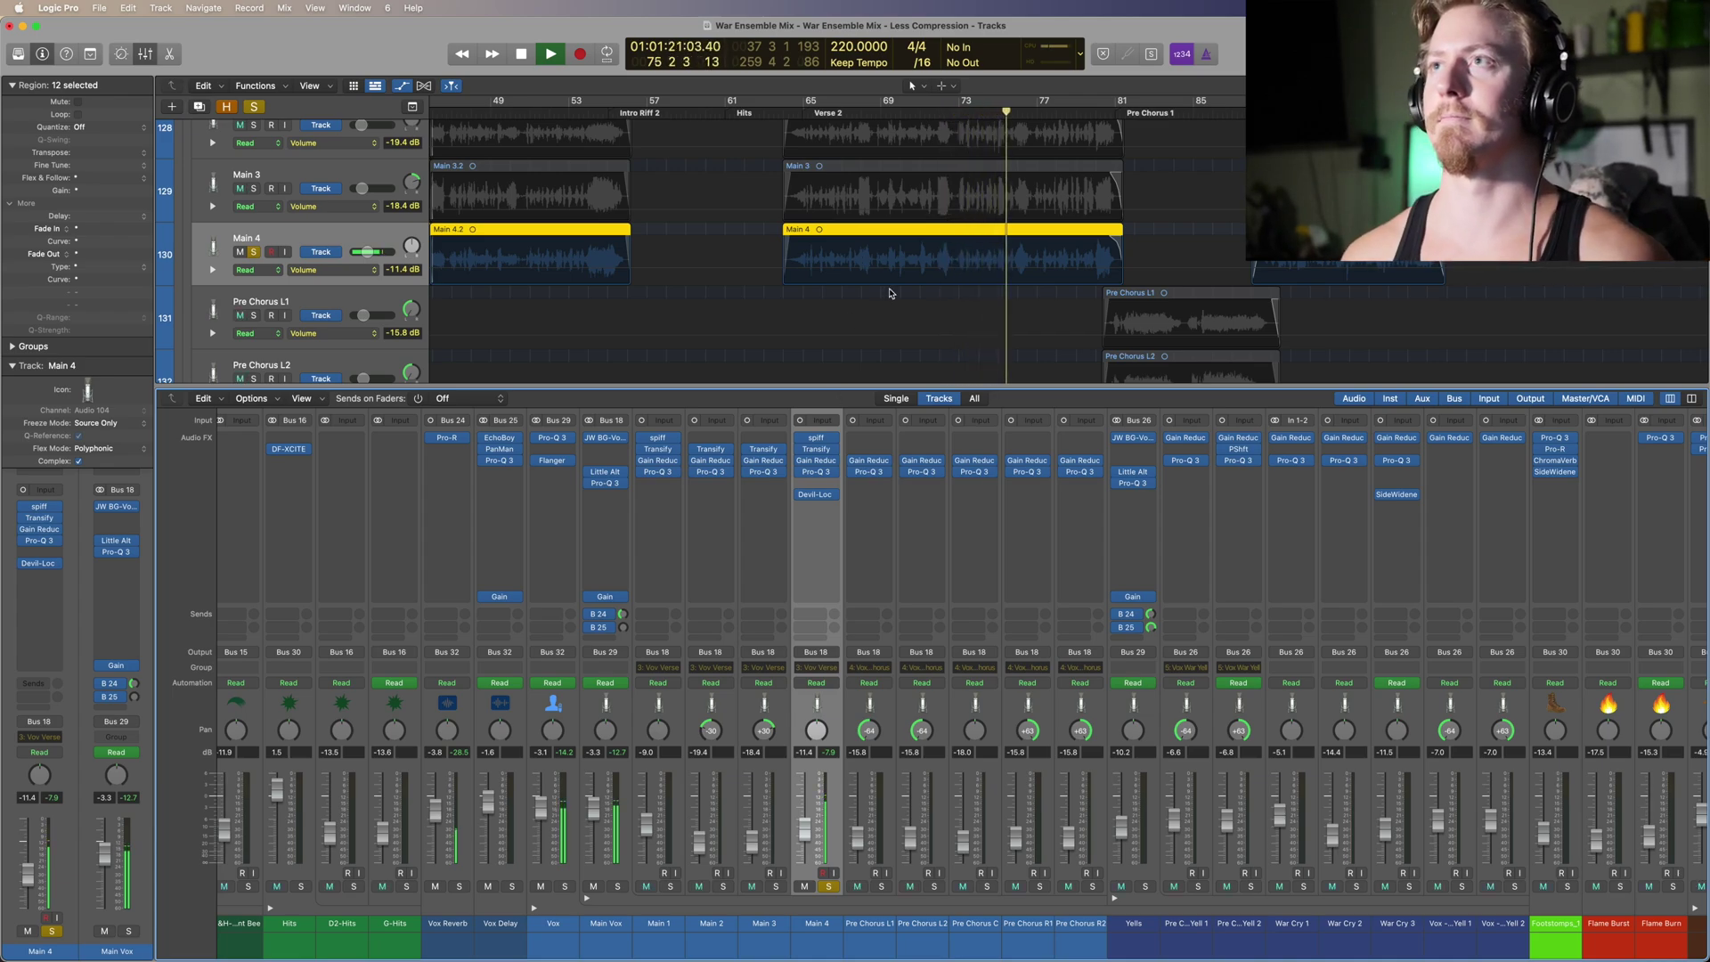
pyautogui.press('space')
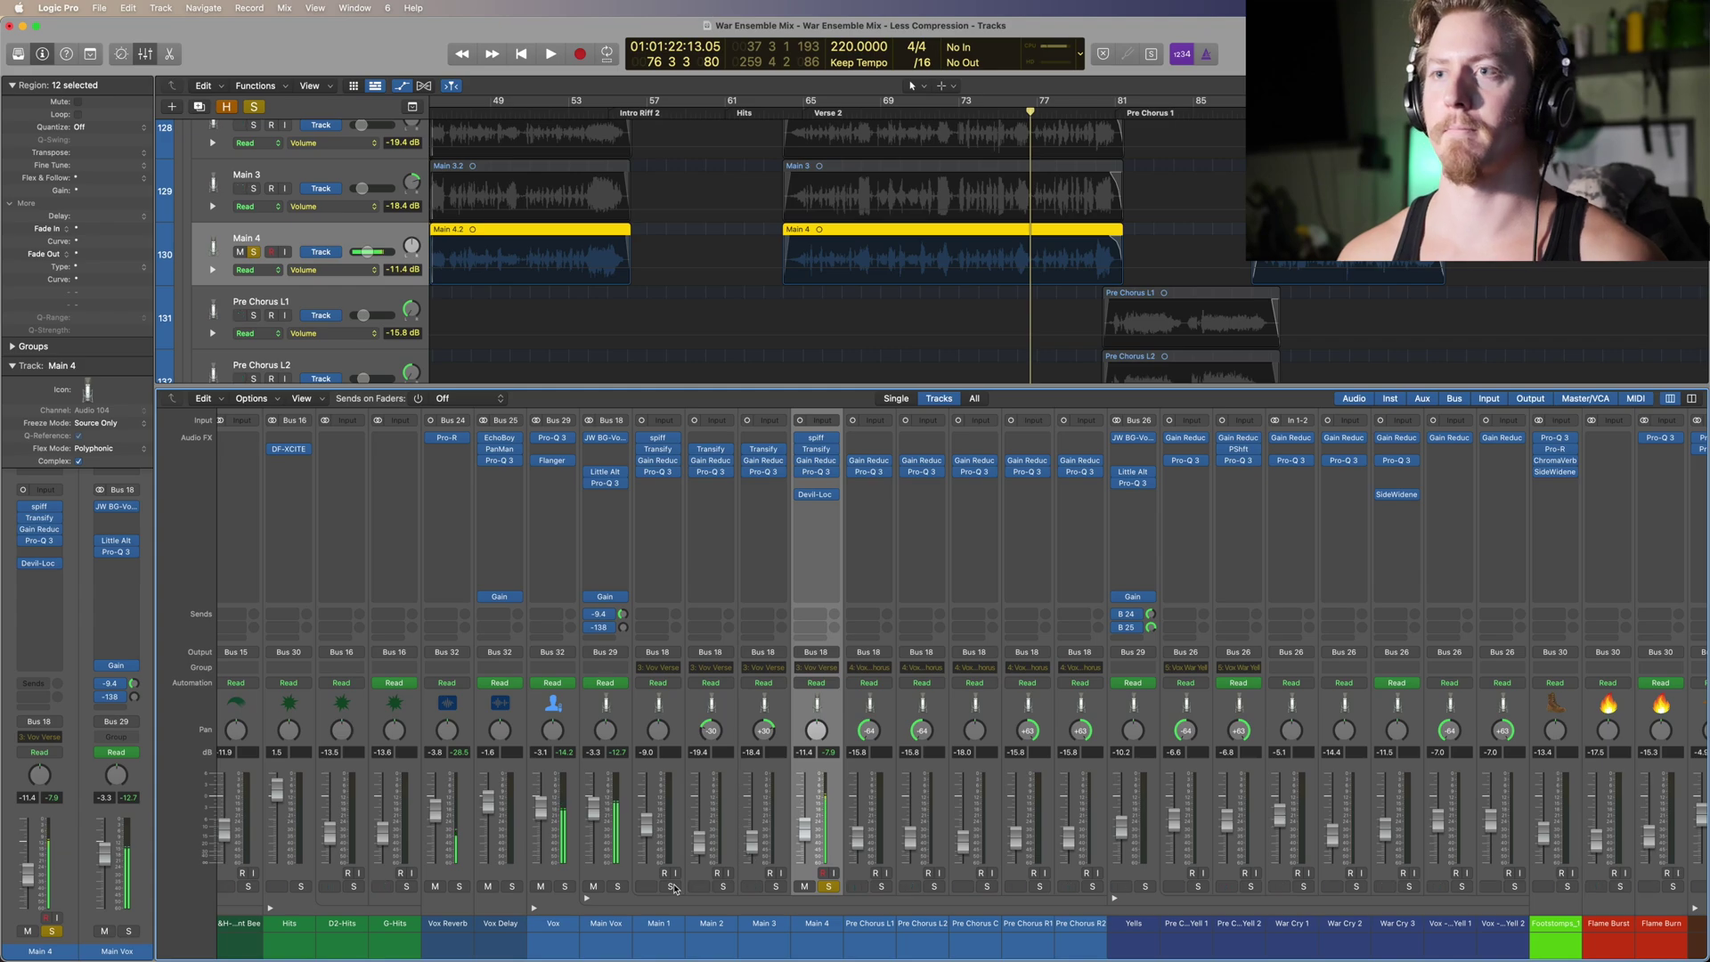
# Step: Solo Main 1 through Main 4 together and audition the full vocal stack from the start of Verse 2 into Pre Chorus 1
pyautogui.moveTo(675, 888); pyautogui.dragTo(800, 861)
pyautogui.scroll(2, 898, 141)
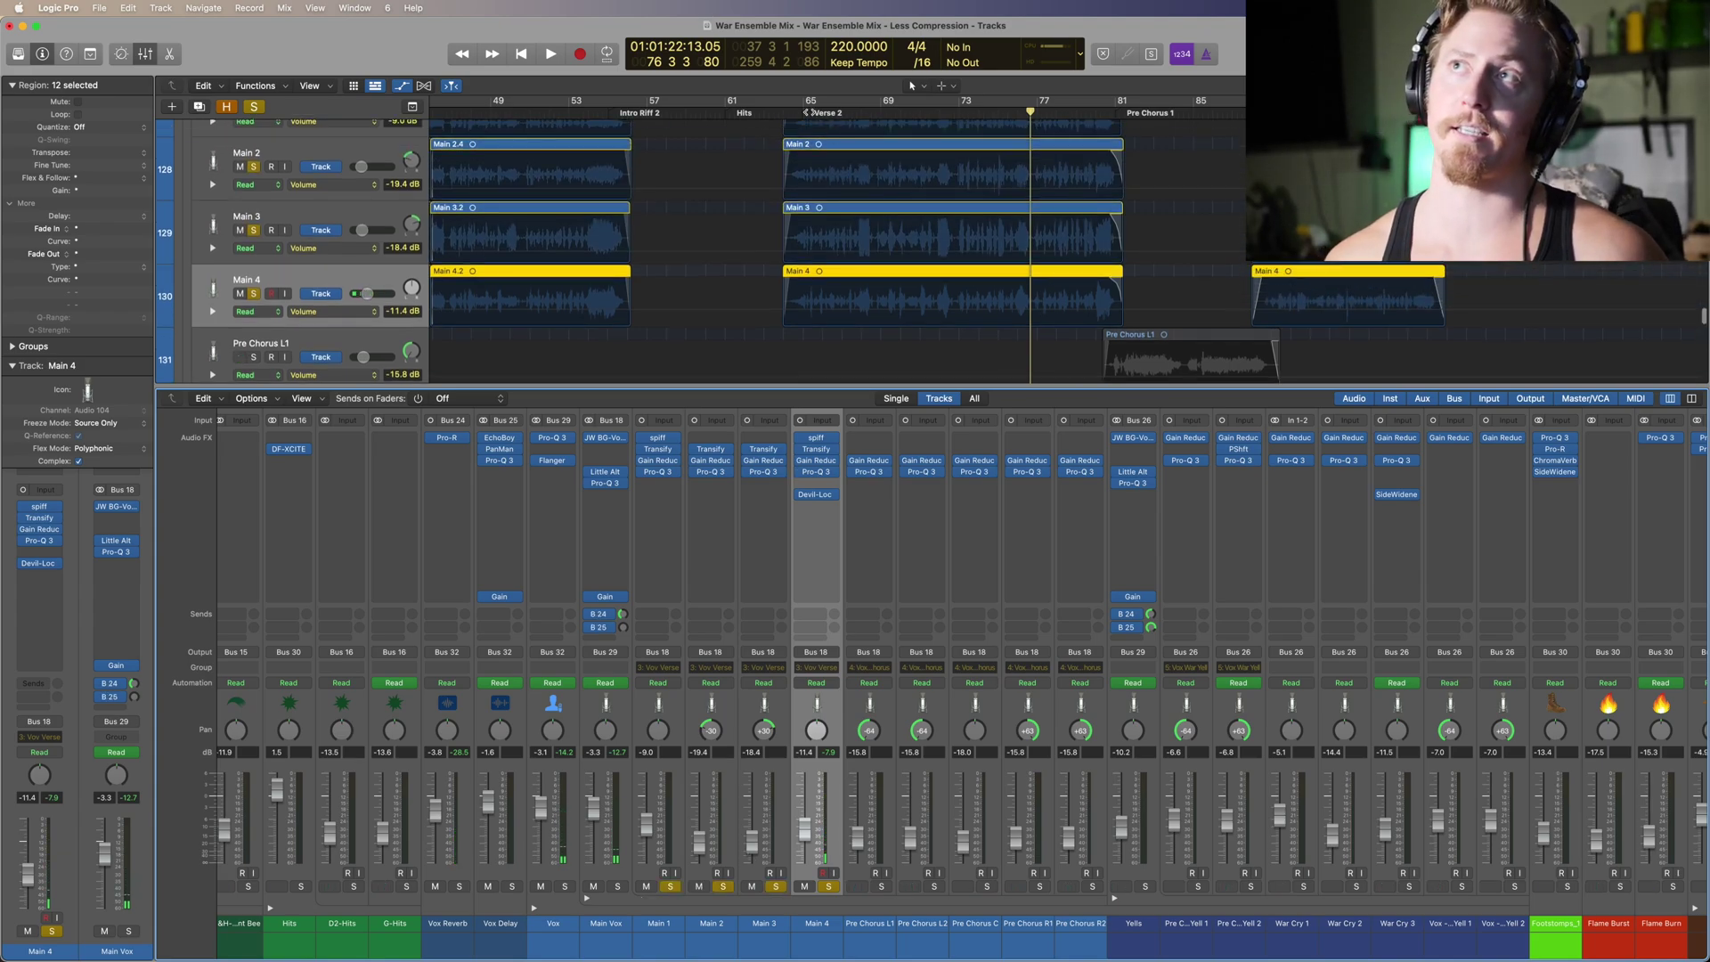
pyautogui.click(806, 113)
pyautogui.press('space')
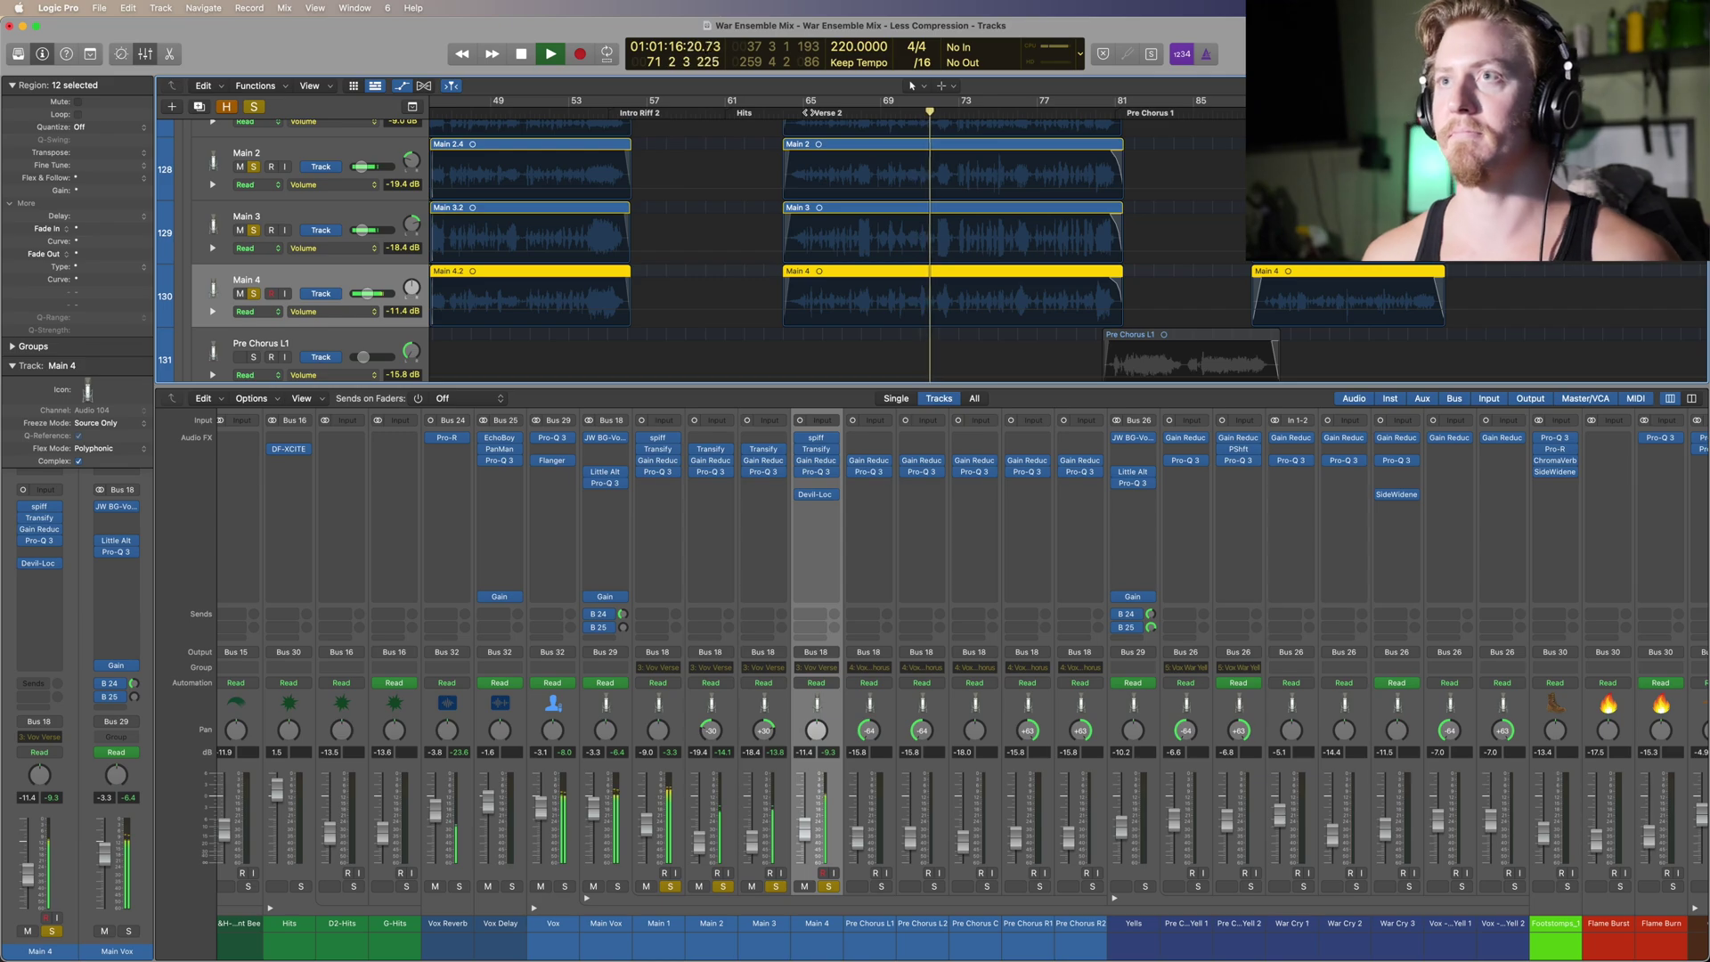
pyautogui.scroll(3, 905, 209)
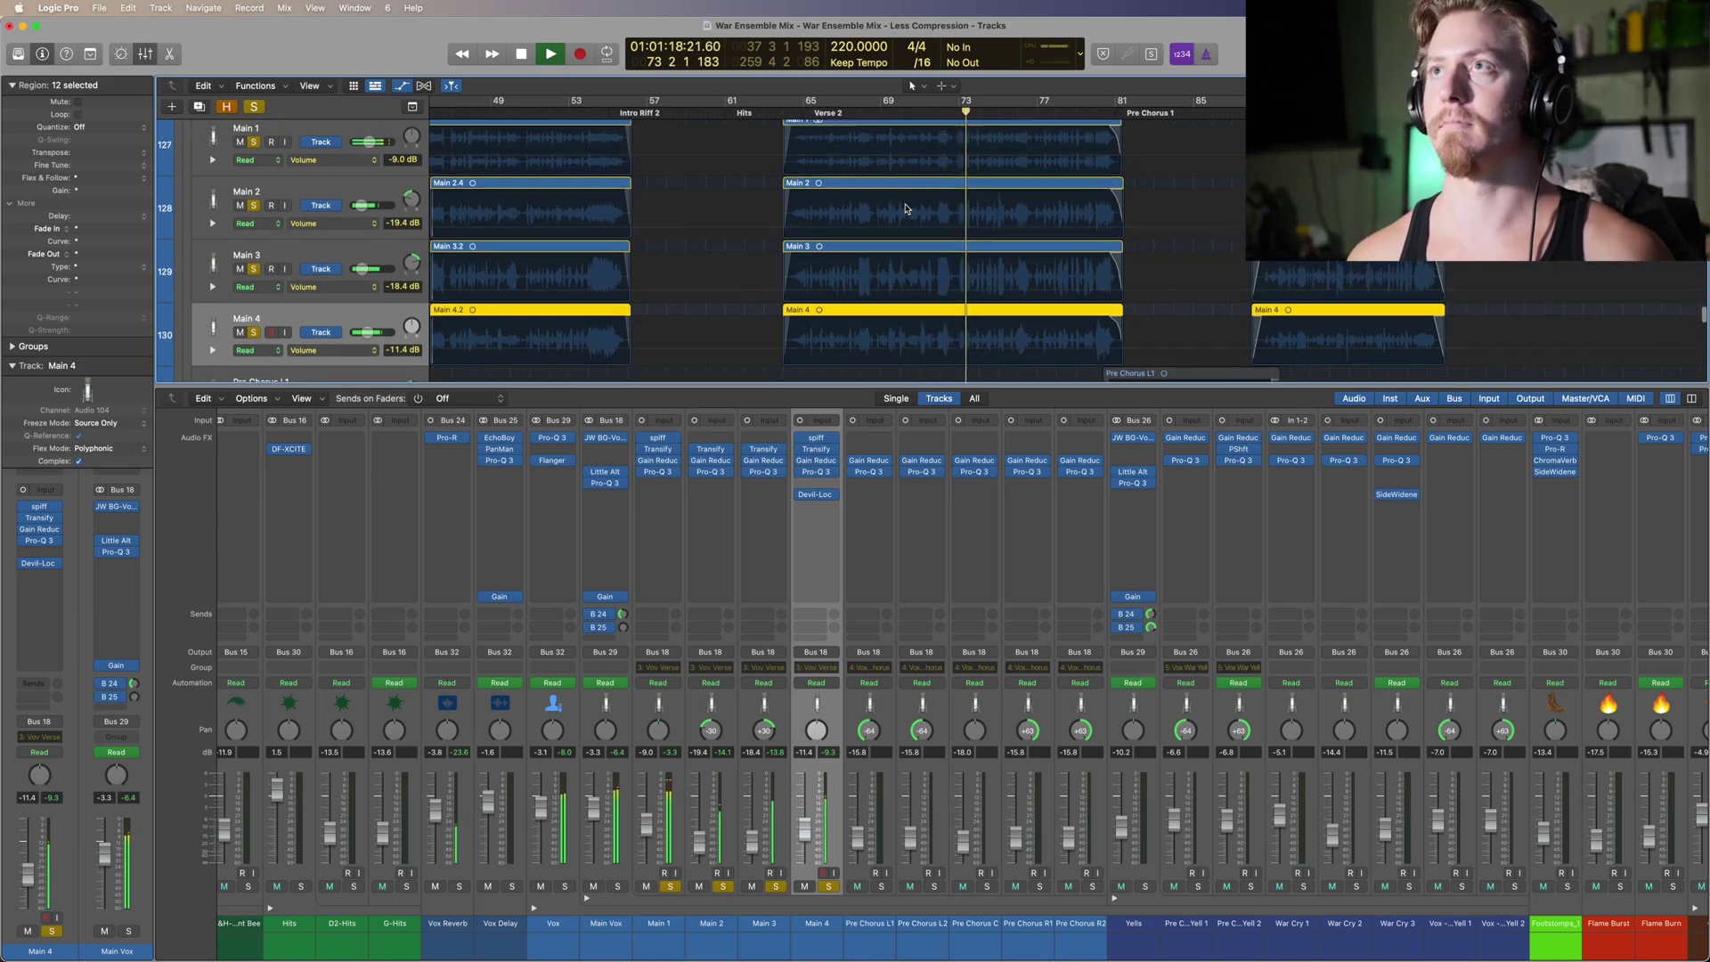
pyautogui.scroll(-1, 906, 209)
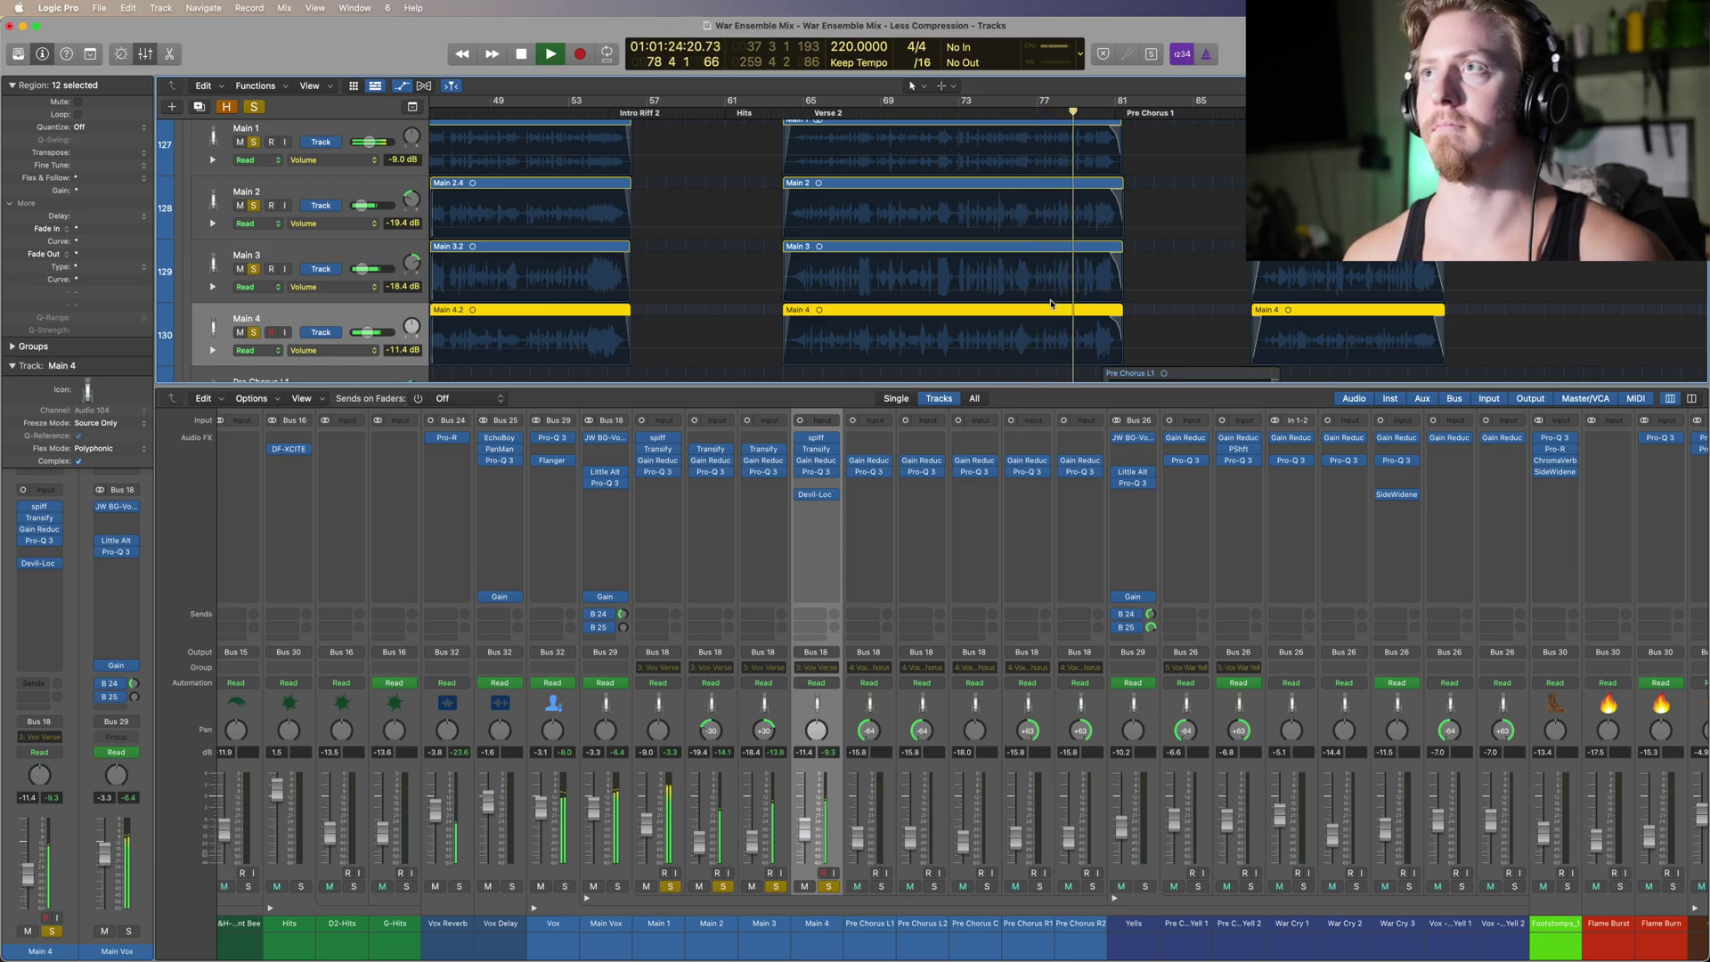
pyautogui.scroll(-3, 1122, 294)
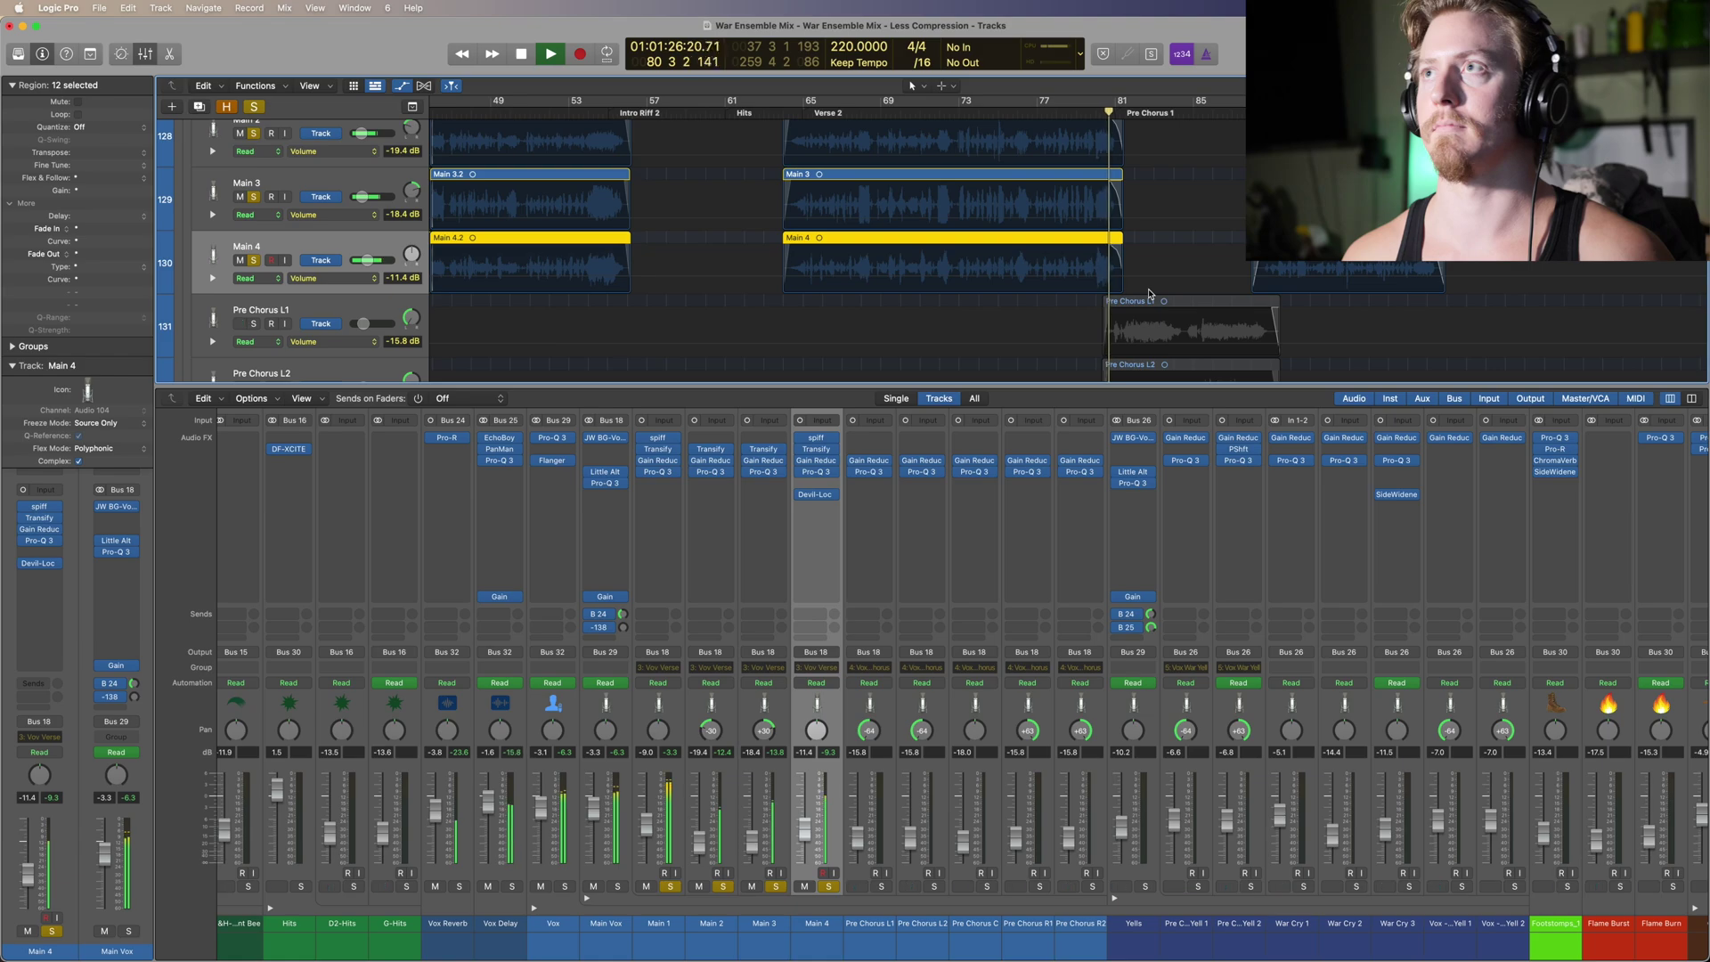
pyautogui.scroll(3, 1146, 293)
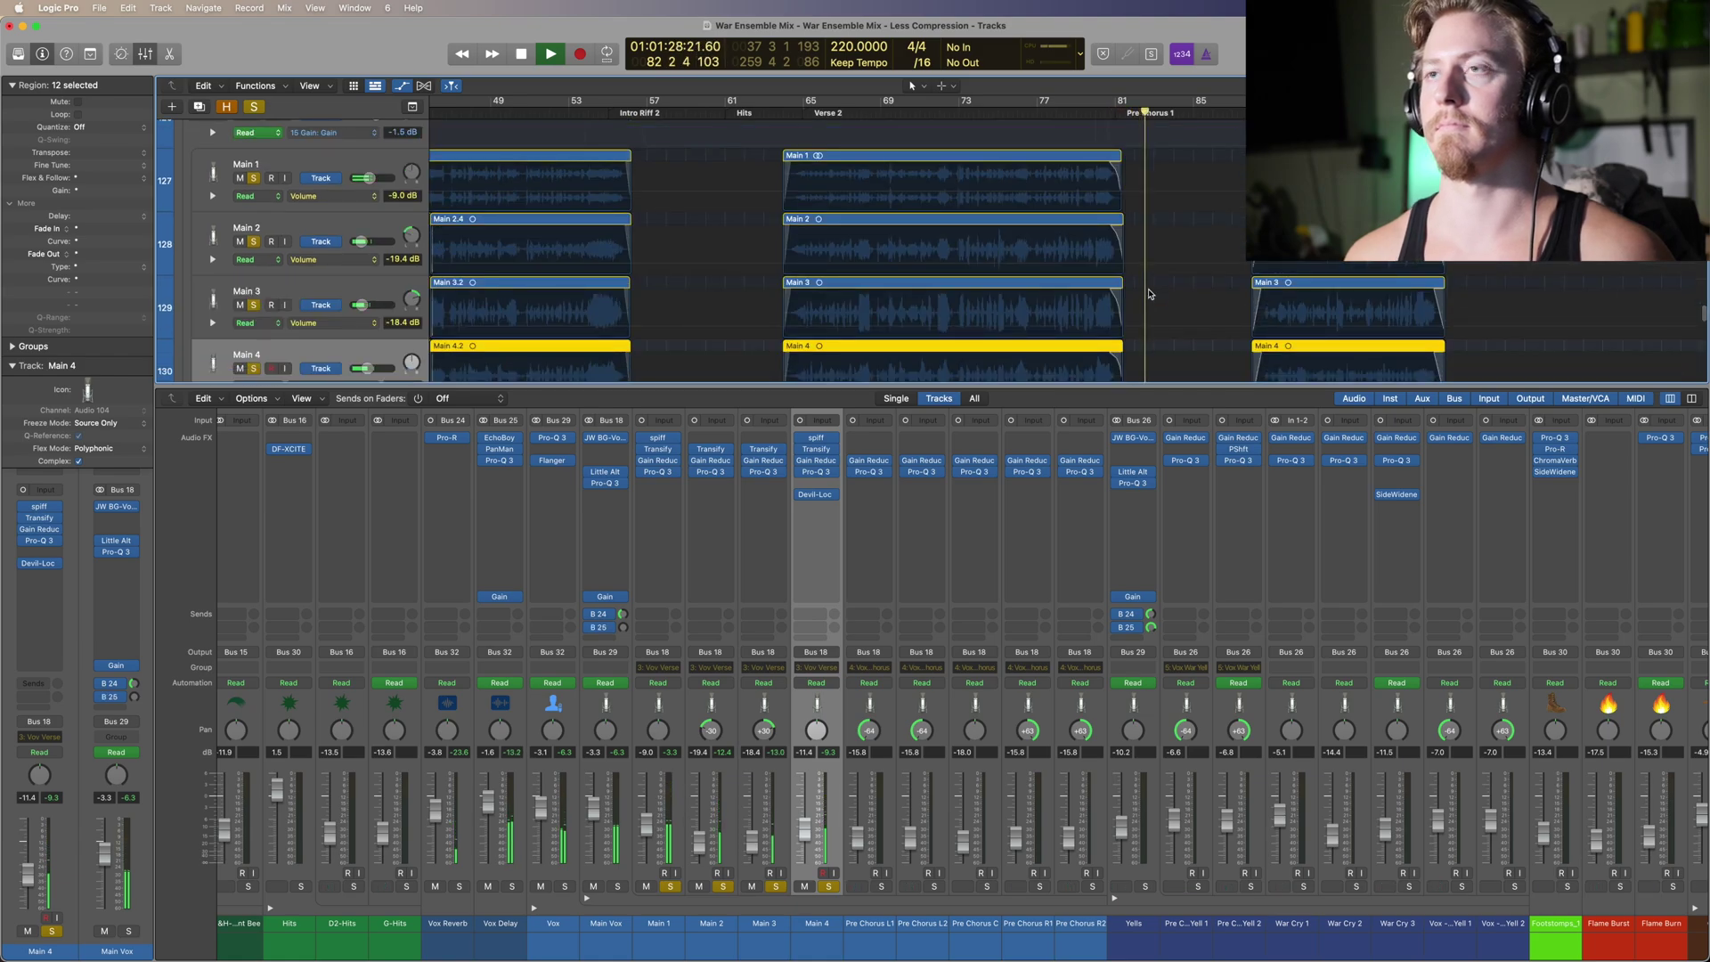
# Step: Stop playback, select the Main 1 and Main 4 tracks, and inspect the spiff settings on Main 1
pyautogui.click(663, 713)
pyautogui.press('space')
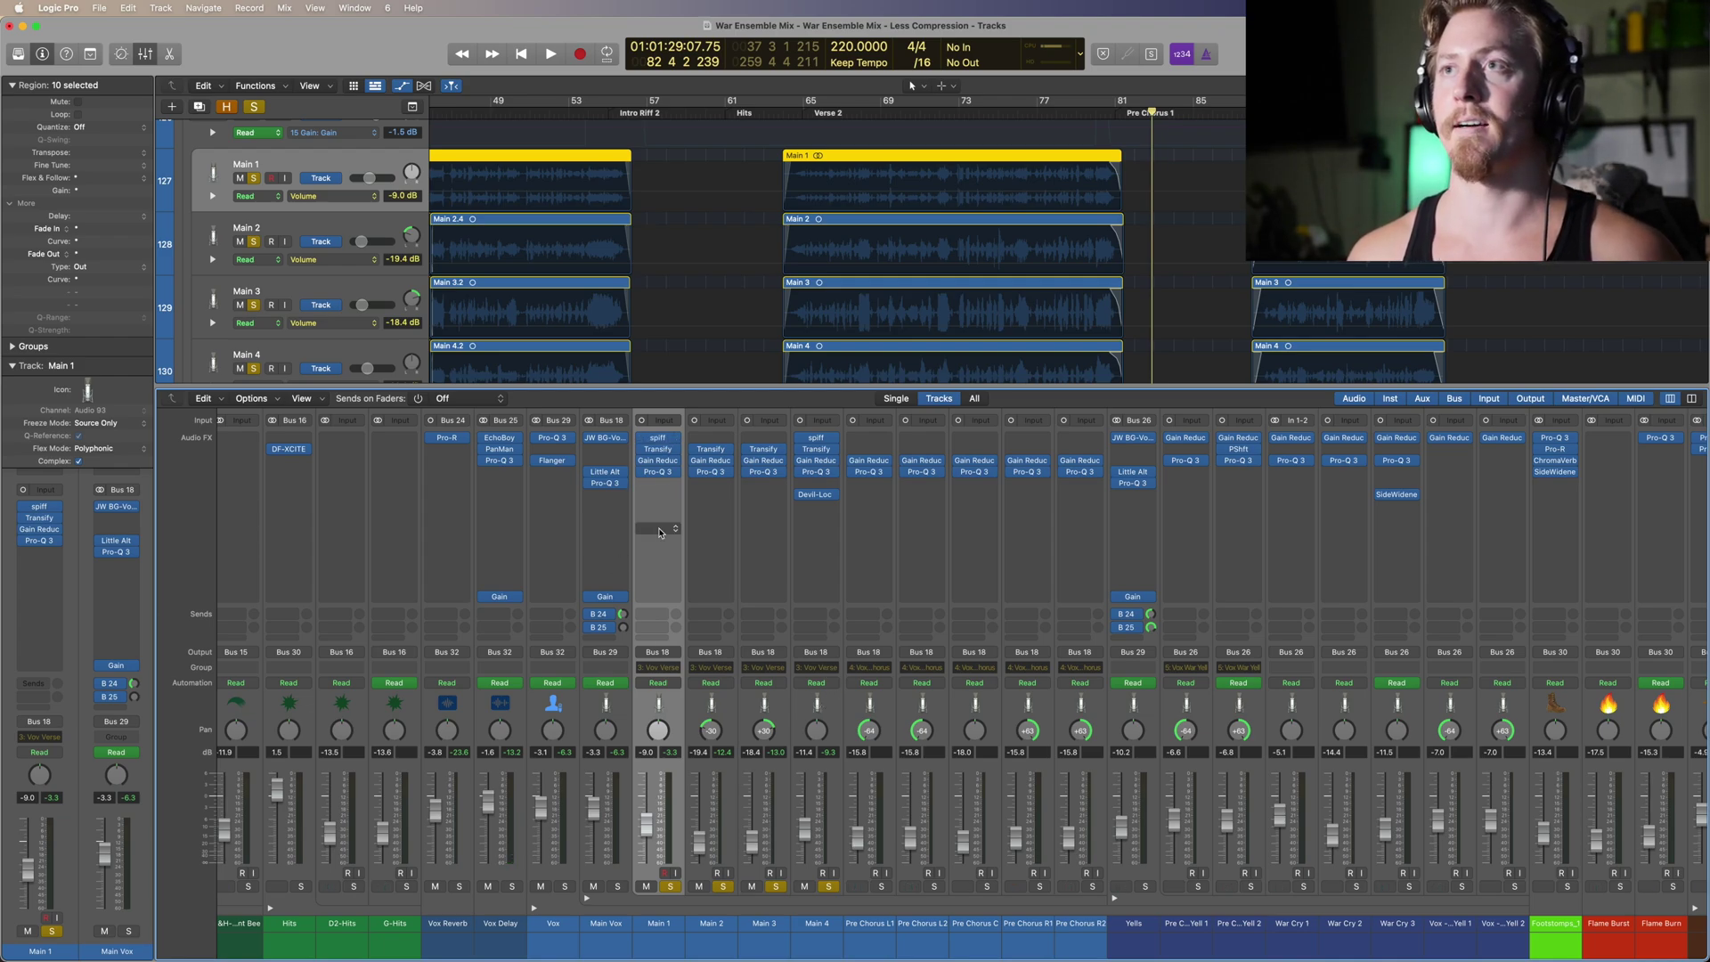
pyautogui.keyDown('shift'); pyautogui.click(824, 712); pyautogui.keyUp('shift')
pyautogui.click(657, 437)
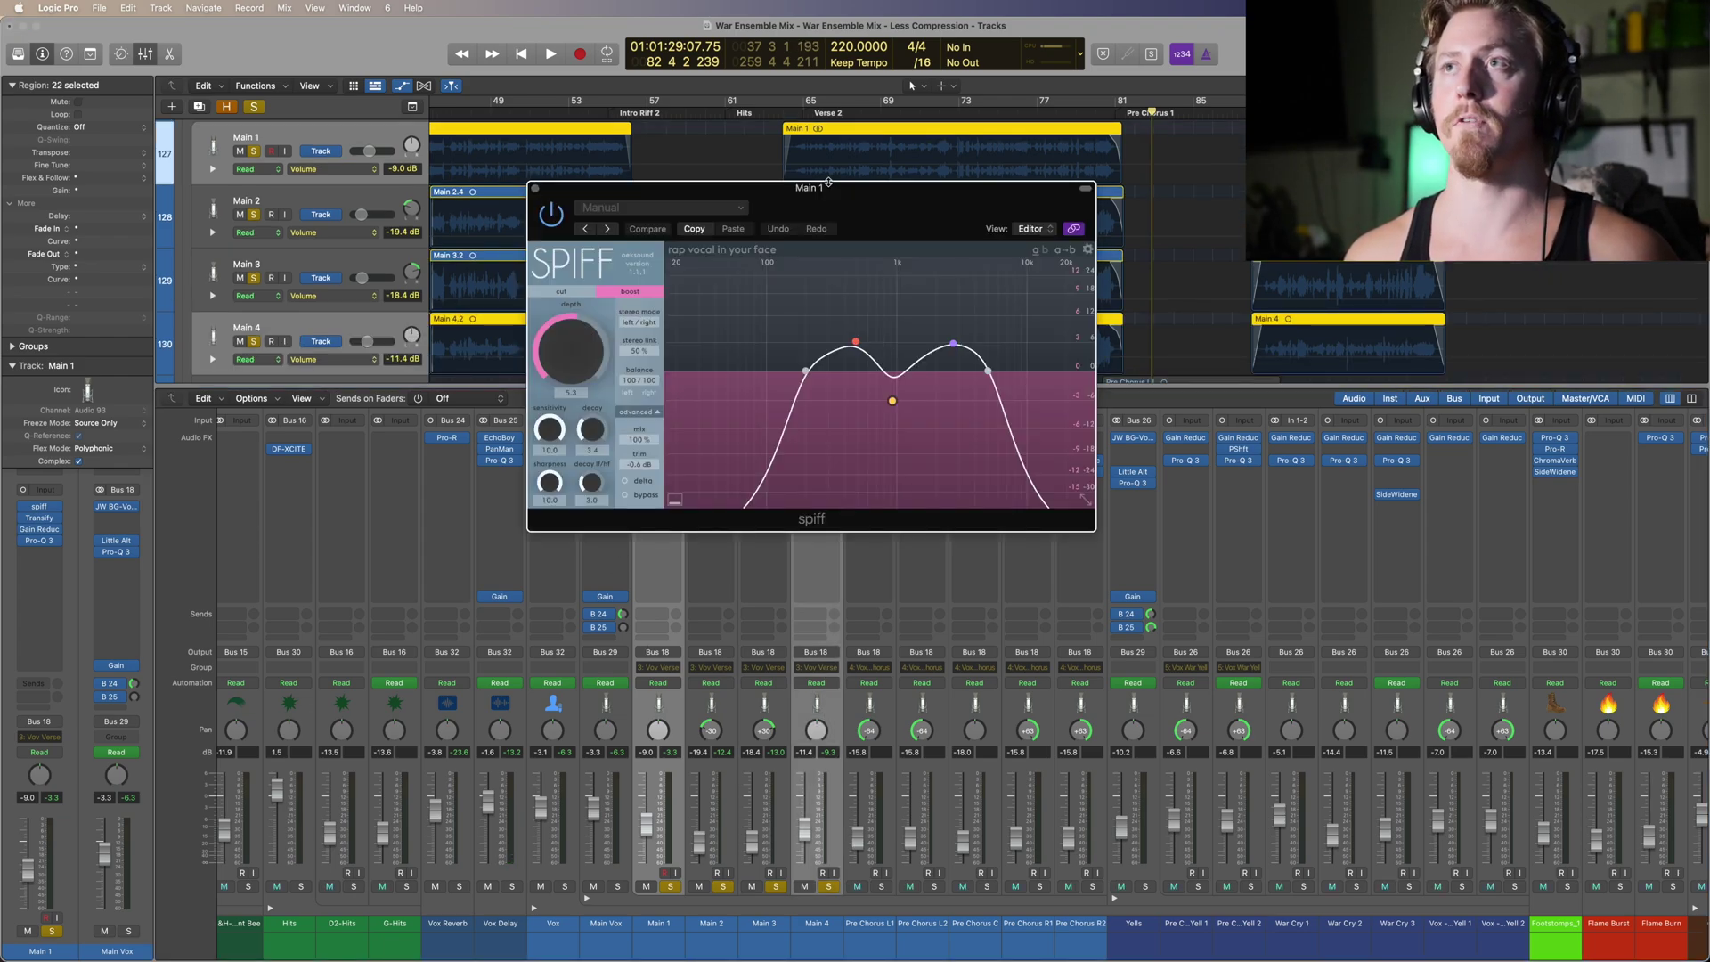
pyautogui.moveTo(832, 198); pyautogui.dragTo(1116, 395)
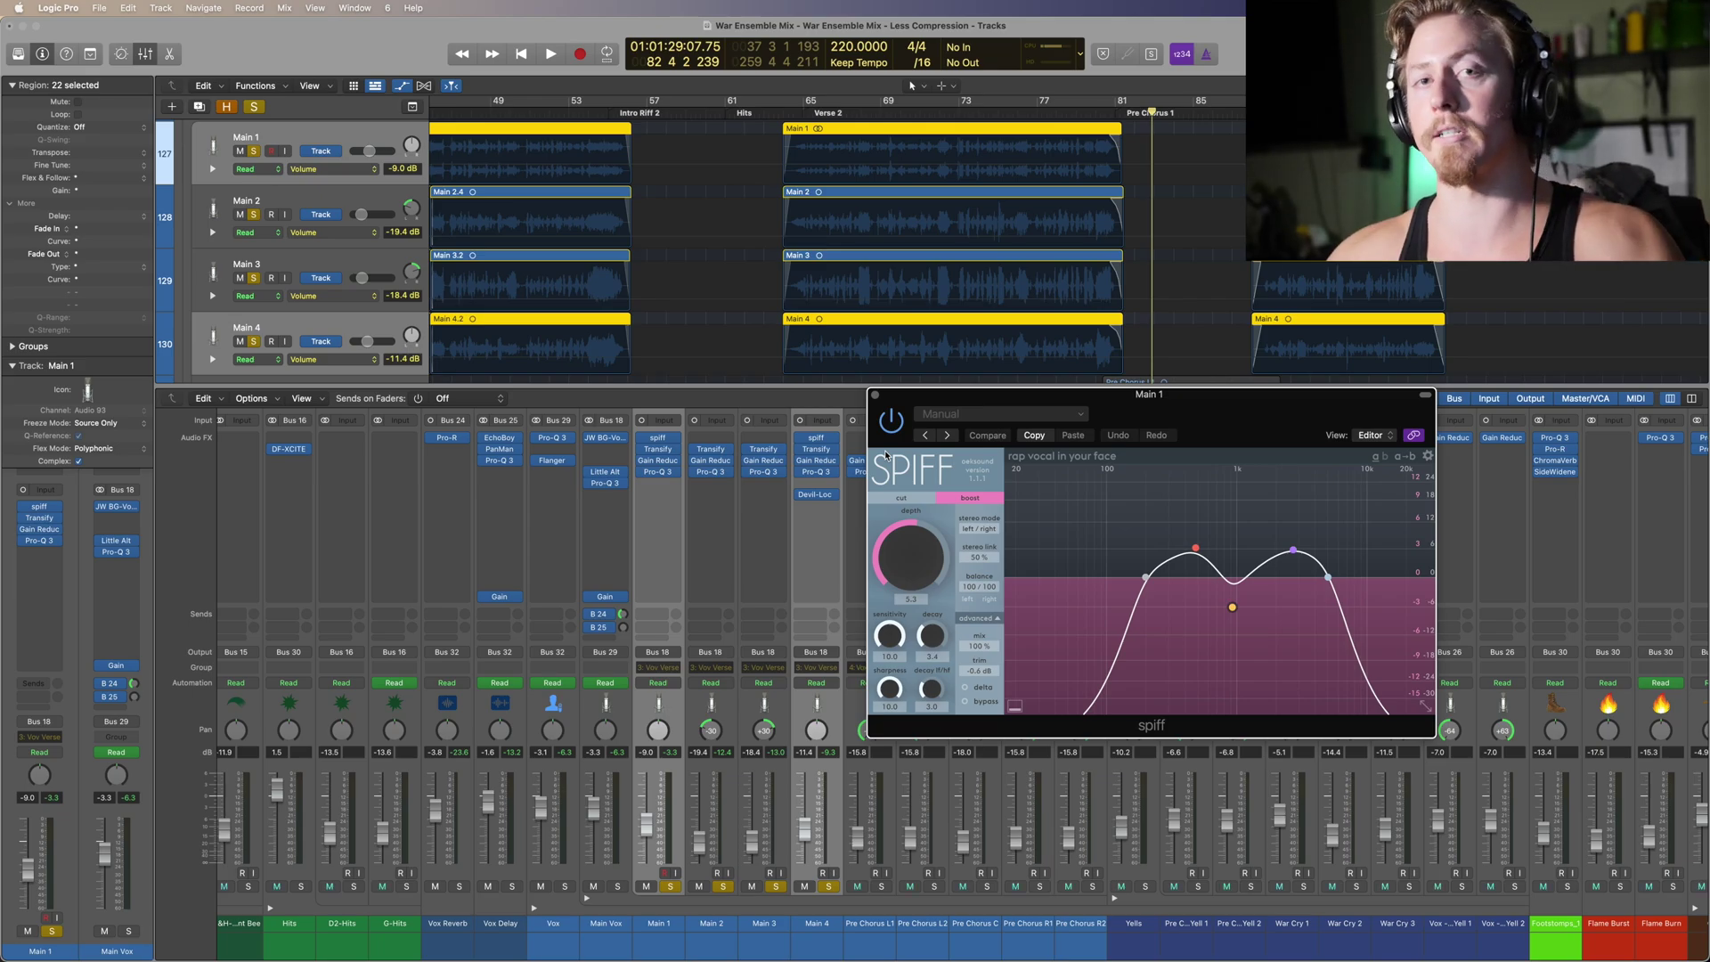
# Step: Open Transify on Main 1 and examine its attack and sustain settings for each band
pyautogui.click(659, 451)
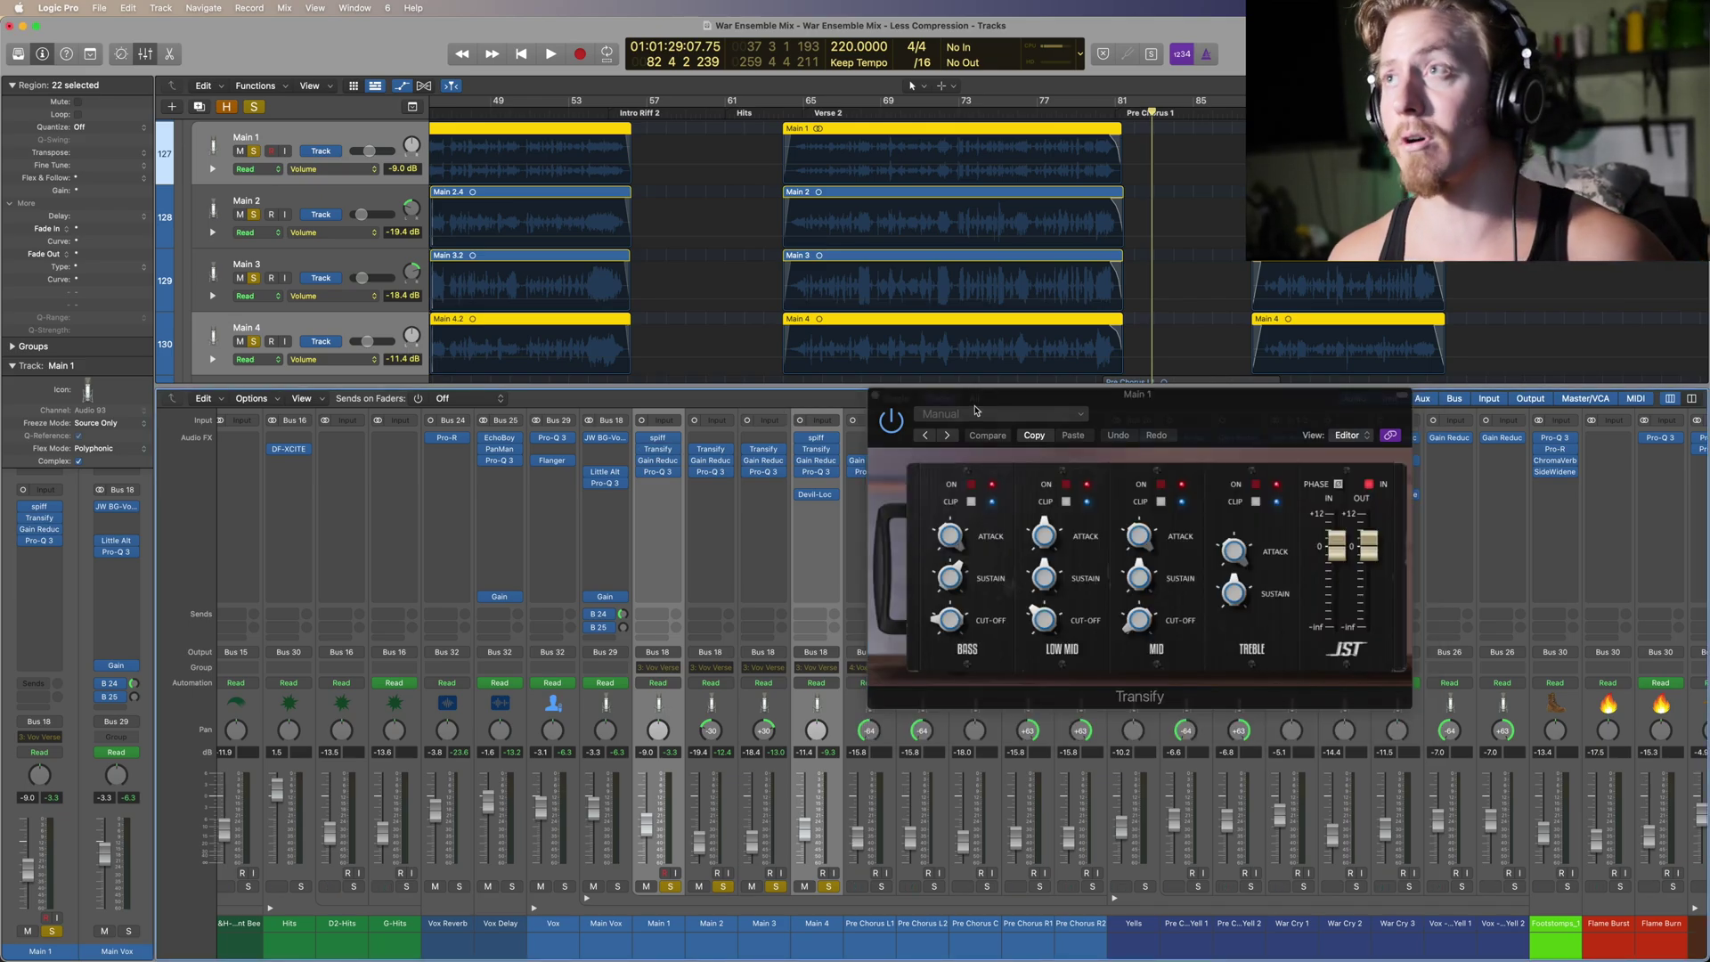
pyautogui.moveTo(1000, 408); pyautogui.dragTo(1033, 435)
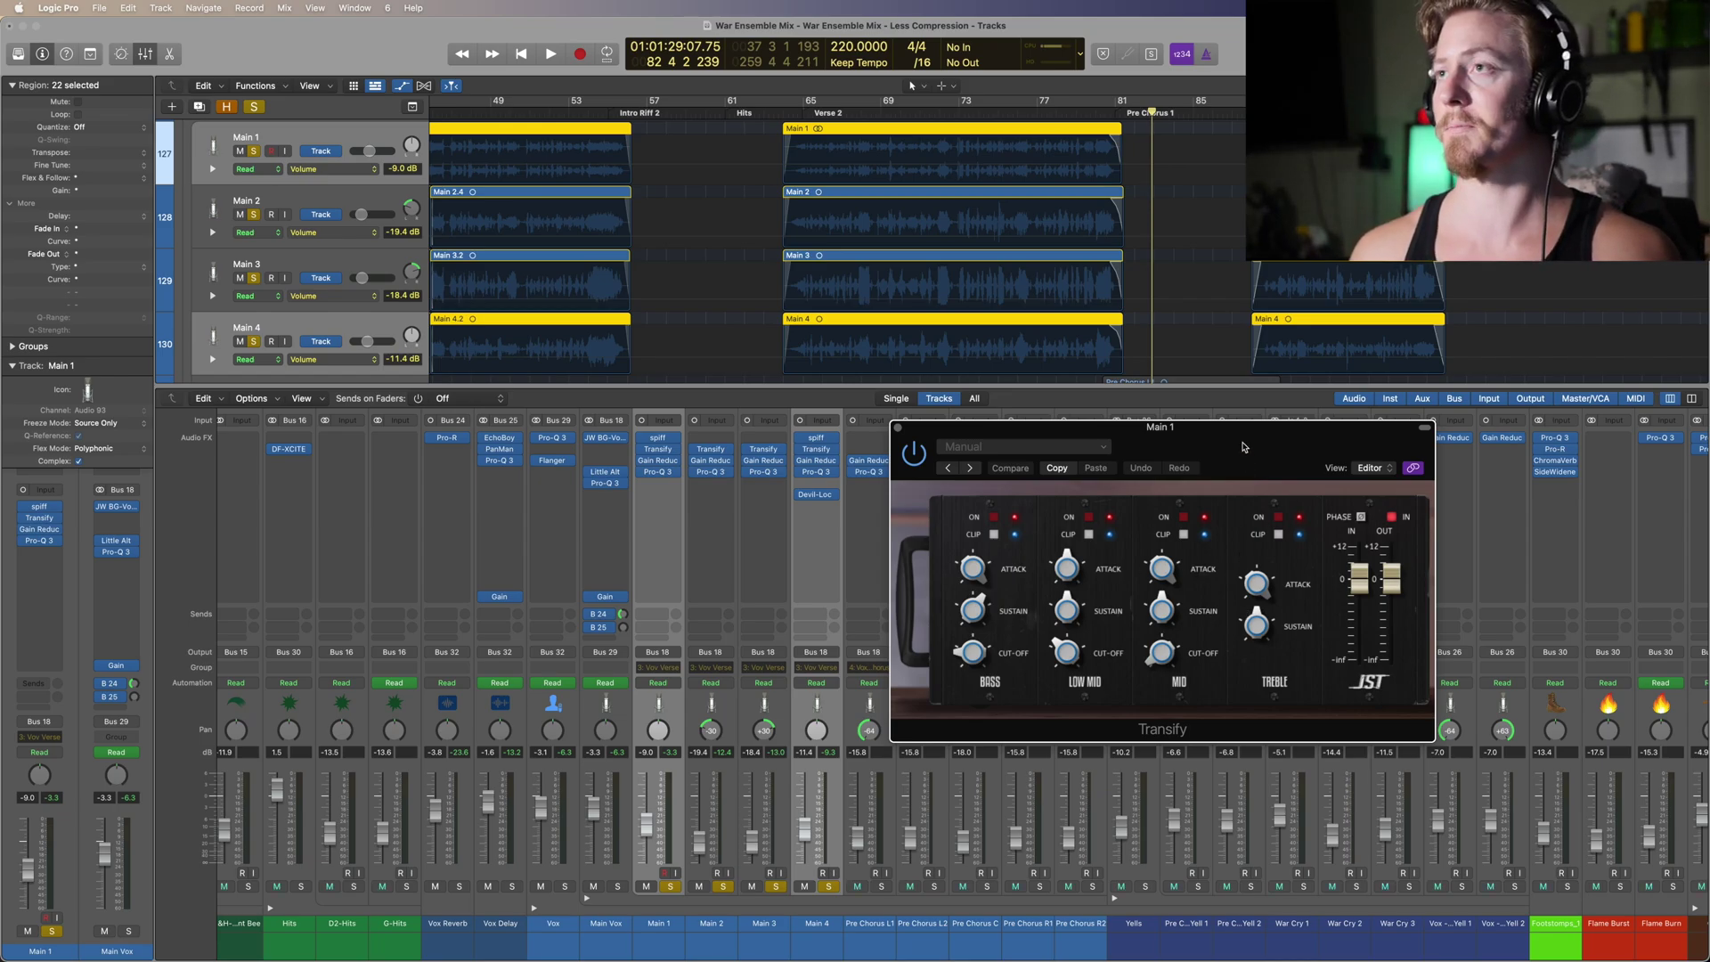
pyautogui.moveTo(1244, 447); pyautogui.dragTo(1244, 468)
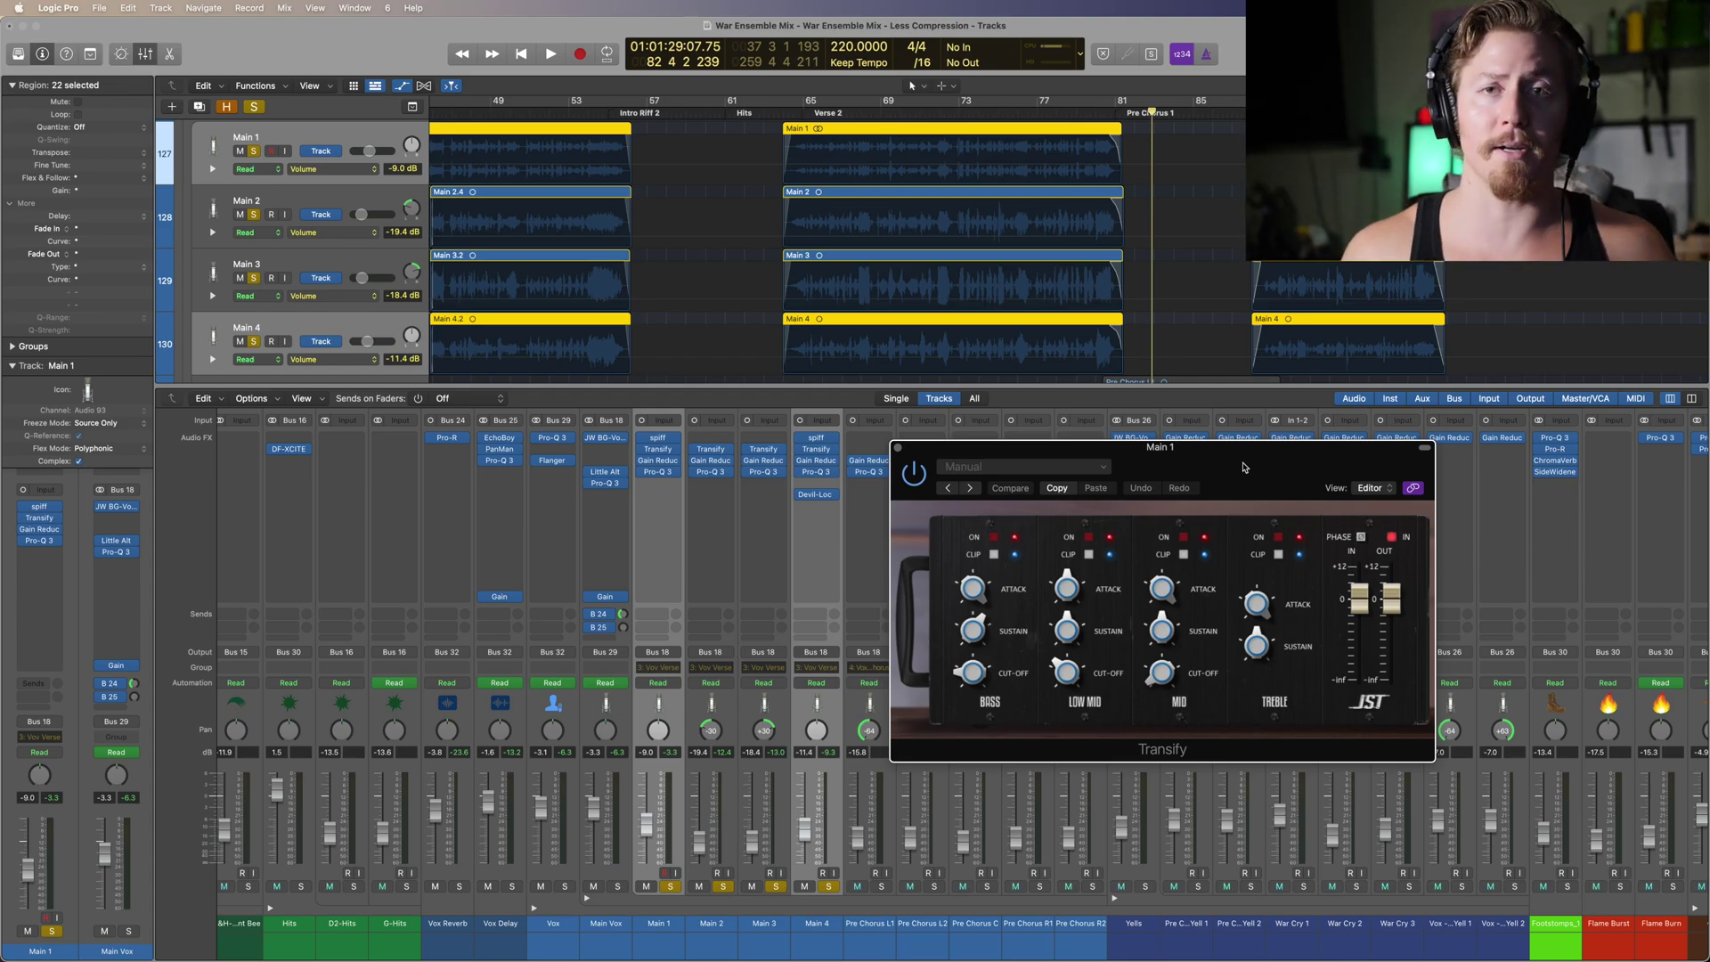
pyautogui.moveTo(1244, 467); pyautogui.dragTo(1193, 459)
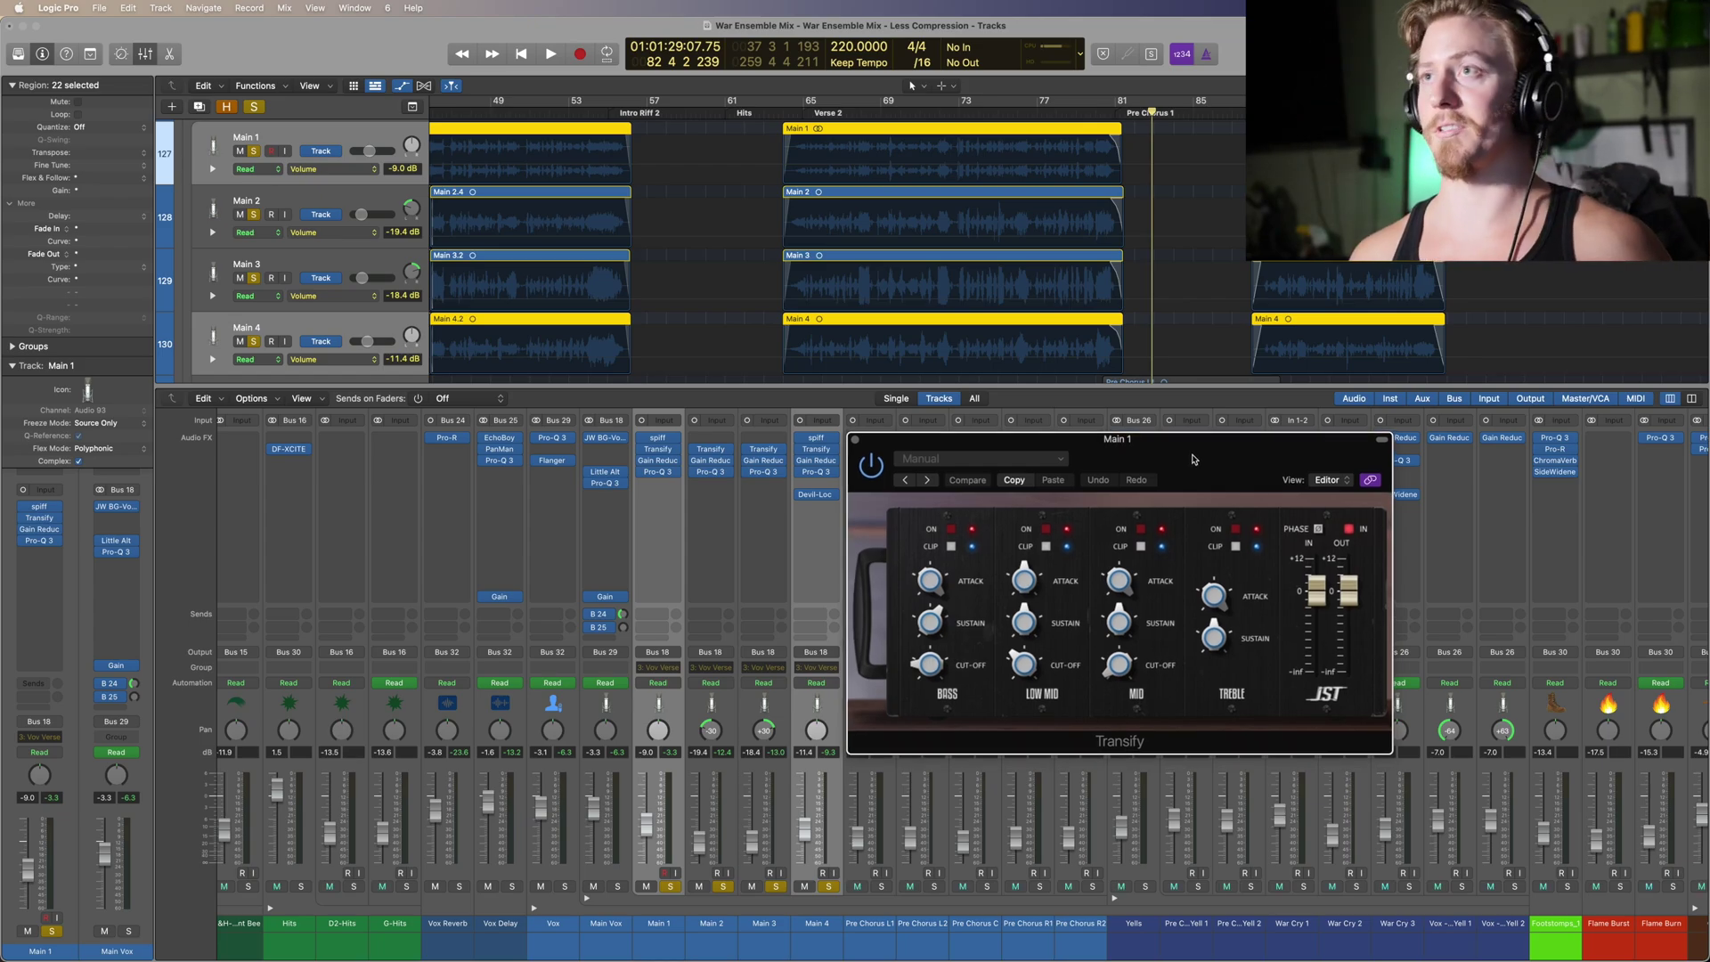
# Step: Inspect the Gain Reduction plugin on Main 1, then close its window
pyautogui.click(657, 461)
pyautogui.moveTo(1075, 430); pyautogui.dragTo(1137, 419)
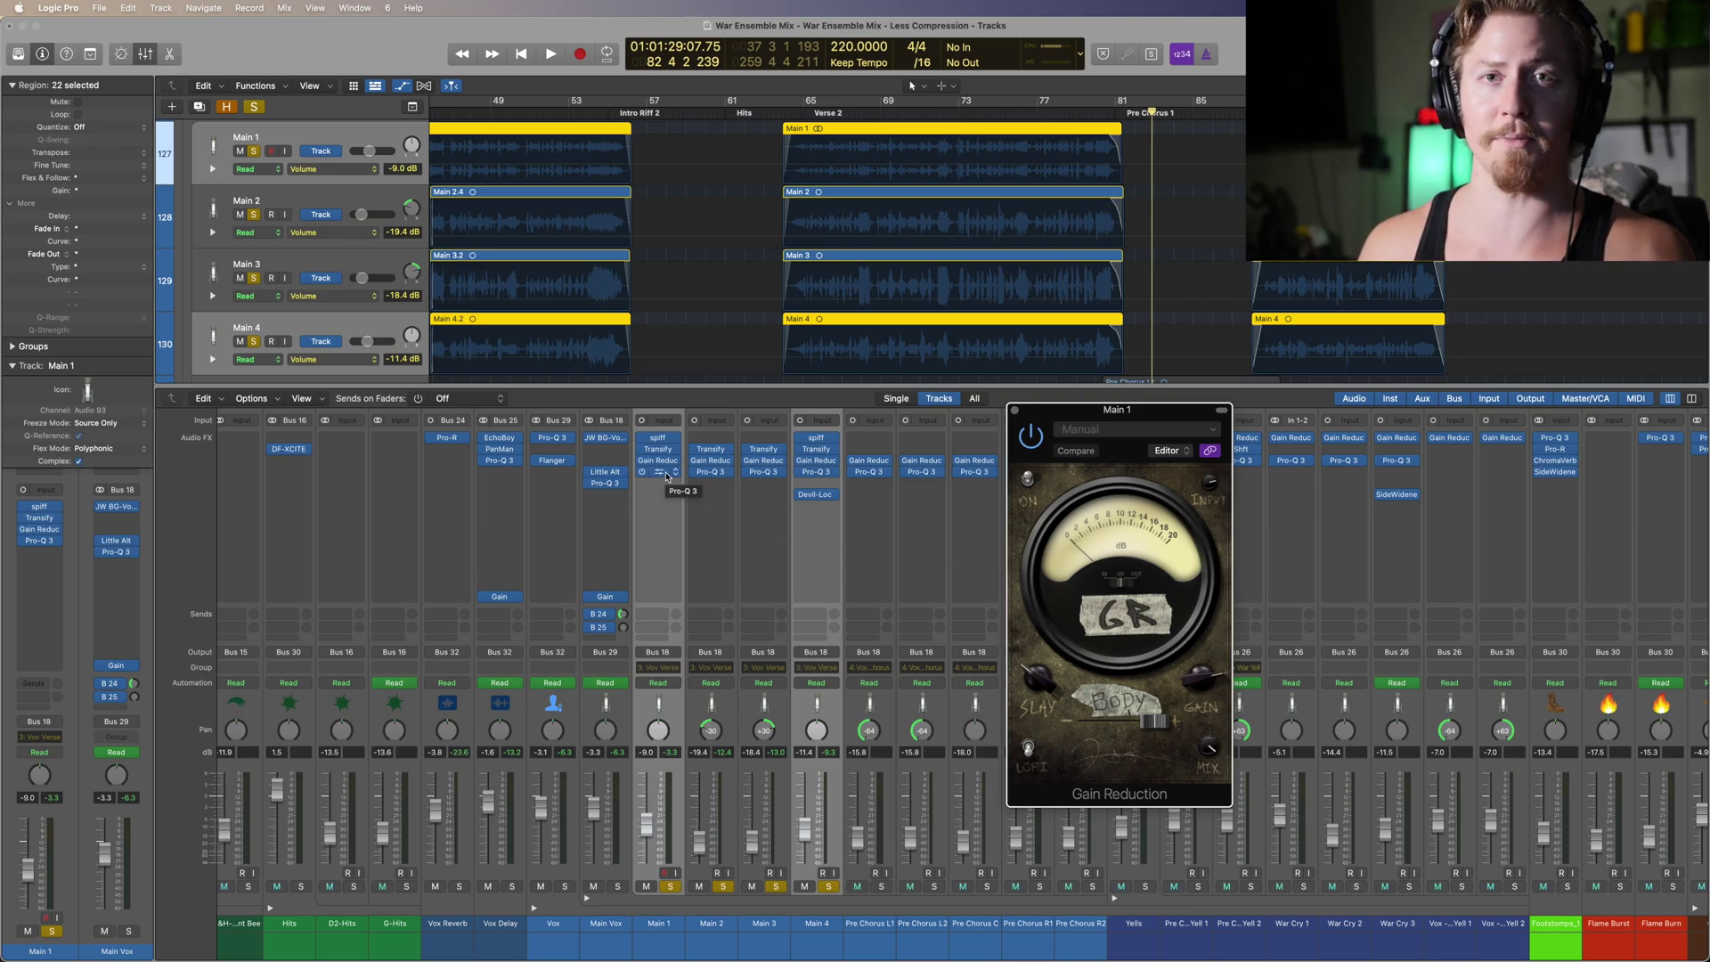
pyautogui.press('super+w')
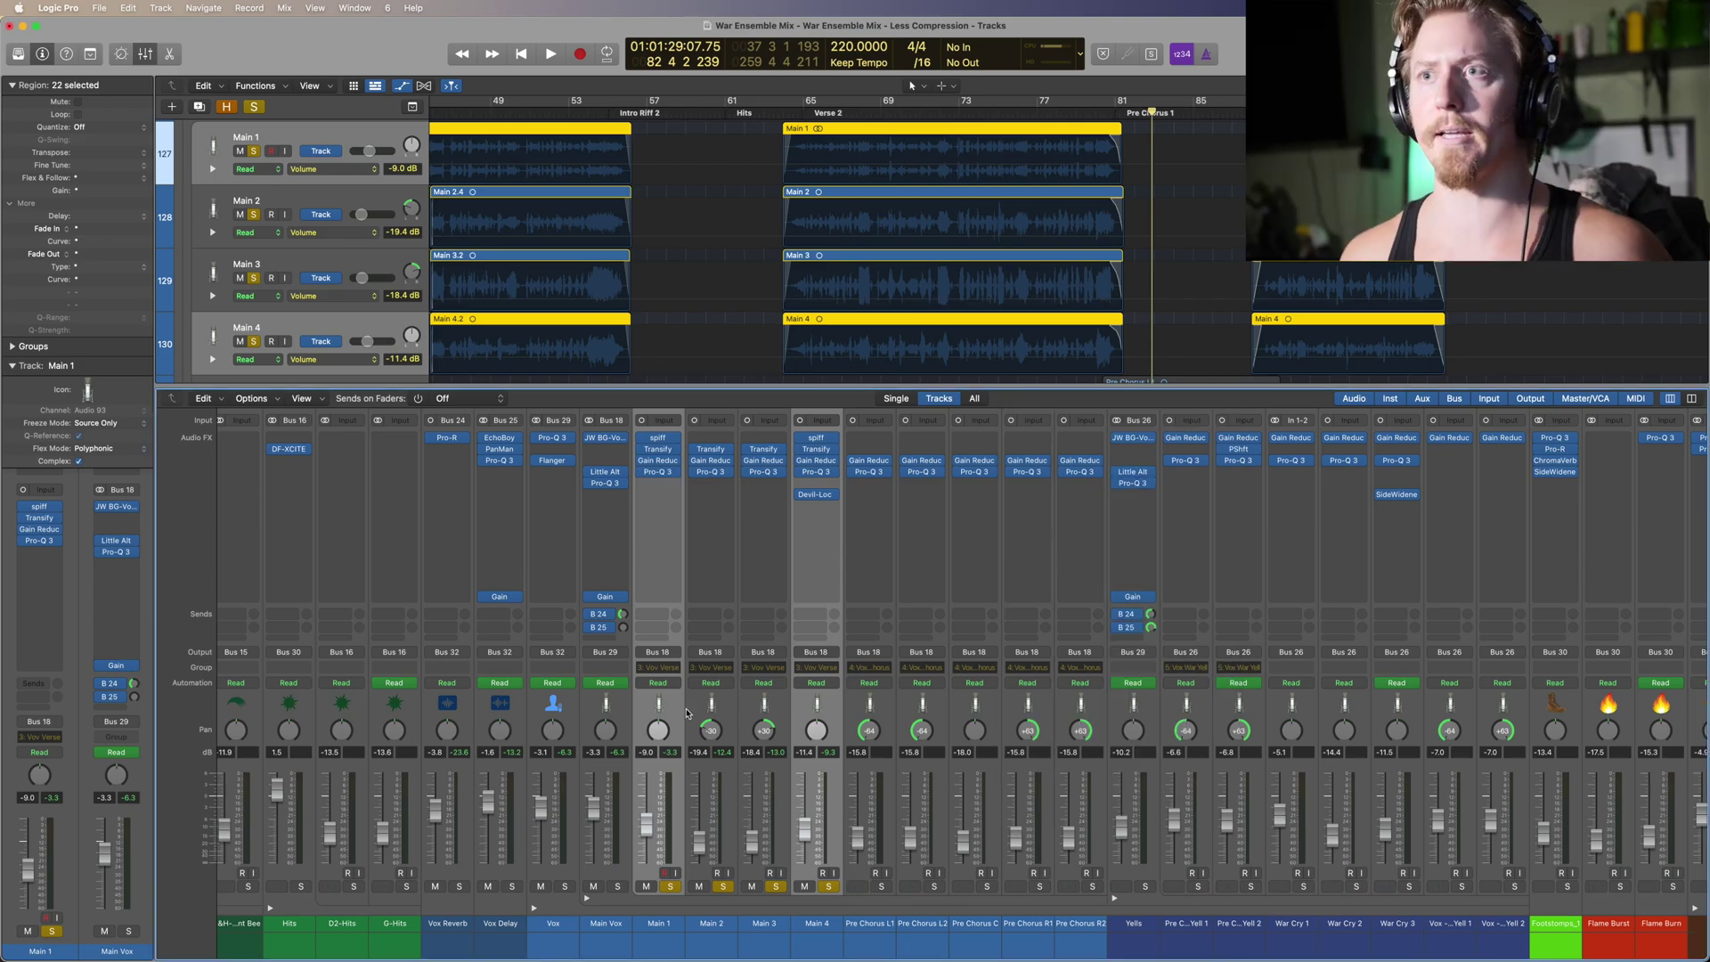
# Step: Select all four Main tracks, bypass their spiff and Transify plugins, and audition the stack from the start of Verse 2
pyautogui.moveTo(716, 704); pyautogui.dragTo(753, 705)
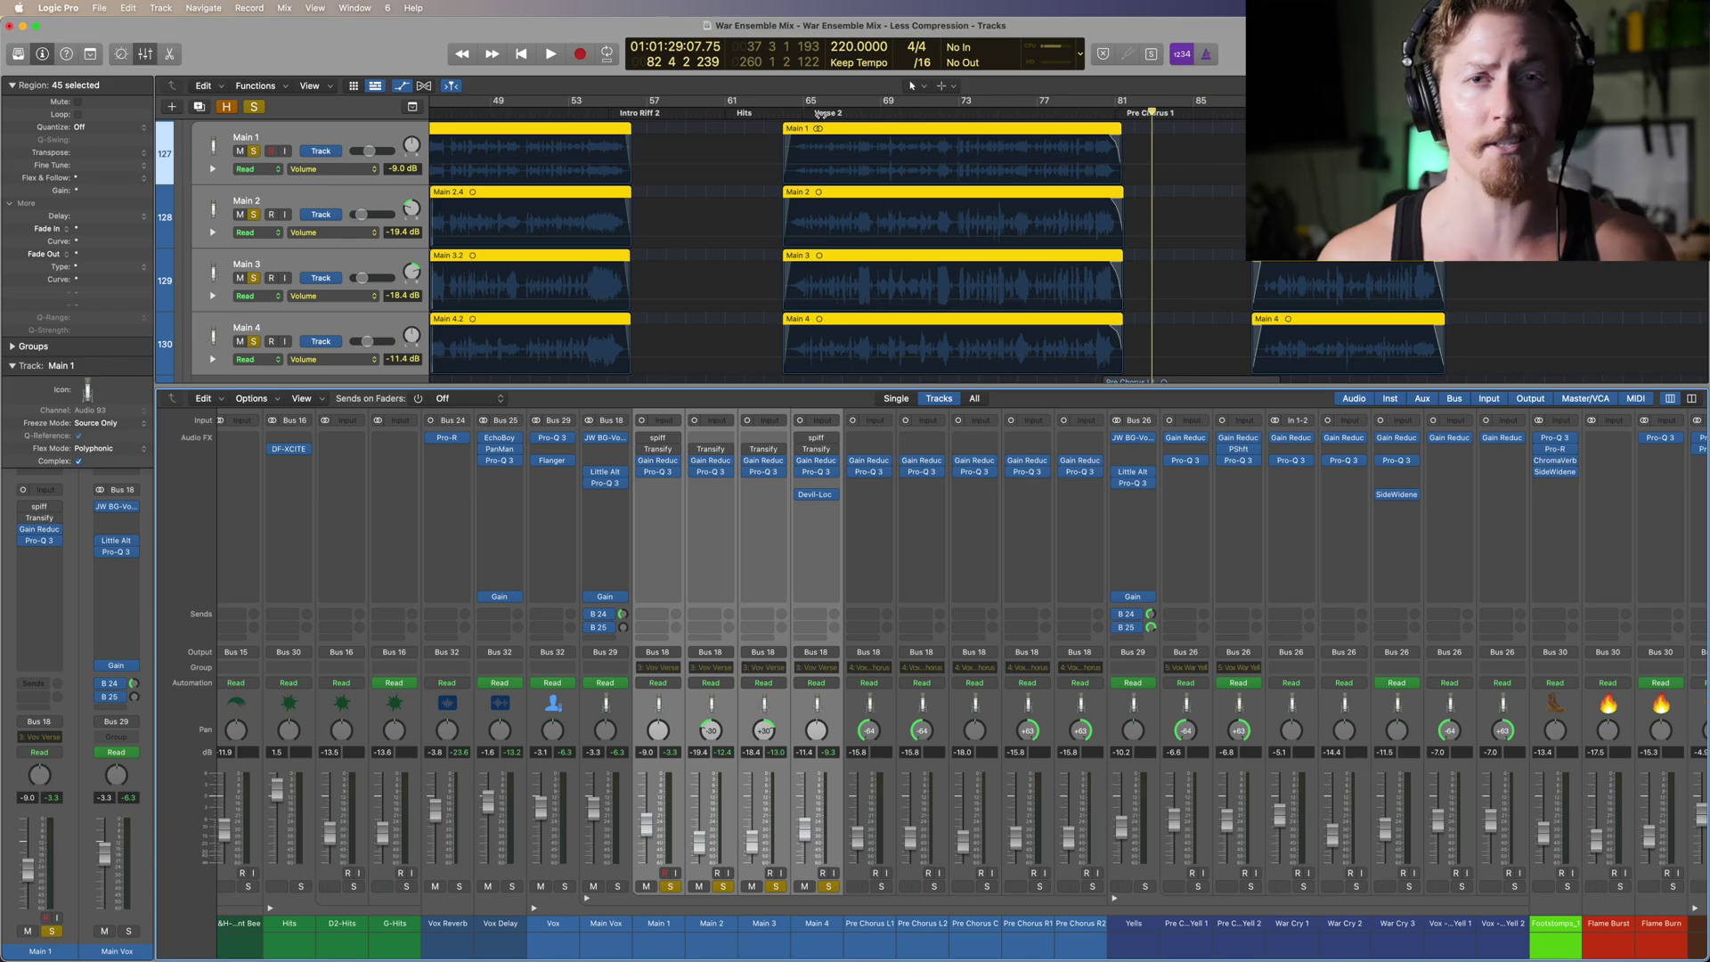
pyautogui.click(808, 114)
pyautogui.press('space')
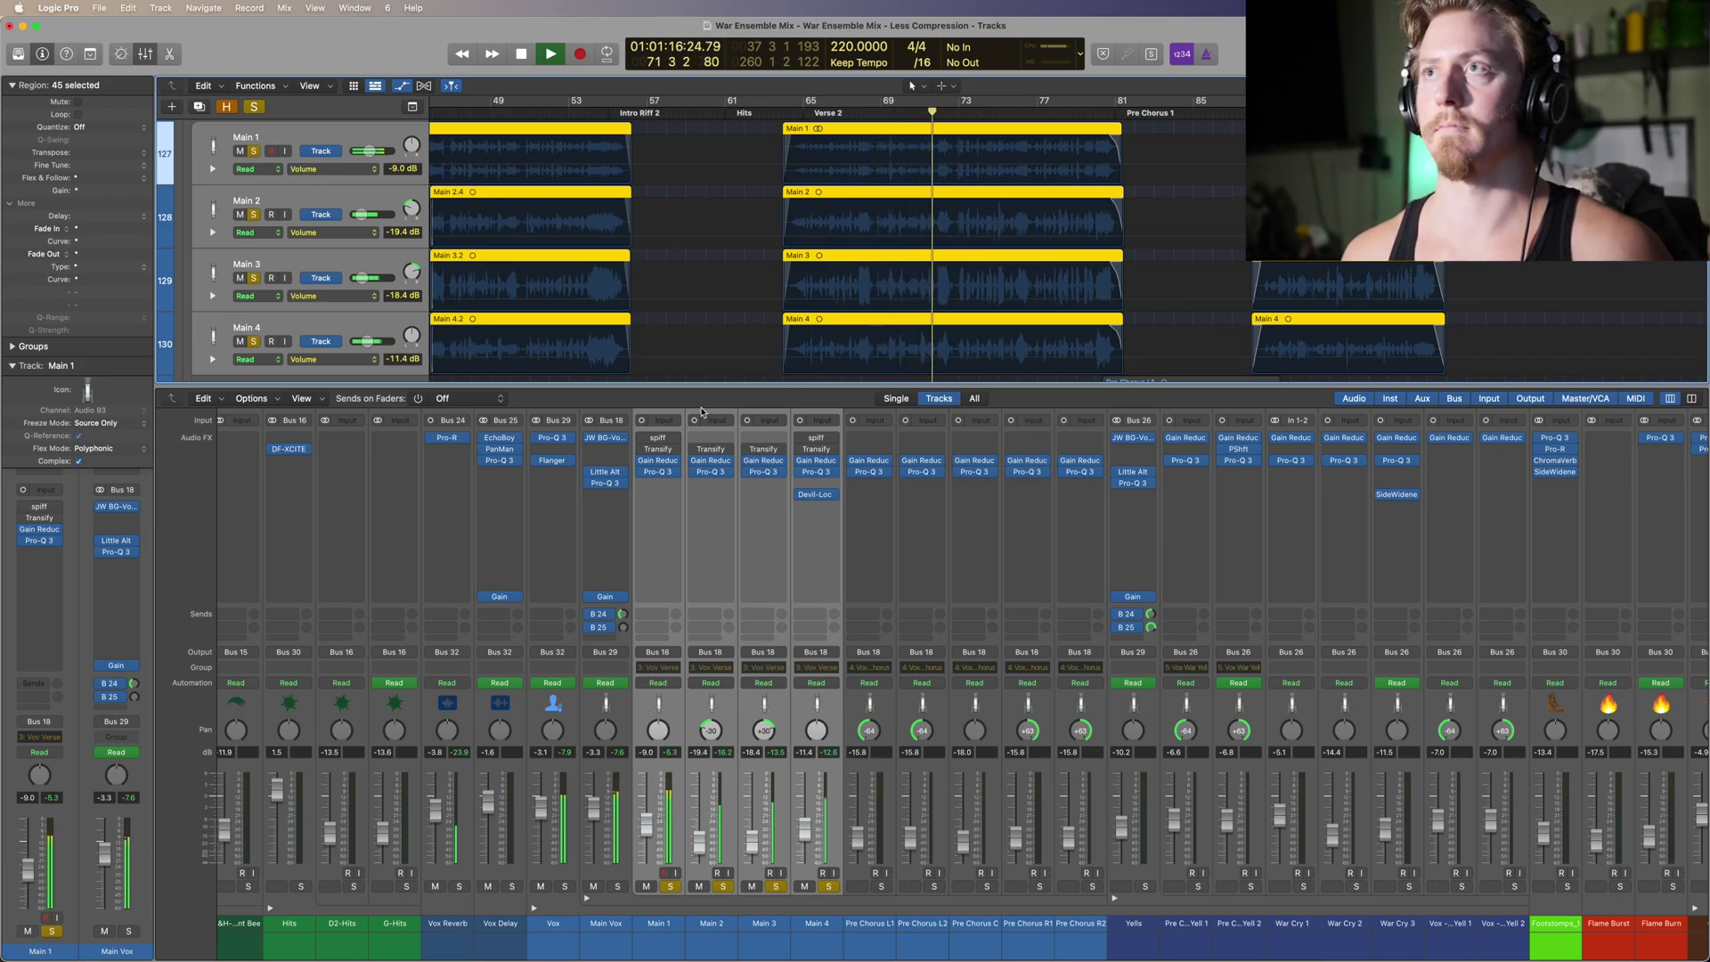
pyautogui.press('space')
# Step: Re-enable spiff and Transify on the Main tracks and replay Verse 2 for comparison, stopping around bar 76
pyautogui.doubleClick(798, 117)
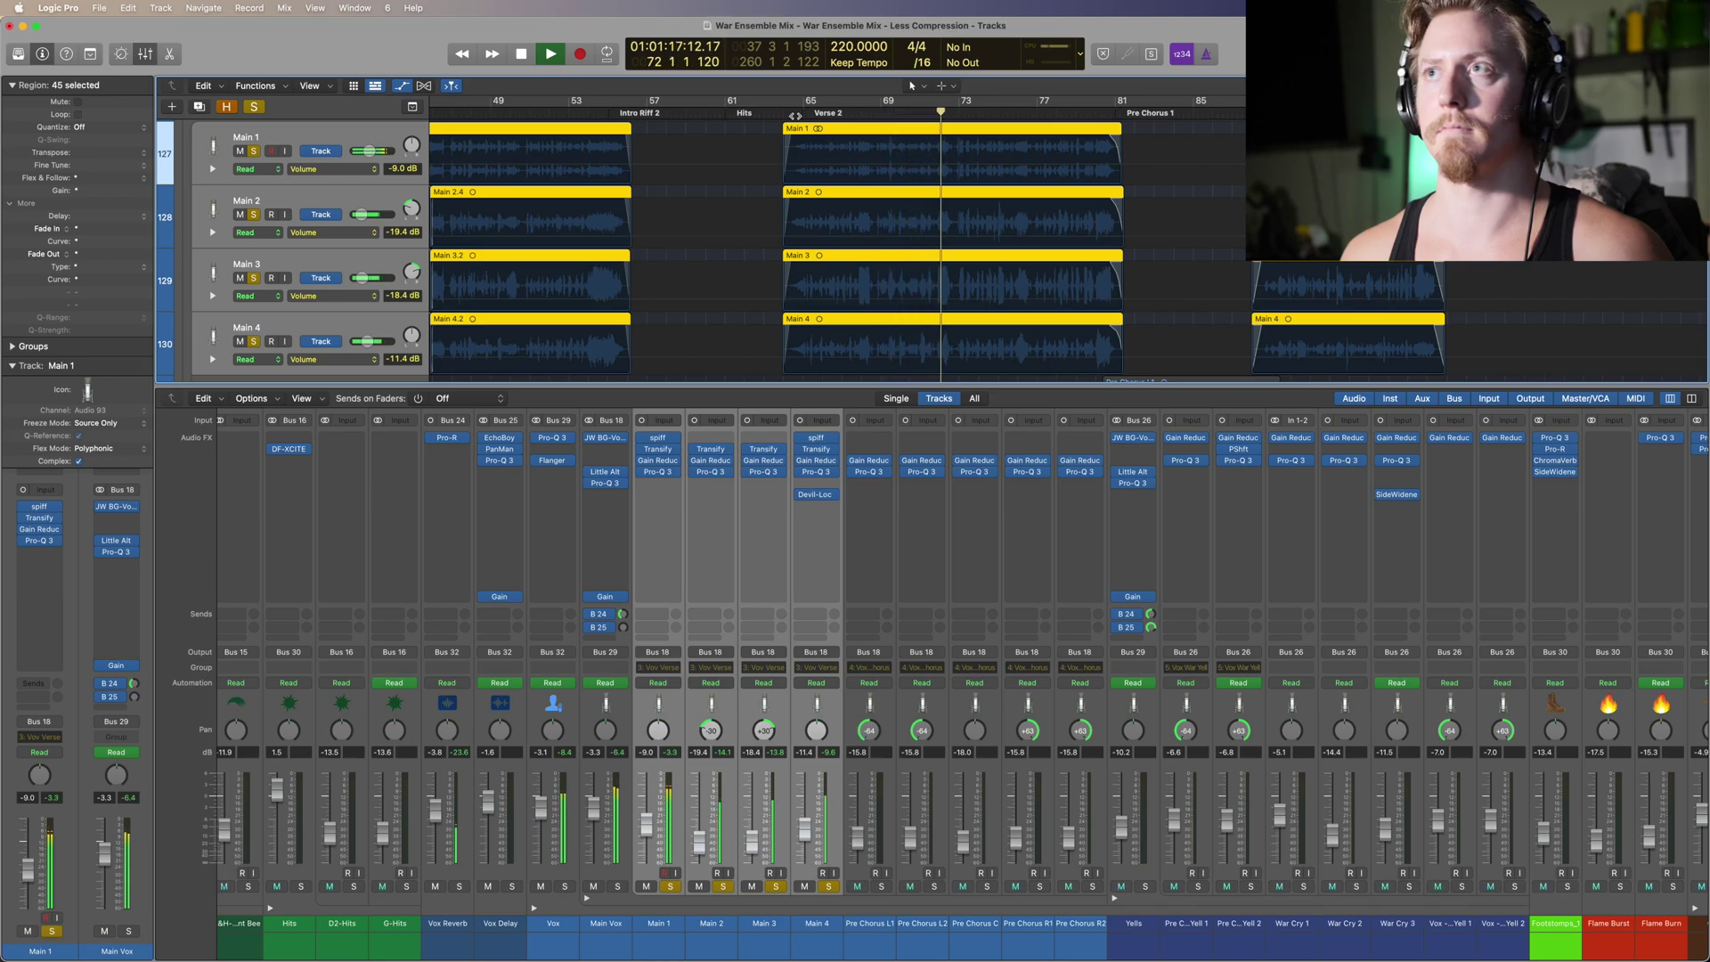
pyautogui.press('space')
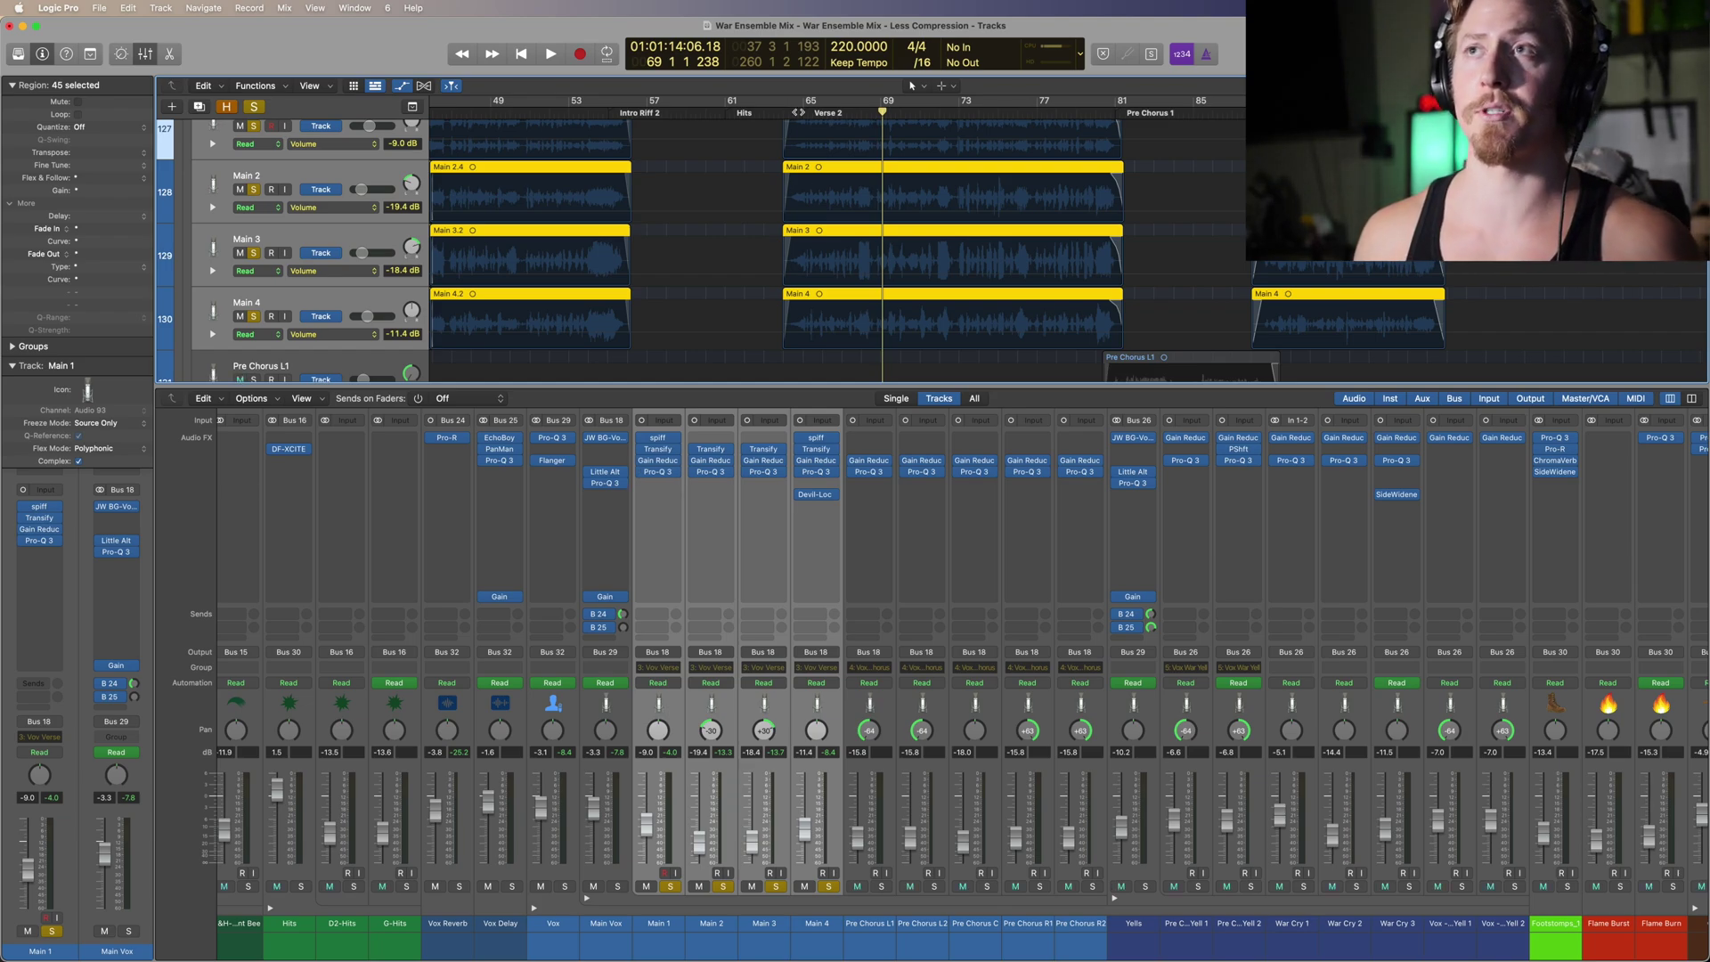
pyautogui.press('space')
pyautogui.press('space')
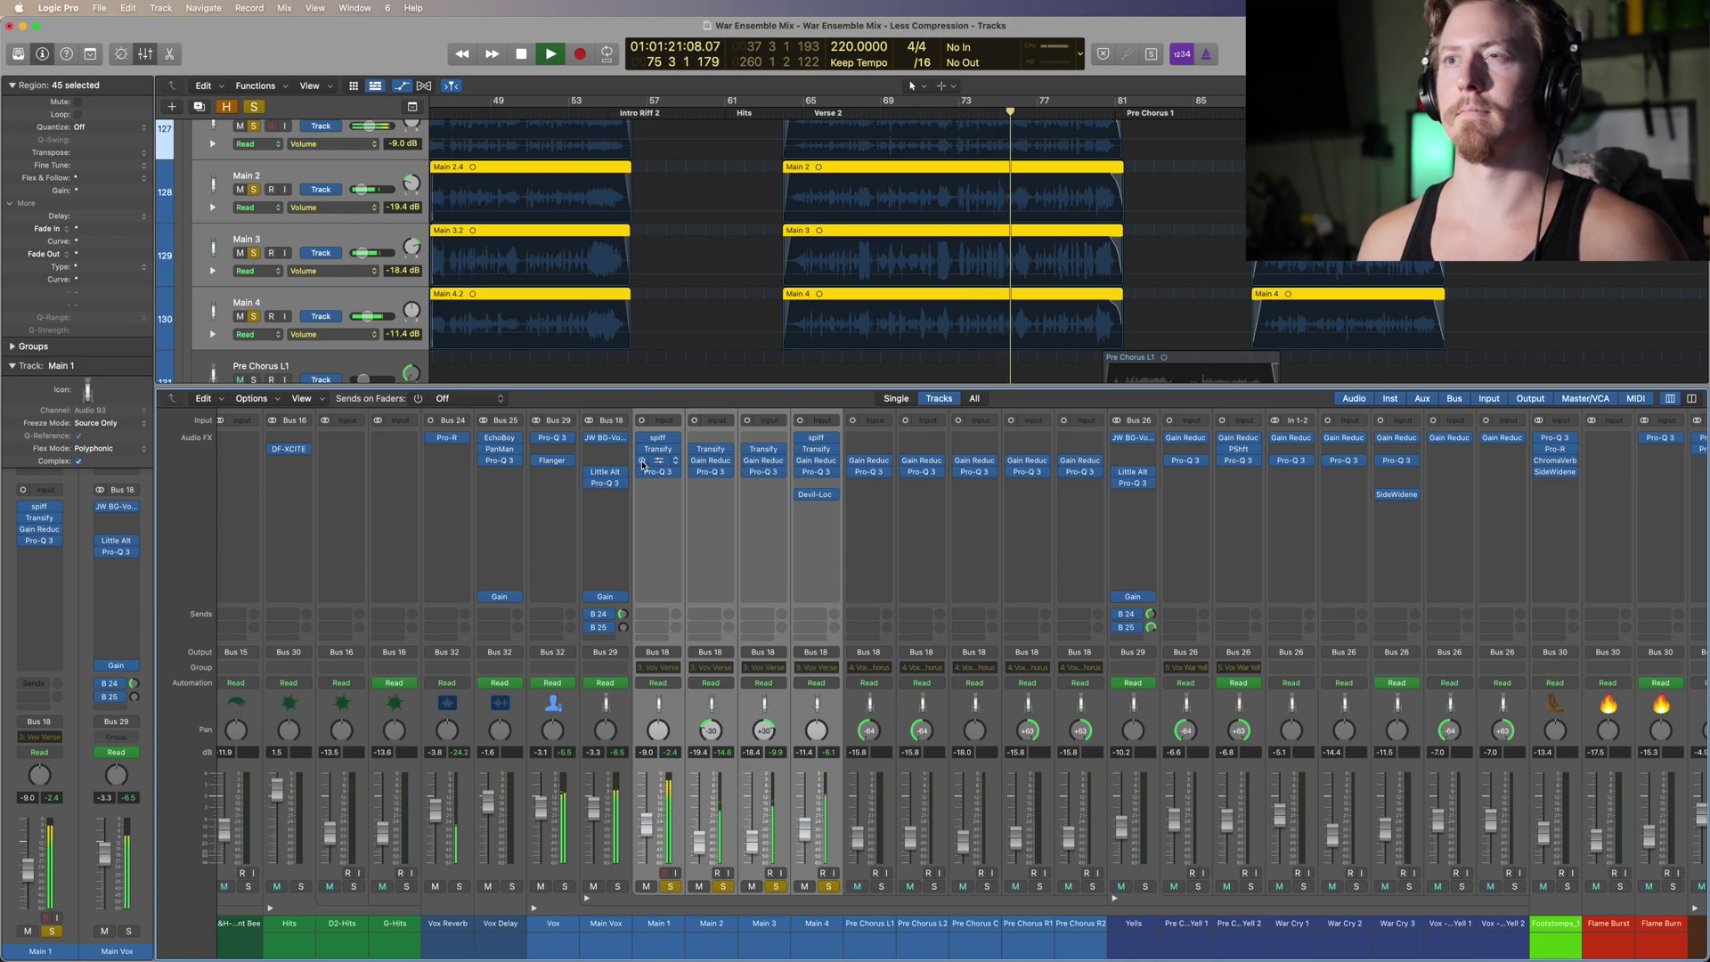
pyautogui.press('space')
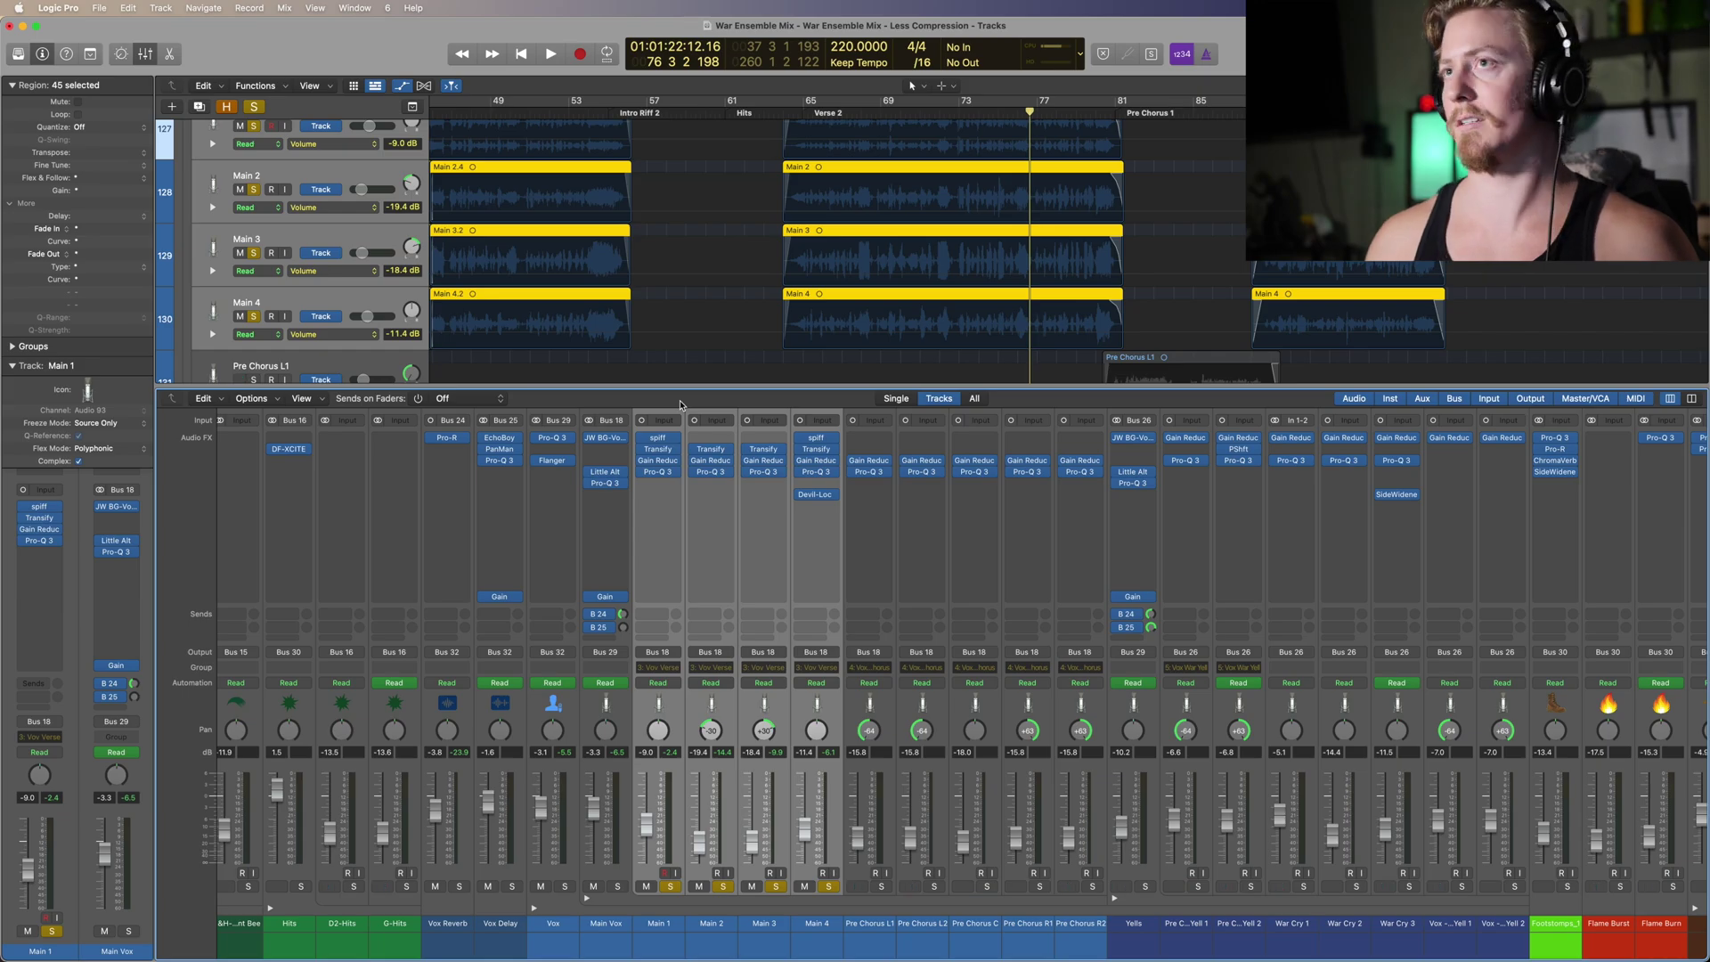
# Step: Open Devil-Loc Deluxe on Main 4, solo only that track, and audition it from the start of Verse 2
pyautogui.click(820, 501)
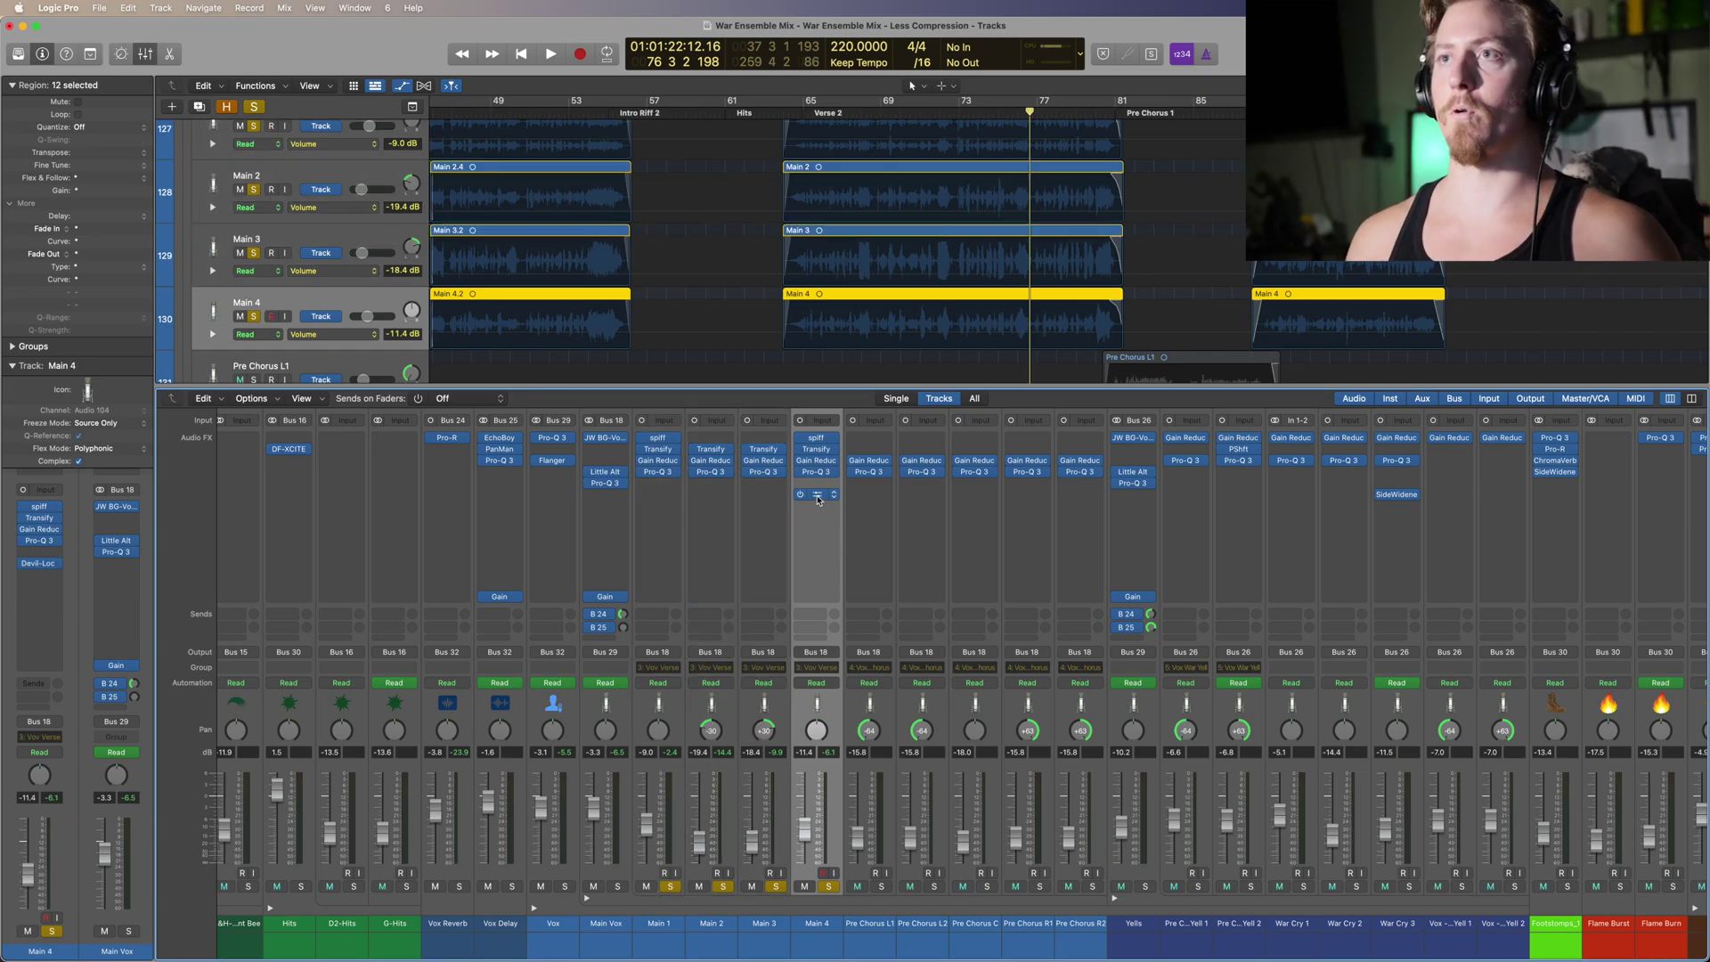
pyautogui.click(818, 498)
pyautogui.moveTo(776, 194); pyautogui.dragTo(1111, 385)
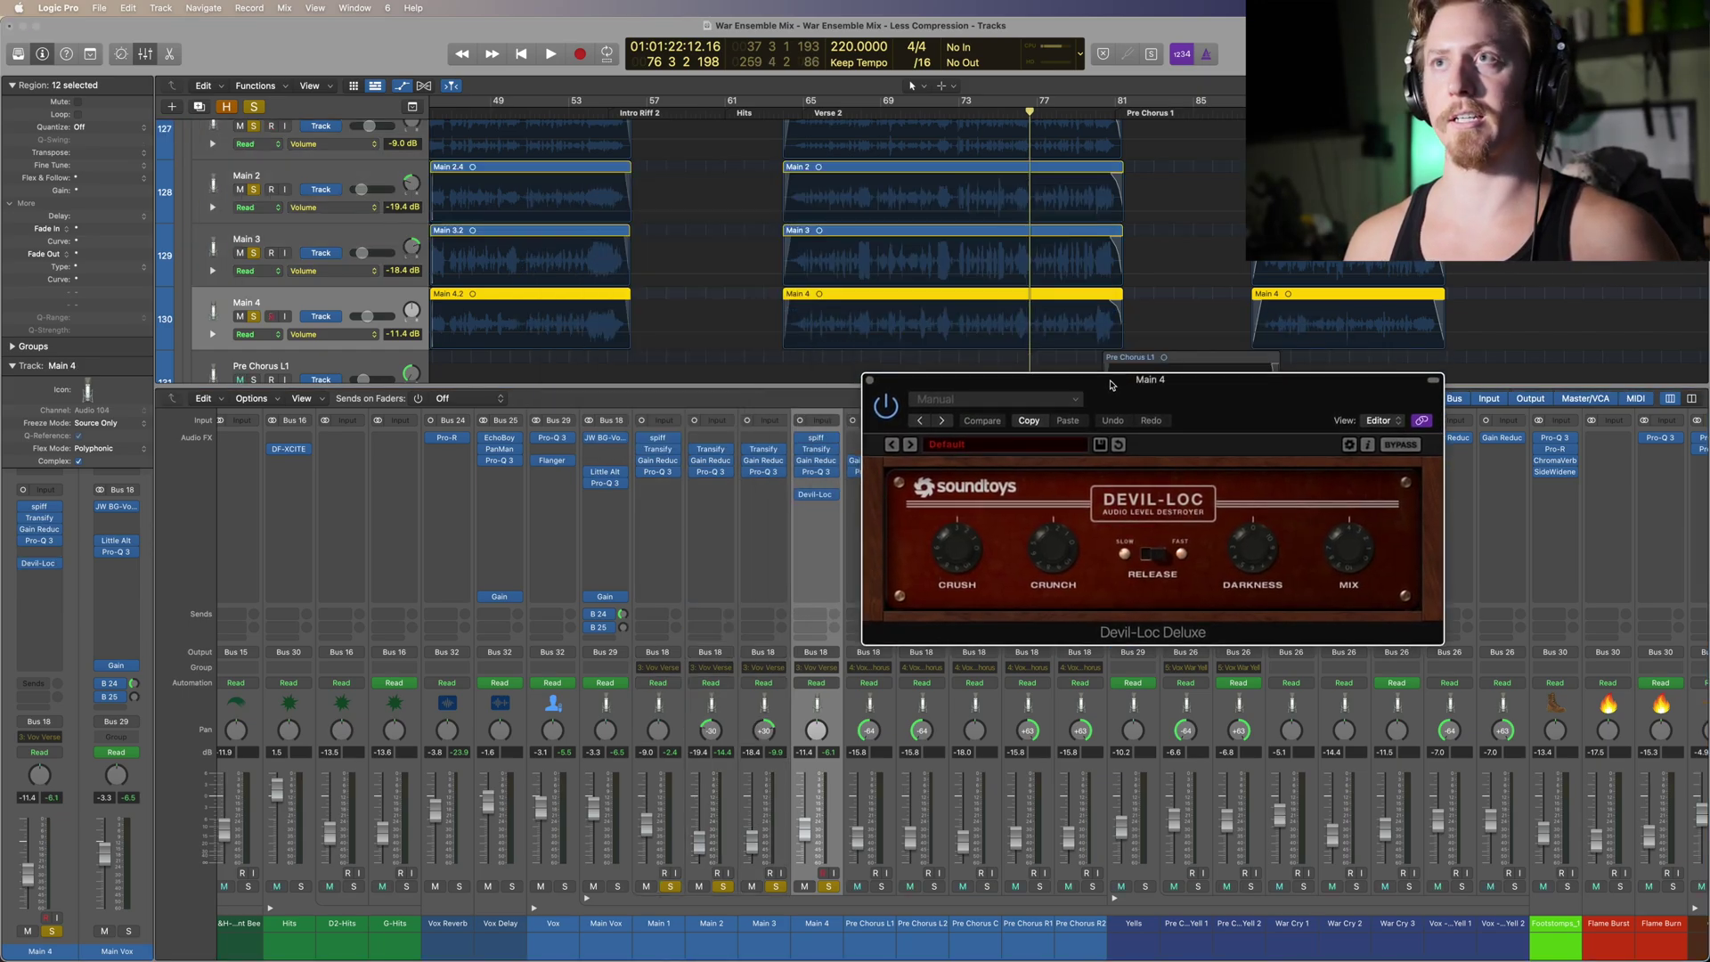
pyautogui.click(803, 887)
pyautogui.click(817, 114)
pyautogui.press('space')
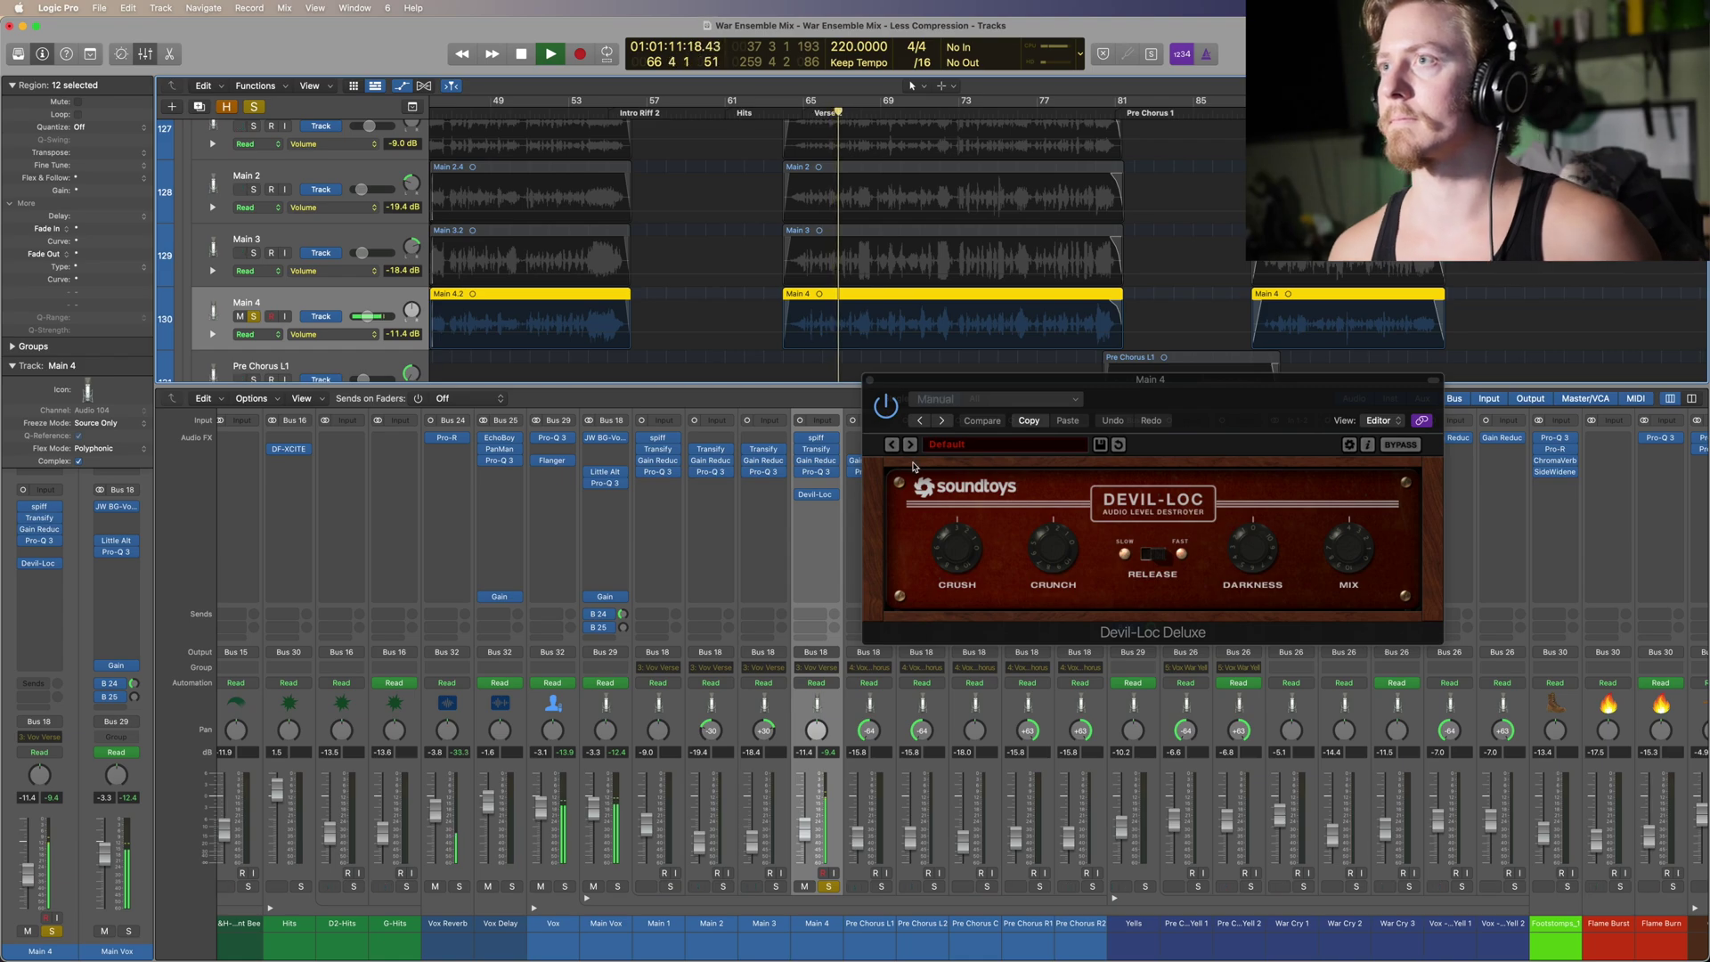
# Step: Compare Main 4 with Devil-Loc bypassed and re-enabled during playback, then close the plugin and stop
pyautogui.press('space')
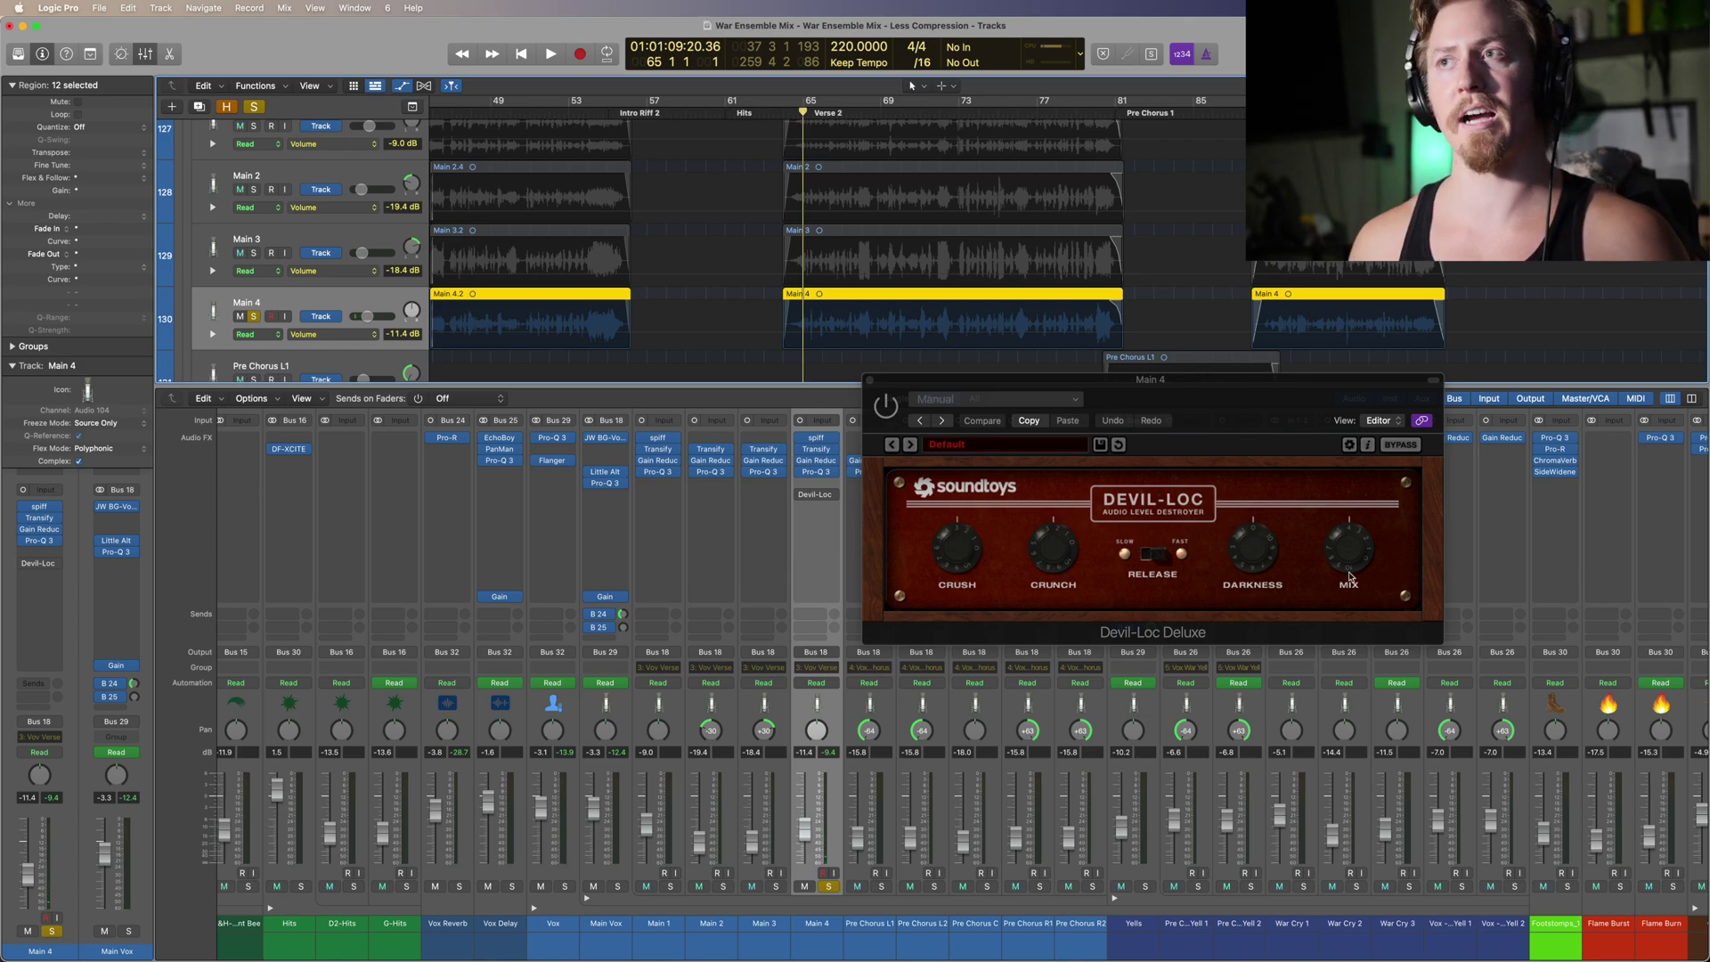
pyautogui.press('space')
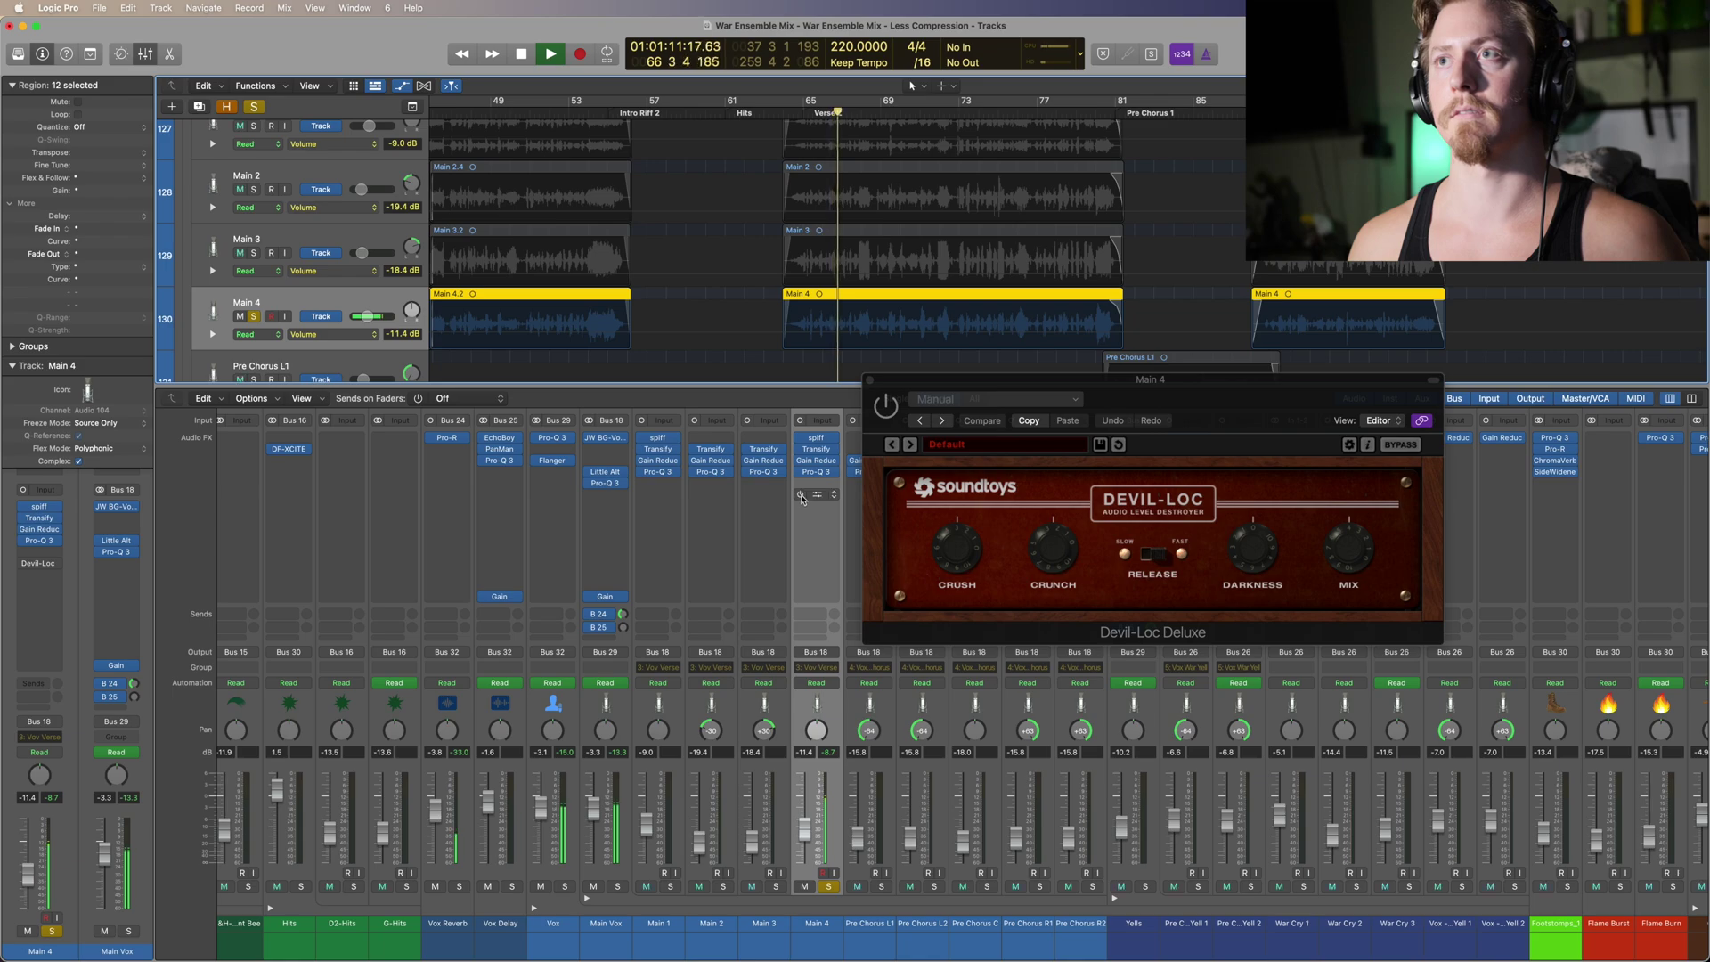
pyautogui.click(801, 499)
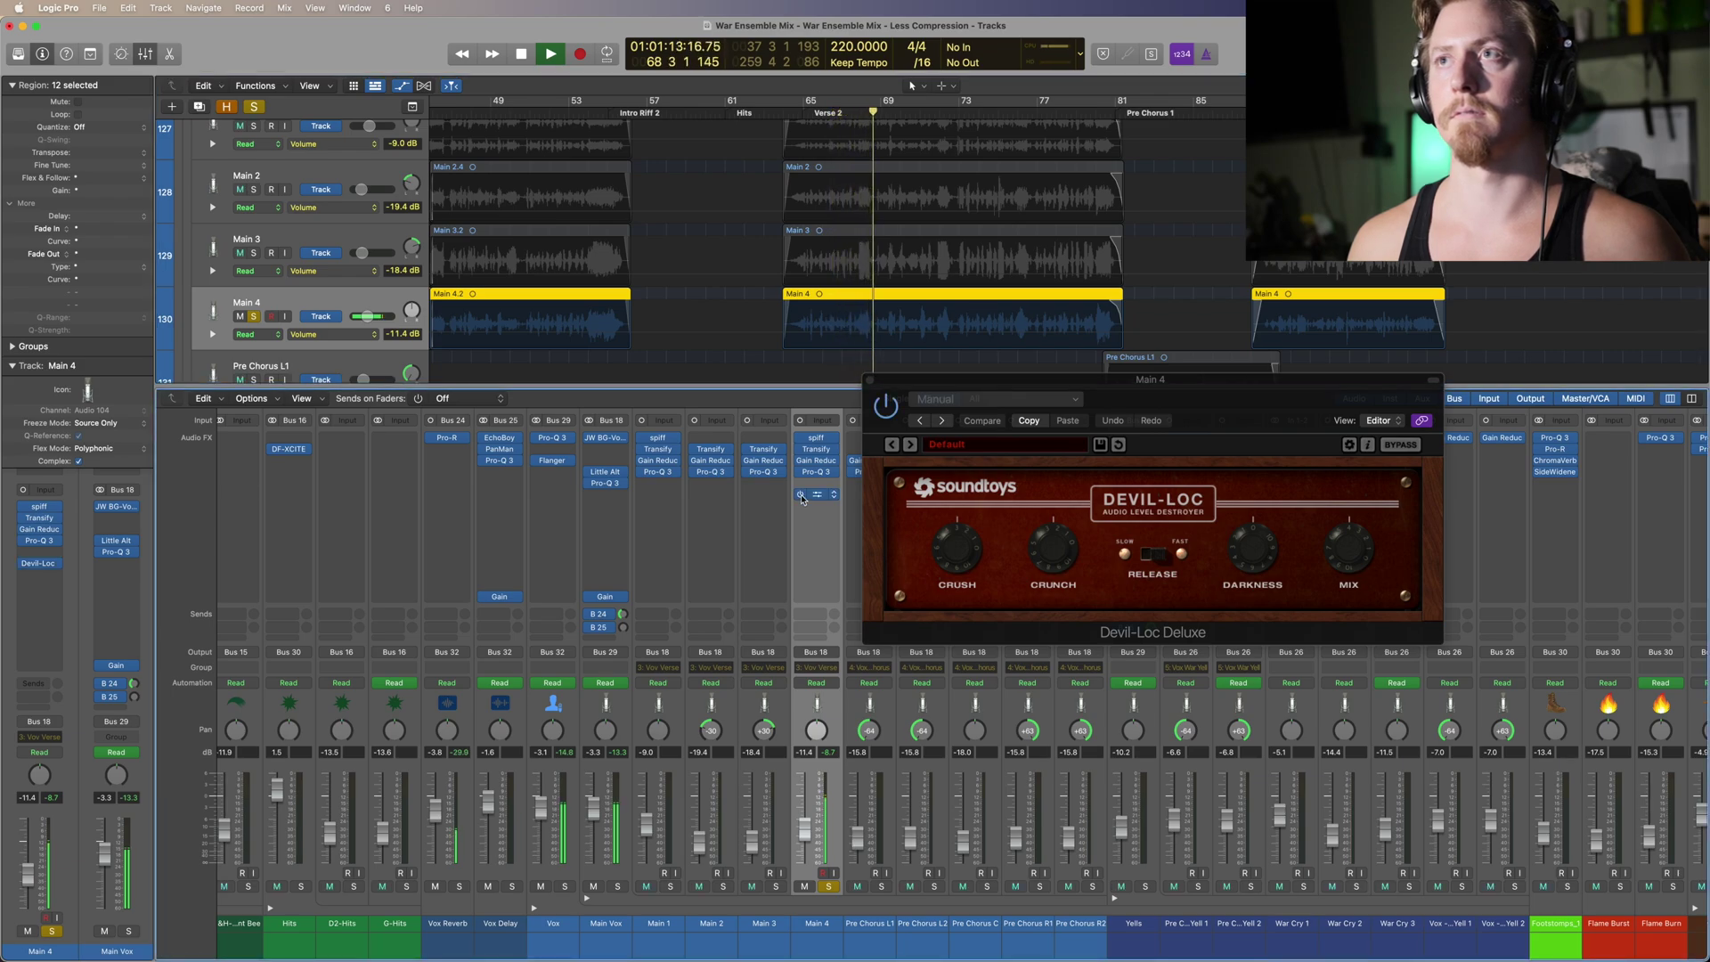
pyautogui.click(871, 383)
pyautogui.press('space')
# Step: Select and solo Main 1, and inspect the Pro-Q 3 curves on Main 1 and Main 2
pyautogui.click(653, 773)
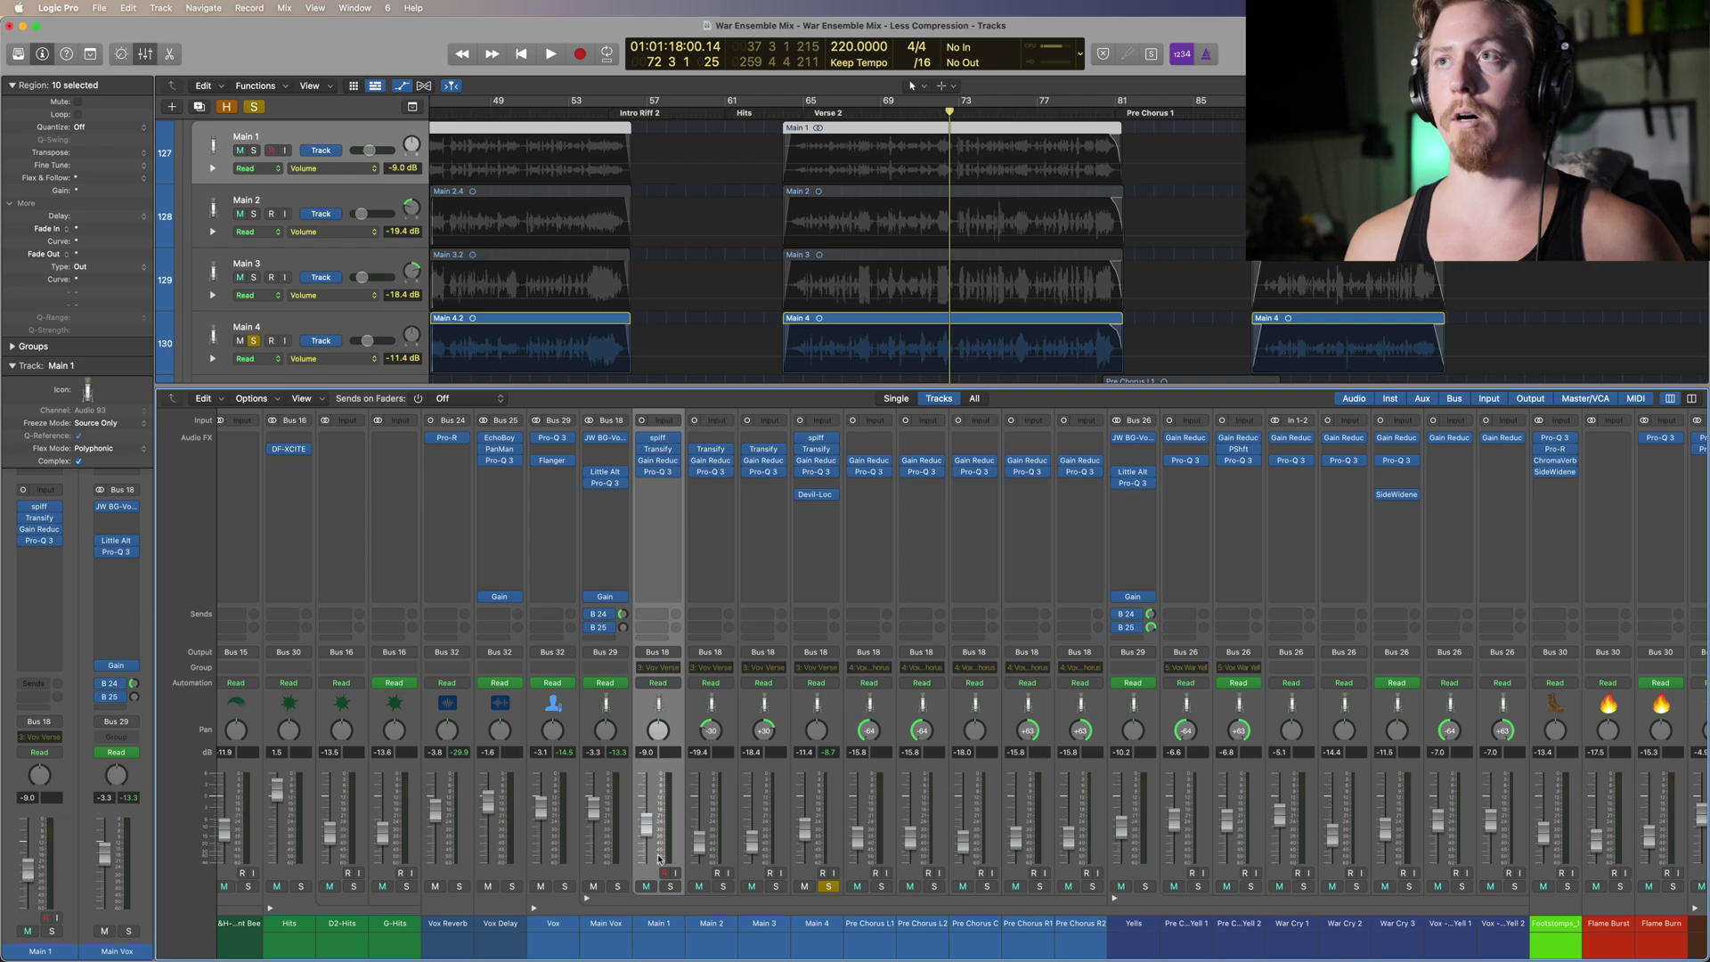
pyautogui.click(670, 886)
pyautogui.click(657, 471)
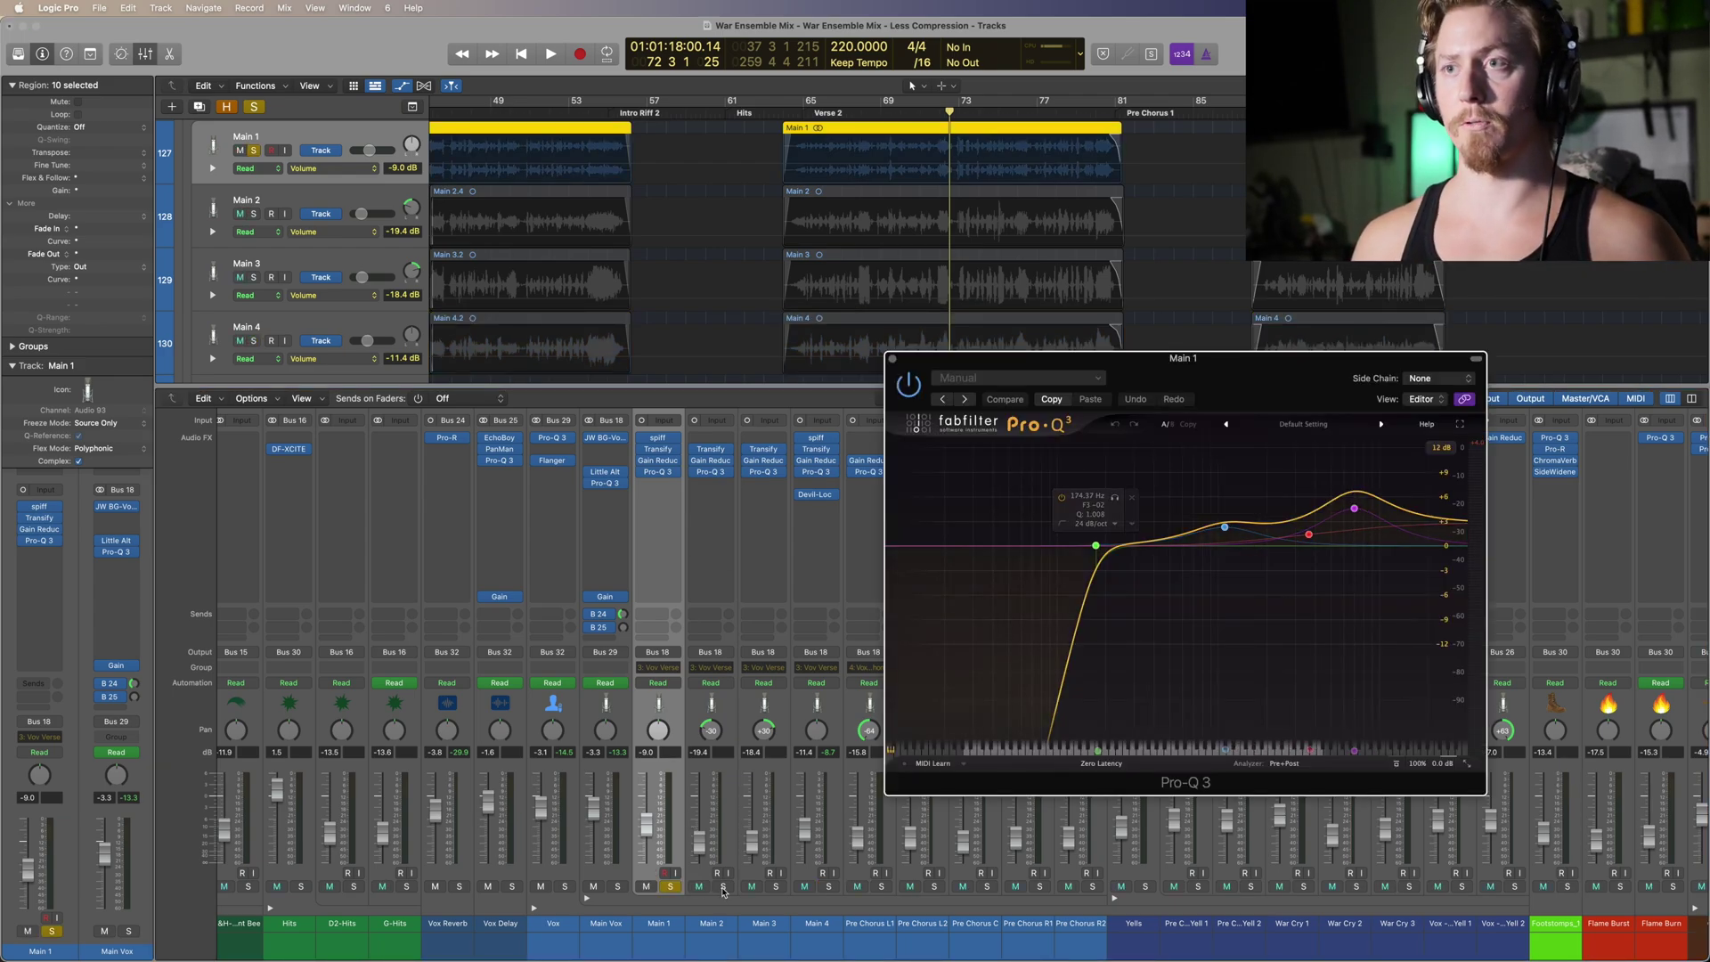
pyautogui.click(733, 473)
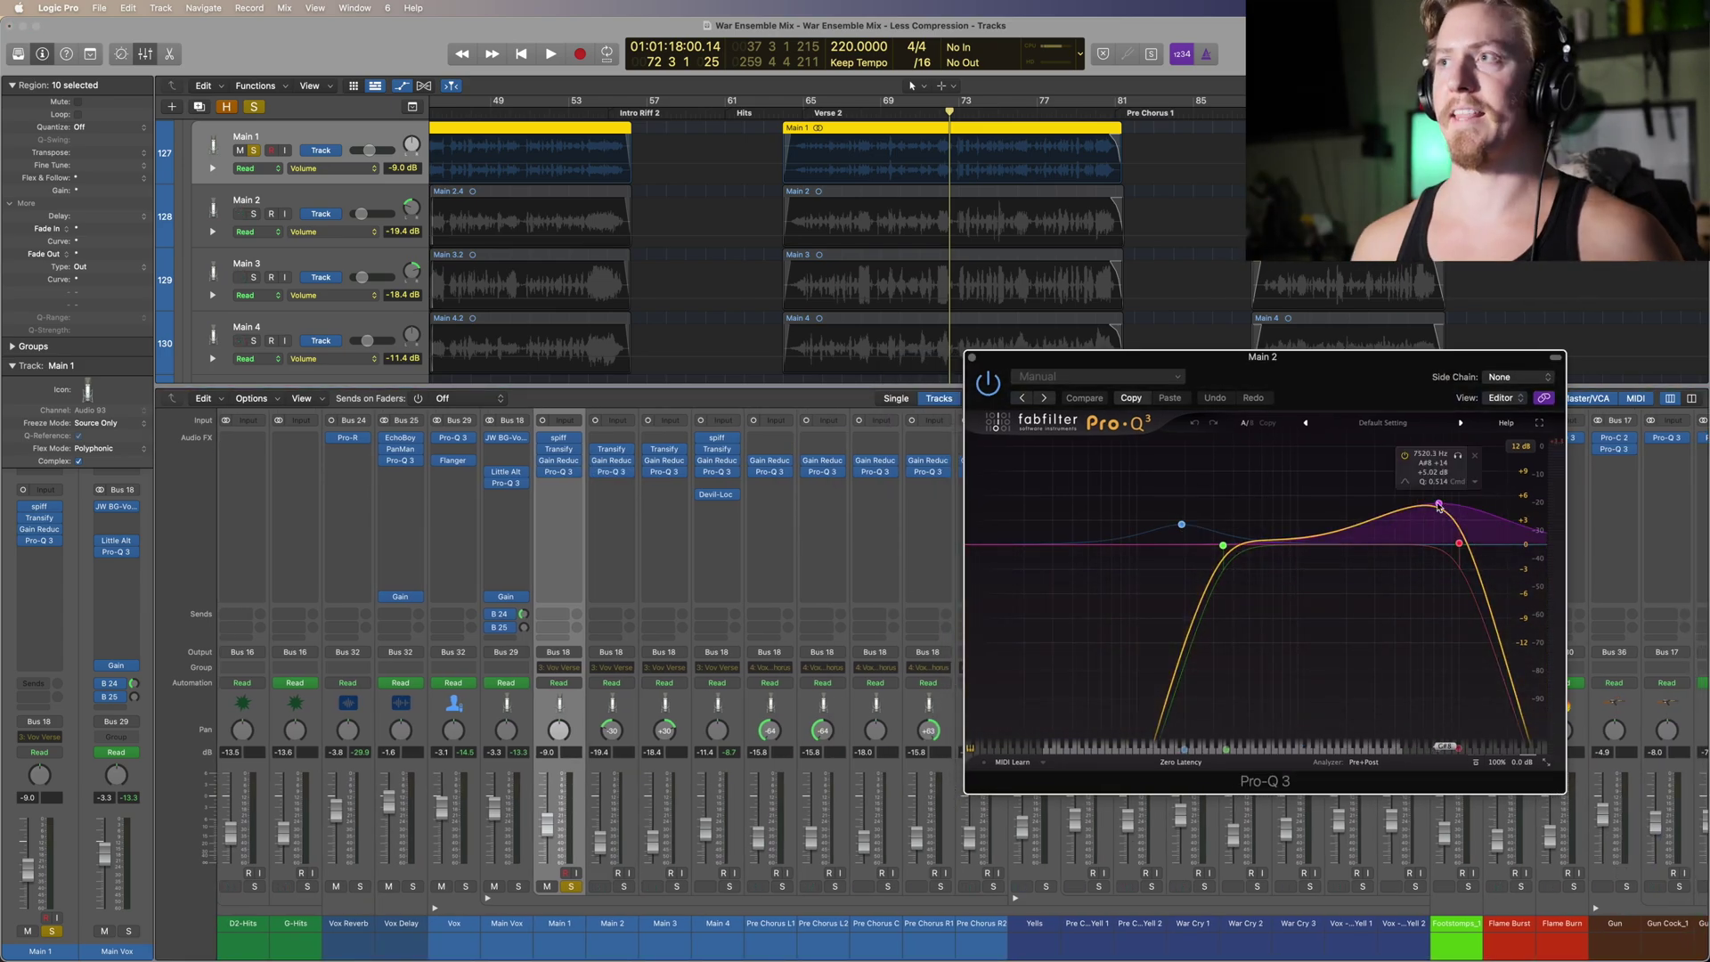
pyautogui.moveTo(1447, 526)
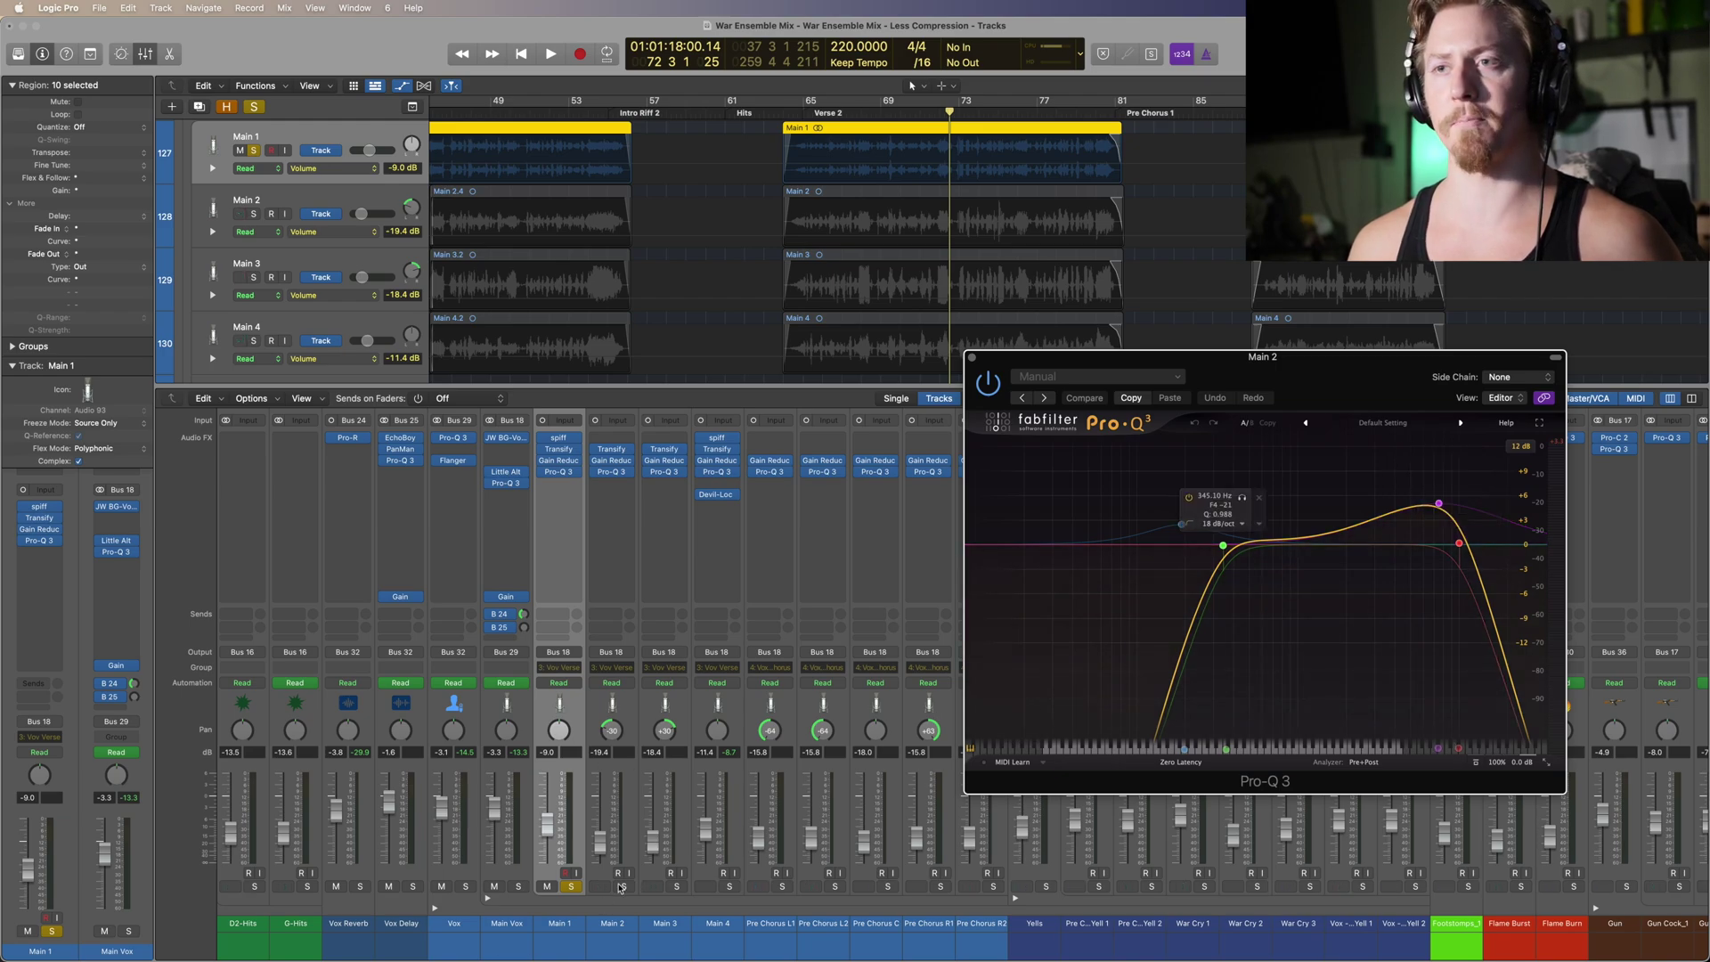
# Step: Clear the Main 1 solo and open Main 3's Pro-Q 3 to examine its EQ curve
pyautogui.click(571, 886)
pyautogui.click(663, 471)
pyautogui.moveTo(810, 195); pyautogui.dragTo(1194, 372)
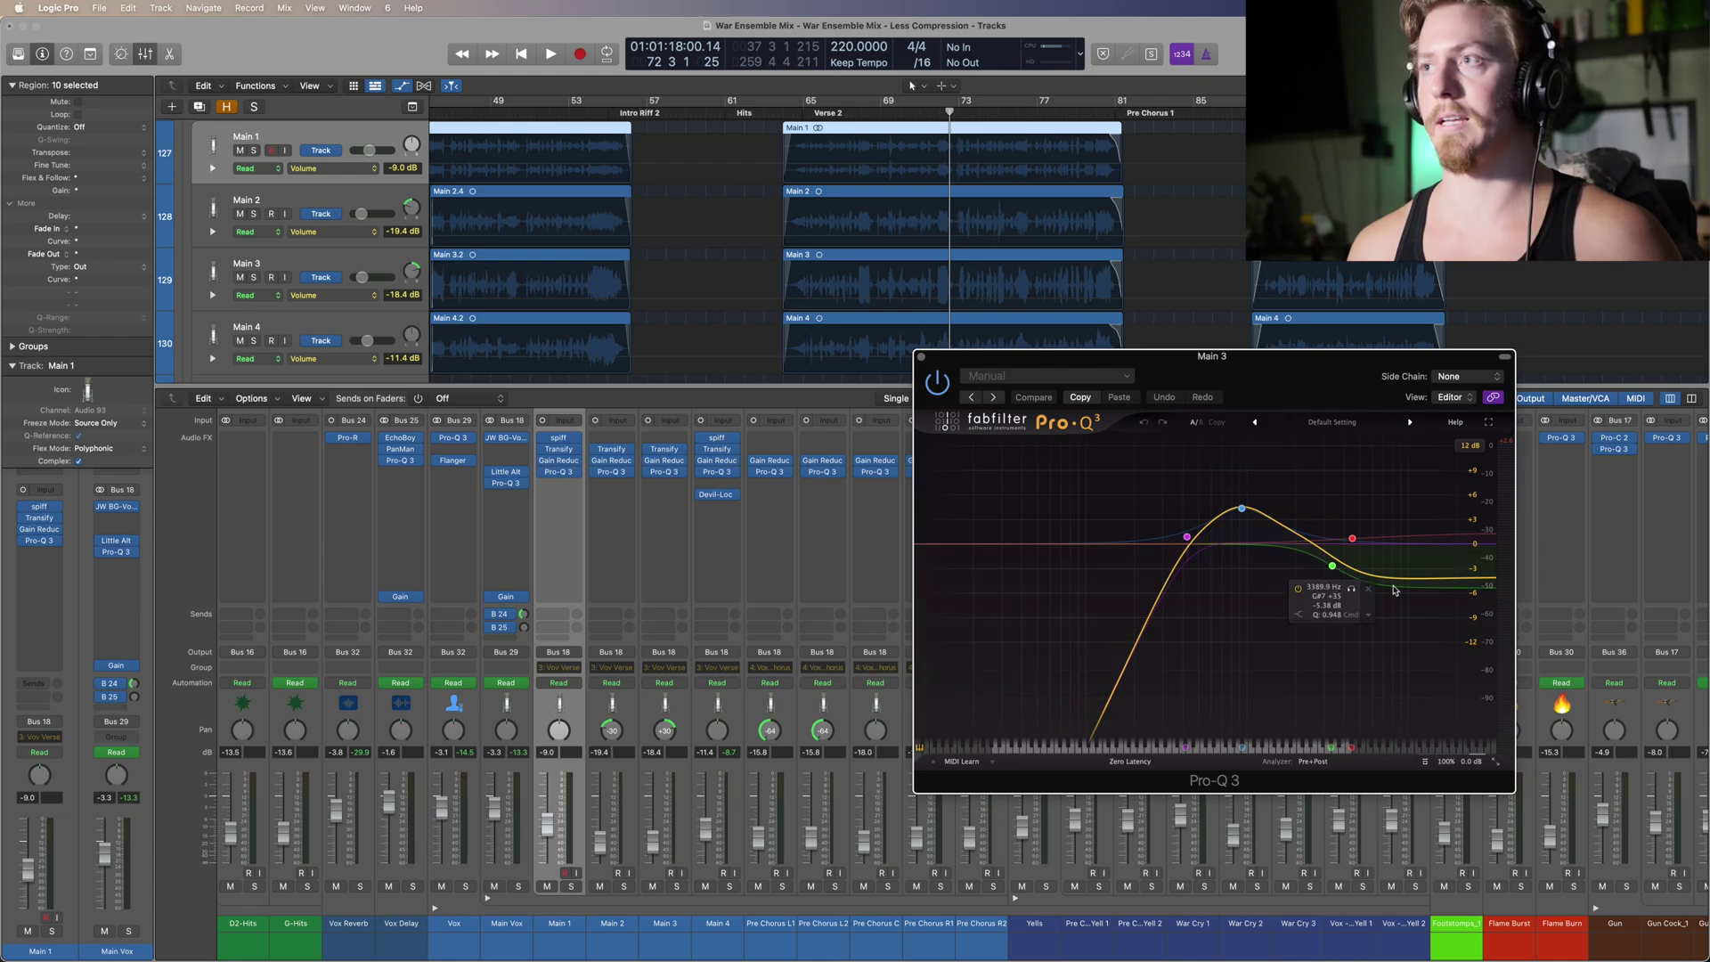
# Step: Solo Main 4 and examine its Pro-Q 3 curve and low cut, then close the plugin
pyautogui.press('Down')
pyautogui.press('s')
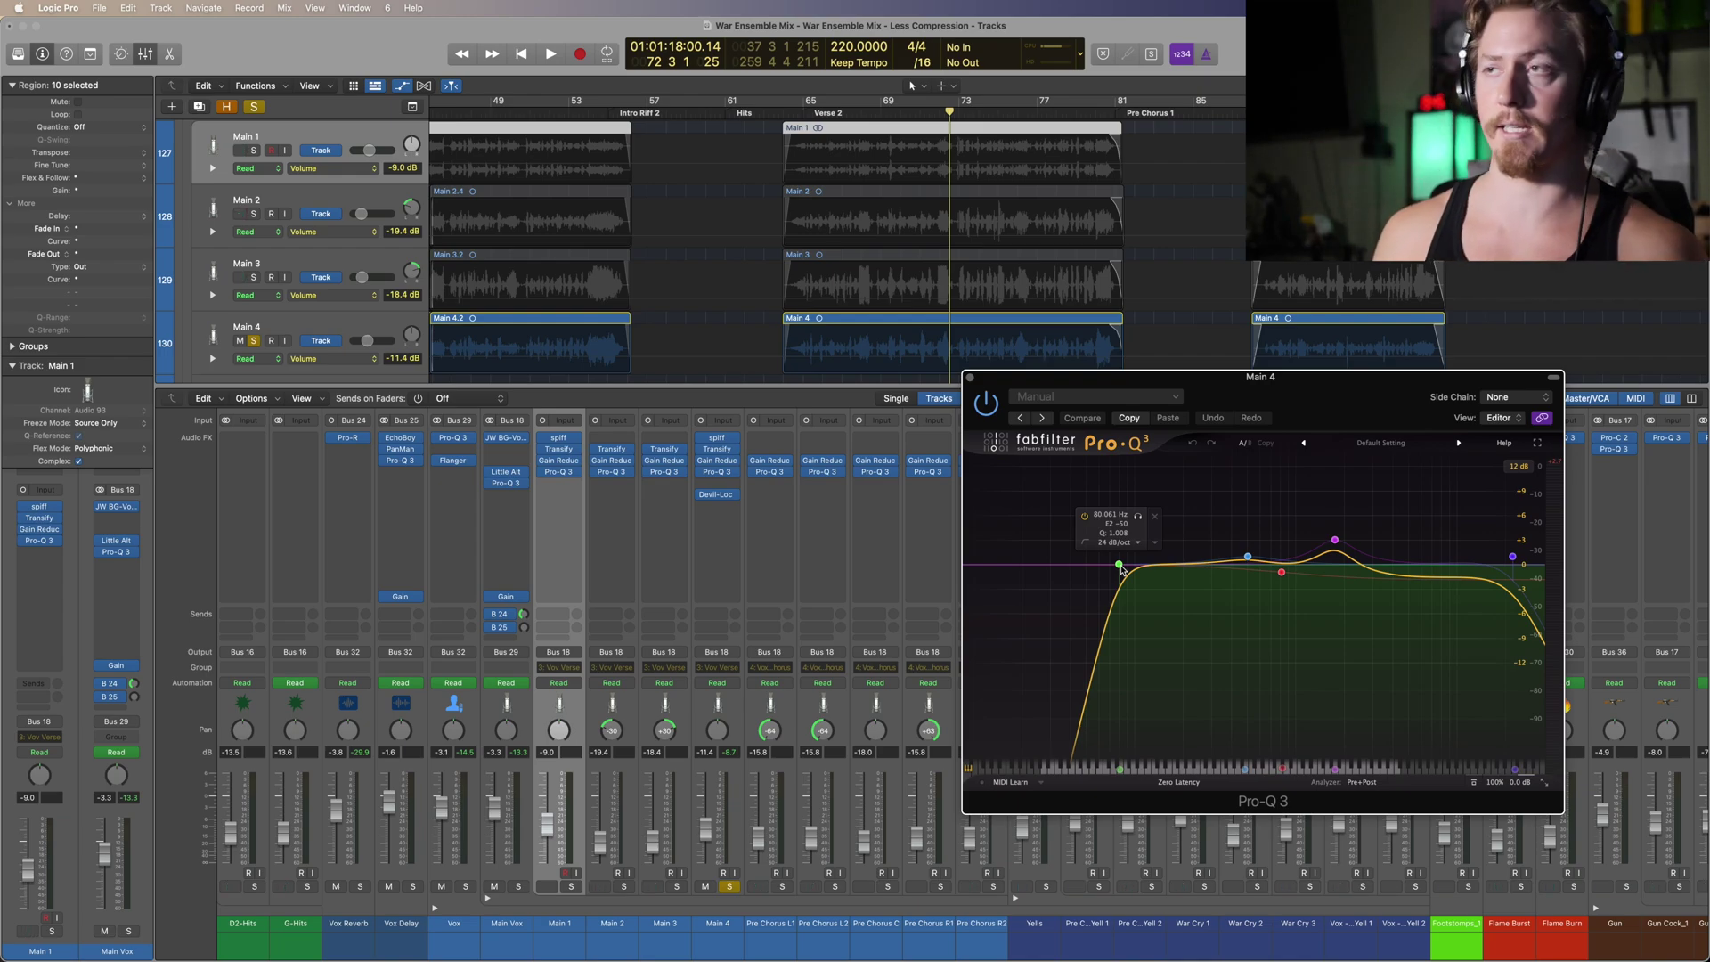
pyautogui.click(971, 379)
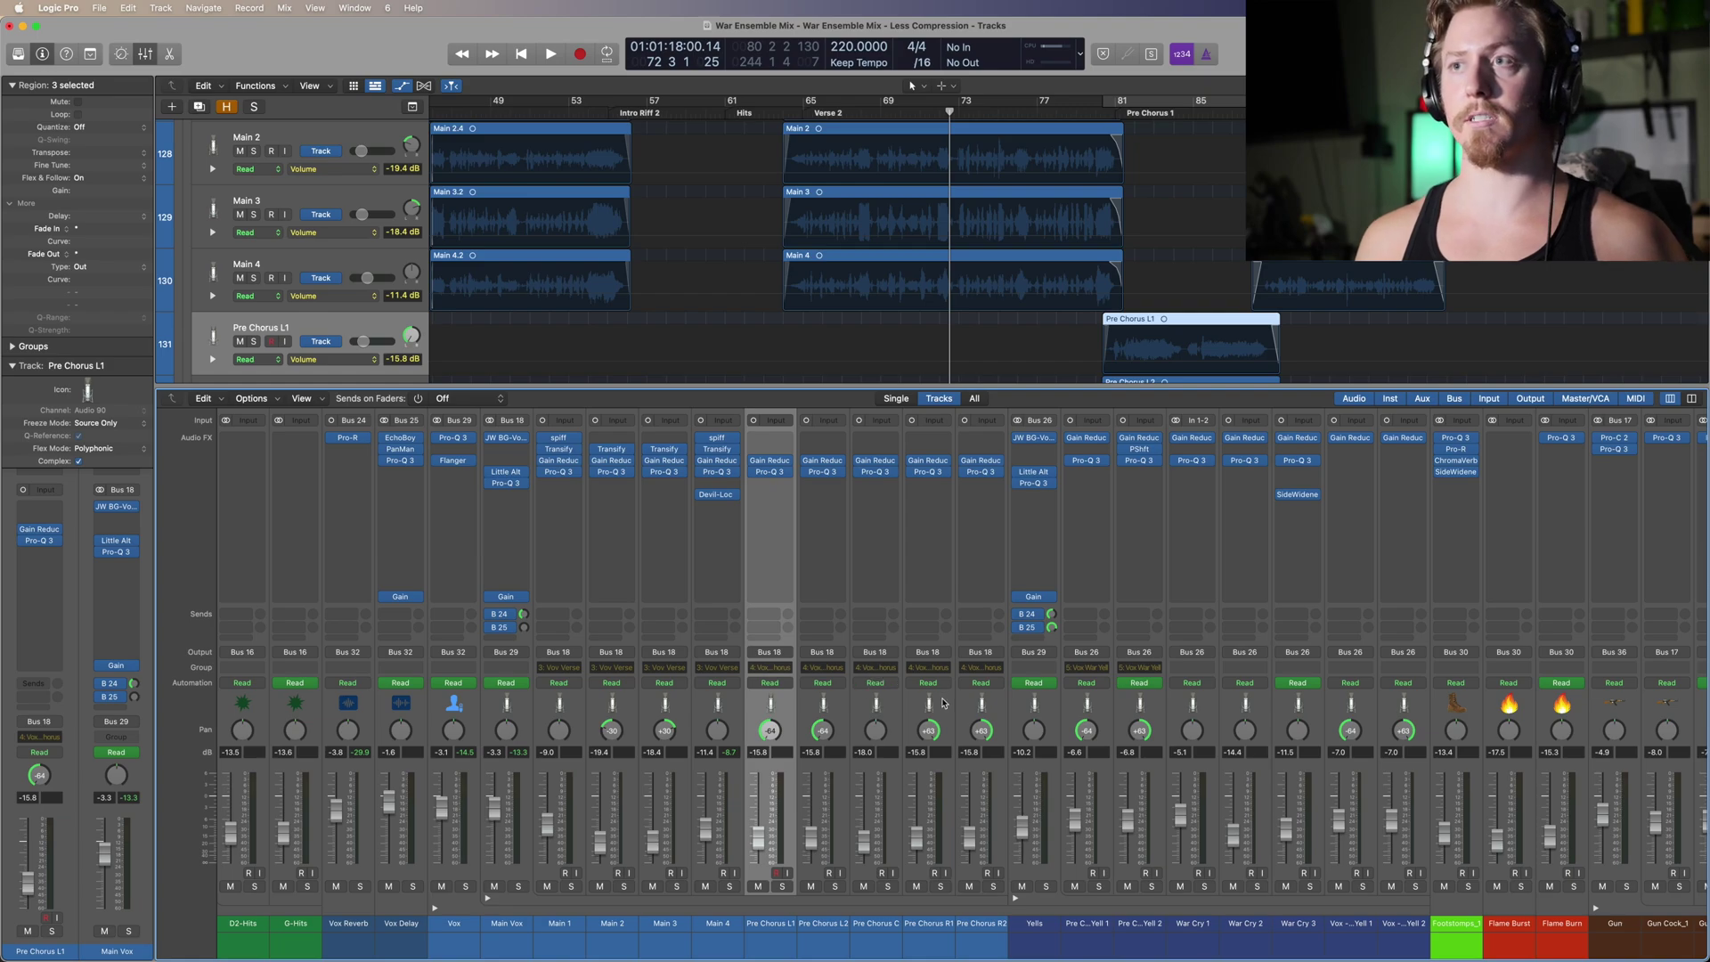
# Step: Select the five Pre Chorus vocal tracks from L1 to R2, solo them and audition Pre Chorus 1, then stop
pyautogui.keyDown('shift'); pyautogui.click(971, 705); pyautogui.keyUp('shift')
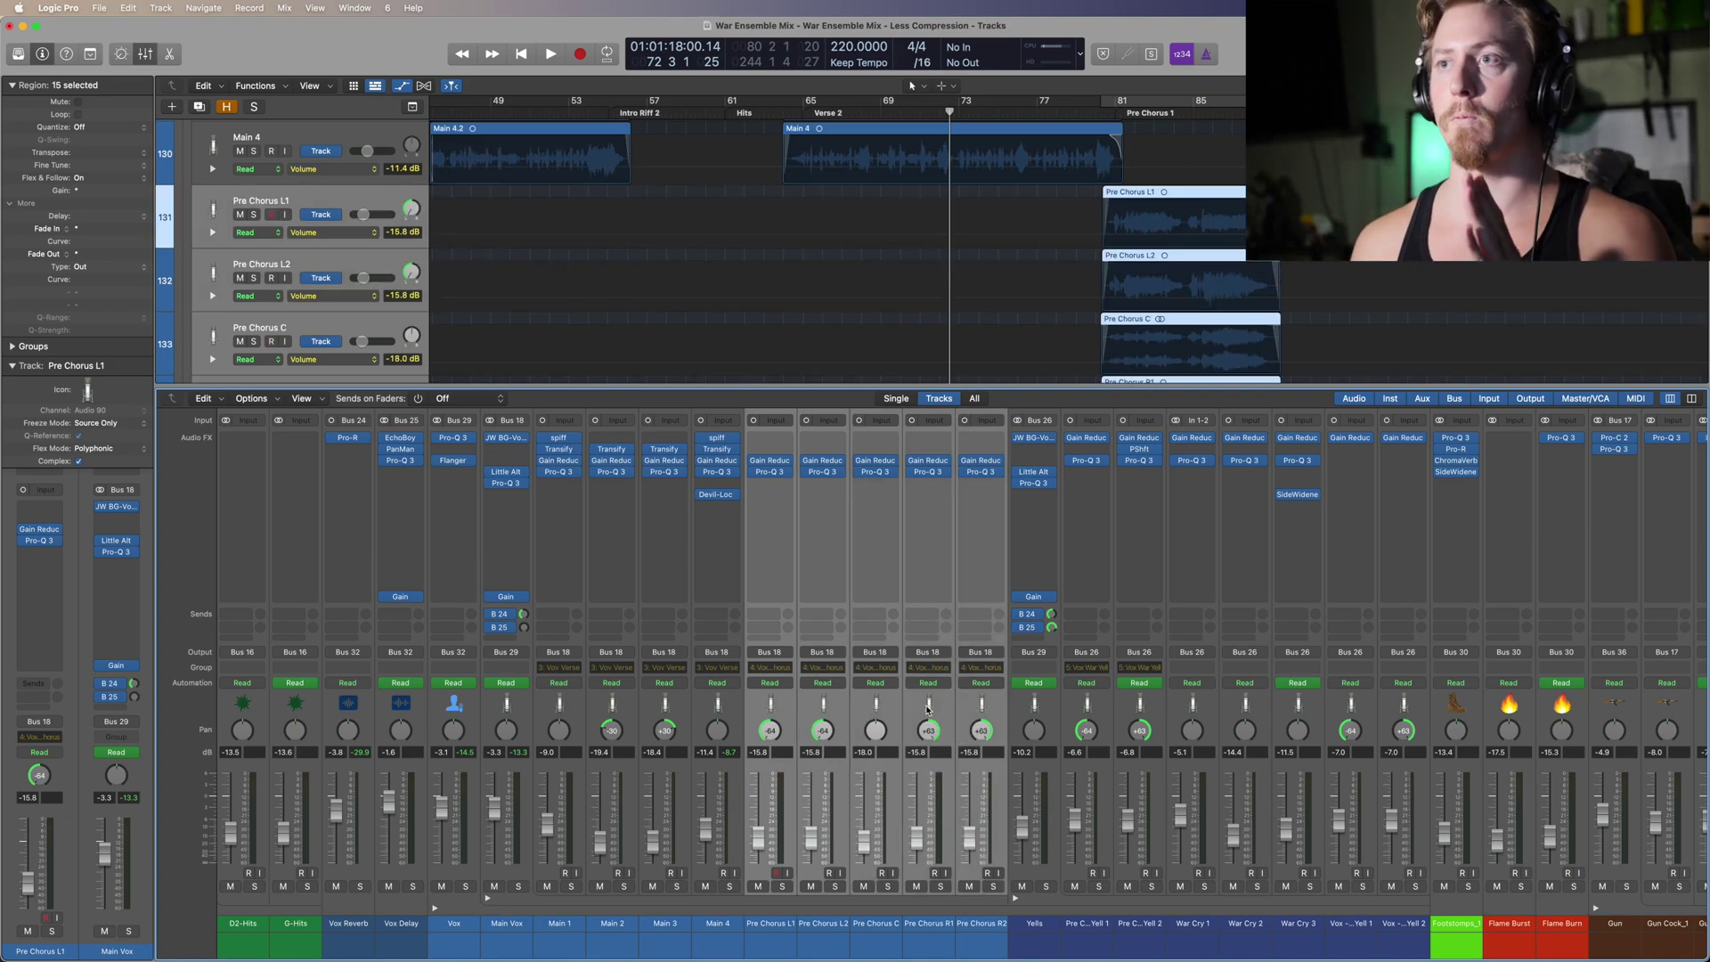
pyautogui.scroll(-2, 1159, 267)
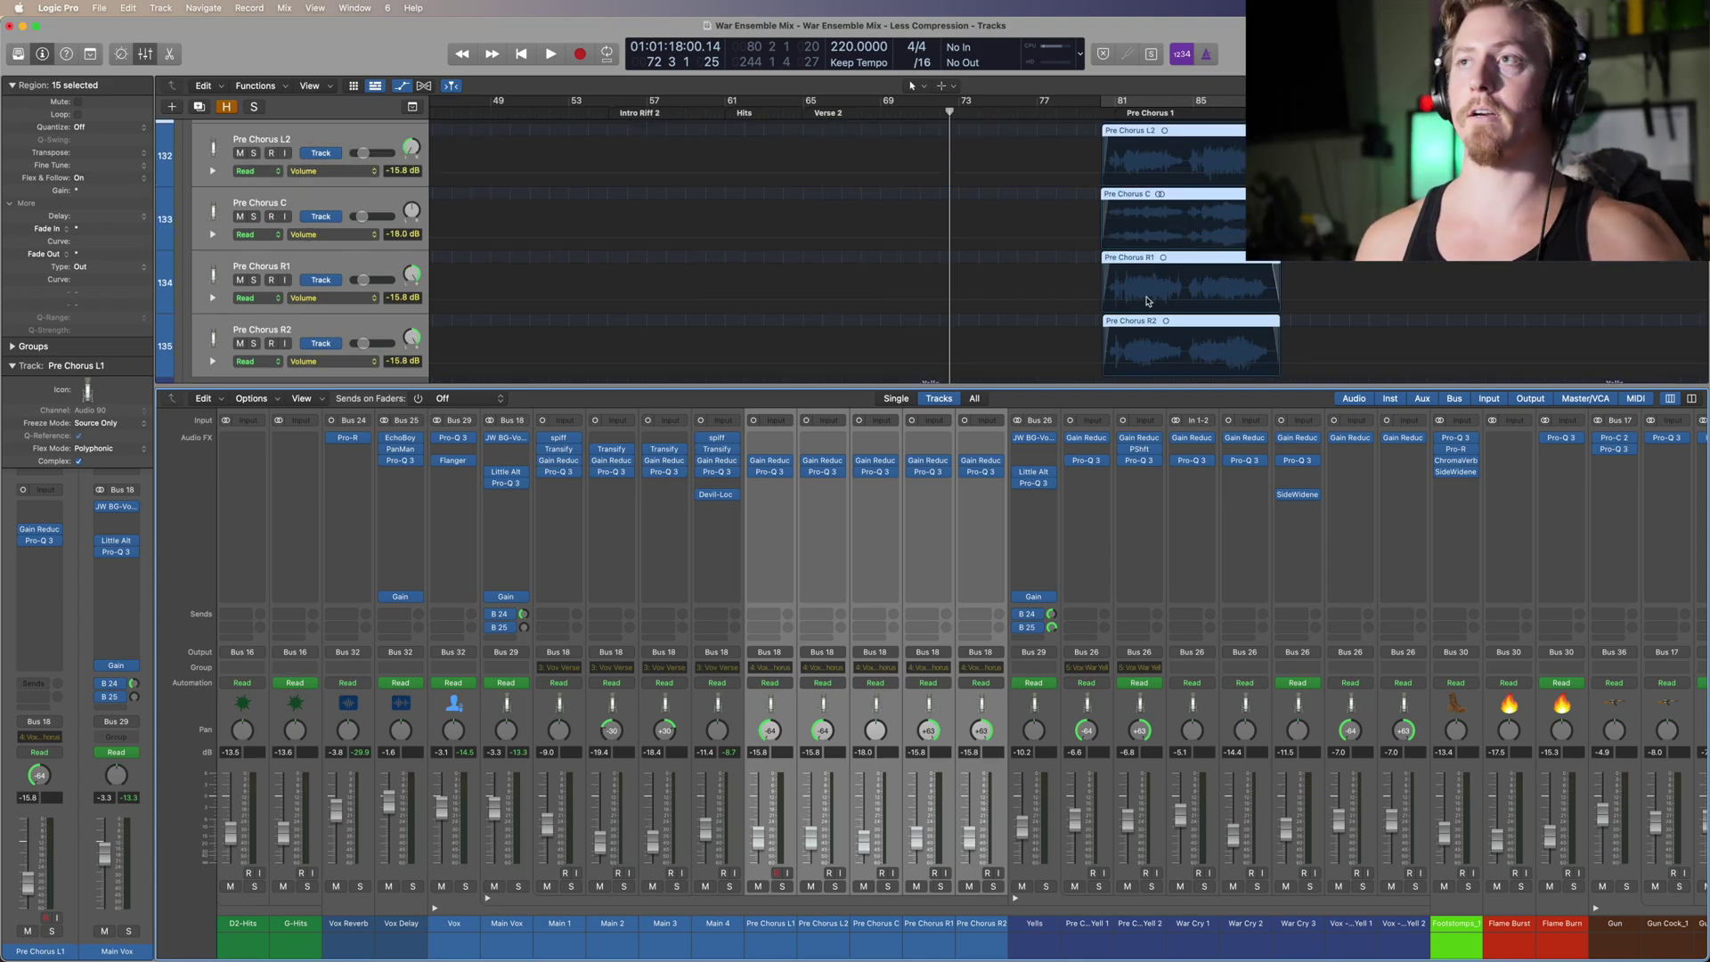
pyautogui.click(782, 887)
pyautogui.hotkey('shift', 'space')
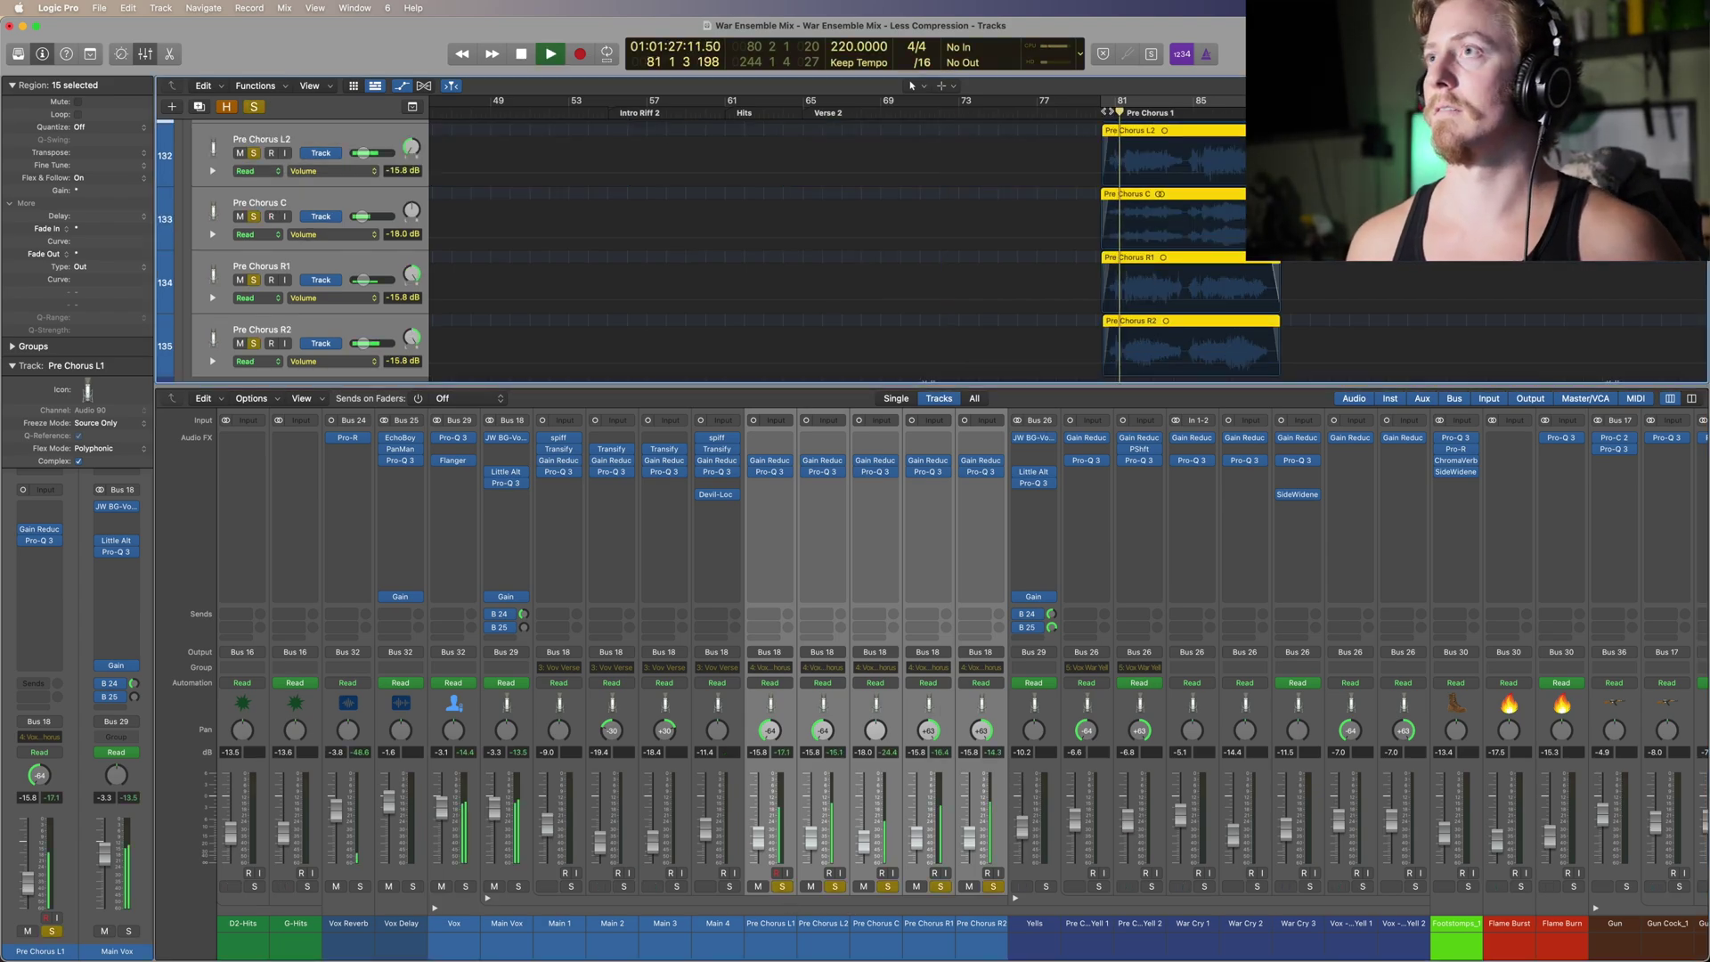
pyautogui.hscroll(5, 1129, 247)
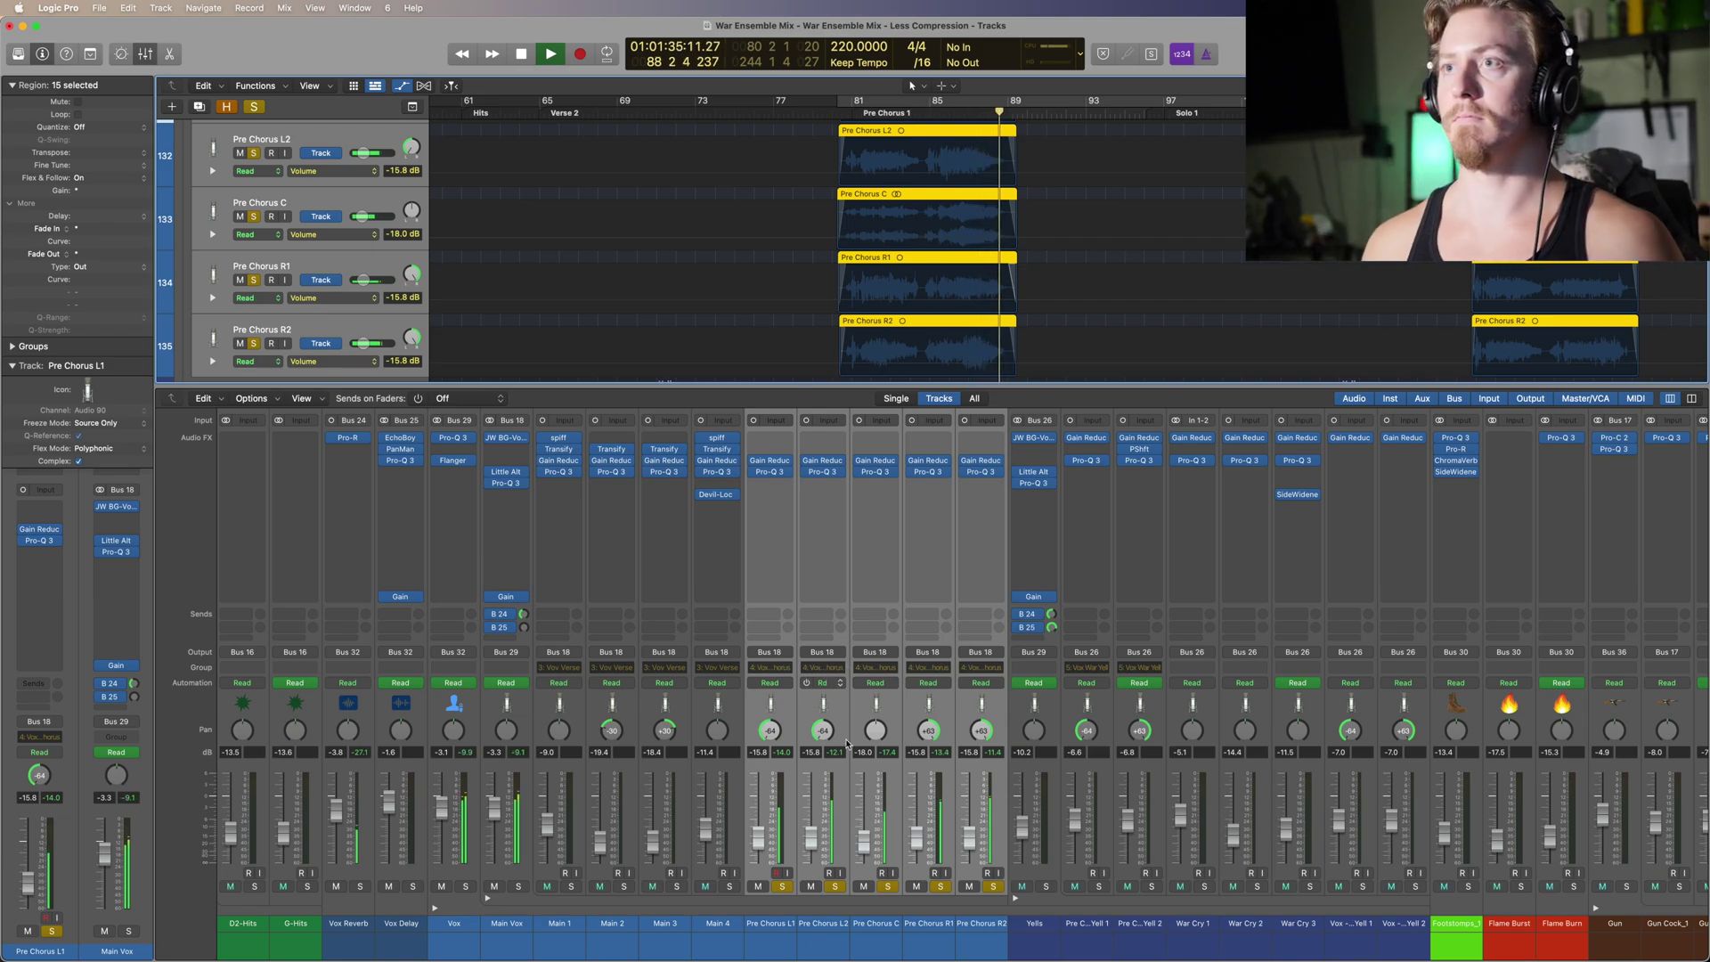
pyautogui.press('space')
# Step: Review the Pre Chorus vocal regions and open Pre Chorus L1's Pro-Q 3 to examine its EQ curve
pyautogui.scroll(3, 891, 270)
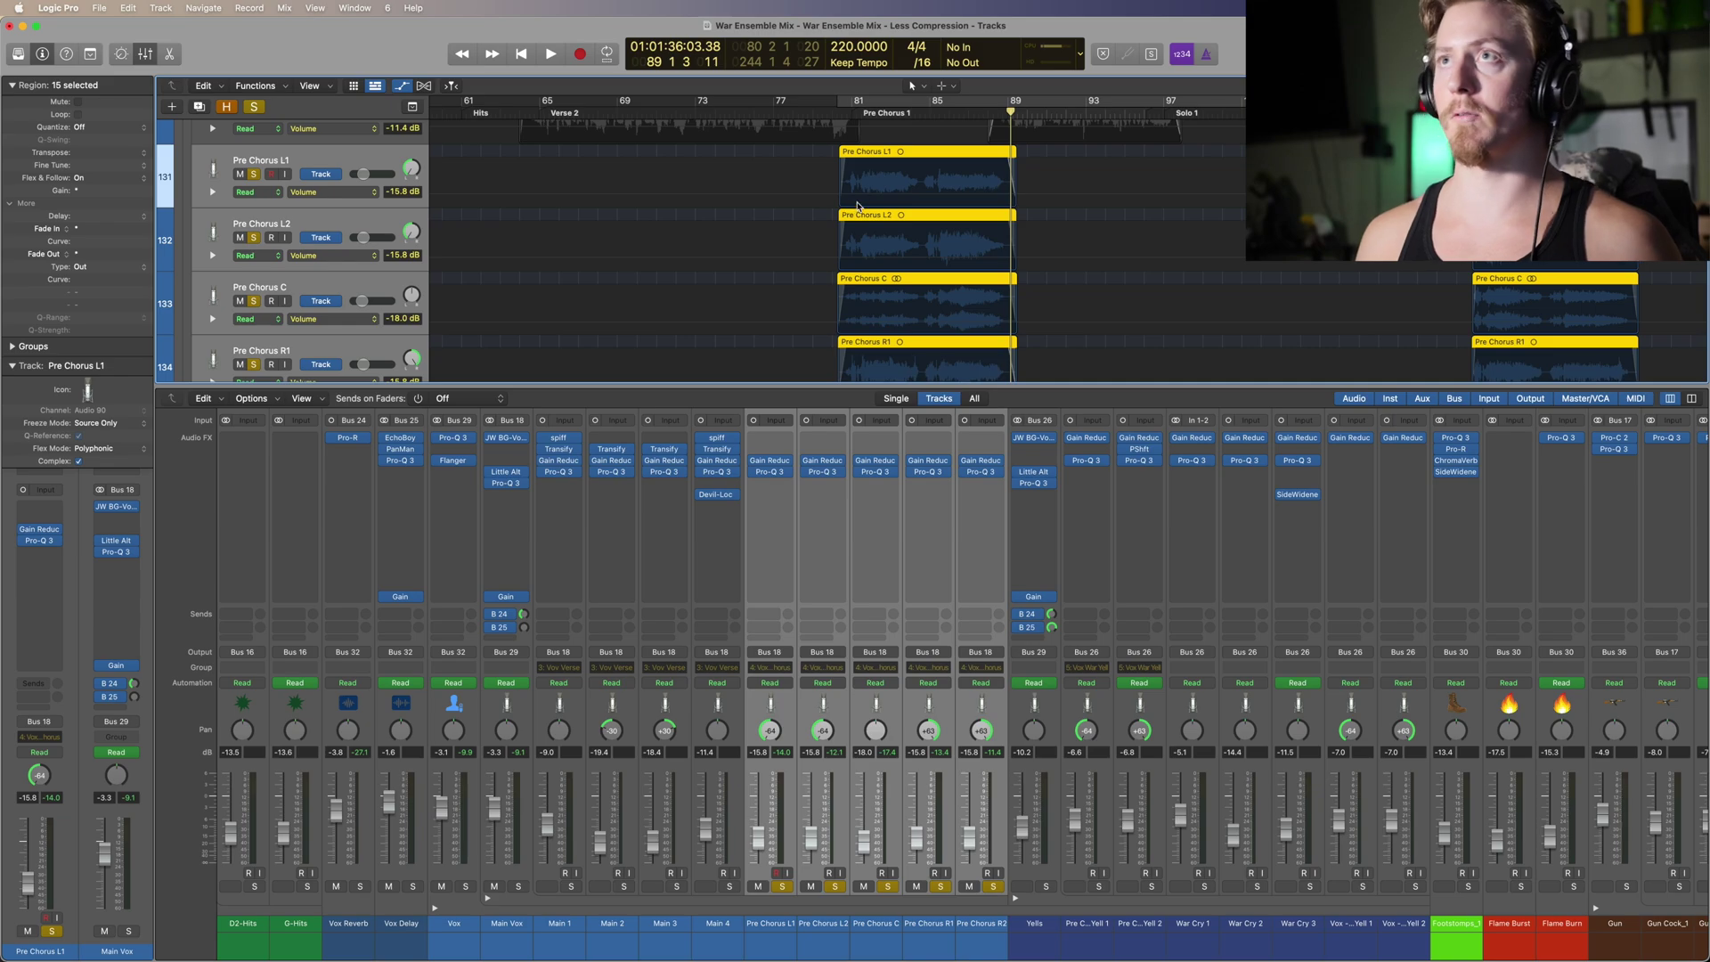
pyautogui.scroll(-6, 864, 200)
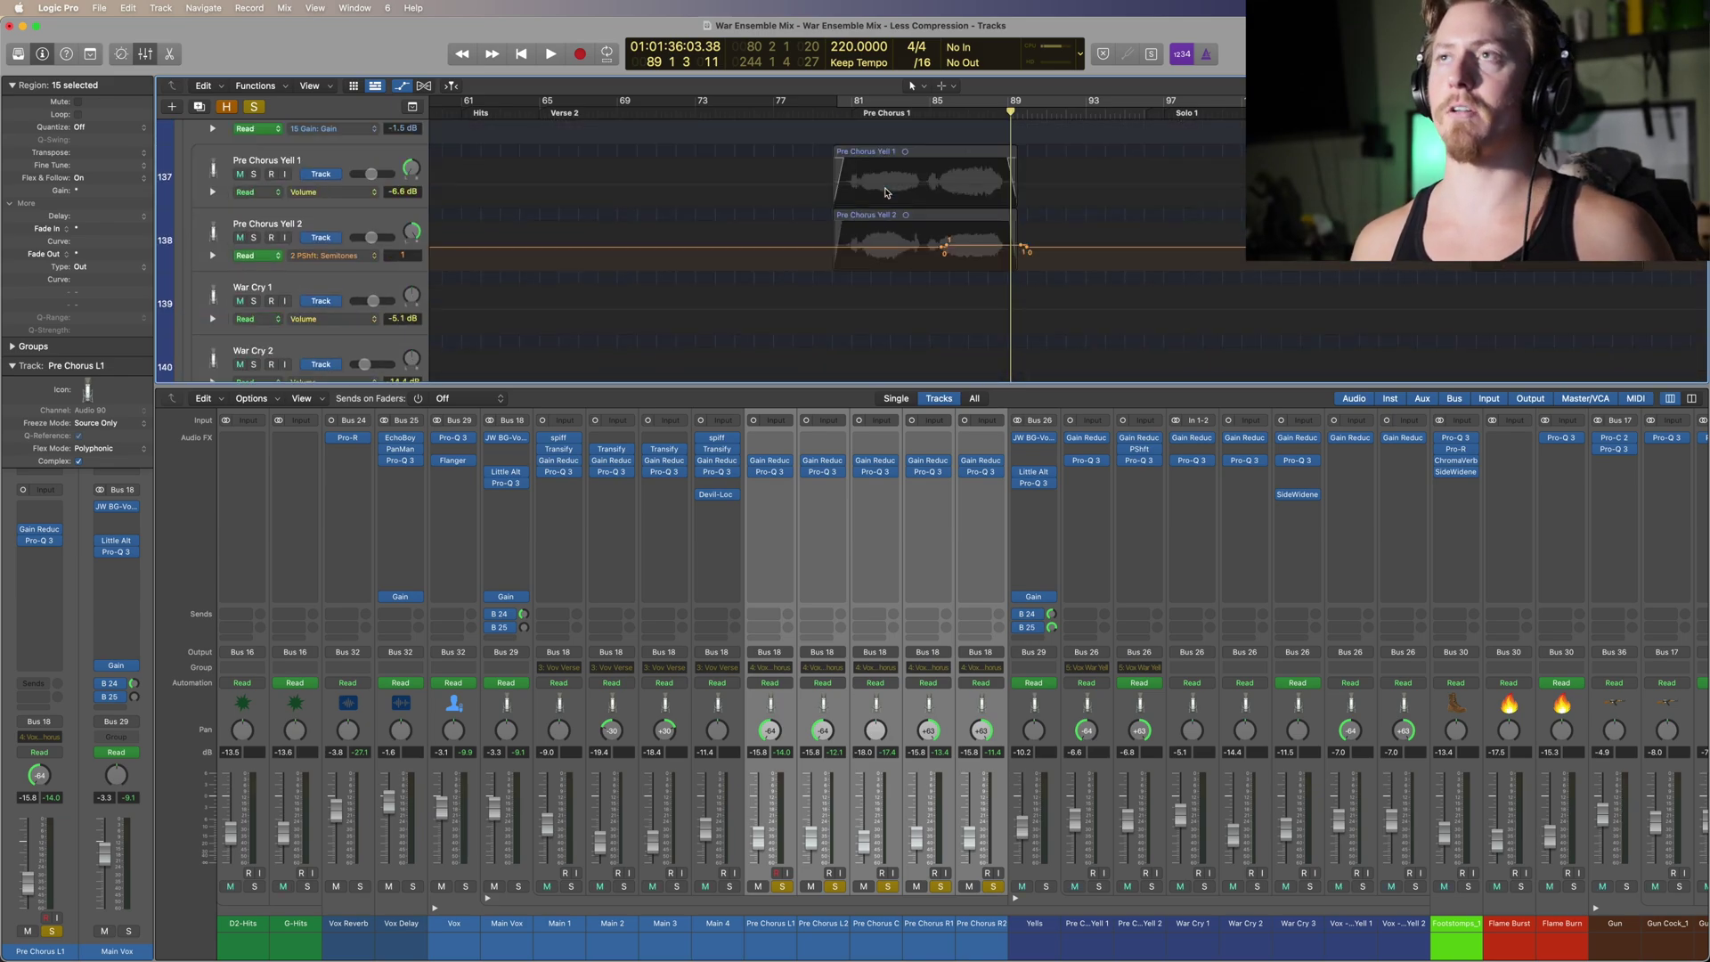
pyautogui.scroll(7, 885, 193)
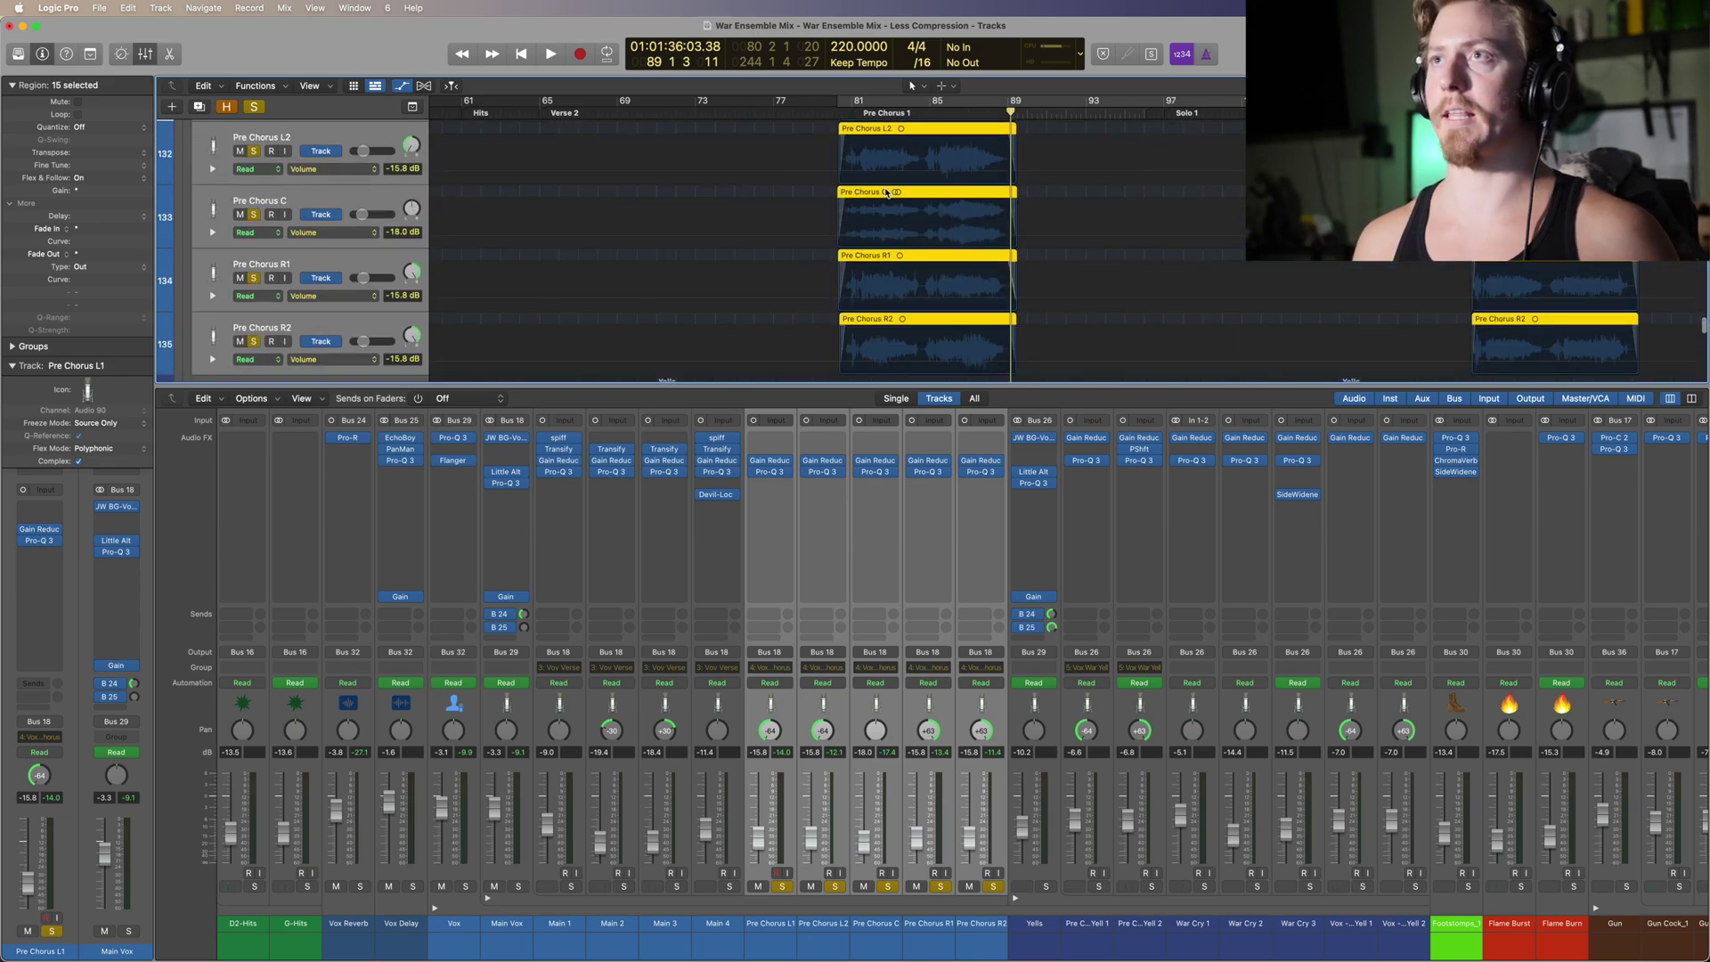
pyautogui.click(771, 469)
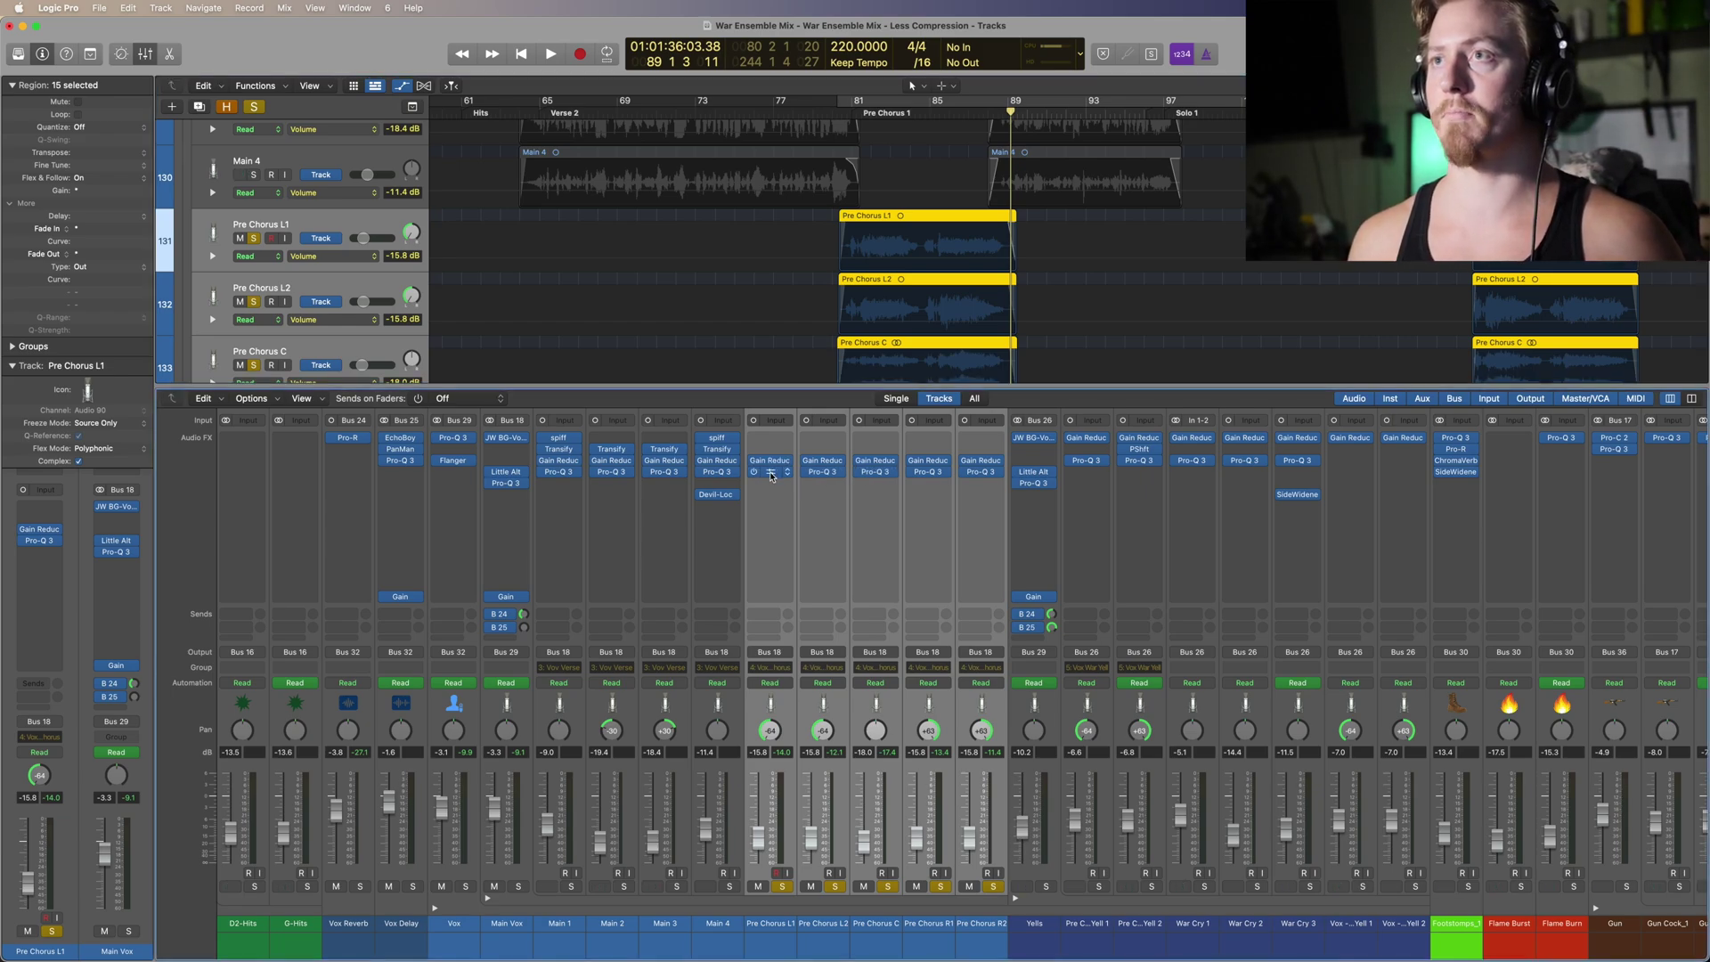
pyautogui.moveTo(887, 217); pyautogui.dragTo(1290, 264)
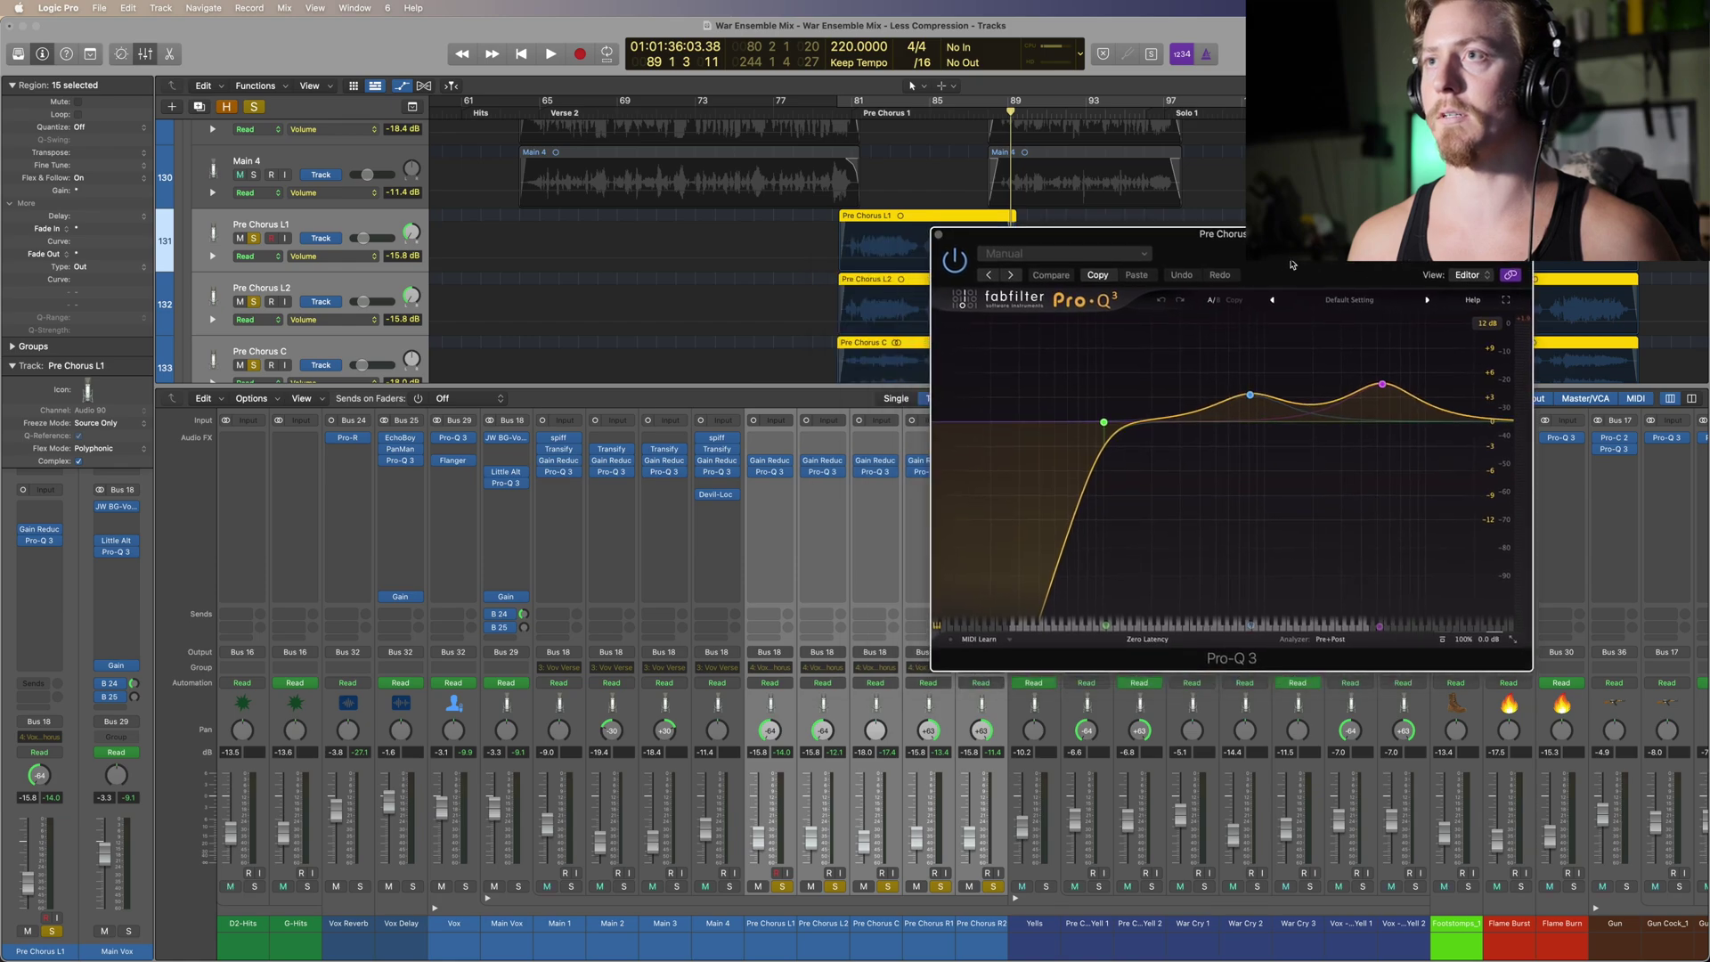
pyautogui.hscroll(5, 715, 489)
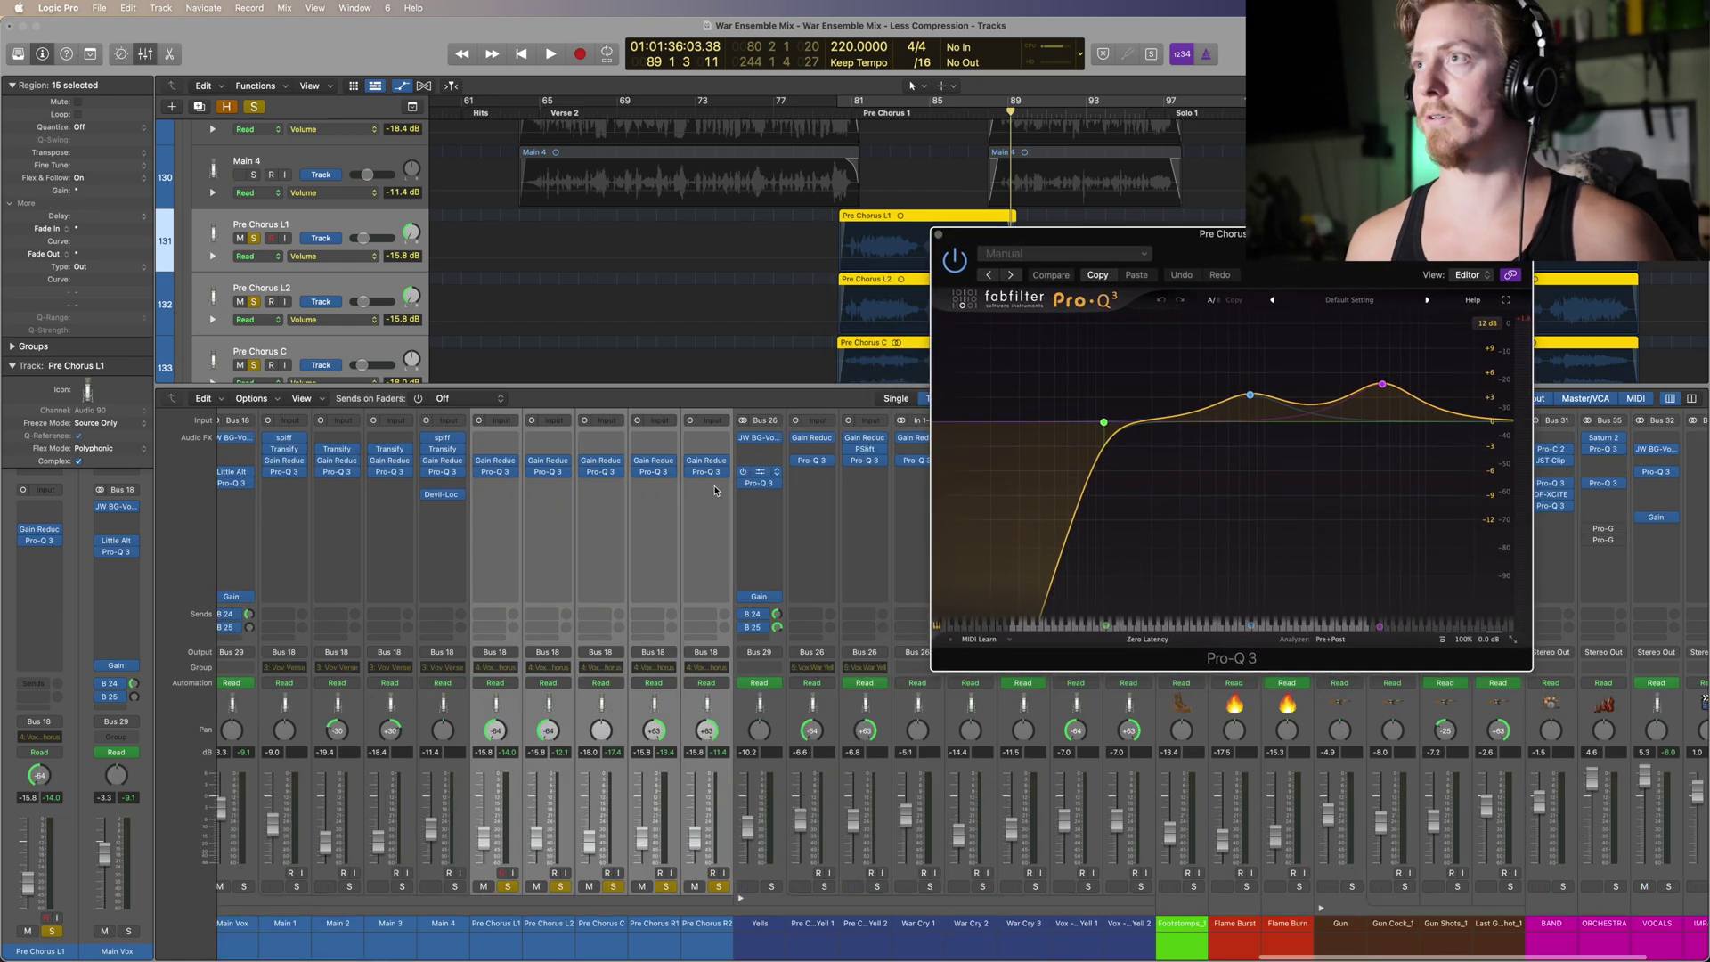
# Step: Inspect the Pro-Q 3 curves on Pre Chorus L2, C, R1 and R2 in turn, then close the plugin
pyautogui.click(553, 709)
pyautogui.click(602, 705)
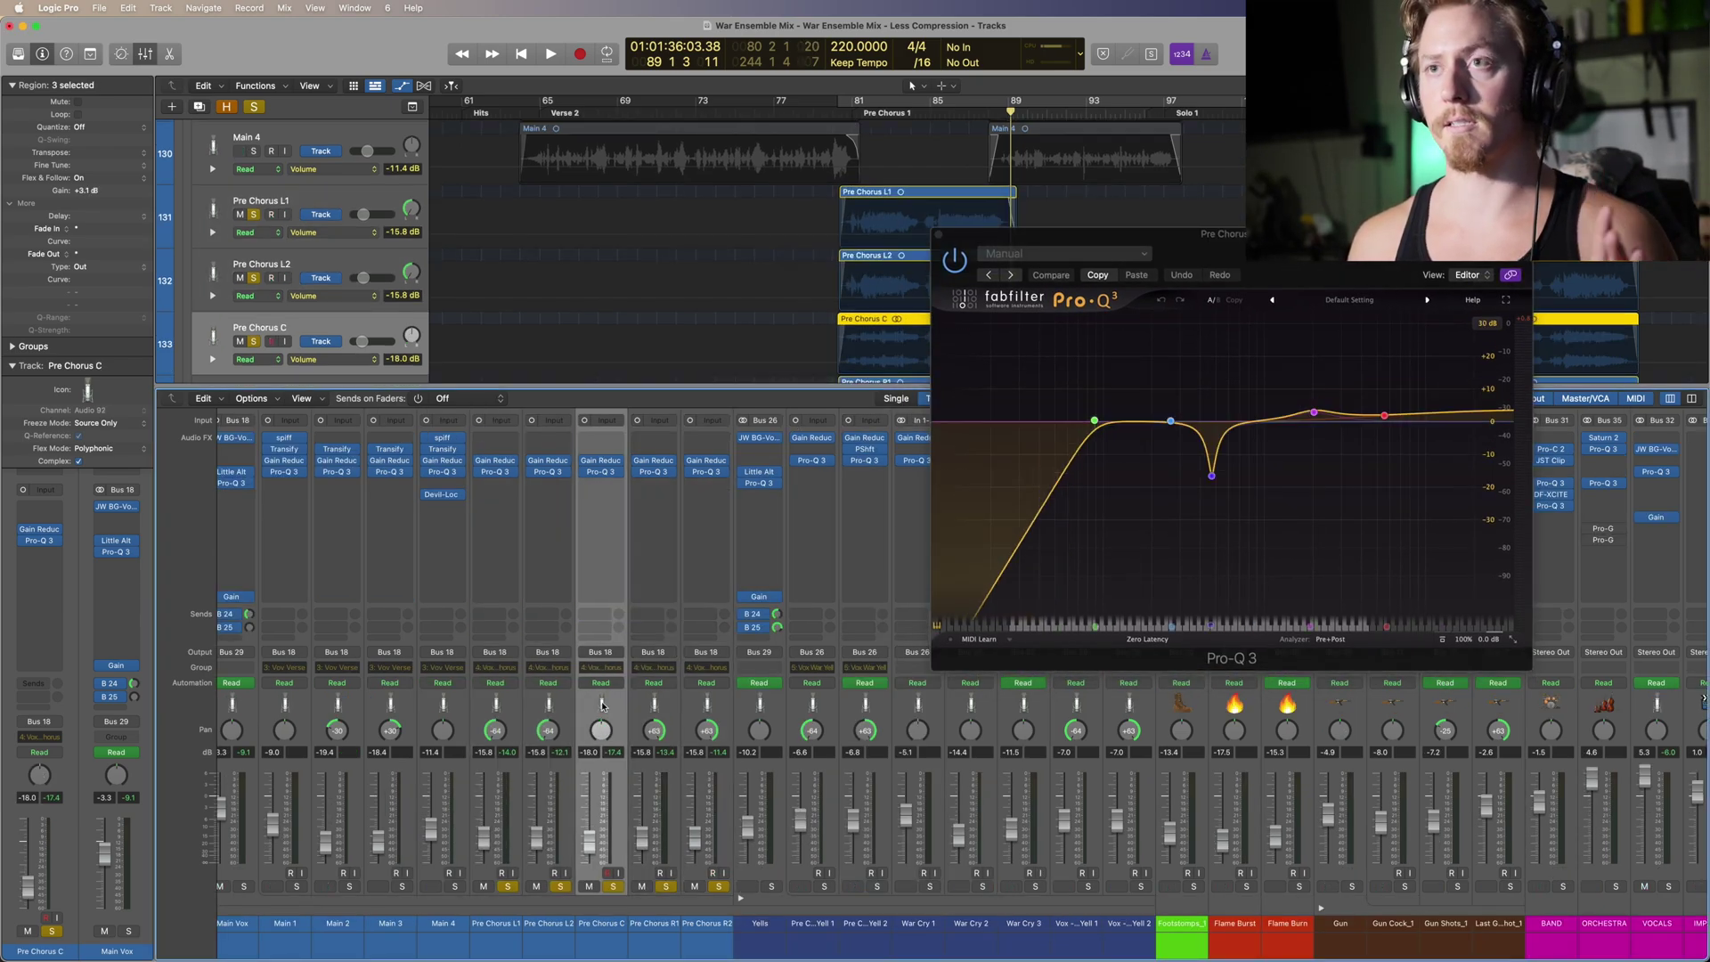
pyautogui.click(659, 705)
pyautogui.click(704, 704)
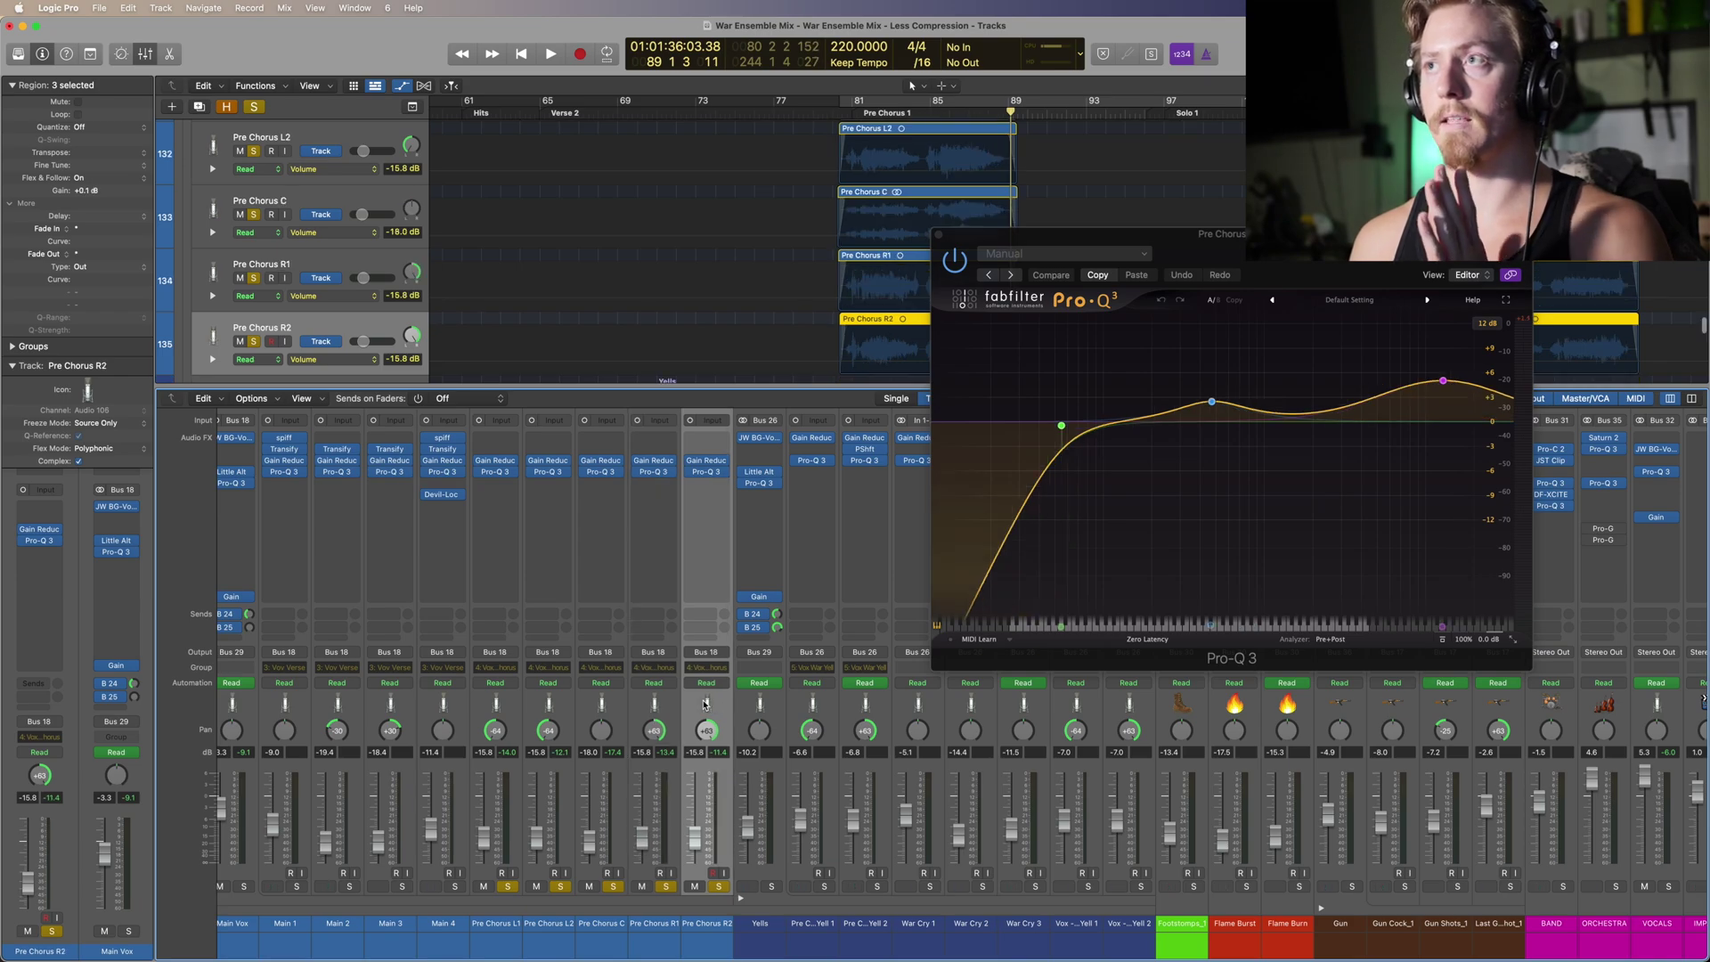
pyautogui.click(938, 237)
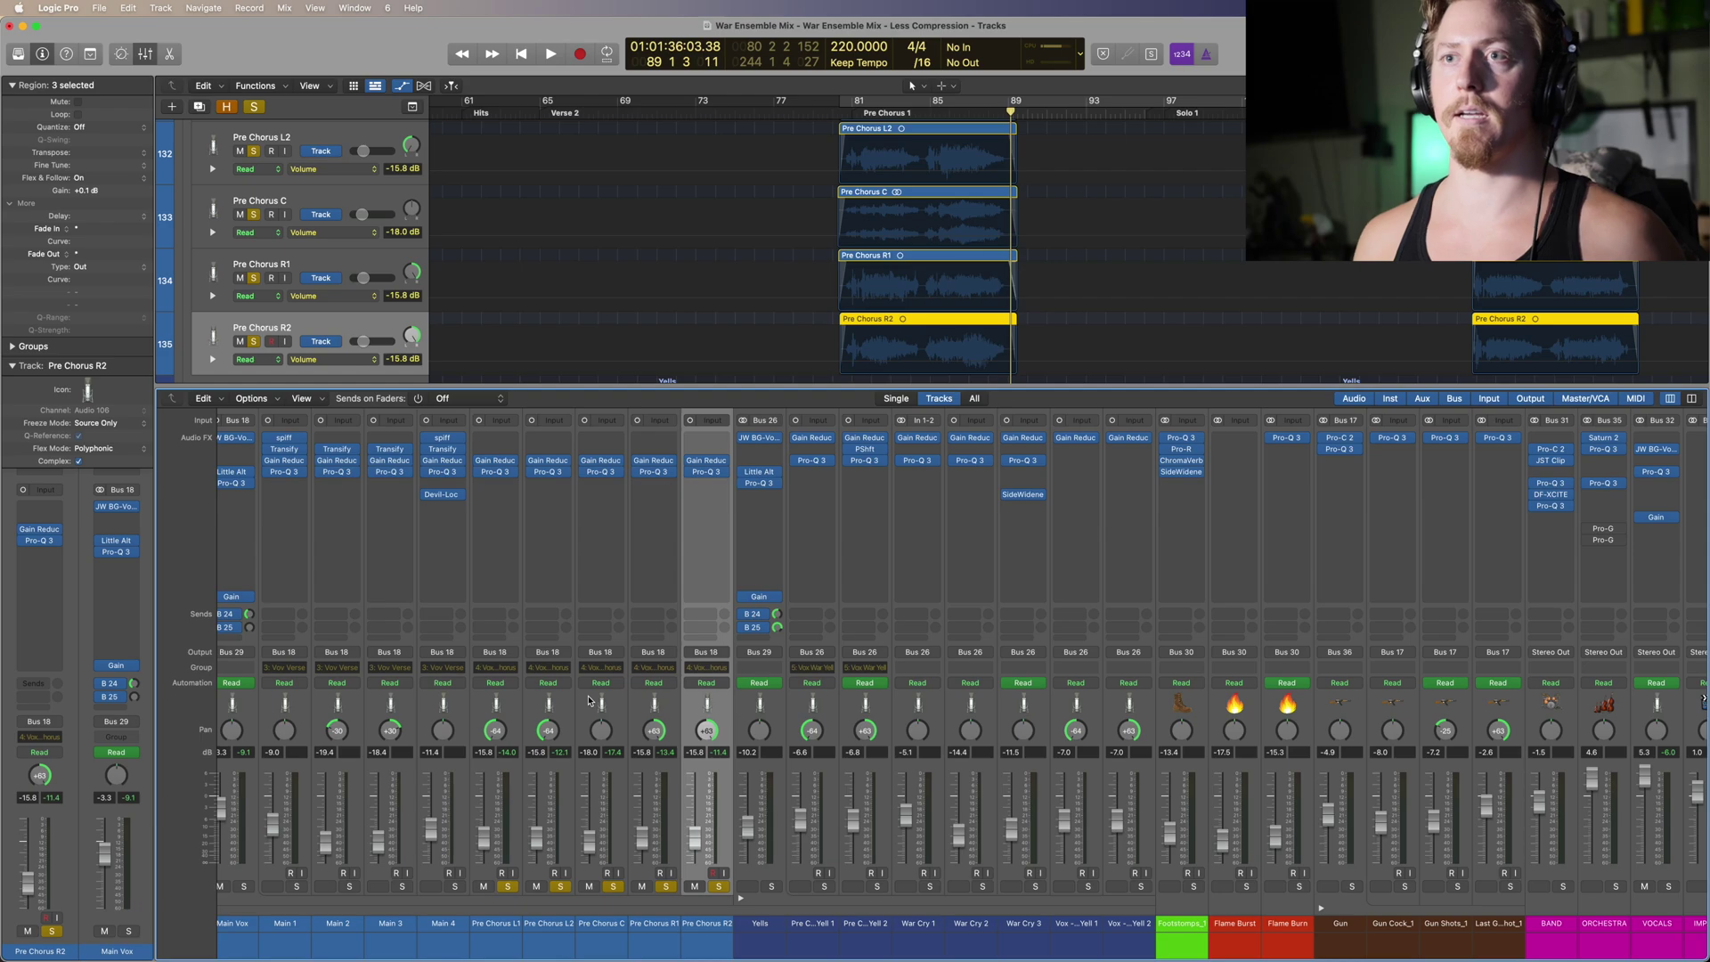
# Step: Clear the Pre Chorus solos, then select and solo the Main Vox bus
pyautogui.hscroll(-5, 760, 886)
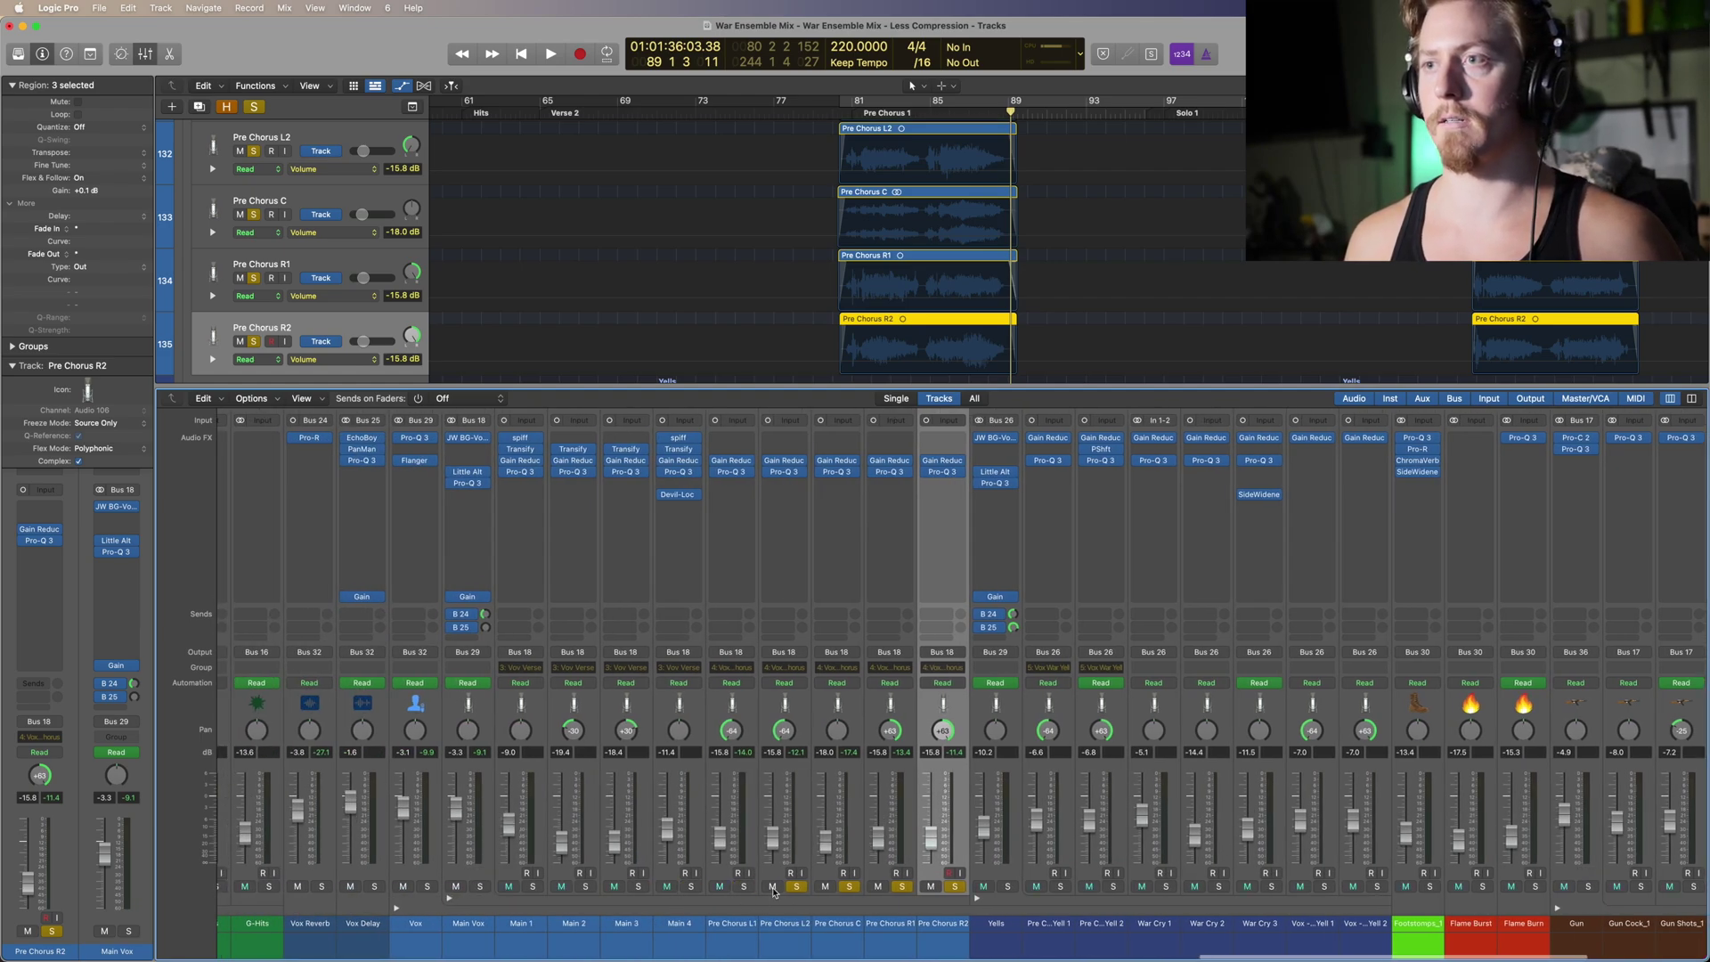
pyautogui.keyDown('alt'); pyautogui.click(745, 886); pyautogui.keyUp('alt')
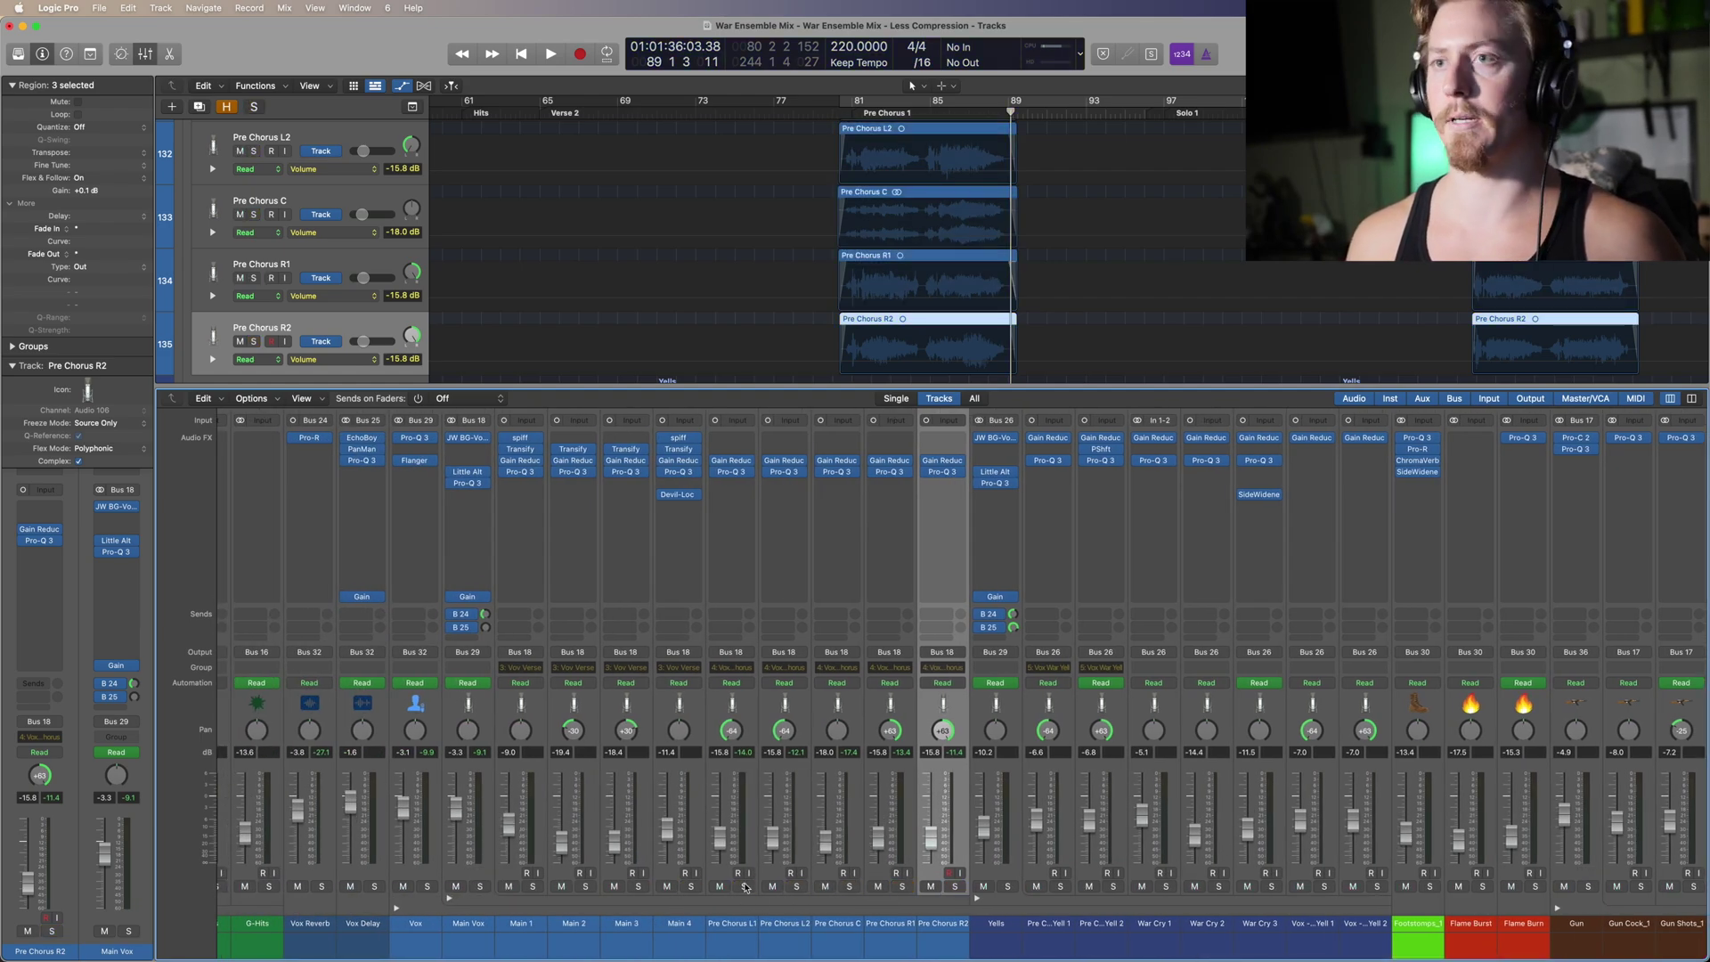
pyautogui.click(479, 877)
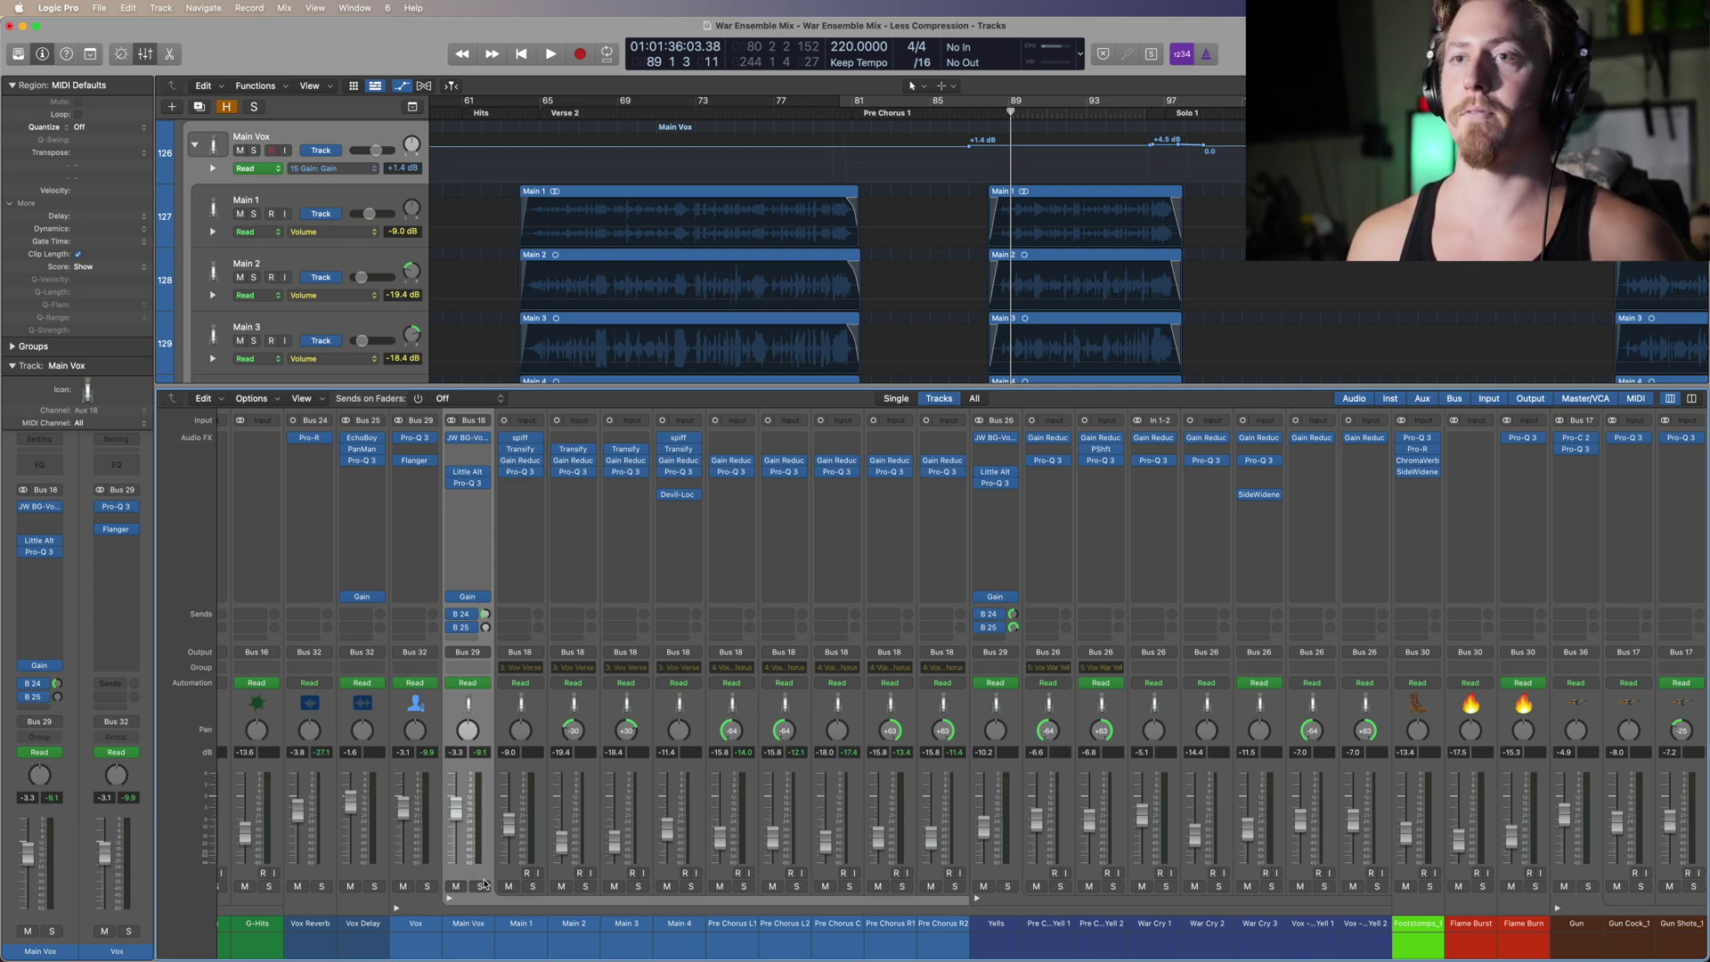
pyautogui.click(482, 888)
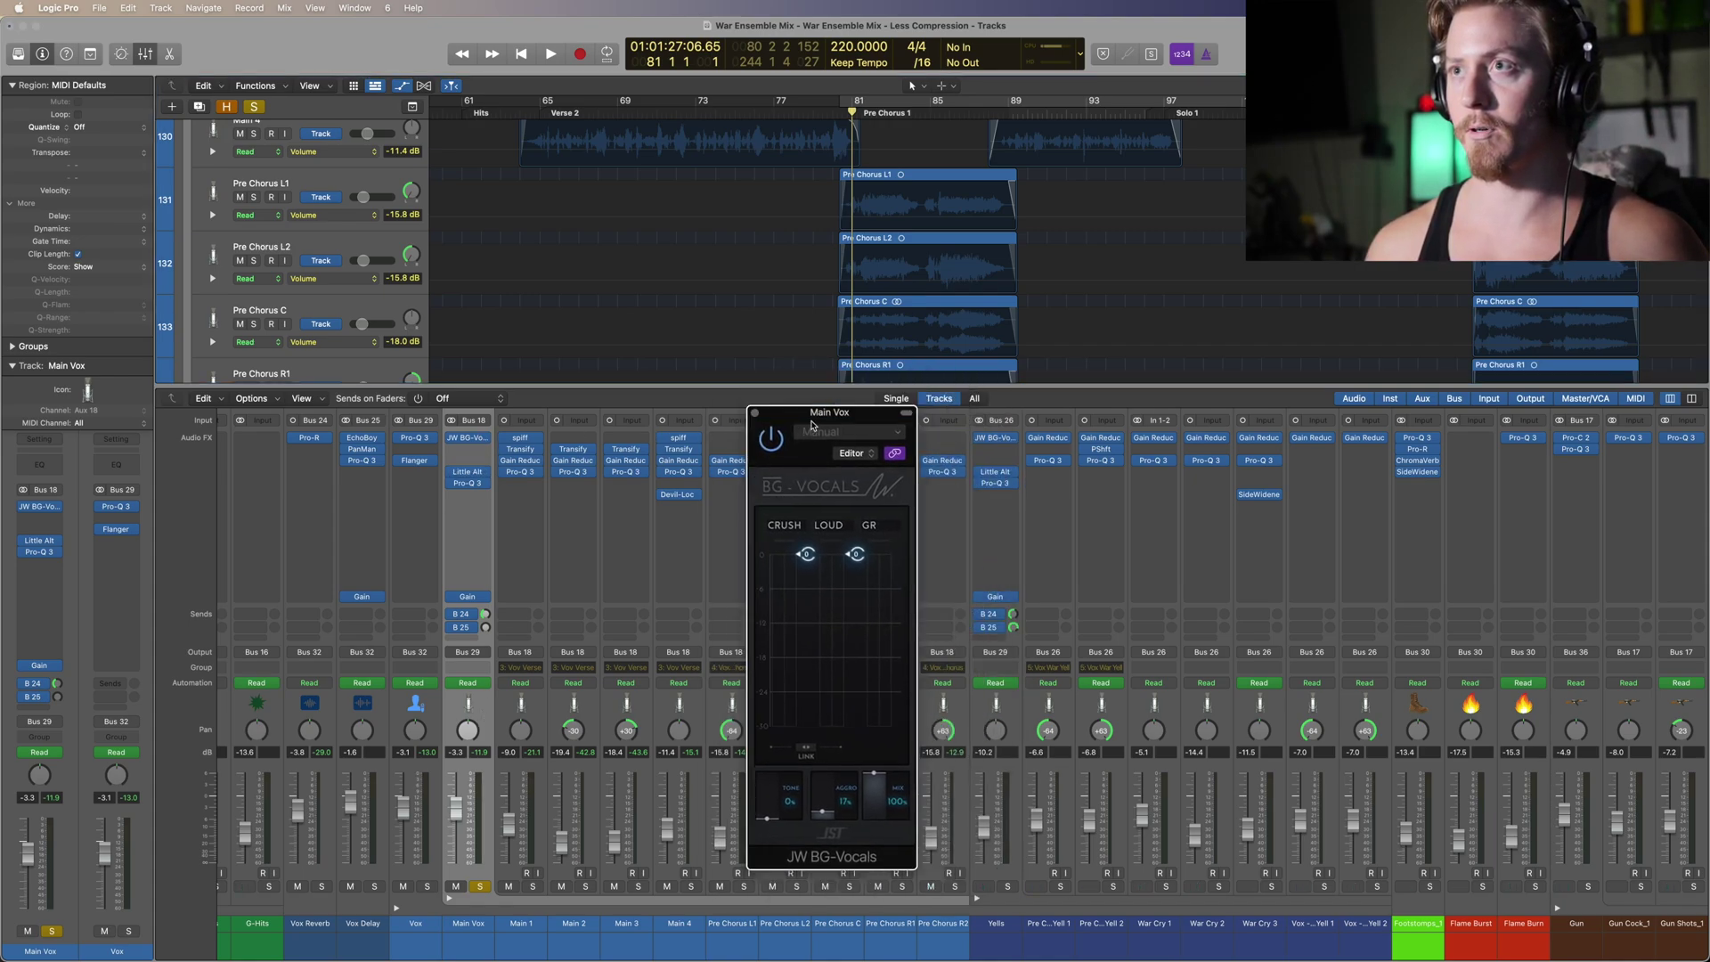
# Step: Inspect JW BG-Vocals on Main Vox, compare it on and bypassed while playing from Verse 2, then close it and stop
pyautogui.moveTo(826, 393); pyautogui.dragTo(896, 357)
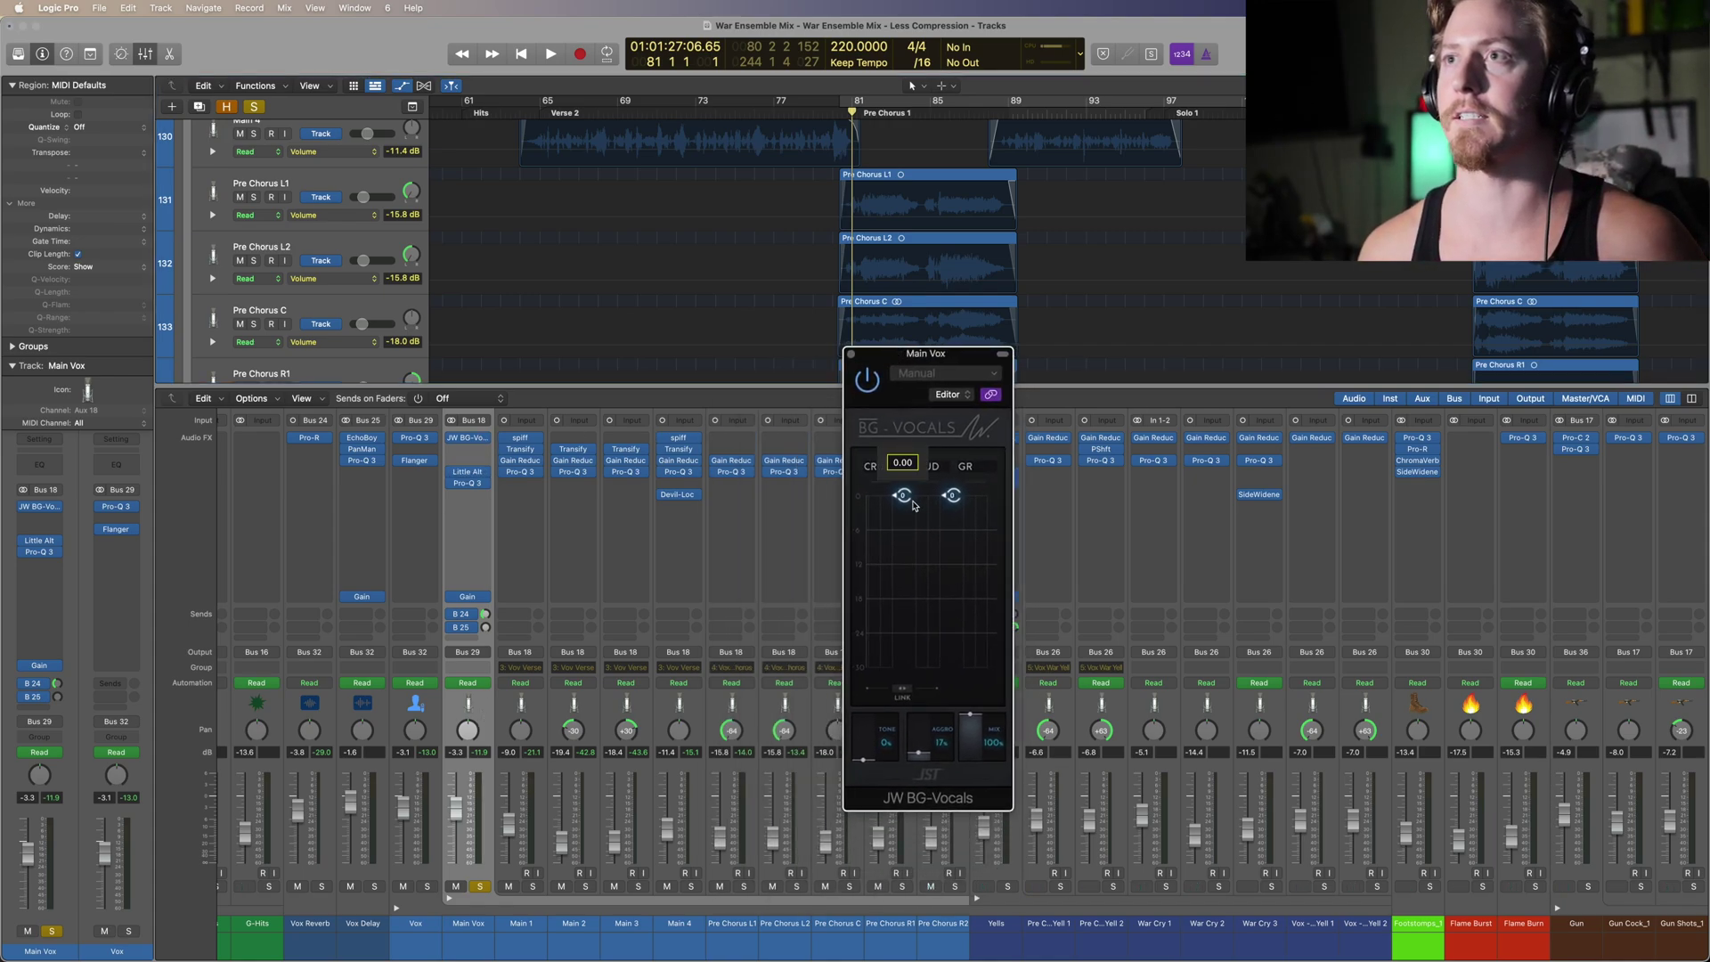
pyautogui.moveTo(928, 760)
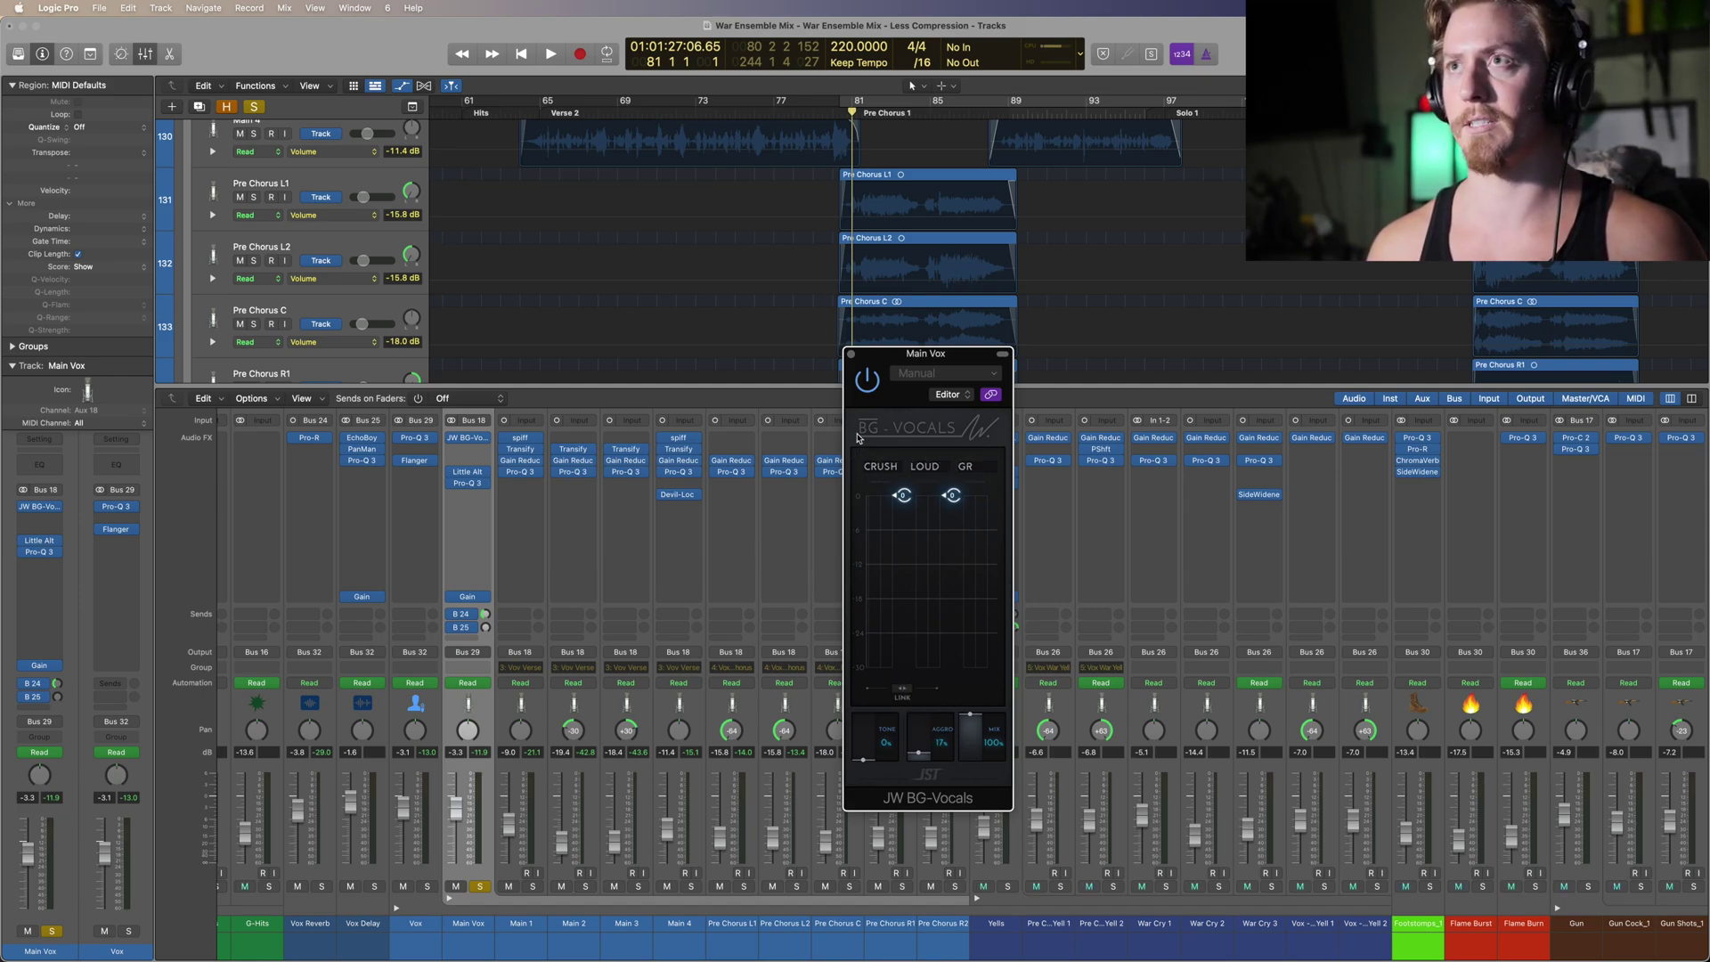
pyautogui.doubleClick(624, 111)
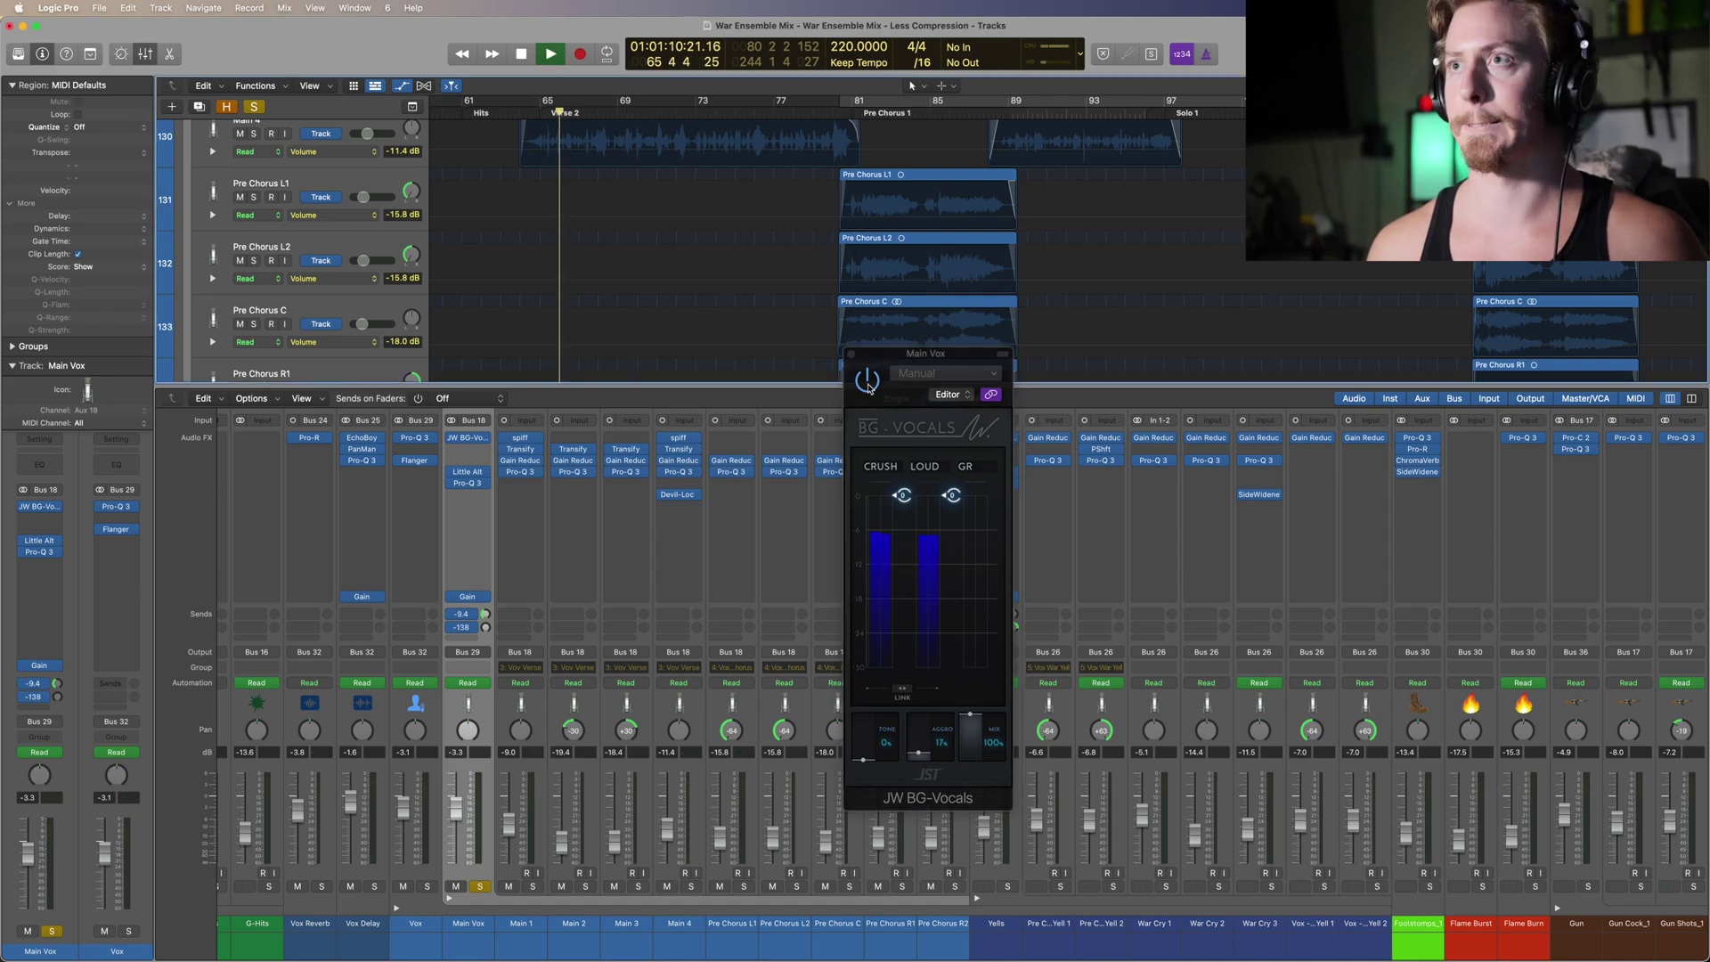
pyautogui.click(868, 381)
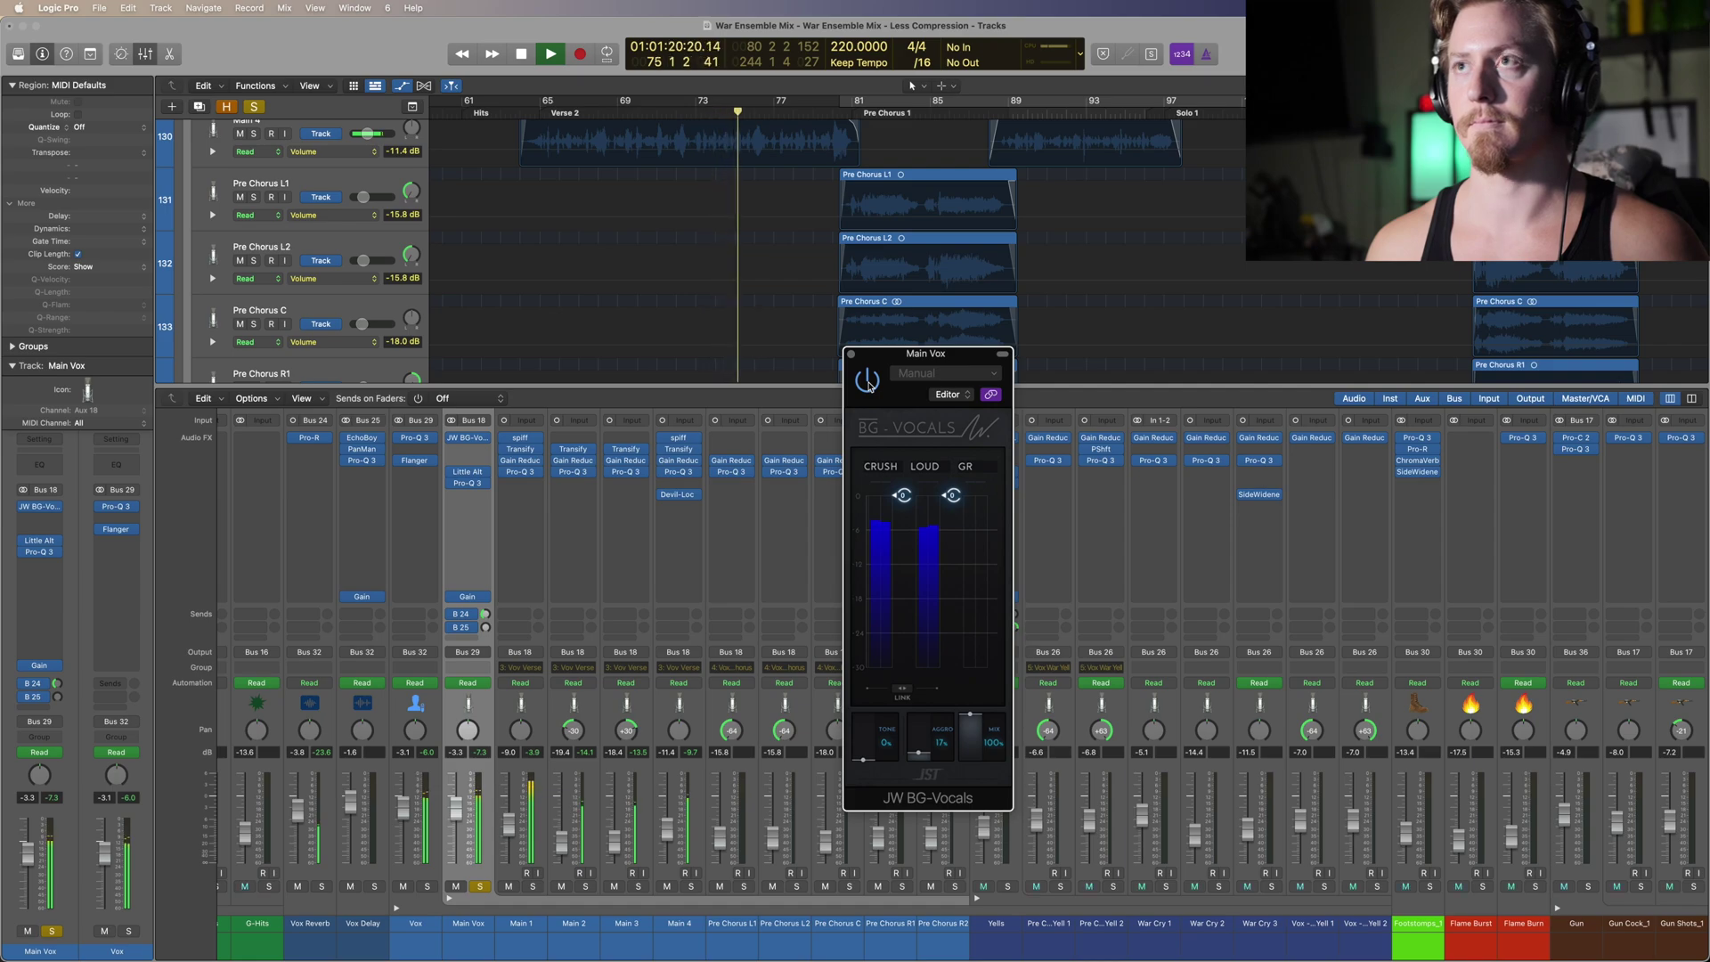
pyautogui.click(851, 354)
pyautogui.press('space')
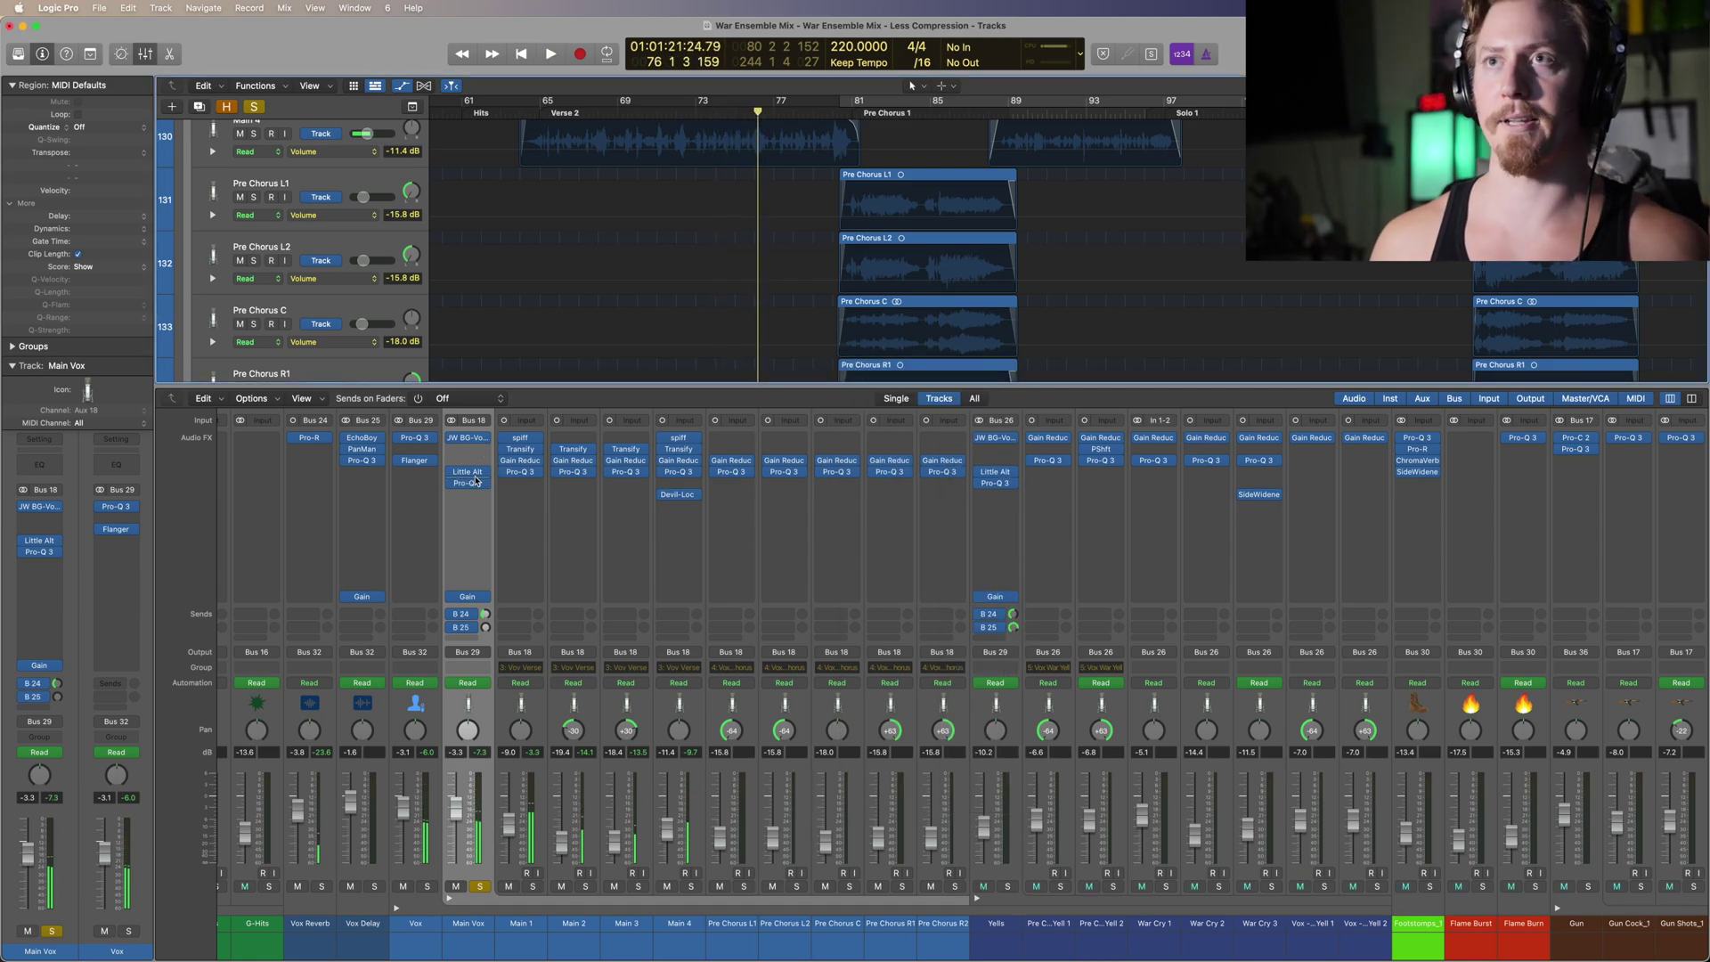
# Step: Open Little AlterBoy on Main Vox, compare it on and bypassed during Verse 2 playback, then stop and close it
pyautogui.click(468, 473)
pyautogui.moveTo(813, 190); pyautogui.dragTo(925, 345)
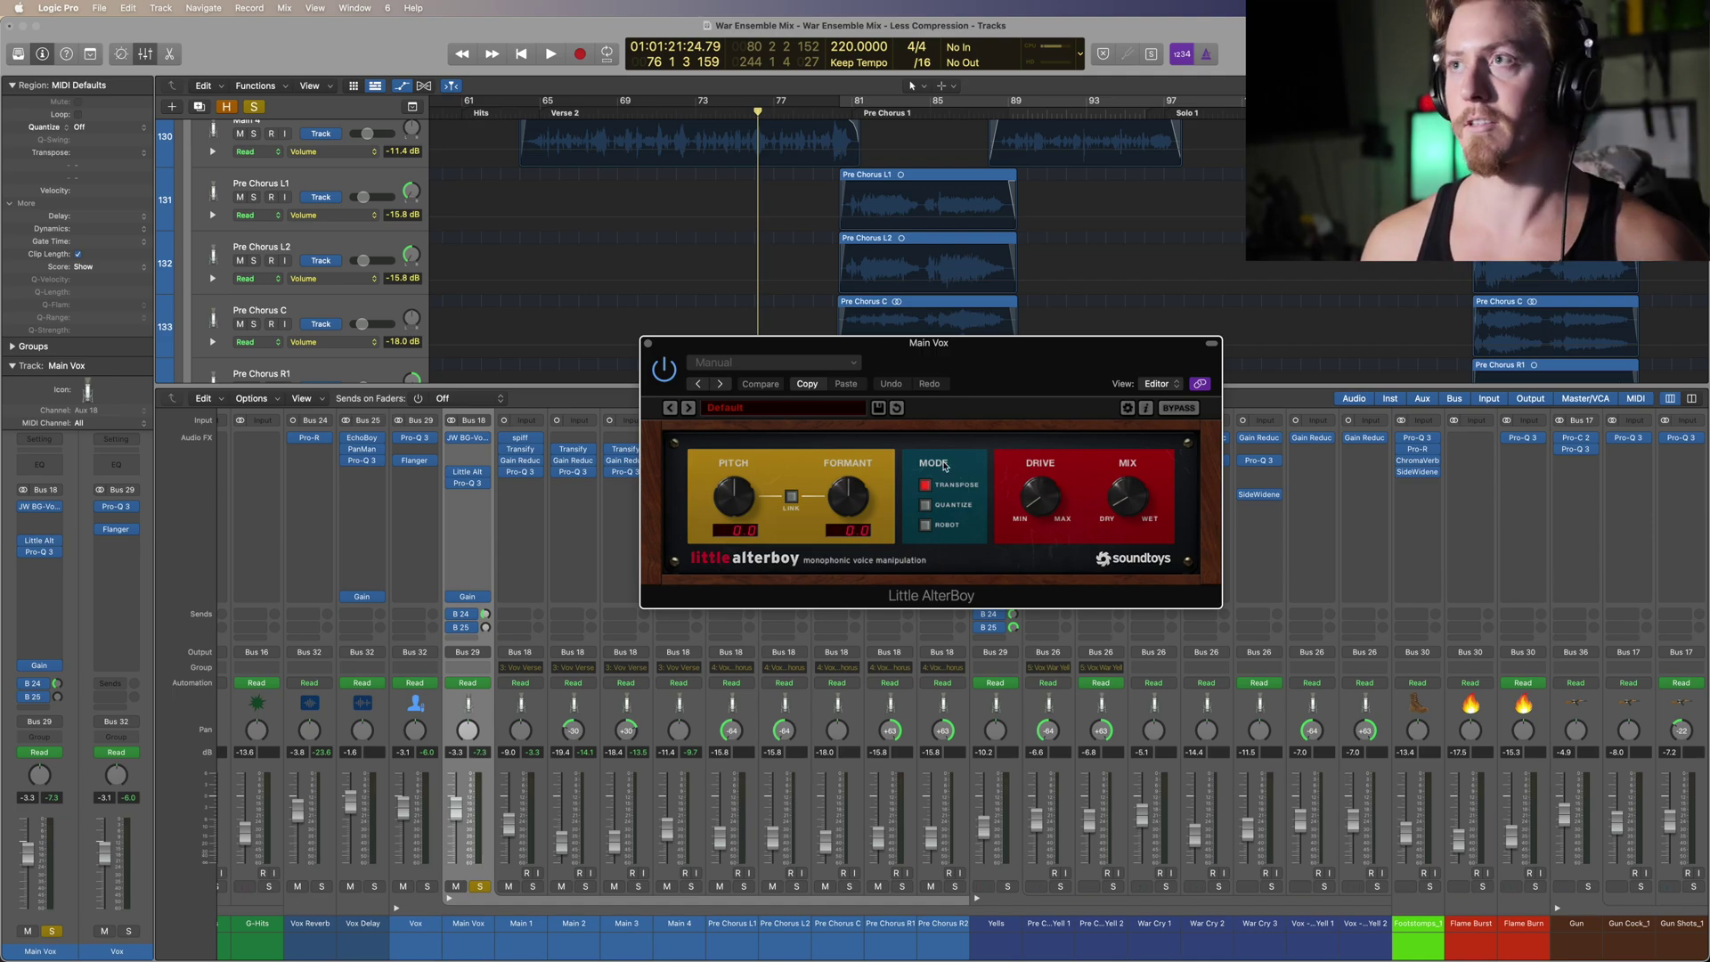
pyautogui.press('space')
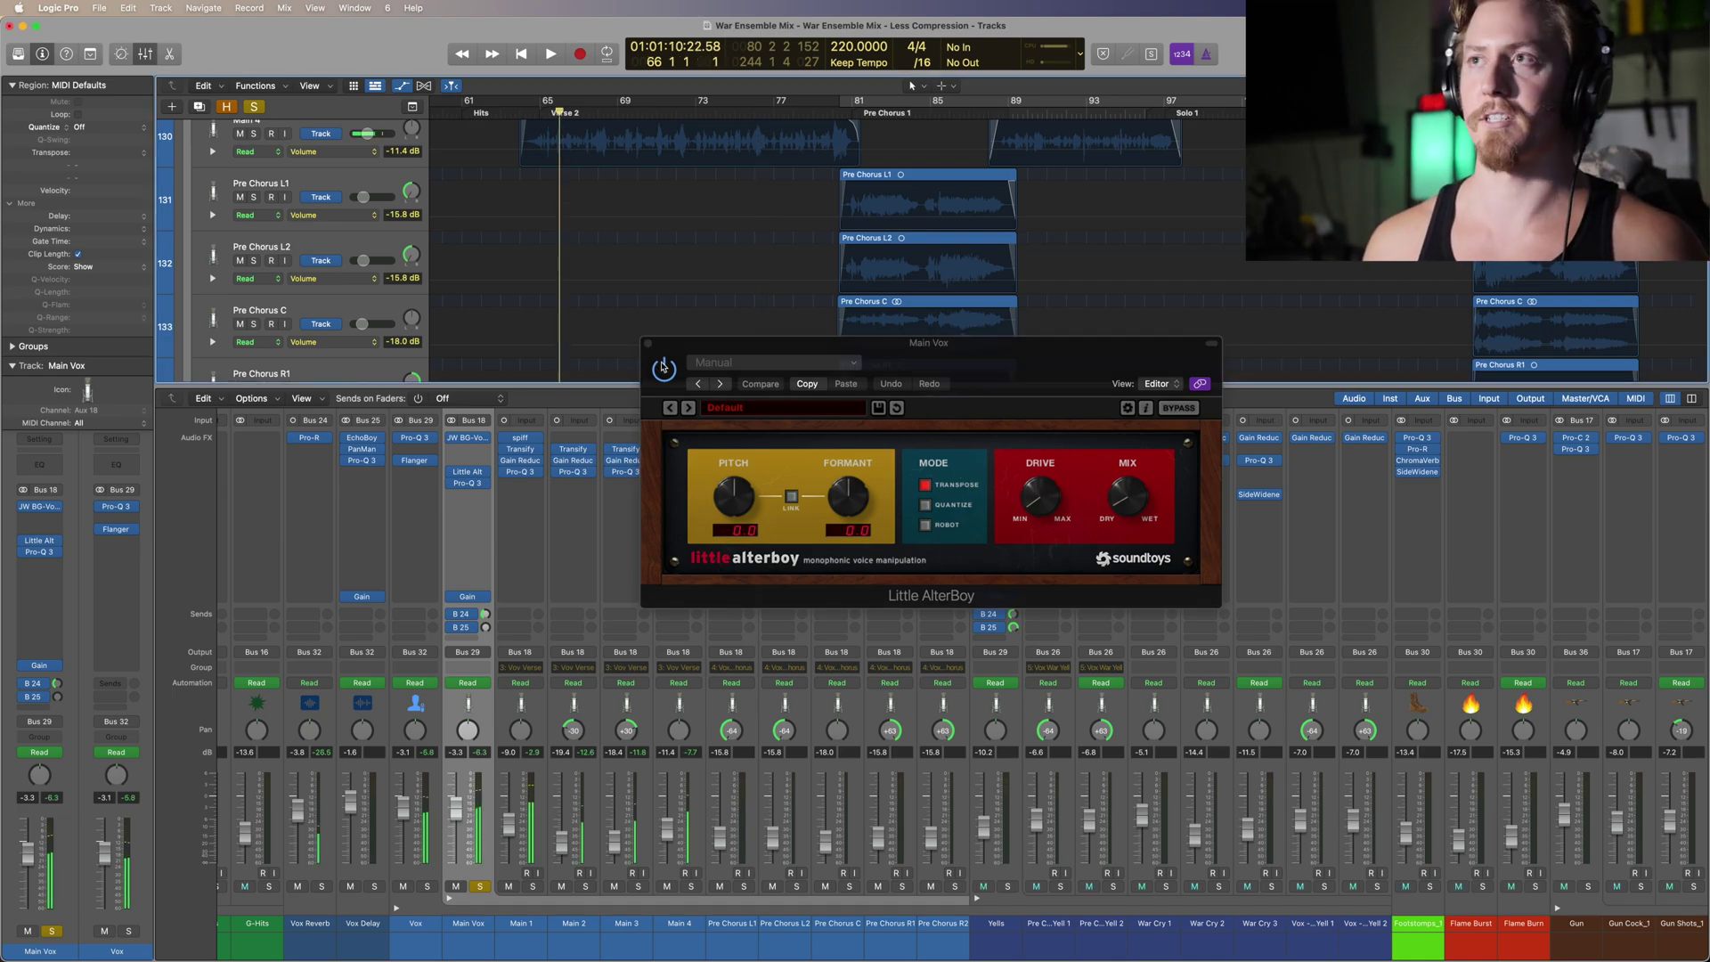
pyautogui.click(665, 372)
pyautogui.press('space')
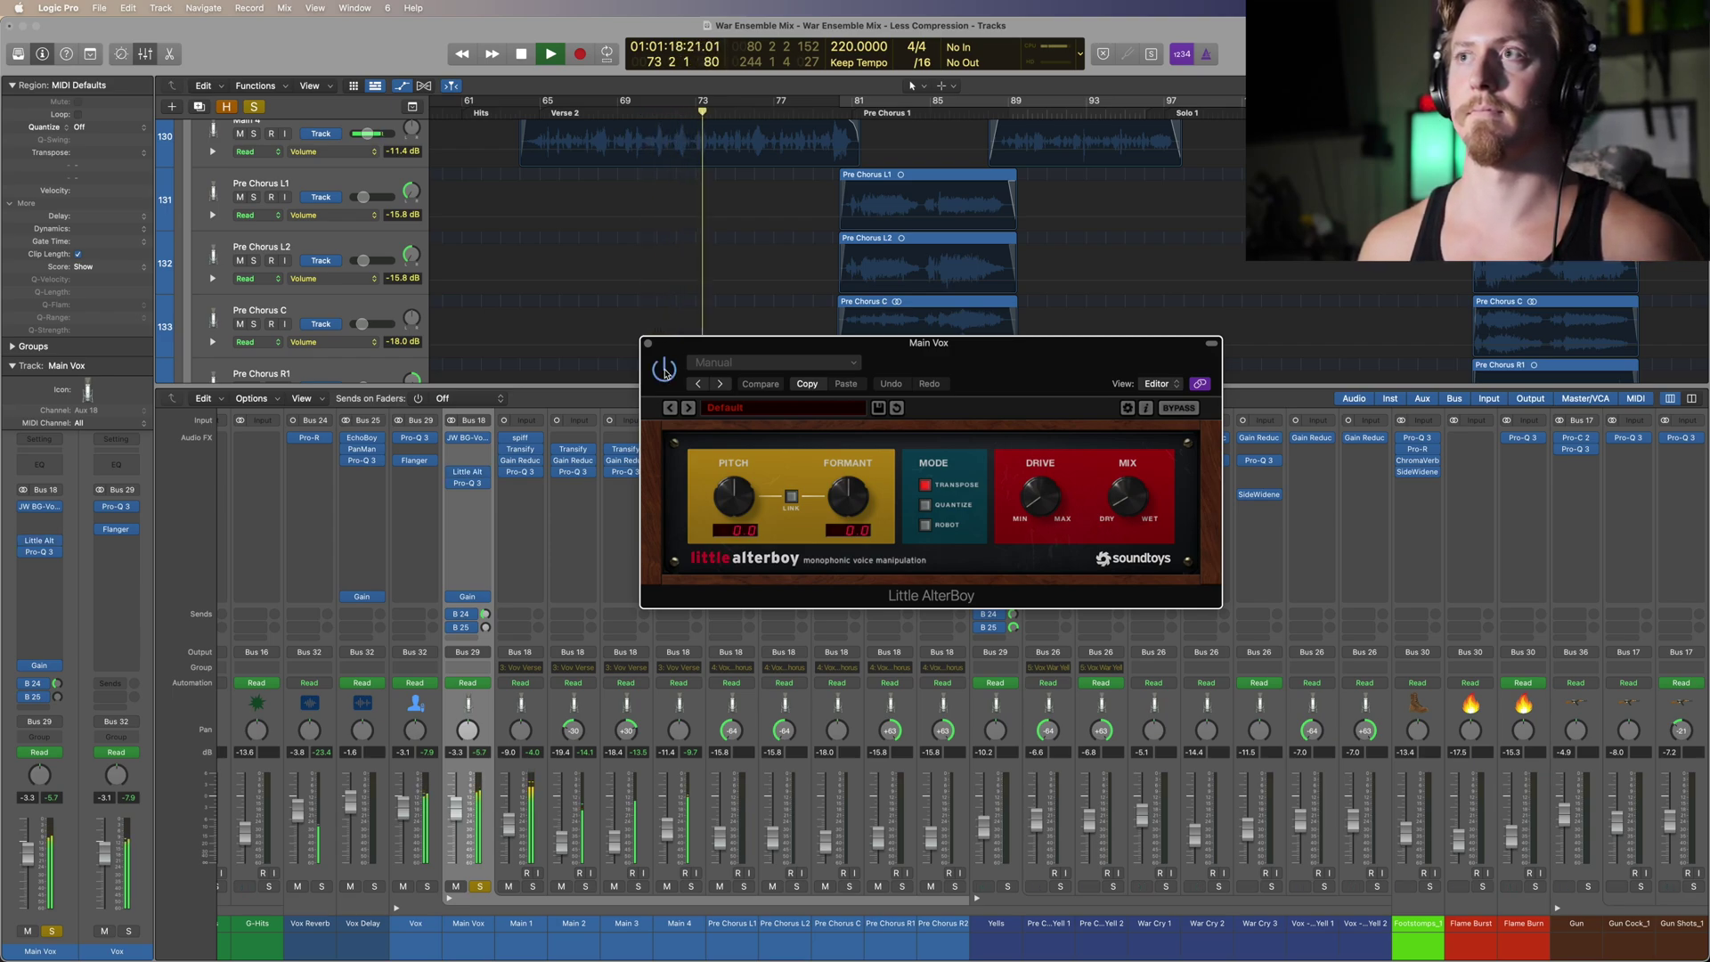
pyautogui.press('space')
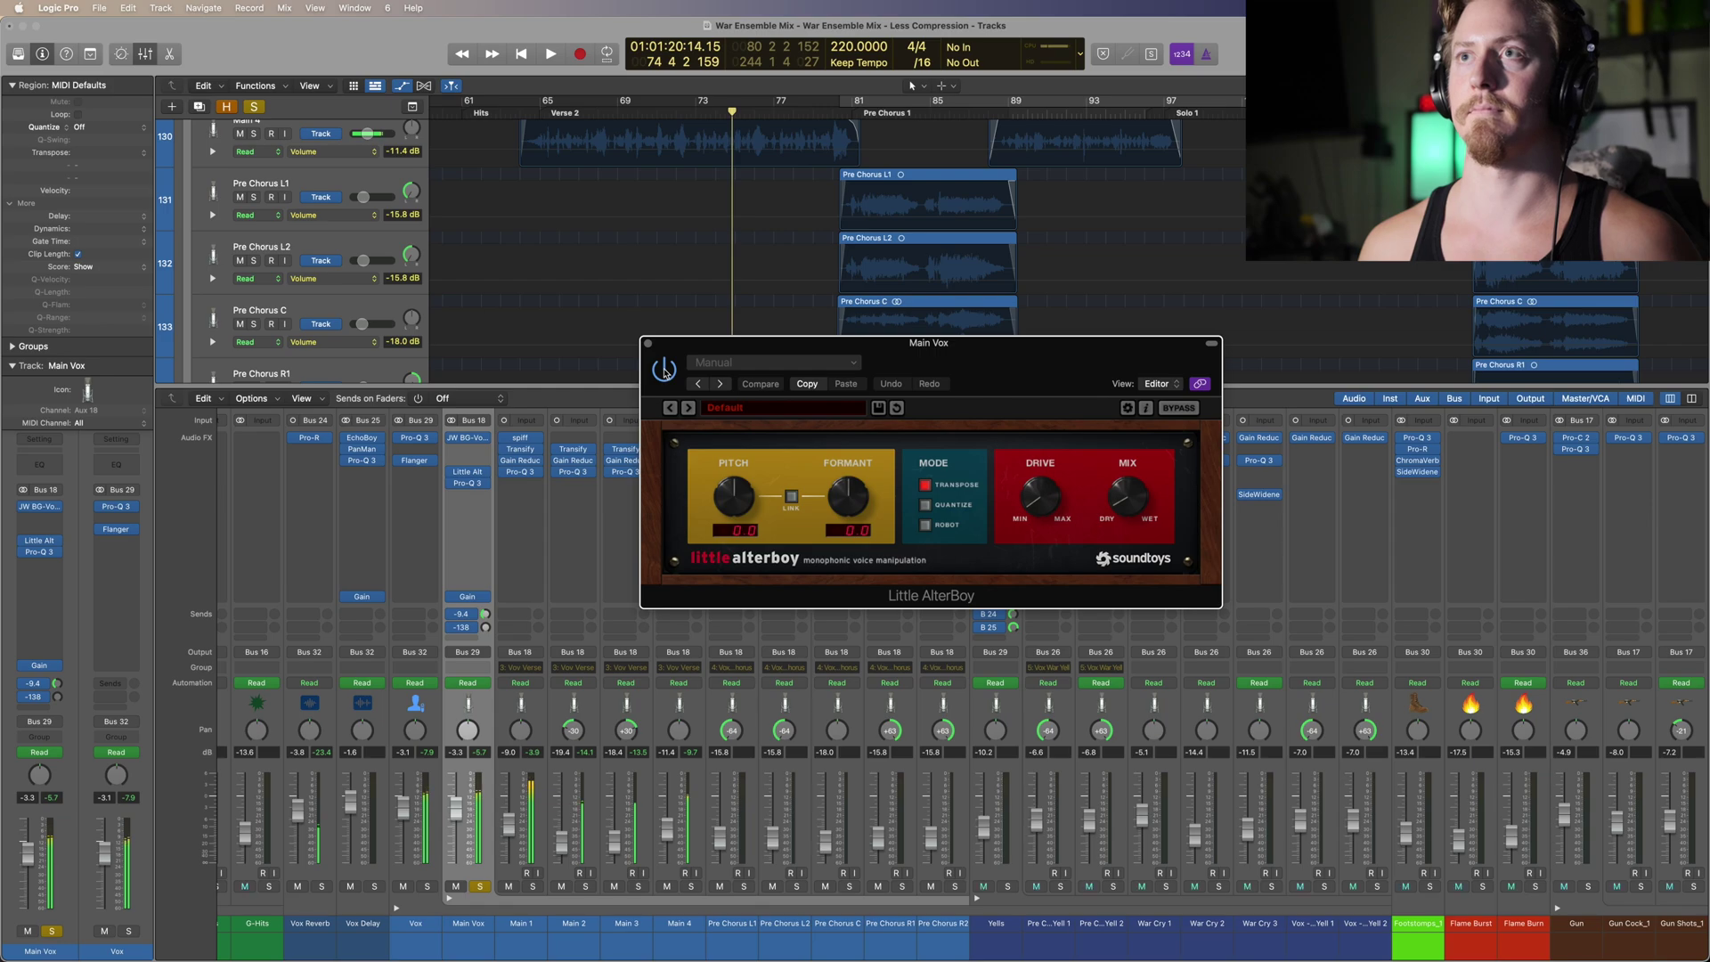
pyautogui.click(648, 343)
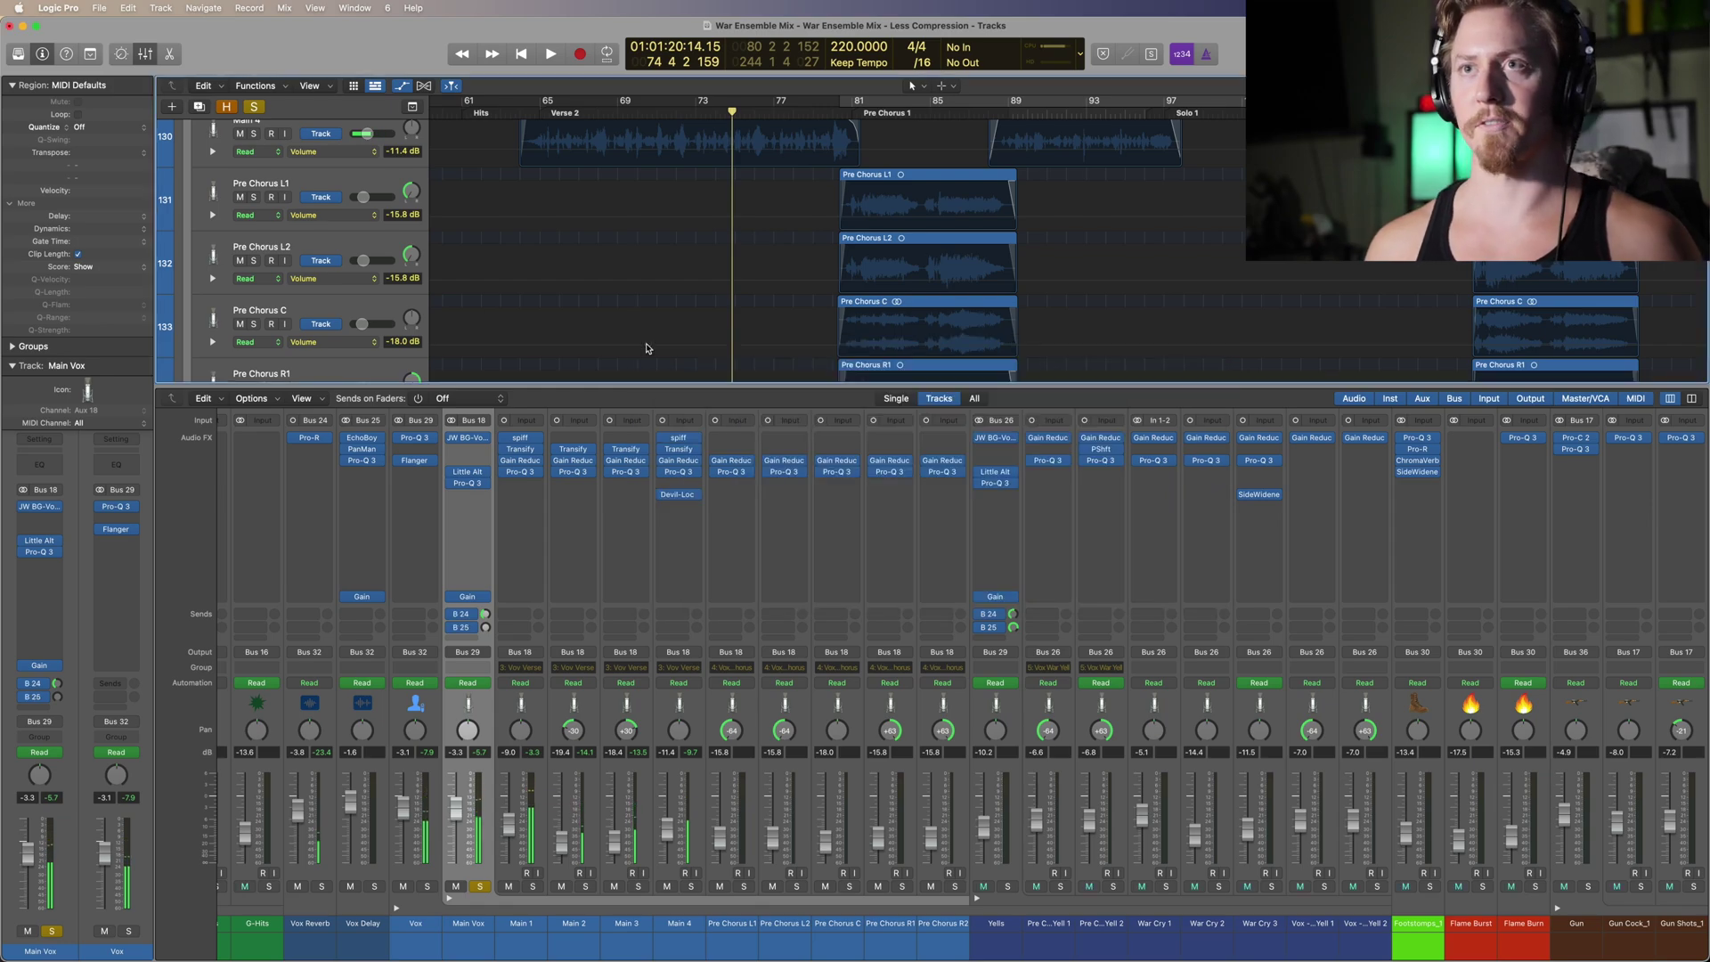
# Step: Open Main Vox's Pro-Q 3 and examine its low cut and EQ bands
pyautogui.click(472, 486)
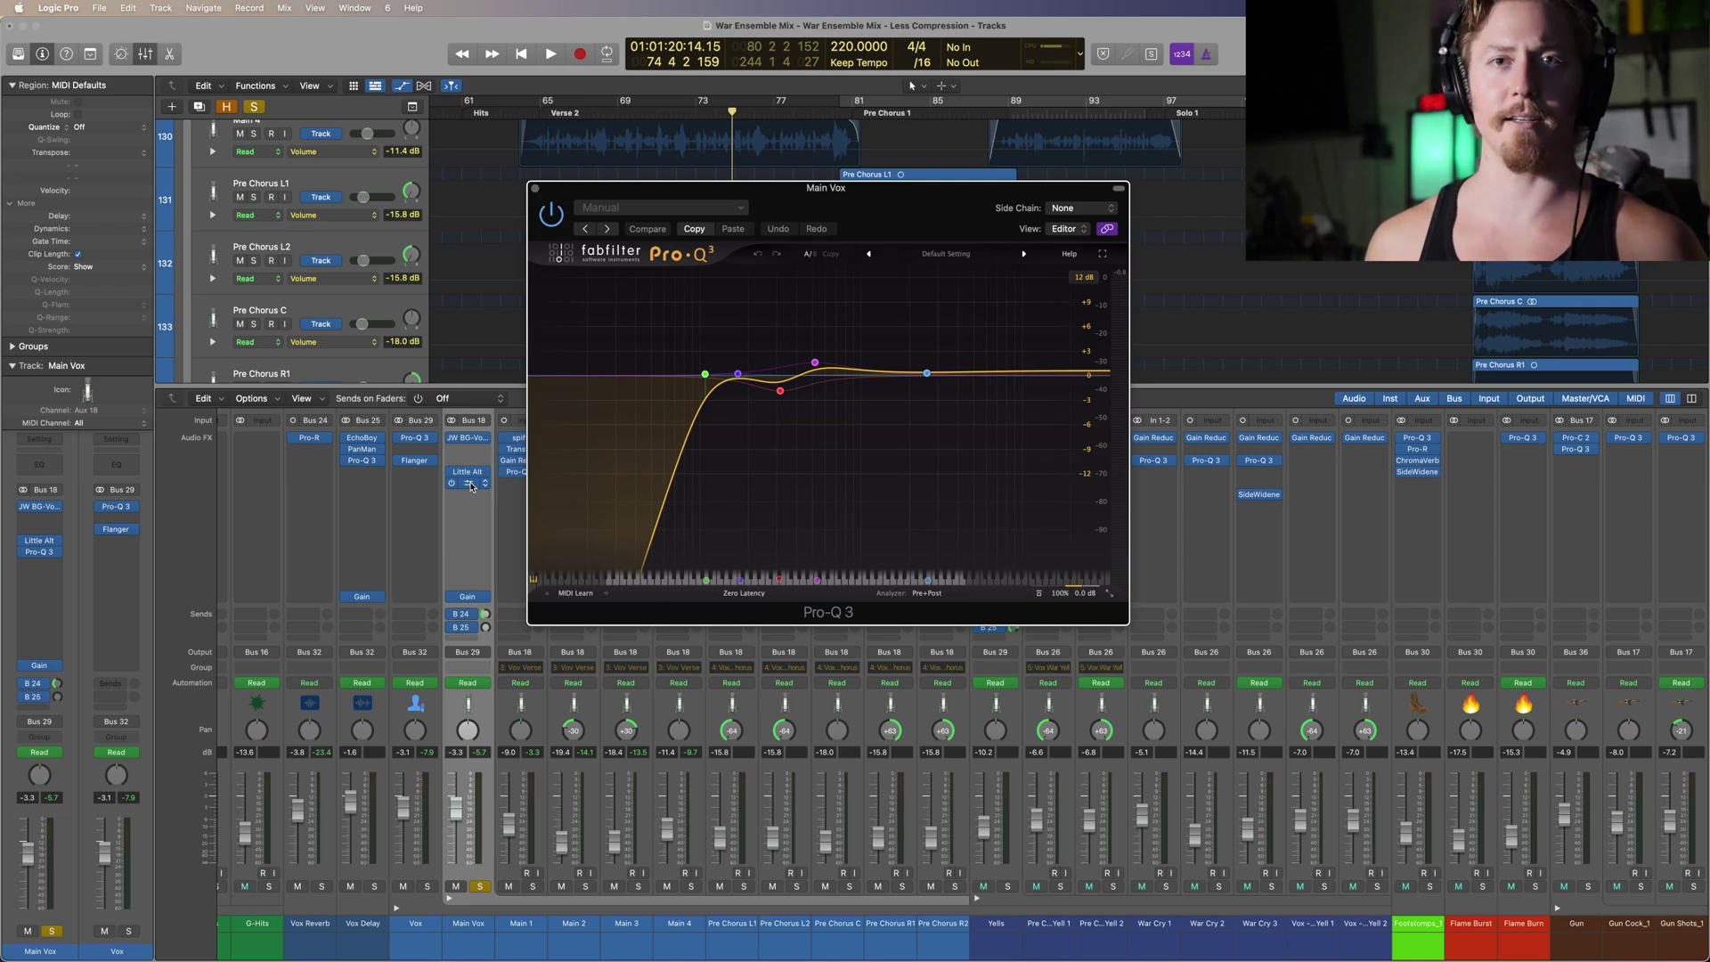
pyautogui.moveTo(757, 188); pyautogui.dragTo(908, 330)
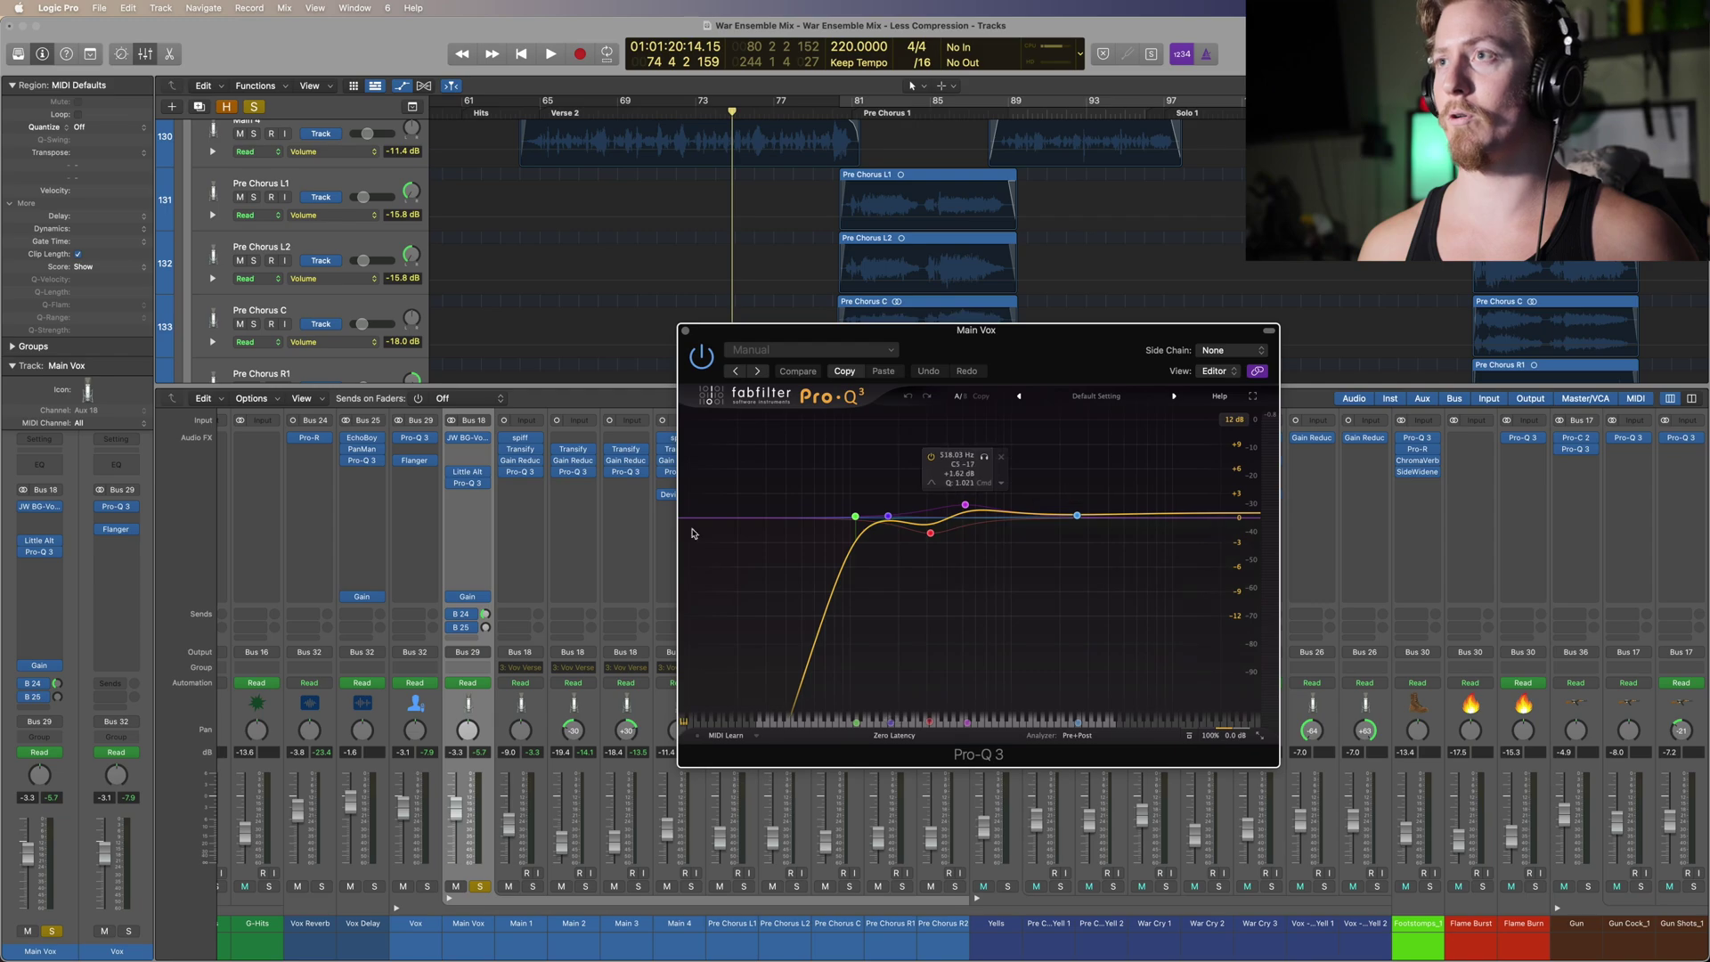
pyautogui.moveTo(855, 516); pyautogui.dragTo(1116, 528)
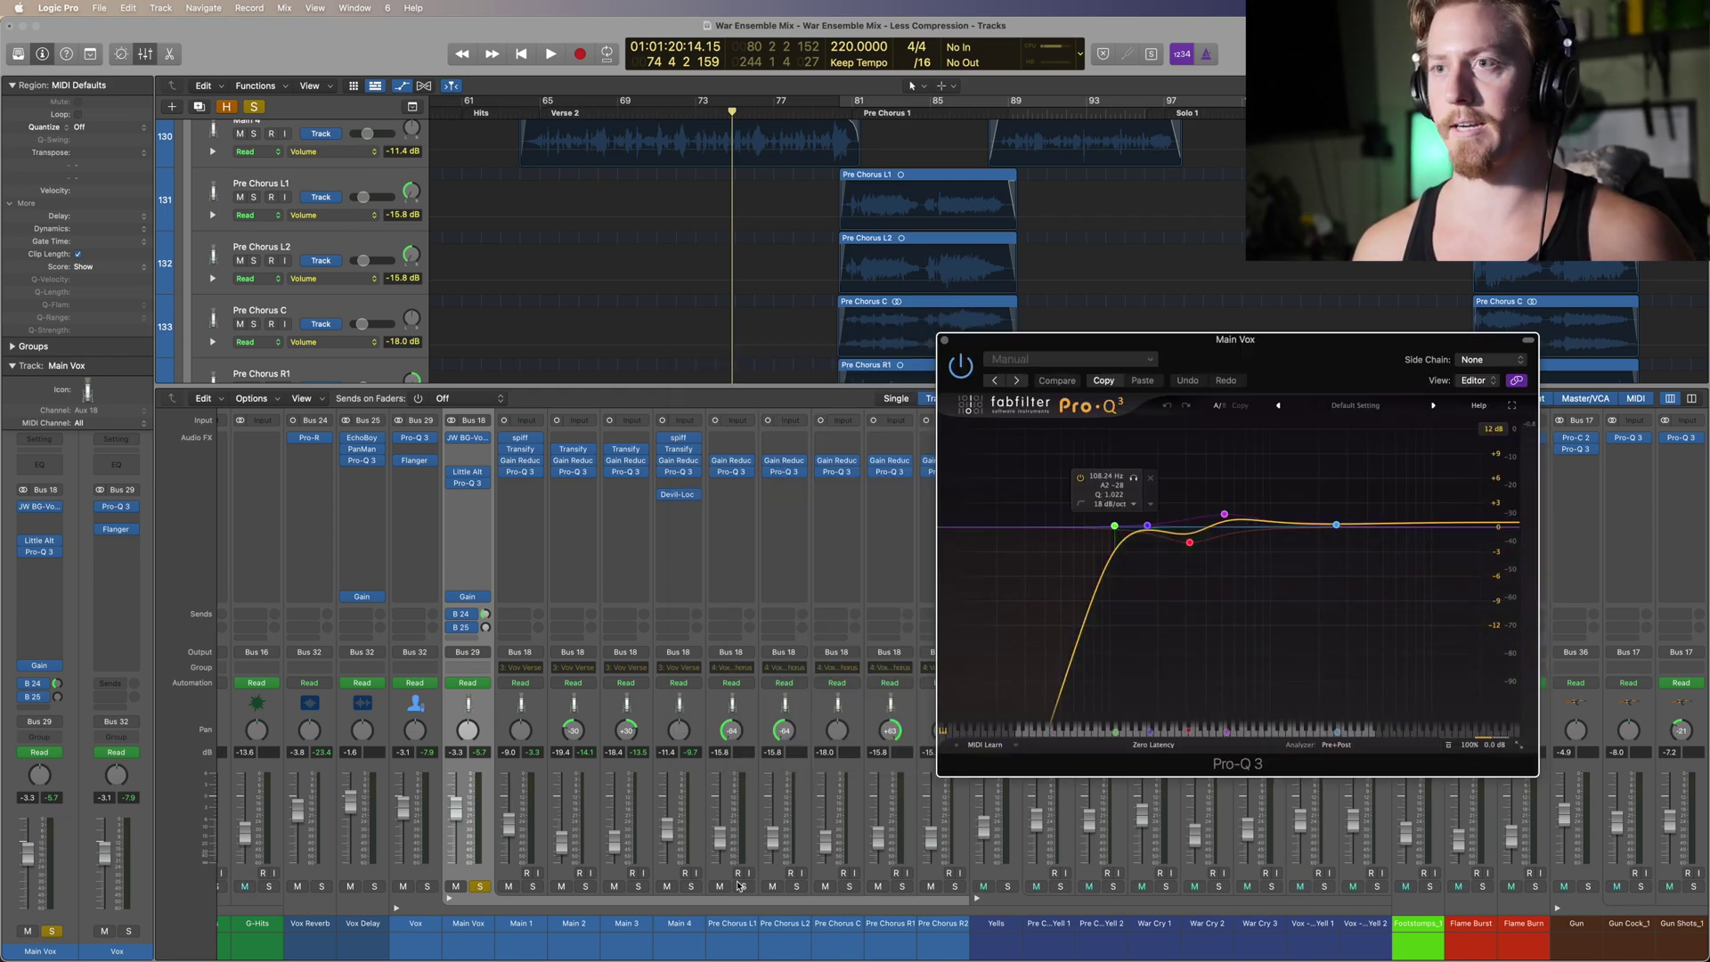
# Step: Select Main 4 and view its Pro-Q 3, then return to the Pro-Q 3 on Main Vox
pyautogui.click(684, 873)
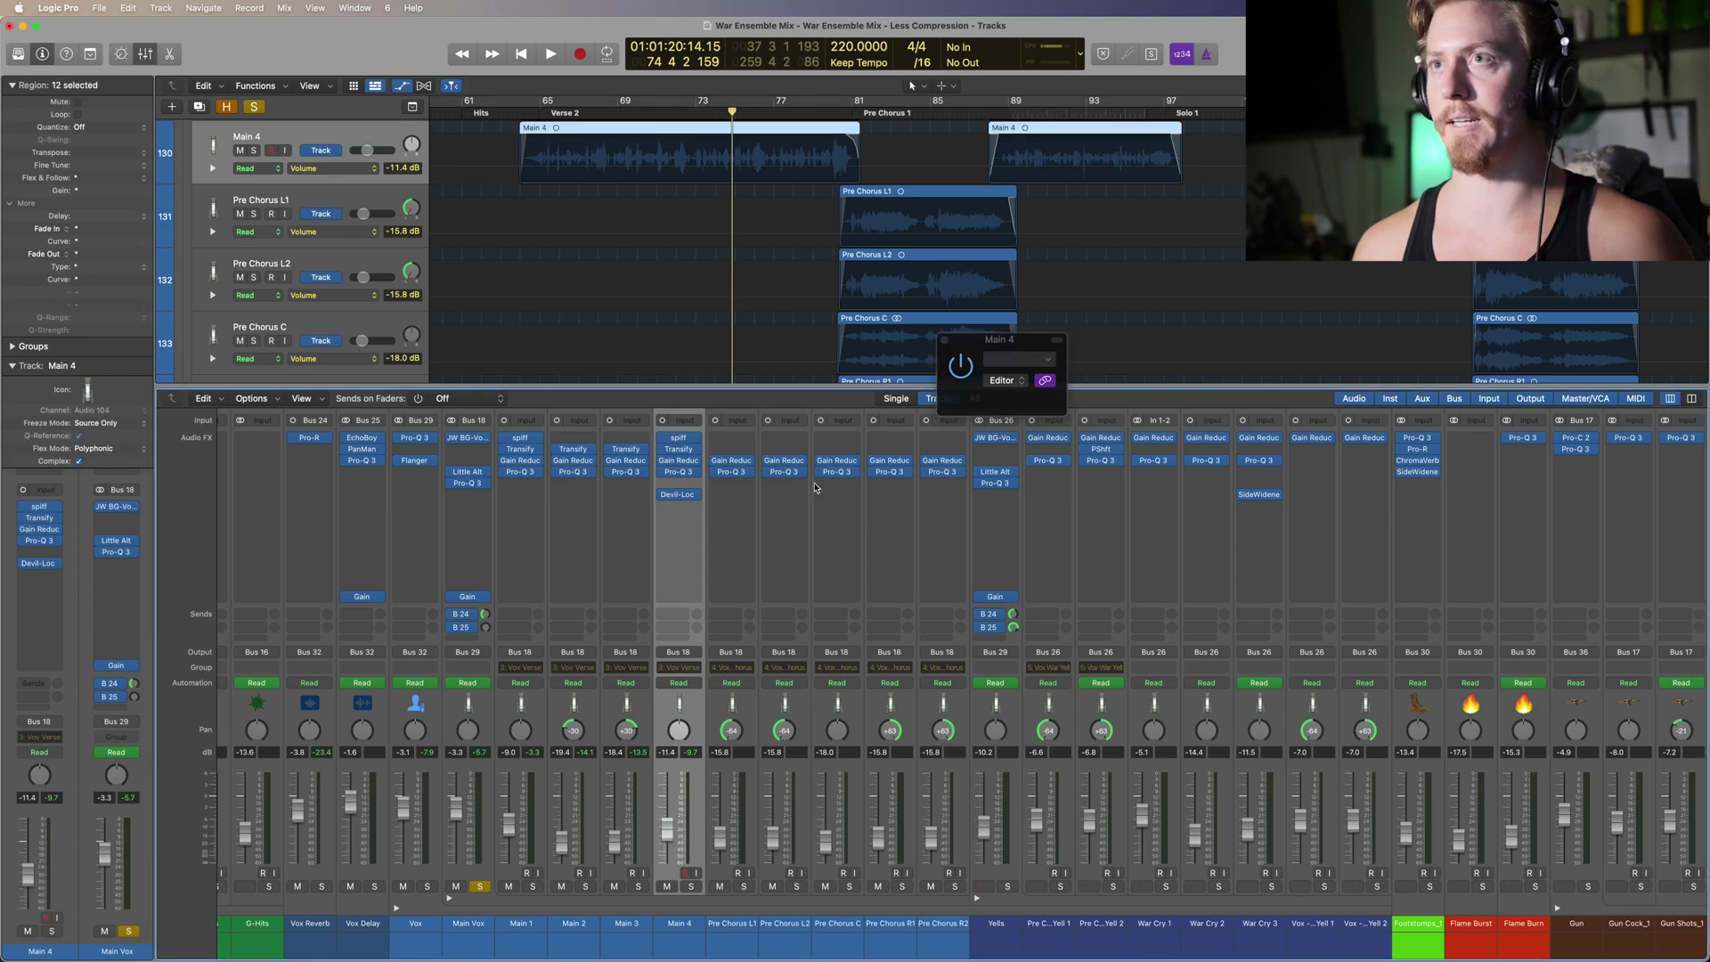
pyautogui.click(732, 472)
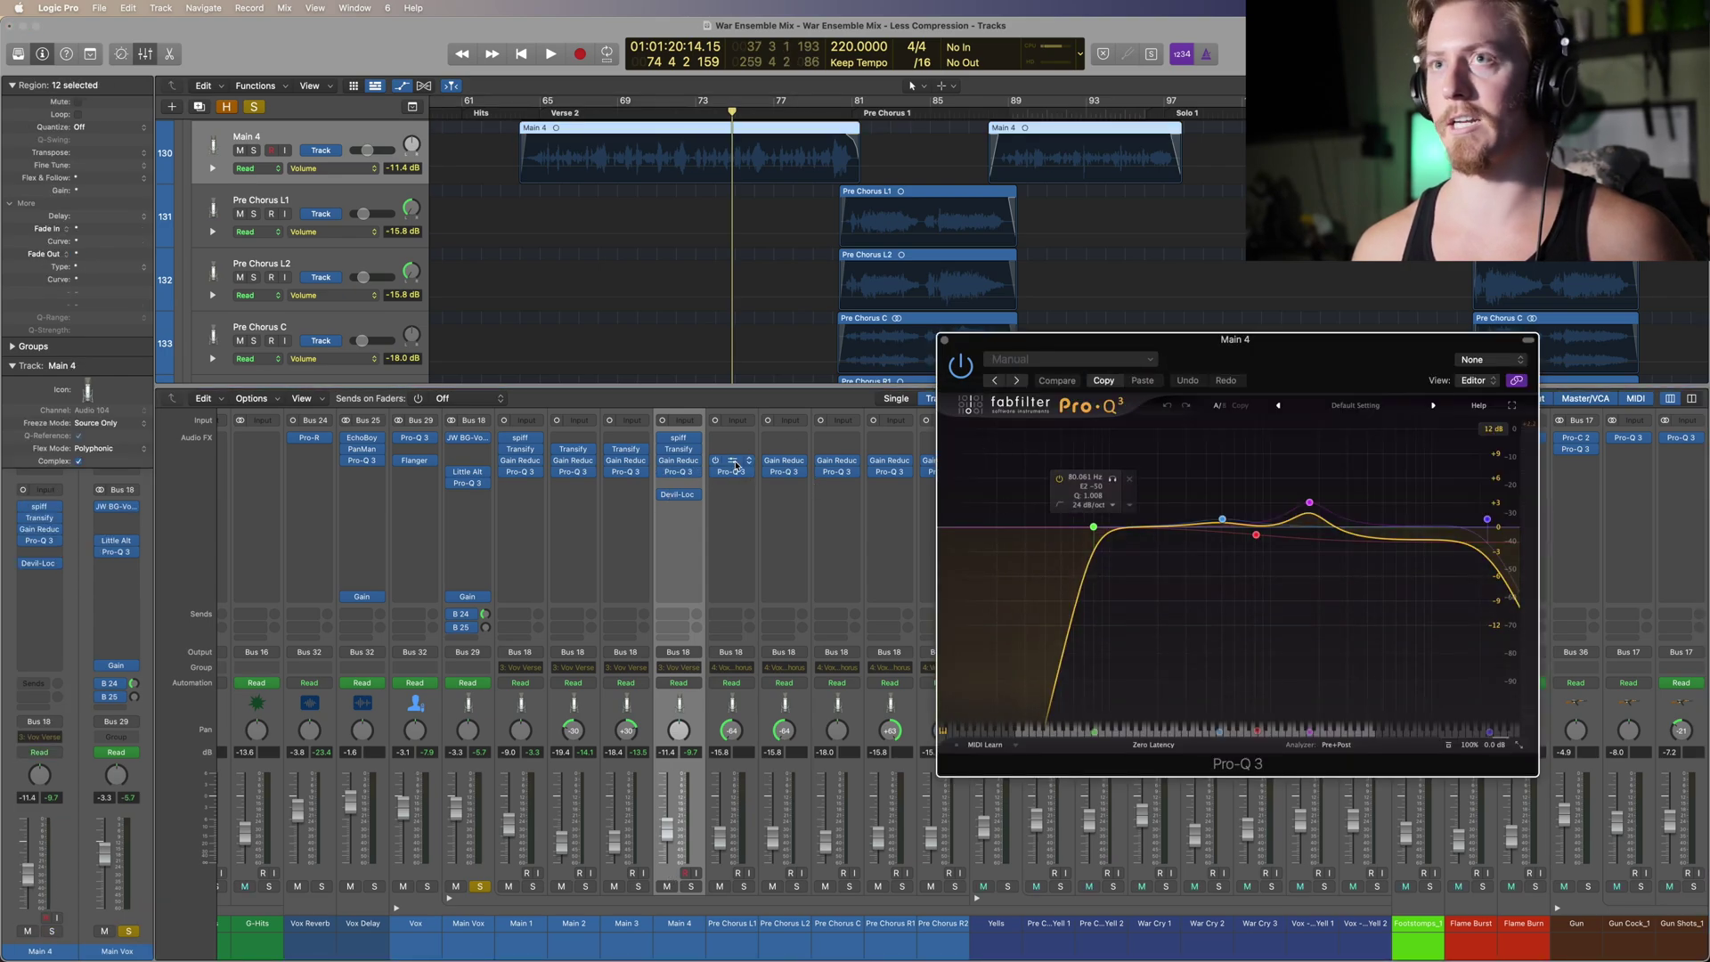
pyautogui.click(468, 483)
pyautogui.moveTo(1215, 344); pyautogui.dragTo(1109, 396)
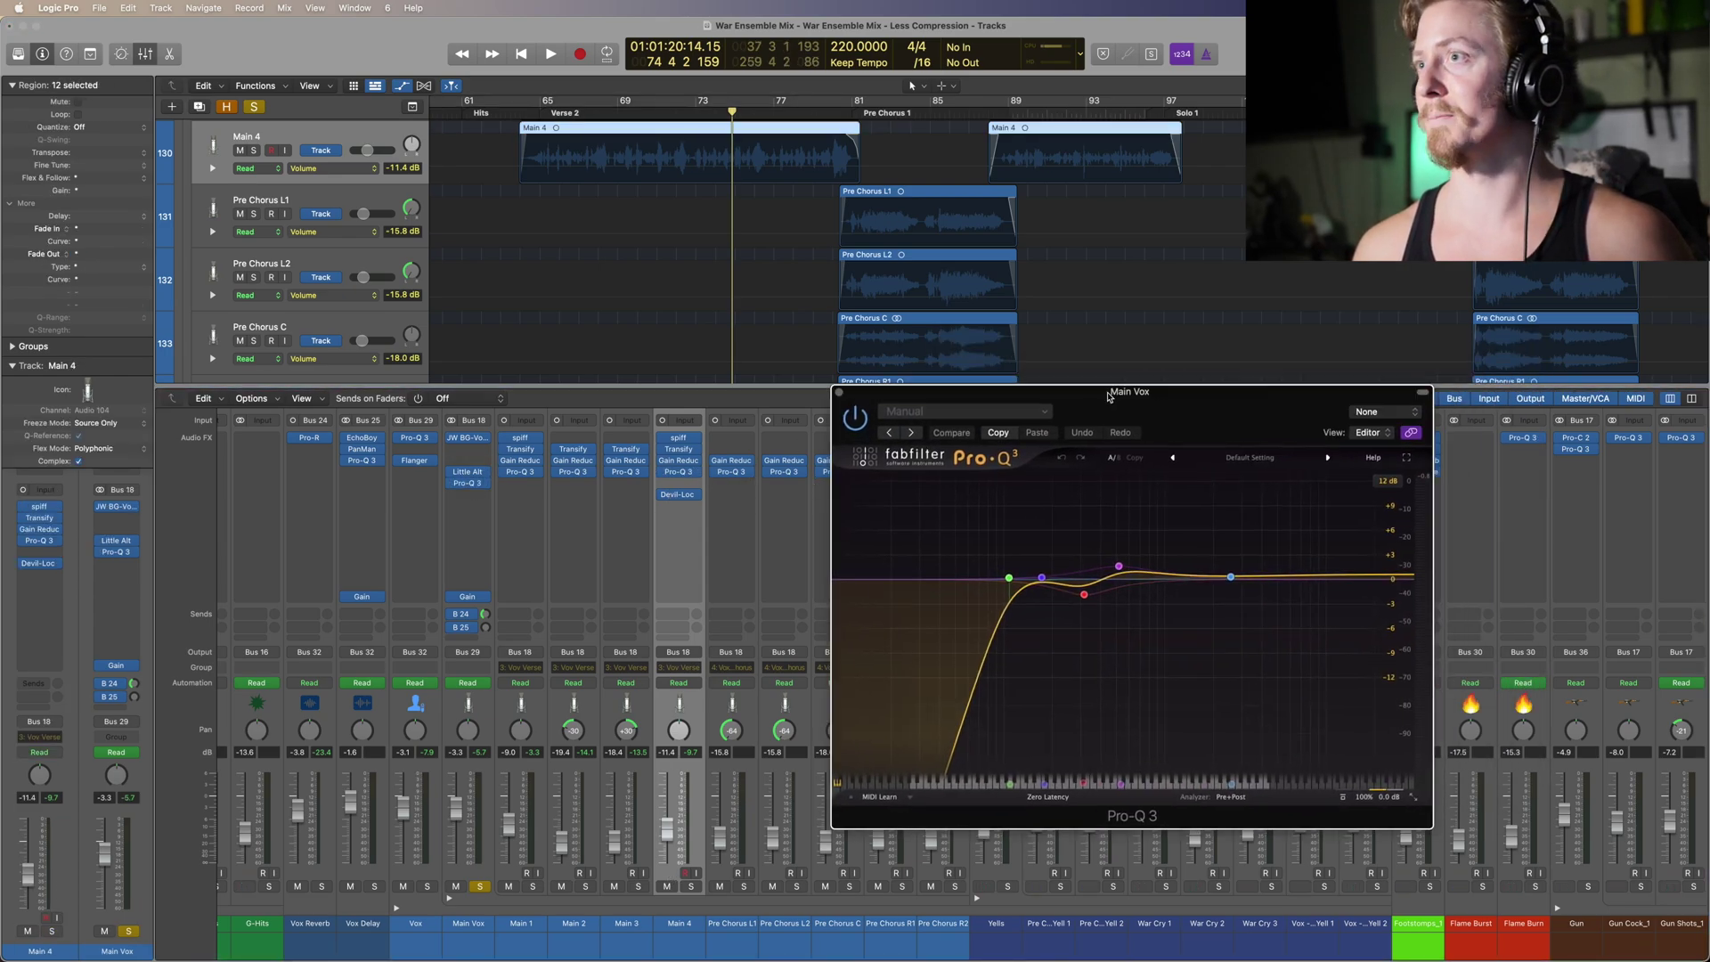
# Step: Examine the low-mid cut and the mid boost in Main Vox's Pro-Q 3, and close the plug-in
pyautogui.moveTo(1086, 597)
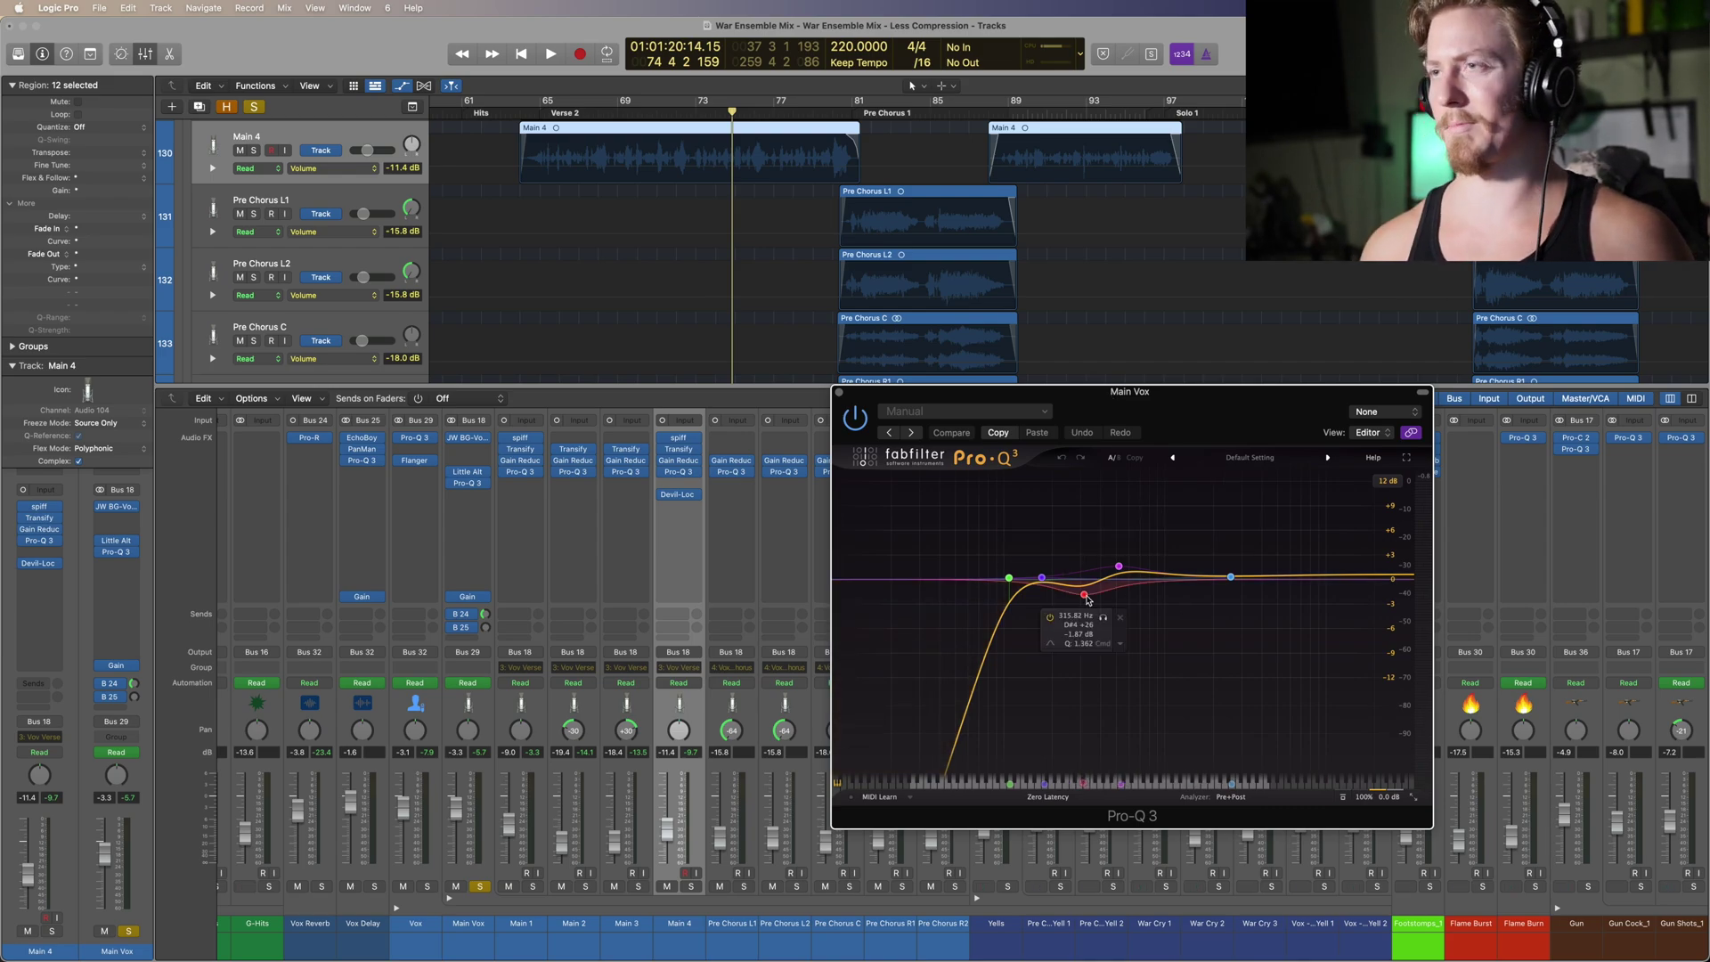
pyautogui.moveTo(1121, 570)
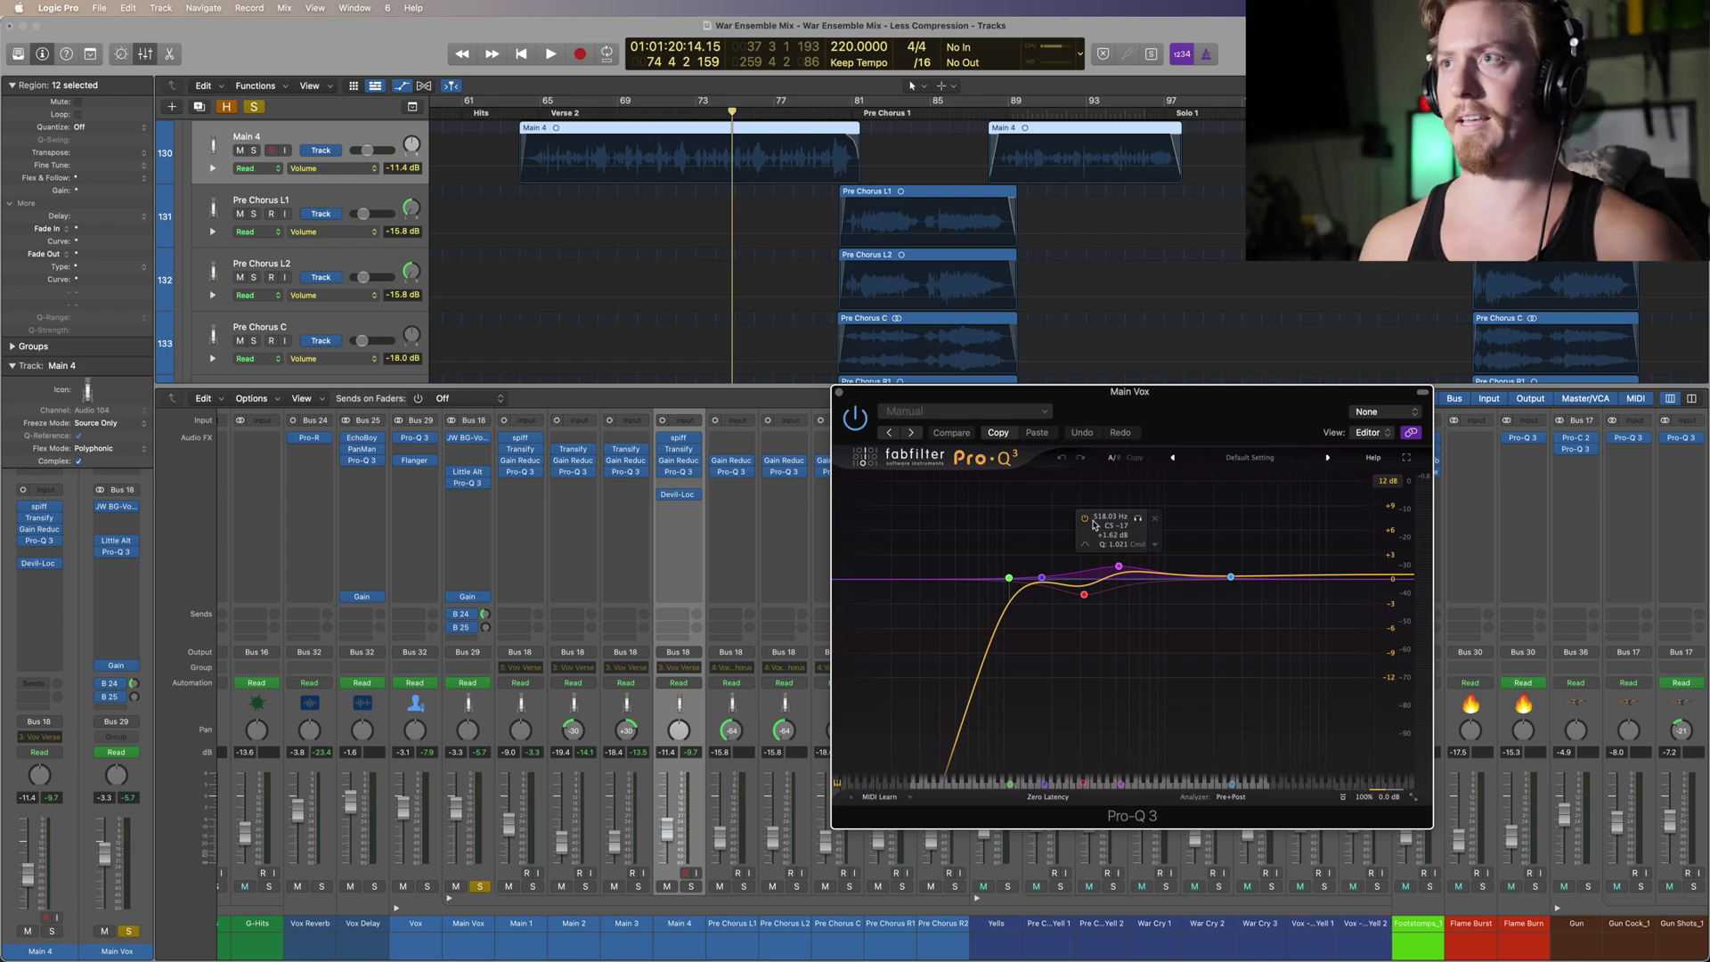
pyautogui.click(837, 392)
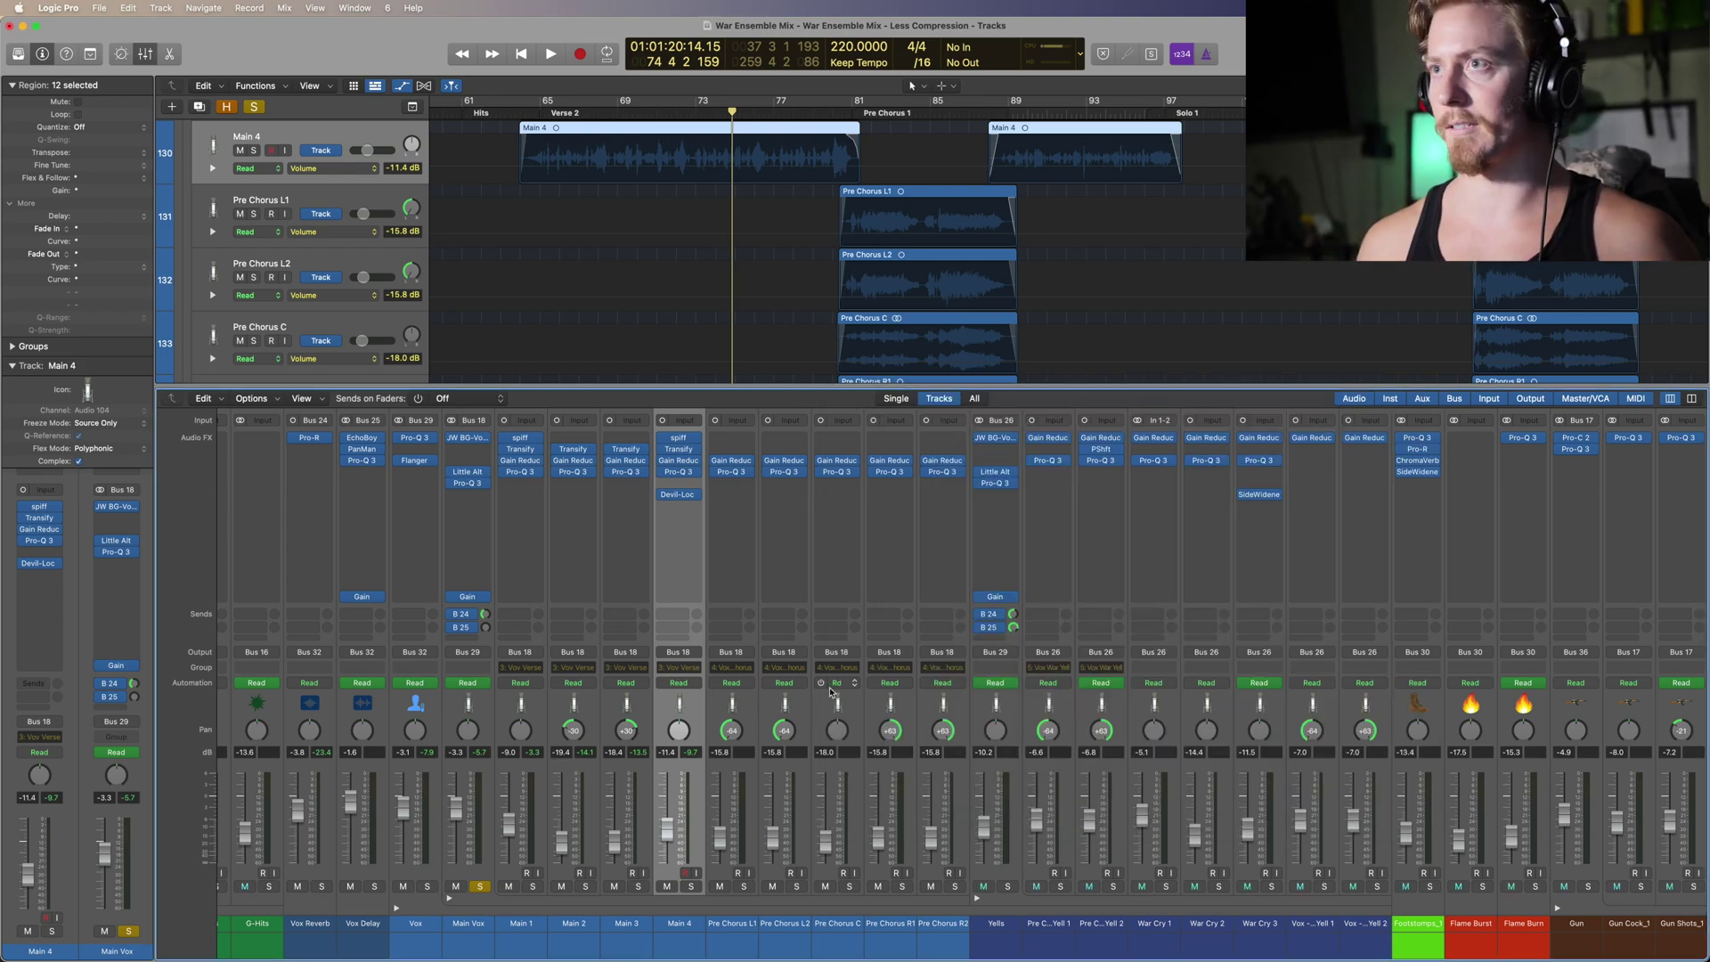
# Step: Select Main Vox and display its Send 1 Vox Reverb automation across the whole song
pyautogui.click(488, 624)
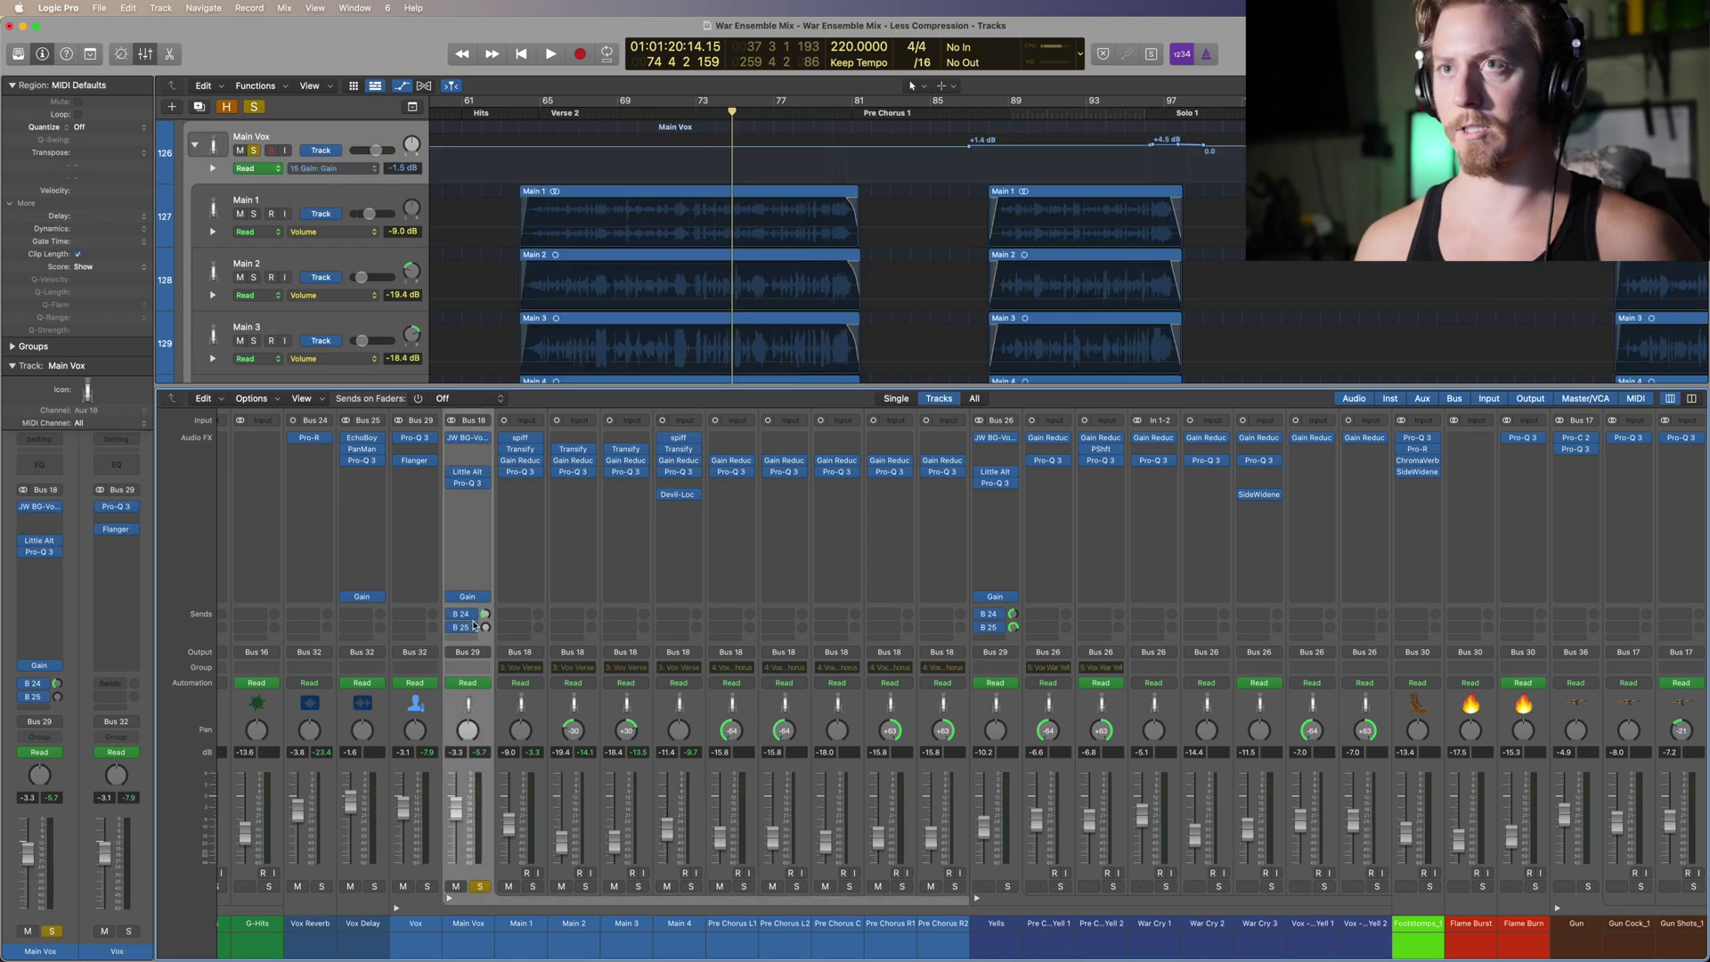
pyautogui.scroll(2, 619, 239)
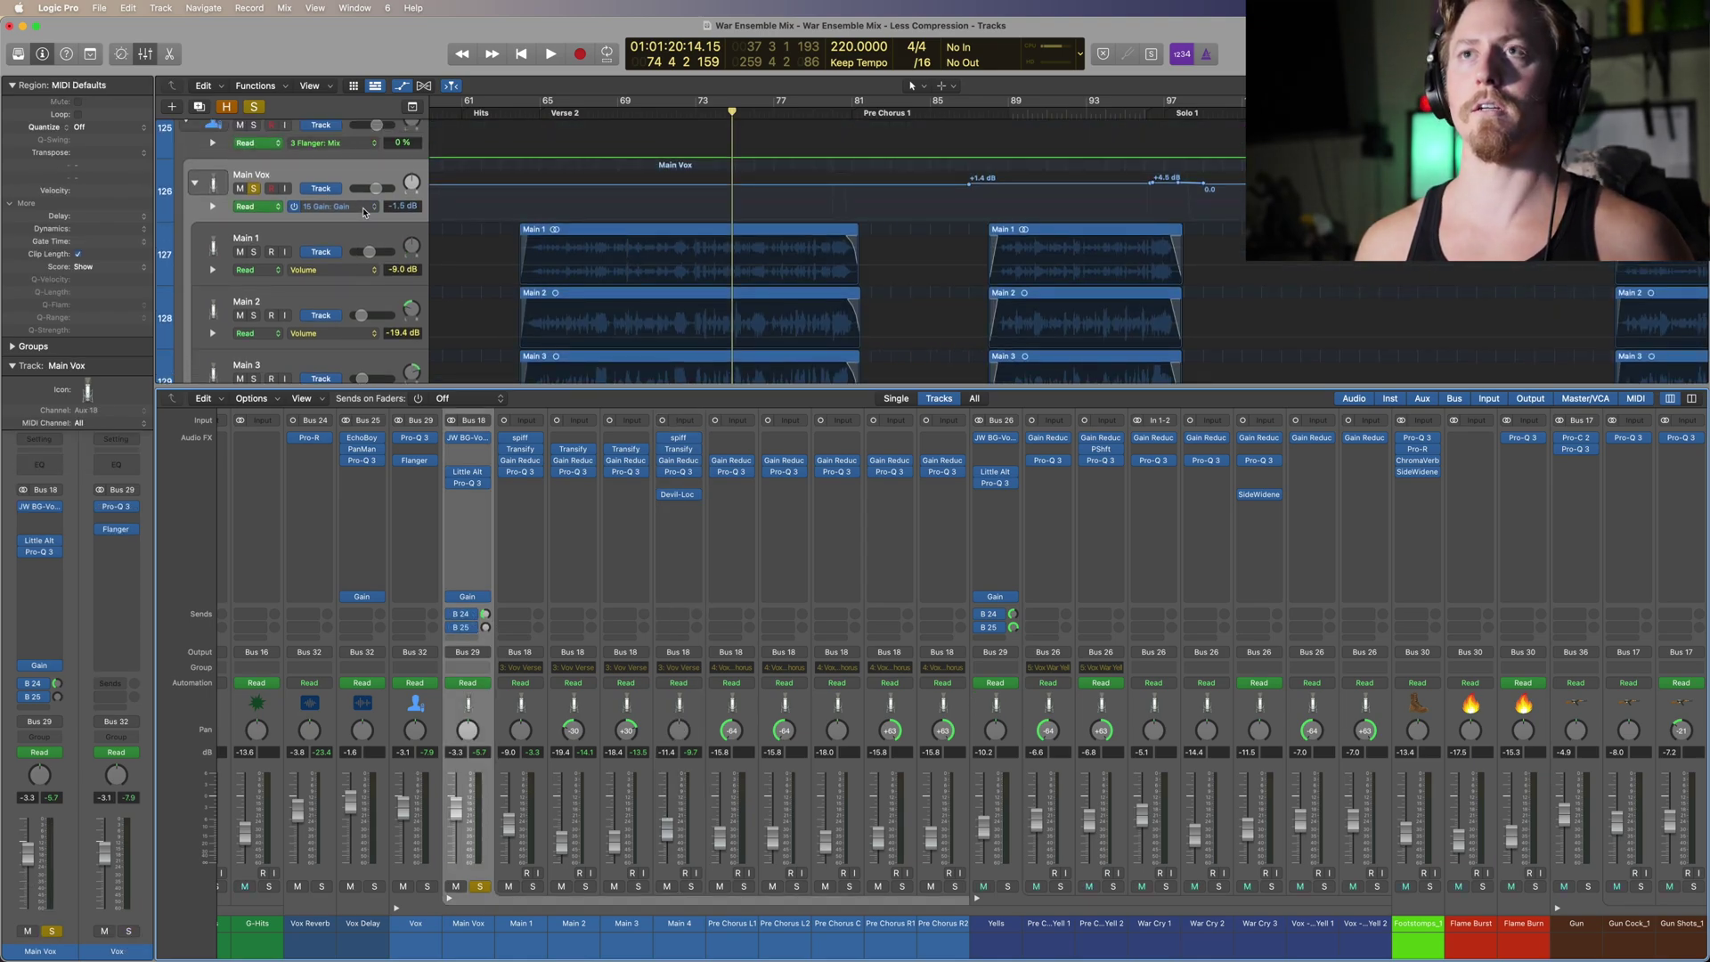
pyautogui.click(364, 208)
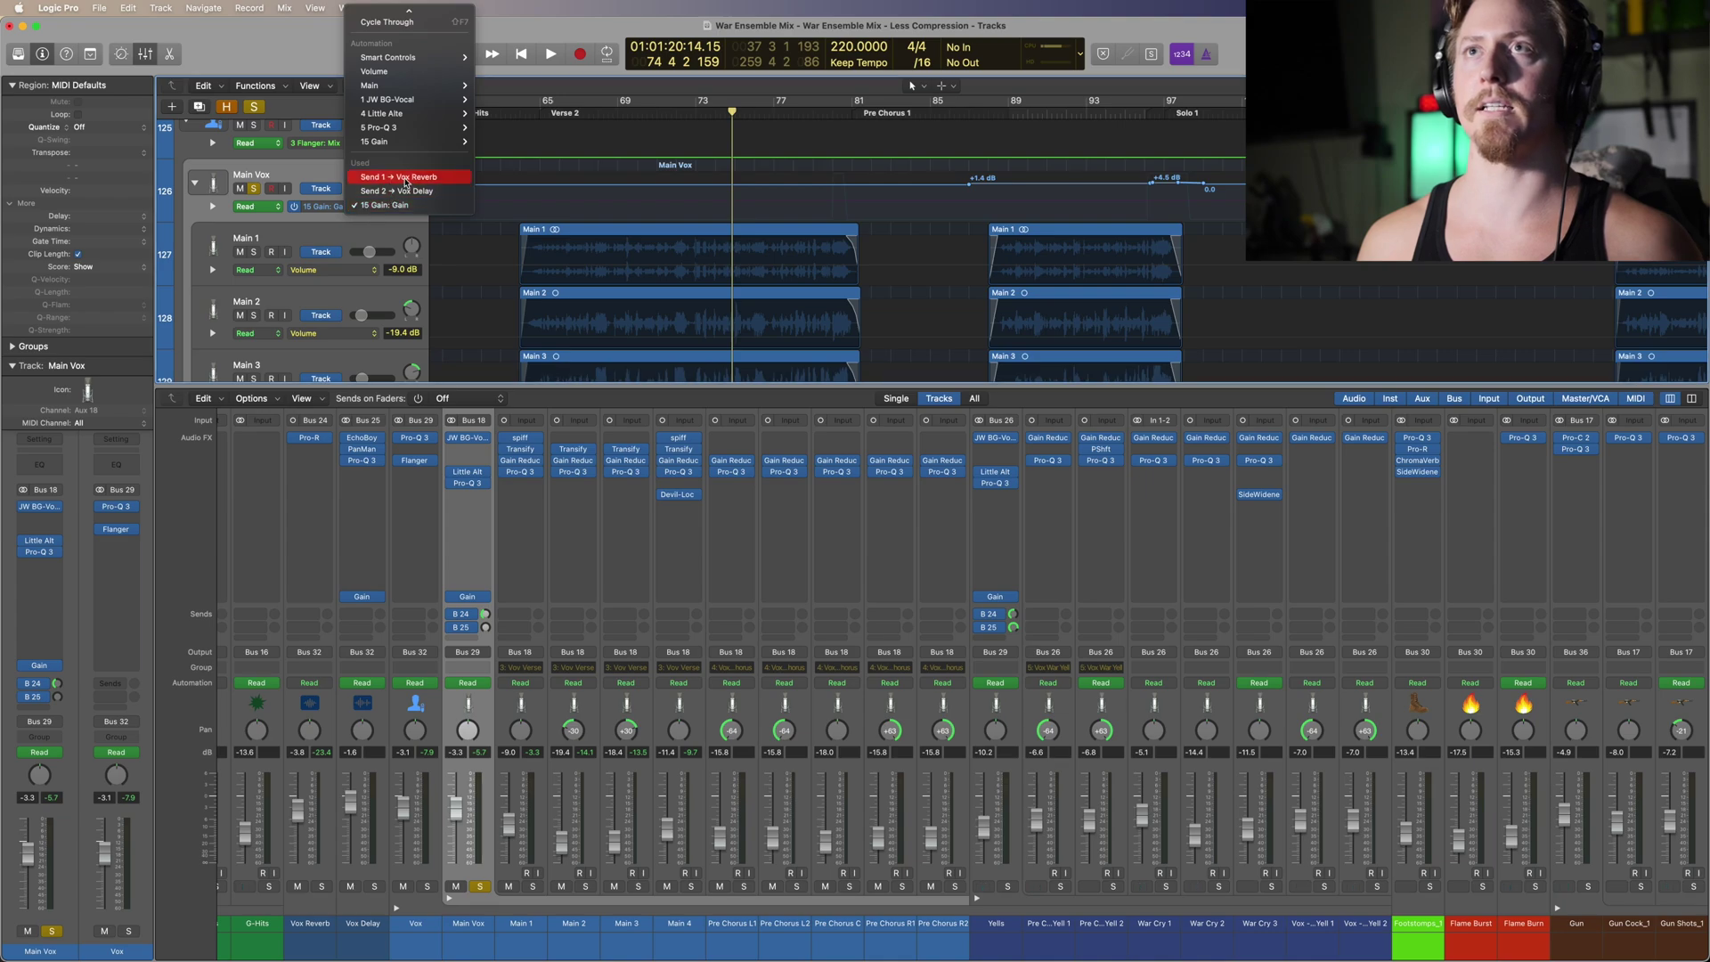
pyautogui.click(406, 182)
pyautogui.scroll(-5, 711, 218)
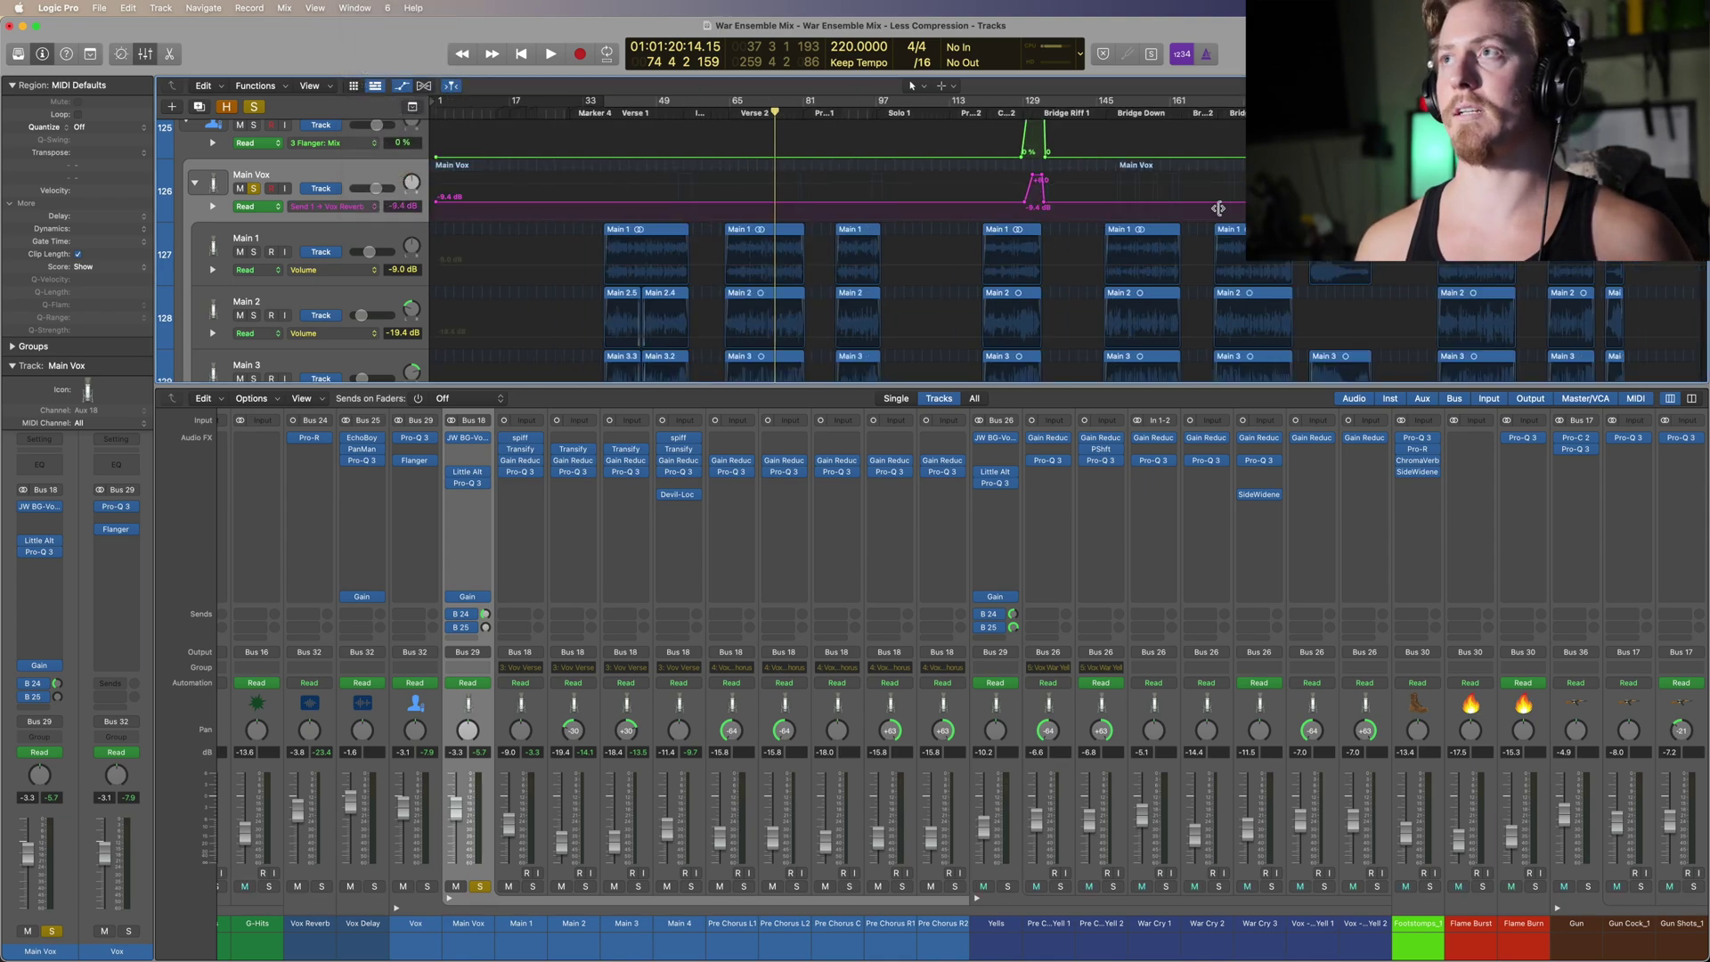
# Step: Display Main Vox's Send 2 Vox Delay automation and inspect the send throw around bars 54 to 56
pyautogui.click(350, 205)
pyautogui.click(383, 217)
pyautogui.scroll(5, 739, 232)
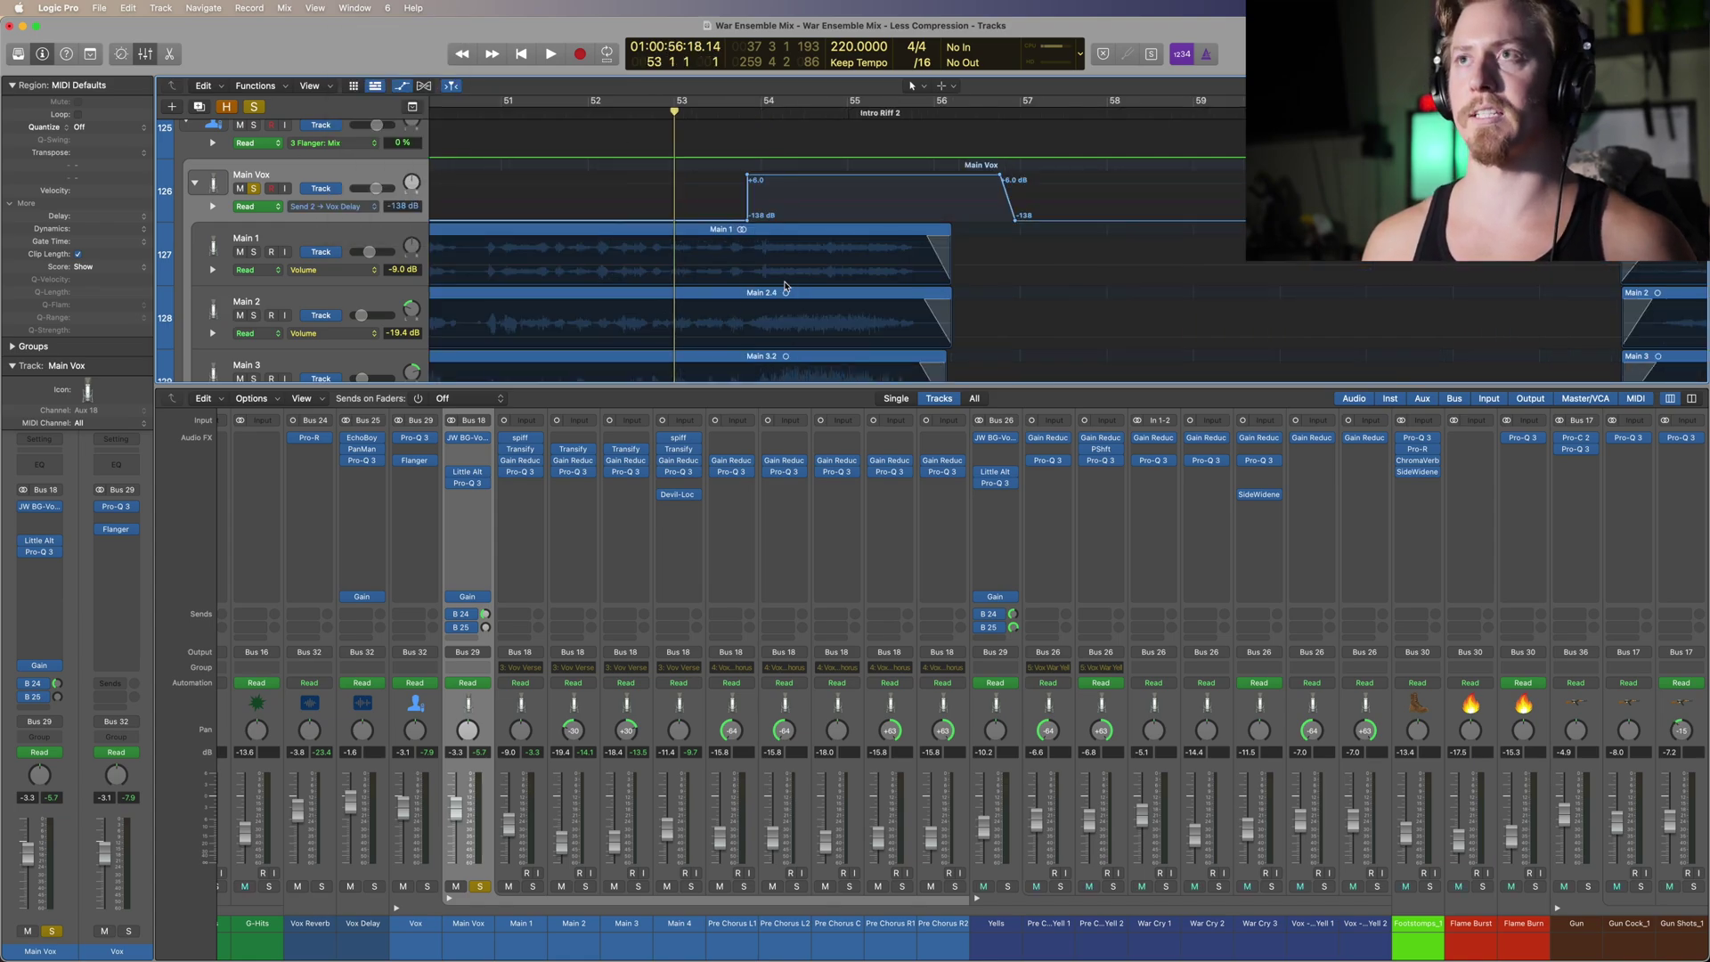
pyautogui.hscroll(-3, 706, 134)
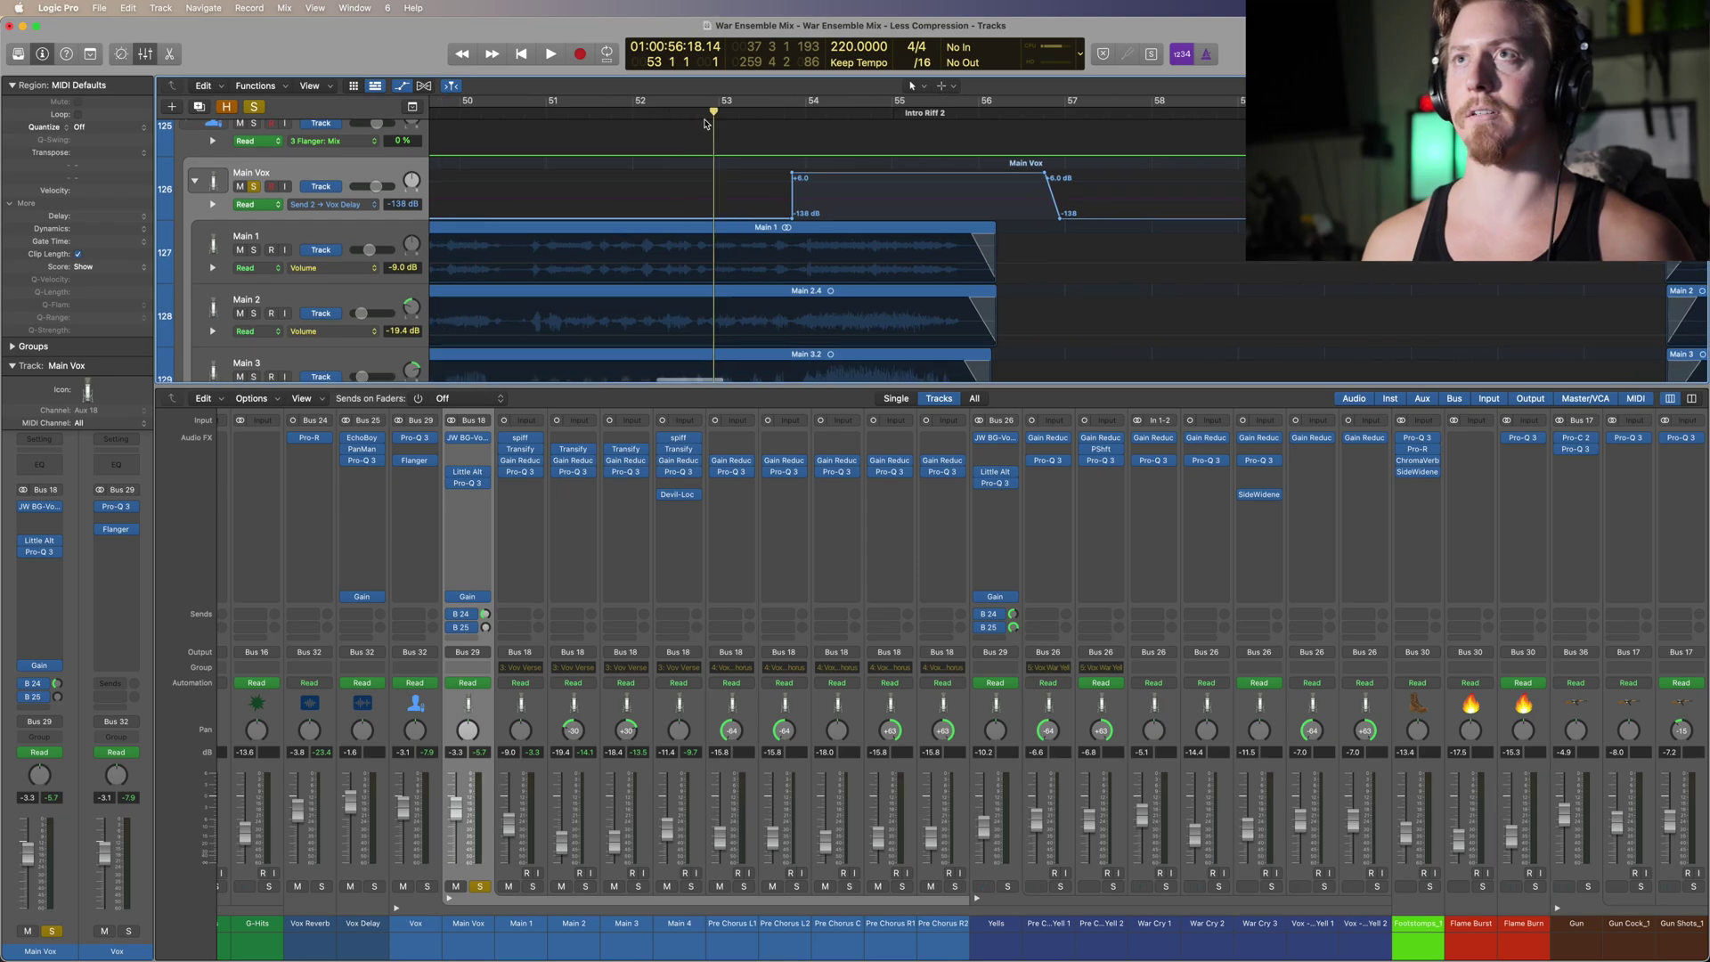
# Step: Play the soloed Main Vox from about bar 51 into the Vox Delay throw, stop playback, and unsolo Main Vox
pyautogui.click(631, 111)
pyautogui.press('space')
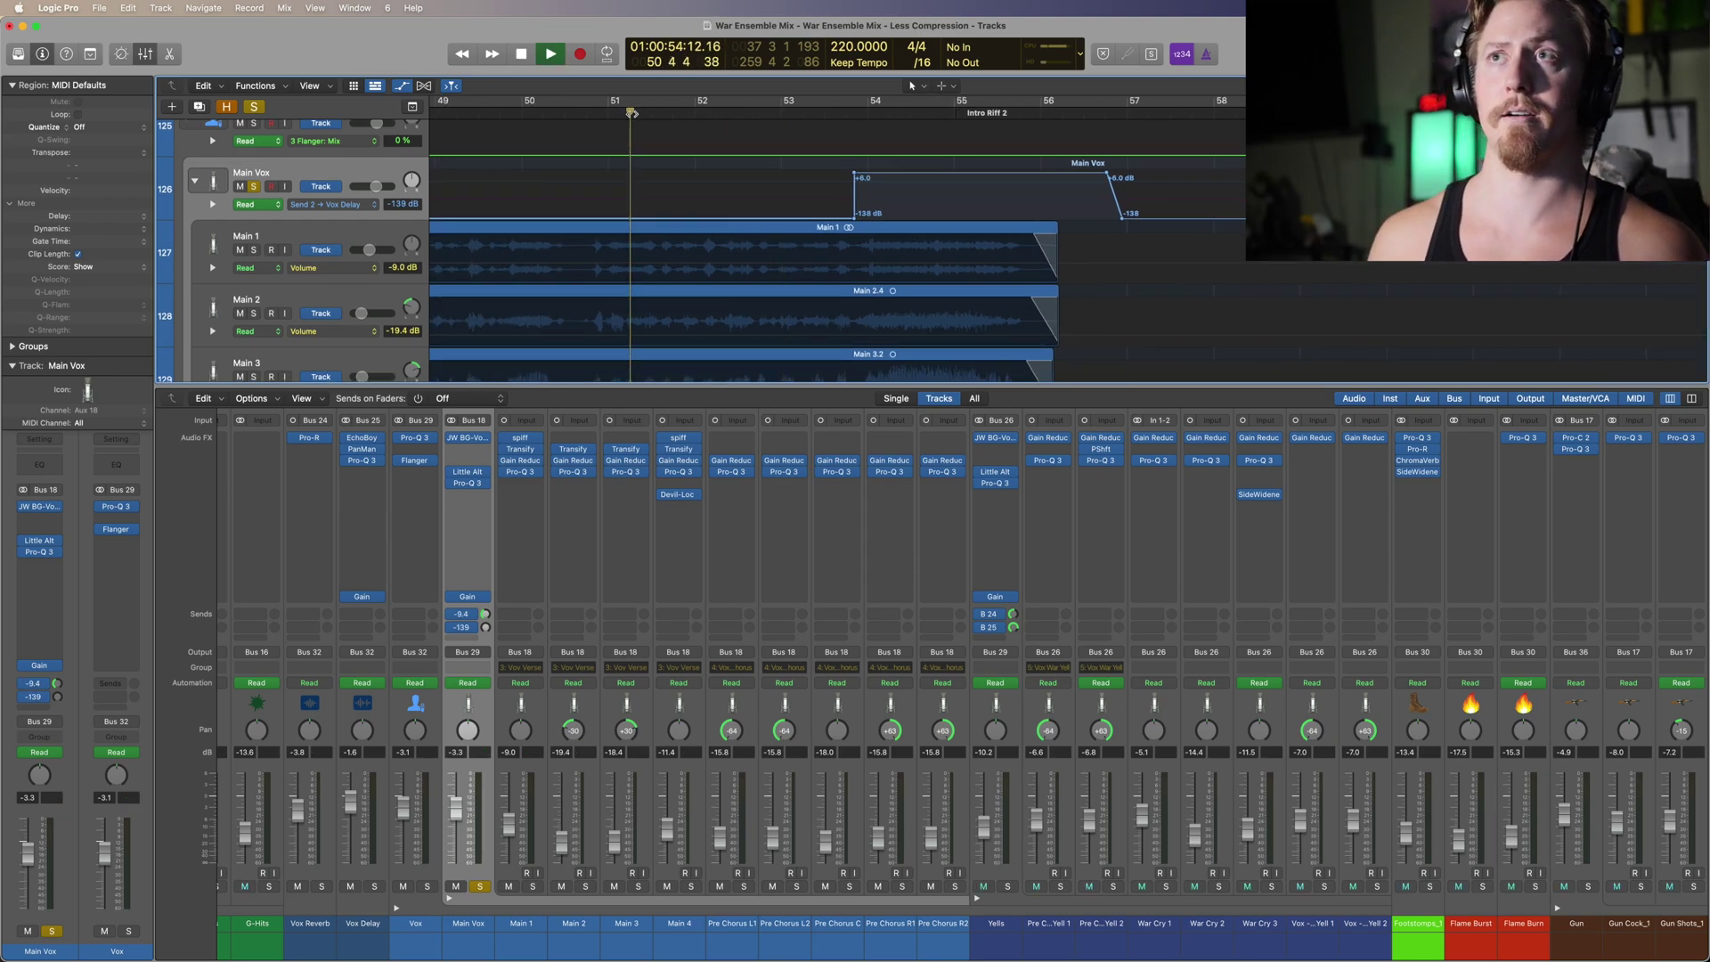
pyautogui.press('space')
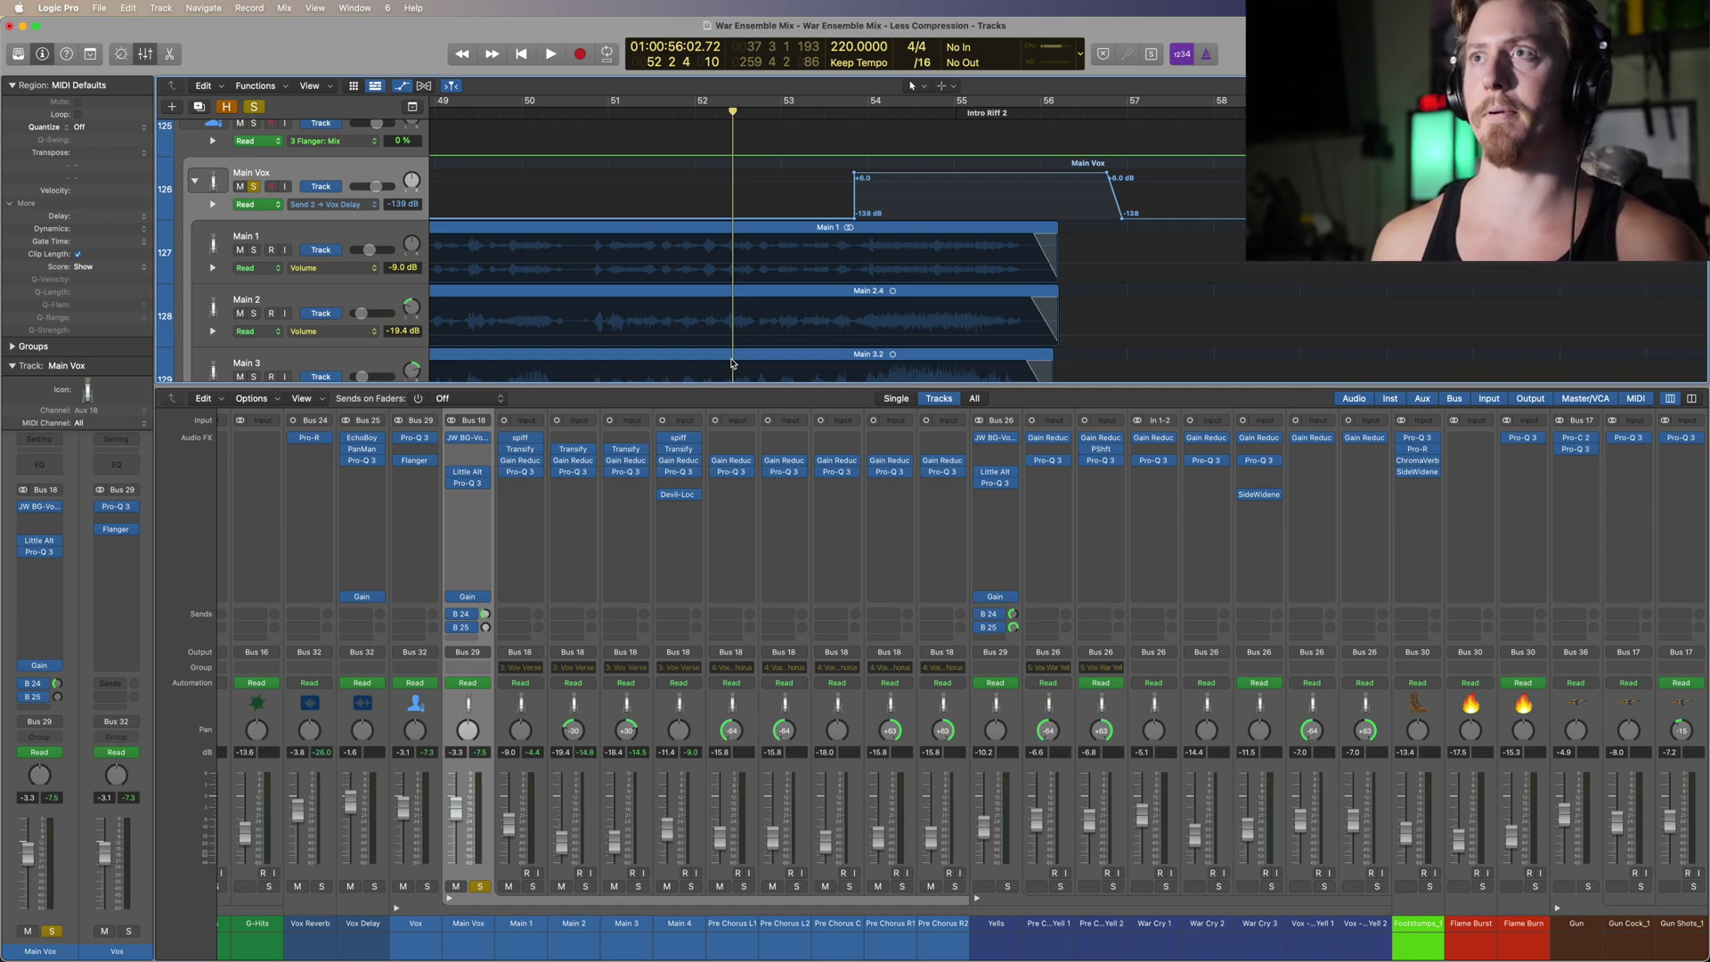
pyautogui.press('space')
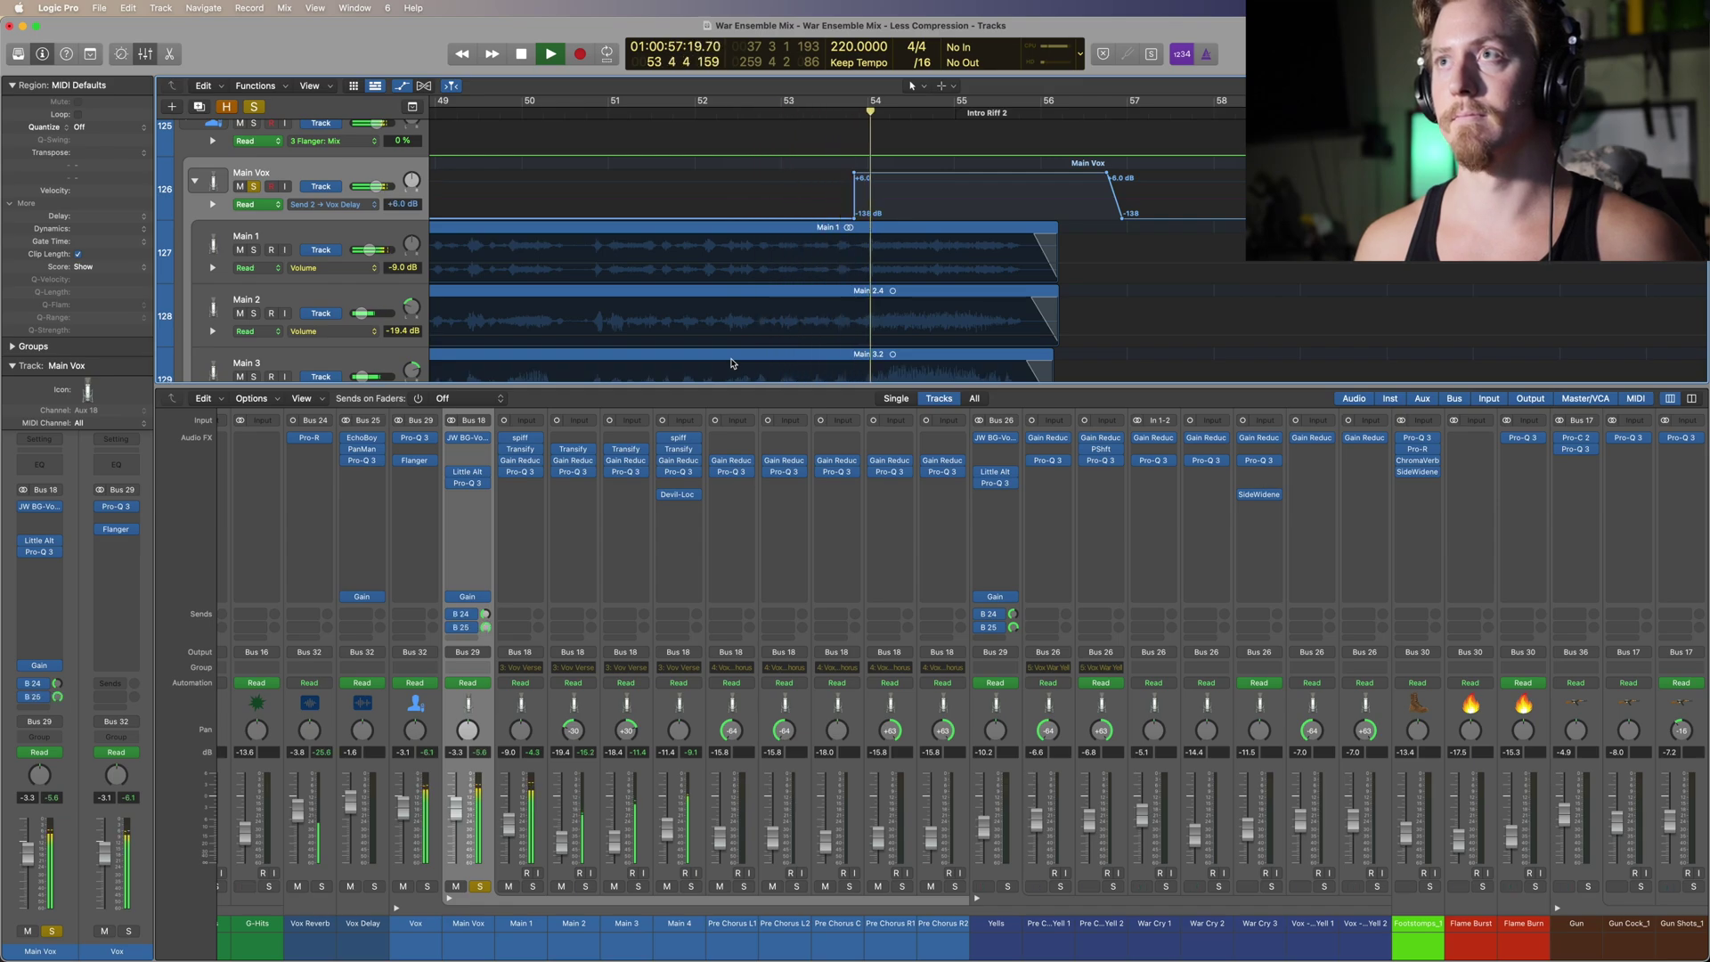
pyautogui.press('space')
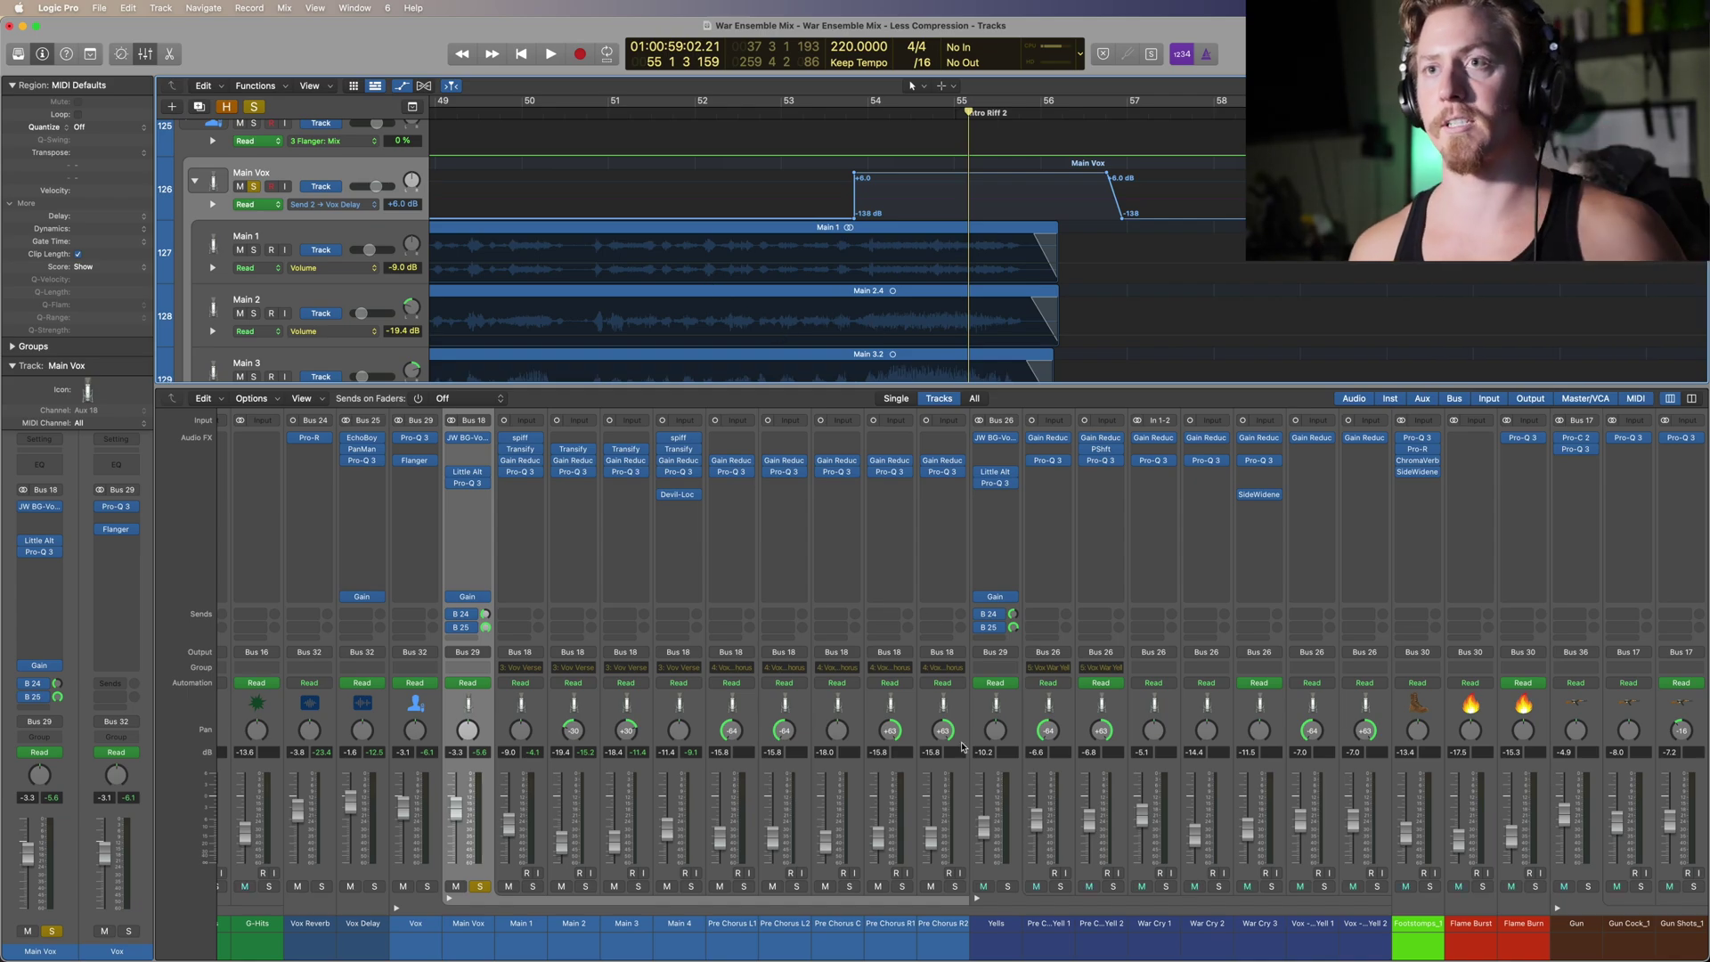
pyautogui.click(478, 887)
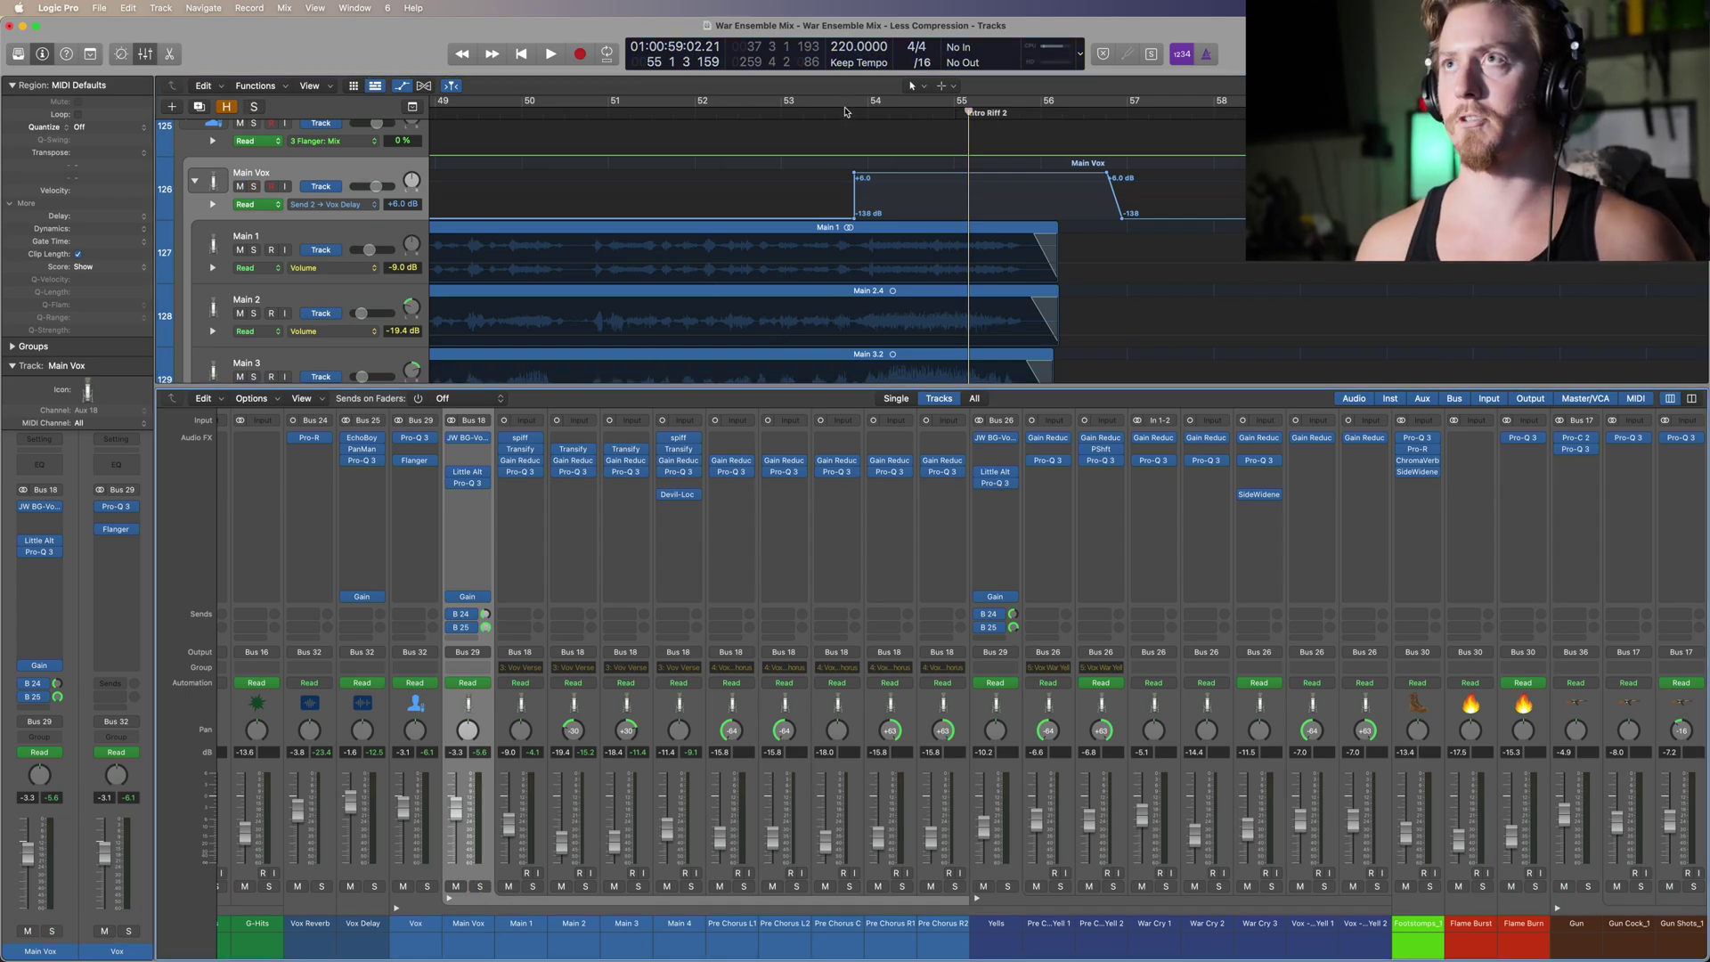
# Step: Play the end of the Main Vox section from bar 53 to hear the automated Vox Delay send
pyautogui.click(791, 117)
pyautogui.press('space')
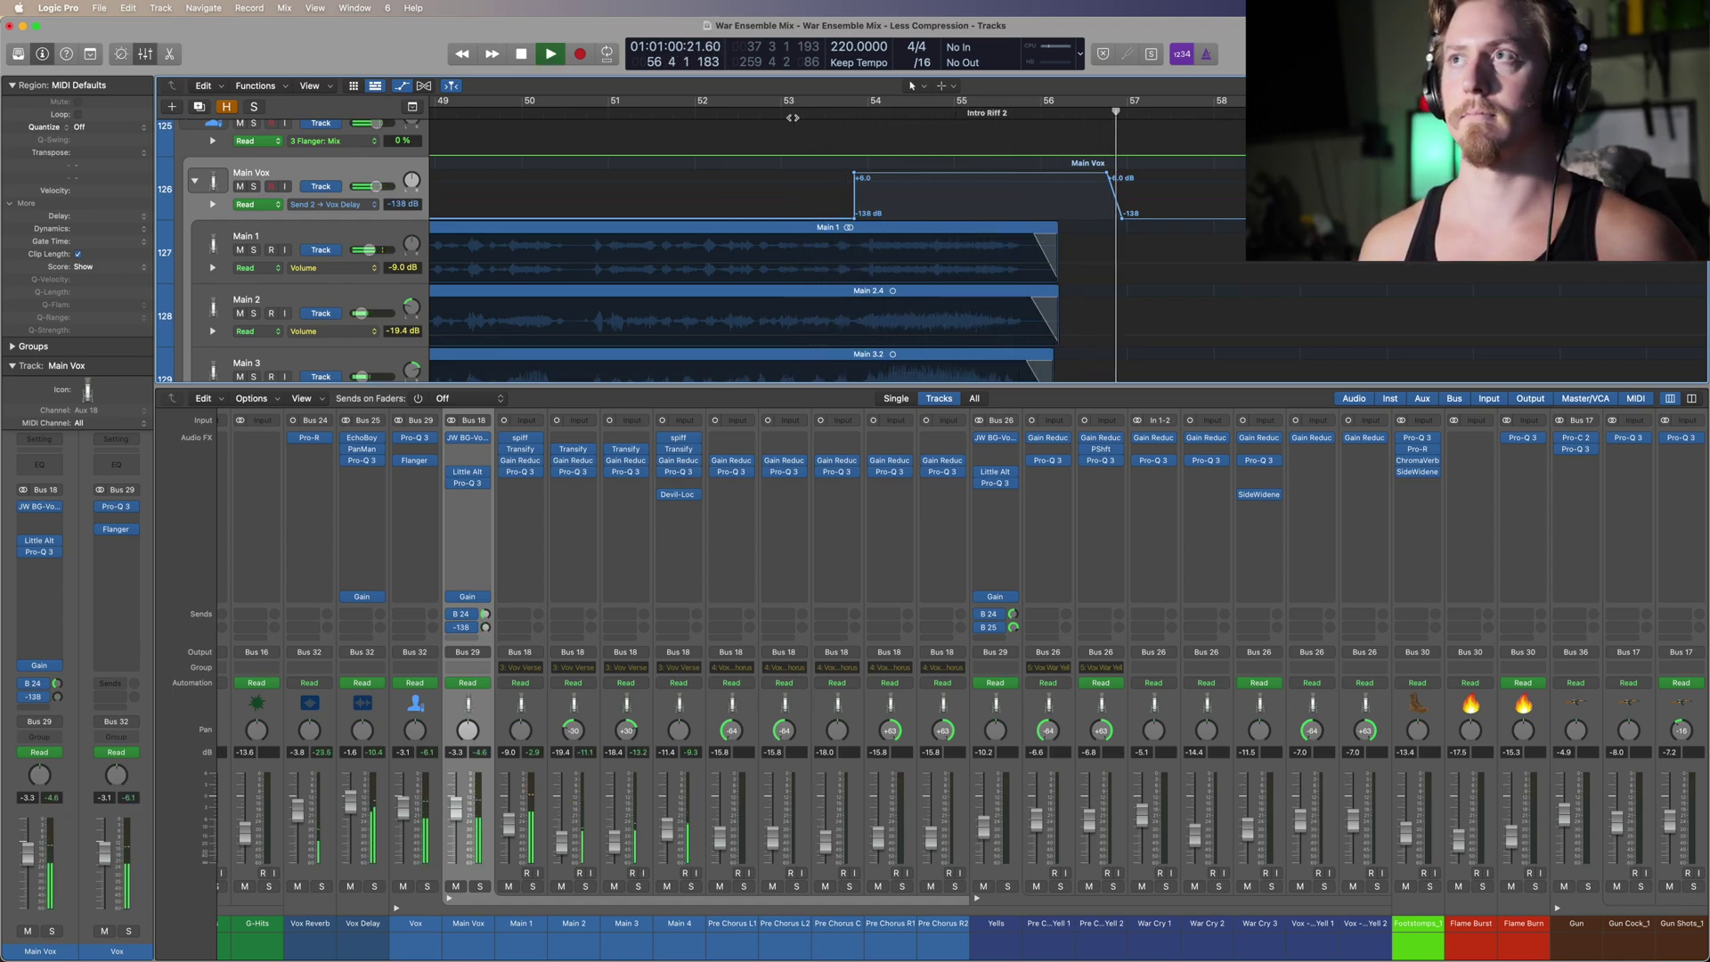
pyautogui.press('space')
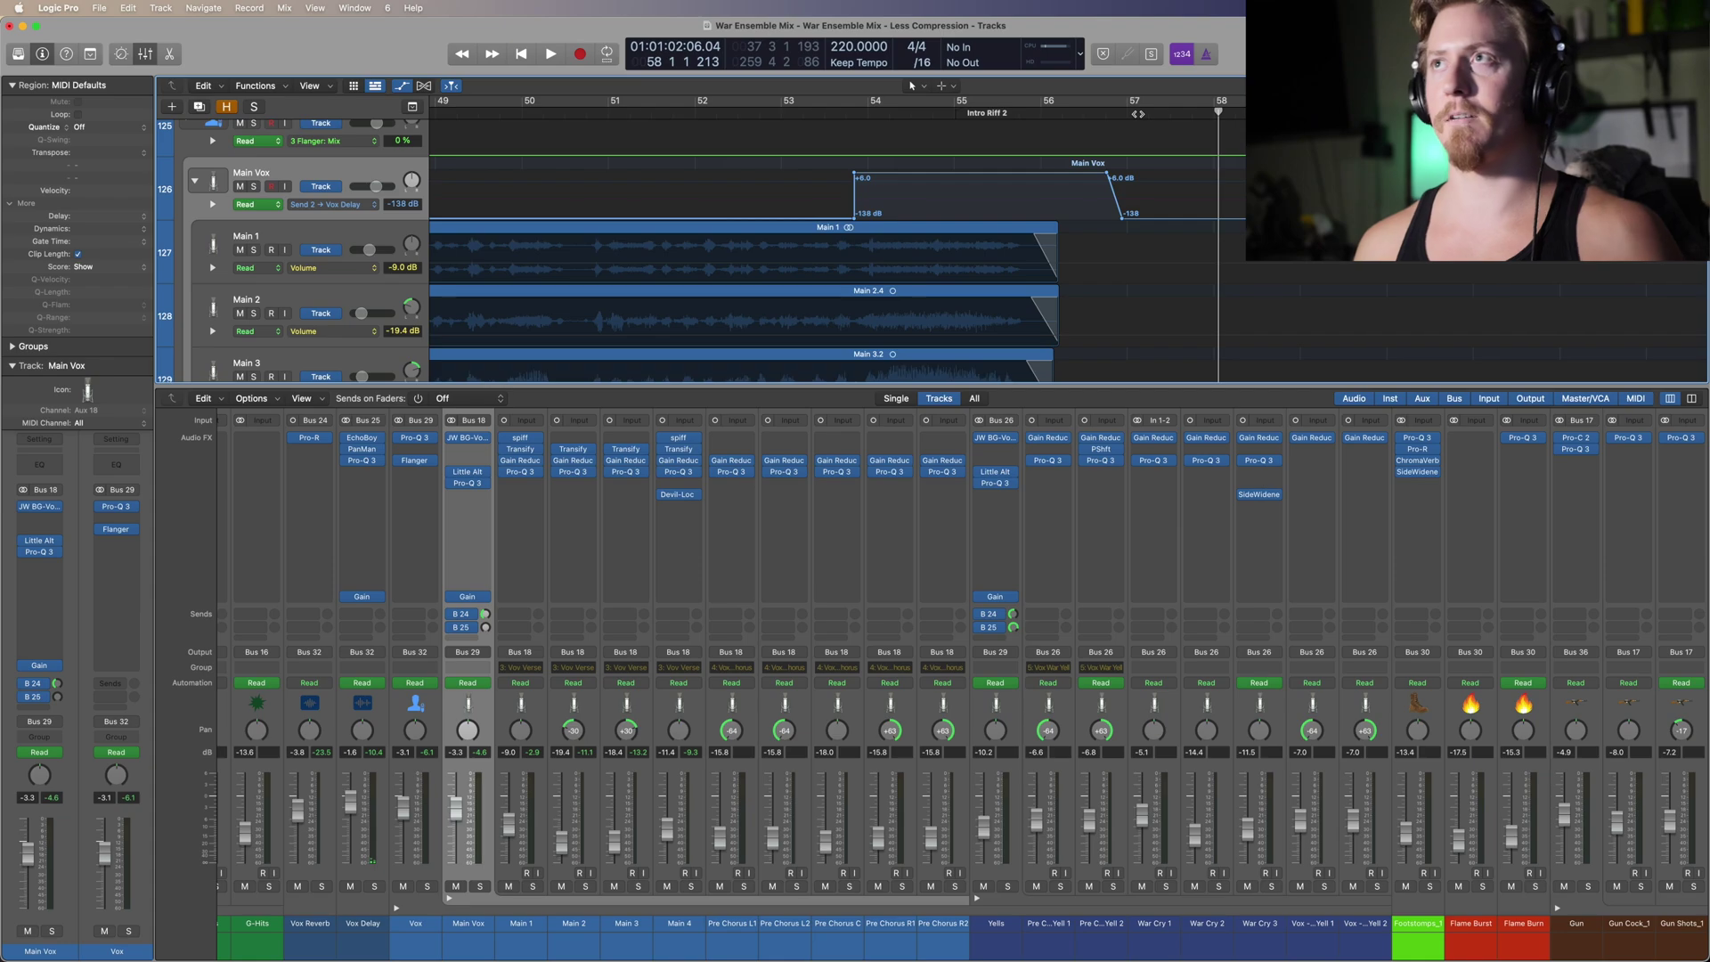
pyautogui.moveTo(1156, 113); pyautogui.dragTo(1226, 114)
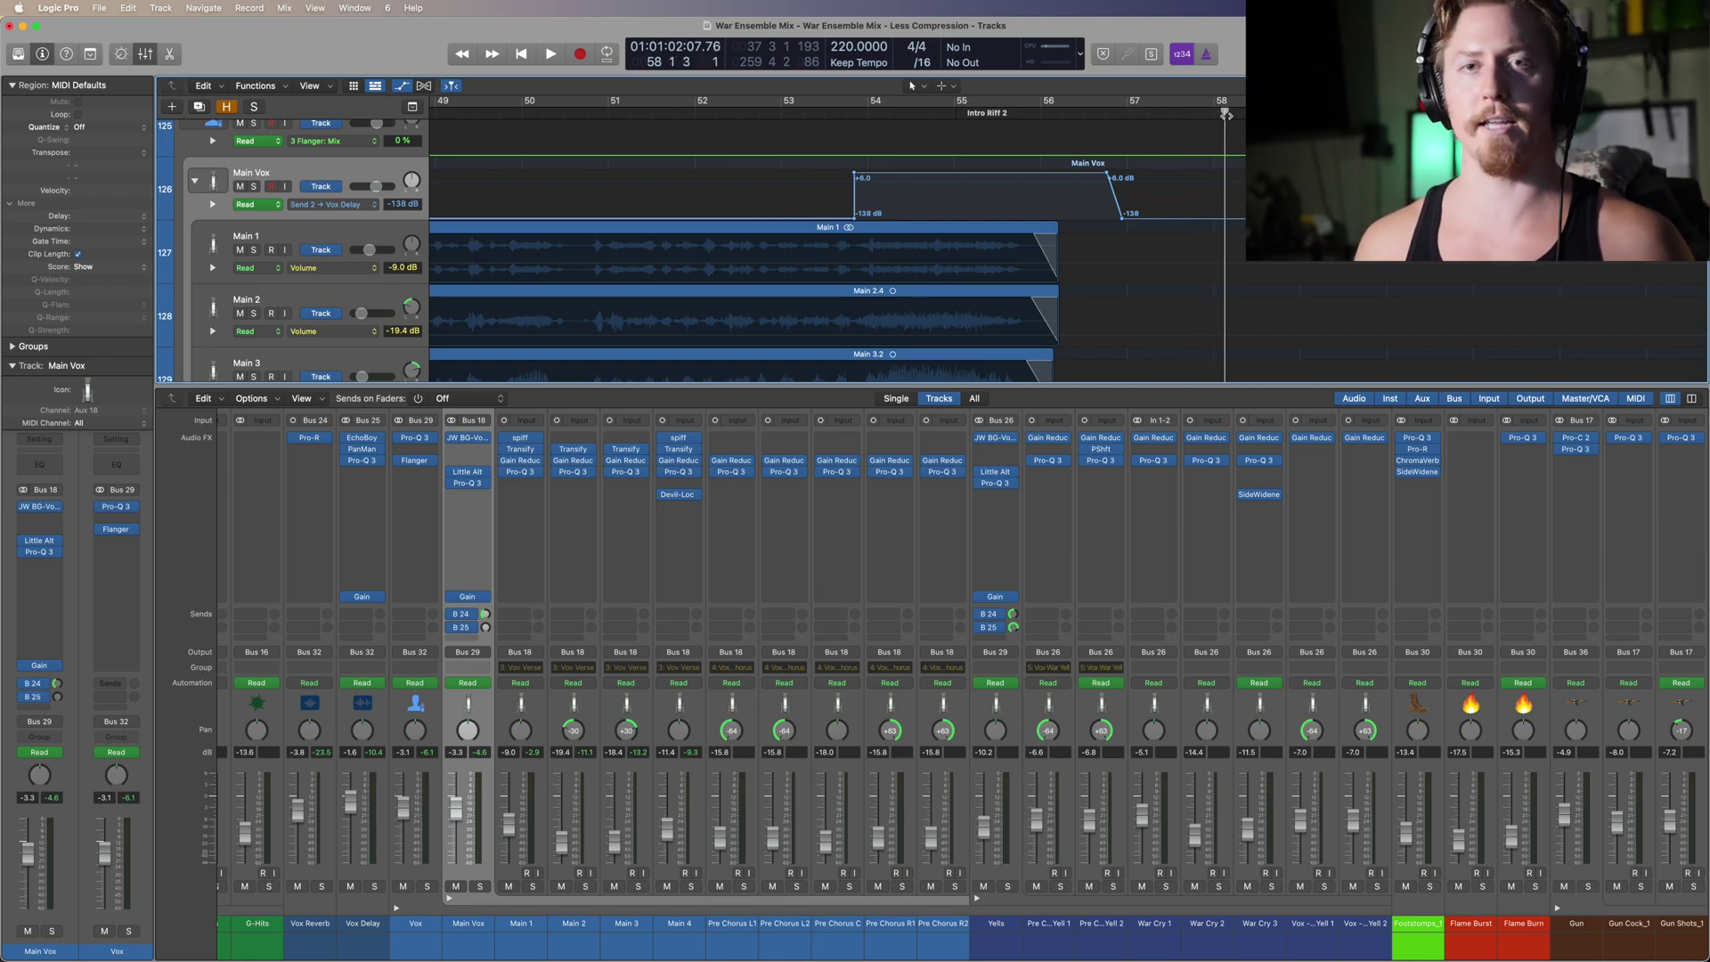
# Step: Select and solo the Yells bus, and listen to the War Cry tracks from bar 33
pyautogui.moveTo(1052, 112); pyautogui.dragTo(1372, 112)
pyautogui.click(995, 553)
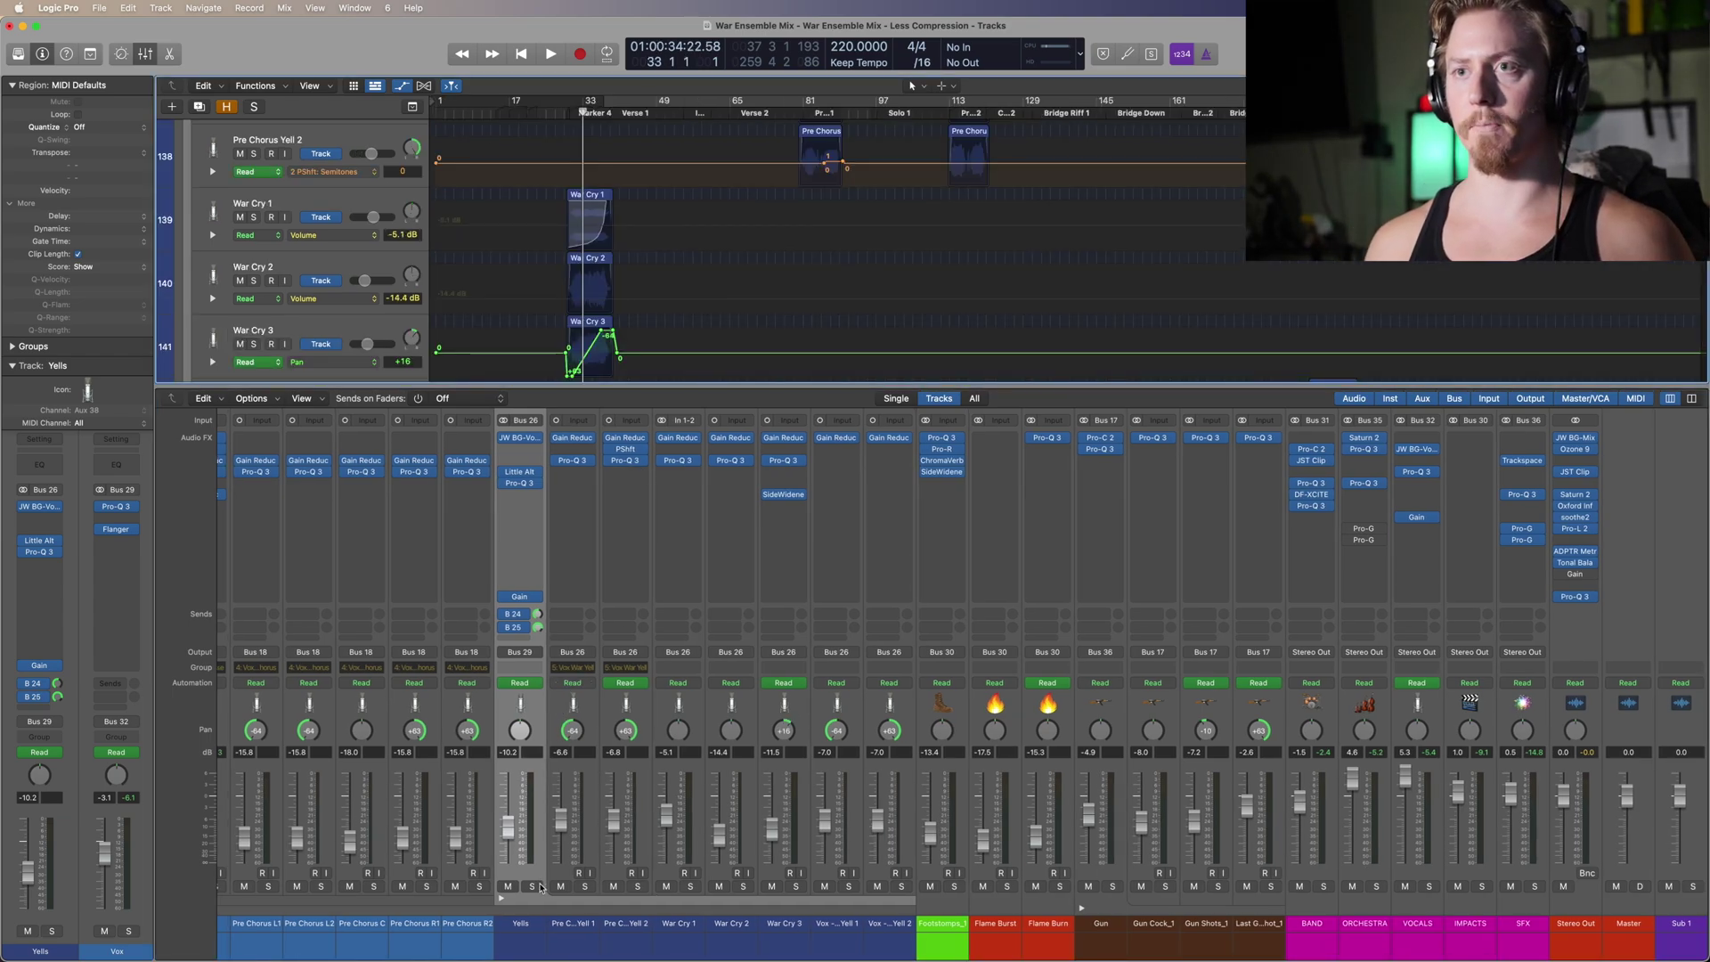
pyautogui.click(533, 886)
pyautogui.press('space')
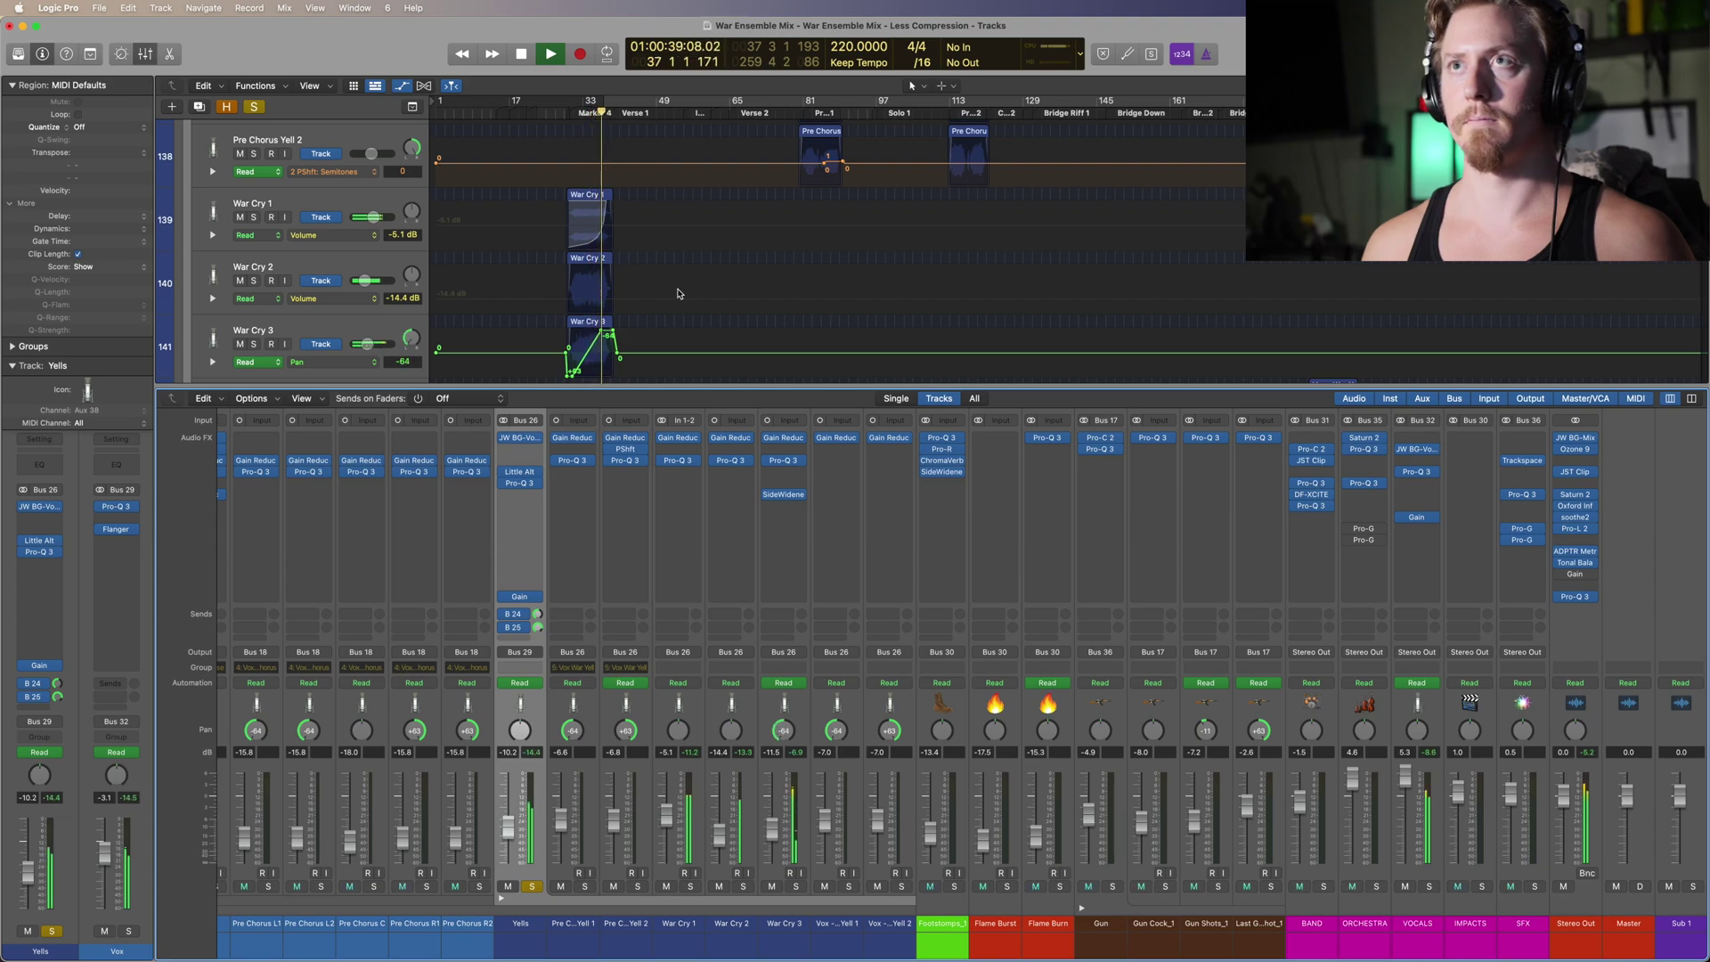
pyautogui.press('space')
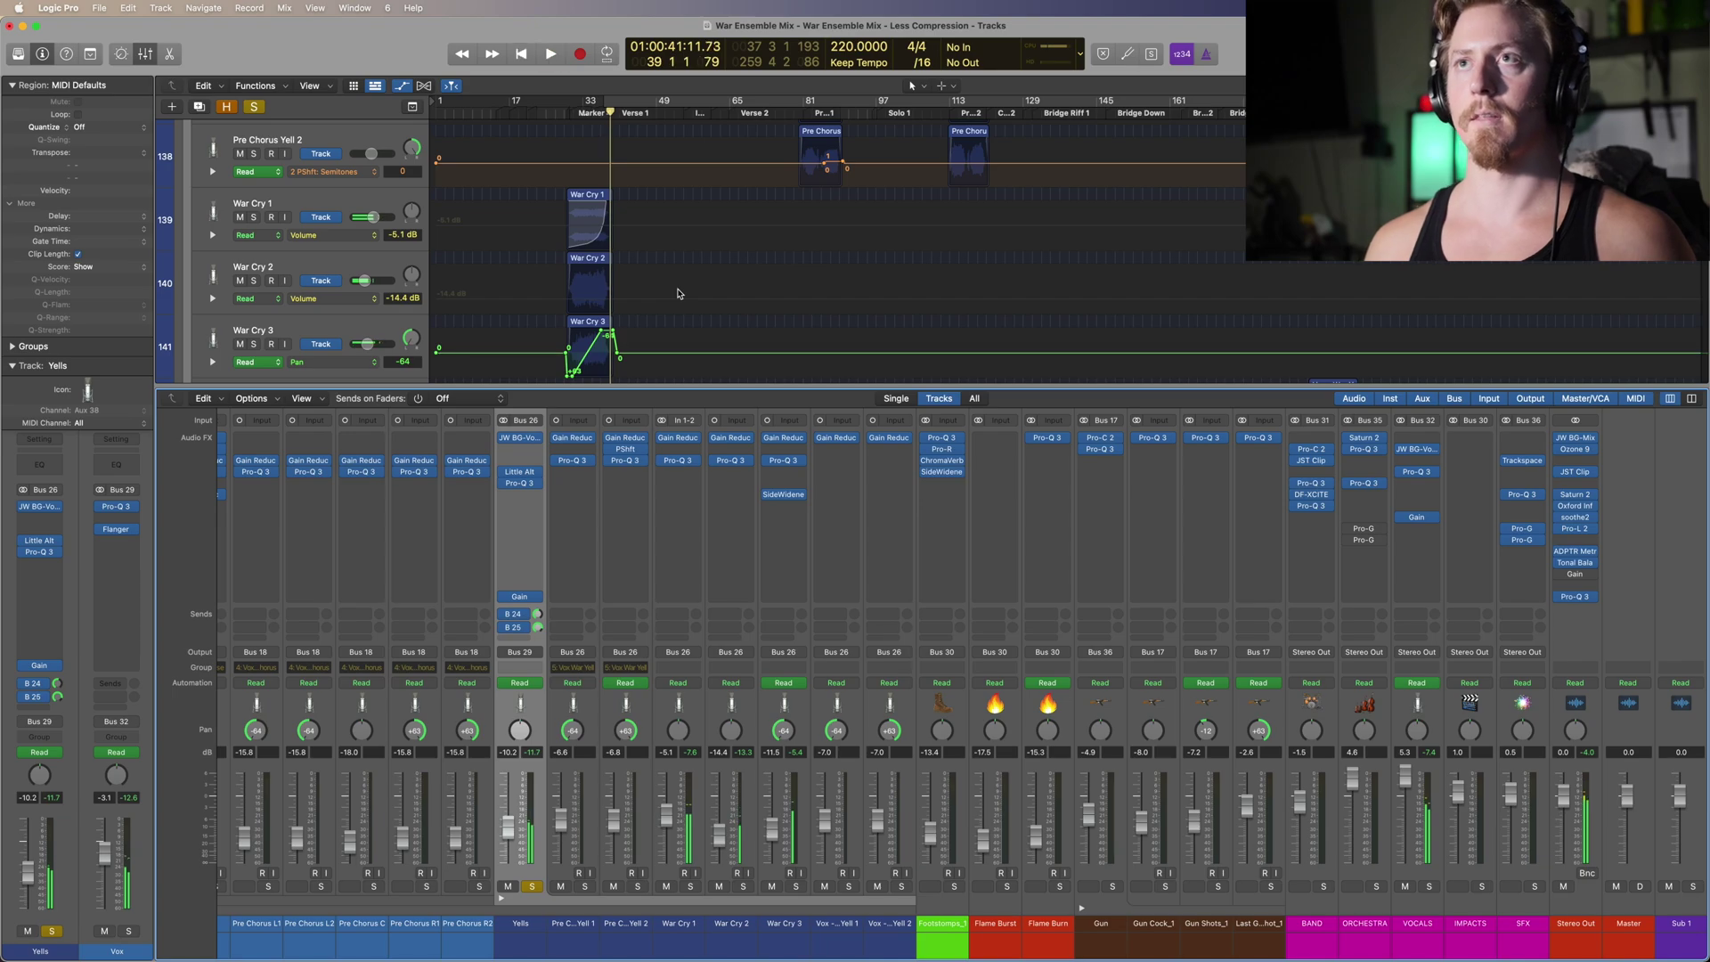
# Step: Unsolo the Yells bus and play the war cry section within the full mix
pyautogui.click(533, 887)
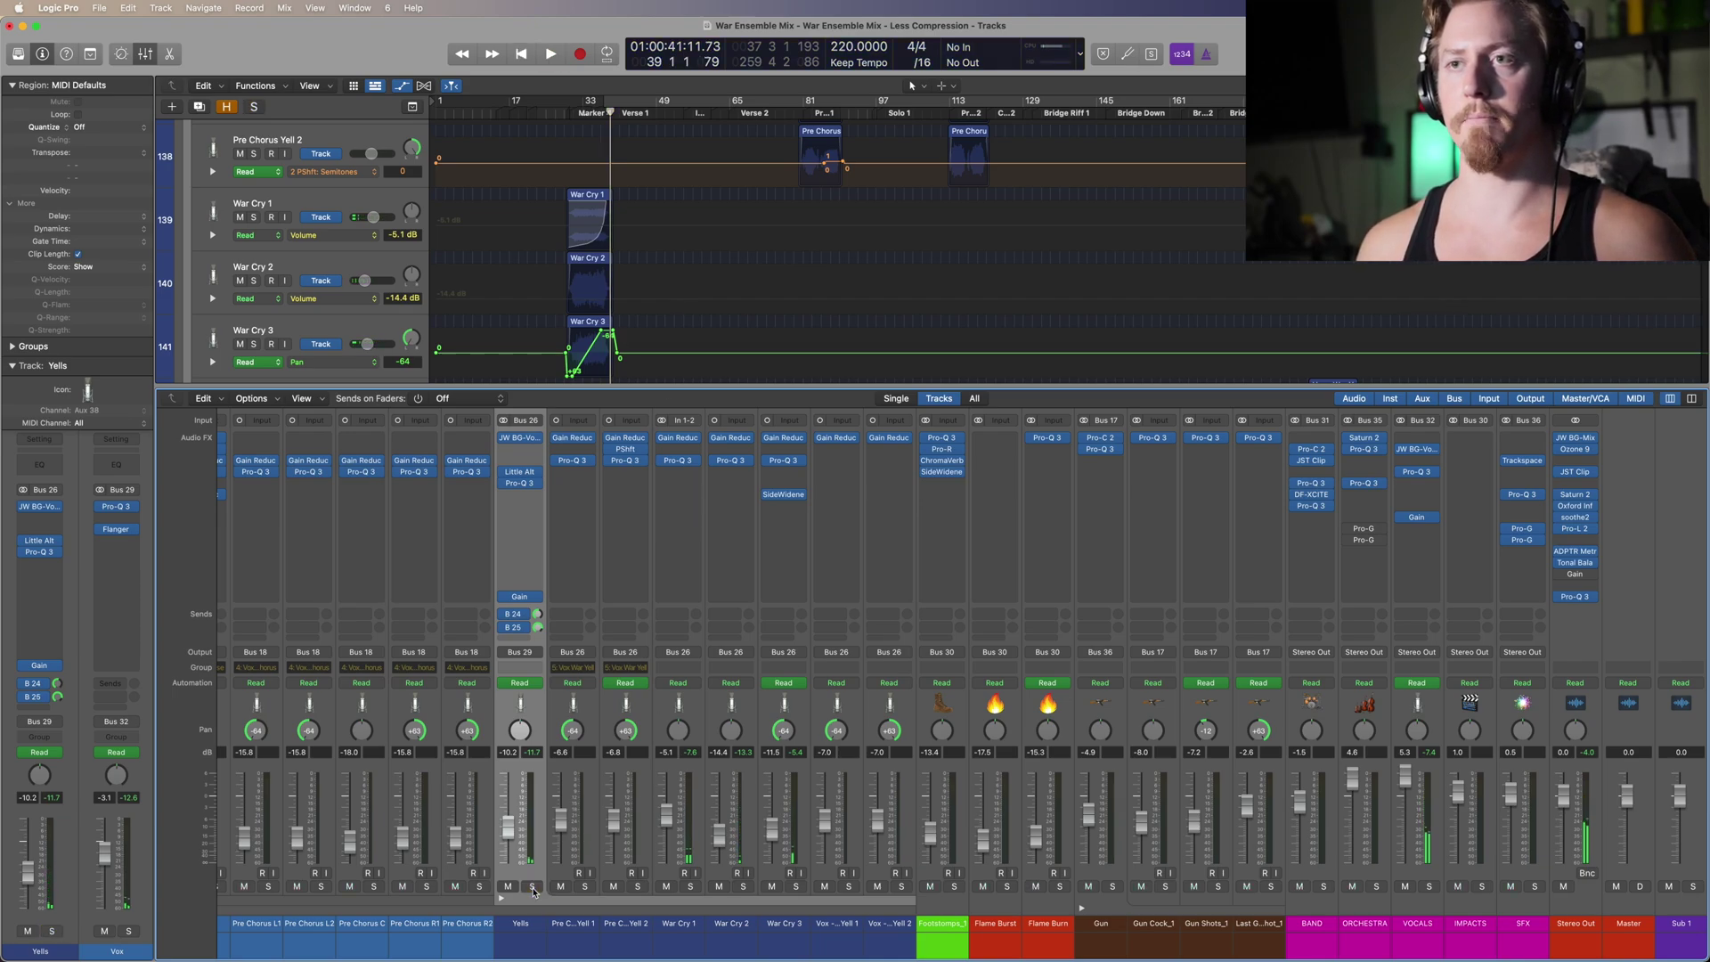
pyautogui.doubleClick(584, 114)
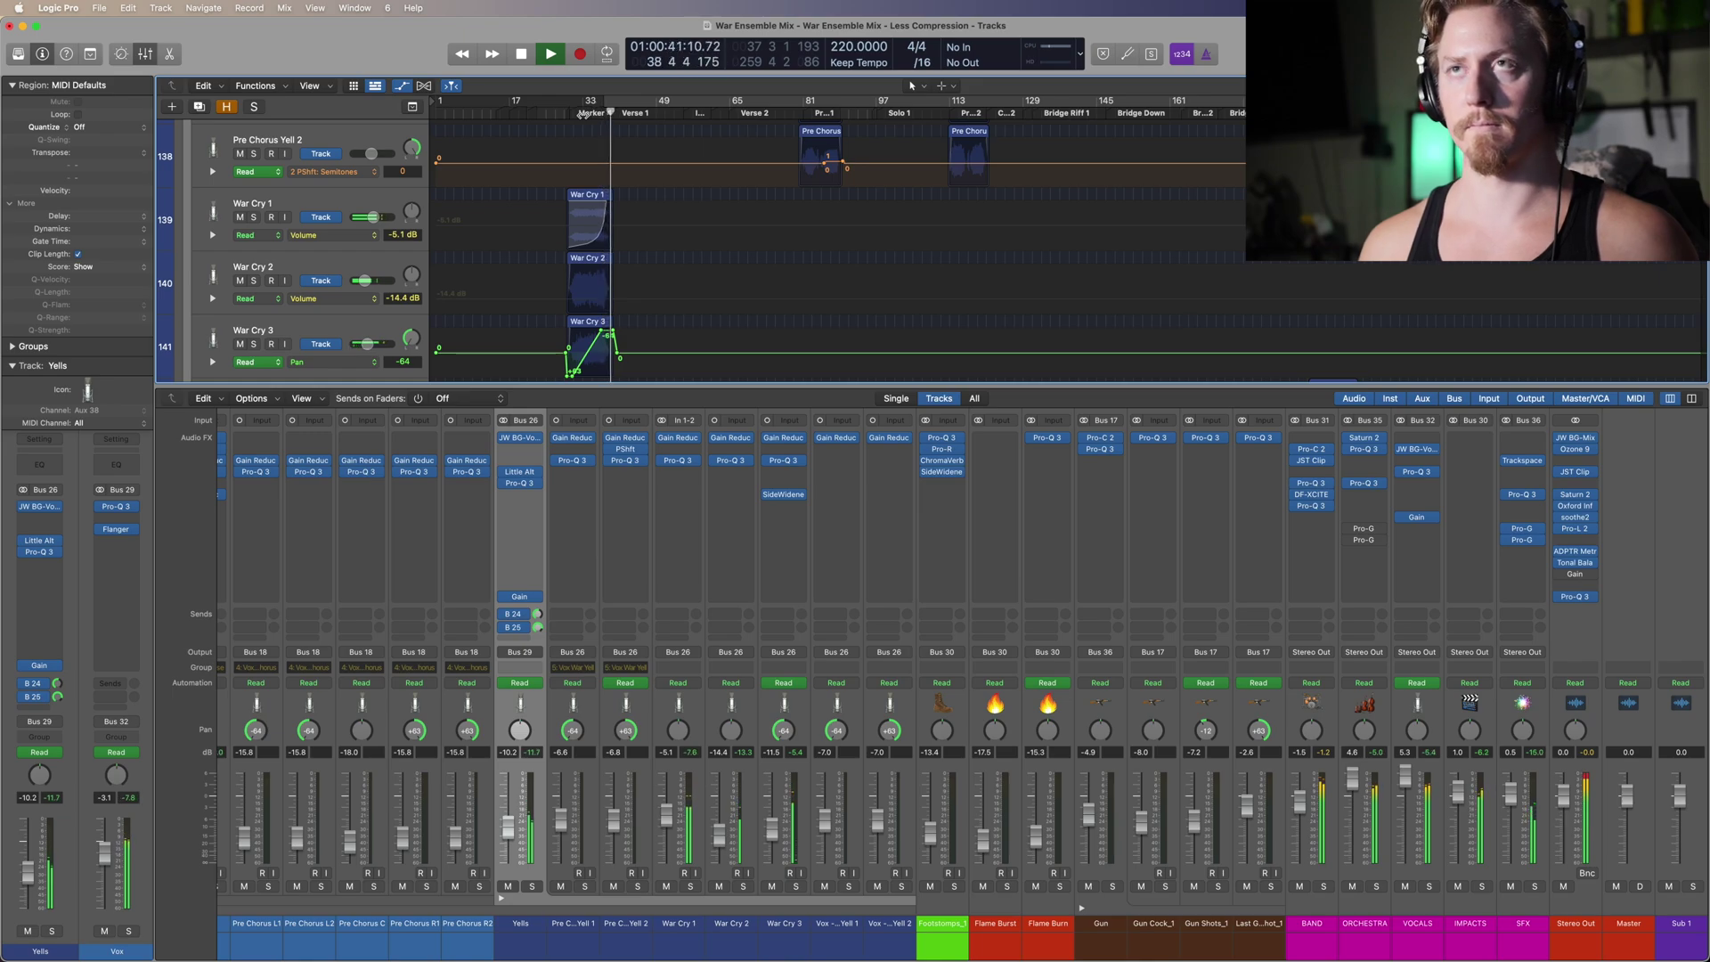
pyautogui.press('space')
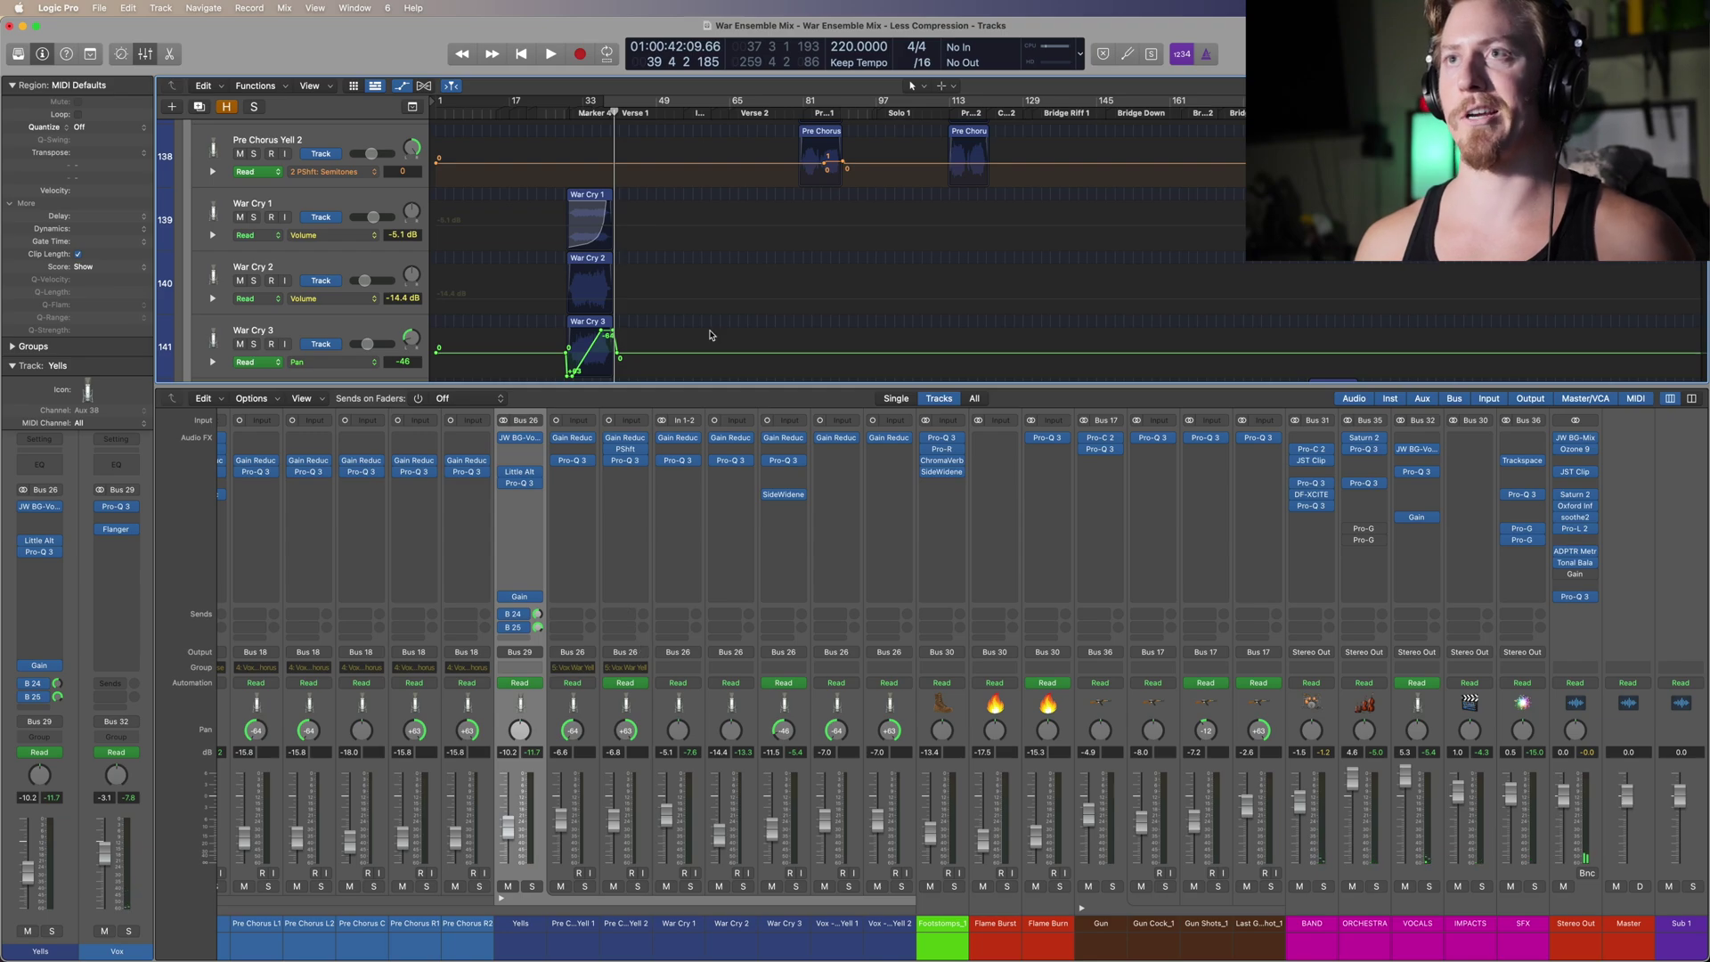
# Step: Solo the Yells track stack and play the Pre Chorus 1 yells from bar 81
pyautogui.click(827, 114)
pyautogui.scroll(3, 833, 125)
pyautogui.press('super+Right')
pyautogui.press('super+Right')
pyautogui.press('super+Right')
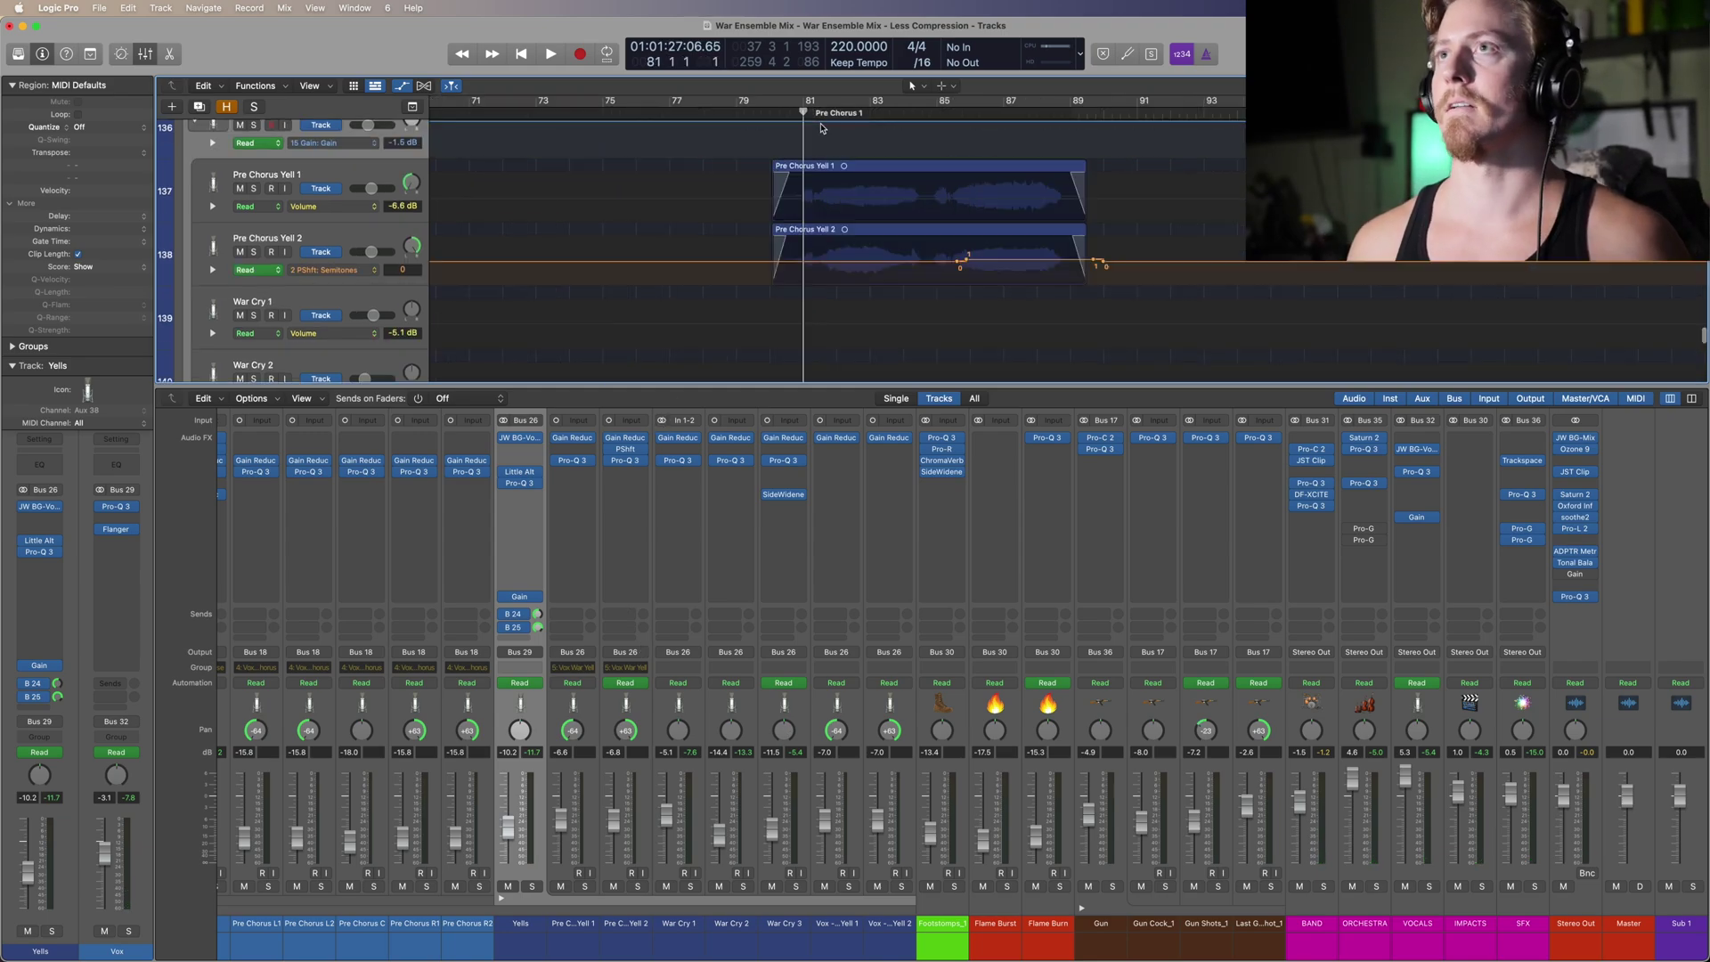
pyautogui.scroll(2, 255, 190)
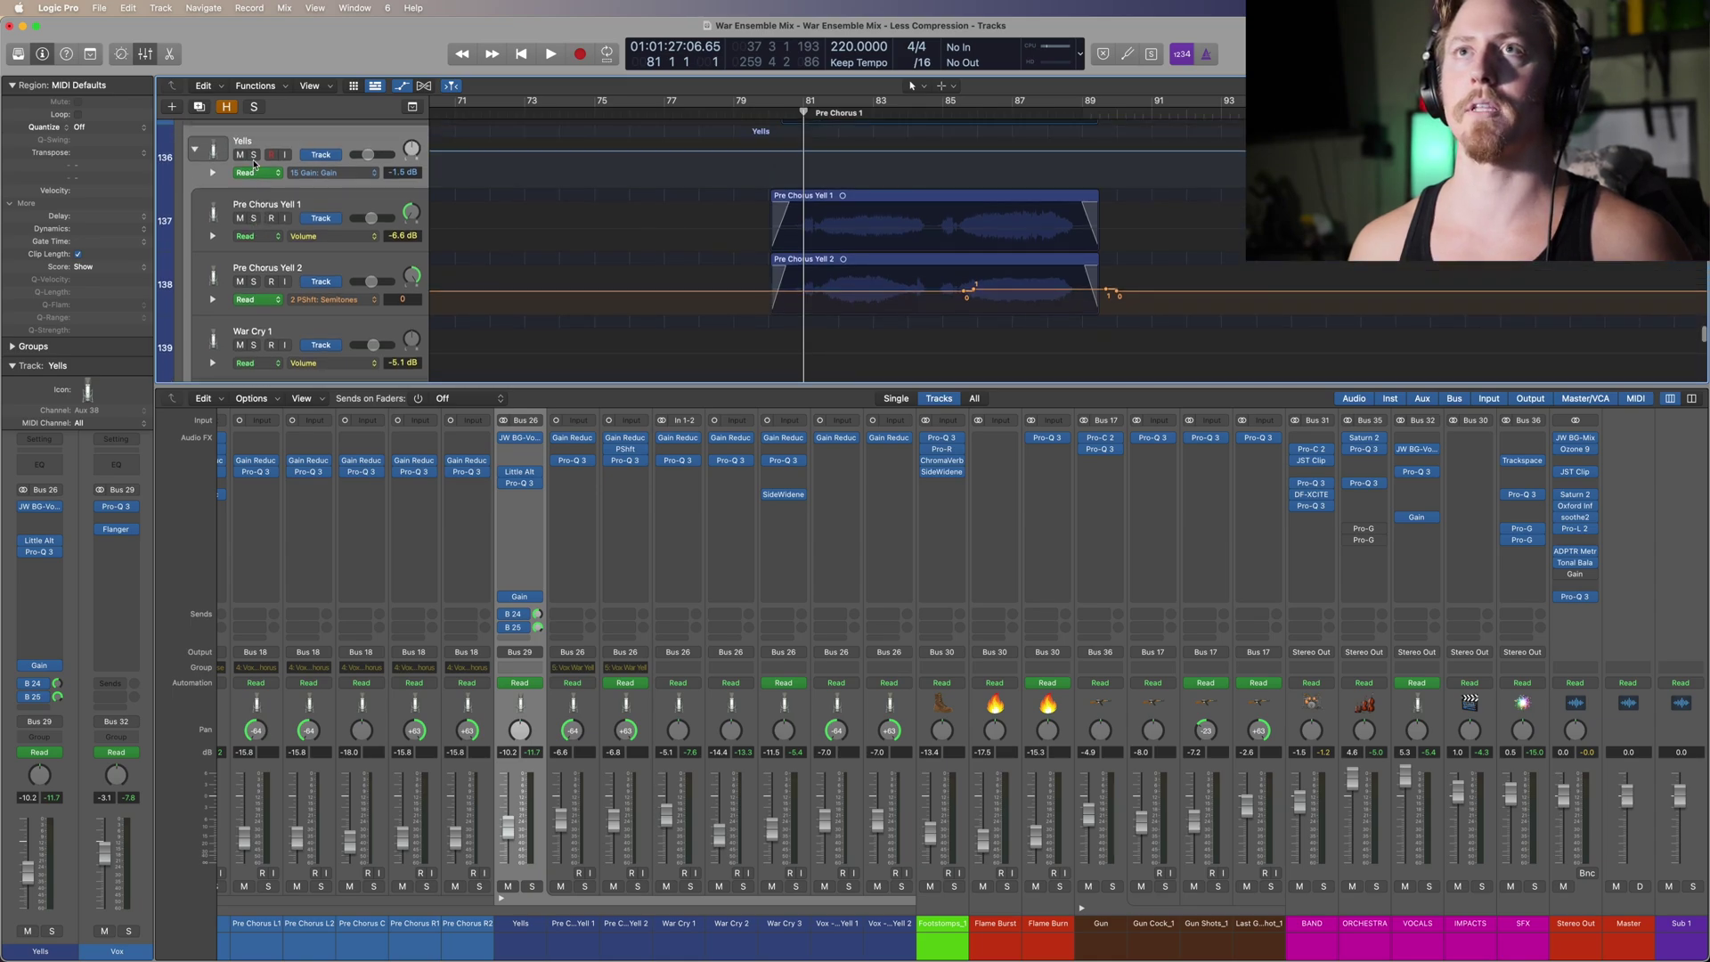
pyautogui.click(254, 154)
pyautogui.press('space')
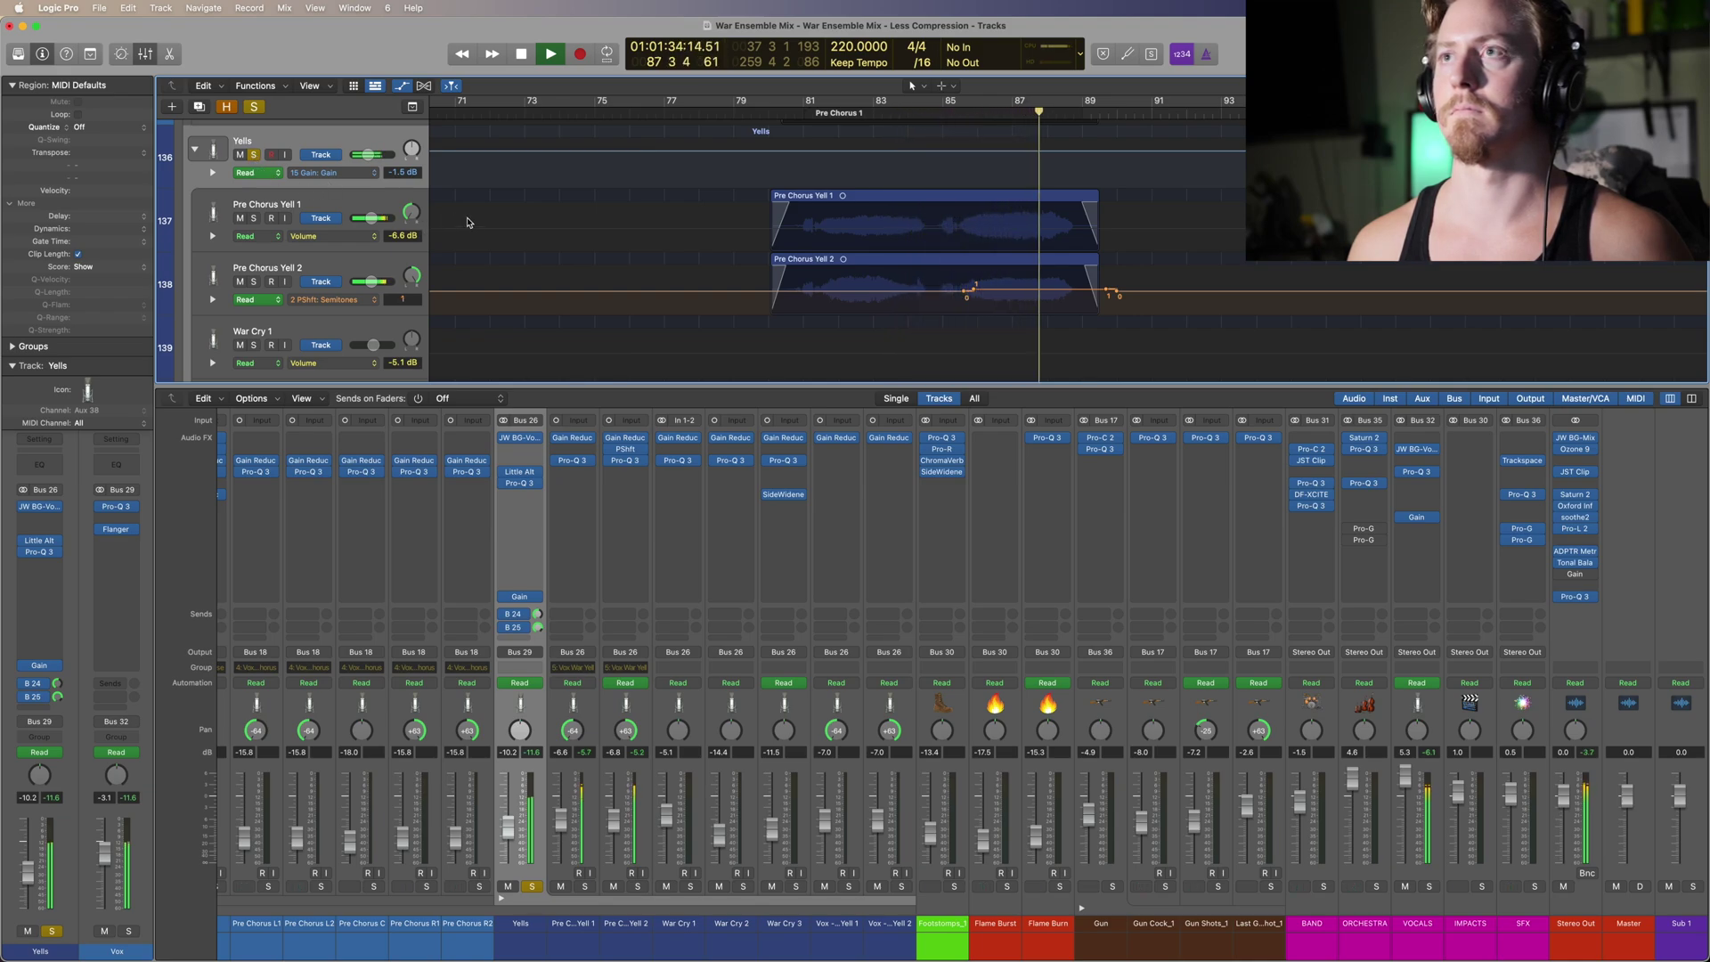
pyautogui.press('space')
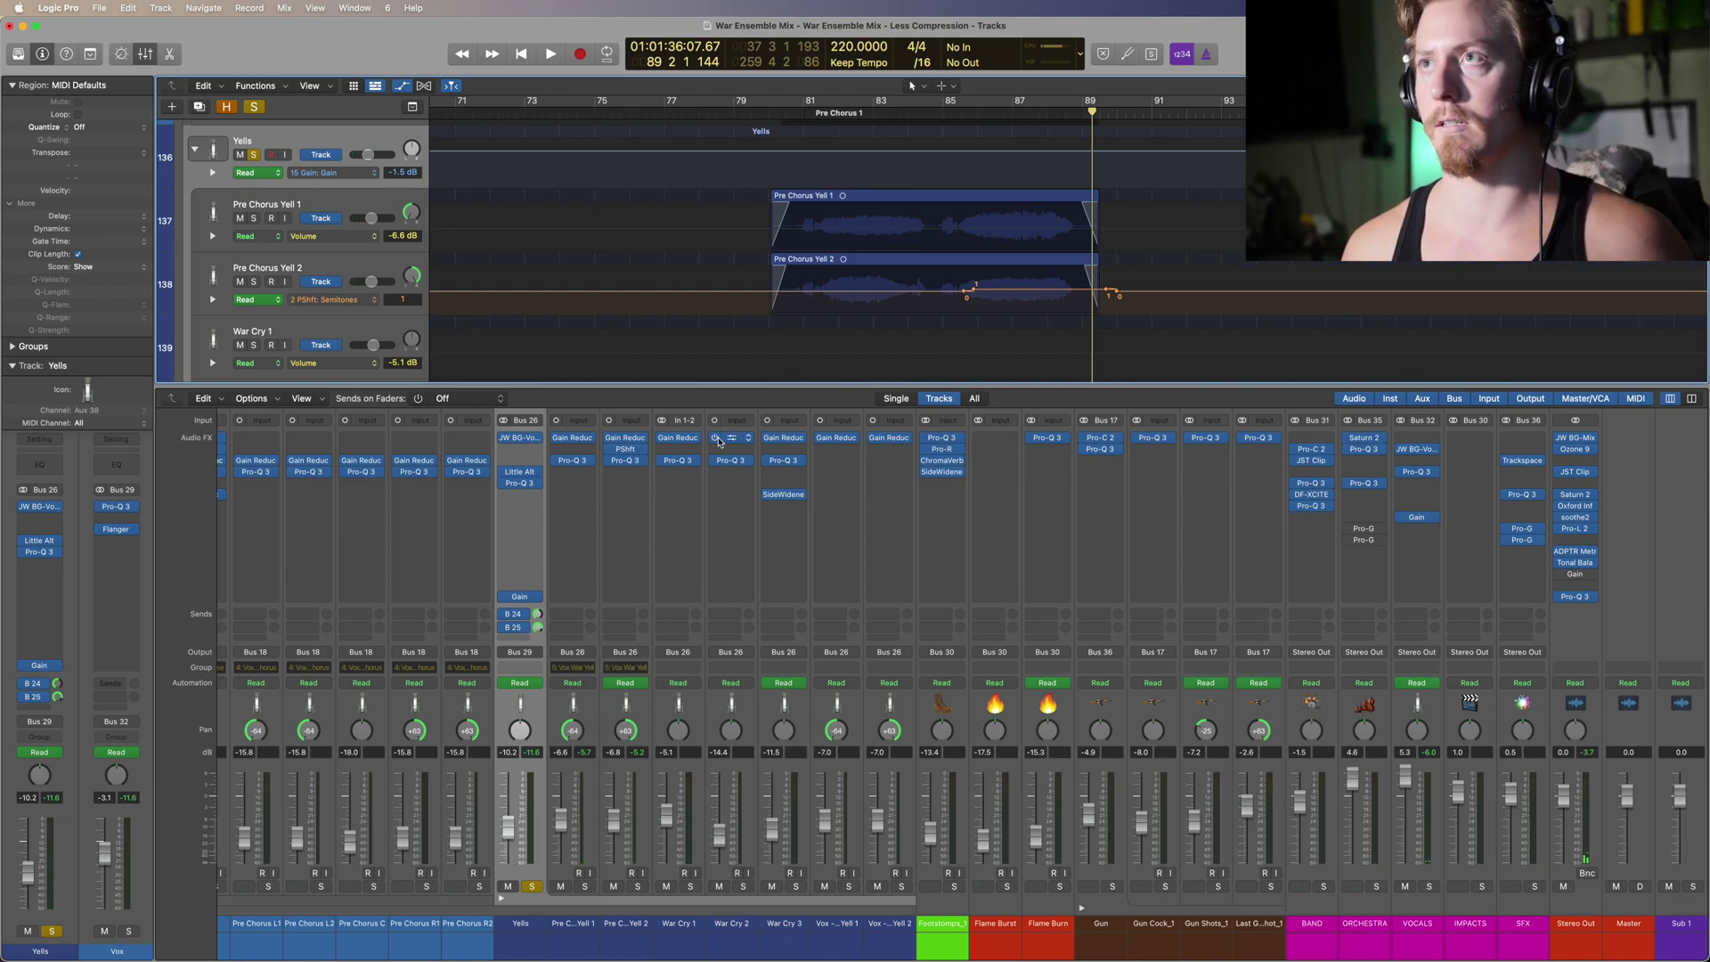
# Step: Solo Pre Chorus Yell 2, listen to its pitch-shifted part from about bar 85, and unsolo it
pyautogui.click(619, 458)
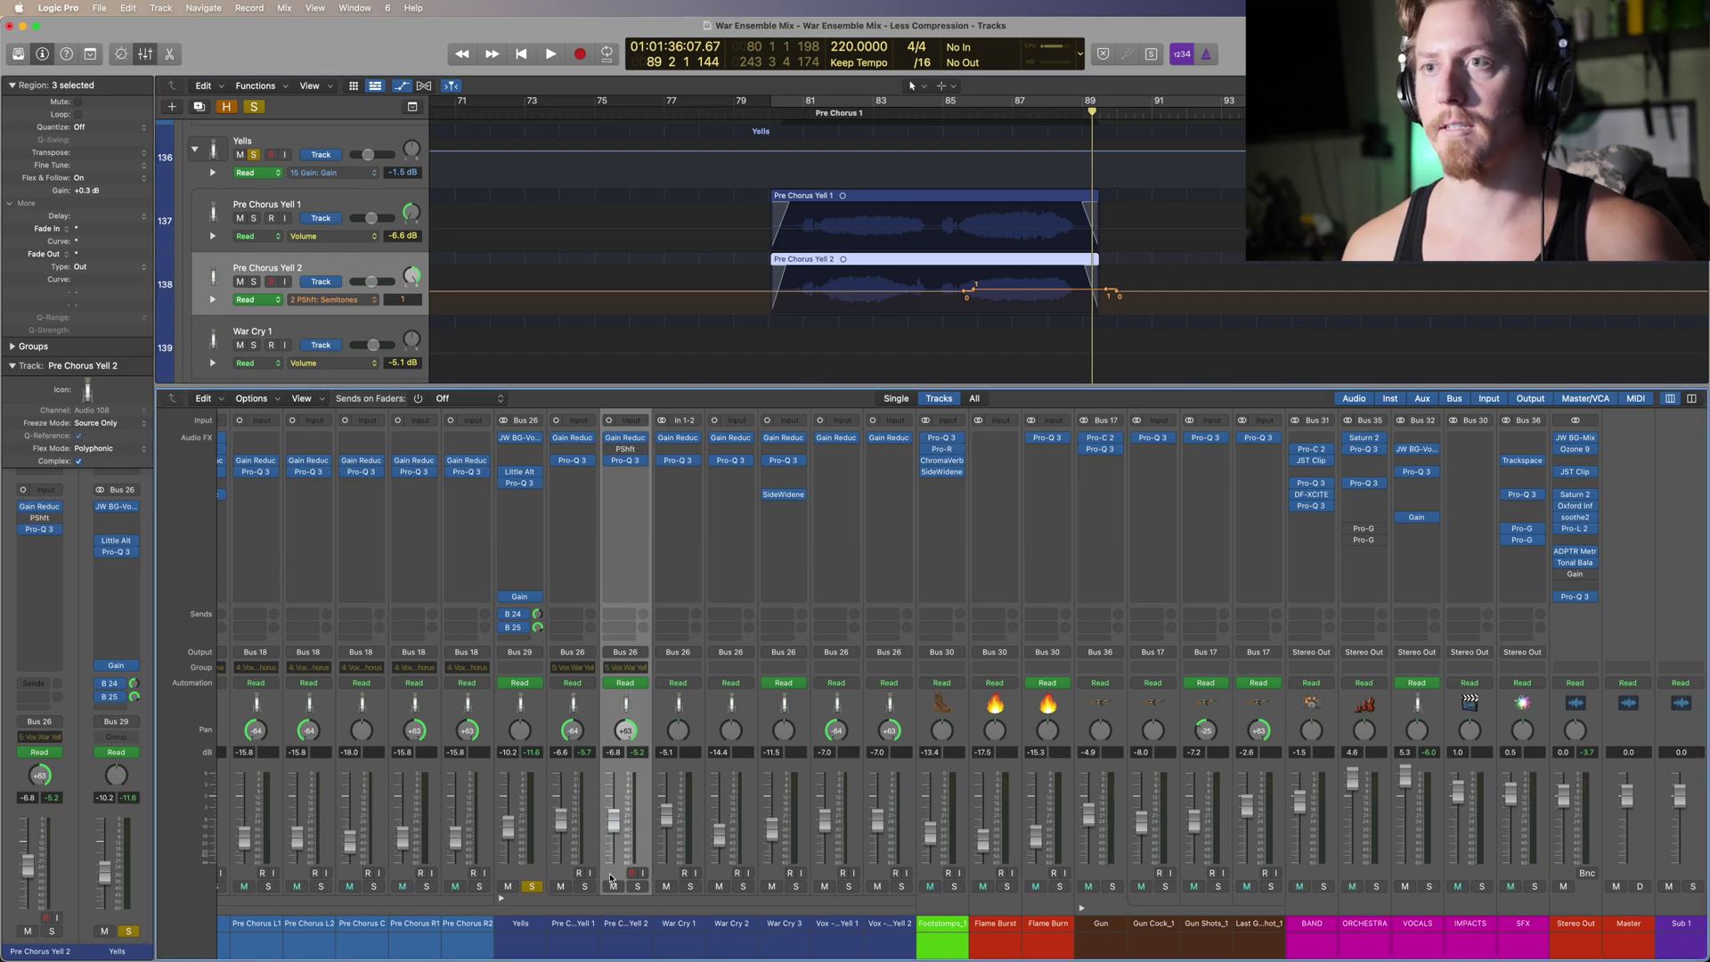
pyautogui.click(638, 887)
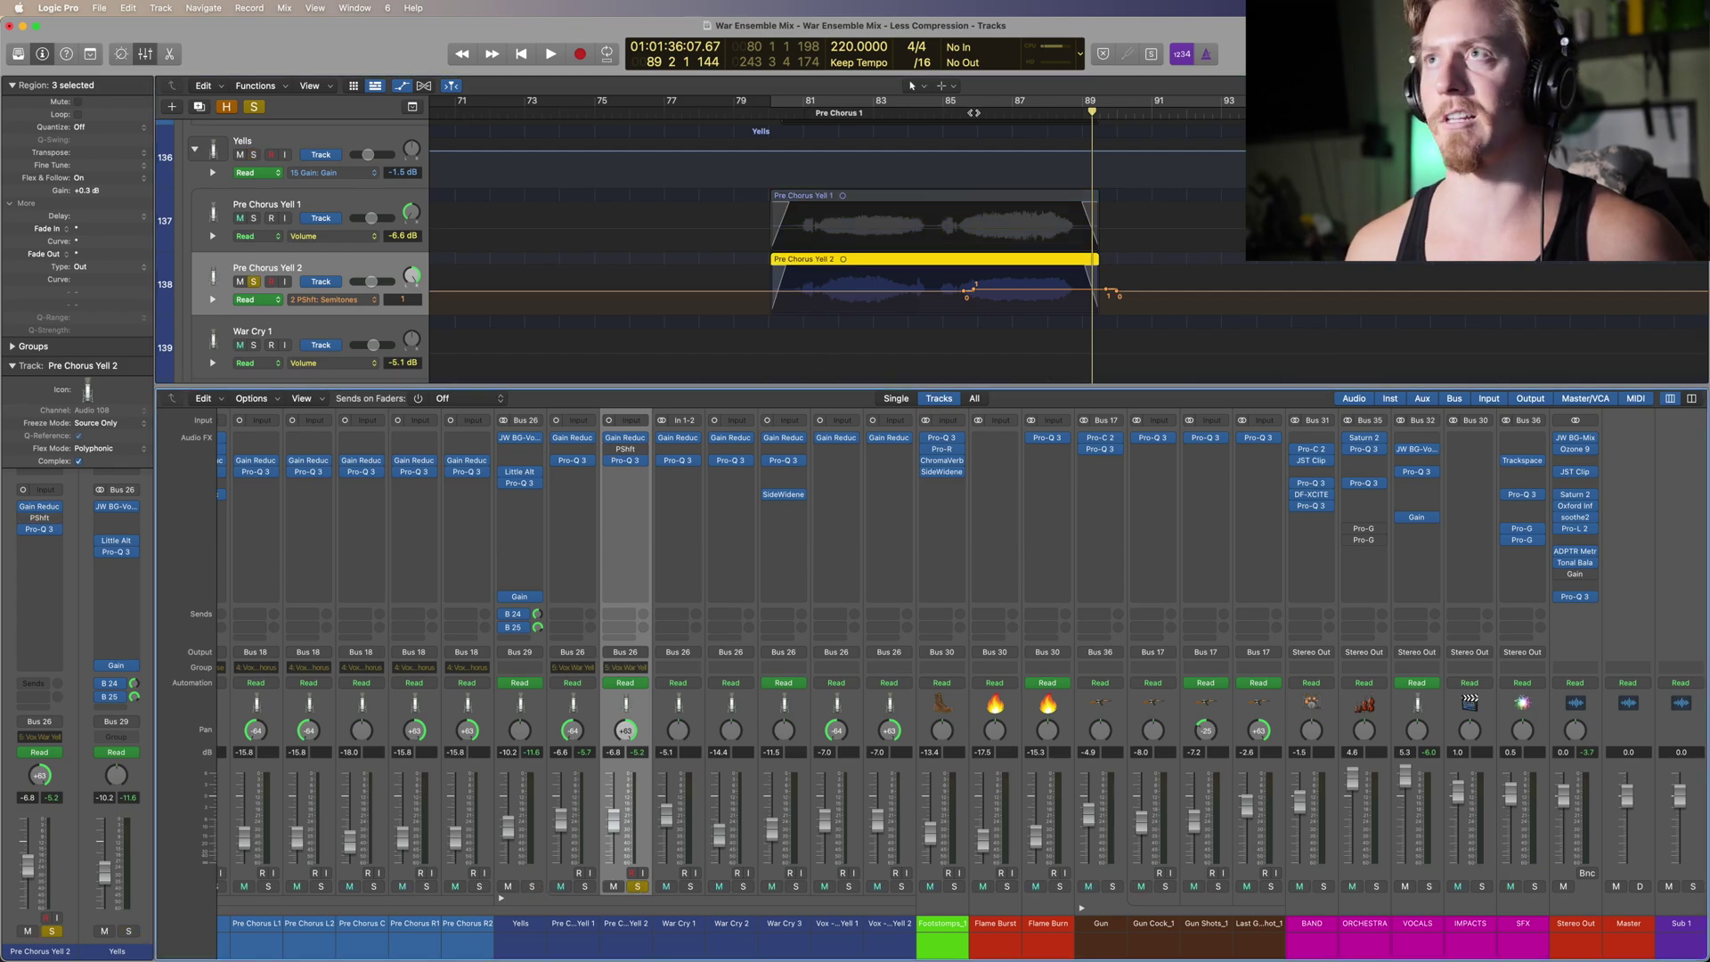
pyautogui.press('space')
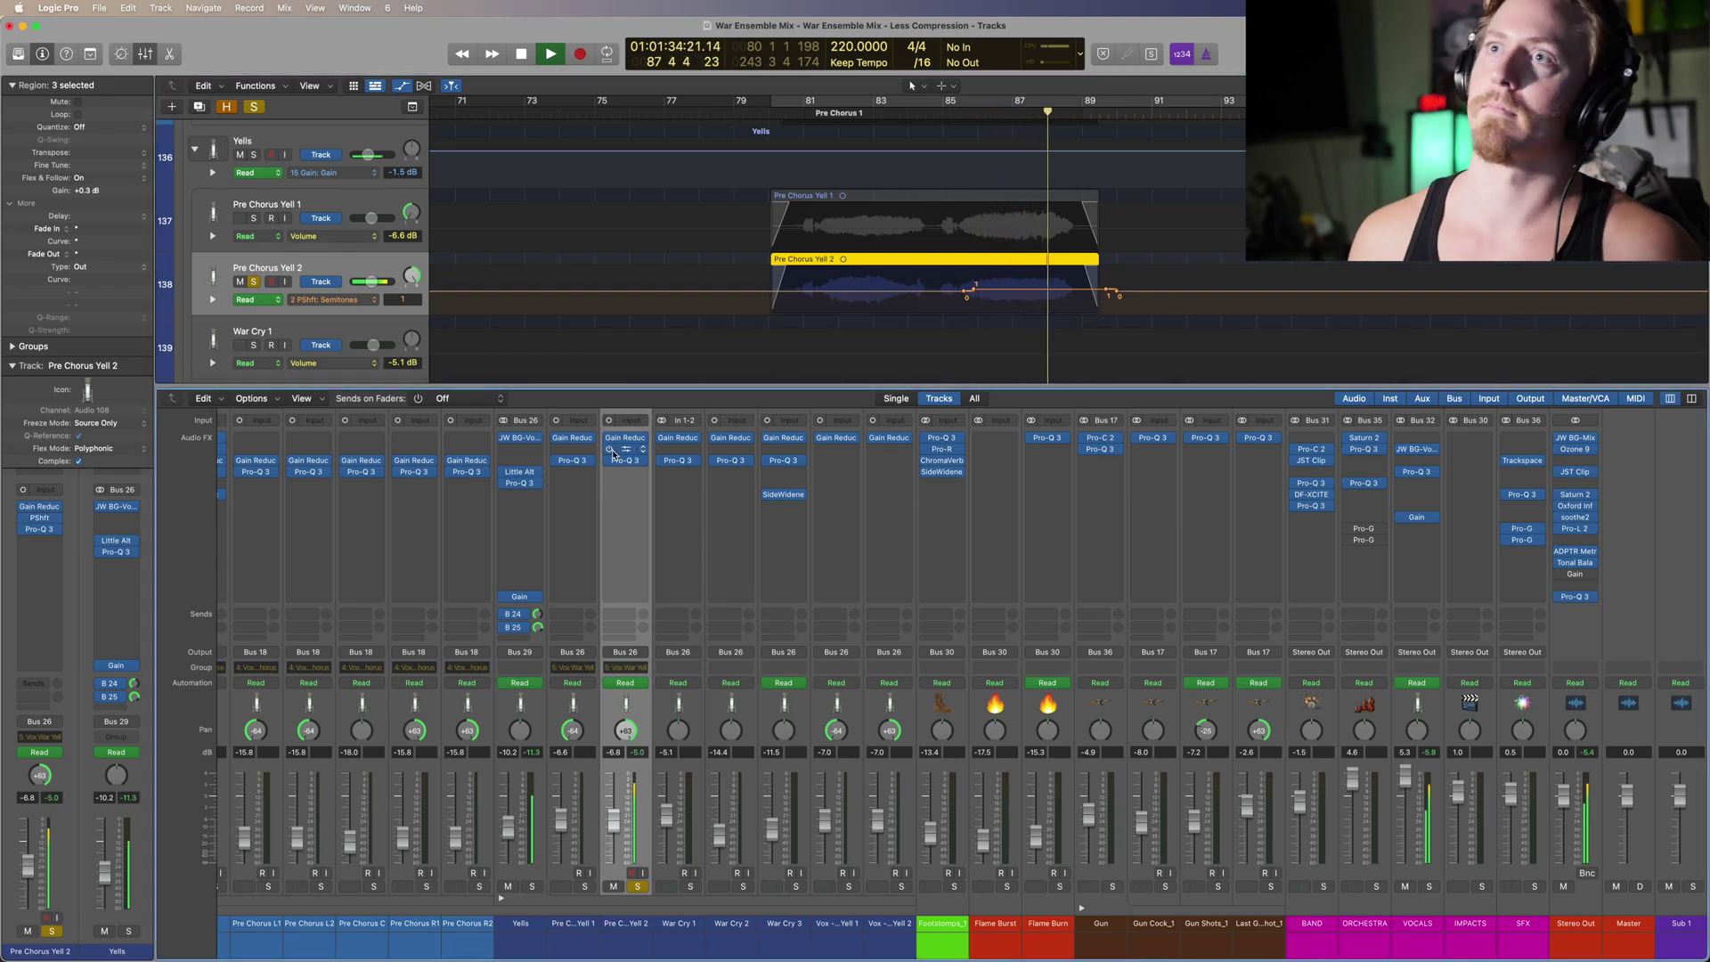
pyautogui.click(958, 109)
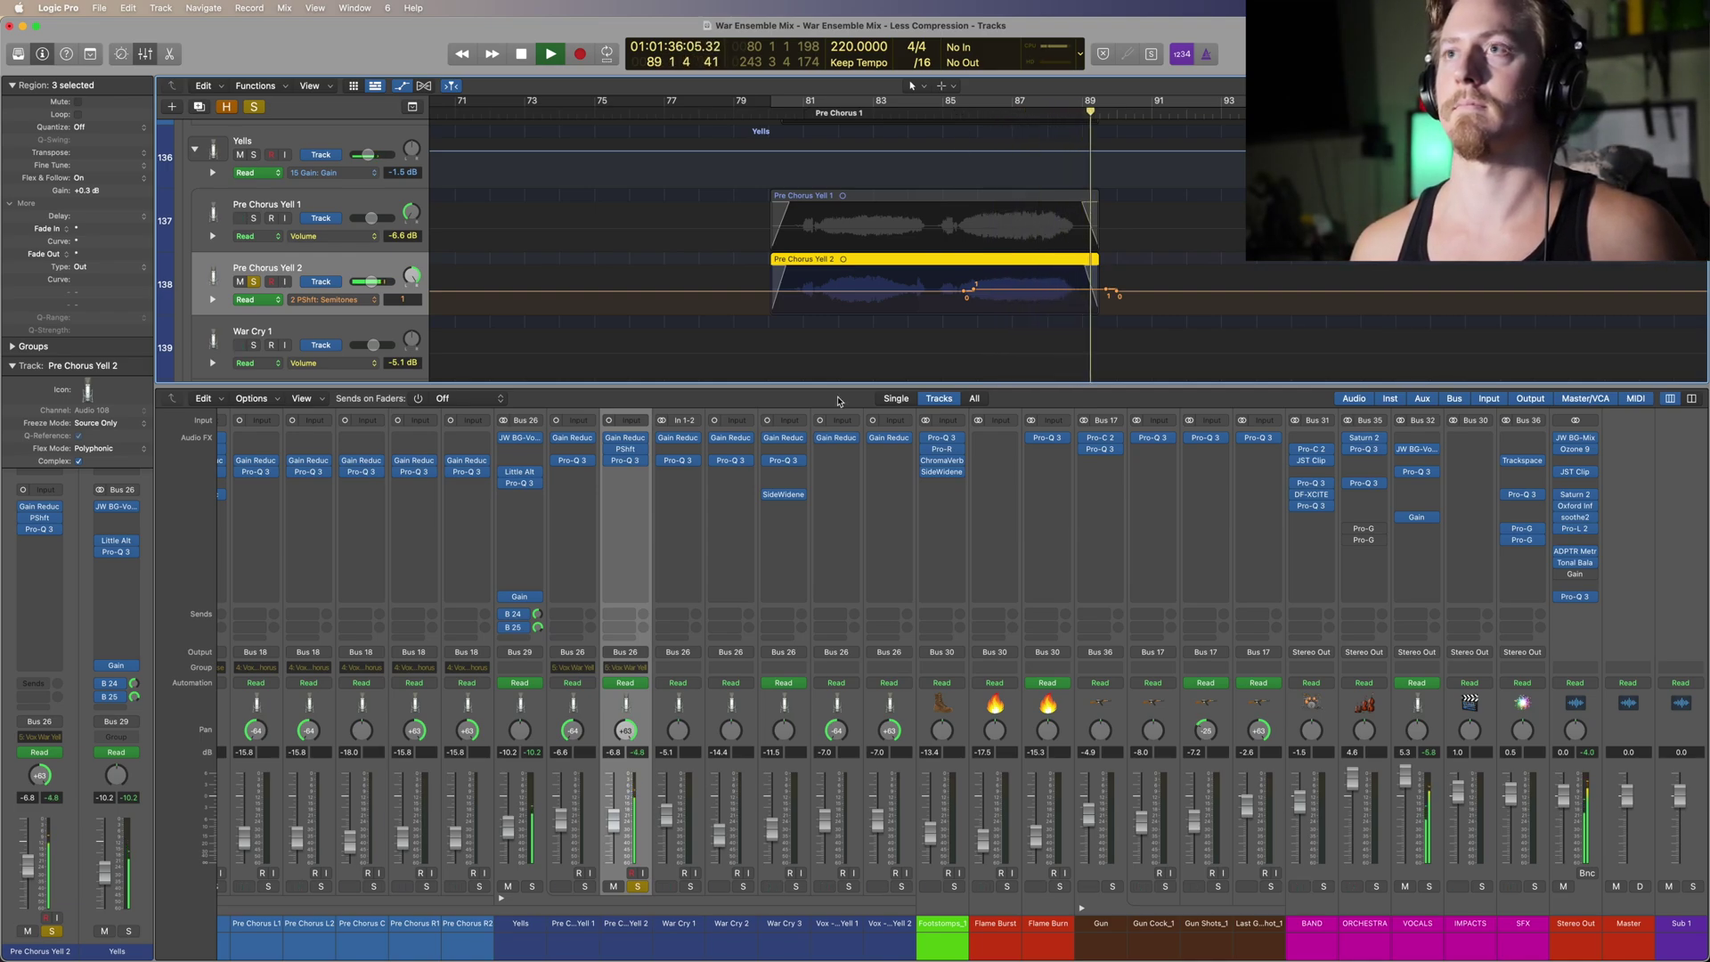
pyautogui.press('space')
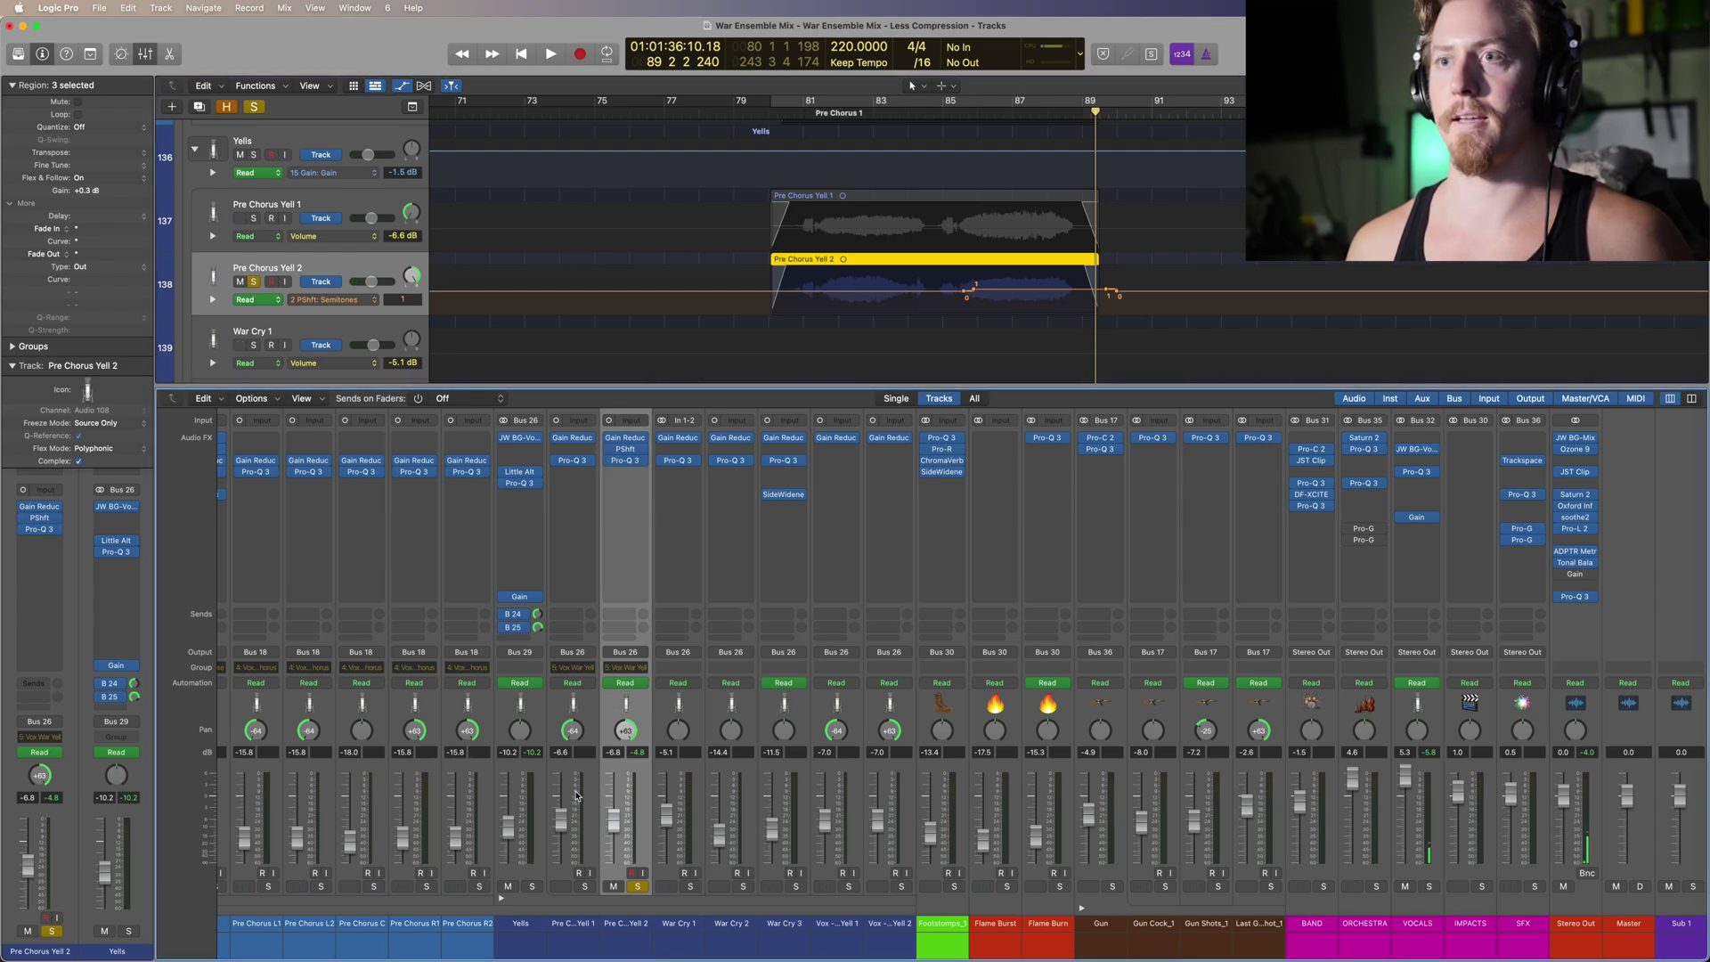
pyautogui.click(642, 887)
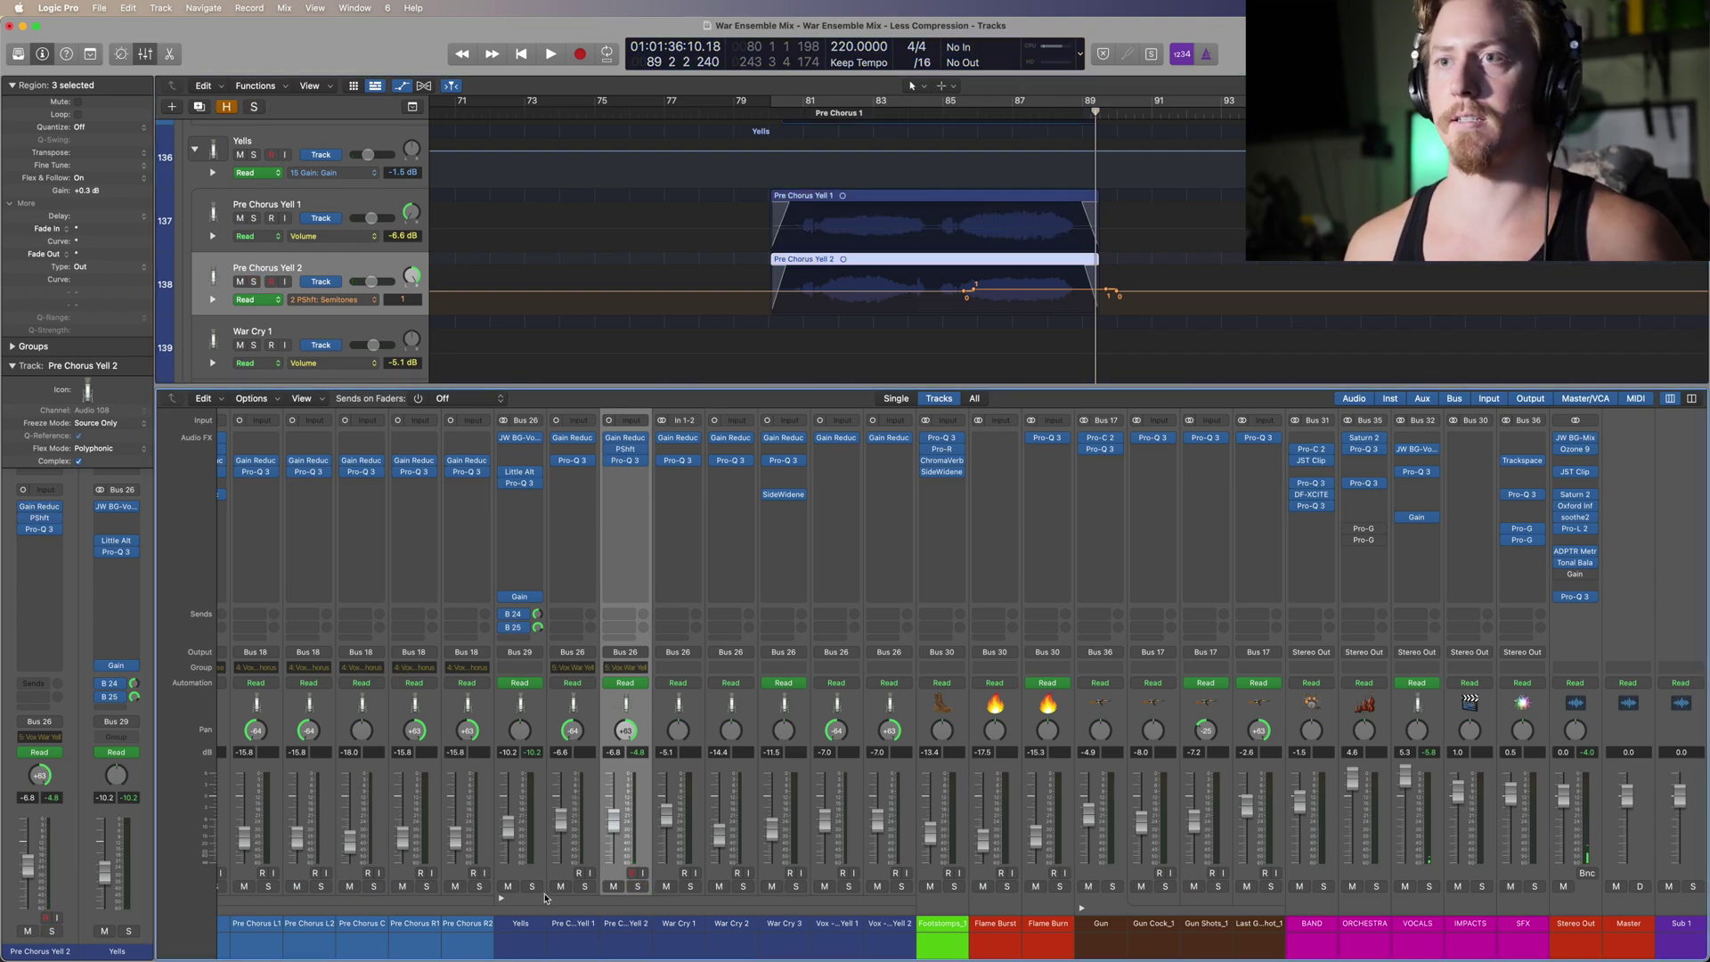
# Step: Examine the Pro-Q 3 curves on the Pre Chorus Yell 1 and Pre Chorus Yell 2 channels
pyautogui.click(540, 889)
pyautogui.click(1102, 245)
pyautogui.press('z')
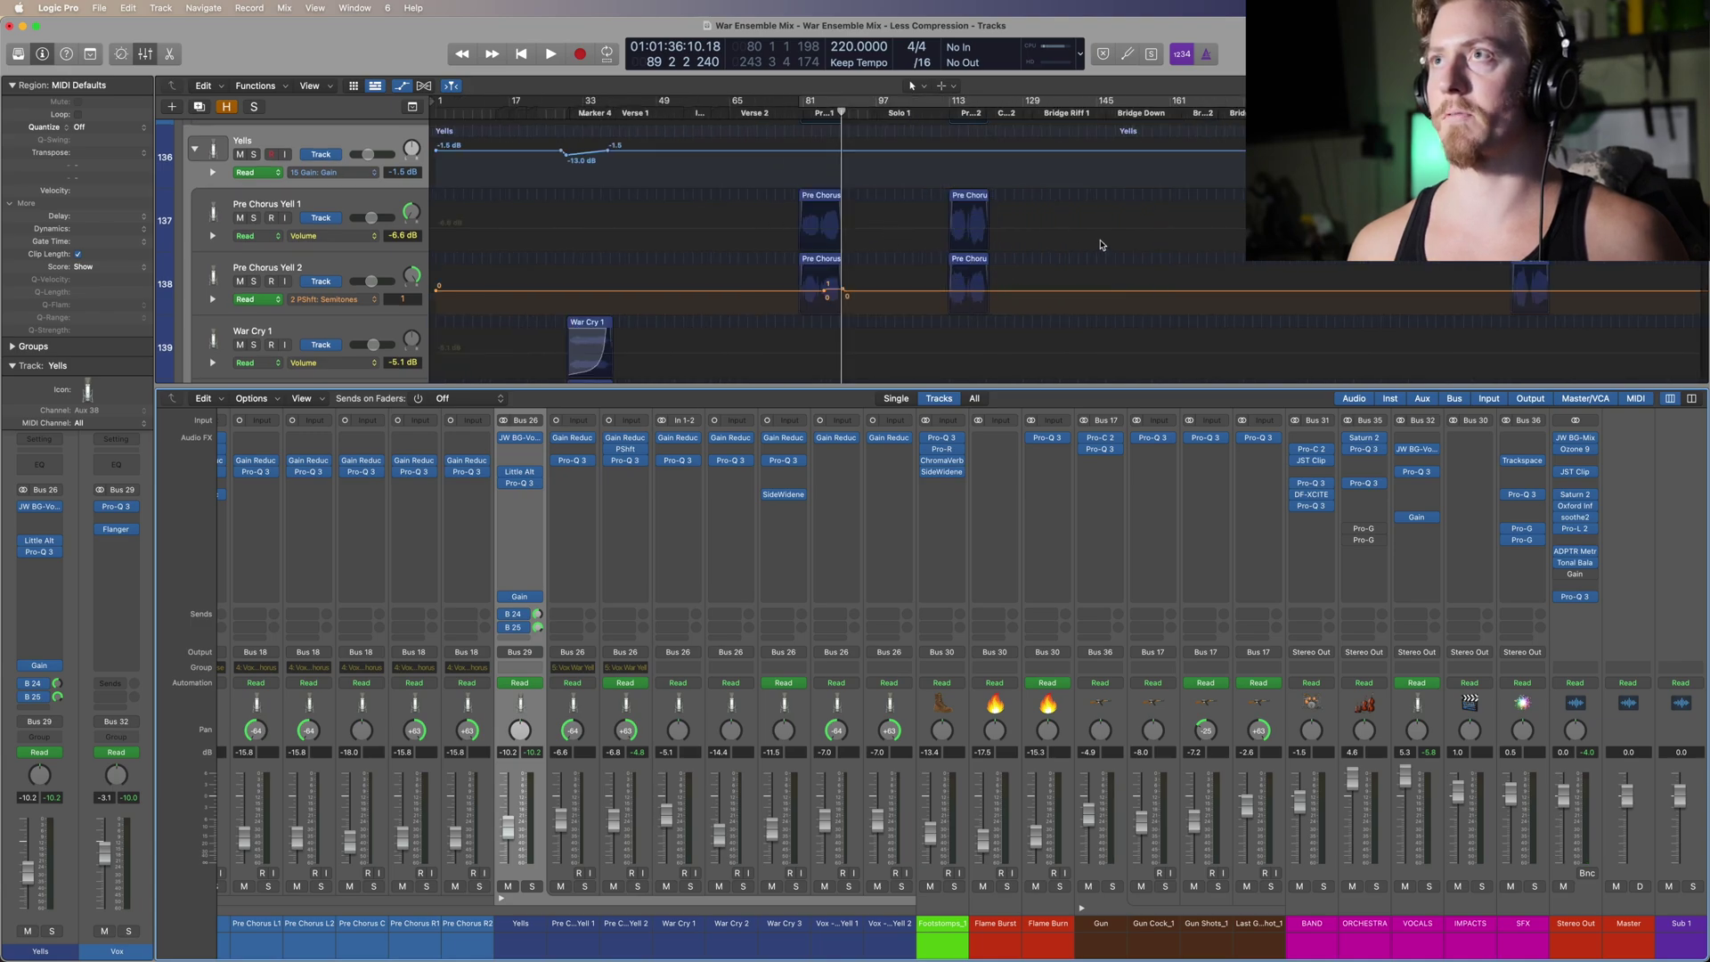
pyautogui.click(575, 439)
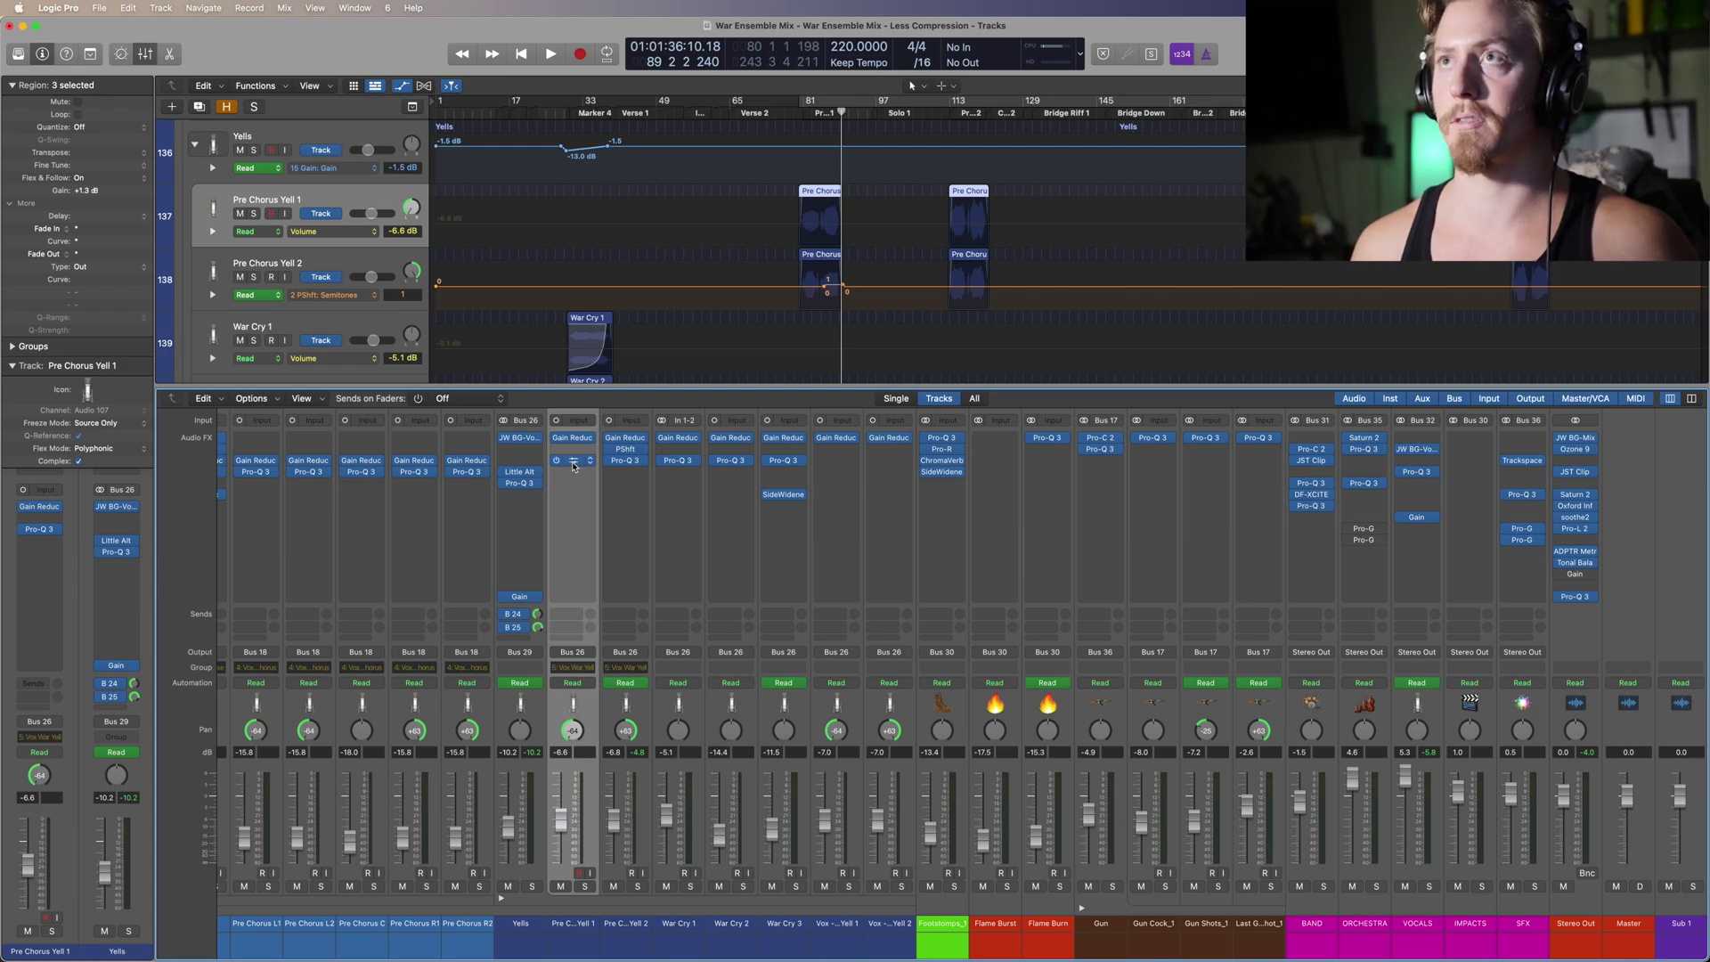
pyautogui.click(573, 461)
pyautogui.moveTo(832, 184); pyautogui.dragTo(1016, 428)
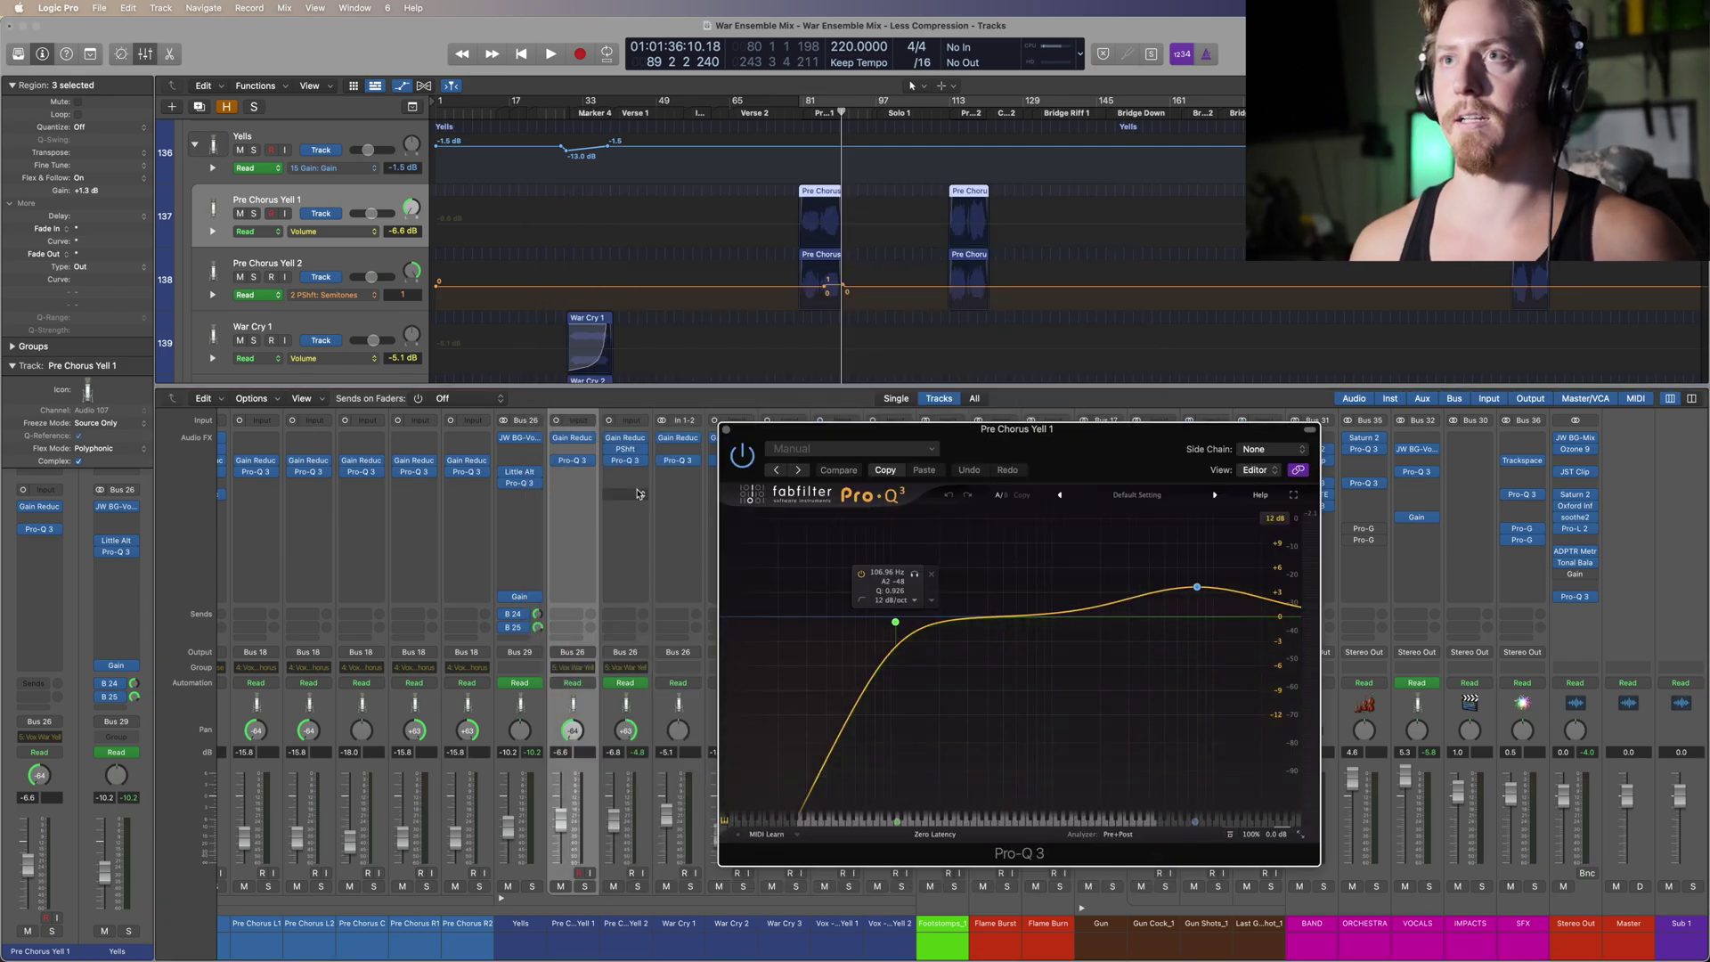
pyautogui.click(625, 460)
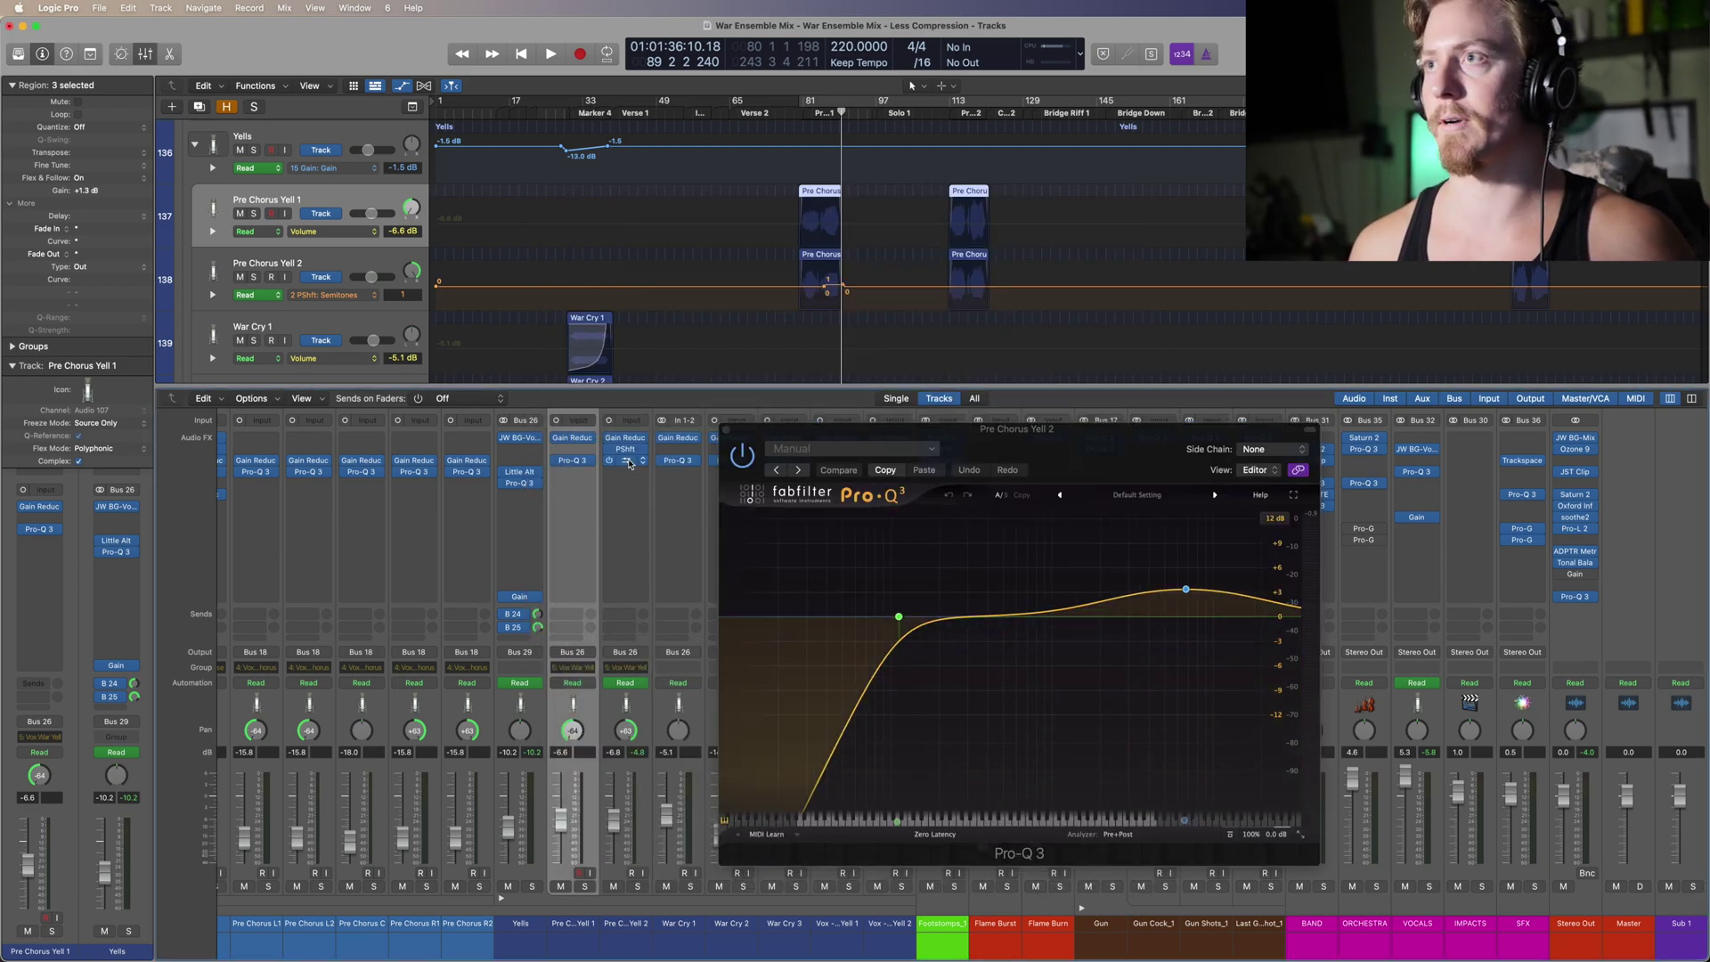
pyautogui.click(726, 431)
# Step: Examine the Pro-Q 3 settings on War Cry 1, 2 and 3 and the SideWidener on War Cry 3
pyautogui.click(678, 543)
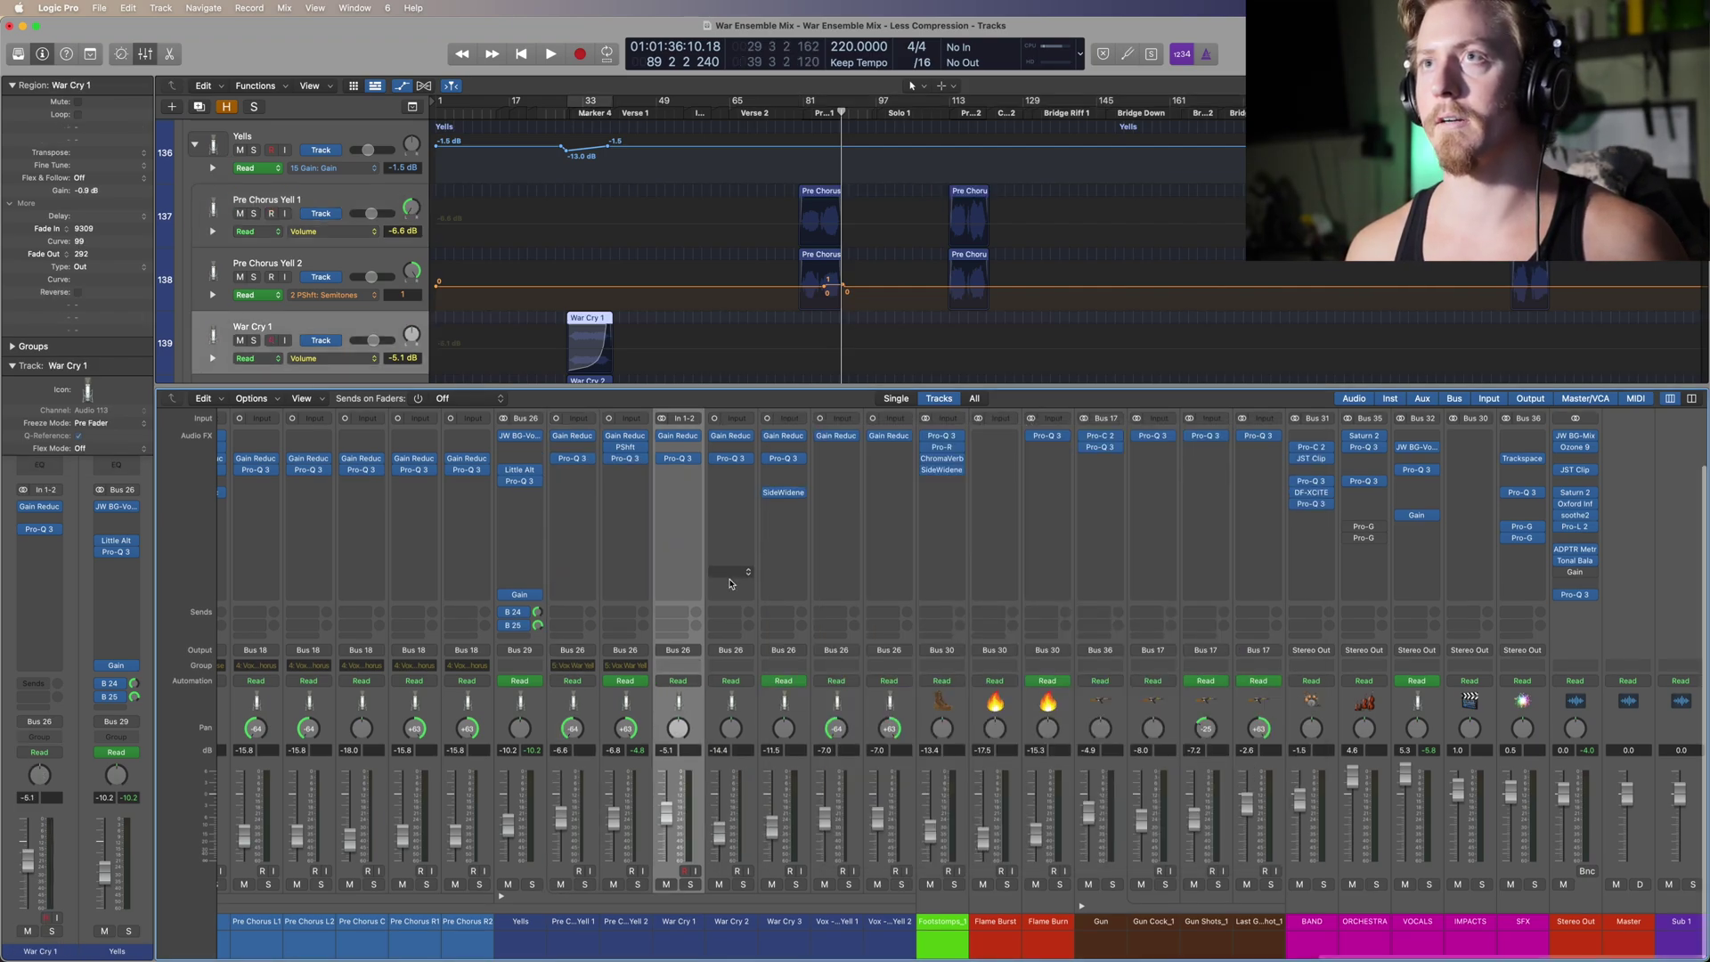
pyautogui.scroll(-3, 673, 296)
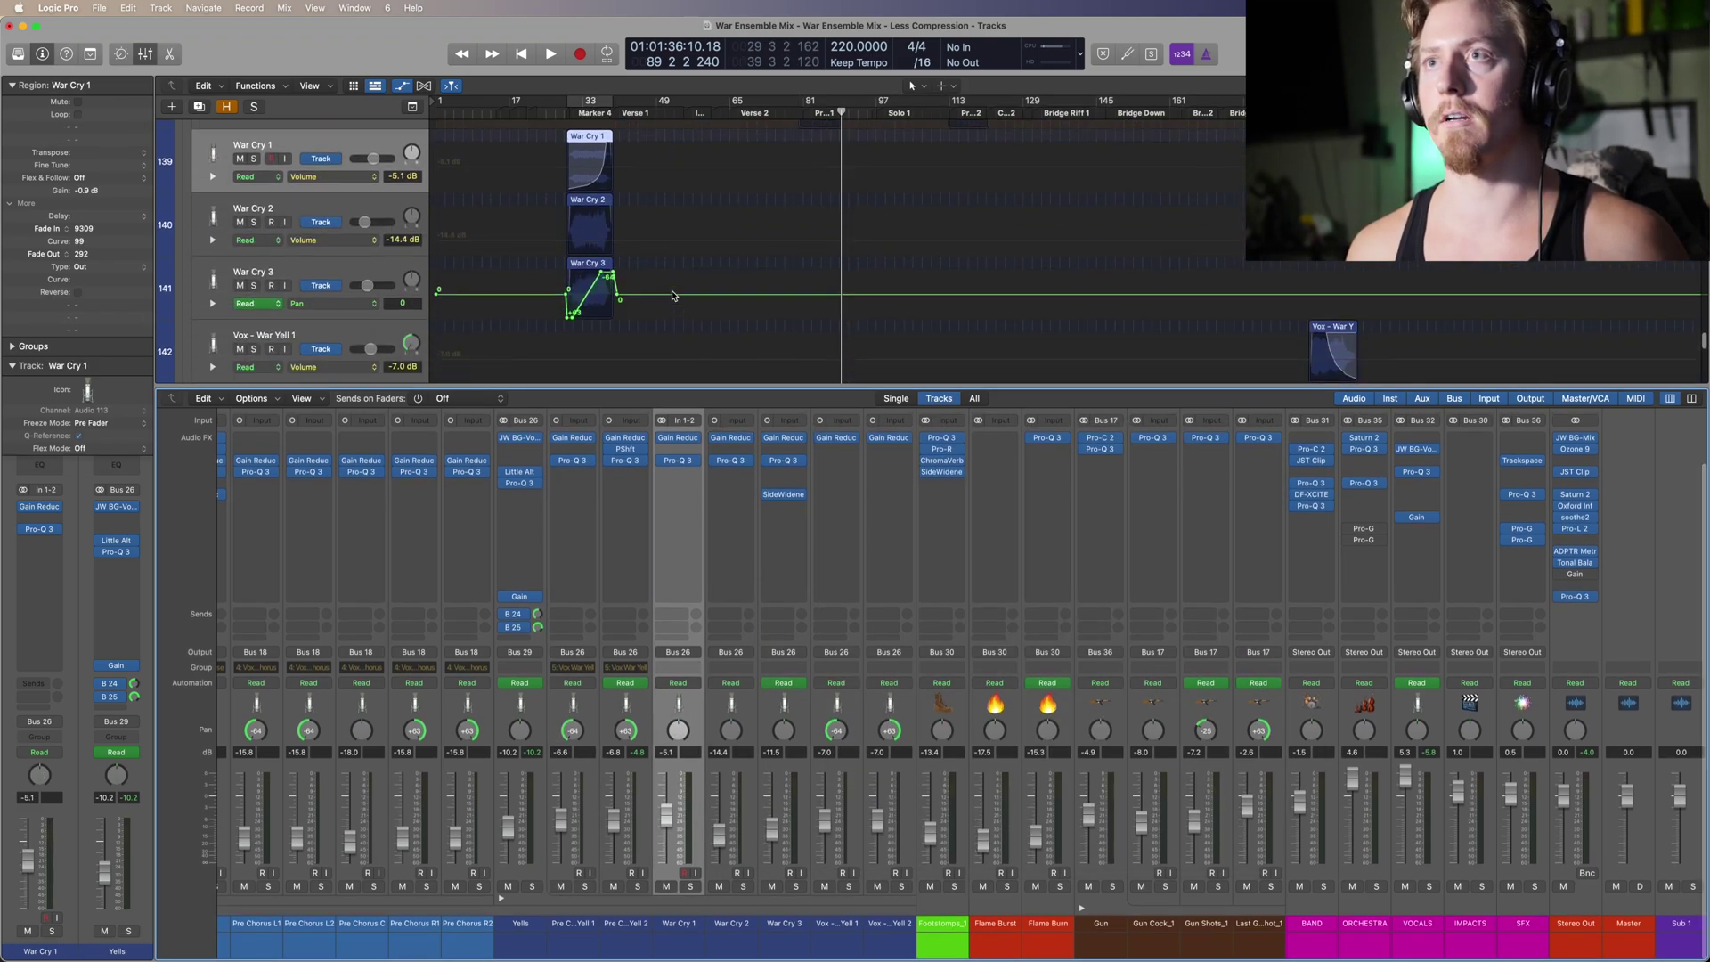
pyautogui.click(677, 461)
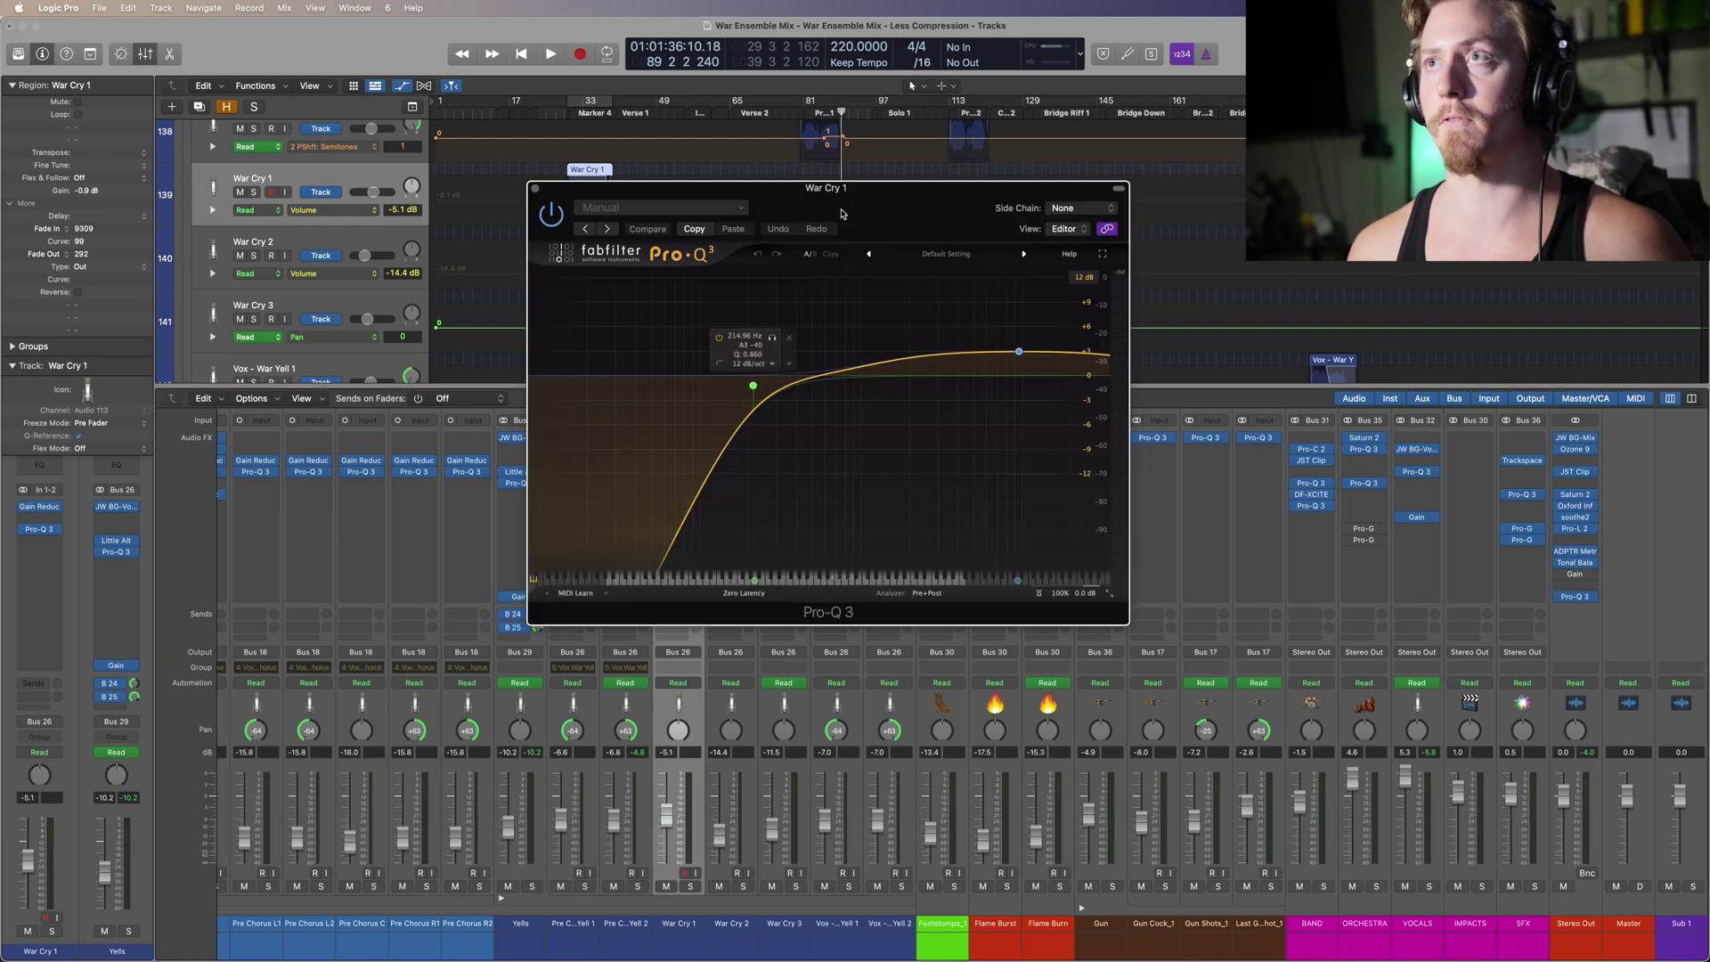
pyautogui.moveTo(786, 246); pyautogui.dragTo(1040, 255)
pyautogui.click(731, 460)
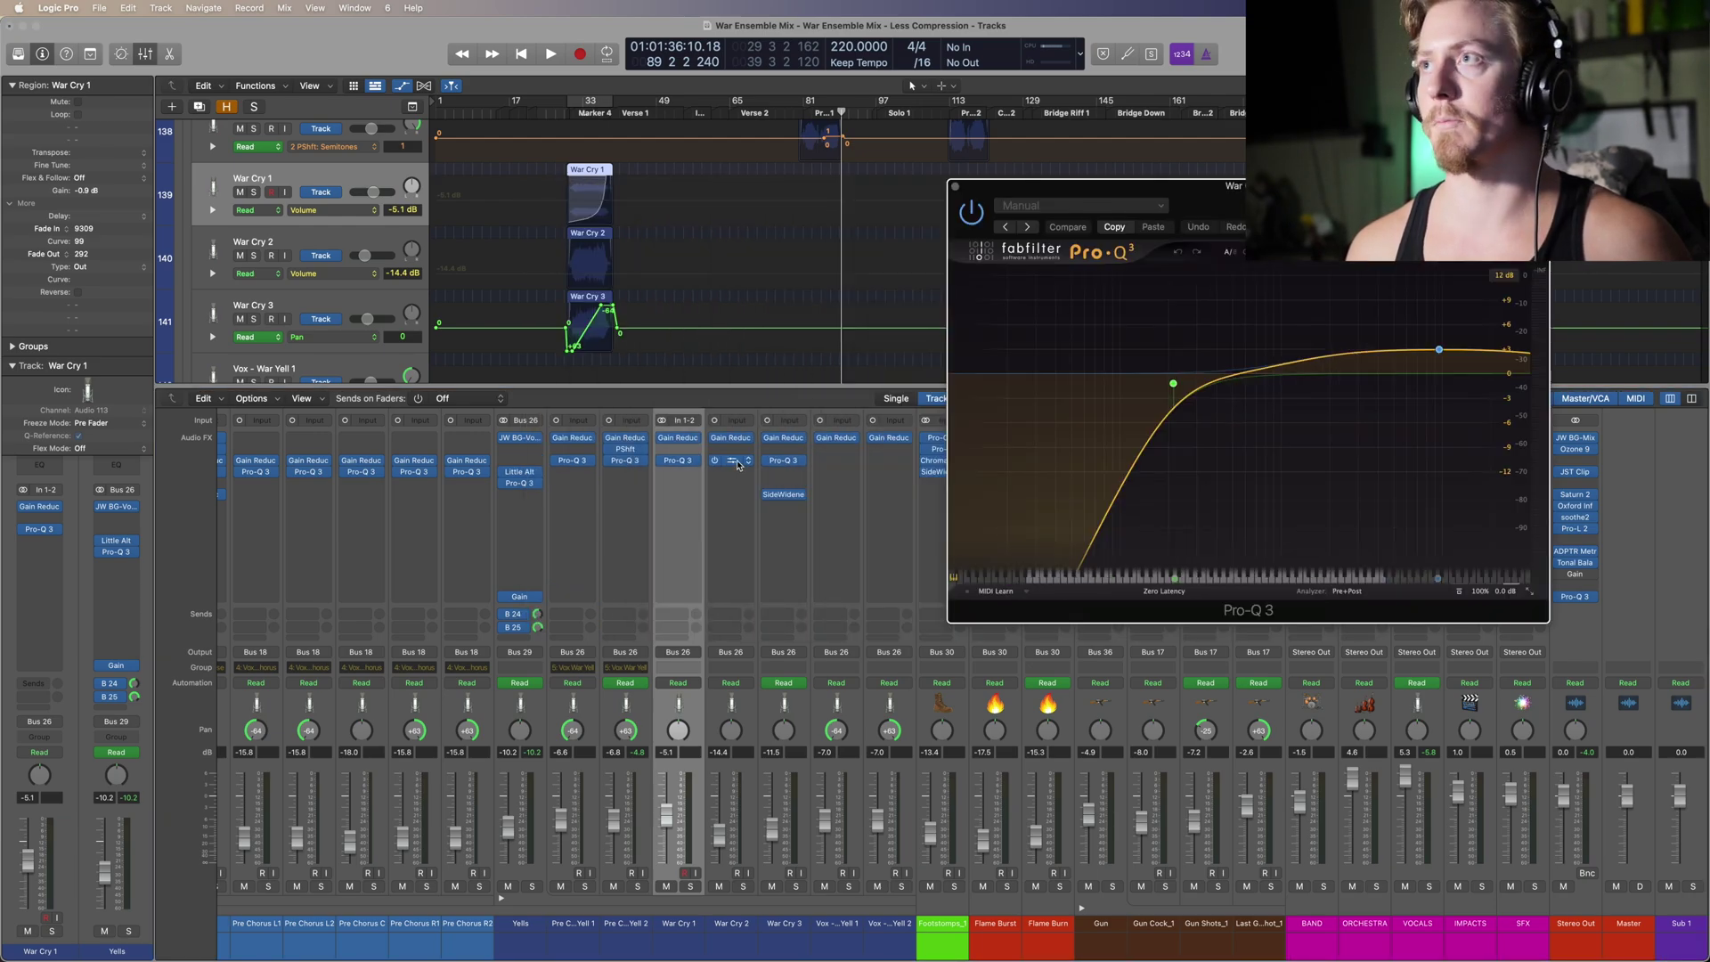
pyautogui.click(781, 463)
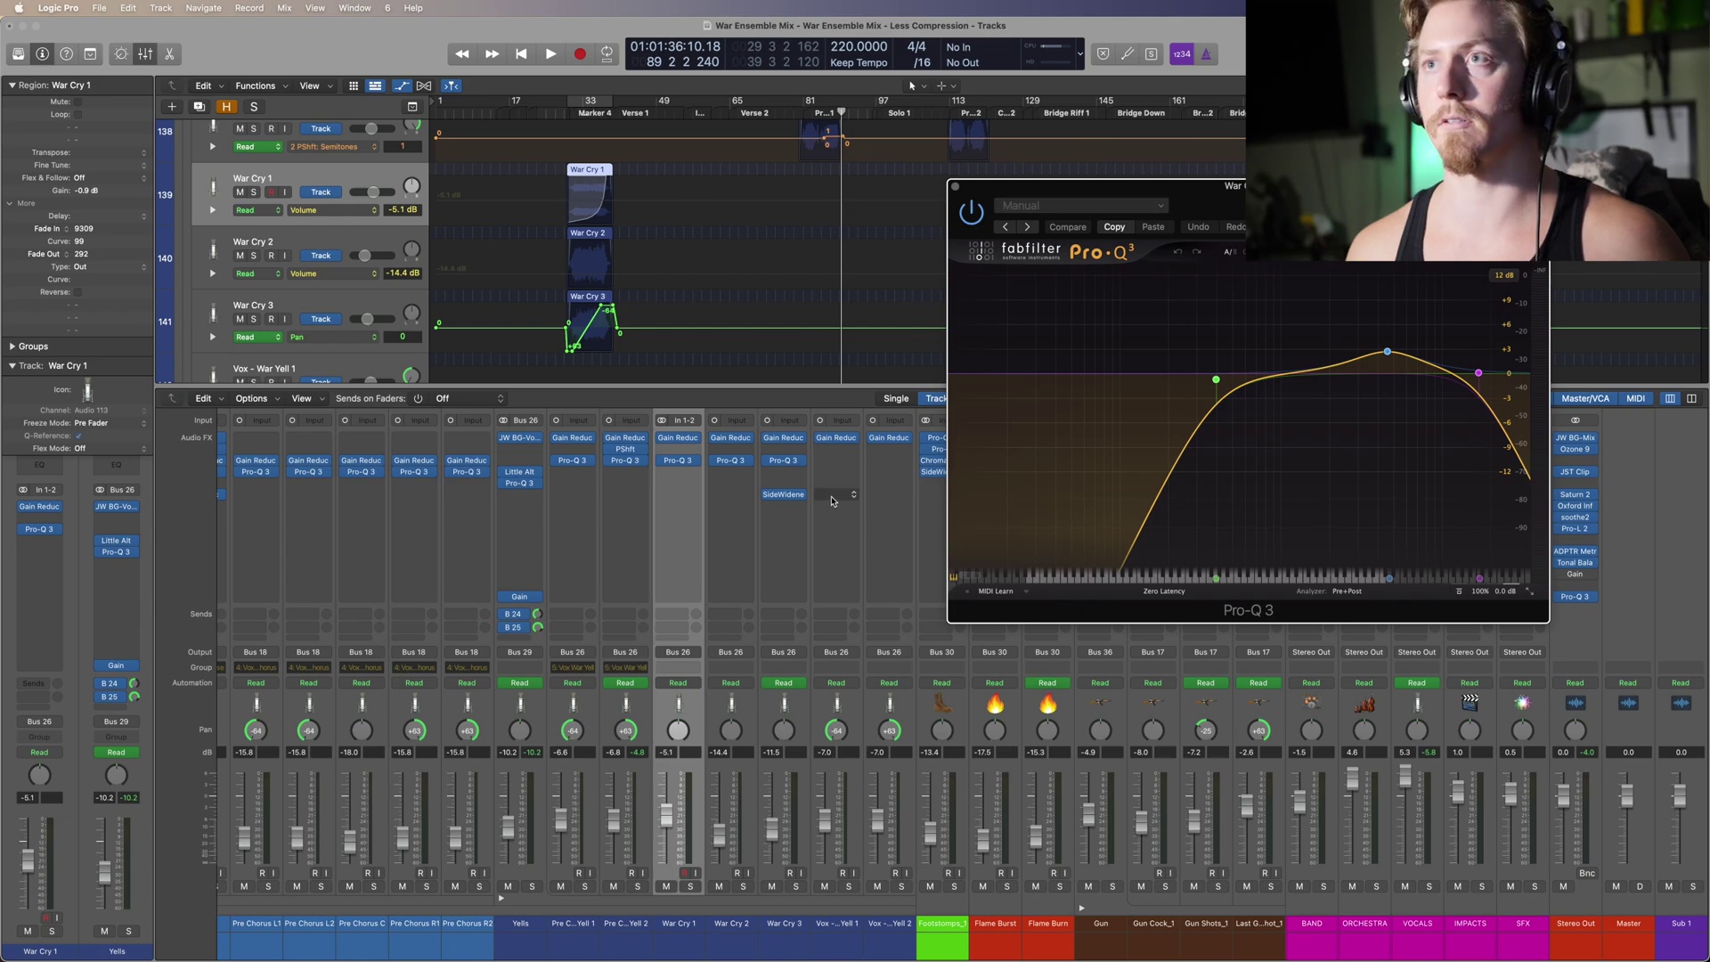
pyautogui.click(783, 494)
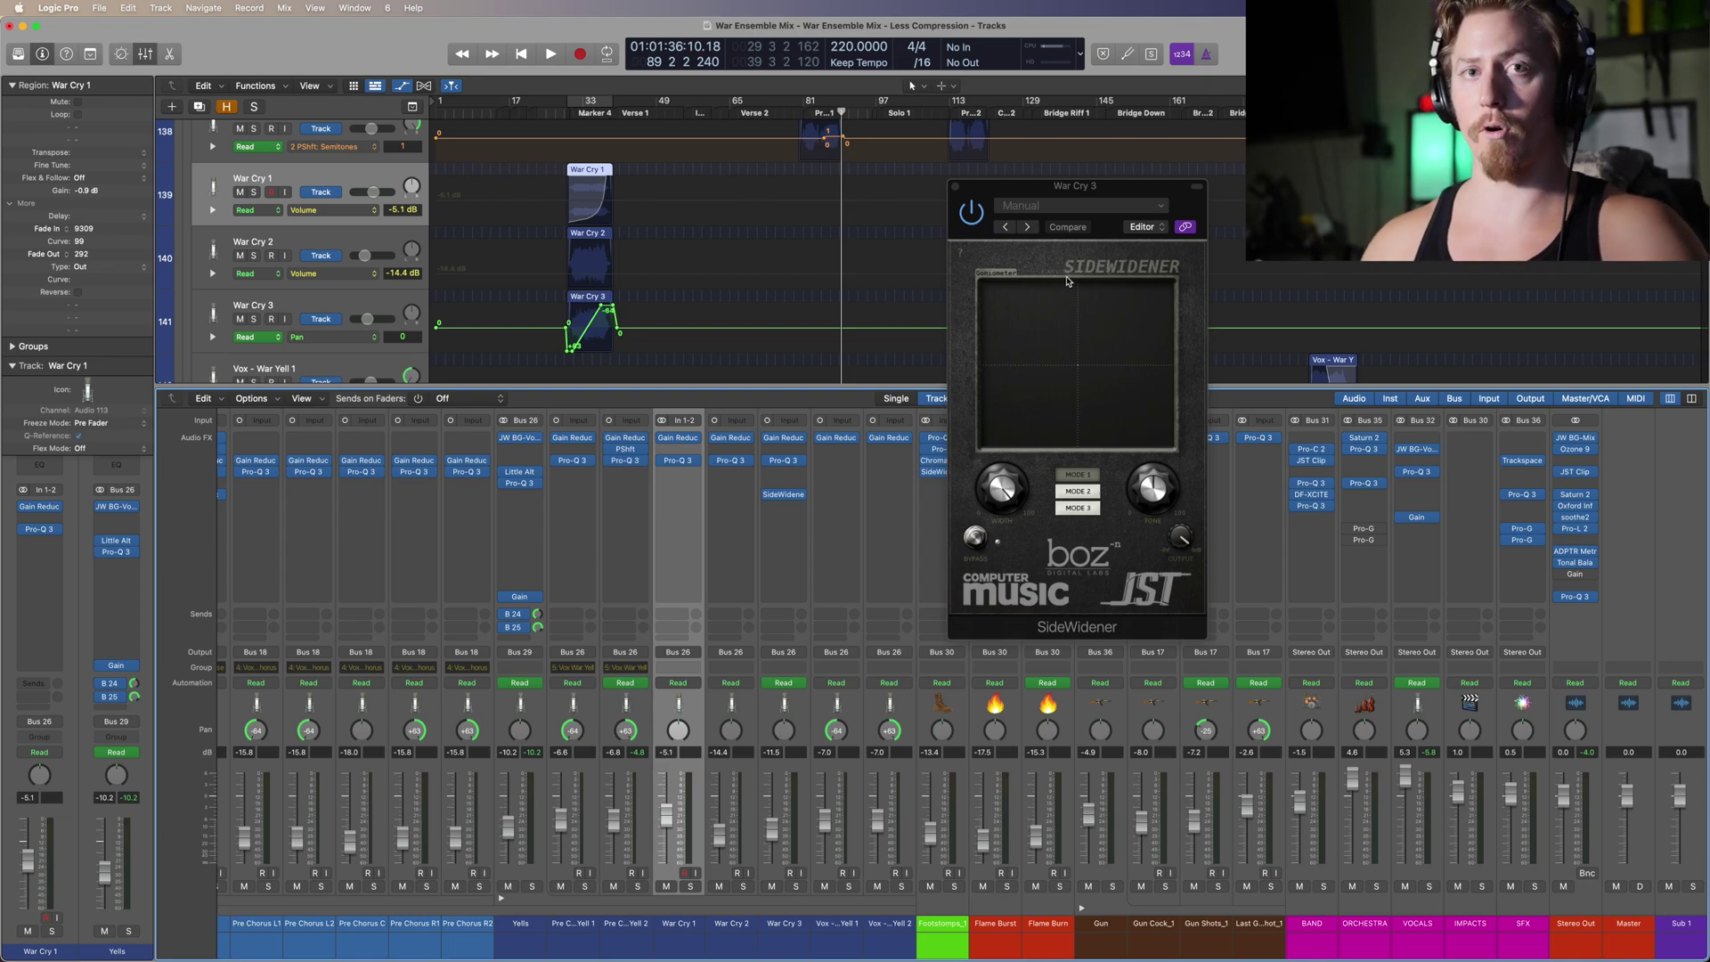
# Step: Select Vox - War Yell 1 and 2, play them from bar 191, and solo both during playback
pyautogui.click(837, 706)
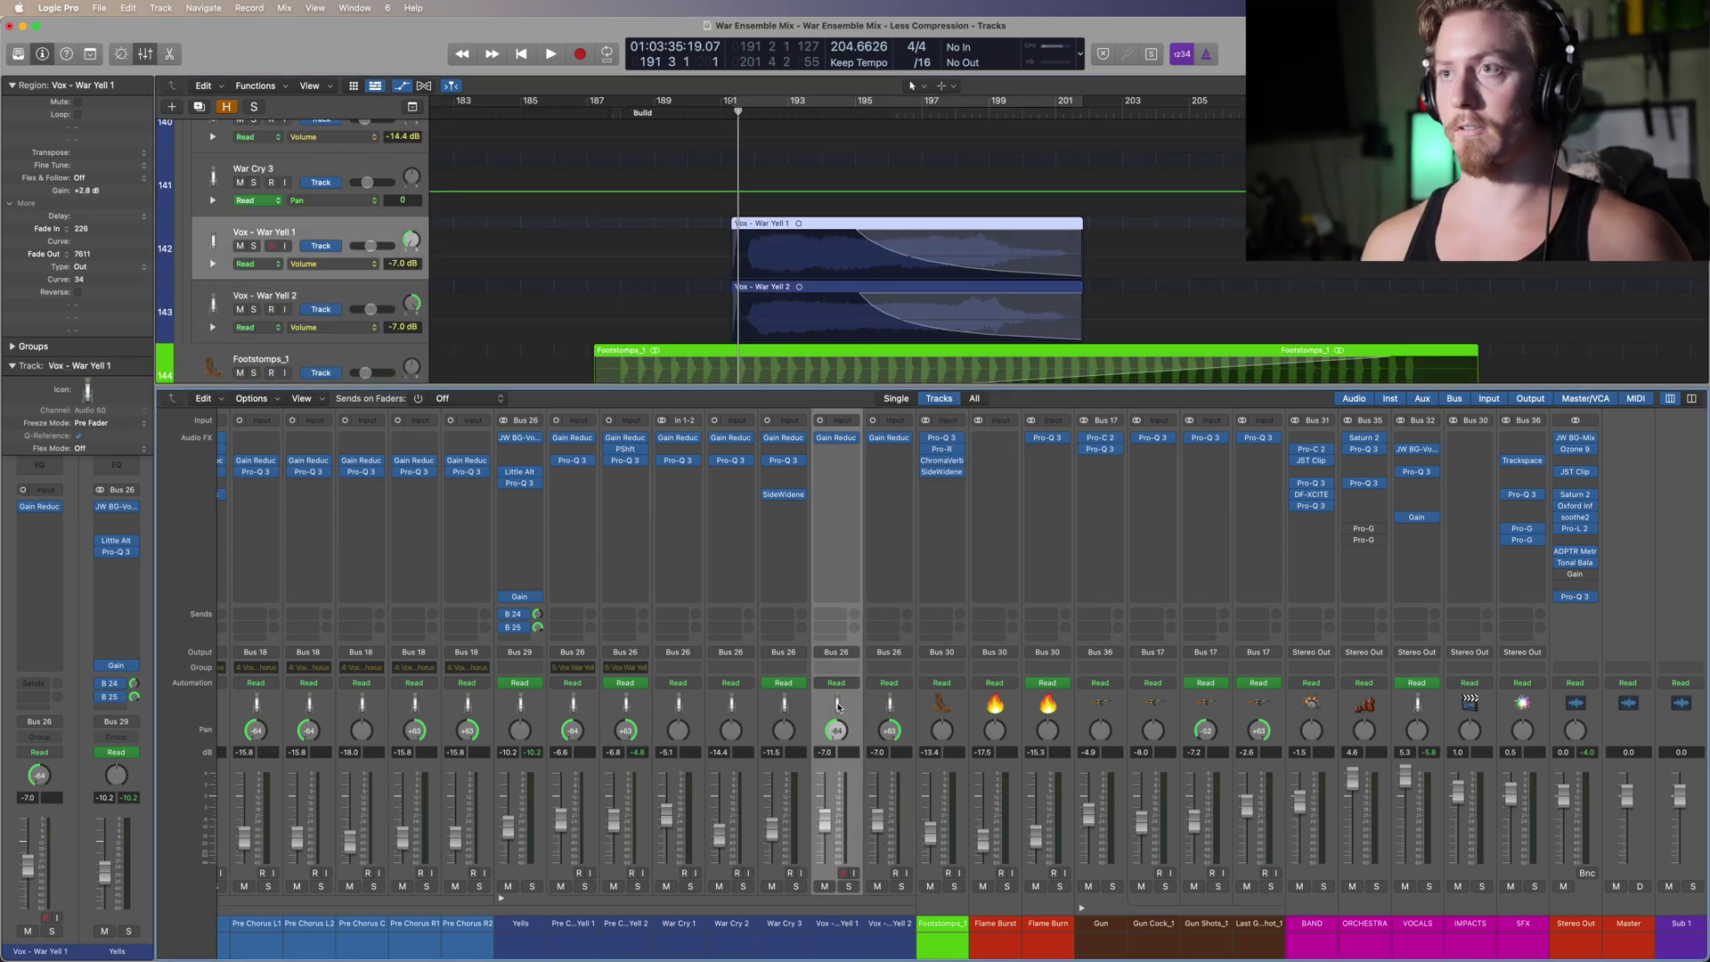
pyautogui.keyDown('shift'); pyautogui.click(887, 710); pyautogui.keyUp('shift')
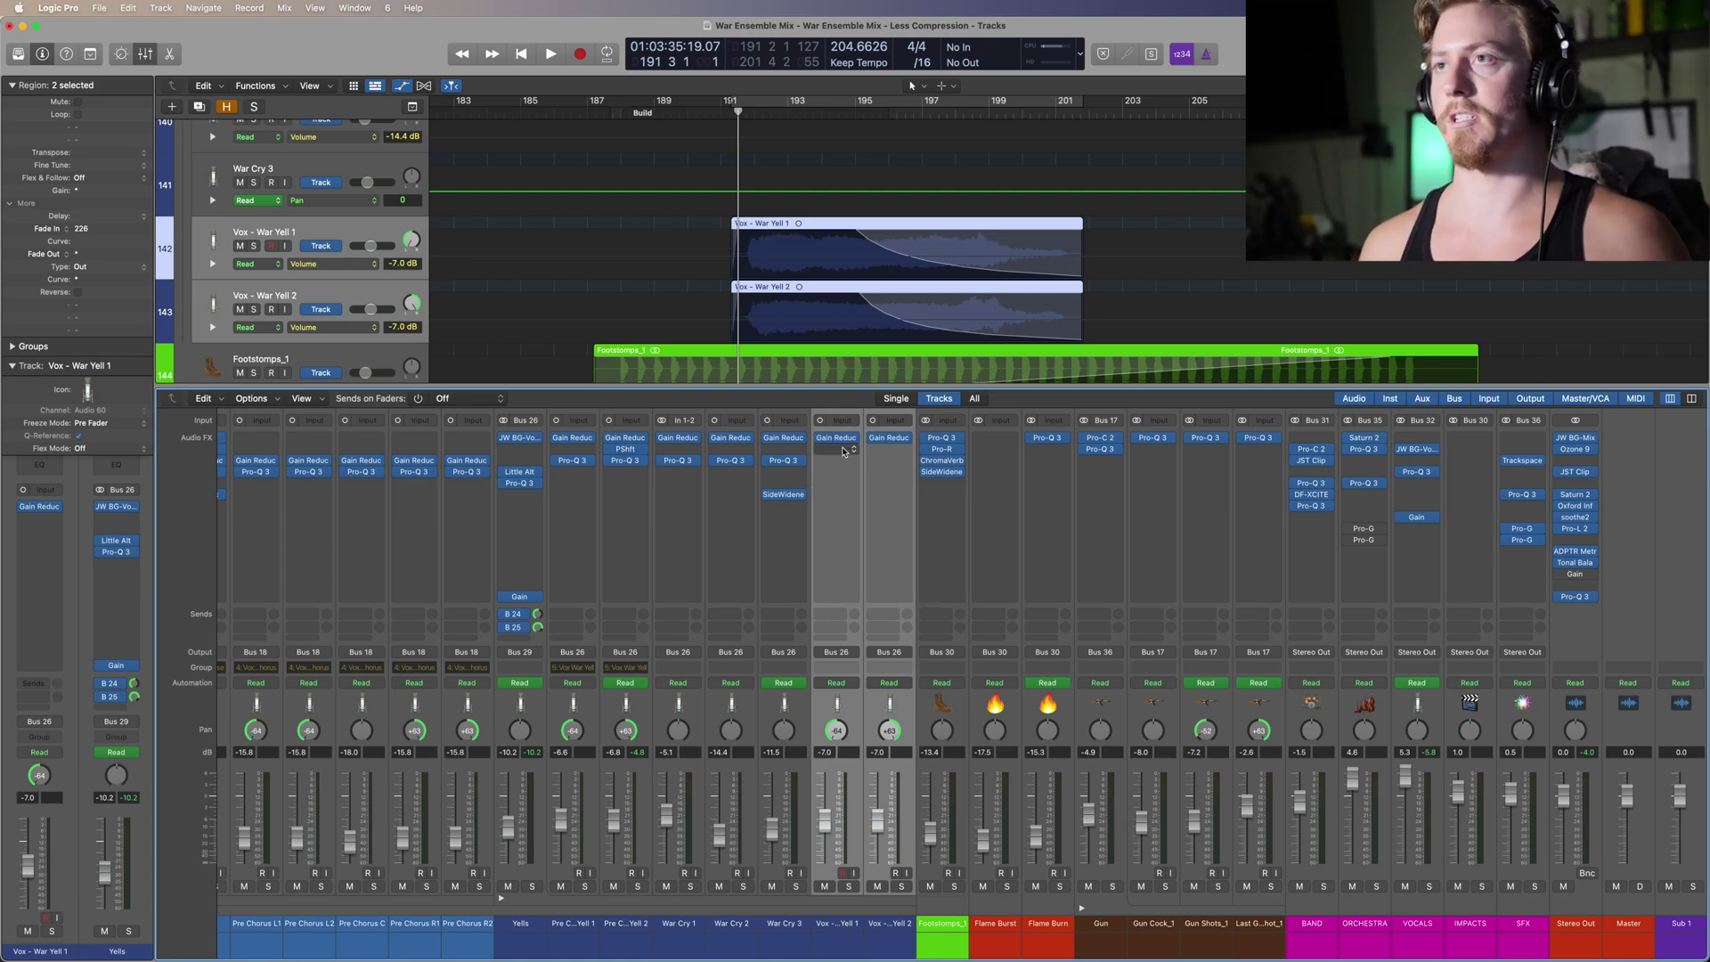
pyautogui.press('space')
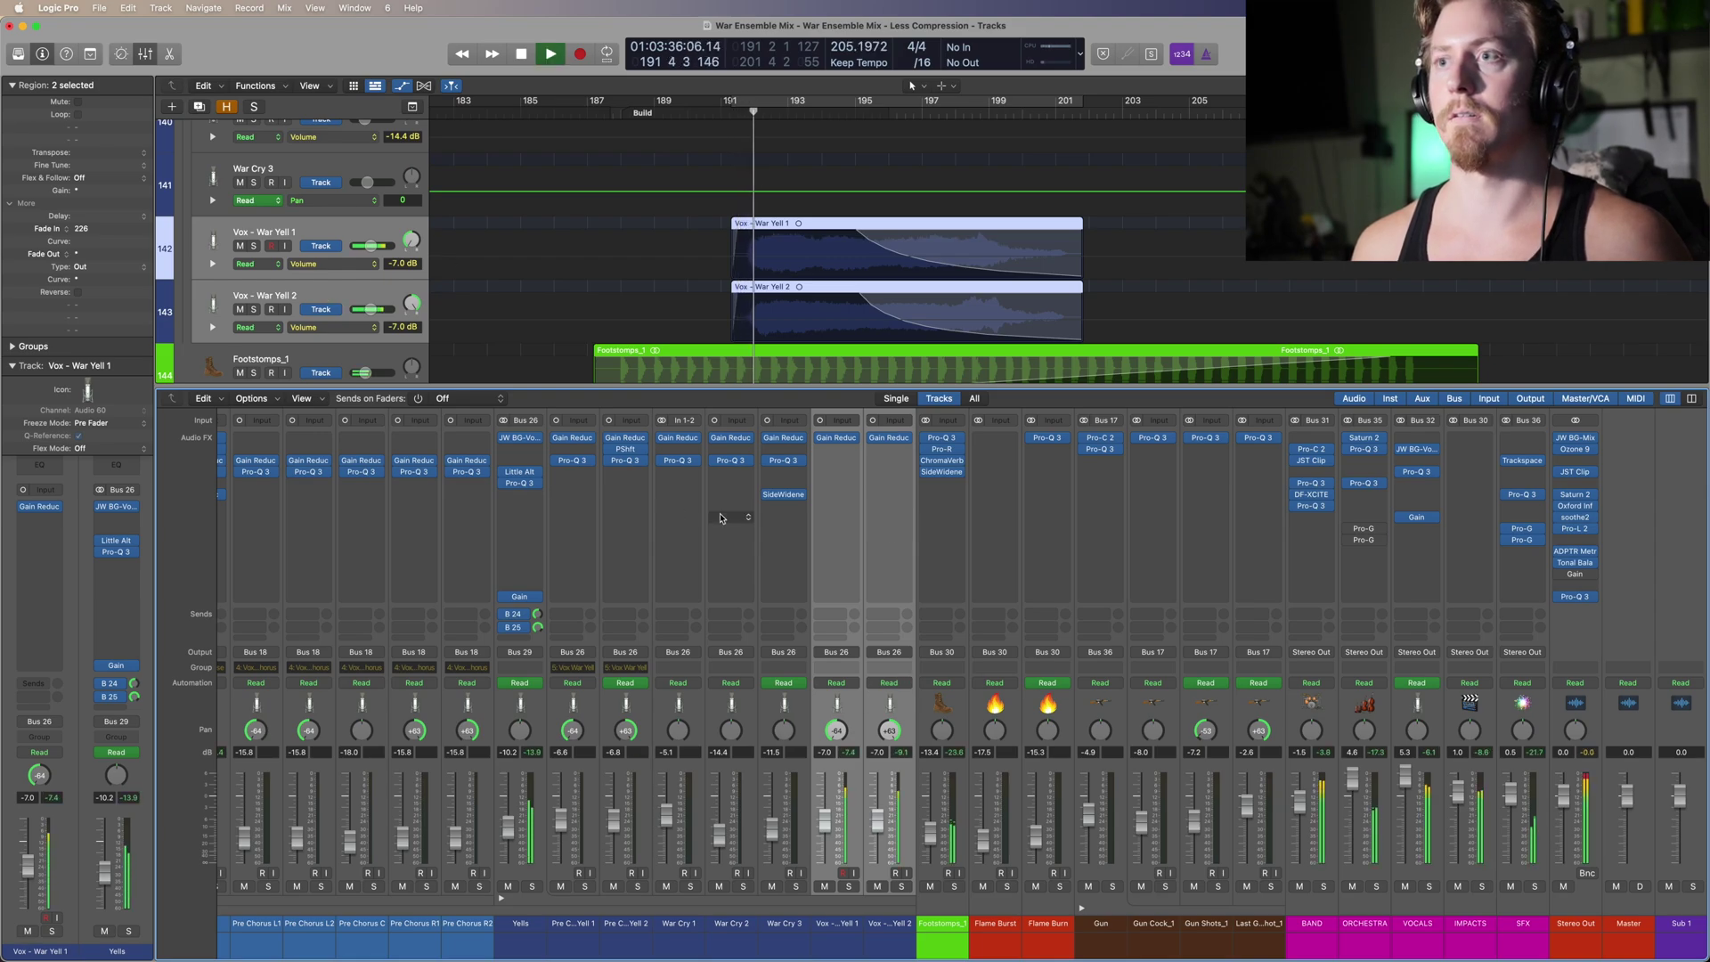
pyautogui.click(850, 886)
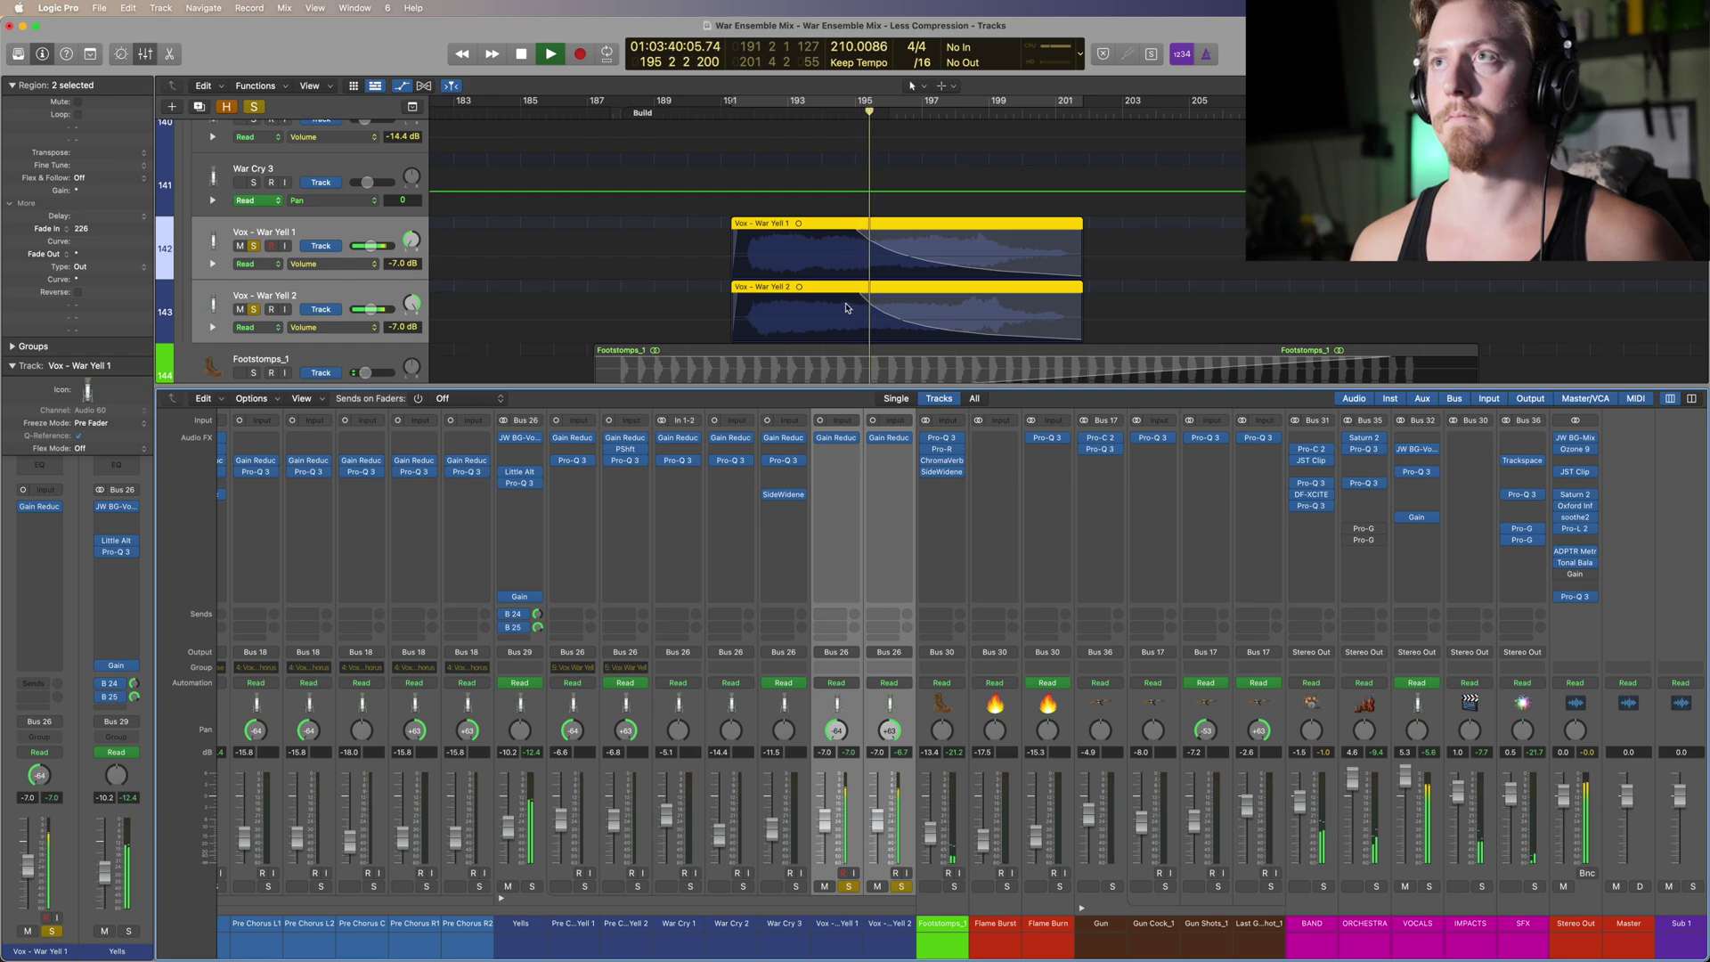
pyautogui.press('super+Left')
pyautogui.press('super+Left')
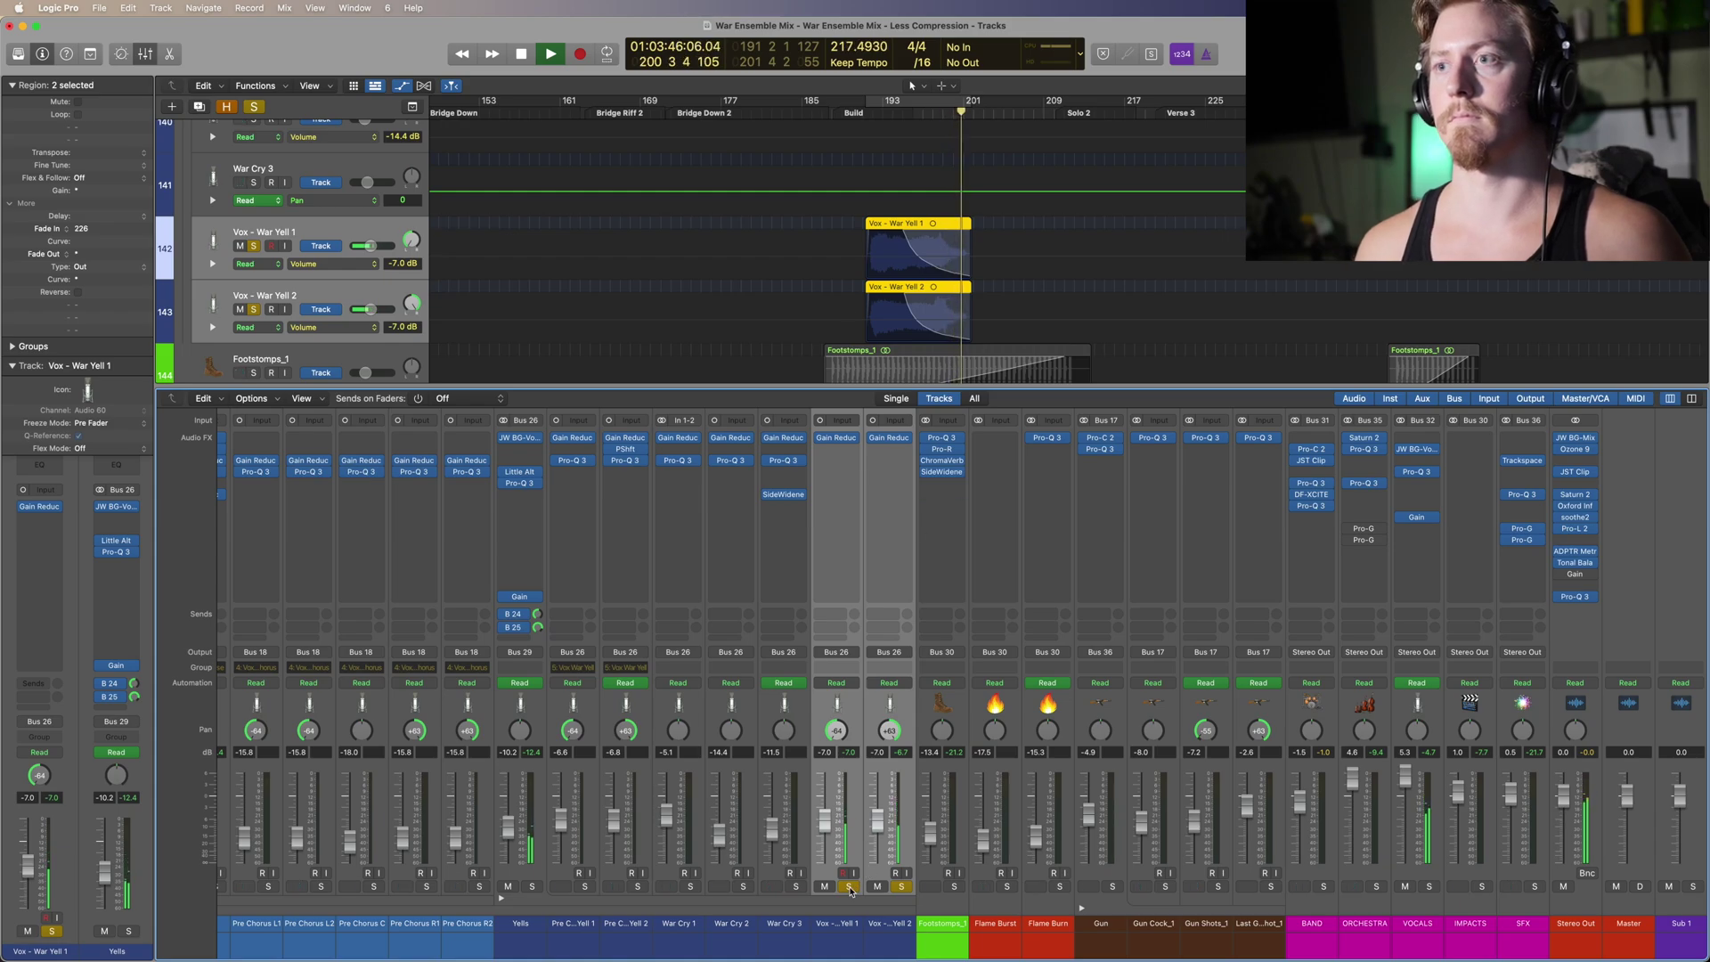
pyautogui.press('space')
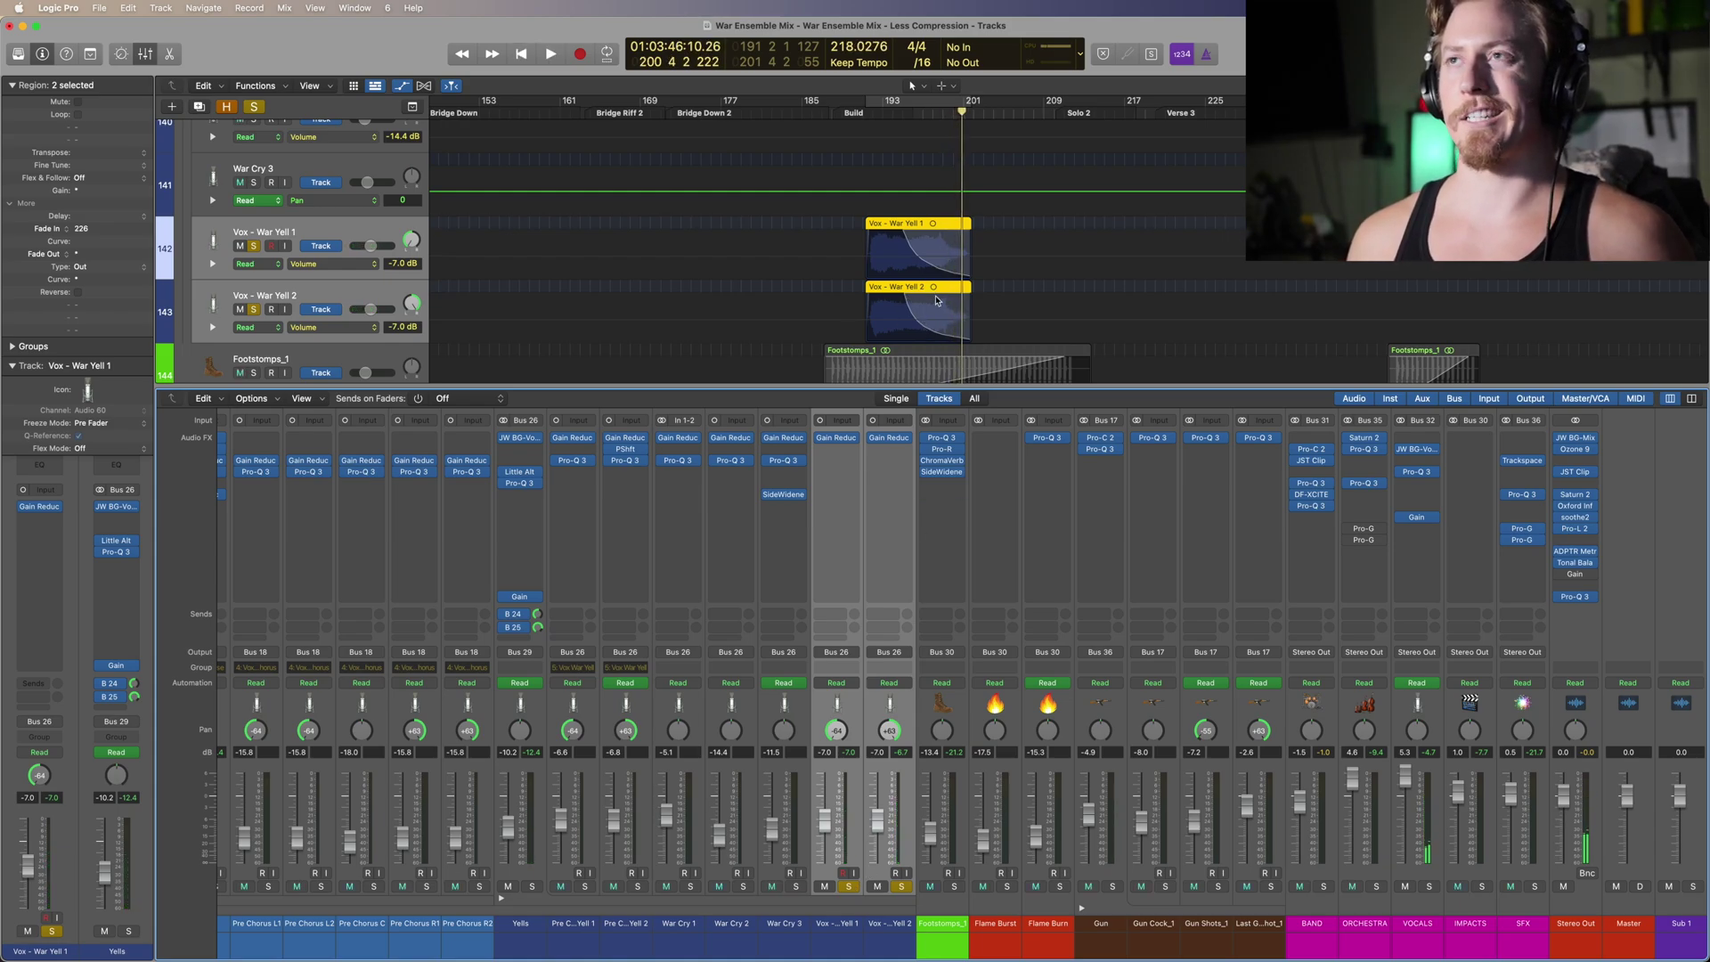
# Step: Review the regions around Vox - War Yell 1 and 2 and unsolo both tracks
pyautogui.scroll(2, 936, 300)
pyautogui.scroll(-5, 936, 301)
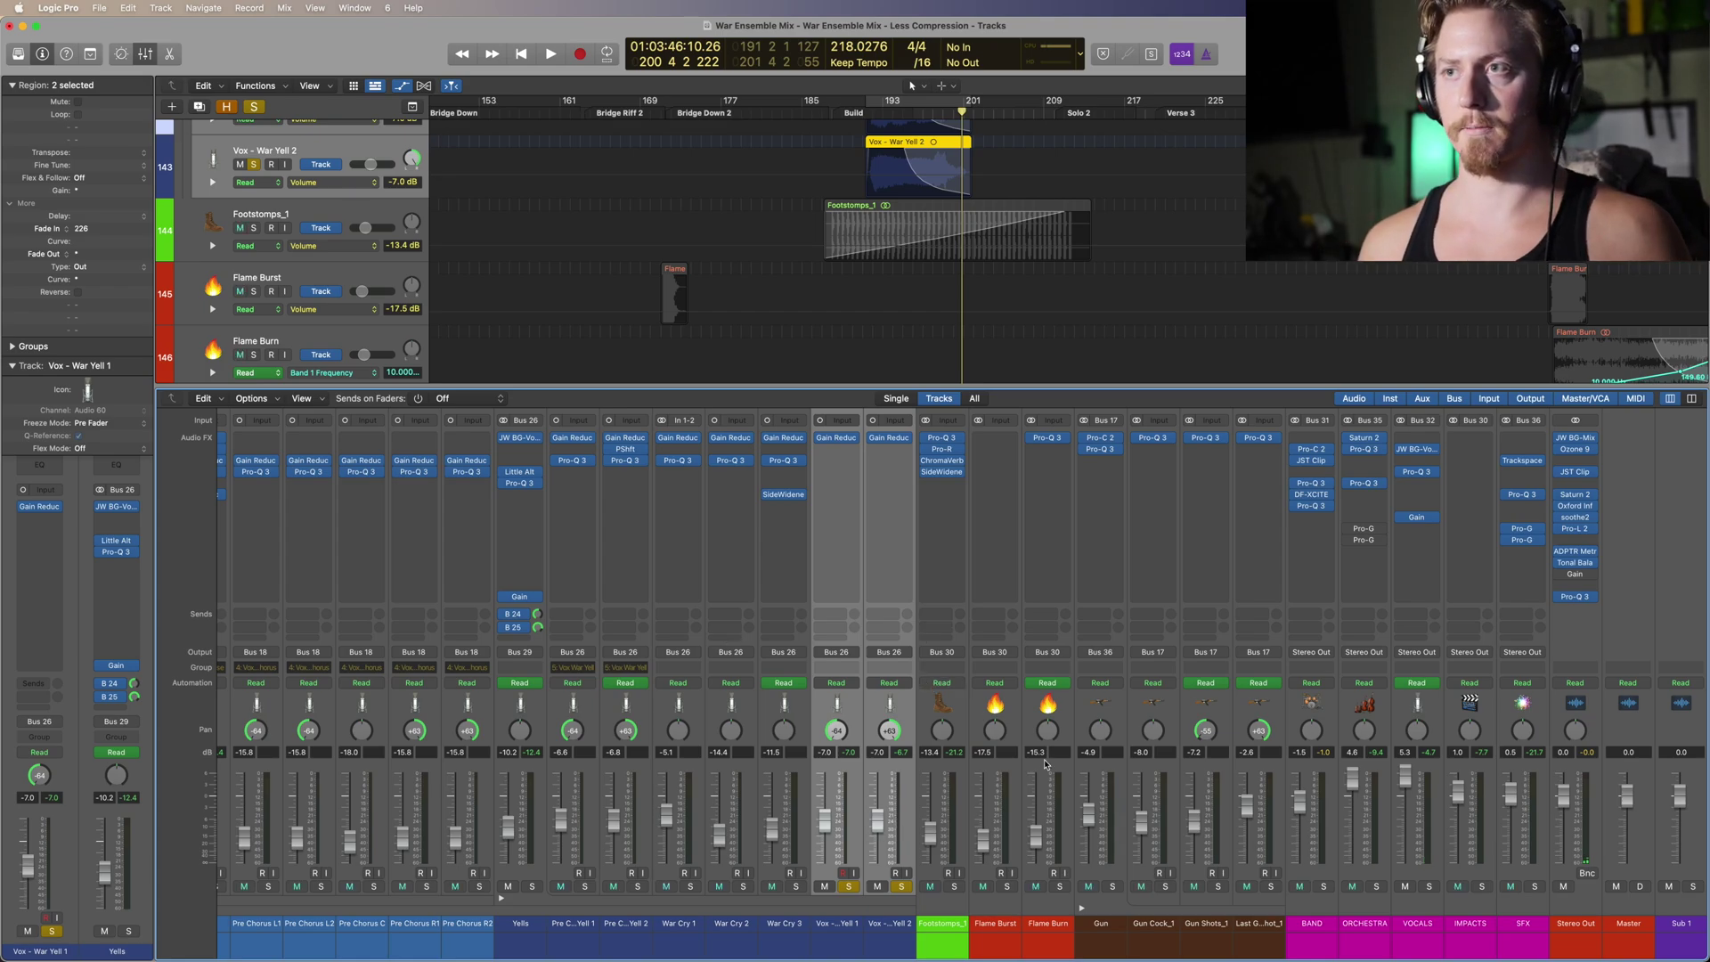
pyautogui.click(848, 886)
# Step: Solo the Yells and Vox buses together and play them from about bar 195
pyautogui.scroll(8, 938, 200)
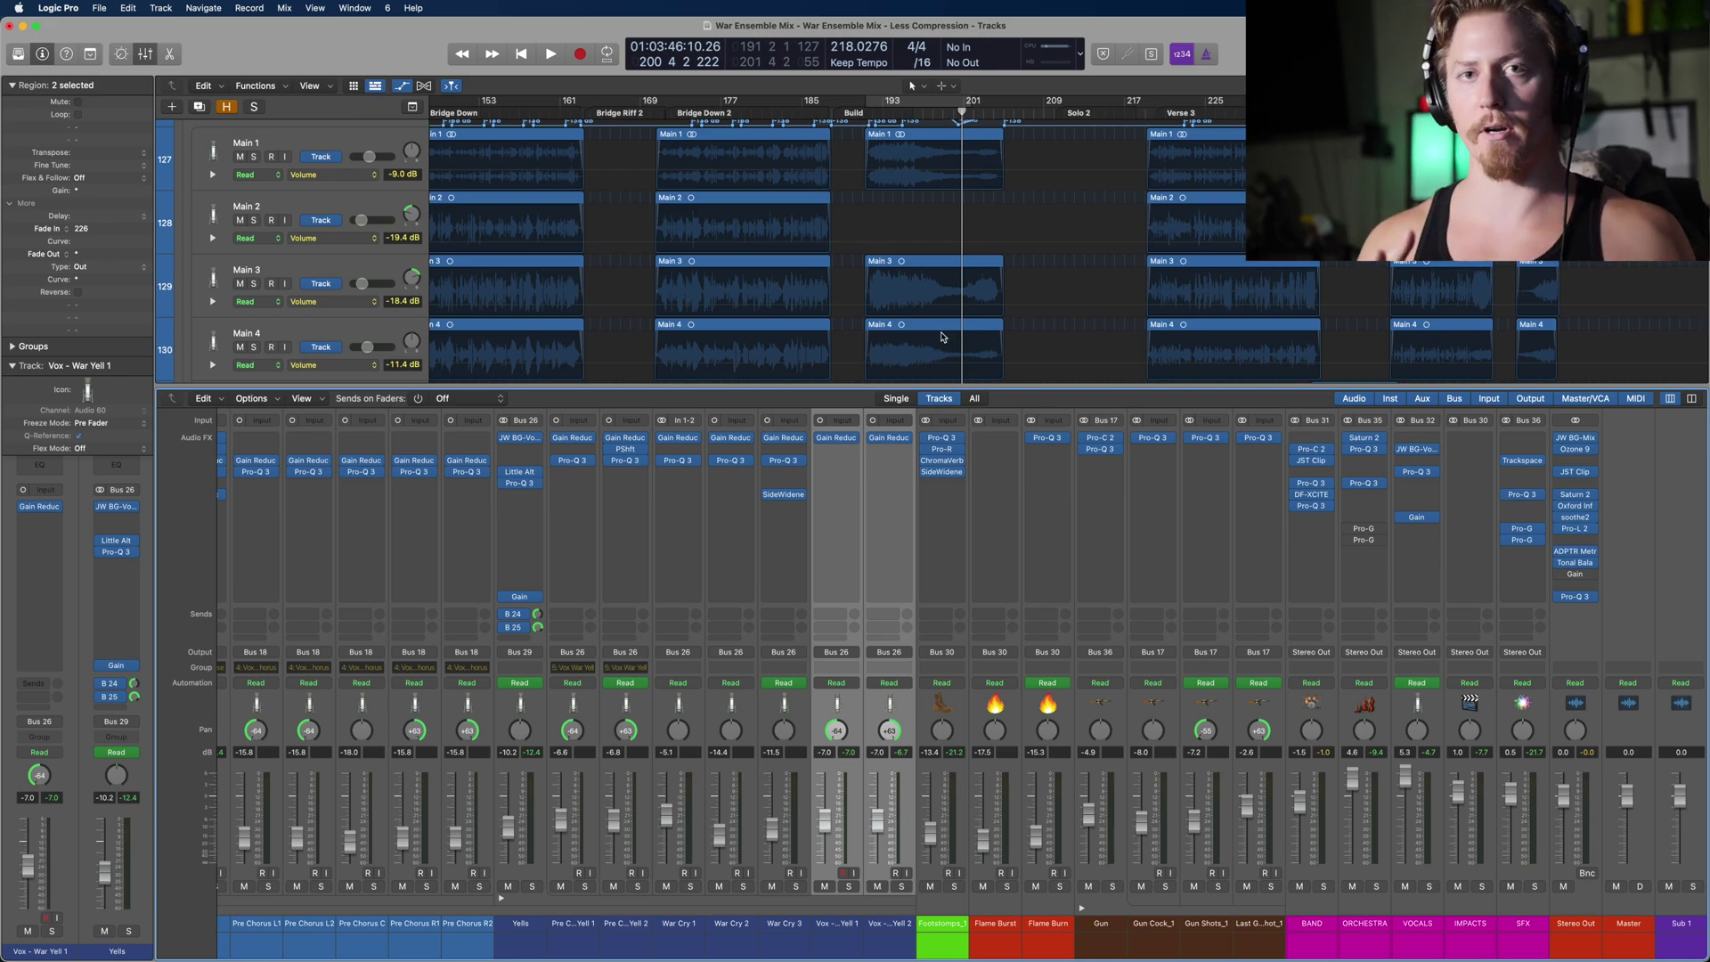
pyautogui.click(532, 886)
pyautogui.hscroll(-10, 499, 893)
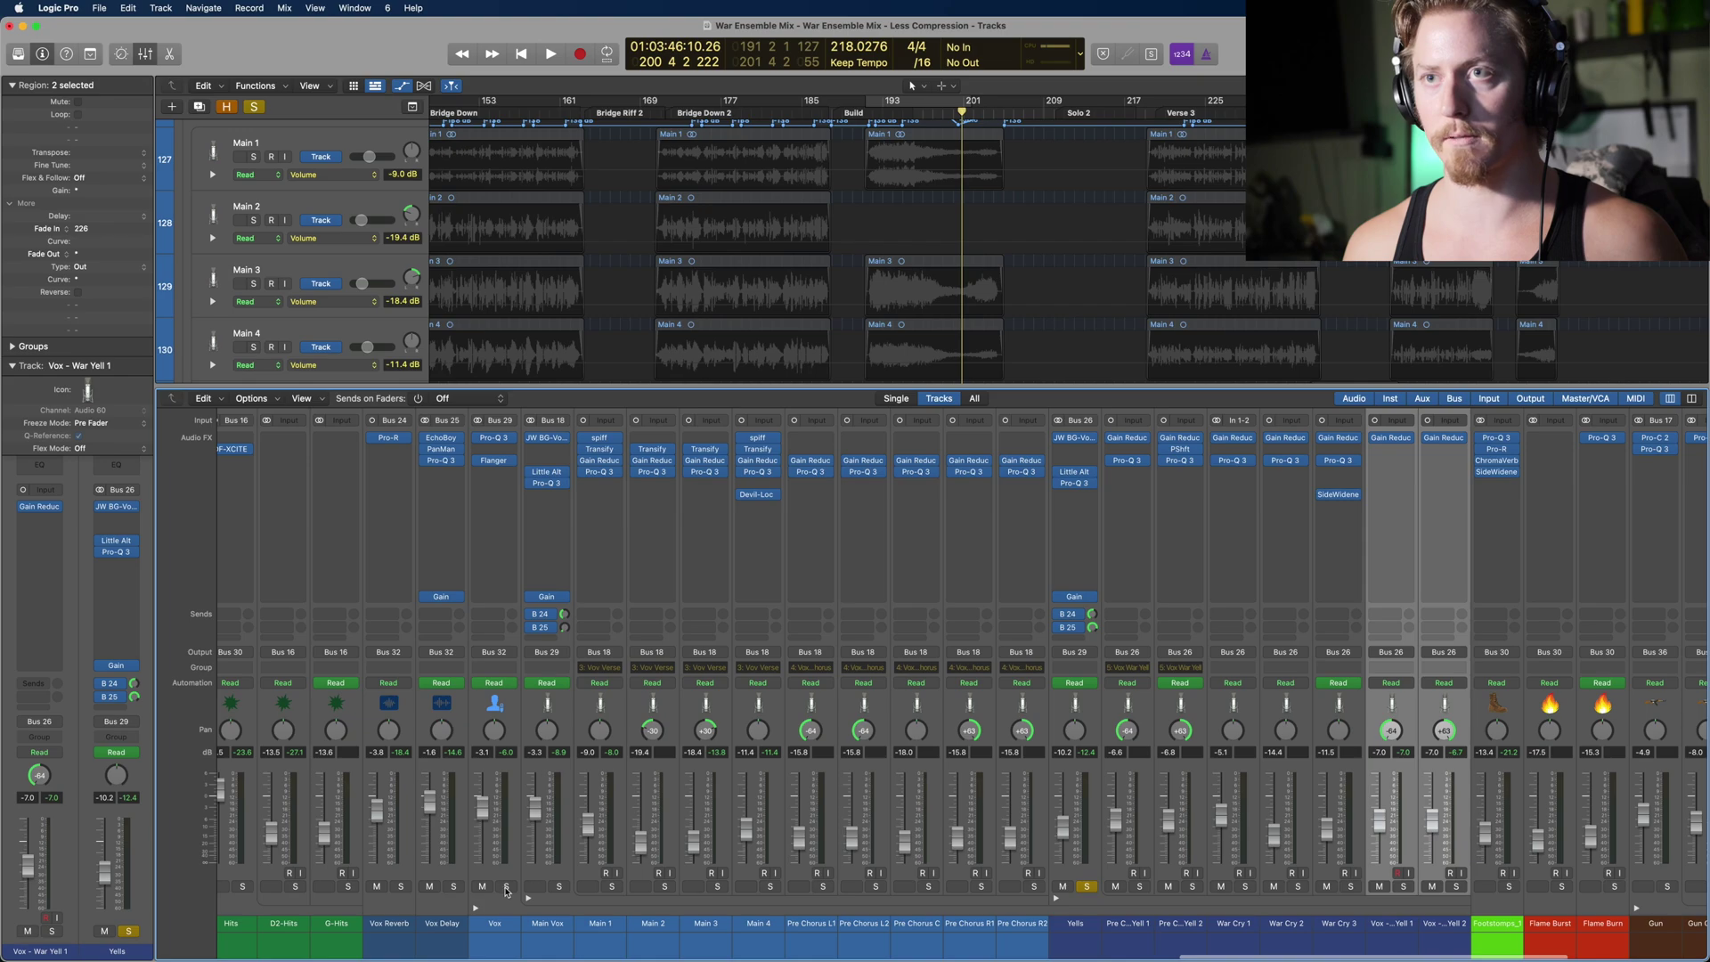
pyautogui.click(506, 886)
pyautogui.click(903, 114)
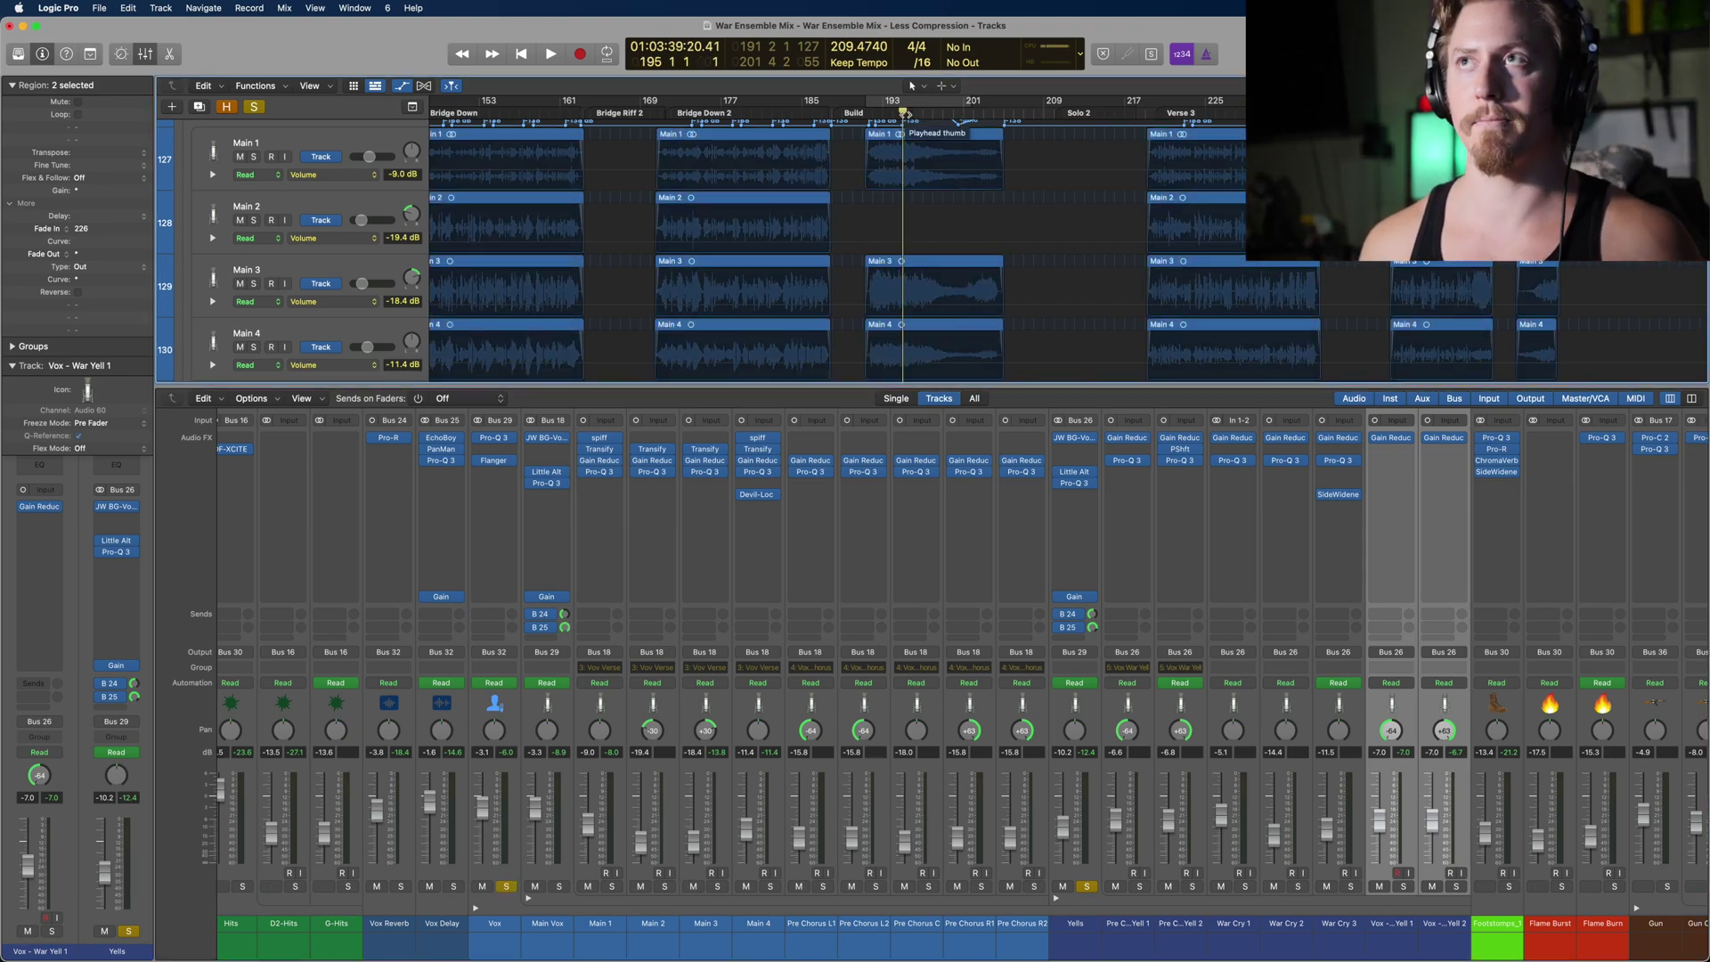
pyautogui.press('space')
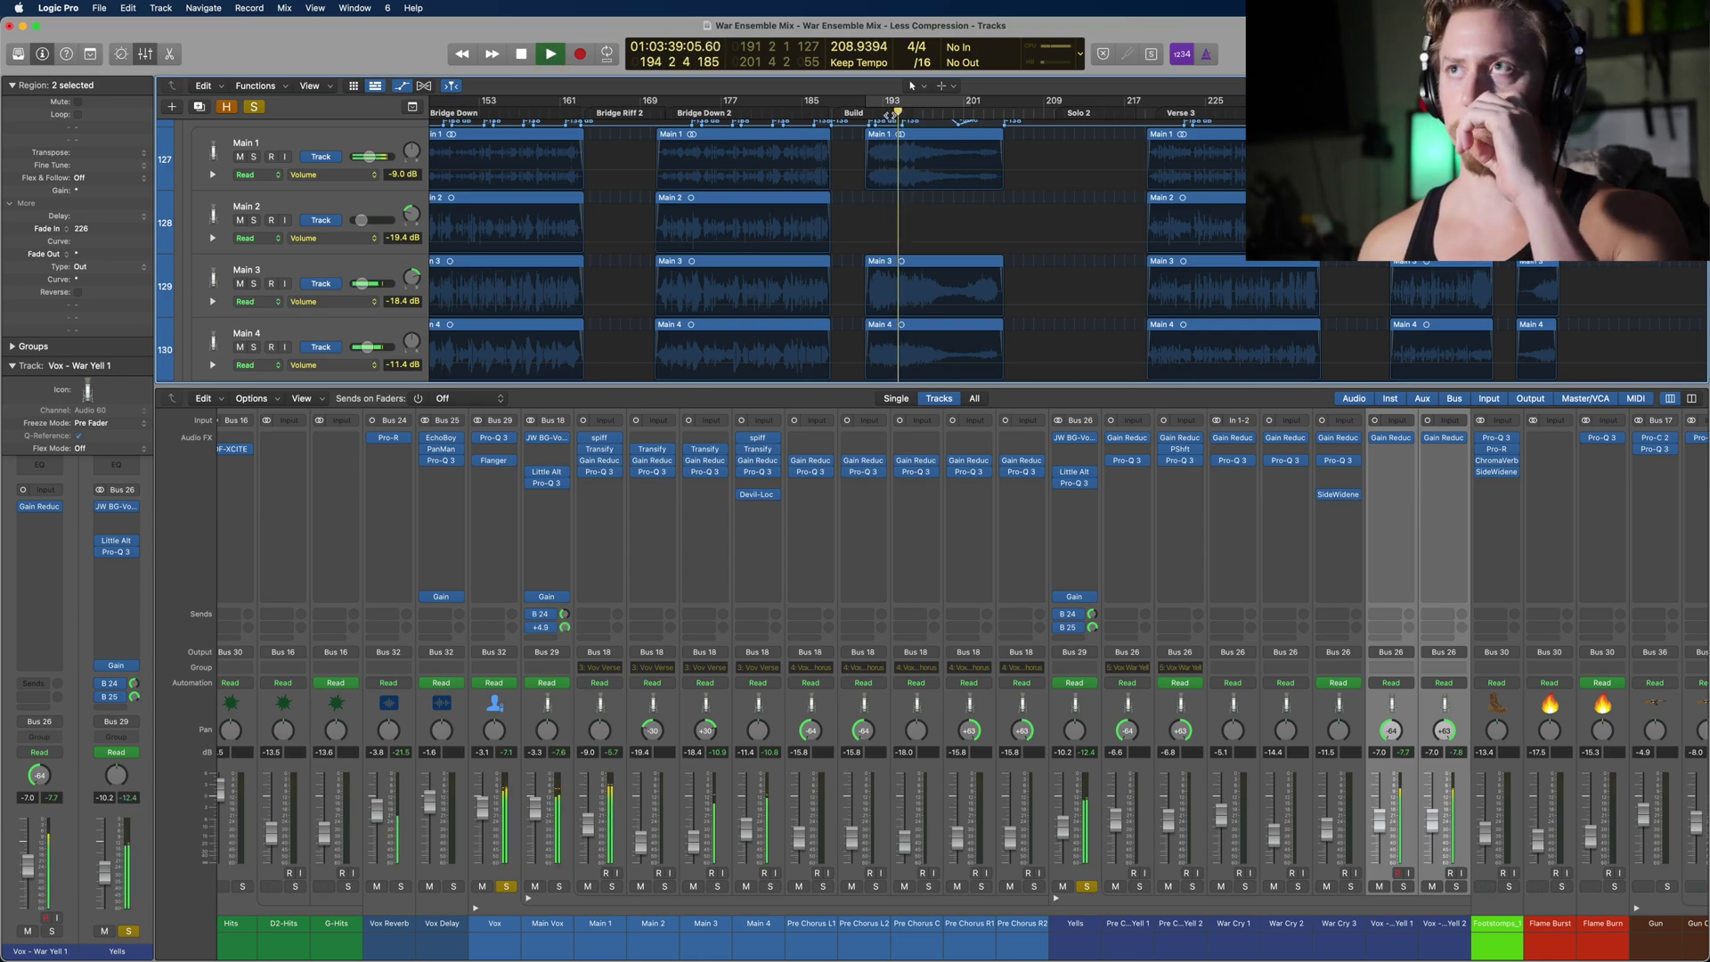
# Step: Compare the War Yell regions with the Main vocal regions during playback, then clear all solos and stop
pyautogui.scroll(-1, 948, 311)
pyautogui.scroll(-10, 948, 311)
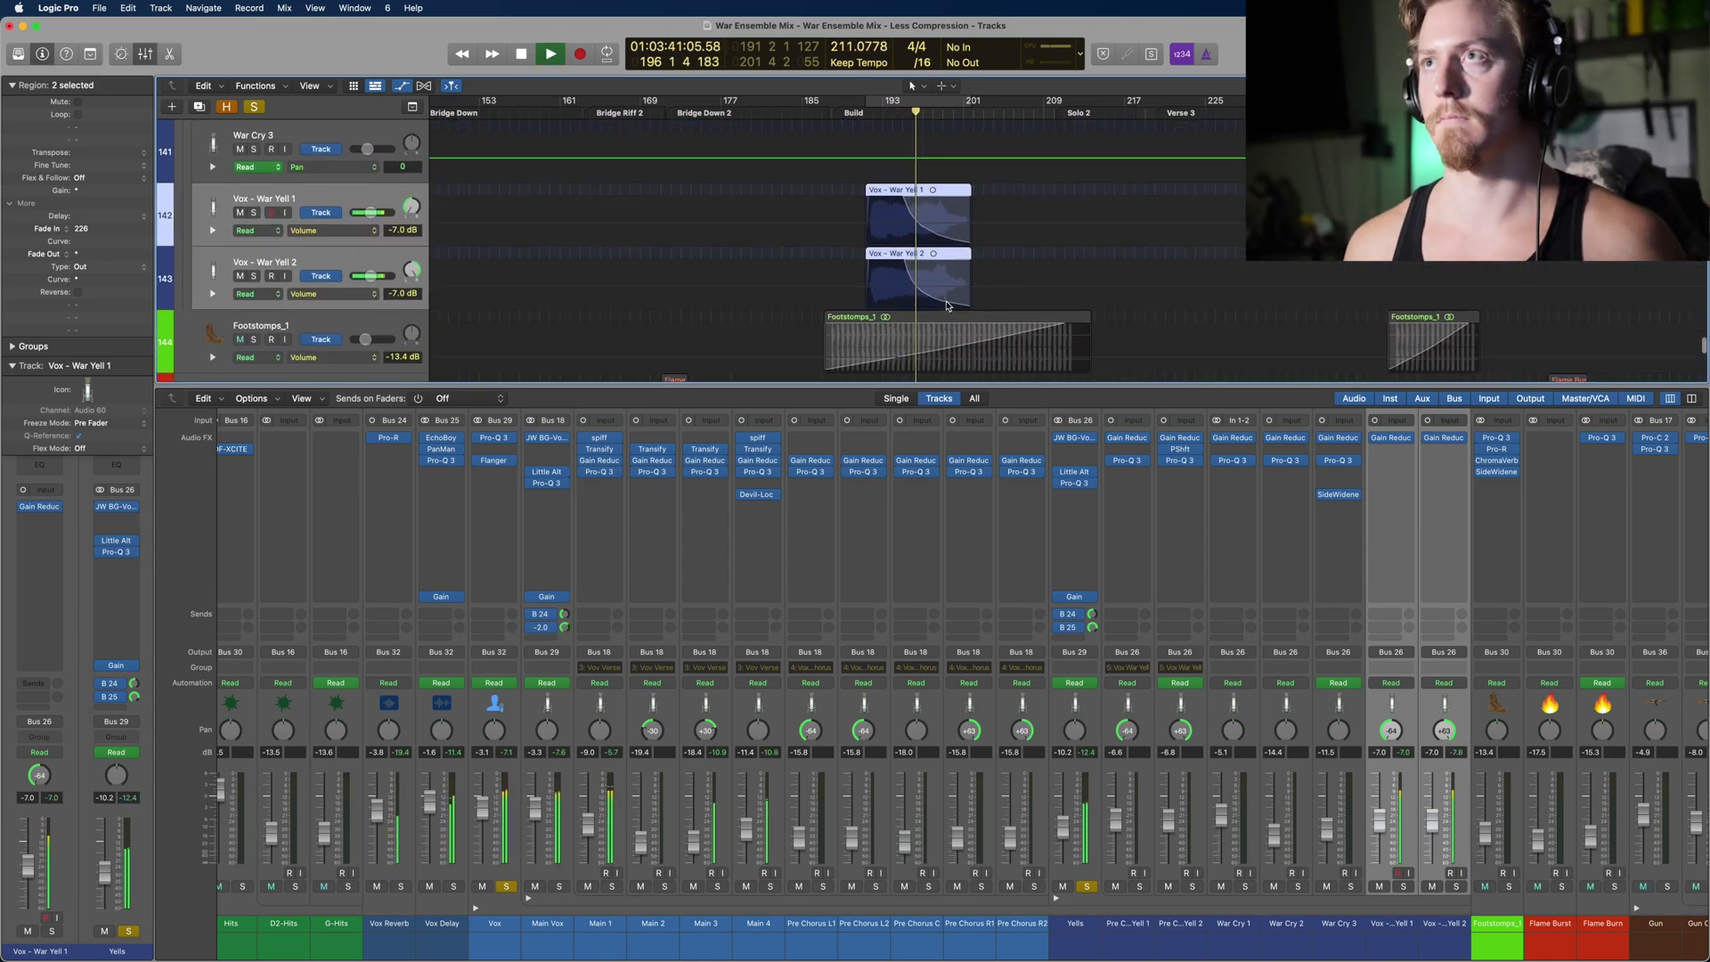
pyautogui.scroll(2, 939, 230)
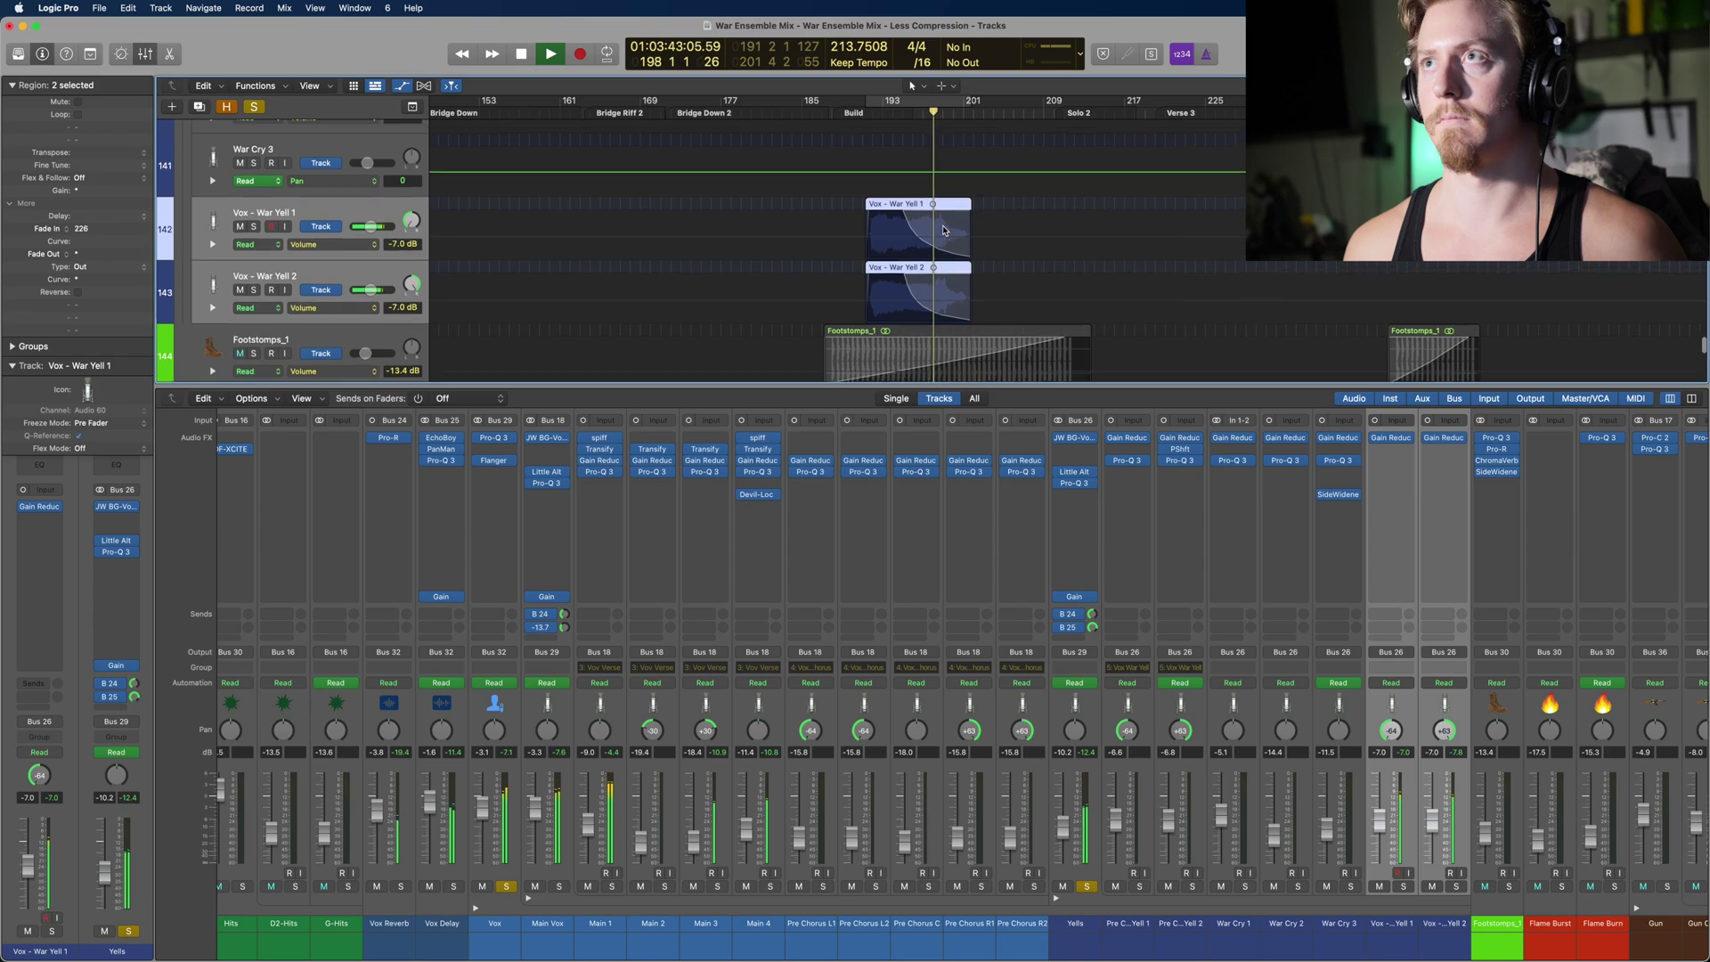
pyautogui.scroll(8, 944, 230)
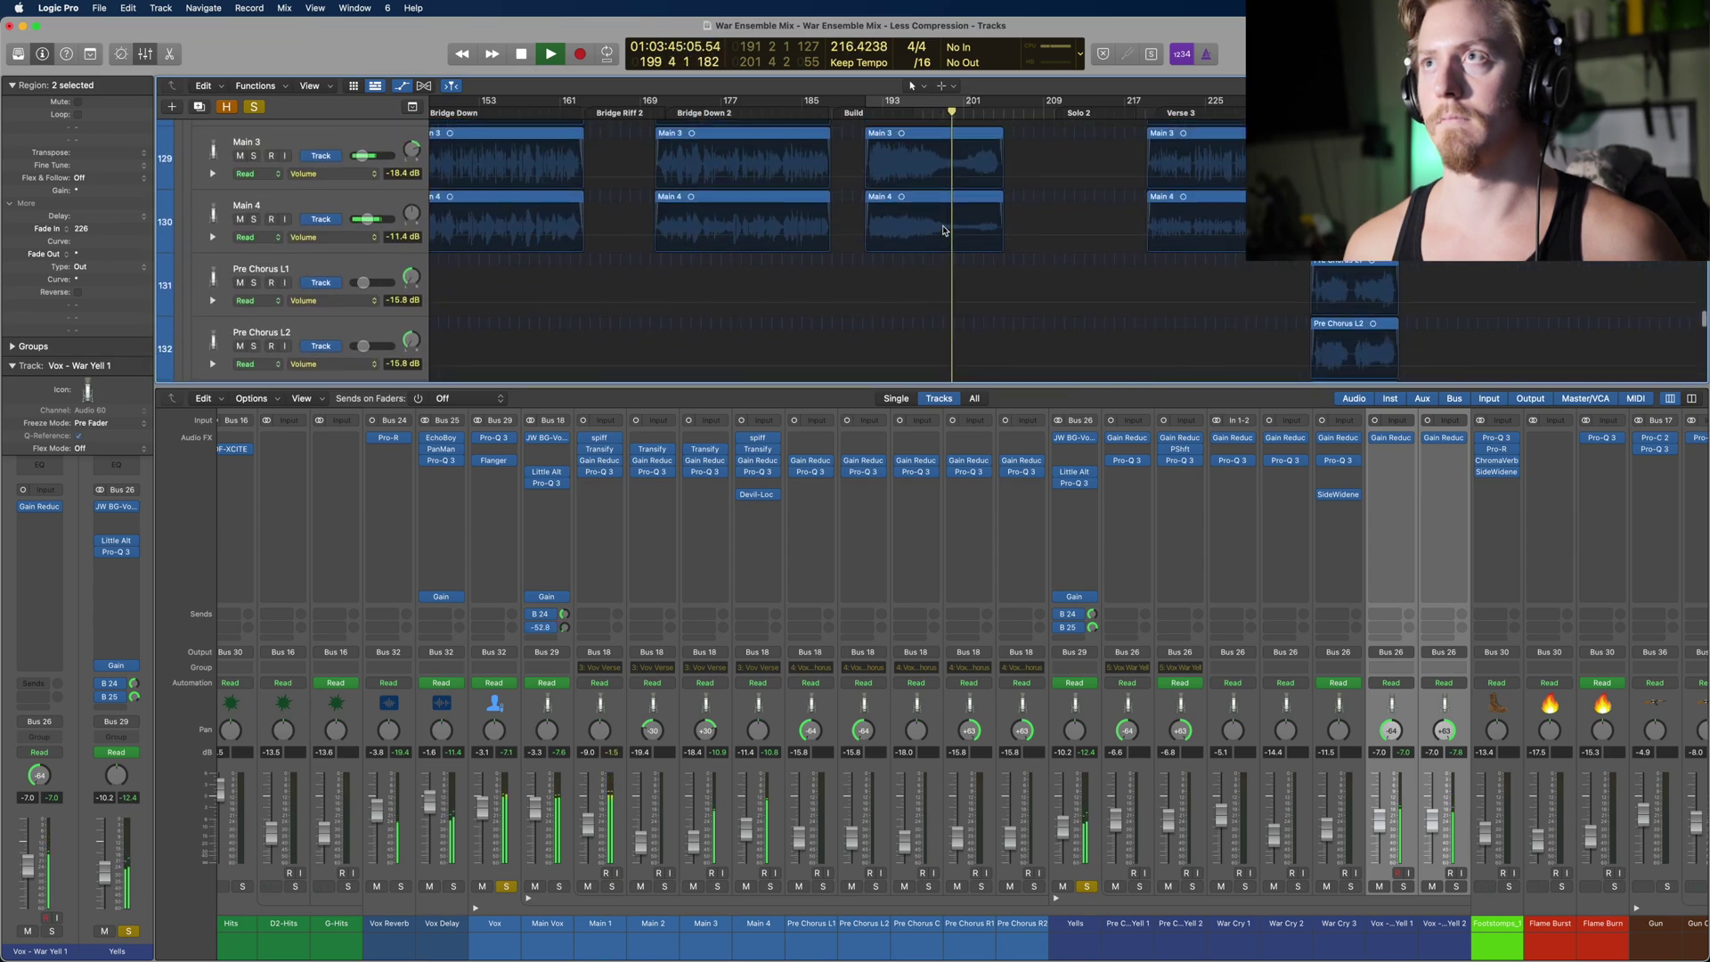
pyautogui.scroll(2, 944, 230)
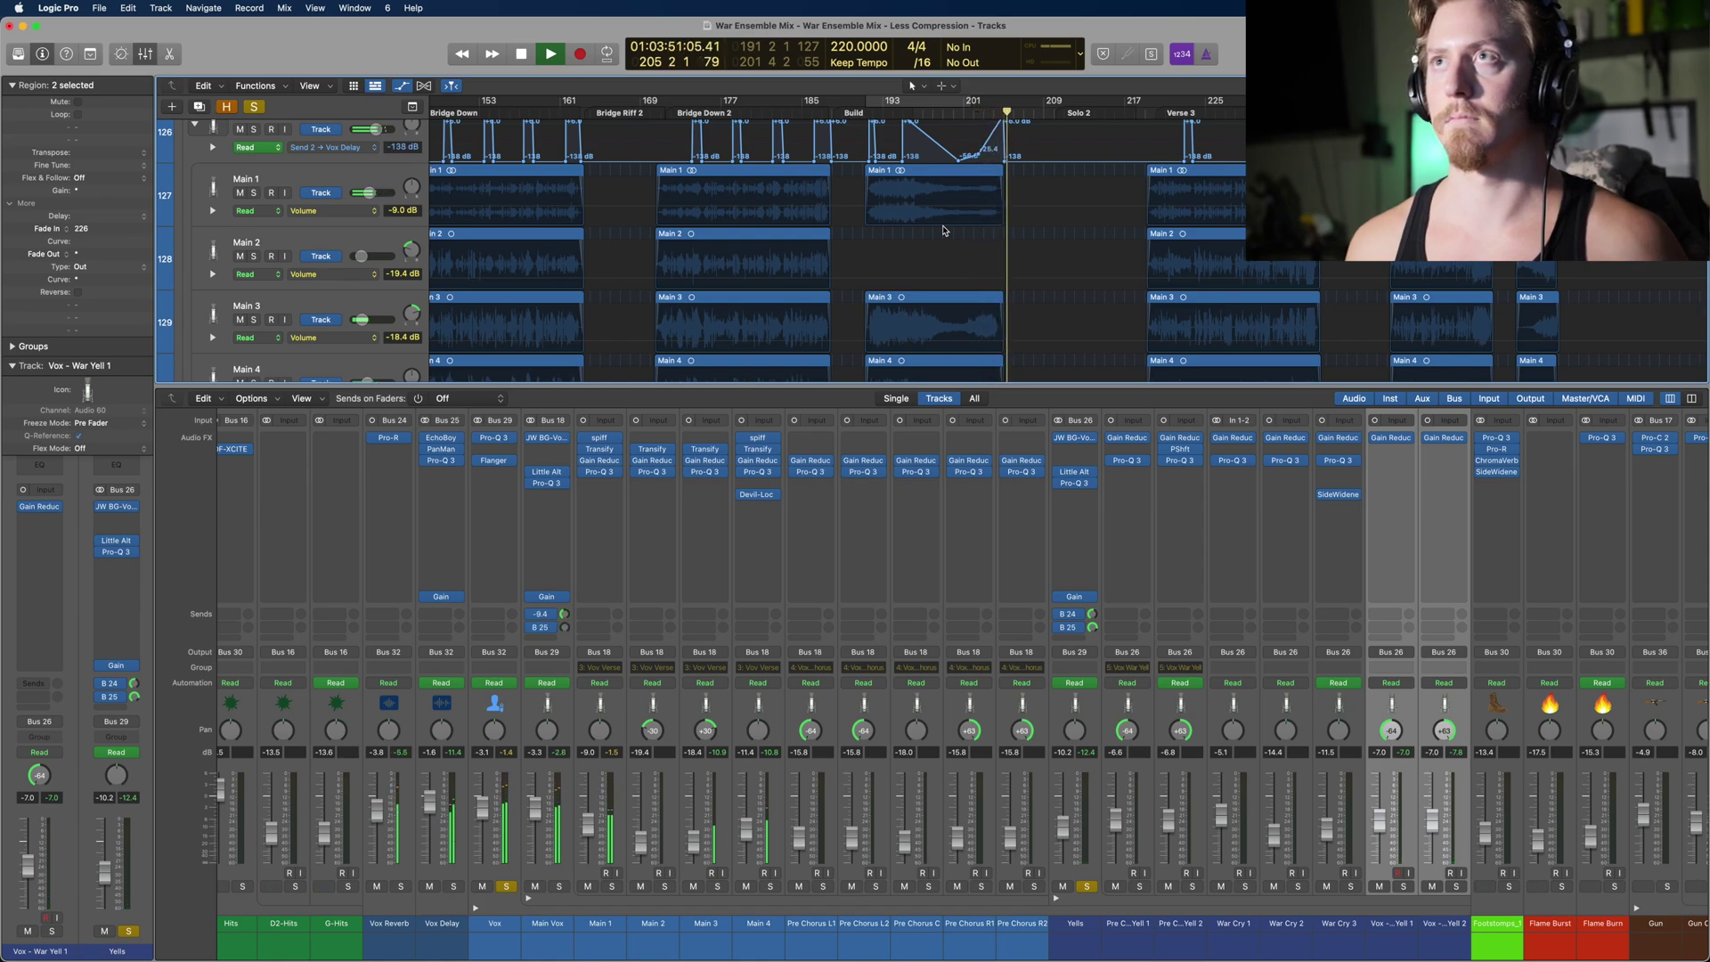
pyautogui.click(256, 107)
pyautogui.press('space')
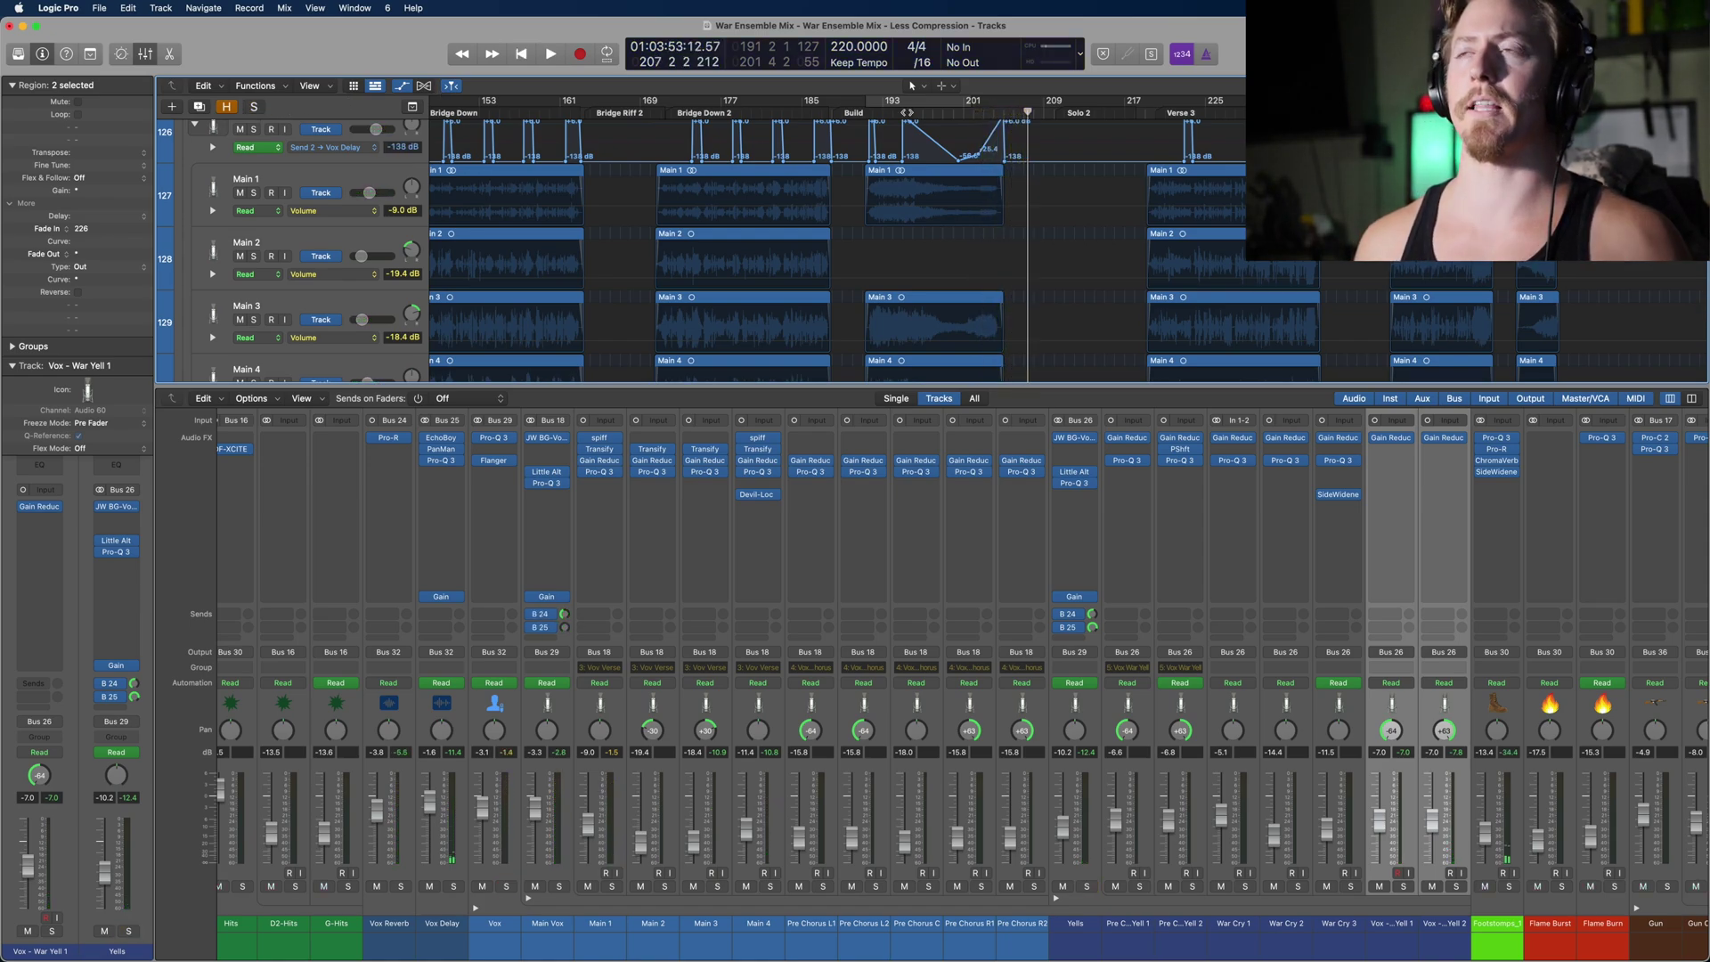
# Step: Play the full mix from bar 195 to about bar 205, checking the War Yell fades and the Main Vox delay-send automation
pyautogui.click(906, 112)
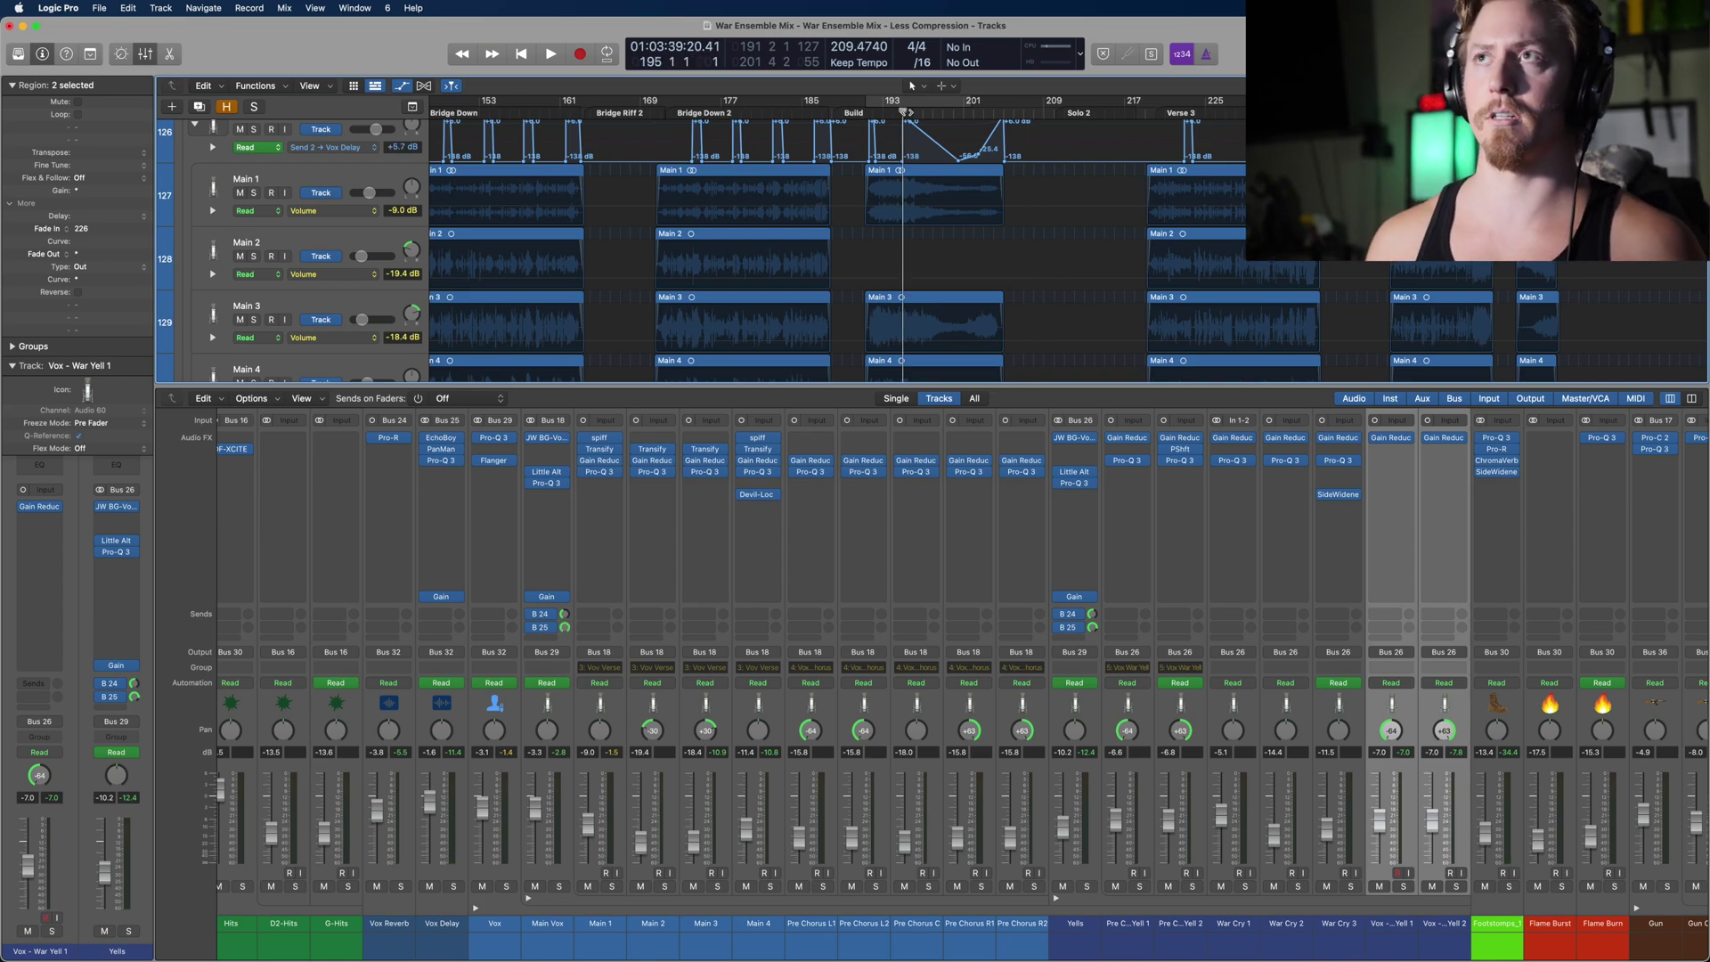
pyautogui.press('space')
pyautogui.scroll(-15, 955, 258)
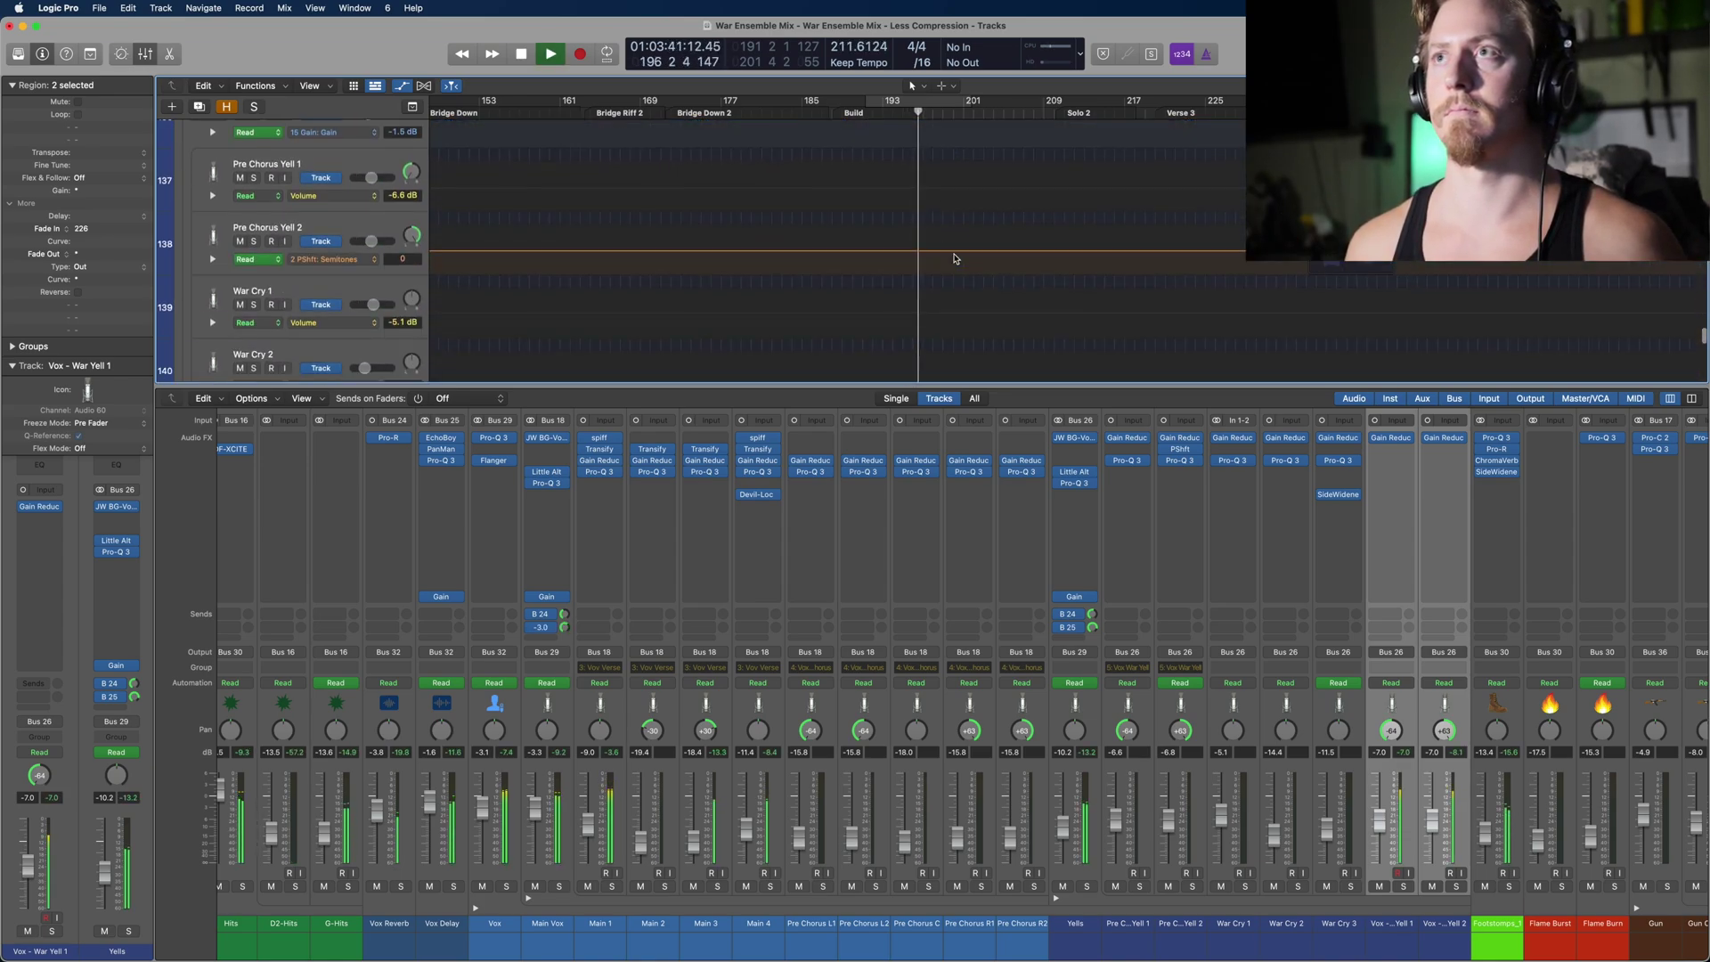
pyautogui.scroll(-2, 954, 258)
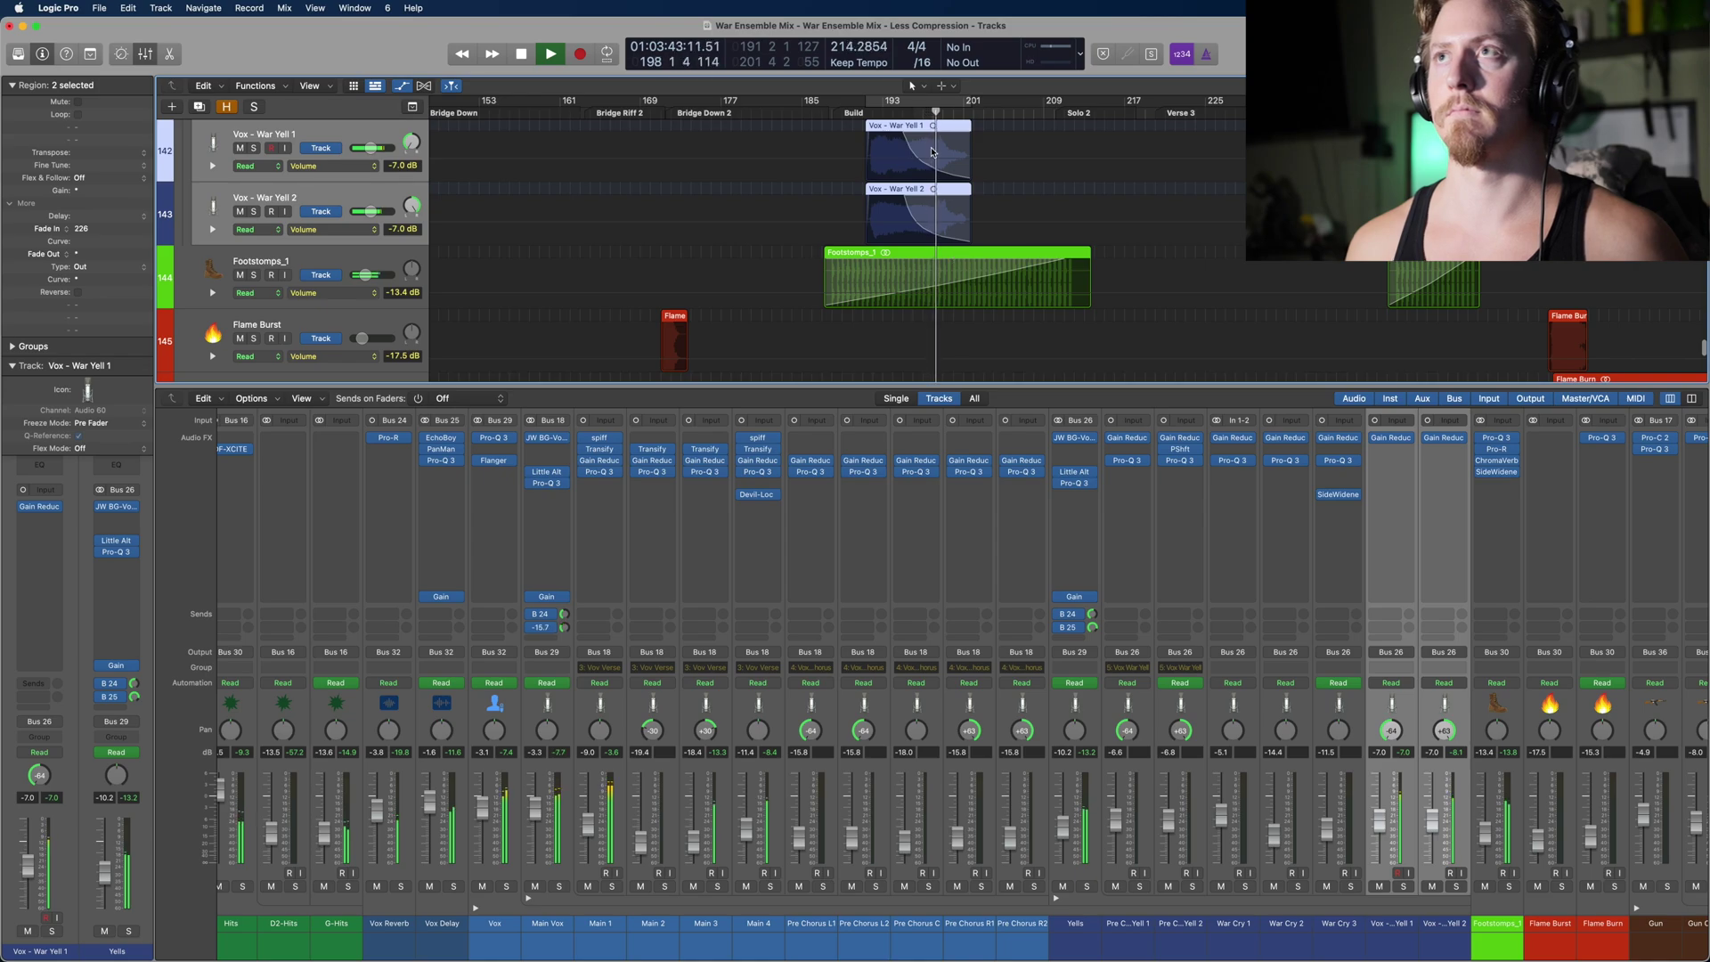
pyautogui.scroll(12, 935, 178)
pyautogui.scroll(5, 944, 178)
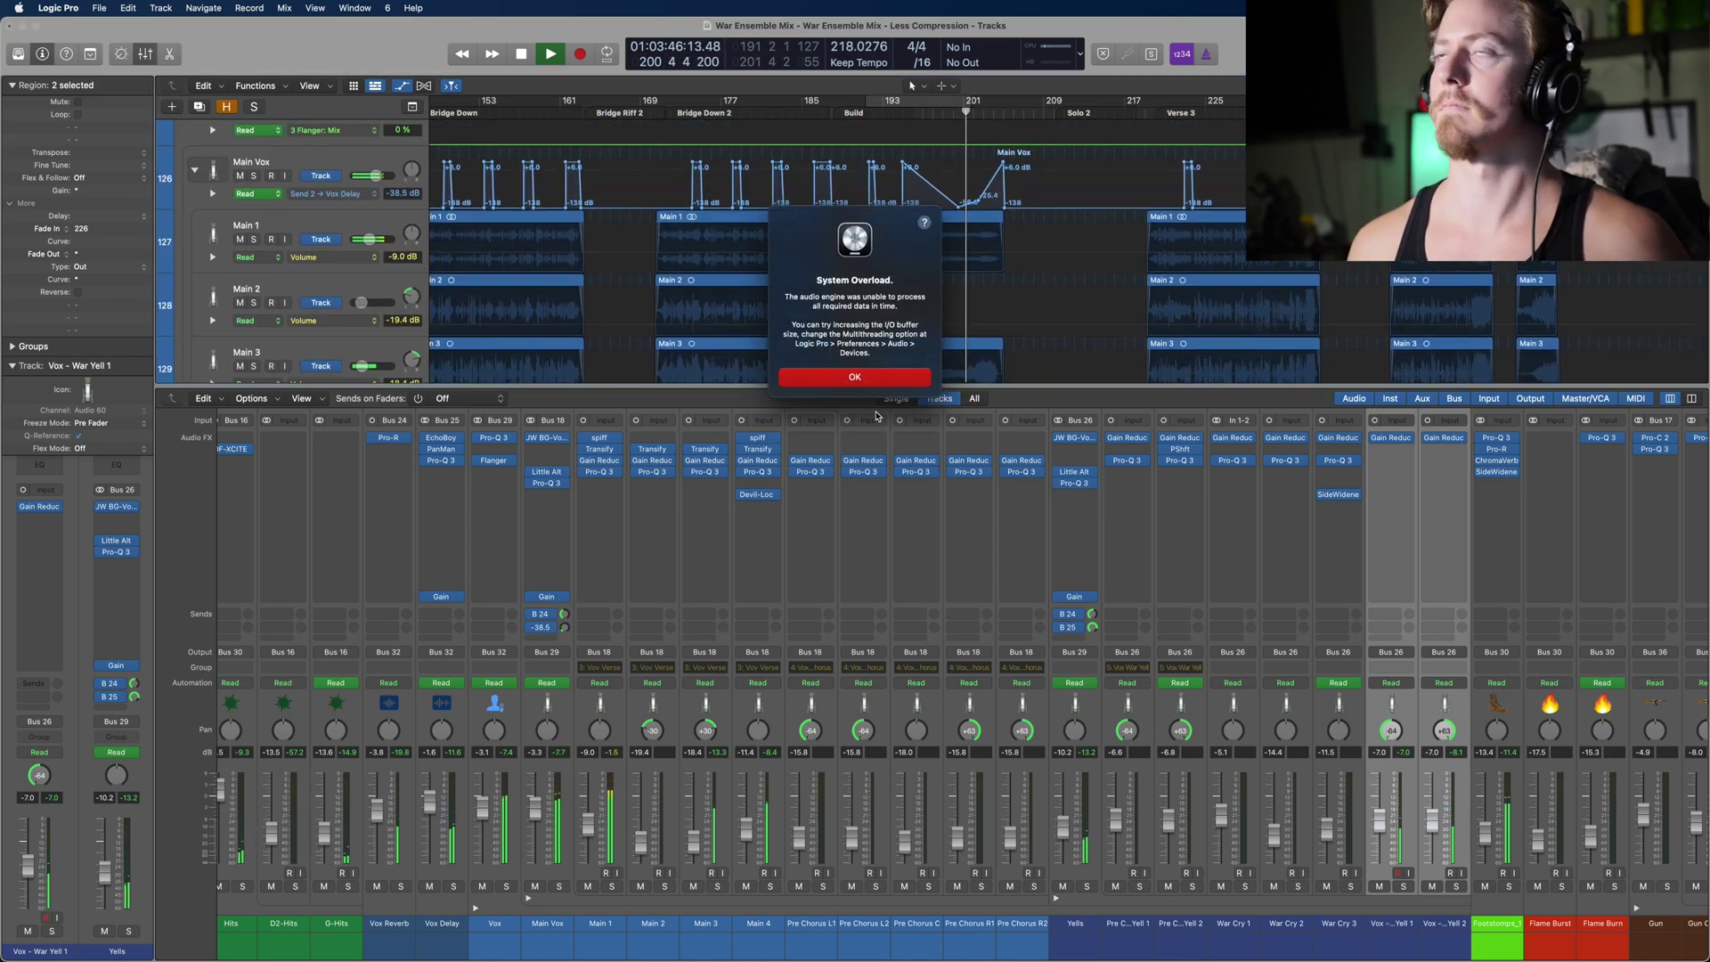
pyautogui.click(879, 377)
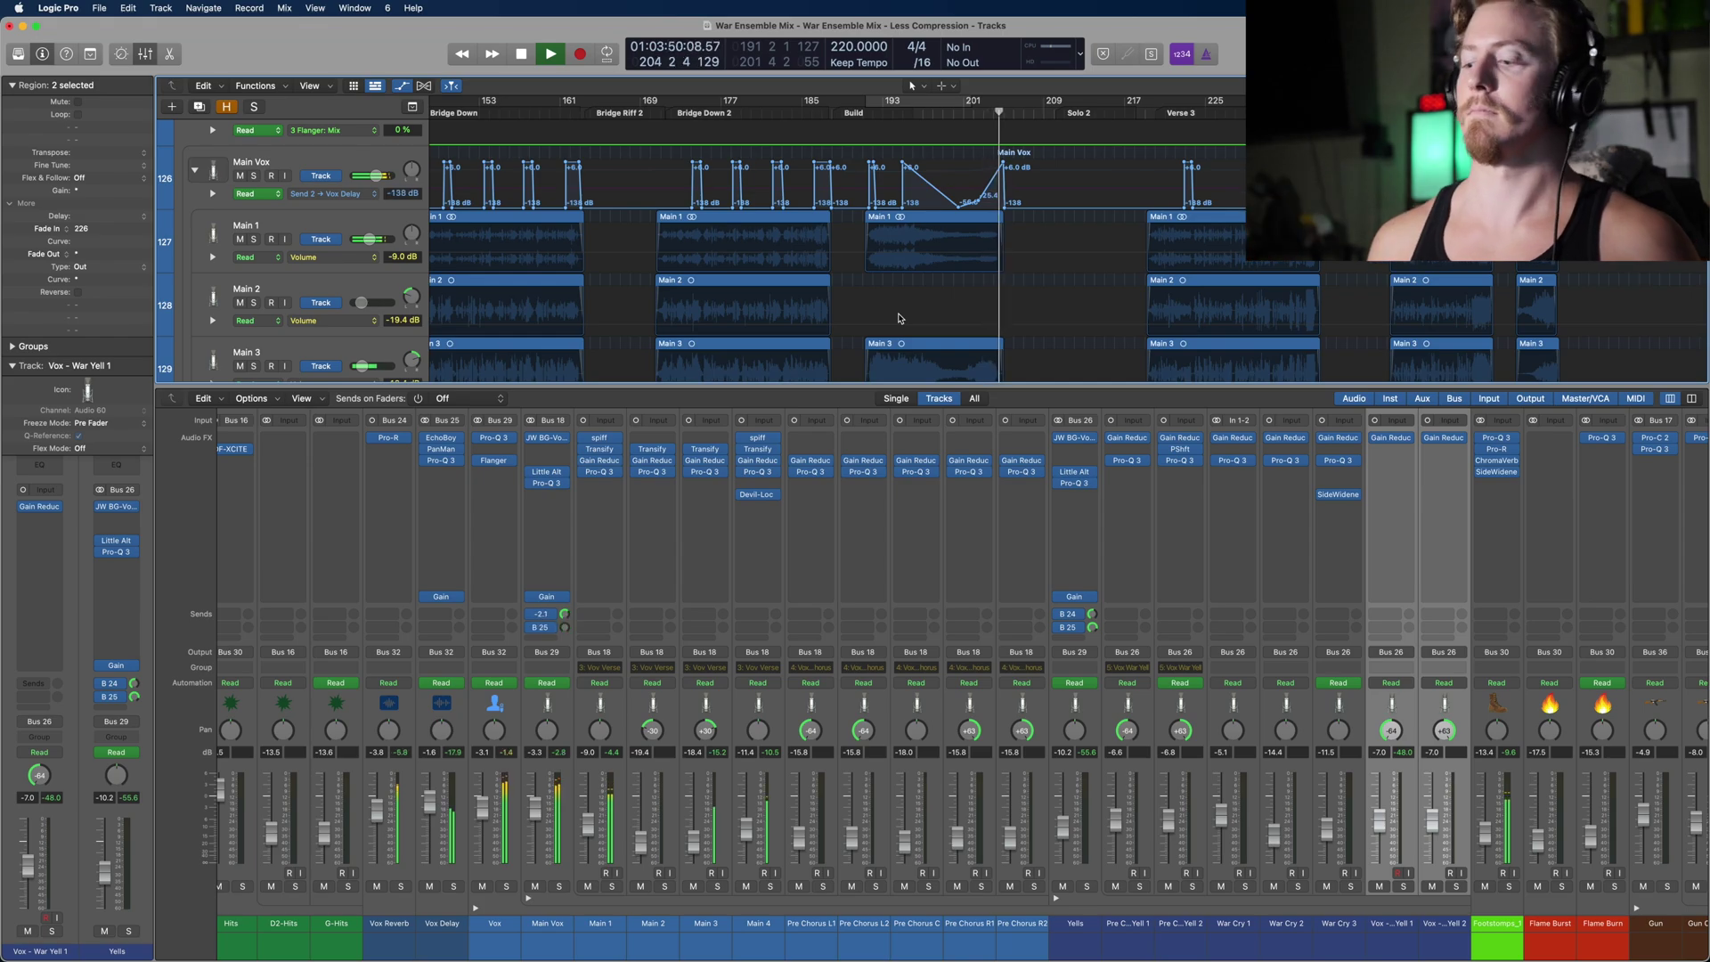
pyautogui.press('space')
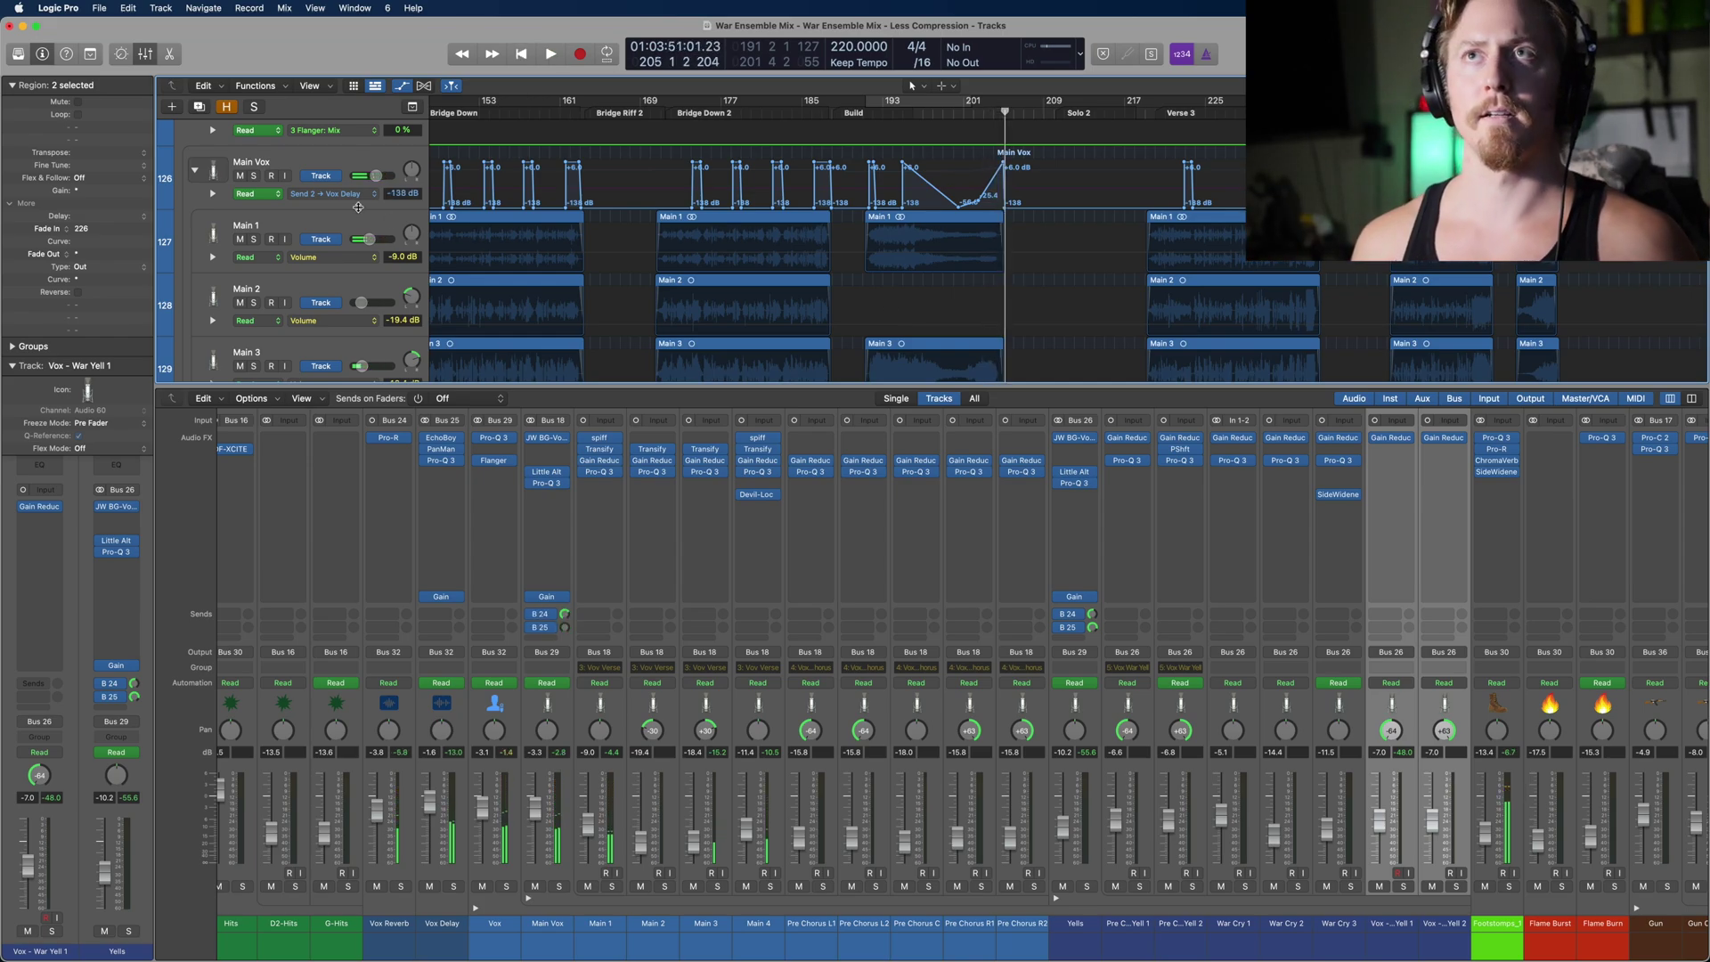
# Step: Select the Yells bus and examine its JW BG-Vocals plug-in settings
pyautogui.scroll(-3, 1016, 295)
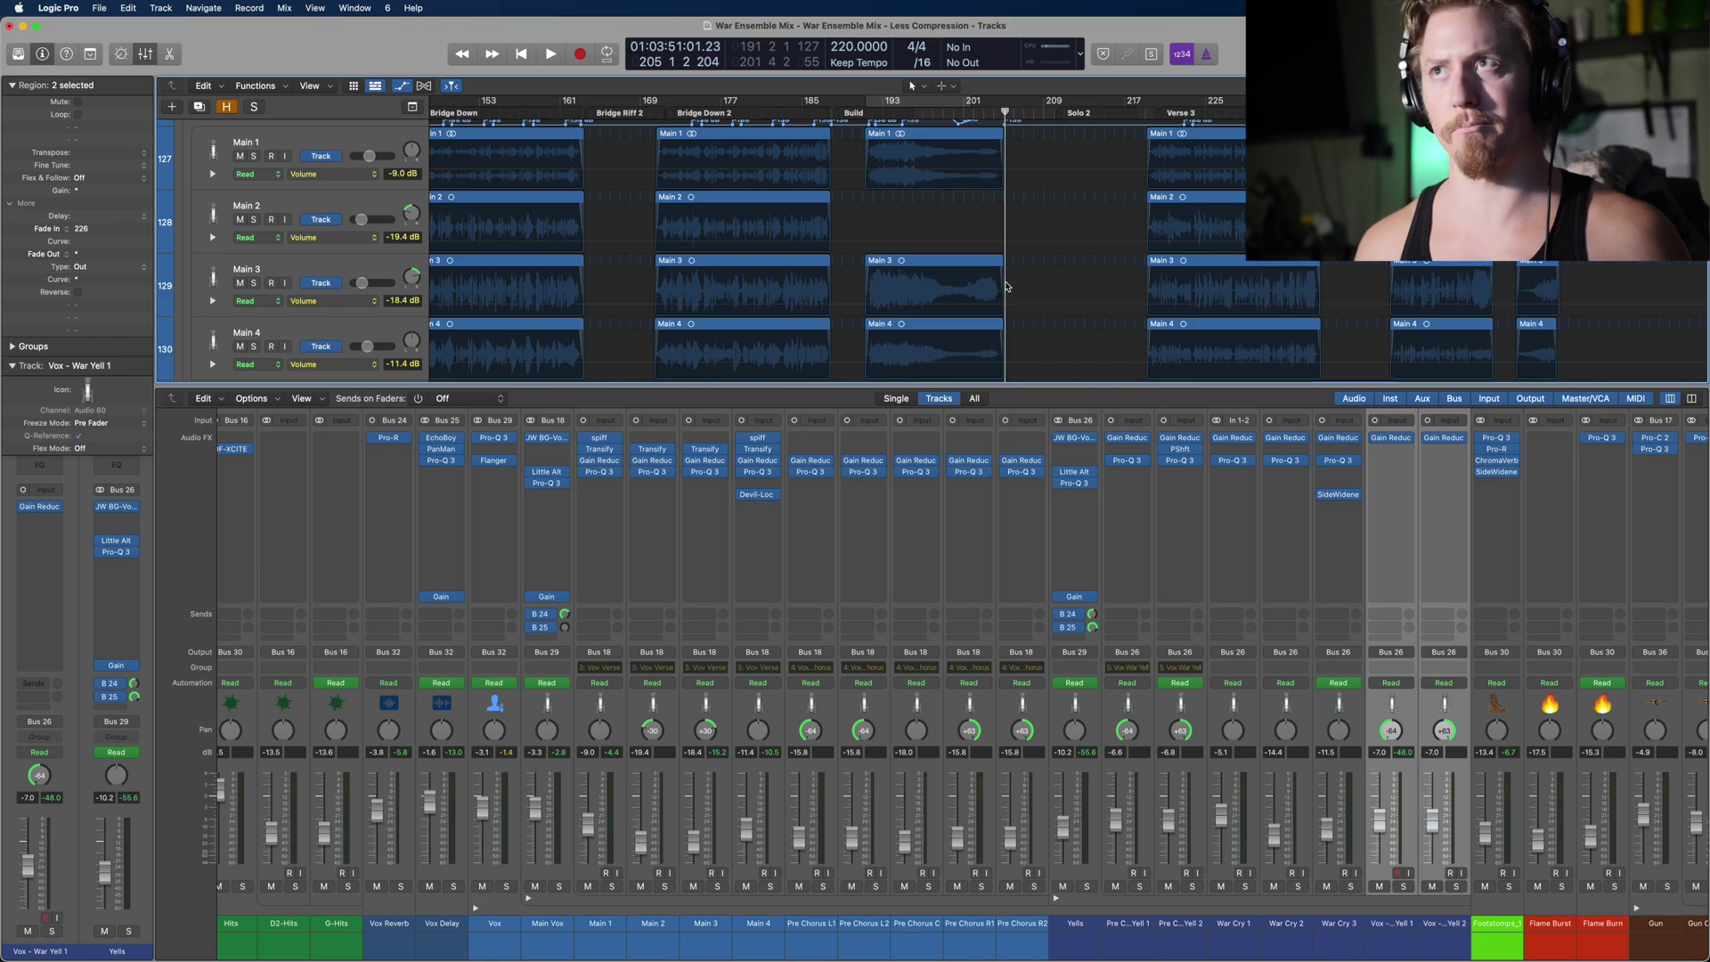
pyautogui.scroll(-15, 1045, 309)
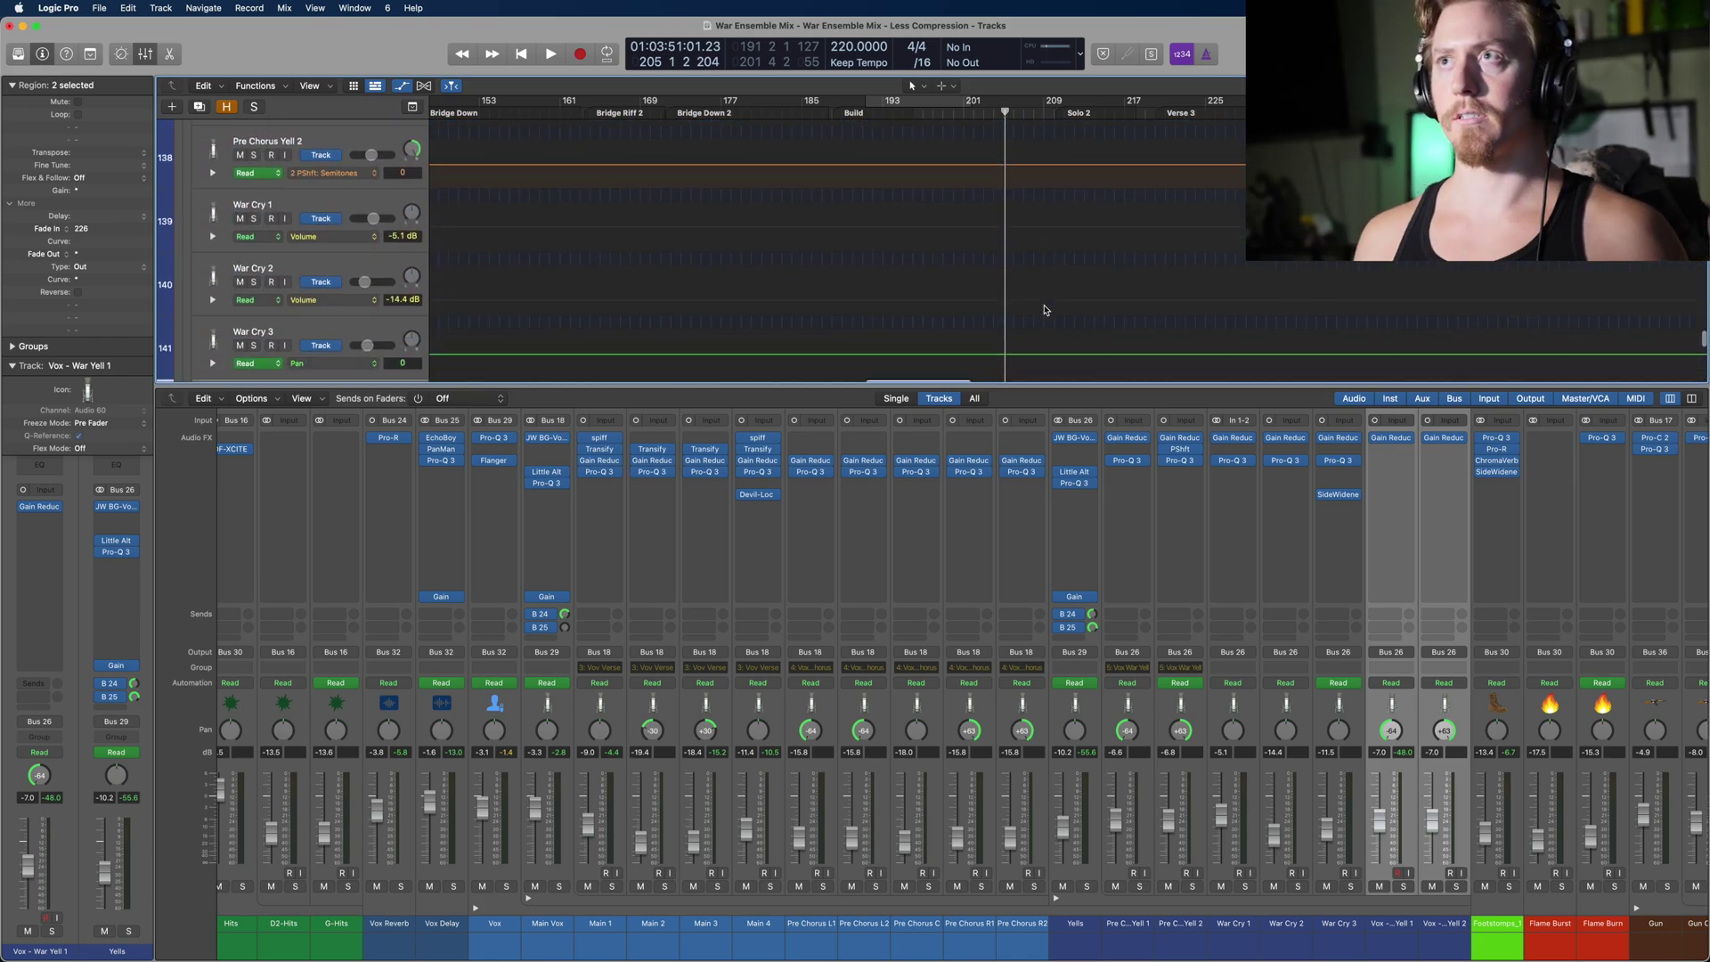
pyautogui.click(762, 703)
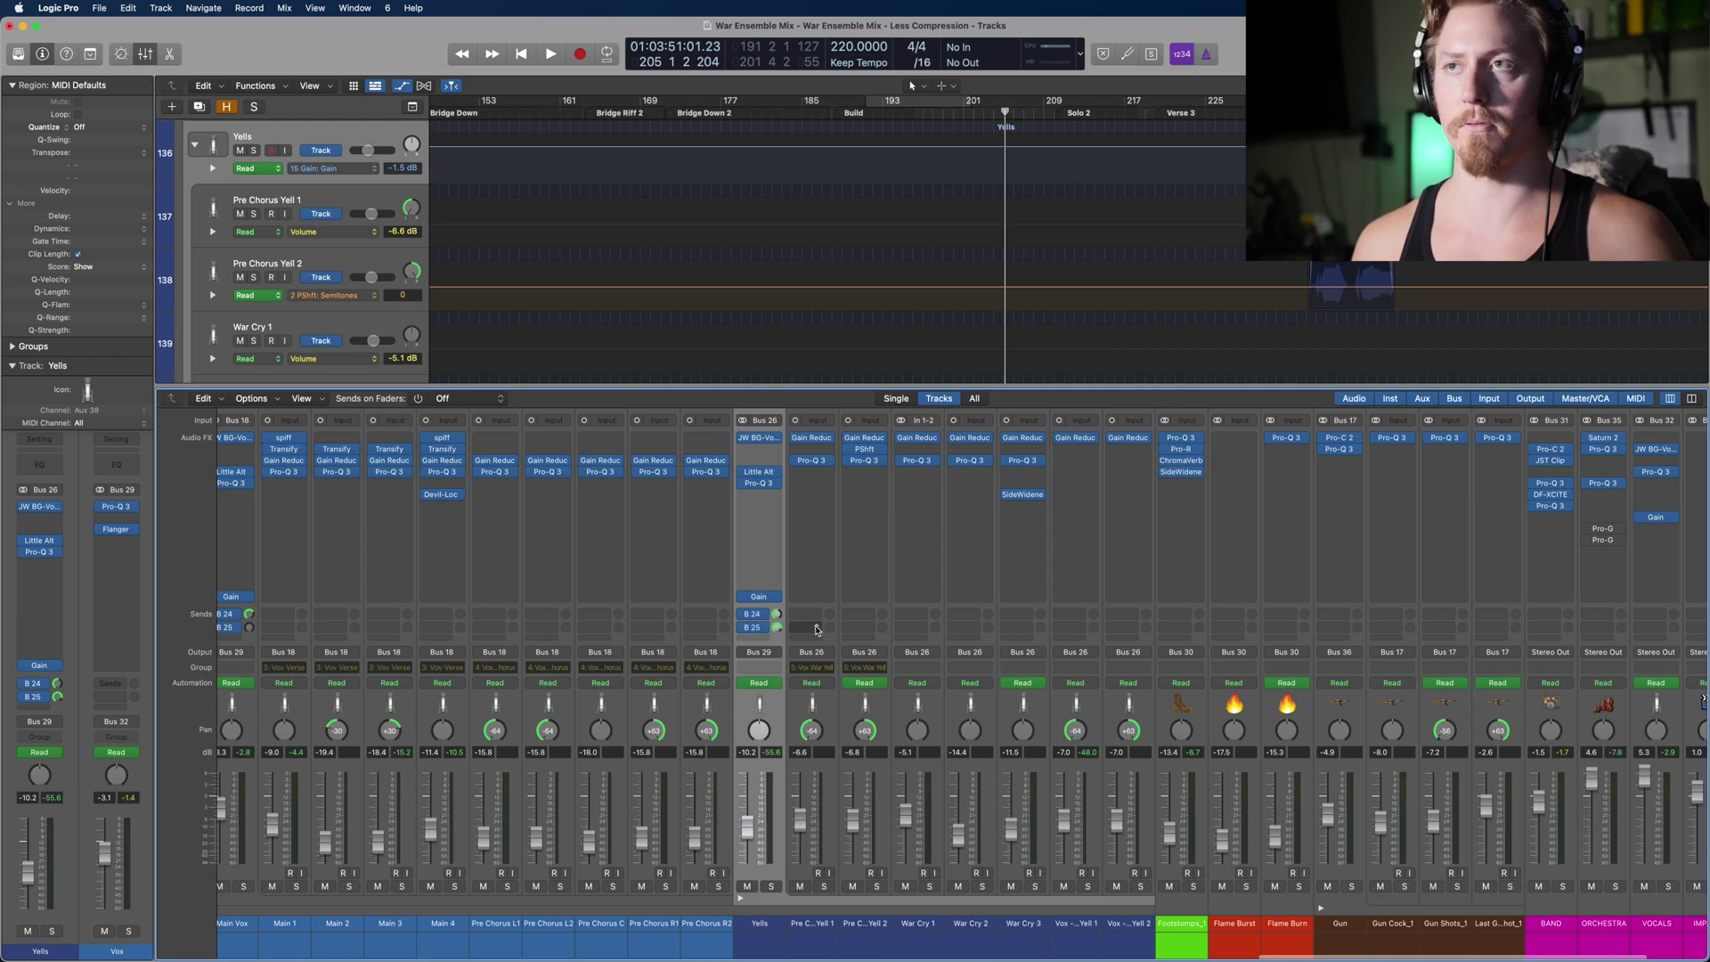
pyautogui.click(772, 445)
pyautogui.press('Down')
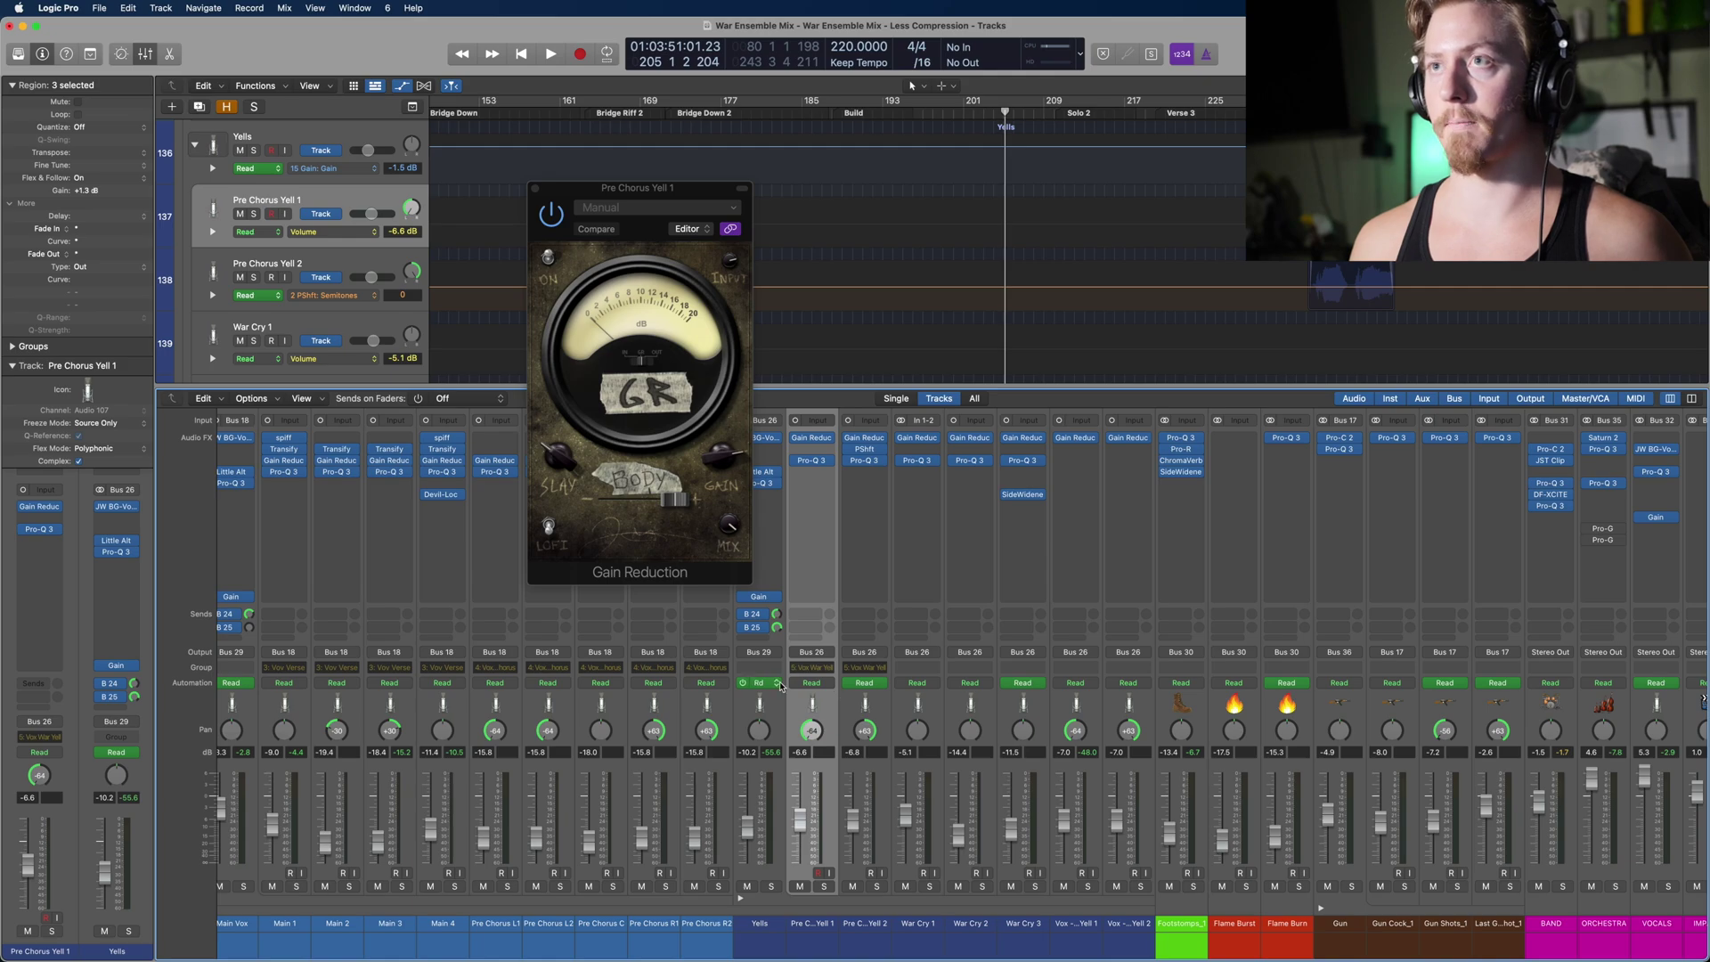
pyautogui.press('Up')
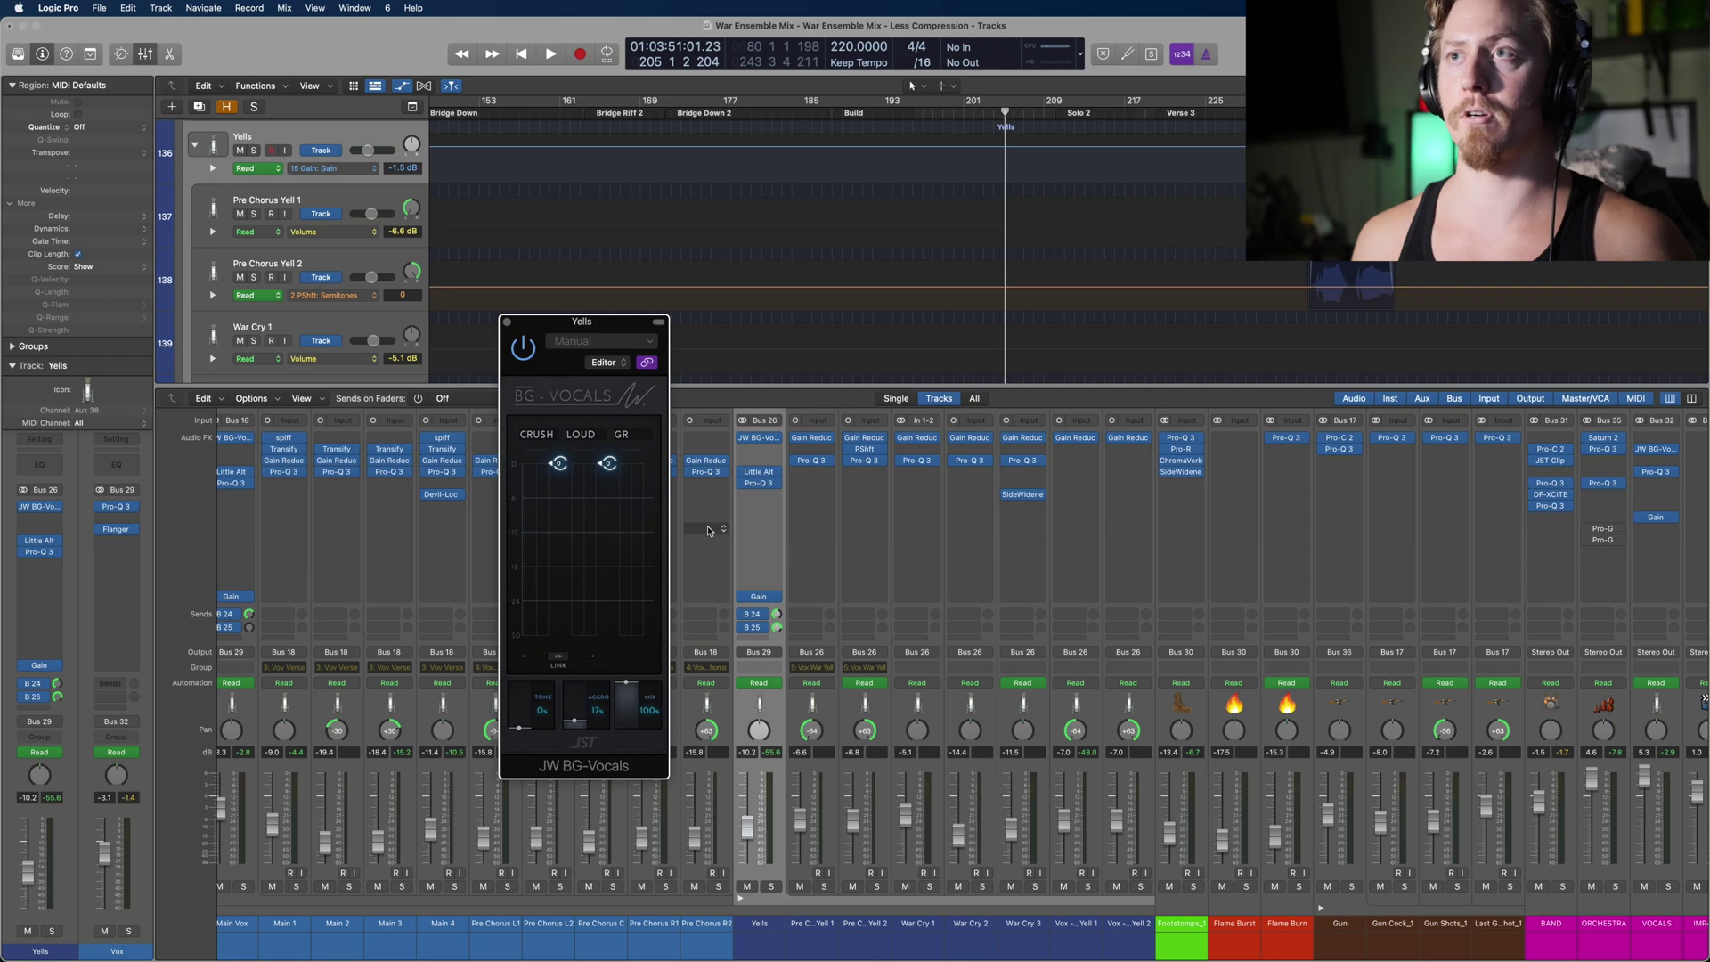
# Step: Examine the Little AlterBoy settings and the Pro-Q 3 curve on the Yells bus
pyautogui.click(759, 475)
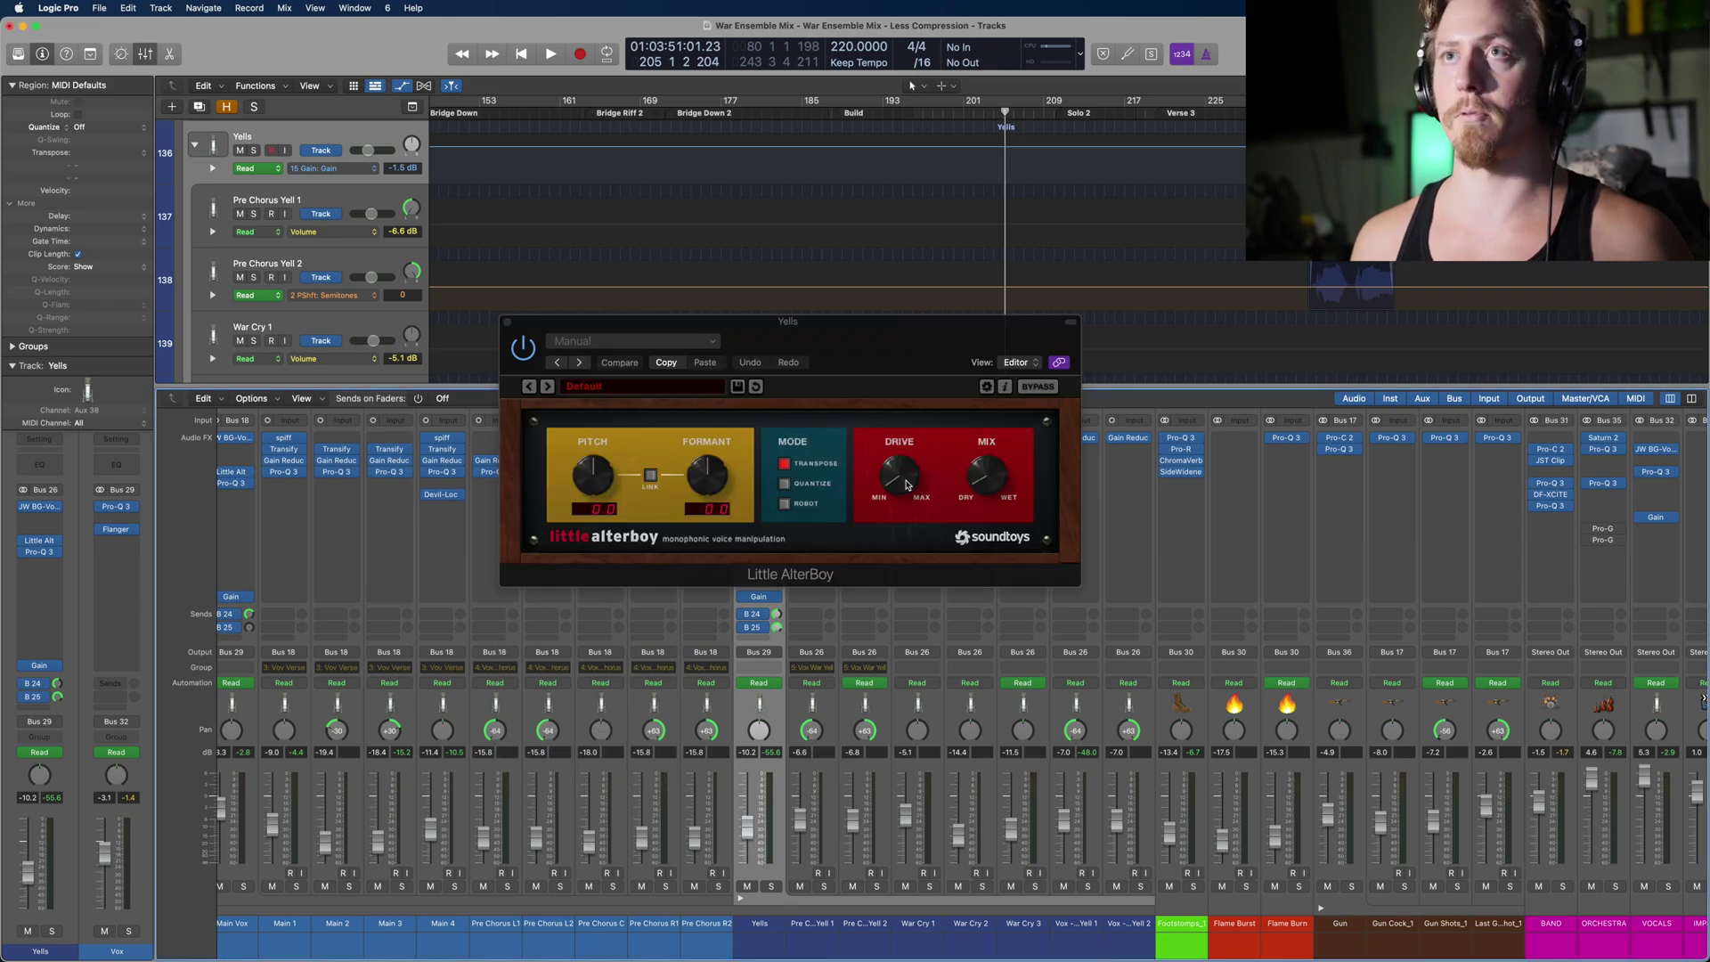
pyautogui.click(505, 322)
pyautogui.click(758, 482)
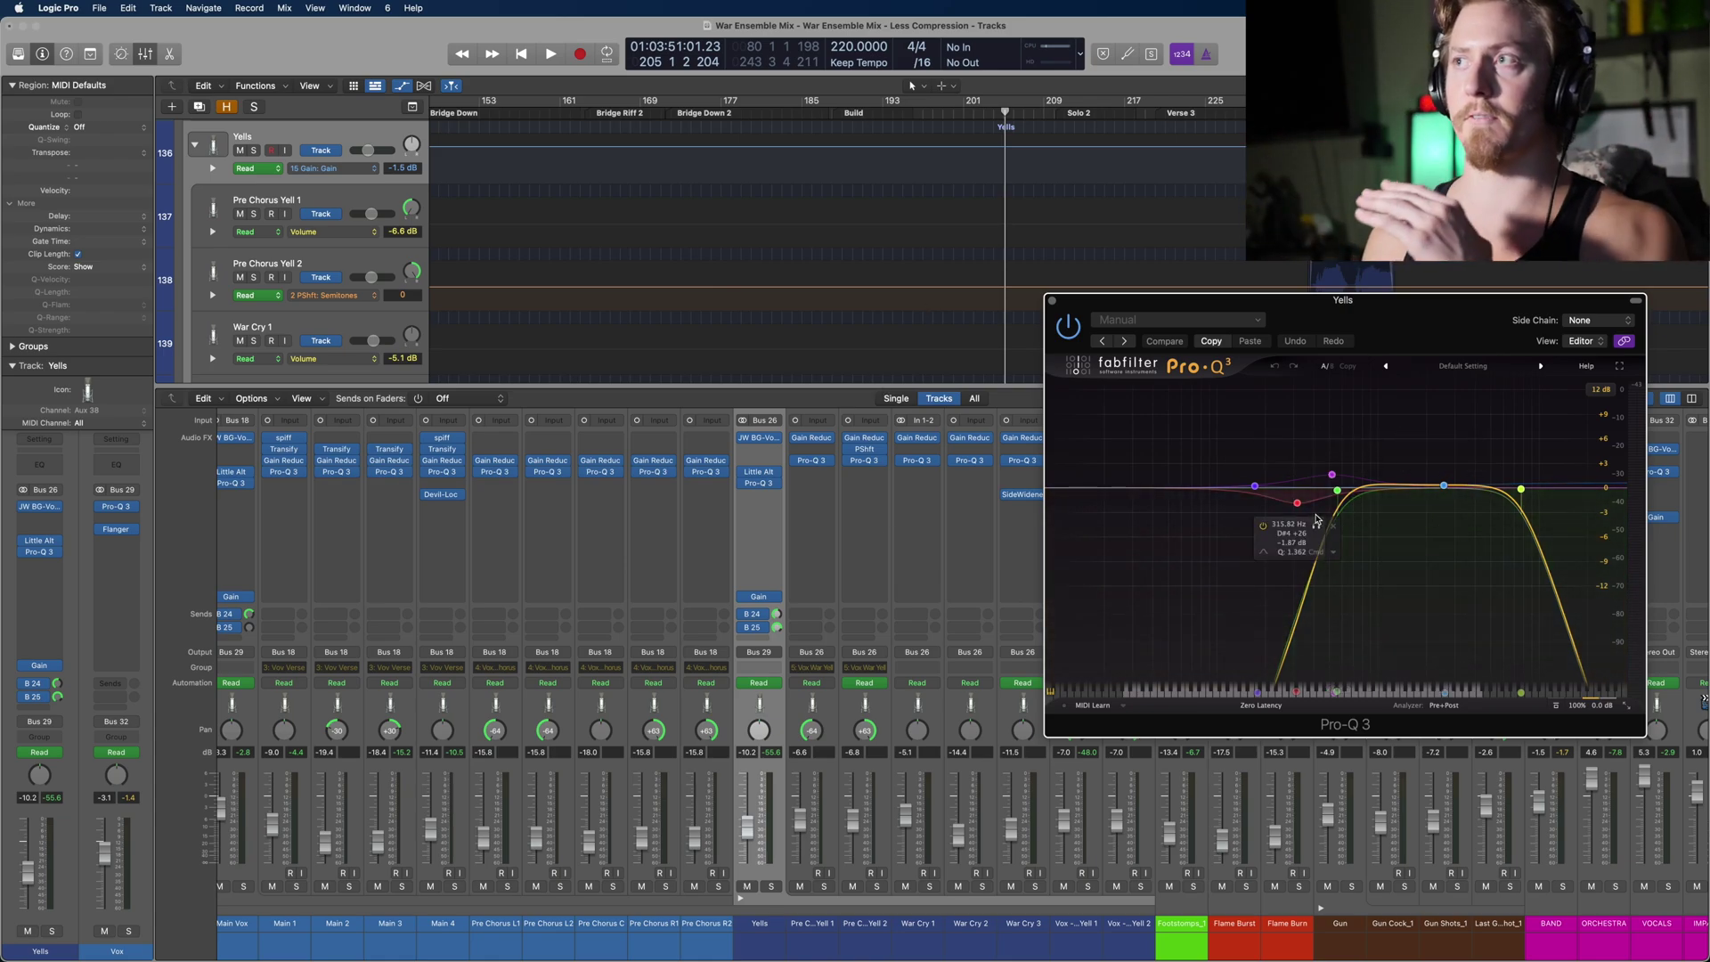
pyautogui.moveTo(1353, 320); pyautogui.dragTo(678, 358)
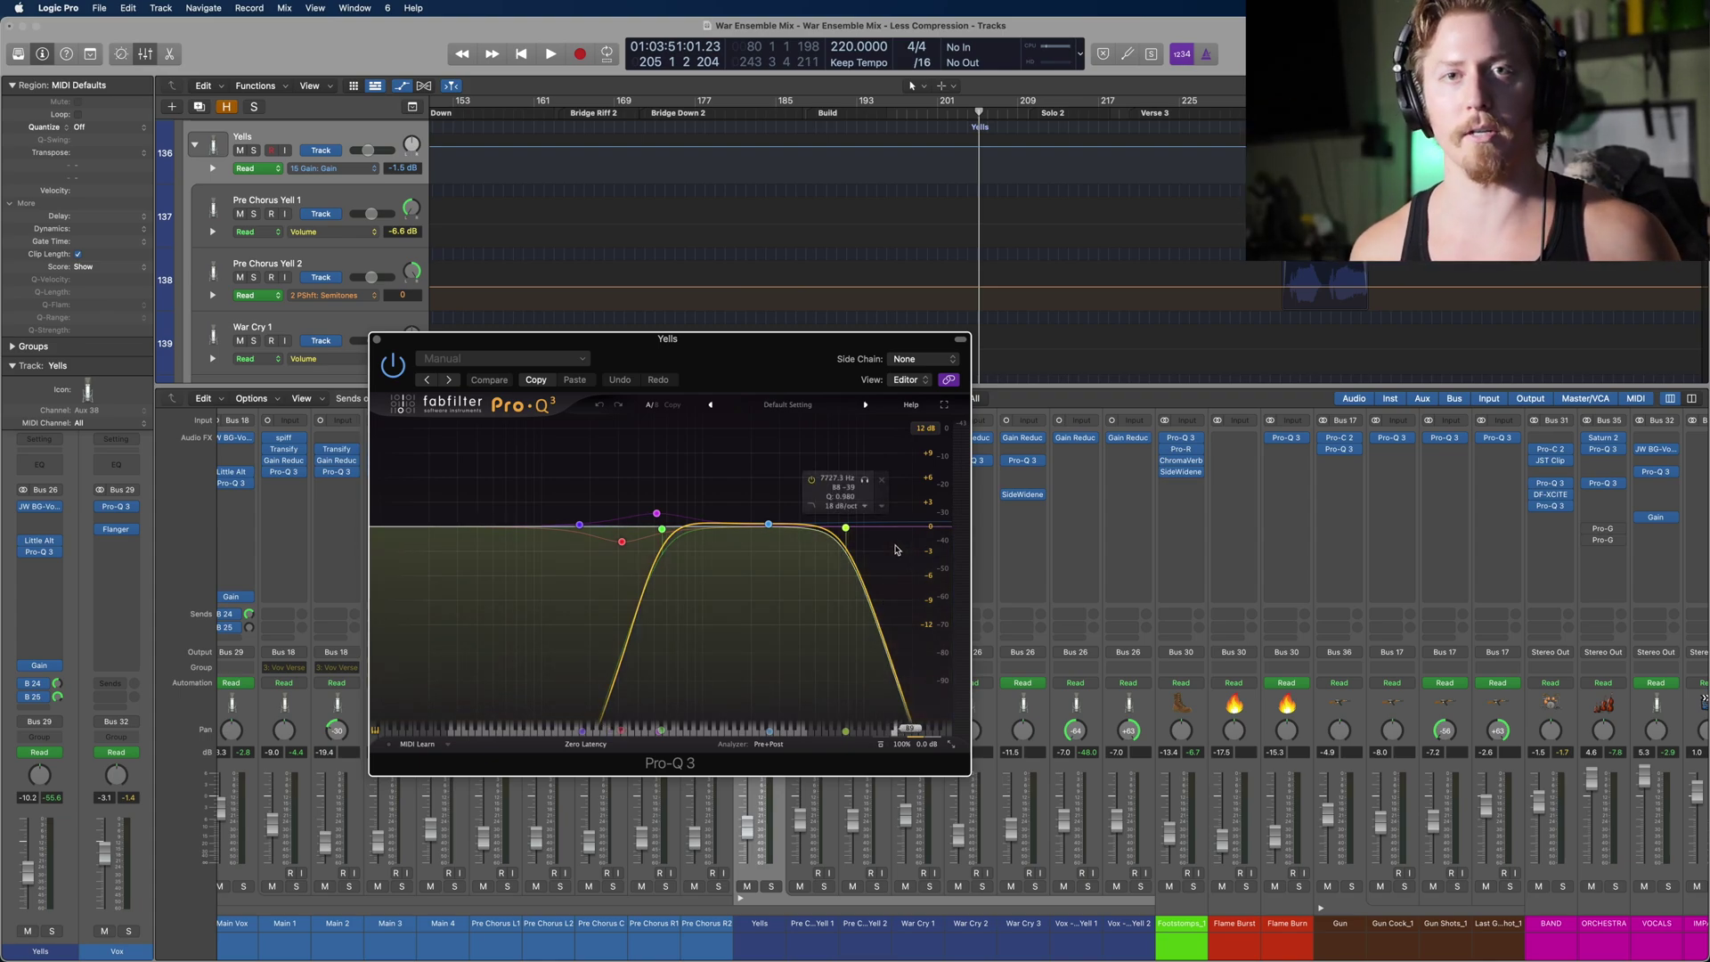
# Step: Select the Footstomps_1 track, solo it, and listen to its part up to about bar 212
pyautogui.click(1181, 552)
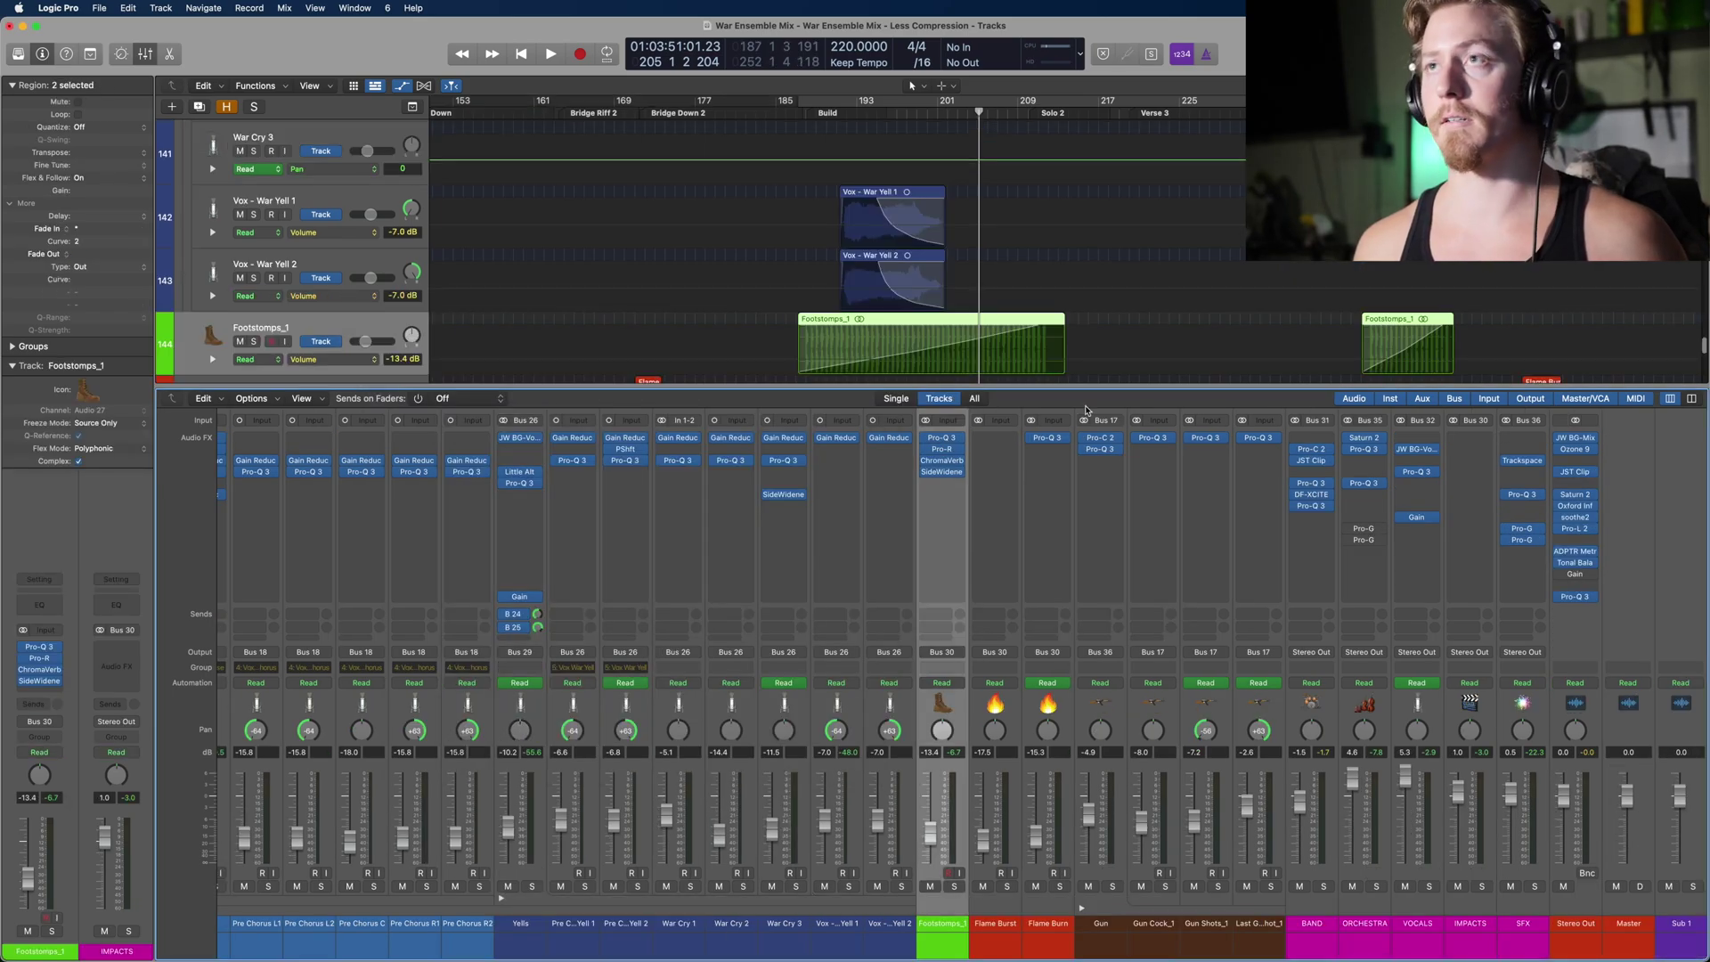
pyautogui.scroll(-2, 1013, 286)
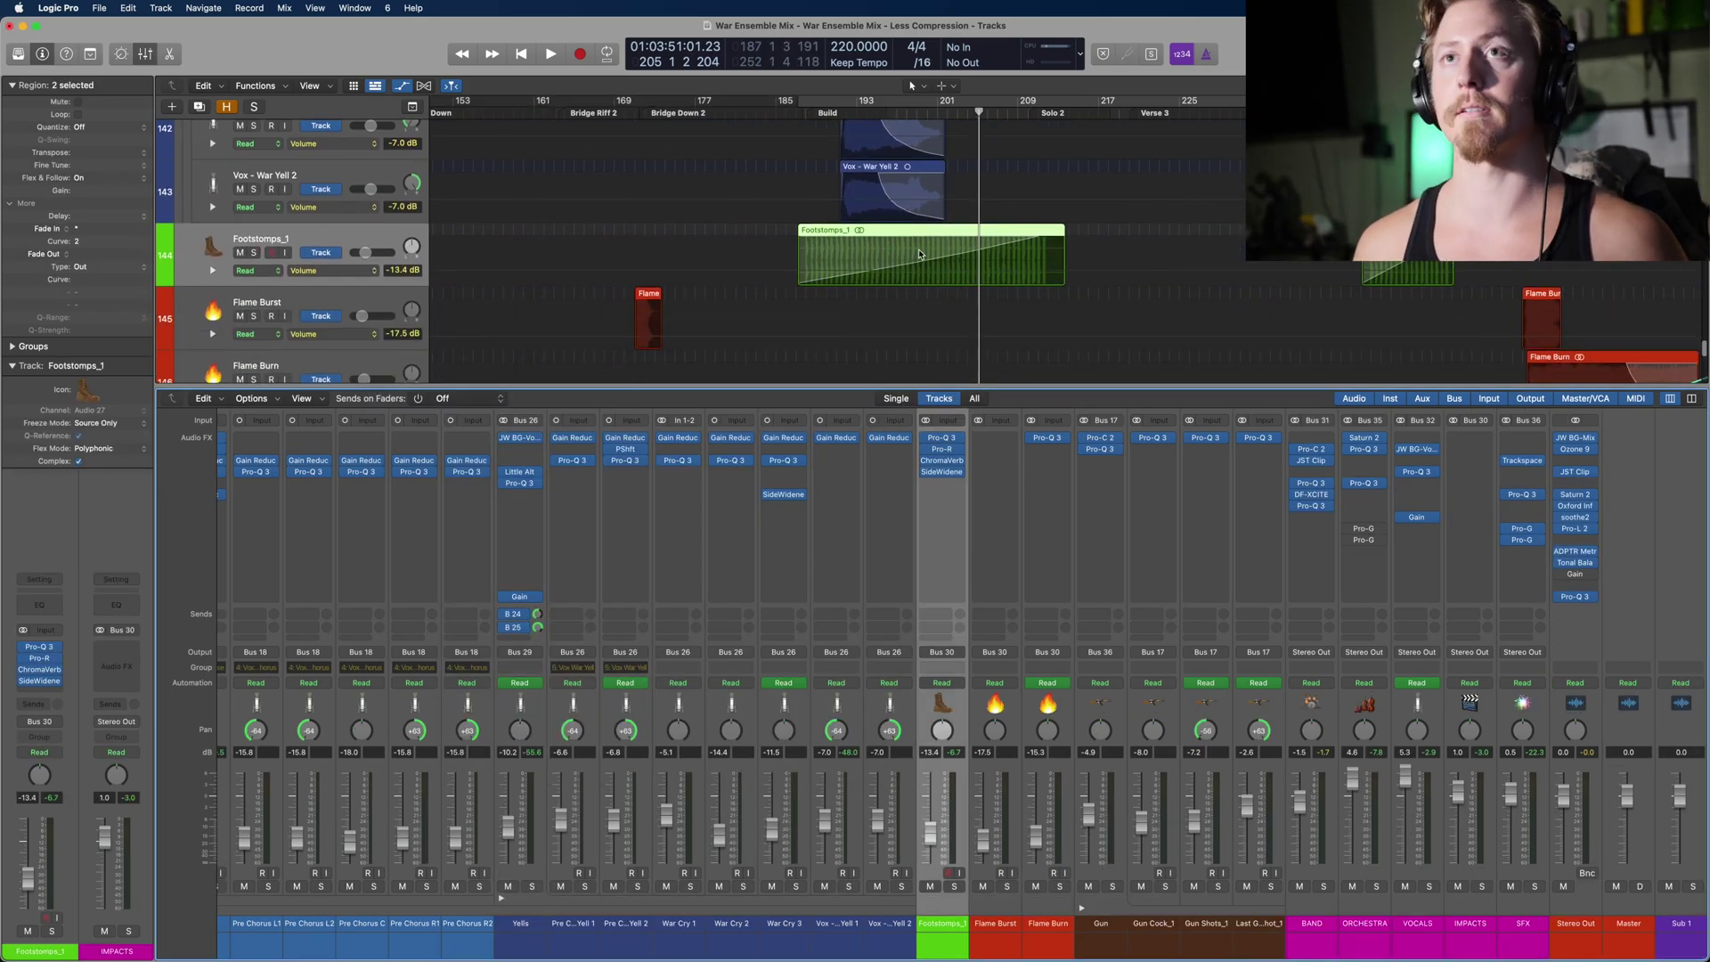
pyautogui.hotkey('ctrl', 's')
pyautogui.press('space')
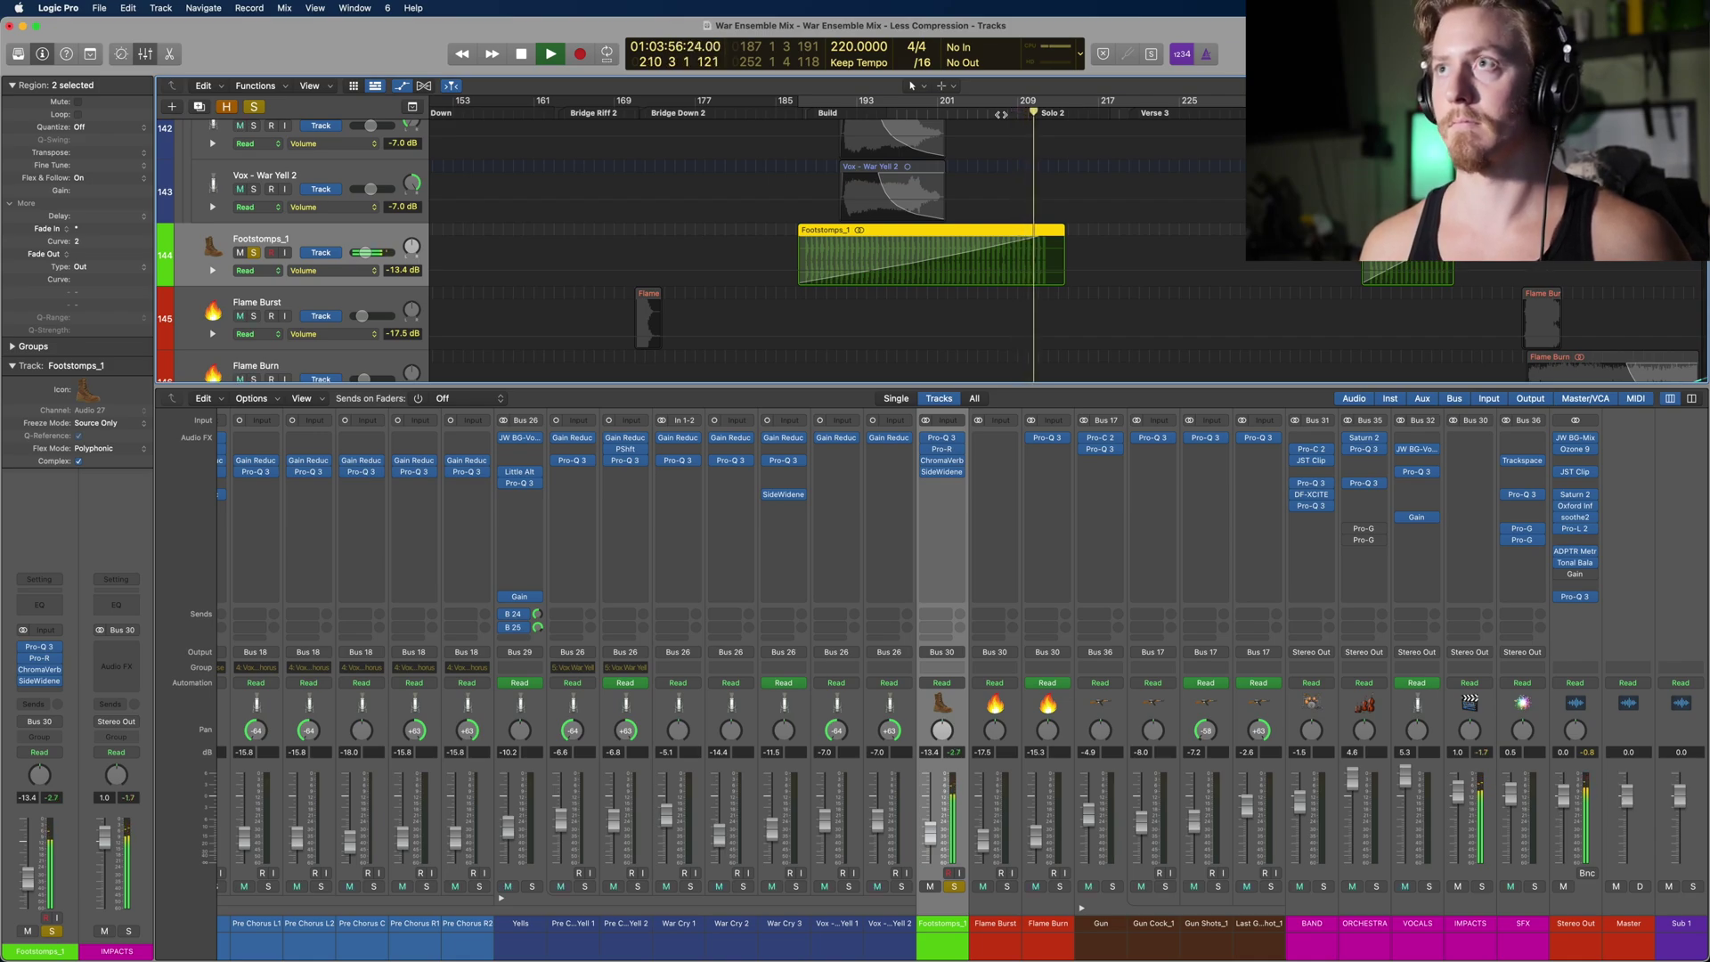
pyautogui.press('space')
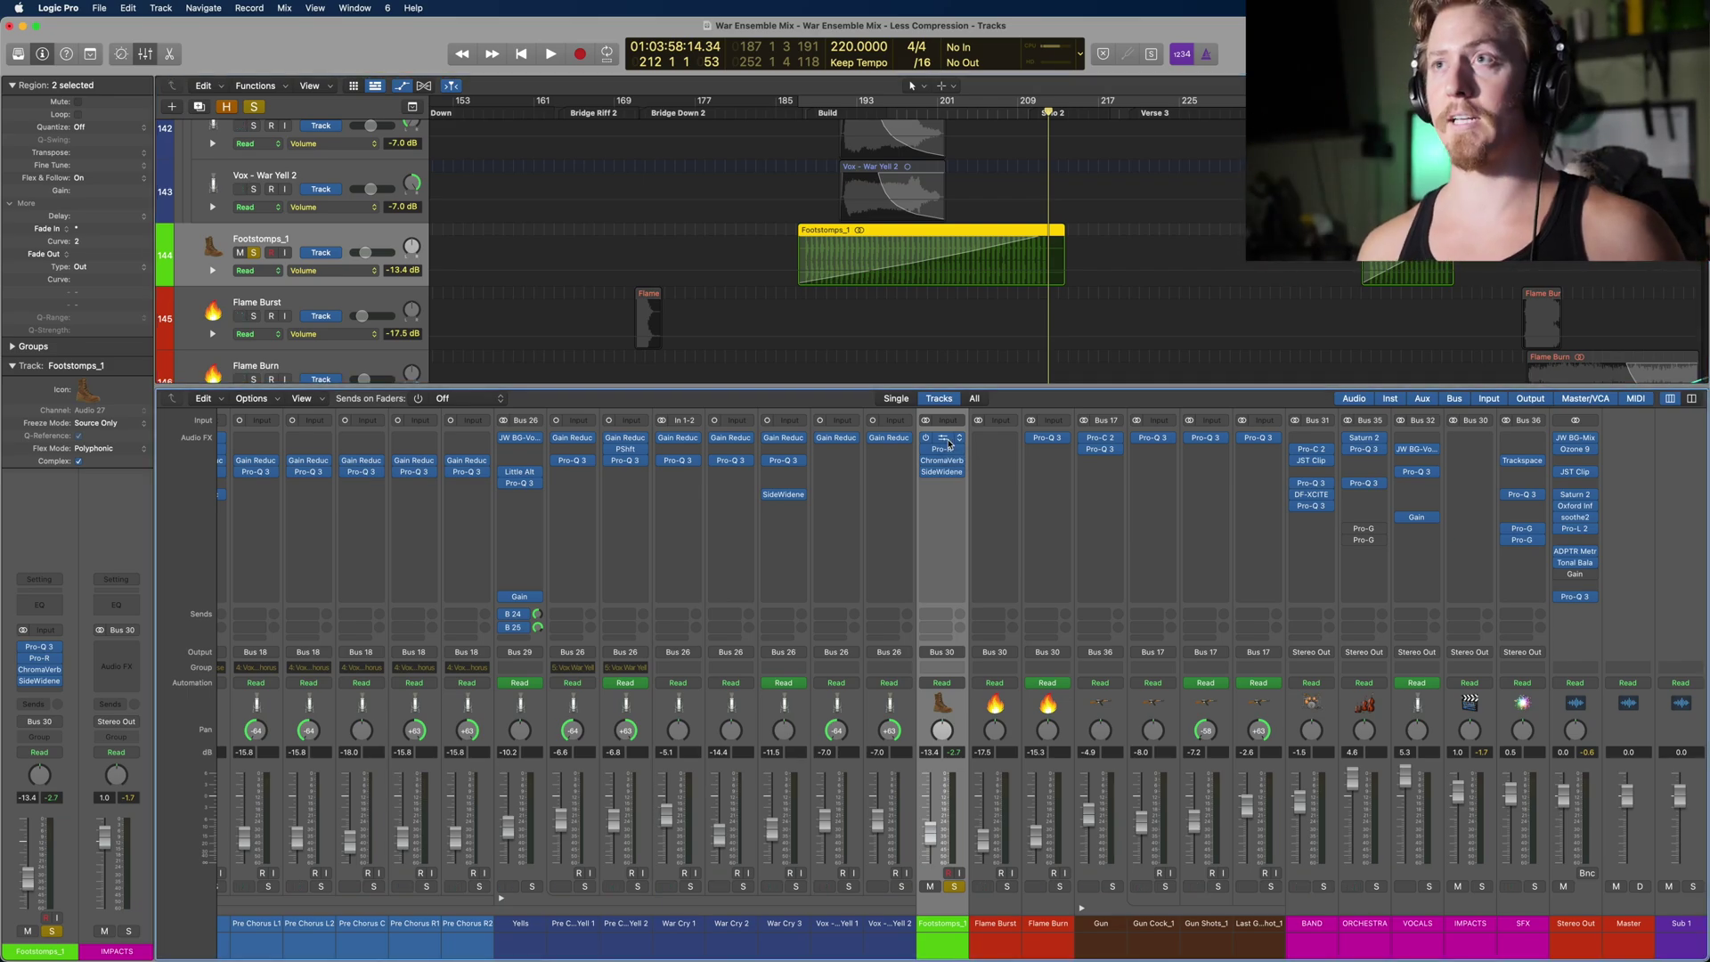
# Step: Examine the Pro-Q 3 curve on Footstomps_1 and audition its band near 2 kHz in isolation during playback
pyautogui.click(951, 442)
pyautogui.moveTo(934, 210); pyautogui.dragTo(1327, 344)
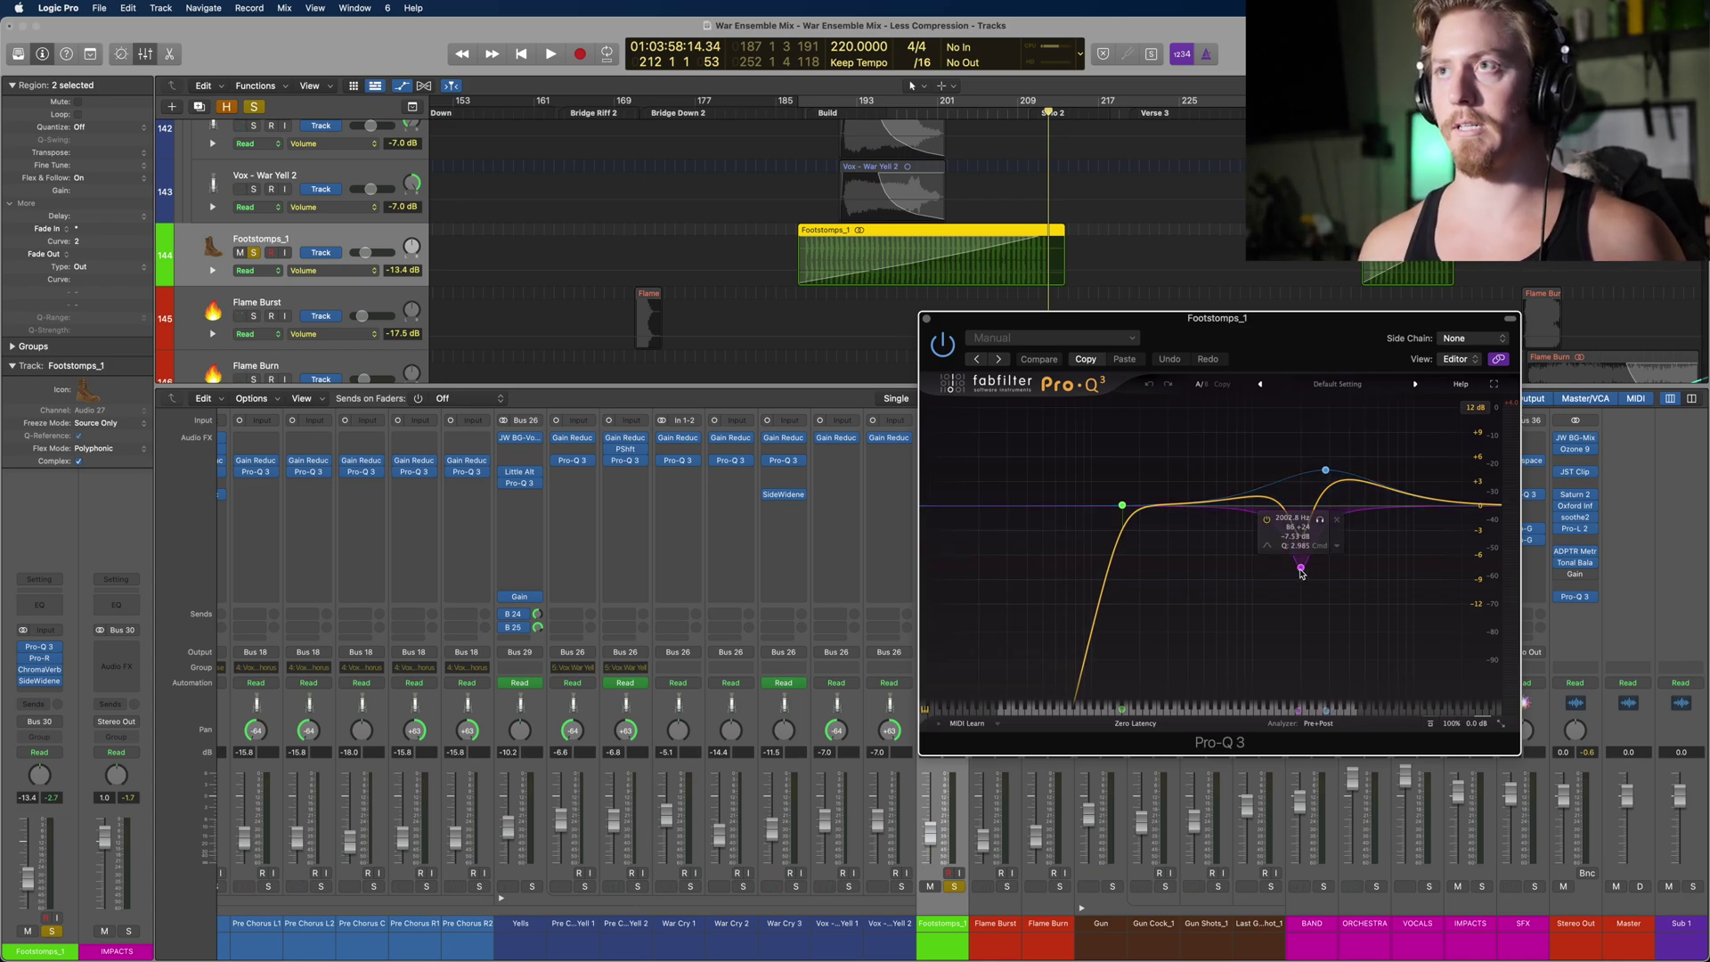
pyautogui.moveTo(1158, 318); pyautogui.dragTo(431, 325)
pyautogui.press('space')
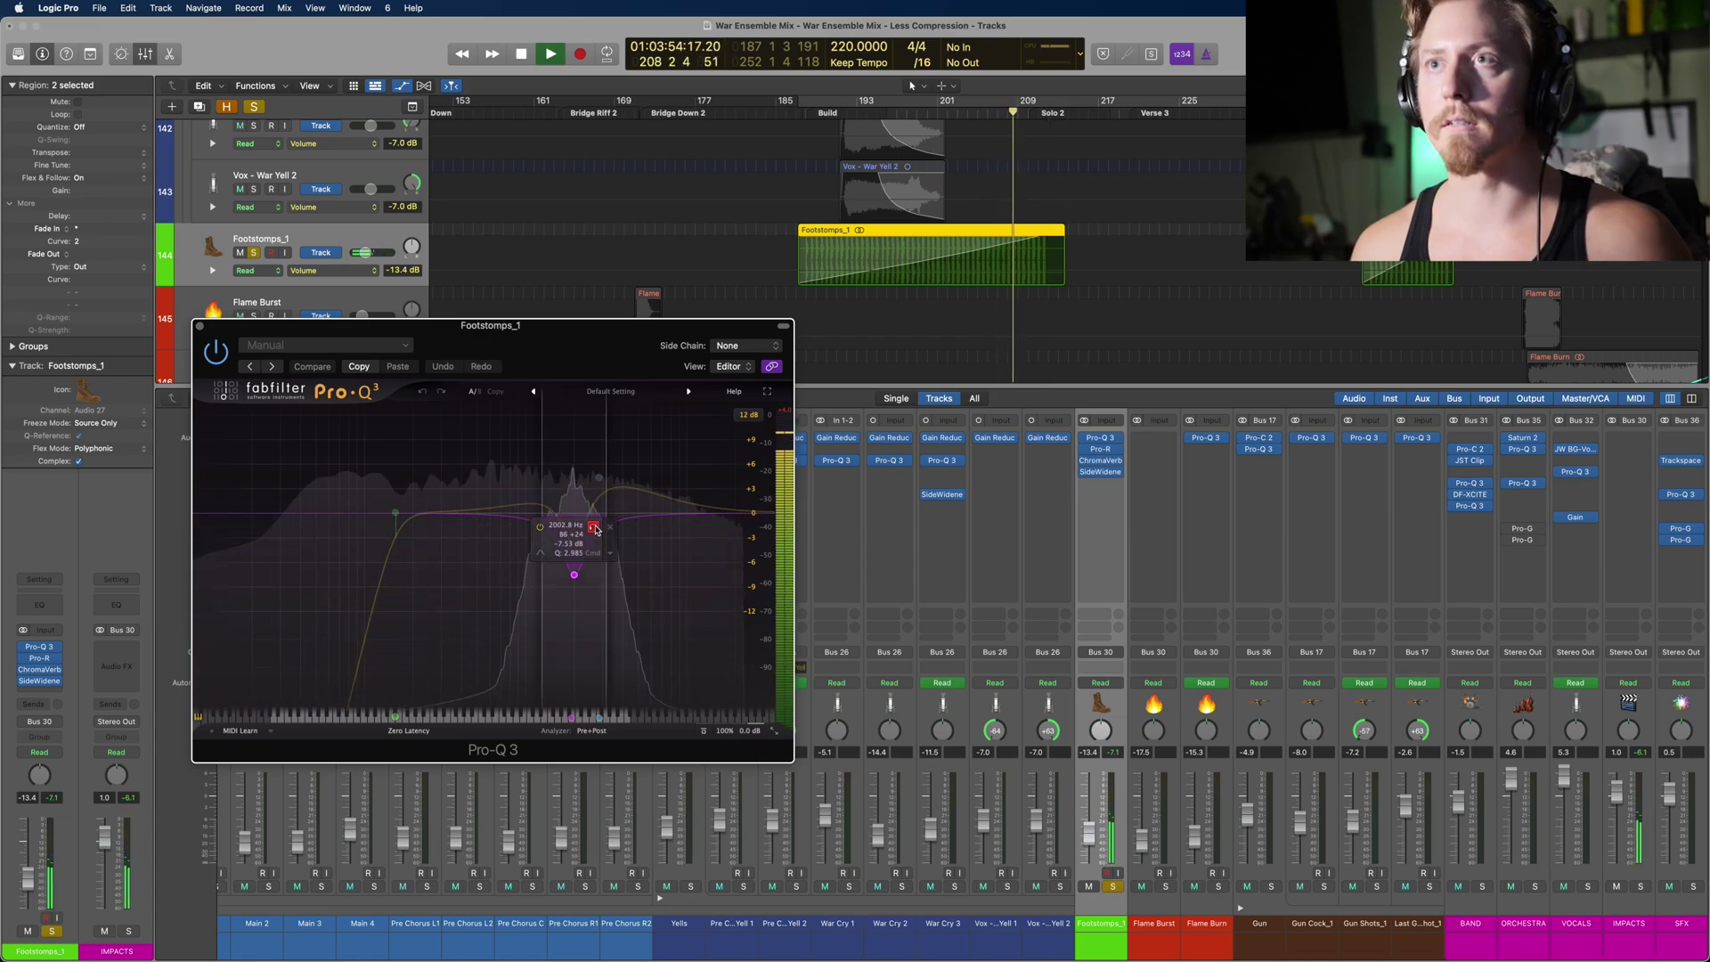
pyautogui.click(594, 527)
pyautogui.press('space')
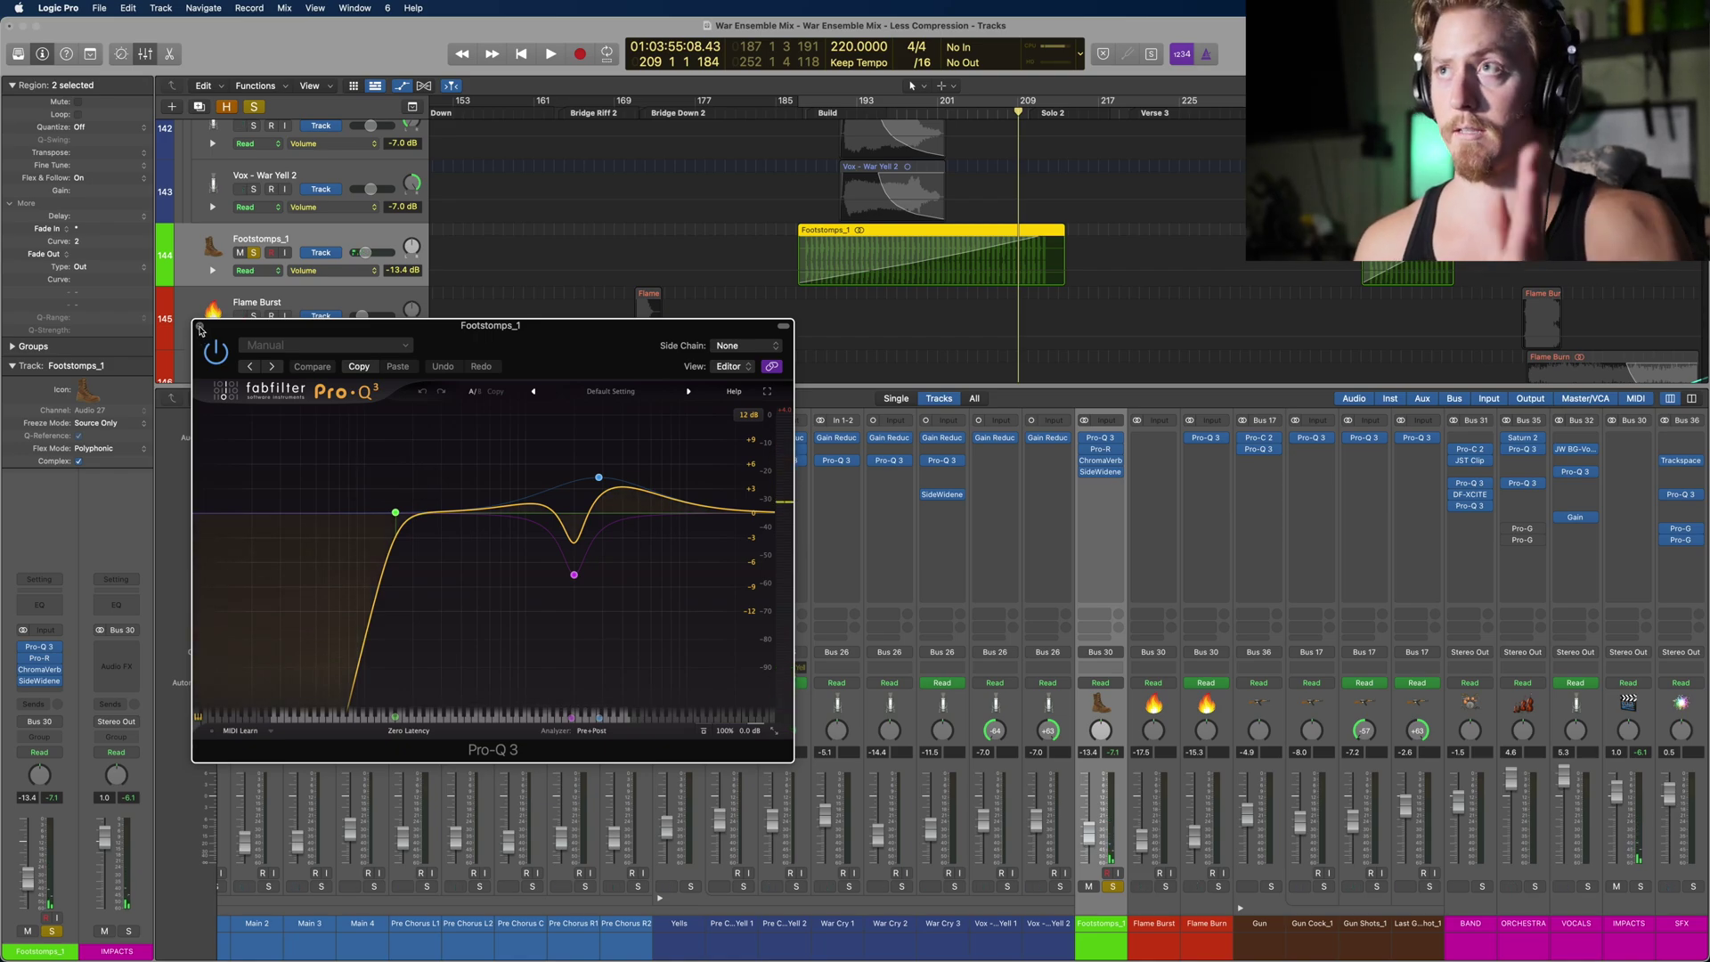
# Step: Examine the Pro-R, ChromaVerb and SideWidener settings on Footstomps_1
pyautogui.click(1101, 449)
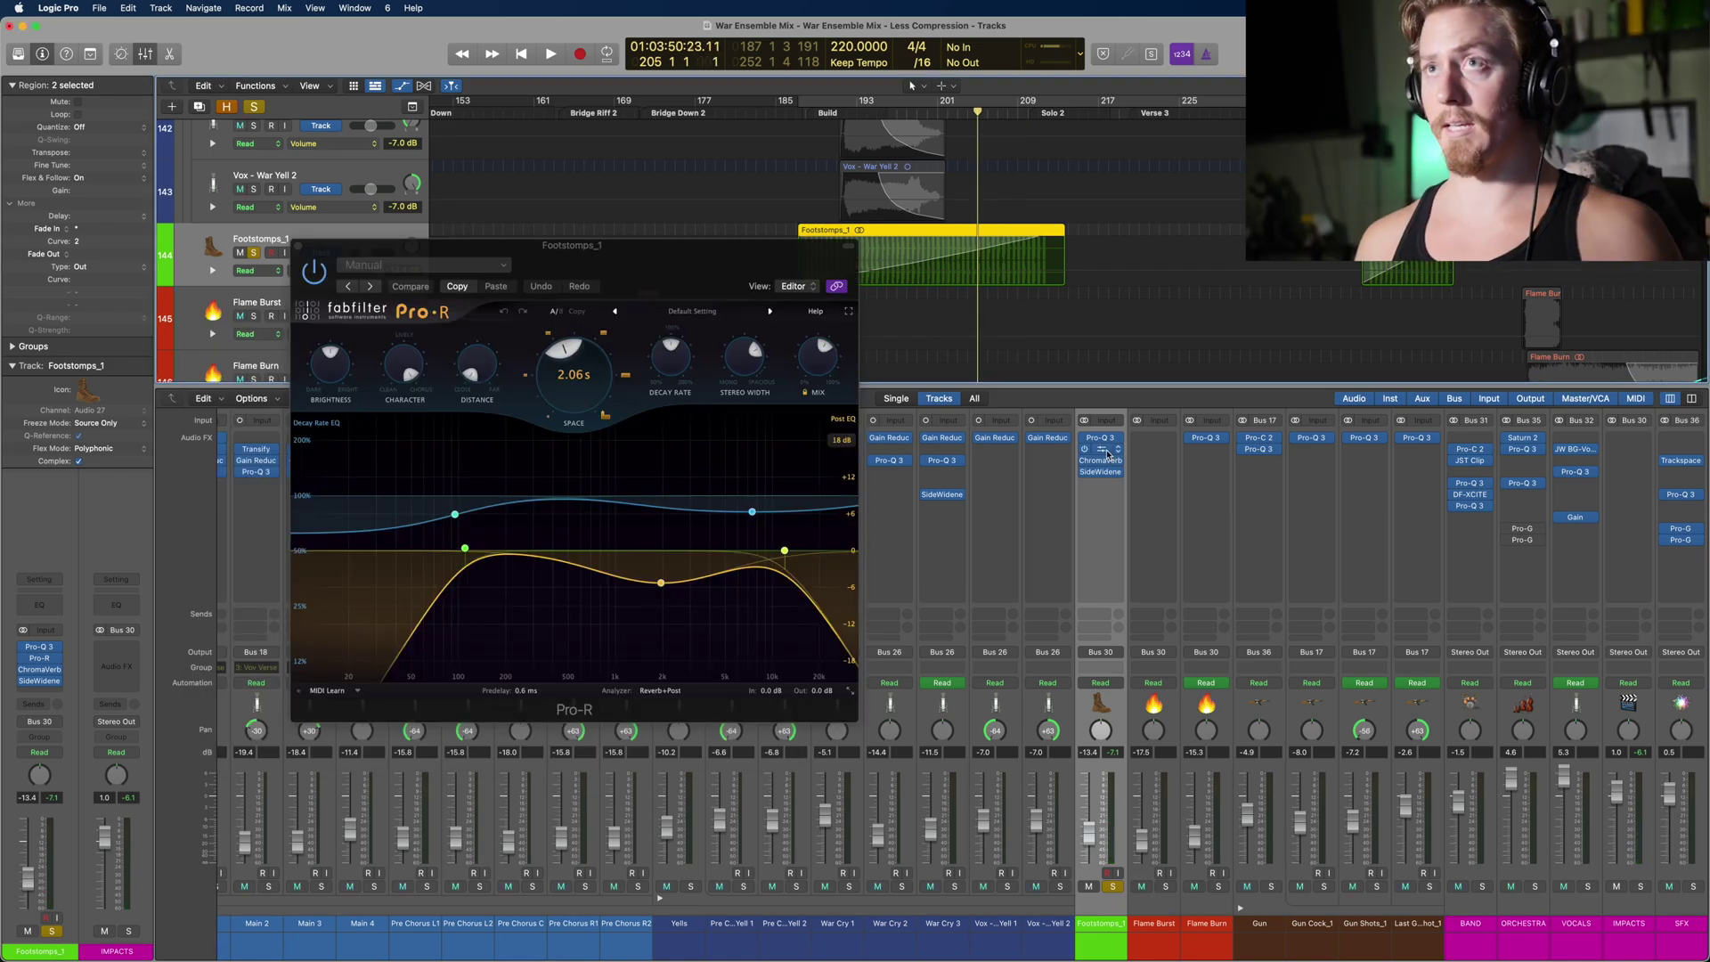
pyautogui.moveTo(724, 286); pyautogui.dragTo(780, 325)
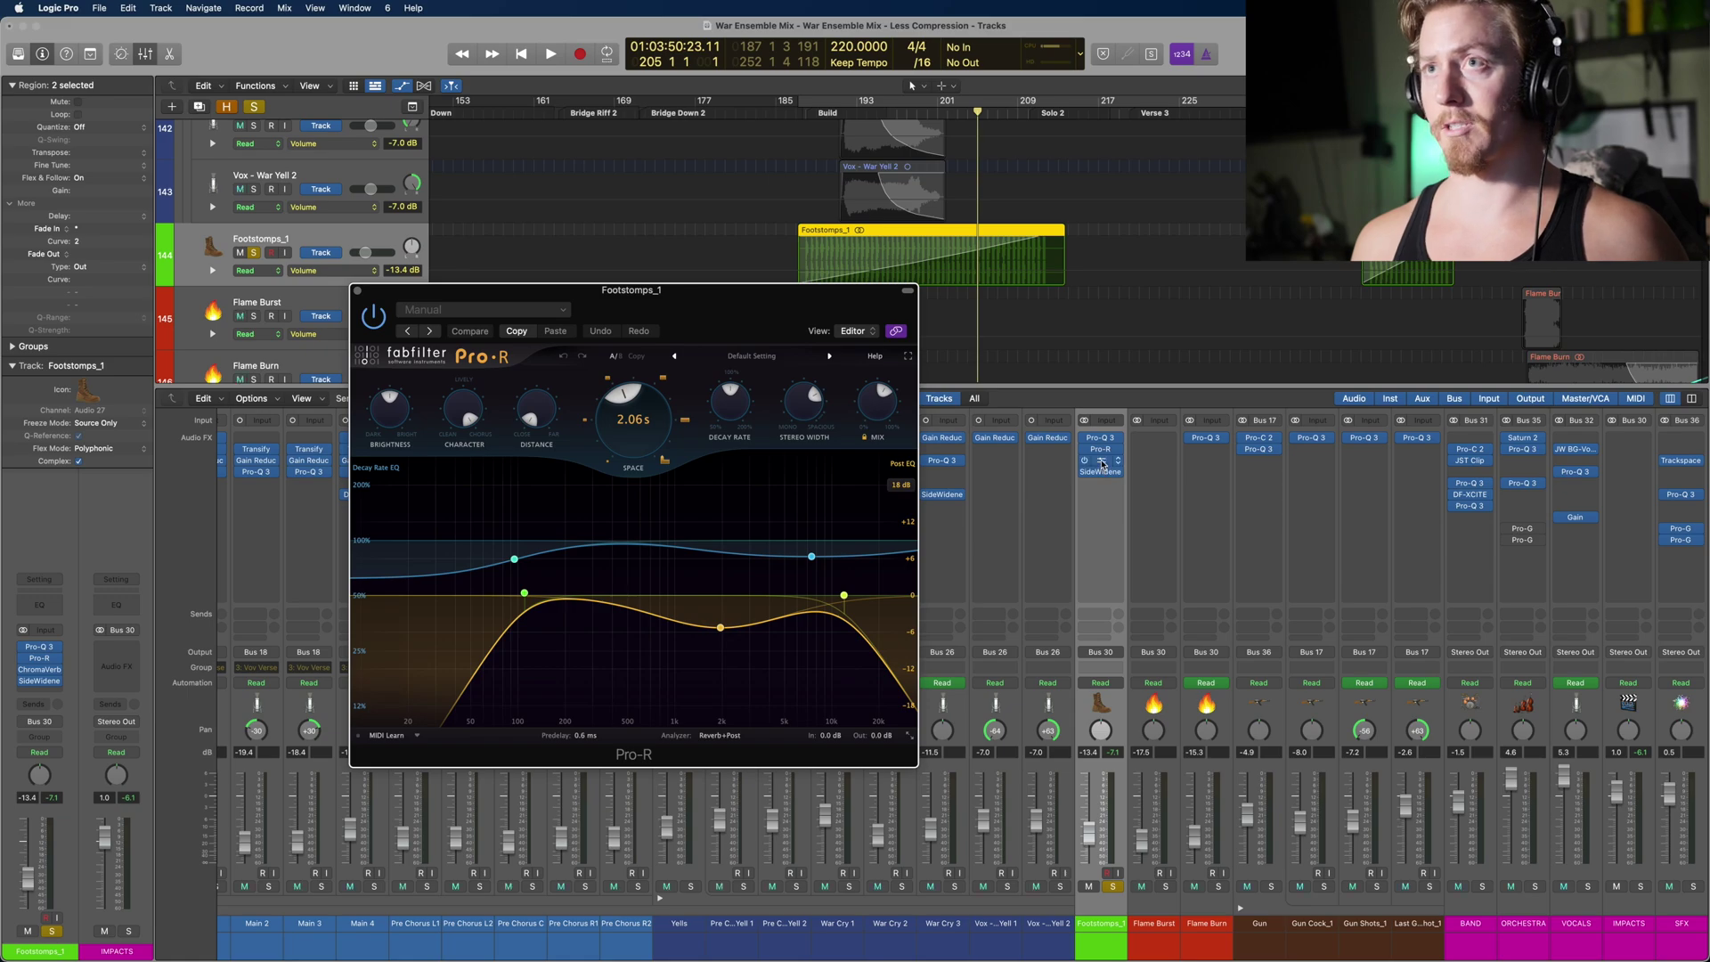
pyautogui.click(1102, 464)
pyautogui.moveTo(691, 289); pyautogui.dragTo(570, 259)
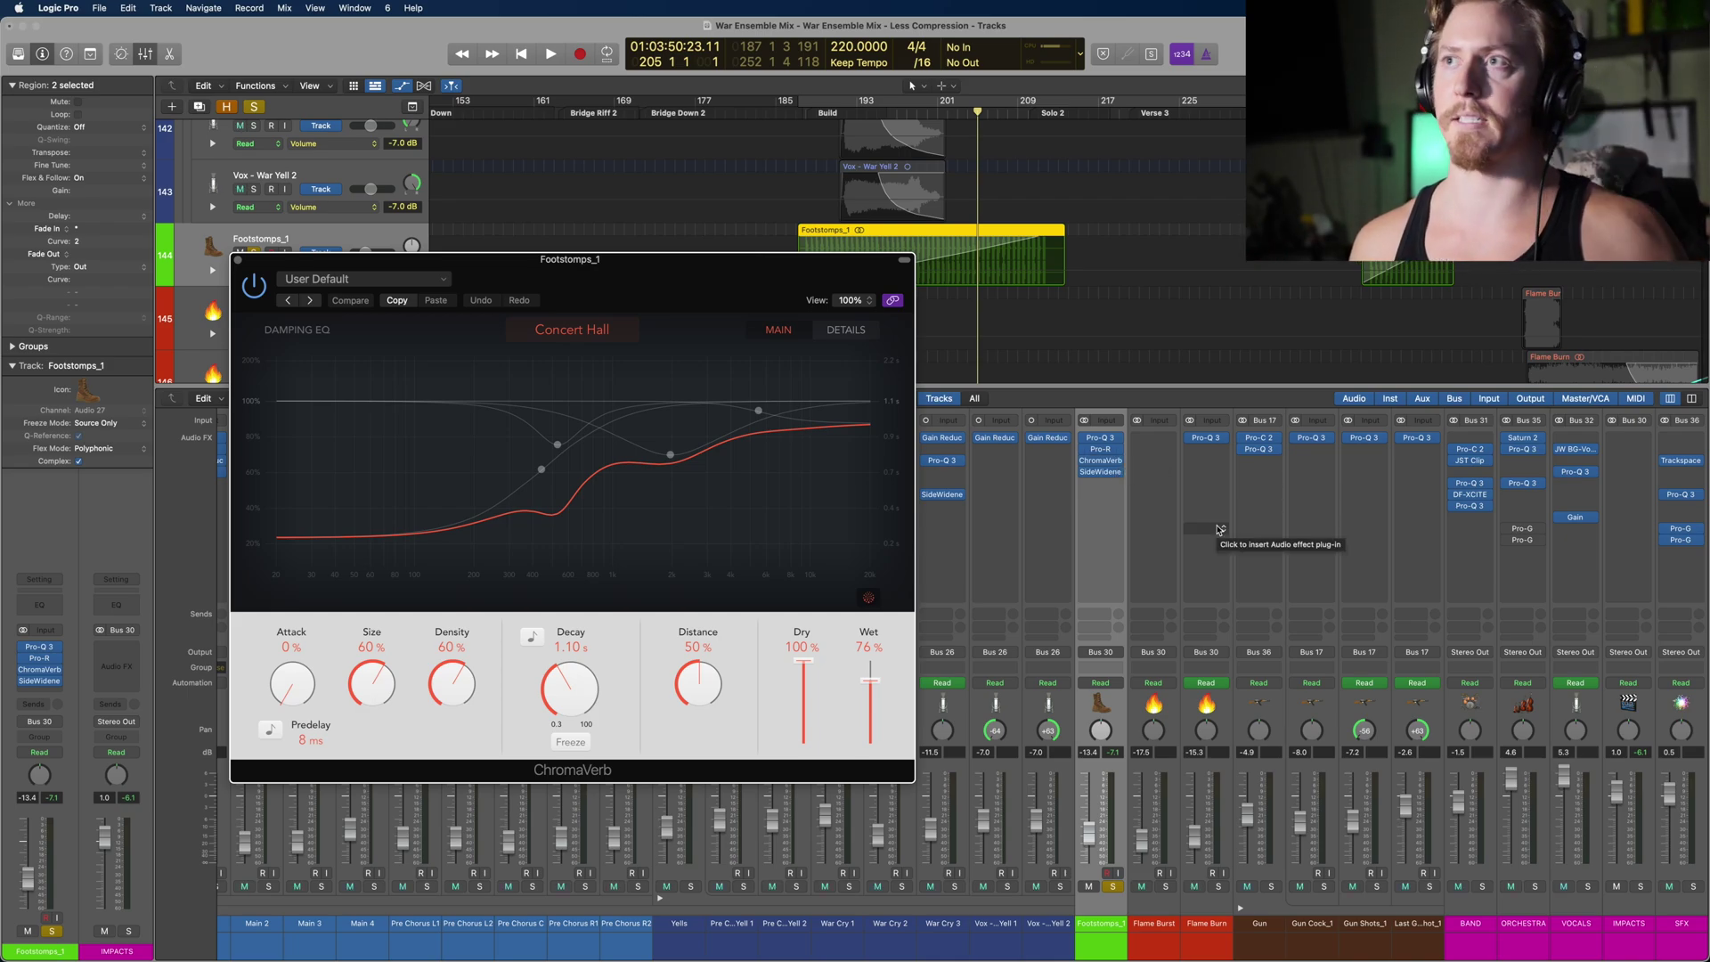
pyautogui.click(1102, 474)
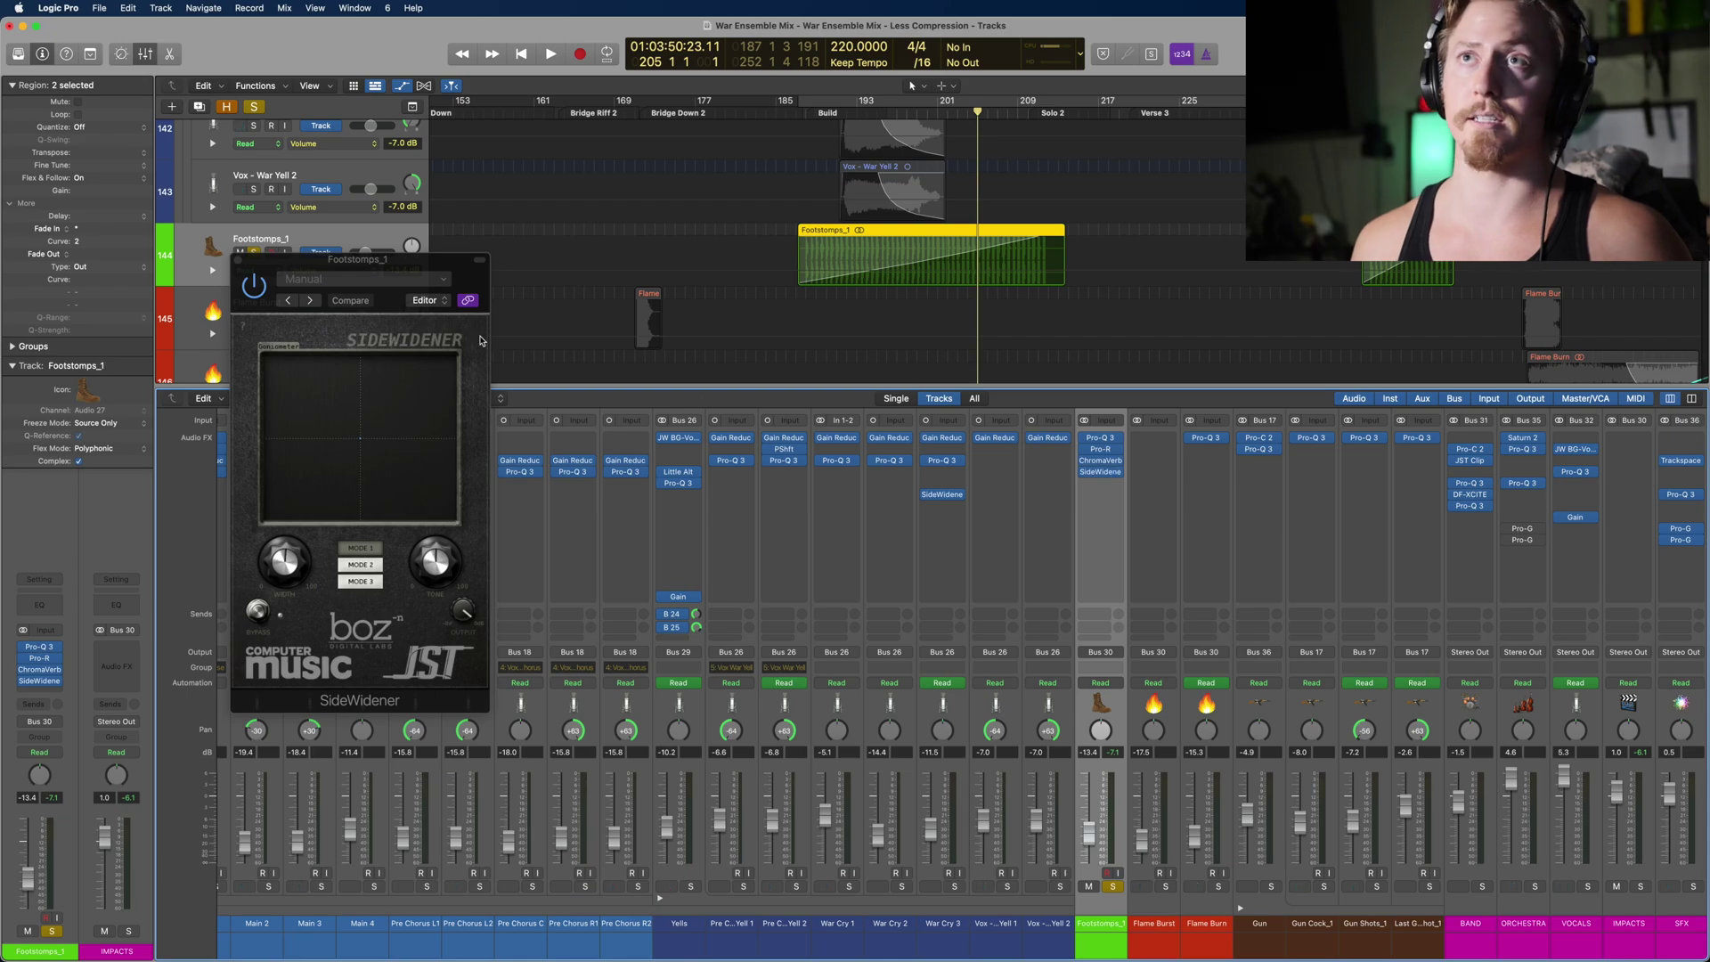
# Step: Close the Footstomps_1 SideWidener window, then select and solo Flame Burst and listen to its hit from bar 170
pyautogui.moveTo(428, 267); pyautogui.dragTo(637, 265)
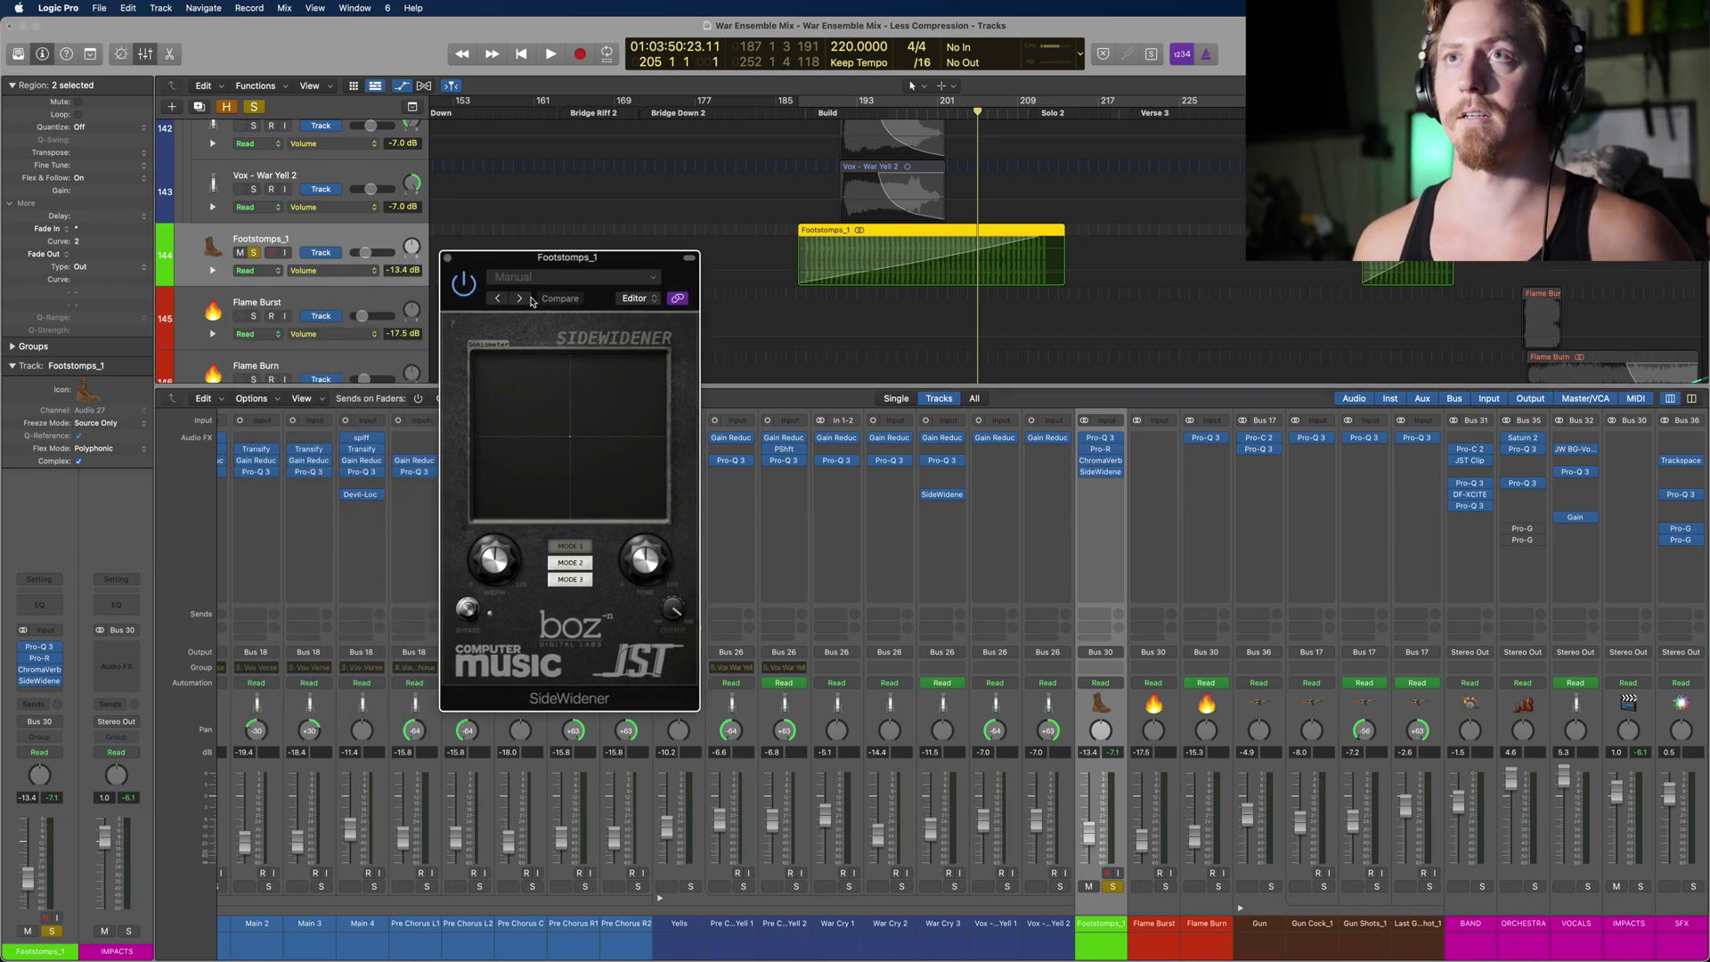
pyautogui.click(449, 259)
pyautogui.hscroll(3, 891, 668)
pyautogui.click(973, 684)
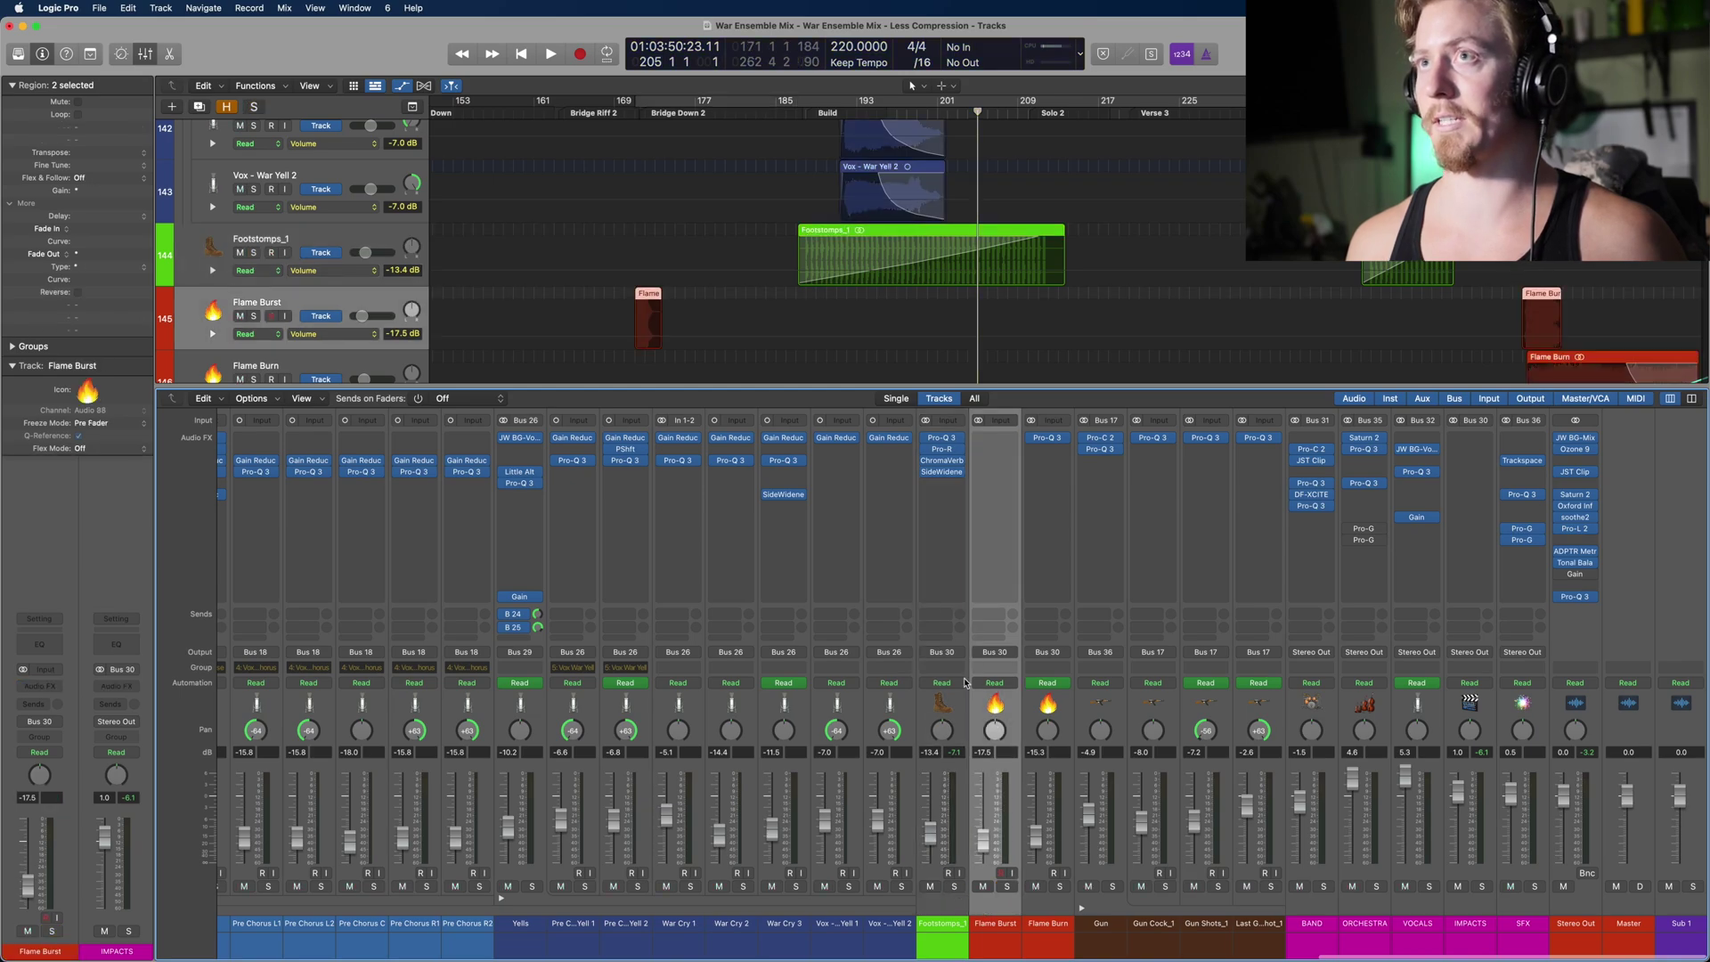
pyautogui.click(635, 108)
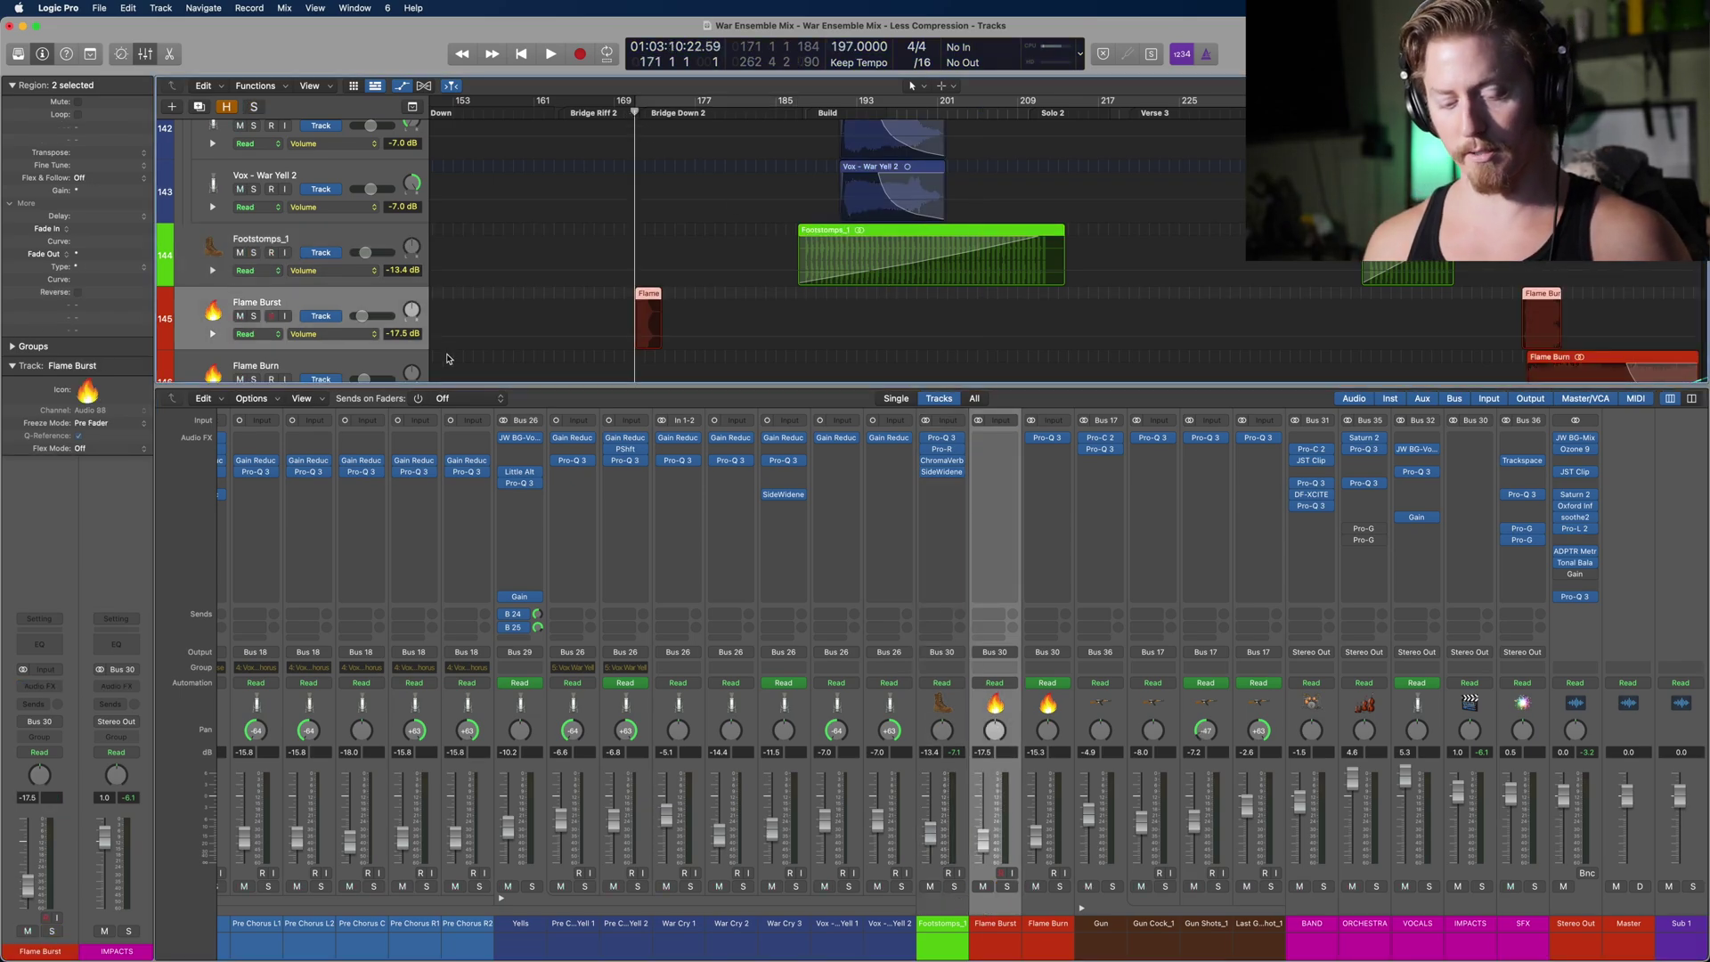
pyautogui.press('s')
pyautogui.click(628, 111)
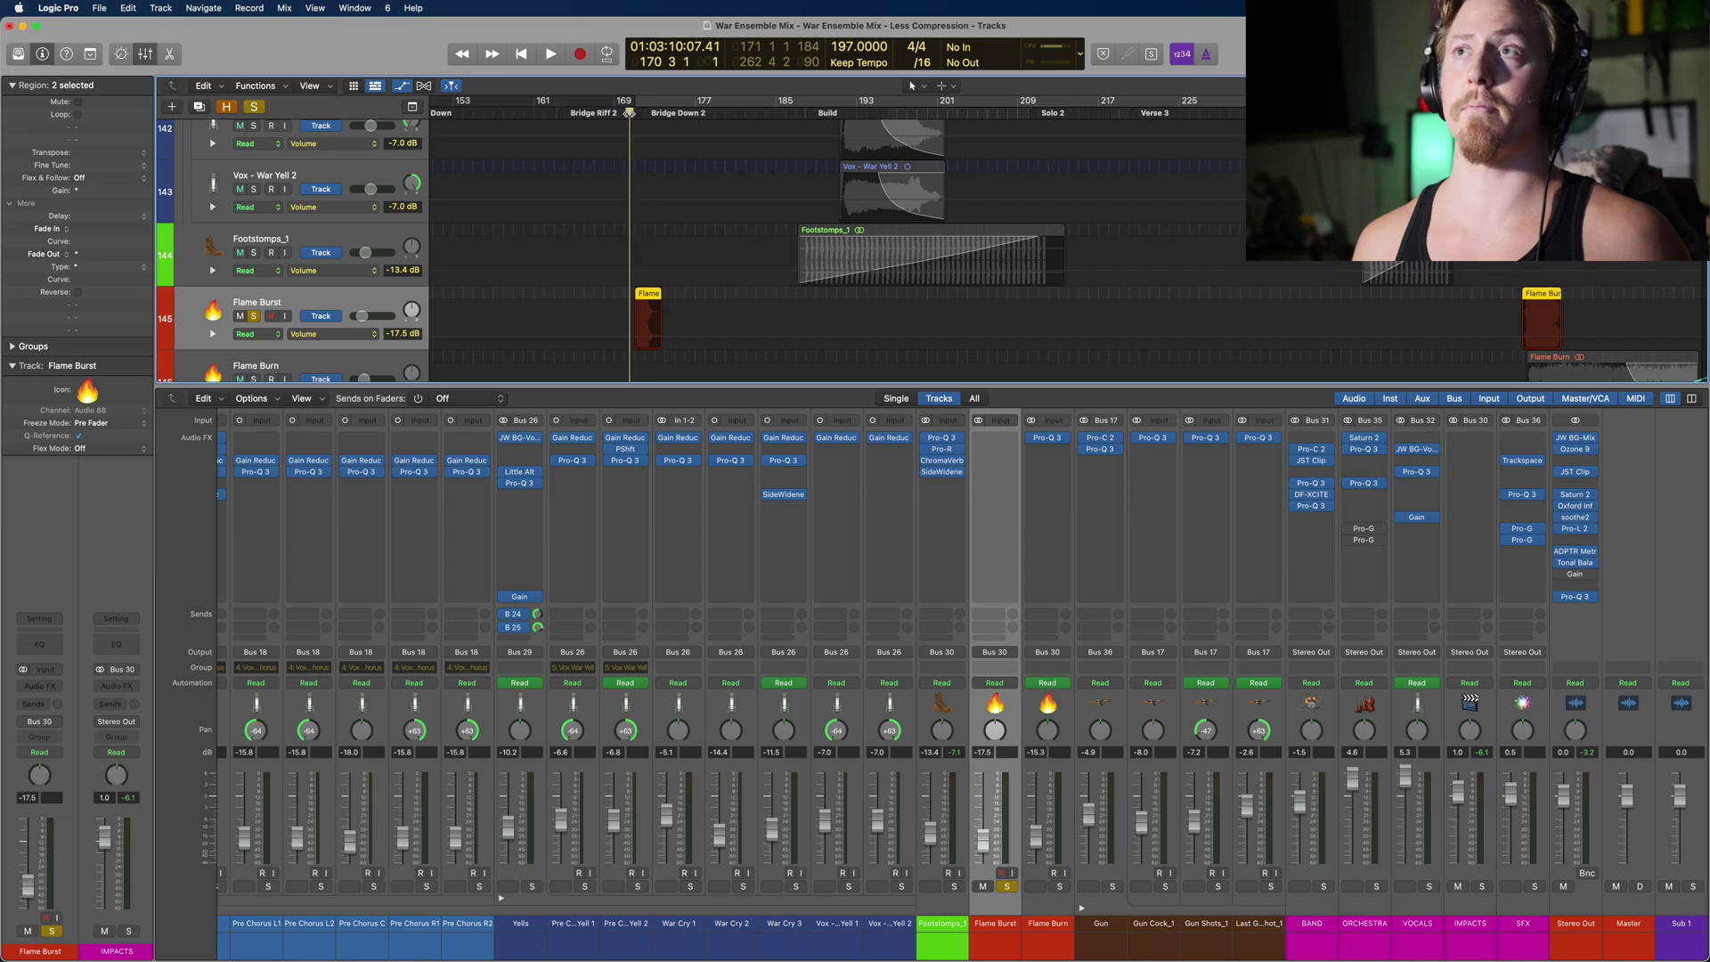
pyautogui.press('space')
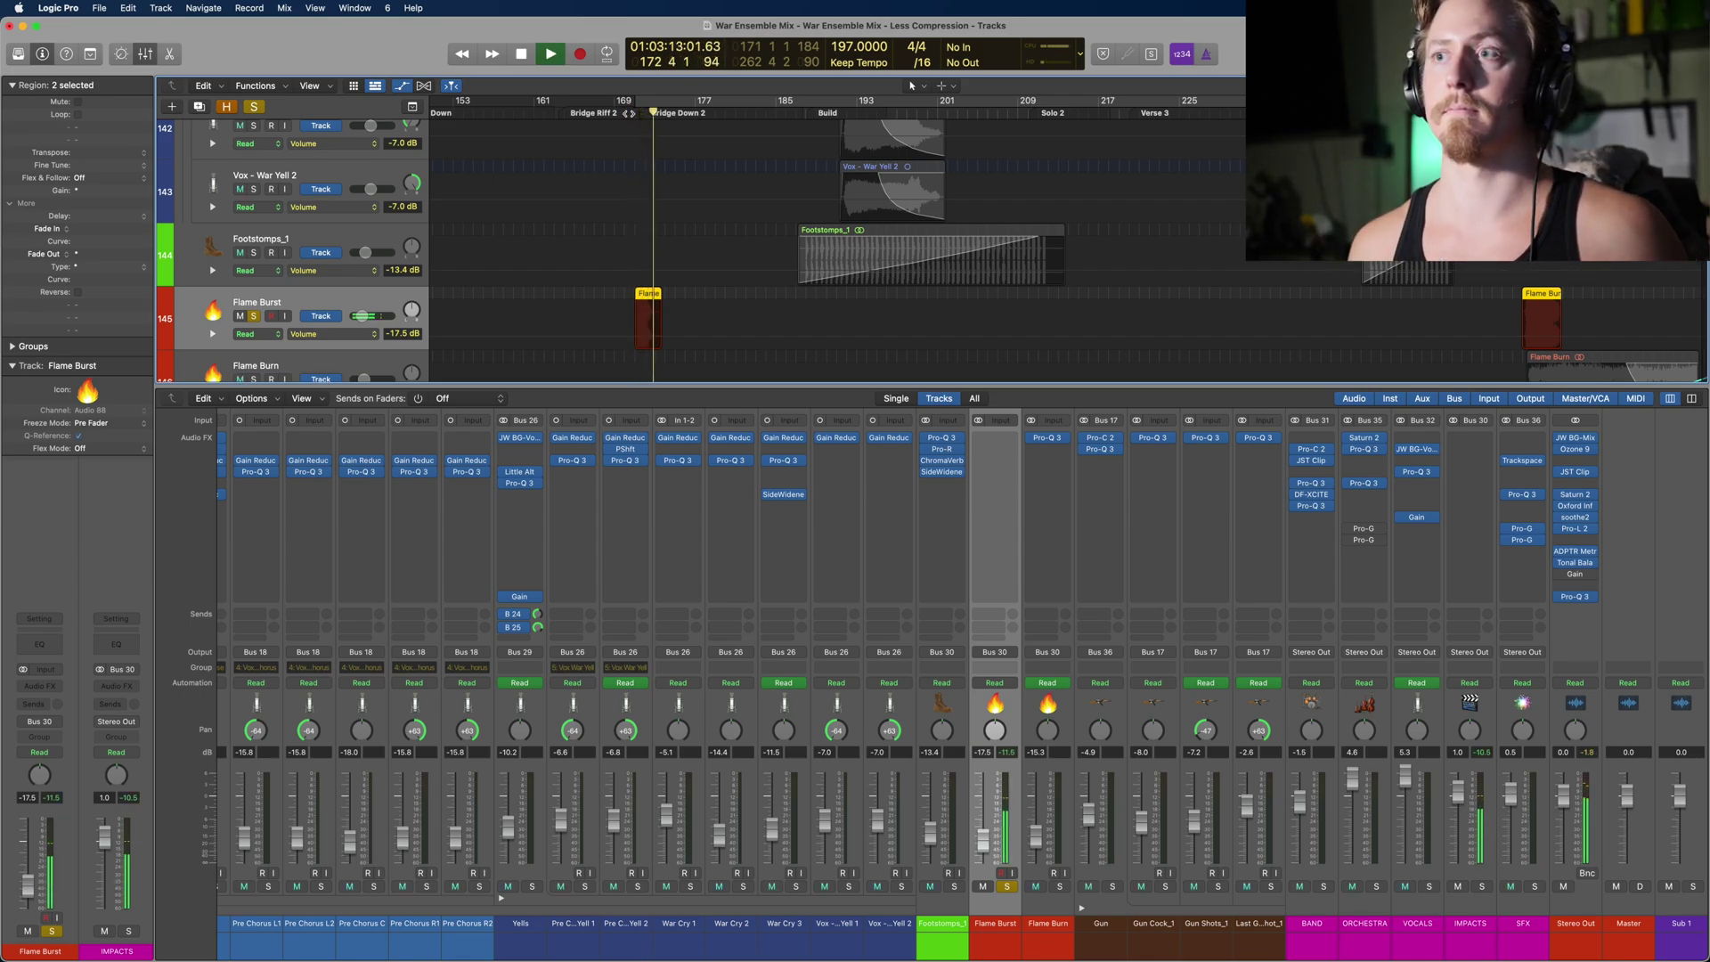
pyautogui.press('space')
# Step: Unsolo Flame Burst and listen to the same hit in the full mix from bar 170
pyautogui.press('s')
pyautogui.click(626, 114)
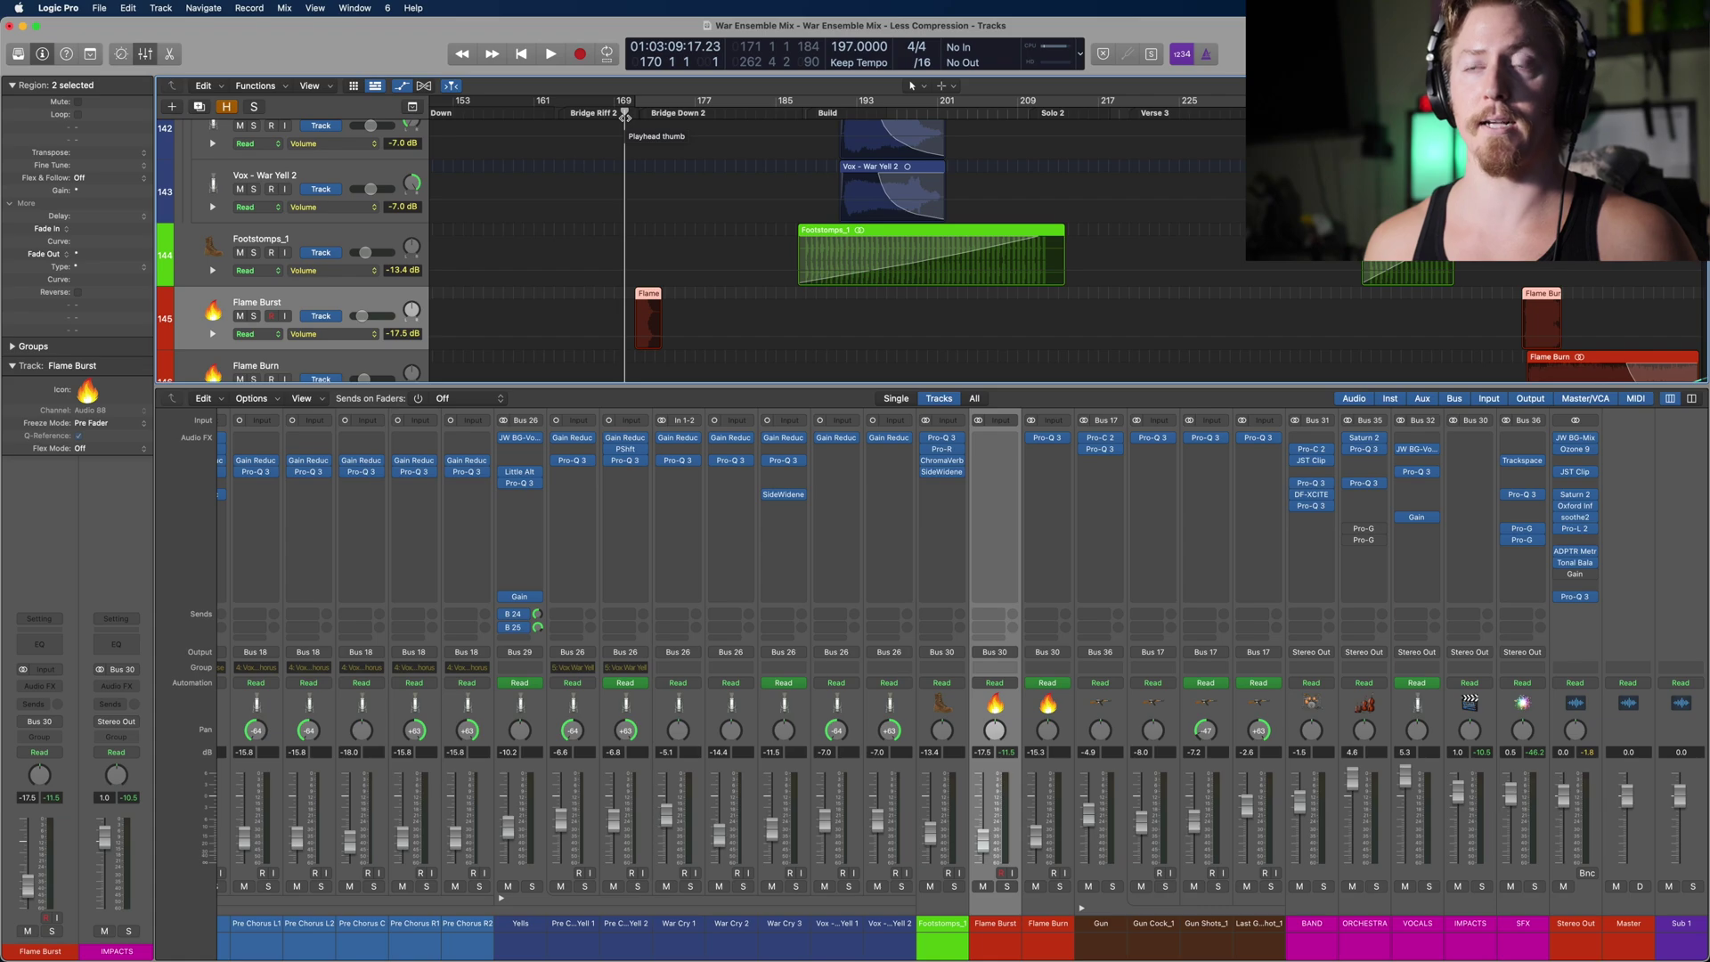
pyautogui.press('space')
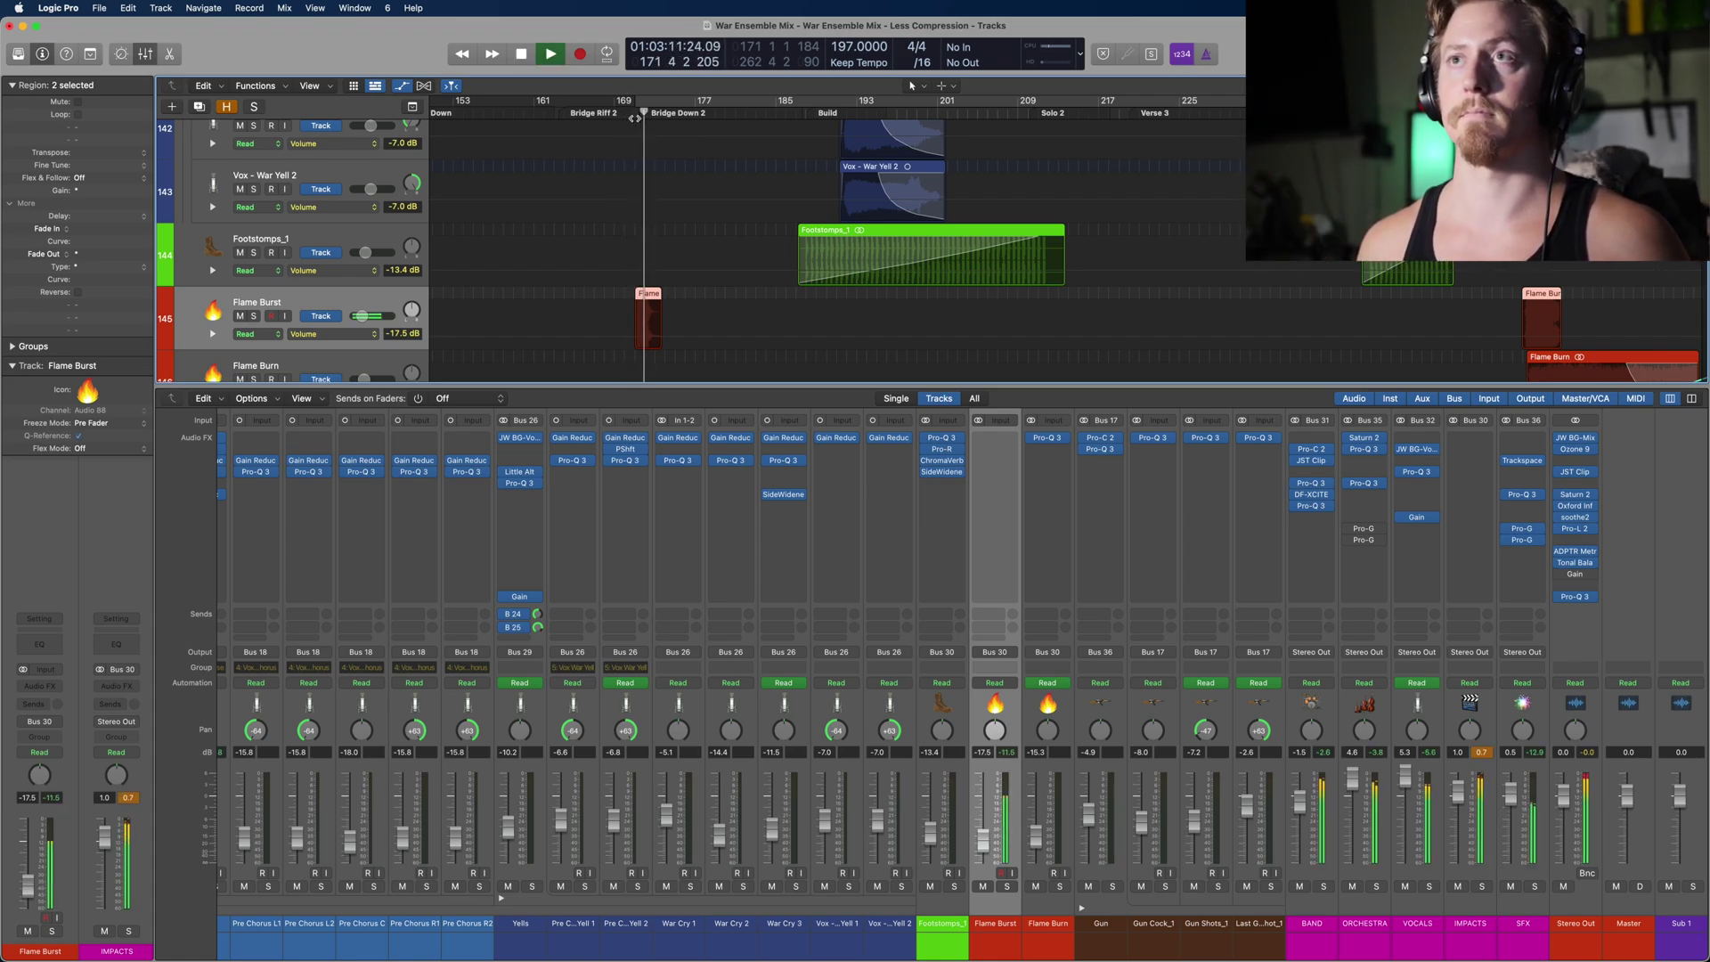
pyautogui.press('space')
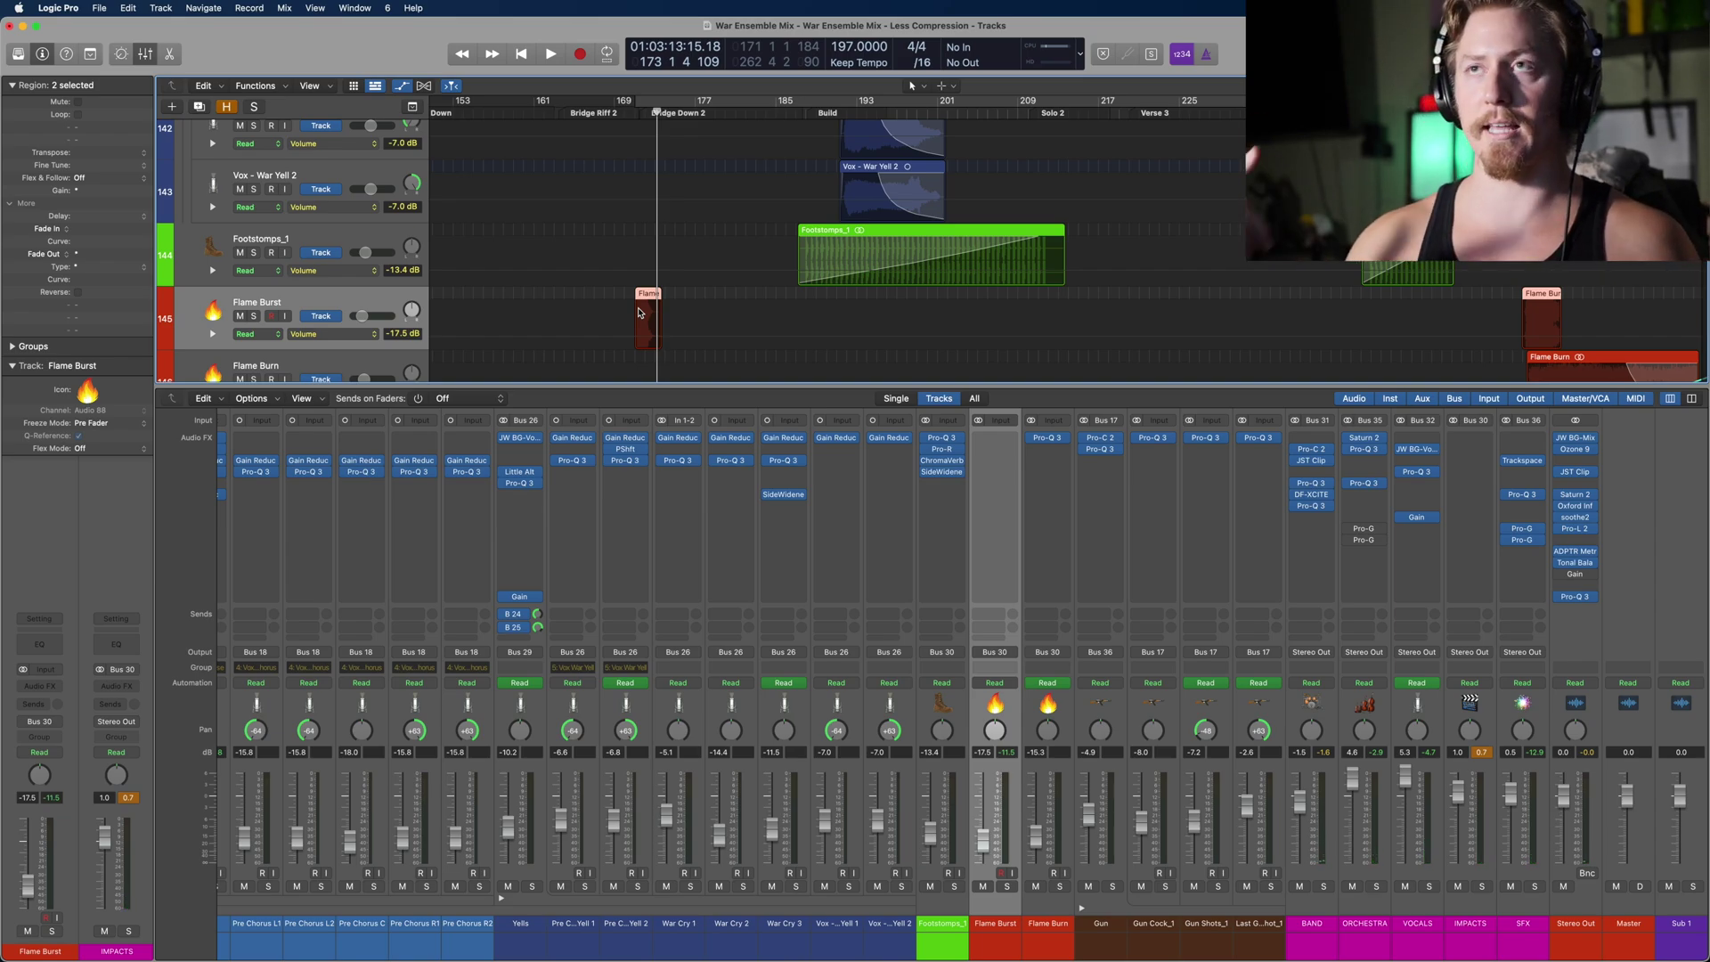
# Step: Examine the D2-Whooshes and G-Hits regions that line up with the Flame Burst hit near bar 171
pyautogui.scroll(5, 639, 313)
pyautogui.scroll(10, 638, 313)
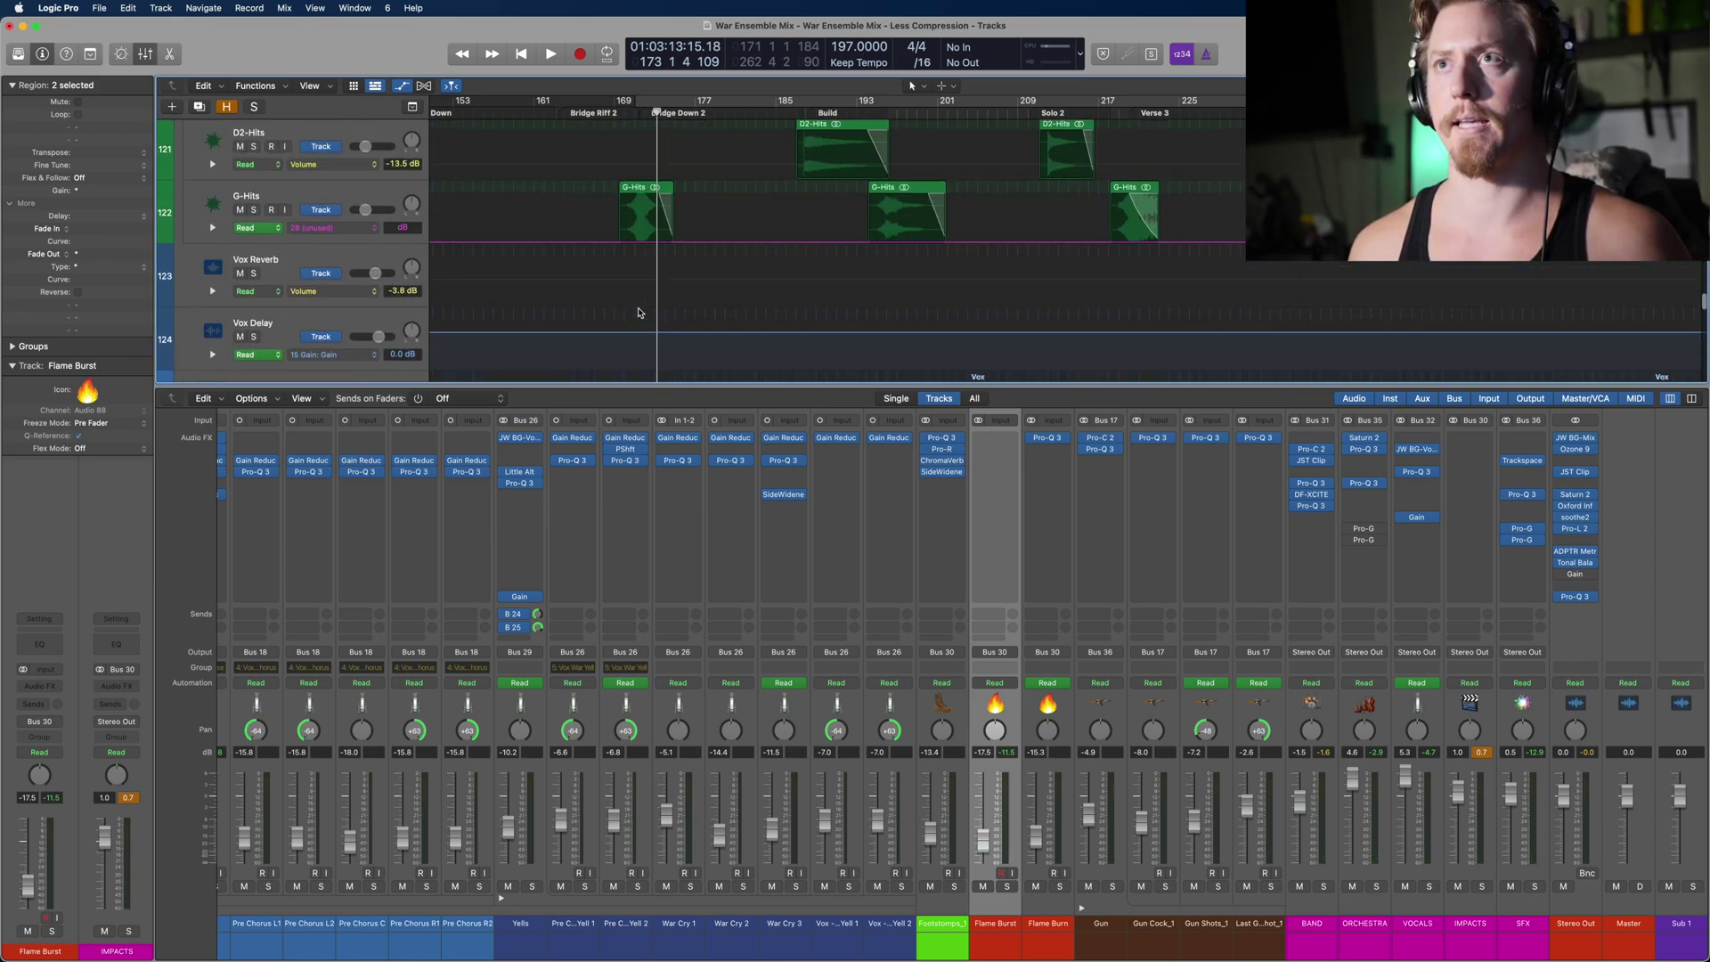
pyautogui.scroll(-8, 640, 329)
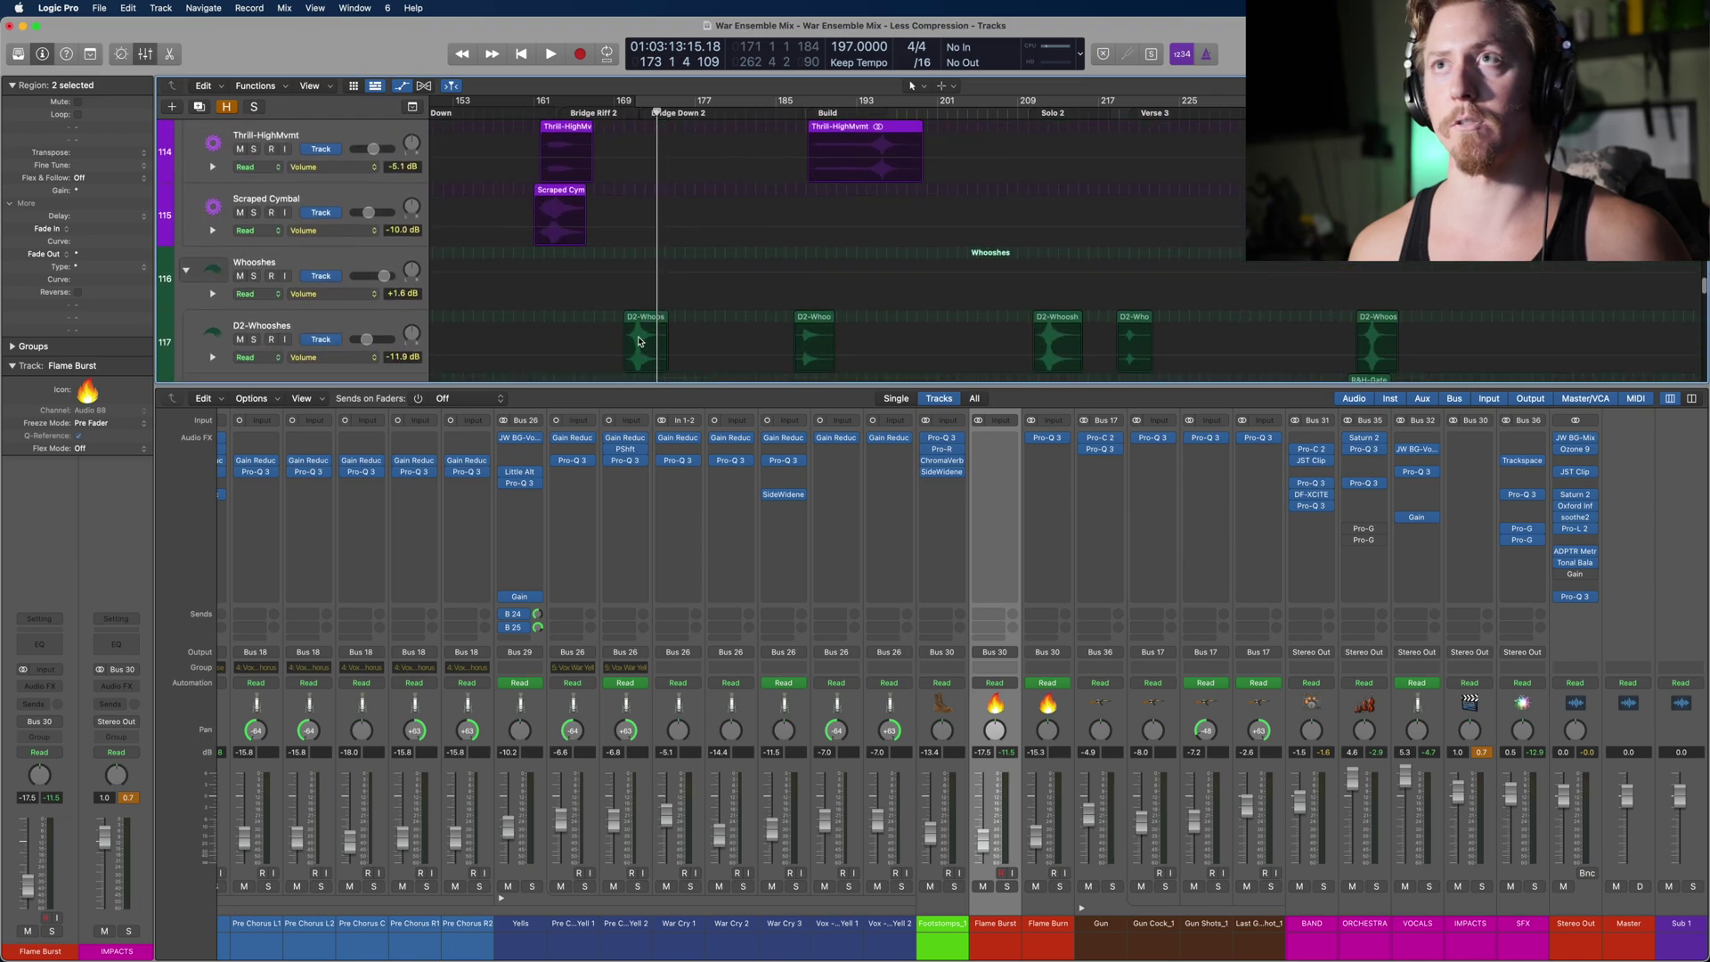
pyautogui.scroll(-7, 638, 285)
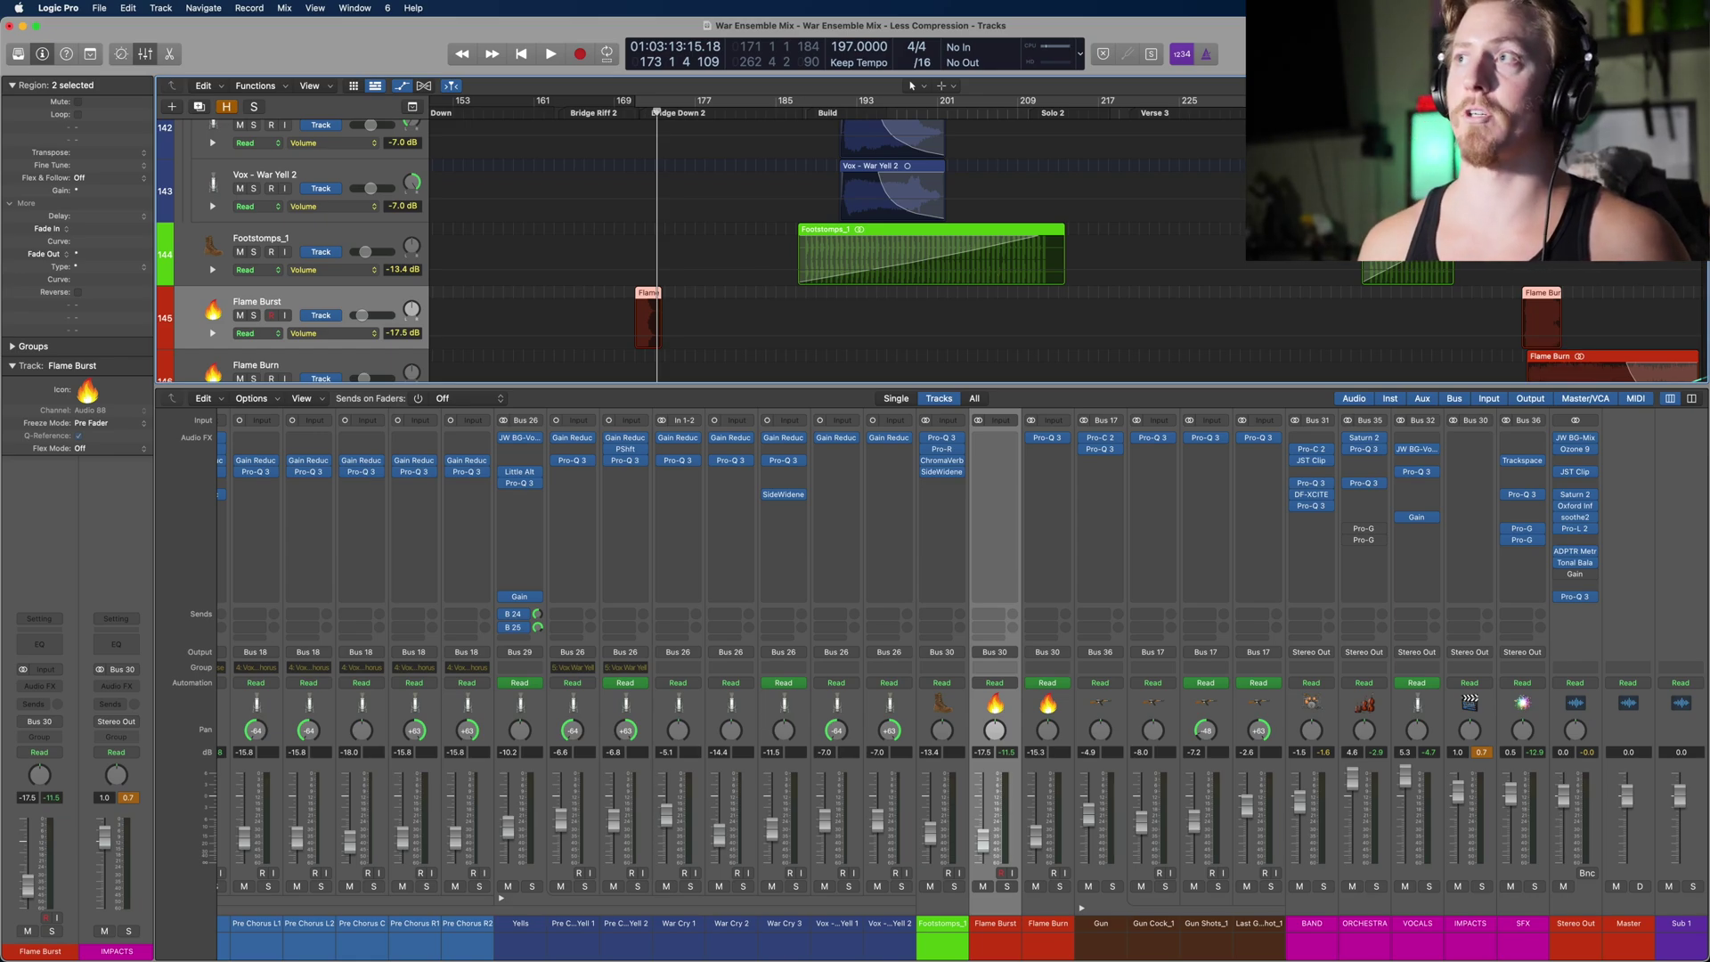
# Step: Listen to the second Flame Burst hit in the full mix from bar 259
pyautogui.scroll(-2, 931, 249)
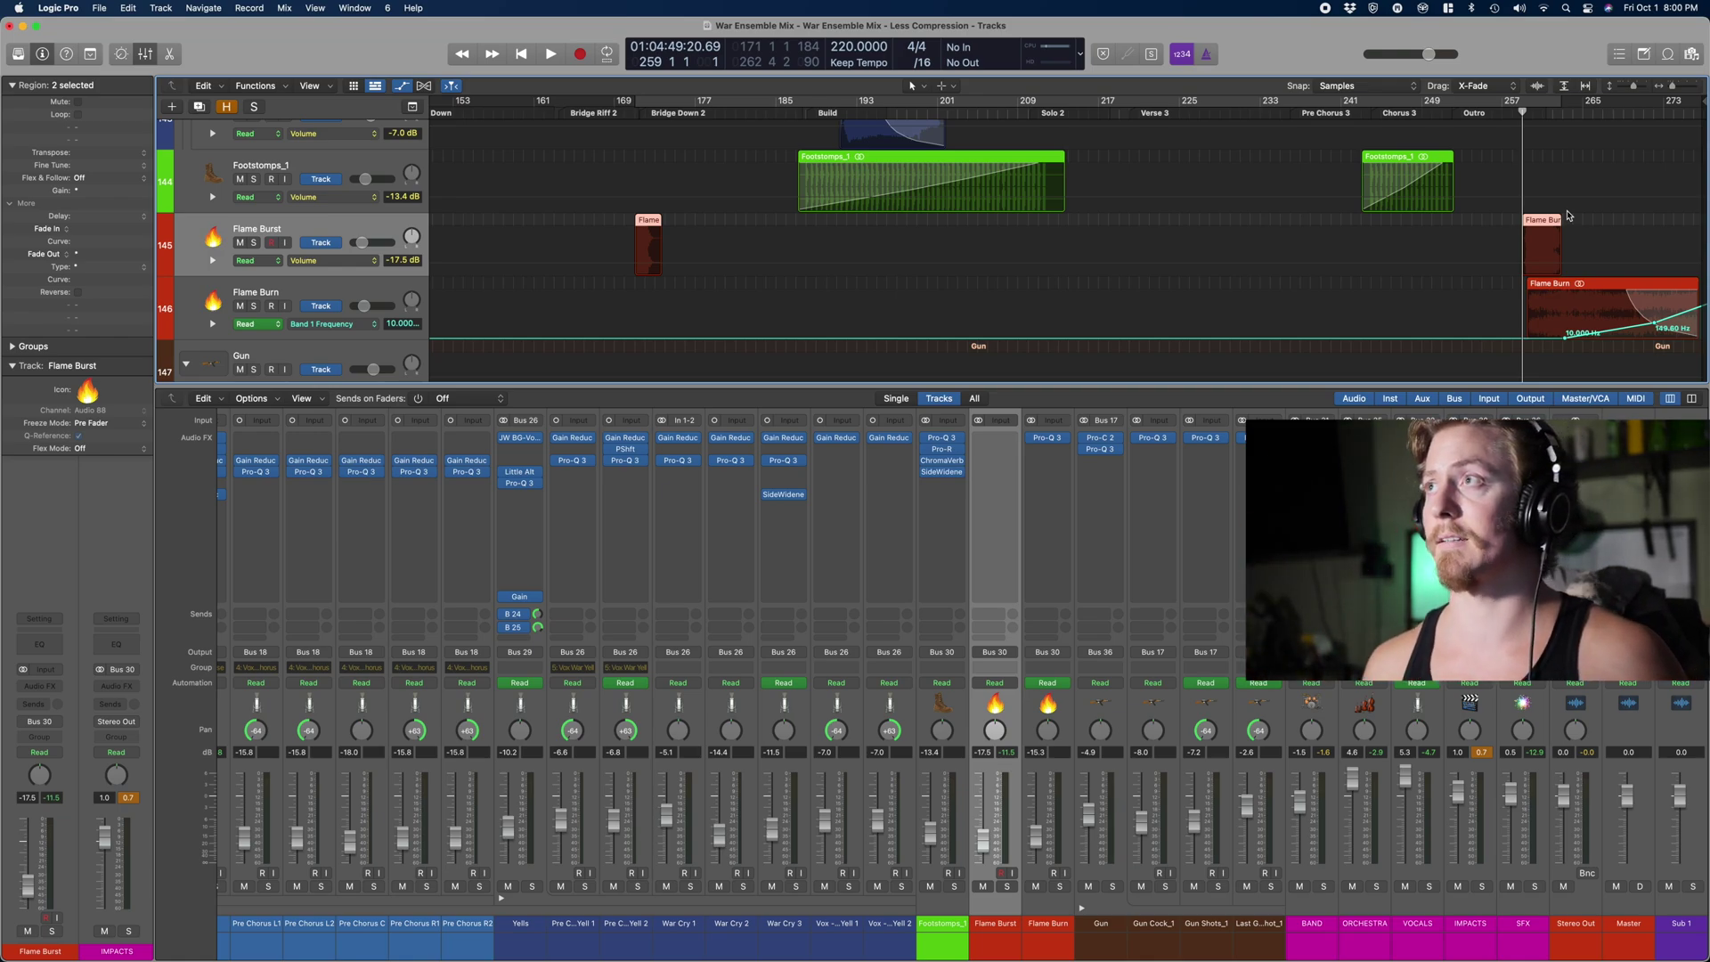
pyautogui.press('space')
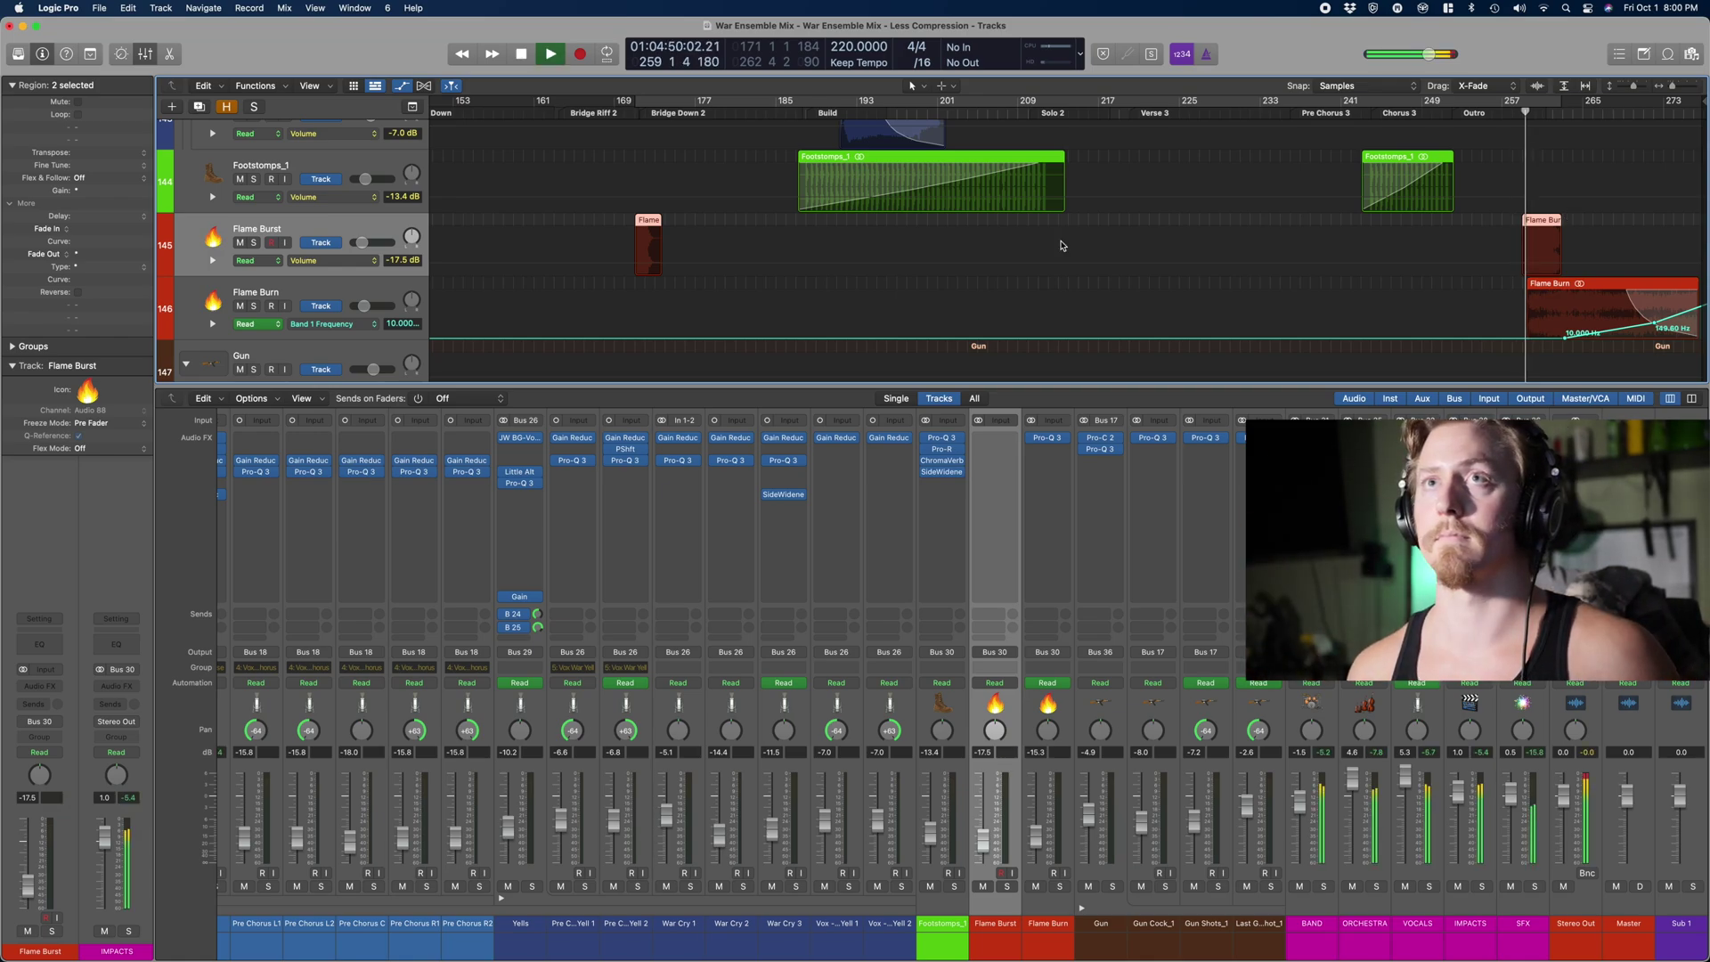
pyautogui.press('space')
# Step: Solo Flame Burst and Flame Burn together and listen to them from bar 259 to about bar 268
pyautogui.click(253, 242)
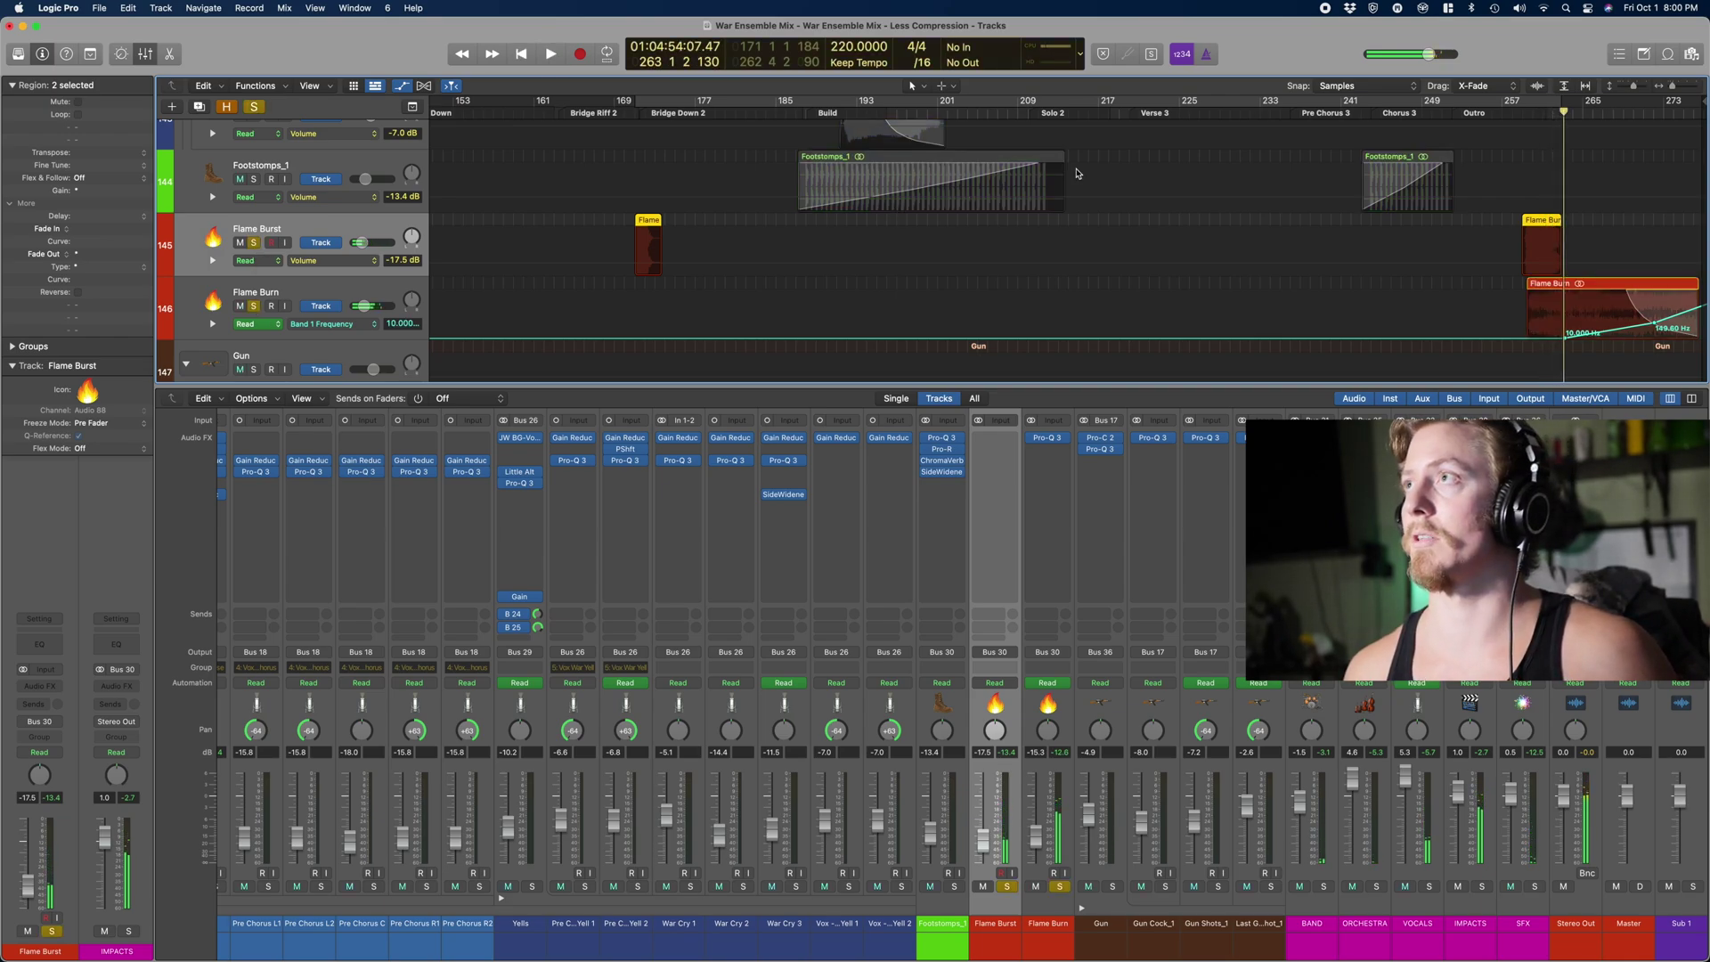
pyautogui.click(1525, 107)
pyautogui.press('space')
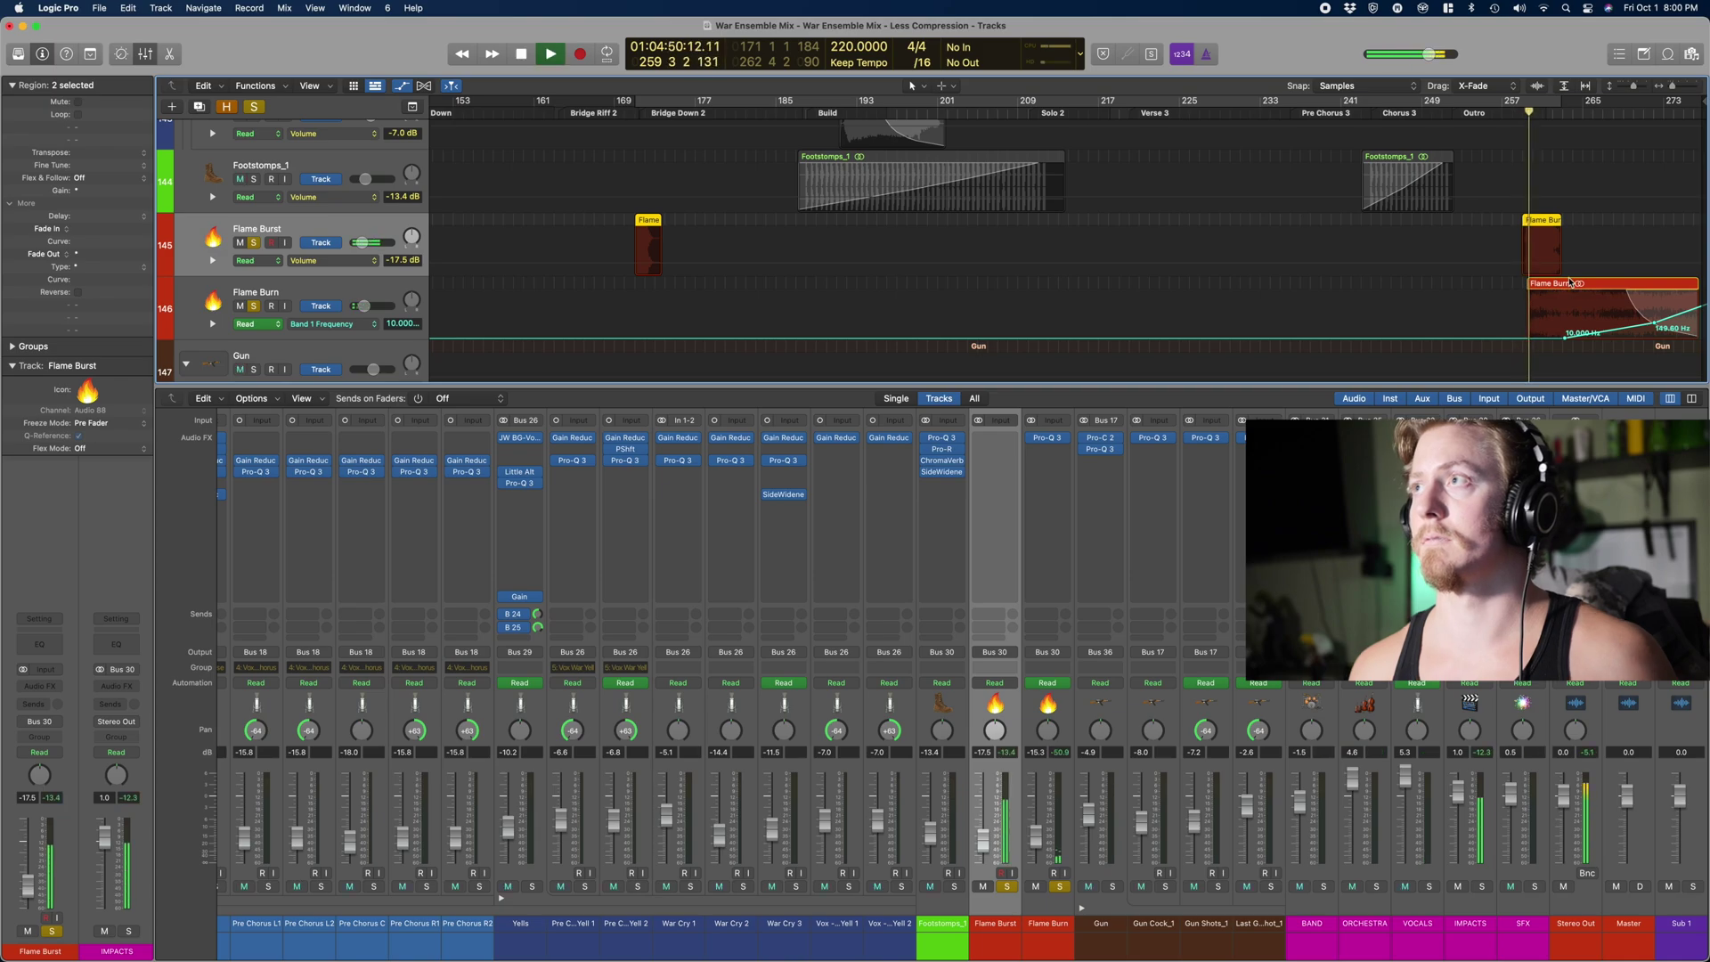
pyautogui.scroll(5, 1570, 284)
pyautogui.hscroll(4, 1570, 283)
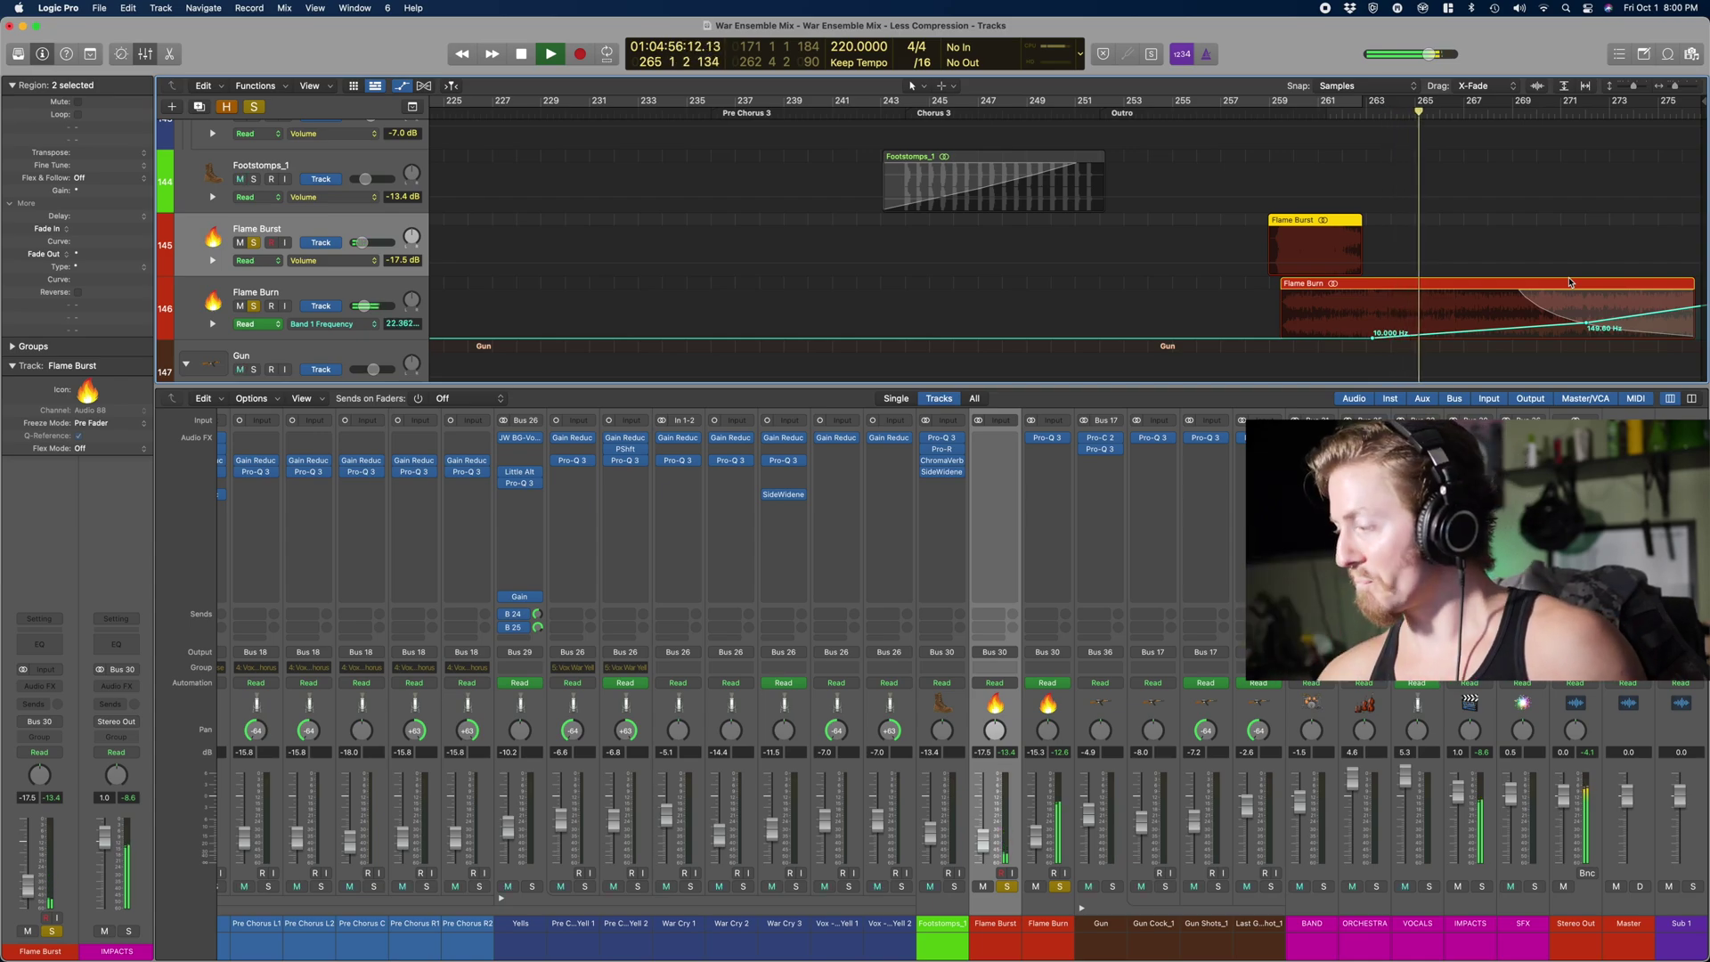
pyautogui.hscroll(1, 1570, 283)
pyautogui.press('space')
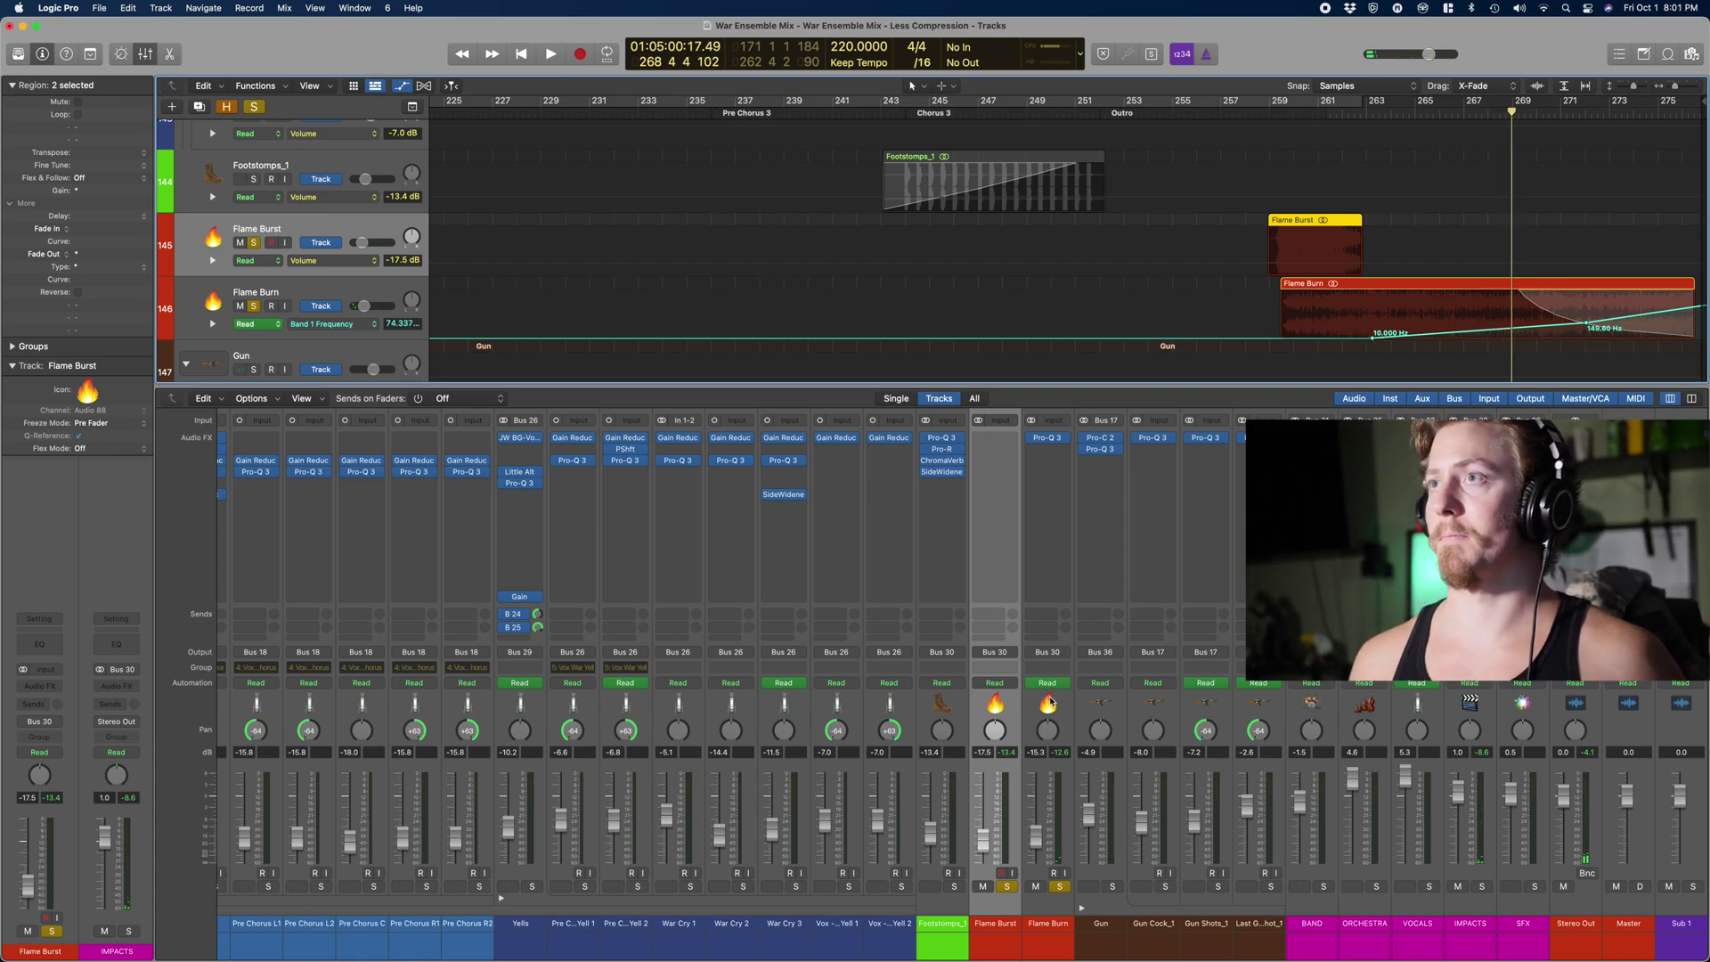
# Step: Examine the automated Pro-Q 3 low cut on Flame Burn during playback from bar 261, replay its ending, and clear the solos
pyautogui.click(1051, 699)
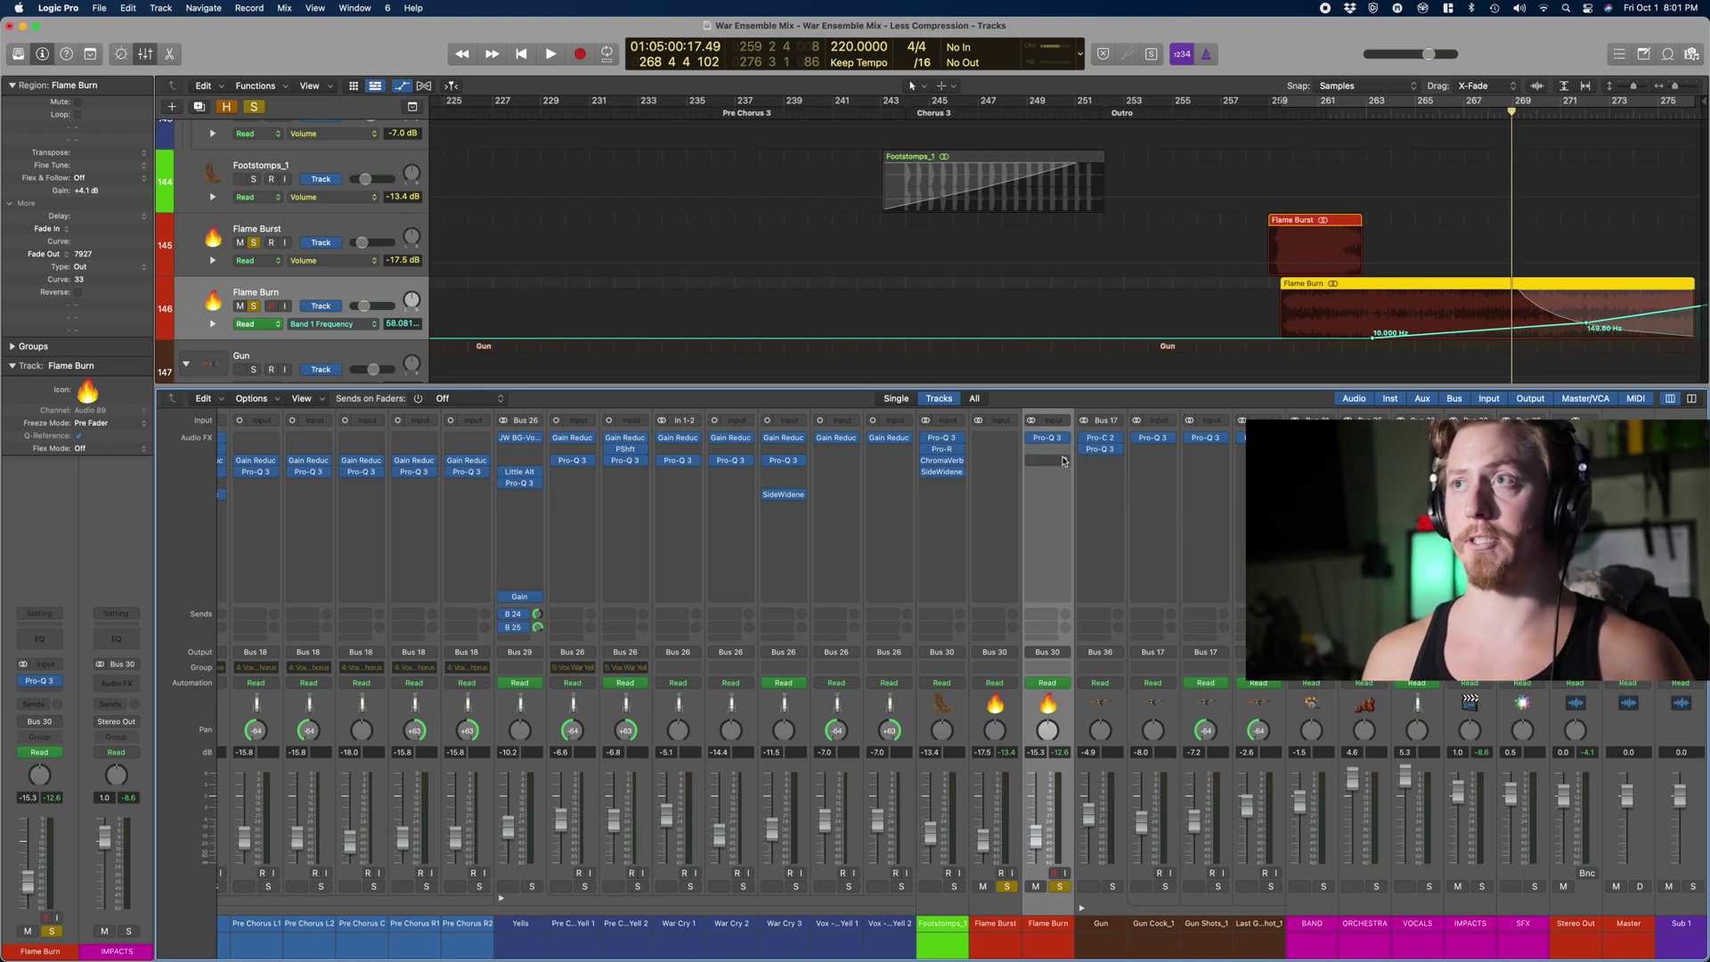
pyautogui.click(1316, 116)
pyautogui.click(1048, 437)
pyautogui.moveTo(802, 184)
pyautogui.mouseDown()
pyautogui.moveTo(473, 252)
pyautogui.moveTo(464, 273)
pyautogui.mouseUp()
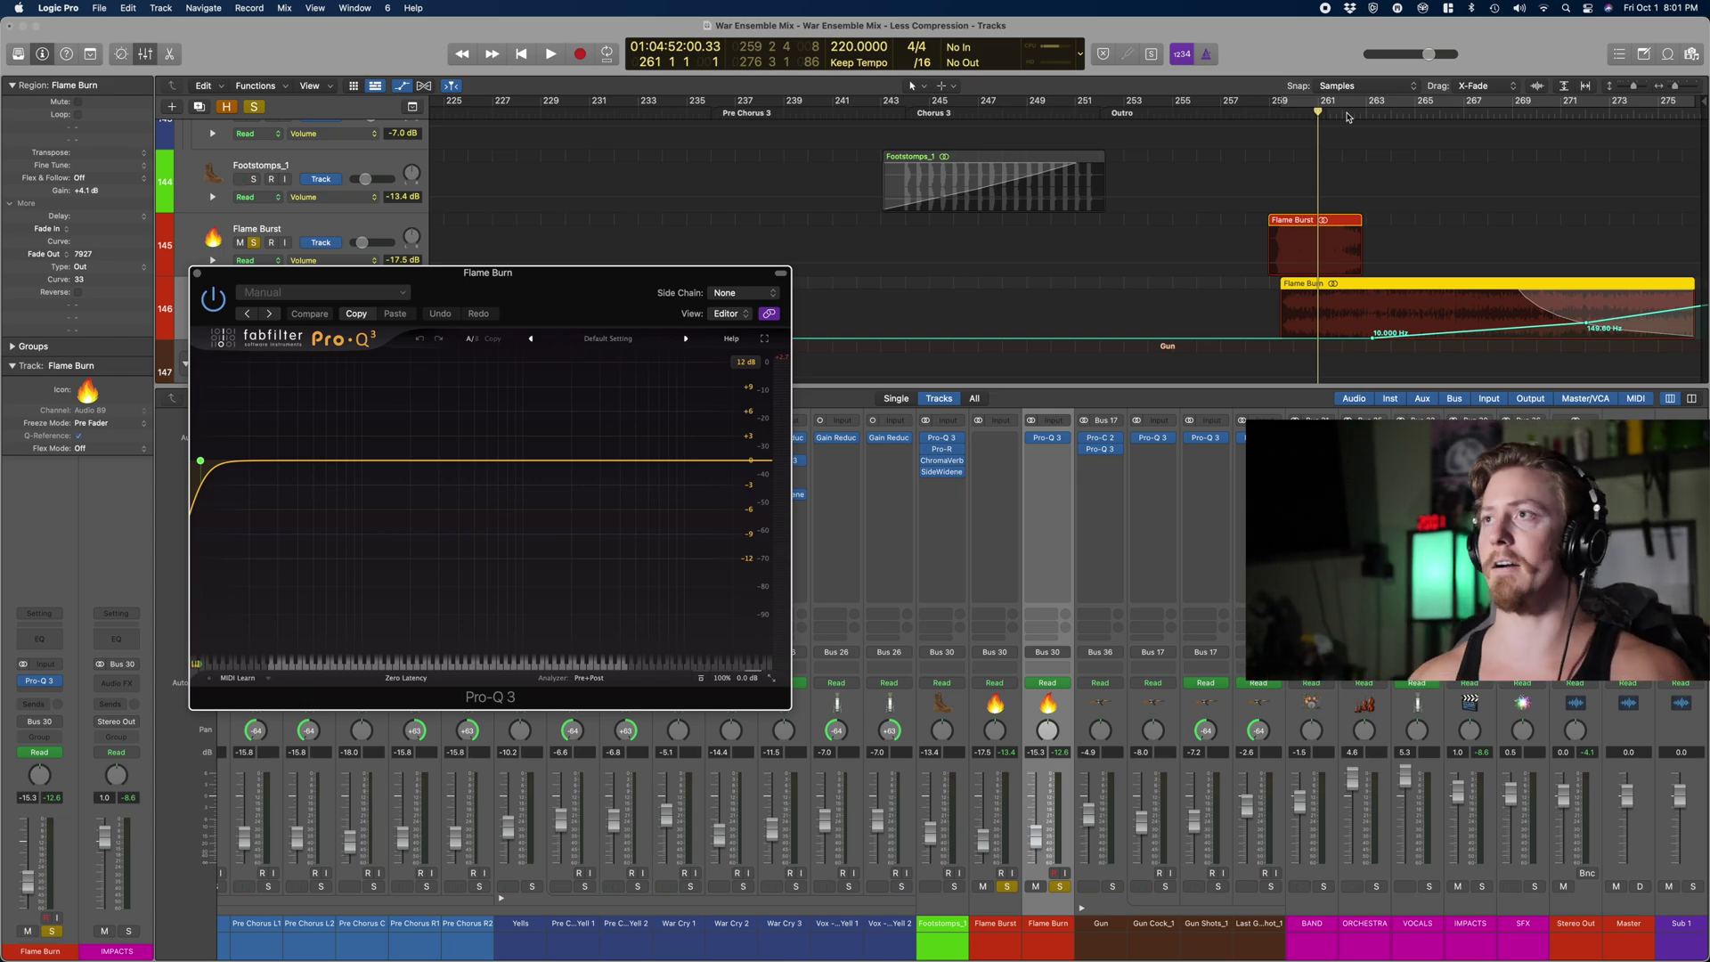
pyautogui.press('space')
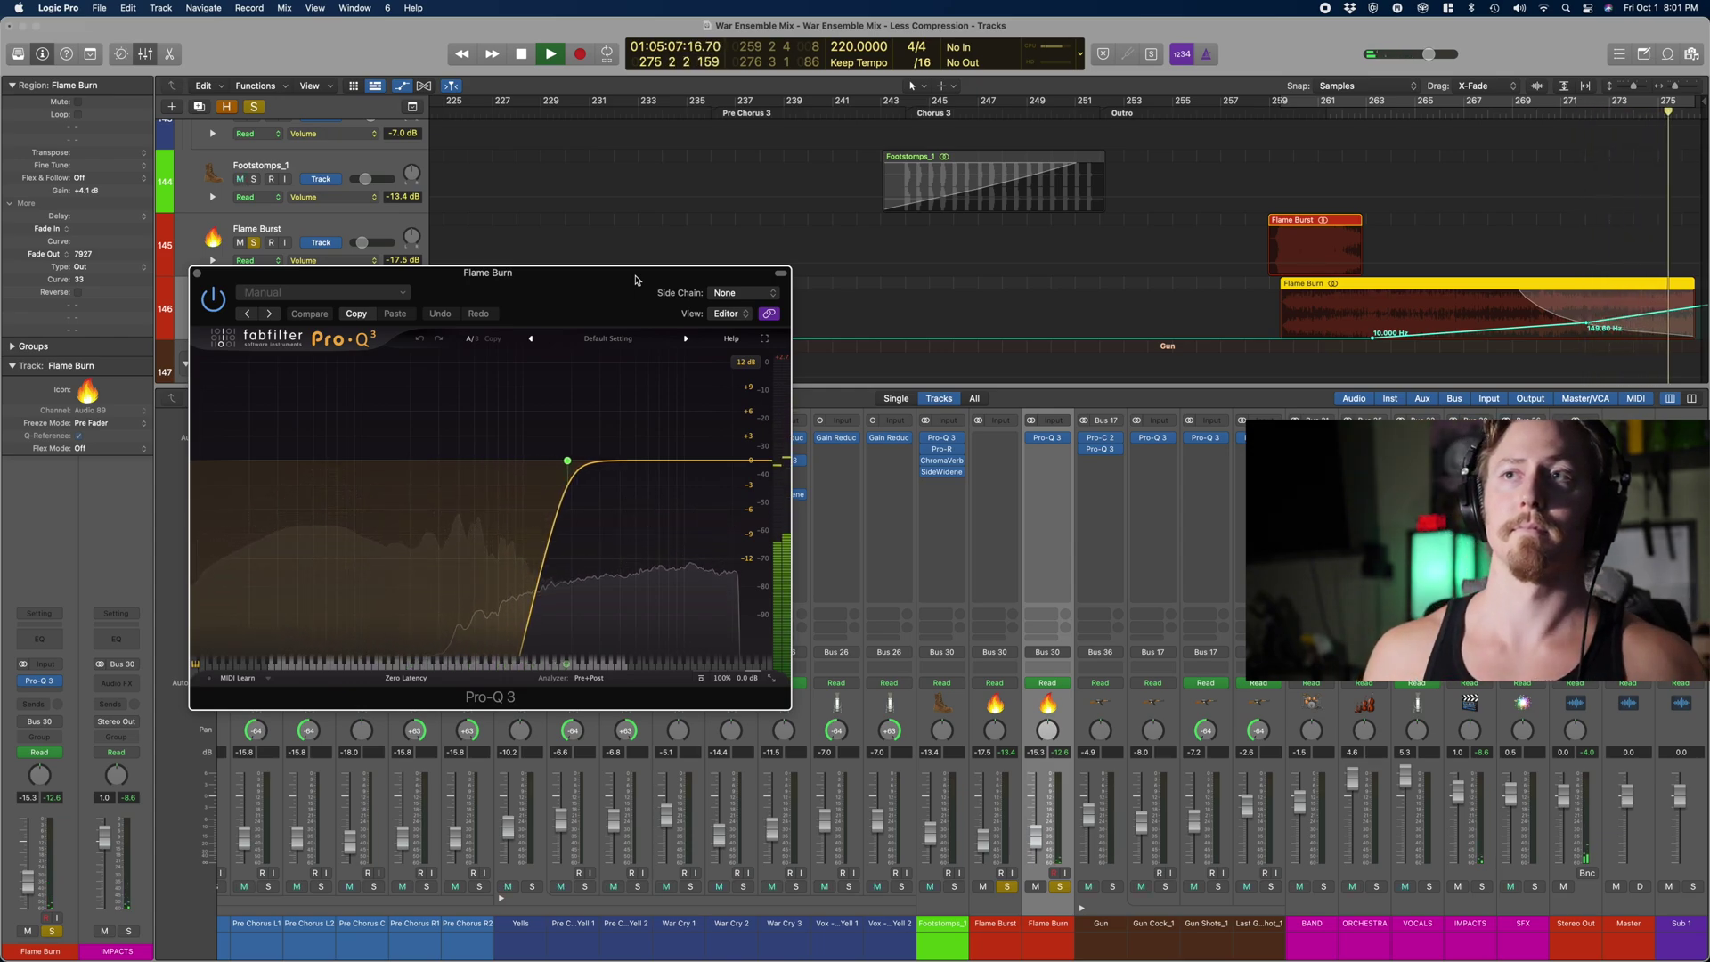
pyautogui.press('space')
pyautogui.moveTo(1548, 123); pyautogui.dragTo(1572, 123)
pyautogui.press('space')
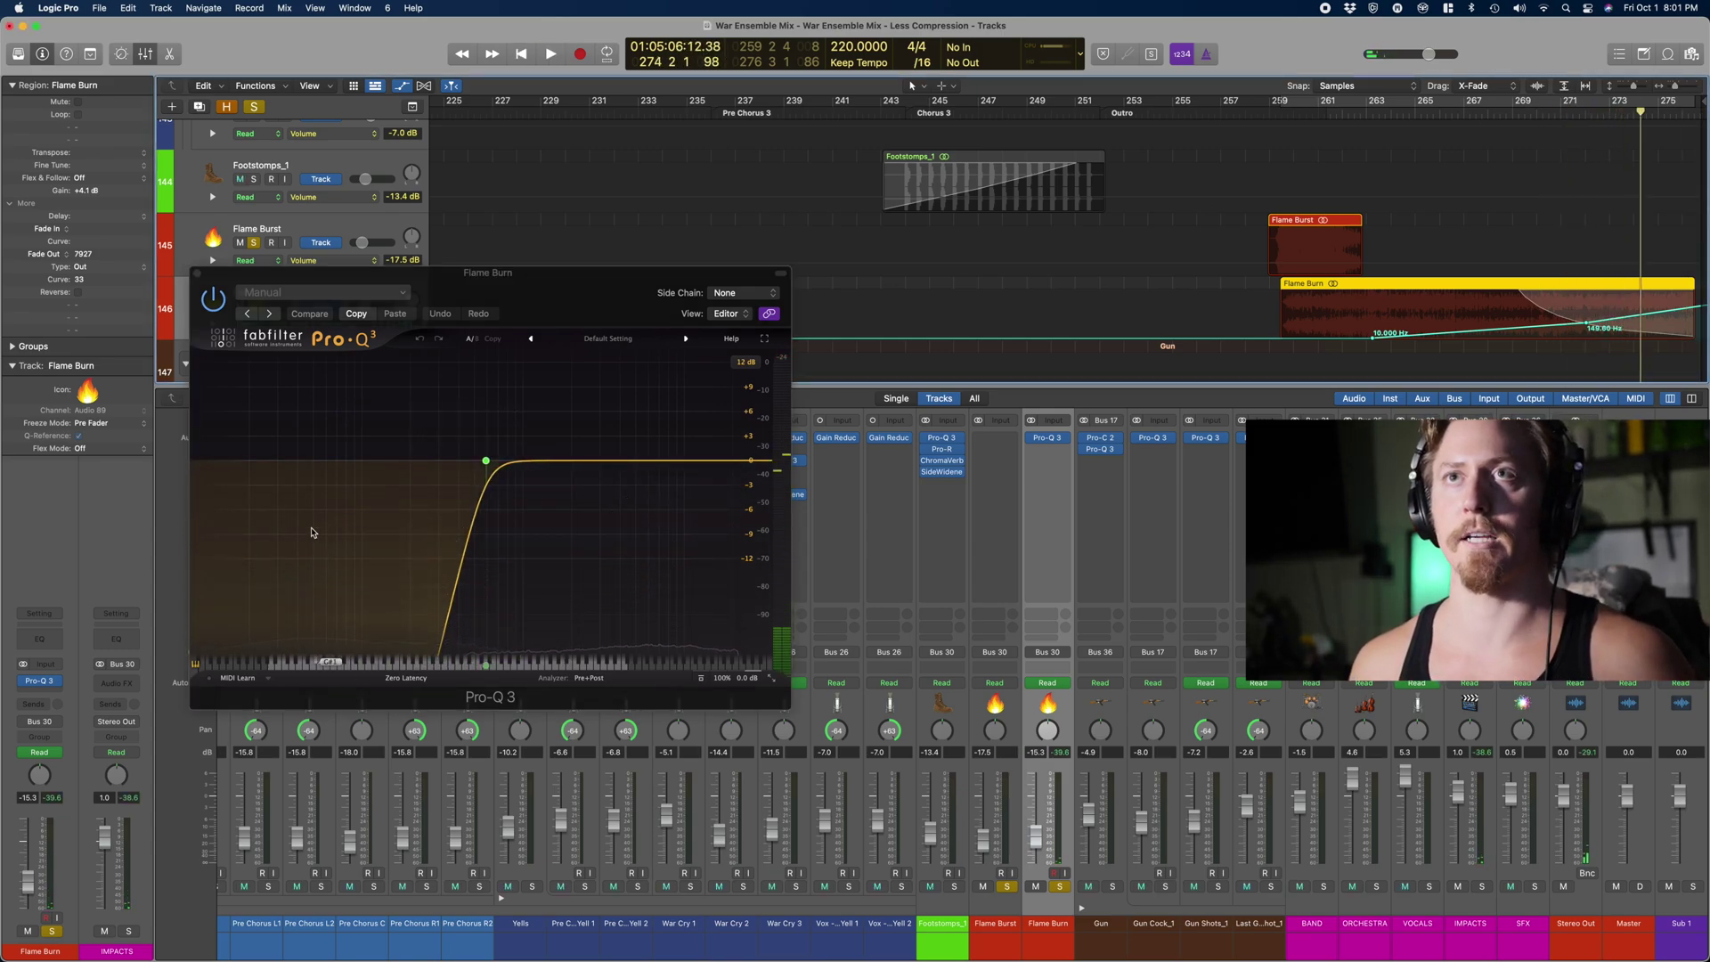
pyautogui.click(197, 276)
pyautogui.click(197, 273)
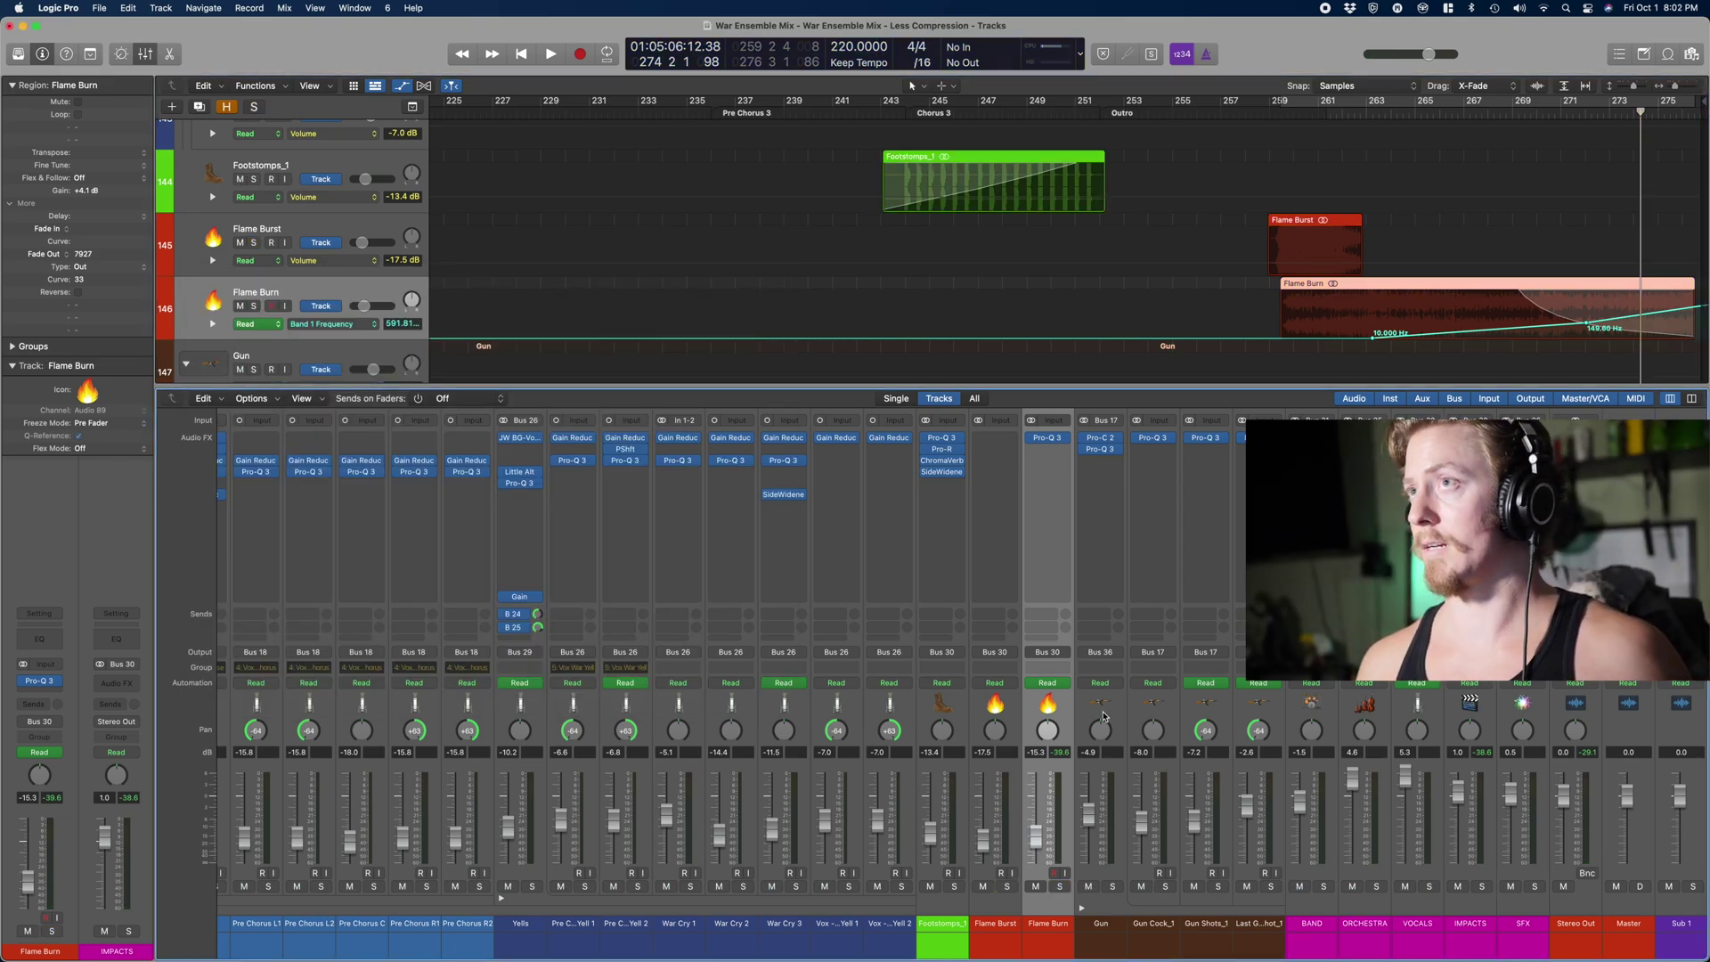
# Step: Select the Gun stack and audition Gun Cock_1 in solo from bar 237
pyautogui.click(1103, 717)
pyautogui.scroll(-4, 1058, 218)
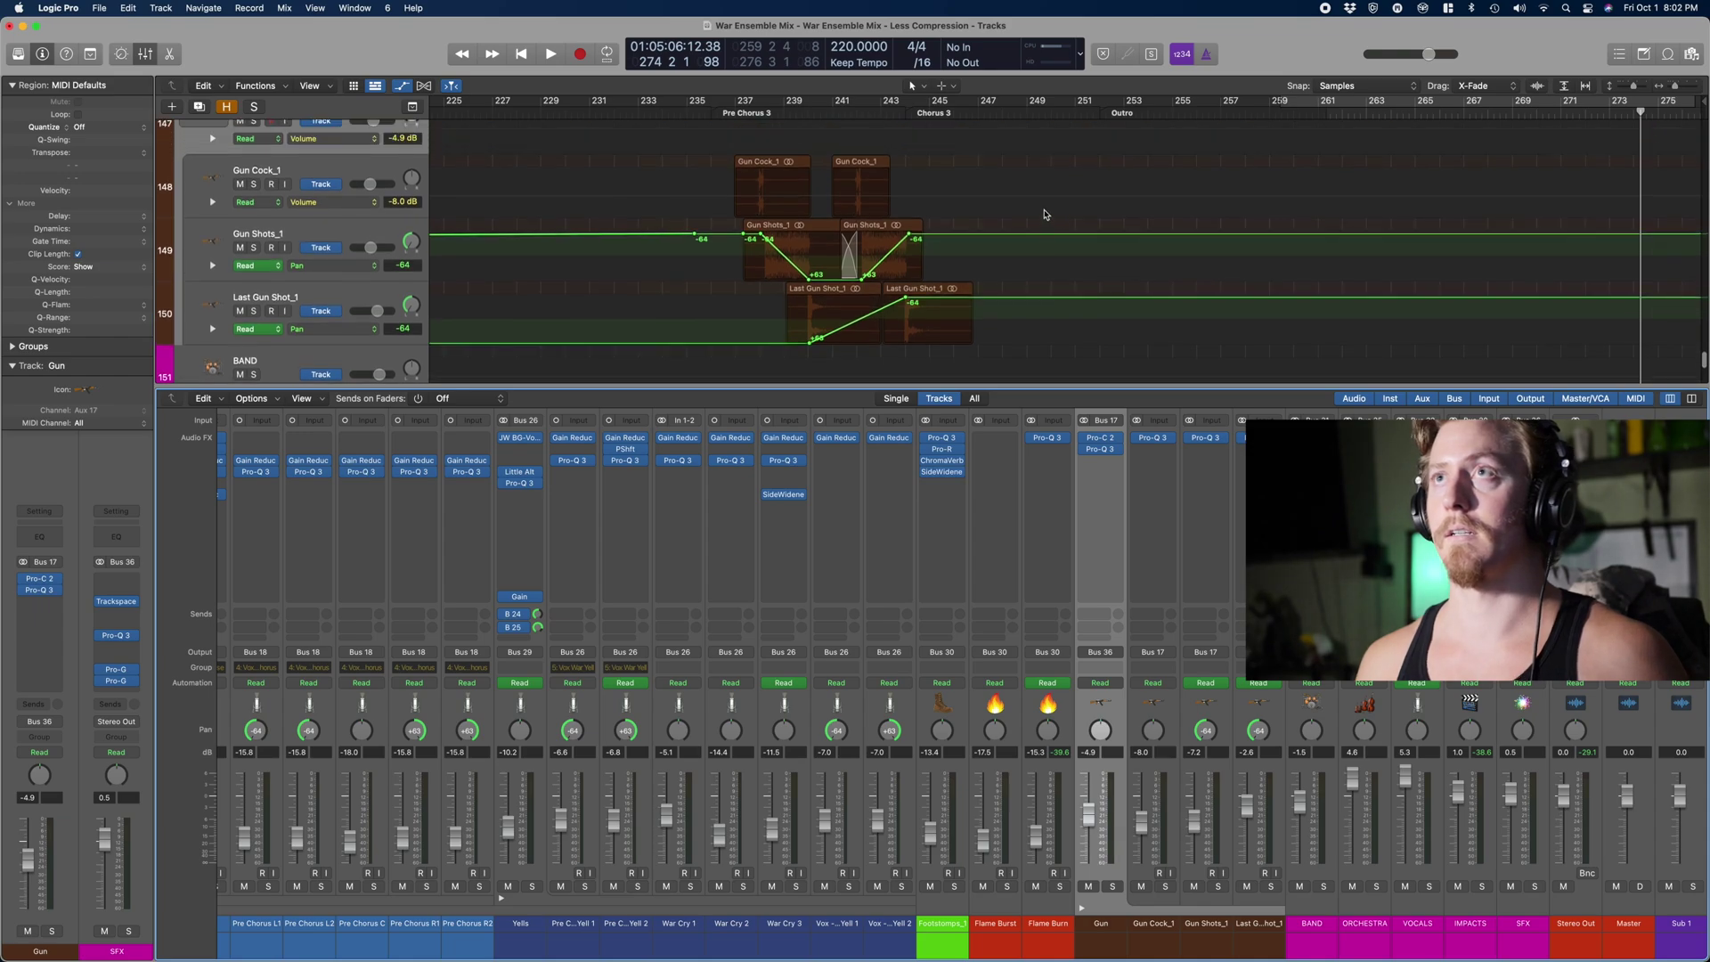
pyautogui.click(744, 113)
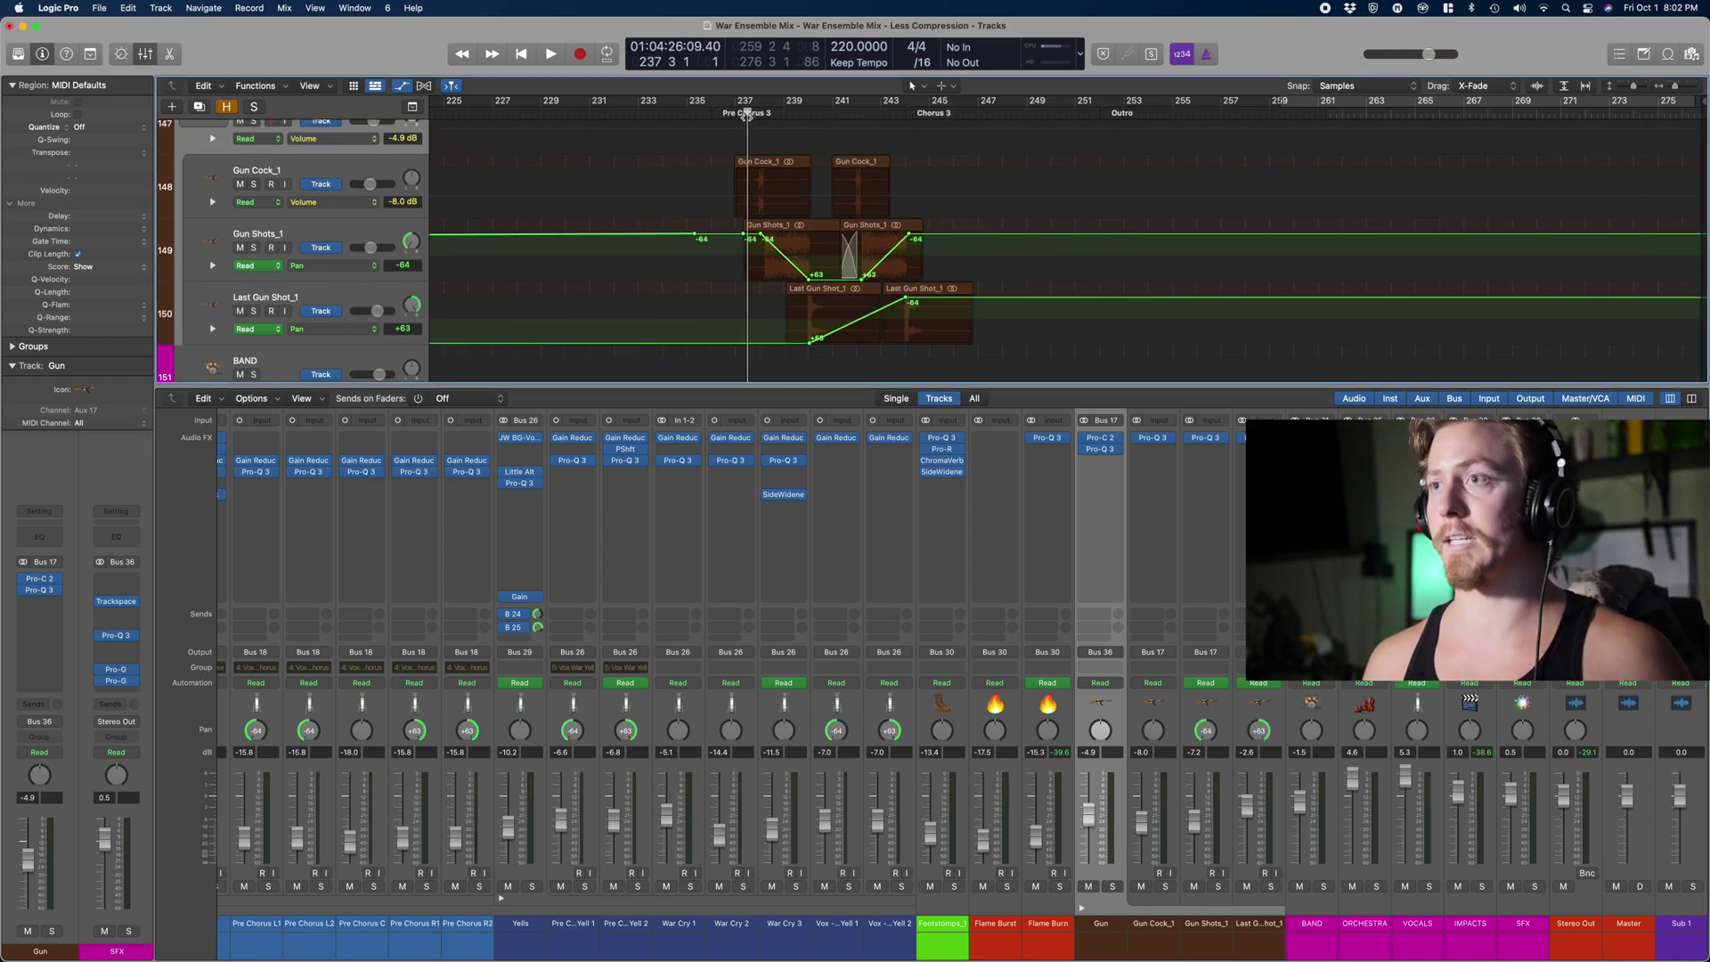
pyautogui.click(1113, 886)
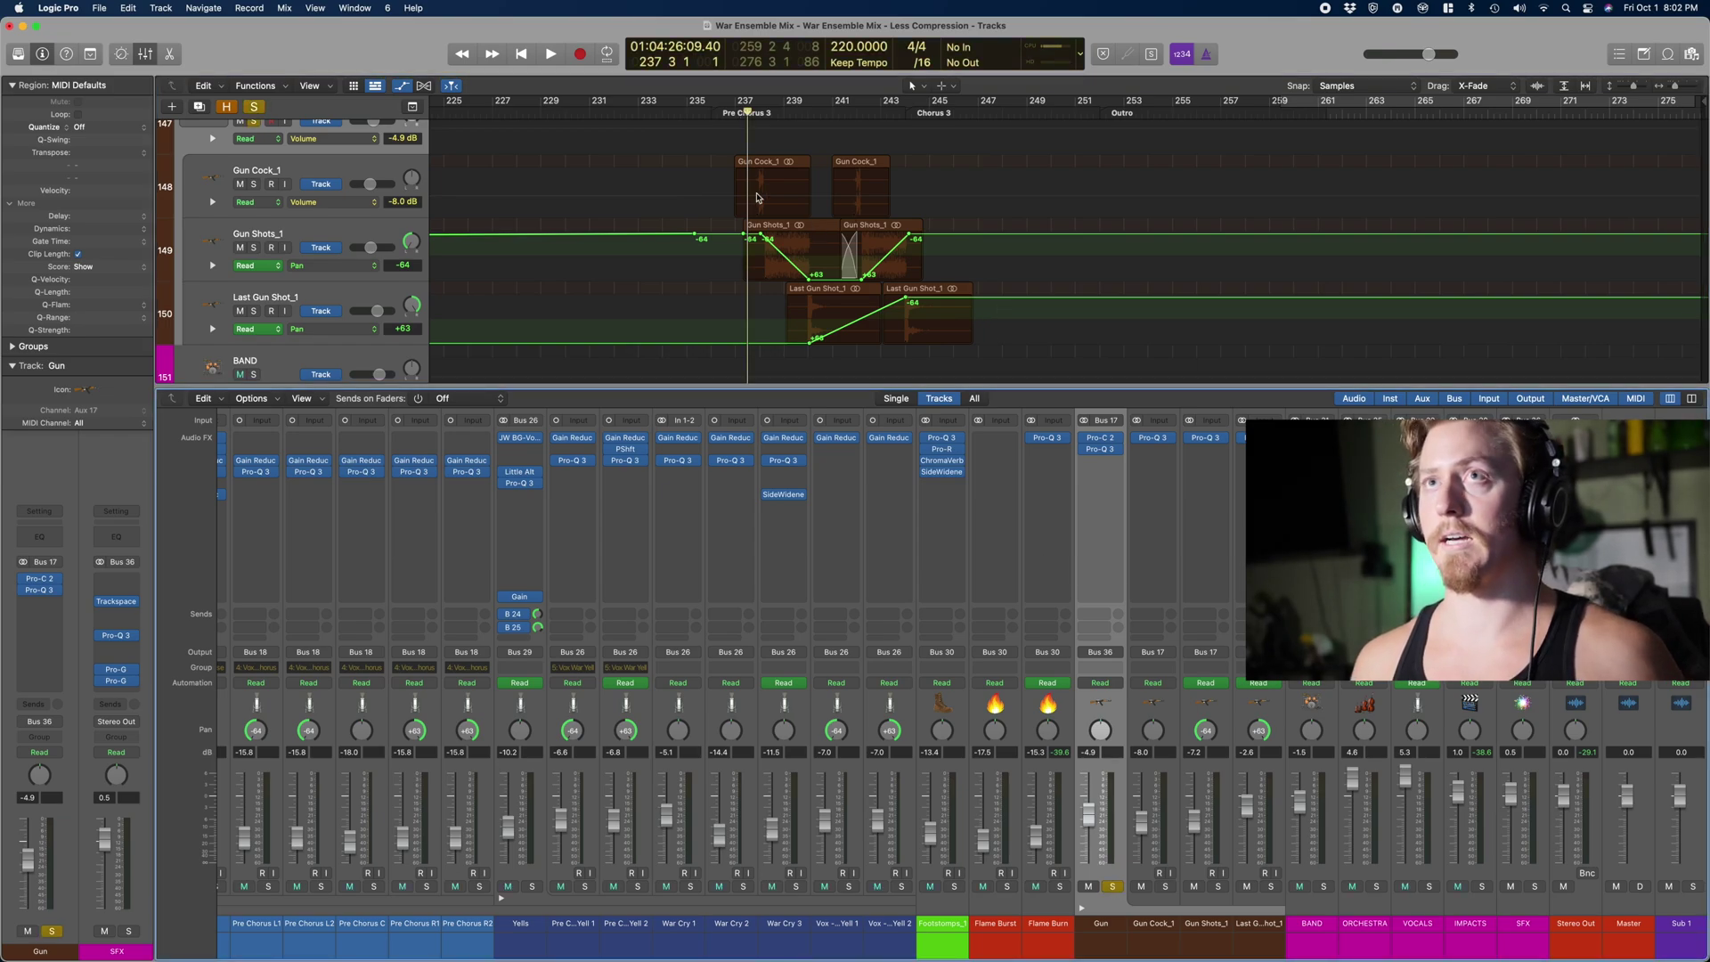
pyautogui.click(253, 184)
pyautogui.press('super+Right')
pyautogui.press('super+Right')
pyautogui.press('space')
pyautogui.click(253, 204)
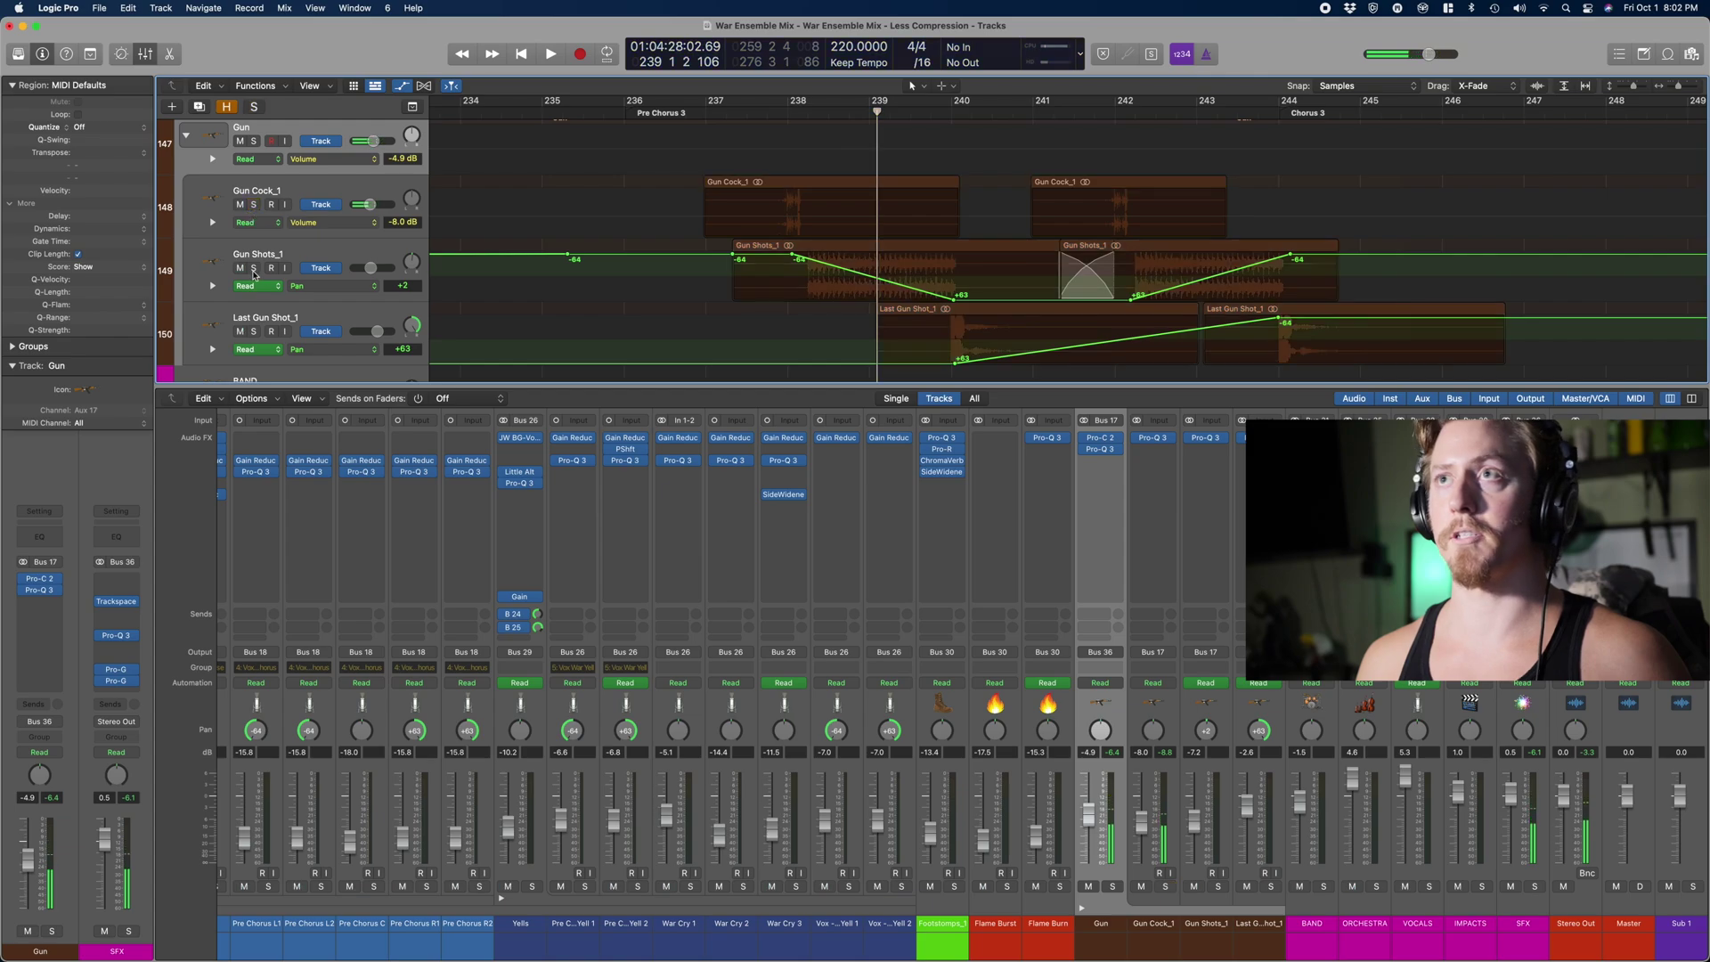
# Step: Solo Gun Shots_1 and listen to its panned shots from bar 238 to about bar 240
pyautogui.click(254, 268)
pyautogui.press('space')
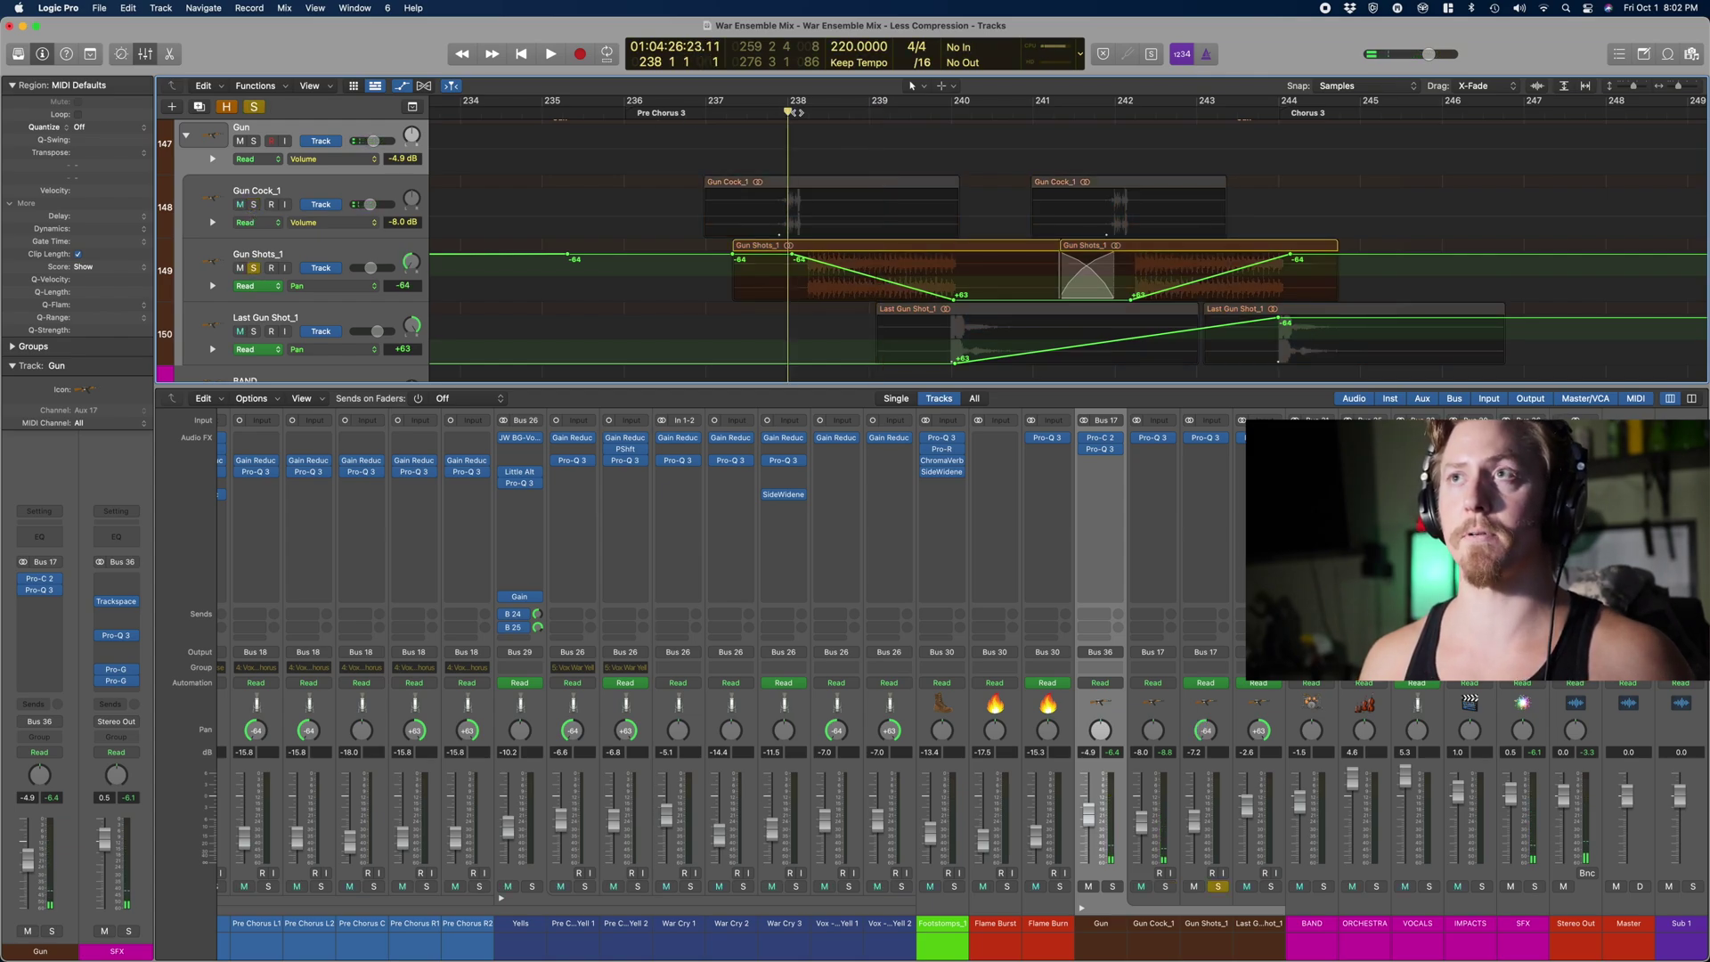
pyautogui.press('space')
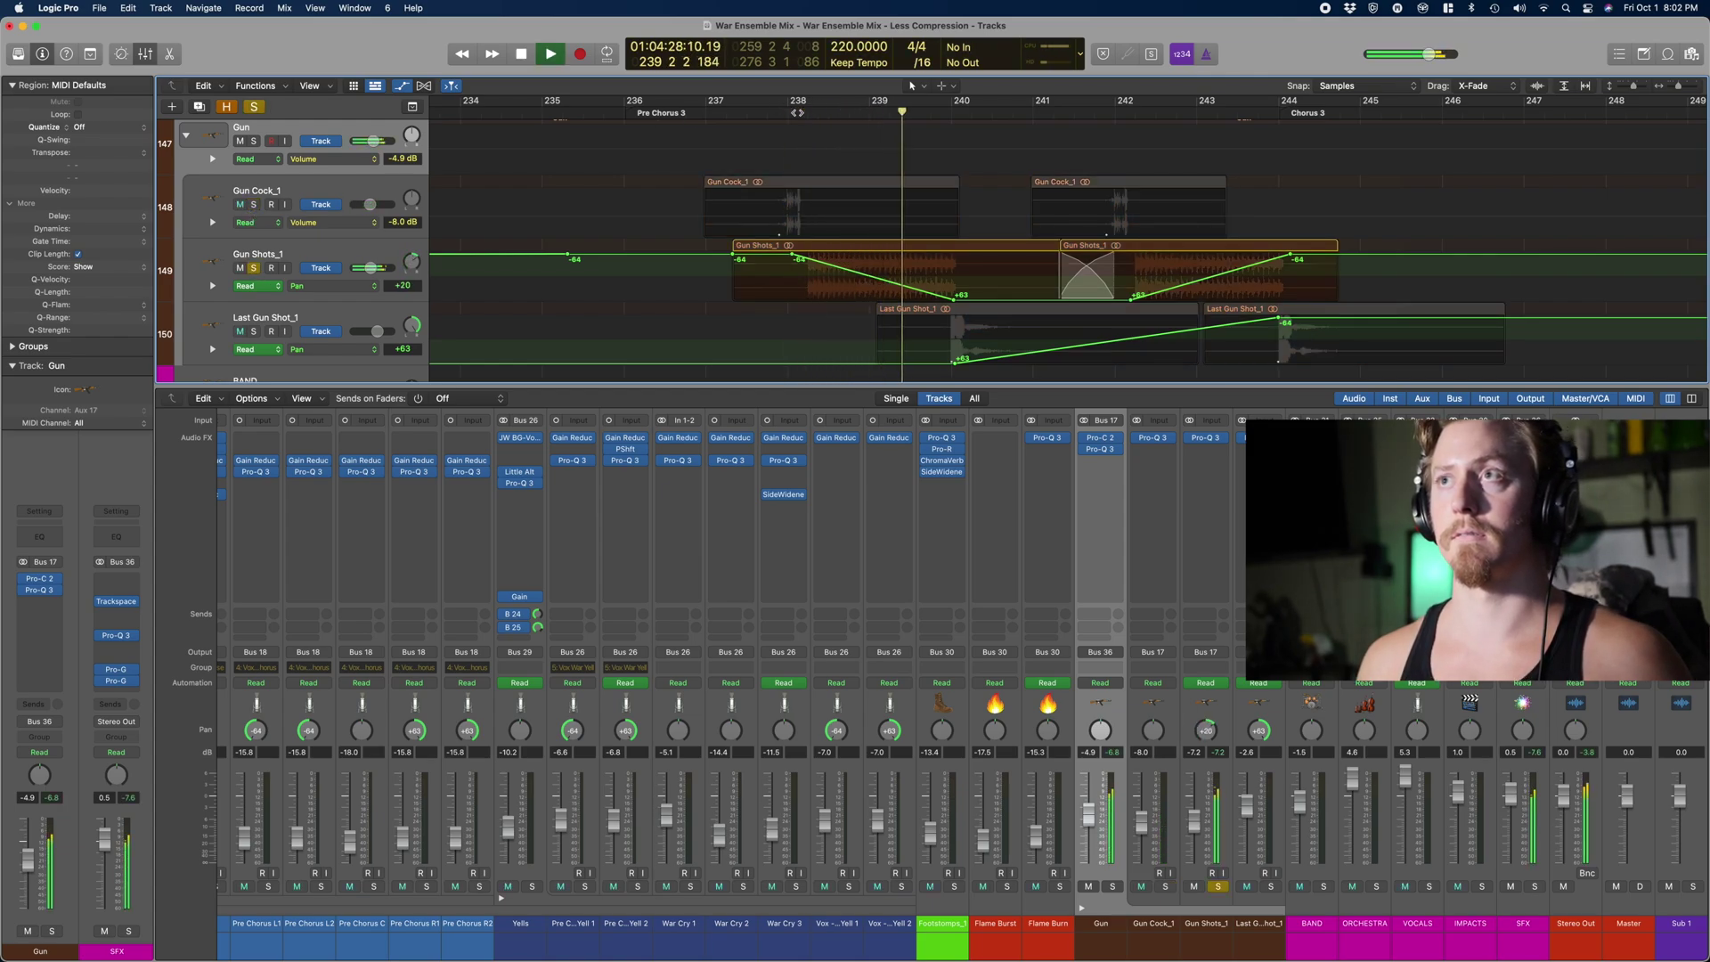
pyautogui.press('space')
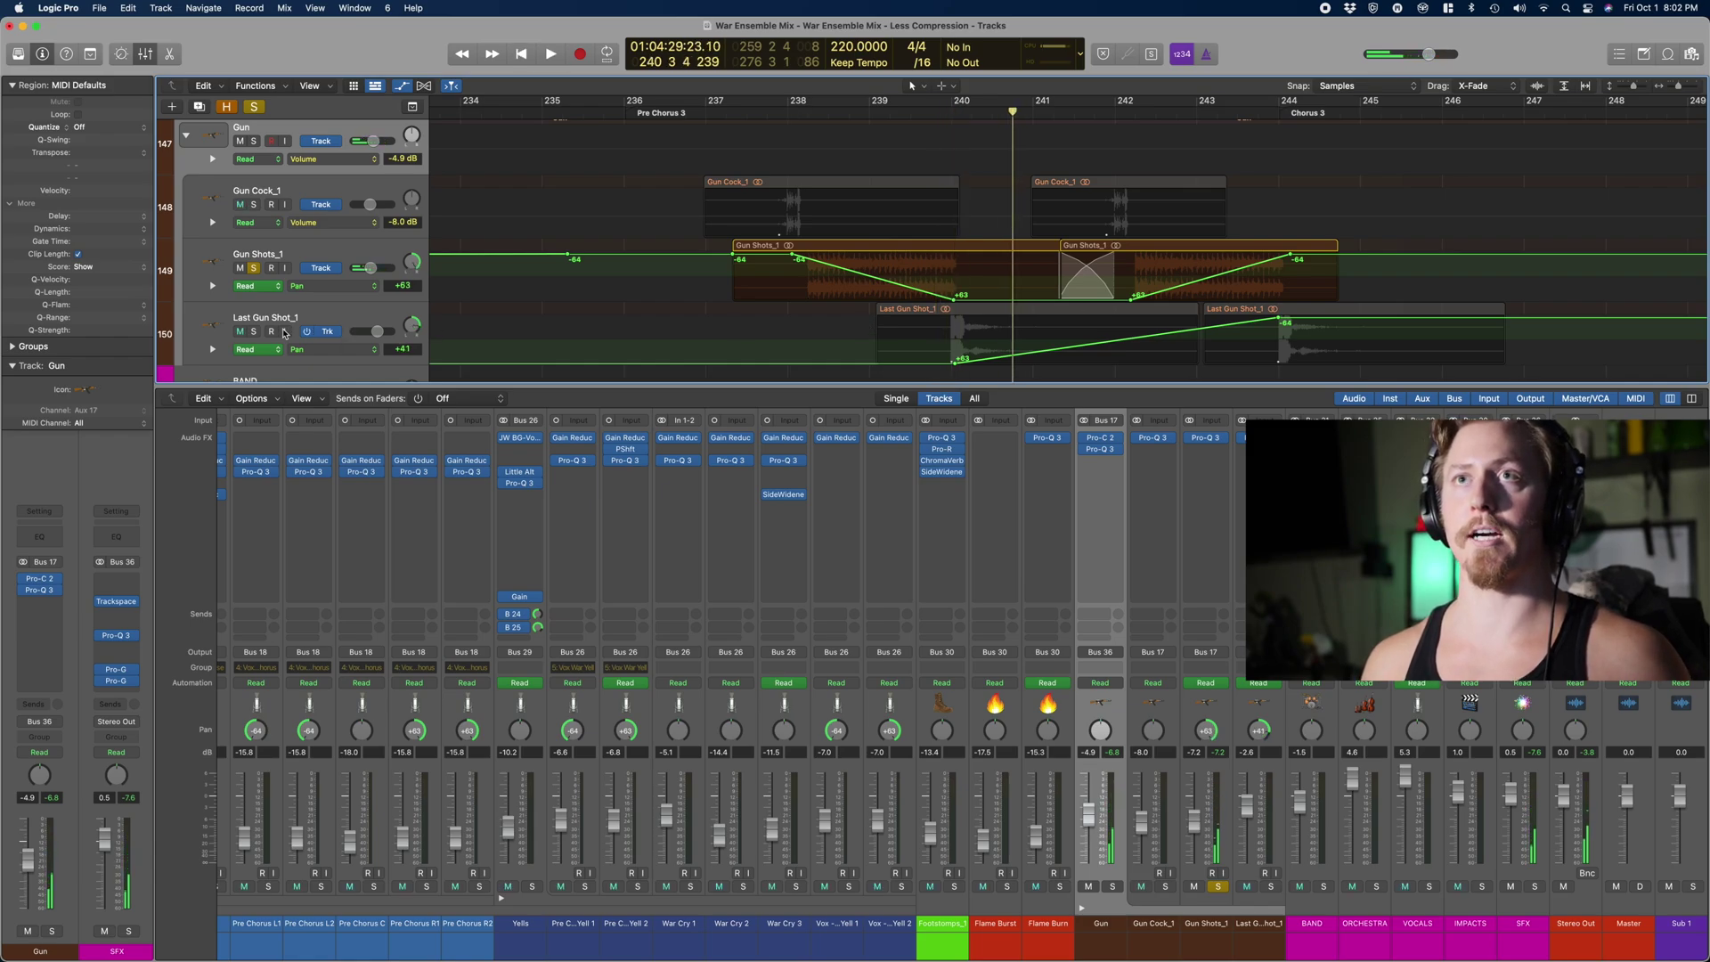
# Step: Solo only Last Gun Shot_1, listen to its first shot around bar 240, and unsolo it
pyautogui.keyDown('alt'); pyautogui.click(254, 332); pyautogui.keyUp('alt')
pyautogui.doubleClick(933, 109)
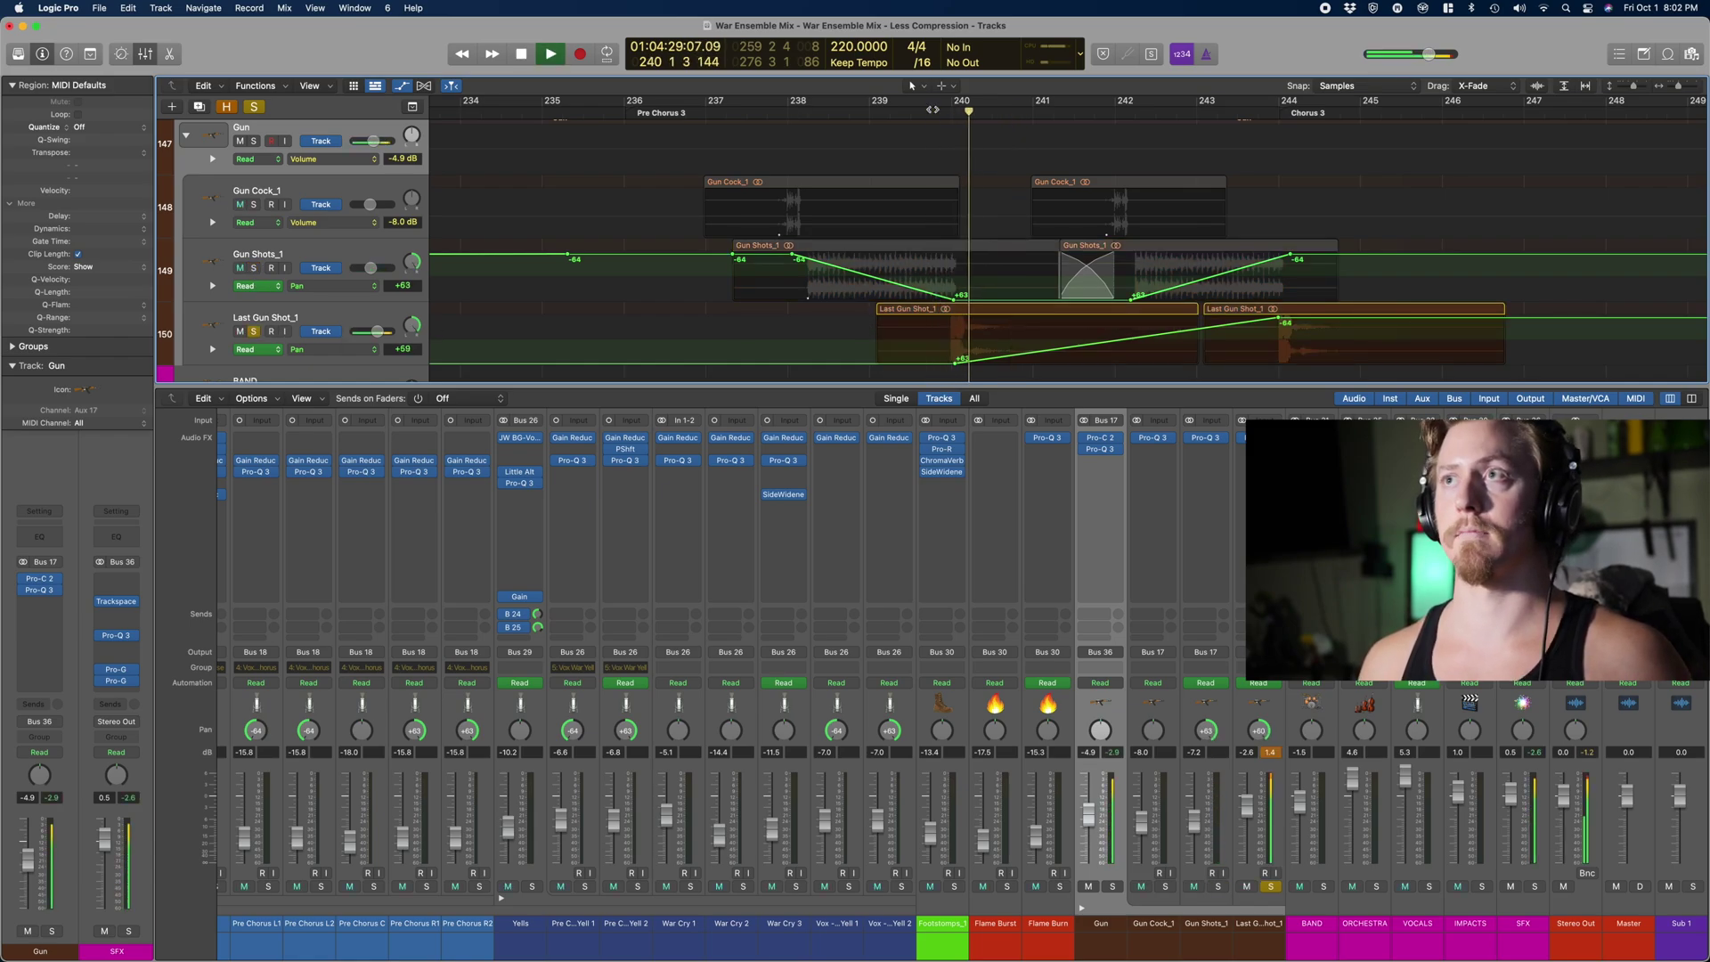
pyautogui.press('space')
pyautogui.click(256, 332)
# Step: Solo the whole Gun stack and listen to all its parts together from bar 237 to about bar 245
pyautogui.click(253, 140)
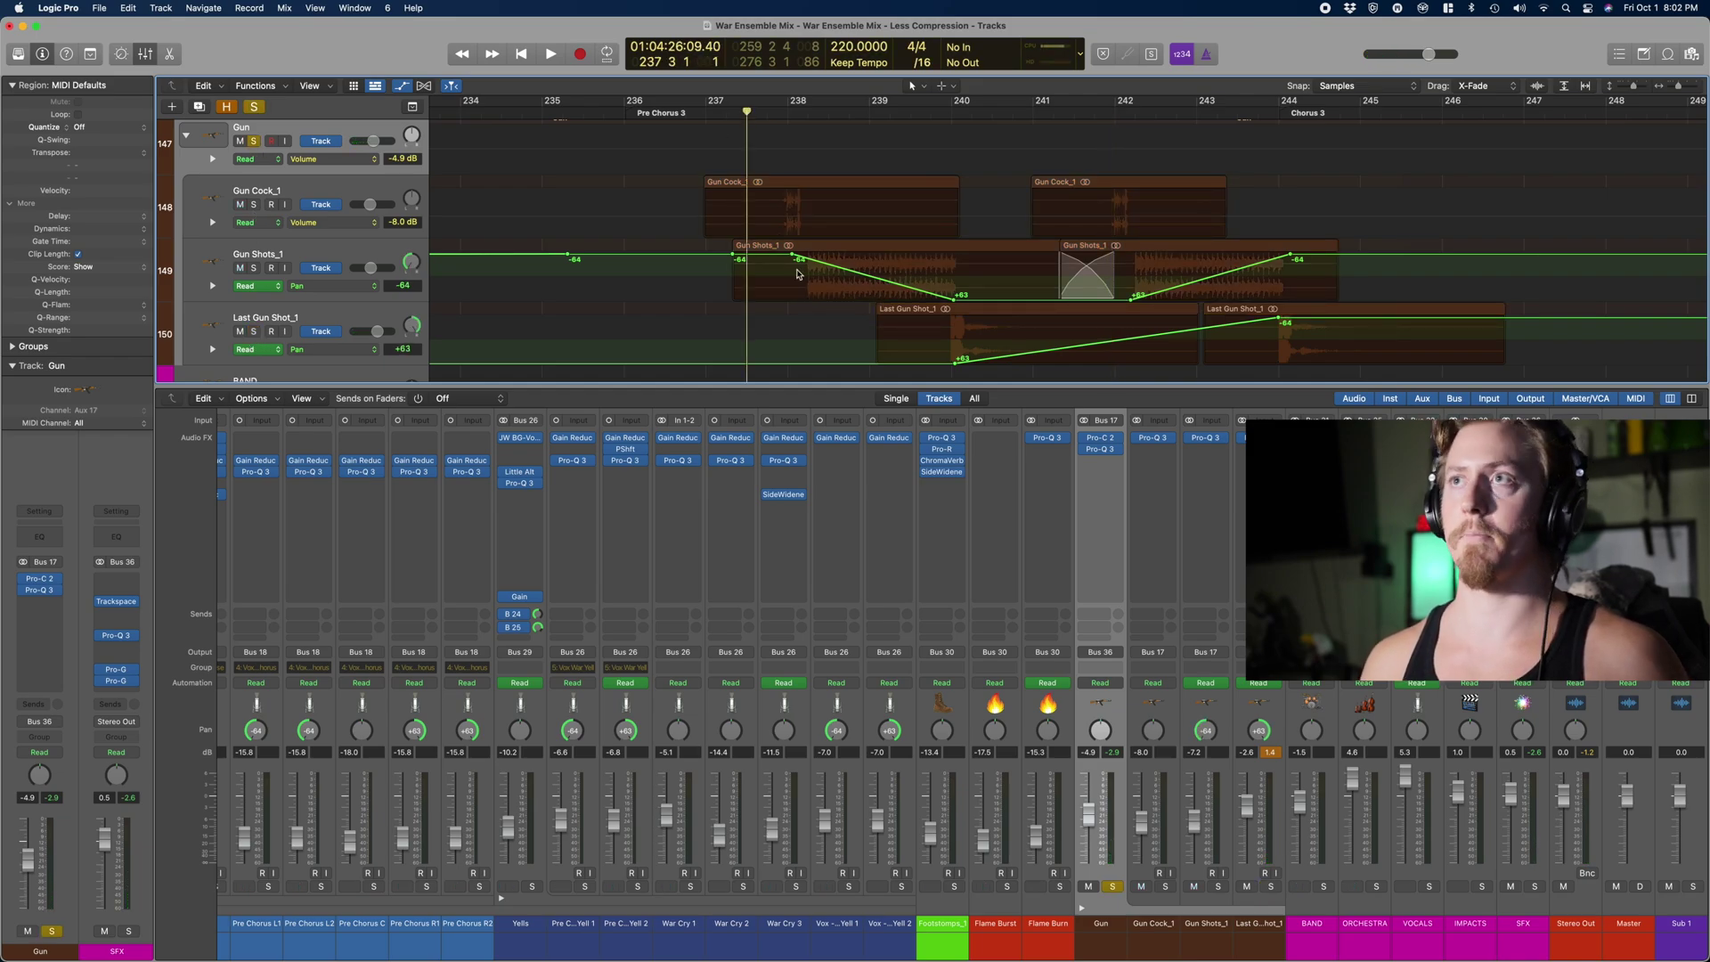
pyautogui.scroll(-1, 891, 285)
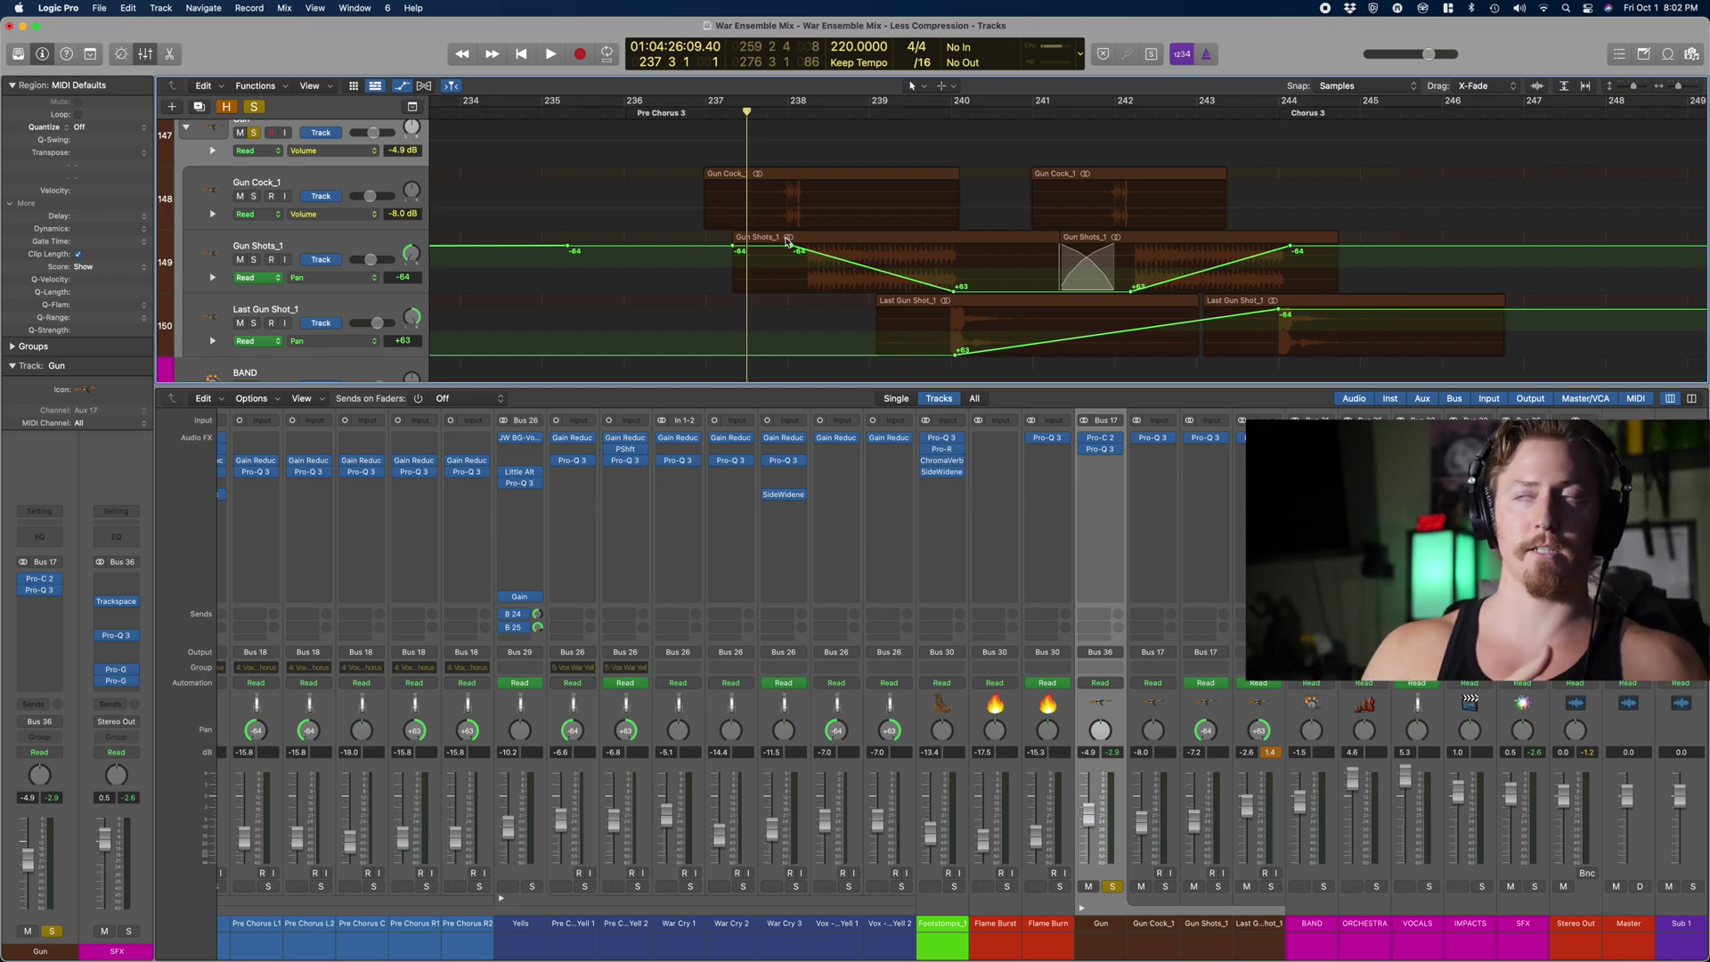
pyautogui.press('space')
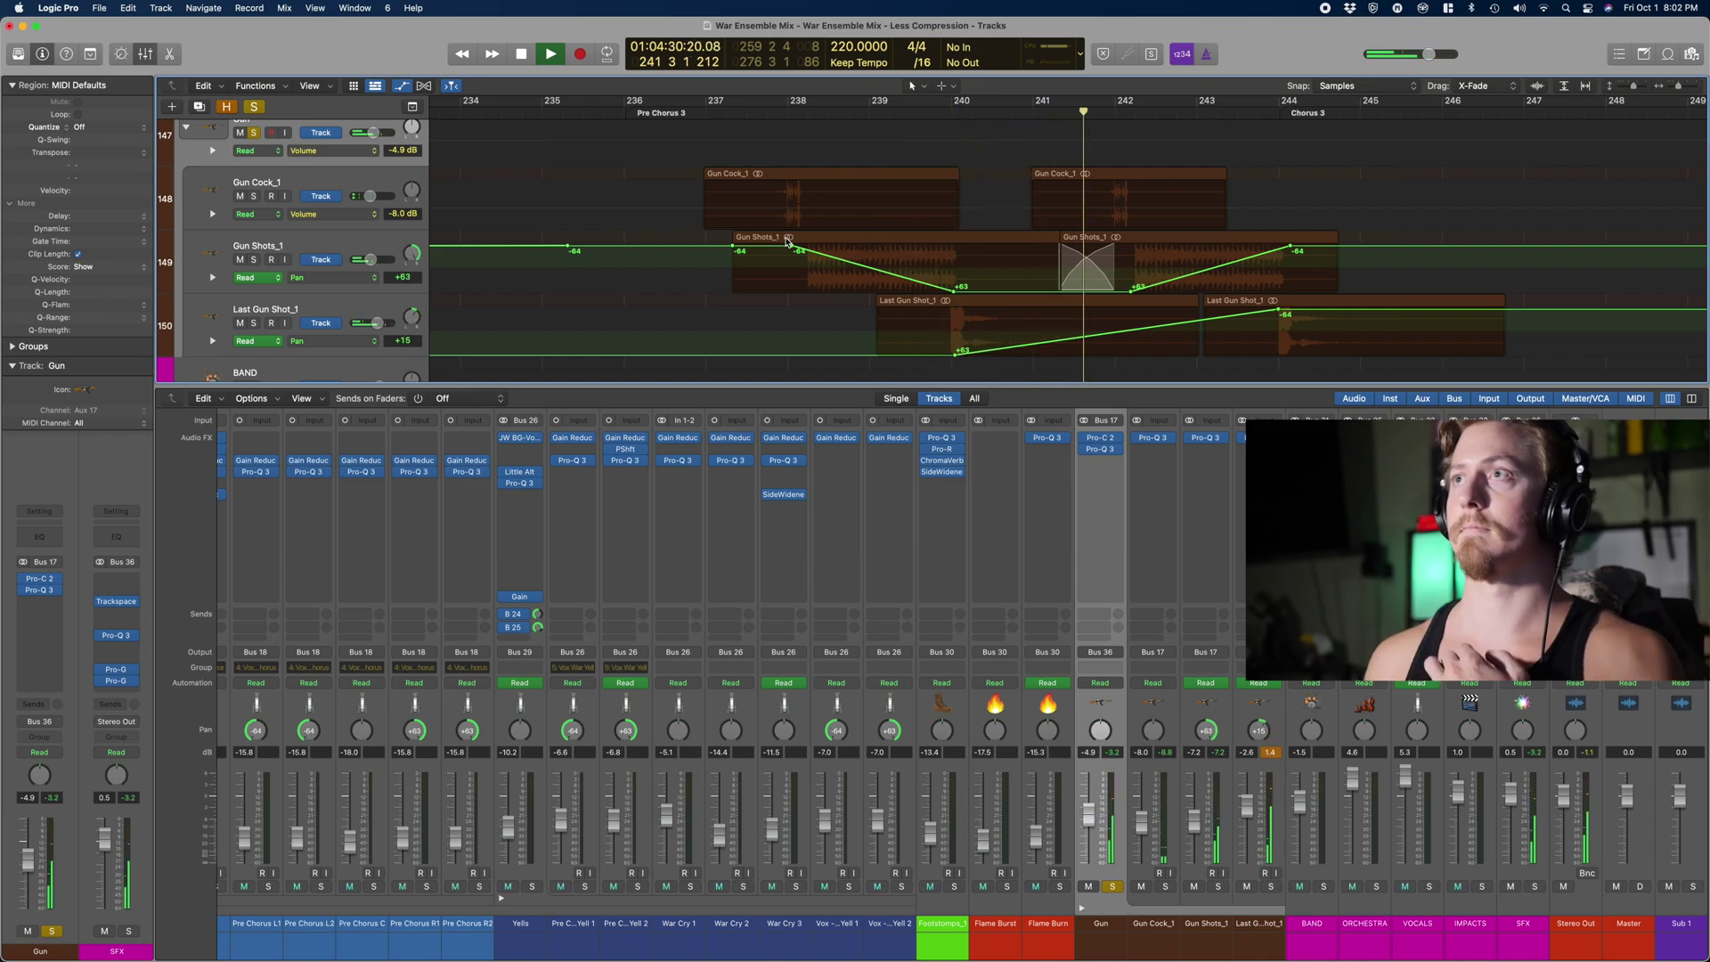
pyautogui.hscroll(1, 968, 250)
pyautogui.hscroll(3, 973, 253)
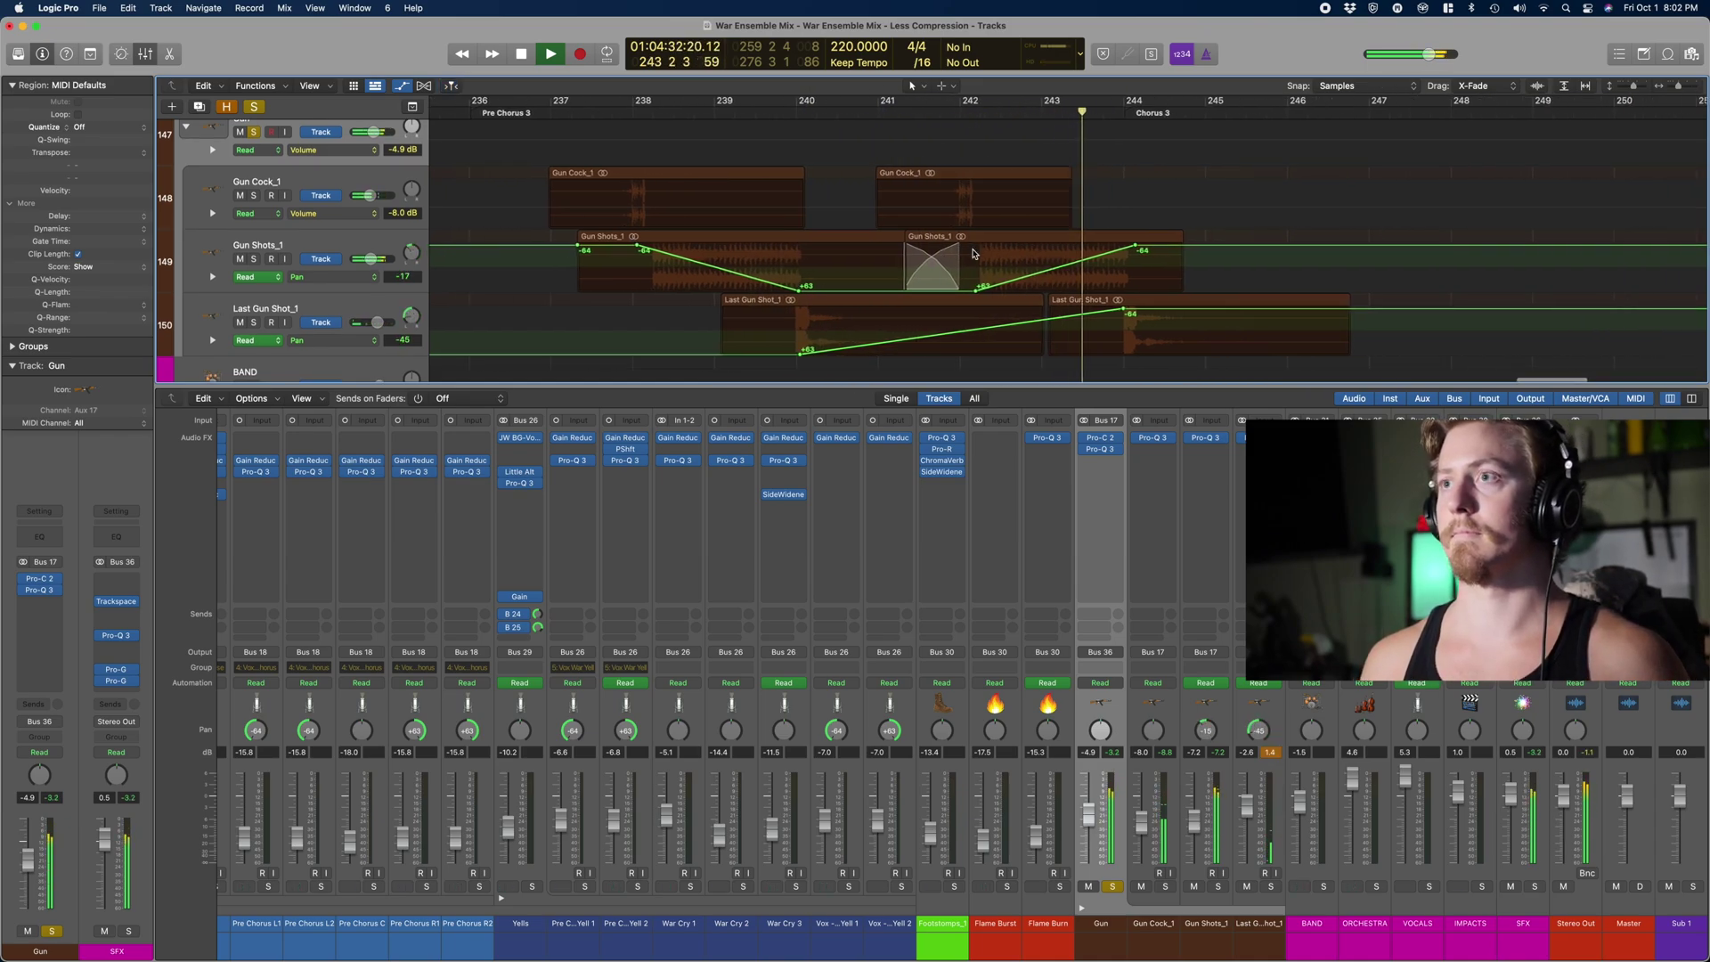
pyautogui.press('space')
# Step: Review the Pro-Q 3 curves on Gun Cock_1, Gun Shots_1 and Last Gun Shot_1, and close the plug-in window
pyautogui.click(1154, 438)
pyautogui.moveTo(855, 185); pyautogui.dragTo(656, 443)
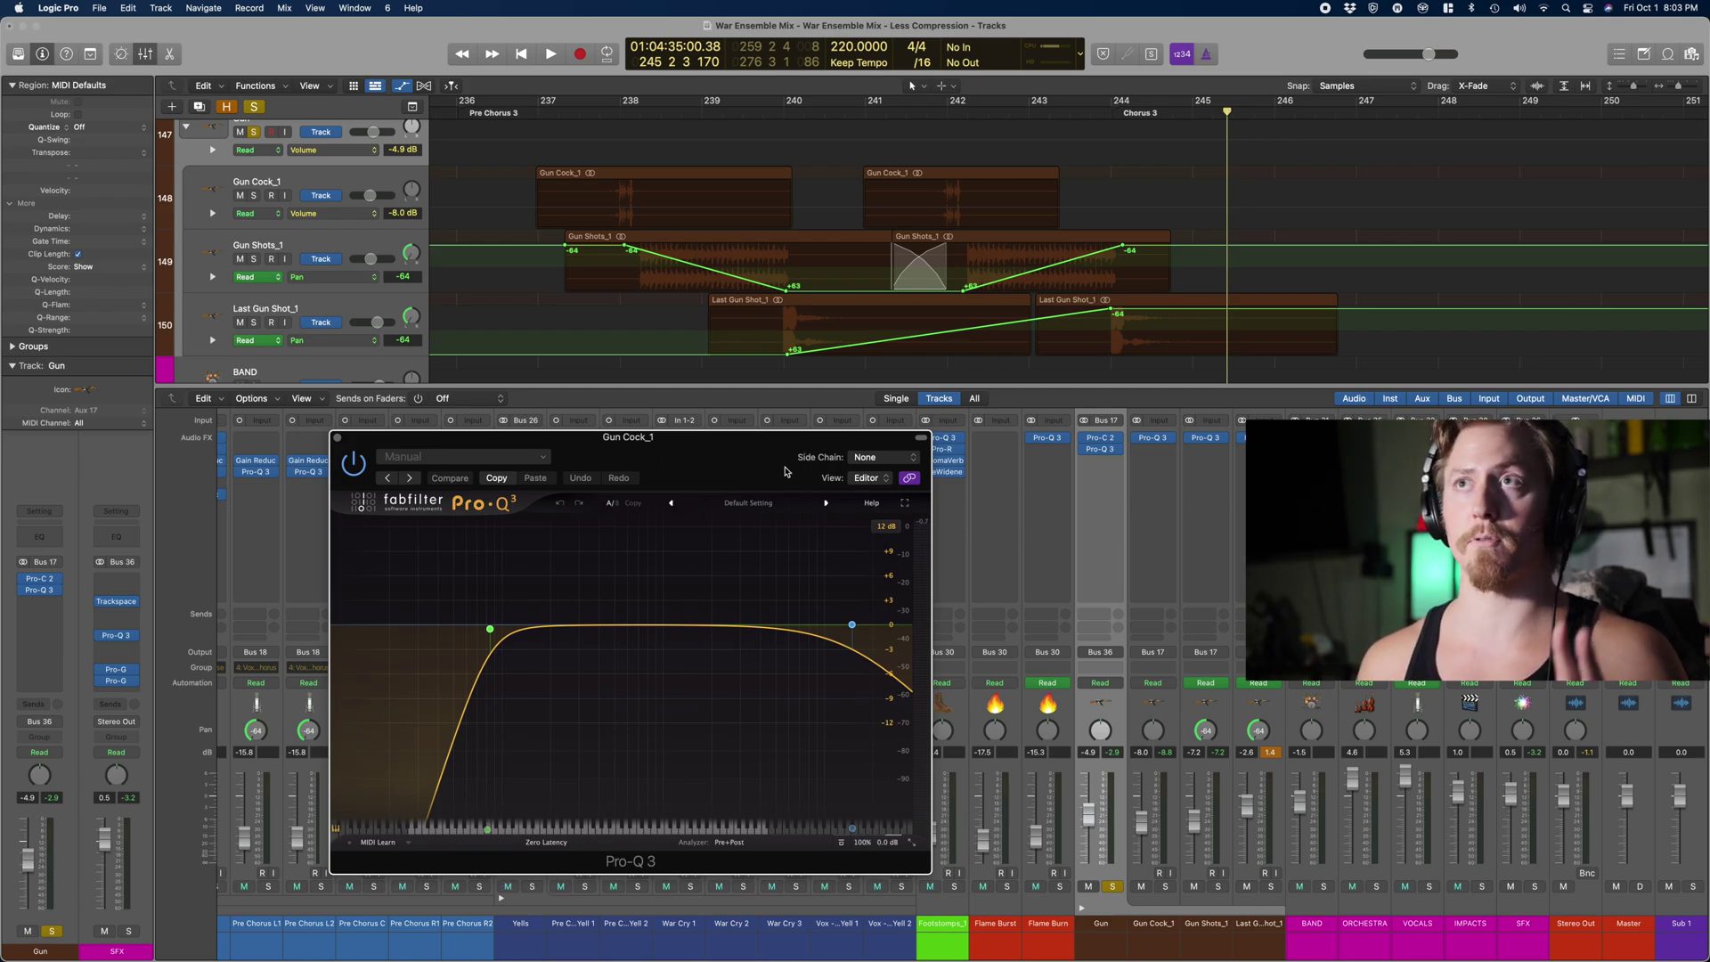
pyautogui.click(1158, 715)
pyautogui.click(1210, 715)
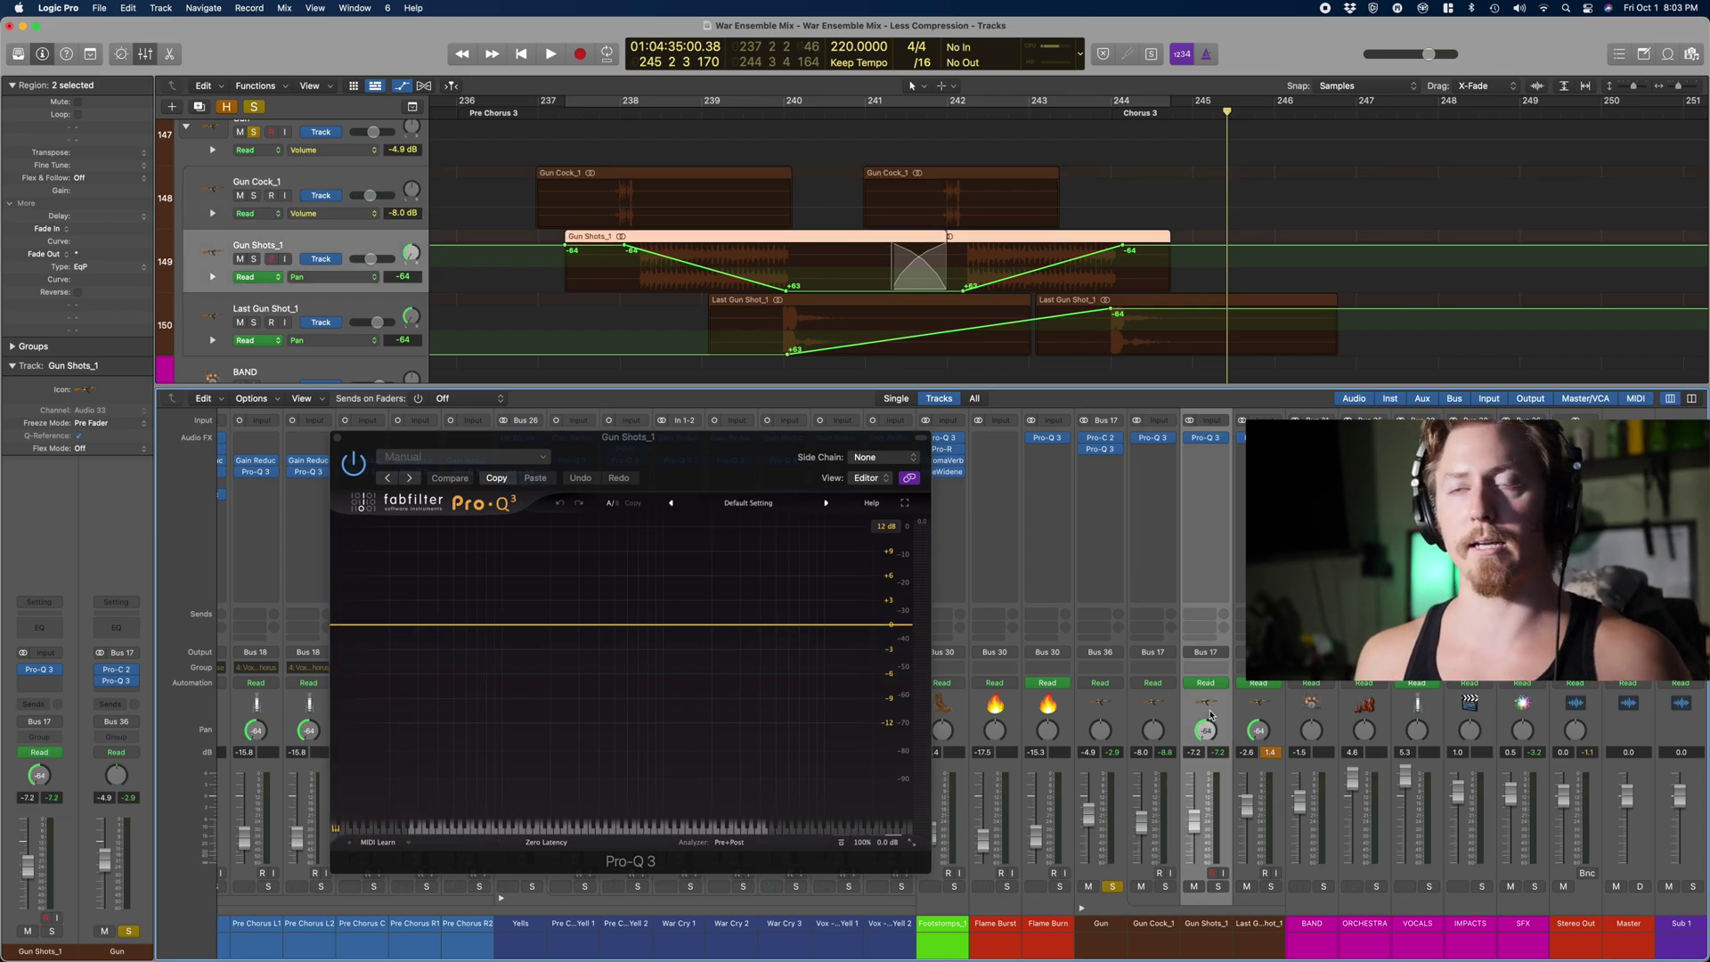
pyautogui.click(1247, 710)
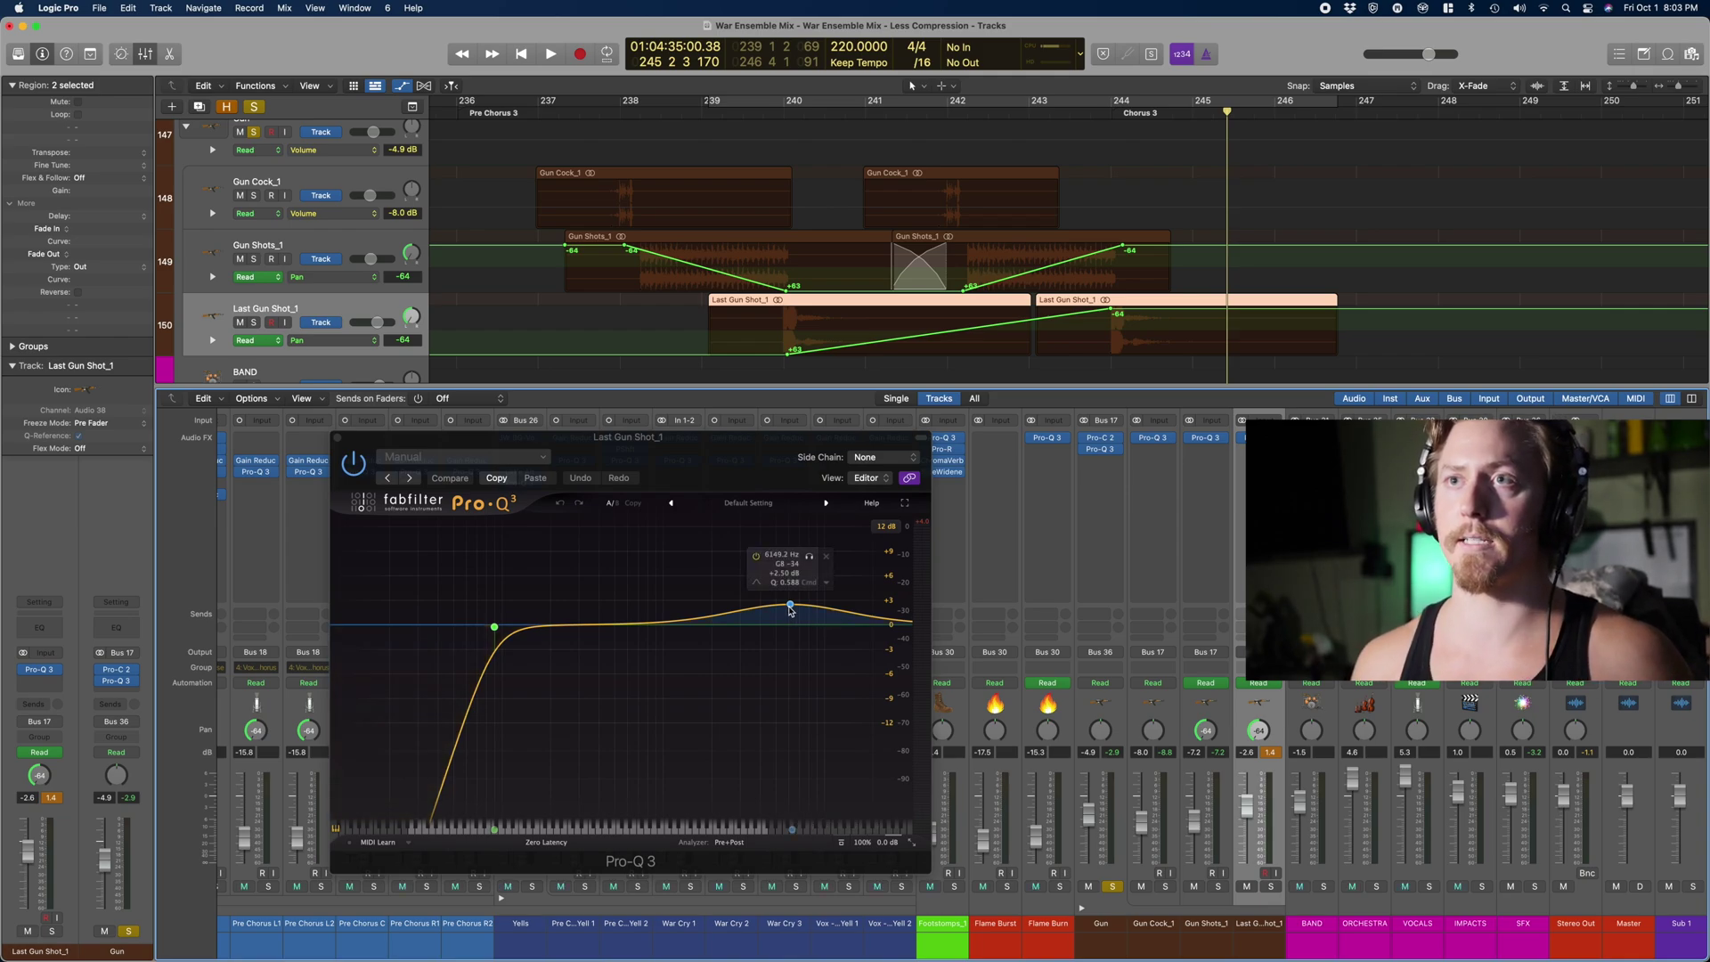
pyautogui.click(338, 438)
# Step: Review the Pro-Q 3 on the Gun stack, checking its low cut, high boost and high cut, and close it
pyautogui.click(1081, 400)
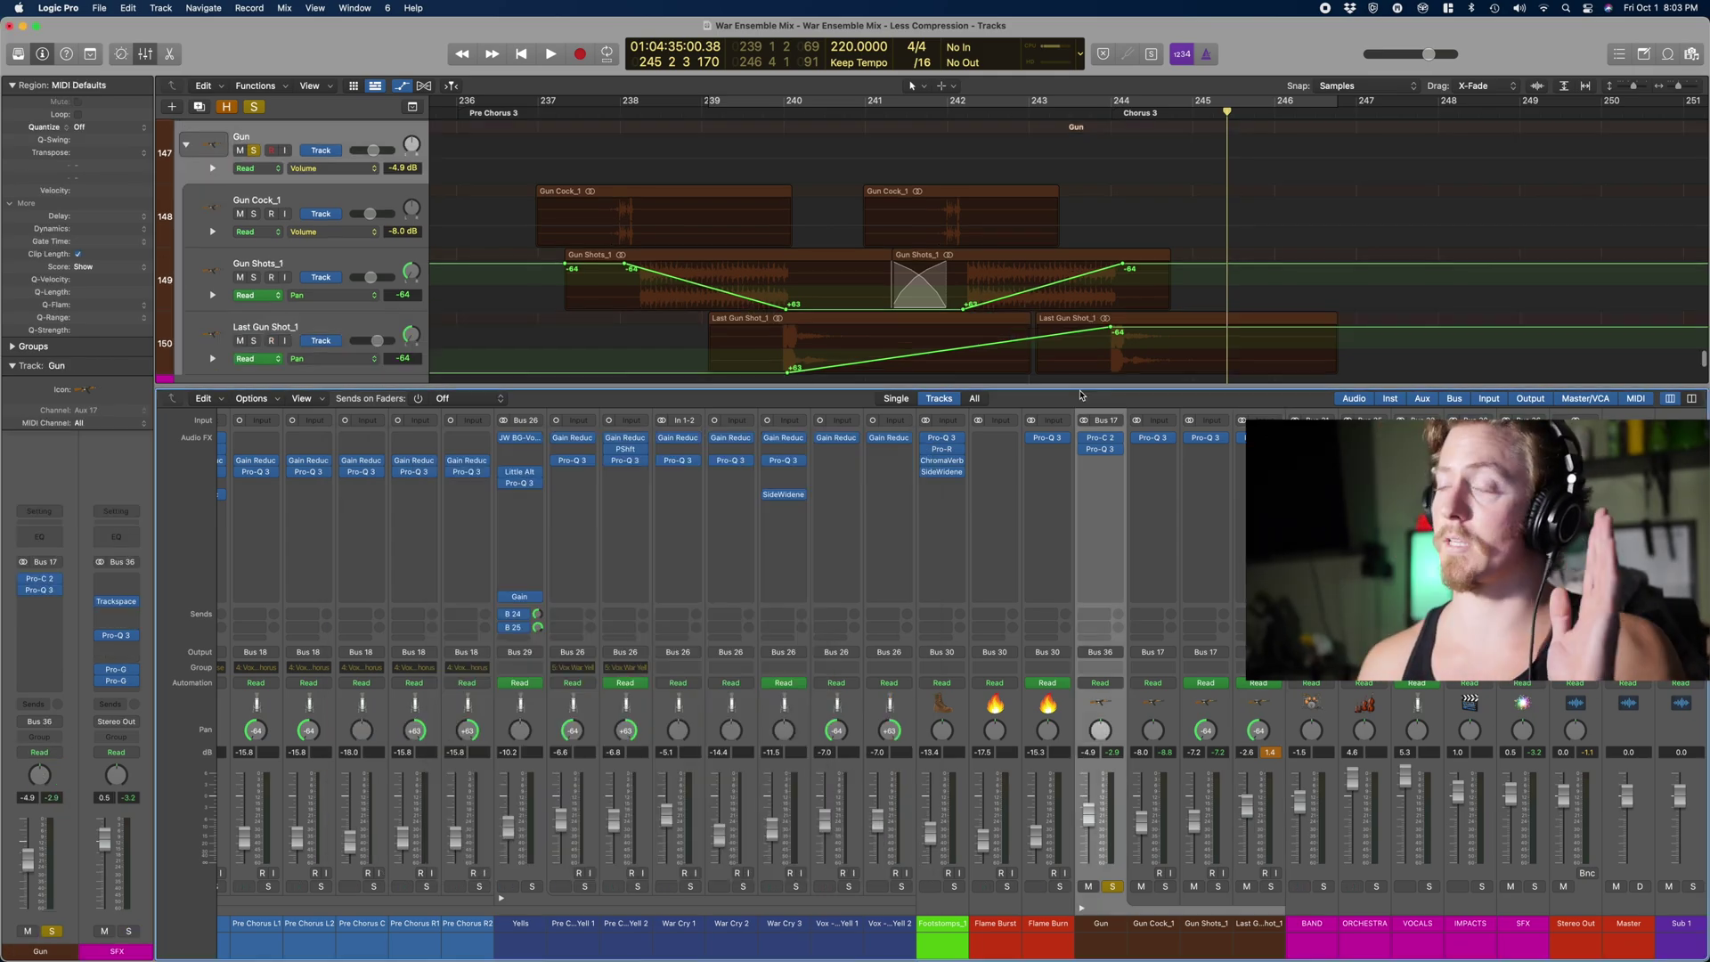
pyautogui.click(1102, 450)
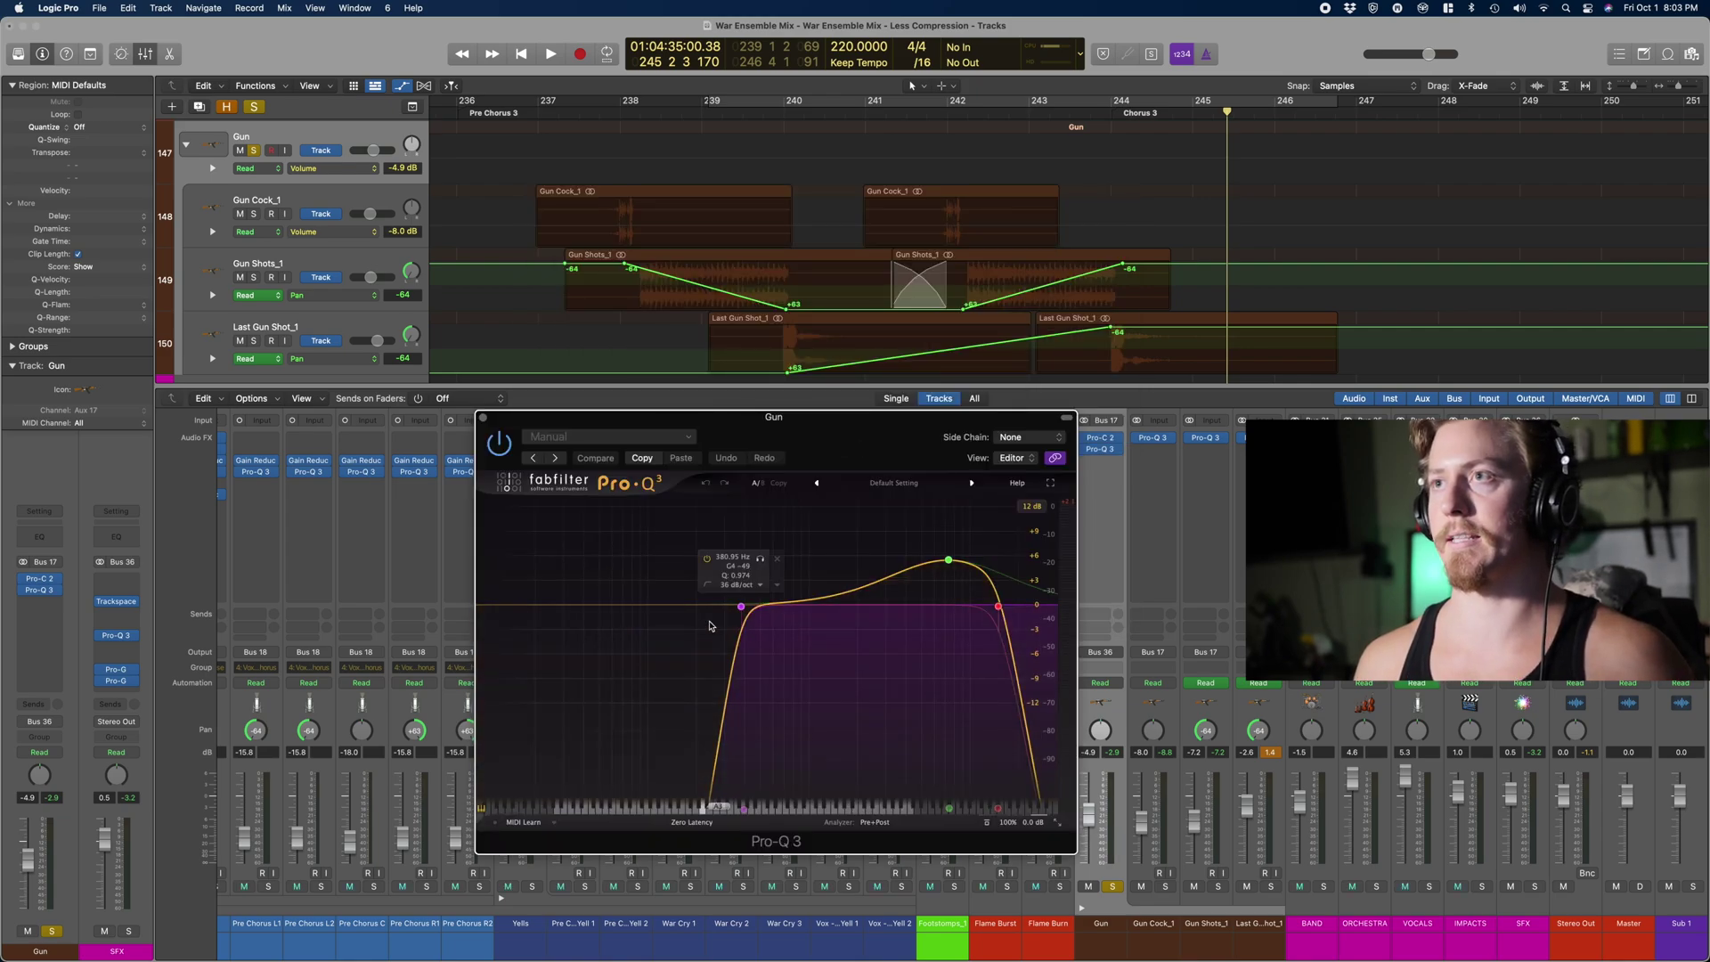
pyautogui.moveTo(975, 570)
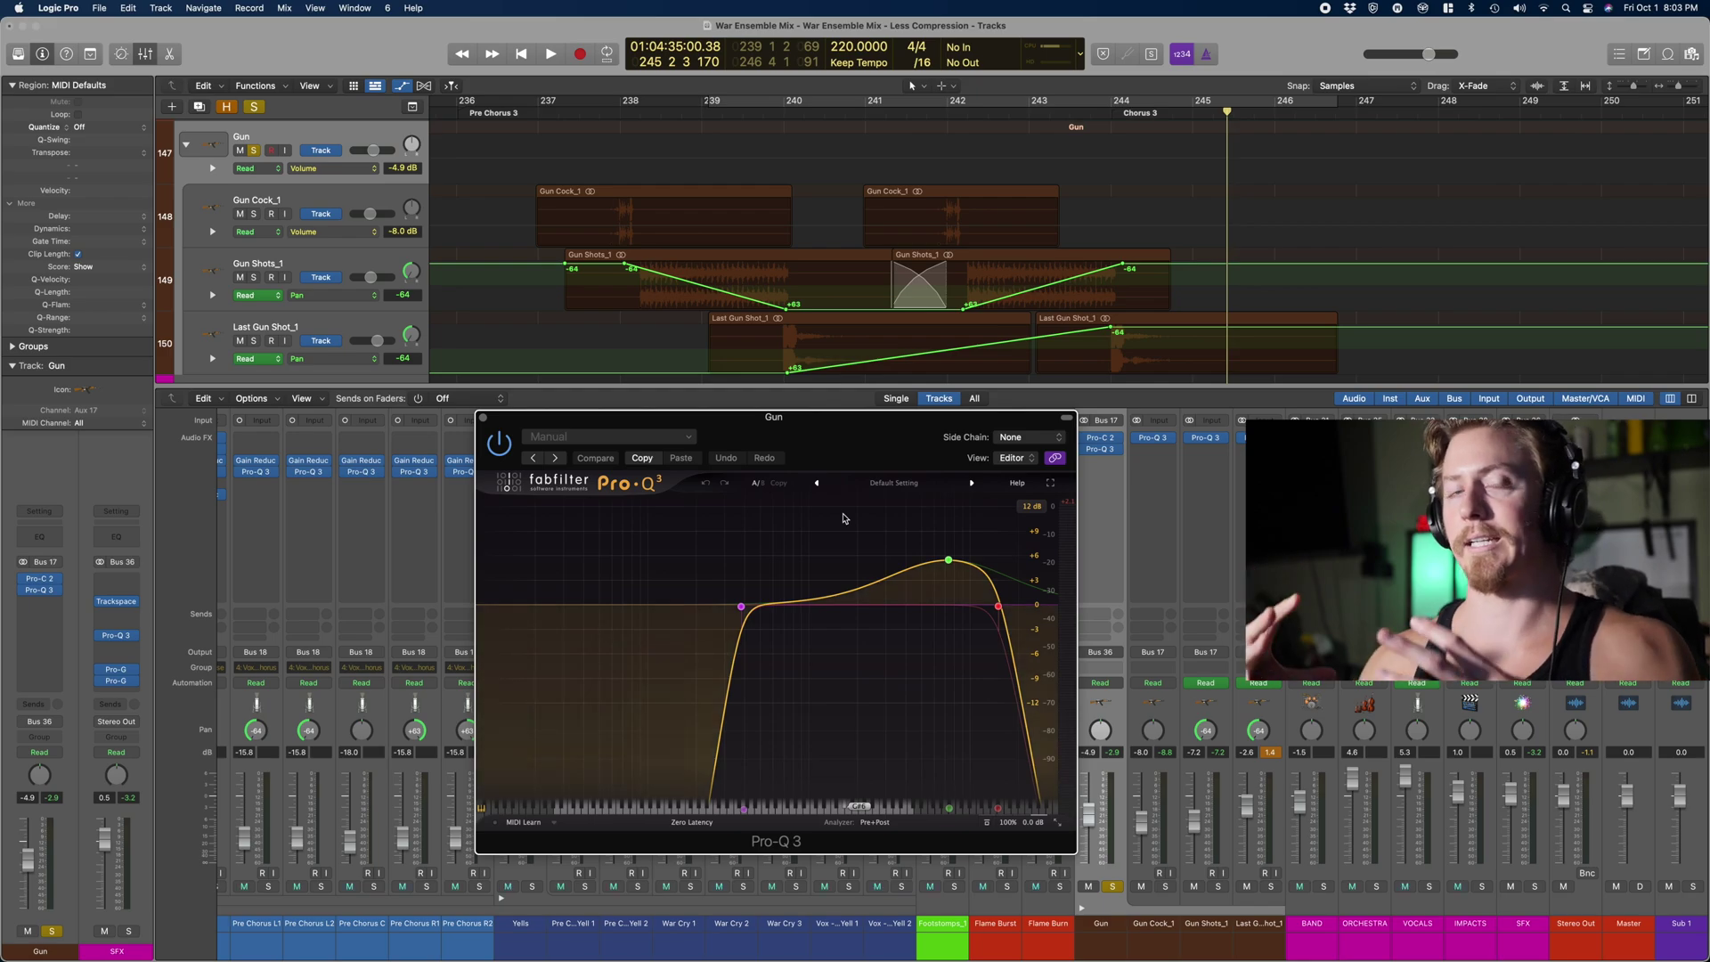
pyautogui.click(483, 418)
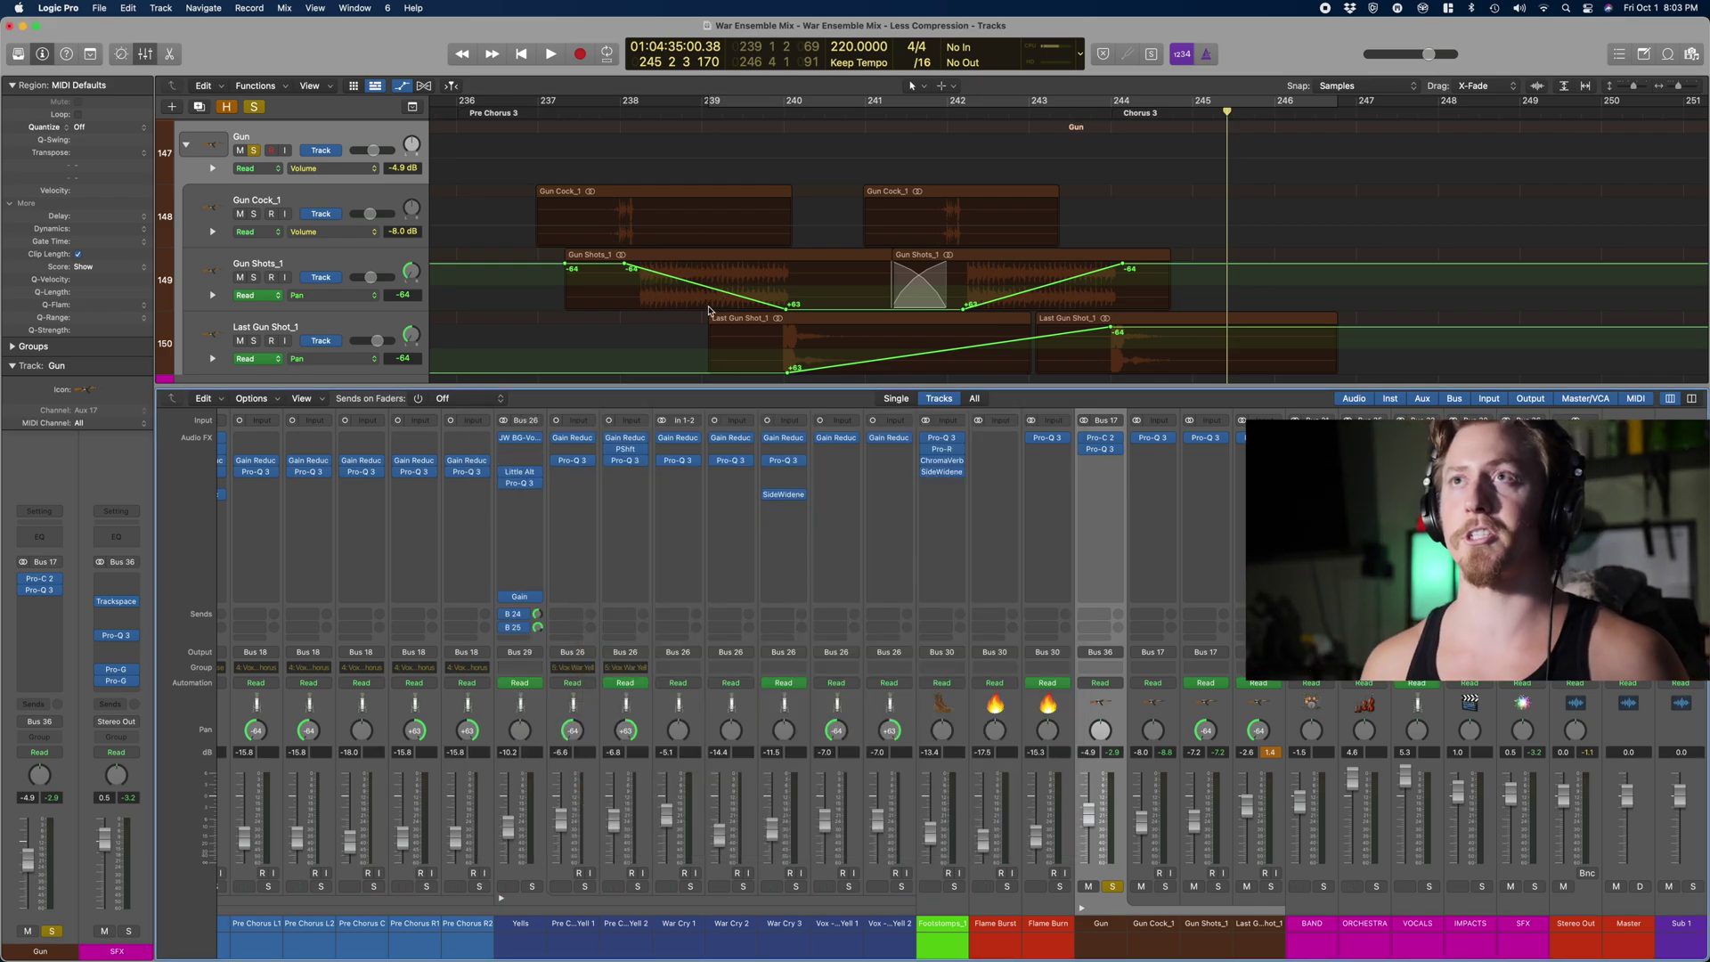
# Step: Unsolo the Gun stack and listen to the gun effects within the full mix from around bar 237 to about bar 240
pyautogui.hscroll(-2, 647, 125)
pyautogui.click(668, 114)
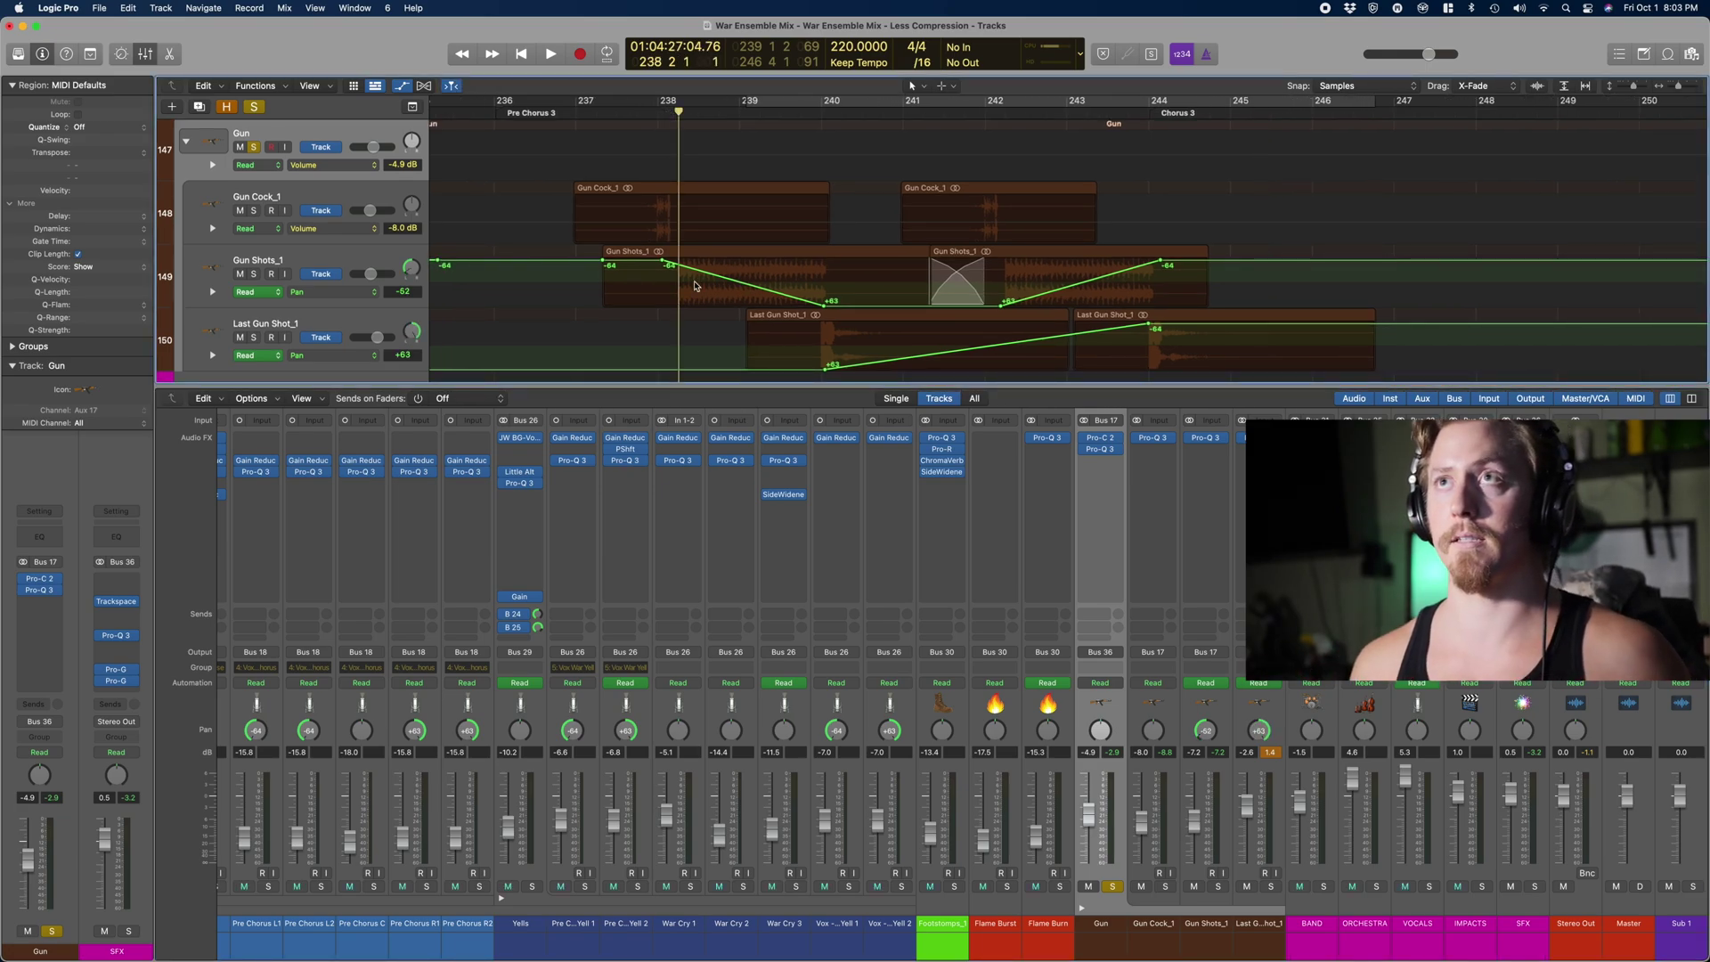
pyautogui.click(552, 114)
pyautogui.press('space')
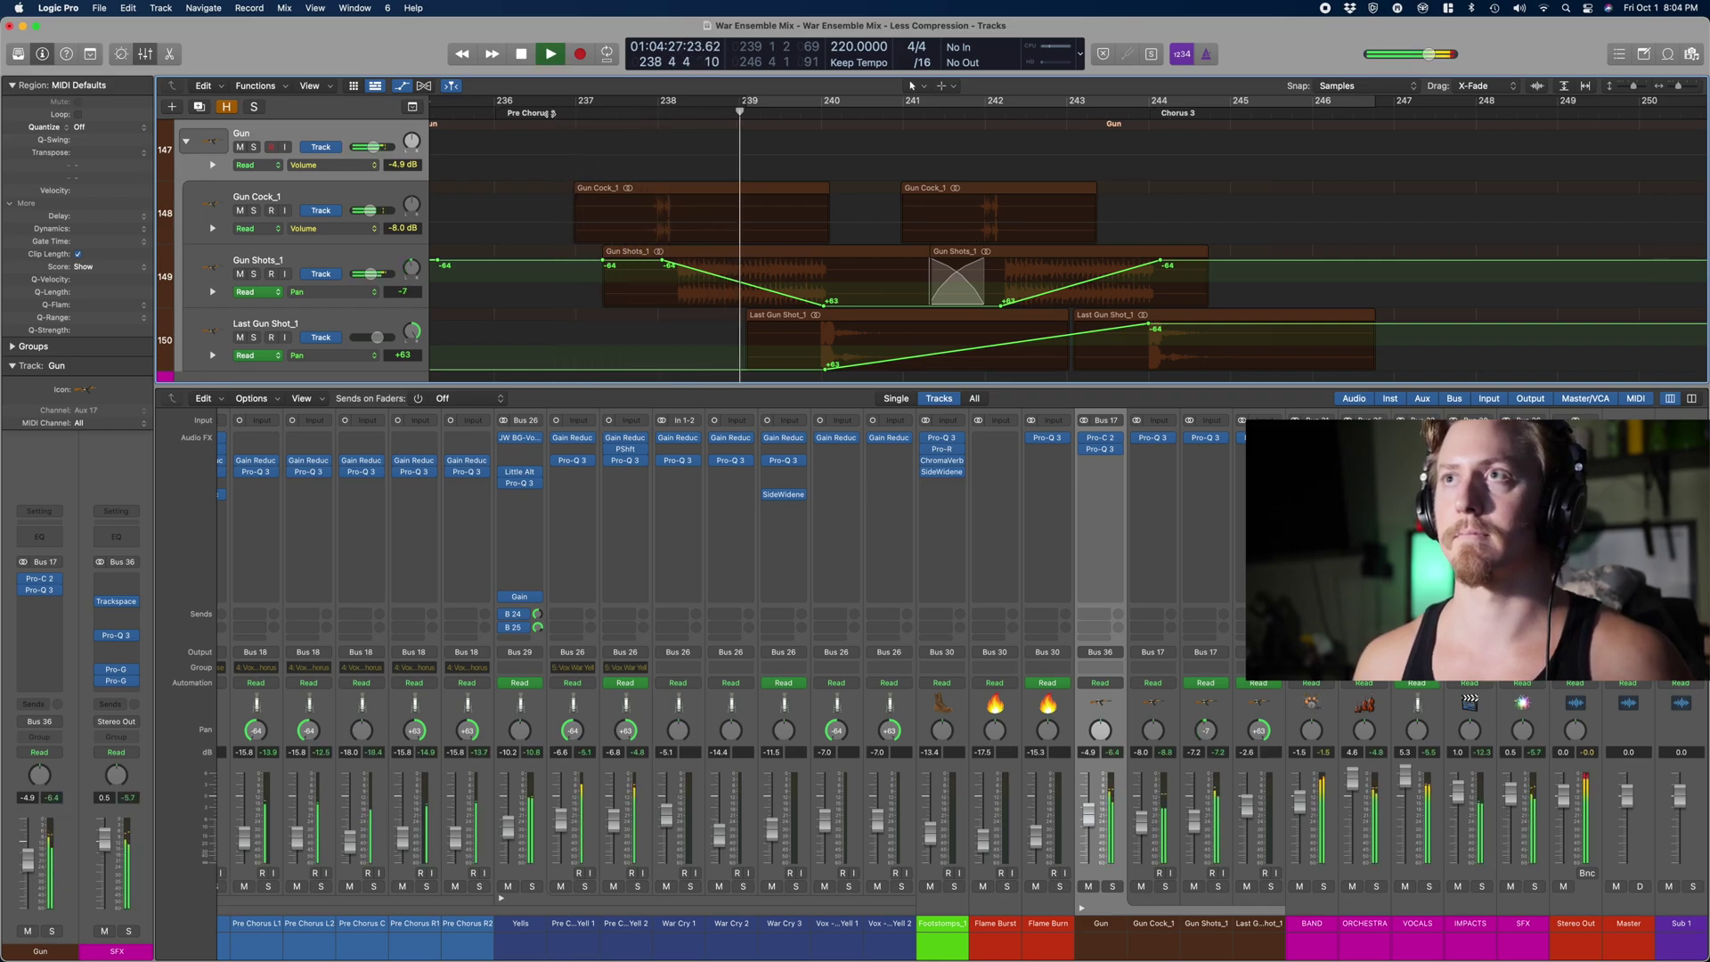
pyautogui.press('space')
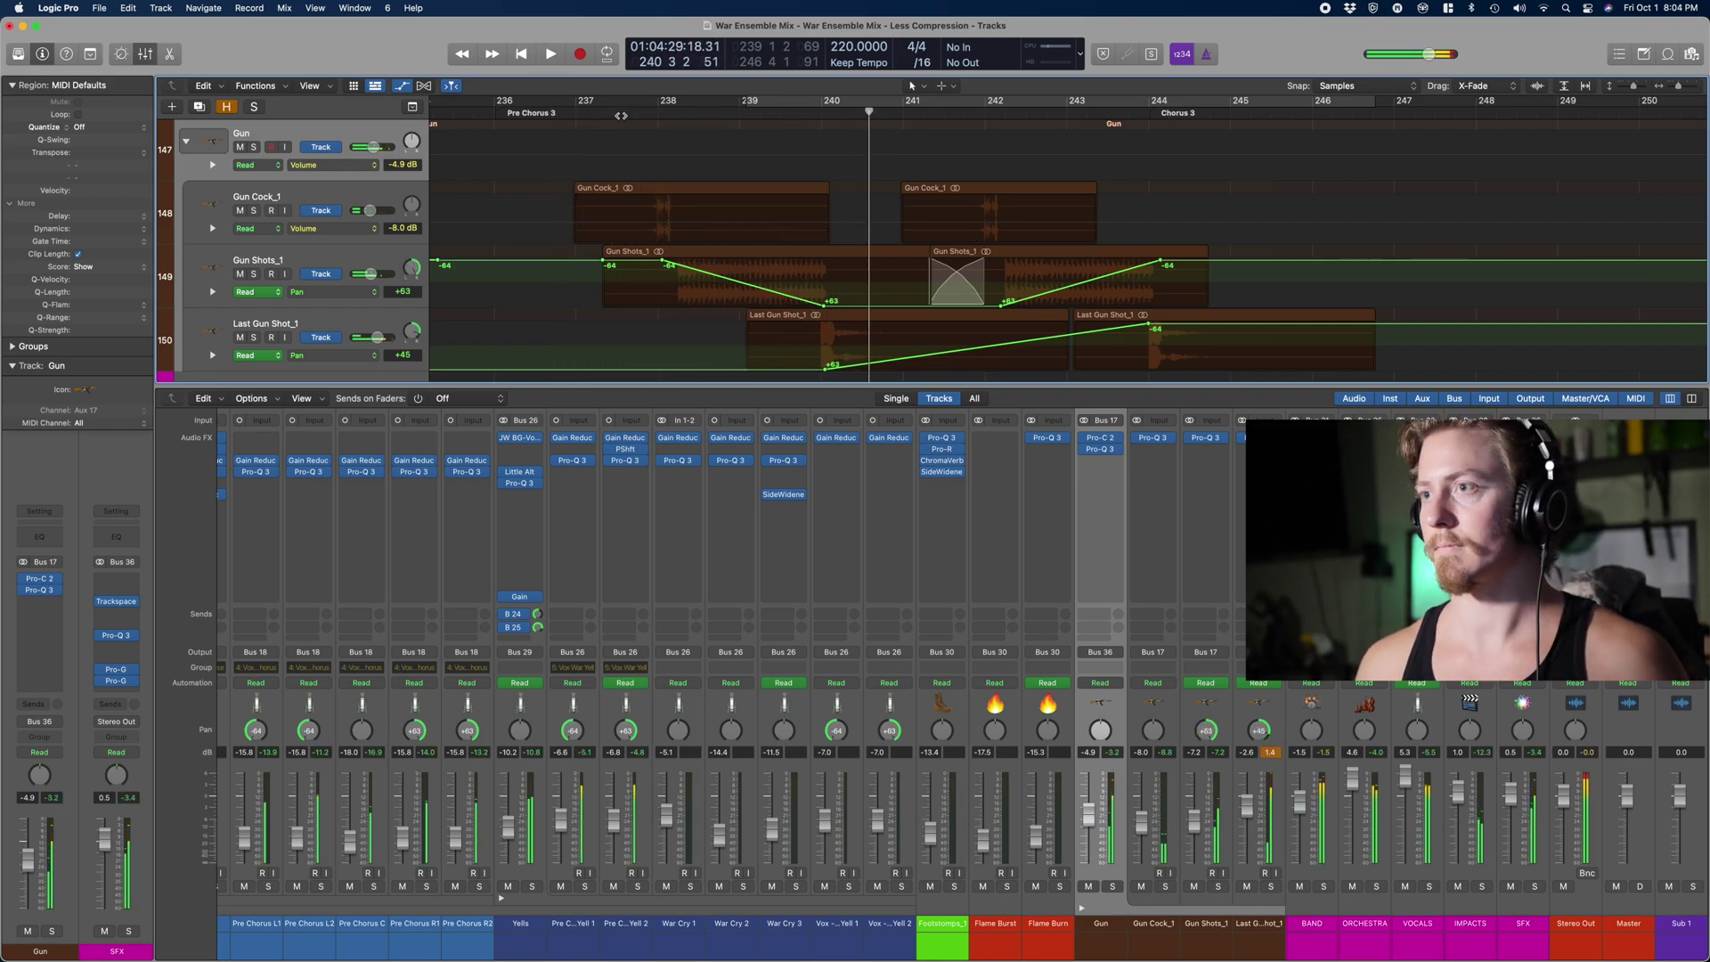
# Step: Solo the Gun stack together with the Guitar stack and listen to both through the gun section to about bar 244
pyautogui.click(1112, 887)
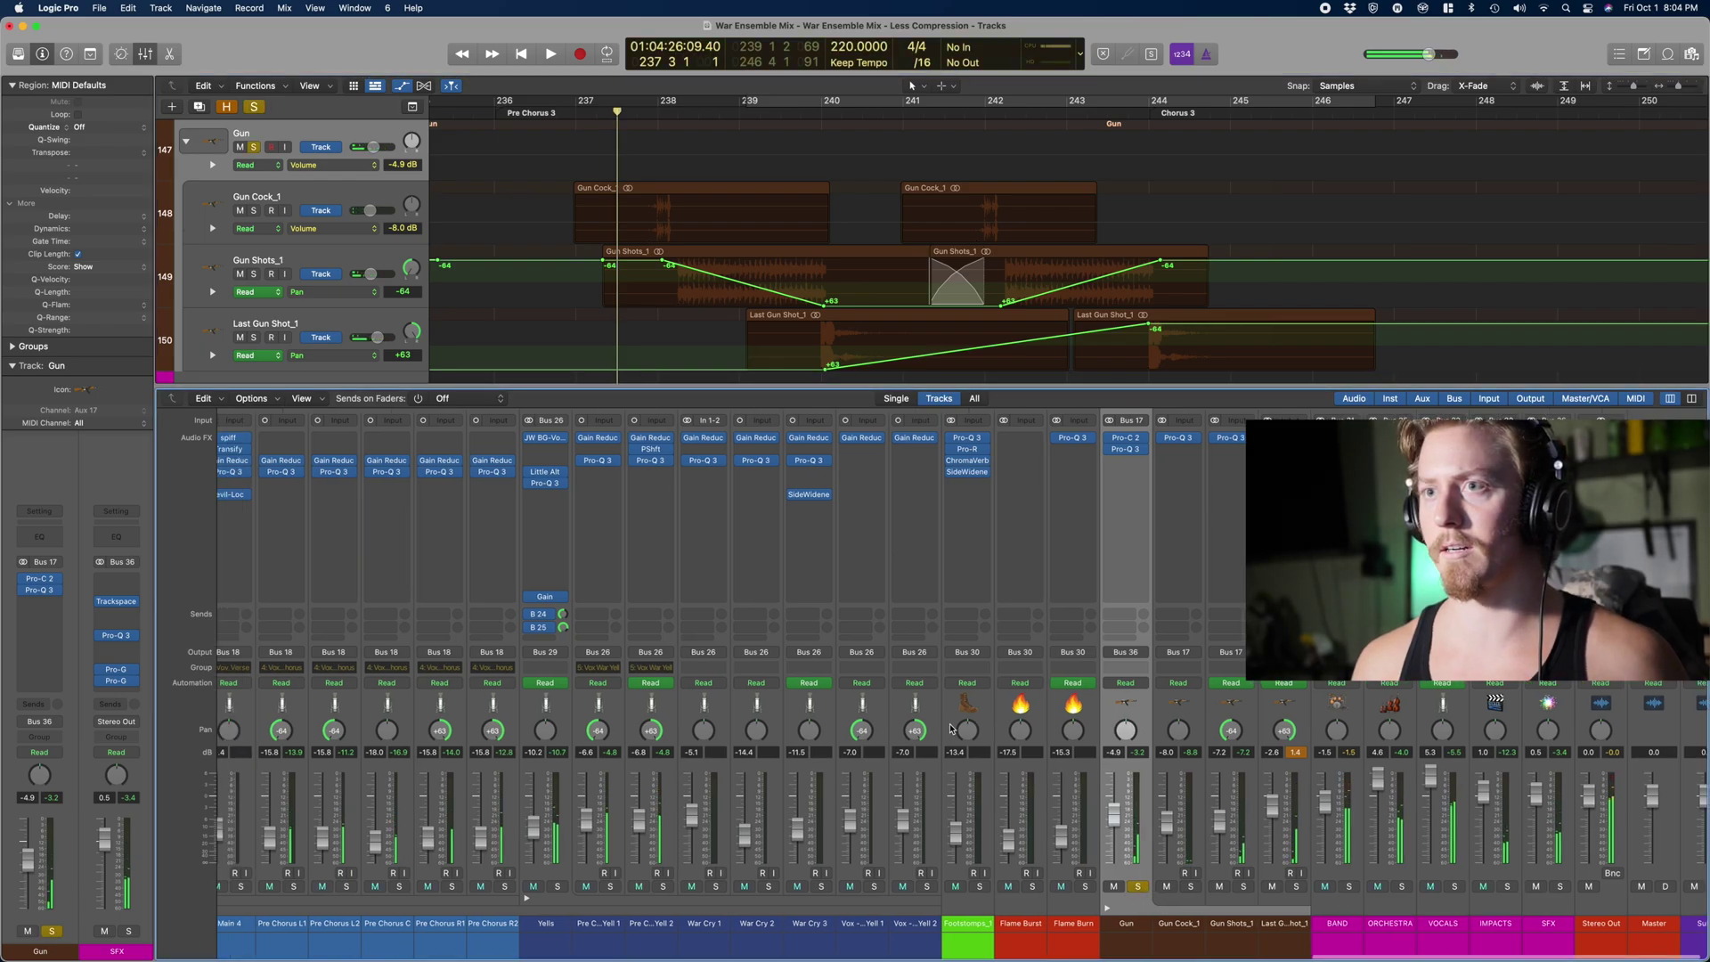
pyautogui.hscroll(-15, 951, 728)
pyautogui.hscroll(-10, 951, 729)
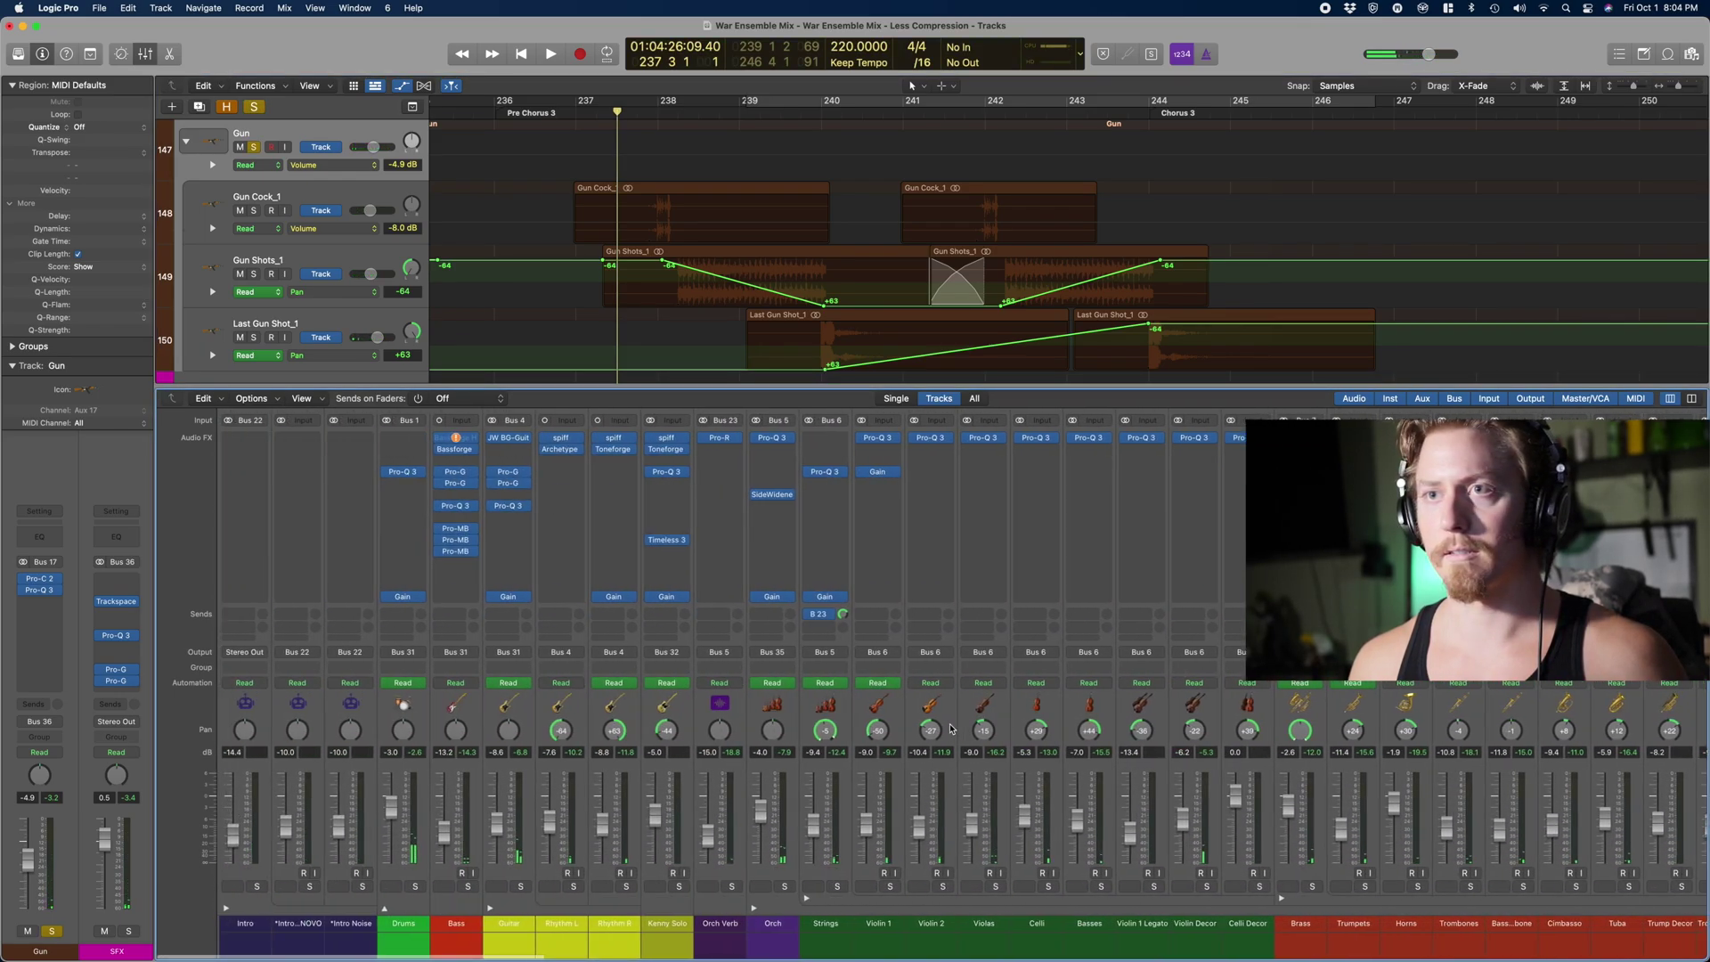
pyautogui.click(570, 124)
pyautogui.press('space')
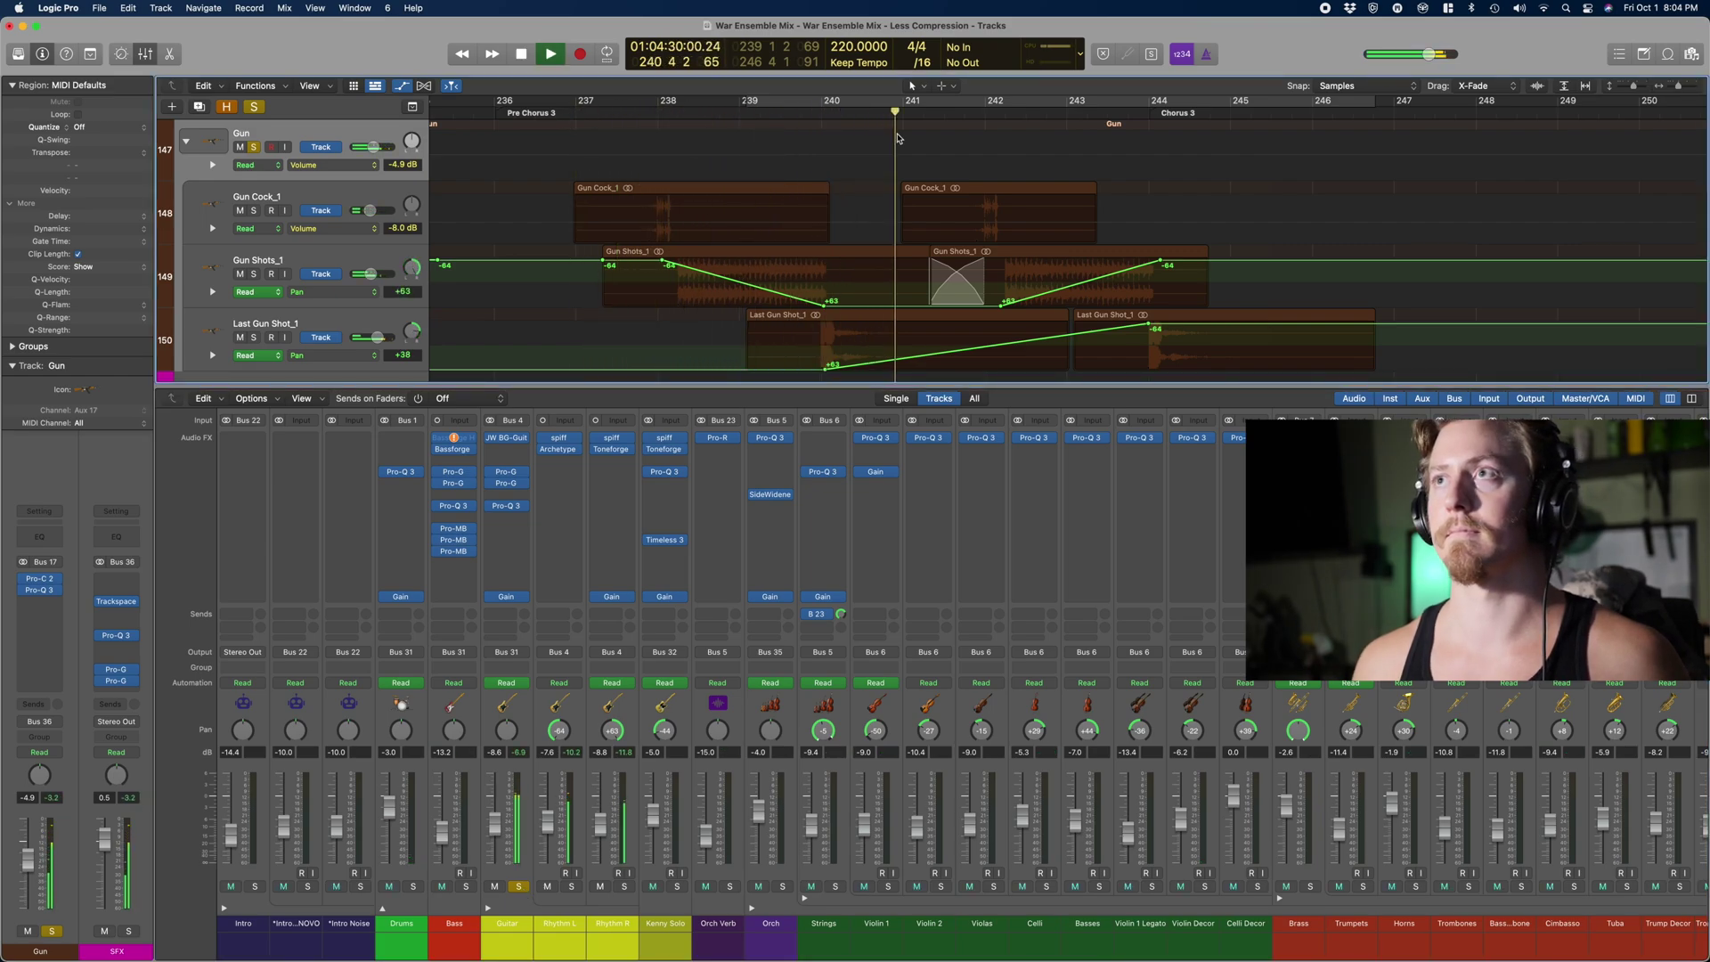
pyautogui.hscroll(5, 847, 191)
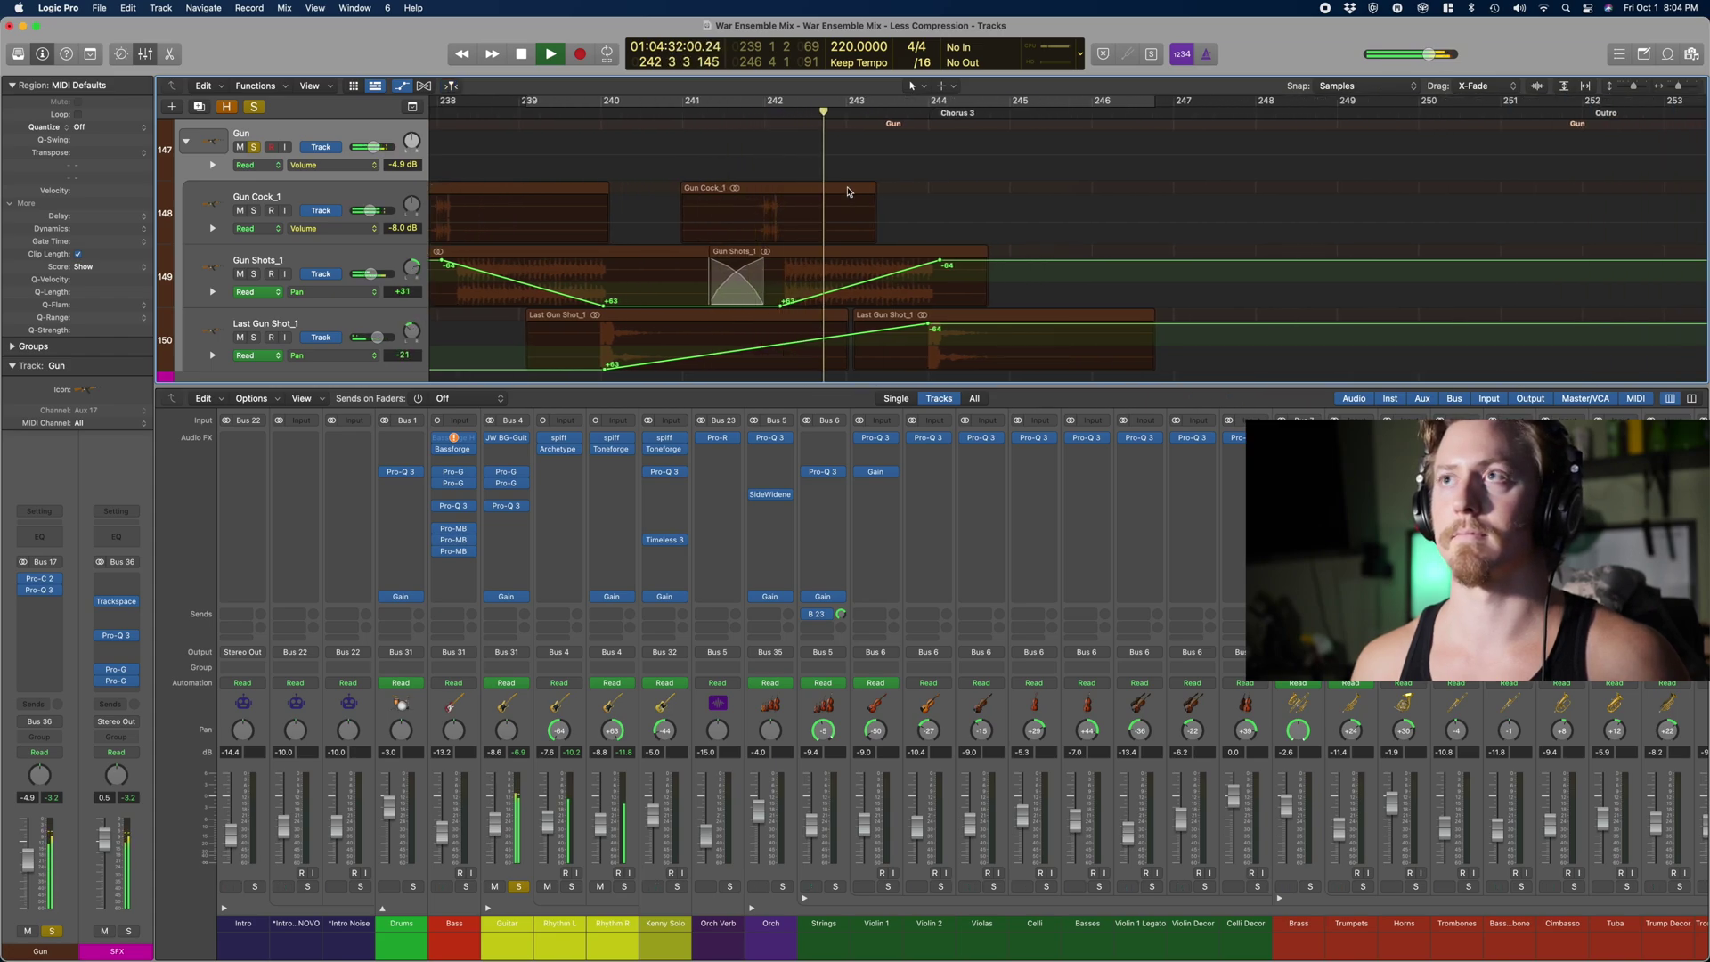
pyautogui.press('space')
pyautogui.hscroll(-2, 837, 301)
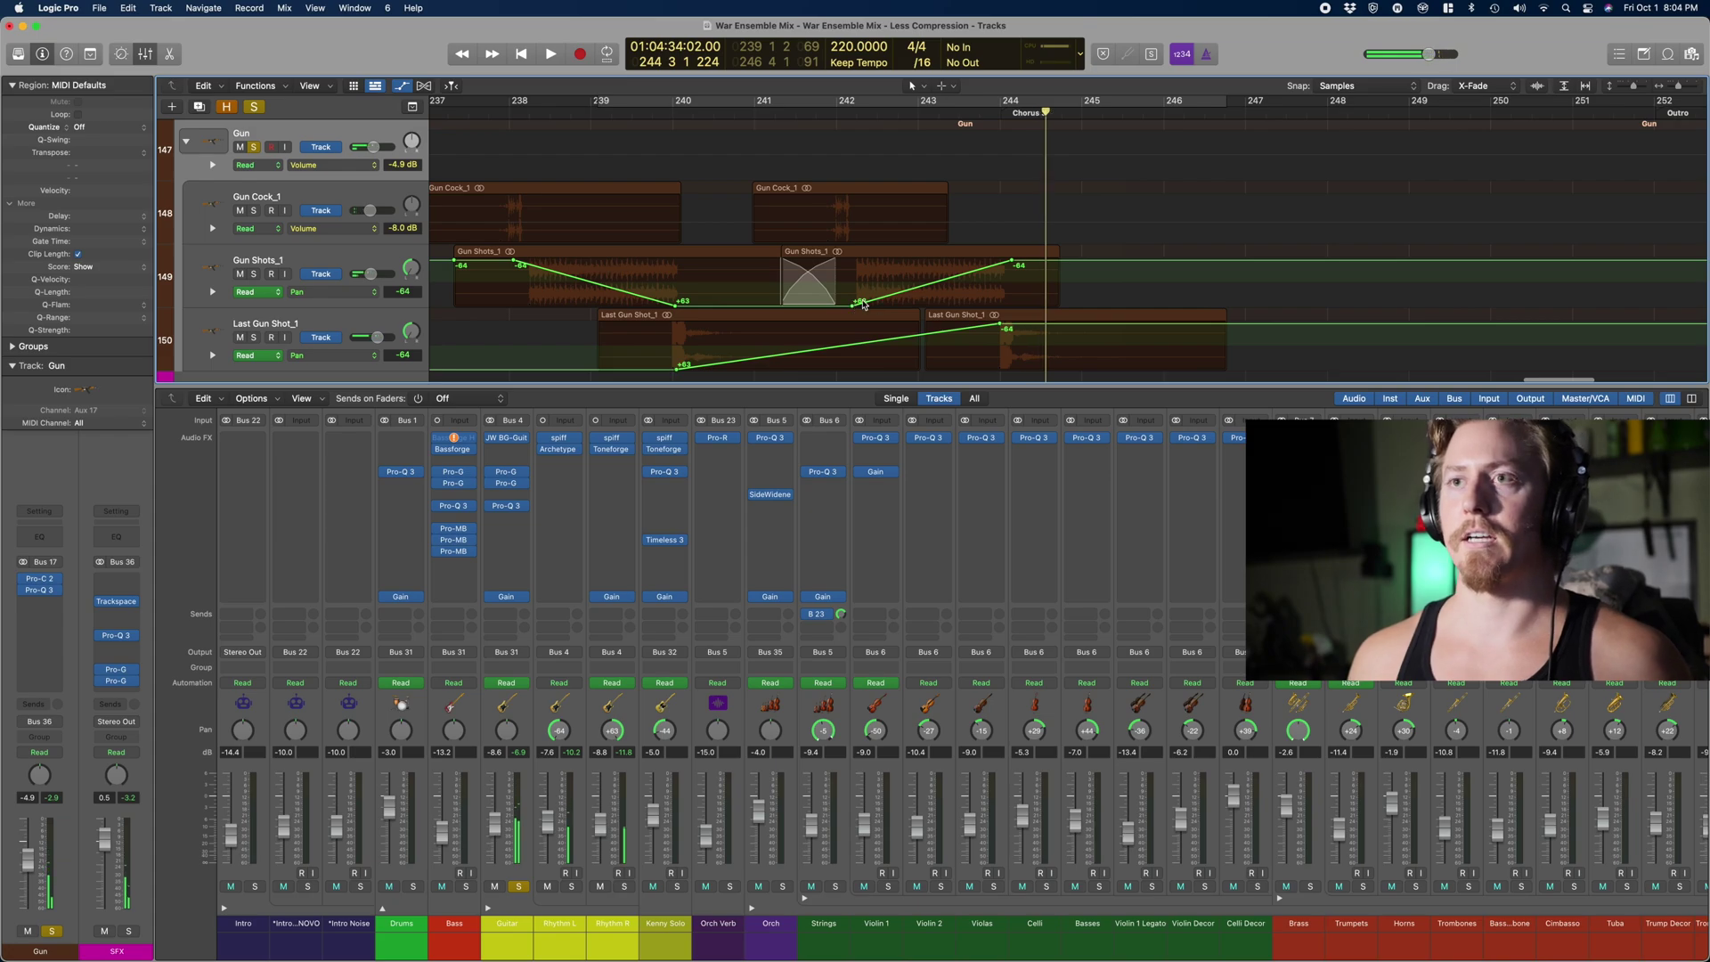
# Step: Solo the Drums instead of the Guitar stack and listen to them with the Gun stack from about bar 237 to bar 245
pyautogui.click(520, 887)
pyautogui.hscroll(-4, 663, 161)
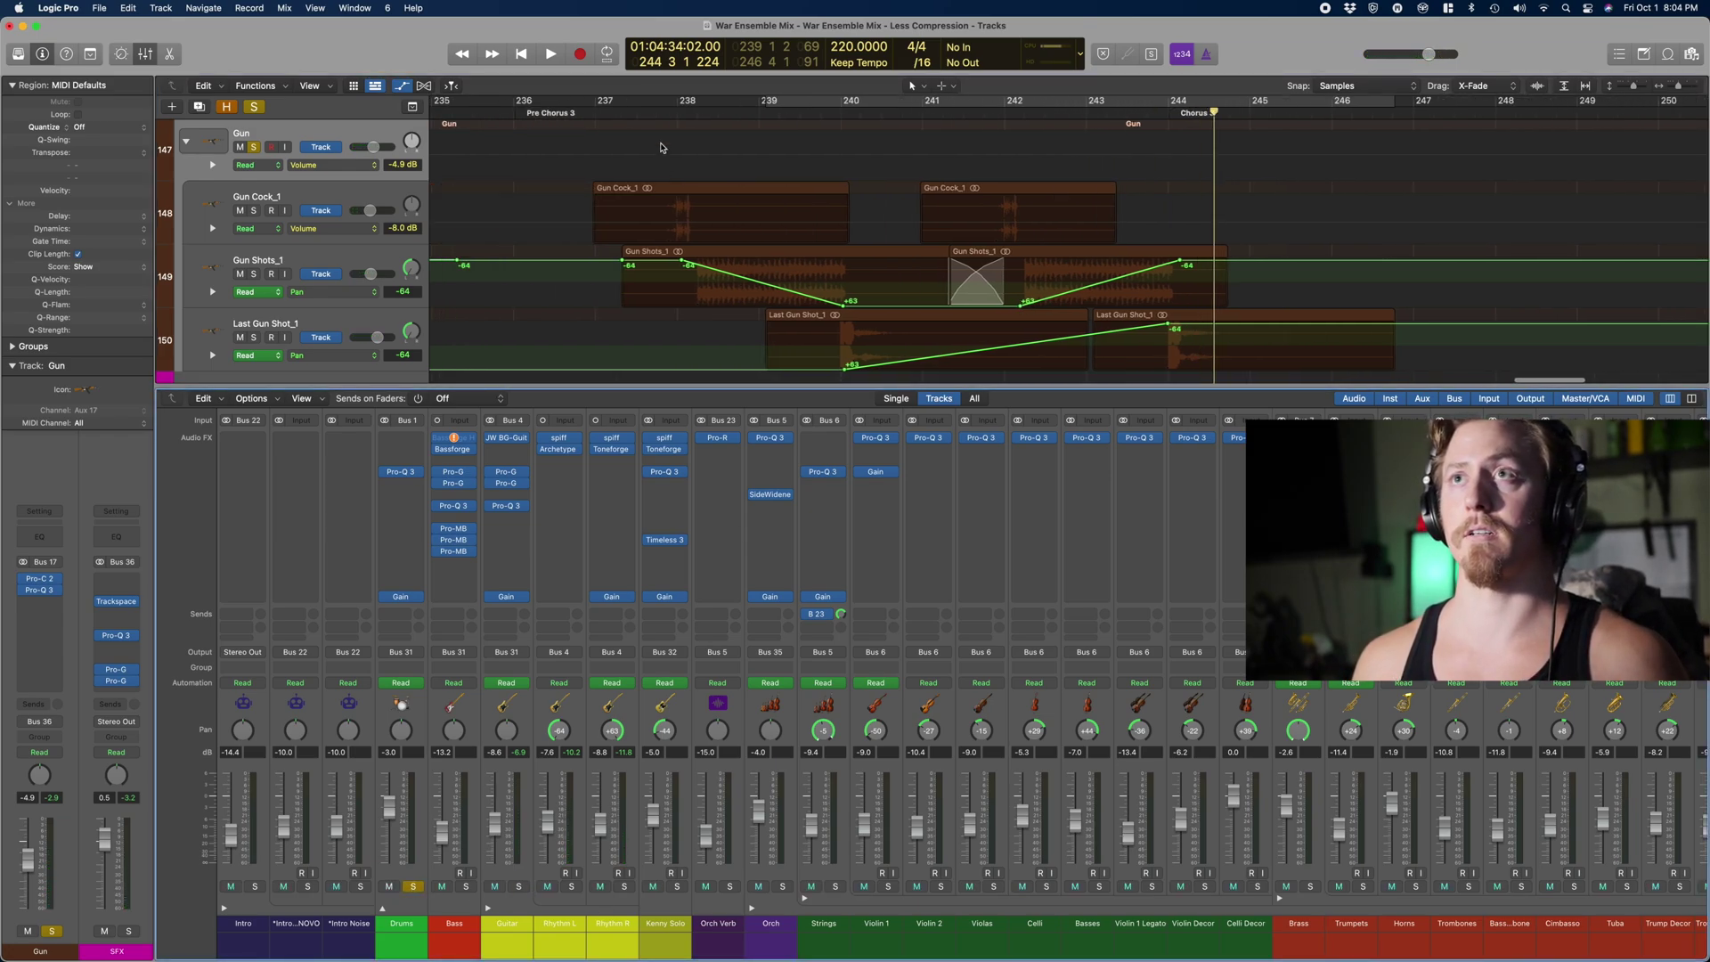
pyautogui.click(617, 113)
pyautogui.press('space')
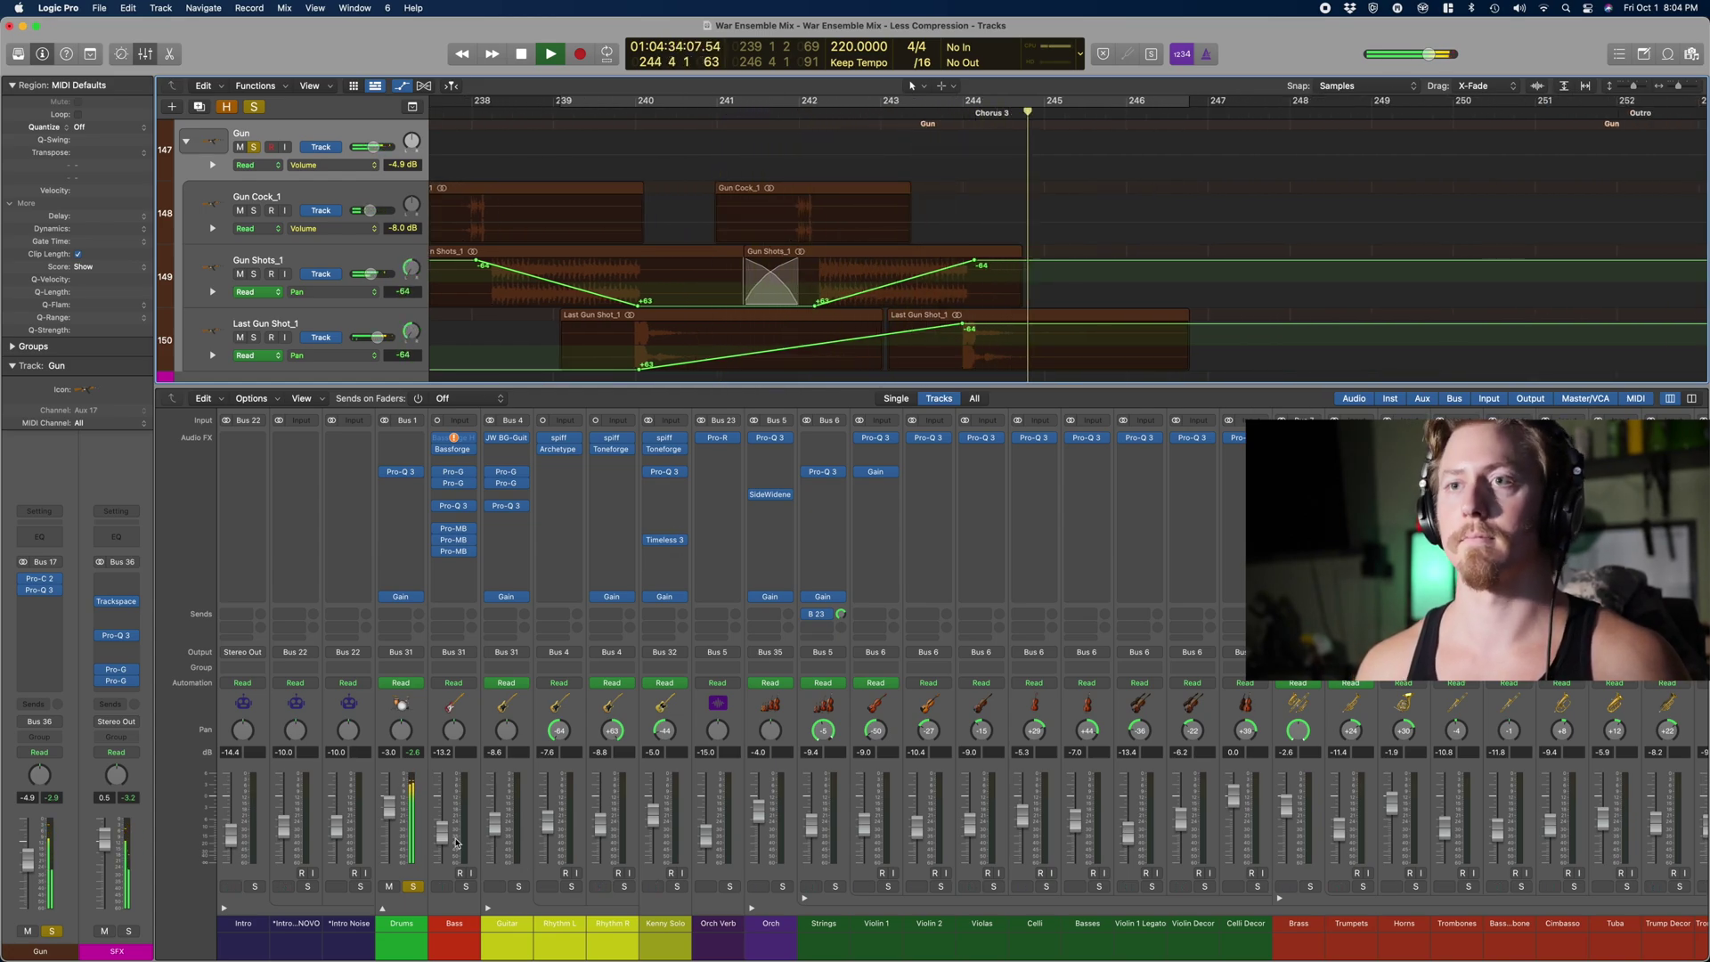
pyautogui.press('space')
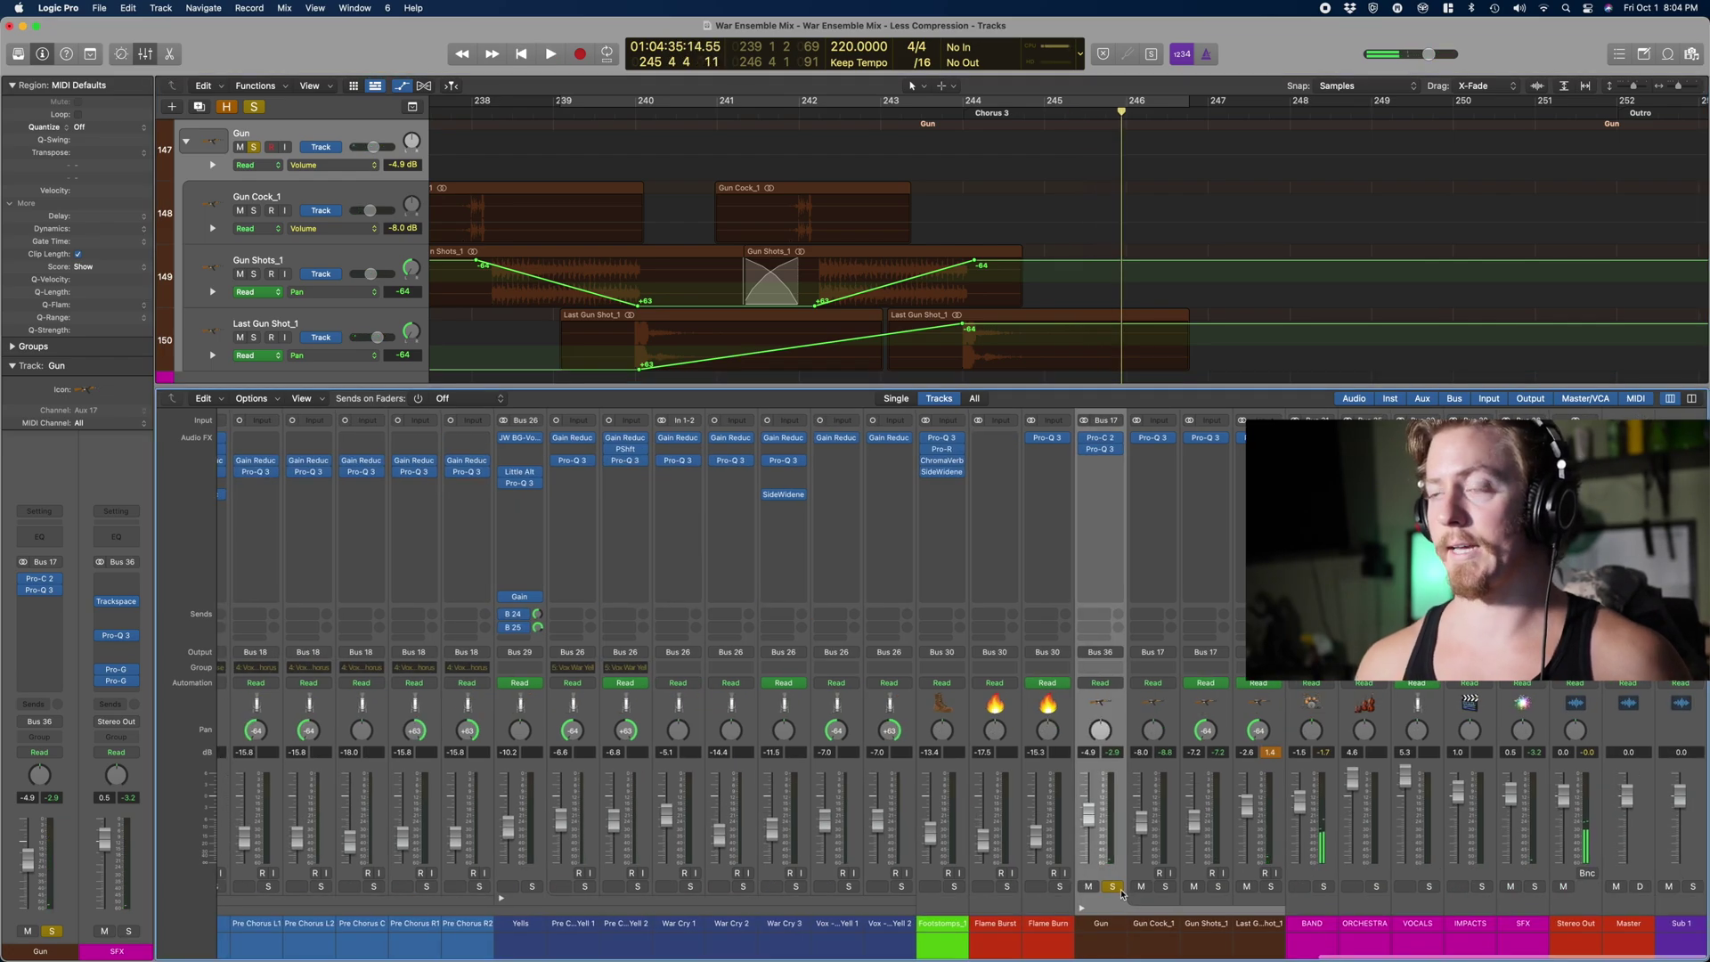
# Step: Unsolo and collapse the Gun stack, and select the BAND, ORCHESTRA, VOCALS, IMPACTS and SFX buses together
pyautogui.click(1117, 887)
pyautogui.click(1310, 704)
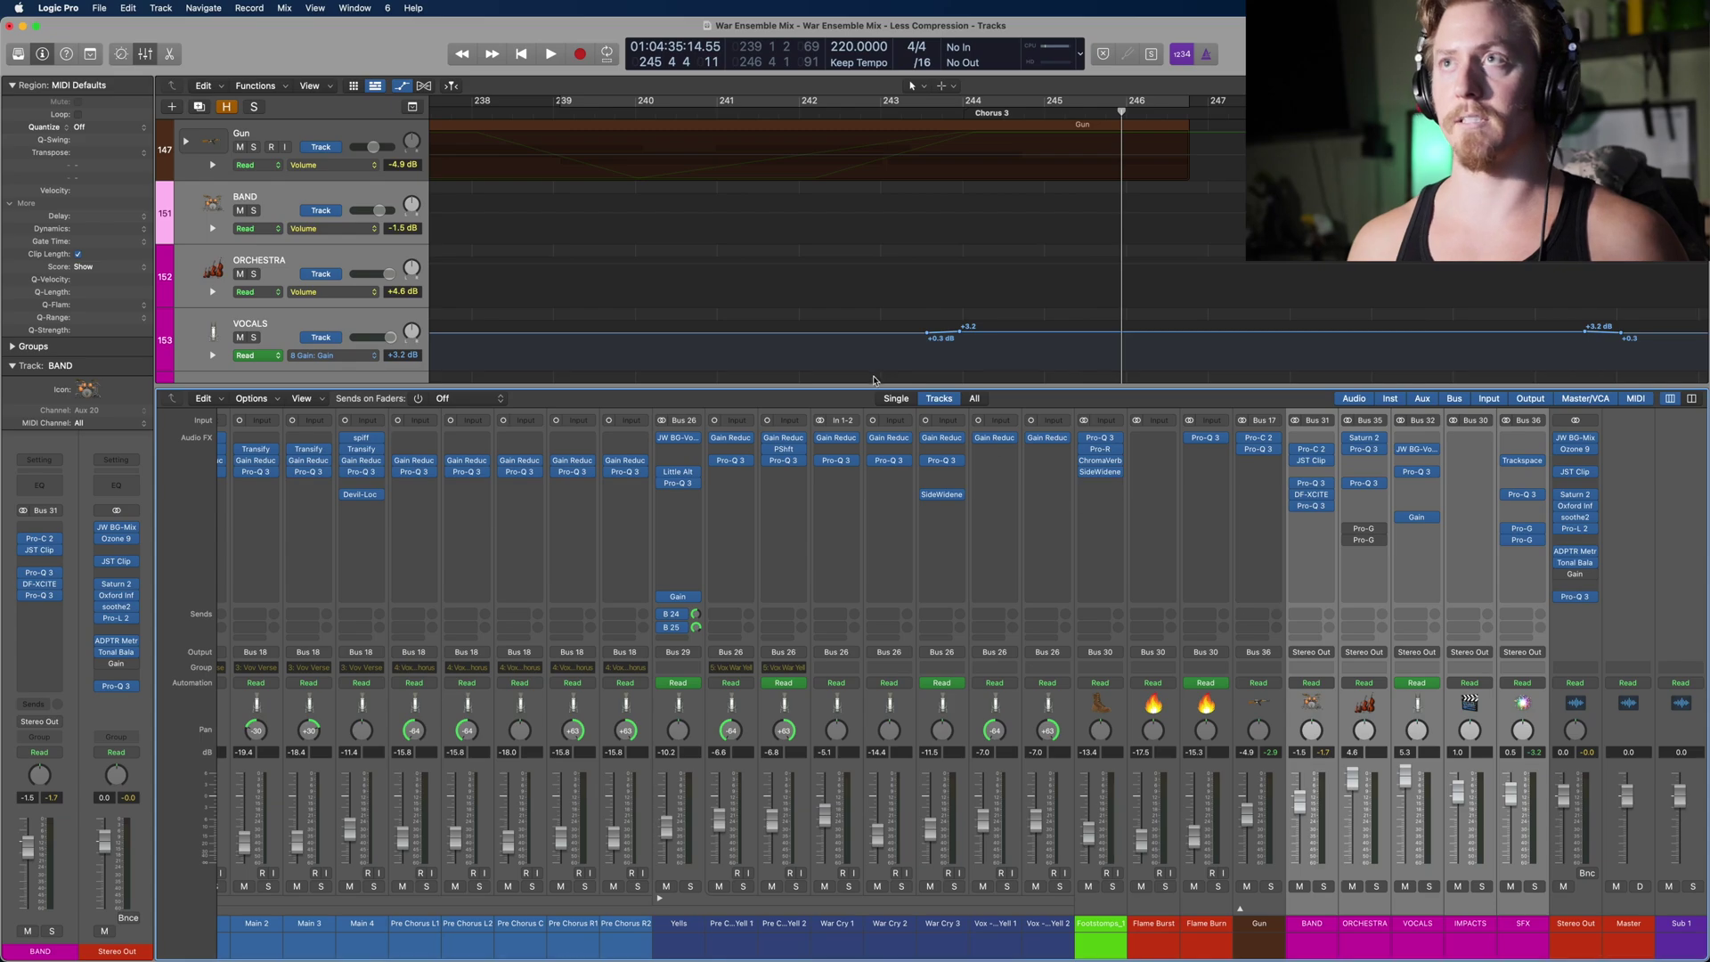
pyautogui.press('z')
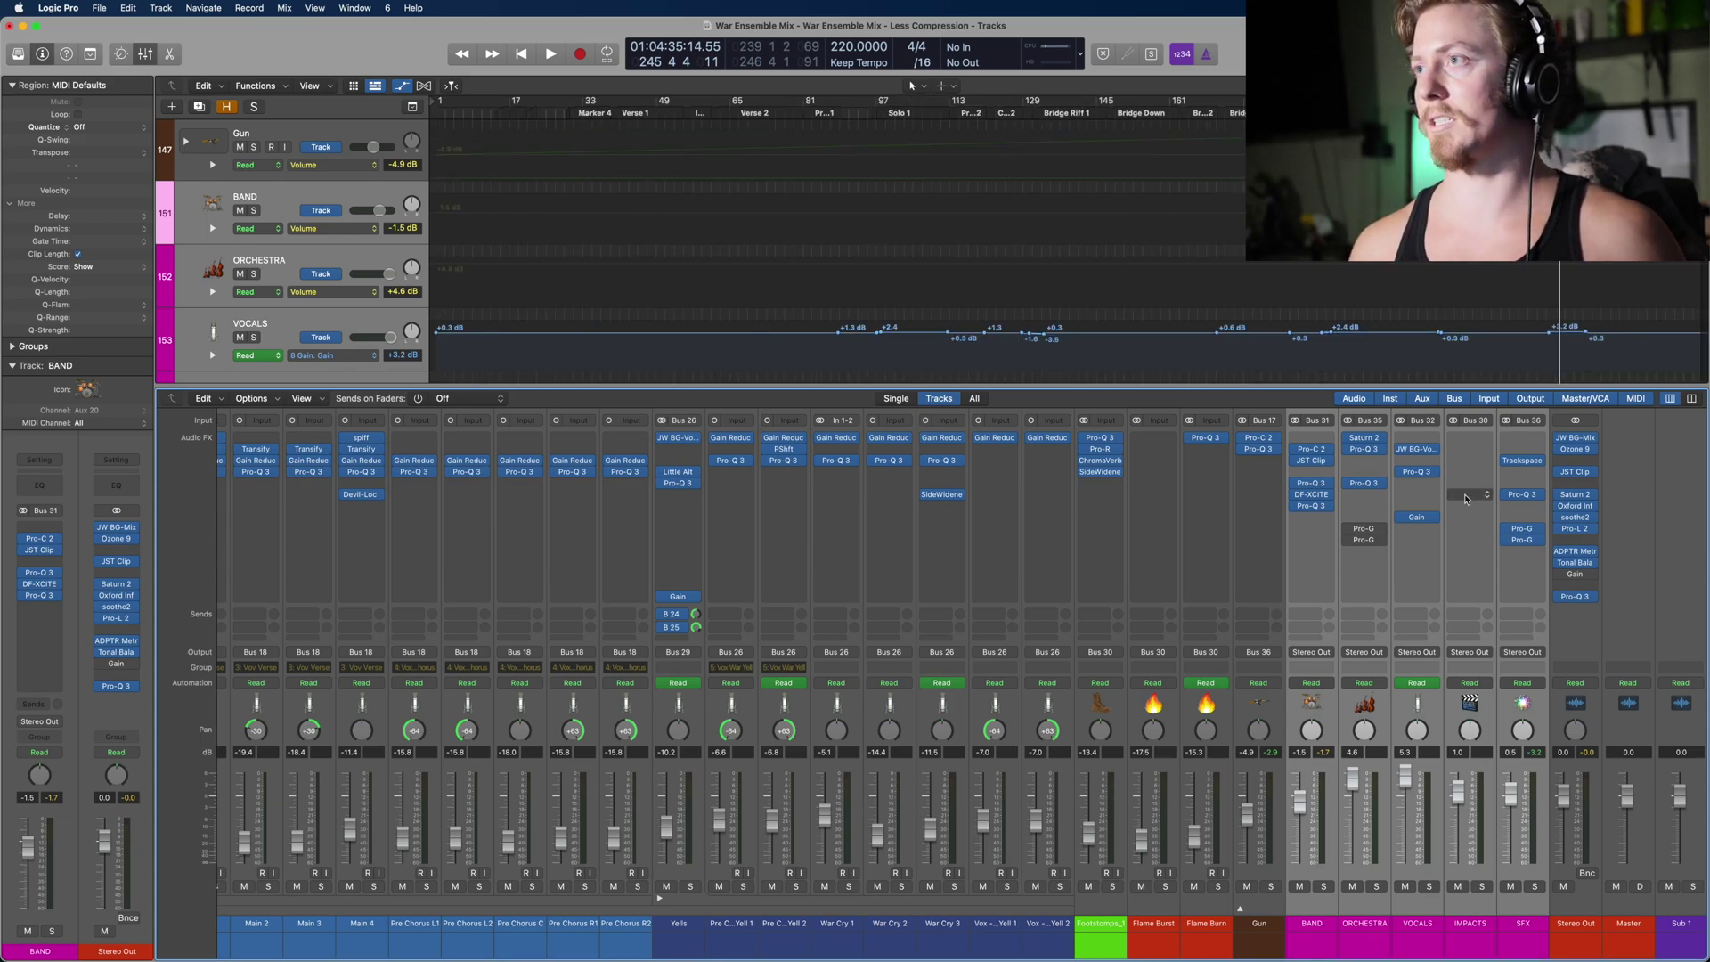
# Step: Select only the BAND bus and review its Pro-C 2 compressor and JST Clip
pyautogui.click(1313, 703)
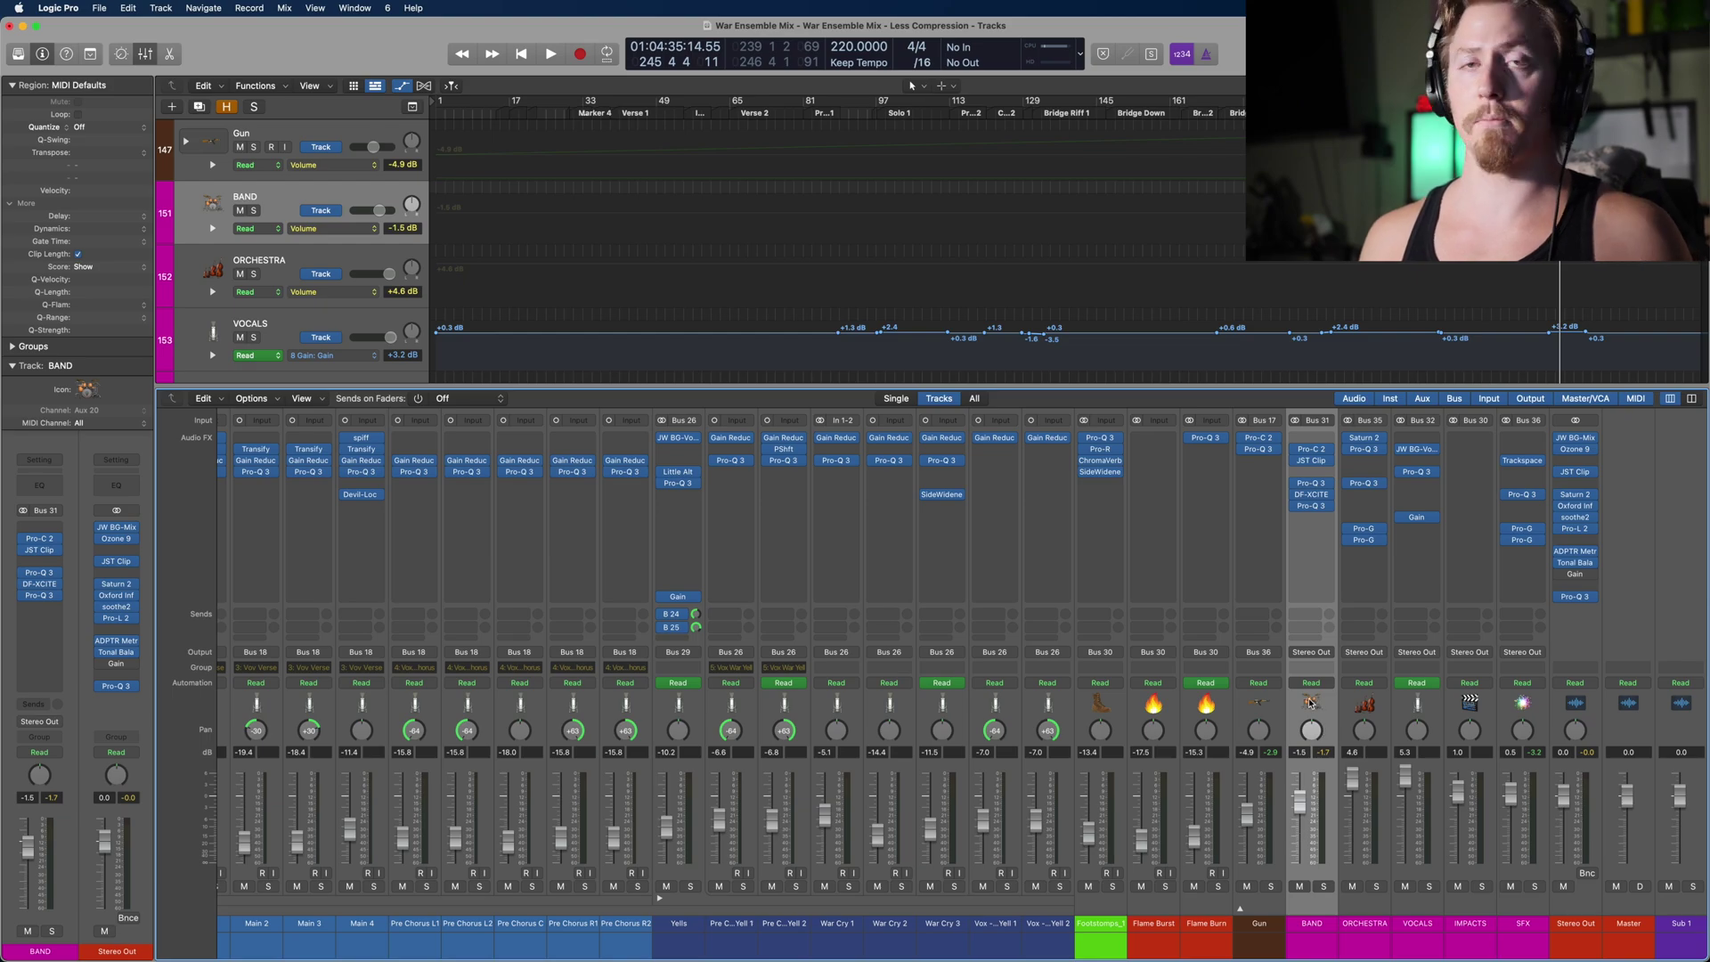
pyautogui.click(1315, 450)
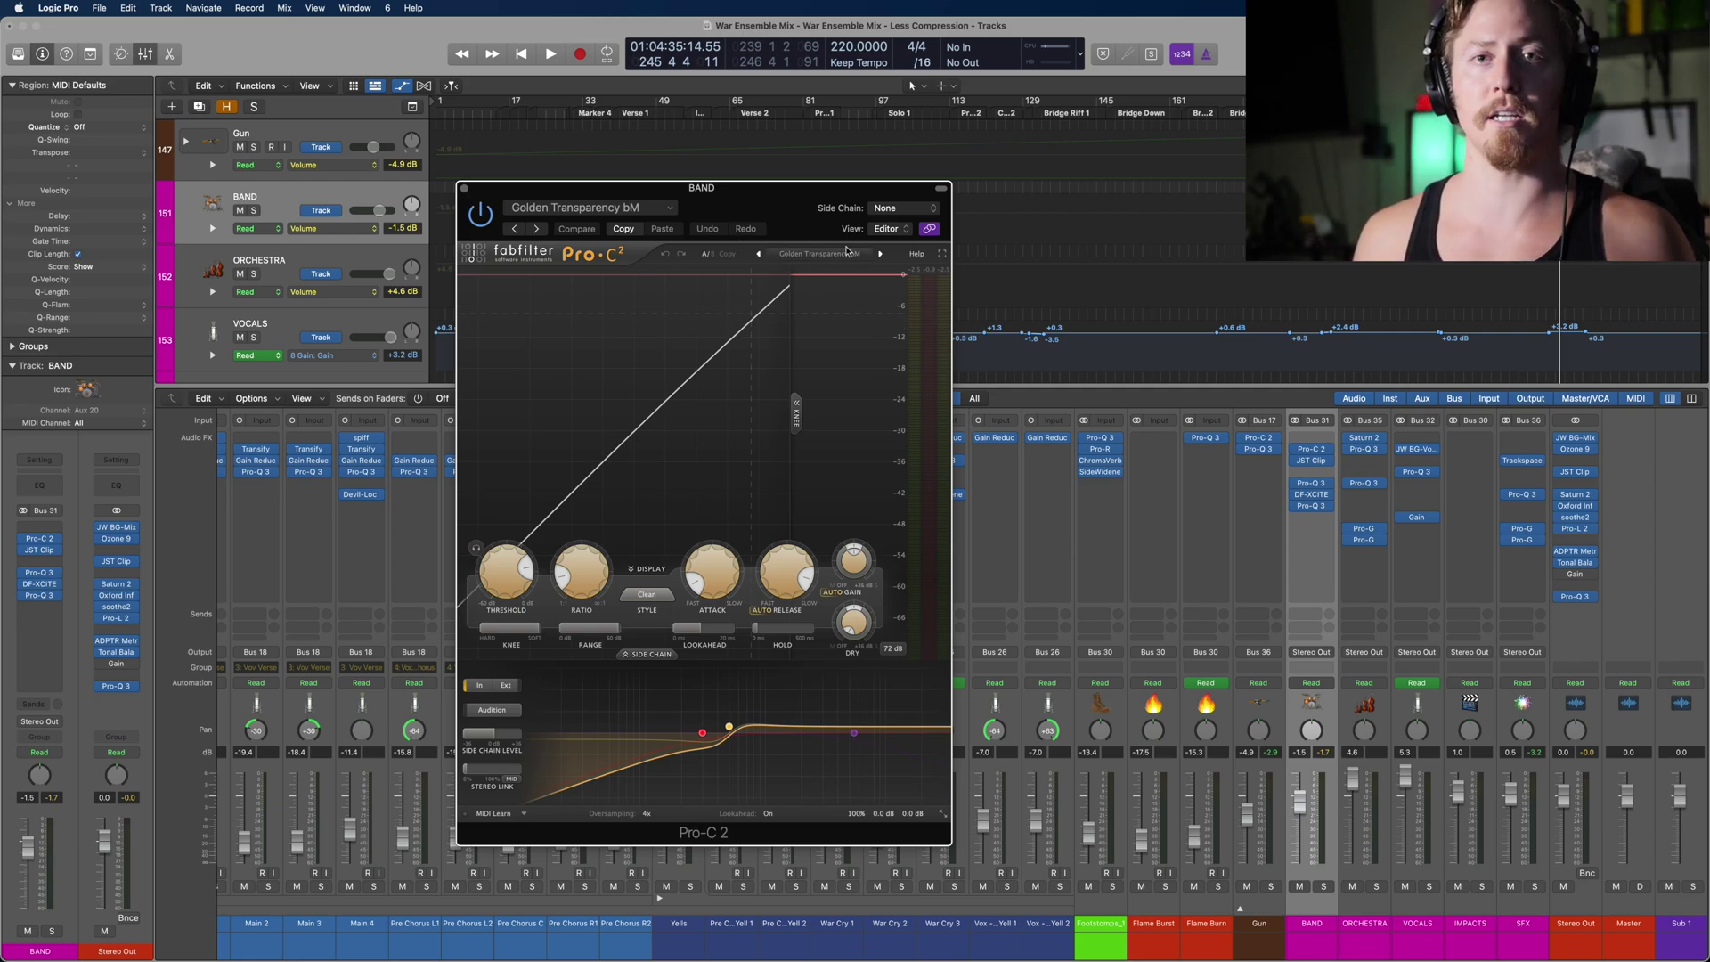
pyautogui.click(1315, 464)
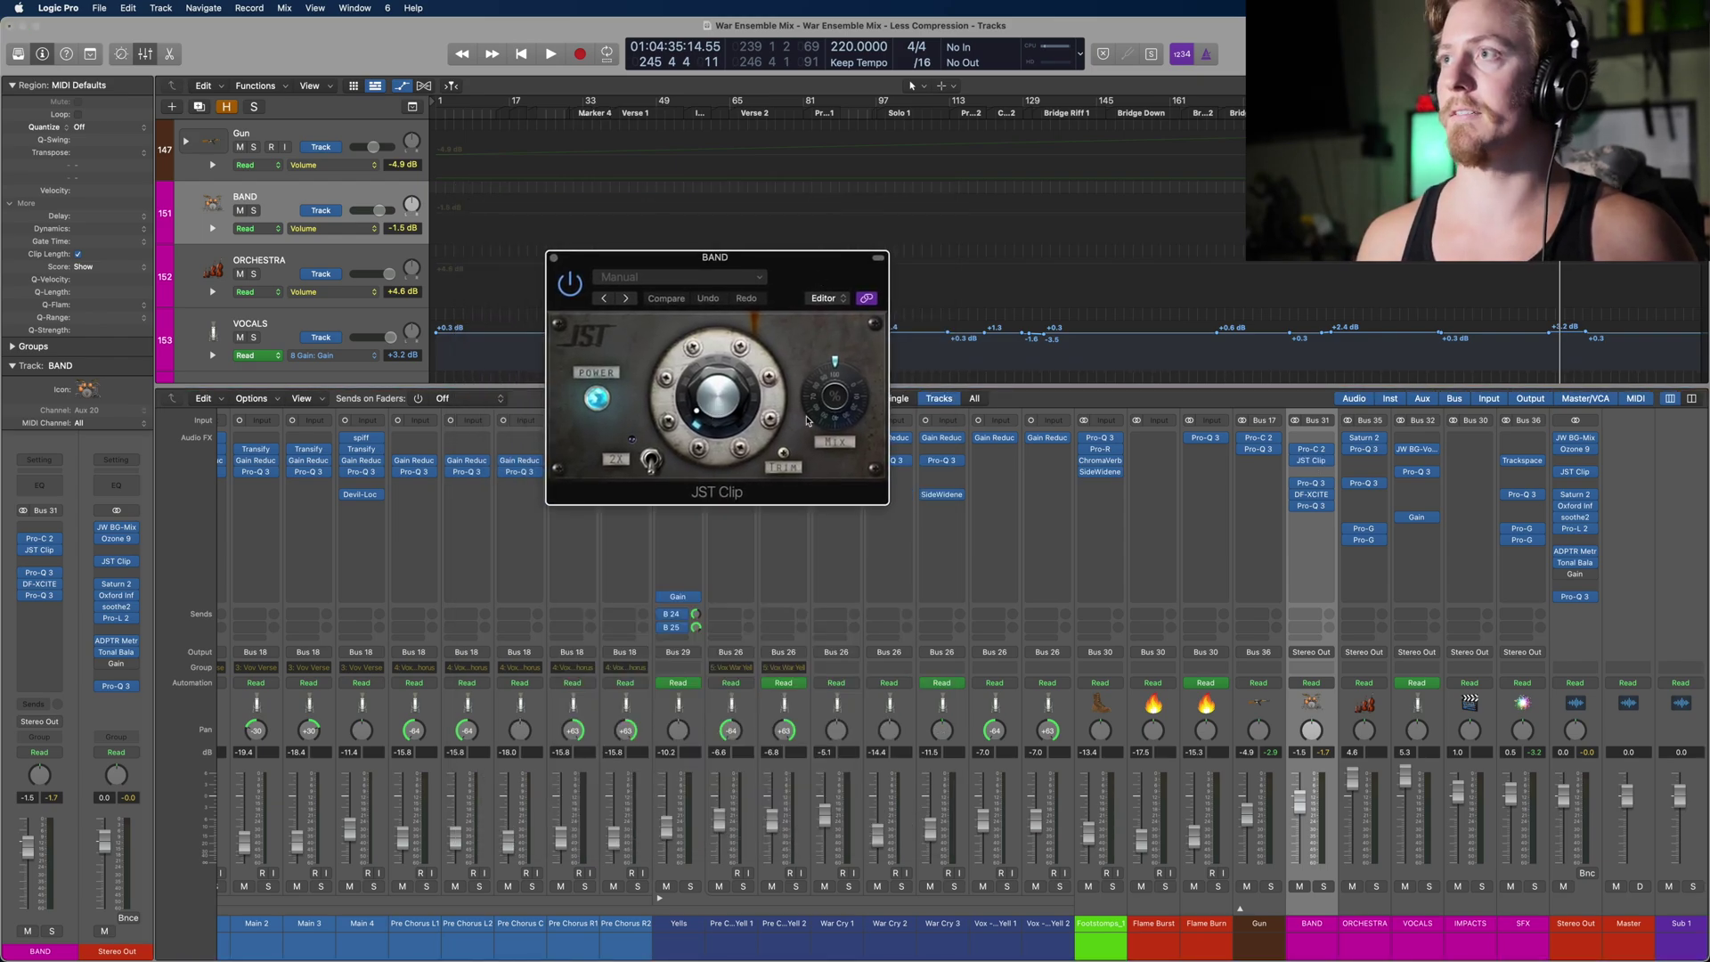
# Step: Compare the BAND bus's first Pro-Q 3 with the ORCHESTRA bus's Pro-Q 3, examining their boosts and cuts
pyautogui.click(1313, 485)
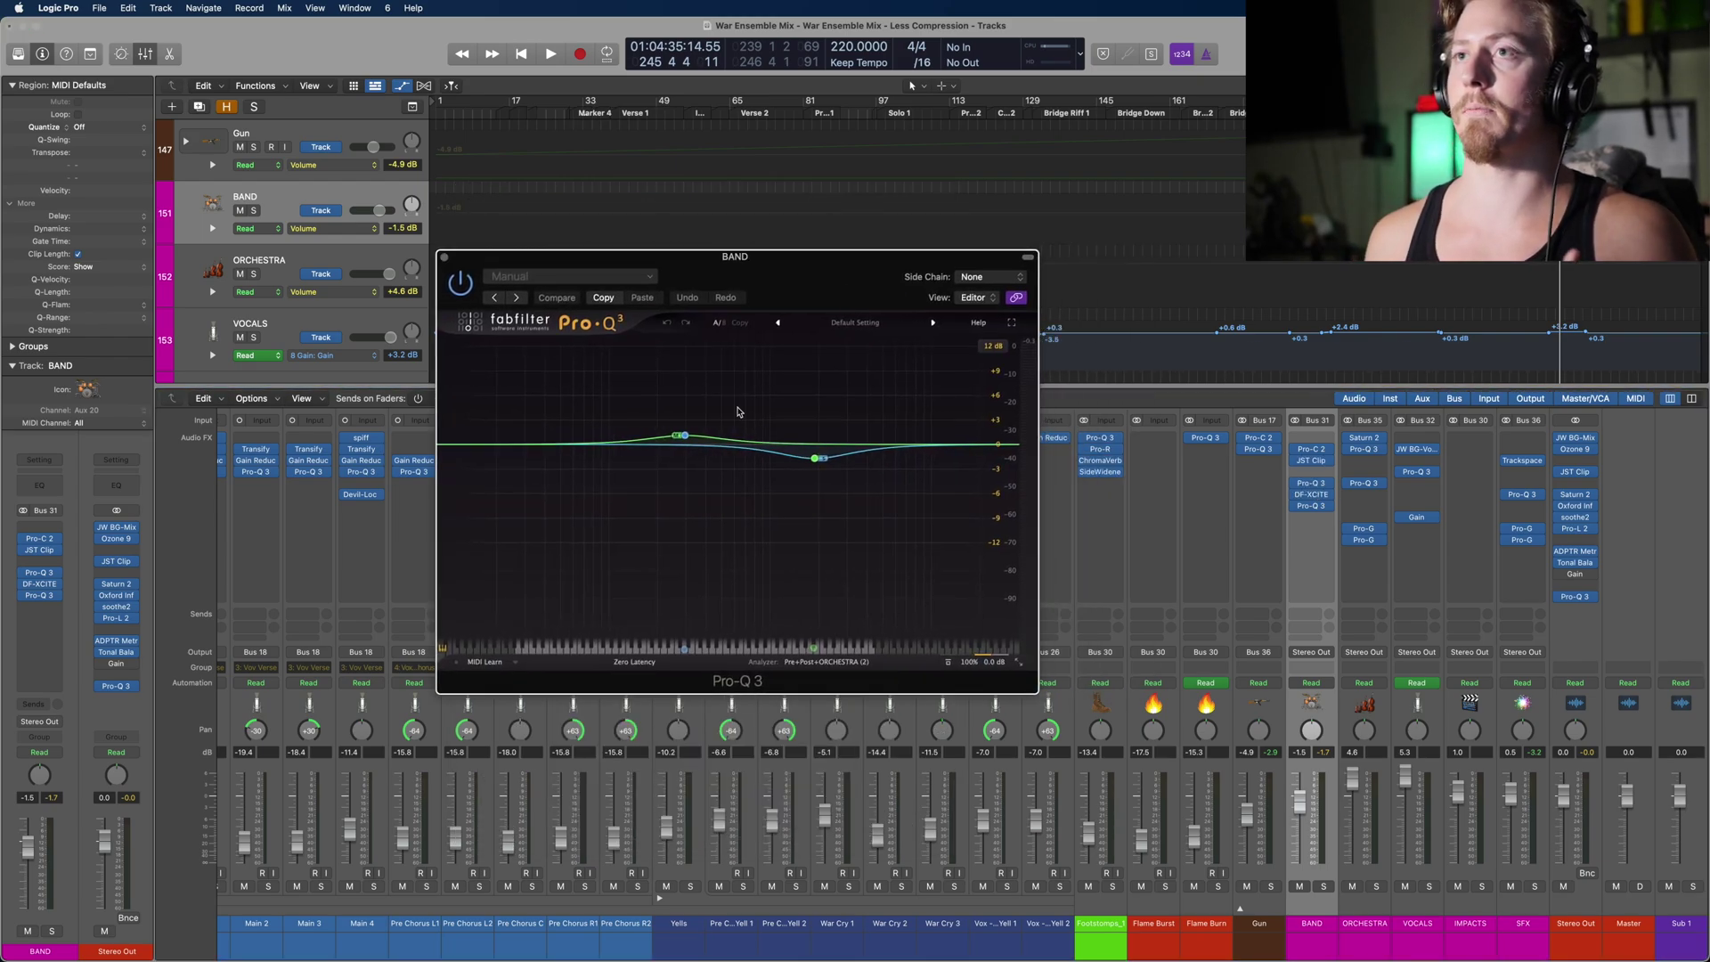
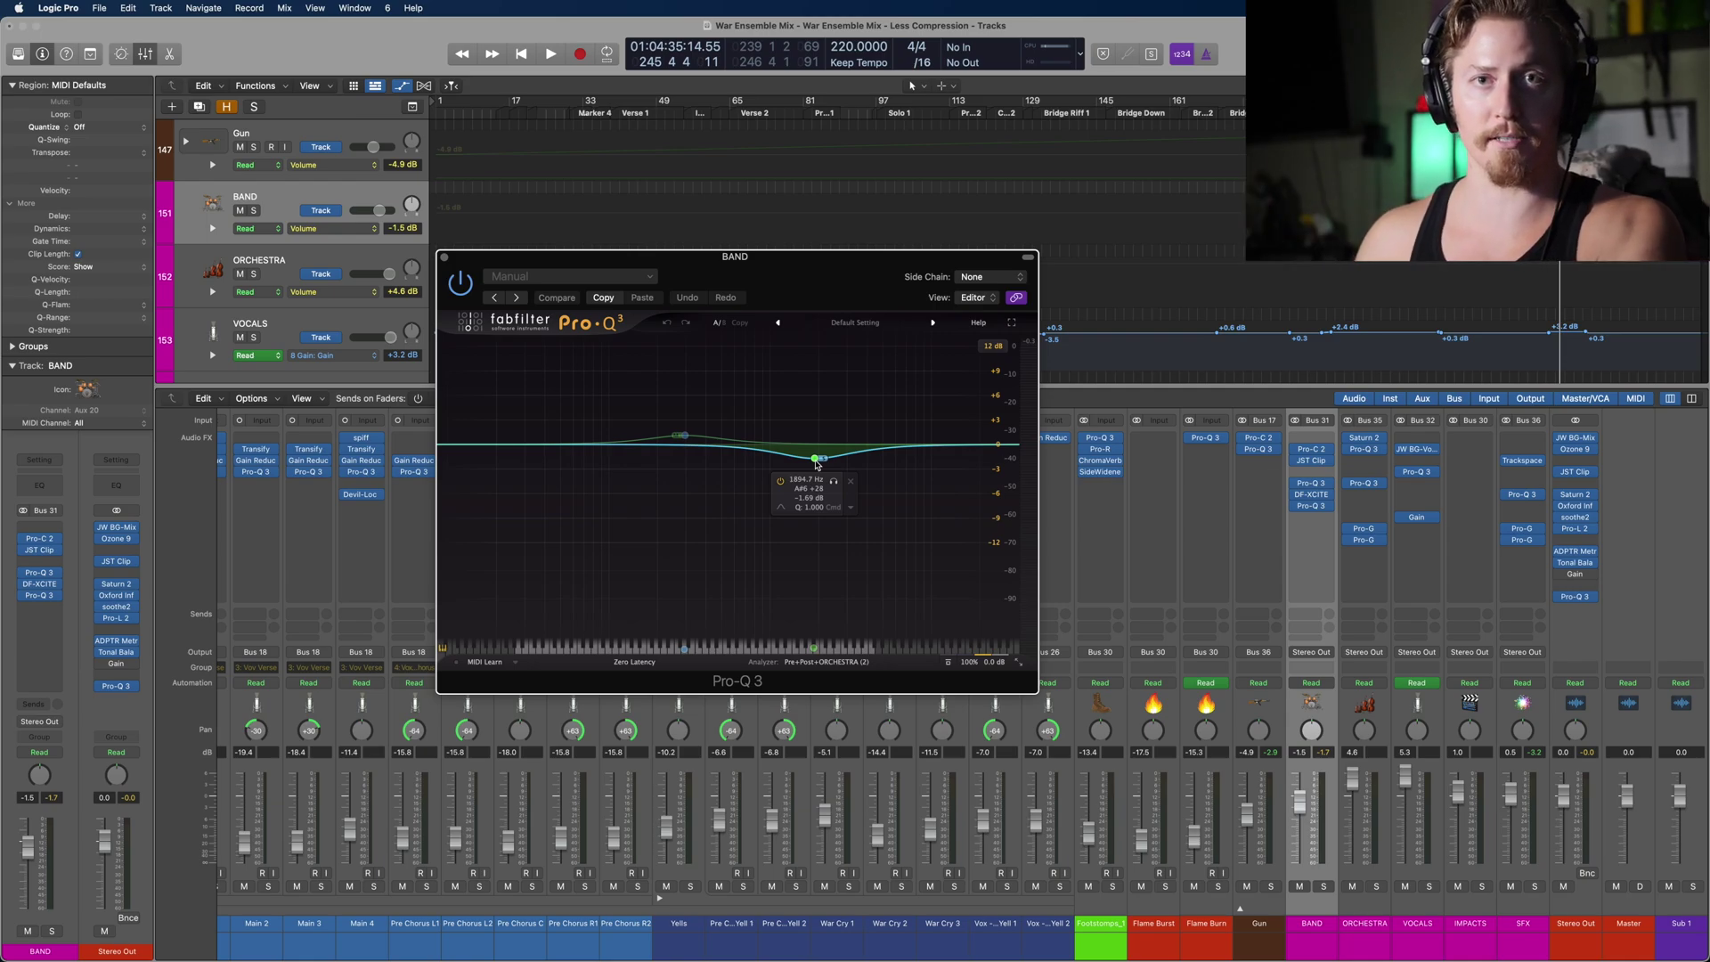
pyautogui.moveTo(687, 402)
pyautogui.click(687, 436)
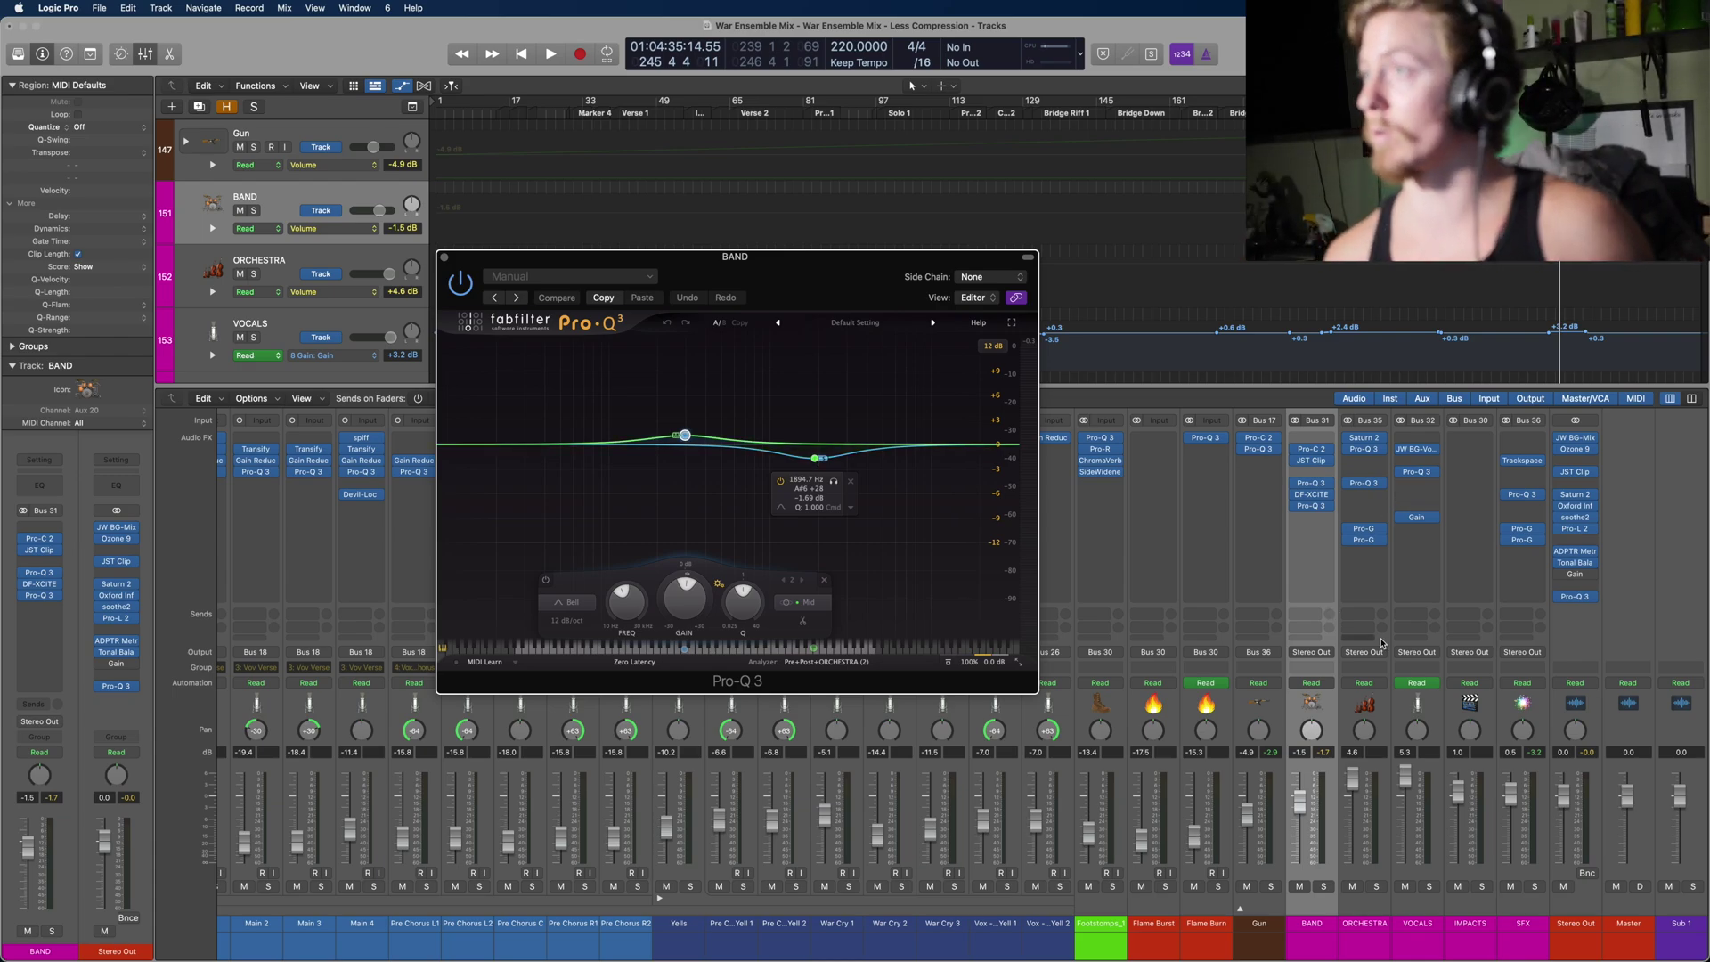
pyautogui.click(1363, 482)
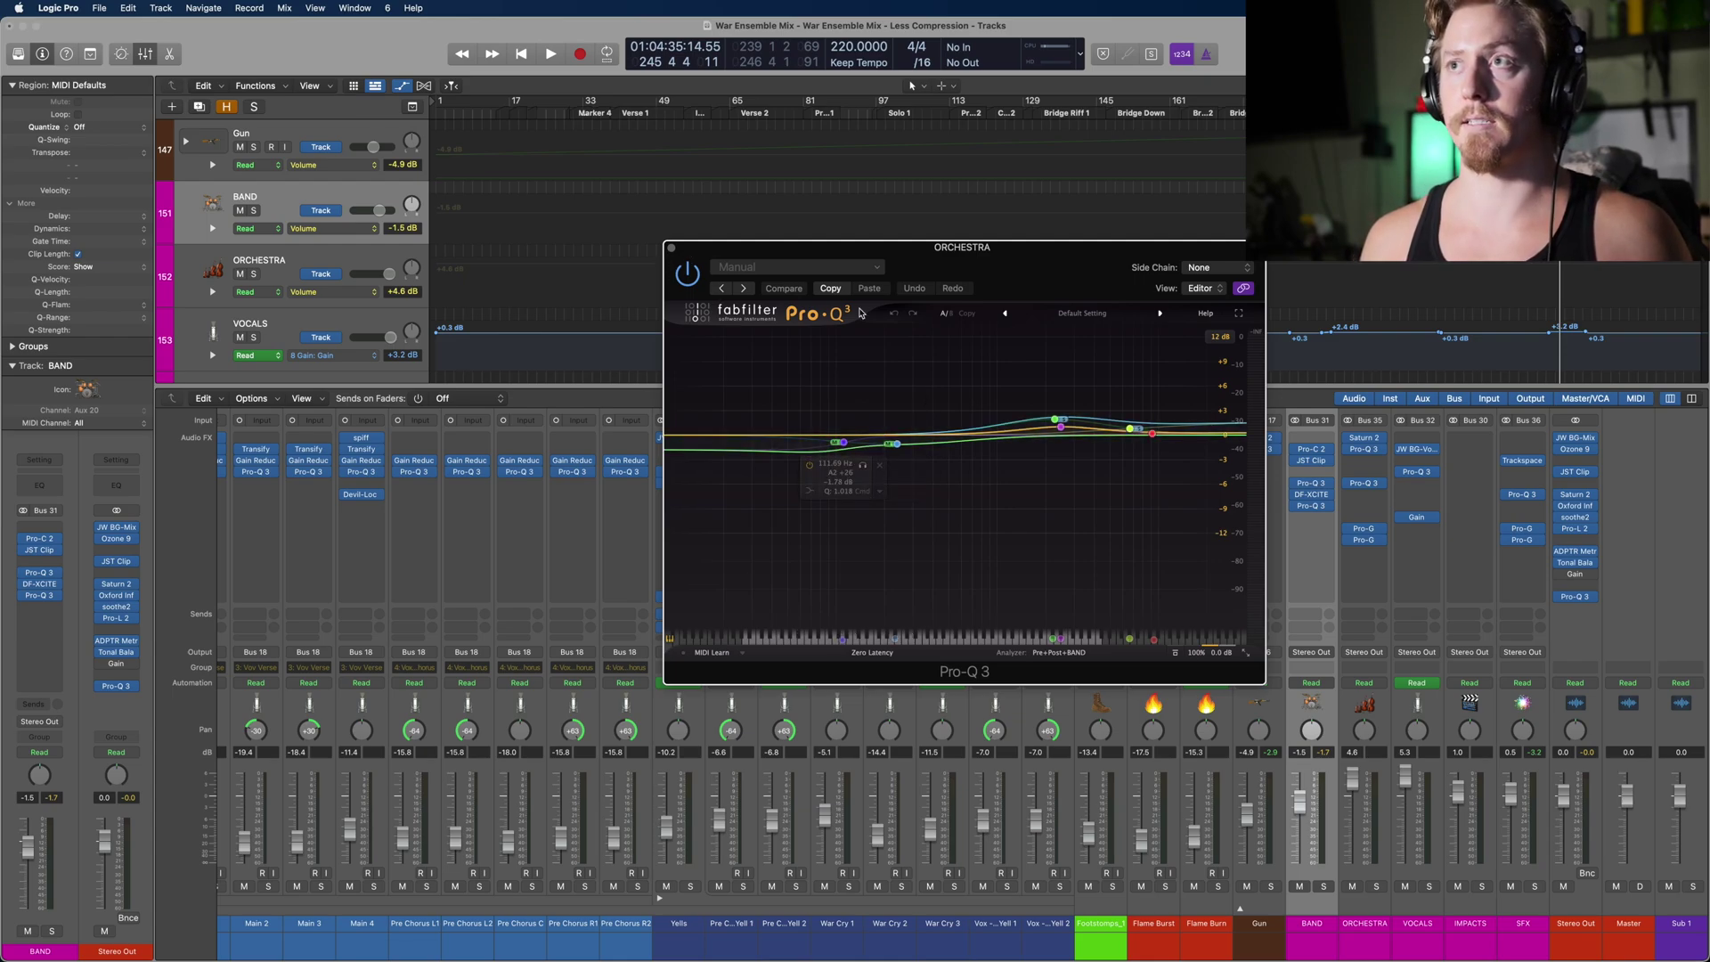
pyautogui.moveTo(926, 269); pyautogui.dragTo(847, 300)
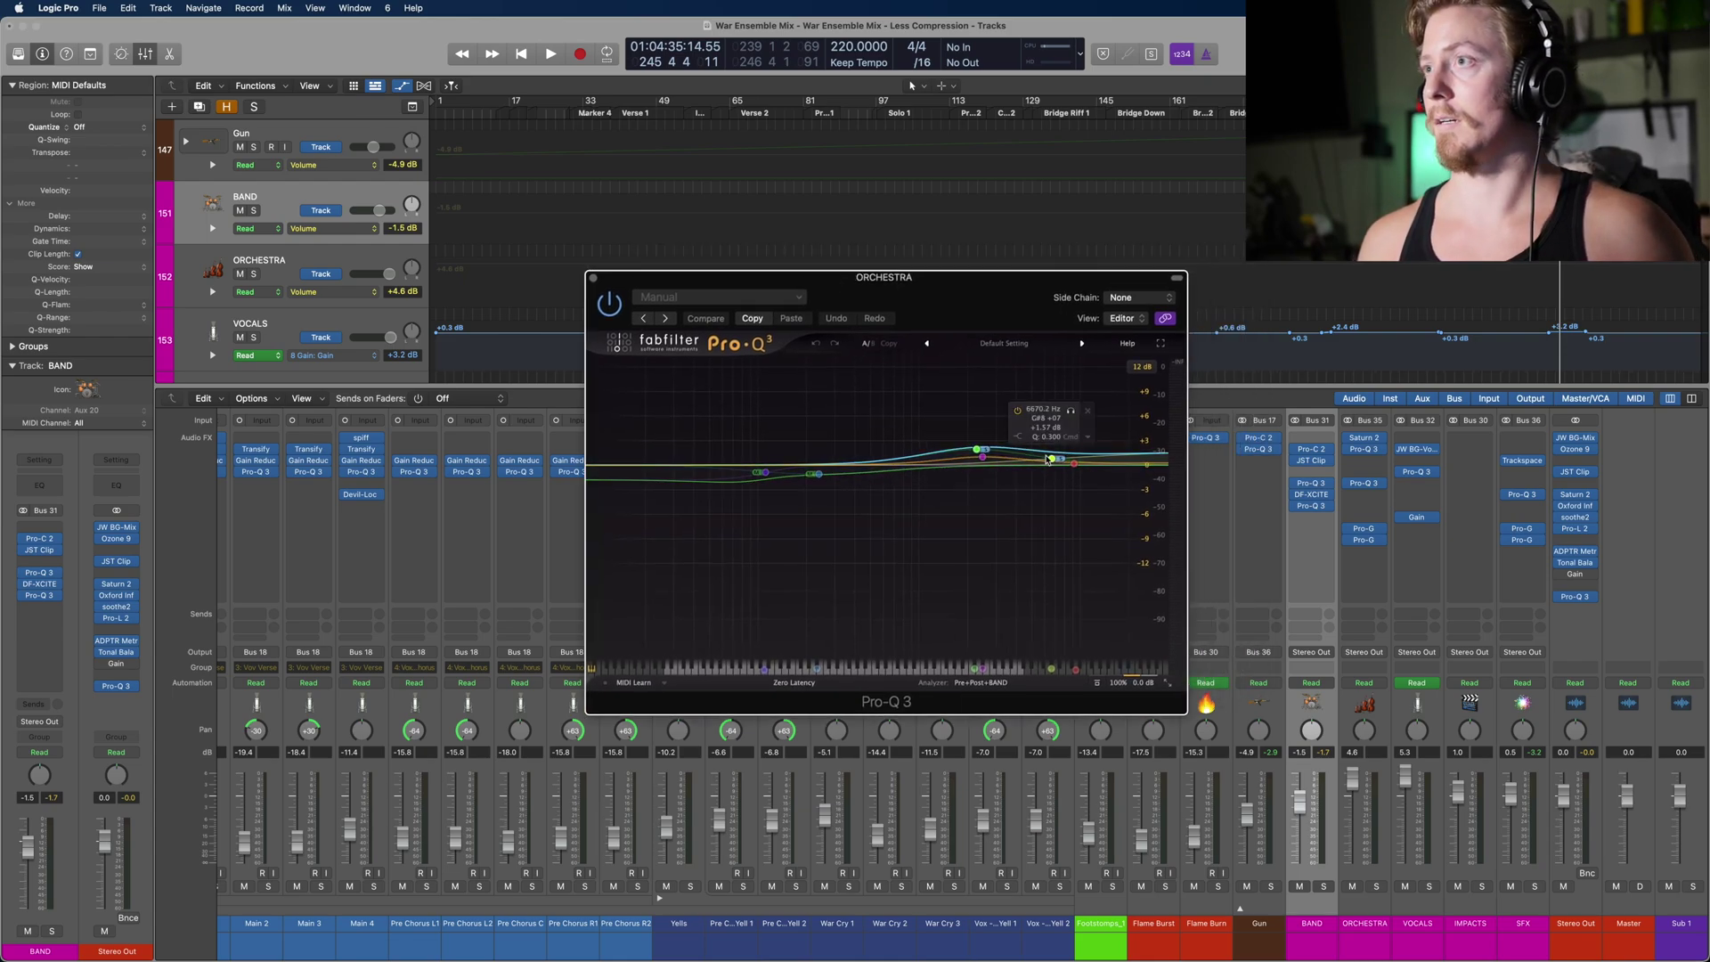
pyautogui.click(1315, 486)
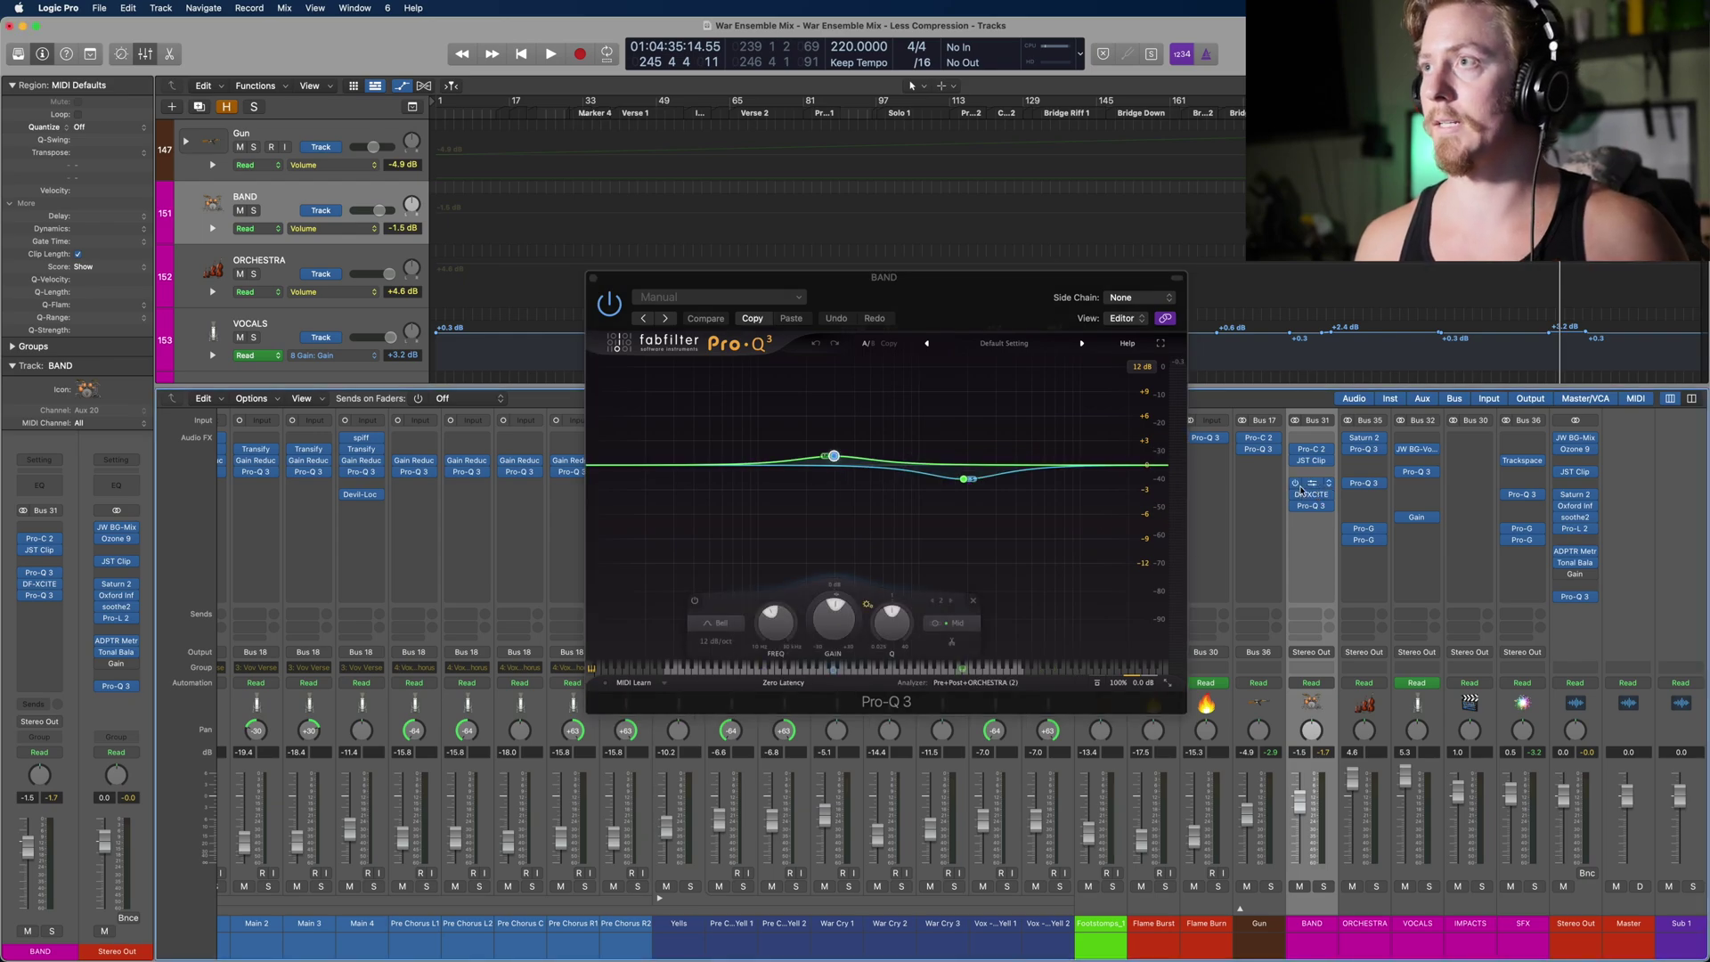
# Step: Review the BAND bus's DF-XCITE and its second Pro-Q 3, checking the side-chain source and both dynamic bands
pyautogui.click(1315, 495)
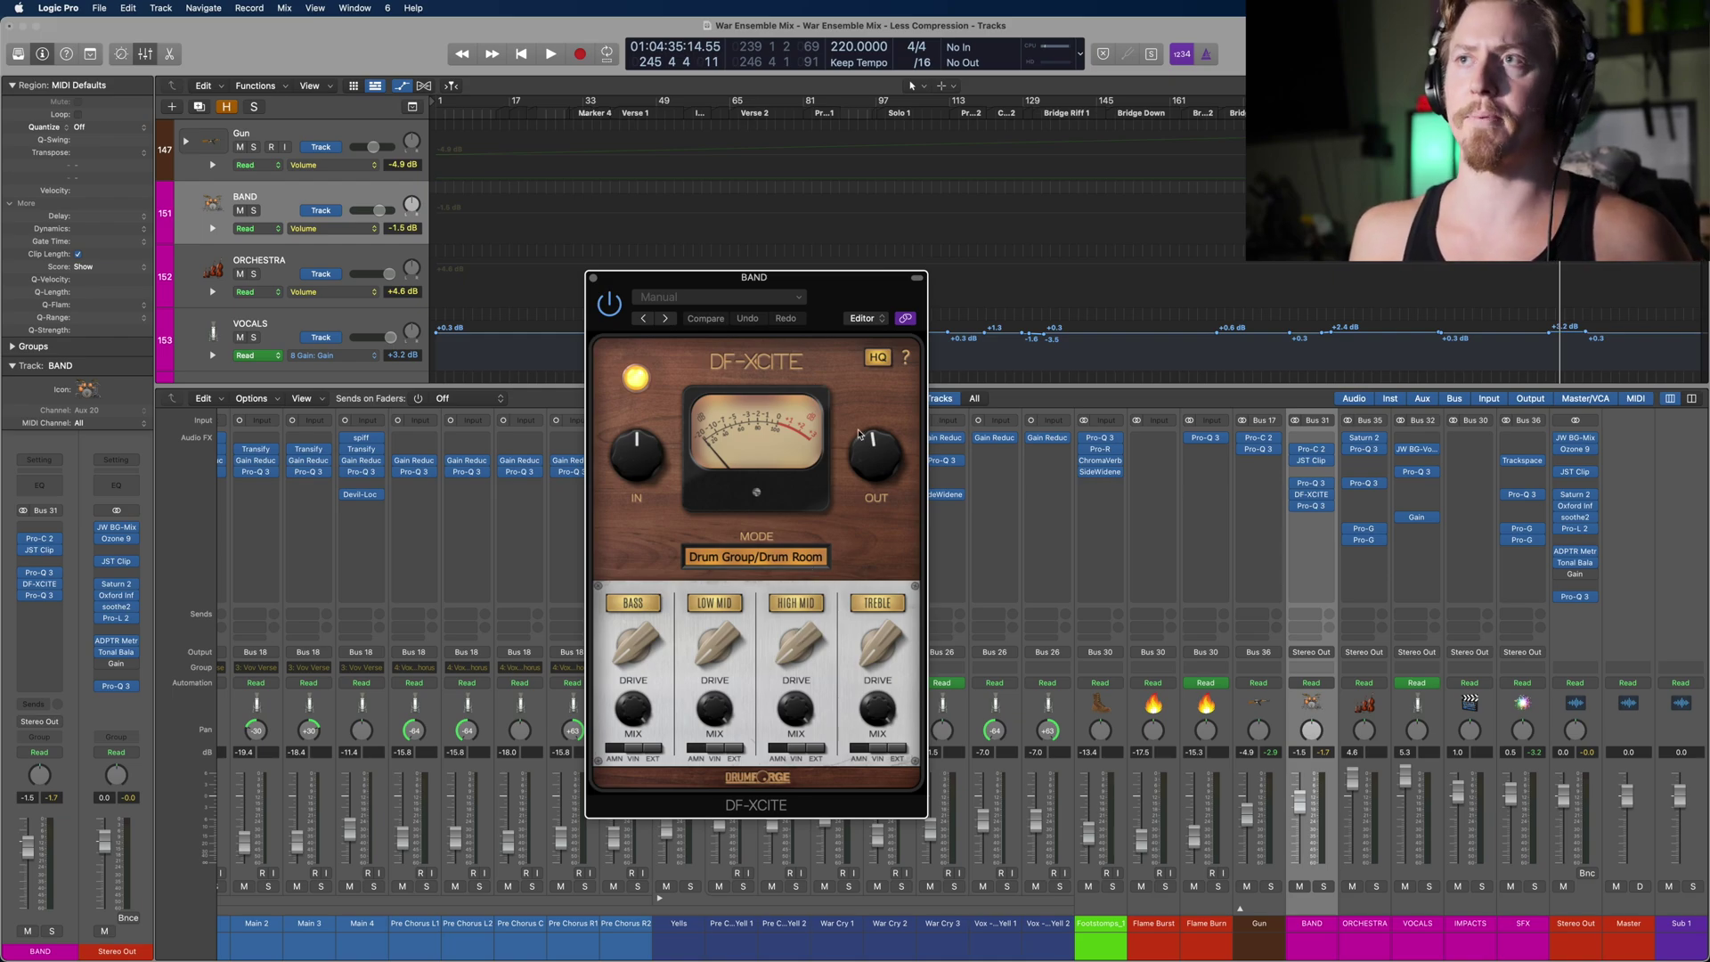
pyautogui.click(1311, 505)
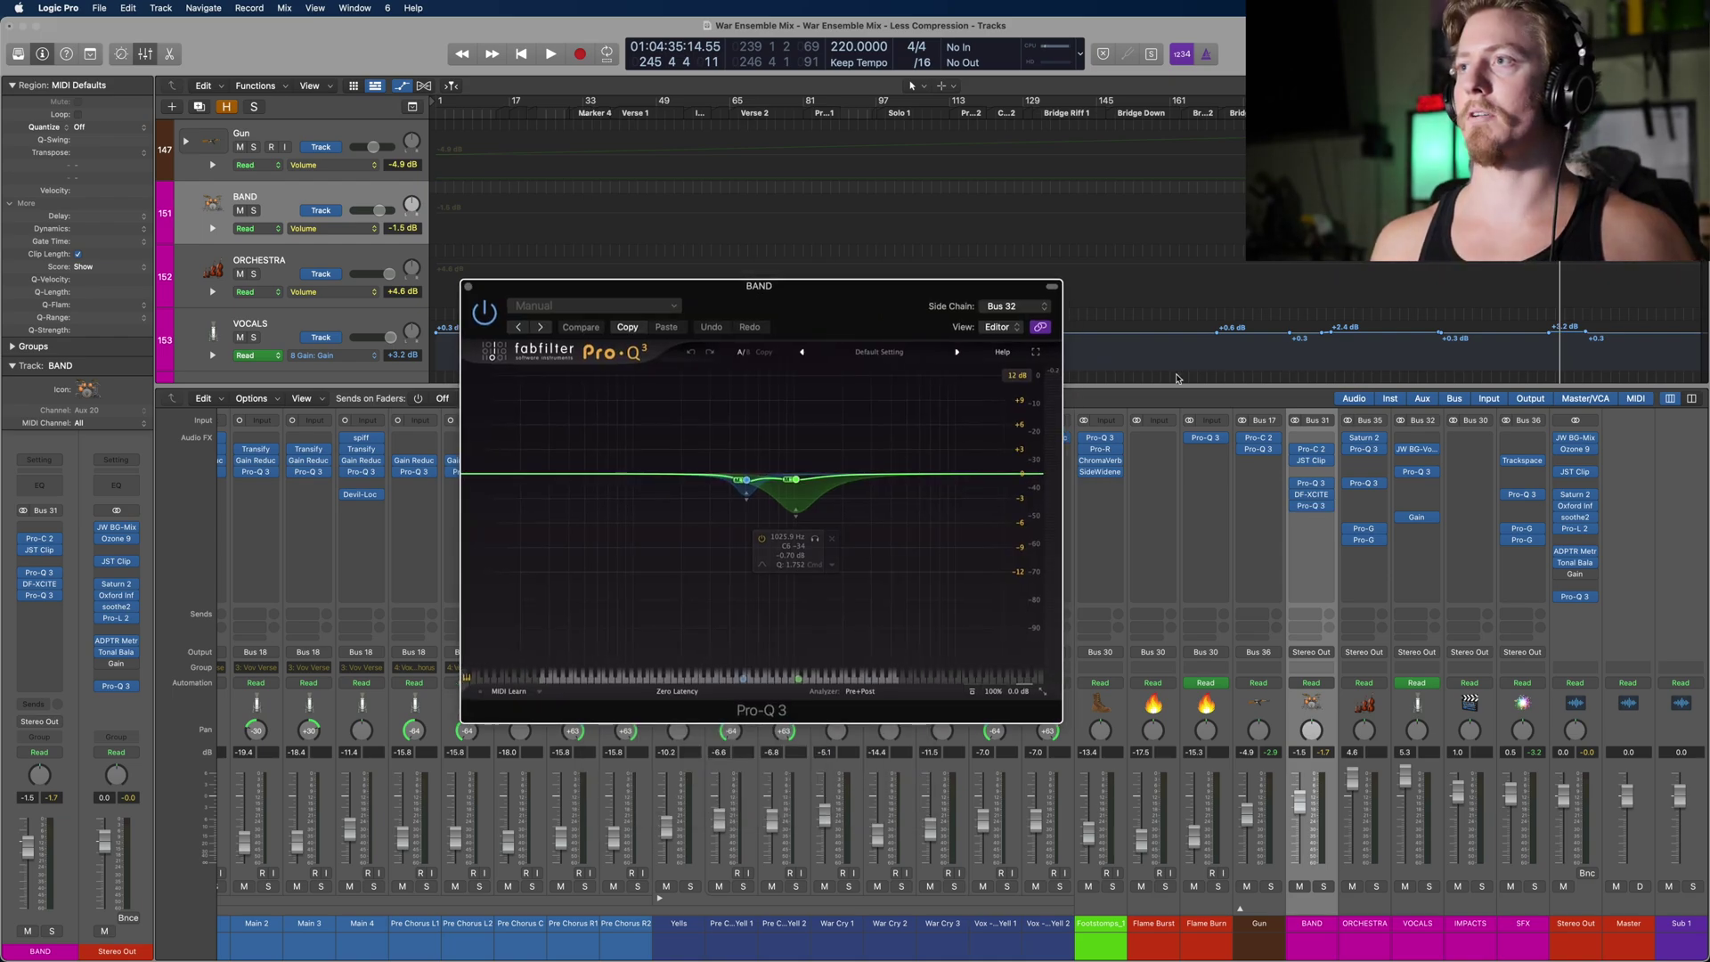
pyautogui.click(998, 306)
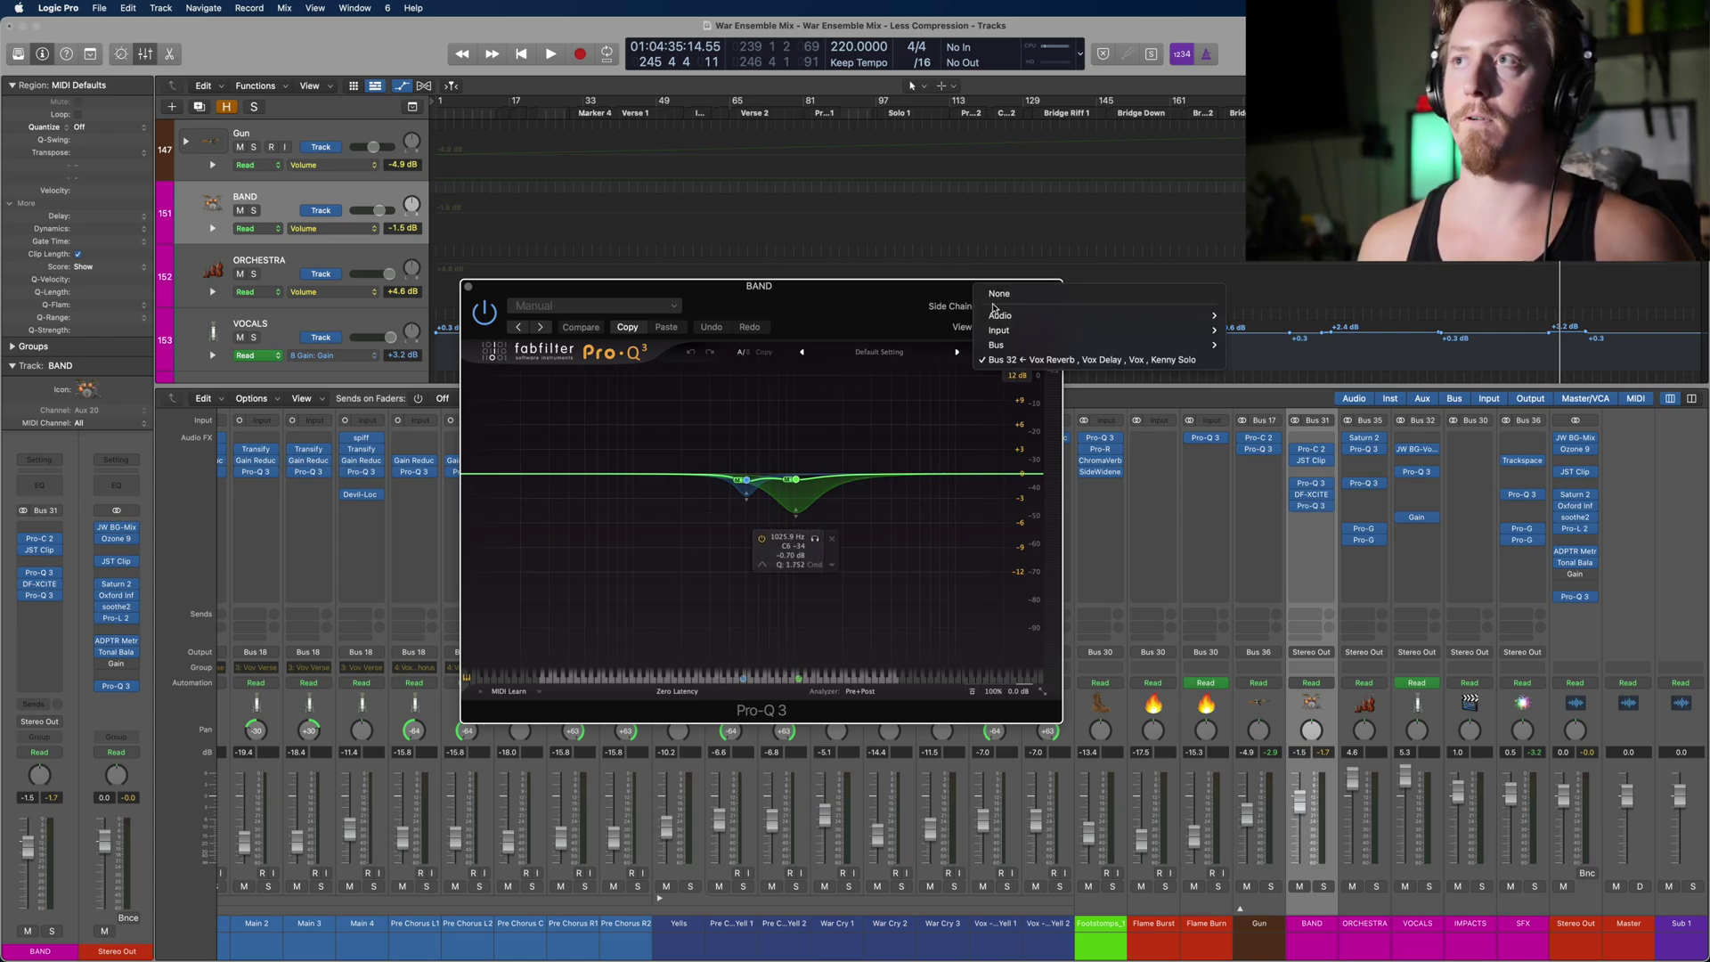
pyautogui.click(982, 452)
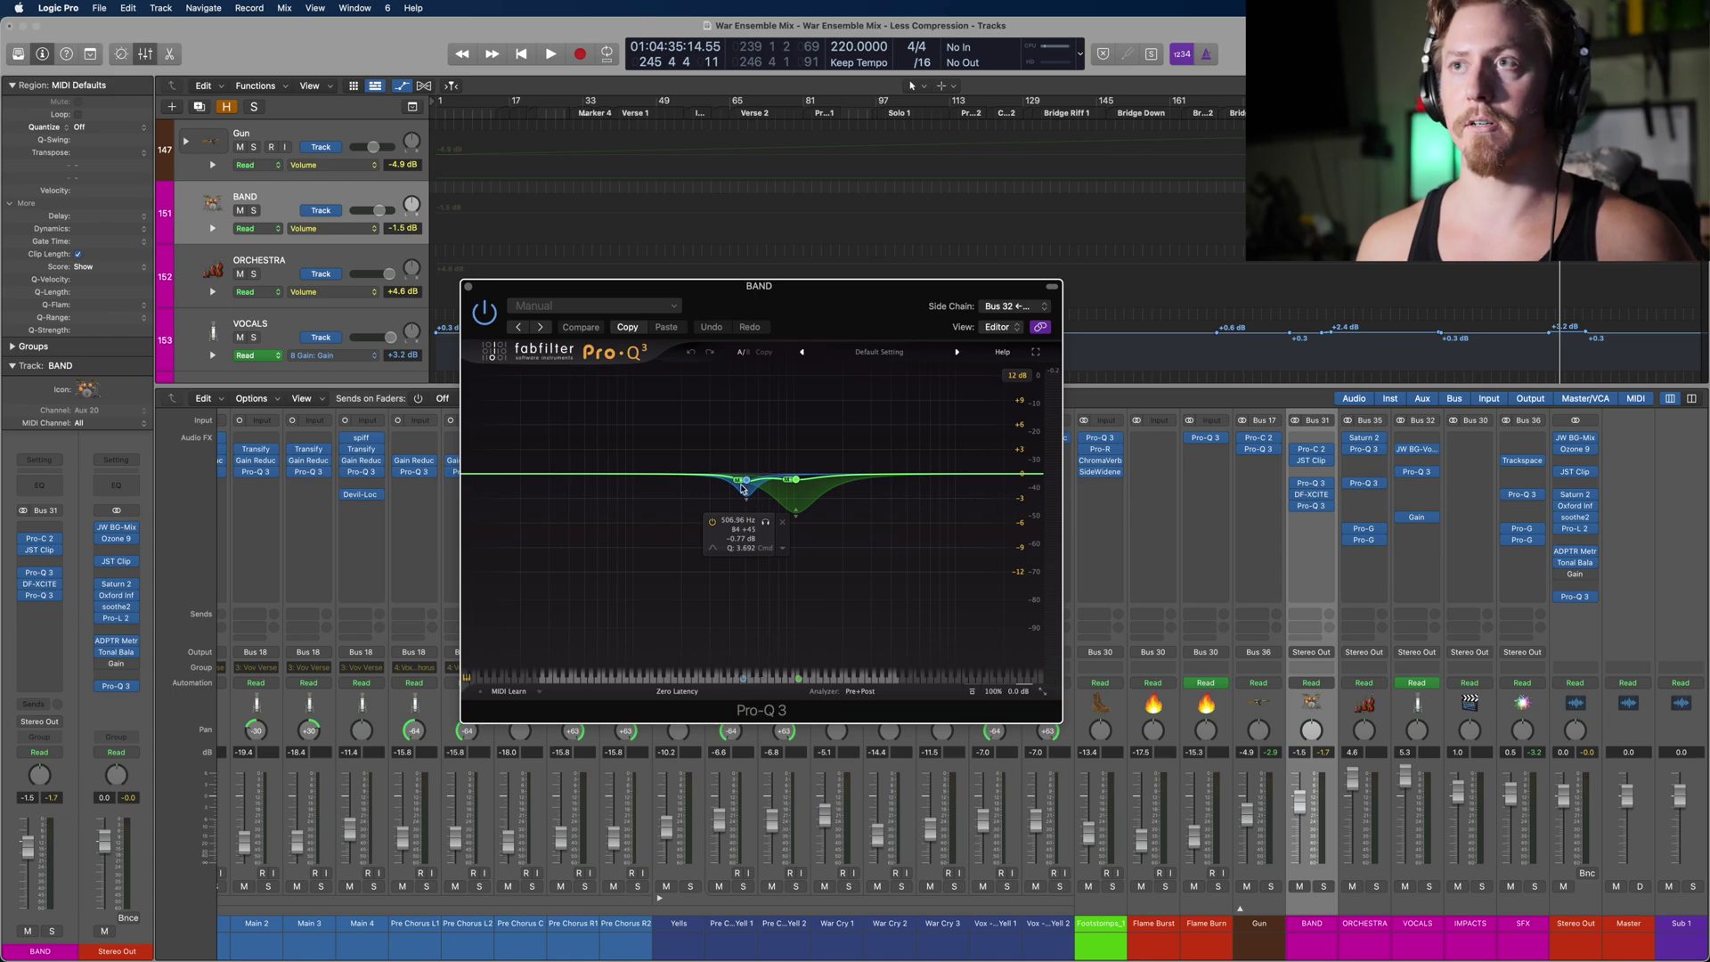
pyautogui.moveTo(791, 489)
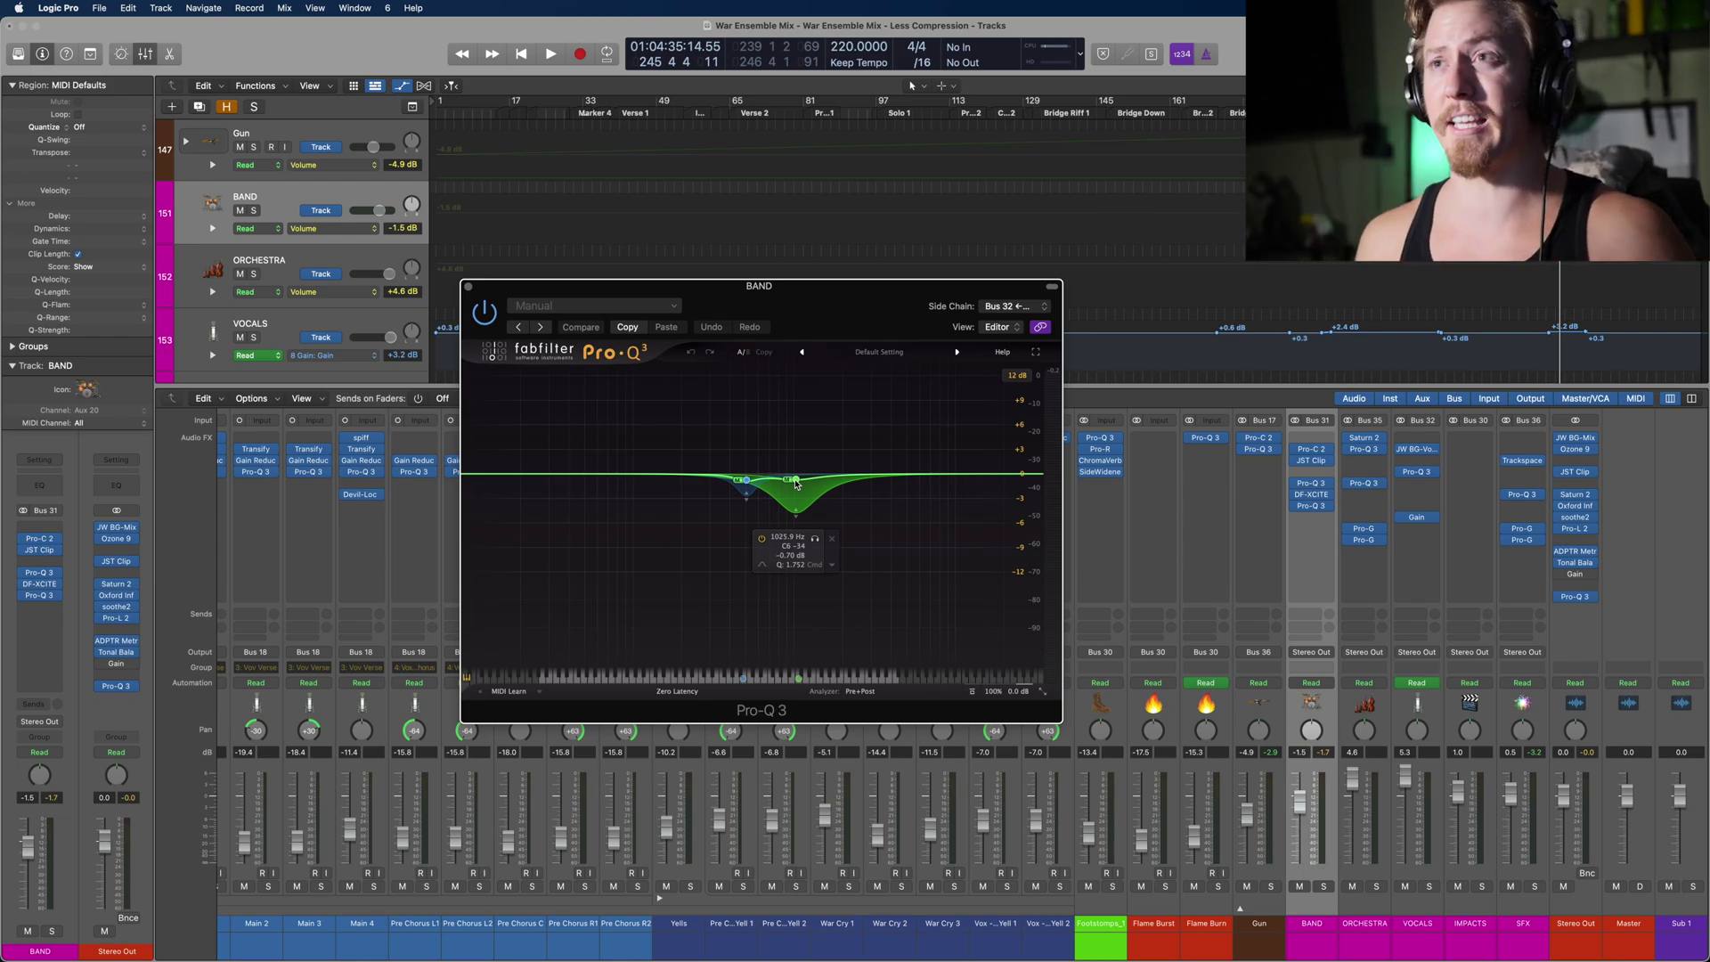
pyautogui.click(994, 309)
pyautogui.click(994, 308)
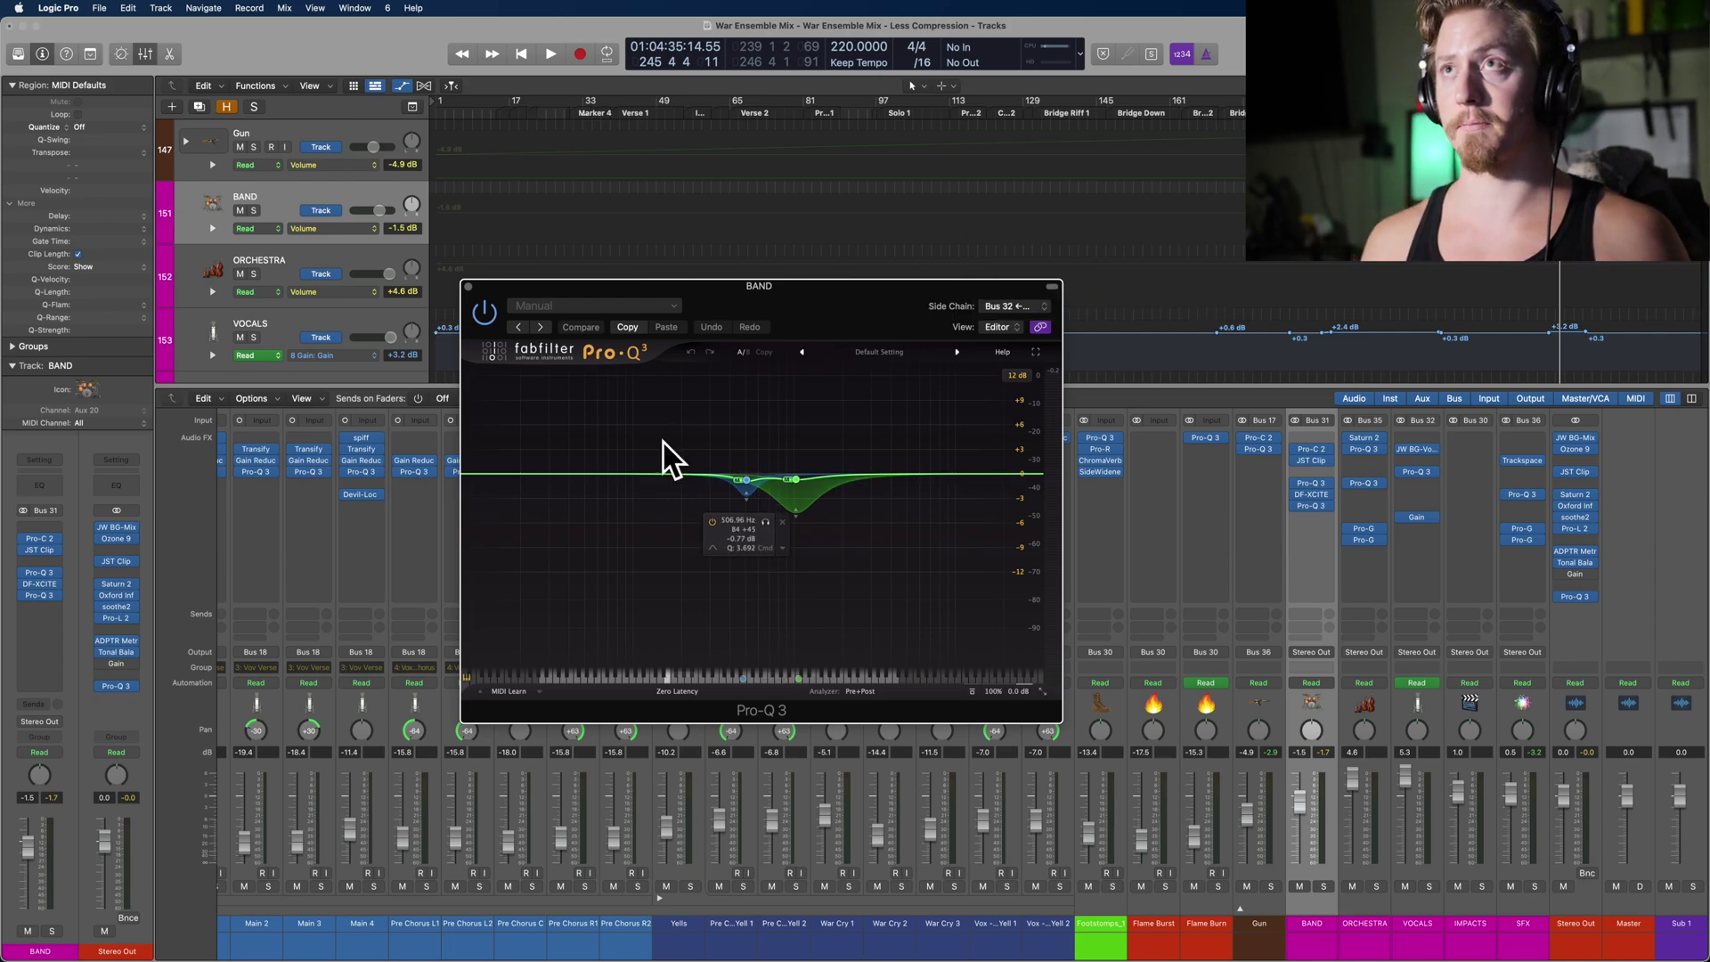
# Step: Play the mix from bar 22 into Verse 1, watch the second BAND Pro-Q 3's dynamic bands react, and close the plug-in
pyautogui.click(532, 113)
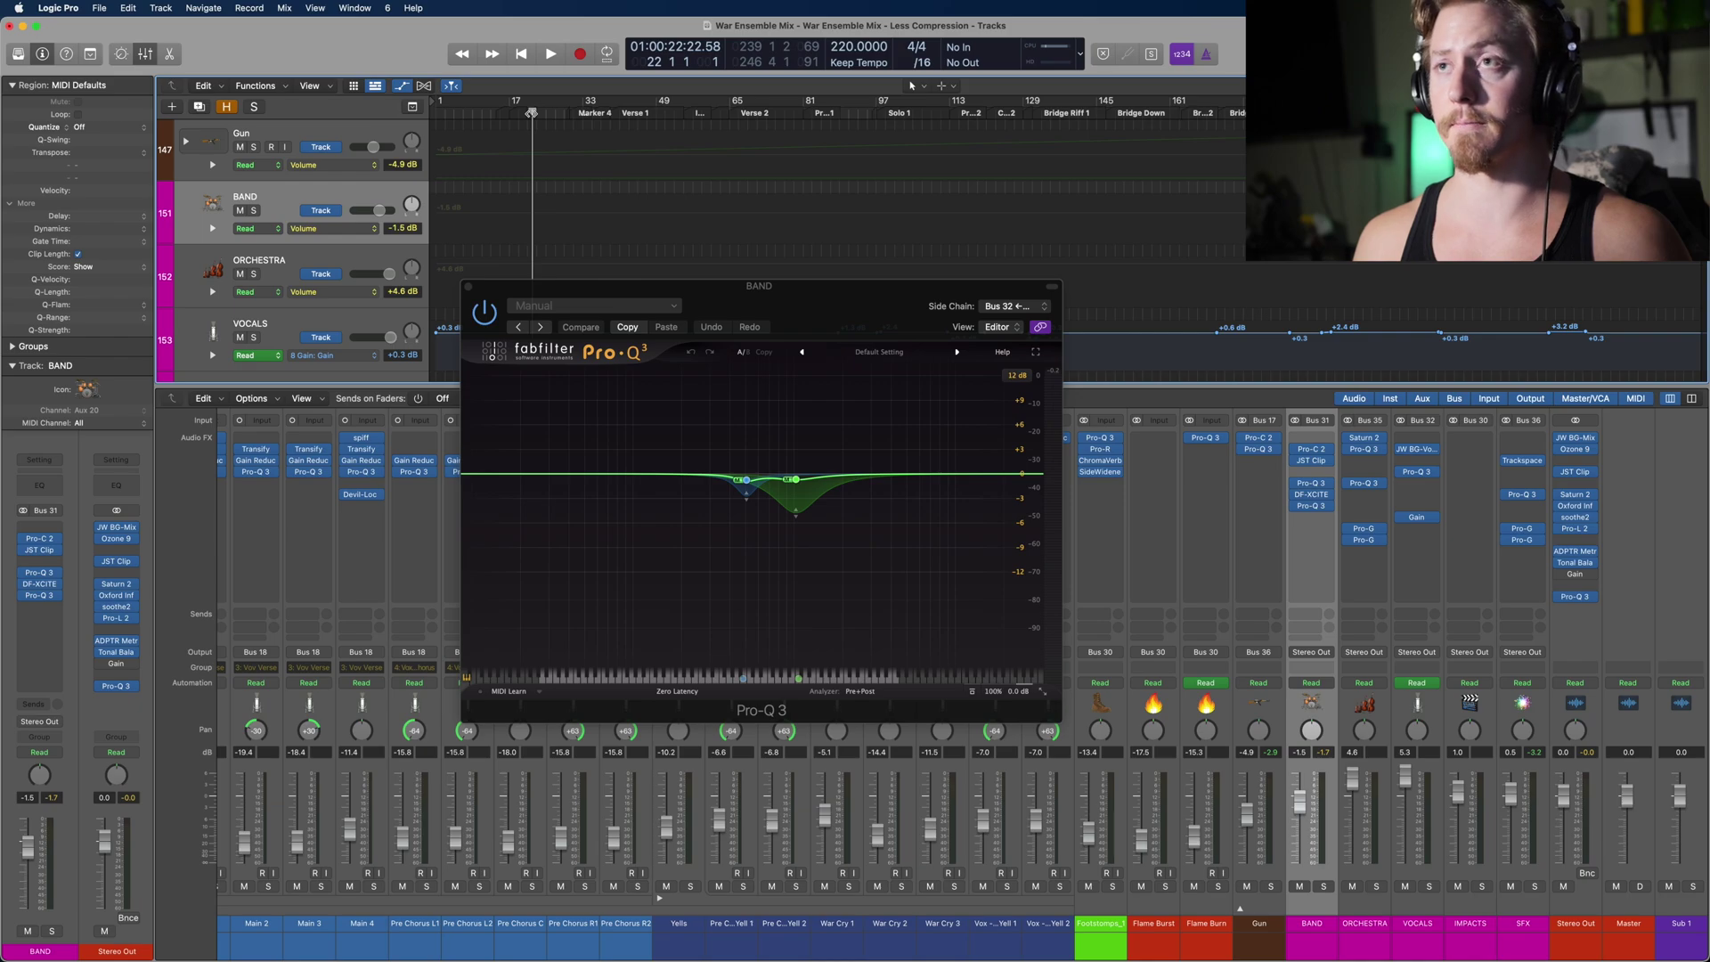
pyautogui.moveTo(783, 527)
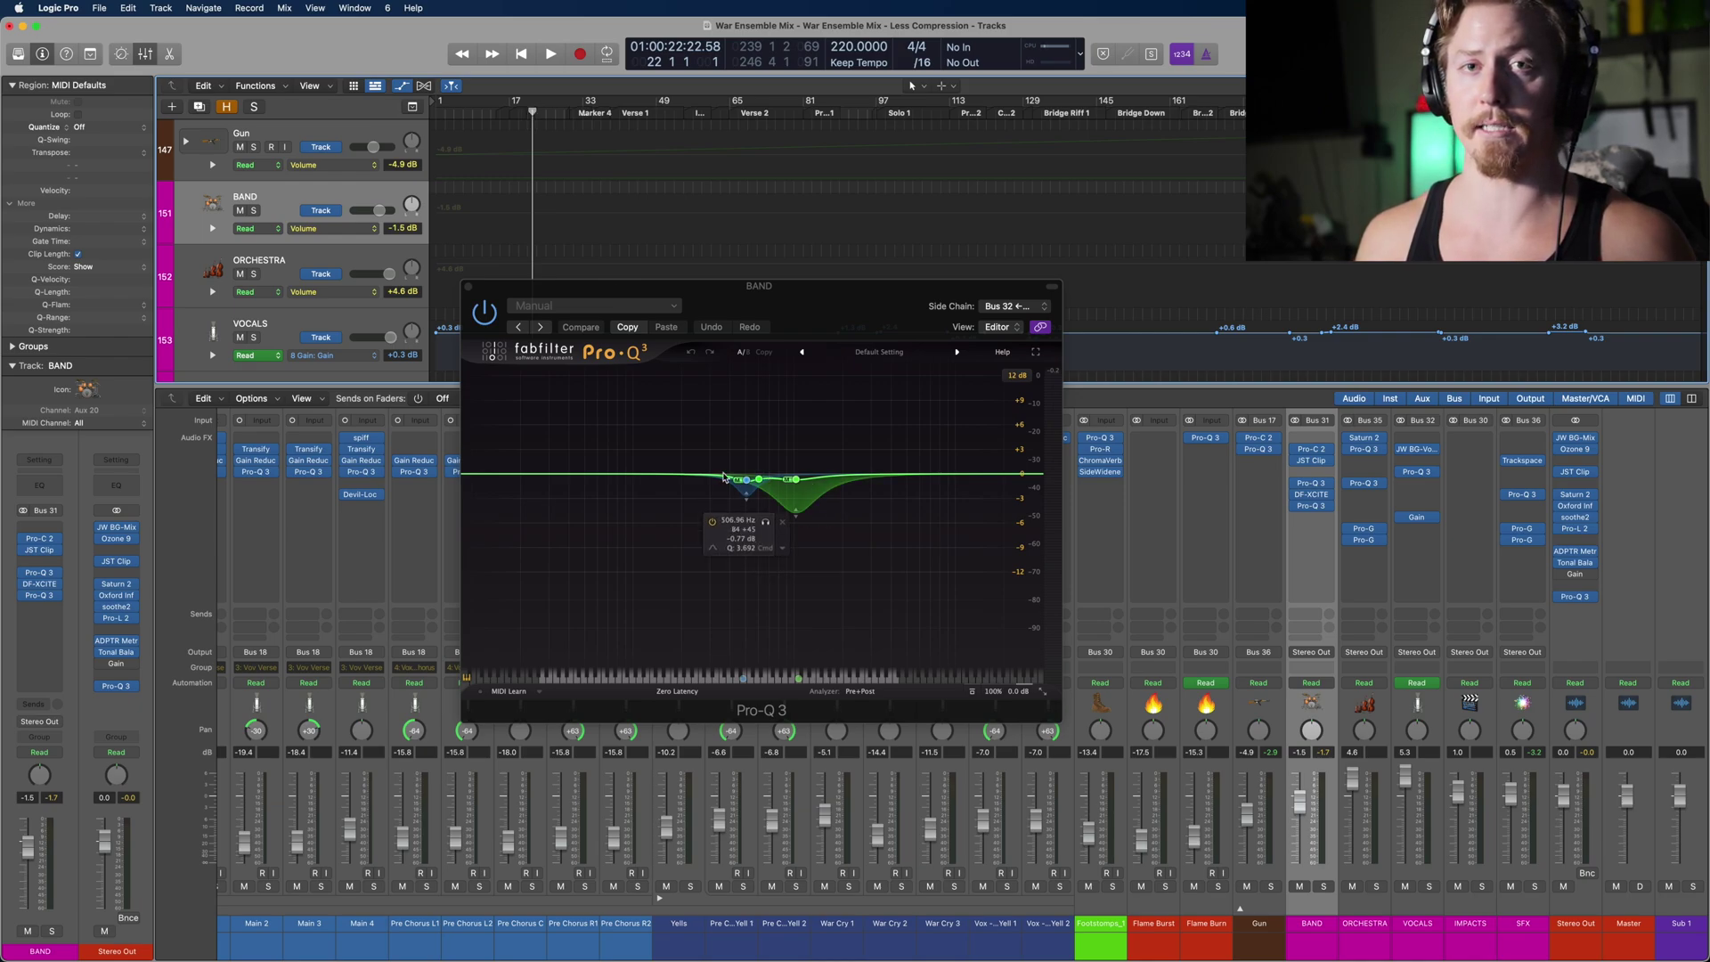
pyautogui.press('space')
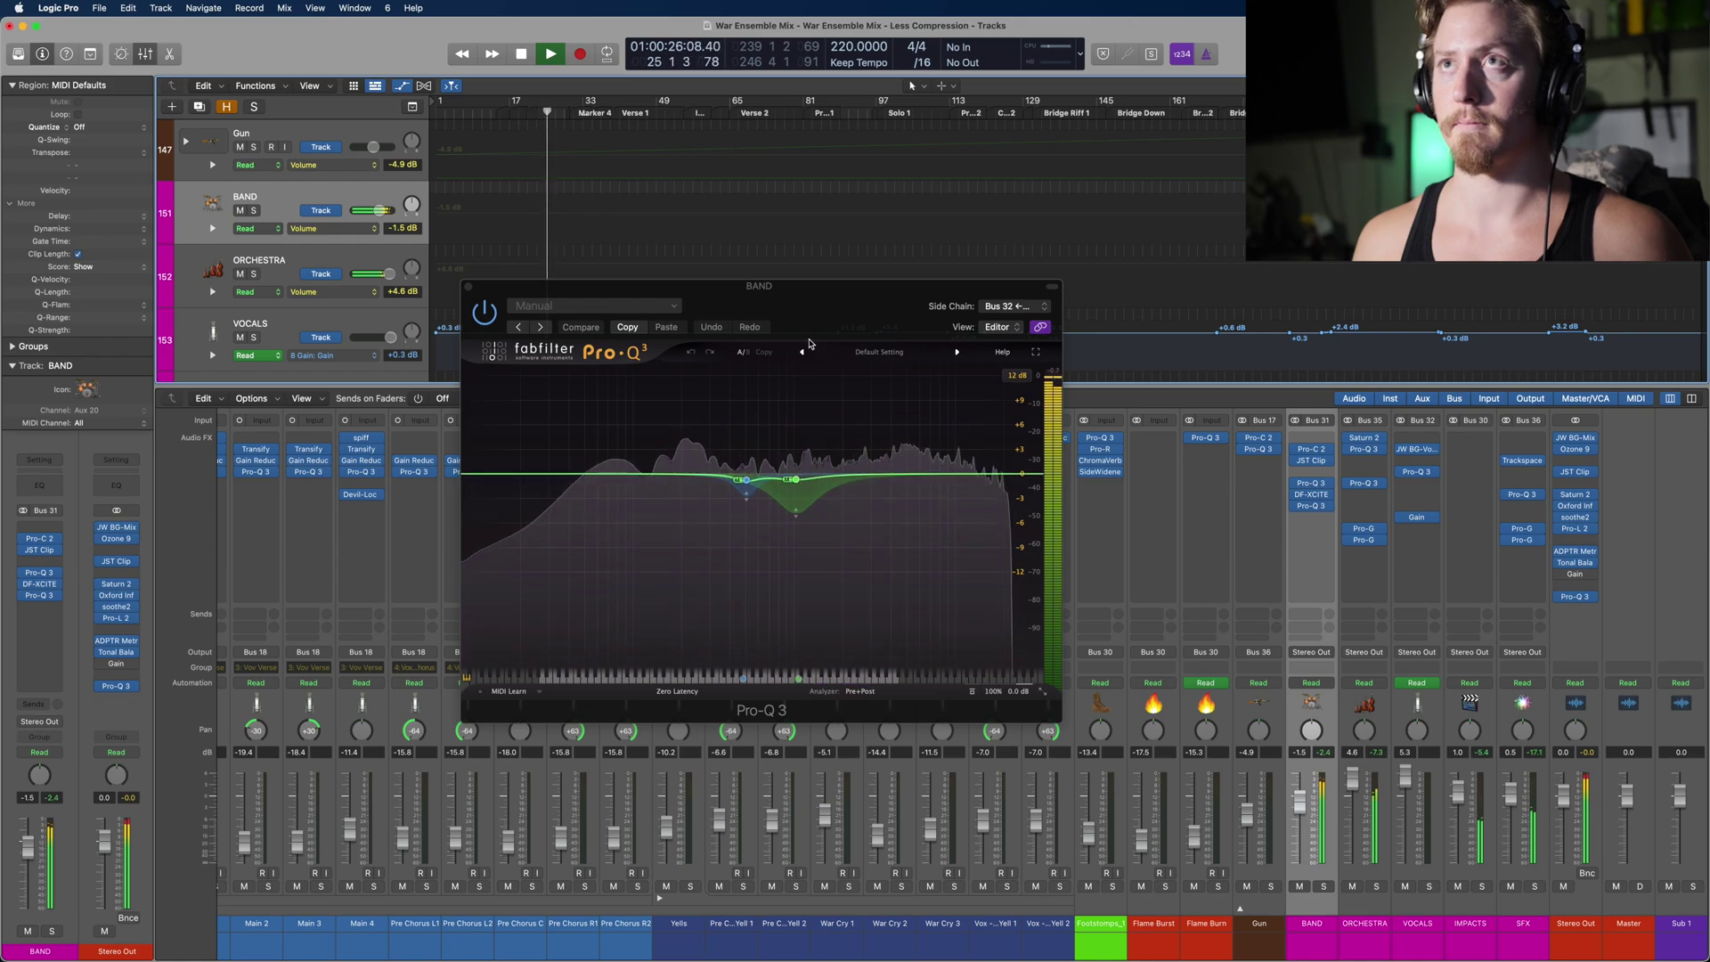
pyautogui.press('space')
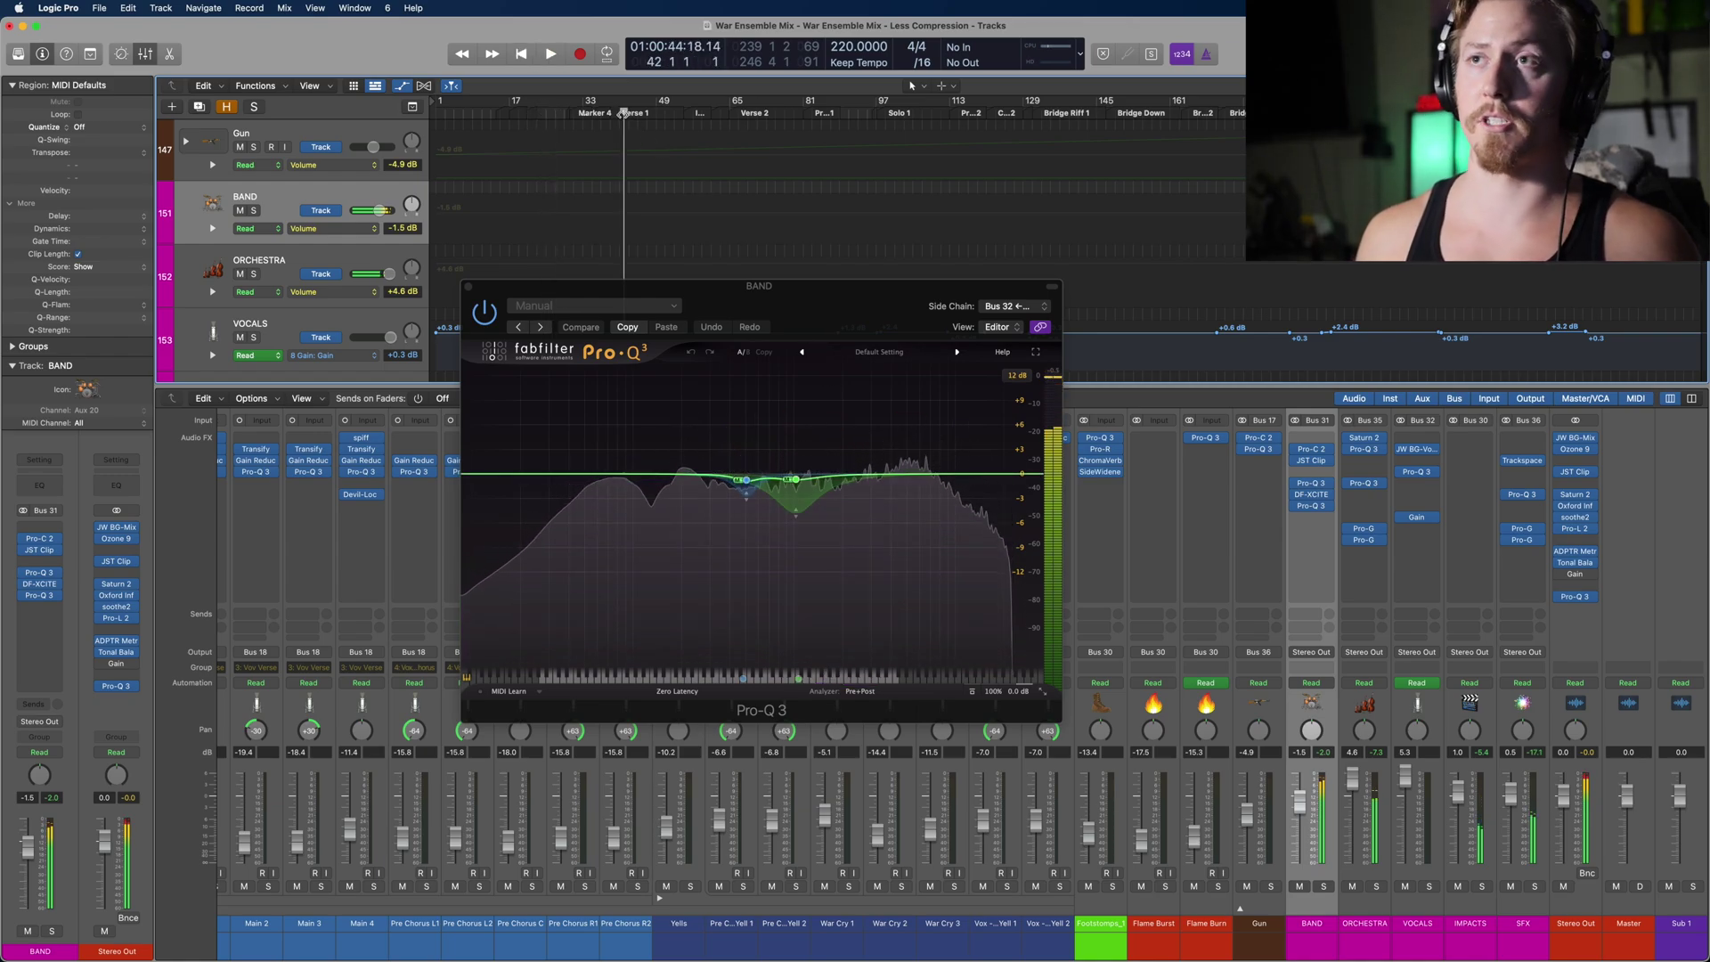
pyautogui.press('space')
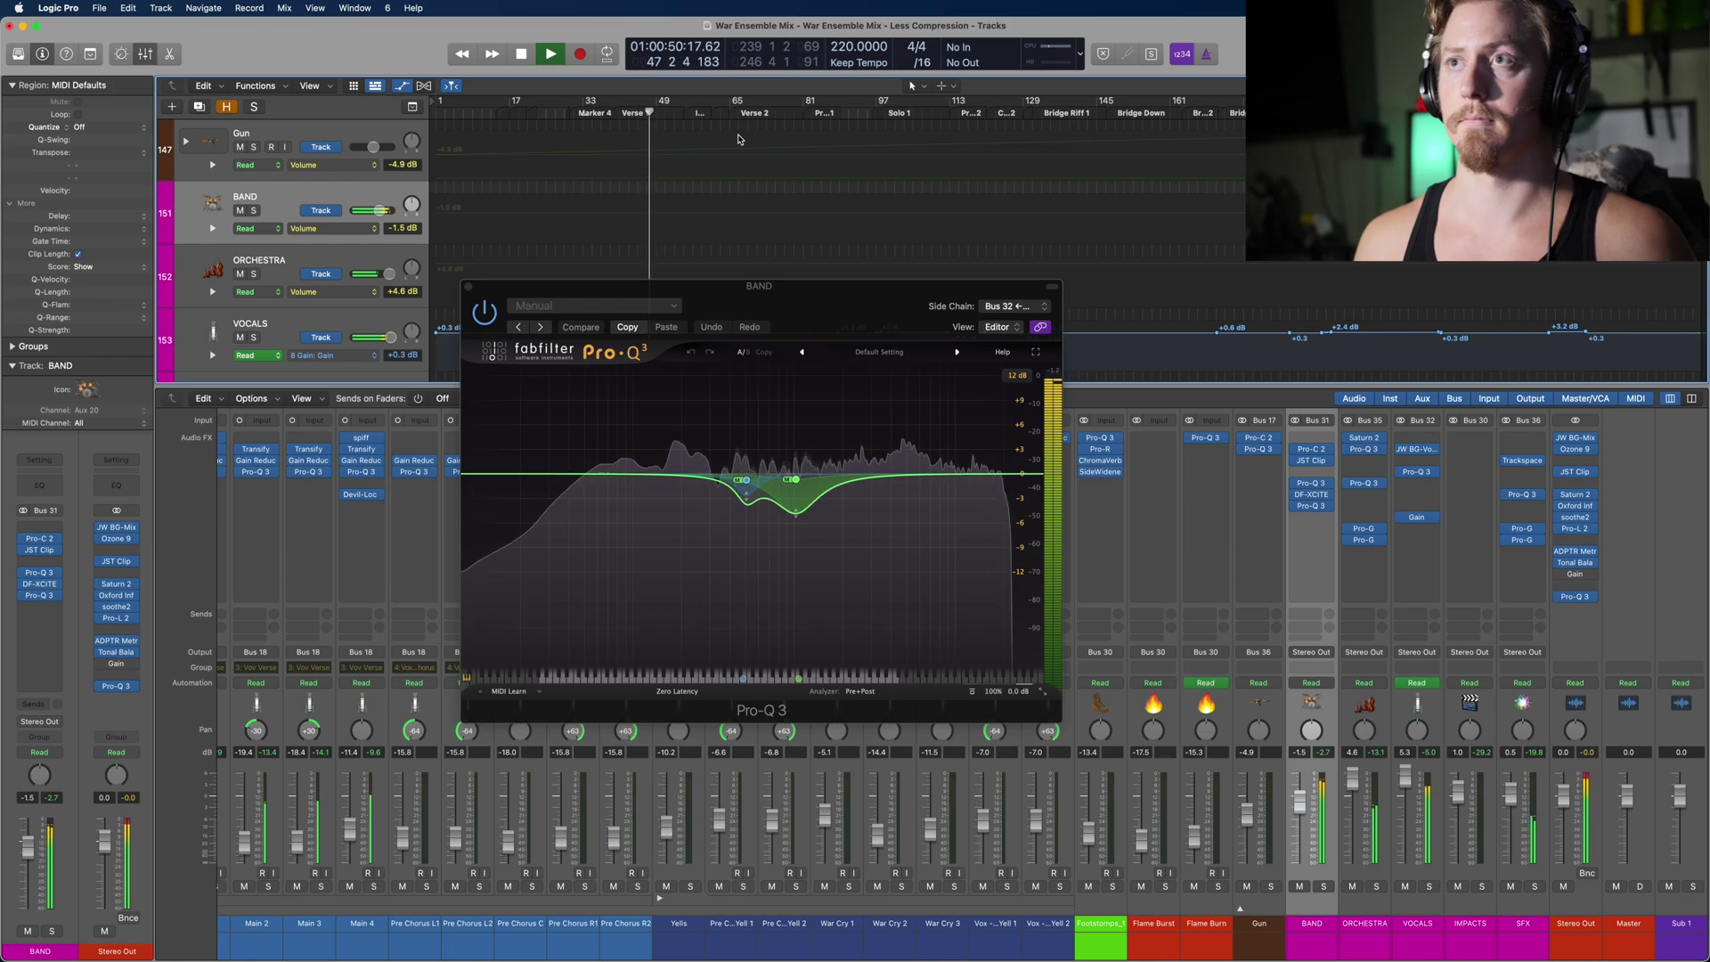
pyautogui.press('space')
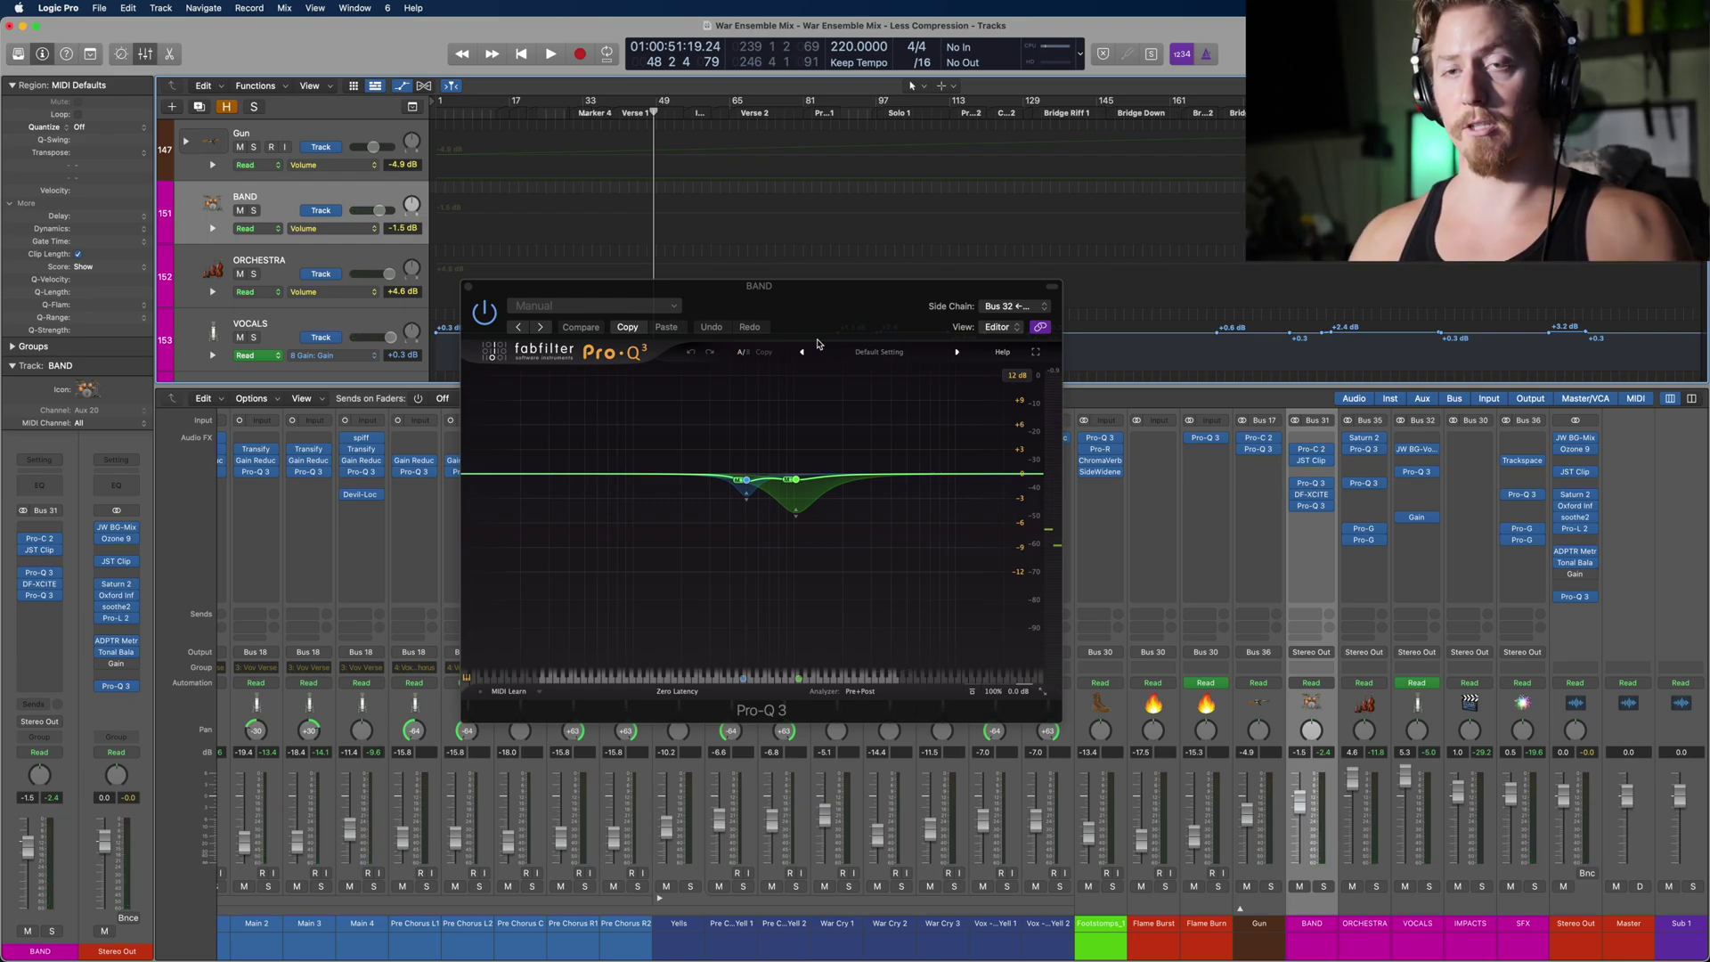
pyautogui.press('super+w')
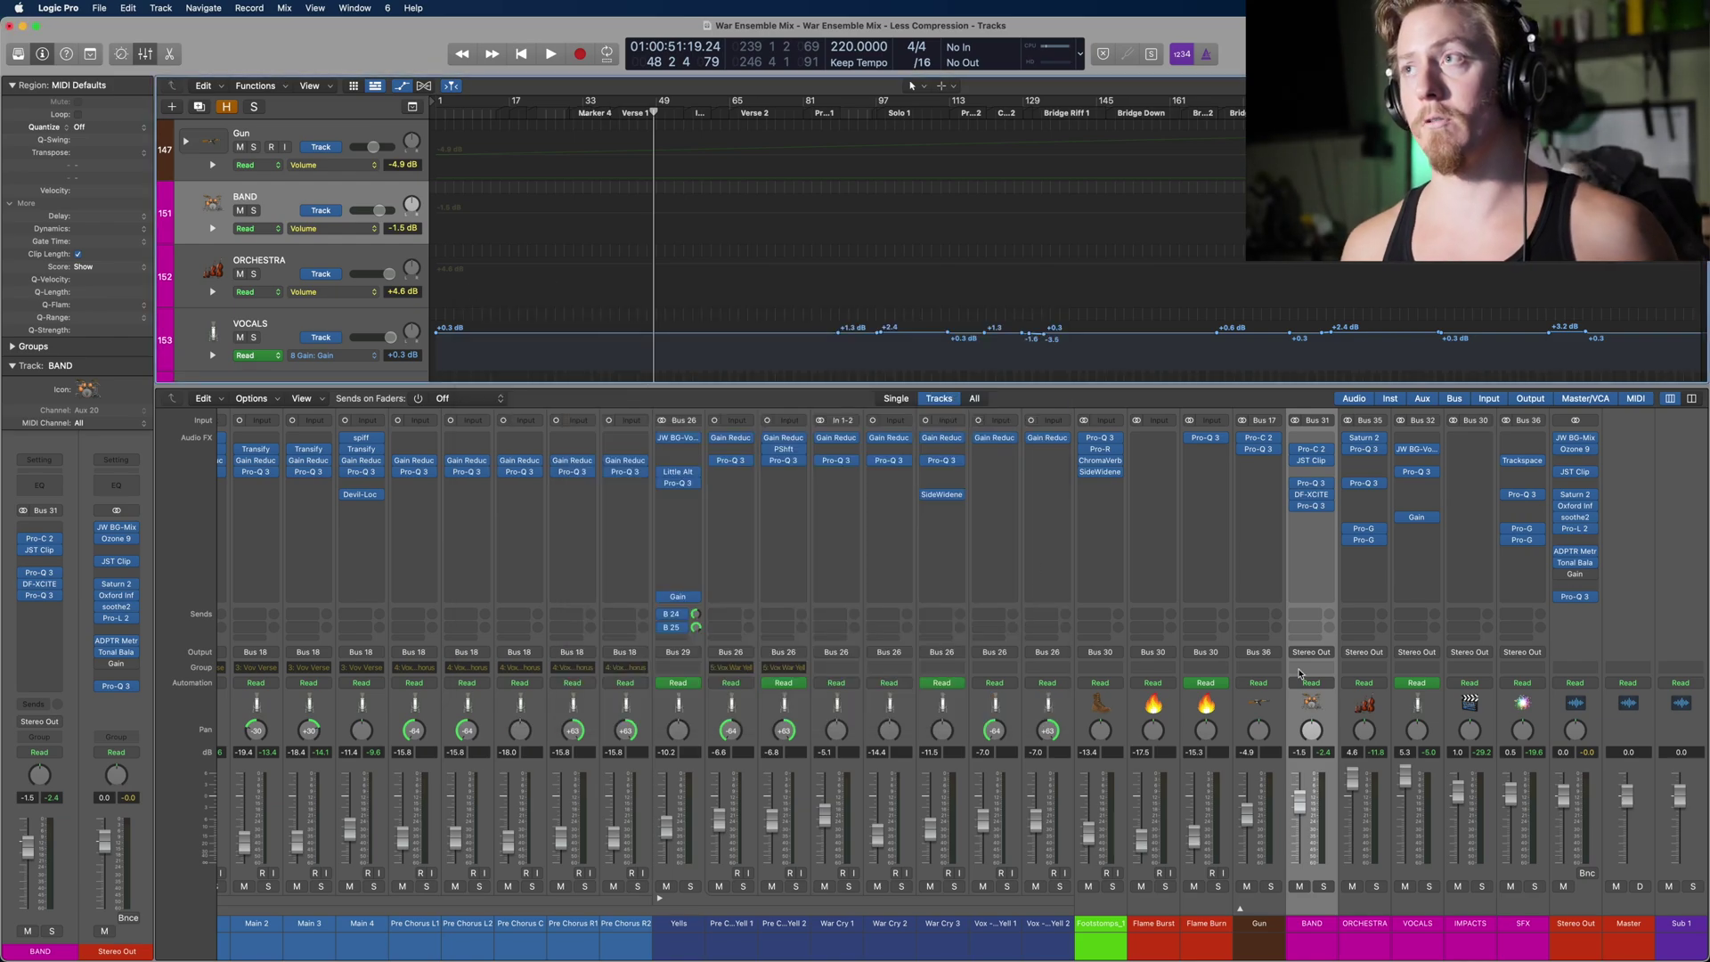
# Step: Select the ORCHESTRA bus and review its Saturn 2, examining the saturation style and drive of both frequency bands
pyautogui.click(1357, 704)
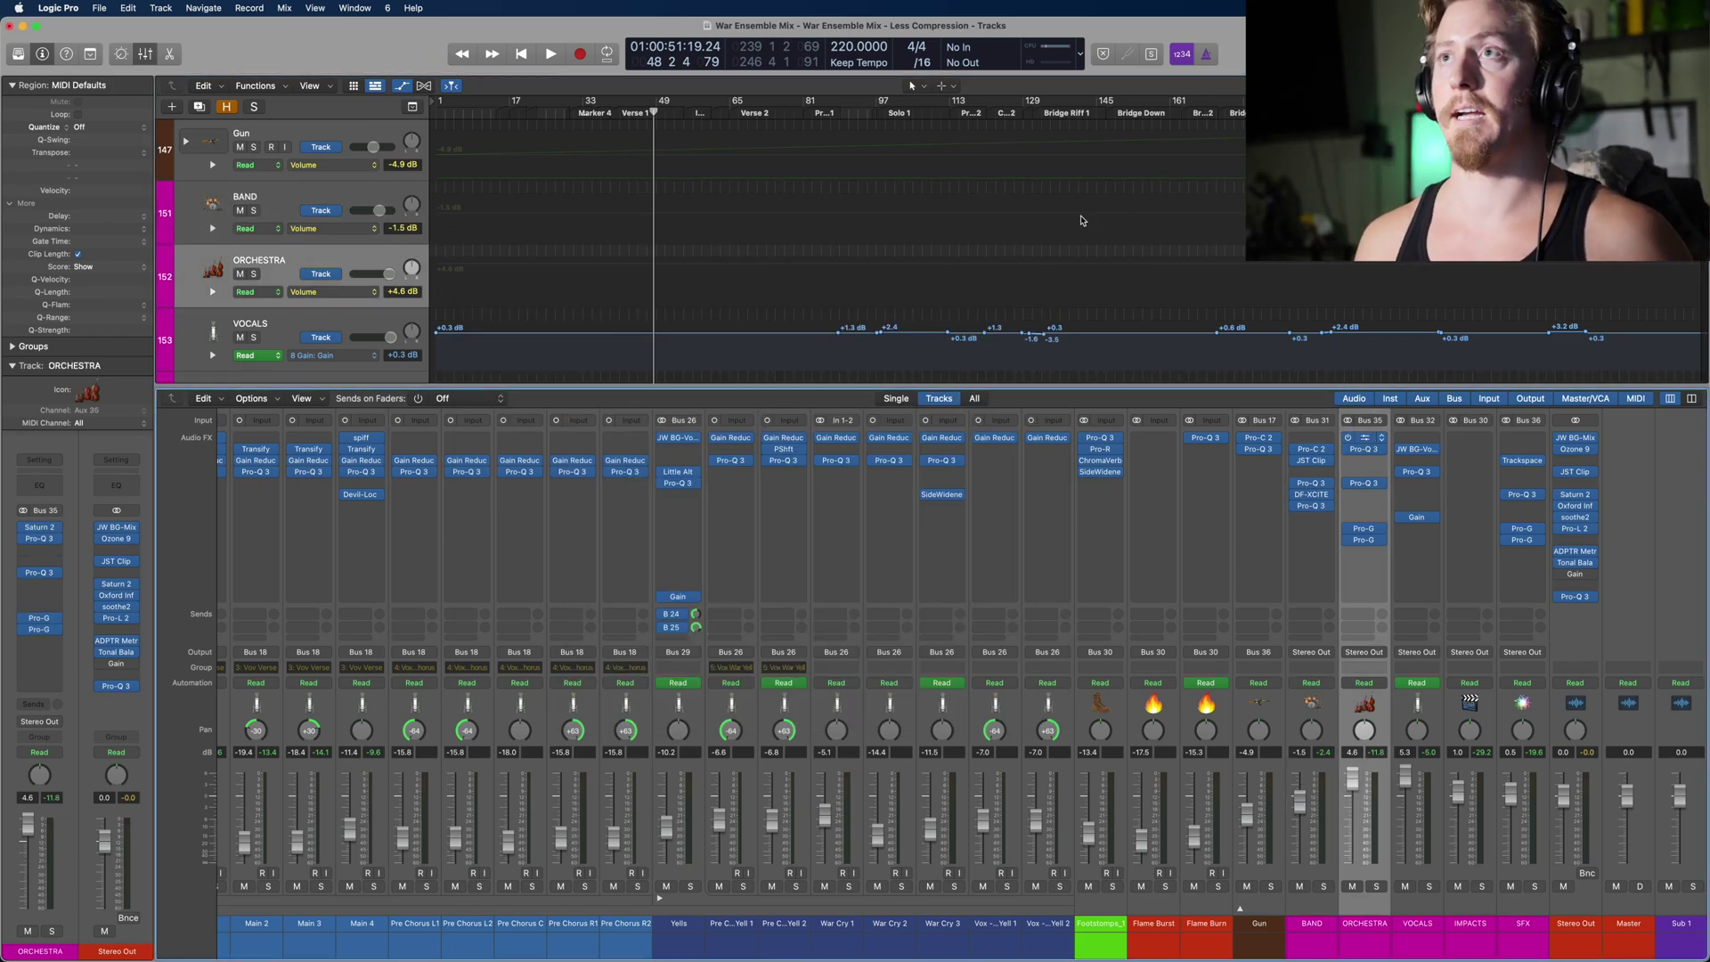
pyautogui.click(1364, 437)
pyautogui.moveTo(768, 184); pyautogui.dragTo(674, 256)
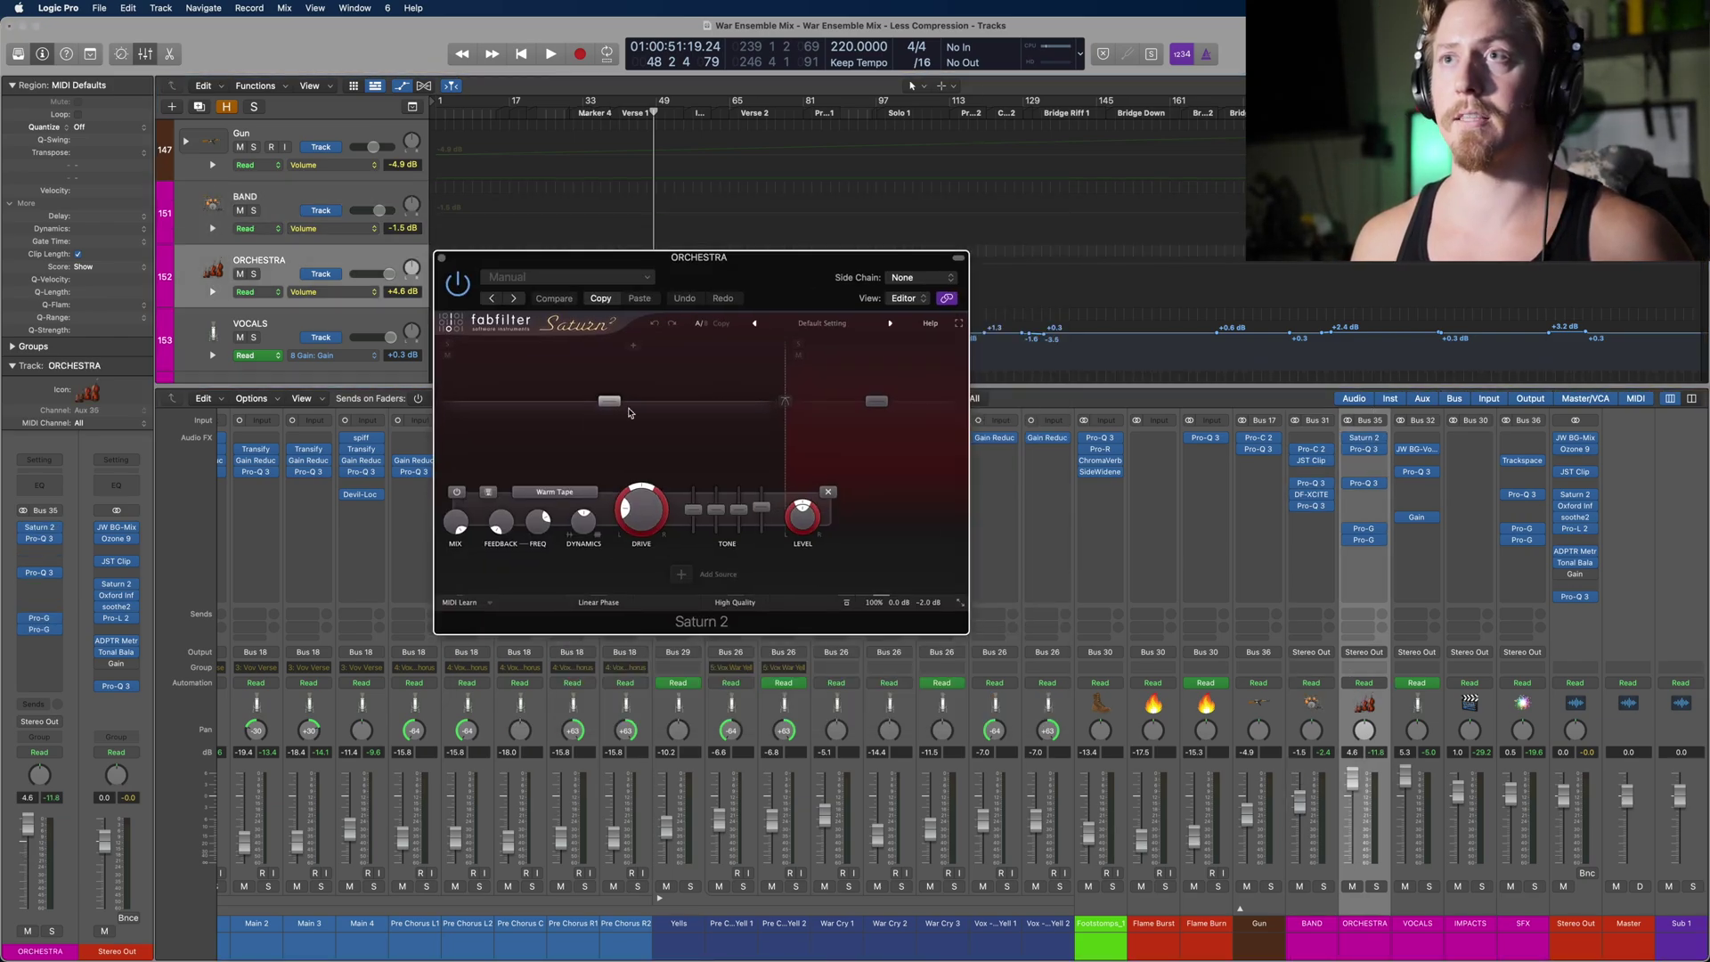
pyautogui.moveTo(605, 408)
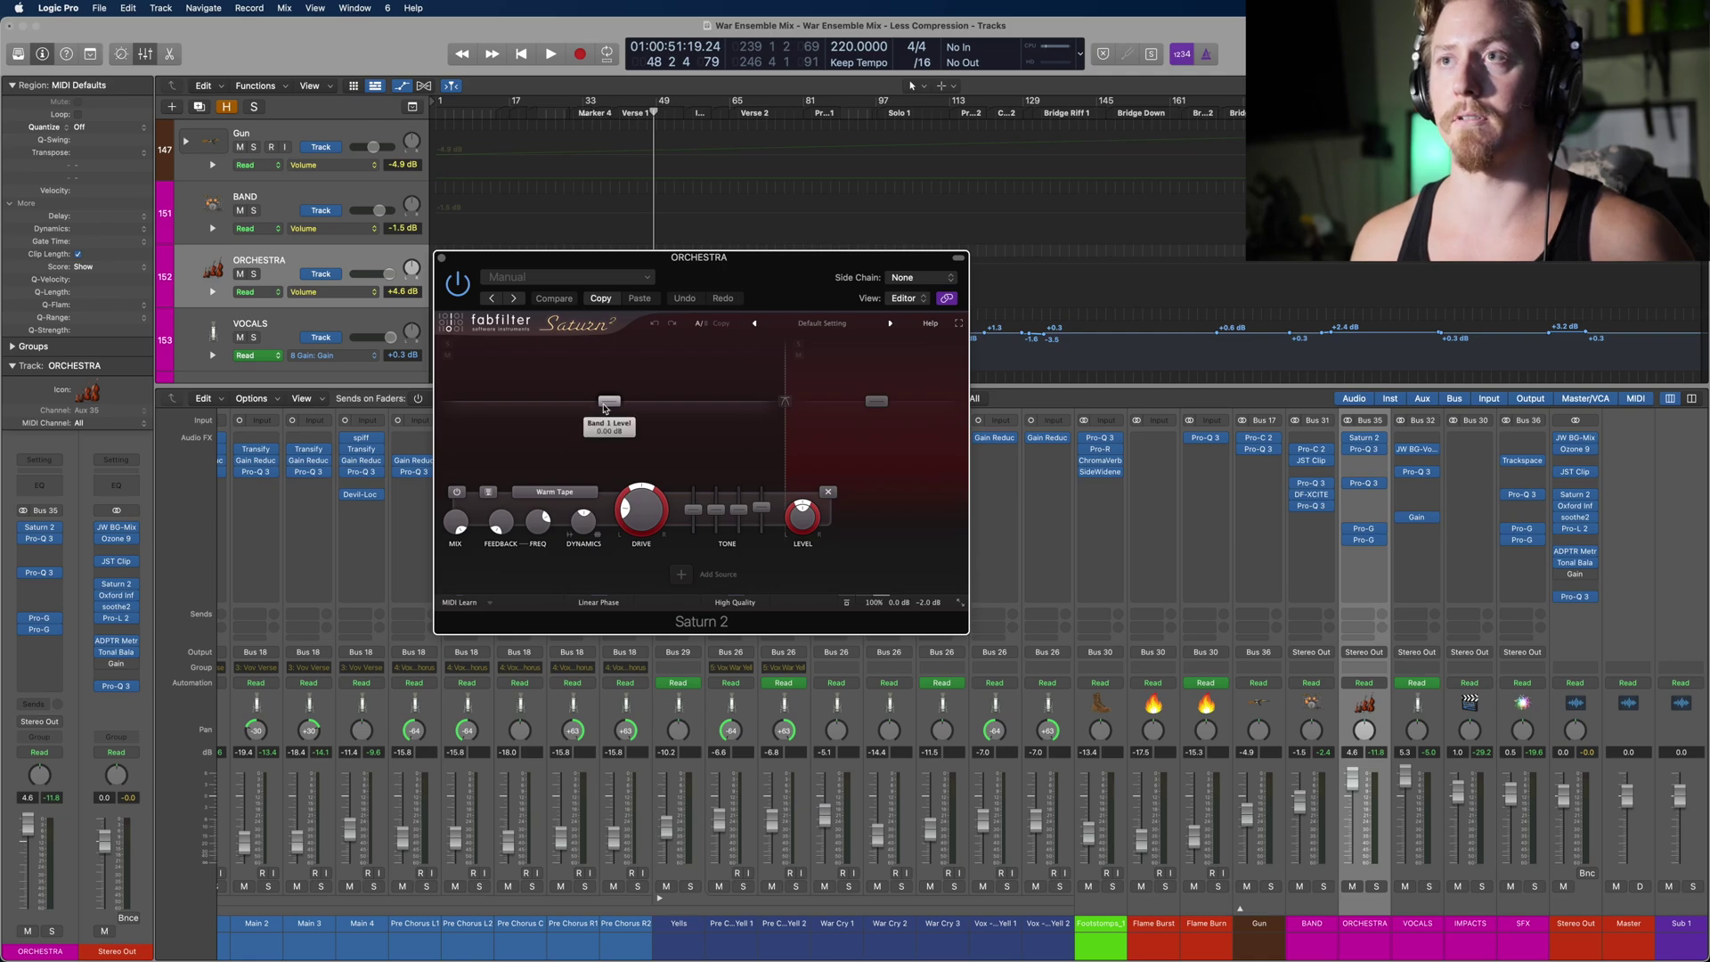
pyautogui.moveTo(648, 507)
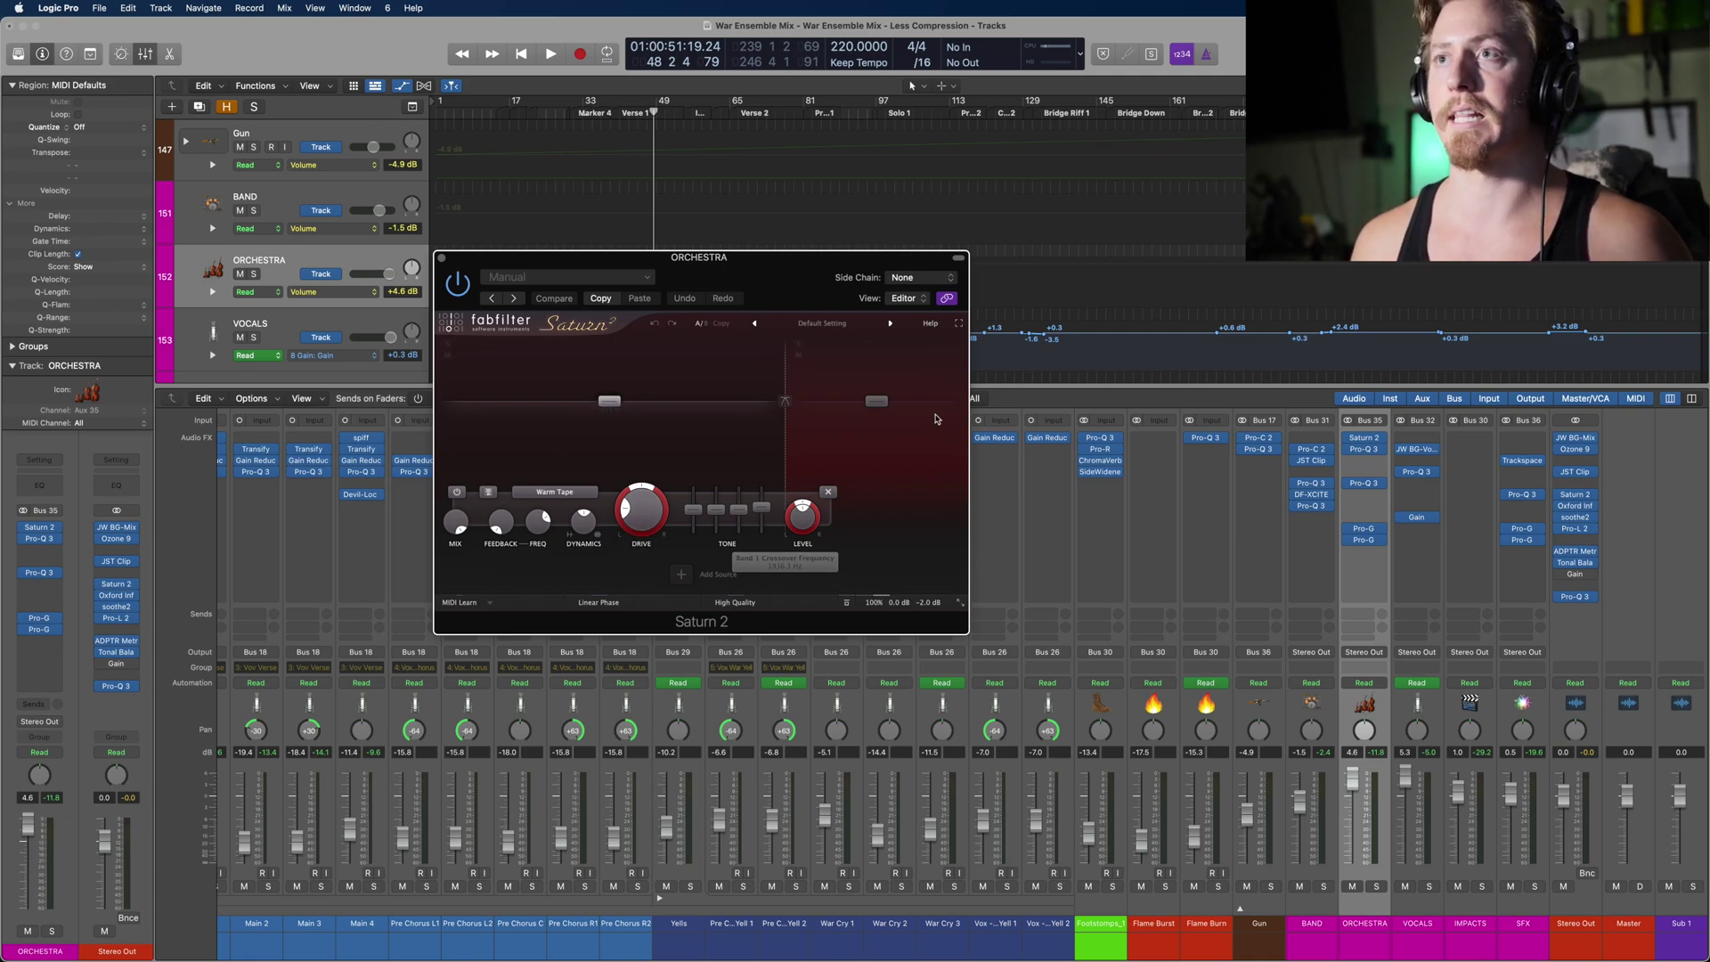
pyautogui.click(876, 401)
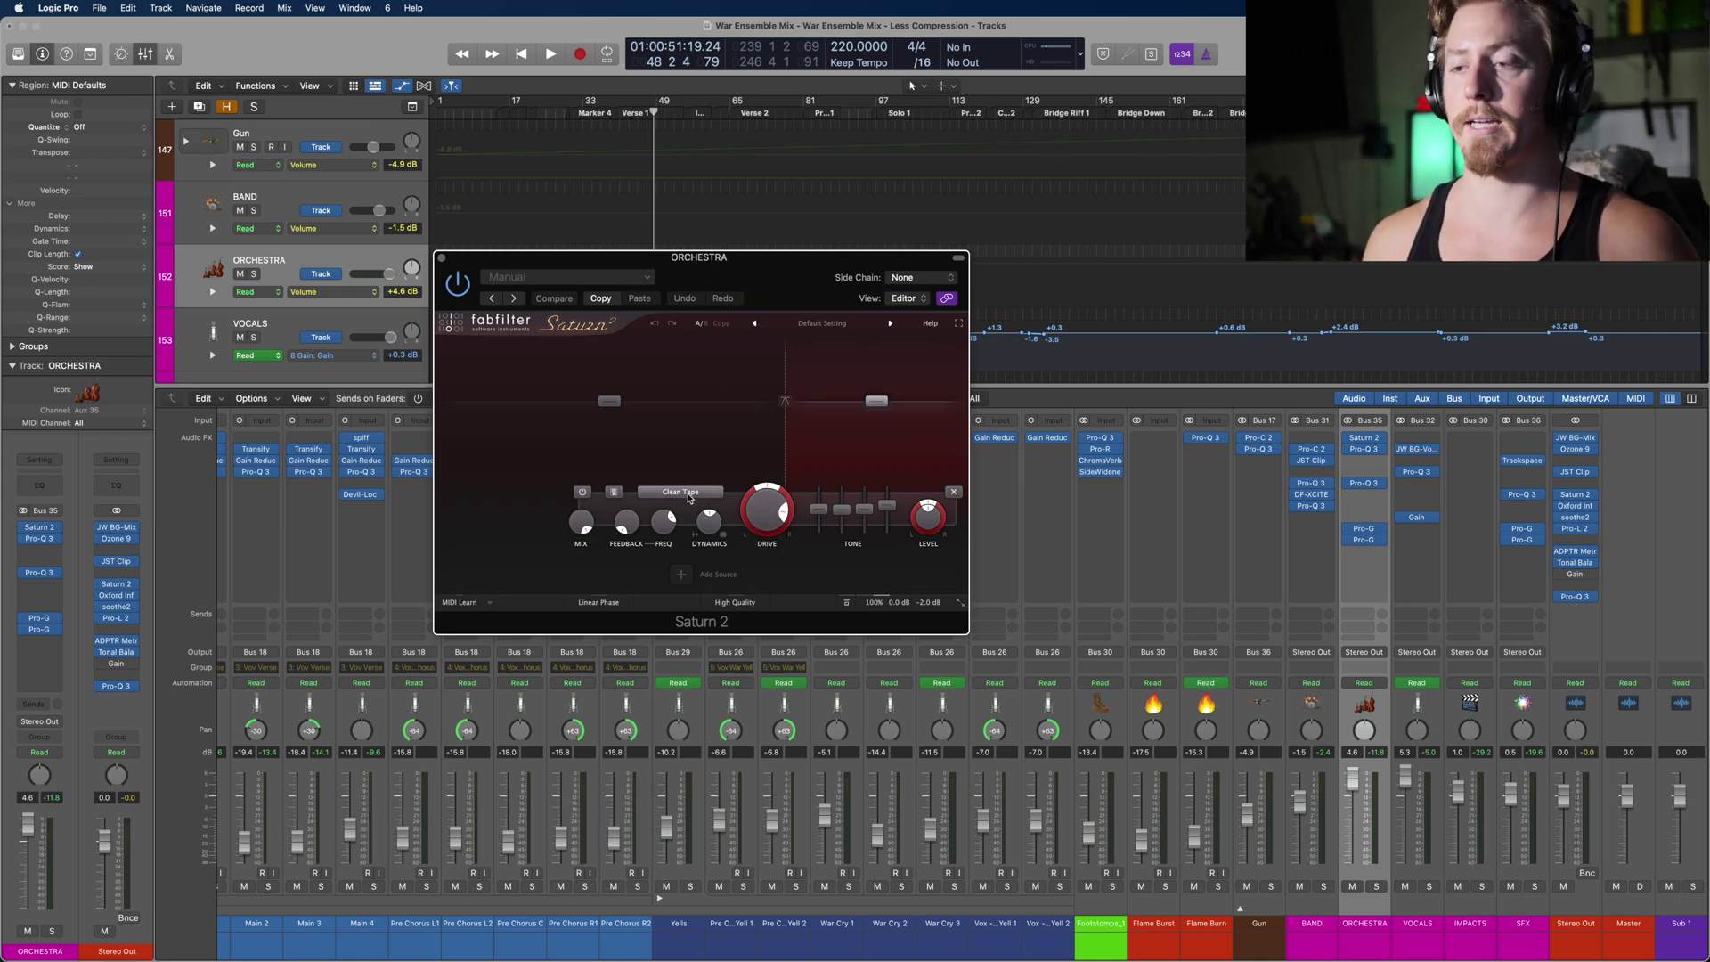
pyautogui.moveTo(689, 498)
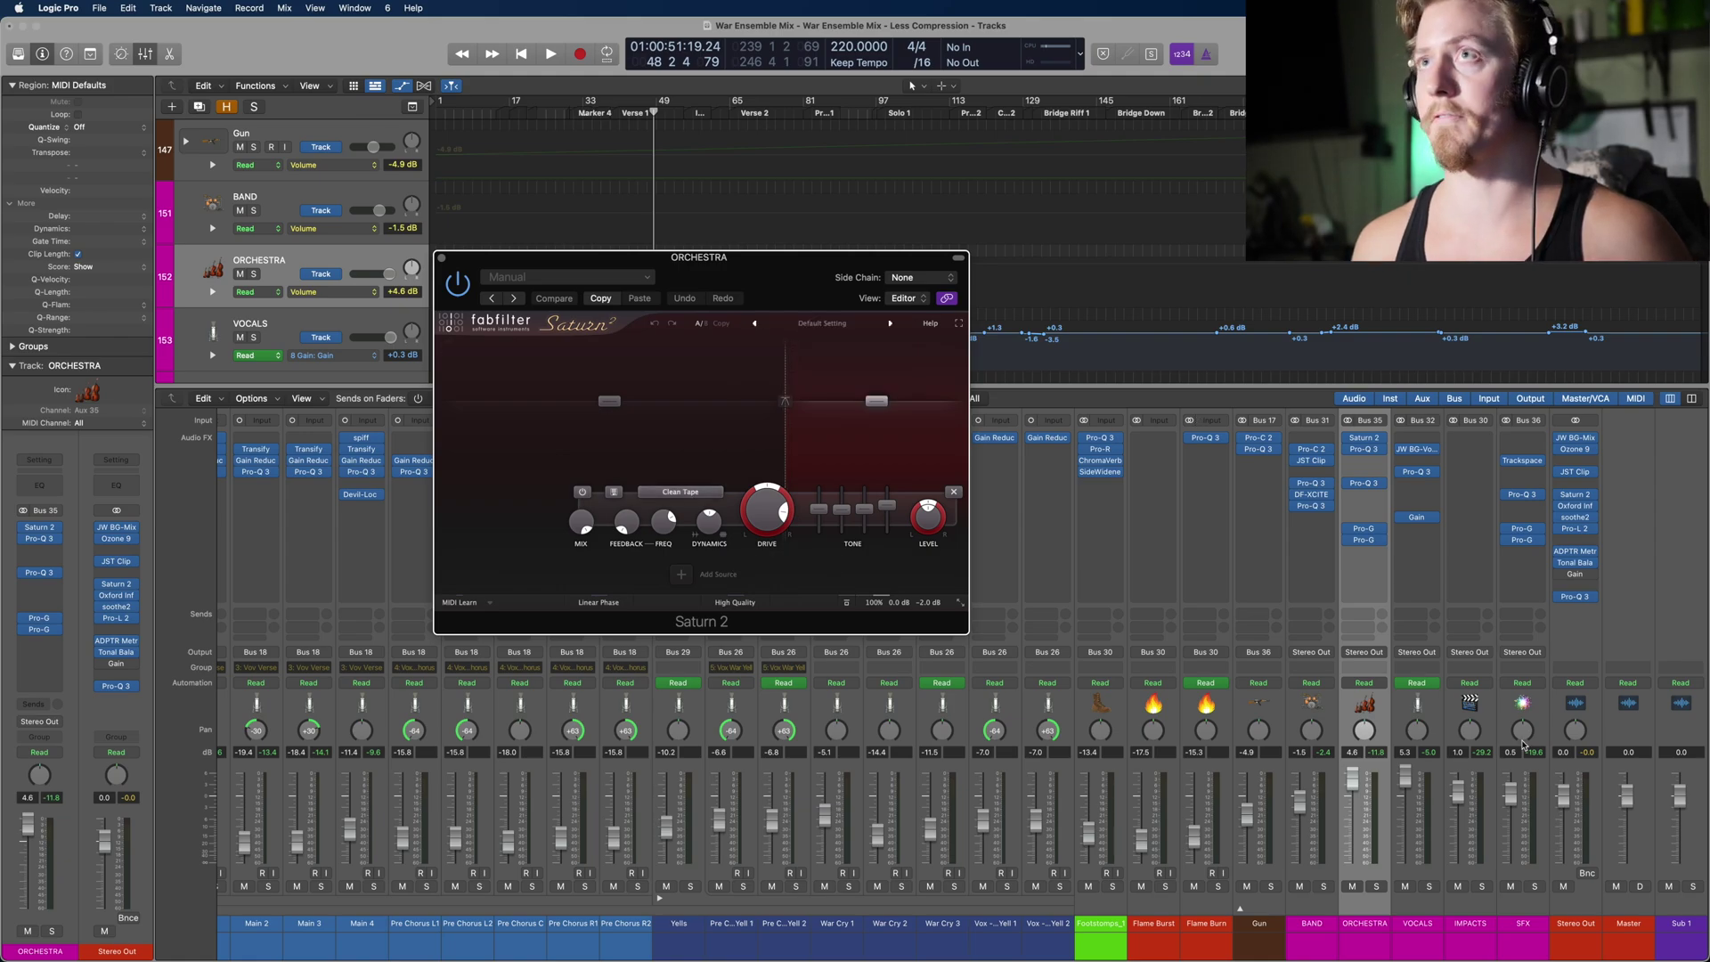
# Step: Solo the ORCHESTRA bus and play it back to audition it with Saturn 2
pyautogui.click(1376, 886)
pyautogui.press('space')
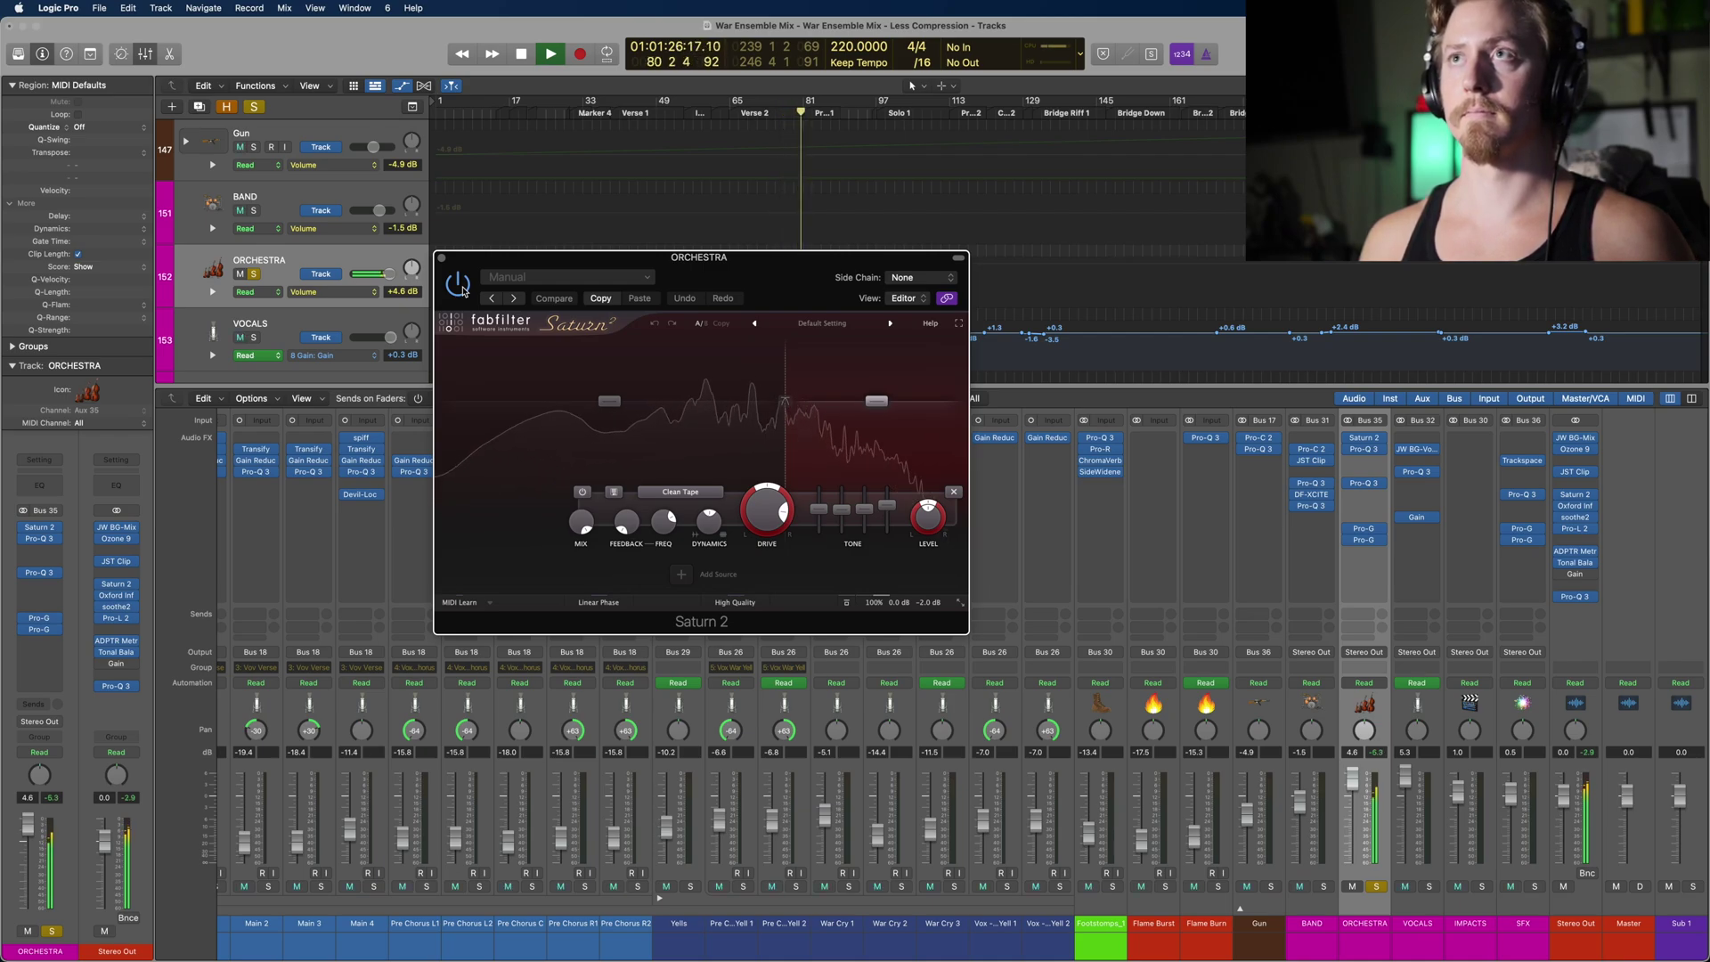
pyautogui.press('space')
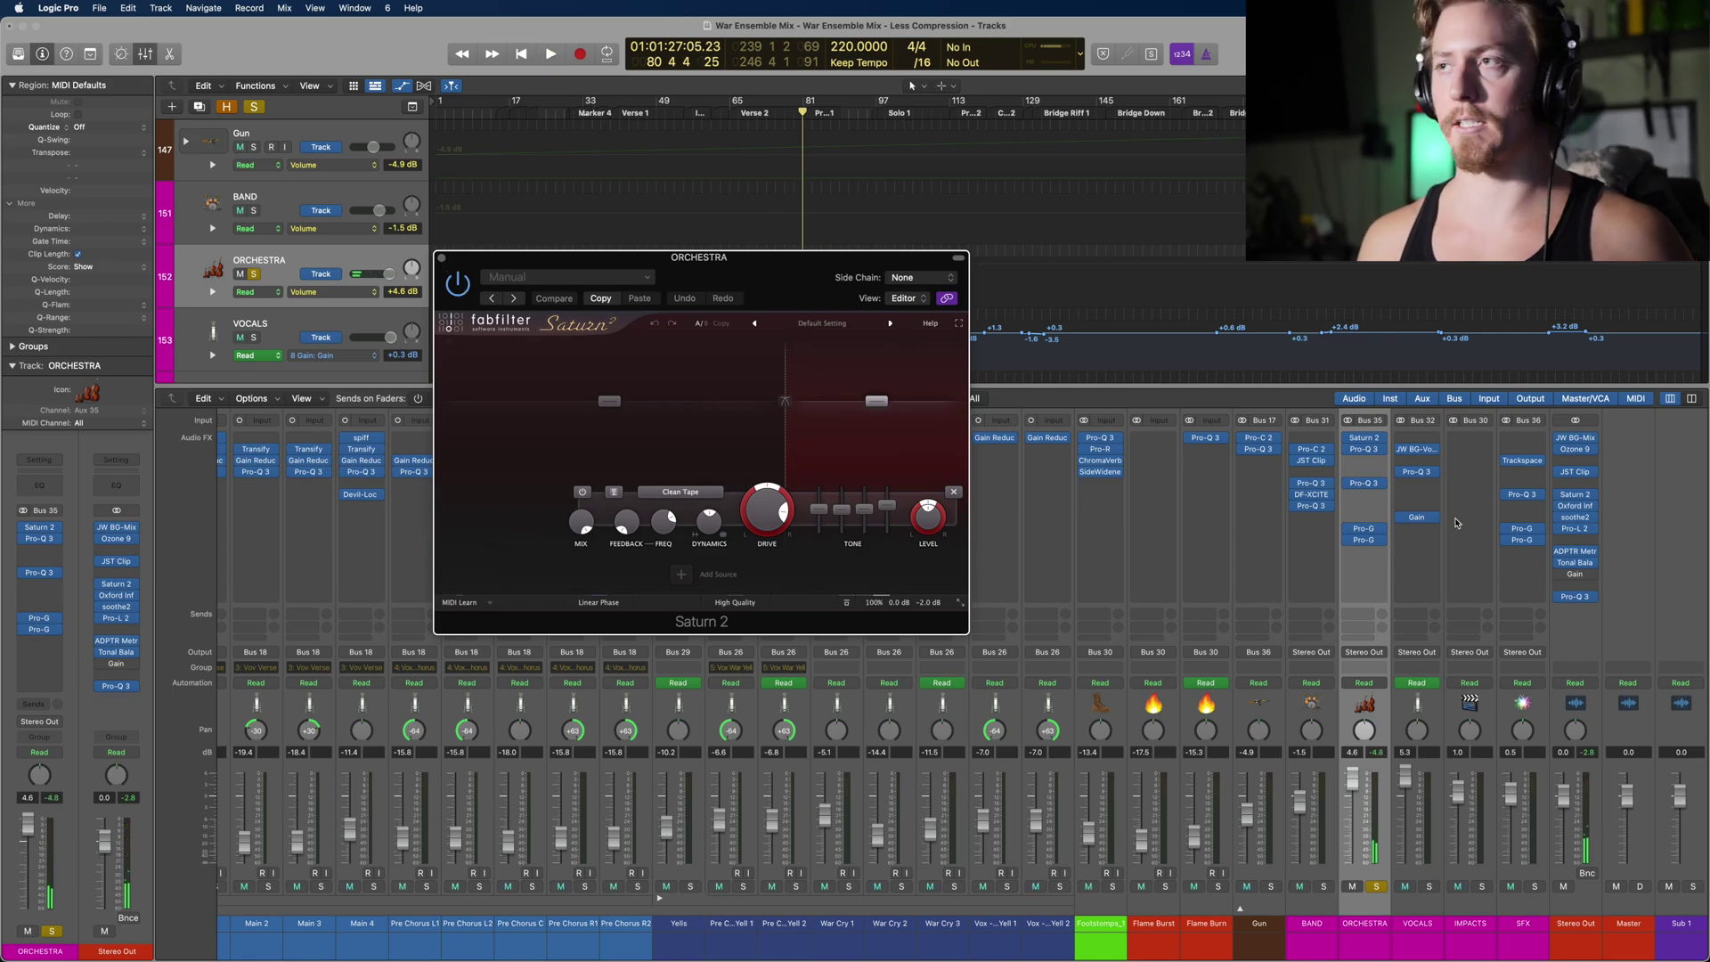
# Step: Review the ORCHESTRA bus's two Pro-Q 3 EQs, checking the first one's side-chain source and the second one's boosts
pyautogui.click(1363, 449)
pyautogui.moveTo(781, 282); pyautogui.dragTo(880, 404)
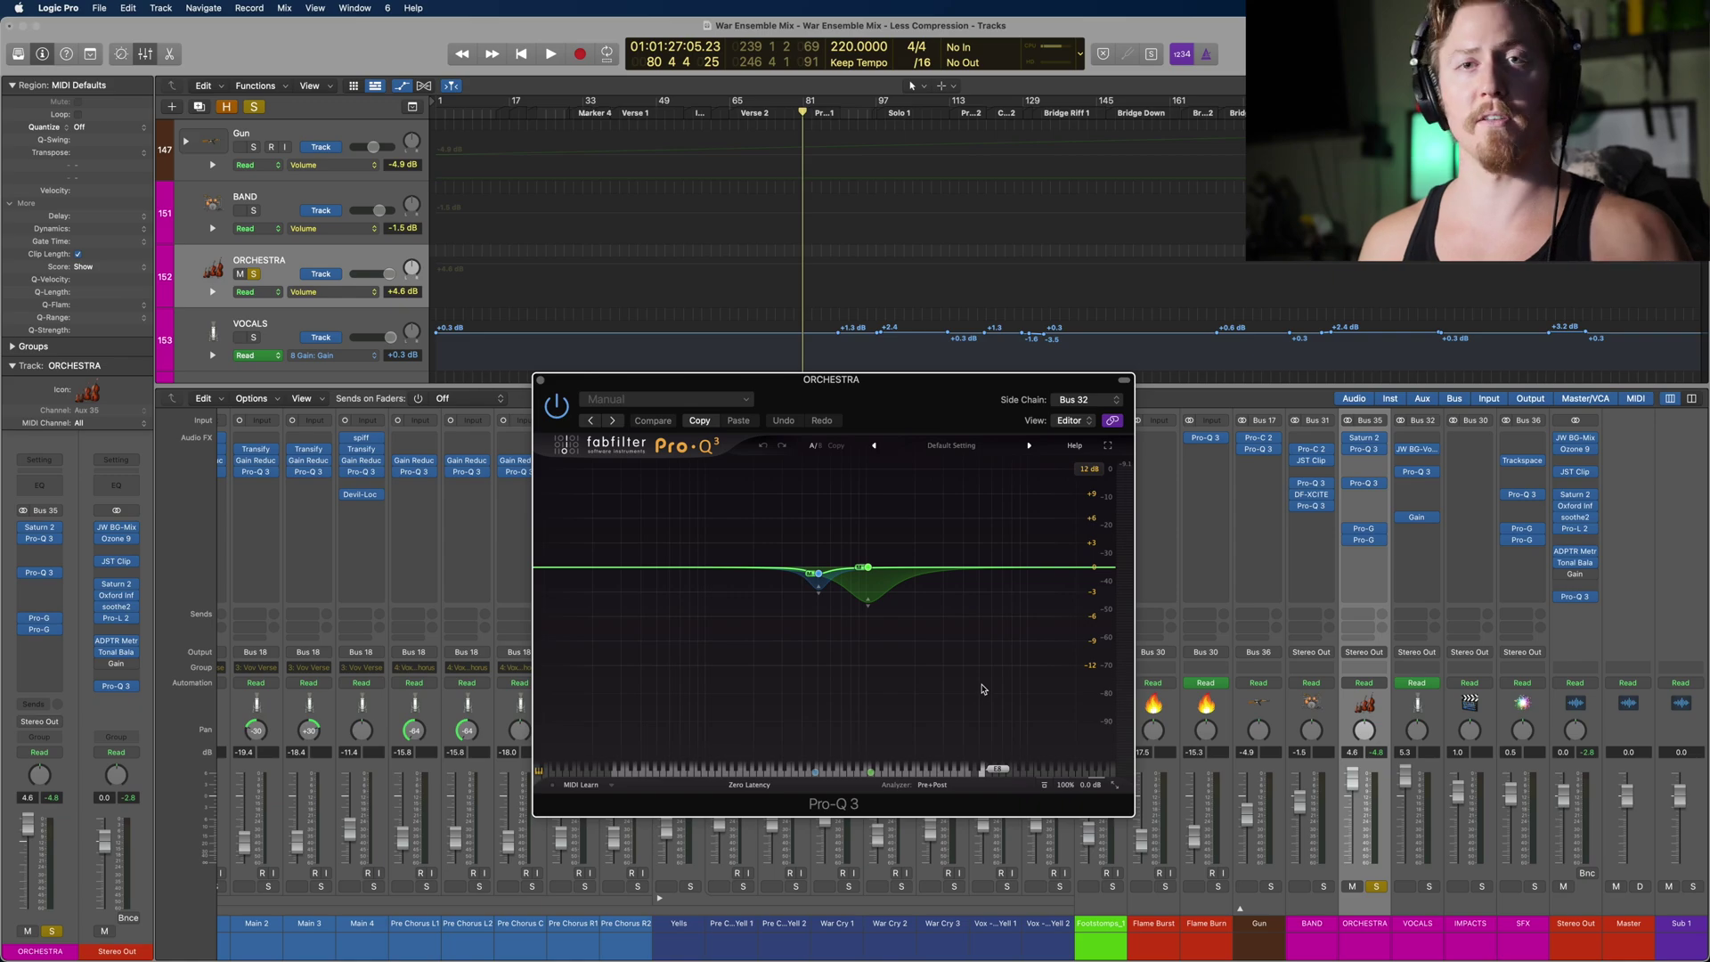
pyautogui.click(1082, 408)
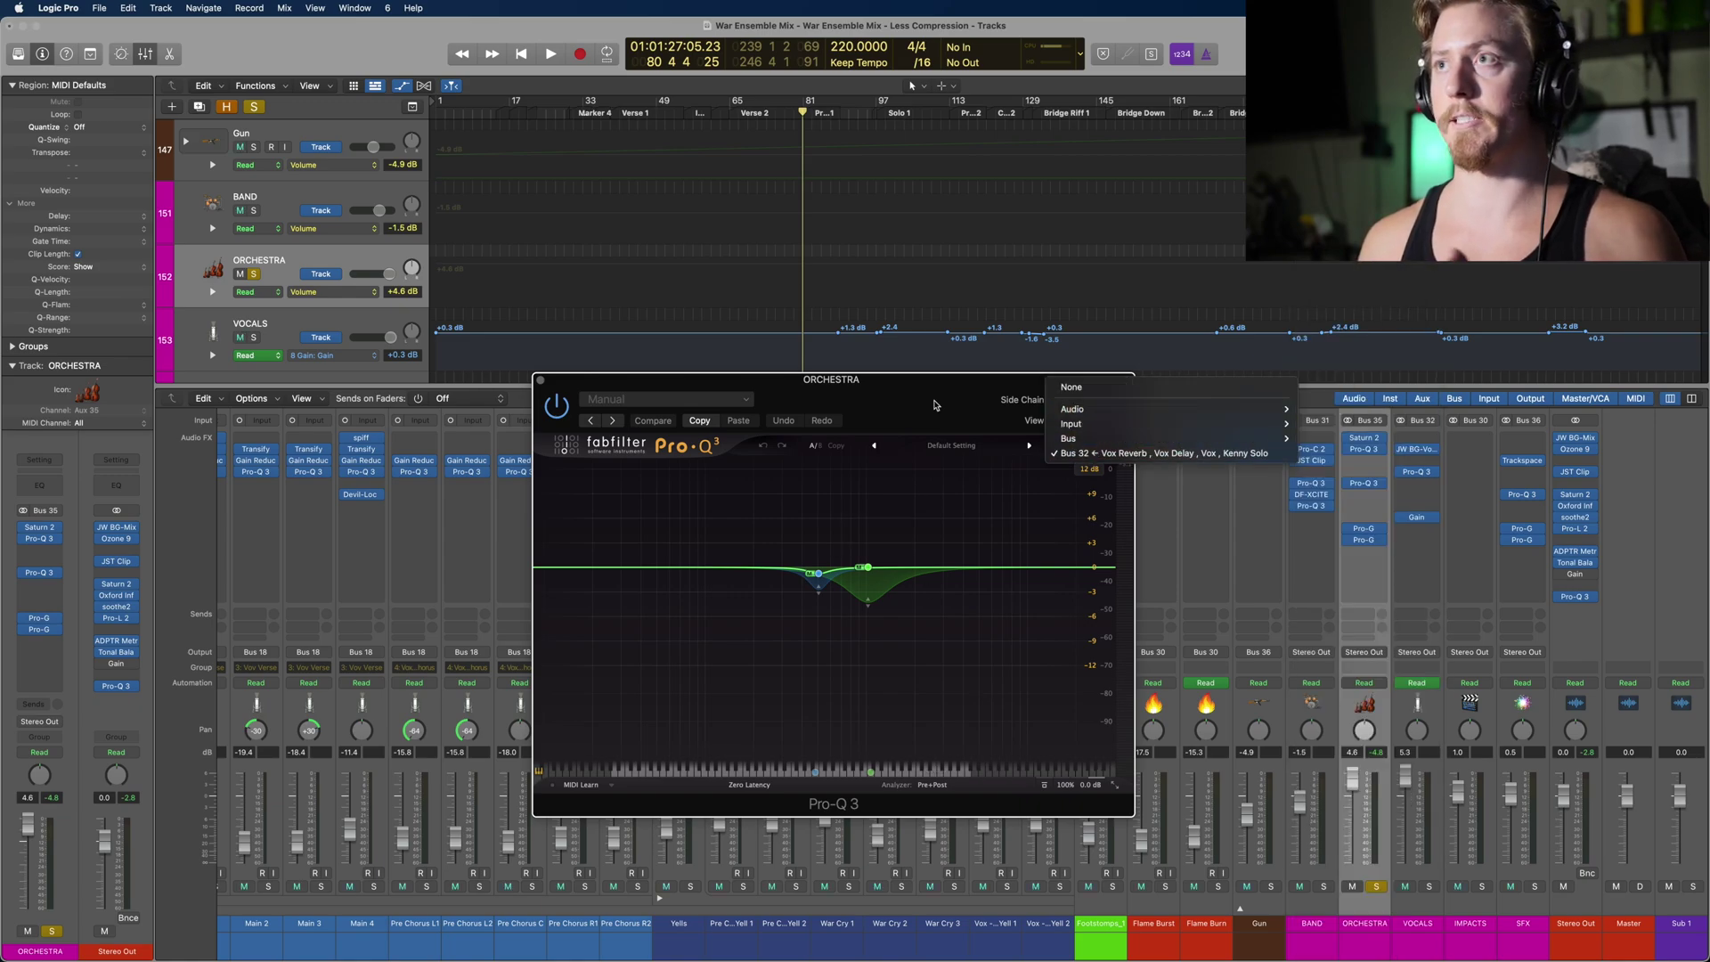
pyautogui.click(1092, 451)
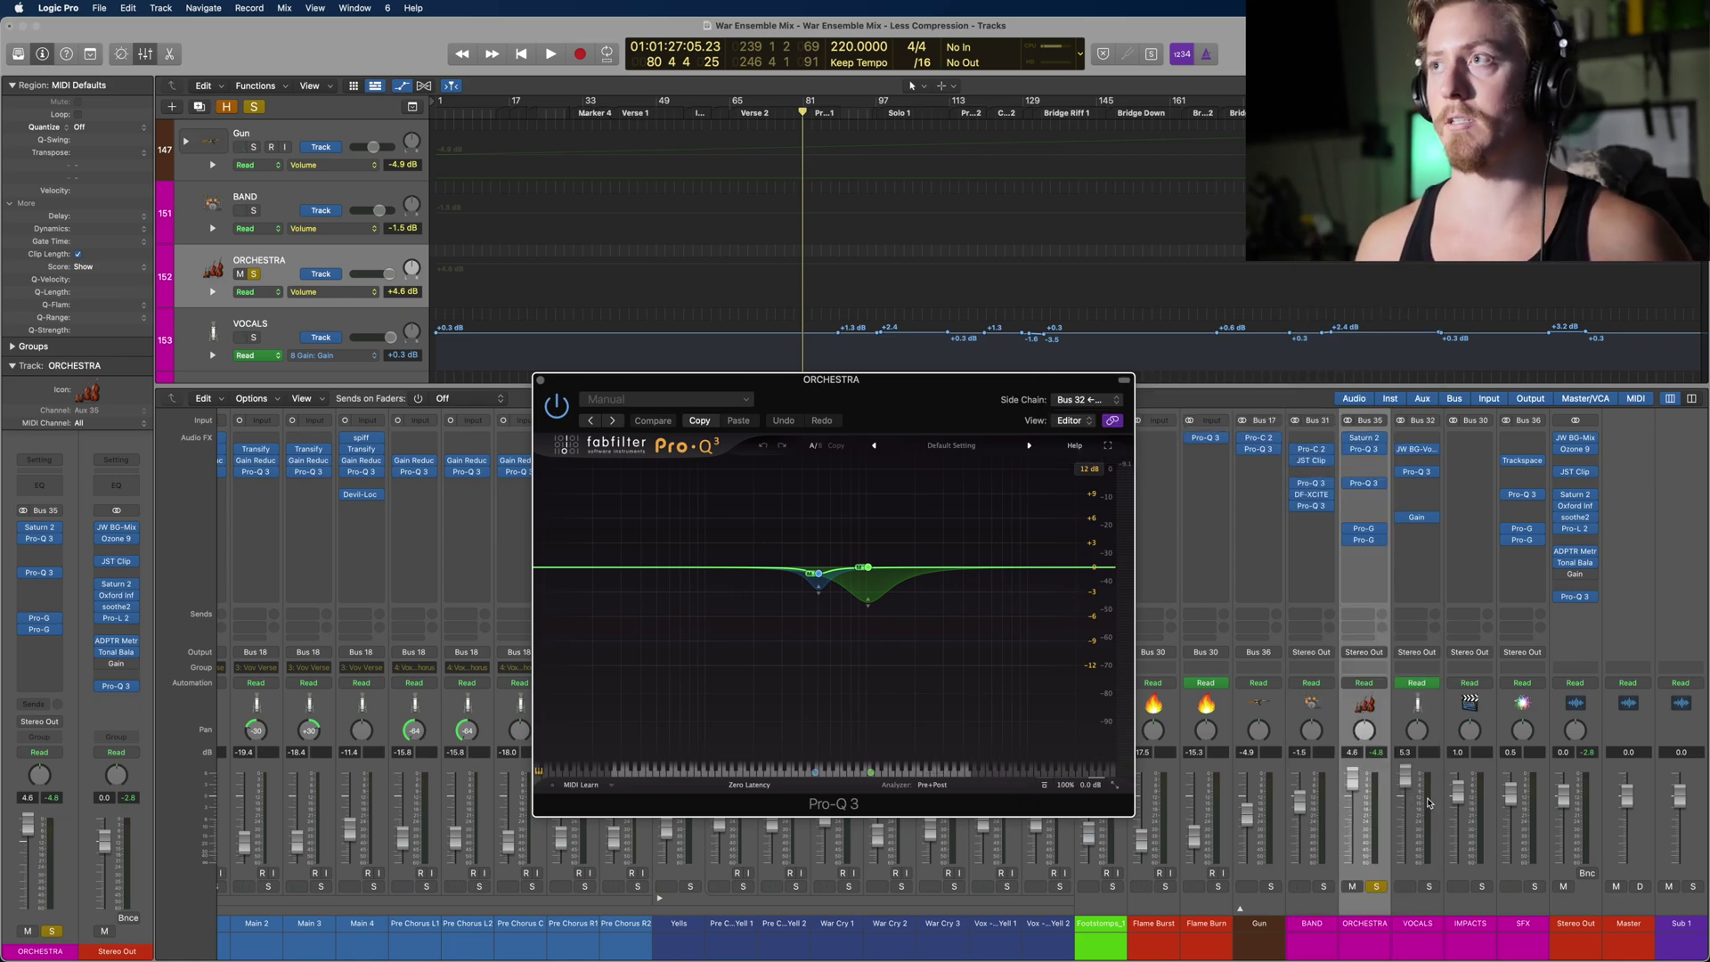
pyautogui.click(1366, 485)
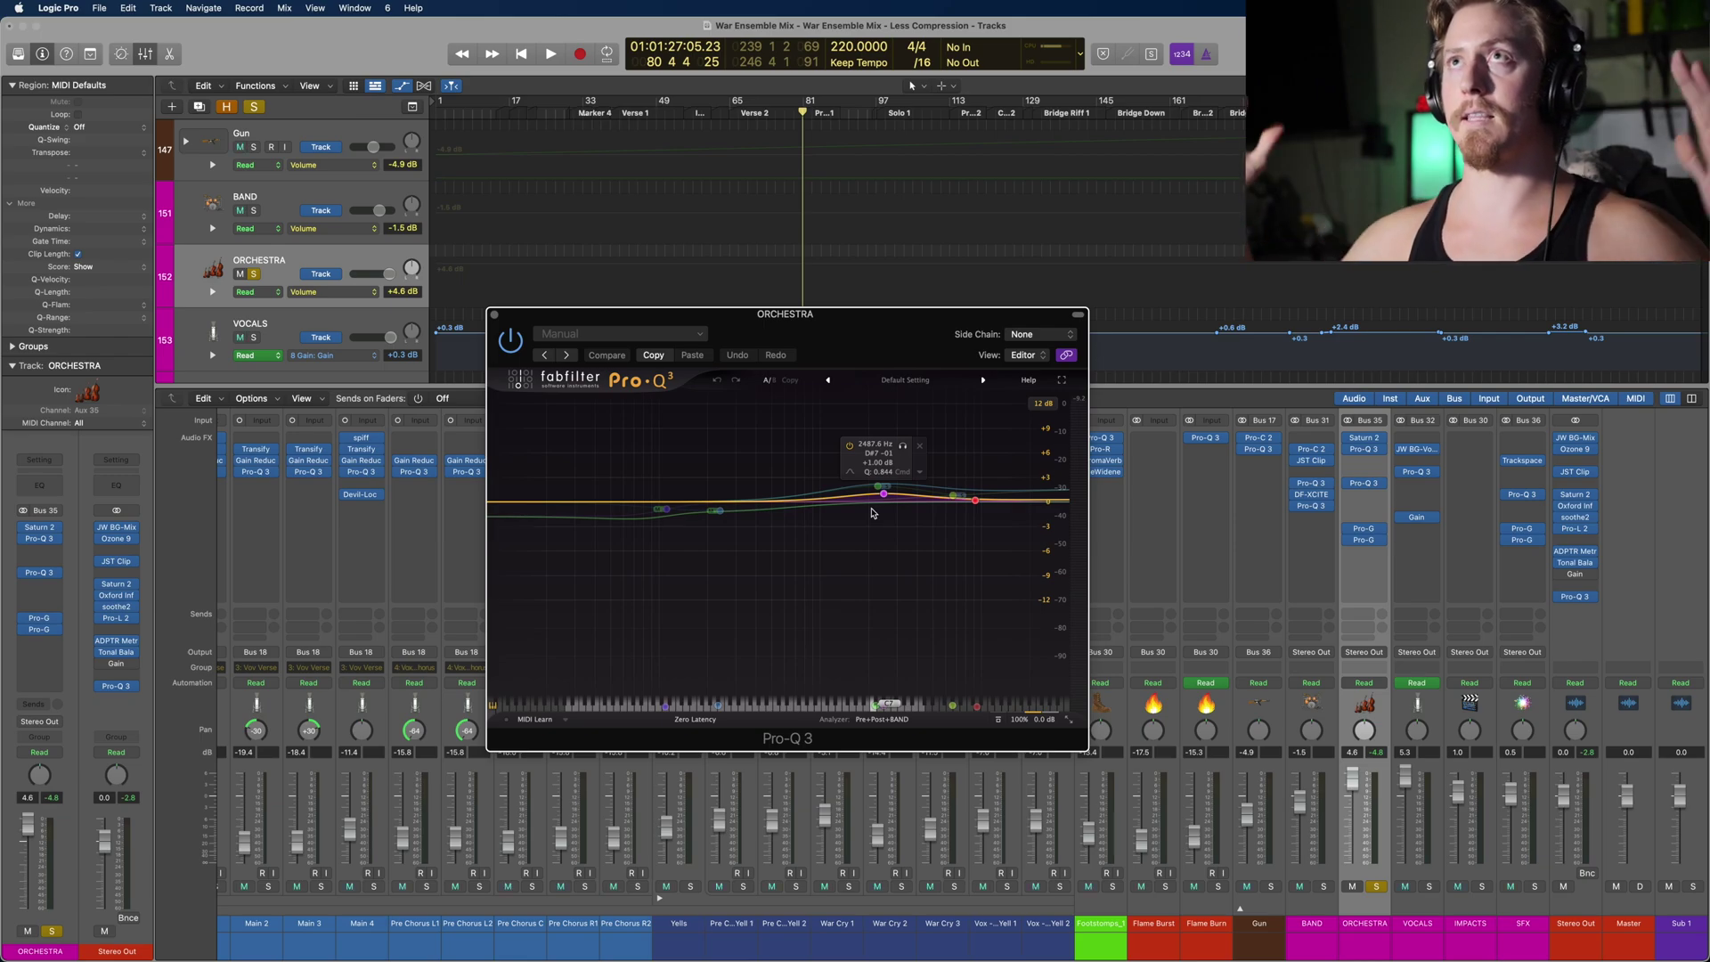
# Step: Open a Pro-G on the ORCHESTRA bus and trace the channels feeding the bus, inspecting F-Epic Hanz and the Orch stack before reselecting ORCHESTRA
pyautogui.click(1376, 537)
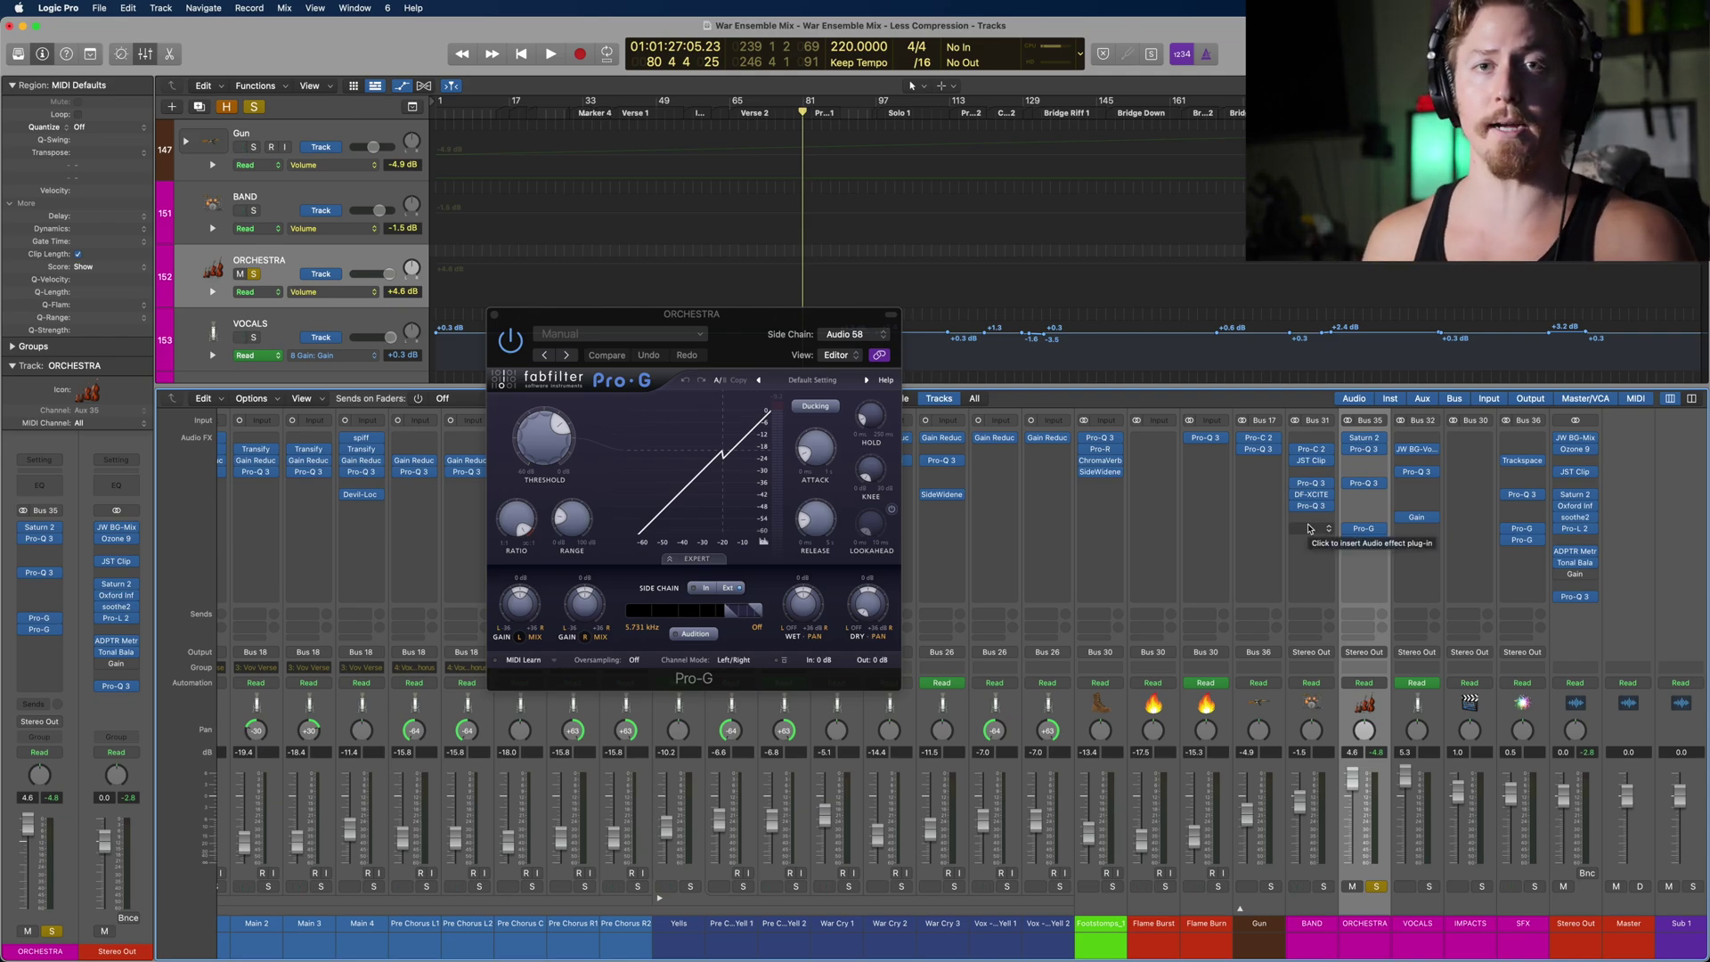
pyautogui.hscroll(-15, 1309, 529)
pyautogui.click(1117, 828)
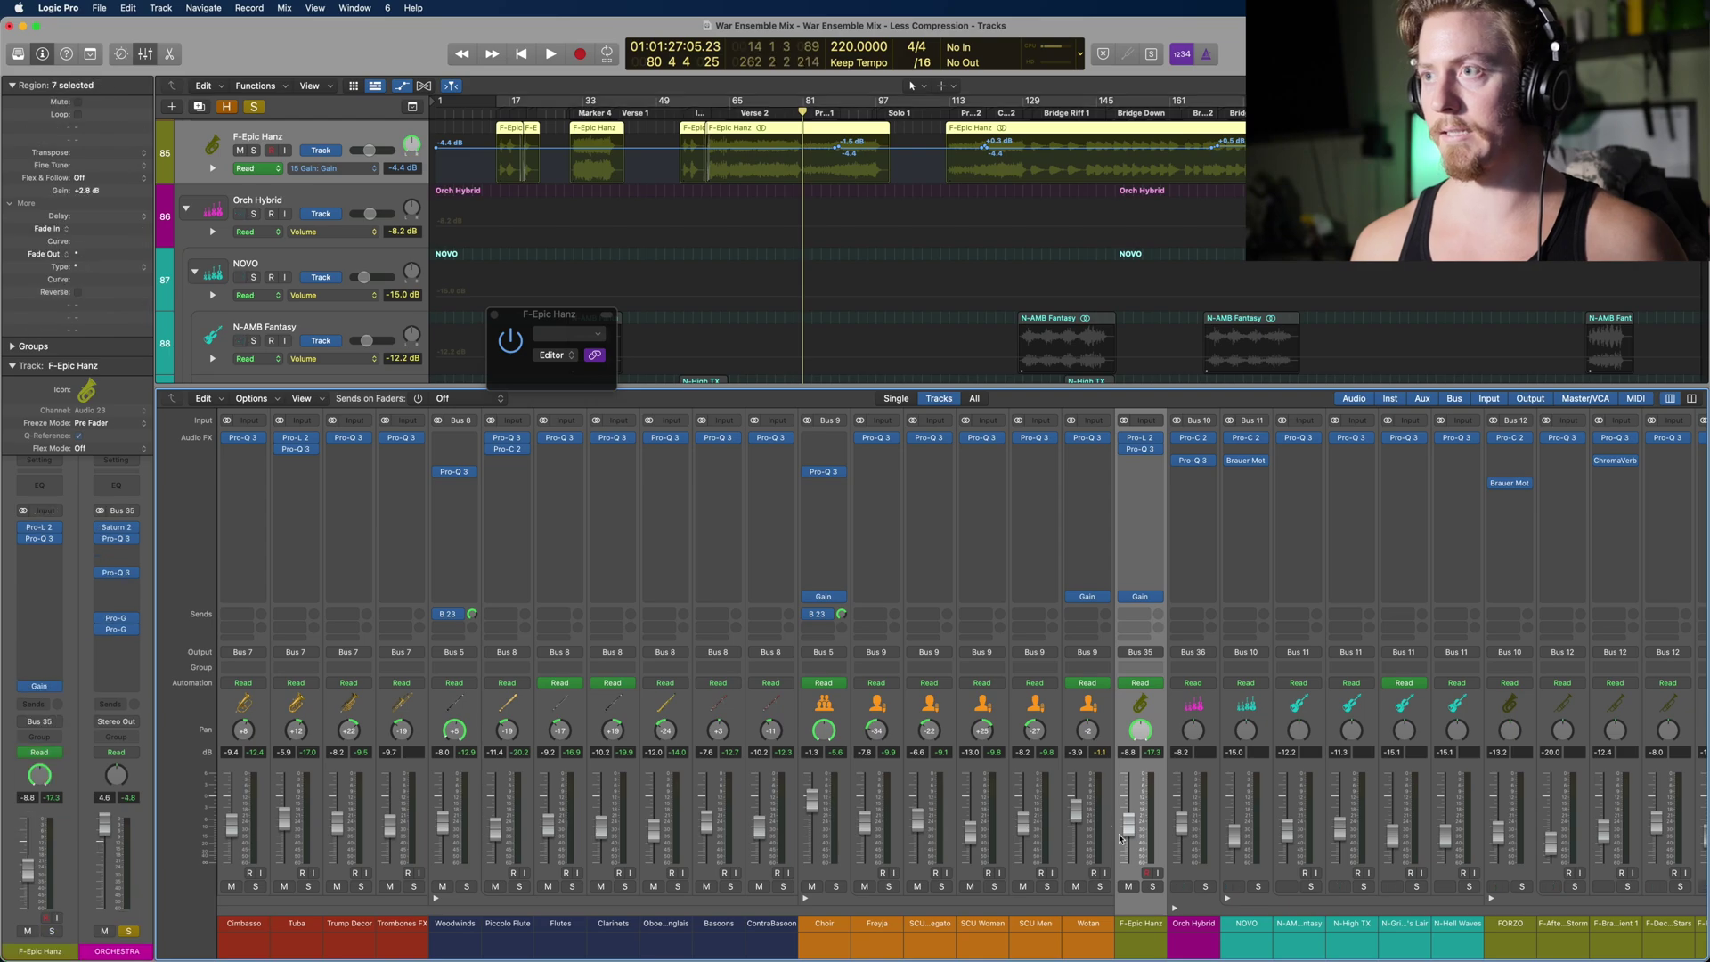
pyautogui.hscroll(-15, 1111, 830)
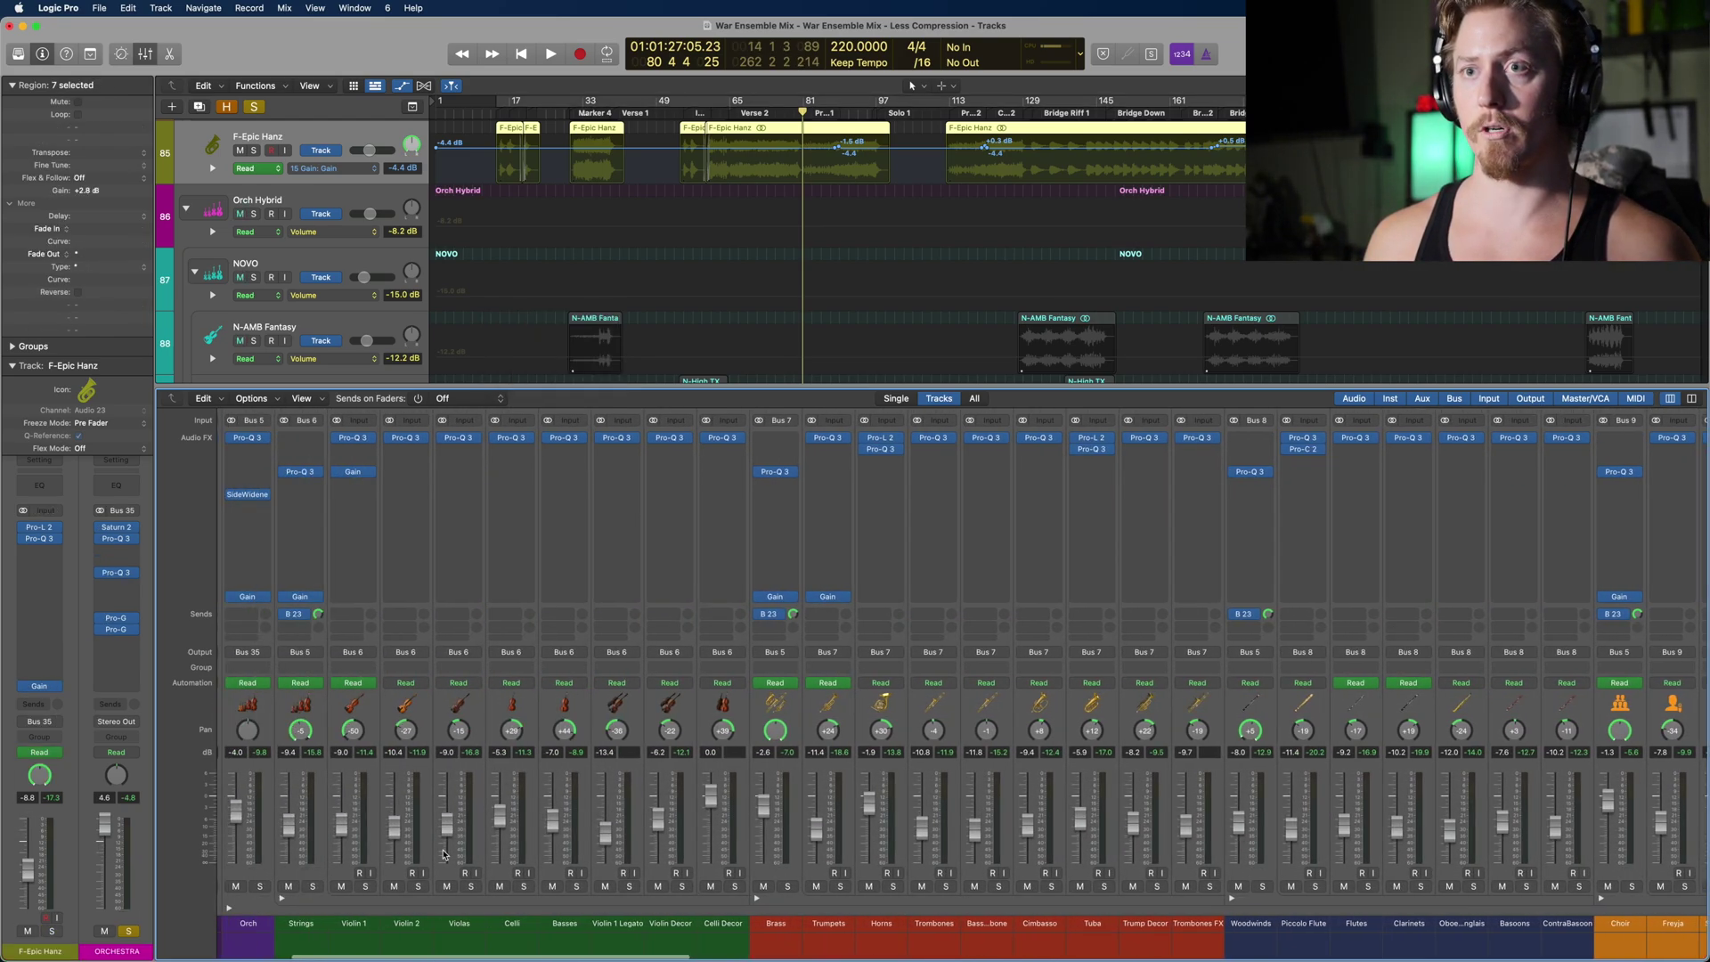
pyautogui.hscroll(-5, 472, 868)
pyautogui.click(520, 877)
pyautogui.hscroll(20, 816, 703)
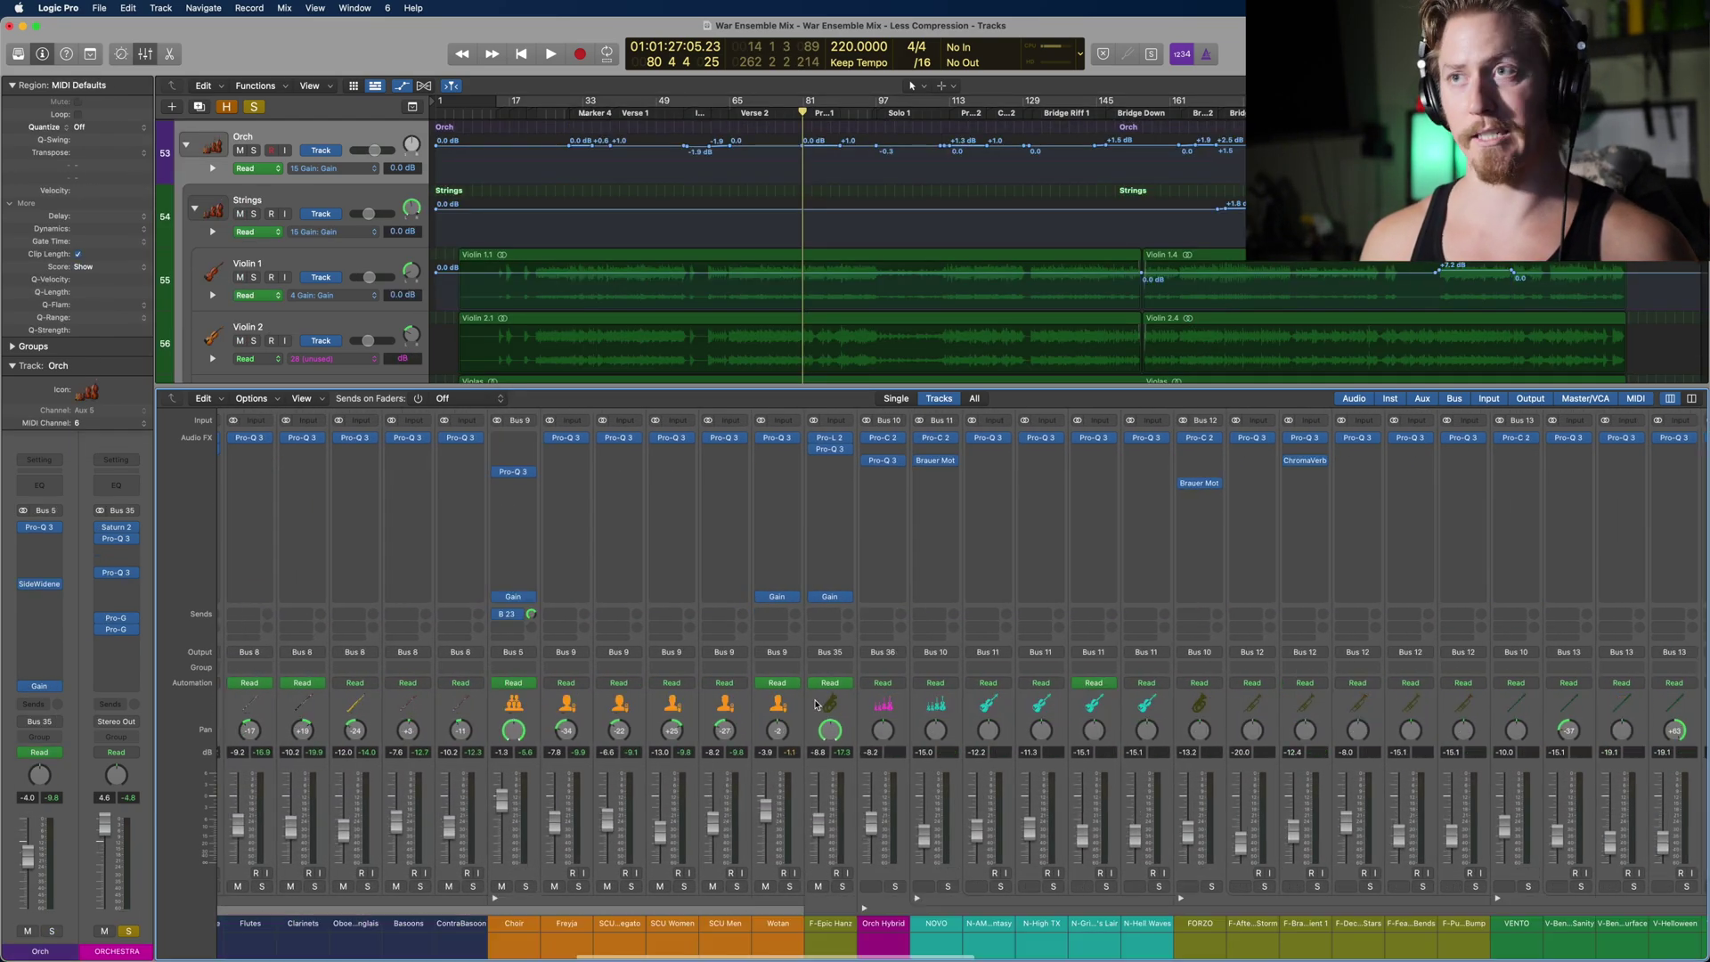
pyautogui.click(824, 705)
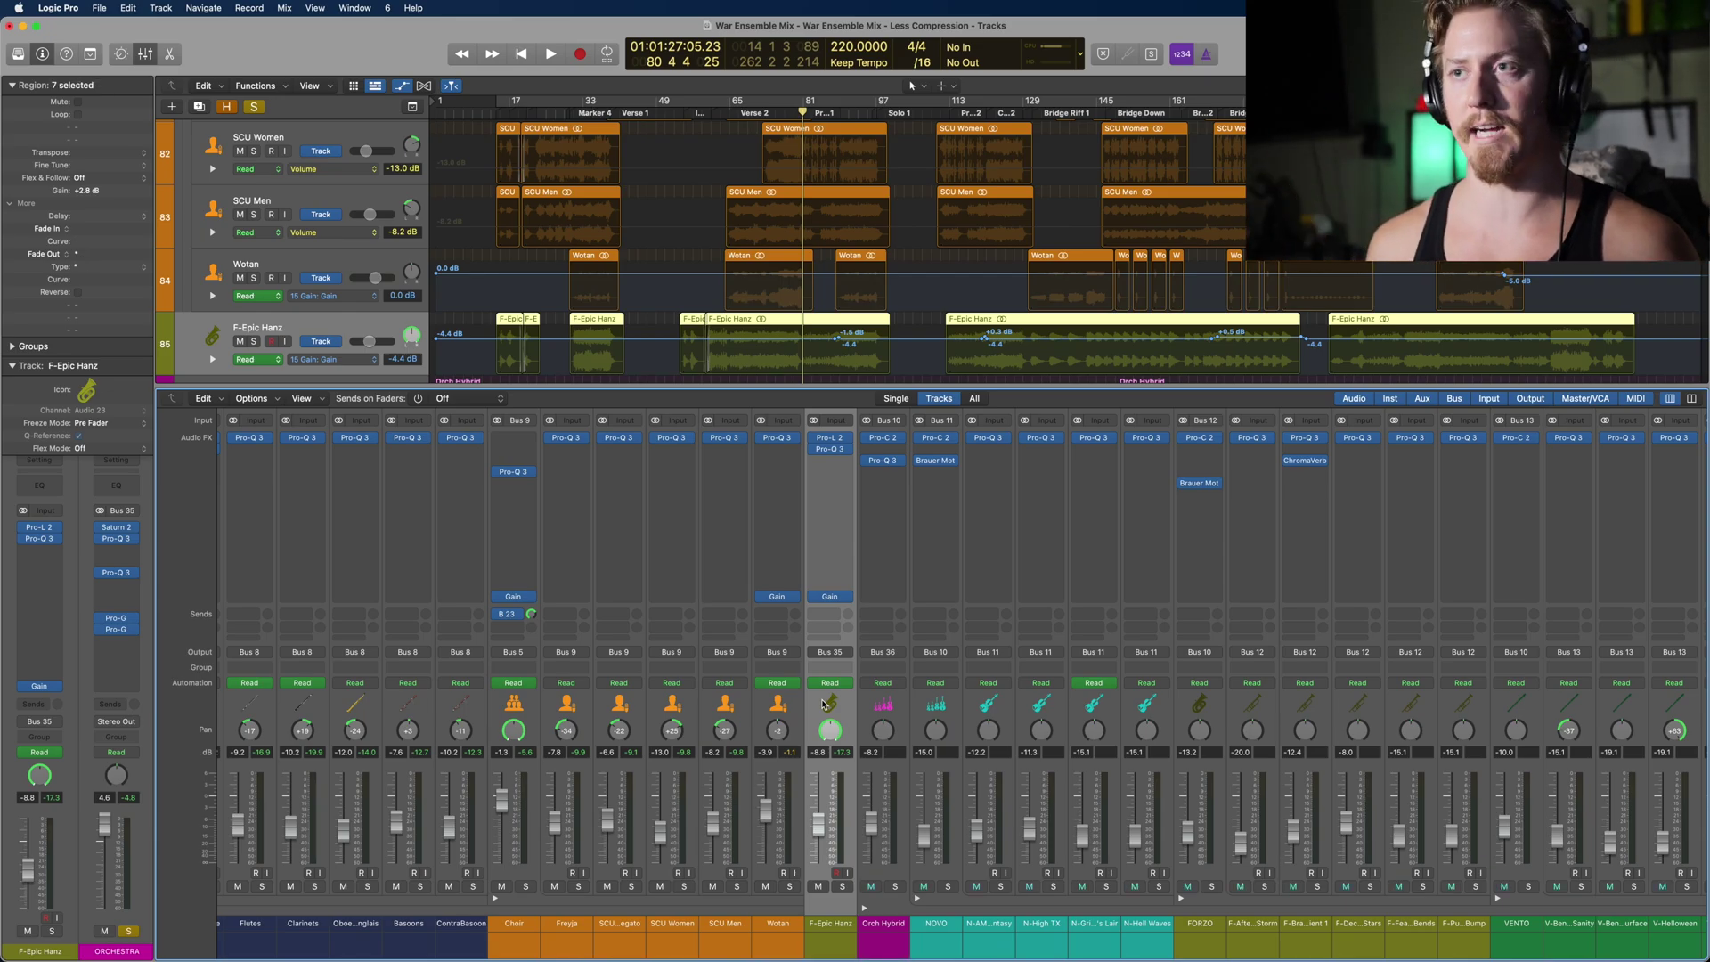
pyautogui.hscroll(15, 824, 704)
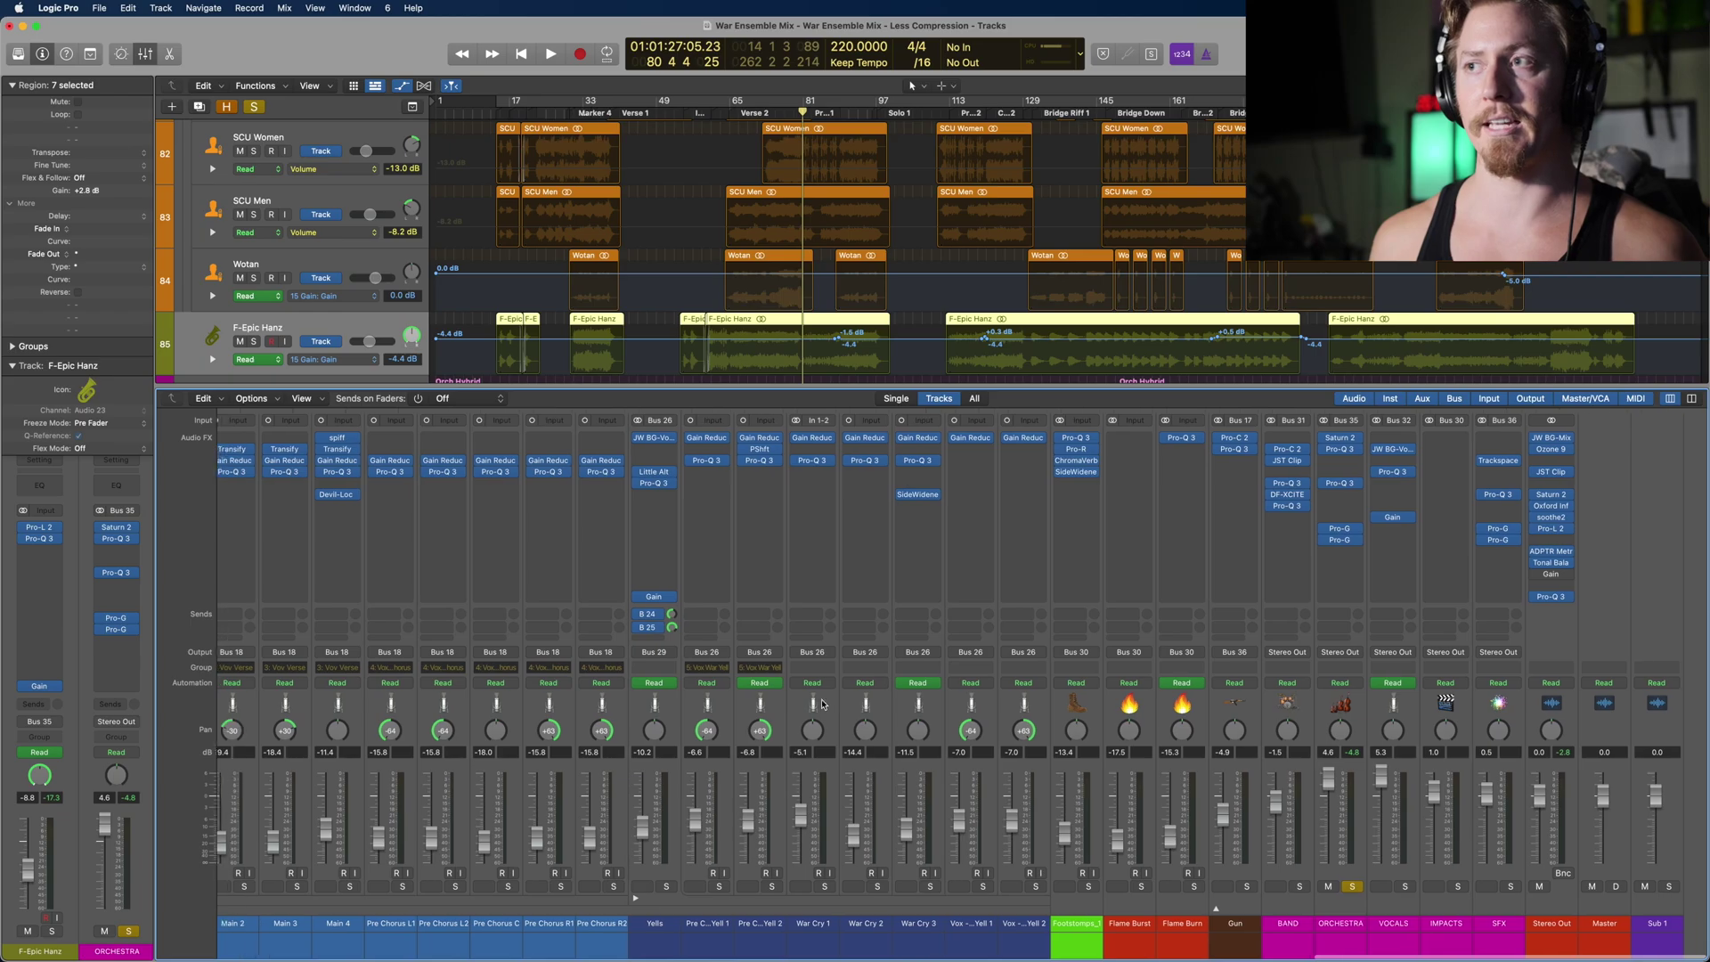
pyautogui.click(1372, 712)
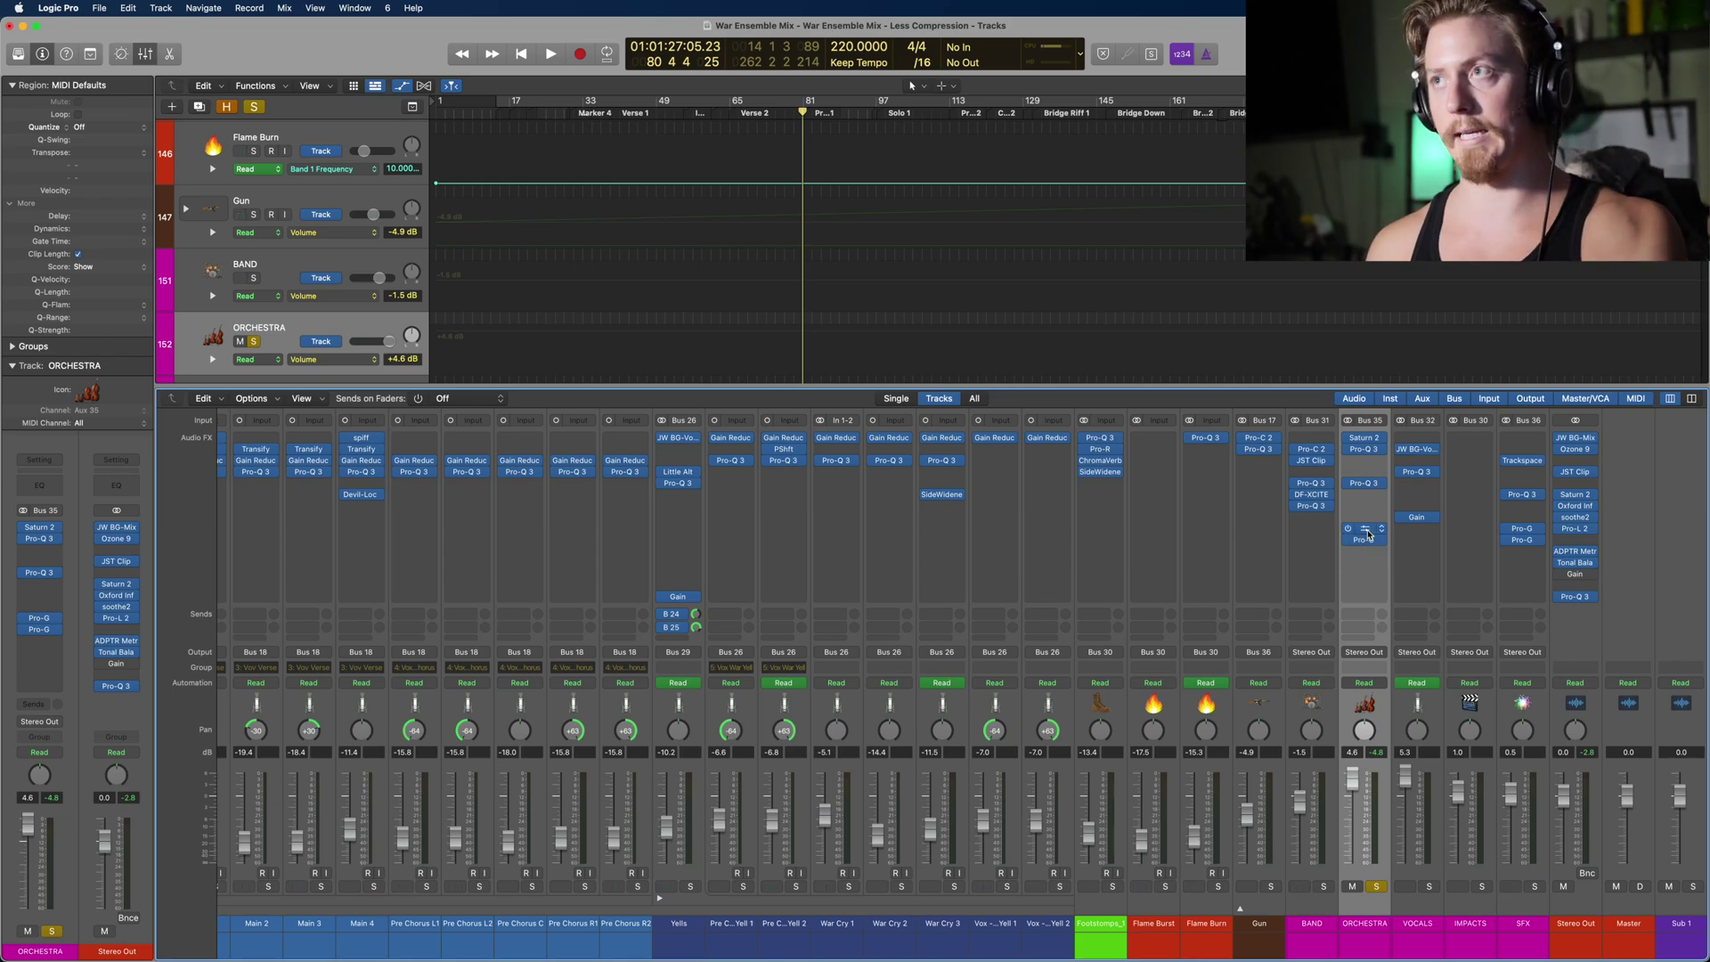
# Step: Compare the ORCHESTRA bus's two Pro-G plug-ins and their side-chain sources, and close the plug-in window
pyautogui.click(1368, 540)
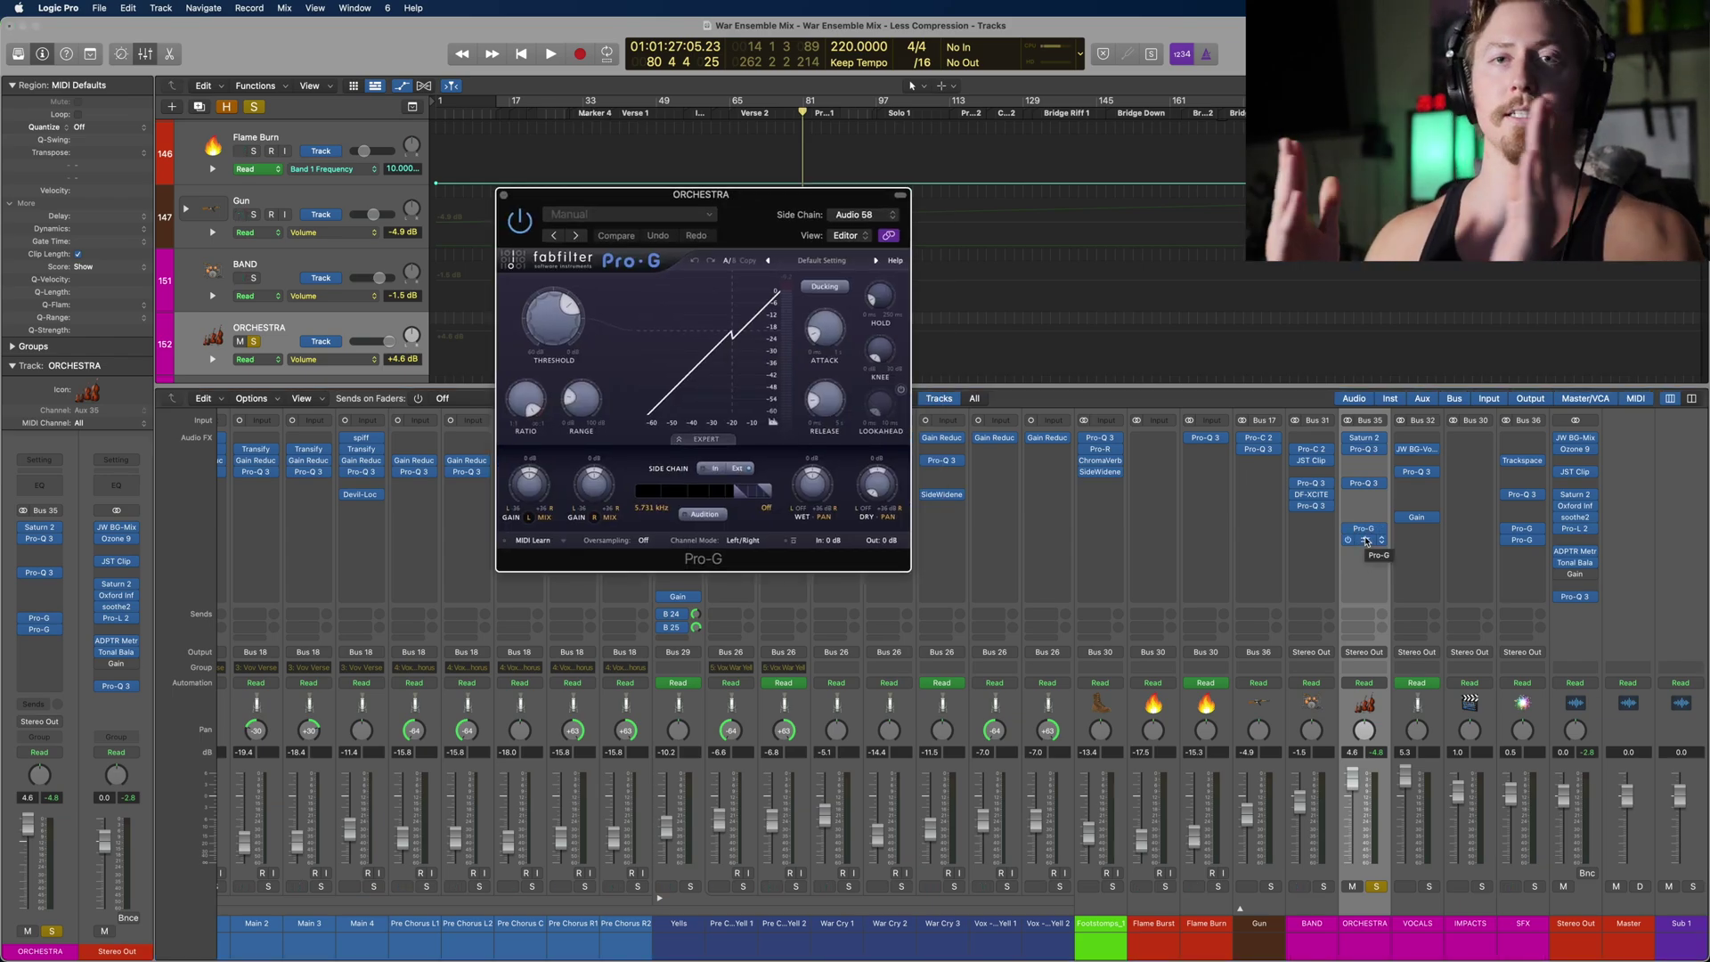
pyautogui.click(1366, 541)
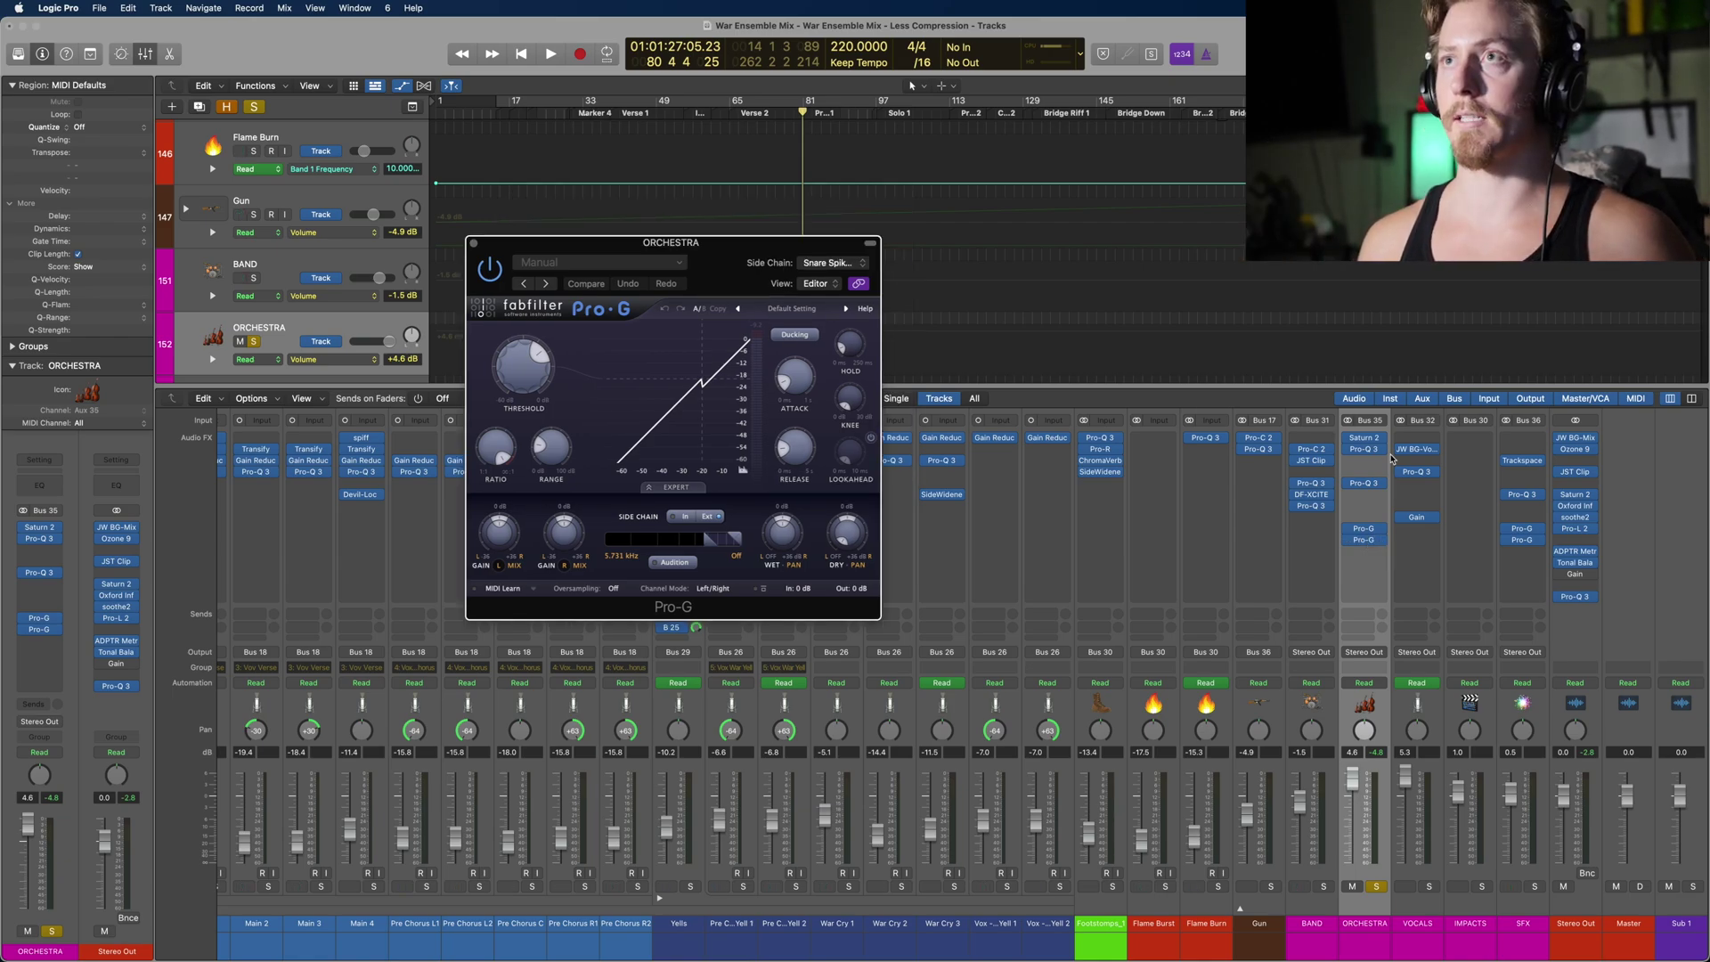
pyautogui.click(1364, 528)
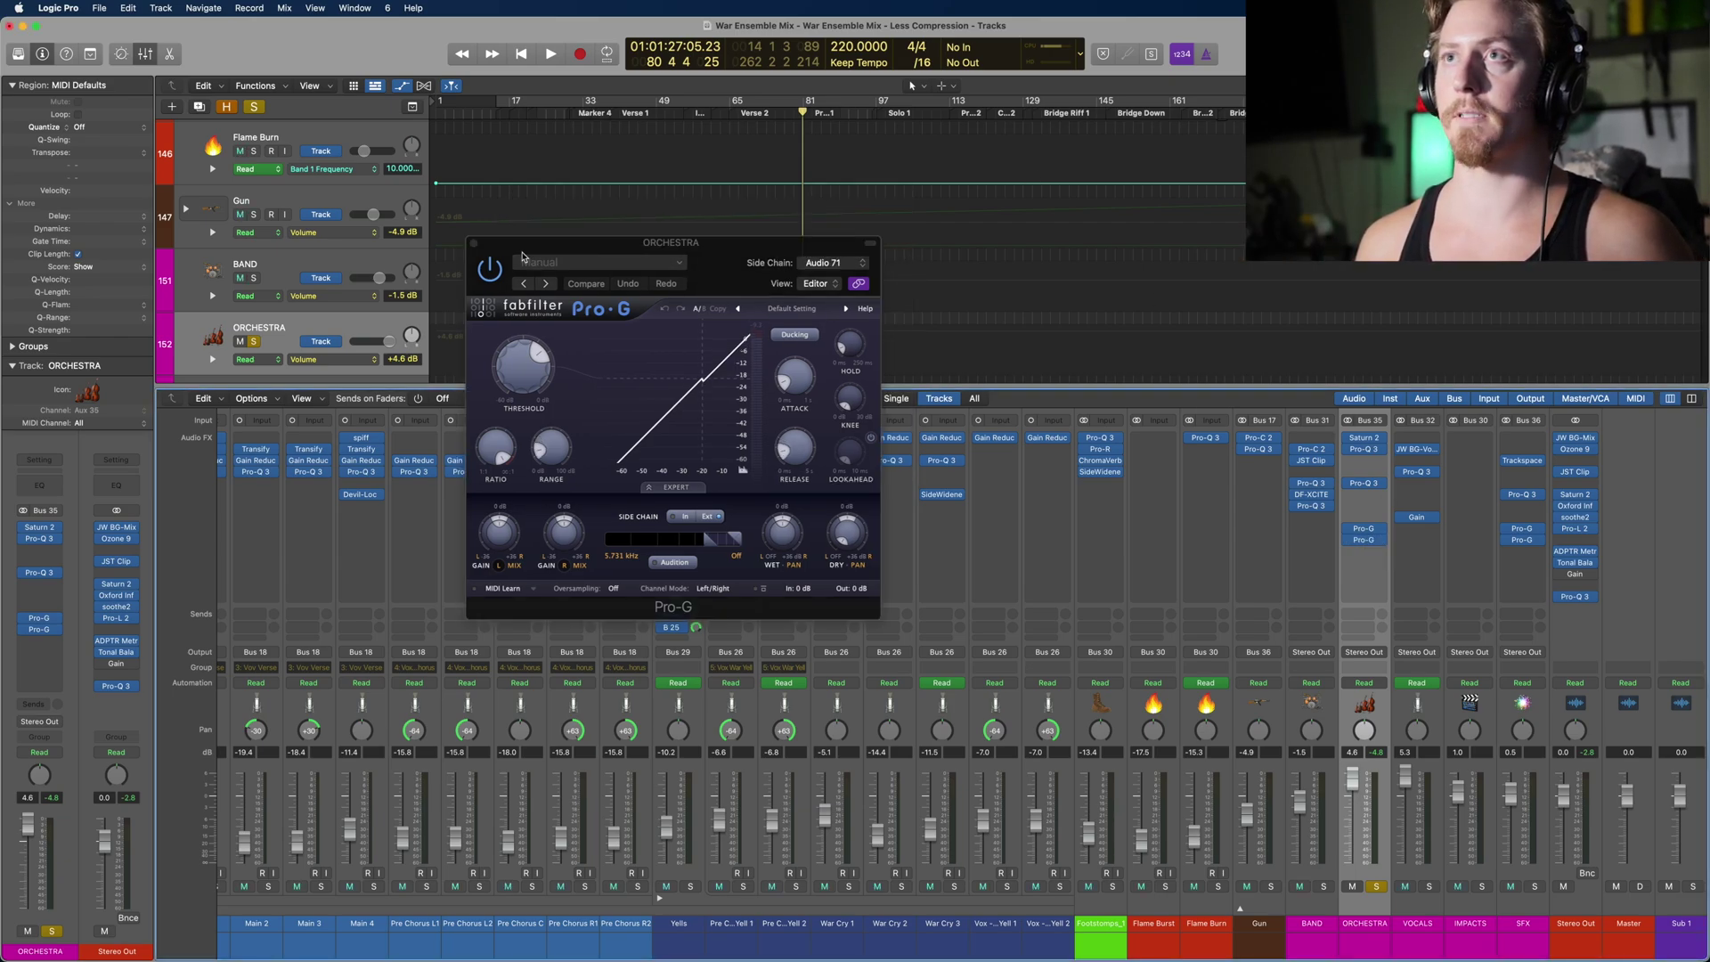
pyautogui.click(473, 243)
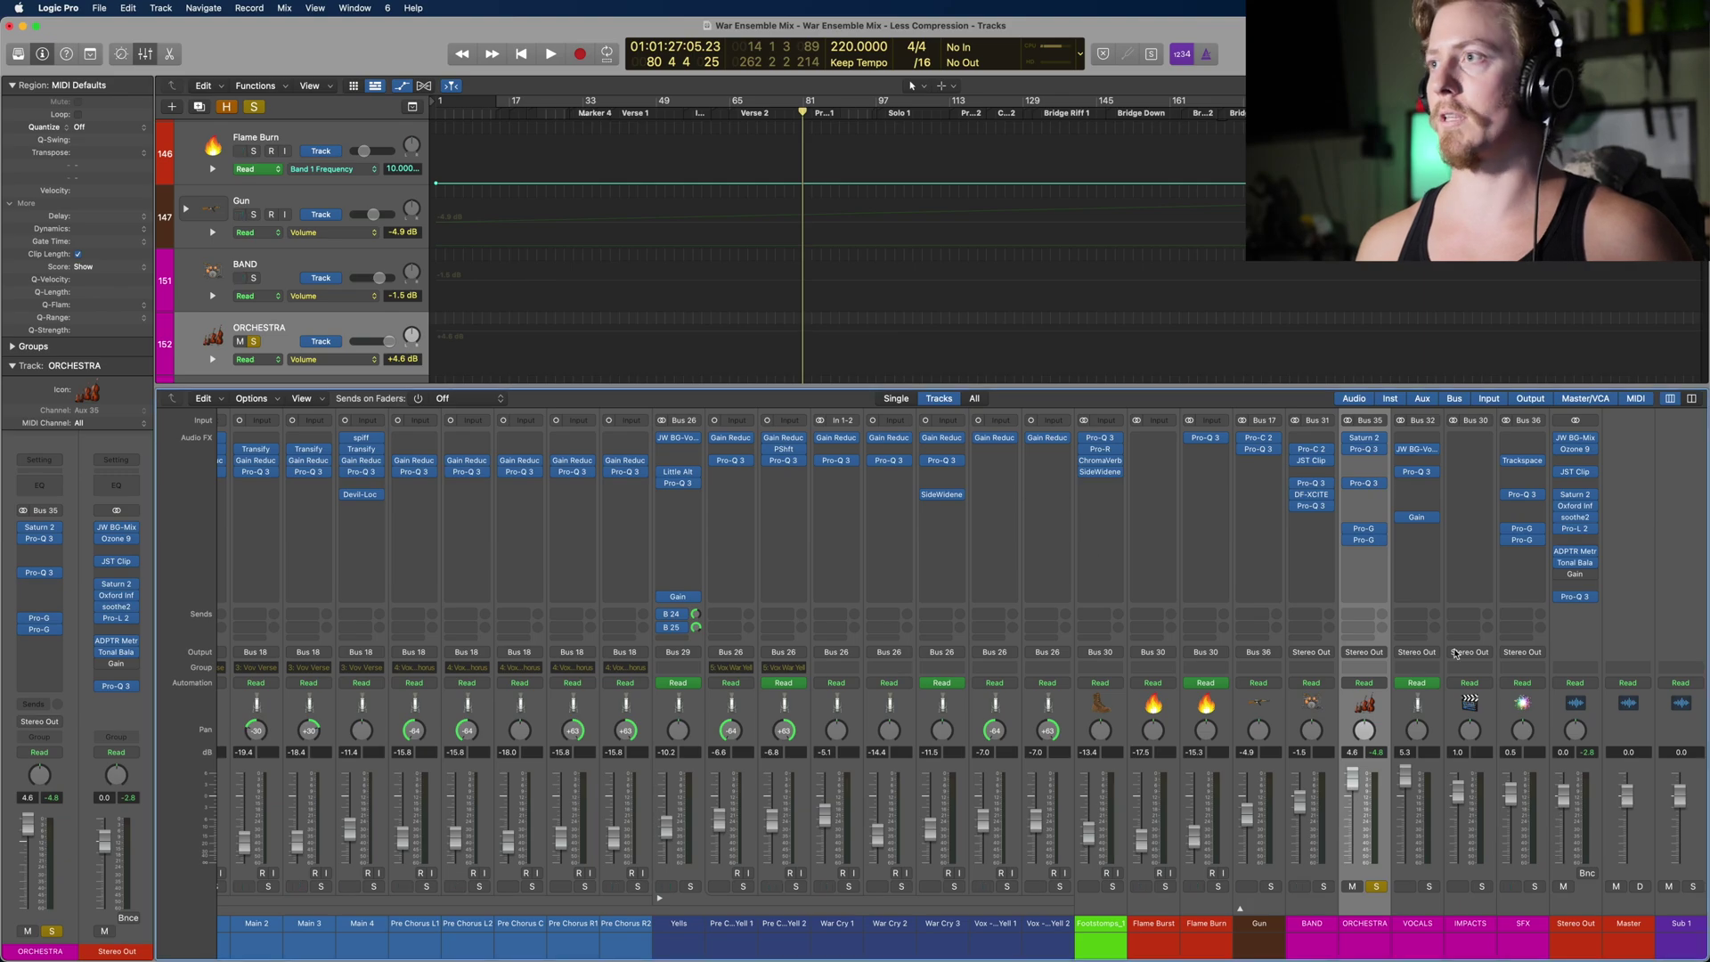
# Step: Unsolo the ORCHESTRA bus, select the VOCALS bus and review the Crush, Loud, Tone and Augment settings of its JW BG-Vocals
pyautogui.press('s')
pyautogui.click(1411, 703)
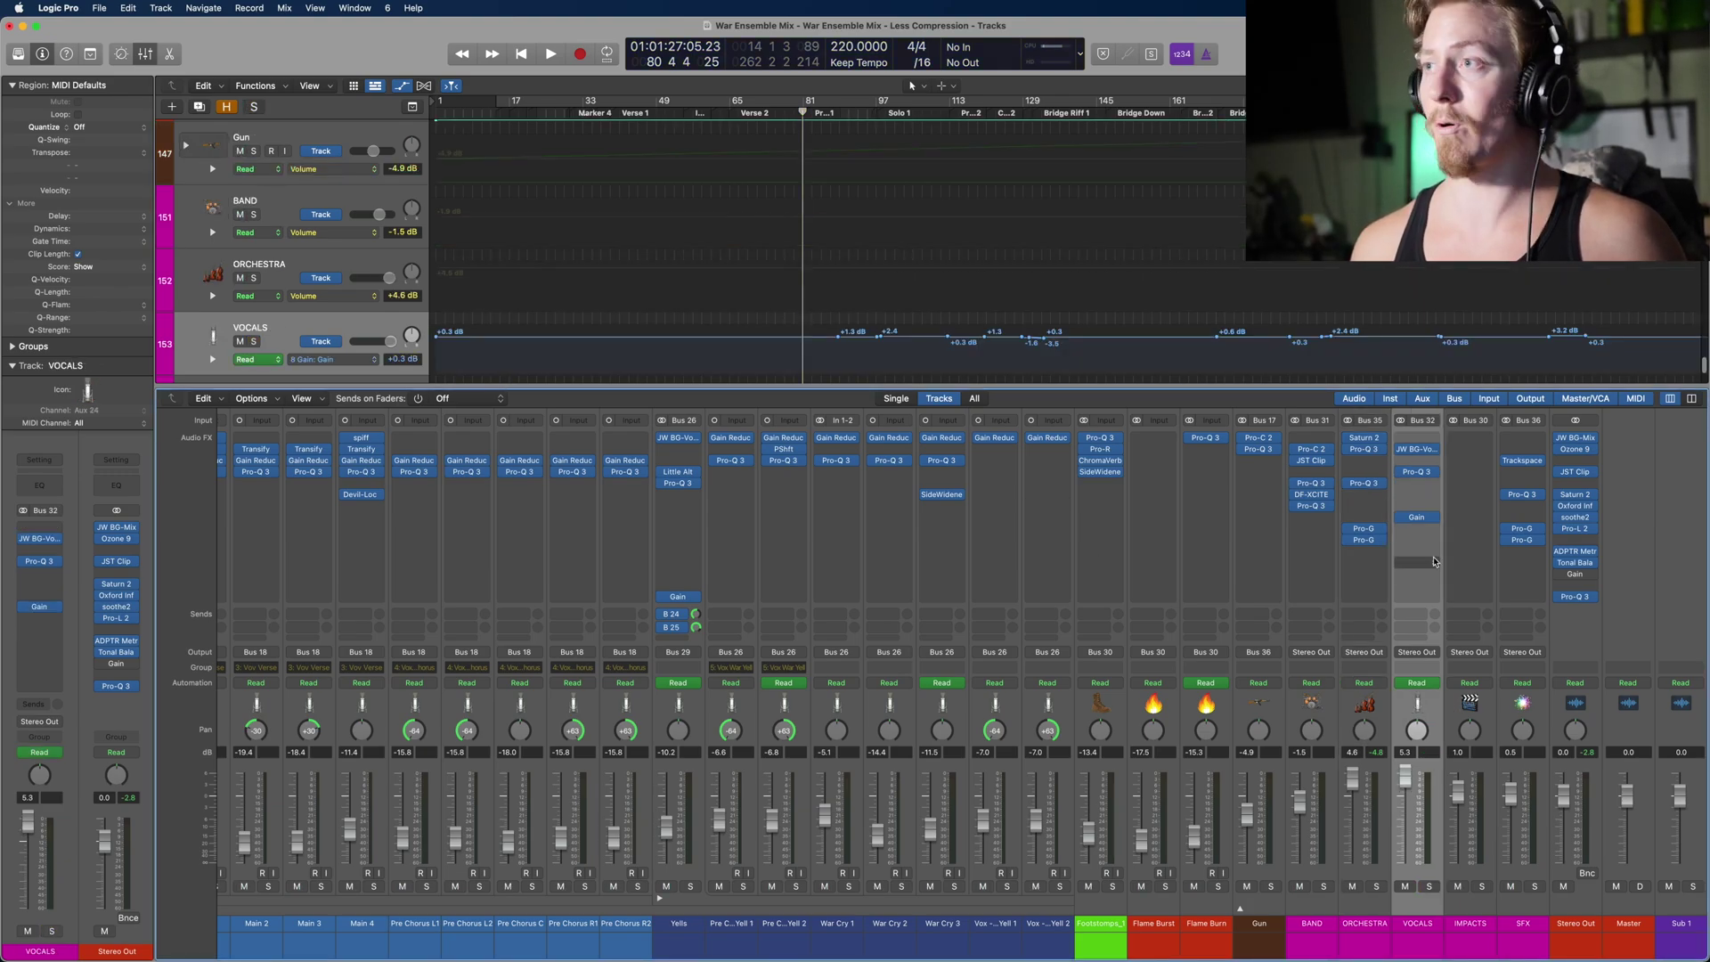
pyautogui.click(1417, 451)
pyautogui.moveTo(575, 215); pyautogui.dragTo(540, 322)
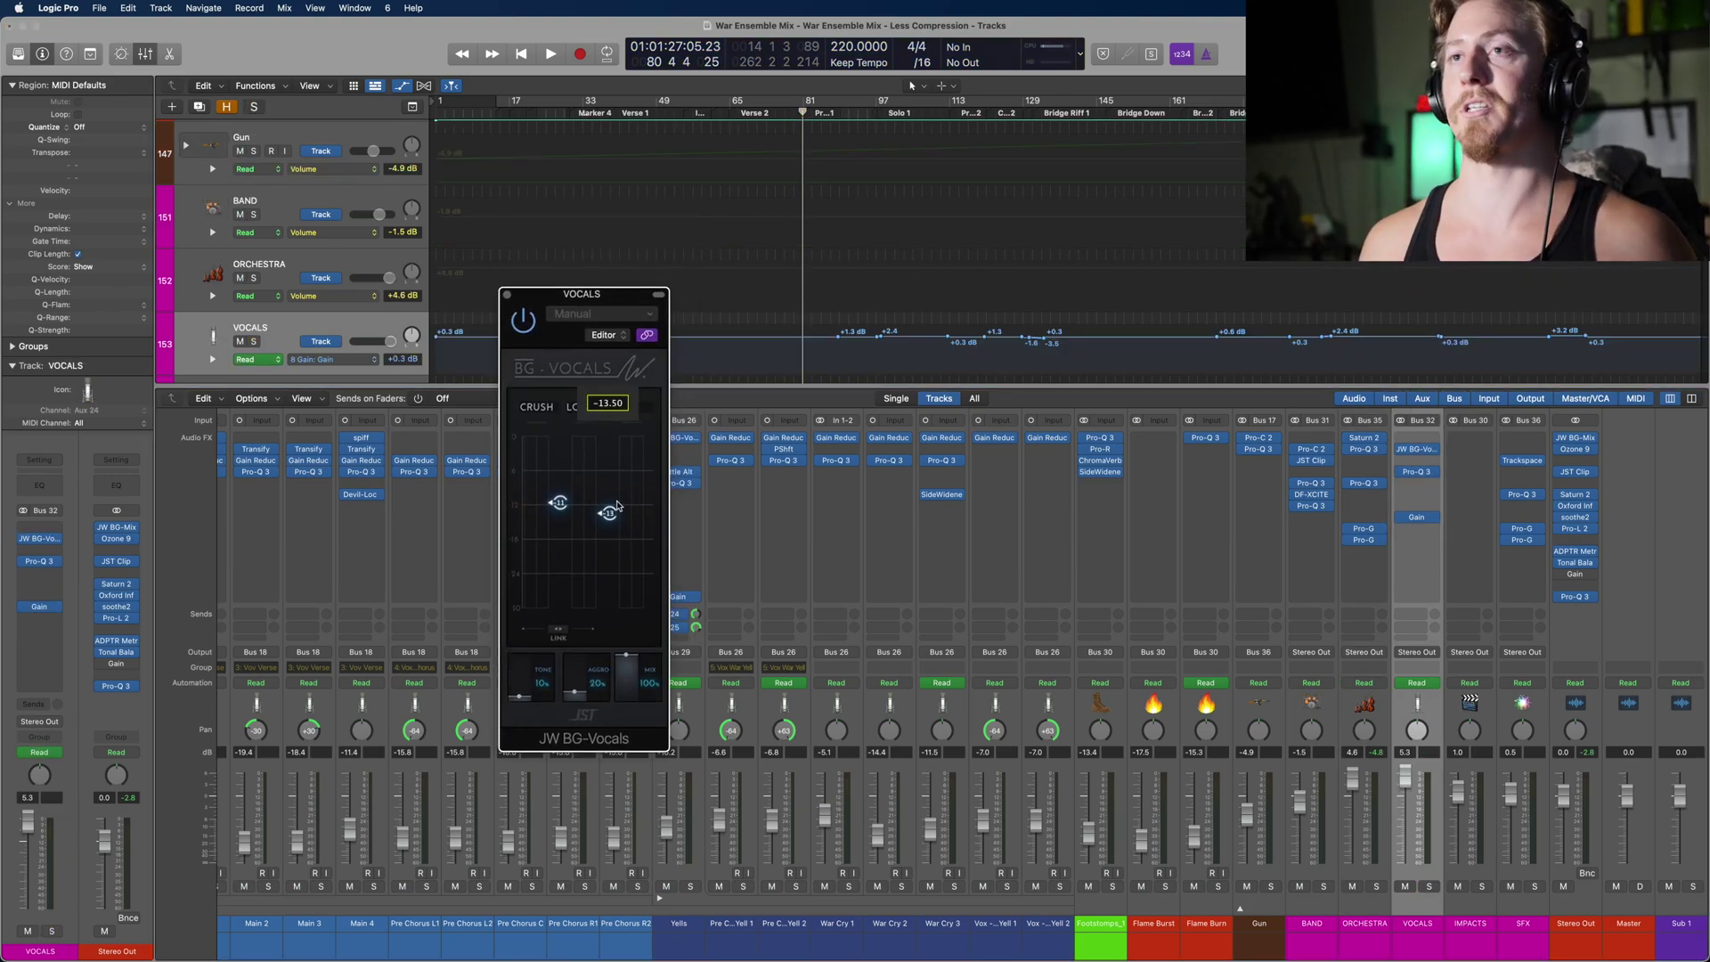
pyautogui.moveTo(597, 687)
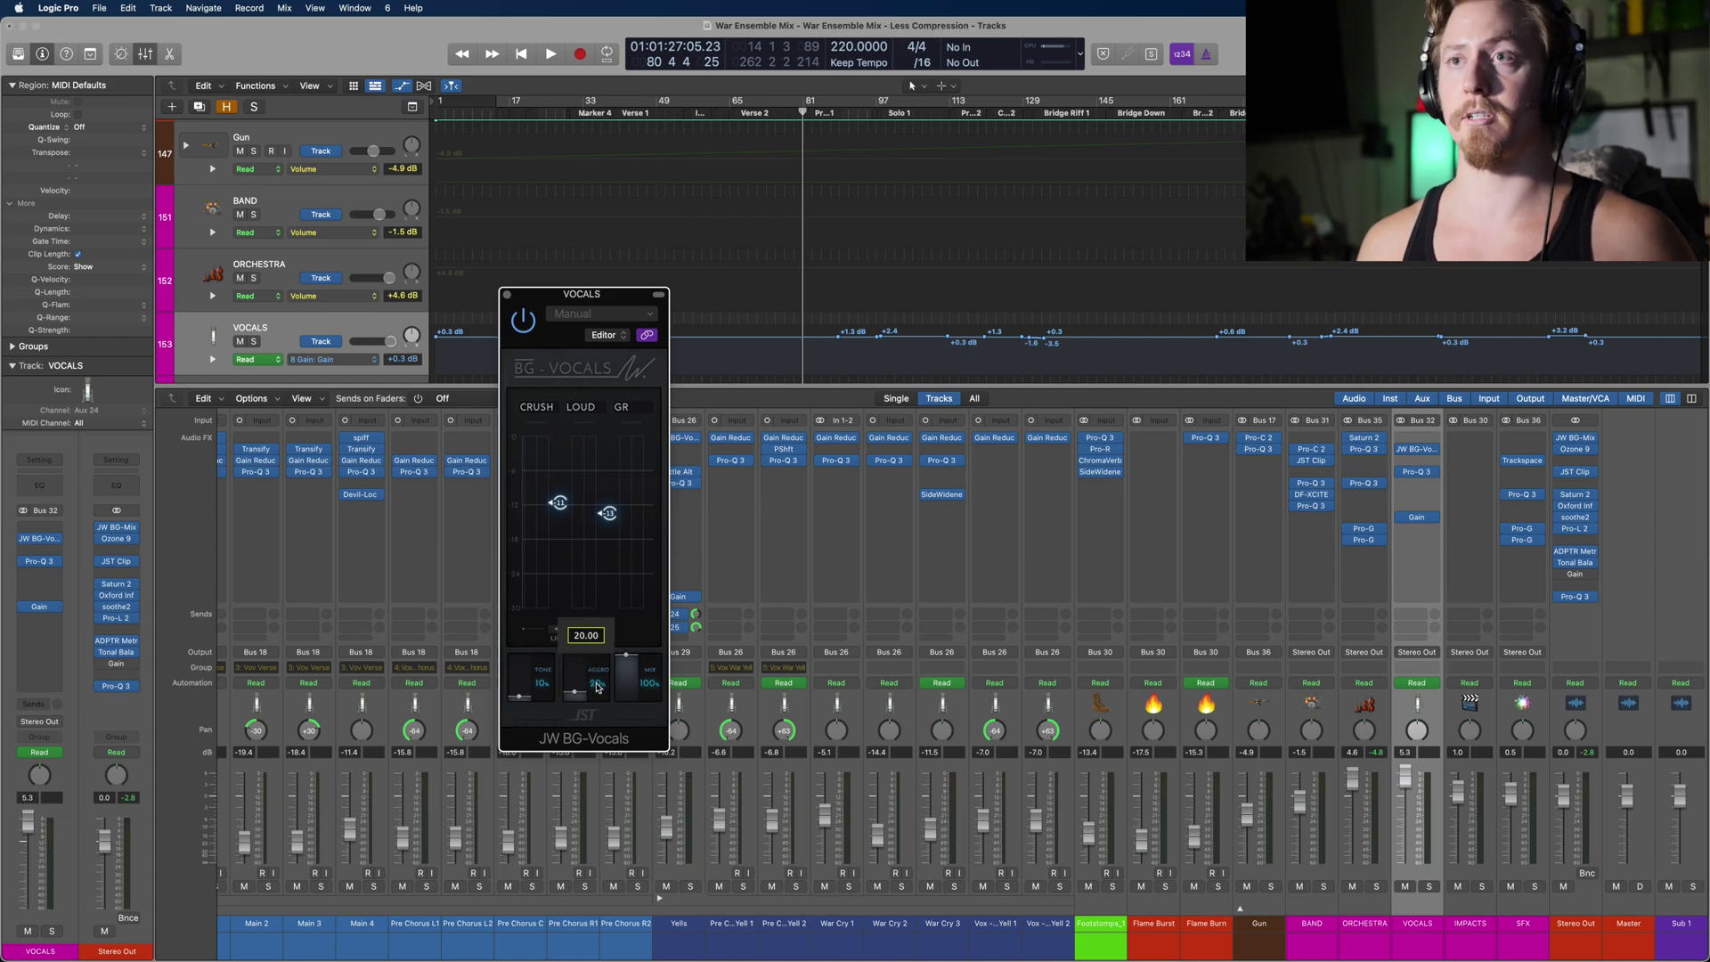
pyautogui.moveTo(533, 684)
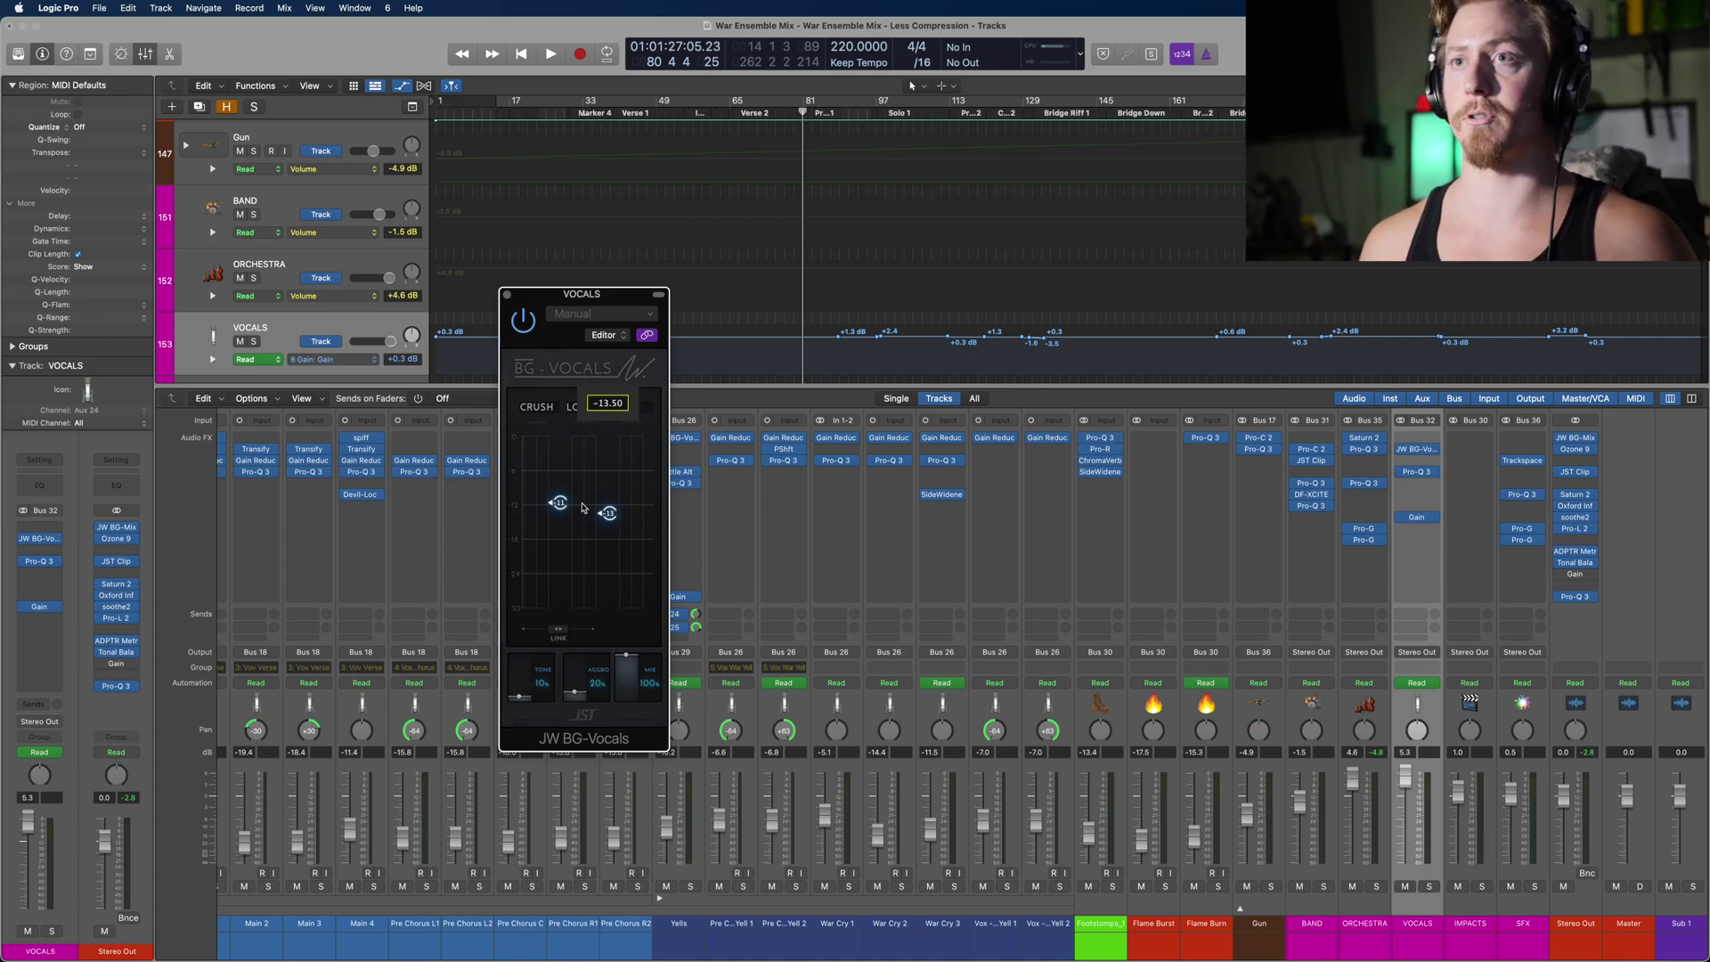
# Step: Play the Verse 2 section, solo the VOCALS bus and check how its JW BG-Vocals compressor reacts, then stop playback
pyautogui.press('space')
pyautogui.scroll(-1, 771, 240)
pyautogui.scroll(1, 771, 240)
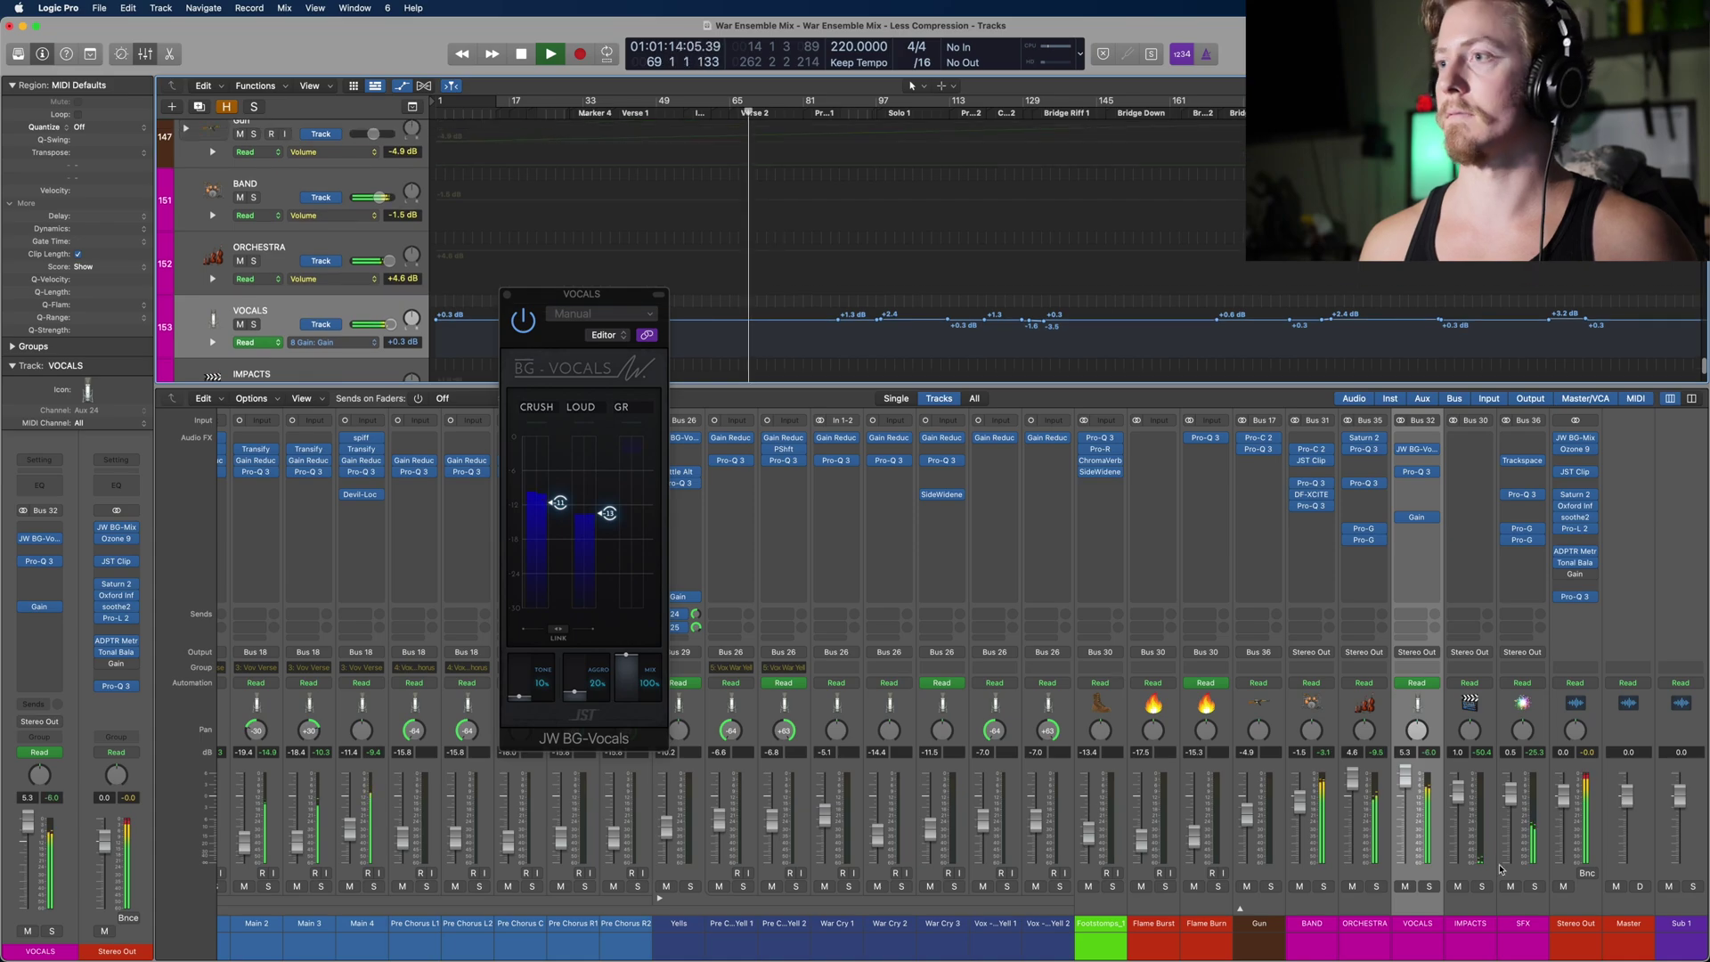
pyautogui.press('s')
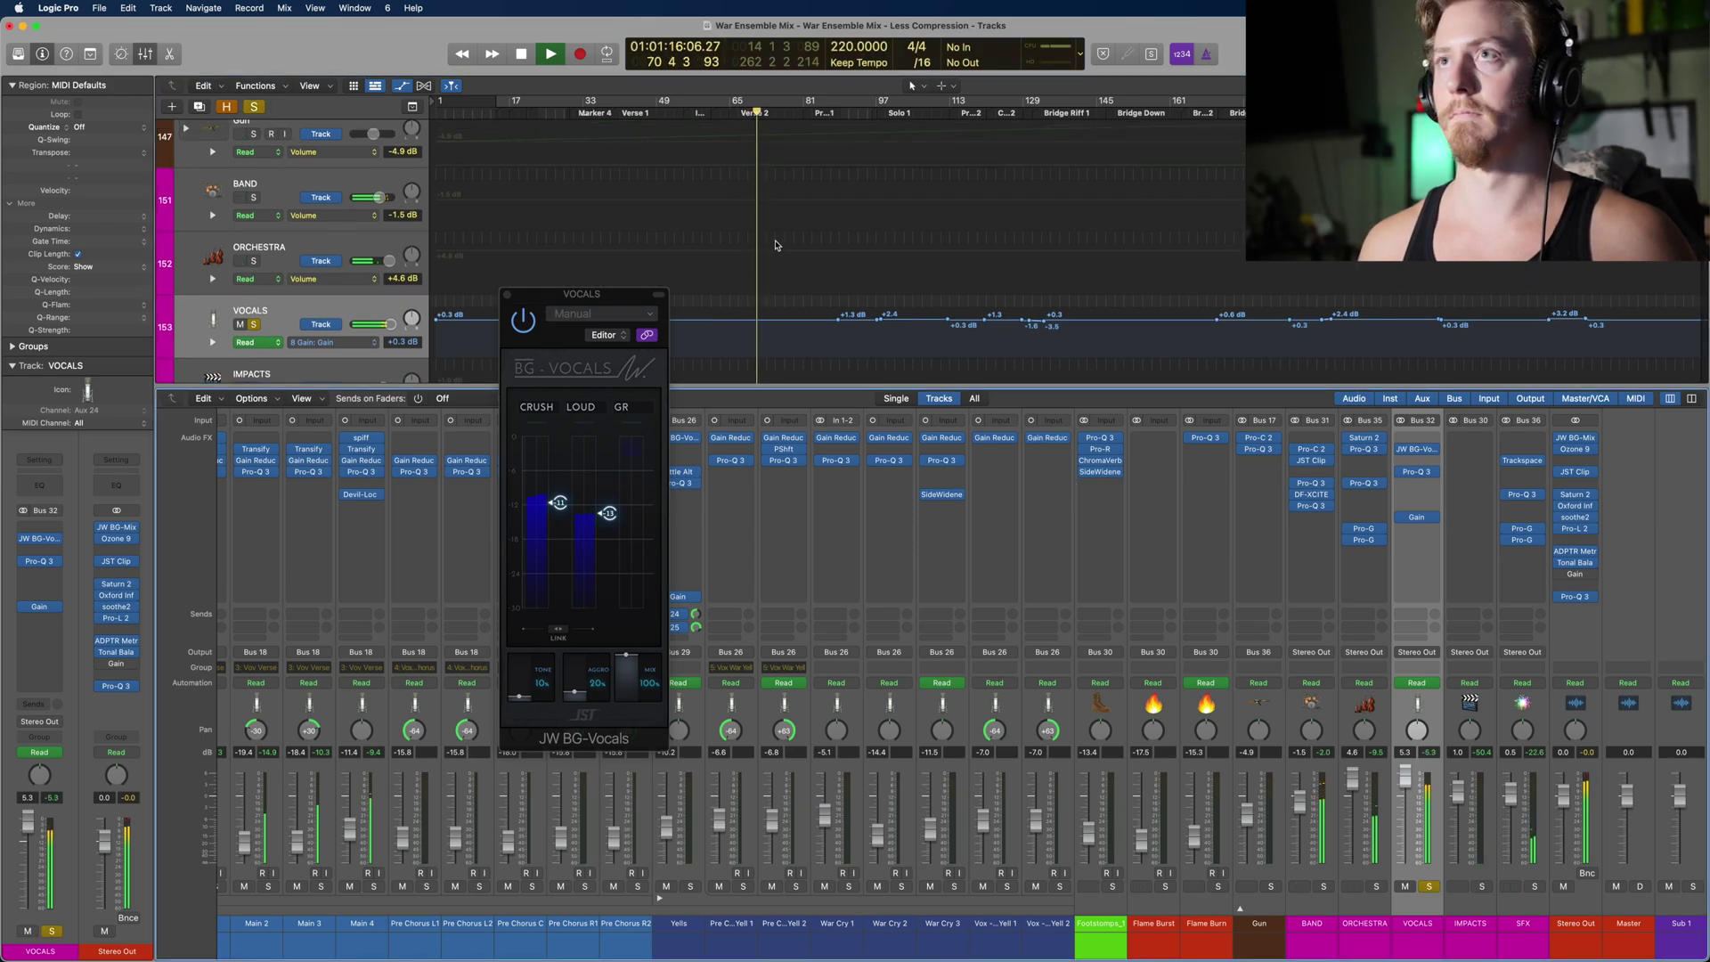
pyautogui.scroll(5, 775, 254)
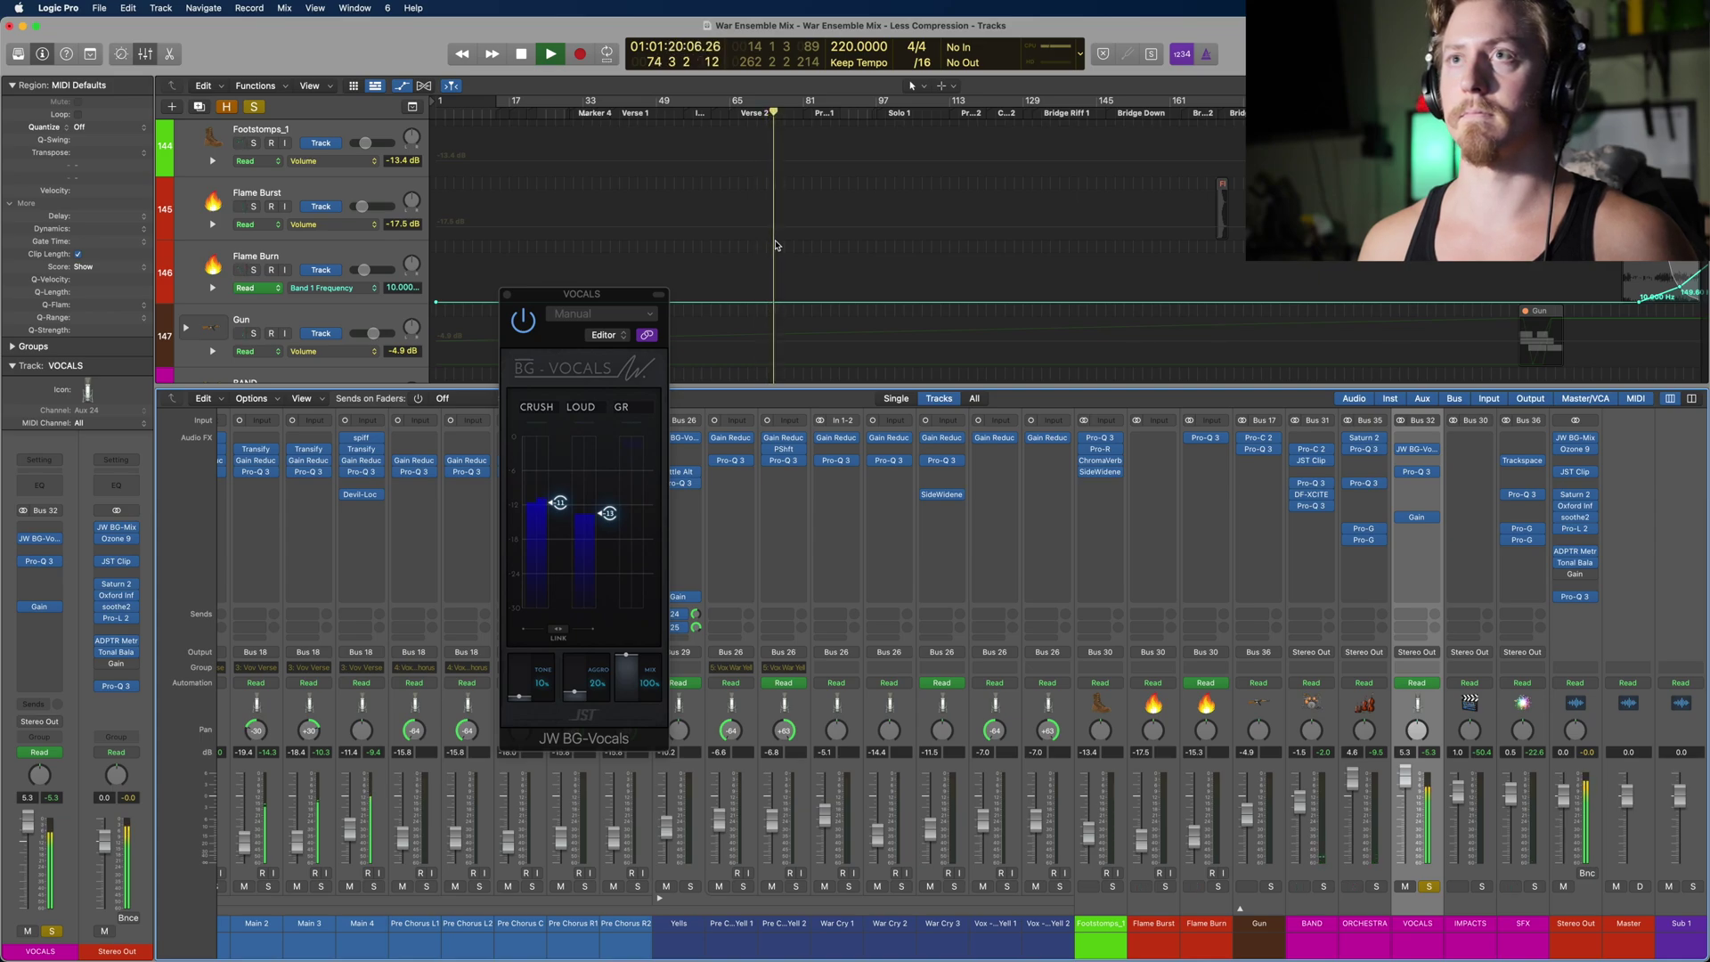
pyautogui.press('space')
pyautogui.moveTo(559, 504)
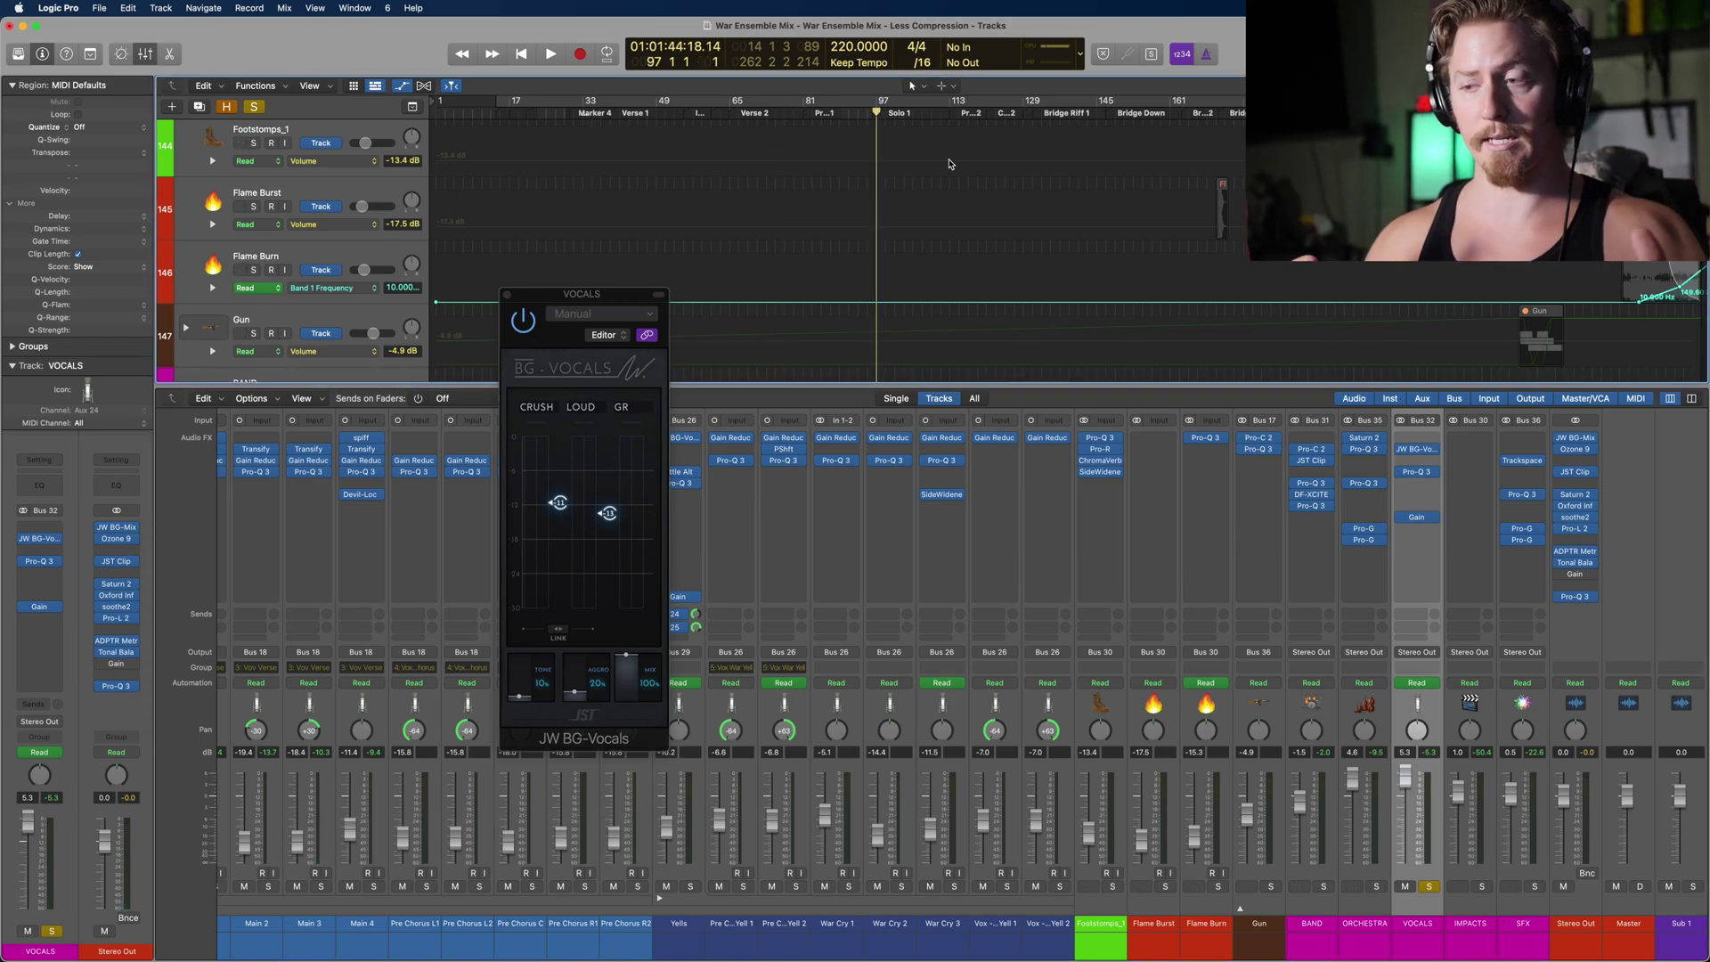
# Step: Audition the soloed VOCALS bus from bar 97 and again from bar 198, watching the JW BG-Vocals meters
pyautogui.press('space')
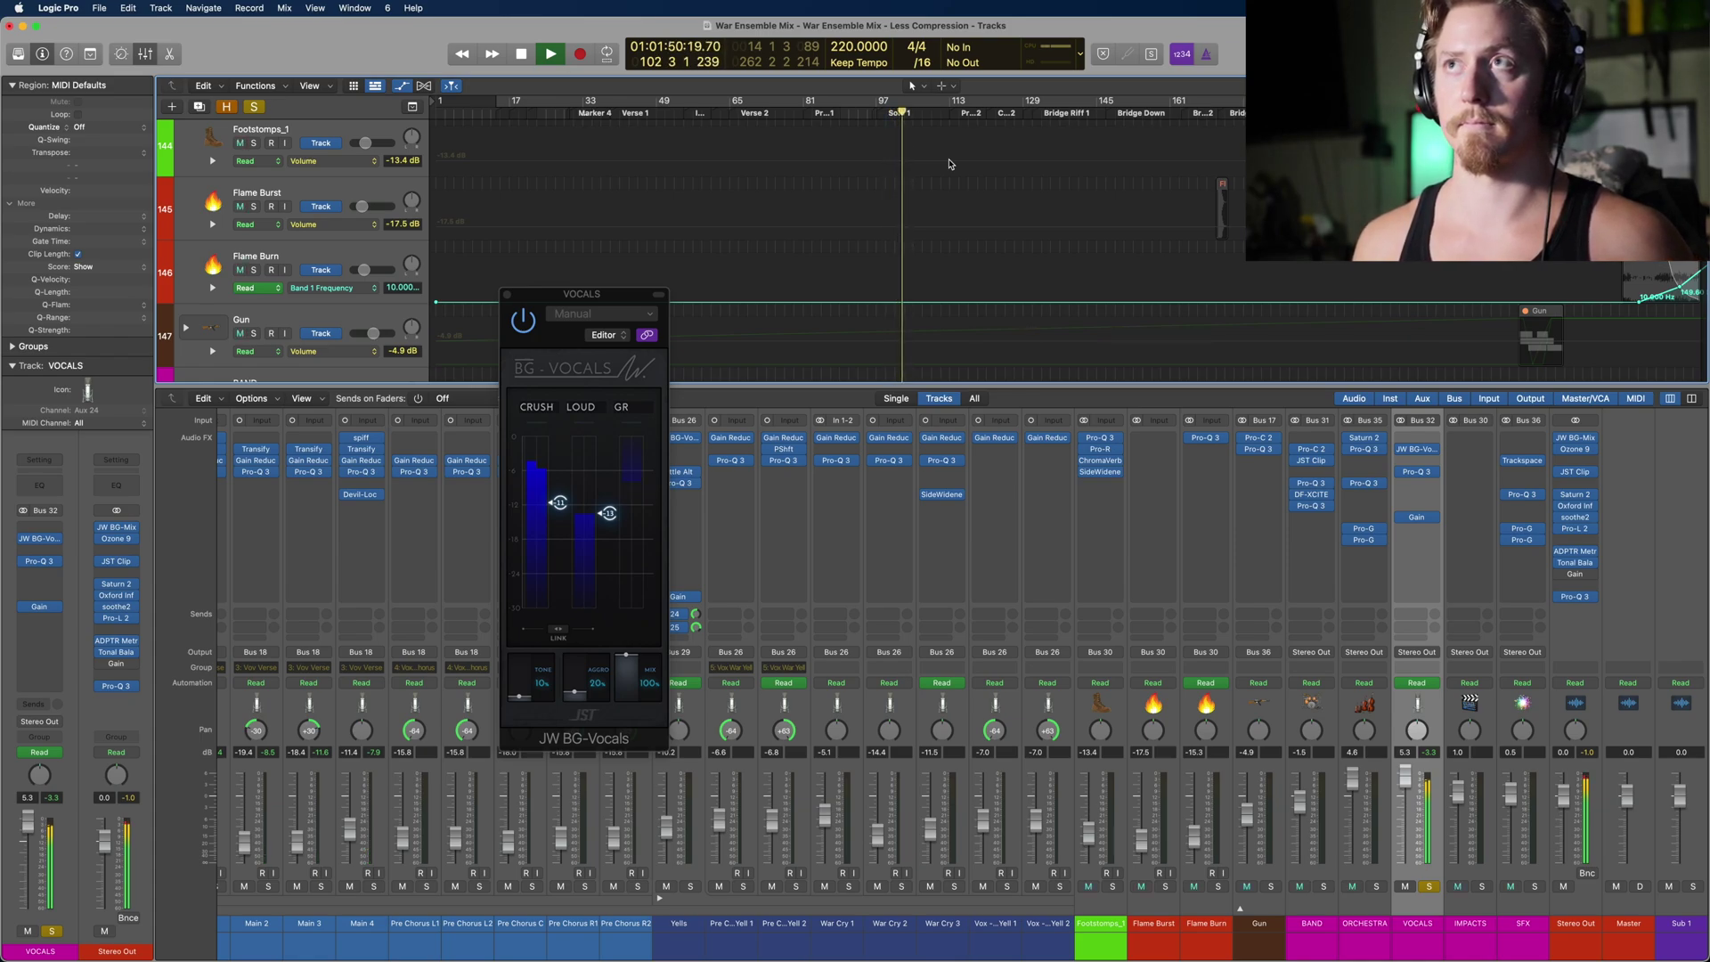
pyautogui.press('space')
pyautogui.moveTo(563, 529)
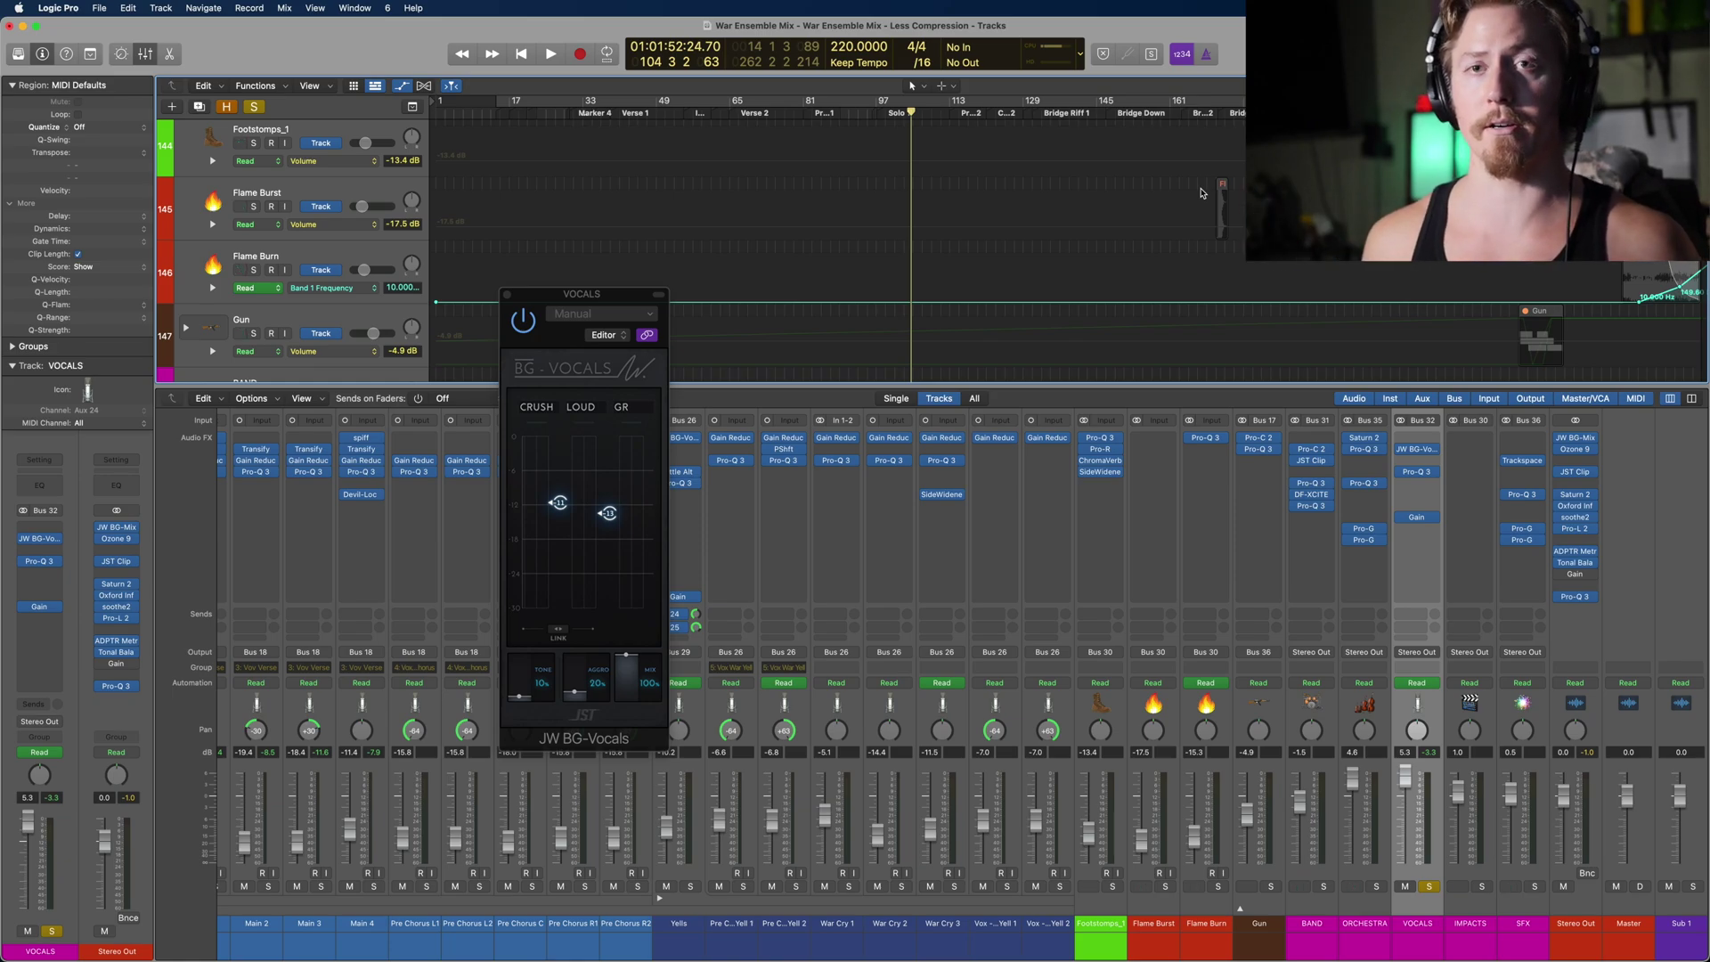
pyautogui.click(1339, 101)
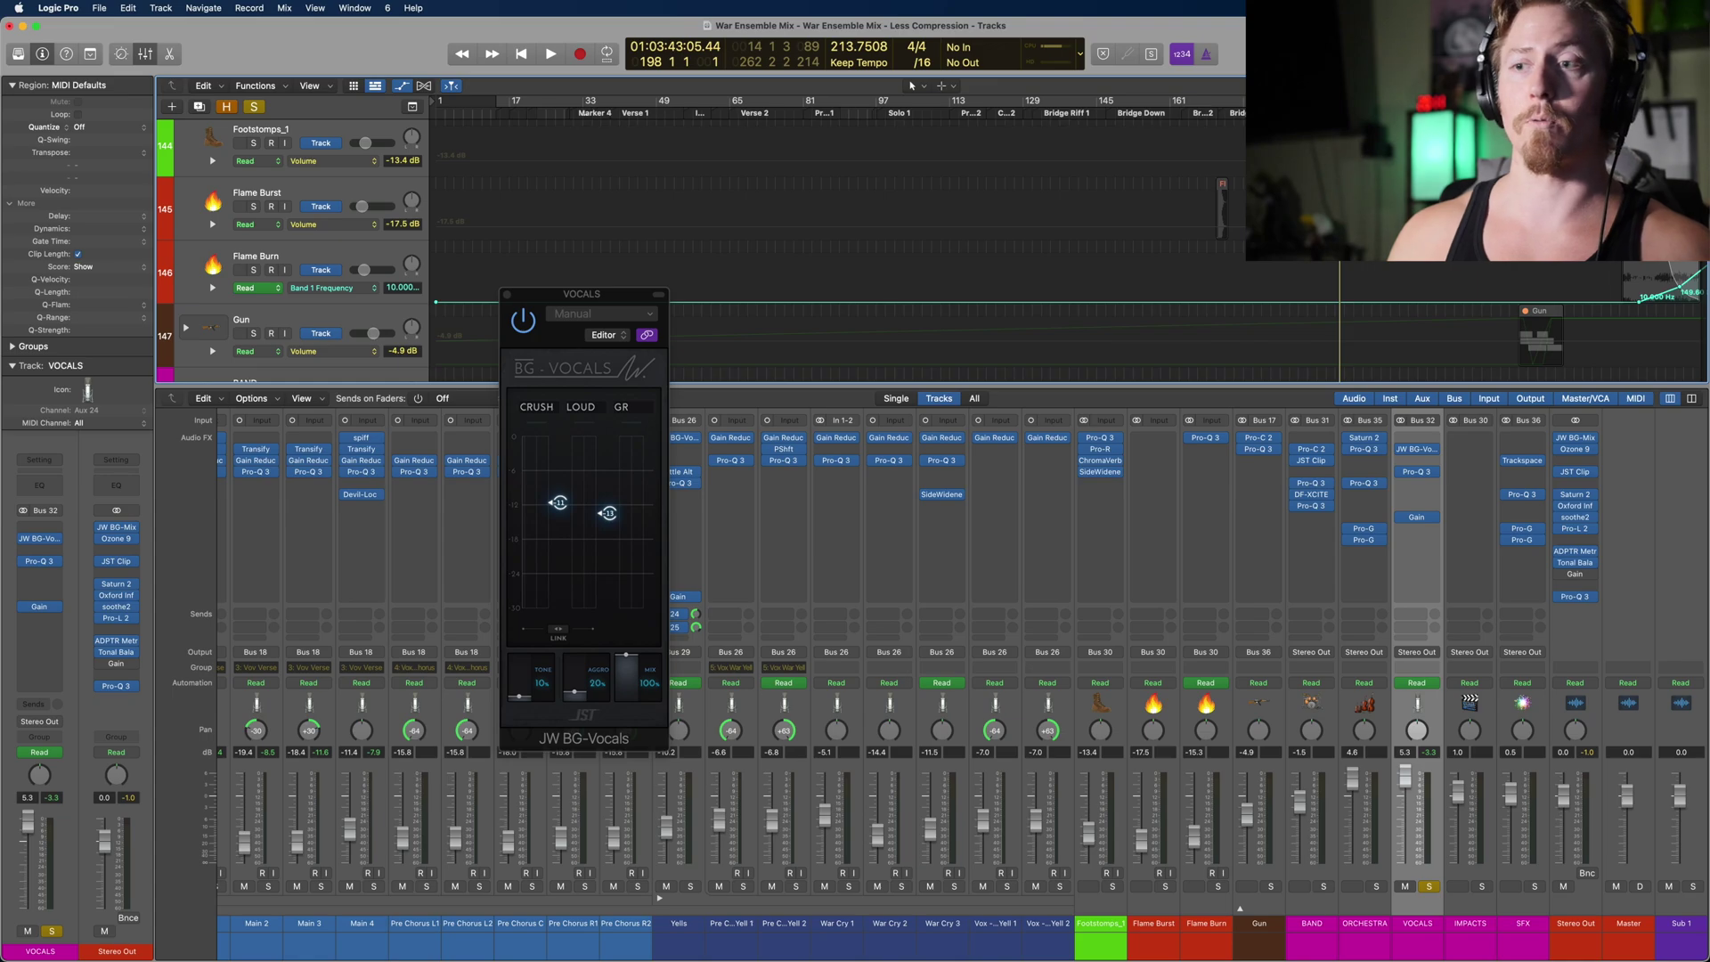
pyautogui.press('space')
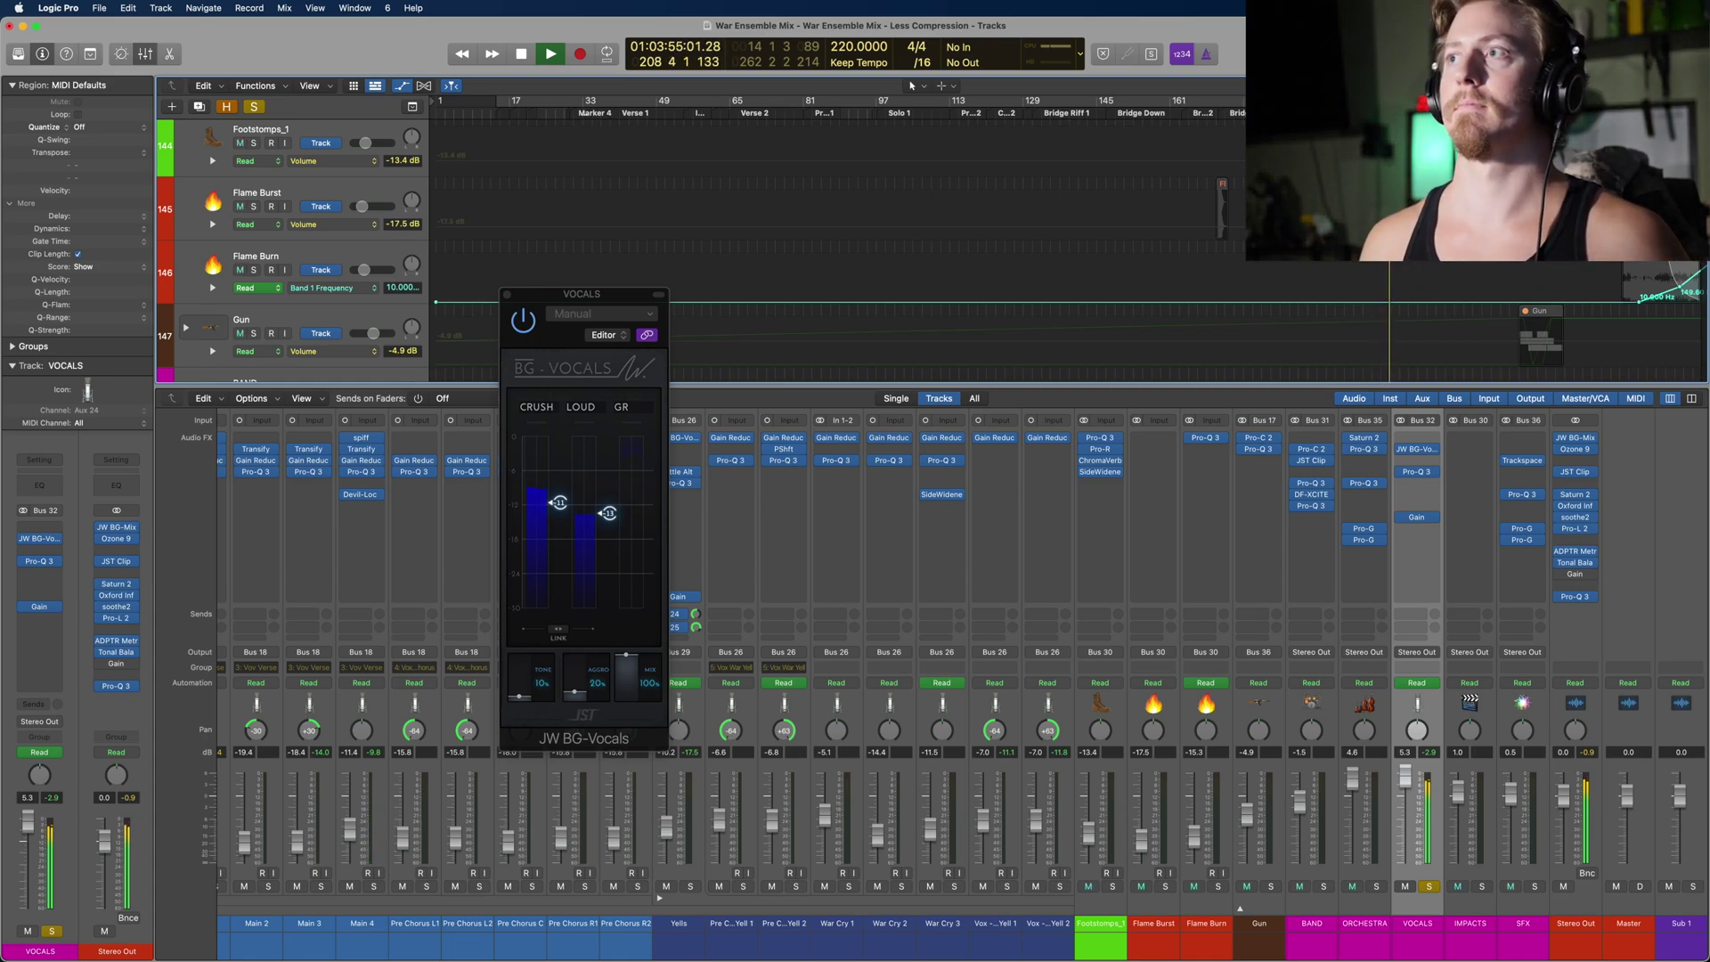
pyautogui.press('space')
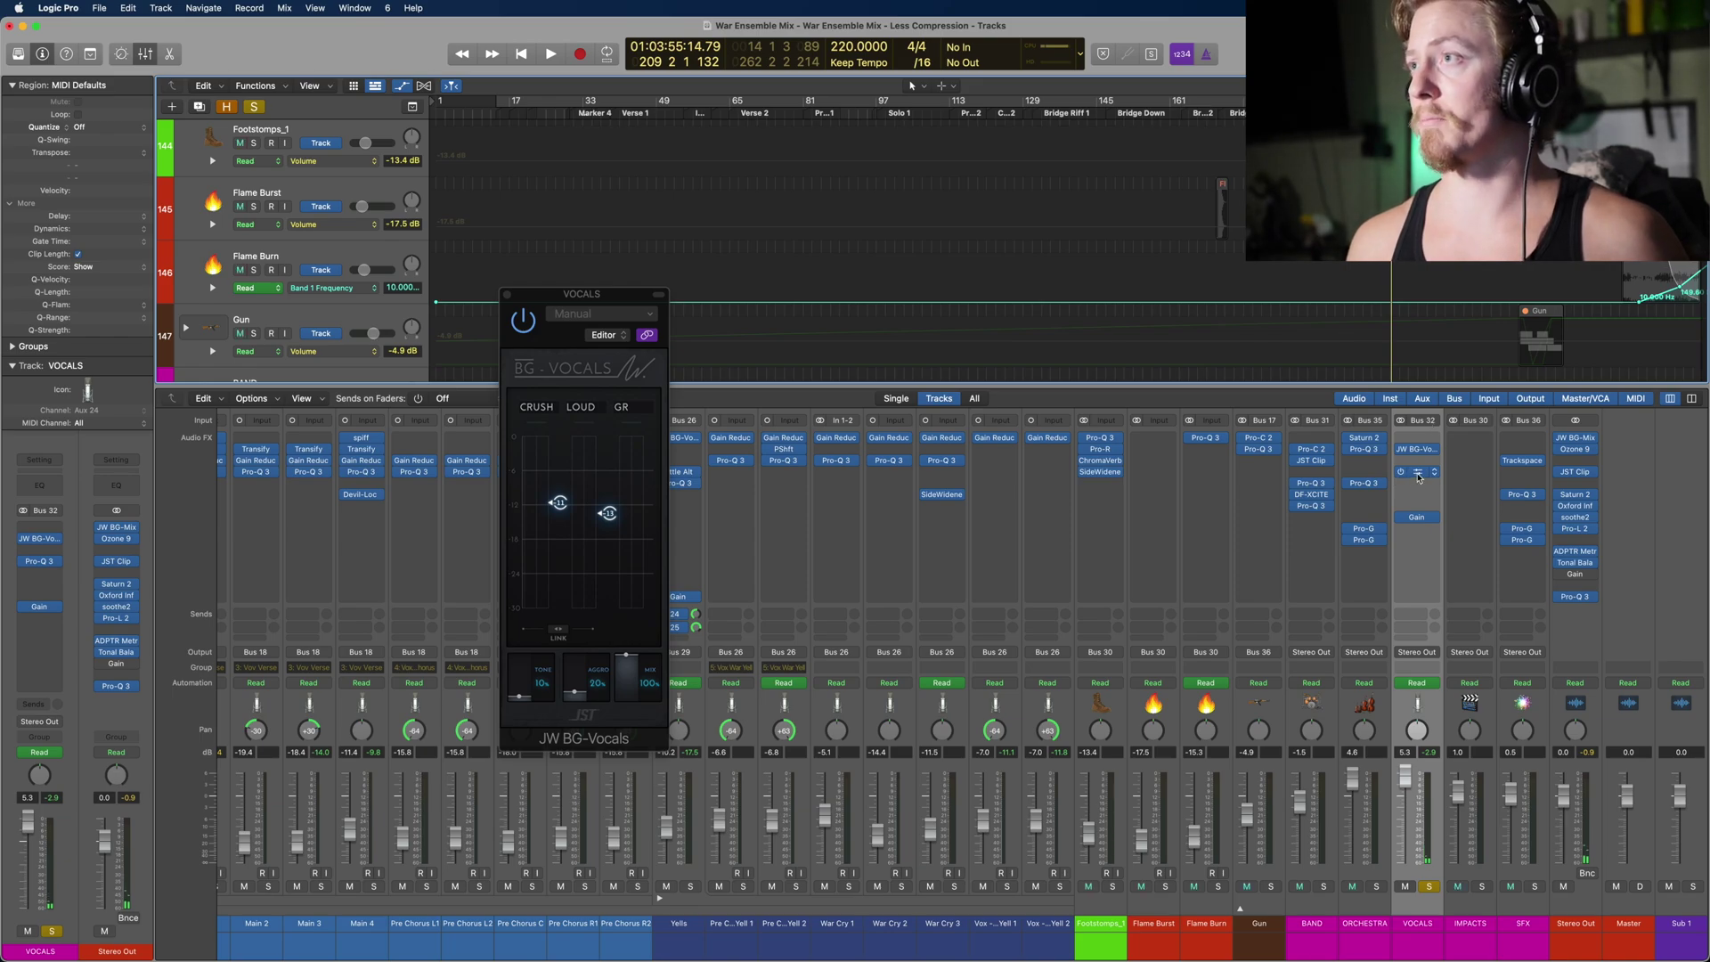
# Step: Review the VOCALS bus's Pro-Q 3 bands, its Gain plug-in and the Gain automation on the VOCALS track
pyautogui.click(1418, 475)
pyautogui.moveTo(880, 475)
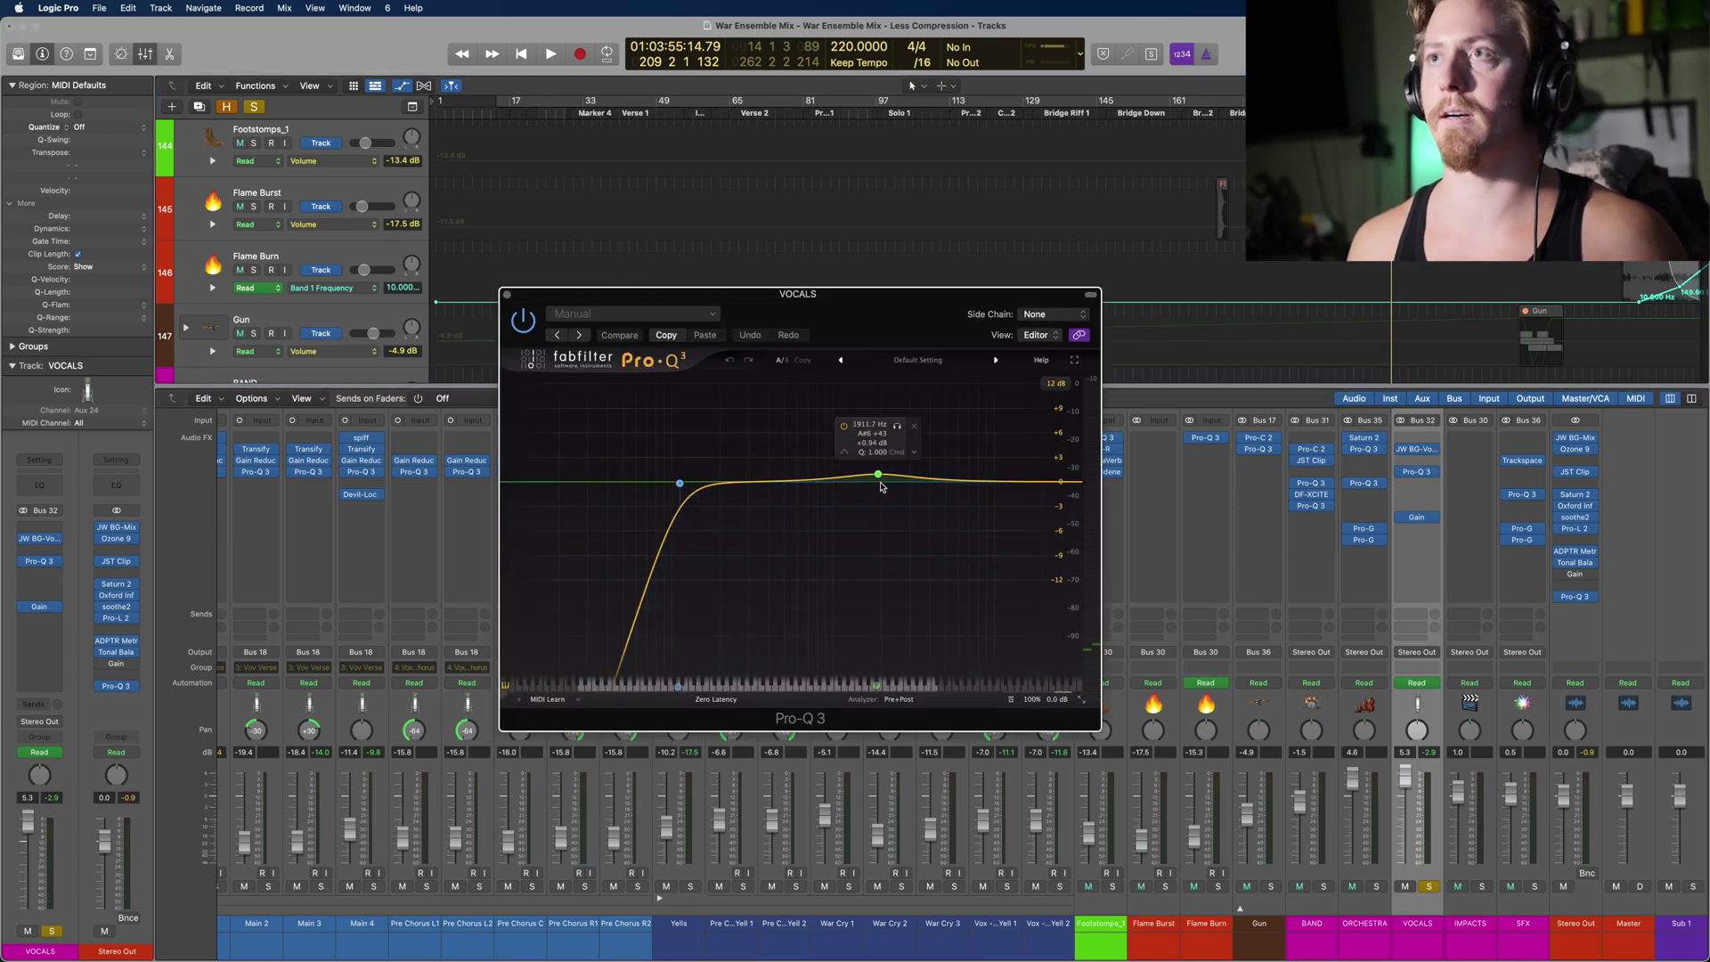
pyautogui.click(1416, 517)
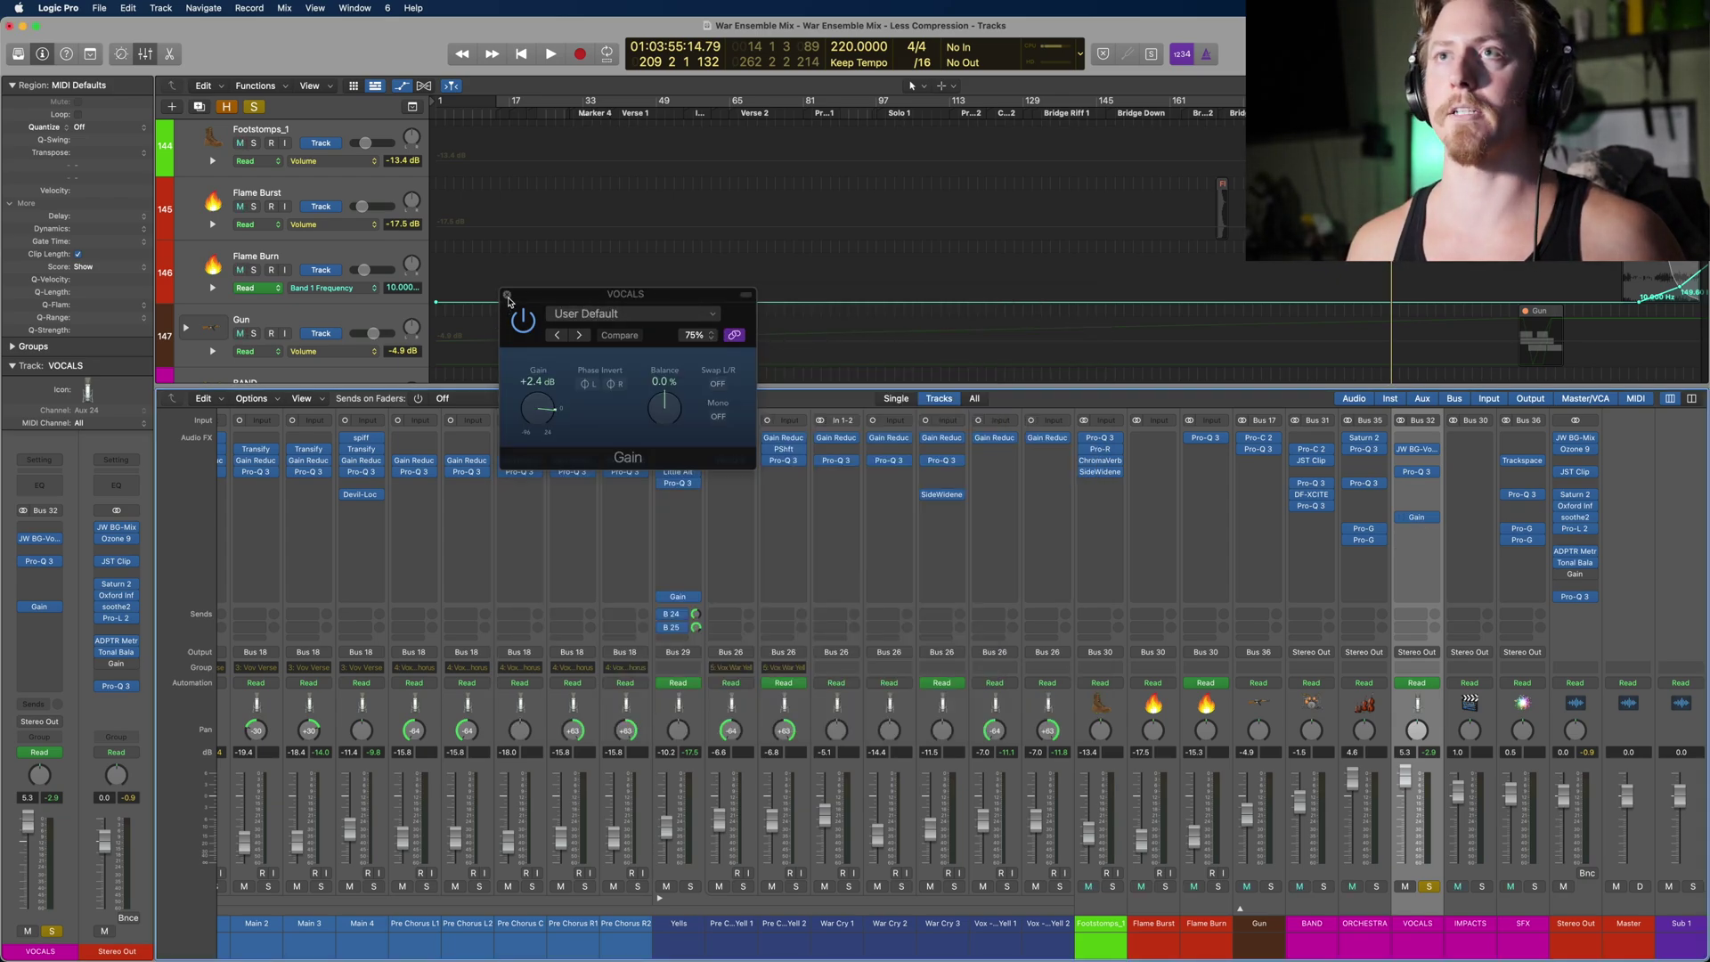
pyautogui.scroll(-5, 802, 249)
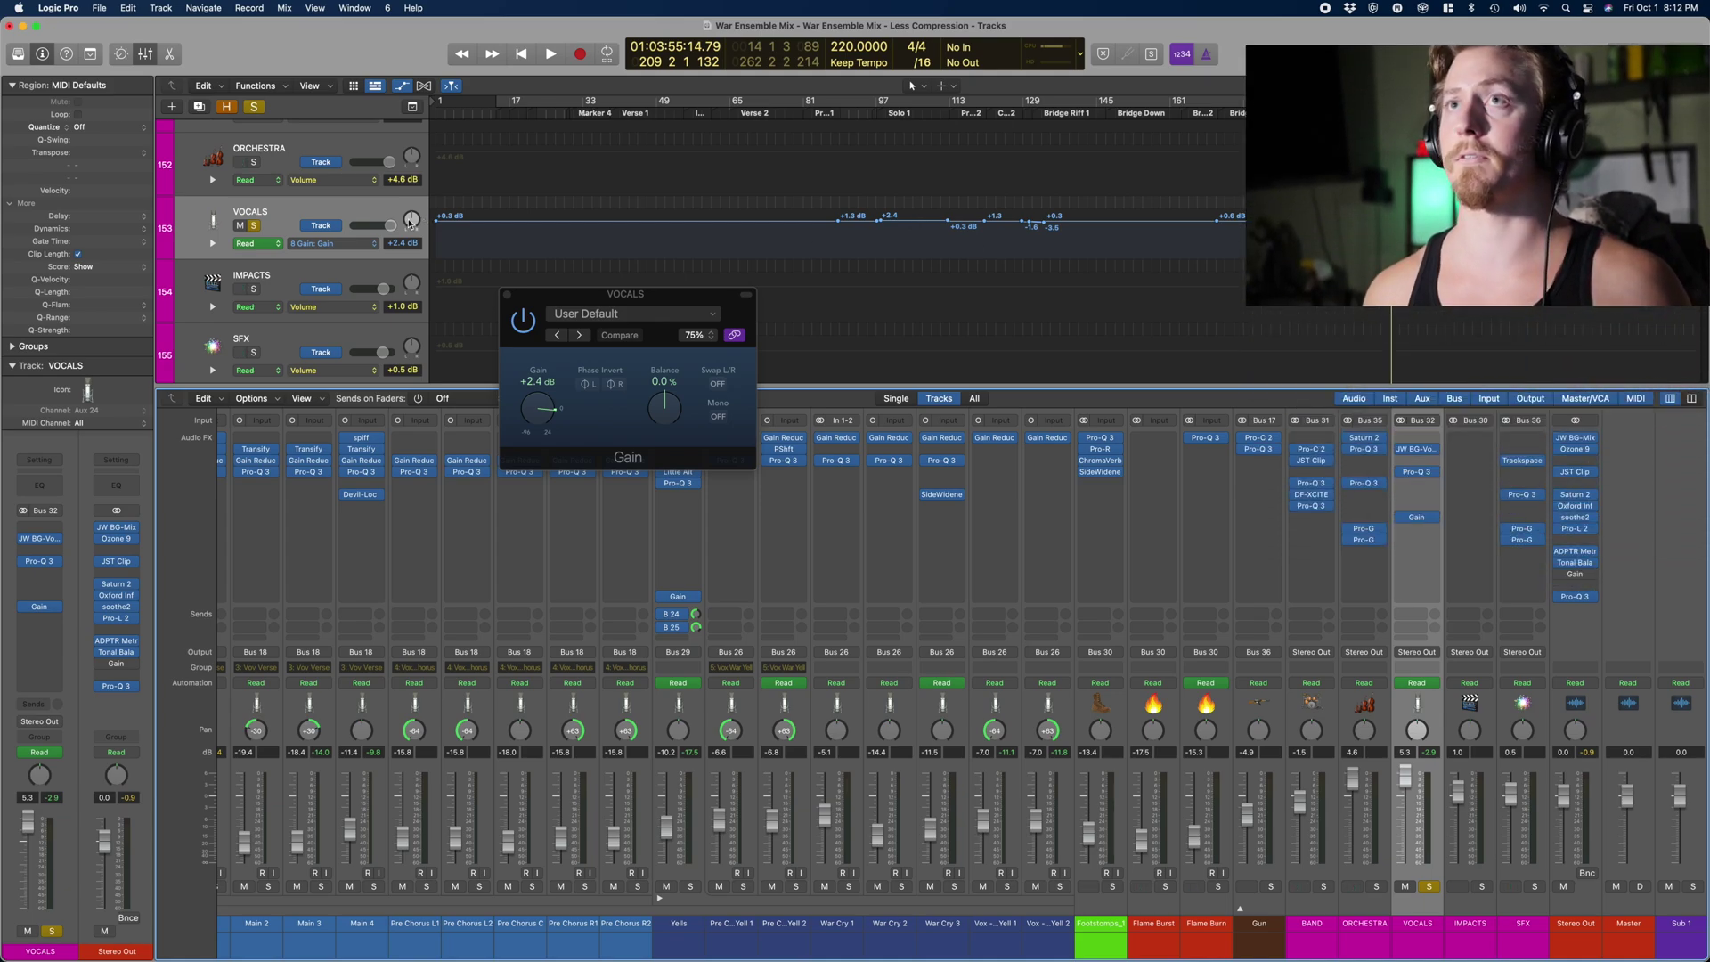
# Step: Select the IMPACTS bus and trace the channels feeding it, inspecting the Hits and Whooshes stacks
pyautogui.click(294, 298)
pyautogui.hscroll(-10, 1052, 744)
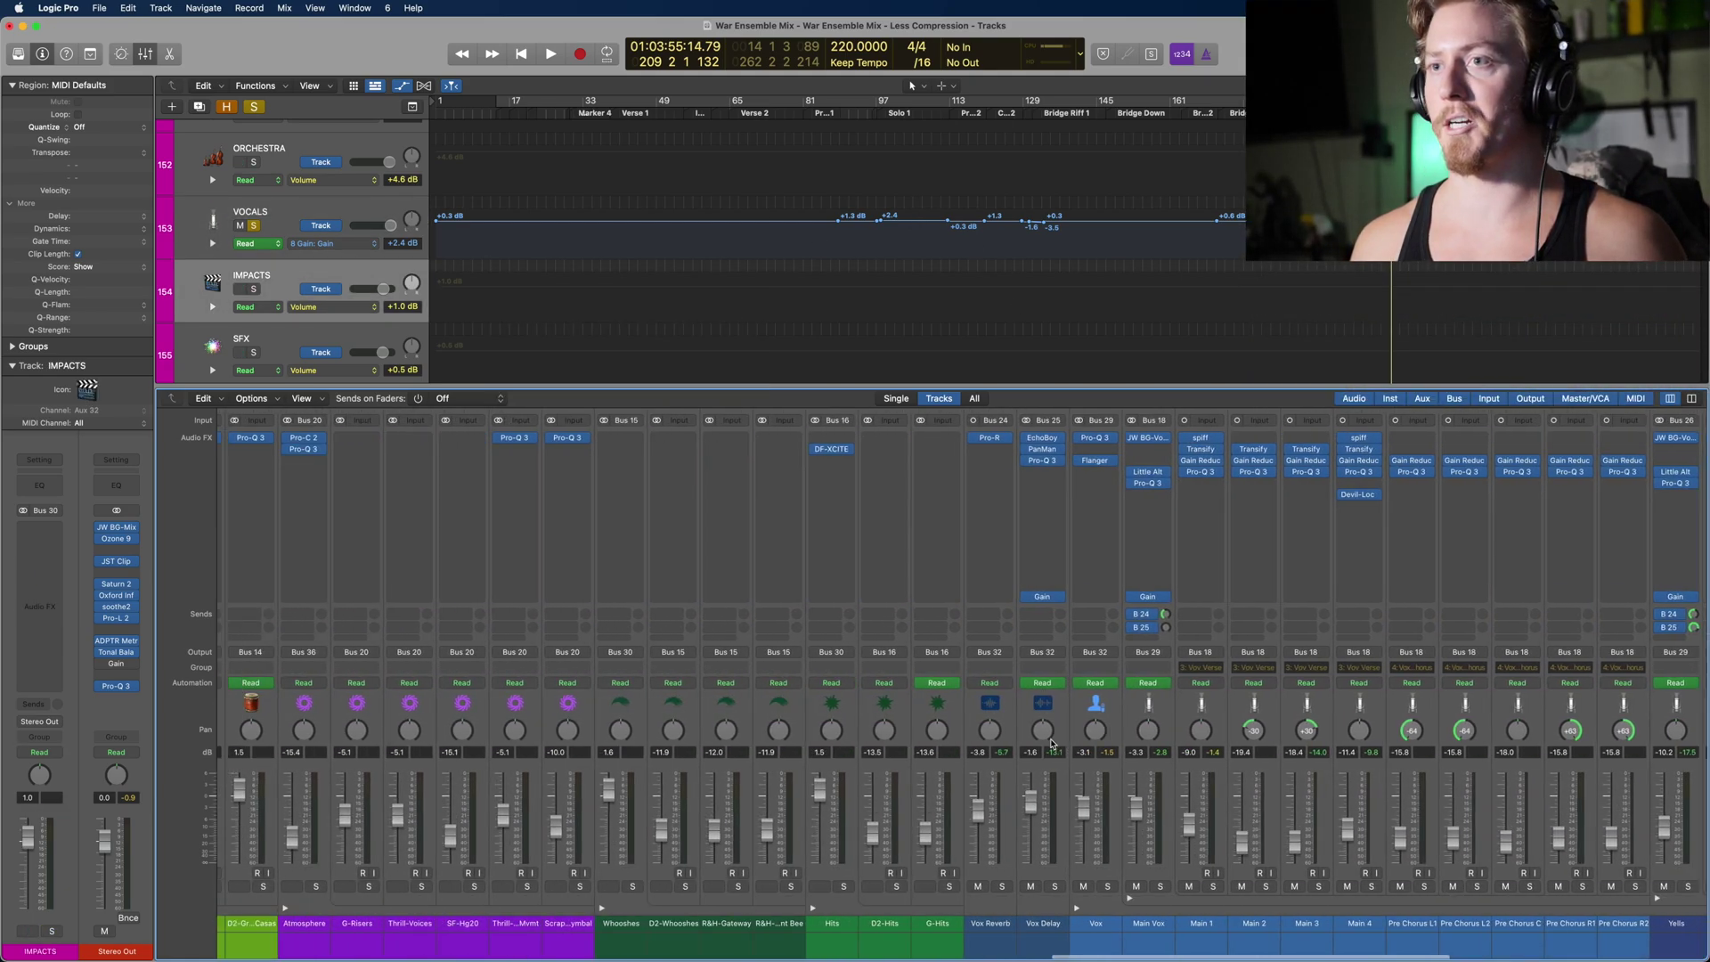
pyautogui.hscroll(-5, 1052, 744)
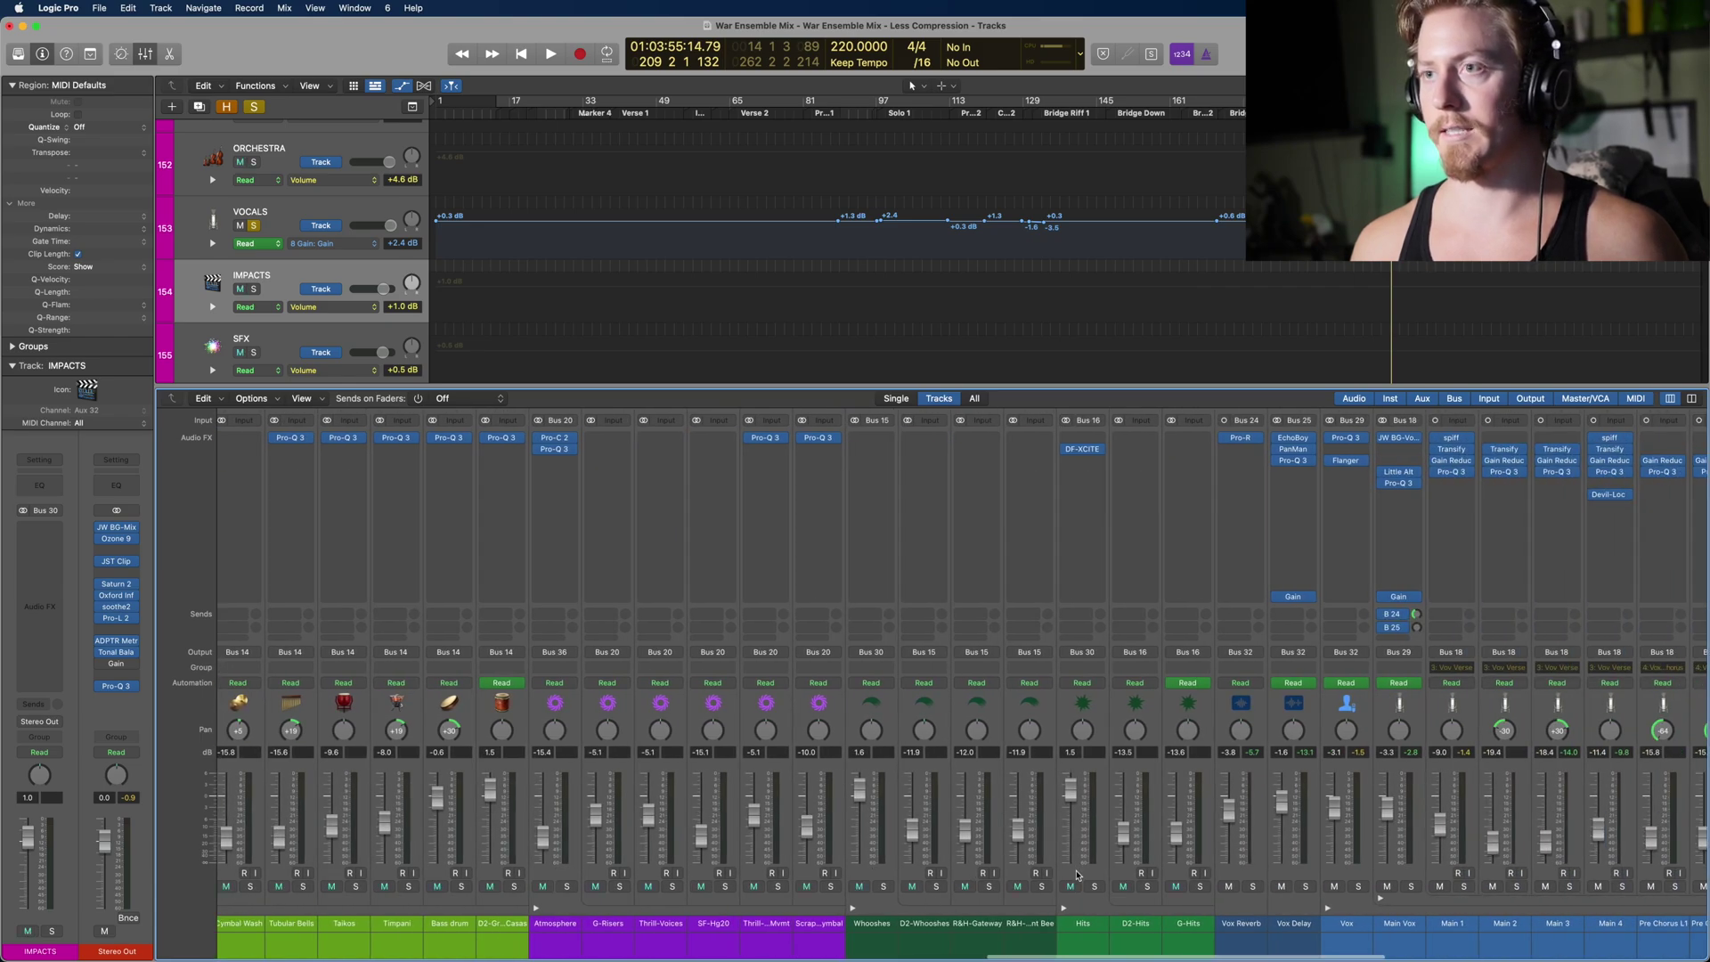
pyautogui.click(1078, 874)
pyautogui.hscroll(-5, 1077, 874)
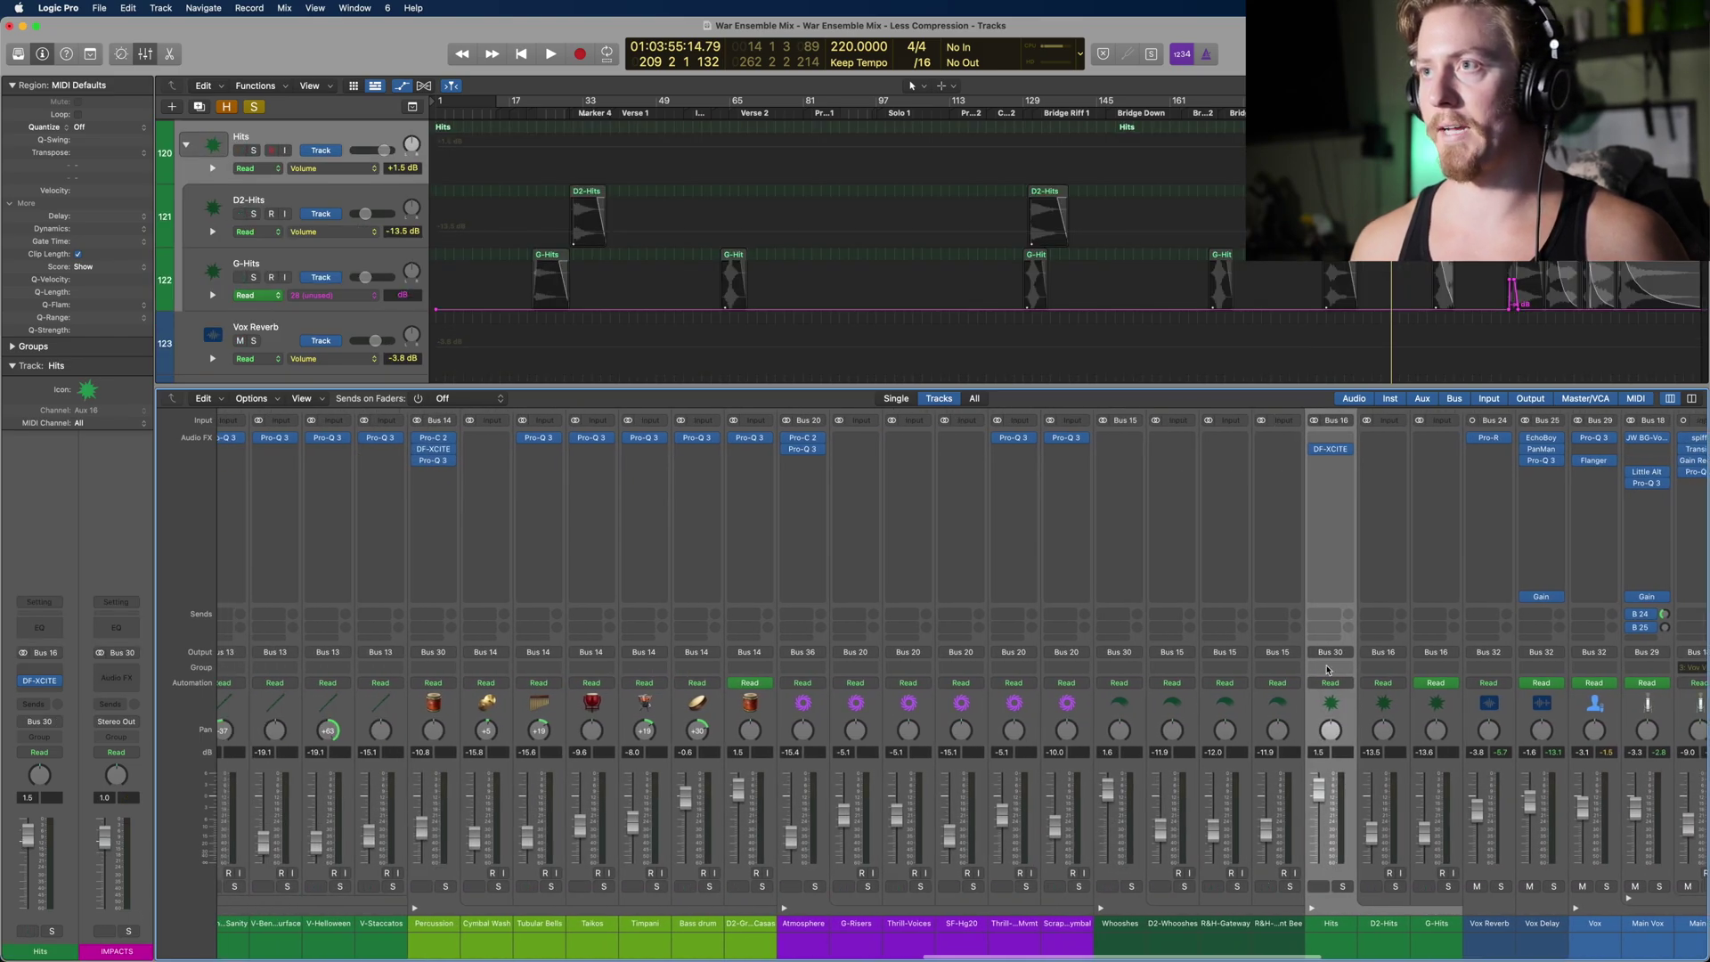
pyautogui.click(1120, 668)
pyautogui.hscroll(-5, 1119, 668)
pyautogui.hscroll(15, 931, 681)
pyautogui.hscroll(15, 677, 615)
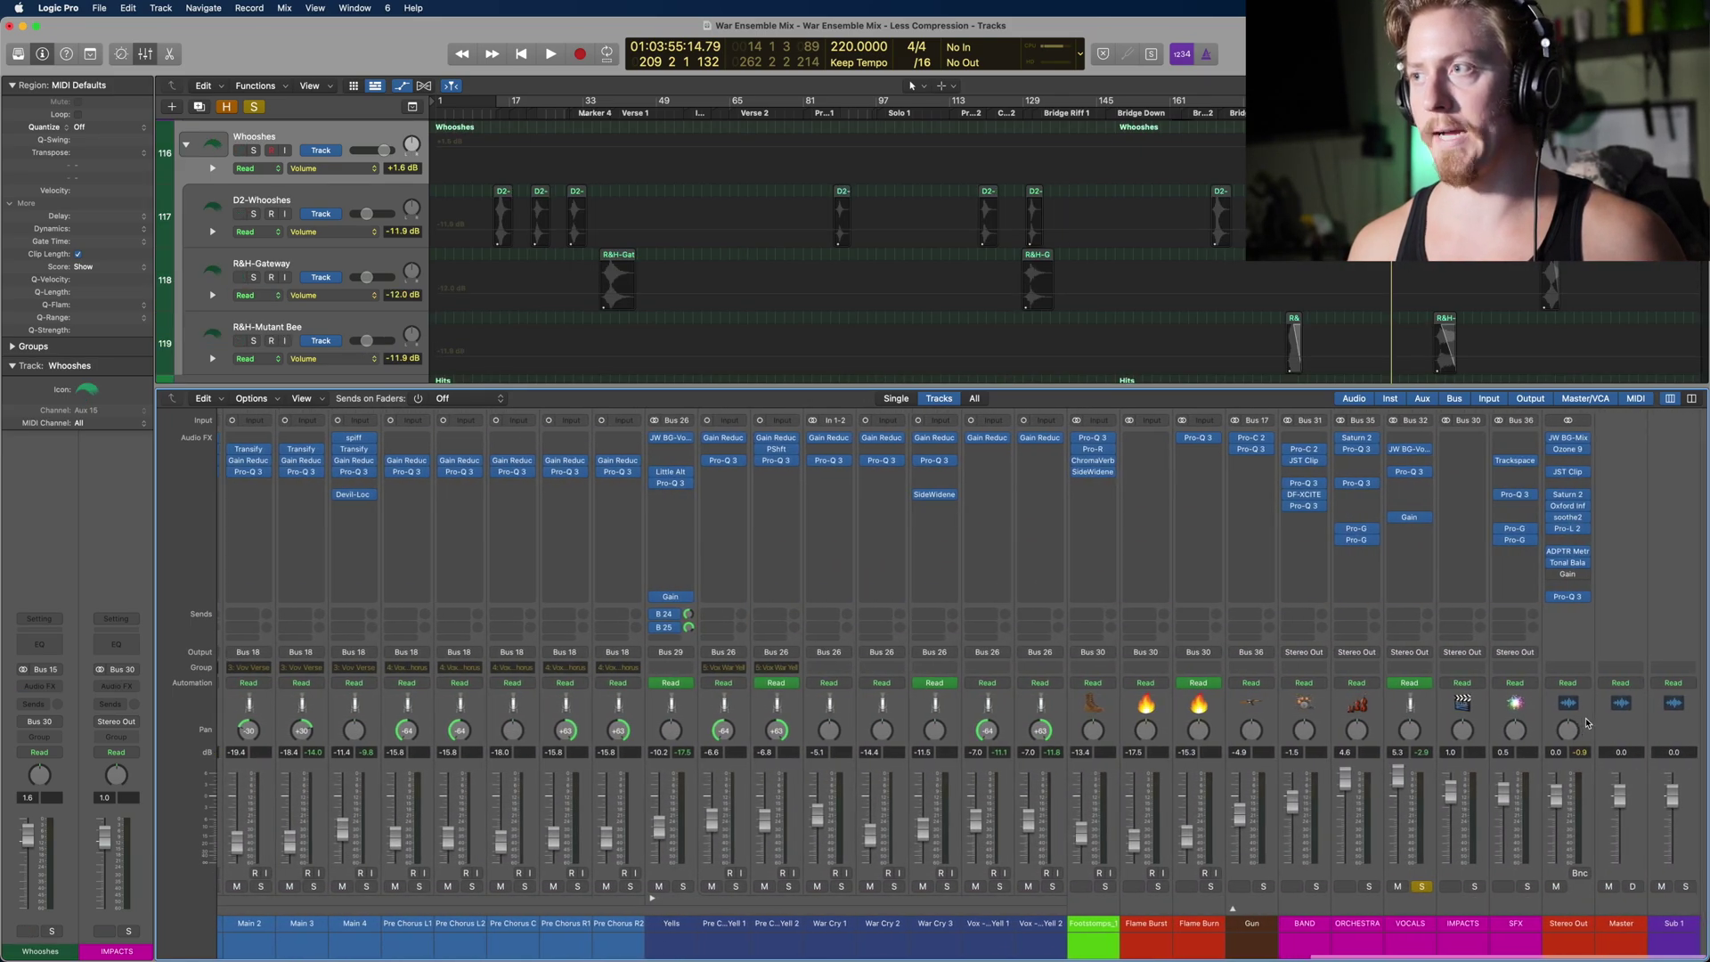
# Step: Solo the IMPACTS bus in place of VOCALS and move the playhead to bar 174, over the Timpani region
pyautogui.click(1479, 881)
pyautogui.click(1481, 887)
pyautogui.scroll(10, 1067, 204)
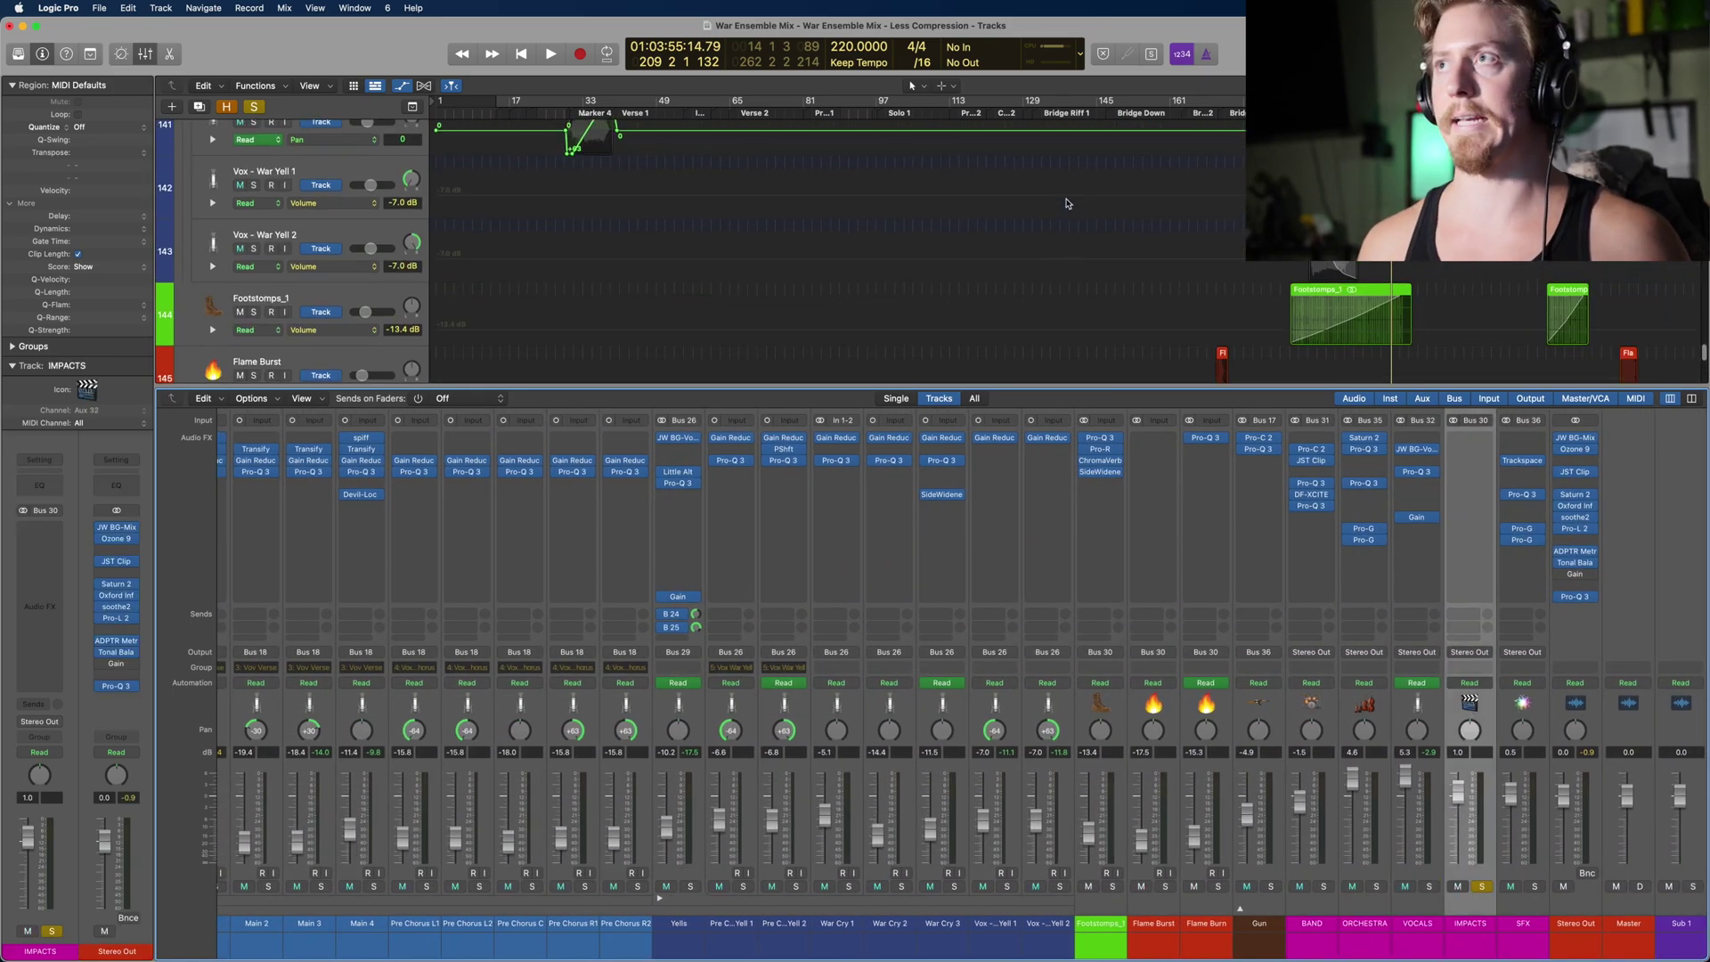
pyautogui.scroll(-2, 1068, 204)
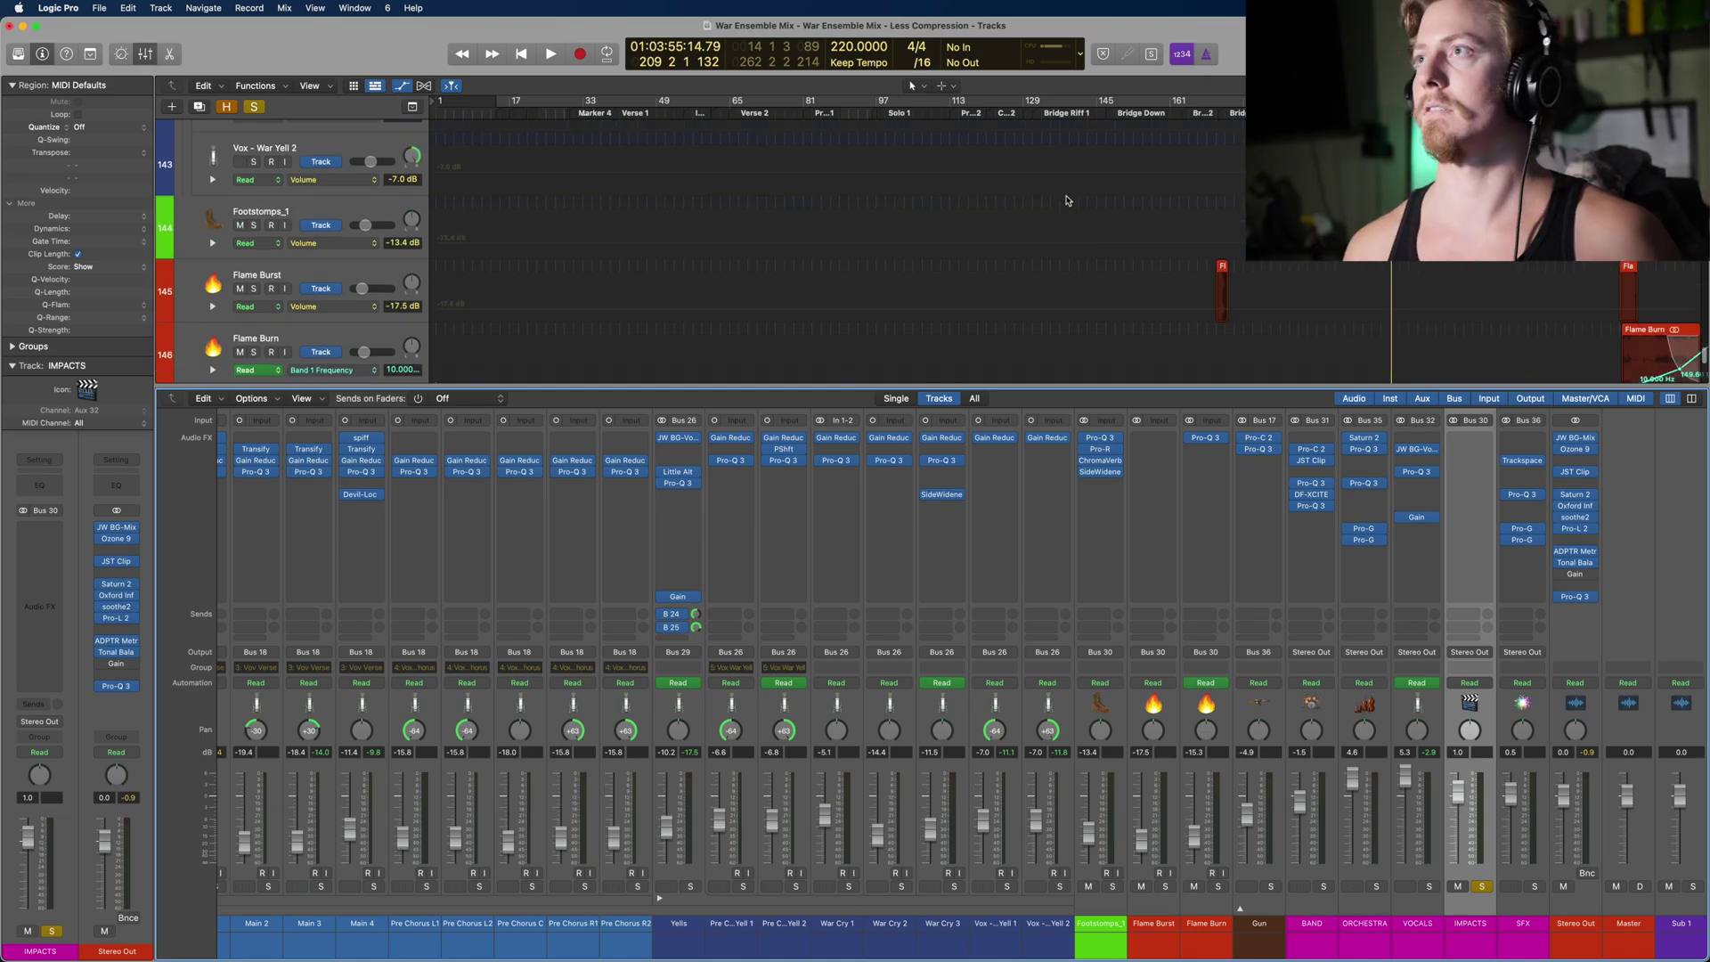
pyautogui.click(1331, 315)
pyautogui.scroll(-1, 1330, 314)
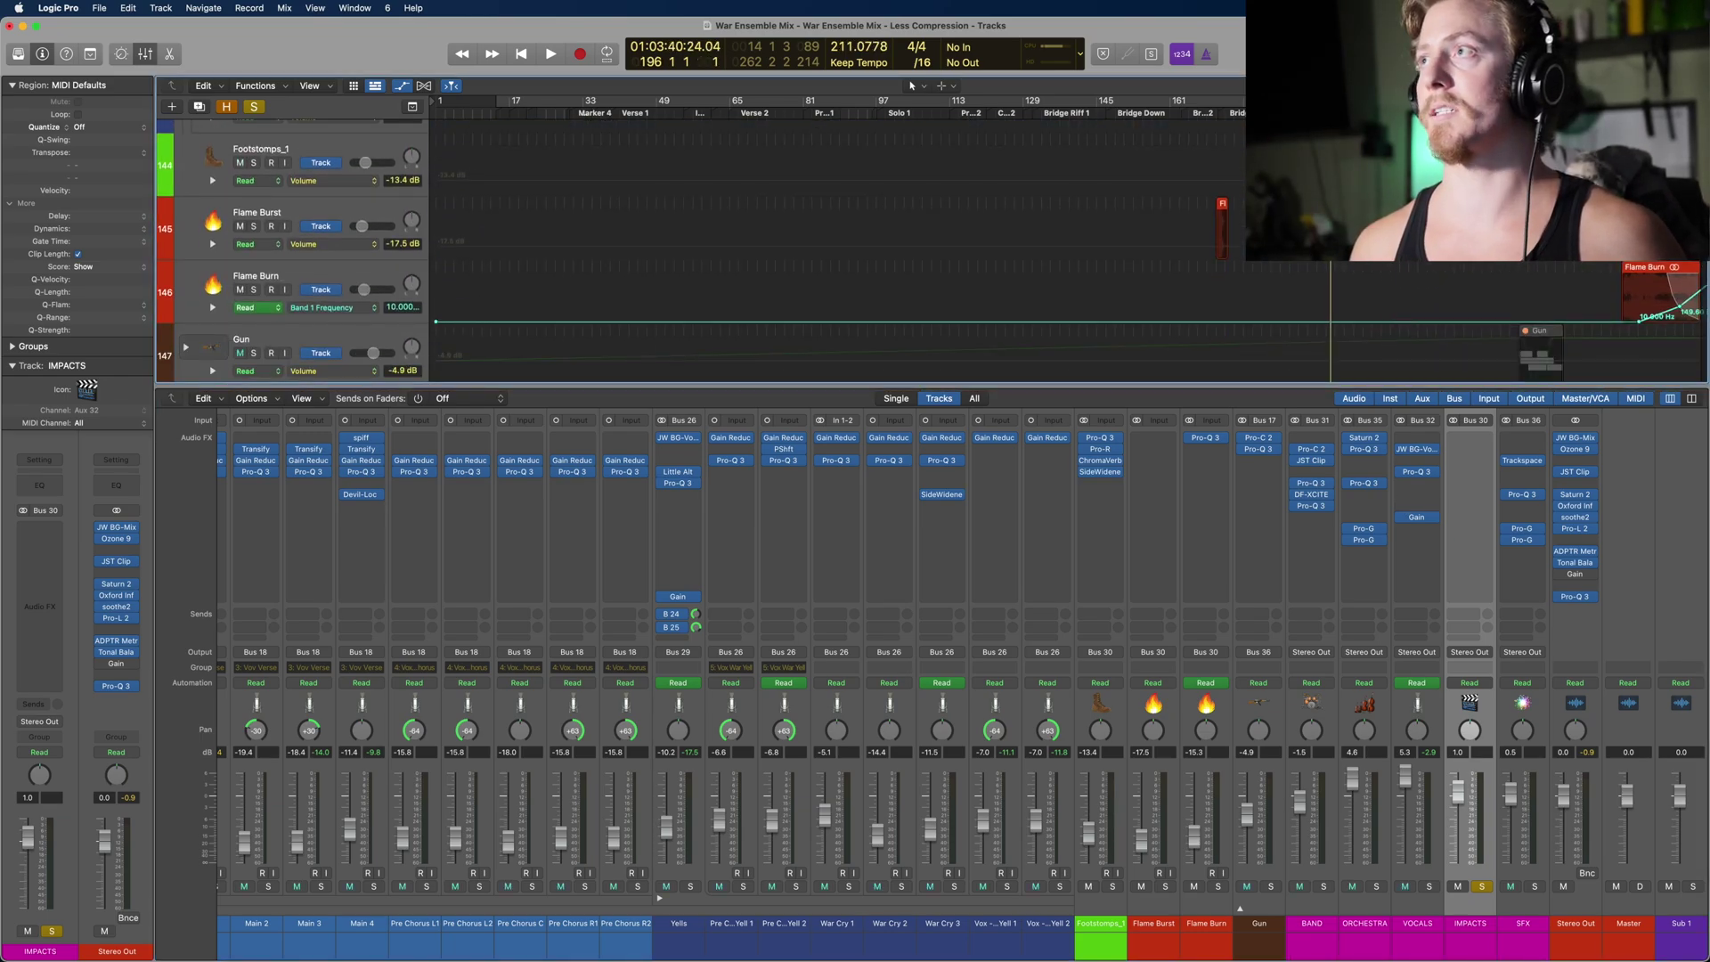
pyautogui.scroll(20, 1331, 316)
pyautogui.click(1229, 113)
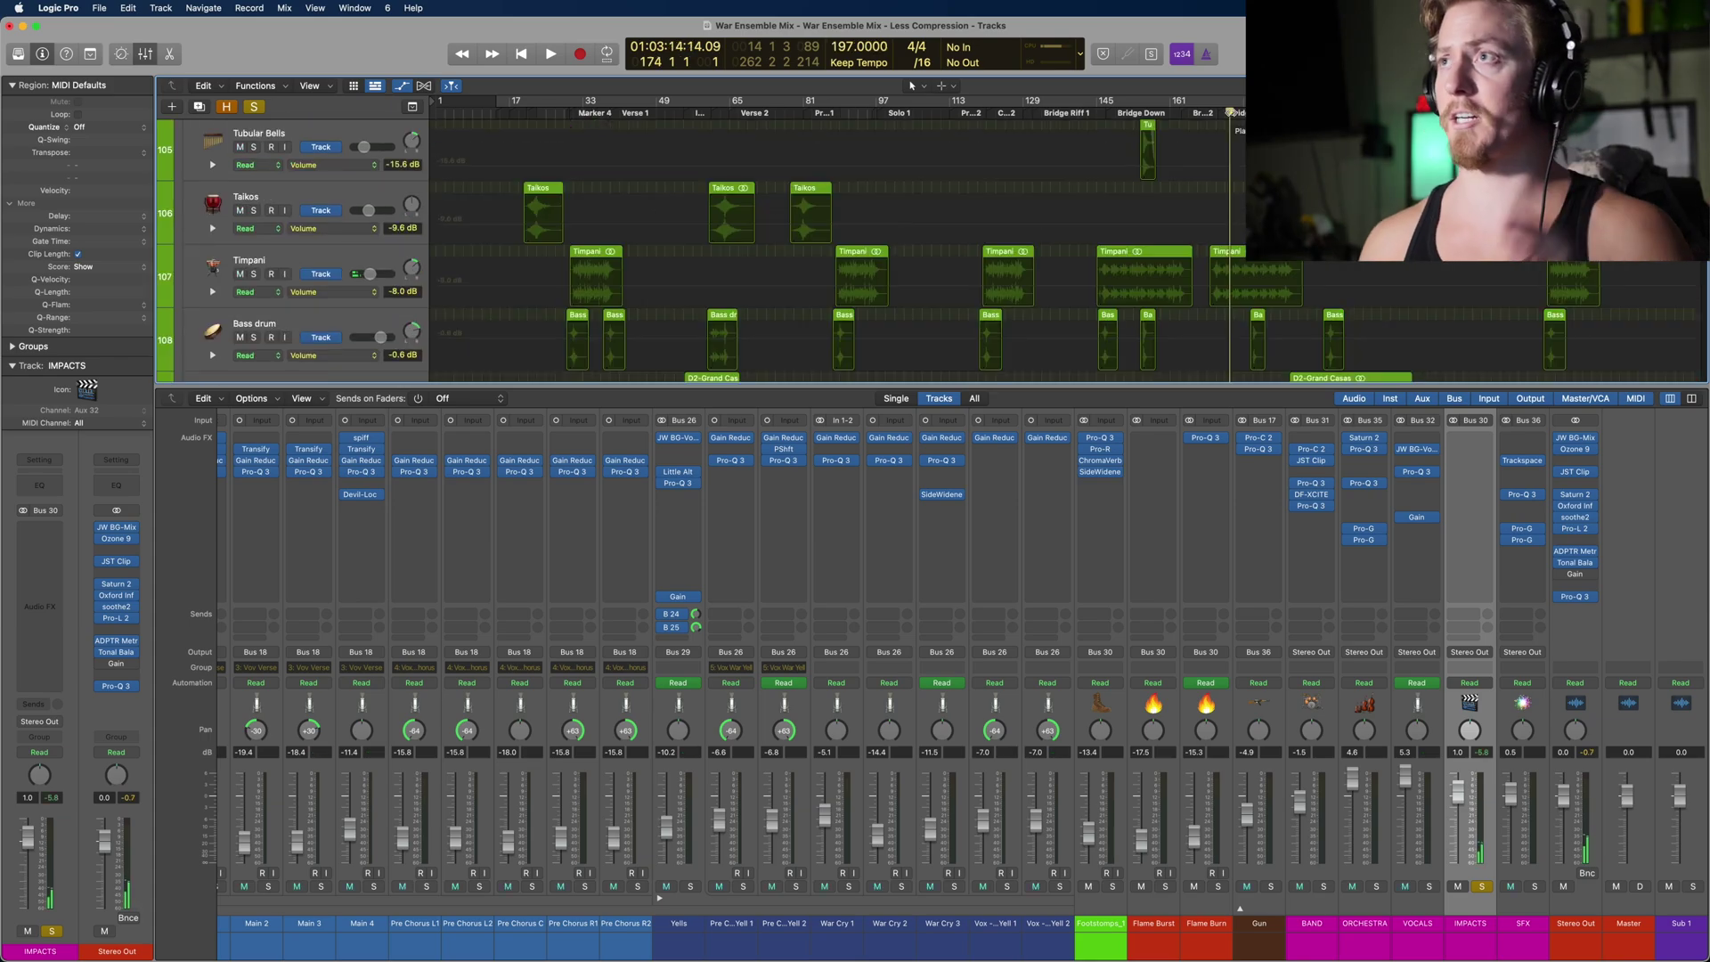
pyautogui.scroll(5, 1250, 326)
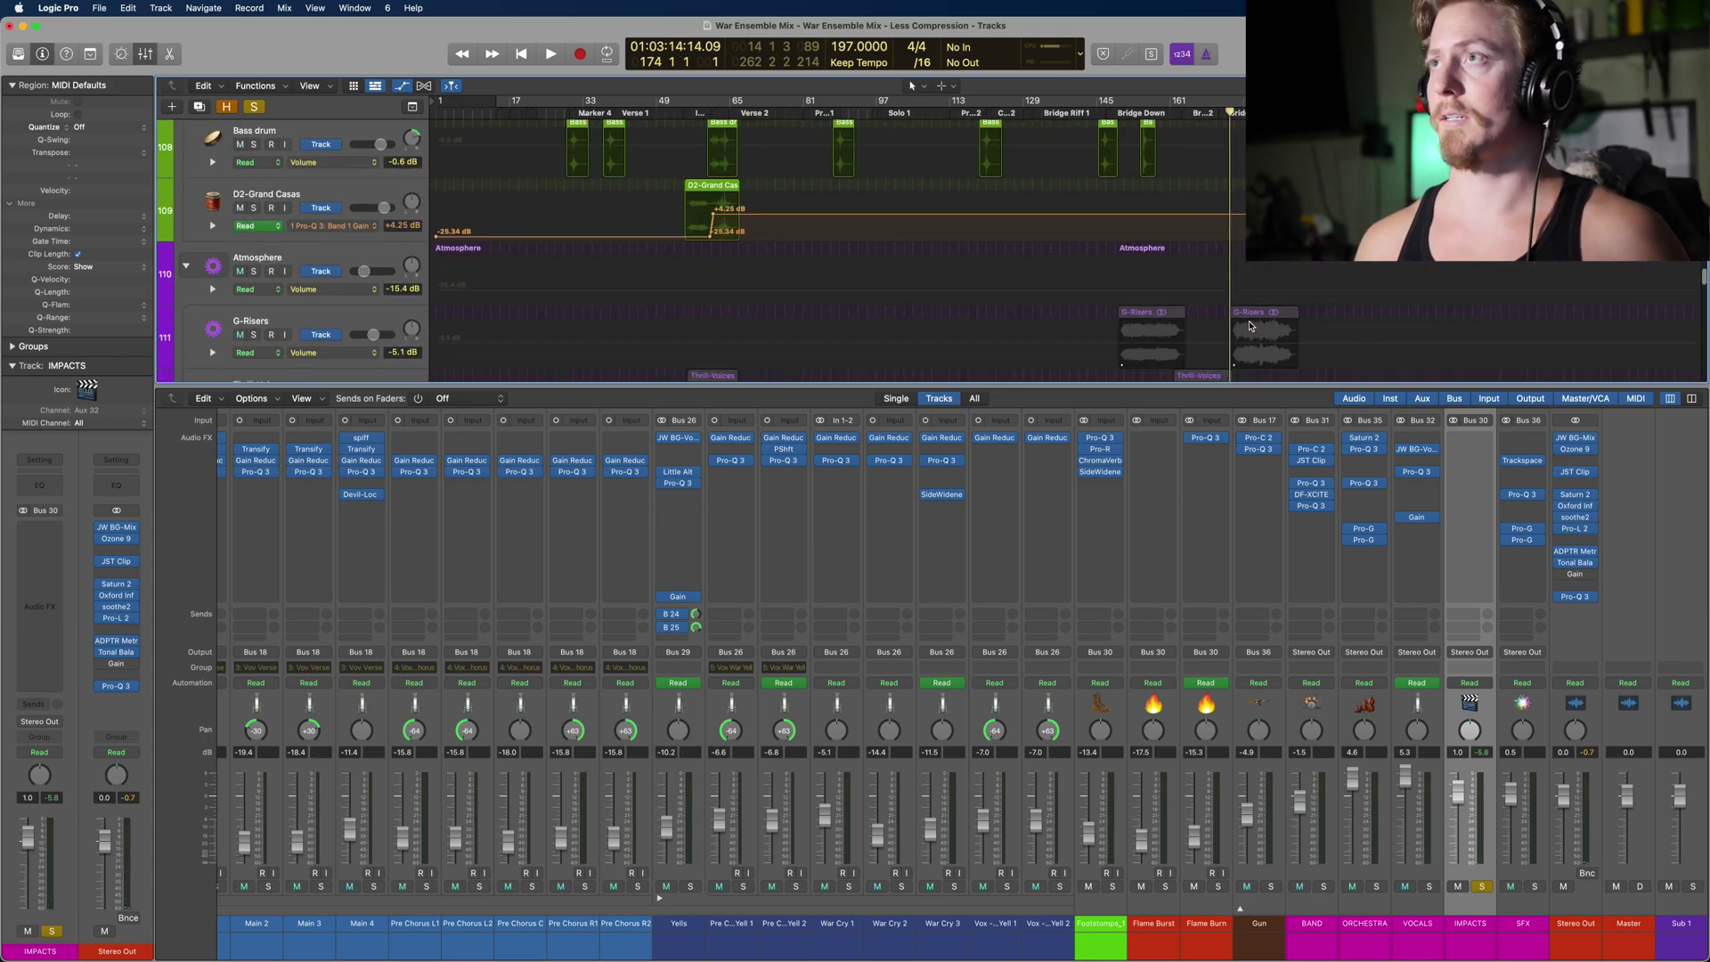
pyautogui.scroll(-3, 1250, 326)
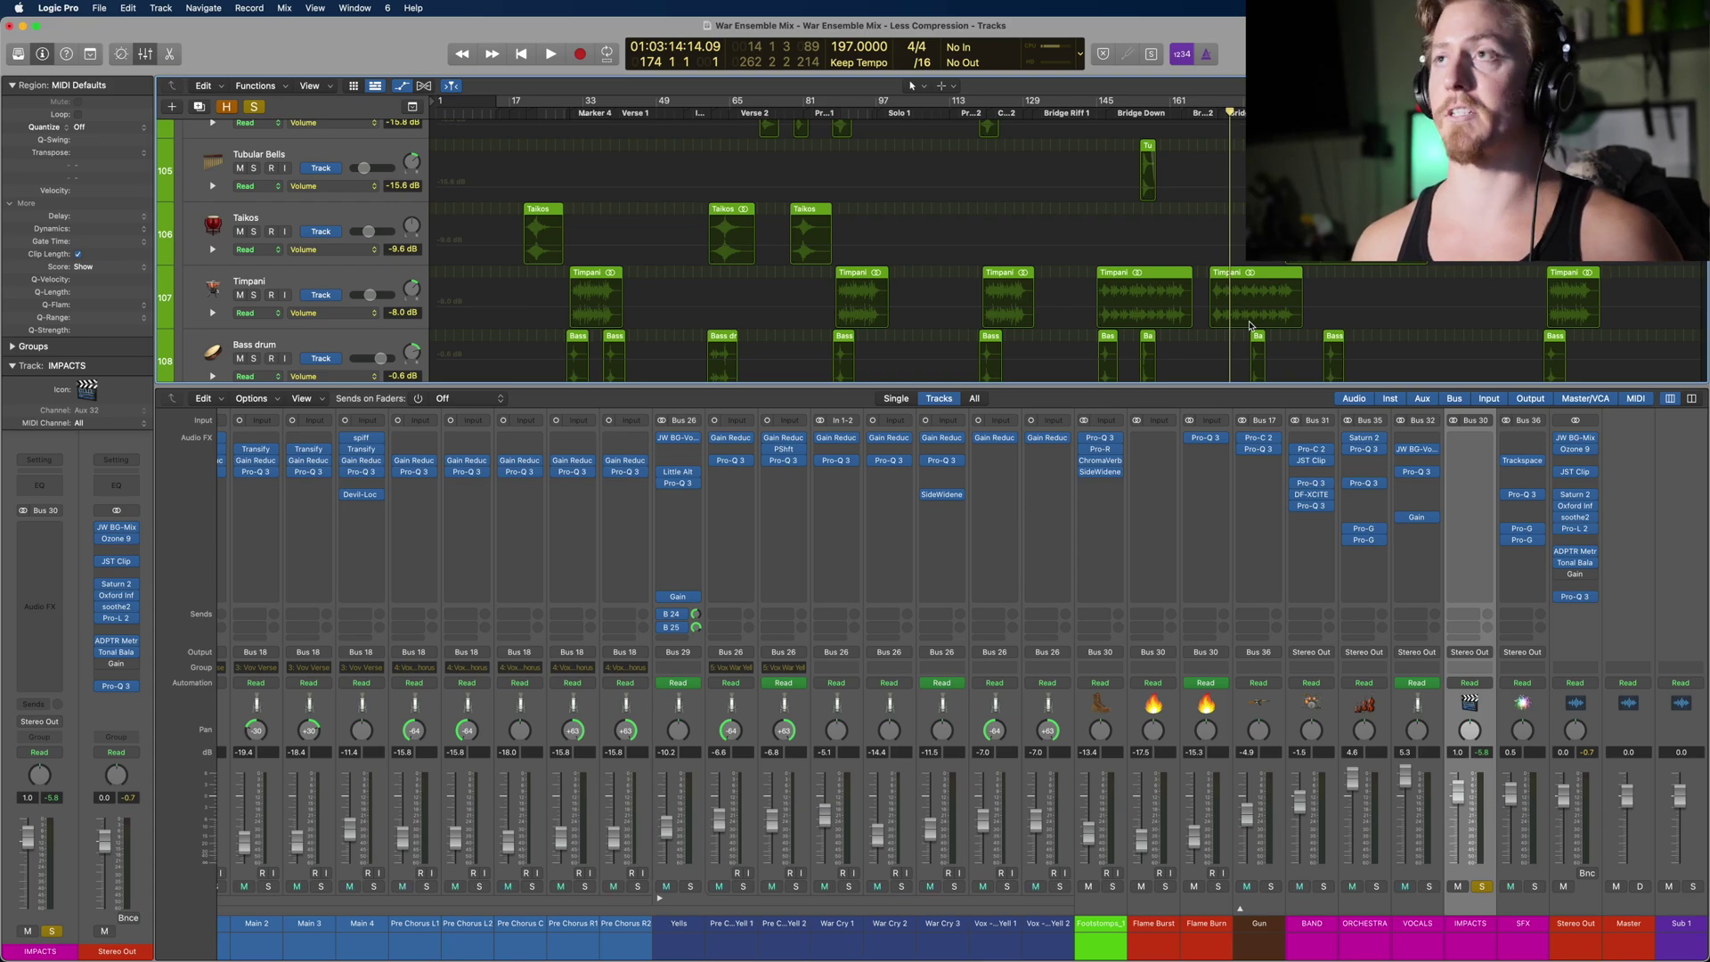
# Step: Hide the mixer and play the soloed IMPACTS bus from bar 174, following the Timpani, Tubular Bells and Bass drum regions
pyautogui.press('x')
pyautogui.press('space')
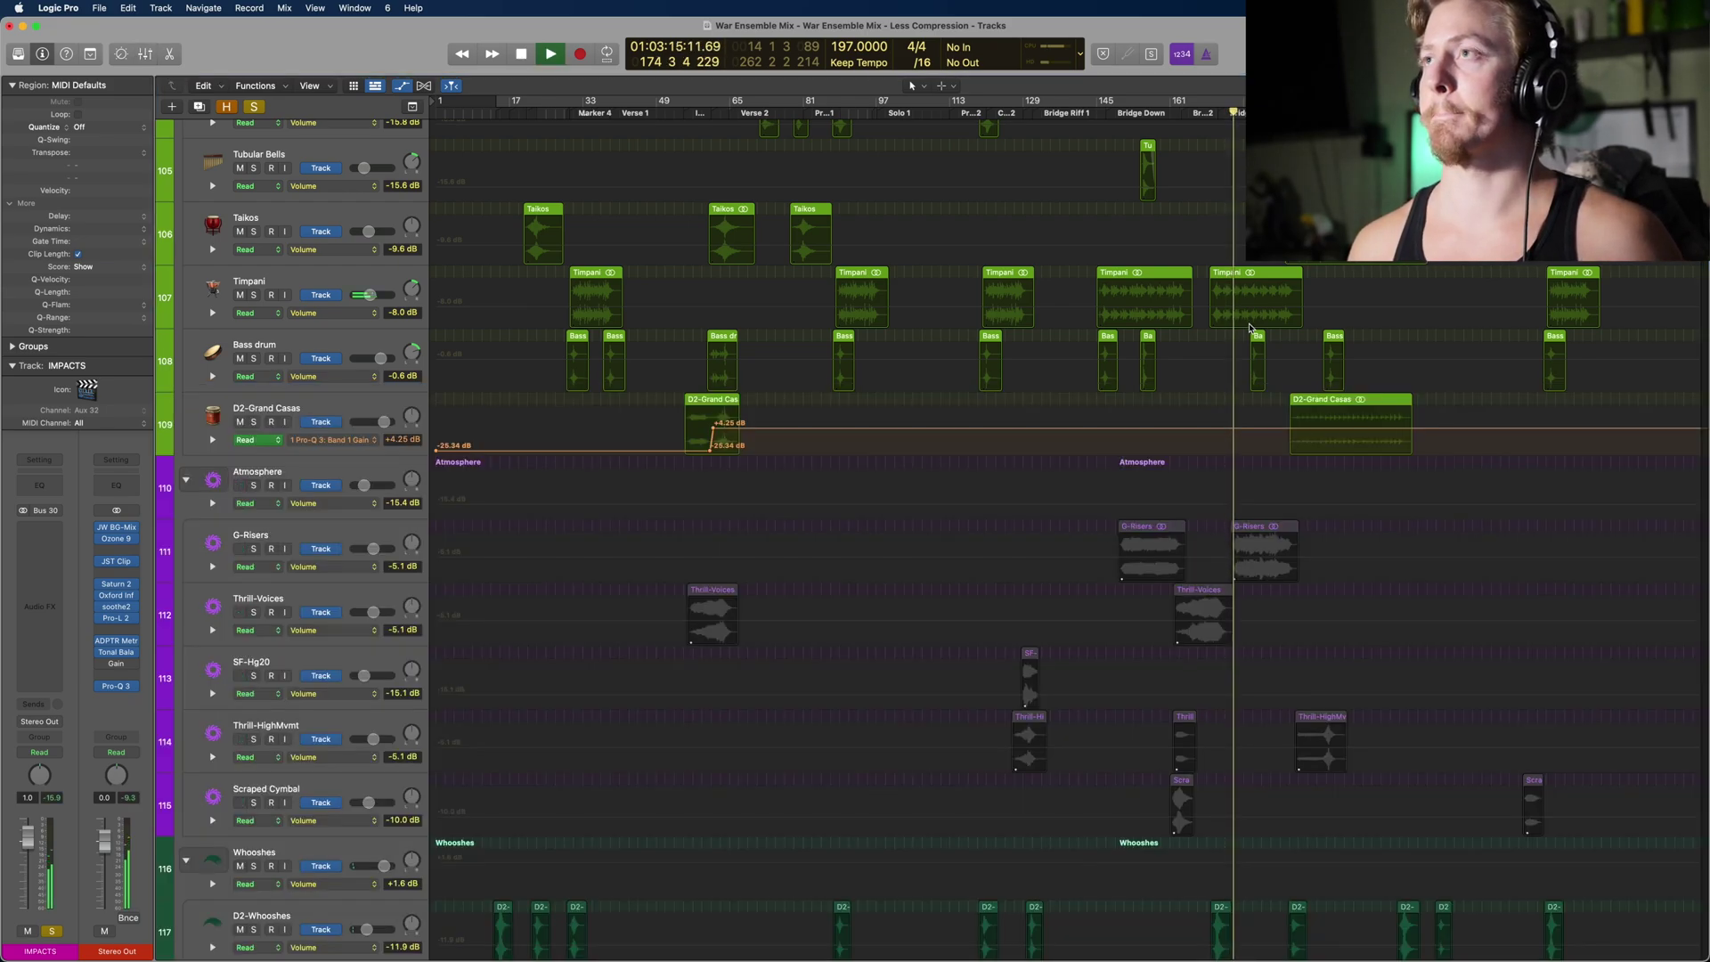
pyautogui.scroll(-3, 1286, 436)
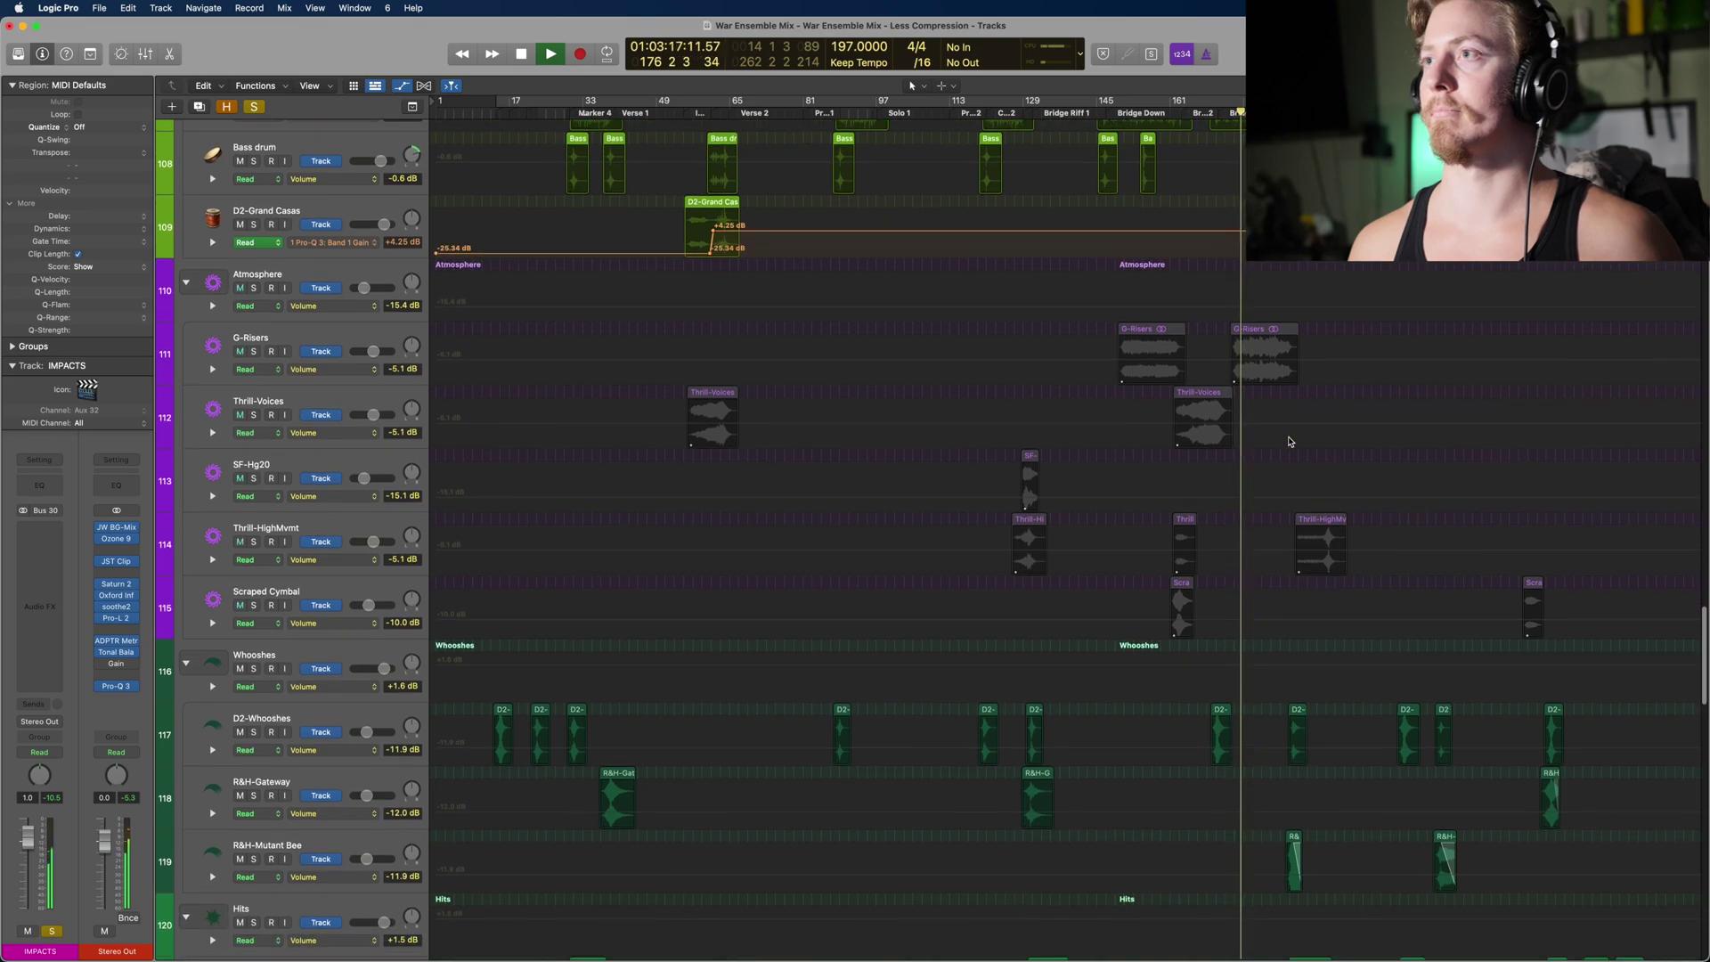
pyautogui.scroll(-2, 1288, 441)
pyautogui.scroll(5, 1289, 442)
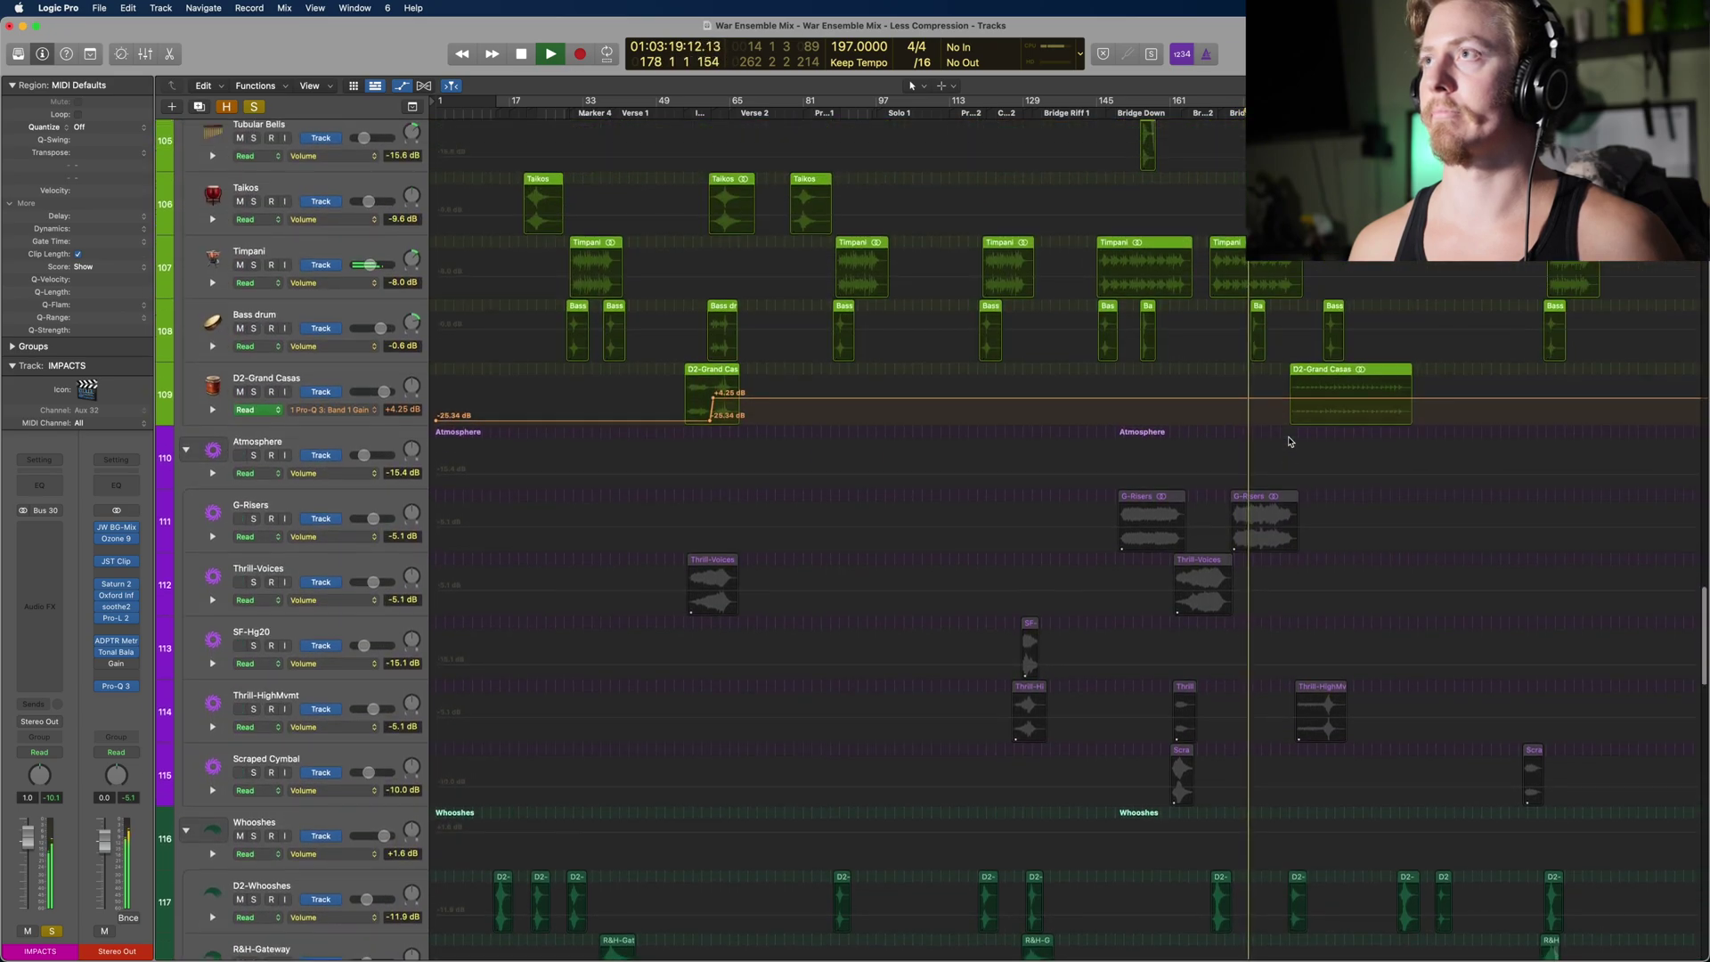
pyautogui.scroll(2, 1291, 441)
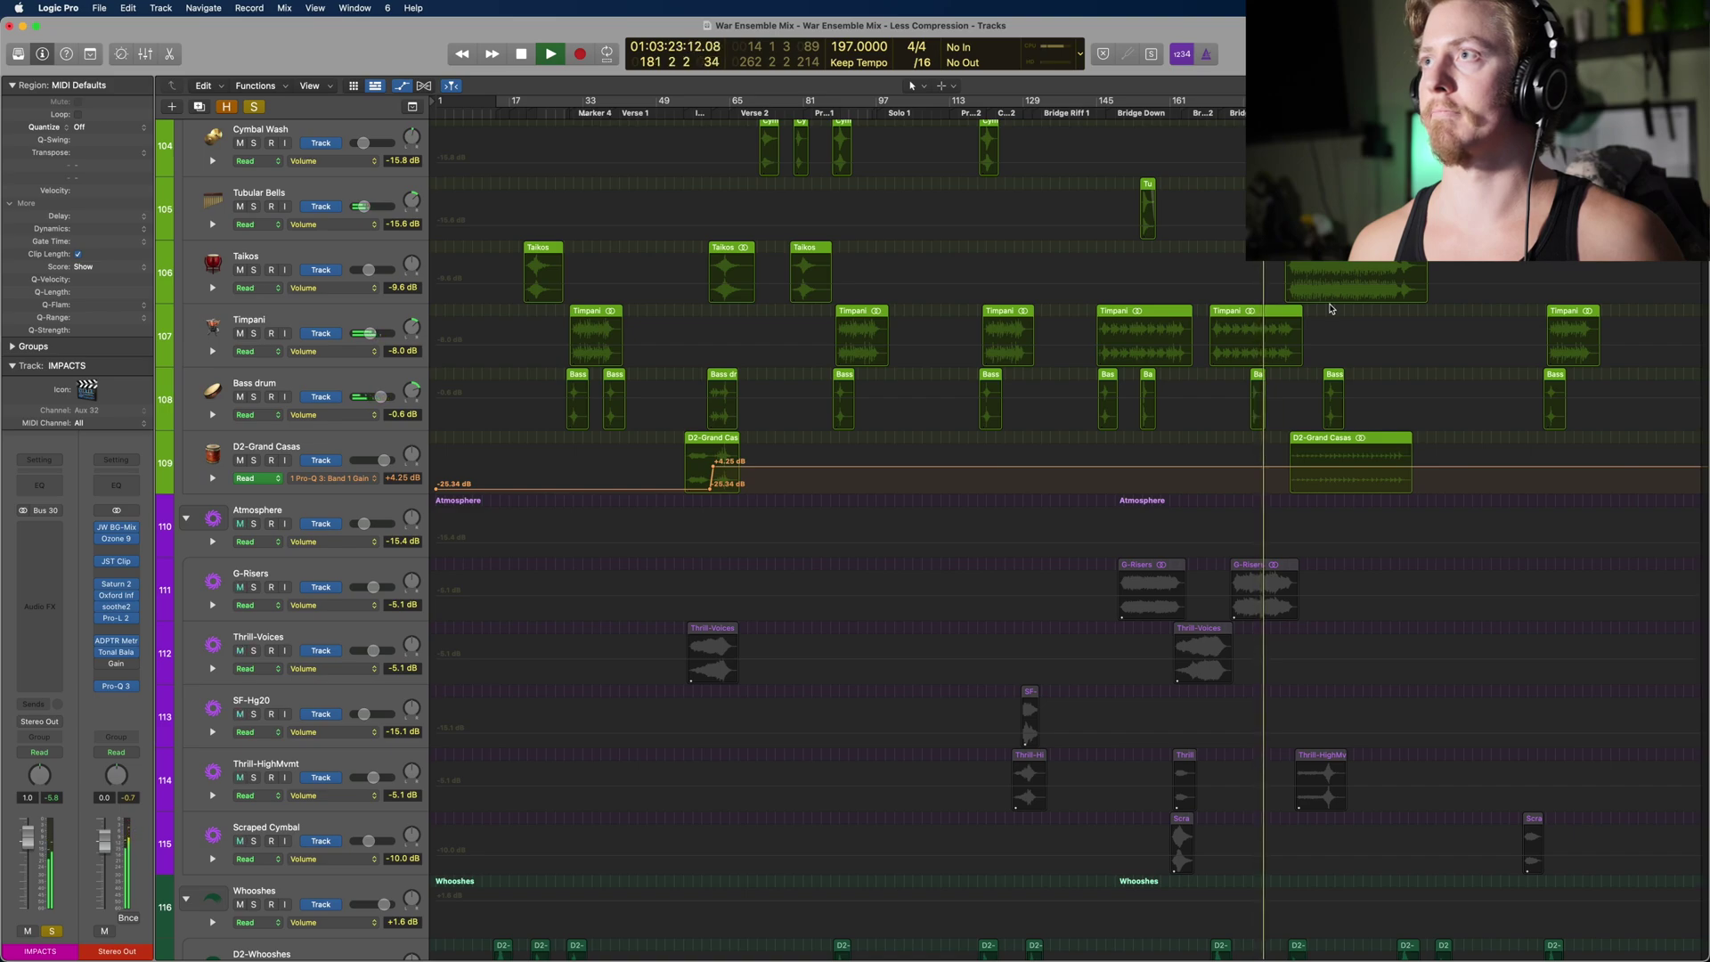
pyautogui.scroll(-3, 1331, 309)
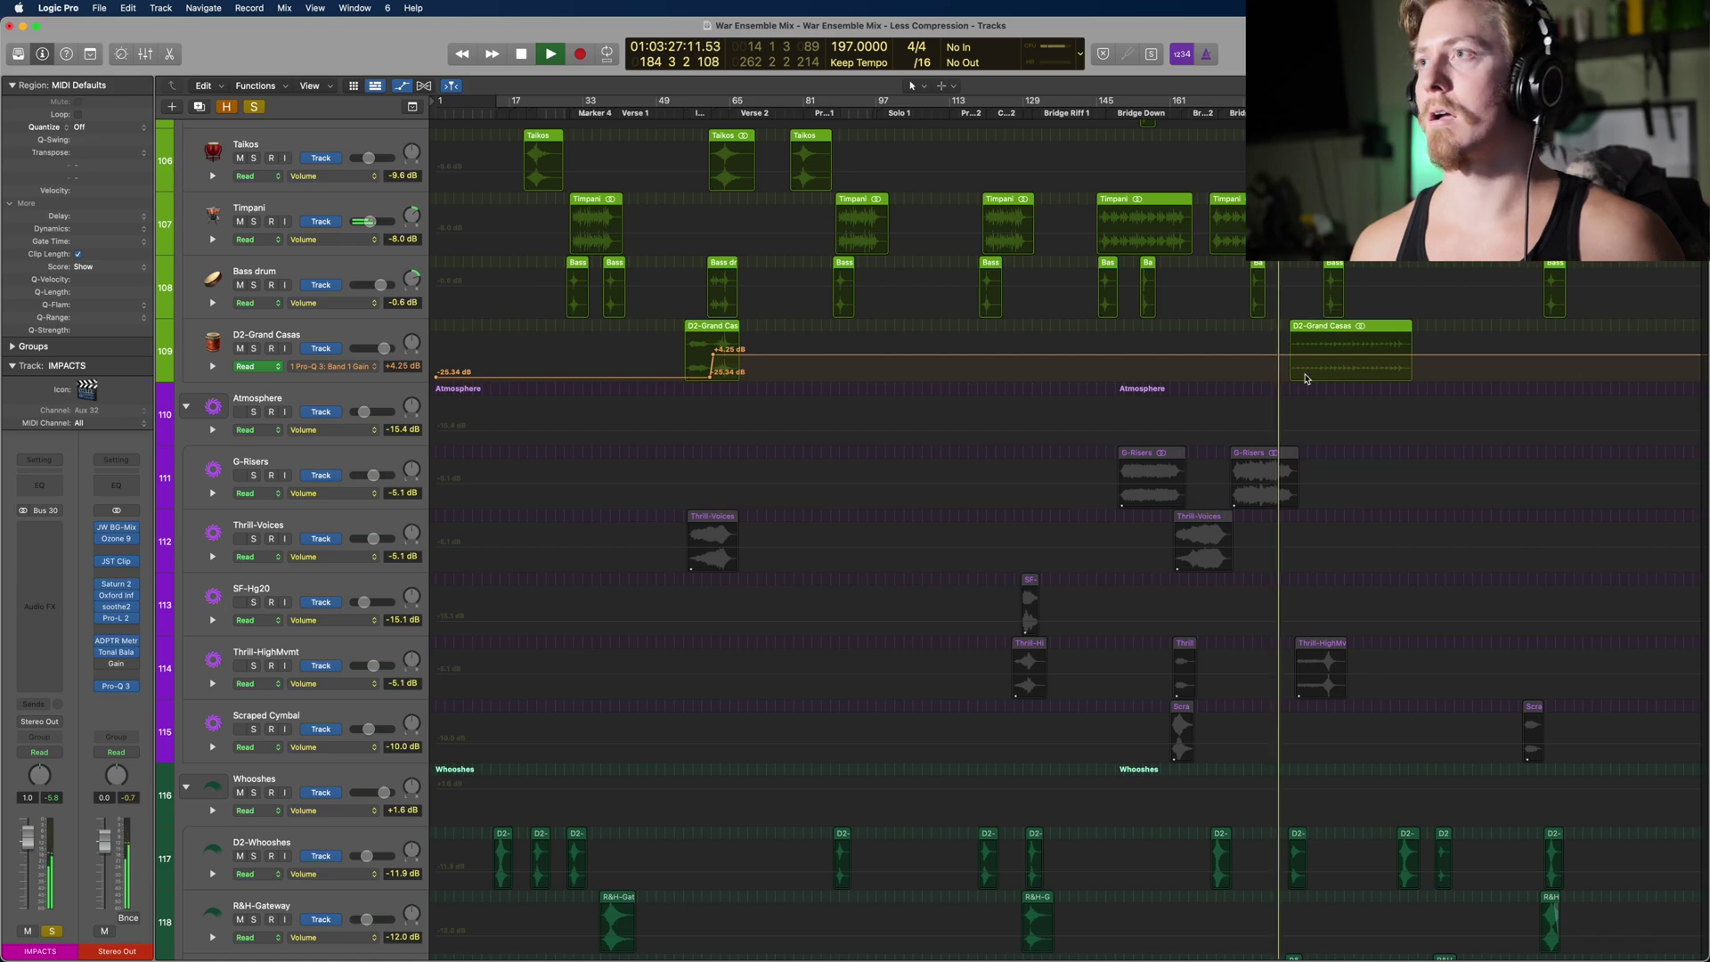
# Step: Follow the Whooshes, Hits, Footstomps and Percussion tracks as the soloed IMPACTS bus plays, and stop playback around bar 206
pyautogui.scroll(-3, 1309, 409)
pyautogui.scroll(-2, 1296, 579)
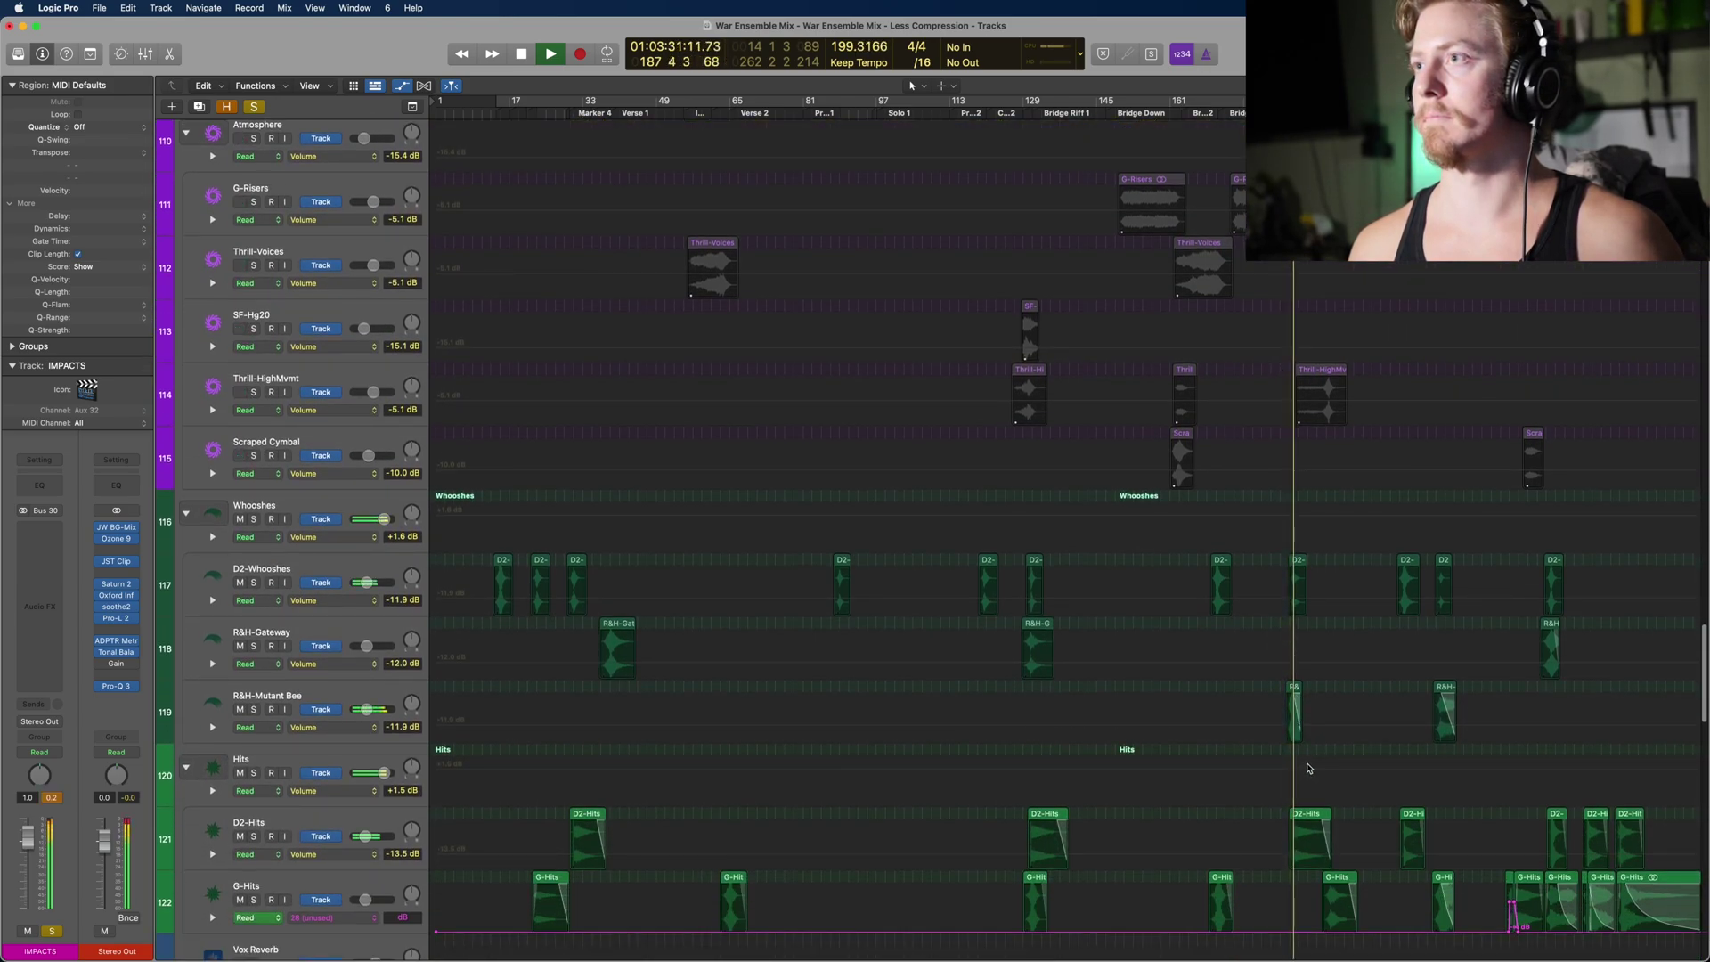
pyautogui.scroll(-5, 1307, 767)
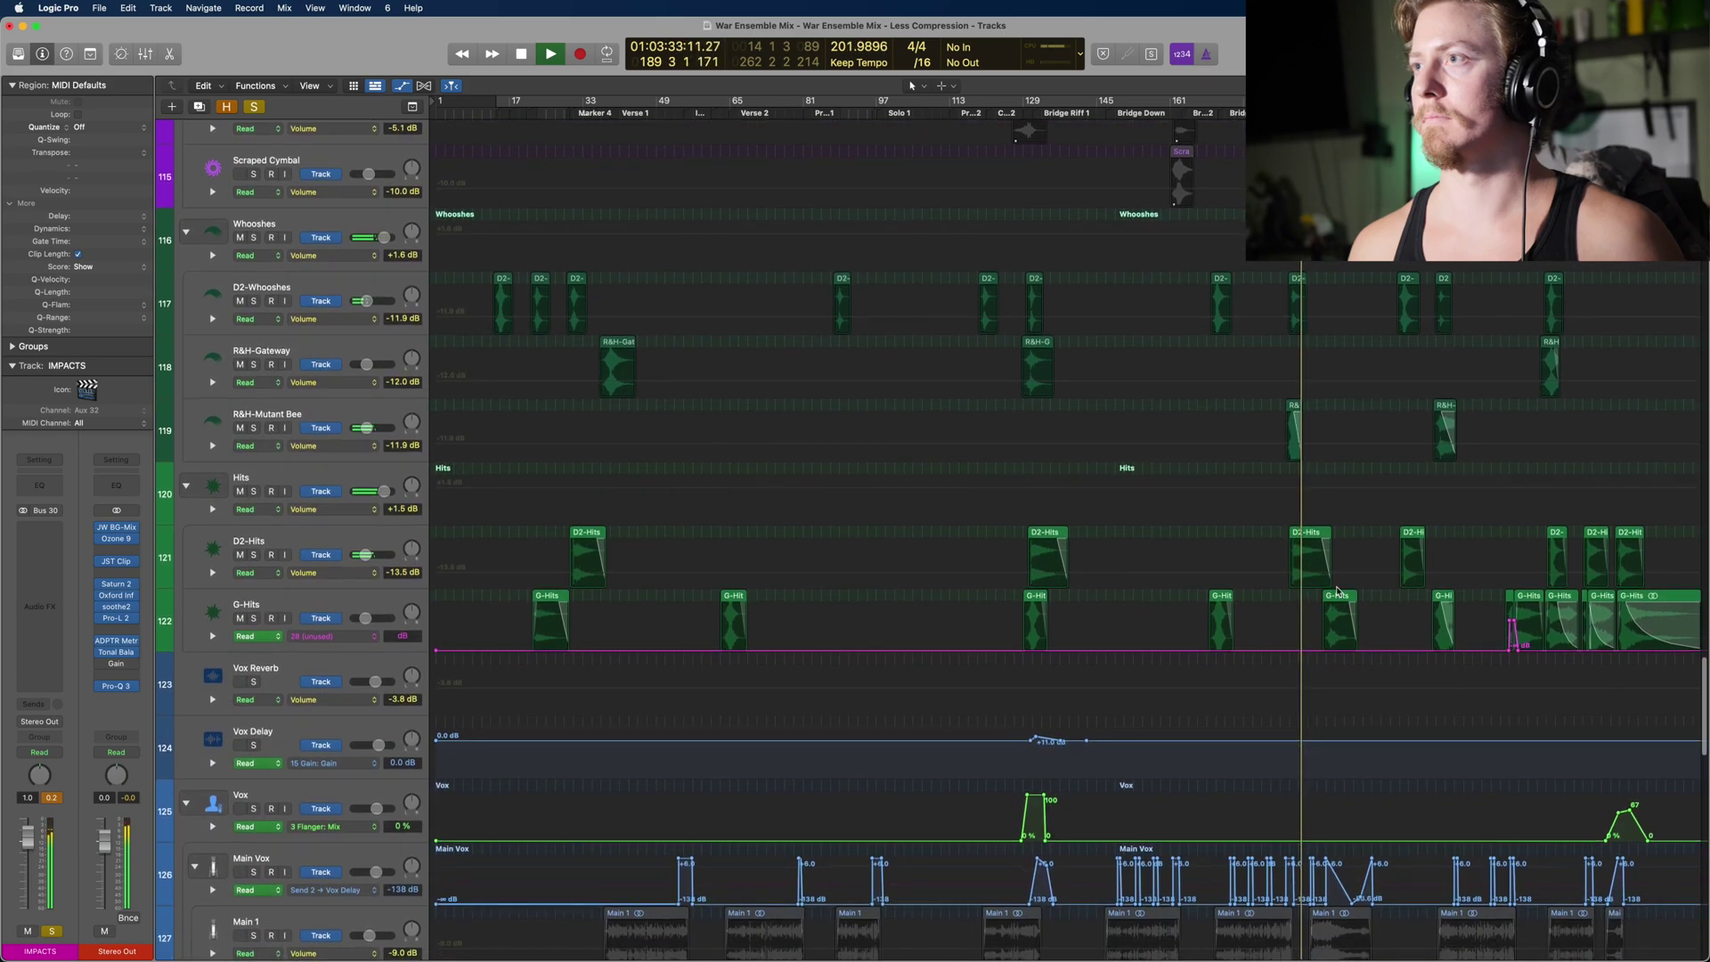
pyautogui.scroll(6, 1338, 586)
pyautogui.scroll(3, 1336, 570)
pyautogui.scroll(-12, 1326, 597)
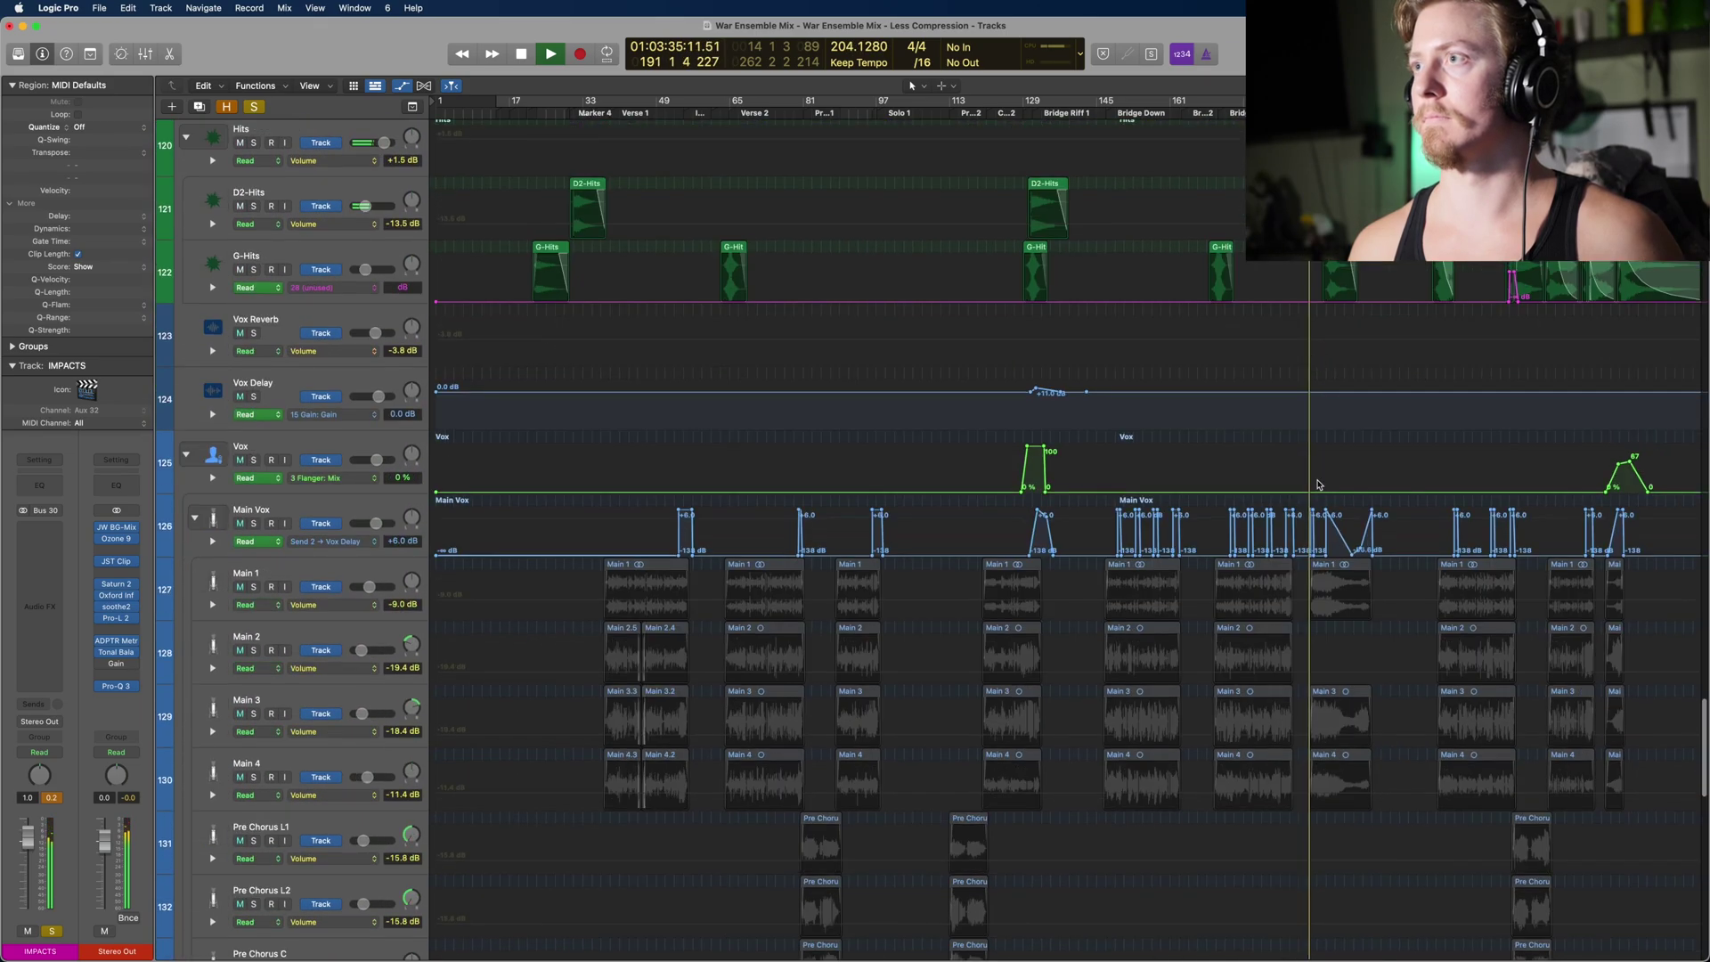
pyautogui.scroll(-8, 1320, 614)
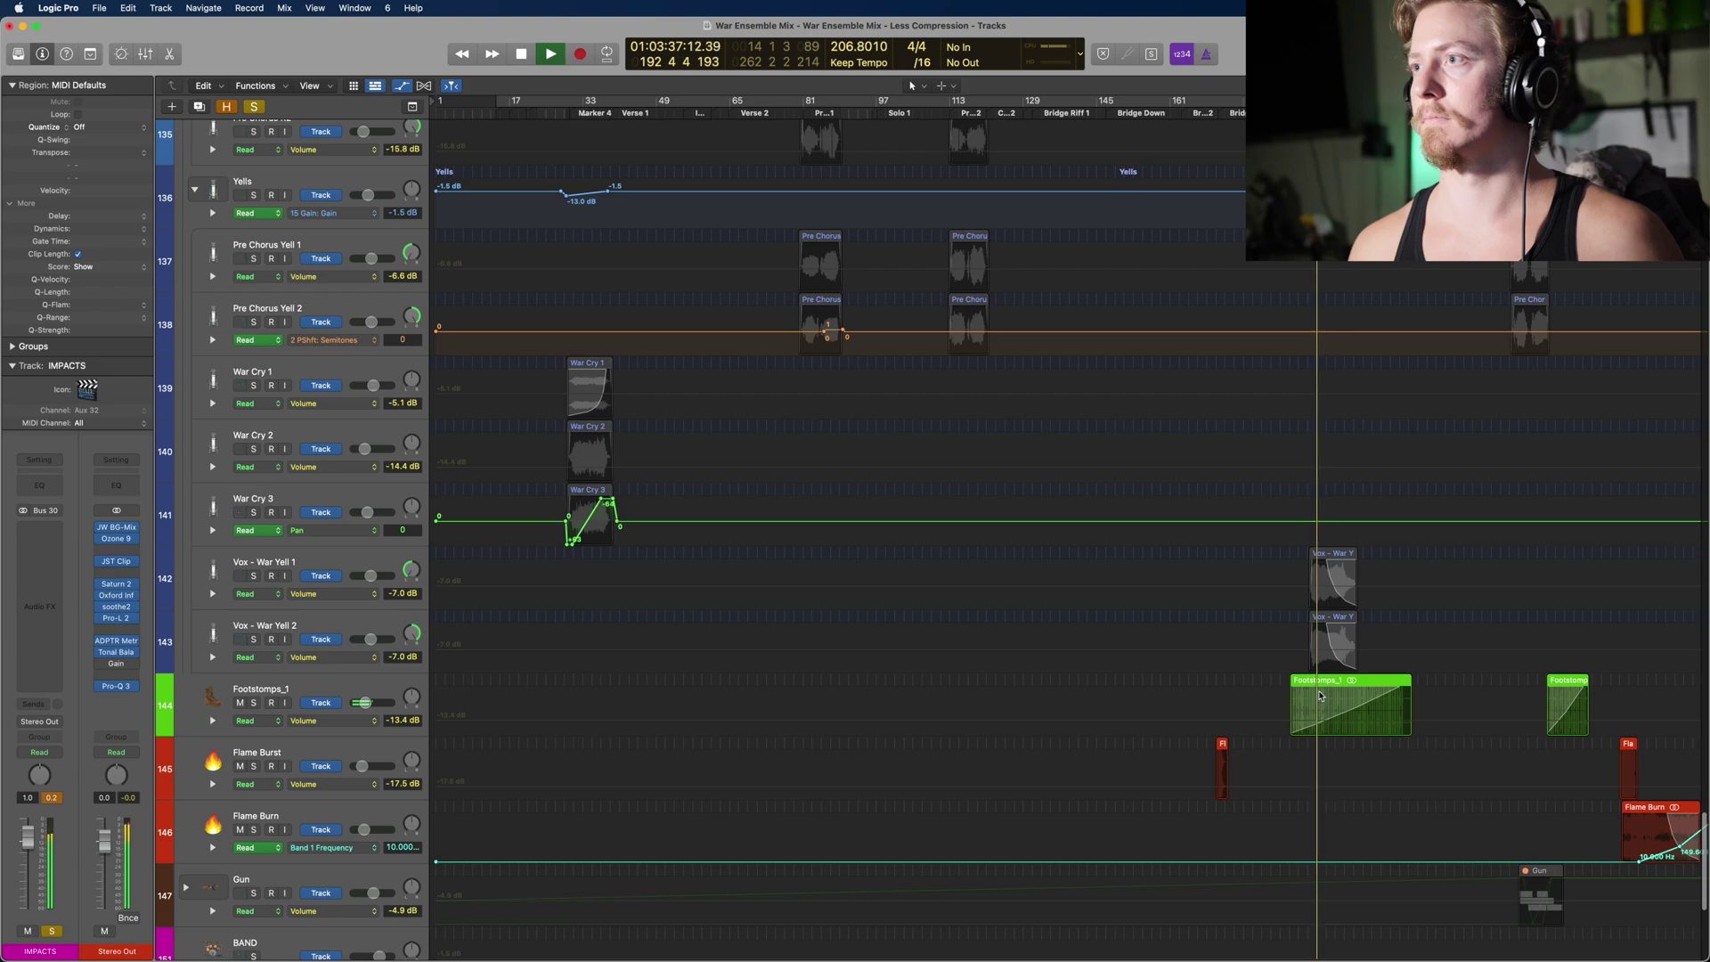
pyautogui.scroll(20, 1320, 623)
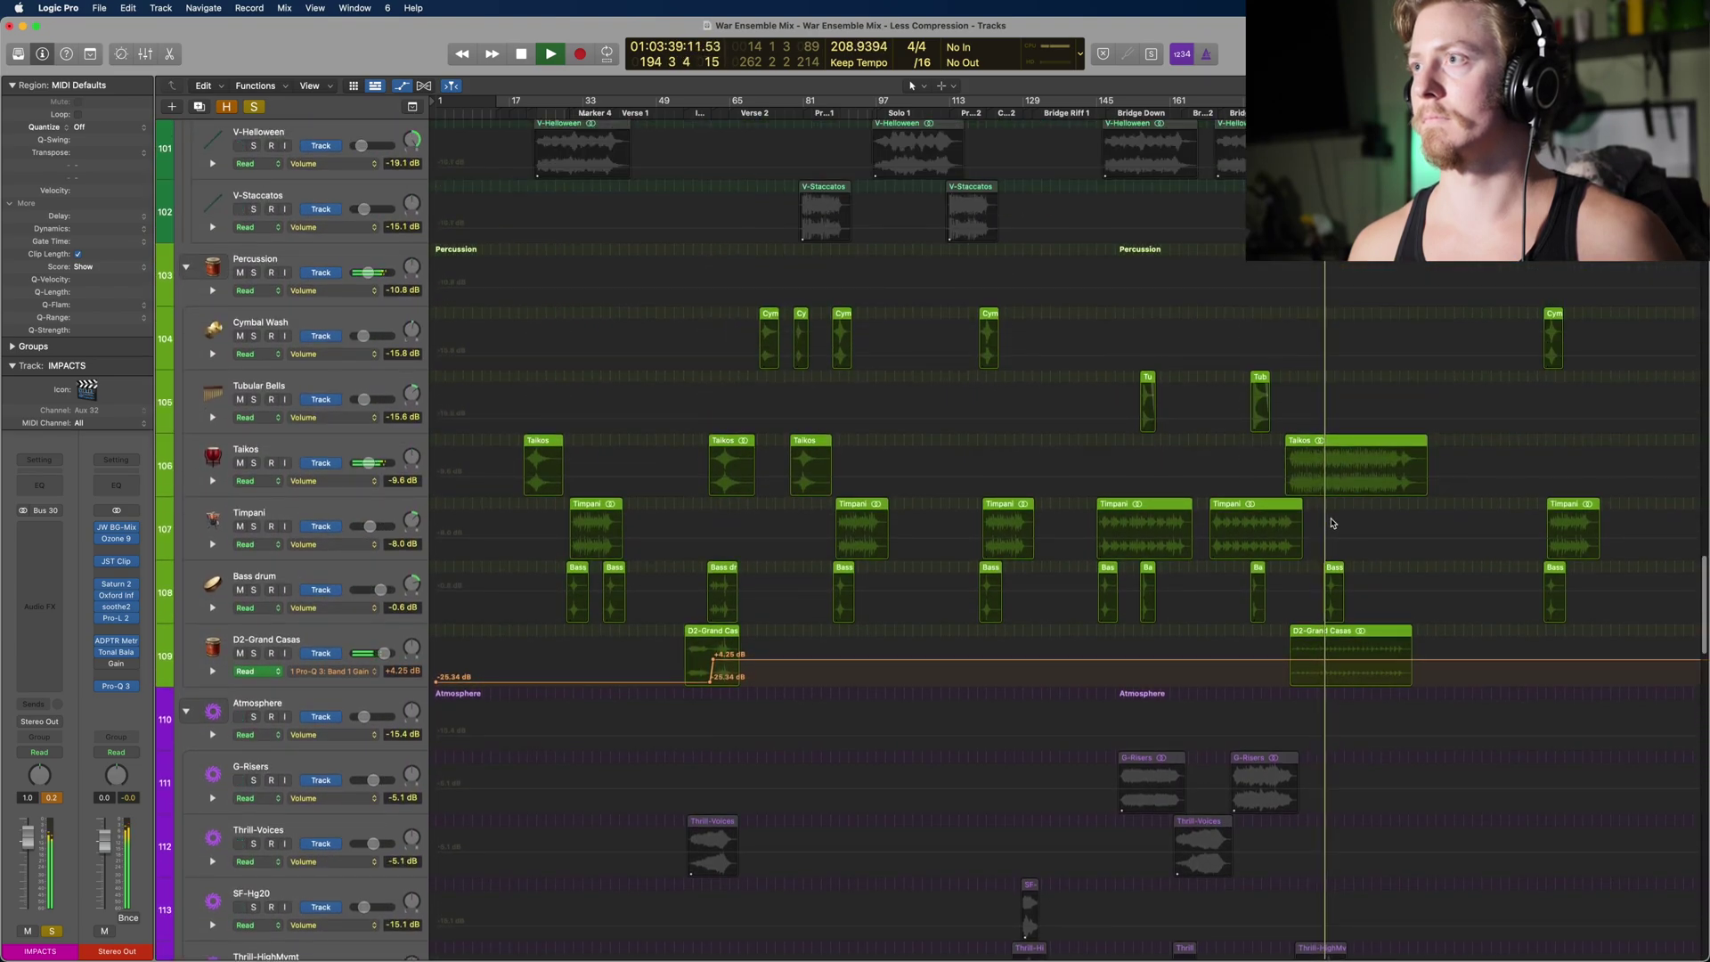
pyautogui.scroll(-2, 1372, 717)
pyautogui.scroll(-12, 1371, 718)
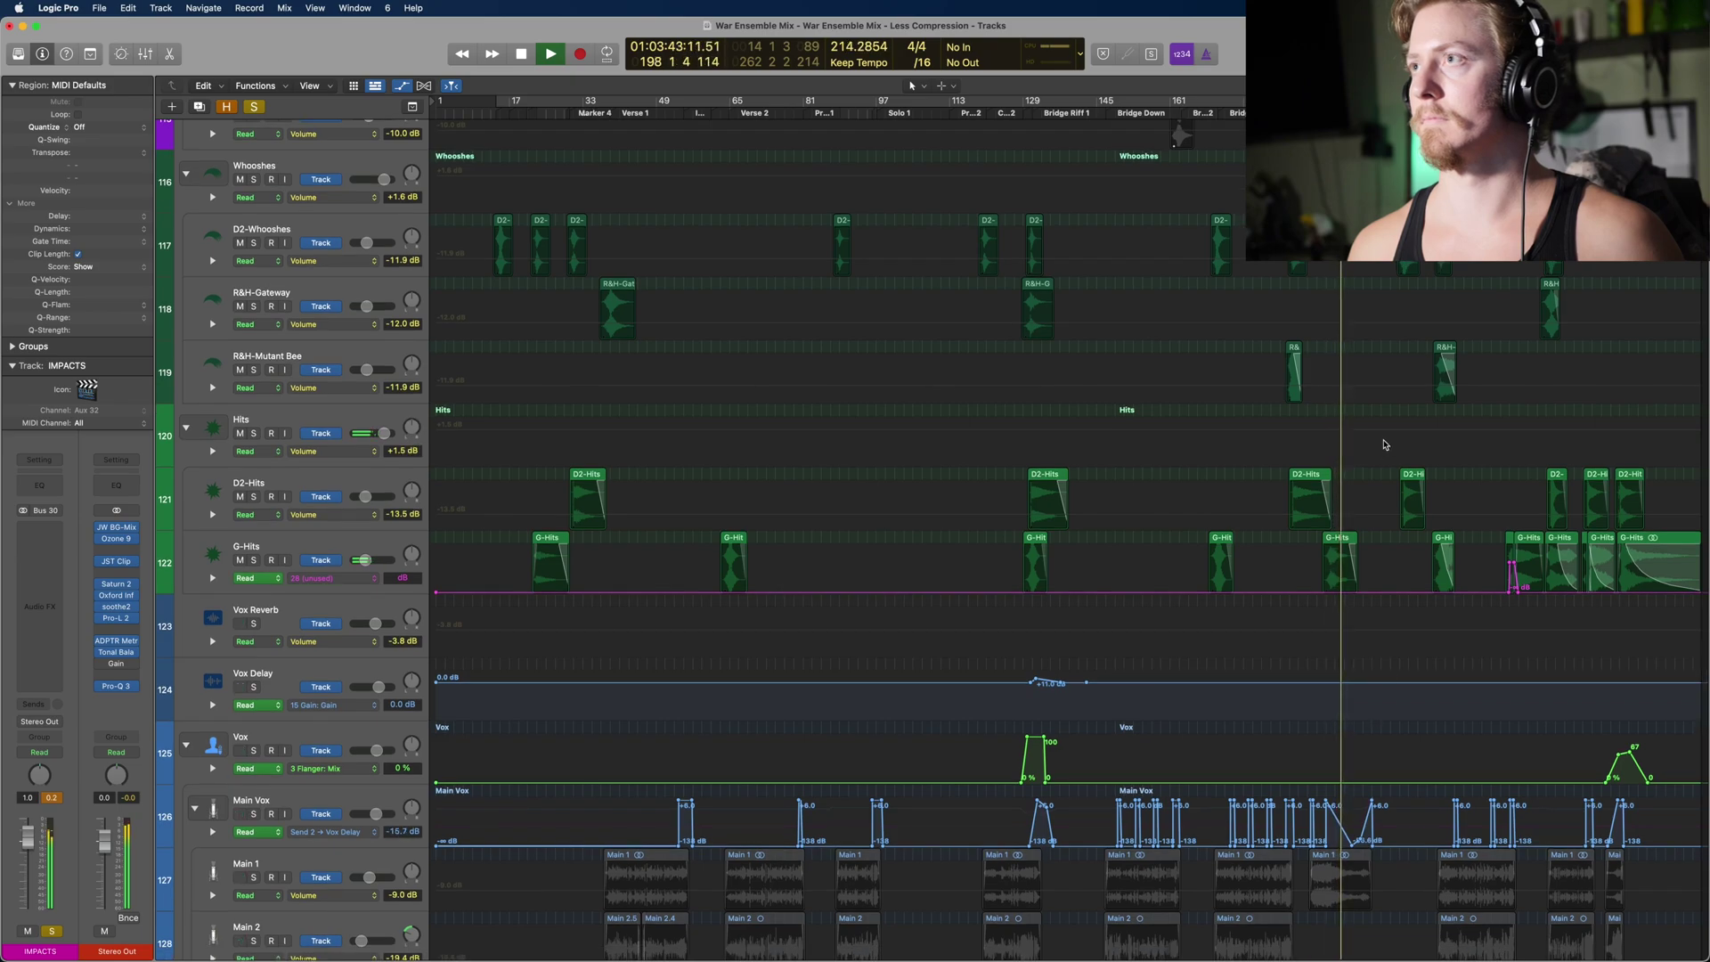
pyautogui.scroll(10, 1384, 445)
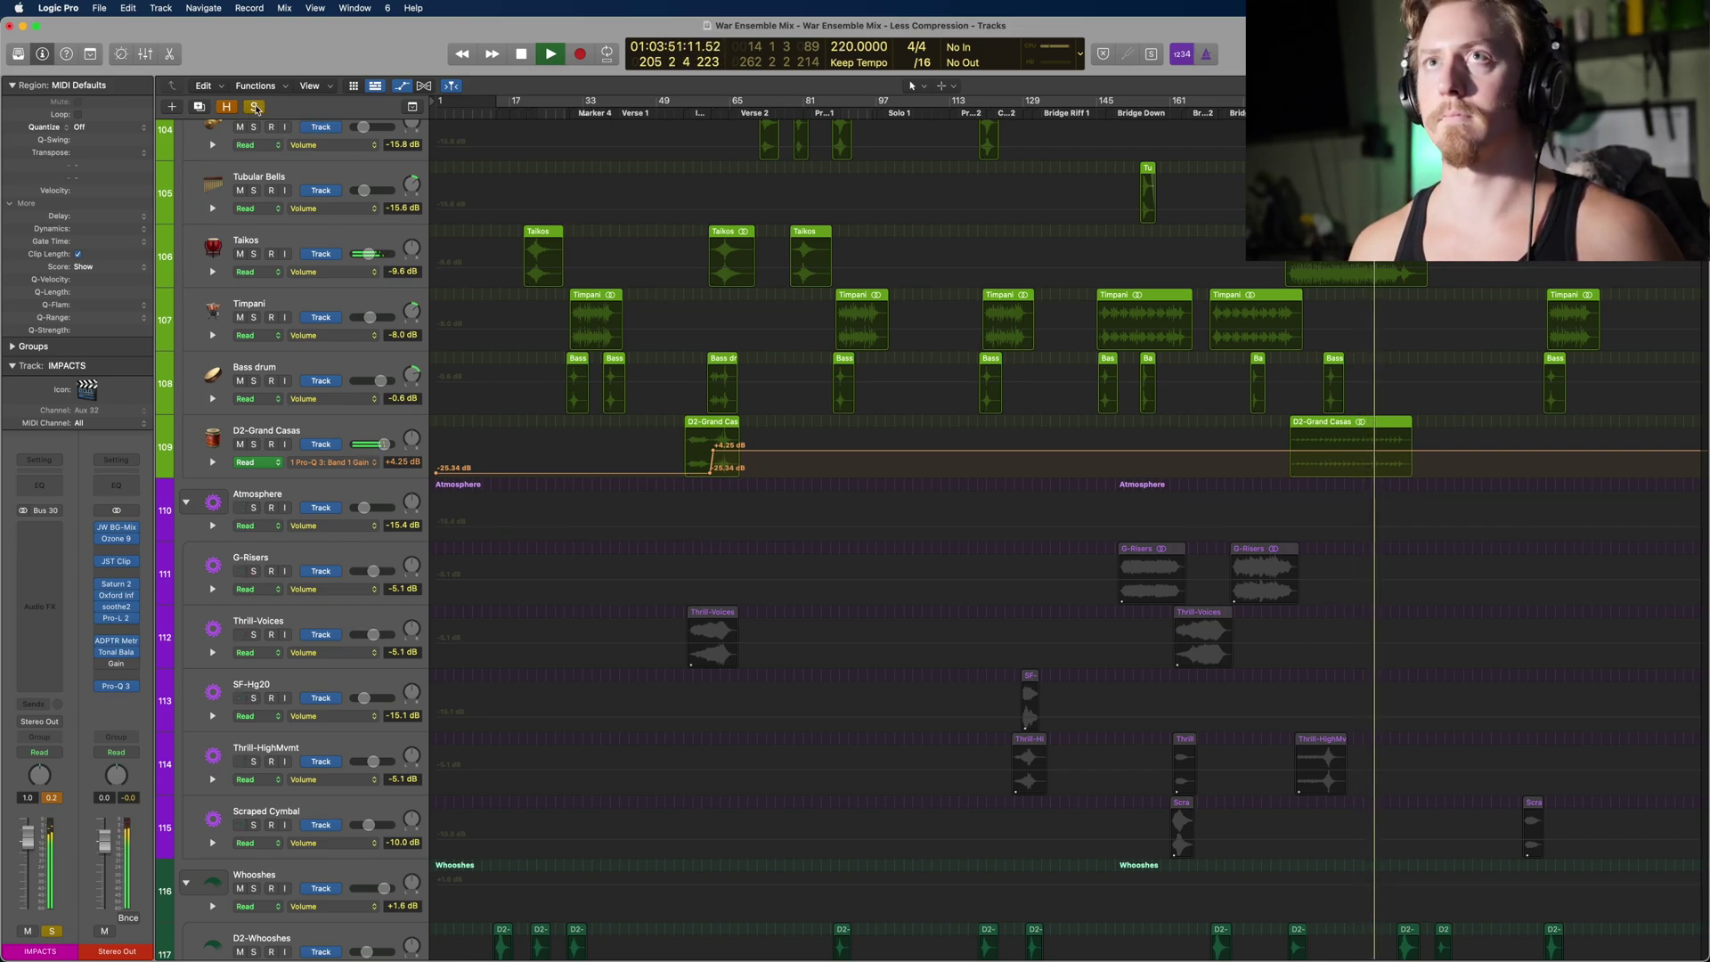
pyautogui.press('space')
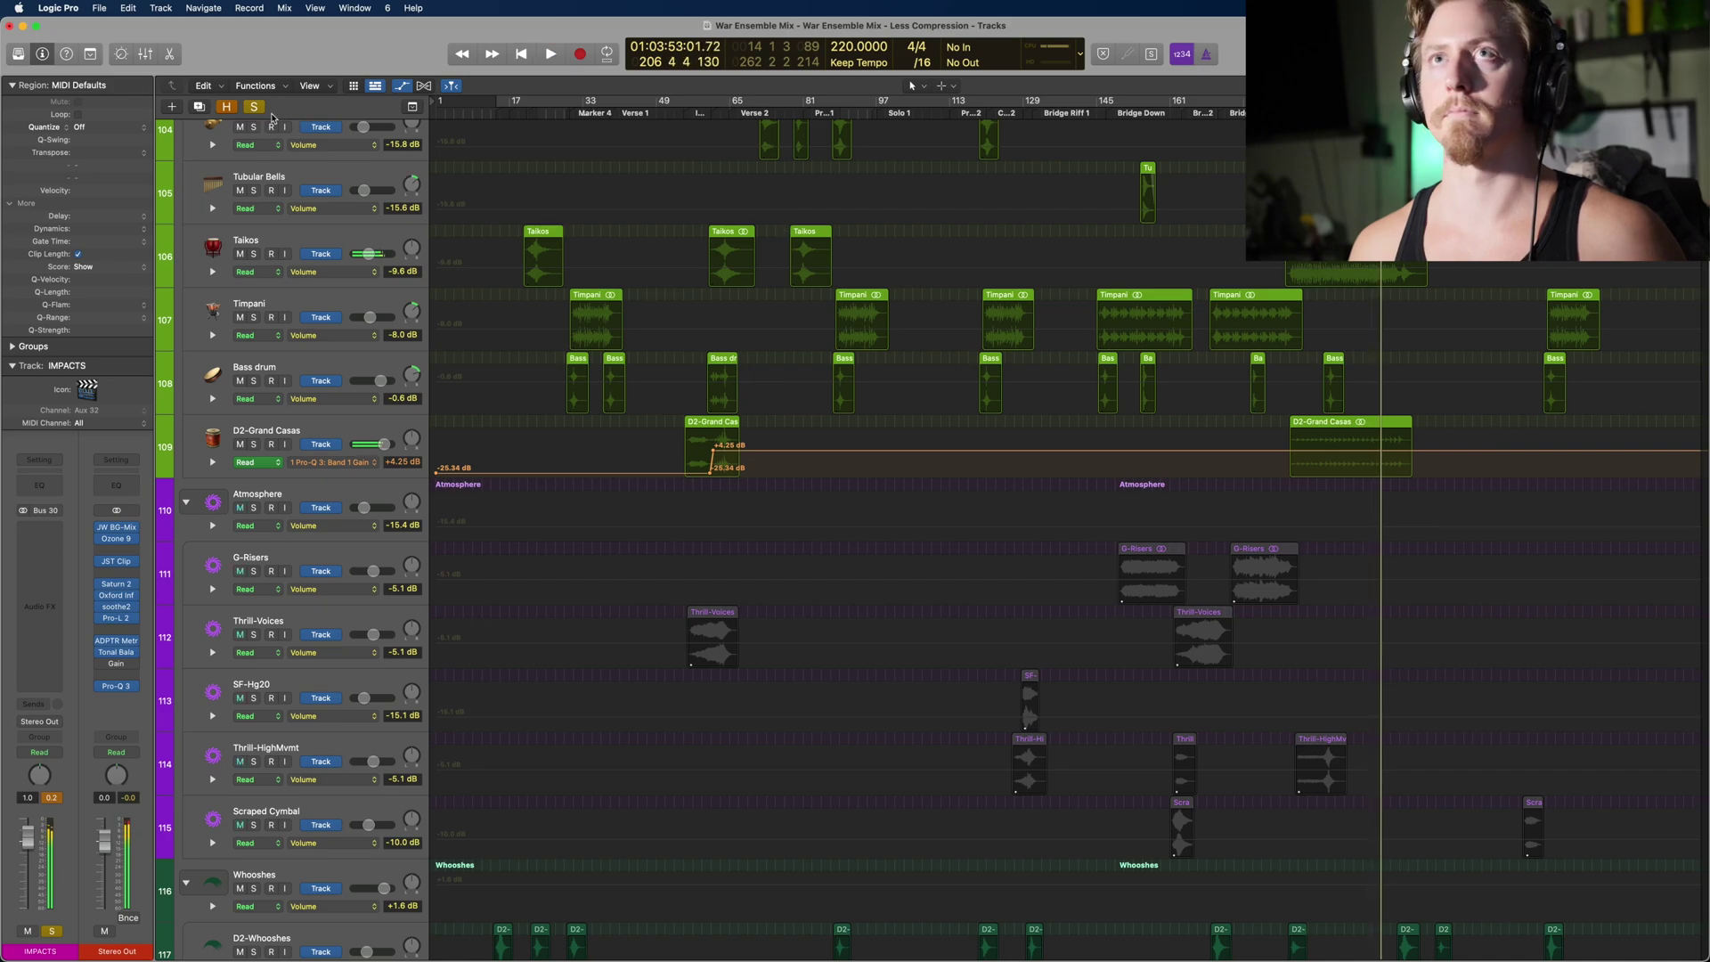
# Step: Clear the IMPACTS solo, show the mixer again, and select and solo the SFX bus
pyautogui.click(256, 107)
pyautogui.scroll(-10, 1316, 336)
pyautogui.press('x')
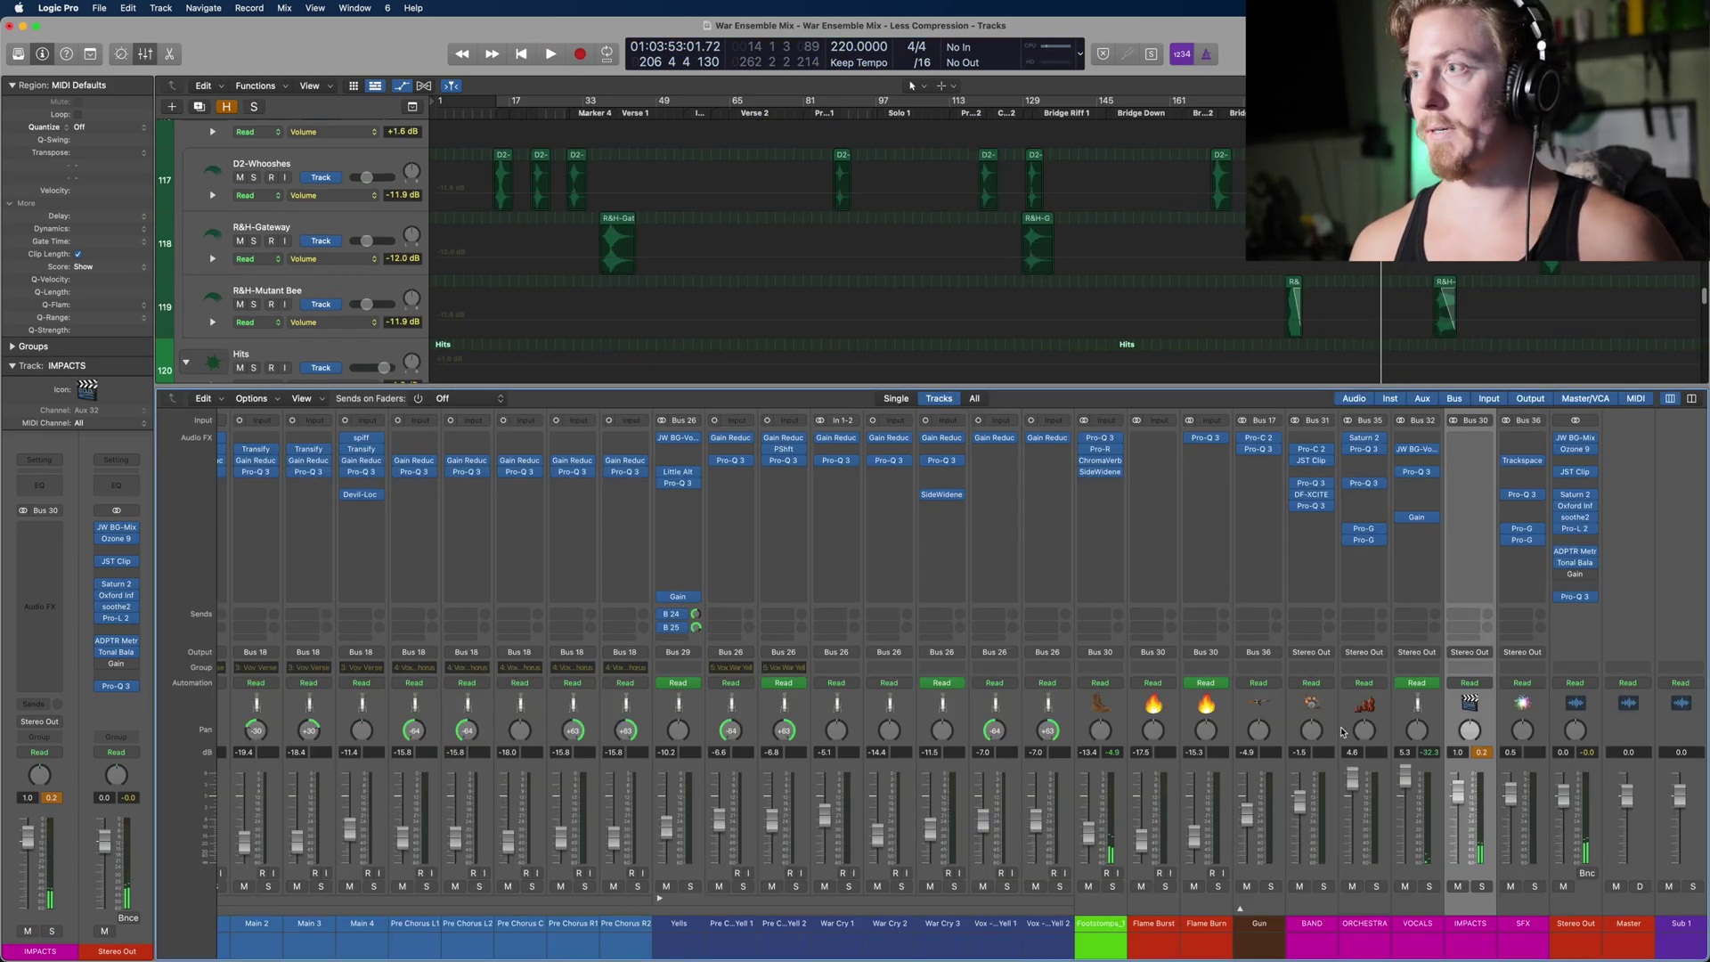
pyautogui.click(1521, 897)
pyautogui.click(1535, 886)
# Step: Trace the channels feeding the soloed SFX bus, finding the Atmosphere stack in the mixer and track list
pyautogui.scroll(15, 1041, 275)
pyautogui.scroll(6, 1044, 277)
pyautogui.hscroll(-10, 670, 760)
pyautogui.hscroll(10, 671, 760)
pyautogui.hscroll(8, 882, 907)
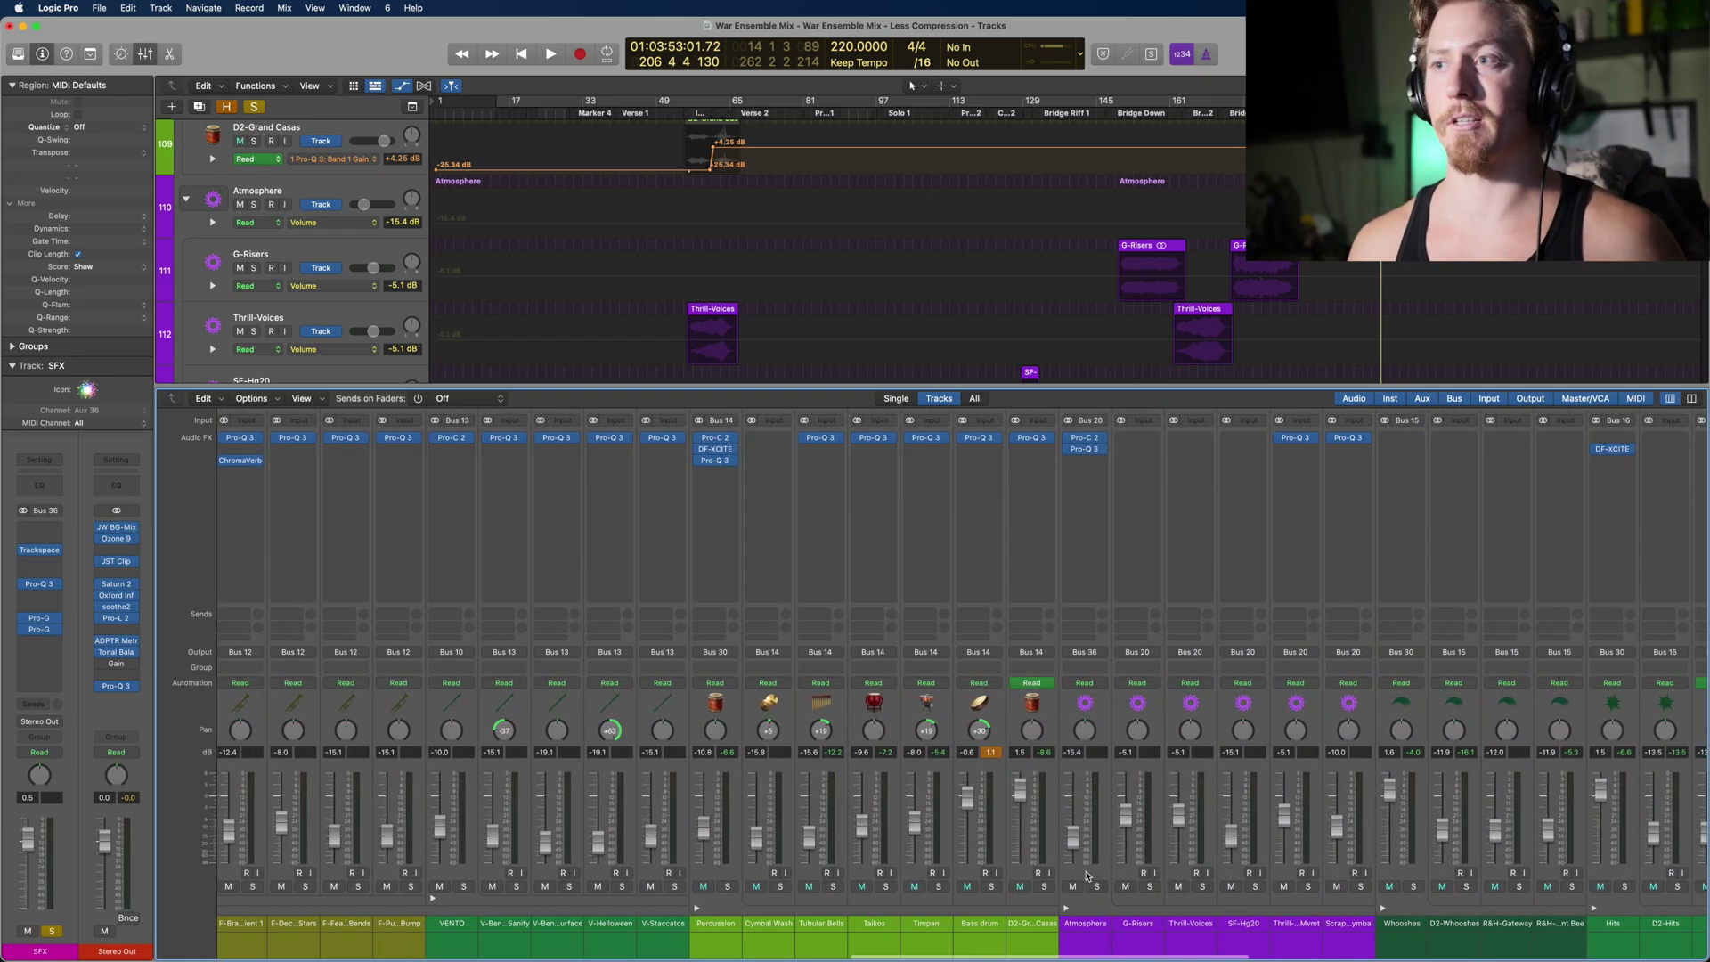
# Step: Play the soloed SFX bus from around bar 150, hide the mixer, and inspect the VENTO and FORZO tracks
pyautogui.click(1128, 111)
pyautogui.press('space')
pyautogui.scroll(9, 1164, 239)
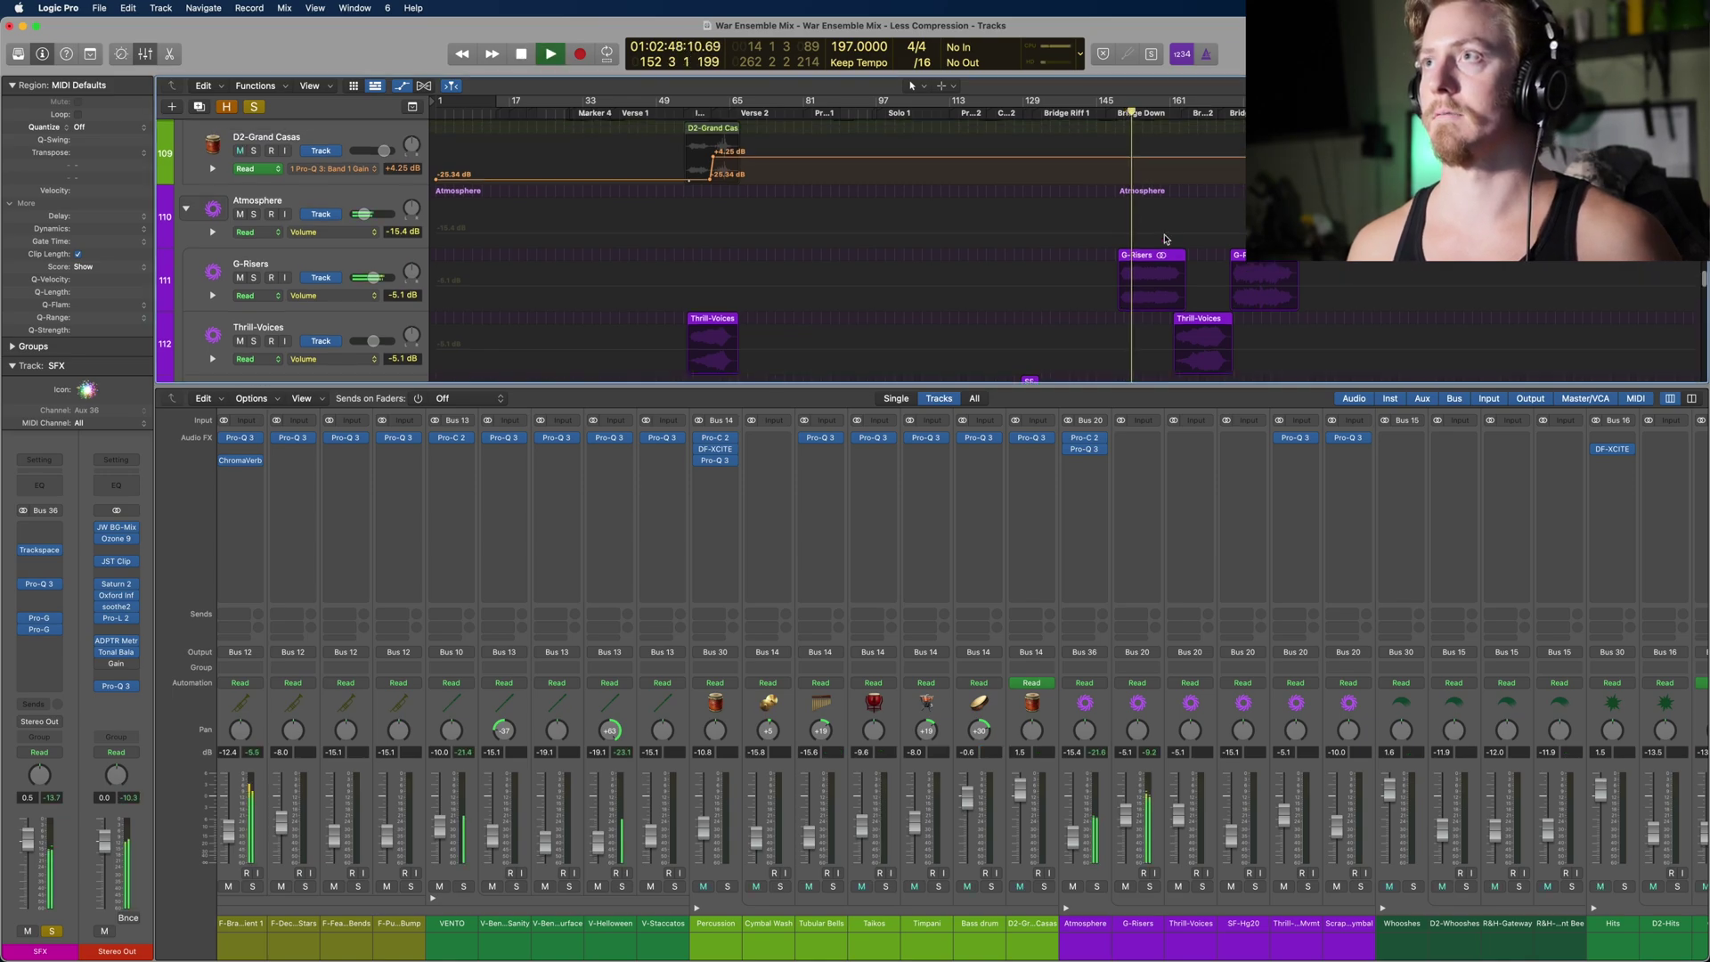
pyautogui.scroll(2, 1164, 239)
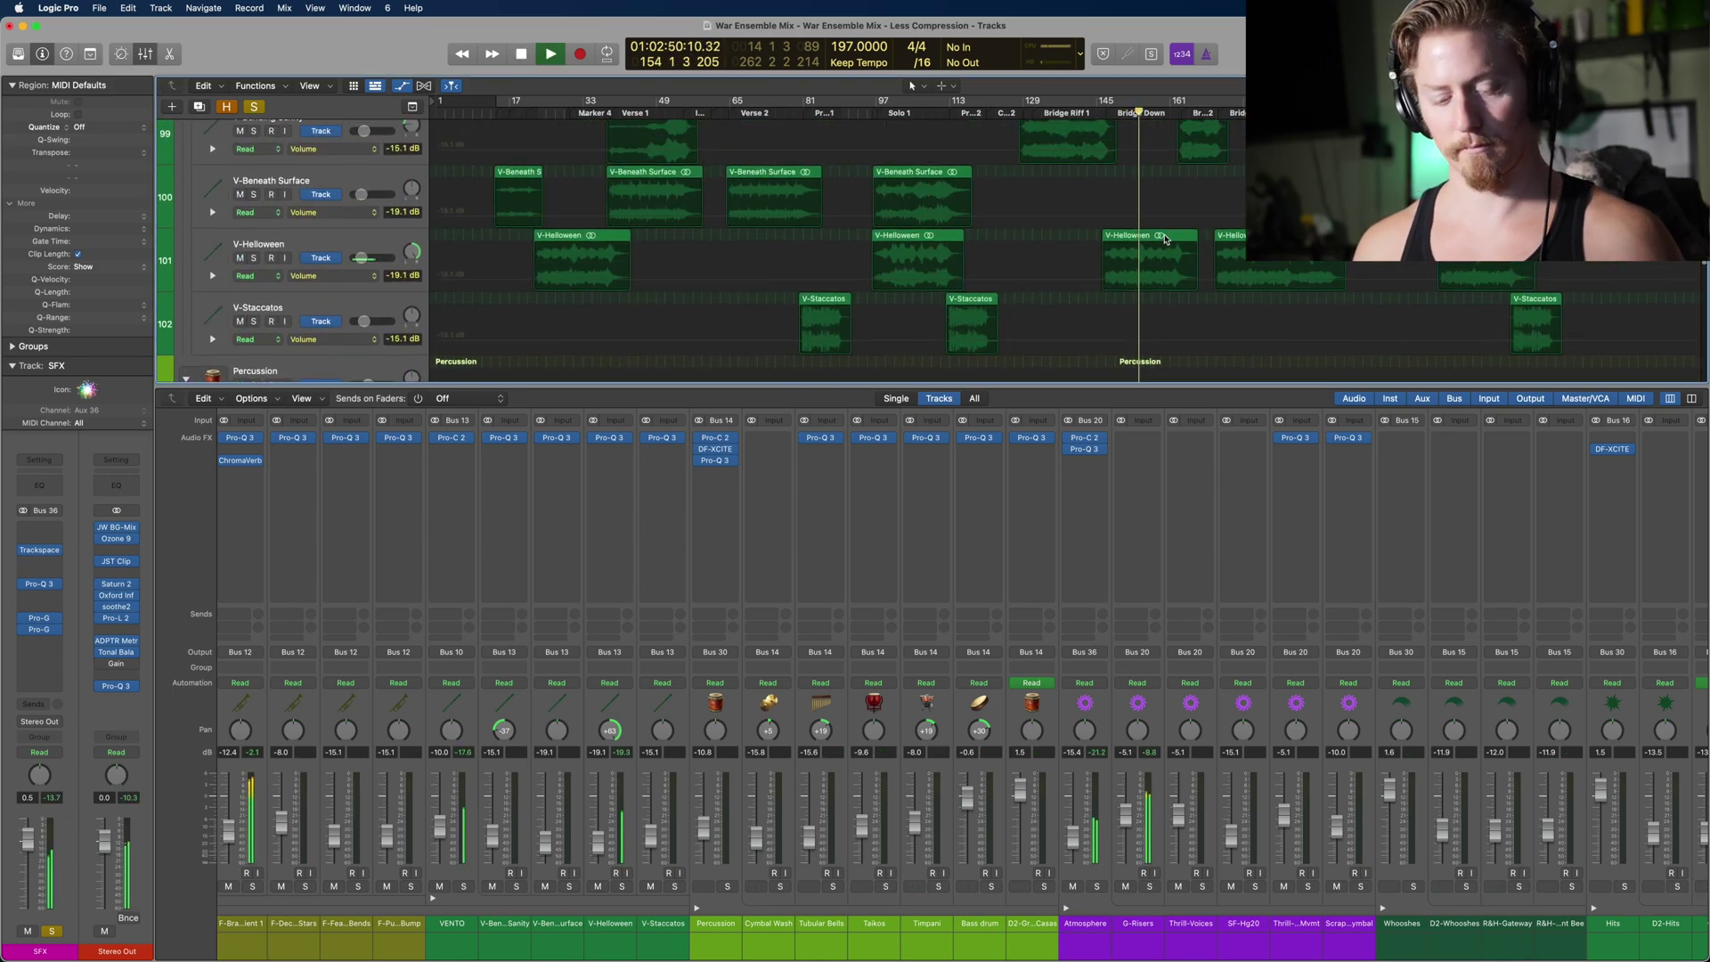
pyautogui.press('x')
pyautogui.scroll(7, 1164, 249)
pyautogui.scroll(9, 1164, 255)
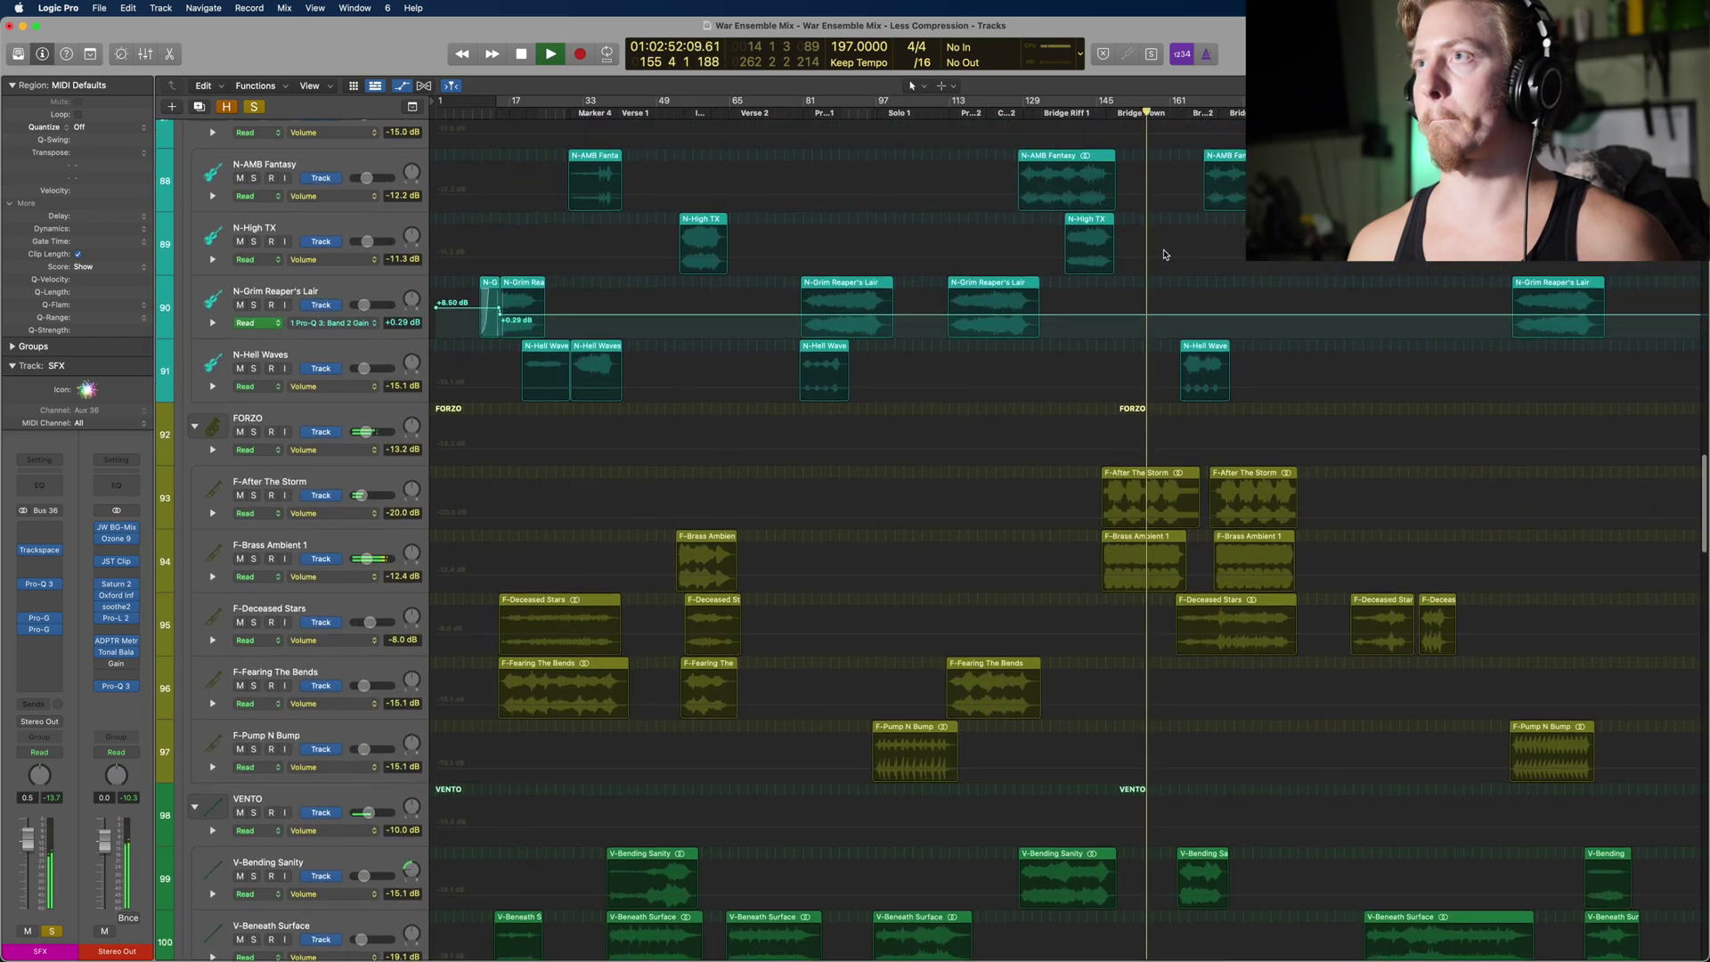
# Step: Follow the Atmosphere, VENTO, FORZO and NOVO tracks as the soloed SFX bus plays through the Bridge Down section
pyautogui.scroll(-11, 1162, 295)
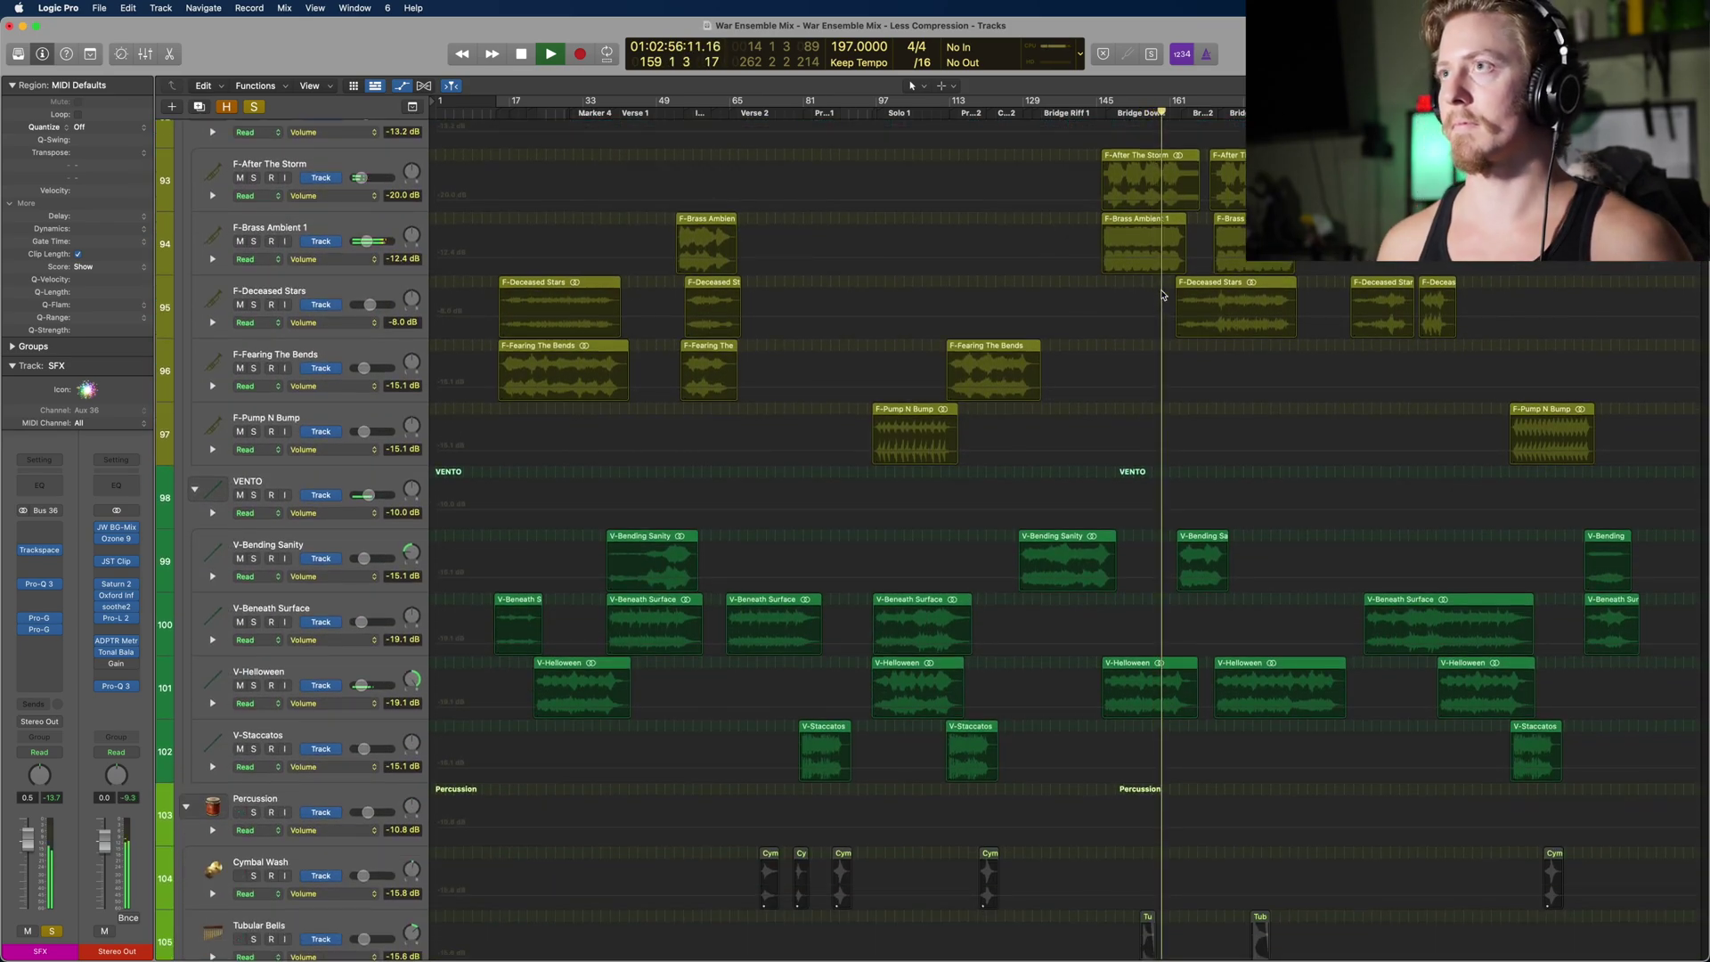
pyautogui.scroll(-11, 1162, 295)
pyautogui.scroll(-2, 1158, 320)
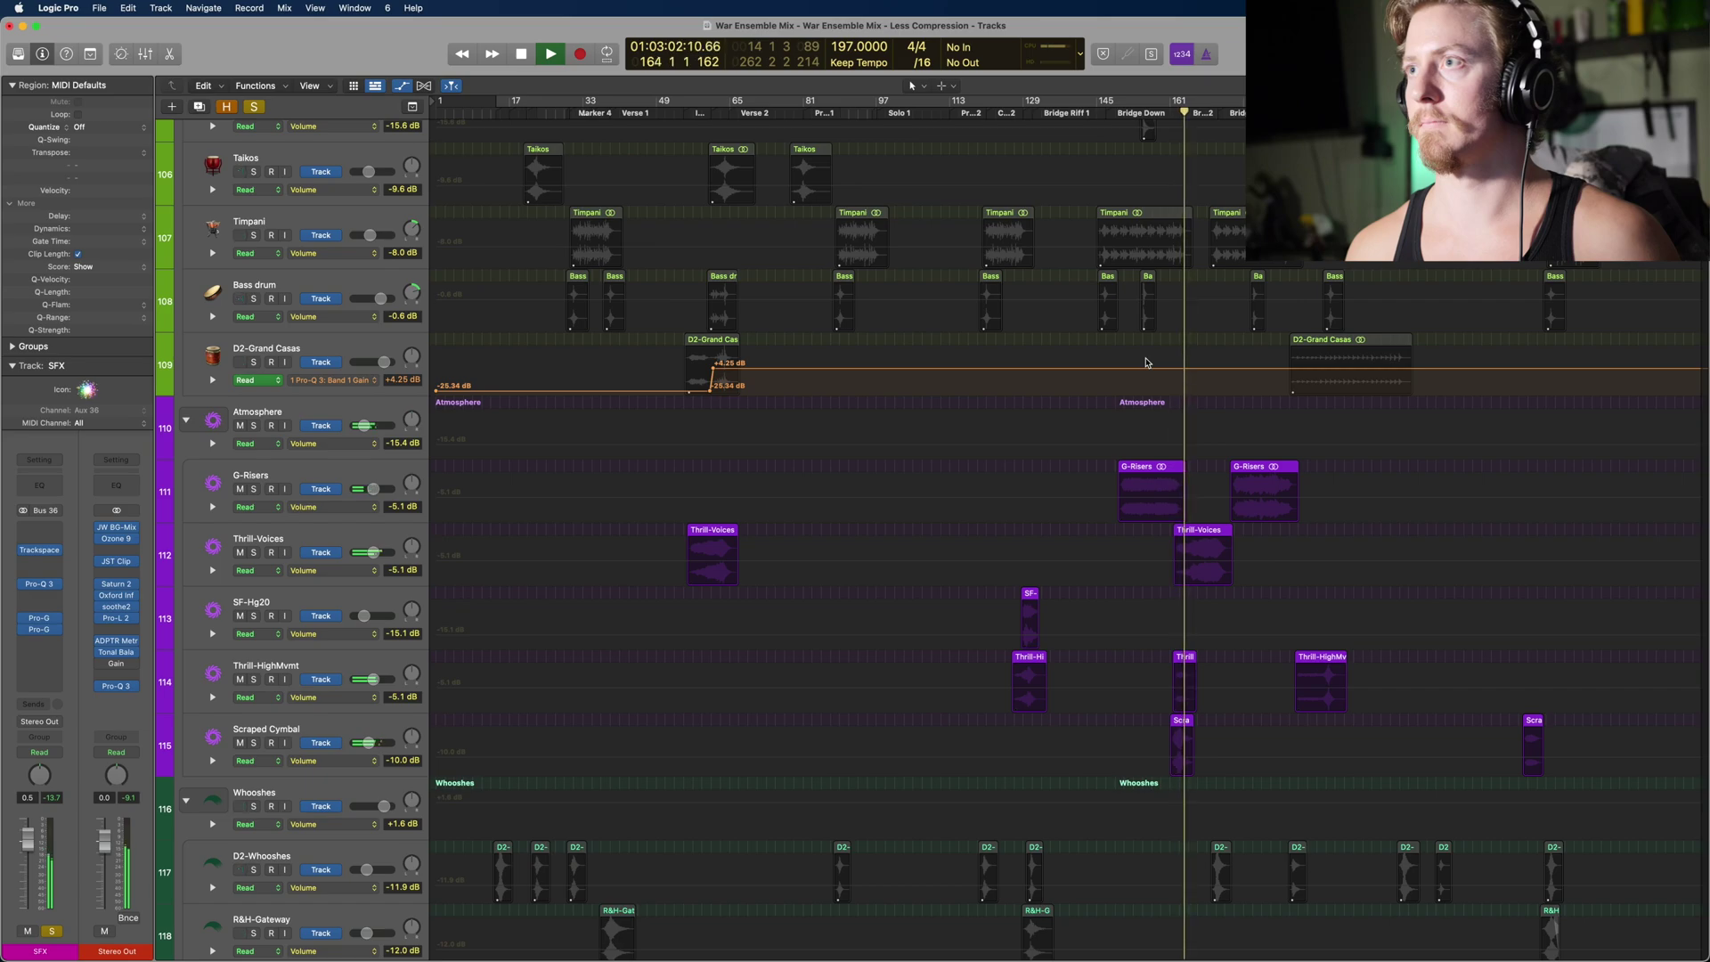
pyautogui.scroll(10, 1180, 461)
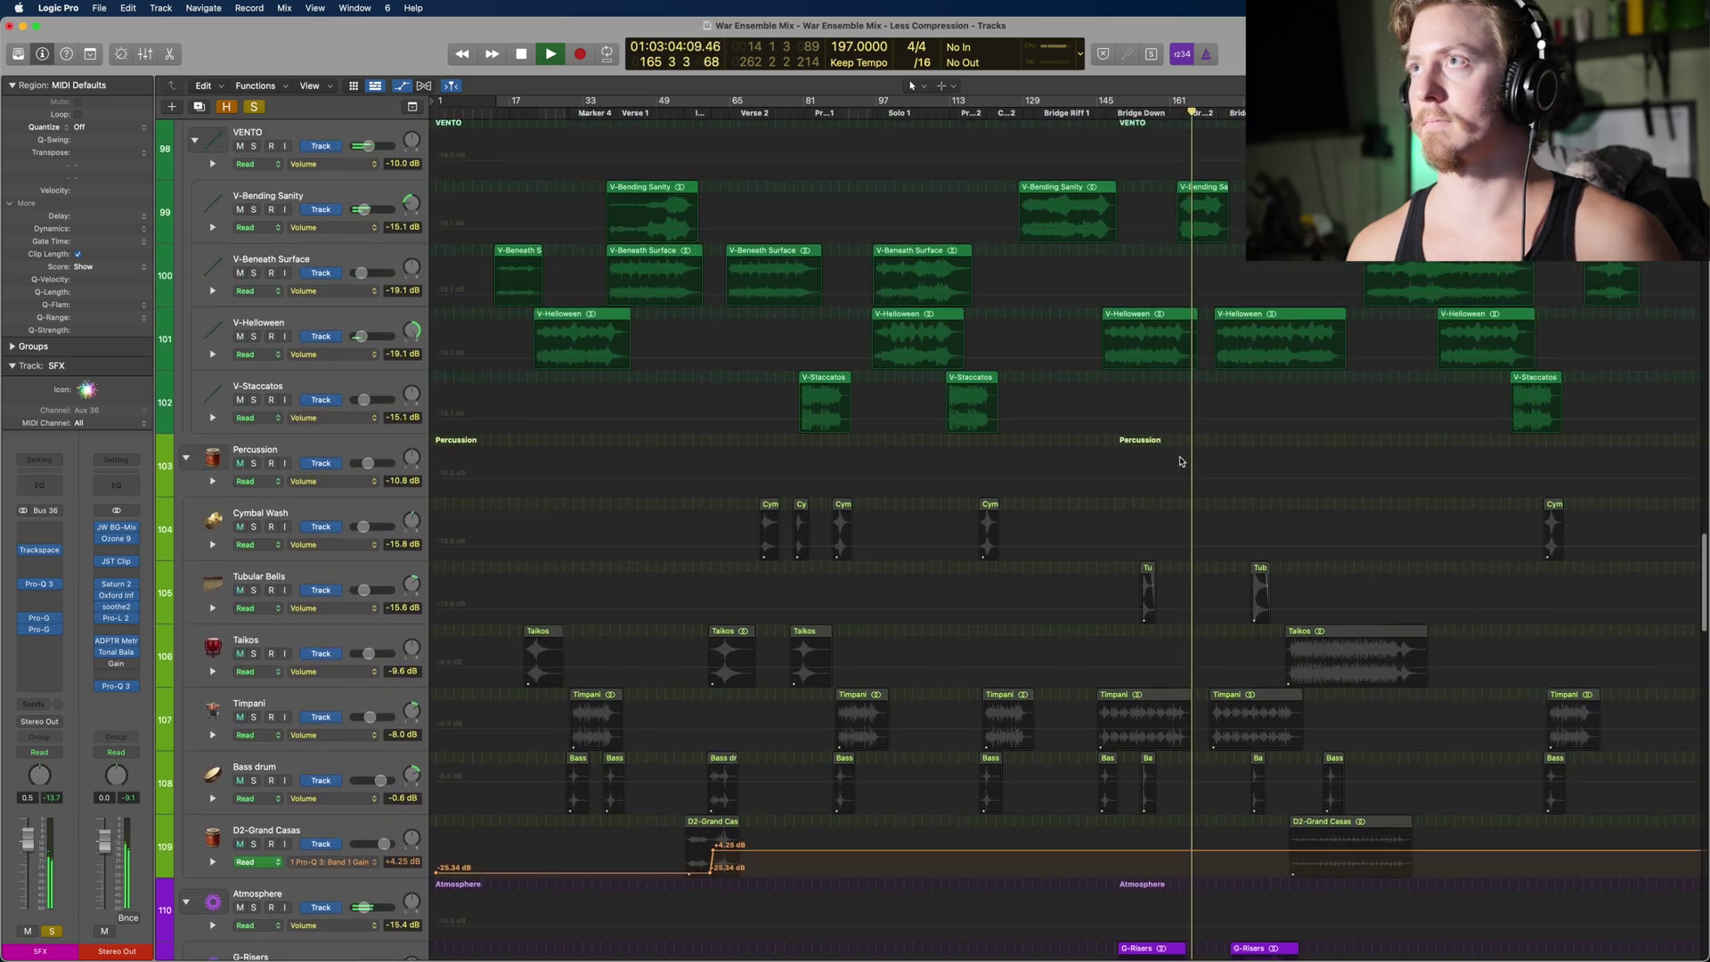
pyautogui.scroll(5, 1183, 368)
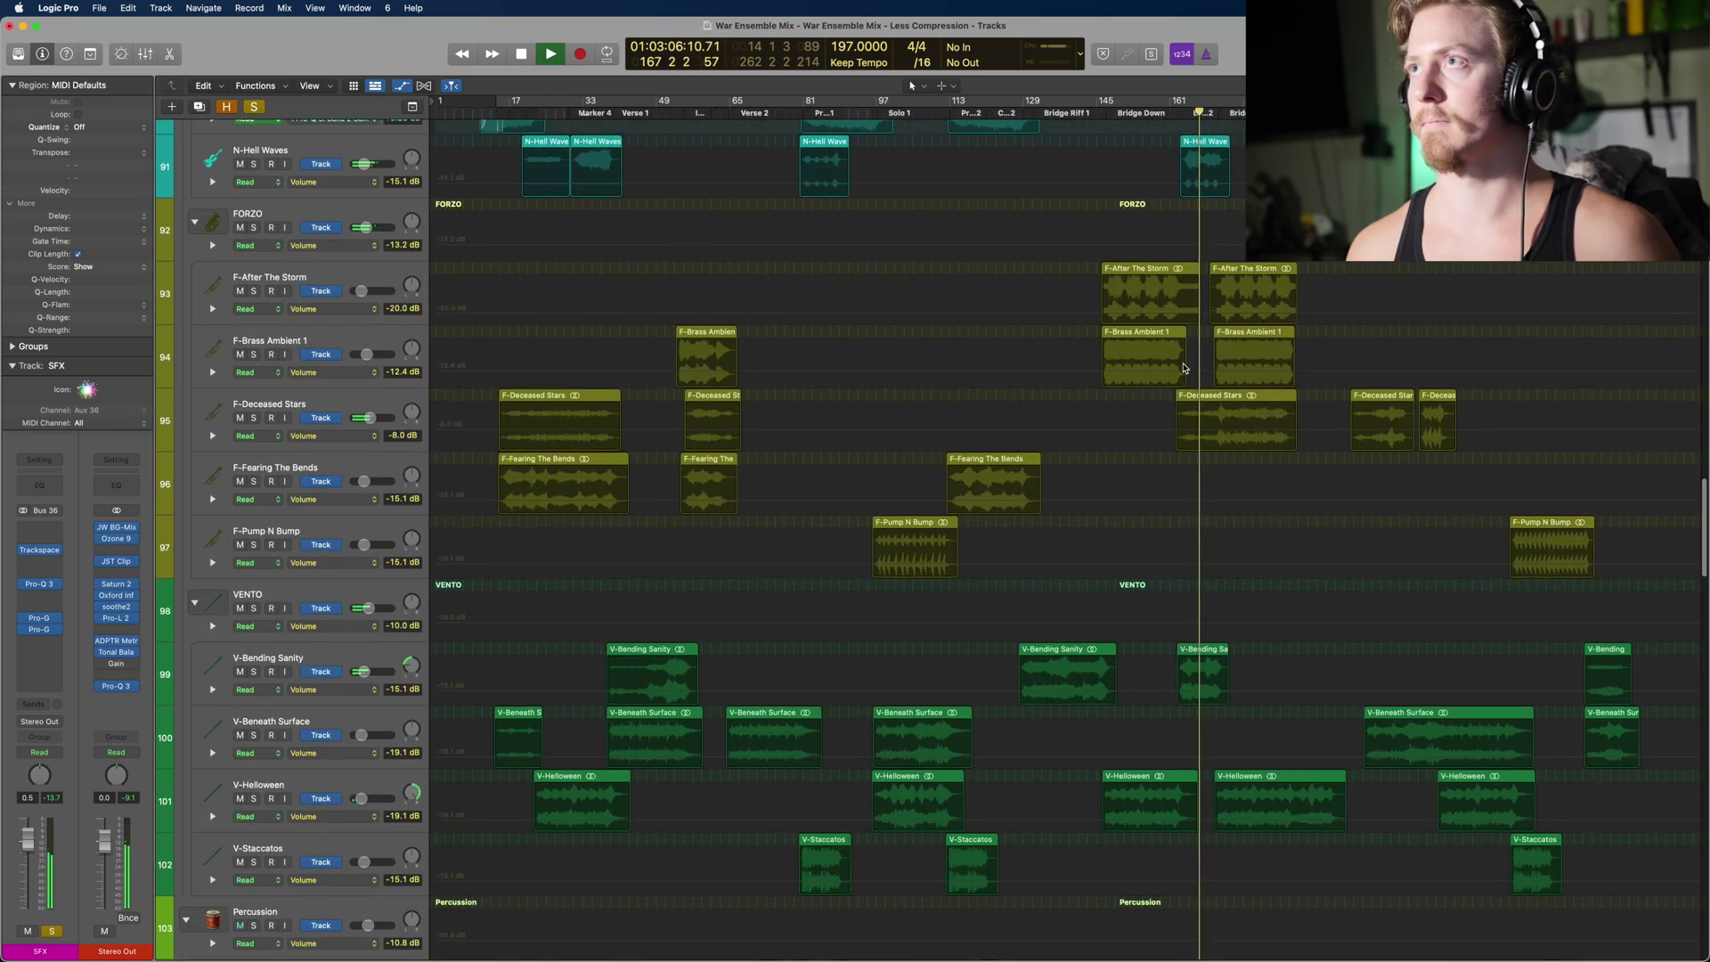
pyautogui.scroll(5, 1184, 368)
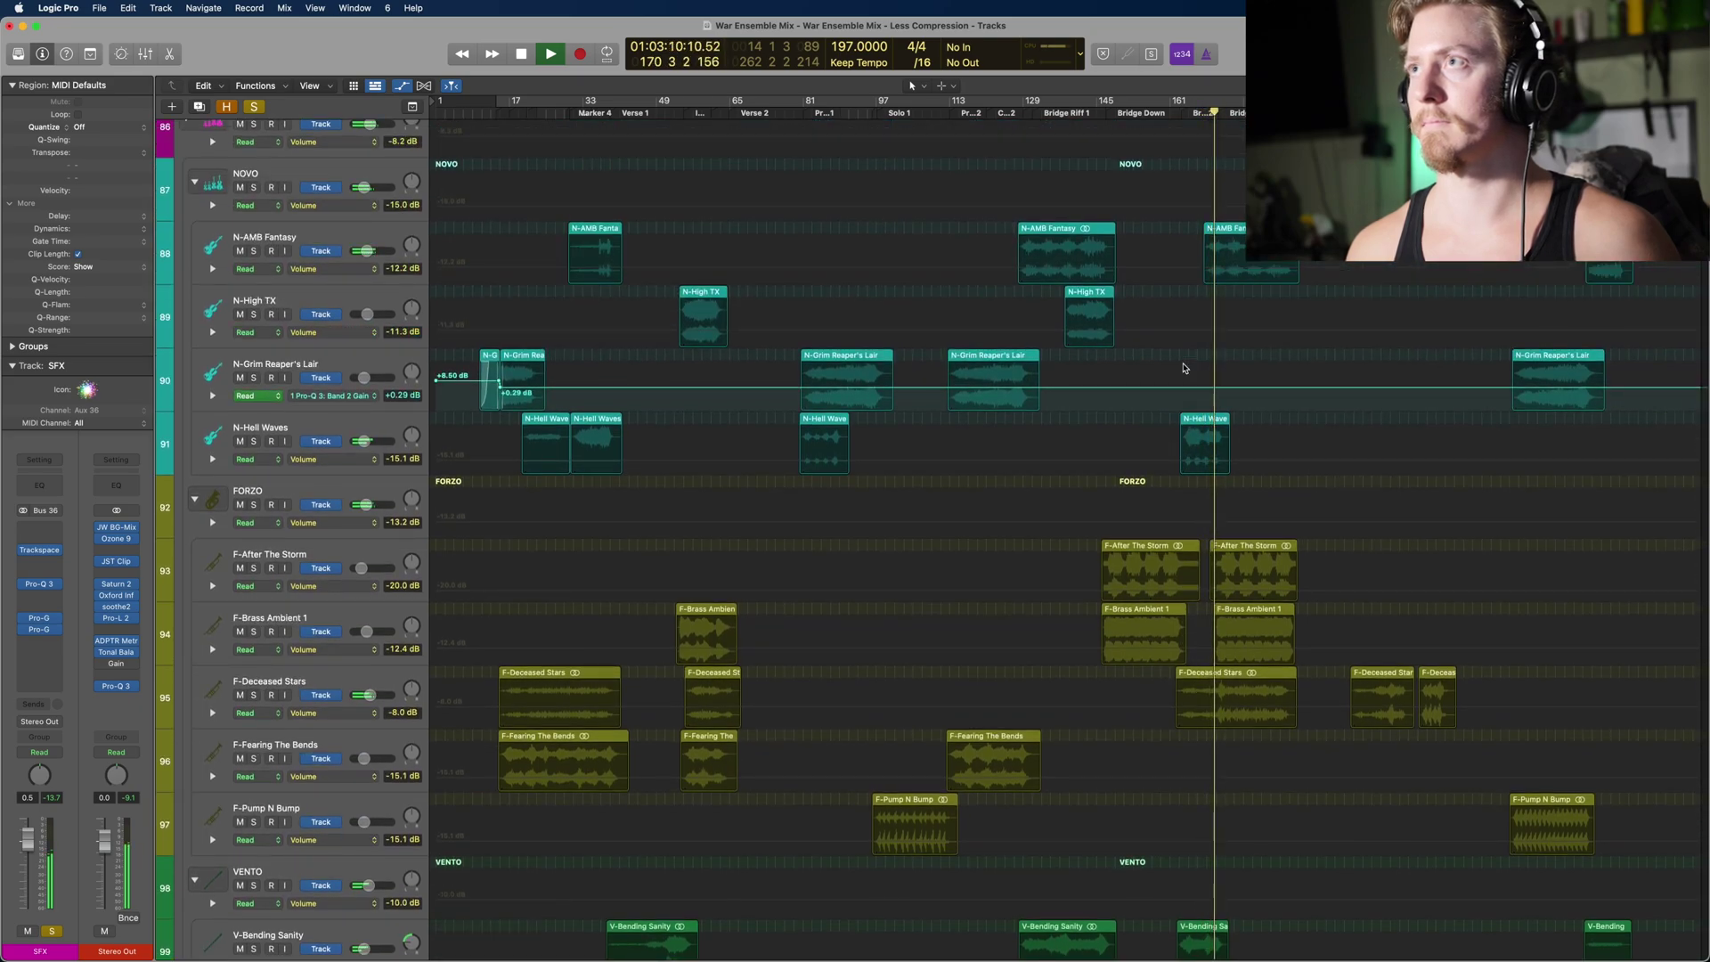
# Step: Return to the FORZO tracks, bring back the mixer, and stop the SFX playback around bar 177
pyautogui.scroll(-5, 1227, 465)
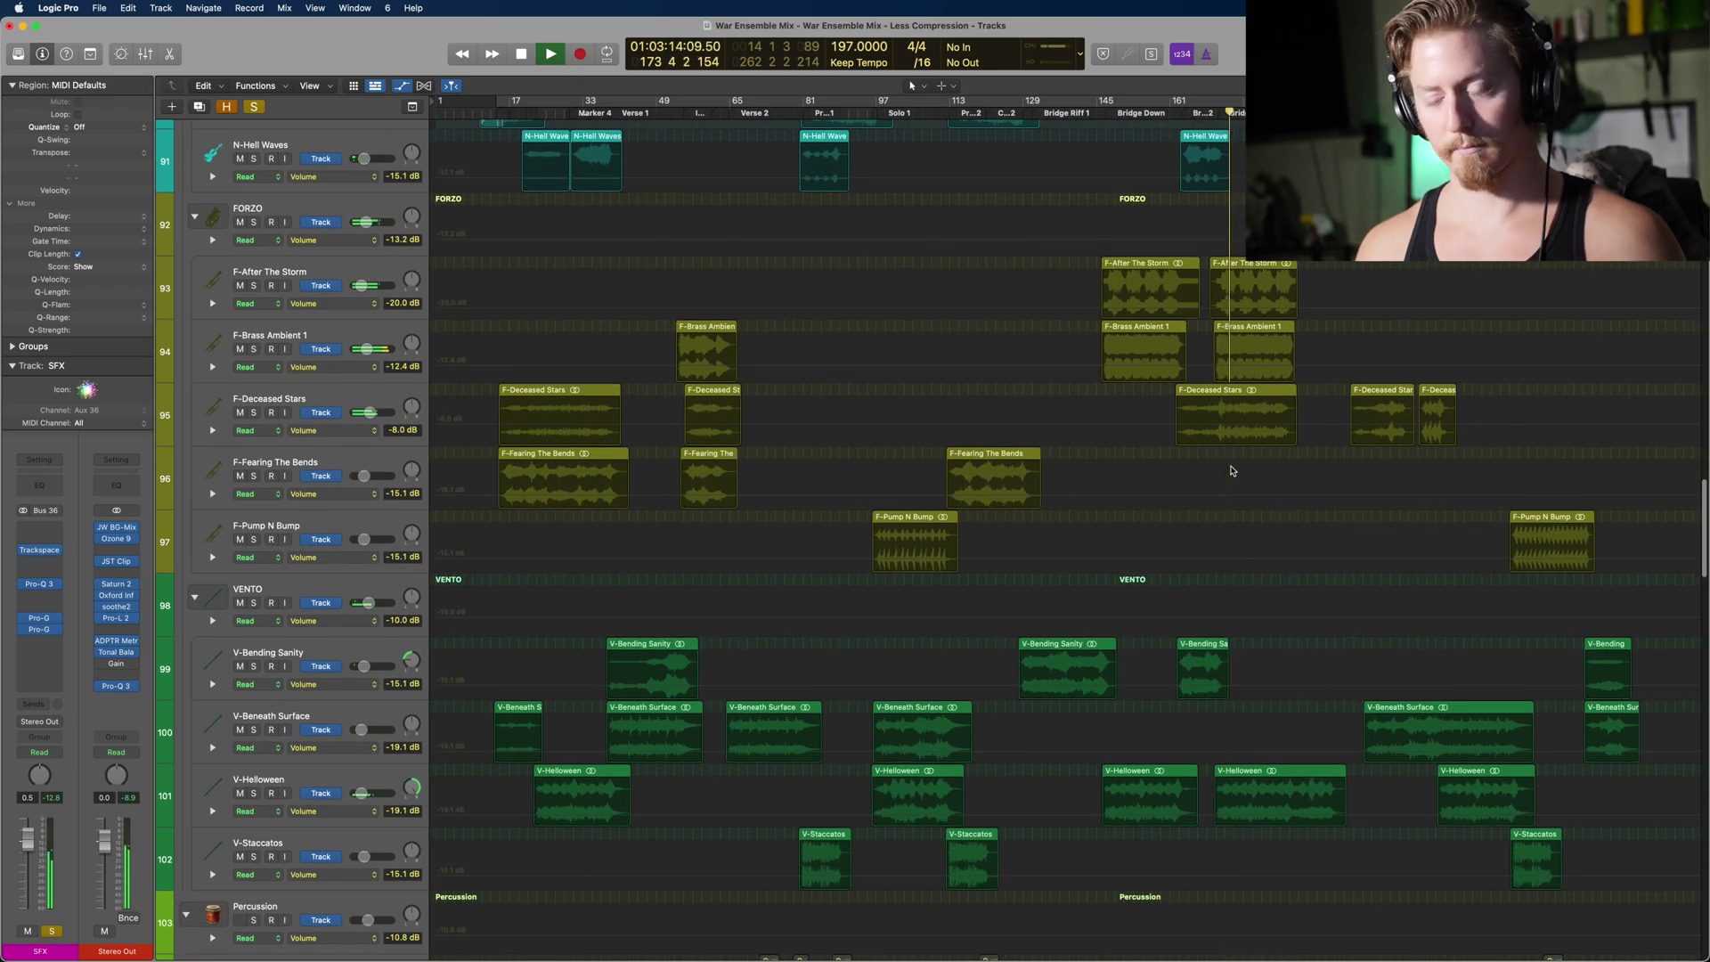
pyautogui.press('x')
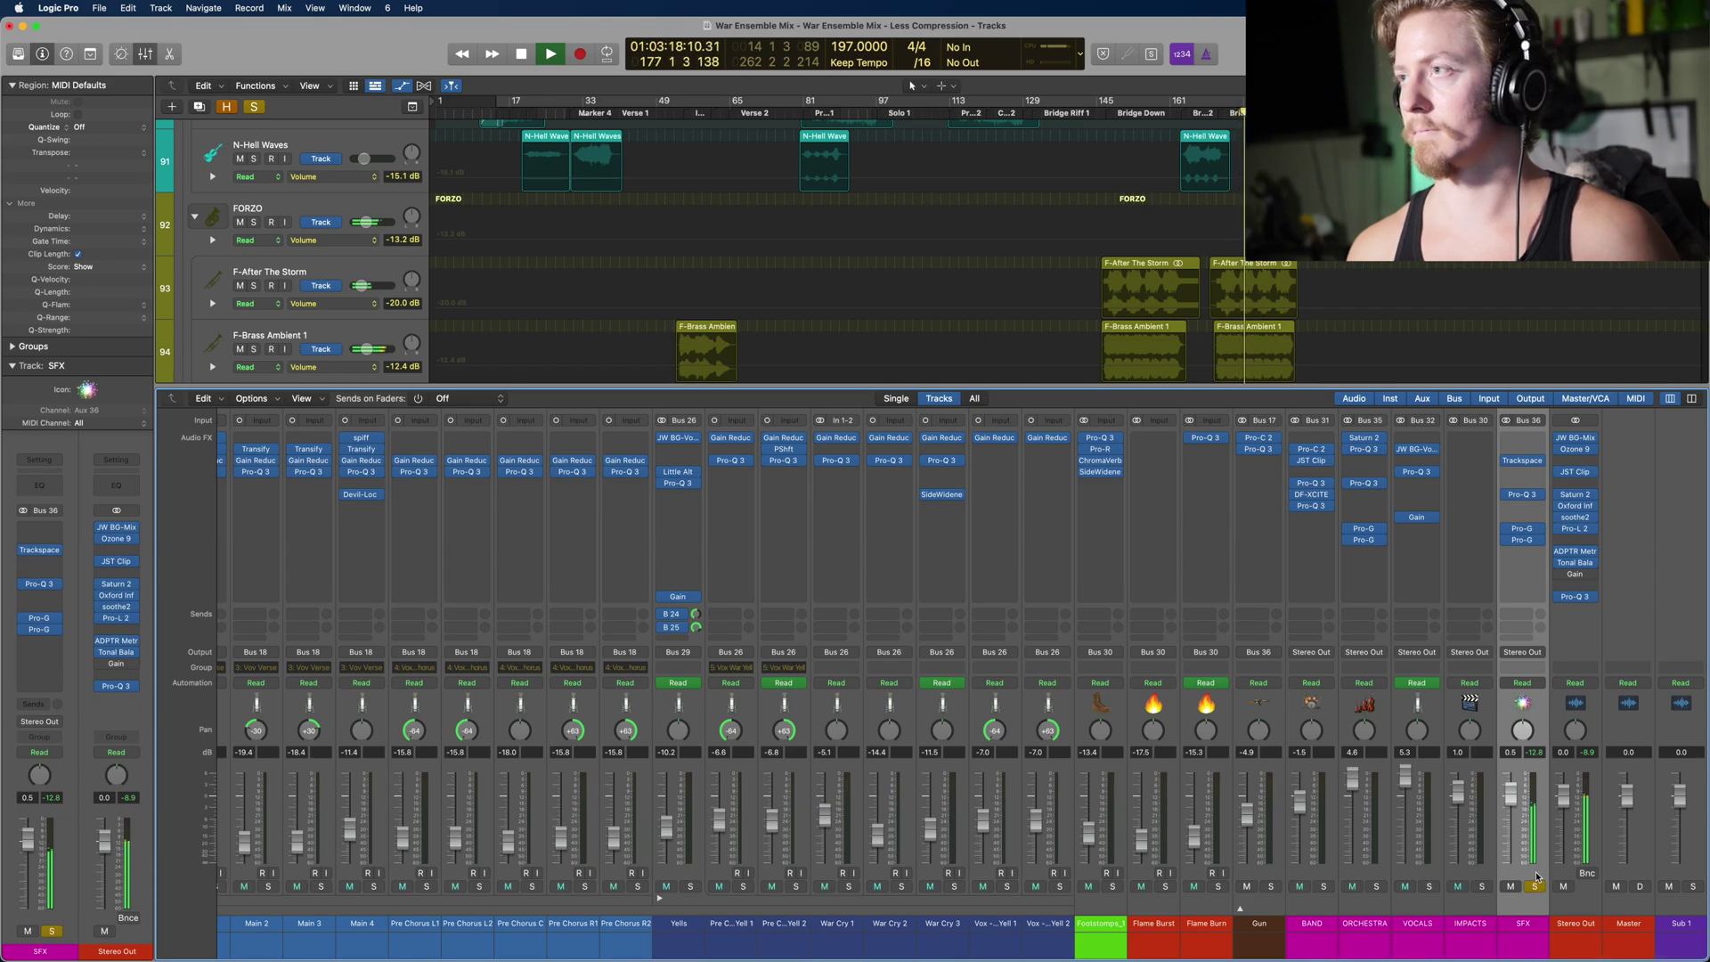
pyautogui.press('space')
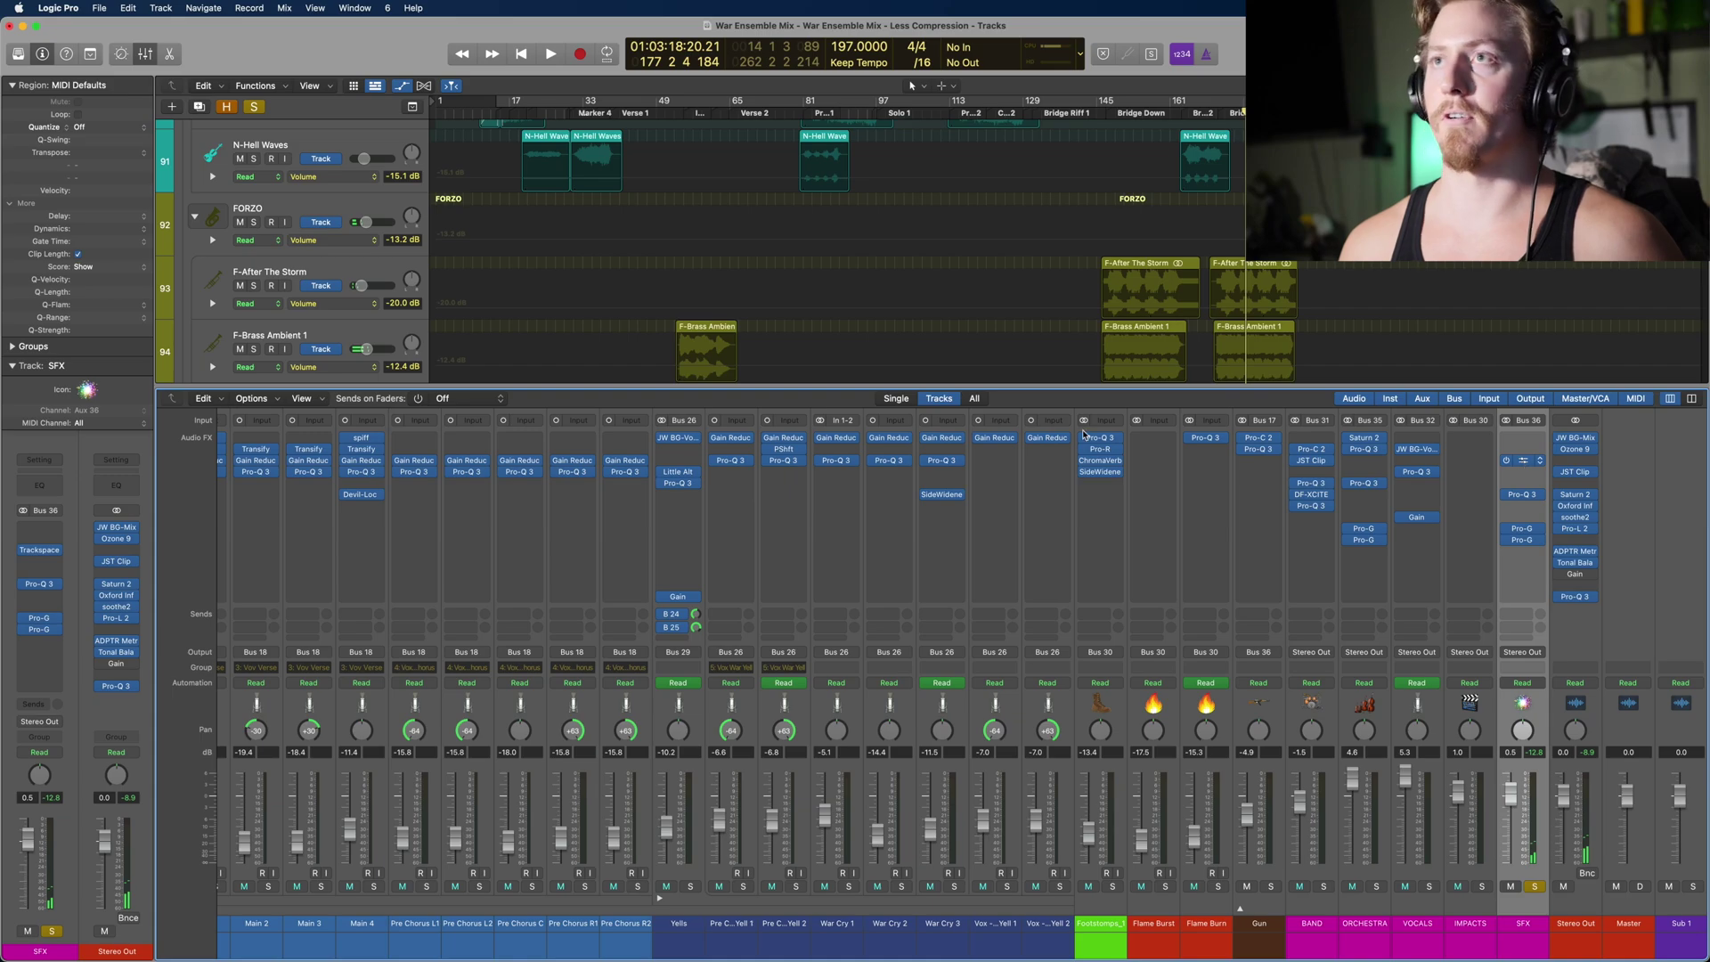
# Step: Open Trackspacer on the SFX bus and inspect its side-chain source, high-cut and amount controls
pyautogui.click(1523, 459)
pyautogui.click(898, 207)
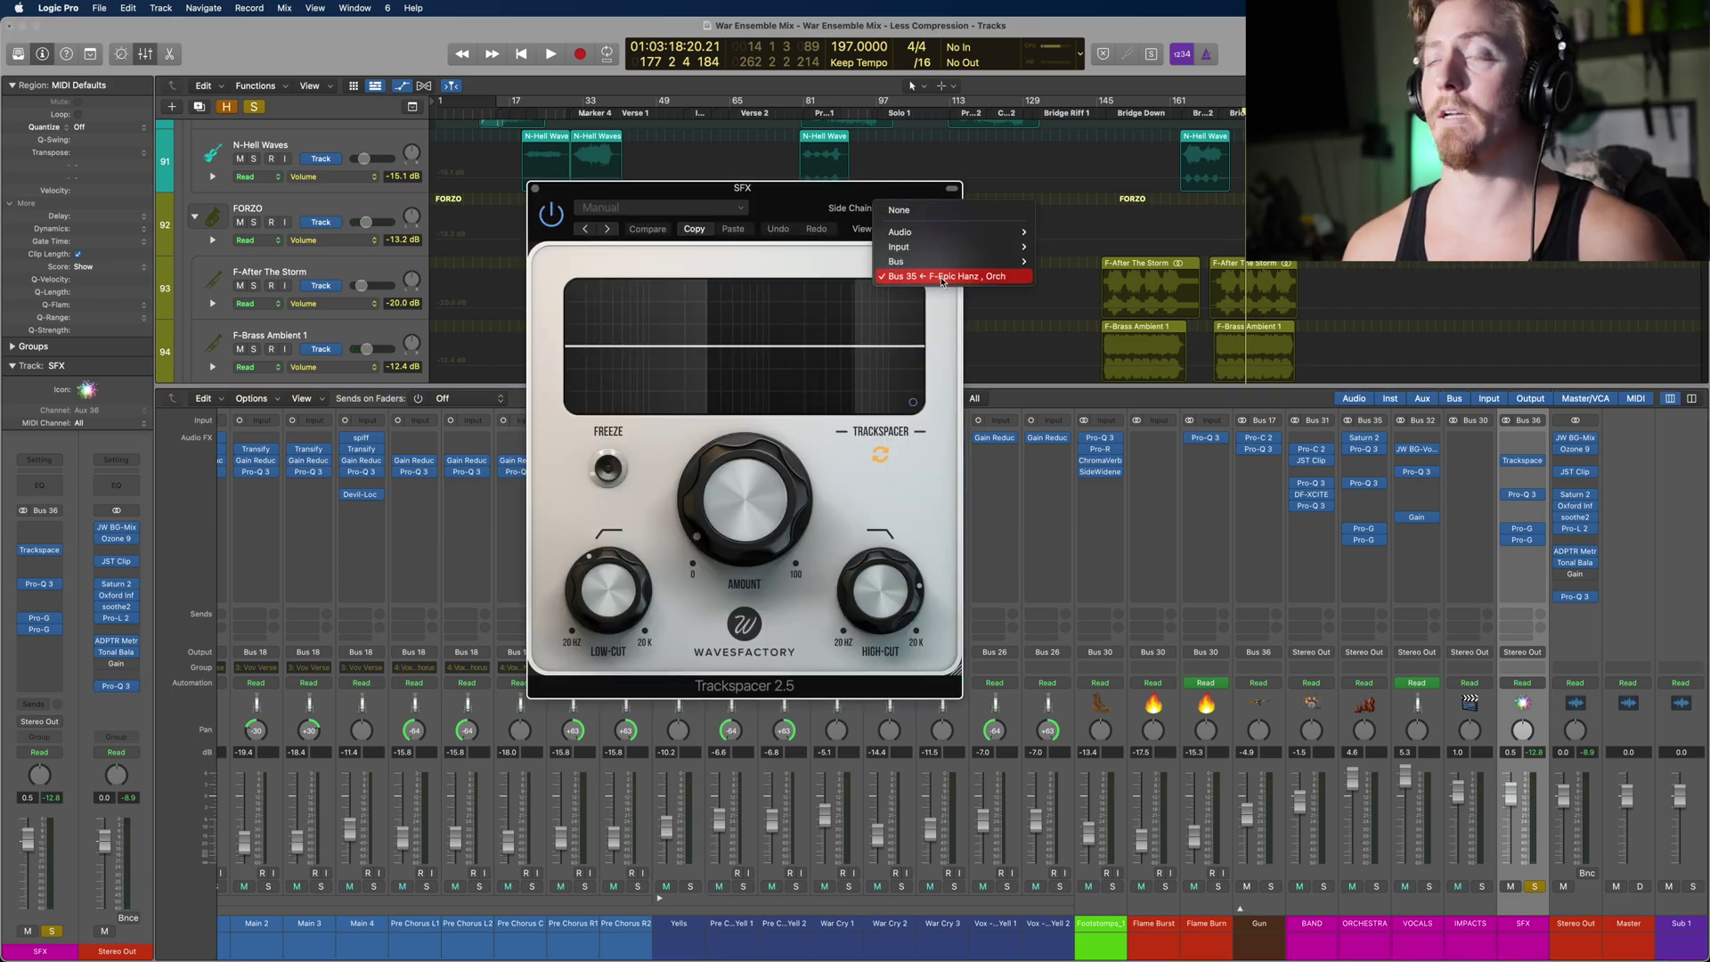
pyautogui.click(804, 199)
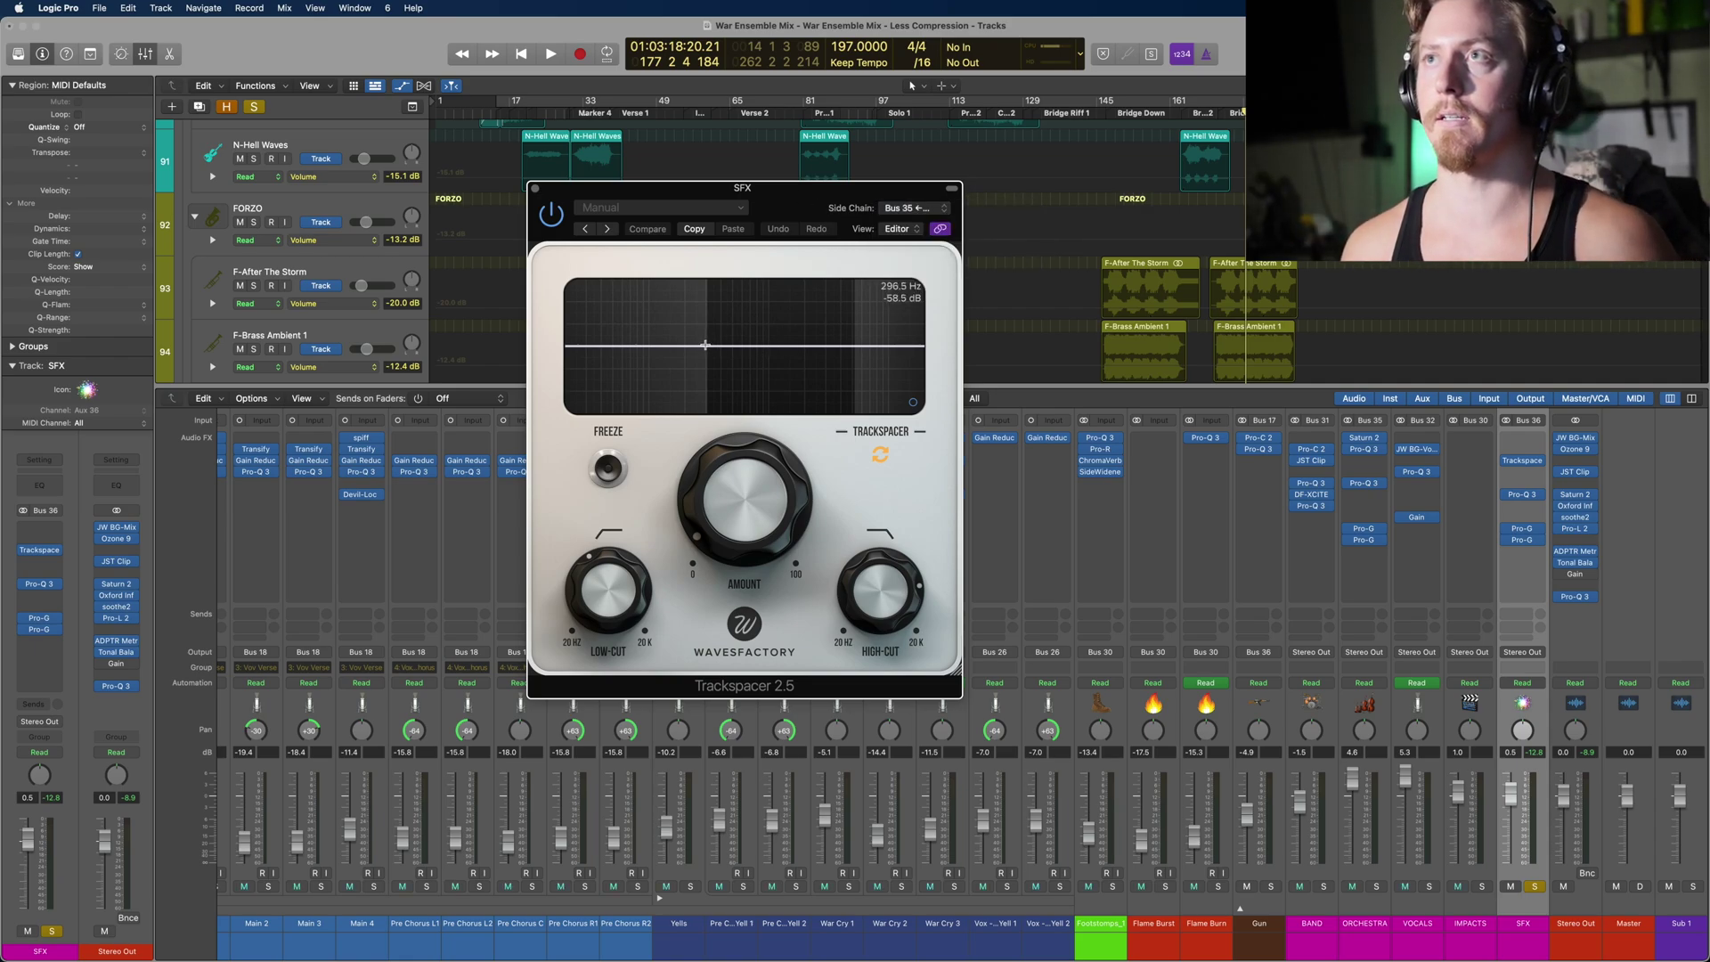
pyautogui.moveTo(868, 583)
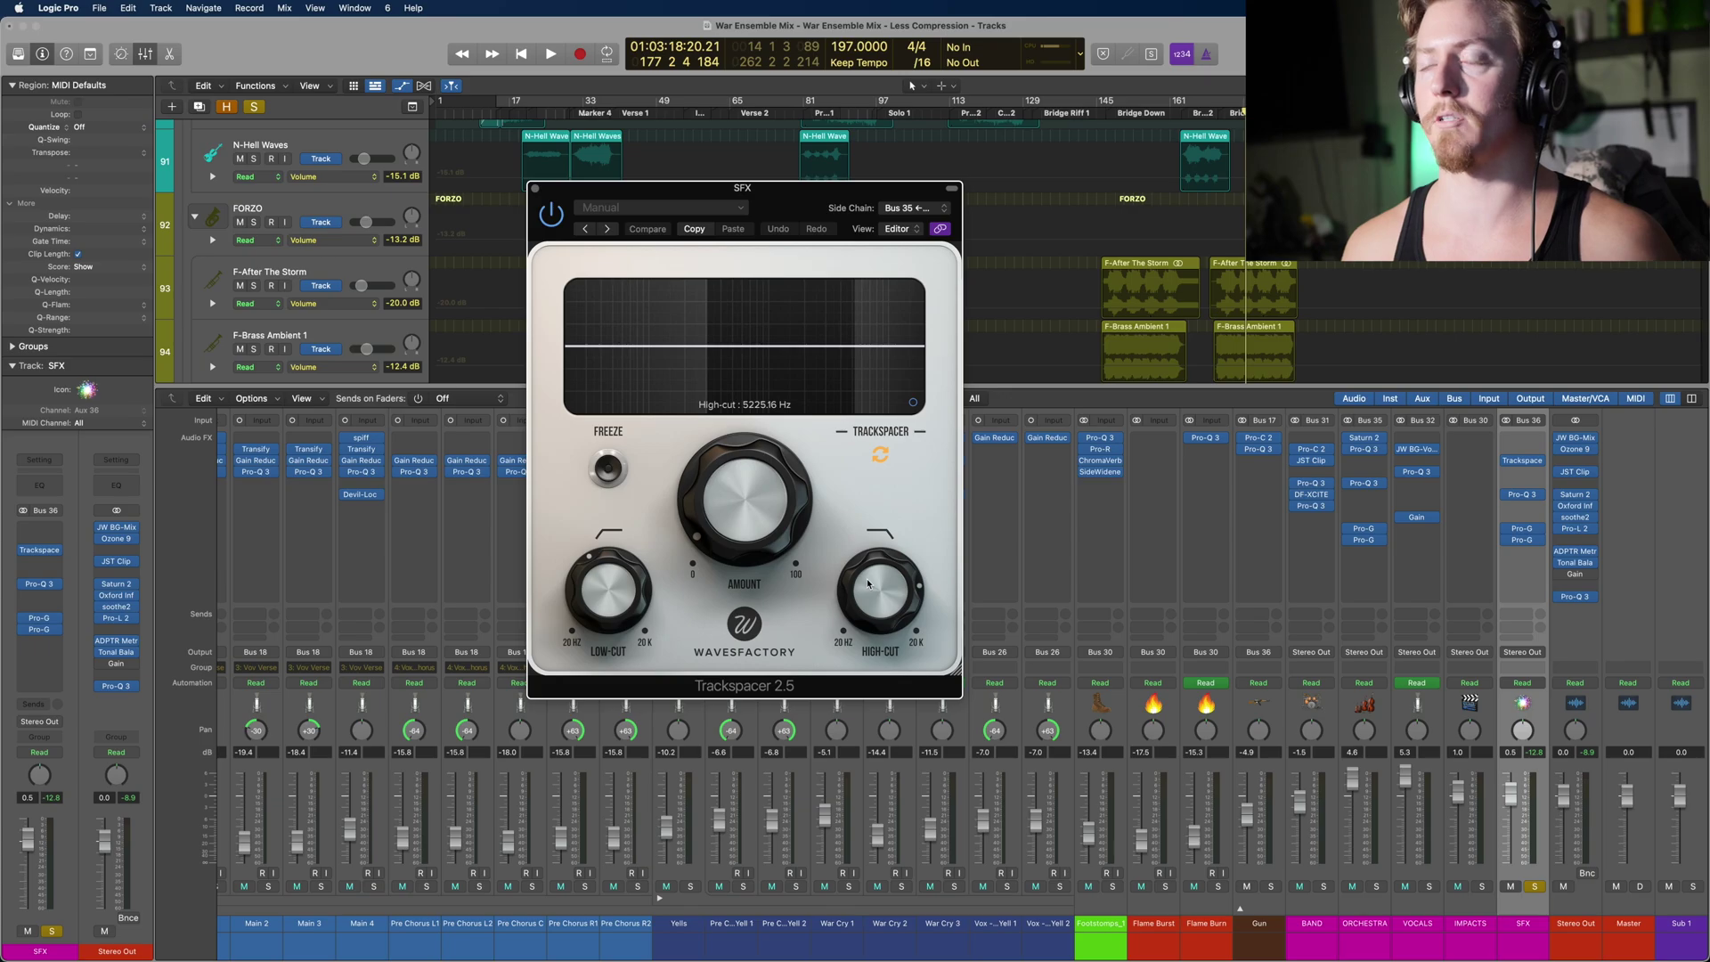
pyautogui.moveTo(730, 527)
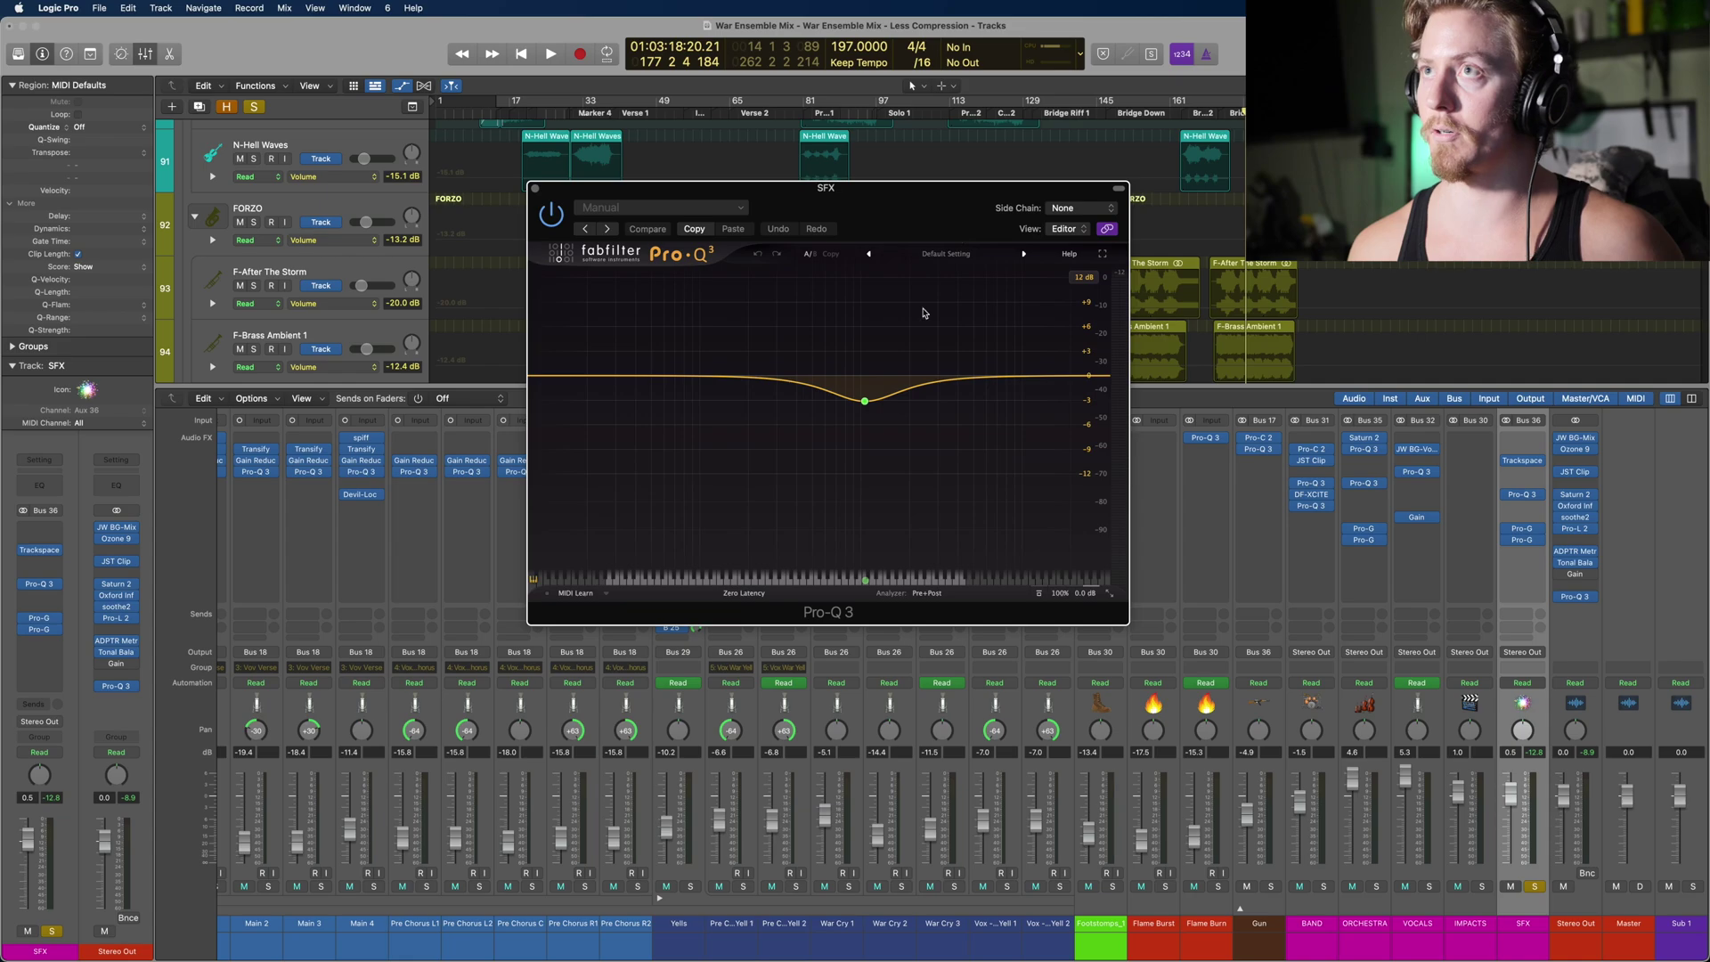
# Step: Review the SFX bus's Pro-Q 3 curve and both Pro-G ducking instances, and close the plug-in window
pyautogui.moveTo(864, 403)
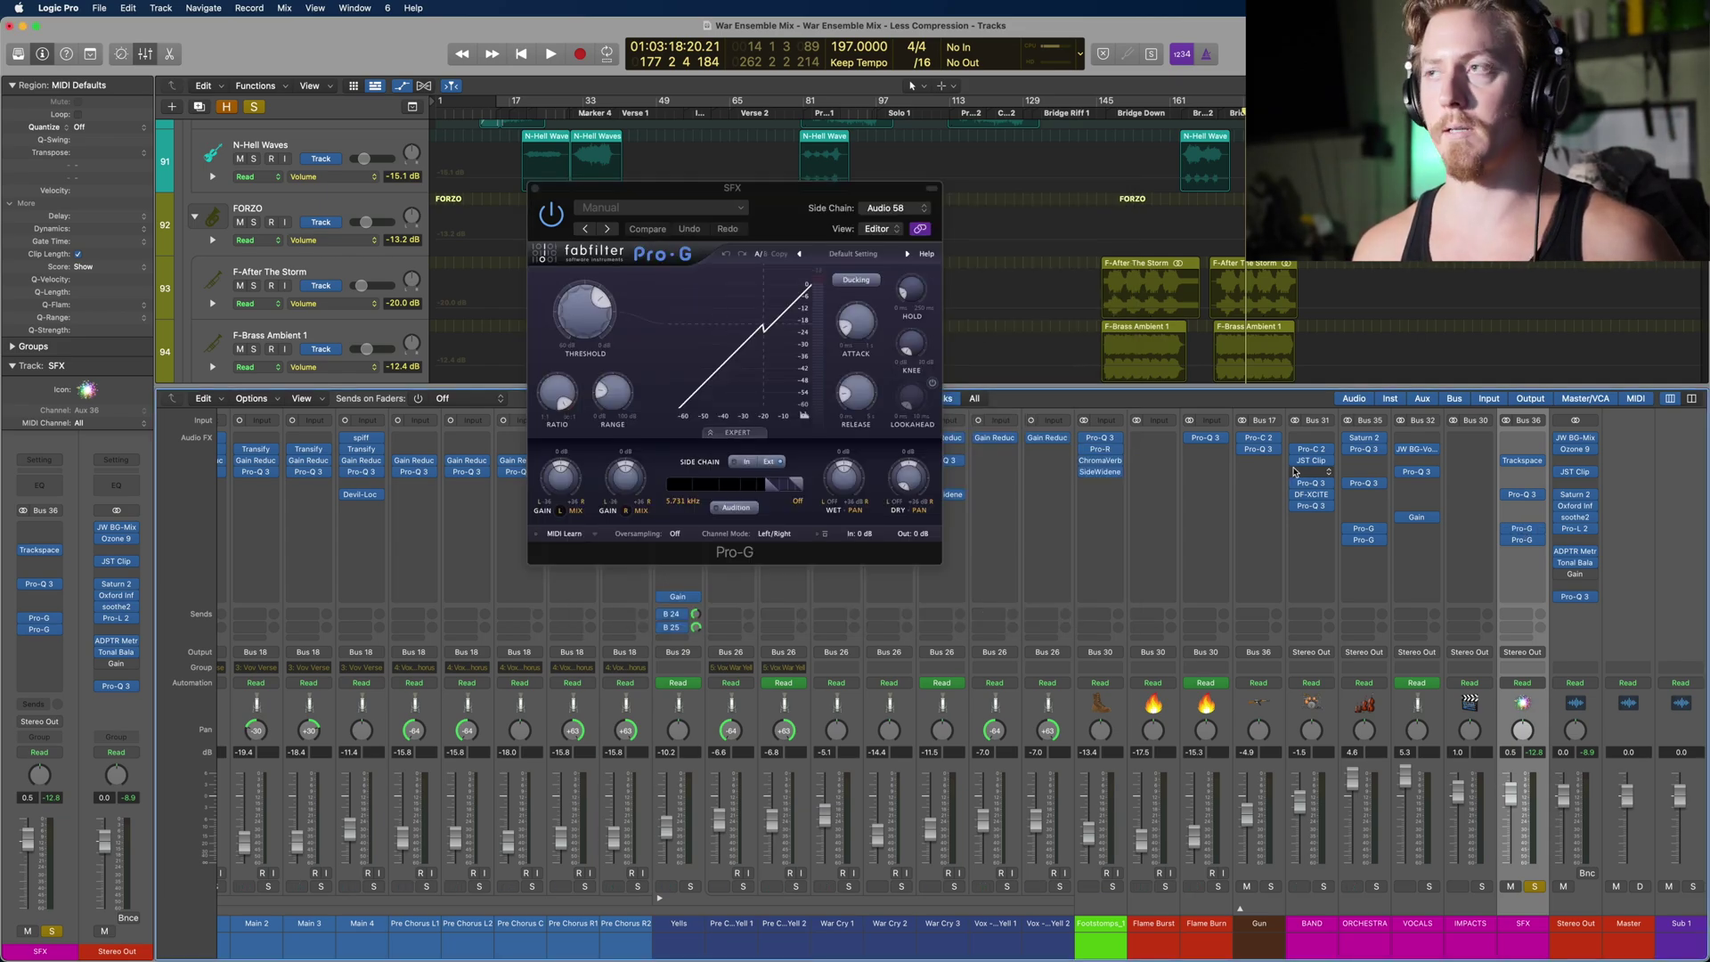
pyautogui.click(1525, 547)
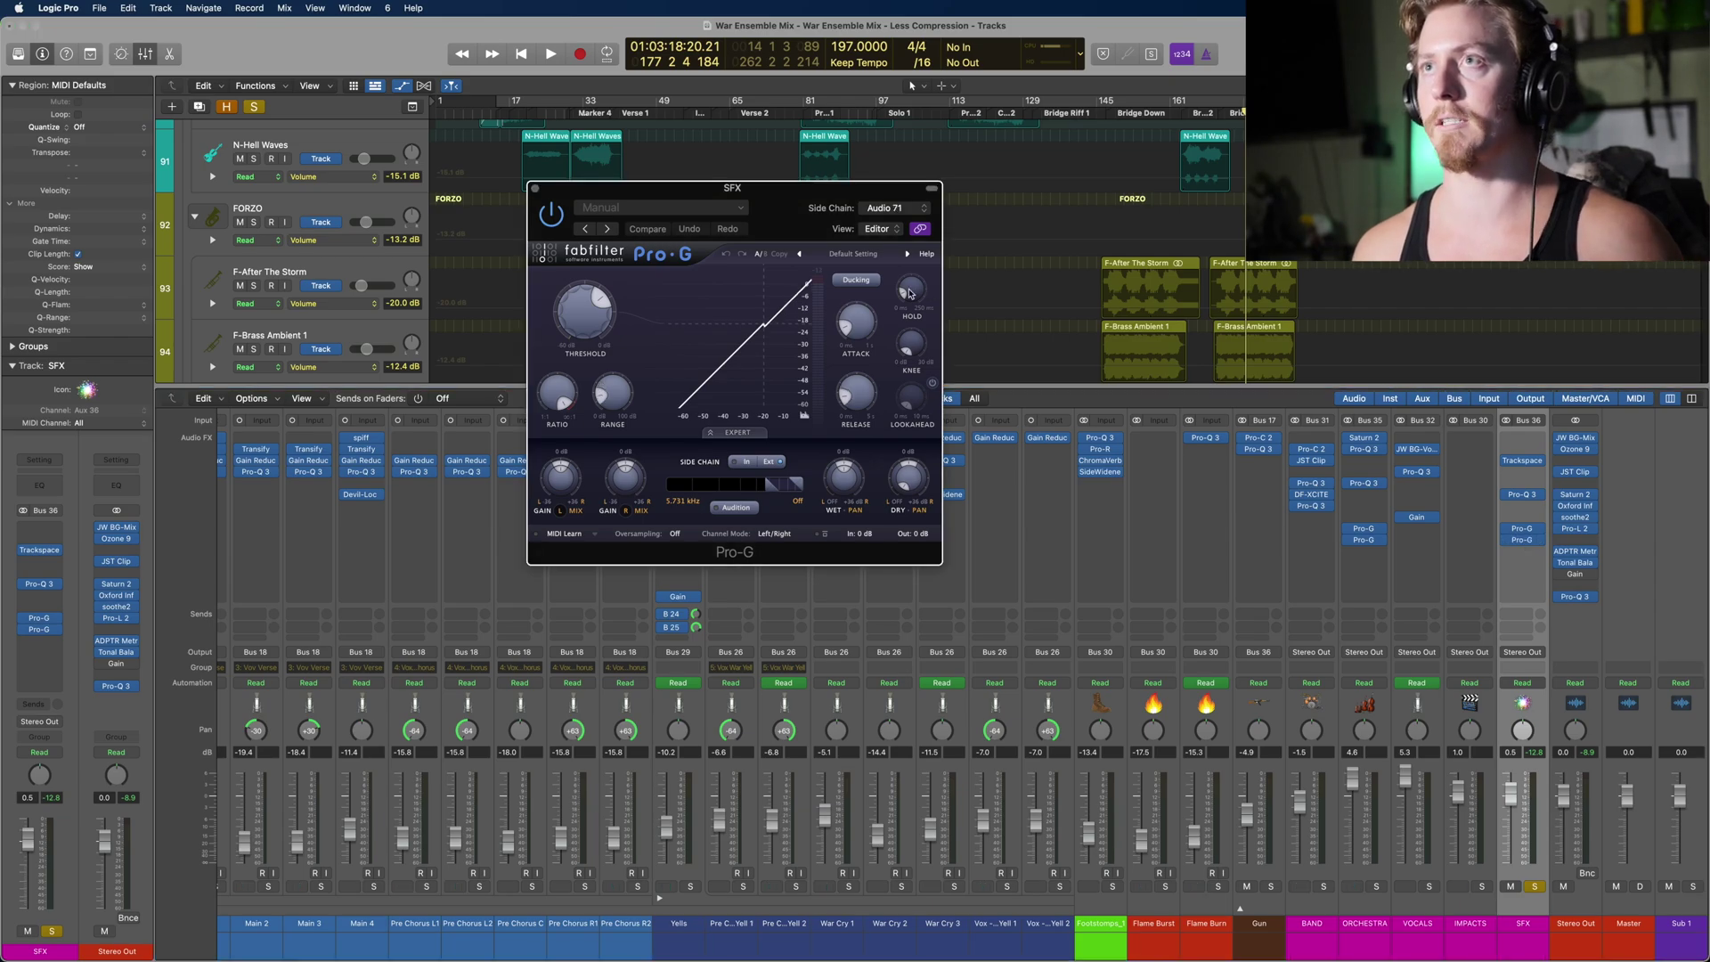
pyautogui.click(535, 189)
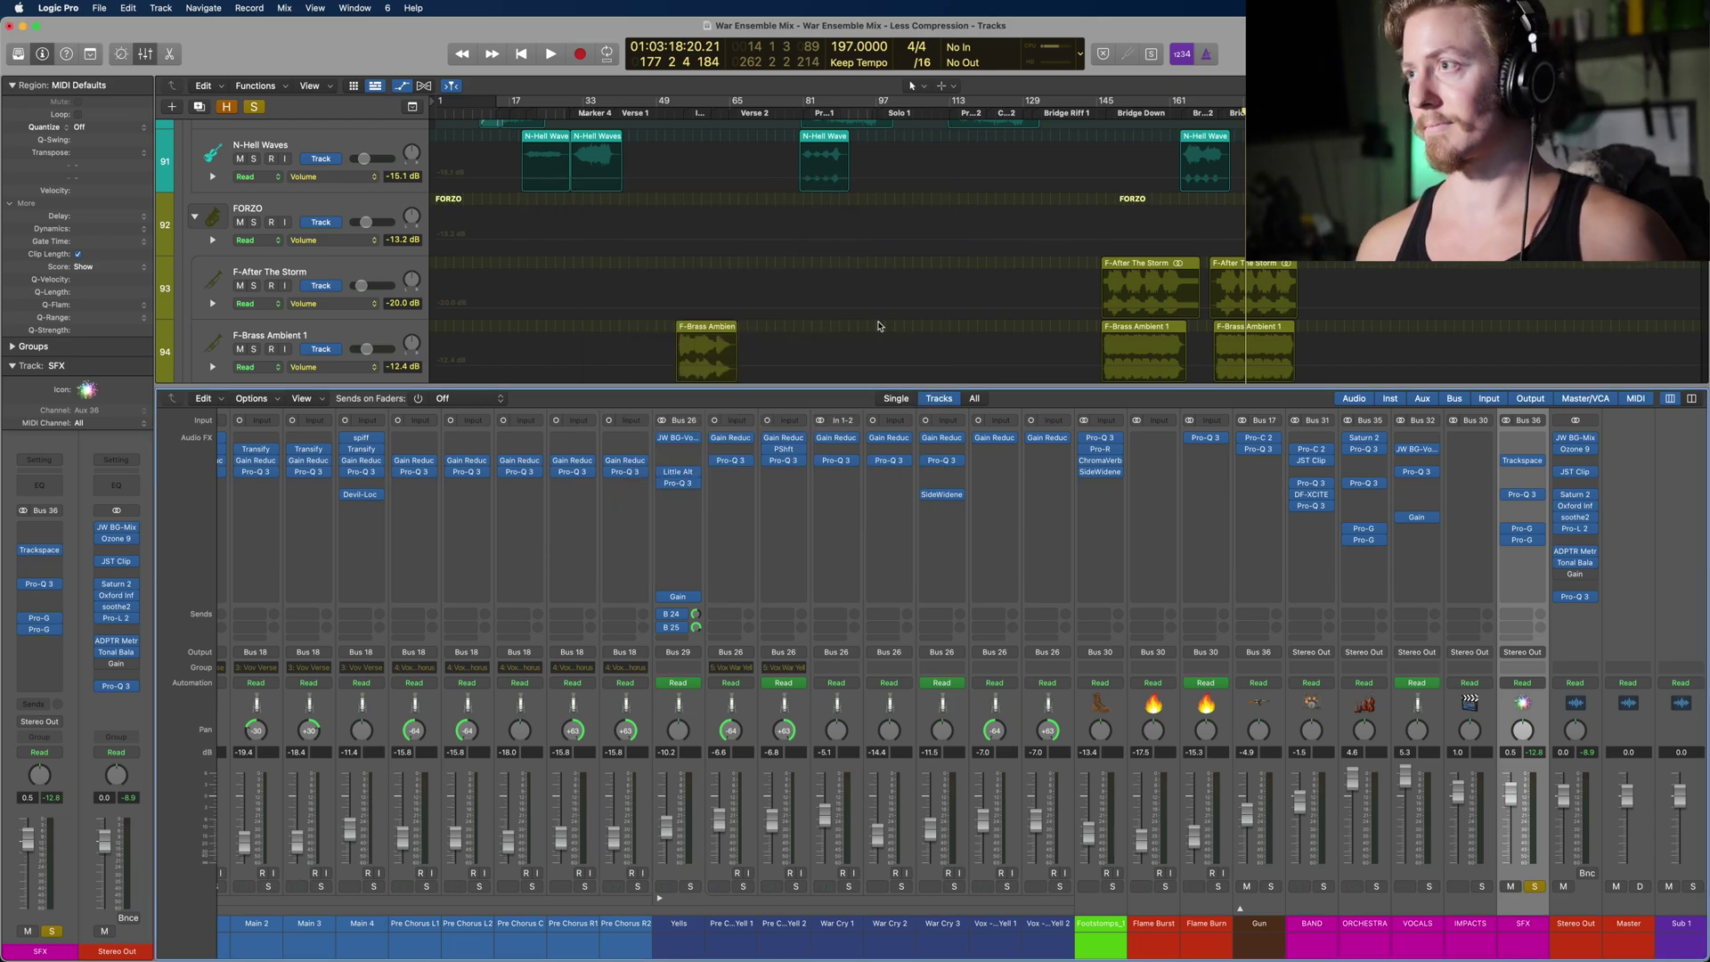
# Step: Clear the SFX solo, select the BAND through SFX buses, and select the Stereo Out channel
pyautogui.click(1535, 884)
pyautogui.keyDown('shift'); pyautogui.click(1323, 877); pyautogui.keyUp('shift')
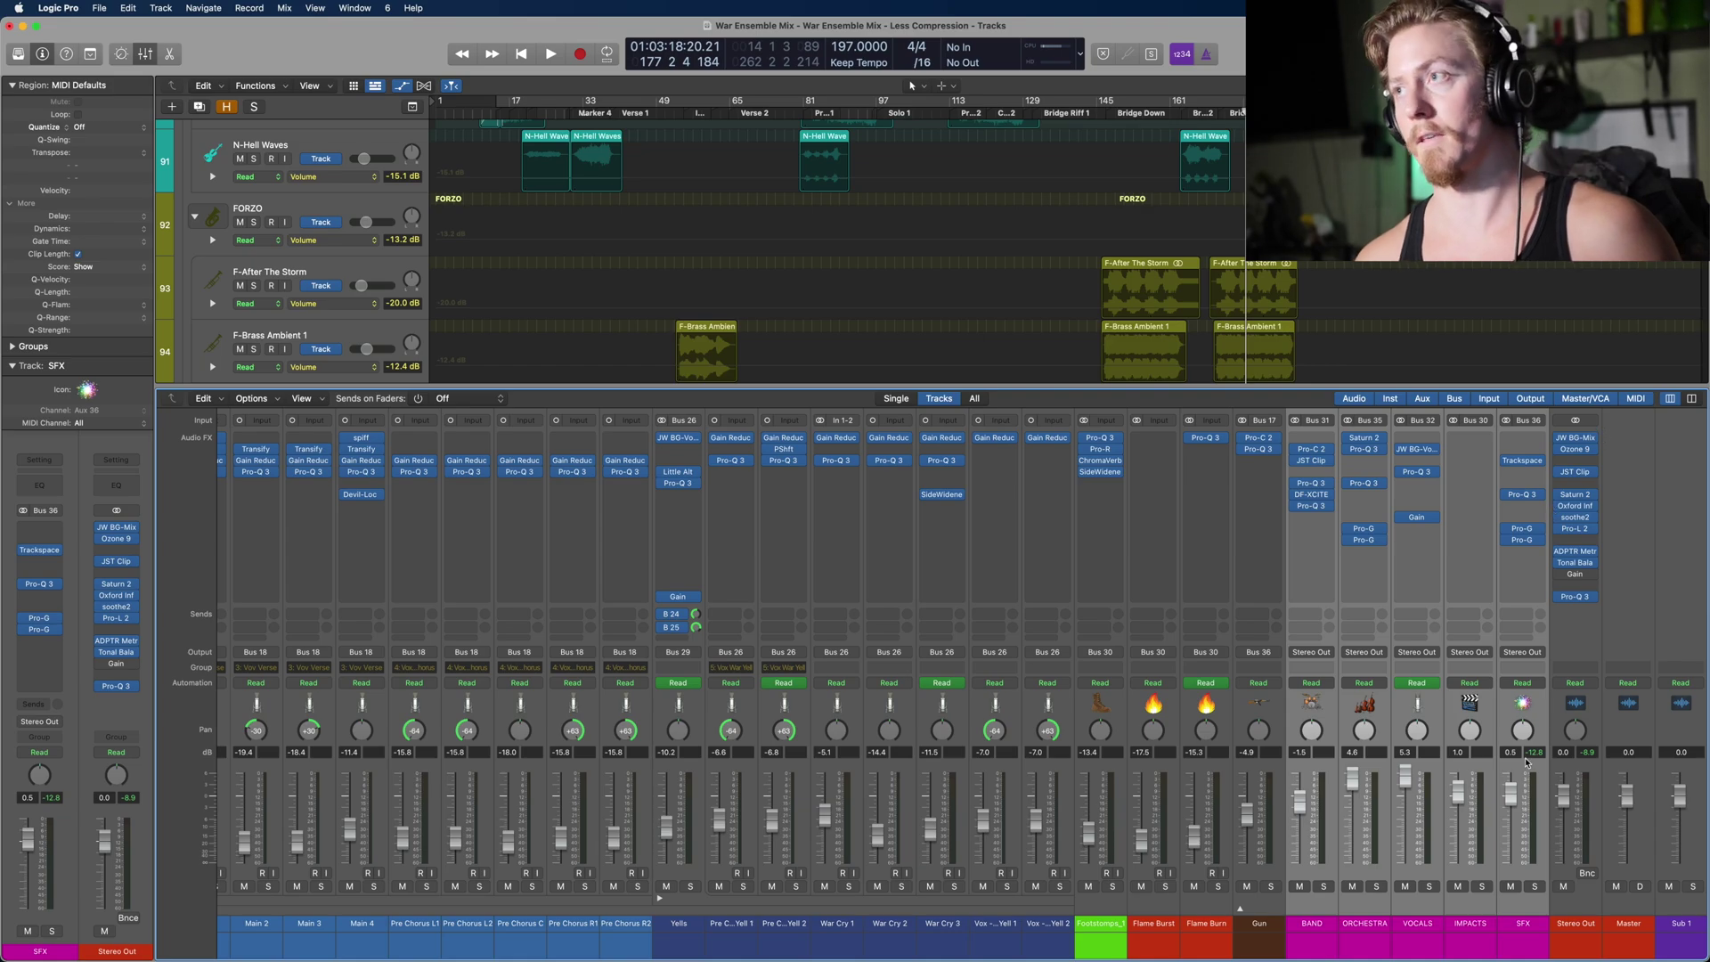
pyautogui.click(1591, 643)
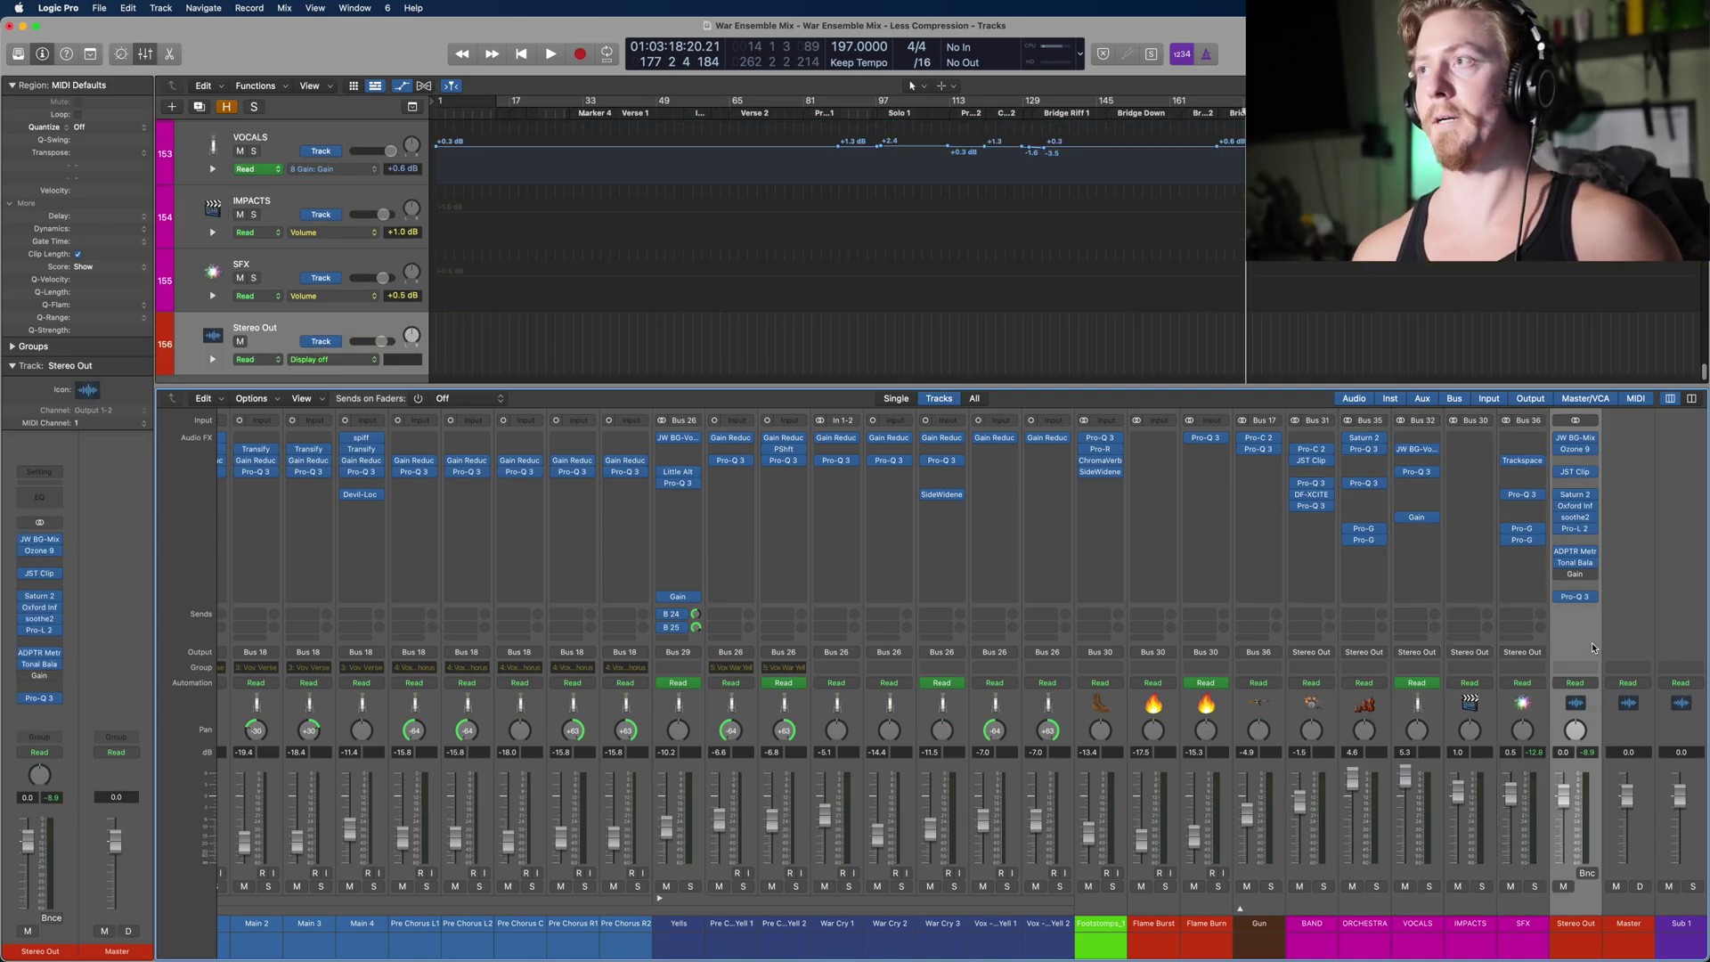
# Step: Open JW BG-Mix on the Stereo Out and watch its meters while playing the full mix to around bar 181
pyautogui.click(1576, 441)
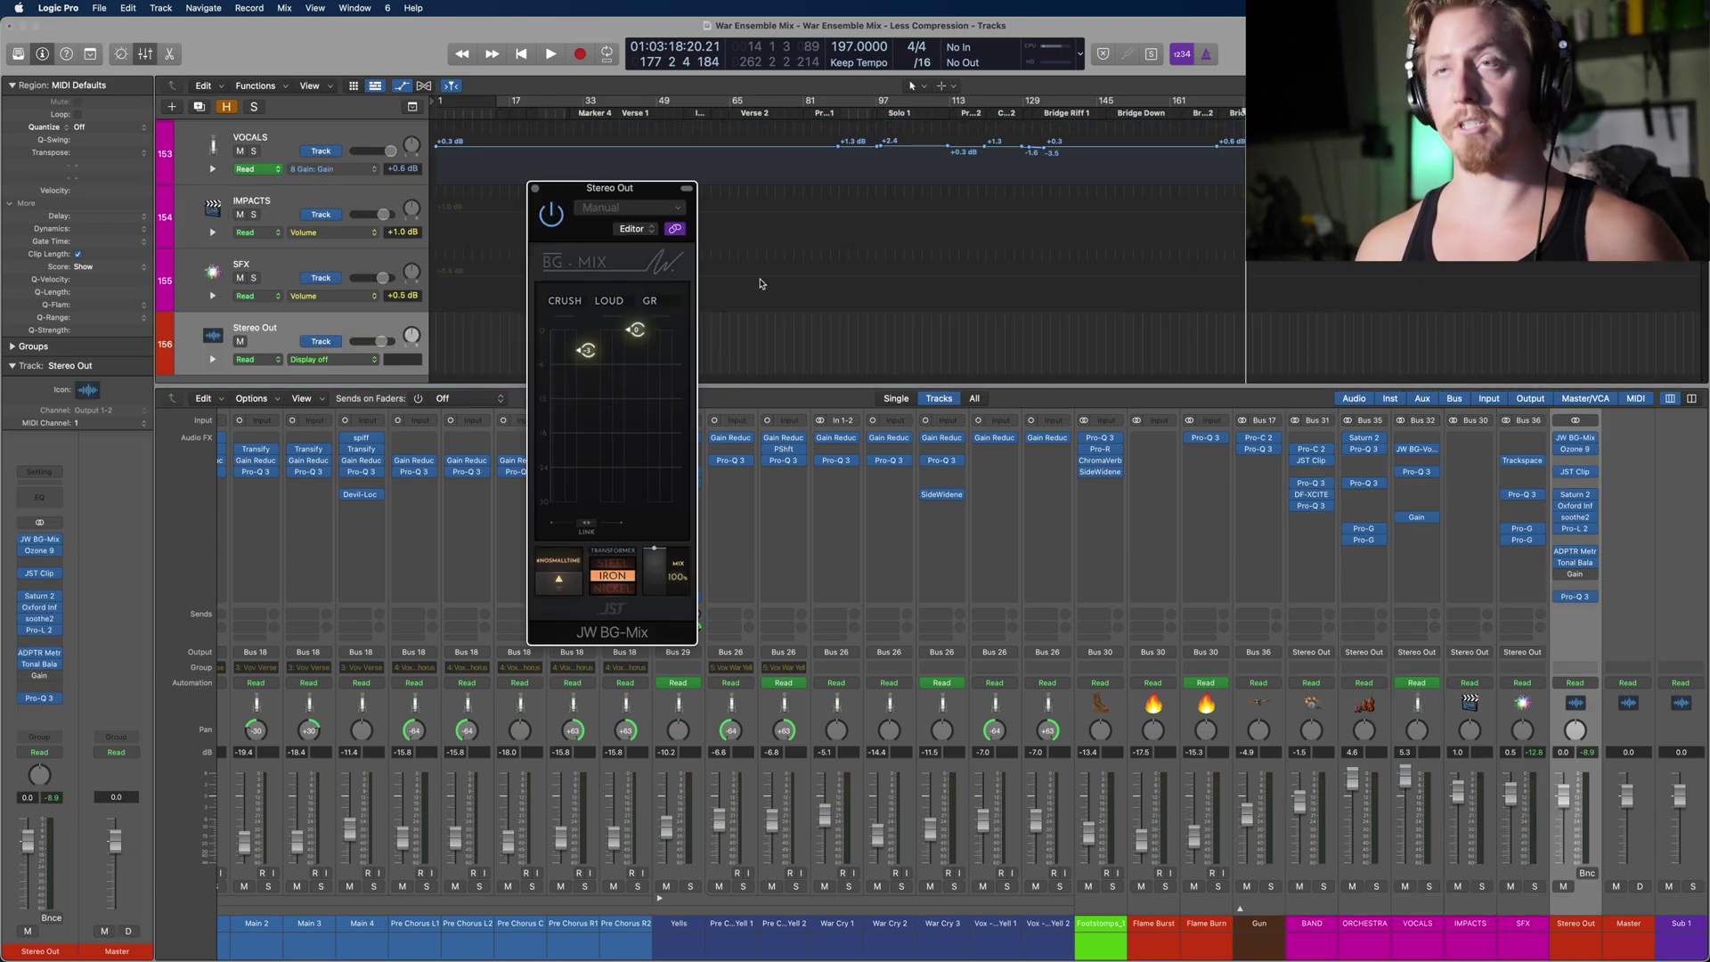
pyautogui.press('space')
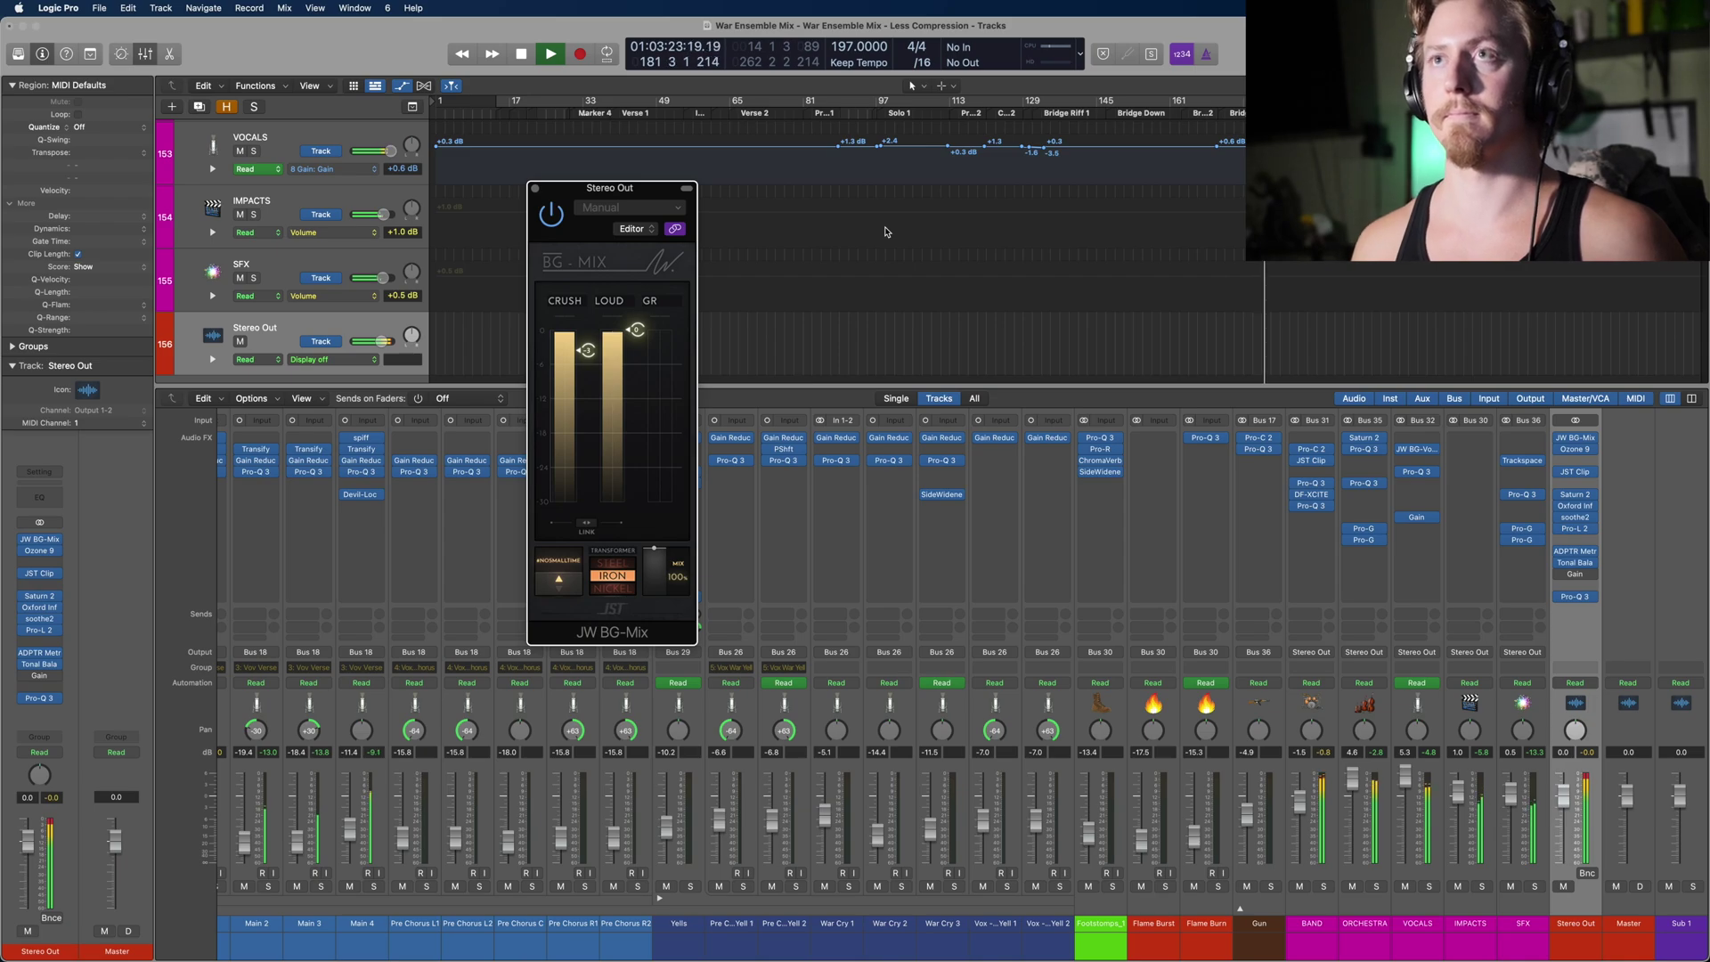
pyautogui.press('space')
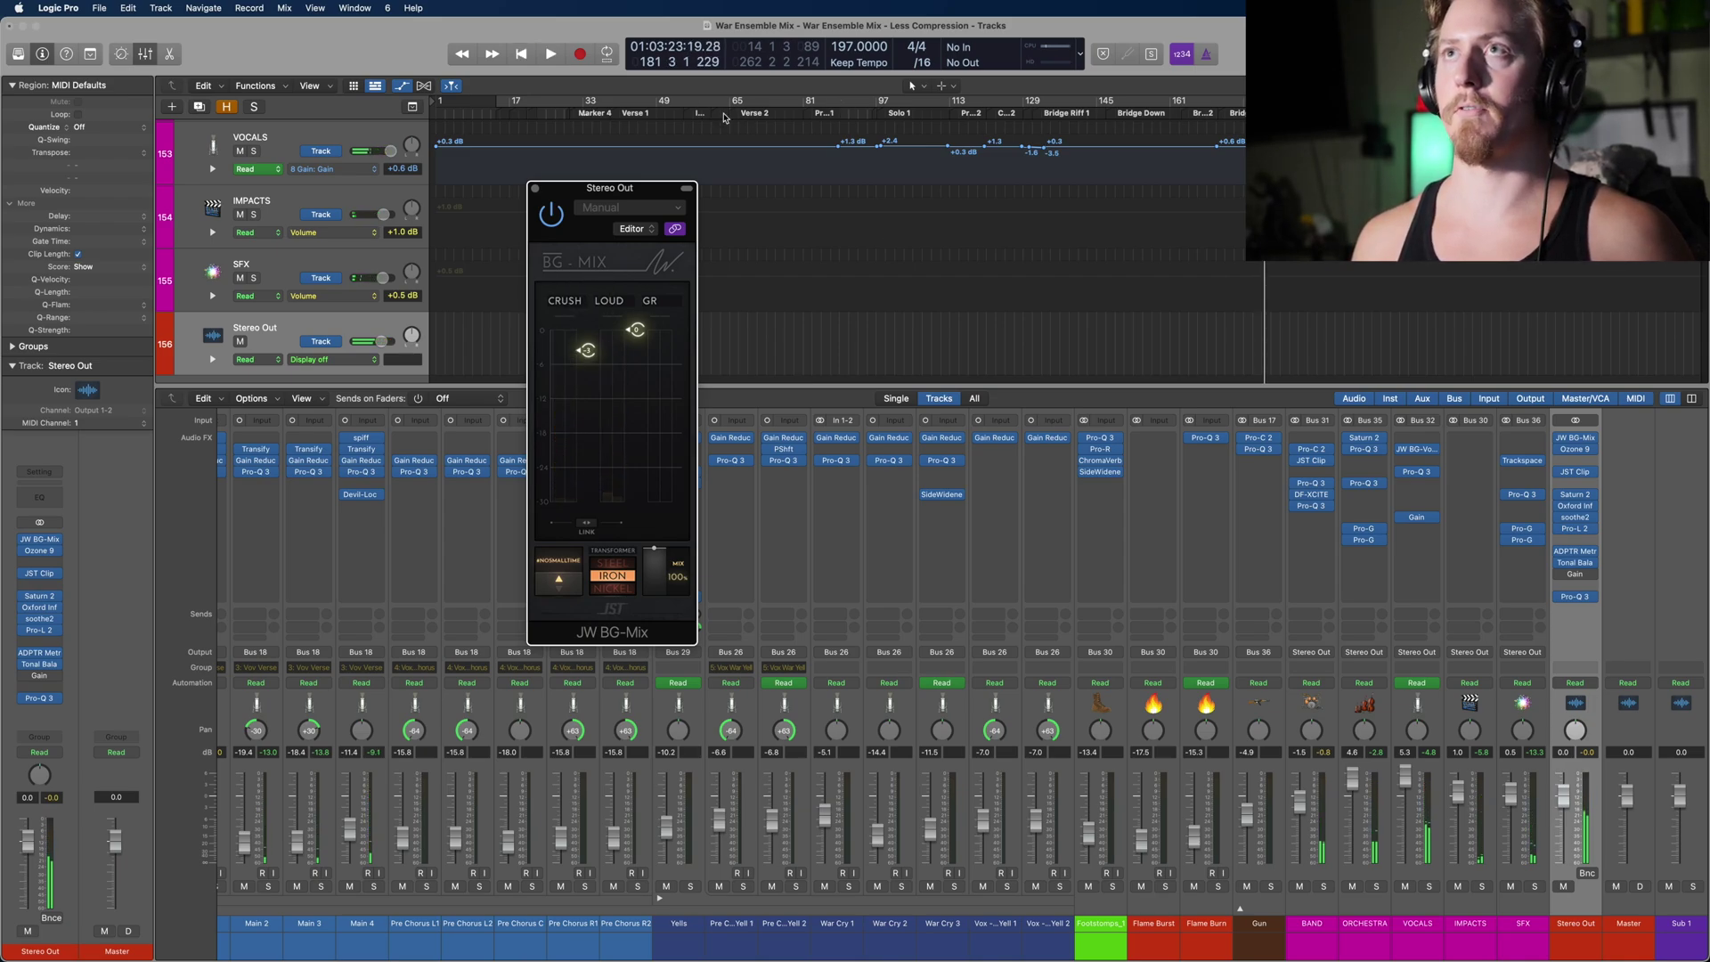
# Step: Play the full mix around Verse 1 to check the BG-Mix meters, stop around bar 44, and close the plug-in
pyautogui.click(842, 117)
pyautogui.press('space')
pyautogui.click(616, 112)
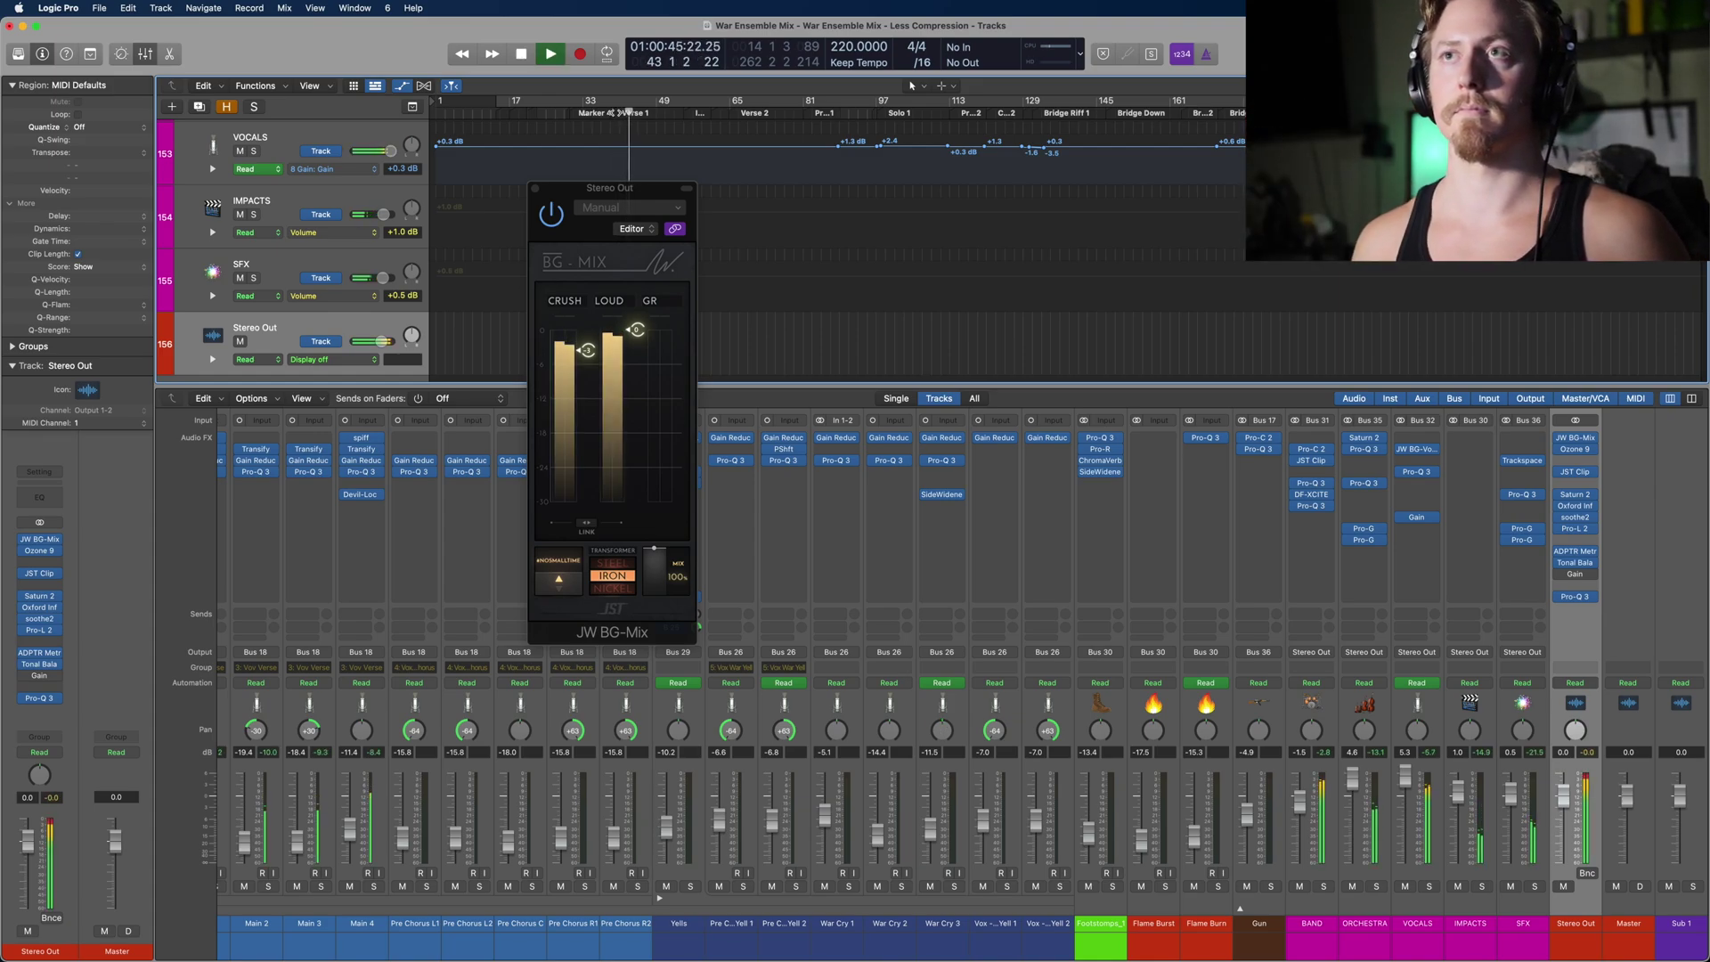
pyautogui.press('space')
pyautogui.moveTo(588, 352)
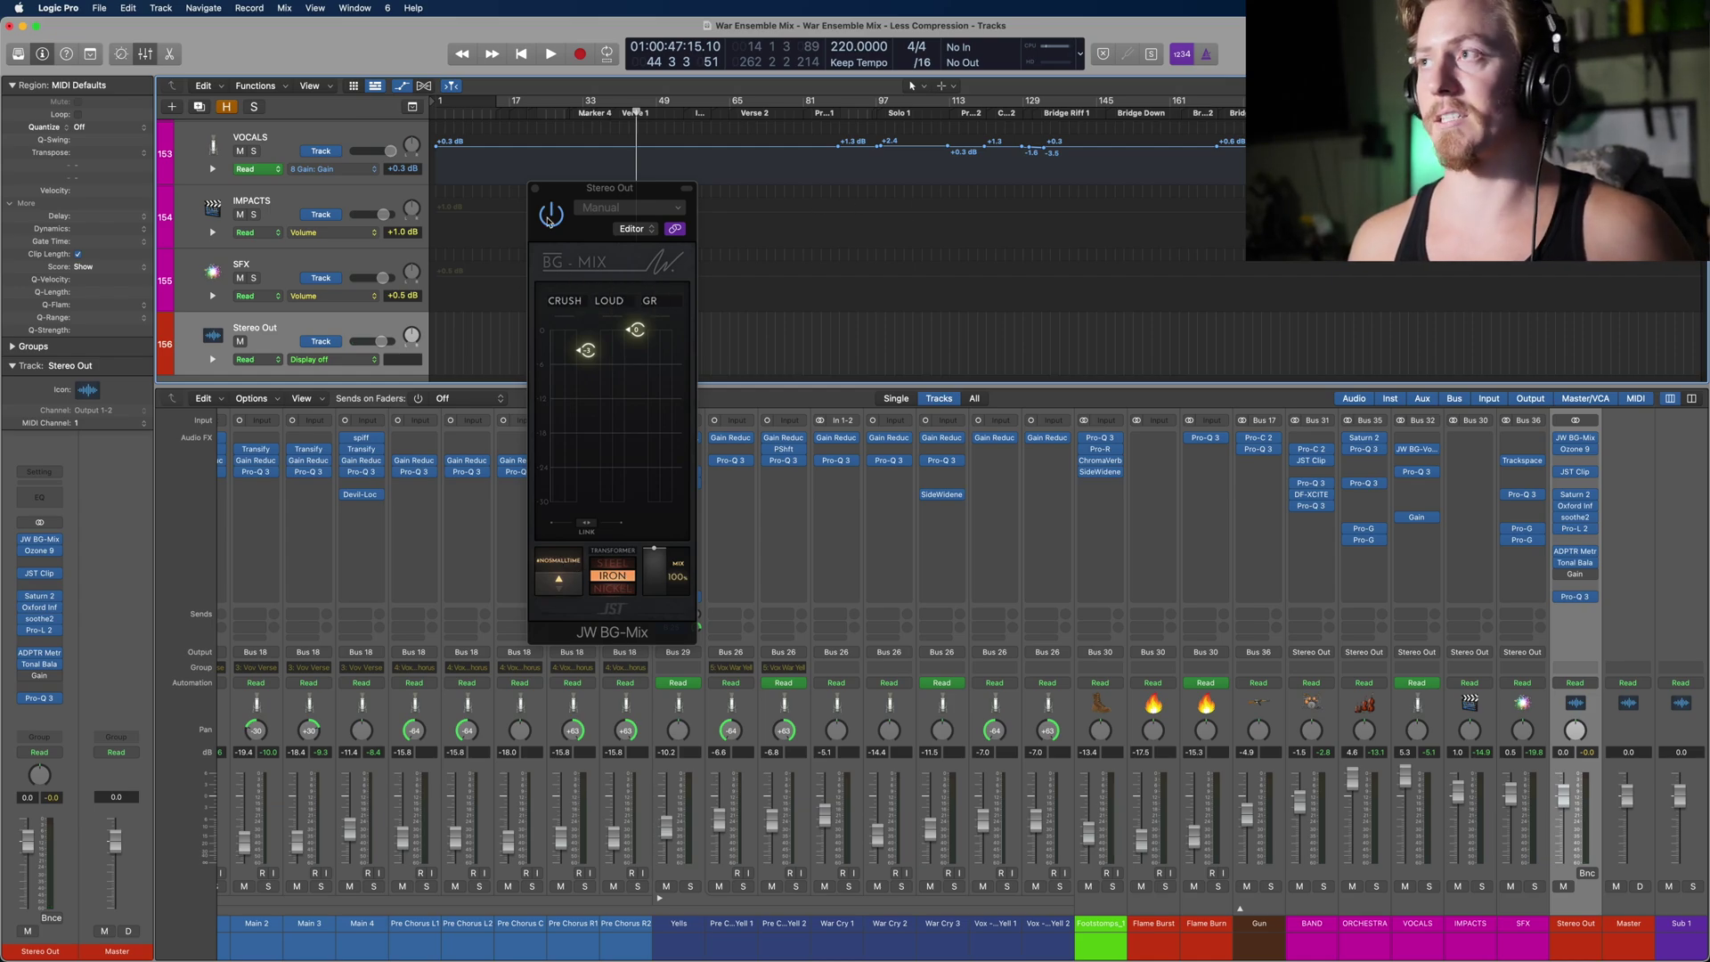
pyautogui.click(537, 190)
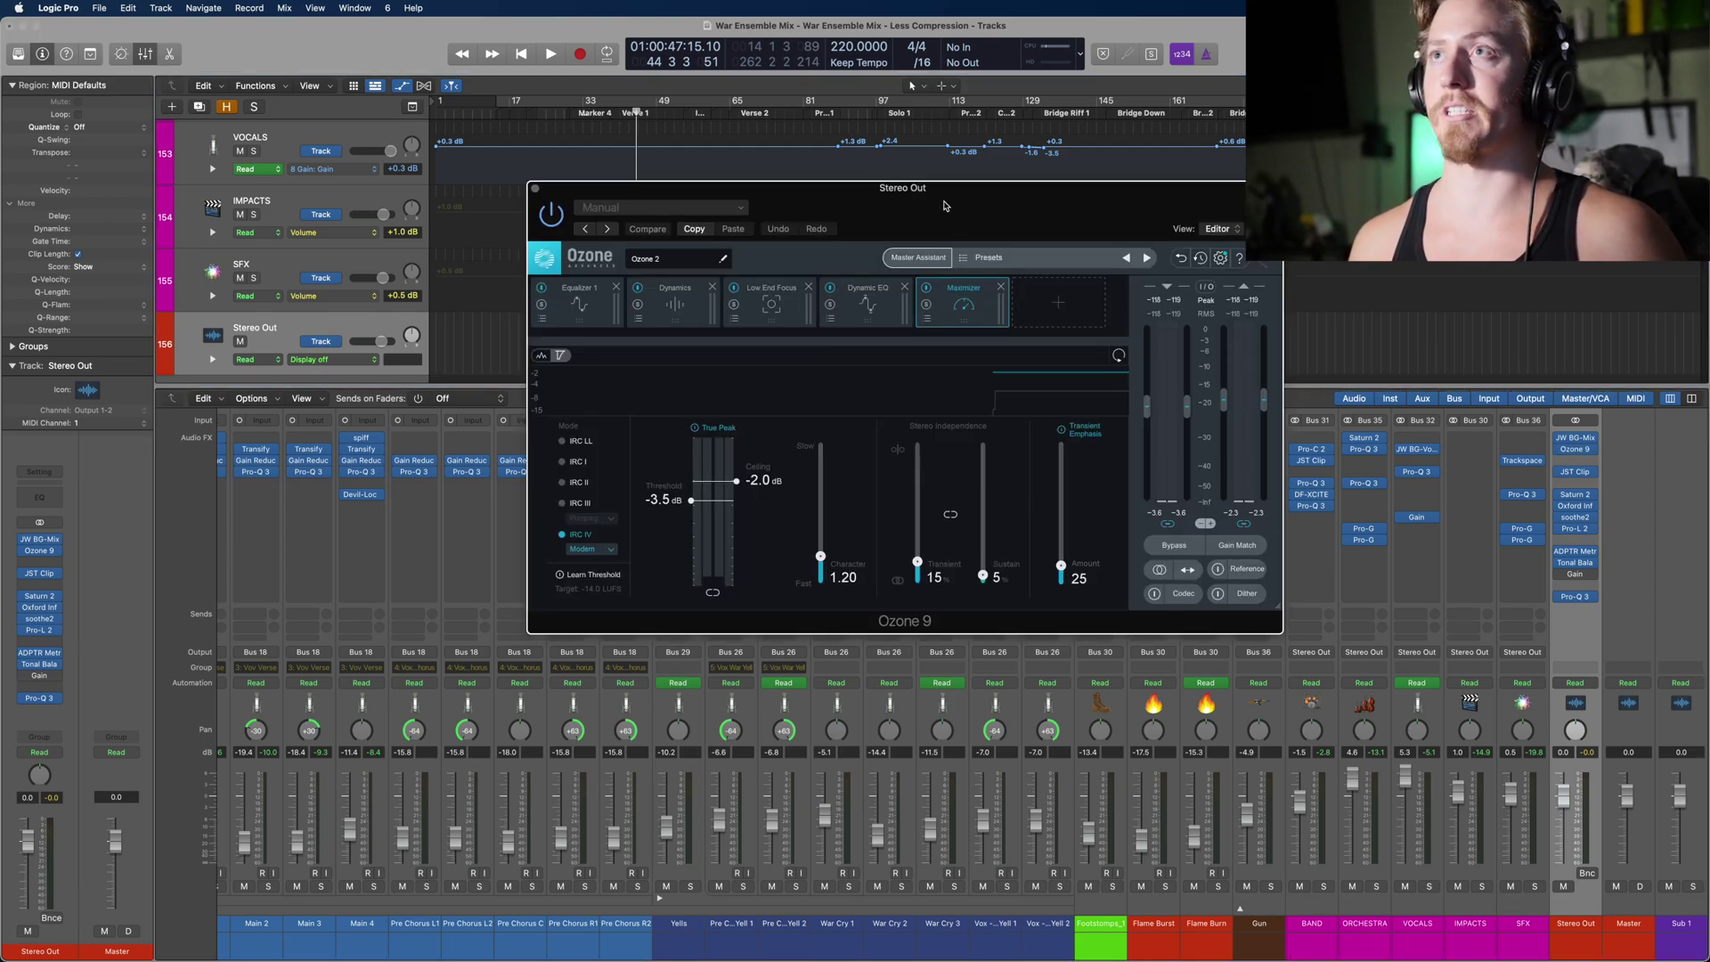
# Step: Move the Ozone 9 window lower and inspect Equalizer 1's nodes, including node 4 and the brickwall low-pass
pyautogui.moveTo(946, 189); pyautogui.dragTo(855, 374)
pyautogui.click(504, 481)
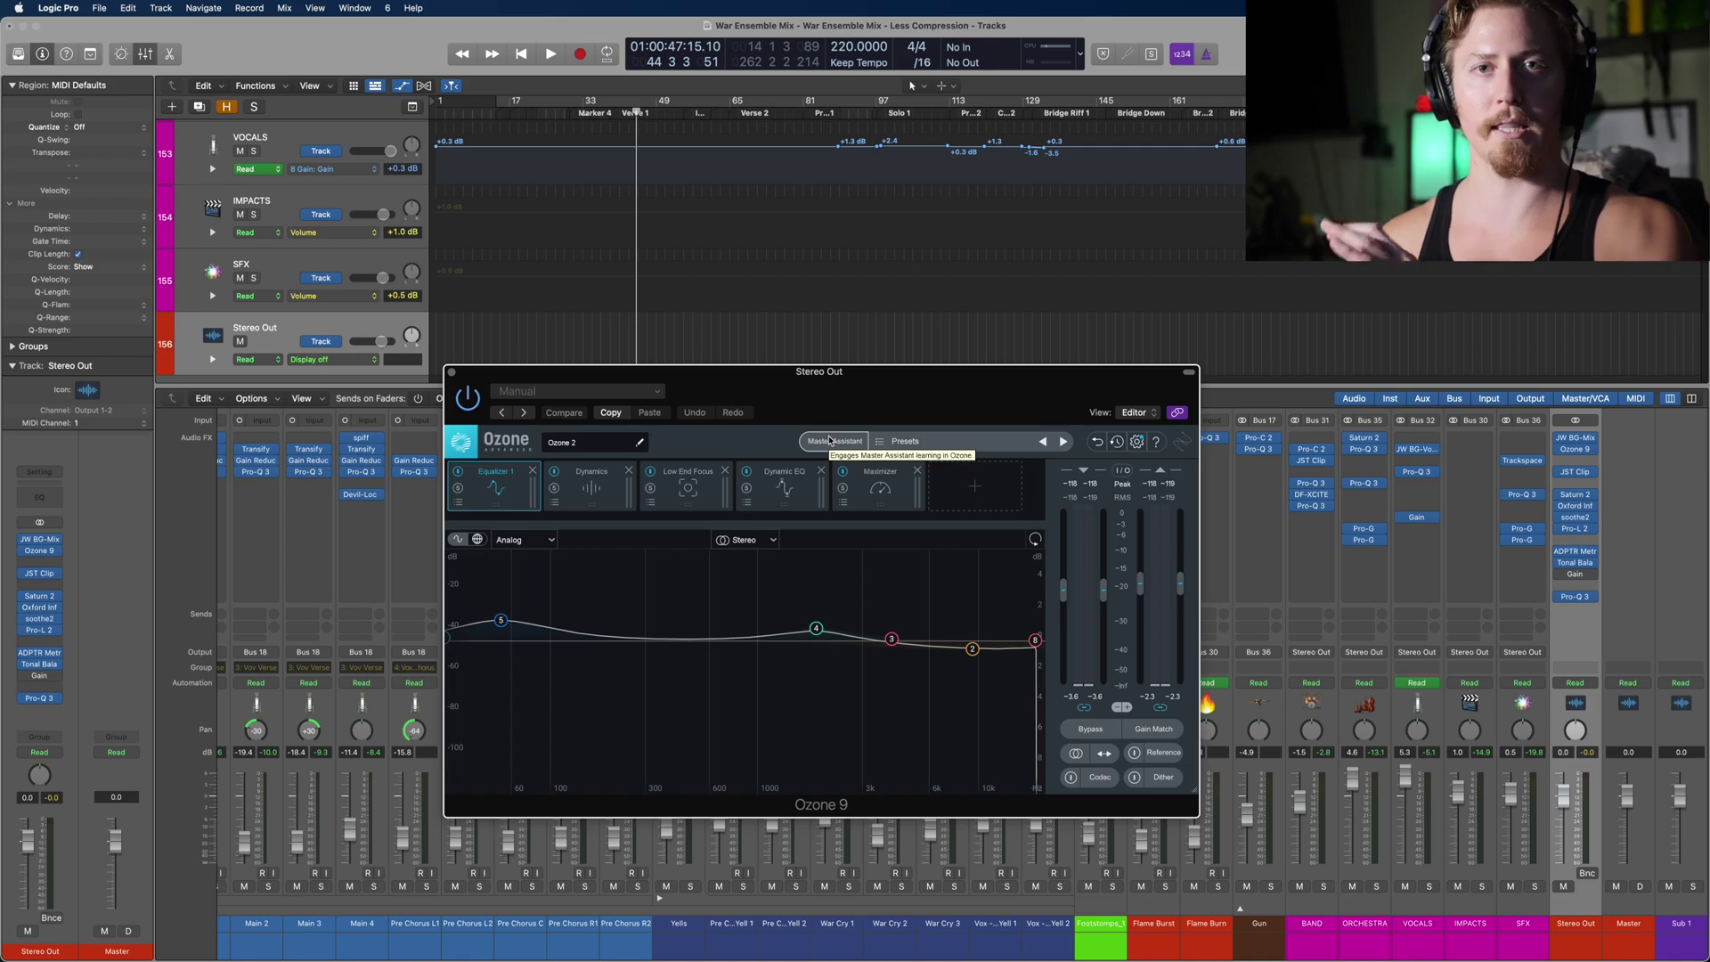
pyautogui.click(815, 629)
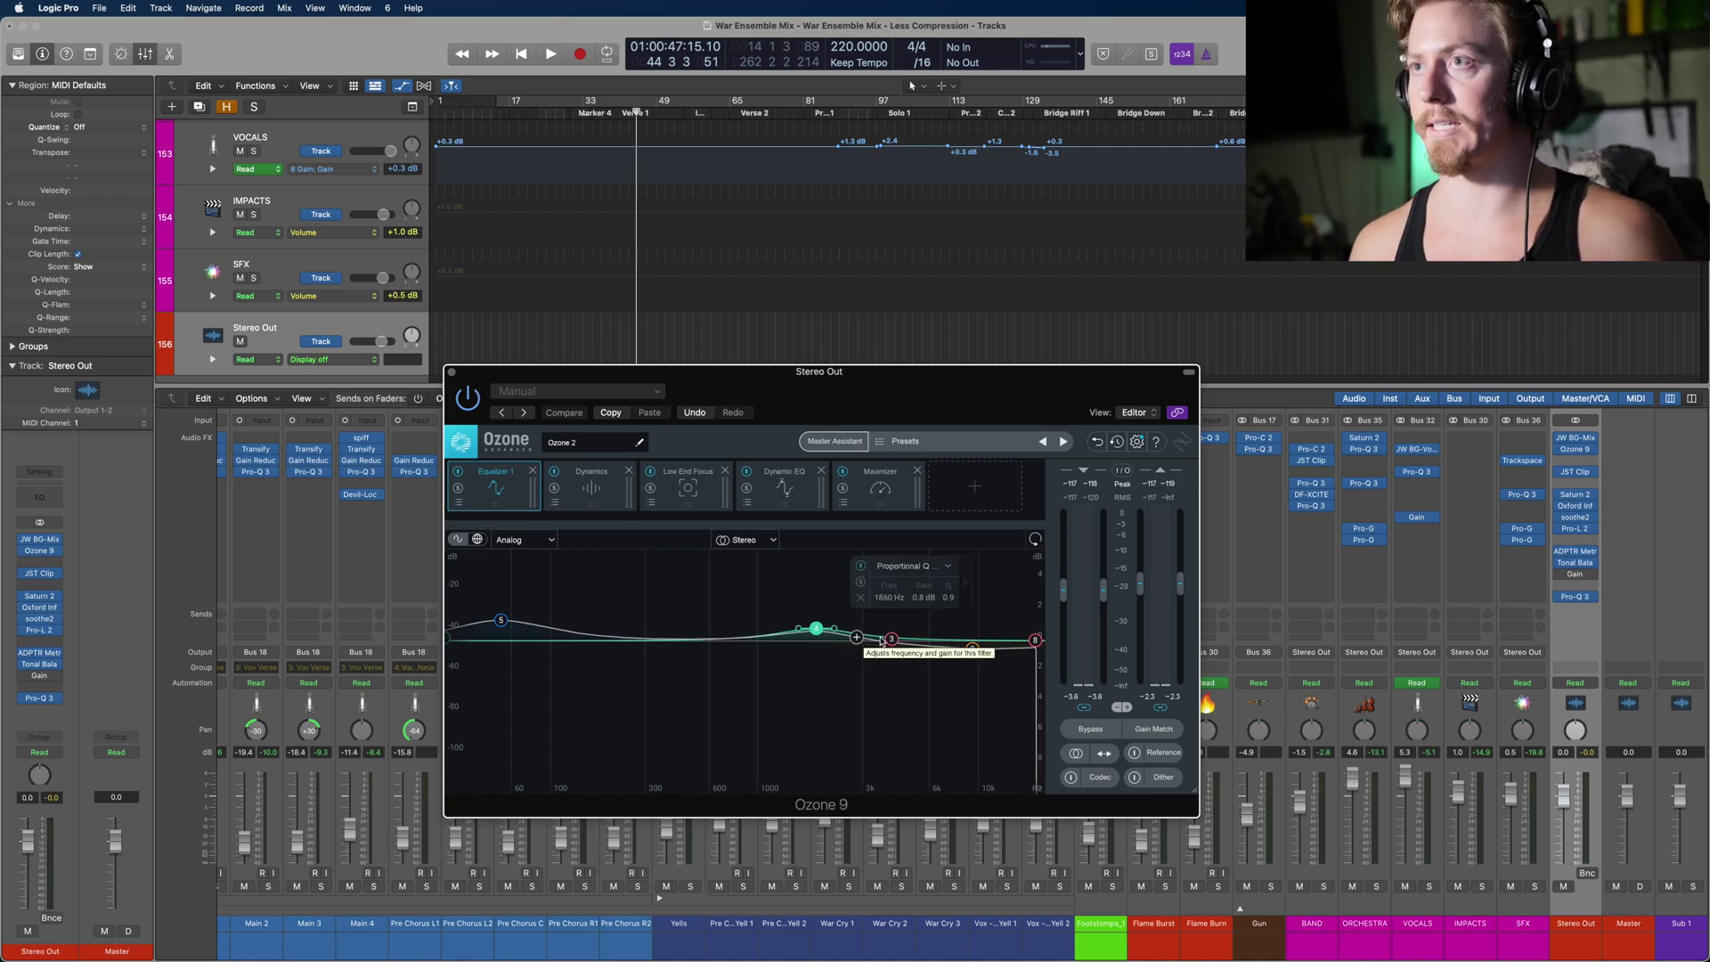
pyautogui.click(1036, 640)
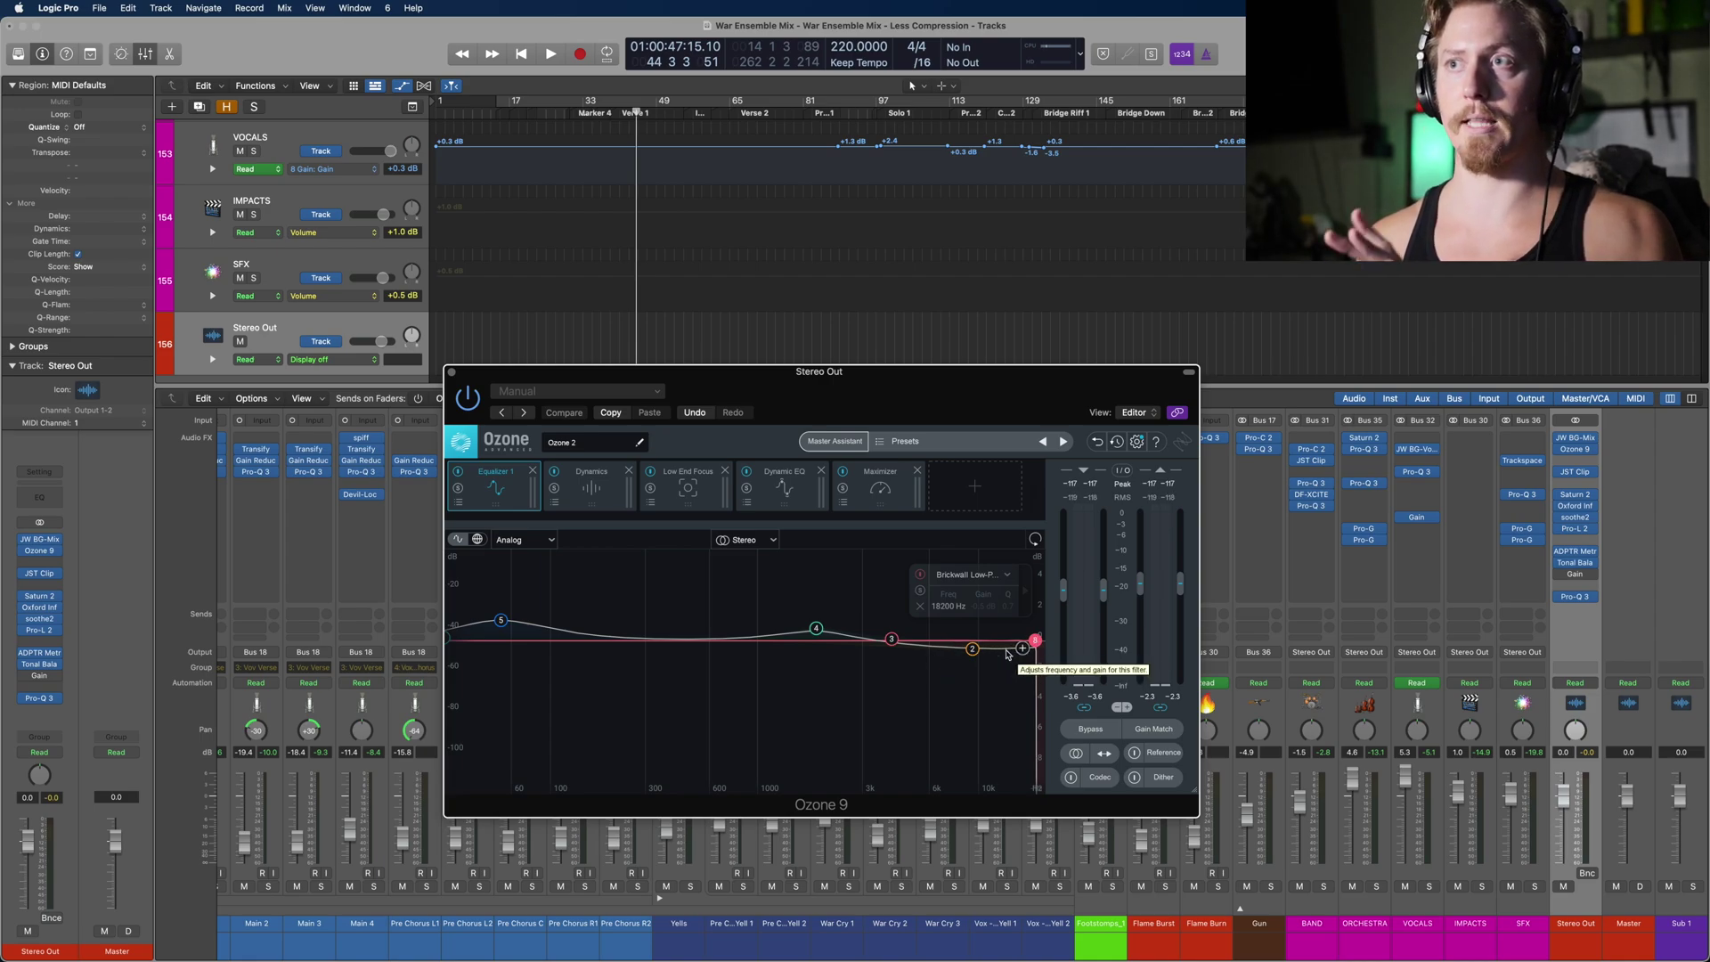
# Step: Show Ozone 9's Dynamics module and inspect bands 1 to 4 while playing the mix from Bridge Down around bar 148
pyautogui.click(620, 504)
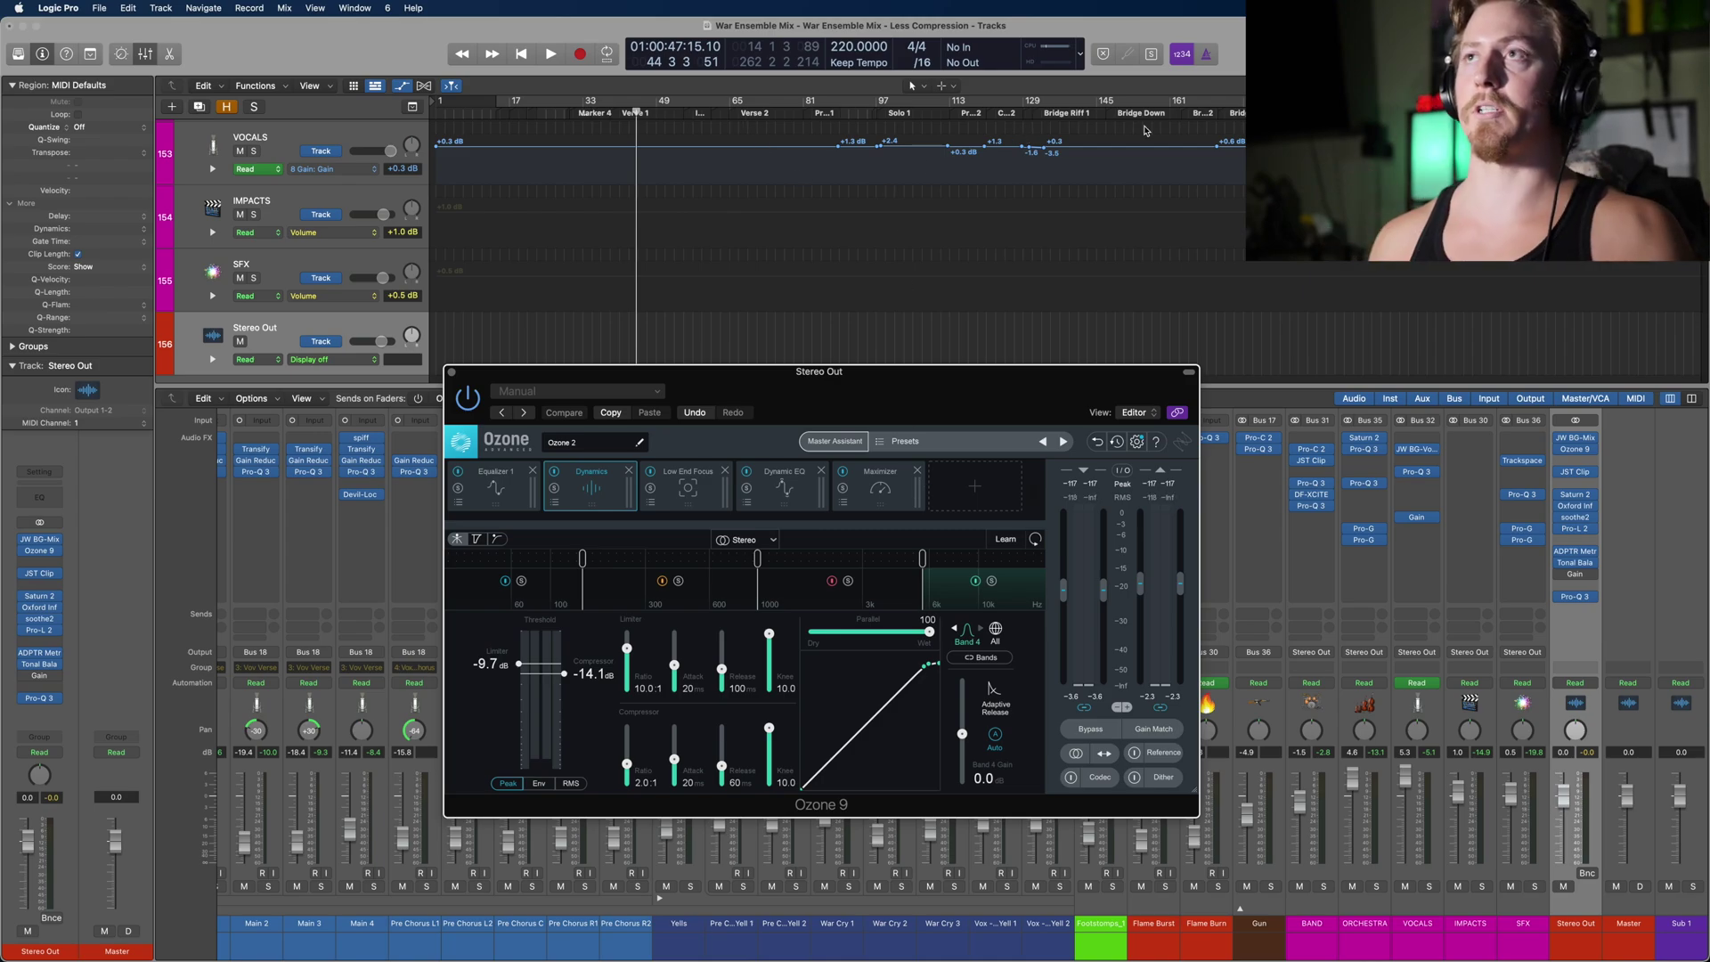
pyautogui.click(557, 576)
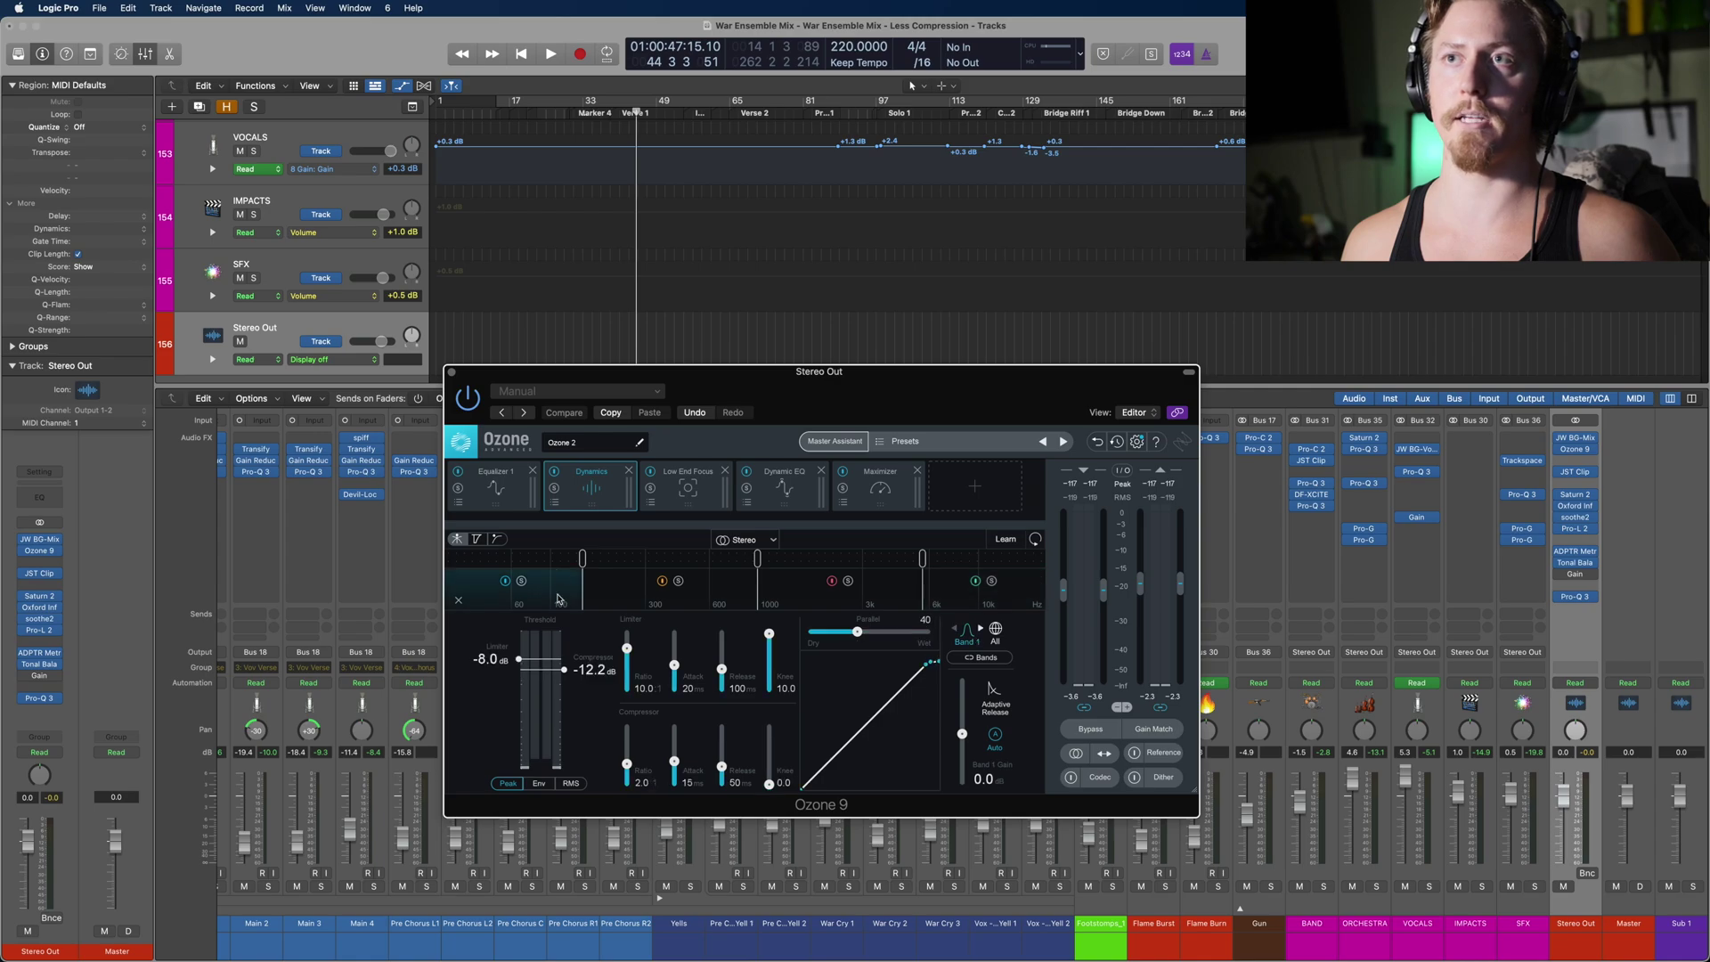
pyautogui.doubleClick(1113, 119)
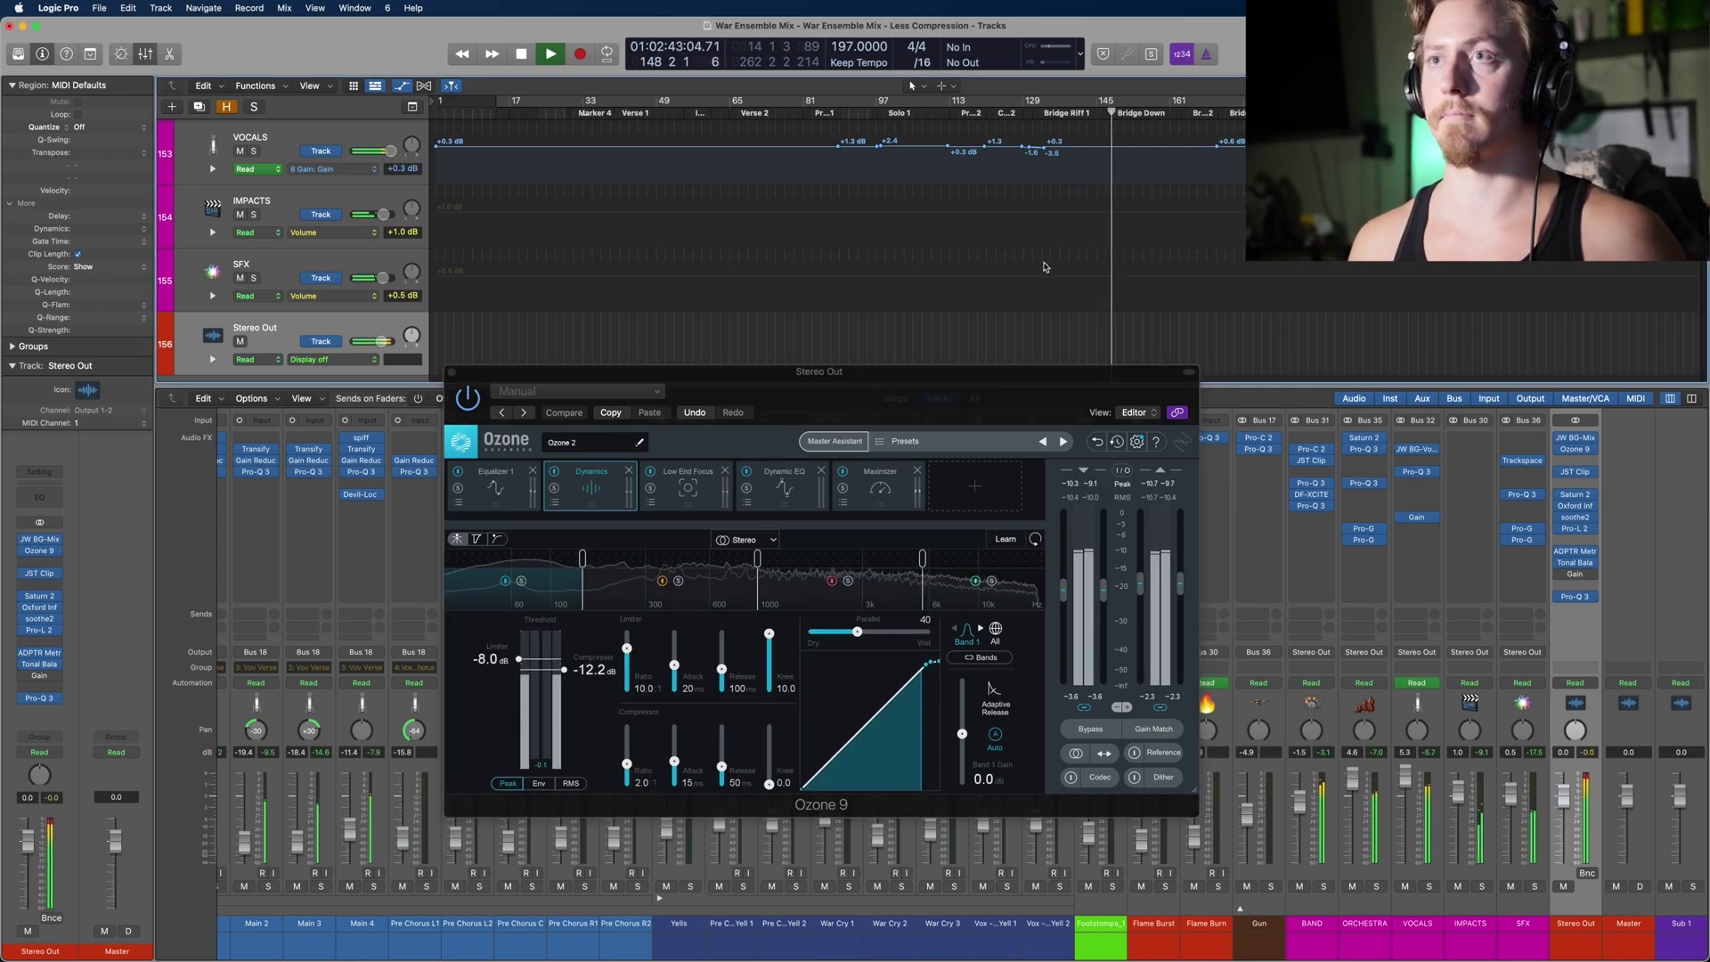
pyautogui.click(607, 582)
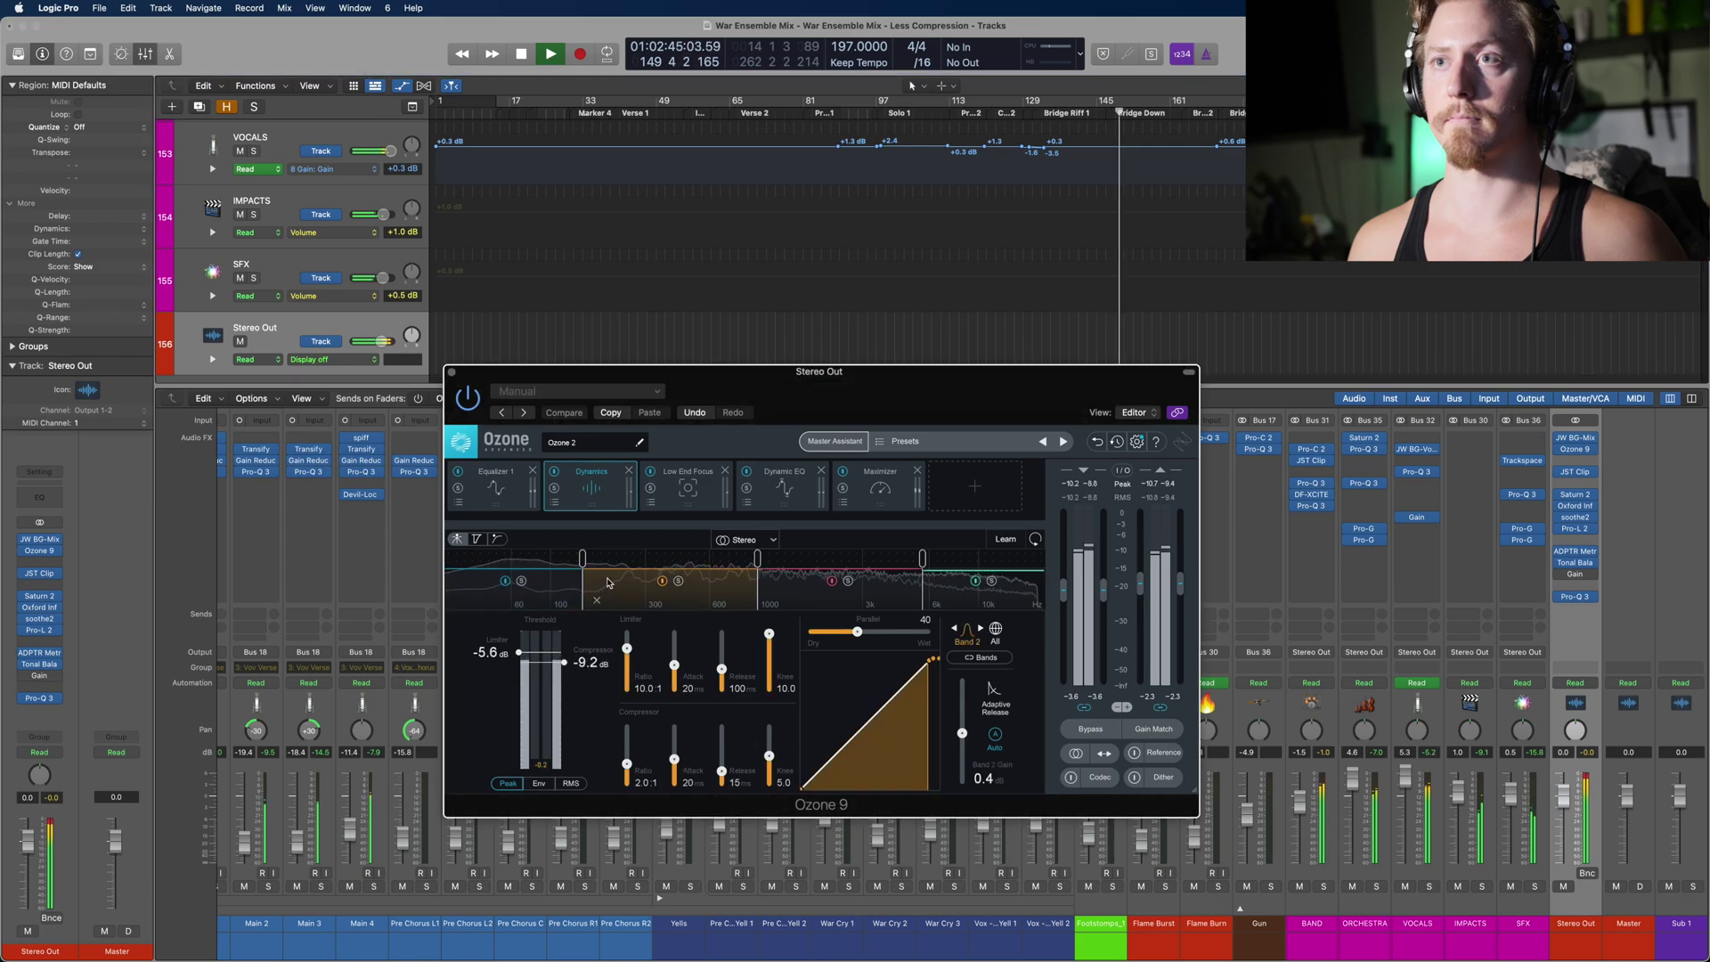
pyautogui.click(805, 584)
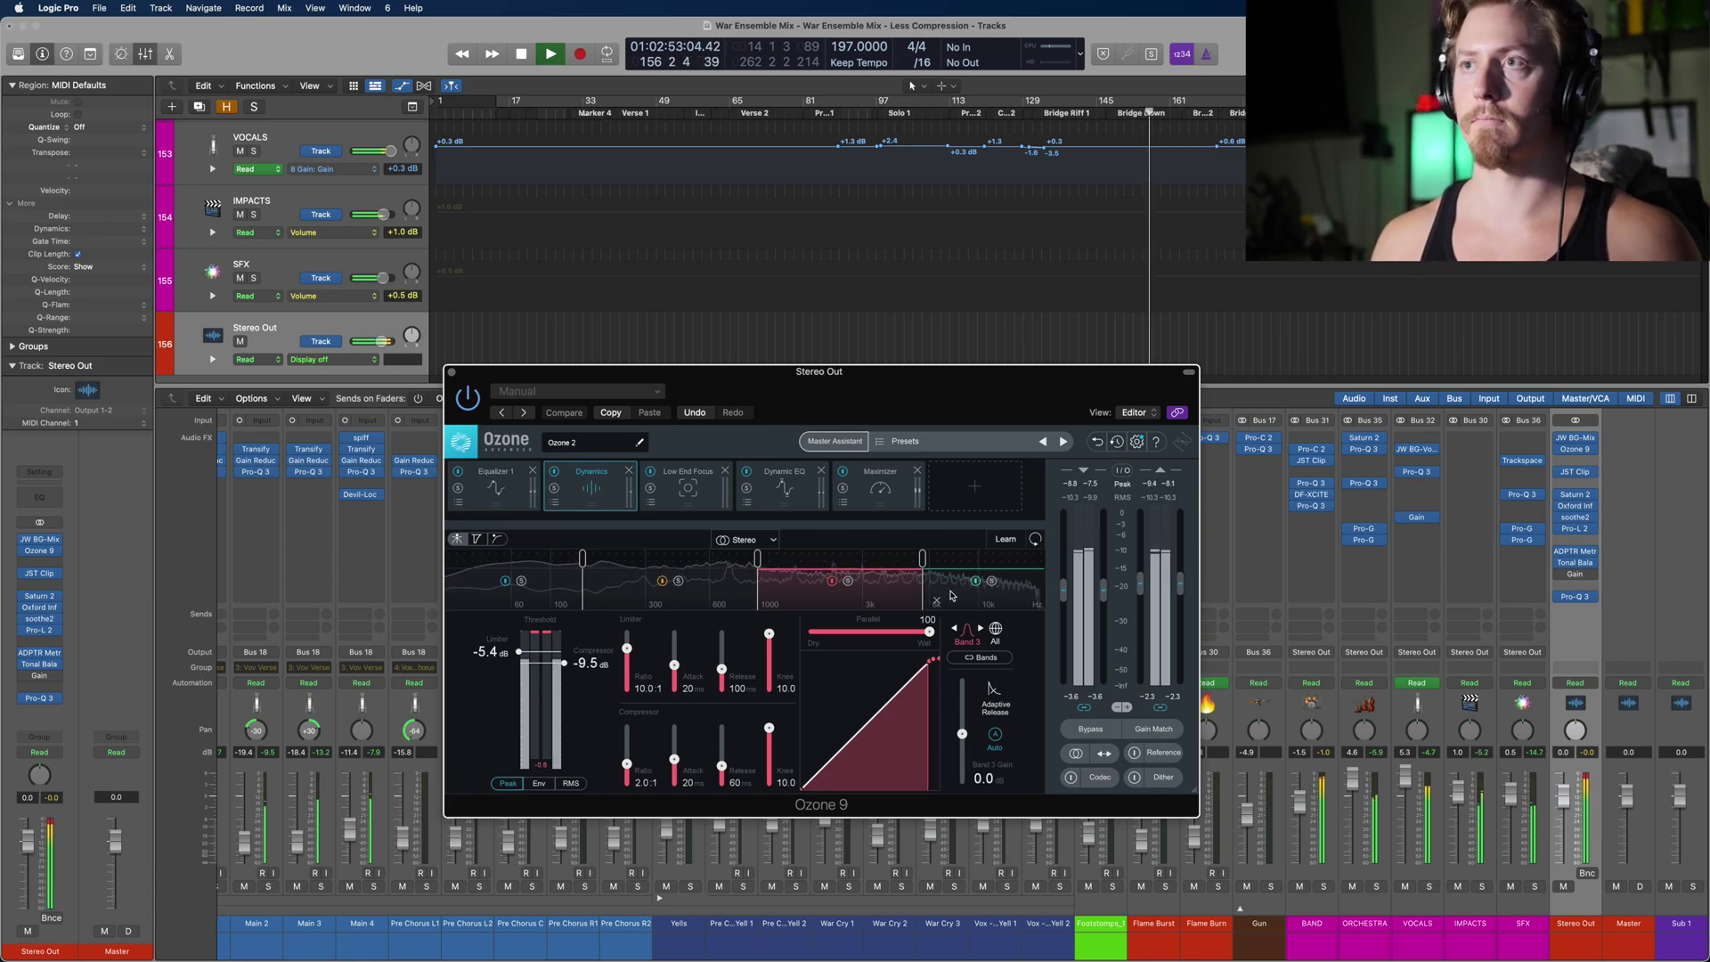
pyautogui.click(951, 592)
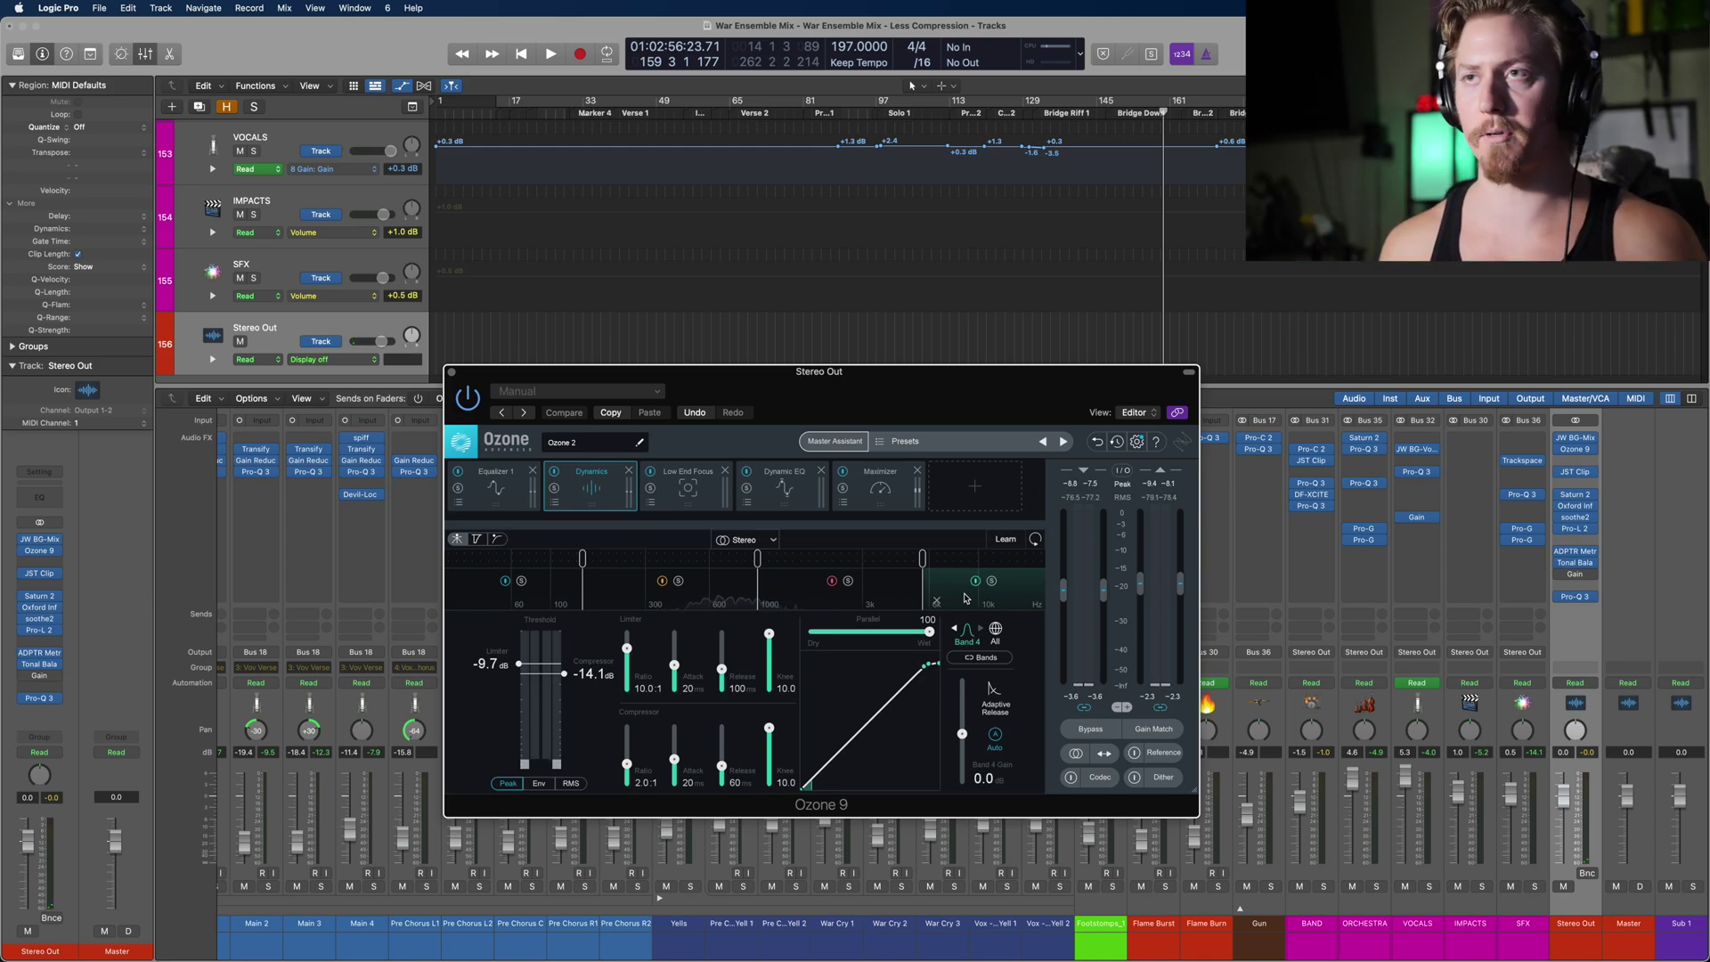
# Step: Review Ozone 9's Low End Focus module and watch the Dynamic EQ nodes while playing the mix from Bridge Down
pyautogui.click(706, 473)
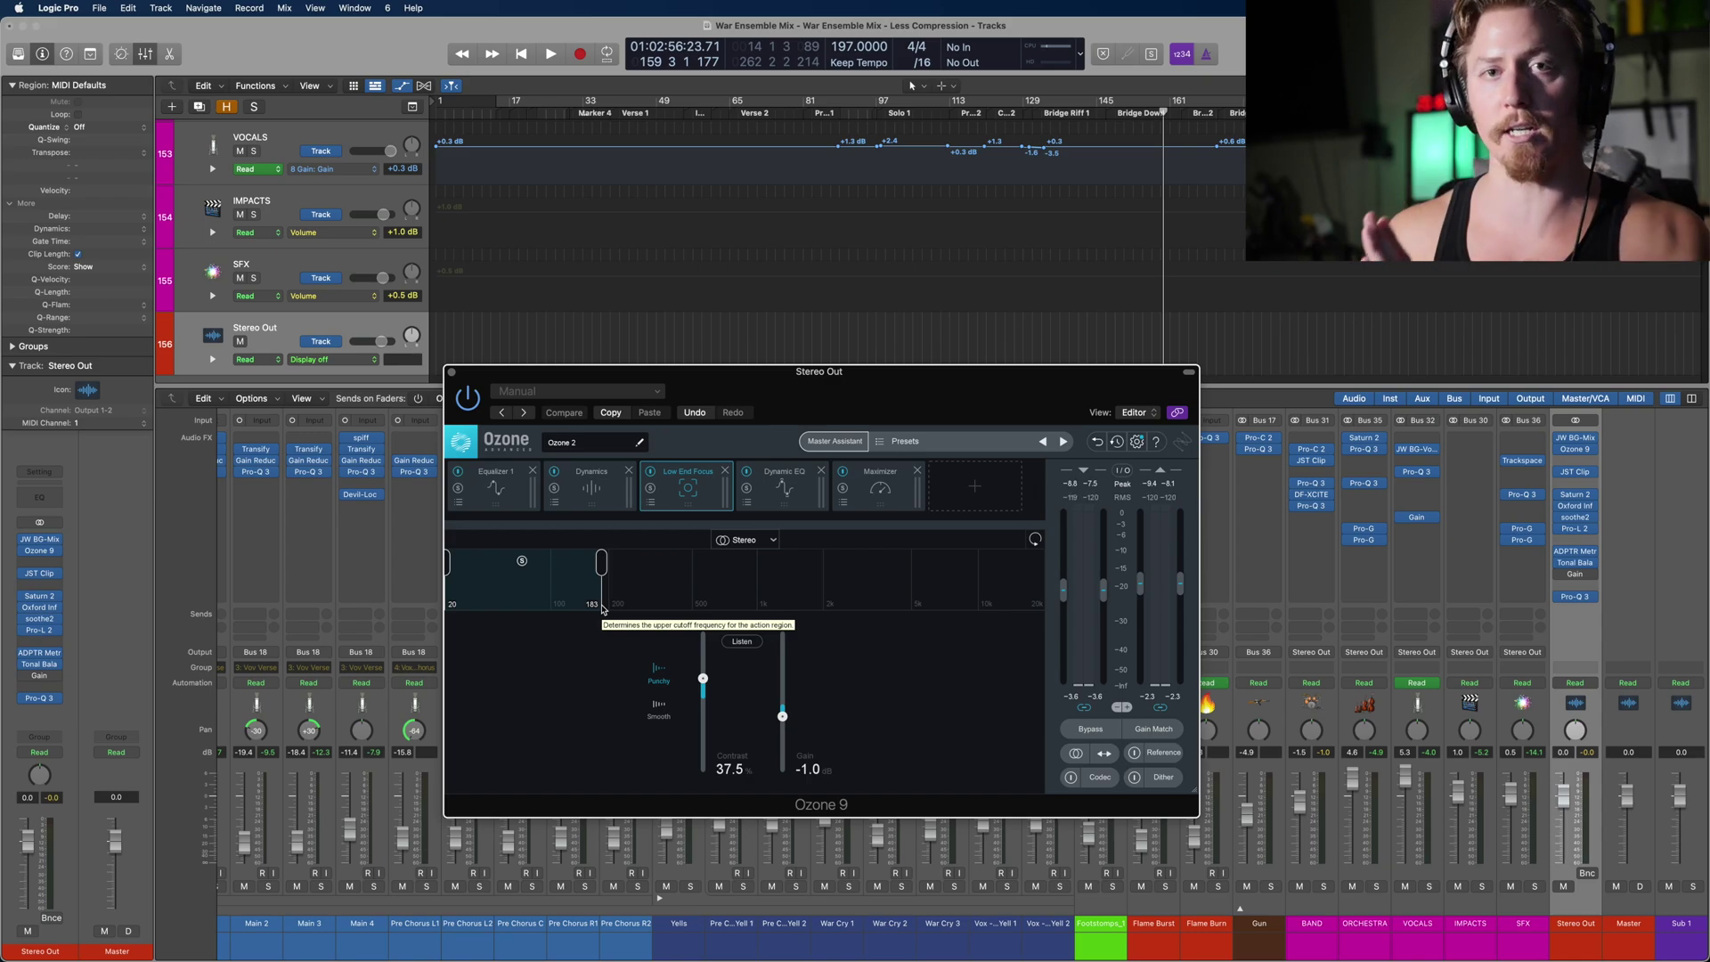
pyautogui.click(814, 495)
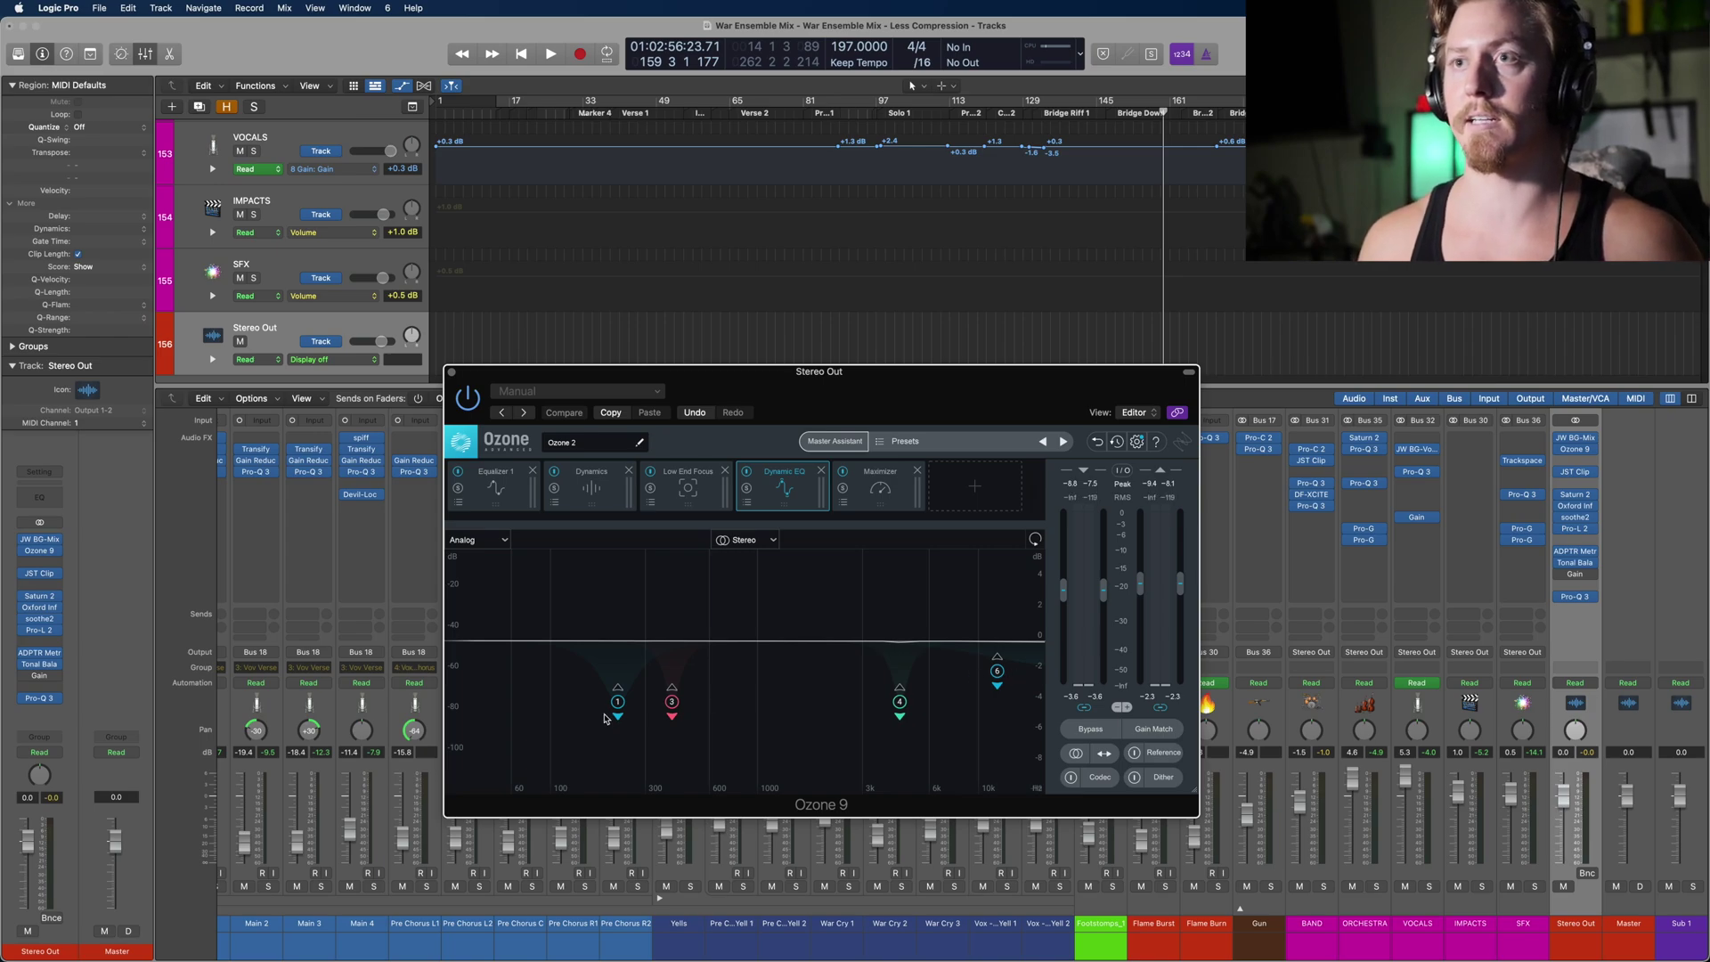
pyautogui.click(1113, 116)
pyautogui.press('space')
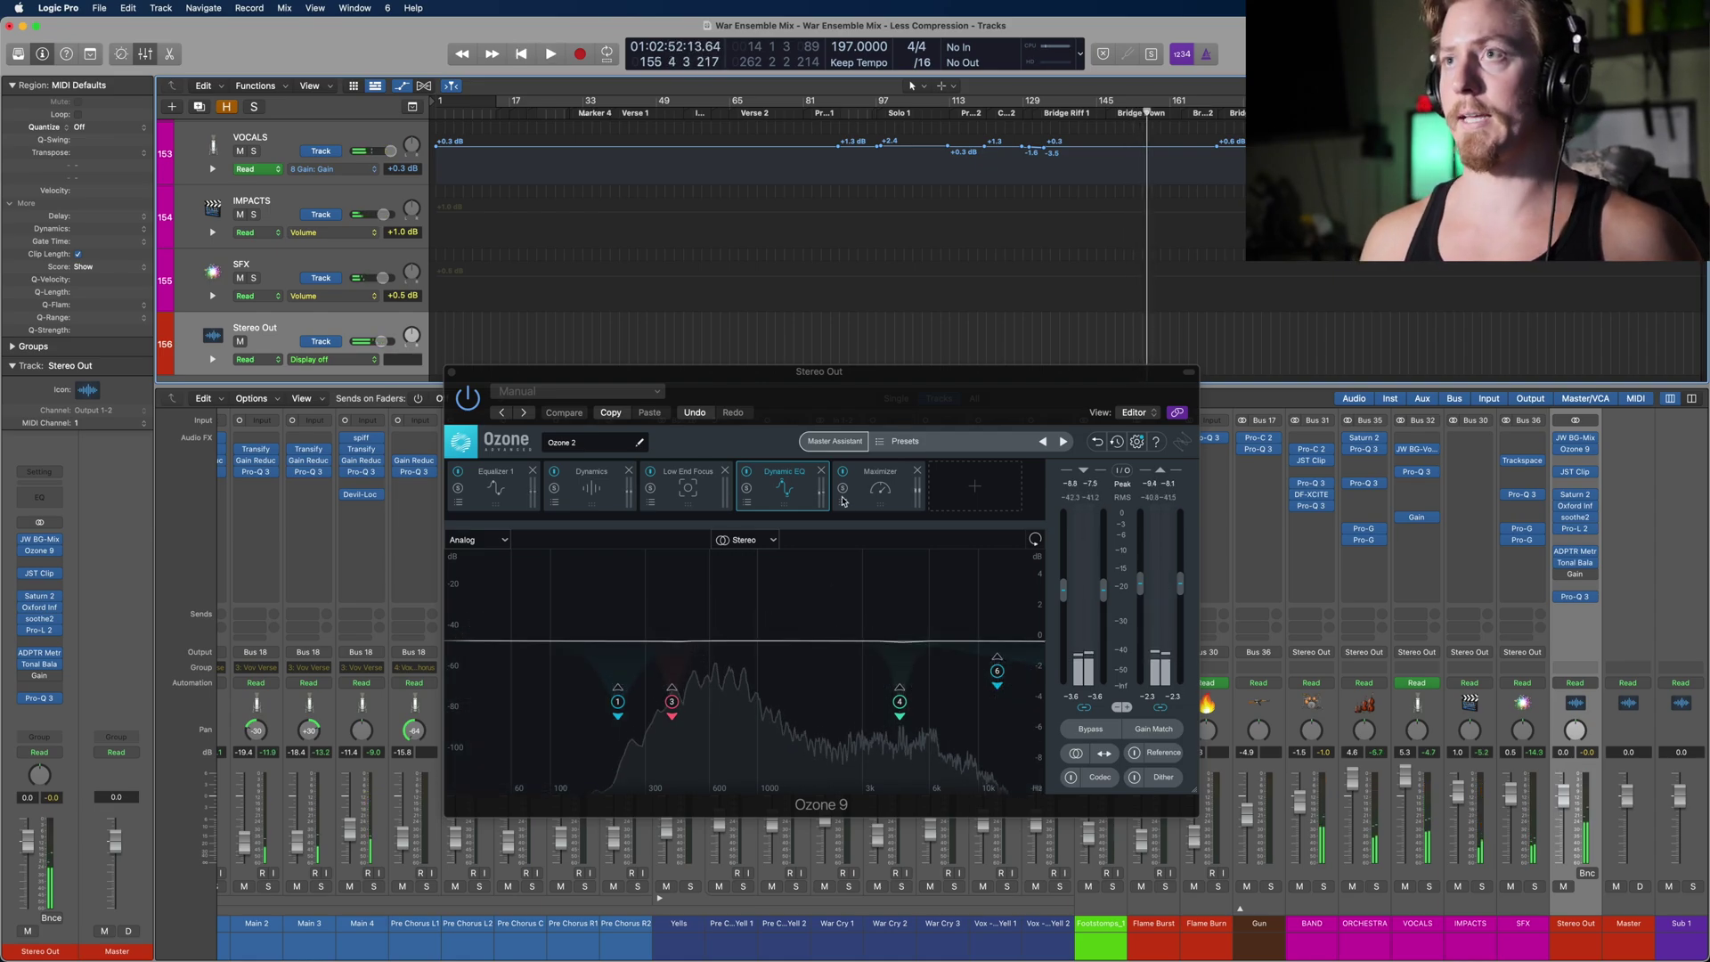
# Step: Show Ozone 9's Maximizer, watch its gain reduction while playing from bar 172 to about bar 178, and close the plug-in
pyautogui.click(880, 487)
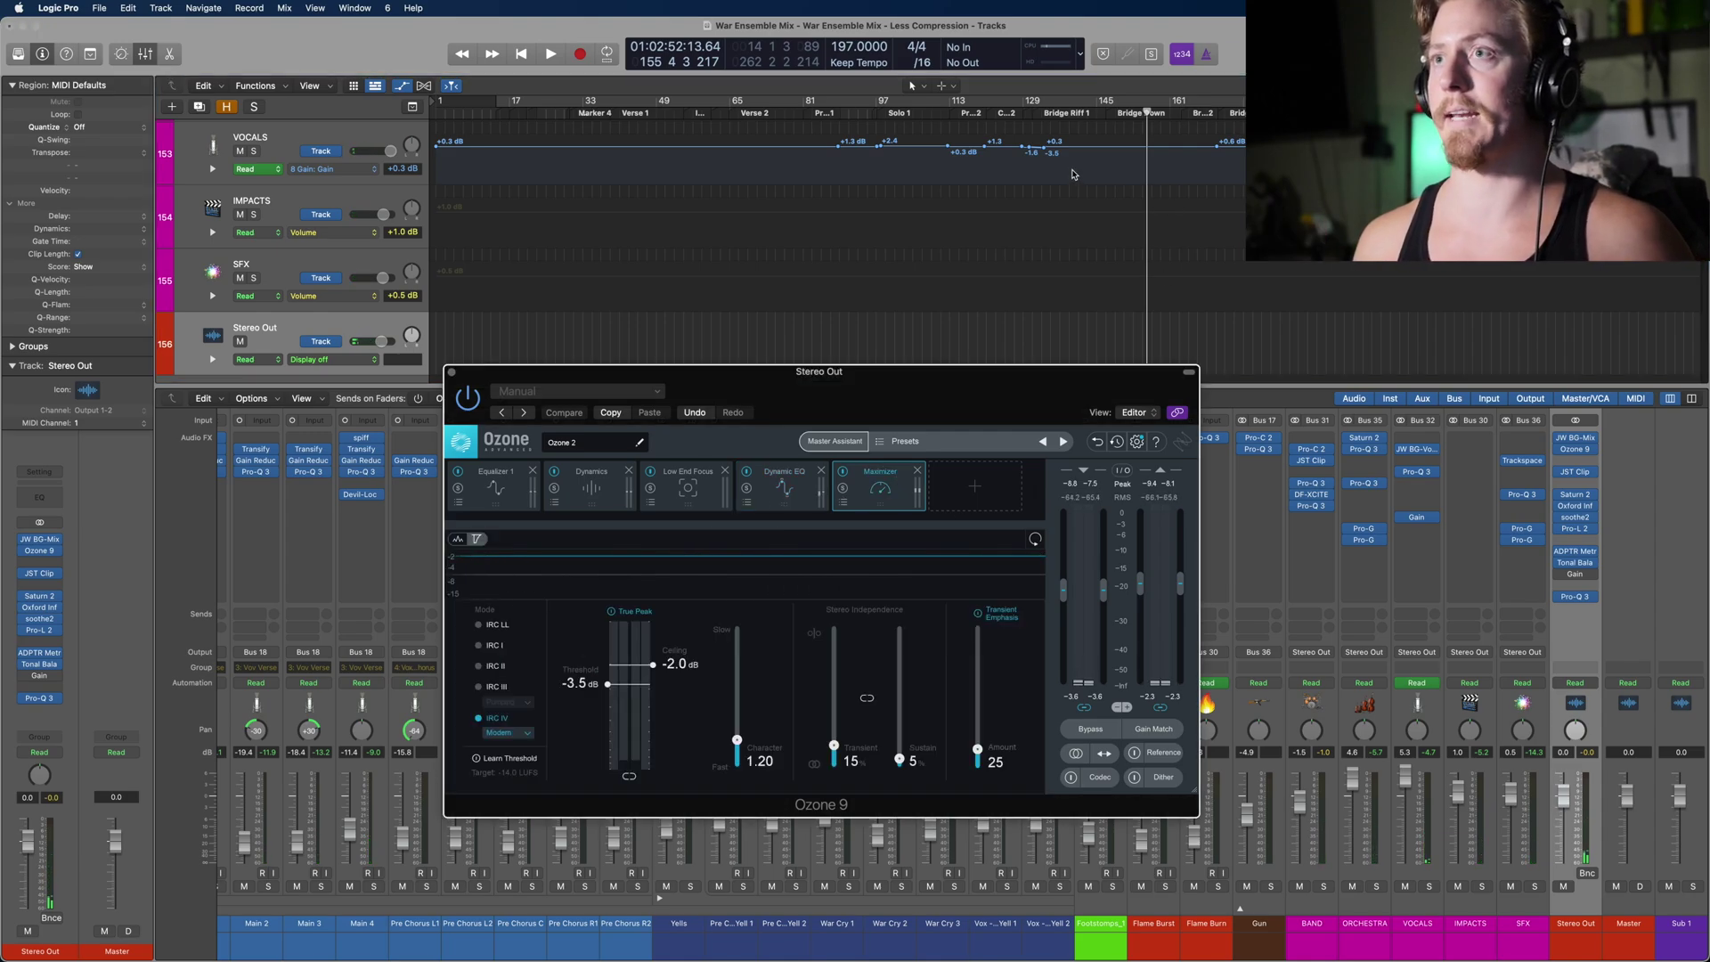
pyautogui.click(1111, 114)
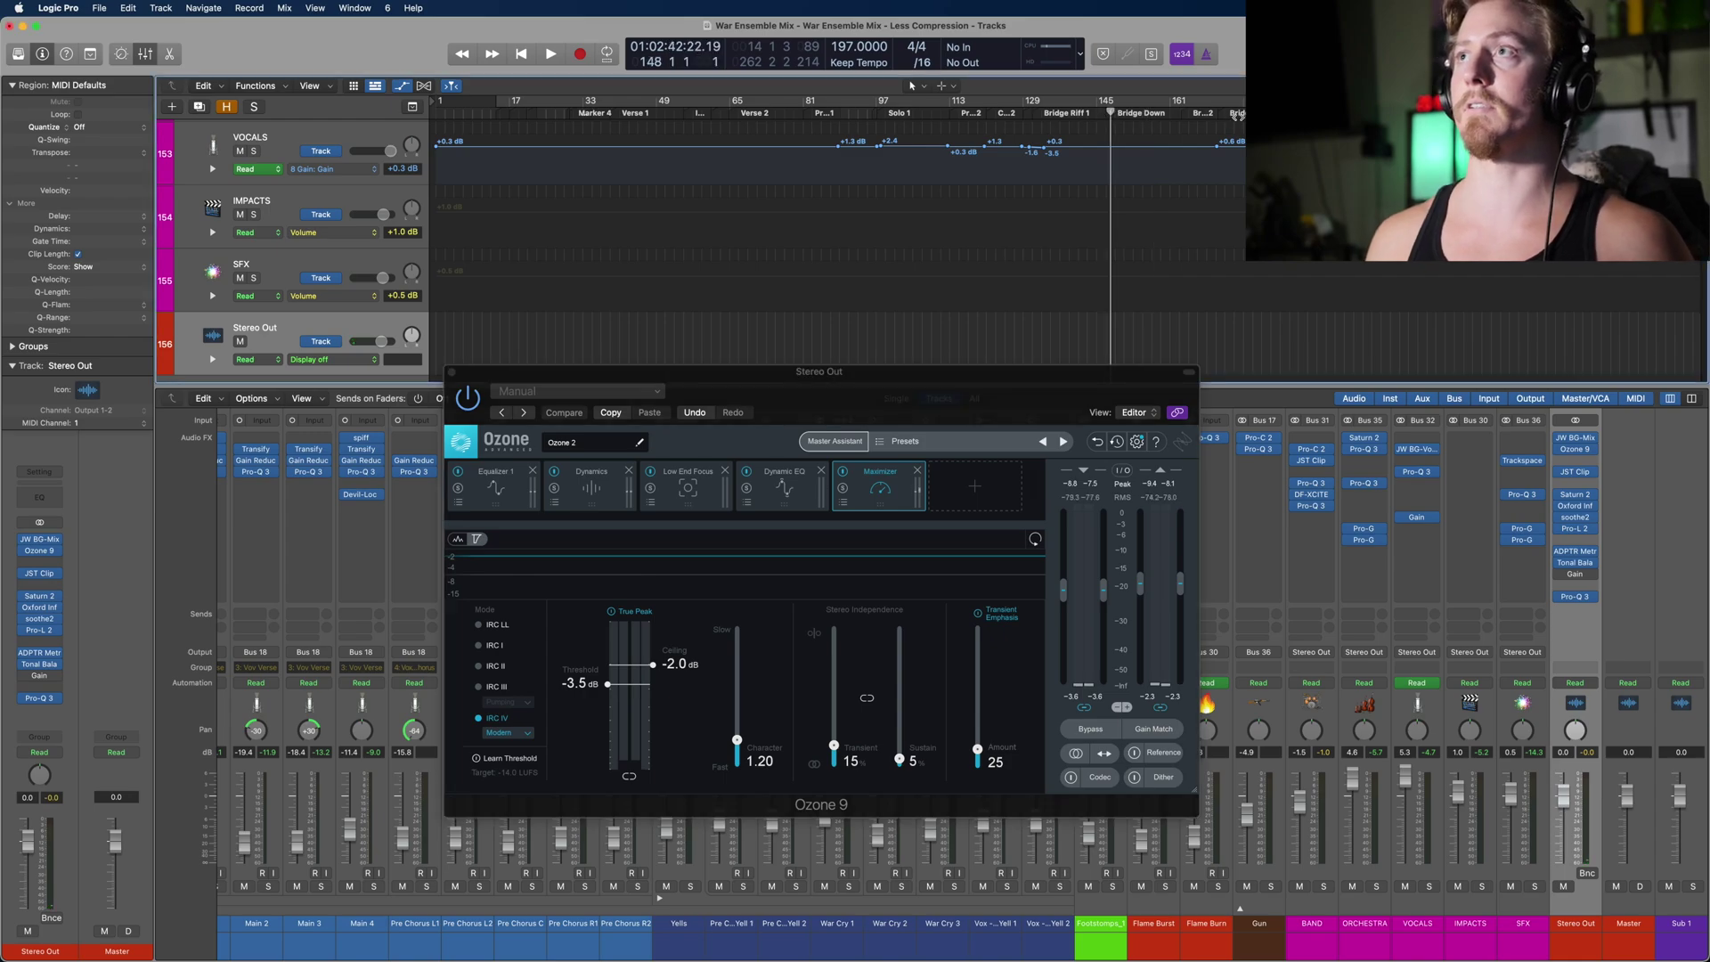
pyautogui.click(1220, 113)
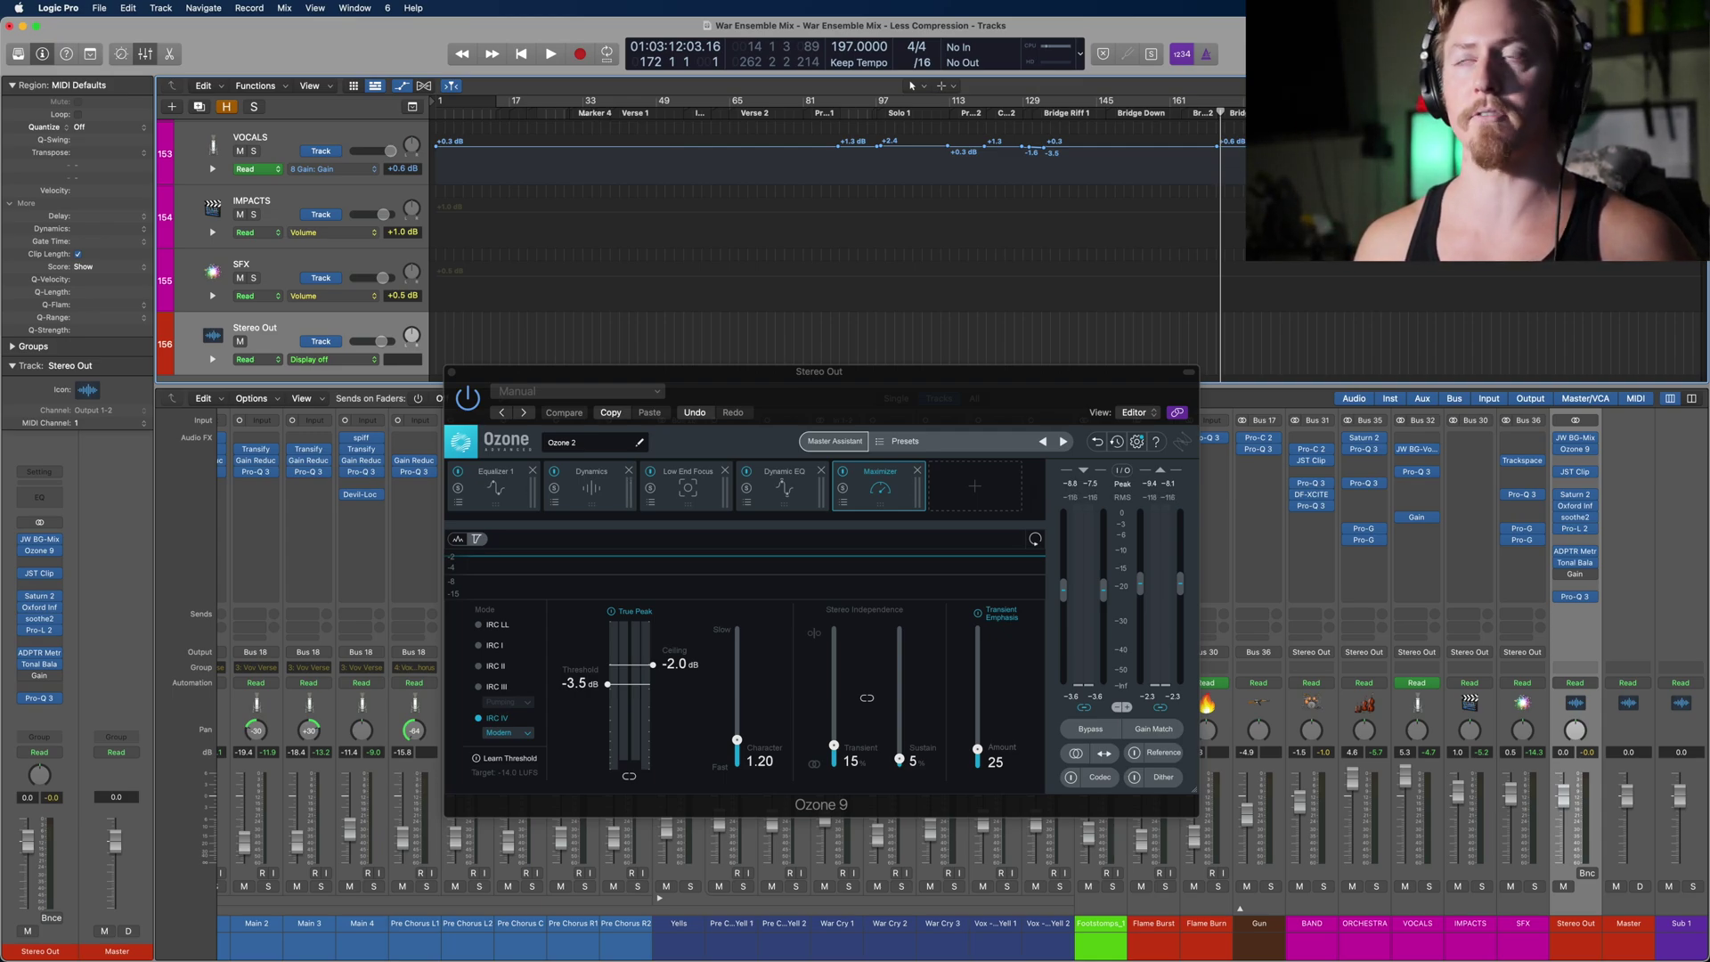
pyautogui.press('space')
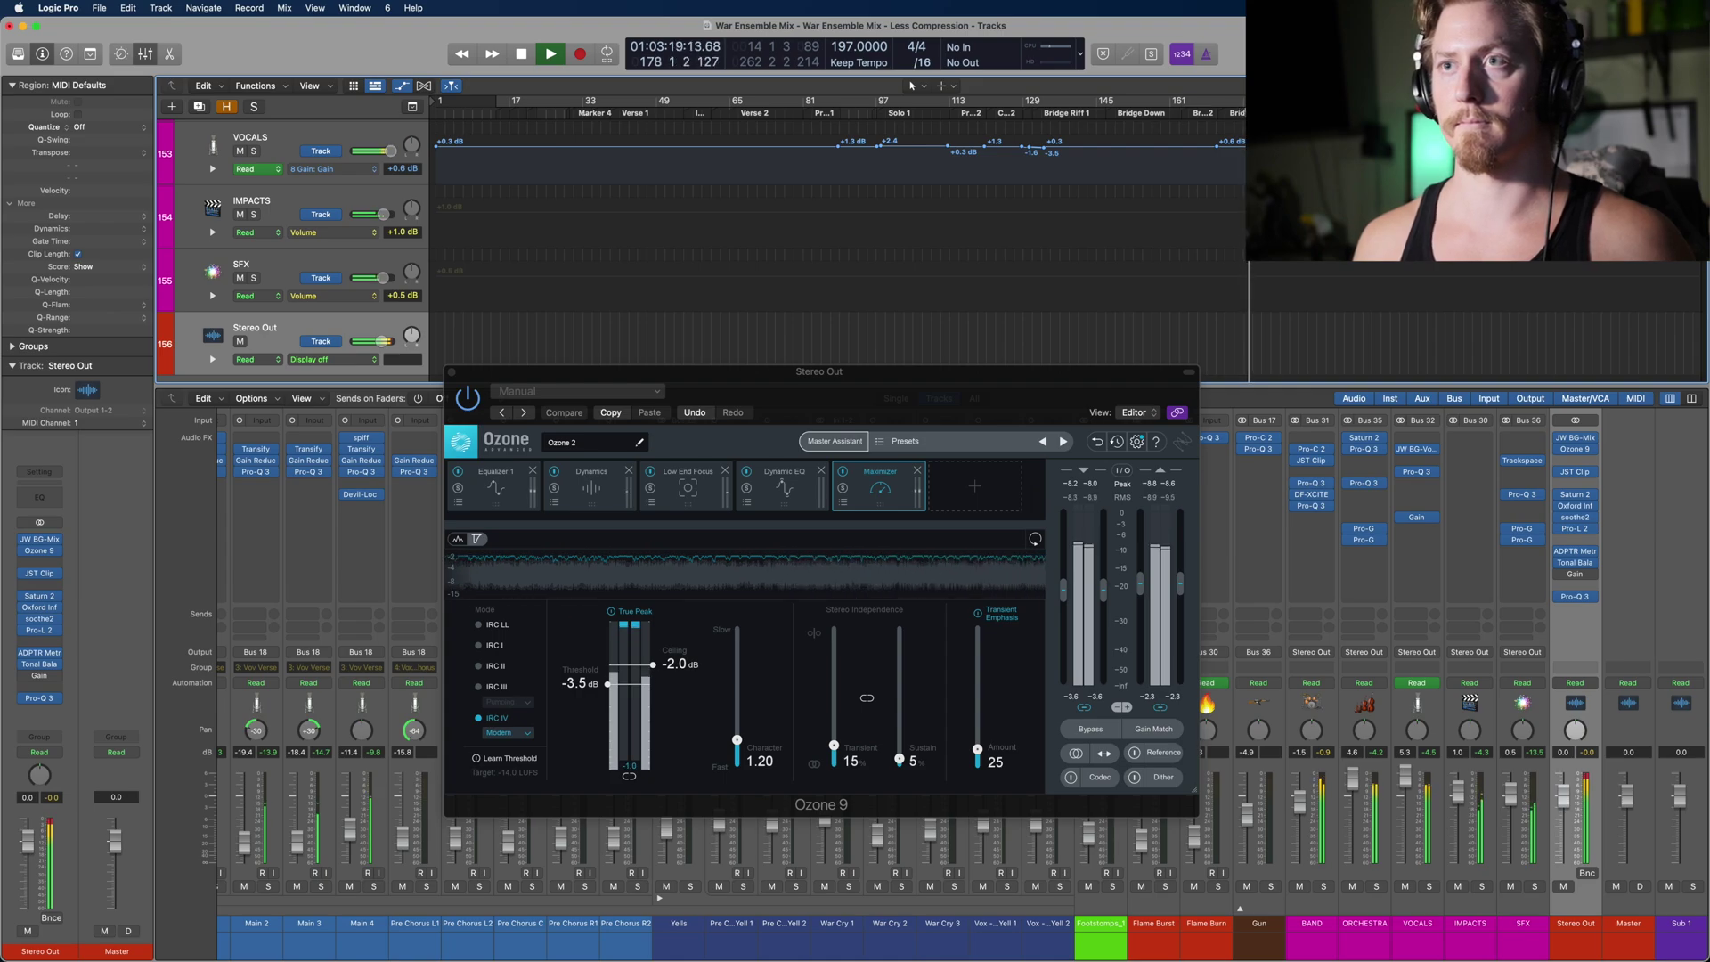
pyautogui.press('space')
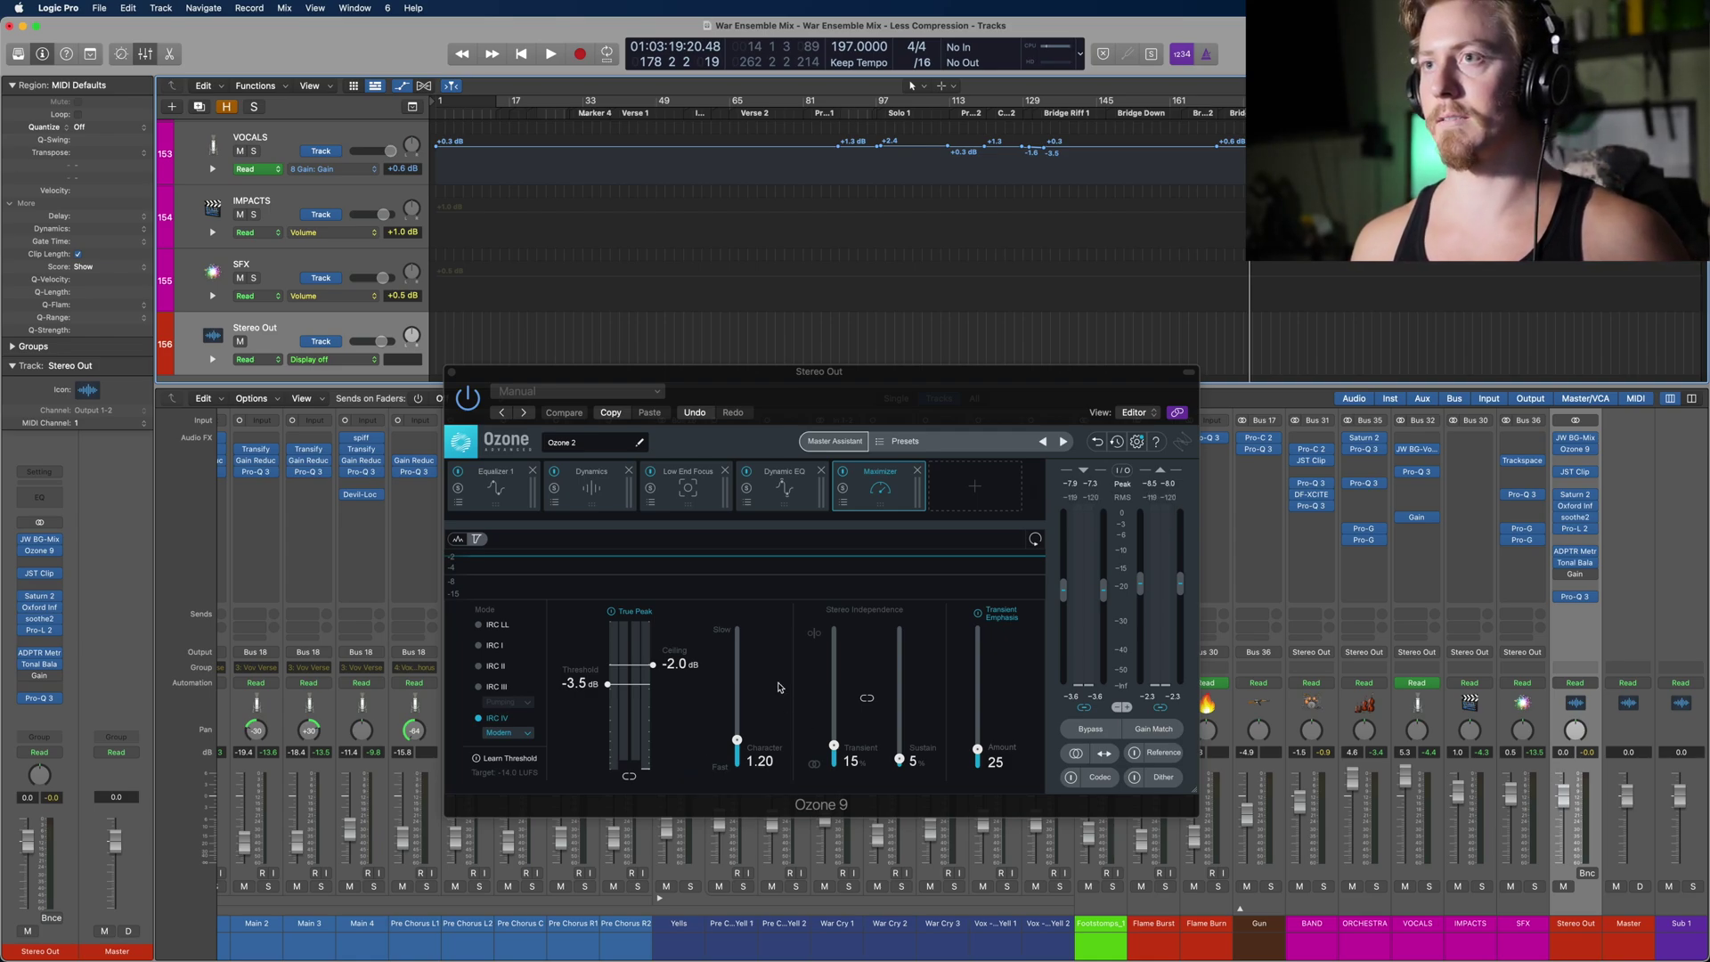
pyautogui.click(771, 628)
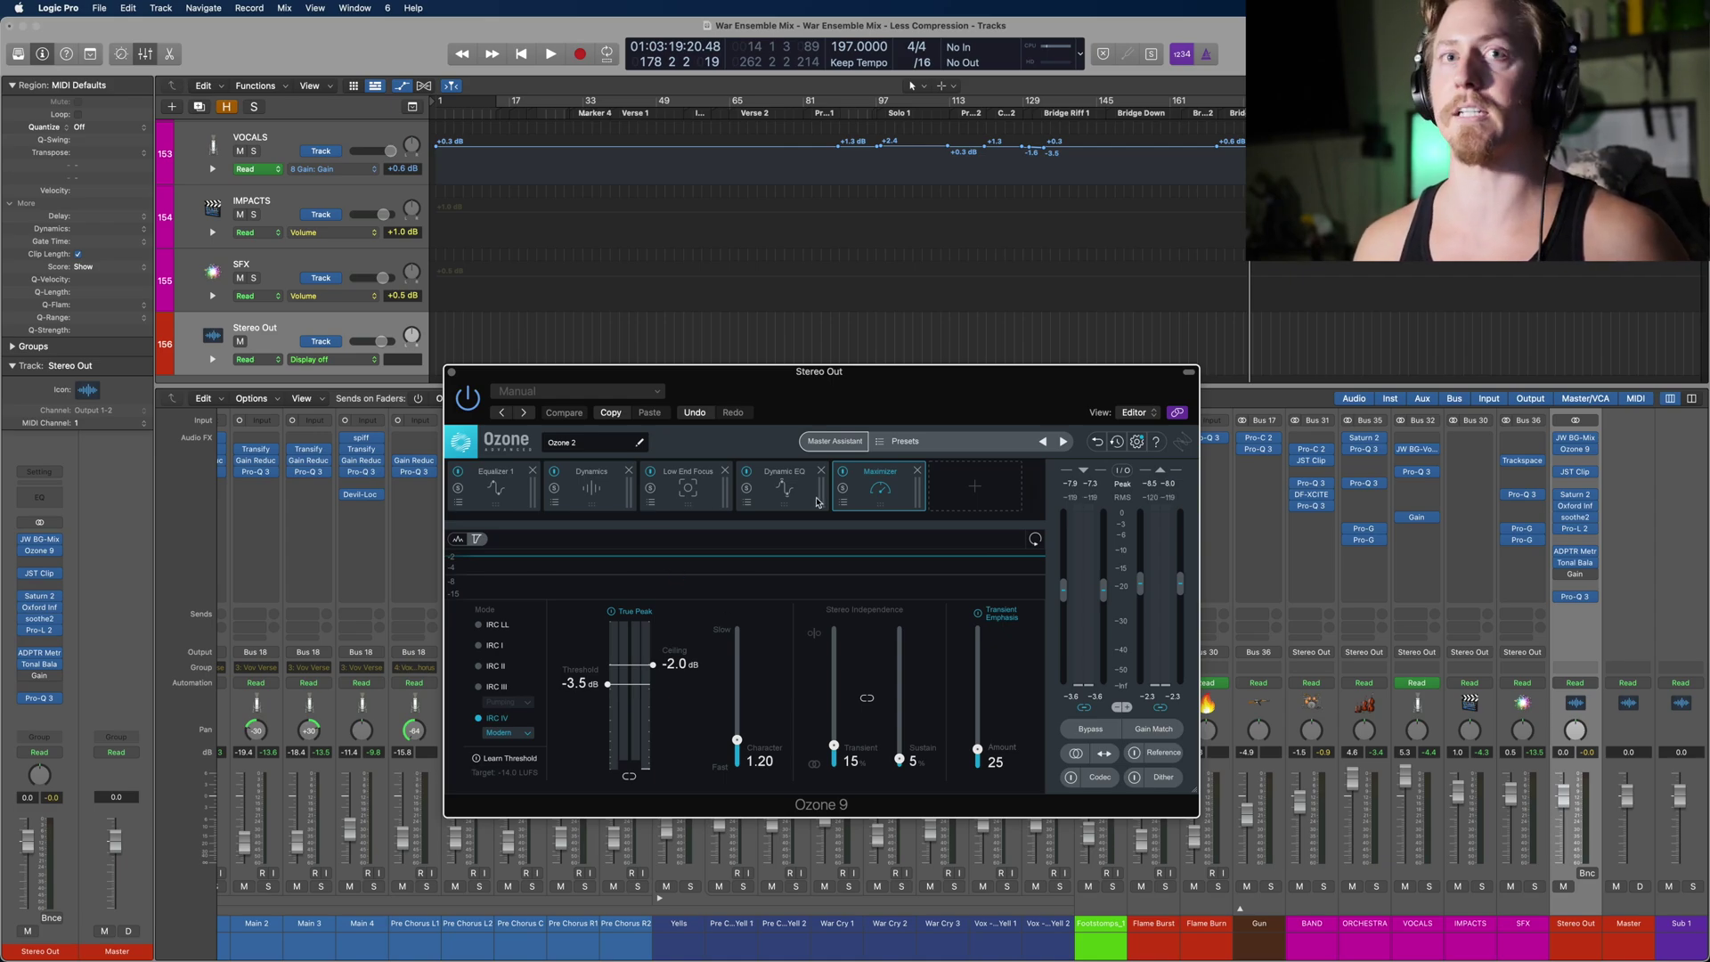
pyautogui.click(451, 373)
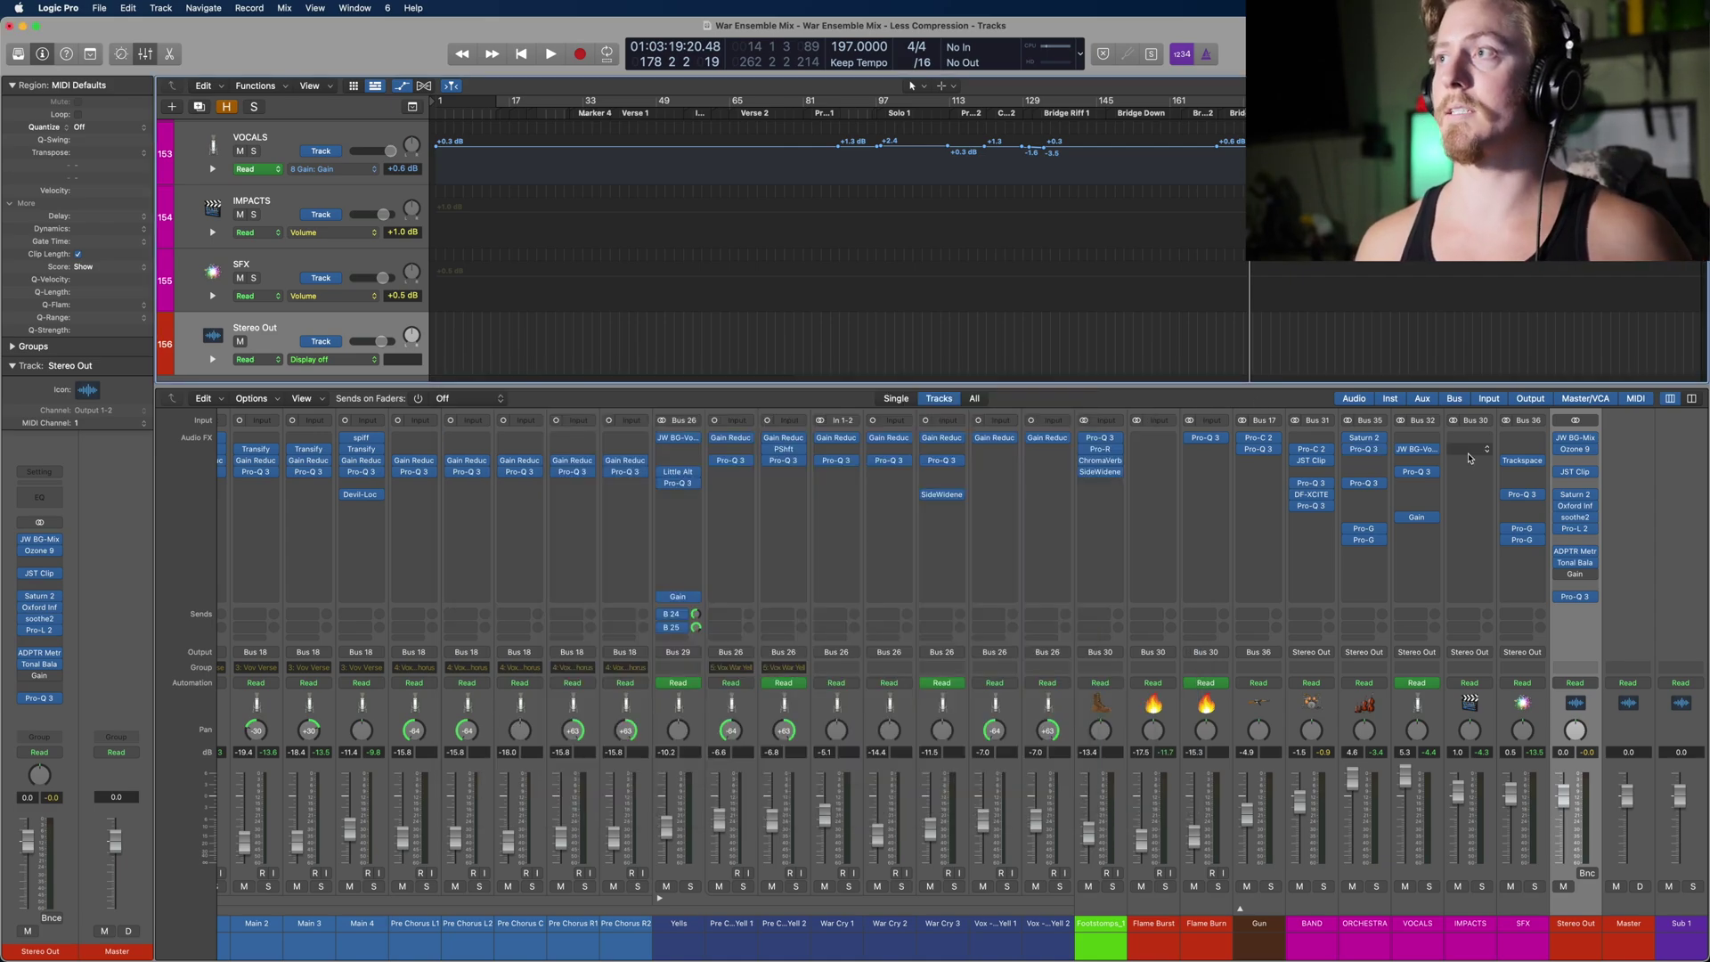
# Step: Open JST Clip on the Stereo Out, compare it bypassed and enabled while playing from bar 133 to about bar 140, and close it
pyautogui.click(1575, 472)
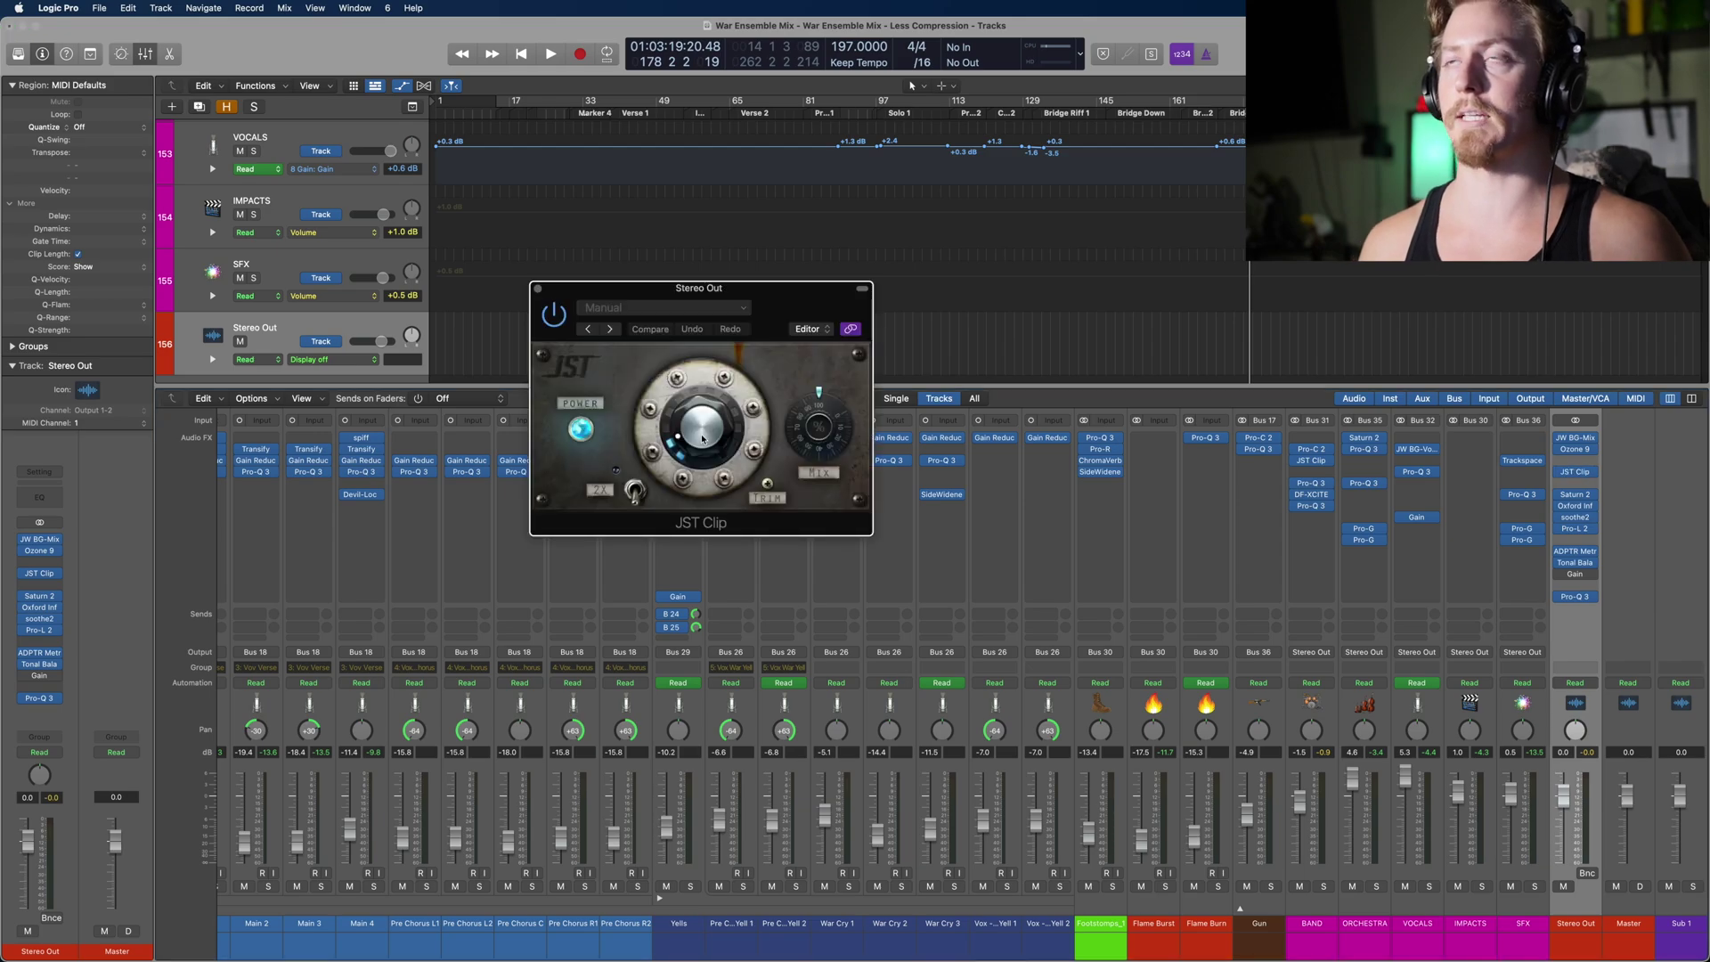
pyautogui.click(712, 122)
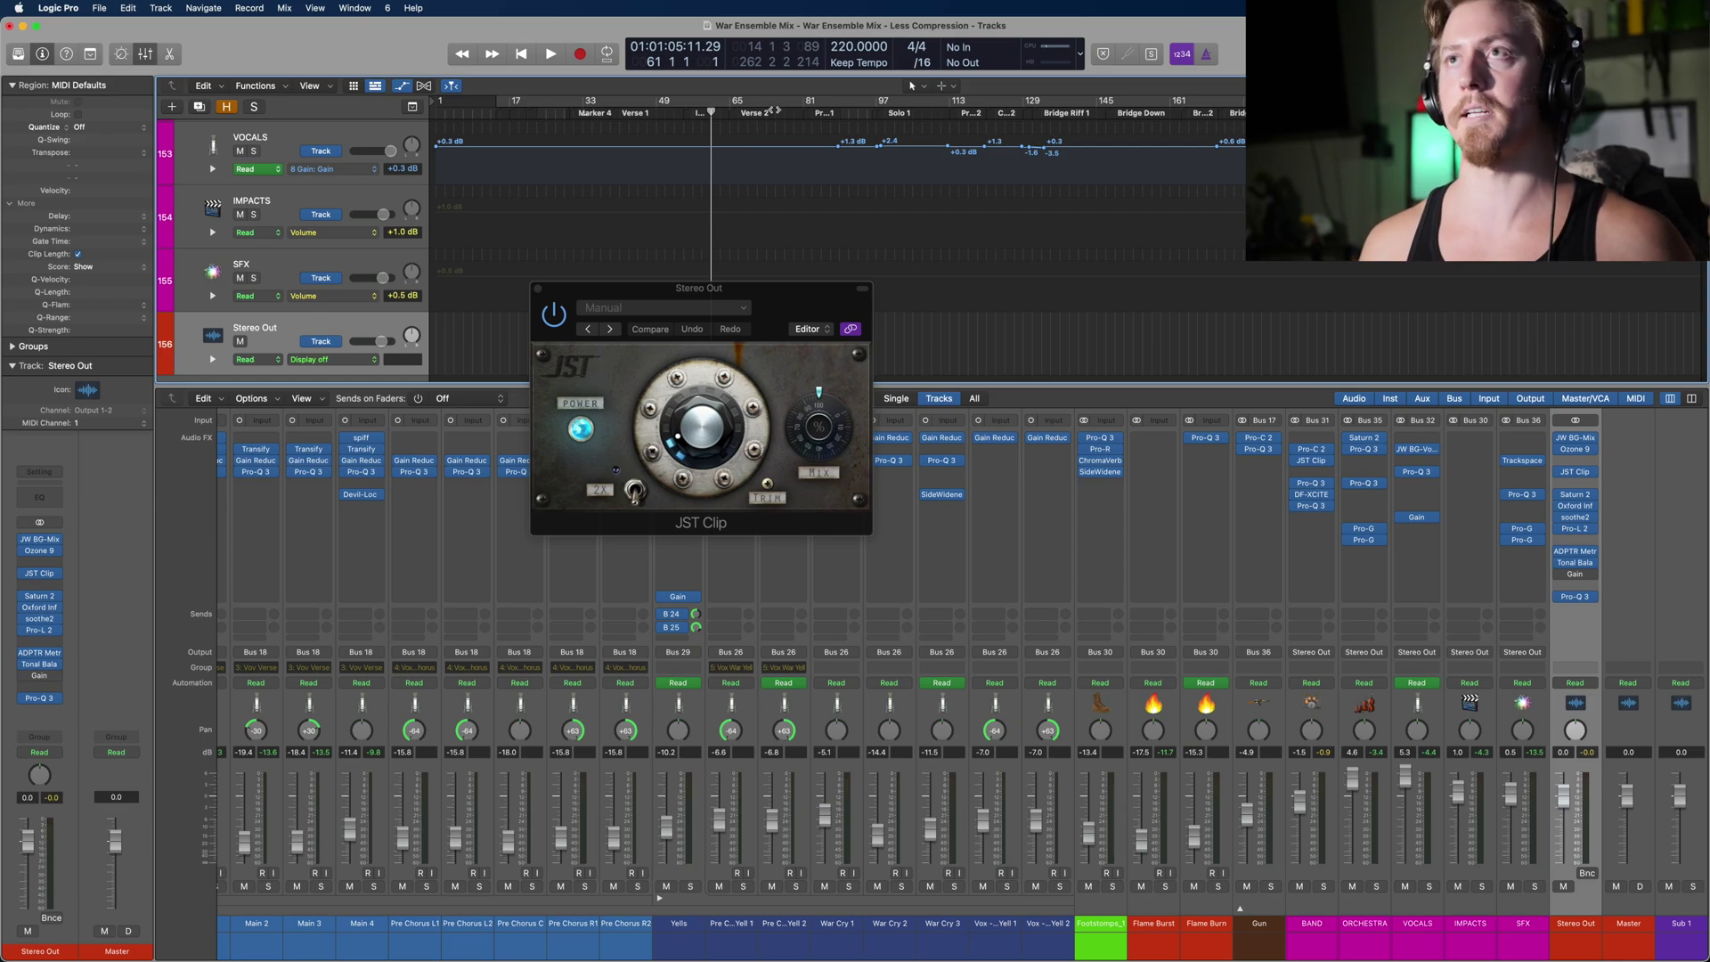
pyautogui.click(555, 315)
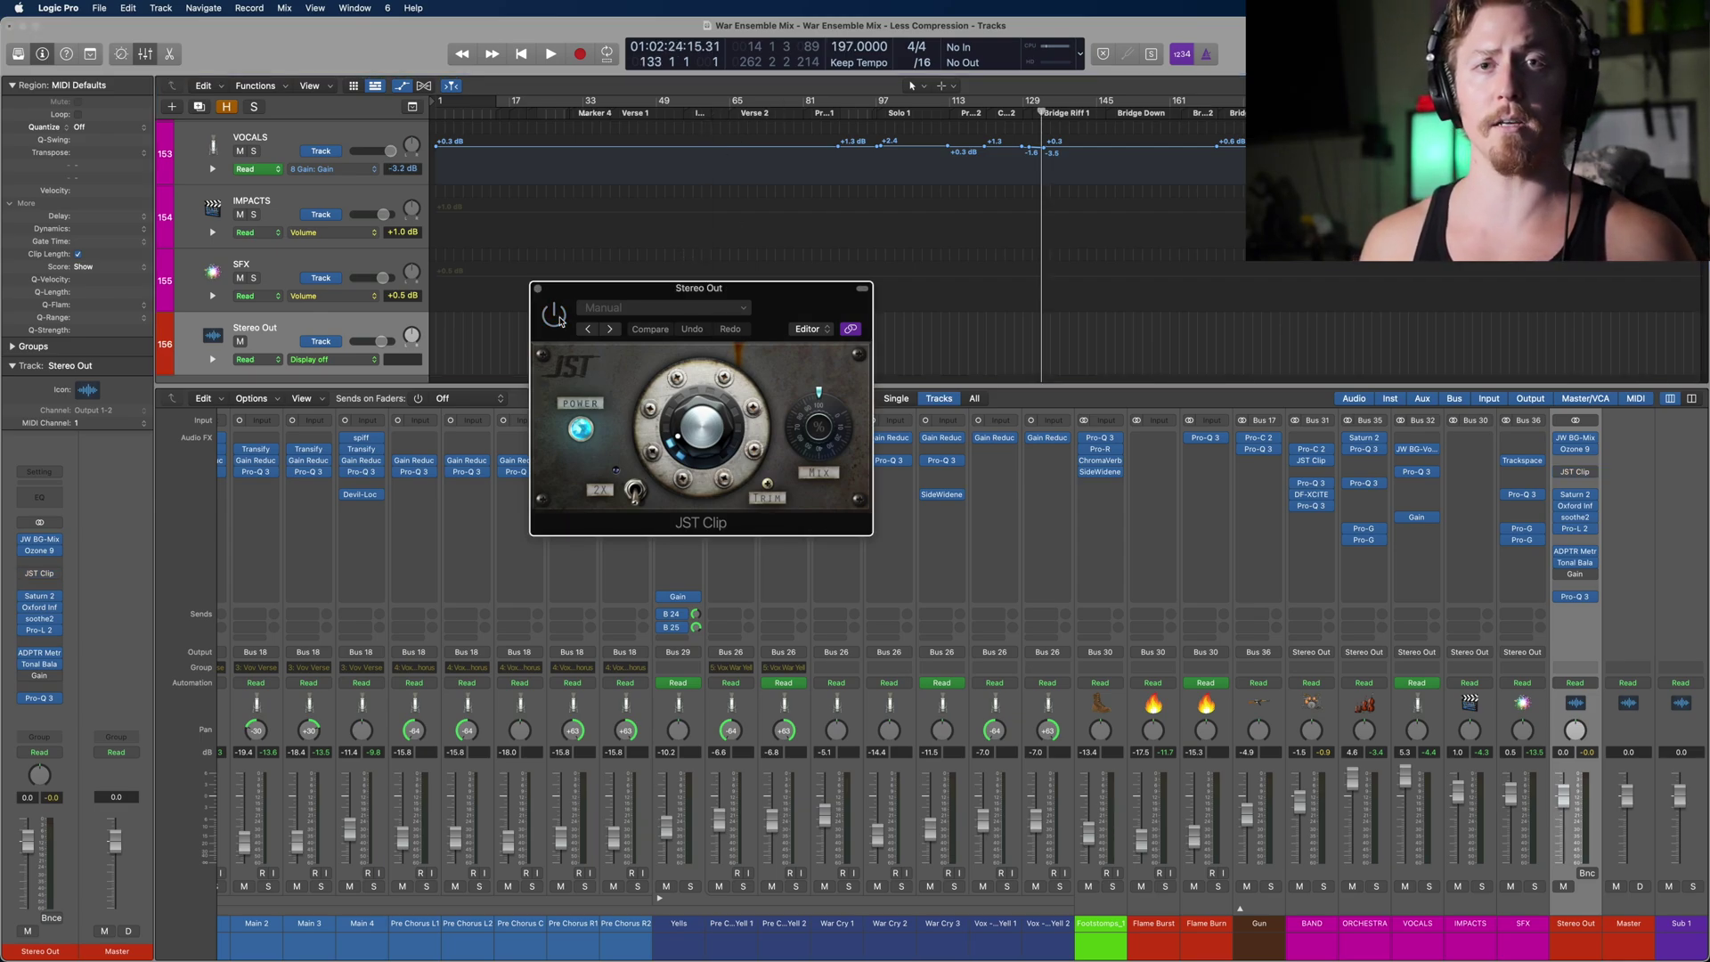
pyautogui.press('space')
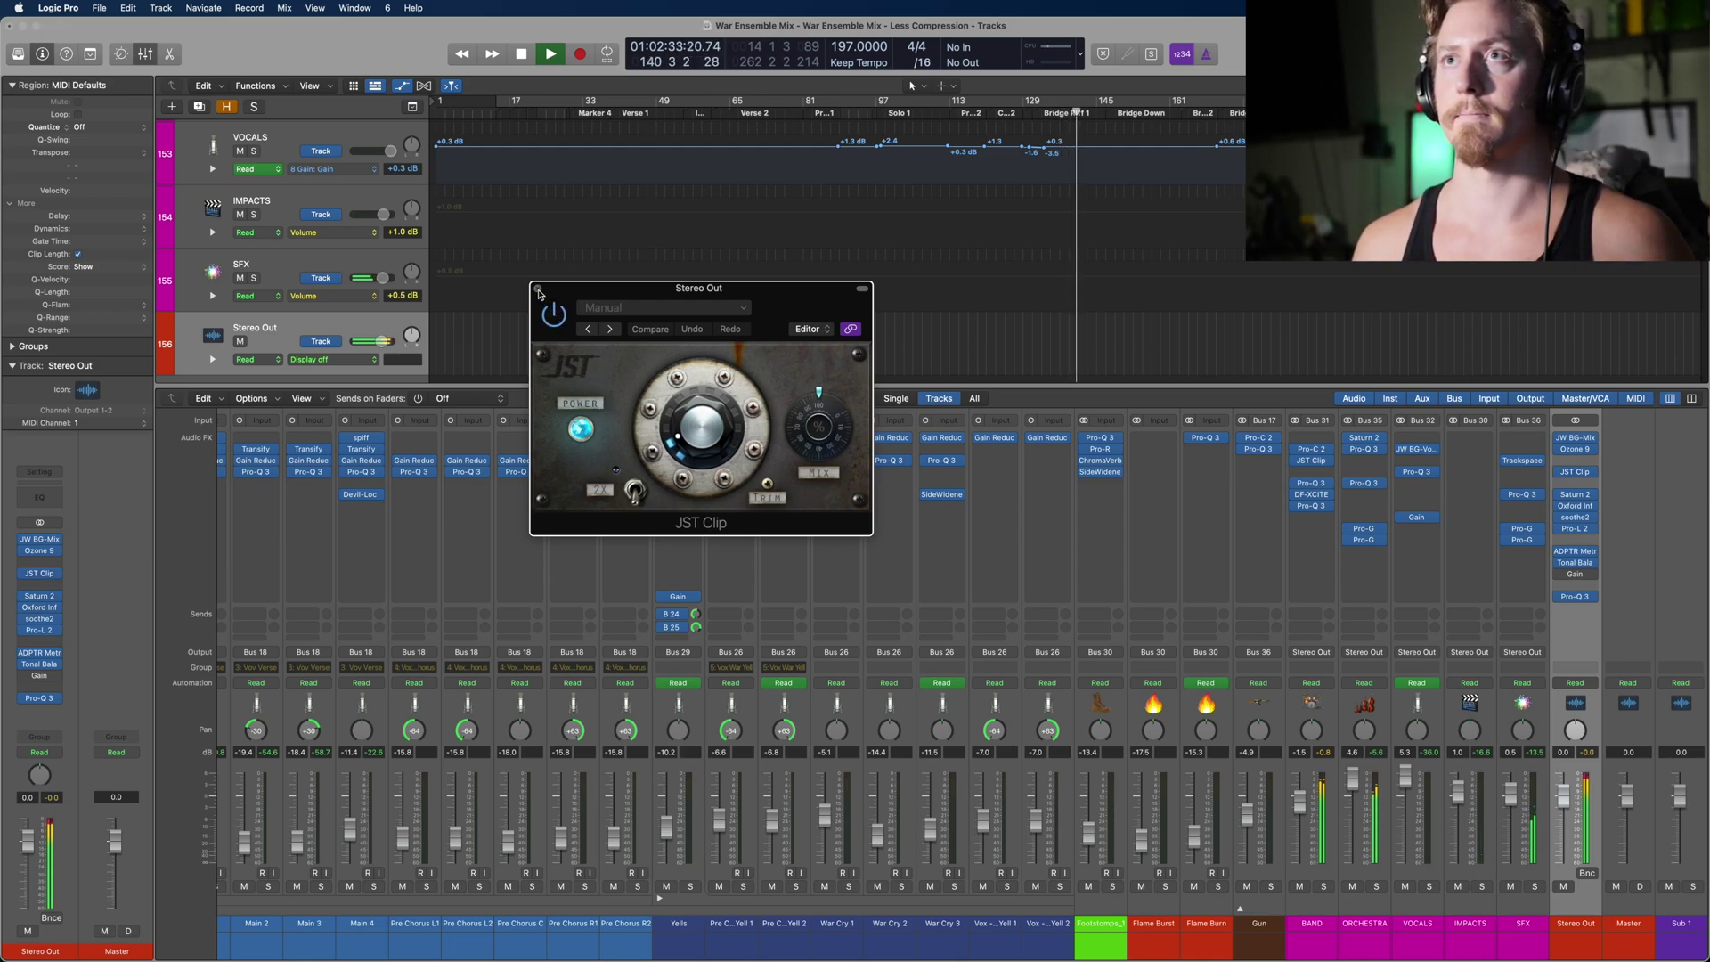
pyautogui.press('space')
pyautogui.click(539, 292)
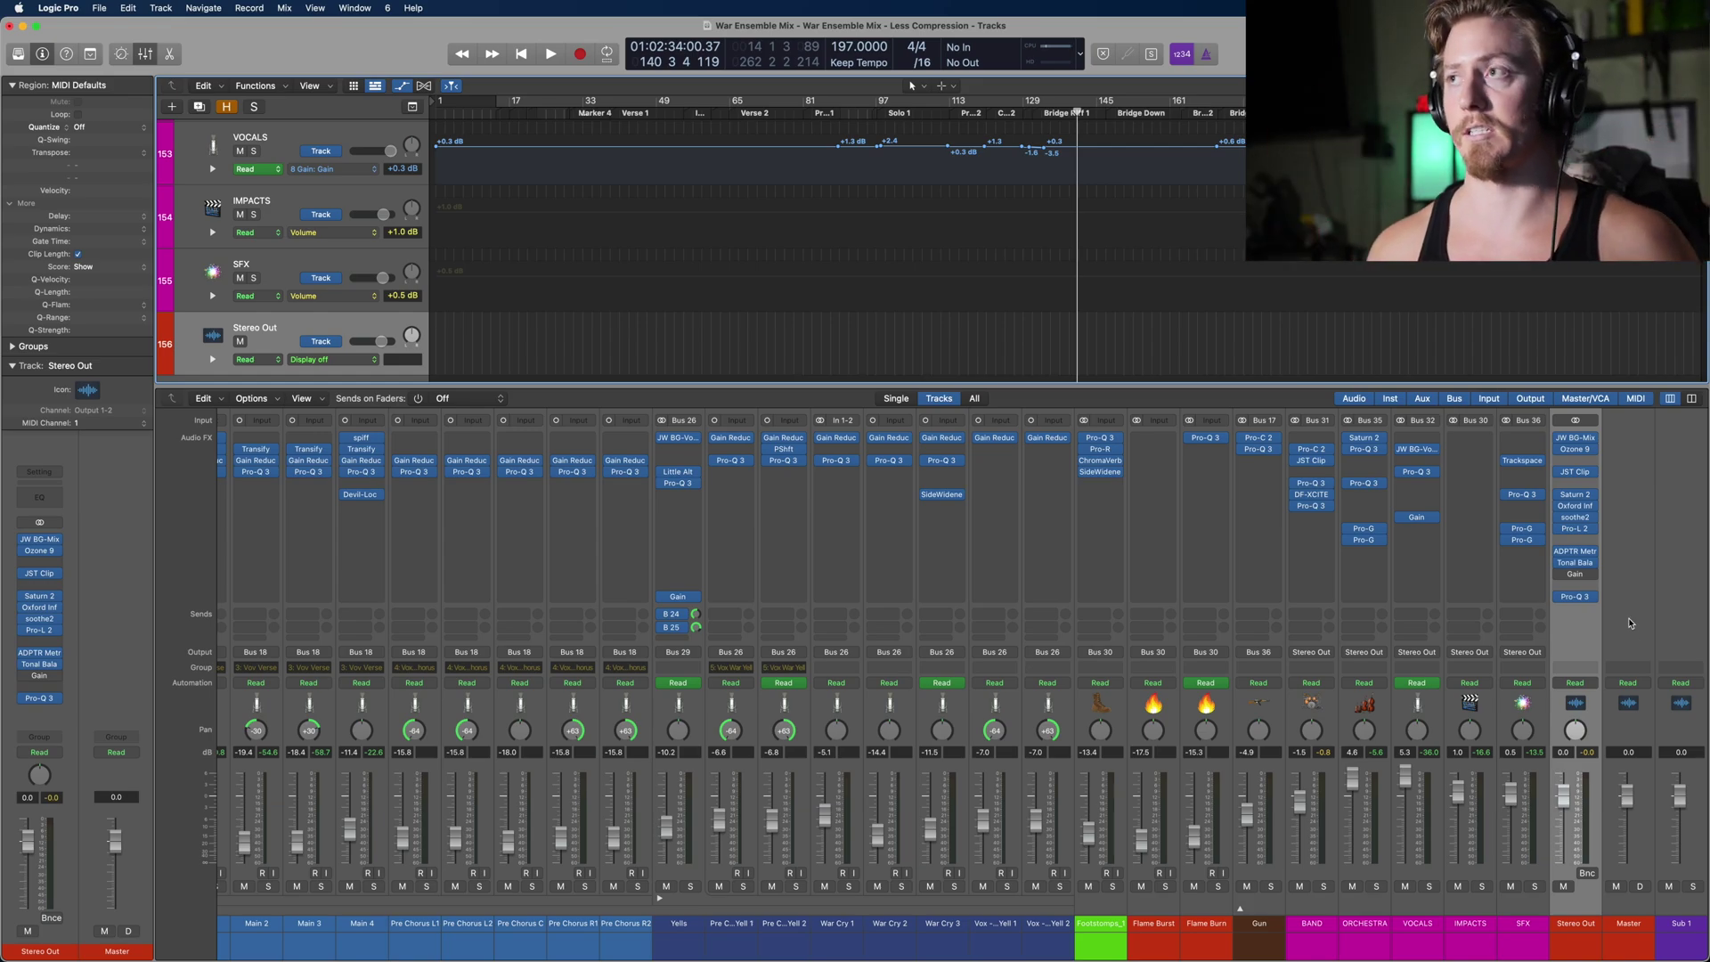
# Step: Open Saturn 2 on the Stereo Out, bypass it, place the playhead at bar 134, and inspect the level and drive of its two bands
pyautogui.click(1575, 495)
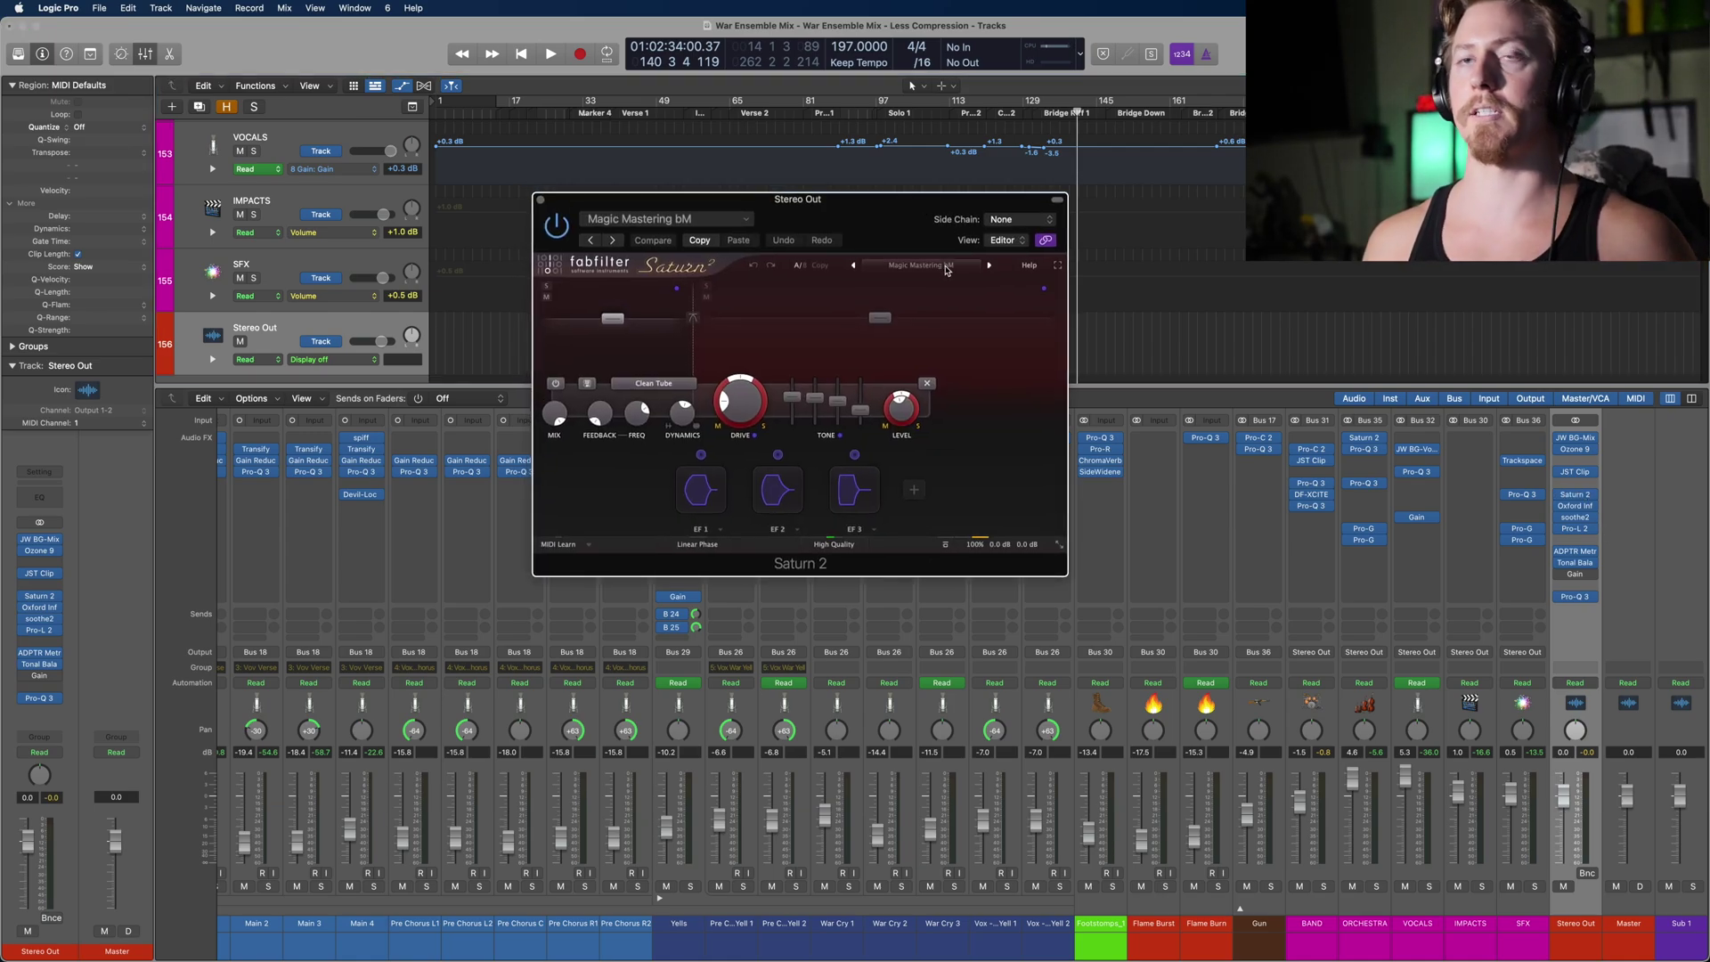
pyautogui.click(557, 228)
pyautogui.click(1044, 113)
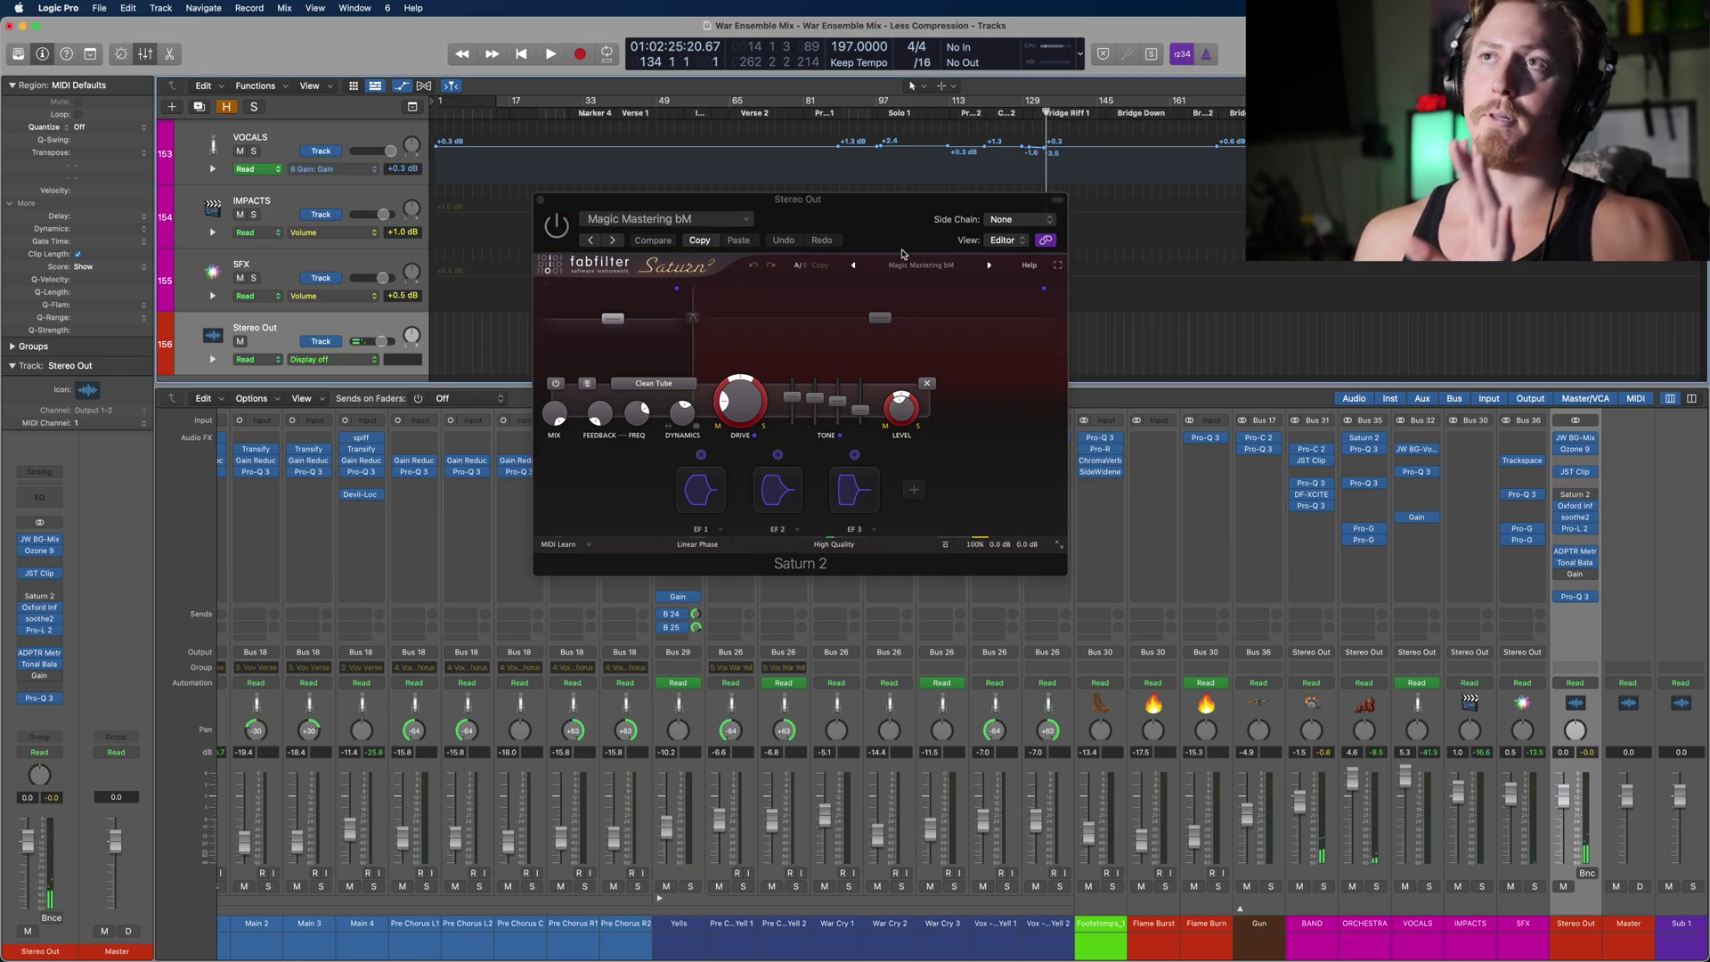
pyautogui.click(609, 326)
pyautogui.moveTo(877, 323)
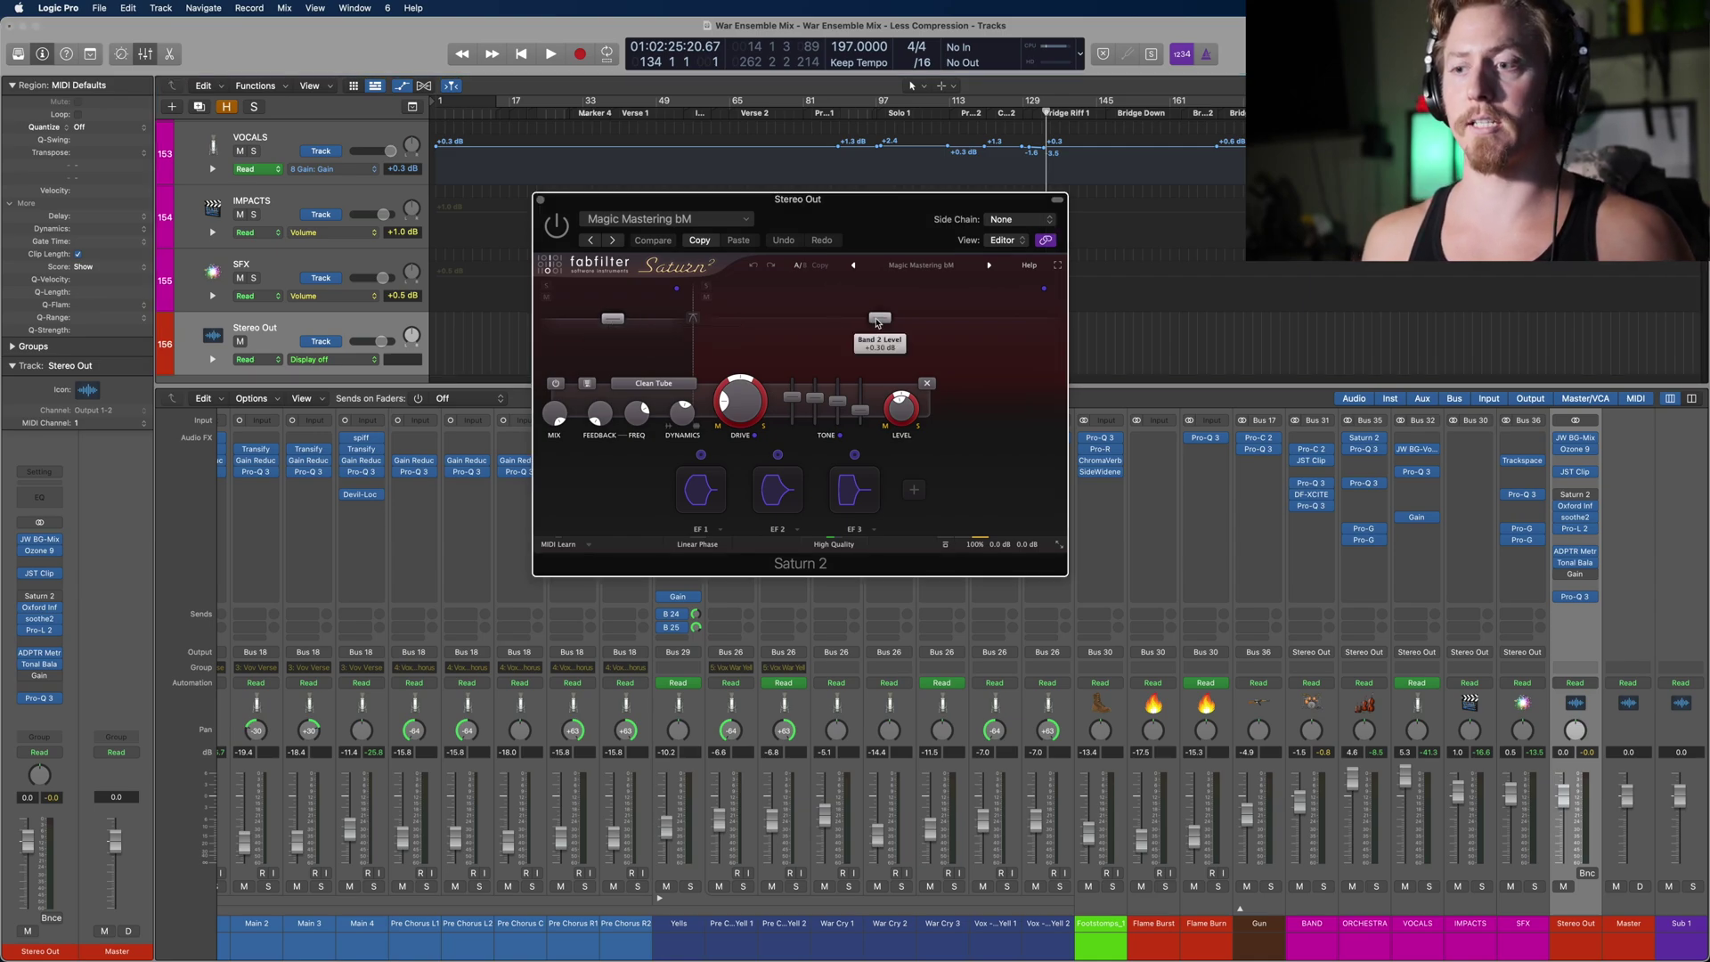
pyautogui.click(877, 323)
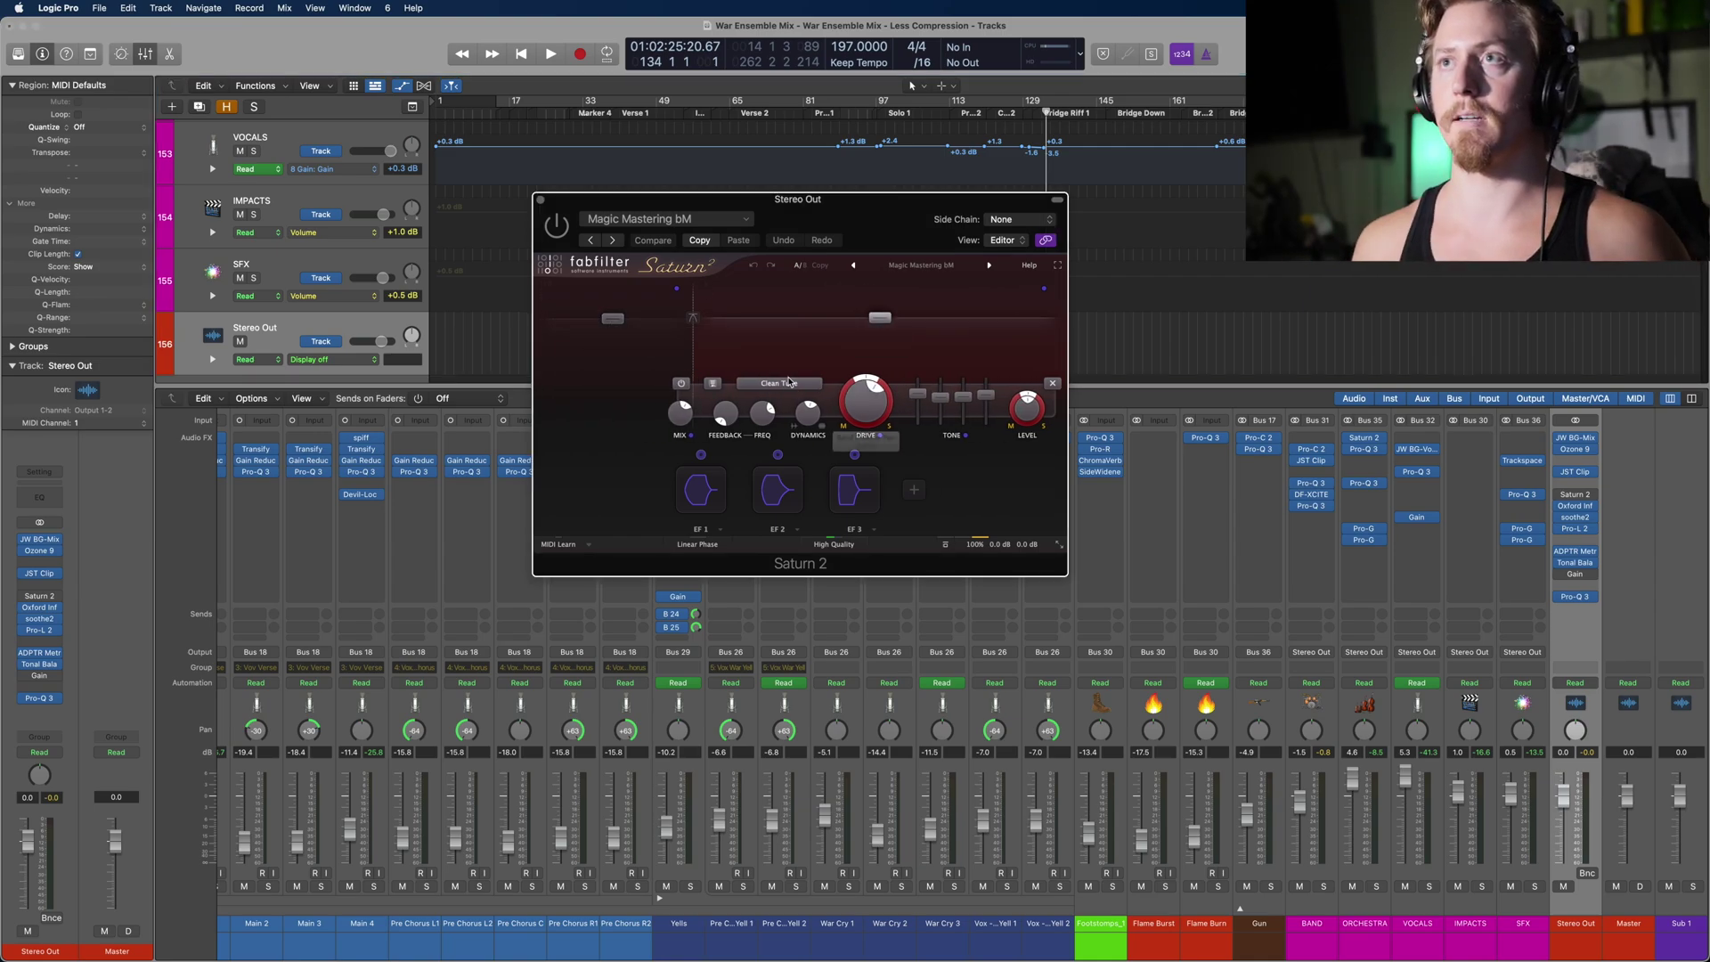
pyautogui.moveTo(864, 407)
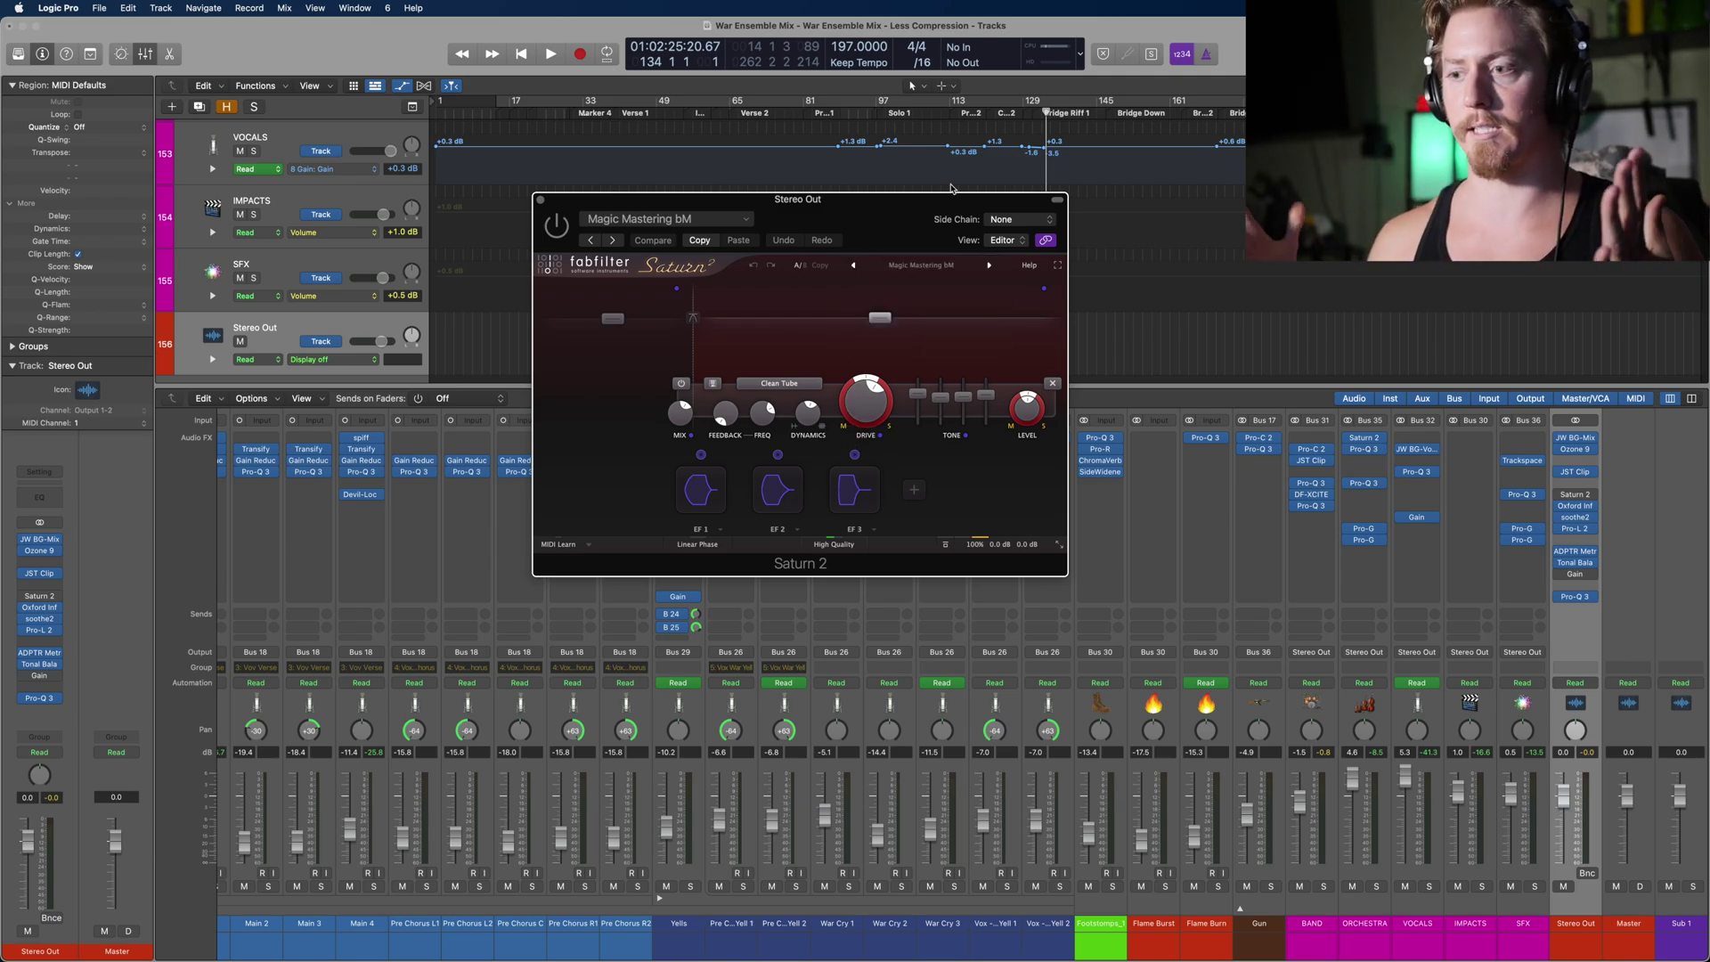
# Step: Play Bridge Riff 1 from bar 134, re-enable Saturn 2 during playback to compare, stop around bar 140, and close the plug-in
pyautogui.press('space')
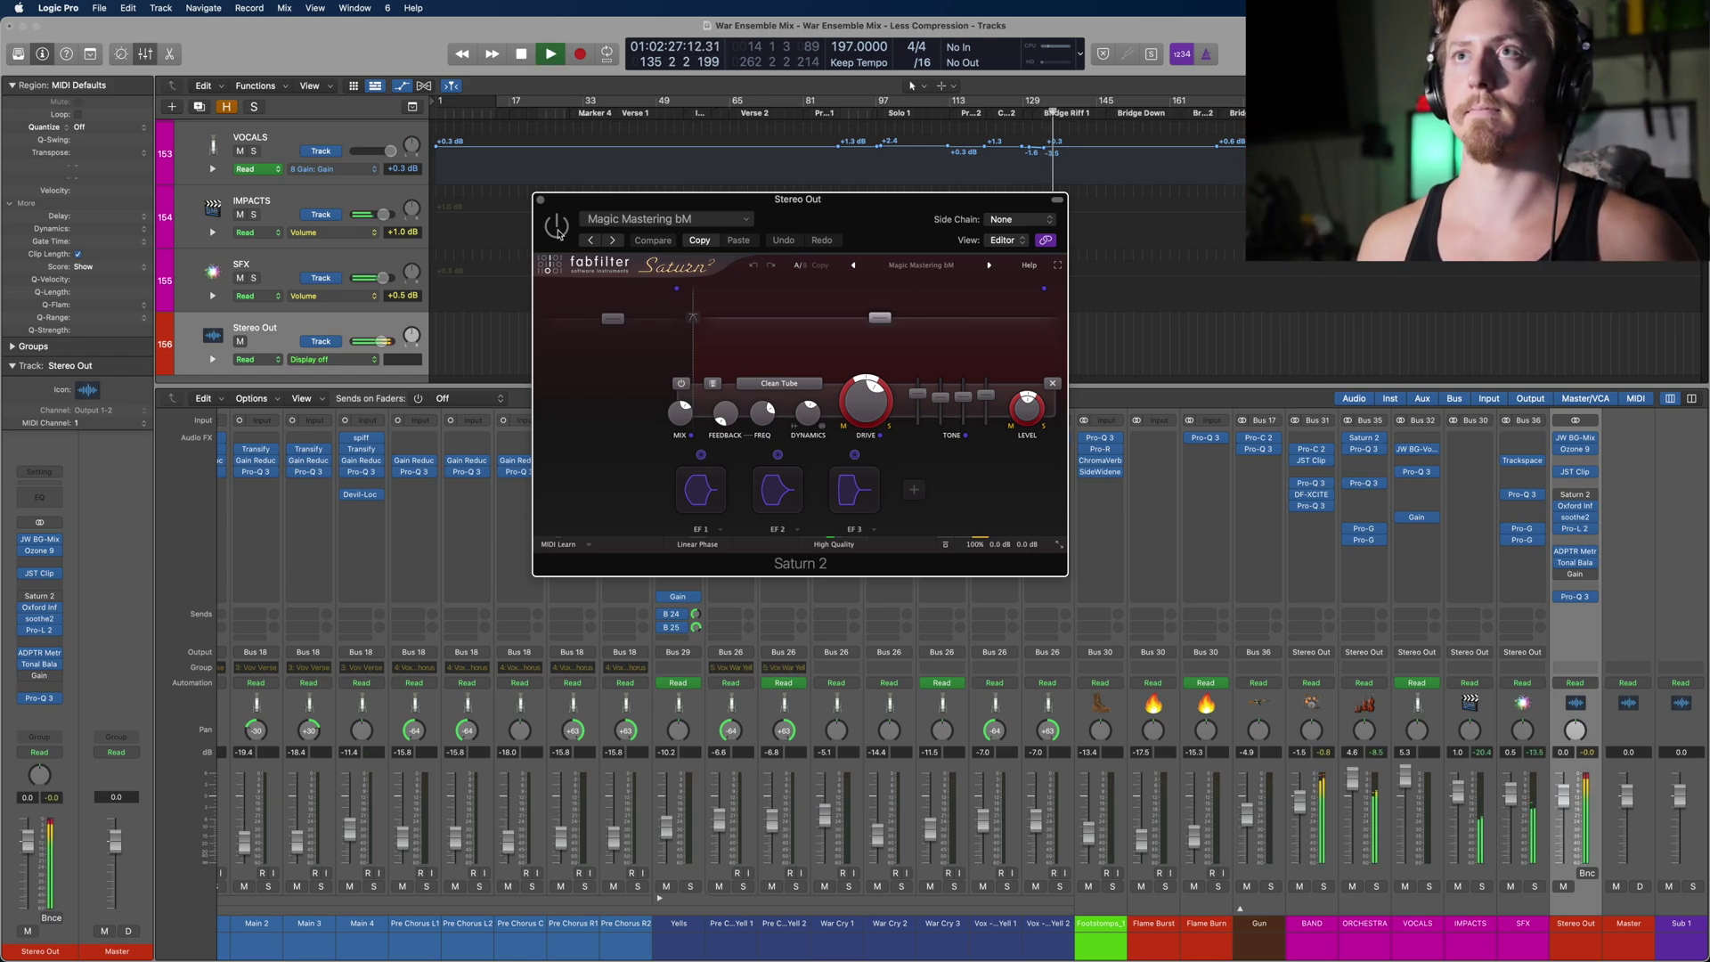
pyautogui.click(558, 230)
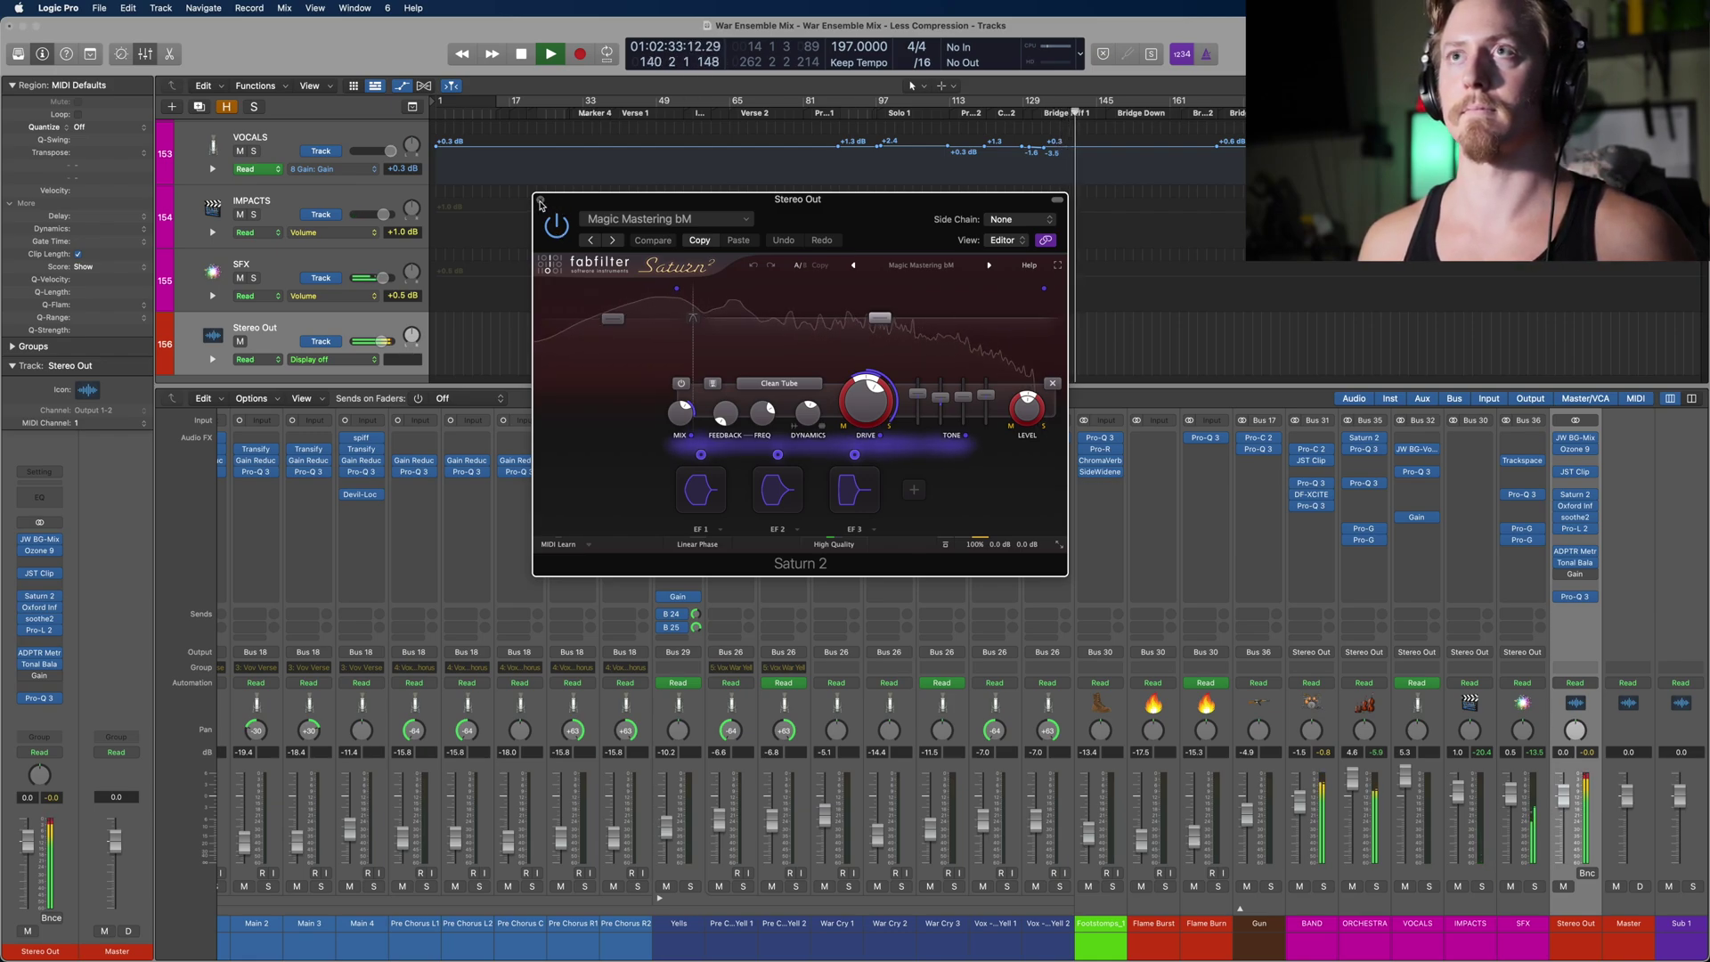
pyautogui.press('space')
pyautogui.click(540, 200)
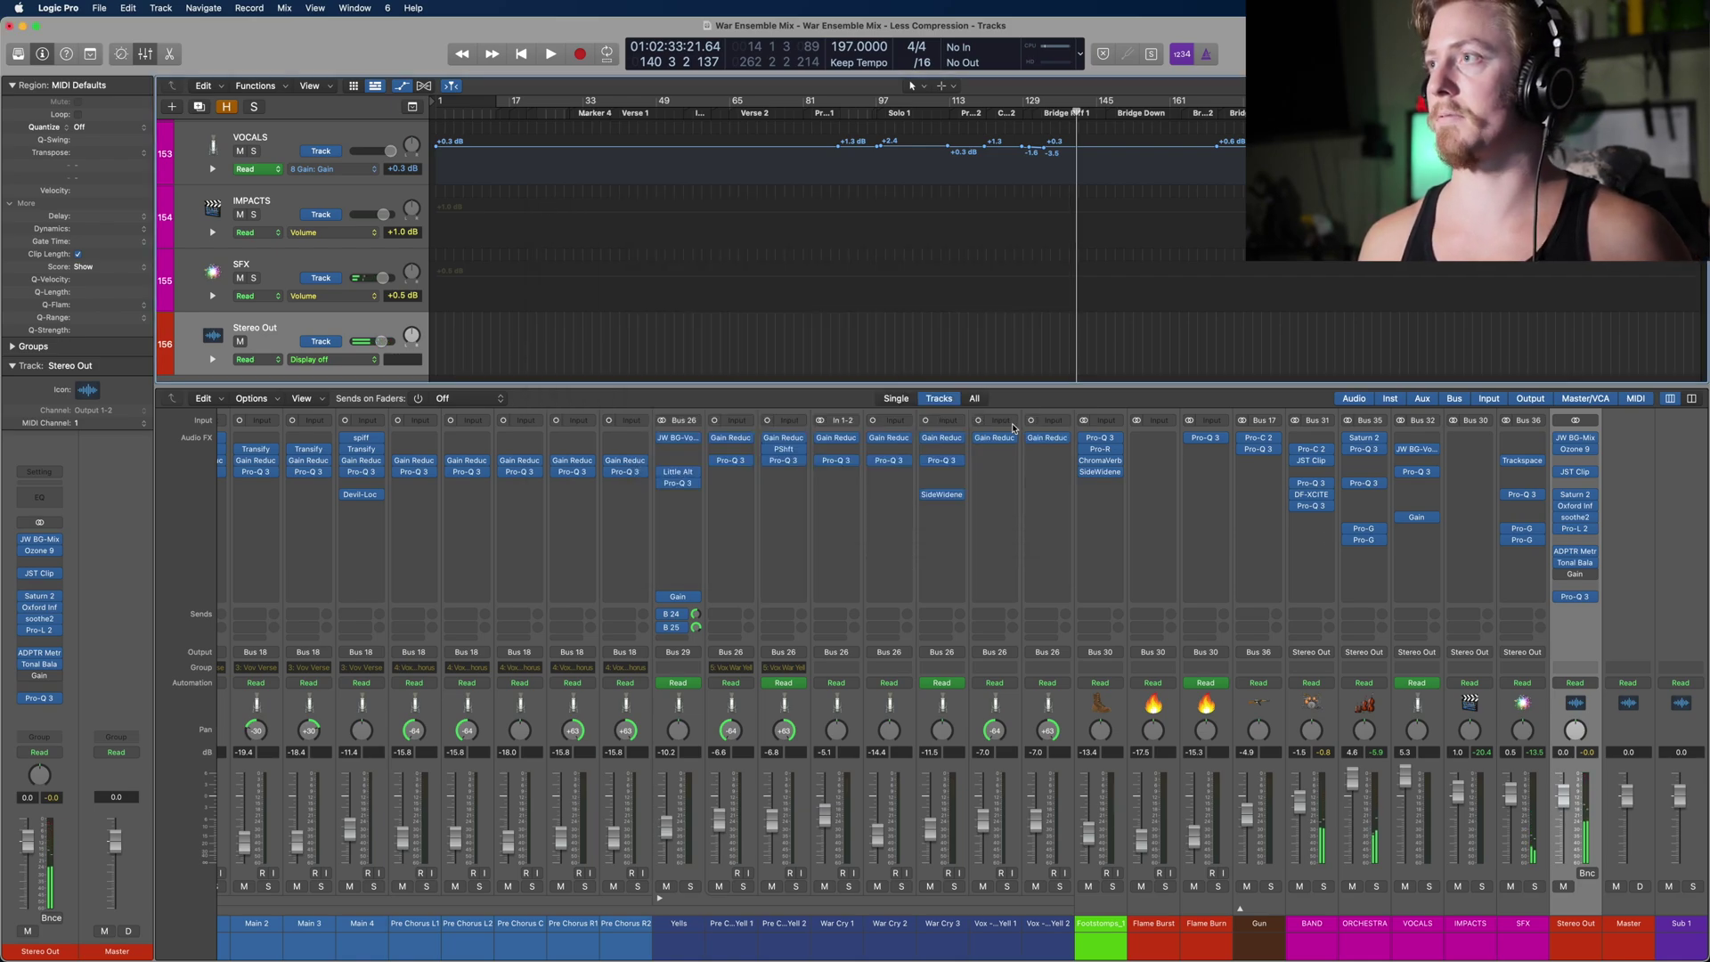
# Step: Open Oxford Inflator on the Stereo Out, compare it bypassed and enabled while playing from bar 171 to about bar 185, and close it
pyautogui.click(1576, 505)
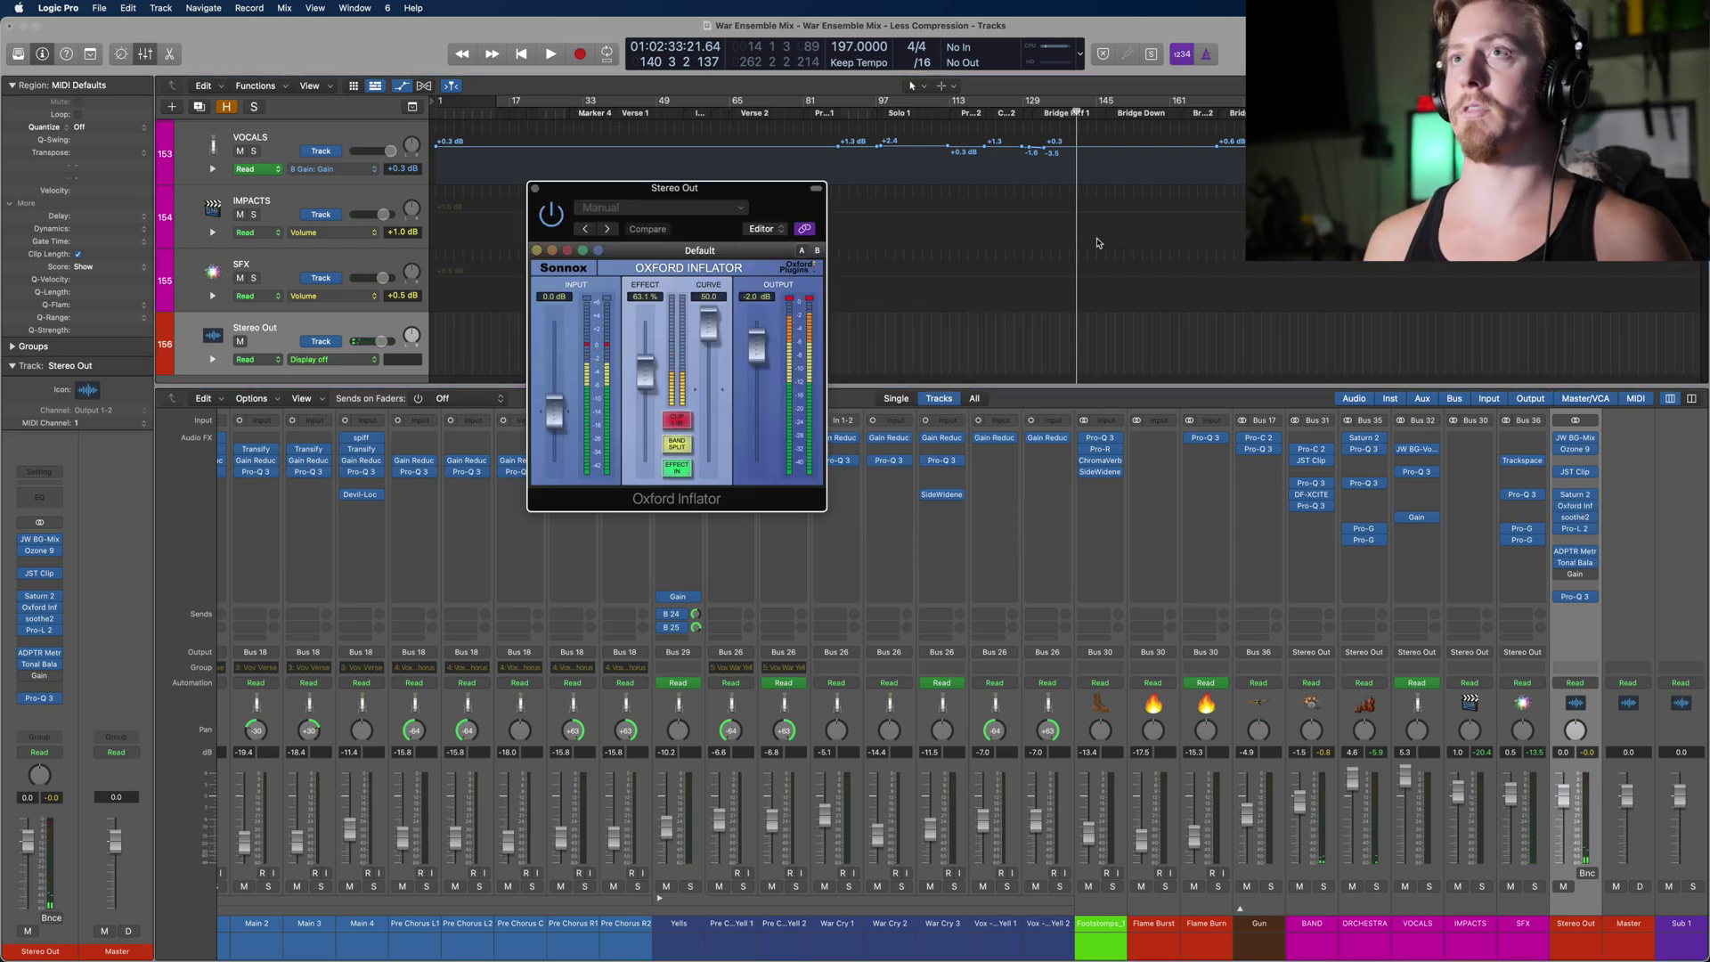
pyautogui.moveTo(727, 219); pyautogui.dragTo(755, 299)
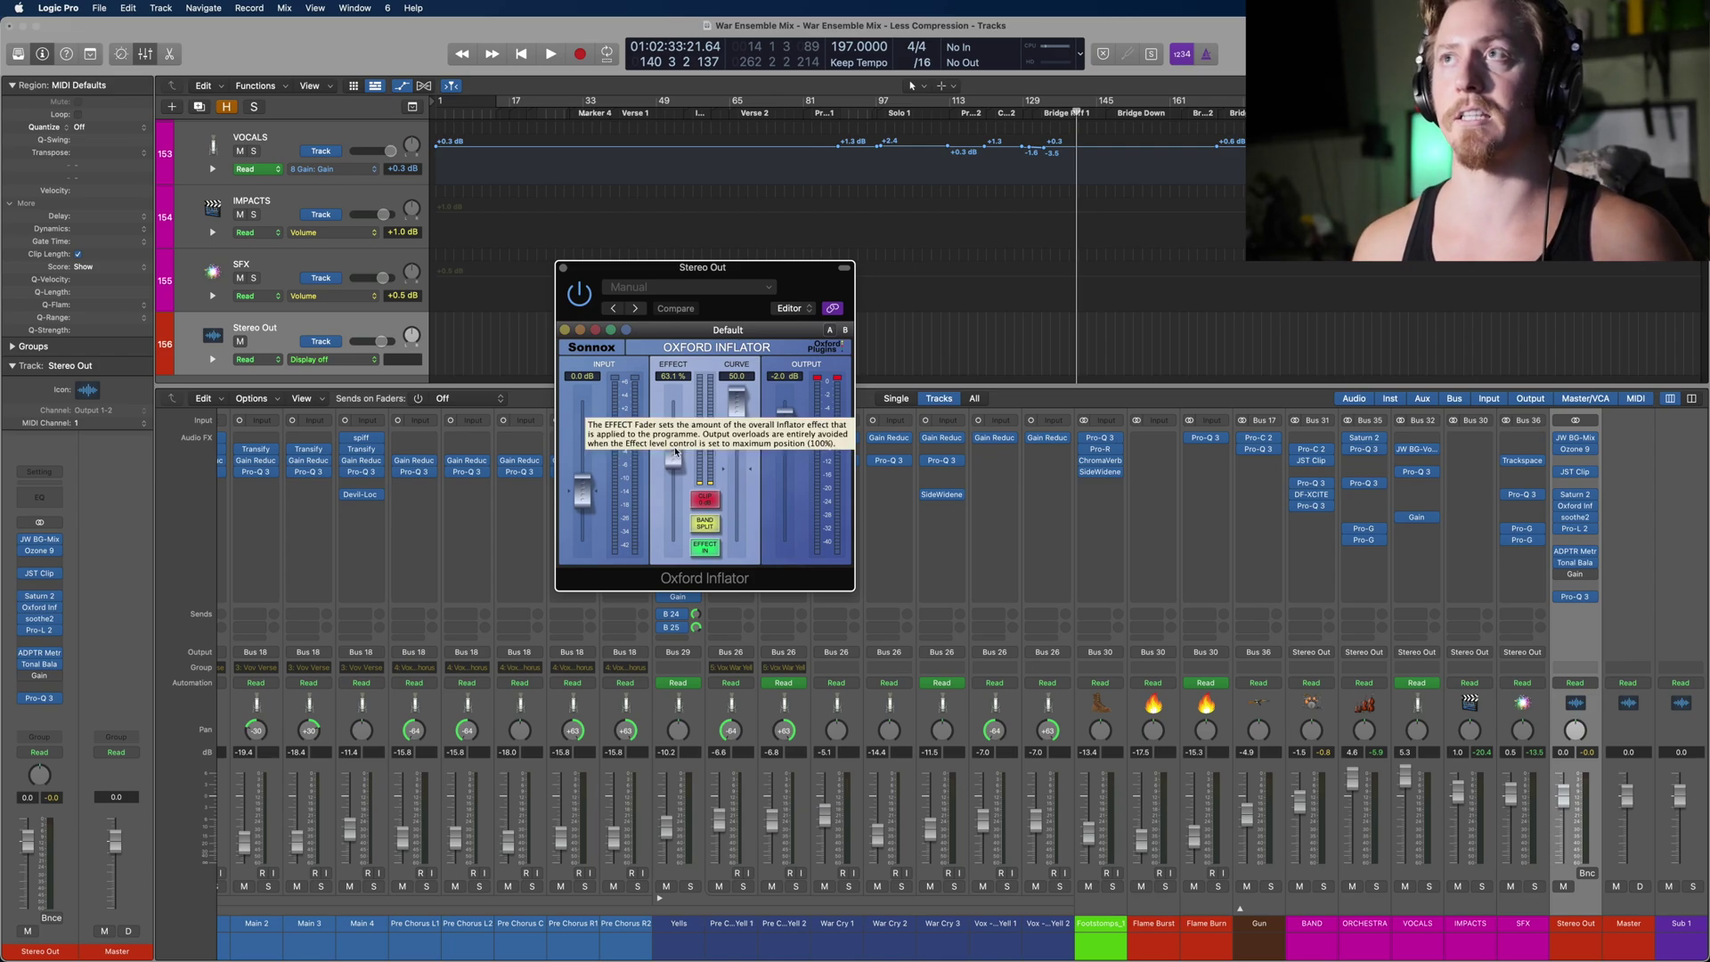
pyautogui.click(1217, 114)
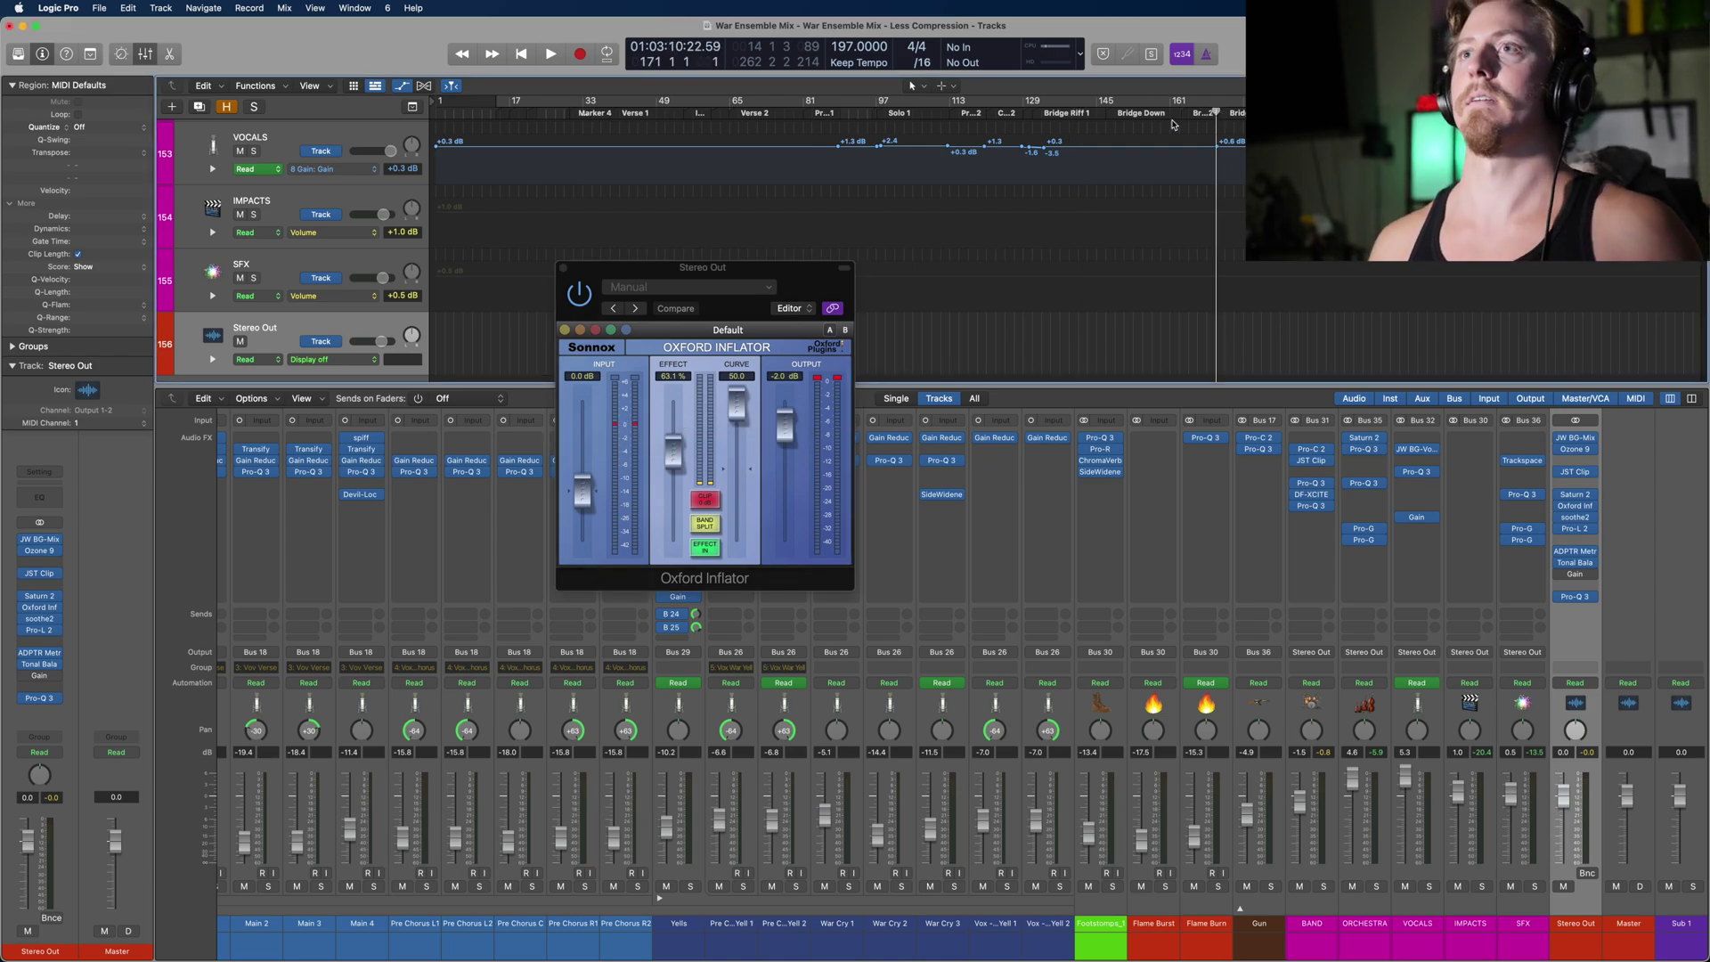
pyautogui.click(580, 301)
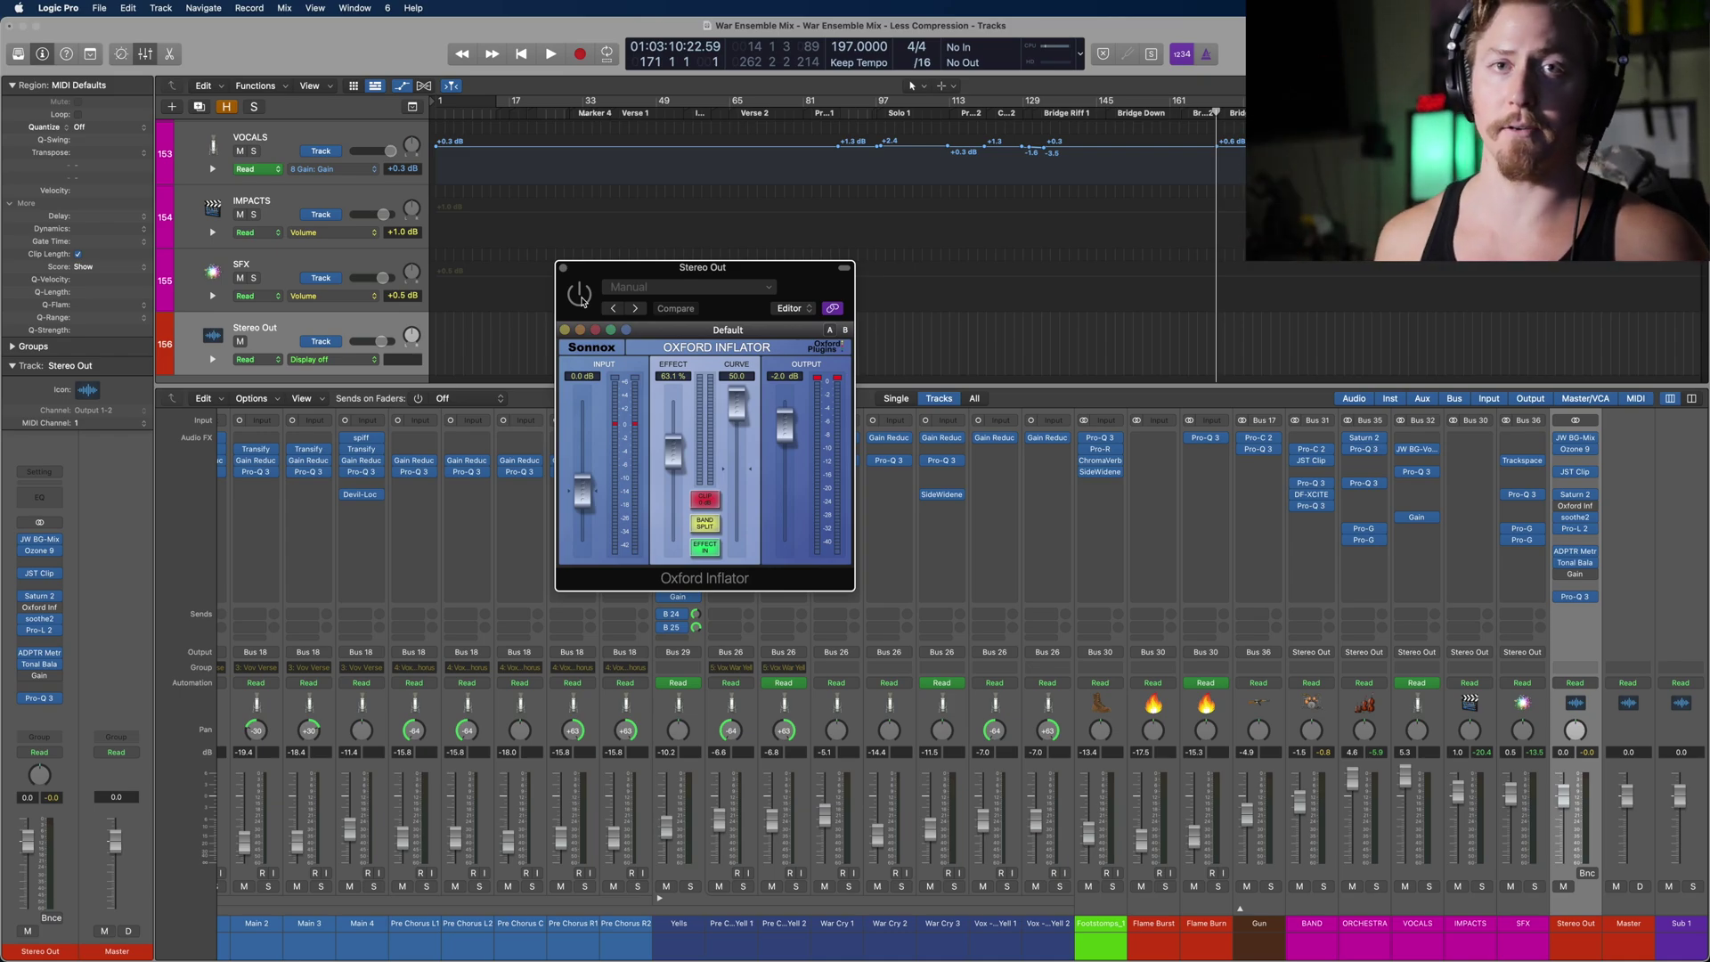
pyautogui.press('space')
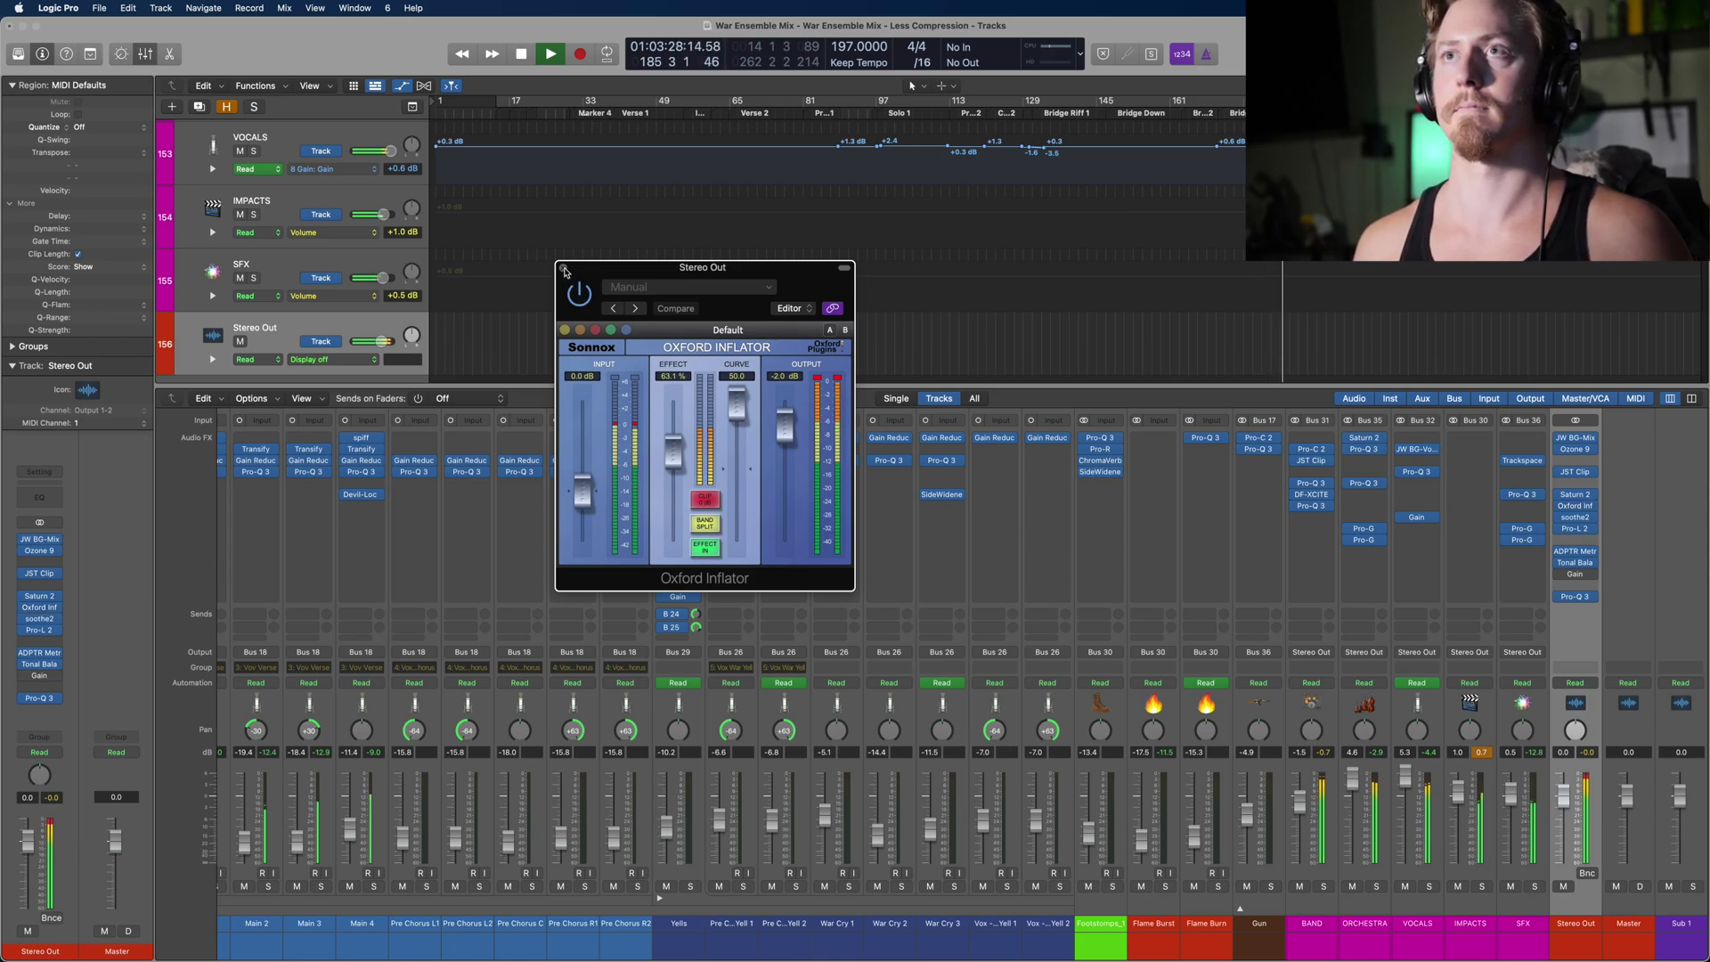
pyautogui.click(562, 267)
pyautogui.press('space')
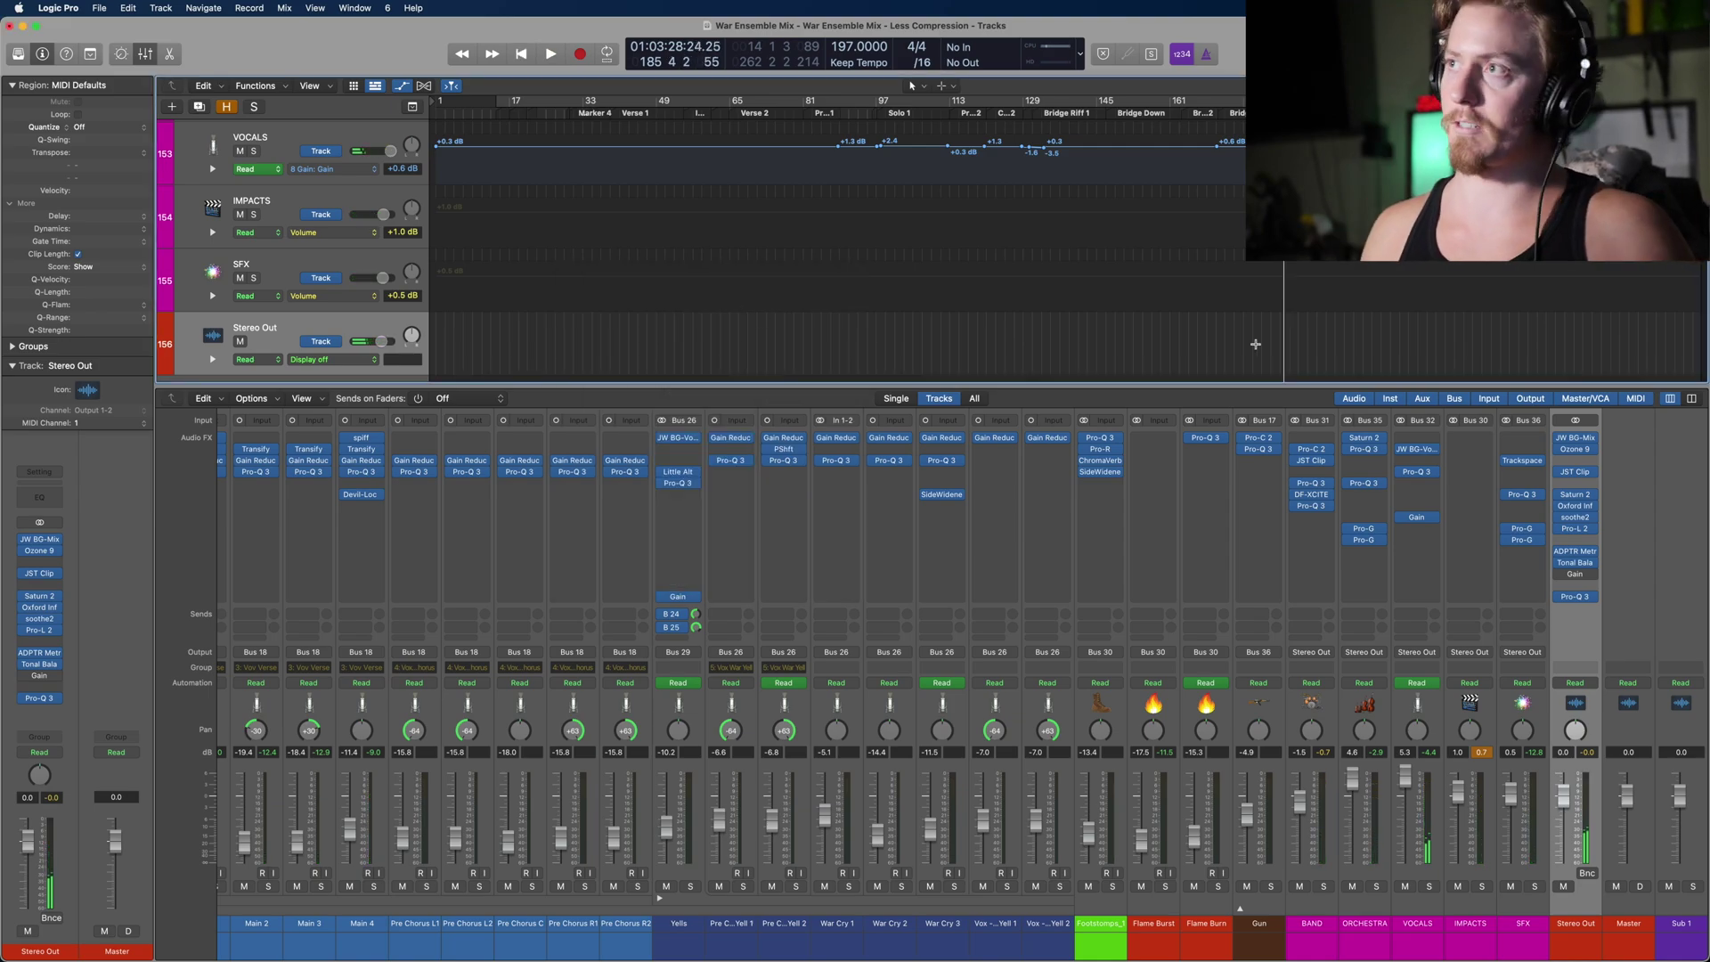
# Step: Open soothe2 on the Stereo Out, move its window clear, and play the mix from bar 131 to about bar 134
pyautogui.click(1574, 519)
pyautogui.moveTo(931, 195); pyautogui.dragTo(762, 206)
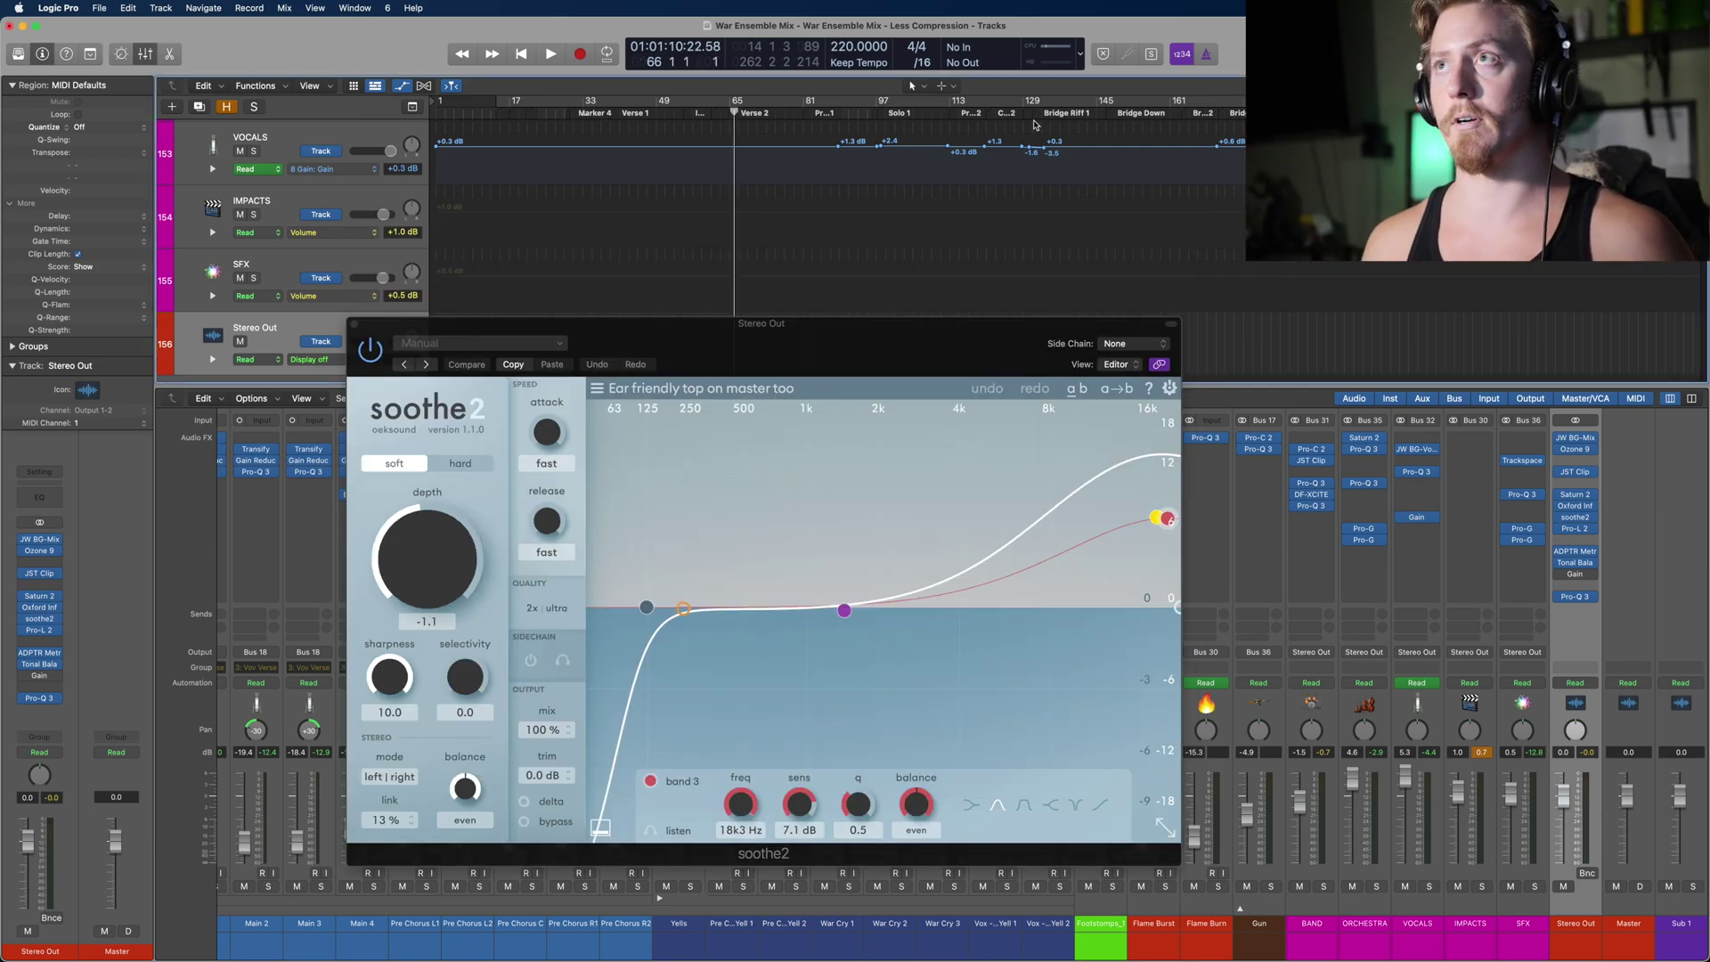
pyautogui.click(1033, 111)
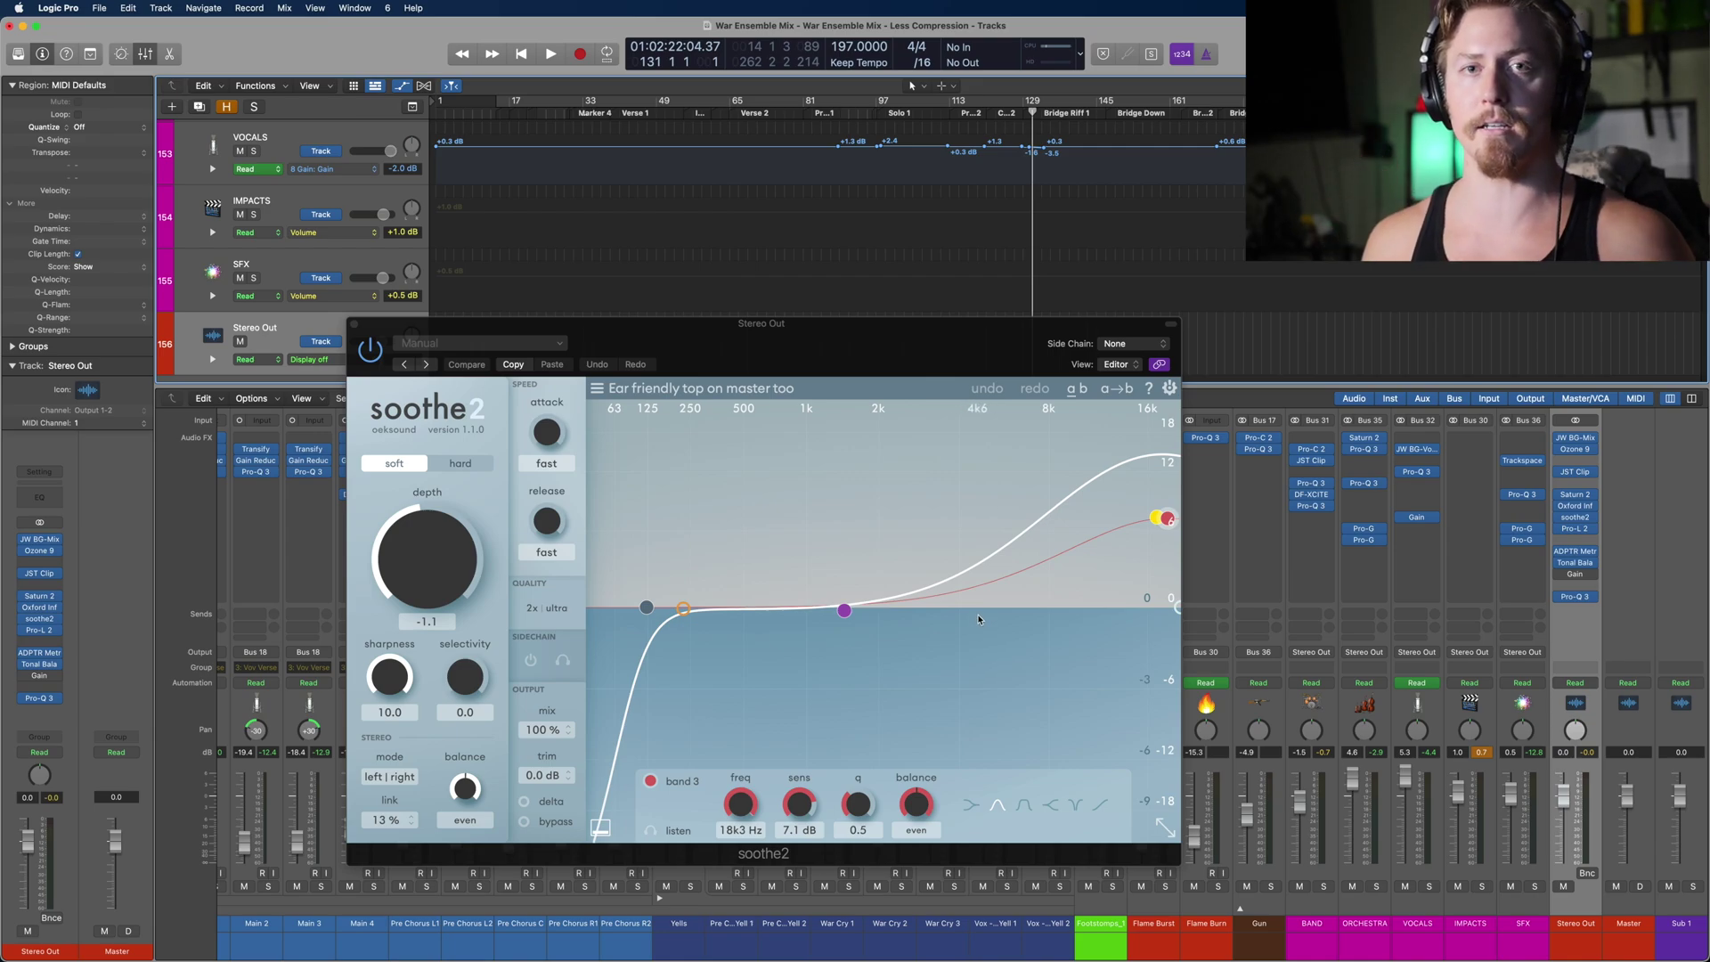
pyautogui.press('space')
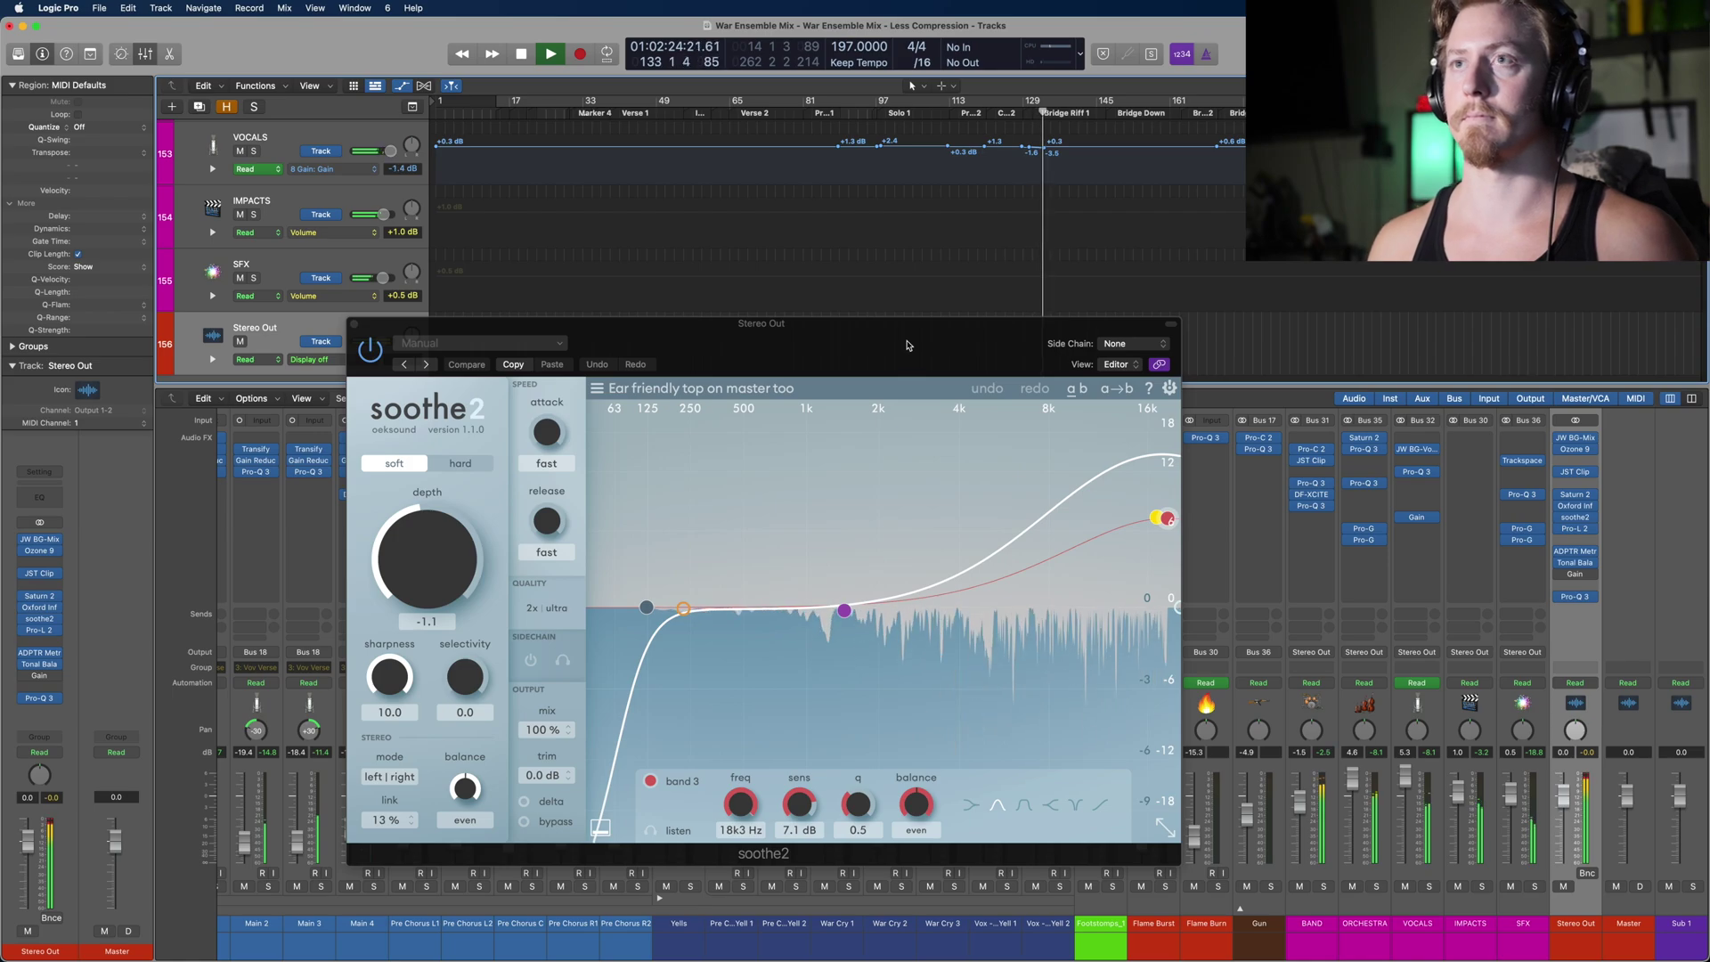
pyautogui.press('space')
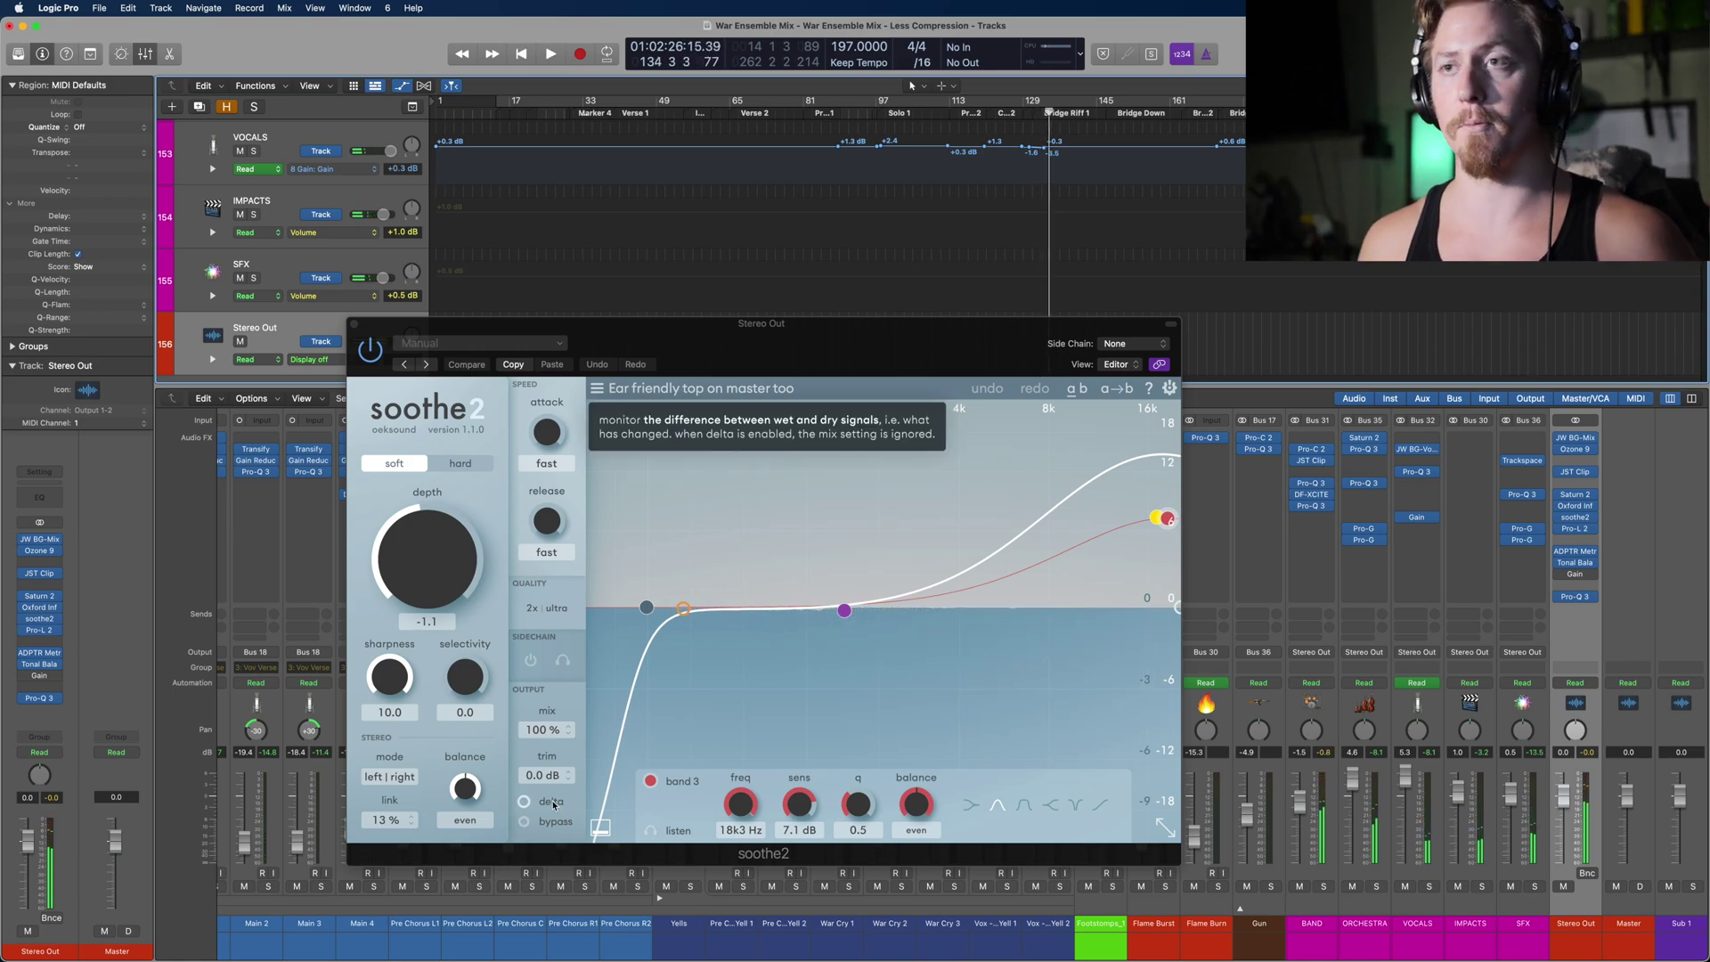
# Step: Continue playback with soothe2's delta monitoring on, stop around bar 141, and turn delta off
pyautogui.press('space')
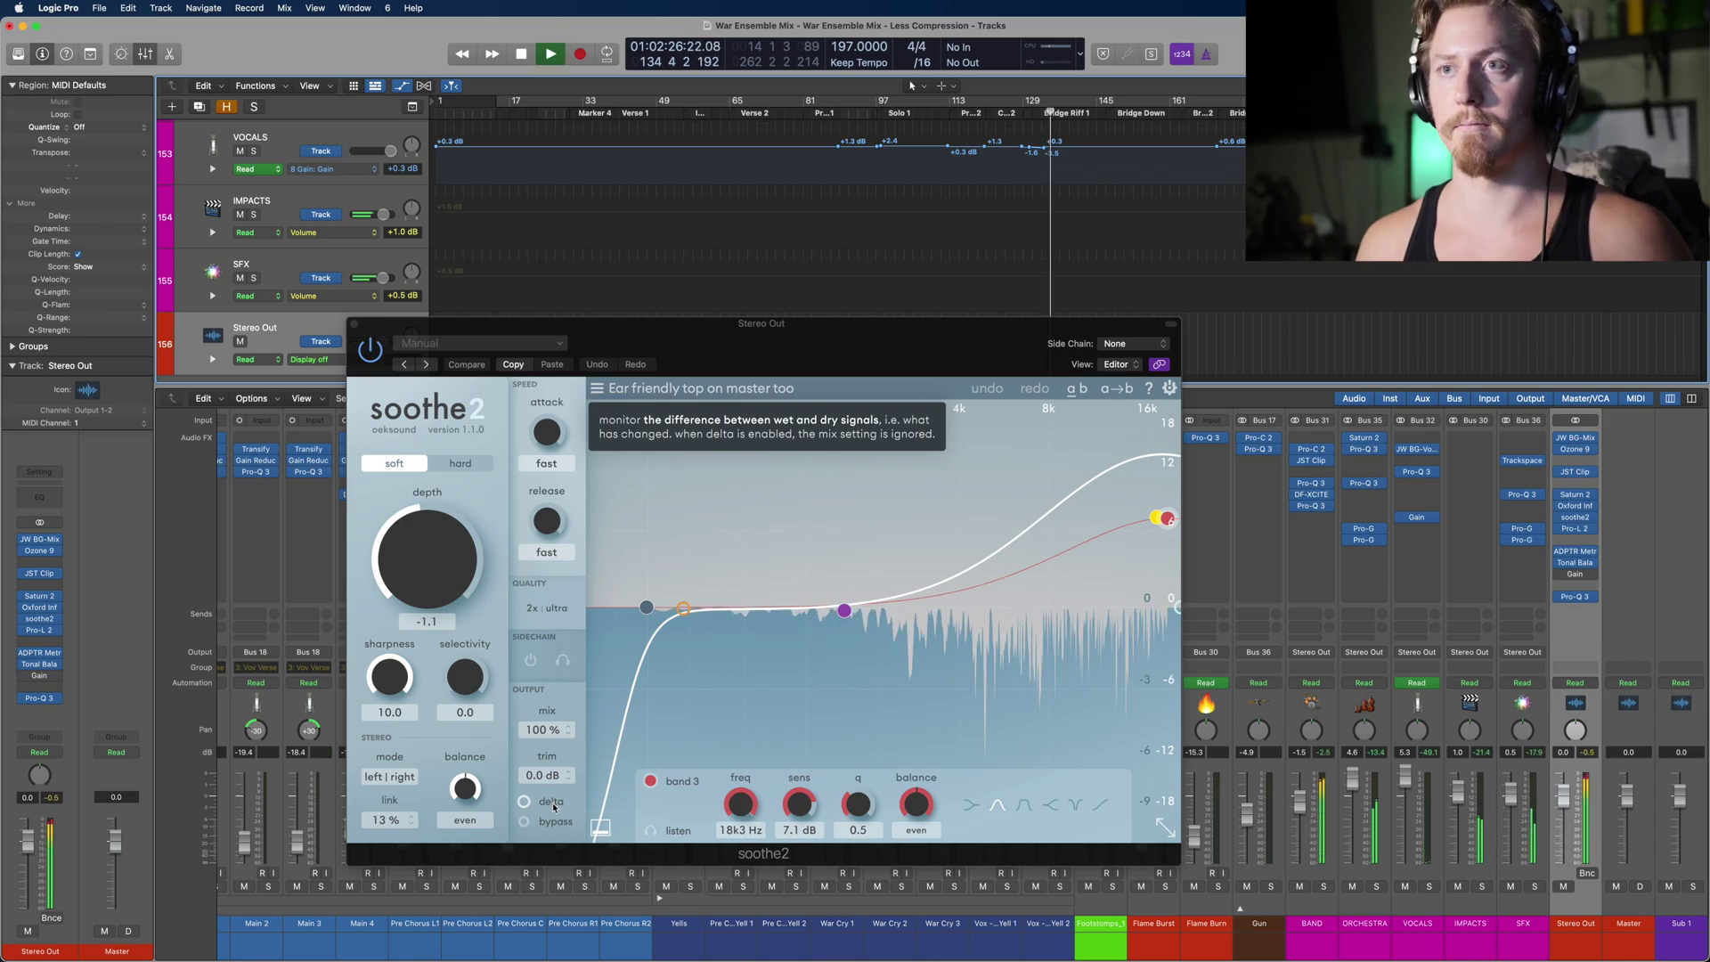
pyautogui.click(553, 804)
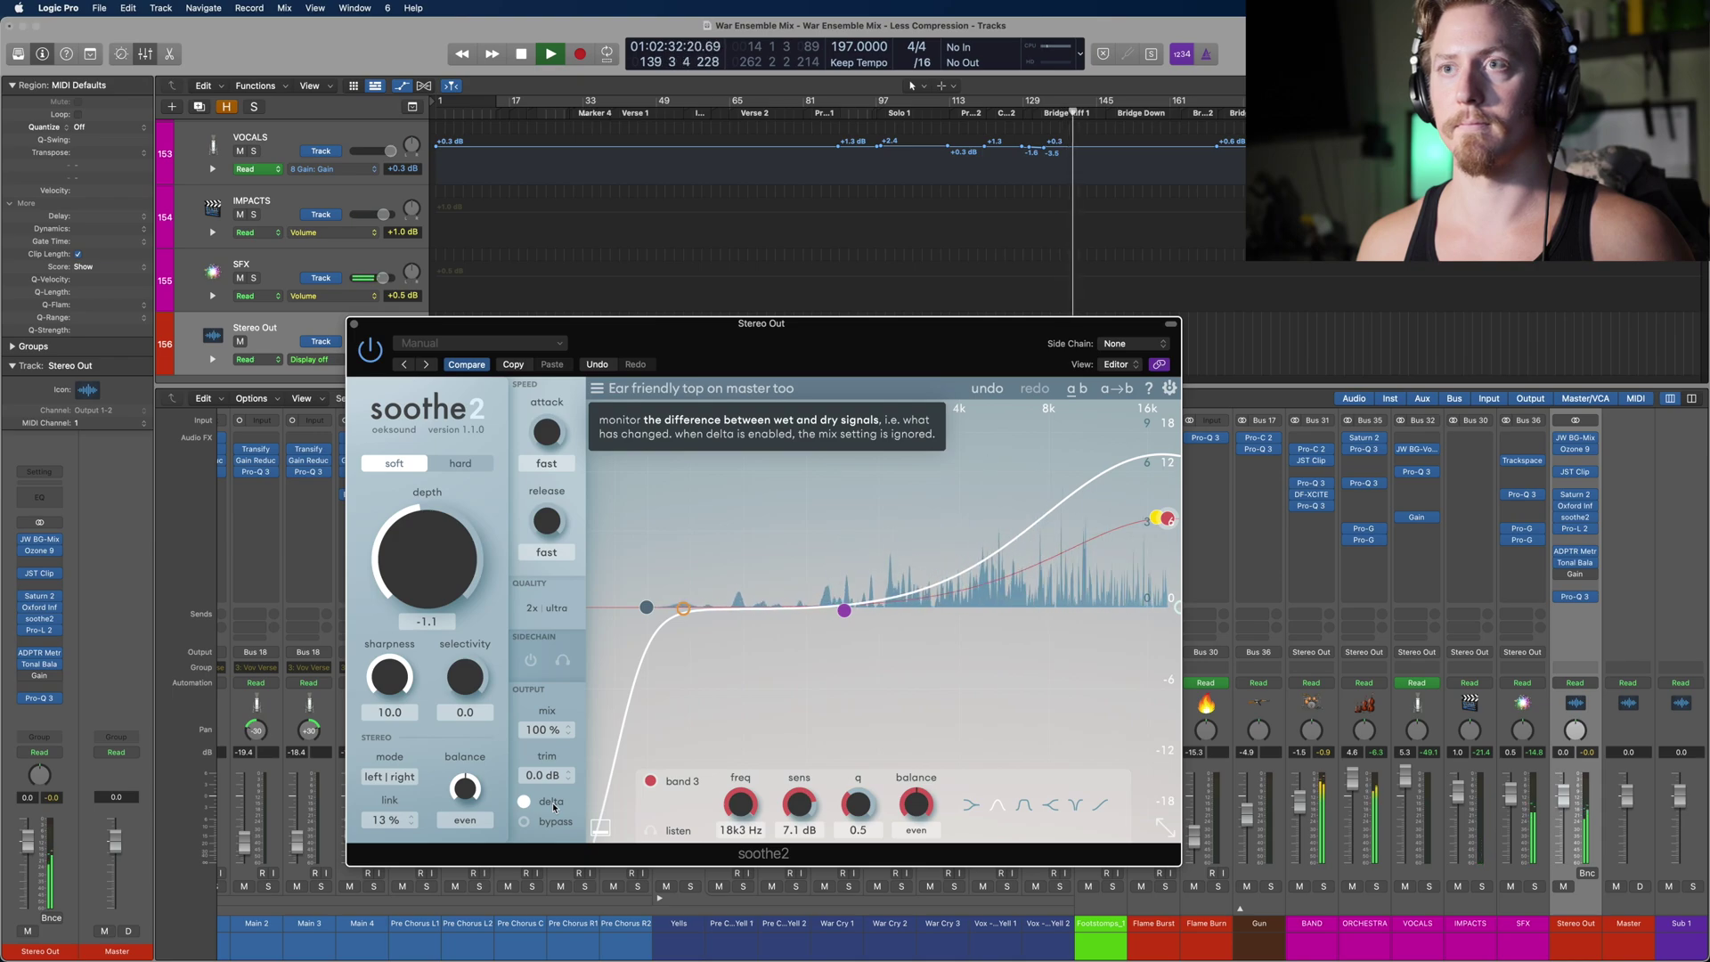
pyautogui.press('space')
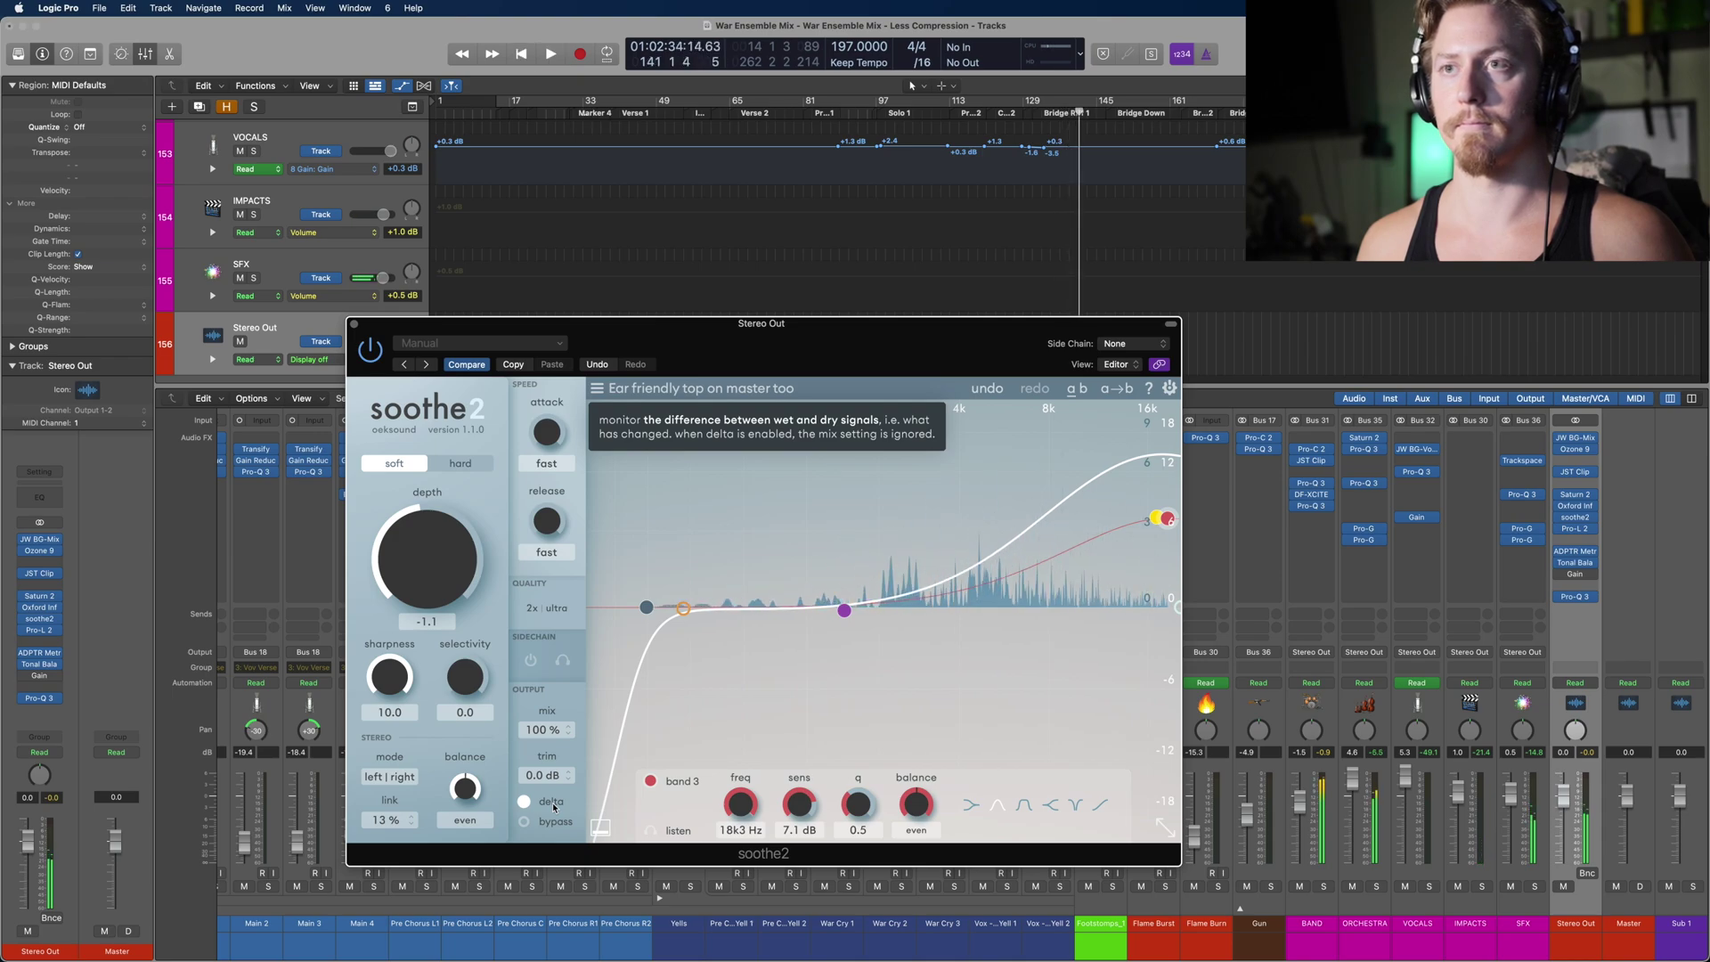
pyautogui.click(553, 807)
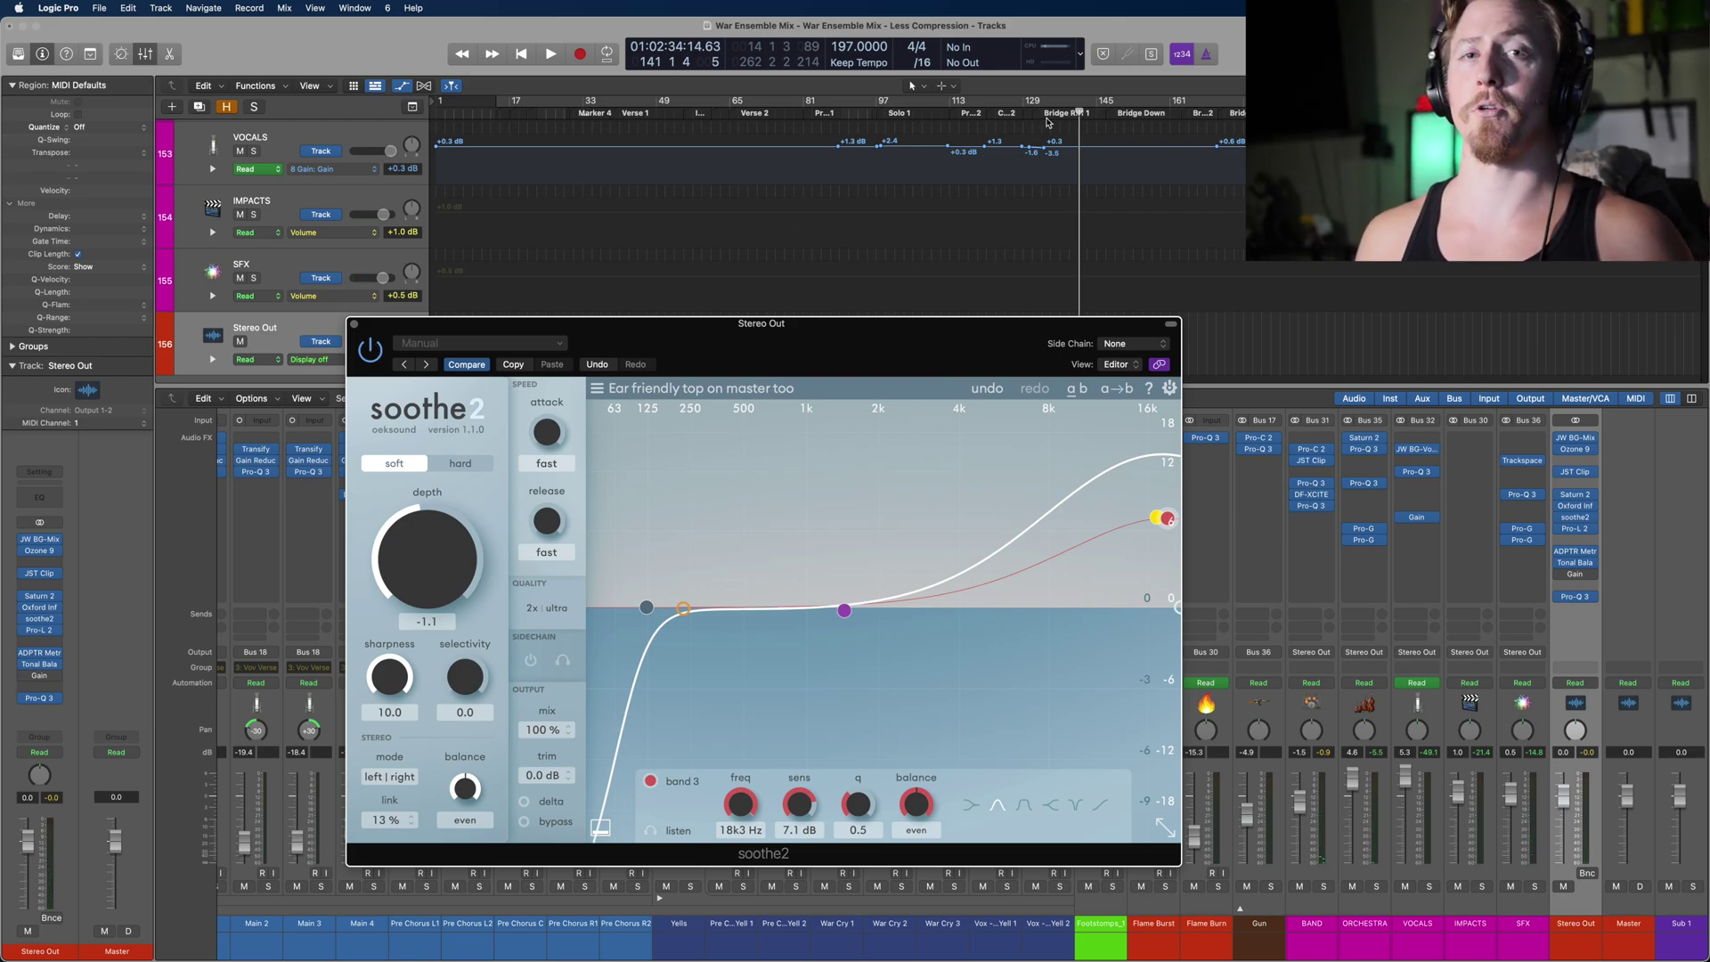
# Step: Audition the mix through soothe2 with delta off, stop around bar 155, and close the plug-in
pyautogui.press('space')
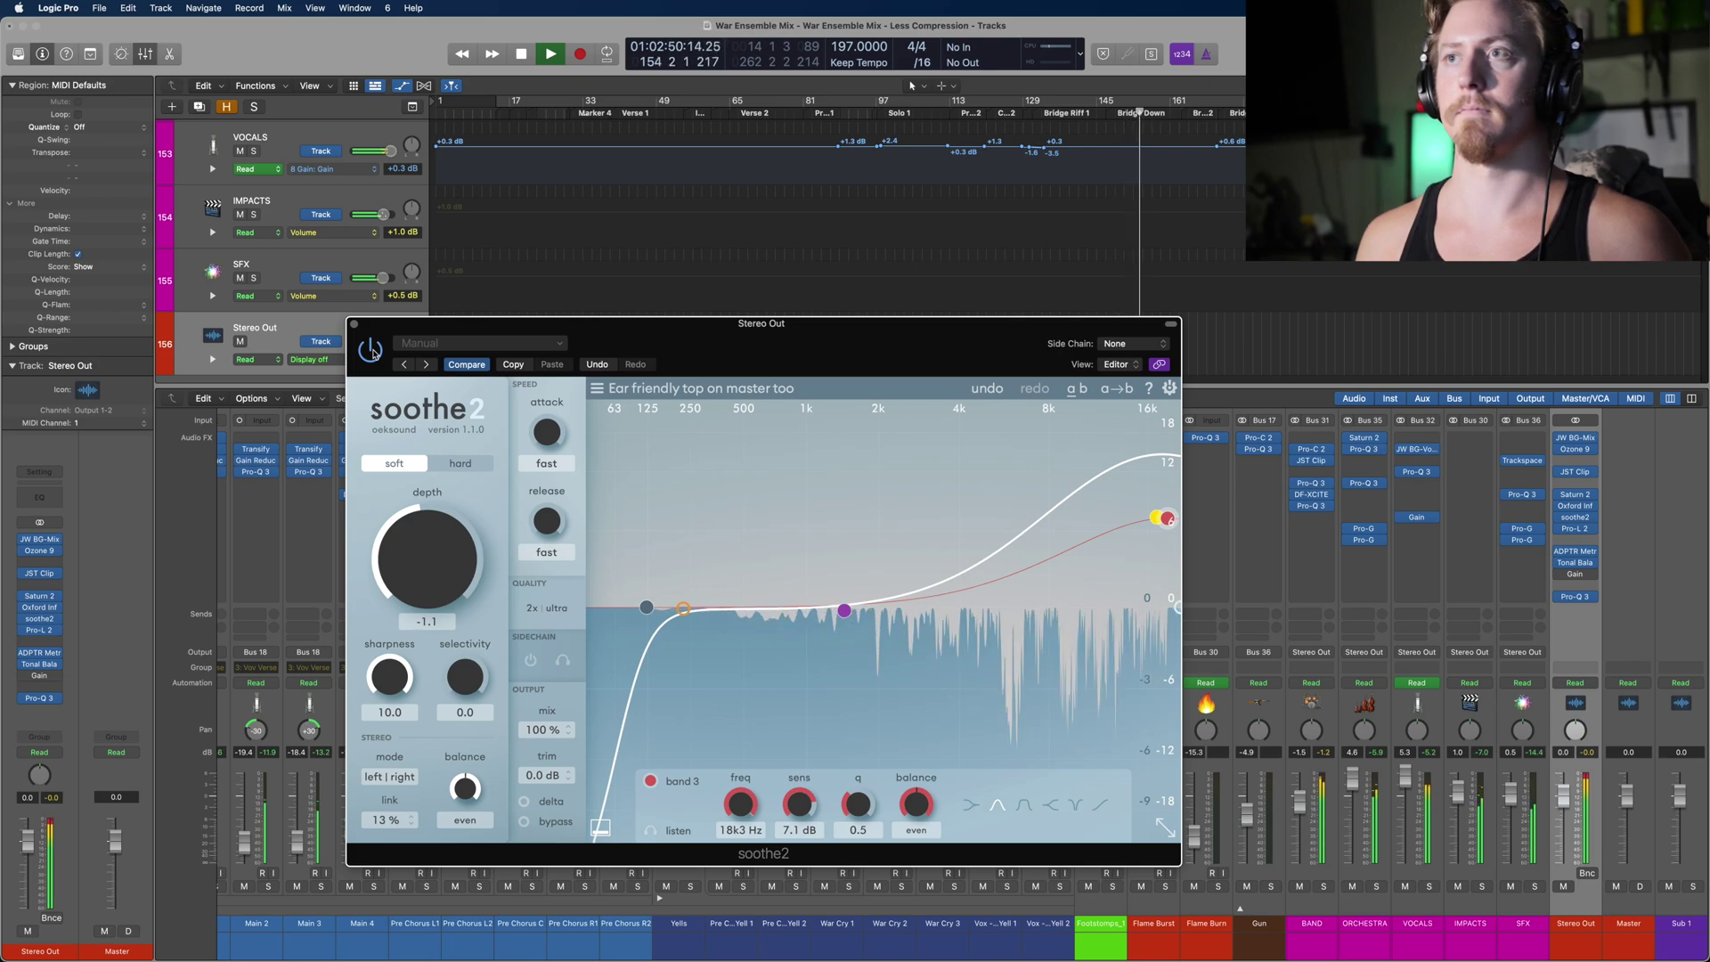
pyautogui.press('space')
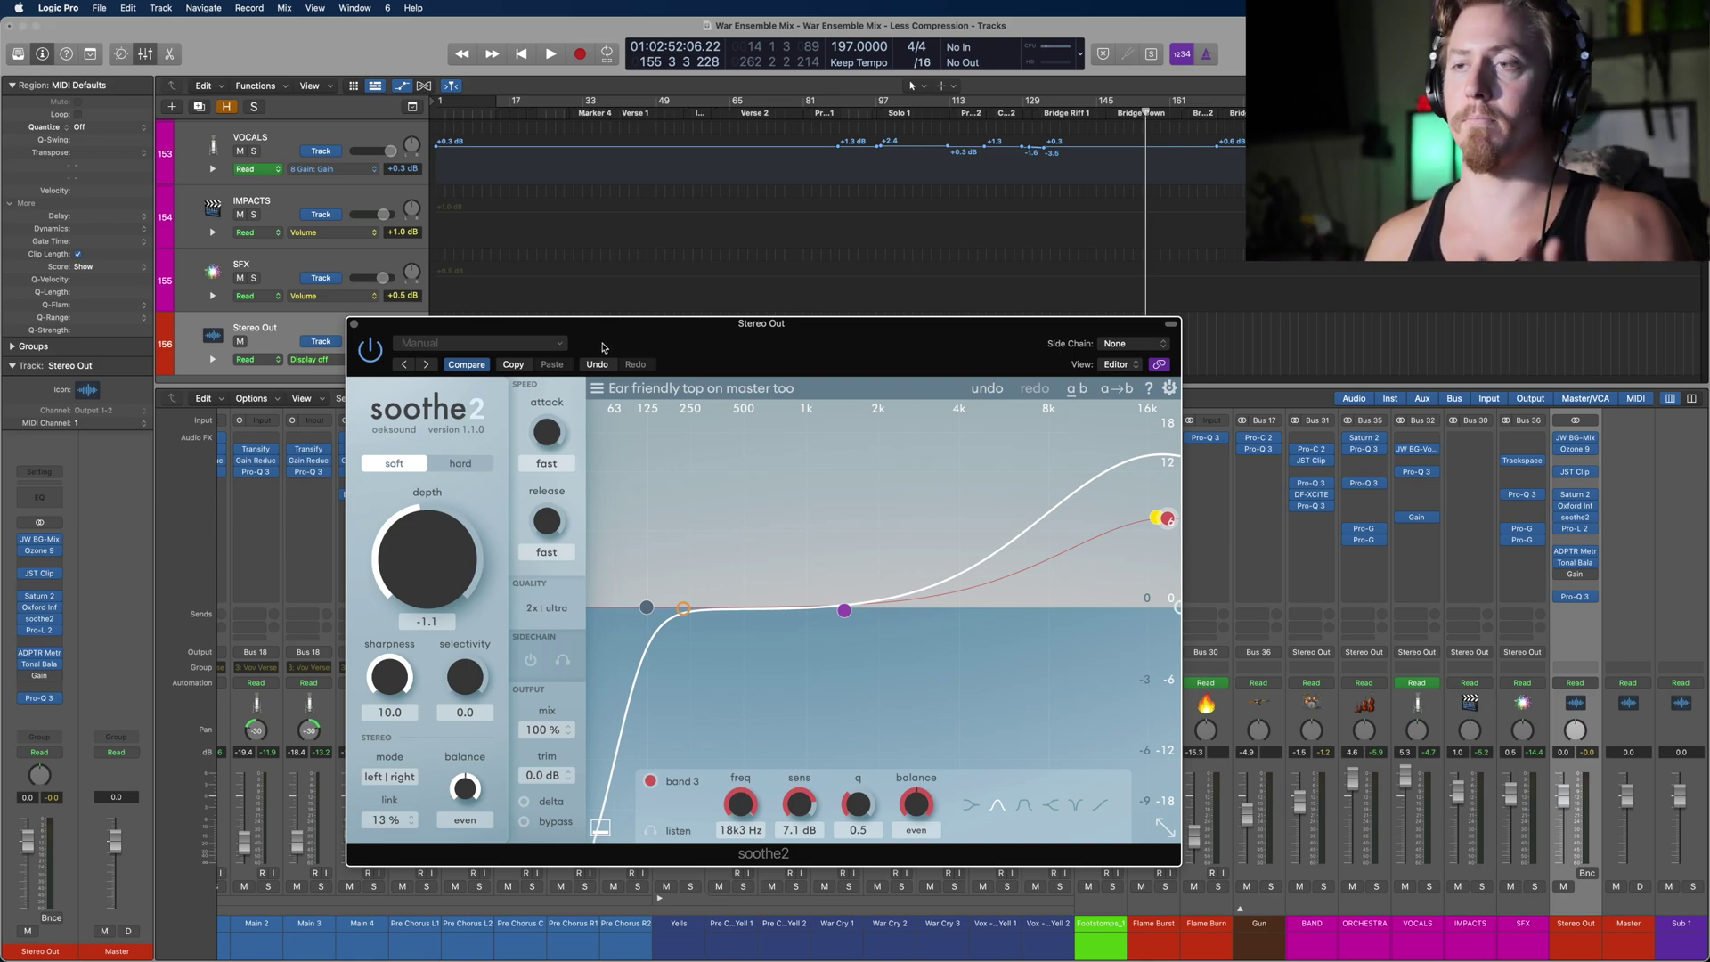
pyautogui.press('super+w')
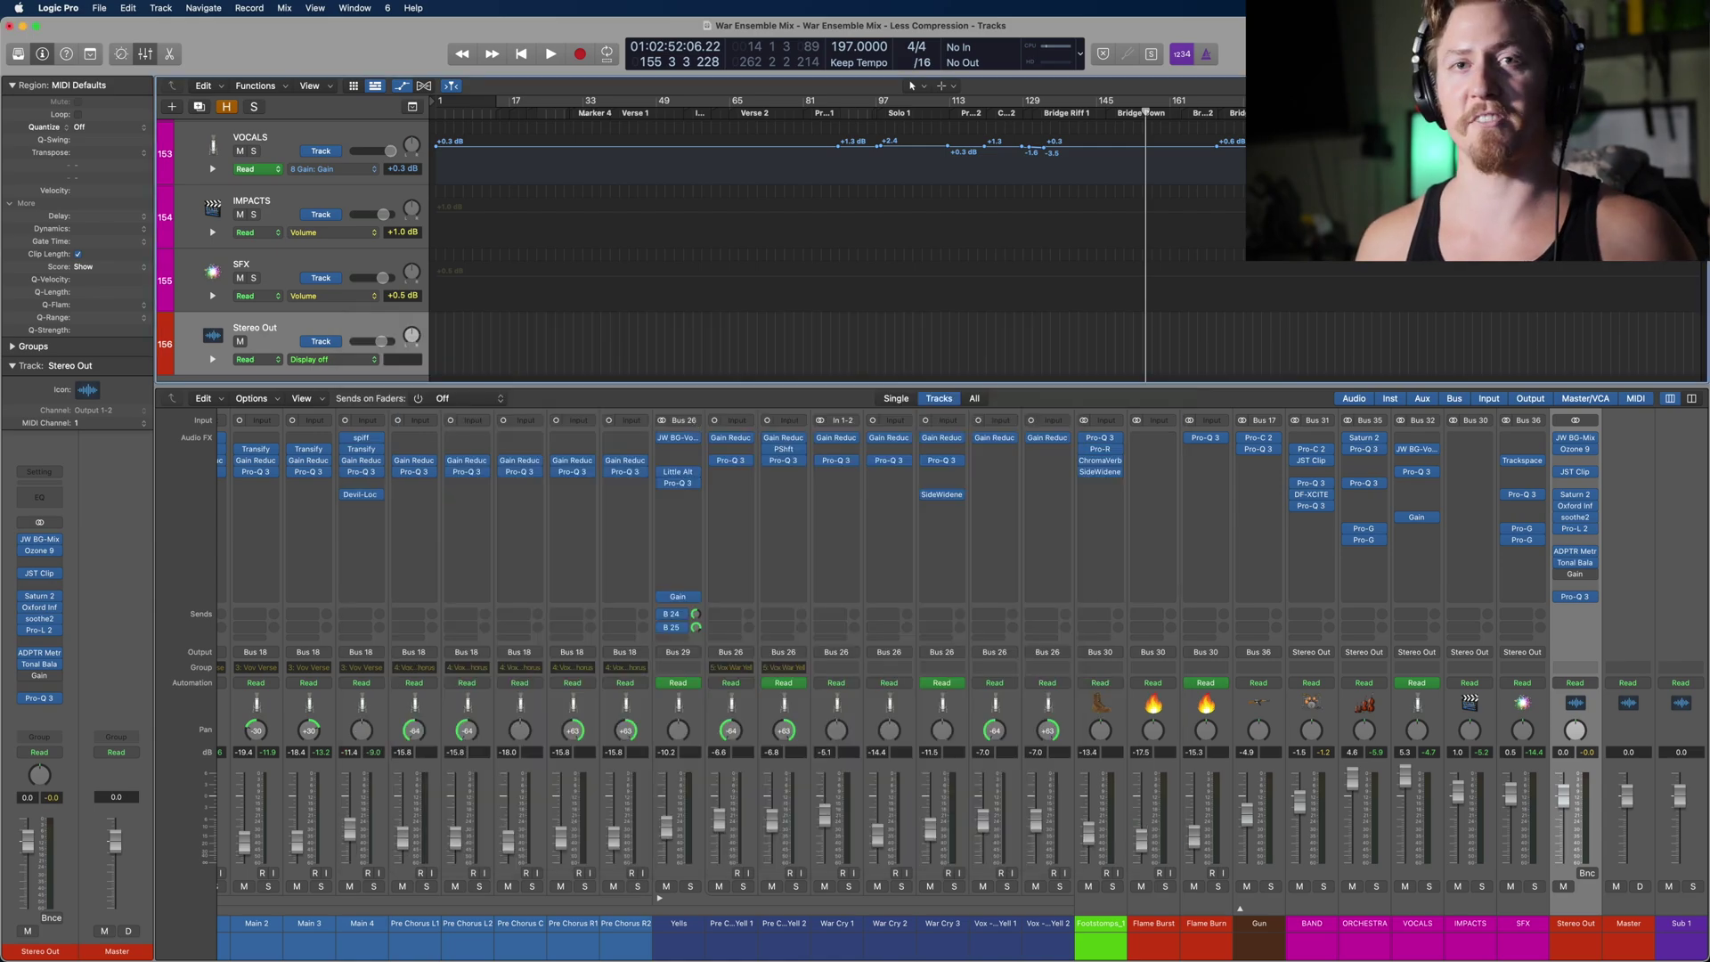
# Step: Open Pro-L 2 on the Stereo Out, inspect its gain and limiting style, play to about bar 132, and close it
pyautogui.click(903, 112)
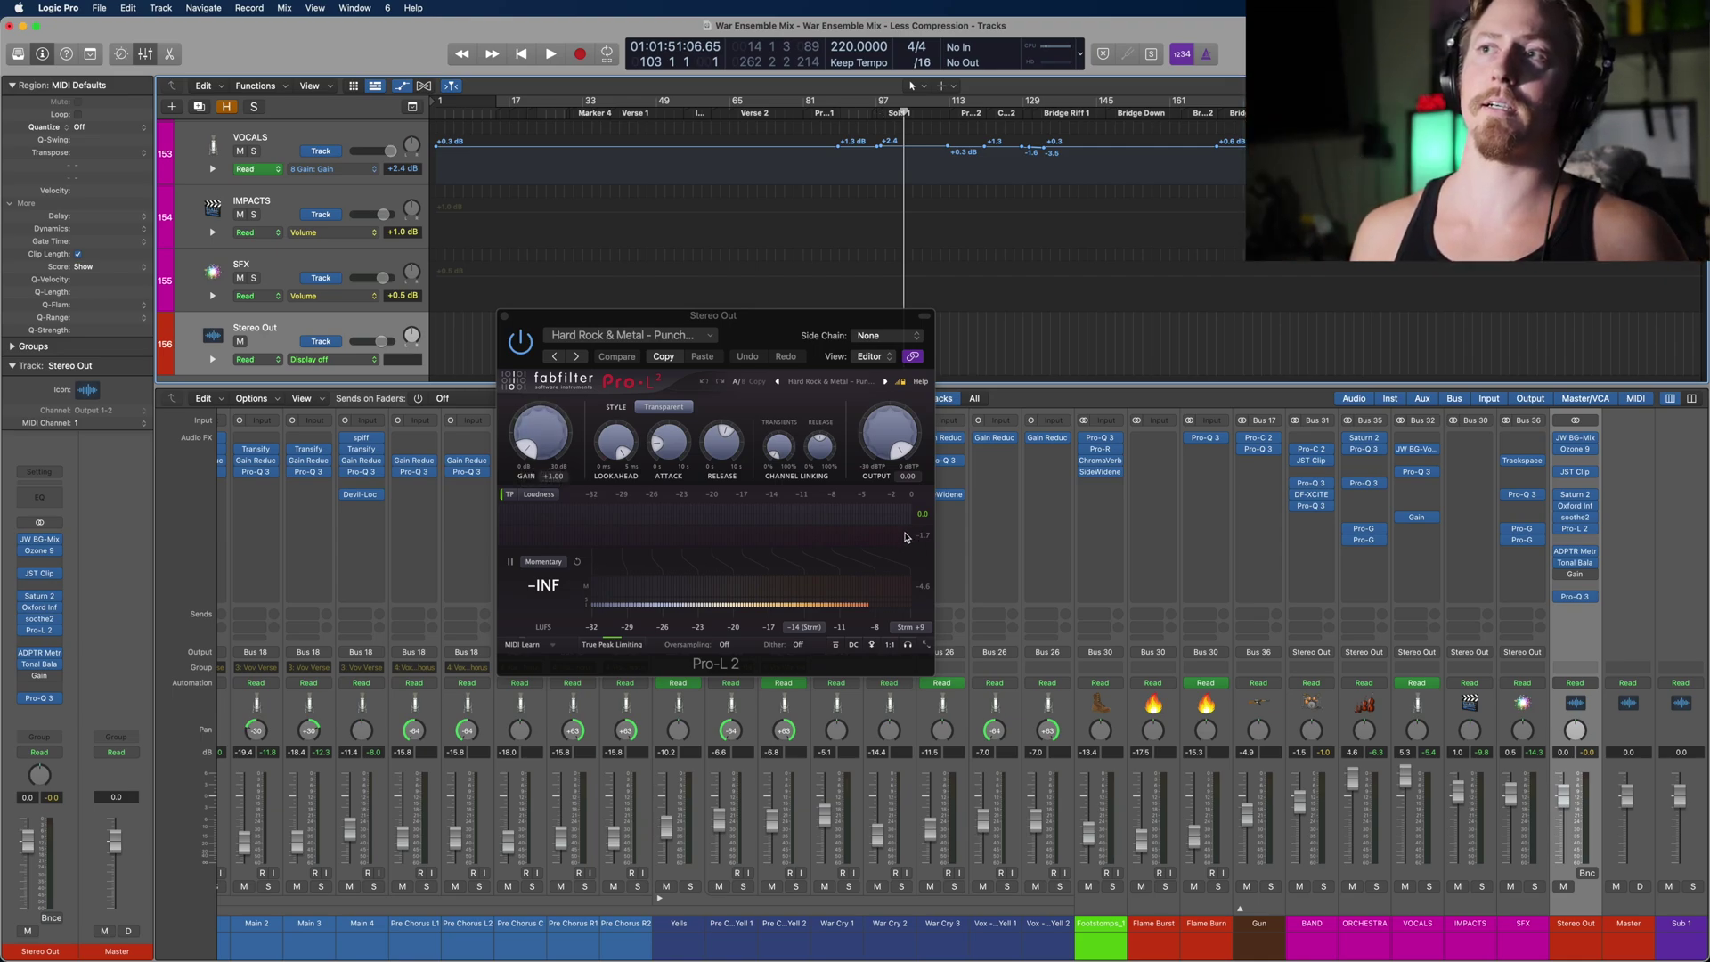
pyautogui.moveTo(545, 438)
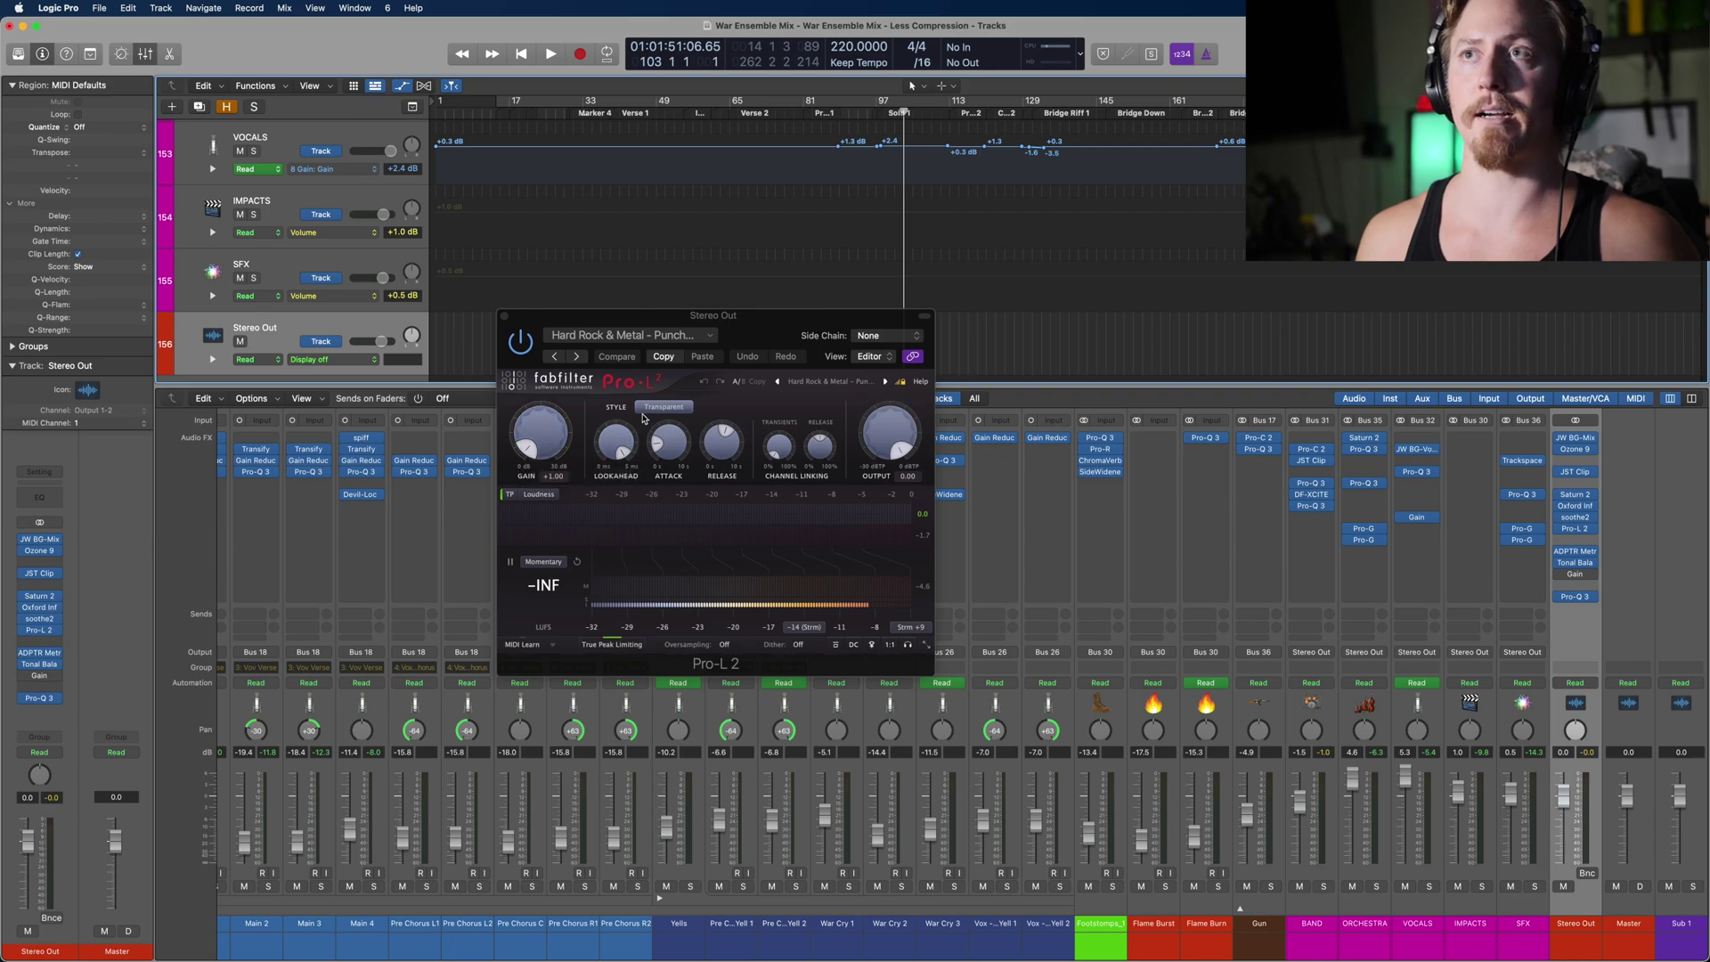
pyautogui.moveTo(680, 409)
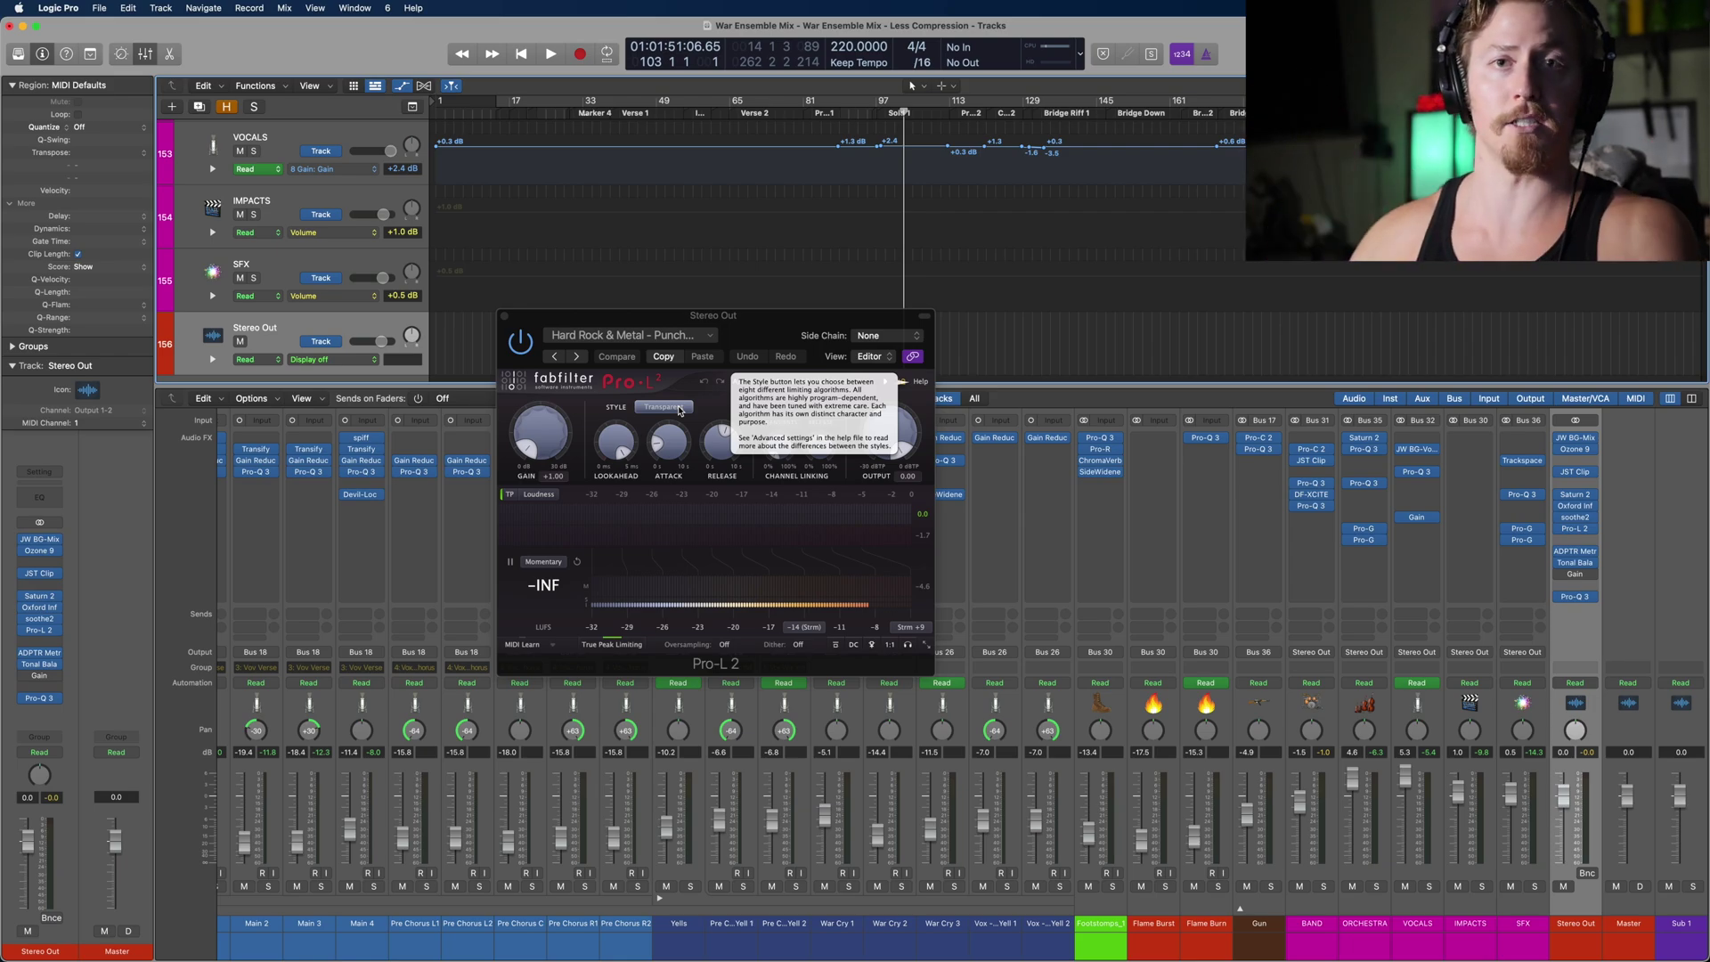
pyautogui.click(977, 112)
pyautogui.press('space')
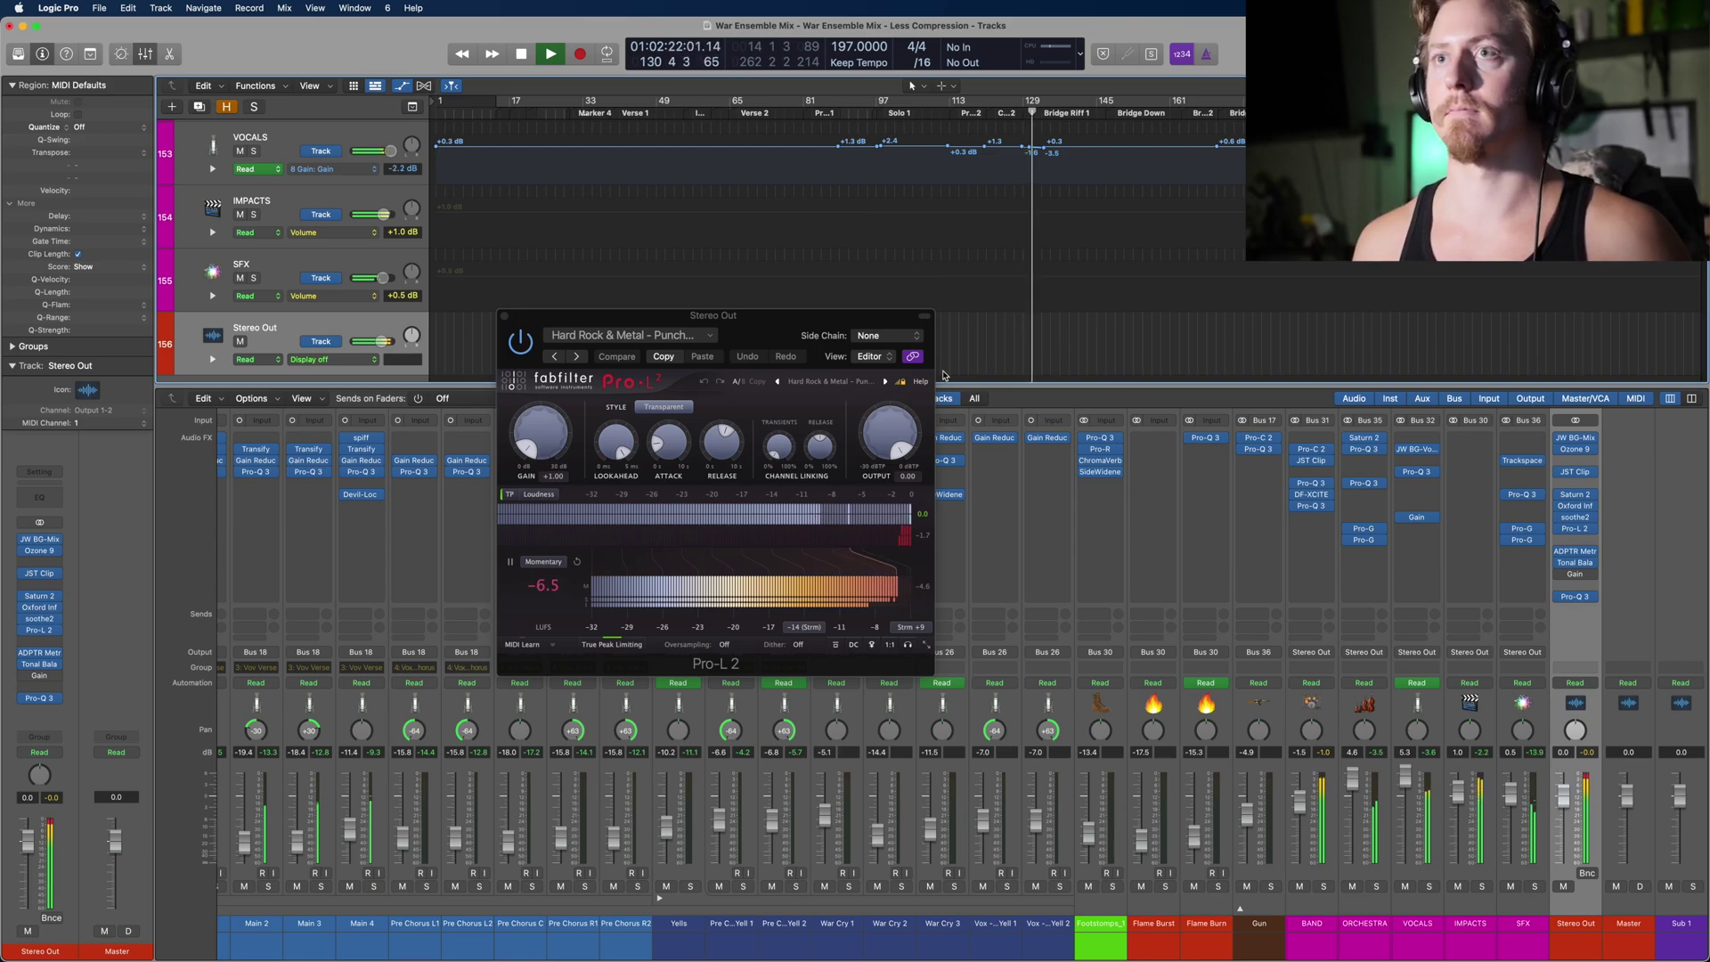
pyautogui.press('space')
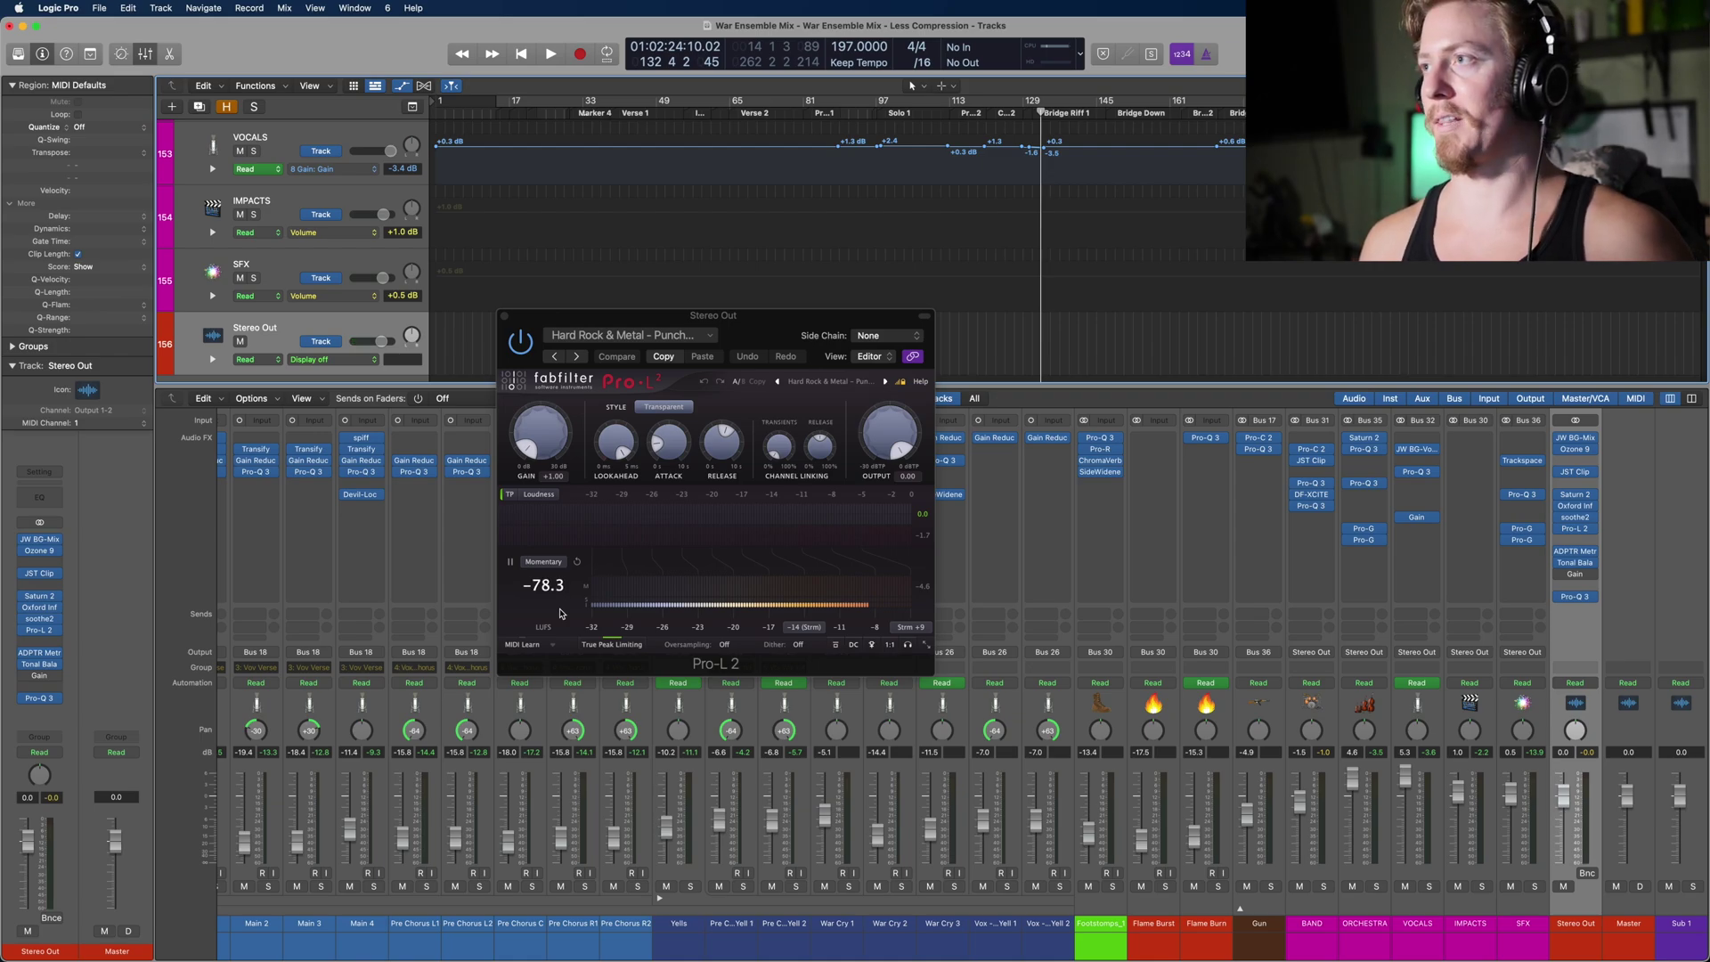
pyautogui.press('super+w')
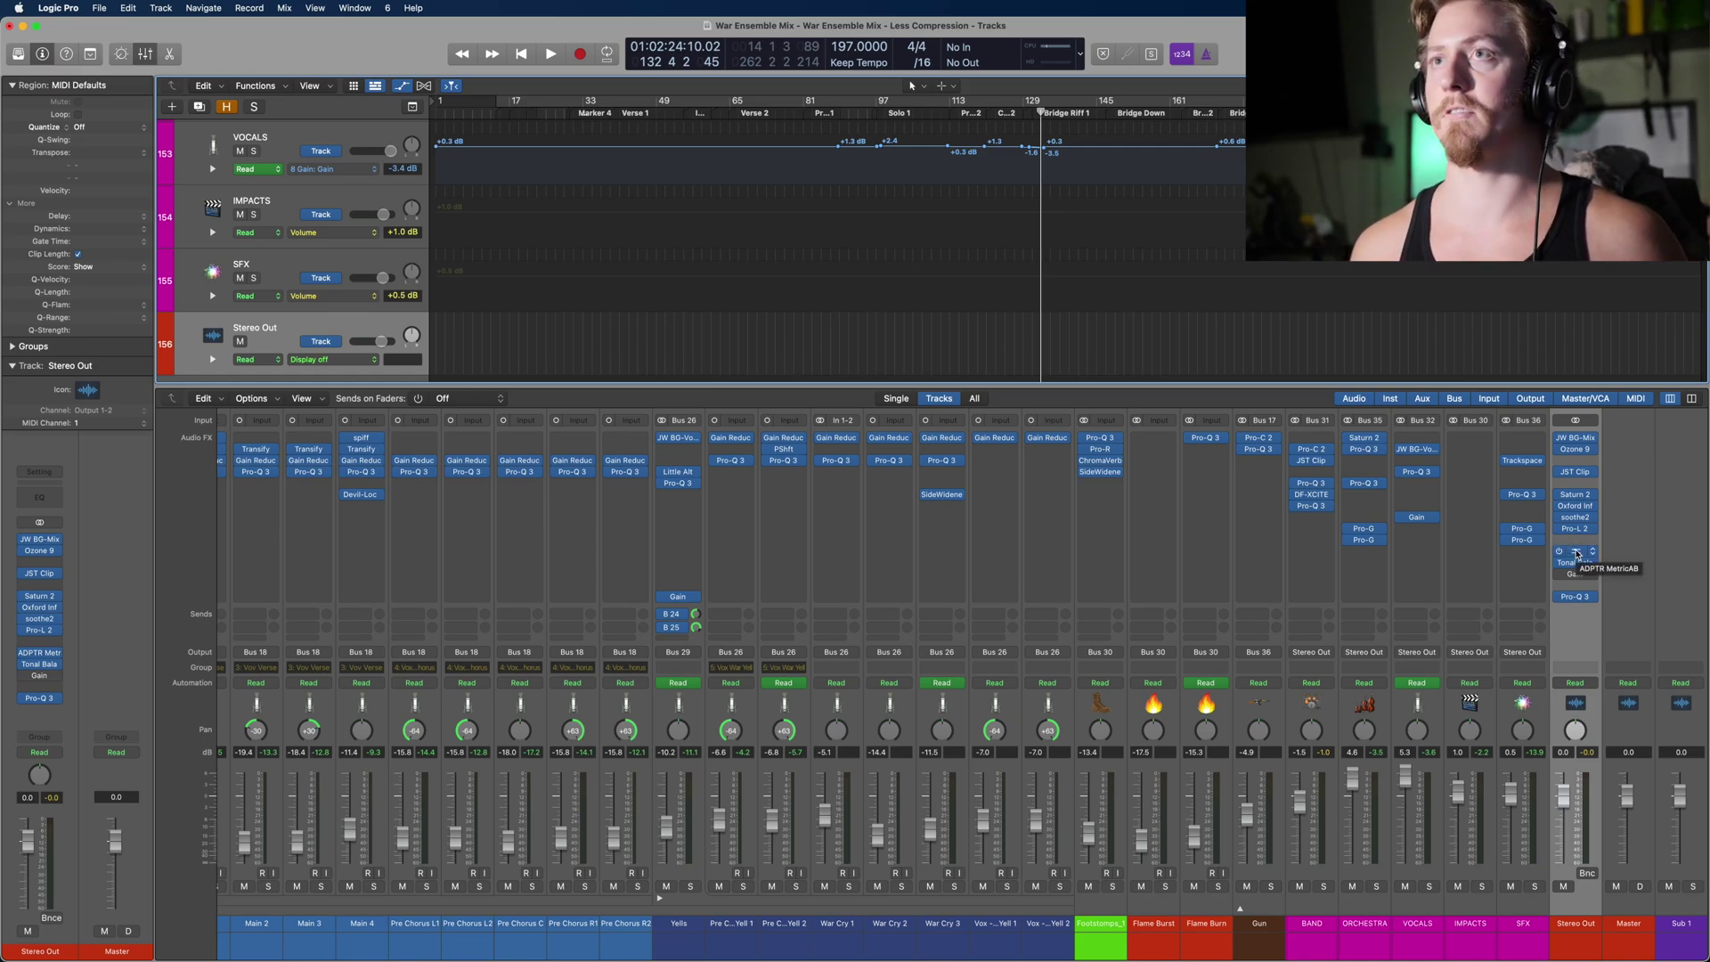
# Step: Open ADPTR MetricAB on the Stereo Out, play Verse 2 to about bar 69 in the spectrum view, and show the correlation view
pyautogui.click(1577, 556)
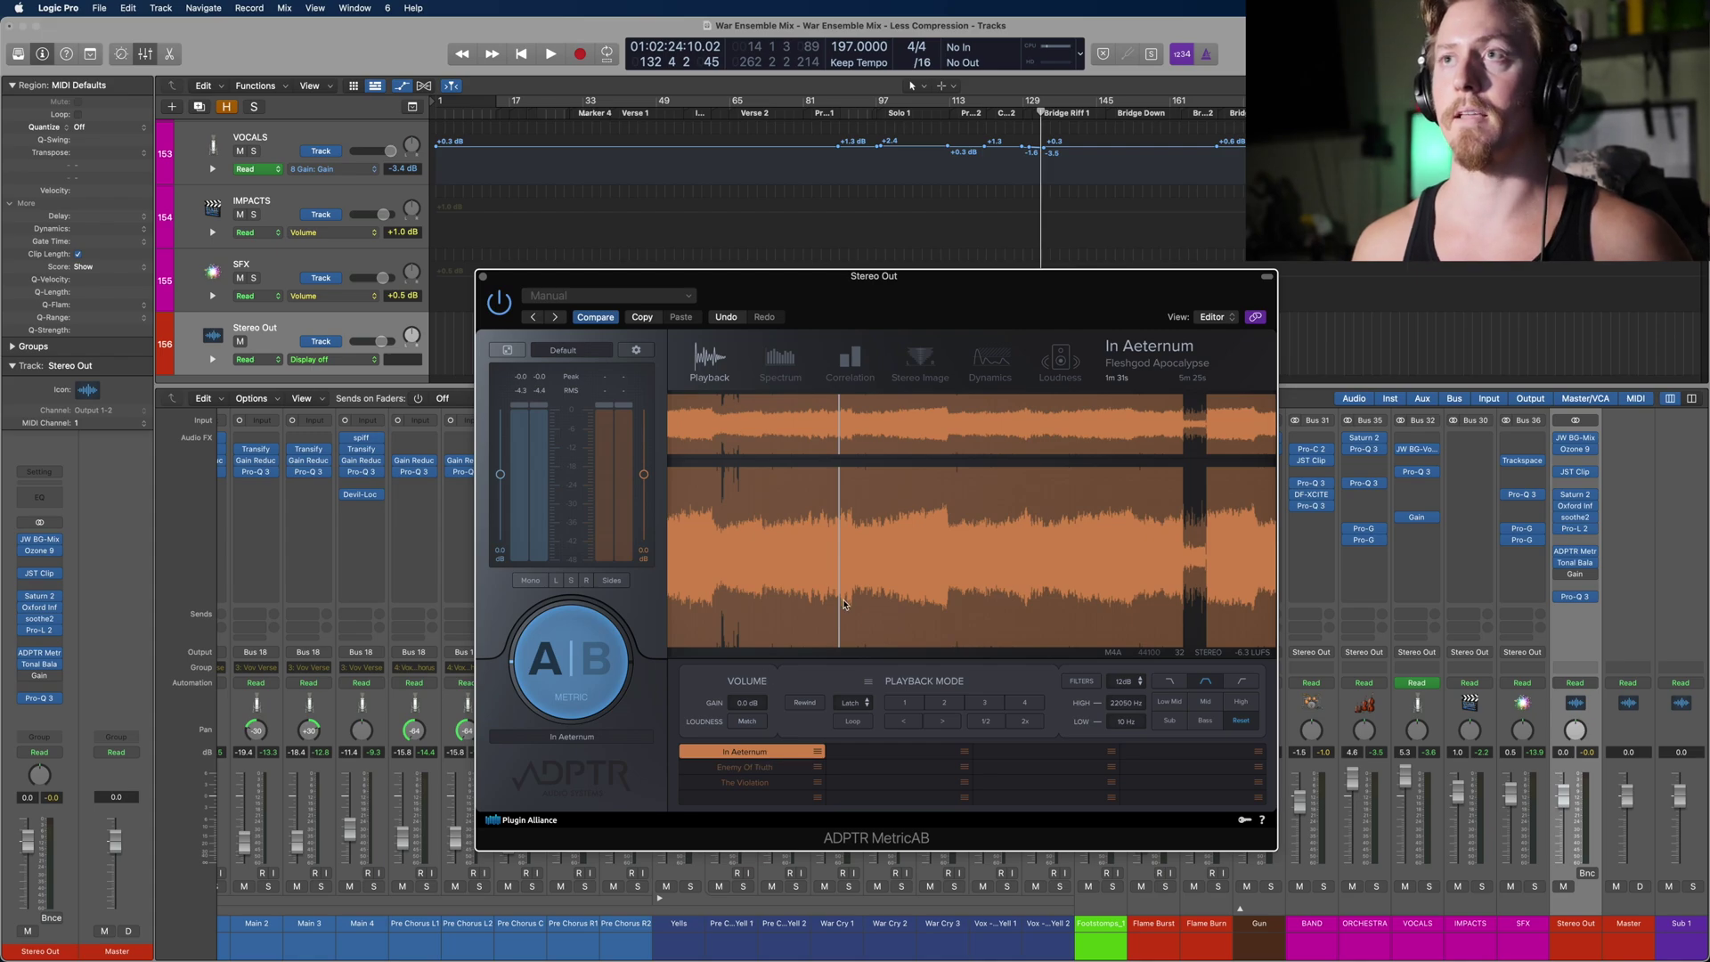
pyautogui.click(796, 365)
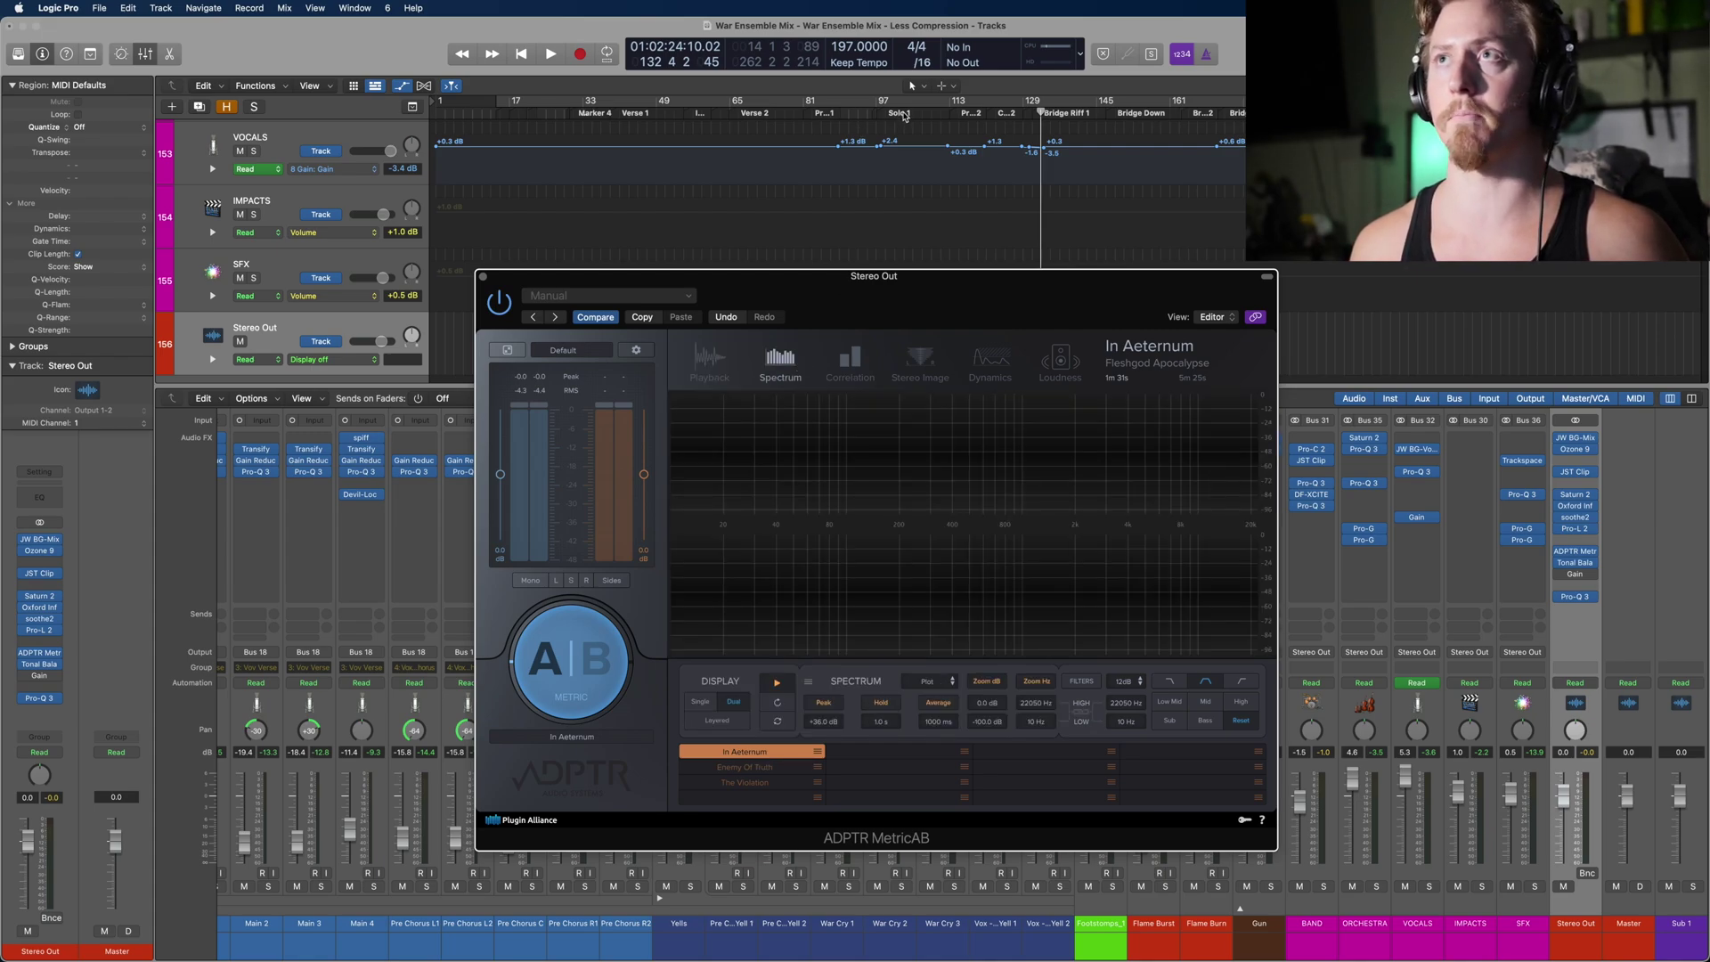
pyautogui.click(740, 113)
pyautogui.press('space')
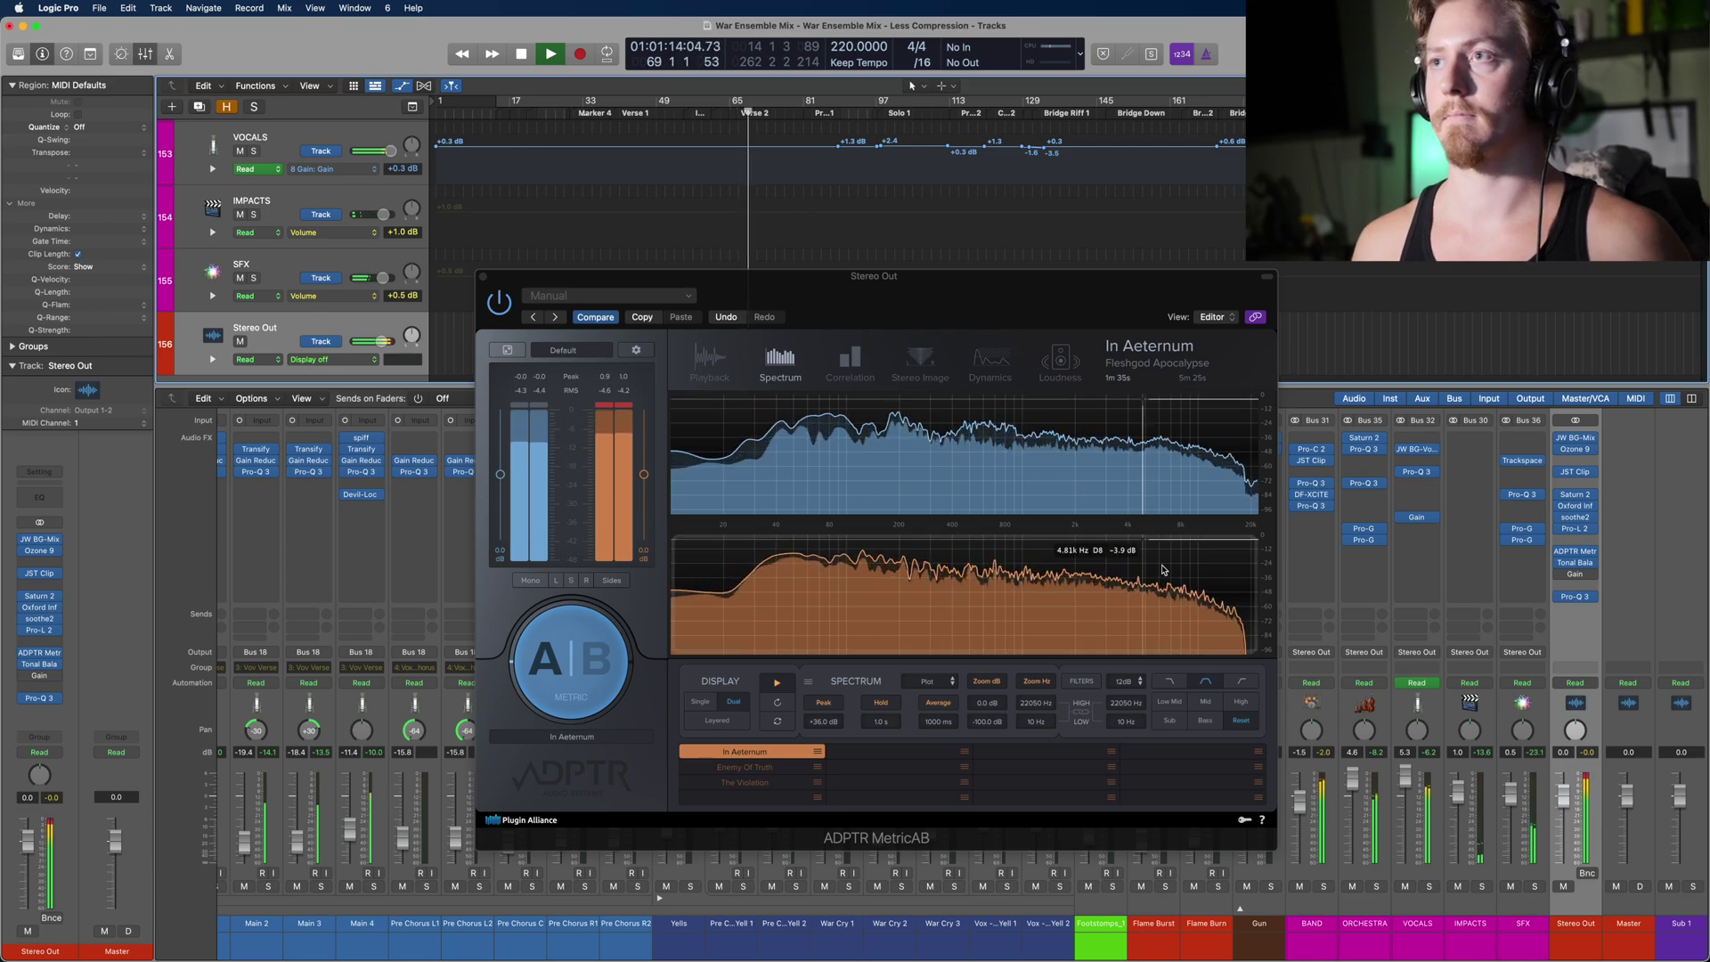
pyautogui.press('space')
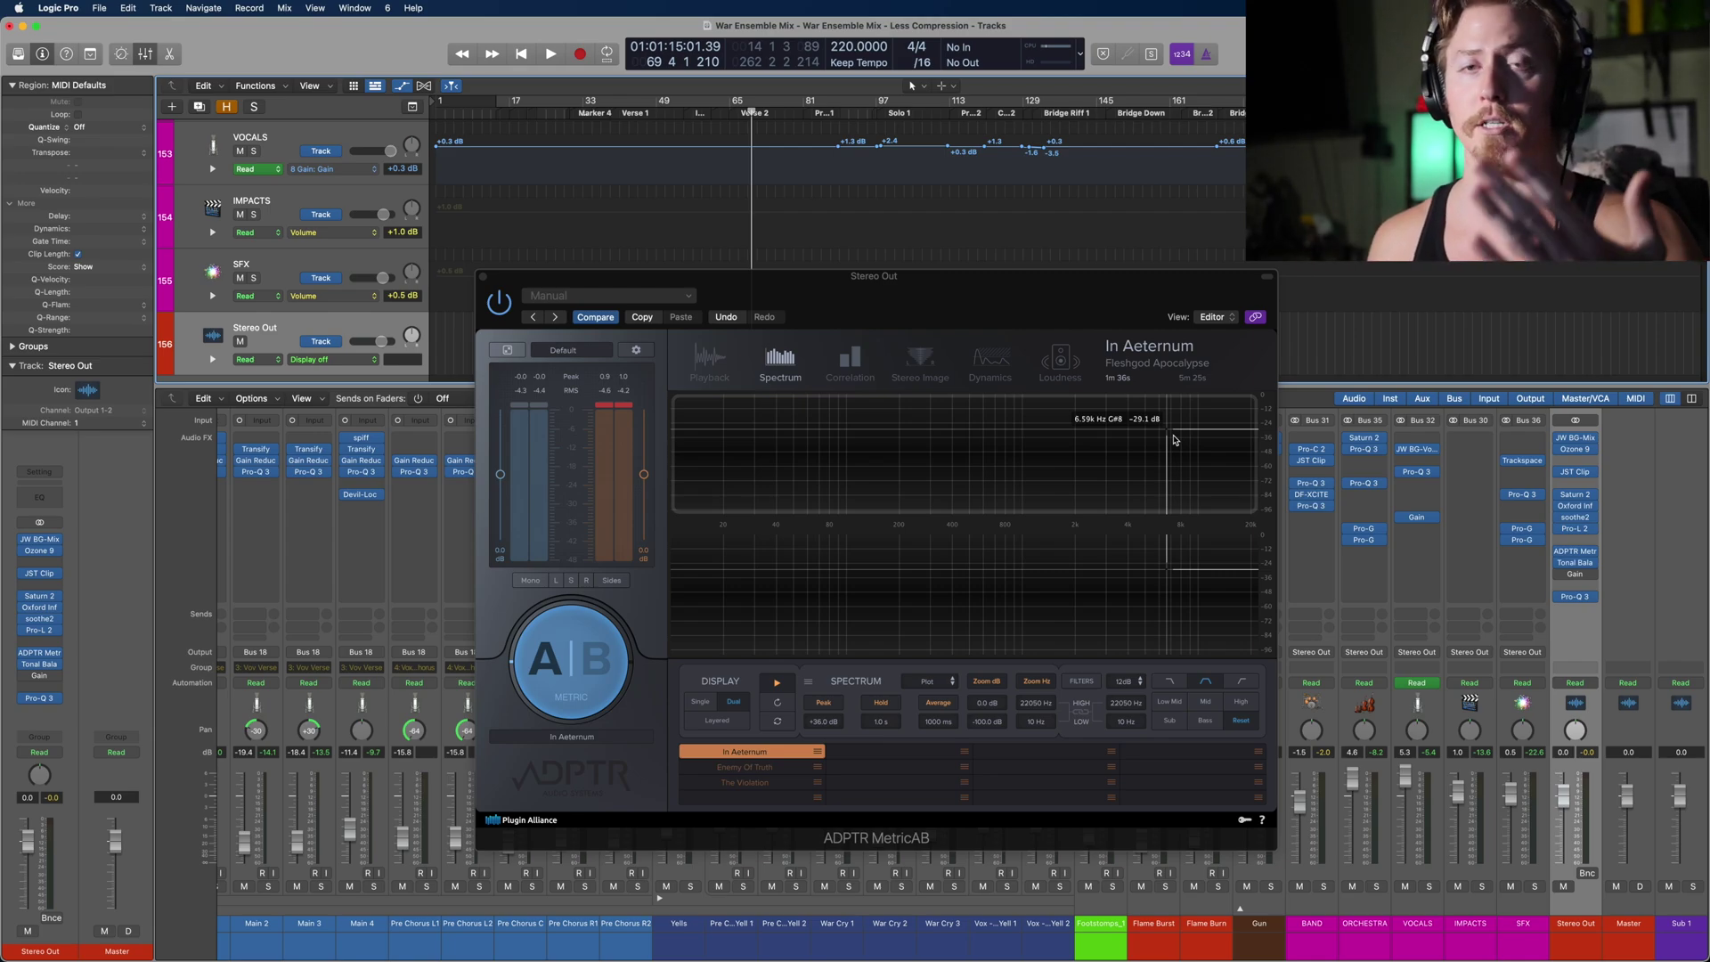
pyautogui.click(847, 371)
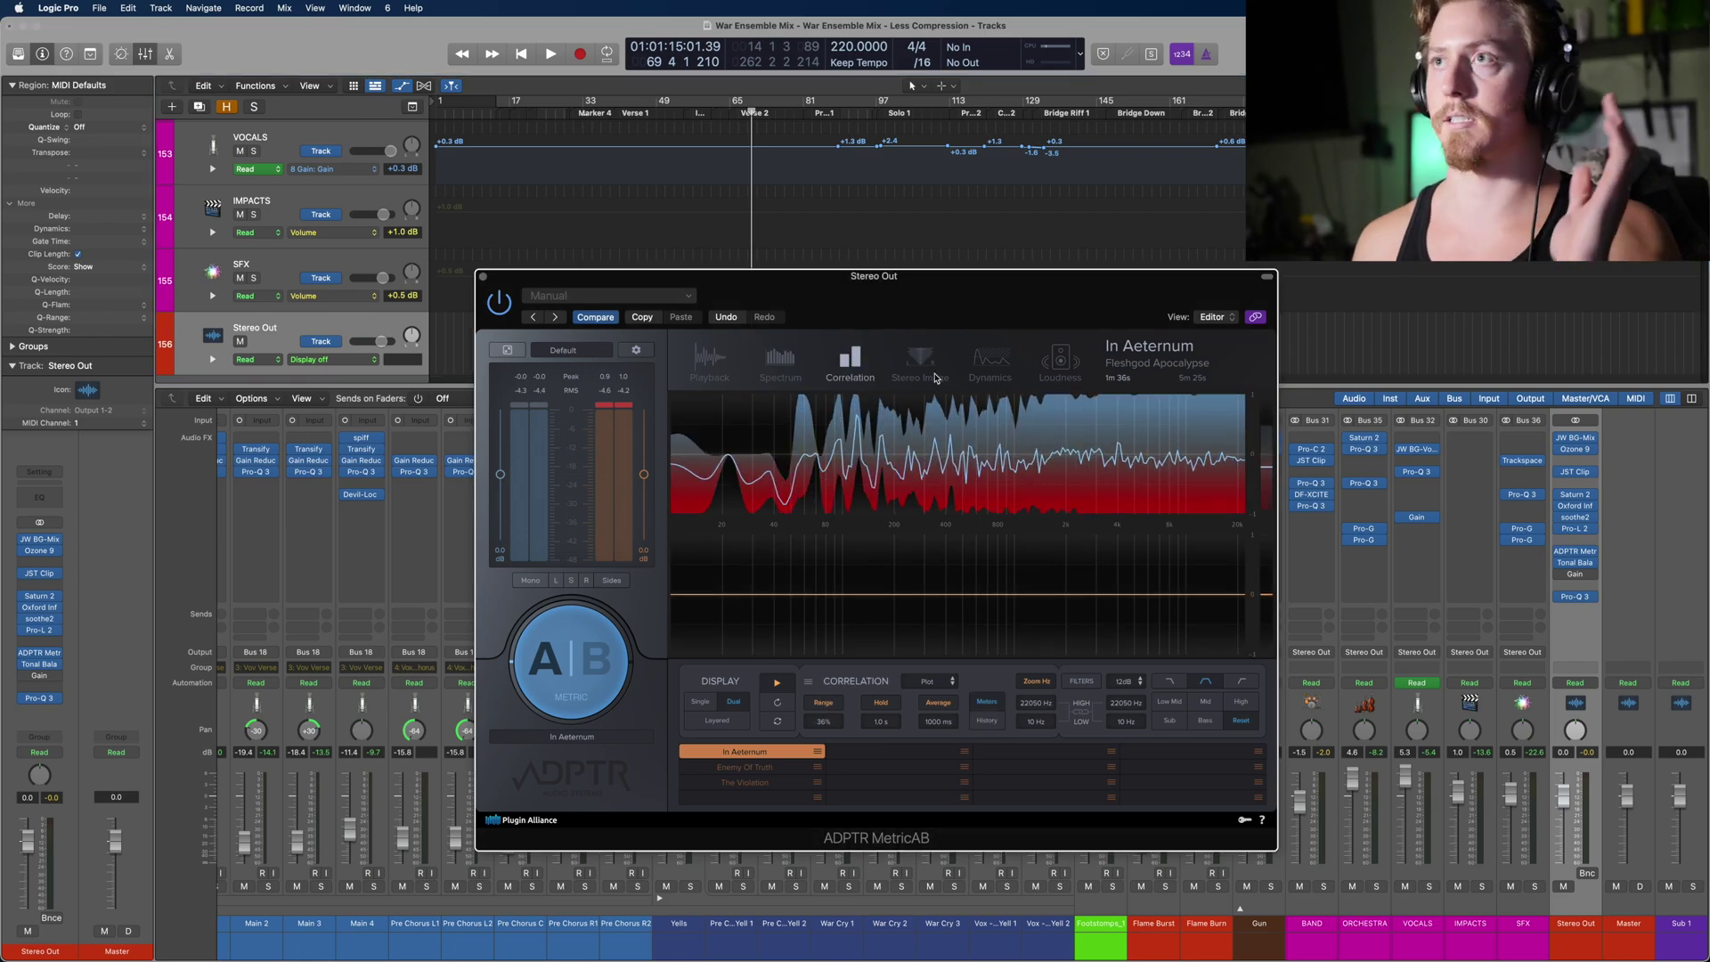
# Step: Replace MetricAB with Tonal Balance Control 2, check the mix against the Rock target during playback to about bar 77, and close it
pyautogui.click(1579, 569)
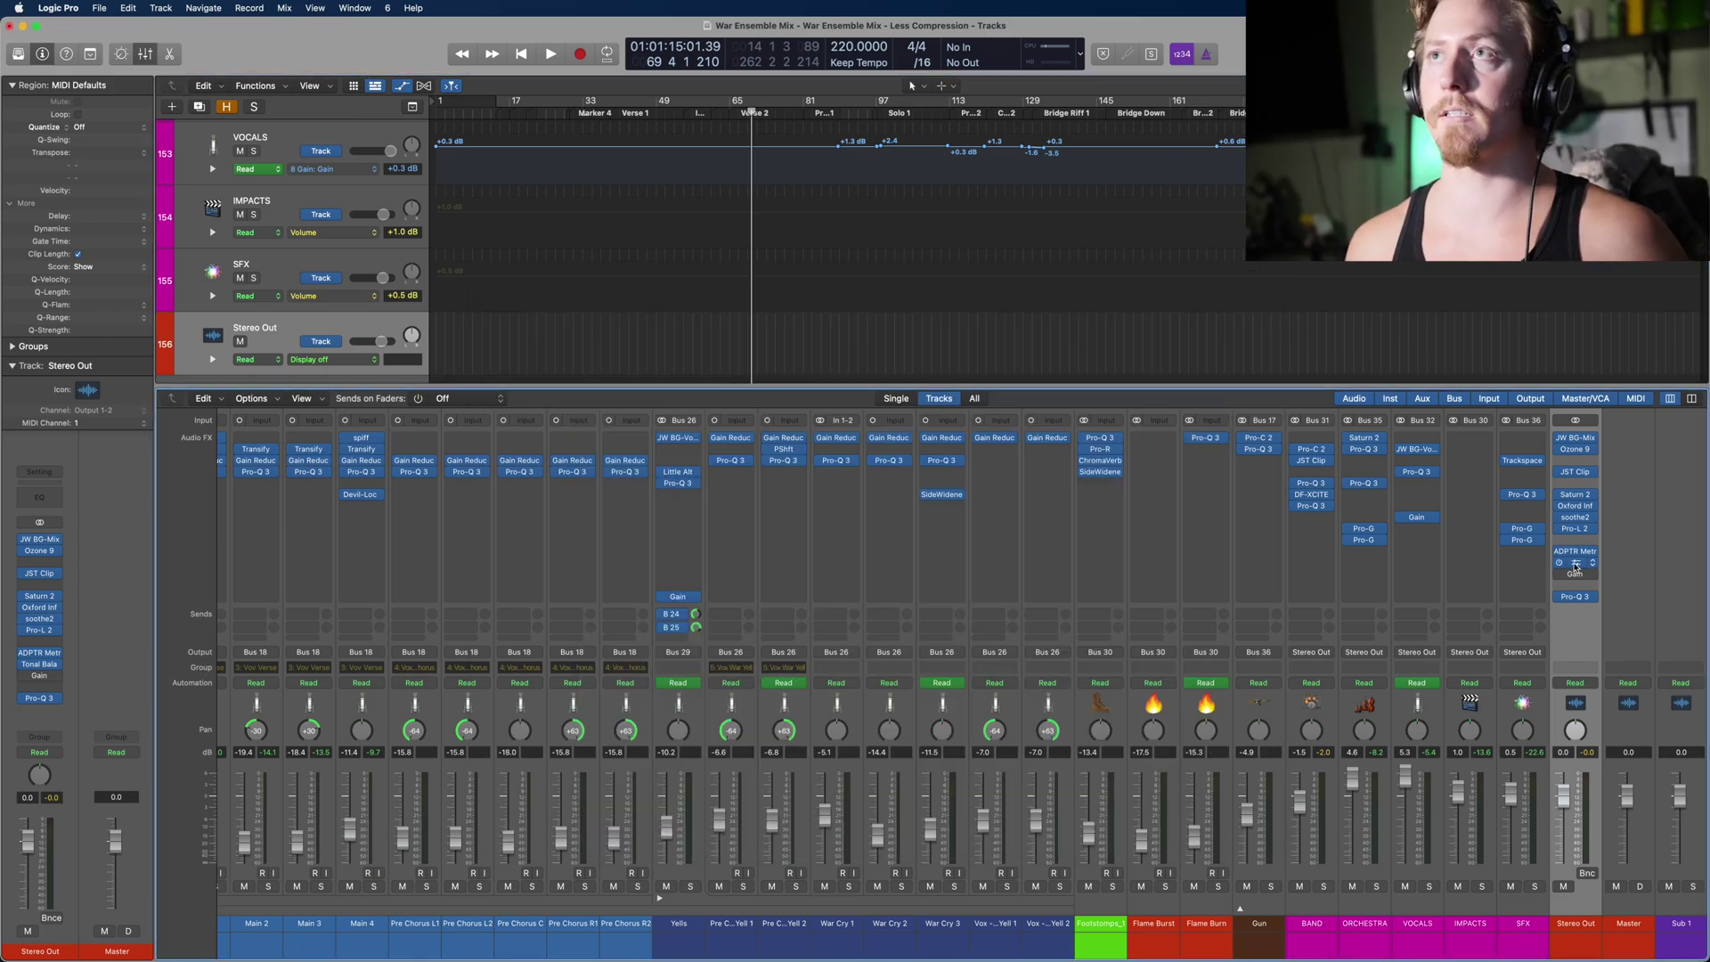
pyautogui.moveTo(914, 194); pyautogui.dragTo(1168, 371)
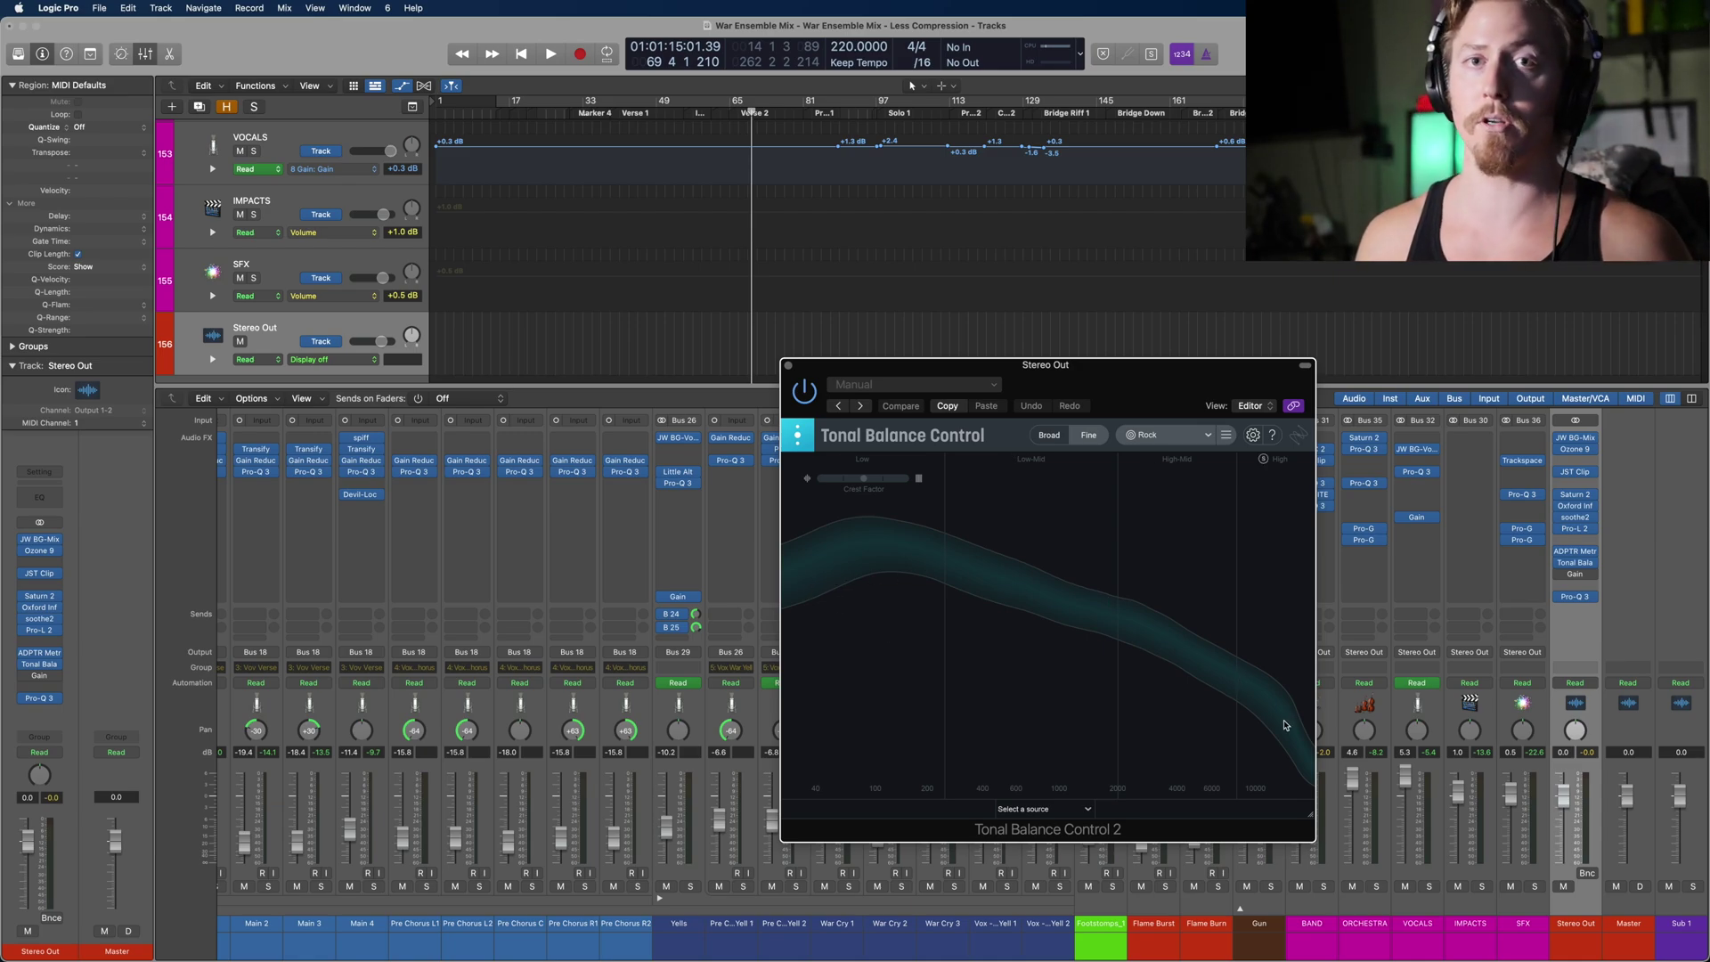
pyautogui.press('space')
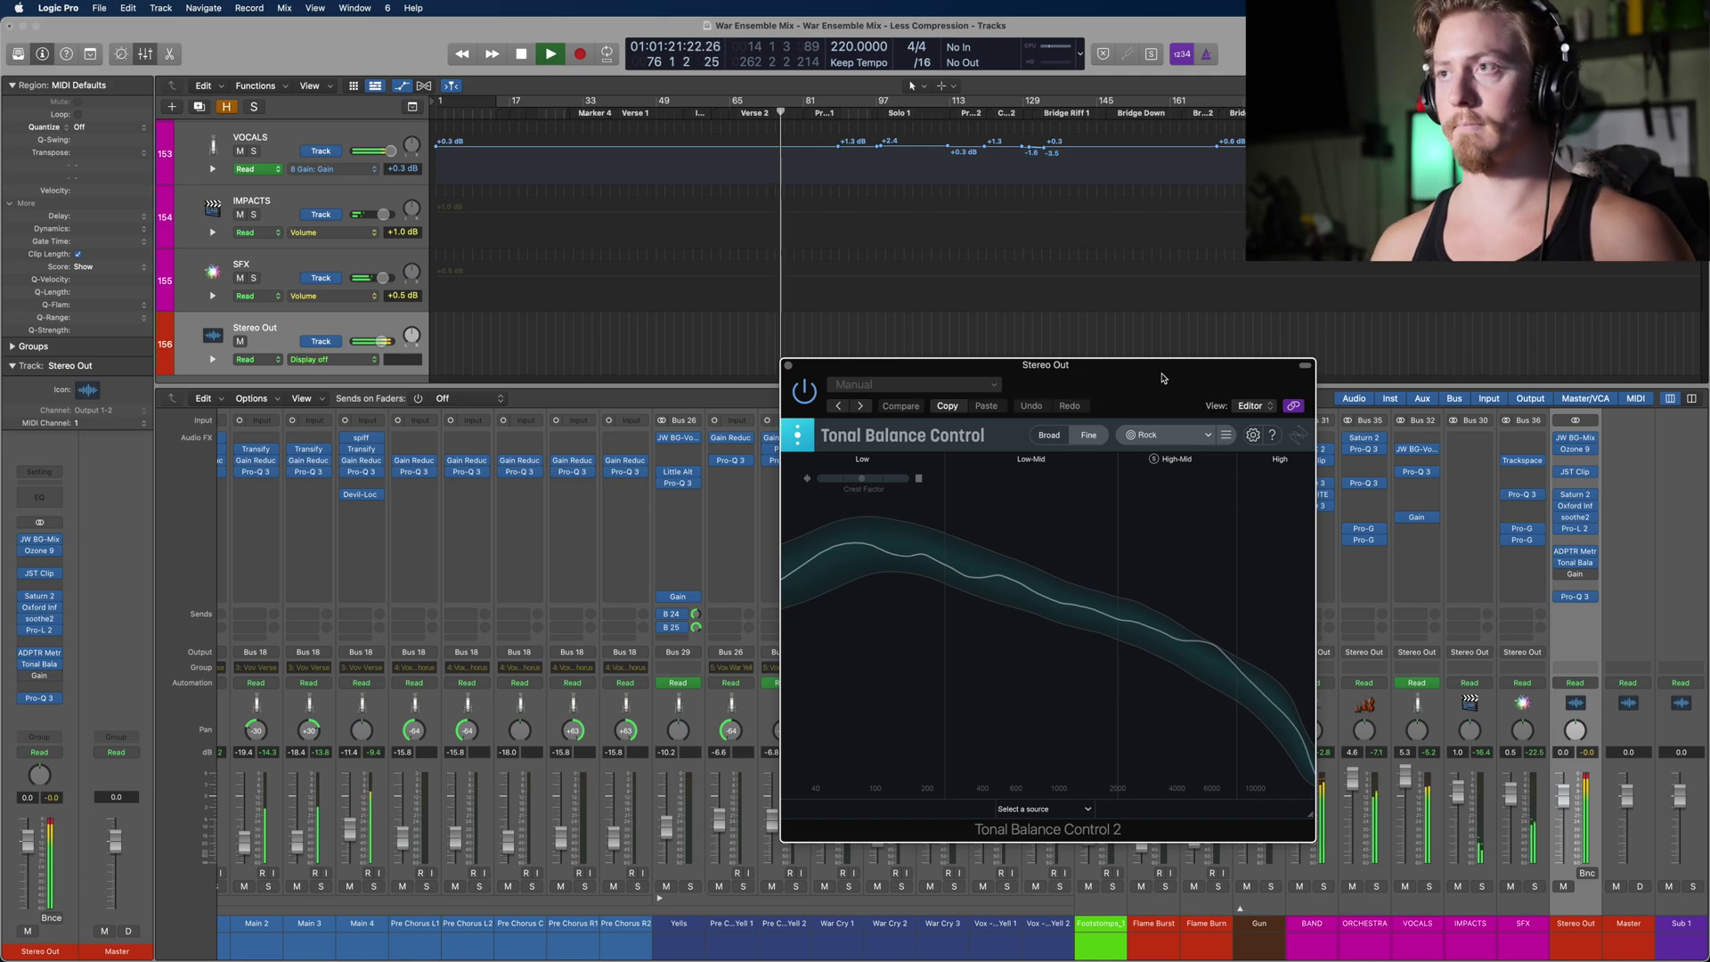
pyautogui.press('space')
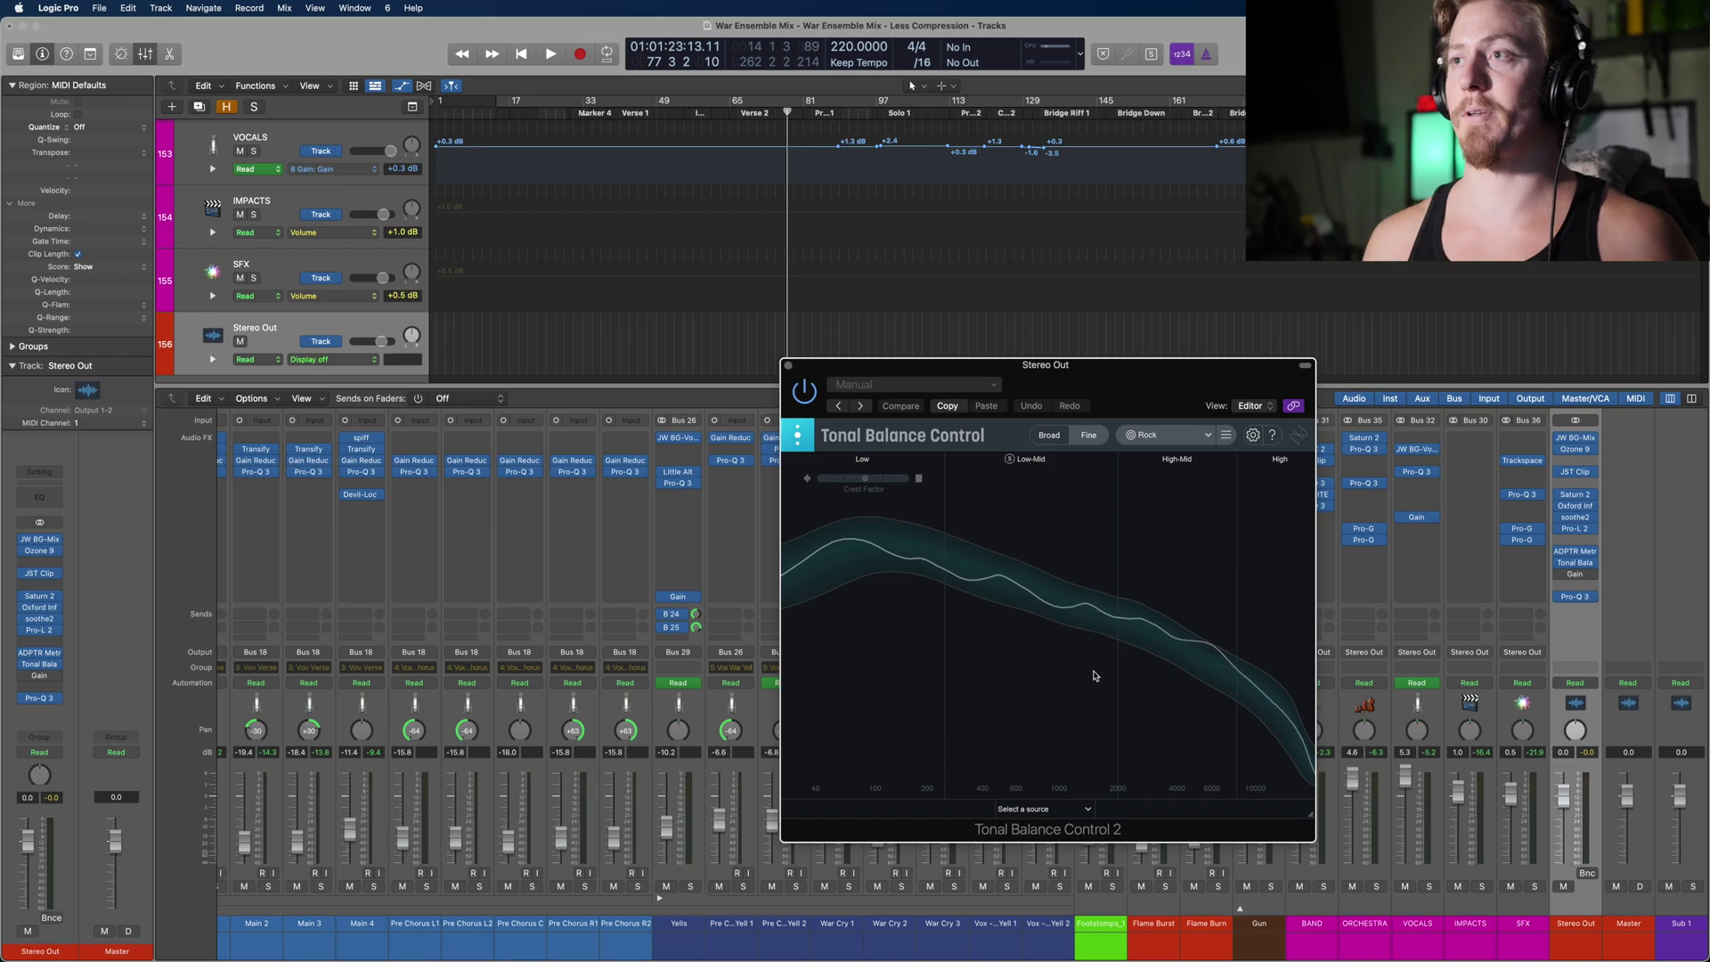
pyautogui.click(787, 366)
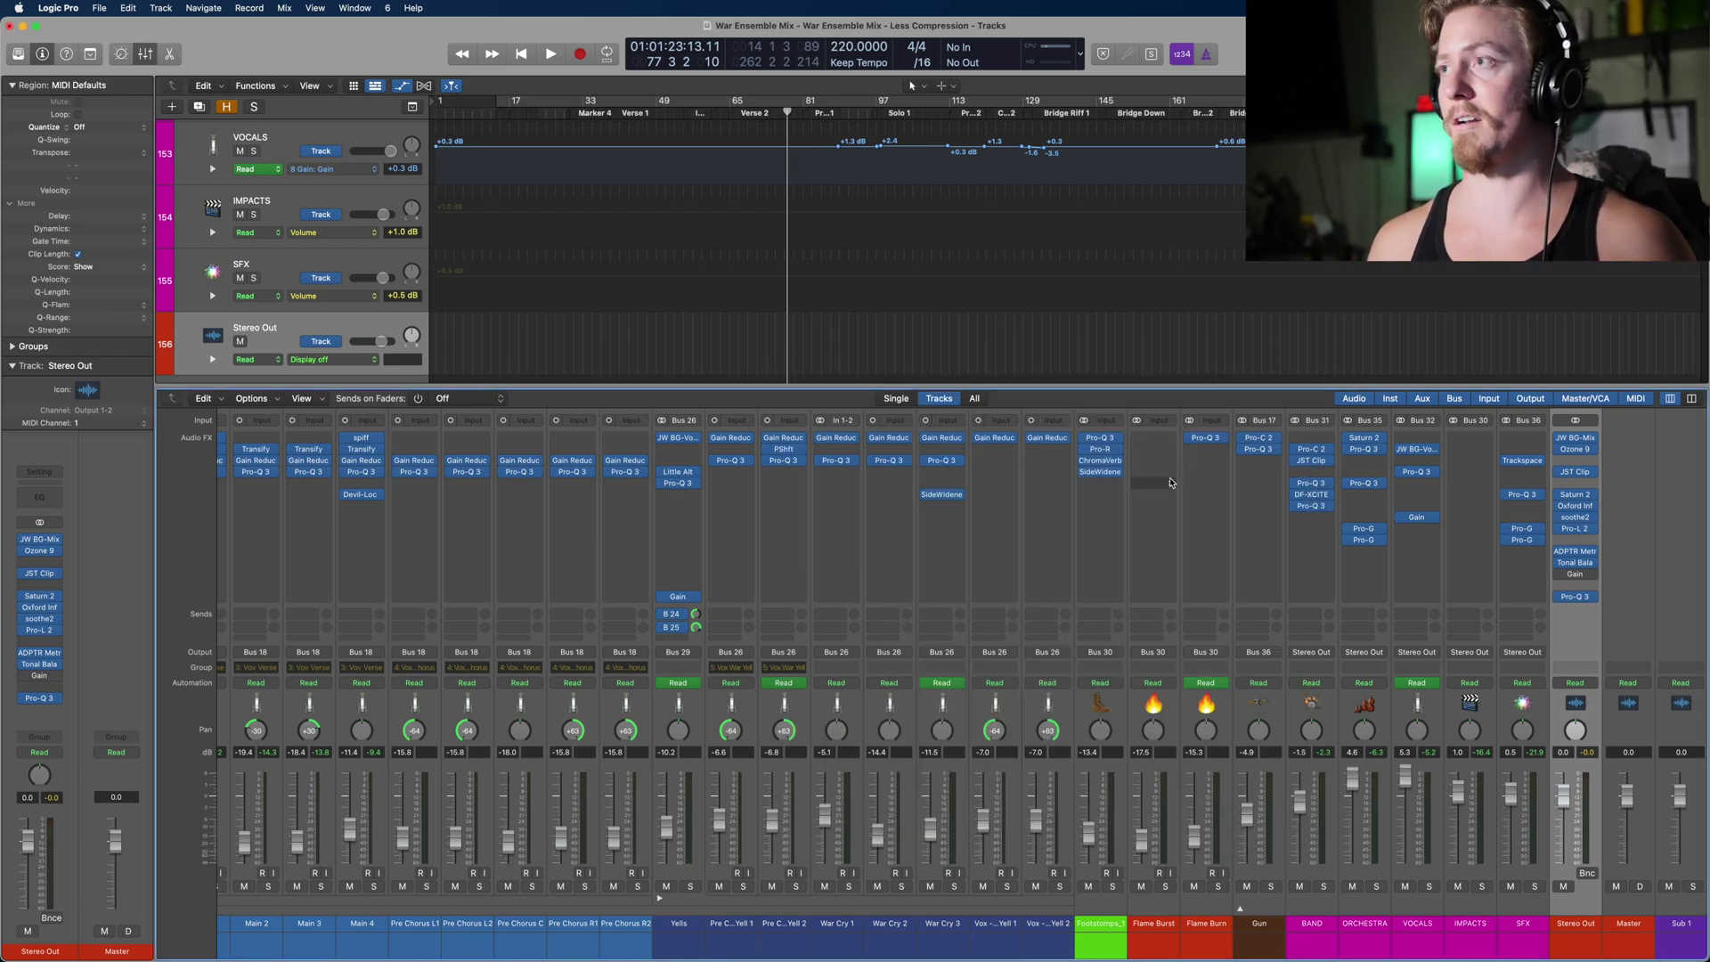
# Step: Open the last Pro-Q 3 on the Stereo Out, enable its 48 dB/oct high cut band, and raise the cutoff frequency
pyautogui.click(1577, 597)
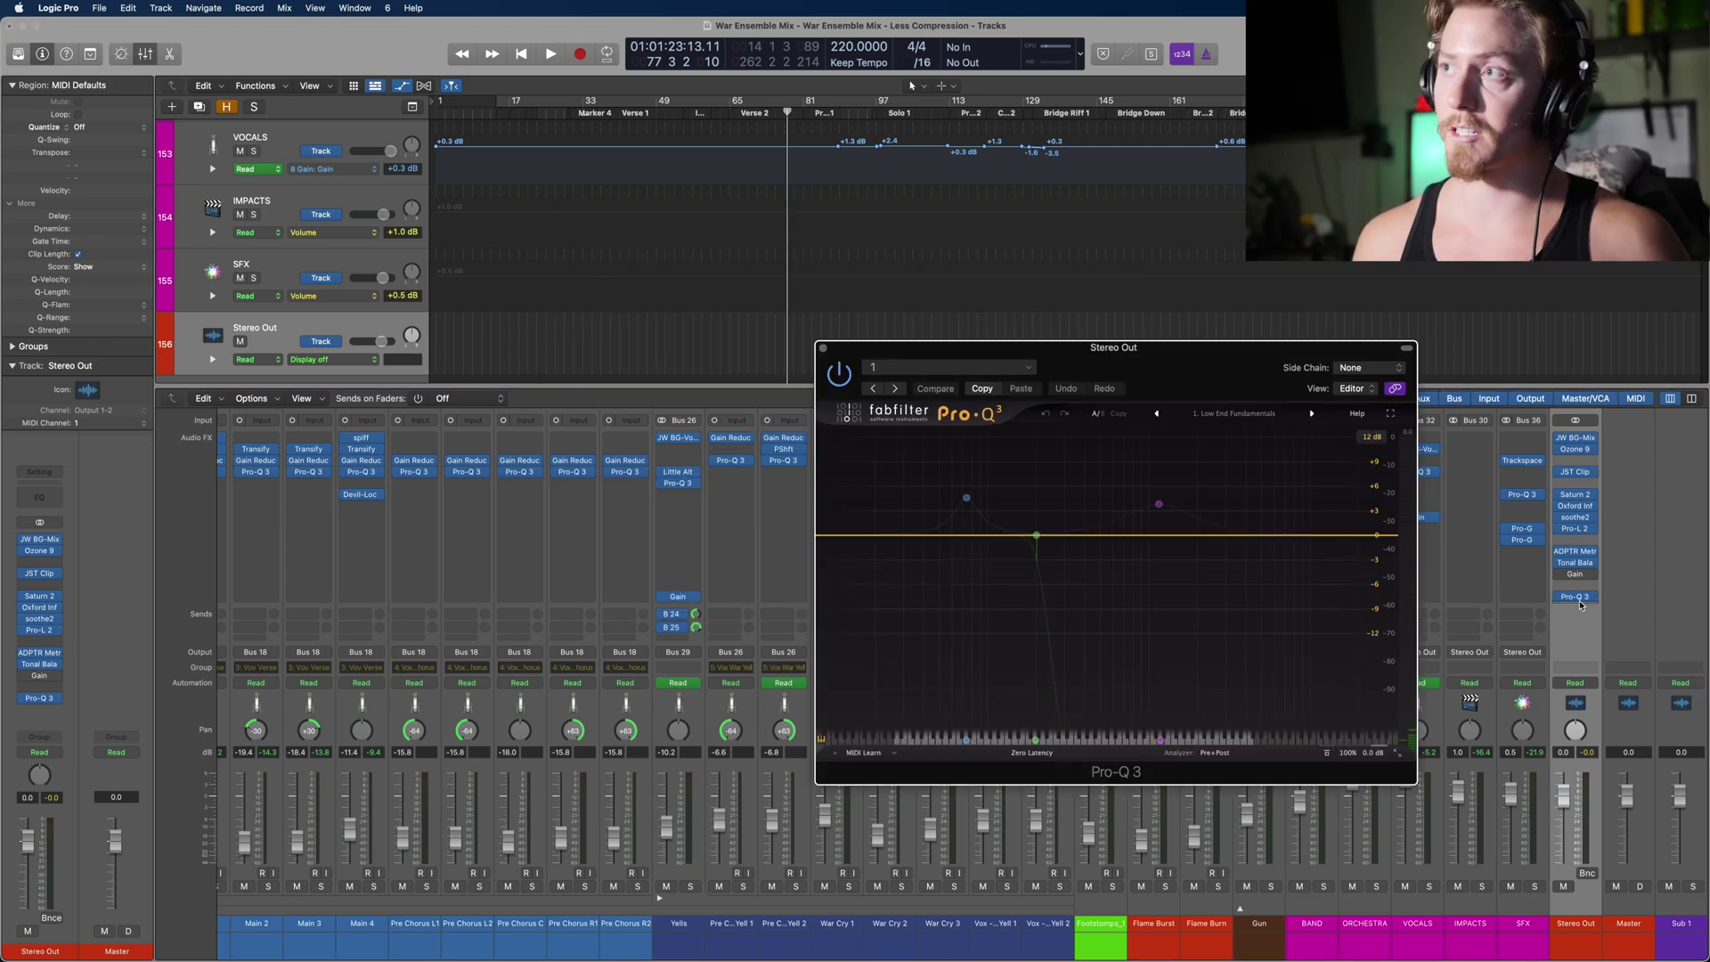
pyautogui.moveTo(1203, 374); pyautogui.dragTo(1113, 315)
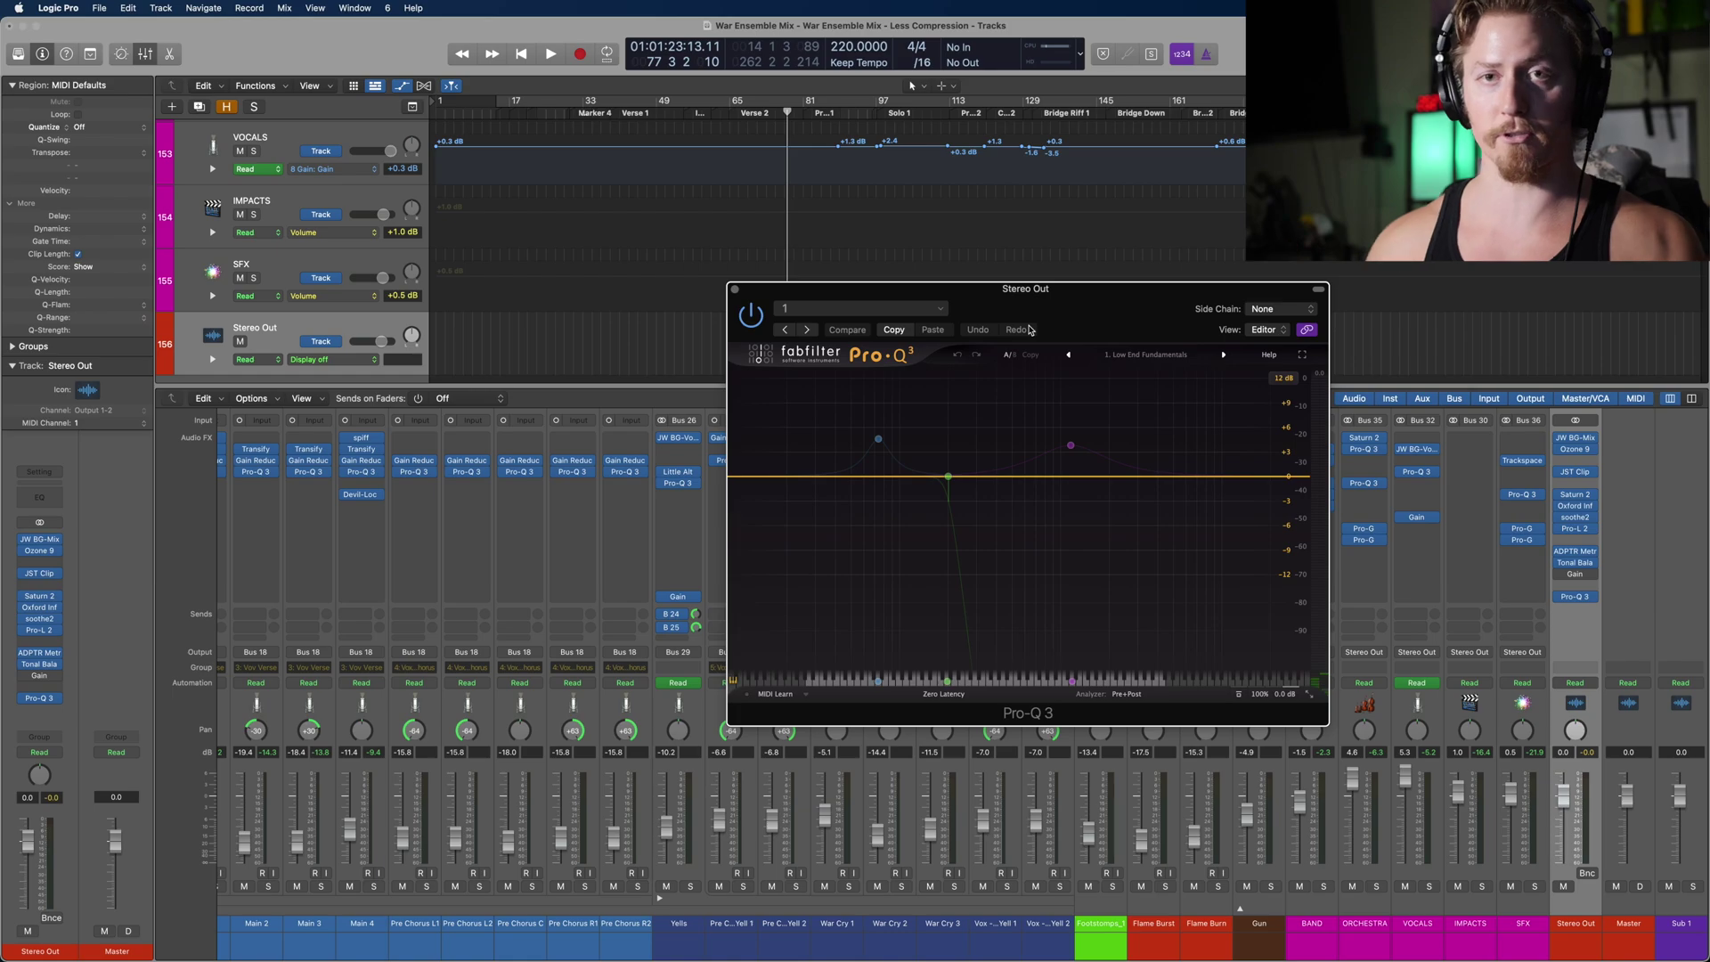
pyautogui.moveTo(961, 458)
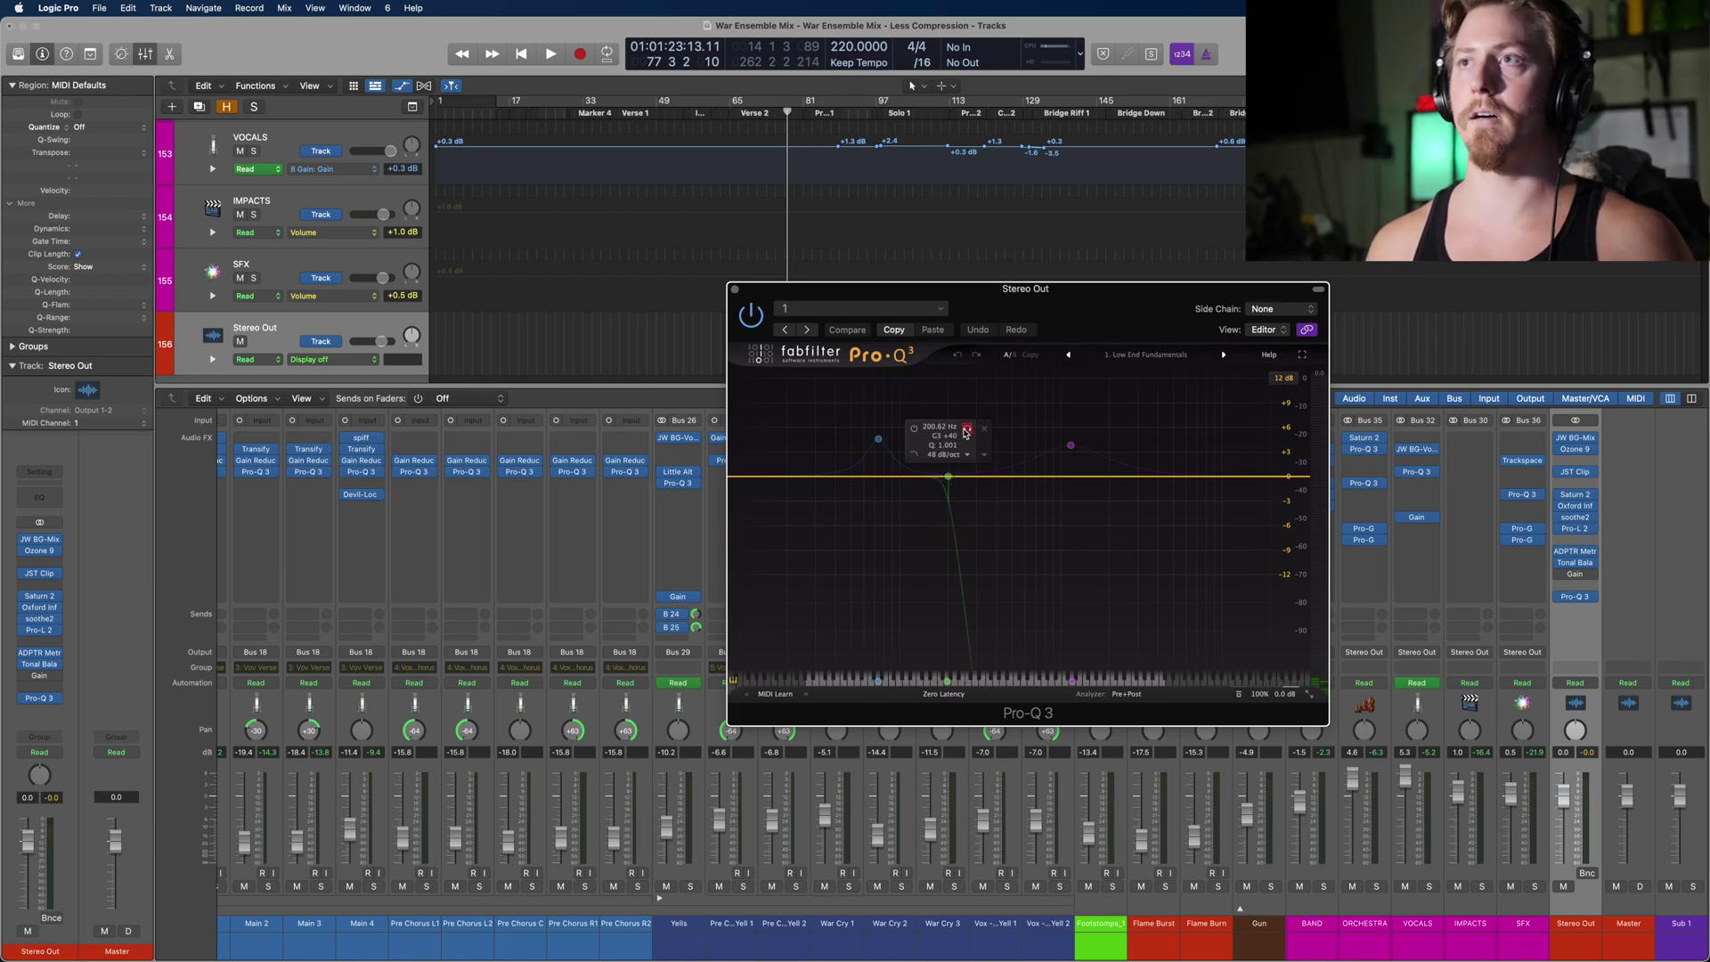
pyautogui.click(949, 477)
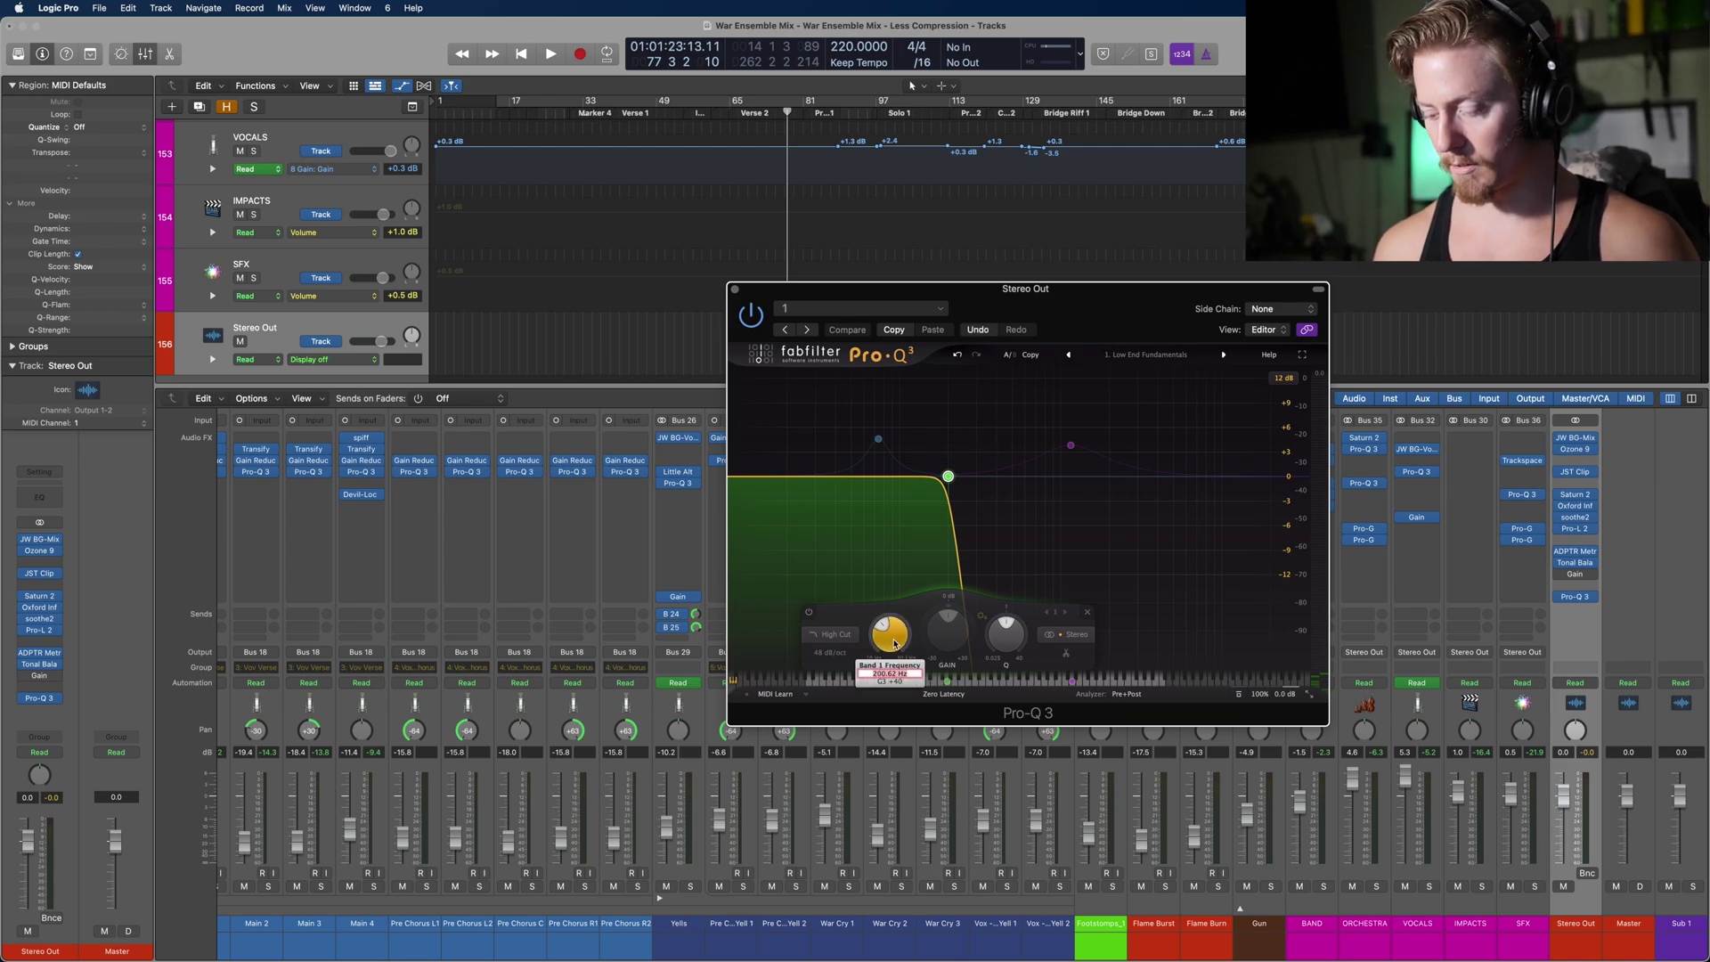
pyautogui.moveTo(890, 633); pyautogui.dragTo(894, 625)
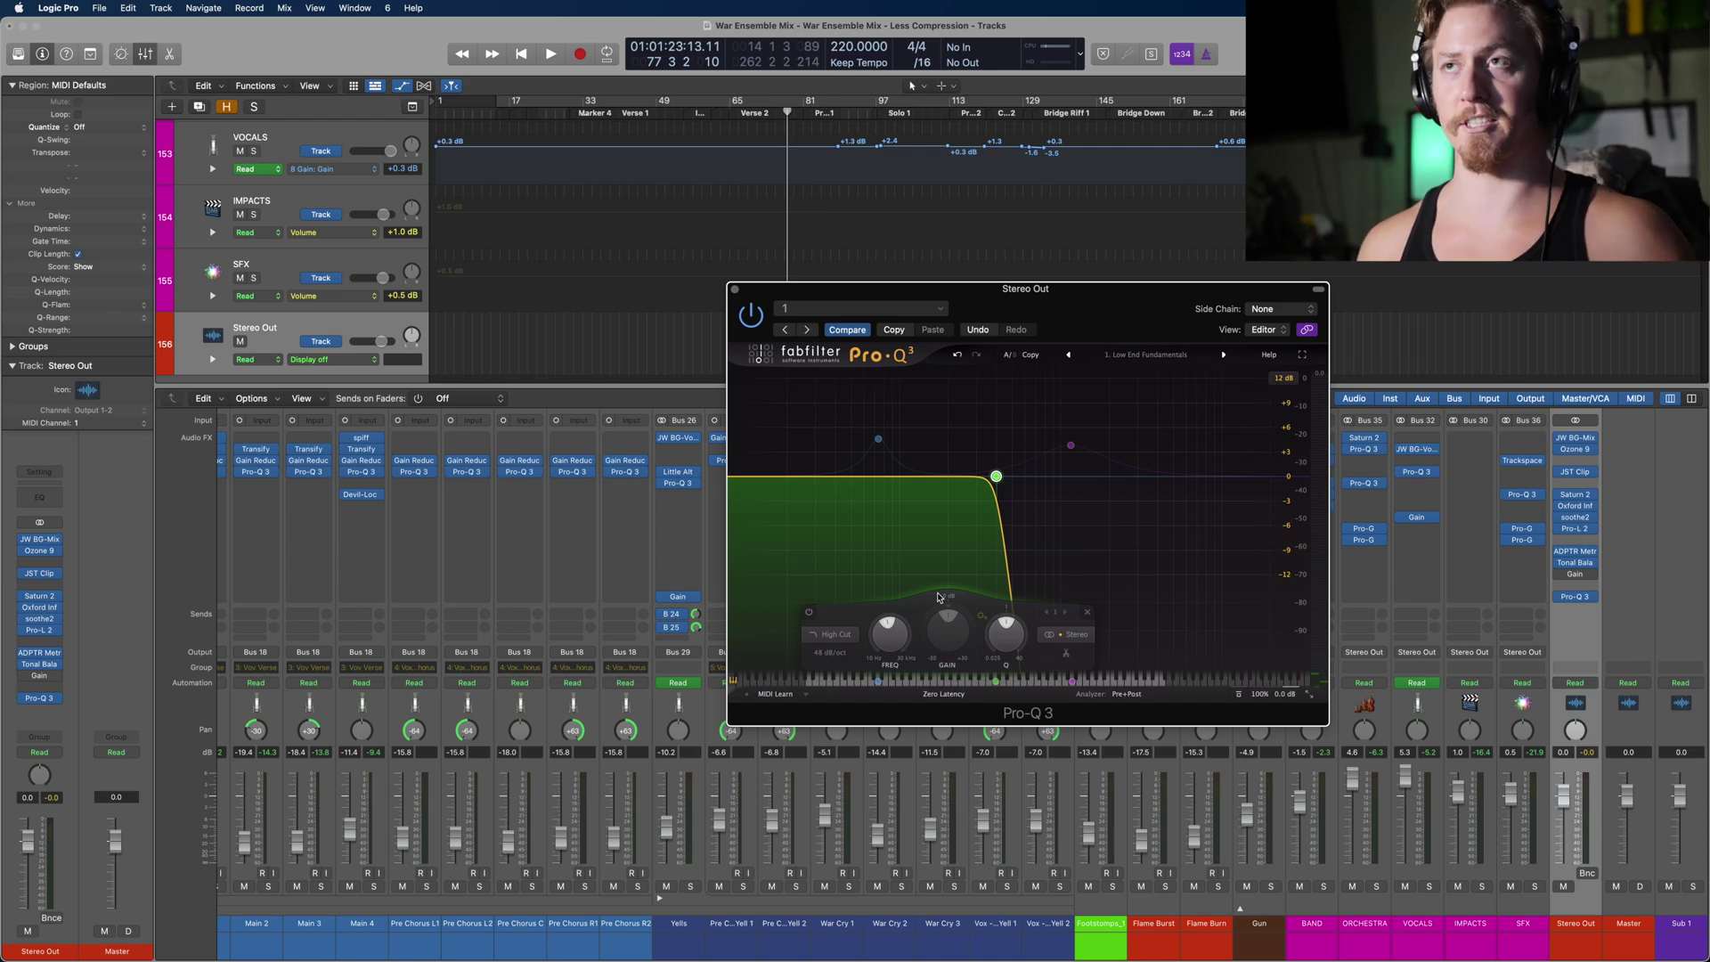
# Step: Audition the mix through the Pro-Q 3 low-end filter from Verse 2 to about bar 74, and from bar 173 to about bar 180
pyautogui.doubleClick(733, 113)
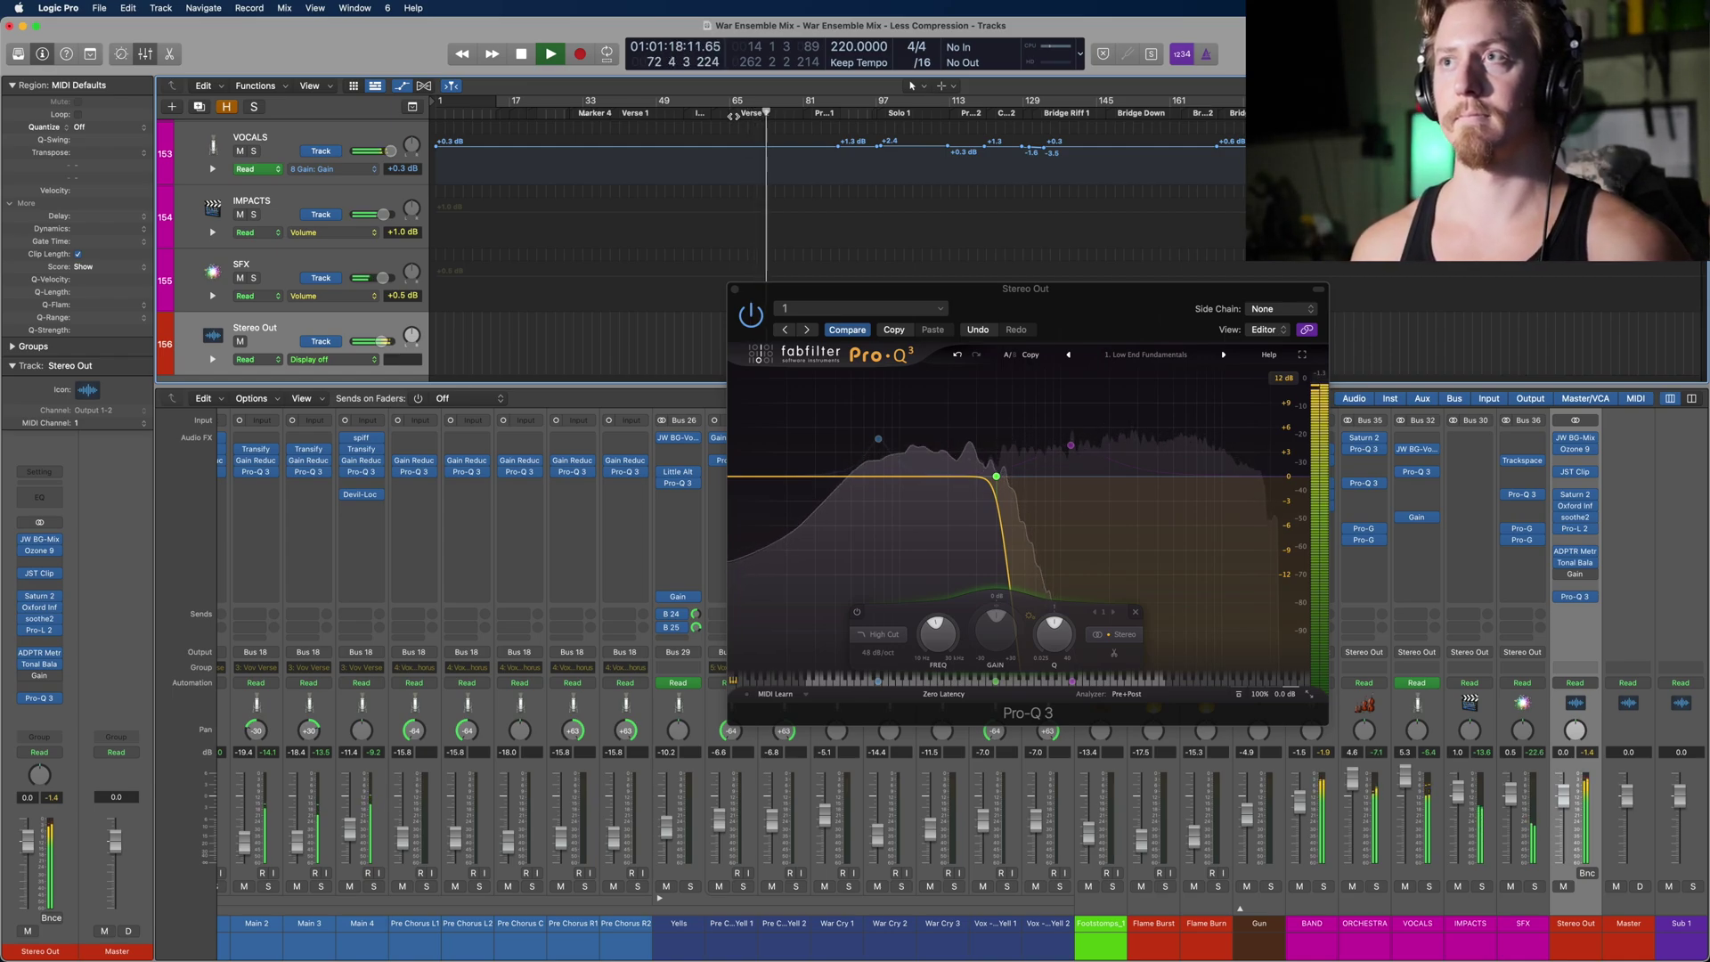
pyautogui.press('space')
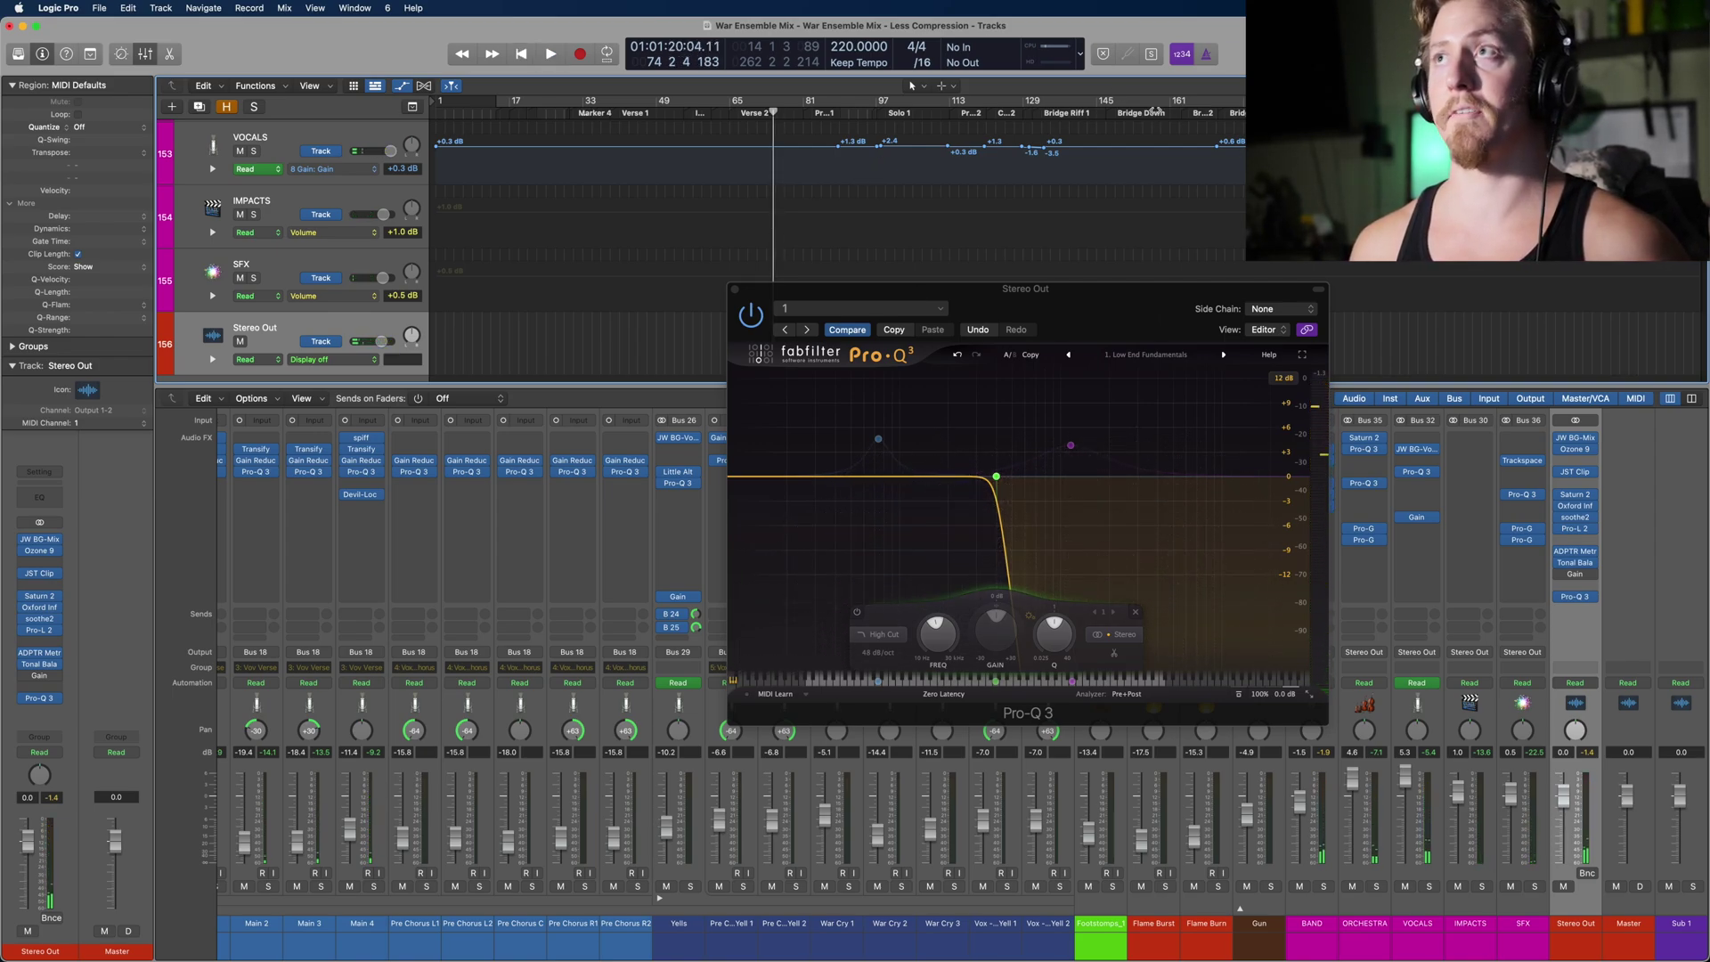
pyautogui.click(1224, 113)
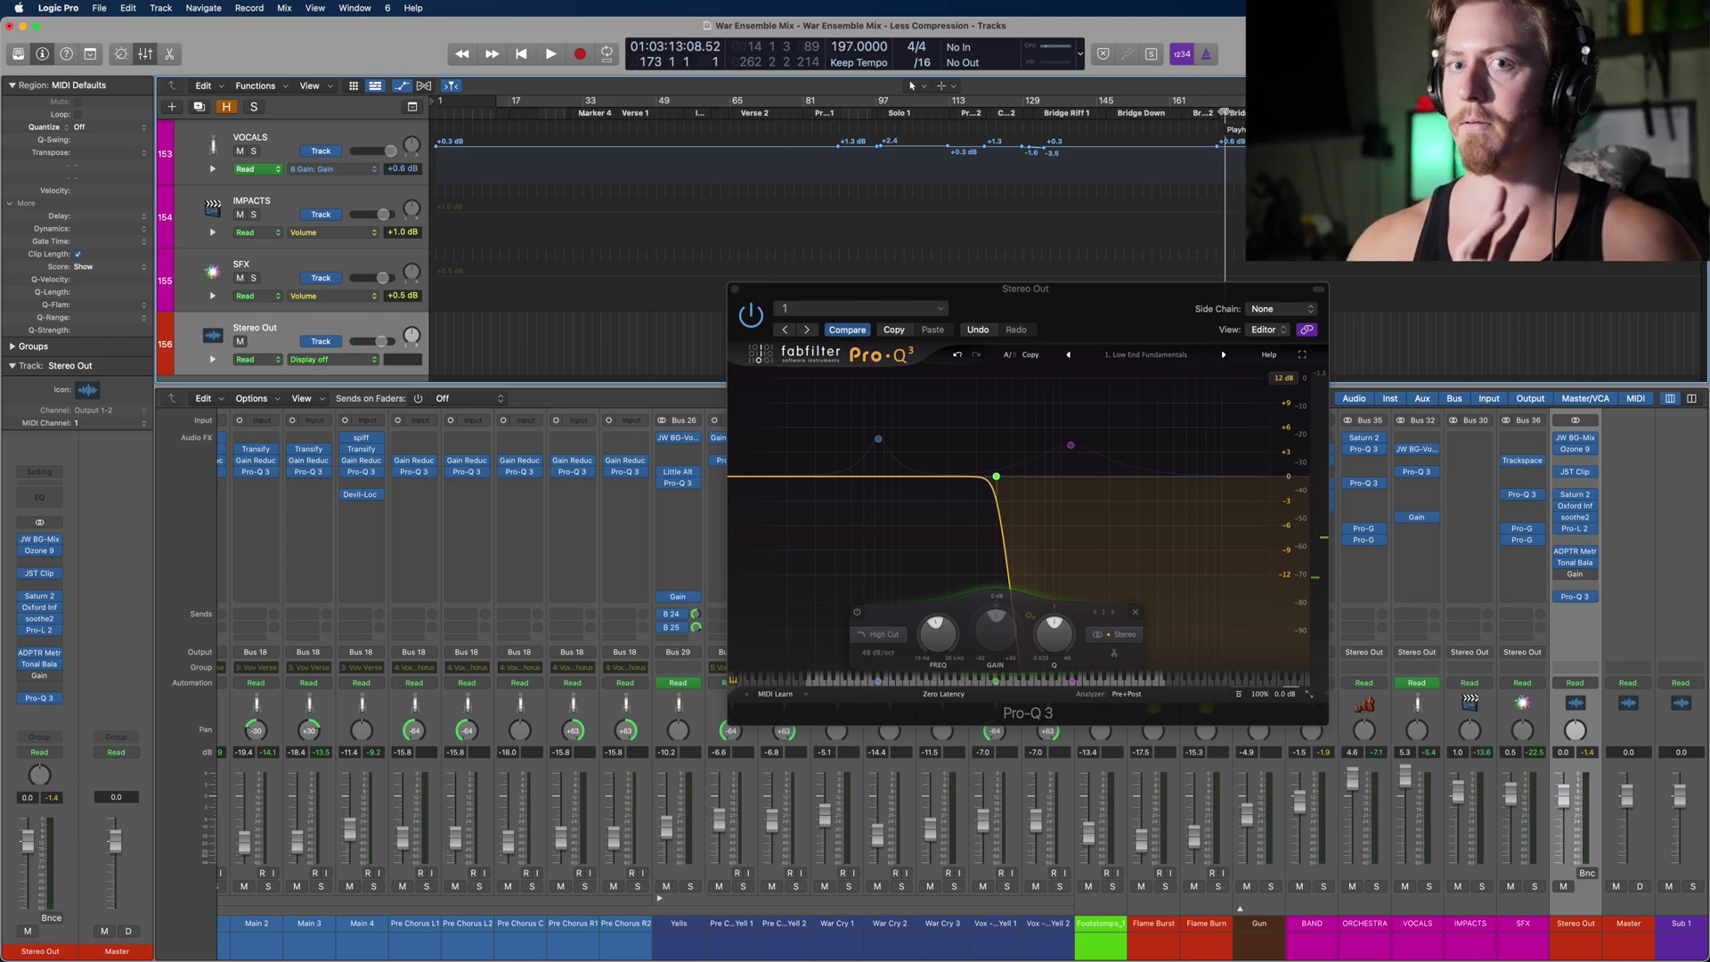
pyautogui.press('space')
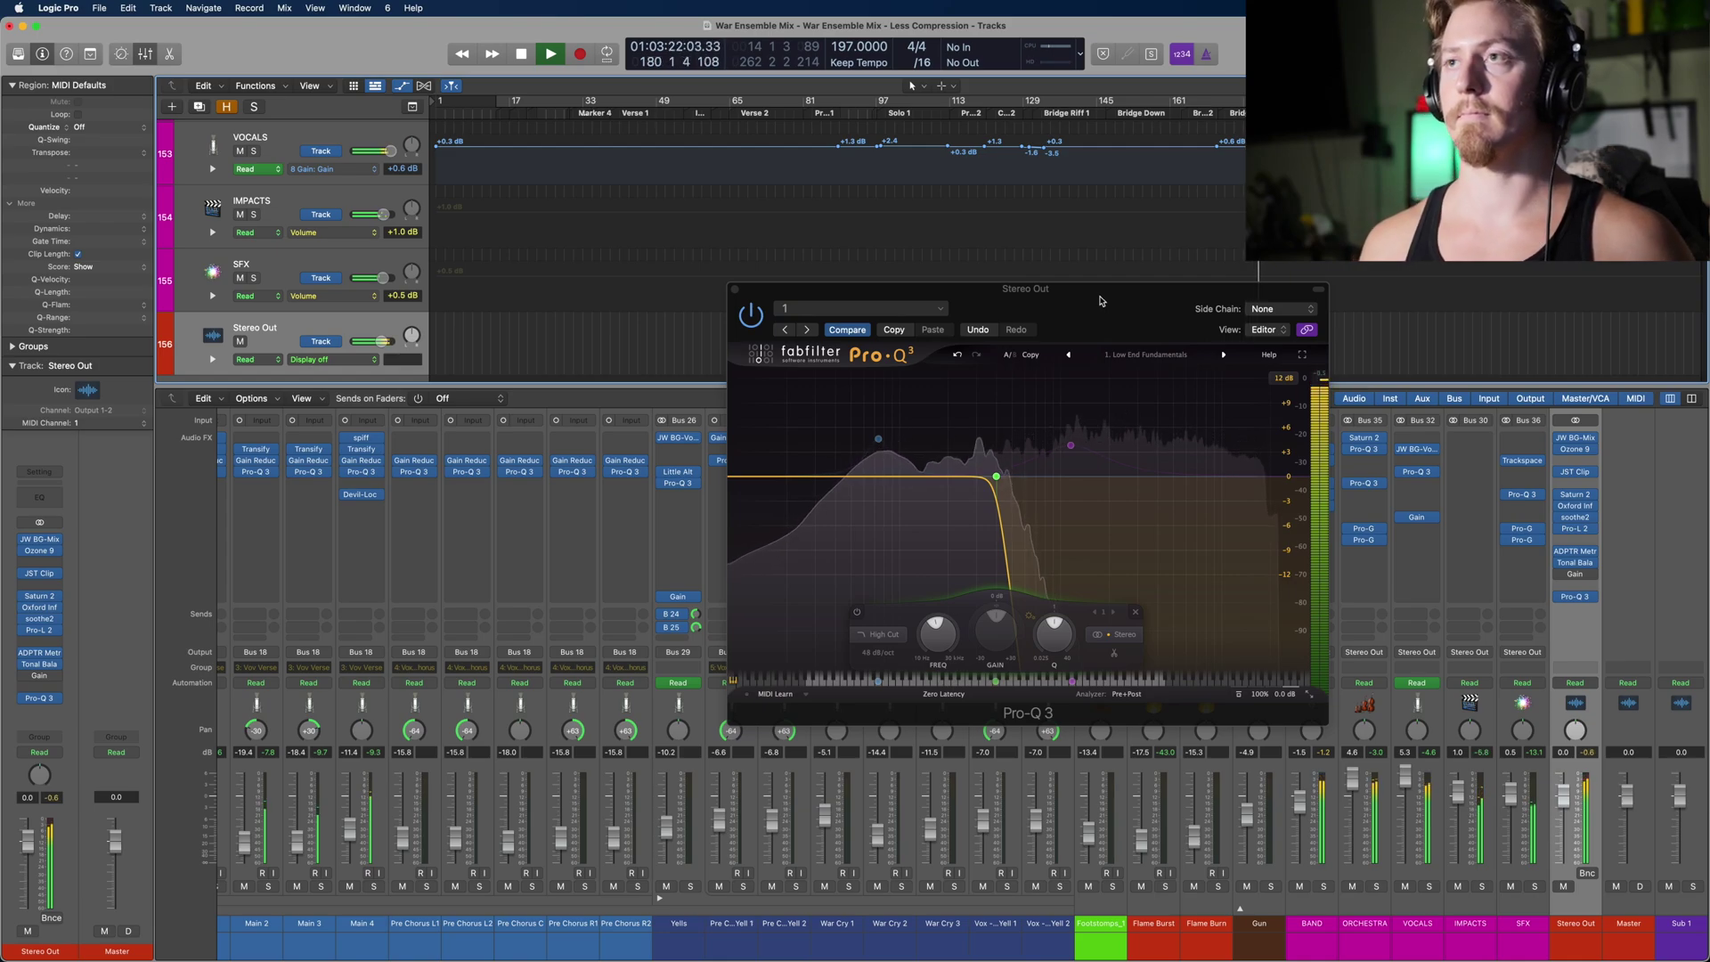
pyautogui.press('space')
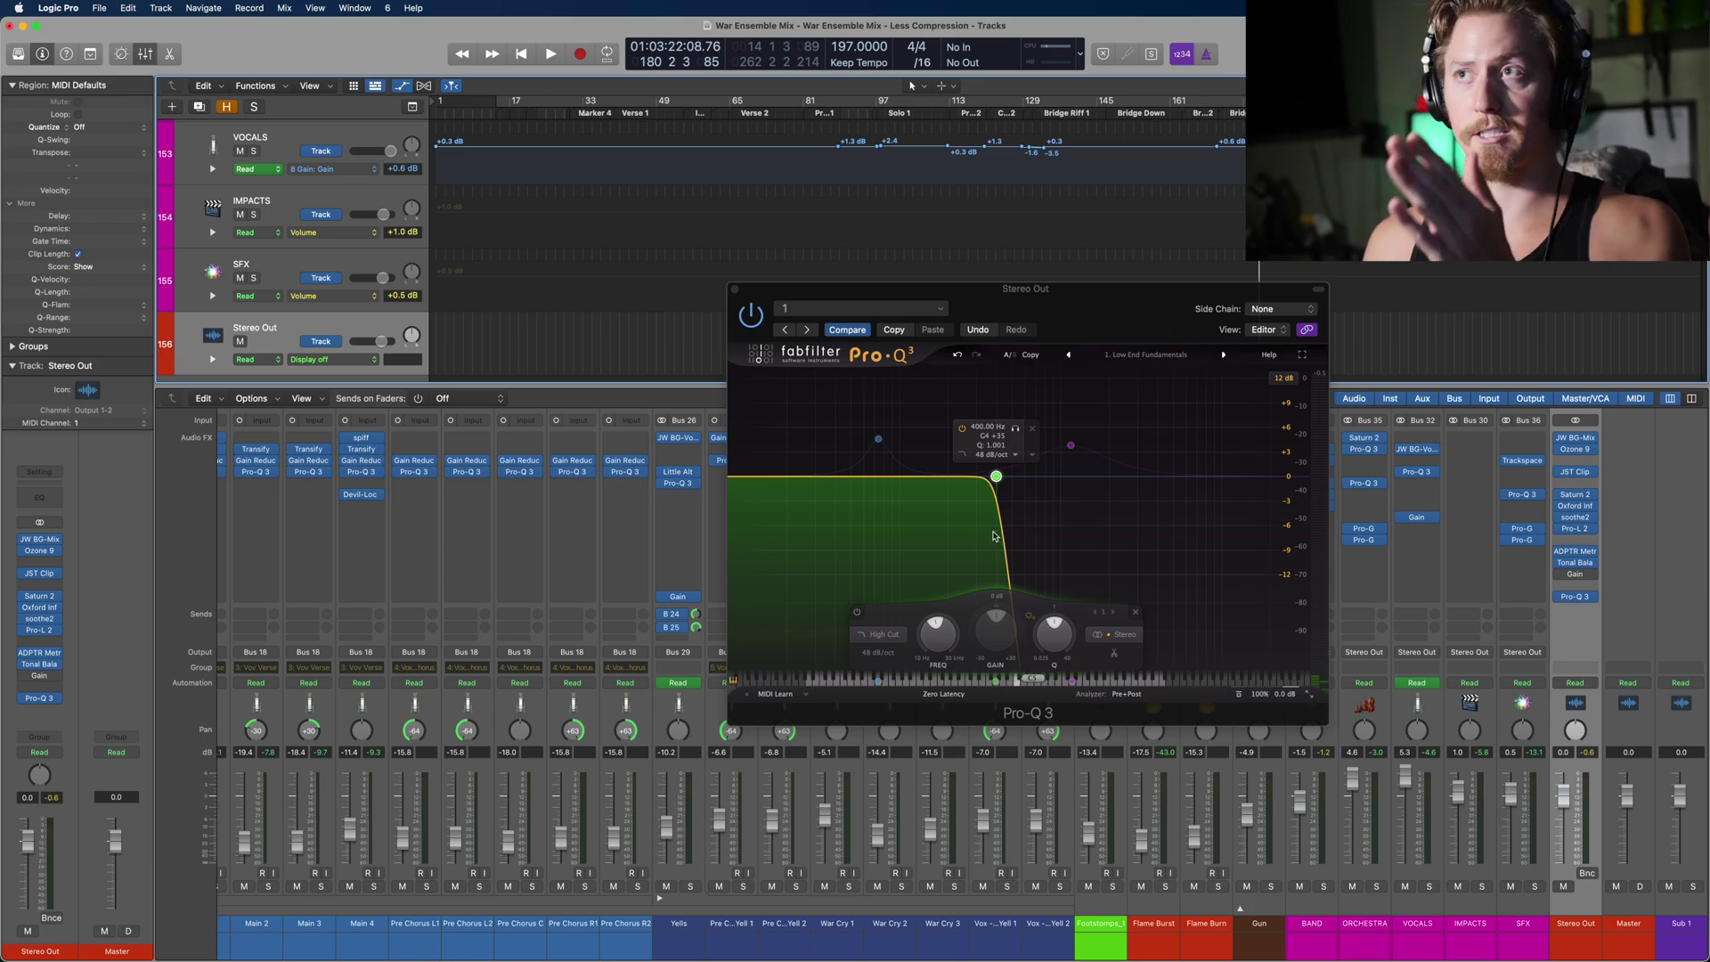
# Step: Load the Low Mid Definition preset in Pro-Q 3 and play the mix through it to about bar 182
pyautogui.click(1147, 354)
pyautogui.moveTo(1135, 402)
pyautogui.click(1269, 447)
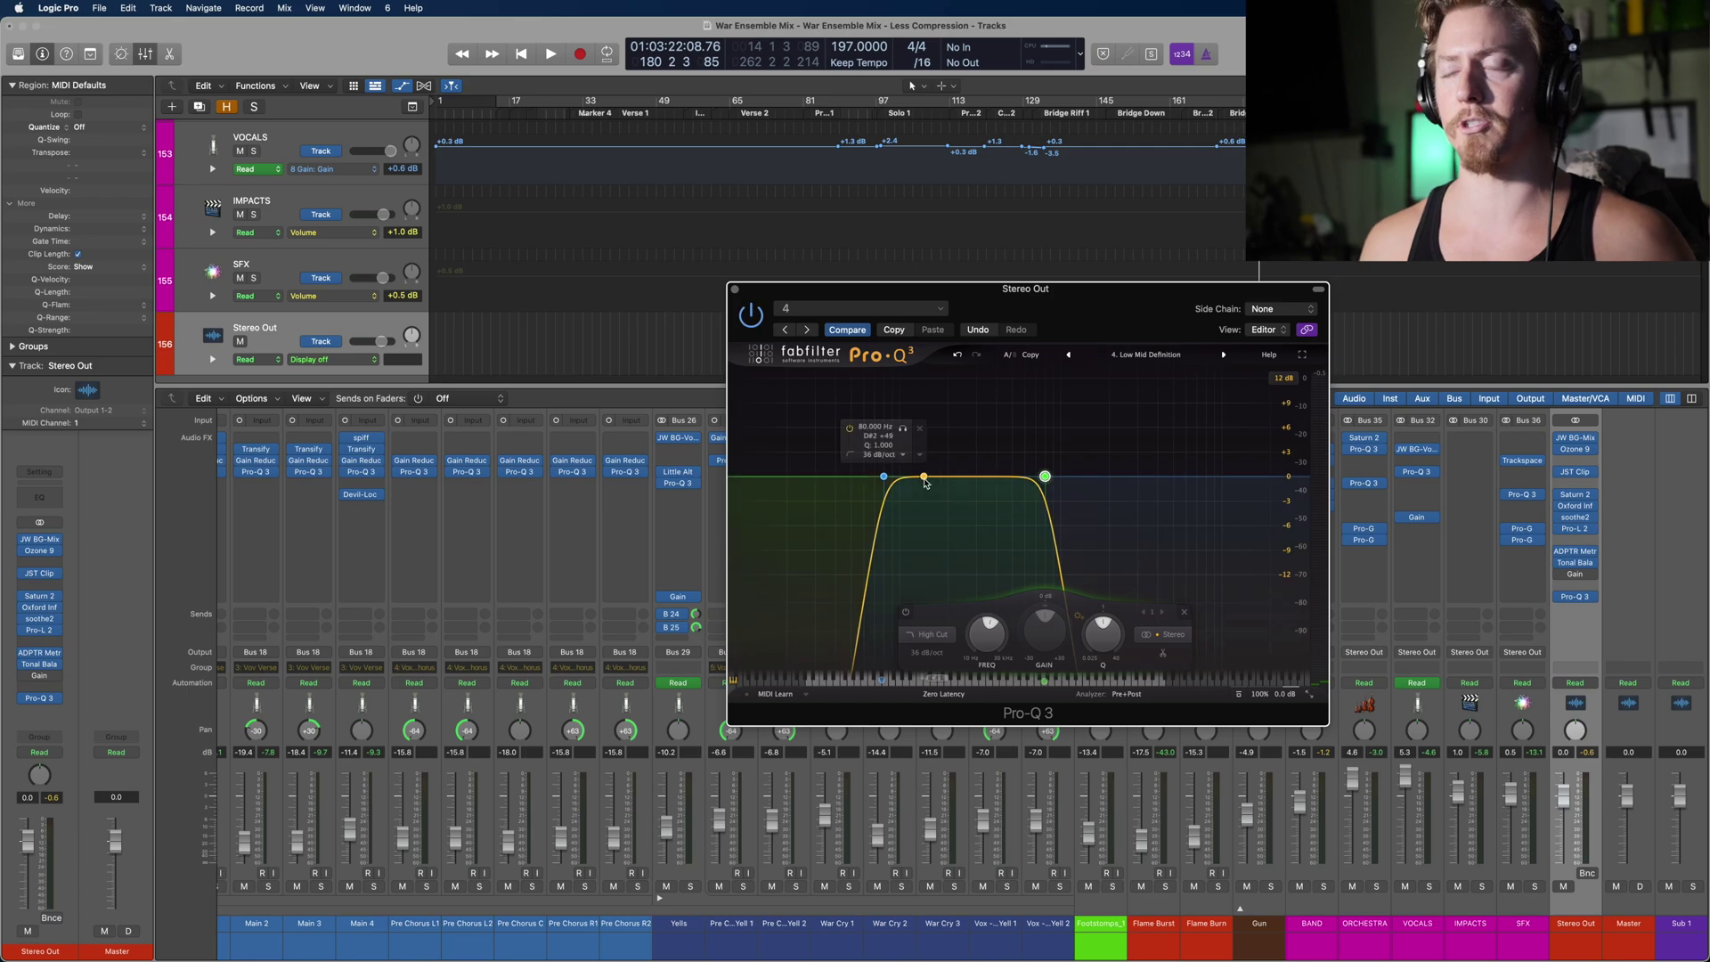
pyautogui.press('space')
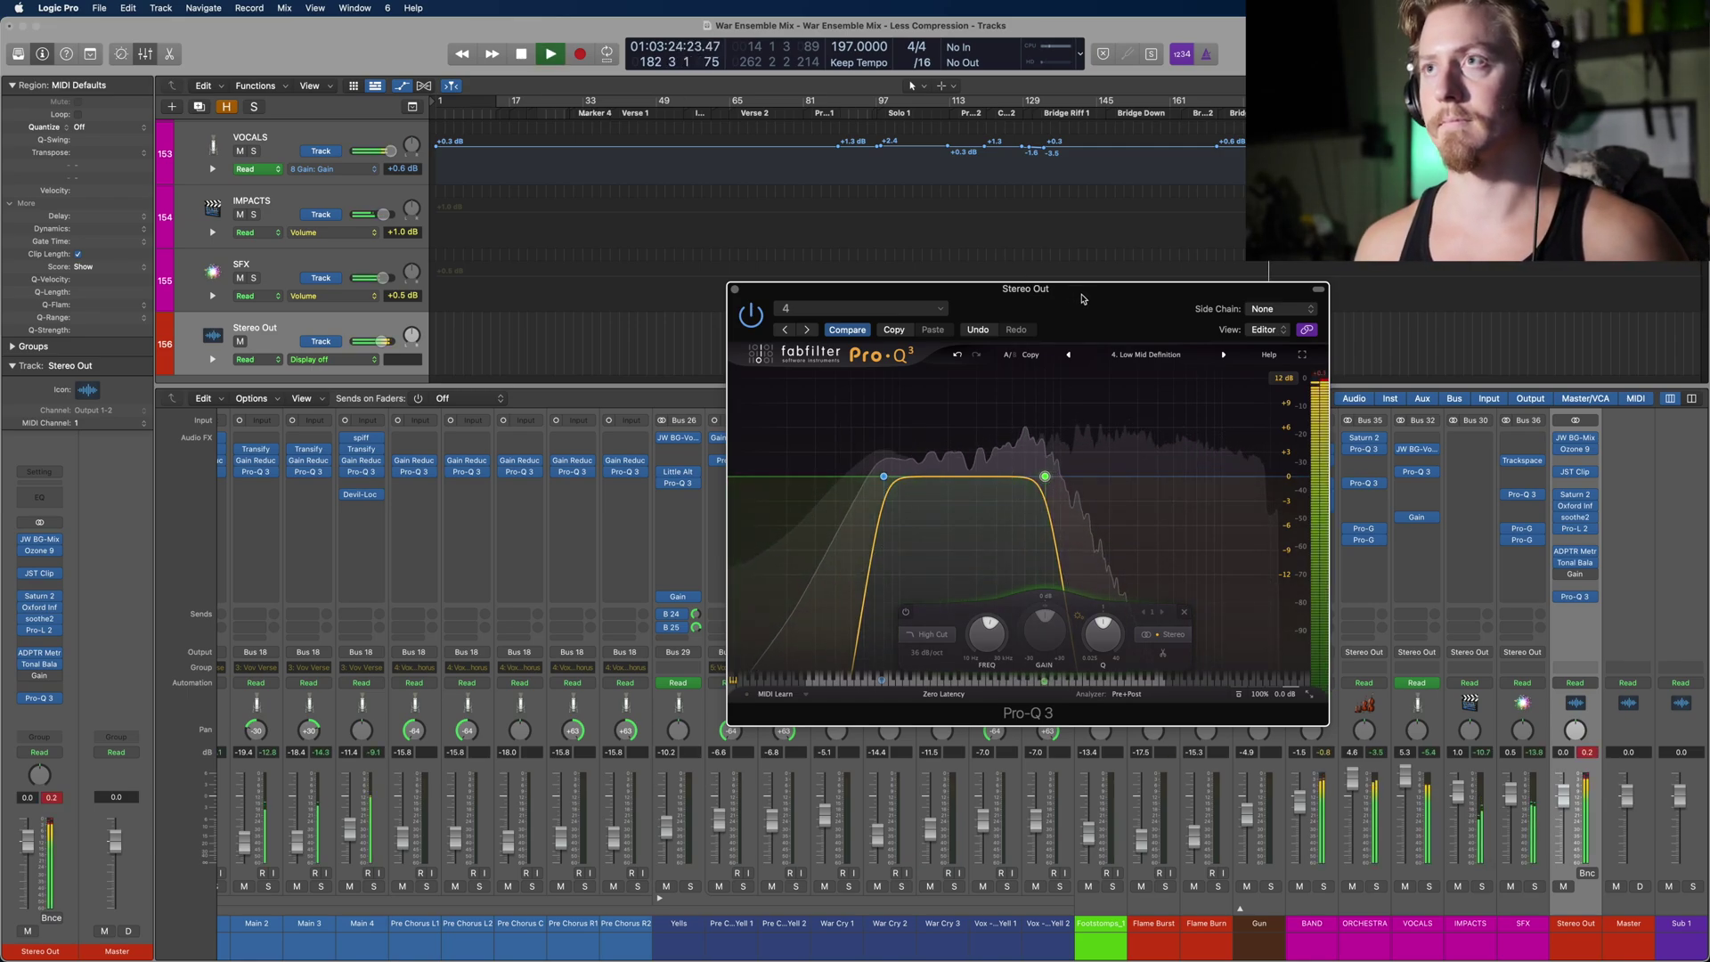
pyautogui.press('space')
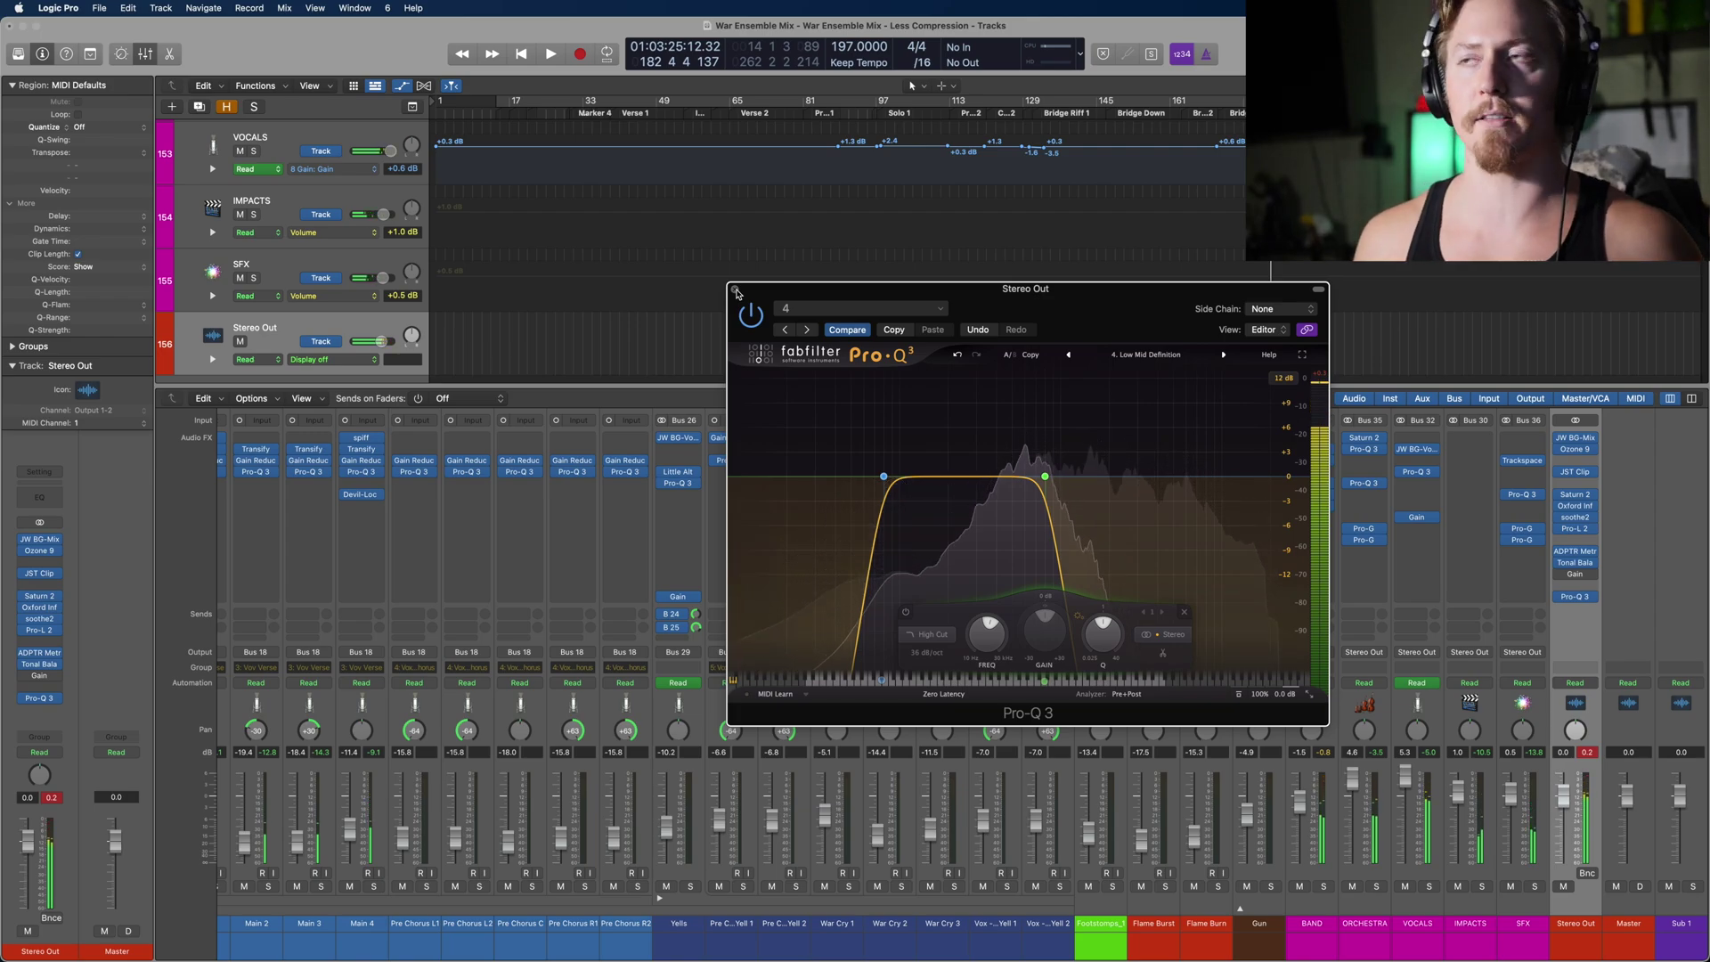
# Step: Bypass the Pro-Q 3 on the Stereo Out, close its window, and set the playhead to bar 171
pyautogui.moveTo(903, 296); pyautogui.dragTo(793, 369)
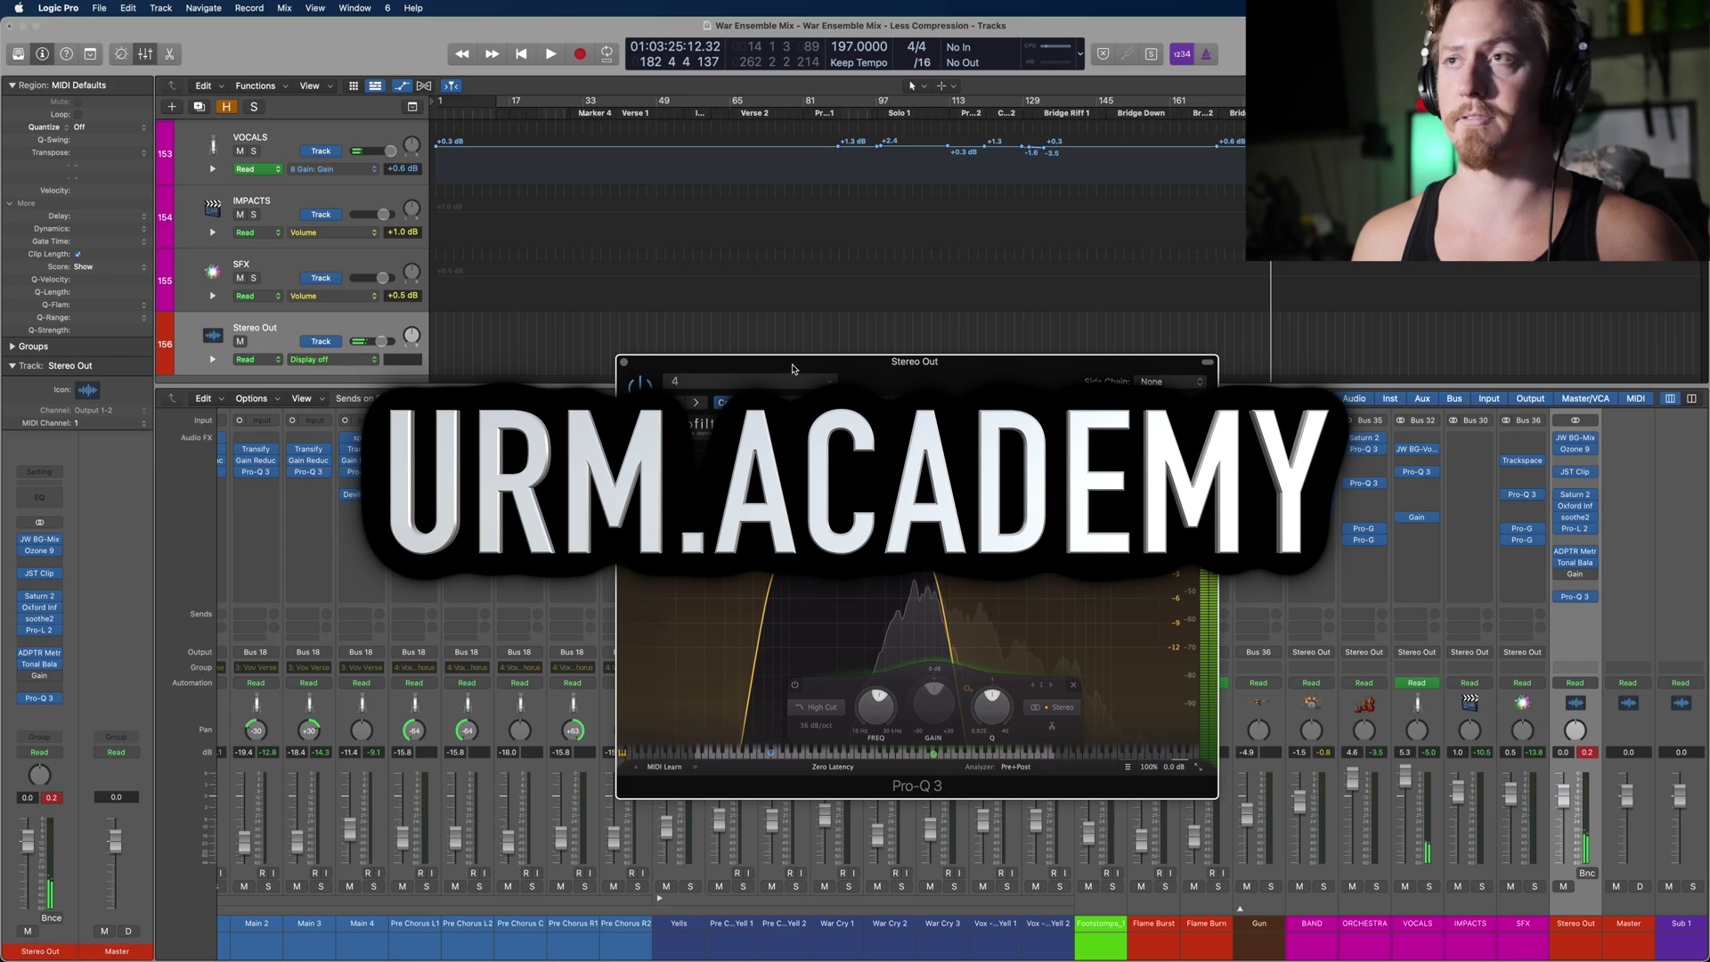
pyautogui.moveTo(792, 369); pyautogui.dragTo(830, 403)
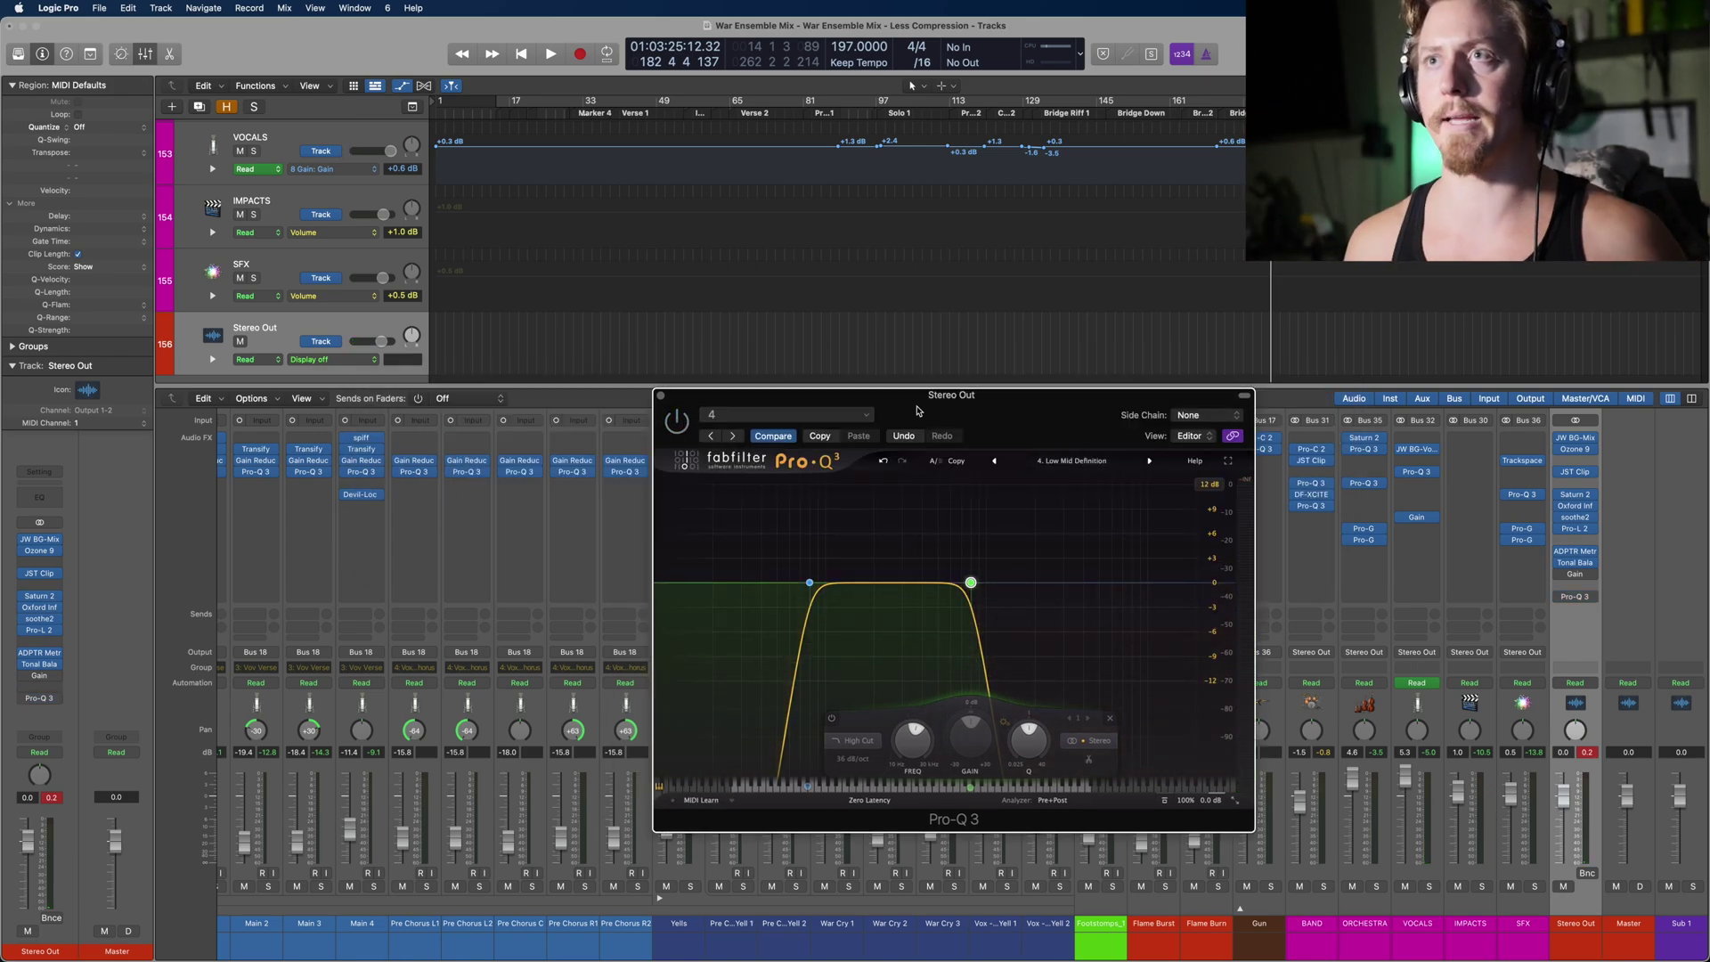
pyautogui.click(660, 398)
pyautogui.click(1216, 114)
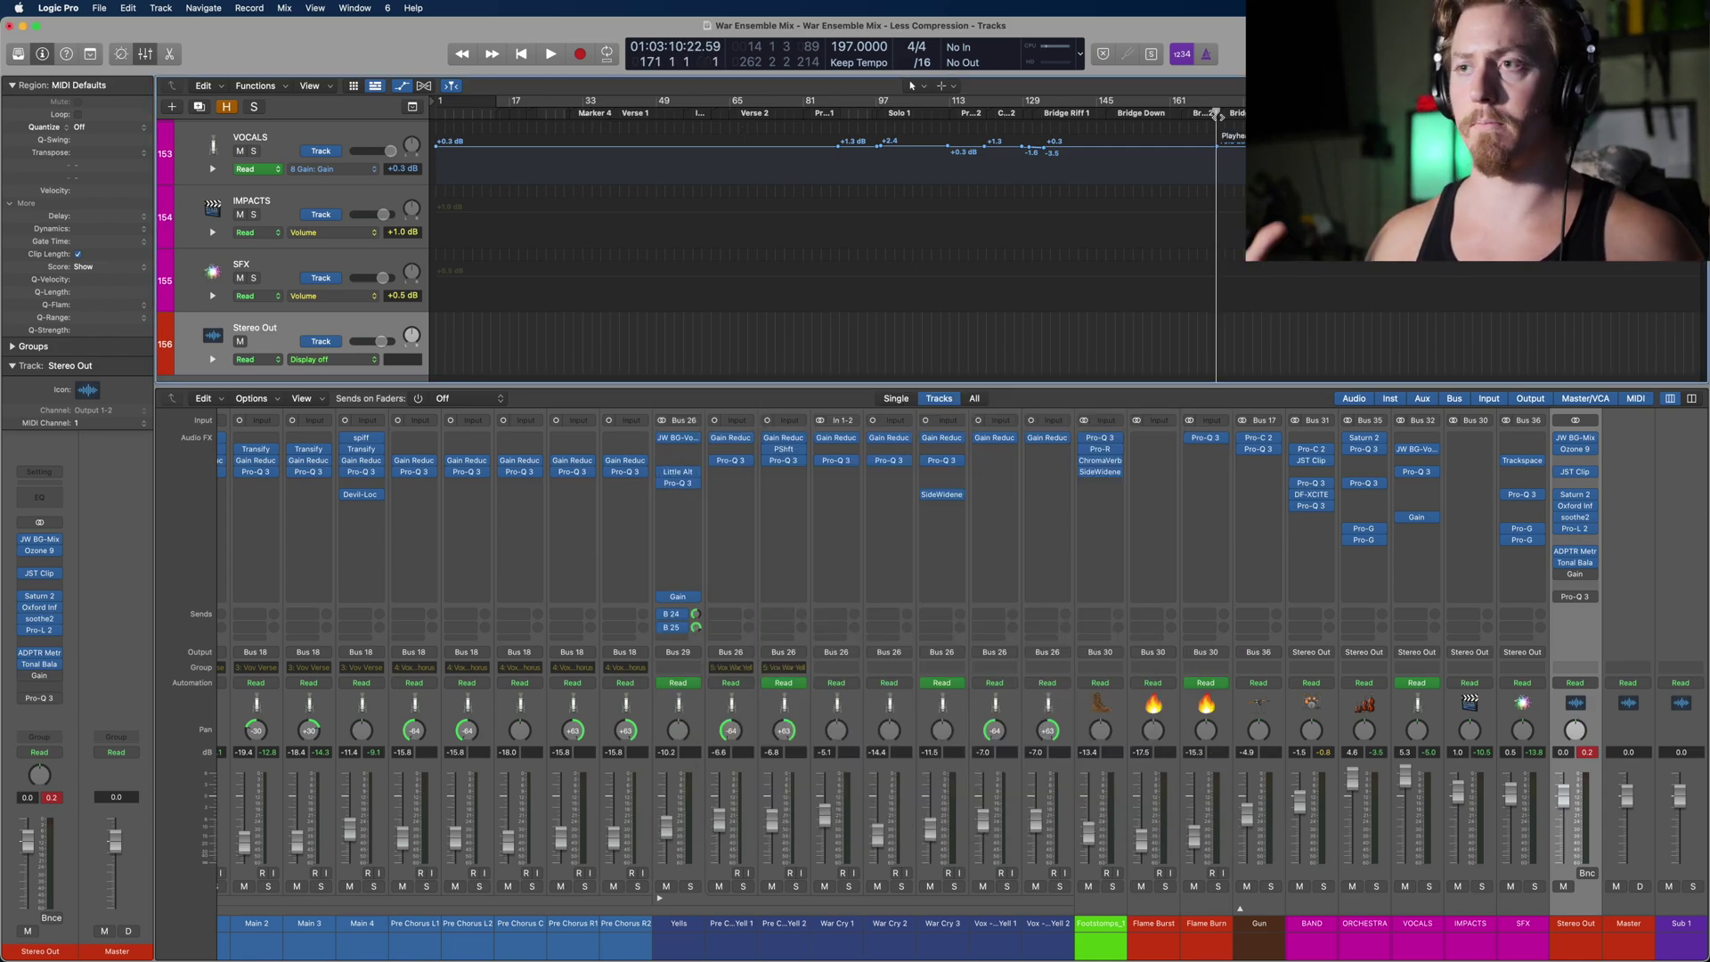
# Step: Look over the session's tracks and mixer channels from Intro to Stereo Out, selecting the Main Vox channel along the way
pyautogui.scroll(20, 888, 273)
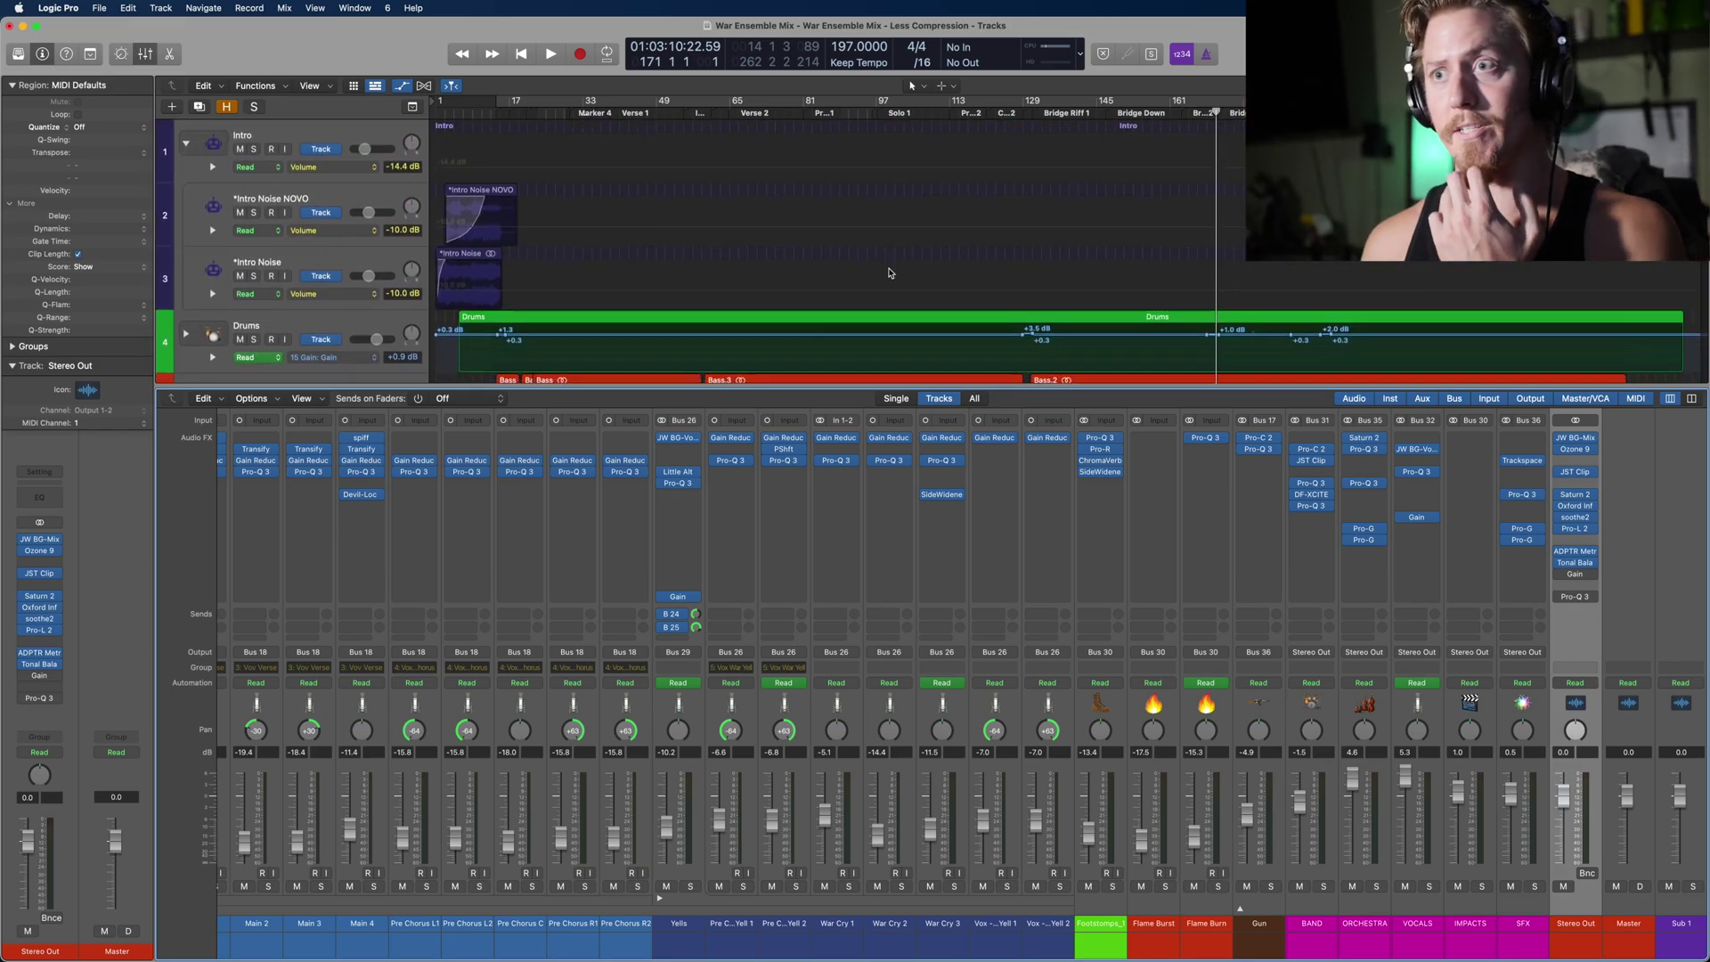
pyautogui.hscroll(-10, 1176, 750)
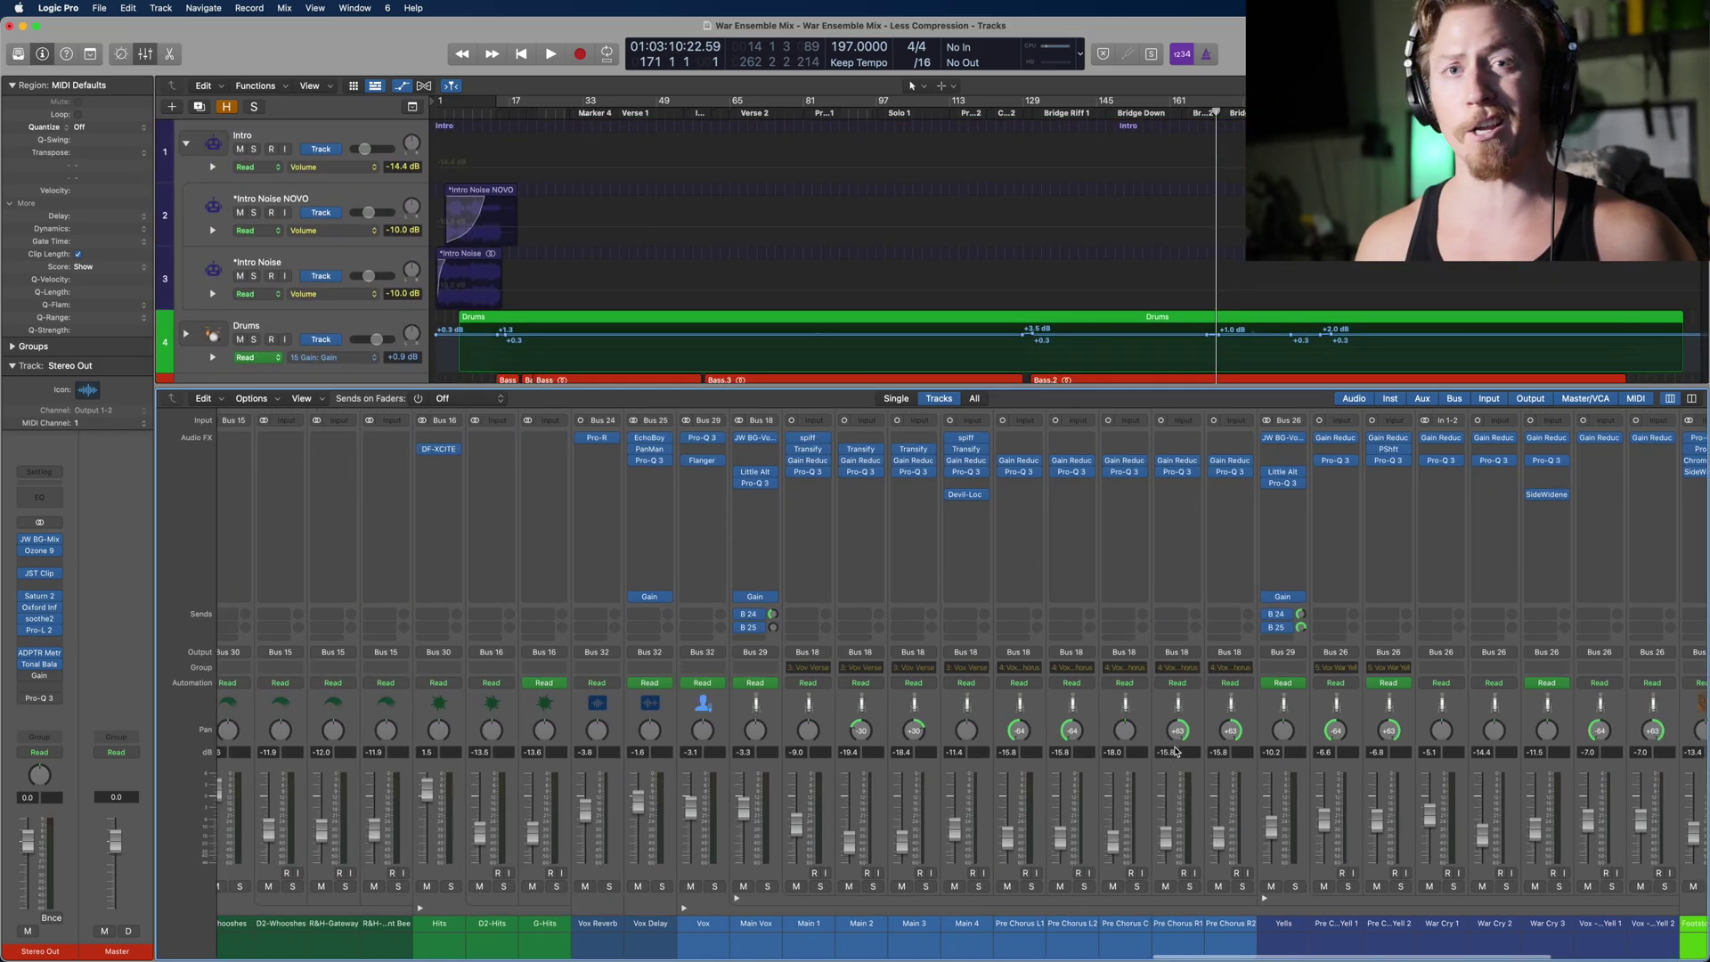
pyautogui.hscroll(-15, 1175, 750)
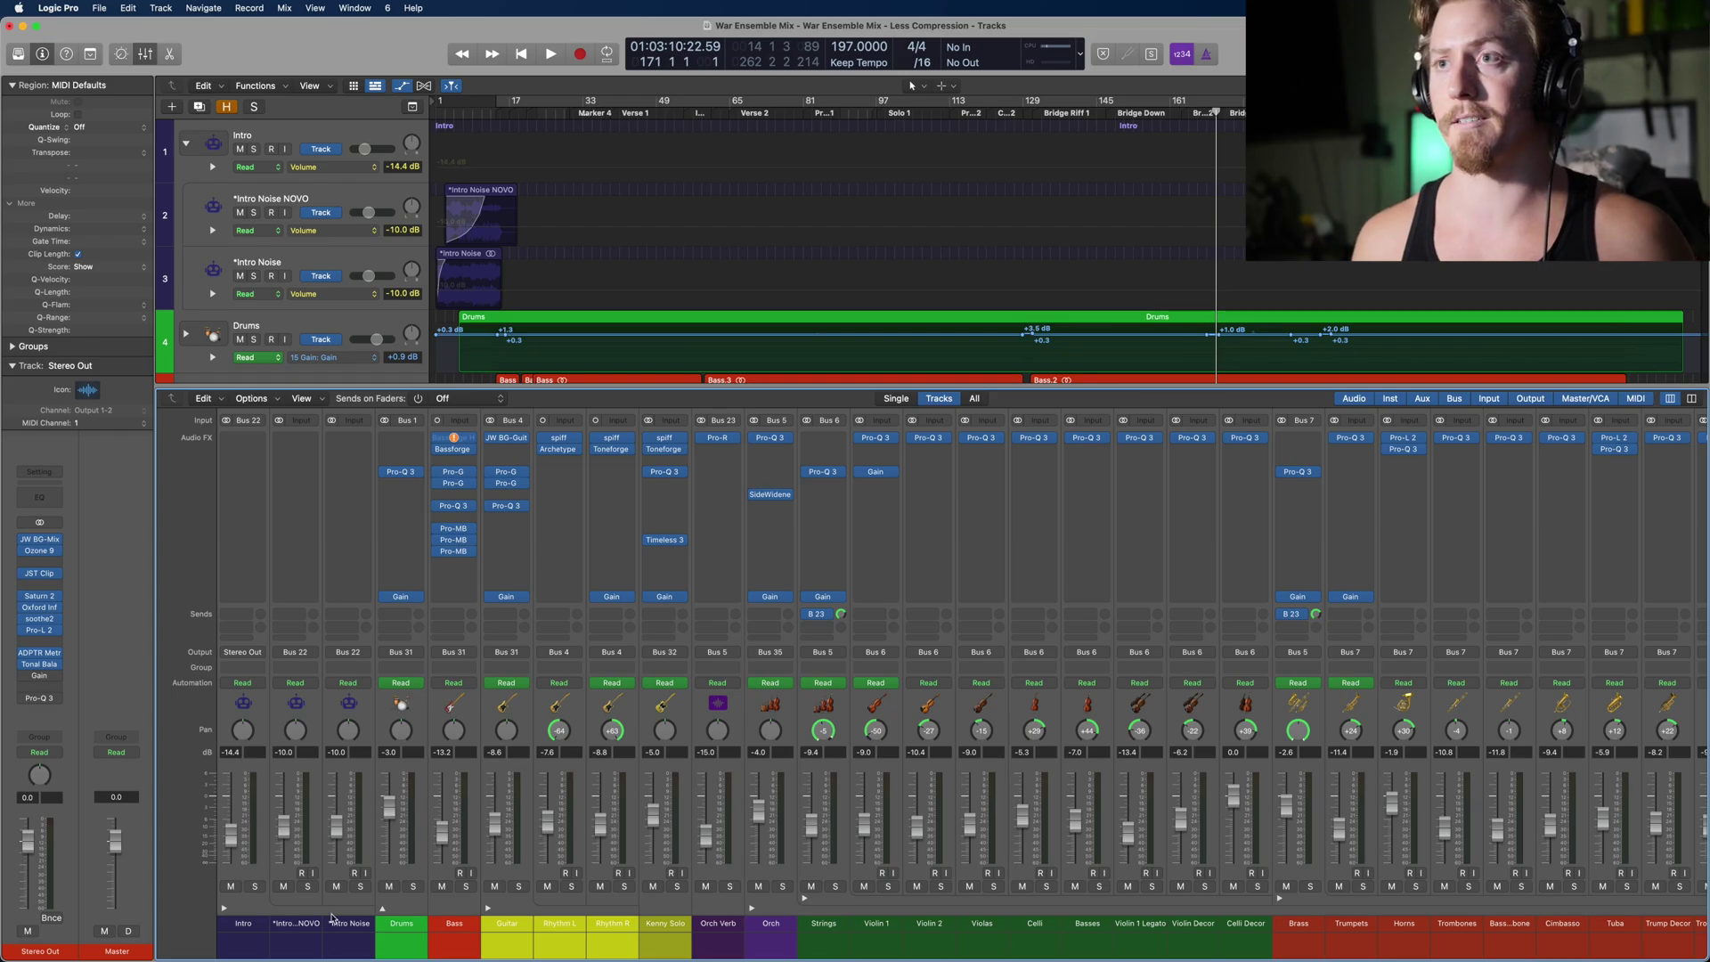
pyautogui.hscroll(20, 811, 661)
pyautogui.hscroll(20, 811, 660)
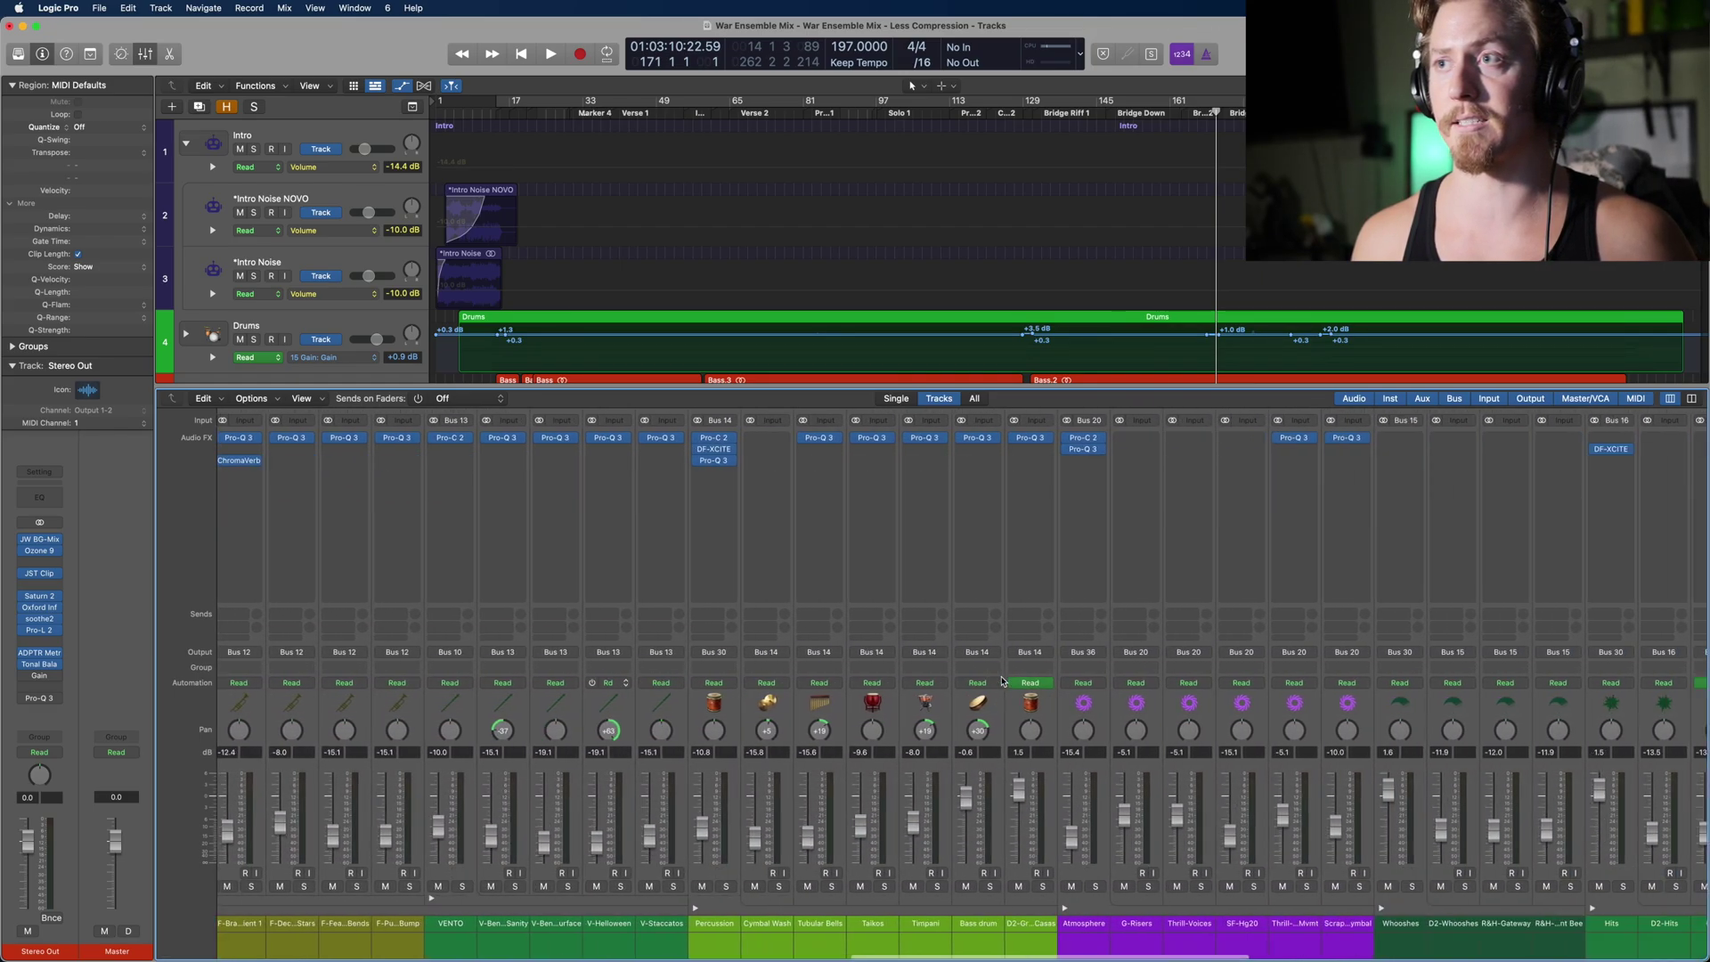
pyautogui.hscroll(2, 1089, 694)
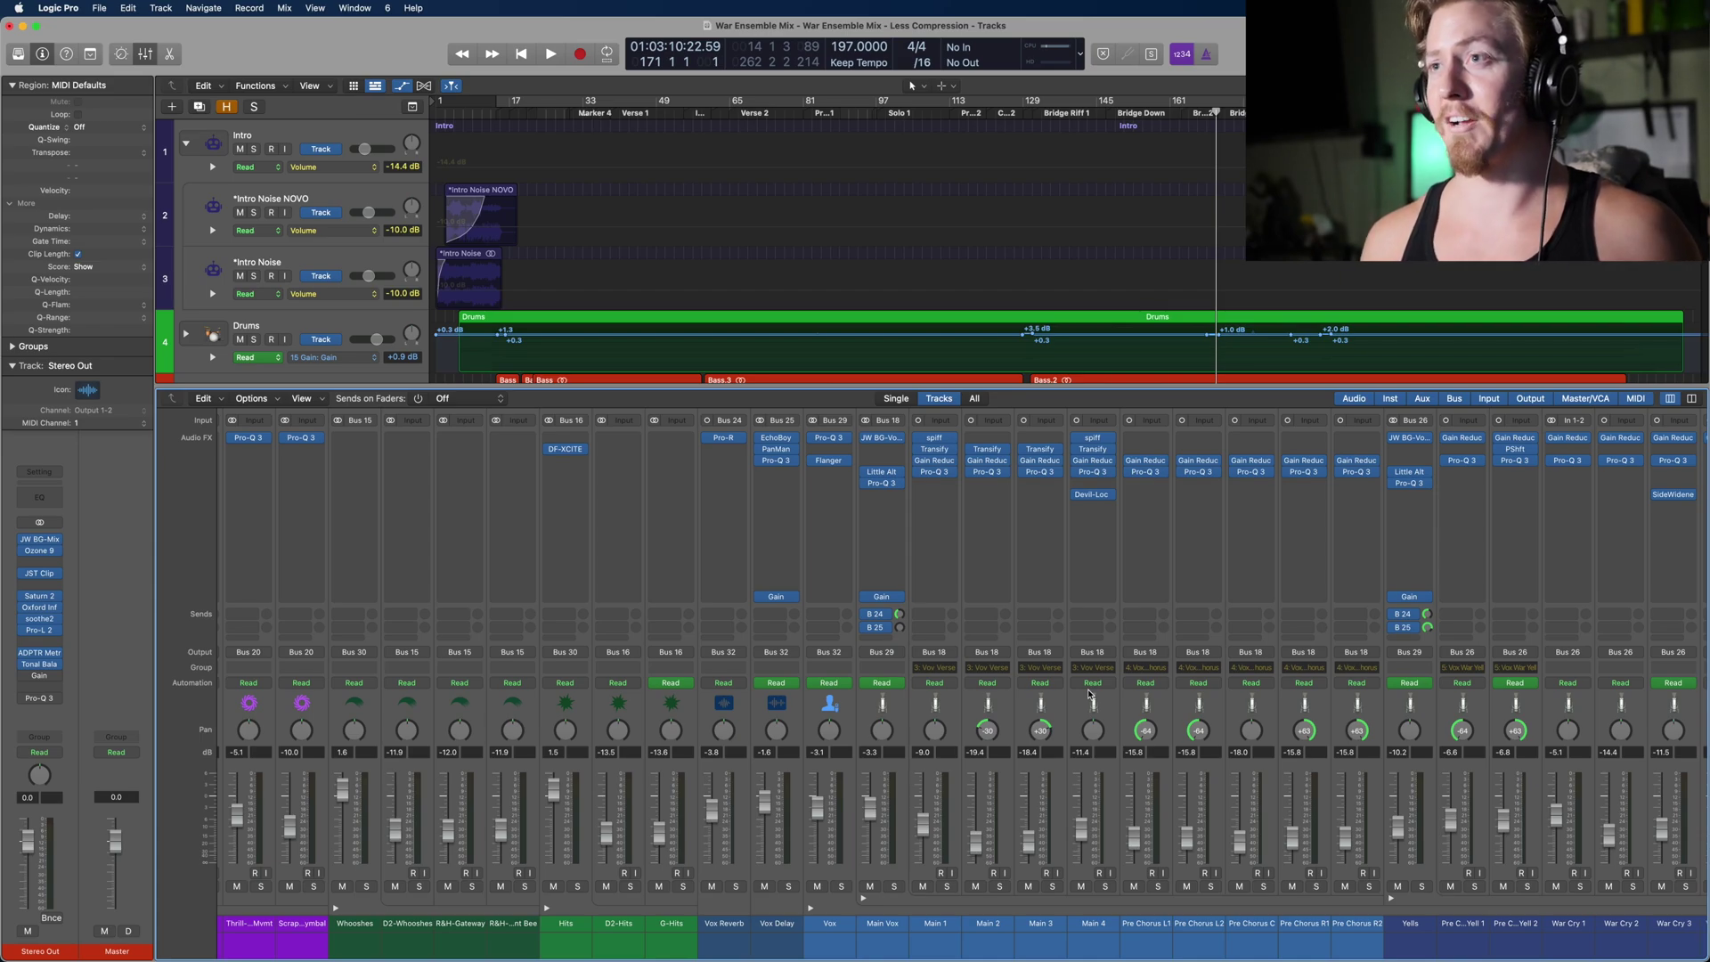
pyautogui.click(898, 713)
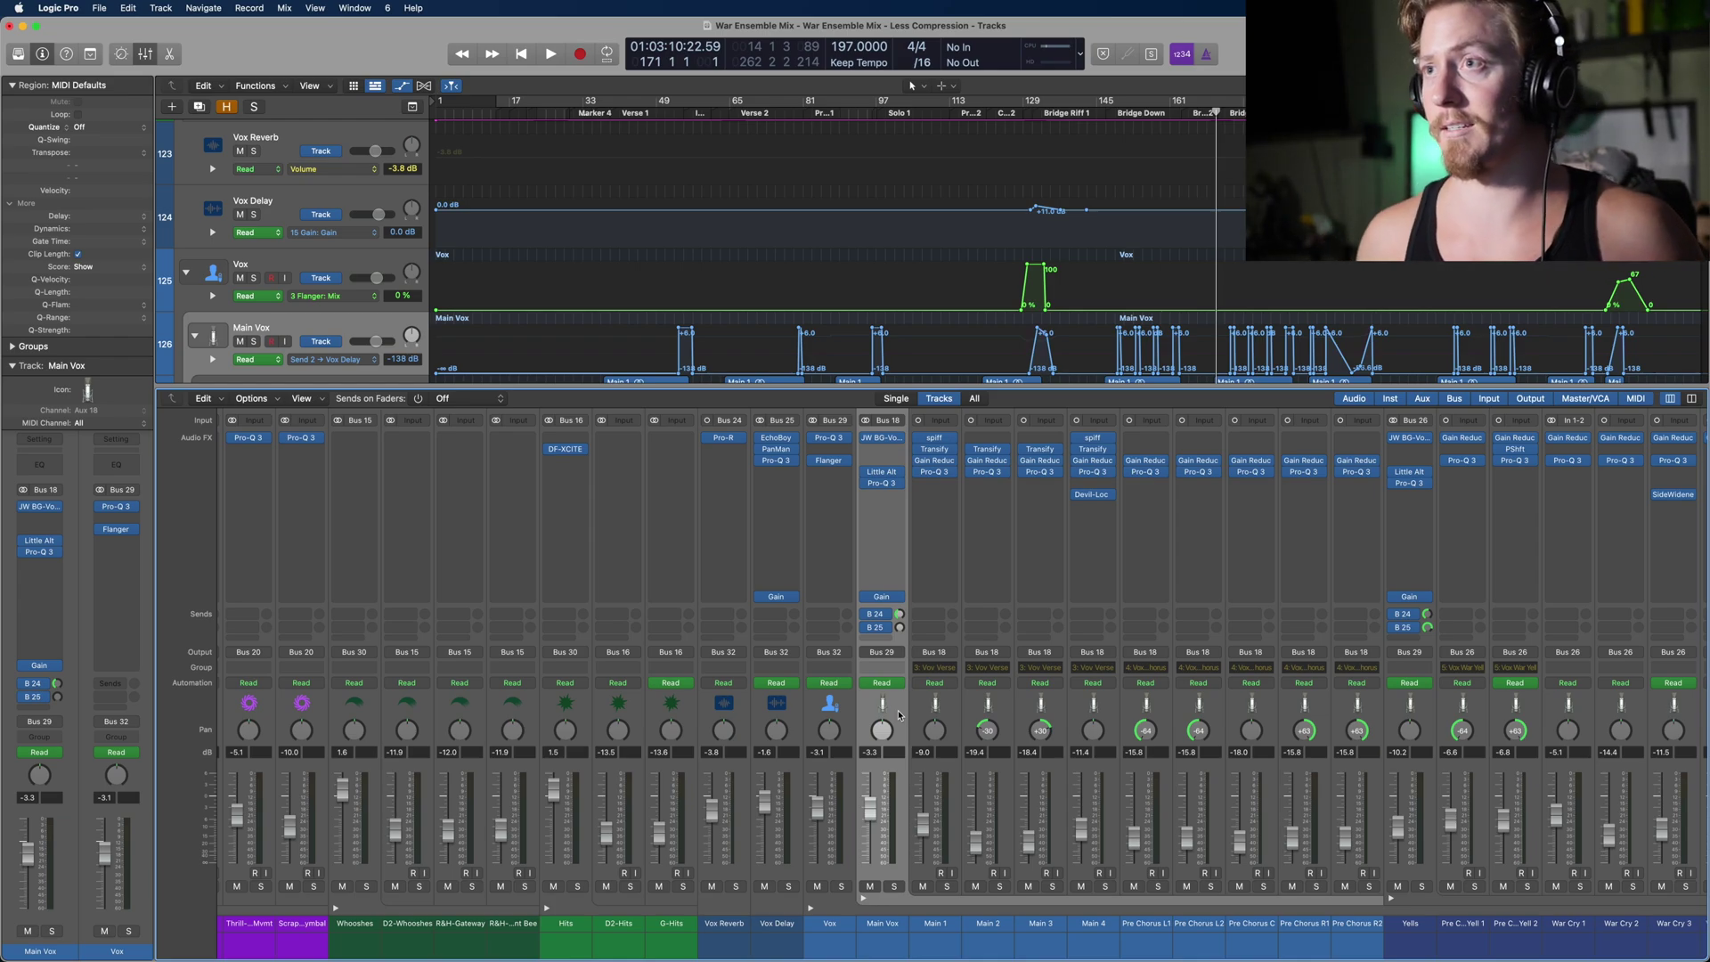
pyautogui.hscroll(10, 899, 715)
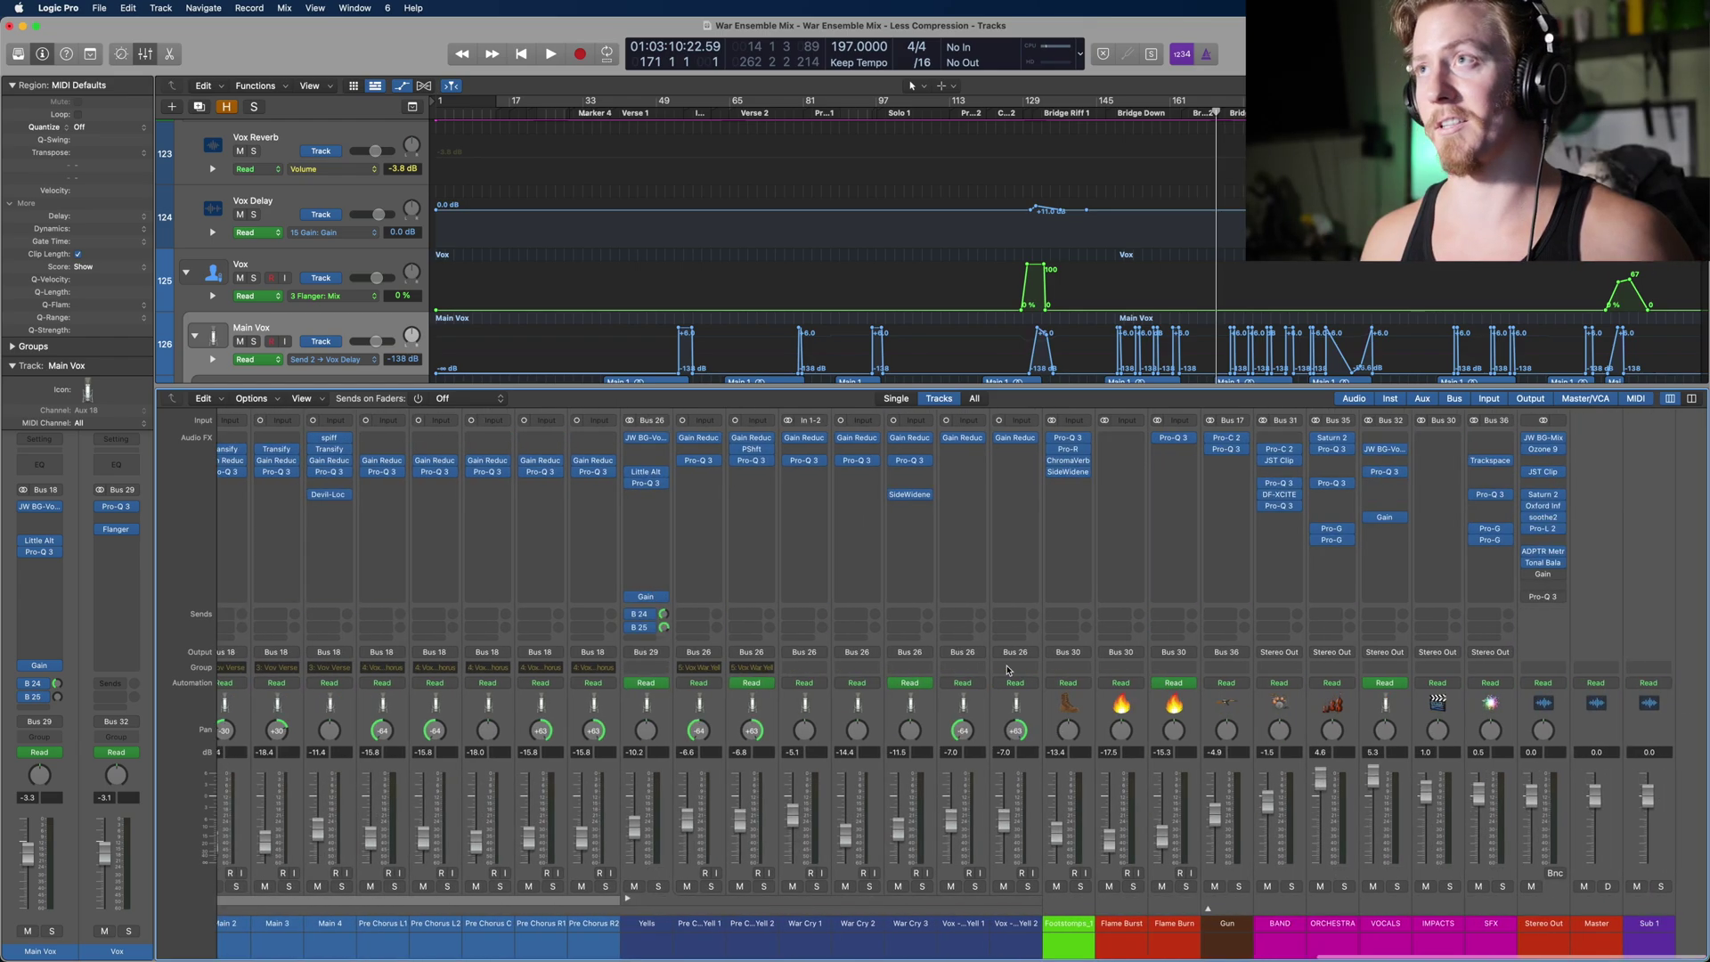
pyautogui.scroll(5, 1168, 286)
pyautogui.scroll(1, 1167, 287)
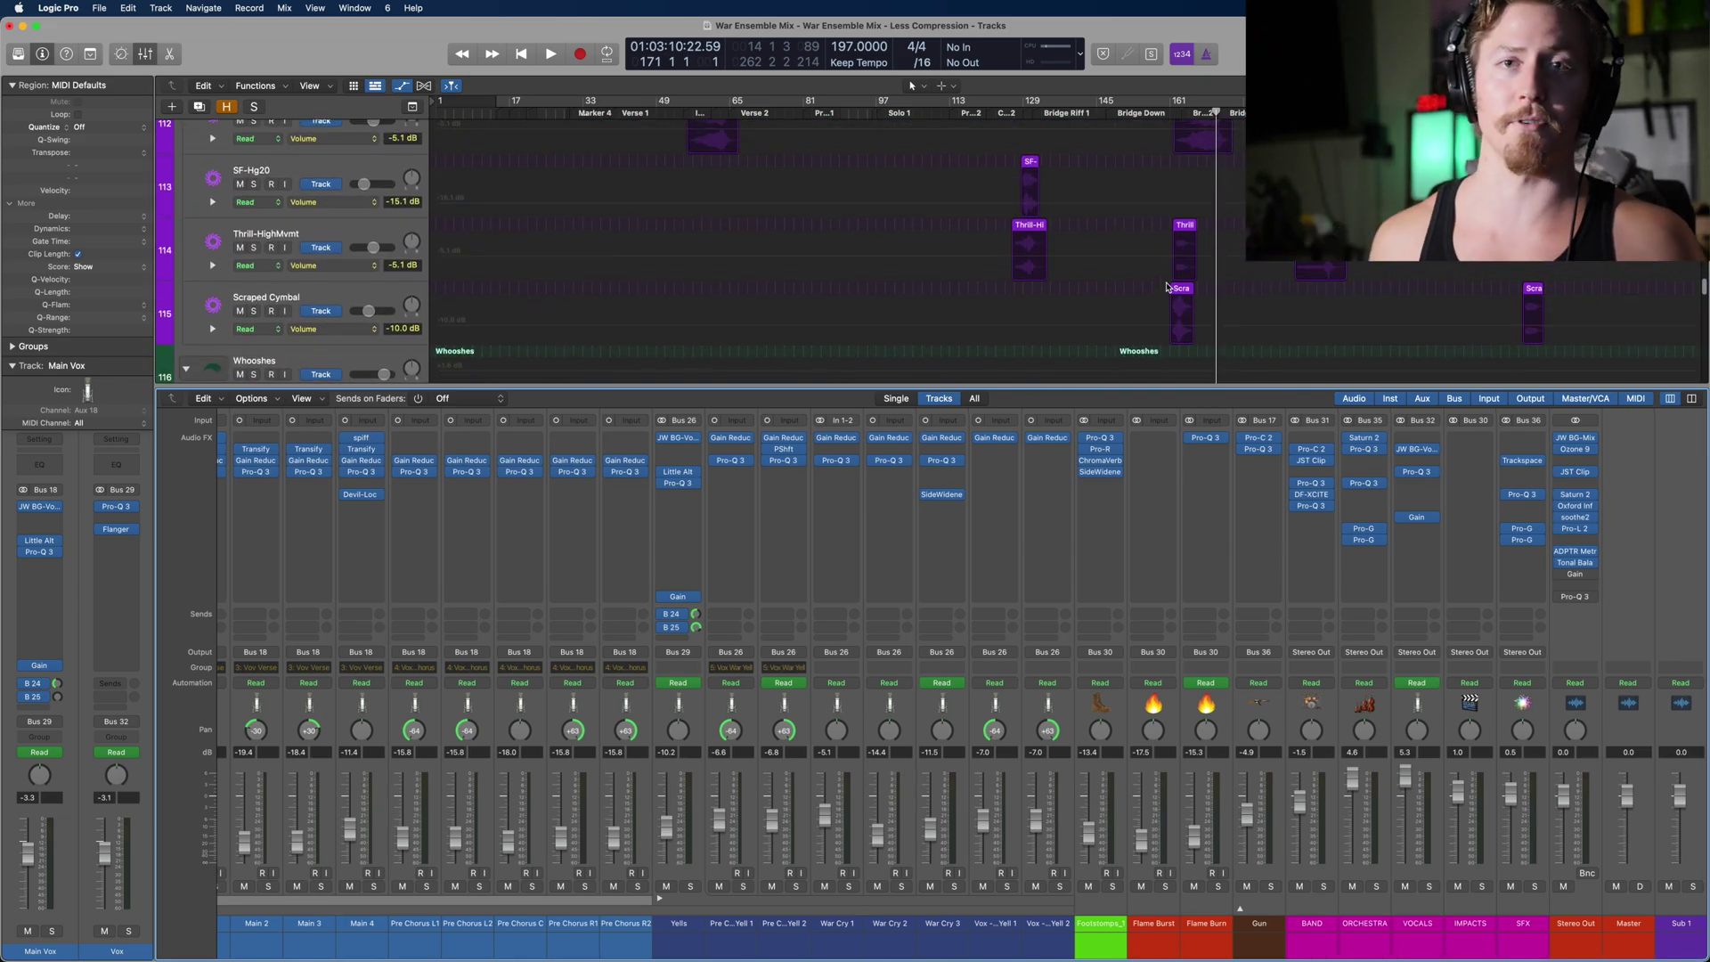
pyautogui.scroll(20, 1167, 287)
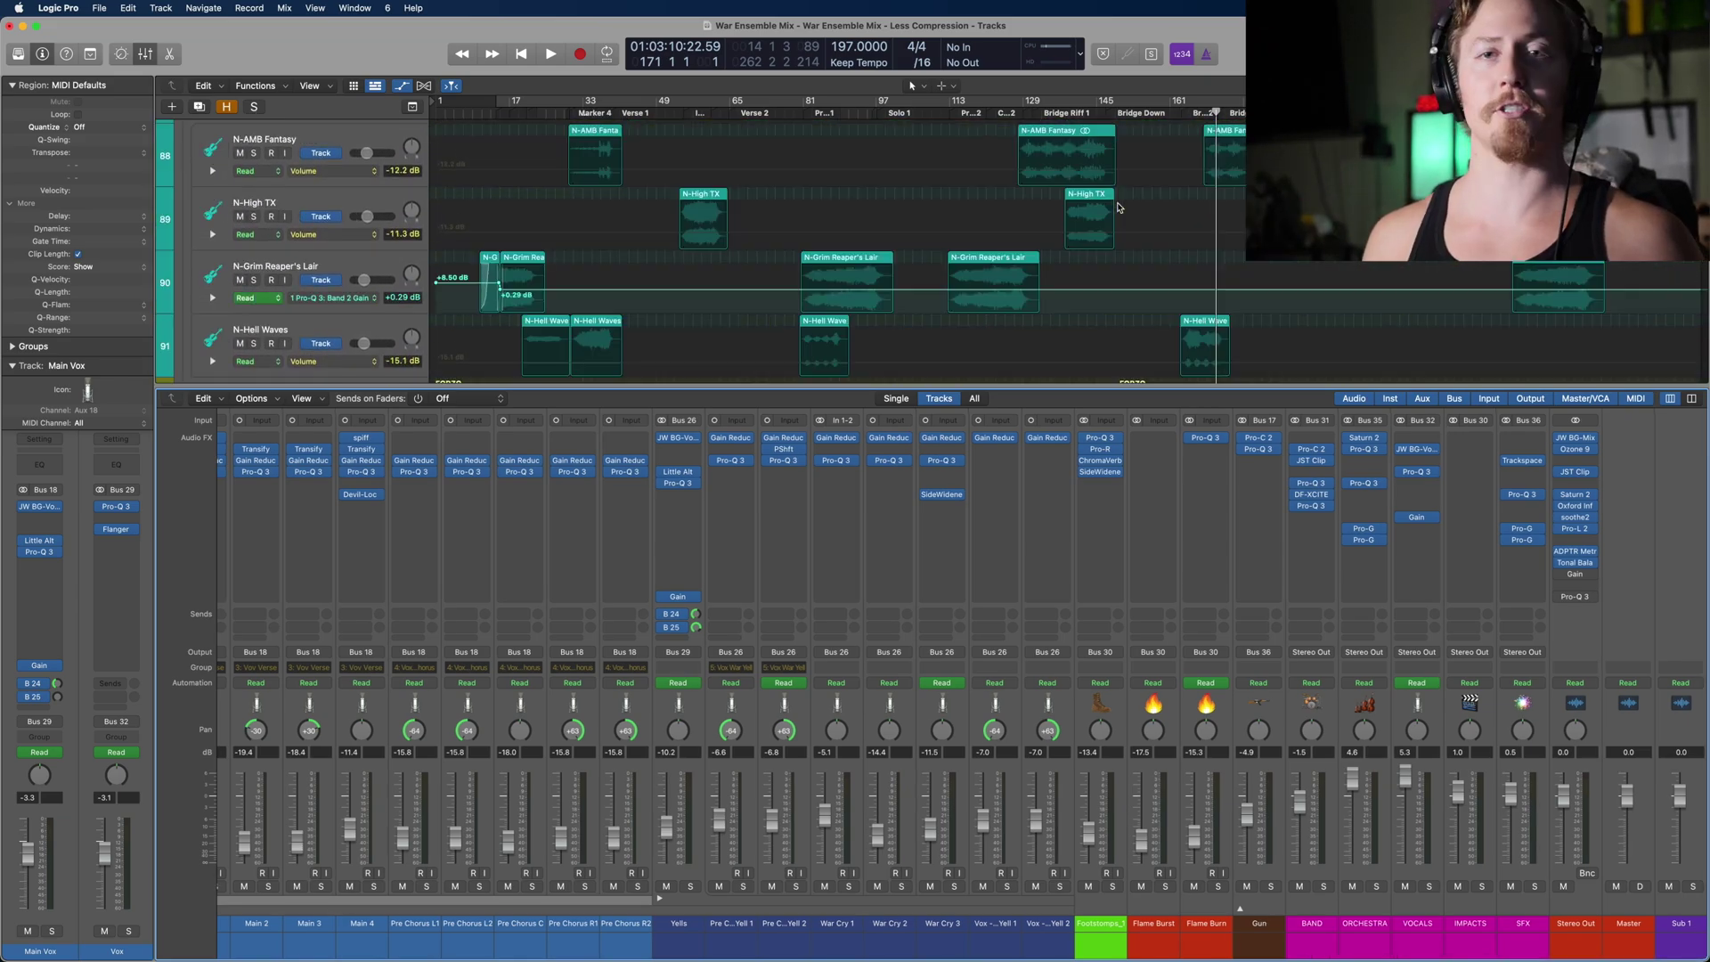